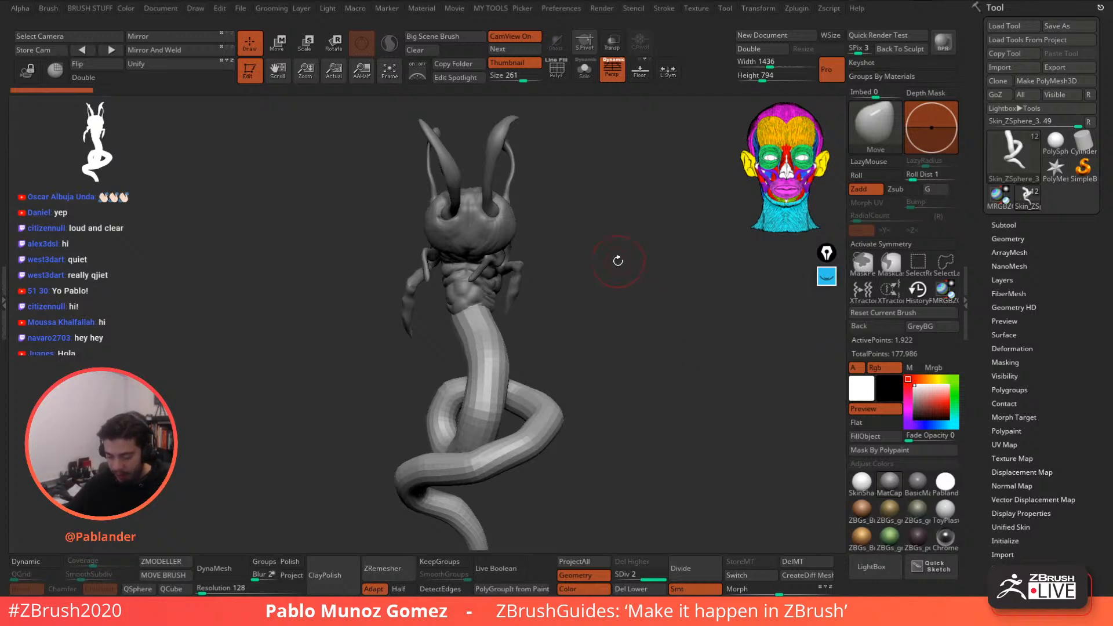
- Examine the insect reference board, closely viewing the spiny mantis on the thorny seed pod and the long-legged arachnid on a hand
{"action": "mouse_move", "coordinate": [618, 259]}
{"action": "left_mouse_down"}
{"action": "mouse_move", "coordinate": [662, 259]}
{"action": "mouse_move", "coordinate": [534, 274]}
{"action": "mouse_move", "coordinate": [512, 259]}
{"action": "mouse_move", "coordinate": [539, 260]}
{"action": "left_mouse_up"}
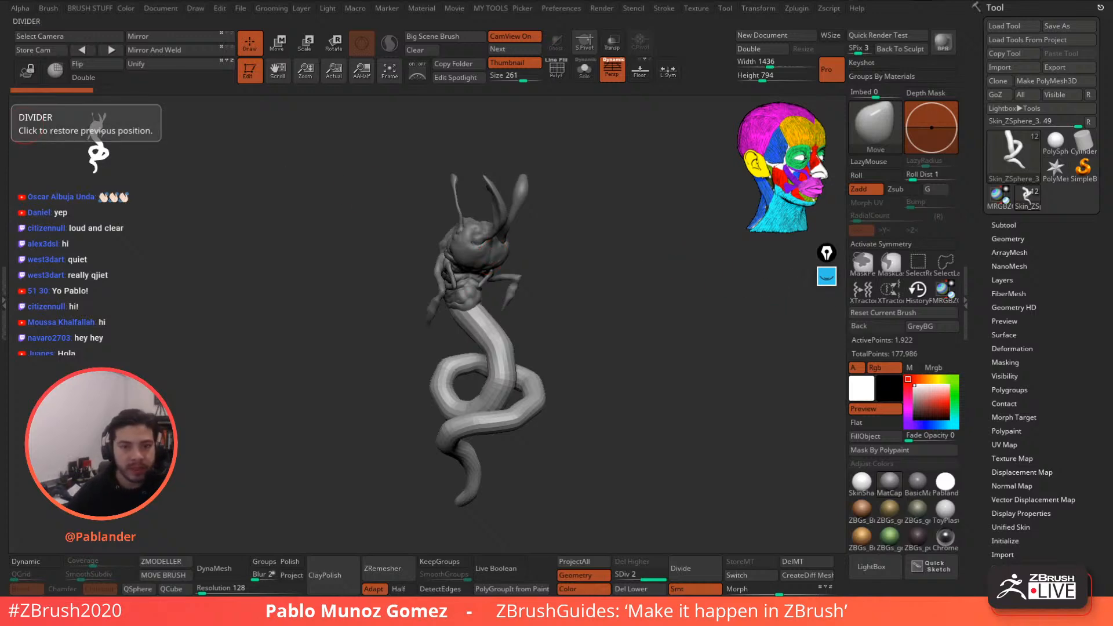
{"action": "right_click_drag", "start_coordinate": [0, 116], "coordinate": [384, 142]}
{"action": "scroll", "coordinate": [392, 208], "scroll_direction": "down", "scroll_amount": 3}
{"action": "middle_click_drag", "start_coordinate": [392, 169], "coordinate": [467, 166]}
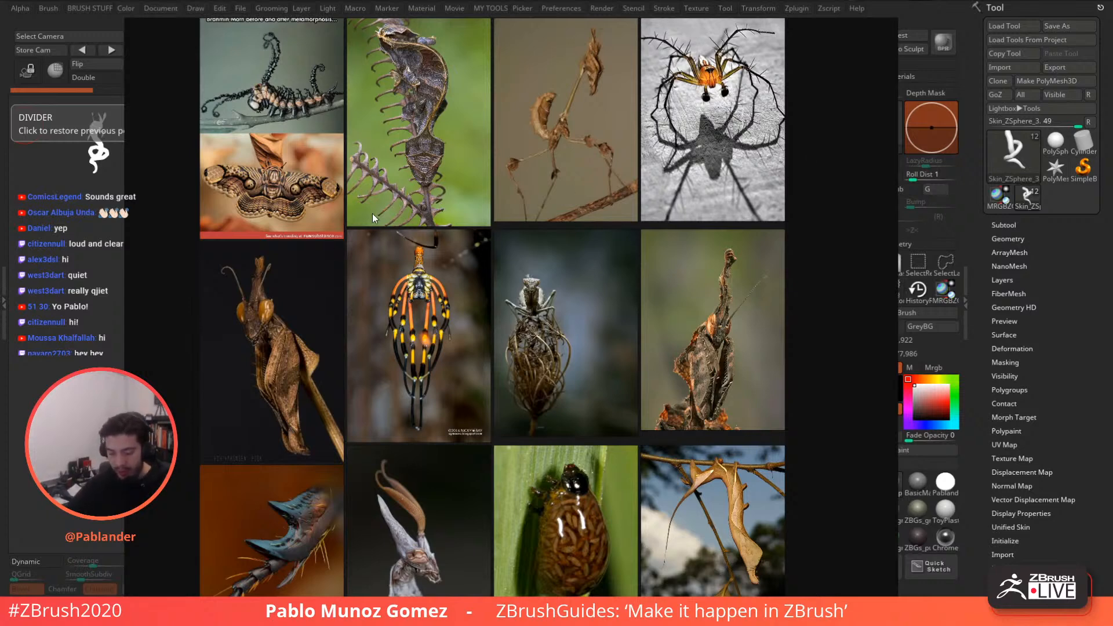
{"action": "scroll", "coordinate": [596, 287], "scroll_direction": "down", "scroll_amount": 2}
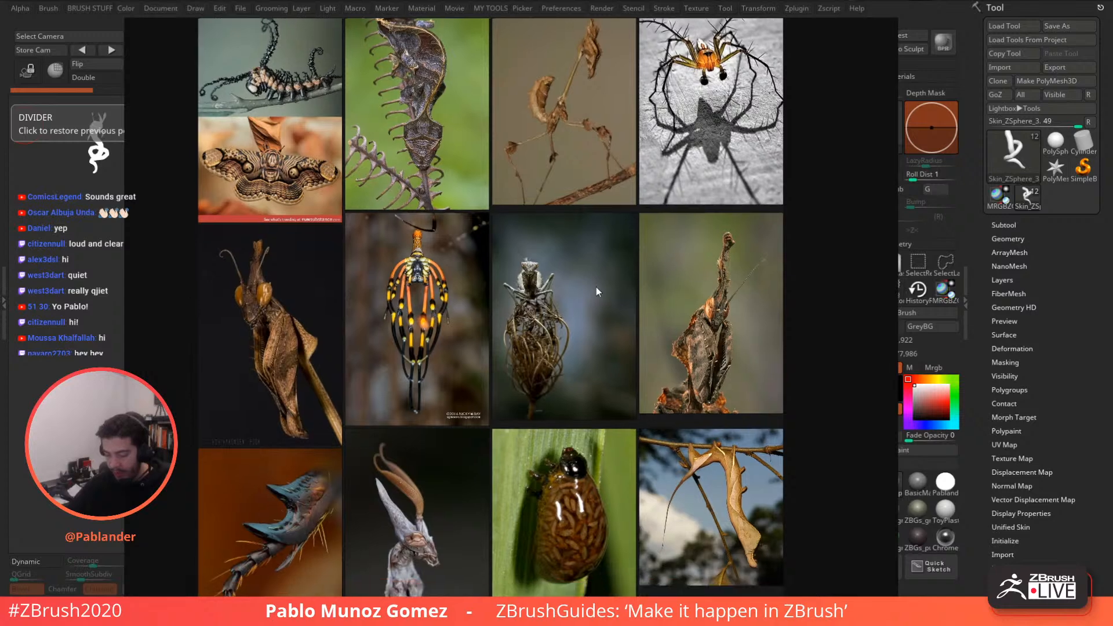
{"action": "scroll", "coordinate": [576, 225], "scroll_direction": "down", "scroll_amount": 5}
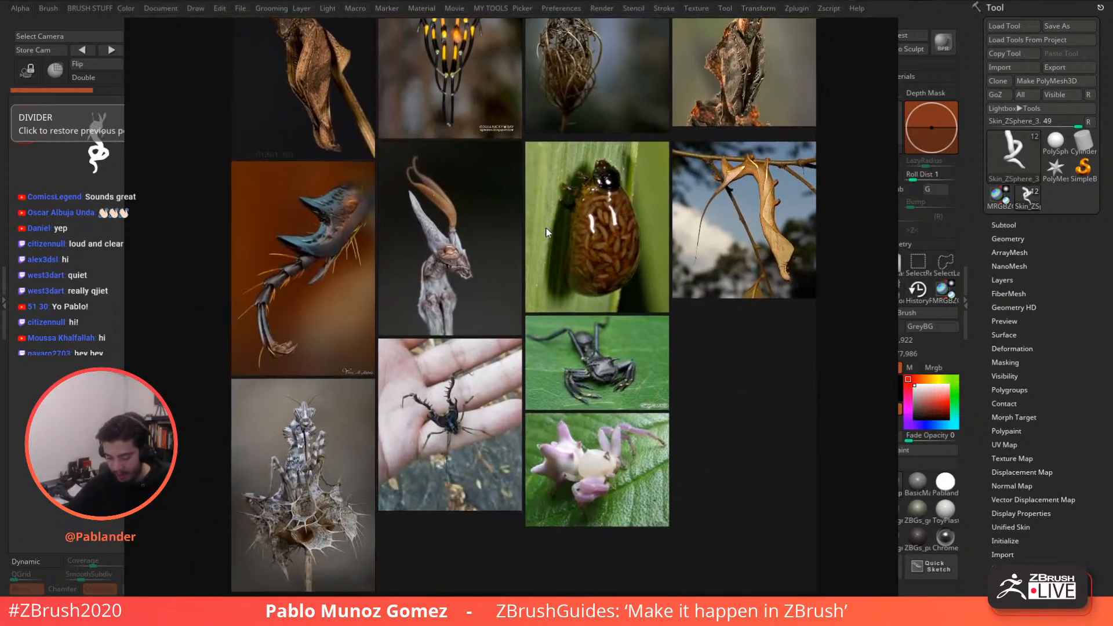
{"action": "middle_click_drag", "start_coordinate": [324, 429], "coordinate": [425, 291]}
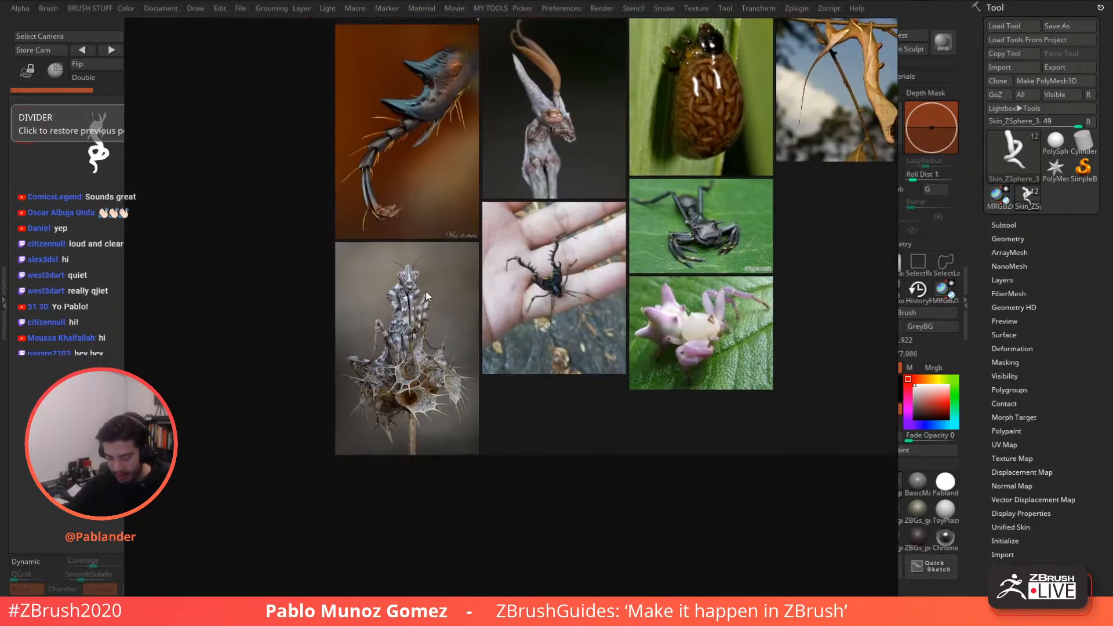
{"action": "scroll", "coordinate": [402, 315], "scroll_direction": "up", "scroll_amount": 5}
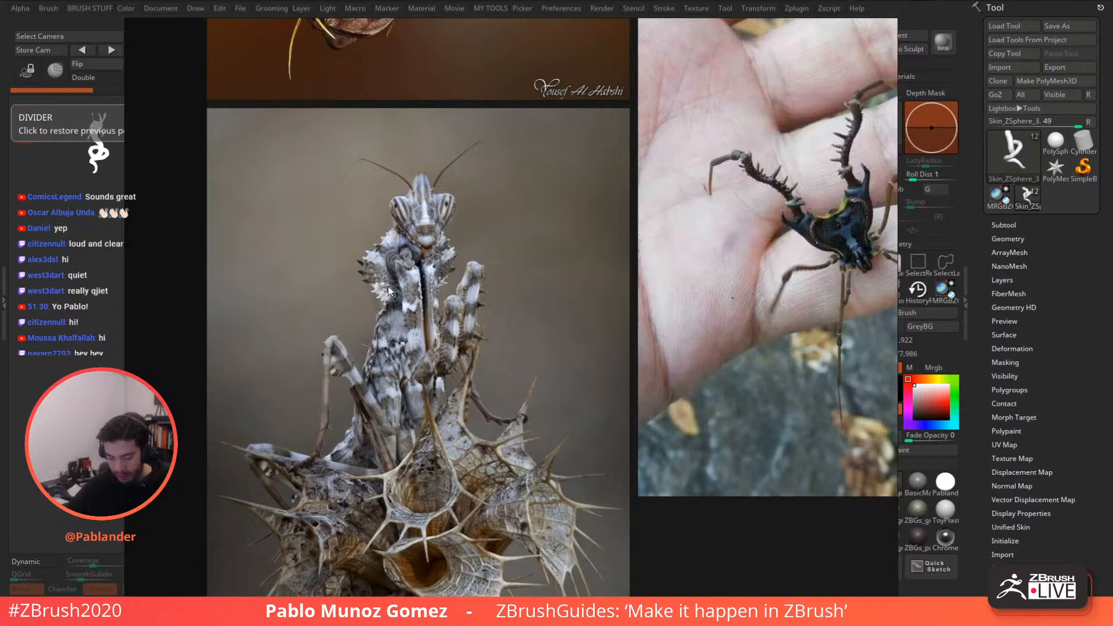
{"action": "middle_click_drag", "start_coordinate": [437, 400], "coordinate": [429, 315]}
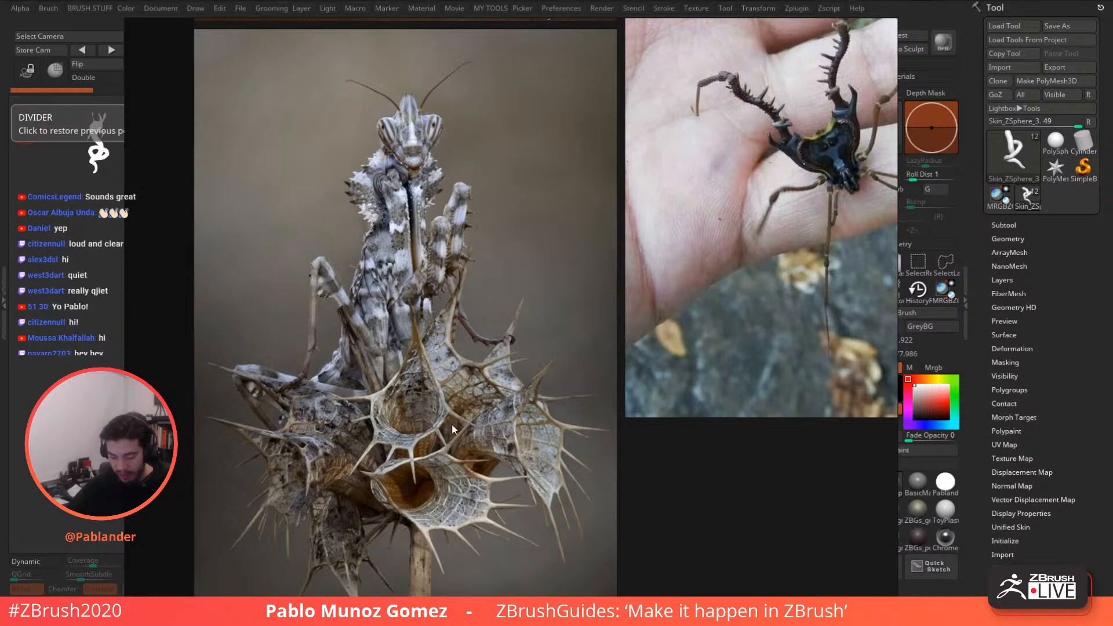
{"action": "middle_click_drag", "start_coordinate": [429, 430], "coordinate": [417, 377]}
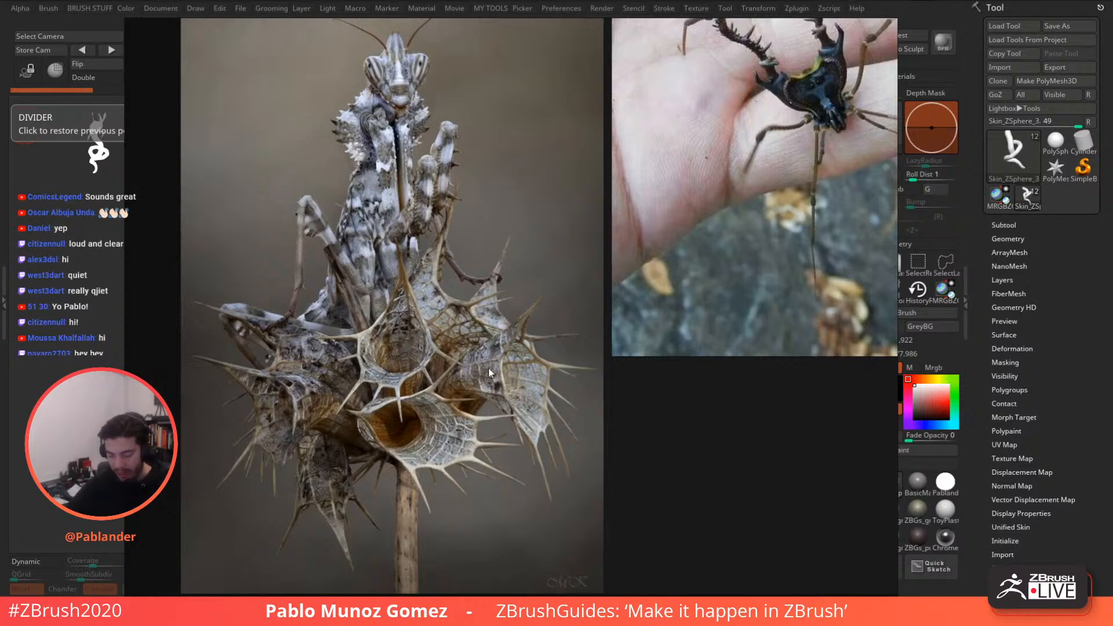
{"action": "middle_click_drag", "start_coordinate": [749, 170], "coordinate": [530, 386]}
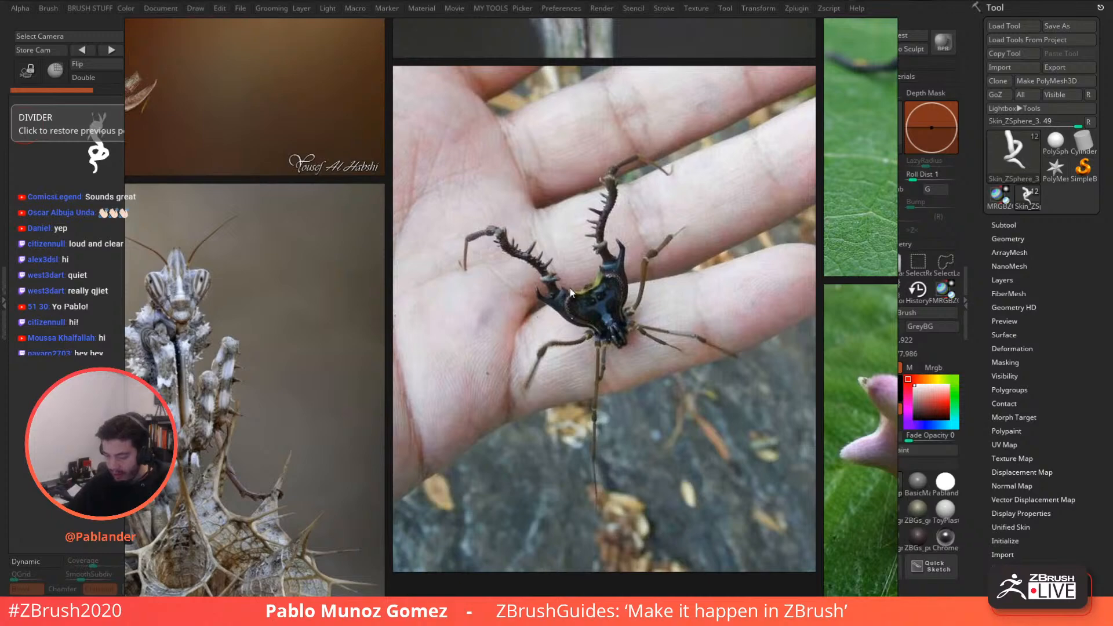
{"action": "scroll", "coordinate": [749, 157], "scroll_direction": "down", "scroll_amount": 6}
{"action": "middle_click_drag", "start_coordinate": [750, 124], "coordinate": [654, 278]}
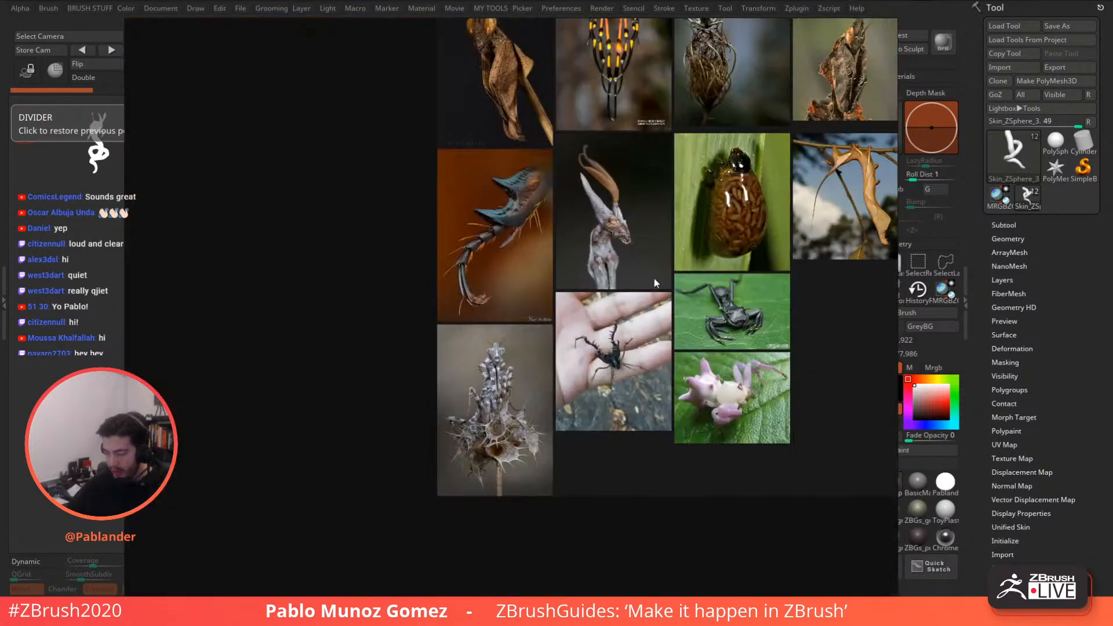
- Examine the orange spider, dry-leaf mantis and spiky Brahmin moth caterpillar reference photos, and return to the sculpt
{"action": "middle_click_drag", "start_coordinate": [680, 213], "coordinate": [457, 431]}
{"action": "middle_click_drag", "start_coordinate": [609, 145], "coordinate": [589, 328]}
{"action": "scroll", "coordinate": [597, 293], "scroll_direction": "up", "scroll_amount": 3}
{"action": "scroll", "coordinate": [597, 292], "scroll_direction": "up", "scroll_amount": 2}
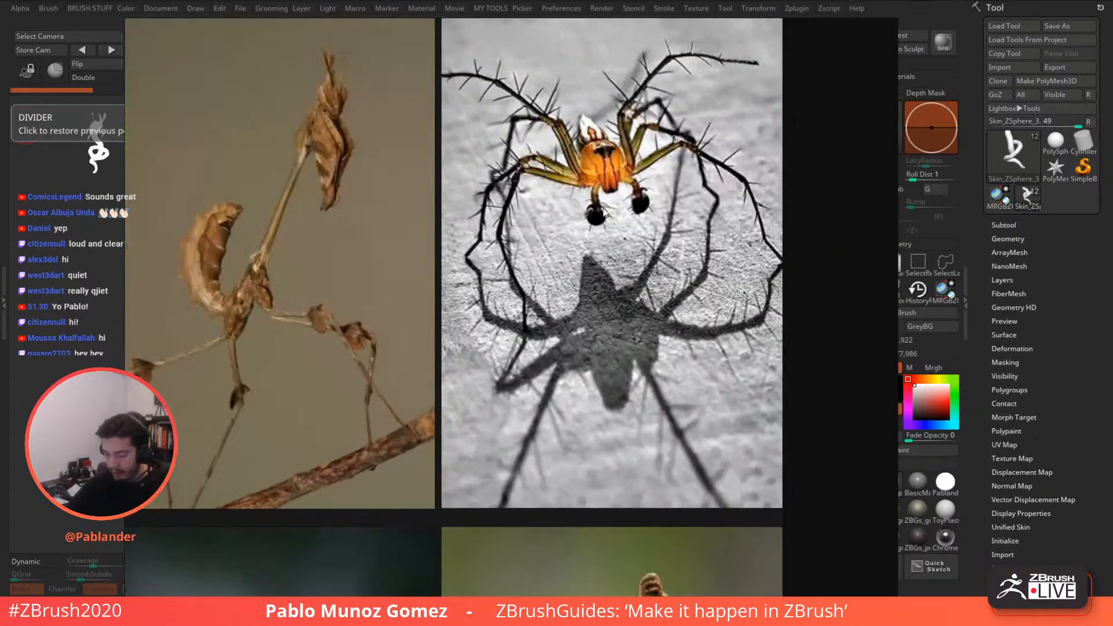
{"action": "scroll", "coordinate": [374, 359], "scroll_direction": "down", "scroll_amount": 4}
{"action": "middle_click_drag", "start_coordinate": [374, 359], "coordinate": [630, 194]}
{"action": "scroll", "coordinate": [236, 131], "scroll_direction": "up", "scroll_amount": 3}
{"action": "scroll", "coordinate": [249, 135], "scroll_direction": "up", "scroll_amount": 3}
{"action": "middle_click_drag", "start_coordinate": [399, 109], "coordinate": [449, 238]}
{"action": "scroll", "coordinate": [448, 238], "scroll_direction": "up", "scroll_amount": 2}
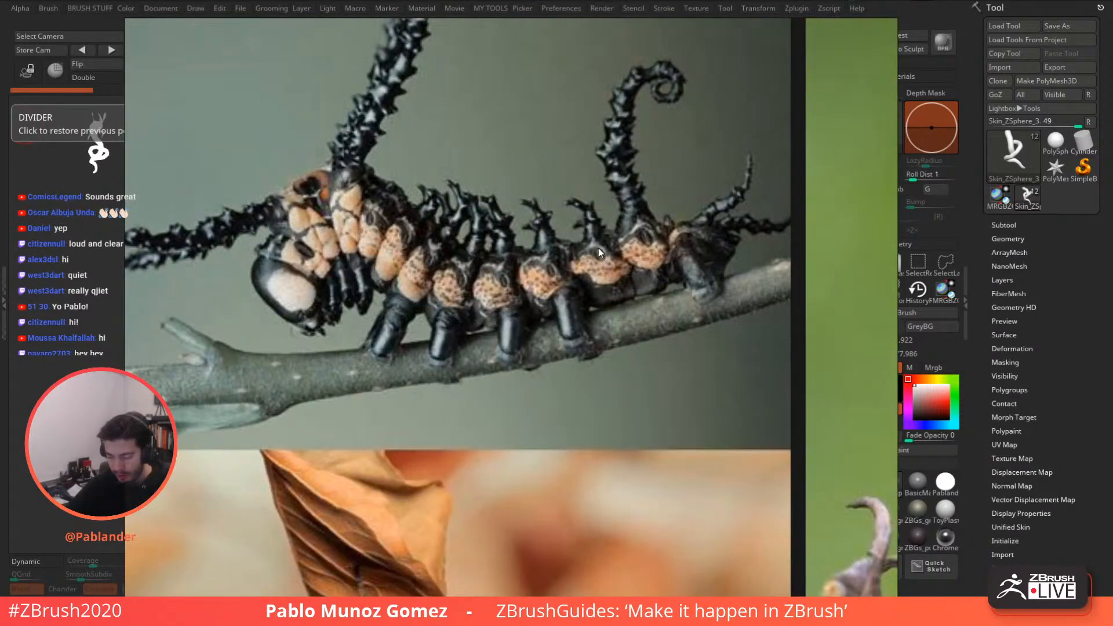
{"action": "scroll", "coordinate": [455, 264], "scroll_direction": "down", "scroll_amount": 5}
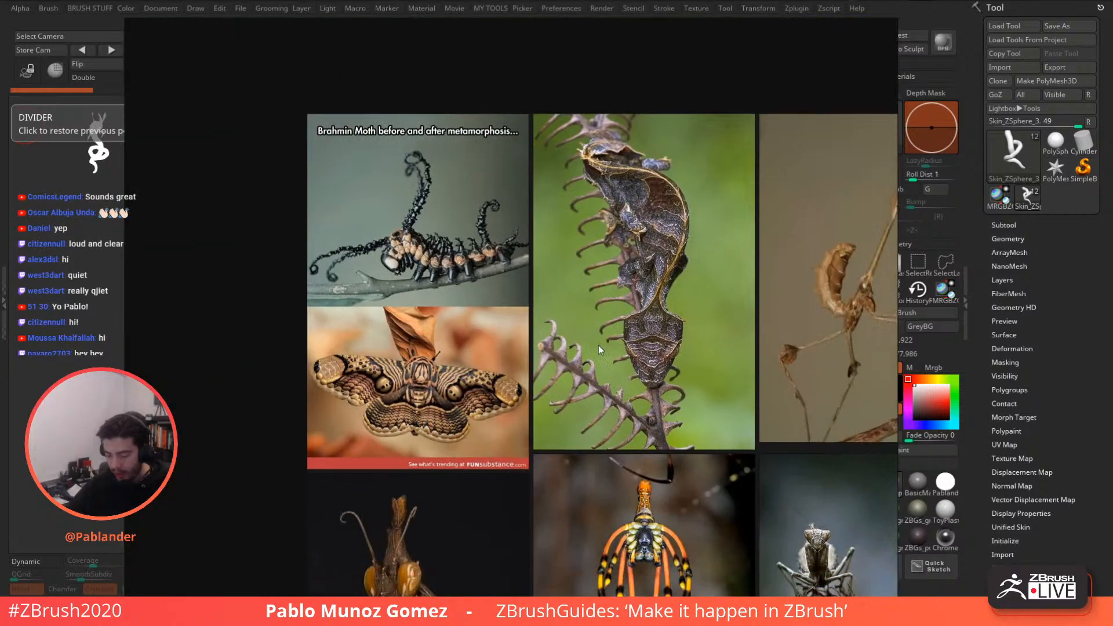
{"action": "scroll", "coordinate": [600, 347], "scroll_direction": "down", "scroll_amount": 1}
{"action": "middle_click_drag", "start_coordinate": [653, 361], "coordinate": [561, 235]}
{"action": "right_click_drag", "start_coordinate": [650, 318], "coordinate": [0, 278]}
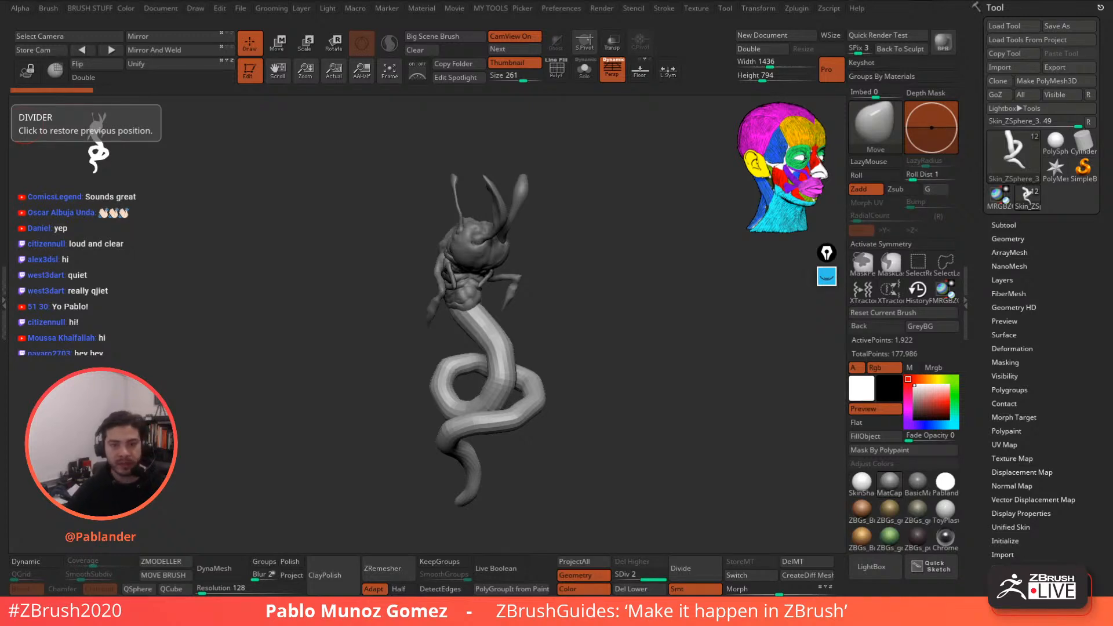
- Increase the Move brush's draw size for reshaping the creature's serpentine lower body
{"action": "left_click_drag", "start_coordinate": [343, 314], "coordinate": [516, 246]}
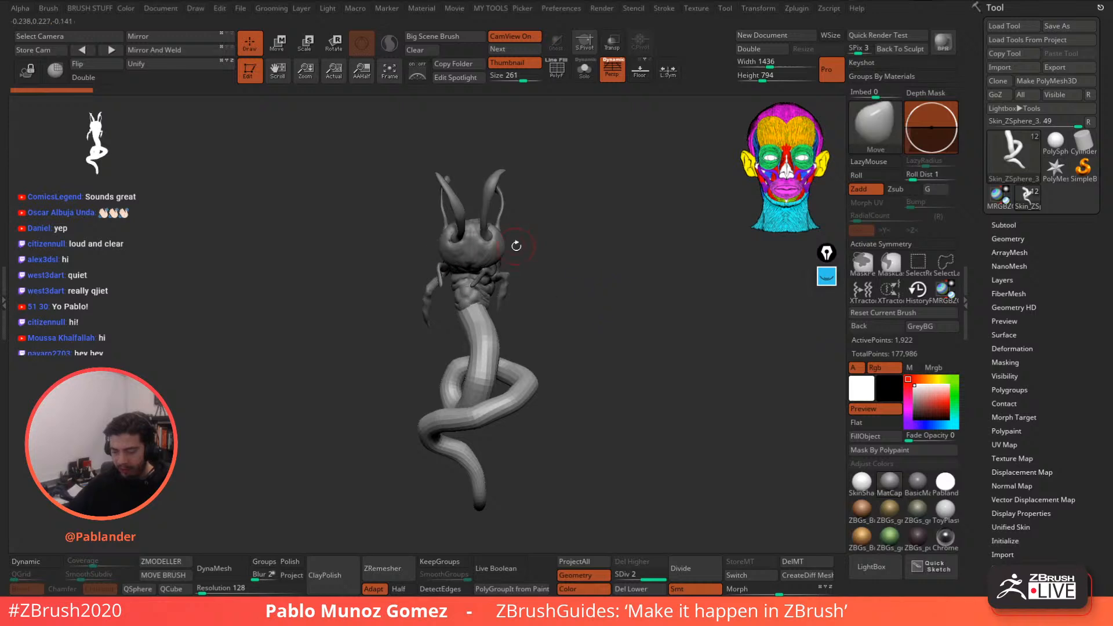
{"action": "right_click_drag", "start_coordinate": [457, 266], "coordinate": [527, 266]}
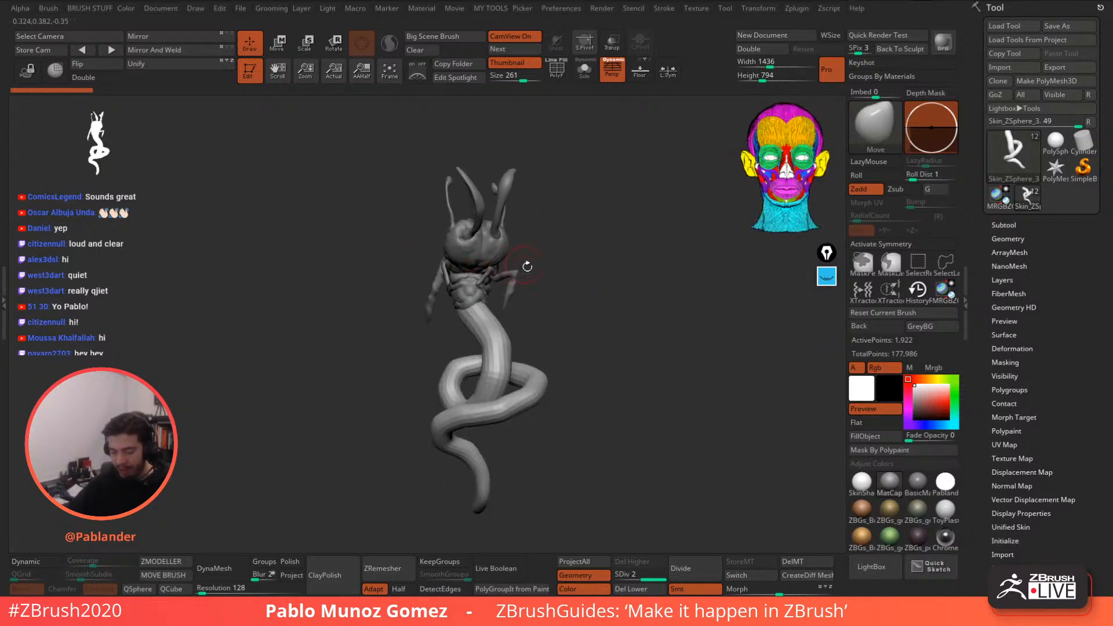
{"action": "right_click_drag", "start_coordinate": [565, 313], "coordinate": [578, 273]}
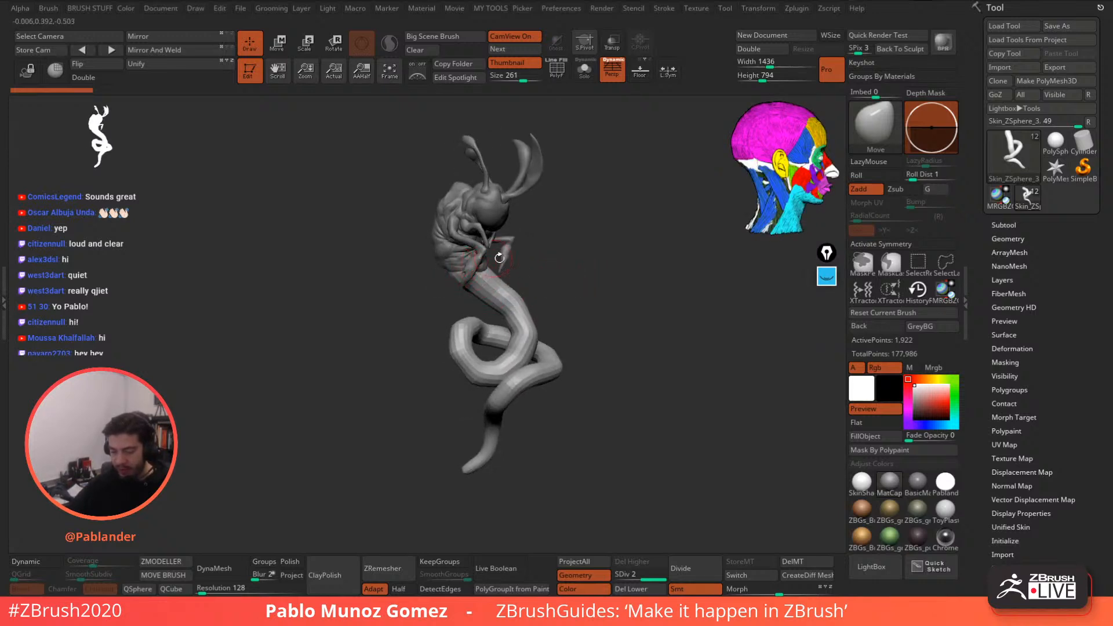
{"action": "left_click_drag", "start_coordinate": [658, 265], "coordinate": [628, 263]}
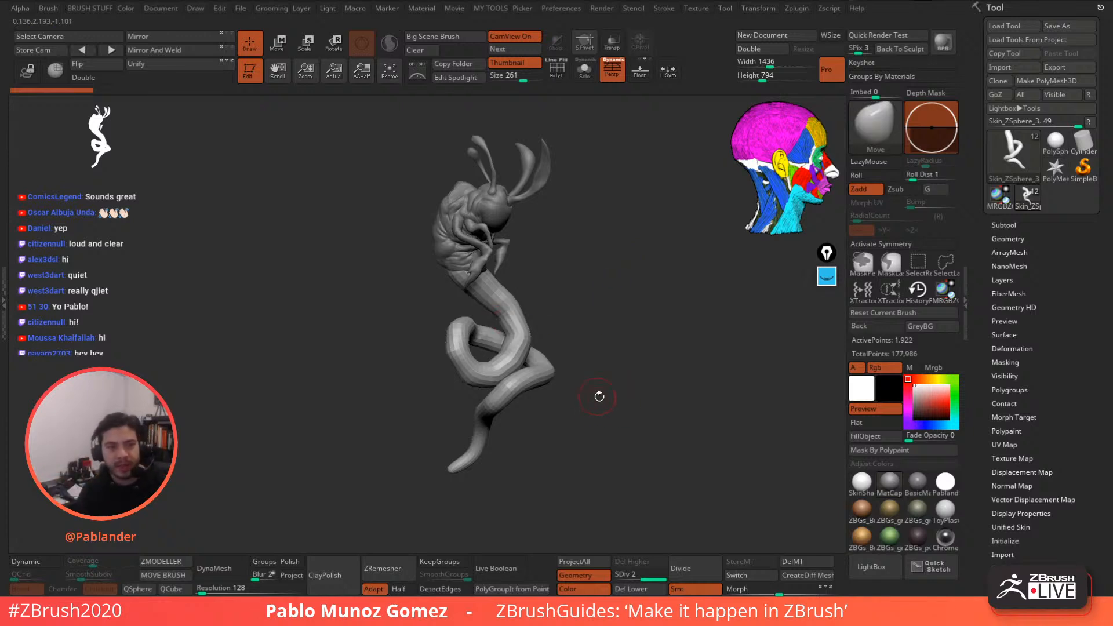
{"action": "mouse_move", "coordinate": [629, 326]}
{"action": "left_mouse_down"}
{"action": "mouse_move", "coordinate": [618, 318]}
{"action": "mouse_move", "coordinate": [613, 390]}
{"action": "mouse_move", "coordinate": [646, 322]}
{"action": "left_mouse_up"}
{"action": "key", "text": "space"}
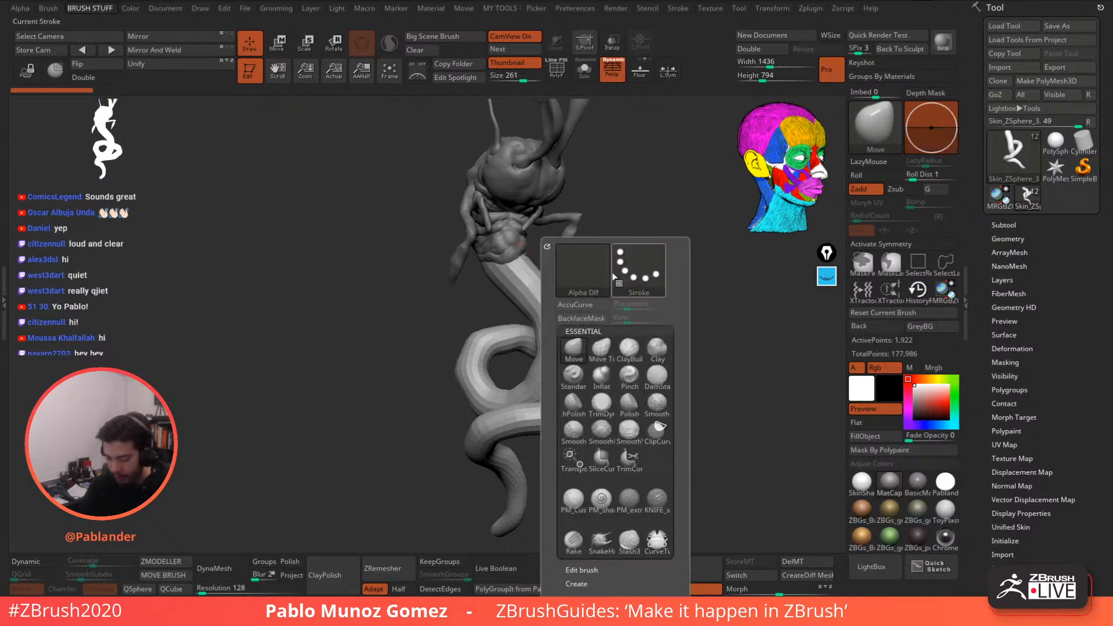
{"action": "key", "text": "space"}
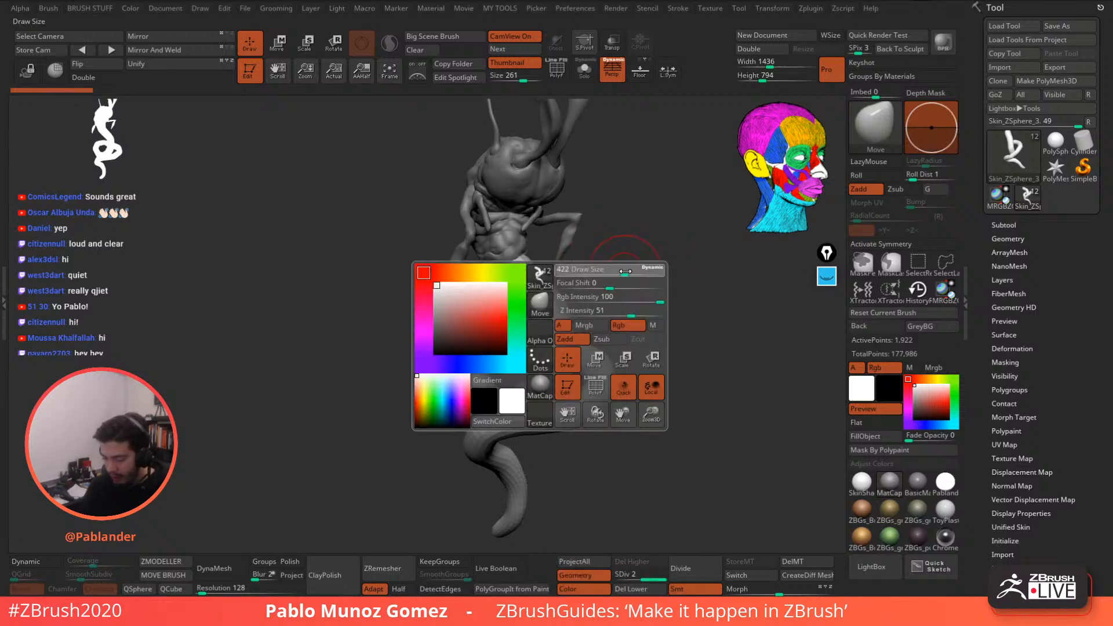
{"action": "left_click_drag", "start_coordinate": [638, 290], "coordinate": [628, 288]}
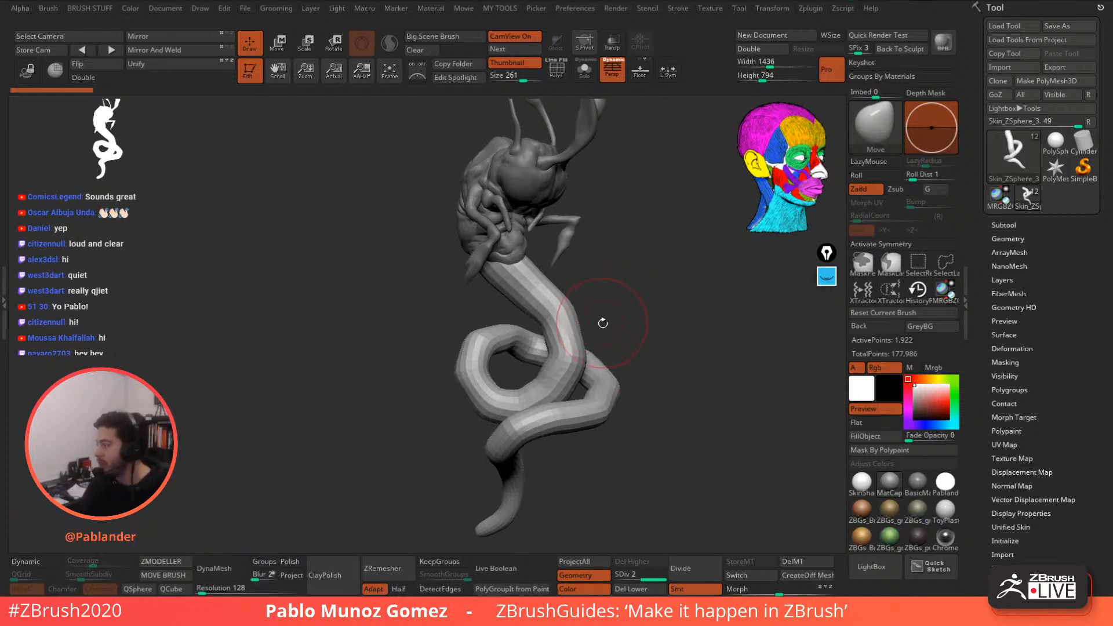
- Adjust the top of the serpentine body where it joins the torso, front and back, with the Move brush
{"action": "mouse_move", "coordinate": [553, 290]}
{"action": "left_mouse_down"}
{"action": "mouse_move", "coordinate": [585, 273]}
{"action": "mouse_move", "coordinate": [561, 263]}
{"action": "mouse_move", "coordinate": [549, 238]}
{"action": "left_mouse_up"}
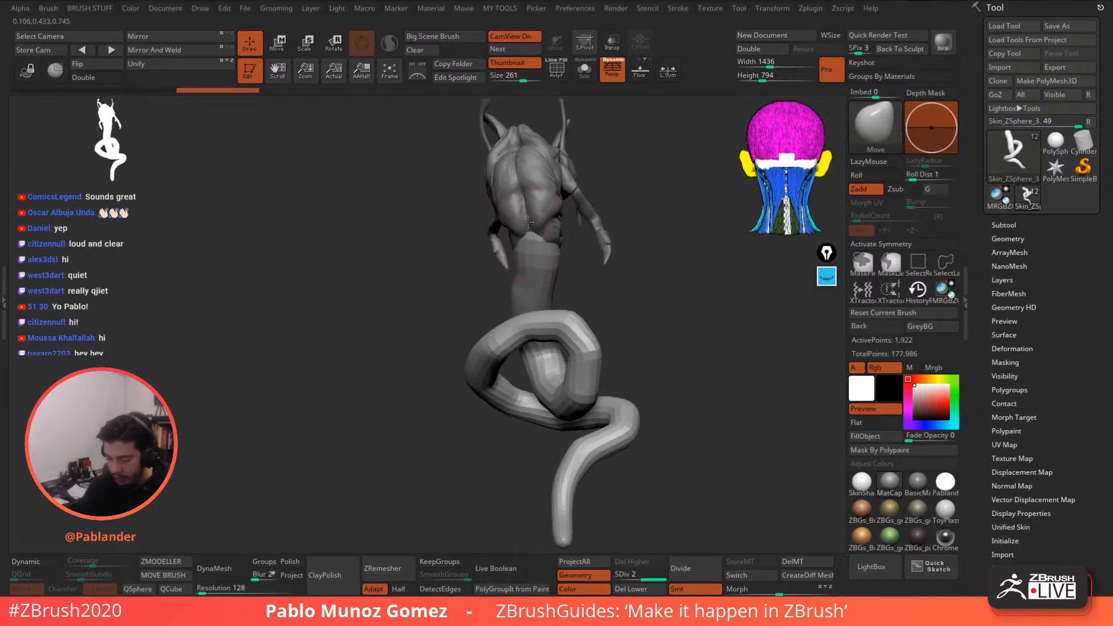
{"action": "mouse_move", "coordinate": [557, 244]}
{"action": "right_mouse_down"}
{"action": "mouse_move", "coordinate": [605, 228]}
{"action": "mouse_move", "coordinate": [523, 245]}
{"action": "right_mouse_up"}
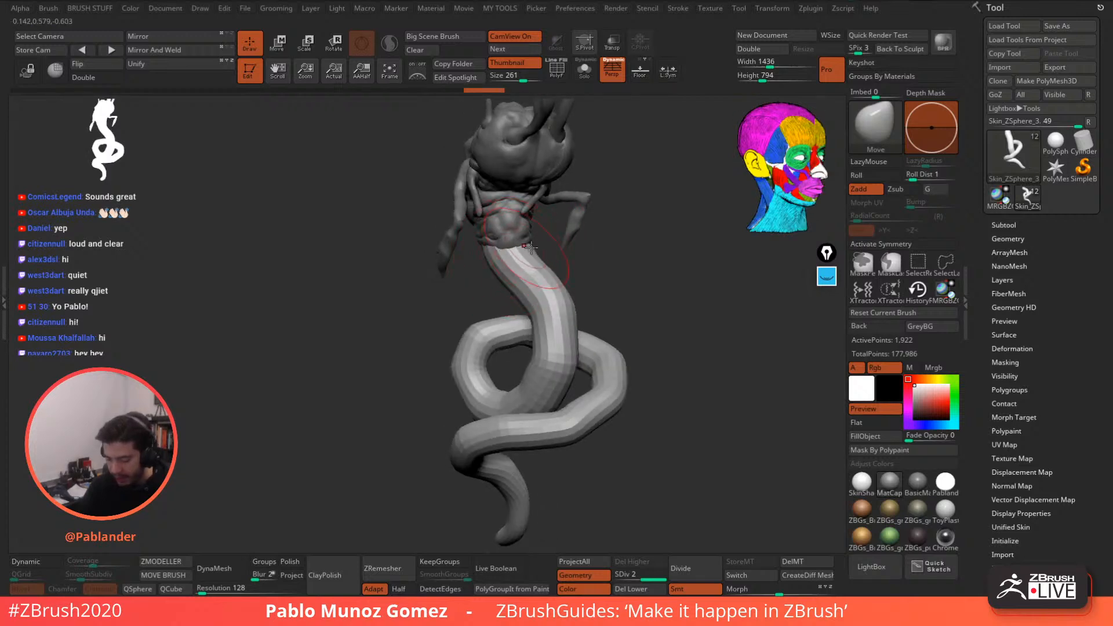
{"action": "right_click_drag", "start_coordinate": [516, 242], "coordinate": [480, 233]}
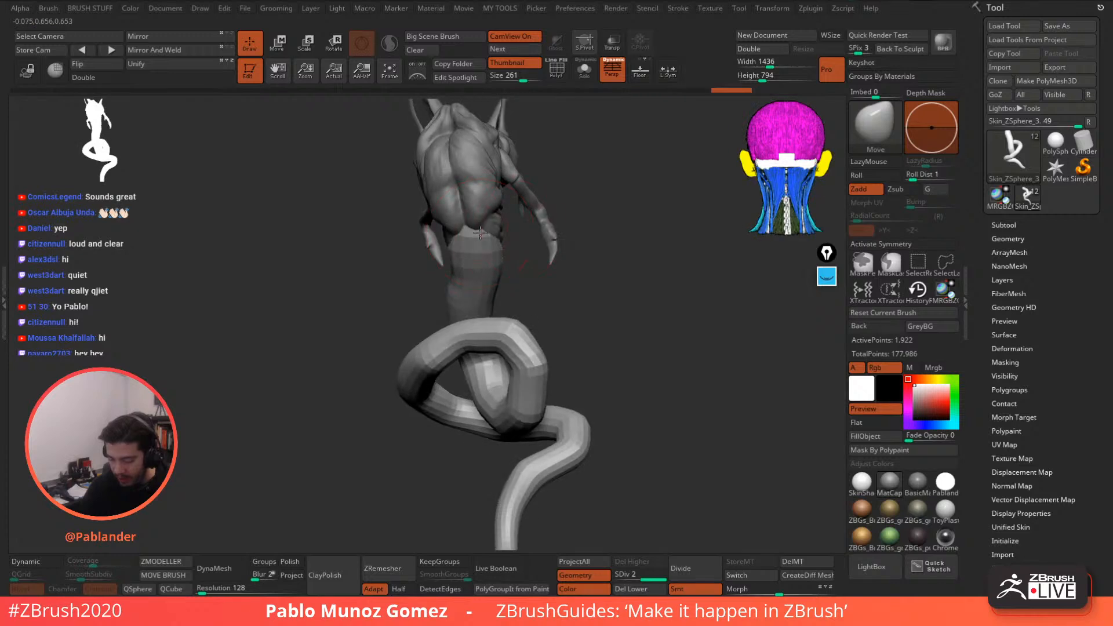
{"action": "mouse_move", "coordinate": [608, 253]}
{"action": "right_mouse_down"}
{"action": "mouse_move", "coordinate": [612, 273]}
{"action": "mouse_move", "coordinate": [626, 244]}
{"action": "mouse_move", "coordinate": [586, 283]}
{"action": "mouse_move", "coordinate": [607, 297]}
{"action": "right_mouse_up"}
{"action": "right_click_drag", "start_coordinate": [607, 296], "coordinate": [605, 248], "text": "alt"}
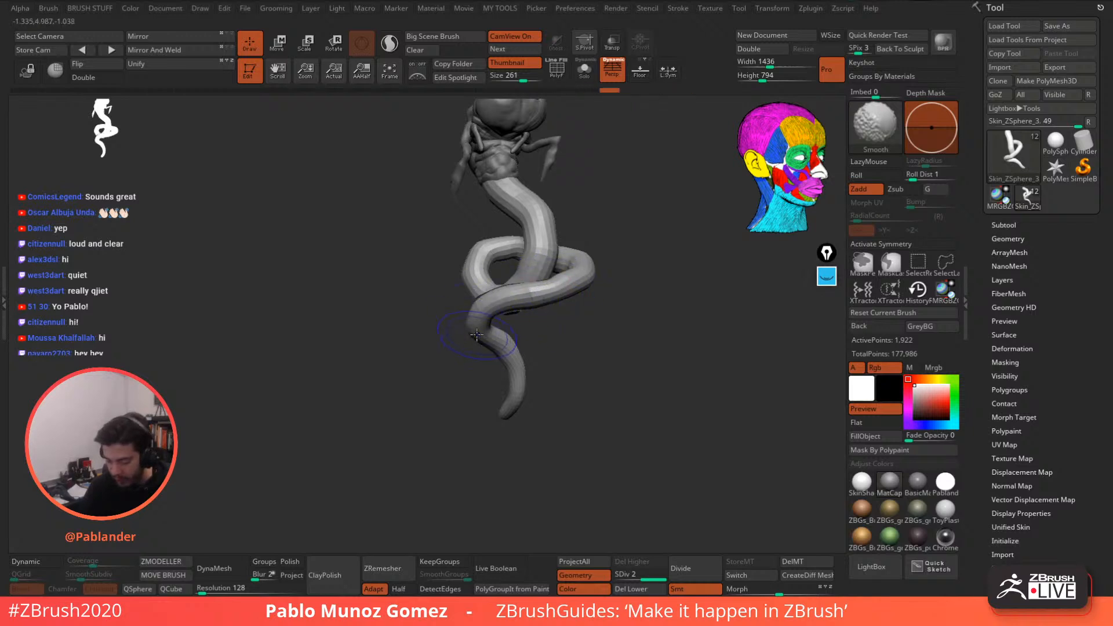
- Push the lower coil's front and outer edge outward with the Move brush to round its curve
{"action": "mouse_move", "coordinate": [476, 335]}
{"action": "right_mouse_down"}
{"action": "mouse_move", "coordinate": [521, 342]}
{"action": "mouse_move", "coordinate": [548, 323]}
{"action": "mouse_move", "coordinate": [621, 319]}
{"action": "mouse_move", "coordinate": [619, 308]}
{"action": "mouse_move", "coordinate": [525, 368]}
{"action": "right_mouse_up"}
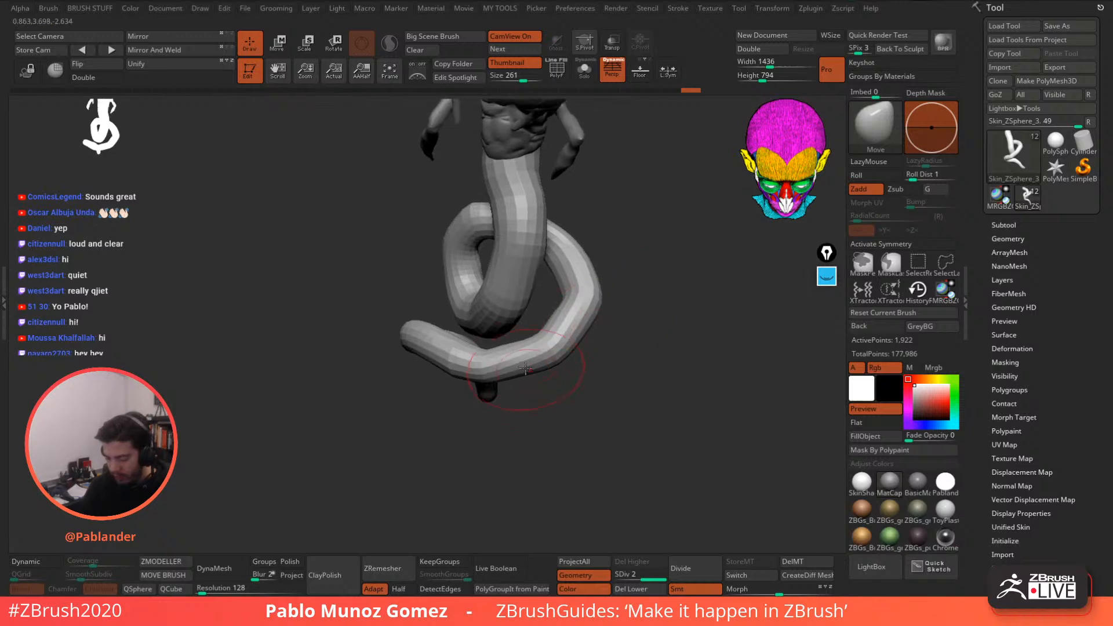
{"action": "left_click_drag", "start_coordinate": [512, 367], "coordinate": [529, 374]}
{"action": "left_click_drag", "start_coordinate": [579, 323], "coordinate": [584, 323]}
{"action": "left_click_drag", "start_coordinate": [576, 260], "coordinate": [581, 257]}
{"action": "right_click_drag", "start_coordinate": [599, 268], "coordinate": [612, 311]}
{"action": "left_click_drag", "start_coordinate": [604, 294], "coordinate": [601, 246]}
{"action": "mouse_move", "coordinate": [604, 231]}
{"action": "right_mouse_down"}
{"action": "mouse_move", "coordinate": [600, 245]}
{"action": "mouse_move", "coordinate": [571, 248]}
{"action": "right_mouse_up"}
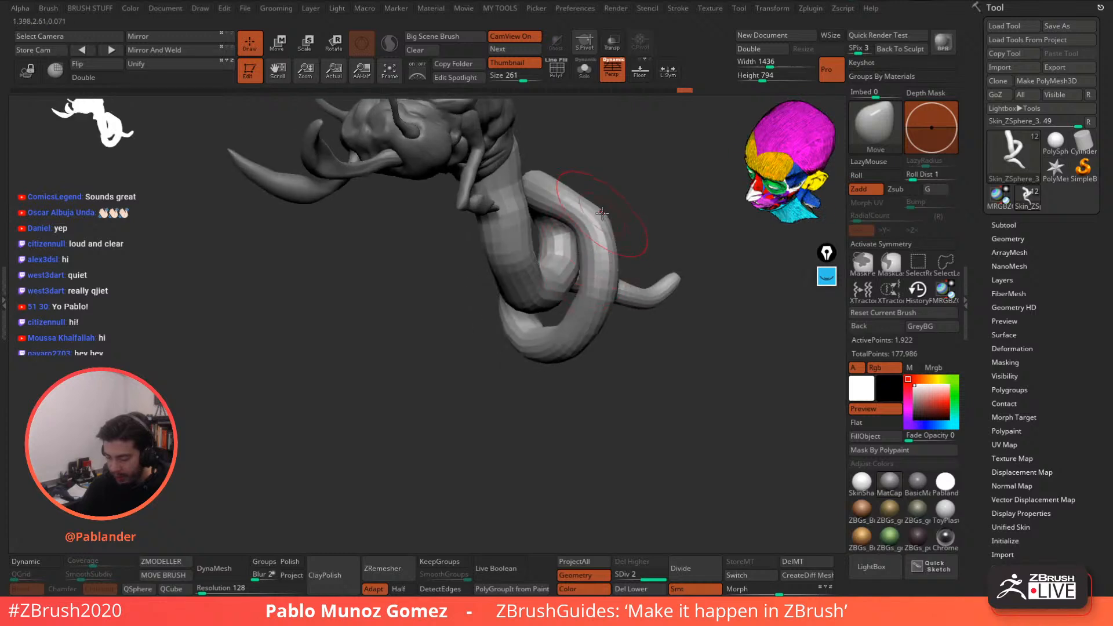
- Round the outer edges of the upper loop with short Move strokes and smooth the loop and the adjoining upper body
{"action": "left_click_drag", "start_coordinate": [599, 214], "coordinate": [594, 208]}
{"action": "left_click_drag", "start_coordinate": [589, 203], "coordinate": [588, 198]}
{"action": "right_click_drag", "start_coordinate": [566, 179], "coordinate": [523, 214]}
{"action": "left_click_drag", "start_coordinate": [492, 262], "coordinate": [489, 265]}
{"action": "left_click_drag", "start_coordinate": [490, 305], "coordinate": [486, 307]}
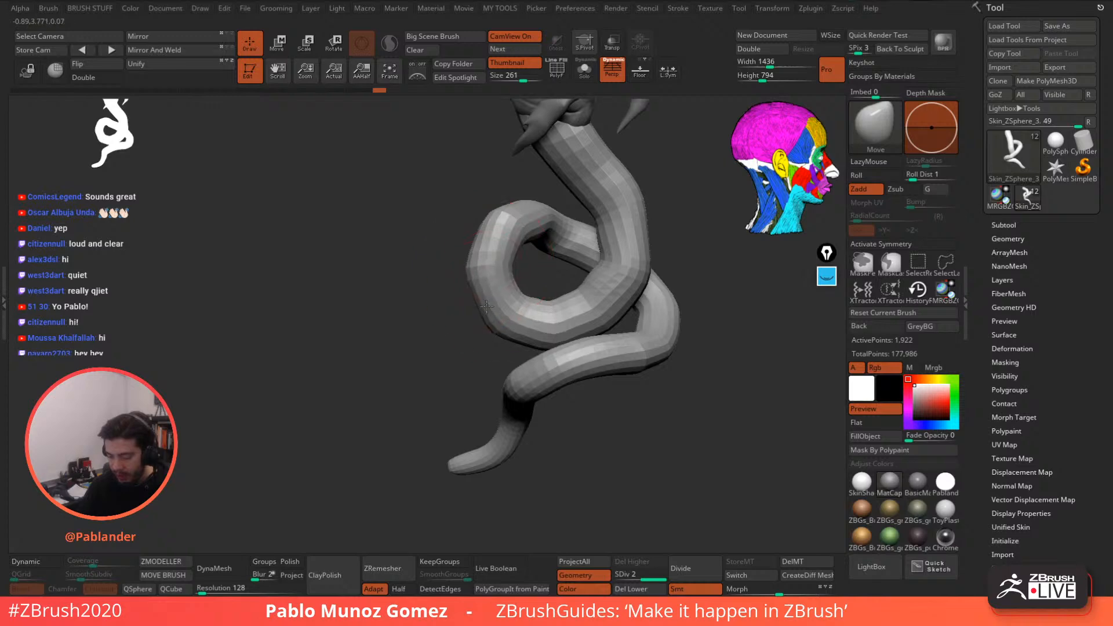
{"action": "mouse_move", "coordinate": [483, 267]}
{"action": "left_mouse_down", "text": "shift"}
{"action": "mouse_move", "coordinate": [497, 310]}
{"action": "mouse_move", "coordinate": [547, 319]}
{"action": "left_mouse_up", "text": "shift"}
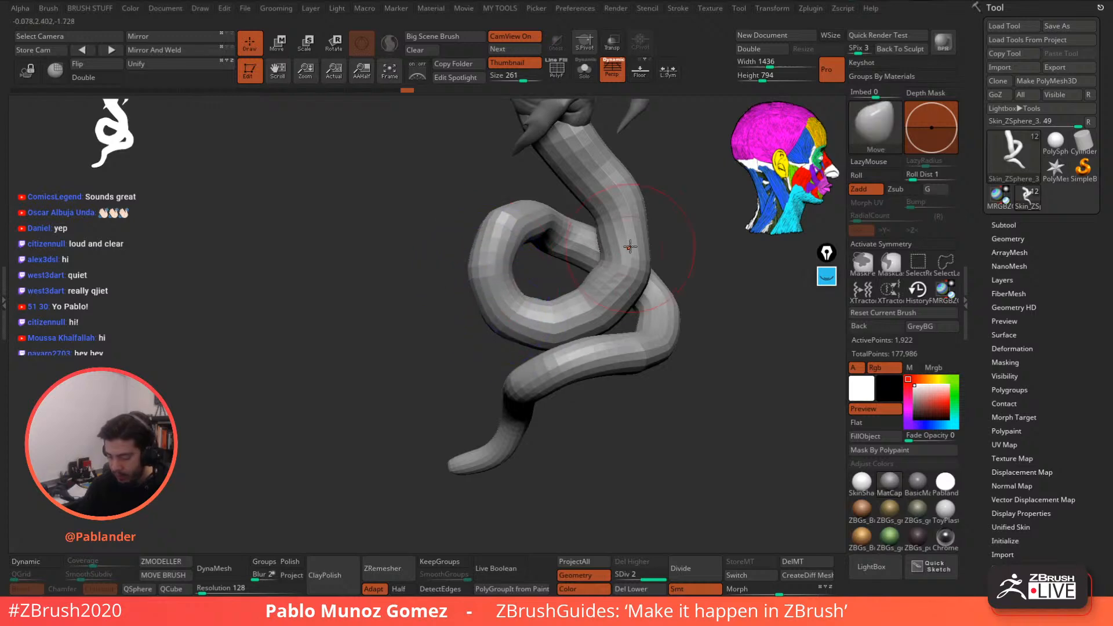
{"action": "left_click_drag", "start_coordinate": [604, 181], "coordinate": [626, 194], "text": "shift"}
- Refine the bend between the upper body and the loop from several sides with the Move brush
{"action": "right_click_drag", "start_coordinate": [516, 339], "coordinate": [549, 290]}
{"action": "right_click", "coordinate": [549, 289]}
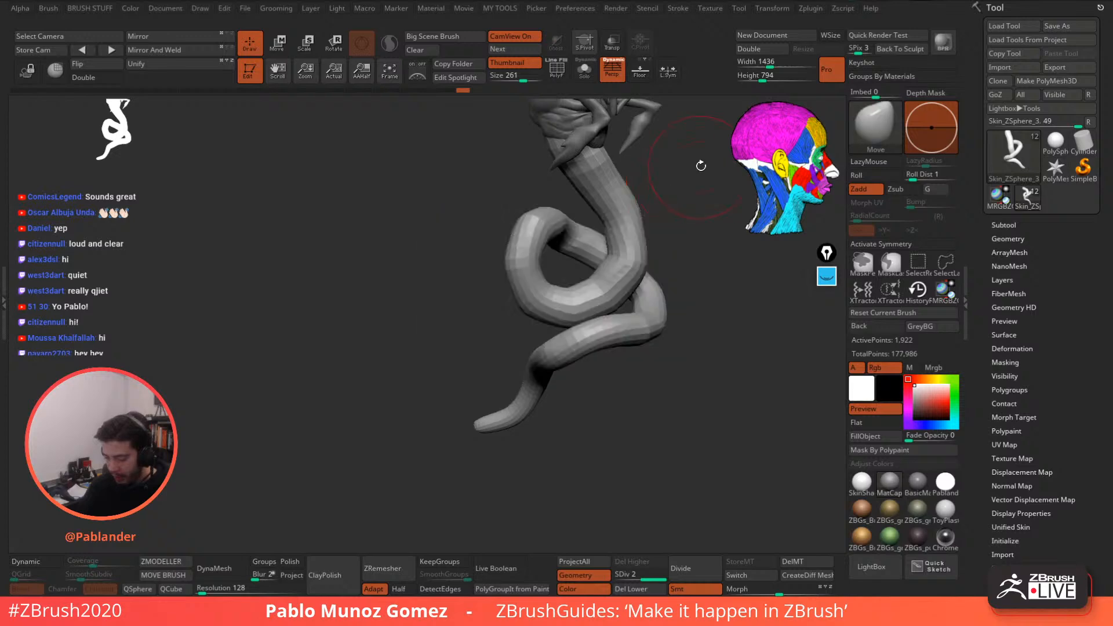
{"action": "mouse_move", "coordinate": [700, 167]}
{"action": "right_mouse_down"}
{"action": "mouse_move", "coordinate": [699, 212]}
{"action": "mouse_move", "coordinate": [574, 241]}
{"action": "mouse_move", "coordinate": [541, 311]}
{"action": "right_mouse_up"}
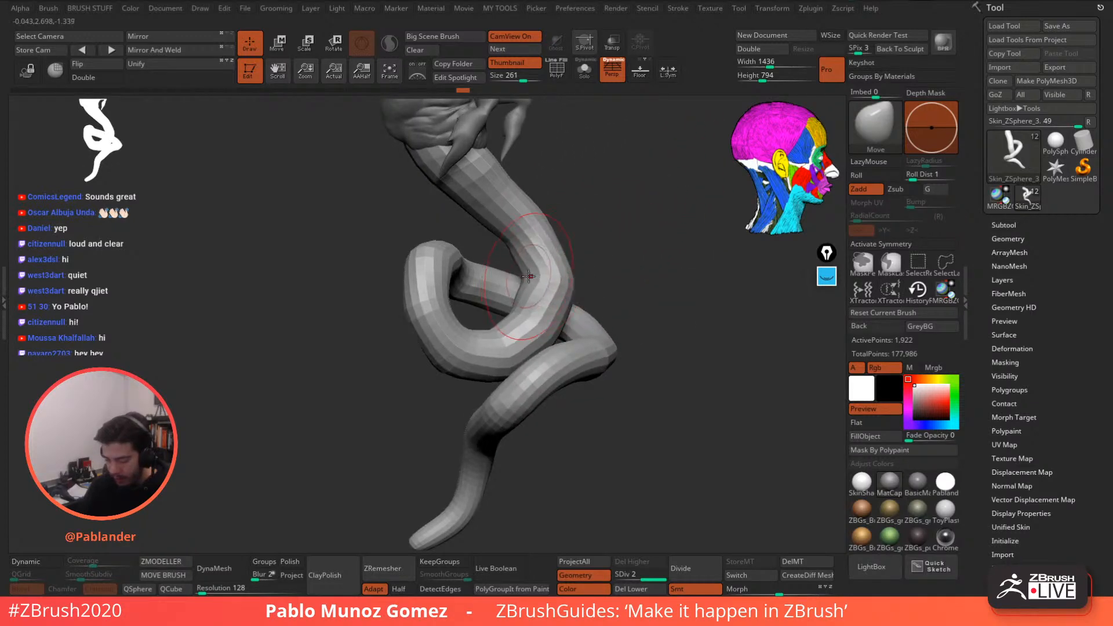
{"action": "right_click_drag", "start_coordinate": [596, 256], "coordinate": [576, 246]}
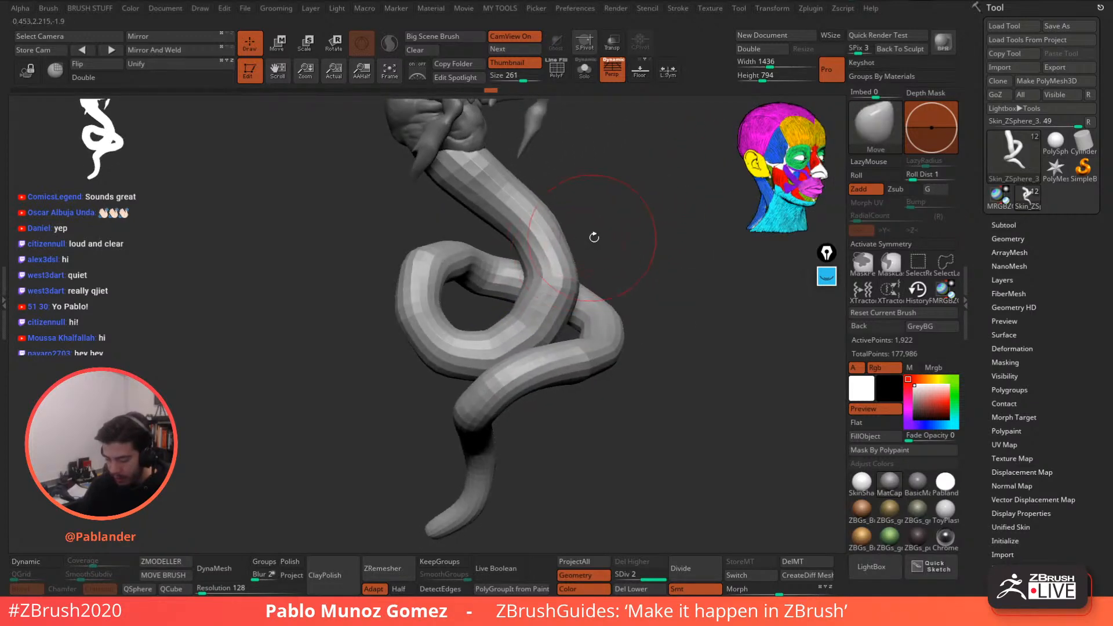
{"action": "right_click", "coordinate": [597, 241]}
{"action": "right_click_drag", "start_coordinate": [636, 191], "coordinate": [612, 200]}
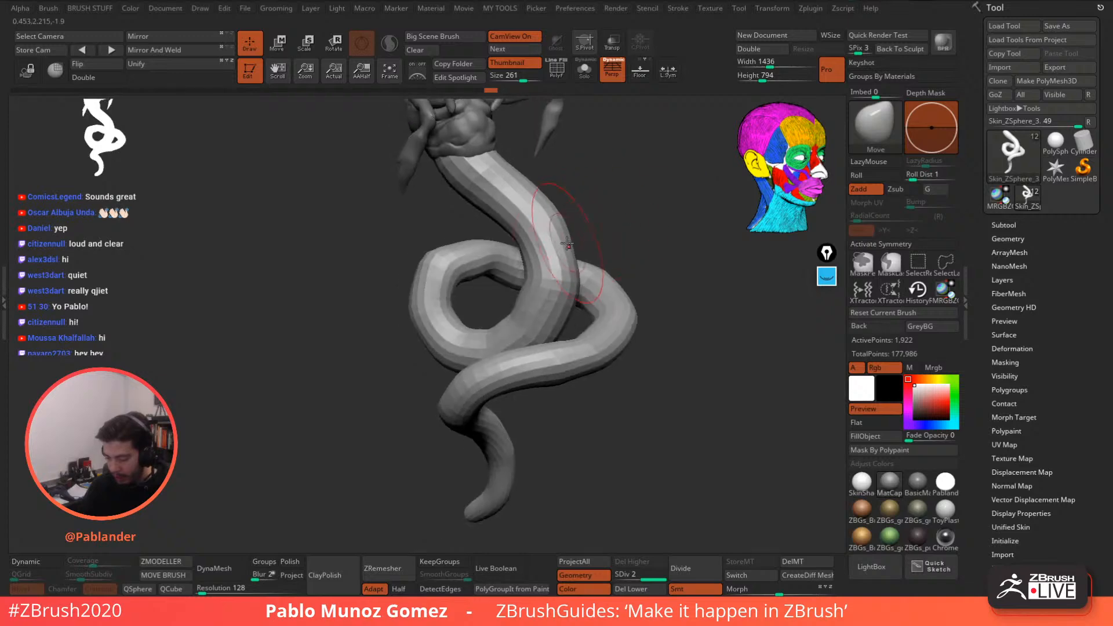
{"action": "right_click_drag", "start_coordinate": [567, 243], "coordinate": [545, 268]}
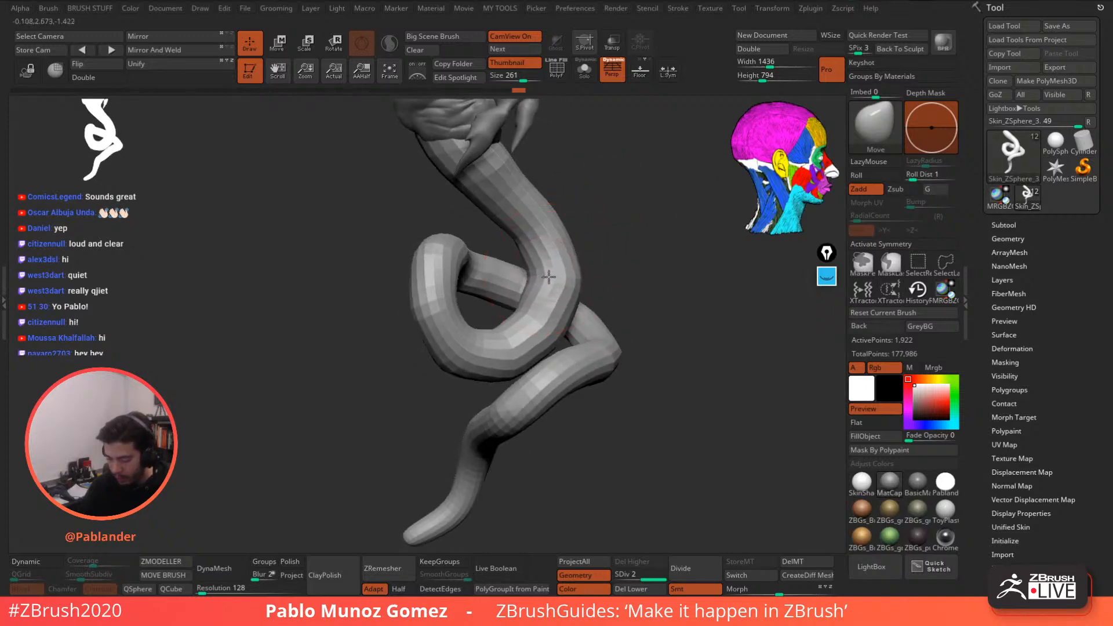
{"action": "right_click_drag", "start_coordinate": [525, 318], "coordinate": [603, 264]}
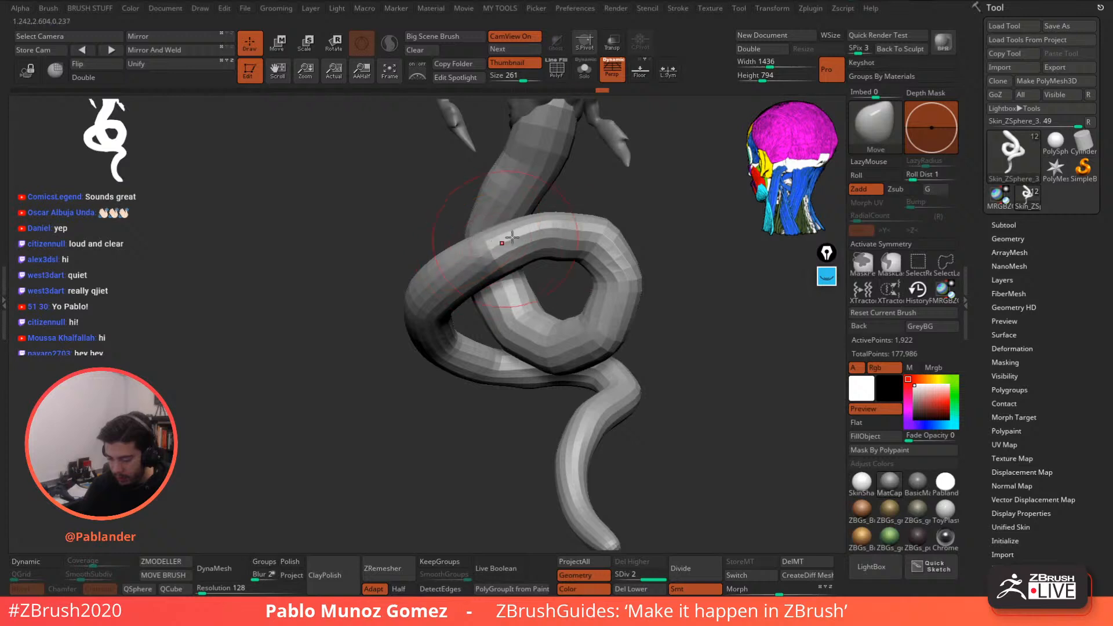
- Reshape the upper loop with the Move brush, and smooth the bend beside the loop and the tail tip
{"action": "mouse_move", "coordinate": [595, 243]}
{"action": "left_mouse_down"}
{"action": "mouse_move", "coordinate": [614, 272]}
{"action": "mouse_move", "coordinate": [566, 350]}
{"action": "mouse_move", "coordinate": [533, 329]}
{"action": "left_mouse_up"}
{"action": "right_click_drag", "start_coordinate": [533, 329], "coordinate": [644, 279], "text": "ctrl"}
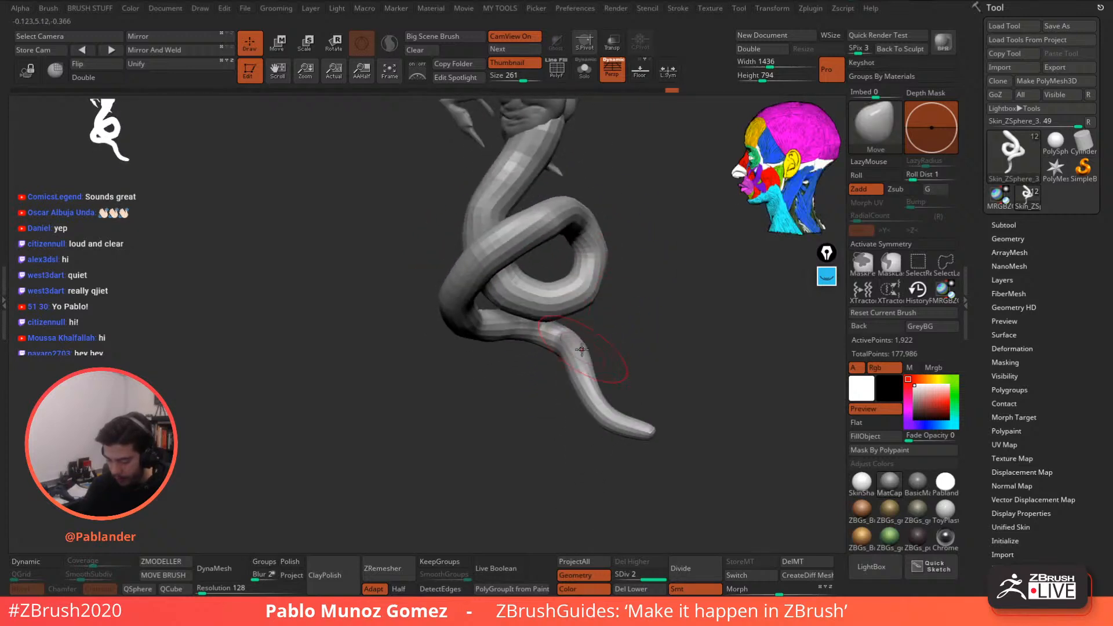
{"action": "mouse_move", "coordinate": [584, 365]}
{"action": "right_mouse_down"}
{"action": "mouse_move", "coordinate": [648, 306]}
{"action": "mouse_move", "coordinate": [666, 241]}
{"action": "mouse_move", "coordinate": [534, 302]}
{"action": "right_mouse_up"}
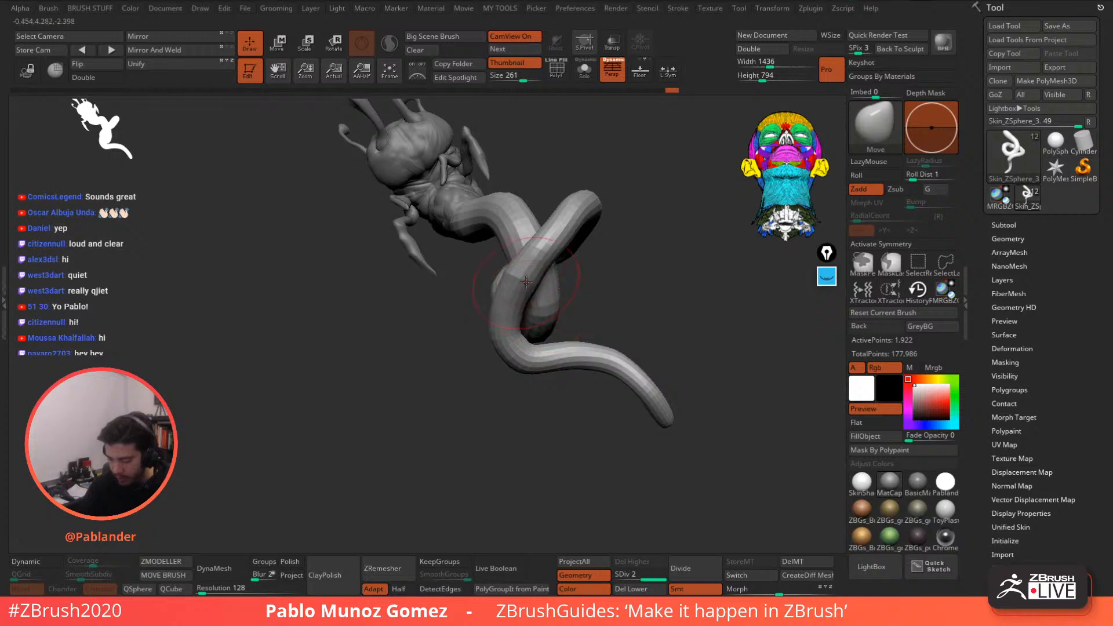
{"action": "left_click_drag", "start_coordinate": [525, 284], "coordinate": [539, 249], "text": "shift"}
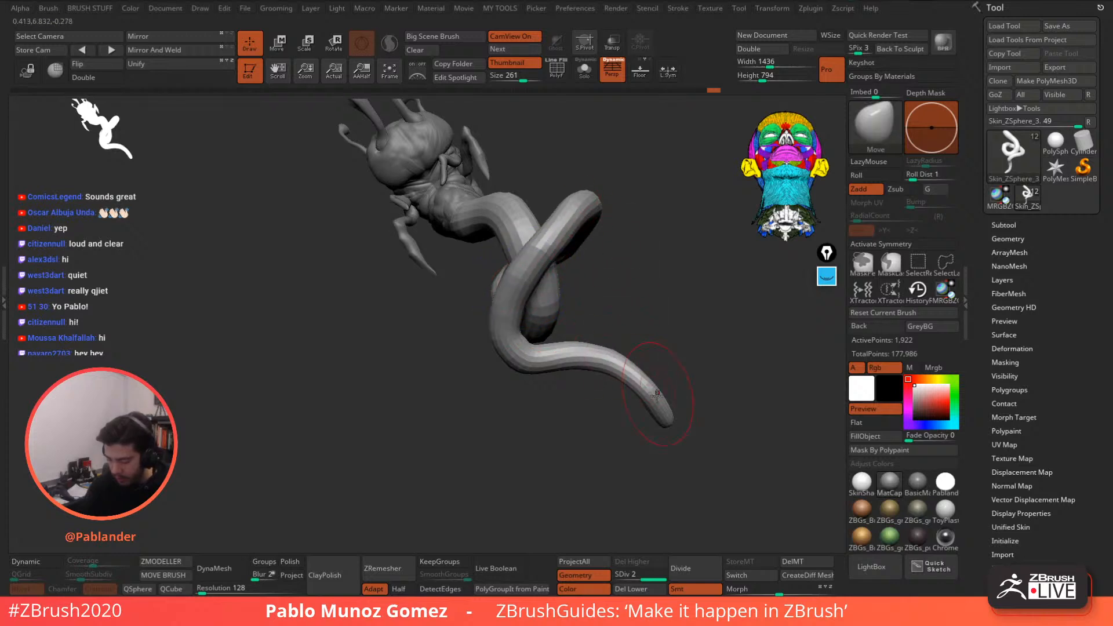
{"action": "mouse_move", "coordinate": [657, 395]}
{"action": "left_mouse_down", "text": "shift"}
{"action": "mouse_move", "coordinate": [666, 413]}
{"action": "mouse_move", "coordinate": [660, 404]}
{"action": "left_mouse_up", "text": "shift"}
{"action": "mouse_move", "coordinate": [673, 362]}
{"action": "right_mouse_down"}
{"action": "mouse_move", "coordinate": [645, 266]}
{"action": "mouse_move", "coordinate": [642, 307]}
{"action": "mouse_move", "coordinate": [605, 330]}
{"action": "mouse_move", "coordinate": [608, 238]}
{"action": "mouse_move", "coordinate": [649, 269]}
{"action": "mouse_move", "coordinate": [618, 269]}
{"action": "right_mouse_up"}
{"action": "right_click_drag", "start_coordinate": [654, 404], "coordinate": [656, 386]}
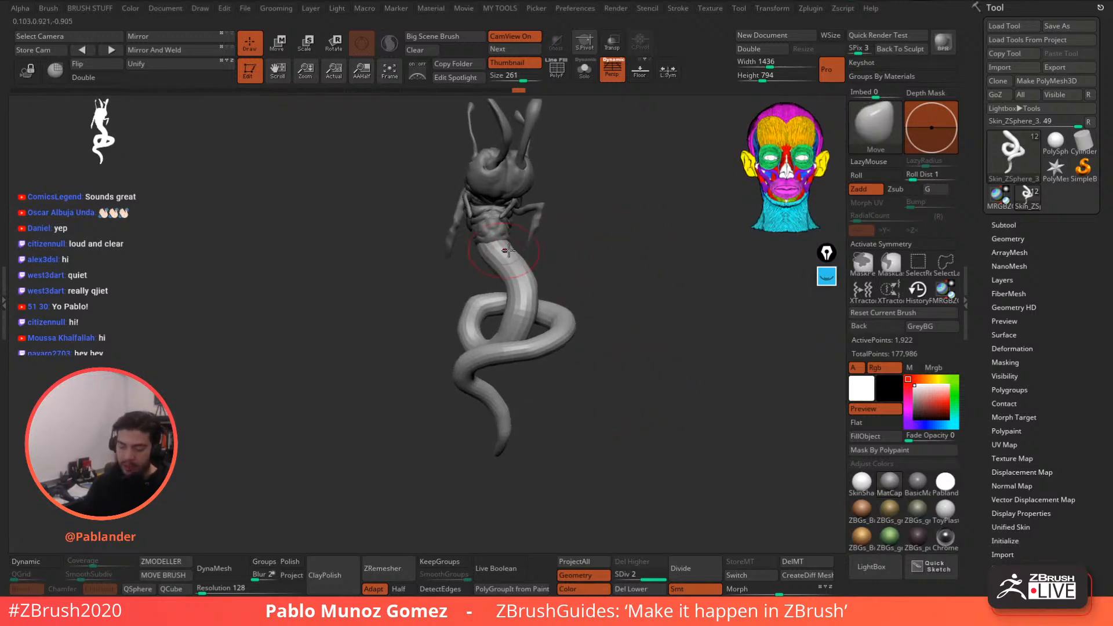
- Examine the wireframe of the serpentine body and compare it with the head and torso subtool
{"action": "left_click", "coordinate": [558, 71]}
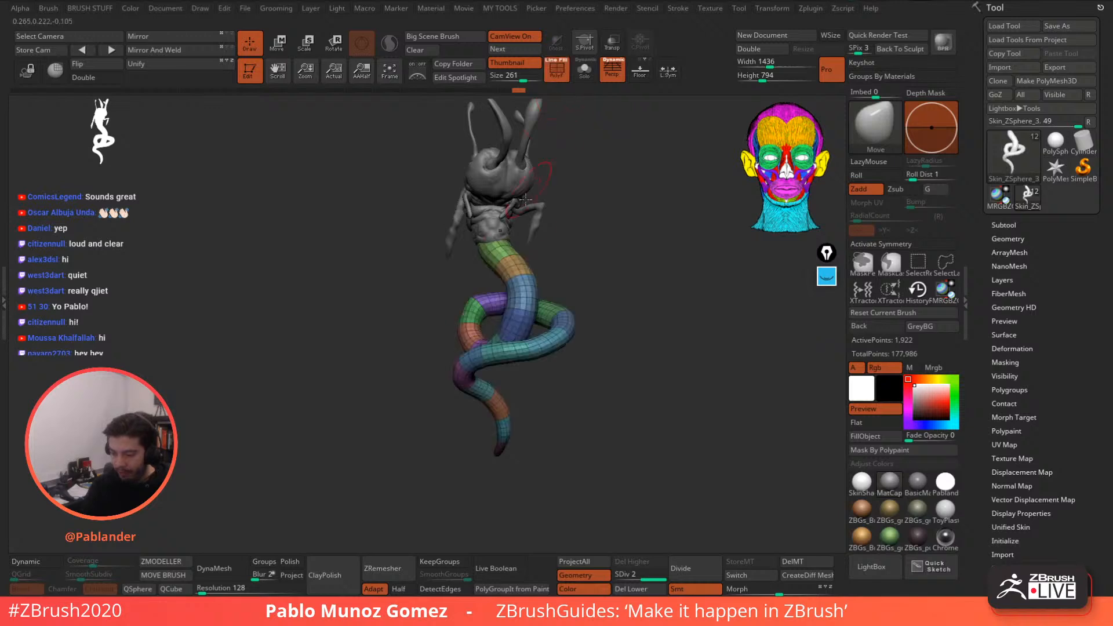
{"action": "mouse_move", "coordinate": [556, 243]}
{"action": "right_mouse_down", "text": "ctrl"}
{"action": "mouse_move", "coordinate": [558, 283]}
{"action": "mouse_move", "coordinate": [636, 268]}
{"action": "mouse_move", "coordinate": [554, 279]}
{"action": "mouse_move", "coordinate": [559, 300]}
{"action": "mouse_move", "coordinate": [607, 253]}
{"action": "mouse_move", "coordinate": [585, 284]}
{"action": "mouse_move", "coordinate": [594, 298]}
{"action": "right_mouse_up", "text": "ctrl"}
{"action": "left_click", "coordinate": [557, 70]}
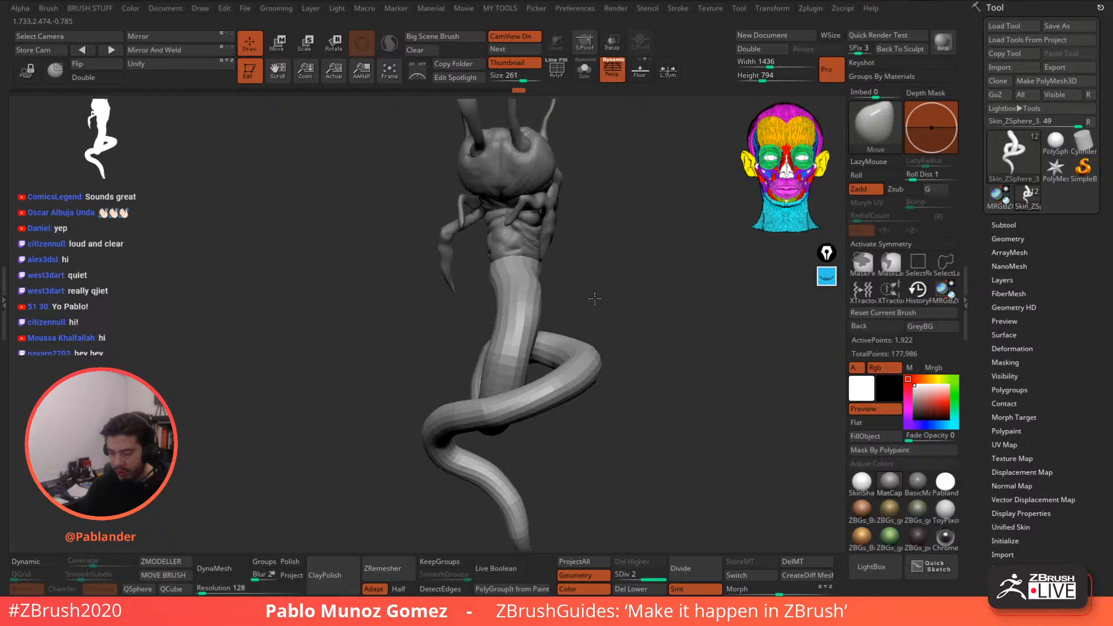
{"action": "left_click", "coordinate": [523, 161], "text": "alt"}
{"action": "left_click", "coordinate": [558, 70]}
{"action": "left_click", "coordinate": [560, 76]}
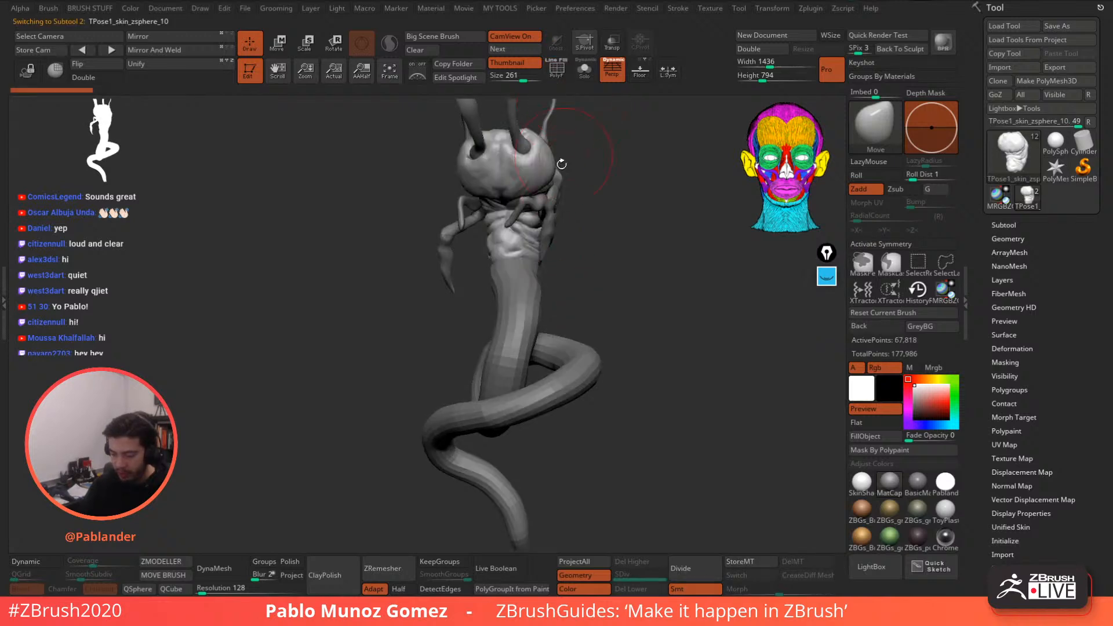
{"action": "right_click_drag", "start_coordinate": [553, 197], "coordinate": [490, 348]}
{"action": "right_click", "coordinate": [490, 348]}
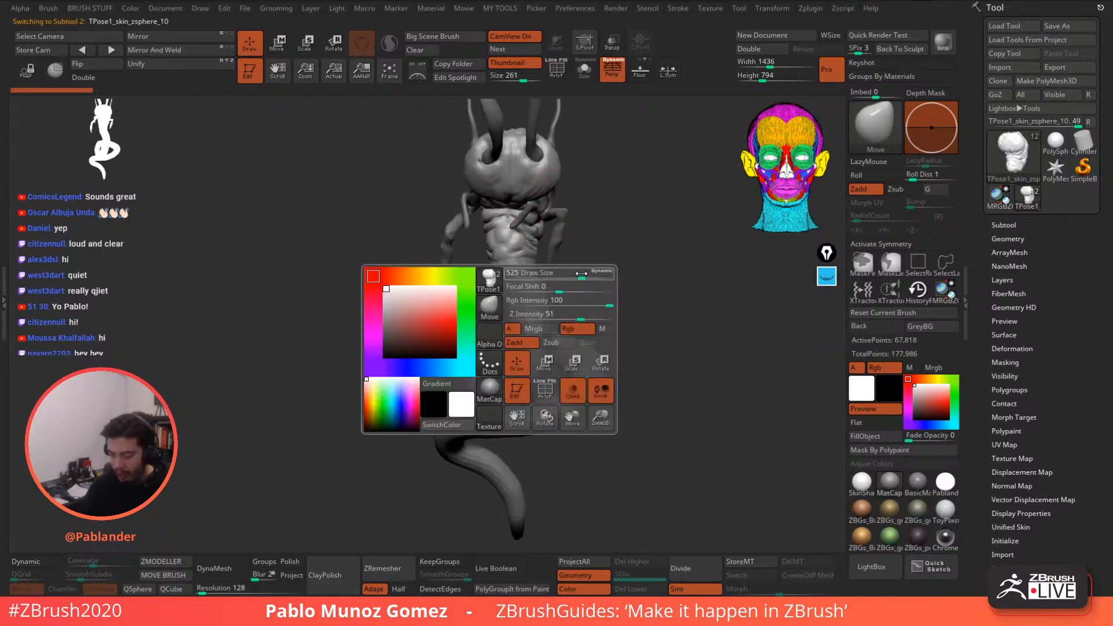
- Make the serpentine body the active subtool and subdivide it twice, up to subdivision level 4
{"action": "left_click", "coordinate": [541, 305], "text": "alt"}
{"action": "left_click_drag", "start_coordinate": [594, 305], "coordinate": [641, 331]}
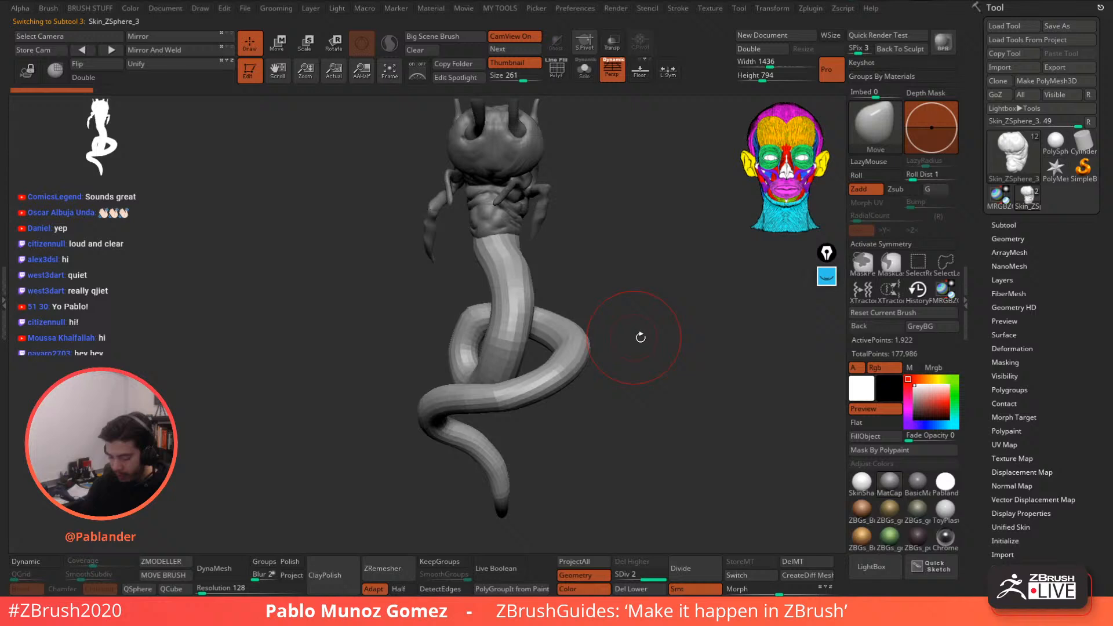
{"action": "left_click", "coordinate": [686, 567]}
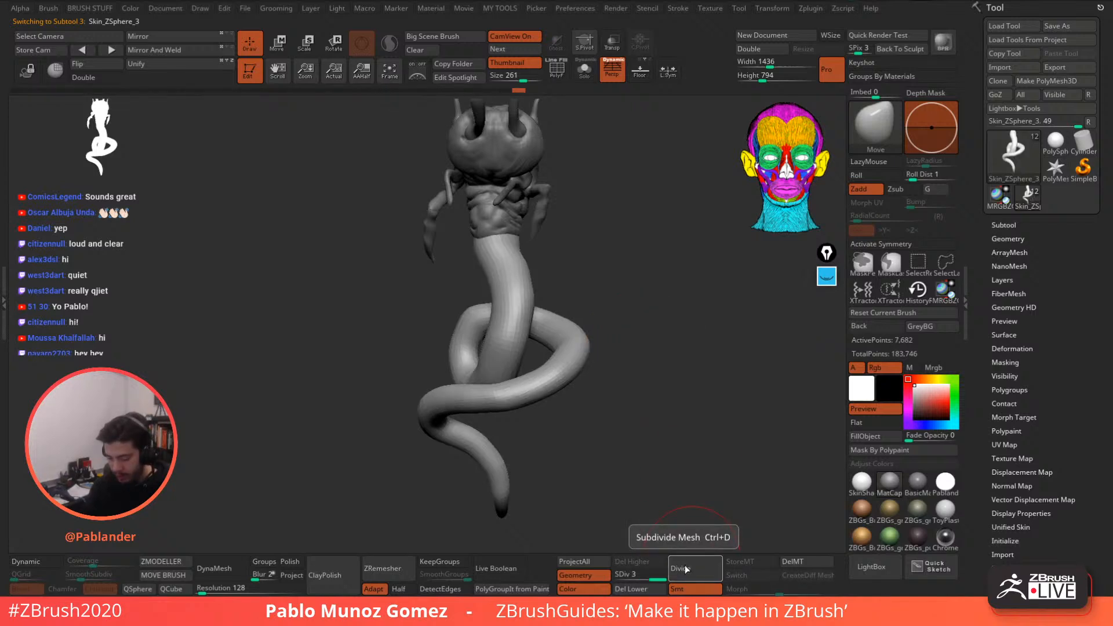
{"action": "left_click", "coordinate": [686, 569]}
- Choose the PM_Custom clay brush and build up the side of the body's top edge where it meets the torso
{"action": "key", "text": "space"}
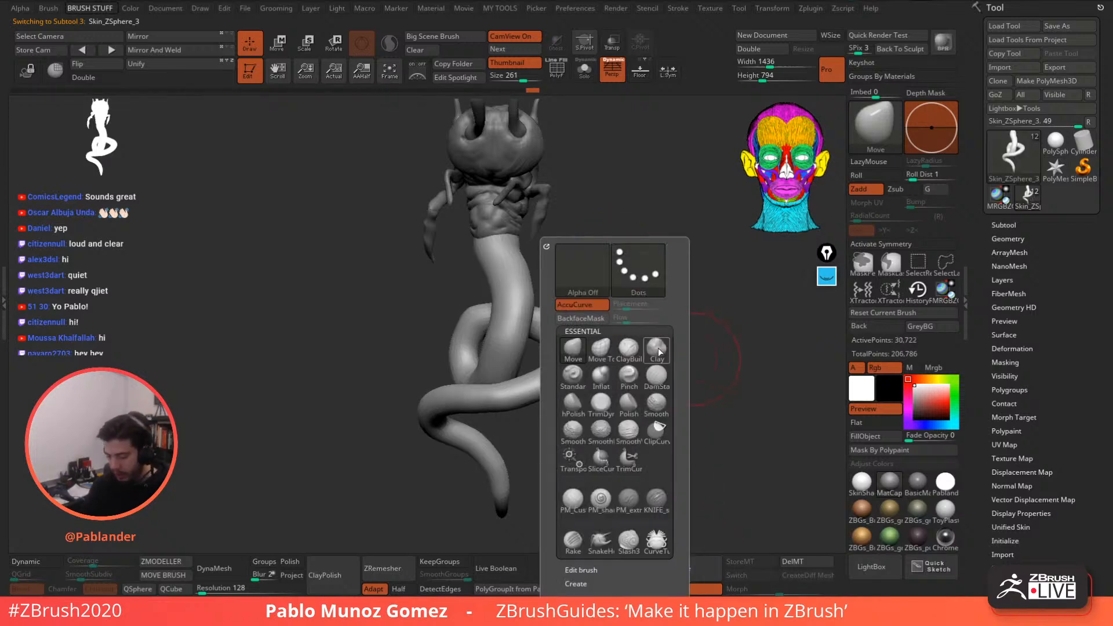
{"action": "left_click", "coordinate": [573, 499]}
{"action": "key", "text": "space"}
{"action": "right_click_drag", "start_coordinate": [629, 210], "coordinate": [520, 270], "text": "ctrl"}
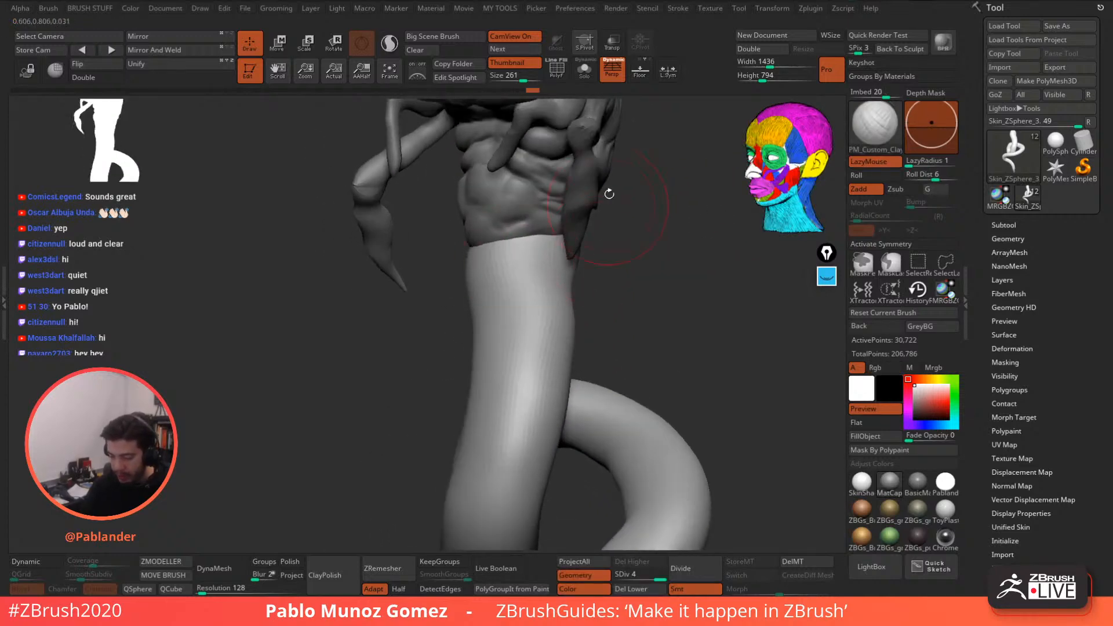
{"action": "left_click_drag", "start_coordinate": [606, 132], "coordinate": [603, 144]}
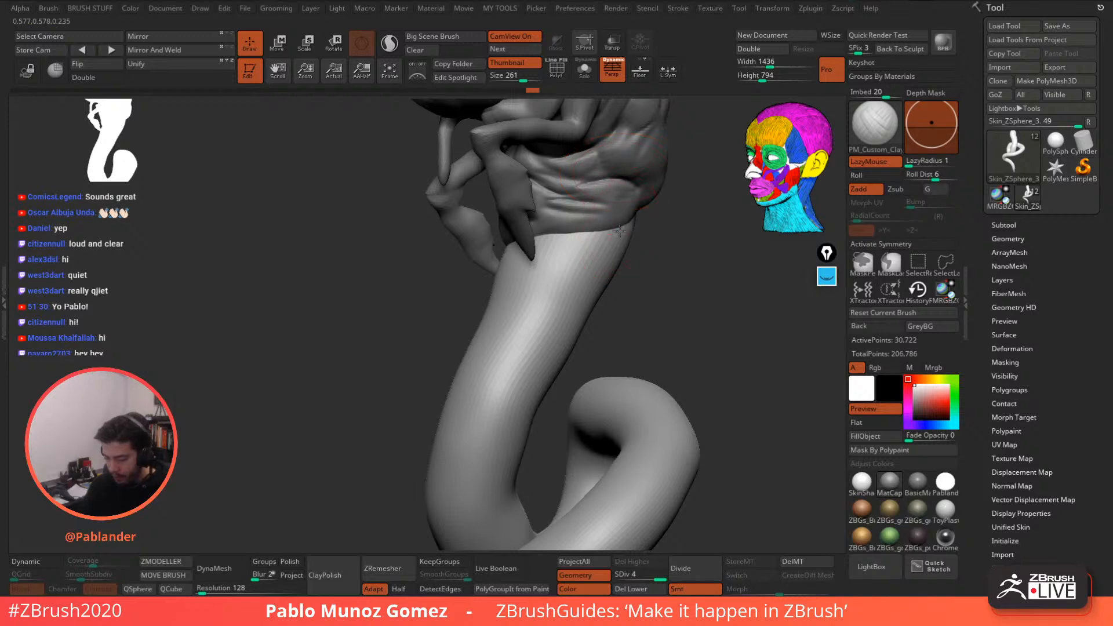
{"action": "mouse_move", "coordinate": [619, 232]}
{"action": "left_mouse_down"}
{"action": "mouse_move", "coordinate": [592, 248]}
{"action": "mouse_move", "coordinate": [606, 243]}
{"action": "mouse_move", "coordinate": [550, 248]}
{"action": "left_mouse_up"}
{"action": "key", "text": "space"}
{"action": "right_click_drag", "start_coordinate": [618, 237], "coordinate": [555, 285]}
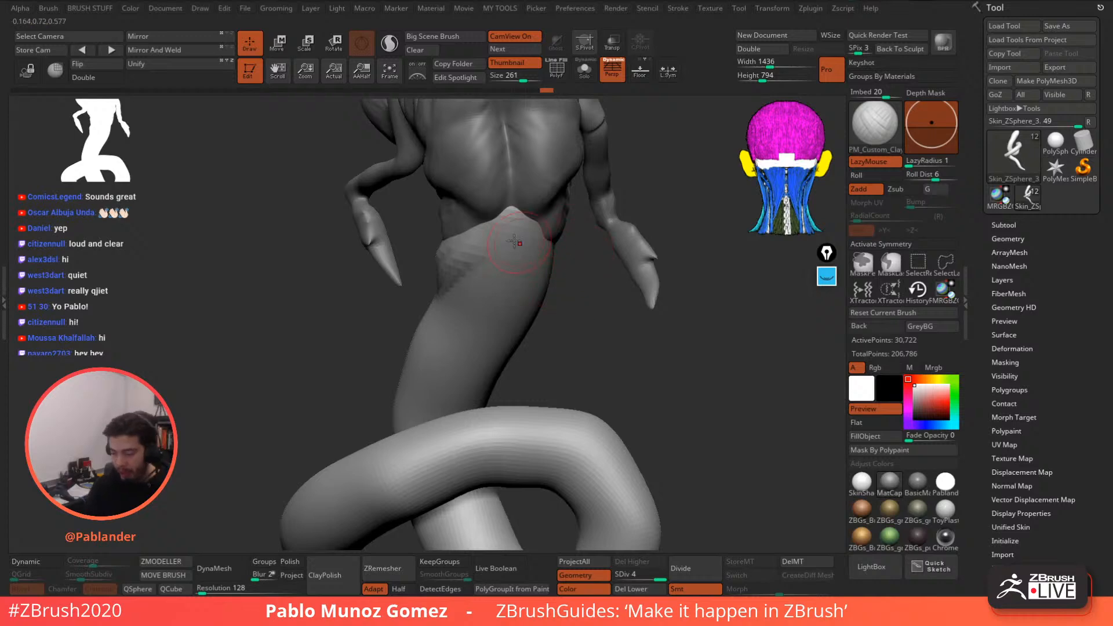
- Build up a peaked edge at the base of the creature's back with clay strokes and soften the strokes
{"action": "mouse_move", "coordinate": [480, 241]}
{"action": "left_mouse_down"}
{"action": "mouse_move", "coordinate": [511, 220]}
{"action": "mouse_move", "coordinate": [506, 247]}
{"action": "left_mouse_up"}
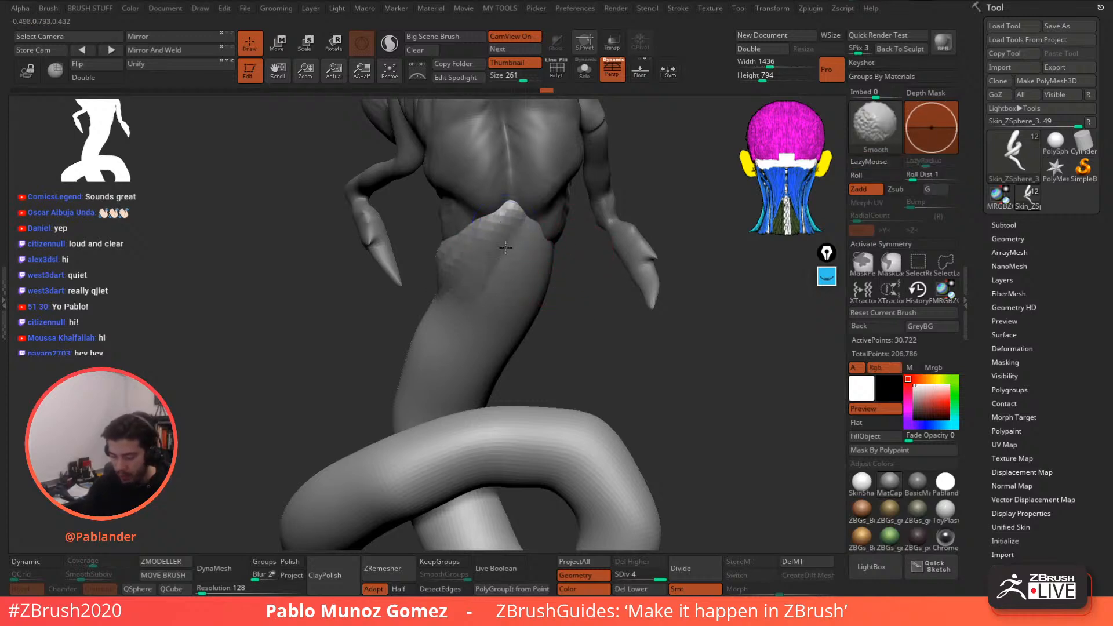
{"action": "right_click_drag", "start_coordinate": [505, 247], "coordinate": [525, 242]}
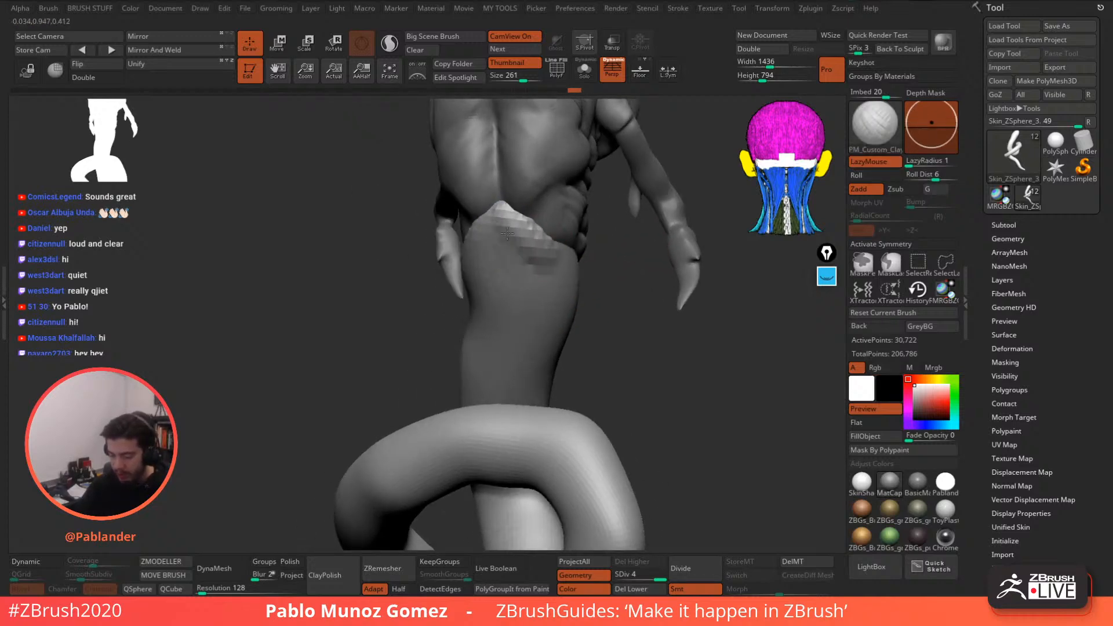
{"action": "left_click_drag", "start_coordinate": [550, 261], "coordinate": [526, 279]}
{"action": "left_click_drag", "start_coordinate": [521, 261], "coordinate": [524, 258], "text": "shift"}
{"action": "mouse_move", "coordinate": [524, 256]}
{"action": "right_mouse_down"}
{"action": "mouse_move", "coordinate": [587, 271]}
{"action": "mouse_move", "coordinate": [603, 241]}
{"action": "mouse_move", "coordinate": [535, 266]}
{"action": "right_mouse_up"}
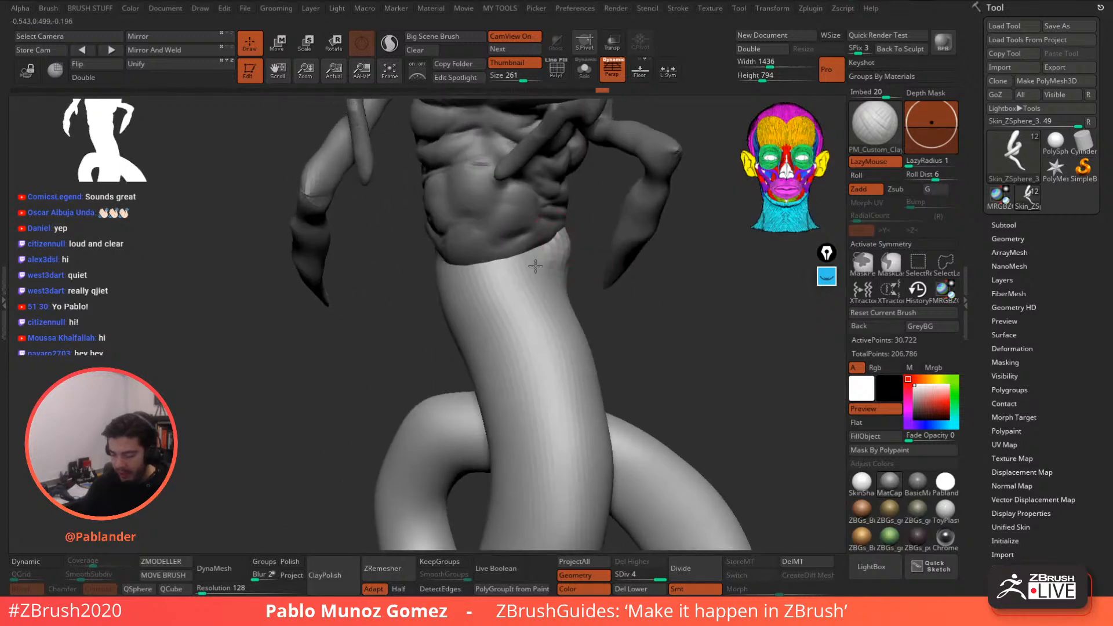
- Continue the clay build-up around the front and far side of the body's top edge, under the abdomen
{"action": "left_click_drag", "start_coordinate": [563, 245], "coordinate": [534, 281]}
{"action": "right_click_drag", "start_coordinate": [527, 261], "coordinate": [574, 253]}
{"action": "mouse_move", "coordinate": [424, 256]}
{"action": "left_mouse_down"}
{"action": "mouse_move", "coordinate": [447, 253]}
{"action": "mouse_move", "coordinate": [429, 266]}
{"action": "mouse_move", "coordinate": [486, 263]}
{"action": "mouse_move", "coordinate": [451, 253]}
{"action": "left_mouse_up"}
{"action": "right_click_drag", "start_coordinate": [446, 252], "coordinate": [504, 249]}
{"action": "mouse_move", "coordinate": [400, 235]}
{"action": "left_mouse_down"}
{"action": "mouse_move", "coordinate": [333, 244]}
{"action": "mouse_move", "coordinate": [391, 270]}
{"action": "left_mouse_up"}
- Add clay along the waist from the back around to the side, and smooth the rough ridges
{"action": "mouse_move", "coordinate": [426, 290]}
{"action": "right_mouse_down", "text": "alt"}
{"action": "mouse_move", "coordinate": [504, 226]}
{"action": "mouse_move", "coordinate": [559, 223]}
{"action": "right_mouse_up", "text": "alt"}
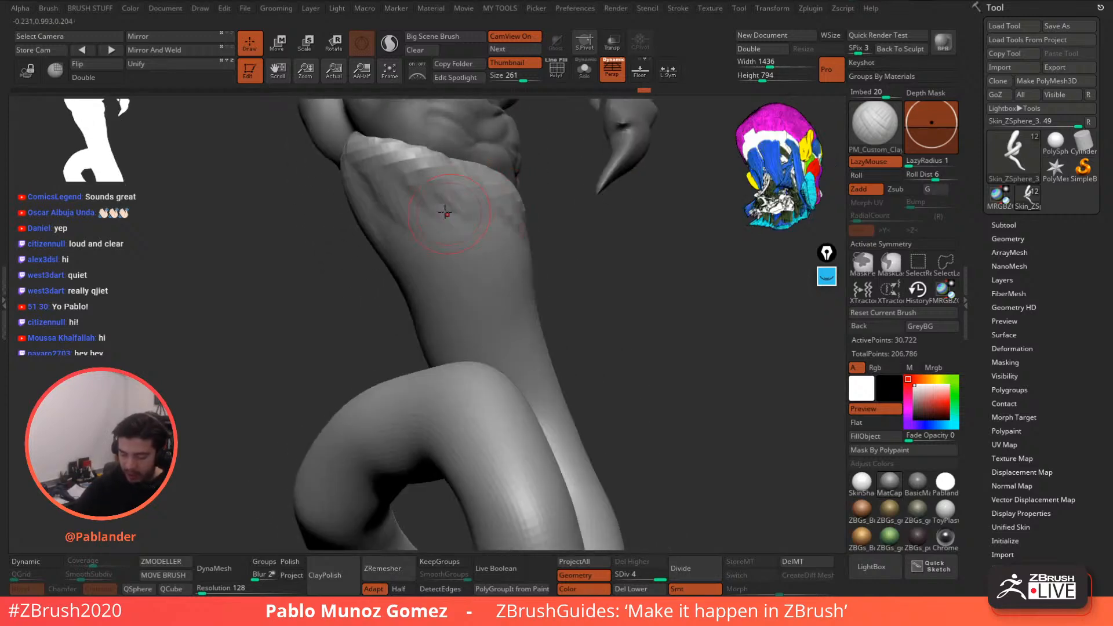
{"action": "mouse_move", "coordinate": [348, 131]}
{"action": "left_mouse_down"}
{"action": "mouse_move", "coordinate": [413, 232]}
{"action": "mouse_move", "coordinate": [455, 183]}
{"action": "left_mouse_up"}
{"action": "mouse_move", "coordinate": [488, 227]}
{"action": "right_mouse_down"}
{"action": "mouse_move", "coordinate": [597, 234]}
{"action": "mouse_move", "coordinate": [569, 213]}
{"action": "right_mouse_up"}
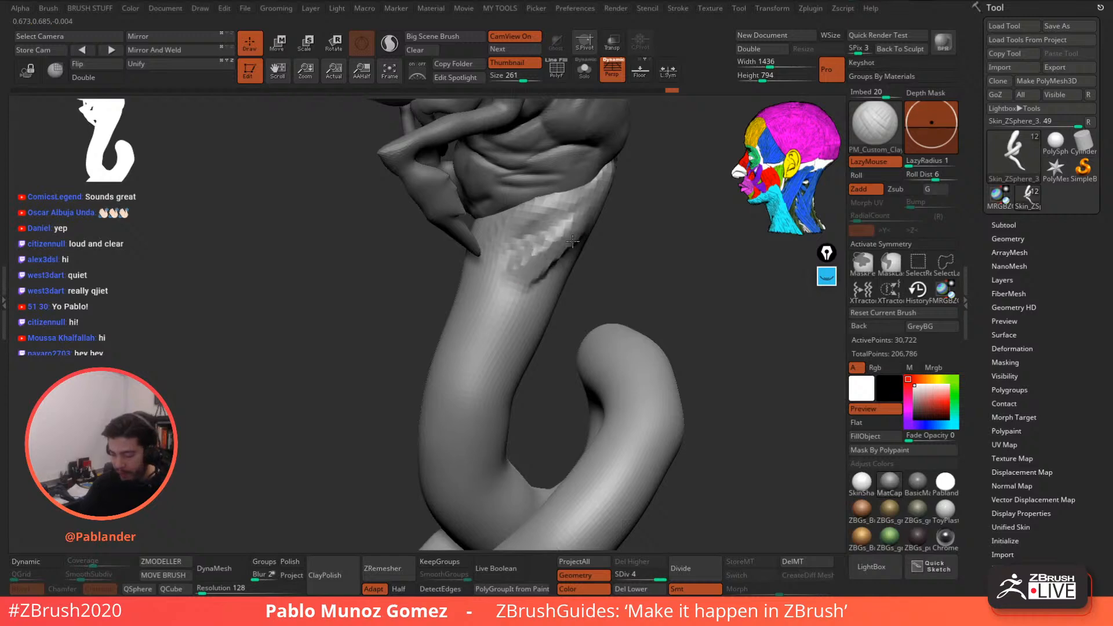
{"action": "left_click_drag", "start_coordinate": [549, 282], "coordinate": [534, 251], "text": "shift"}
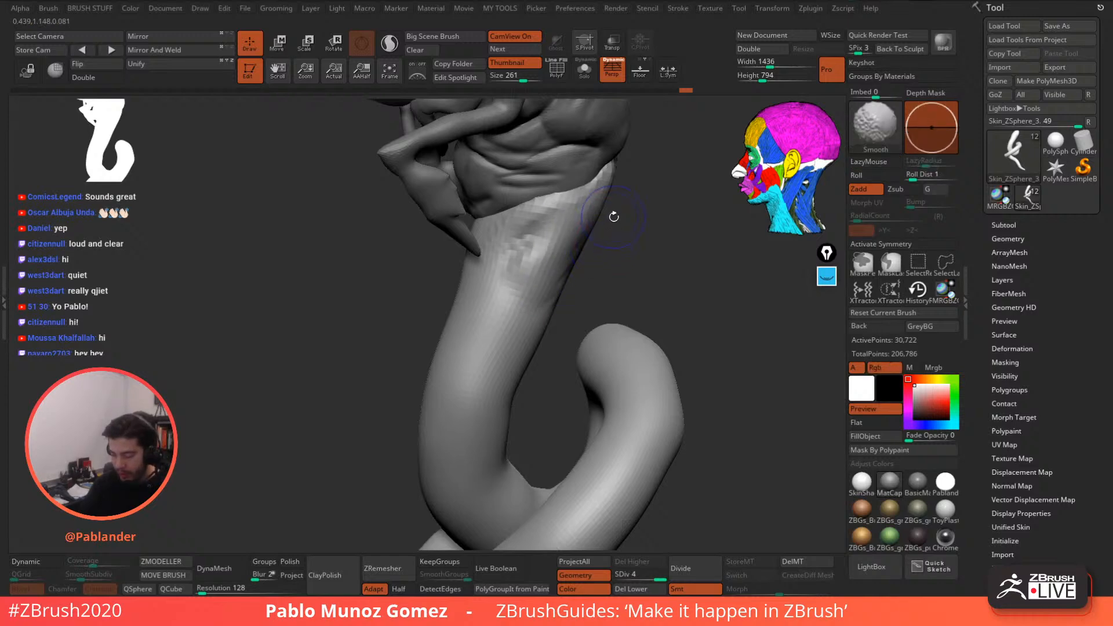
{"action": "right_click_drag", "start_coordinate": [614, 216], "coordinate": [557, 295]}
{"action": "key", "text": "space"}
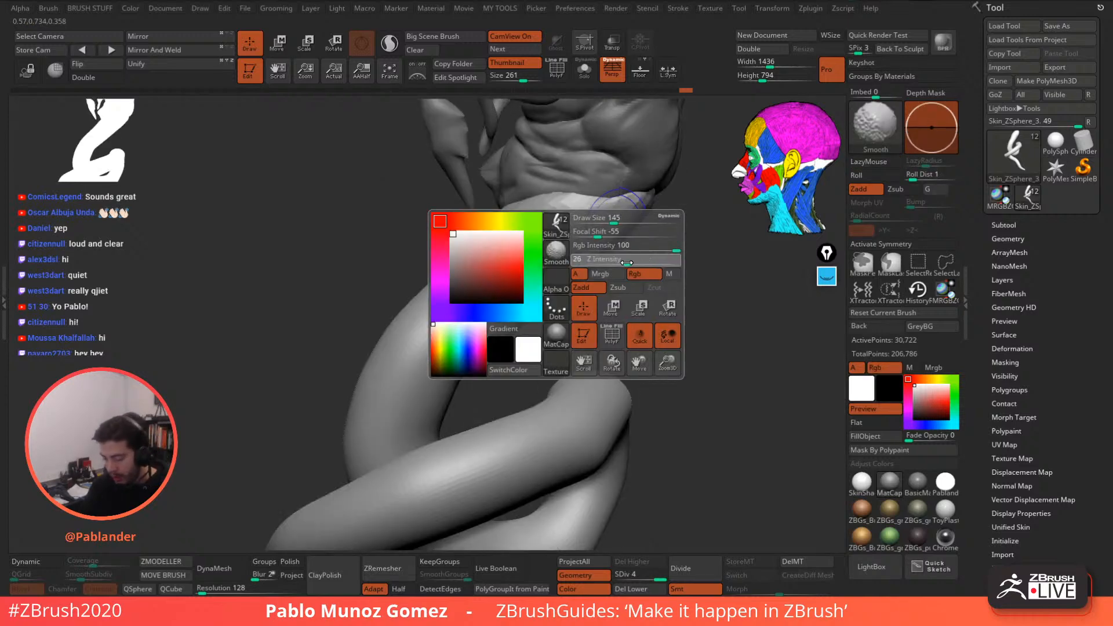
- Add short clay strokes below the abdomen at the front and side of the serpentine body's top
{"action": "mouse_move", "coordinate": [647, 259]}
{"action": "right_mouse_down"}
{"action": "mouse_move", "coordinate": [601, 283]}
{"action": "mouse_move", "coordinate": [516, 233]}
{"action": "right_mouse_up"}
{"action": "right_click_drag", "start_coordinate": [520, 274], "coordinate": [473, 224]}
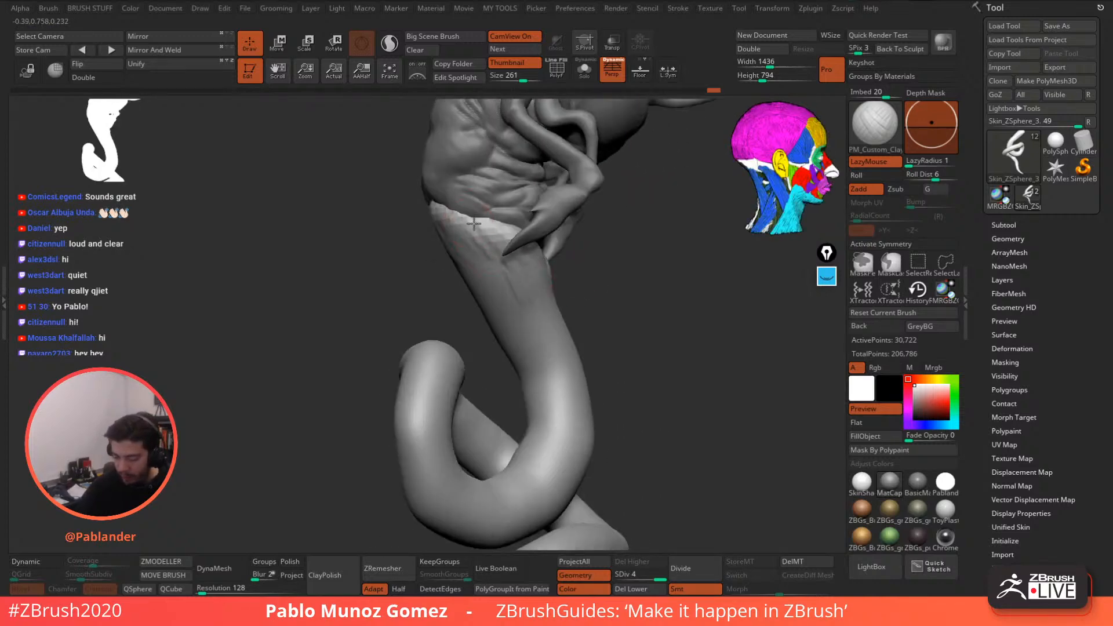
{"action": "mouse_move", "coordinate": [550, 322]}
{"action": "right_mouse_down"}
{"action": "mouse_move", "coordinate": [576, 333]}
{"action": "mouse_move", "coordinate": [516, 358]}
{"action": "mouse_move", "coordinate": [574, 324]}
{"action": "mouse_move", "coordinate": [579, 303]}
{"action": "mouse_move", "coordinate": [634, 327]}
{"action": "mouse_move", "coordinate": [614, 347]}
{"action": "mouse_move", "coordinate": [600, 411]}
{"action": "mouse_move", "coordinate": [568, 393]}
{"action": "mouse_move", "coordinate": [617, 384]}
{"action": "mouse_move", "coordinate": [603, 406]}
{"action": "right_mouse_up"}
{"action": "left_click_drag", "start_coordinate": [522, 243], "coordinate": [527, 251]}
{"action": "right_click_drag", "start_coordinate": [594, 322], "coordinate": [632, 325]}
{"action": "left_click_drag", "start_coordinate": [519, 246], "coordinate": [534, 252]}
{"action": "mouse_move", "coordinate": [603, 325]}
{"action": "right_mouse_down"}
{"action": "mouse_move", "coordinate": [626, 313]}
{"action": "mouse_move", "coordinate": [615, 342]}
{"action": "mouse_move", "coordinate": [620, 394]}
{"action": "right_mouse_up"}
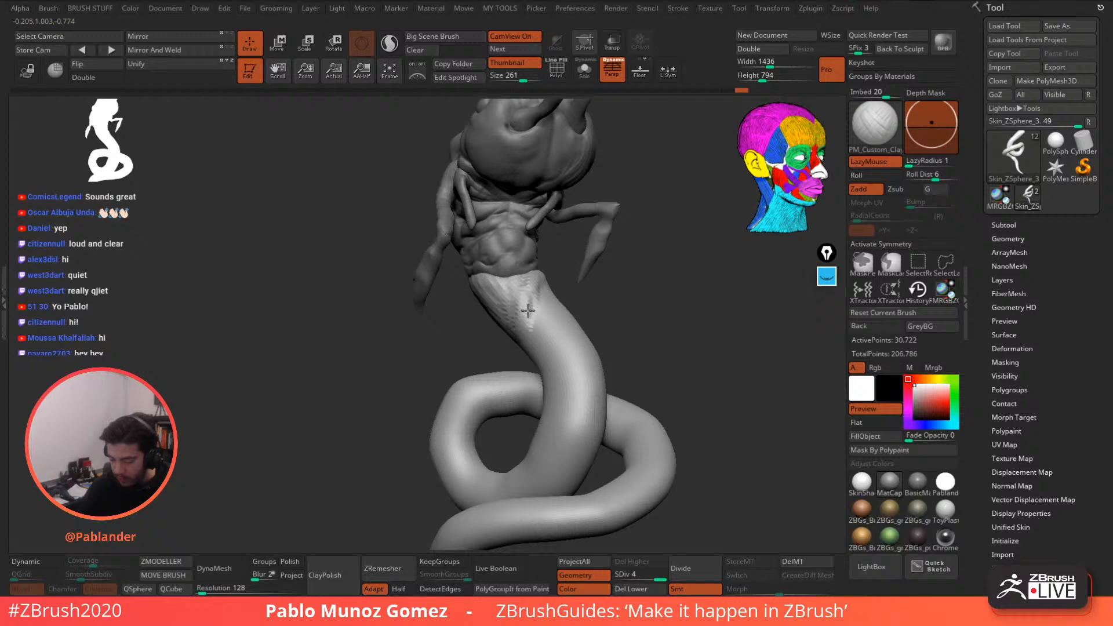
- Smooth the clay strokes around the waist at the front, side and back of the upper body
{"action": "key", "text": "shift"}
{"action": "left_click_drag", "start_coordinate": [531, 303], "coordinate": [535, 272], "text": "shift"}
{"action": "mouse_move", "coordinate": [539, 278]}
{"action": "right_mouse_down"}
{"action": "mouse_move", "coordinate": [585, 277]}
{"action": "mouse_move", "coordinate": [611, 261]}
{"action": "right_mouse_up"}
{"action": "left_click_drag", "start_coordinate": [566, 253], "coordinate": [551, 268], "text": "shift"}
{"action": "right_click_drag", "start_coordinate": [516, 247], "coordinate": [565, 238]}
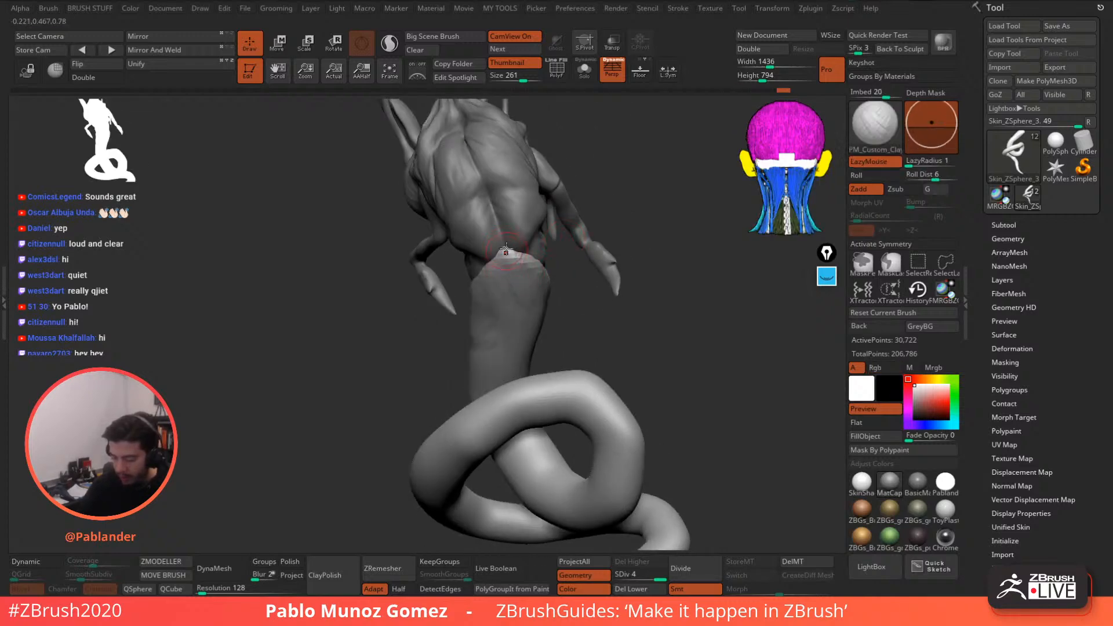
{"action": "left_click_drag", "start_coordinate": [510, 297], "coordinate": [507, 263], "text": "shift"}
{"action": "right_click_drag", "start_coordinate": [494, 297], "coordinate": [526, 256]}
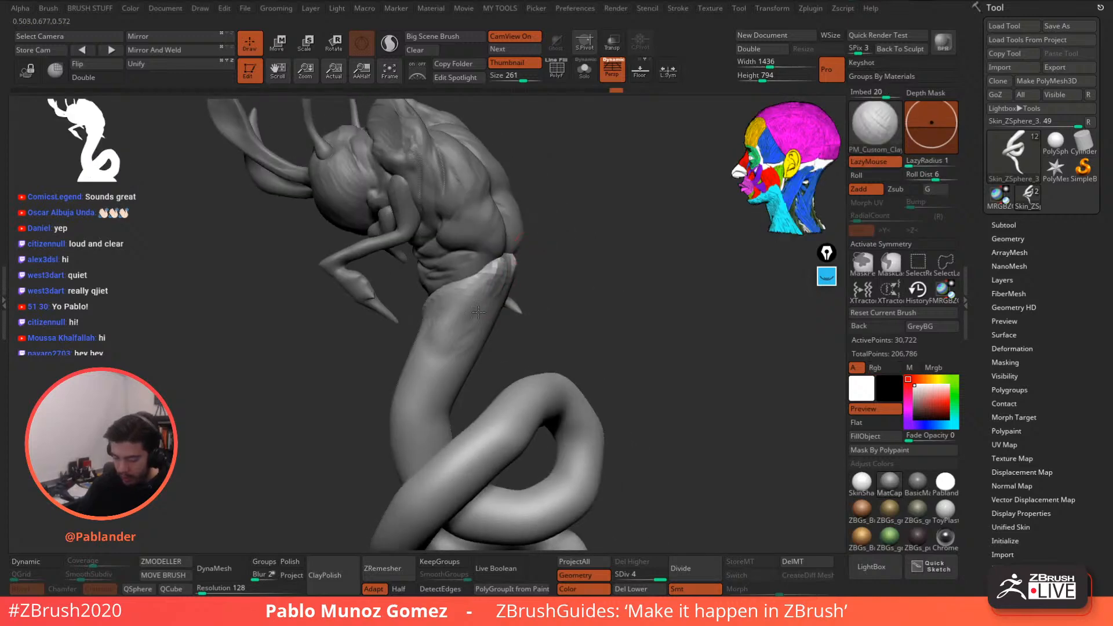
- Extend the clay strokes from the waist down the side and front of the upper serpentine body
{"action": "mouse_move", "coordinate": [478, 313]}
{"action": "left_mouse_down"}
{"action": "mouse_move", "coordinate": [494, 284]}
{"action": "mouse_move", "coordinate": [480, 339]}
{"action": "left_mouse_up"}
{"action": "right_click_drag", "start_coordinate": [493, 316], "coordinate": [597, 255]}
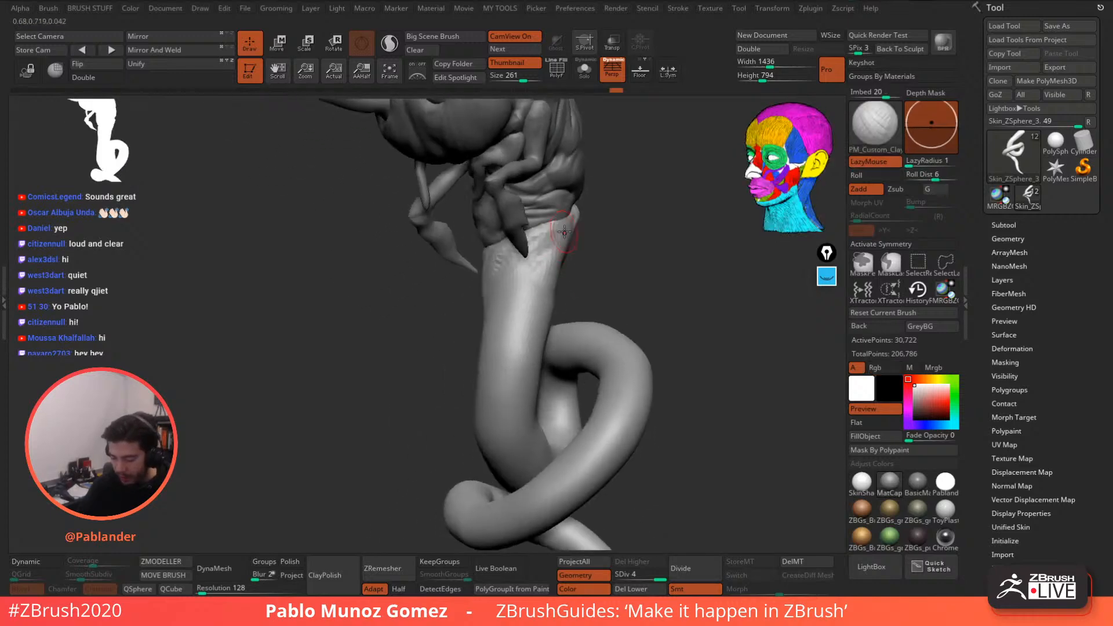
{"action": "left_click_drag", "start_coordinate": [550, 255], "coordinate": [535, 317]}
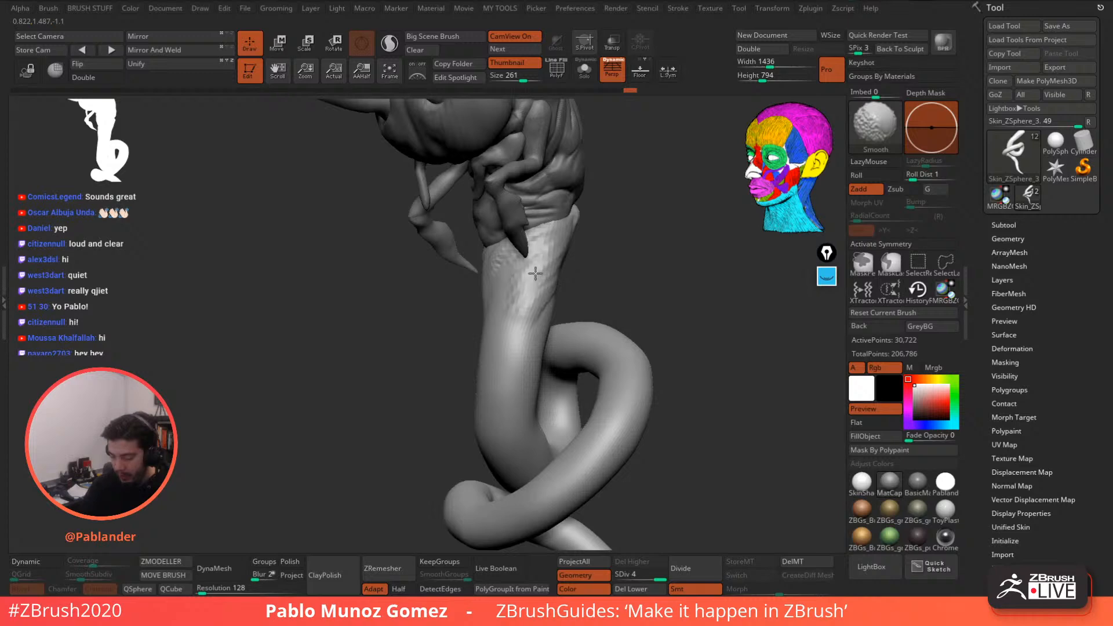
{"action": "right_click_drag", "start_coordinate": [571, 294], "coordinate": [645, 259]}
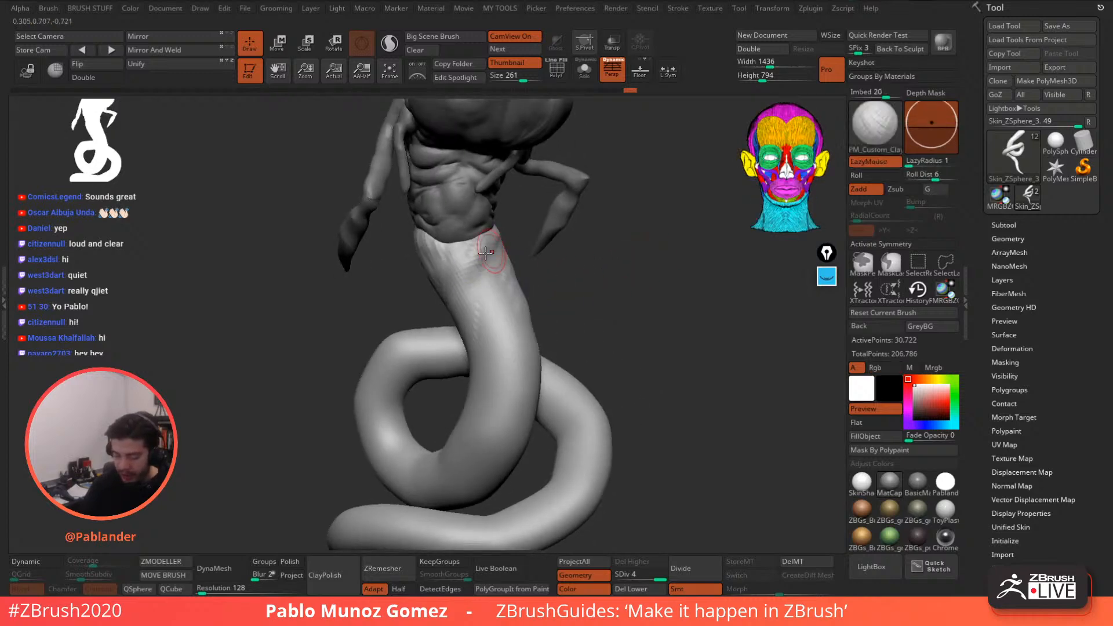
{"action": "mouse_move", "coordinate": [489, 249]}
{"action": "left_mouse_down"}
{"action": "mouse_move", "coordinate": [487, 273]}
{"action": "mouse_move", "coordinate": [504, 299]}
{"action": "left_mouse_up"}
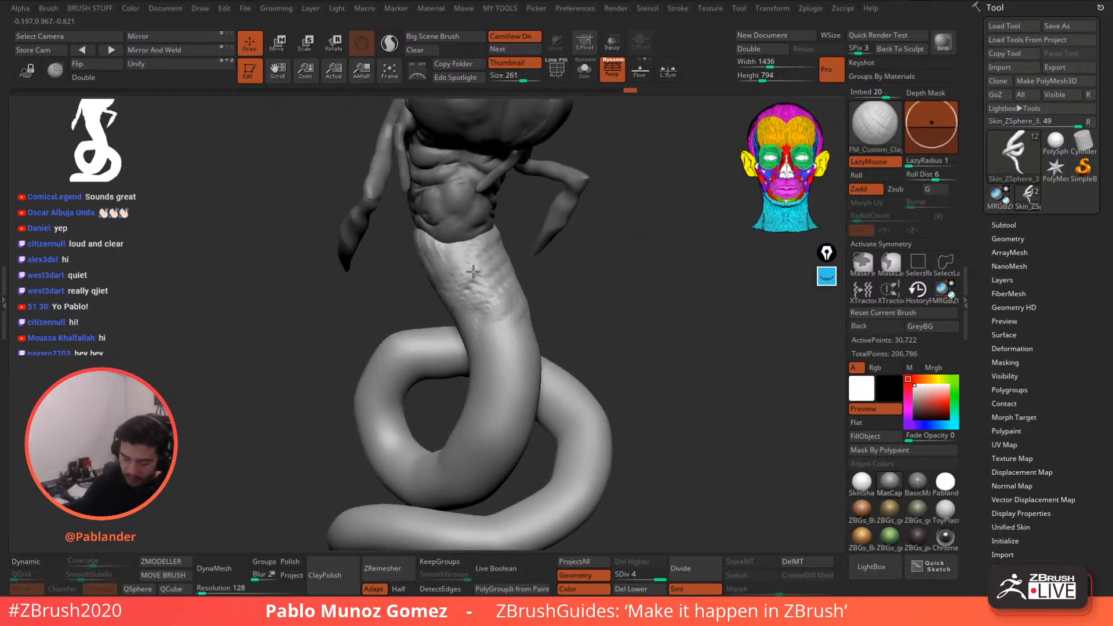
- Sculpt crosswise folds across the upper body just below the torso with clay strokes and soften them
{"action": "mouse_move", "coordinate": [604, 298]}
{"action": "right_mouse_down"}
{"action": "mouse_move", "coordinate": [572, 319]}
{"action": "mouse_move", "coordinate": [523, 289]}
{"action": "right_mouse_up"}
{"action": "mouse_move", "coordinate": [479, 286]}
{"action": "left_mouse_down"}
{"action": "mouse_move", "coordinate": [520, 328]}
{"action": "mouse_move", "coordinate": [534, 316]}
{"action": "left_mouse_up"}
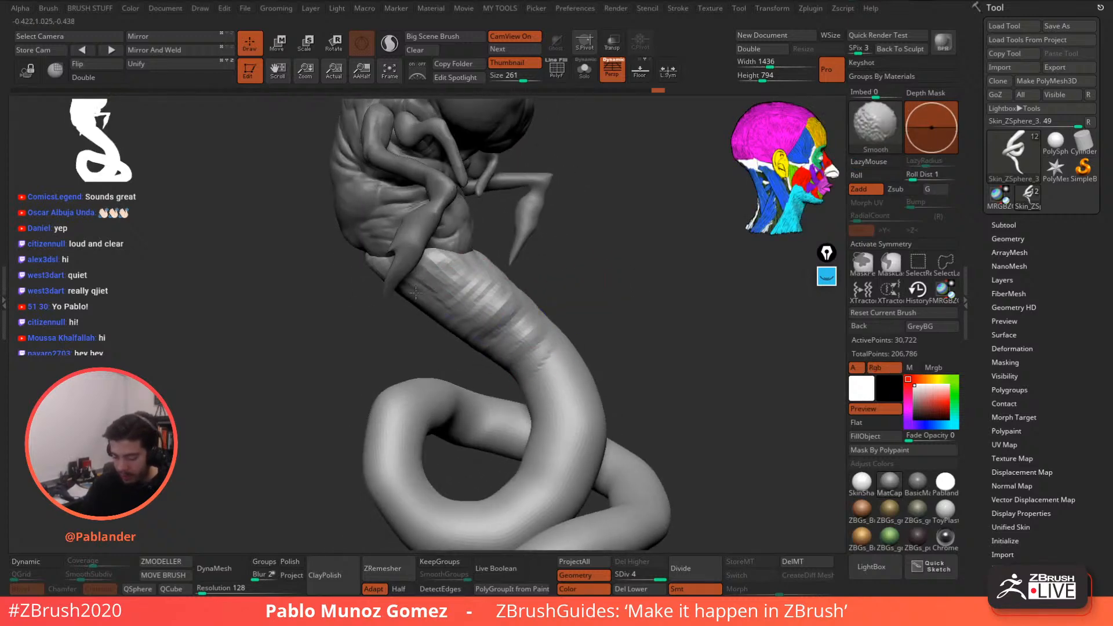
{"action": "mouse_move", "coordinate": [416, 293]}
{"action": "right_mouse_down"}
{"action": "mouse_move", "coordinate": [557, 304]}
{"action": "mouse_move", "coordinate": [550, 292]}
{"action": "mouse_move", "coordinate": [551, 316]}
{"action": "right_mouse_up"}
{"action": "left_click_drag", "start_coordinate": [529, 290], "coordinate": [529, 278], "text": "shift"}
- Continue the crosswise folds along the inner side of the bend leading into the lower coil
{"action": "mouse_move", "coordinate": [526, 327]}
{"action": "right_mouse_down", "text": "alt"}
{"action": "mouse_move", "coordinate": [534, 286]}
{"action": "mouse_move", "coordinate": [522, 345]}
{"action": "right_mouse_up", "text": "alt"}
{"action": "right_click_drag", "start_coordinate": [522, 345], "coordinate": [549, 339]}
{"action": "mouse_move", "coordinate": [510, 357]}
{"action": "left_mouse_down"}
{"action": "mouse_move", "coordinate": [492, 332]}
{"action": "mouse_move", "coordinate": [532, 341]}
{"action": "left_mouse_up"}
{"action": "mouse_move", "coordinate": [532, 341]}
{"action": "right_mouse_down"}
{"action": "mouse_move", "coordinate": [586, 325]}
{"action": "mouse_move", "coordinate": [516, 307]}
{"action": "mouse_move", "coordinate": [524, 280]}
{"action": "right_mouse_up"}
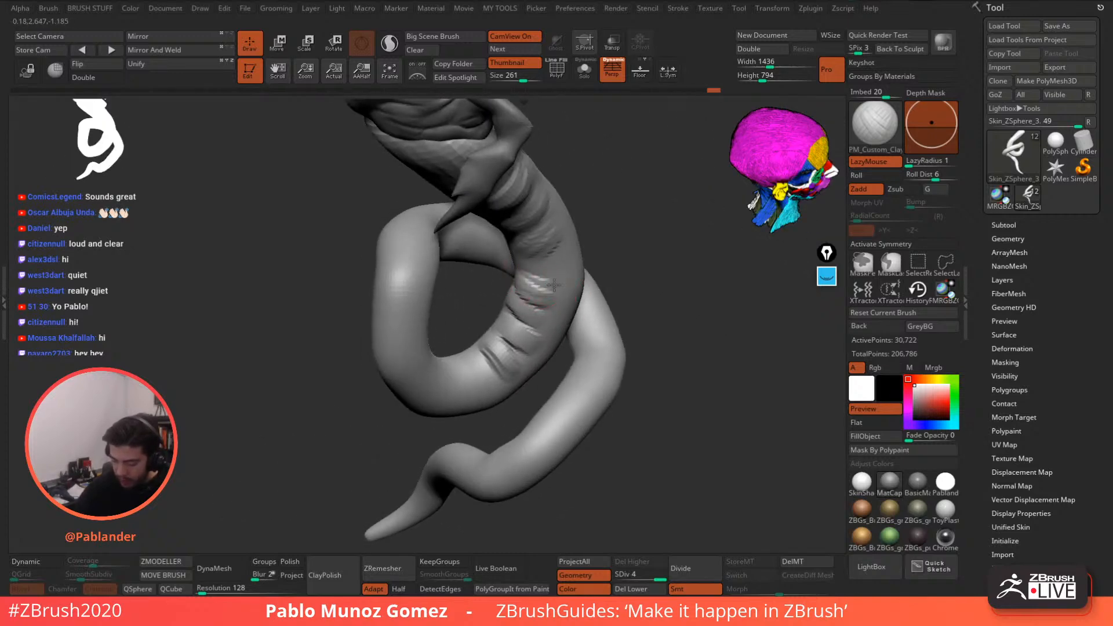
{"action": "key", "text": "shift"}
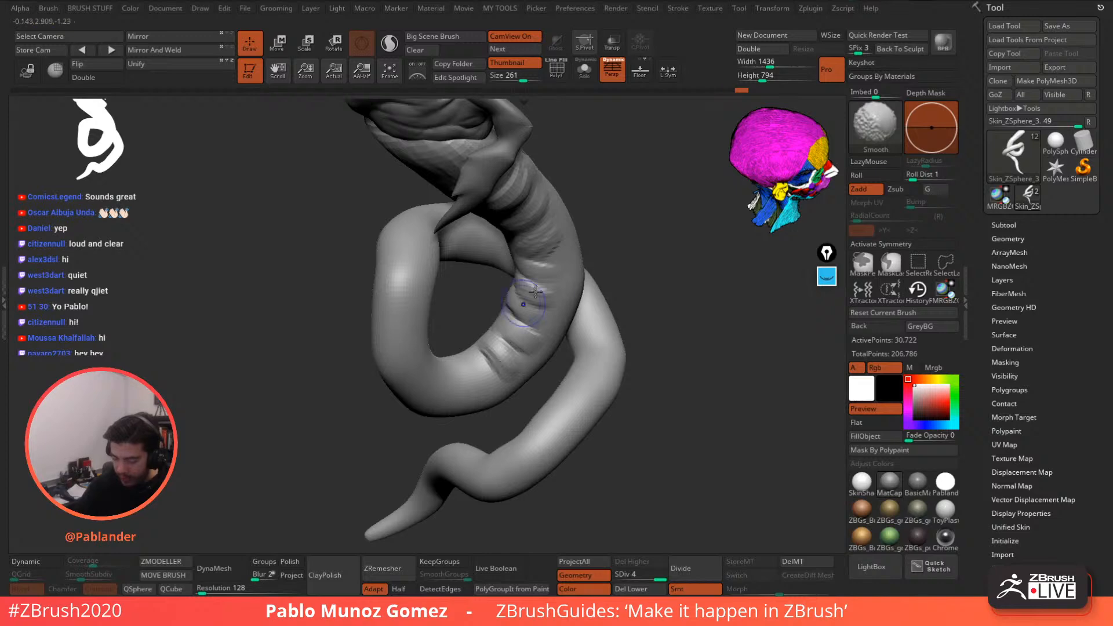
{"action": "right_click_drag", "start_coordinate": [535, 291], "coordinate": [539, 260]}
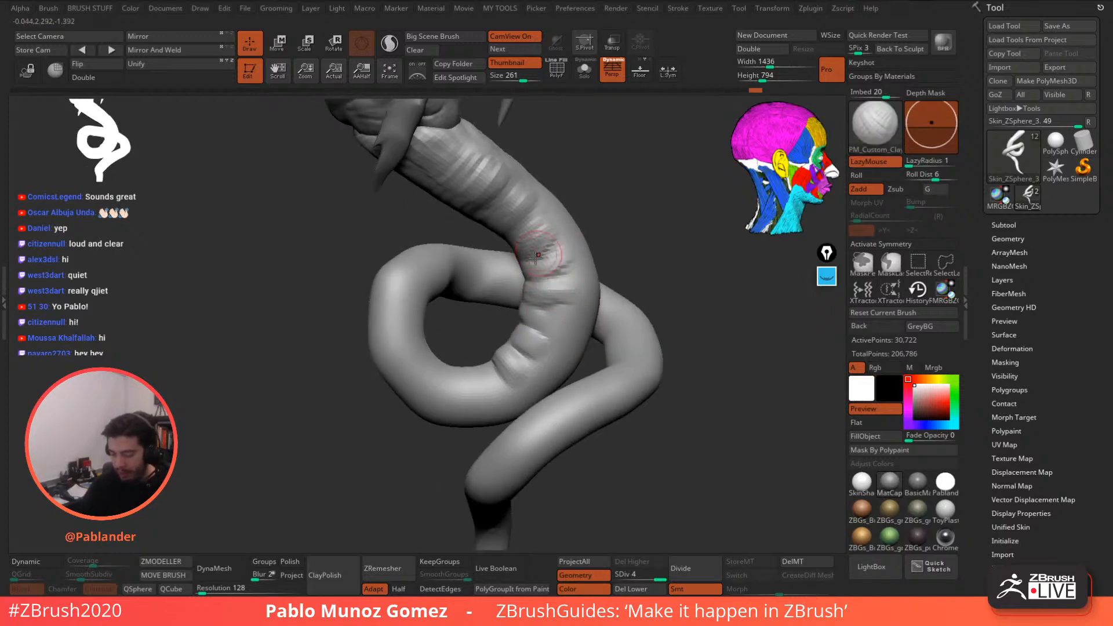
- Deepen the folds on the inside of the bend with more clay strokes and smooth the creases above
{"action": "left_click_drag", "start_coordinate": [538, 255], "coordinate": [548, 268]}
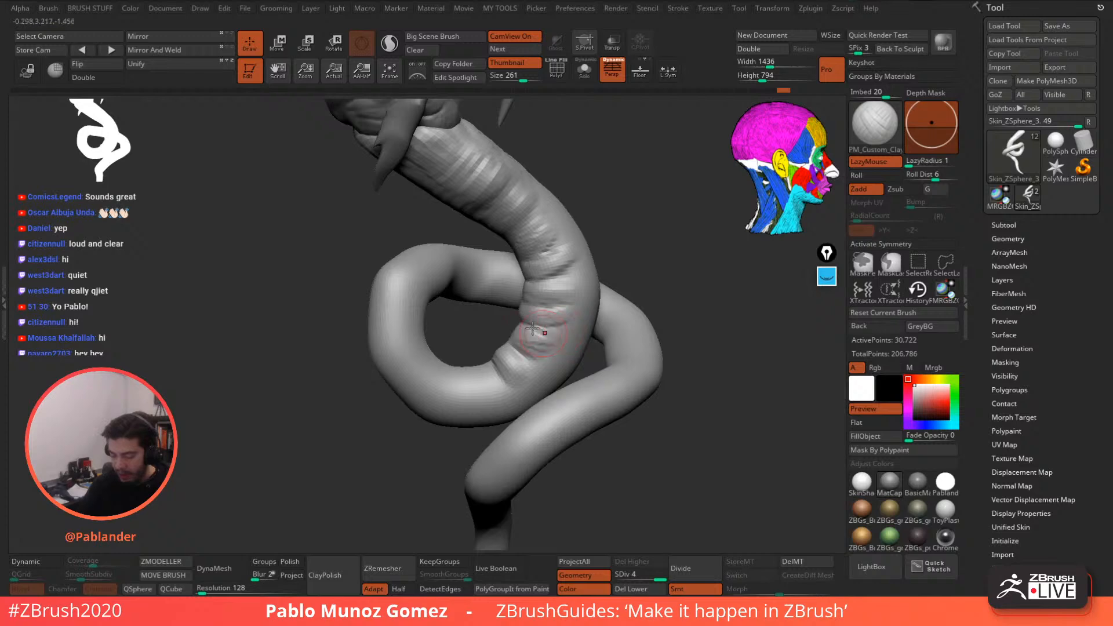
{"action": "left_click_drag", "start_coordinate": [532, 328], "coordinate": [531, 345]}
{"action": "key", "text": "shift"}
{"action": "left_click_drag", "start_coordinate": [550, 215], "coordinate": [547, 234], "text": "shift"}
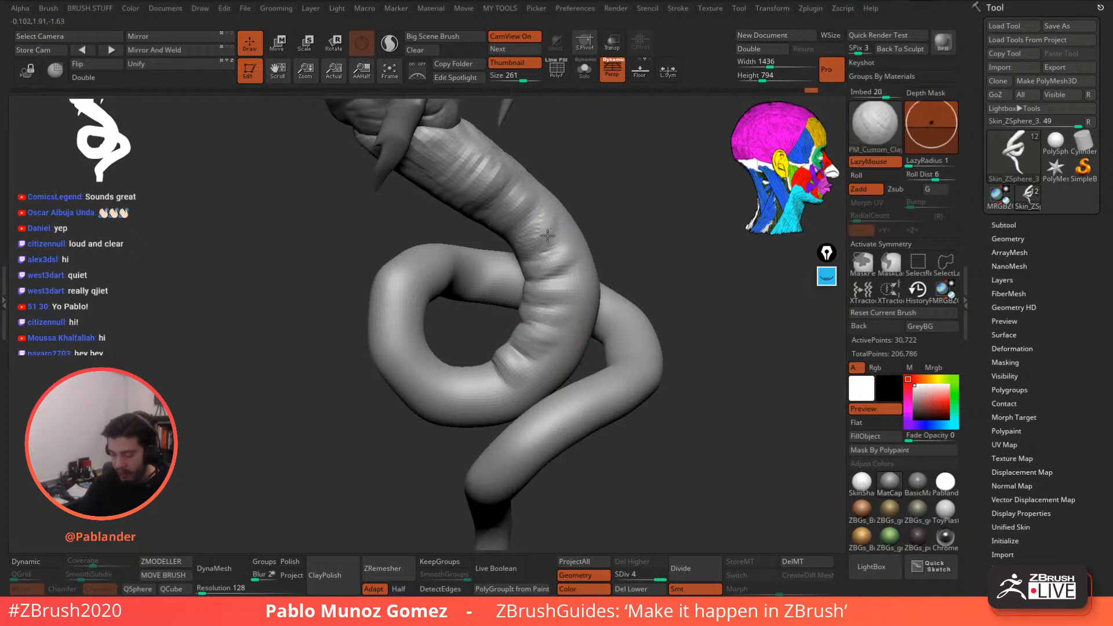
- Add more crosswise clay strokes on the inside of the bend where the upper body curves into the loop
{"action": "left_click_drag", "start_coordinate": [566, 277], "coordinate": [574, 280]}
{"action": "right_click_drag", "start_coordinate": [577, 289], "coordinate": [584, 259], "text": "alt"}
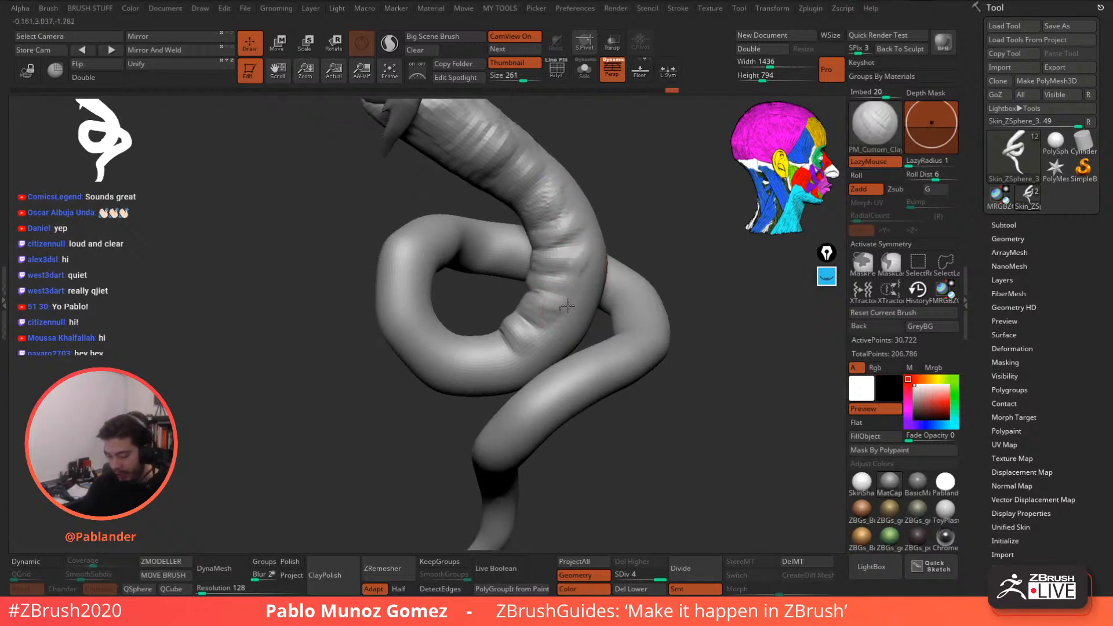
{"action": "left_click_drag", "start_coordinate": [532, 346], "coordinate": [530, 348]}
{"action": "mouse_move", "coordinate": [525, 321]}
{"action": "right_mouse_down"}
{"action": "mouse_move", "coordinate": [520, 332]}
{"action": "mouse_move", "coordinate": [492, 320]}
{"action": "right_mouse_up"}
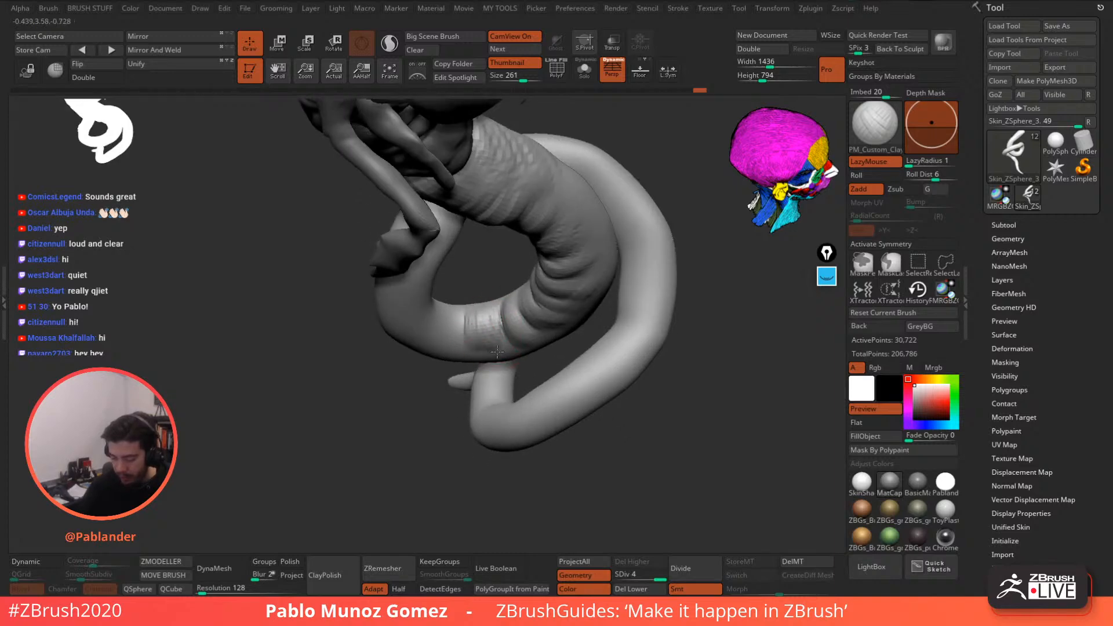
- Carry the crosswise folds along the bottom of the loop with clay strokes and smooth their edges
{"action": "key", "text": "shift"}
{"action": "left_click_drag", "start_coordinate": [496, 306], "coordinate": [503, 339], "text": "shift"}
{"action": "right_click_drag", "start_coordinate": [507, 345], "coordinate": [515, 312]}
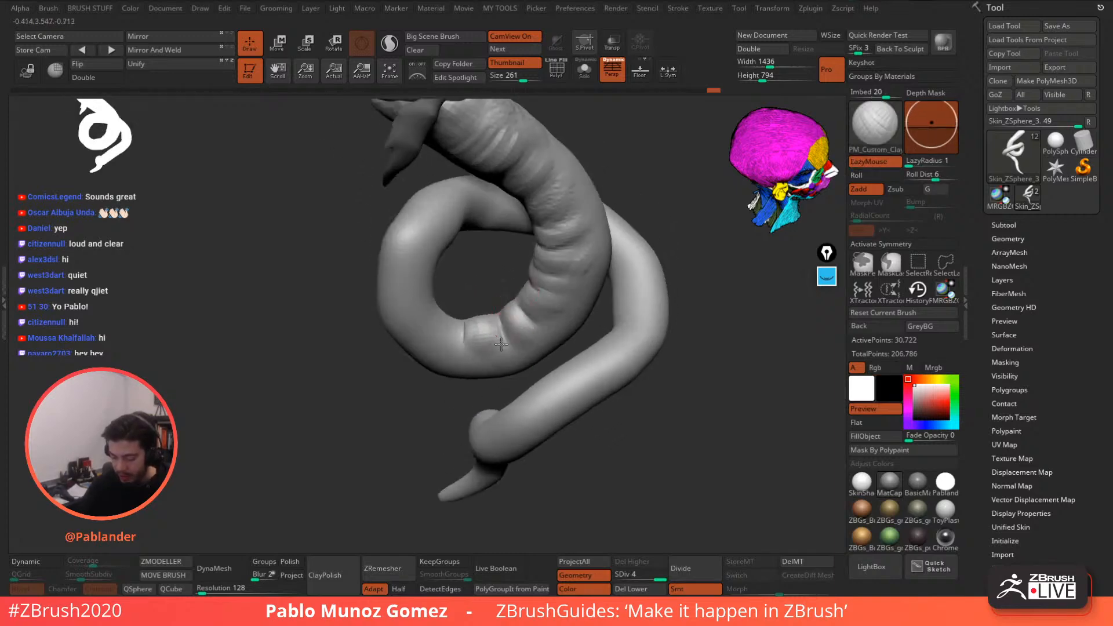
{"action": "left_click_drag", "start_coordinate": [471, 336], "coordinate": [470, 349], "text": "shift"}
{"action": "right_click_drag", "start_coordinate": [501, 301], "coordinate": [462, 311]}
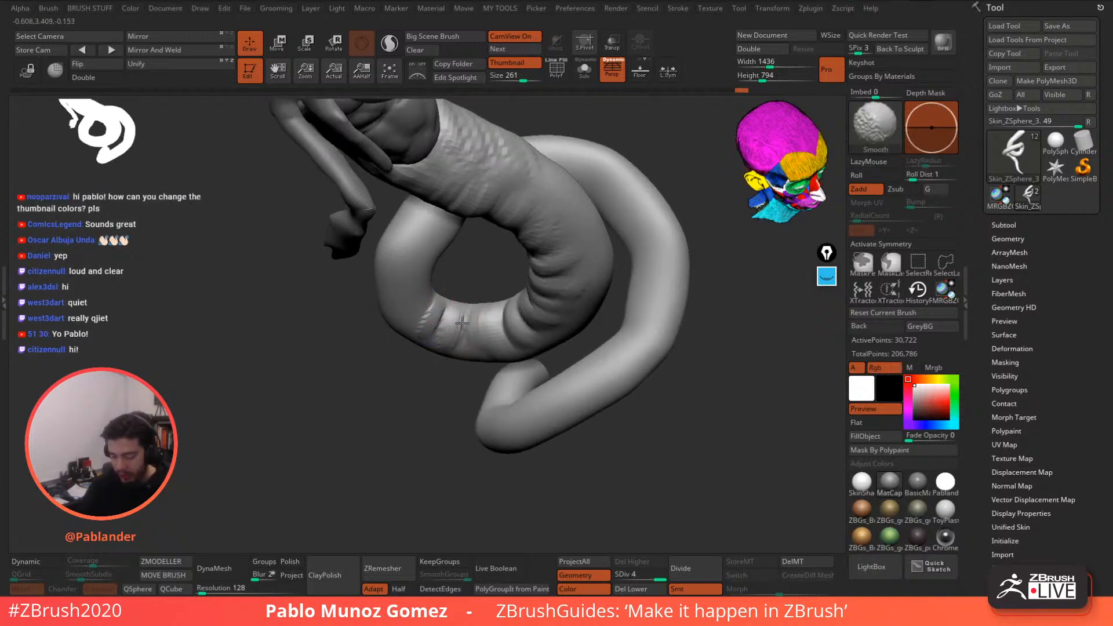
{"action": "right_click_drag", "start_coordinate": [442, 307], "coordinate": [494, 330]}
- Sculpt crosswise folds along the inner side of the loop as seen from behind the creature
{"action": "mouse_move", "coordinate": [533, 342]}
{"action": "right_mouse_down"}
{"action": "mouse_move", "coordinate": [577, 298]}
{"action": "mouse_move", "coordinate": [651, 318]}
{"action": "mouse_move", "coordinate": [716, 276]}
{"action": "mouse_move", "coordinate": [561, 286]}
{"action": "mouse_move", "coordinate": [638, 256]}
{"action": "mouse_move", "coordinate": [637, 244]}
{"action": "right_mouse_up"}
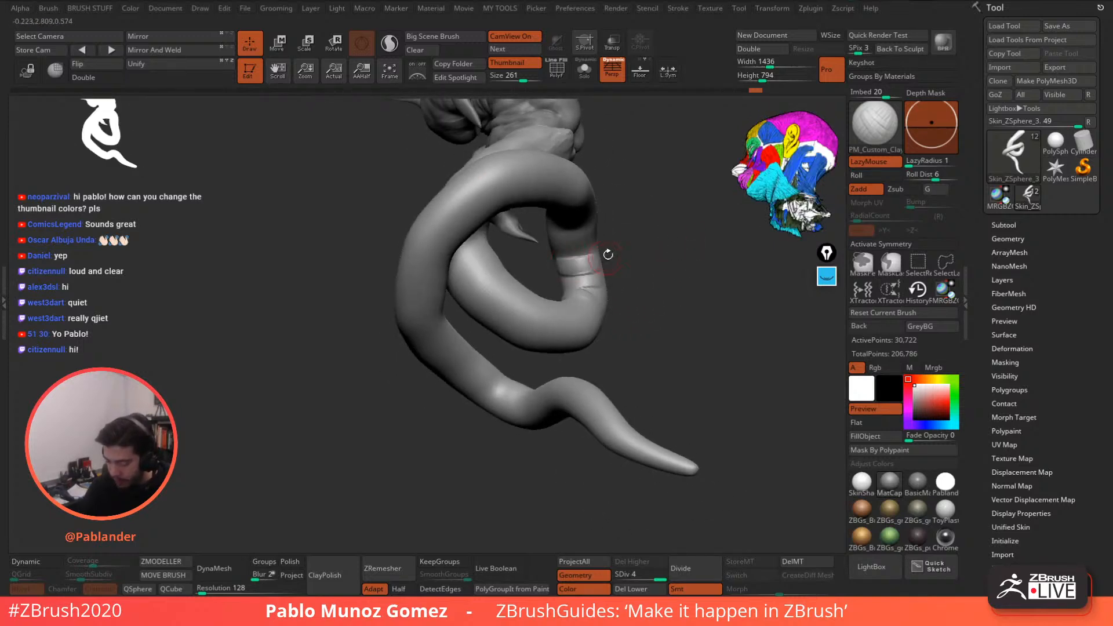
{"action": "left_click_drag", "start_coordinate": [556, 243], "coordinate": [571, 247]}
{"action": "mouse_move", "coordinate": [645, 247]}
{"action": "right_mouse_down"}
{"action": "mouse_move", "coordinate": [635, 199]}
{"action": "mouse_move", "coordinate": [642, 253]}
{"action": "right_mouse_up"}
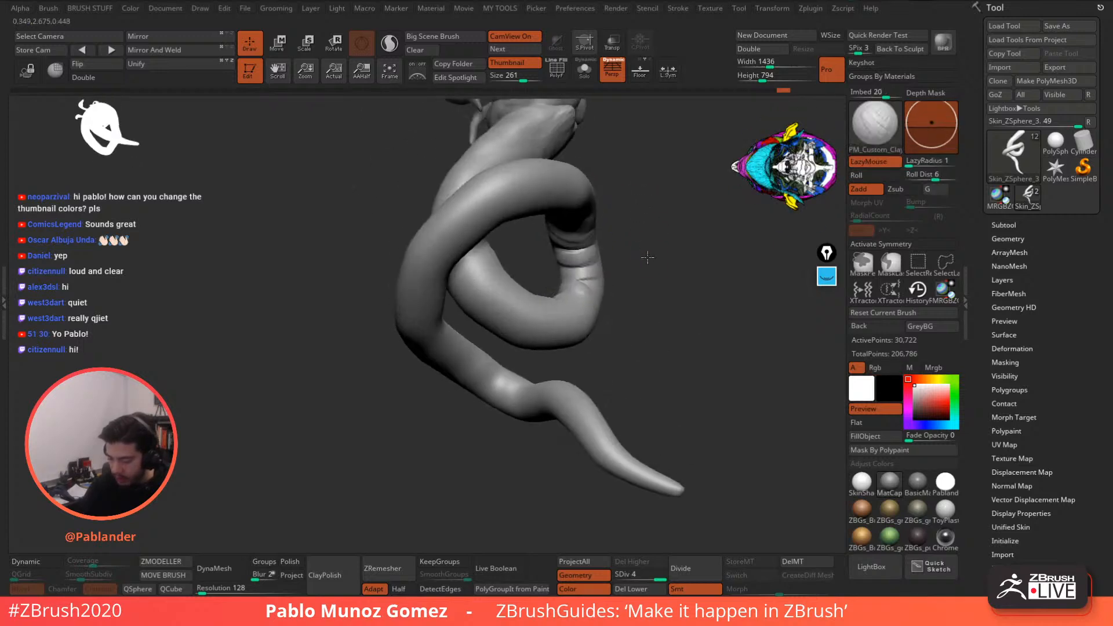
{"action": "right_click_drag", "start_coordinate": [567, 227], "coordinate": [592, 299]}
{"action": "mouse_move", "coordinate": [600, 252]}
{"action": "right_mouse_down"}
{"action": "mouse_move", "coordinate": [597, 213]}
{"action": "mouse_move", "coordinate": [616, 259]}
{"action": "mouse_move", "coordinate": [633, 236]}
{"action": "right_mouse_up"}
{"action": "mouse_move", "coordinate": [573, 301]}
{"action": "left_mouse_down"}
{"action": "mouse_move", "coordinate": [610, 285]}
{"action": "mouse_move", "coordinate": [557, 235]}
{"action": "mouse_move", "coordinate": [543, 264]}
{"action": "left_mouse_up"}
- Continue the folds around the rest of the loop's inner rim and soften them with the Smooth brush
{"action": "right_click_drag", "start_coordinate": [607, 294], "coordinate": [519, 267]}
{"action": "left_click_drag", "start_coordinate": [500, 245], "coordinate": [515, 229], "text": "shift"}
{"action": "mouse_move", "coordinate": [586, 203]}
{"action": "right_mouse_down"}
{"action": "mouse_move", "coordinate": [641, 258]}
{"action": "mouse_move", "coordinate": [502, 226]}
{"action": "mouse_move", "coordinate": [516, 256]}
{"action": "mouse_move", "coordinate": [574, 256]}
{"action": "mouse_move", "coordinate": [522, 244]}
{"action": "mouse_move", "coordinate": [411, 258]}
{"action": "mouse_move", "coordinate": [490, 270]}
{"action": "mouse_move", "coordinate": [477, 267]}
{"action": "right_mouse_up"}
{"action": "mouse_move", "coordinate": [451, 253]}
{"action": "left_mouse_down"}
{"action": "mouse_move", "coordinate": [464, 285]}
{"action": "mouse_move", "coordinate": [479, 277]}
{"action": "mouse_move", "coordinate": [460, 243]}
{"action": "left_mouse_up"}
{"action": "mouse_move", "coordinate": [565, 297]}
{"action": "right_mouse_down"}
{"action": "mouse_move", "coordinate": [731, 220]}
{"action": "mouse_move", "coordinate": [604, 323]}
{"action": "mouse_move", "coordinate": [571, 297]}
{"action": "mouse_move", "coordinate": [564, 312]}
{"action": "right_mouse_up"}
{"action": "key", "text": "shift"}
{"action": "mouse_move", "coordinate": [643, 264]}
{"action": "right_mouse_down"}
{"action": "mouse_move", "coordinate": [569, 279]}
{"action": "mouse_move", "coordinate": [536, 264]}
{"action": "mouse_move", "coordinate": [576, 228]}
{"action": "right_mouse_up"}
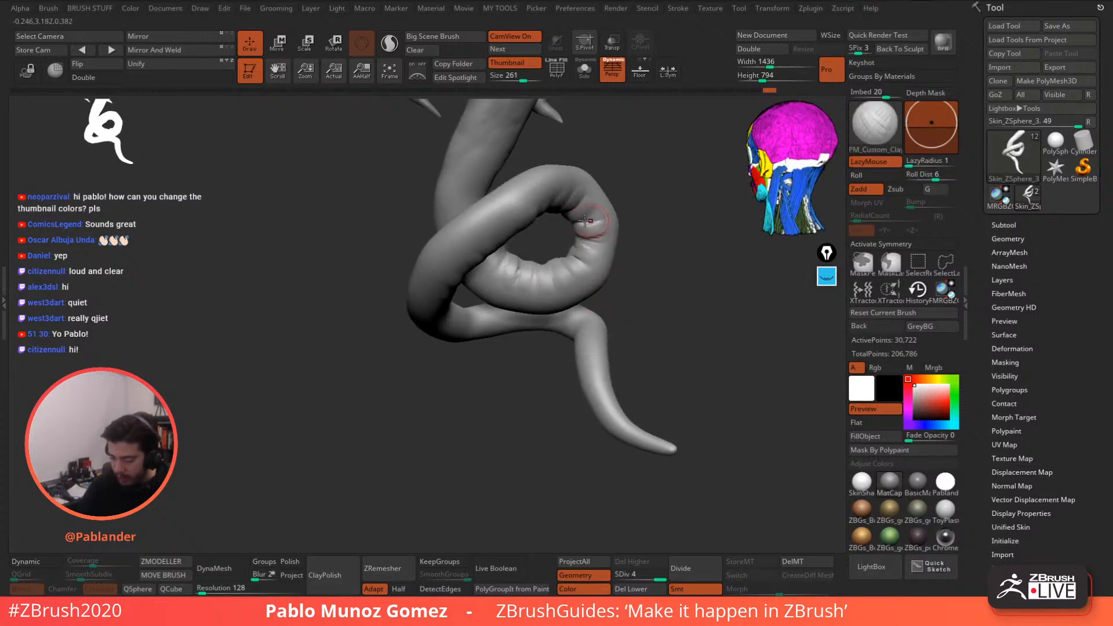
{"action": "key", "text": "shift"}
{"action": "mouse_move", "coordinate": [644, 303]}
{"action": "right_mouse_down"}
{"action": "mouse_move", "coordinate": [492, 262]}
{"action": "mouse_move", "coordinate": [617, 316]}
{"action": "mouse_move", "coordinate": [530, 296]}
{"action": "right_mouse_up"}
{"action": "key", "text": "shift"}
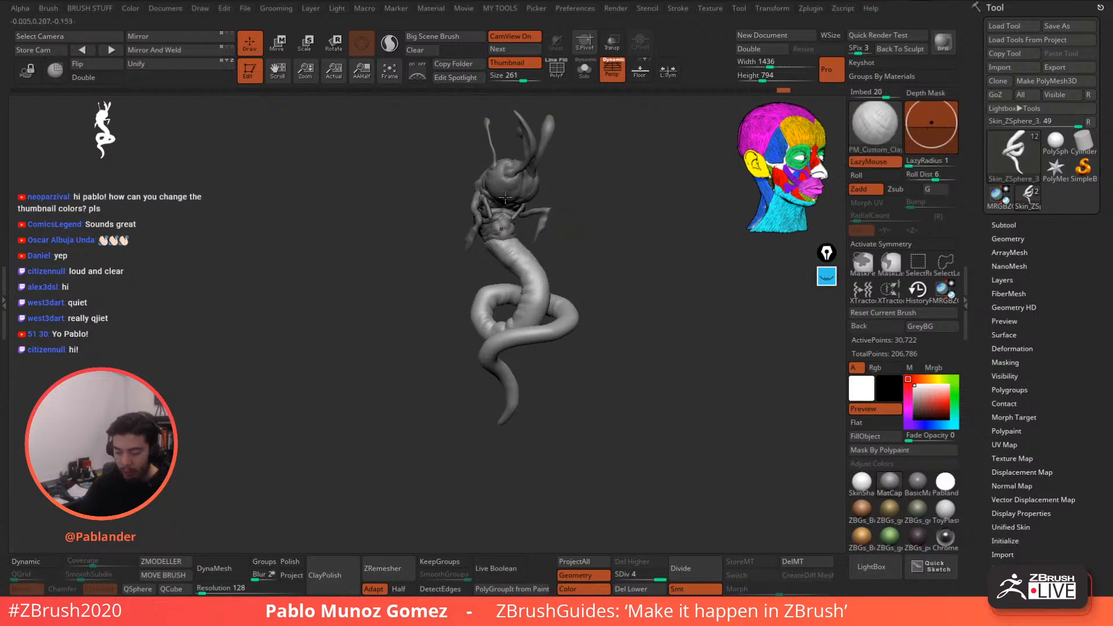
- Sculpt and soften crosswise folds on the section between the outer coil and the tail
{"action": "right_click_drag", "start_coordinate": [509, 144], "coordinate": [492, 294]}
{"action": "key", "text": "shift"}
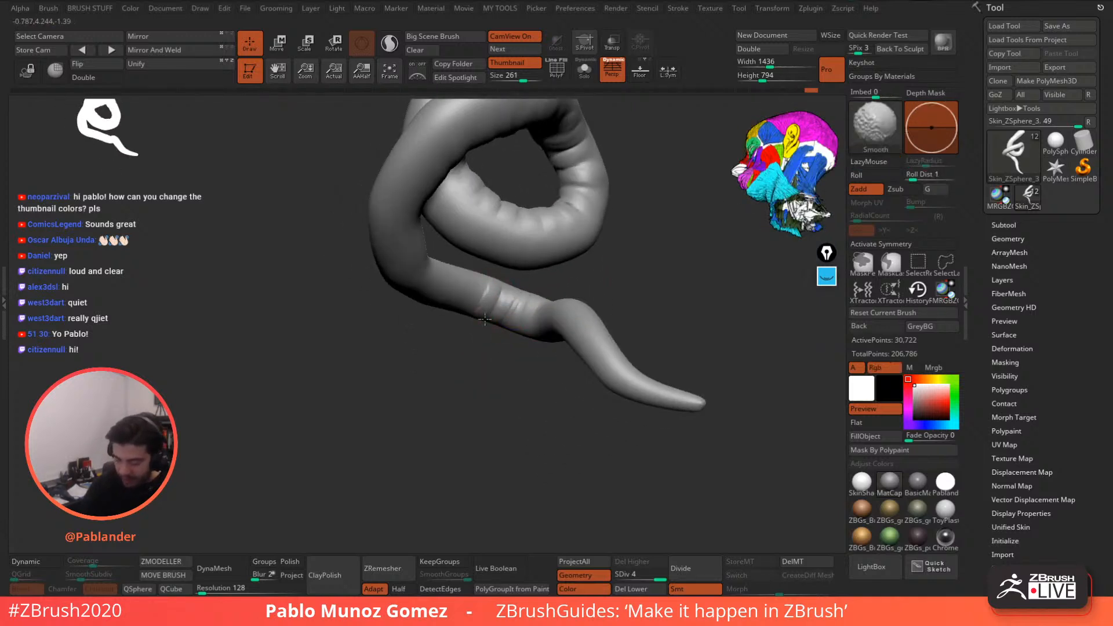
{"action": "left_click_drag", "start_coordinate": [476, 281], "coordinate": [468, 311]}
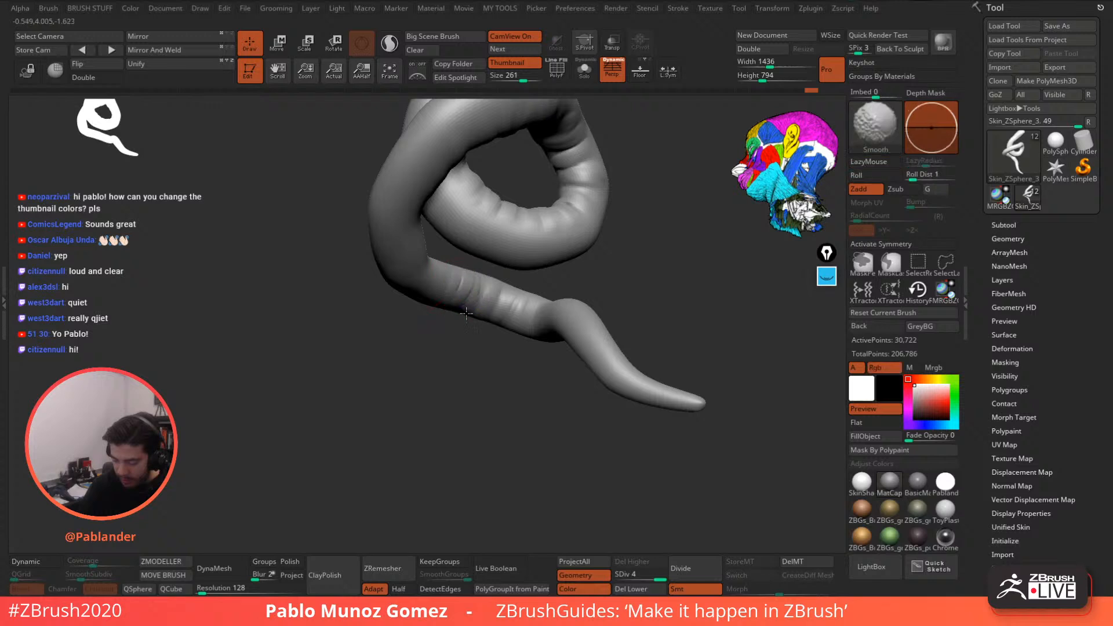
{"action": "right_click_drag", "start_coordinate": [604, 271], "coordinate": [544, 279]}
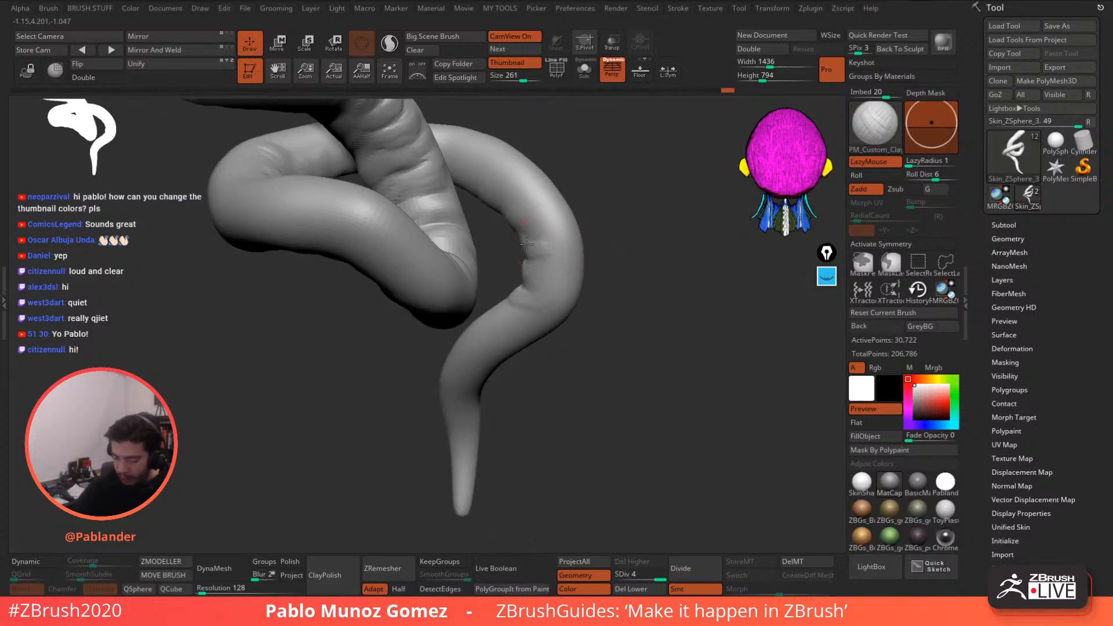
- Extend the folds around the inner side of the lower coil and onto the start of the tail, smoothing them
{"action": "mouse_move", "coordinate": [533, 266]}
{"action": "right_mouse_down"}
{"action": "mouse_move", "coordinate": [501, 290]}
{"action": "mouse_move", "coordinate": [507, 310]}
{"action": "mouse_move", "coordinate": [532, 293]}
{"action": "mouse_move", "coordinate": [550, 331]}
{"action": "mouse_move", "coordinate": [515, 287]}
{"action": "mouse_move", "coordinate": [490, 310]}
{"action": "right_mouse_up"}
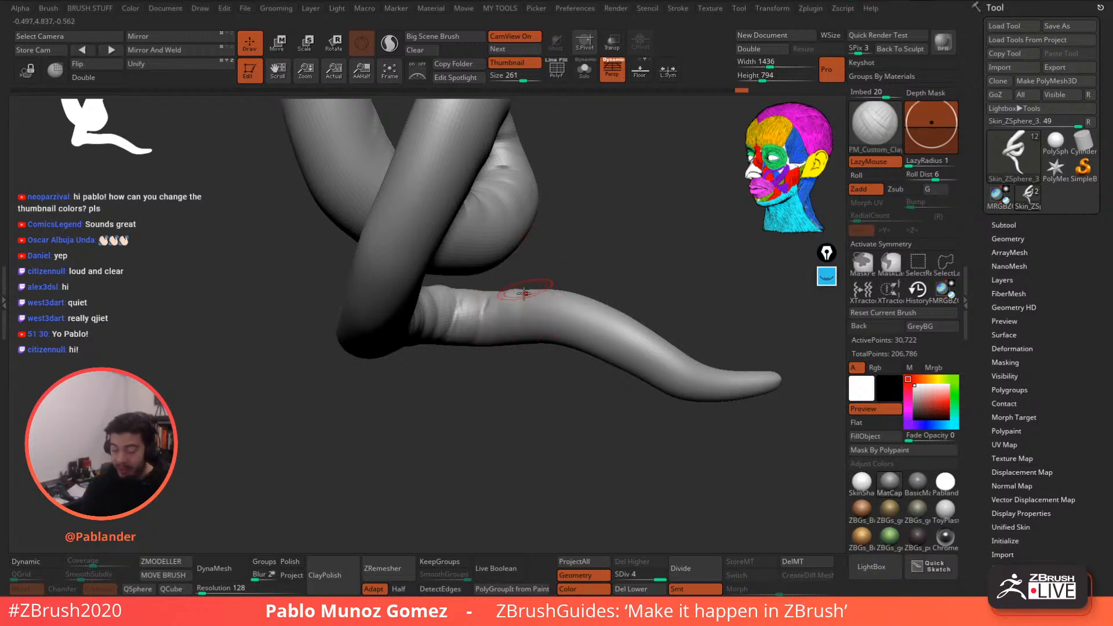
{"action": "right_click_drag", "start_coordinate": [525, 293], "coordinate": [600, 255]}
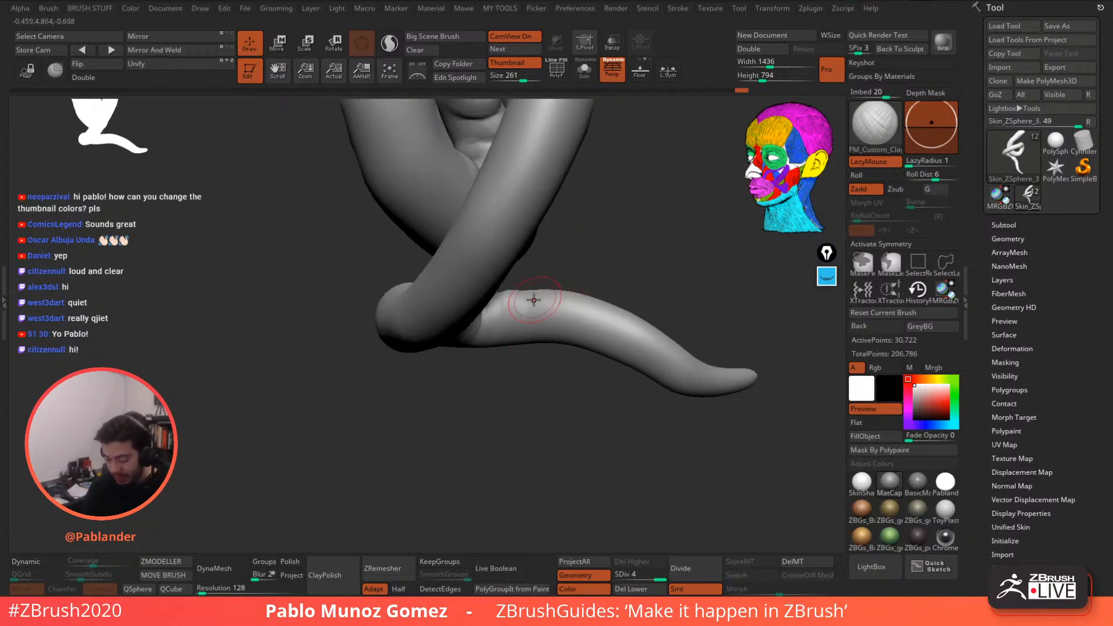
{"action": "left_click_drag", "start_coordinate": [541, 310], "coordinate": [556, 294]}
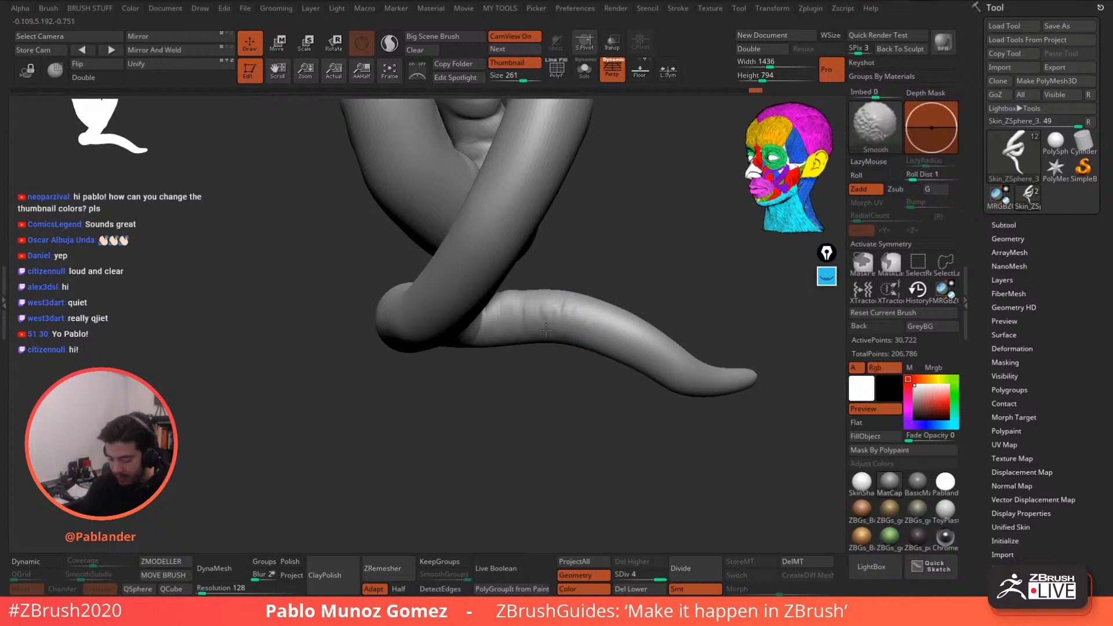
{"action": "mouse_move", "coordinate": [579, 325]}
{"action": "right_mouse_down"}
{"action": "mouse_move", "coordinate": [426, 283]}
{"action": "mouse_move", "coordinate": [489, 311]}
{"action": "mouse_move", "coordinate": [450, 273]}
{"action": "mouse_move", "coordinate": [406, 332]}
{"action": "mouse_move", "coordinate": [447, 290]}
{"action": "right_mouse_up"}
{"action": "right_click_drag", "start_coordinate": [528, 250], "coordinate": [487, 252]}
{"action": "key", "text": "shift"}
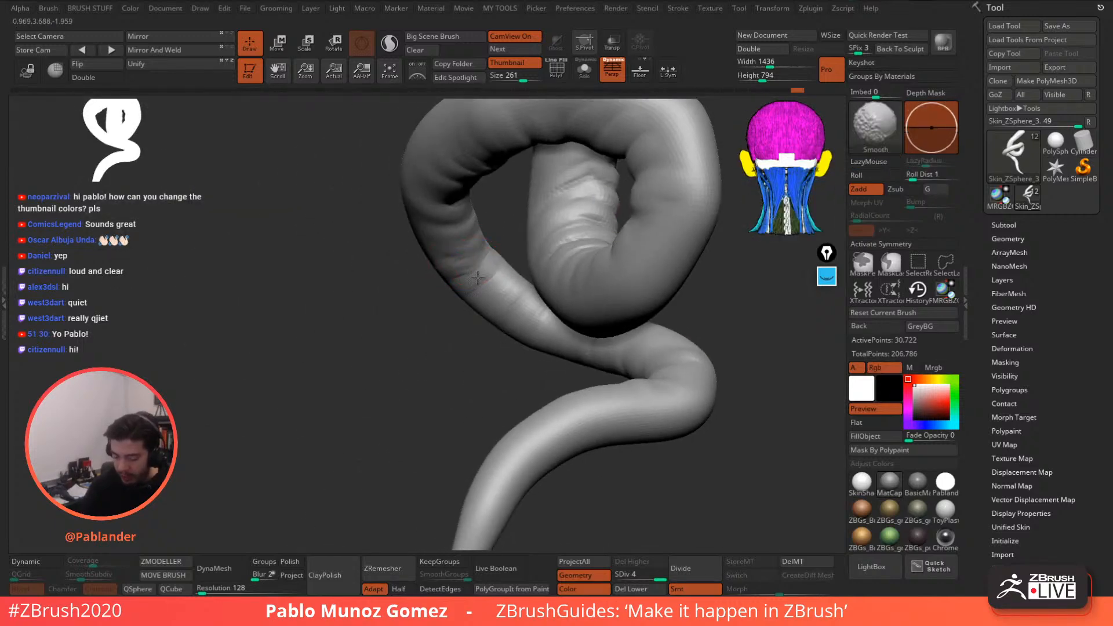
- Sculpt crosswise folds over the top of the loop, undo the last stroke and smooth the transitions
{"action": "mouse_move", "coordinate": [524, 290]}
{"action": "right_mouse_down"}
{"action": "mouse_move", "coordinate": [586, 287]}
{"action": "mouse_move", "coordinate": [557, 263]}
{"action": "right_mouse_up"}
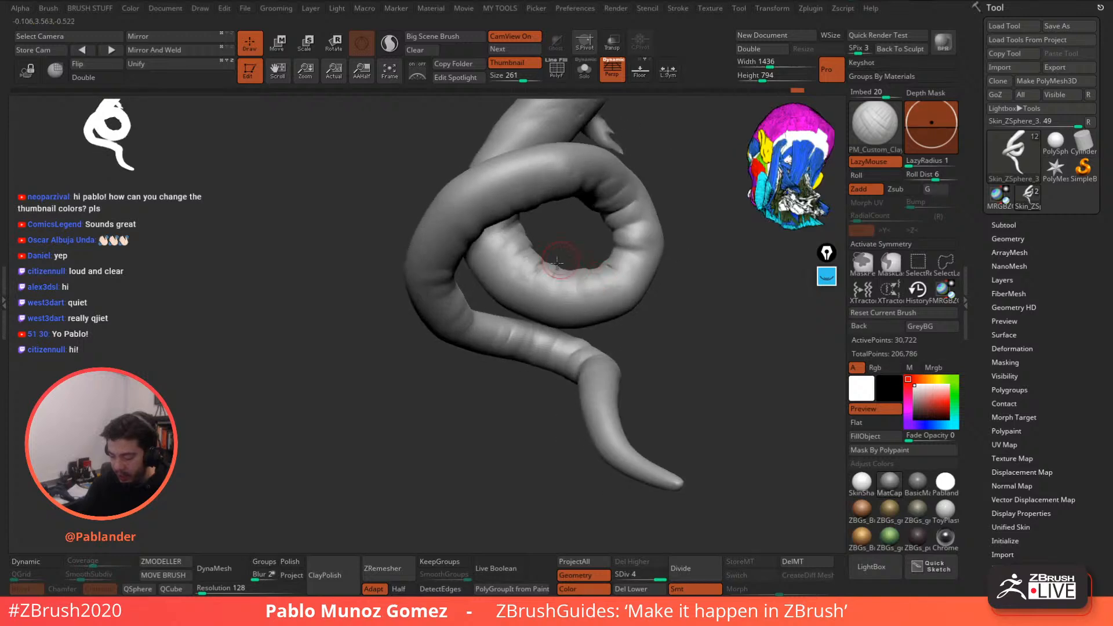
{"action": "mouse_move", "coordinate": [542, 289]}
{"action": "left_mouse_down"}
{"action": "mouse_move", "coordinate": [550, 301]}
{"action": "mouse_move", "coordinate": [546, 280]}
{"action": "left_mouse_up"}
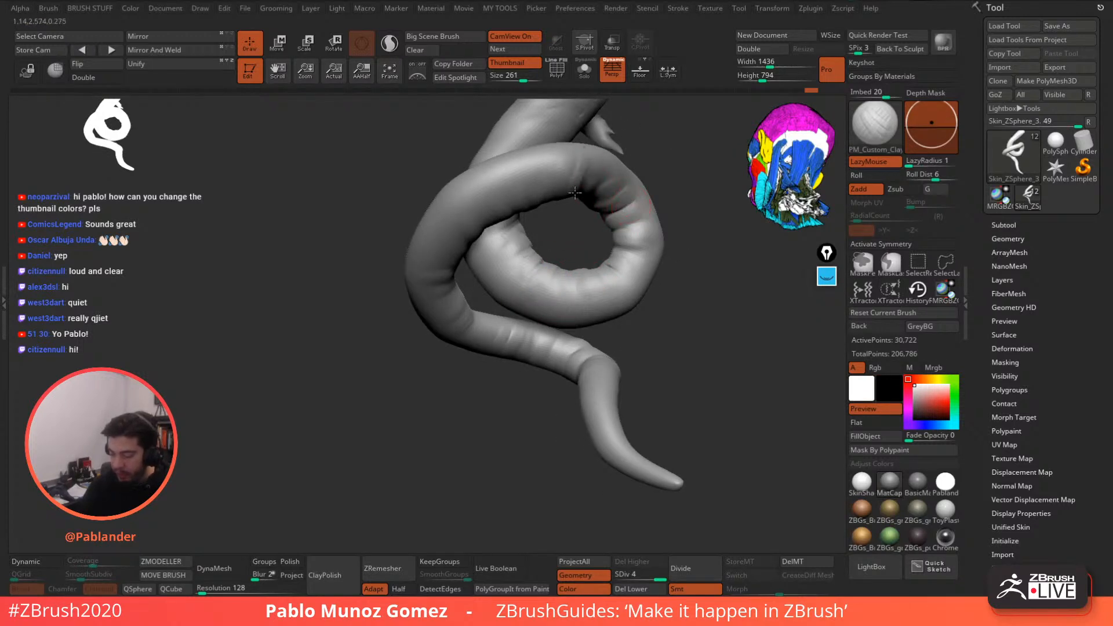
{"action": "right_click_drag", "start_coordinate": [608, 168], "coordinate": [588, 199]}
{"action": "key", "text": "ctrl+z"}
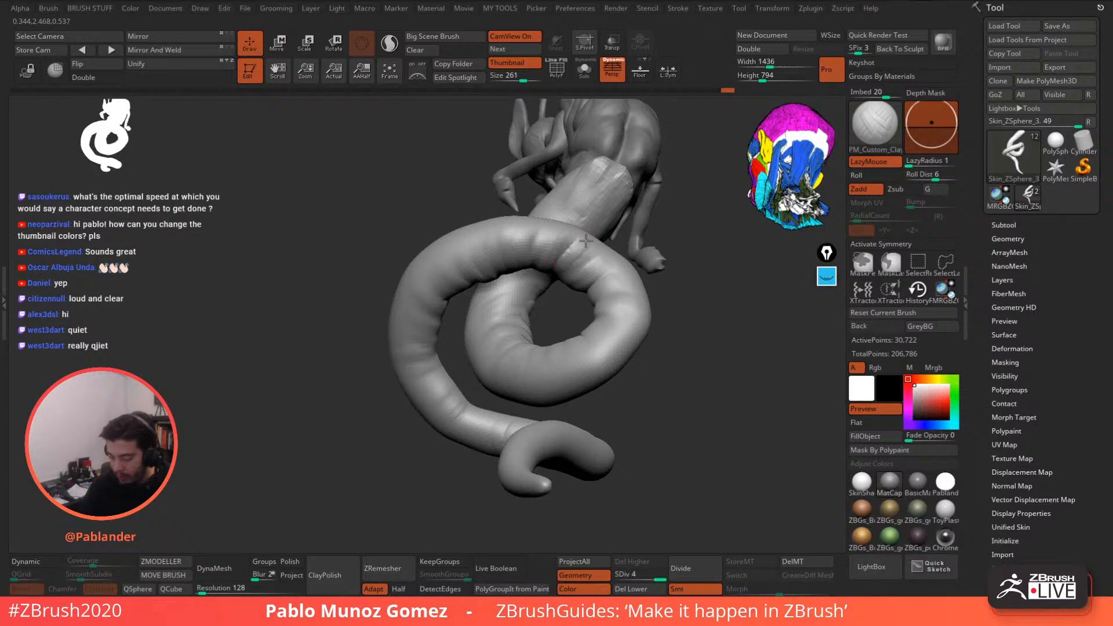
{"action": "right_click_drag", "start_coordinate": [571, 270], "coordinate": [672, 293]}
{"action": "left_click_drag", "start_coordinate": [607, 273], "coordinate": [645, 319], "text": "shift"}
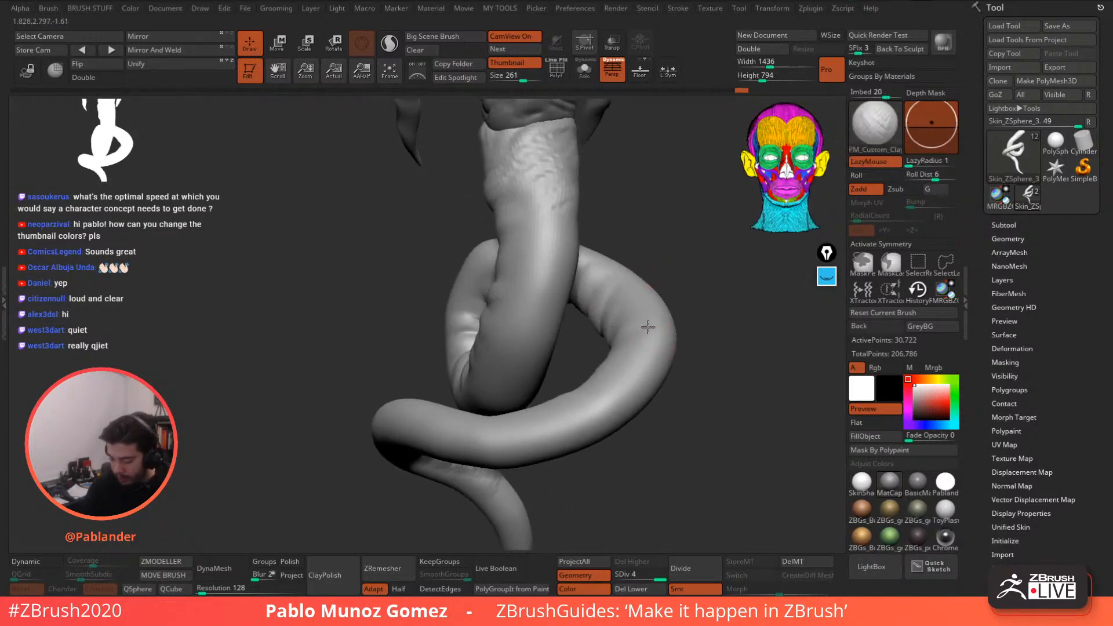
- Build folds on the inner side of the outer coil where it emerges from behind the body and smooth them
{"action": "right_click_drag", "start_coordinate": [649, 325], "coordinate": [661, 336]}
{"action": "right_click_drag", "start_coordinate": [650, 253], "coordinate": [606, 248]}
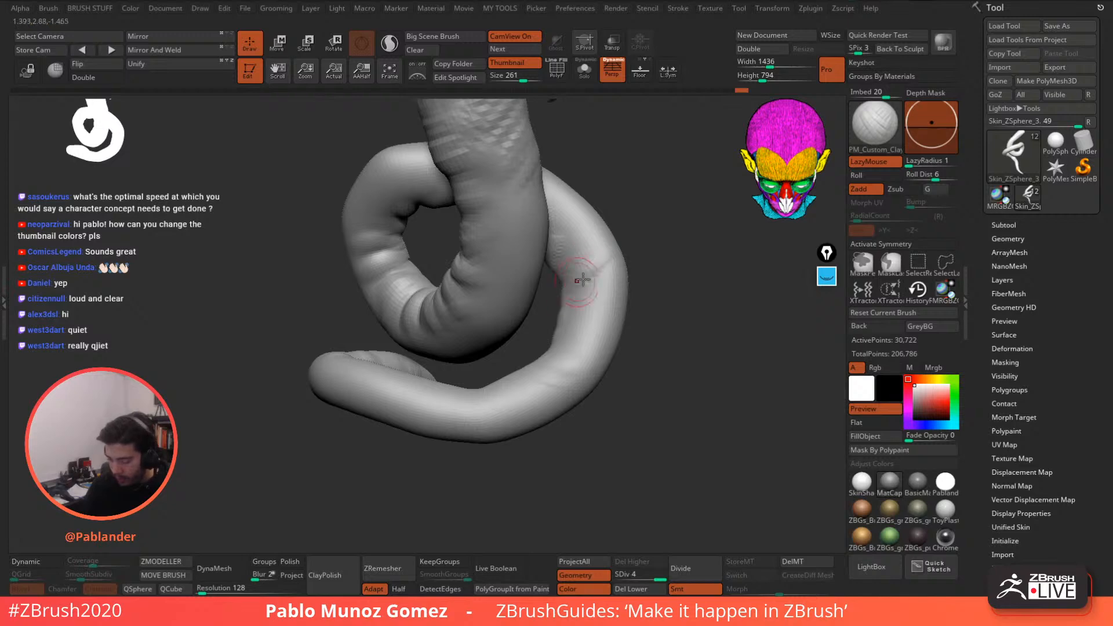
{"action": "mouse_move", "coordinate": [578, 264]}
{"action": "left_mouse_down"}
{"action": "mouse_move", "coordinate": [601, 245]}
{"action": "mouse_move", "coordinate": [589, 328]}
{"action": "mouse_move", "coordinate": [579, 324]}
{"action": "mouse_move", "coordinate": [597, 301]}
{"action": "left_mouse_up"}
{"action": "right_click_drag", "start_coordinate": [642, 333], "coordinate": [646, 268], "text": "shift"}
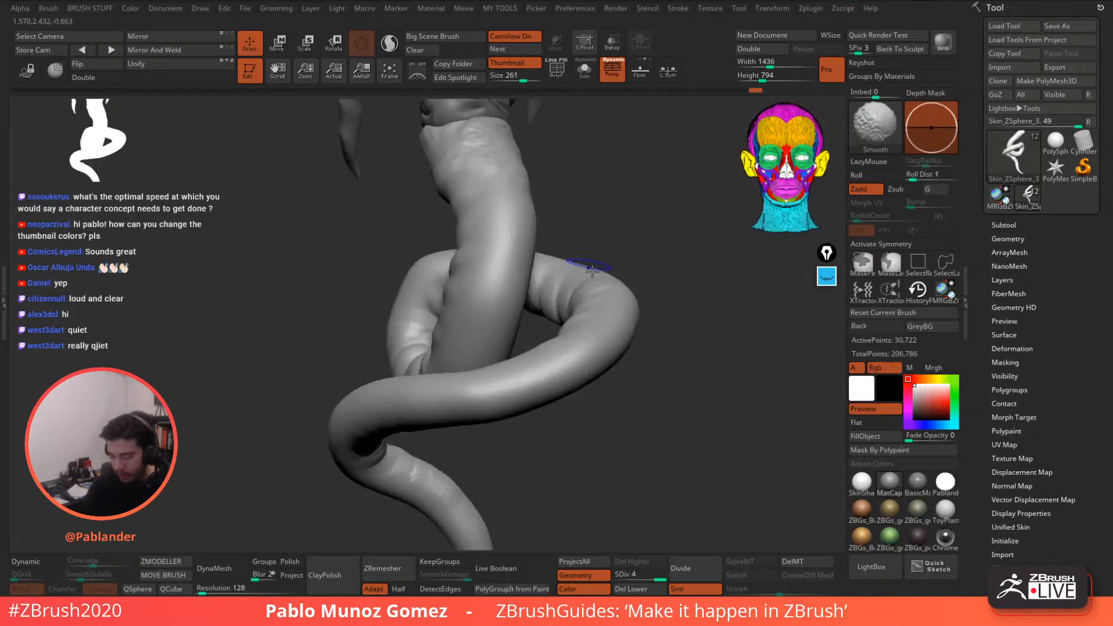
{"action": "mouse_move", "coordinate": [610, 468]}
{"action": "right_mouse_down"}
{"action": "mouse_move", "coordinate": [621, 383]}
{"action": "mouse_move", "coordinate": [580, 371]}
{"action": "right_mouse_up"}
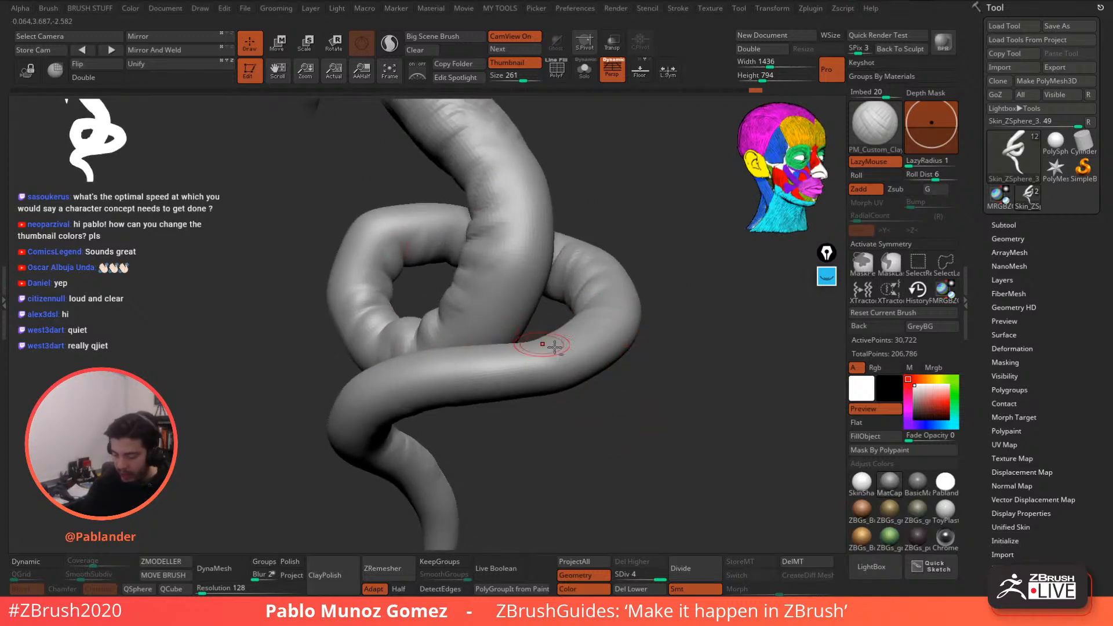
- Soften the folds on the upper inside of the loop with the Smooth brush
{"action": "right_click_drag", "start_coordinate": [596, 298], "coordinate": [474, 222]}
{"action": "left_click_drag", "start_coordinate": [472, 189], "coordinate": [459, 200], "text": "shift"}
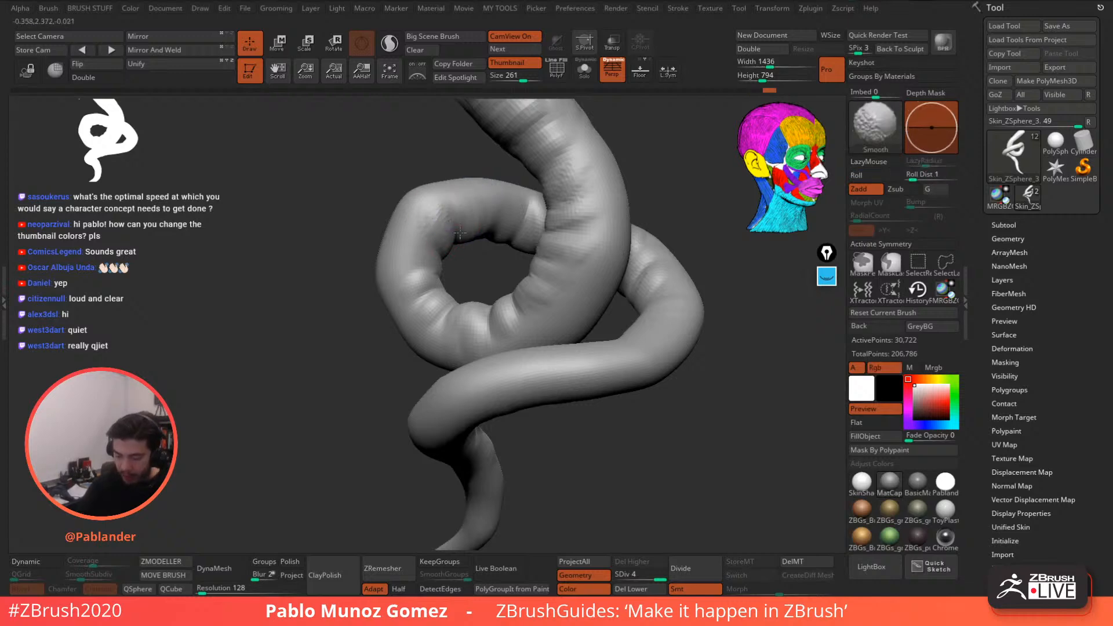
{"action": "right_click_drag", "start_coordinate": [450, 226], "coordinate": [620, 228]}
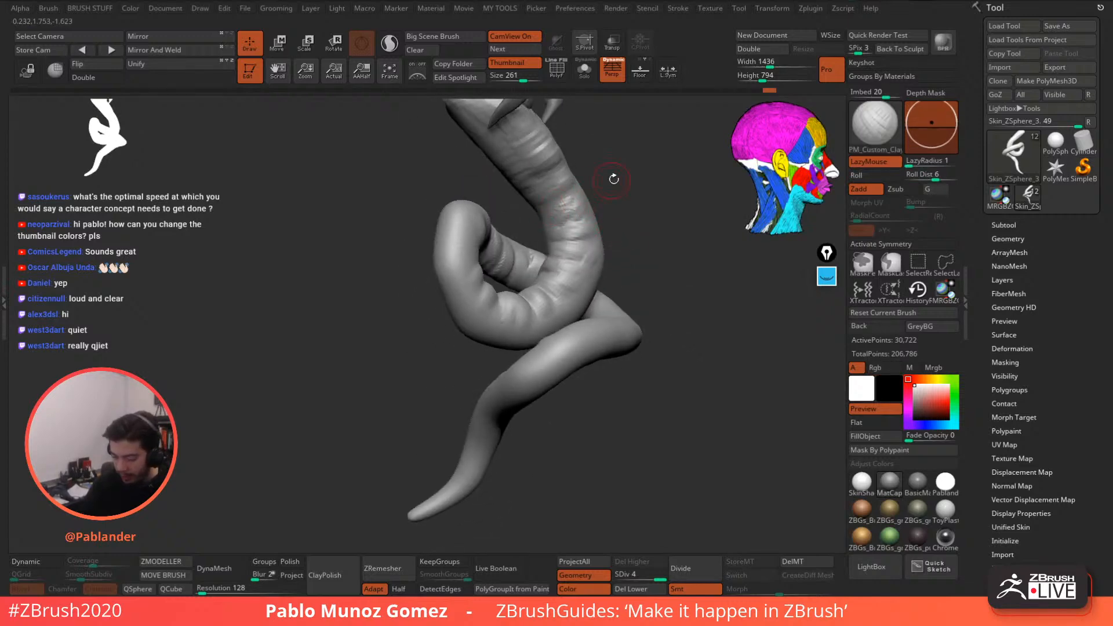
{"action": "right_click_drag", "start_coordinate": [614, 179], "coordinate": [566, 194]}
- Refine the creases on the side of the upper body just above the loop and smooth them
{"action": "mouse_move", "coordinate": [547, 228]}
{"action": "left_mouse_down"}
{"action": "mouse_move", "coordinate": [568, 209]}
{"action": "mouse_move", "coordinate": [649, 224]}
{"action": "left_mouse_up"}
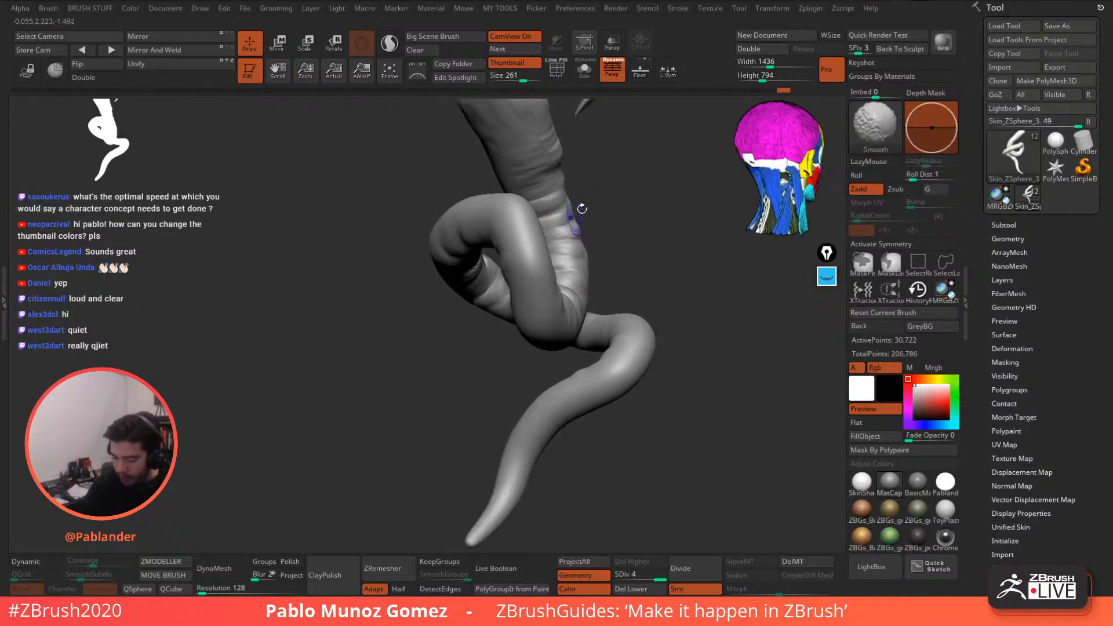
{"action": "right_click_drag", "start_coordinate": [582, 212], "coordinate": [536, 200]}
{"action": "mouse_move", "coordinate": [560, 173]}
{"action": "left_mouse_down"}
{"action": "mouse_move", "coordinate": [526, 196]}
{"action": "mouse_move", "coordinate": [552, 172]}
{"action": "mouse_move", "coordinate": [616, 219]}
{"action": "left_mouse_up"}
{"action": "left_click_drag", "start_coordinate": [556, 238], "coordinate": [543, 256], "text": "shift"}
{"action": "left_click_drag", "start_coordinate": [606, 212], "coordinate": [667, 220]}
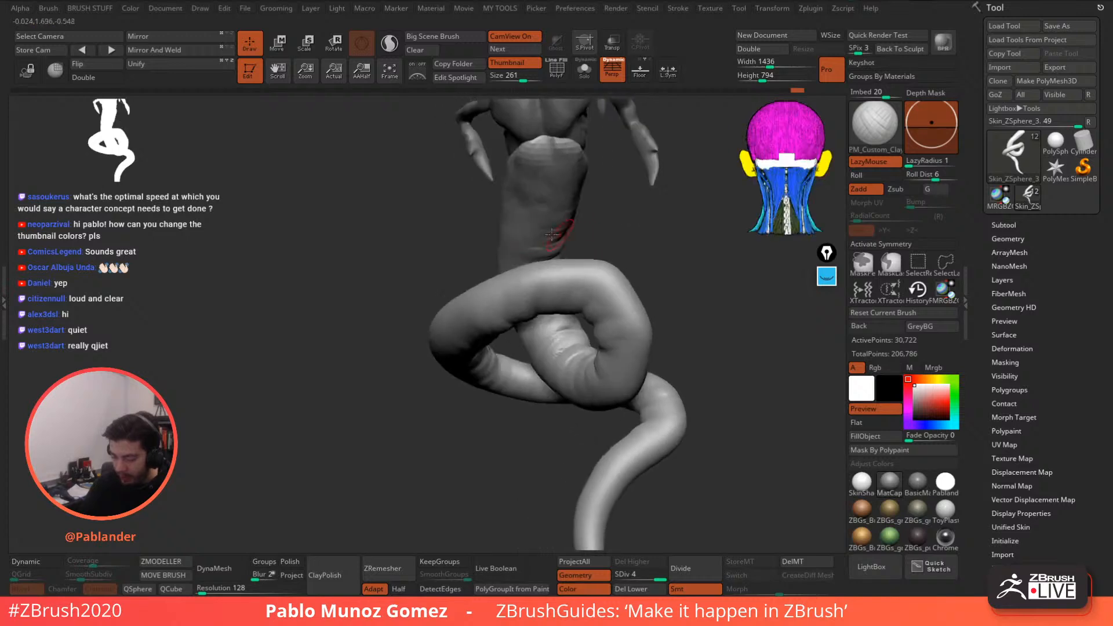
- Sculpt crosswise folds across the back of the upper body below the torso and soften them
{"action": "mouse_move", "coordinate": [552, 234]}
{"action": "left_mouse_down"}
{"action": "mouse_move", "coordinate": [514, 233]}
{"action": "mouse_move", "coordinate": [507, 205]}
{"action": "mouse_move", "coordinate": [507, 219]}
{"action": "left_mouse_up"}
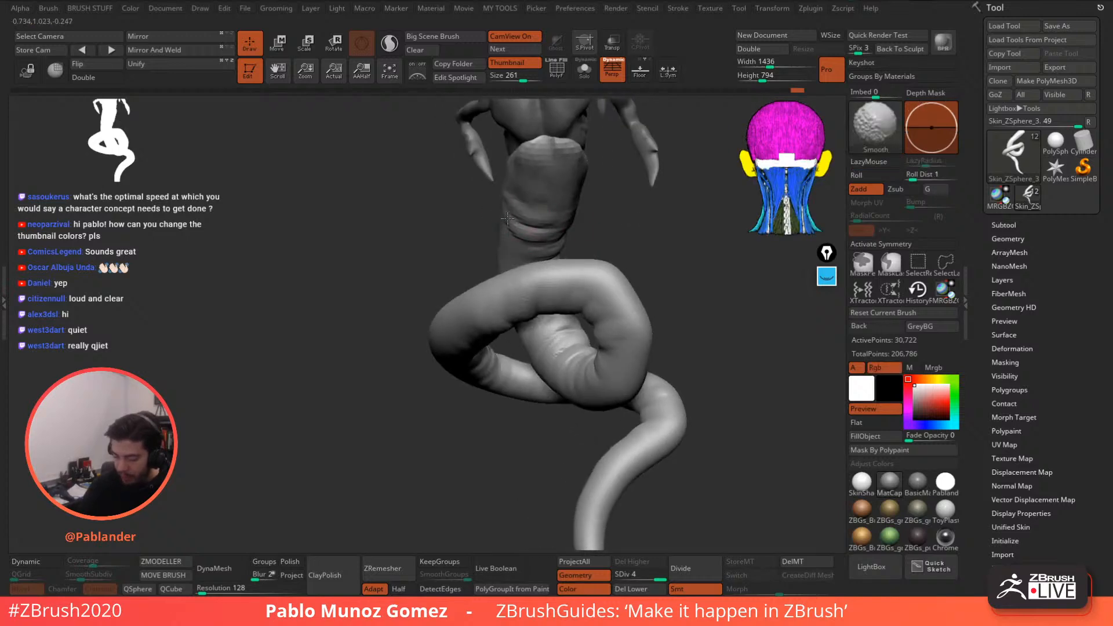
{"action": "mouse_move", "coordinate": [608, 216]}
{"action": "left_mouse_down"}
{"action": "mouse_move", "coordinate": [497, 217]}
{"action": "mouse_move", "coordinate": [463, 239]}
{"action": "left_mouse_up"}
{"action": "key", "text": "space"}
{"action": "key", "text": "shift"}
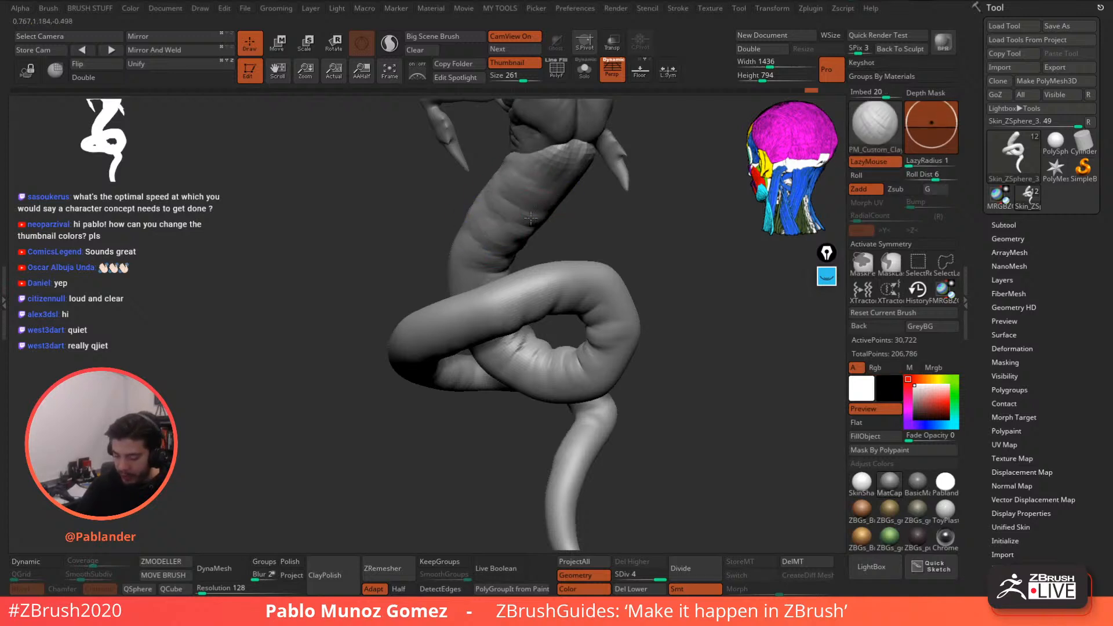
{"action": "mouse_move", "coordinate": [622, 197]}
{"action": "left_mouse_down"}
{"action": "mouse_move", "coordinate": [548, 195]}
{"action": "mouse_move", "coordinate": [563, 225]}
{"action": "mouse_move", "coordinate": [486, 252]}
{"action": "mouse_move", "coordinate": [553, 228]}
{"action": "left_mouse_up"}
{"action": "key", "text": "shift"}
- Strengthen the crosswise folds along the side of the upper body and the lower part of the loop with clay strokes
{"action": "left_click_drag", "start_coordinate": [672, 202], "coordinate": [550, 223]}
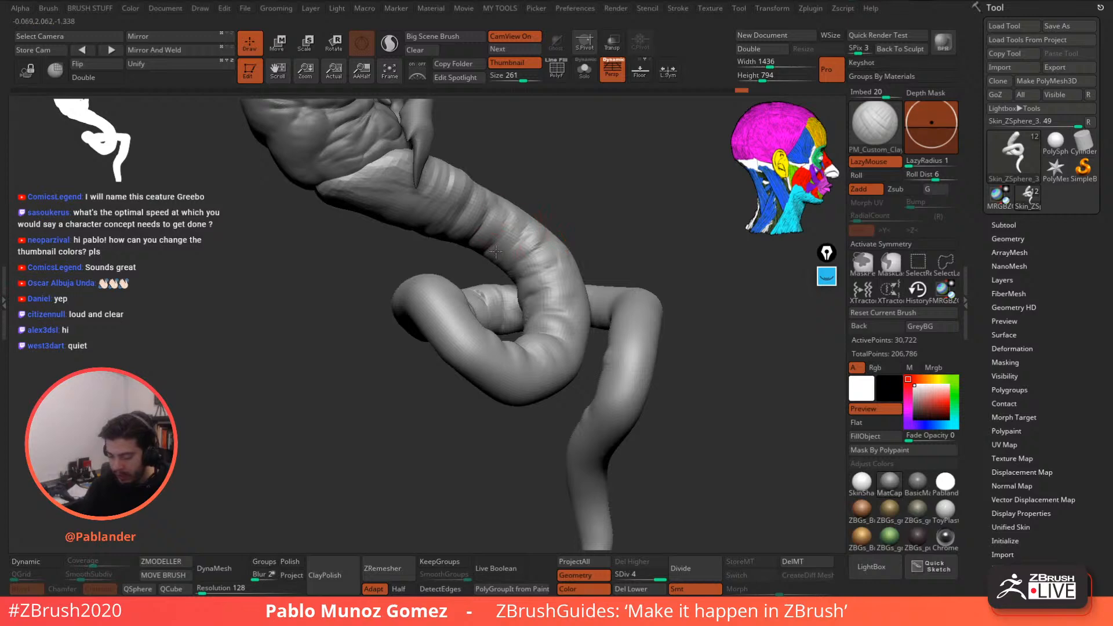
{"action": "mouse_move", "coordinate": [644, 199]}
{"action": "left_mouse_down"}
{"action": "mouse_move", "coordinate": [571, 210]}
{"action": "mouse_move", "coordinate": [546, 280]}
{"action": "mouse_move", "coordinate": [563, 281]}
{"action": "mouse_move", "coordinate": [540, 223]}
{"action": "left_mouse_up"}
{"action": "left_click_drag", "start_coordinate": [515, 352], "coordinate": [534, 376]}
{"action": "left_click_drag", "start_coordinate": [473, 359], "coordinate": [471, 390]}
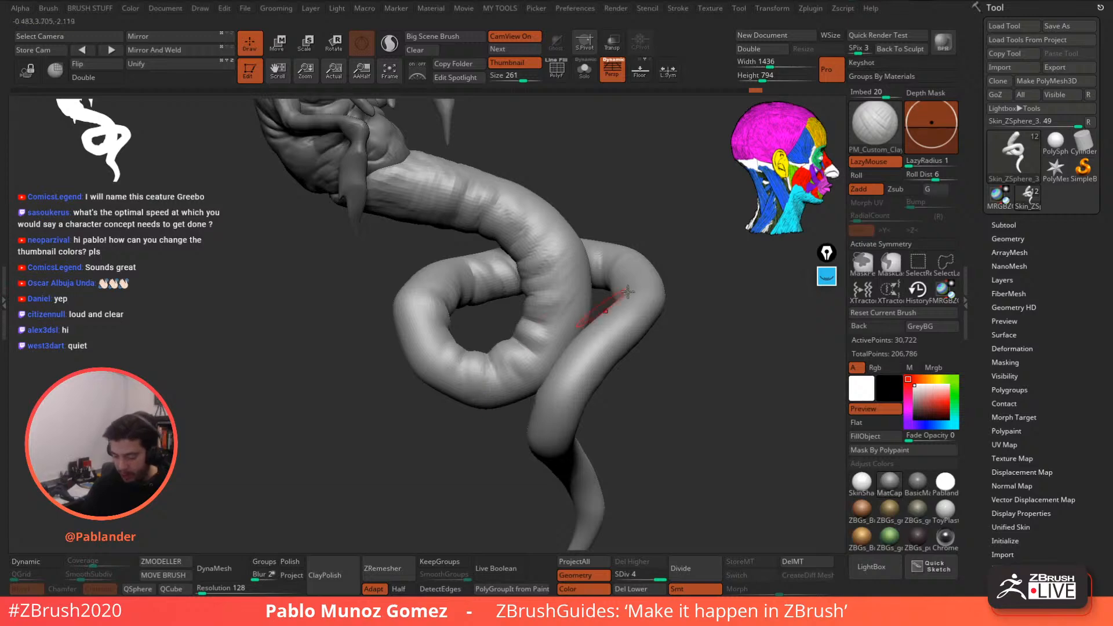
{"action": "left_click_drag", "start_coordinate": [628, 291], "coordinate": [577, 220]}
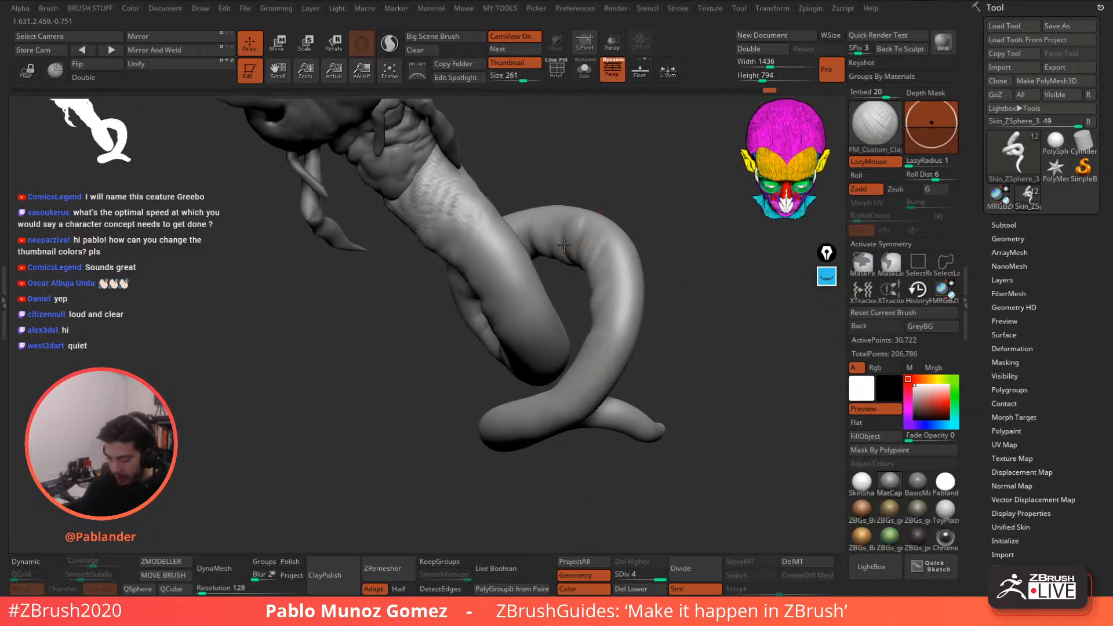
- Add broad clay strokes across the front and side of the upper body to continue its folds below the waist
{"action": "left_click_drag", "start_coordinate": [497, 213], "coordinate": [484, 157]}
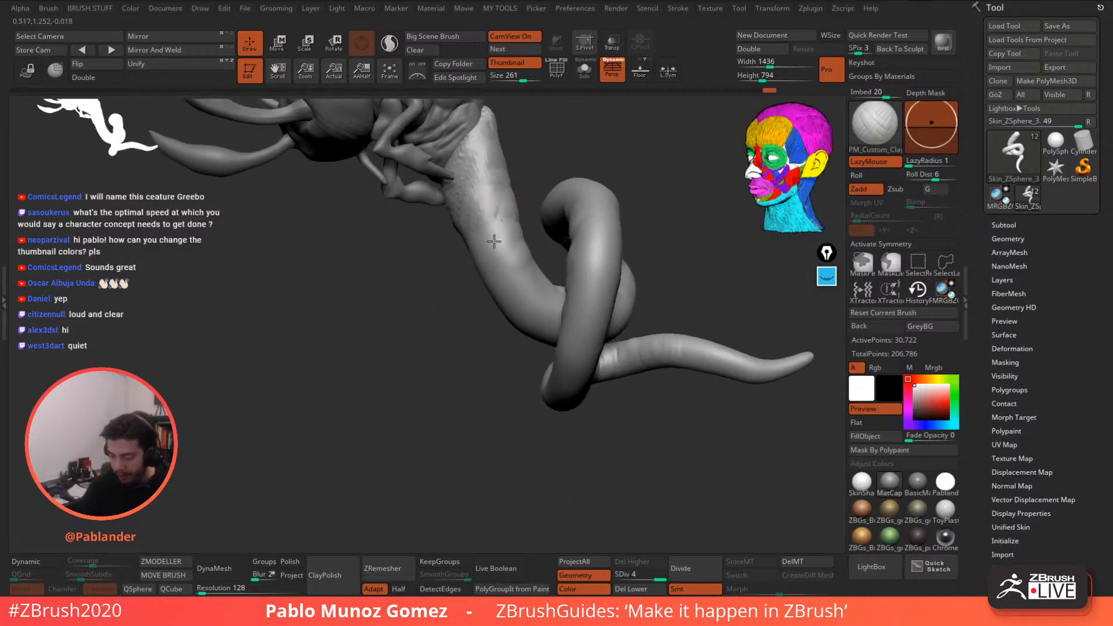
{"action": "left_click_drag", "start_coordinate": [502, 222], "coordinate": [488, 246]}
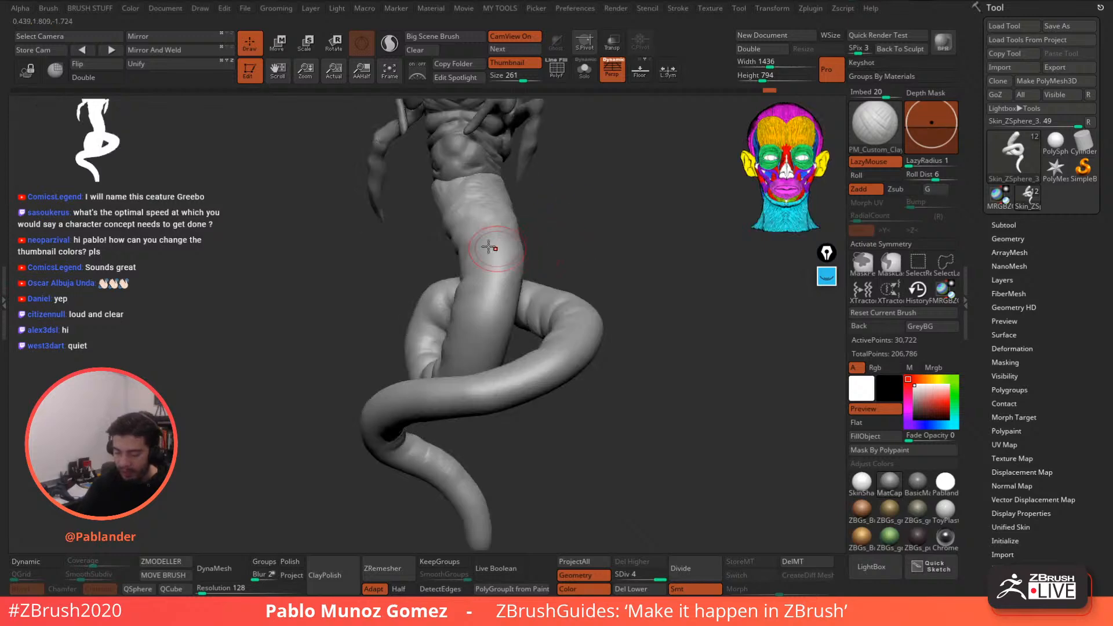
{"action": "right_click_drag", "start_coordinate": [466, 202], "coordinate": [552, 178]}
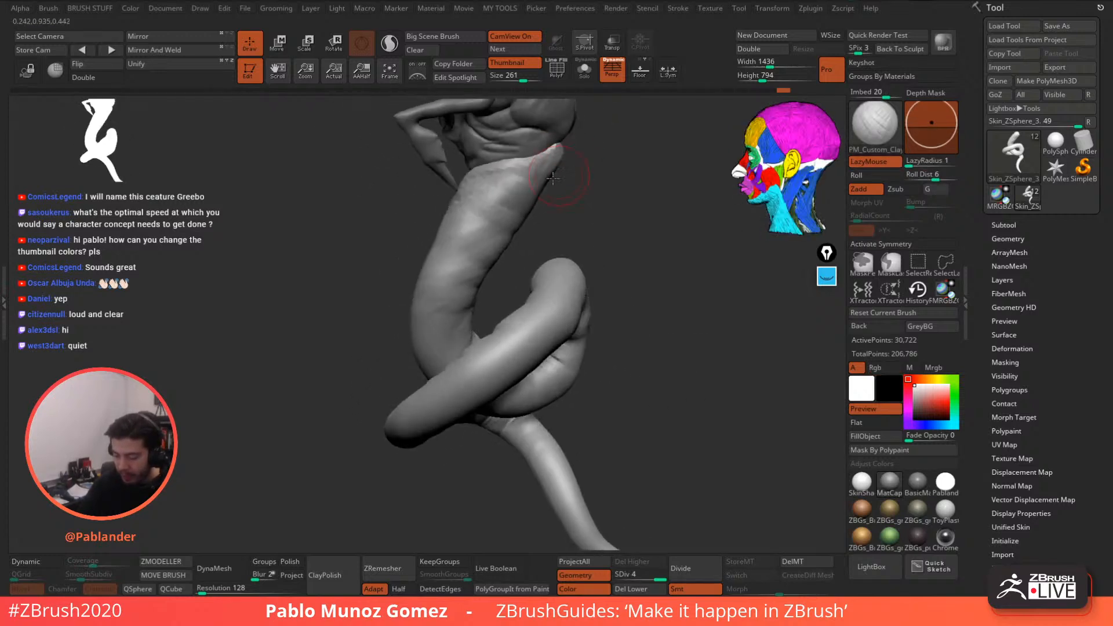
{"action": "right_click_drag", "start_coordinate": [506, 212], "coordinate": [571, 289]}
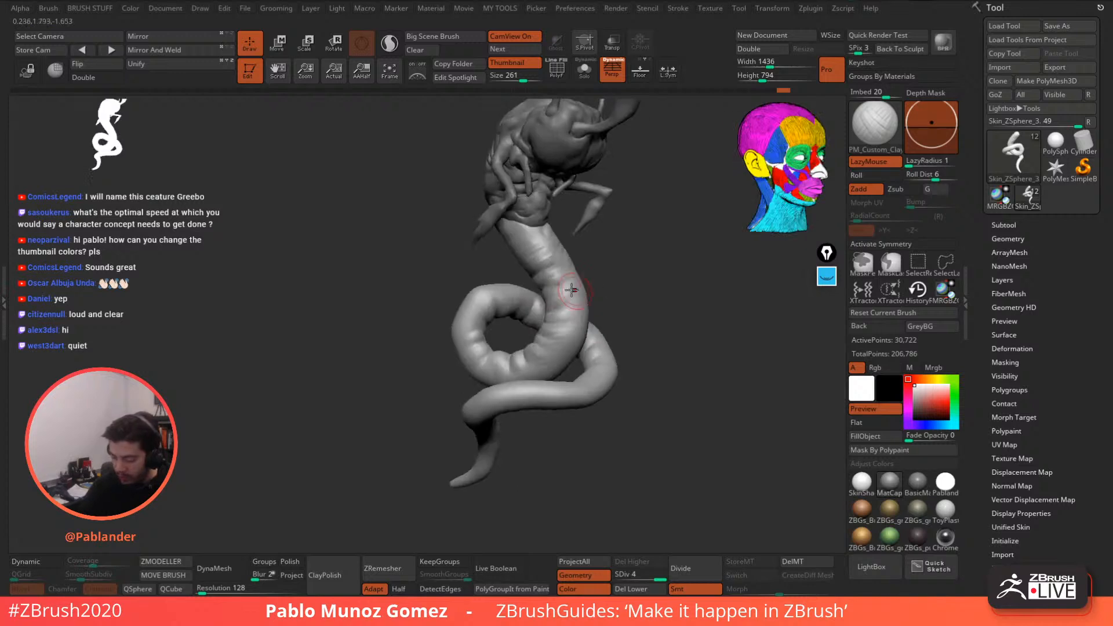
- Refine the crosswise folds on the lower inner side of the loop
{"action": "right_click_drag", "start_coordinate": [644, 260], "coordinate": [548, 335]}
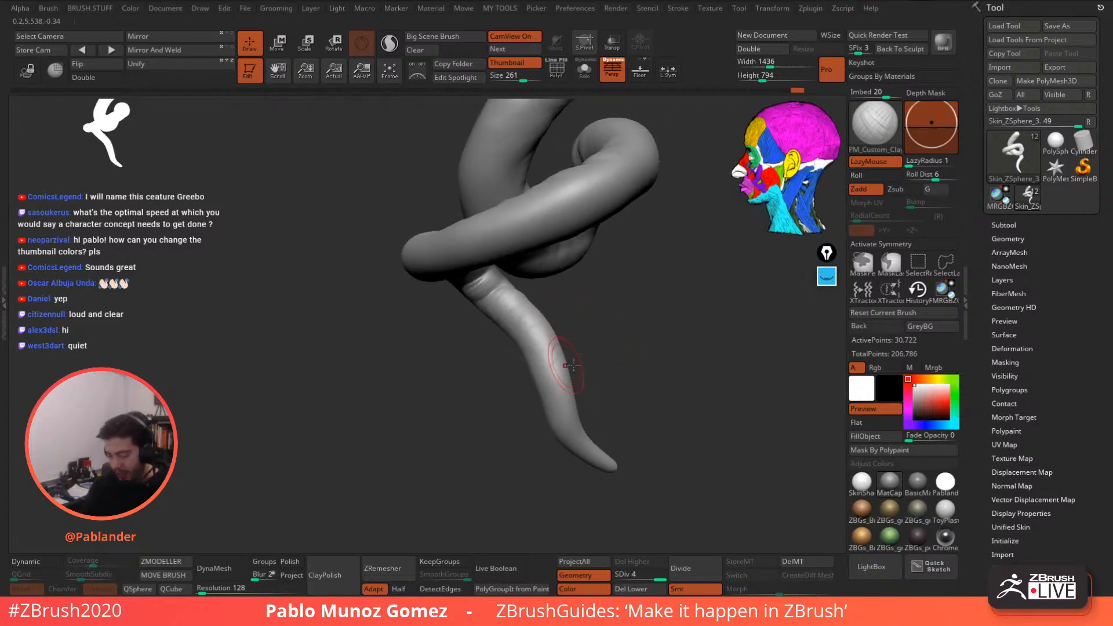
{"action": "mouse_move", "coordinate": [628, 373]}
{"action": "right_mouse_down"}
{"action": "mouse_move", "coordinate": [613, 320]}
{"action": "mouse_move", "coordinate": [703, 274]}
{"action": "right_mouse_up"}
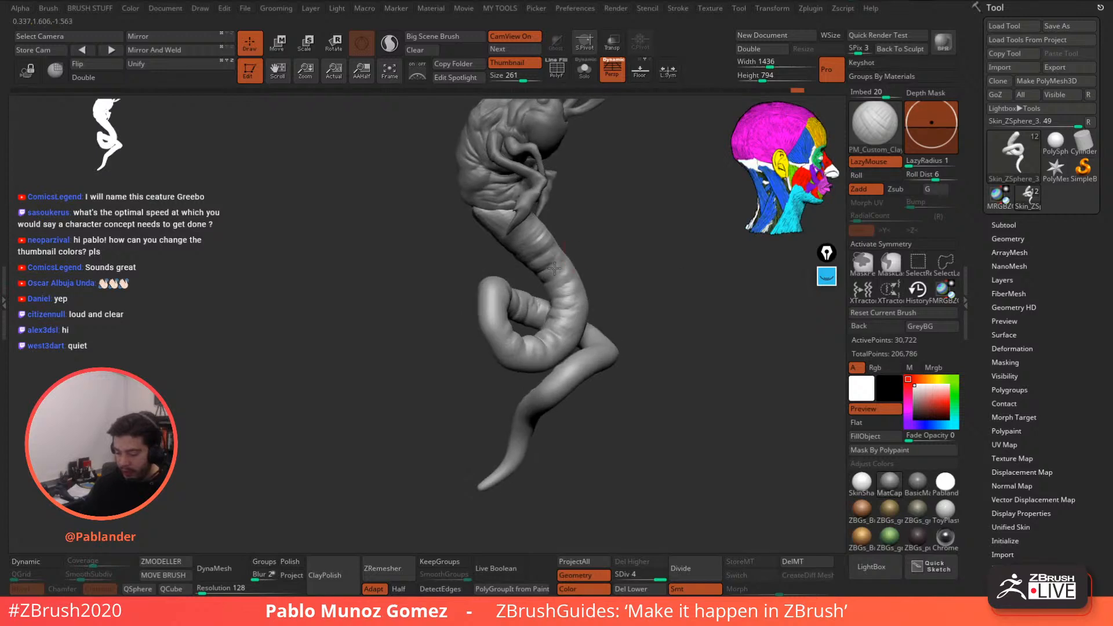
{"action": "left_click_drag", "start_coordinate": [544, 329], "coordinate": [551, 348]}
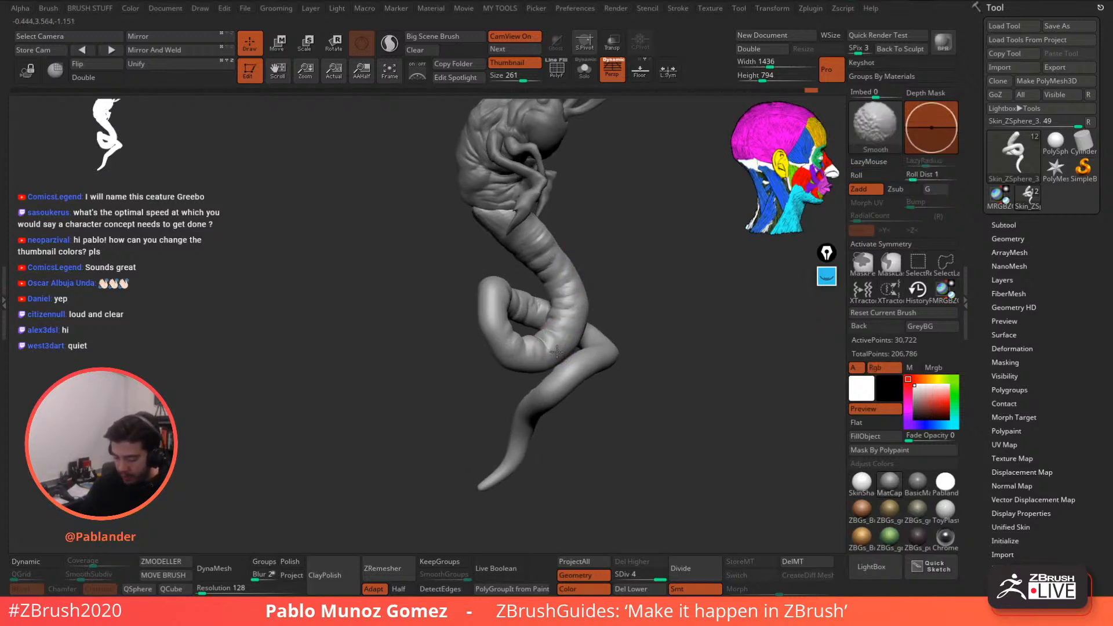
{"action": "right_click_drag", "start_coordinate": [571, 338], "coordinate": [563, 310]}
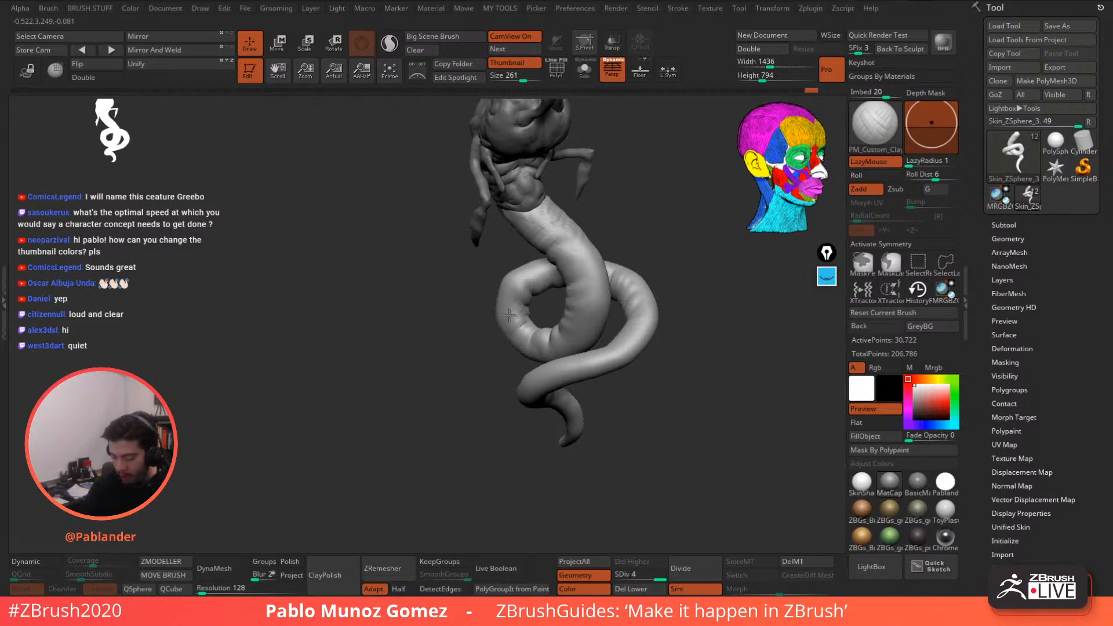
- Smooth the front of the upper body just below the torso and add a clay stroke across it
{"action": "left_click_drag", "start_coordinate": [663, 266], "coordinate": [591, 298]}
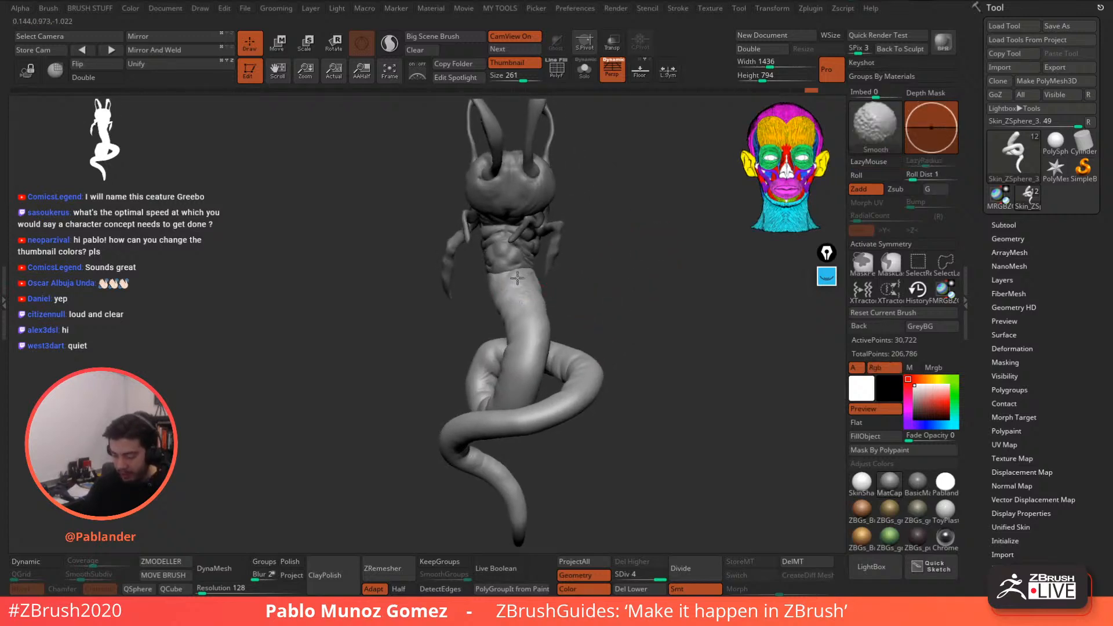
{"action": "left_click_drag", "start_coordinate": [522, 290], "coordinate": [515, 275], "text": "shift"}
{"action": "right_click_drag", "start_coordinate": [518, 274], "coordinate": [550, 311], "text": "ctrl"}
{"action": "left_click_drag", "start_coordinate": [527, 321], "coordinate": [531, 334]}
{"action": "mouse_move", "coordinate": [659, 313]}
{"action": "left_mouse_down"}
{"action": "mouse_move", "coordinate": [651, 302]}
{"action": "mouse_move", "coordinate": [644, 326]}
{"action": "left_mouse_up"}
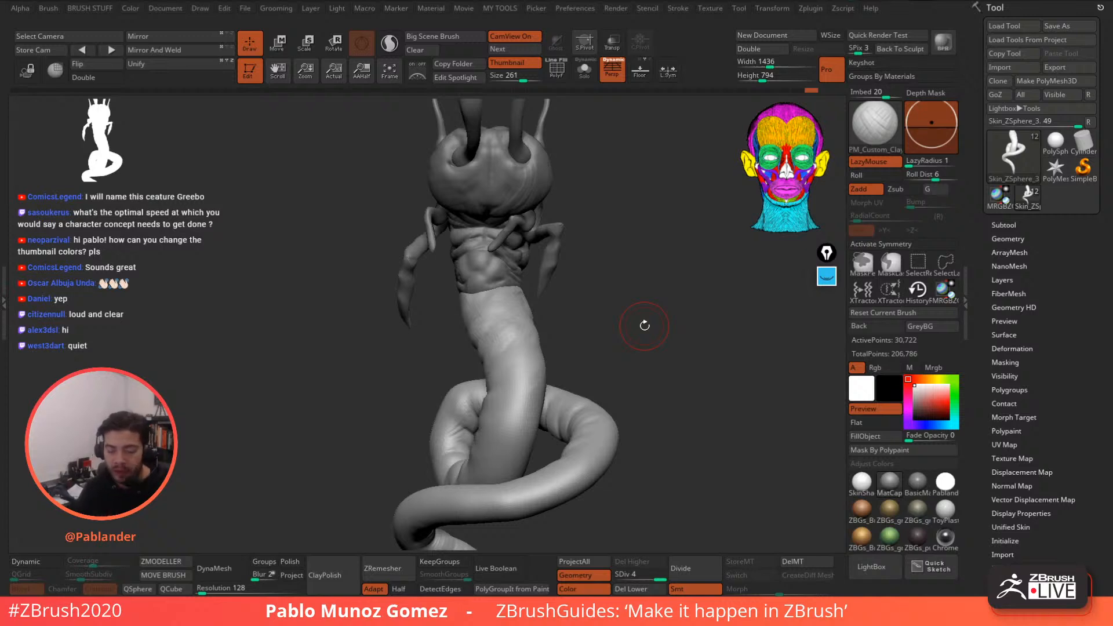
- Set the silhouette thumbnail's size to about 265 and open the thumbnail preferences
{"action": "left_click_drag", "start_coordinate": [100, 133], "coordinate": [88, 137]}
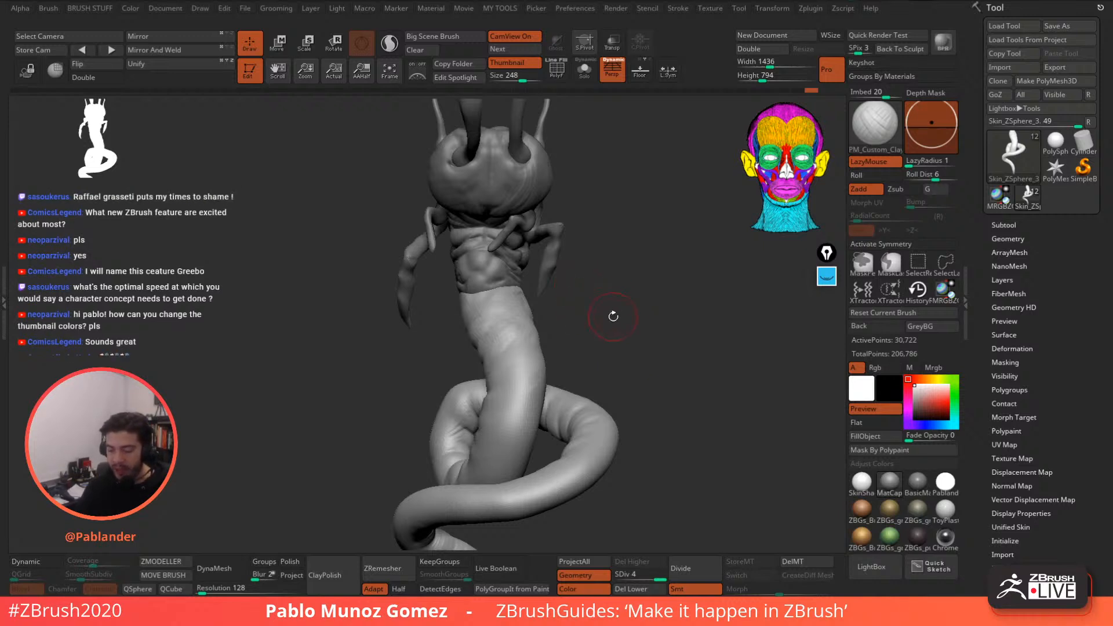
{"action": "mouse_move", "coordinate": [621, 318]}
{"action": "left_mouse_down"}
{"action": "mouse_move", "coordinate": [655, 277]}
{"action": "mouse_move", "coordinate": [617, 301]}
{"action": "mouse_move", "coordinate": [623, 264]}
{"action": "mouse_move", "coordinate": [597, 278]}
{"action": "mouse_move", "coordinate": [604, 318]}
{"action": "mouse_move", "coordinate": [630, 288]}
{"action": "mouse_move", "coordinate": [620, 297]}
{"action": "mouse_move", "coordinate": [614, 278]}
{"action": "mouse_move", "coordinate": [570, 263]}
{"action": "mouse_move", "coordinate": [606, 274]}
{"action": "left_mouse_up"}
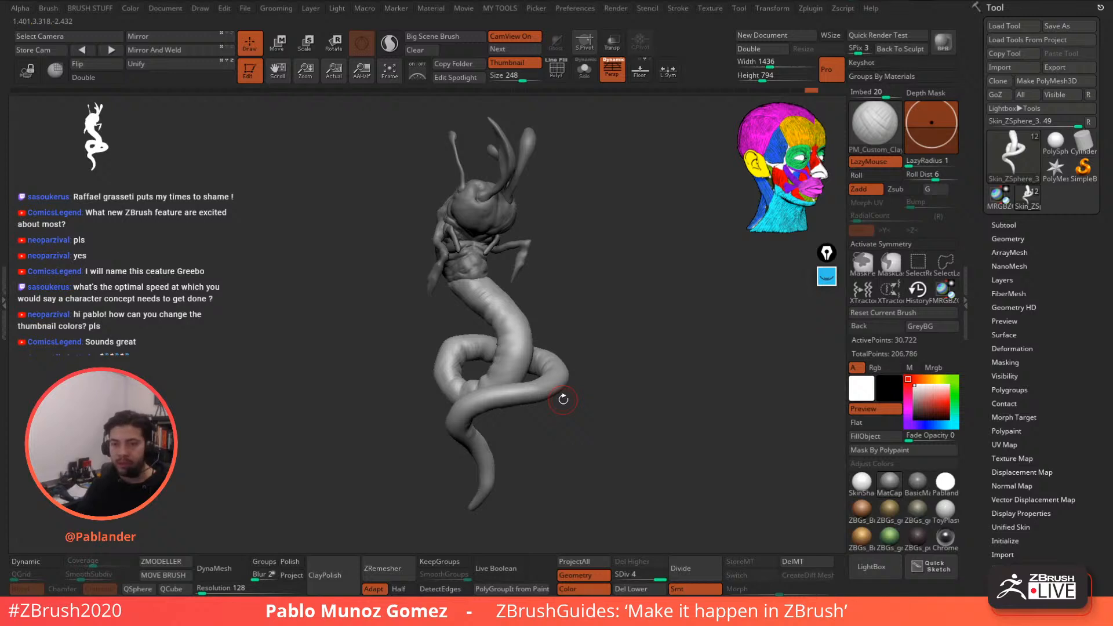
{"action": "left_click_drag", "start_coordinate": [623, 299], "coordinate": [611, 305], "text": "alt"}
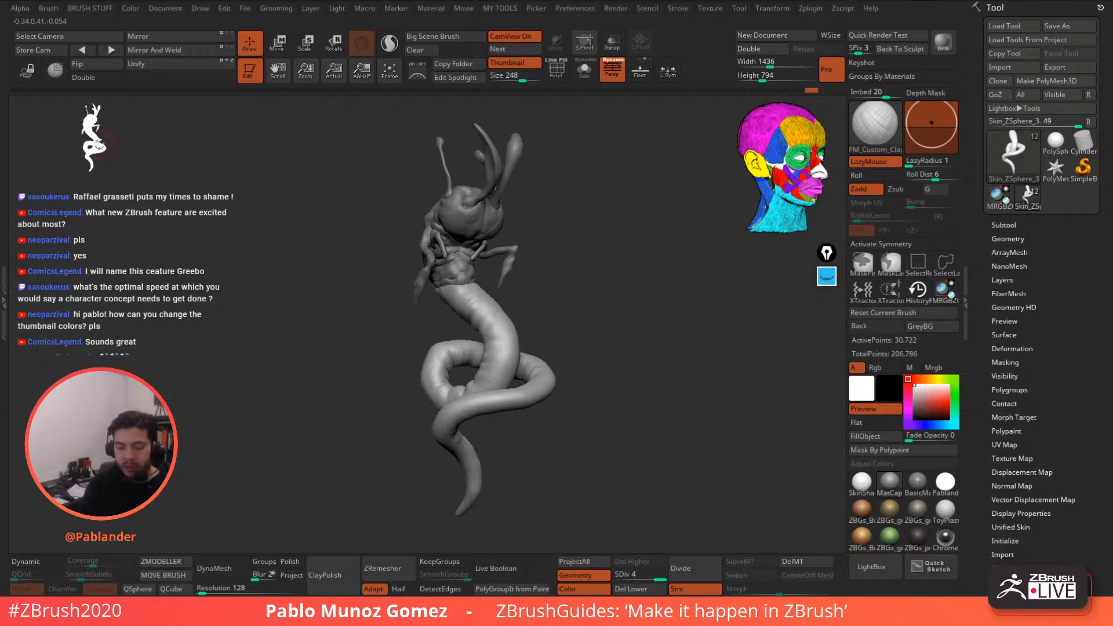
{"action": "left_click_drag", "start_coordinate": [95, 138], "coordinate": [102, 148]}
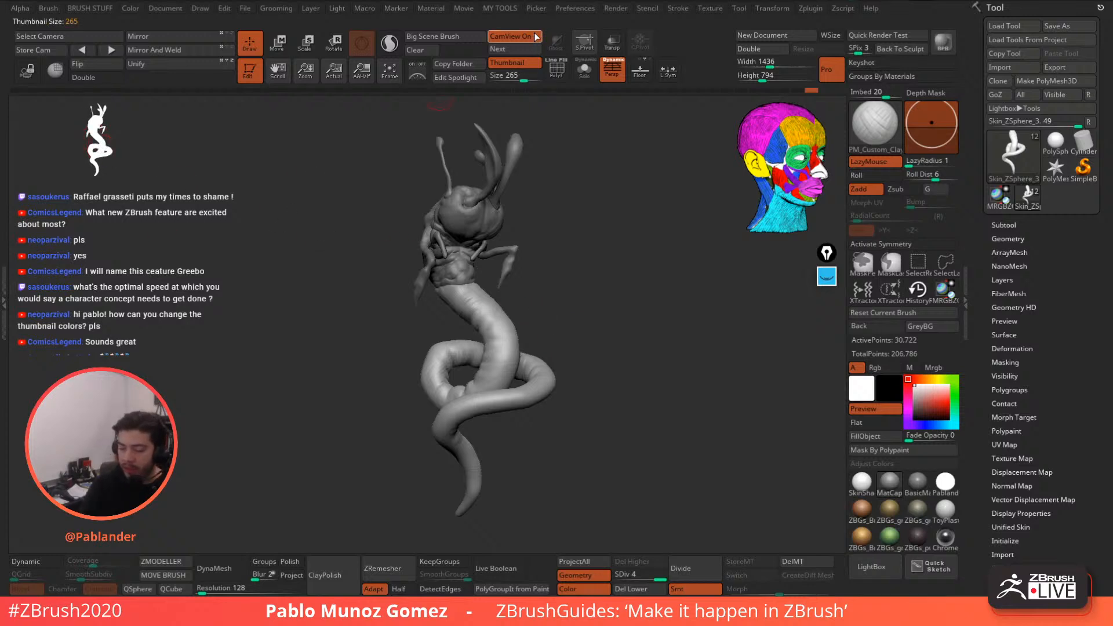
{"action": "left_click", "coordinate": [577, 8]}
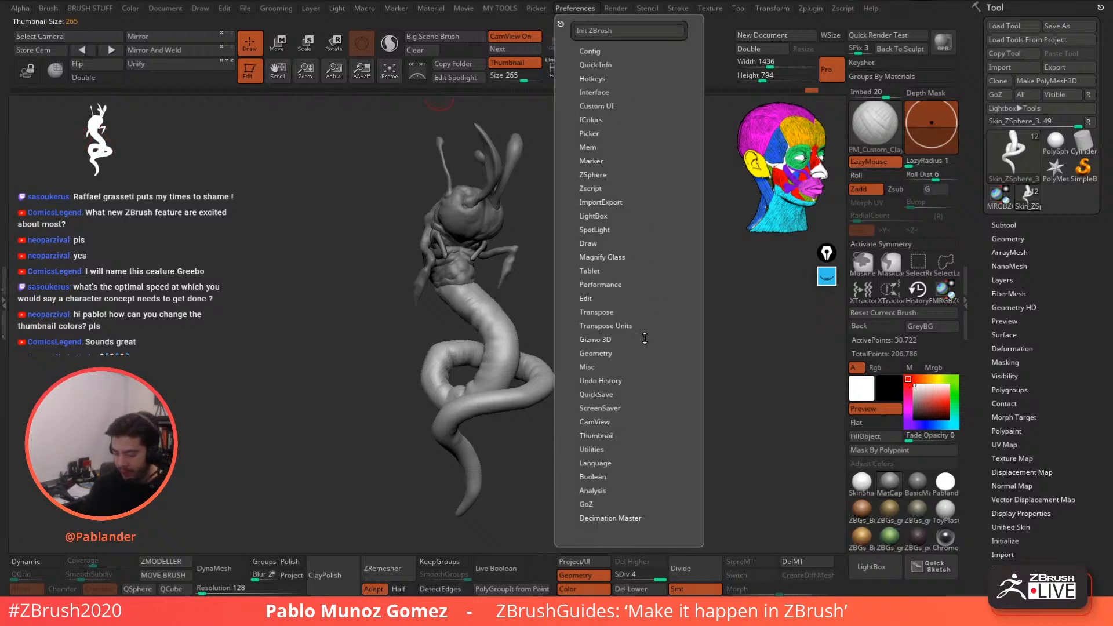
{"action": "left_click", "coordinate": [600, 435]}
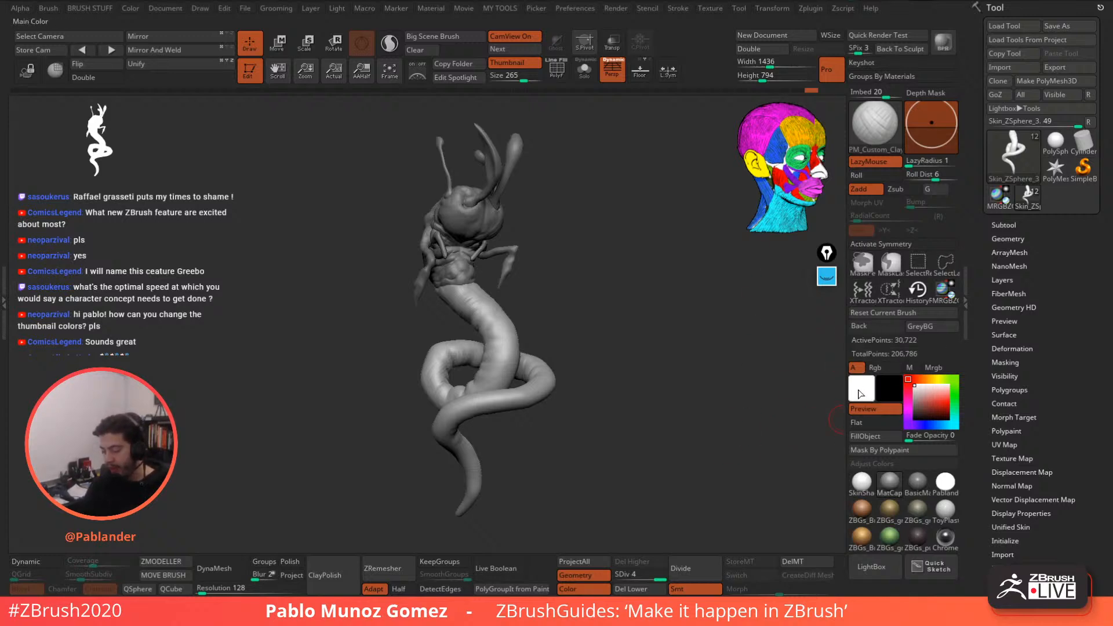
- Switch to the screen annotation pen, circle the main colour swatch in pink and label it "Main"
{"action": "left_click", "coordinate": [829, 278]}
{"action": "left_click", "coordinate": [827, 311]}
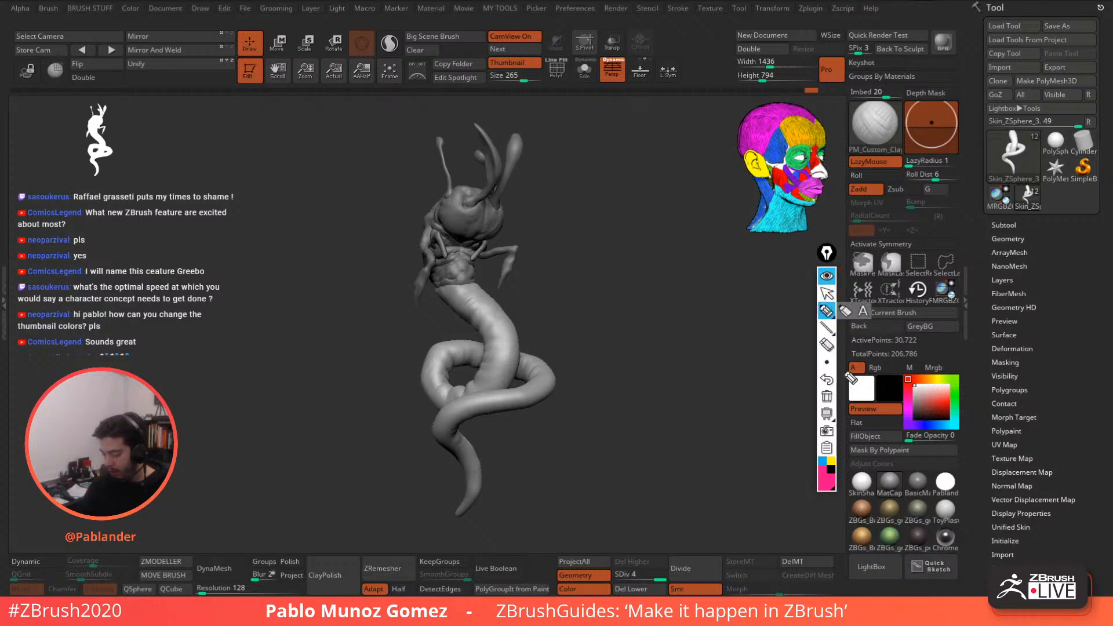
{"action": "mouse_move", "coordinate": [826, 255]}
{"action": "left_mouse_down"}
{"action": "mouse_move", "coordinate": [616, 275]}
{"action": "mouse_move", "coordinate": [209, 238]}
{"action": "mouse_move", "coordinate": [683, 119]}
{"action": "left_mouse_up"}
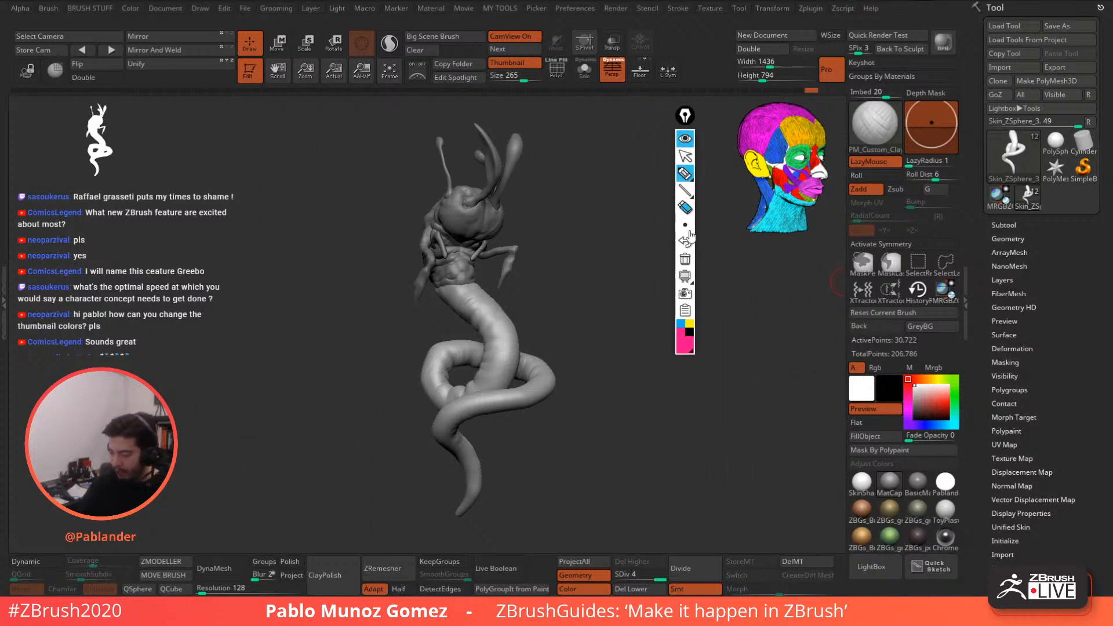
{"action": "left_click_drag", "start_coordinate": [881, 380], "coordinate": [869, 374]}
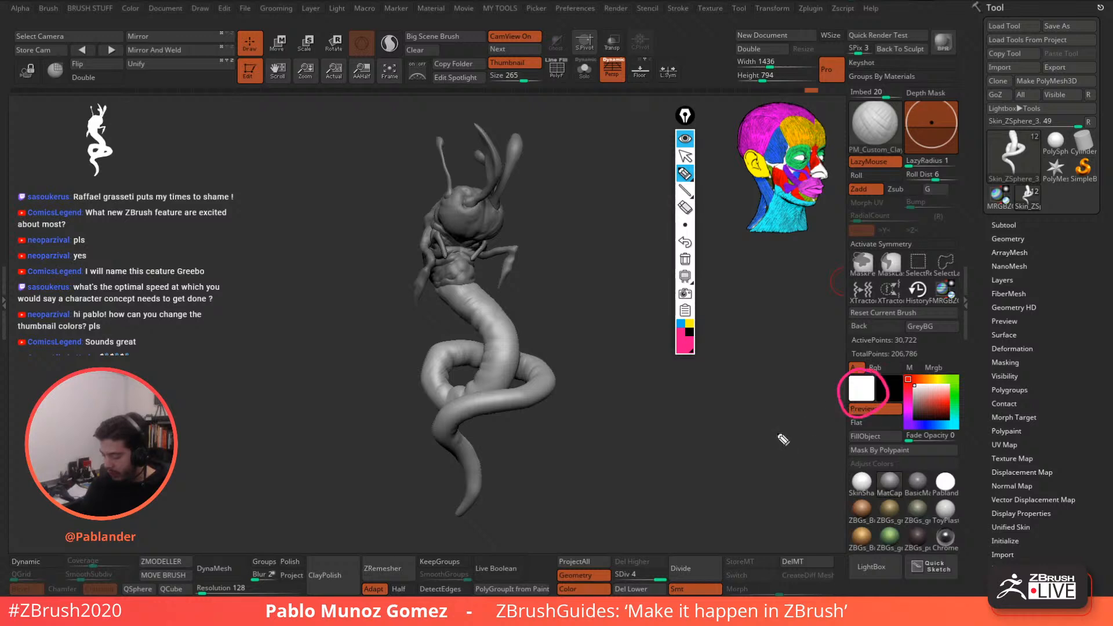
{"action": "mouse_move", "coordinate": [773, 428]}
{"action": "left_mouse_down"}
{"action": "mouse_move", "coordinate": [789, 413]}
{"action": "mouse_move", "coordinate": [812, 421]}
{"action": "mouse_move", "coordinate": [820, 406]}
{"action": "left_mouse_up"}
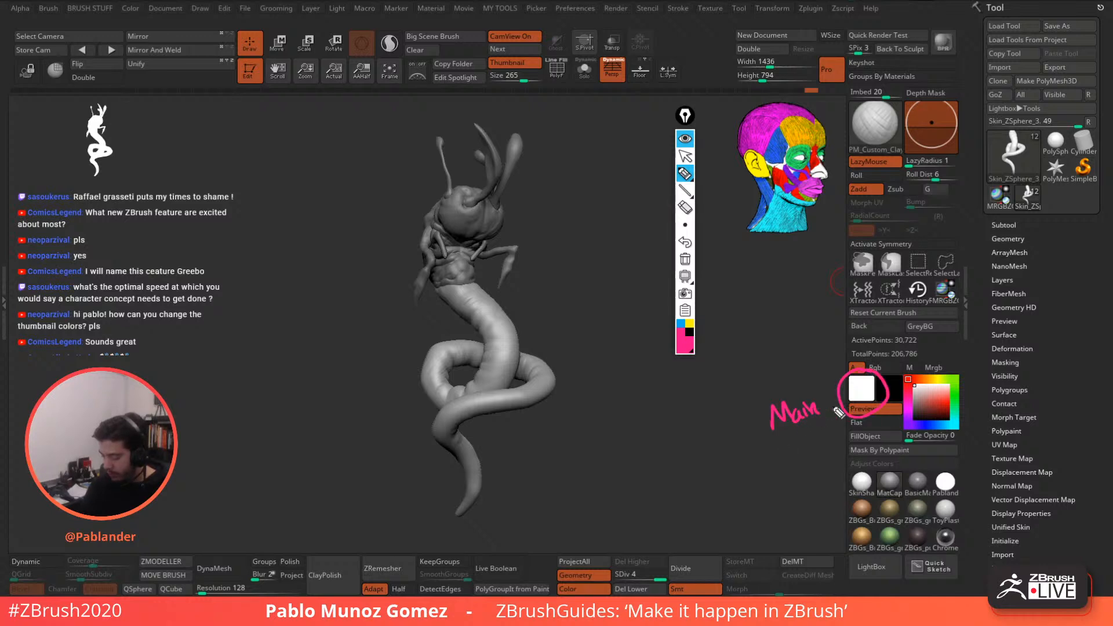
- Circle the secondary colour swatch in yellow, label it "Secondary" and clear all the annotations
{"action": "left_click", "coordinate": [690, 344]}
{"action": "mouse_move", "coordinate": [901, 377]}
{"action": "left_mouse_down"}
{"action": "mouse_move", "coordinate": [893, 400]}
{"action": "mouse_move", "coordinate": [782, 490]}
{"action": "mouse_move", "coordinate": [838, 477]}
{"action": "mouse_move", "coordinate": [833, 498]}
{"action": "left_mouse_up"}
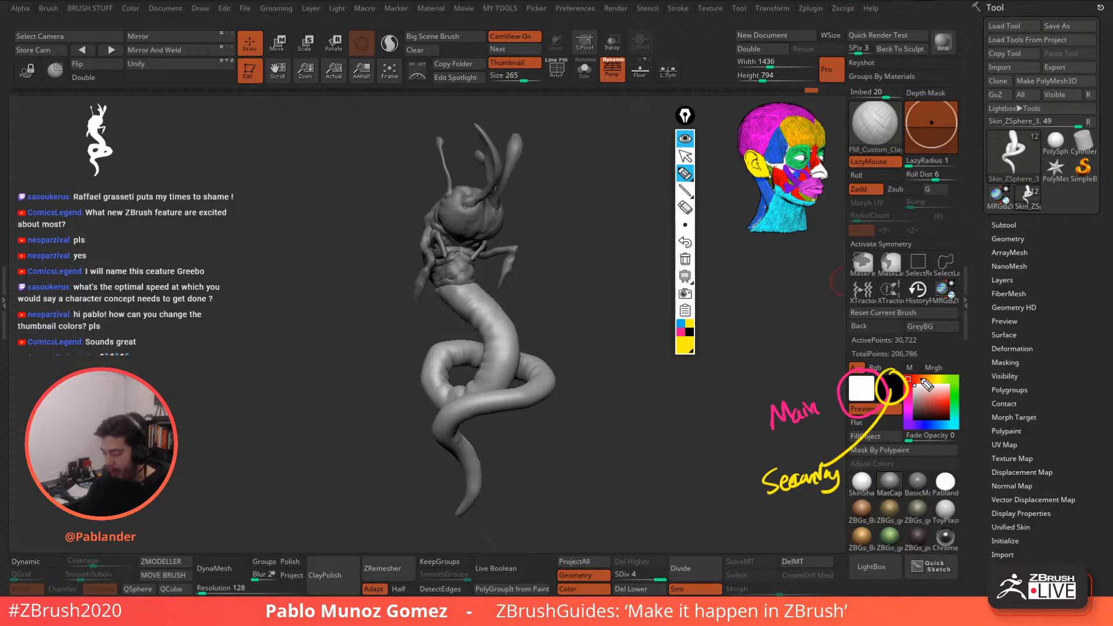
{"action": "left_click", "coordinate": [684, 262]}
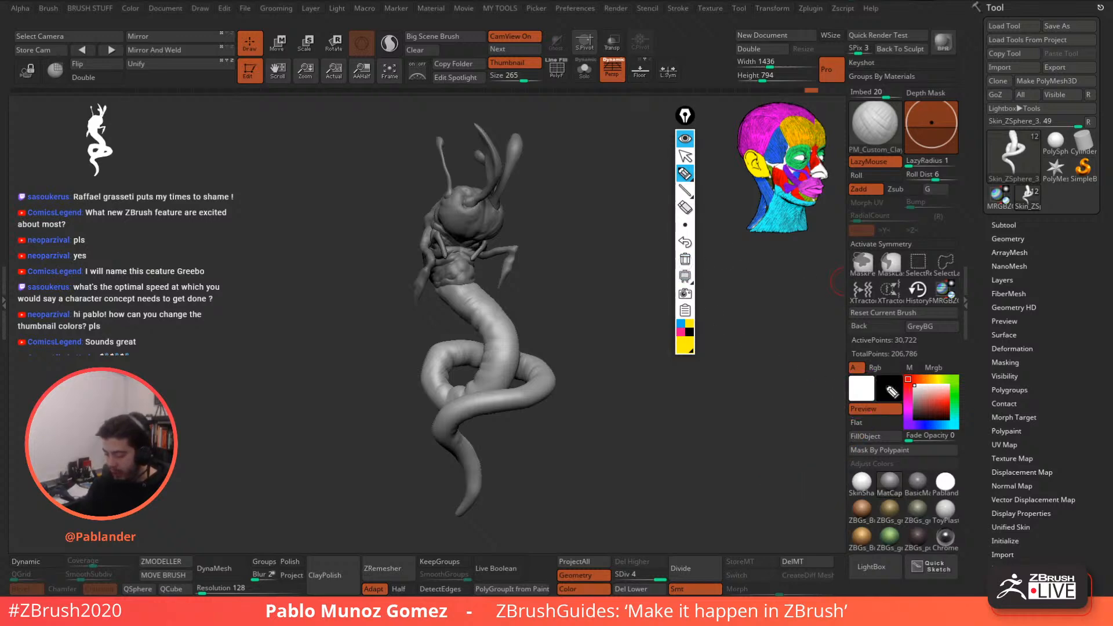
- Draw a yellow arrow from the white swatch to the silhouette and a pink one from the black swatch to its boxed background, then clear them
{"action": "mouse_move", "coordinate": [857, 375]}
{"action": "left_mouse_down"}
{"action": "mouse_move", "coordinate": [847, 387]}
{"action": "mouse_move", "coordinate": [877, 405]}
{"action": "mouse_move", "coordinate": [861, 372]}
{"action": "mouse_move", "coordinate": [652, 425]}
{"action": "mouse_move", "coordinate": [107, 156]}
{"action": "left_mouse_up"}
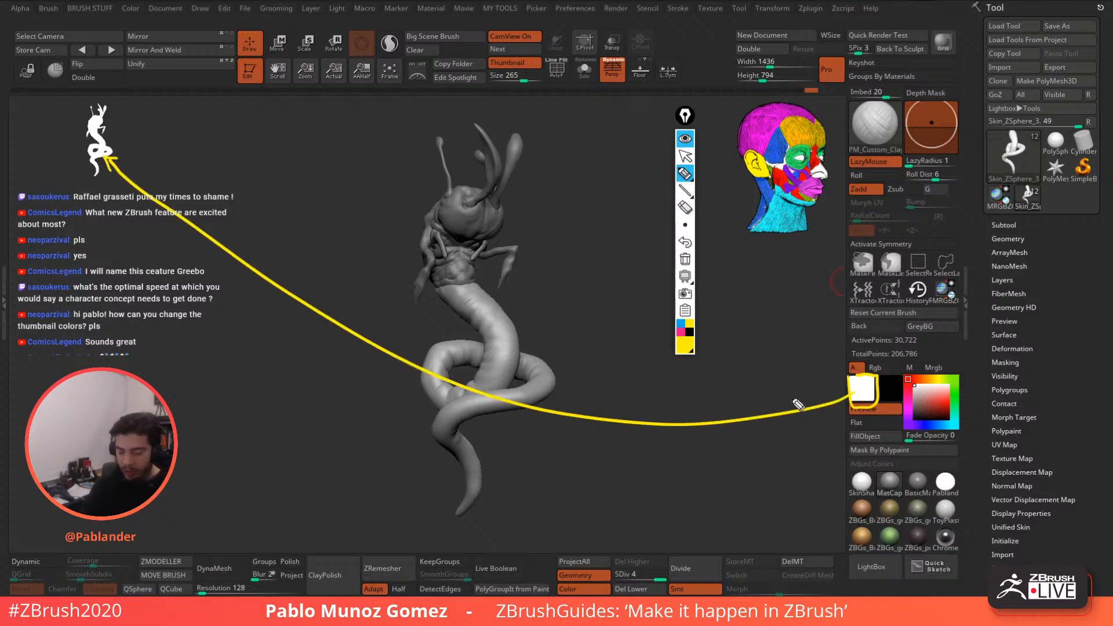
{"action": "left_click", "coordinate": [679, 333]}
{"action": "mouse_move", "coordinate": [880, 377]}
{"action": "left_mouse_down"}
{"action": "mouse_move", "coordinate": [897, 375]}
{"action": "mouse_move", "coordinate": [400, 461]}
{"action": "mouse_move", "coordinate": [82, 223]}
{"action": "mouse_move", "coordinate": [64, 164]}
{"action": "left_mouse_up"}
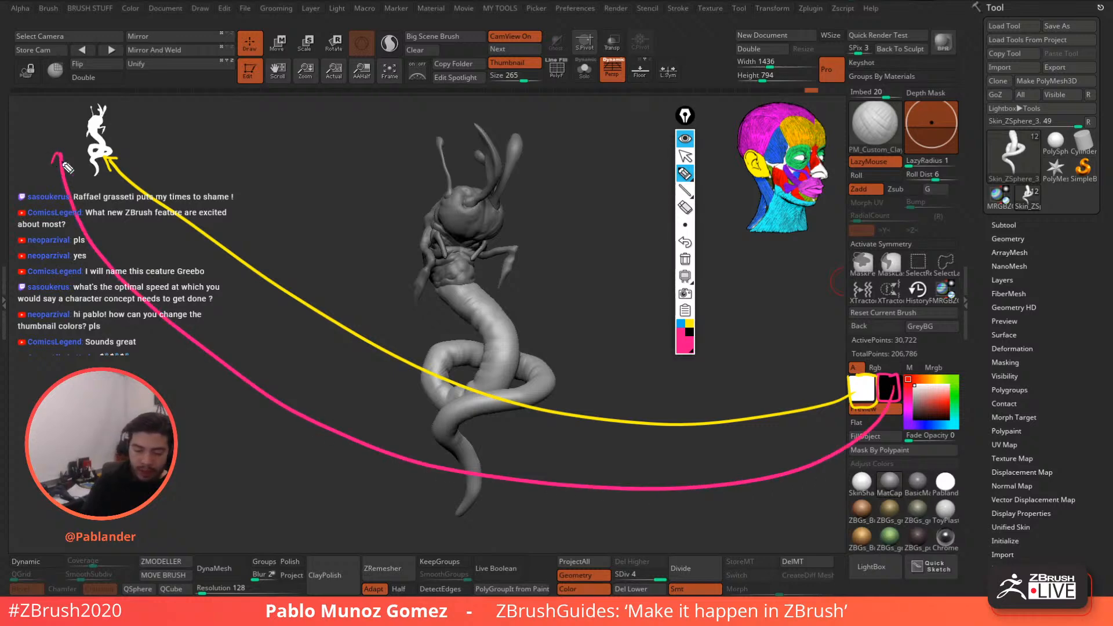
{"action": "mouse_move", "coordinate": [29, 105]}
{"action": "left_mouse_down"}
{"action": "mouse_move", "coordinate": [30, 177]}
{"action": "mouse_move", "coordinate": [190, 95]}
{"action": "mouse_move", "coordinate": [29, 90]}
{"action": "left_mouse_up"}
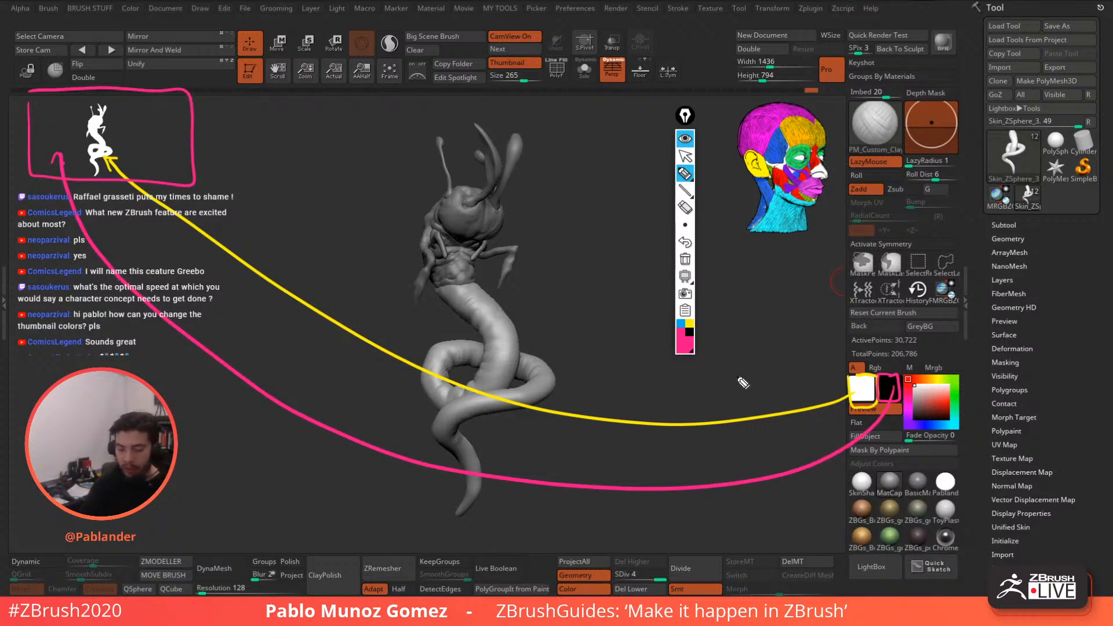
{"action": "left_click", "coordinate": [685, 259]}
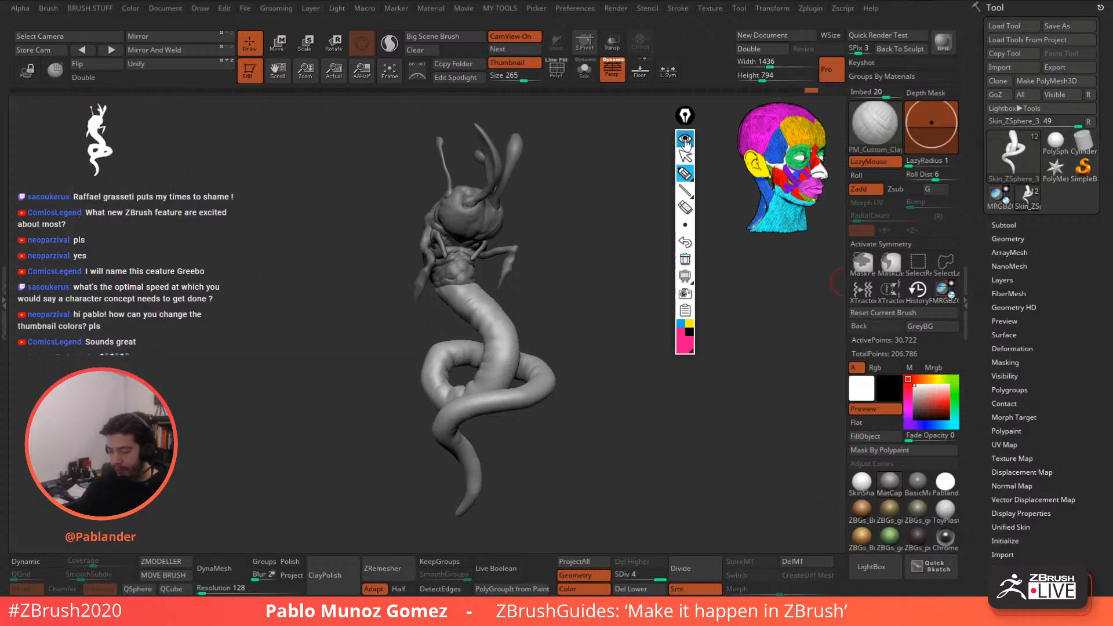
{"action": "left_click", "coordinate": [684, 116]}
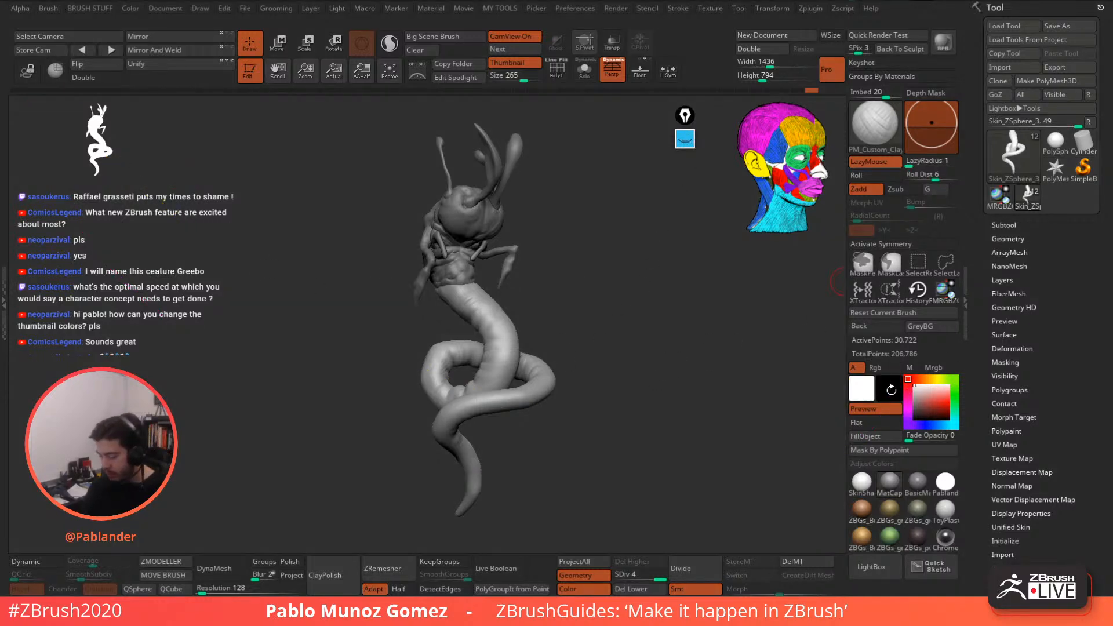
- Set the main colour to yellow and the secondary colour to blue, and pick the blue as the thumbnail background
{"action": "left_click_drag", "start_coordinate": [862, 388], "coordinate": [932, 378]}
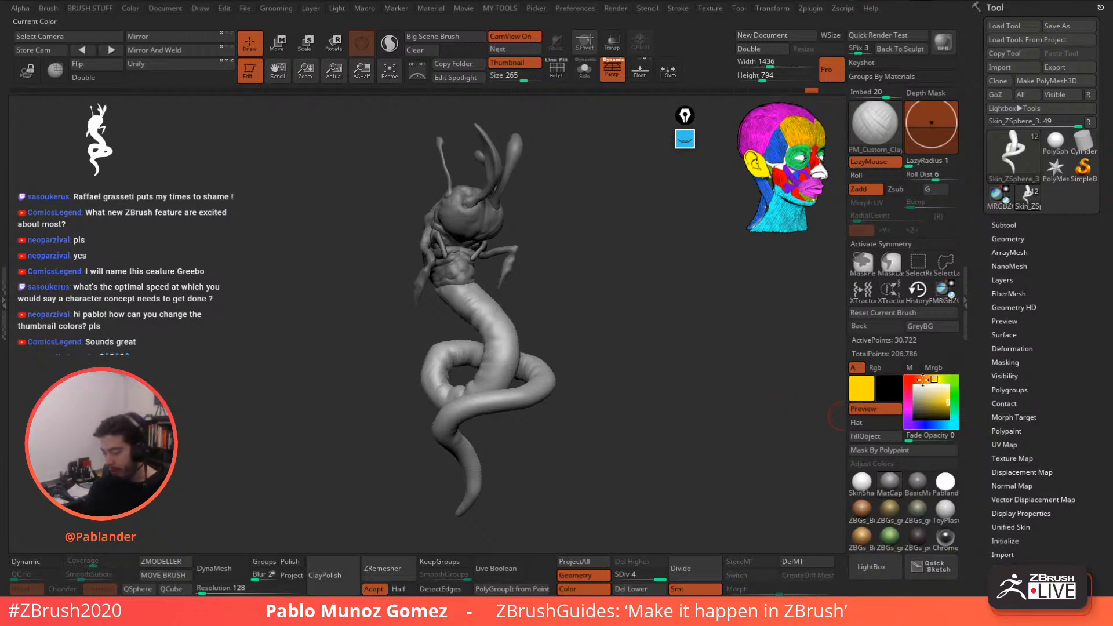
{"action": "left_click_drag", "start_coordinate": [902, 400], "coordinate": [926, 428]}
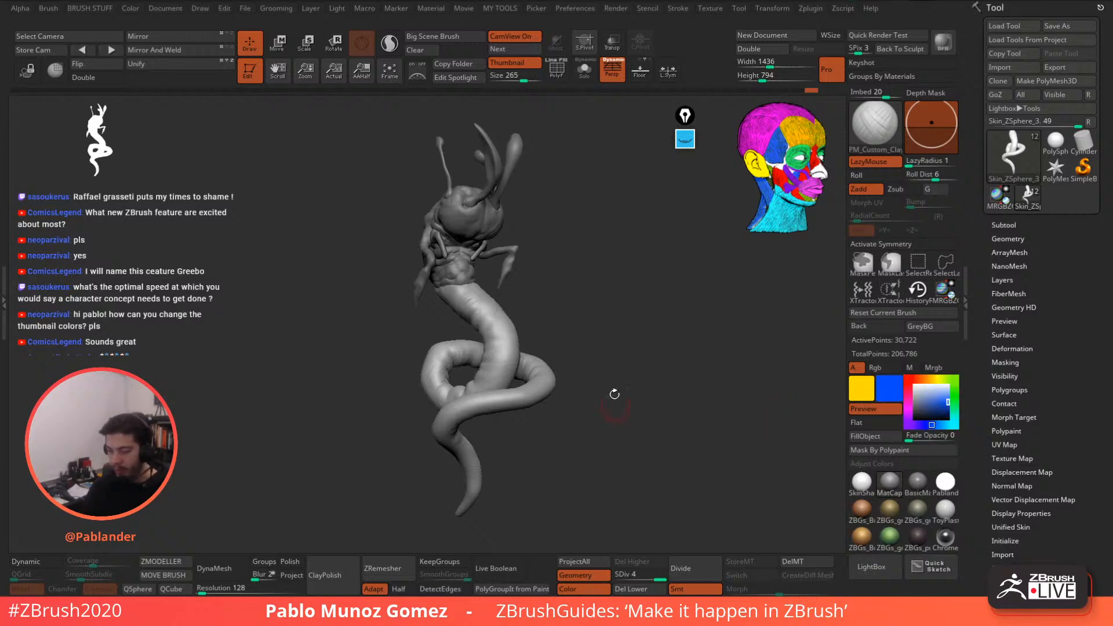
{"action": "left_click", "coordinate": [574, 9]}
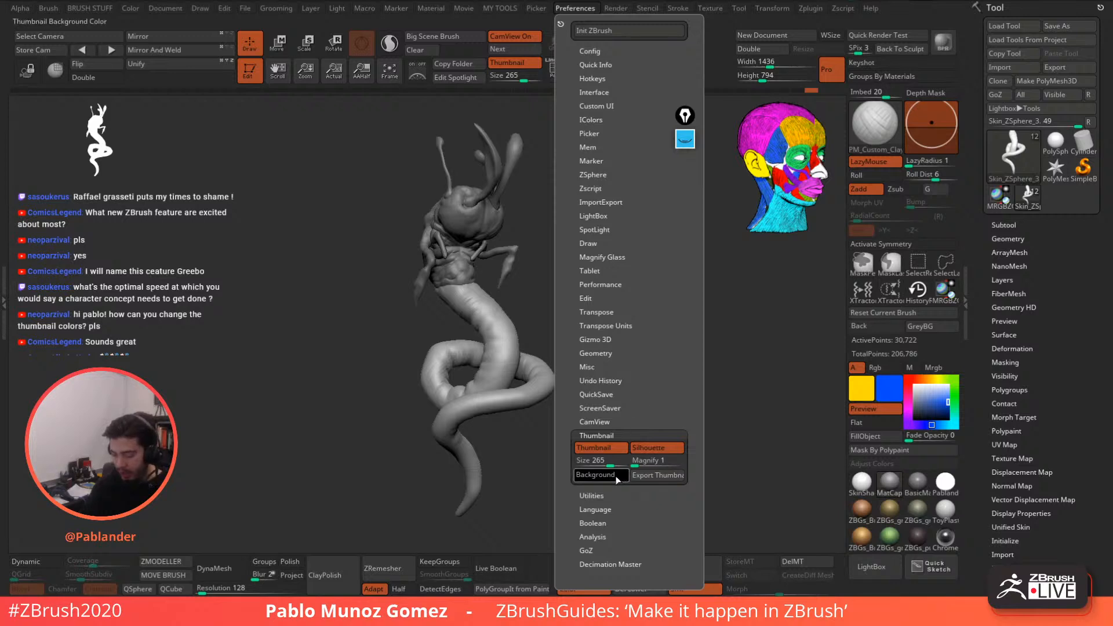
{"action": "left_click_drag", "start_coordinate": [600, 475], "coordinate": [892, 393]}
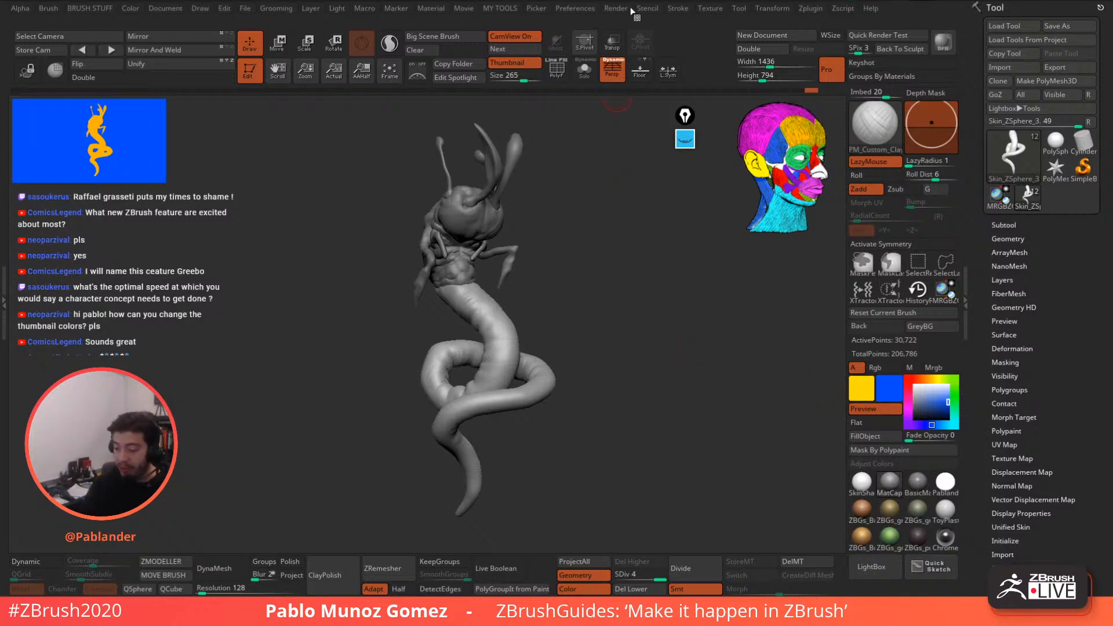
- Try yellow, red and other screen-picked colours as the thumbnail background colour
{"action": "left_click", "coordinate": [575, 10]}
{"action": "left_click", "coordinate": [618, 475]}
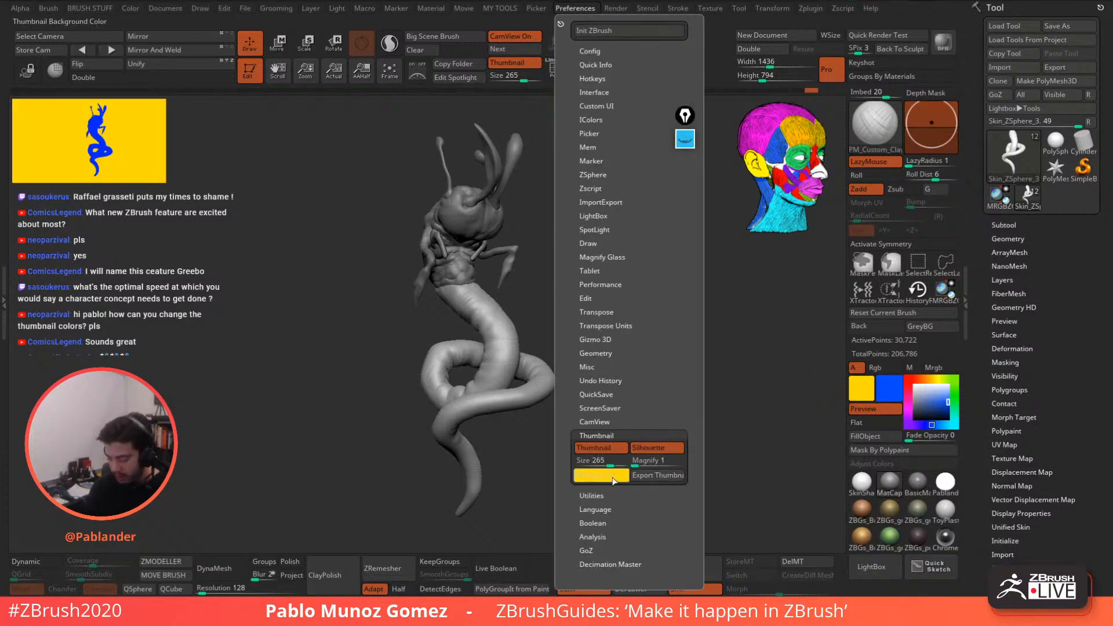
{"action": "mouse_move", "coordinate": [622, 476]}
{"action": "left_mouse_down"}
{"action": "mouse_move", "coordinate": [615, 452]}
{"action": "mouse_move", "coordinate": [649, 447]}
{"action": "mouse_move", "coordinate": [640, 473]}
{"action": "mouse_move", "coordinate": [616, 474]}
{"action": "left_mouse_up"}
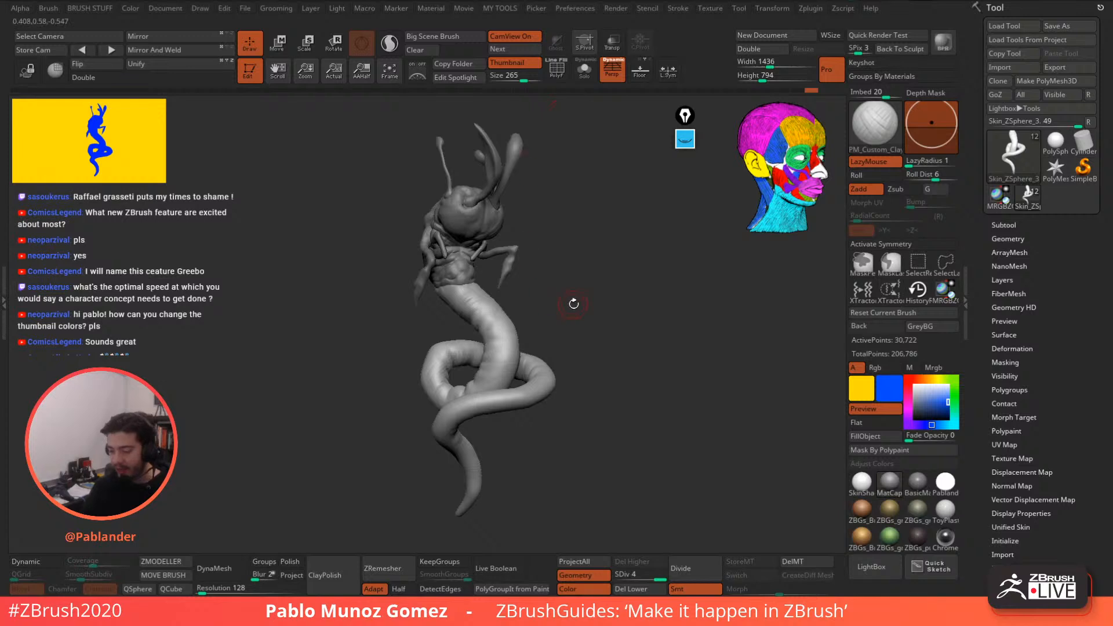
{"action": "left_click", "coordinate": [576, 9]}
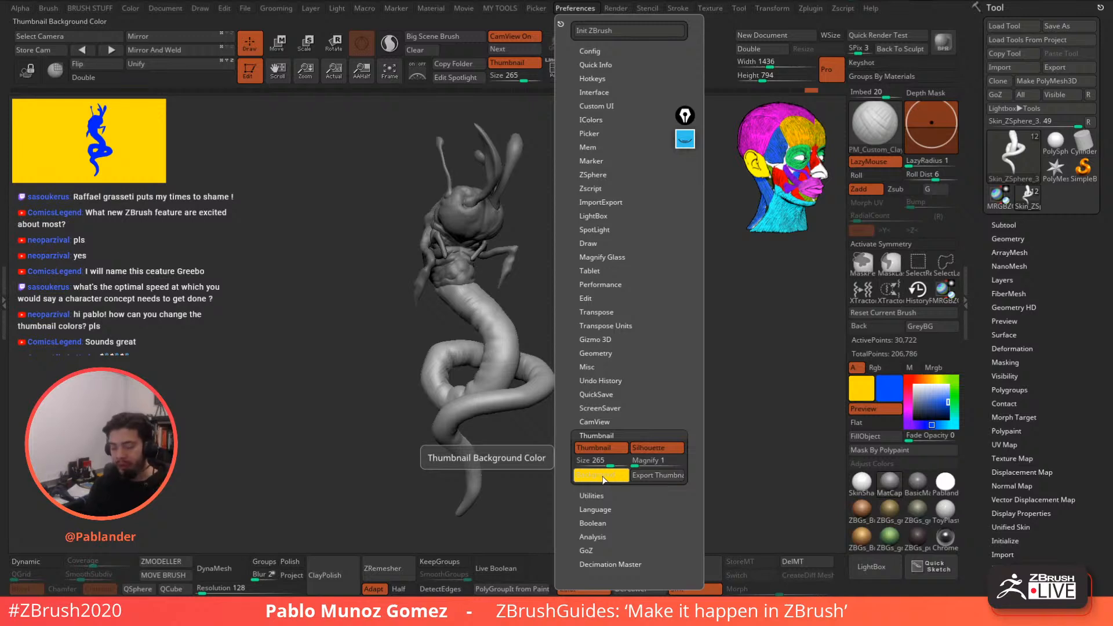
{"action": "left_click_drag", "start_coordinate": [605, 478], "coordinate": [909, 381]}
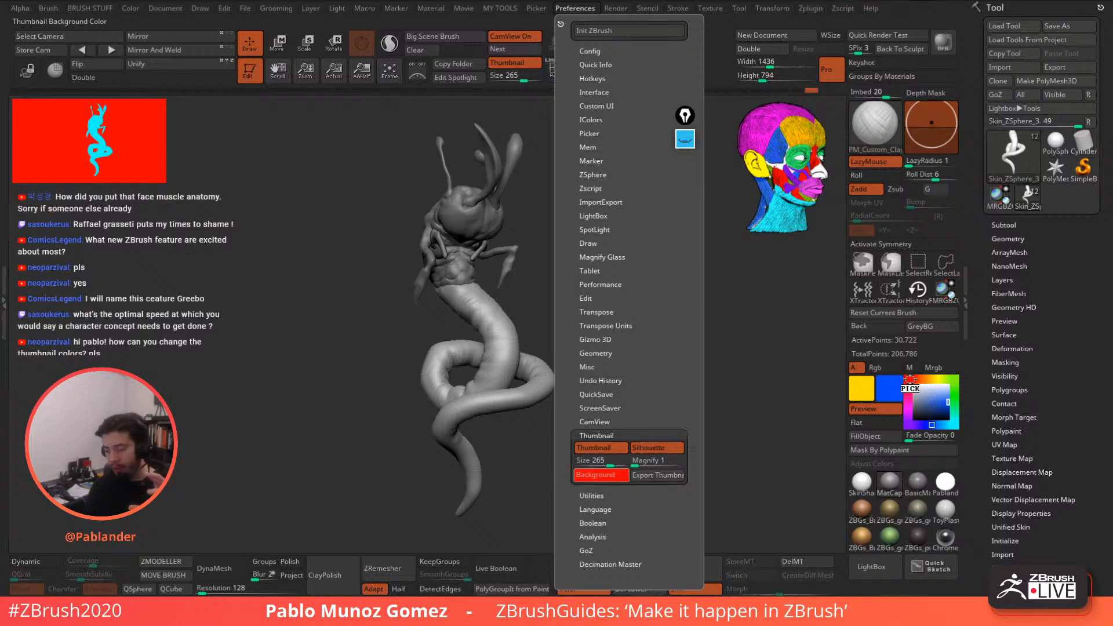
{"action": "left_click_drag", "start_coordinate": [909, 383], "coordinate": [910, 423]}
- Pick black from the secondary swatch as the thumbnail background, and set the secondary colour to white
{"action": "left_click", "coordinate": [862, 389]}
{"action": "left_click", "coordinate": [889, 389]}
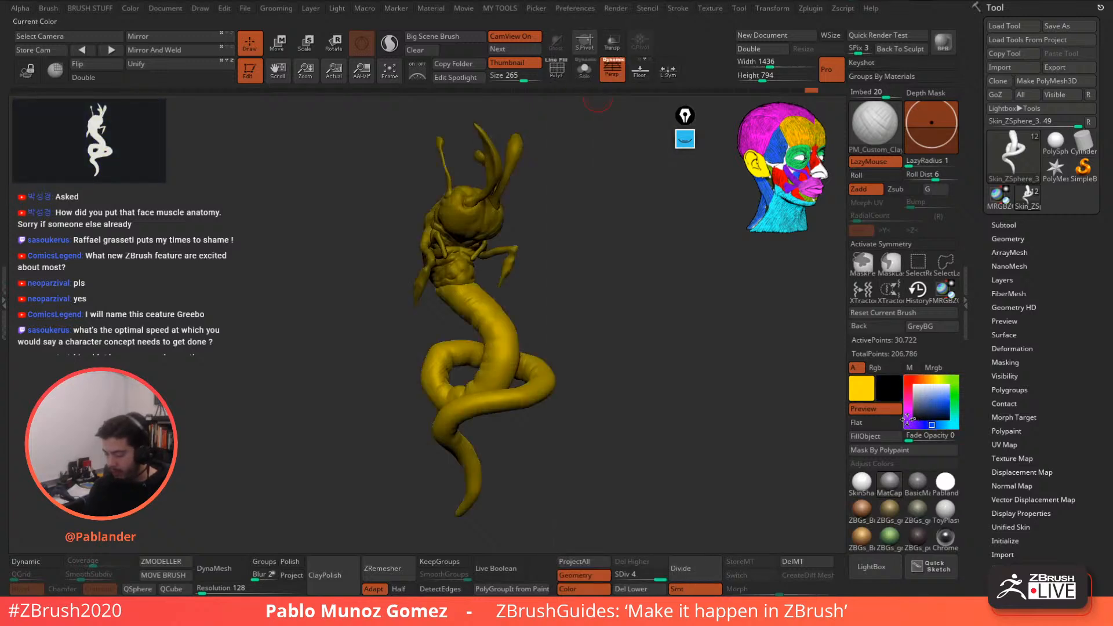
{"action": "left_click", "coordinate": [575, 8]}
{"action": "left_click_drag", "start_coordinate": [600, 475], "coordinate": [893, 389]}
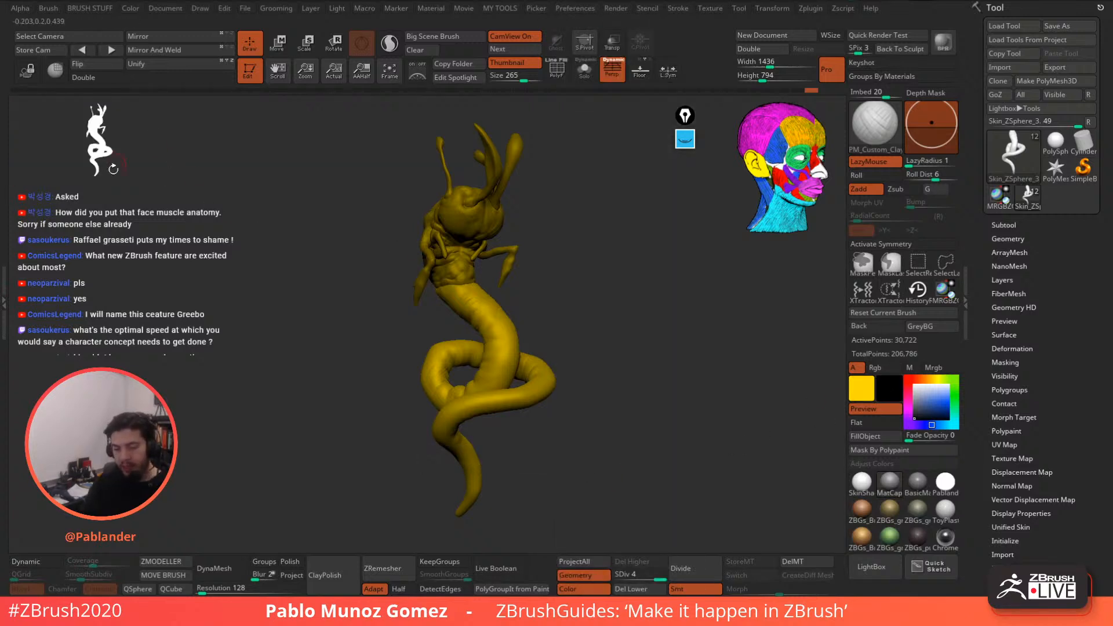
{"action": "left_click", "coordinate": [917, 389]}
{"action": "left_click", "coordinate": [914, 386]}
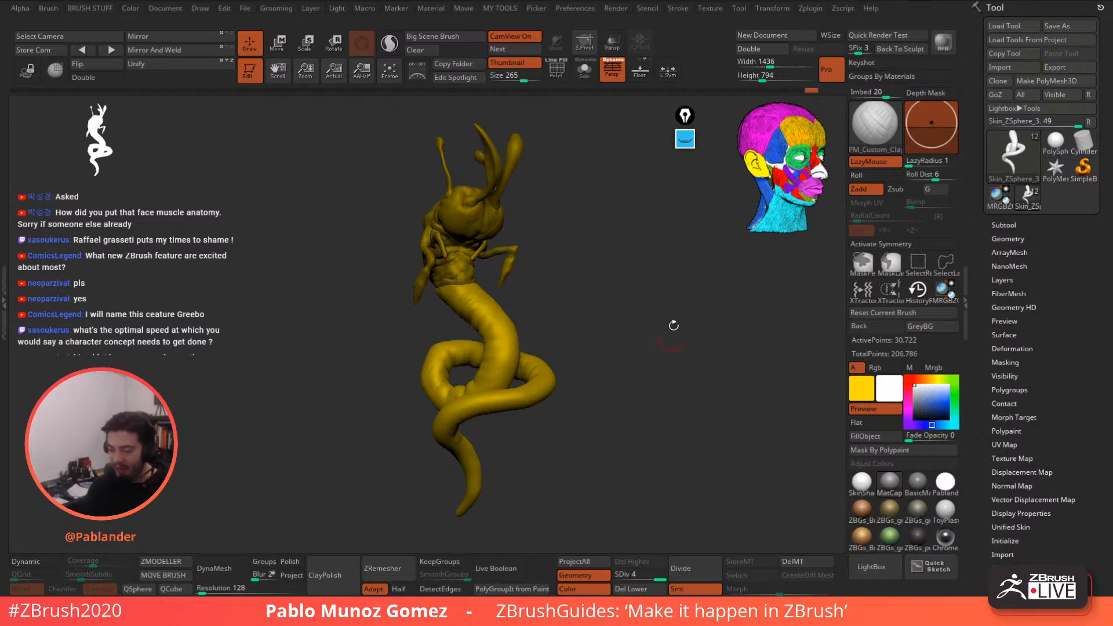
- Scribble a pink line below the coloured head reference with the annotation pen, then clear it and fold the annotation tools away
{"action": "left_click_drag", "start_coordinate": [686, 117], "coordinate": [679, 133]}
{"action": "left_click", "coordinate": [678, 154]}
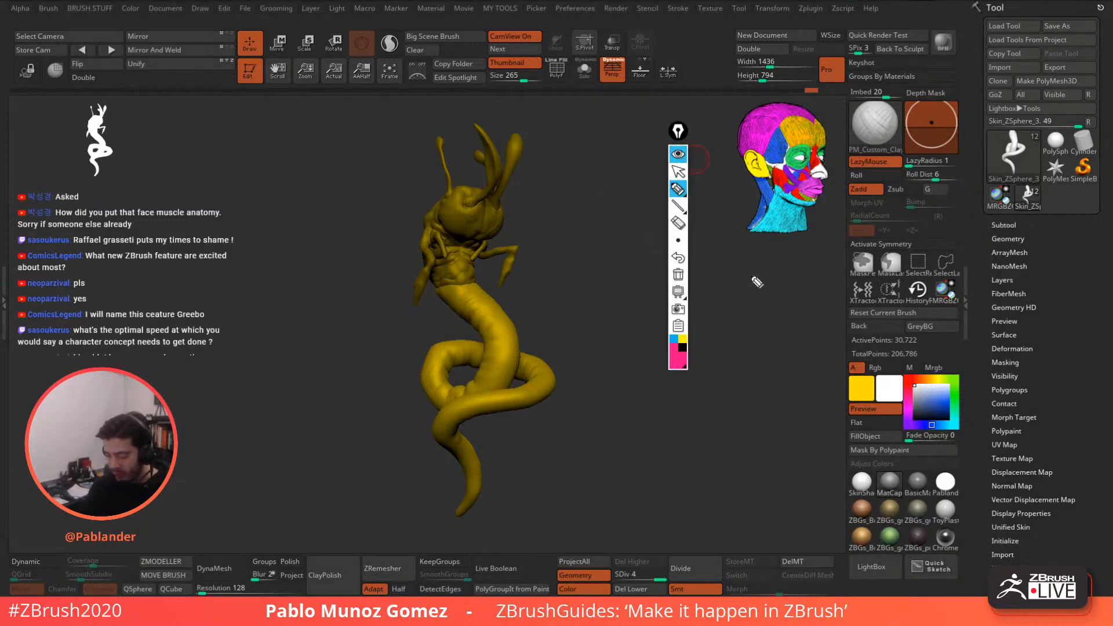
{"action": "mouse_move", "coordinate": [739, 264]}
{"action": "left_mouse_down"}
{"action": "mouse_move", "coordinate": [794, 458]}
{"action": "mouse_move", "coordinate": [809, 210]}
{"action": "left_mouse_up"}
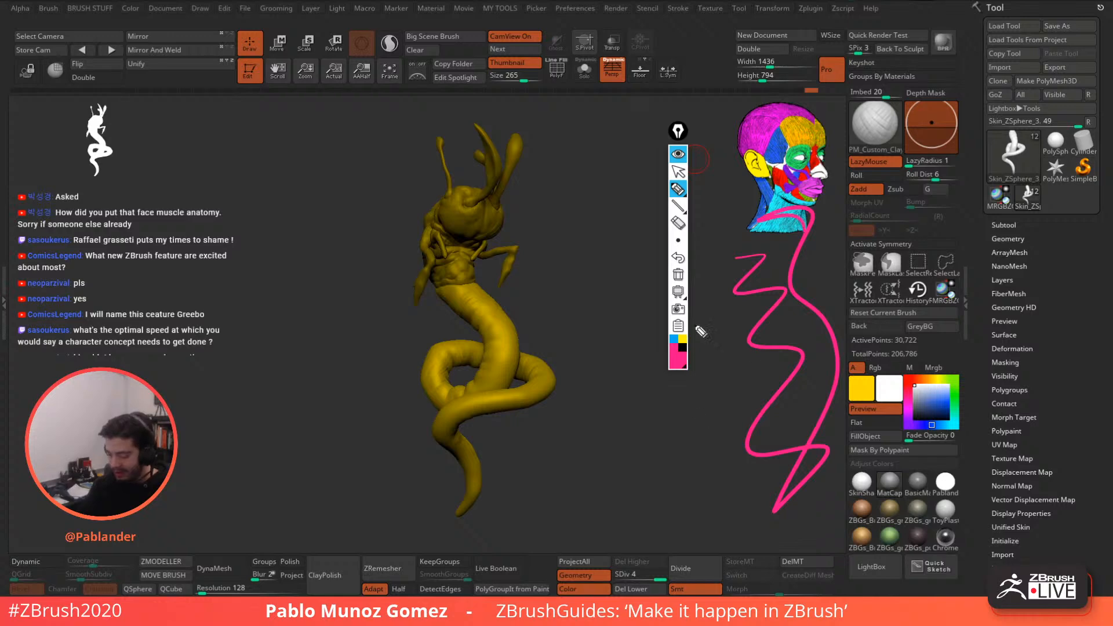
{"action": "left_click", "coordinate": [678, 276]}
{"action": "left_click", "coordinate": [678, 153]}
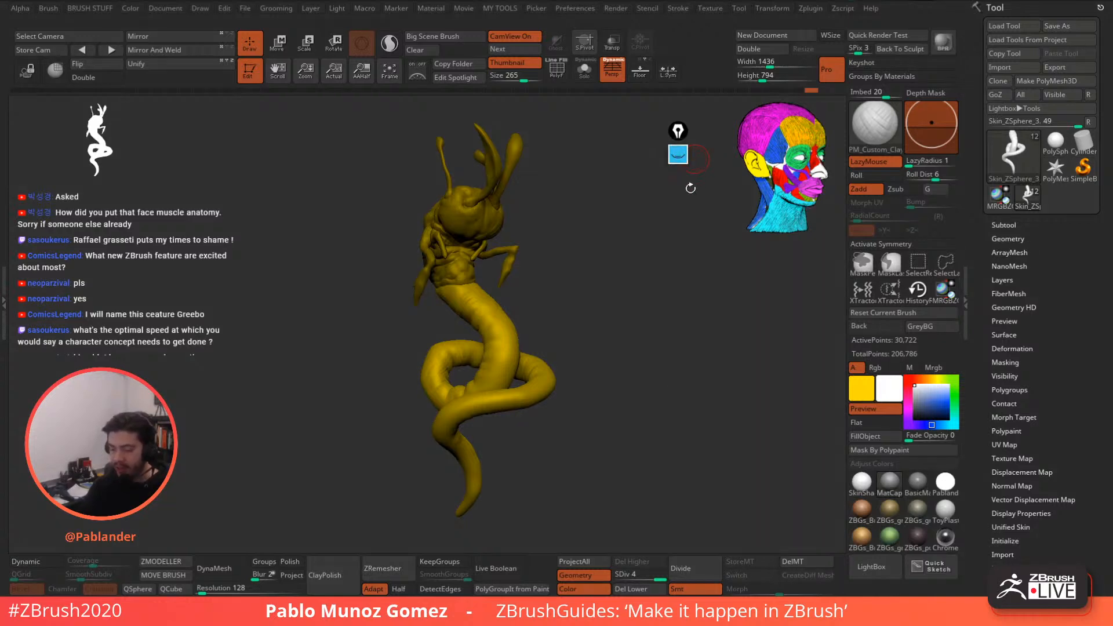
- Move the annotation toolbar beneath the coloured head reference and snap the model to the front view using the CamView head
{"action": "left_click_drag", "start_coordinate": [679, 146], "coordinate": [824, 277]}
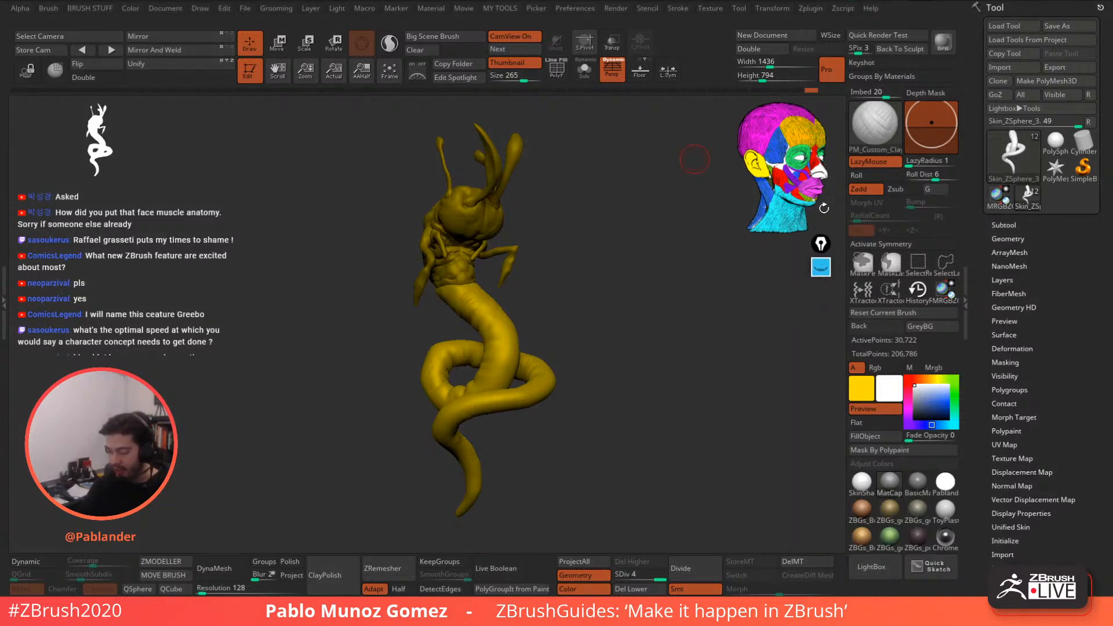
{"action": "left_click", "coordinate": [801, 159]}
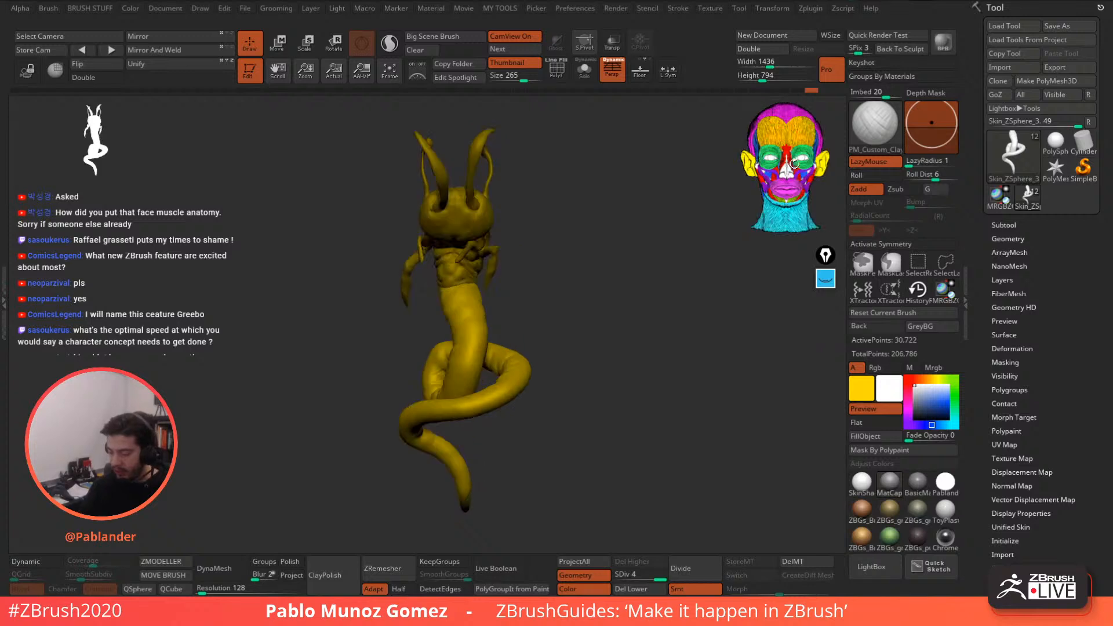
{"action": "left_click", "coordinate": [792, 159]}
{"action": "left_click", "coordinate": [792, 159]}
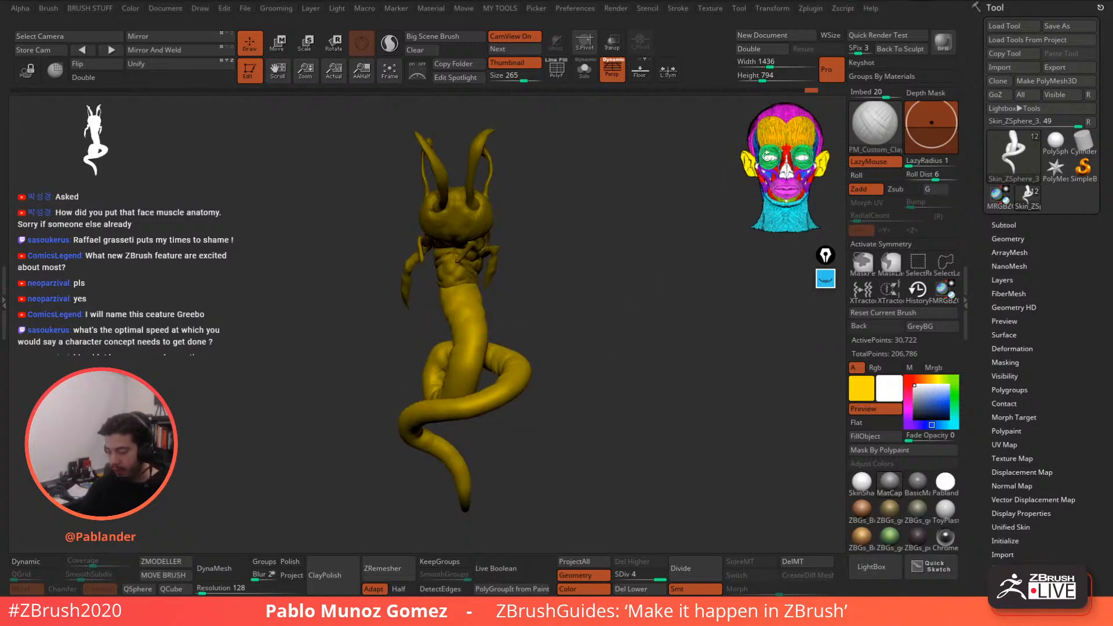
- Cycle through the available CamView models, including the skull, full-body anatomy and arrow cube, back to the coloured head
{"action": "left_click", "coordinate": [513, 49]}
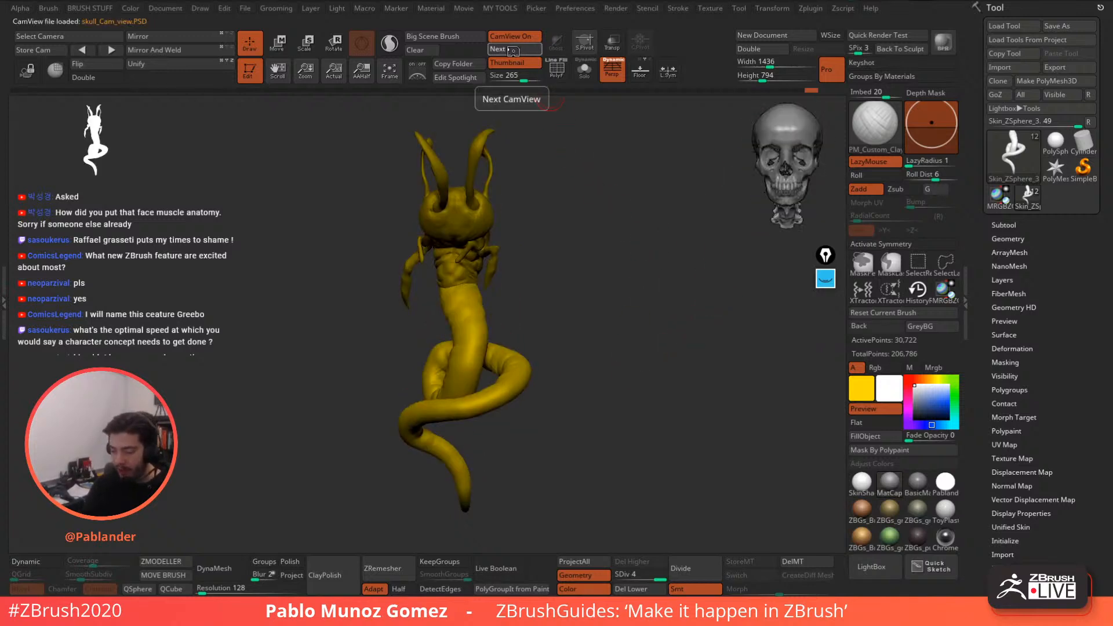
{"action": "left_click", "coordinate": [511, 50]}
{"action": "left_click", "coordinate": [510, 51]}
{"action": "left_click", "coordinate": [509, 52]}
{"action": "left_click", "coordinate": [510, 51]}
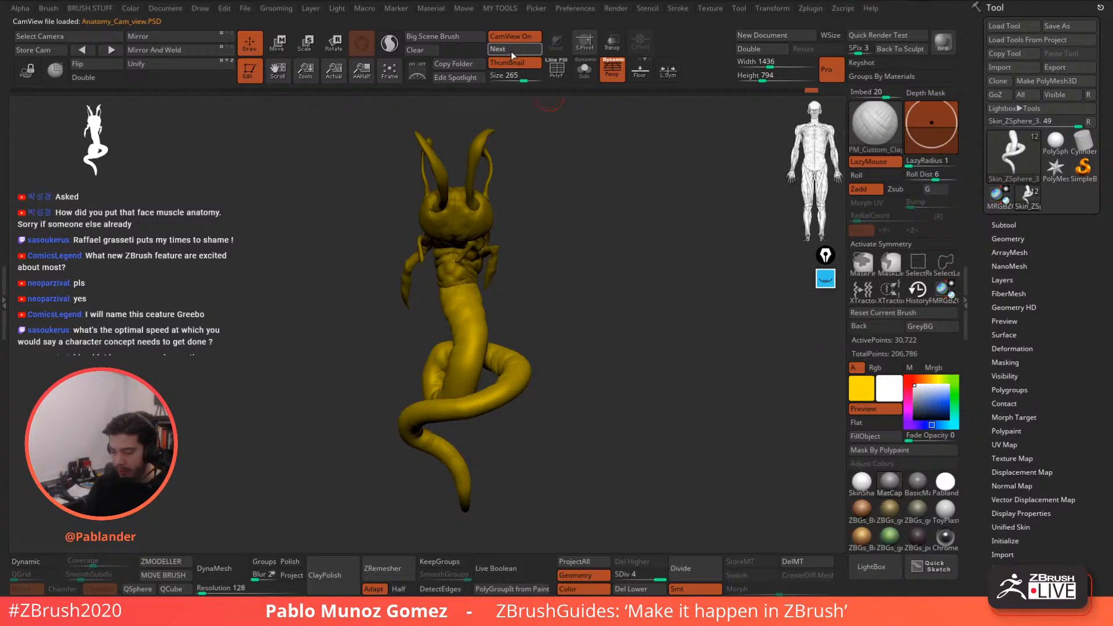
{"action": "left_click", "coordinate": [510, 51]}
{"action": "left_click", "coordinate": [510, 51]}
{"action": "left_click", "coordinate": [509, 51]}
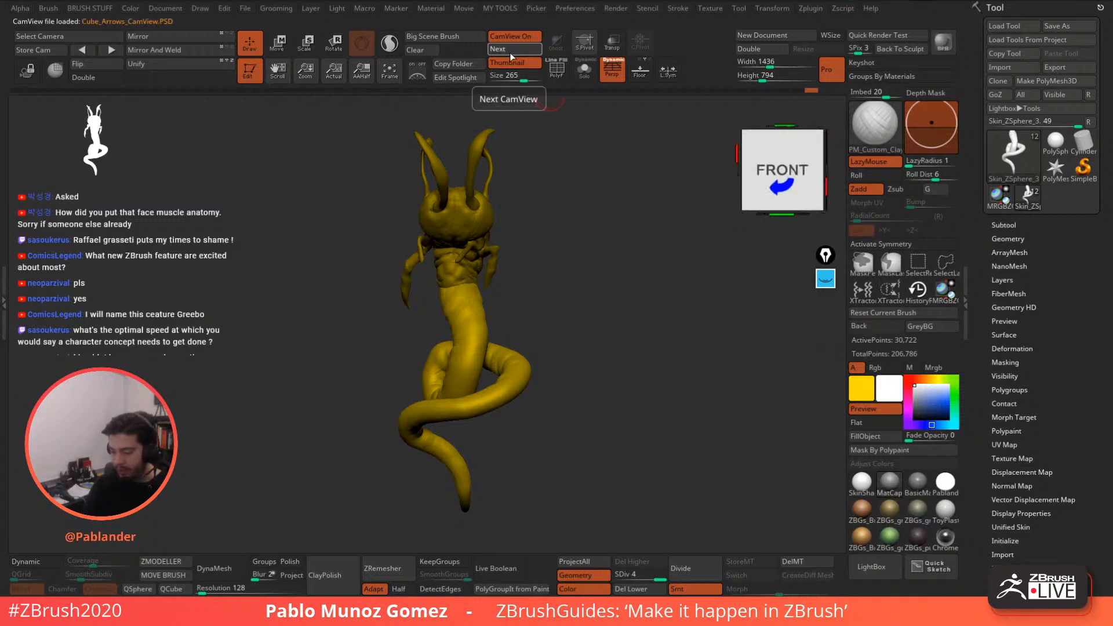
{"action": "left_click", "coordinate": [510, 52]}
{"action": "left_click", "coordinate": [509, 52]}
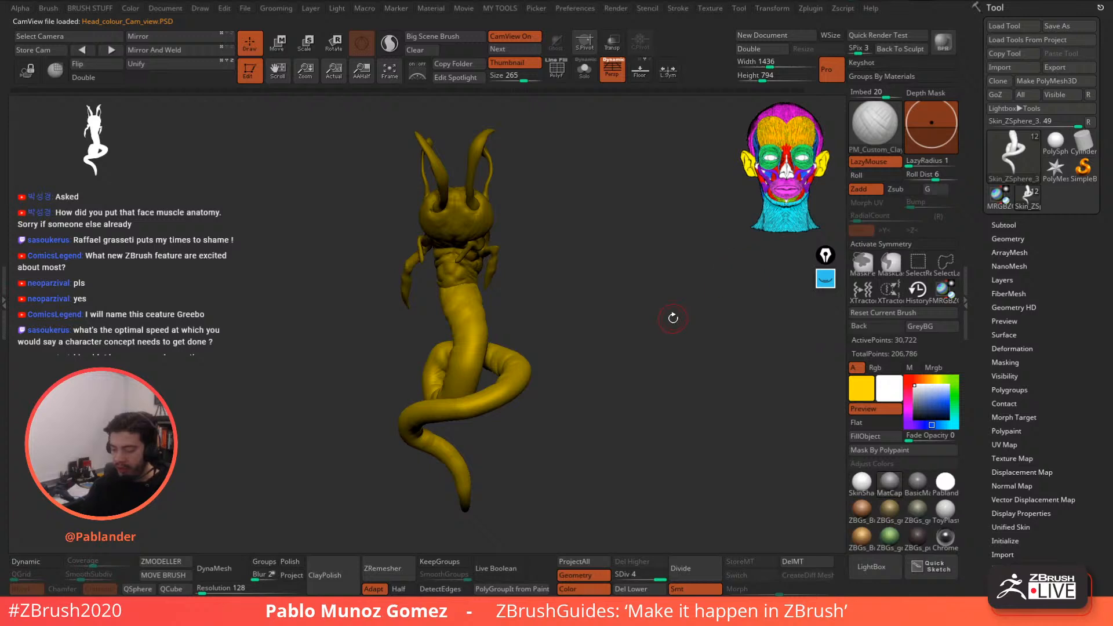
- Show the Thumbnail and CamView settings in the preferences and turn the creature to a three-quarter view
{"action": "left_click", "coordinate": [575, 8]}
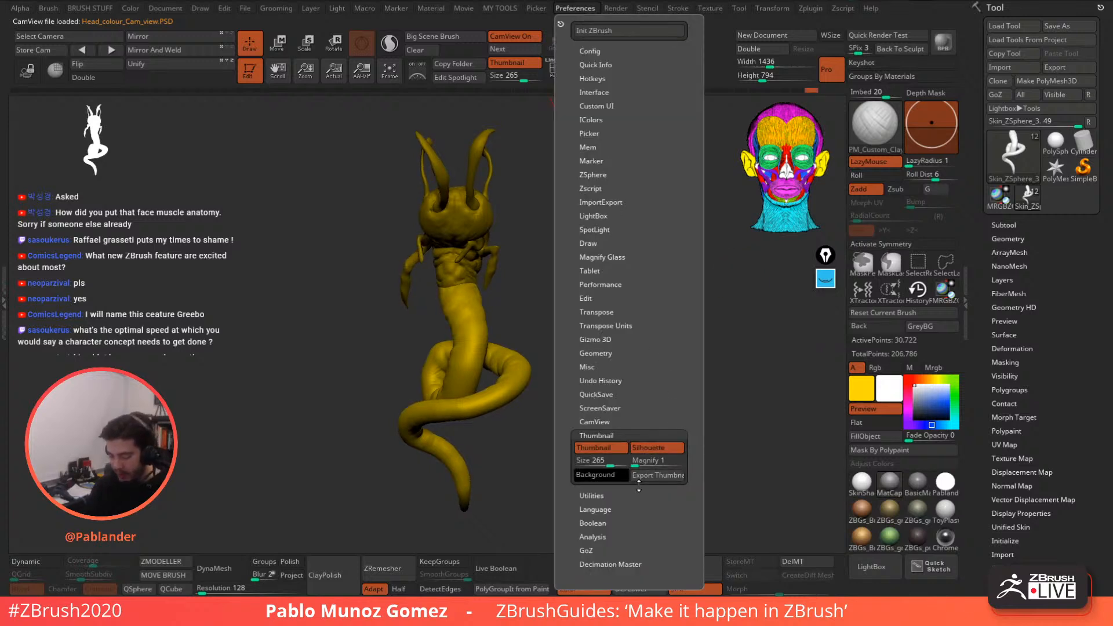
{"action": "left_click", "coordinate": [609, 421]}
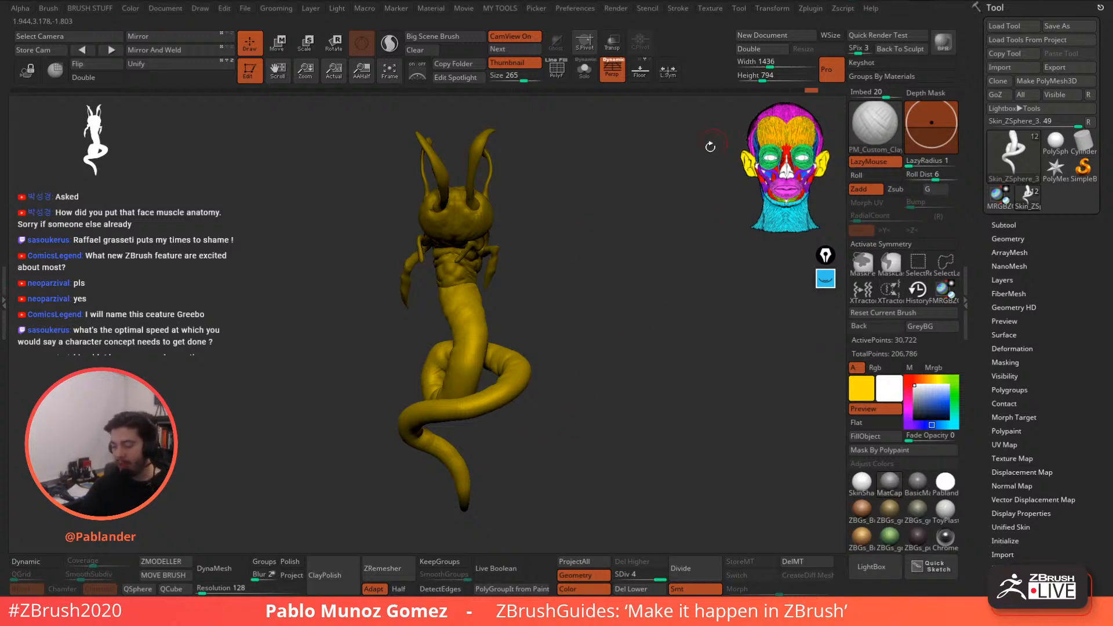
{"action": "left_click_drag", "start_coordinate": [649, 353], "coordinate": [622, 354]}
{"action": "left_click_drag", "start_coordinate": [623, 354], "coordinate": [624, 367], "text": "alt"}
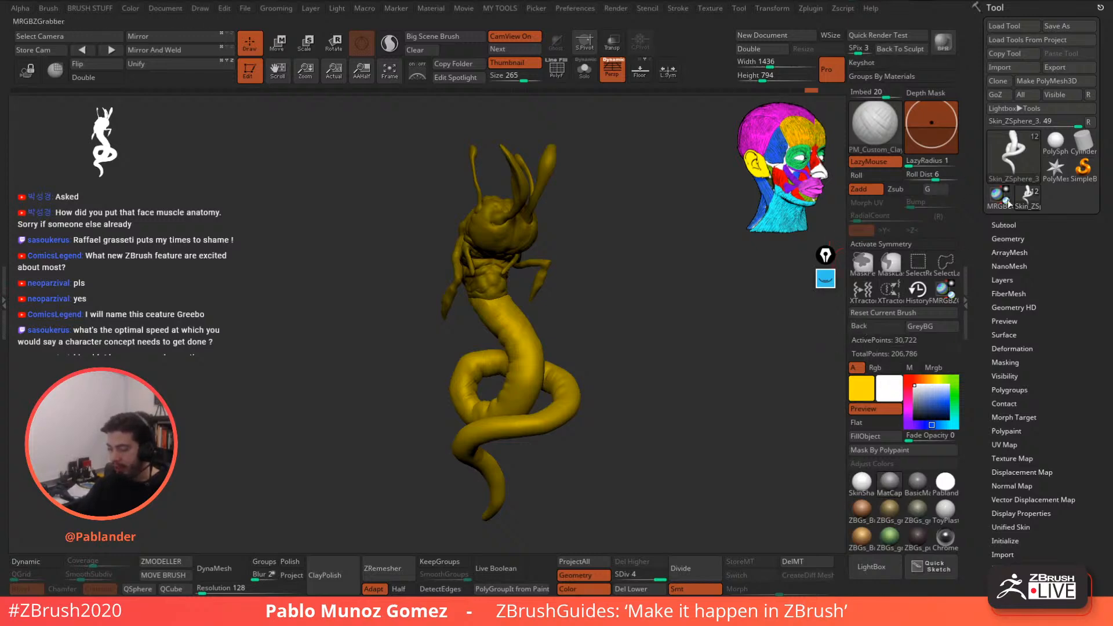
- Hide and restore the tool tray, and show the Config preferences for storing and restoring a custom interface
{"action": "left_click", "coordinate": [967, 298]}
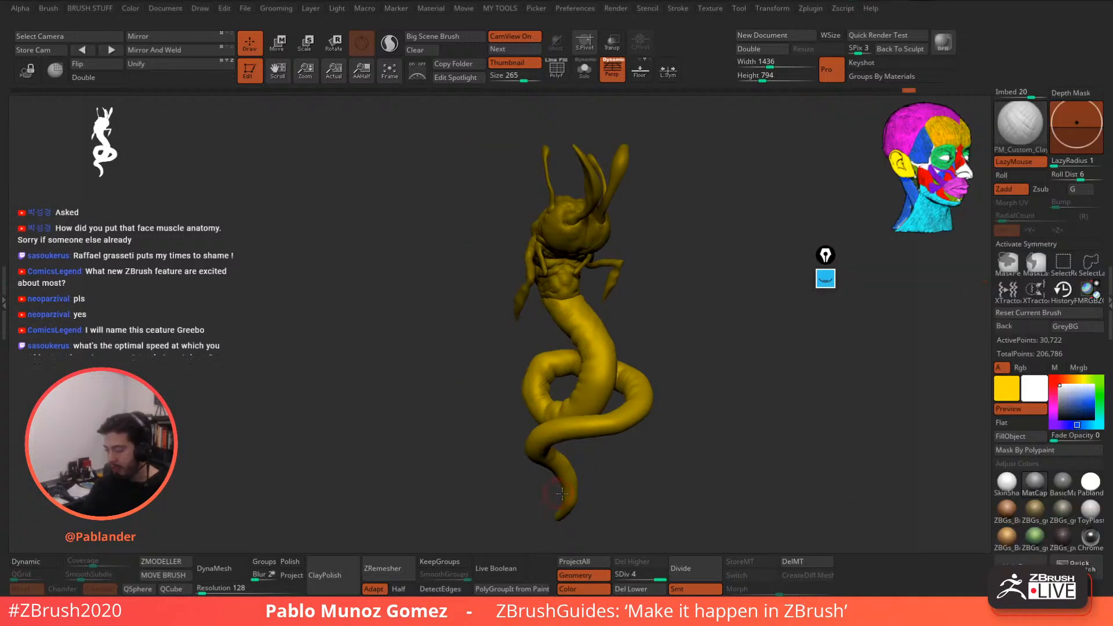
{"action": "left_click", "coordinate": [1102, 291]}
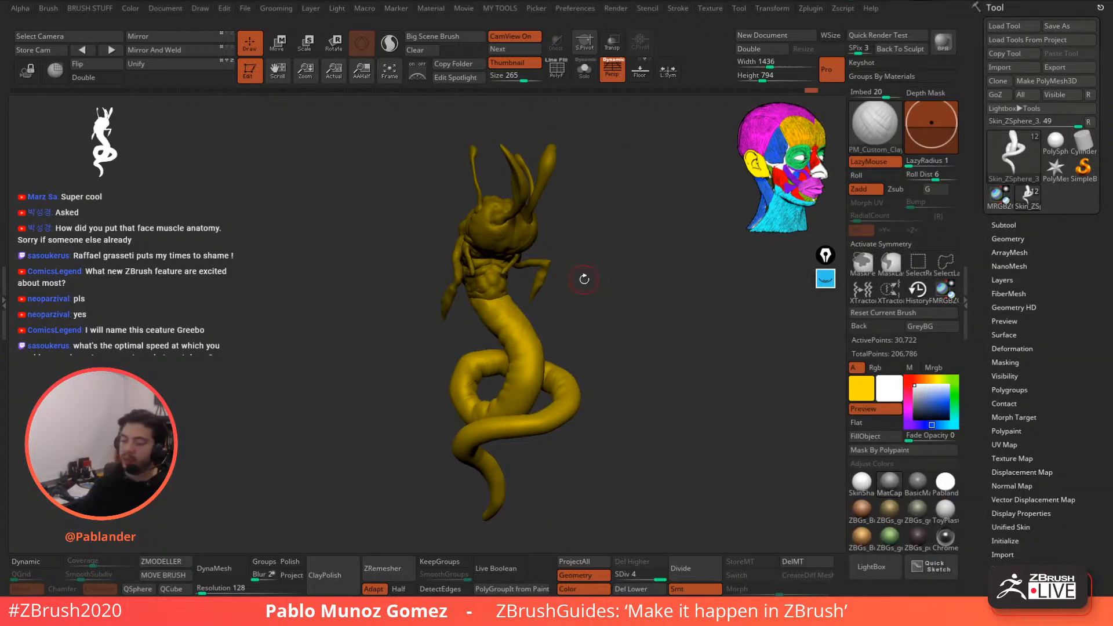
{"action": "left_click", "coordinate": [581, 12]}
{"action": "left_click", "coordinate": [604, 53]}
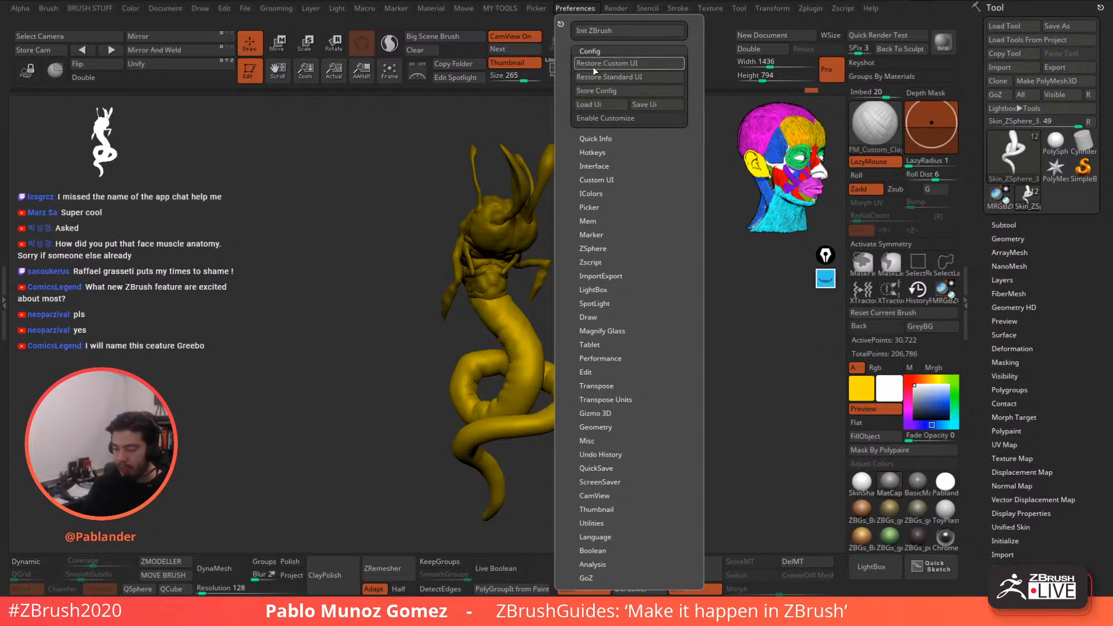
{"action": "left_click", "coordinate": [638, 63]}
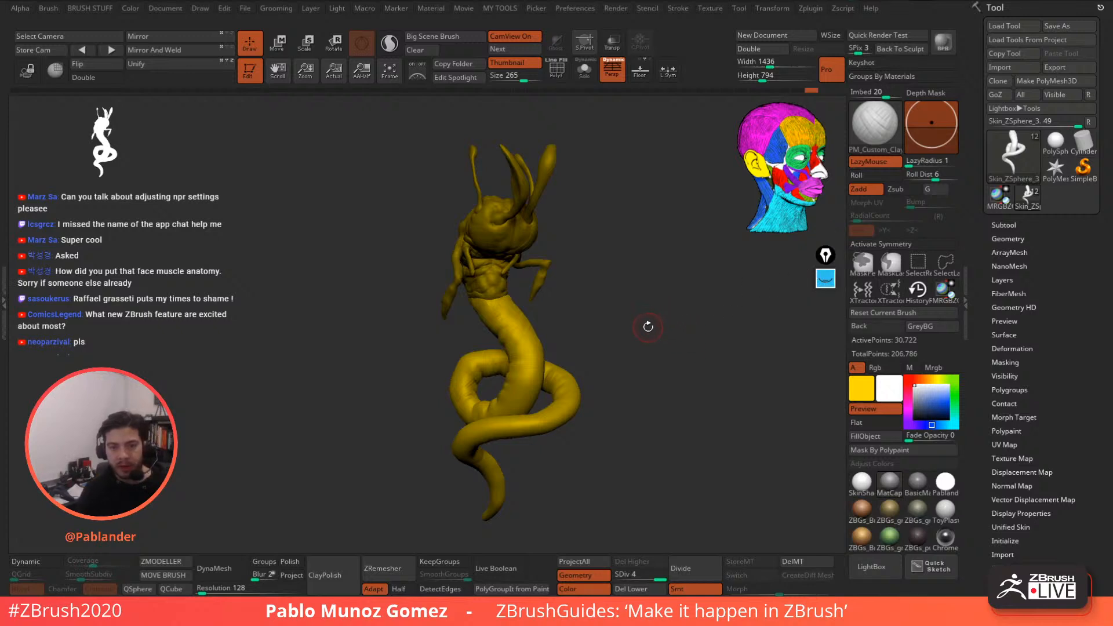
- Set the main colour to white and view the creature from the side
{"action": "mouse_move", "coordinate": [636, 326]}
{"action": "left_mouse_down"}
{"action": "mouse_move", "coordinate": [666, 331]}
{"action": "mouse_move", "coordinate": [581, 455]}
{"action": "mouse_move", "coordinate": [642, 411]}
{"action": "mouse_move", "coordinate": [641, 385]}
{"action": "left_mouse_up"}
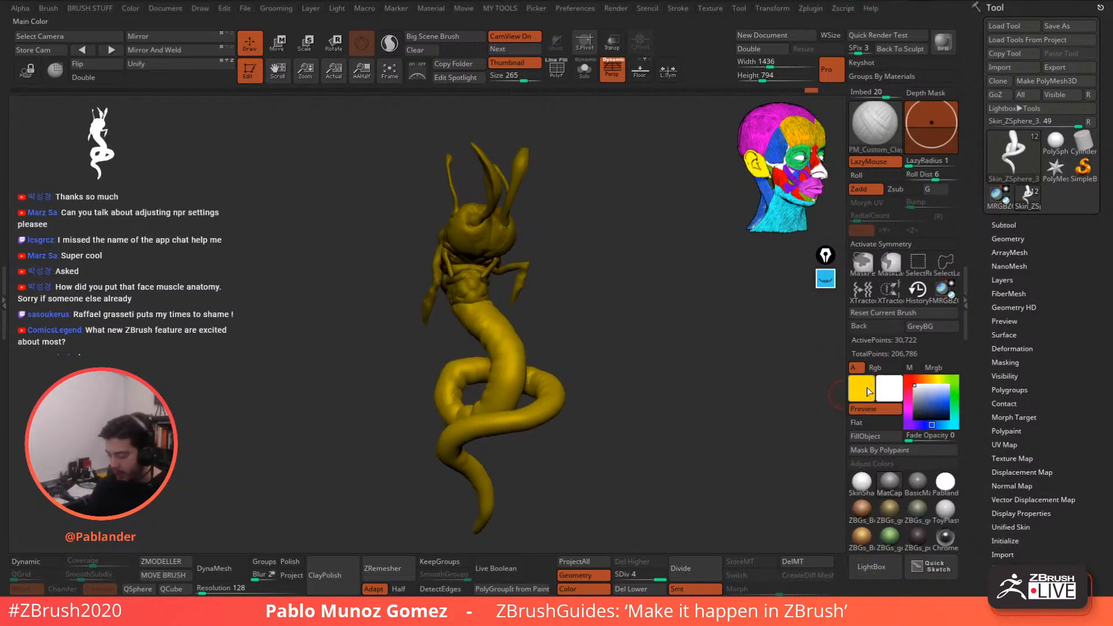
{"action": "left_click", "coordinate": [885, 392]}
{"action": "left_click_drag", "start_coordinate": [707, 400], "coordinate": [701, 406]}
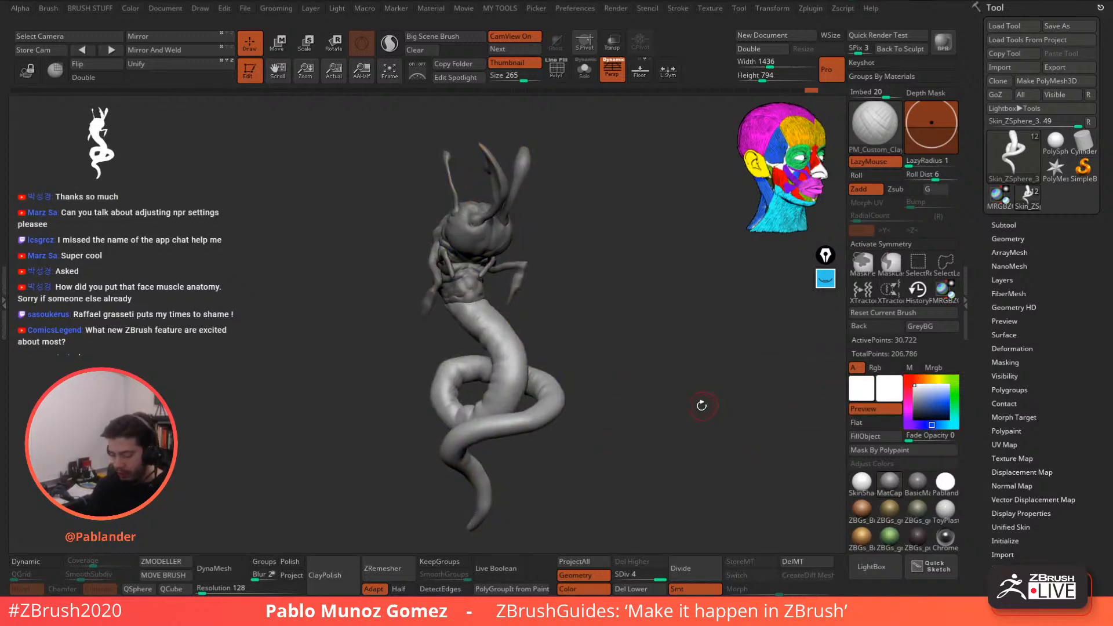
{"action": "mouse_move", "coordinate": [617, 445]}
{"action": "left_mouse_down"}
{"action": "mouse_move", "coordinate": [576, 280]}
{"action": "mouse_move", "coordinate": [624, 274]}
{"action": "mouse_move", "coordinate": [643, 371]}
{"action": "left_mouse_up"}
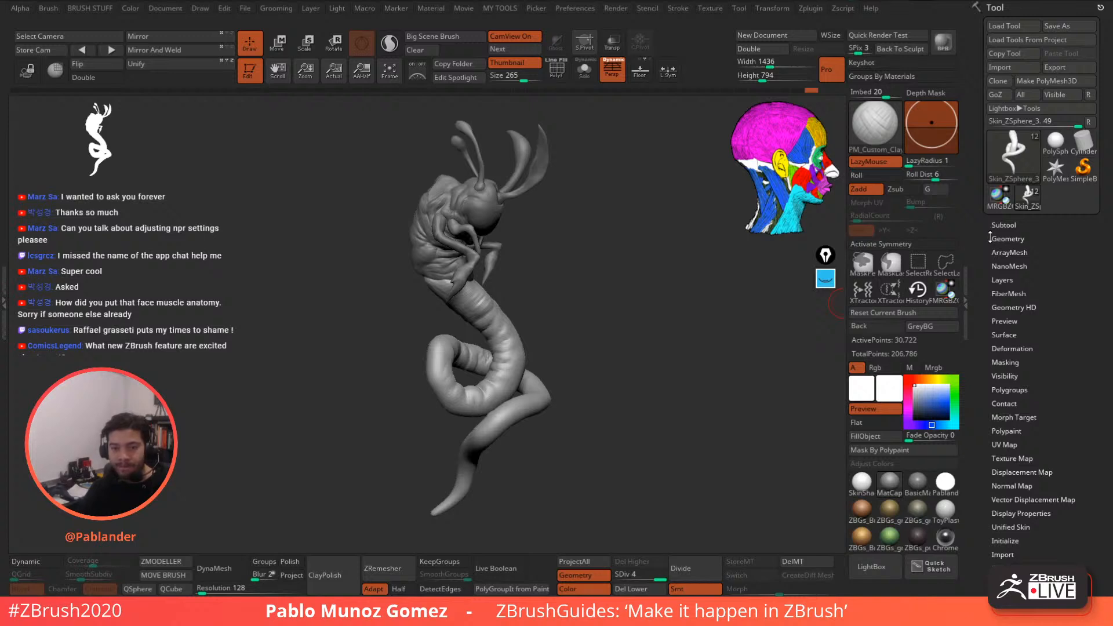
- Append a Cylinder3D as a new subtool, then isolate it with Solo and turn off perspective
{"action": "left_click", "coordinate": [1004, 226]}
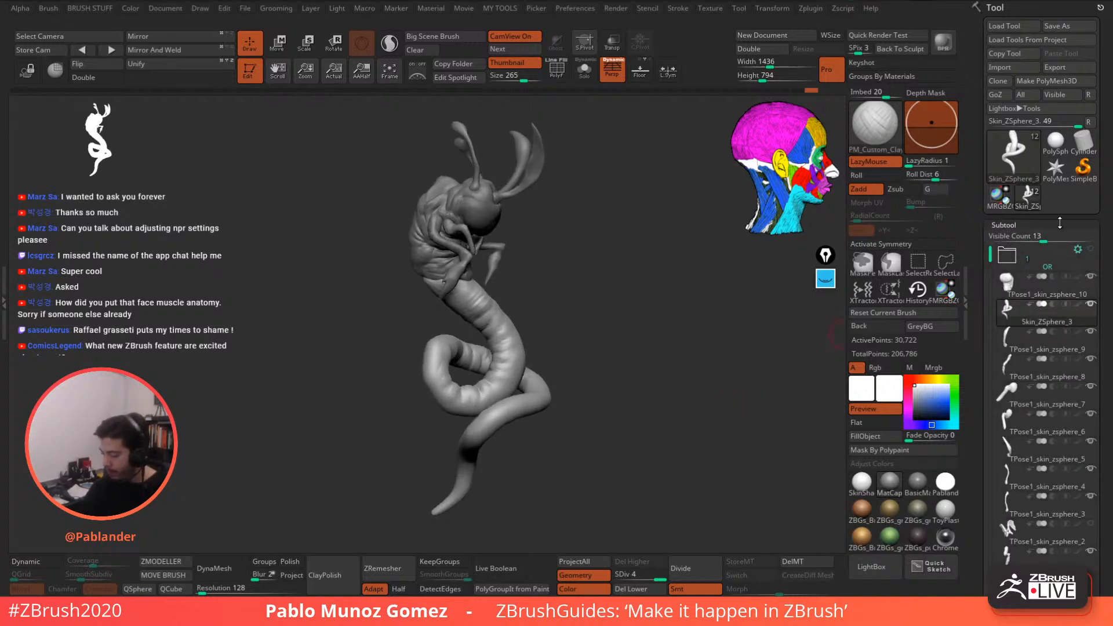
{"action": "left_click_drag", "start_coordinate": [1044, 221], "coordinate": [1041, 161]}
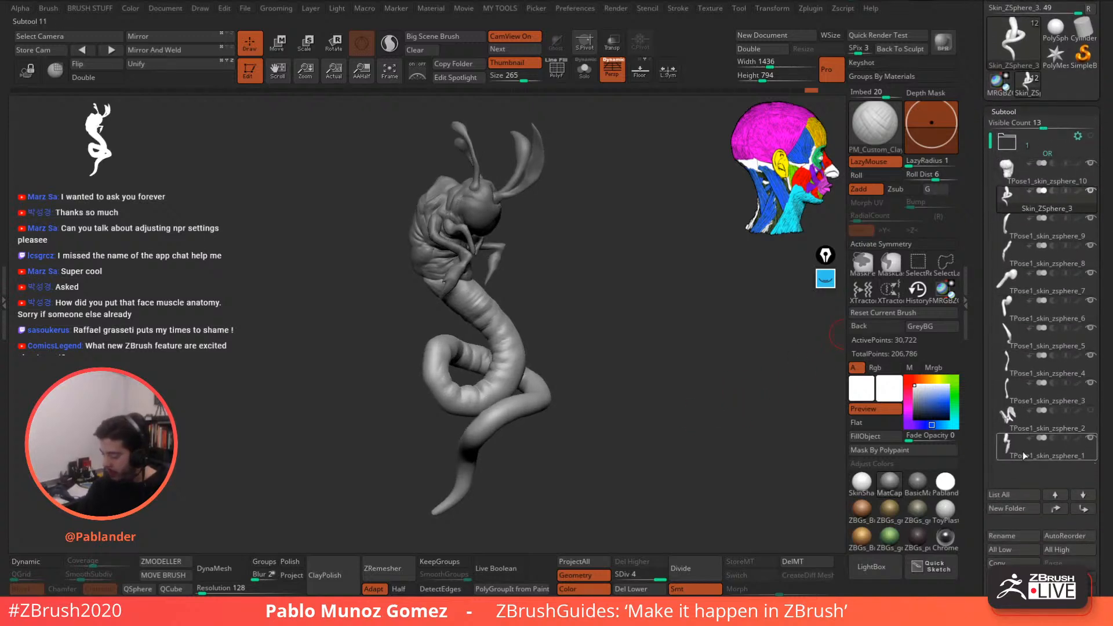
{"action": "left_click", "coordinate": [1066, 357]}
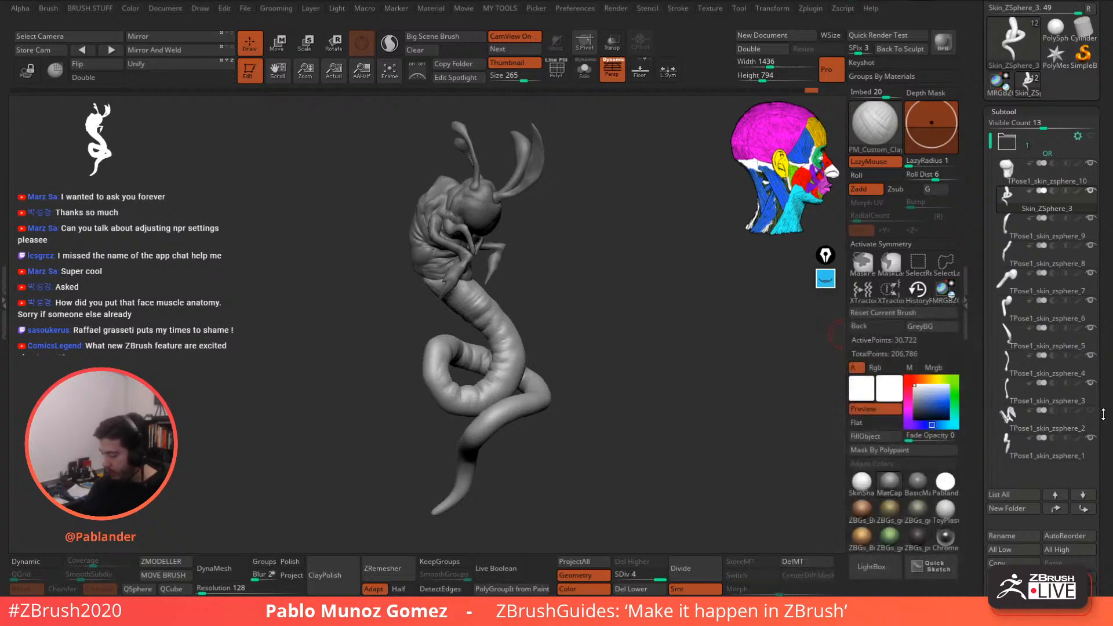
{"action": "left_click_drag", "start_coordinate": [1103, 414], "coordinate": [1102, 324]}
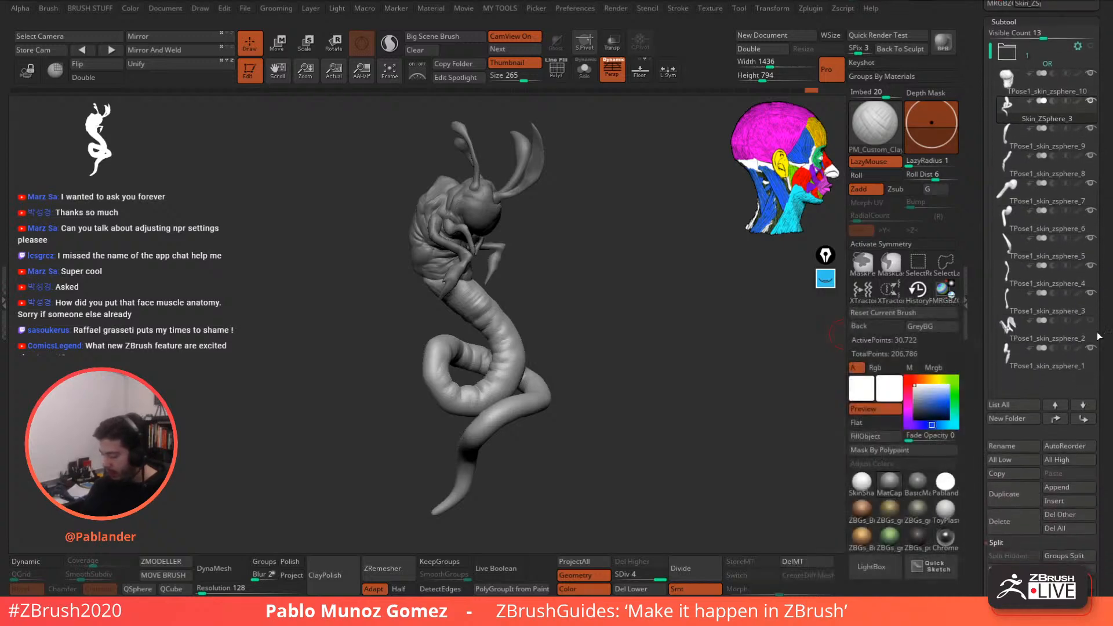
{"action": "left_click", "coordinate": [1071, 487]}
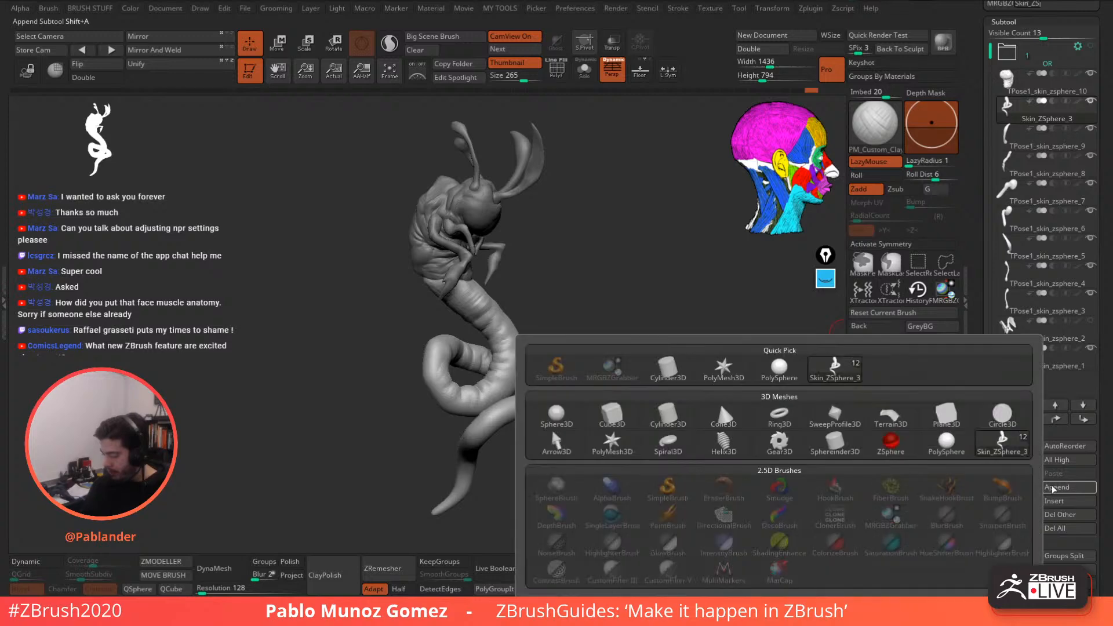
{"action": "left_click", "coordinate": [668, 413]}
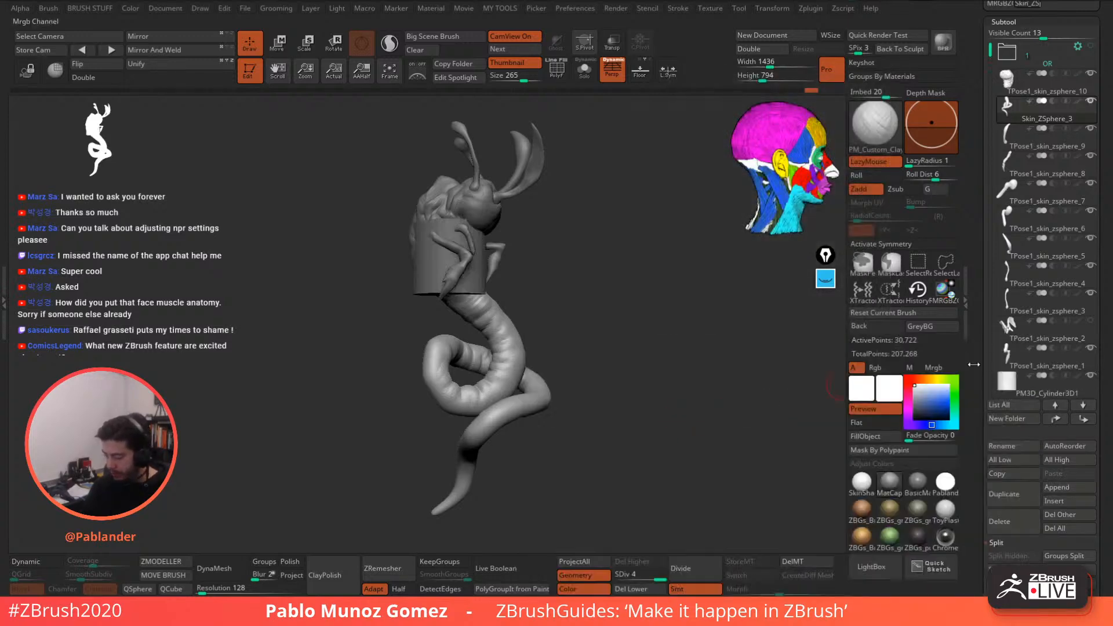
{"action": "left_click", "coordinate": [584, 69]}
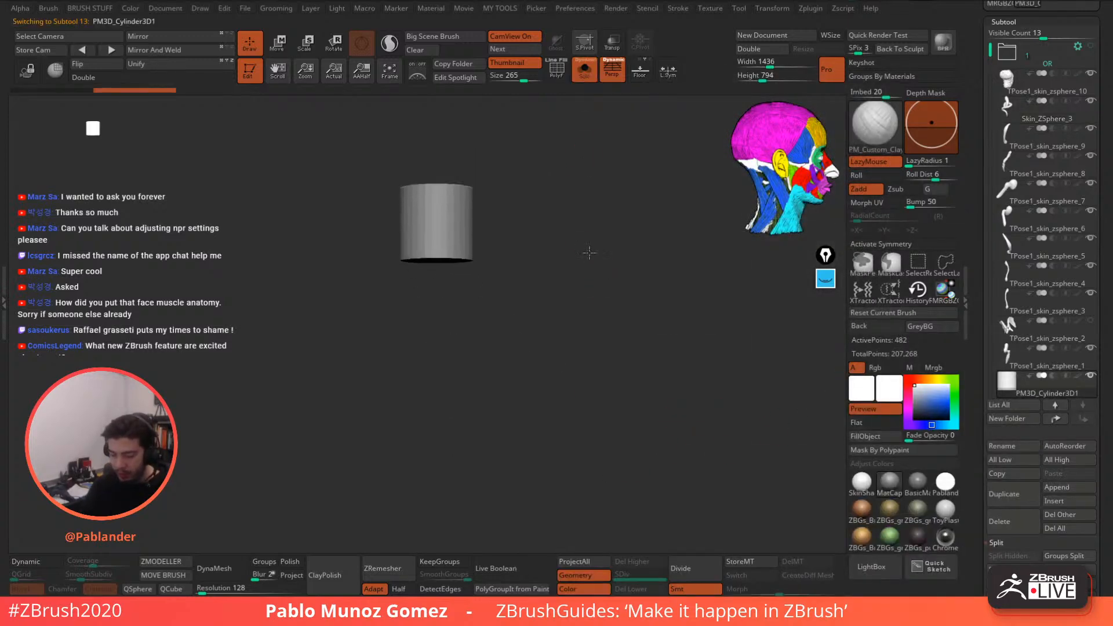
{"action": "left_click", "coordinate": [613, 68]}
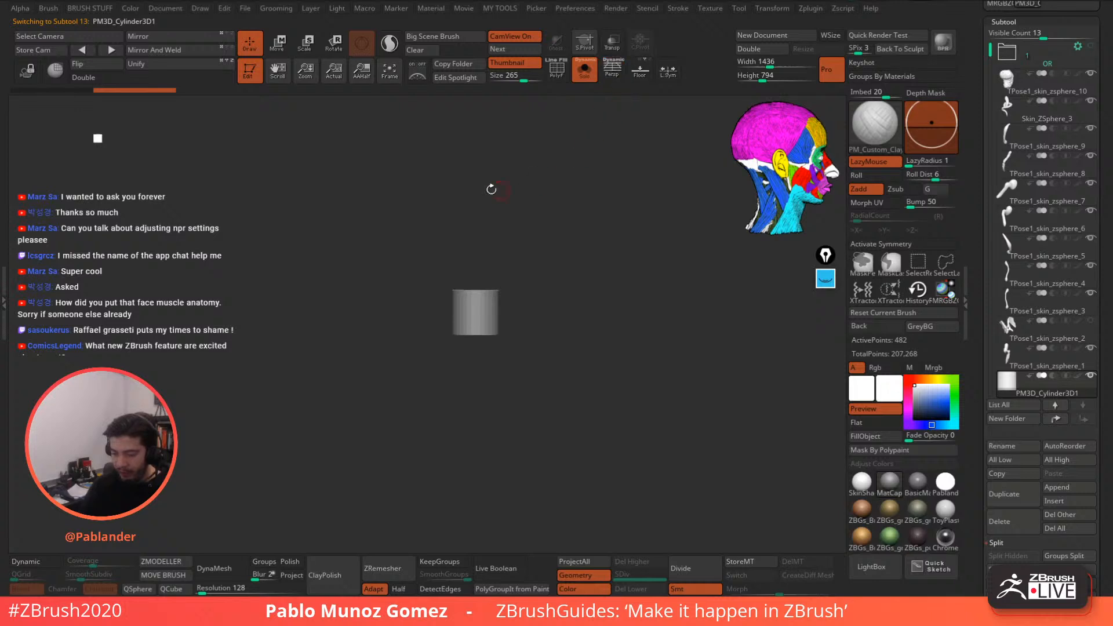
- Stretch the cylinder vertically and shrink it with the gizmo until it is a long, very thin rod
{"action": "left_click", "coordinate": [278, 43]}
{"action": "right_click_drag", "start_coordinate": [517, 261], "coordinate": [541, 260], "text": "ctrl"}
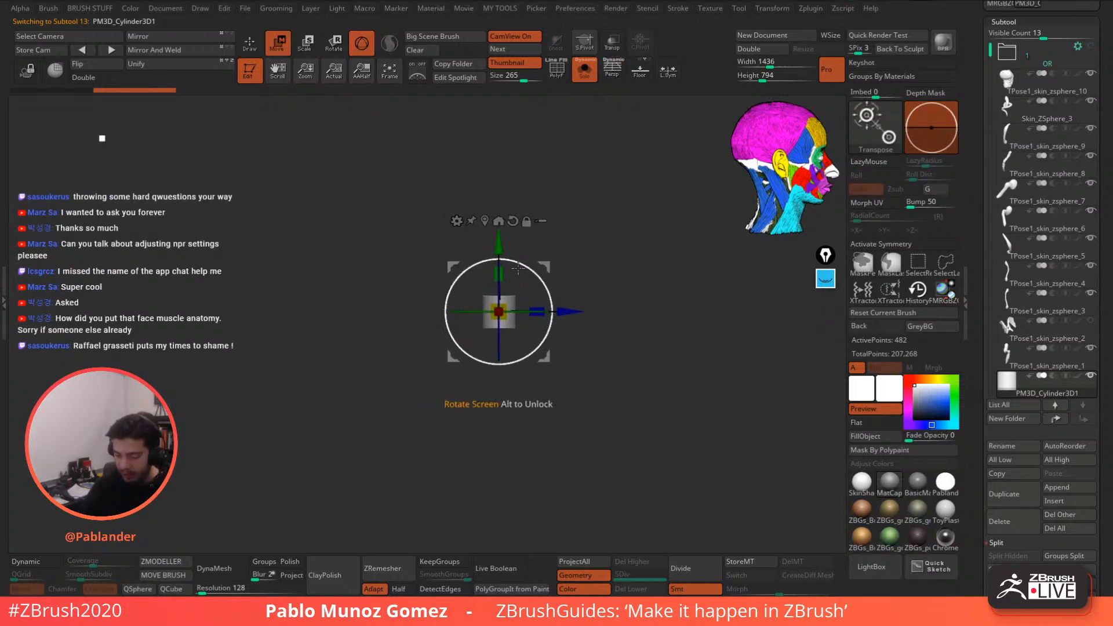
{"action": "left_click_drag", "start_coordinate": [499, 274], "coordinate": [504, 177]}
{"action": "left_click_drag", "start_coordinate": [499, 312], "coordinate": [495, 374]}
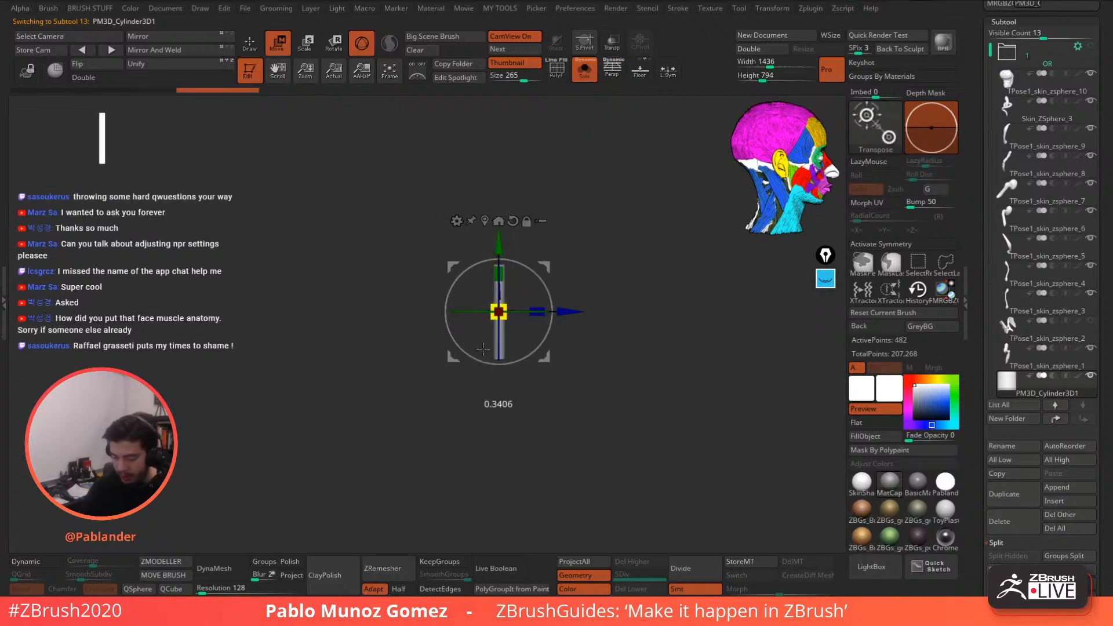
{"action": "left_click_drag", "start_coordinate": [498, 274], "coordinate": [511, 194]}
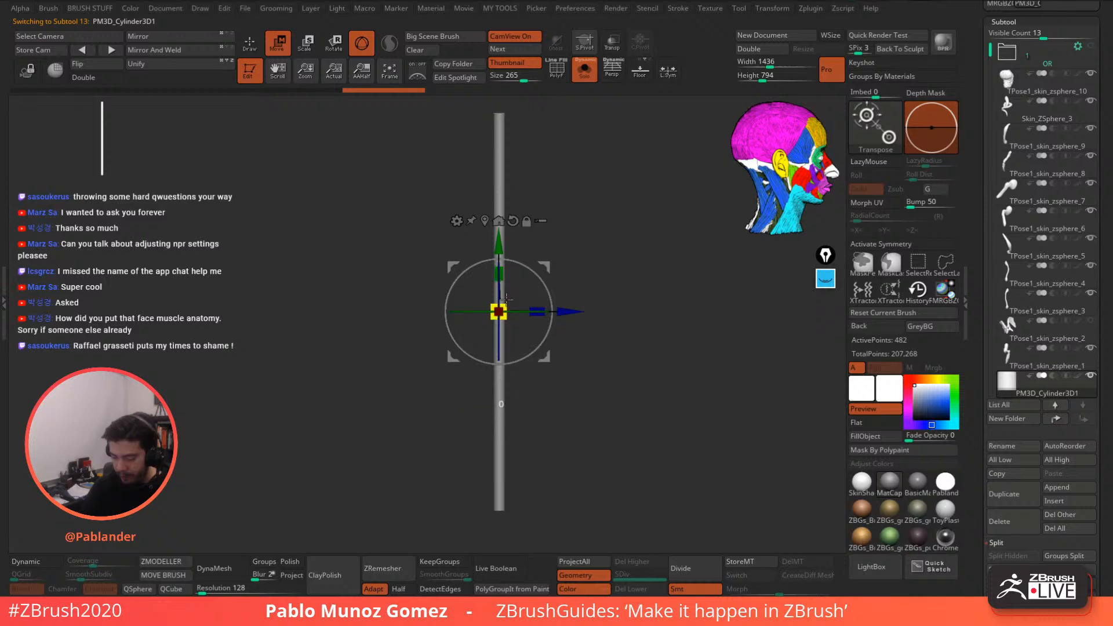
{"action": "left_click_drag", "start_coordinate": [499, 312], "coordinate": [483, 350]}
{"action": "left_click_drag", "start_coordinate": [499, 274], "coordinate": [504, 239]}
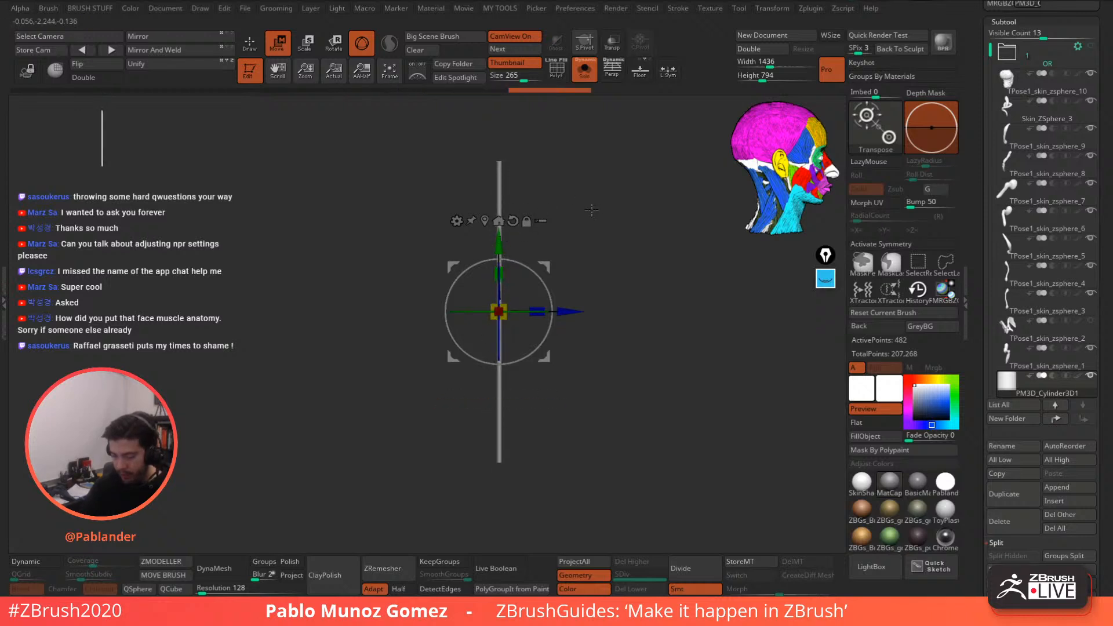
{"action": "left_click_drag", "start_coordinate": [592, 210], "coordinate": [613, 221]}
{"action": "left_click", "coordinate": [249, 43]}
- DynaMesh the thin rod at resolution 128 and display its polyframe
{"action": "left_click_drag", "start_coordinate": [544, 269], "coordinate": [556, 337]}
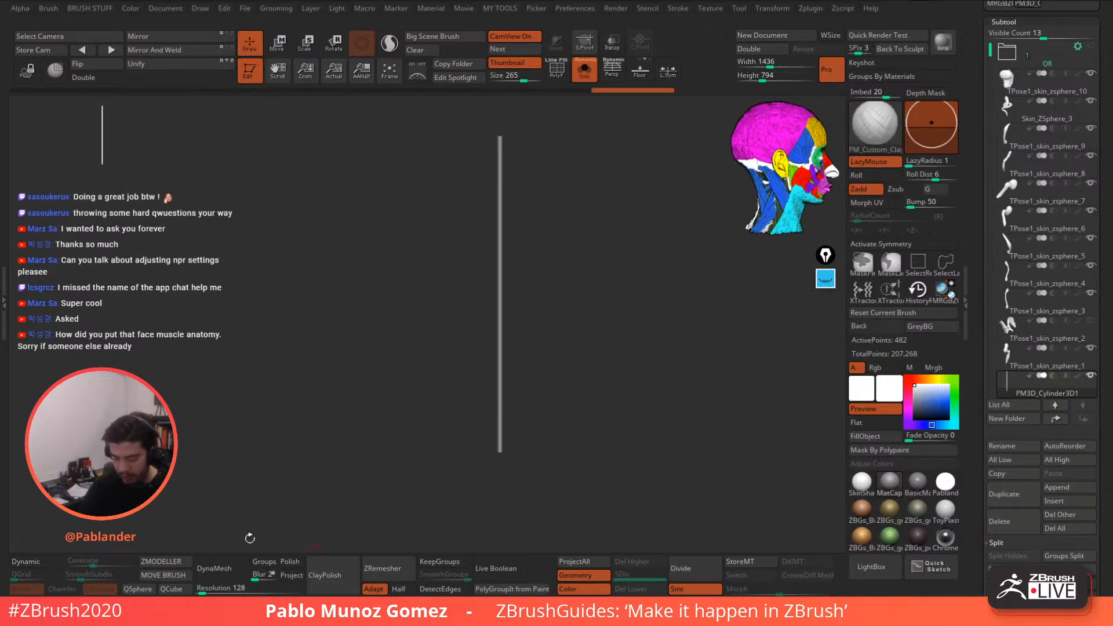
{"action": "right_click", "coordinate": [494, 402]}
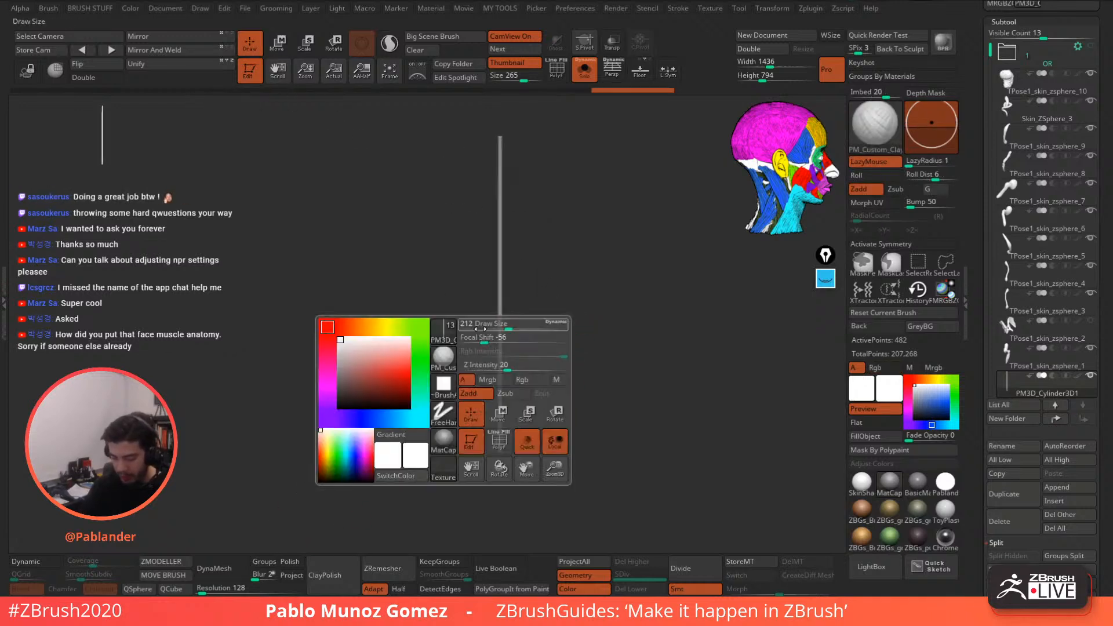
{"action": "left_click", "coordinate": [222, 570]}
{"action": "key", "text": "shift+f"}
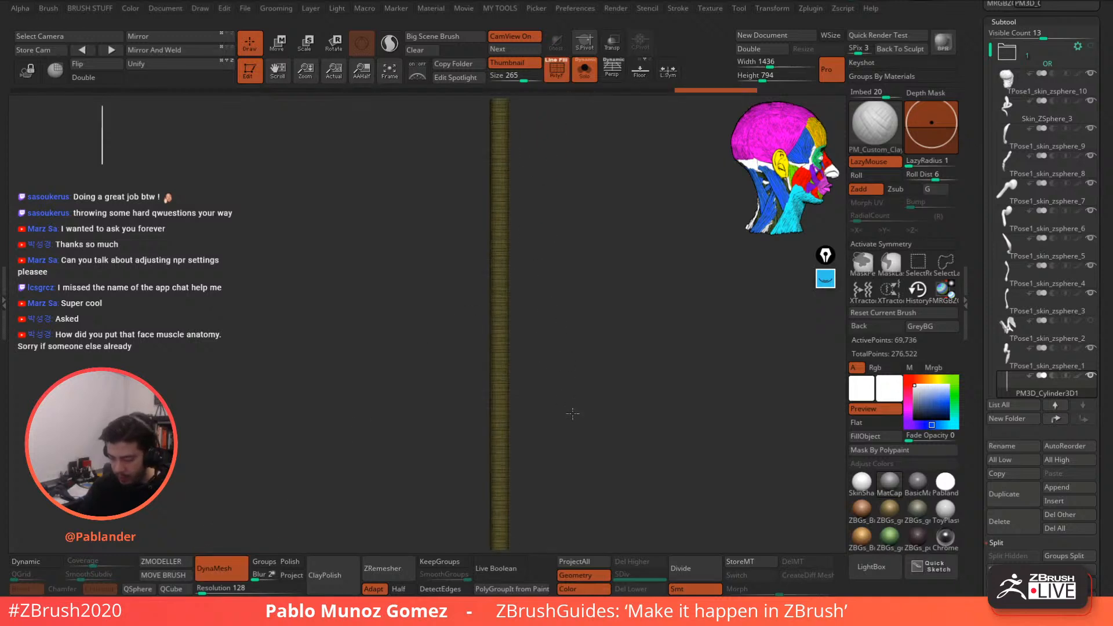
- Hide the polyframe, activate X symmetry, and smooth the rod's lower end into a rounded tip
{"action": "left_click_drag", "start_coordinate": [565, 400], "coordinate": [531, 374]}
{"action": "left_click", "coordinate": [558, 74]}
{"action": "left_click_drag", "start_coordinate": [526, 330], "coordinate": [550, 354], "text": "alt"}
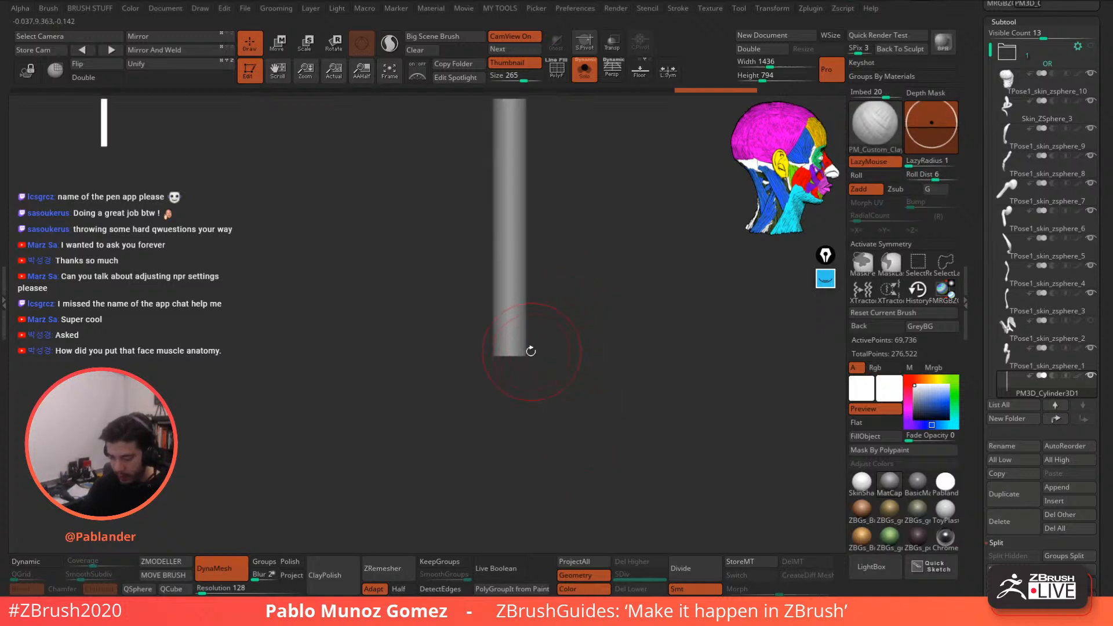
{"action": "left_click", "coordinate": [922, 245]}
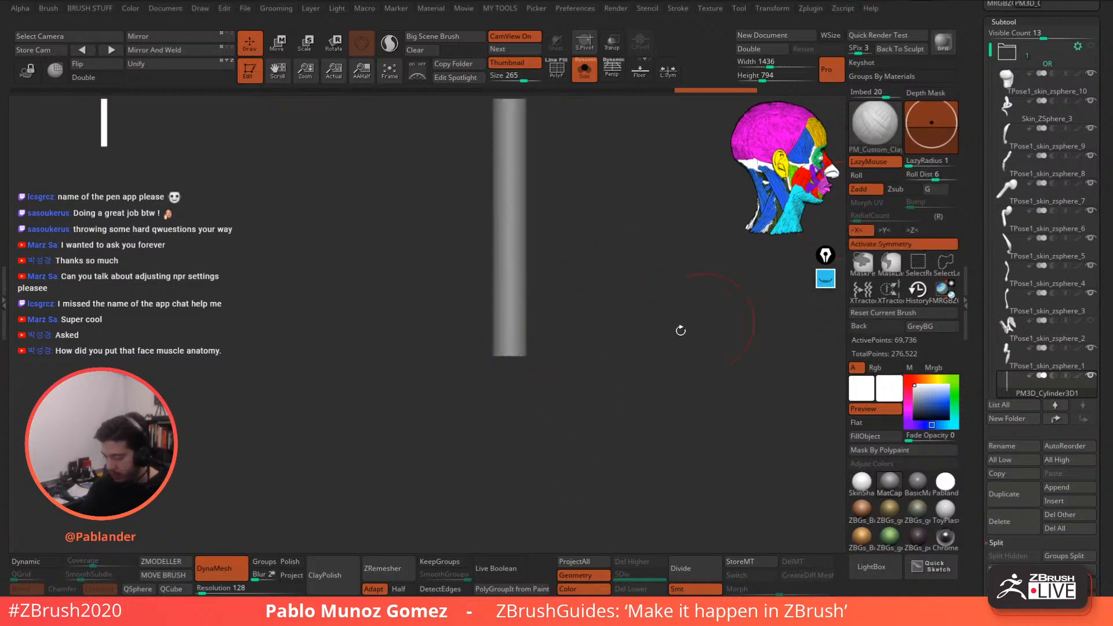
{"action": "left_click_drag", "start_coordinate": [513, 351], "coordinate": [508, 338], "text": "shift"}
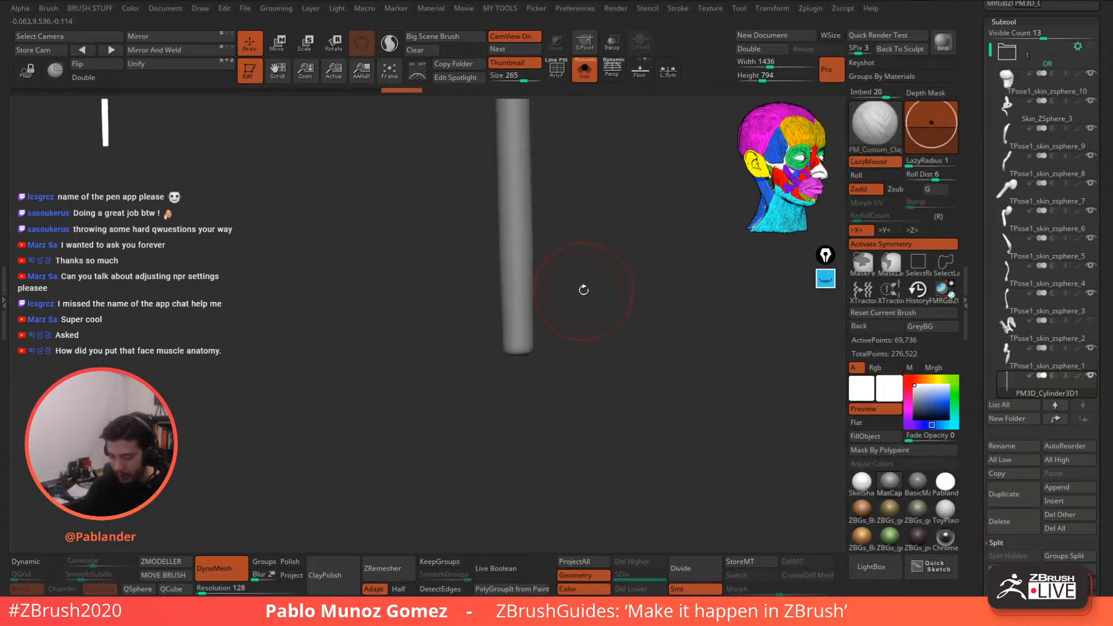
- Pull the rod's lower end out with the Move brush into a wide, pointed blade with irregular edges
{"action": "key", "text": "b"}
{"action": "key", "text": "m"}
{"action": "key", "text": "v"}
{"action": "mouse_move", "coordinate": [565, 337]}
{"action": "left_mouse_down"}
{"action": "mouse_move", "coordinate": [518, 359]}
{"action": "mouse_move", "coordinate": [524, 394]}
{"action": "left_mouse_up"}
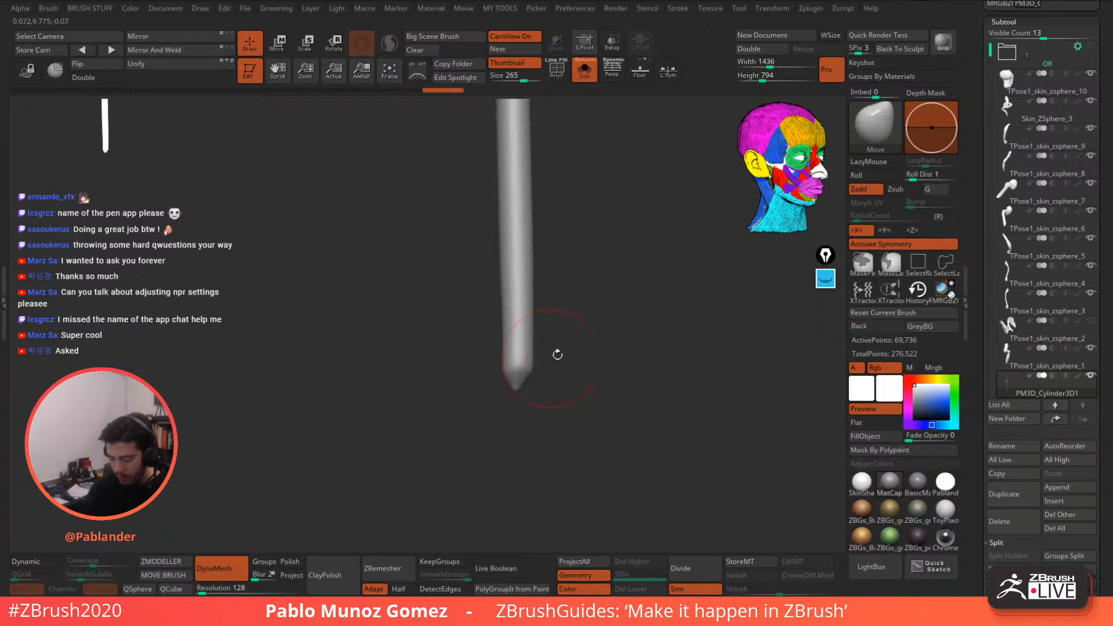
{"action": "mouse_move", "coordinate": [557, 355]}
{"action": "left_mouse_down", "text": "shift"}
{"action": "mouse_move", "coordinate": [552, 370]}
{"action": "mouse_move", "coordinate": [540, 362]}
{"action": "mouse_move", "coordinate": [552, 332]}
{"action": "mouse_move", "coordinate": [548, 268]}
{"action": "left_mouse_up", "text": "shift"}
{"action": "mouse_move", "coordinate": [545, 303]}
{"action": "left_mouse_down"}
{"action": "mouse_move", "coordinate": [564, 303]}
{"action": "mouse_move", "coordinate": [554, 338]}
{"action": "mouse_move", "coordinate": [542, 313]}
{"action": "mouse_move", "coordinate": [555, 322]}
{"action": "mouse_move", "coordinate": [552, 365]}
{"action": "mouse_move", "coordinate": [526, 410]}
{"action": "left_mouse_up"}
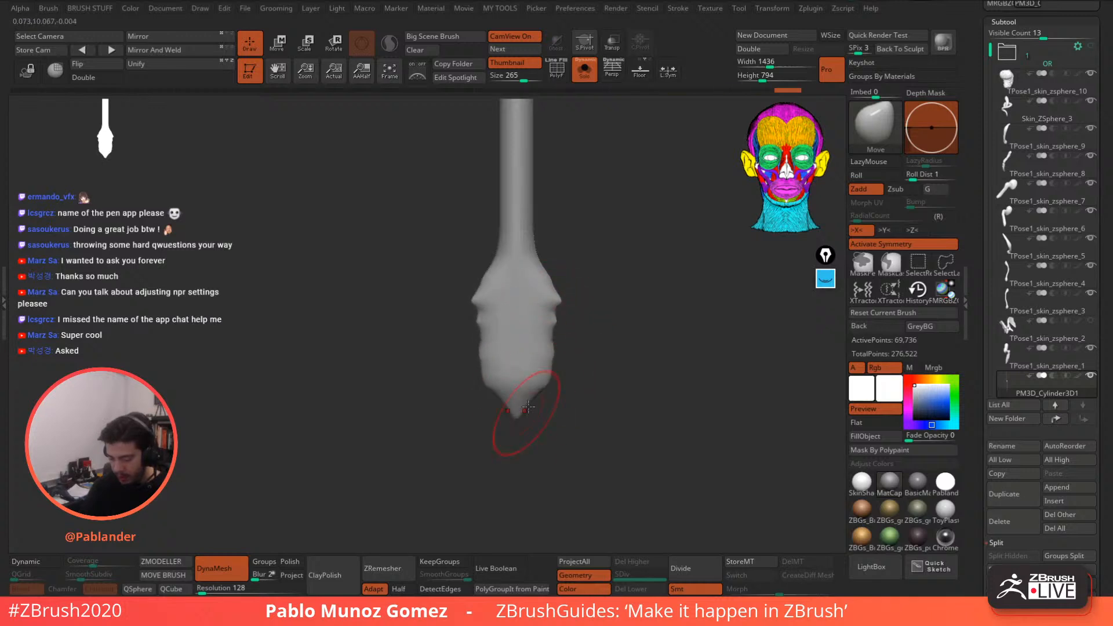
- Widen the blade's upper shoulders with the Move brush and add small barbs along both edges
{"action": "mouse_move", "coordinate": [538, 246]}
{"action": "left_mouse_down"}
{"action": "mouse_move", "coordinate": [551, 251]}
{"action": "mouse_move", "coordinate": [540, 227]}
{"action": "left_mouse_up"}
{"action": "left_click_drag", "start_coordinate": [533, 208], "coordinate": [536, 209]}
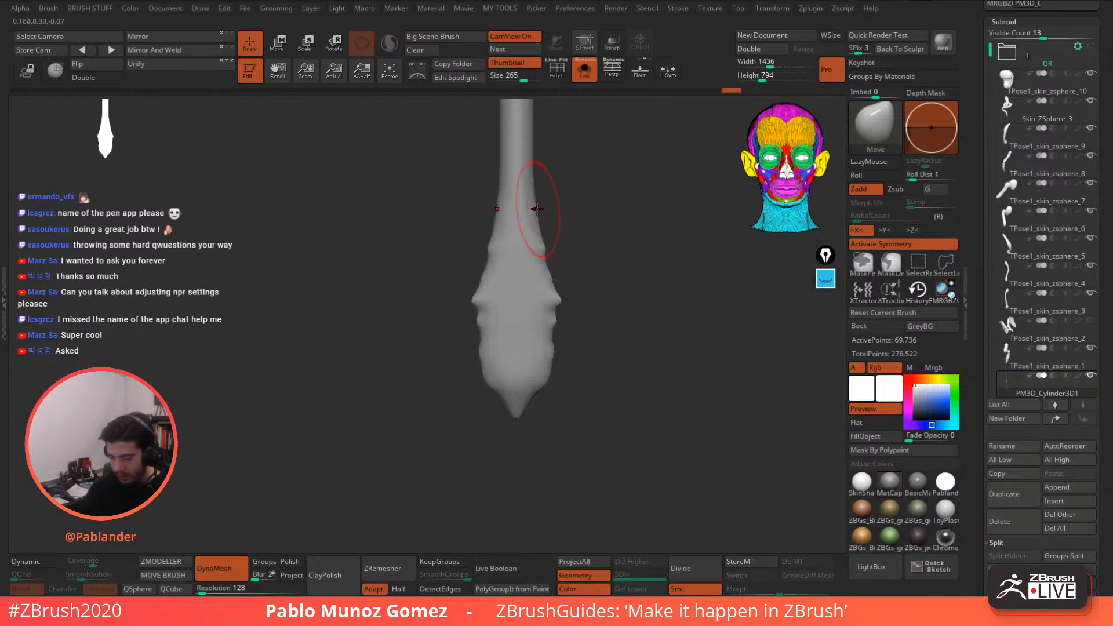
{"action": "left_click_drag", "start_coordinate": [547, 258], "coordinate": [556, 256]}
{"action": "left_click_drag", "start_coordinate": [537, 204], "coordinate": [543, 208]}
{"action": "left_click_drag", "start_coordinate": [553, 259], "coordinate": [558, 255]}
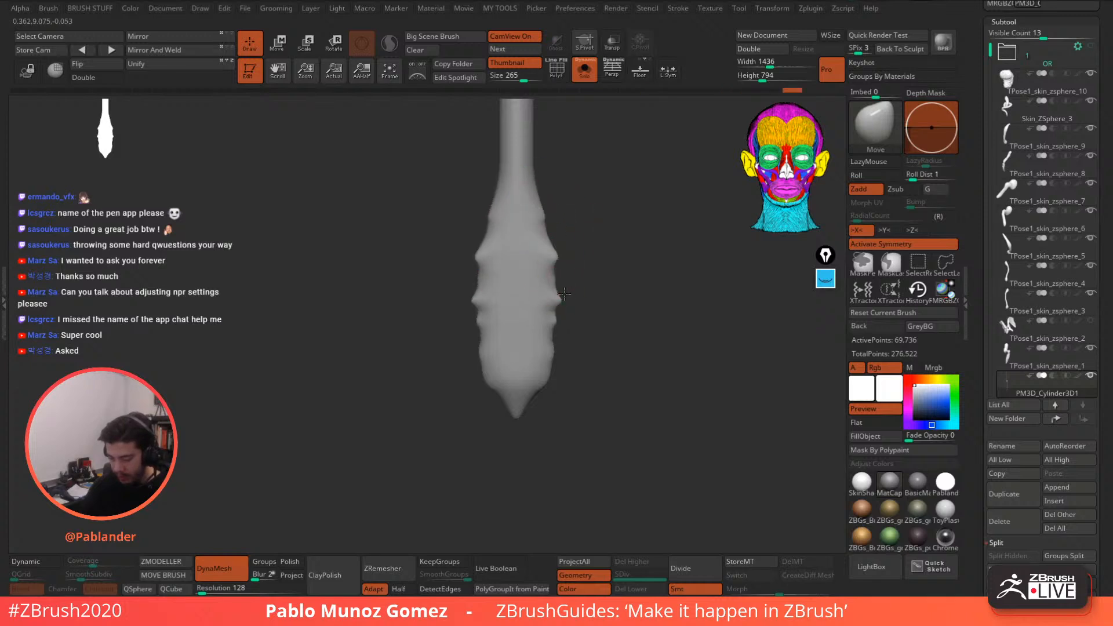
{"action": "mouse_move", "coordinate": [565, 294]}
{"action": "left_mouse_down"}
{"action": "mouse_move", "coordinate": [574, 375]}
{"action": "mouse_move", "coordinate": [617, 304]}
{"action": "mouse_move", "coordinate": [555, 347]}
{"action": "mouse_move", "coordinate": [562, 369]}
{"action": "mouse_move", "coordinate": [551, 385]}
{"action": "left_mouse_up"}
{"action": "key", "text": "space"}
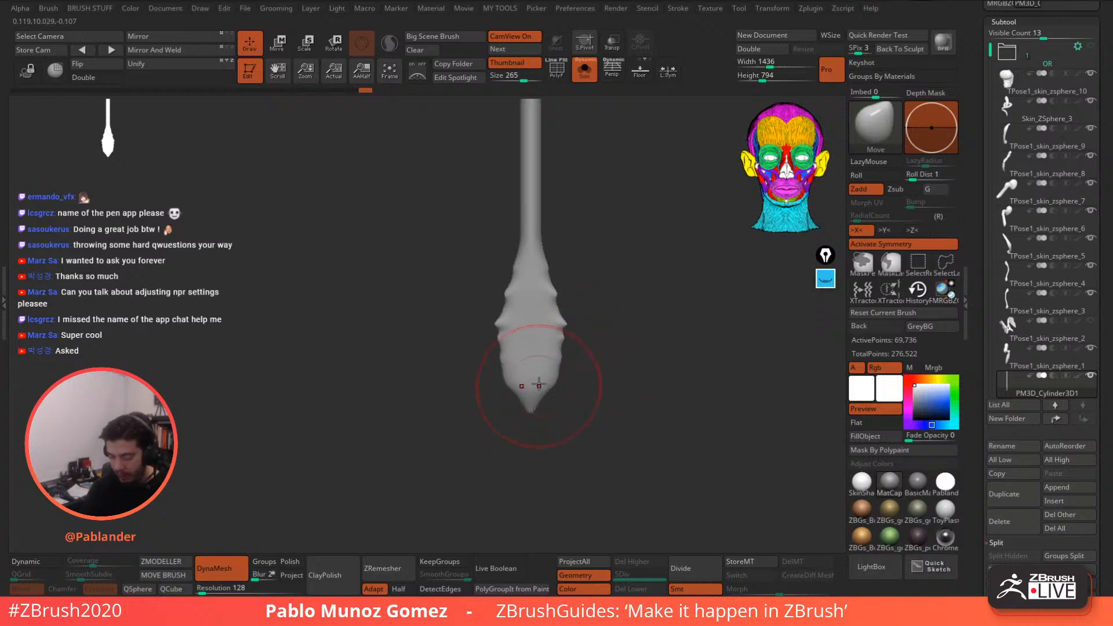
- Check the blade from the side, then pull its tip into a longer point and refine the wavy outline
{"action": "left_click_drag", "start_coordinate": [569, 251], "coordinate": [603, 241], "text": "shift"}
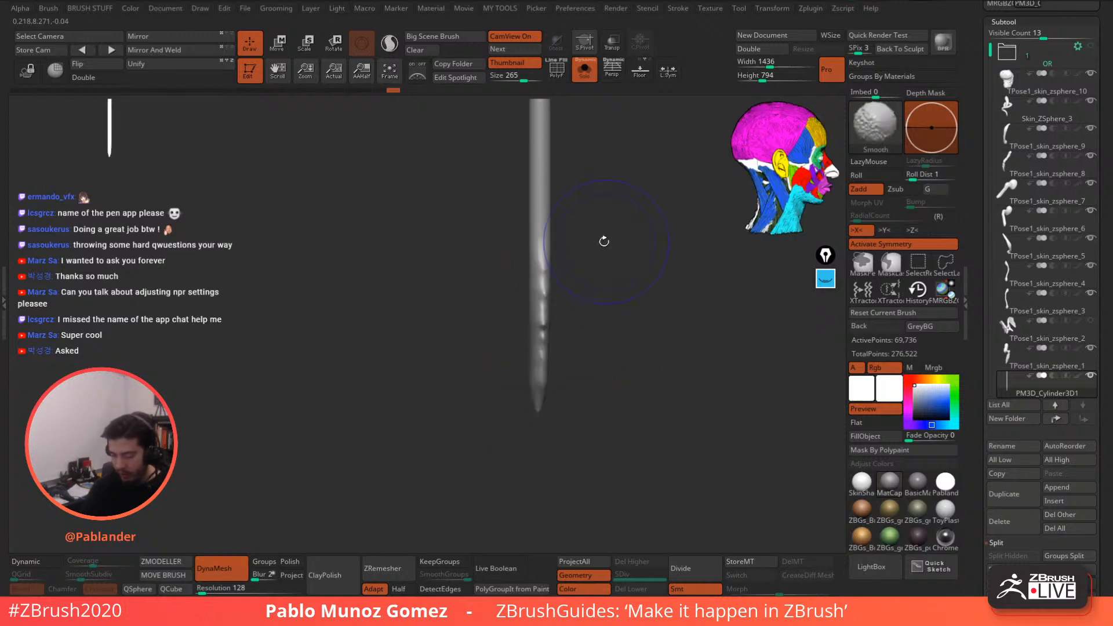
{"action": "mouse_move", "coordinate": [615, 285]}
{"action": "left_mouse_down"}
{"action": "mouse_move", "coordinate": [598, 272]}
{"action": "mouse_move", "coordinate": [595, 311]}
{"action": "mouse_move", "coordinate": [619, 294]}
{"action": "mouse_move", "coordinate": [609, 293]}
{"action": "mouse_move", "coordinate": [592, 298]}
{"action": "mouse_move", "coordinate": [624, 311]}
{"action": "mouse_move", "coordinate": [562, 338]}
{"action": "left_mouse_up"}
{"action": "left_click_drag", "start_coordinate": [533, 404], "coordinate": [518, 441]}
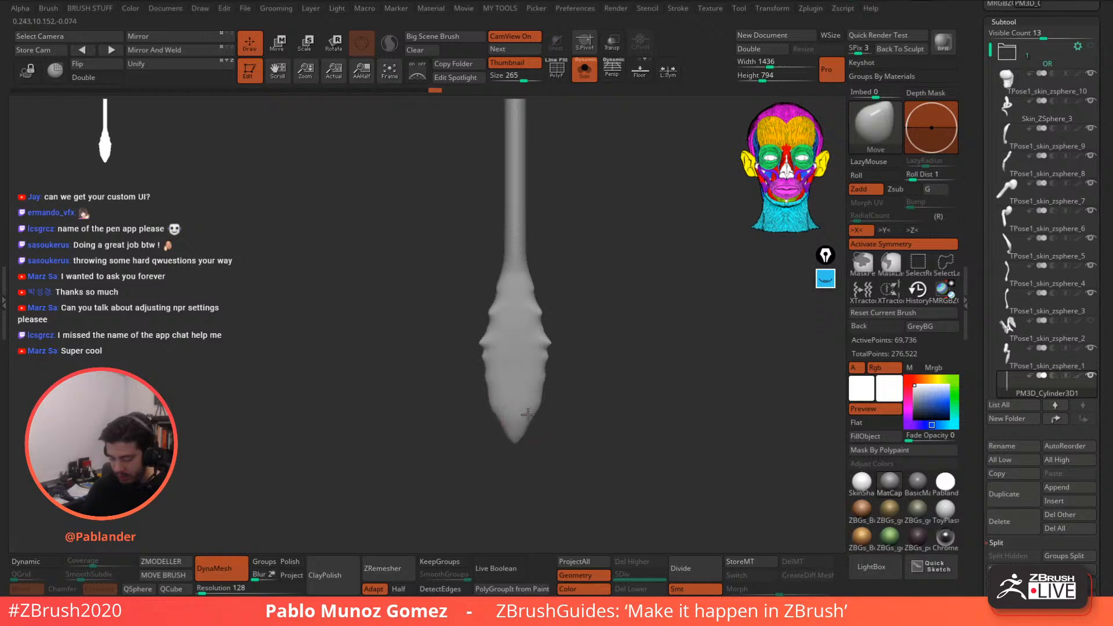
{"action": "left_click_drag", "start_coordinate": [543, 375], "coordinate": [546, 372]}
{"action": "left_click_drag", "start_coordinate": [535, 304], "coordinate": [536, 300]}
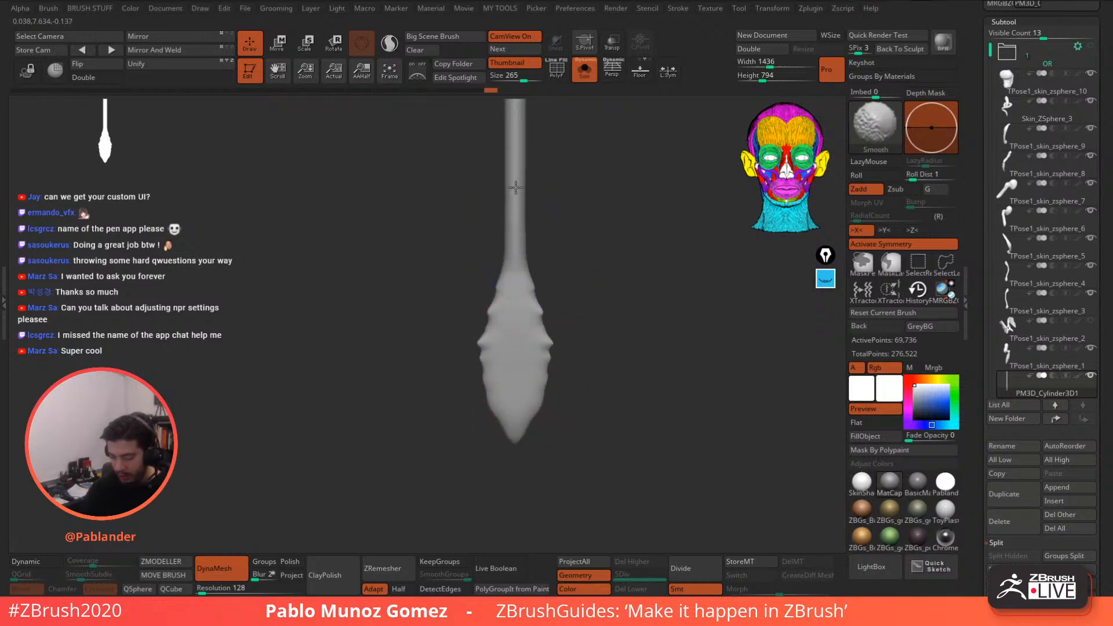
- Smooth the long thin shaft above the blade along its length
{"action": "left_click_drag", "start_coordinate": [557, 238], "coordinate": [513, 369]}
{"action": "key", "text": "shift"}
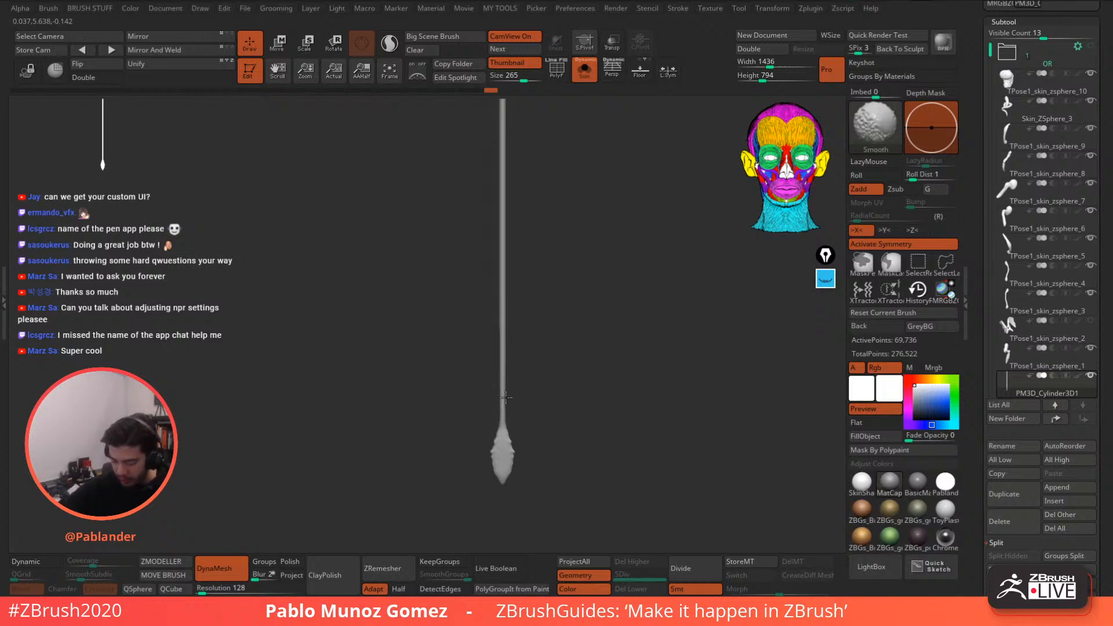
{"action": "left_click_drag", "start_coordinate": [504, 290], "coordinate": [510, 265], "text": "shift"}
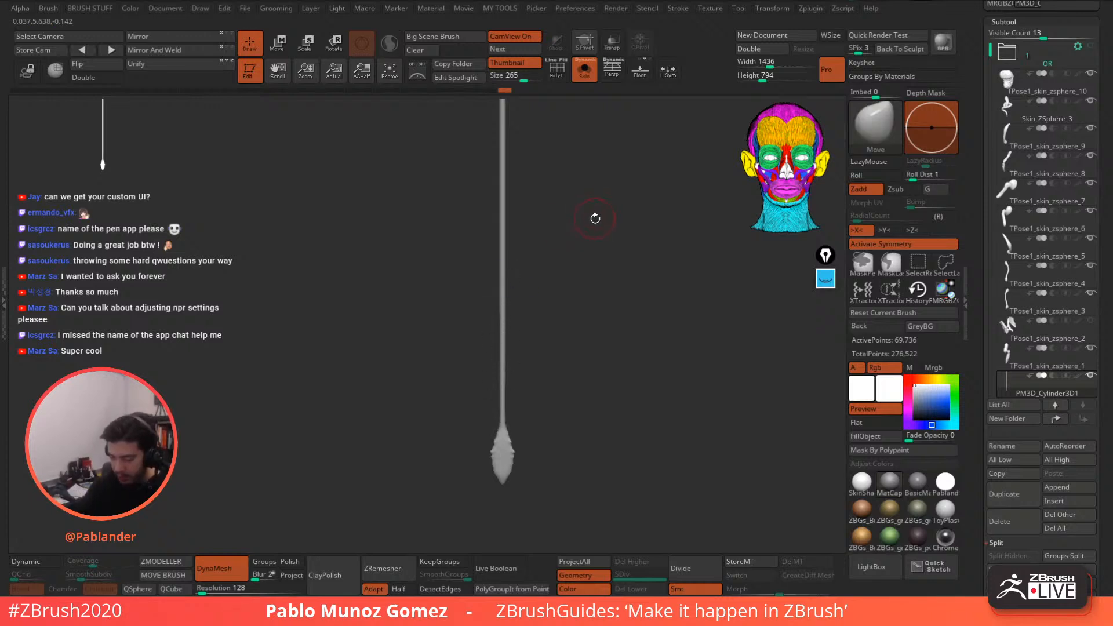
{"action": "key", "text": "shift"}
{"action": "key", "text": "space"}
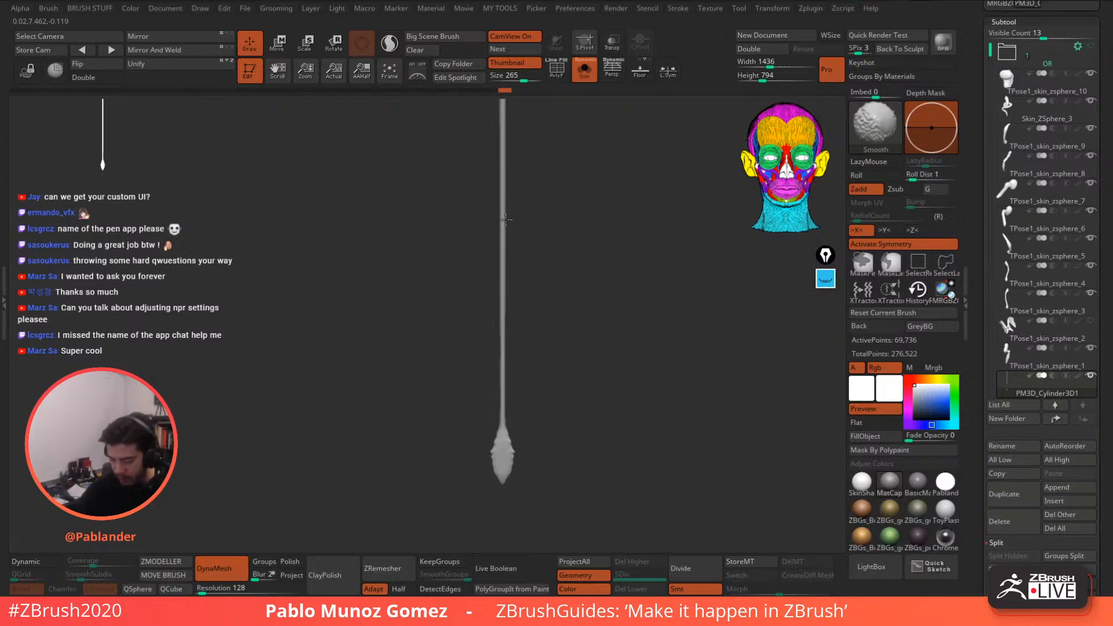
{"action": "left_click_drag", "start_coordinate": [554, 234], "coordinate": [561, 297], "text": "alt"}
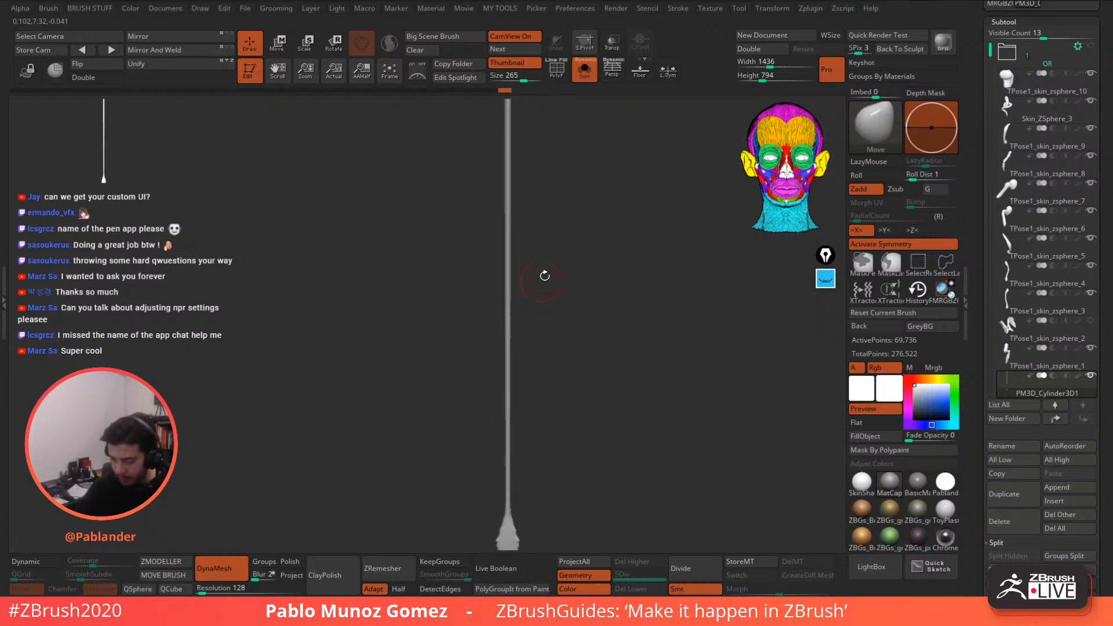
{"action": "left_click_drag", "start_coordinate": [568, 256], "coordinate": [553, 227], "text": "alt"}
{"action": "left_click_drag", "start_coordinate": [552, 299], "coordinate": [561, 240], "text": "alt"}
{"action": "key", "text": "shift"}
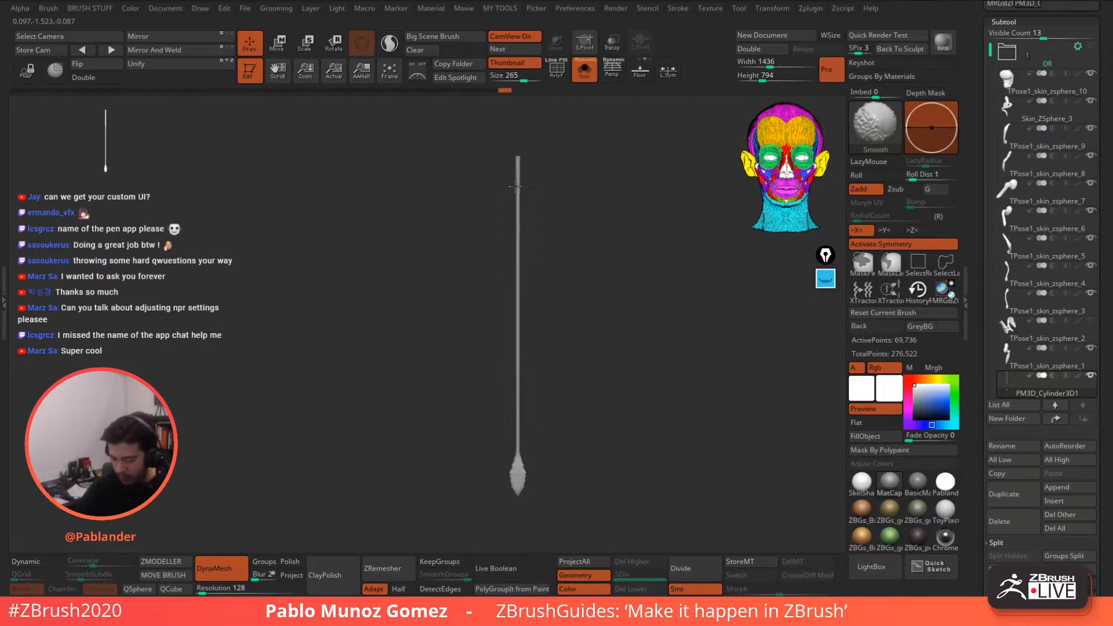
- Bend the blade into a gentle curve in the side view with a larger Move brush
{"action": "mouse_move", "coordinate": [549, 414]}
{"action": "left_mouse_down", "text": "alt"}
{"action": "mouse_move", "coordinate": [569, 276]}
{"action": "mouse_move", "coordinate": [556, 375]}
{"action": "mouse_move", "coordinate": [596, 503]}
{"action": "left_mouse_up", "text": "alt"}
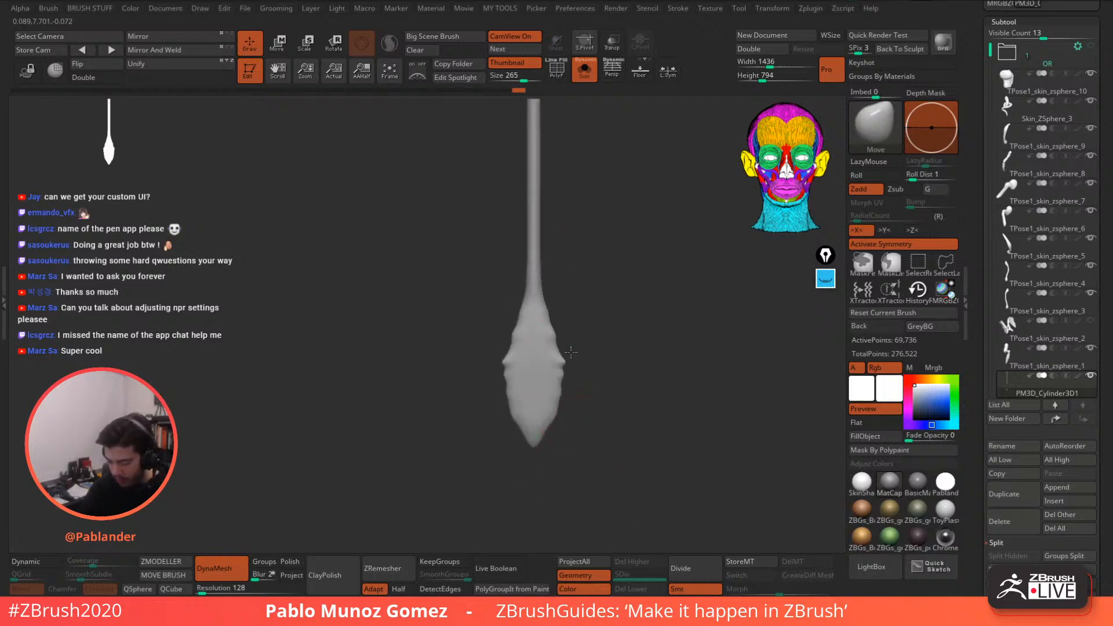
{"action": "left_click_drag", "start_coordinate": [571, 352], "coordinate": [559, 311], "text": "alt"}
{"action": "key", "text": "space"}
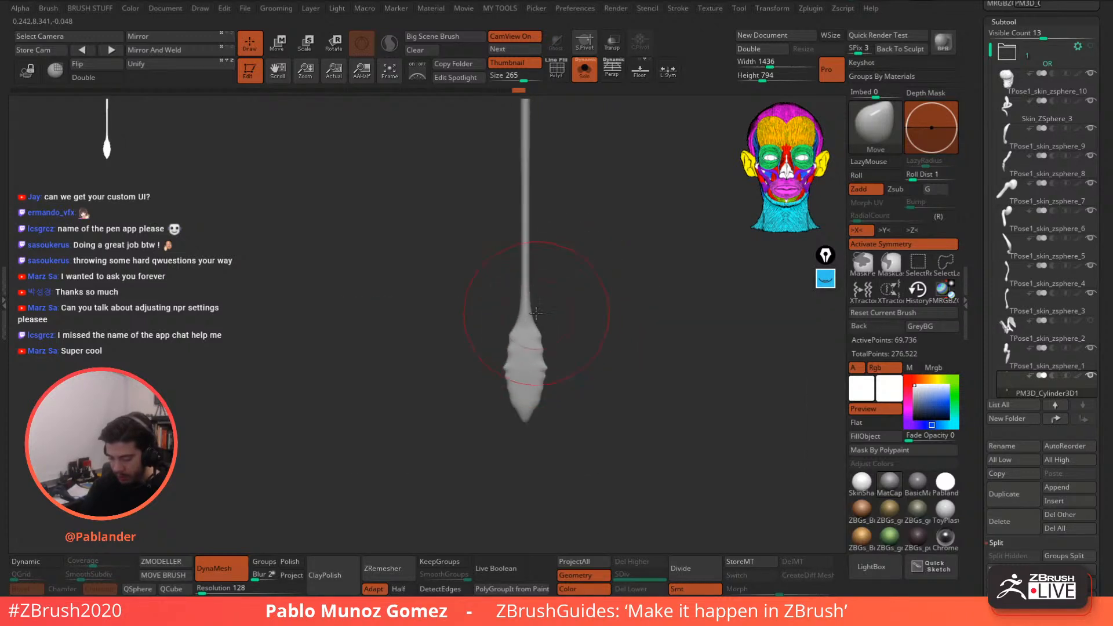
{"action": "mouse_move", "coordinate": [536, 313]}
{"action": "left_mouse_down"}
{"action": "mouse_move", "coordinate": [550, 329]}
{"action": "mouse_move", "coordinate": [559, 279]}
{"action": "mouse_move", "coordinate": [597, 301]}
{"action": "mouse_move", "coordinate": [579, 312]}
{"action": "mouse_move", "coordinate": [591, 343]}
{"action": "mouse_move", "coordinate": [576, 378]}
{"action": "mouse_move", "coordinate": [551, 344]}
{"action": "mouse_move", "coordinate": [566, 294]}
{"action": "mouse_move", "coordinate": [532, 284]}
{"action": "mouse_move", "coordinate": [528, 293]}
{"action": "mouse_move", "coordinate": [538, 360]}
{"action": "mouse_move", "coordinate": [592, 297]}
{"action": "left_mouse_up"}
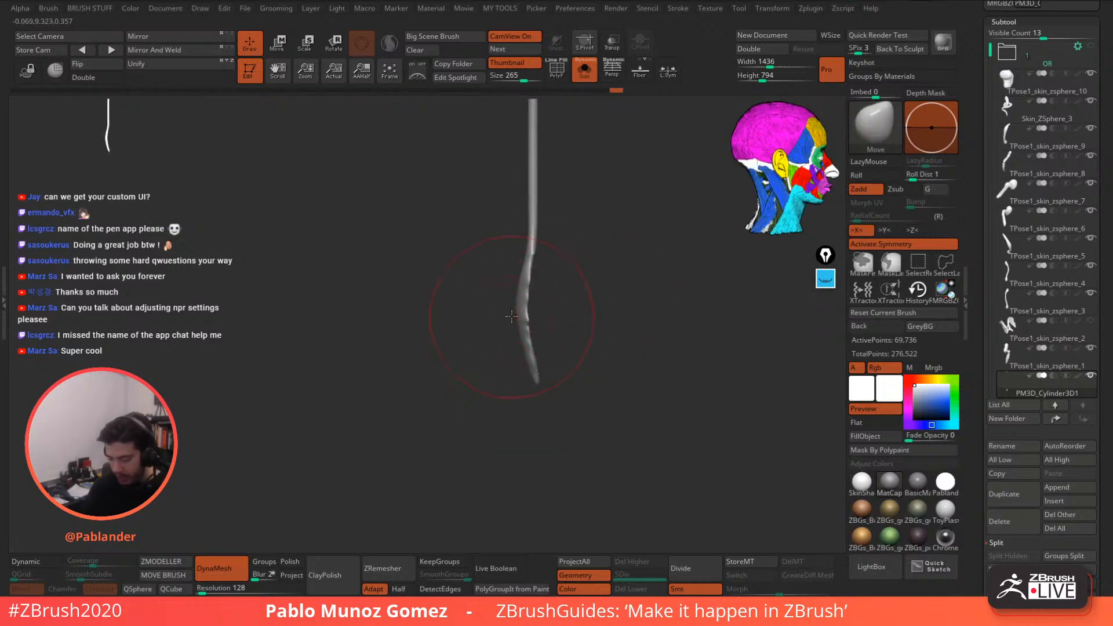
{"action": "left_click_drag", "start_coordinate": [515, 314], "coordinate": [520, 312]}
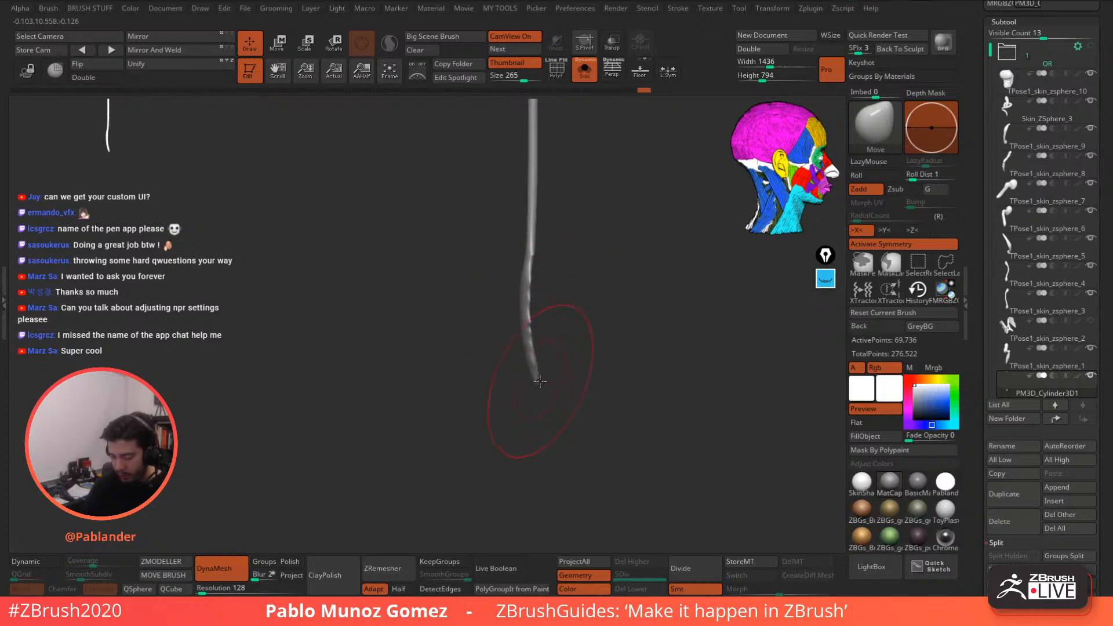
{"action": "key", "text": "space"}
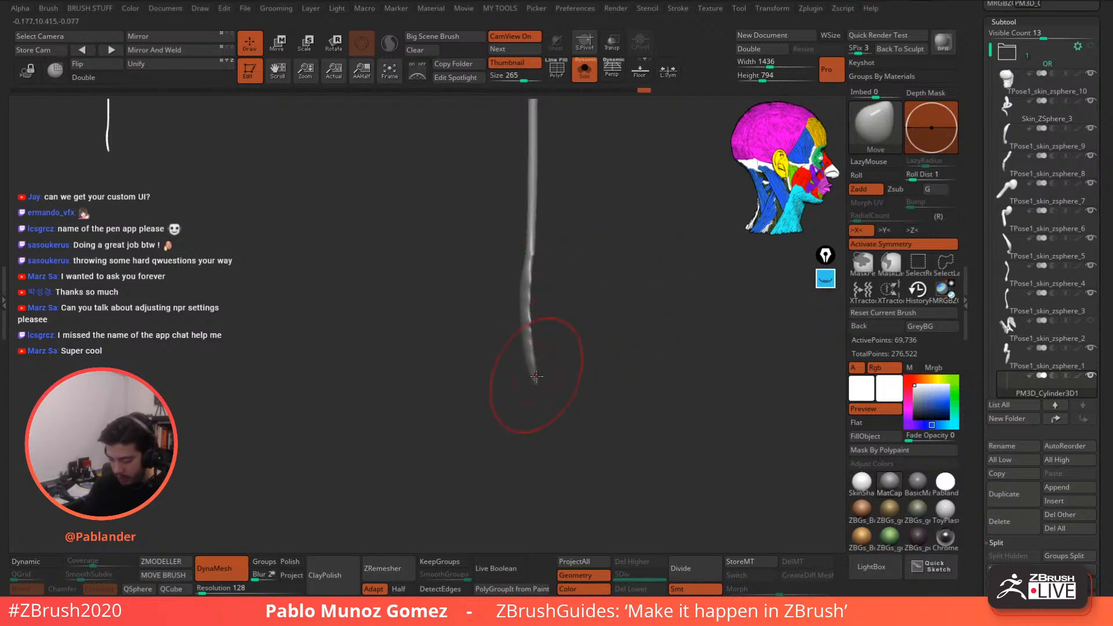
- Reshape the blade's wavy silhouette from the front and re-DynaMesh it
{"action": "left_click_drag", "start_coordinate": [607, 303], "coordinate": [571, 311]}
{"action": "mouse_move", "coordinate": [617, 342]}
{"action": "left_mouse_down", "text": "alt"}
{"action": "mouse_move", "coordinate": [619, 273]}
{"action": "mouse_move", "coordinate": [598, 316]}
{"action": "mouse_move", "coordinate": [647, 310]}
{"action": "mouse_move", "coordinate": [607, 333]}
{"action": "left_mouse_up", "text": "alt"}
{"action": "key", "text": "space"}
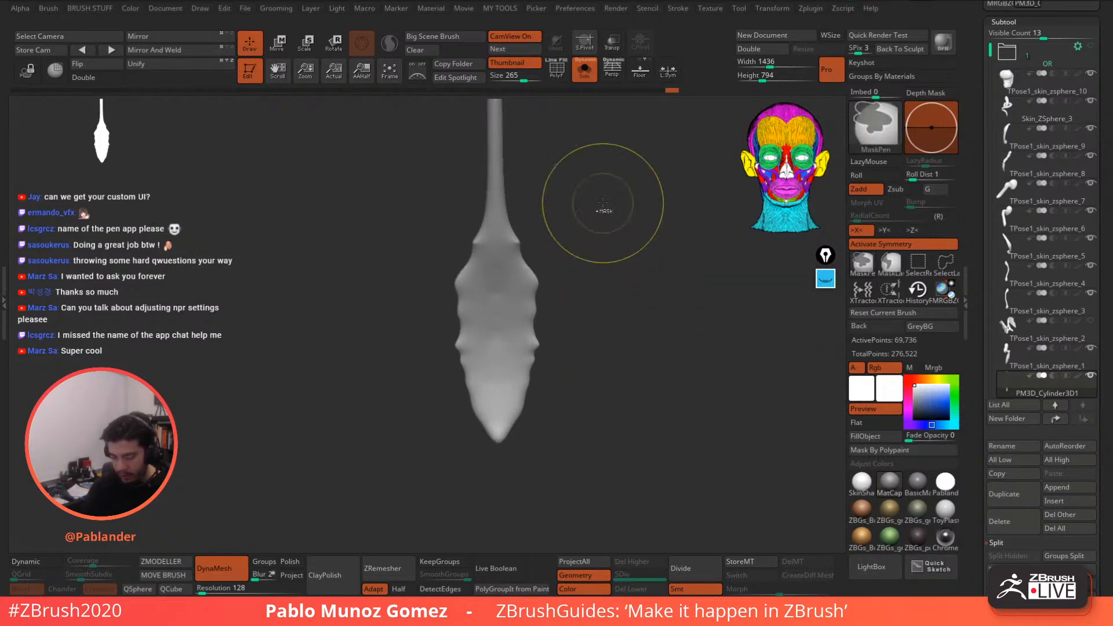
{"action": "left_click_drag", "start_coordinate": [607, 225], "coordinate": [634, 311], "text": "ctrl"}
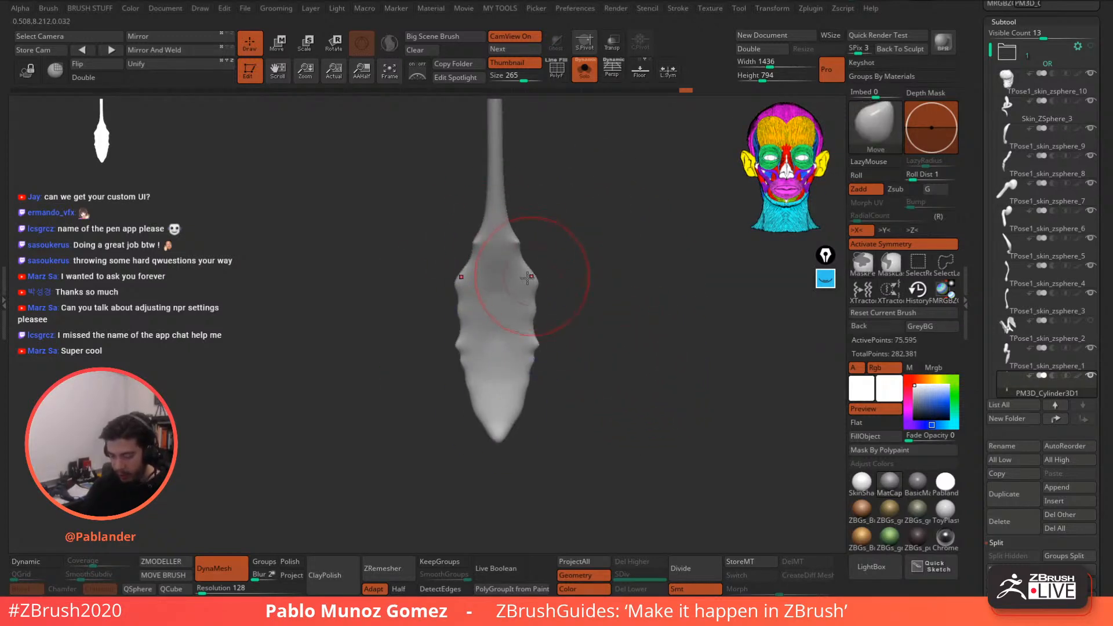
{"action": "left_click_drag", "start_coordinate": [556, 273], "coordinate": [591, 270], "text": "alt"}
- Choose the DamStandard brush and turn on BackfaceMask
{"action": "key", "text": "space"}
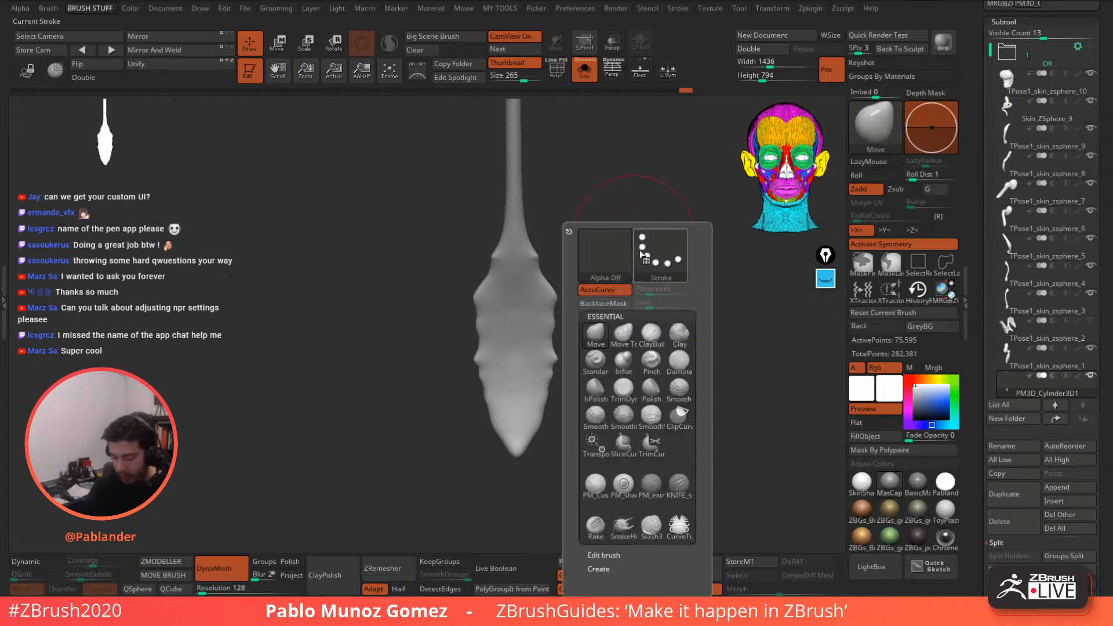
{"action": "key", "text": "space"}
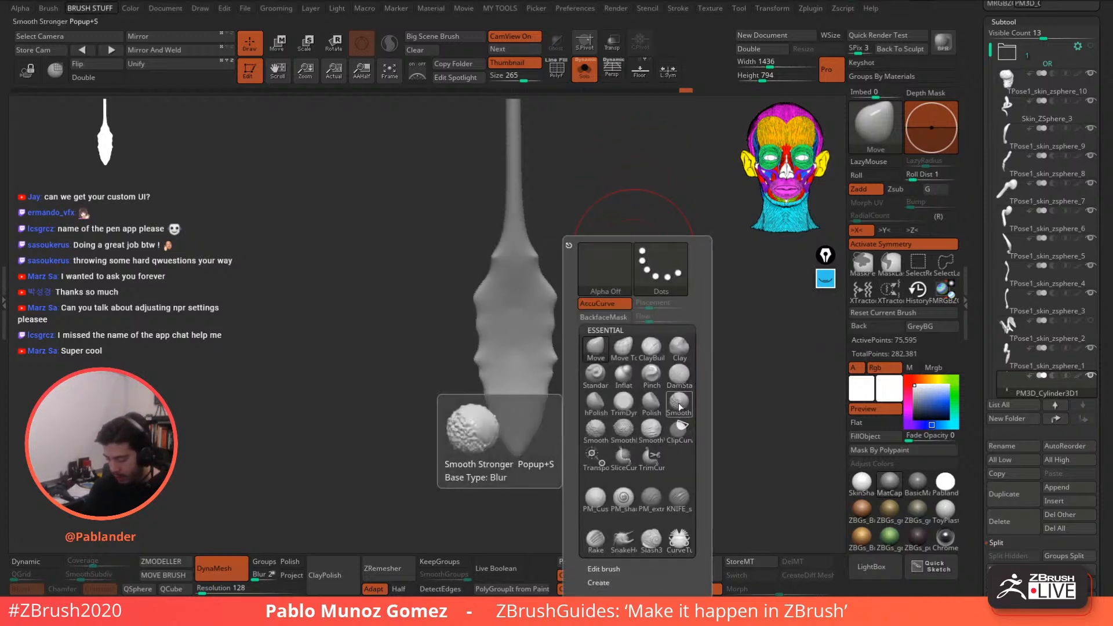
{"action": "left_click", "coordinate": [683, 384]}
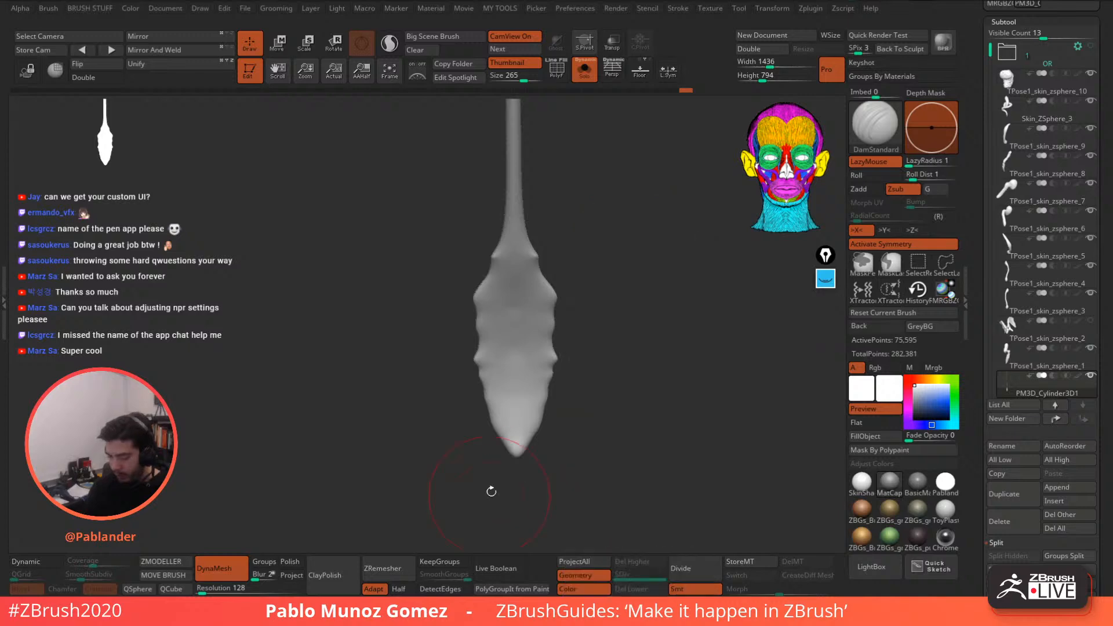
{"action": "key", "text": "space"}
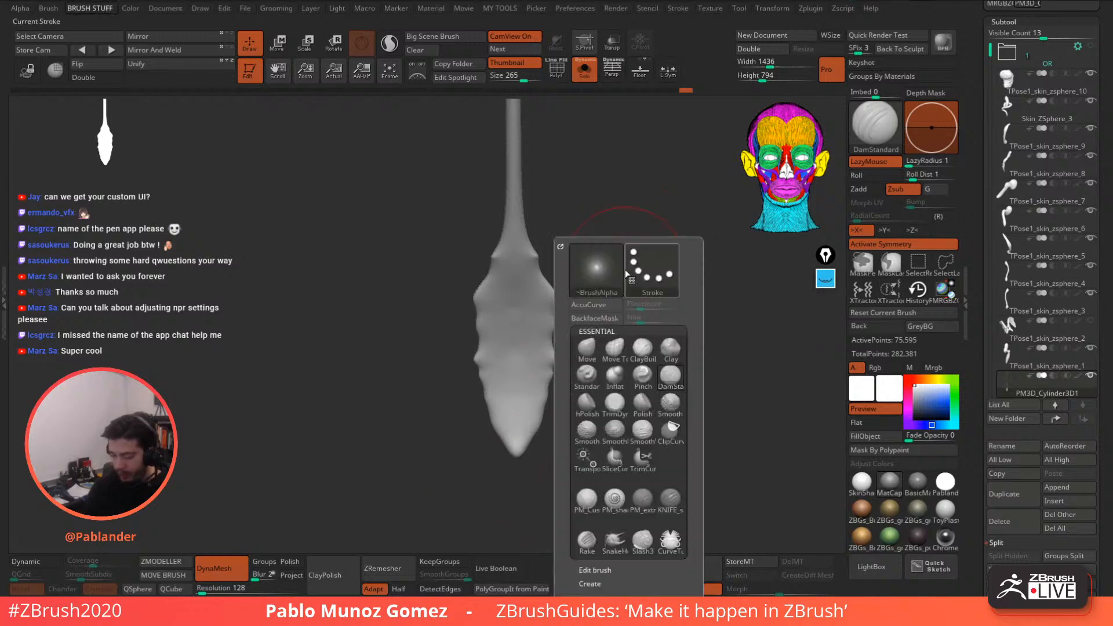
{"action": "left_click", "coordinate": [596, 319]}
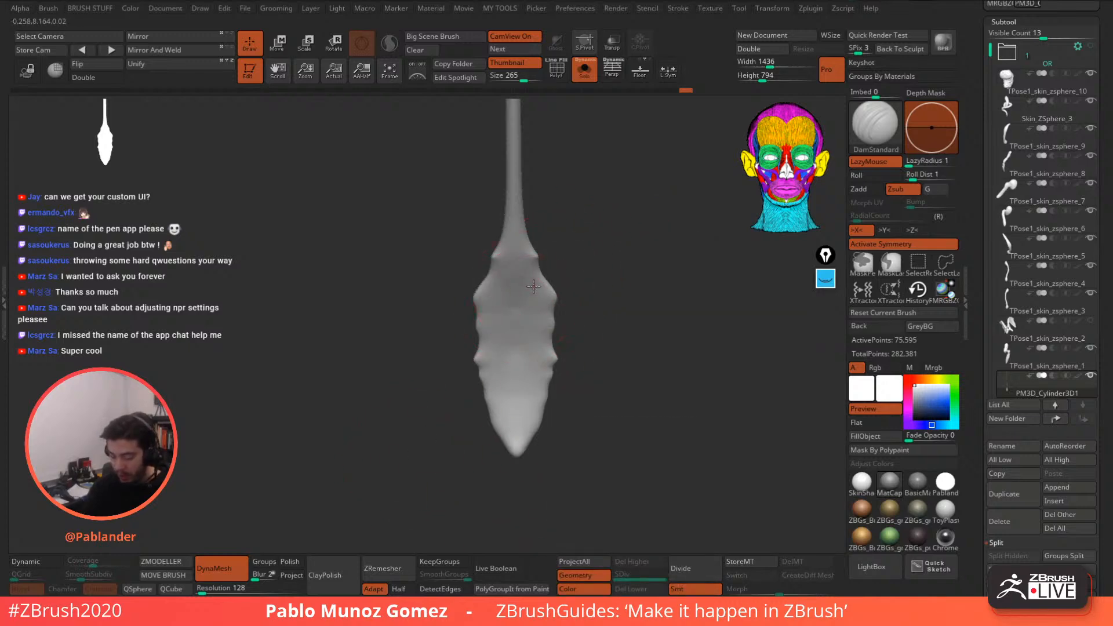
- Try carving grooves along the blade with DamStandard, and turn on Double display for the mesh
{"action": "left_click_drag", "start_coordinate": [533, 286], "coordinate": [520, 413]}
{"action": "mouse_move", "coordinate": [577, 276]}
{"action": "left_mouse_down"}
{"action": "mouse_move", "coordinate": [652, 280]}
{"action": "mouse_move", "coordinate": [577, 277]}
{"action": "mouse_move", "coordinate": [605, 317]}
{"action": "mouse_move", "coordinate": [549, 256]}
{"action": "left_mouse_up"}
{"action": "mouse_move", "coordinate": [616, 342]}
{"action": "left_mouse_down"}
{"action": "mouse_move", "coordinate": [628, 341]}
{"action": "mouse_move", "coordinate": [566, 325]}
{"action": "left_mouse_up"}
{"action": "left_click_drag", "start_coordinate": [522, 293], "coordinate": [514, 400]}
{"action": "left_click_drag", "start_coordinate": [585, 345], "coordinate": [569, 305]}
{"action": "key", "text": "ctrl+z"}
- Carve mirrored chevron grooves down the middle and lower blade with DamStandard, then soften them by smoothing
{"action": "right_click", "coordinate": [585, 280]}
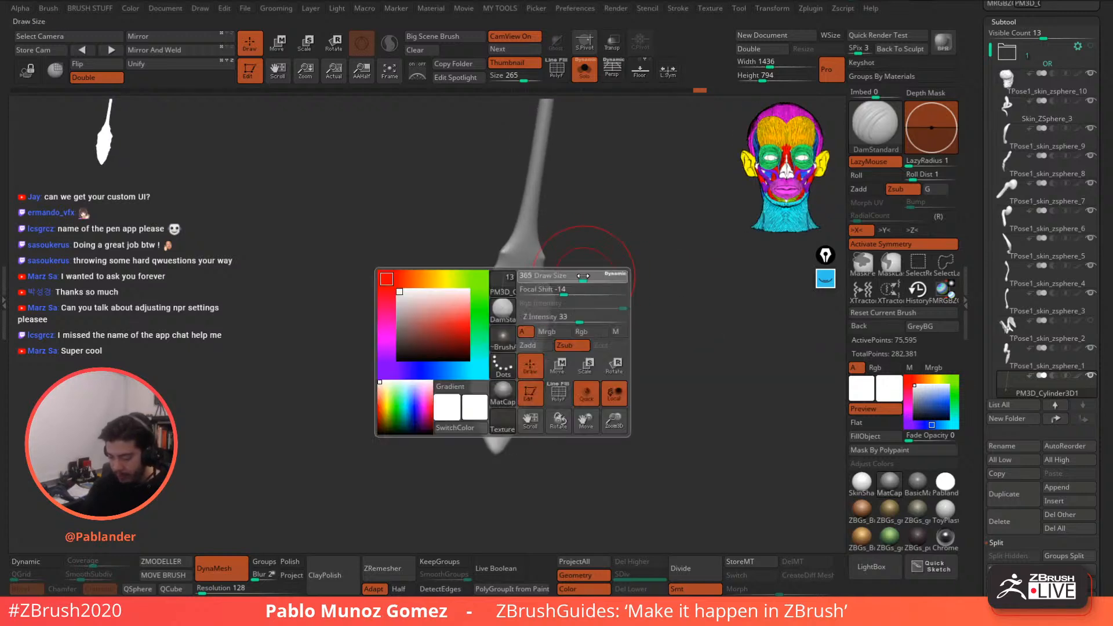
{"action": "mouse_move", "coordinate": [562, 254]}
{"action": "left_mouse_down"}
{"action": "mouse_move", "coordinate": [551, 392]}
{"action": "mouse_move", "coordinate": [588, 264]}
{"action": "mouse_move", "coordinate": [564, 232]}
{"action": "mouse_move", "coordinate": [638, 219]}
{"action": "mouse_move", "coordinate": [626, 267]}
{"action": "mouse_move", "coordinate": [551, 293]}
{"action": "mouse_move", "coordinate": [616, 244]}
{"action": "mouse_move", "coordinate": [574, 242]}
{"action": "mouse_move", "coordinate": [534, 298]}
{"action": "mouse_move", "coordinate": [580, 263]}
{"action": "mouse_move", "coordinate": [587, 303]}
{"action": "mouse_move", "coordinate": [562, 360]}
{"action": "mouse_move", "coordinate": [554, 317]}
{"action": "mouse_move", "coordinate": [597, 410]}
{"action": "mouse_move", "coordinate": [624, 417]}
{"action": "left_mouse_up"}
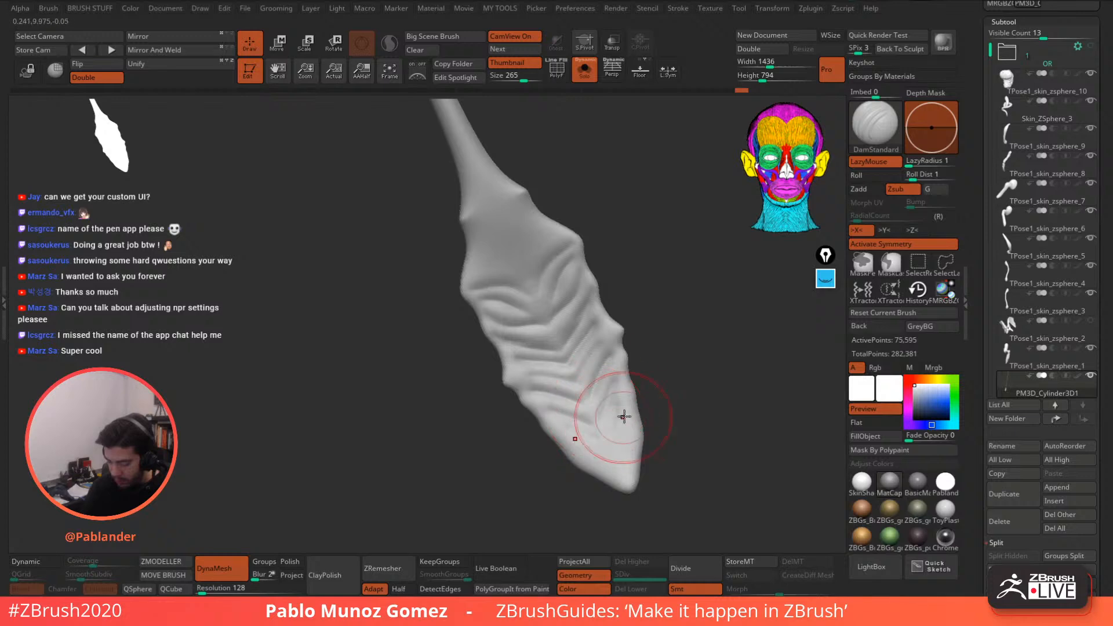
{"action": "key", "text": "shift"}
{"action": "left_click_drag", "start_coordinate": [557, 383], "coordinate": [535, 346], "text": "shift"}
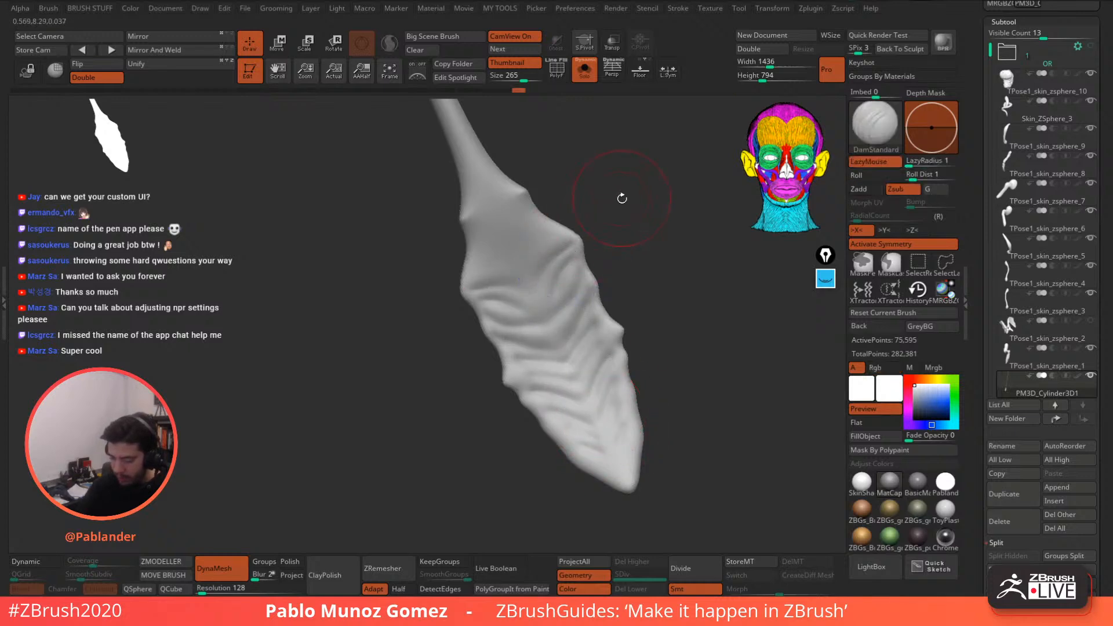
- Reduce the brush size, carve finer chevron grooves across the upper half of the blade, and smooth them lightly
{"action": "key", "text": "space"}
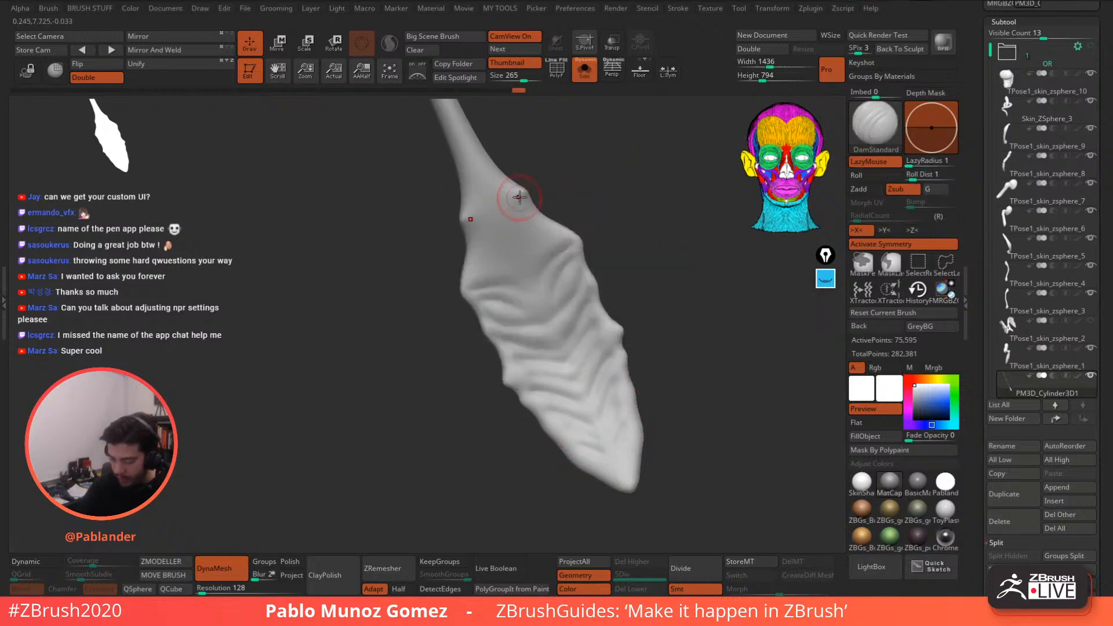
{"action": "mouse_move", "coordinate": [536, 225]}
{"action": "left_mouse_down"}
{"action": "mouse_move", "coordinate": [515, 257]}
{"action": "mouse_move", "coordinate": [560, 358]}
{"action": "left_mouse_up"}
{"action": "left_click_drag", "start_coordinate": [519, 251], "coordinate": [552, 338], "text": "shift"}
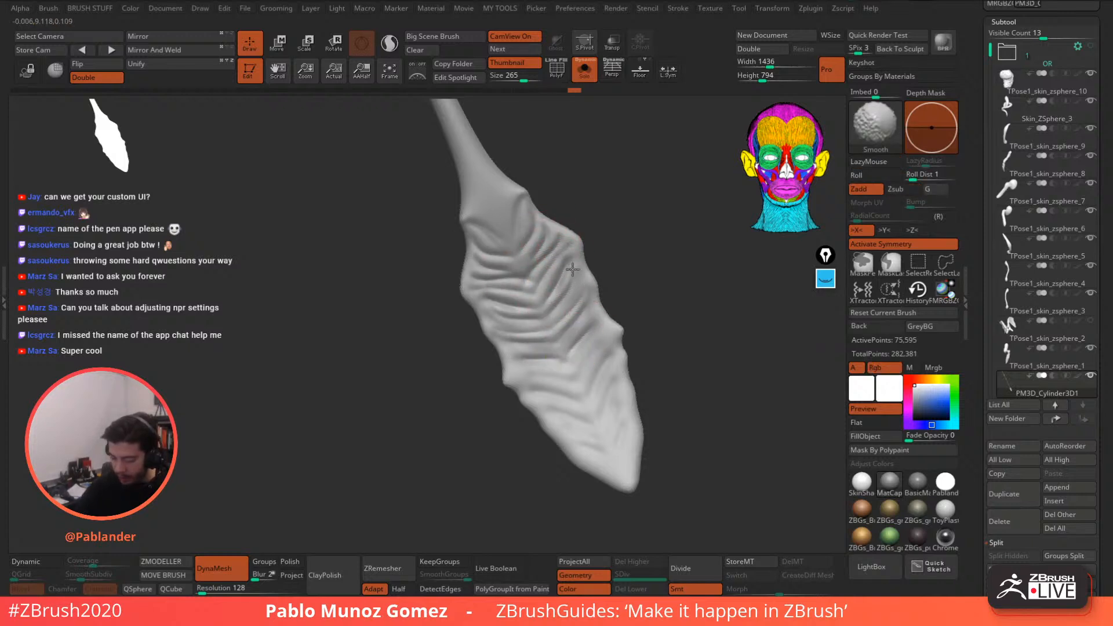
- Carve additional fine mirrored grooves across the lower blade towards the tip
{"action": "left_click_drag", "start_coordinate": [624, 297], "coordinate": [639, 282], "text": "shift"}
{"action": "mouse_move", "coordinate": [610, 355]}
{"action": "left_mouse_down"}
{"action": "mouse_move", "coordinate": [540, 398]}
{"action": "mouse_move", "coordinate": [555, 402]}
{"action": "left_mouse_up"}
{"action": "mouse_move", "coordinate": [513, 394]}
{"action": "left_mouse_down"}
{"action": "mouse_move", "coordinate": [554, 411]}
{"action": "mouse_move", "coordinate": [558, 439]}
{"action": "mouse_move", "coordinate": [579, 432]}
{"action": "left_mouse_up"}
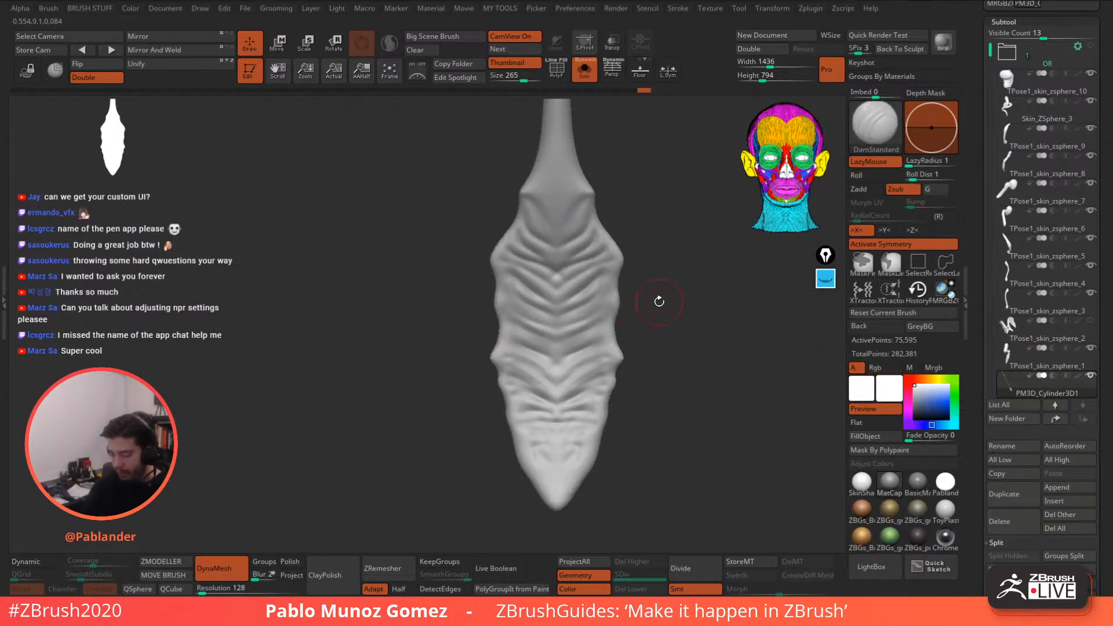
{"action": "key", "text": "b"}
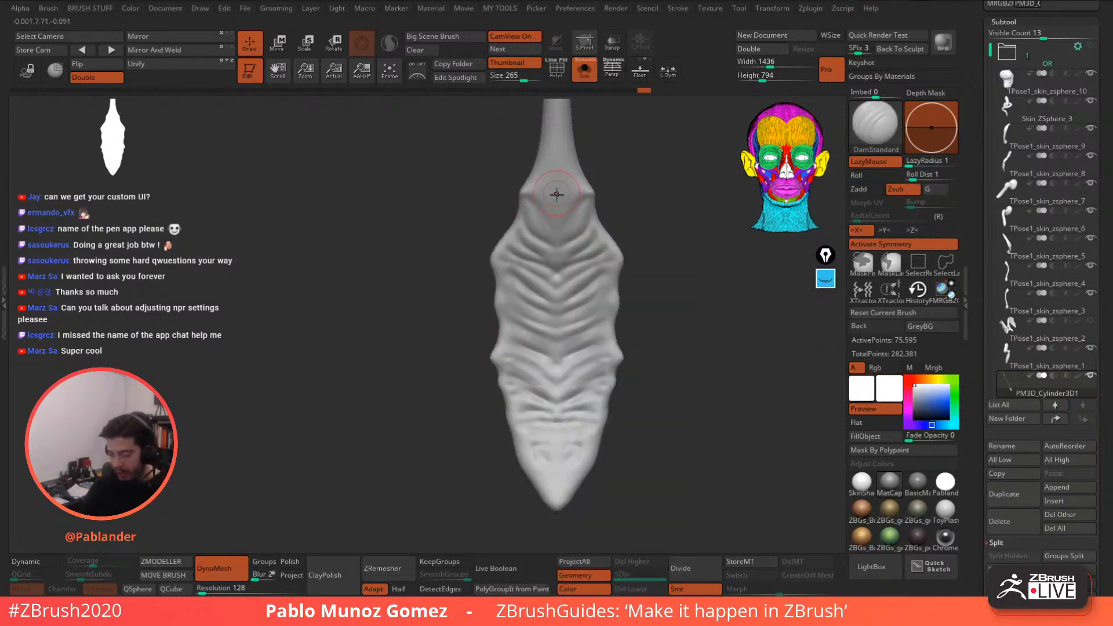
- Switch to the PM_extra_standard brush with LazyMouse off and build raised mirrored ridges along the upper and middle edges of the blade
{"action": "key", "text": "b"}
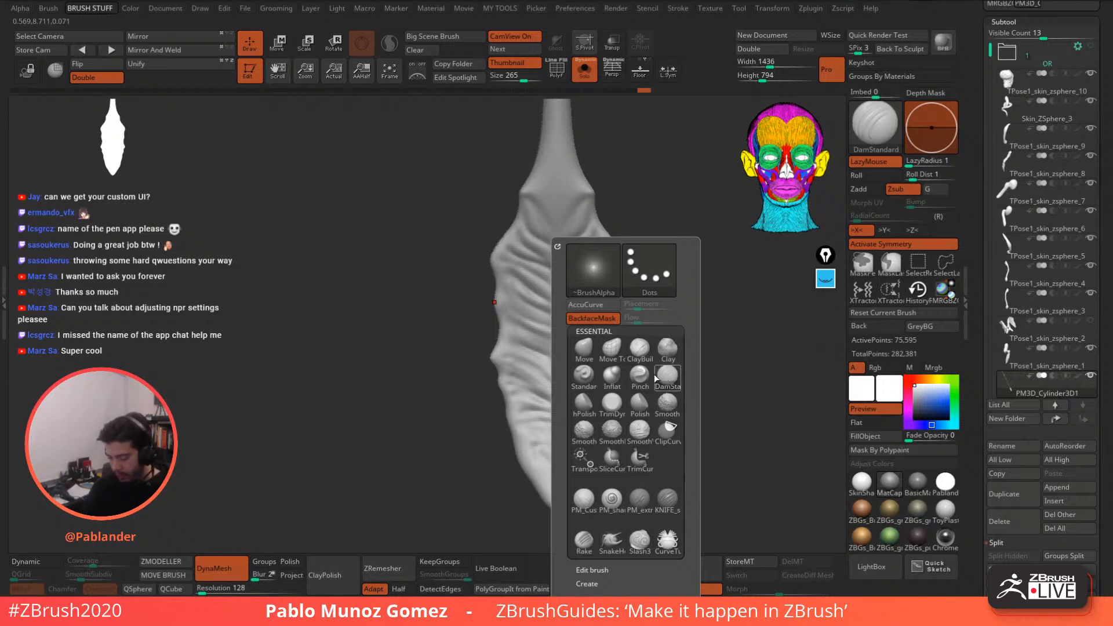
{"action": "left_click", "coordinate": [640, 498]}
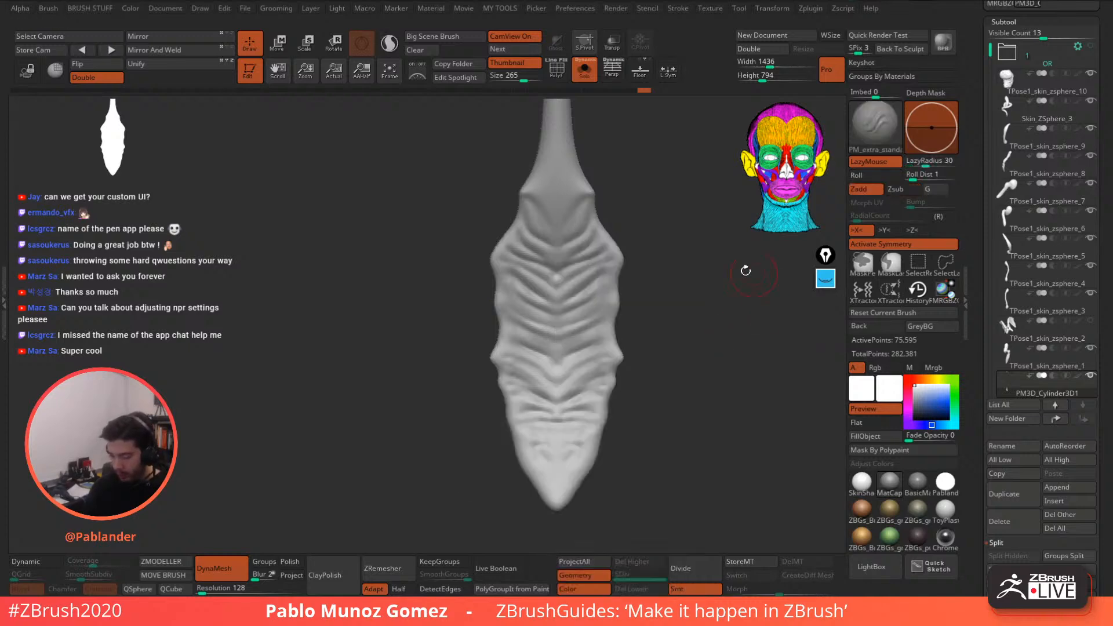
{"action": "key", "text": "b"}
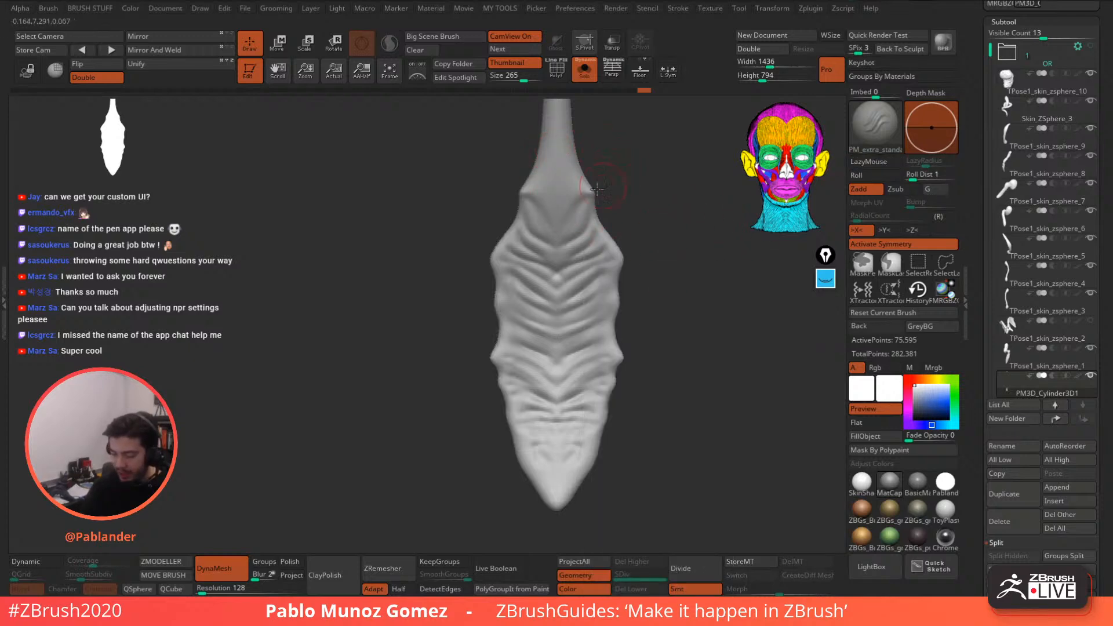
{"action": "left_click_drag", "start_coordinate": [597, 189], "coordinate": [576, 223]}
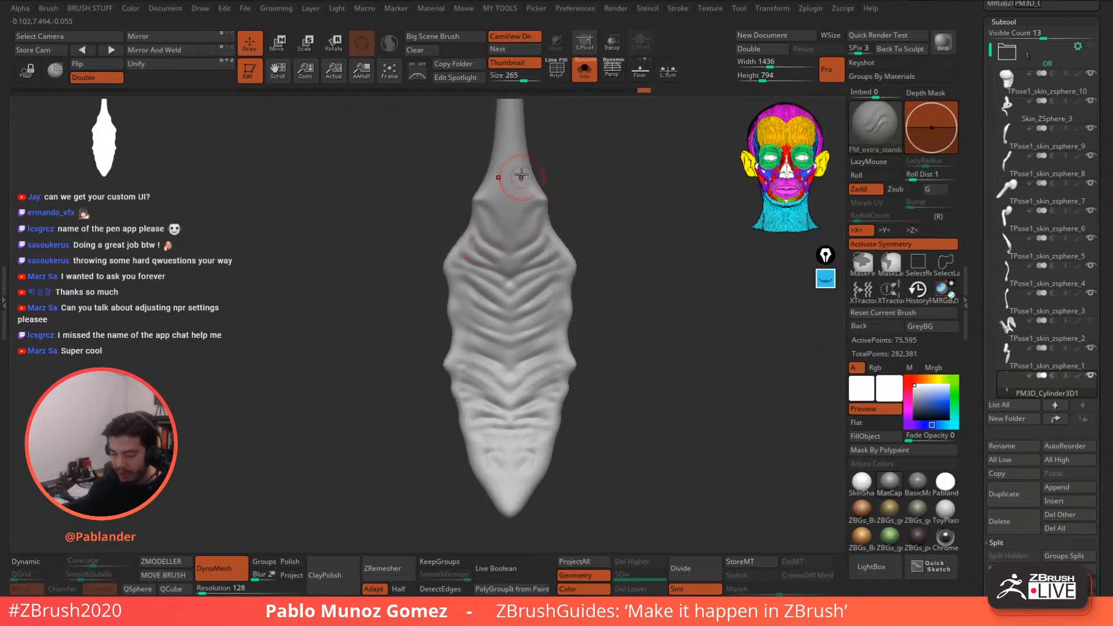
{"action": "mouse_move", "coordinate": [521, 175]}
{"action": "left_mouse_down"}
{"action": "mouse_move", "coordinate": [554, 269]}
{"action": "mouse_move", "coordinate": [563, 376]}
{"action": "left_mouse_up"}
{"action": "mouse_move", "coordinate": [597, 313]}
{"action": "left_mouse_down"}
{"action": "mouse_move", "coordinate": [644, 294]}
{"action": "mouse_move", "coordinate": [571, 213]}
{"action": "mouse_move", "coordinate": [588, 250]}
{"action": "left_mouse_up"}
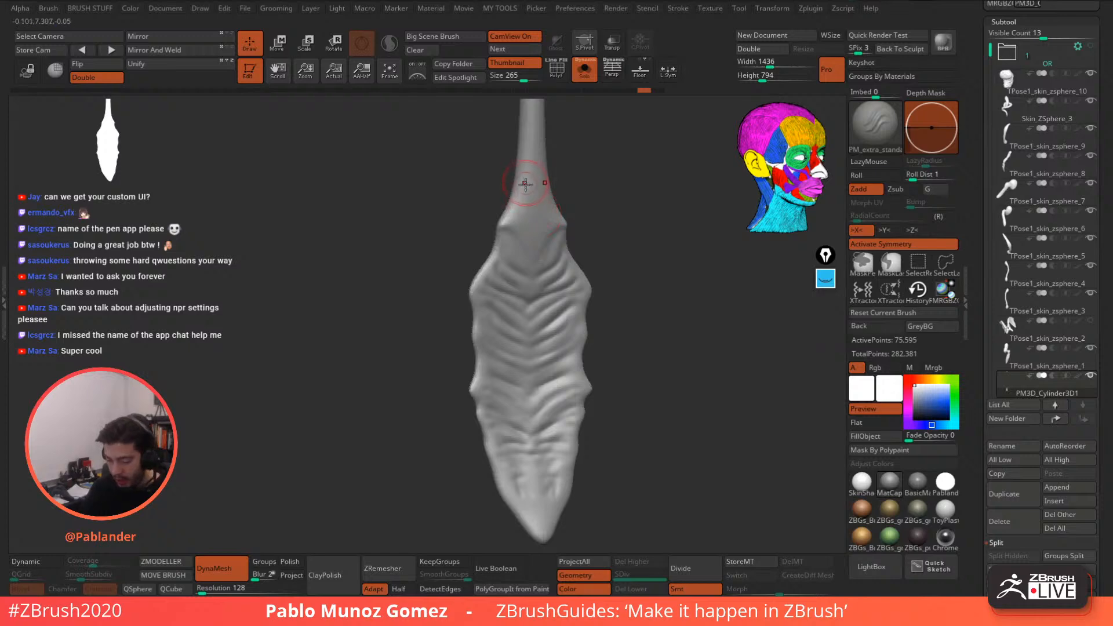
{"action": "left_click_drag", "start_coordinate": [506, 219], "coordinate": [524, 248]}
{"action": "mouse_move", "coordinate": [523, 154]}
{"action": "left_mouse_down"}
{"action": "mouse_move", "coordinate": [520, 263]}
{"action": "mouse_move", "coordinate": [475, 285]}
{"action": "mouse_move", "coordinate": [487, 302]}
{"action": "mouse_move", "coordinate": [477, 387]}
{"action": "left_mouse_up"}
{"action": "right_click_drag", "start_coordinate": [561, 356], "coordinate": [552, 294], "text": "alt"}
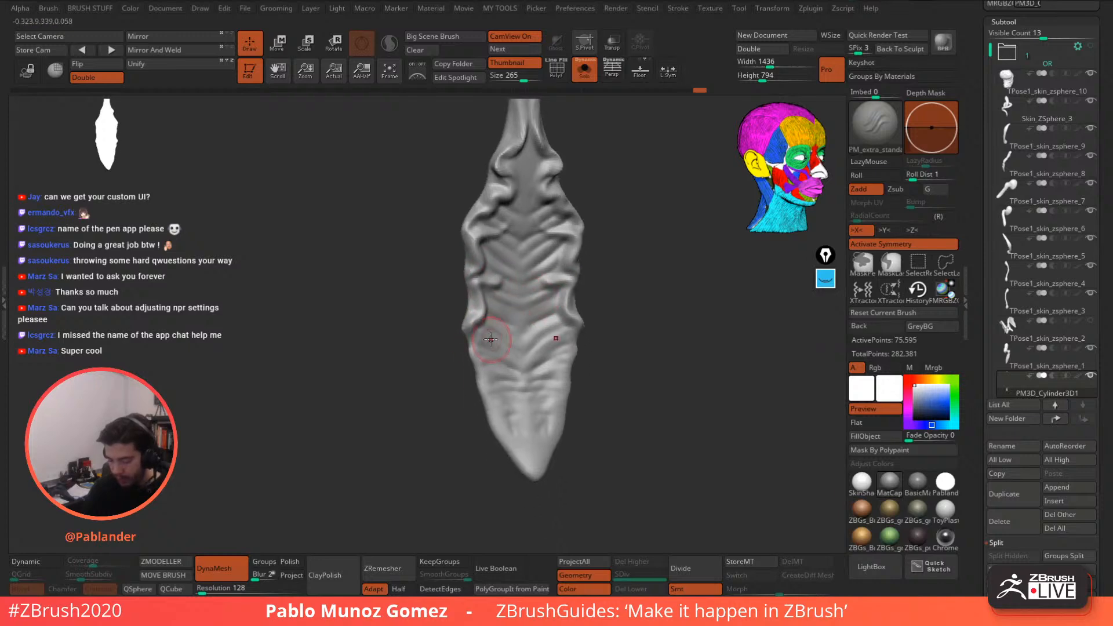
- Extend the mirrored edge ridges to the blade's tip, smooth them lightly, and sculpt inward folds across the upper half
{"action": "mouse_move", "coordinate": [493, 325]}
{"action": "left_mouse_down"}
{"action": "mouse_move", "coordinate": [482, 350]}
{"action": "mouse_move", "coordinate": [489, 396]}
{"action": "mouse_move", "coordinate": [533, 471]}
{"action": "left_mouse_up"}
{"action": "left_click_drag", "start_coordinate": [534, 418], "coordinate": [544, 368], "text": "shift"}
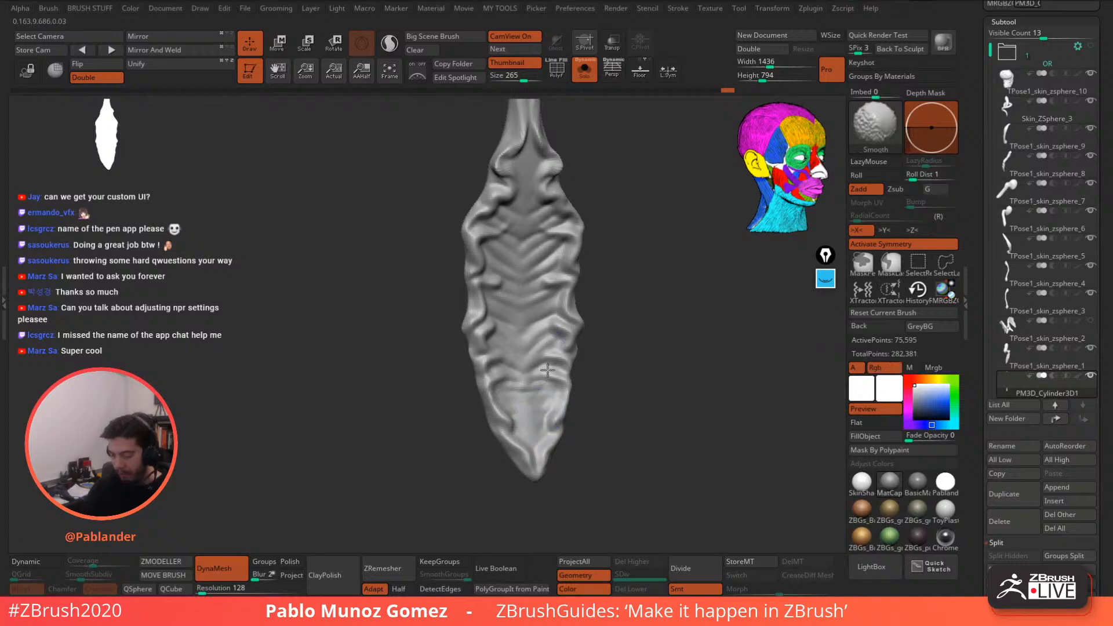
{"action": "left_click_drag", "start_coordinate": [555, 283], "coordinate": [525, 297]}
{"action": "left_click_drag", "start_coordinate": [565, 245], "coordinate": [531, 261]}
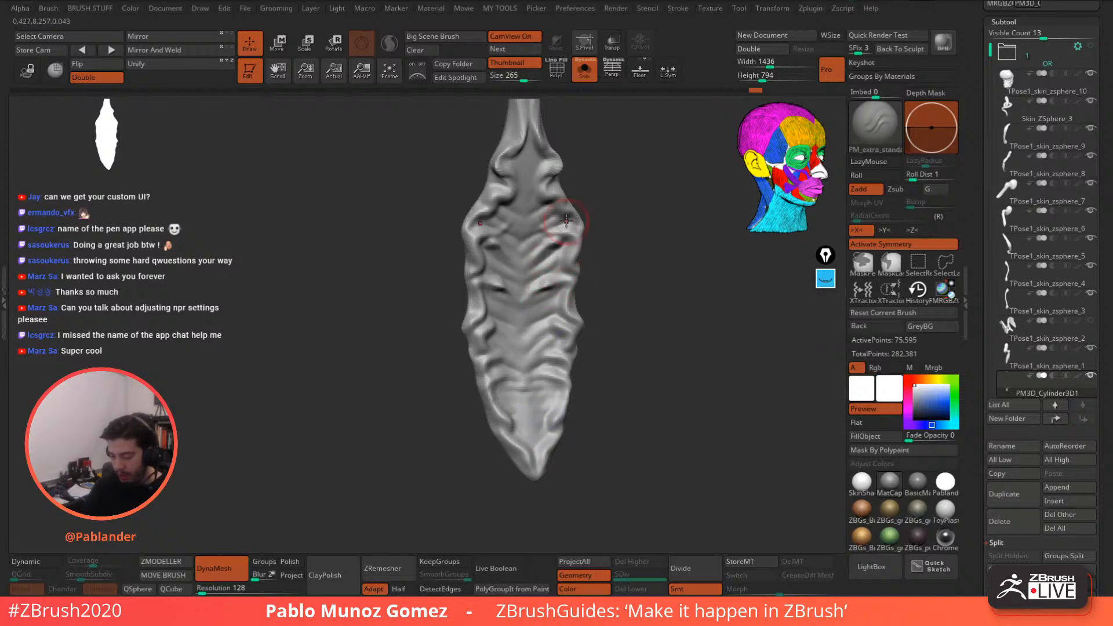
{"action": "left_click_drag", "start_coordinate": [567, 221], "coordinate": [532, 238]}
{"action": "left_click_drag", "start_coordinate": [555, 197], "coordinate": [536, 215]}
{"action": "right_click_drag", "start_coordinate": [603, 192], "coordinate": [593, 246], "text": "alt"}
{"action": "left_click_drag", "start_coordinate": [527, 214], "coordinate": [520, 193]}
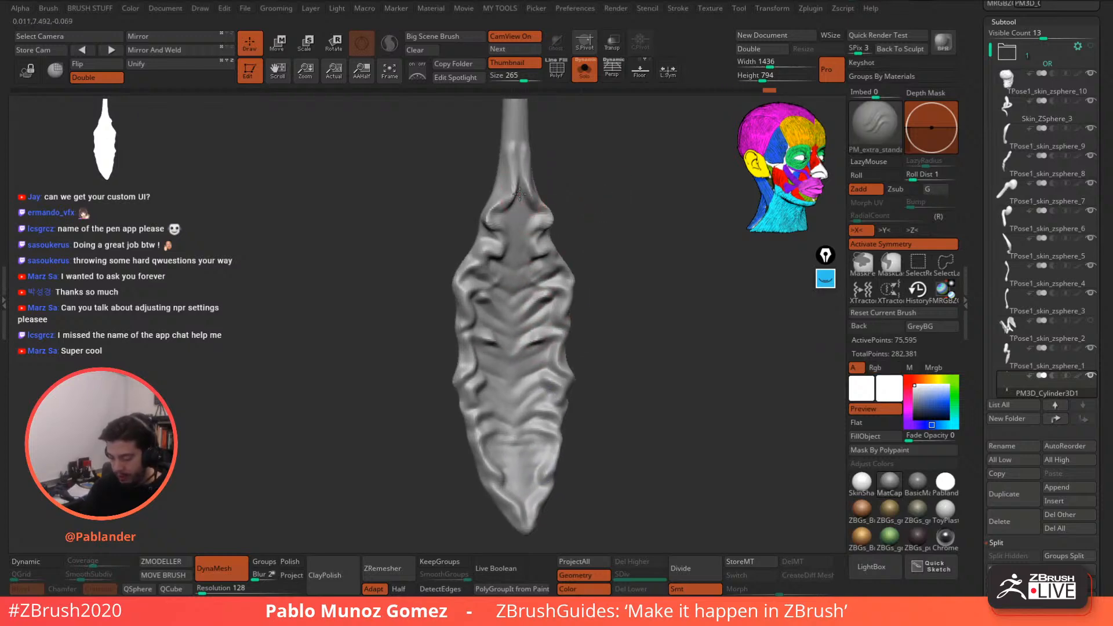
- Deepen the mirrored curved recesses along the front of the blade and lightly smooth them towards the tip
{"action": "mouse_move", "coordinate": [538, 262]}
{"action": "left_mouse_down"}
{"action": "mouse_move", "coordinate": [503, 322]}
{"action": "mouse_move", "coordinate": [491, 313]}
{"action": "left_mouse_up"}
{"action": "left_click_drag", "start_coordinate": [616, 290], "coordinate": [601, 288], "text": "shift"}
{"action": "mouse_move", "coordinate": [551, 343]}
{"action": "left_mouse_down", "text": "alt"}
{"action": "mouse_move", "coordinate": [530, 355]}
{"action": "mouse_move", "coordinate": [515, 441]}
{"action": "left_mouse_up", "text": "alt"}
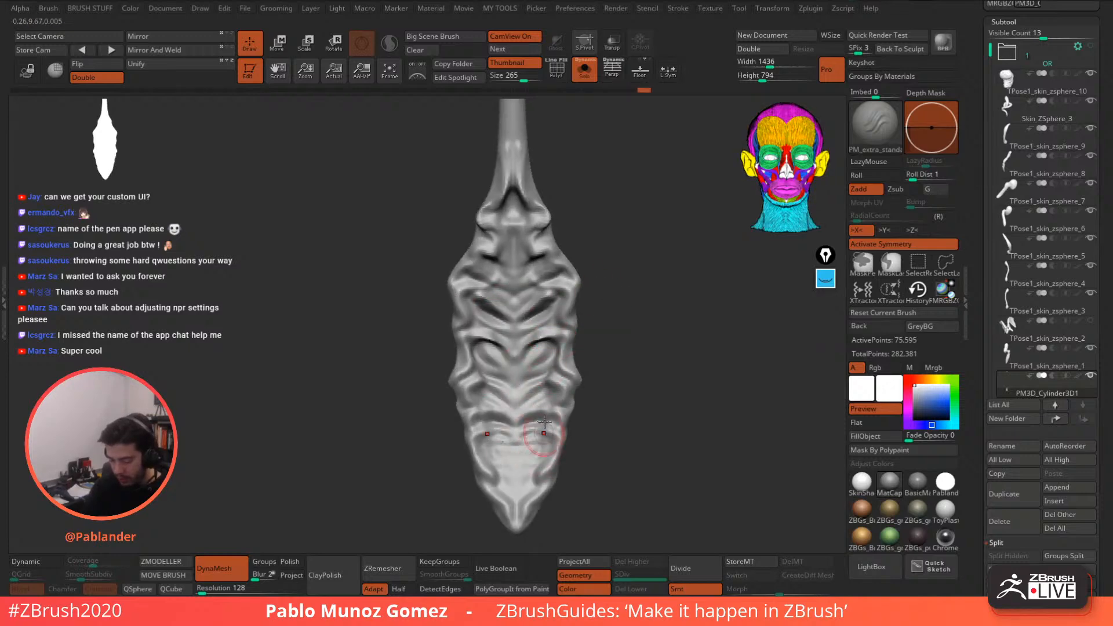
{"action": "key", "text": "shift"}
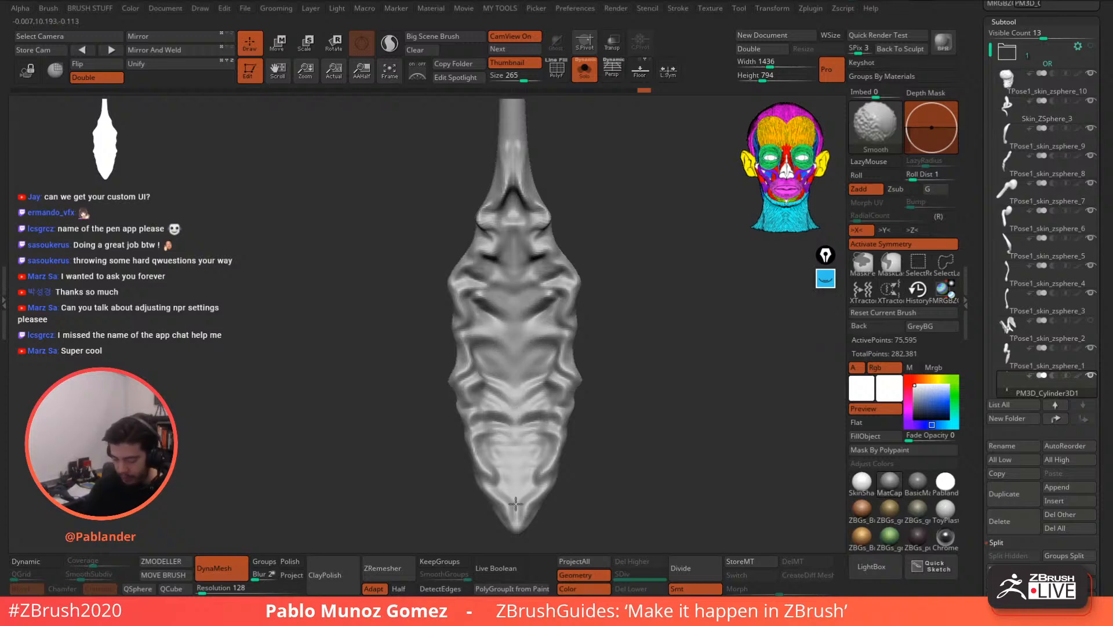
- Sculpt diagonal mirrored ridges along the back of the blade from its base to the tip
{"action": "mouse_move", "coordinate": [624, 385]}
{"action": "left_mouse_down"}
{"action": "mouse_move", "coordinate": [599, 348]}
{"action": "mouse_move", "coordinate": [599, 323]}
{"action": "mouse_move", "coordinate": [611, 318]}
{"action": "mouse_move", "coordinate": [491, 229]}
{"action": "mouse_move", "coordinate": [514, 313]}
{"action": "mouse_move", "coordinate": [518, 303]}
{"action": "mouse_move", "coordinate": [503, 401]}
{"action": "left_mouse_up"}
{"action": "left_click_drag", "start_coordinate": [615, 343], "coordinate": [615, 254], "text": "alt"}
{"action": "left_click_drag", "start_coordinate": [616, 254], "coordinate": [621, 241]}
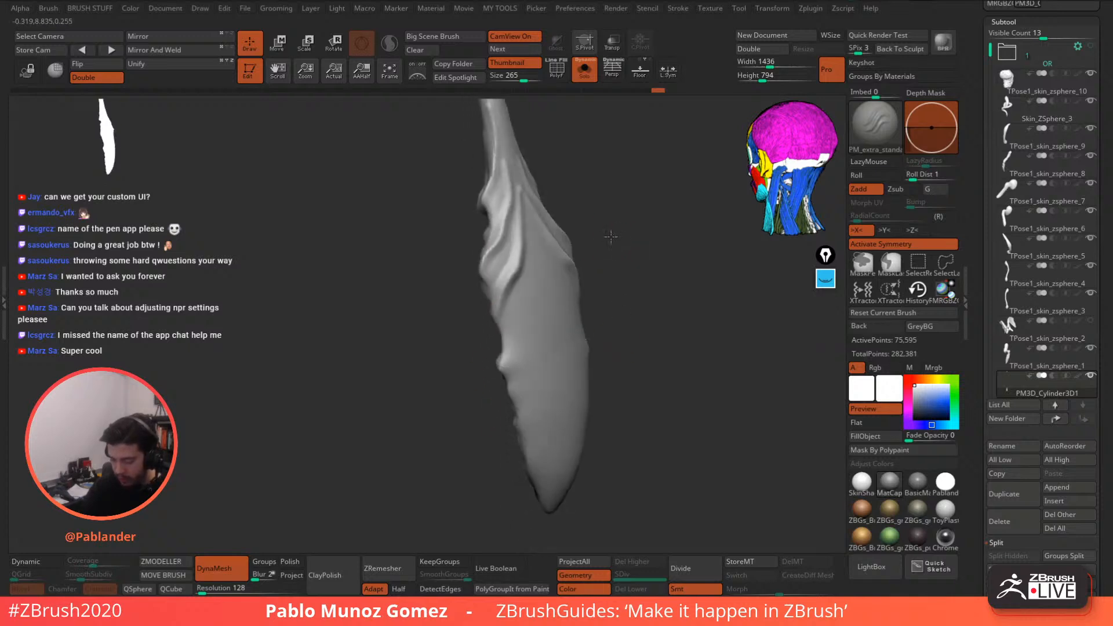
{"action": "left_click_drag", "start_coordinate": [521, 221], "coordinate": [497, 380]}
{"action": "left_click_drag", "start_coordinate": [600, 325], "coordinate": [637, 268]}
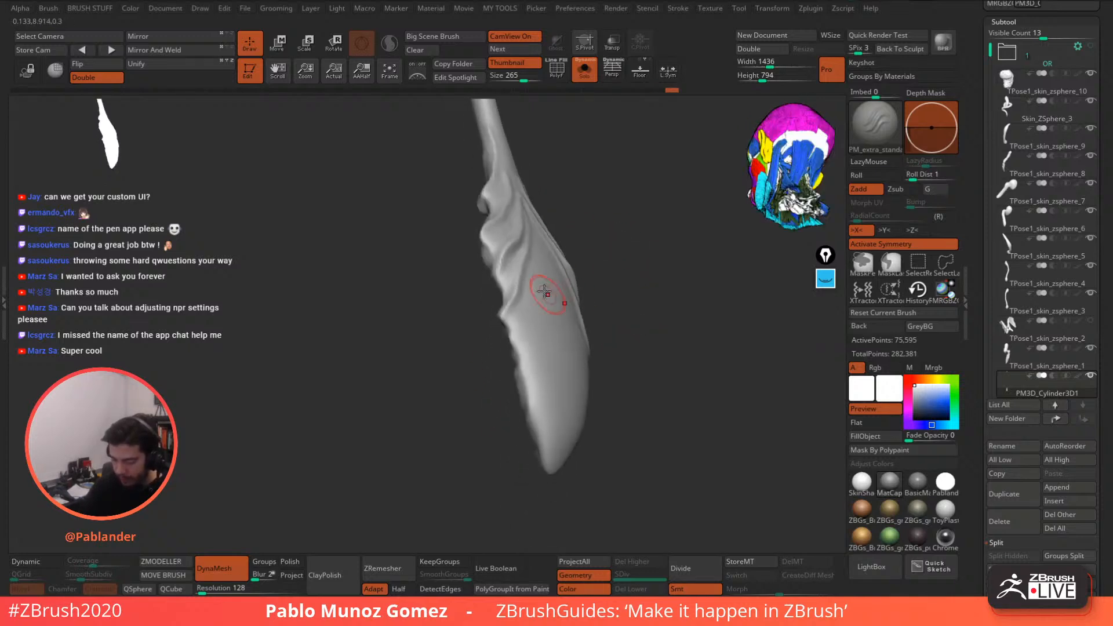
{"action": "left_click_drag", "start_coordinate": [544, 267], "coordinate": [510, 337]}
{"action": "left_click_drag", "start_coordinate": [551, 293], "coordinate": [516, 379]}
{"action": "left_click_drag", "start_coordinate": [563, 333], "coordinate": [533, 422]}
{"action": "left_click_drag", "start_coordinate": [569, 364], "coordinate": [542, 441]}
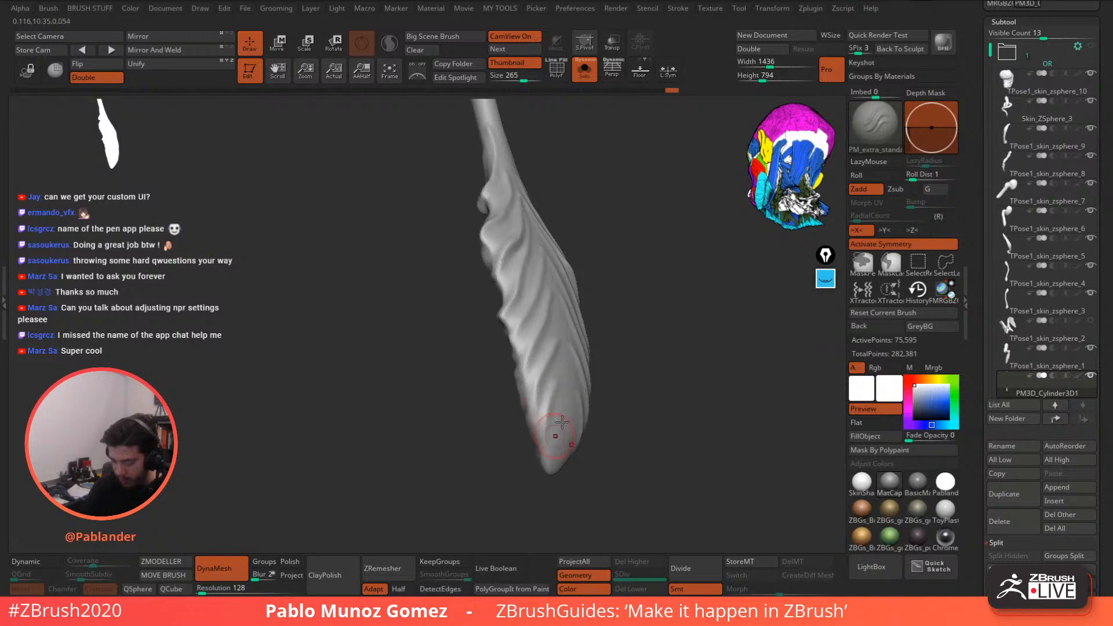
- Smooth the diagonal ridges on the blade's back to soften them
{"action": "mouse_move", "coordinate": [647, 354]}
{"action": "left_mouse_down"}
{"action": "mouse_move", "coordinate": [623, 400]}
{"action": "mouse_move", "coordinate": [560, 370]}
{"action": "left_mouse_up"}
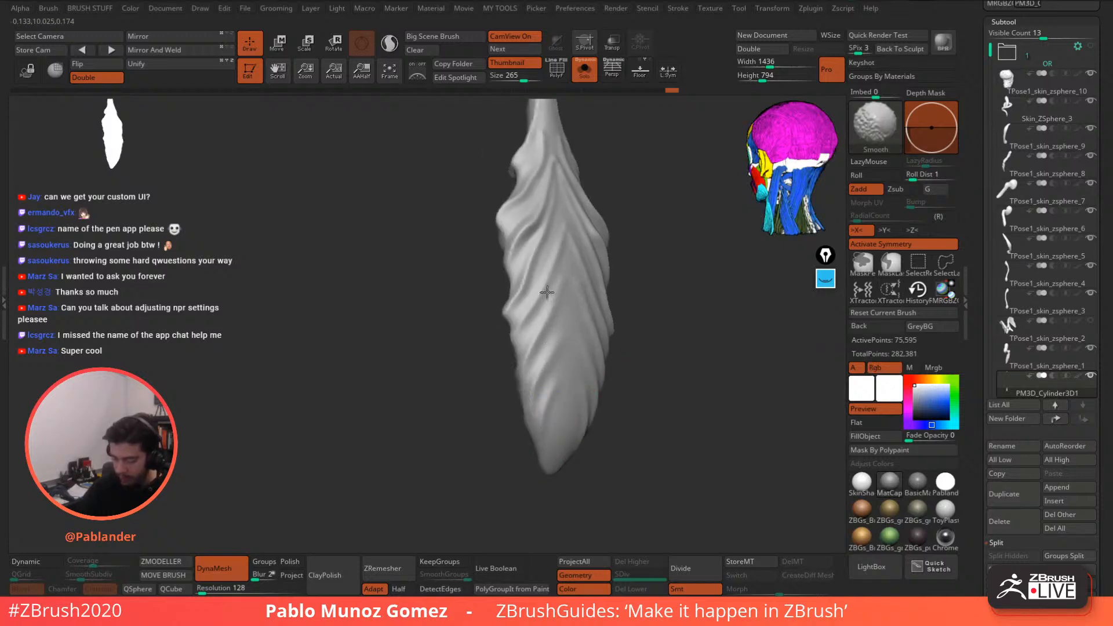
{"action": "left_click_drag", "start_coordinate": [643, 293], "coordinate": [605, 324], "text": "alt"}
{"action": "left_click_drag", "start_coordinate": [552, 350], "coordinate": [551, 325], "text": "shift"}
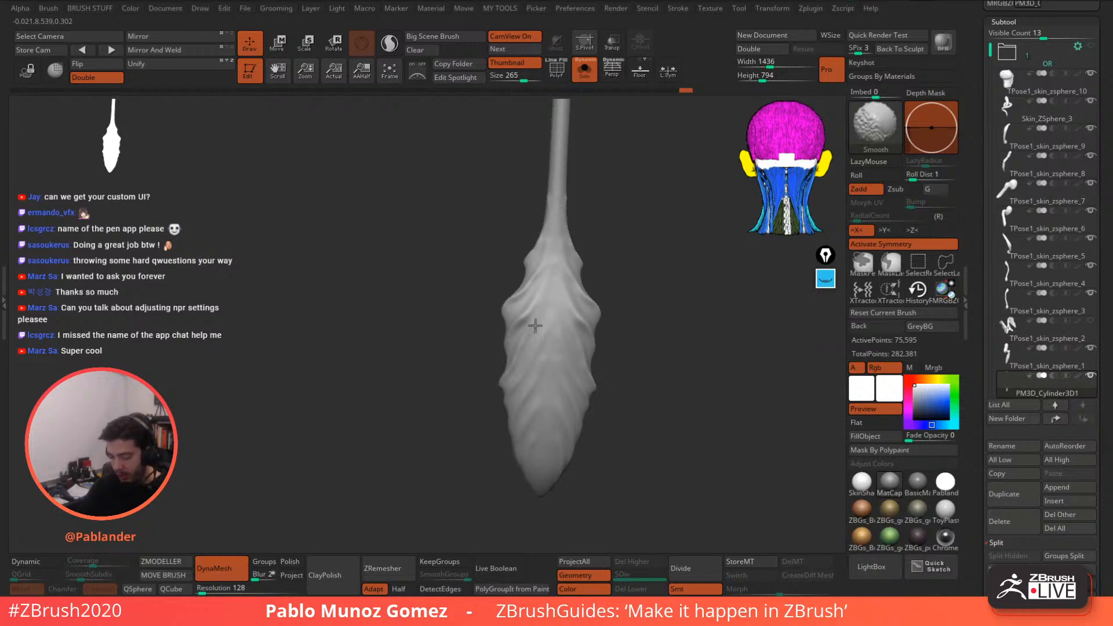
{"action": "left_click_drag", "start_coordinate": [583, 218], "coordinate": [604, 271]}
{"action": "mouse_move", "coordinate": [616, 372]}
{"action": "left_mouse_down"}
{"action": "mouse_move", "coordinate": [639, 337]}
{"action": "mouse_move", "coordinate": [696, 345]}
{"action": "mouse_move", "coordinate": [586, 353]}
{"action": "left_mouse_up"}
{"action": "left_click_drag", "start_coordinate": [568, 315], "coordinate": [570, 321]}
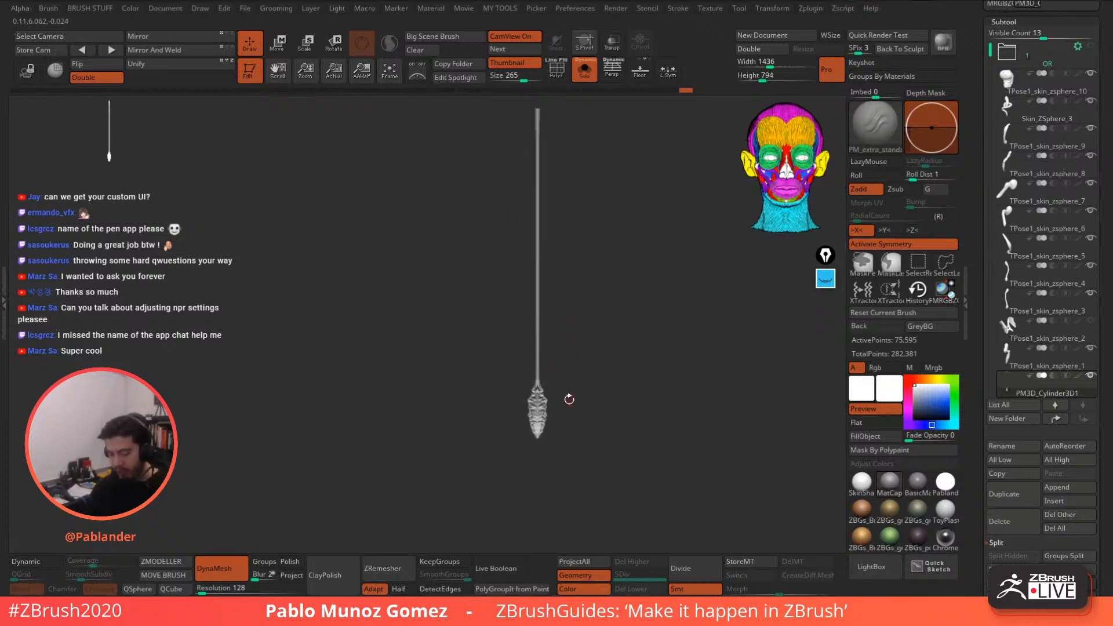
- Sculpt mirrored pairs of round pits down the blade's front, add a small central pit above them, and smooth the area
{"action": "mouse_move", "coordinate": [537, 393]}
{"action": "right_mouse_down", "text": "ctrl"}
{"action": "mouse_move", "coordinate": [571, 482]}
{"action": "mouse_move", "coordinate": [577, 353]}
{"action": "mouse_move", "coordinate": [585, 394]}
{"action": "right_mouse_up", "text": "ctrl"}
{"action": "left_click_drag", "start_coordinate": [559, 312], "coordinate": [576, 310]}
{"action": "left_click_drag", "start_coordinate": [557, 350], "coordinate": [578, 351]}
{"action": "left_click_drag", "start_coordinate": [554, 396], "coordinate": [577, 391]}
{"action": "right_click_drag", "start_coordinate": [591, 402], "coordinate": [592, 346], "text": "alt"}
{"action": "mouse_move", "coordinate": [553, 382]}
{"action": "left_mouse_down", "text": "alt"}
{"action": "mouse_move", "coordinate": [567, 370]}
{"action": "mouse_move", "coordinate": [574, 380]}
{"action": "left_mouse_up", "text": "alt"}
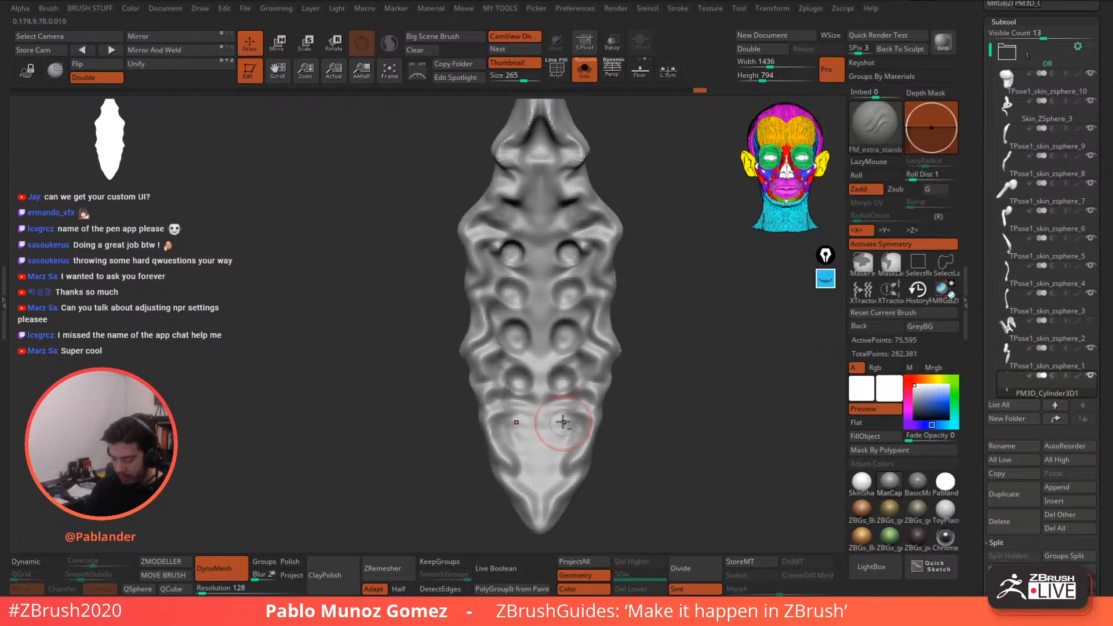
{"action": "mouse_move", "coordinate": [565, 419]}
{"action": "left_mouse_down", "text": "alt"}
{"action": "mouse_move", "coordinate": [552, 435]}
{"action": "mouse_move", "coordinate": [558, 421]}
{"action": "mouse_move", "coordinate": [560, 430]}
{"action": "left_mouse_up", "text": "alt"}
{"action": "mouse_move", "coordinate": [571, 406]}
{"action": "right_mouse_down"}
{"action": "mouse_move", "coordinate": [644, 388]}
{"action": "mouse_move", "coordinate": [556, 356]}
{"action": "right_mouse_up"}
{"action": "mouse_move", "coordinate": [572, 344]}
{"action": "left_mouse_down", "text": "alt"}
{"action": "mouse_move", "coordinate": [560, 348]}
{"action": "mouse_move", "coordinate": [570, 319]}
{"action": "left_mouse_up", "text": "alt"}
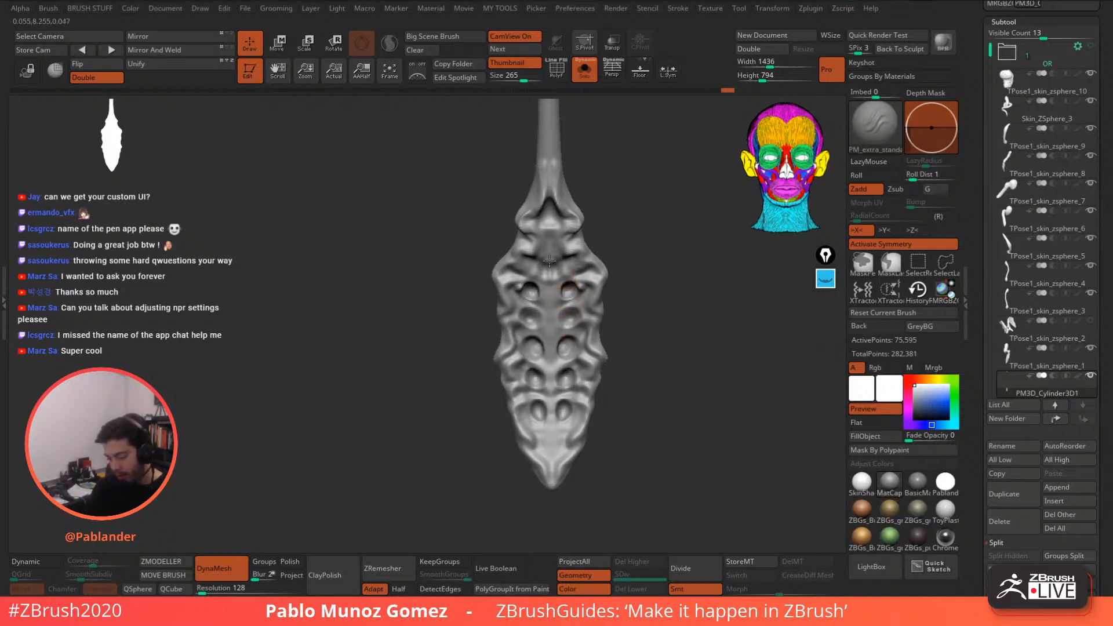
{"action": "left_click_drag", "start_coordinate": [557, 269], "coordinate": [564, 285], "text": "shift"}
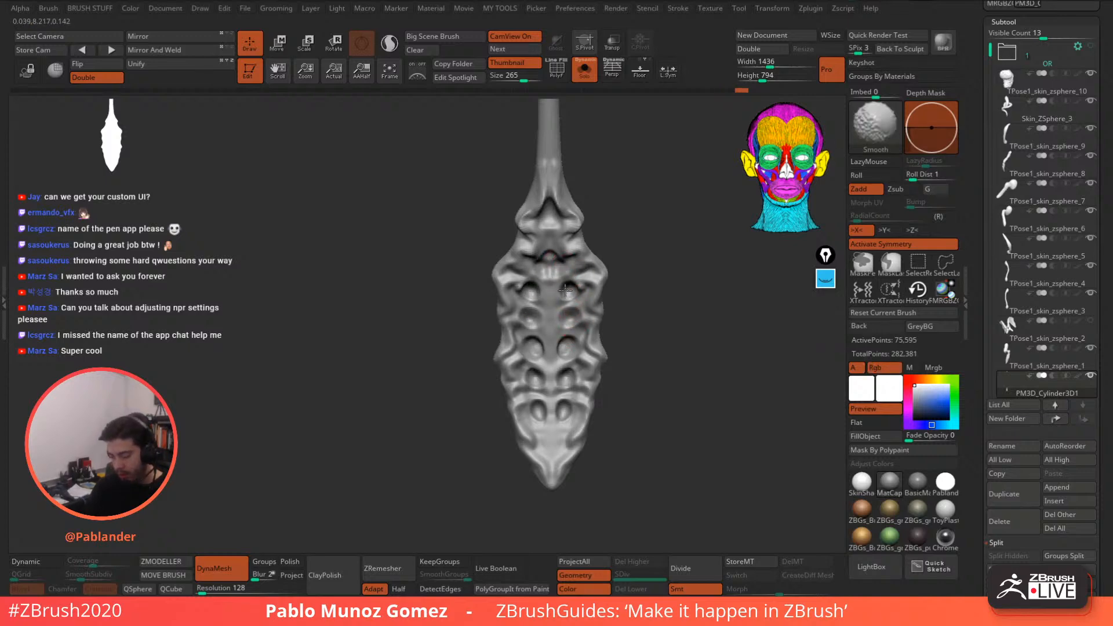
{"action": "mouse_move", "coordinate": [570, 395]}
{"action": "right_mouse_down"}
{"action": "mouse_move", "coordinate": [626, 368]}
{"action": "mouse_move", "coordinate": [621, 308]}
{"action": "mouse_move", "coordinate": [647, 303]}
{"action": "mouse_move", "coordinate": [611, 234]}
{"action": "mouse_move", "coordinate": [576, 363]}
{"action": "mouse_move", "coordinate": [600, 378]}
{"action": "right_mouse_up"}
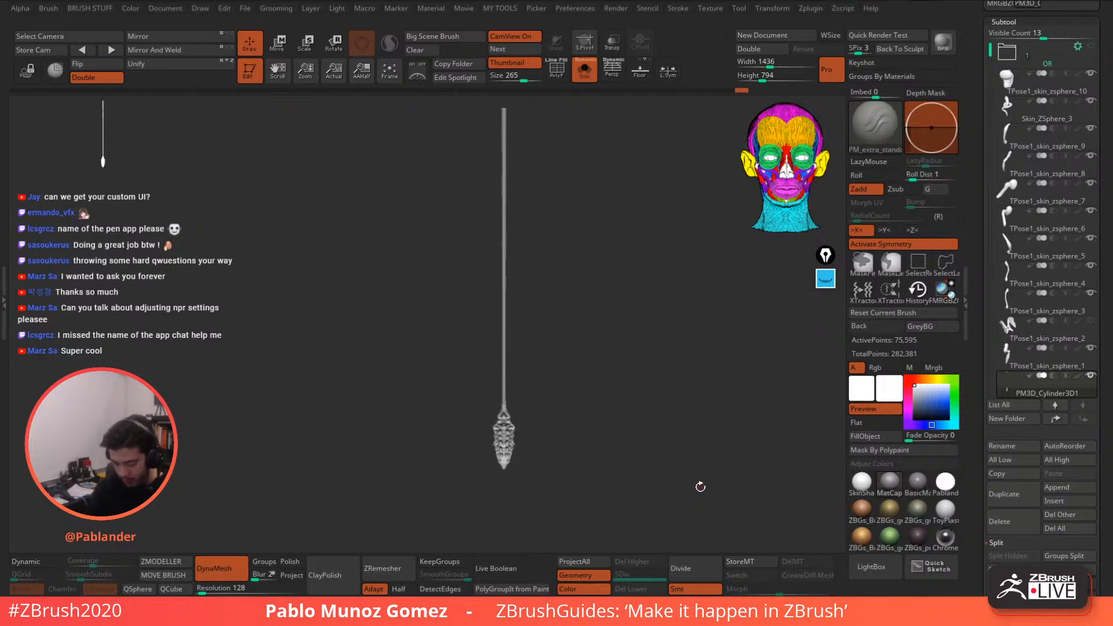
- ZRemesh the rod with the Half option enabled and display its polyframe to check the new topology
{"action": "left_click", "coordinate": [398, 589]}
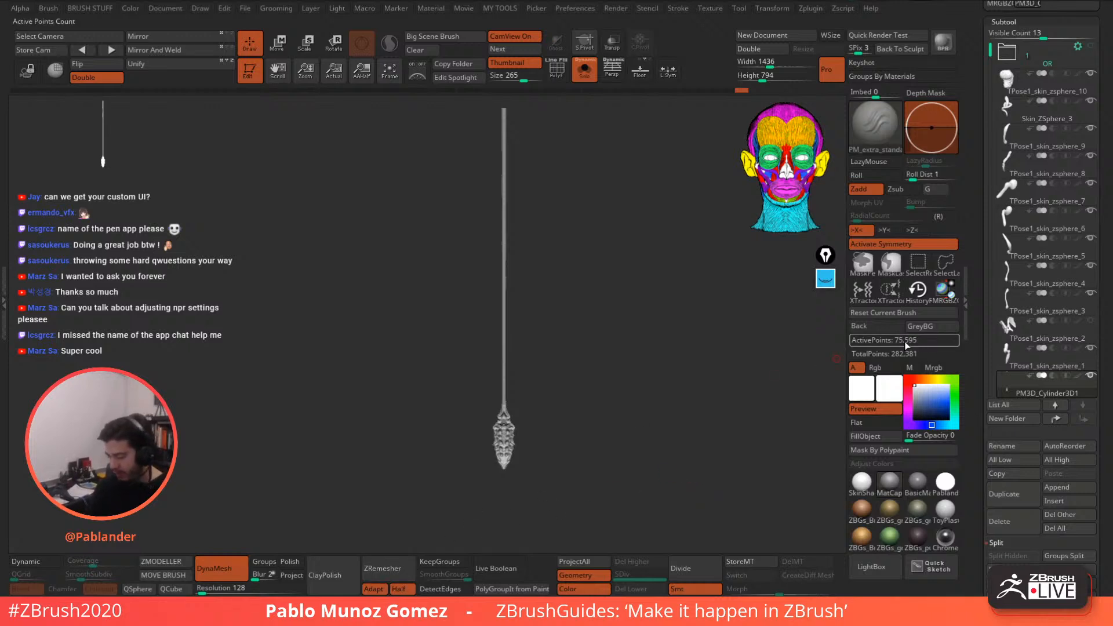
{"action": "left_click", "coordinate": [392, 569]}
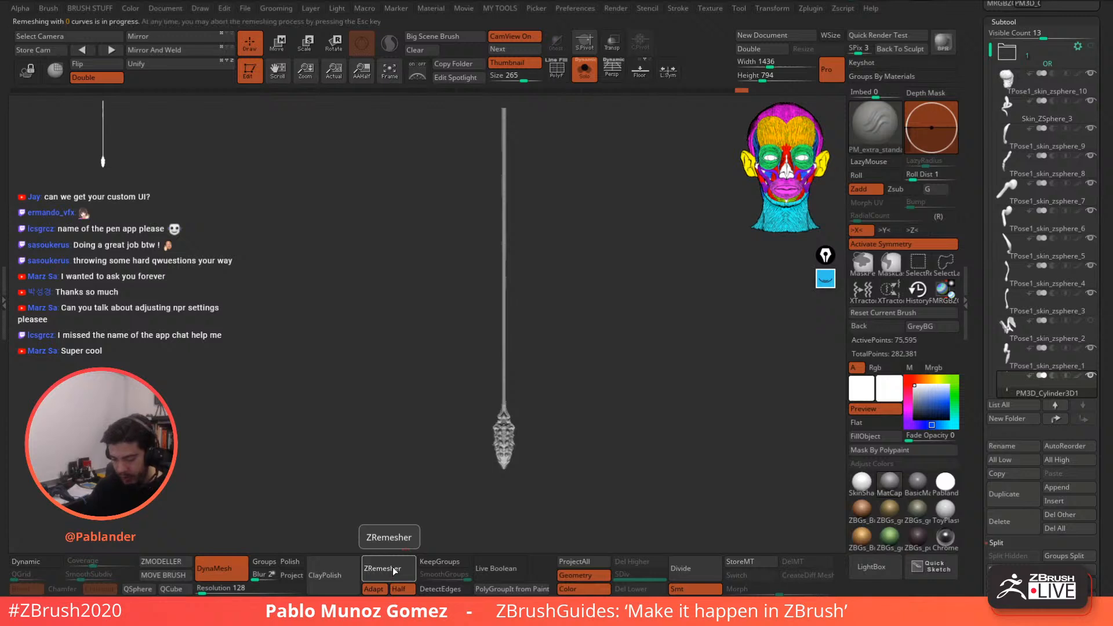
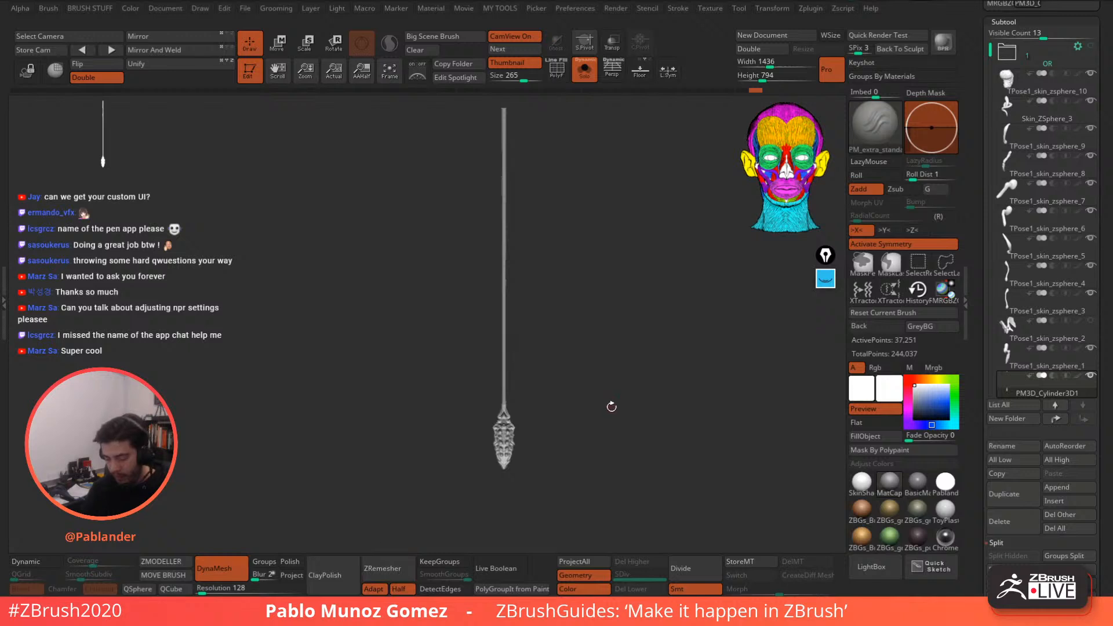
{"action": "mouse_move", "coordinate": [513, 336]}
{"action": "right_mouse_down", "text": "ctrl"}
{"action": "mouse_move", "coordinate": [522, 404]}
{"action": "mouse_move", "coordinate": [524, 380]}
{"action": "mouse_move", "coordinate": [550, 470]}
{"action": "mouse_move", "coordinate": [538, 358]}
{"action": "mouse_move", "coordinate": [568, 326]}
{"action": "mouse_move", "coordinate": [567, 302]}
{"action": "right_mouse_up", "text": "ctrl"}
{"action": "left_click", "coordinate": [557, 76]}
{"action": "mouse_move", "coordinate": [567, 301]}
{"action": "right_mouse_down"}
{"action": "mouse_move", "coordinate": [629, 273]}
{"action": "mouse_move", "coordinate": [552, 293]}
{"action": "right_mouse_up"}
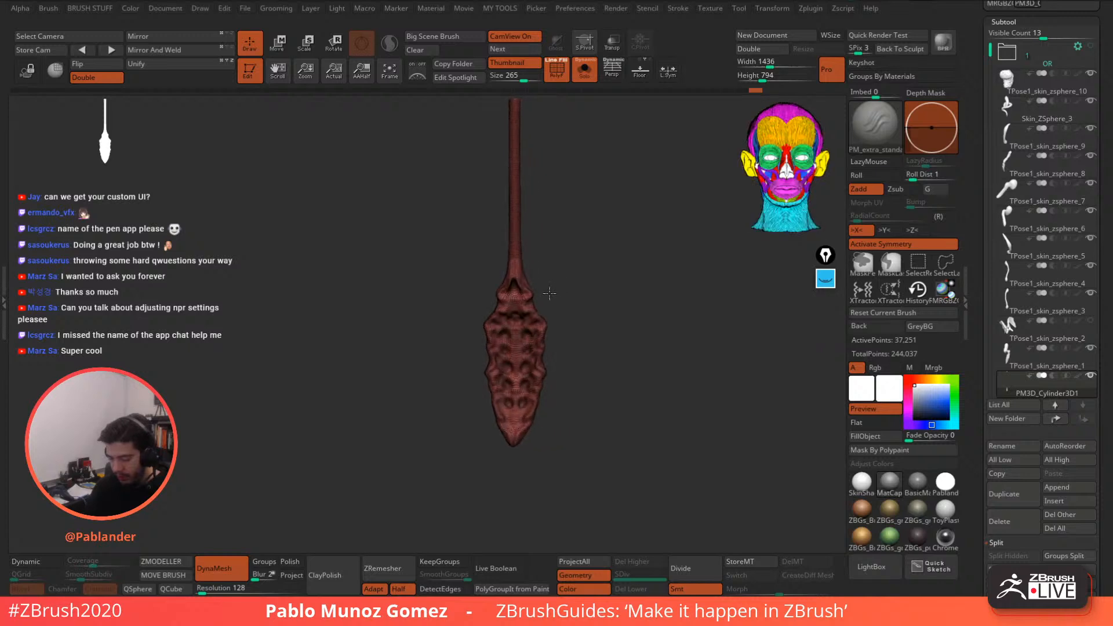
{"action": "mouse_move", "coordinate": [520, 368]}
{"action": "right_mouse_down", "text": "ctrl"}
{"action": "mouse_move", "coordinate": [500, 304]}
{"action": "mouse_move", "coordinate": [538, 450]}
{"action": "mouse_move", "coordinate": [521, 318]}
{"action": "right_mouse_up", "text": "ctrl"}
{"action": "right_click_drag", "start_coordinate": [522, 318], "coordinate": [526, 366], "text": "alt"}
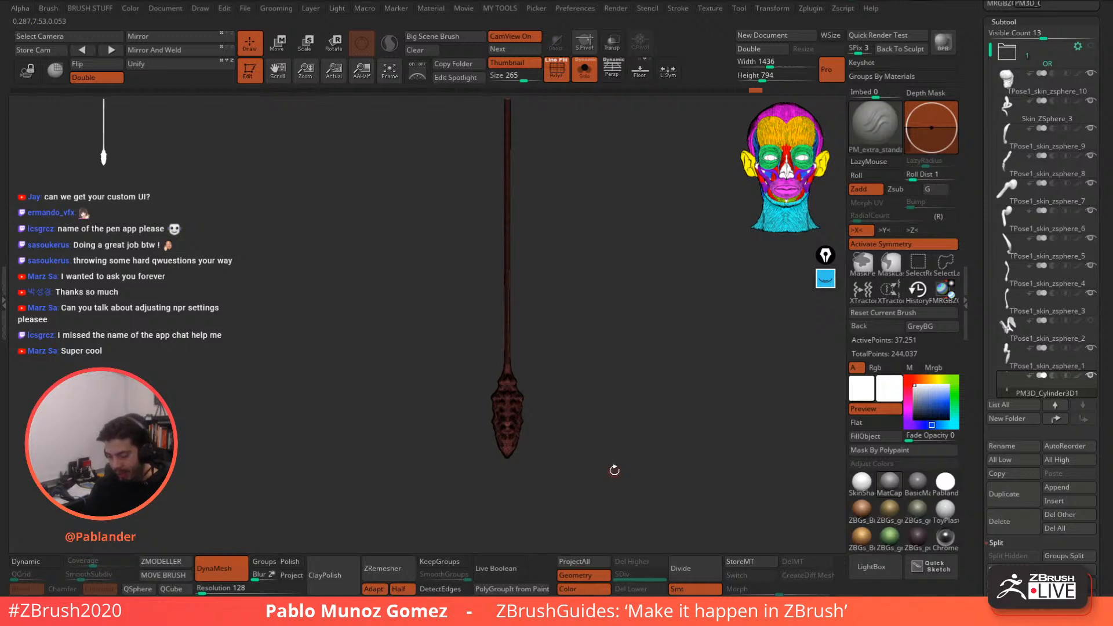
- Run ZRemesher a second time with Half on to reduce the rod's mesh further
{"action": "left_click", "coordinate": [392, 565]}
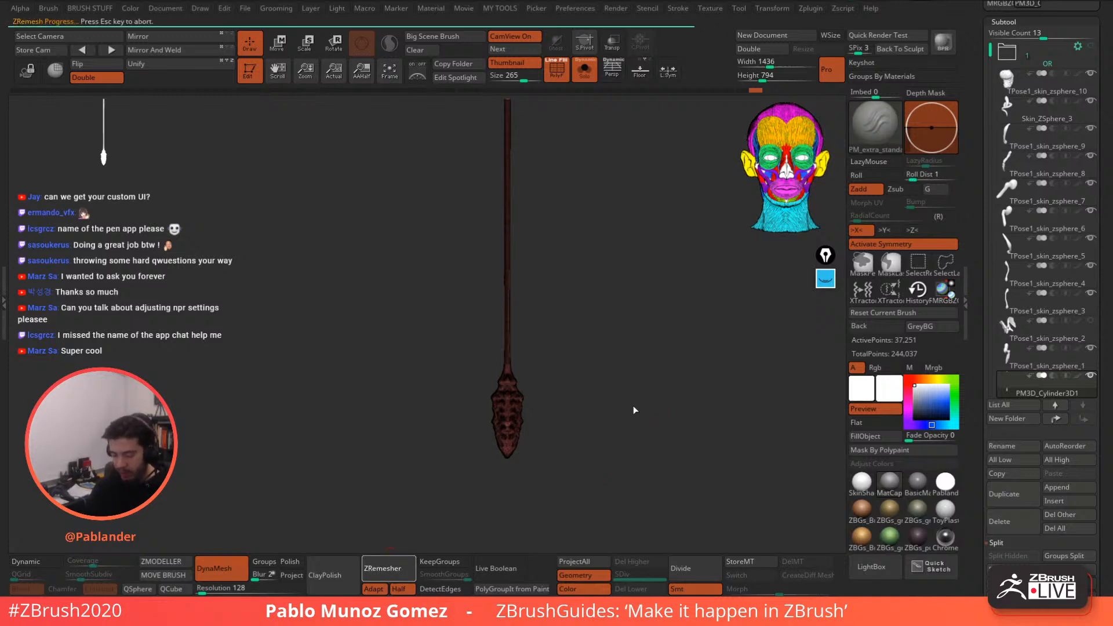
{"action": "right_click_drag", "start_coordinate": [518, 402], "coordinate": [564, 519], "text": "ctrl"}
{"action": "right_click_drag", "start_coordinate": [529, 463], "coordinate": [519, 333]}
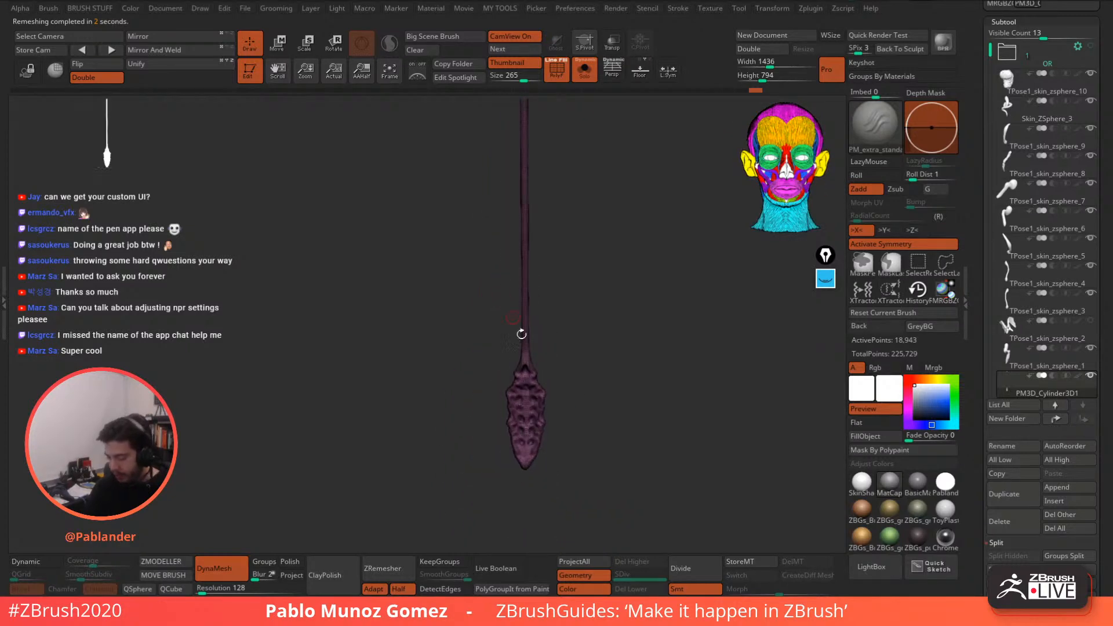
- Smooth the shaft's plain end, opposite the blade, into a rounded tip
{"action": "right_click_drag", "start_coordinate": [589, 406], "coordinate": [528, 354], "text": "alt"}
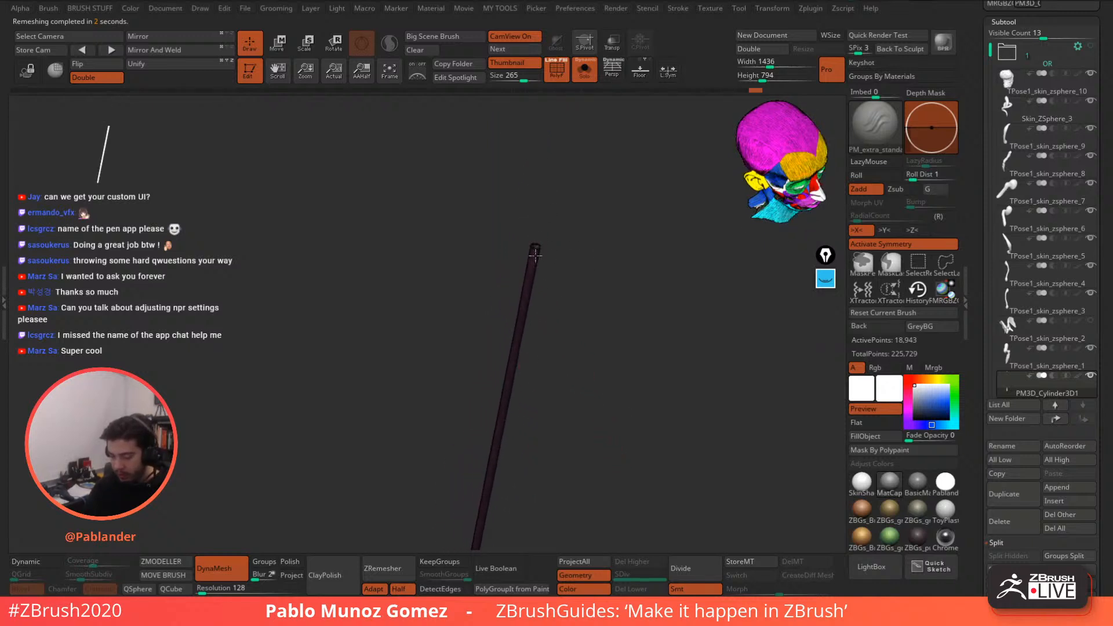
{"action": "right_click_drag", "start_coordinate": [534, 253], "coordinate": [568, 250]}
{"action": "key", "text": "space"}
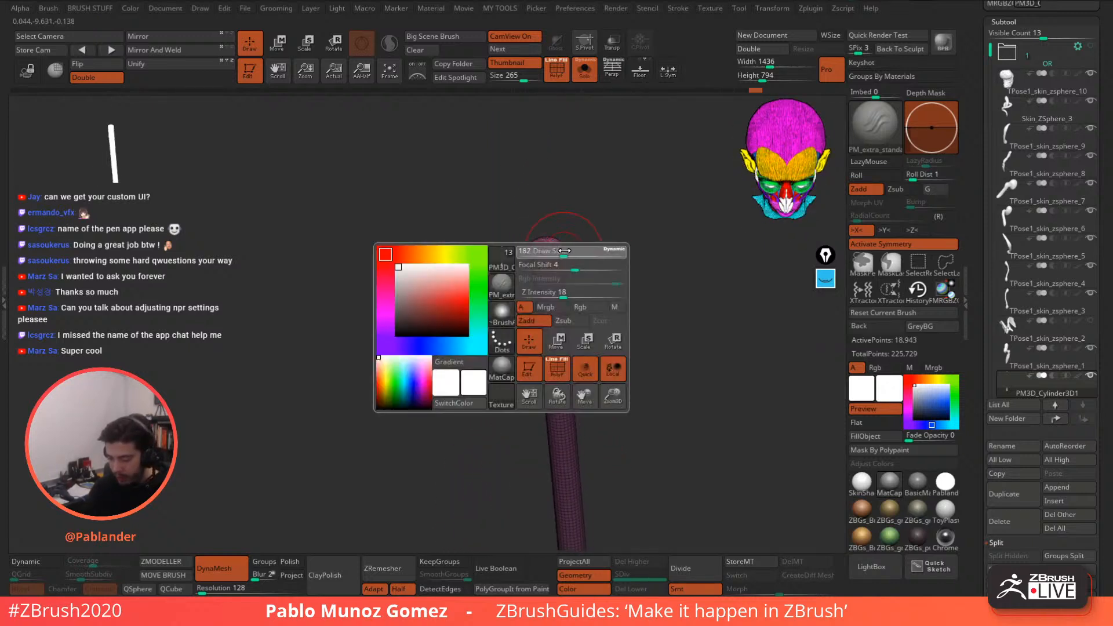
{"action": "key", "text": "shift"}
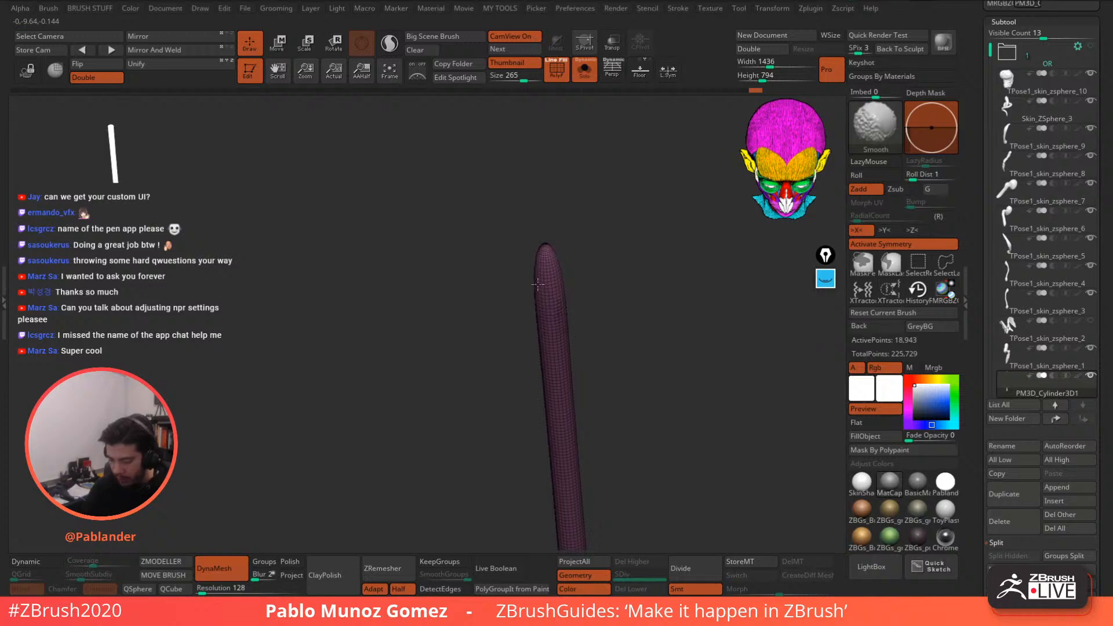
- Hide the polyframe, swell the shaft's plain end with an enlarged Inflat brush, and smooth the result
{"action": "key", "text": "b"}
{"action": "key", "text": "i"}
{"action": "key", "text": "n"}
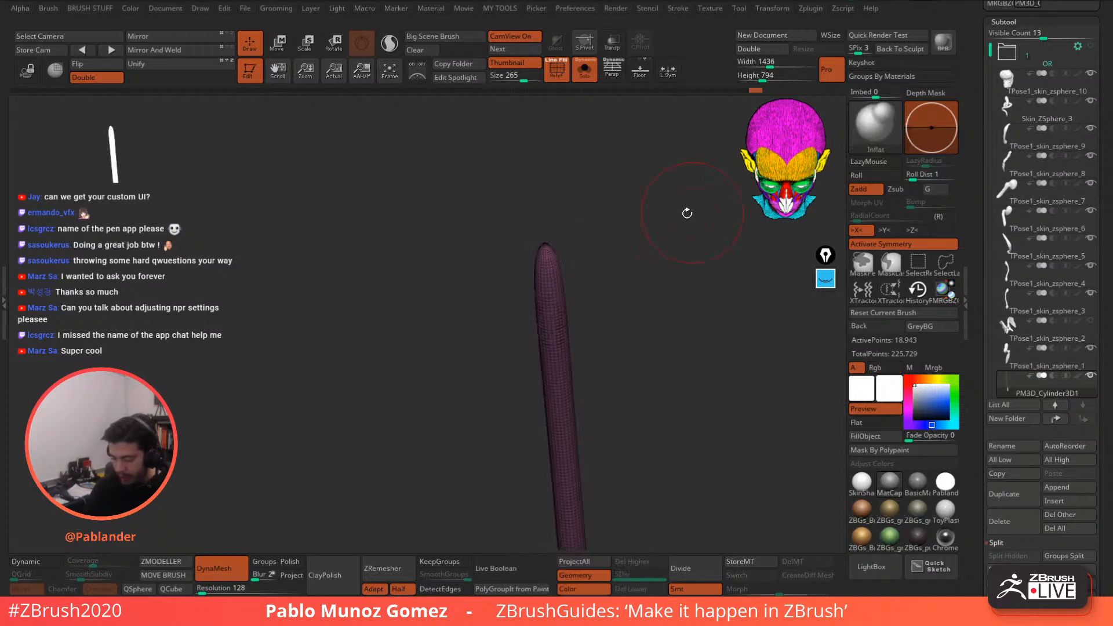
{"action": "key", "text": "space"}
{"action": "left_click_drag", "start_coordinate": [624, 239], "coordinate": [646, 238]}
{"action": "left_click", "coordinate": [556, 69]}
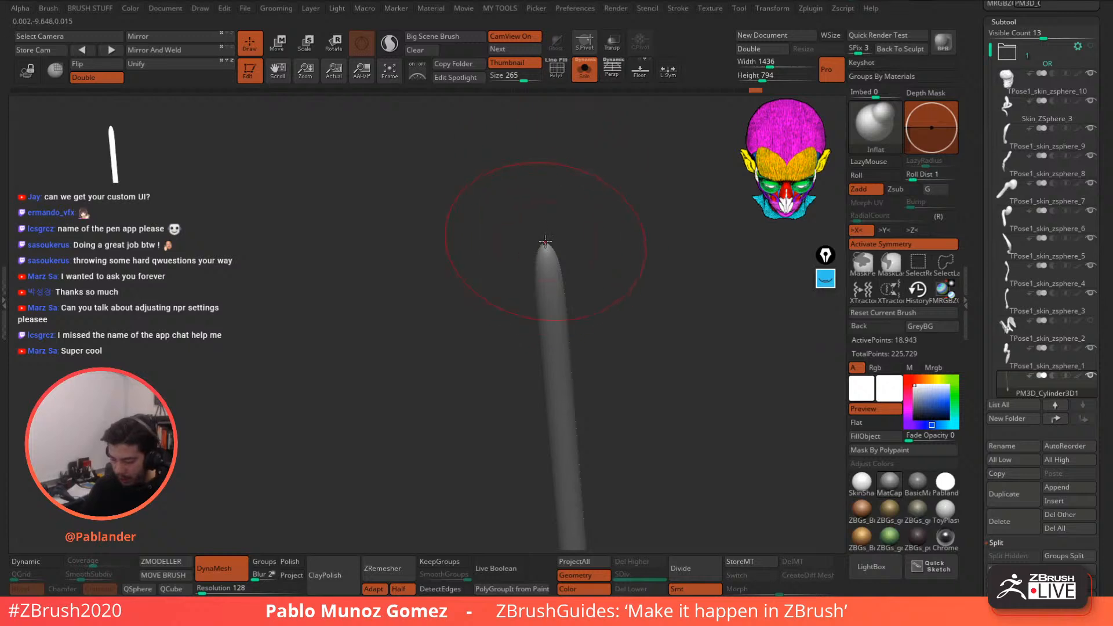
{"action": "left_click_drag", "start_coordinate": [548, 244], "coordinate": [558, 307]}
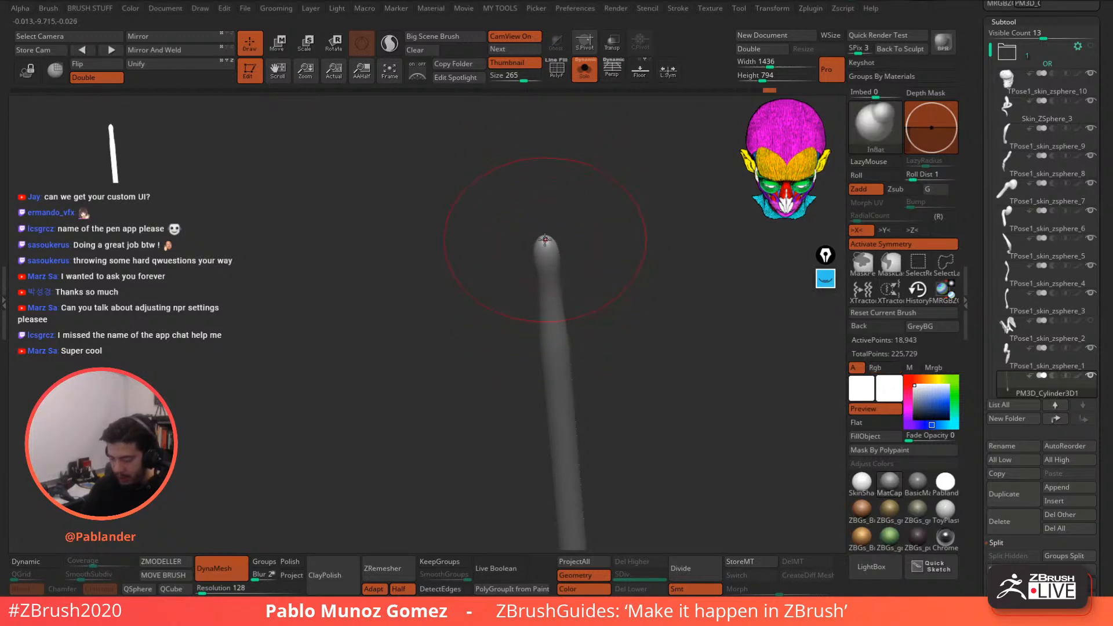
{"action": "mouse_move", "coordinate": [545, 241]}
{"action": "left_mouse_down", "text": "shift"}
{"action": "mouse_move", "coordinate": [563, 353]}
{"action": "mouse_move", "coordinate": [574, 303]}
{"action": "mouse_move", "coordinate": [609, 303]}
{"action": "mouse_move", "coordinate": [592, 355]}
{"action": "mouse_move", "coordinate": [519, 194]}
{"action": "left_mouse_up", "text": "shift"}
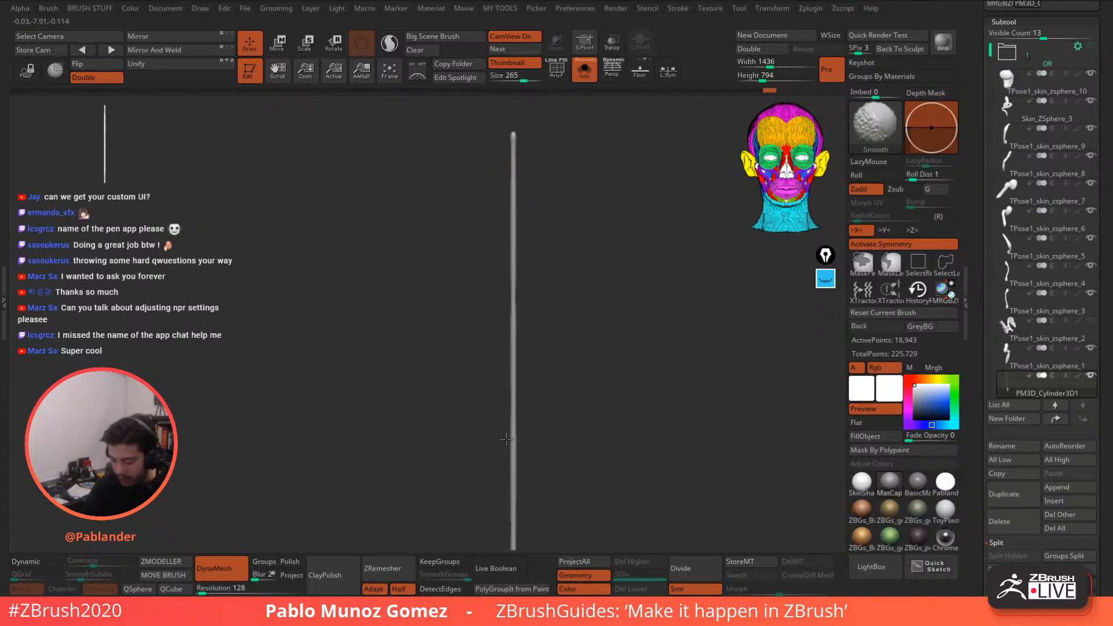
- Swell the plain end of the rod's shaft with the Inflat brush and smooth it into a rounded taper
{"action": "left_click_drag", "start_coordinate": [568, 405], "coordinate": [554, 336], "text": "alt"}
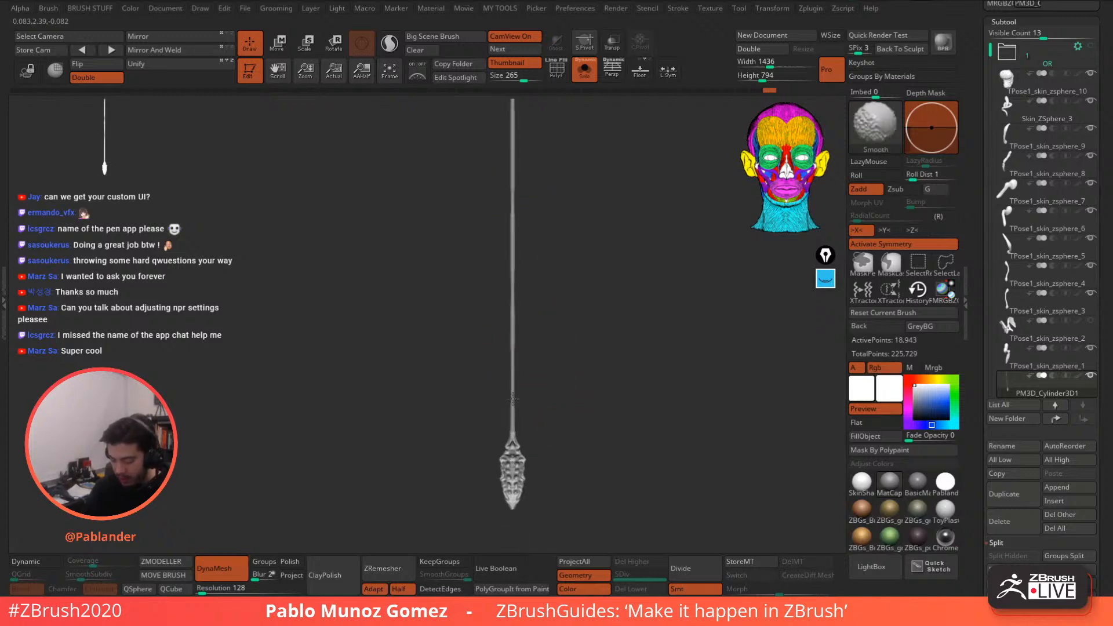
{"action": "mouse_move", "coordinate": [552, 378]}
{"action": "left_mouse_down"}
{"action": "mouse_move", "coordinate": [538, 359]}
{"action": "mouse_move", "coordinate": [541, 298]}
{"action": "mouse_move", "coordinate": [634, 303]}
{"action": "mouse_move", "coordinate": [548, 309]}
{"action": "mouse_move", "coordinate": [566, 385]}
{"action": "mouse_move", "coordinate": [545, 385]}
{"action": "mouse_move", "coordinate": [551, 311]}
{"action": "mouse_move", "coordinate": [529, 338]}
{"action": "mouse_move", "coordinate": [538, 401]}
{"action": "mouse_move", "coordinate": [584, 368]}
{"action": "mouse_move", "coordinate": [585, 249]}
{"action": "mouse_move", "coordinate": [587, 412]}
{"action": "left_mouse_up"}
{"action": "mouse_move", "coordinate": [524, 239]}
{"action": "left_mouse_down", "text": "alt"}
{"action": "mouse_move", "coordinate": [536, 191]}
{"action": "mouse_move", "coordinate": [549, 191]}
{"action": "mouse_move", "coordinate": [512, 275]}
{"action": "left_mouse_up", "text": "alt"}
{"action": "key", "text": "space"}
{"action": "left_click_drag", "start_coordinate": [508, 192], "coordinate": [510, 218]}
{"action": "left_click_drag", "start_coordinate": [545, 210], "coordinate": [591, 212]}
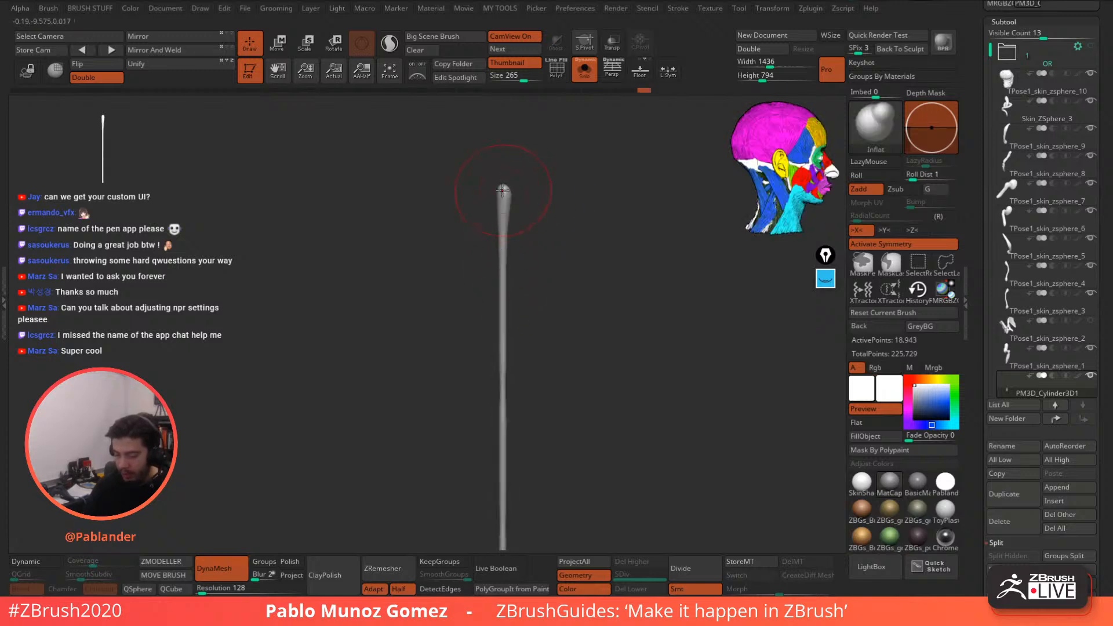
{"action": "left_click_drag", "start_coordinate": [492, 208], "coordinate": [503, 233], "text": "shift"}
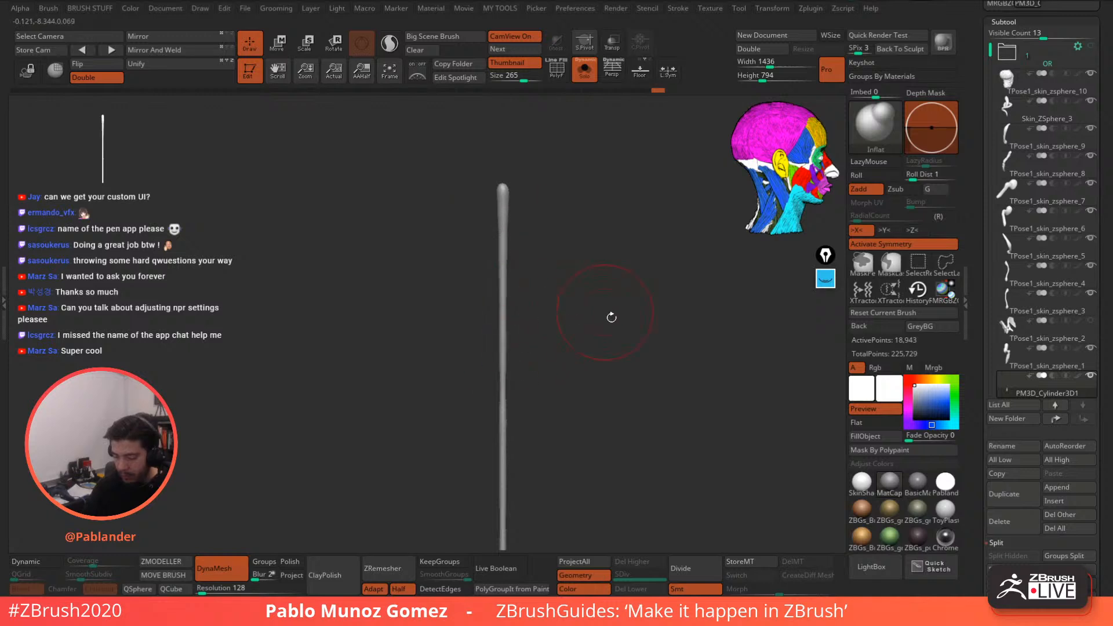
{"action": "left_click_drag", "start_coordinate": [611, 317], "coordinate": [577, 289], "text": "shift"}
{"action": "left_click_drag", "start_coordinate": [589, 423], "coordinate": [581, 382], "text": "alt"}
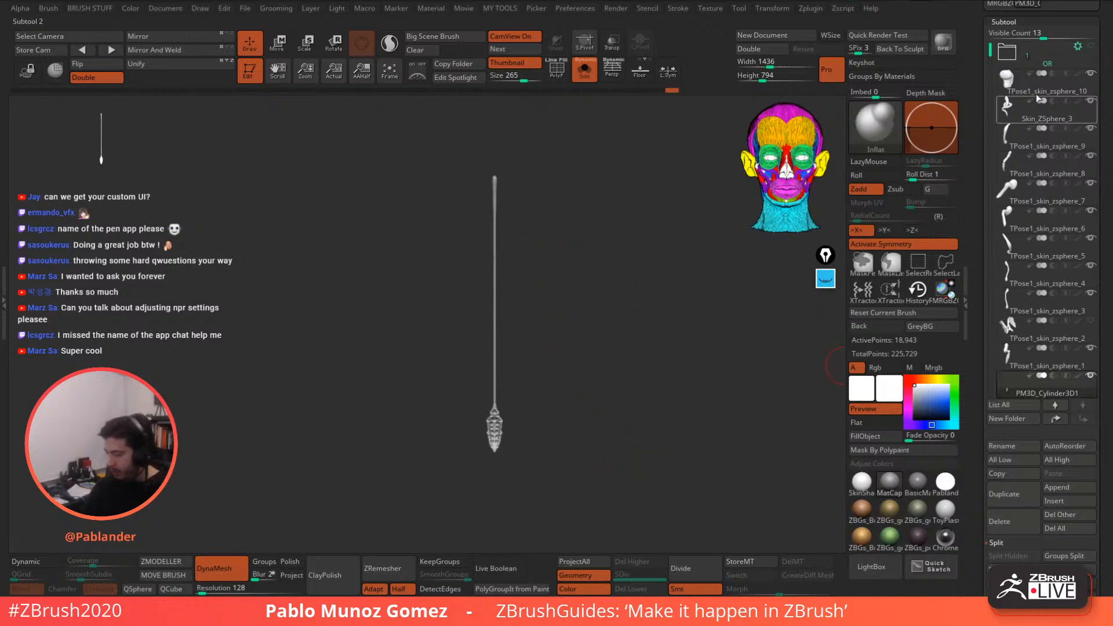
- Turn off Solo to show the creature, set the visible subtool count to 15, and duplicate the rod subtool
{"action": "left_click", "coordinate": [585, 70]}
{"action": "left_click_drag", "start_coordinate": [604, 311], "coordinate": [618, 310]}
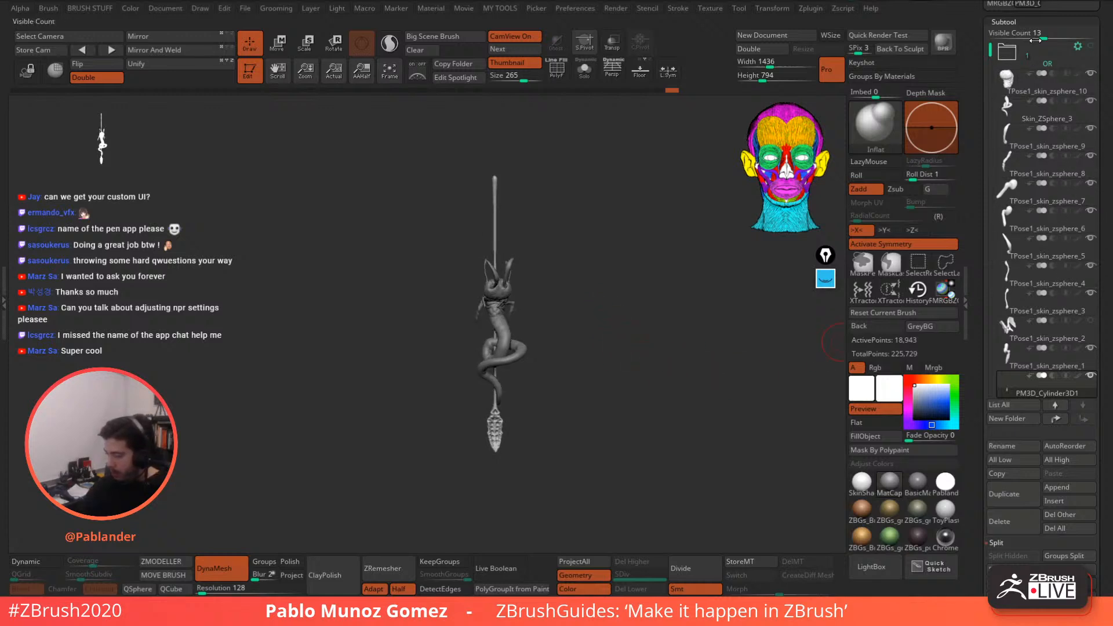
{"action": "left_click_drag", "start_coordinate": [1036, 39], "coordinate": [1045, 39]}
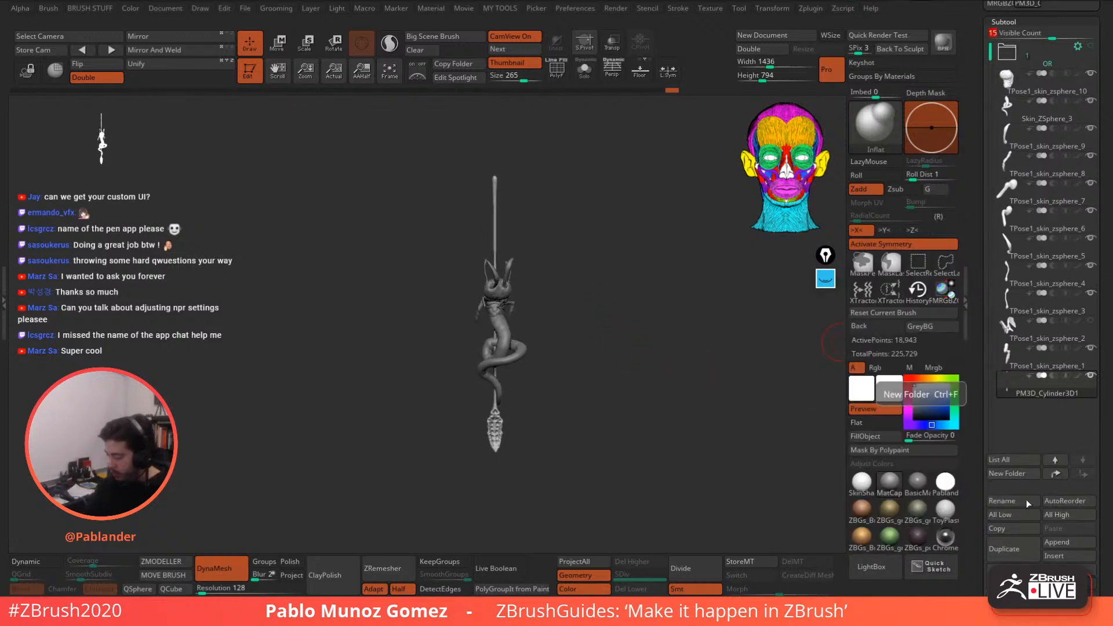
{"action": "left_click", "coordinate": [1016, 547]}
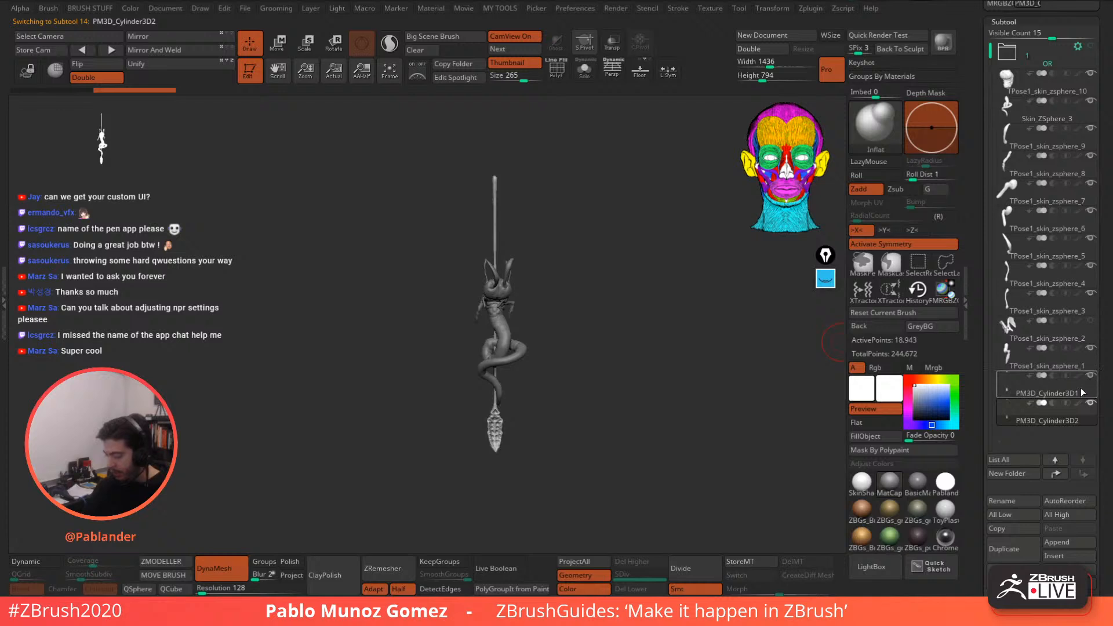
- Rename the original rod subtool "le or", hide it, and select the duplicated rod
{"action": "left_click", "coordinate": [1017, 500]}
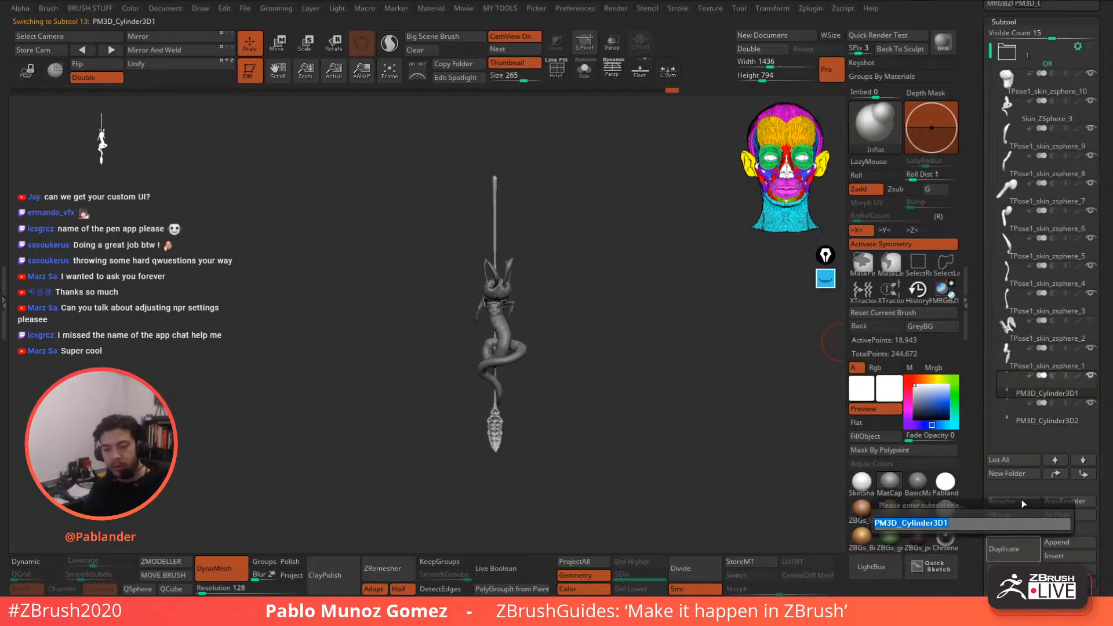
{"action": "key", "text": "BackSpace"}
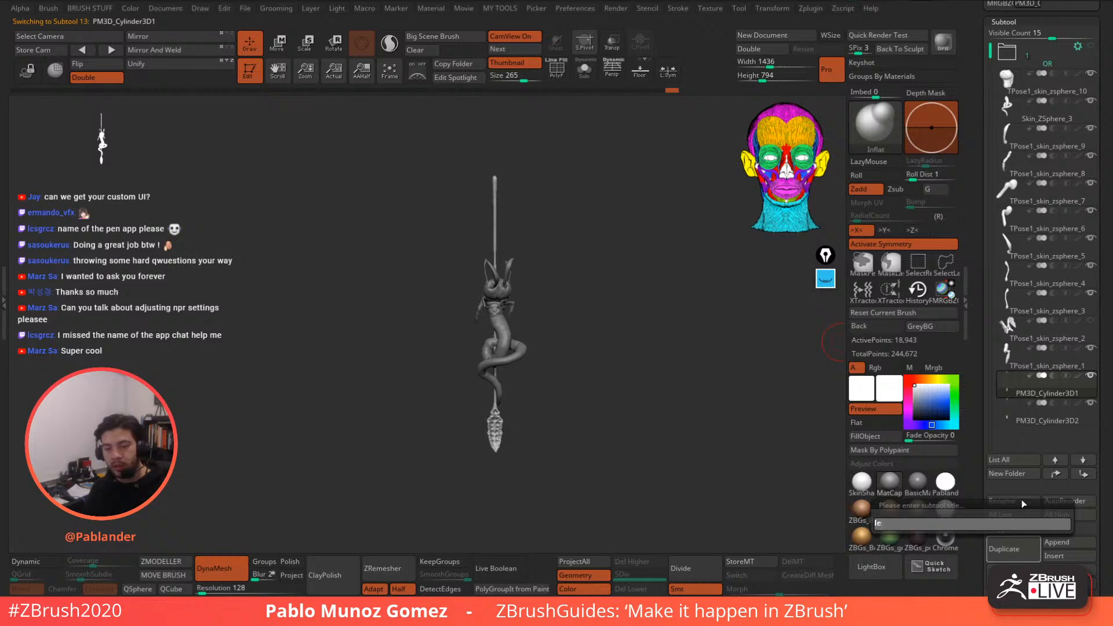
{"action": "type", "text": "le or"}
{"action": "key", "text": "Return"}
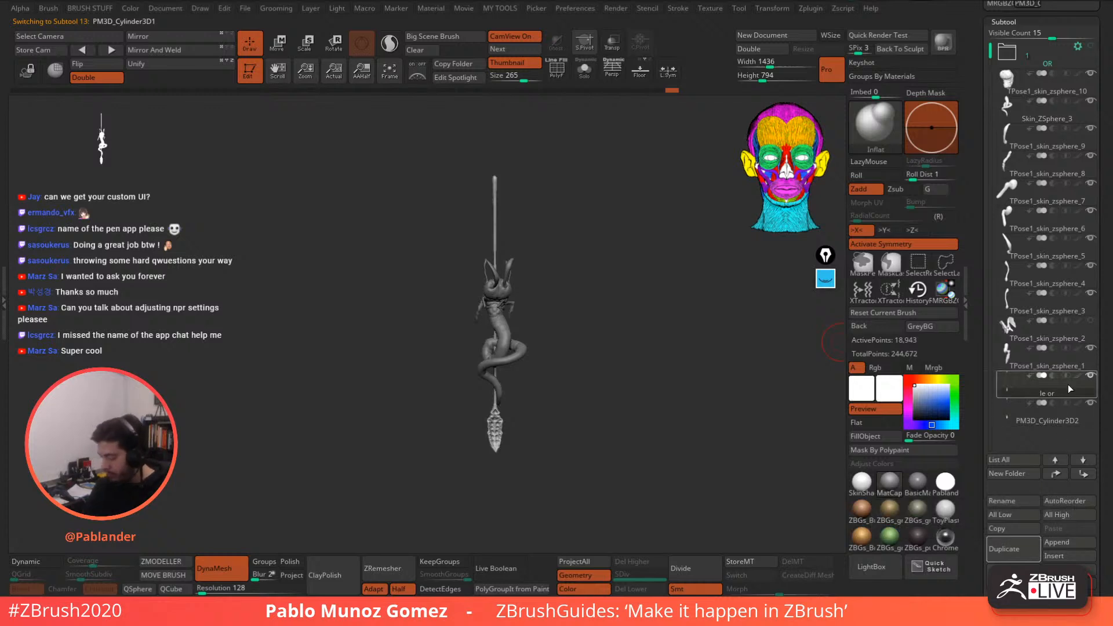
{"action": "mouse_move", "coordinate": [1059, 393]}
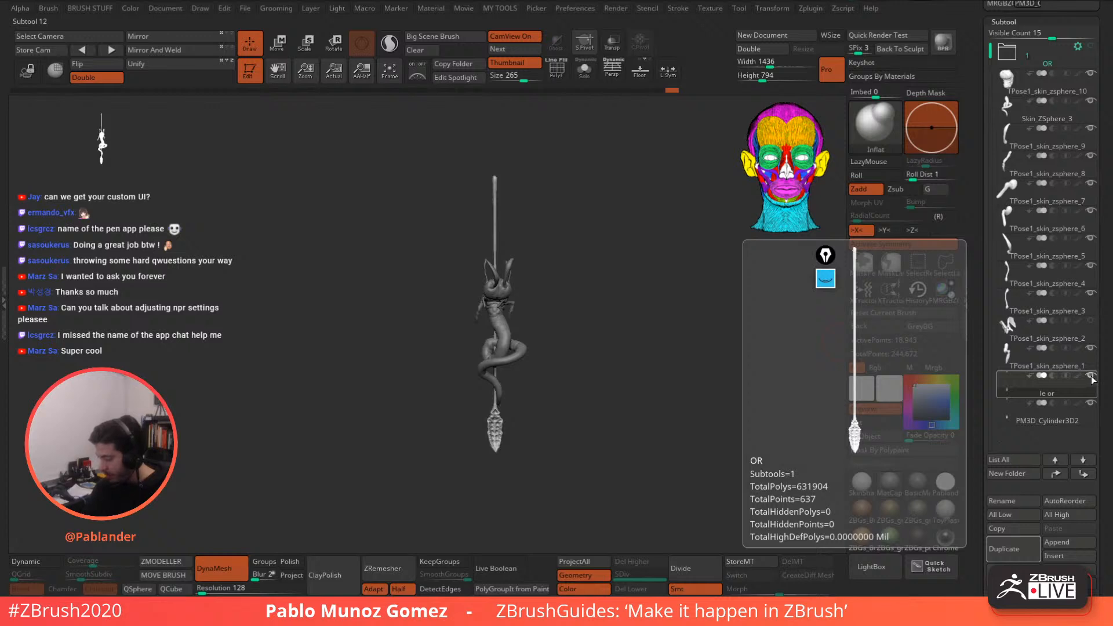
{"action": "left_click", "coordinate": [1070, 420]}
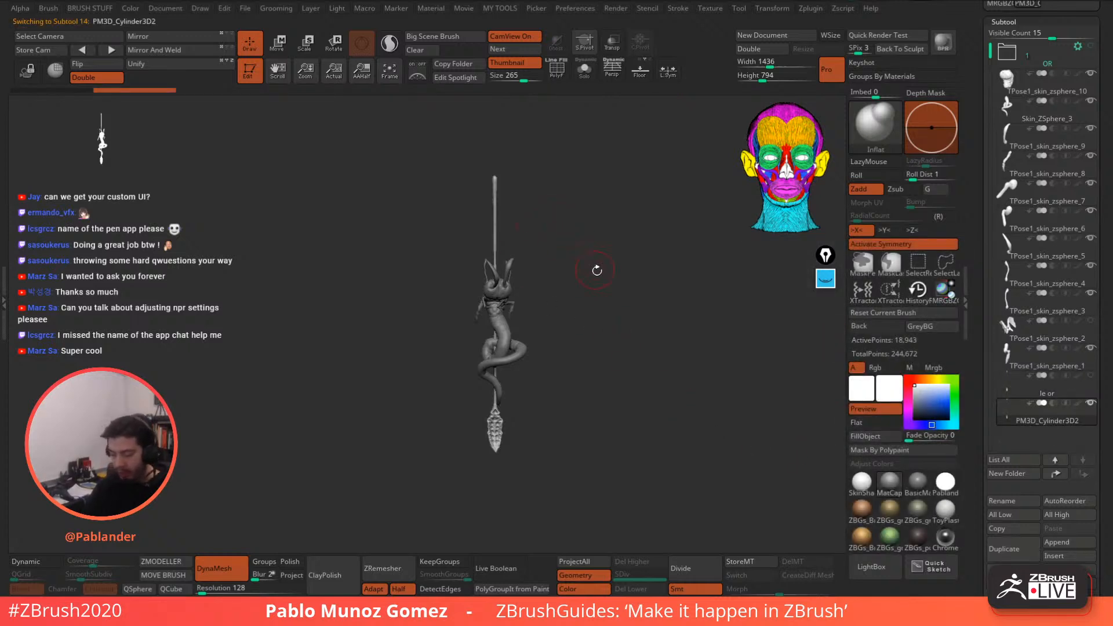
- Reposition the gizmo at the rod copy's plain end, scale the rod down, and lower it to the creature's upper body
{"action": "left_click_drag", "start_coordinate": [597, 271], "coordinate": [398, 197]}
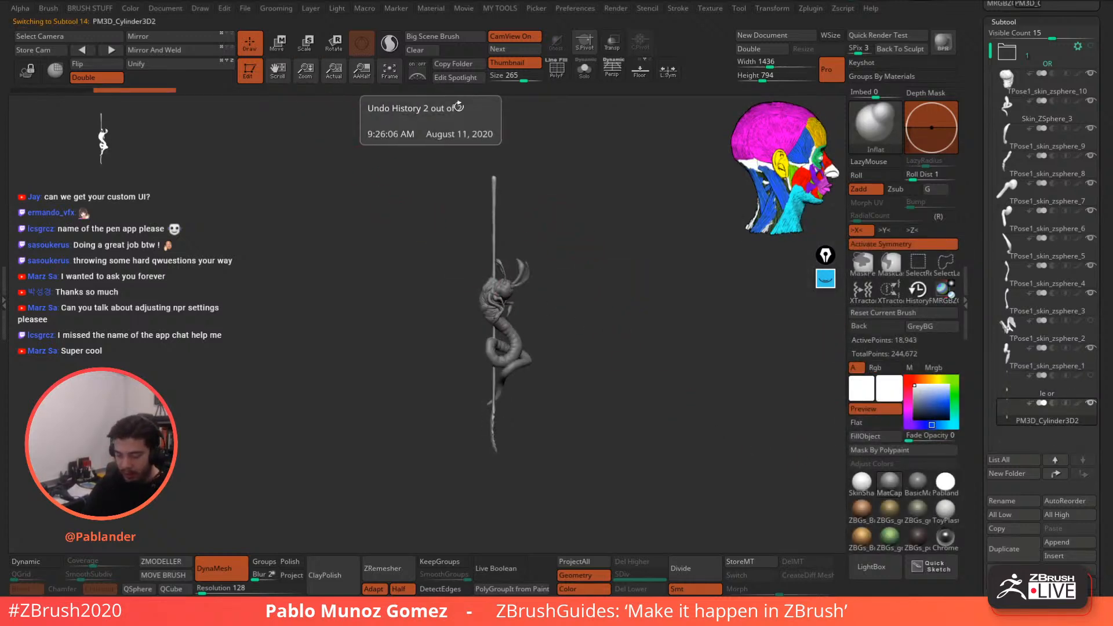
{"action": "left_click_drag", "start_coordinate": [569, 188], "coordinate": [649, 194]}
{"action": "key", "text": "w"}
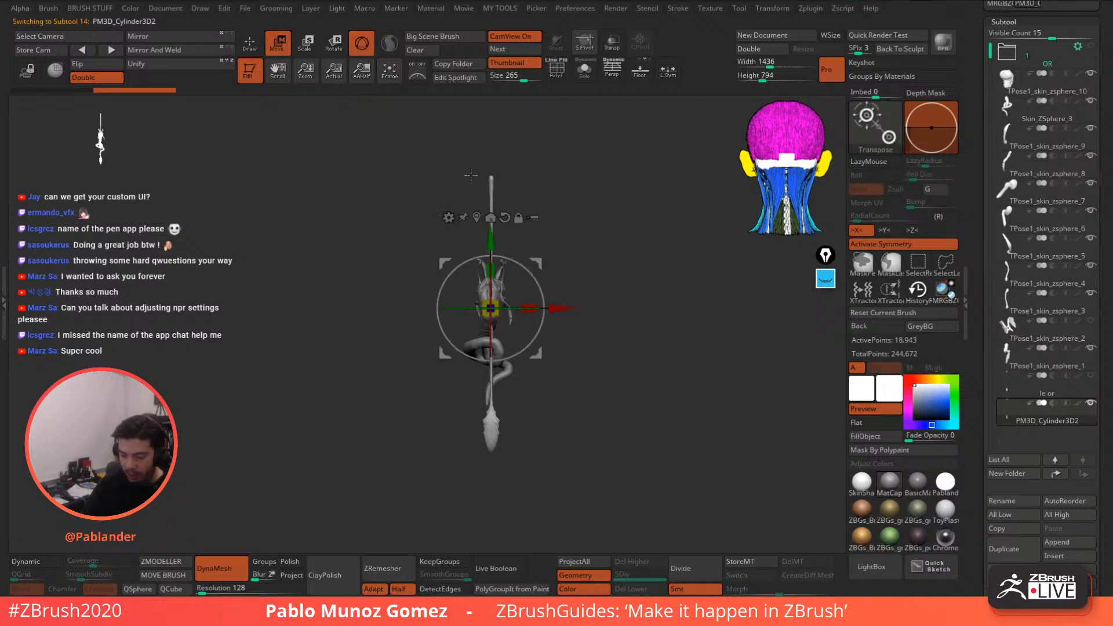
{"action": "left_click_drag", "start_coordinate": [489, 311], "coordinate": [491, 222], "text": "alt"}
{"action": "left_click_drag", "start_coordinate": [492, 159], "coordinate": [492, 152], "text": "alt"}
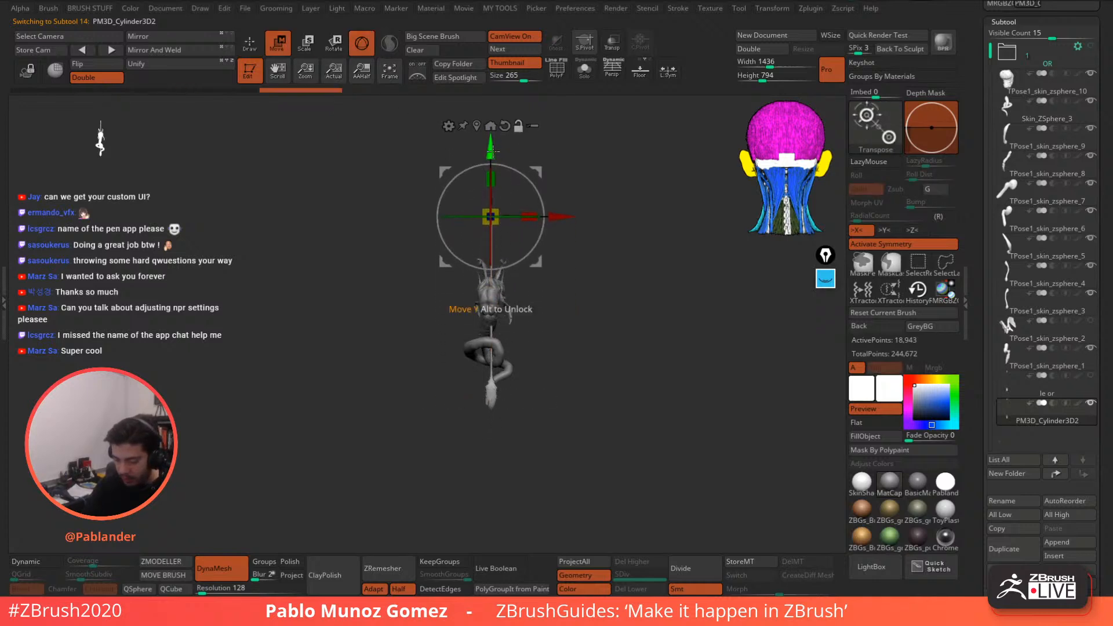
- Move the rod copy backward in depth so it sits behind the creature's back
{"action": "left_click_drag", "start_coordinate": [626, 193], "coordinate": [589, 192]}
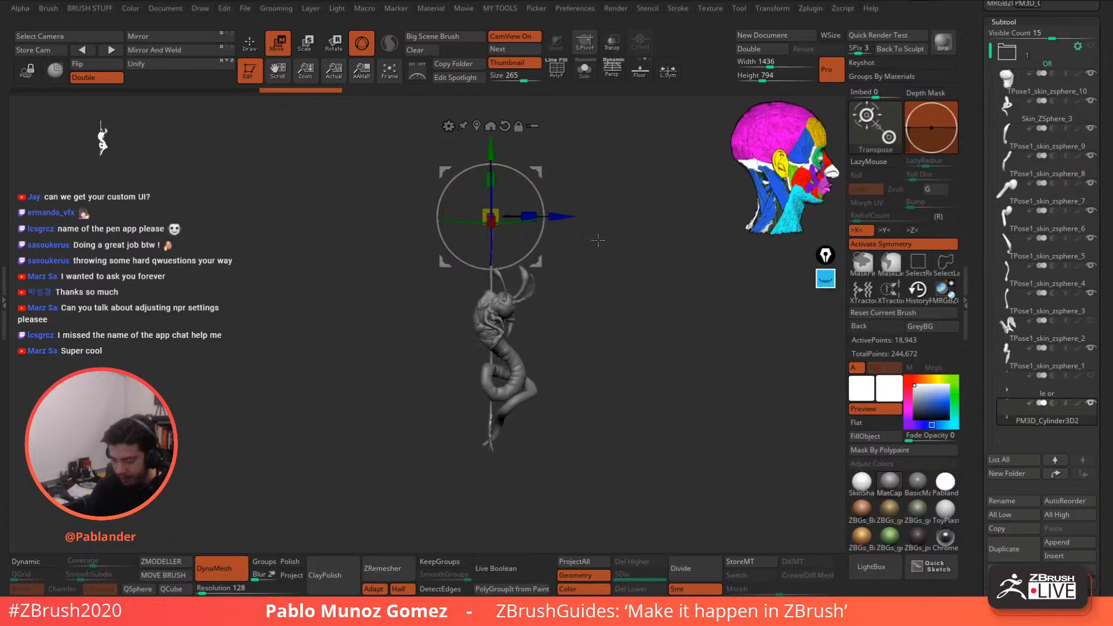
{"action": "left_click_drag", "start_coordinate": [595, 238], "coordinate": [601, 240], "text": "shift"}
{"action": "left_click_drag", "start_coordinate": [593, 280], "coordinate": [594, 235], "text": "alt"}
{"action": "left_click_drag", "start_coordinate": [541, 217], "coordinate": [521, 356]}
{"action": "left_click_drag", "start_coordinate": [585, 360], "coordinate": [582, 231], "text": "alt"}
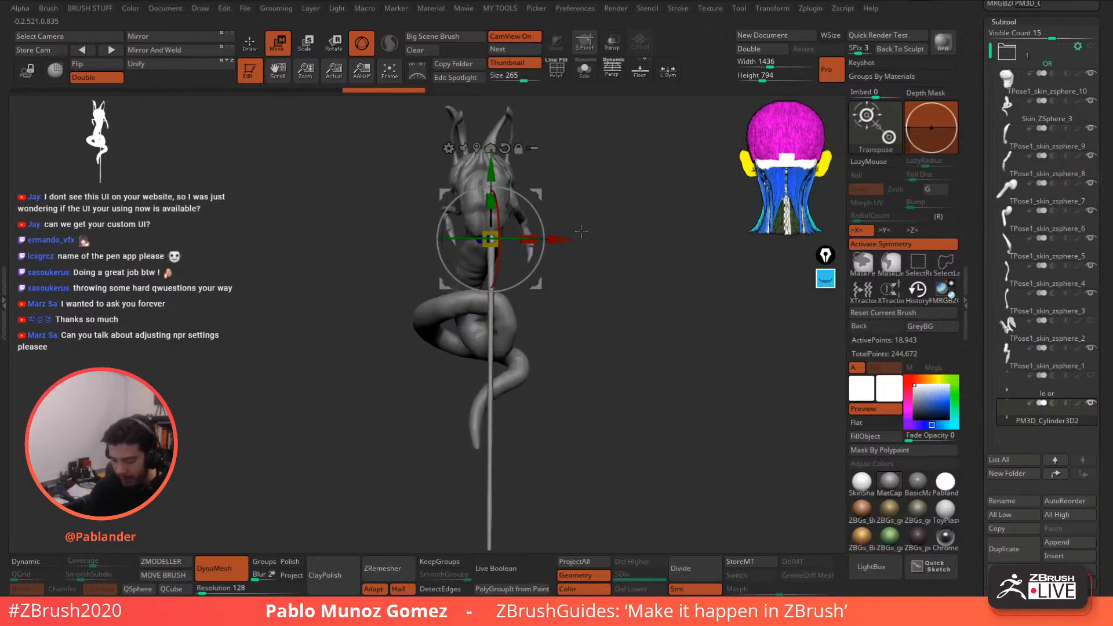
- Turn off X symmetry and fine-tune the rod copy's position and tilt along the creature's back
{"action": "key", "text": "x"}
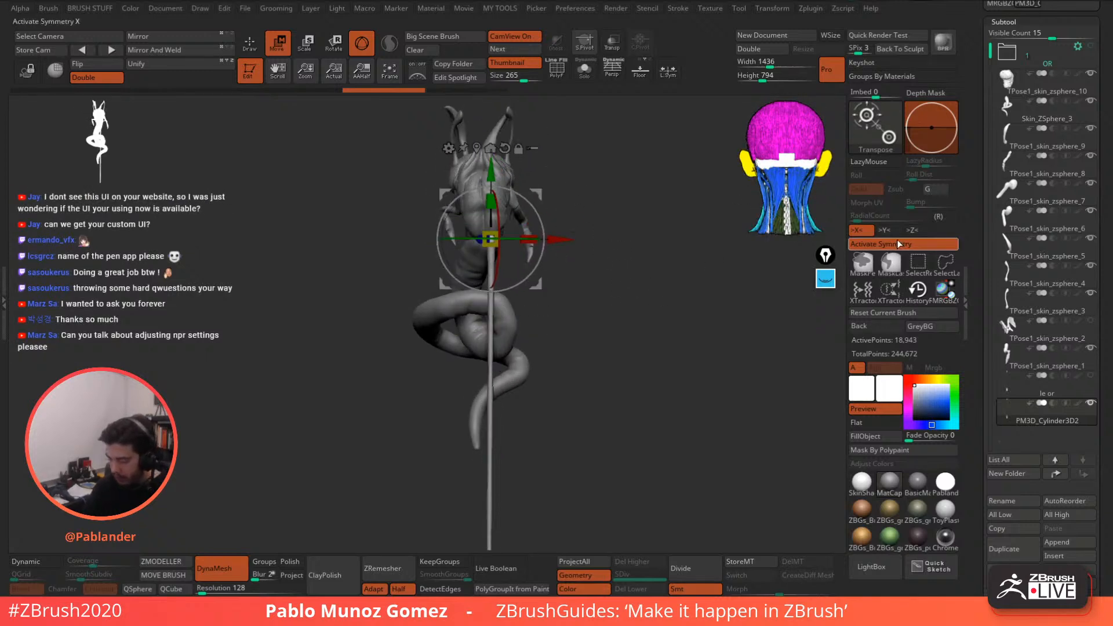
{"action": "left_click_drag", "start_coordinate": [542, 199], "coordinate": [539, 167]}
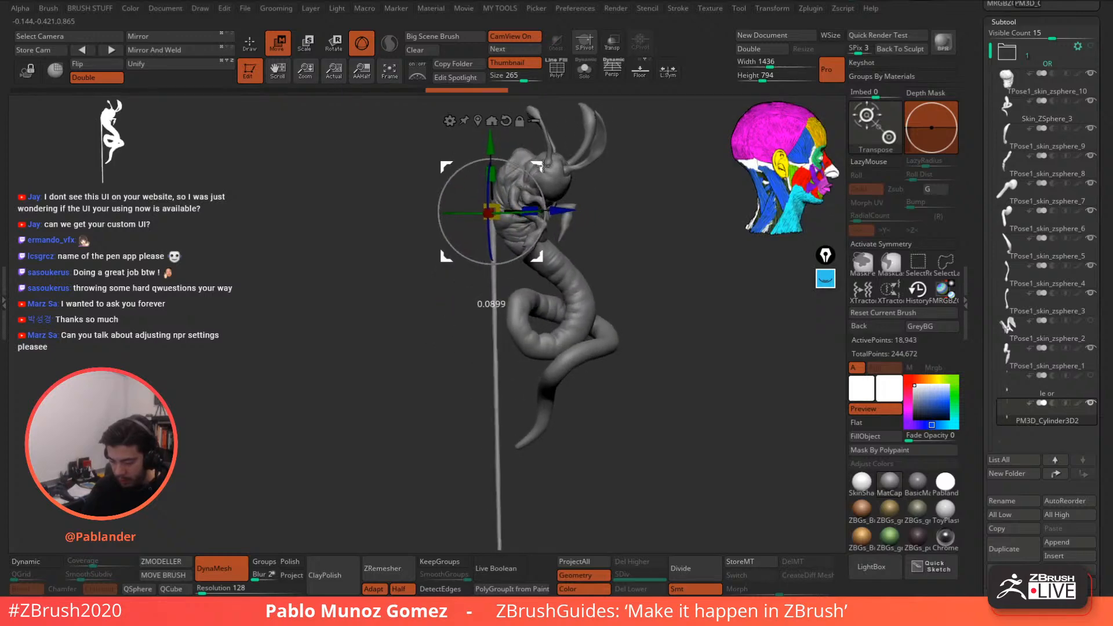
{"action": "left_click_drag", "start_coordinate": [647, 264], "coordinate": [646, 267], "text": "shift"}
{"action": "mouse_move", "coordinate": [659, 307]}
{"action": "left_mouse_down", "text": "alt"}
{"action": "mouse_move", "coordinate": [646, 261]}
{"action": "mouse_move", "coordinate": [644, 272]}
{"action": "mouse_move", "coordinate": [600, 268]}
{"action": "left_mouse_up", "text": "alt"}
{"action": "key", "text": "q"}
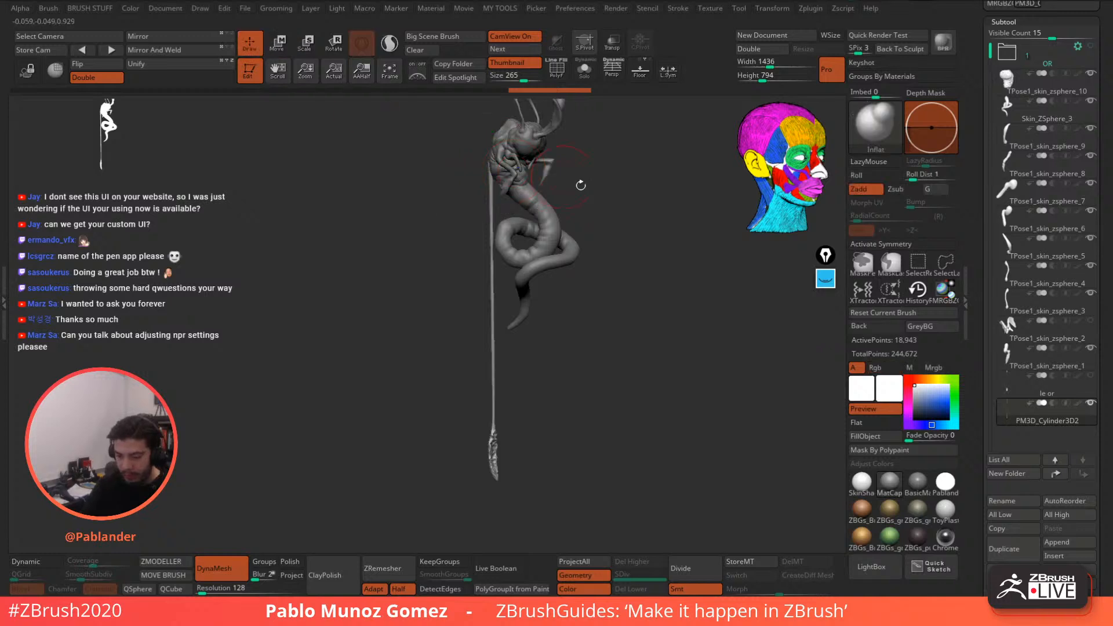
{"action": "left_click_drag", "start_coordinate": [617, 229], "coordinate": [614, 281], "text": "alt"}
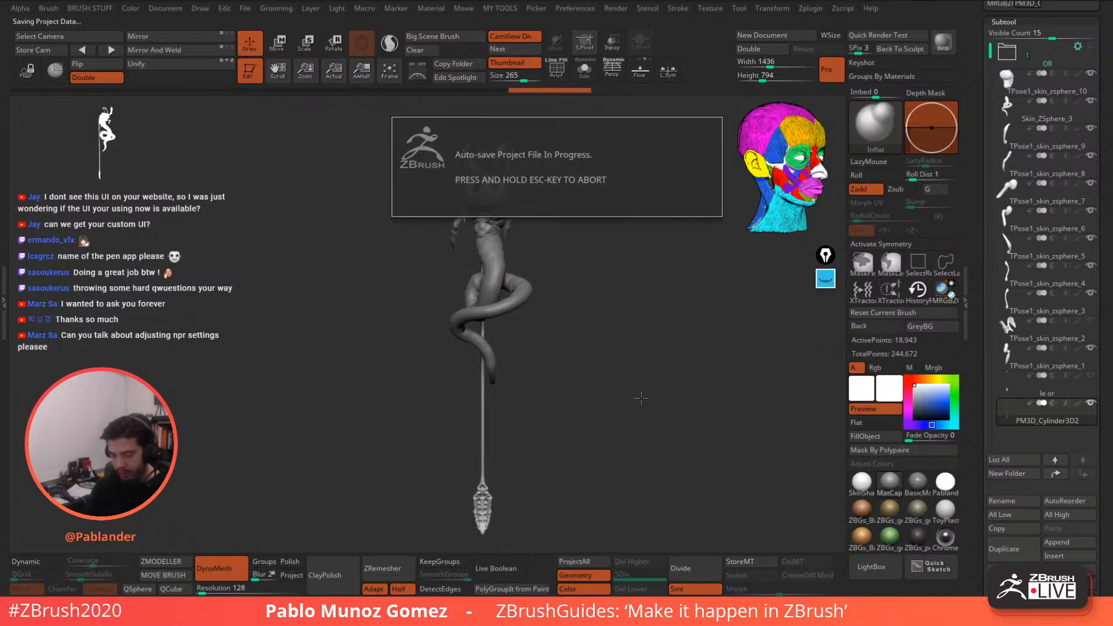
{"action": "mouse_move", "coordinate": [655, 427]}
{"action": "left_mouse_down"}
{"action": "mouse_move", "coordinate": [666, 404]}
{"action": "mouse_move", "coordinate": [737, 410]}
{"action": "mouse_move", "coordinate": [659, 416]}
{"action": "mouse_move", "coordinate": [686, 395]}
{"action": "mouse_move", "coordinate": [671, 392]}
{"action": "mouse_move", "coordinate": [590, 411]}
{"action": "mouse_move", "coordinate": [668, 398]}
{"action": "mouse_move", "coordinate": [616, 378]}
{"action": "left_mouse_up"}
- Apply the Bend Curve deformer to the rod copy from the gizmo's transform types
{"action": "left_click", "coordinate": [279, 44]}
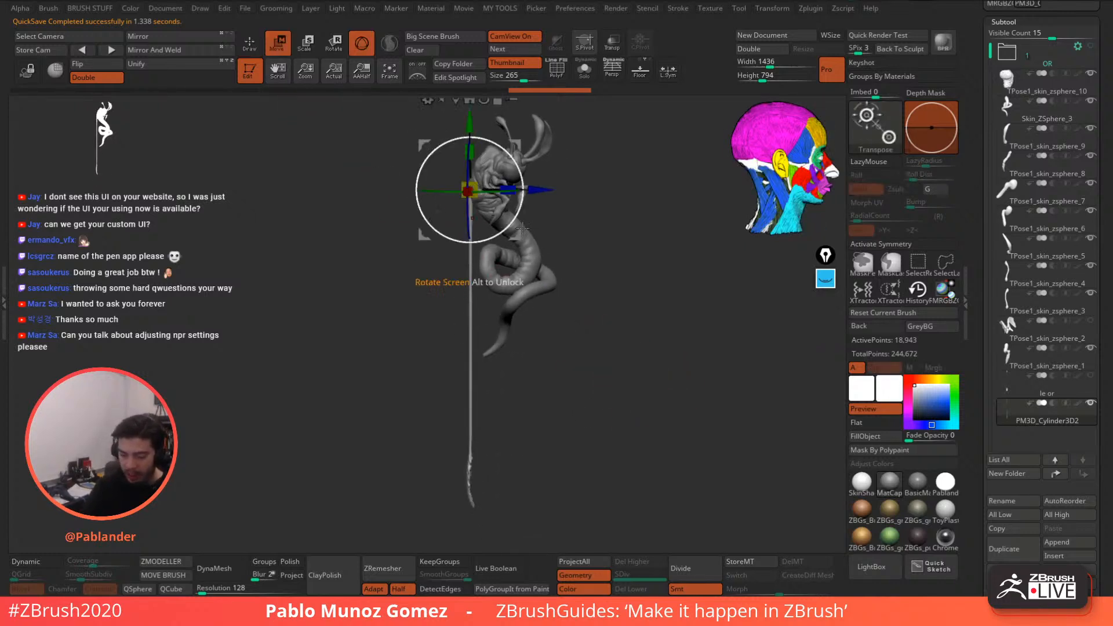
{"action": "left_click_drag", "start_coordinate": [607, 267], "coordinate": [617, 322], "text": "alt"}
{"action": "left_click", "coordinate": [438, 154]}
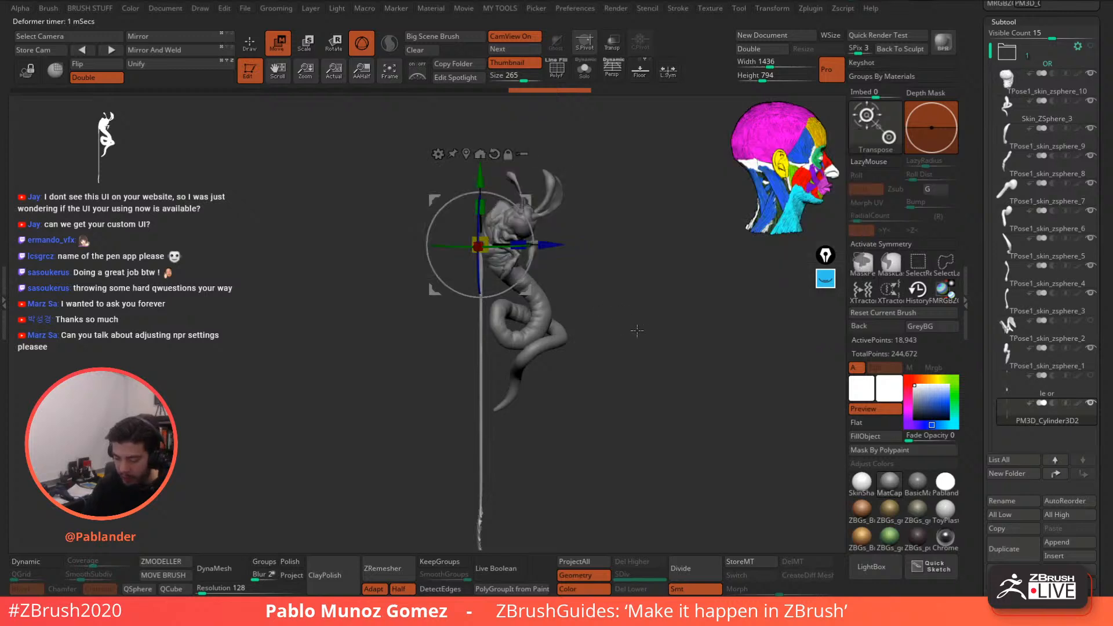
{"action": "left_click", "coordinate": [439, 155]}
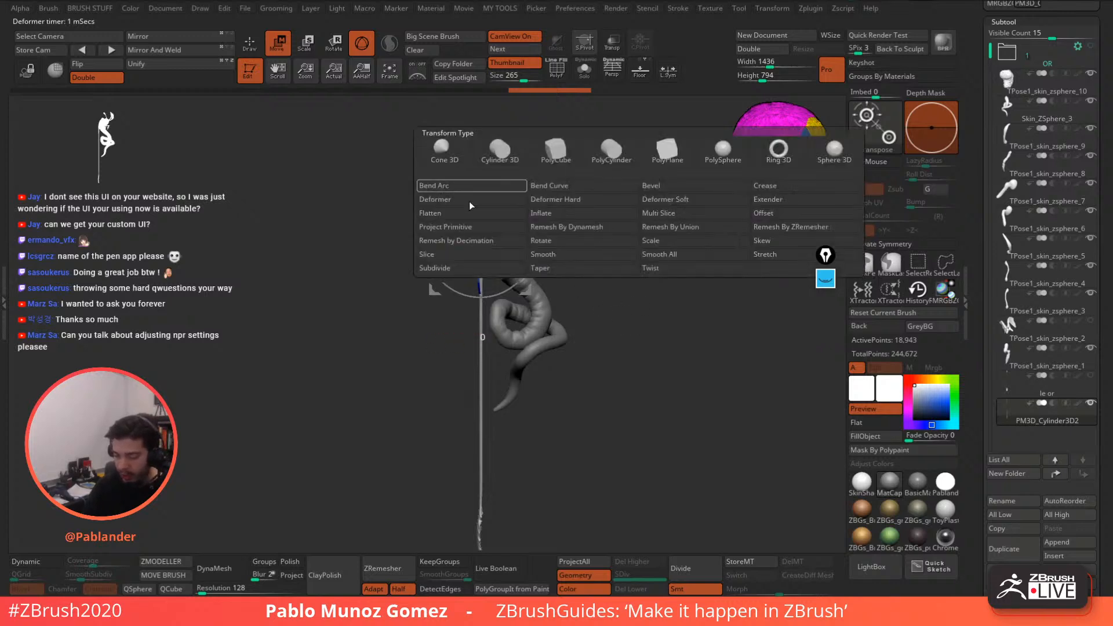
{"action": "left_click", "coordinate": [580, 186]}
- View the rod's Bend Curve handles from behind and increase the control points across the X axis to three
{"action": "left_click_drag", "start_coordinate": [607, 356], "coordinate": [617, 318], "text": "alt"}
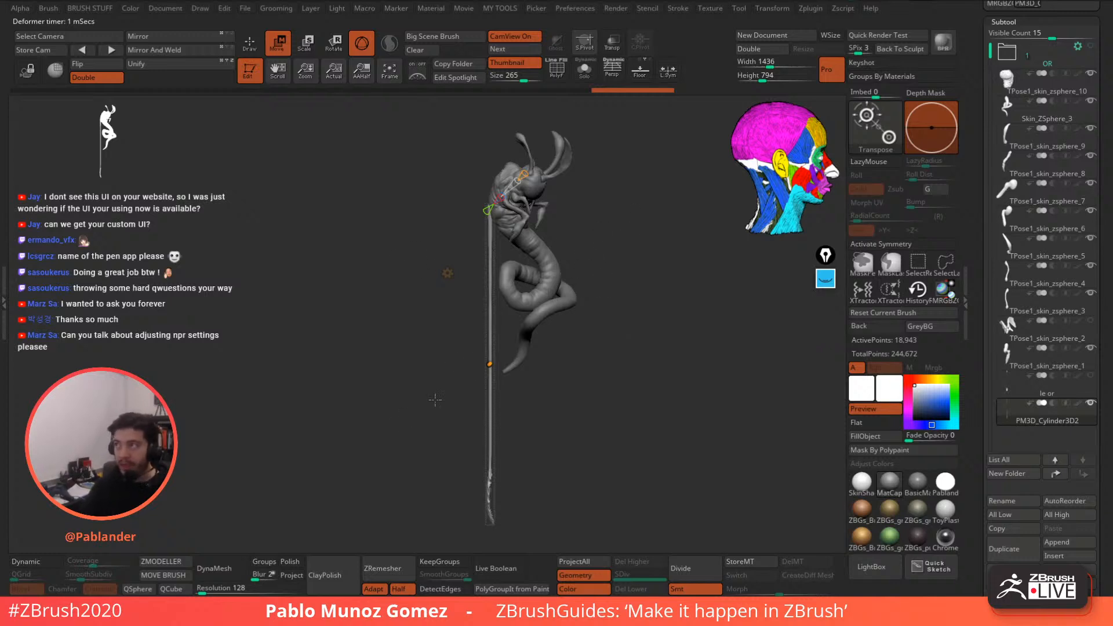
{"action": "left_click_drag", "start_coordinate": [593, 250], "coordinate": [628, 244]}
{"action": "mouse_move", "coordinate": [573, 275]}
{"action": "left_mouse_down"}
{"action": "mouse_move", "coordinate": [560, 287]}
{"action": "mouse_move", "coordinate": [601, 255]}
{"action": "mouse_move", "coordinate": [578, 241]}
{"action": "left_mouse_up"}
{"action": "right_click_drag", "start_coordinate": [513, 200], "coordinate": [525, 184], "text": "ctrl"}
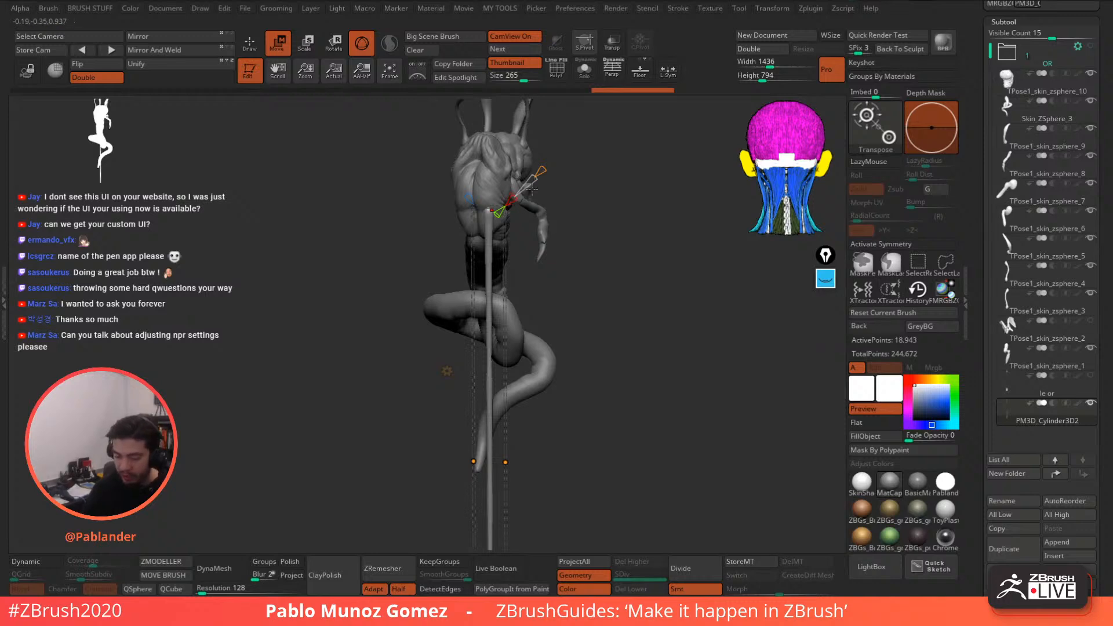
{"action": "mouse_move", "coordinate": [568, 349]}
{"action": "left_mouse_down", "text": "alt"}
{"action": "mouse_move", "coordinate": [546, 341]}
{"action": "mouse_move", "coordinate": [546, 269]}
{"action": "left_mouse_up", "text": "alt"}
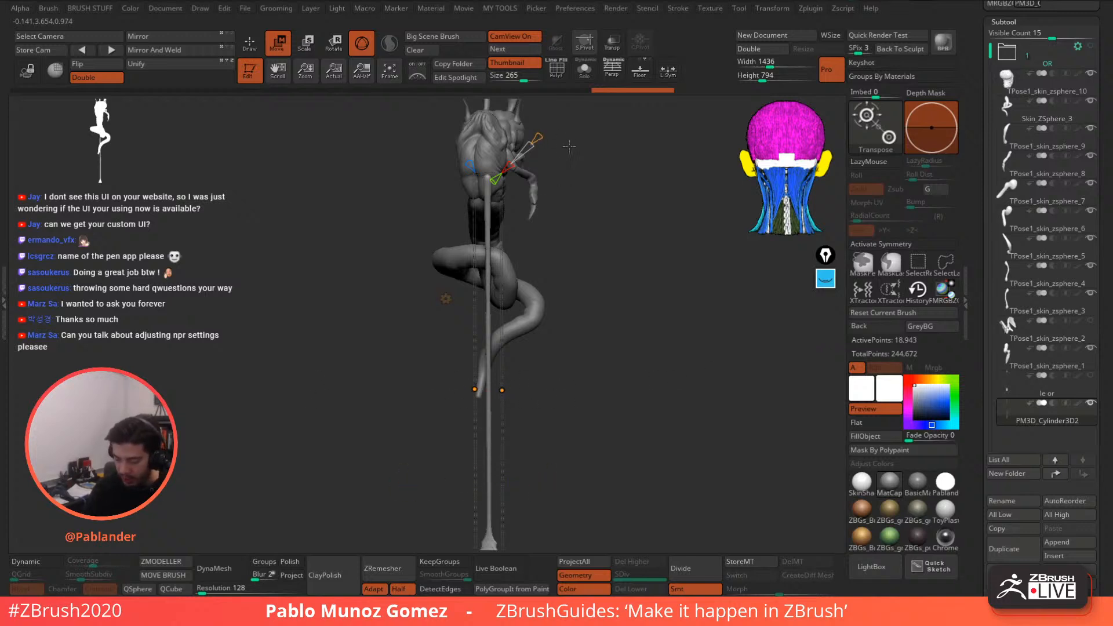
{"action": "left_click_drag", "start_coordinate": [566, 147], "coordinate": [570, 168], "text": "alt"}
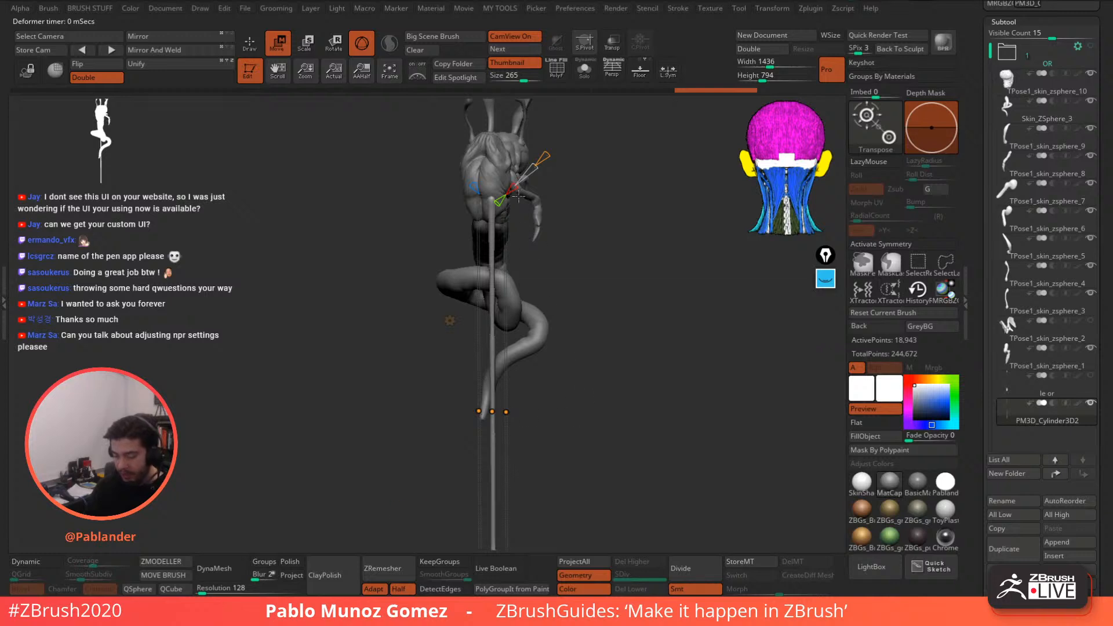
- Annotate the view in red by circling the deformer's red cone, linking it to the control points, and marking the X axis
{"action": "left_click", "coordinate": [824, 281]}
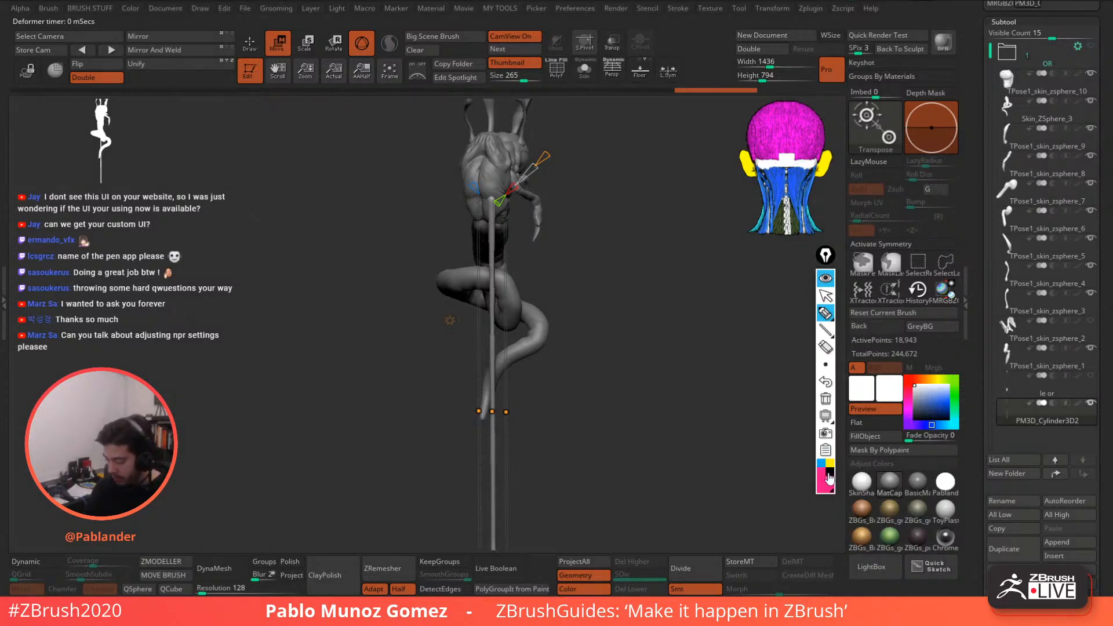
{"action": "mouse_move", "coordinate": [824, 315]}
{"action": "left_click_drag", "start_coordinate": [526, 196], "coordinate": [520, 182]}
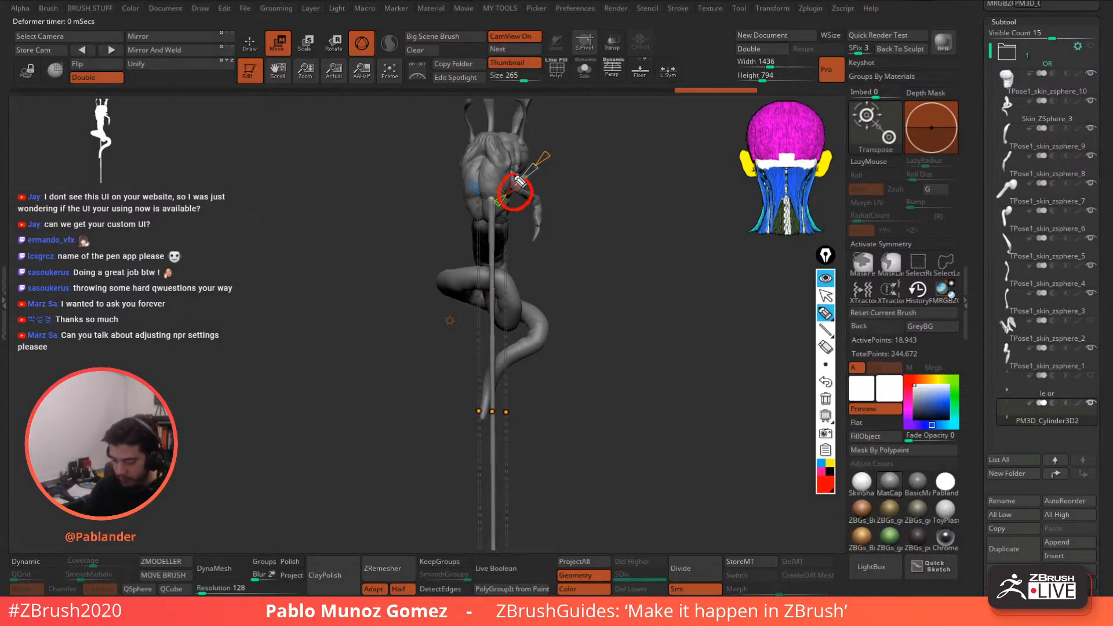
{"action": "left_click_drag", "start_coordinate": [582, 331], "coordinate": [528, 402]}
{"action": "left_click_drag", "start_coordinate": [375, 407], "coordinate": [635, 420]}
{"action": "left_click_drag", "start_coordinate": [615, 432], "coordinate": [644, 406]}
{"action": "left_click_drag", "start_coordinate": [624, 414], "coordinate": [652, 436]}
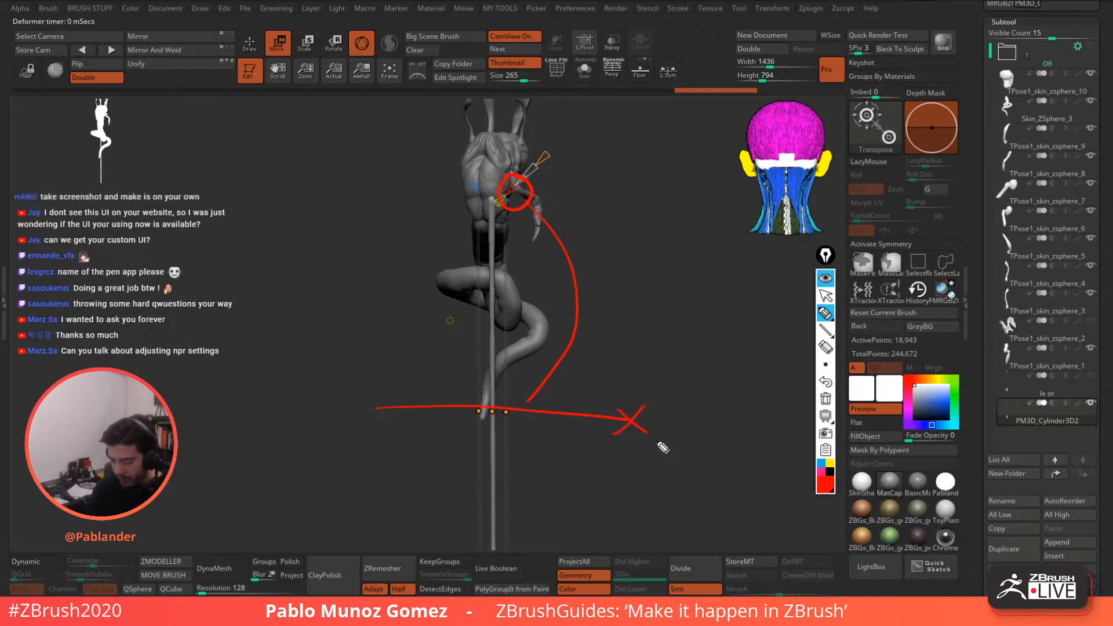
- Draw a green vertical double-headed arrow labelled Y, then erase all annotations and collapse the pen tools
{"action": "mouse_move", "coordinate": [832, 485]}
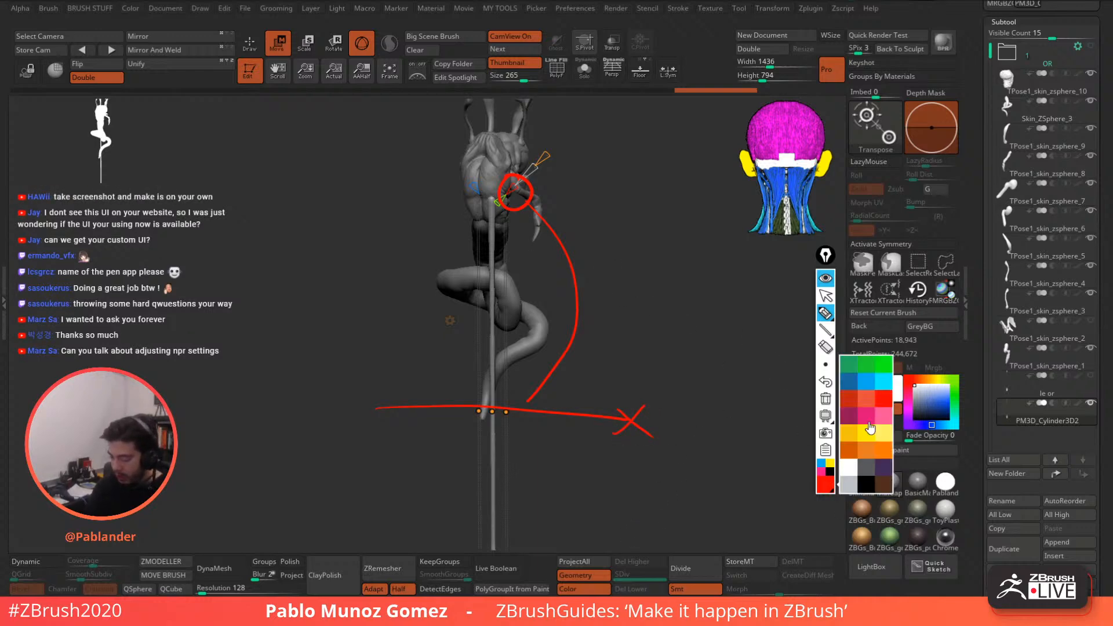
{"action": "left_click", "coordinate": [885, 367]}
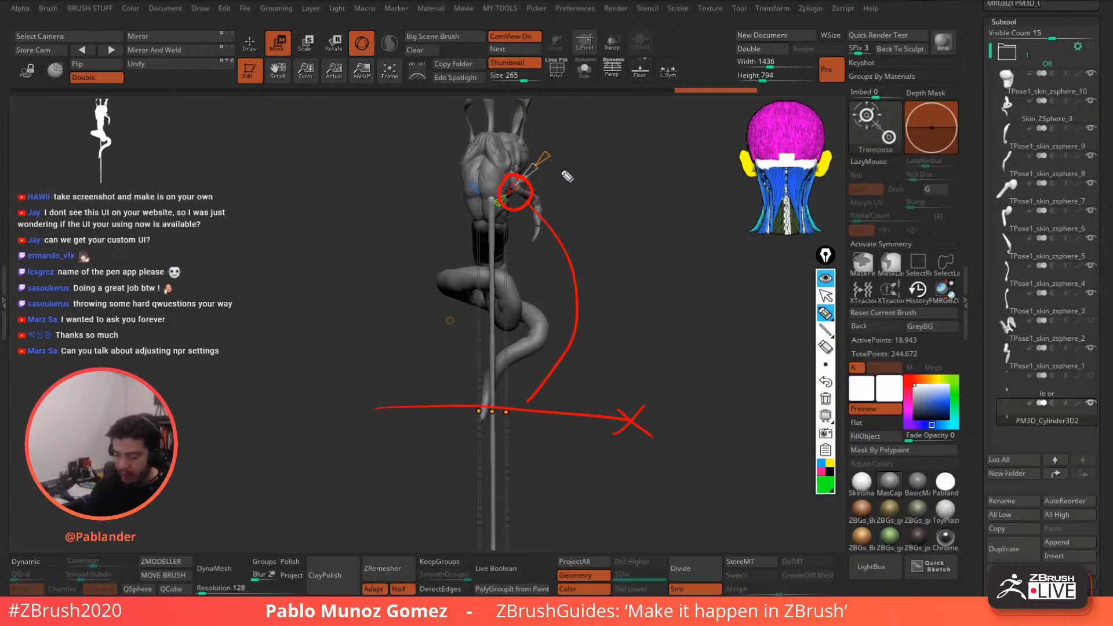
{"action": "left_click_drag", "start_coordinate": [617, 155], "coordinate": [628, 370]}
{"action": "left_click_drag", "start_coordinate": [613, 342], "coordinate": [637, 319]}
{"action": "left_click_drag", "start_coordinate": [603, 174], "coordinate": [632, 203]}
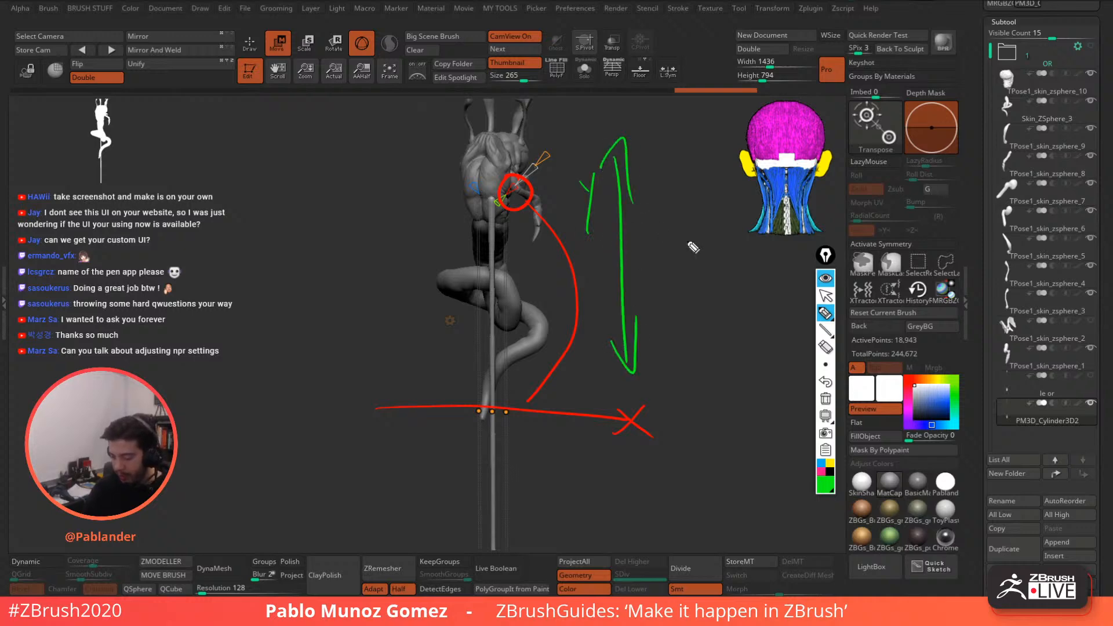
{"action": "left_click", "coordinate": [827, 401]}
{"action": "left_click", "coordinate": [825, 282]}
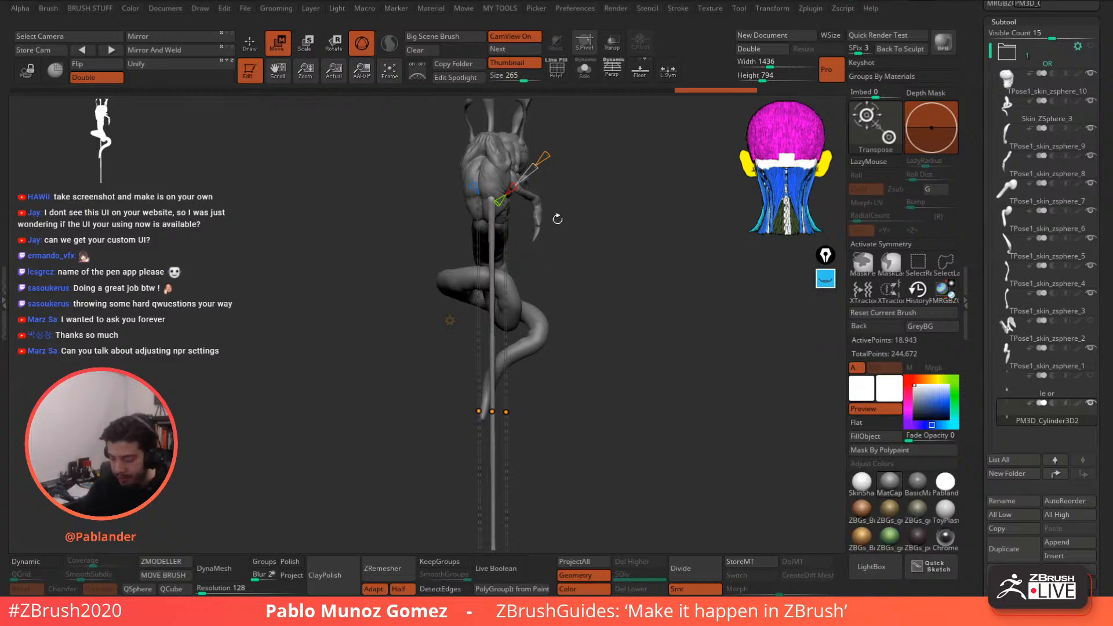
- Switch the Bend Curve to run along the rod's length and increase its control points to nine
{"action": "left_click_drag", "start_coordinate": [513, 186], "coordinate": [523, 177]}
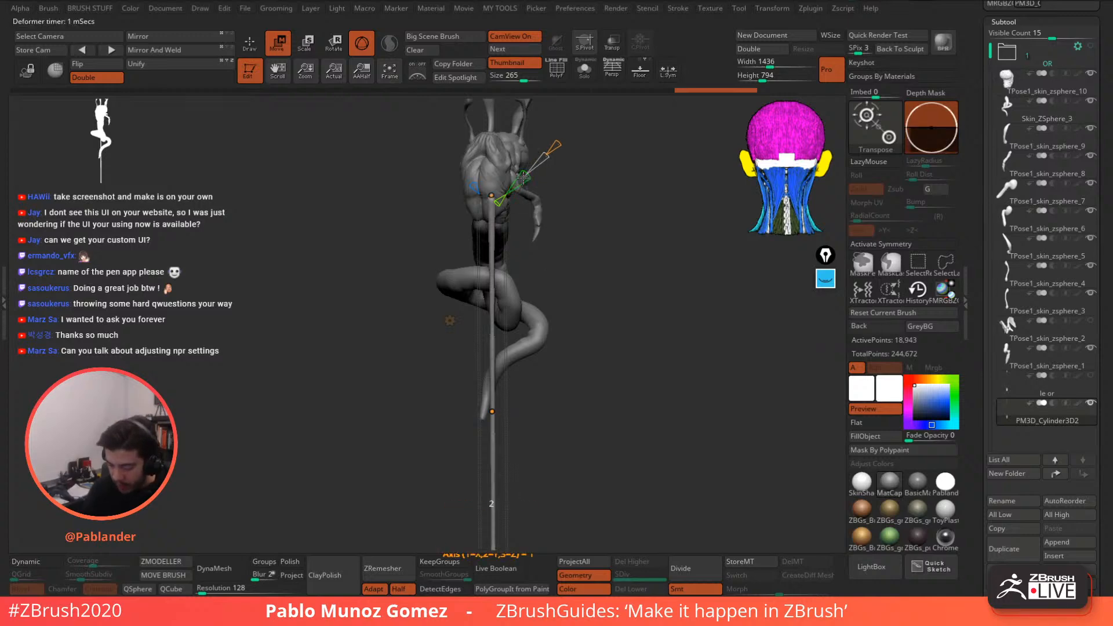
{"action": "right_click_drag", "start_coordinate": [555, 330], "coordinate": [559, 204], "text": "ctrl"}
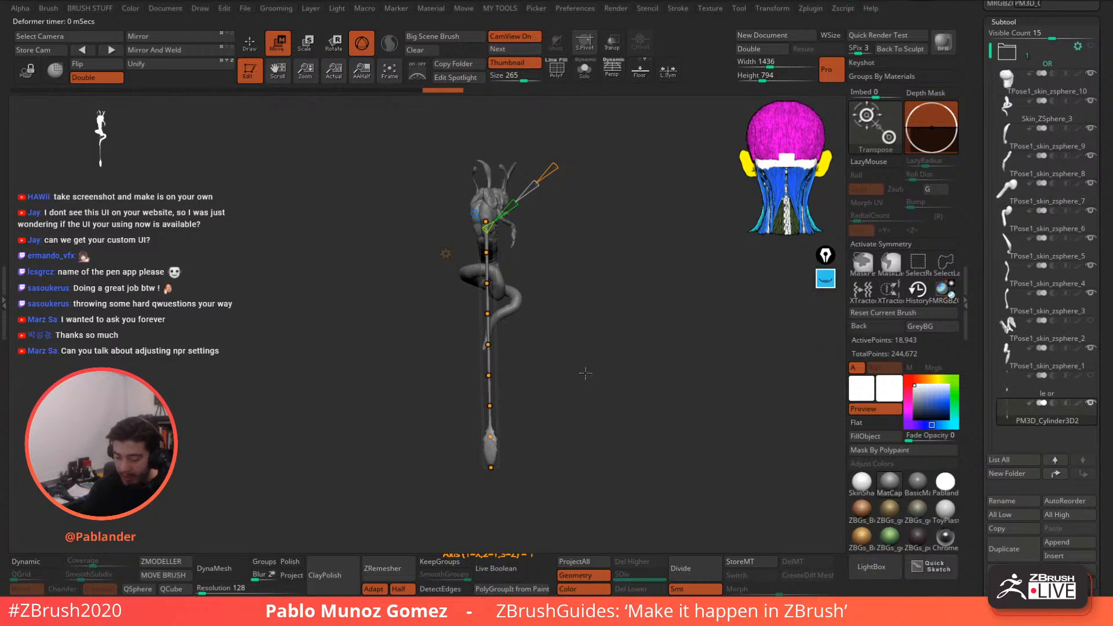
{"action": "left_click_drag", "start_coordinate": [586, 374], "coordinate": [578, 220]}
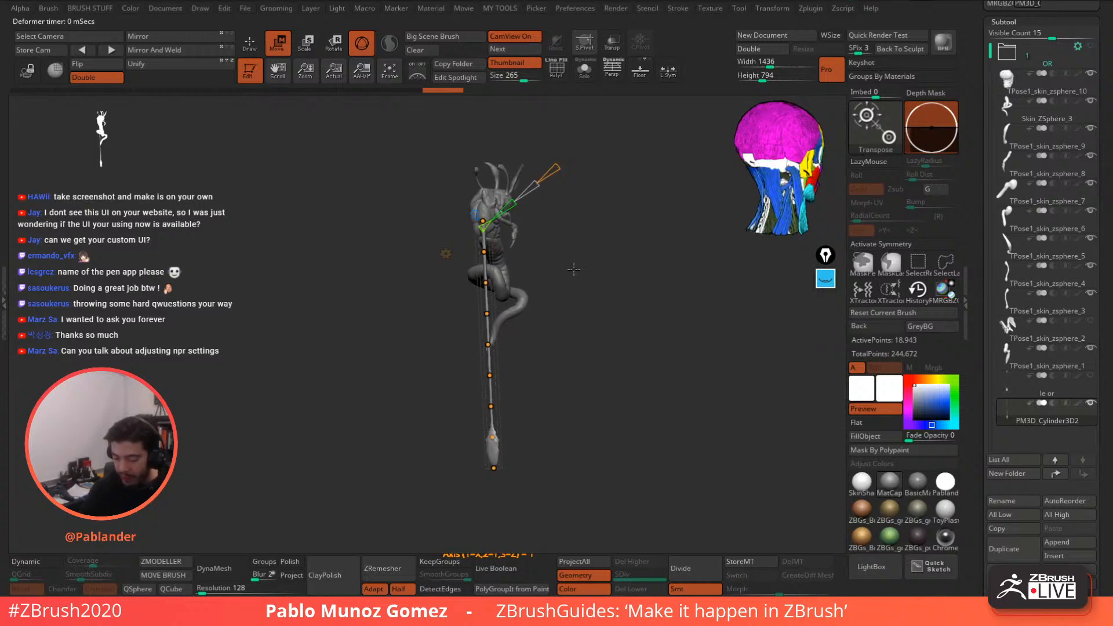
{"action": "left_click_drag", "start_coordinate": [573, 269], "coordinate": [507, 360], "text": "shift"}
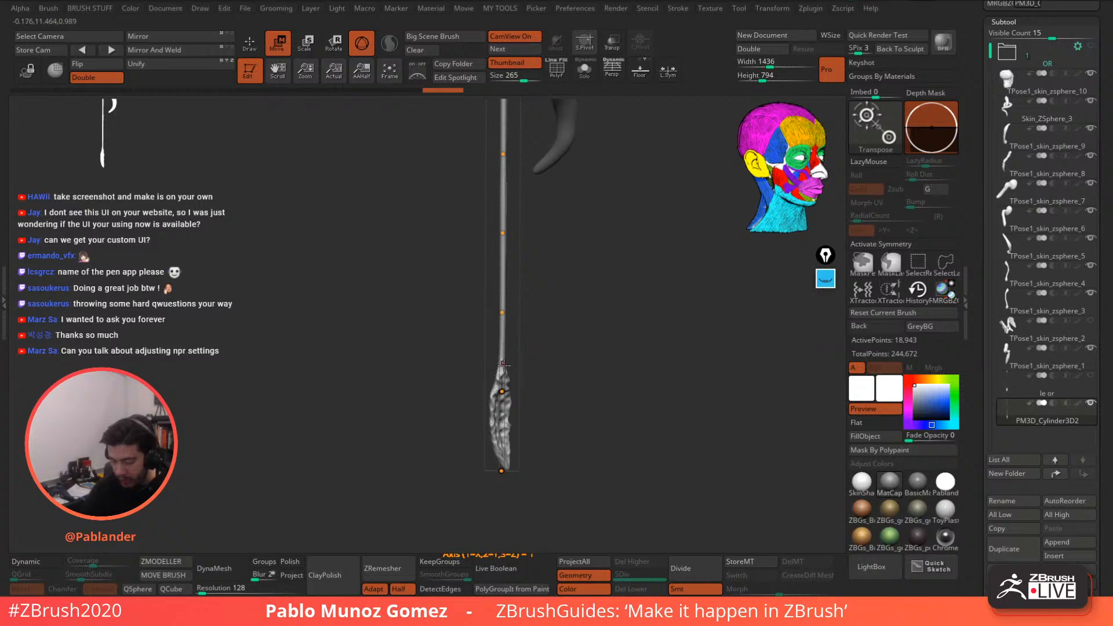
{"action": "left_click_drag", "start_coordinate": [574, 341], "coordinate": [525, 365]}
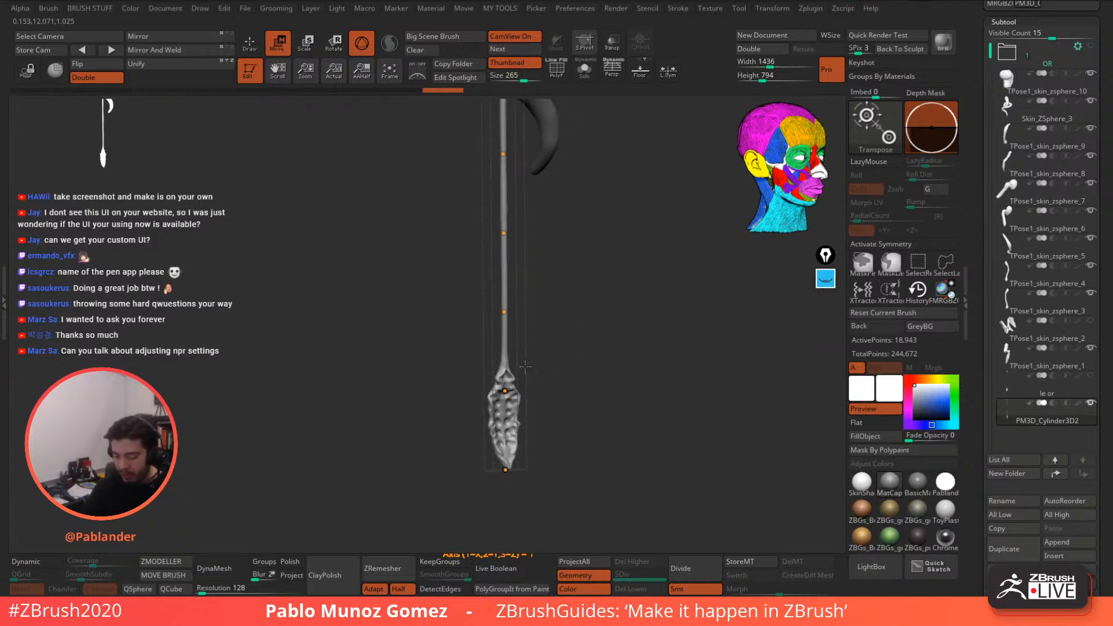
{"action": "mouse_move", "coordinate": [525, 313]}
{"action": "left_mouse_down"}
{"action": "mouse_move", "coordinate": [573, 318]}
{"action": "mouse_move", "coordinate": [504, 315]}
{"action": "left_mouse_up"}
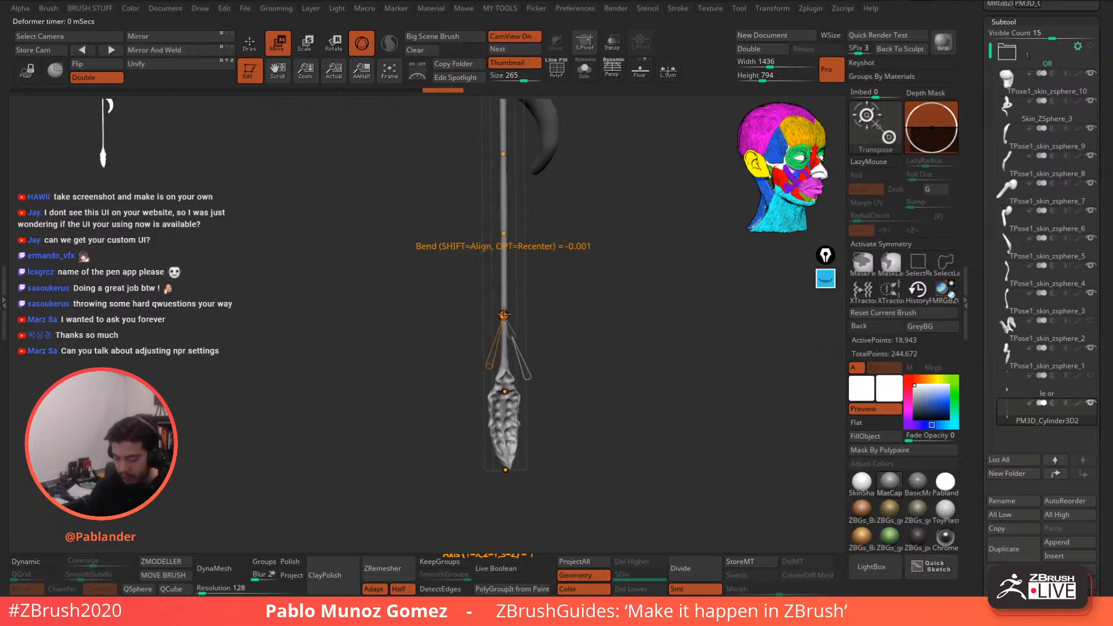
- Move the upper Bend Curve control points so the top of the rod arches away from the creature's back
{"action": "left_click_drag", "start_coordinate": [613, 358], "coordinate": [571, 374], "text": "alt"}
{"action": "left_click_drag", "start_coordinate": [538, 210], "coordinate": [535, 258], "text": "alt"}
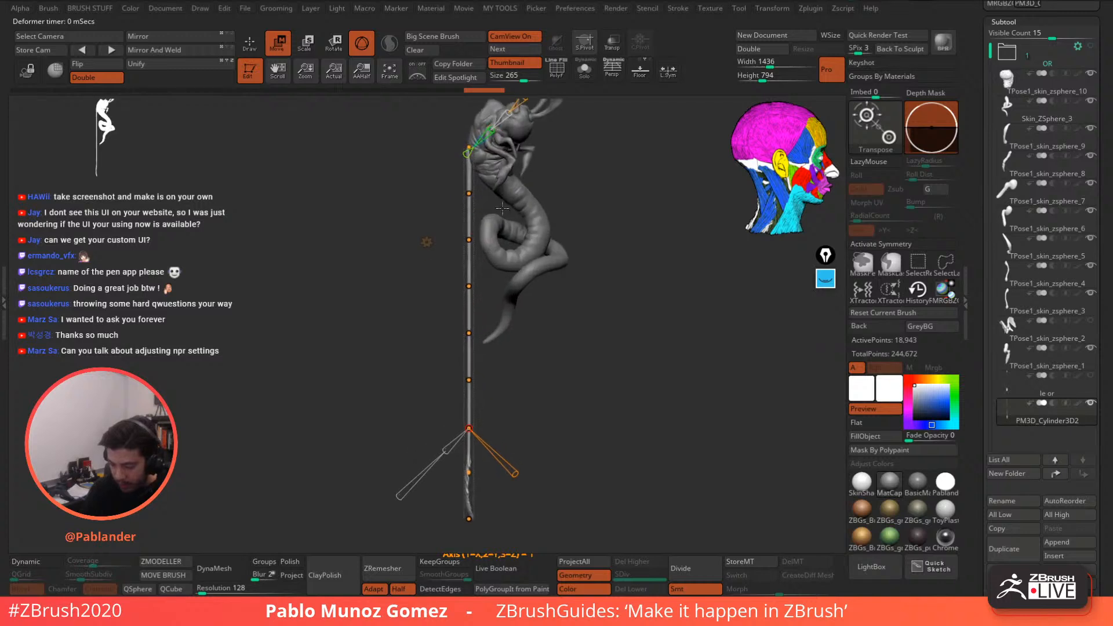
{"action": "left_click_drag", "start_coordinate": [468, 192], "coordinate": [453, 184]}
{"action": "left_click_drag", "start_coordinate": [469, 146], "coordinate": [473, 147]}
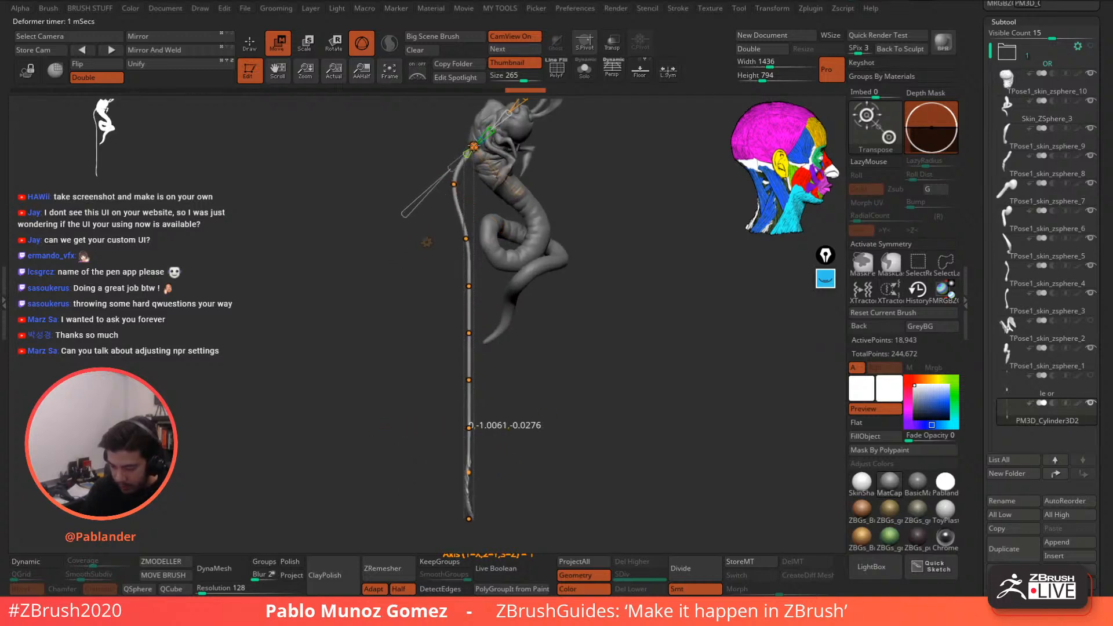
{"action": "left_click_drag", "start_coordinate": [465, 238], "coordinate": [644, 322]}
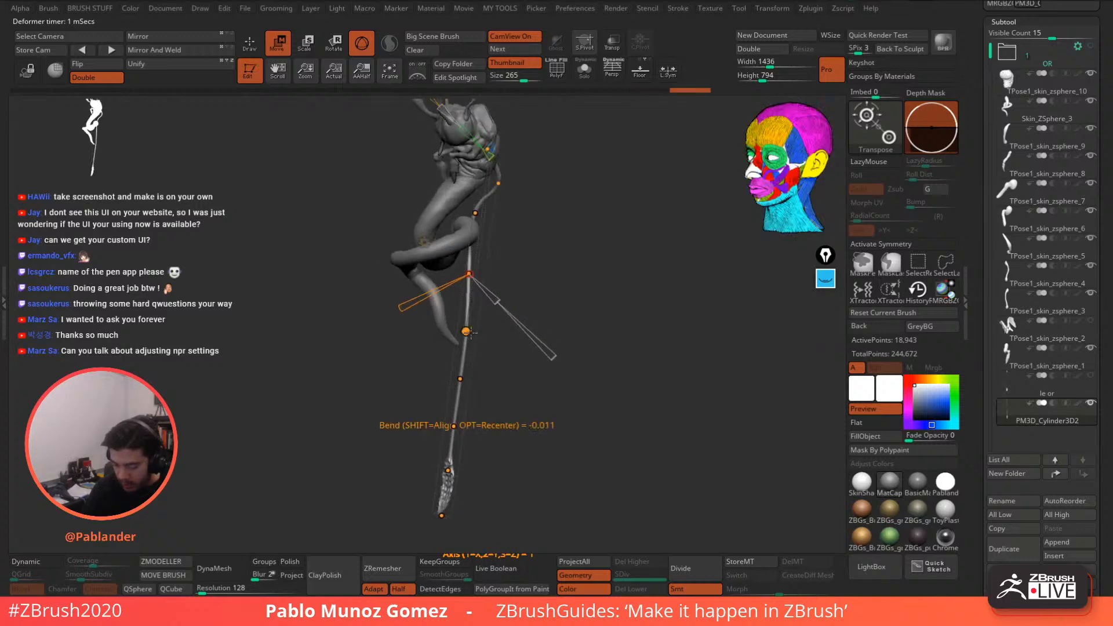
- Pull the five lower control points upward and sideways so the rod's lower half and blade curve alongside the creature's tail
{"action": "left_click_drag", "start_coordinate": [465, 328], "coordinate": [420, 287]}
{"action": "left_click_drag", "start_coordinate": [461, 376], "coordinate": [420, 342]}
{"action": "left_click_drag", "start_coordinate": [448, 421], "coordinate": [421, 365]}
{"action": "left_click_drag", "start_coordinate": [447, 470], "coordinate": [444, 396]}
{"action": "left_click_drag", "start_coordinate": [442, 513], "coordinate": [480, 402]}
{"action": "left_click_drag", "start_coordinate": [531, 342], "coordinate": [499, 313]}
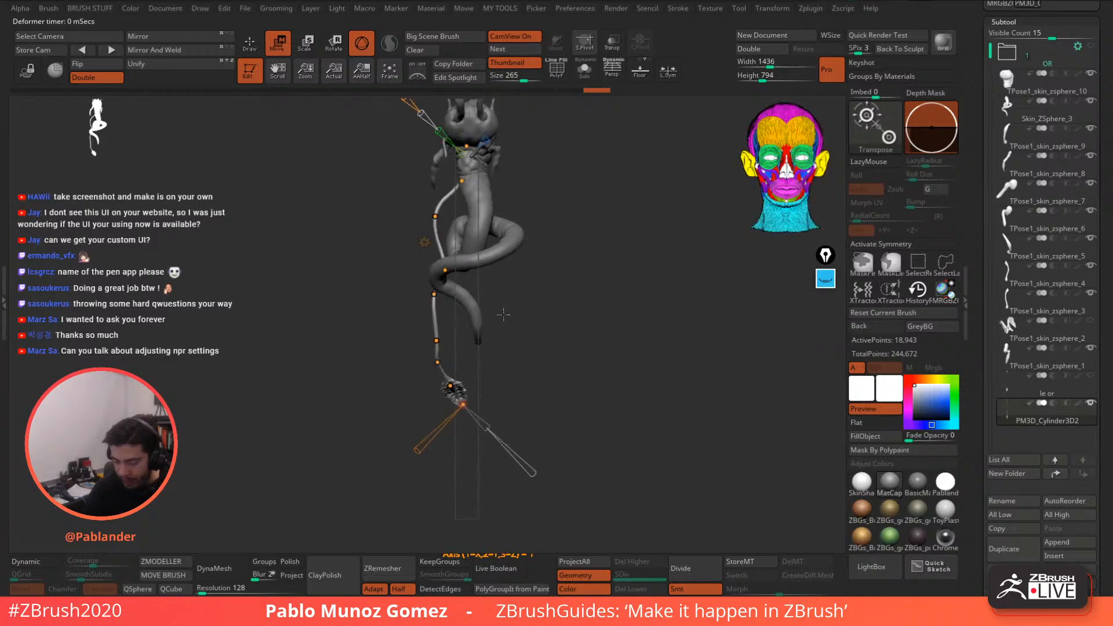
- Offset the rod's middle control points outward to form an S-shaped curve behind the coiled body
{"action": "left_click_drag", "start_coordinate": [429, 289], "coordinate": [419, 285]}
{"action": "left_click_drag", "start_coordinate": [420, 337], "coordinate": [410, 332]}
{"action": "left_click_drag", "start_coordinate": [443, 269], "coordinate": [432, 241]}
{"action": "left_click_drag", "start_coordinate": [416, 281], "coordinate": [404, 286]}
{"action": "left_click_drag", "start_coordinate": [415, 227], "coordinate": [450, 223]}
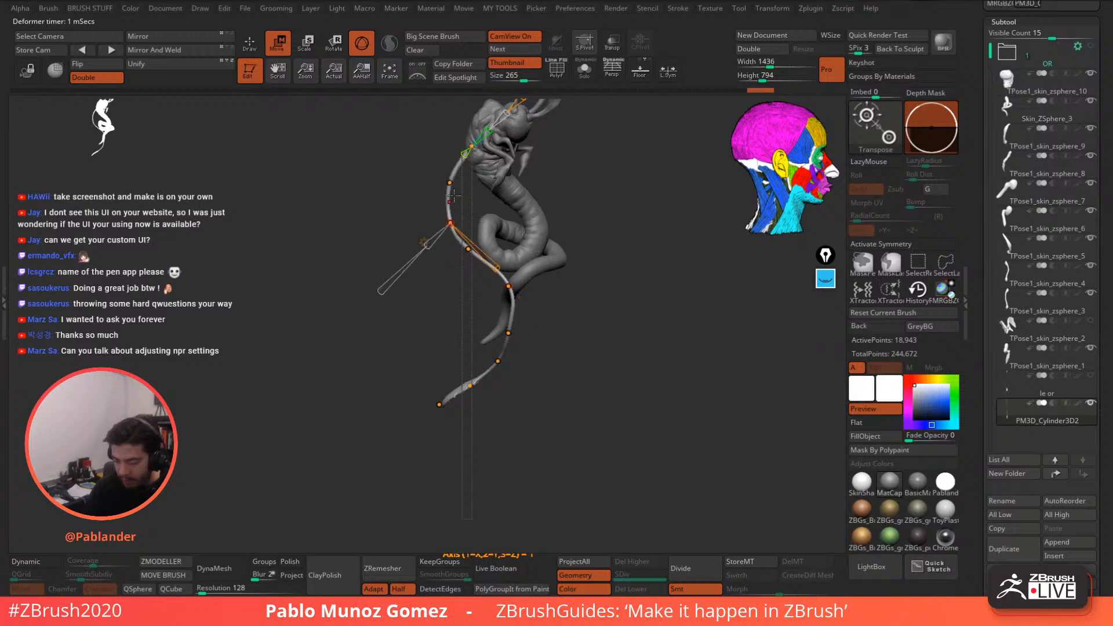
- Refine the upper bend and widen the lower bend of the S-curve beyond the creature's tail
{"action": "left_click_drag", "start_coordinate": [451, 183], "coordinate": [447, 184]}
{"action": "left_click_drag", "start_coordinate": [469, 249], "coordinate": [470, 246]}
{"action": "left_click_drag", "start_coordinate": [577, 207], "coordinate": [544, 213]}
{"action": "left_click_drag", "start_coordinate": [453, 249], "coordinate": [461, 244]}
{"action": "left_click_drag", "start_coordinate": [477, 300], "coordinate": [484, 291]}
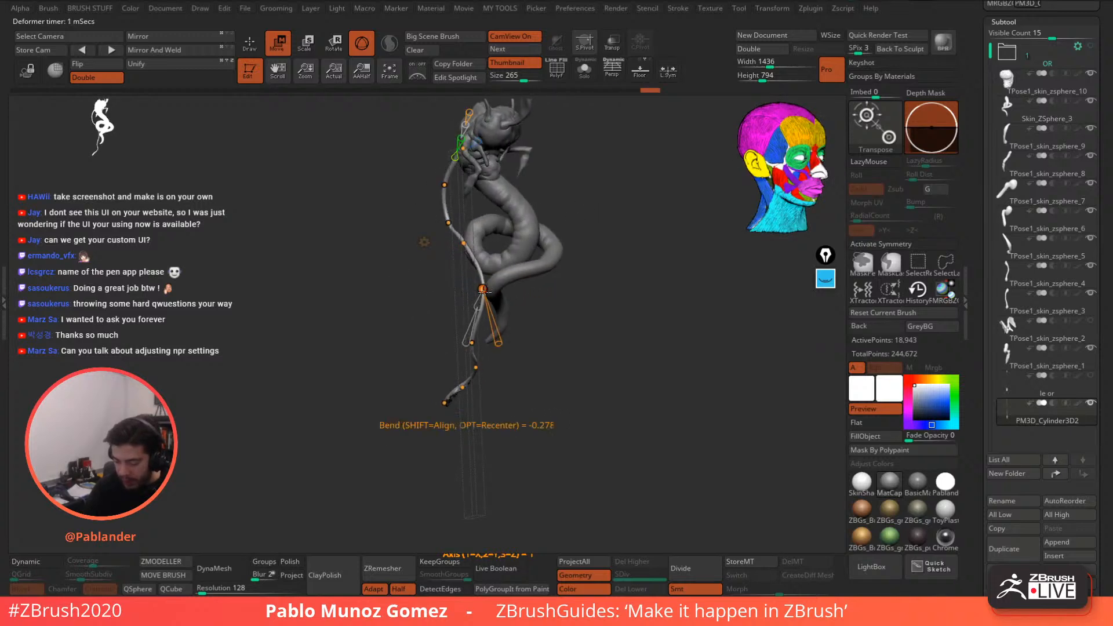
{"action": "left_click_drag", "start_coordinate": [471, 344], "coordinate": [524, 332]}
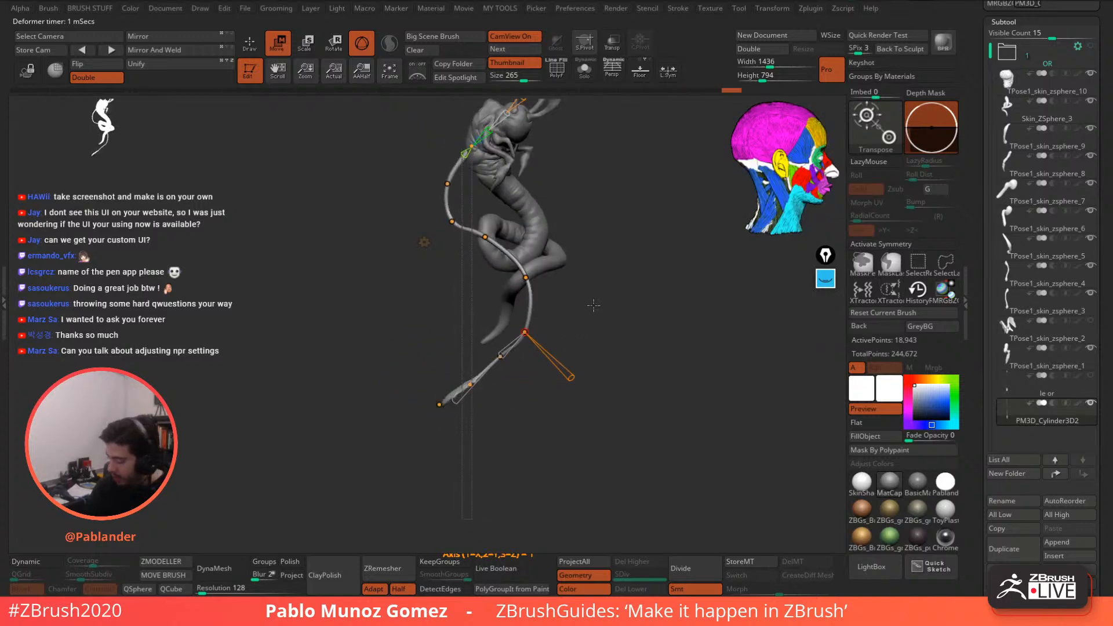
- Reposition the control points near the blade so the rod's end curves back and the blade hangs downward
{"action": "mouse_move", "coordinate": [594, 305]}
{"action": "left_mouse_down"}
{"action": "mouse_move", "coordinate": [470, 345]}
{"action": "mouse_move", "coordinate": [464, 336]}
{"action": "mouse_move", "coordinate": [492, 306]}
{"action": "left_mouse_up"}
{"action": "left_click_drag", "start_coordinate": [508, 359], "coordinate": [542, 377]}
{"action": "left_click_drag", "start_coordinate": [441, 381], "coordinate": [430, 376]}
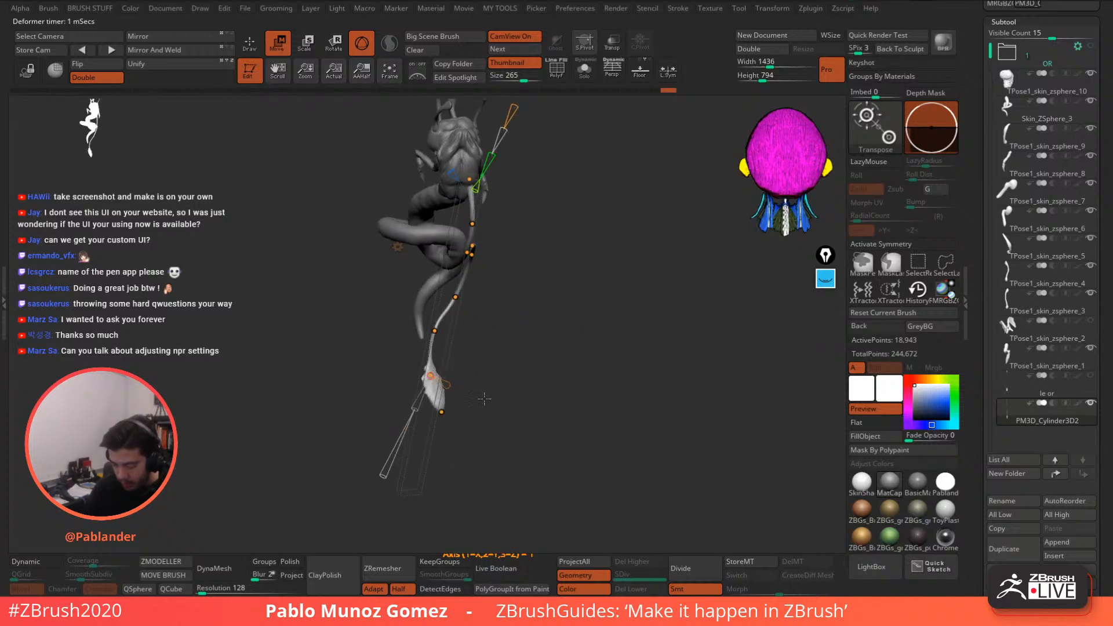
{"action": "mouse_move", "coordinate": [485, 398]}
{"action": "left_mouse_down"}
{"action": "mouse_move", "coordinate": [487, 384]}
{"action": "mouse_move", "coordinate": [473, 401]}
{"action": "left_mouse_up"}
{"action": "left_click_drag", "start_coordinate": [552, 321], "coordinate": [559, 258]}
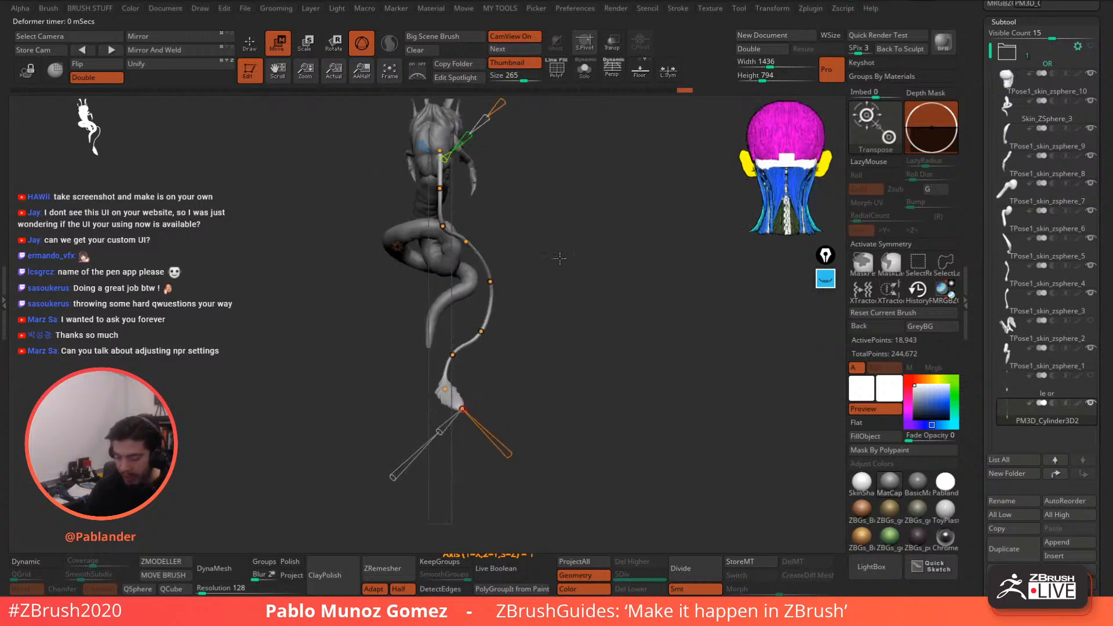
{"action": "left_click_drag", "start_coordinate": [603, 336], "coordinate": [522, 339]}
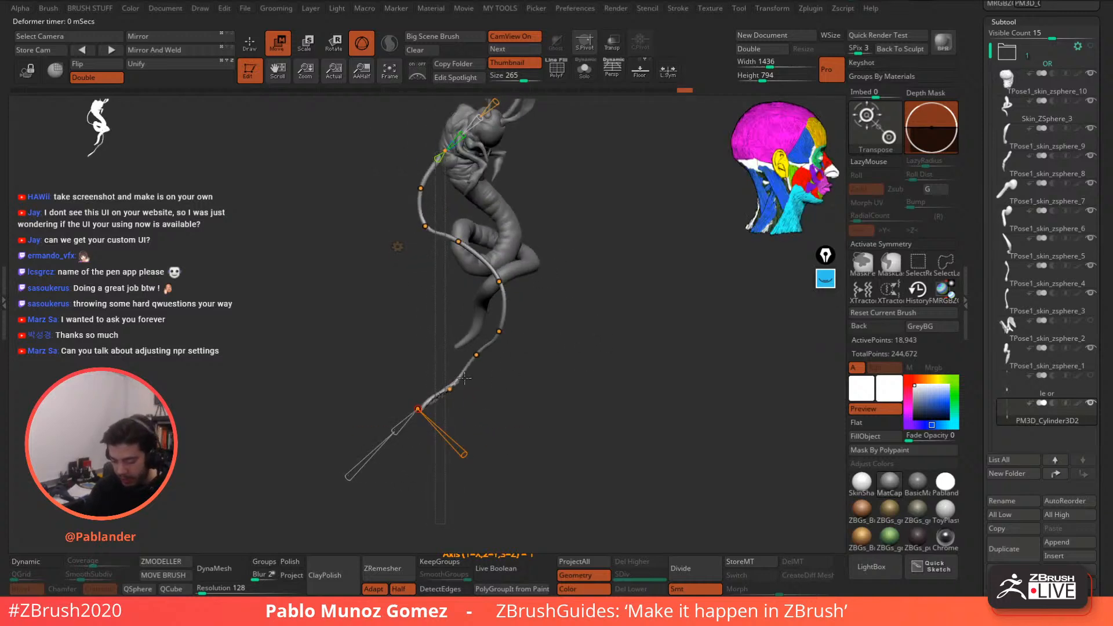
{"action": "left_click_drag", "start_coordinate": [418, 409], "coordinate": [448, 384]}
{"action": "left_click_drag", "start_coordinate": [476, 357], "coordinate": [493, 328]}
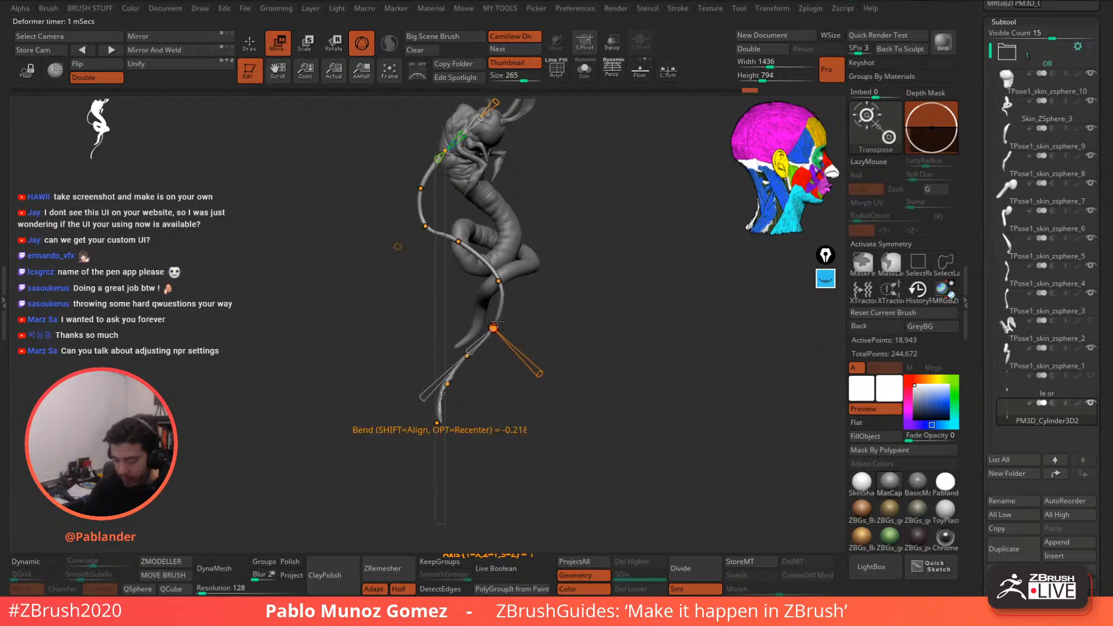
- Fine-tune the control points behind the back and just above the blade to smooth the rod's flow
{"action": "left_click_drag", "start_coordinate": [585, 260], "coordinate": [449, 272]}
{"action": "left_click_drag", "start_coordinate": [376, 267], "coordinate": [431, 262]}
{"action": "left_click_drag", "start_coordinate": [450, 197], "coordinate": [448, 195]}
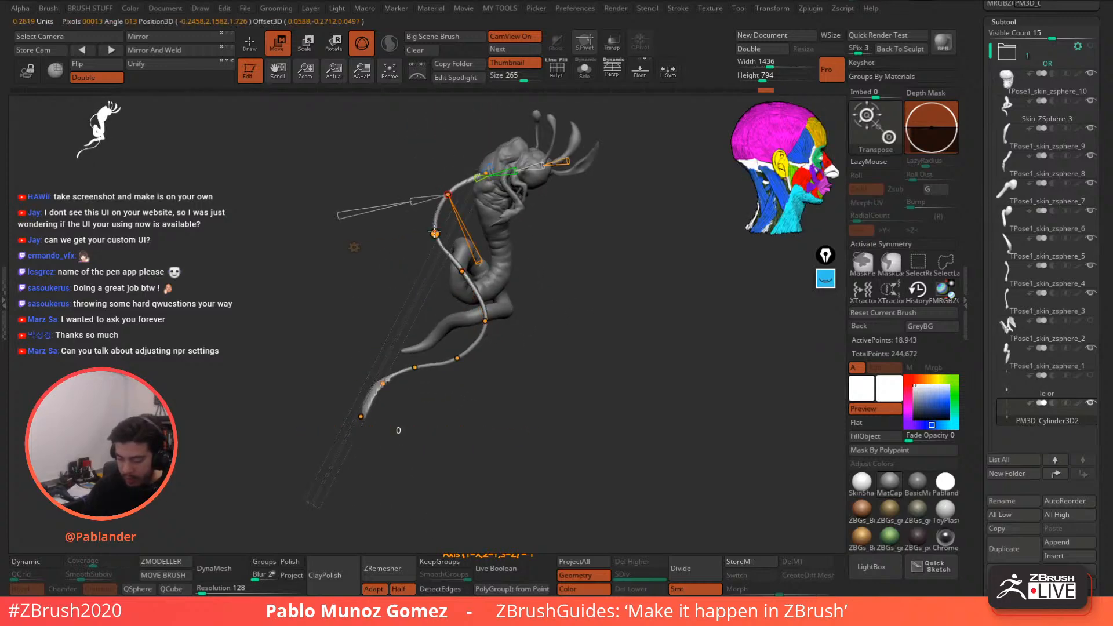
{"action": "left_click_drag", "start_coordinate": [435, 233], "coordinate": [435, 230]}
{"action": "left_click_drag", "start_coordinate": [603, 315], "coordinate": [524, 257], "text": "shift"}
{"action": "left_click_drag", "start_coordinate": [491, 311], "coordinate": [569, 312], "text": "alt"}
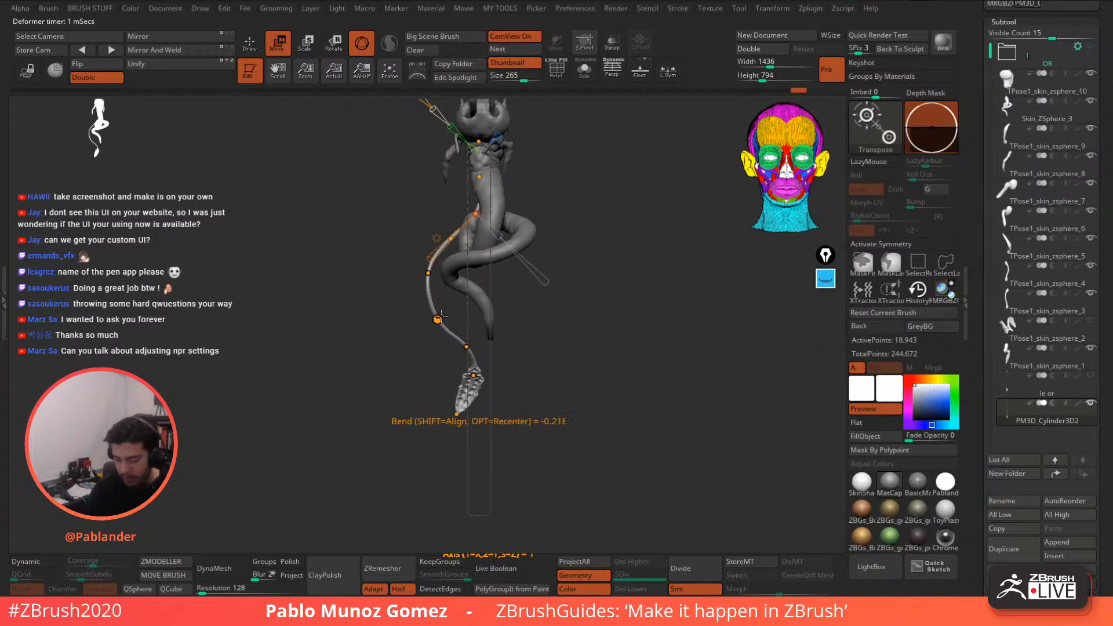
{"action": "left_click", "coordinate": [467, 346]}
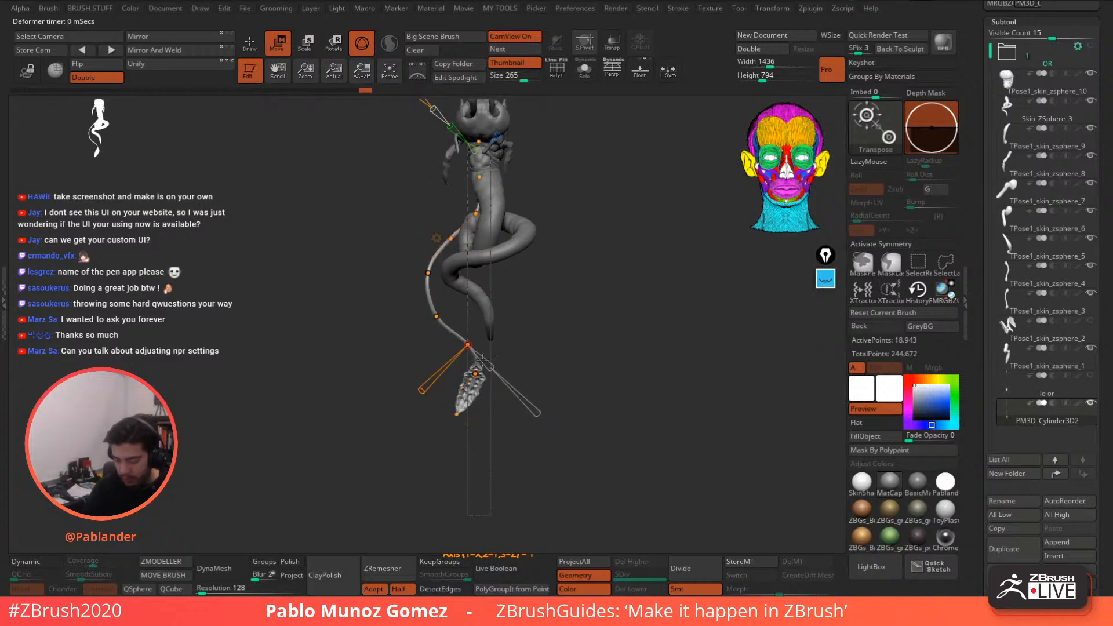
- Even out the rod's middle and lower bends by adjusting their control points from the side and back views
{"action": "left_click_drag", "start_coordinate": [523, 344], "coordinate": [610, 293], "text": "alt"}
{"action": "left_click", "coordinate": [492, 200]}
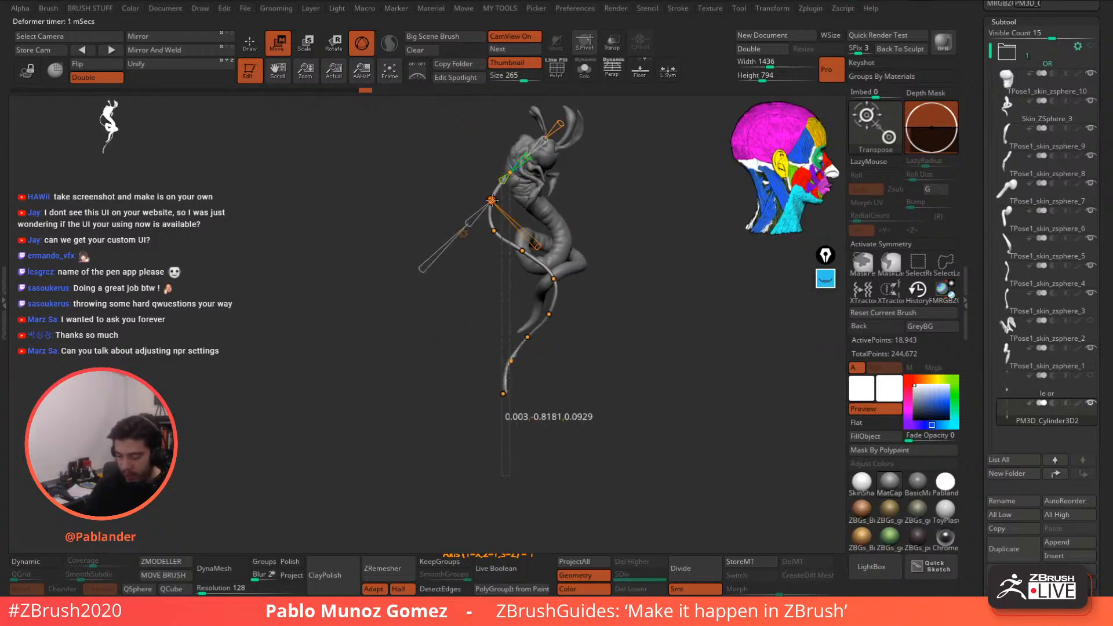
{"action": "left_click", "coordinate": [523, 249]}
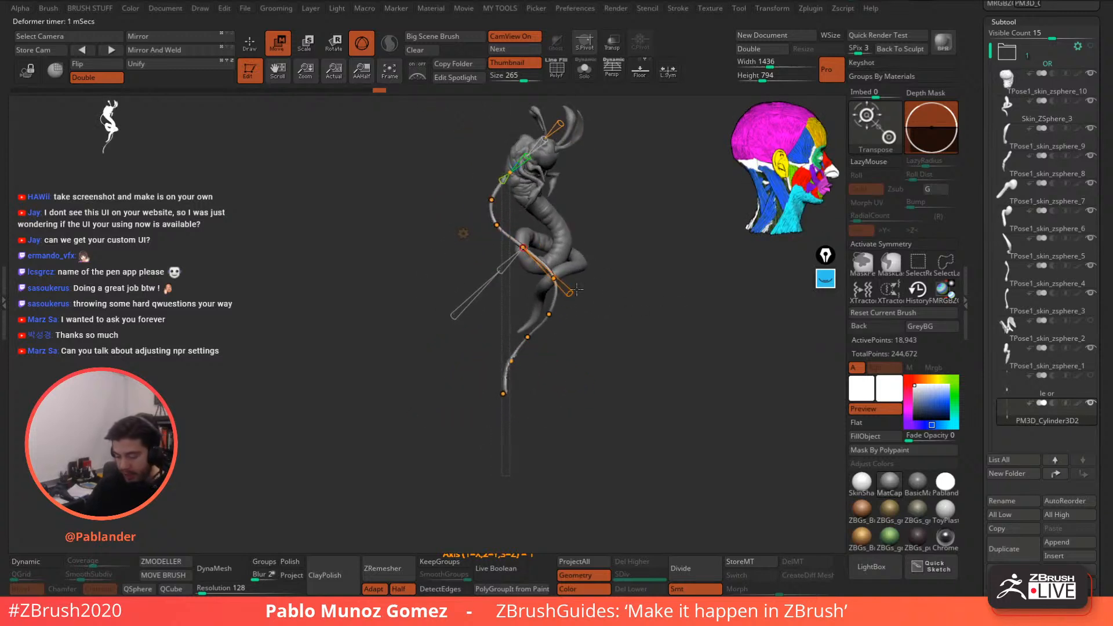
{"action": "left_click_drag", "start_coordinate": [580, 292], "coordinate": [662, 317]}
{"action": "left_click_drag", "start_coordinate": [509, 225], "coordinate": [548, 272]}
{"action": "left_click_drag", "start_coordinate": [539, 313], "coordinate": [537, 311]}
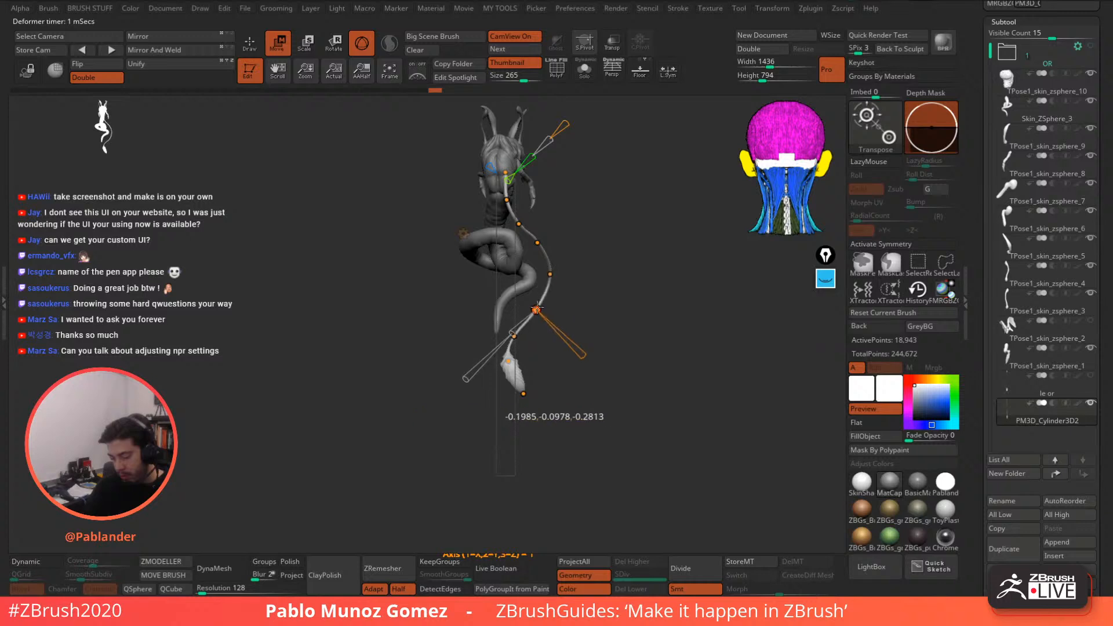
- Nudge the control points behind the back and beside the coil to finish the rod's overall curve
{"action": "left_click_drag", "start_coordinate": [650, 267], "coordinate": [591, 266]}
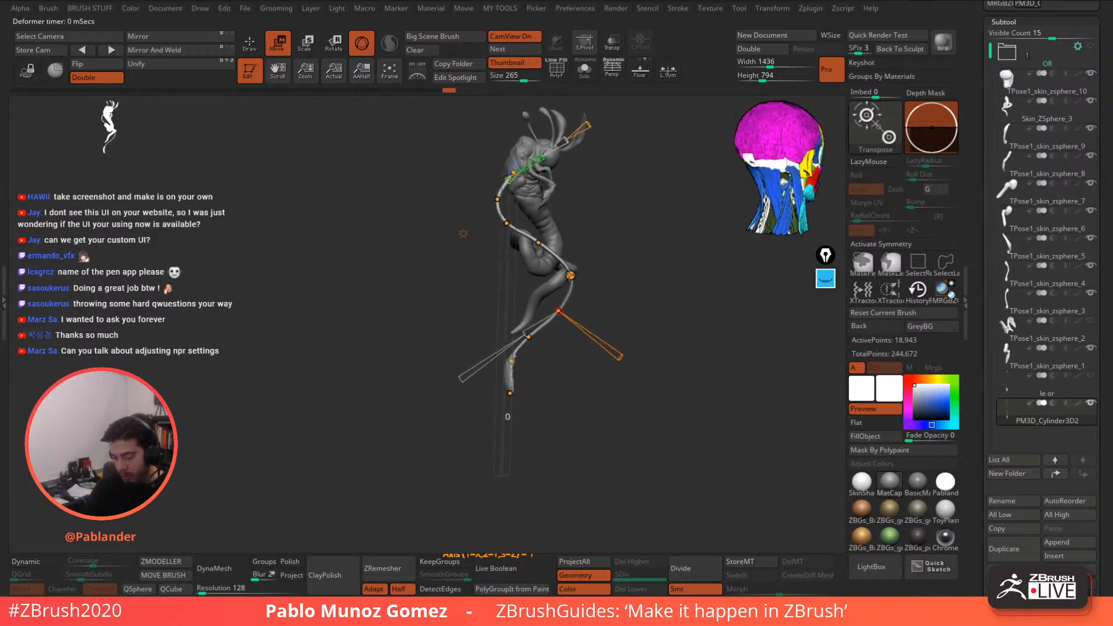
{"action": "left_click", "coordinate": [567, 275]}
{"action": "left_click_drag", "start_coordinate": [506, 223], "coordinate": [505, 224]}
{"action": "left_click", "coordinate": [498, 200]}
{"action": "left_click_drag", "start_coordinate": [622, 254], "coordinate": [666, 302]}
- Twist the leaf blade about the rod using the cone handles at its base control point
{"action": "left_click", "coordinate": [518, 303]}
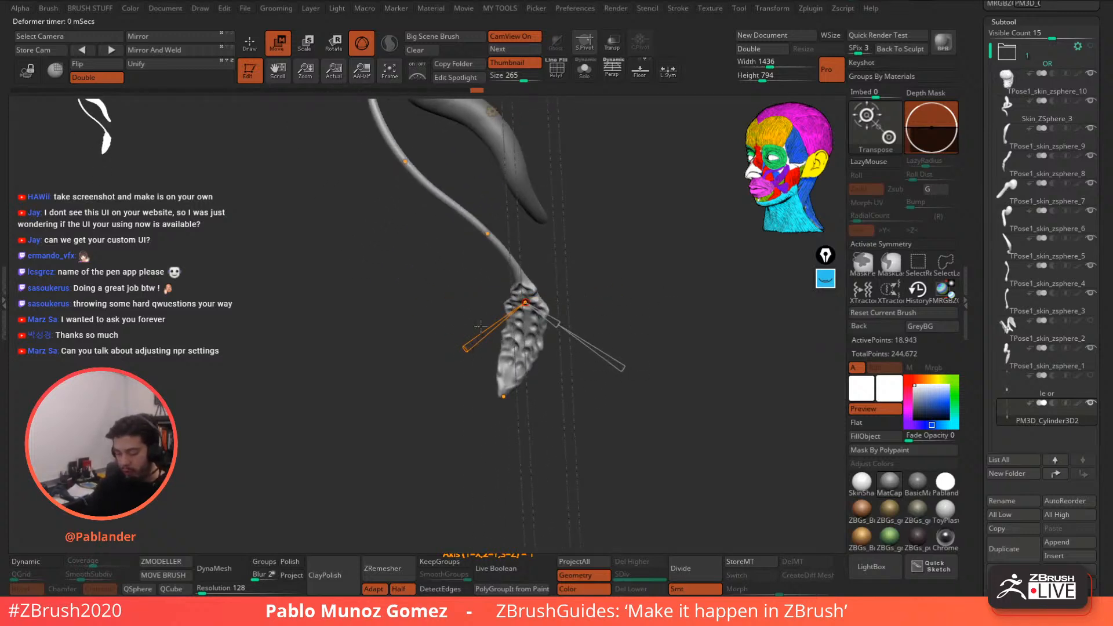
{"action": "left_click_drag", "start_coordinate": [636, 257], "coordinate": [615, 264], "text": "shift"}
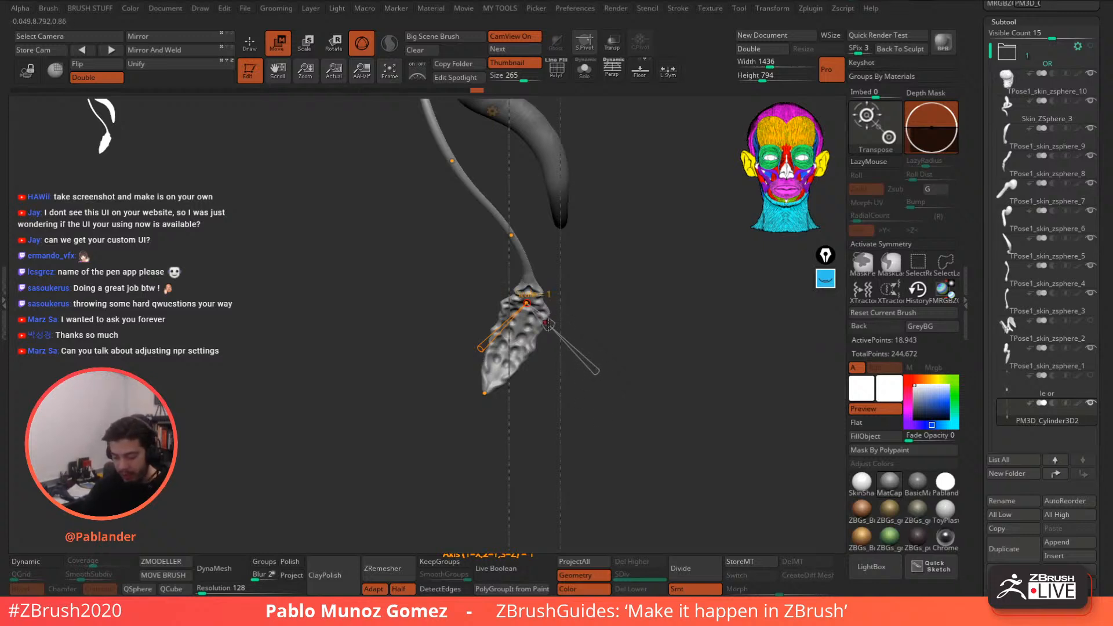
{"action": "left_click_drag", "start_coordinate": [549, 325], "coordinate": [548, 322]}
{"action": "left_click_drag", "start_coordinate": [482, 347], "coordinate": [467, 360]}
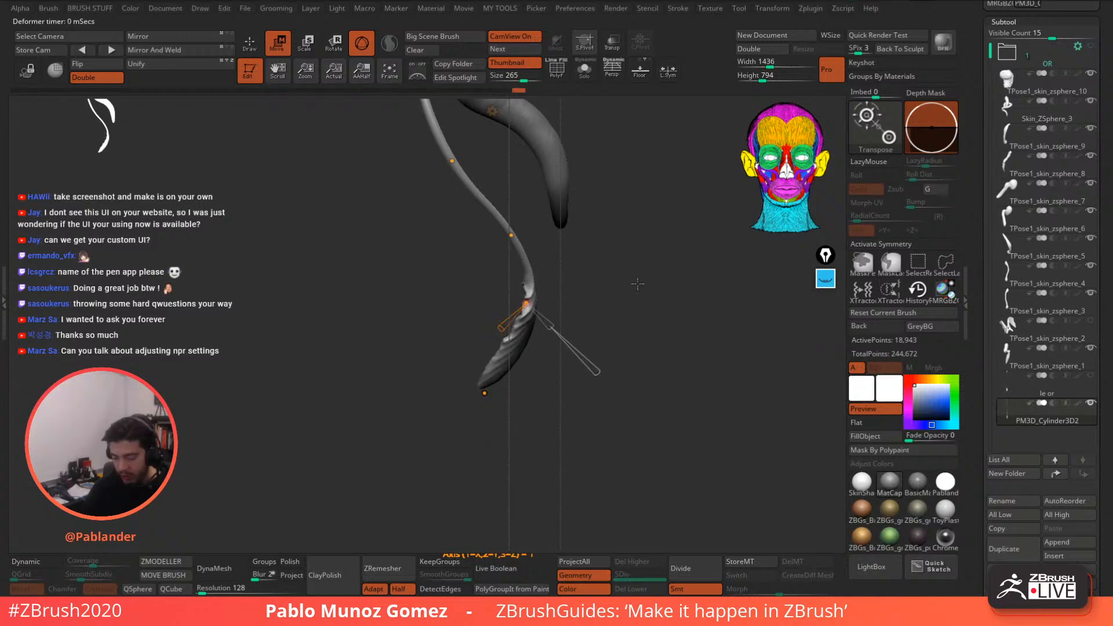
{"action": "left_click_drag", "start_coordinate": [638, 284], "coordinate": [539, 286]}
- Accept the Bend Curve deformation on the rod copy and return to Draw mode
{"action": "left_click_drag", "start_coordinate": [623, 288], "coordinate": [605, 328], "text": "alt"}
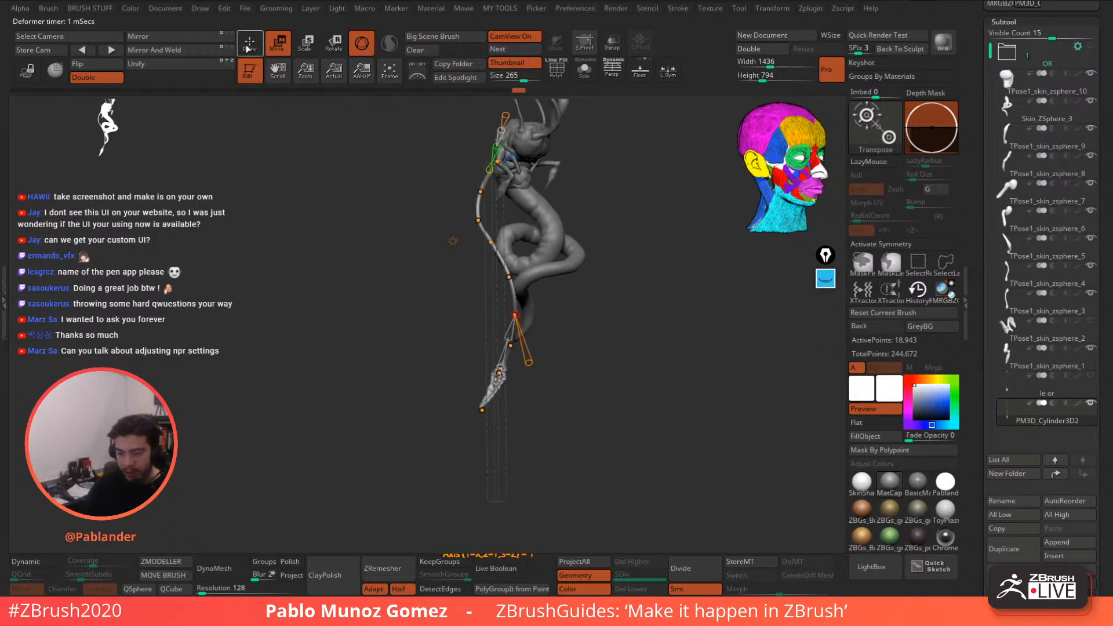
{"action": "left_click_drag", "start_coordinate": [454, 246], "coordinate": [477, 360], "text": "alt"}
{"action": "left_click", "coordinate": [475, 358]}
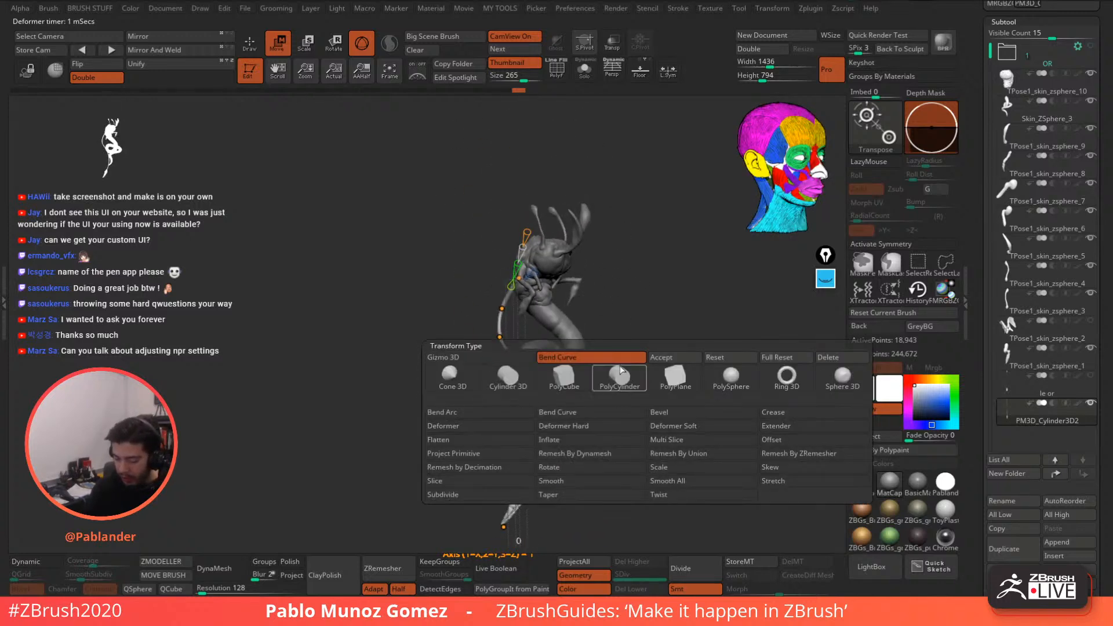
{"action": "left_click", "coordinate": [675, 357]}
{"action": "key", "text": "q"}
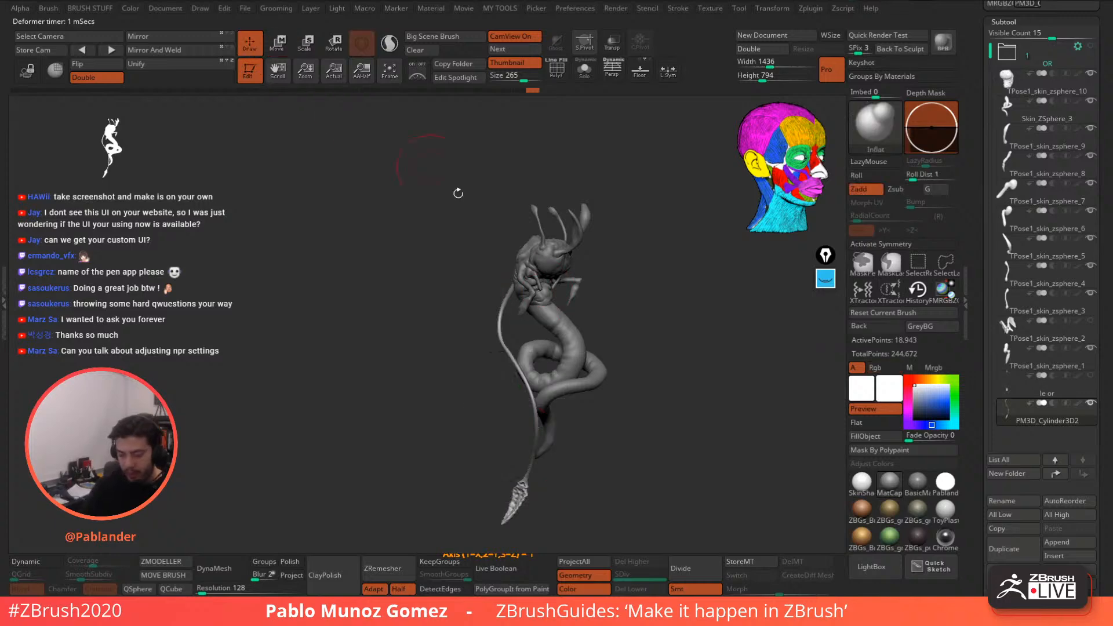
{"action": "mouse_move", "coordinate": [603, 377]}
{"action": "left_mouse_down"}
{"action": "mouse_move", "coordinate": [539, 362]}
{"action": "mouse_move", "coordinate": [665, 304]}
{"action": "mouse_move", "coordinate": [589, 323]}
{"action": "mouse_move", "coordinate": [569, 459]}
{"action": "left_mouse_up"}
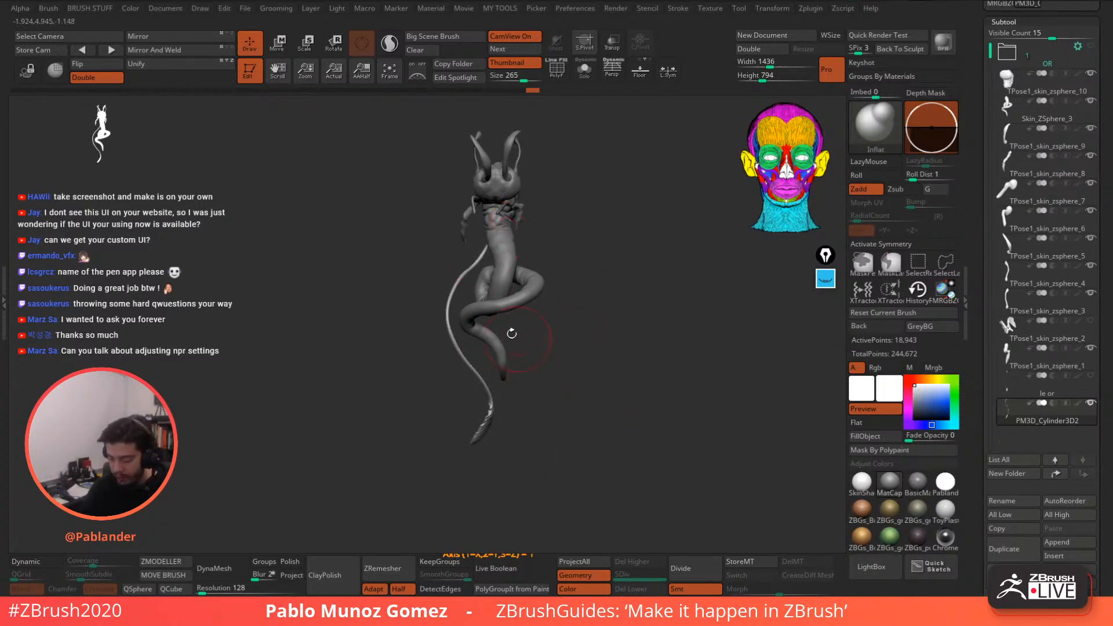
- Duplicate the original straight leaf-bladed rod subtool and activate the Move gizmo on the new copy
{"action": "scroll", "coordinate": [1015, 343], "scroll_direction": "down", "scroll_amount": 3}
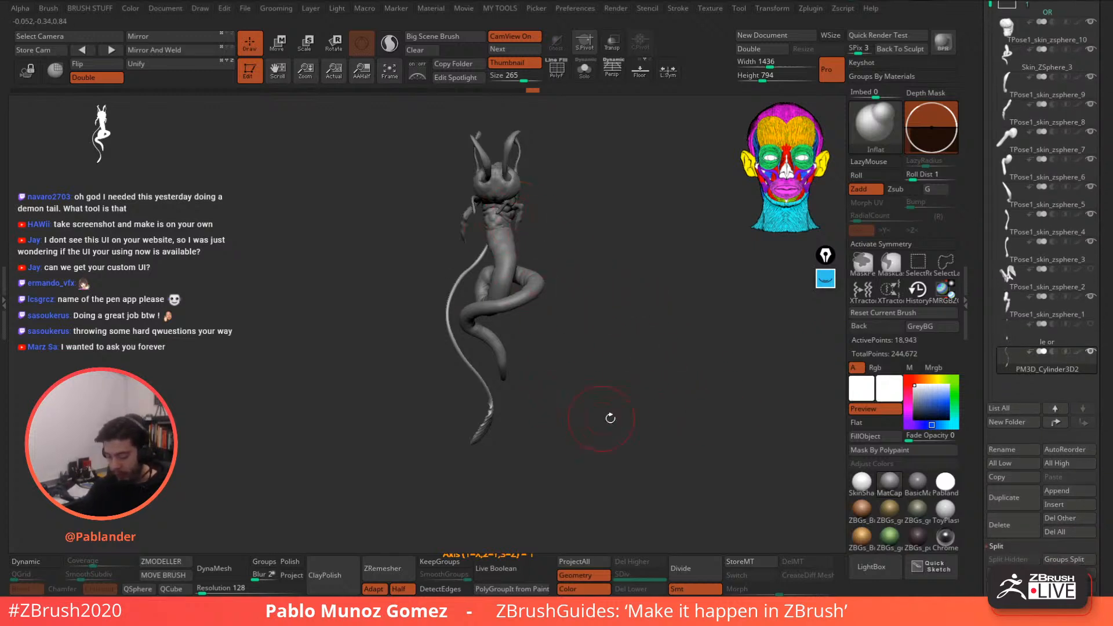
{"action": "left_click", "coordinate": [1086, 338]}
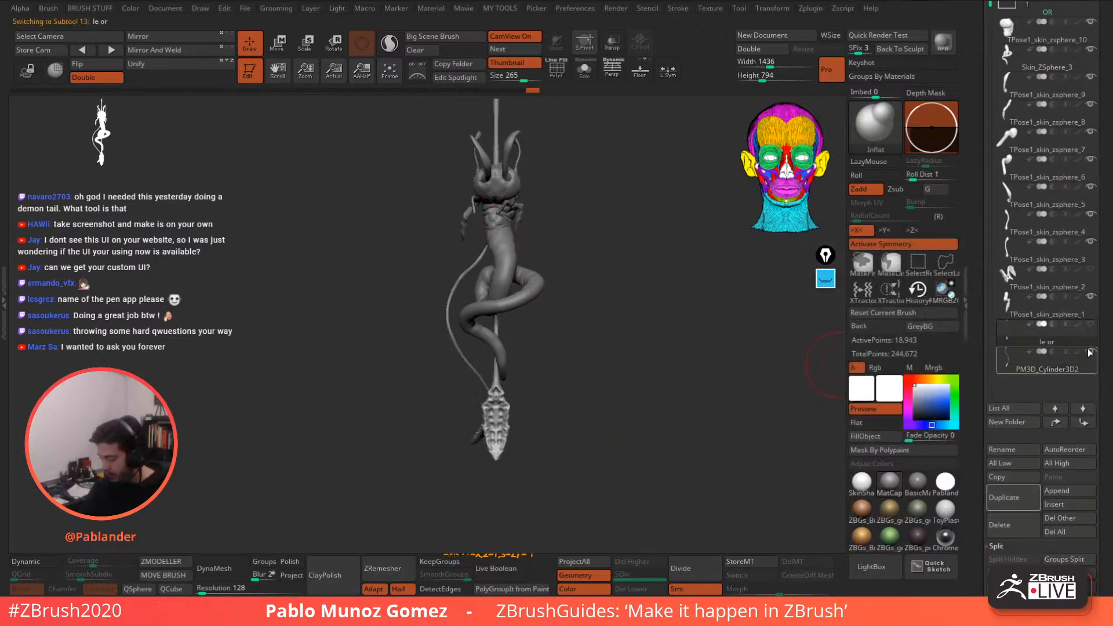
{"action": "left_click", "coordinate": [1016, 496]}
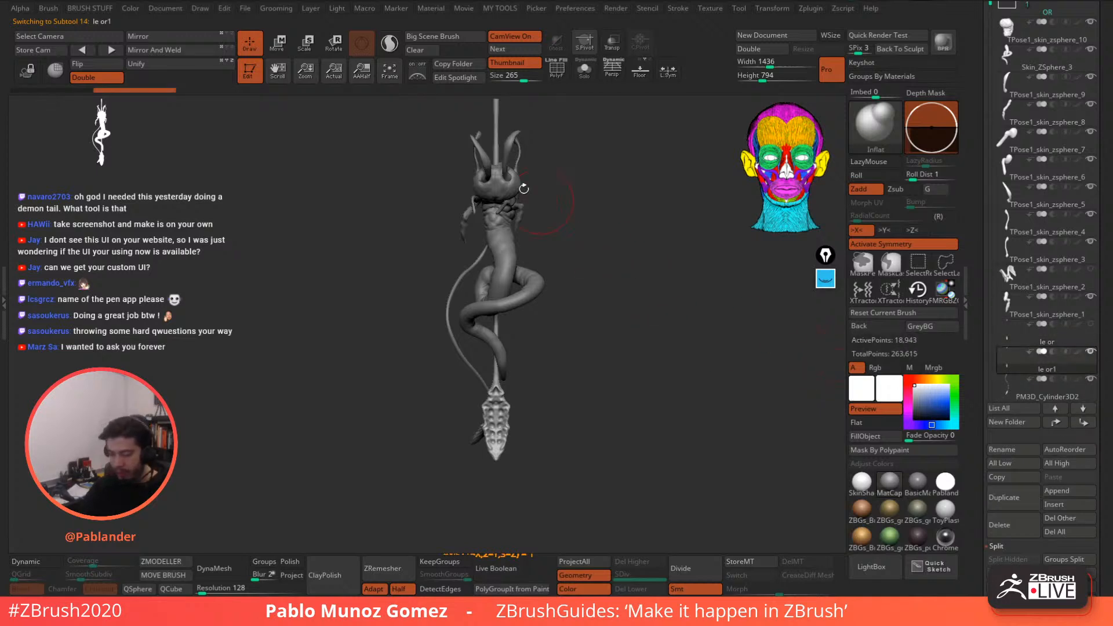
{"action": "left_click", "coordinate": [280, 44]}
{"action": "left_click_drag", "start_coordinate": [644, 244], "coordinate": [615, 319], "text": "alt"}
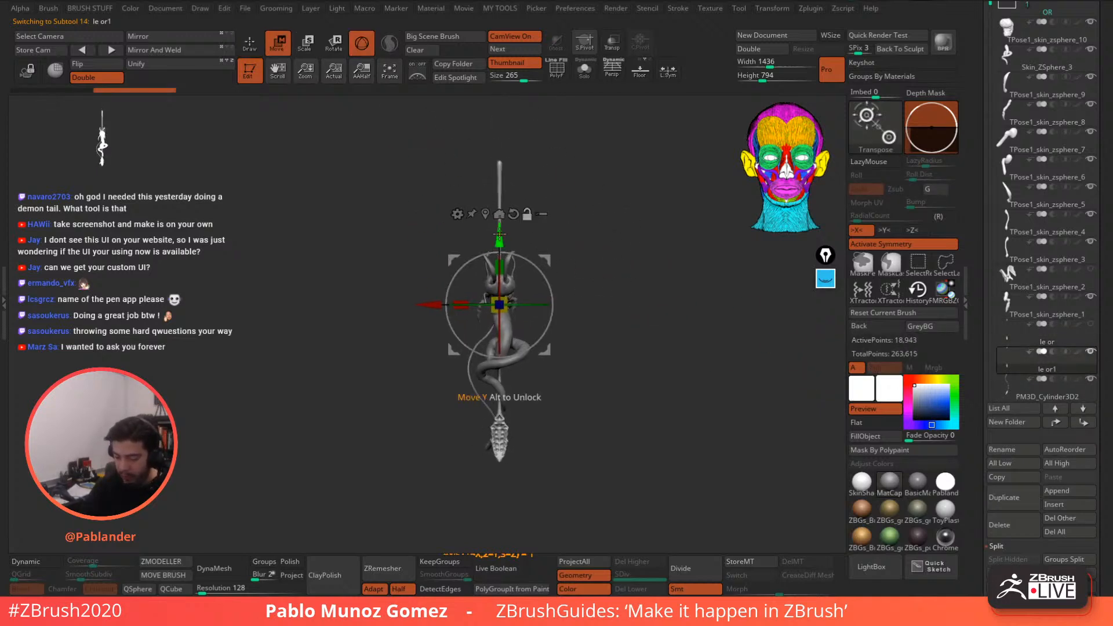
{"action": "left_click_drag", "start_coordinate": [502, 235], "coordinate": [524, 245]}
{"action": "left_click_drag", "start_coordinate": [562, 189], "coordinate": [553, 234]}
{"action": "key", "text": "ctrl+z"}
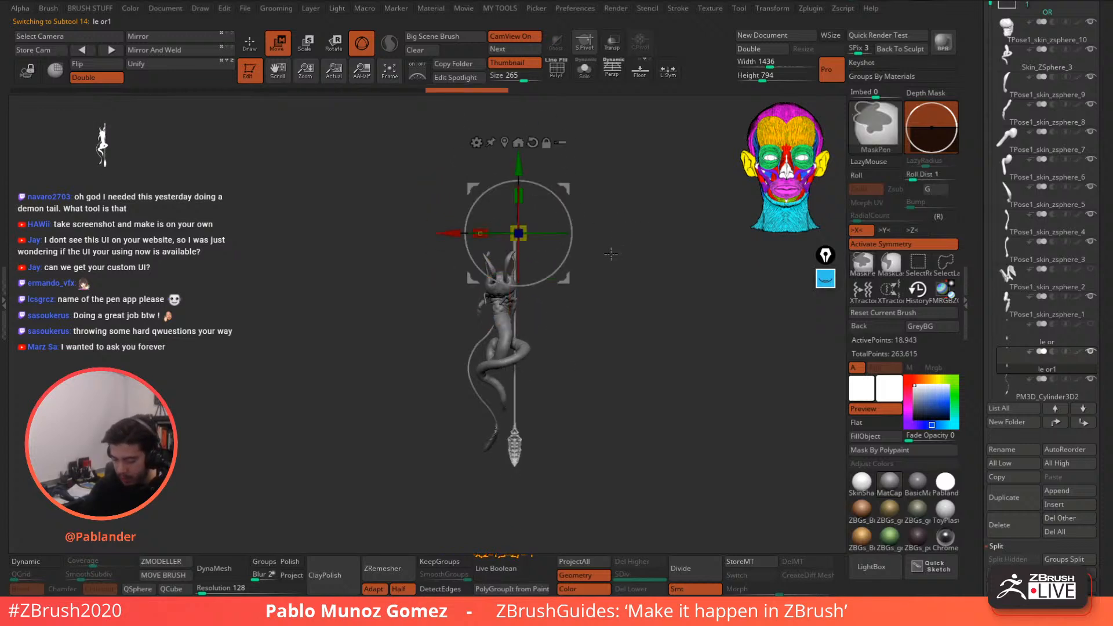
{"action": "key", "text": "ctrl+z"}
{"action": "key", "text": "ctrl+z"}
- Turn off symmetry and lower the straight rod copy until its upper end sits at the creature's head
{"action": "left_click", "coordinate": [856, 248]}
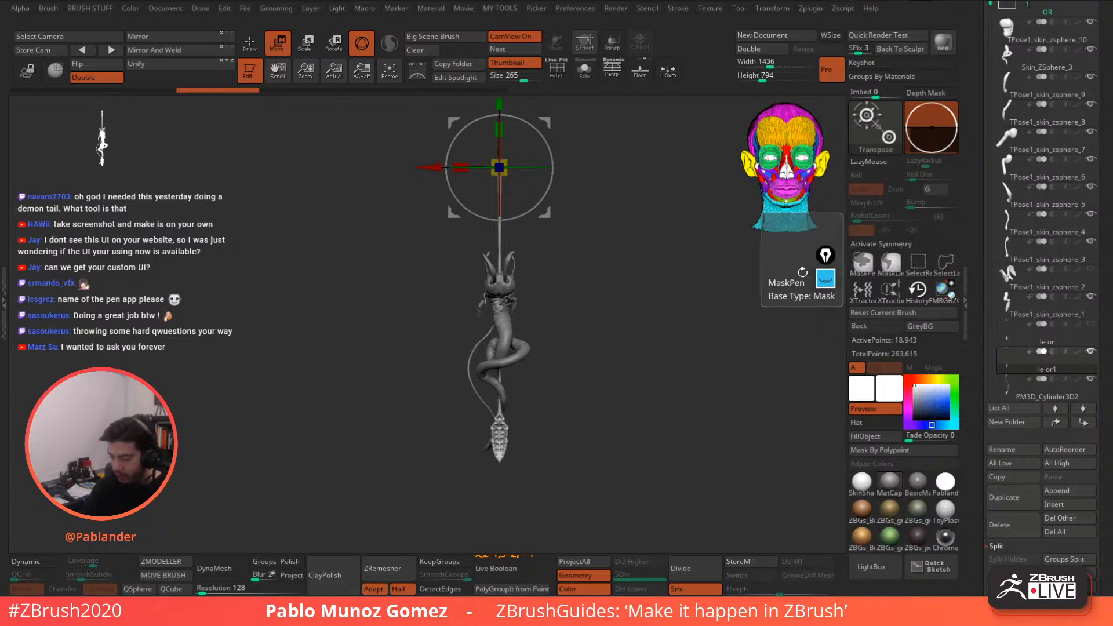
{"action": "left_click_drag", "start_coordinate": [645, 277], "coordinate": [657, 323], "text": "alt"}
{"action": "left_click_drag", "start_coordinate": [513, 147], "coordinate": [533, 249]}
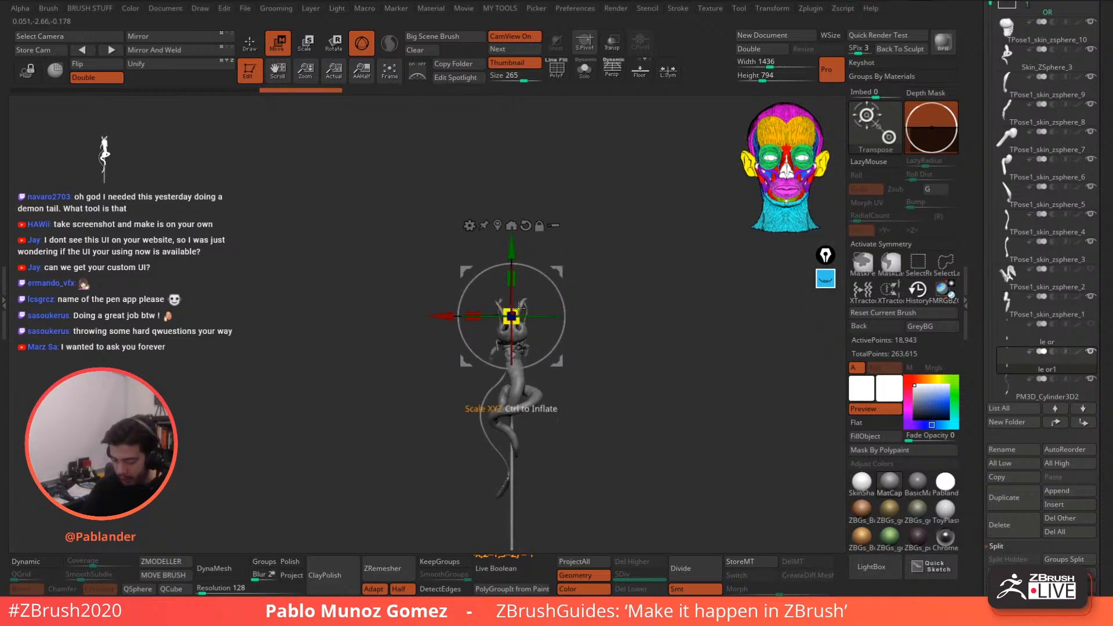
{"action": "left_click_drag", "start_coordinate": [512, 329], "coordinate": [511, 329]}
- Shift the rod copy back and sideways so its upper end sits behind the creature's head, beside the existing curved rod
{"action": "left_click_drag", "start_coordinate": [557, 271], "coordinate": [617, 342]}
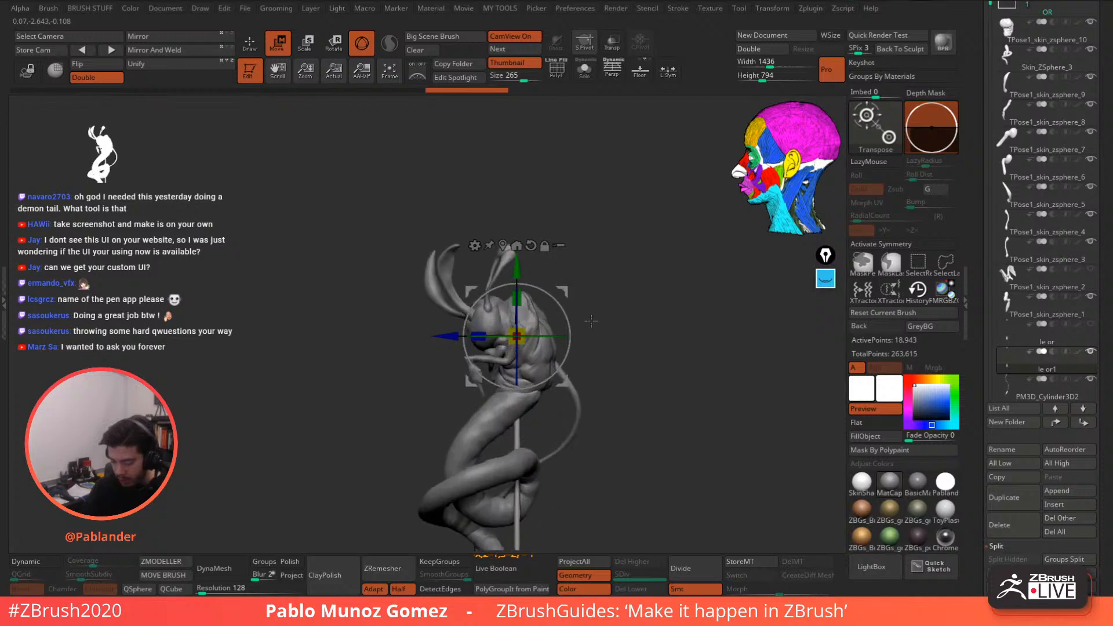
{"action": "left_click_drag", "start_coordinate": [565, 297], "coordinate": [600, 338]}
{"action": "left_click_drag", "start_coordinate": [652, 333], "coordinate": [590, 328]}
{"action": "left_click_drag", "start_coordinate": [619, 341], "coordinate": [600, 327]}
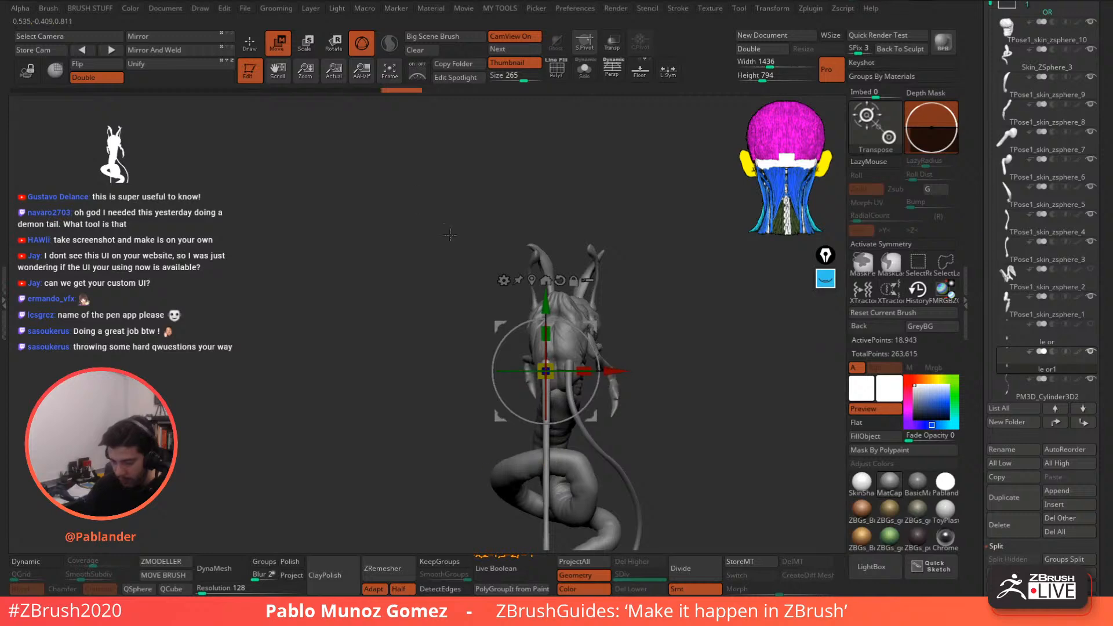
- Open the gizmo's list of deformers for the repositioned rod copy
{"action": "left_click_drag", "start_coordinate": [646, 355], "coordinate": [584, 240], "text": "alt"}
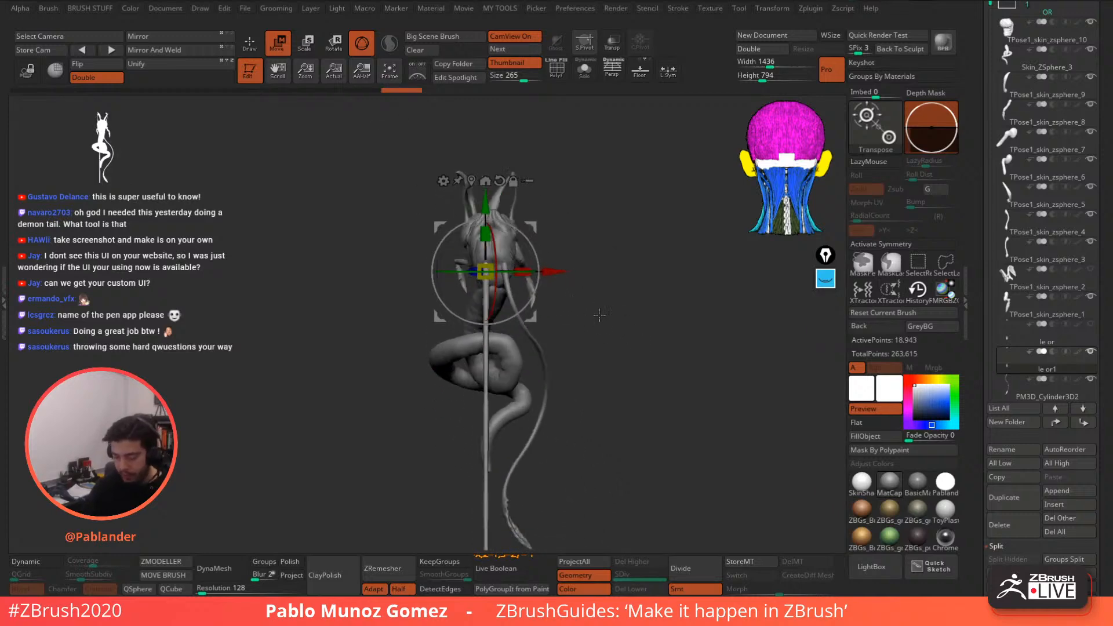
{"action": "mouse_move", "coordinate": [619, 312]}
{"action": "left_mouse_down"}
{"action": "mouse_move", "coordinate": [654, 317]}
{"action": "mouse_move", "coordinate": [578, 264]}
{"action": "left_mouse_up"}
{"action": "left_click", "coordinate": [442, 180]}
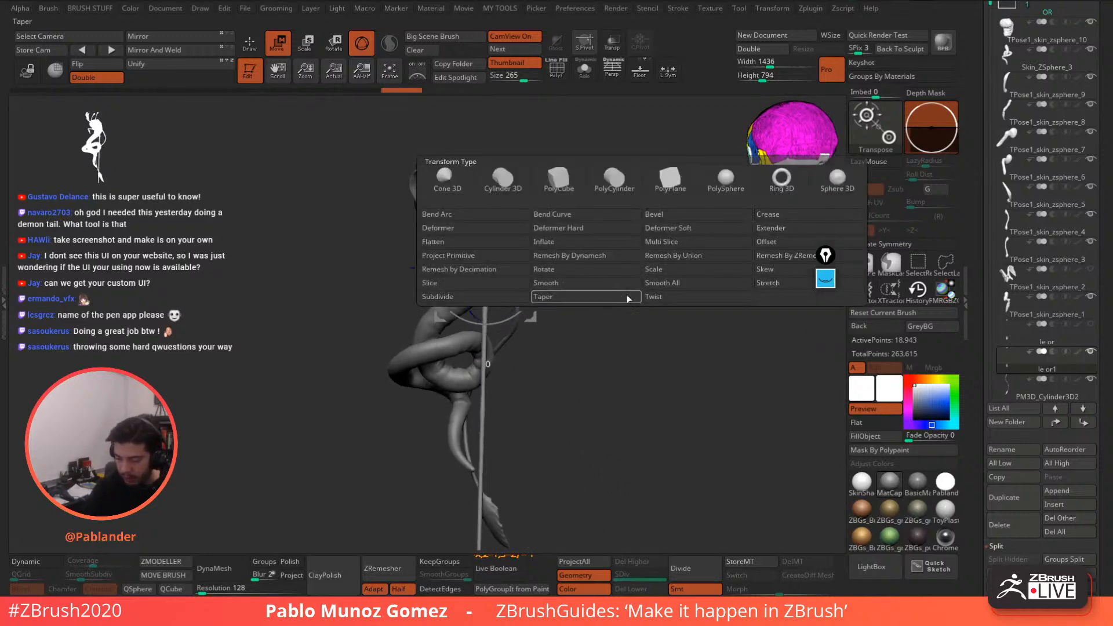
- Apply the Bend Curve deformer to the straight leaf-tipped strand and bend its upper section around the body in side view
{"action": "left_click", "coordinate": [586, 216]}
{"action": "left_click_drag", "start_coordinate": [621, 341], "coordinate": [591, 349]}
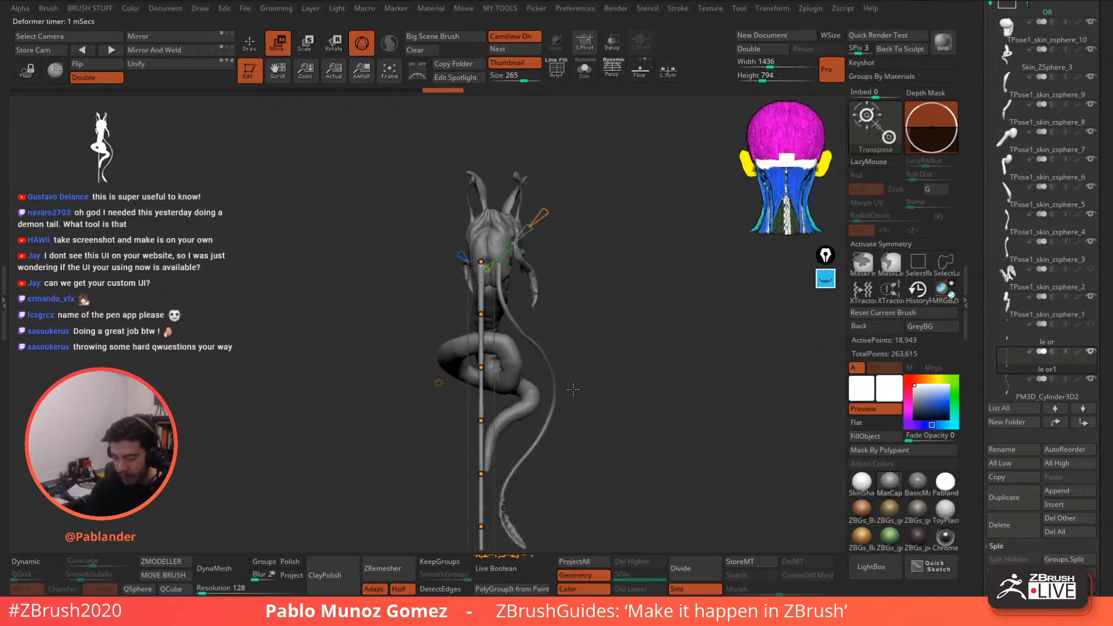
{"action": "left_click_drag", "start_coordinate": [572, 389], "coordinate": [587, 274], "text": "alt"}
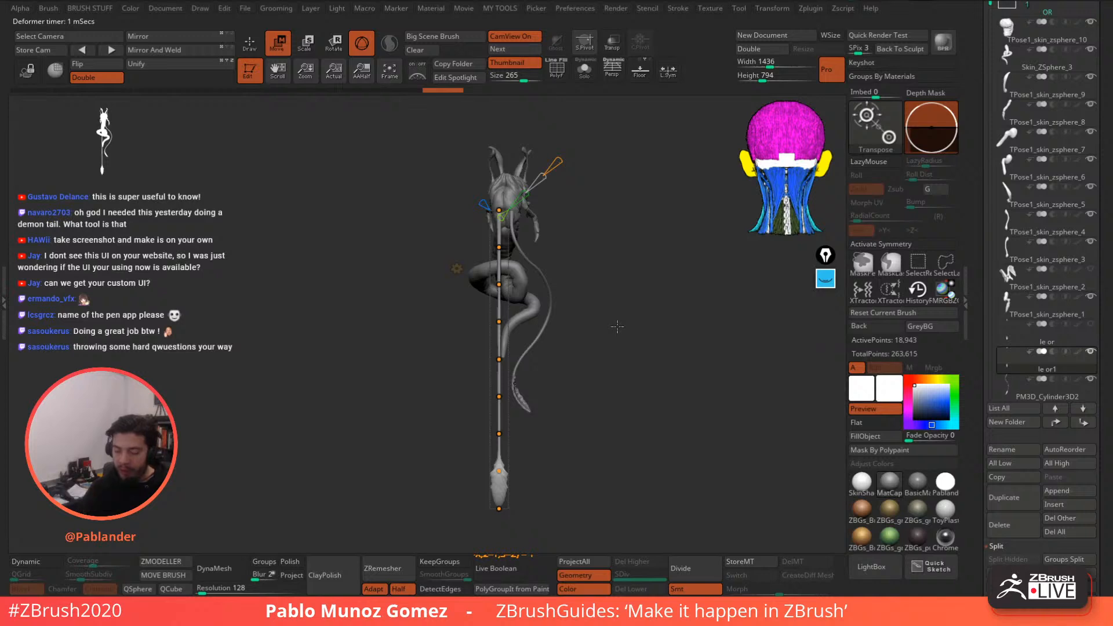
{"action": "left_click_drag", "start_coordinate": [587, 214], "coordinate": [632, 202]}
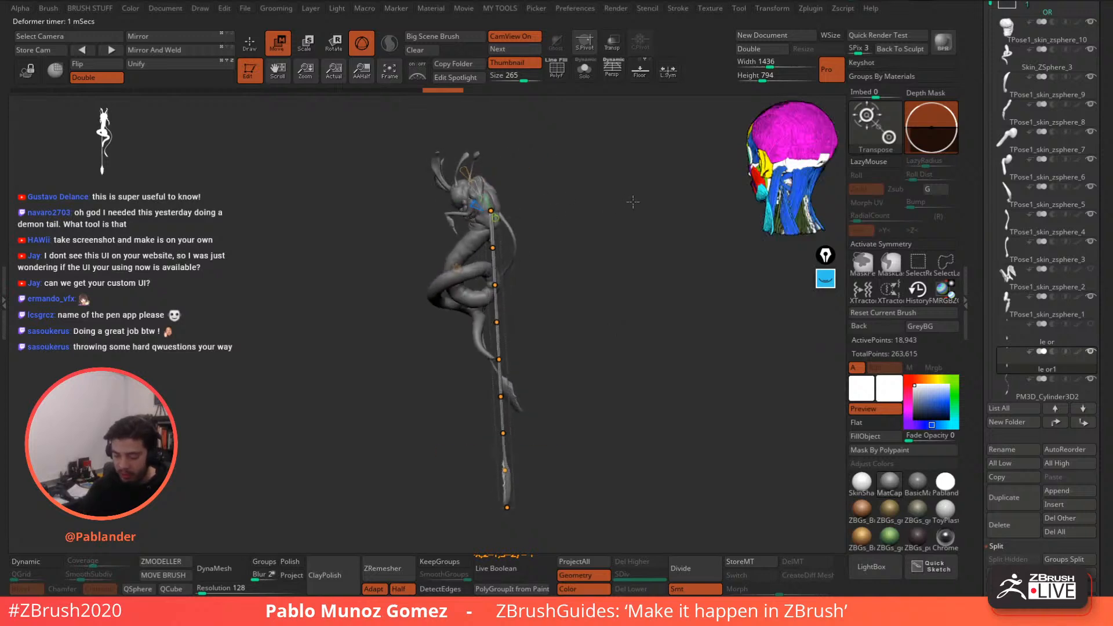
{"action": "left_click_drag", "start_coordinate": [532, 216], "coordinate": [557, 211], "text": "shift"}
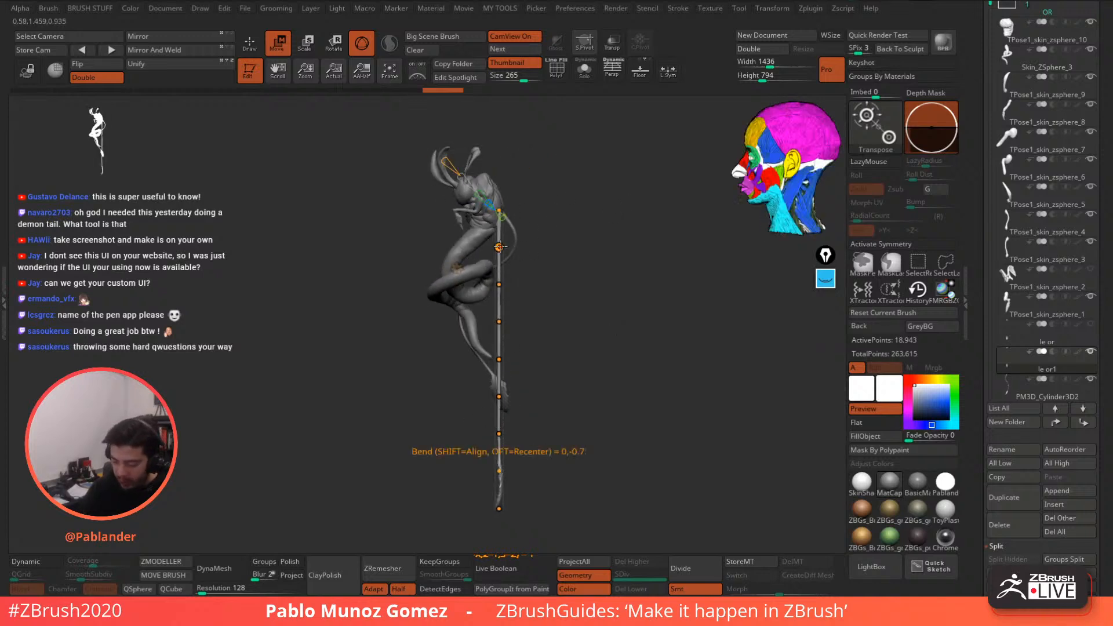
{"action": "left_click_drag", "start_coordinate": [498, 247], "coordinate": [515, 238]}
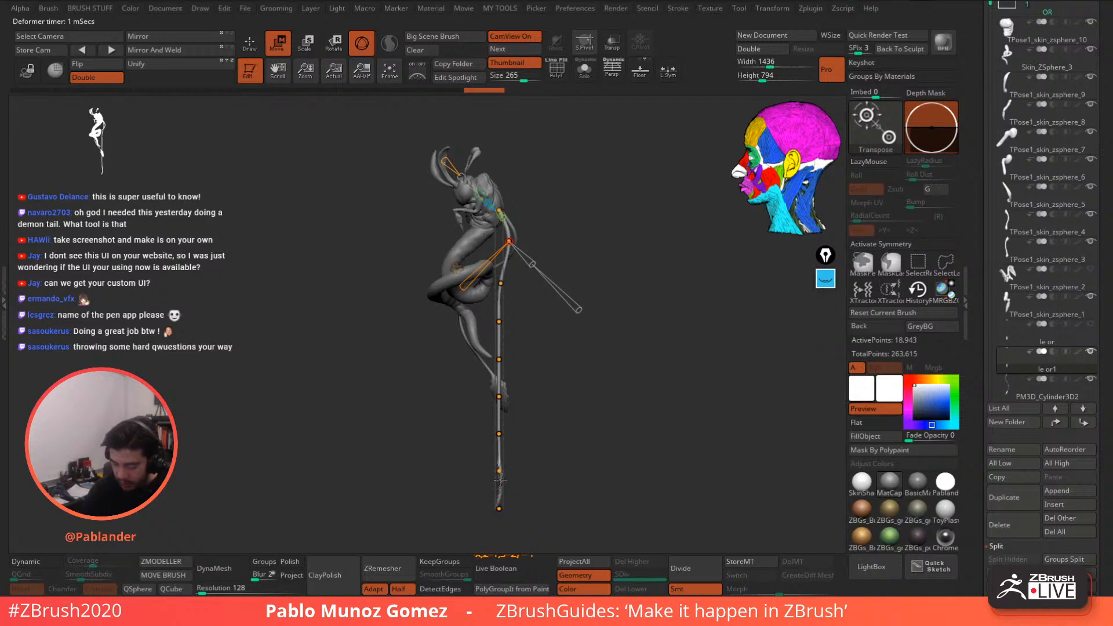
{"action": "left_click_drag", "start_coordinate": [502, 283], "coordinate": [477, 265]}
{"action": "mouse_move", "coordinate": [538, 283]}
{"action": "left_mouse_down"}
{"action": "mouse_move", "coordinate": [574, 278]}
{"action": "mouse_move", "coordinate": [580, 257]}
{"action": "mouse_move", "coordinate": [545, 261]}
{"action": "mouse_move", "coordinate": [547, 282]}
{"action": "left_mouse_up"}
{"action": "left_click_drag", "start_coordinate": [455, 244], "coordinate": [444, 233]}
{"action": "mouse_move", "coordinate": [556, 210]}
{"action": "left_mouse_down"}
{"action": "mouse_move", "coordinate": [534, 206]}
{"action": "mouse_move", "coordinate": [535, 193]}
{"action": "mouse_move", "coordinate": [539, 229]}
{"action": "mouse_move", "coordinate": [518, 243]}
{"action": "left_mouse_up"}
- Bend the strand's middle and lower curve points into an S-shape below the coiled body in back view
{"action": "left_click_drag", "start_coordinate": [530, 371], "coordinate": [579, 374], "text": "shift"}
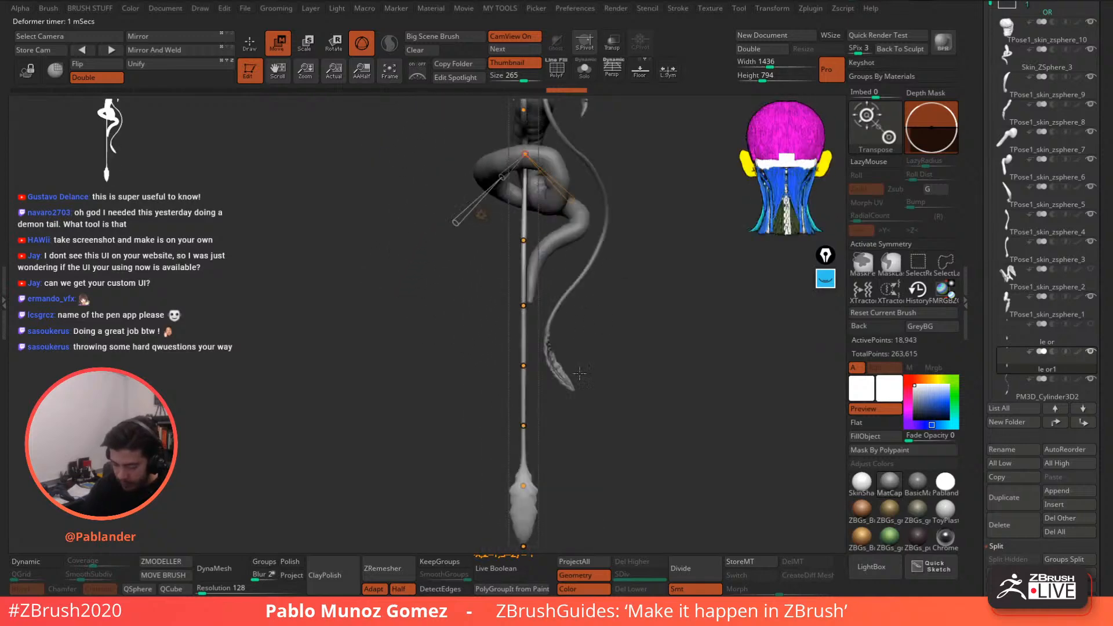
{"action": "left_click_drag", "start_coordinate": [524, 240], "coordinate": [496, 227]}
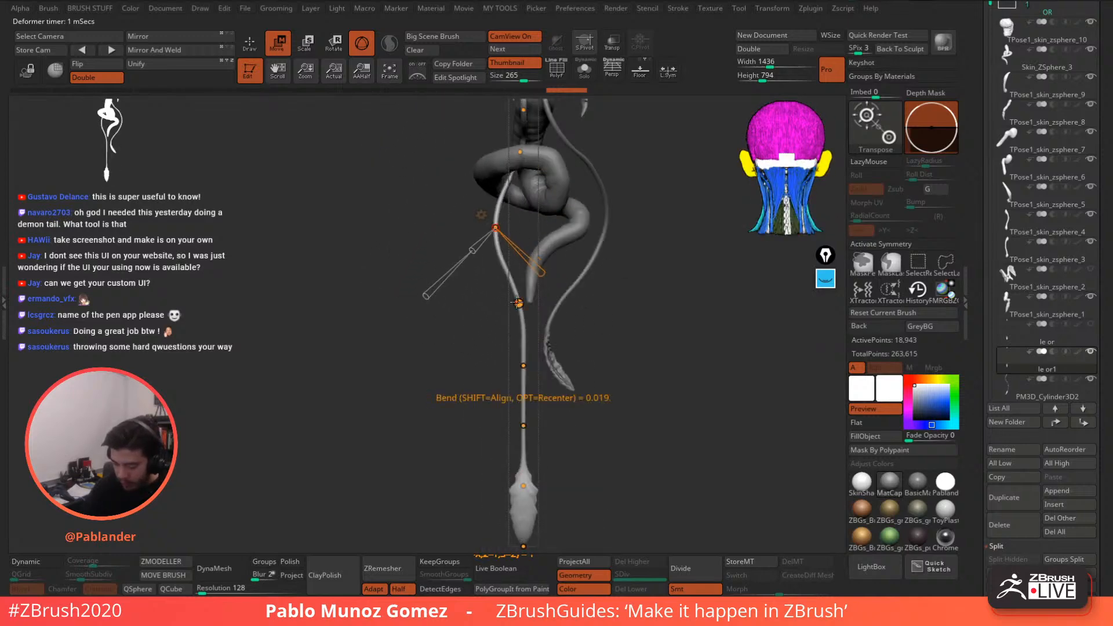
{"action": "left_click_drag", "start_coordinate": [520, 304], "coordinate": [493, 289]}
{"action": "left_click_drag", "start_coordinate": [520, 364], "coordinate": [521, 316]}
{"action": "left_click_drag", "start_coordinate": [526, 422], "coordinate": [530, 459]}
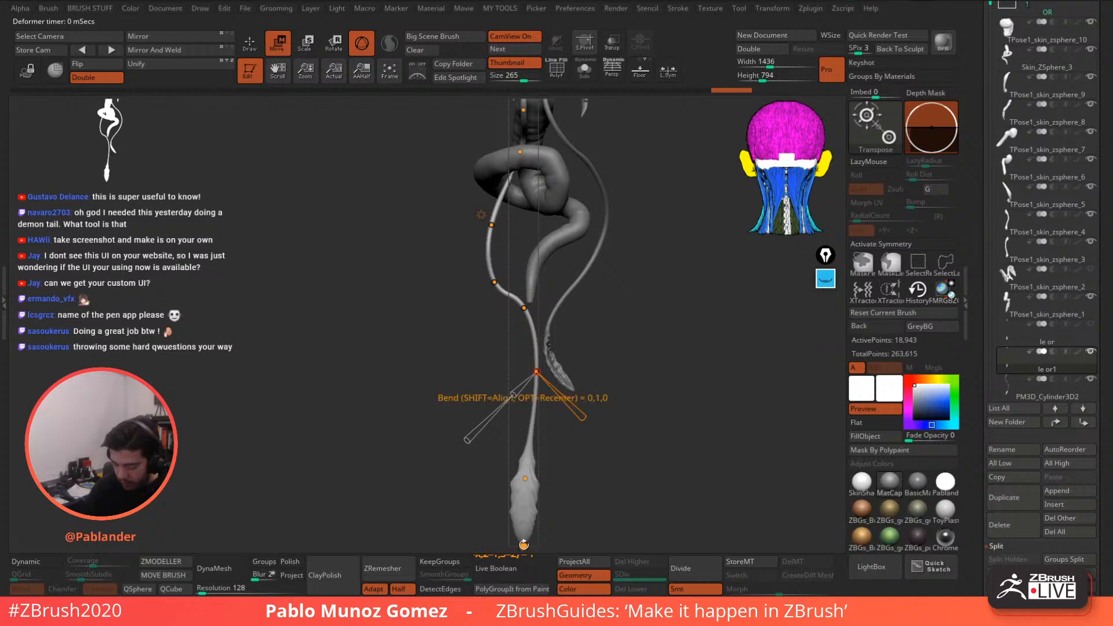
- Swing the strand's leaf-shaped end up and outward, and raise the curve points above it in back view
{"action": "left_click_drag", "start_coordinate": [524, 545], "coordinate": [456, 381]}
{"action": "left_click_drag", "start_coordinate": [517, 453], "coordinate": [495, 383]}
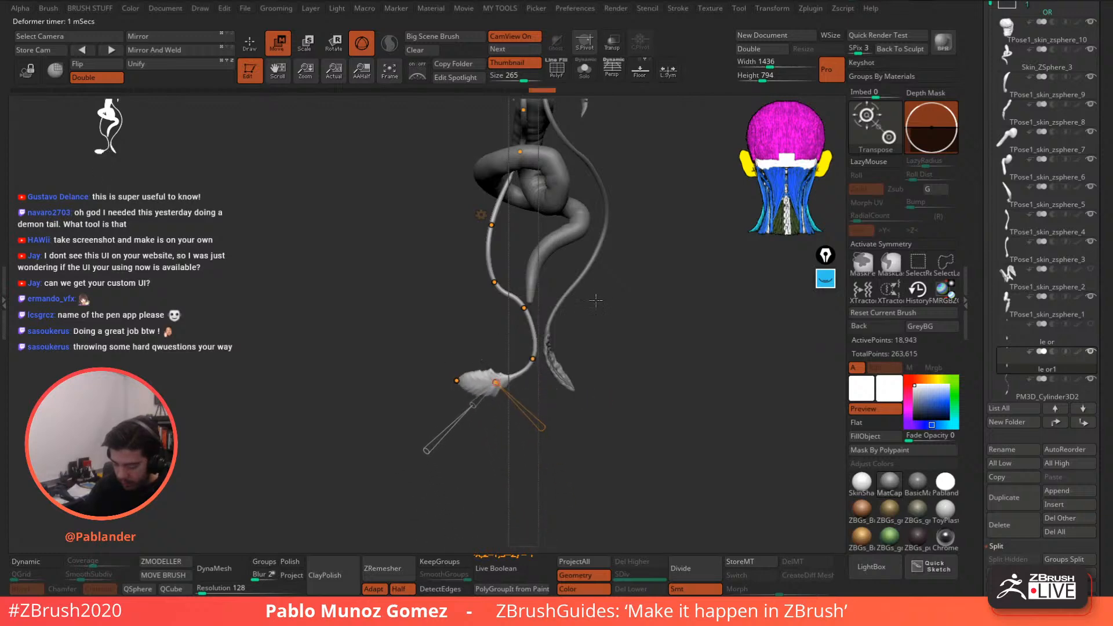
{"action": "left_click_drag", "start_coordinate": [524, 308], "coordinate": [517, 291]}
{"action": "left_click_drag", "start_coordinate": [533, 357], "coordinate": [526, 332]}
{"action": "left_click_drag", "start_coordinate": [495, 282], "coordinate": [482, 257]}
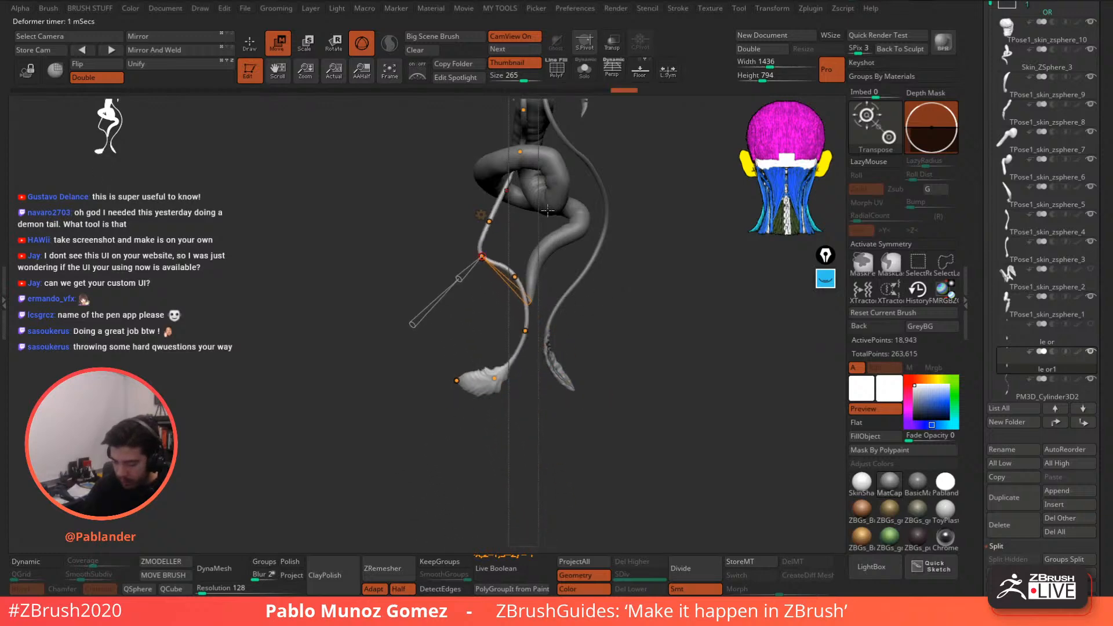
- Pull the strand's middle points against the body and sweep its leaf end forward in side view
{"action": "left_click_drag", "start_coordinate": [548, 210], "coordinate": [608, 227]}
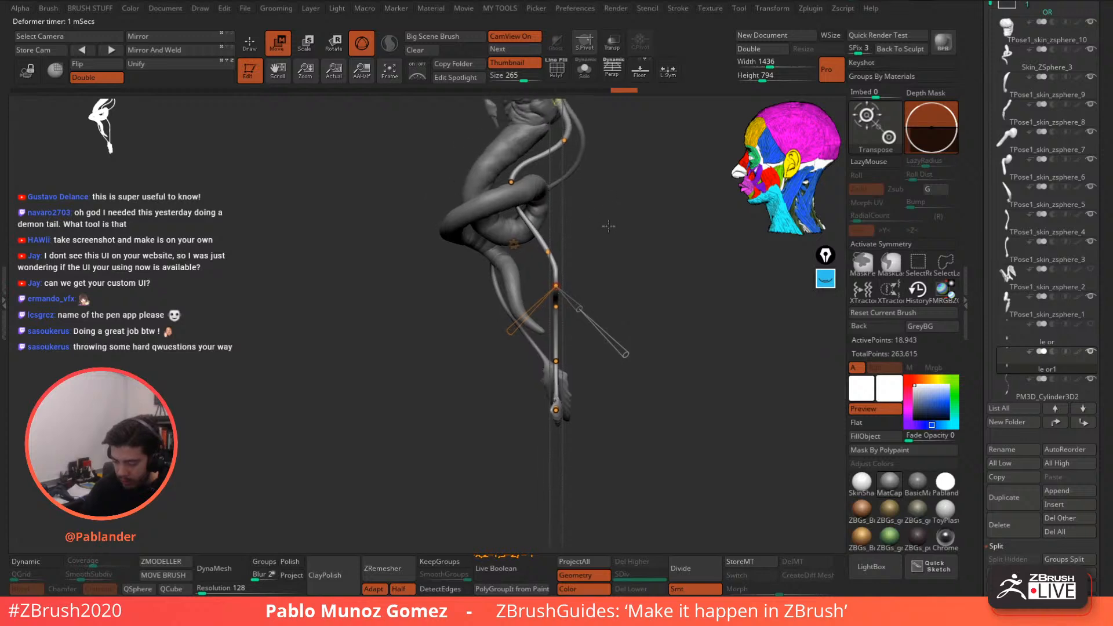
{"action": "left_click_drag", "start_coordinate": [556, 285], "coordinate": [540, 258]}
{"action": "left_click_drag", "start_coordinate": [557, 426], "coordinate": [483, 383]}
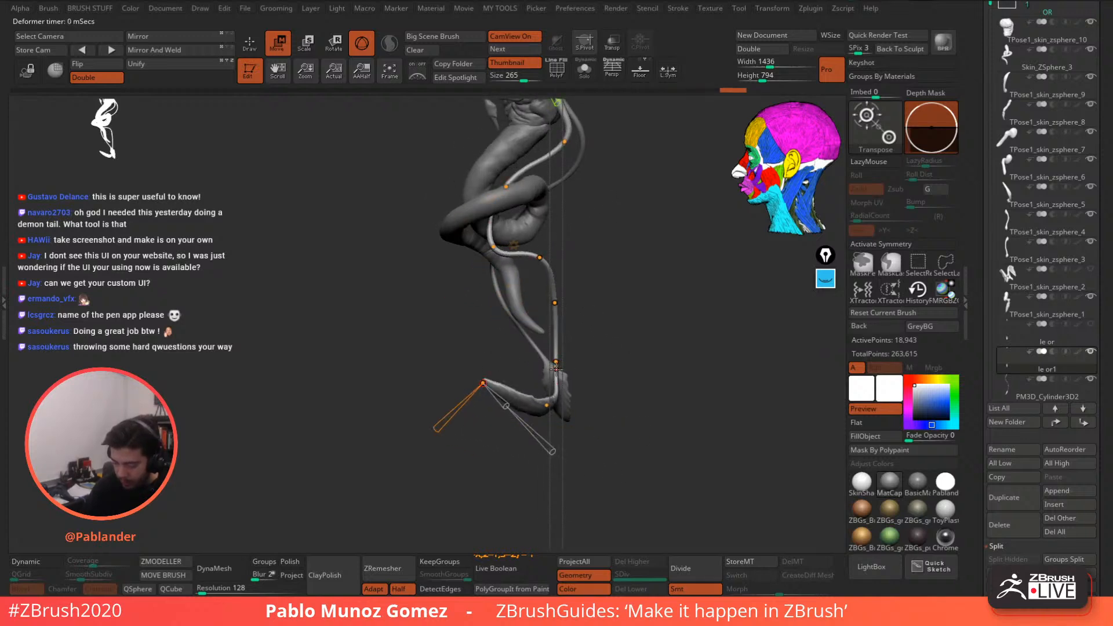
{"action": "left_click_drag", "start_coordinate": [556, 362], "coordinate": [540, 342]}
{"action": "left_click_drag", "start_coordinate": [483, 383], "coordinate": [480, 414]}
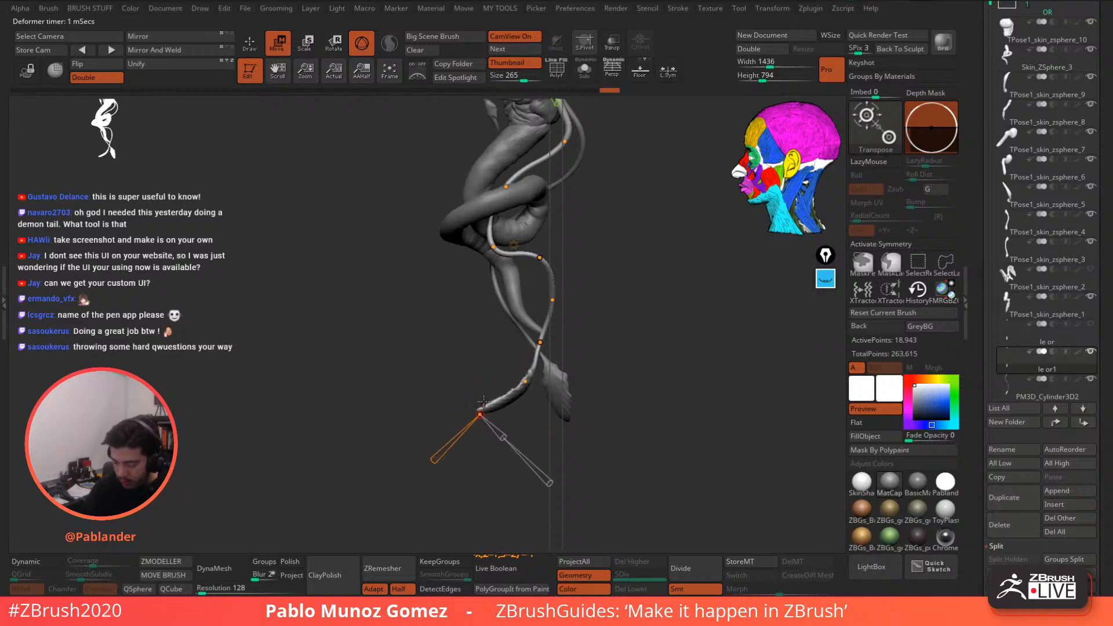
{"action": "left_click_drag", "start_coordinate": [553, 300], "coordinate": [537, 272]}
- Wrap the strand's lower curve closer around the body's tapered lower end in front view
{"action": "left_click_drag", "start_coordinate": [597, 248], "coordinate": [638, 260]}
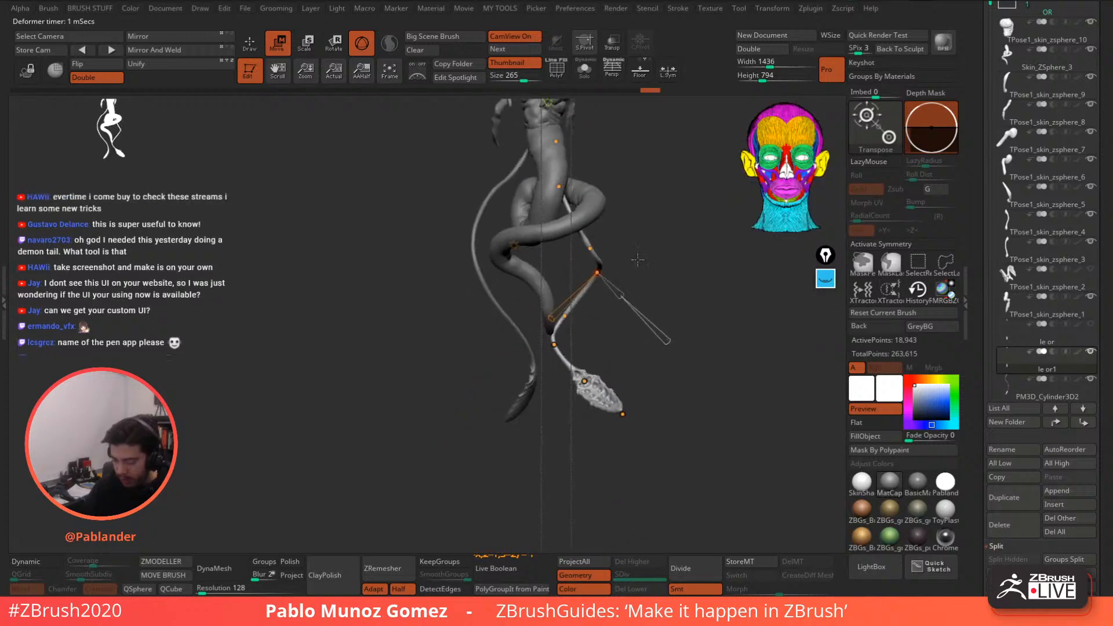
{"action": "left_click_drag", "start_coordinate": [554, 345], "coordinate": [543, 295]}
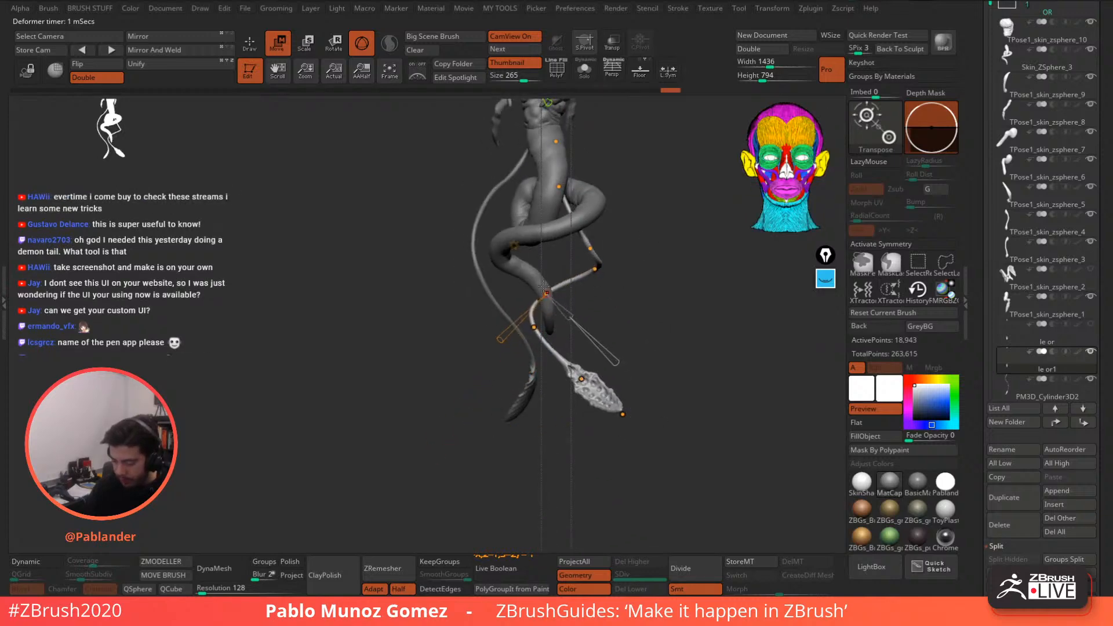
{"action": "left_click_drag", "start_coordinate": [597, 272], "coordinate": [579, 252]}
{"action": "left_click_drag", "start_coordinate": [617, 266], "coordinate": [667, 272]}
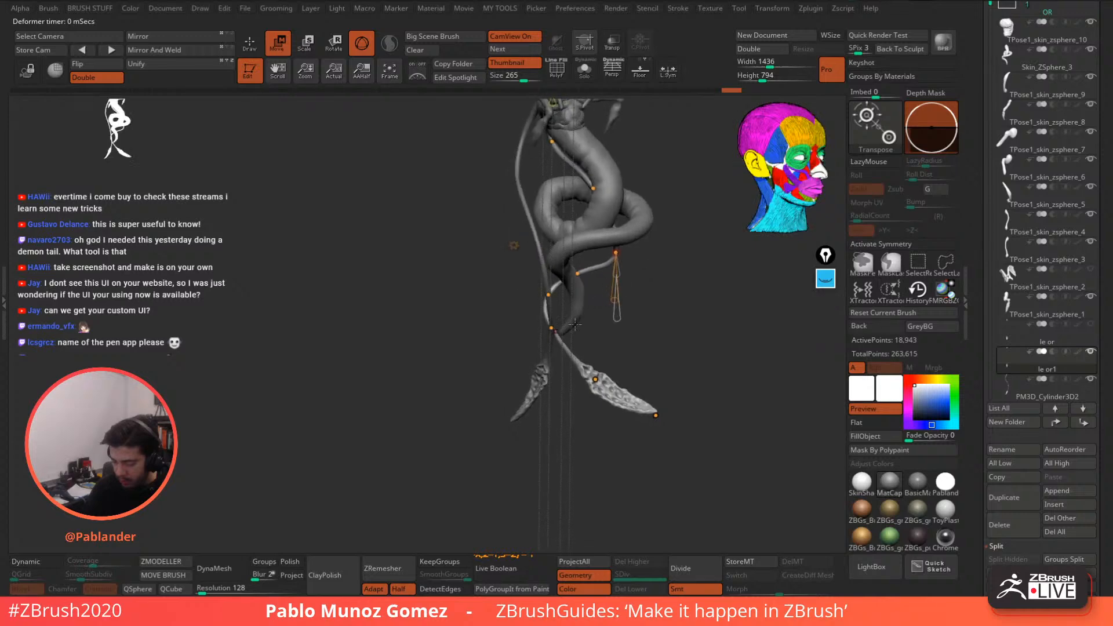
- Adjust the strand's lower bend and leaf base from several angles so it curves around the body's lower end
{"action": "left_click_drag", "start_coordinate": [553, 329], "coordinate": [661, 296]}
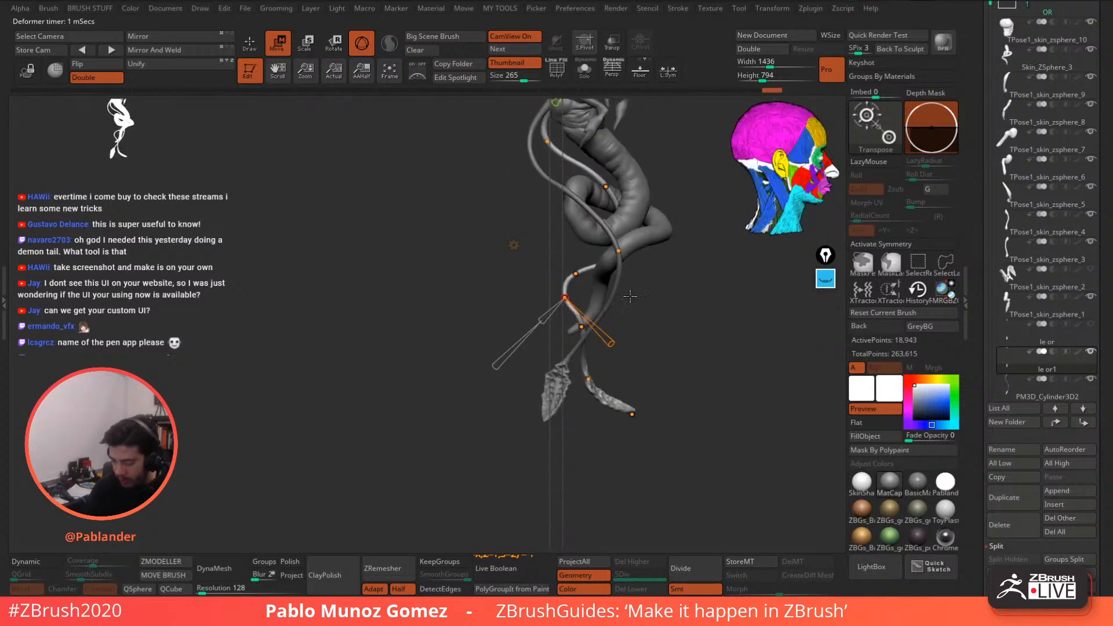
{"action": "left_click_drag", "start_coordinate": [588, 378], "coordinate": [596, 368]}
{"action": "left_click_drag", "start_coordinate": [632, 314], "coordinate": [680, 307]}
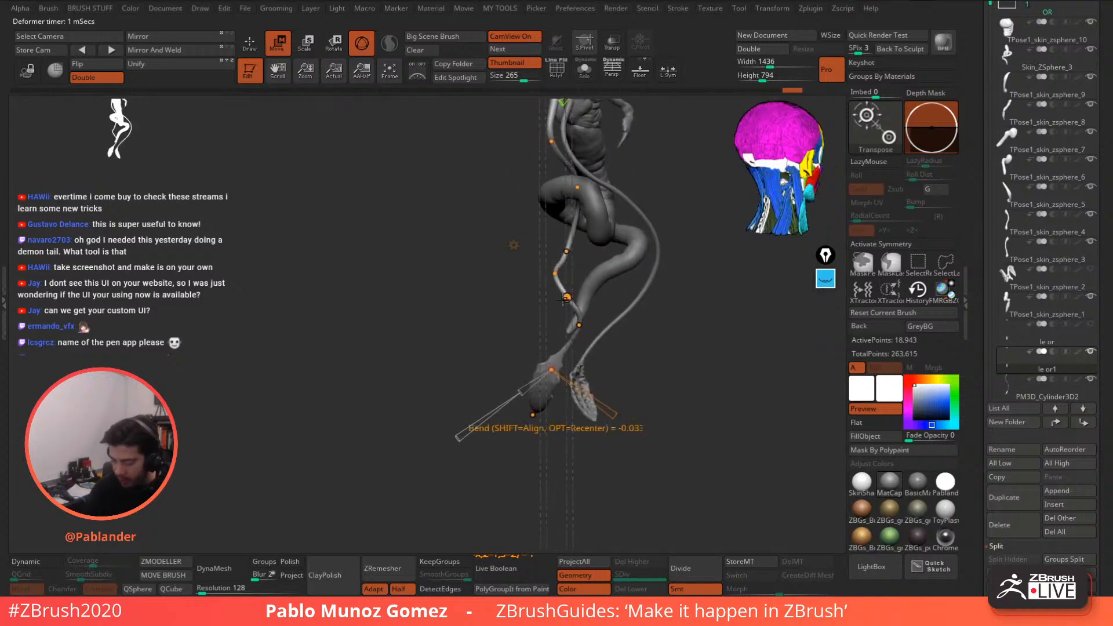
{"action": "left_click_drag", "start_coordinate": [566, 297], "coordinate": [562, 249]}
- Shift the strand's two uppermost curve points along the character's upper back in back view
{"action": "left_click_drag", "start_coordinate": [667, 174], "coordinate": [582, 231], "text": "alt"}
{"action": "left_click_drag", "start_coordinate": [582, 230], "coordinate": [484, 244], "text": "shift"}
{"action": "left_click_drag", "start_coordinate": [493, 200], "coordinate": [481, 200]}
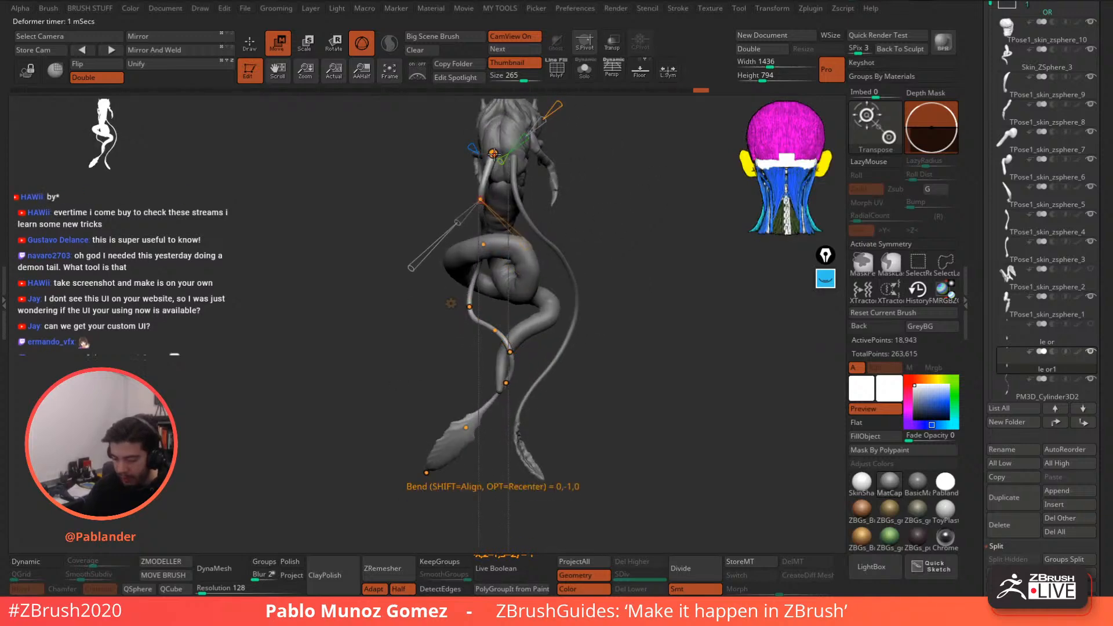
{"action": "left_click_drag", "start_coordinate": [494, 154], "coordinate": [496, 156]}
- Raise the strand's upper and middle curve points in side view to follow the body coil
{"action": "left_click_drag", "start_coordinate": [557, 175], "coordinate": [615, 172]}
{"action": "left_click_drag", "start_coordinate": [498, 200], "coordinate": [503, 194]}
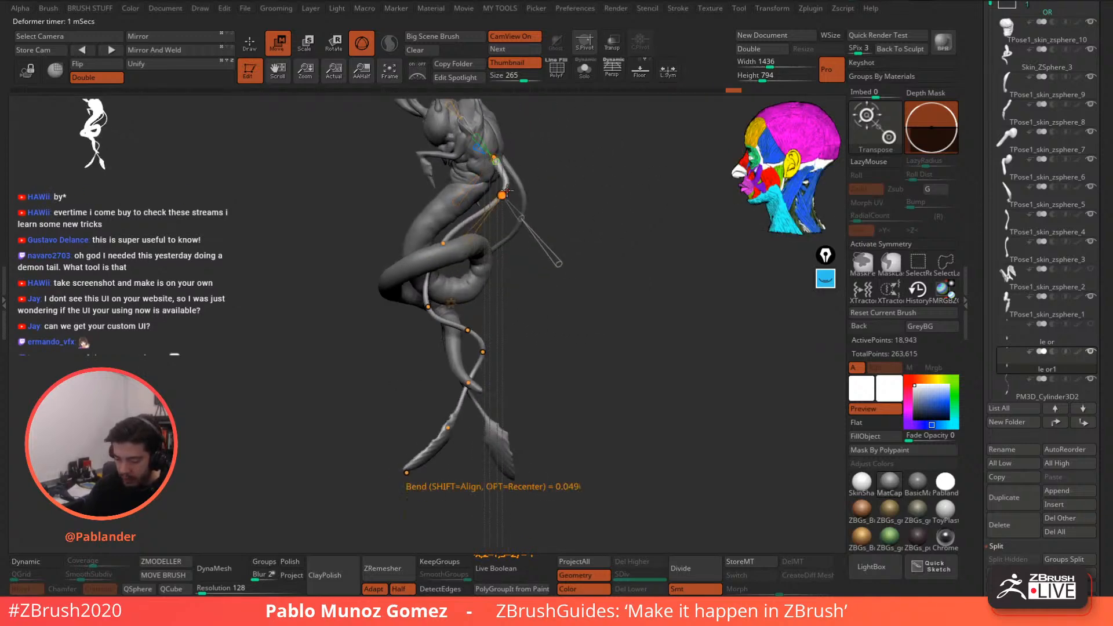
{"action": "left_click_drag", "start_coordinate": [447, 244], "coordinate": [455, 225]}
{"action": "left_click_drag", "start_coordinate": [429, 305], "coordinate": [438, 279]}
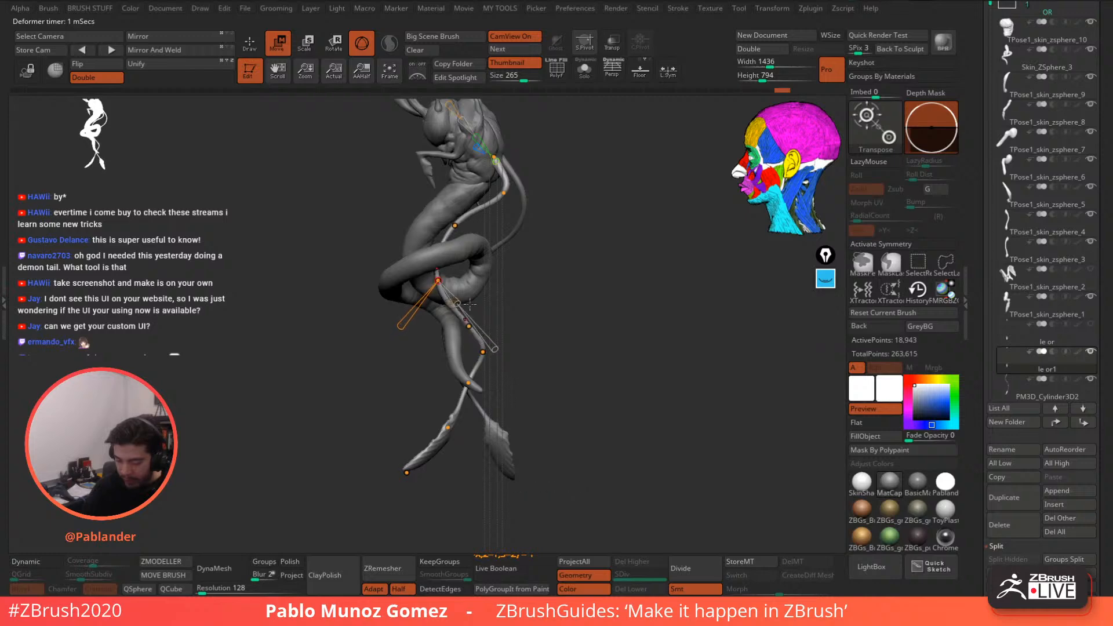
{"action": "left_click_drag", "start_coordinate": [467, 330], "coordinate": [465, 310]}
- Fine-tune the strand's lower crossing, middle and upper curve points in side view for a smoother wave
{"action": "left_click_drag", "start_coordinate": [531, 302], "coordinate": [564, 292], "text": "alt"}
{"action": "left_click_drag", "start_coordinate": [517, 341], "coordinate": [516, 336]}
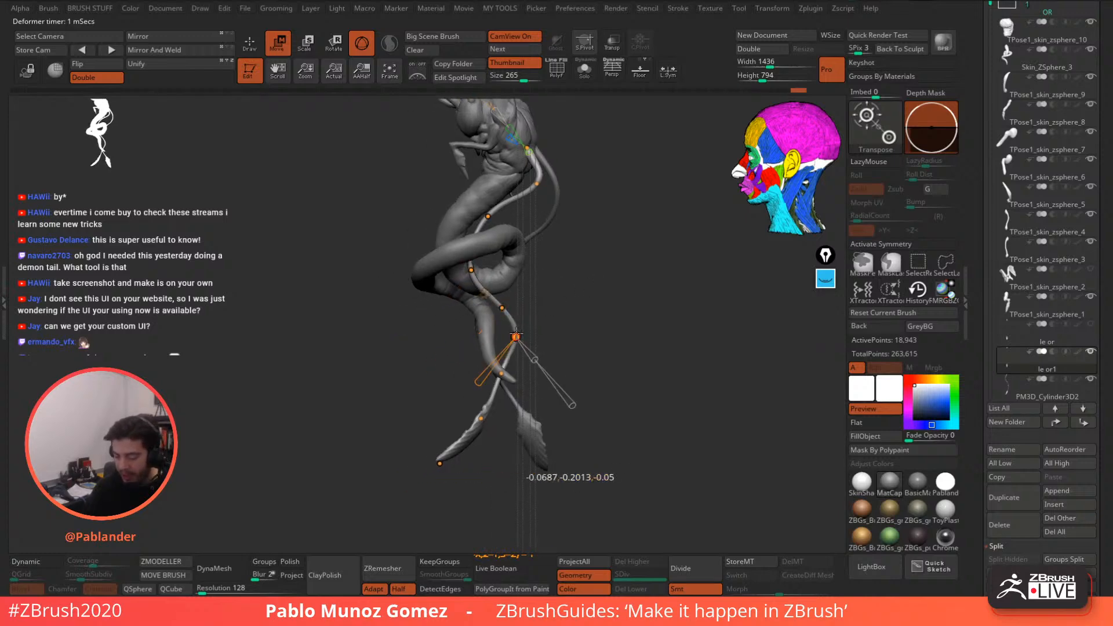
{"action": "left_click_drag", "start_coordinate": [502, 374], "coordinate": [509, 375]}
{"action": "left_click_drag", "start_coordinate": [517, 335], "coordinate": [519, 342]}
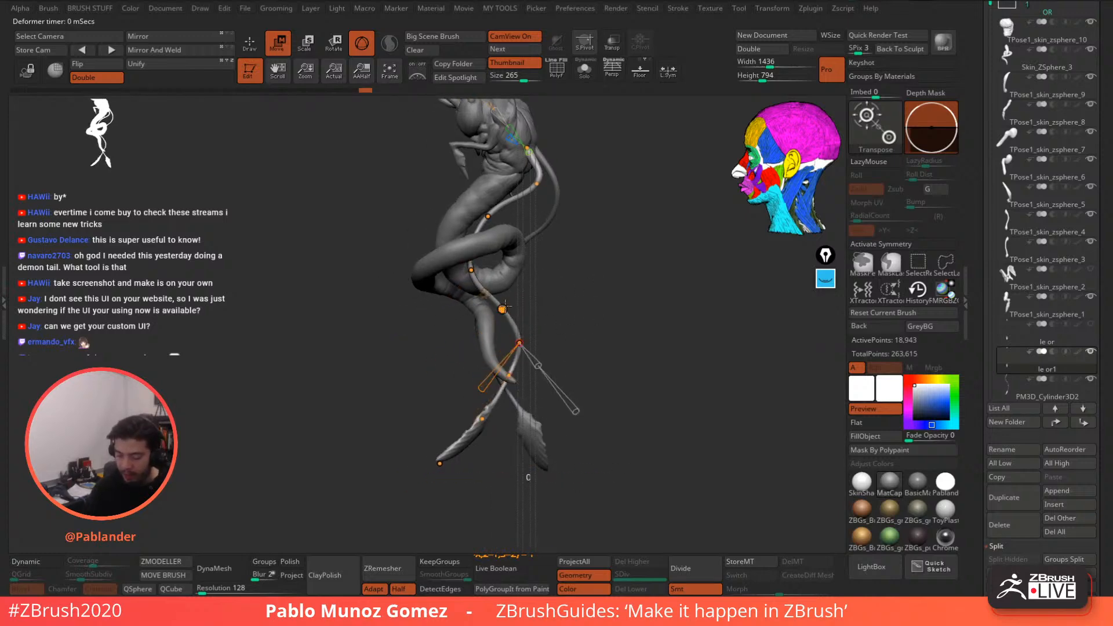
{"action": "left_click_drag", "start_coordinate": [471, 269], "coordinate": [471, 266]}
{"action": "left_click_drag", "start_coordinate": [490, 215], "coordinate": [488, 213]}
{"action": "left_click_drag", "start_coordinate": [537, 184], "coordinate": [535, 188]}
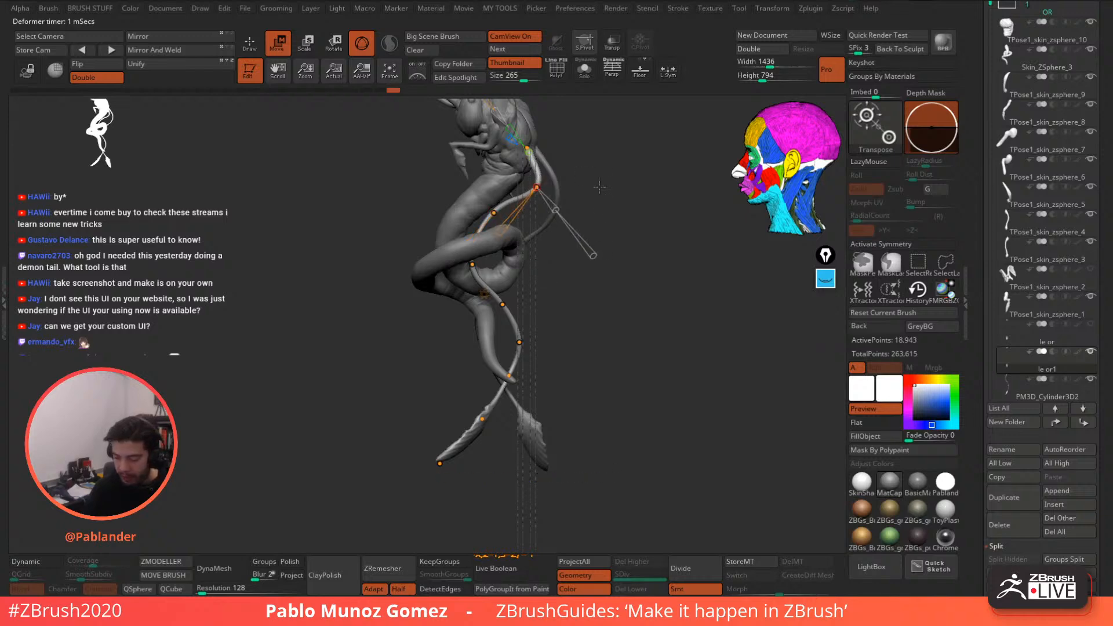
- Reposition the strand's points beside the coiled section from front and three-quarter views so it follows the coil
{"action": "left_click_drag", "start_coordinate": [597, 239], "coordinate": [638, 242]}
{"action": "mouse_move", "coordinate": [545, 267]}
{"action": "left_mouse_down"}
{"action": "mouse_move", "coordinate": [582, 268]}
{"action": "mouse_move", "coordinate": [530, 271]}
{"action": "left_mouse_up"}
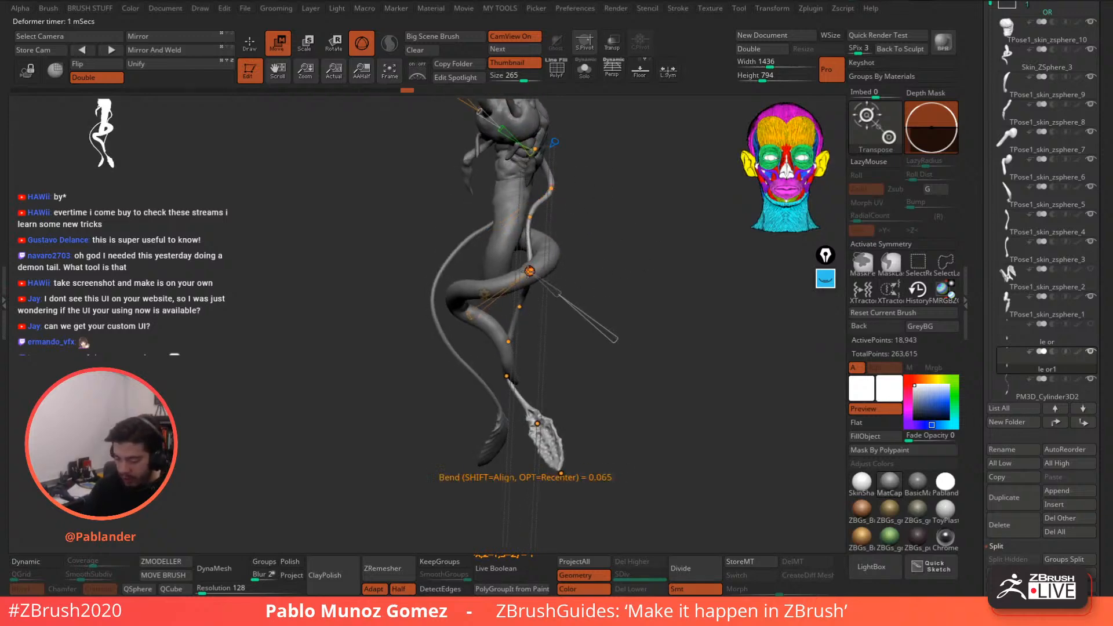
{"action": "left_click_drag", "start_coordinate": [528, 219], "coordinate": [525, 225]}
{"action": "left_click_drag", "start_coordinate": [600, 202], "coordinate": [560, 202]}
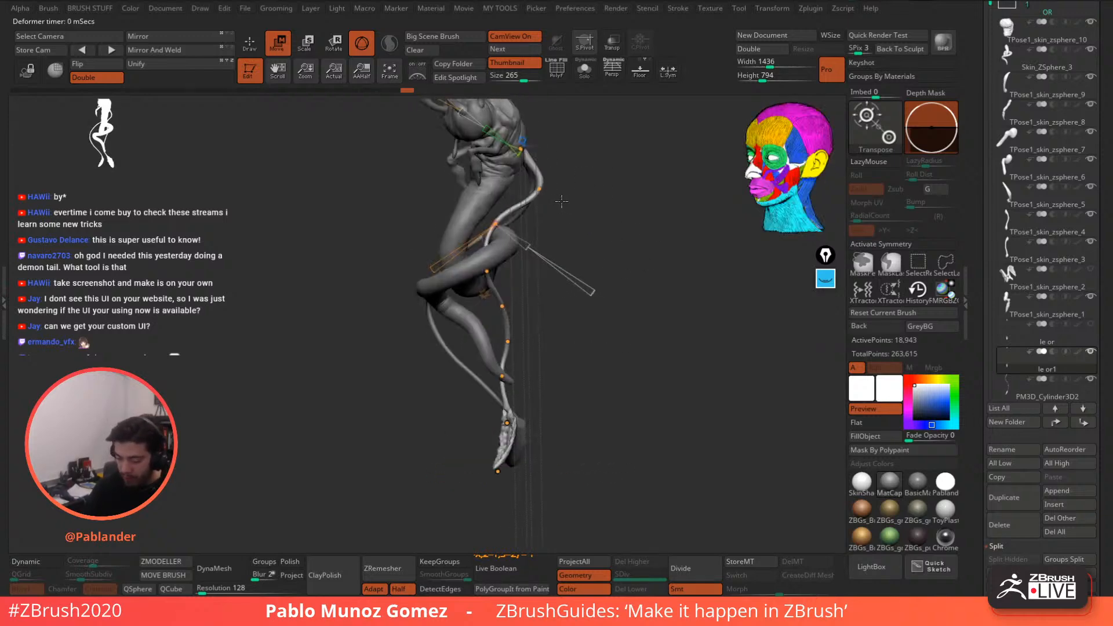
{"action": "left_click_drag", "start_coordinate": [490, 271], "coordinate": [481, 267]}
{"action": "left_click_drag", "start_coordinate": [499, 231], "coordinate": [506, 210]}
{"action": "left_click_drag", "start_coordinate": [486, 265], "coordinate": [486, 254]}
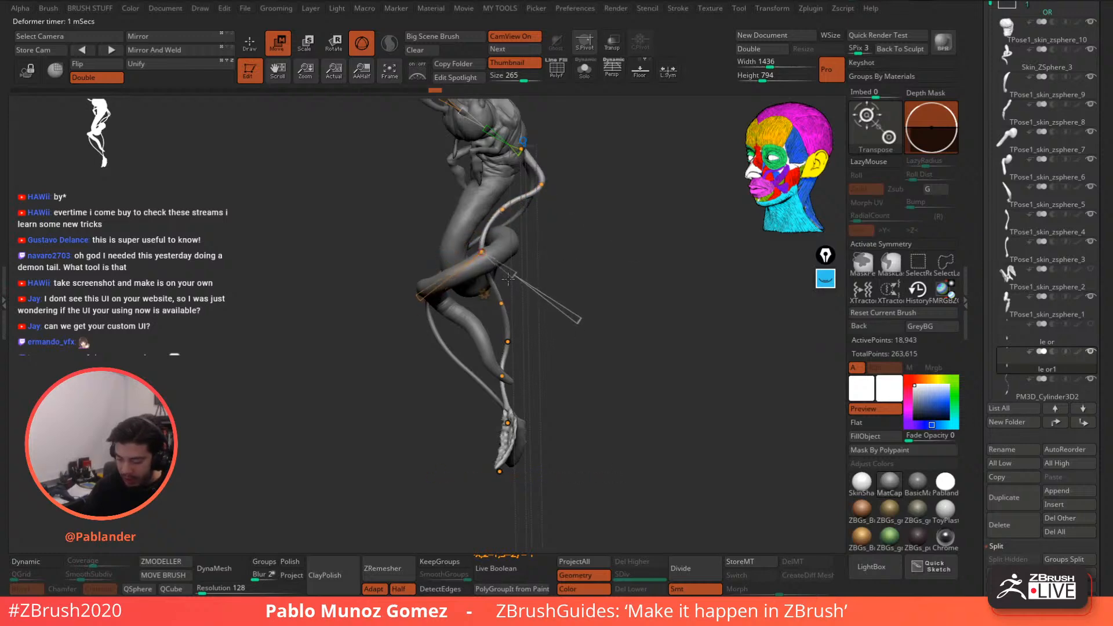
- Tighten the strand's lower curve around the body's tapered end and lift its leaf tip in front view
{"action": "left_click_drag", "start_coordinate": [503, 305], "coordinate": [610, 288]}
{"action": "left_click_drag", "start_coordinate": [509, 337], "coordinate": [501, 330]}
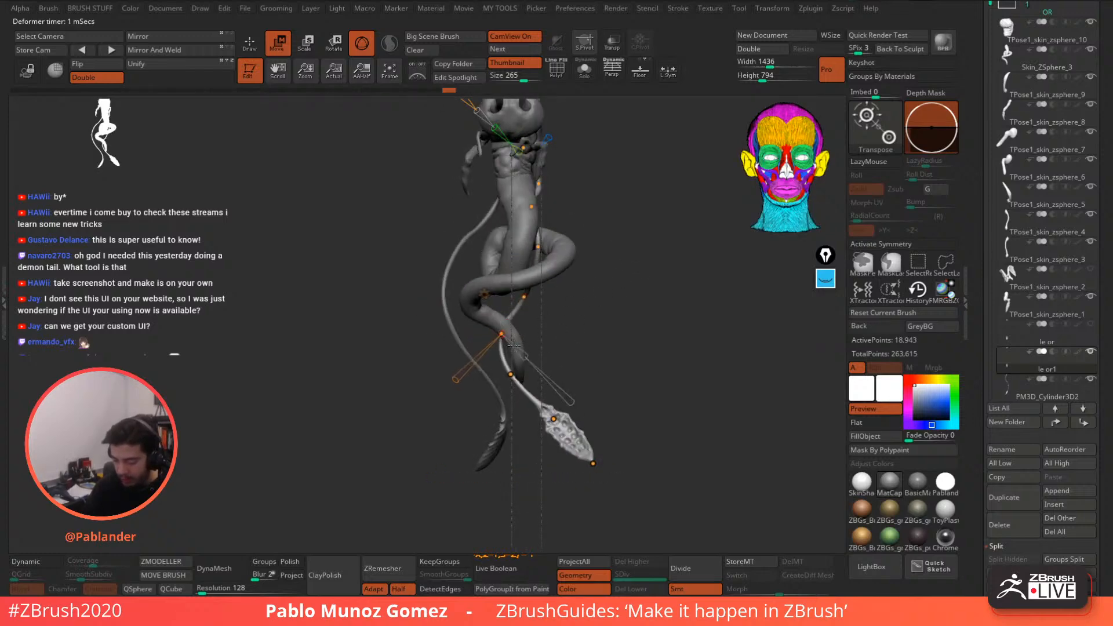
{"action": "left_click_drag", "start_coordinate": [512, 374], "coordinate": [509, 372]}
{"action": "left_click_drag", "start_coordinate": [592, 462], "coordinate": [595, 418]}
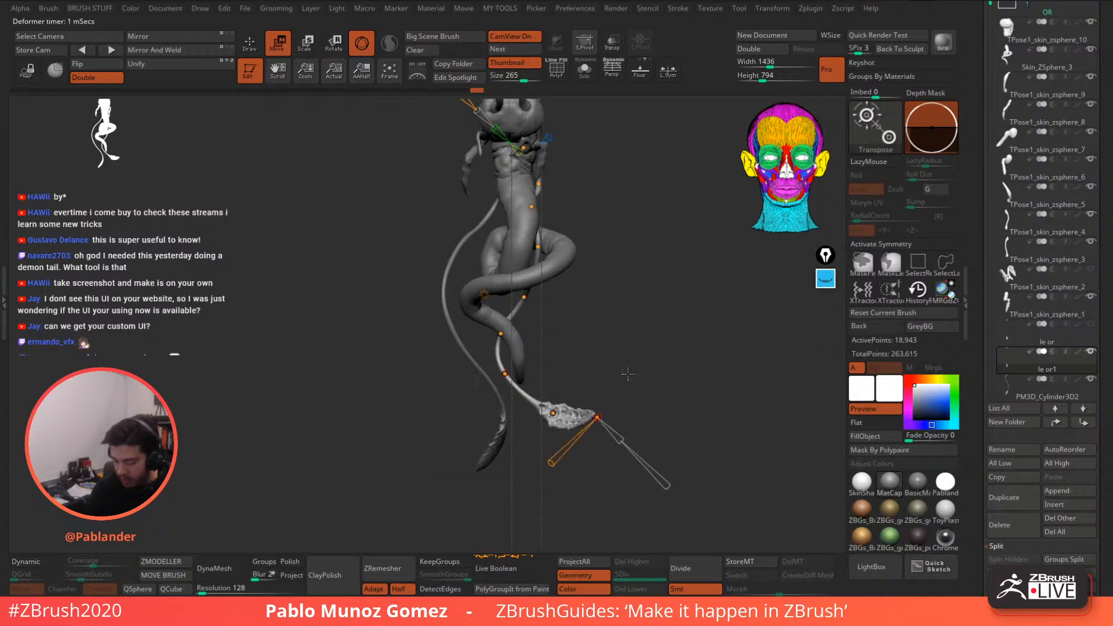
- Point the strand's leaf tip downward and twist the leaf around its base and tip points
{"action": "left_click_drag", "start_coordinate": [623, 375], "coordinate": [619, 310]}
{"action": "left_click_drag", "start_coordinate": [584, 368], "coordinate": [556, 383]}
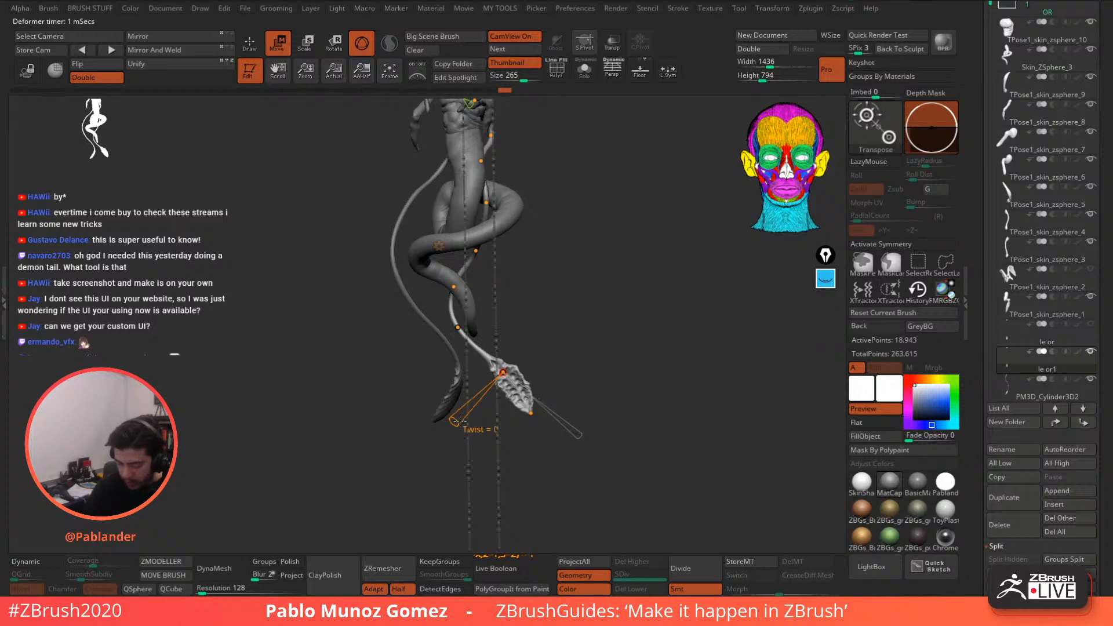
{"action": "left_click_drag", "start_coordinate": [459, 421], "coordinate": [439, 439]}
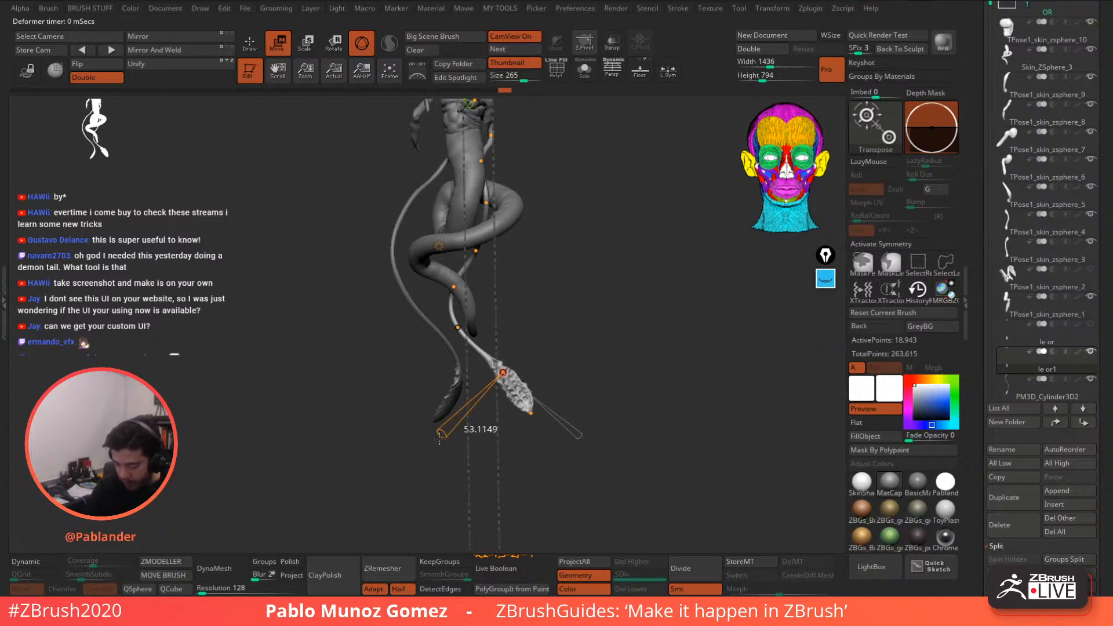
{"action": "left_click", "coordinate": [530, 413]}
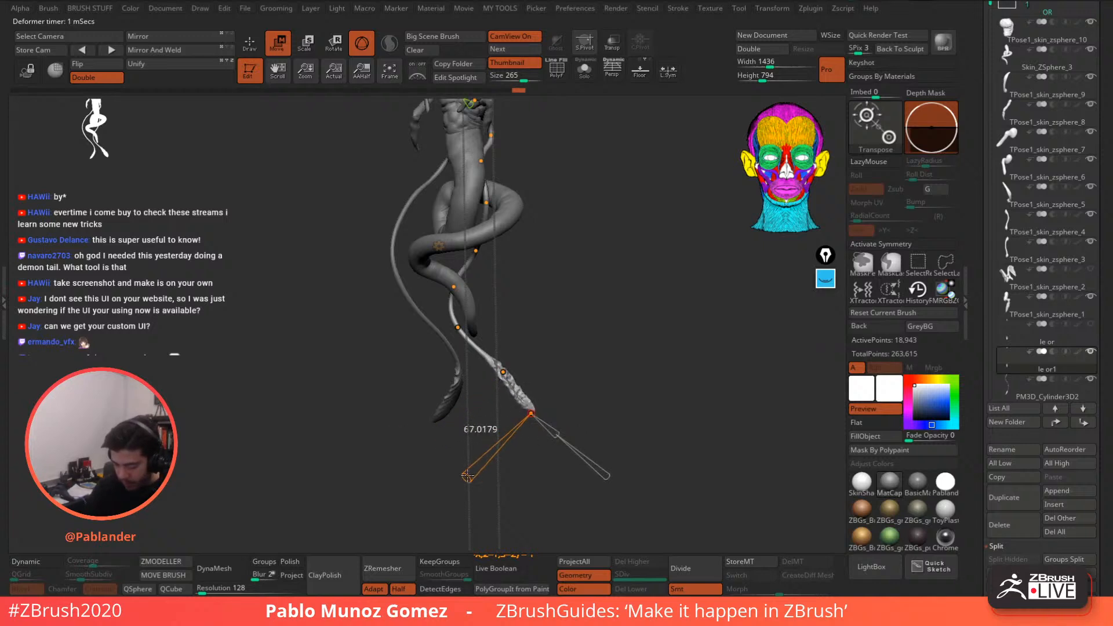
{"action": "left_click_drag", "start_coordinate": [531, 414], "coordinate": [508, 427]}
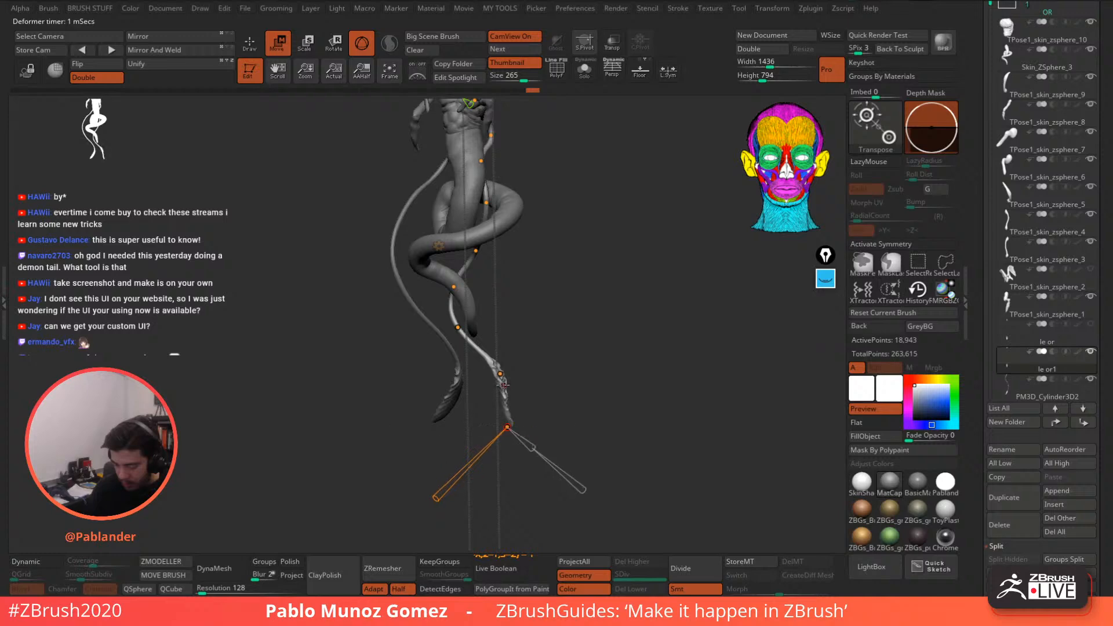
{"action": "left_click_drag", "start_coordinate": [503, 373], "coordinate": [498, 378]}
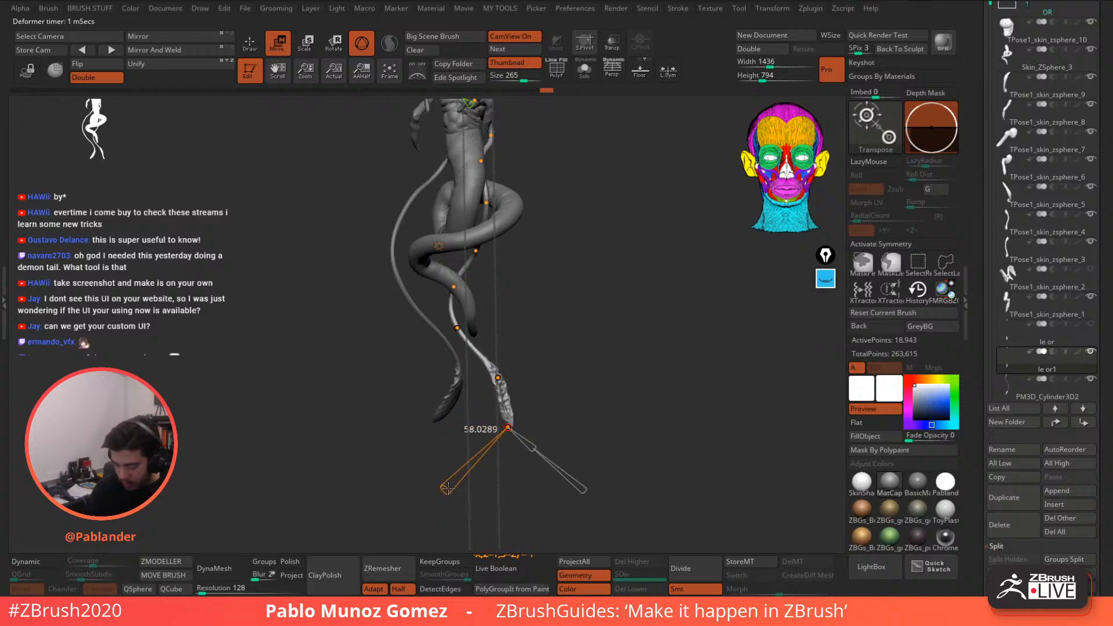
- Nudge the strand's leaf base, tip and lower curve points into a smoother flow in front view
{"action": "left_click_drag", "start_coordinate": [571, 372], "coordinate": [496, 376]}
{"action": "left_click_drag", "start_coordinate": [513, 428], "coordinate": [515, 421]}
{"action": "left_click_drag", "start_coordinate": [458, 327], "coordinate": [455, 325]}
{"action": "left_click_drag", "start_coordinate": [455, 285], "coordinate": [452, 284]}
{"action": "left_click_drag", "start_coordinate": [478, 249], "coordinate": [480, 250]}
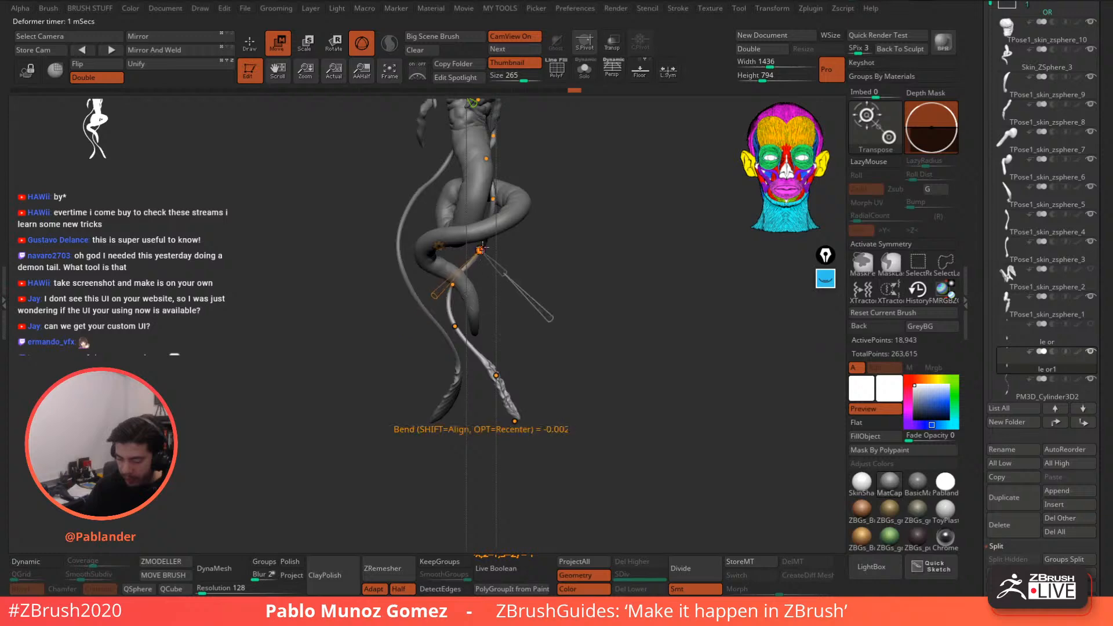
- Nudge the strand's upper and middle curve points so they follow the coil from front, side and three-quarter views
{"action": "left_click_drag", "start_coordinate": [493, 198], "coordinate": [495, 199]}
{"action": "left_click_drag", "start_coordinate": [583, 152], "coordinate": [467, 218], "text": "alt"}
{"action": "left_click_drag", "start_coordinate": [430, 262], "coordinate": [439, 259]}
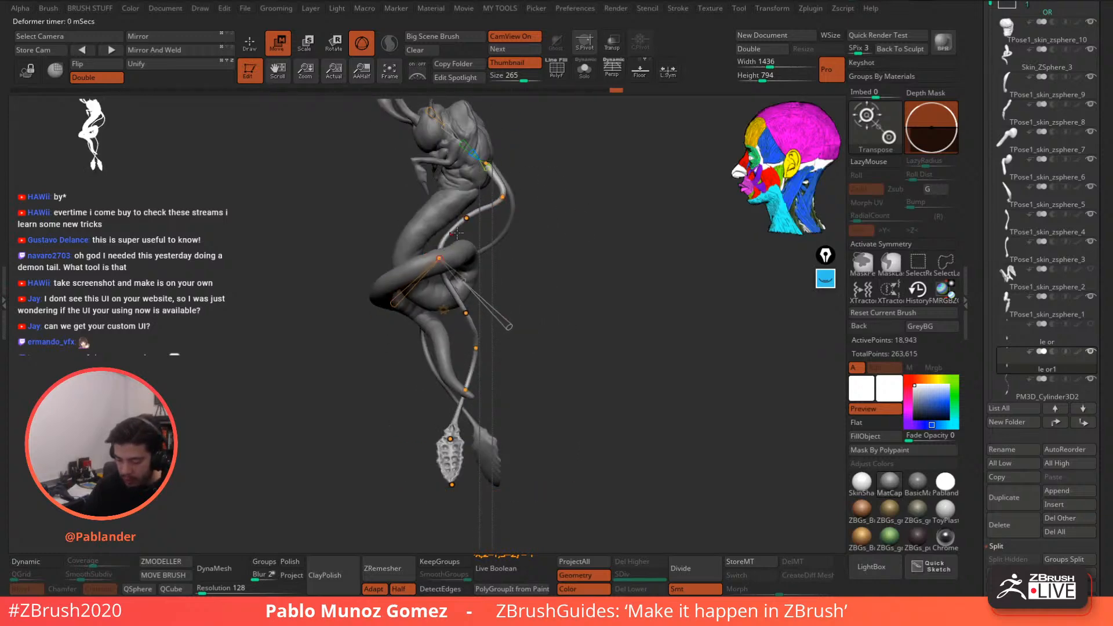
{"action": "left_click_drag", "start_coordinate": [466, 218], "coordinate": [469, 219]}
{"action": "left_click_drag", "start_coordinate": [548, 293], "coordinate": [587, 329]}
{"action": "left_click_drag", "start_coordinate": [508, 290], "coordinate": [511, 289]}
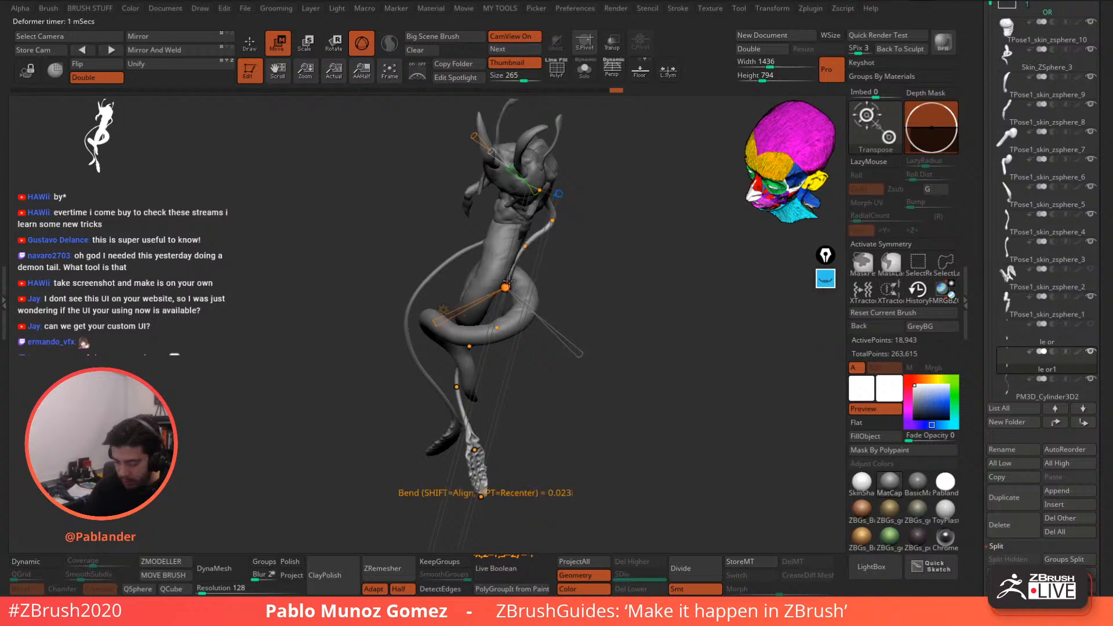
{"action": "left_click_drag", "start_coordinate": [525, 246], "coordinate": [530, 243]}
{"action": "left_click_drag", "start_coordinate": [506, 287], "coordinate": [509, 286]}
{"action": "left_click_drag", "start_coordinate": [586, 299], "coordinate": [589, 293], "text": "shift"}
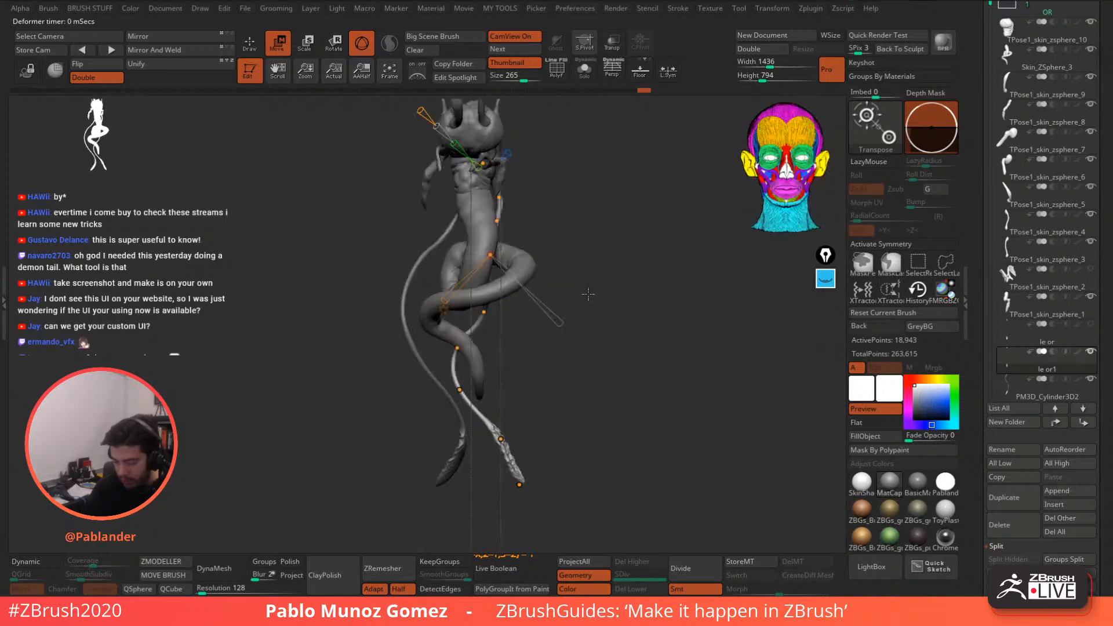
- Reshape the strand's lower curve near the body's tail, point the leaf tip straight down and twist the leaf at its base
{"action": "left_click_drag", "start_coordinate": [577, 340], "coordinate": [585, 371], "text": "alt"}
{"action": "left_click_drag", "start_coordinate": [469, 393], "coordinate": [472, 391]}
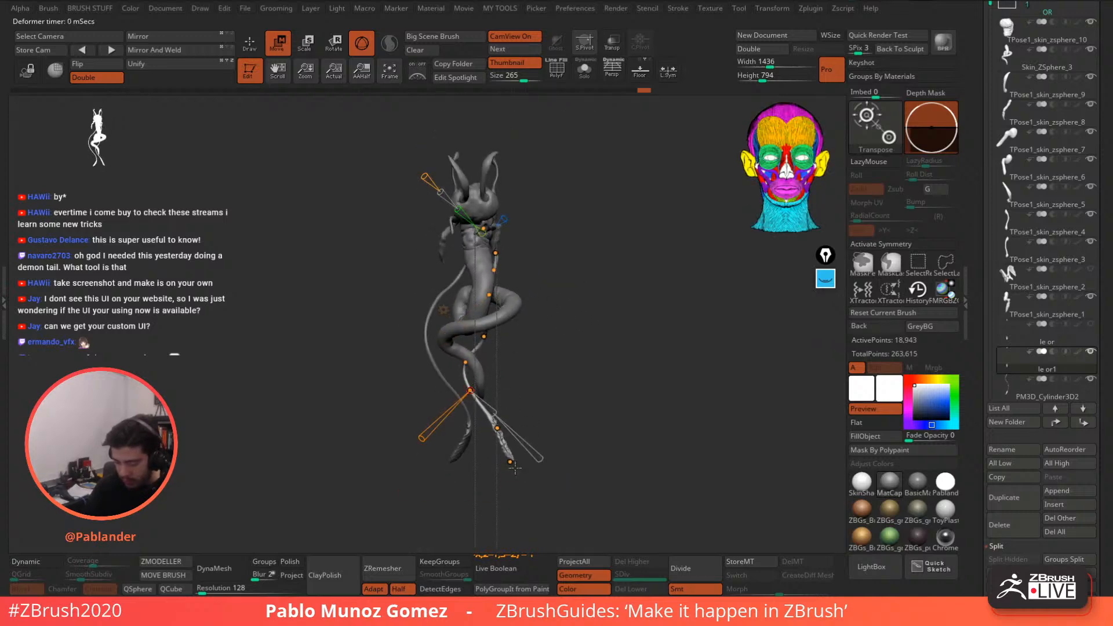
{"action": "mouse_move", "coordinate": [511, 462]}
{"action": "left_mouse_down"}
{"action": "mouse_move", "coordinate": [500, 465]}
{"action": "mouse_move", "coordinate": [492, 437]}
{"action": "mouse_move", "coordinate": [494, 474]}
{"action": "left_mouse_up"}
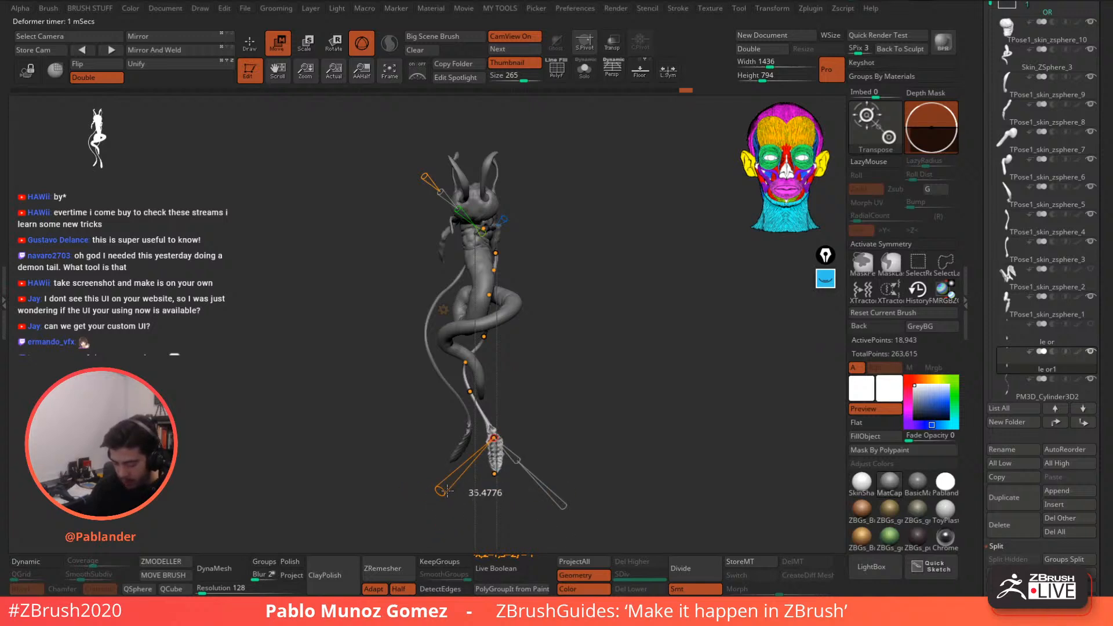
{"action": "left_click_drag", "start_coordinate": [470, 391], "coordinate": [464, 364]}
{"action": "left_click_drag", "start_coordinate": [564, 294], "coordinate": [518, 281]}
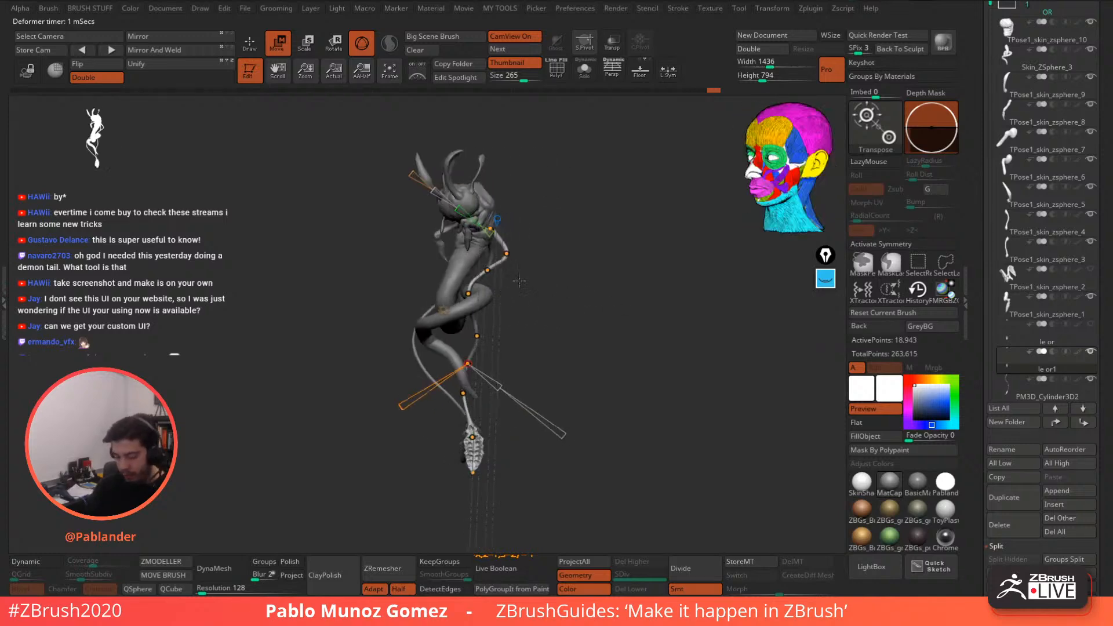
{"action": "left_click_drag", "start_coordinate": [590, 200], "coordinate": [584, 235]}
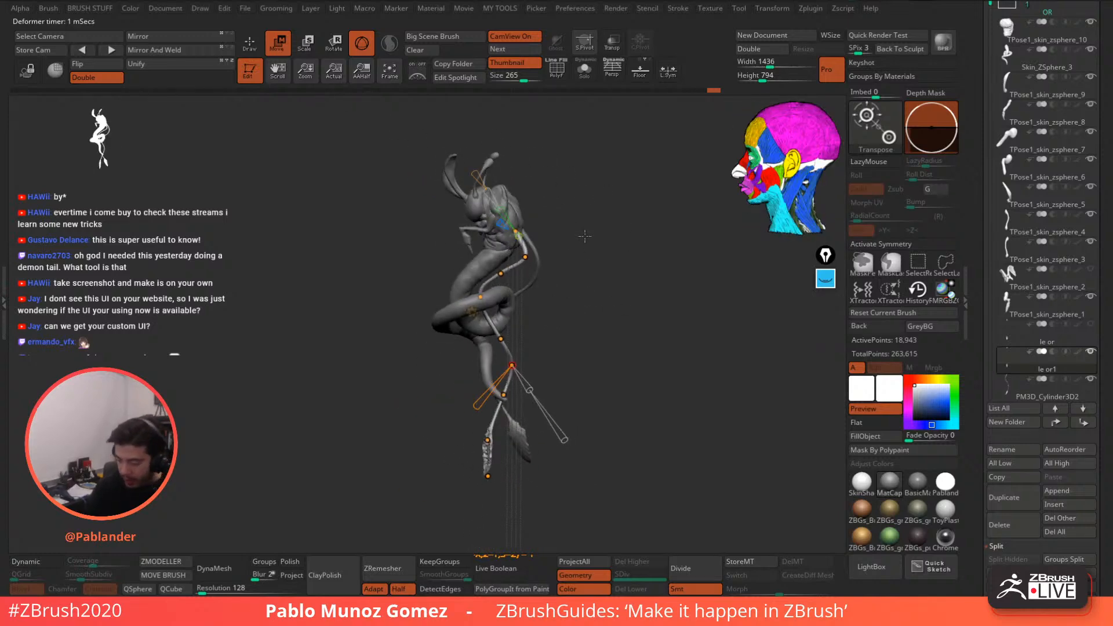
- Accept the Bend Curve deformation and inspect the posed strand from the side and front
{"action": "left_click", "coordinate": [483, 311]}
{"action": "left_click", "coordinate": [640, 313]}
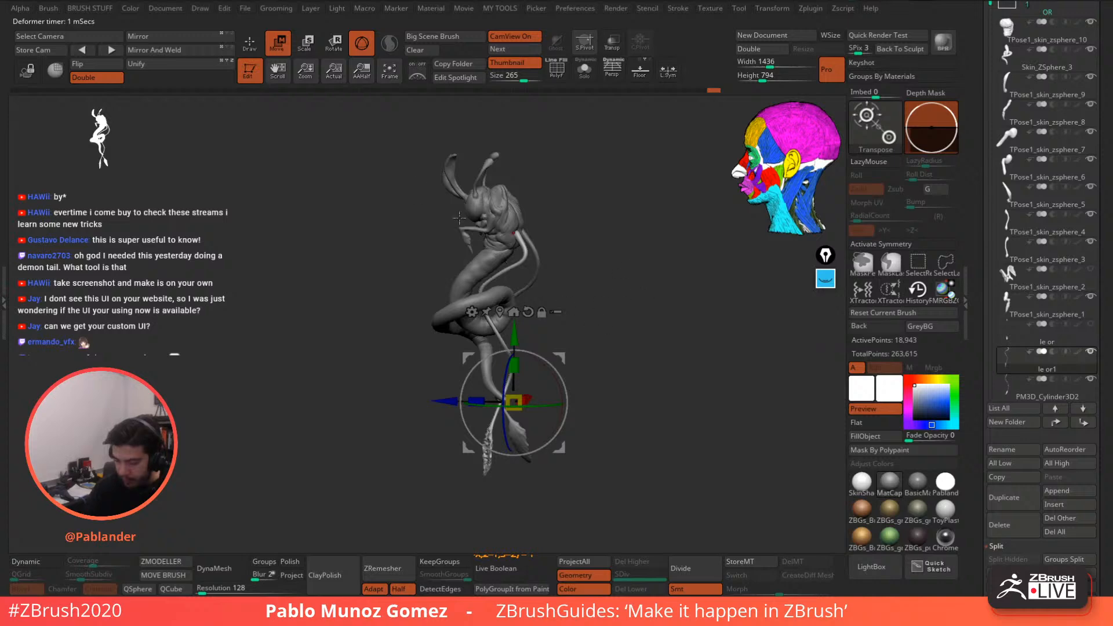
{"action": "key", "text": "q"}
{"action": "mouse_move", "coordinate": [404, 139]}
{"action": "left_mouse_down"}
{"action": "mouse_move", "coordinate": [567, 297]}
{"action": "mouse_move", "coordinate": [614, 294]}
{"action": "mouse_move", "coordinate": [590, 340]}
{"action": "mouse_move", "coordinate": [576, 316]}
{"action": "mouse_move", "coordinate": [573, 334]}
{"action": "mouse_move", "coordinate": [627, 357]}
{"action": "mouse_move", "coordinate": [609, 345]}
{"action": "left_mouse_up"}
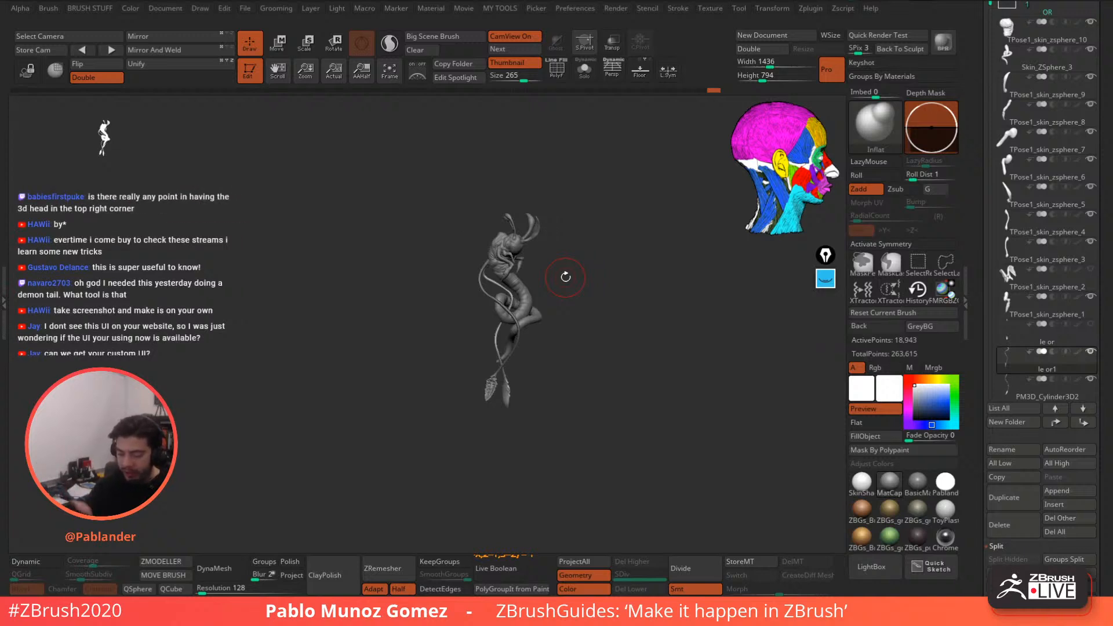
{"action": "left_click_drag", "start_coordinate": [566, 277], "coordinate": [539, 287]}
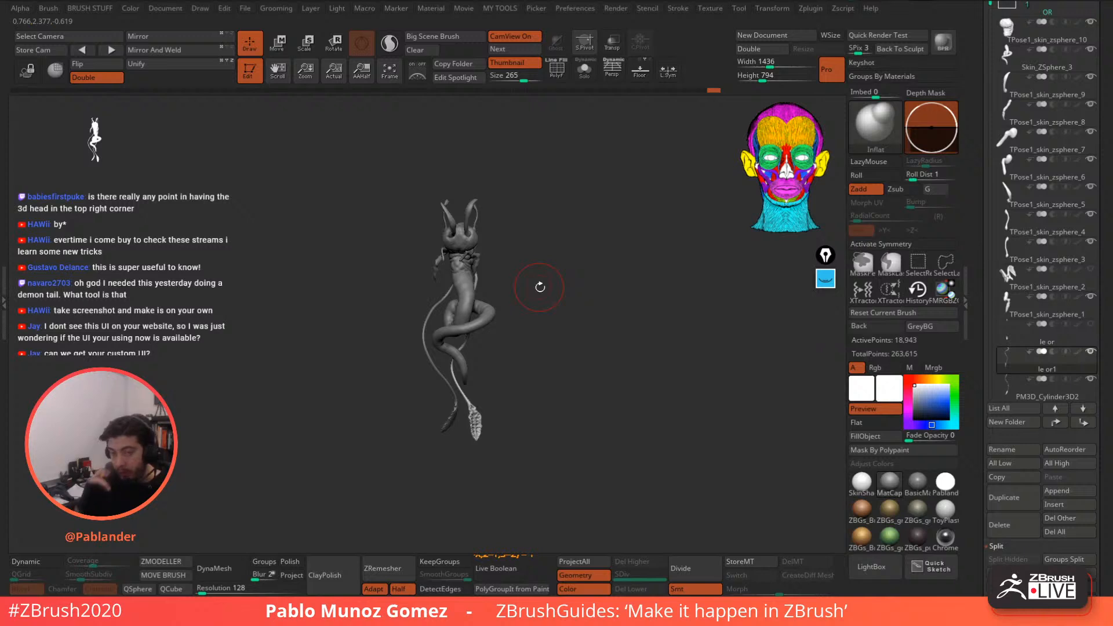
- Duplicate the original straight strand subtool "le or" and turn off symmetry for the copy
{"action": "left_click", "coordinate": [1065, 341]}
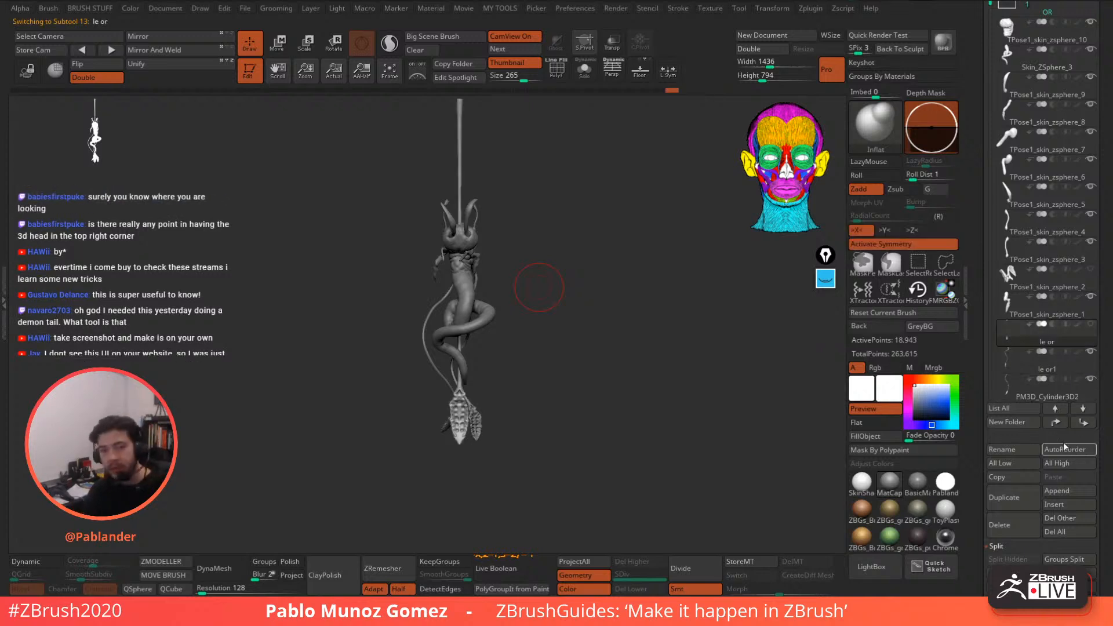
{"action": "left_click", "coordinate": [1020, 498]}
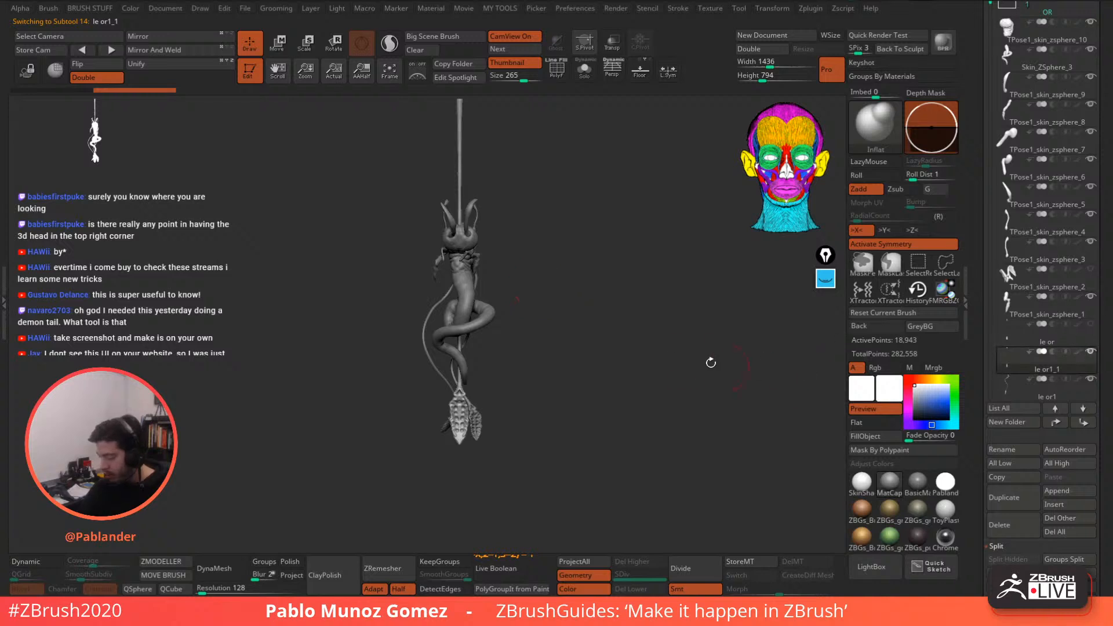
{"action": "left_click", "coordinate": [278, 43]}
{"action": "left_click", "coordinate": [903, 245]}
- Scale down the straight strand copy and lower it until its upper end sits at the creature's head
{"action": "left_click_drag", "start_coordinate": [547, 252], "coordinate": [557, 354], "text": "alt"}
{"action": "left_click_drag", "start_coordinate": [470, 297], "coordinate": [473, 212]}
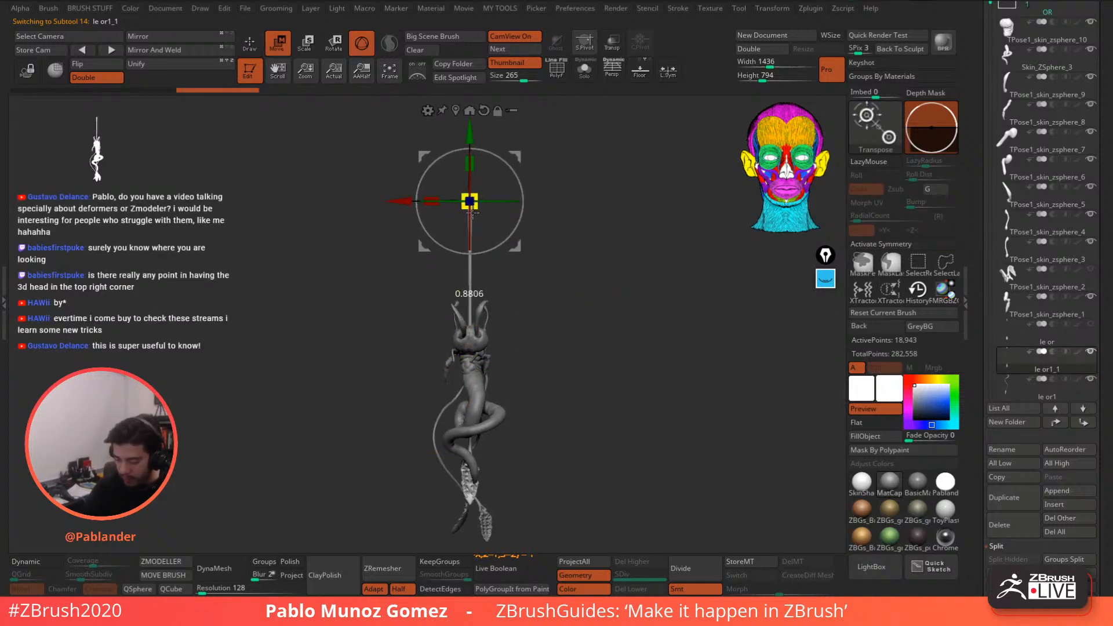
{"action": "left_click_drag", "start_coordinate": [523, 160], "coordinate": [510, 291]}
{"action": "left_click_drag", "start_coordinate": [554, 329], "coordinate": [576, 258], "text": "alt"}
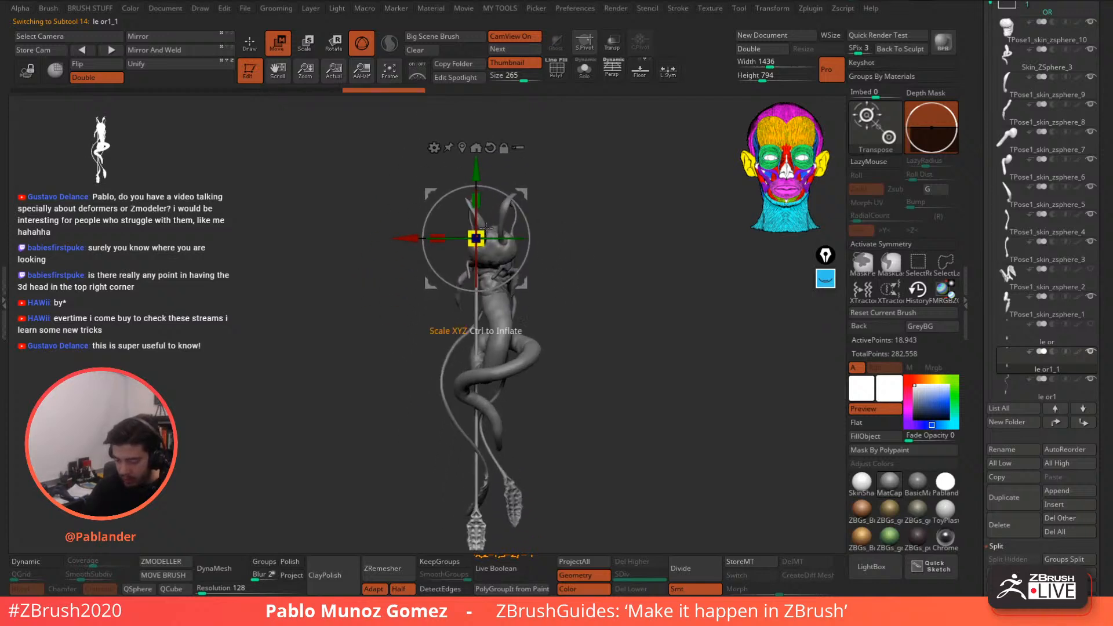
{"action": "left_click_drag", "start_coordinate": [475, 239], "coordinate": [485, 235]}
{"action": "left_click_drag", "start_coordinate": [558, 232], "coordinate": [600, 230], "text": "shift"}
- Position the straight strand copy behind the creature's upper back, using the side view for its depth
{"action": "left_click_drag", "start_coordinate": [523, 194], "coordinate": [499, 210]}
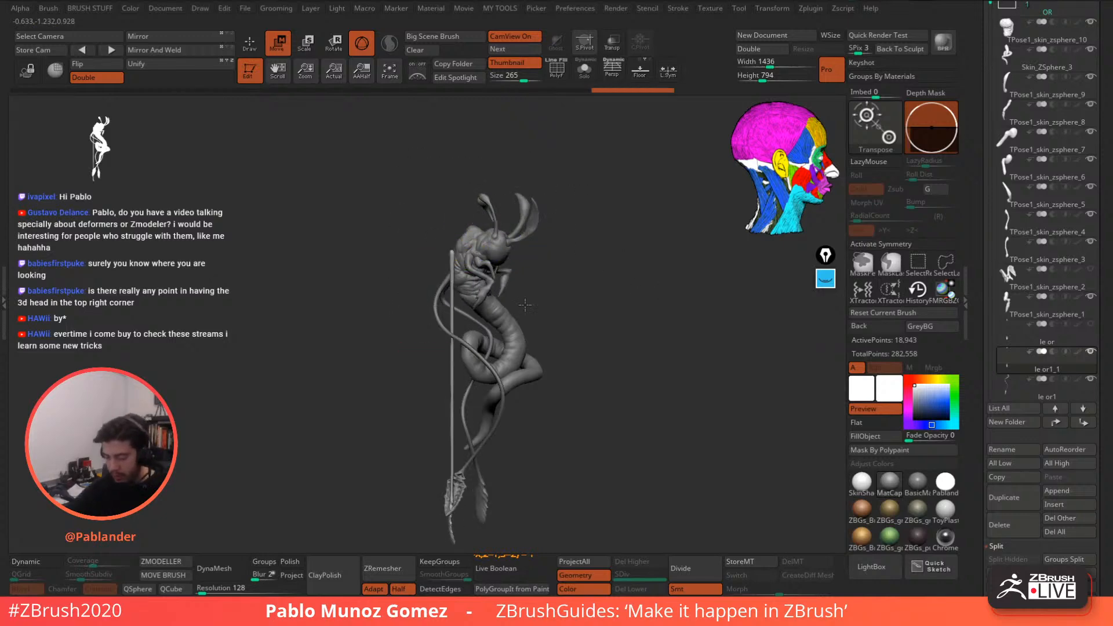
{"action": "left_click_drag", "start_coordinate": [635, 332], "coordinate": [668, 301]}
{"action": "left_click_drag", "start_coordinate": [498, 210], "coordinate": [482, 211]}
{"action": "left_click_drag", "start_coordinate": [570, 207], "coordinate": [484, 212]}
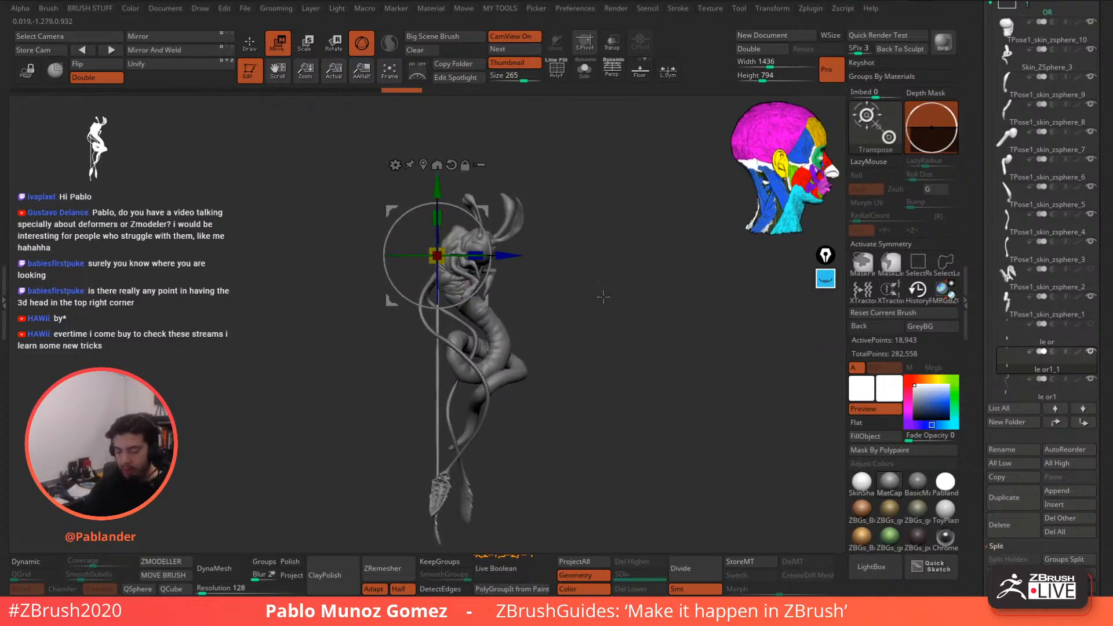
{"action": "left_click_drag", "start_coordinate": [603, 295], "coordinate": [595, 287]}
{"action": "left_click_drag", "start_coordinate": [597, 346], "coordinate": [605, 297], "text": "alt"}
{"action": "left_click_drag", "start_coordinate": [624, 302], "coordinate": [624, 328]}
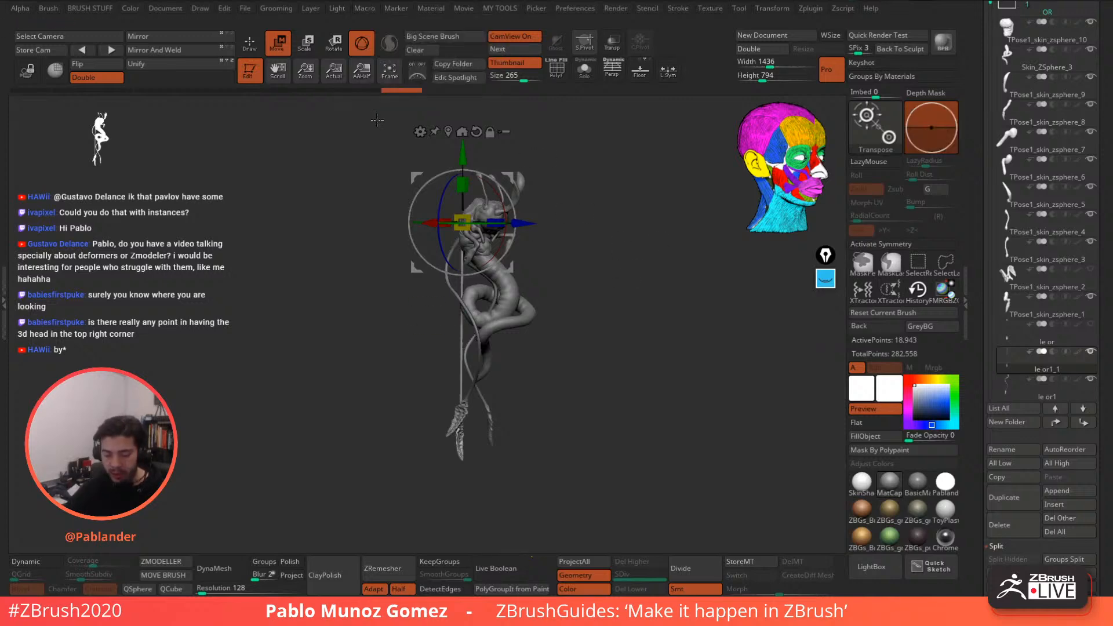
{"action": "left_click", "coordinate": [365, 8]}
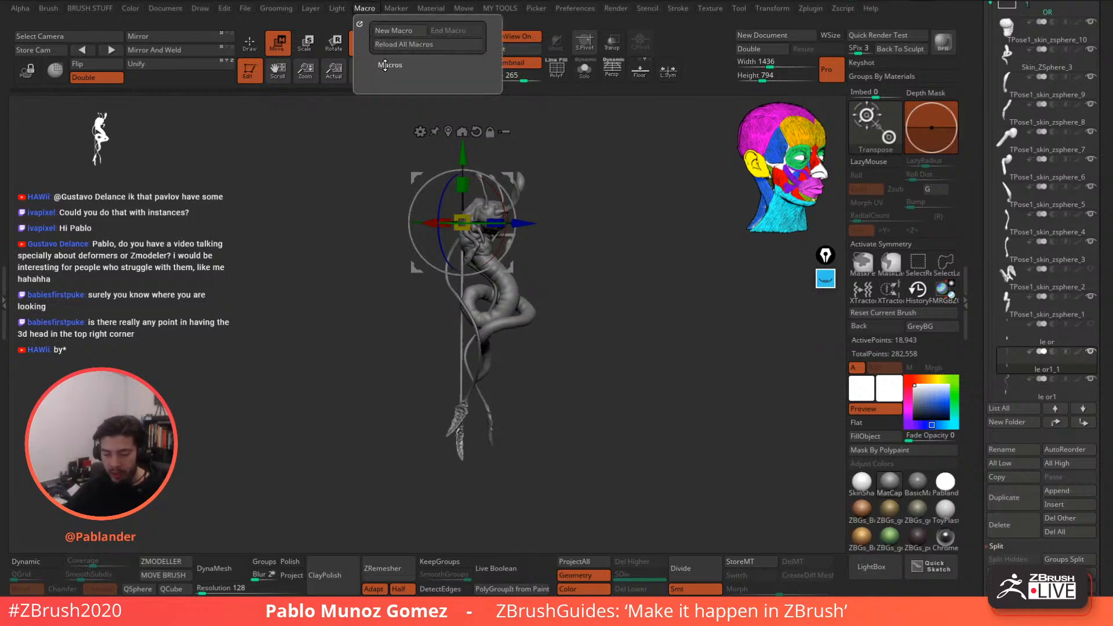
{"action": "left_click", "coordinate": [398, 65]}
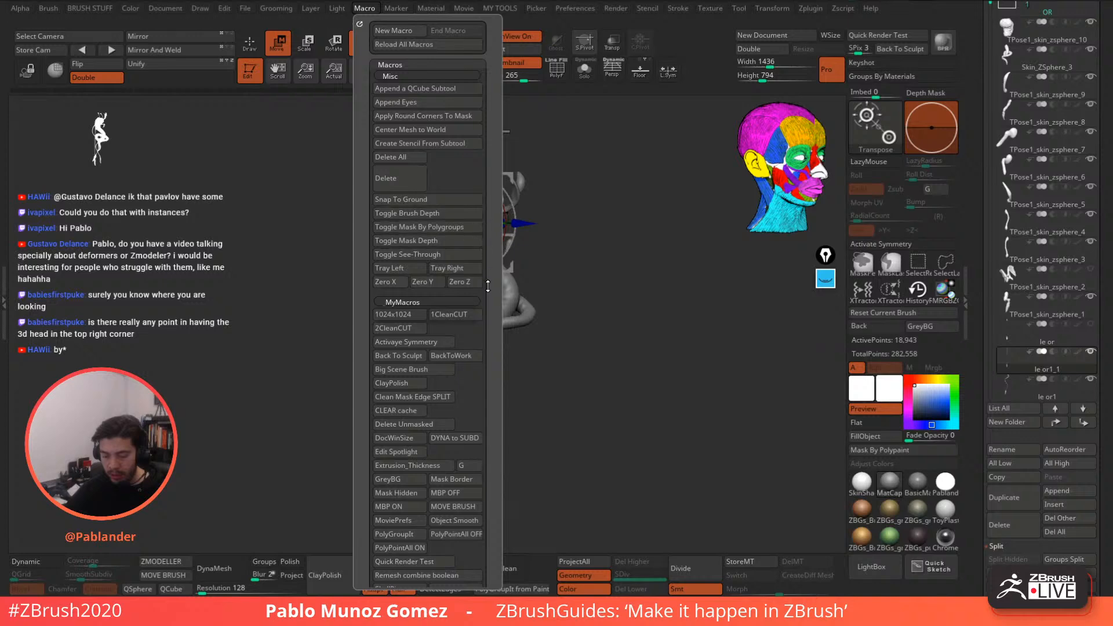
{"action": "left_click_drag", "start_coordinate": [488, 306], "coordinate": [483, 239]}
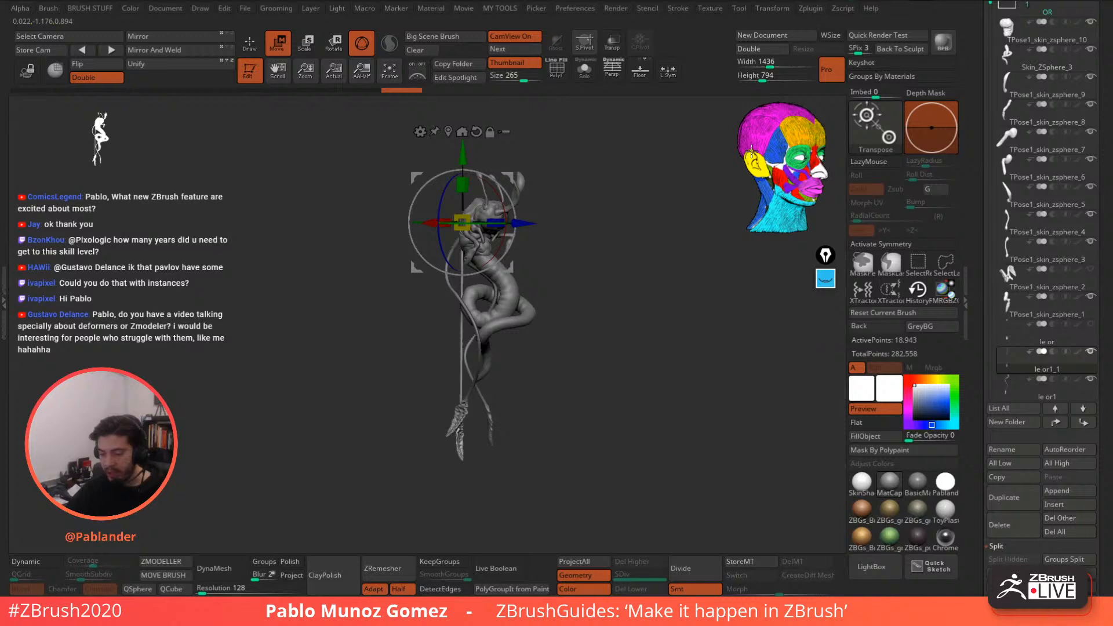
- Switch the CamView model to the skeleton, skull and anatomy figure, orbiting the creature to preview them
{"action": "left_click_drag", "start_coordinate": [720, 161], "coordinate": [730, 175]}
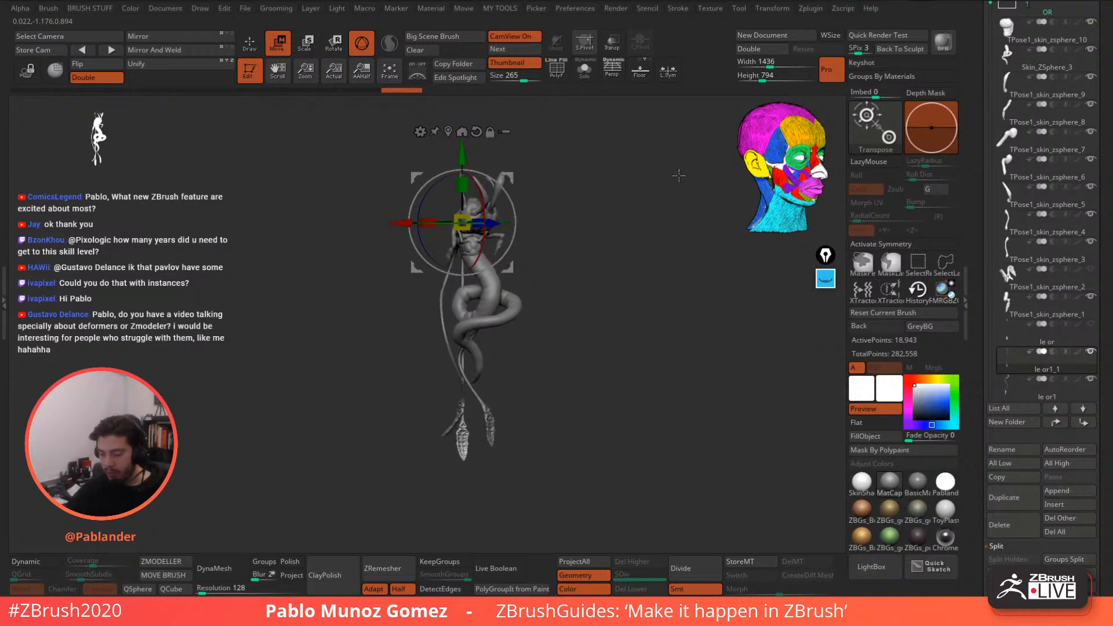
{"action": "left_click_drag", "start_coordinate": [622, 170], "coordinate": [564, 203]}
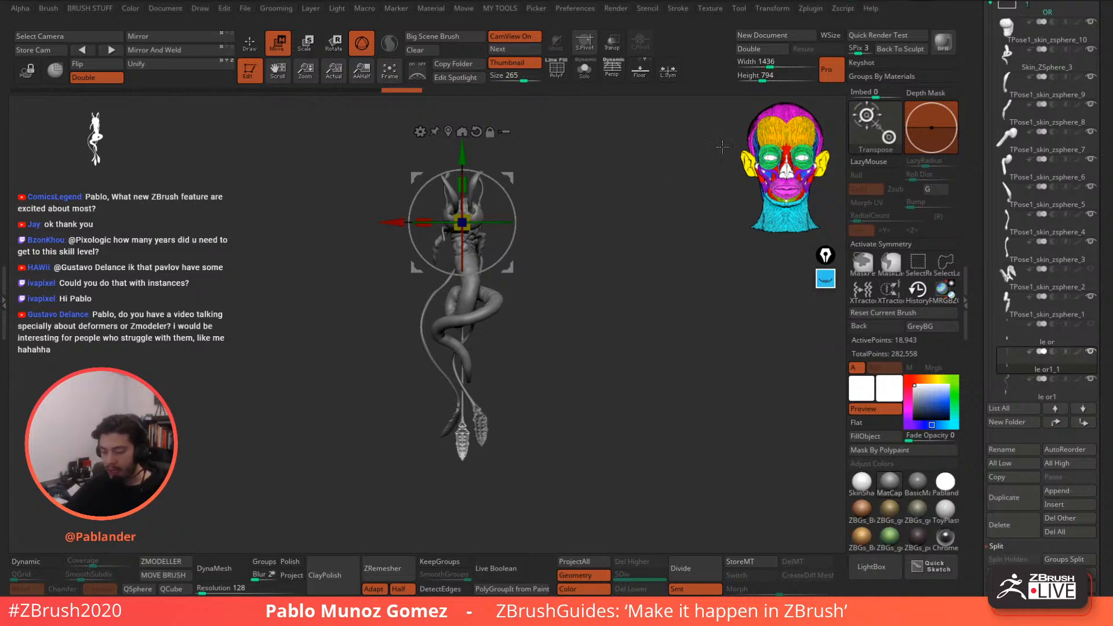
{"action": "left_click", "coordinate": [528, 51]}
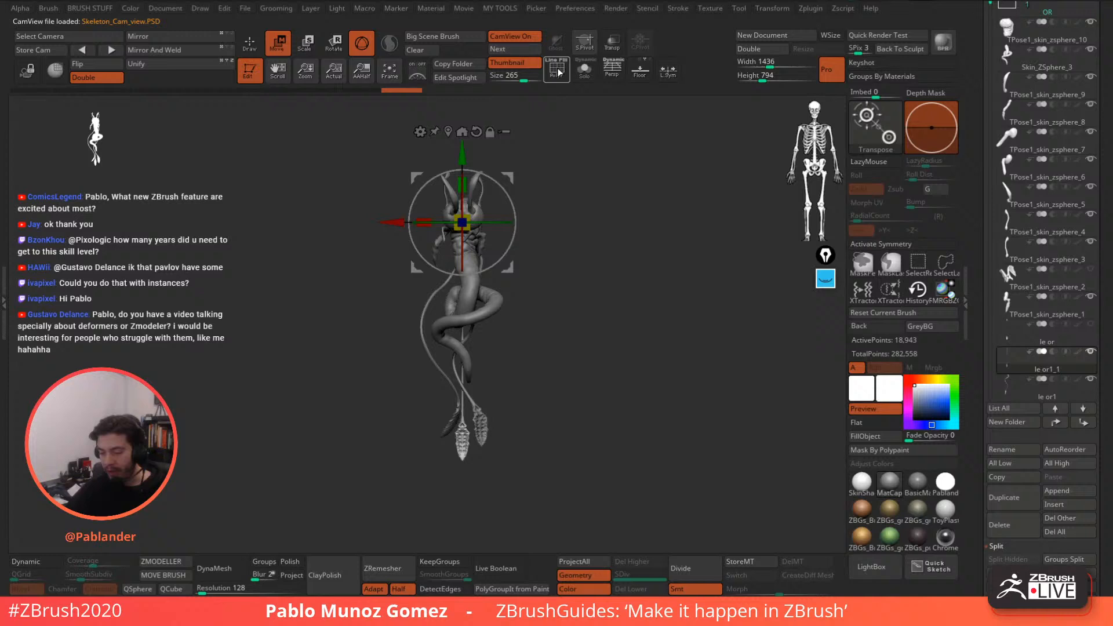
{"action": "left_click", "coordinate": [510, 50]}
{"action": "left_click_drag", "start_coordinate": [707, 172], "coordinate": [681, 200]}
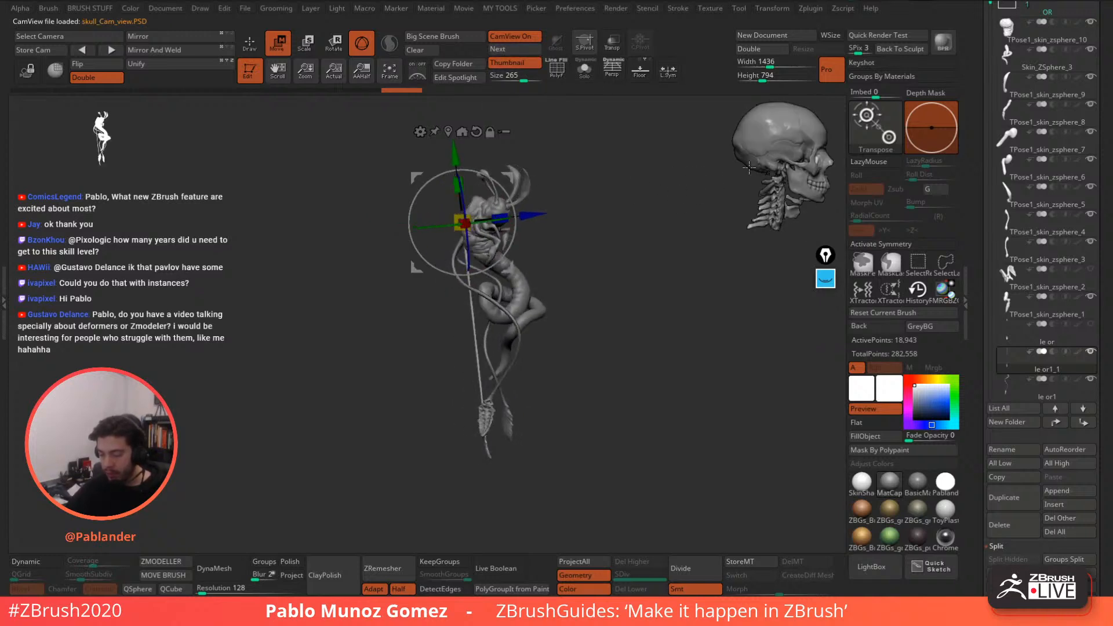
{"action": "left_click", "coordinate": [529, 51]}
{"action": "mouse_move", "coordinate": [711, 162]}
{"action": "left_mouse_down"}
{"action": "mouse_move", "coordinate": [678, 167]}
{"action": "mouse_move", "coordinate": [709, 184]}
{"action": "left_mouse_up"}
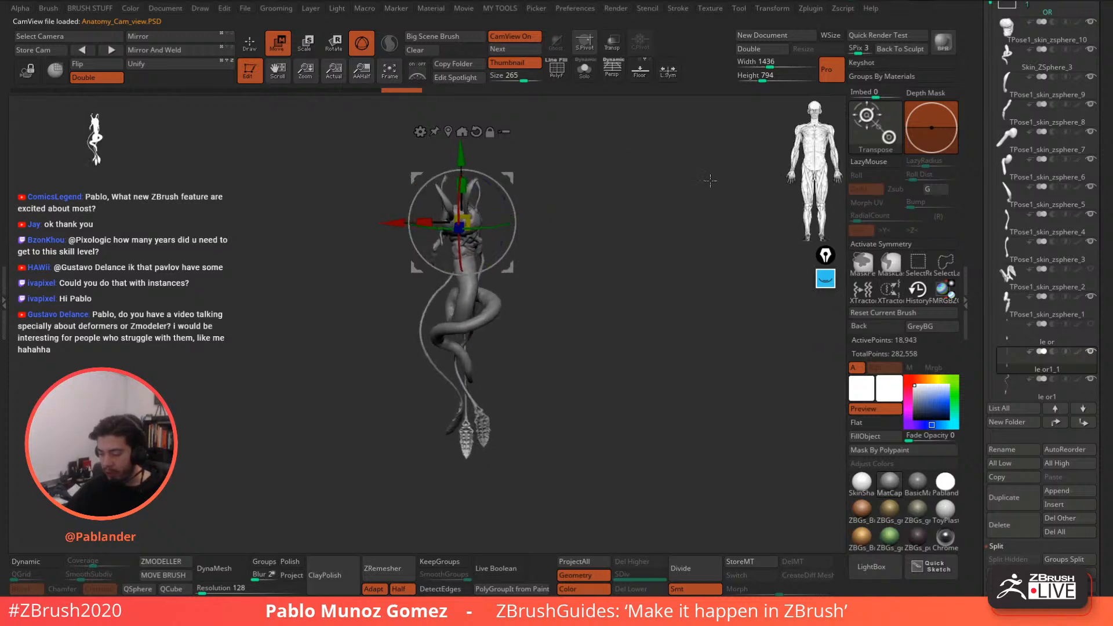
{"action": "left_click_drag", "start_coordinate": [777, 158], "coordinate": [521, 81]}
- Cycle CamView through the cube designs and back to the colored anatomical head
{"action": "left_click", "coordinate": [519, 49]}
{"action": "left_click", "coordinate": [519, 49]}
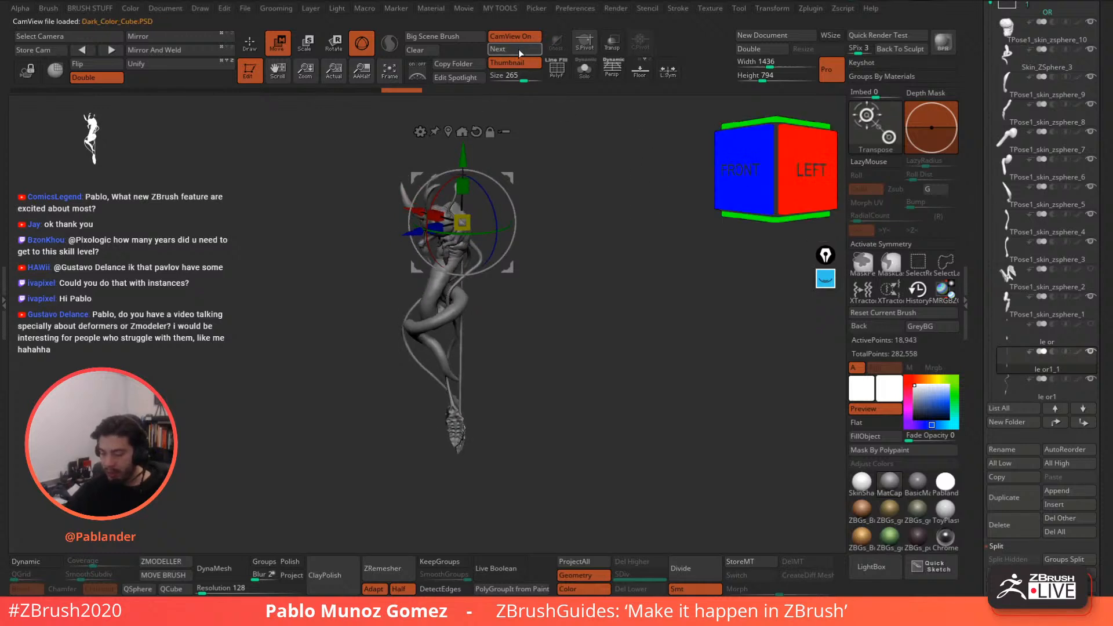
{"action": "left_click", "coordinate": [518, 48]}
{"action": "left_click", "coordinate": [517, 50]}
{"action": "left_click", "coordinate": [517, 50]}
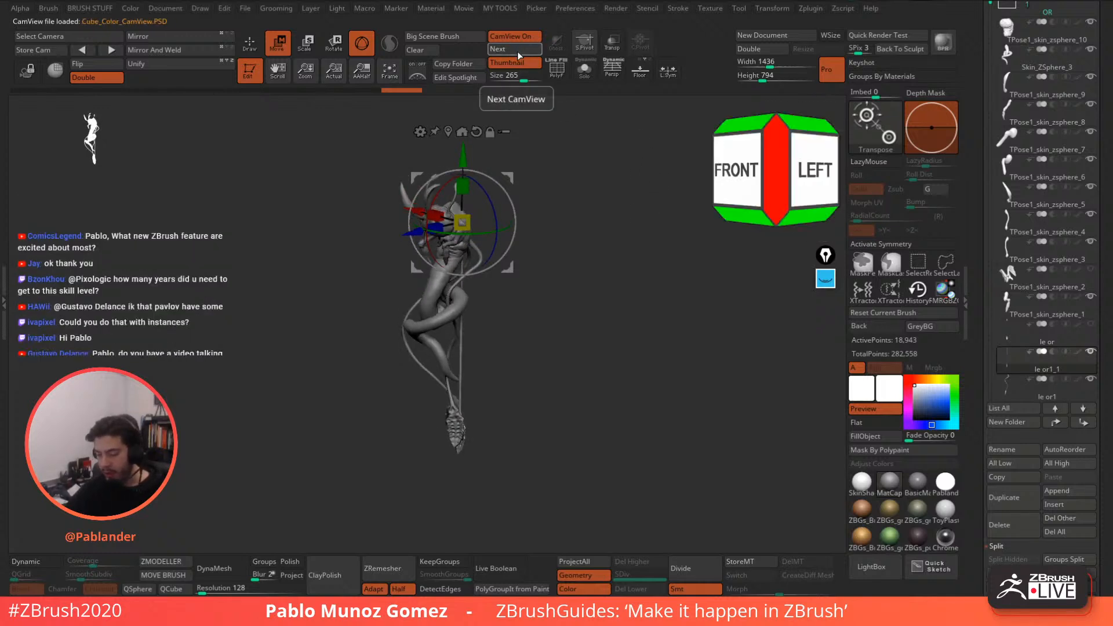
{"action": "left_click", "coordinate": [517, 50]}
{"action": "left_click", "coordinate": [517, 50]}
{"action": "left_click_drag", "start_coordinate": [551, 167], "coordinate": [607, 157]}
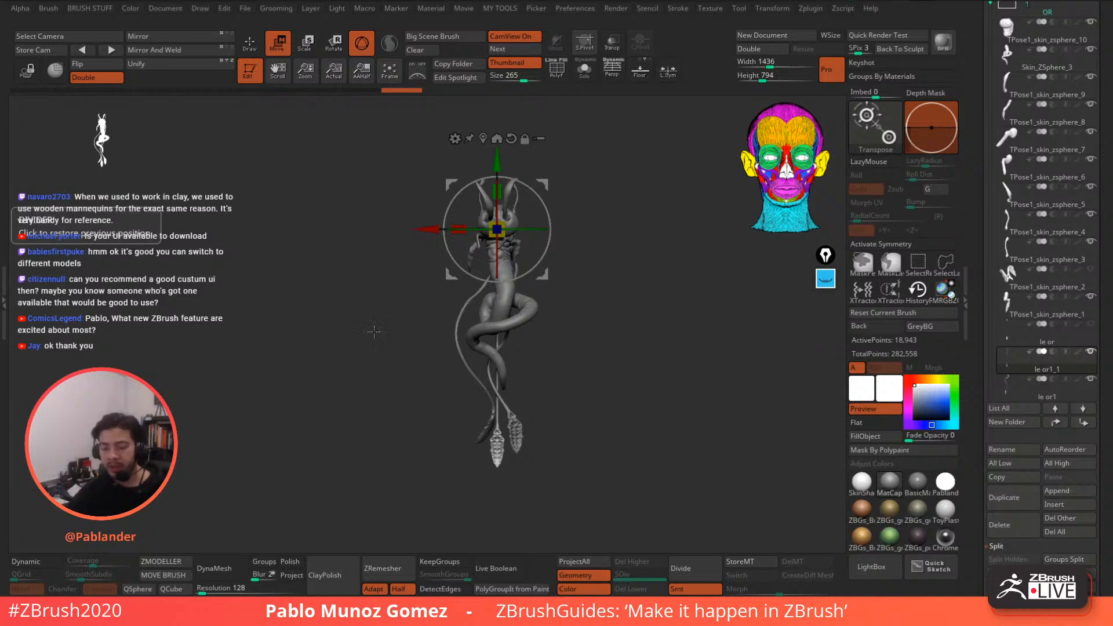
{"action": "left_click", "coordinate": [456, 139]}
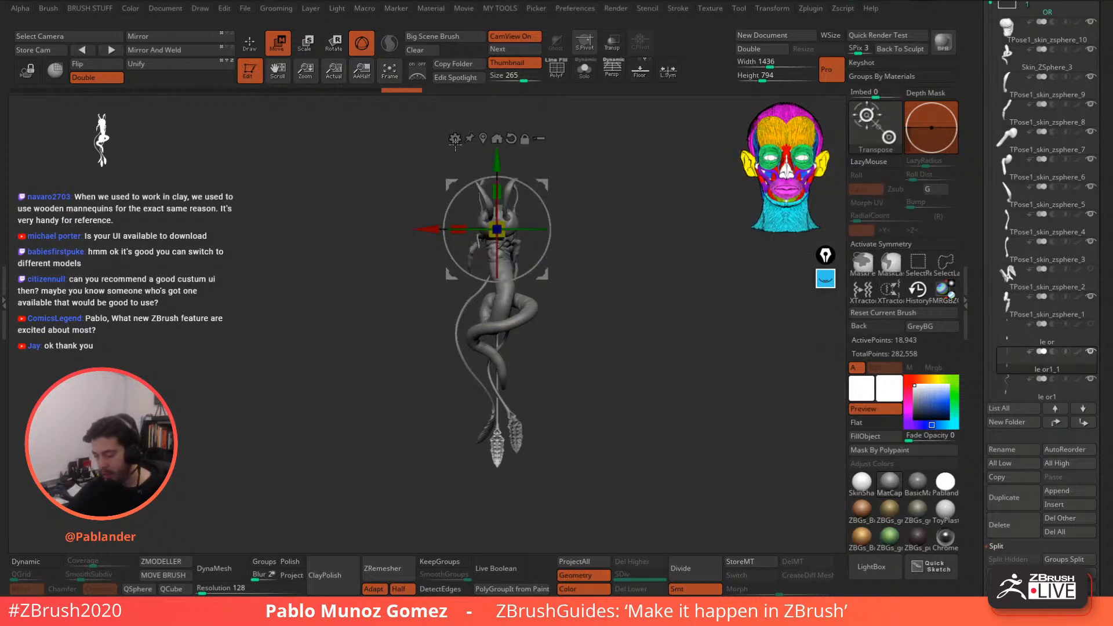
{"action": "left_click", "coordinate": [455, 138]}
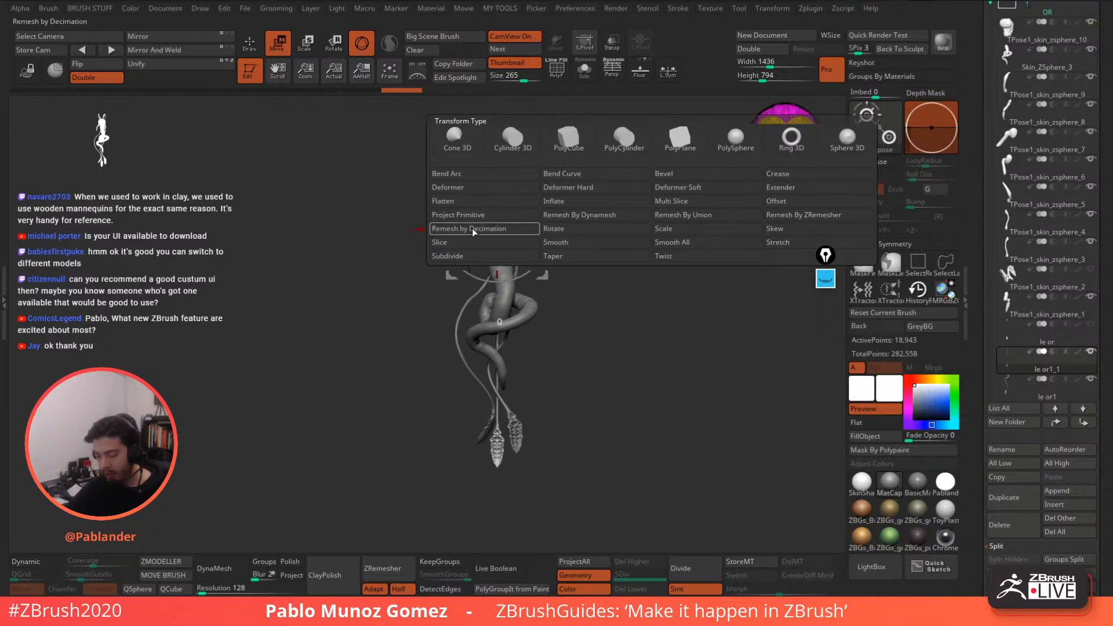
{"action": "left_click", "coordinate": [499, 214]}
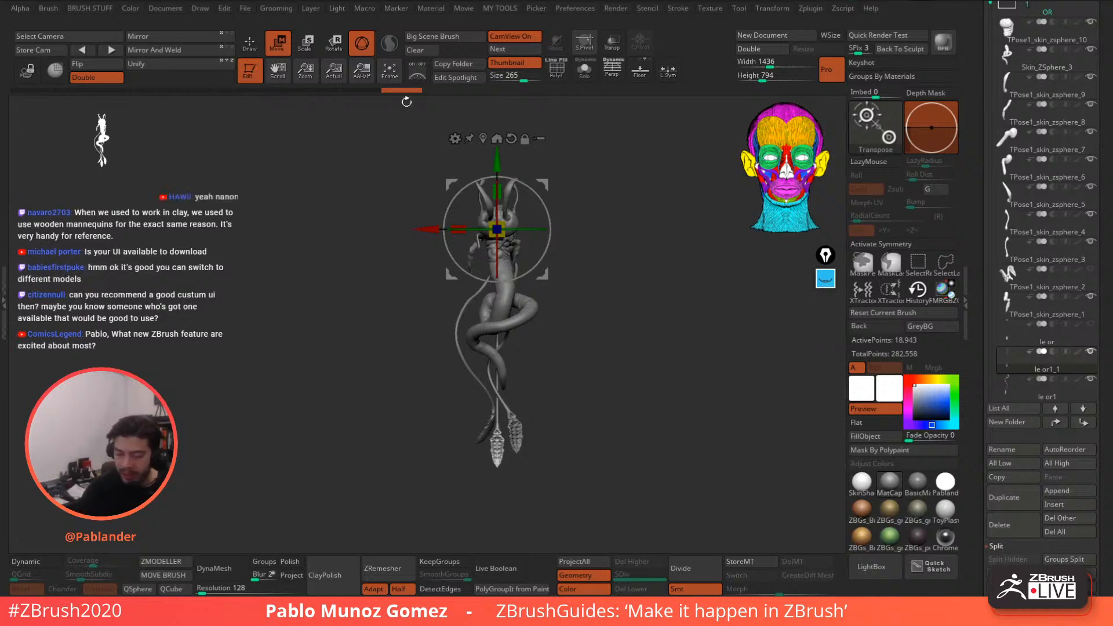
- Inspect the straight strand copy in isolation, restore the whole creature and check the strand's placement from behind
{"action": "key", "text": "q"}
{"action": "left_click_drag", "start_coordinate": [580, 227], "coordinate": [642, 218]}
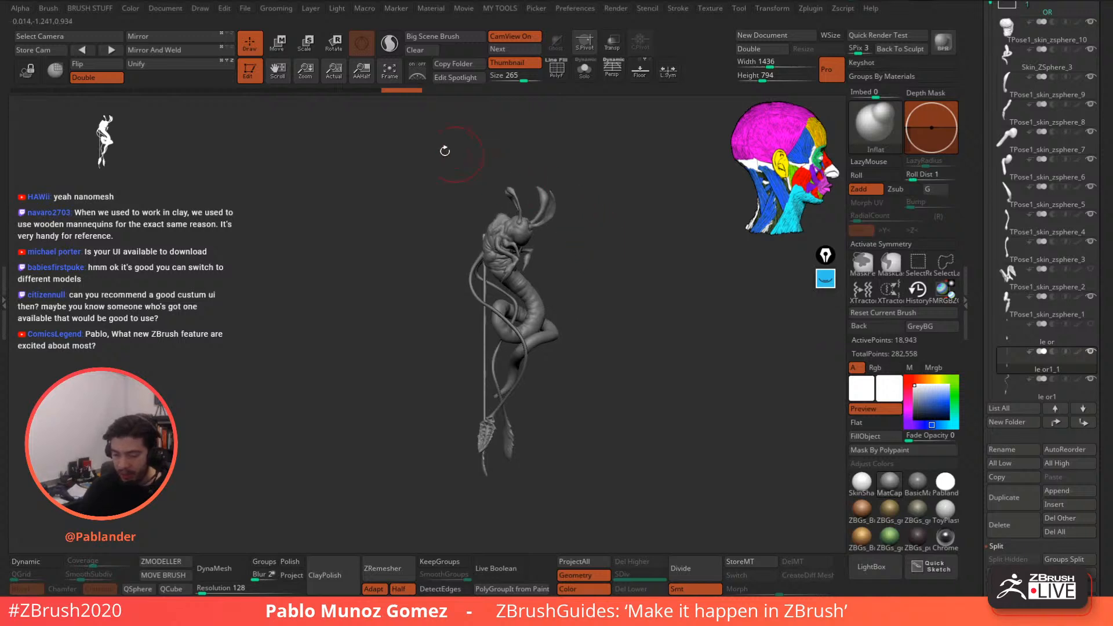
{"action": "key", "text": "w"}
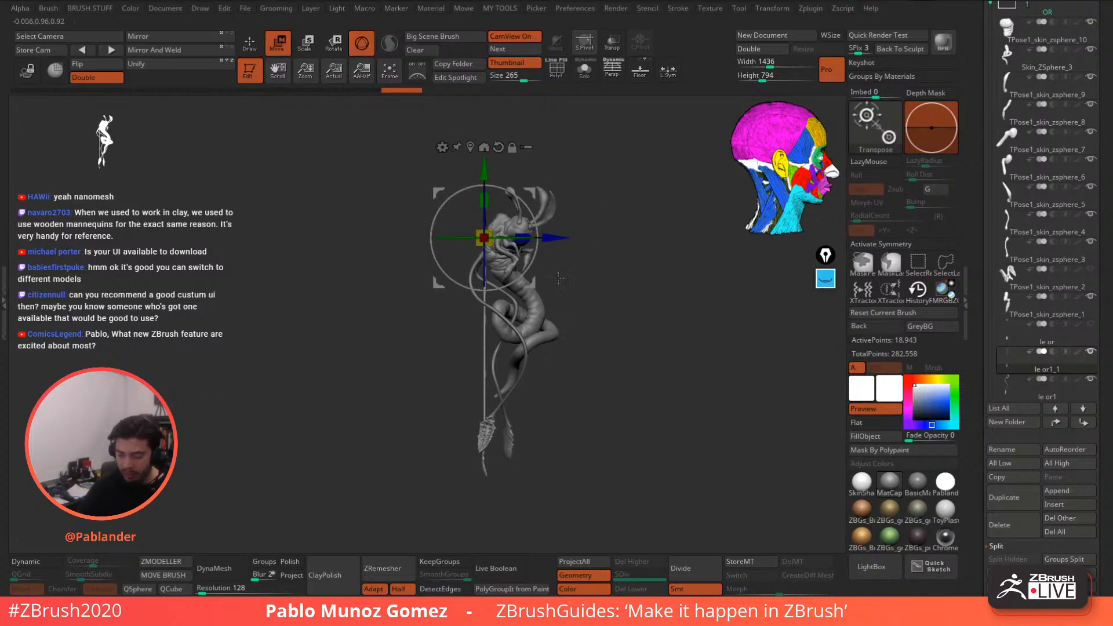
{"action": "left_click_drag", "start_coordinate": [593, 273], "coordinate": [615, 271]}
{"action": "left_click", "coordinate": [593, 77]}
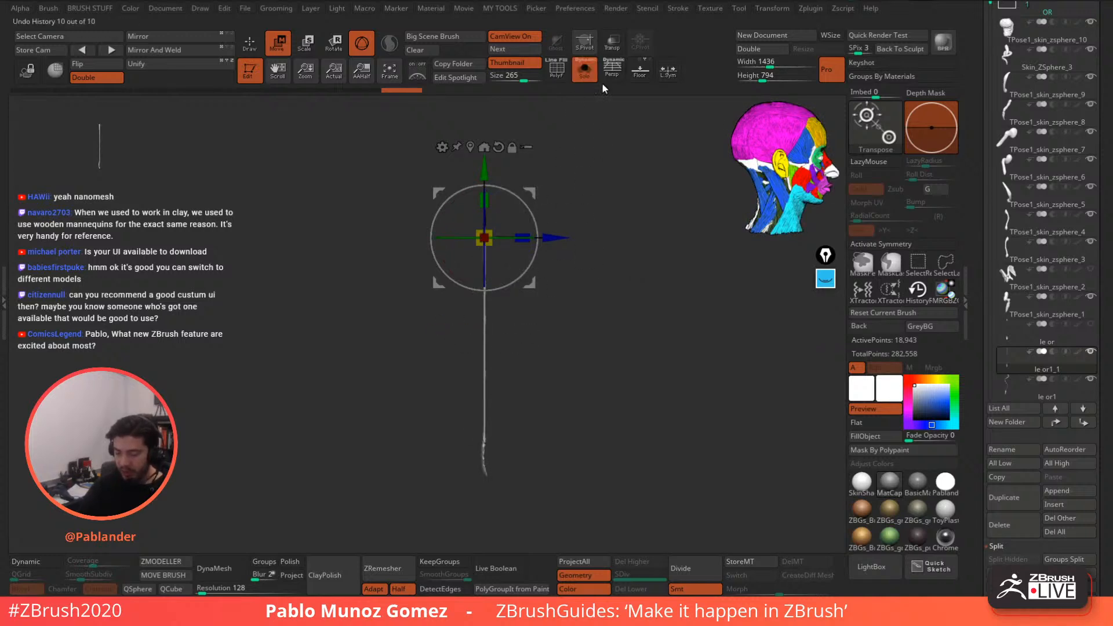
{"action": "left_click", "coordinate": [584, 70]}
{"action": "left_click_drag", "start_coordinate": [531, 206], "coordinate": [658, 229]}
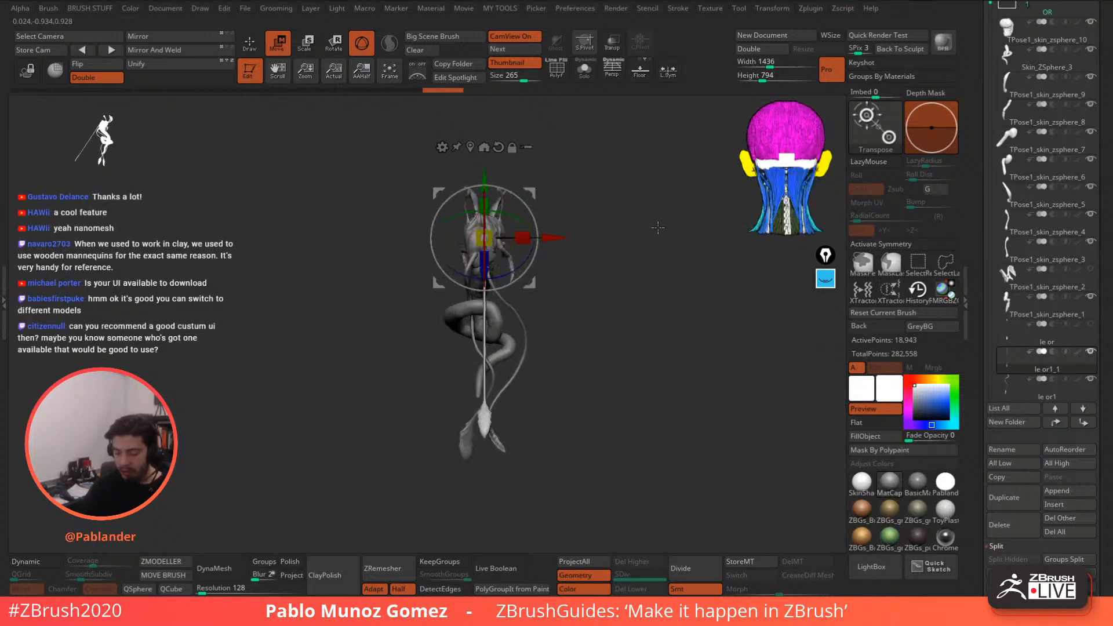
- Rotate the straight strand copy around its upper end so the leaf tip swings out away from the creature's back
{"action": "left_click_drag", "start_coordinate": [564, 238], "coordinate": [560, 238]}
{"action": "left_click_drag", "start_coordinate": [516, 282], "coordinate": [528, 268]}
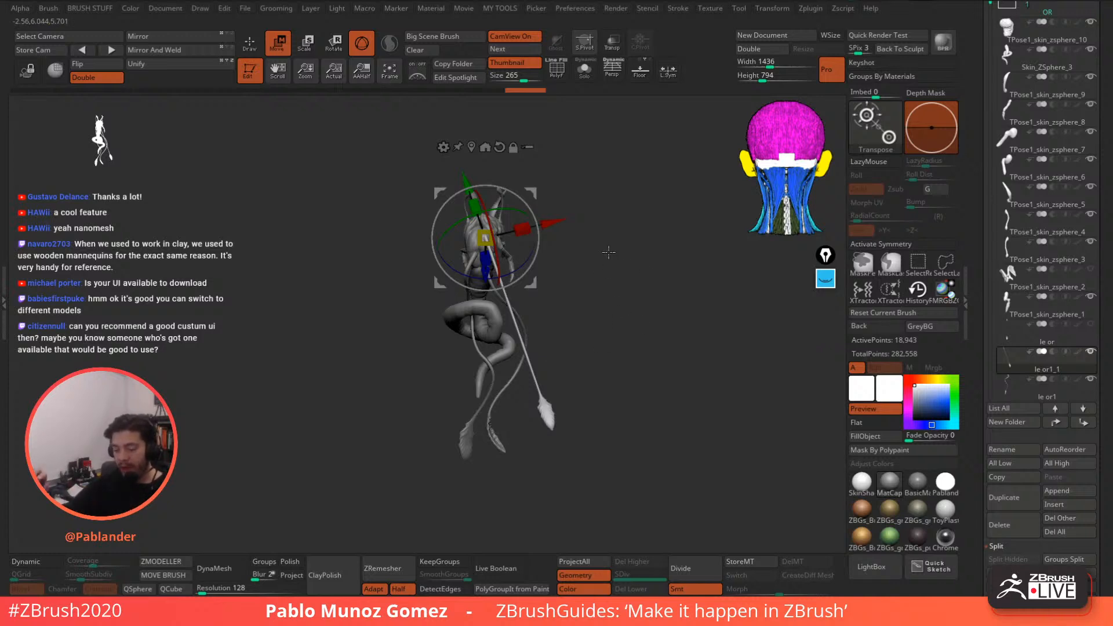
{"action": "left_click_drag", "start_coordinate": [629, 317], "coordinate": [562, 321]}
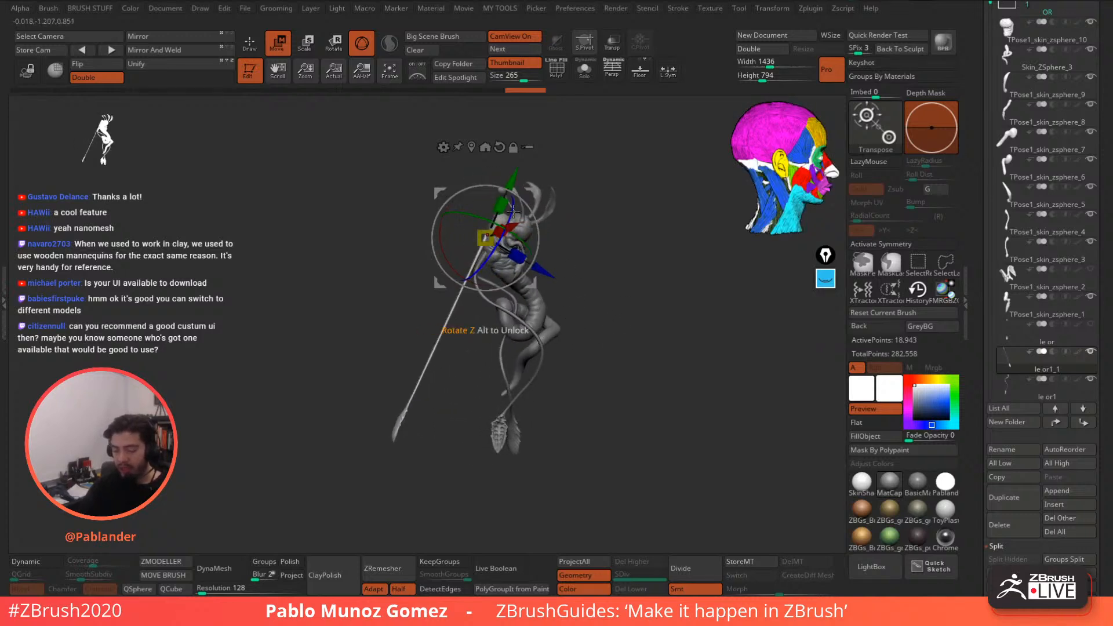
{"action": "right_click_drag", "start_coordinate": [532, 196], "coordinate": [569, 237]}
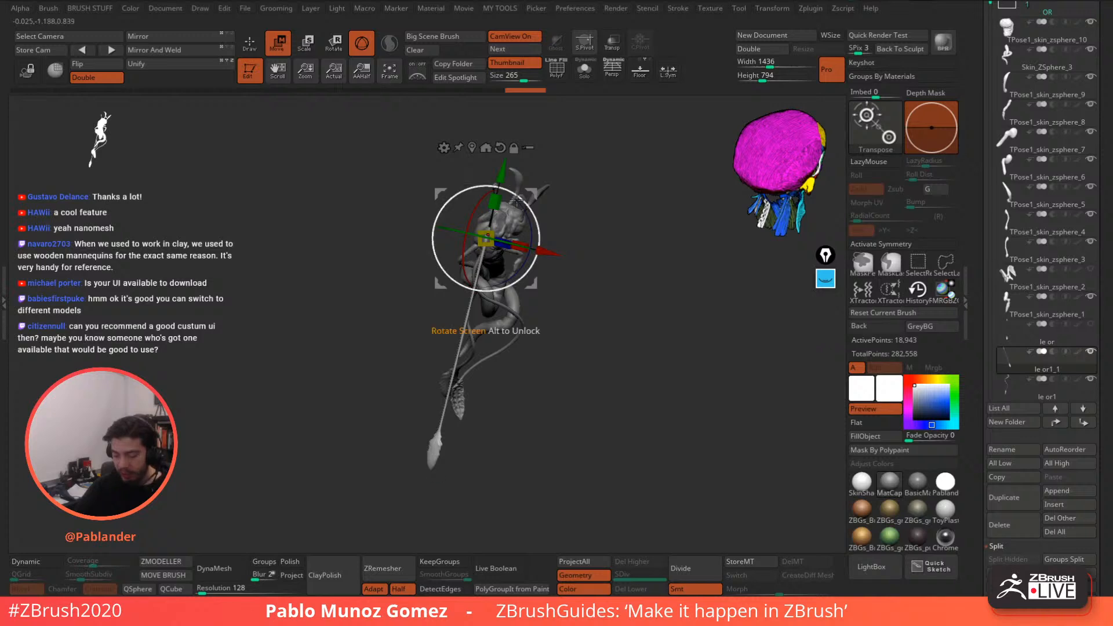
{"action": "left_click_drag", "start_coordinate": [565, 181], "coordinate": [497, 230]}
- Apply Bend Curve to the tilted strand and pull its leaf tip and lower curve points in toward the creature
{"action": "left_click", "coordinate": [445, 148]}
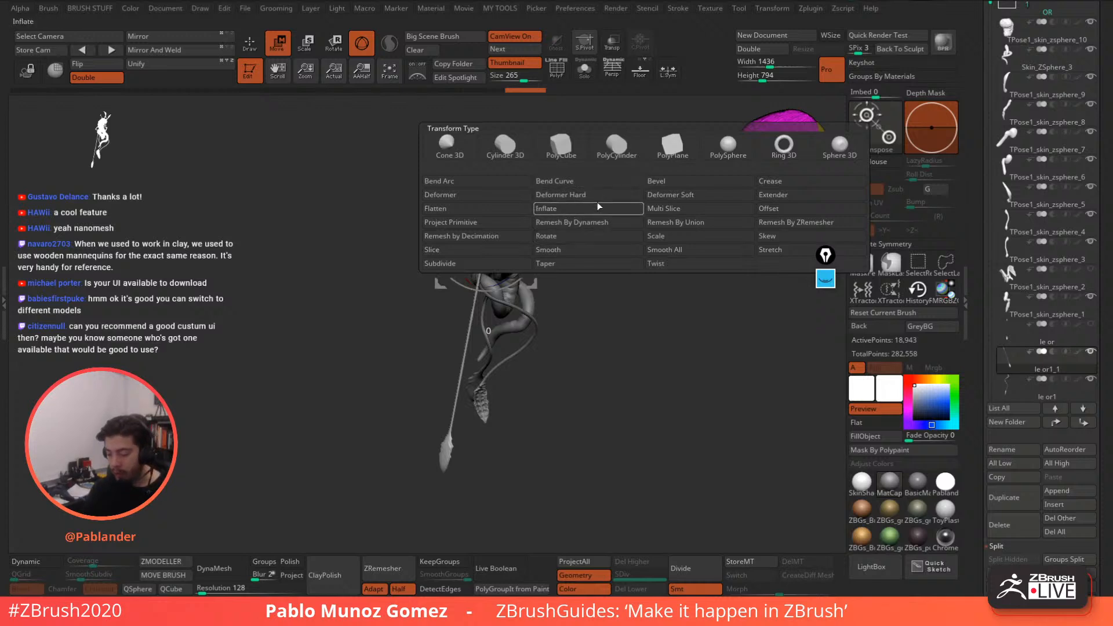
{"action": "left_click", "coordinate": [585, 182]}
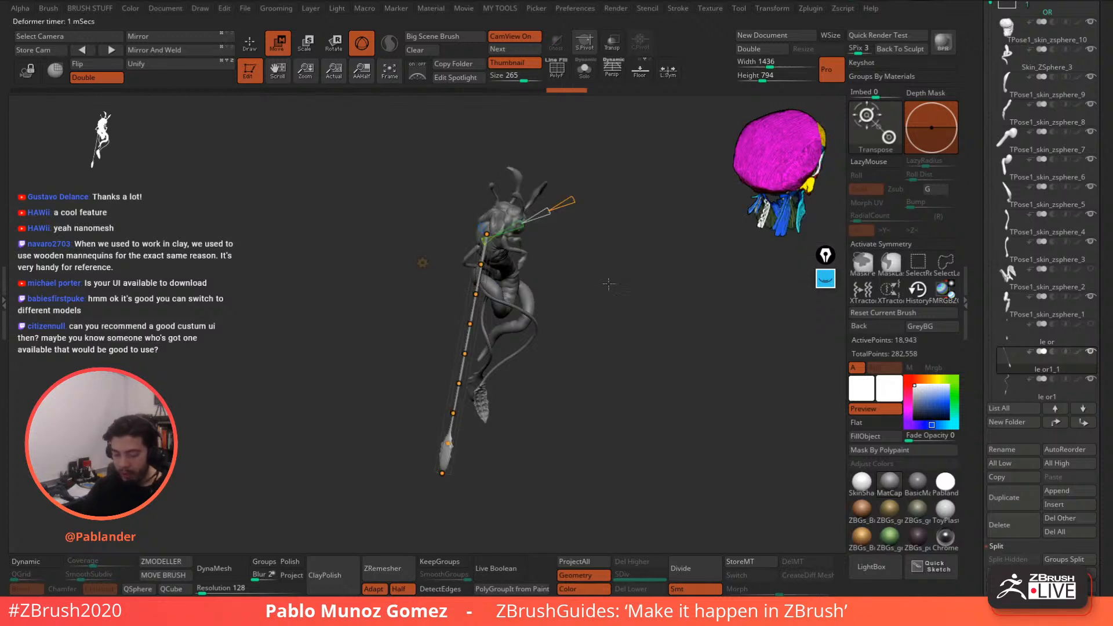
{"action": "left_click_drag", "start_coordinate": [608, 283], "coordinate": [563, 281]}
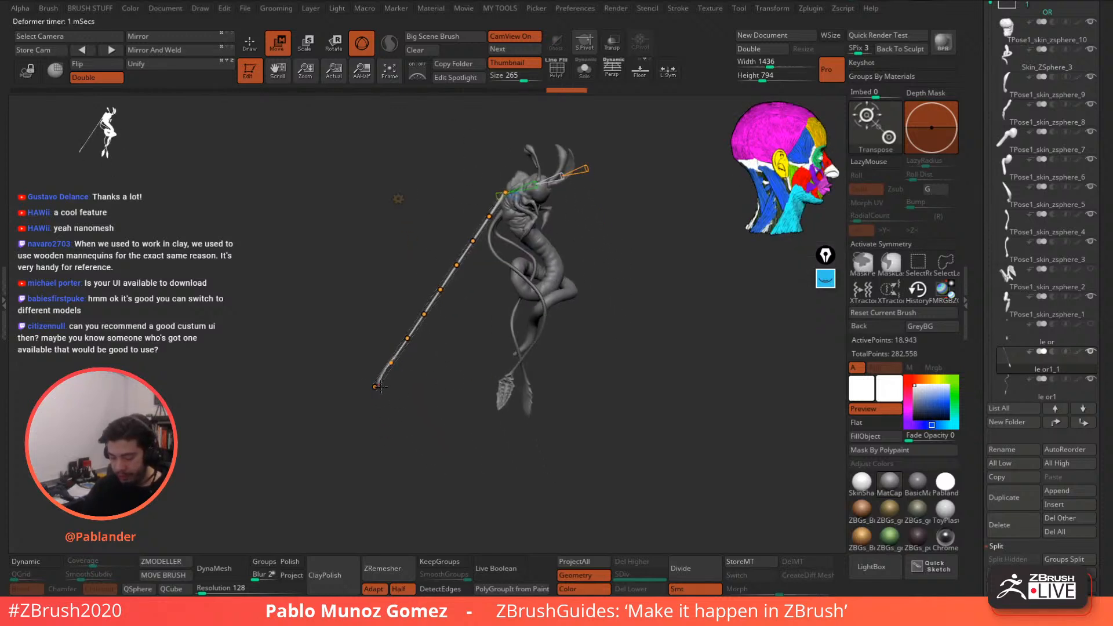
{"action": "left_click_drag", "start_coordinate": [381, 387], "coordinate": [495, 387]}
{"action": "left_click_drag", "start_coordinate": [391, 363], "coordinate": [476, 349]}
{"action": "left_click_drag", "start_coordinate": [408, 338], "coordinate": [474, 318]}
- Move the strand's lower middle curve points closer to the body from the opposite side
{"action": "left_click_drag", "start_coordinate": [666, 245], "coordinate": [633, 253]}
{"action": "left_click_drag", "start_coordinate": [560, 276], "coordinate": [644, 276]}
{"action": "left_click_drag", "start_coordinate": [539, 317], "coordinate": [528, 309]}
{"action": "left_click_drag", "start_coordinate": [571, 261], "coordinate": [625, 254]}
{"action": "mouse_move", "coordinate": [532, 301]}
{"action": "left_mouse_down"}
{"action": "mouse_move", "coordinate": [504, 289]}
{"action": "mouse_move", "coordinate": [513, 307]}
{"action": "left_mouse_up"}
- Bend the strand's upper and middle sections to follow the creature's back down to the tail coil
{"action": "left_click_drag", "start_coordinate": [472, 224], "coordinate": [454, 204]}
{"action": "left_click_drag", "start_coordinate": [491, 248], "coordinate": [496, 262]}
{"action": "left_click_drag", "start_coordinate": [504, 289], "coordinate": [469, 280]}
{"action": "left_click_drag", "start_coordinate": [495, 263], "coordinate": [460, 264]}
{"action": "left_click_drag", "start_coordinate": [467, 249], "coordinate": [462, 248]}
{"action": "mouse_move", "coordinate": [470, 279]}
{"action": "left_mouse_down"}
{"action": "mouse_move", "coordinate": [462, 298]}
{"action": "mouse_move", "coordinate": [457, 279]}
{"action": "left_mouse_up"}
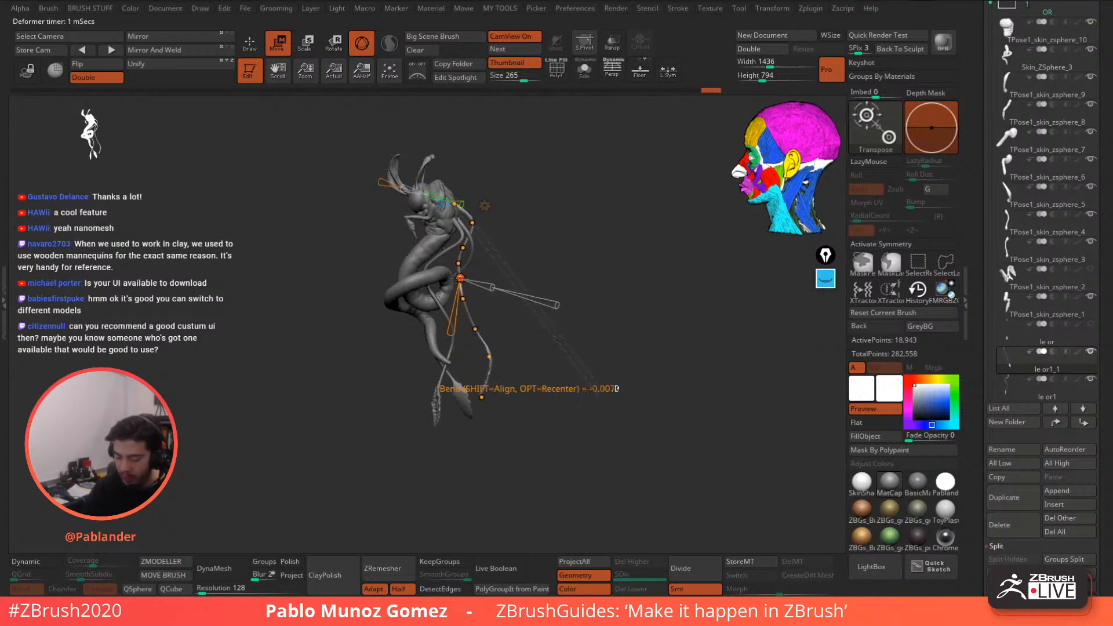
- Reposition the strand's leaf tip and adjust its lower and middle curve points from behind the creature
{"action": "left_click_drag", "start_coordinate": [476, 330], "coordinate": [478, 321]}
{"action": "left_click_drag", "start_coordinate": [482, 397], "coordinate": [471, 320]}
{"action": "left_click_drag", "start_coordinate": [574, 249], "coordinate": [540, 251], "text": "shift"}
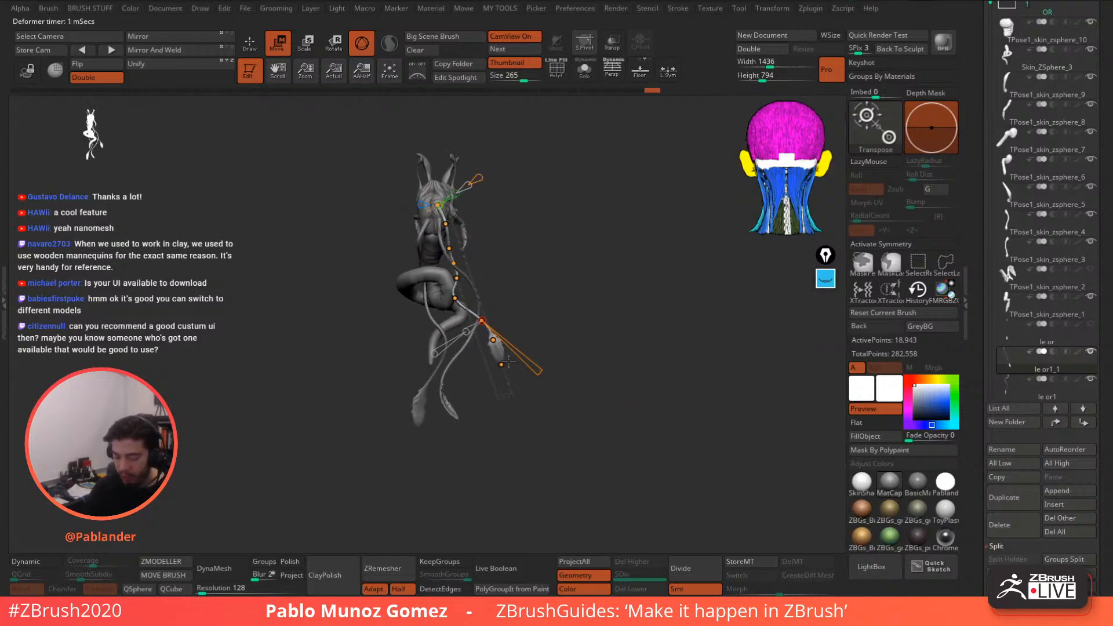
{"action": "left_click_drag", "start_coordinate": [501, 364], "coordinate": [478, 384]}
{"action": "left_click_drag", "start_coordinate": [481, 322], "coordinate": [455, 264]}
{"action": "mouse_move", "coordinate": [449, 248]}
{"action": "left_mouse_down"}
{"action": "mouse_move", "coordinate": [449, 221]}
{"action": "mouse_move", "coordinate": [457, 264]}
{"action": "left_mouse_up"}
- Pull the strand's middle curve points in toward the tail coil using the side view
{"action": "left_click_drag", "start_coordinate": [584, 244], "coordinate": [469, 257]}
{"action": "left_click_drag", "start_coordinate": [417, 296], "coordinate": [425, 294]}
{"action": "left_click_drag", "start_coordinate": [391, 223], "coordinate": [418, 266]}
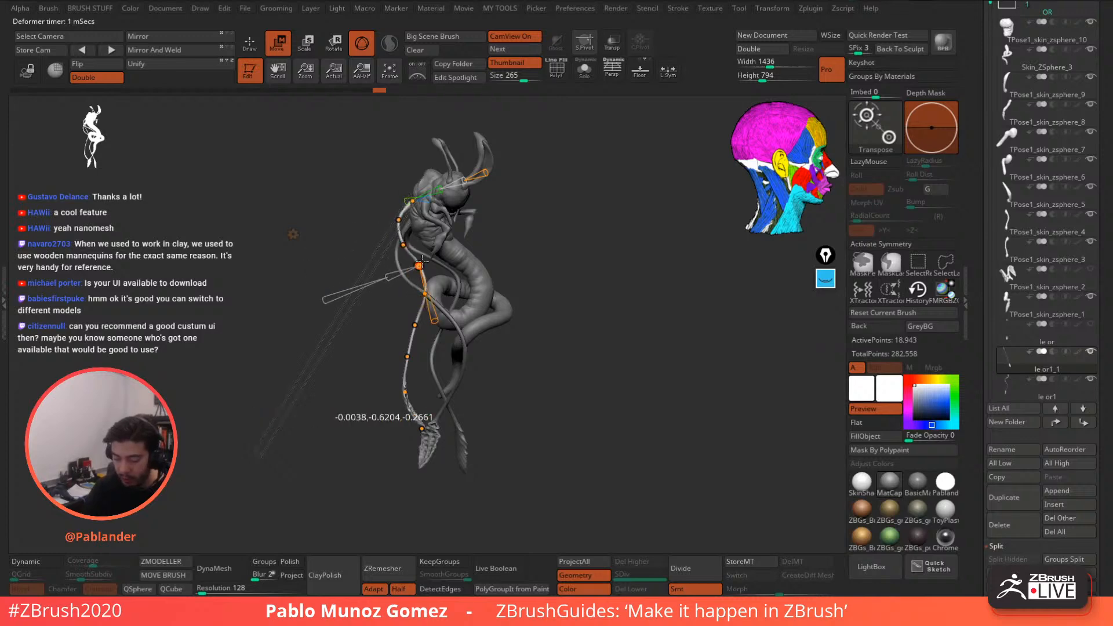
{"action": "mouse_move", "coordinate": [422, 262]}
{"action": "right_mouse_down"}
{"action": "mouse_move", "coordinate": [454, 265]}
{"action": "mouse_move", "coordinate": [413, 271]}
{"action": "right_mouse_up"}
{"action": "left_click_drag", "start_coordinate": [428, 290], "coordinate": [425, 285]}
{"action": "right_click_drag", "start_coordinate": [425, 285], "coordinate": [499, 280]}
{"action": "left_click_drag", "start_coordinate": [427, 288], "coordinate": [418, 286]}
- Refine the strand's upper bend and nudge its leaf-end curve points inward from a rear three-quarter view
{"action": "right_click_drag", "start_coordinate": [514, 233], "coordinate": [539, 224], "text": "alt"}
{"action": "left_click_drag", "start_coordinate": [476, 253], "coordinate": [479, 250]}
{"action": "right_click_drag", "start_coordinate": [537, 246], "coordinate": [548, 239]}
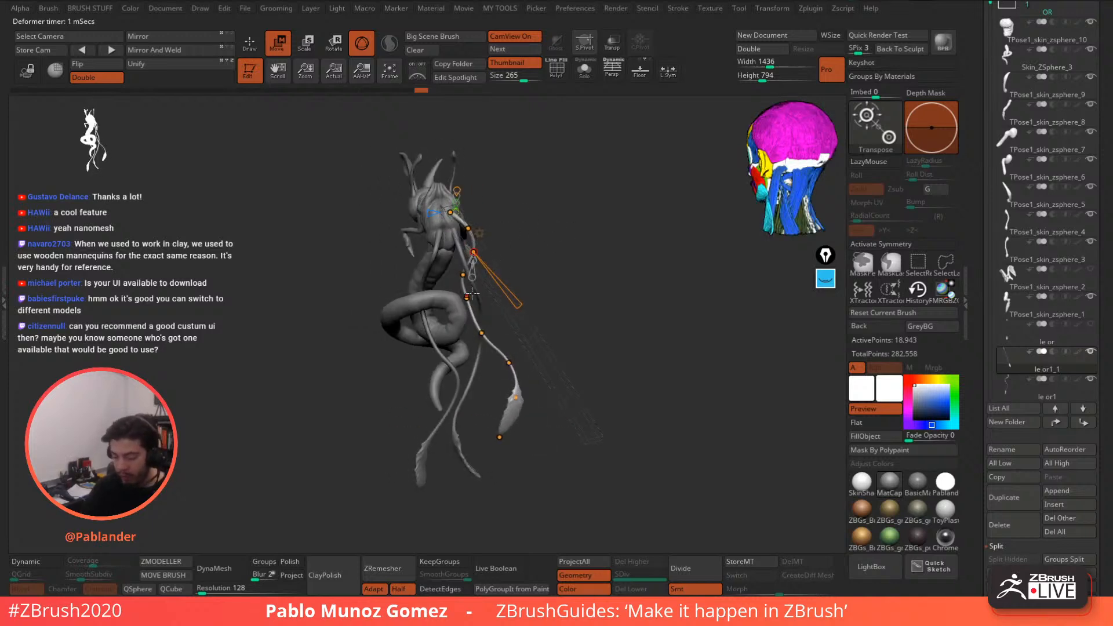
{"action": "left_click_drag", "start_coordinate": [467, 297], "coordinate": [465, 277]}
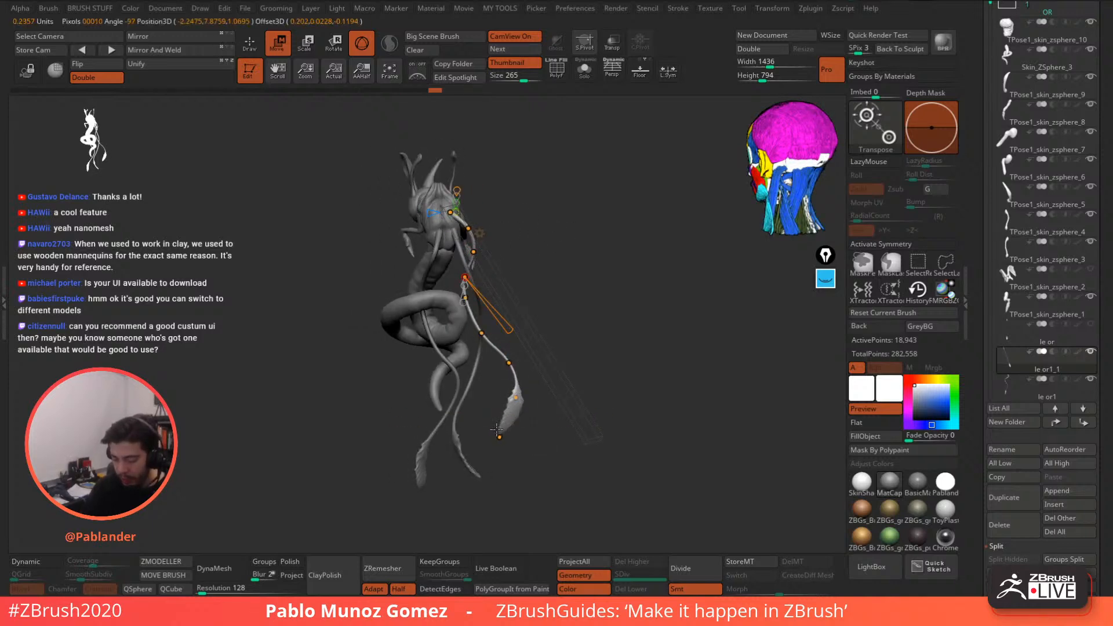
{"action": "left_click_drag", "start_coordinate": [498, 436], "coordinate": [495, 436]}
{"action": "left_click_drag", "start_coordinate": [515, 398], "coordinate": [511, 400]}
- Shift the curve points beside the tail coil upward to tighten the strand's middle bend
{"action": "right_click_drag", "start_coordinate": [523, 338], "coordinate": [548, 349]}
{"action": "left_click_drag", "start_coordinate": [485, 343], "coordinate": [487, 342]}
{"action": "right_click_drag", "start_coordinate": [503, 308], "coordinate": [477, 316]}
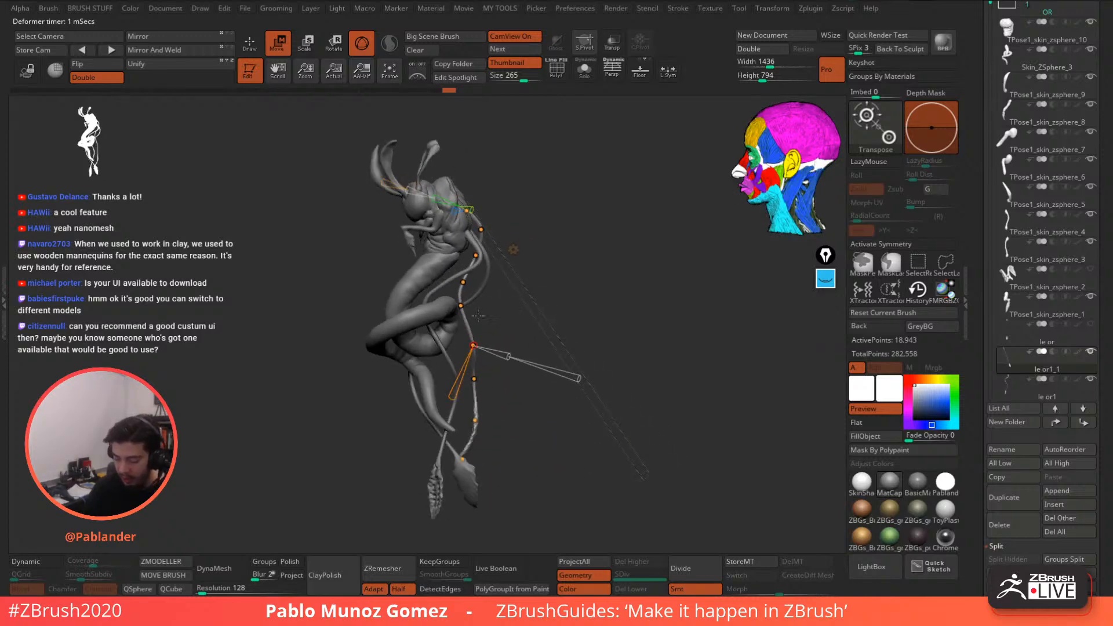
{"action": "mouse_move", "coordinate": [461, 306]}
{"action": "left_mouse_down"}
{"action": "mouse_move", "coordinate": [462, 278]}
{"action": "mouse_move", "coordinate": [468, 306]}
{"action": "left_mouse_up"}
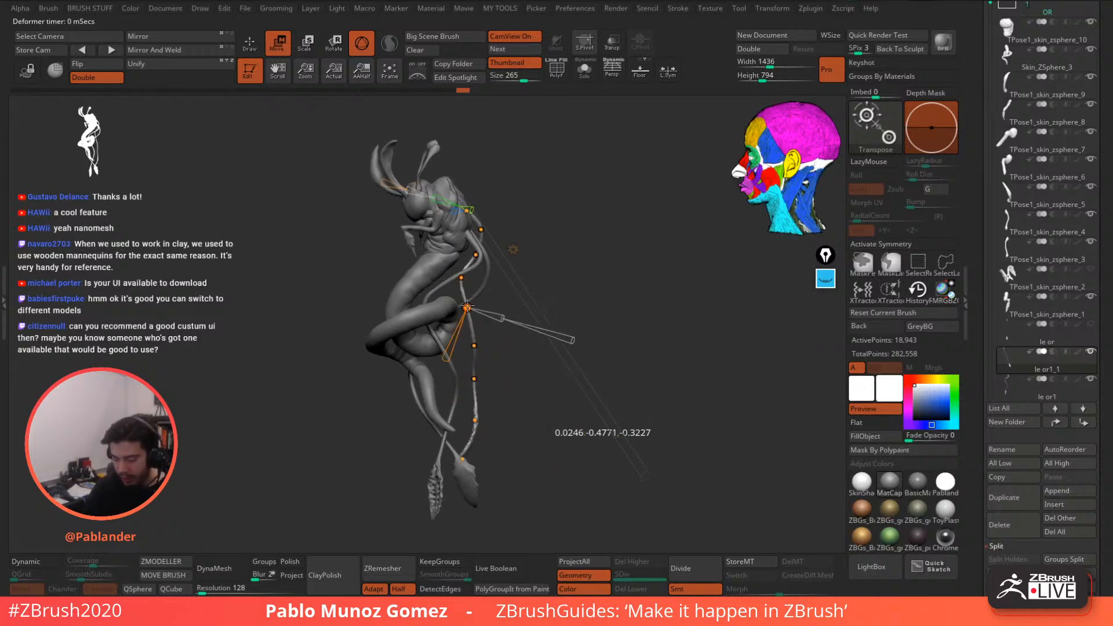
{"action": "left_click_drag", "start_coordinate": [474, 345], "coordinate": [464, 278]}
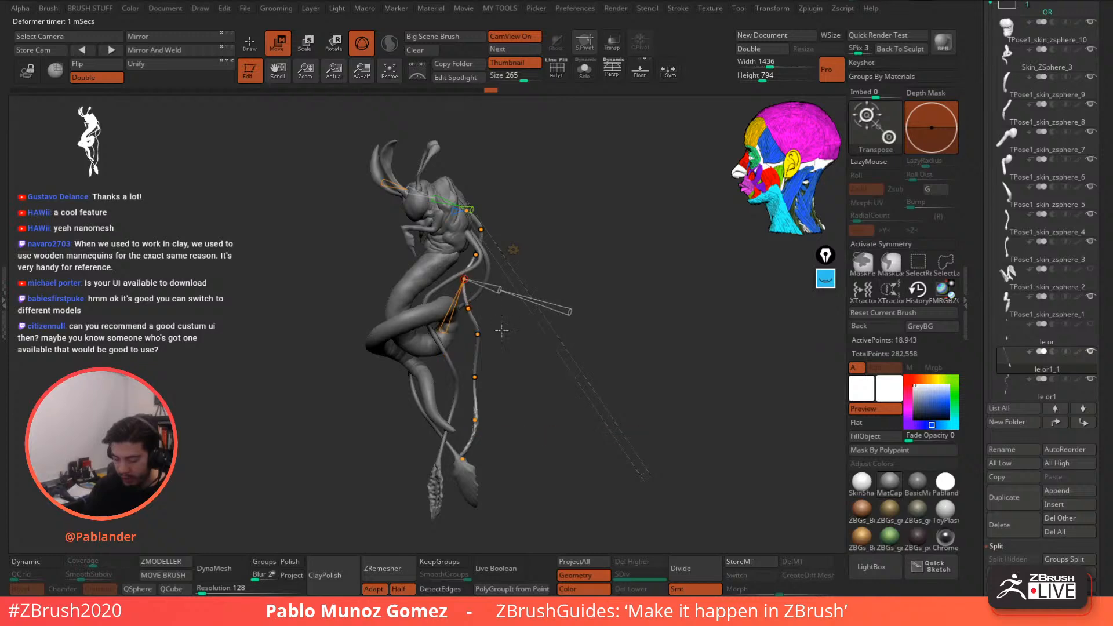
- Raise the strand's leaf tip above the other two leaves and space the lower curve points into a smooth arc
{"action": "right_click_drag", "start_coordinate": [502, 331], "coordinate": [523, 285], "text": "alt"}
{"action": "left_click_drag", "start_coordinate": [488, 263], "coordinate": [500, 285]}
{"action": "left_click_drag", "start_coordinate": [495, 331], "coordinate": [502, 327]}
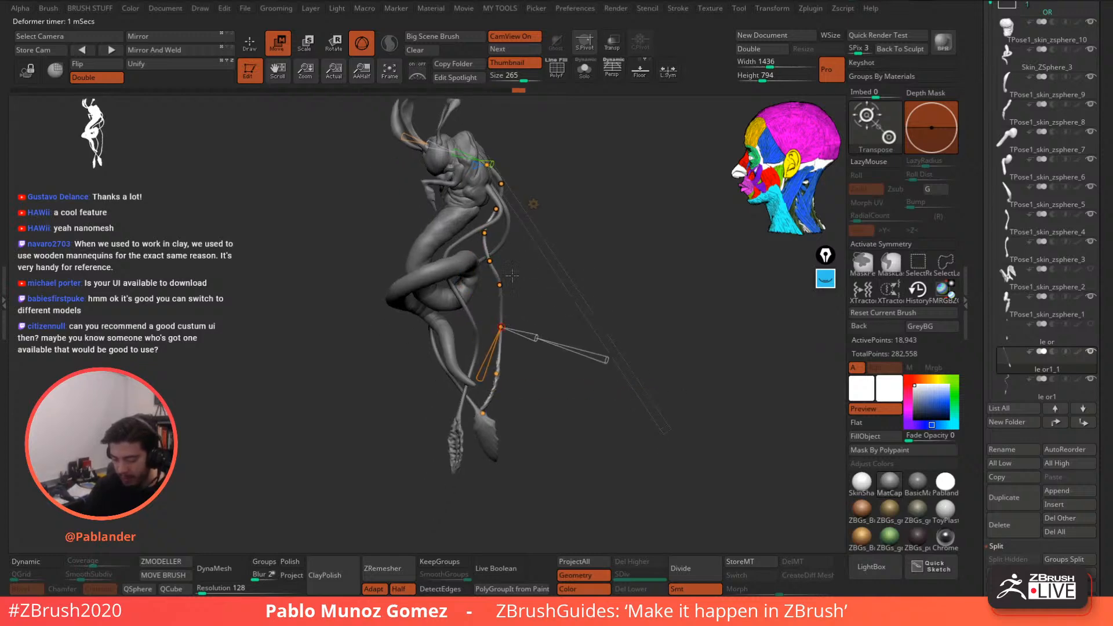
{"action": "left_click_drag", "start_coordinate": [500, 284], "coordinate": [500, 291]}
{"action": "left_click_drag", "start_coordinate": [483, 412], "coordinate": [488, 370]}
{"action": "left_click_drag", "start_coordinate": [501, 329], "coordinate": [501, 336]}
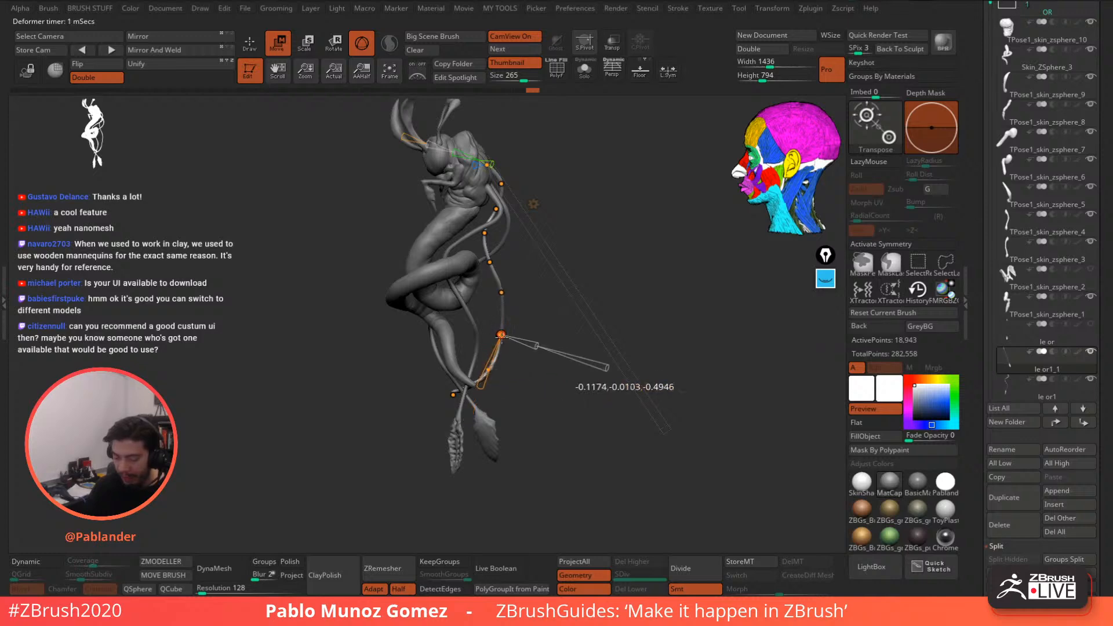
{"action": "left_click_drag", "start_coordinate": [501, 293], "coordinate": [501, 299]}
- Swing the strand's leaf tip inward and fine-tune the upper curve points from the front
{"action": "right_click_drag", "start_coordinate": [507, 278], "coordinate": [573, 267]}
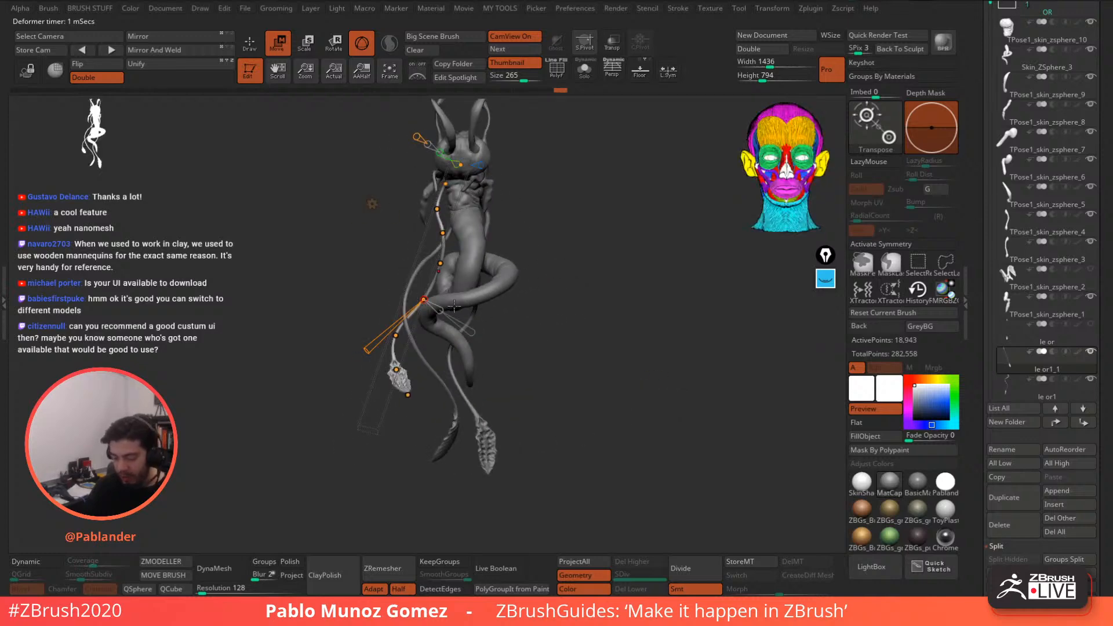
{"action": "right_click_drag", "start_coordinate": [454, 306], "coordinate": [599, 281], "text": "alt"}
{"action": "left_click_drag", "start_coordinate": [491, 382], "coordinate": [499, 381]}
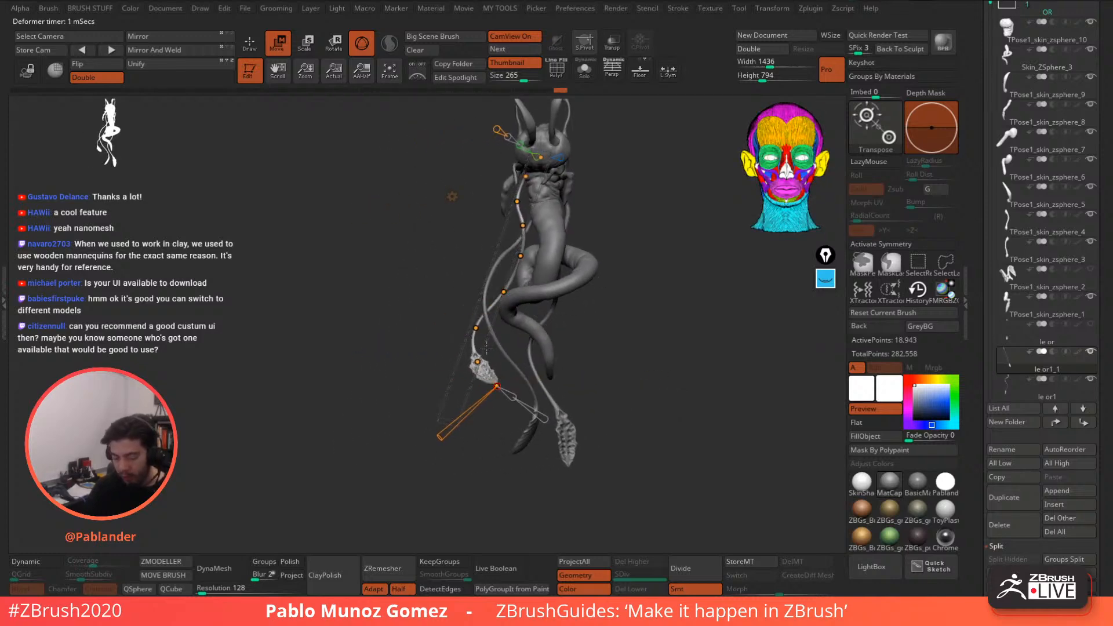
{"action": "left_click", "coordinate": [520, 256]}
{"action": "left_click_drag", "start_coordinate": [519, 256], "coordinate": [521, 256]}
{"action": "left_click_drag", "start_coordinate": [522, 225], "coordinate": [520, 228]}
{"action": "left_click_drag", "start_coordinate": [522, 256], "coordinate": [523, 256]}
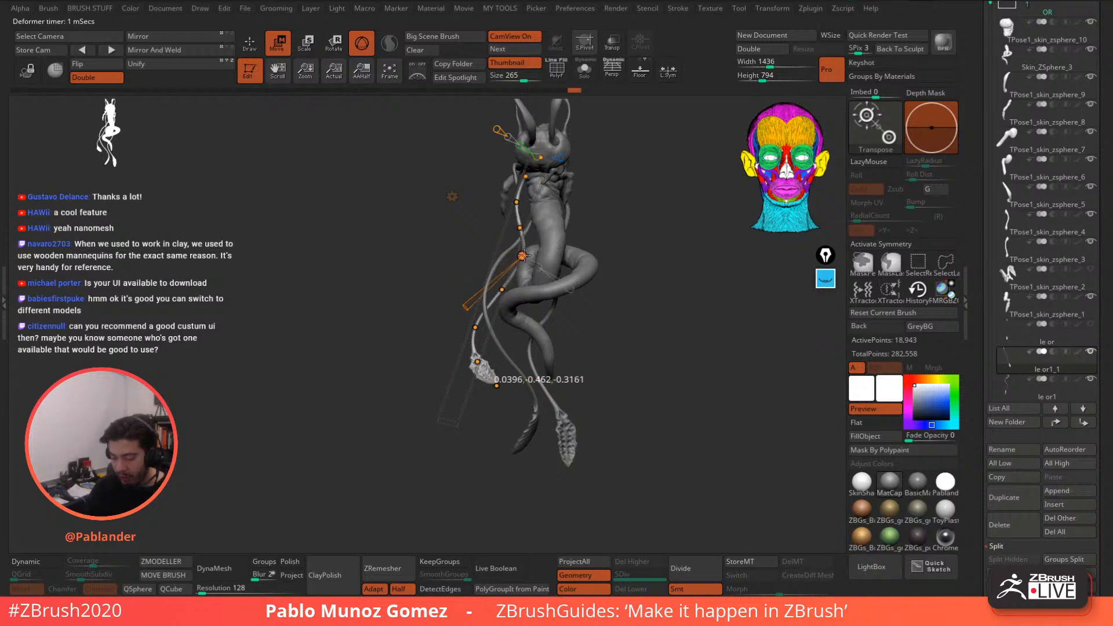
{"action": "left_click_drag", "start_coordinate": [517, 201], "coordinate": [517, 205]}
- Smooth the strand's lower arc and leaf by raising its curve points from a front three-quarter view
{"action": "right_click_drag", "start_coordinate": [505, 261], "coordinate": [563, 261]}
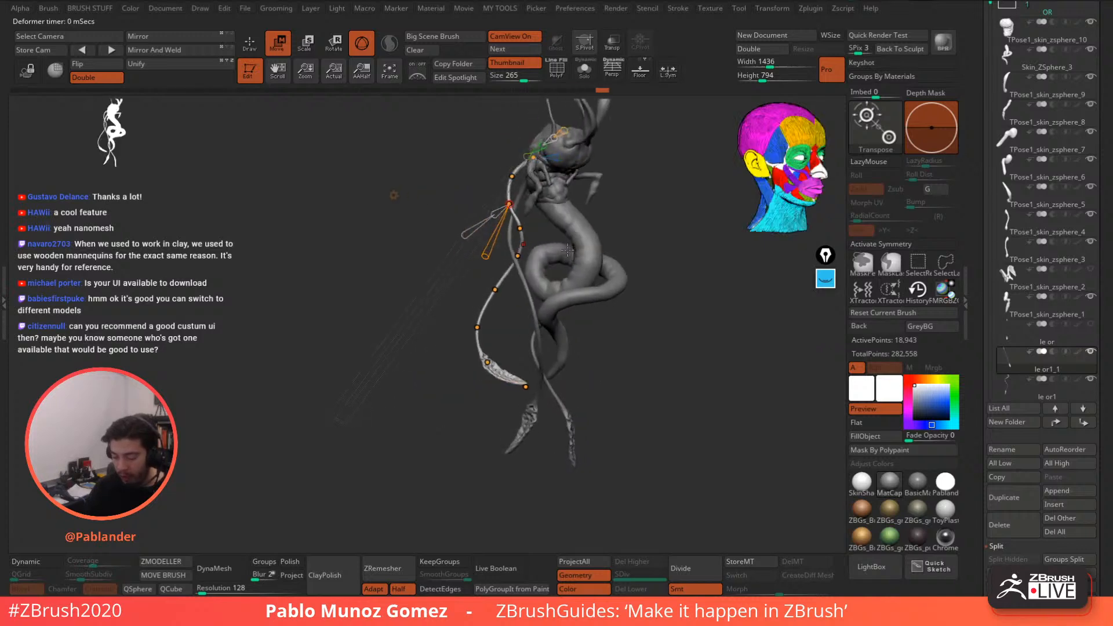
{"action": "left_click_drag", "start_coordinate": [521, 256], "coordinate": [520, 257]}
{"action": "left_click_drag", "start_coordinate": [494, 292], "coordinate": [494, 289]}
{"action": "left_click_drag", "start_coordinate": [477, 326], "coordinate": [475, 317]}
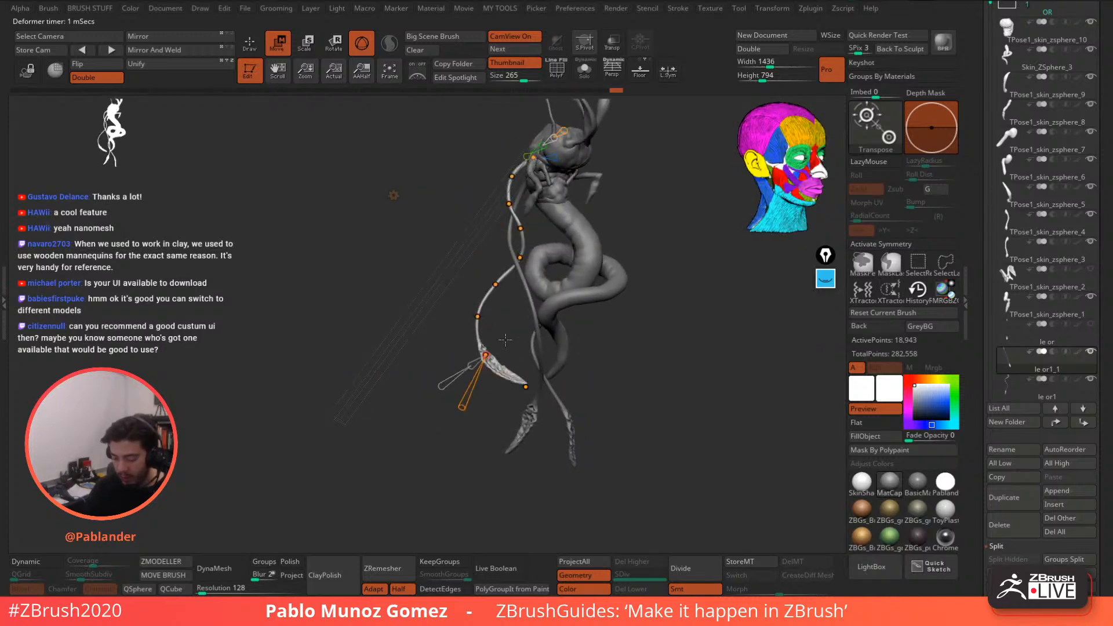
{"action": "left_click_drag", "start_coordinate": [486, 360], "coordinate": [484, 355]}
{"action": "left_click_drag", "start_coordinate": [526, 387], "coordinate": [521, 385]}
{"action": "left_click_drag", "start_coordinate": [644, 316], "coordinate": [621, 308]}
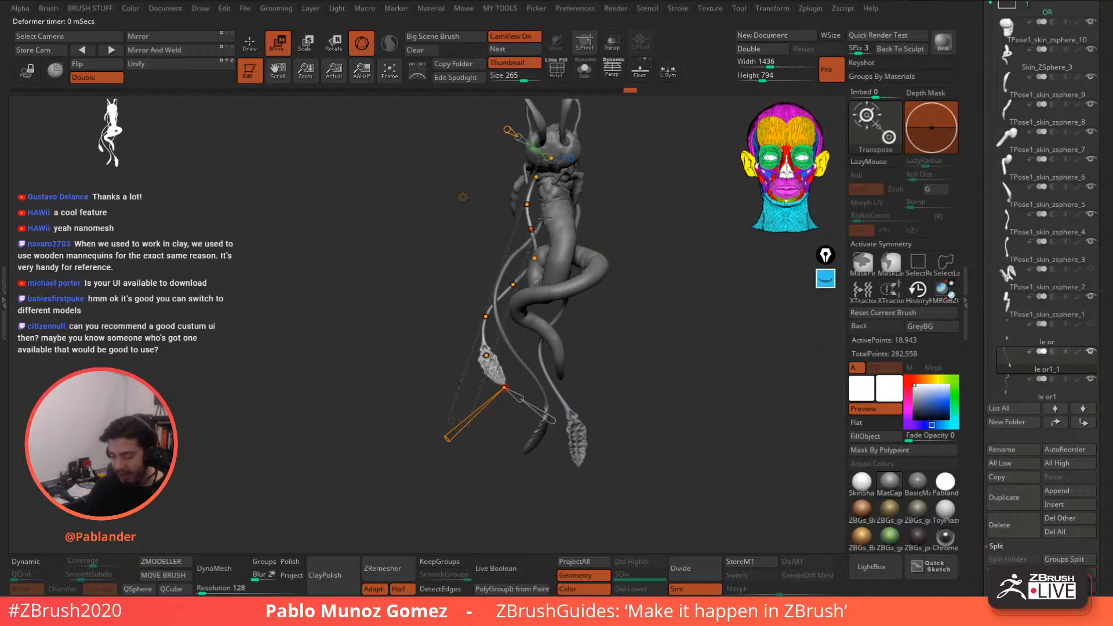
- Adjust the curve points just above and at the strand's leaf, checking the tip from the front and side
{"action": "left_click", "coordinate": [527, 204]}
{"action": "left_click_drag", "start_coordinate": [599, 256], "coordinate": [559, 259], "text": "alt"}
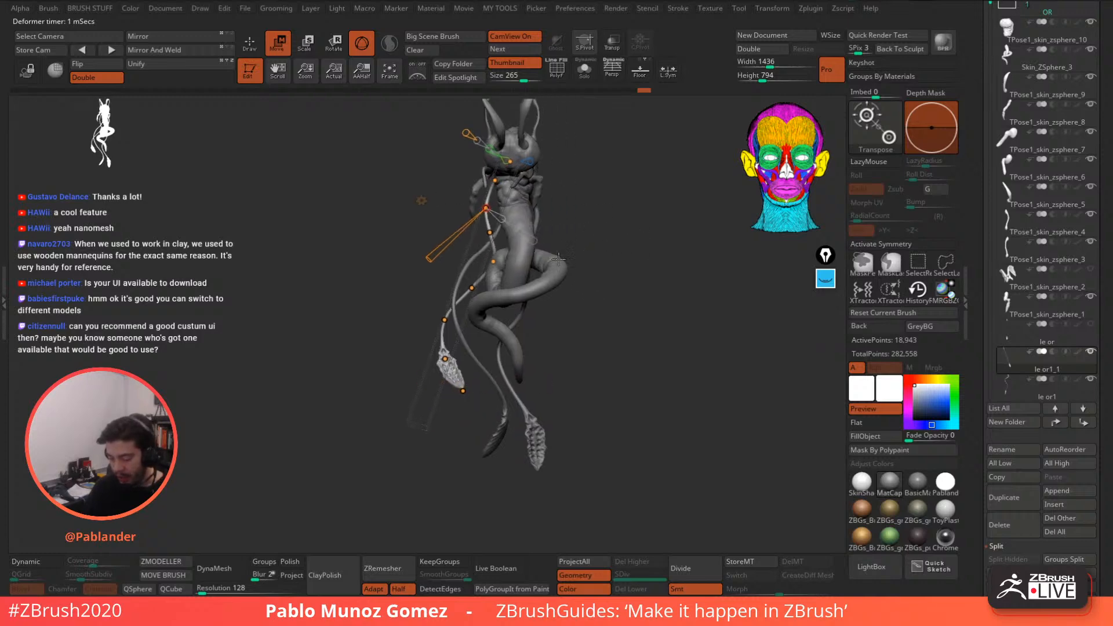
{"action": "left_click", "coordinate": [445, 318]}
{"action": "left_click", "coordinate": [444, 357]}
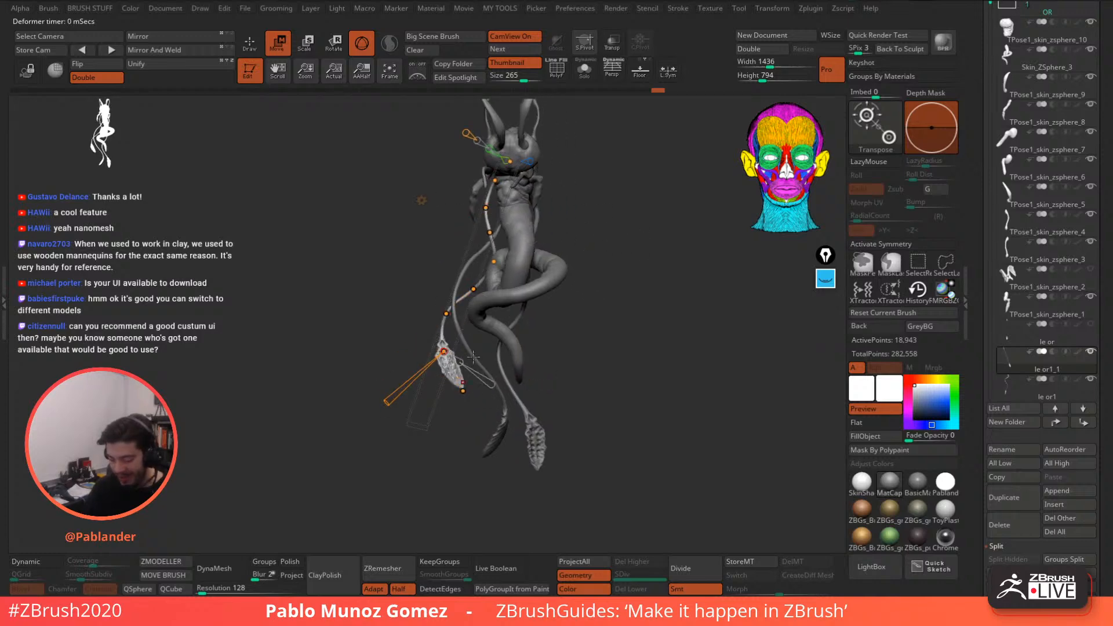
{"action": "left_click_drag", "start_coordinate": [406, 342], "coordinate": [569, 329]}
{"action": "left_click", "coordinate": [466, 391]}
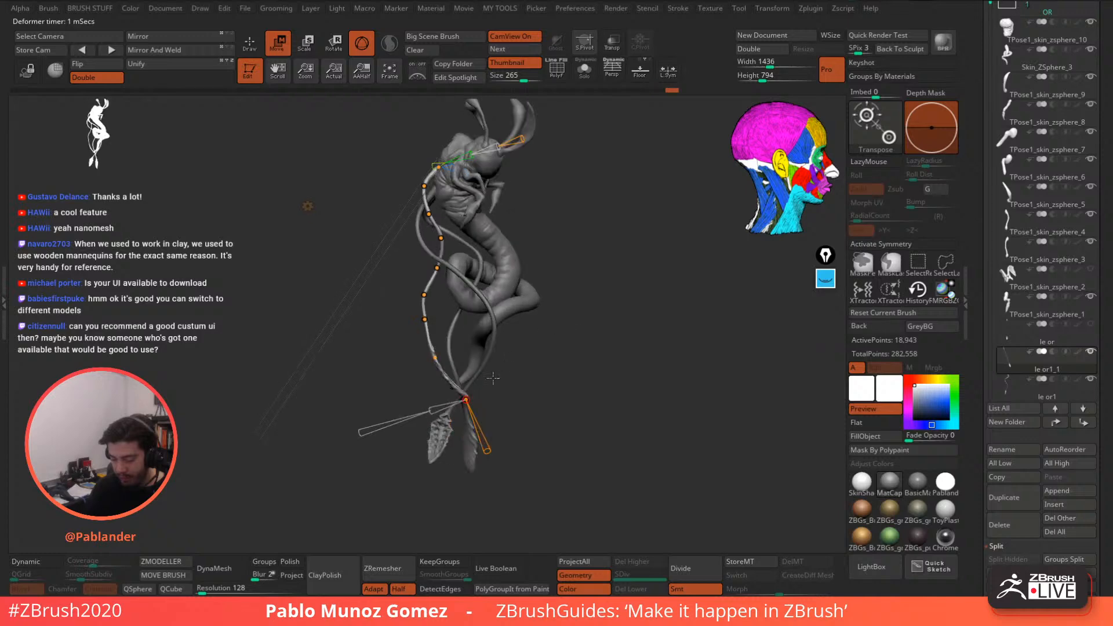
- Bow the strand's lower section outward from the side, pull in the leaf tip and even out the upper bend
{"action": "left_click", "coordinate": [430, 354]}
{"action": "left_click", "coordinate": [422, 318]}
{"action": "left_click", "coordinate": [426, 295]}
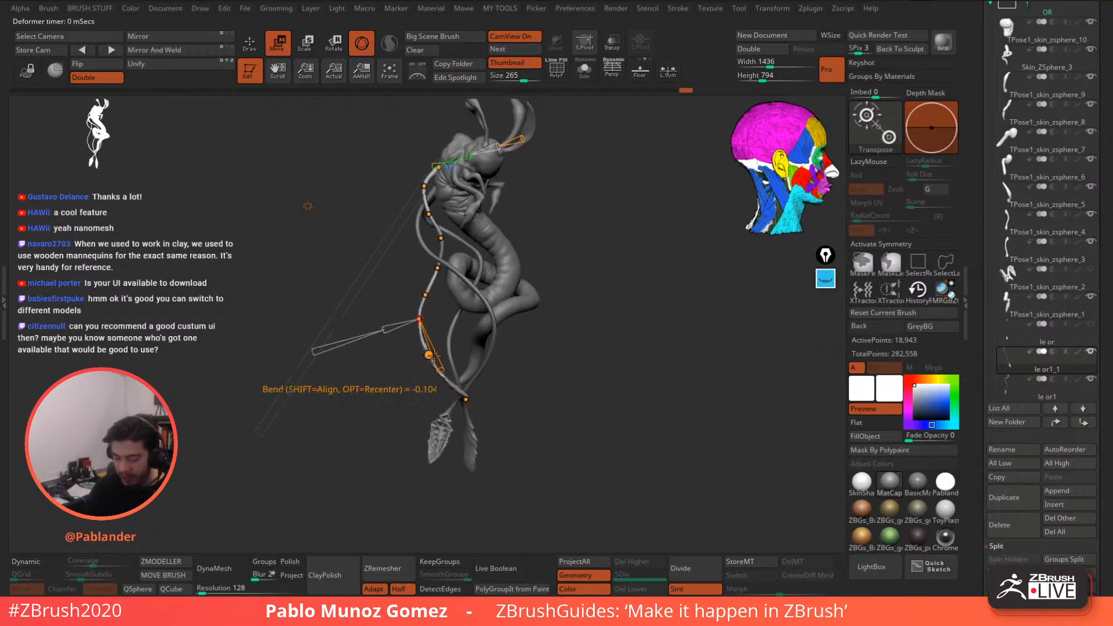
{"action": "left_click_drag", "start_coordinate": [465, 398], "coordinate": [455, 392]}
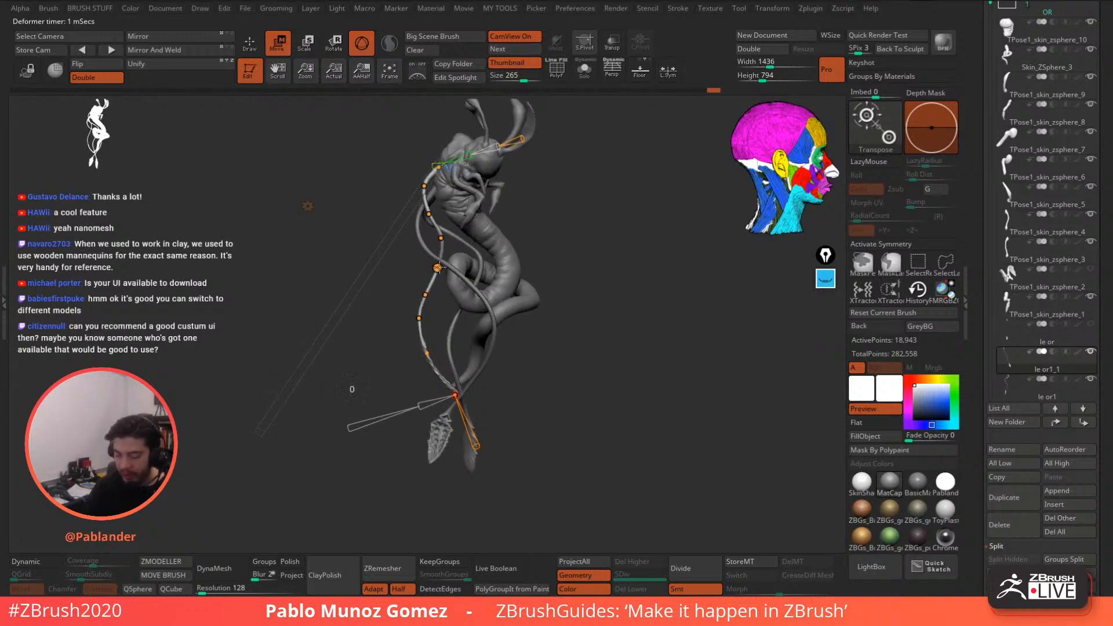
{"action": "left_click_drag", "start_coordinate": [438, 267], "coordinate": [440, 267]}
{"action": "left_click_drag", "start_coordinate": [426, 295], "coordinate": [417, 318]}
{"action": "left_click_drag", "start_coordinate": [441, 238], "coordinate": [443, 238]}
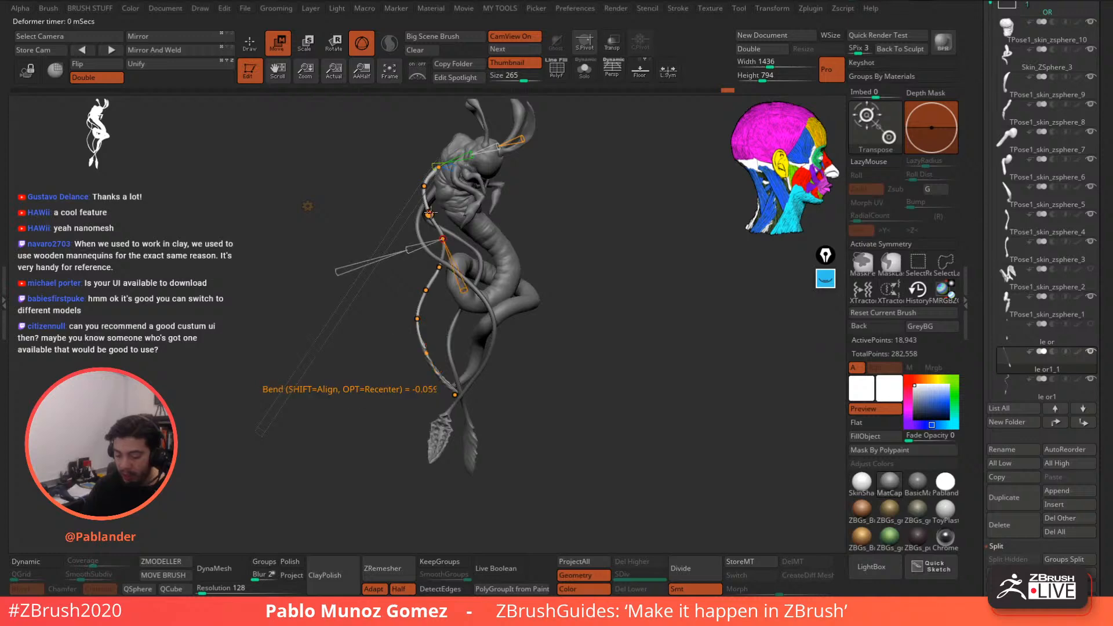
{"action": "left_click", "coordinate": [430, 213]}
- Nudge the strand's middle and lower curve points from behind to refine its S-shaped sweep
{"action": "left_click_drag", "start_coordinate": [461, 200], "coordinate": [536, 194]}
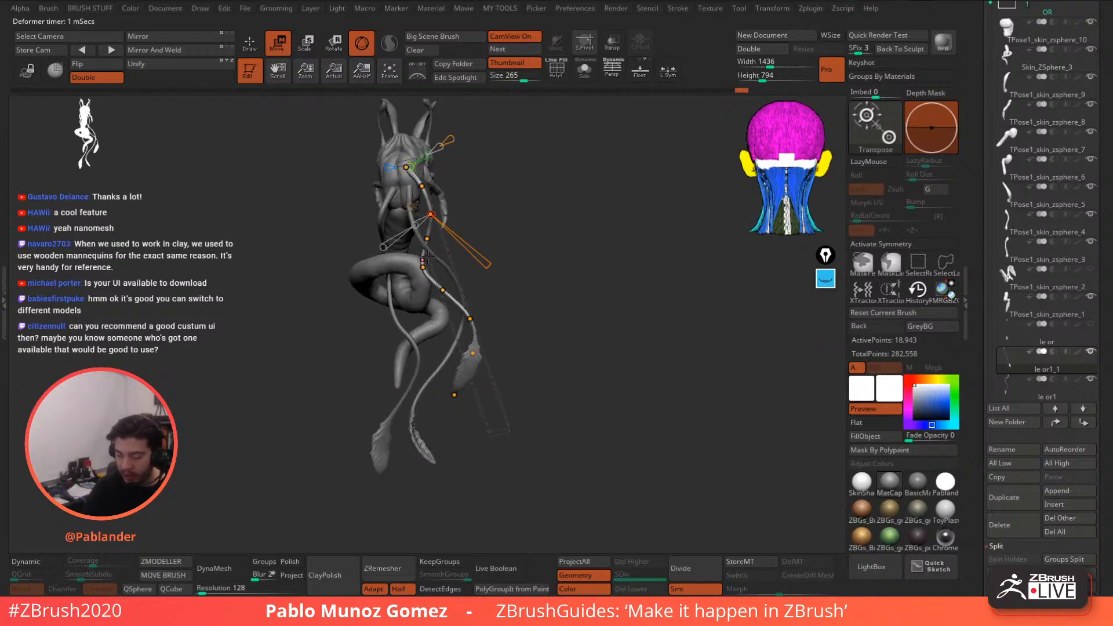
{"action": "left_click", "coordinate": [425, 237]}
{"action": "left_click", "coordinate": [423, 263]}
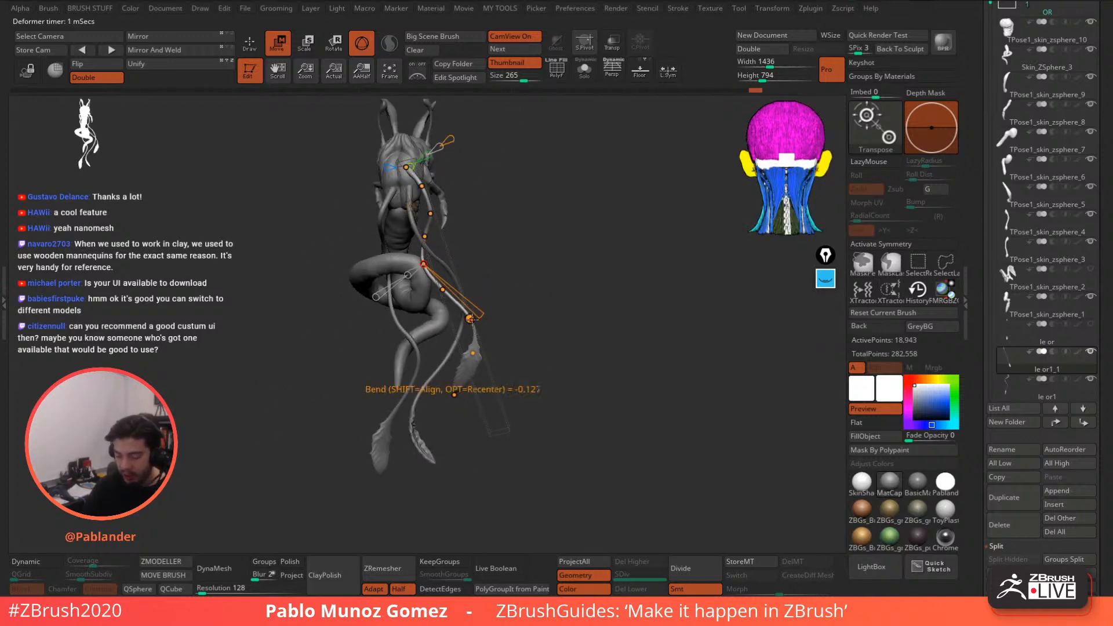
{"action": "left_click", "coordinate": [470, 317]}
{"action": "left_click", "coordinate": [473, 353]}
- Twist the strand's last two curve points to turn the leaf edge-on and inspect the pose from behind
{"action": "left_click_drag", "start_coordinate": [526, 370], "coordinate": [561, 367], "text": "alt"}
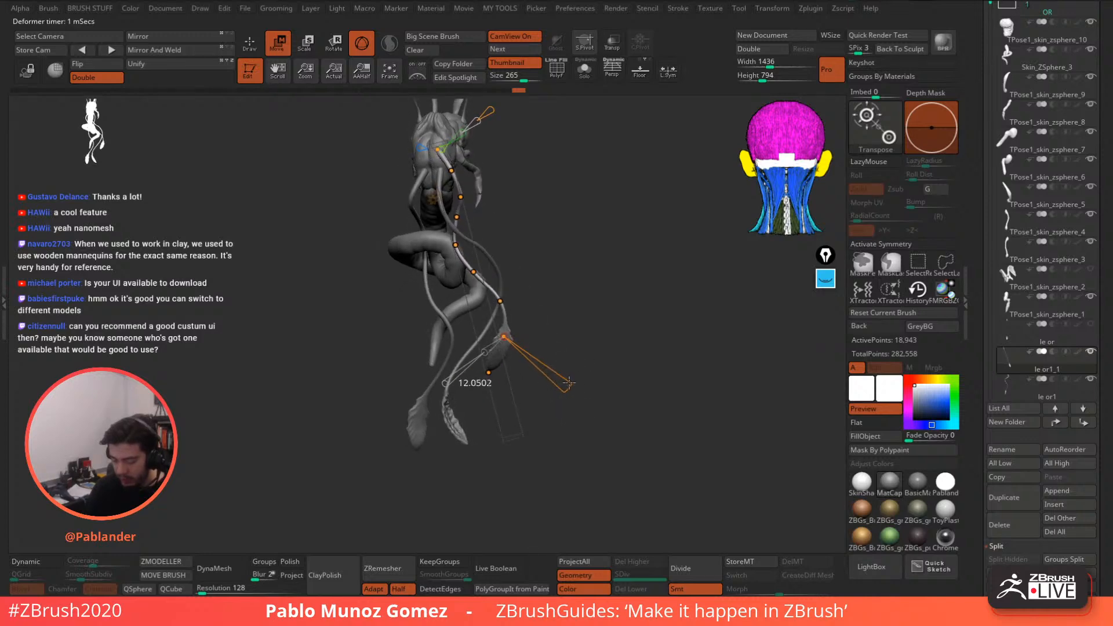
{"action": "left_click", "coordinate": [488, 372]}
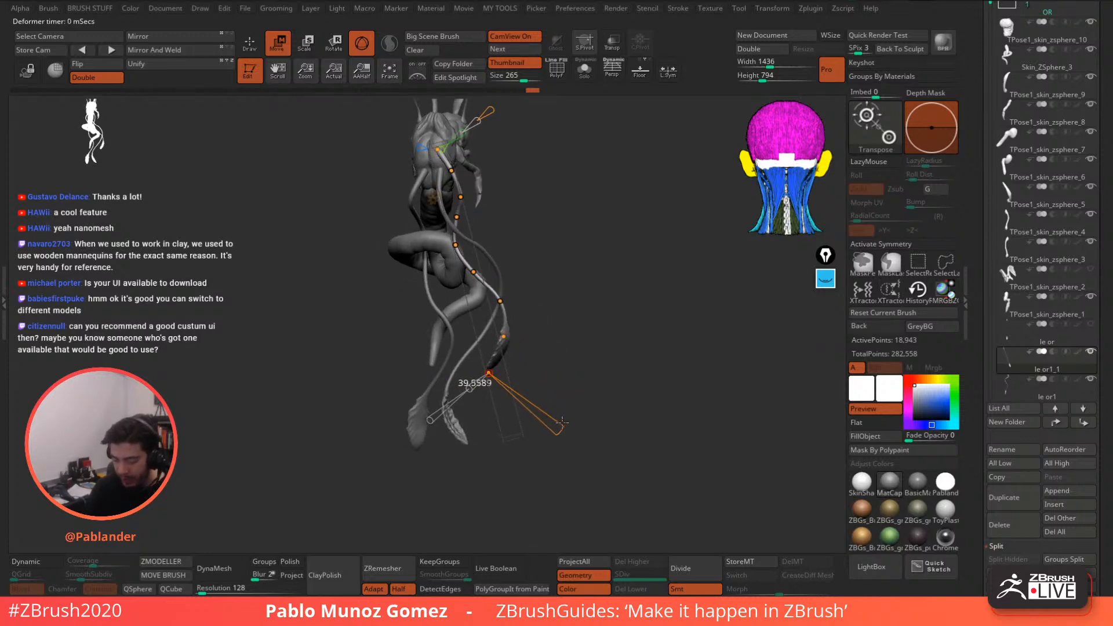
{"action": "left_click_drag", "start_coordinate": [586, 419], "coordinate": [595, 278]}
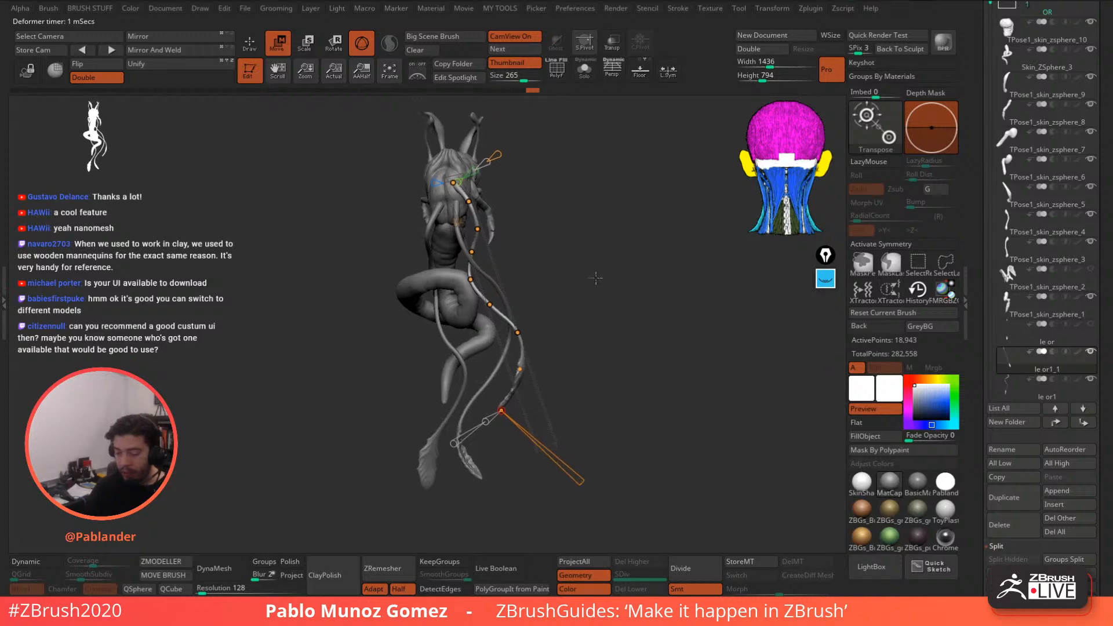
{"action": "key", "text": "q"}
{"action": "left_click", "coordinate": [279, 44]}
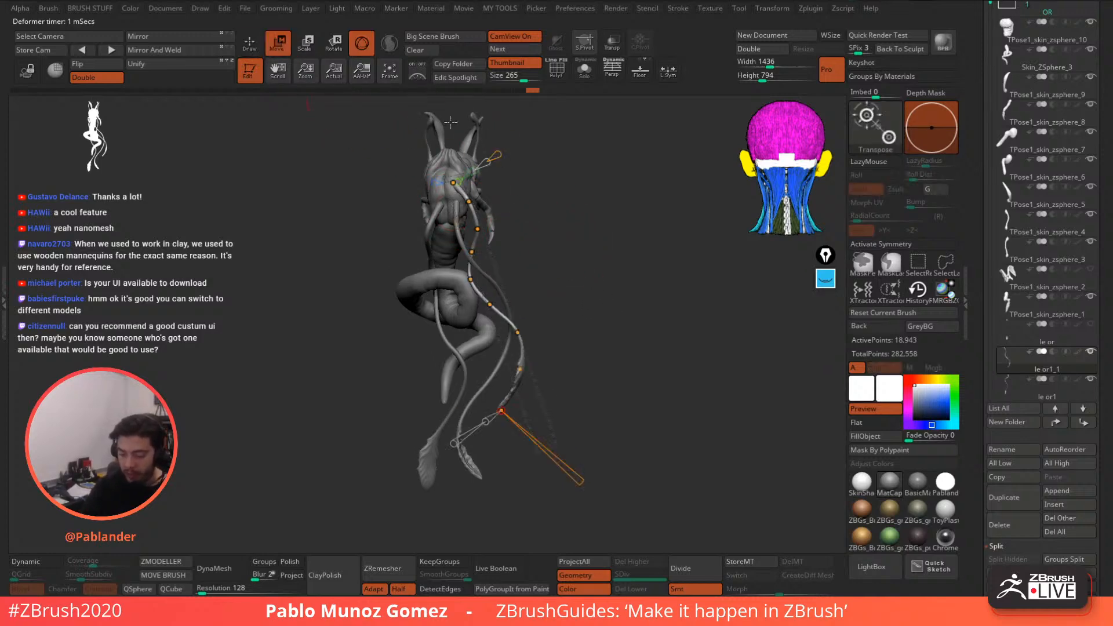
{"action": "left_click_drag", "start_coordinate": [563, 225], "coordinate": [536, 292]}
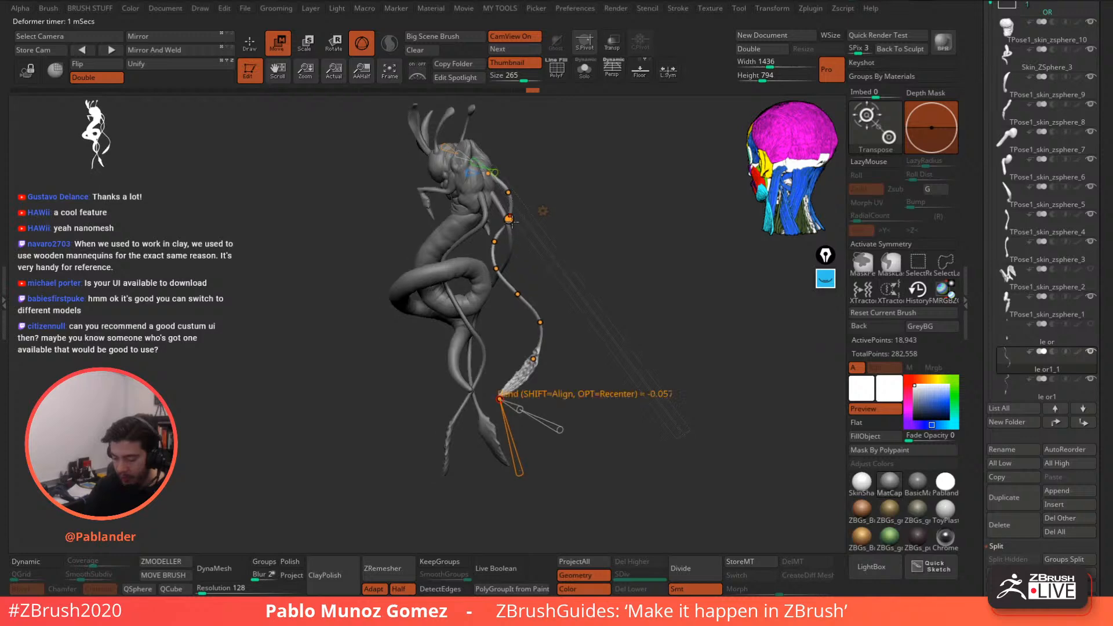
- Refine the third strand's middle and lower curve points from the side to smooth the sweep into the leaf
{"action": "left_click", "coordinate": [508, 217]}
{"action": "left_click", "coordinate": [534, 322]}
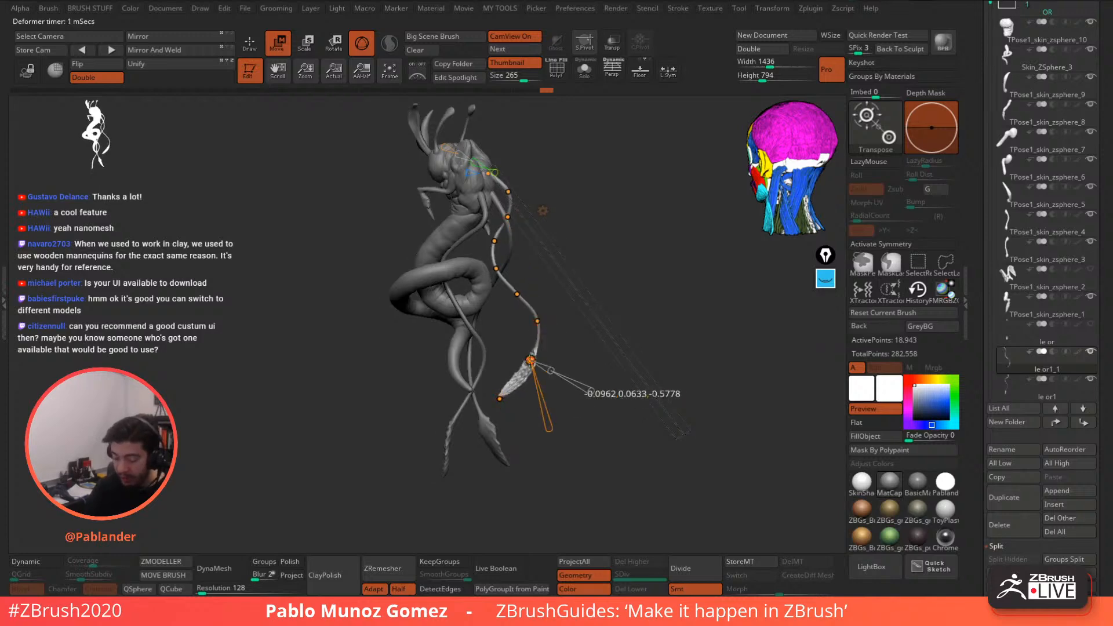
{"action": "left_click_drag", "start_coordinate": [531, 359], "coordinate": [534, 360]}
{"action": "left_click_drag", "start_coordinate": [535, 321], "coordinate": [538, 325]}
{"action": "left_click", "coordinate": [502, 395]}
{"action": "left_click", "coordinate": [496, 268]}
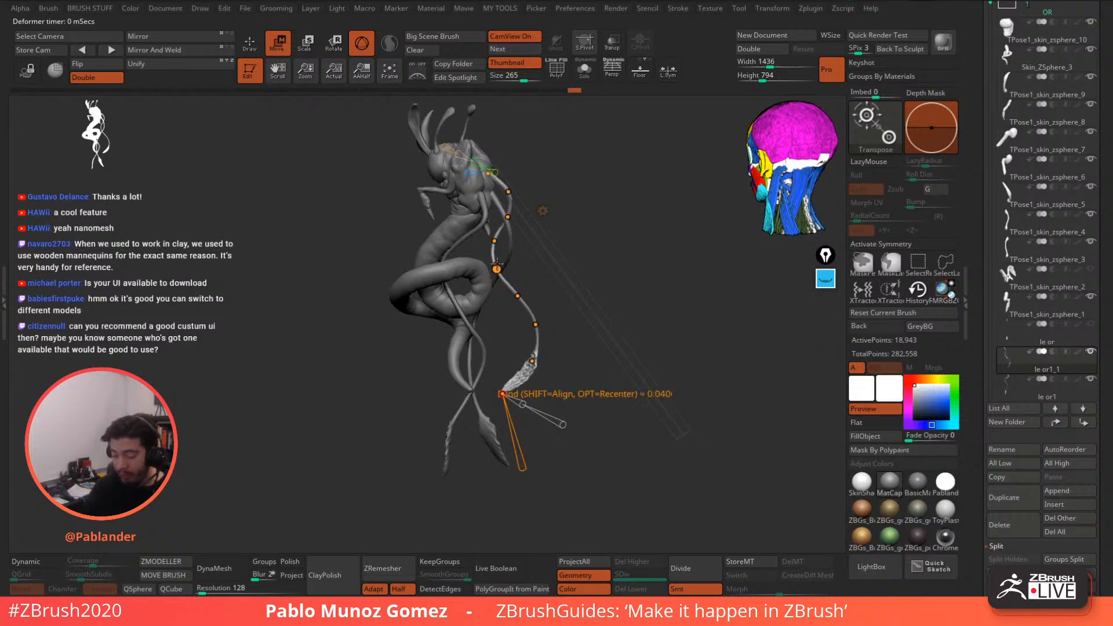
{"action": "left_click", "coordinate": [495, 241]}
- Adjust the strand's middle, lower and leaf-tip curve points, checking the sweep from behind
{"action": "left_click_drag", "start_coordinate": [557, 223], "coordinate": [600, 253]}
{"action": "left_click", "coordinate": [488, 270]}
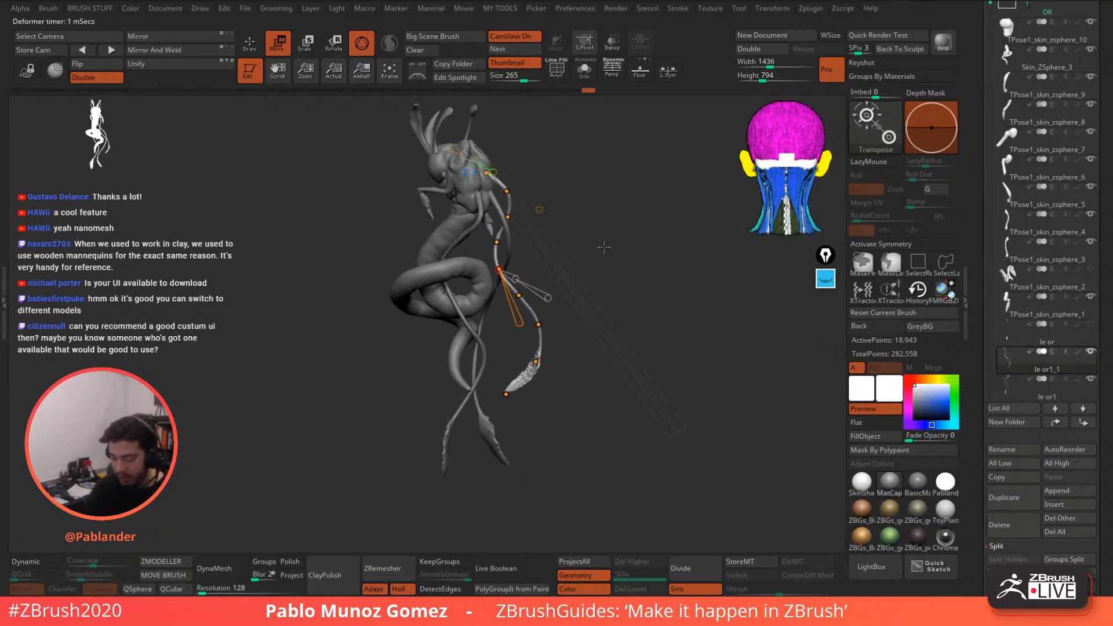
{"action": "left_click", "coordinate": [539, 359]}
{"action": "left_click_drag", "start_coordinate": [577, 365], "coordinate": [608, 272]}
{"action": "left_click_drag", "start_coordinate": [484, 384], "coordinate": [490, 394]}
{"action": "left_click_drag", "start_coordinate": [533, 355], "coordinate": [527, 323], "text": "shift"}
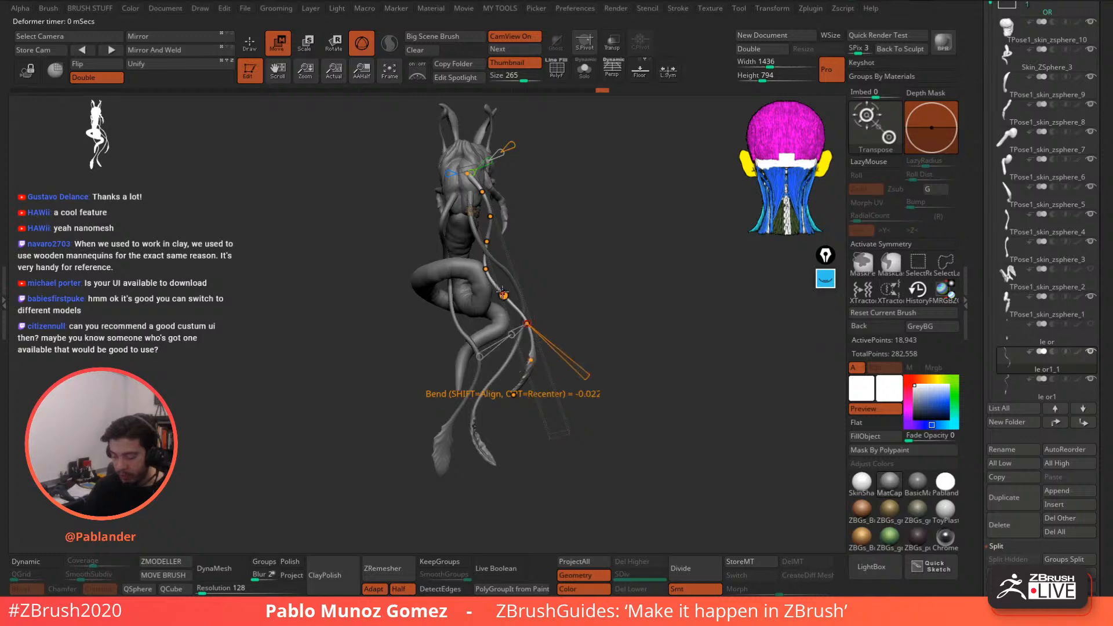
{"action": "left_click", "coordinate": [487, 268]}
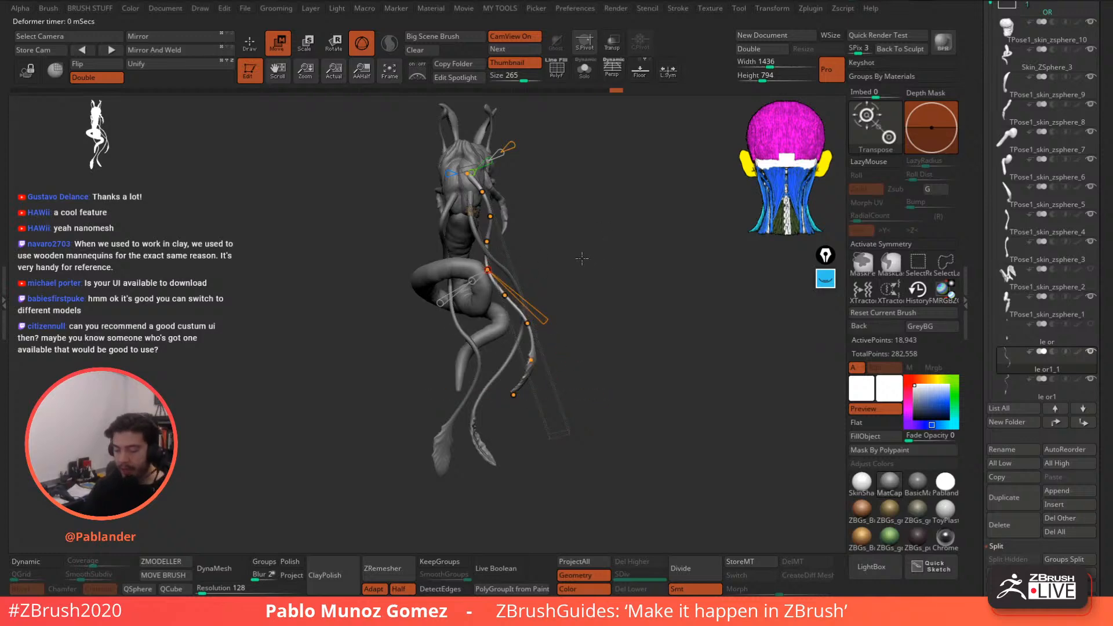
- Even out the strand's upper bends and the lower point above the leaf from the opposite side
{"action": "left_click_drag", "start_coordinate": [592, 243], "coordinate": [557, 250]}
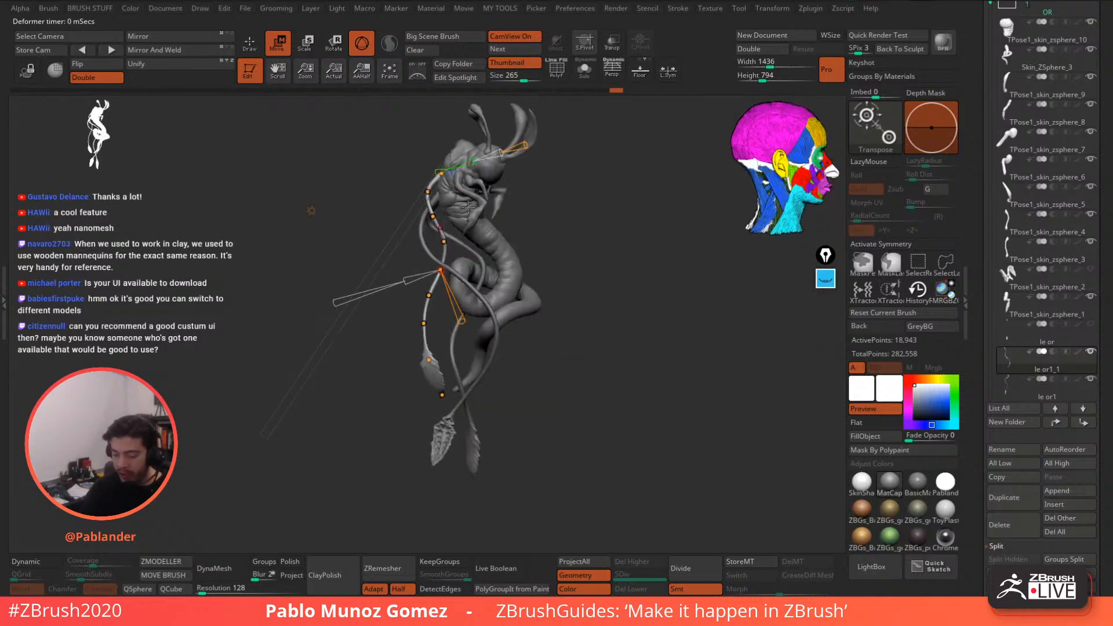
{"action": "left_click_drag", "start_coordinate": [428, 191], "coordinate": [428, 214]}
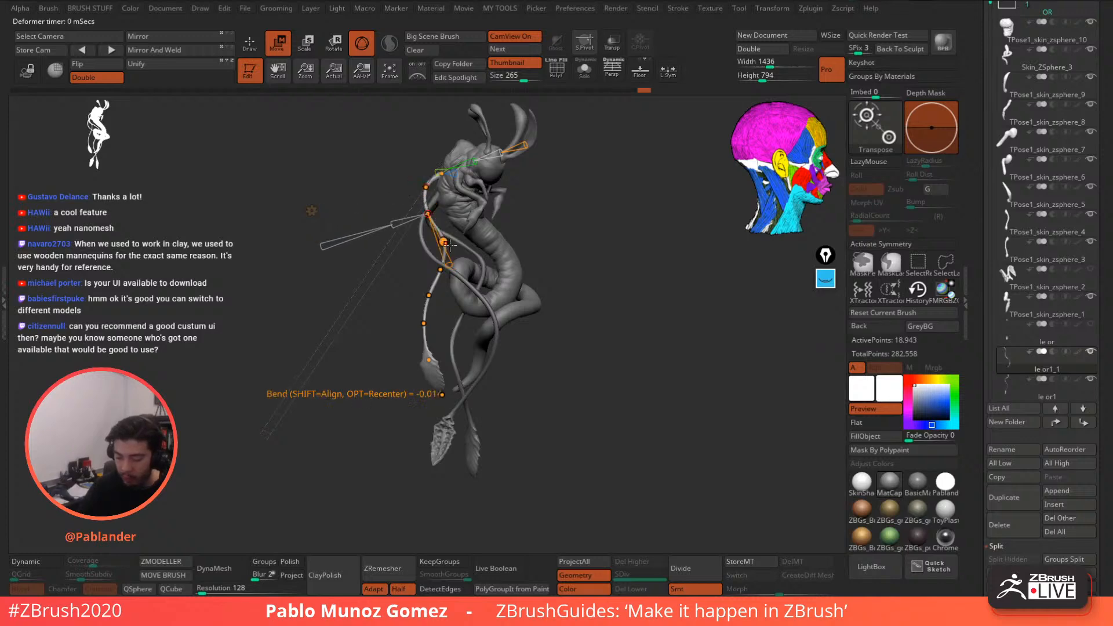
{"action": "left_click_drag", "start_coordinate": [441, 269], "coordinate": [423, 325]}
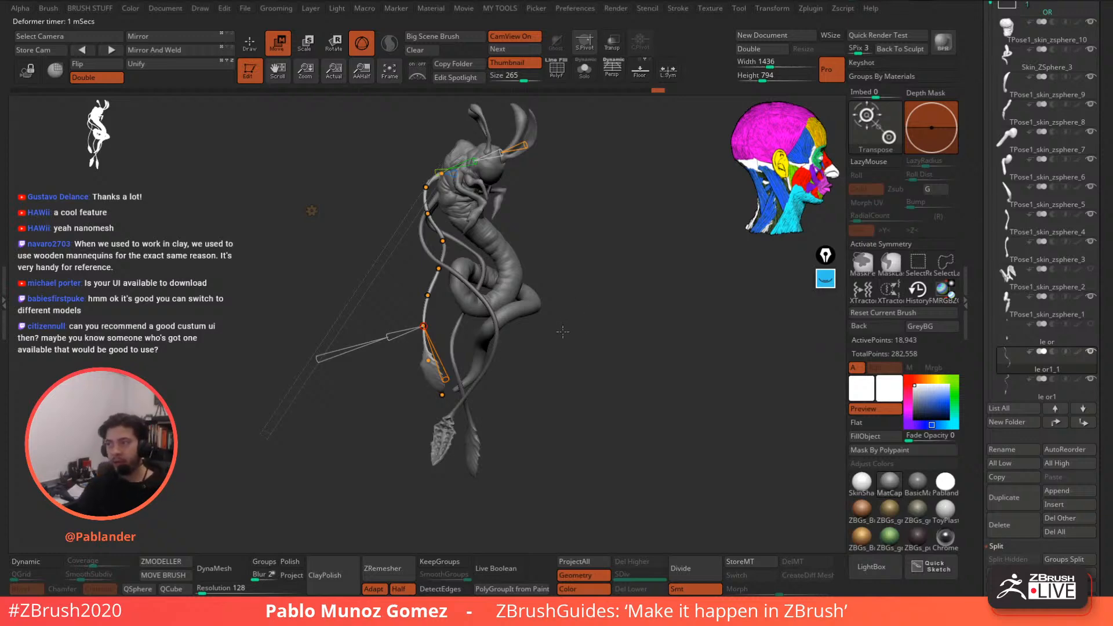
{"action": "left_click", "coordinate": [426, 187]}
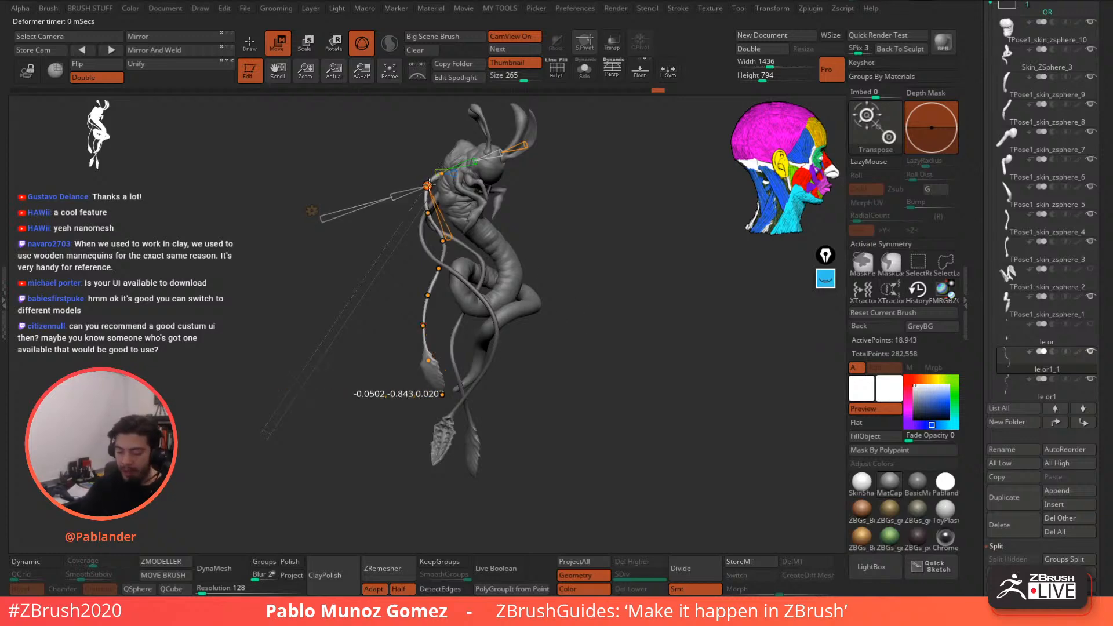
- Accept the Bend Curve deformation on the third strand and inspect the creature from the side and back
{"action": "left_click", "coordinate": [311, 210]}
{"action": "left_click", "coordinate": [516, 211]}
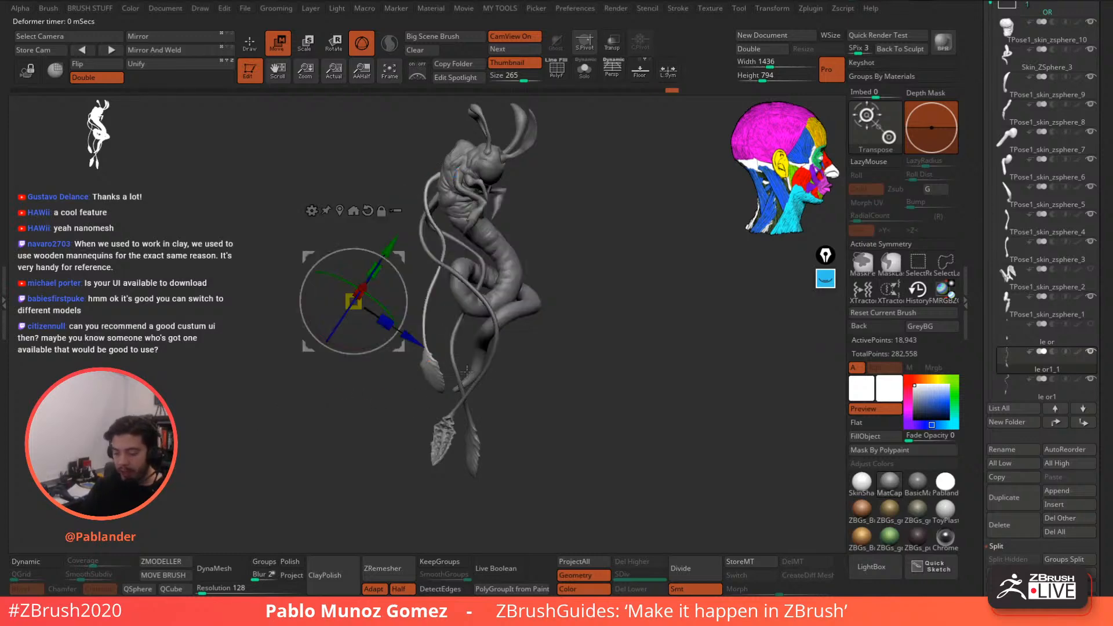
{"action": "left_click", "coordinate": [249, 43]}
{"action": "mouse_move", "coordinate": [578, 273]}
{"action": "left_mouse_down"}
{"action": "mouse_move", "coordinate": [642, 272]}
{"action": "mouse_move", "coordinate": [582, 291]}
{"action": "left_mouse_up"}
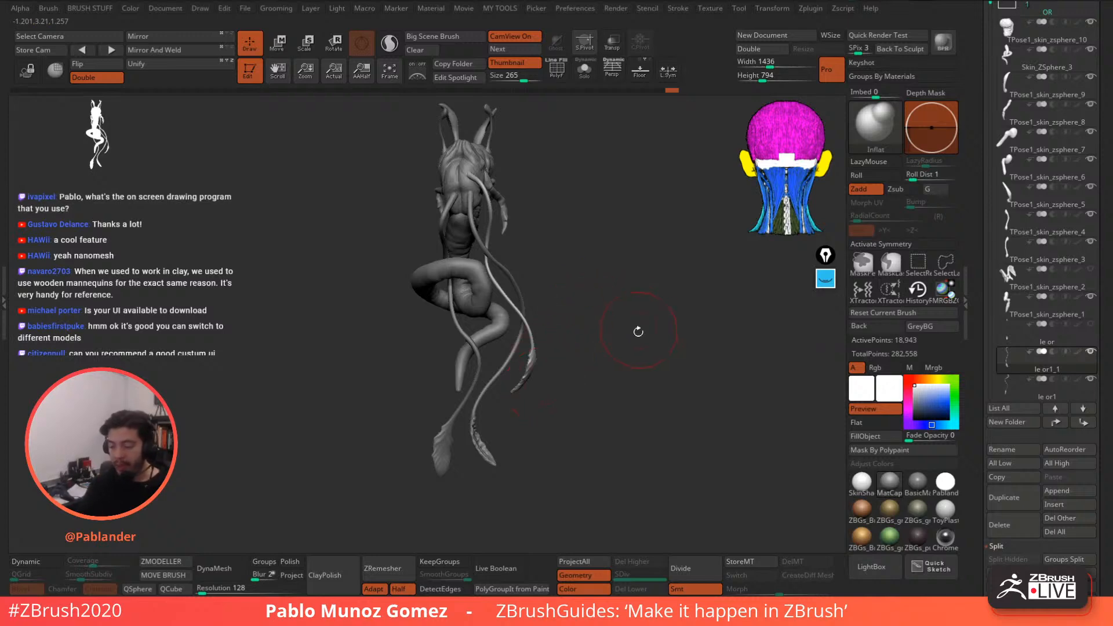
{"action": "mouse_move", "coordinate": [621, 352]}
{"action": "left_mouse_down"}
{"action": "mouse_move", "coordinate": [635, 341]}
{"action": "mouse_move", "coordinate": [618, 344]}
{"action": "mouse_move", "coordinate": [591, 290]}
{"action": "mouse_move", "coordinate": [663, 241]}
{"action": "mouse_move", "coordinate": [573, 265]}
{"action": "mouse_move", "coordinate": [616, 292]}
{"action": "mouse_move", "coordinate": [591, 302]}
{"action": "left_mouse_up"}
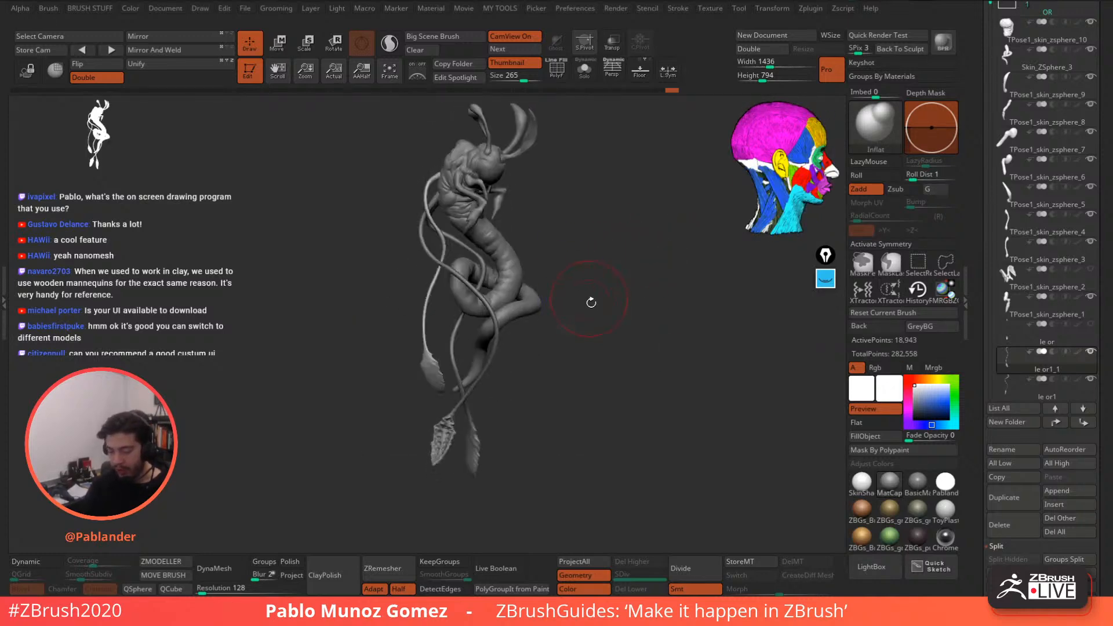
{"action": "left_click_drag", "start_coordinate": [604, 354], "coordinate": [640, 360]}
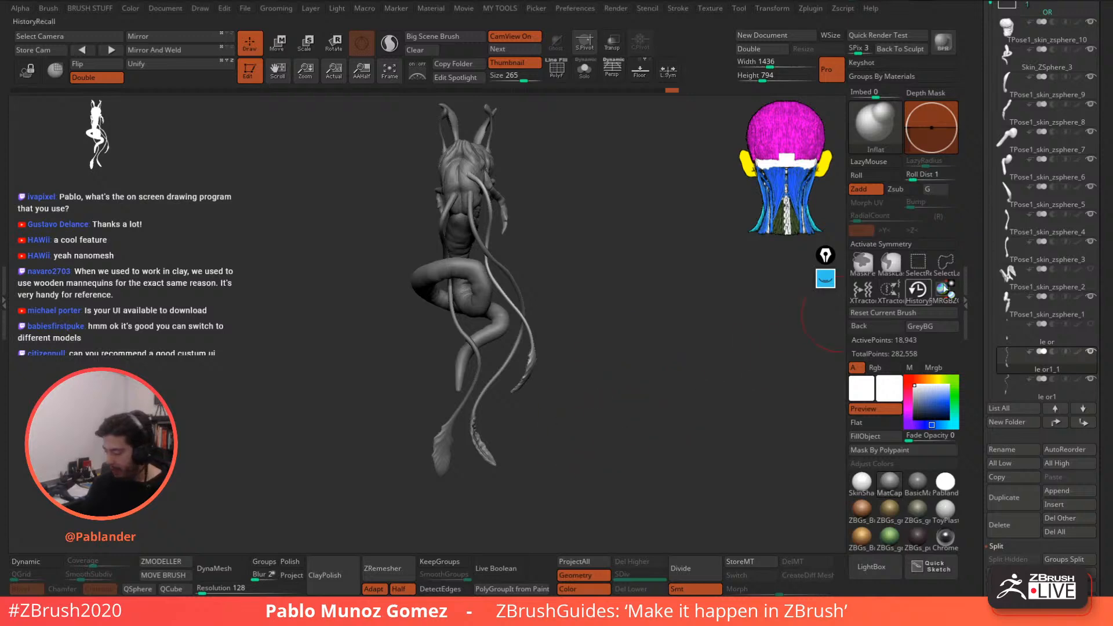
- Duplicate the straight leaf-tipped strand and scale the copy down with symmetry off to roughly the creature's height
{"action": "left_click", "coordinate": [1072, 343]}
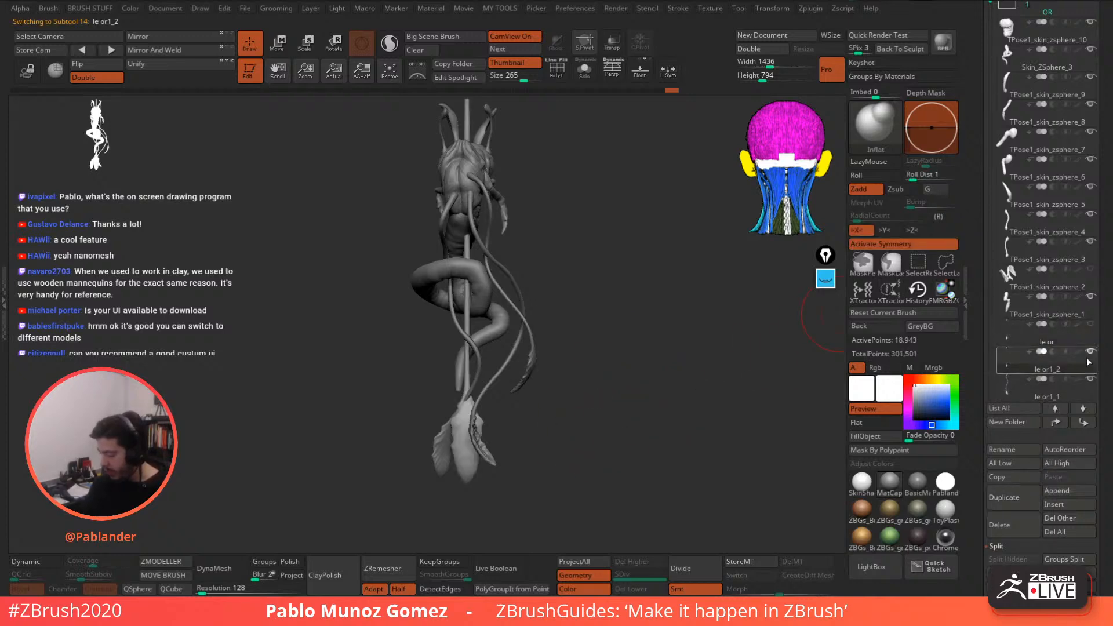
{"action": "left_click", "coordinate": [282, 46]}
{"action": "mouse_move", "coordinate": [633, 245]}
{"action": "left_mouse_down"}
{"action": "mouse_move", "coordinate": [609, 286]}
{"action": "mouse_move", "coordinate": [648, 325]}
{"action": "left_mouse_up"}
{"action": "left_click_drag", "start_coordinate": [589, 289], "coordinate": [560, 249], "text": "alt"}
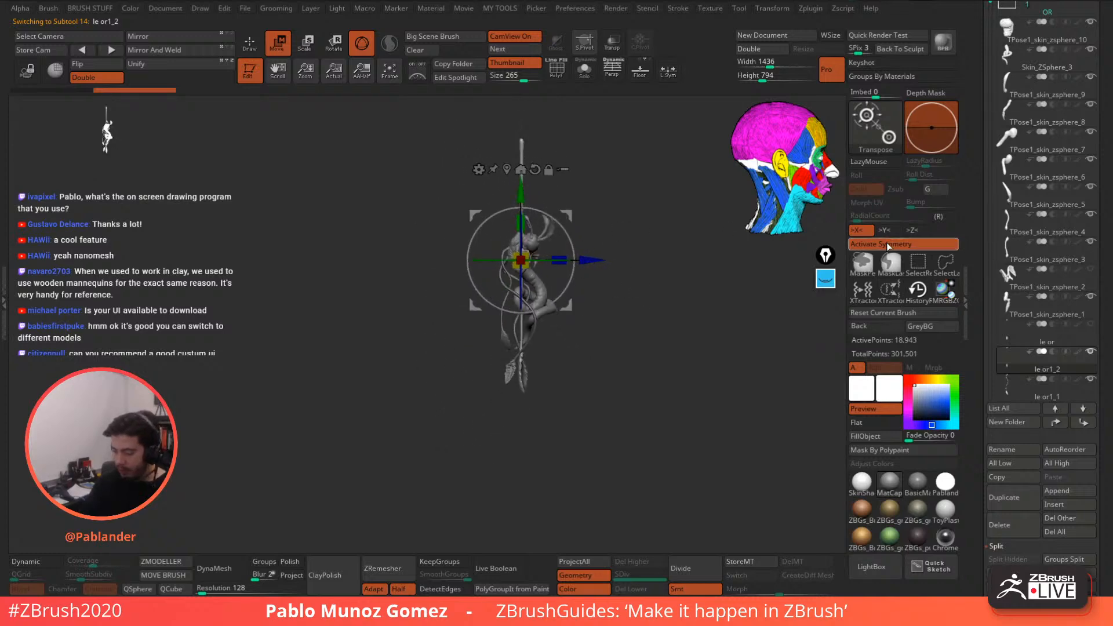
{"action": "left_click", "coordinate": [887, 245]}
{"action": "mouse_move", "coordinate": [518, 197]}
{"action": "left_mouse_down"}
{"action": "mouse_move", "coordinate": [521, 99]}
{"action": "mouse_move", "coordinate": [537, 164]}
{"action": "mouse_move", "coordinate": [522, 140]}
{"action": "mouse_move", "coordinate": [571, 139]}
{"action": "mouse_move", "coordinate": [515, 195]}
{"action": "left_mouse_up"}
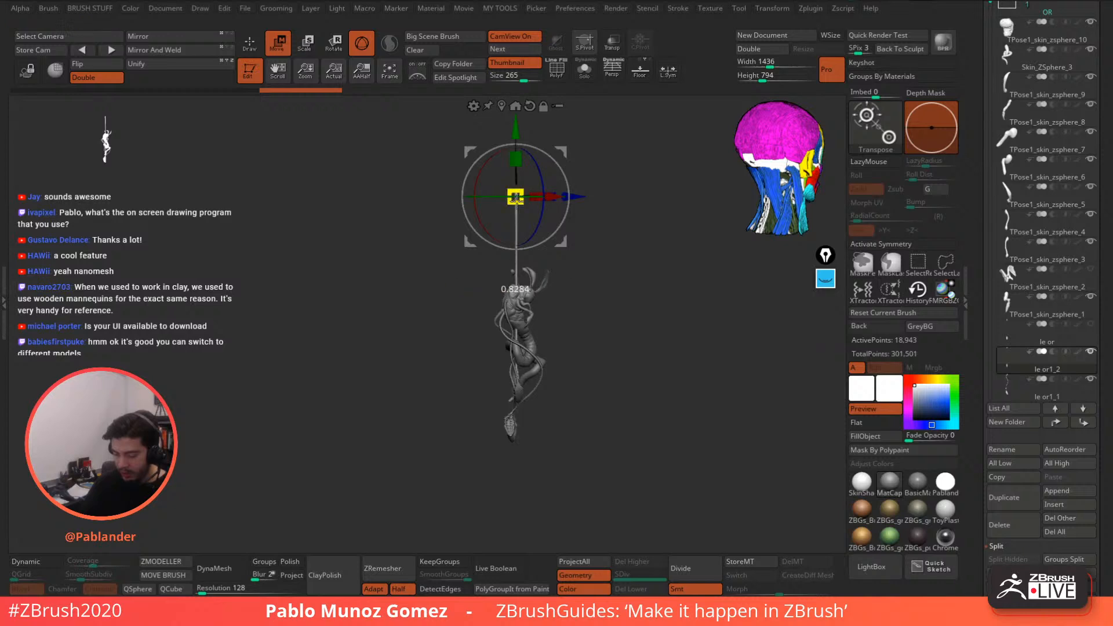
{"action": "left_click_drag", "start_coordinate": [565, 153], "coordinate": [538, 239]}
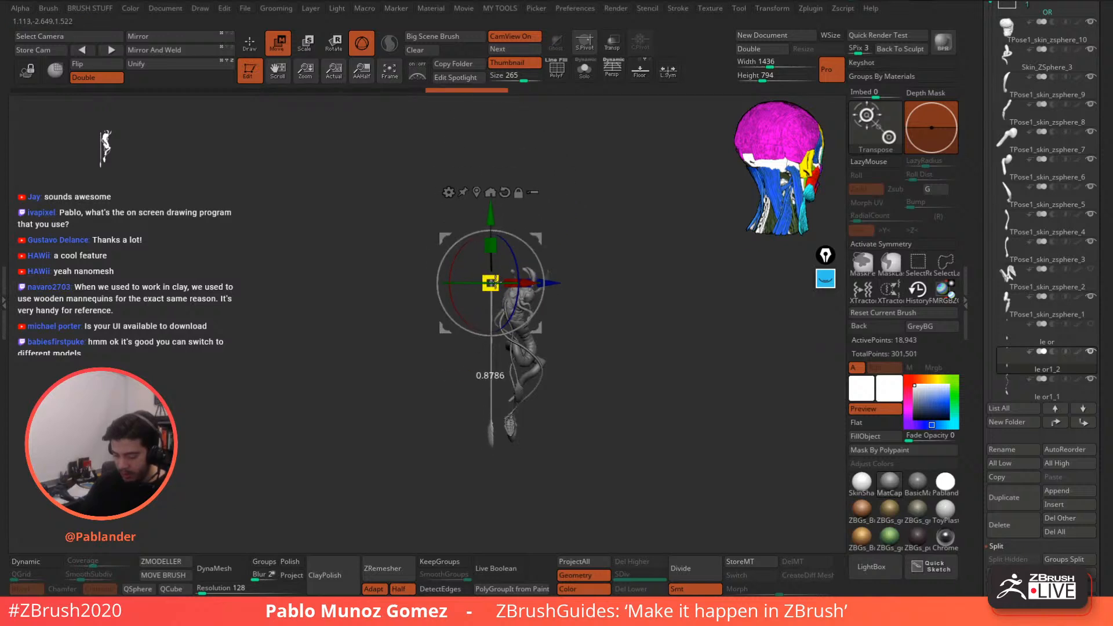
{"action": "left_click_drag", "start_coordinate": [496, 283], "coordinate": [494, 282]}
- Attach the copy's root to the creature's upper back and tilt the strand so it slants outward behind the body
{"action": "left_click_drag", "start_coordinate": [603, 215], "coordinate": [643, 214]}
{"action": "left_click_drag", "start_coordinate": [537, 238], "coordinate": [661, 276]}
{"action": "left_click_drag", "start_coordinate": [607, 322], "coordinate": [558, 248], "text": "alt"}
{"action": "left_click_drag", "start_coordinate": [553, 201], "coordinate": [541, 210]}
{"action": "left_click_drag", "start_coordinate": [606, 233], "coordinate": [568, 241]}
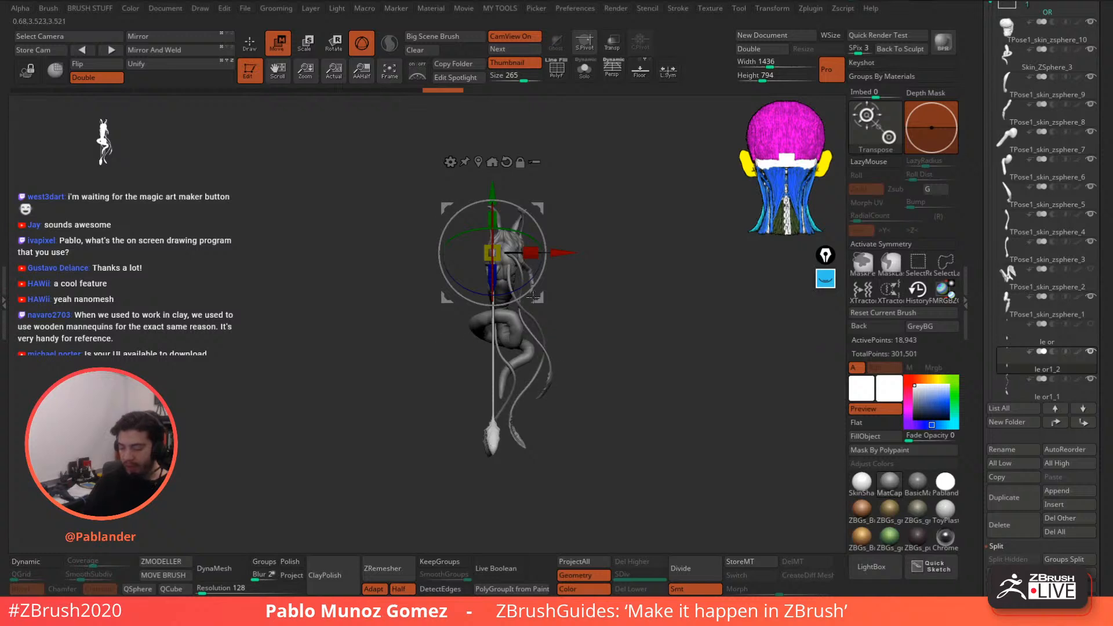
{"action": "left_click_drag", "start_coordinate": [531, 312], "coordinate": [552, 274]}
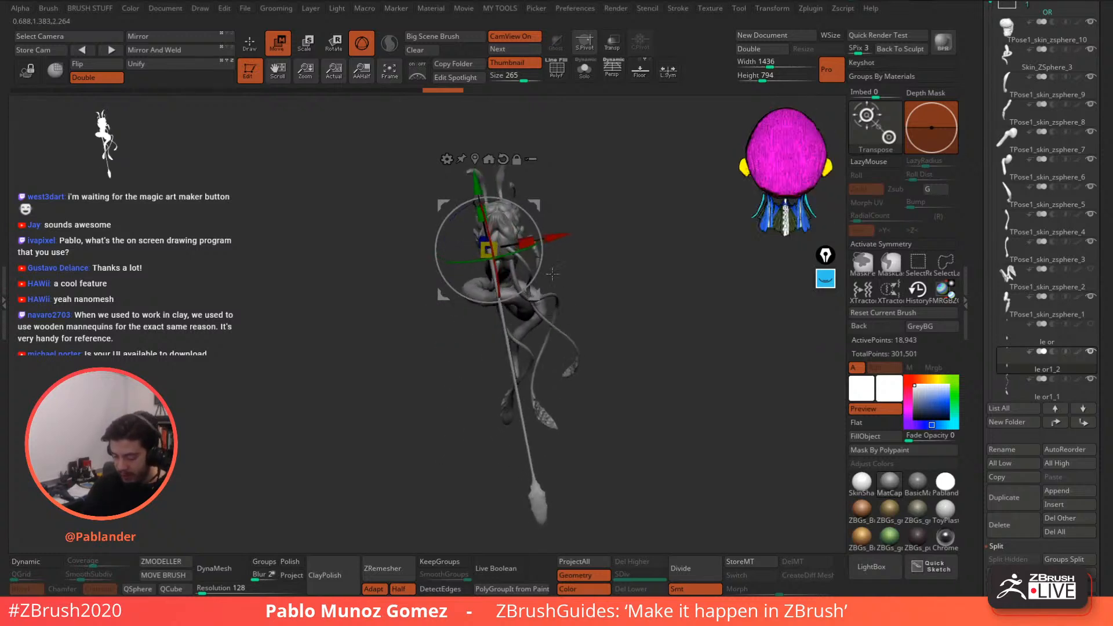
{"action": "left_click_drag", "start_coordinate": [534, 204], "coordinate": [584, 214]}
{"action": "mouse_move", "coordinate": [564, 325]}
{"action": "left_mouse_down"}
{"action": "mouse_move", "coordinate": [619, 292]}
{"action": "mouse_move", "coordinate": [588, 219]}
{"action": "mouse_move", "coordinate": [596, 278]}
{"action": "mouse_move", "coordinate": [551, 258]}
{"action": "left_mouse_up"}
- Apply Bend Curve to the new strand and curve its upper section down along the creature's back
{"action": "left_click", "coordinate": [251, 45]}
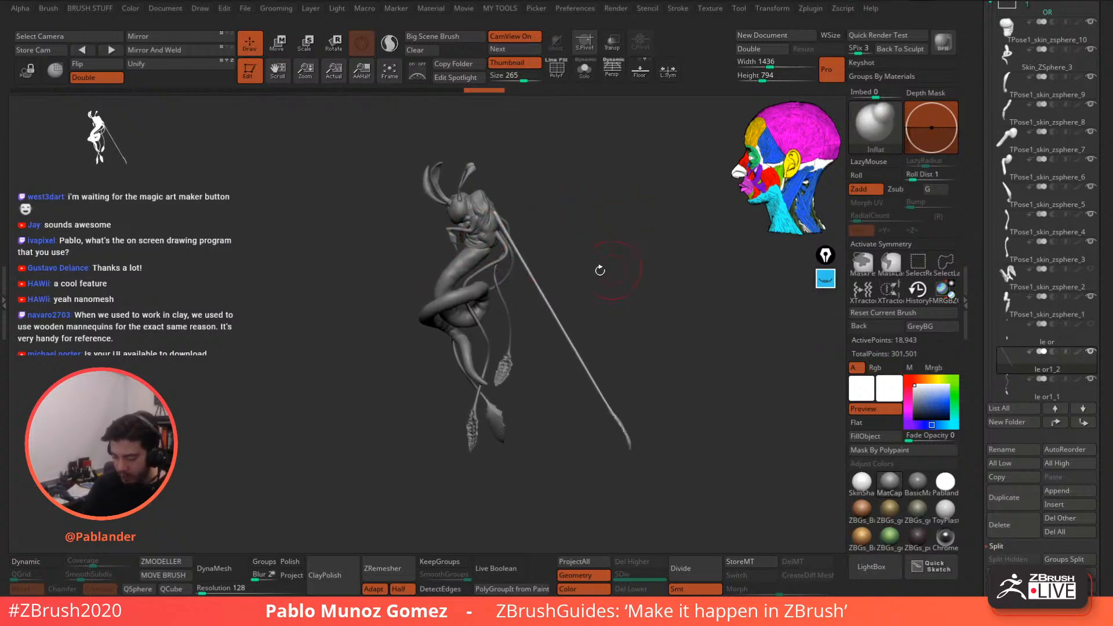
{"action": "left_click", "coordinate": [282, 51]}
{"action": "left_click", "coordinate": [453, 125]}
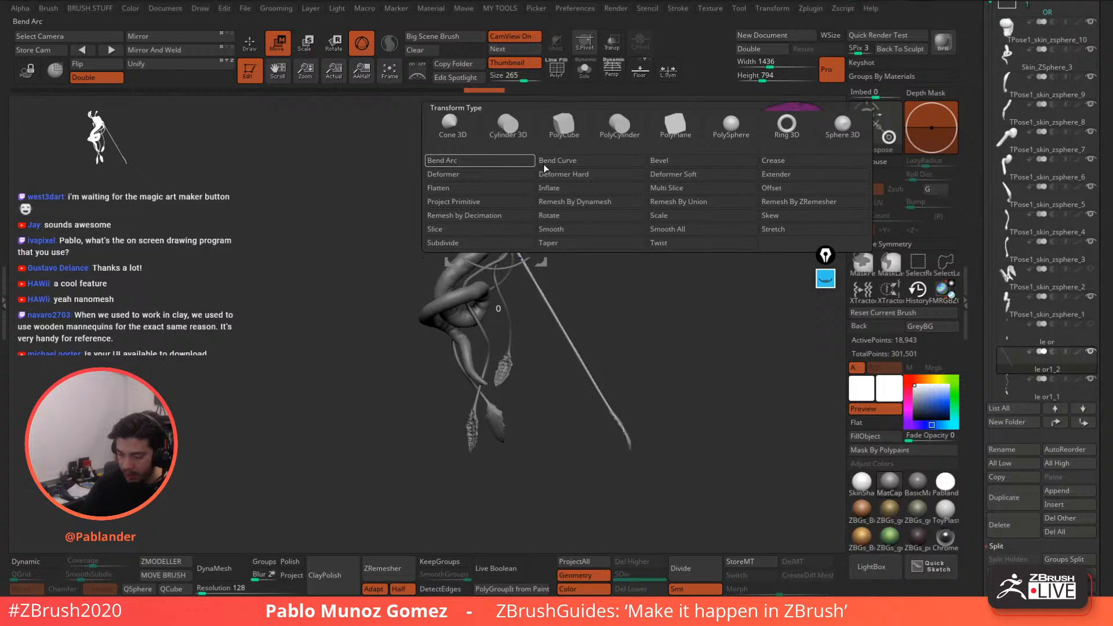
{"action": "left_click", "coordinate": [609, 165]}
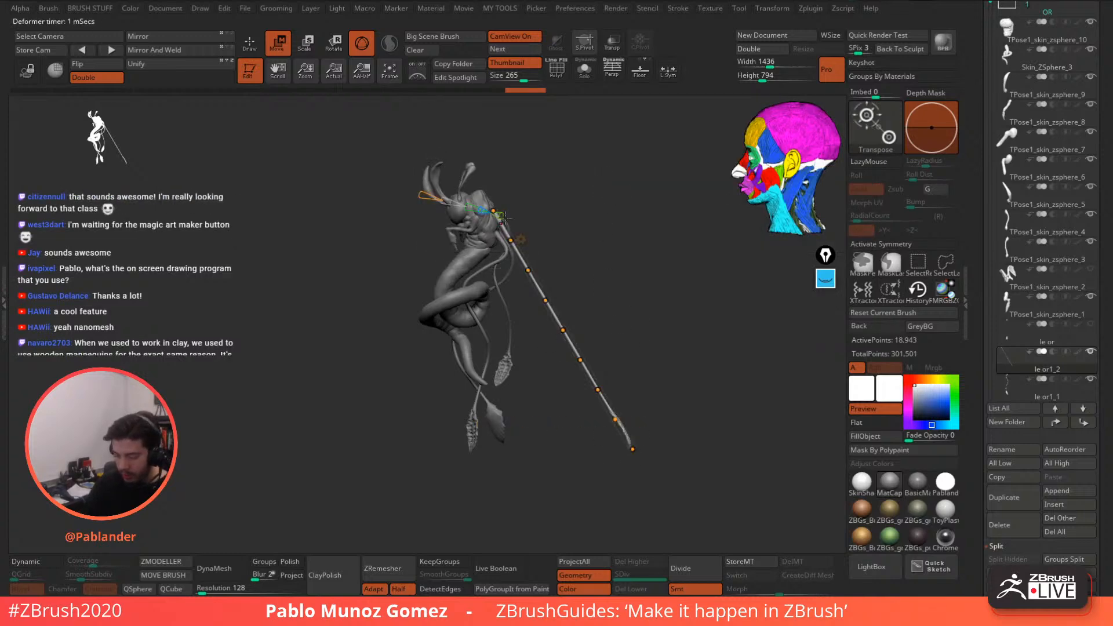
{"action": "left_click_drag", "start_coordinate": [493, 211], "coordinate": [533, 238]}
{"action": "left_click_drag", "start_coordinate": [586, 238], "coordinate": [528, 242]}
{"action": "left_click_drag", "start_coordinate": [527, 290], "coordinate": [539, 311]}
{"action": "left_click_drag", "start_coordinate": [545, 308], "coordinate": [502, 274]}
{"action": "left_click_drag", "start_coordinate": [585, 244], "coordinate": [600, 279], "text": "alt"}
{"action": "left_click_drag", "start_coordinate": [600, 278], "coordinate": [657, 250]}
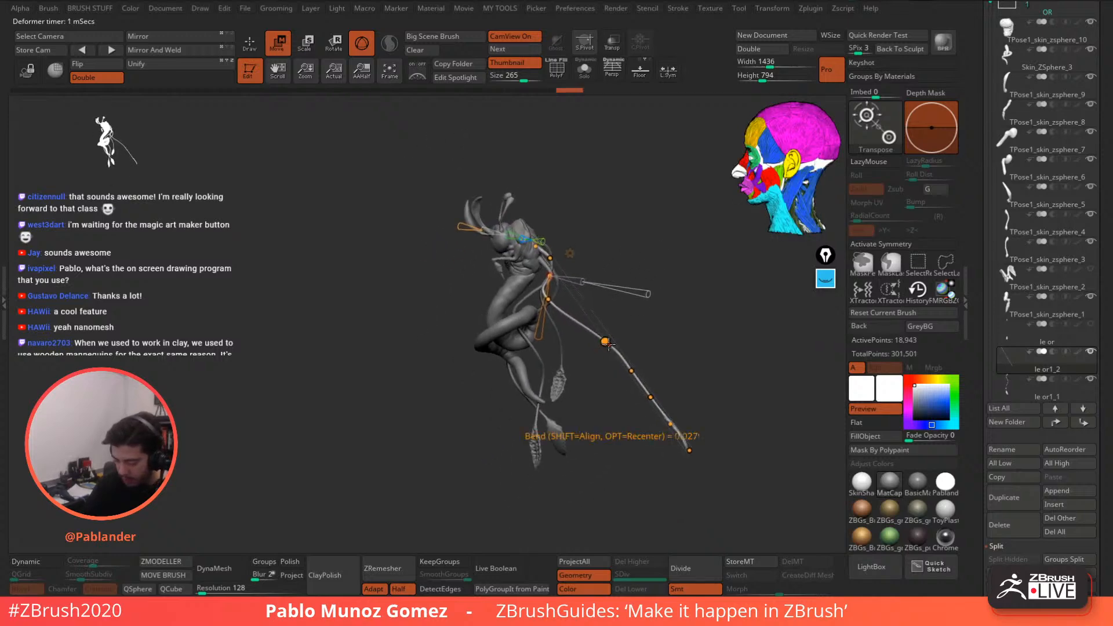
- Pull the strand's middle, lower and tip curve points in toward the body so it hangs beside the tail
{"action": "left_click_drag", "start_coordinate": [605, 341], "coordinate": [521, 327]}
{"action": "left_click_drag", "start_coordinate": [622, 371], "coordinate": [538, 361]}
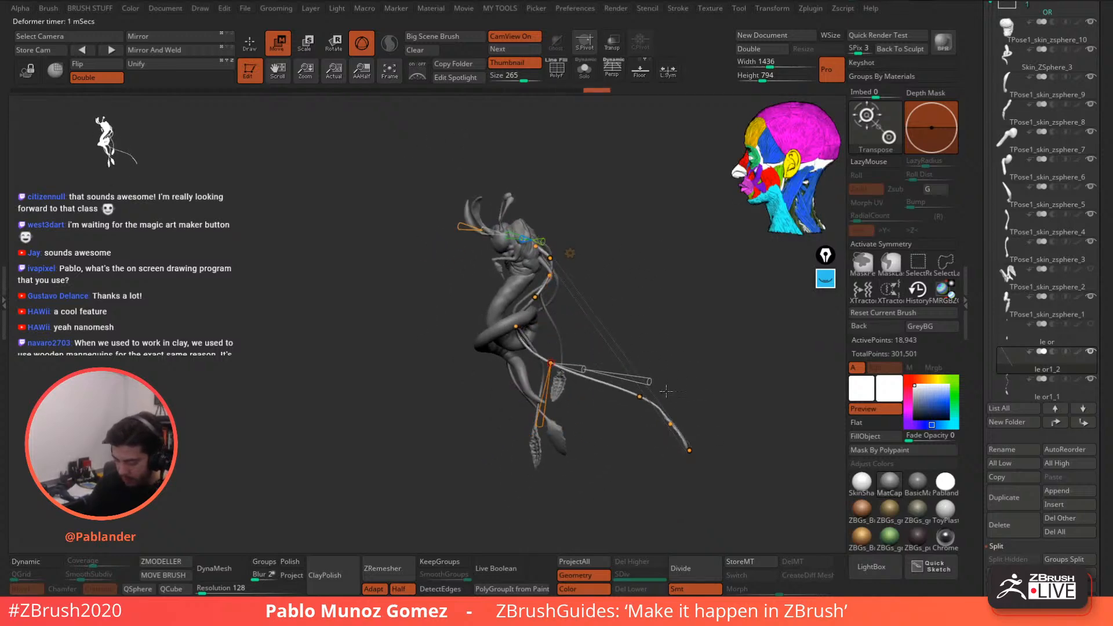
{"action": "left_click_drag", "start_coordinate": [645, 397], "coordinate": [555, 382]}
{"action": "left_click_drag", "start_coordinate": [671, 423], "coordinate": [563, 401]}
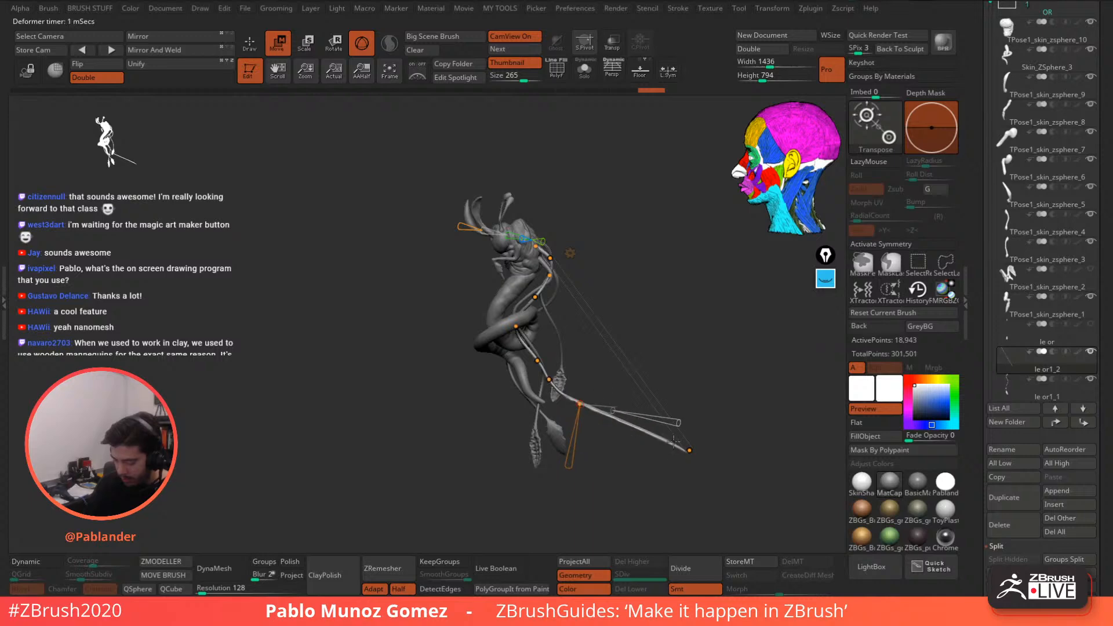
{"action": "left_click_drag", "start_coordinate": [689, 449], "coordinate": [530, 419]}
- Route the strand's middle past the coiled body and raise the lower curve points toward the coil
{"action": "mouse_move", "coordinate": [586, 298]}
{"action": "left_mouse_down"}
{"action": "mouse_move", "coordinate": [627, 297]}
{"action": "mouse_move", "coordinate": [553, 280]}
{"action": "mouse_move", "coordinate": [565, 306]}
{"action": "left_mouse_up"}
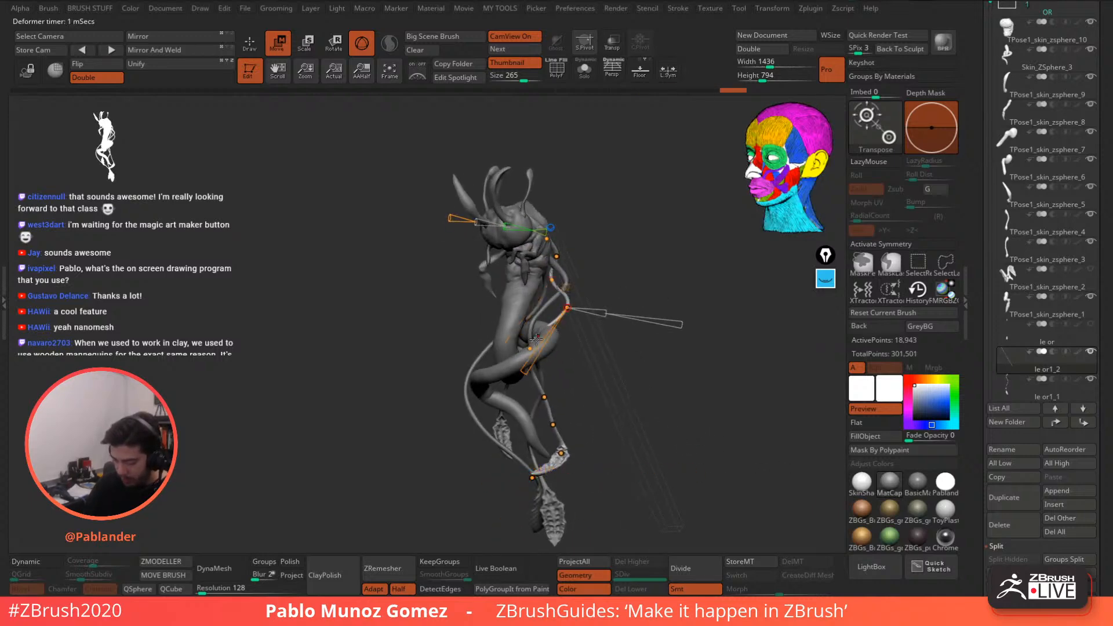
{"action": "mouse_move", "coordinate": [529, 349]}
{"action": "left_mouse_down"}
{"action": "mouse_move", "coordinate": [536, 326]}
{"action": "mouse_move", "coordinate": [573, 317]}
{"action": "mouse_move", "coordinate": [583, 318]}
{"action": "mouse_move", "coordinate": [554, 320]}
{"action": "mouse_move", "coordinate": [605, 341]}
{"action": "mouse_move", "coordinate": [671, 341]}
{"action": "left_mouse_up"}
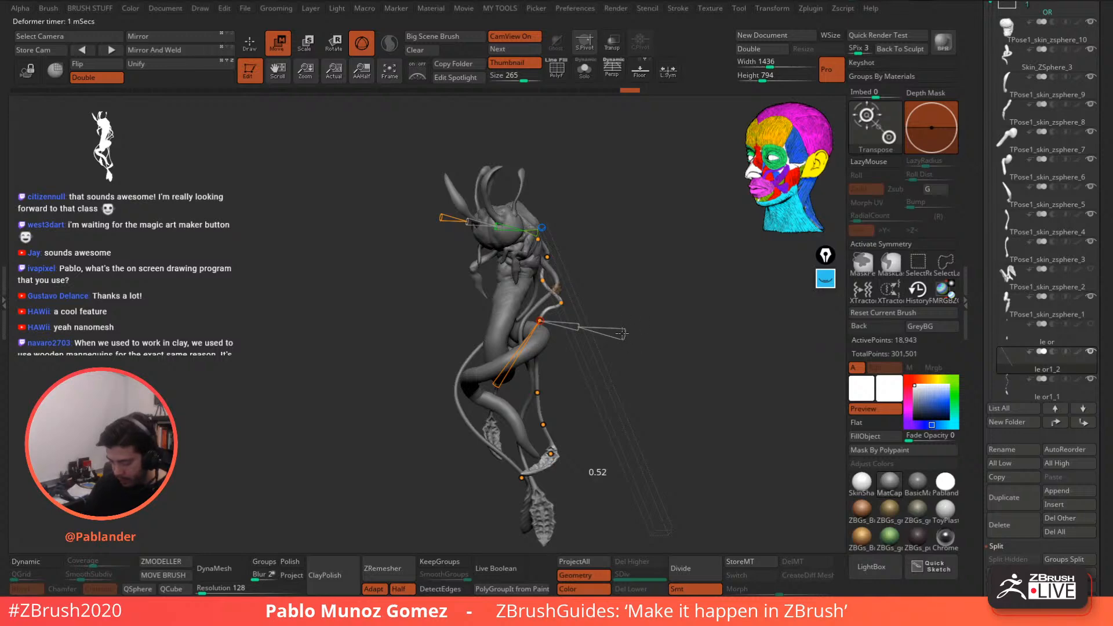
{"action": "mouse_move", "coordinate": [610, 429]}
{"action": "left_mouse_down"}
{"action": "mouse_move", "coordinate": [606, 464]}
{"action": "mouse_move", "coordinate": [566, 353]}
{"action": "mouse_move", "coordinate": [539, 363]}
{"action": "mouse_move", "coordinate": [571, 377]}
{"action": "left_mouse_up"}
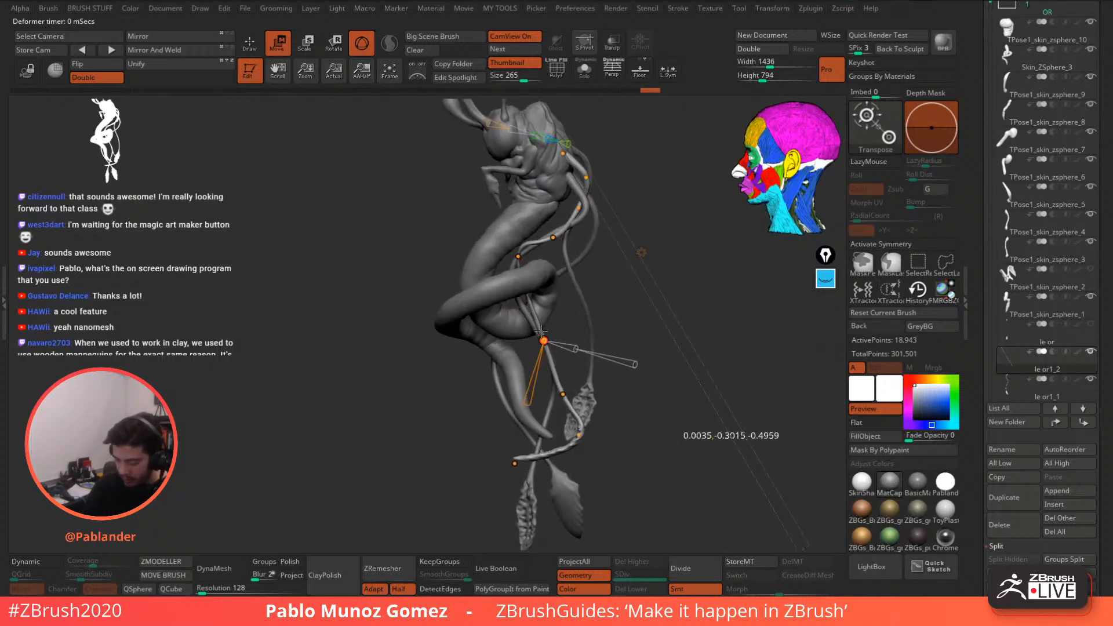
{"action": "left_click_drag", "start_coordinate": [541, 331], "coordinate": [530, 302]}
{"action": "left_click_drag", "start_coordinate": [563, 394], "coordinate": [535, 342]}
{"action": "left_click_drag", "start_coordinate": [519, 257], "coordinate": [530, 276]}
- Swing the strand's bend above the coil outward, shaping it from behind
{"action": "left_click_drag", "start_coordinate": [695, 434], "coordinate": [554, 439]}
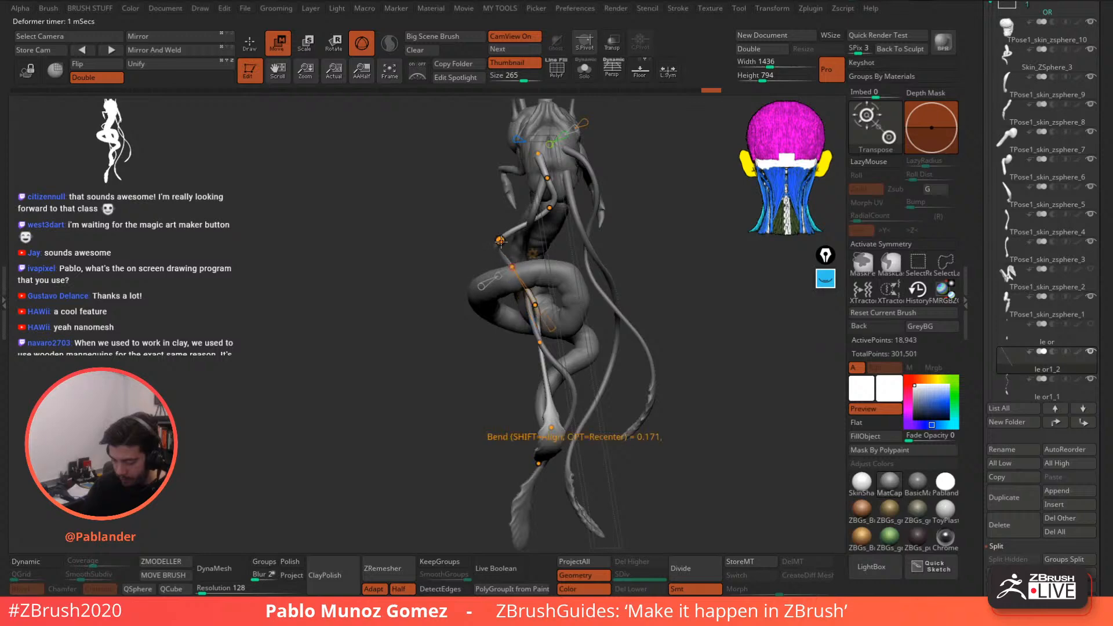
{"action": "left_click_drag", "start_coordinate": [500, 240], "coordinate": [488, 246]}
{"action": "mouse_move", "coordinate": [603, 437]}
{"action": "left_mouse_down"}
{"action": "mouse_move", "coordinate": [637, 437]}
{"action": "mouse_move", "coordinate": [620, 437]}
{"action": "left_mouse_up"}
{"action": "left_click", "coordinate": [524, 266]}
- Adjust the strand's curve points up close where it bends over and passes through the body coil
{"action": "right_click_drag", "start_coordinate": [523, 266], "coordinate": [558, 316], "text": "ctrl"}
{"action": "left_click", "coordinate": [586, 229]}
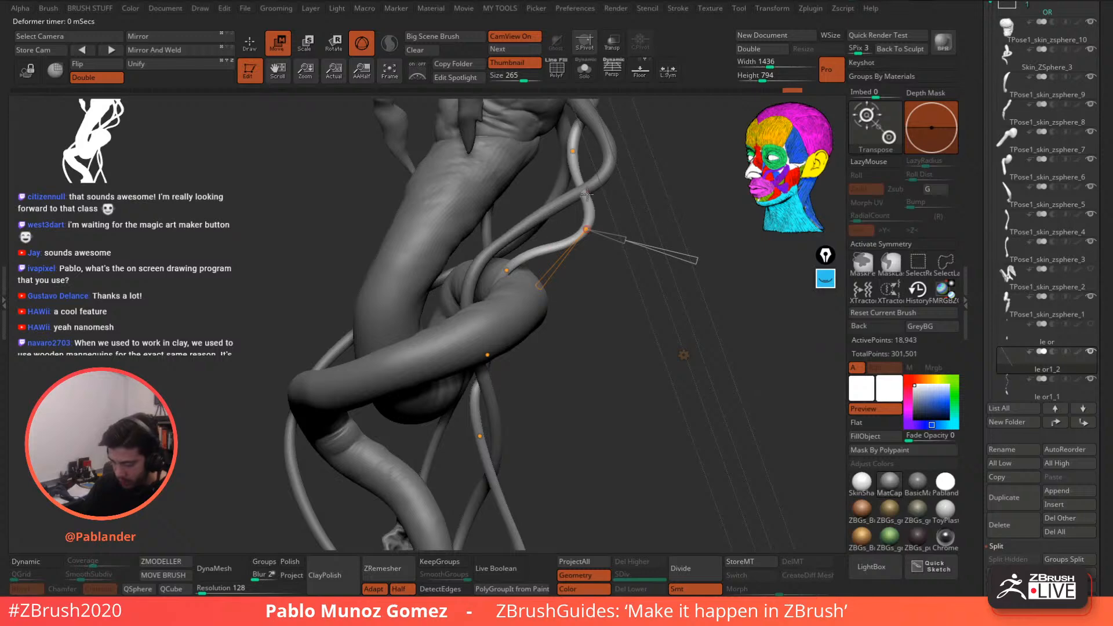
{"action": "left_click", "coordinate": [510, 270]}
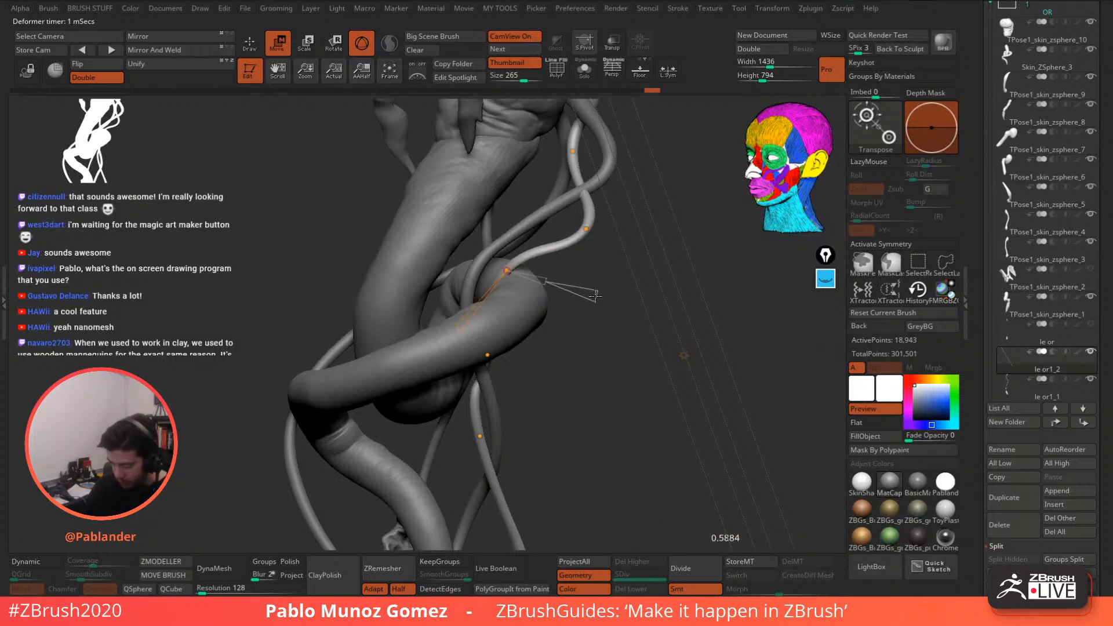
{"action": "left_click_drag", "start_coordinate": [596, 296], "coordinate": [632, 309]}
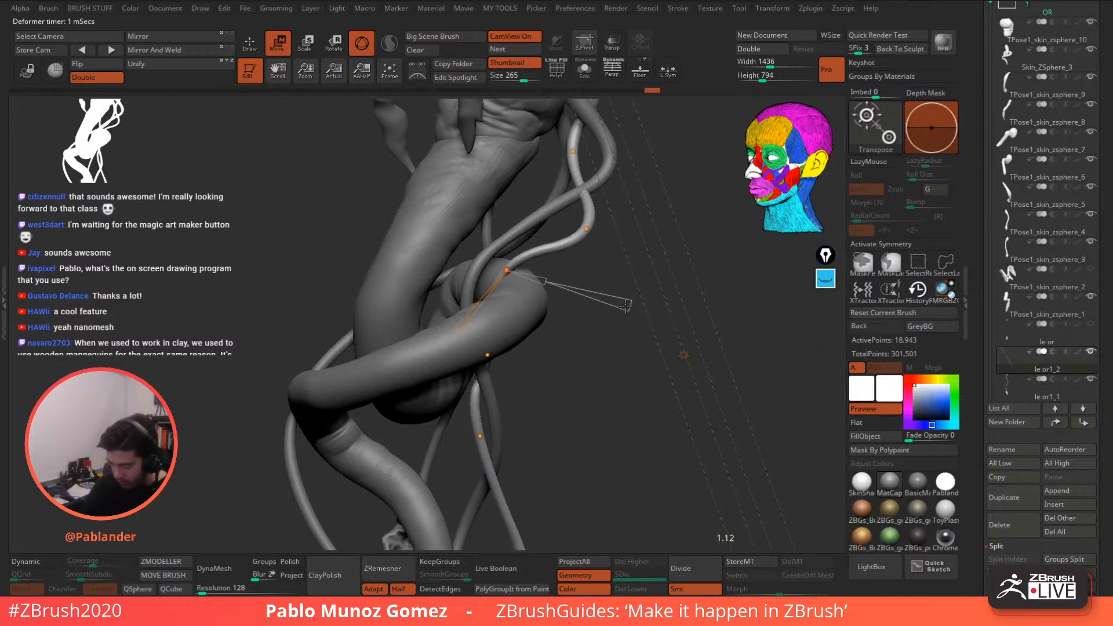
{"action": "left_click", "coordinate": [470, 344]}
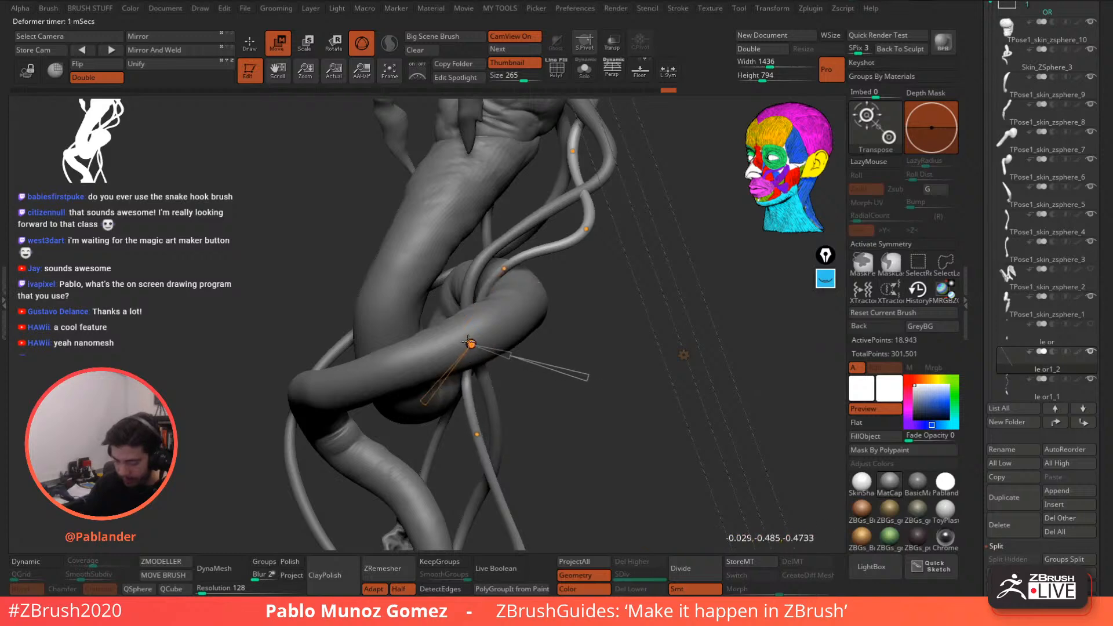
{"action": "left_click_drag", "start_coordinate": [468, 340], "coordinate": [460, 337]}
- Tighten the strand's entry into the coil and raise the bend above it closer to the creature's back
{"action": "right_click_drag", "start_coordinate": [464, 339], "coordinate": [500, 293]}
{"action": "left_click_drag", "start_coordinate": [499, 267], "coordinate": [496, 261]}
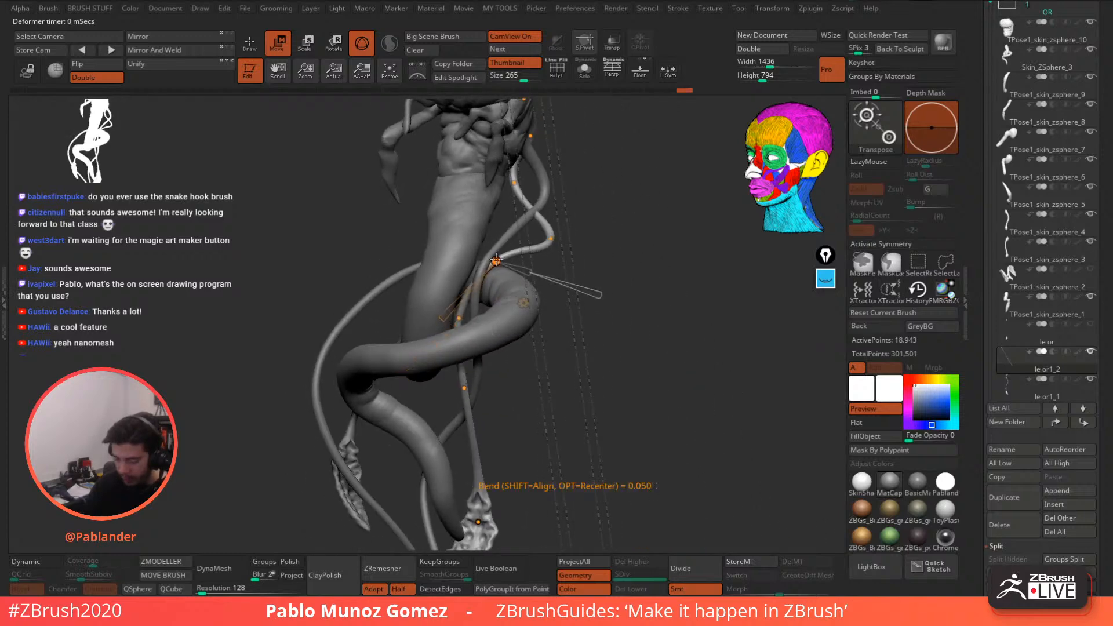
{"action": "right_click_drag", "start_coordinate": [497, 264], "coordinate": [455, 271]}
{"action": "left_click_drag", "start_coordinate": [453, 268], "coordinate": [484, 218]}
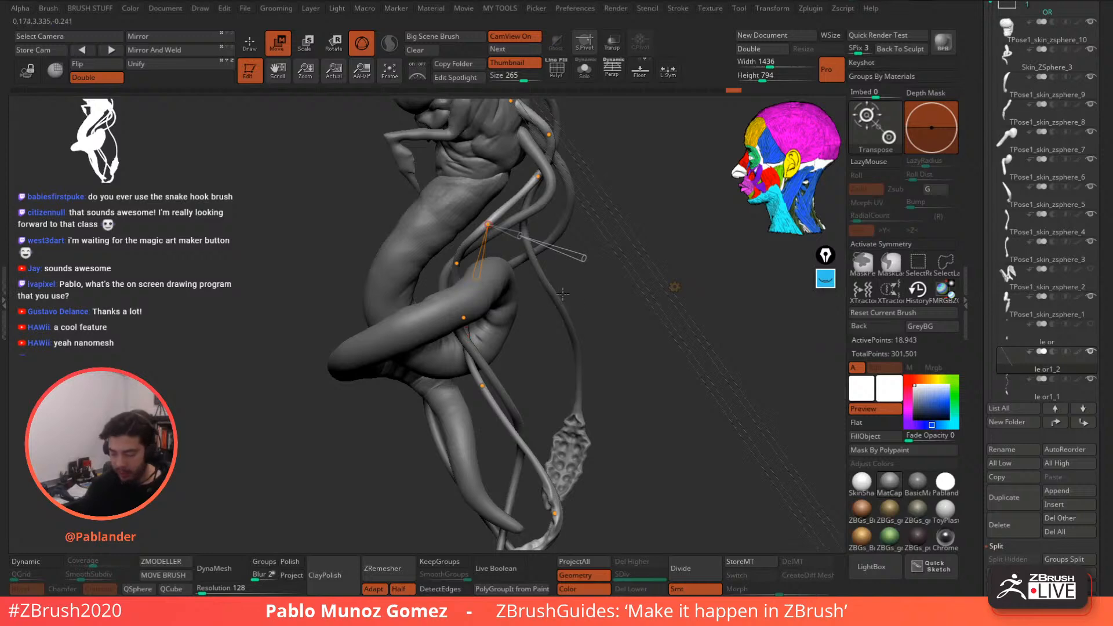
- Fine-tune the strand's curve points between the creature's back and the body coil, viewed from the side
{"action": "left_click_drag", "start_coordinate": [566, 334], "coordinate": [558, 297]}
{"action": "left_click_drag", "start_coordinate": [462, 252], "coordinate": [455, 250]}
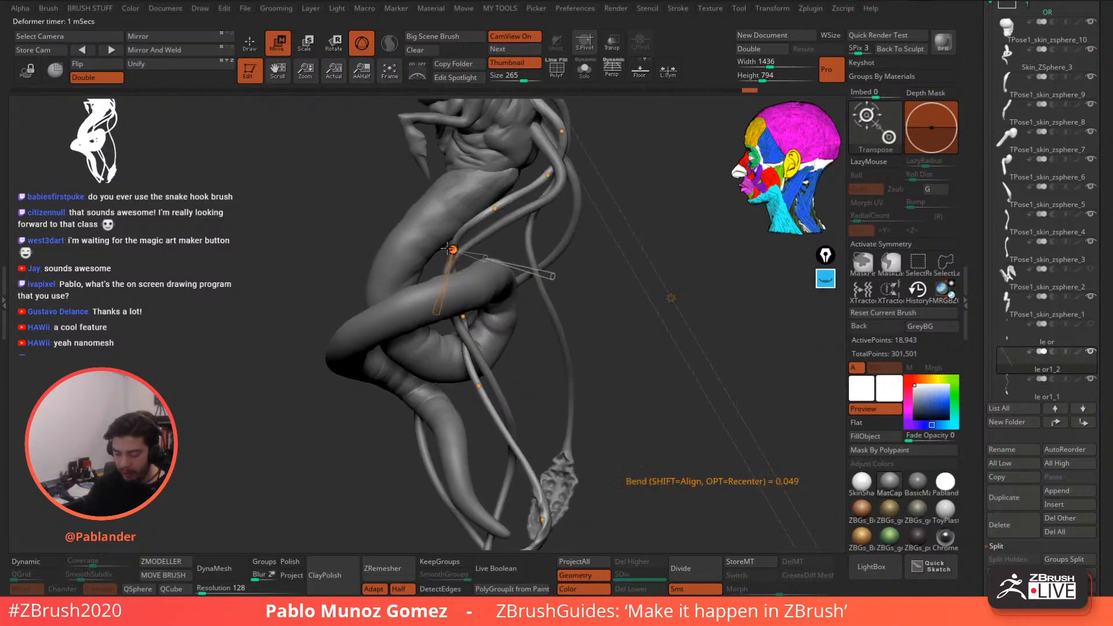
{"action": "left_click_drag", "start_coordinate": [496, 209], "coordinate": [507, 209]}
{"action": "left_click_drag", "start_coordinate": [549, 178], "coordinate": [548, 174]}
- Lift the strand's points behind the neck slightly and pull the point just above the coil outward, viewed from behind
{"action": "left_click_drag", "start_coordinate": [619, 186], "coordinate": [566, 159], "text": "alt"}
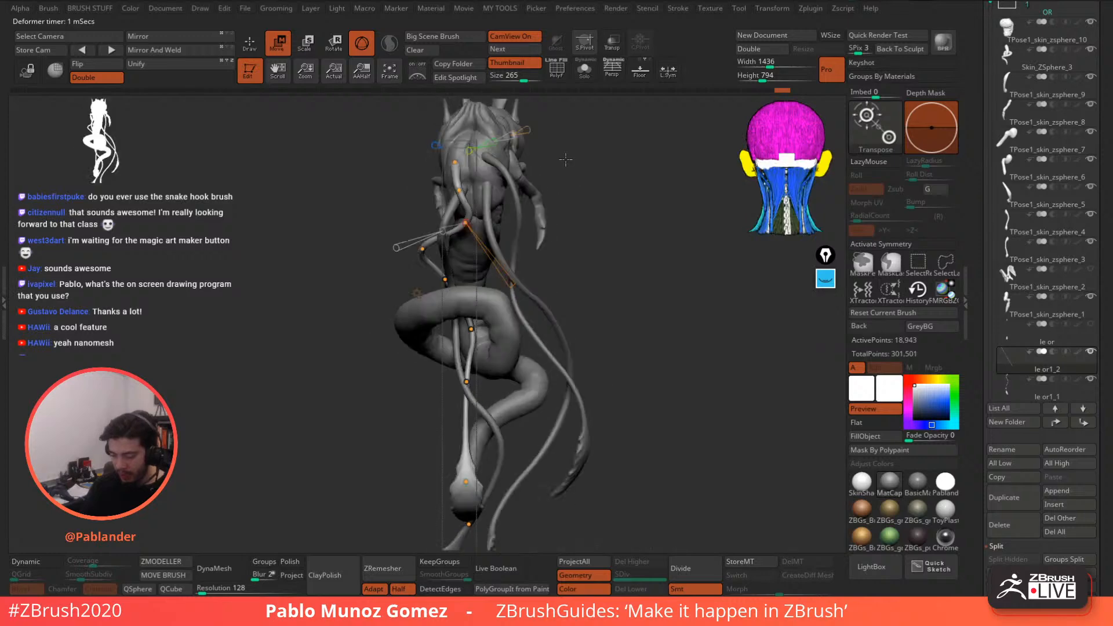
{"action": "left_click_drag", "start_coordinate": [459, 189], "coordinate": [460, 180]}
{"action": "left_click_drag", "start_coordinate": [465, 221], "coordinate": [464, 217]}
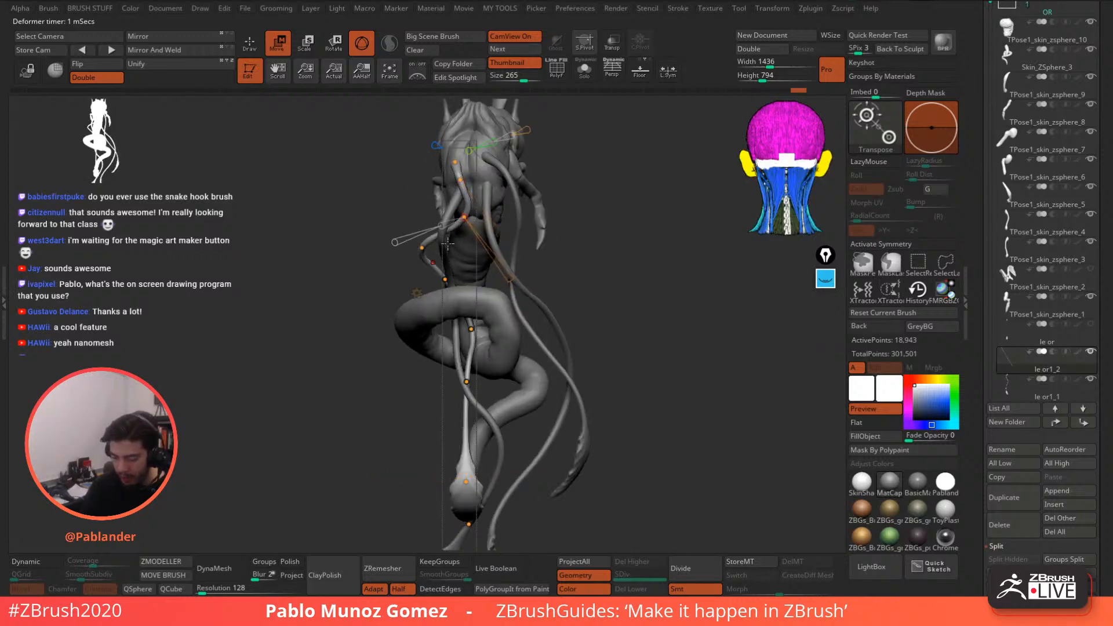
{"action": "left_click_drag", "start_coordinate": [445, 279], "coordinate": [420, 281]}
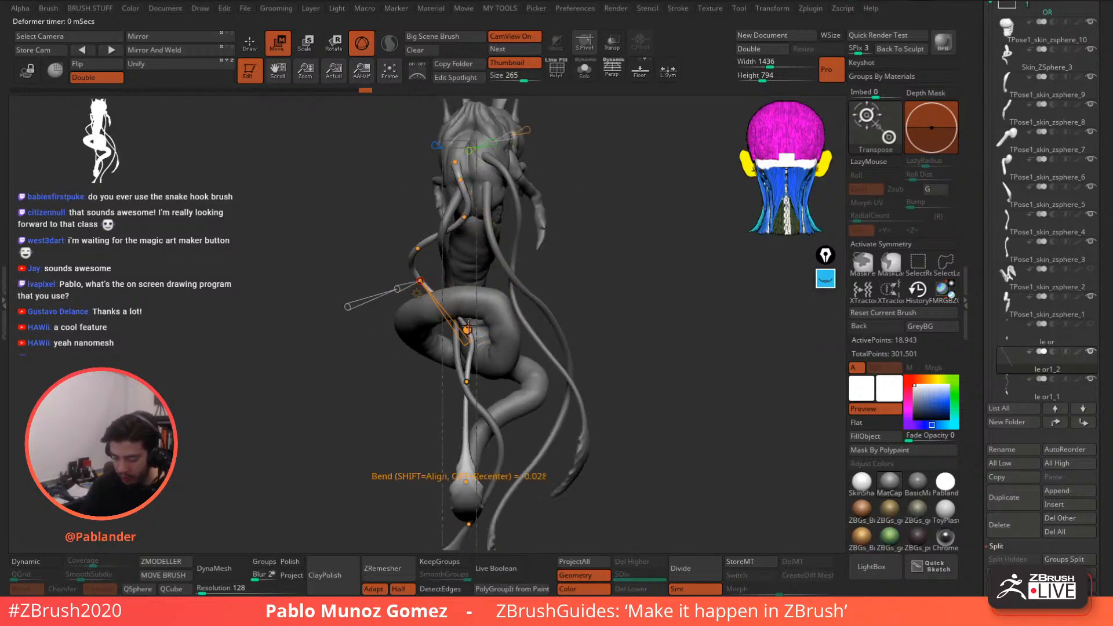
- Raise the curve points inside and below the coil together with the strand's leaf end, shifting them outward
{"action": "left_click_drag", "start_coordinate": [467, 328], "coordinate": [463, 309]}
{"action": "left_click_drag", "start_coordinate": [466, 380], "coordinate": [462, 365]}
{"action": "left_click_drag", "start_coordinate": [465, 481], "coordinate": [459, 460]}
{"action": "left_click_drag", "start_coordinate": [468, 523], "coordinate": [451, 501]}
{"action": "left_click_drag", "start_coordinate": [458, 460], "coordinate": [436, 429]}
- Pull the leaf tip and lower curve points up from the side so the strand hangs shorter below the coil
{"action": "right_click_drag", "start_coordinate": [448, 355], "coordinate": [558, 349]}
{"action": "left_click_drag", "start_coordinate": [524, 430], "coordinate": [481, 420]}
{"action": "right_click_drag", "start_coordinate": [481, 420], "coordinate": [505, 383], "text": "ctrl"}
{"action": "left_click_drag", "start_coordinate": [507, 383], "coordinate": [484, 405]}
{"action": "left_click_drag", "start_coordinate": [525, 330], "coordinate": [512, 356]}
{"action": "left_click_drag", "start_coordinate": [514, 285], "coordinate": [507, 303]}
{"action": "left_click_drag", "start_coordinate": [510, 252], "coordinate": [508, 253]}
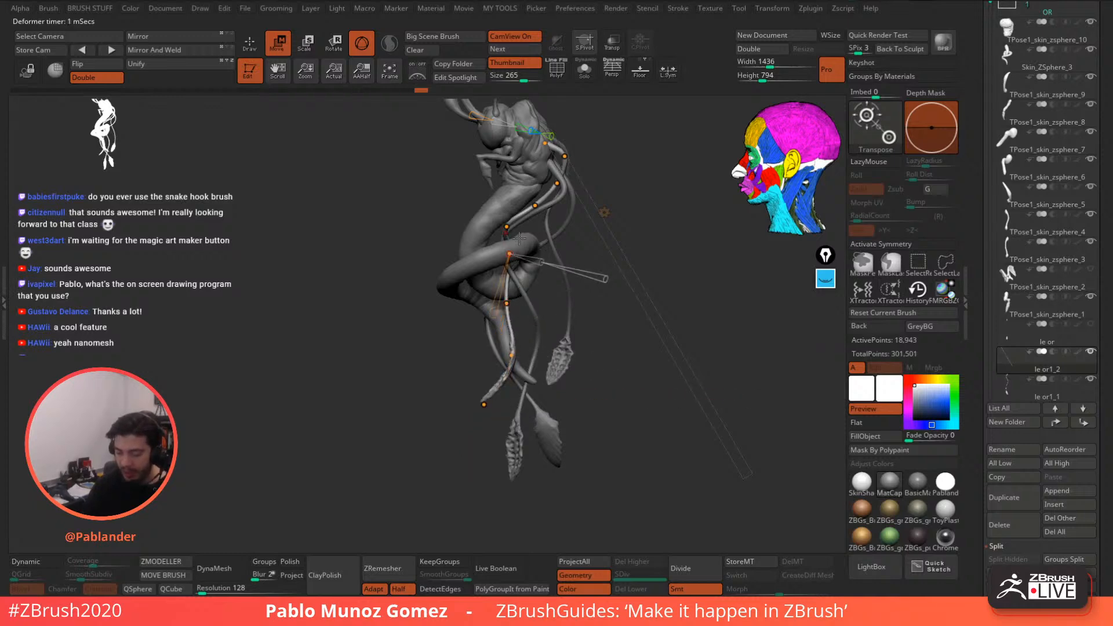
- Adjust the strand's upper point behind the neck and shift its point at the coil inward
{"action": "mouse_move", "coordinate": [508, 253]}
{"action": "right_mouse_down"}
{"action": "mouse_move", "coordinate": [566, 249]}
{"action": "mouse_move", "coordinate": [525, 247]}
{"action": "right_mouse_up"}
{"action": "left_click_drag", "start_coordinate": [510, 250], "coordinate": [564, 161]}
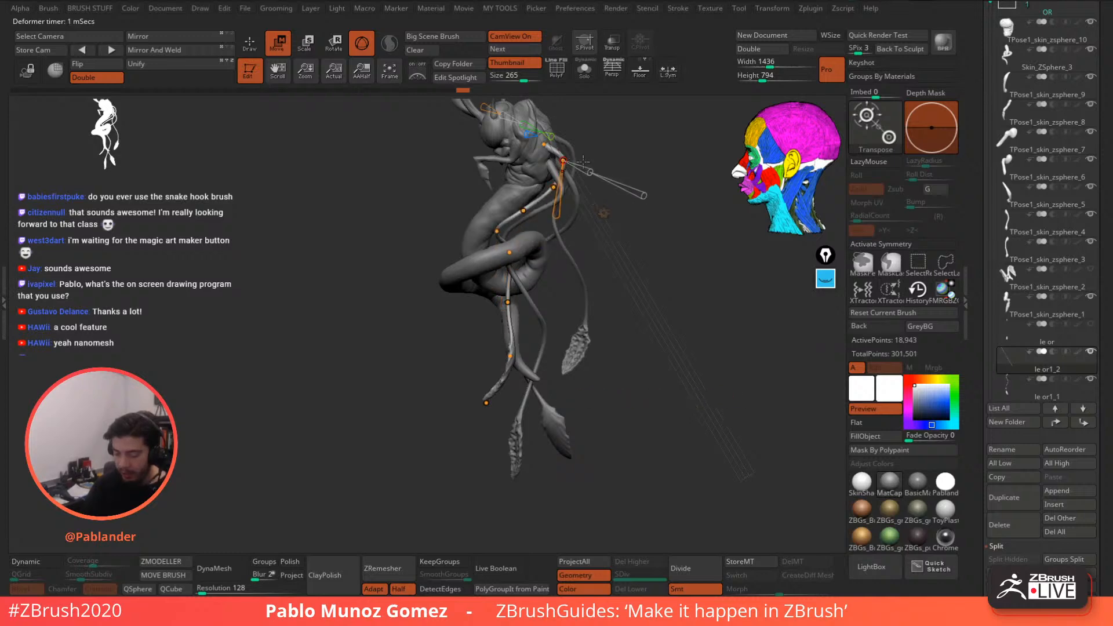
{"action": "right_click_drag", "start_coordinate": [564, 162], "coordinate": [508, 243]}
{"action": "left_click", "coordinate": [564, 209]}
{"action": "left_click", "coordinate": [516, 251]}
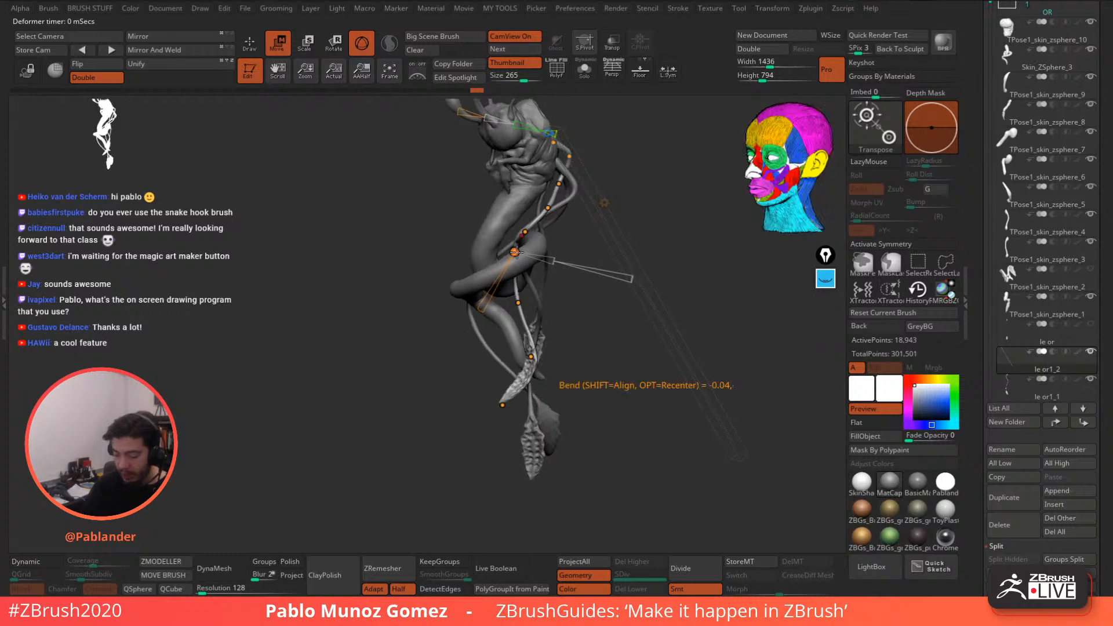
{"action": "left_click_drag", "start_coordinate": [513, 249], "coordinate": [498, 254]}
{"action": "right_click_drag", "start_coordinate": [510, 250], "coordinate": [568, 232]}
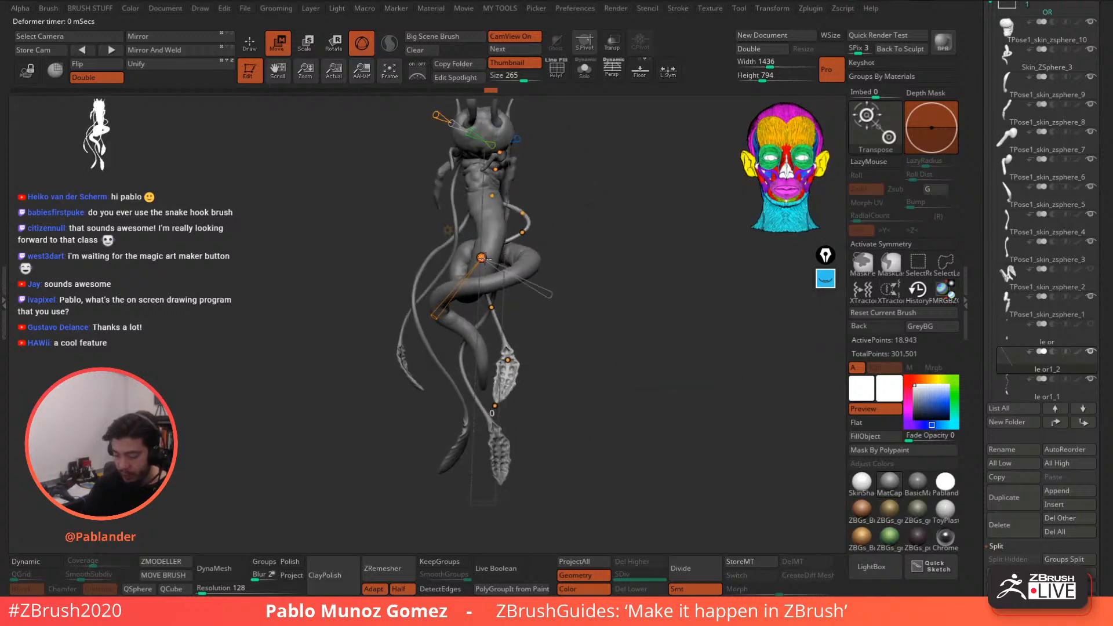
- Move the curve points inside and just below the coil outward so the strand passes cleanly through the loop
{"action": "left_click_drag", "start_coordinate": [489, 257], "coordinate": [507, 259]}
{"action": "left_click_drag", "start_coordinate": [494, 307], "coordinate": [512, 295]}
{"action": "left_click", "coordinate": [502, 253]}
{"action": "right_click_drag", "start_coordinate": [544, 246], "coordinate": [500, 261]}
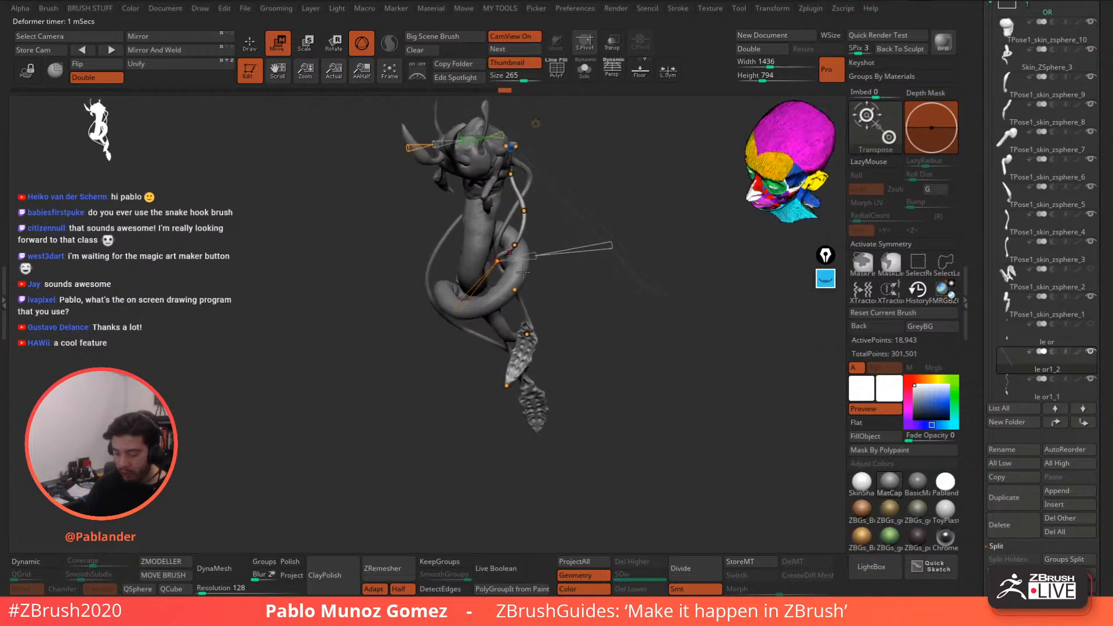
{"action": "left_click_drag", "start_coordinate": [490, 260], "coordinate": [495, 264]}
- Refine the strand's outward bend beside the body and its entry into the coil from the front
{"action": "right_click_drag", "start_coordinate": [519, 267], "coordinate": [533, 232]}
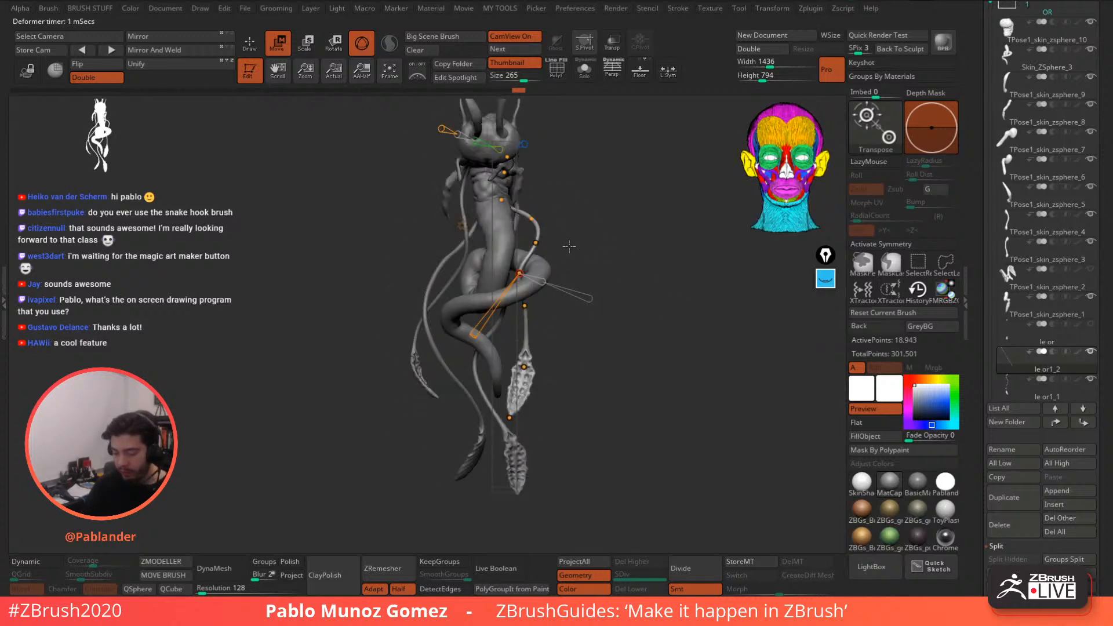
{"action": "left_click", "coordinate": [531, 220]}
{"action": "left_click_drag", "start_coordinate": [534, 244], "coordinate": [537, 242]}
{"action": "left_click_drag", "start_coordinate": [531, 219], "coordinate": [530, 217]}
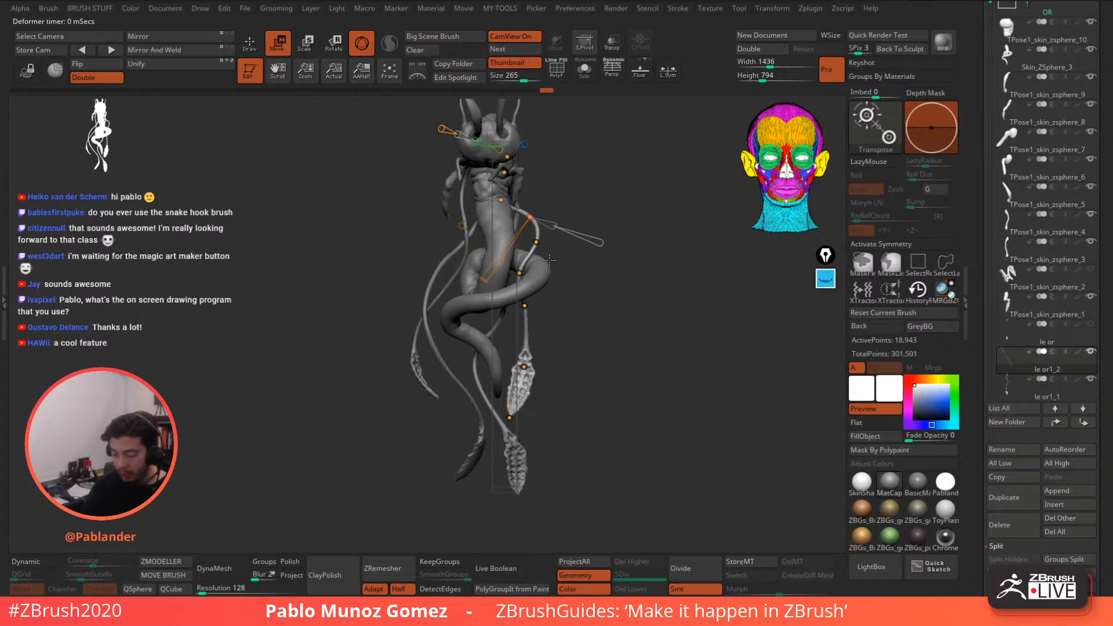
{"action": "right_click_drag", "start_coordinate": [550, 260], "coordinate": [561, 247], "text": "alt"}
{"action": "left_click_drag", "start_coordinate": [533, 257], "coordinate": [533, 253]}
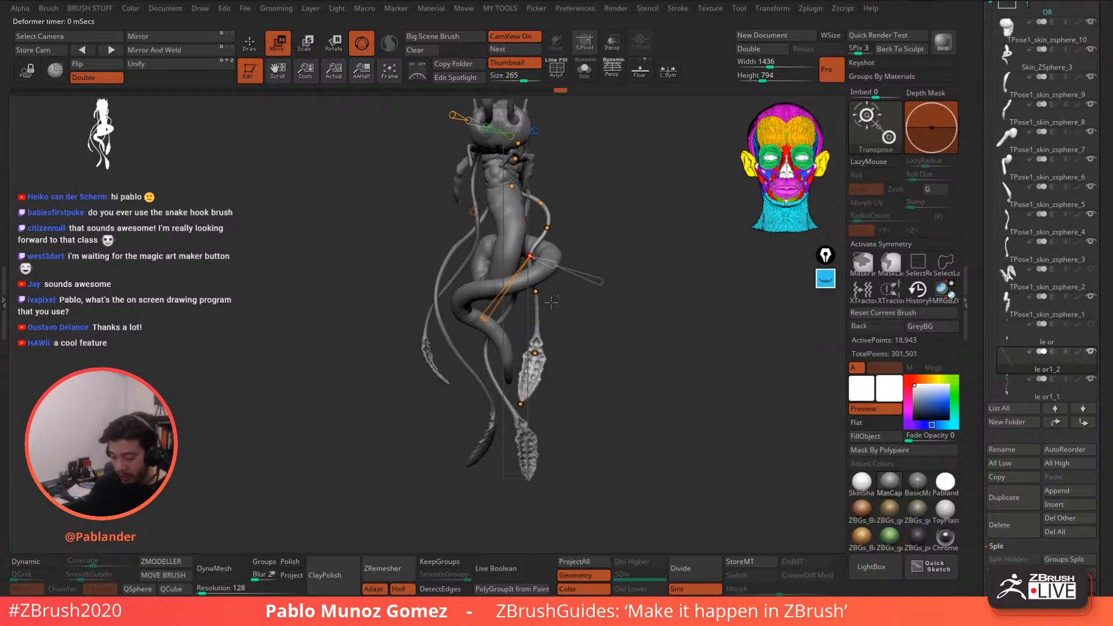
- Swing the leaf and its tip outward from the tail and lower the curve point just beneath the coil
{"action": "left_click_drag", "start_coordinate": [535, 292], "coordinate": [538, 289]}
{"action": "left_click_drag", "start_coordinate": [534, 353], "coordinate": [540, 352]}
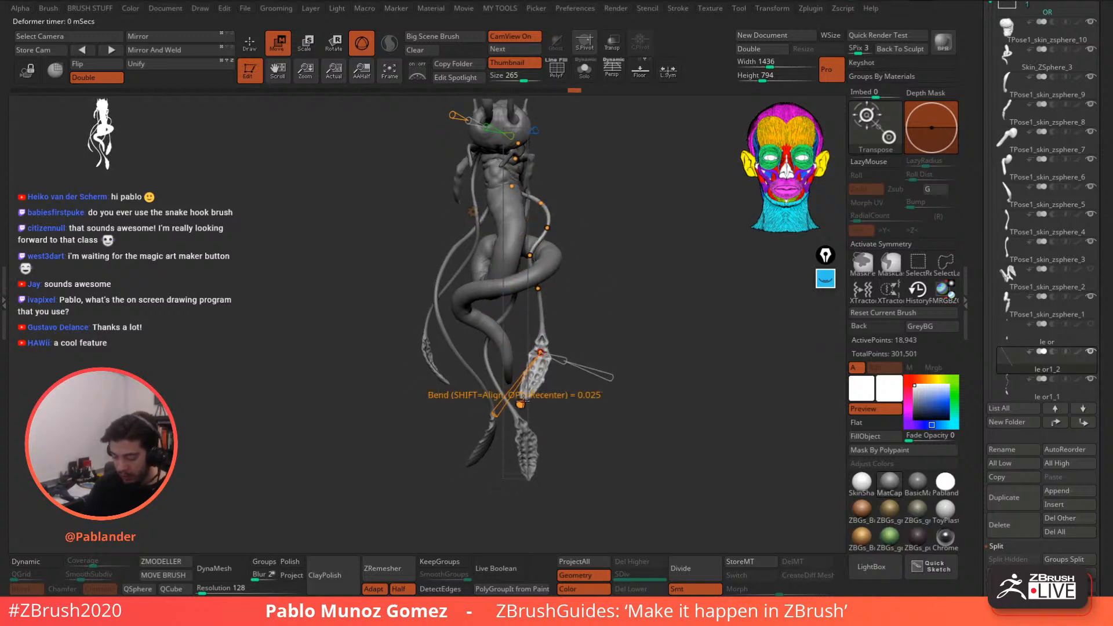
{"action": "left_click_drag", "start_coordinate": [521, 403], "coordinate": [541, 395]}
{"action": "left_click_drag", "start_coordinate": [540, 352], "coordinate": [553, 353]}
{"action": "left_click_drag", "start_coordinate": [538, 289], "coordinate": [539, 302]}
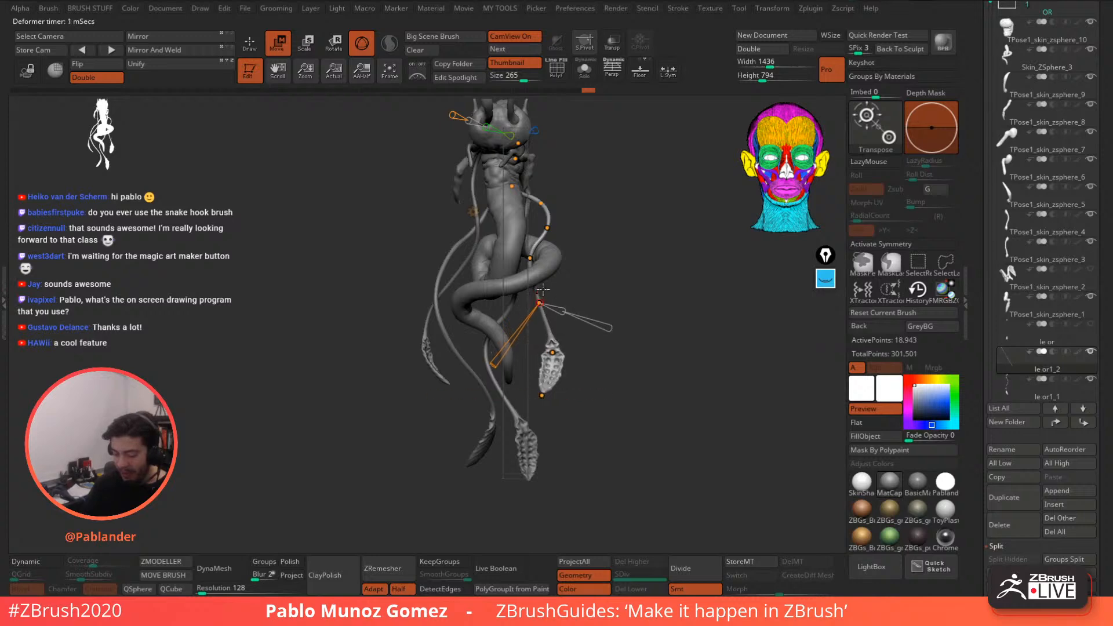
- Lower the strand's points inside and beneath the coil and reshape the bend above it from the side
{"action": "right_click_drag", "start_coordinate": [630, 236], "coordinate": [592, 240]}
{"action": "left_click_drag", "start_coordinate": [480, 303], "coordinate": [484, 308]}
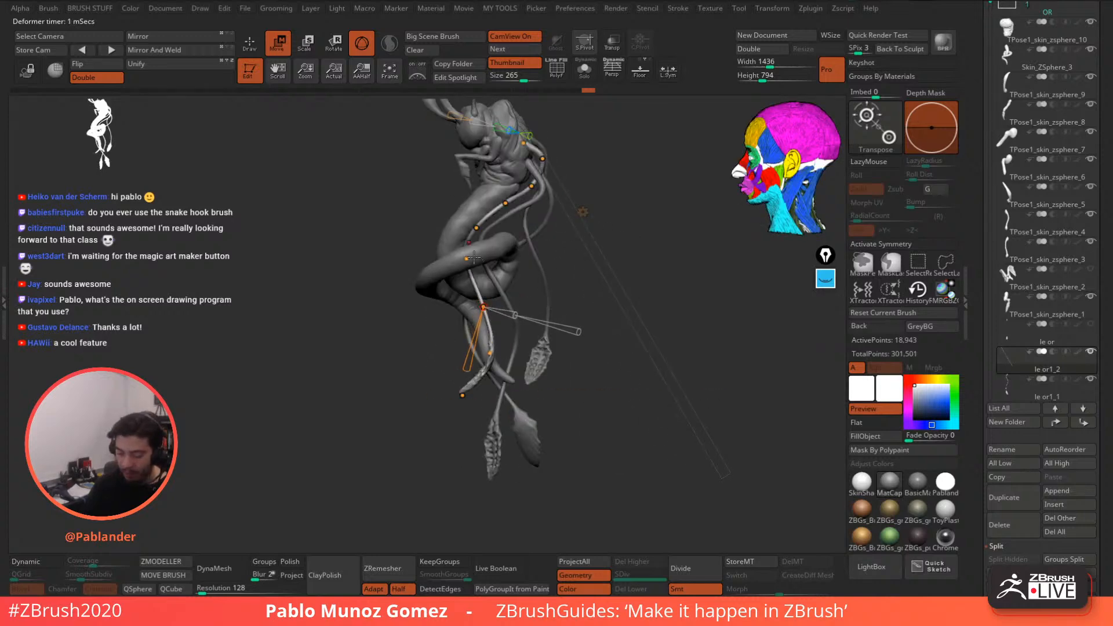
{"action": "mouse_move", "coordinate": [472, 258]}
{"action": "left_mouse_down"}
{"action": "mouse_move", "coordinate": [480, 233]}
{"action": "mouse_move", "coordinate": [476, 270]}
{"action": "left_mouse_up"}
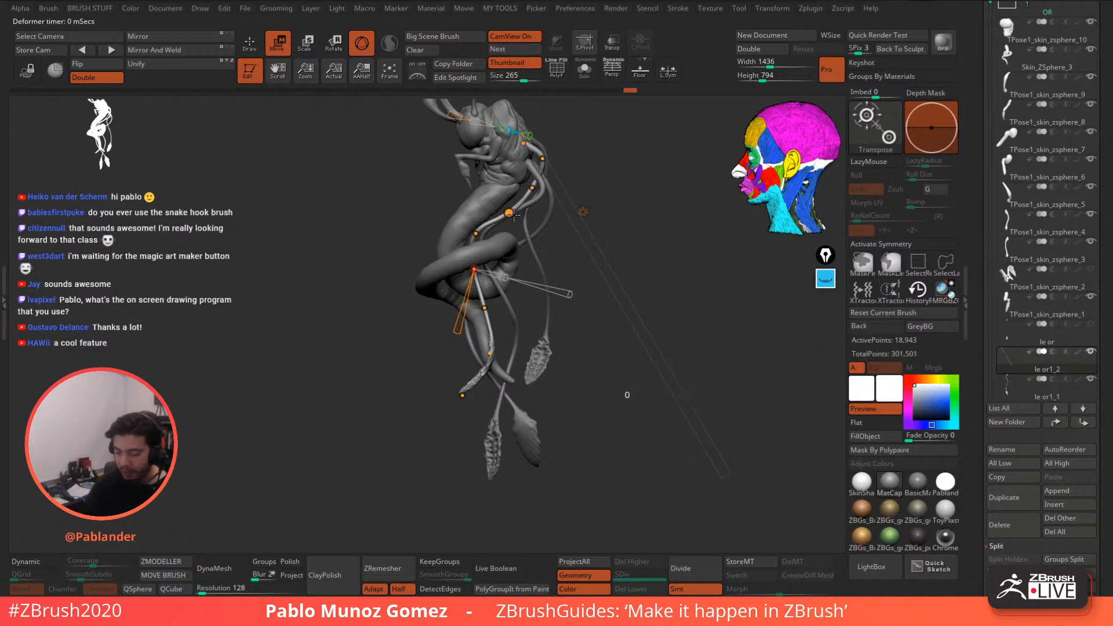
{"action": "left_click", "coordinate": [535, 189]}
{"action": "mouse_move", "coordinate": [514, 215]}
{"action": "left_mouse_down"}
{"action": "mouse_move", "coordinate": [539, 188]}
{"action": "mouse_move", "coordinate": [520, 208]}
{"action": "left_mouse_up"}
- Rework the strand's approach to the coil from a three-quarter view and lift the top of its outer bend
{"action": "right_click_drag", "start_coordinate": [520, 207], "coordinate": [544, 209]}
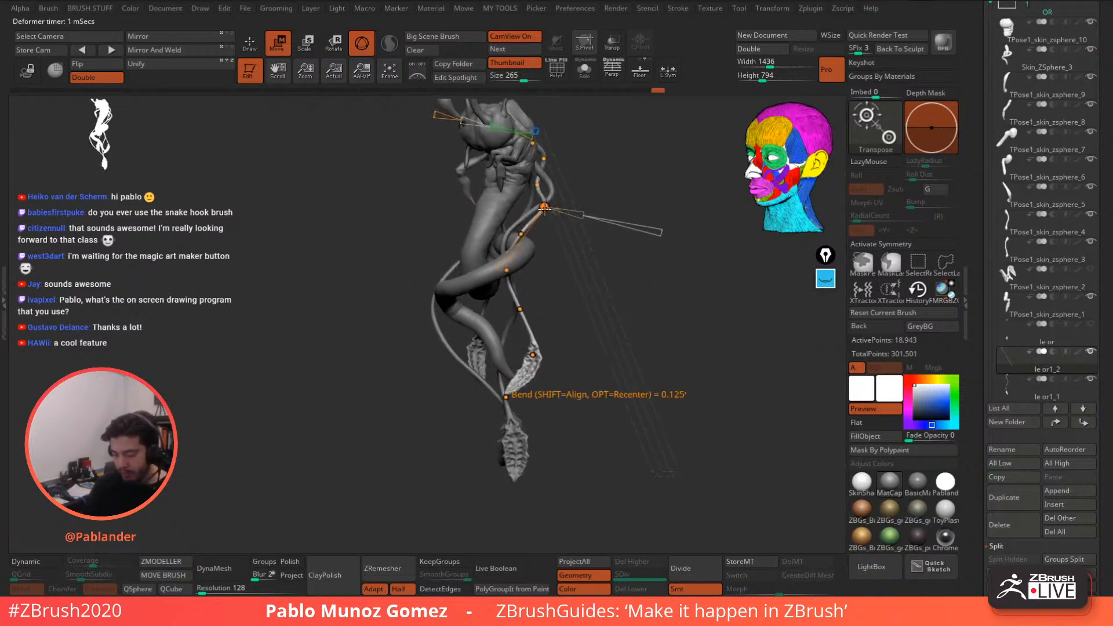
{"action": "left_click_drag", "start_coordinate": [544, 207], "coordinate": [520, 227]}
{"action": "right_click_drag", "start_coordinate": [560, 213], "coordinate": [596, 212]}
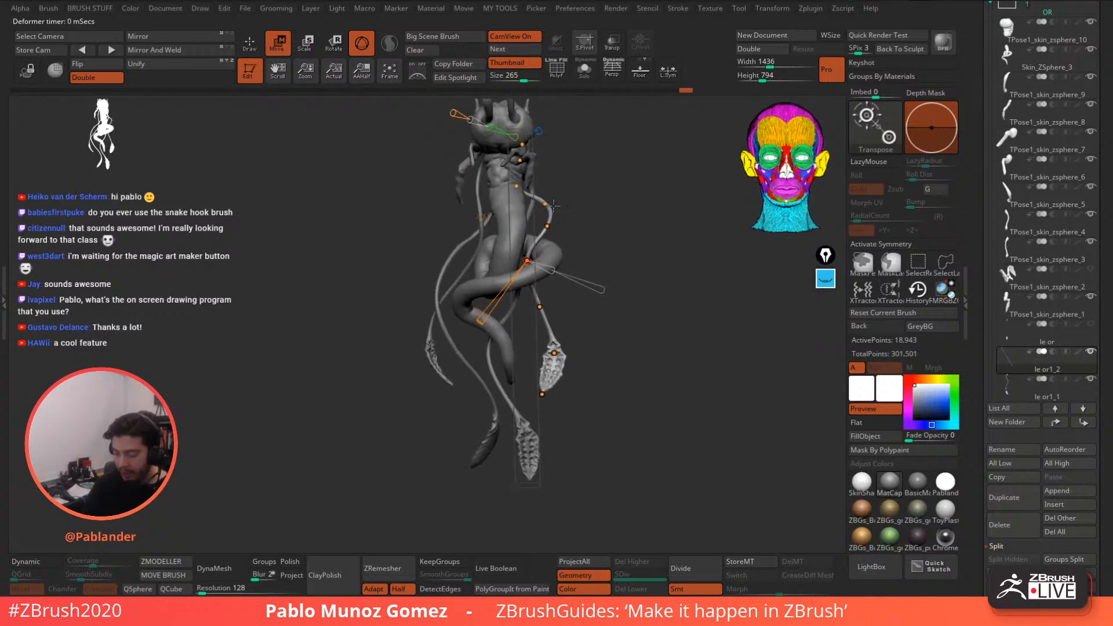
{"action": "left_click", "coordinate": [547, 201]}
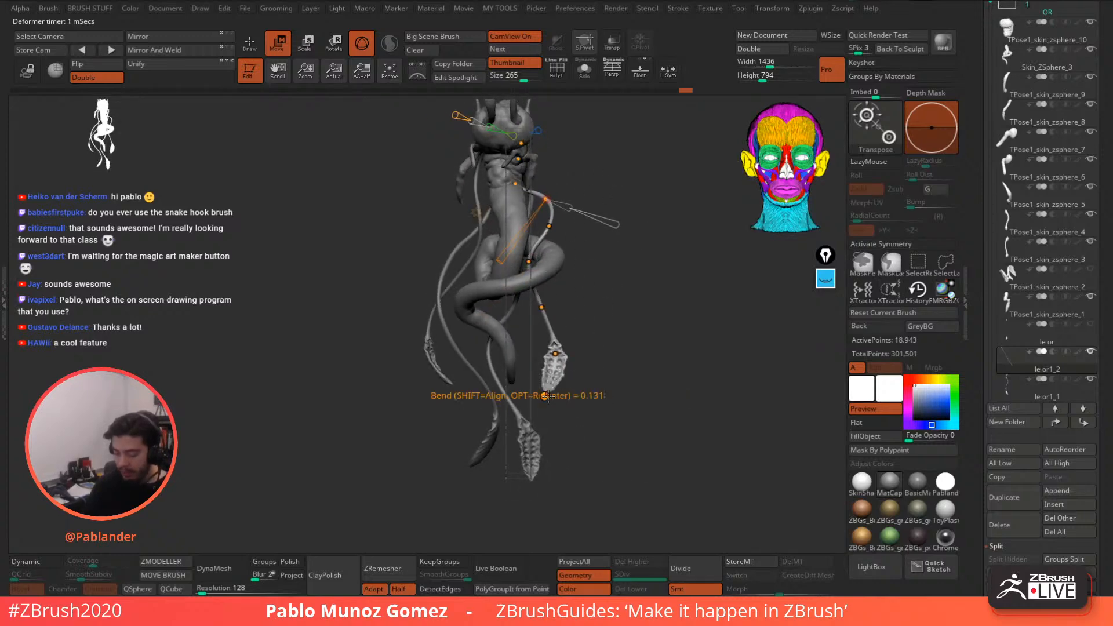
- Twist the strand's leaf at its base and swing its tip outward and up, away from the tail
{"action": "left_click_drag", "start_coordinate": [545, 396], "coordinate": [543, 403]}
{"action": "right_click_drag", "start_coordinate": [594, 359], "coordinate": [601, 330], "text": "alt"}
{"action": "left_click", "coordinate": [561, 324]}
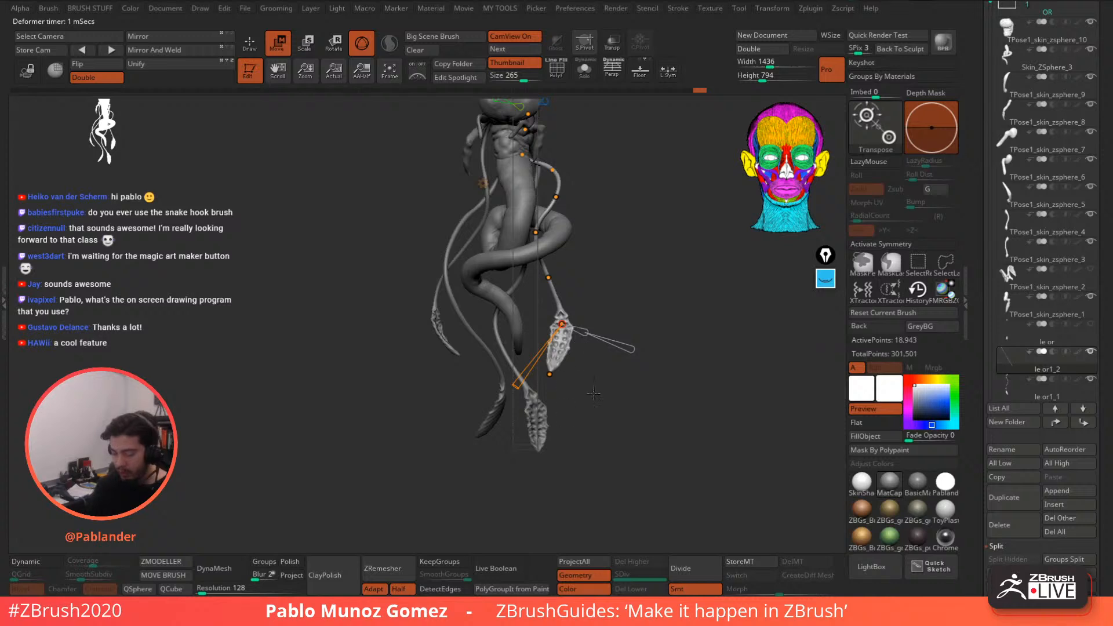
{"action": "left_click_drag", "start_coordinate": [517, 384], "coordinate": [489, 454]}
{"action": "left_click", "coordinate": [550, 375]}
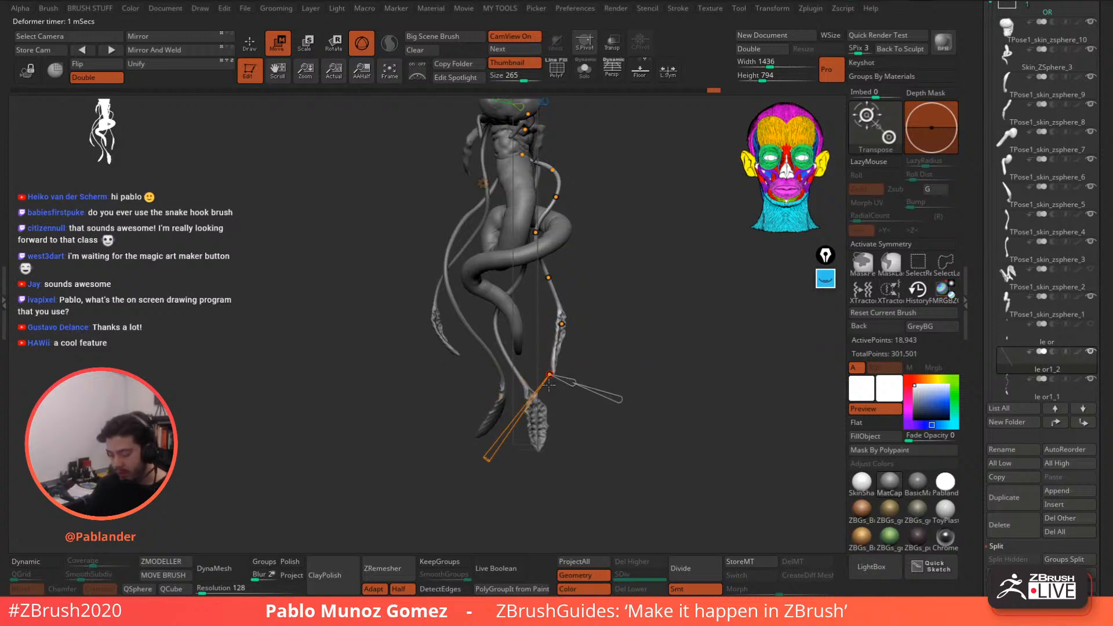
{"action": "left_click_drag", "start_coordinate": [549, 385], "coordinate": [594, 352]}
{"action": "left_click", "coordinate": [566, 323]}
{"action": "left_click", "coordinate": [595, 351]}
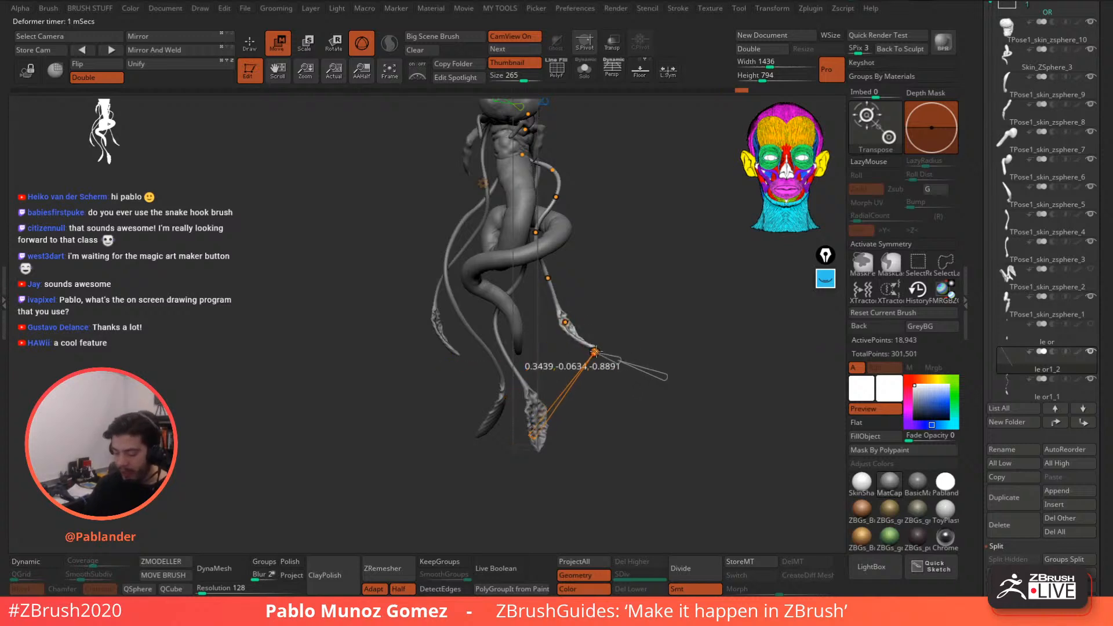
{"action": "left_click", "coordinate": [564, 318]}
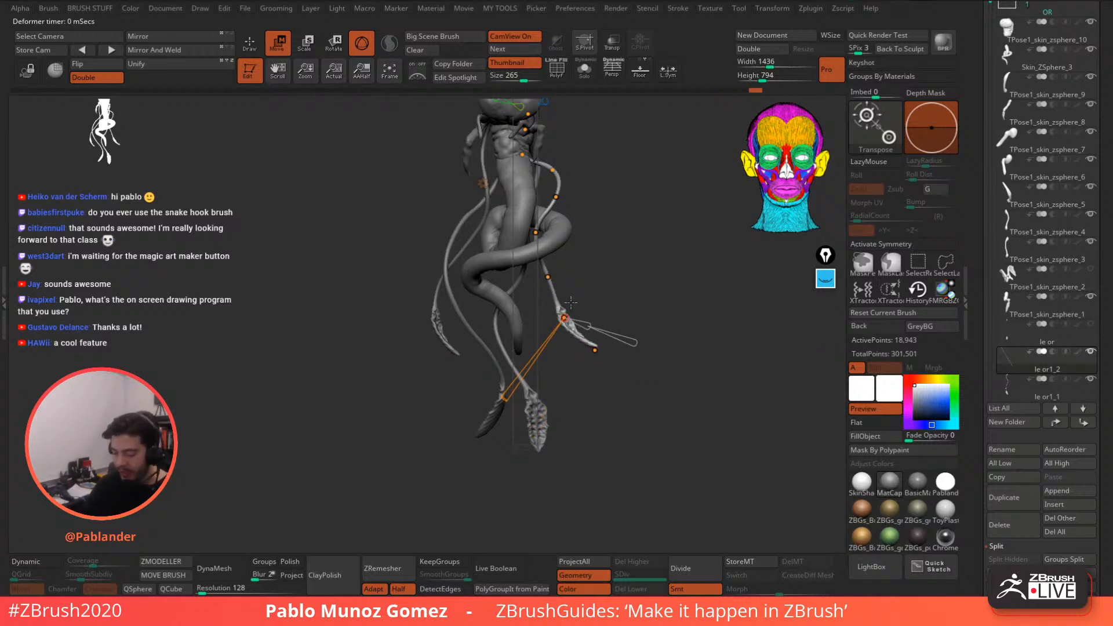
- Reposition the strand's point at the coil and smooth the bend above it from the front and side
{"action": "left_click", "coordinate": [539, 235]}
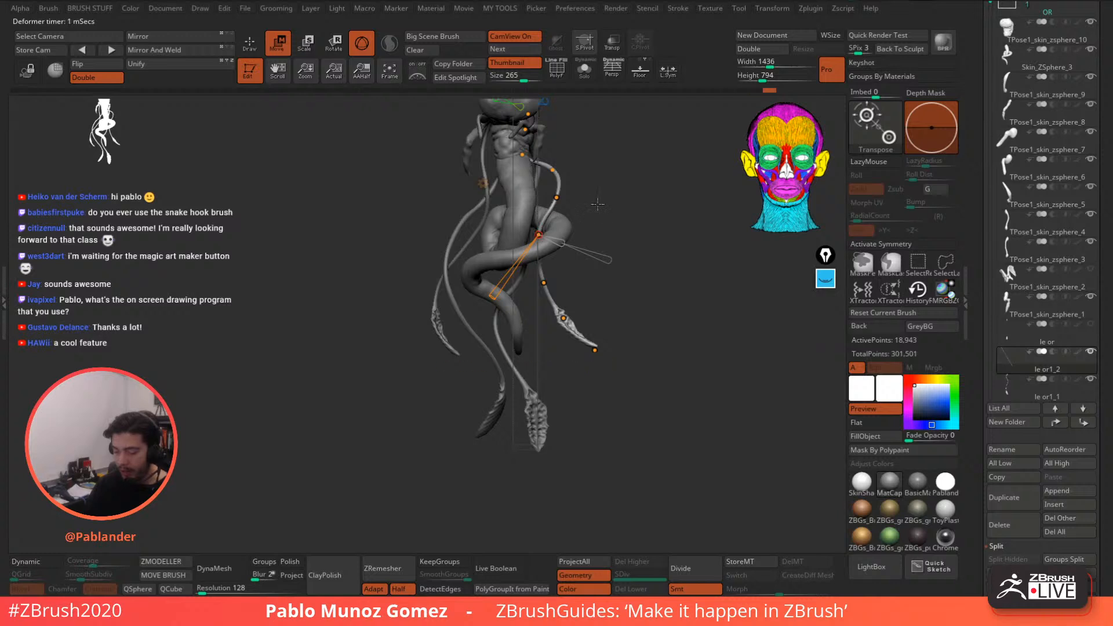
{"action": "left_click_drag", "start_coordinate": [597, 204], "coordinate": [571, 214]}
{"action": "left_click", "coordinate": [569, 214]}
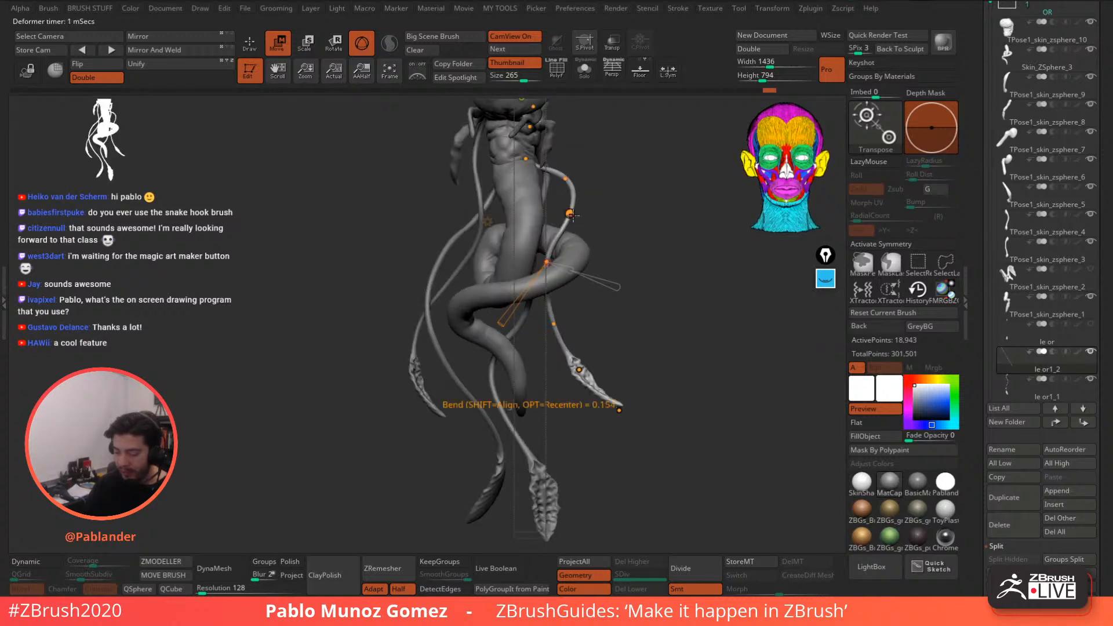
{"action": "left_click", "coordinate": [569, 213]}
{"action": "left_click_drag", "start_coordinate": [702, 220], "coordinate": [598, 221]}
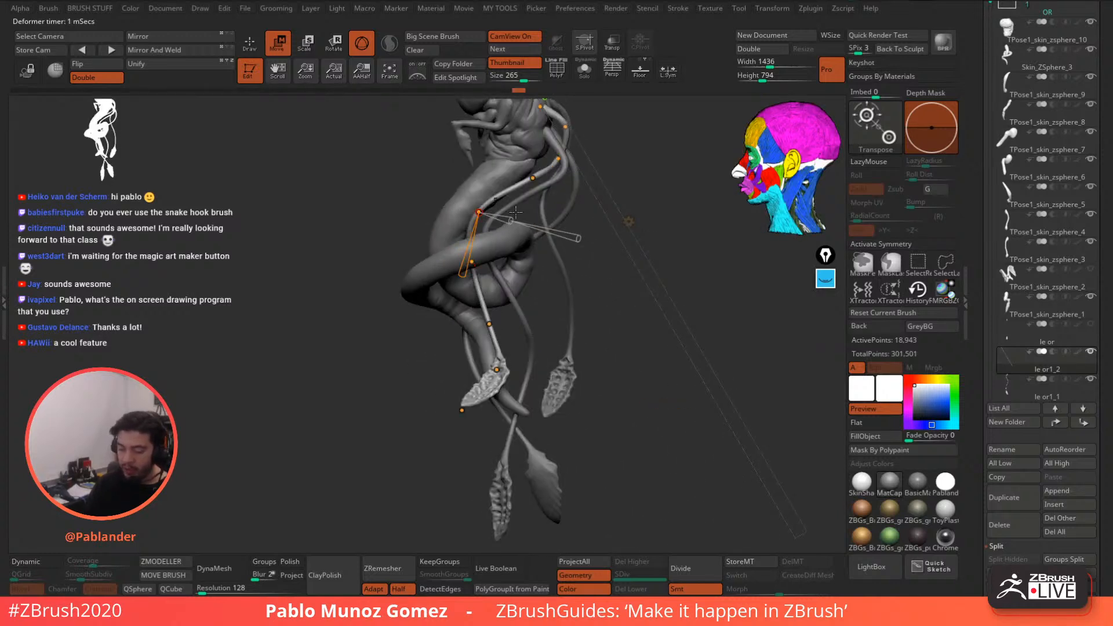
{"action": "mouse_move", "coordinate": [534, 178]}
{"action": "left_mouse_down"}
{"action": "mouse_move", "coordinate": [556, 160]}
{"action": "mouse_move", "coordinate": [564, 126]}
{"action": "mouse_move", "coordinate": [559, 158]}
{"action": "mouse_move", "coordinate": [535, 179]}
{"action": "left_mouse_up"}
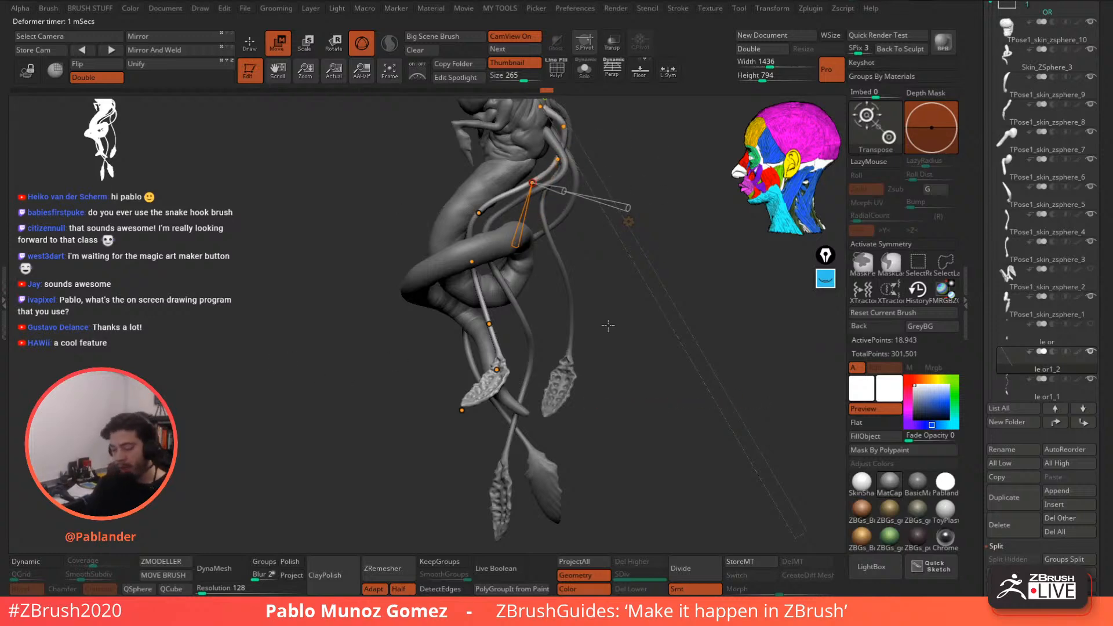
- Lift the leaf and its tip slightly, and nudge the strand's coil and outer-bend points to smooth the flow
{"action": "left_click_drag", "start_coordinate": [608, 326], "coordinate": [649, 317]}
{"action": "left_click_drag", "start_coordinate": [571, 248], "coordinate": [608, 246]}
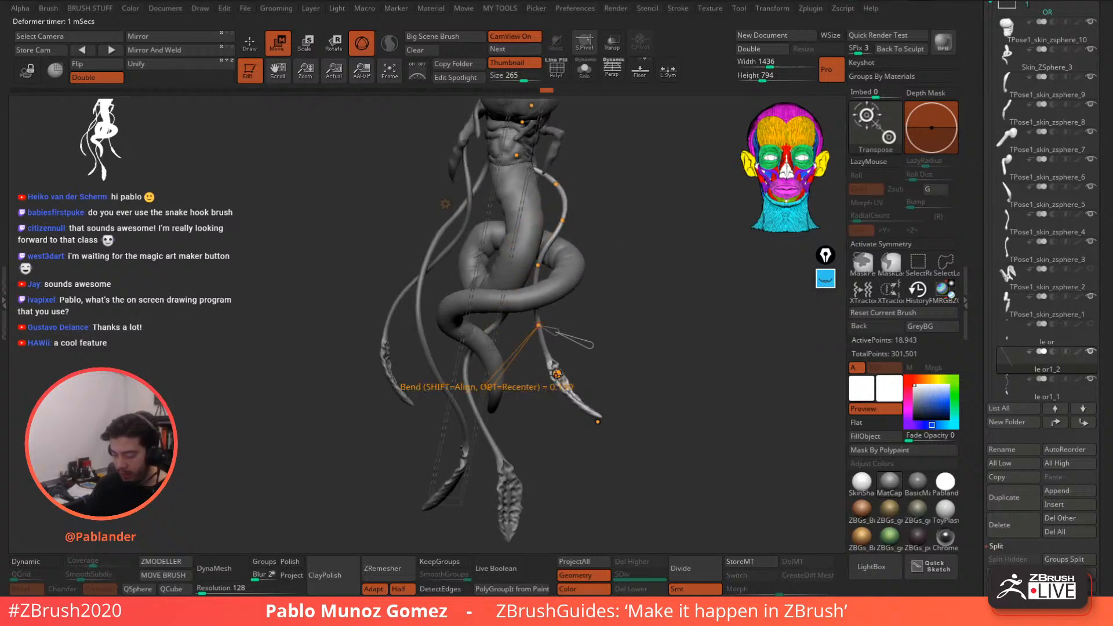
{"action": "left_click_drag", "start_coordinate": [556, 374], "coordinate": [559, 372]}
{"action": "left_click_drag", "start_coordinate": [598, 421], "coordinate": [602, 412]}
{"action": "left_click_drag", "start_coordinate": [644, 342], "coordinate": [642, 340], "text": "shift"}
{"action": "left_click_drag", "start_coordinate": [621, 399], "coordinate": [624, 395]}
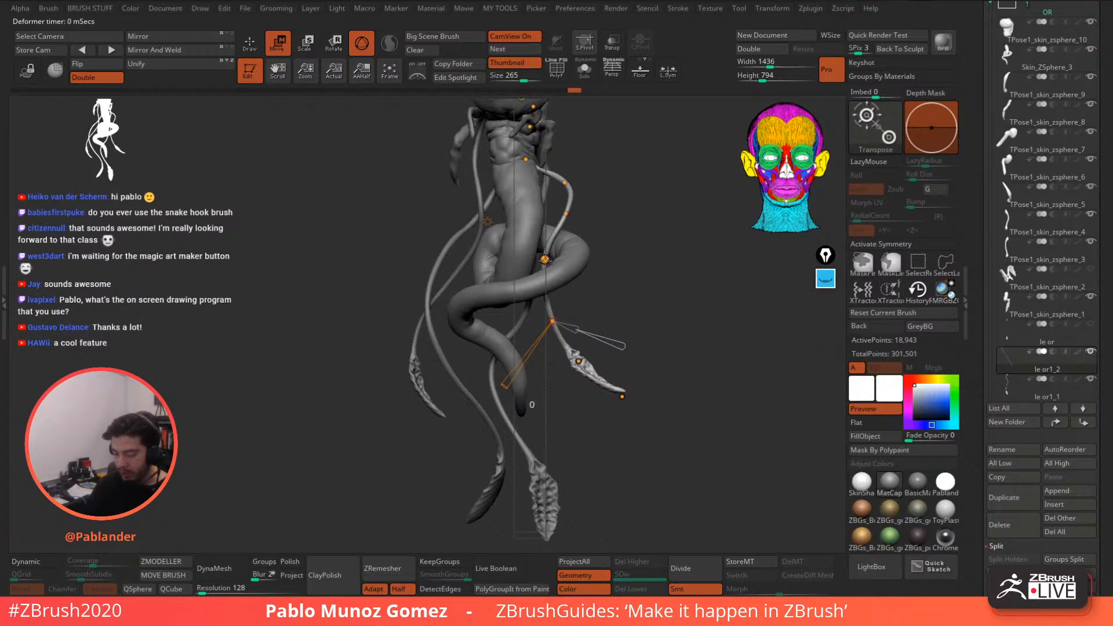
{"action": "left_click_drag", "start_coordinate": [545, 260], "coordinate": [542, 258]}
{"action": "left_click_drag", "start_coordinate": [565, 214], "coordinate": [561, 183]}
- Bow the strand toward the creature's back below the coil and shift the points through and above the coil to match
{"action": "left_click_drag", "start_coordinate": [625, 179], "coordinate": [542, 181]}
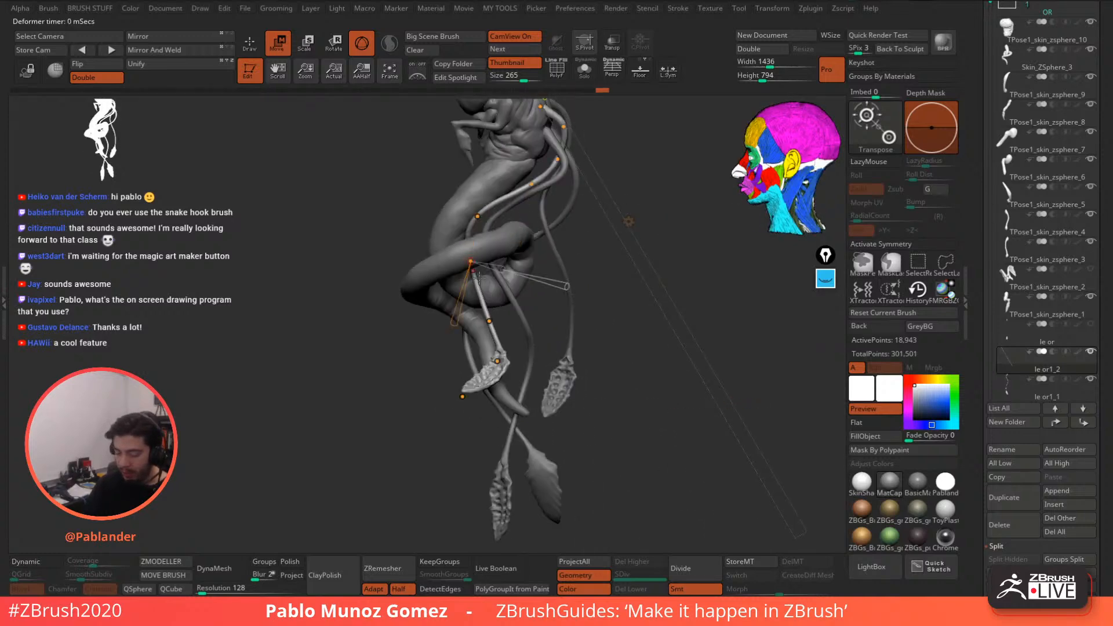
{"action": "left_click_drag", "start_coordinate": [489, 321], "coordinate": [499, 314]}
{"action": "left_click_drag", "start_coordinate": [497, 360], "coordinate": [497, 357]}
{"action": "left_click_drag", "start_coordinate": [470, 261], "coordinate": [475, 262]}
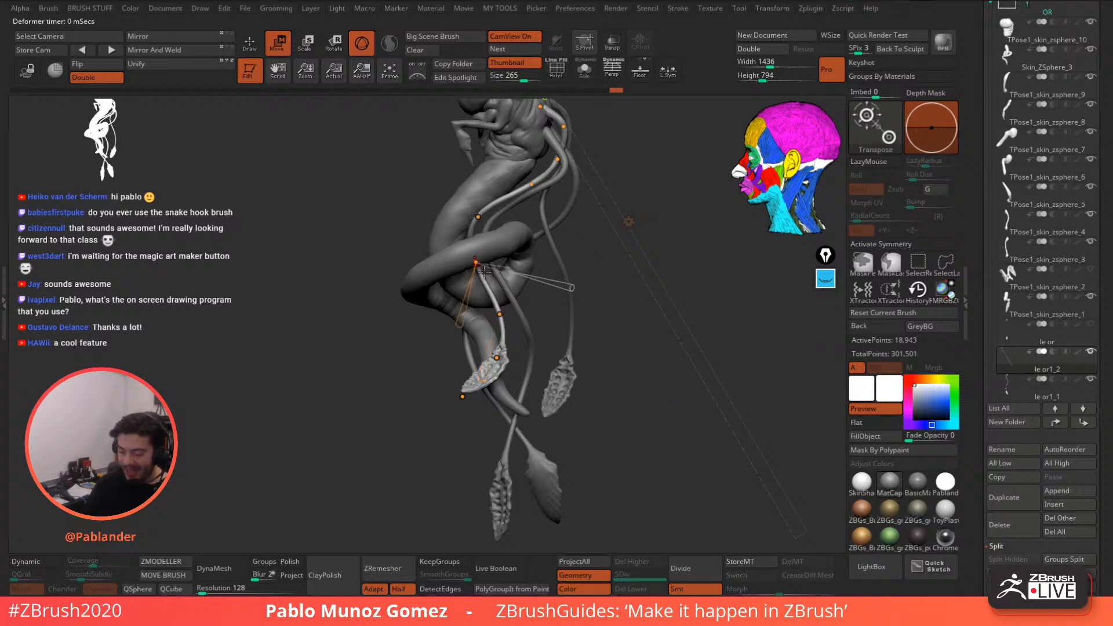
{"action": "left_click_drag", "start_coordinate": [478, 216], "coordinate": [485, 217]}
{"action": "left_click_drag", "start_coordinate": [476, 262], "coordinate": [480, 264]}
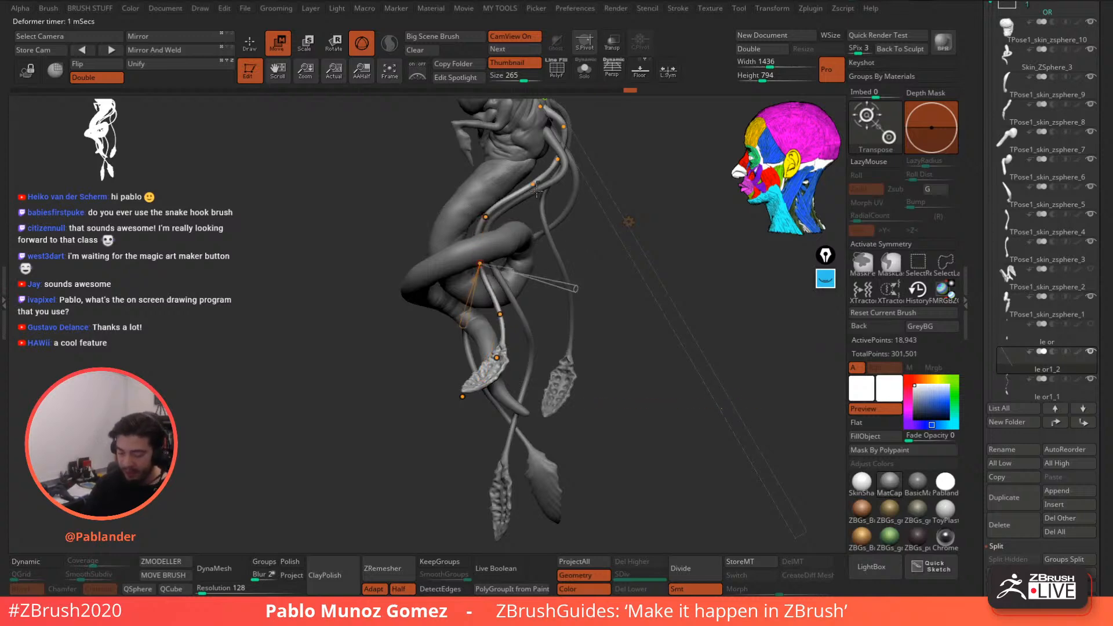
{"action": "left_click_drag", "start_coordinate": [534, 185], "coordinate": [556, 160]}
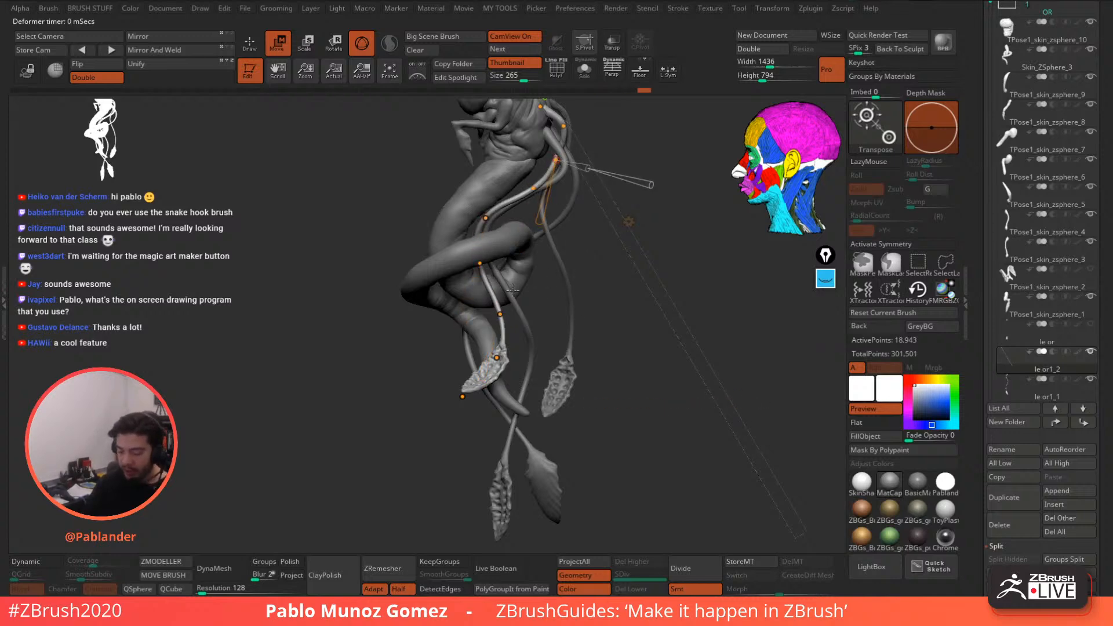
- Raise the lower outer-bend point and the coil point slightly, viewed from the front
{"action": "left_click_drag", "start_coordinate": [592, 315], "coordinate": [589, 291]}
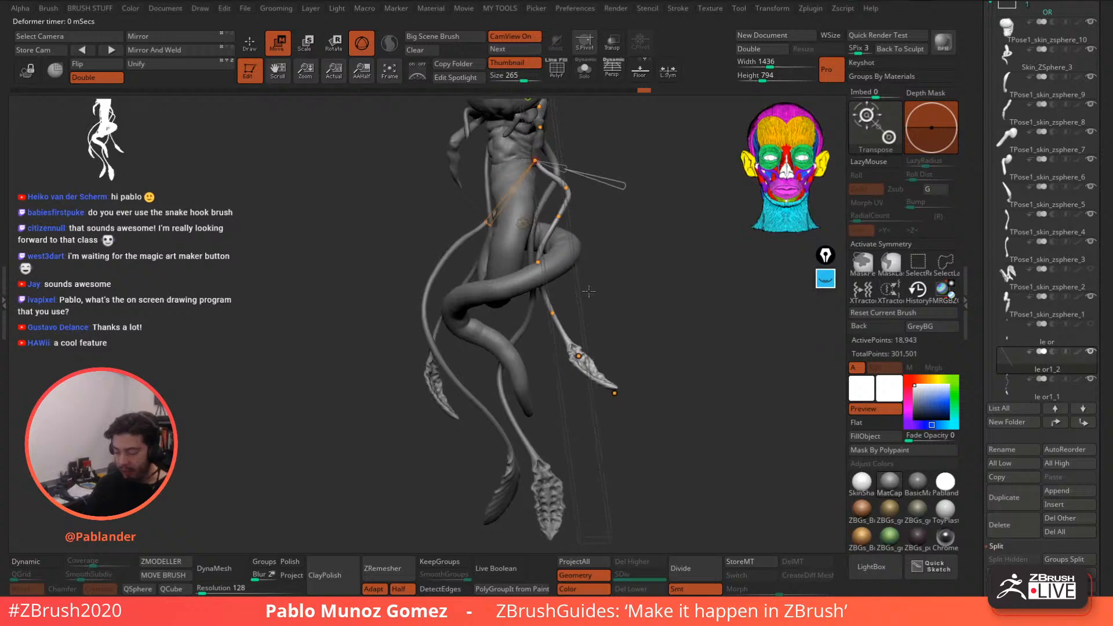
{"action": "left_click_drag", "start_coordinate": [559, 217], "coordinate": [557, 215]}
{"action": "left_click_drag", "start_coordinate": [538, 262], "coordinate": [538, 260]}
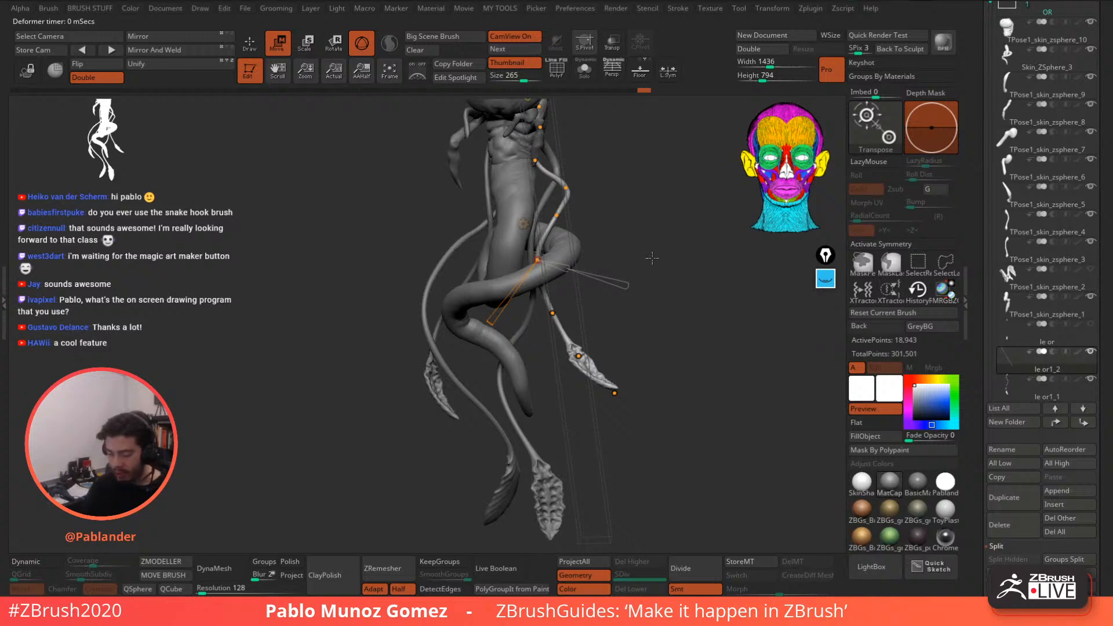
- Smooth the fourth strand's bend around the coil, nudge the leaf's base point, and raise the leaf tip slightly
{"action": "left_click_drag", "start_coordinate": [652, 258], "coordinate": [661, 239]}
{"action": "left_click_drag", "start_coordinate": [561, 217], "coordinate": [562, 189]}
{"action": "left_click_drag", "start_coordinate": [638, 203], "coordinate": [564, 189]}
{"action": "left_click_drag", "start_coordinate": [548, 219], "coordinate": [545, 218]}
{"action": "left_click_drag", "start_coordinate": [527, 261], "coordinate": [524, 261]}
{"action": "left_click_drag", "start_coordinate": [544, 314], "coordinate": [600, 283]}
{"action": "left_click_drag", "start_coordinate": [582, 351], "coordinate": [583, 351]}
{"action": "left_click_drag", "start_coordinate": [659, 341], "coordinate": [689, 333]}
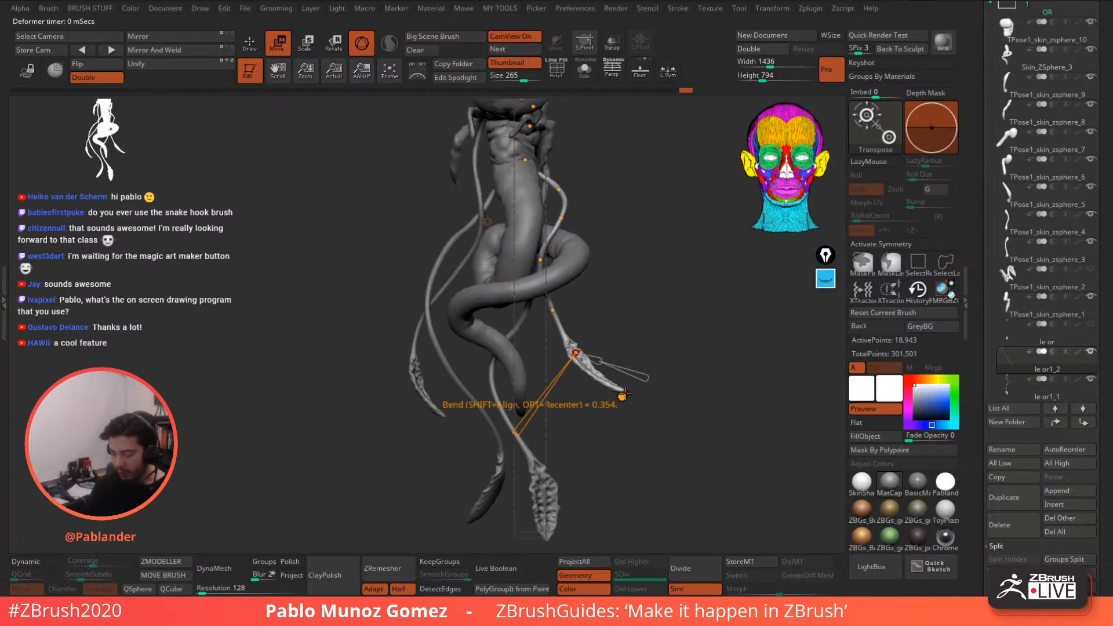
{"action": "left_click_drag", "start_coordinate": [622, 393], "coordinate": [623, 383]}
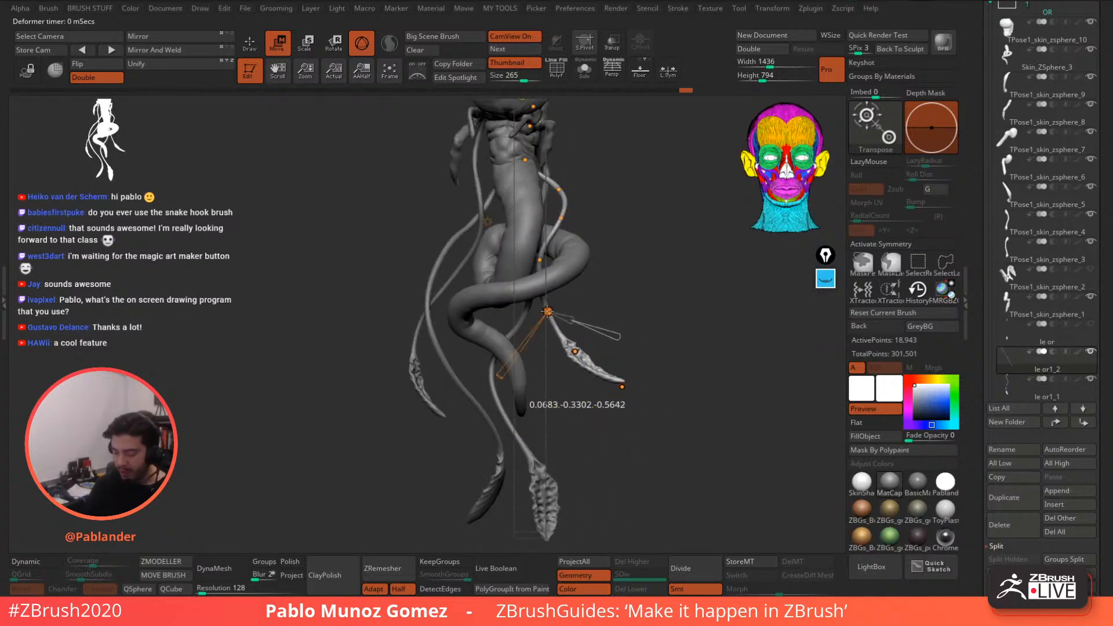
- Fine-tune the strand's points at, below and just above the body coil from the front and side
{"action": "left_click", "coordinate": [542, 260]}
{"action": "left_click", "coordinate": [547, 314]}
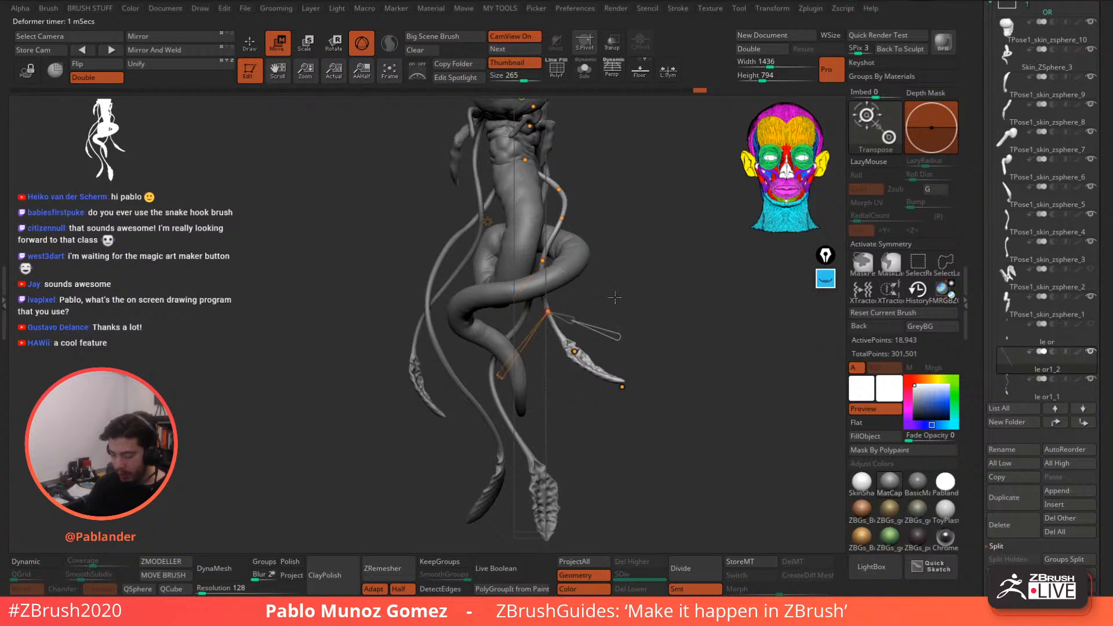
{"action": "left_click_drag", "start_coordinate": [614, 297], "coordinate": [630, 289]}
{"action": "left_click", "coordinate": [532, 189]}
{"action": "mouse_move", "coordinate": [533, 189]}
{"action": "left_mouse_down"}
{"action": "mouse_move", "coordinate": [558, 160]}
{"action": "mouse_move", "coordinate": [532, 191]}
{"action": "left_mouse_up"}
{"action": "left_click", "coordinate": [485, 217]}
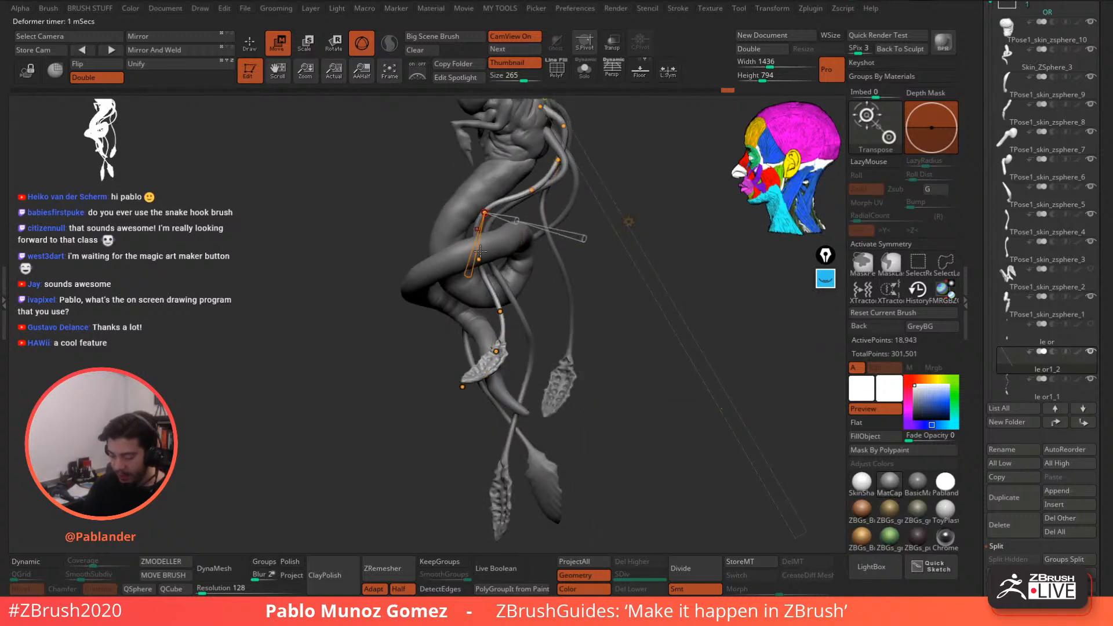
- Refine the strand's coil, lower outer-bend and upper-bend points to even out its curve
{"action": "left_click", "coordinate": [479, 259]}
{"action": "left_click_drag", "start_coordinate": [490, 284], "coordinate": [575, 273]}
{"action": "left_click", "coordinate": [502, 312]}
{"action": "left_click", "coordinate": [509, 216]}
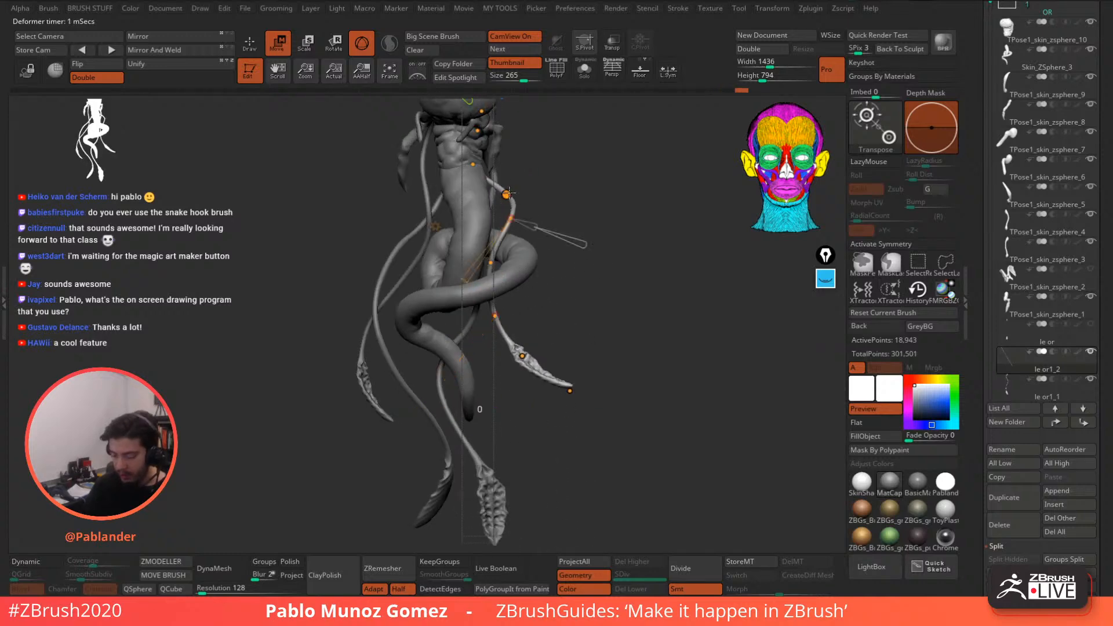
{"action": "left_click", "coordinate": [507, 194]}
{"action": "left_click_drag", "start_coordinate": [579, 194], "coordinate": [510, 193]}
{"action": "mouse_move", "coordinate": [545, 241]}
{"action": "left_mouse_down", "text": "shift"}
{"action": "mouse_move", "coordinate": [626, 290]}
{"action": "mouse_move", "coordinate": [589, 250]}
{"action": "mouse_move", "coordinate": [689, 273]}
{"action": "mouse_move", "coordinate": [596, 271]}
{"action": "mouse_move", "coordinate": [584, 233]}
{"action": "mouse_move", "coordinate": [624, 235]}
{"action": "mouse_move", "coordinate": [562, 232]}
{"action": "left_mouse_up", "text": "shift"}
- Accept the Bend Curve deformation on the strand and return to Draw mode to review the whole figure
{"action": "left_click", "coordinate": [531, 254]}
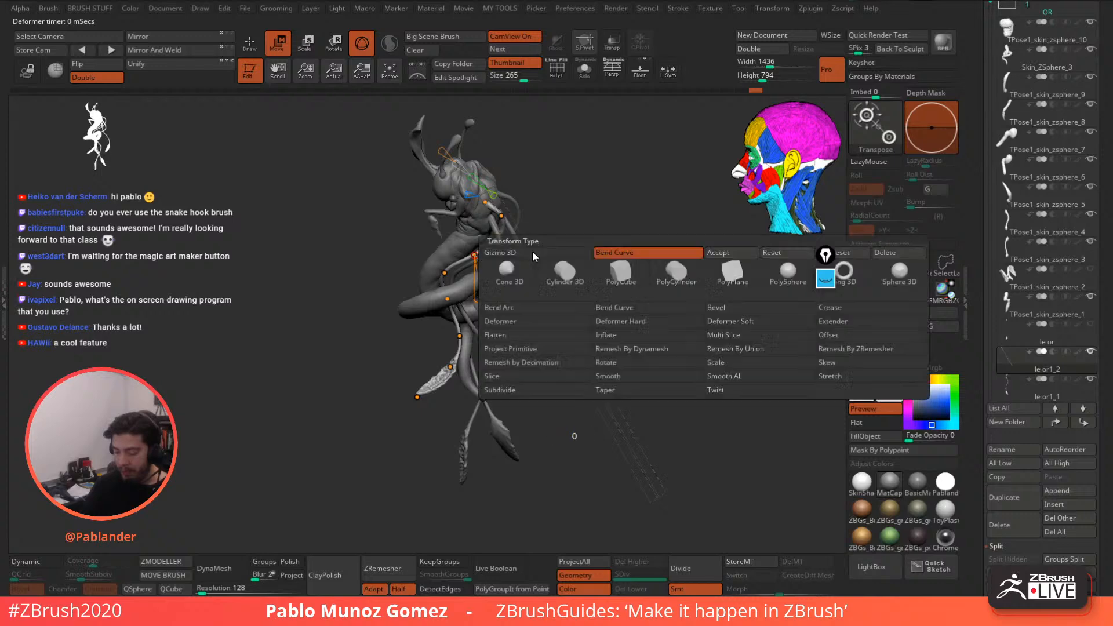
{"action": "left_click", "coordinate": [719, 254]}
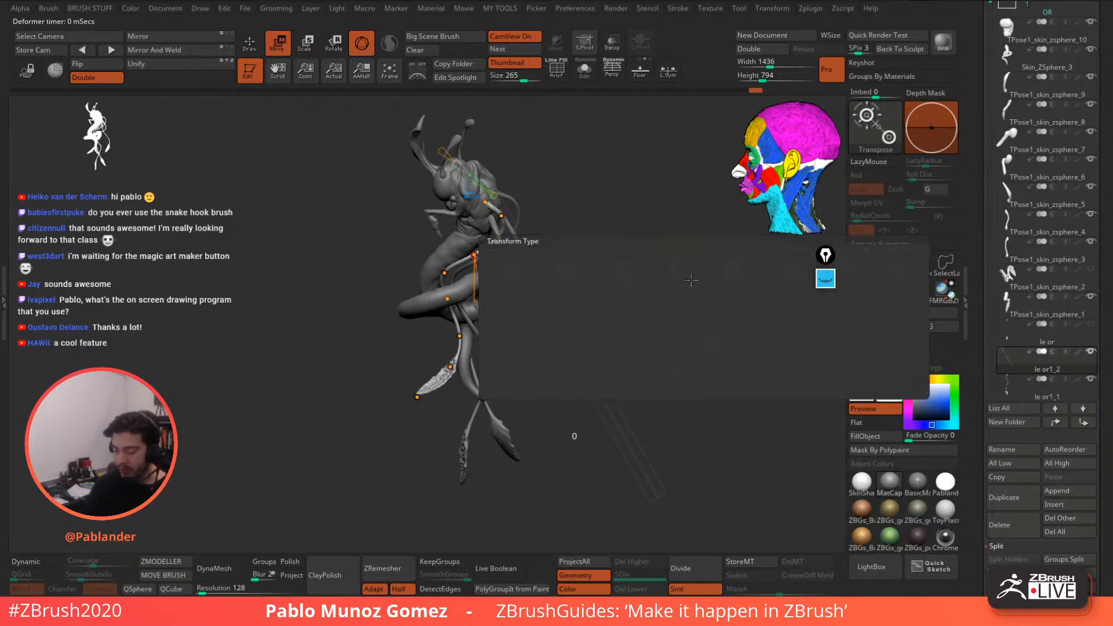
{"action": "left_click", "coordinate": [258, 50]}
{"action": "left_click_drag", "start_coordinate": [651, 353], "coordinate": [655, 342]}
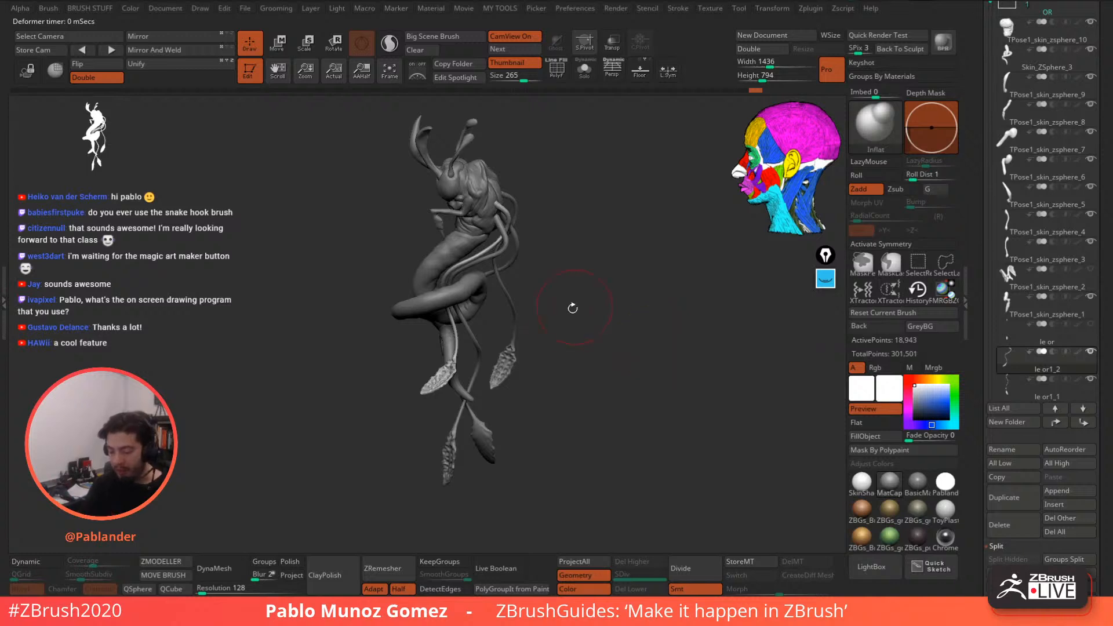
{"action": "left_click_drag", "start_coordinate": [573, 307], "coordinate": [644, 340]}
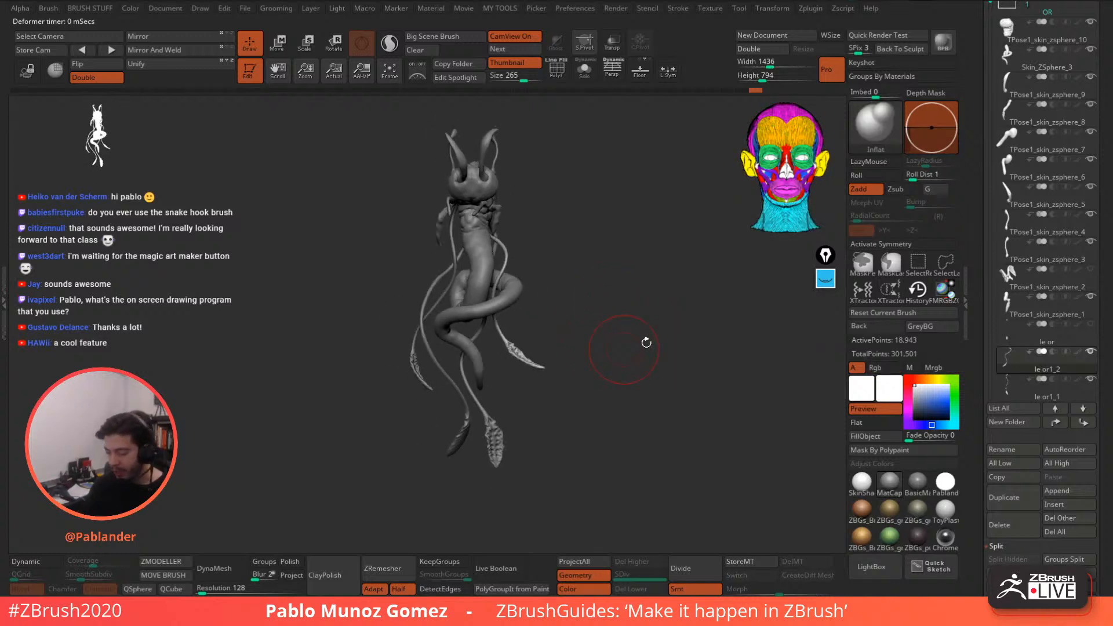
- Select the straight source strand "le or" and duplicate it as a new subtool
{"action": "left_click", "coordinate": [1079, 336]}
{"action": "scroll", "coordinate": [1082, 301], "scroll_direction": "down", "scroll_amount": 5}
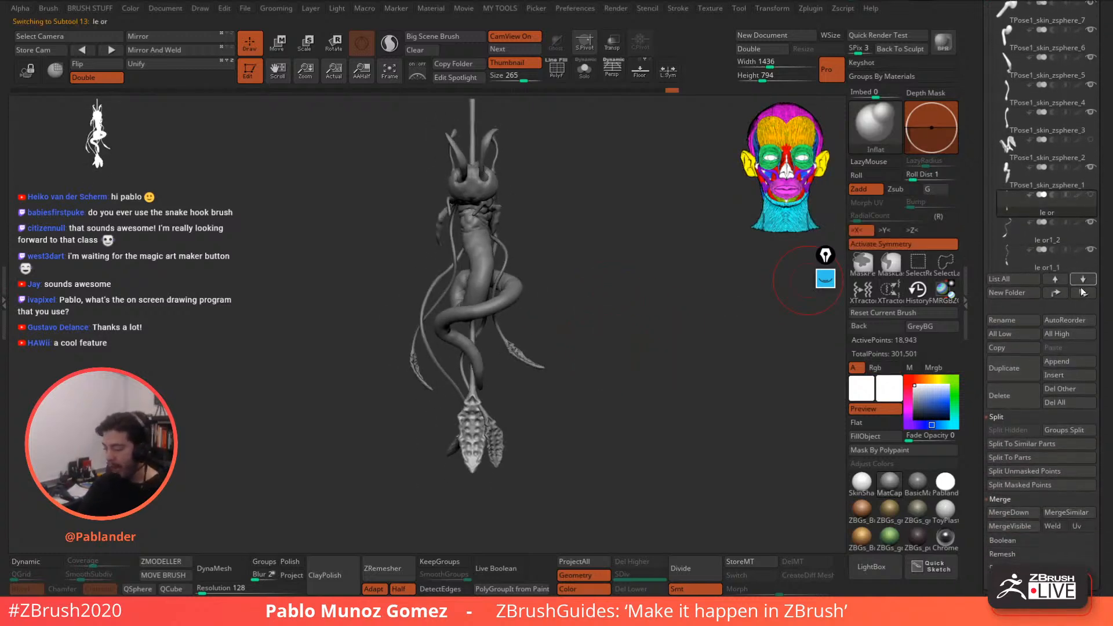
{"action": "scroll", "coordinate": [975, 292], "scroll_direction": "down", "scroll_amount": 2}
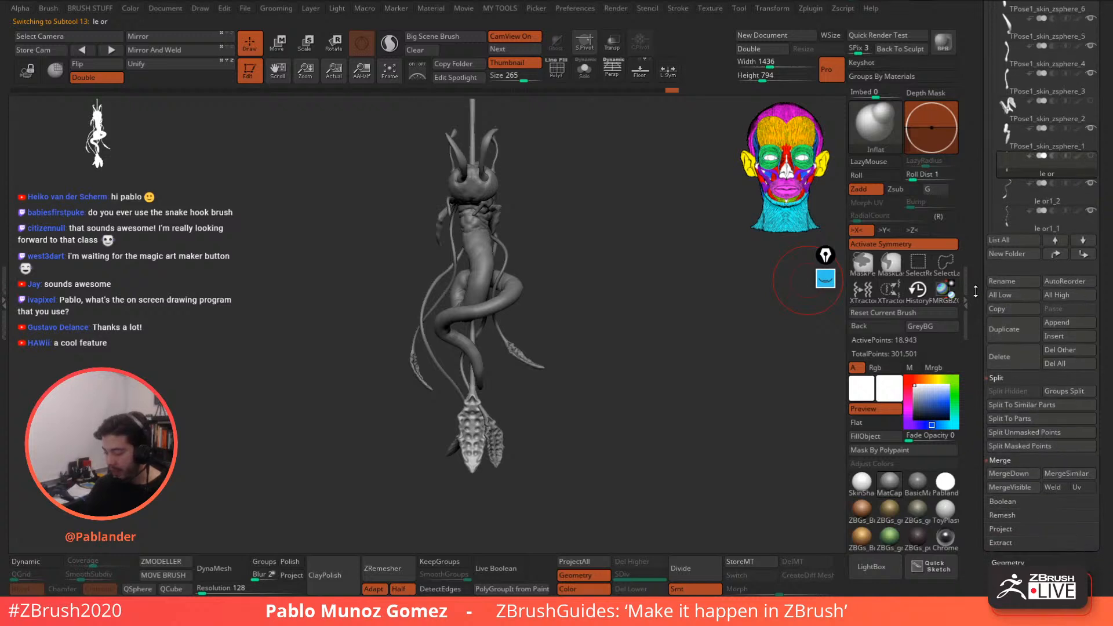
{"action": "scroll", "coordinate": [984, 404], "scroll_direction": "down", "scroll_amount": 1}
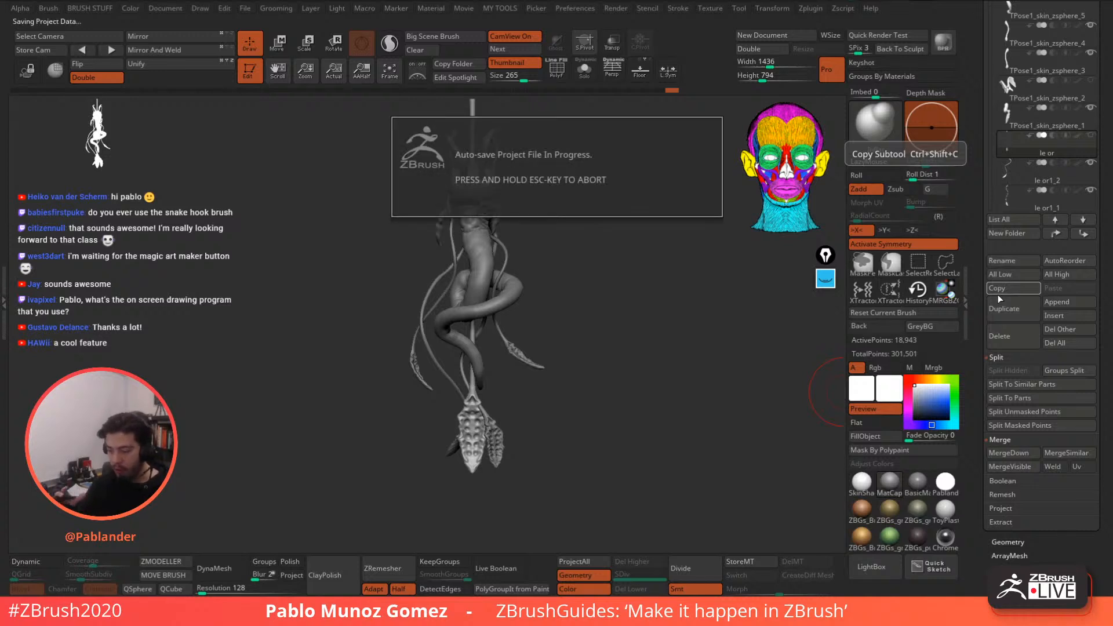
{"action": "left_click_drag", "start_coordinate": [978, 283], "coordinate": [978, 291]}
{"action": "left_click", "coordinate": [1038, 317]}
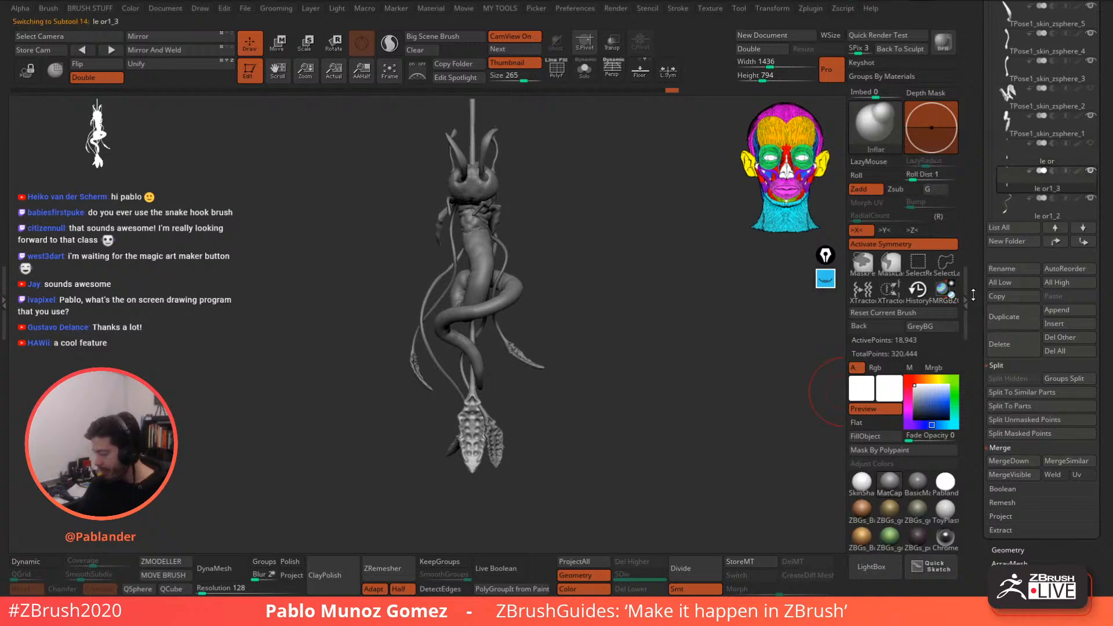
- Turn off symmetry for the duplicated strand and bring up its transform gizmo
{"action": "left_click_drag", "start_coordinate": [615, 265], "coordinate": [616, 300], "text": "alt"}
{"action": "left_click", "coordinate": [279, 44]}
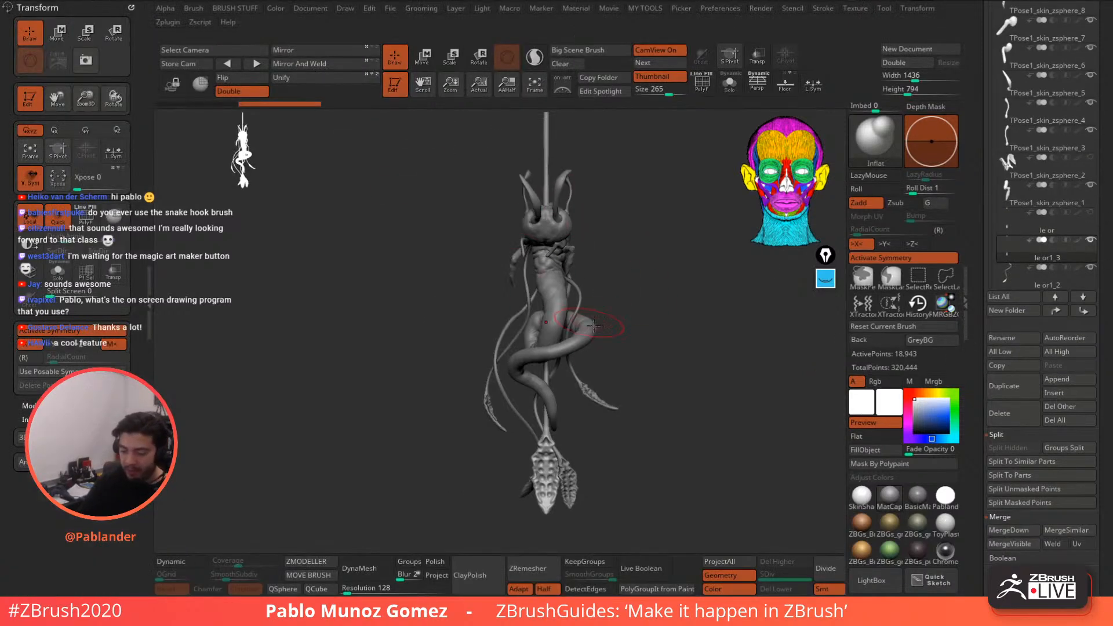
{"action": "double_click", "coordinate": [149, 281]}
{"action": "left_click_drag", "start_coordinate": [592, 224], "coordinate": [640, 311], "text": "alt"}
{"action": "left_click", "coordinate": [908, 246]}
{"action": "left_click", "coordinate": [279, 44]}
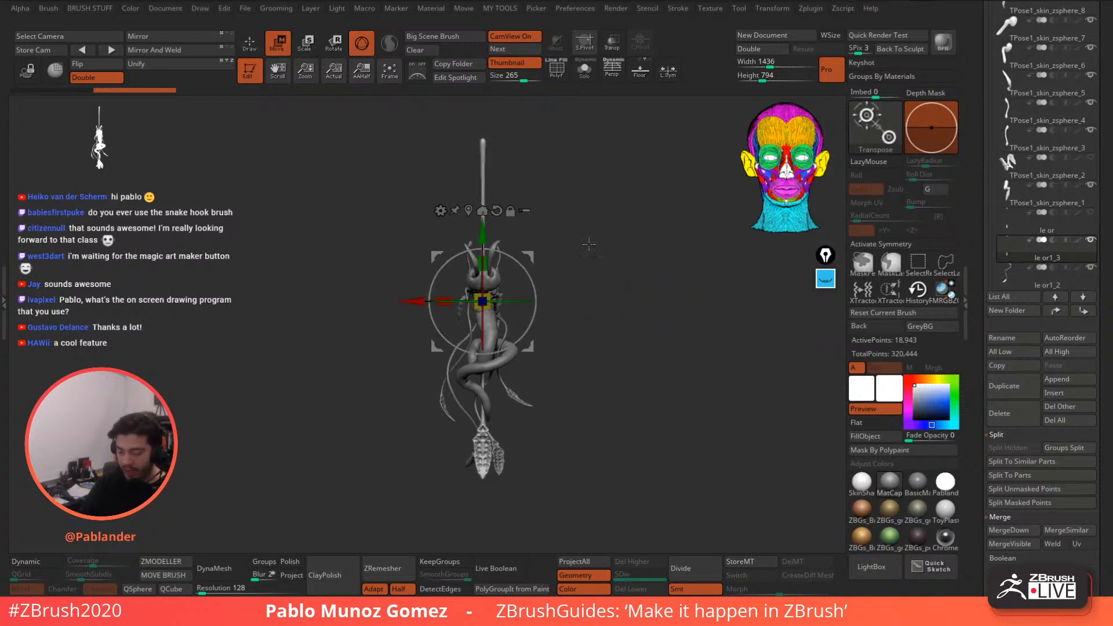
- Place the gizmo pivot at the duplicated strand's top end and lower the strand onto the creature's head
{"action": "left_click_drag", "start_coordinate": [588, 245], "coordinate": [599, 288], "text": "alt"}
{"action": "left_click_drag", "start_coordinate": [493, 273], "coordinate": [494, 114], "text": "alt"}
{"action": "left_click_drag", "start_coordinate": [498, 172], "coordinate": [516, 336]}
{"action": "left_click_drag", "start_coordinate": [570, 272], "coordinate": [569, 310], "text": "alt"}
{"action": "left_click_drag", "start_coordinate": [566, 364], "coordinate": [649, 260], "text": "alt"}
{"action": "left_click_drag", "start_coordinate": [563, 246], "coordinate": [595, 315], "text": "alt"}
{"action": "left_click_drag", "start_coordinate": [530, 267], "coordinate": [528, 270]}
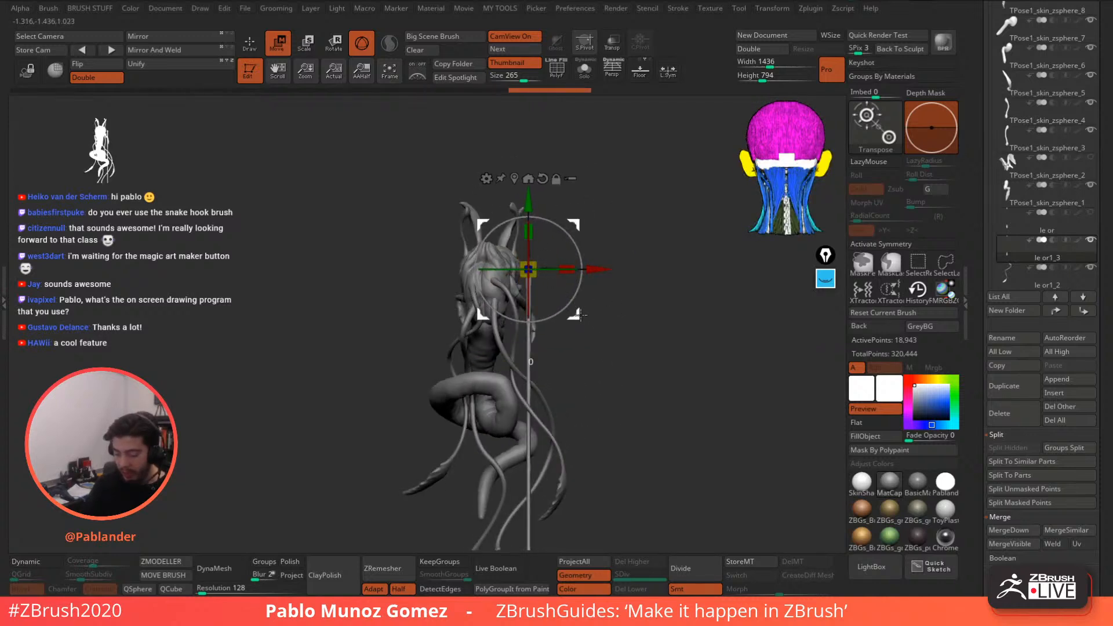
- Shift the strand's root toward the centre of the back of the head and tilt the strand away from the body
{"action": "left_click_drag", "start_coordinate": [572, 314], "coordinate": [539, 309]}
{"action": "left_click_drag", "start_coordinate": [591, 263], "coordinate": [631, 250], "text": "alt"}
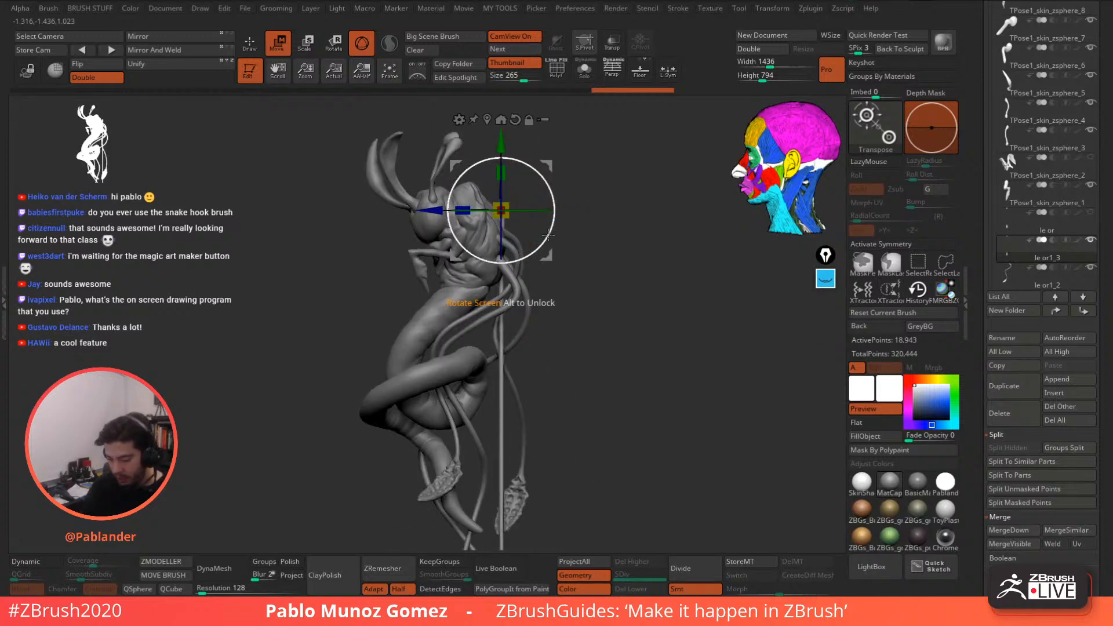
{"action": "left_click_drag", "start_coordinate": [545, 240], "coordinate": [550, 229]}
{"action": "left_click_drag", "start_coordinate": [546, 254], "coordinate": [542, 259]}
{"action": "left_click_drag", "start_coordinate": [615, 238], "coordinate": [557, 246]}
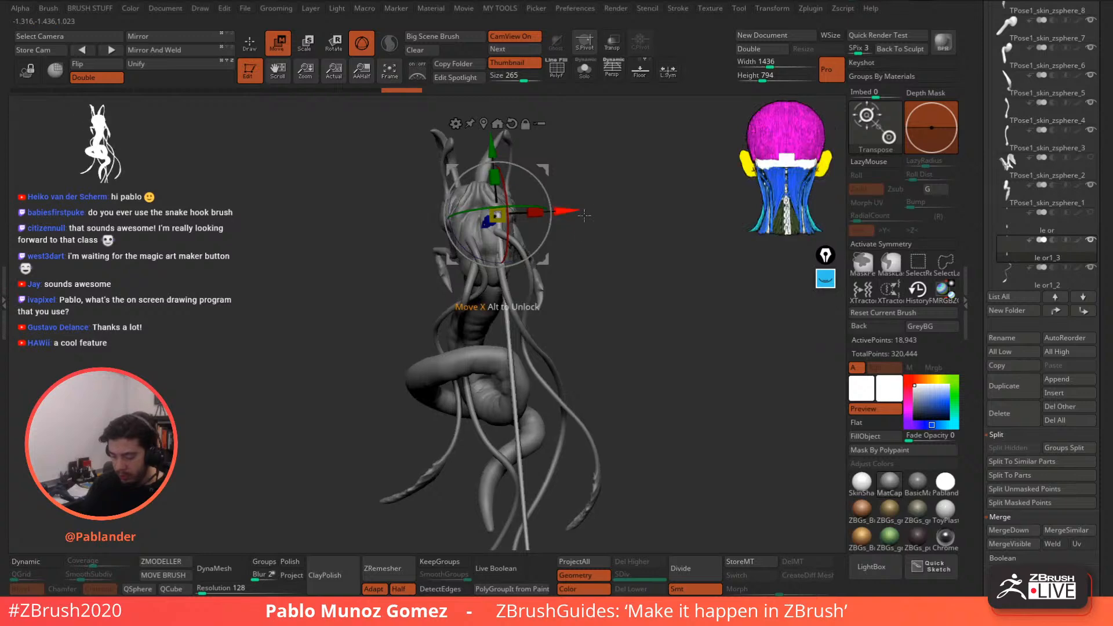
{"action": "left_click_drag", "start_coordinate": [549, 169], "coordinate": [545, 166]}
{"action": "left_click_drag", "start_coordinate": [603, 232], "coordinate": [561, 235]}
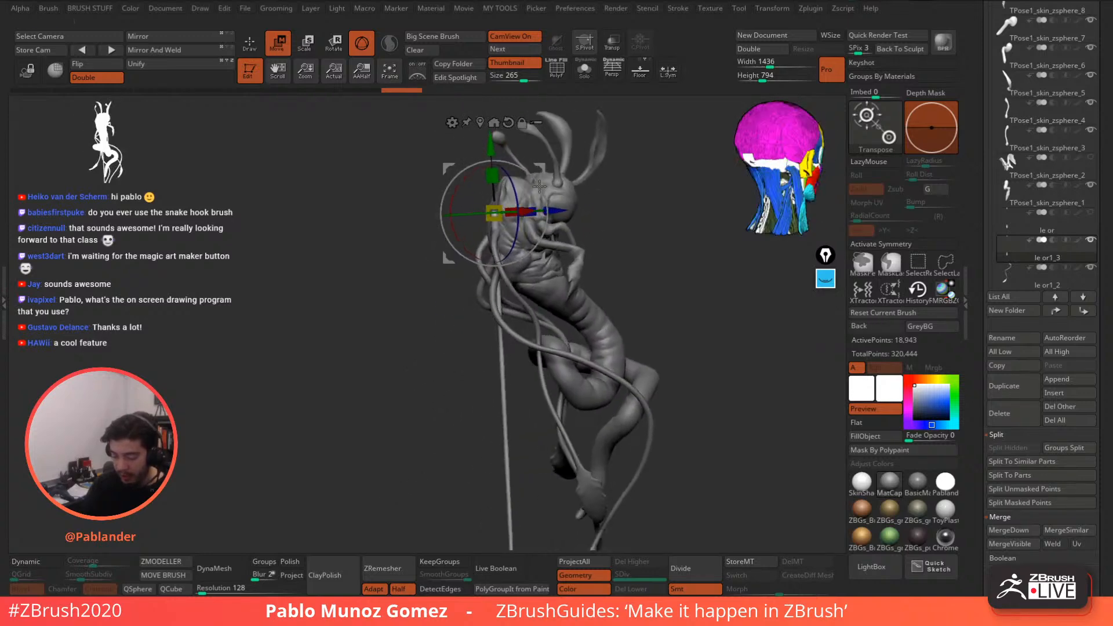
- Nudge the strand's root slightly up on the back of the head, checking its placement from several sides
{"action": "left_click_drag", "start_coordinate": [455, 341], "coordinate": [423, 355]}
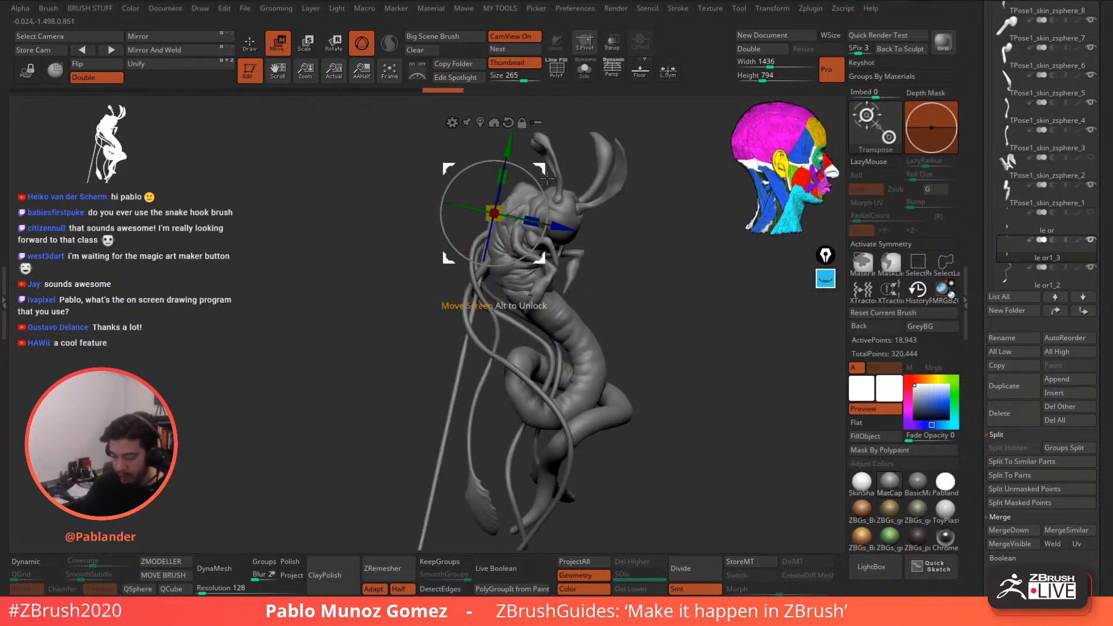
{"action": "left_click_drag", "start_coordinate": [547, 172], "coordinate": [546, 166]}
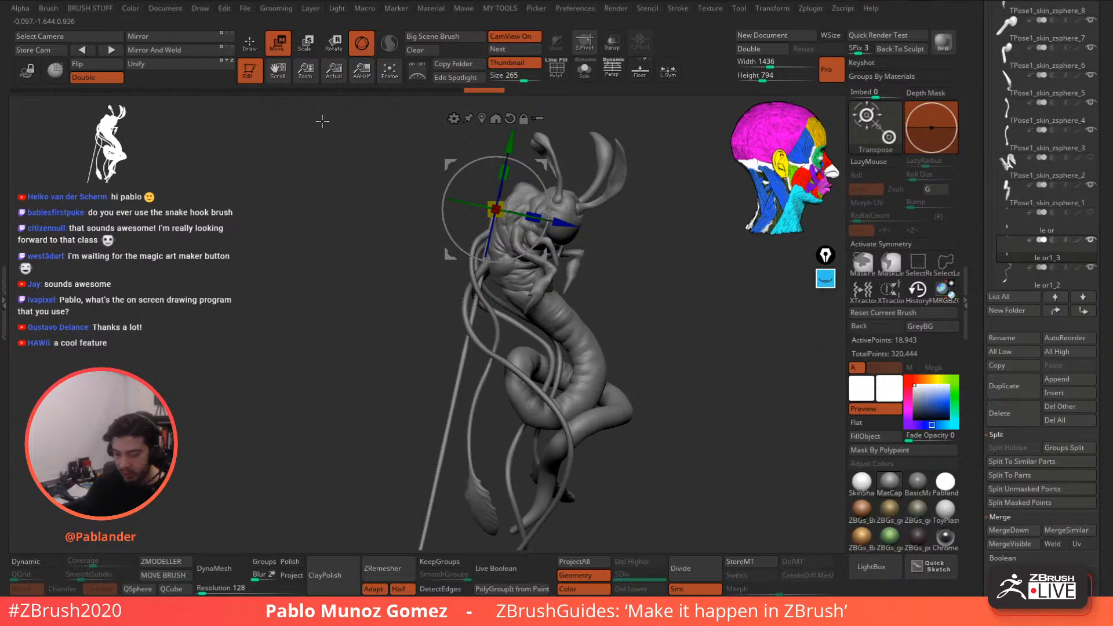
{"action": "mouse_move", "coordinate": [590, 362]}
{"action": "left_mouse_down", "text": "alt"}
{"action": "mouse_move", "coordinate": [581, 321]}
{"action": "mouse_move", "coordinate": [623, 284]}
{"action": "mouse_move", "coordinate": [625, 306]}
{"action": "left_mouse_up", "text": "alt"}
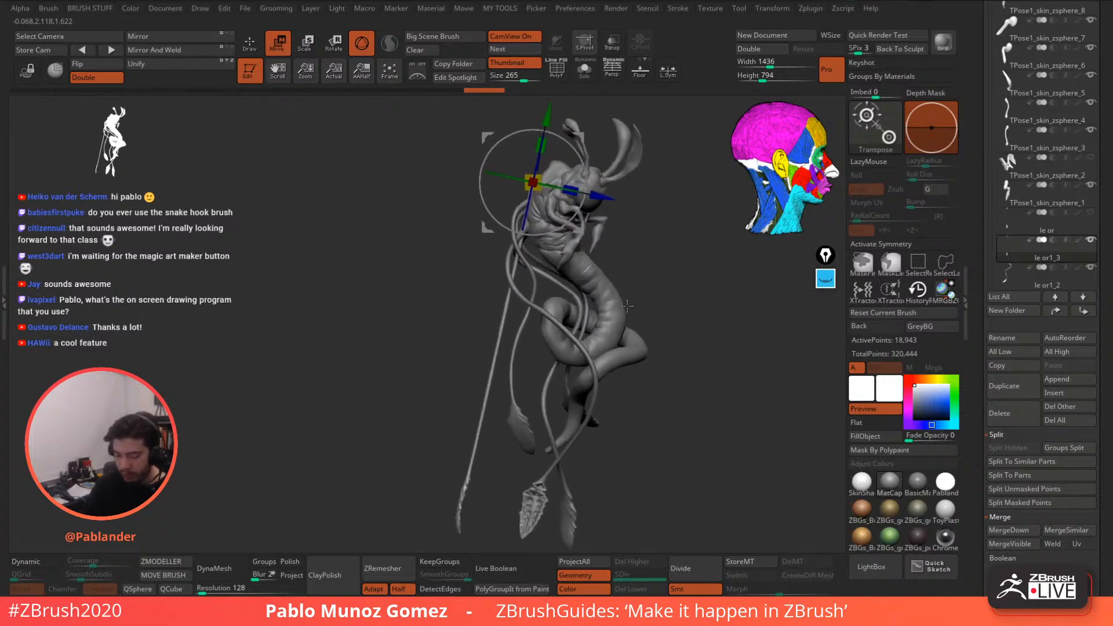
{"action": "left_click", "coordinate": [253, 46]}
{"action": "left_click_drag", "start_coordinate": [558, 230], "coordinate": [632, 253]}
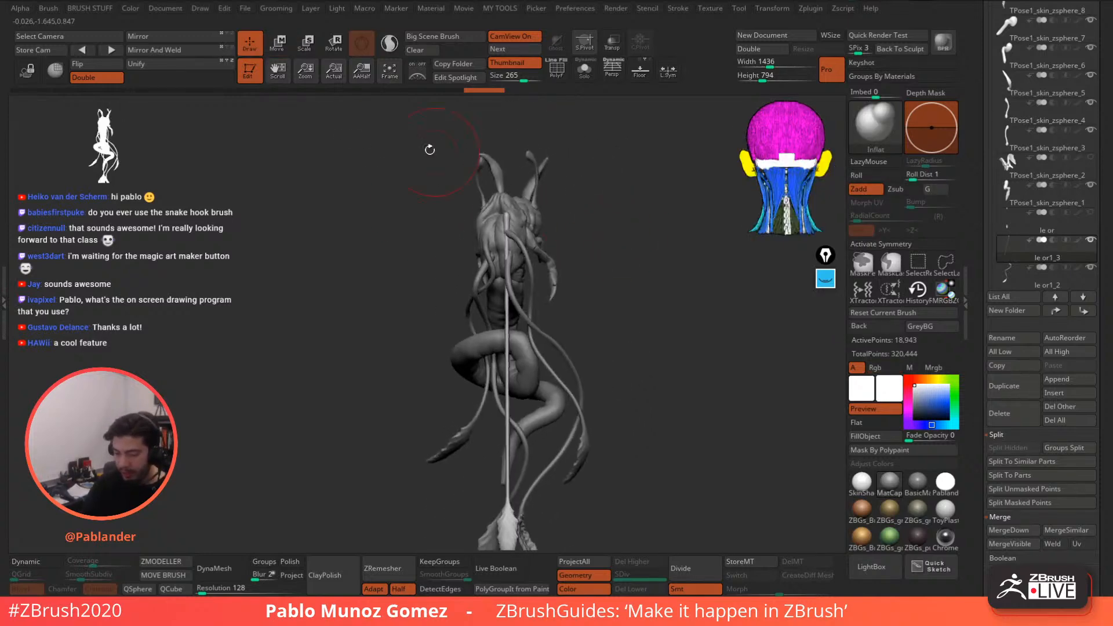
{"action": "left_click", "coordinate": [277, 44]}
{"action": "left_click_drag", "start_coordinate": [613, 191], "coordinate": [713, 200]}
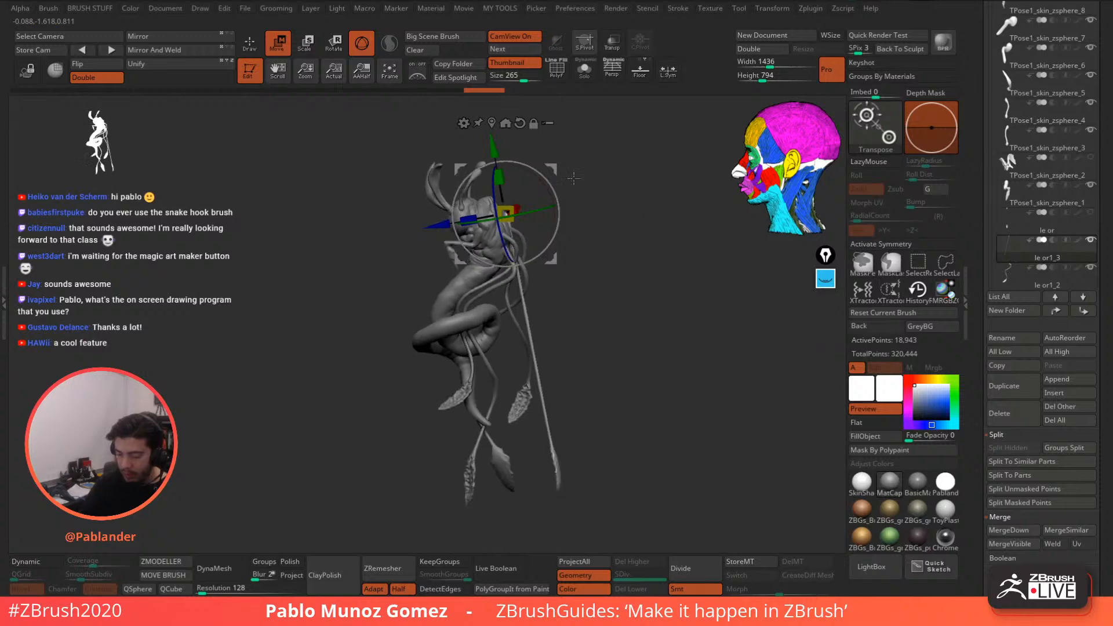
- Apply a Bend Curve to the new strand and pull its third point outward behind the creature's back
{"action": "left_click", "coordinate": [464, 123]}
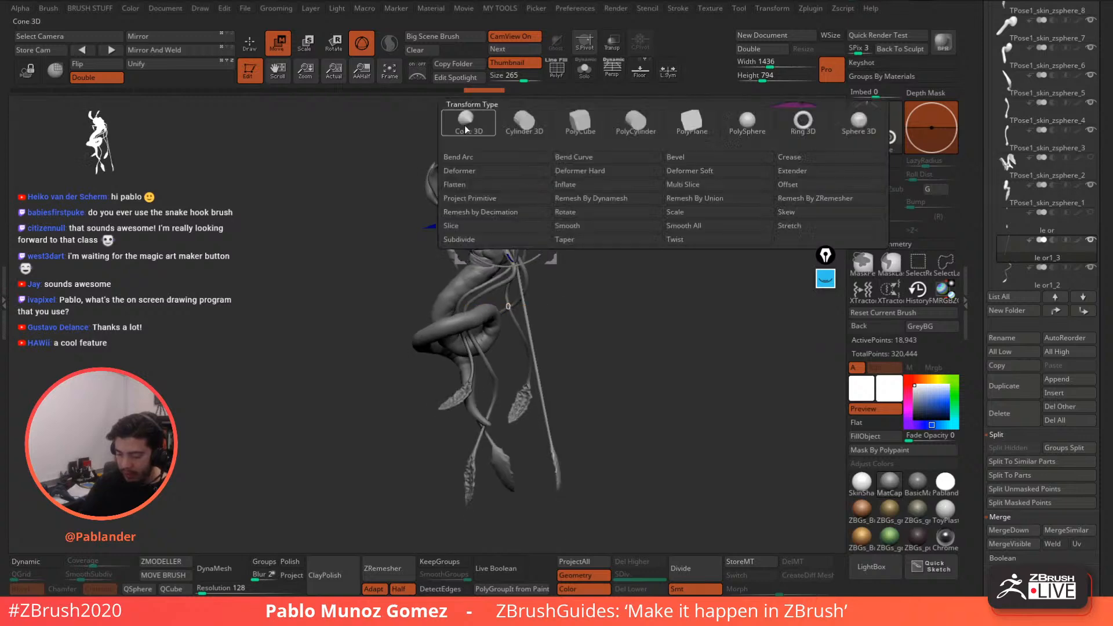
{"action": "left_click", "coordinate": [626, 158]}
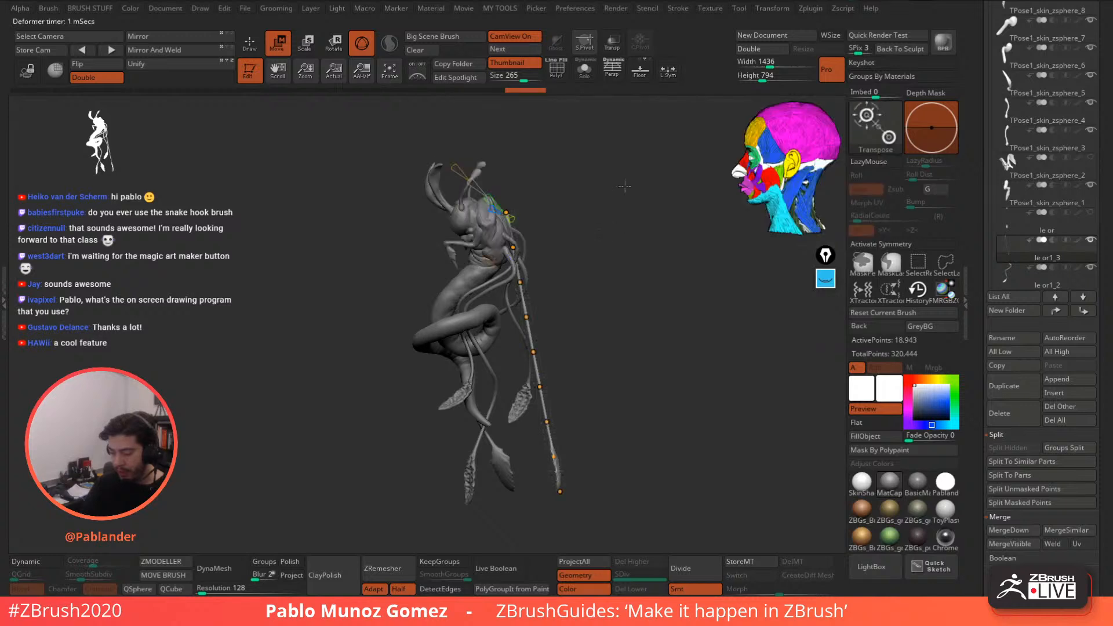
{"action": "left_click_drag", "start_coordinate": [536, 235], "coordinate": [673, 218]}
{"action": "left_click_drag", "start_coordinate": [556, 215], "coordinate": [563, 217]}
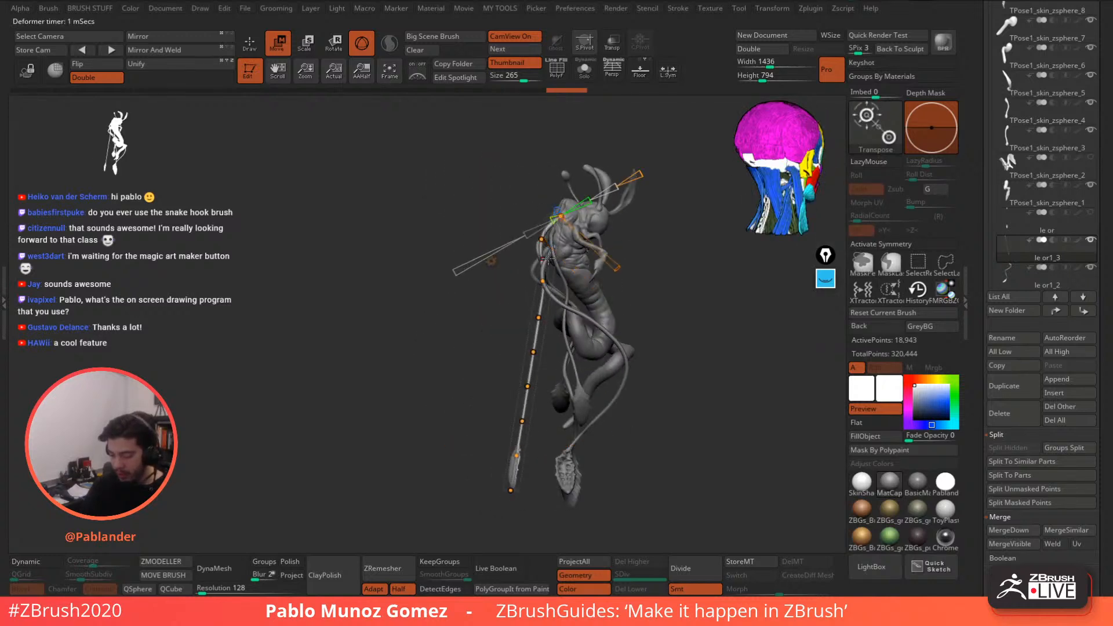
{"action": "left_click_drag", "start_coordinate": [543, 282], "coordinate": [534, 277]}
{"action": "left_click_drag", "start_coordinate": [633, 254], "coordinate": [593, 282]}
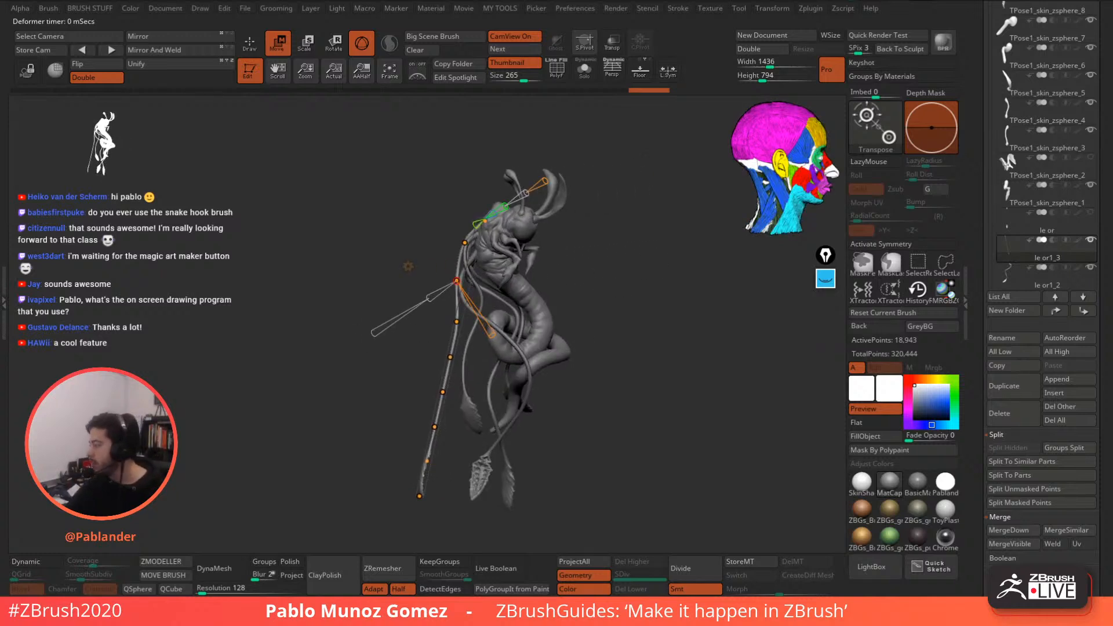
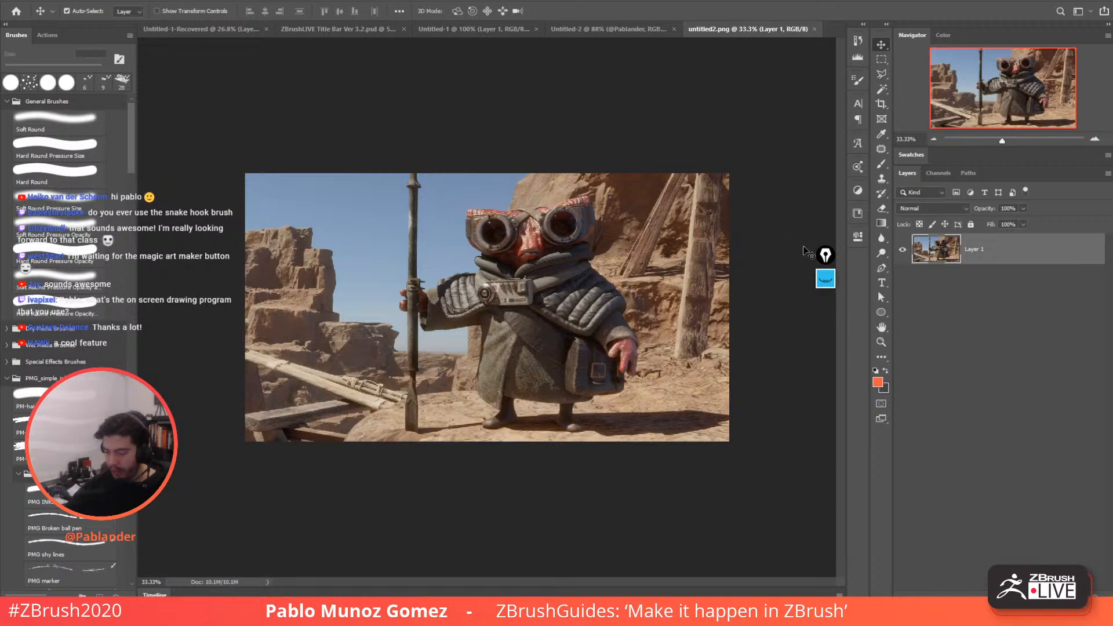
- Switch to Photoshop, examine the goggled character in untitled2.png up close, and return to ZBrush
{"action": "scroll", "coordinate": [617, 291], "scroll_direction": "up", "scroll_amount": 2, "text": "alt"}
{"action": "scroll", "coordinate": [608, 257], "scroll_direction": "up", "scroll_amount": 1, "text": "alt"}
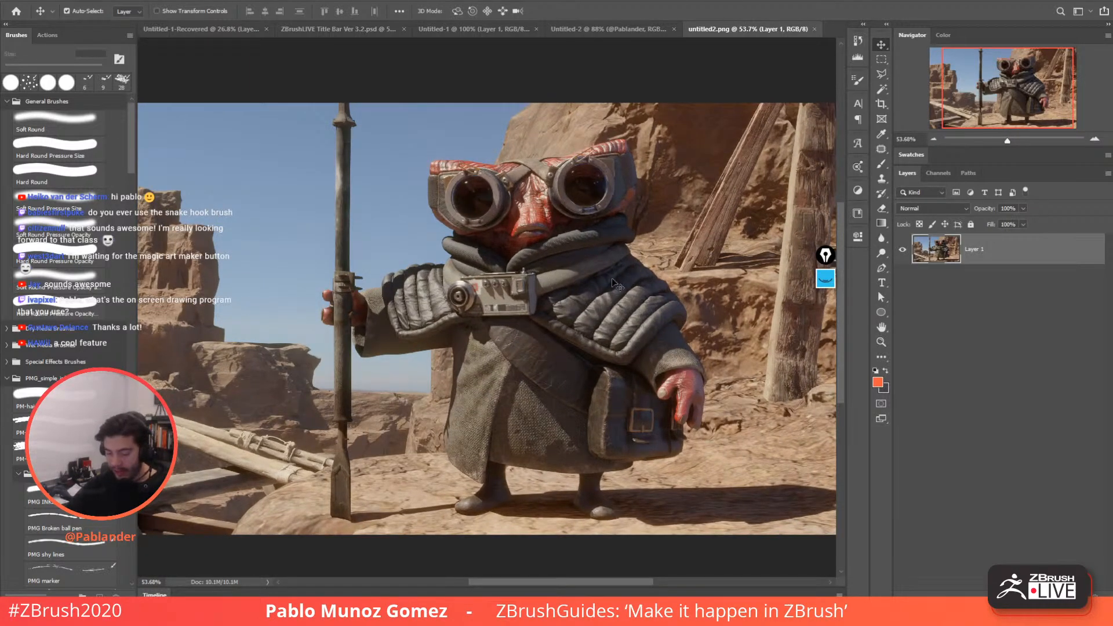
{"action": "scroll", "coordinate": [567, 326], "scroll_direction": "down", "scroll_amount": 1, "text": "alt"}
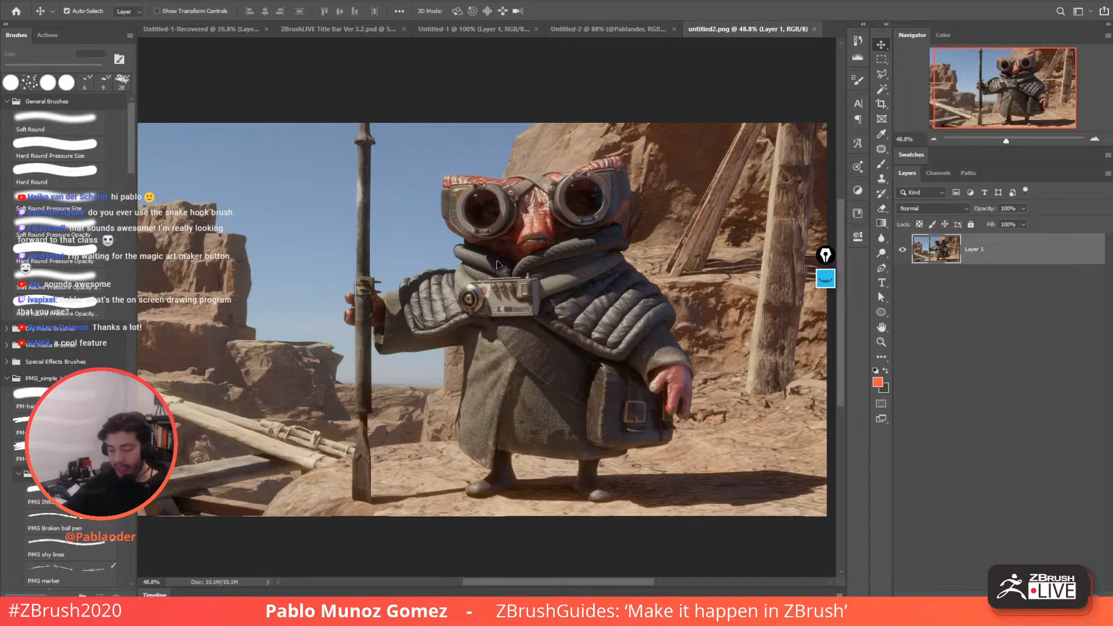
{"action": "scroll", "coordinate": [511, 262], "scroll_direction": "down", "scroll_amount": 1, "text": "alt"}
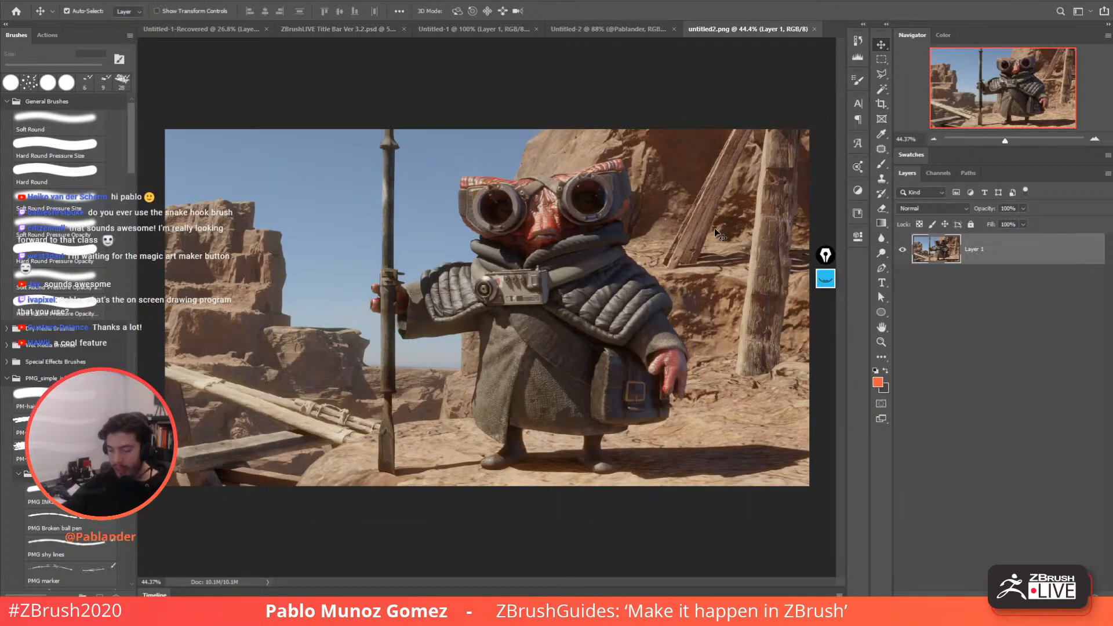
{"action": "left_click", "coordinate": [1062, 0]}
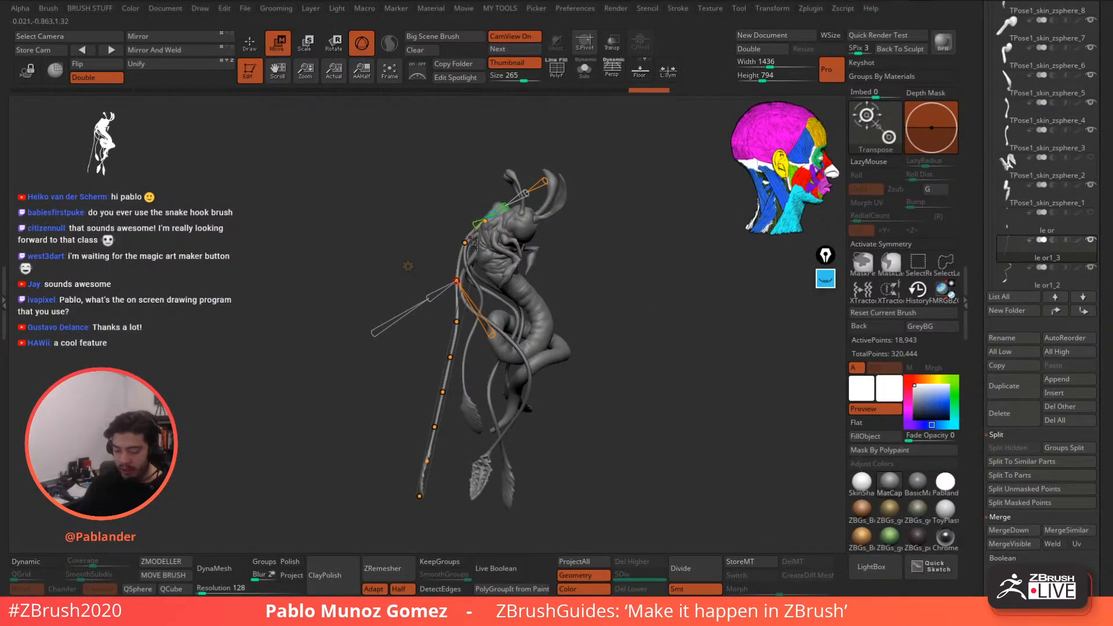
- Raise the strand's third point and shift its upper-middle points sideways behind the back to start a curve
{"action": "mouse_move", "coordinate": [458, 282]}
{"action": "left_mouse_down"}
{"action": "mouse_move", "coordinate": [461, 238]}
{"action": "mouse_move", "coordinate": [451, 266]}
{"action": "left_mouse_up"}
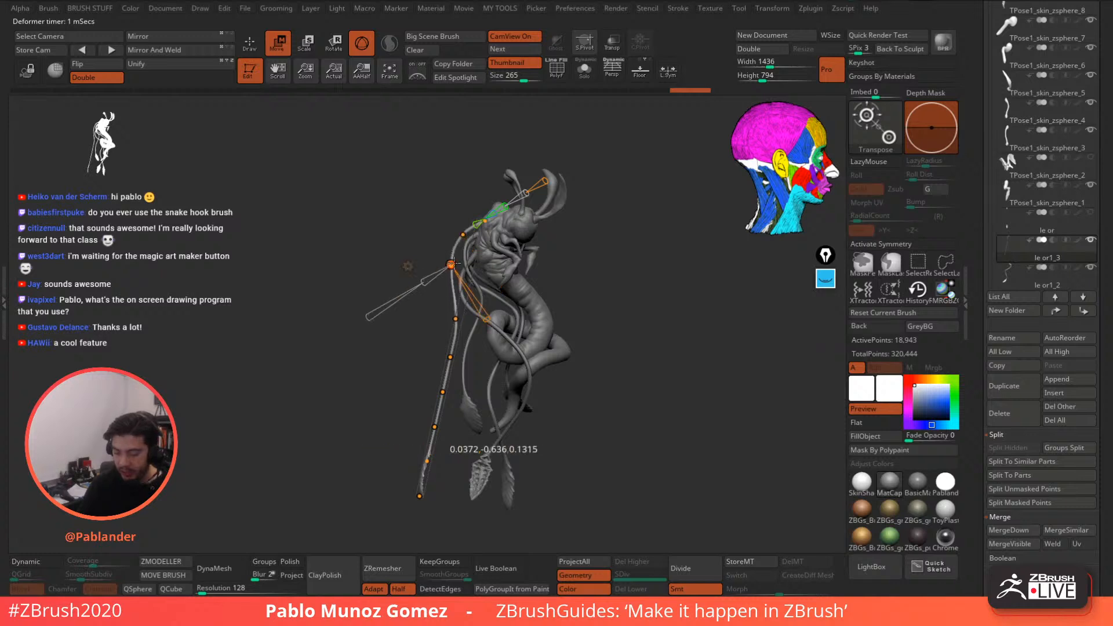
{"action": "right_click_drag", "start_coordinate": [455, 266], "coordinate": [483, 307]}
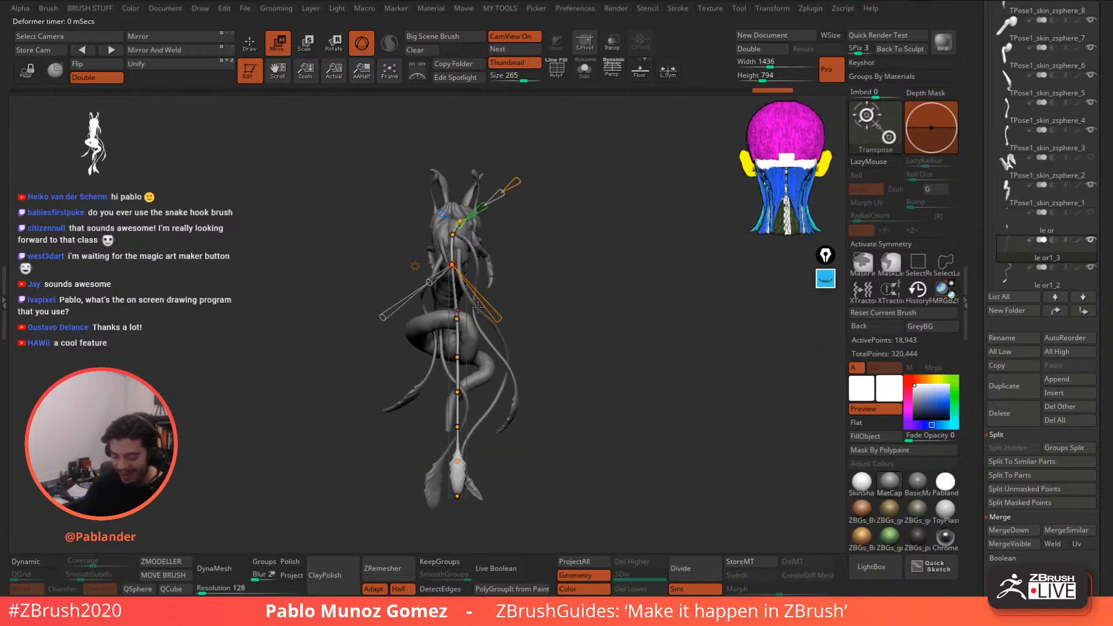
{"action": "left_click_drag", "start_coordinate": [457, 318], "coordinate": [441, 308]}
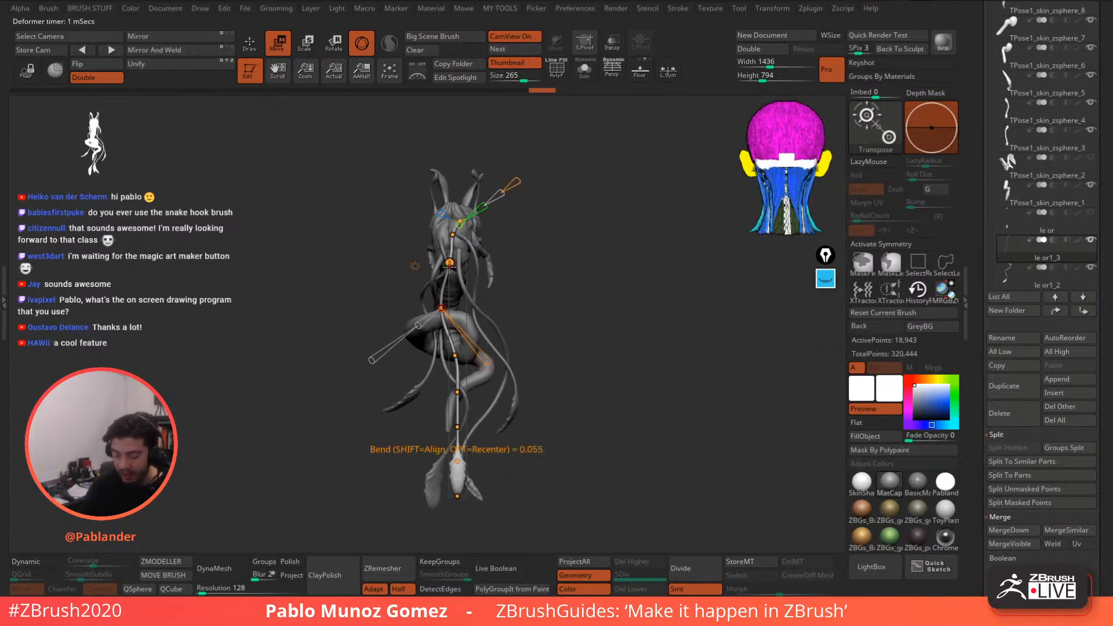
{"action": "left_click_drag", "start_coordinate": [452, 263], "coordinate": [430, 247]}
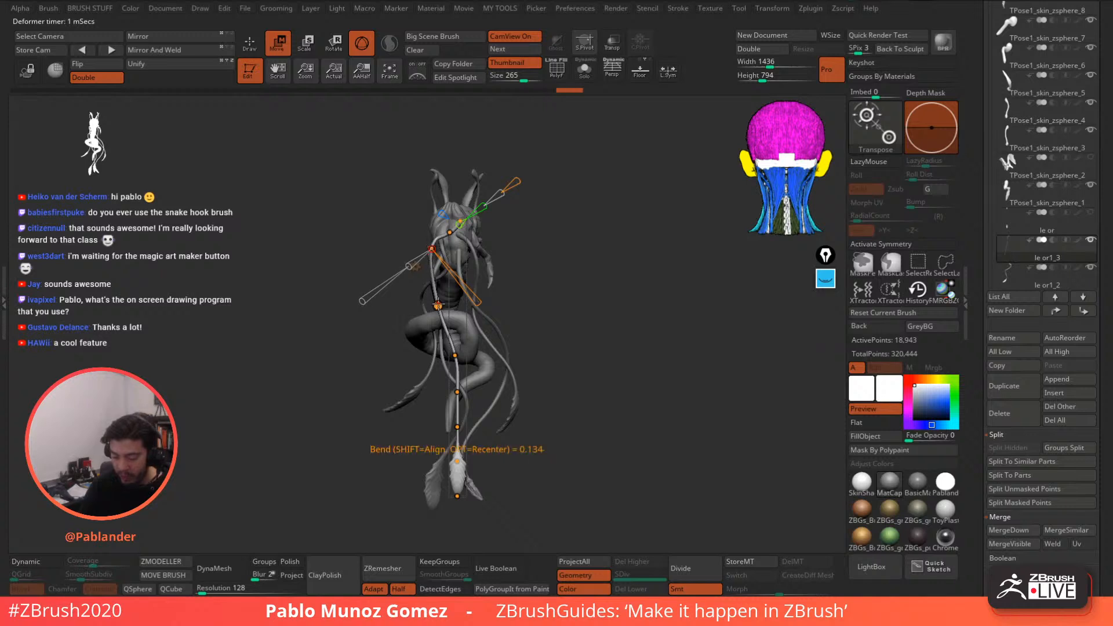
{"action": "left_click_drag", "start_coordinate": [441, 307], "coordinate": [428, 289]}
- Lift the strand's lower points and leaf end, sweeping them across the coil toward the opposite side
{"action": "left_click_drag", "start_coordinate": [453, 352], "coordinate": [456, 321]}
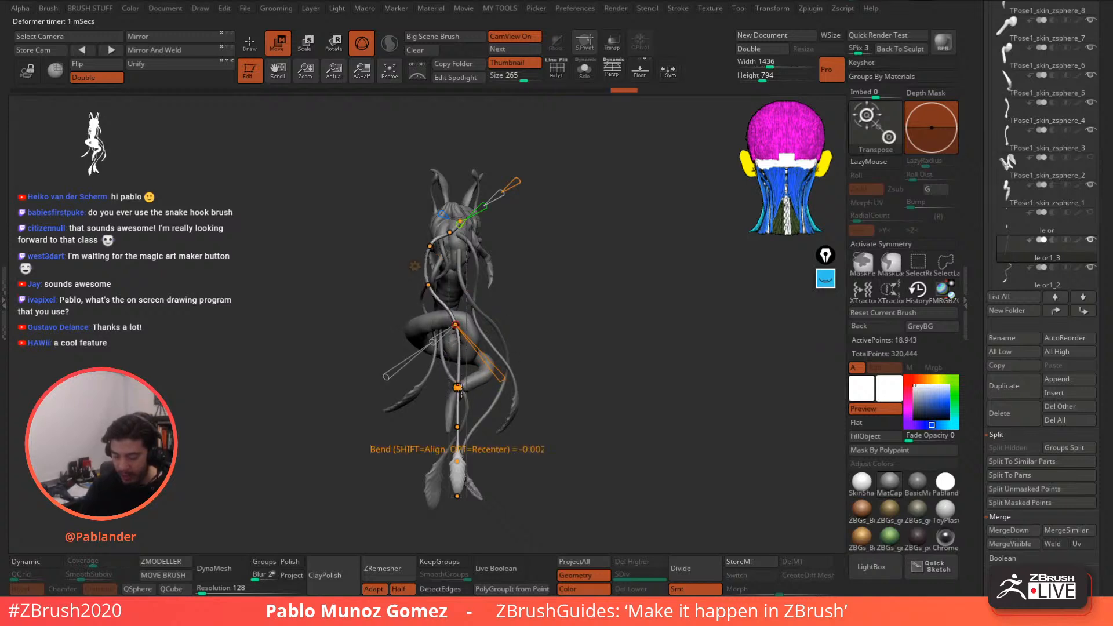
{"action": "left_click_drag", "start_coordinate": [457, 390], "coordinate": [464, 368]}
{"action": "left_click_drag", "start_coordinate": [459, 424], "coordinate": [470, 352]}
{"action": "left_click_drag", "start_coordinate": [536, 307], "coordinate": [474, 377], "text": "alt"}
{"action": "left_click_drag", "start_coordinate": [418, 427], "coordinate": [504, 388]}
{"action": "left_click_drag", "start_coordinate": [440, 401], "coordinate": [472, 335]}
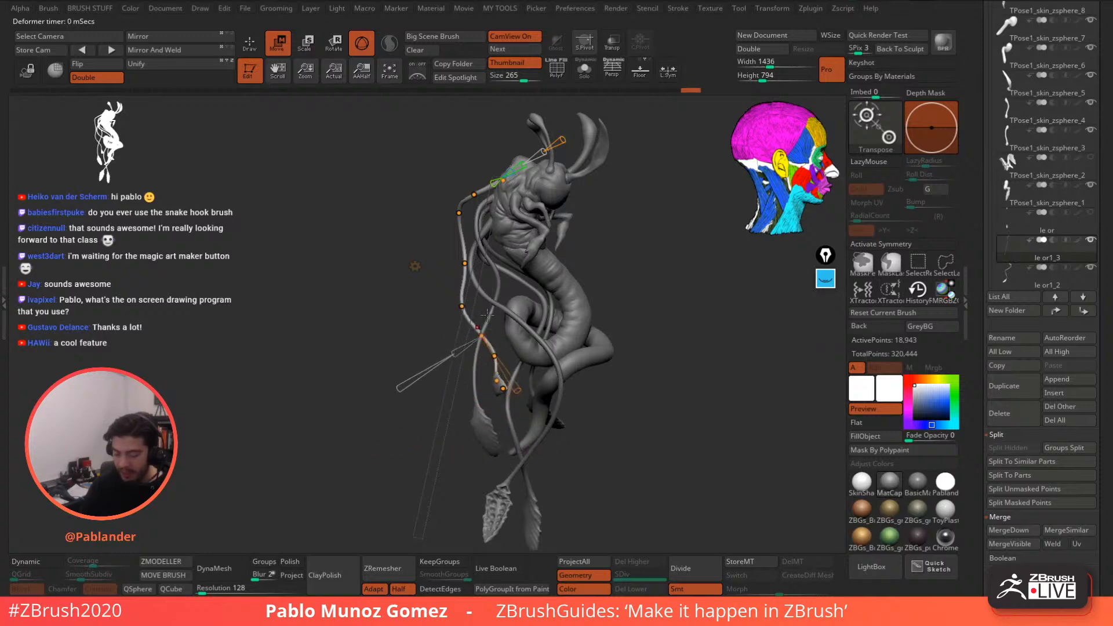
- Round the strand's upper bend behind the shoulders and draw its middle points closer to the body
{"action": "left_click_drag", "start_coordinate": [487, 290], "coordinate": [555, 276]}
{"action": "left_click_drag", "start_coordinate": [422, 214], "coordinate": [428, 227]}
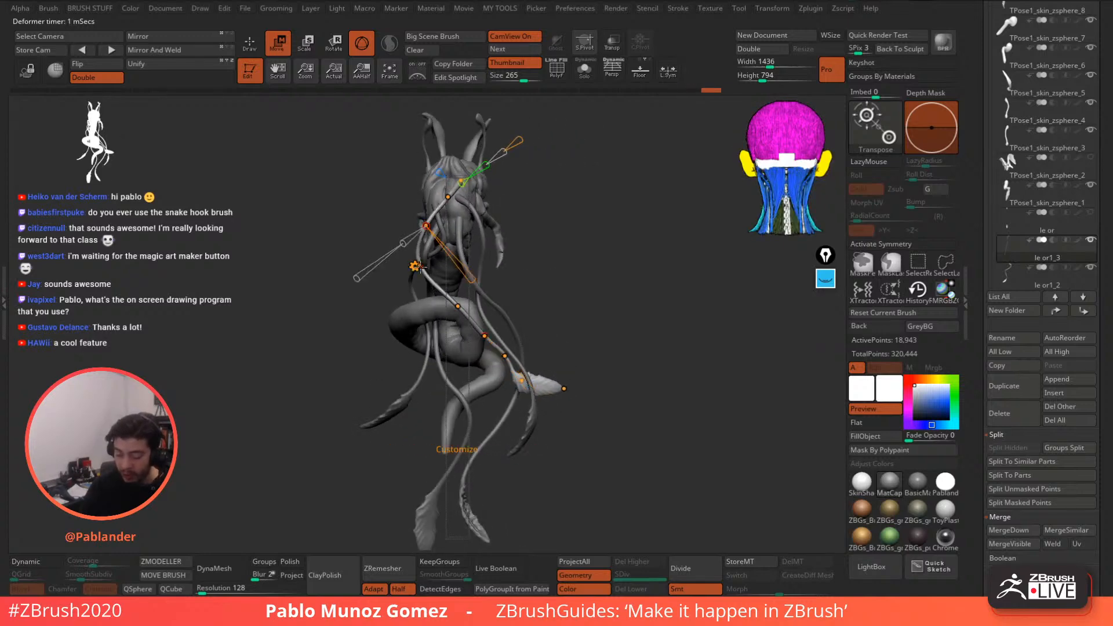
{"action": "left_click_drag", "start_coordinate": [508, 214], "coordinate": [573, 212]}
{"action": "mouse_move", "coordinate": [452, 306]}
{"action": "left_mouse_down"}
{"action": "mouse_move", "coordinate": [421, 334]}
{"action": "mouse_move", "coordinate": [433, 307]}
{"action": "left_mouse_up"}
{"action": "left_click_drag", "start_coordinate": [448, 265], "coordinate": [442, 273]}
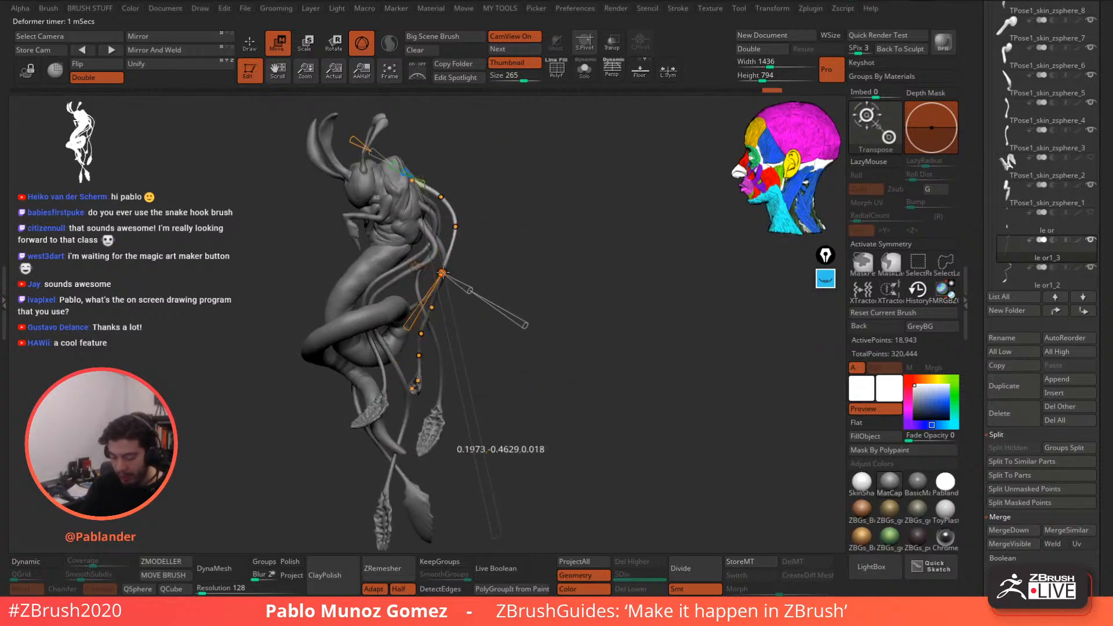
{"action": "left_click_drag", "start_coordinate": [442, 197], "coordinate": [449, 218]}
- Nudge the strand's upper-middle points upward from behind to smooth the curve down the back
{"action": "left_click_drag", "start_coordinate": [518, 207], "coordinate": [427, 212]}
{"action": "left_click_drag", "start_coordinate": [425, 268], "coordinate": [424, 256]}
{"action": "left_click_drag", "start_coordinate": [458, 307], "coordinate": [451, 291]}
{"action": "left_click_drag", "start_coordinate": [518, 226], "coordinate": [470, 189]}
{"action": "left_click_drag", "start_coordinate": [645, 262], "coordinate": [603, 265]}
- Raise the strand's lower points so the leaf extends outward beside the coiled tail
{"action": "left_click_drag", "start_coordinate": [485, 292], "coordinate": [488, 290]}
{"action": "left_click_drag", "start_coordinate": [494, 332], "coordinate": [546, 344]}
{"action": "left_click_drag", "start_coordinate": [564, 389], "coordinate": [487, 326]}
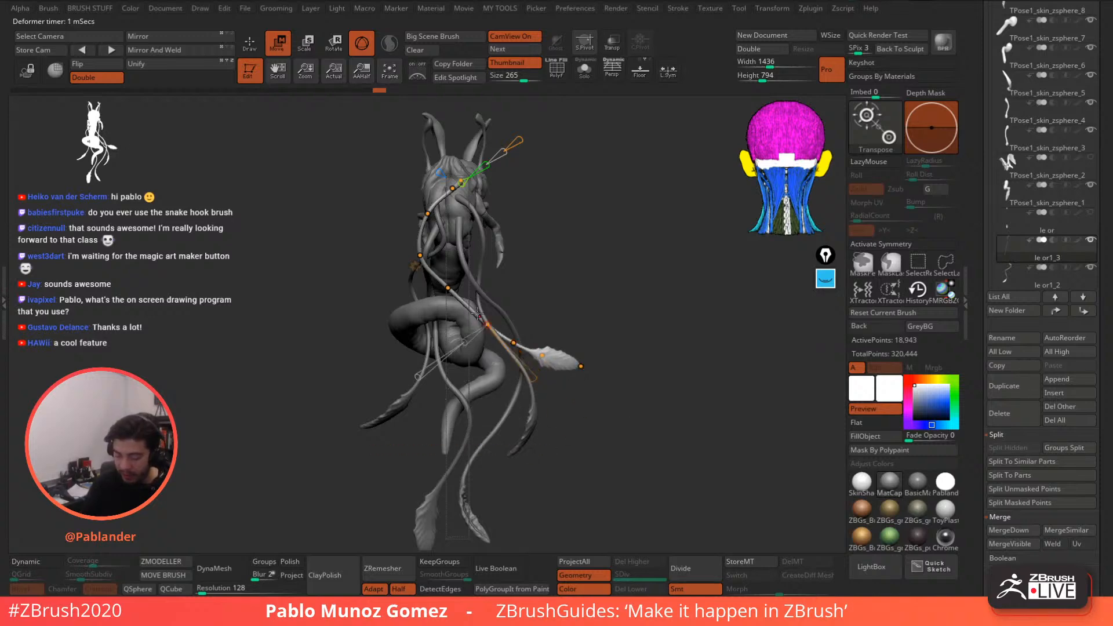
{"action": "left_click_drag", "start_coordinate": [447, 288], "coordinate": [448, 295]}
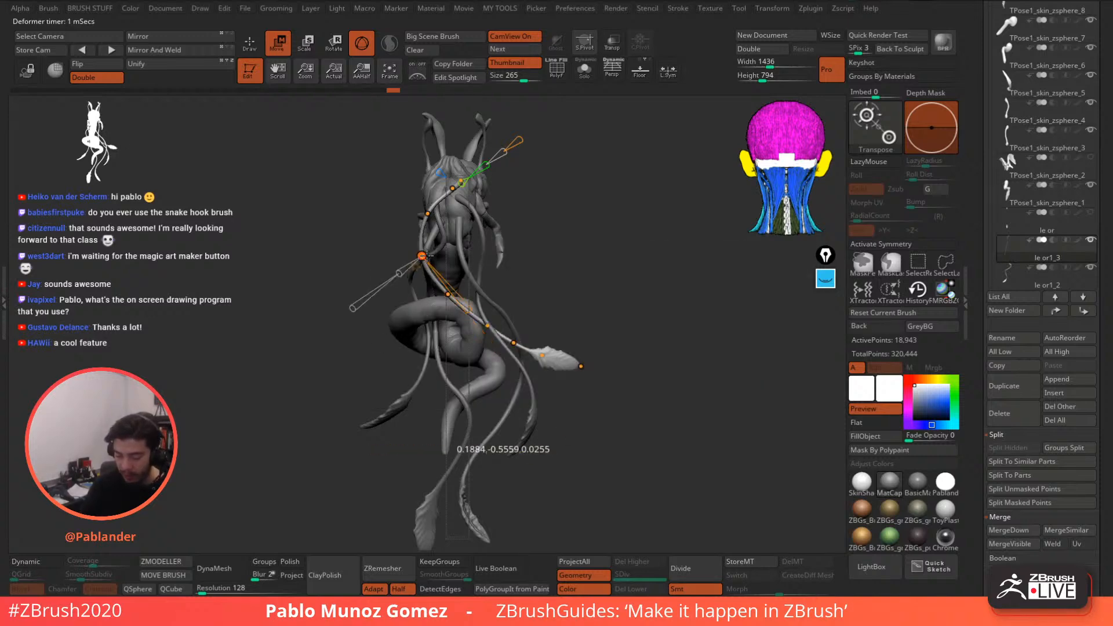
- Pull the strand's upper points away from the back in side view to widen the arc
{"action": "left_click_drag", "start_coordinate": [588, 252], "coordinate": [526, 254]}
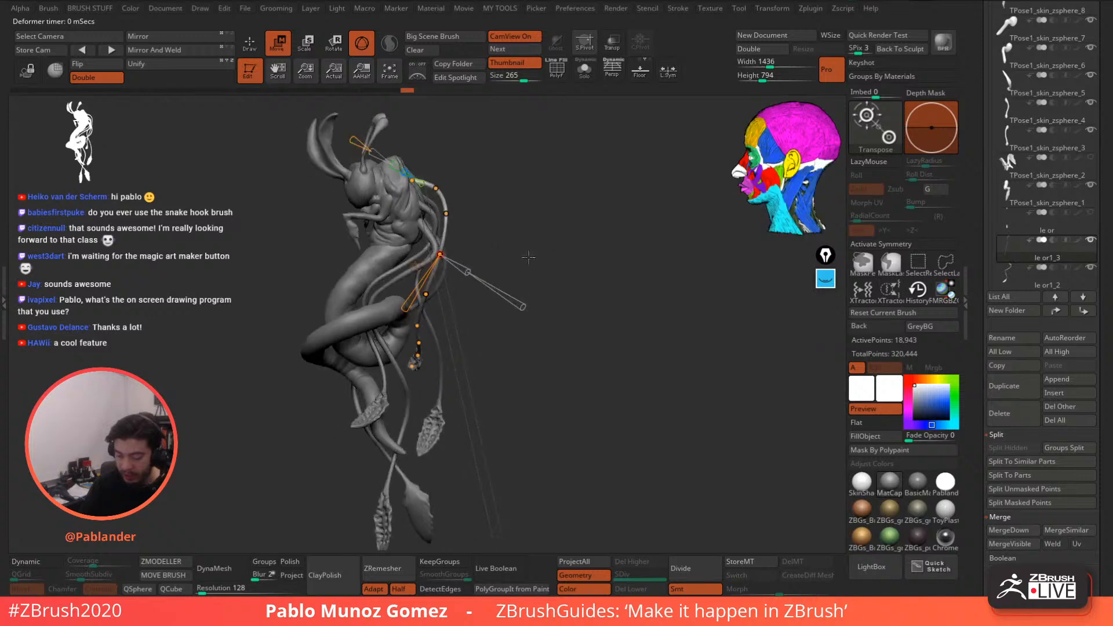
{"action": "left_click_drag", "start_coordinate": [434, 255], "coordinate": [446, 256]}
{"action": "left_click_drag", "start_coordinate": [439, 214], "coordinate": [450, 211]}
{"action": "left_click_drag", "start_coordinate": [446, 256], "coordinate": [449, 254]}
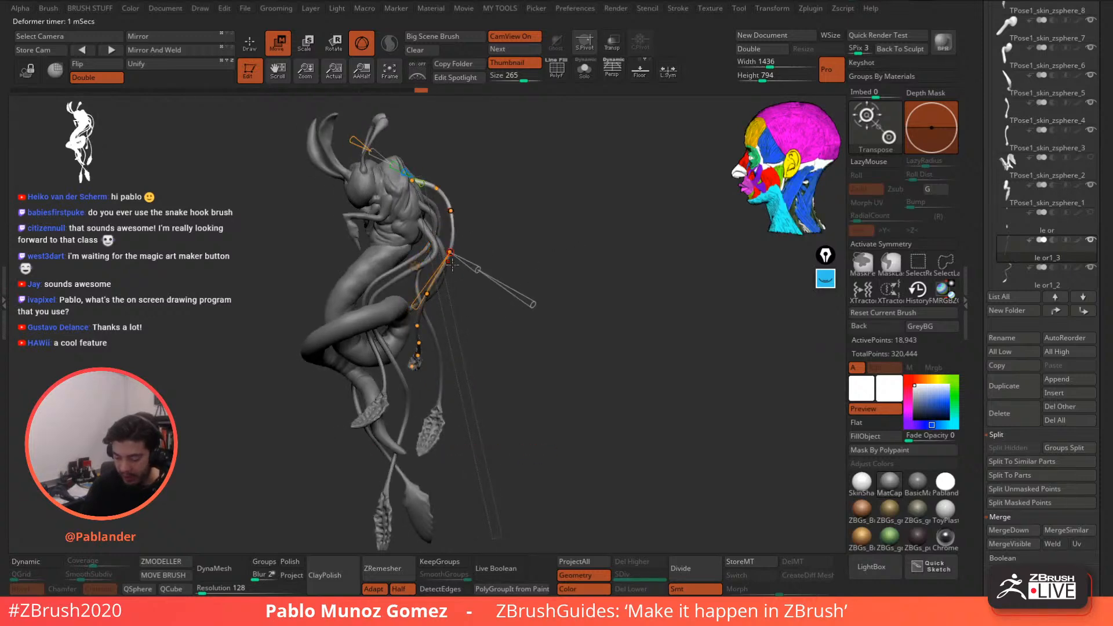
{"action": "left_click_drag", "start_coordinate": [426, 294], "coordinate": [425, 291]}
- Arch the strand's lower section upward over the coil, including the point at the base of the leaf
{"action": "left_click_drag", "start_coordinate": [537, 276], "coordinate": [578, 278]}
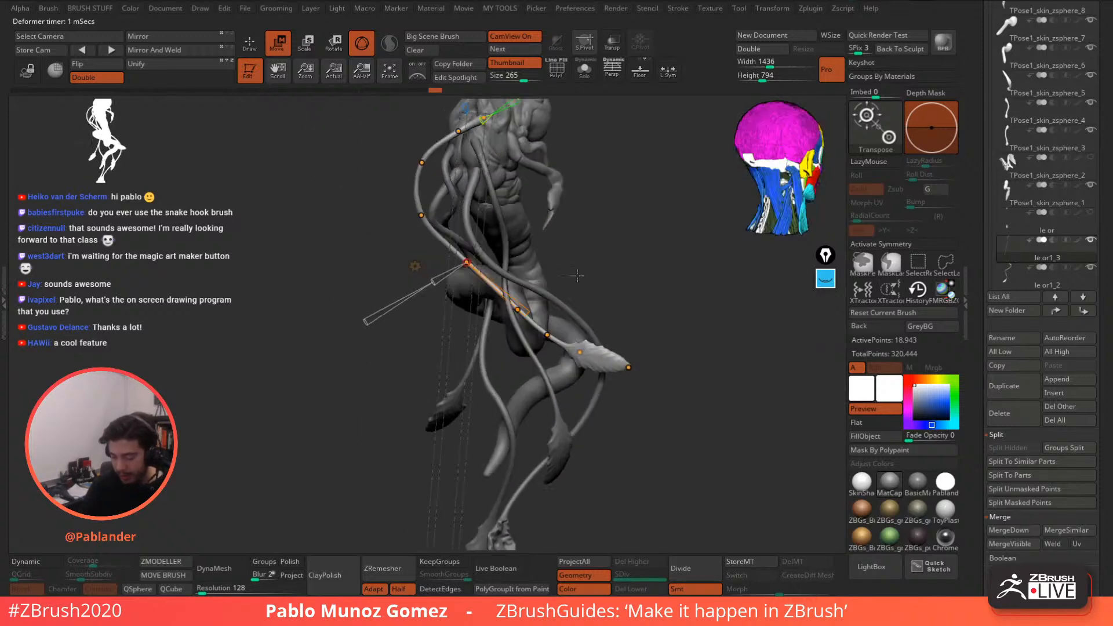
{"action": "left_click_drag", "start_coordinate": [515, 298], "coordinate": [532, 282]}
{"action": "left_click_drag", "start_coordinate": [550, 321], "coordinate": [566, 293]}
{"action": "left_click_drag", "start_coordinate": [586, 345], "coordinate": [605, 311]}
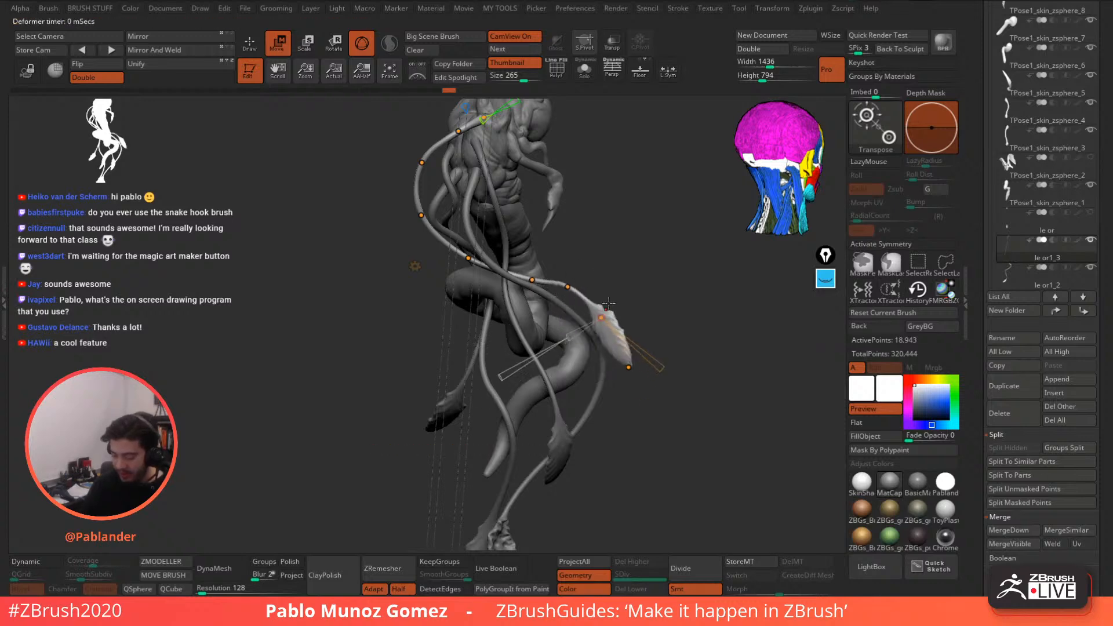
- Reposition the strand's middle and lower points so it passes behind the torso and flows outward in front view
{"action": "left_click_drag", "start_coordinate": [649, 268], "coordinate": [612, 269]}
{"action": "left_click_drag", "start_coordinate": [537, 282], "coordinate": [503, 256]}
{"action": "left_click_drag", "start_coordinate": [450, 258], "coordinate": [406, 262]}
{"action": "left_click_drag", "start_coordinate": [456, 288], "coordinate": [407, 297]}
{"action": "left_click_drag", "start_coordinate": [592, 260], "coordinate": [608, 247], "text": "alt"}
{"action": "left_click_drag", "start_coordinate": [515, 244], "coordinate": [516, 248]}
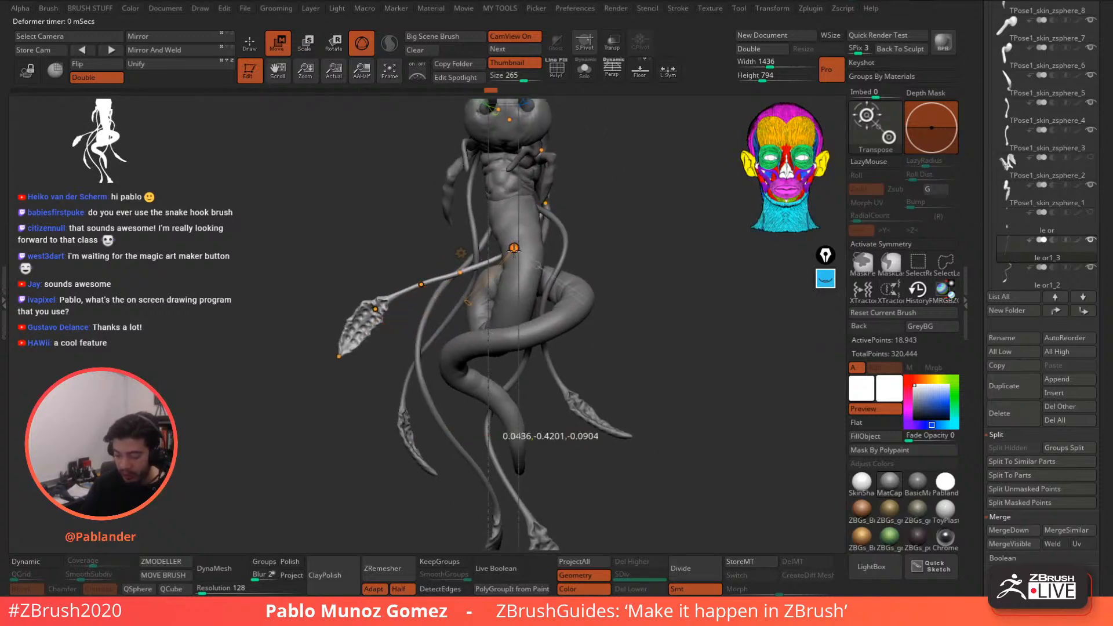
- Even out the points leading to the leaf and twist the leaf's tip to show its broad side
{"action": "left_click_drag", "start_coordinate": [460, 271], "coordinate": [432, 286]}
{"action": "left_click_drag", "start_coordinate": [377, 311], "coordinate": [394, 309]}
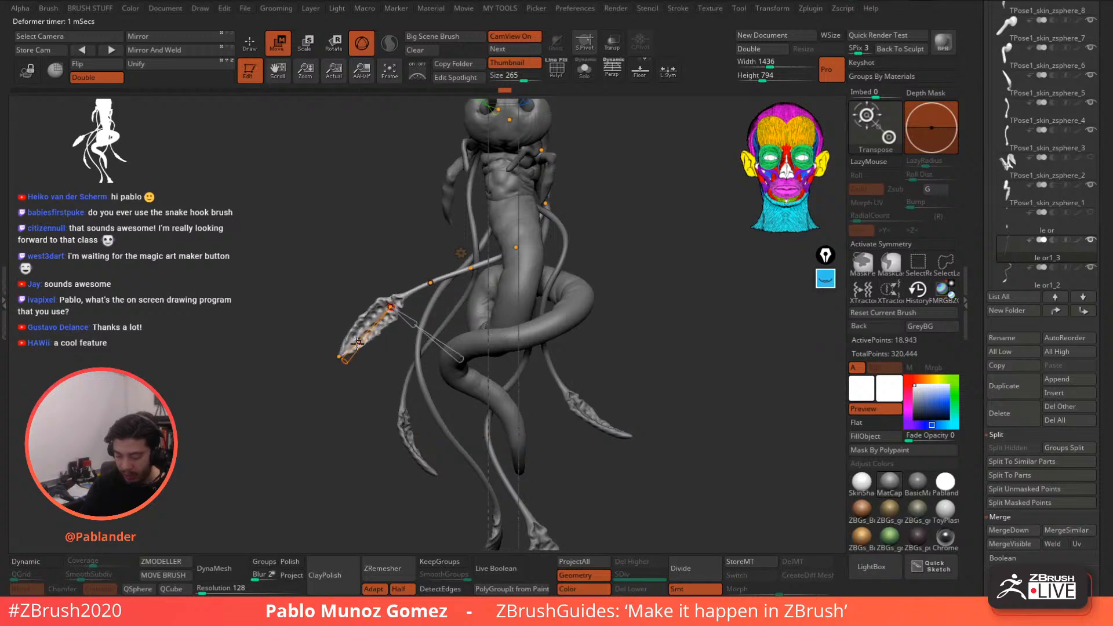
{"action": "left_click_drag", "start_coordinate": [340, 358], "coordinate": [430, 338]}
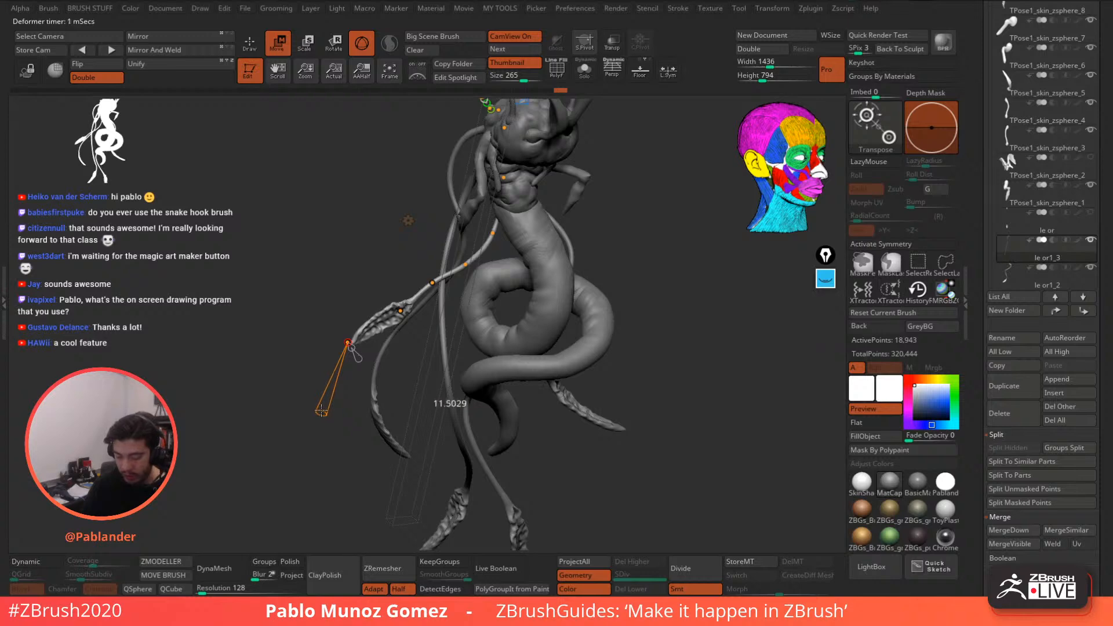
{"action": "left_click_drag", "start_coordinate": [322, 410], "coordinate": [345, 362]}
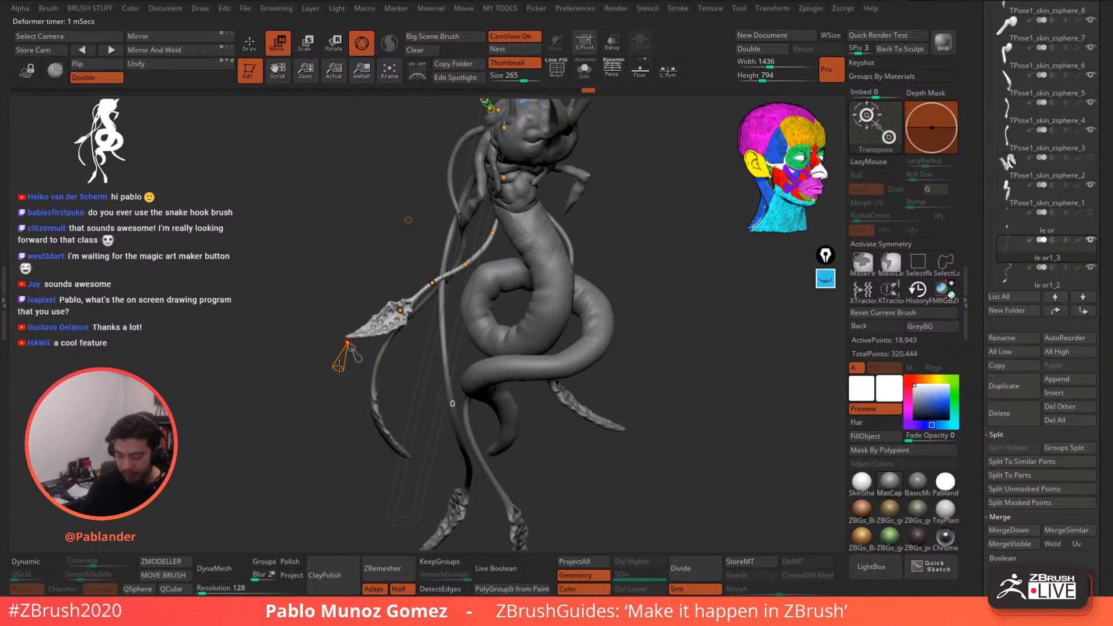
- Adjust the leaf's tip and slightly raise the neighbouring outer points of the strand in front view
{"action": "mouse_move", "coordinate": [620, 235]}
{"action": "left_mouse_down", "text": "shift"}
{"action": "mouse_move", "coordinate": [604, 212]}
{"action": "mouse_move", "coordinate": [636, 233]}
{"action": "left_mouse_up", "text": "shift"}
{"action": "right_click", "coordinate": [323, 328]}
{"action": "left_click_drag", "start_coordinate": [323, 328], "coordinate": [325, 335]}
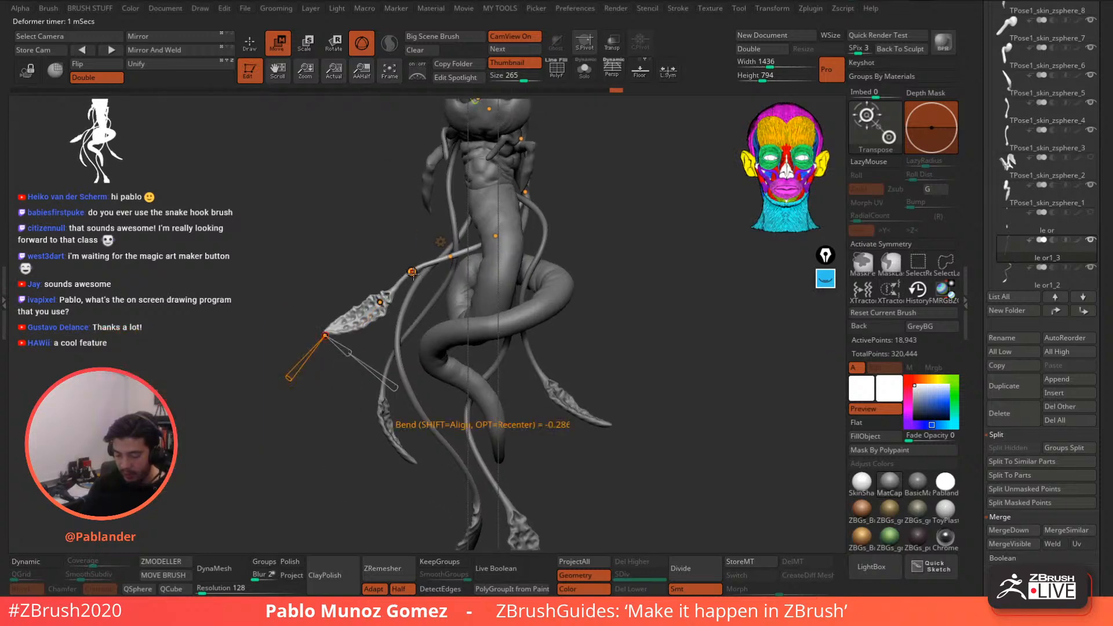
{"action": "left_click_drag", "start_coordinate": [450, 257], "coordinate": [449, 252]}
- Reshape the strand's curve behind the creature by shifting its upper and middle points from the back
{"action": "left_click_drag", "start_coordinate": [377, 264], "coordinate": [428, 271]}
{"action": "left_click_drag", "start_coordinate": [548, 181], "coordinate": [597, 241]}
{"action": "left_click_drag", "start_coordinate": [498, 315], "coordinate": [460, 267]}
{"action": "left_click_drag", "start_coordinate": [406, 287], "coordinate": [521, 286]}
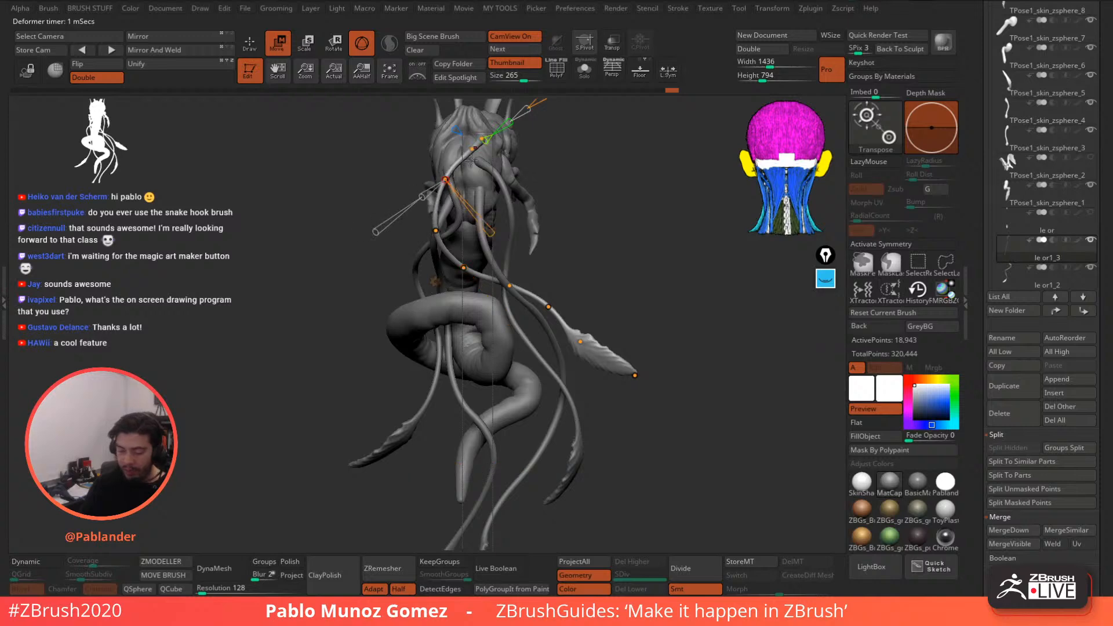
- Fine-tune the strand's upper arc in side view and tuck its middle point in toward the coil
{"action": "left_click_drag", "start_coordinate": [539, 232], "coordinate": [488, 230]}
{"action": "left_click_drag", "start_coordinate": [477, 149], "coordinate": [498, 176]}
{"action": "left_click_drag", "start_coordinate": [498, 230], "coordinate": [494, 224]}
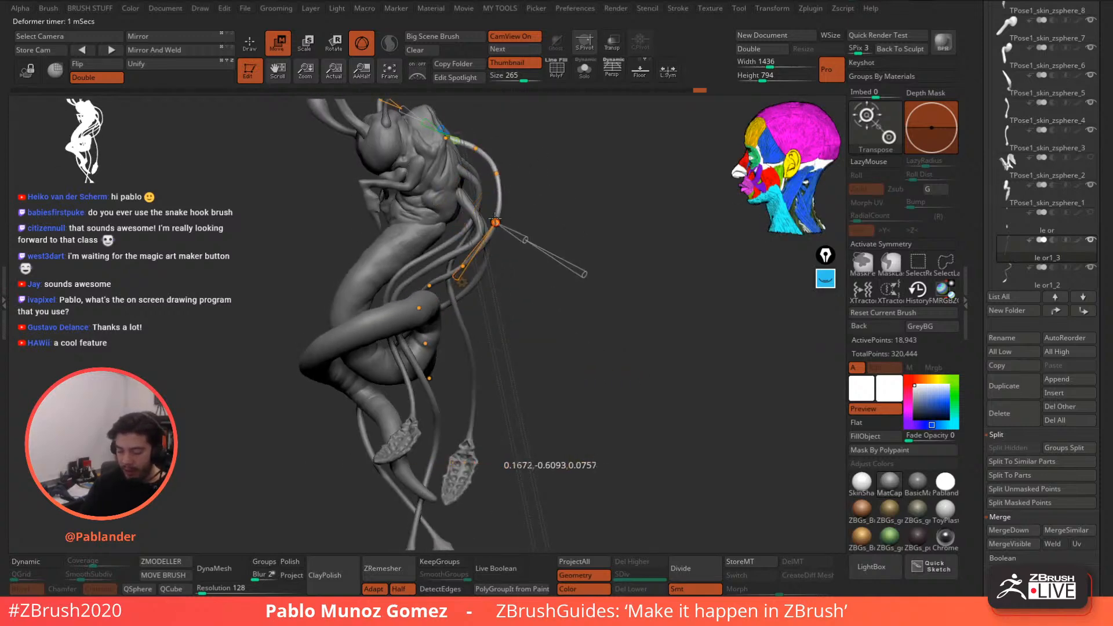
{"action": "mouse_move", "coordinate": [545, 271]}
{"action": "left_mouse_down"}
{"action": "mouse_move", "coordinate": [528, 257]}
{"action": "mouse_move", "coordinate": [555, 262]}
{"action": "left_mouse_up"}
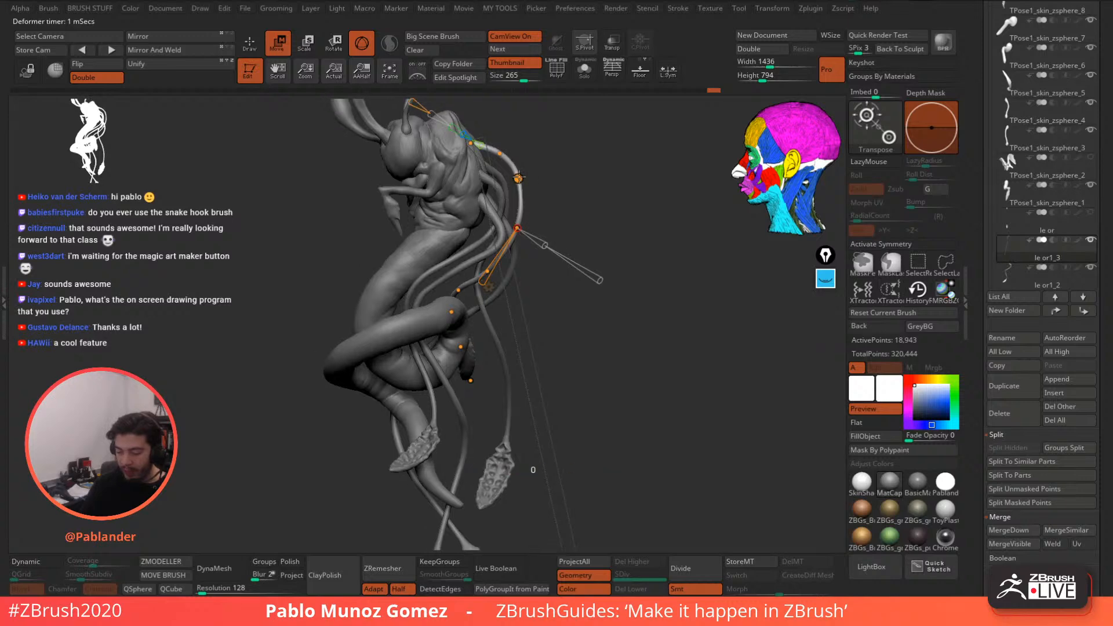
{"action": "left_click", "coordinate": [517, 179]}
{"action": "left_click_drag", "start_coordinate": [517, 228], "coordinate": [518, 224]}
{"action": "left_click_drag", "start_coordinate": [487, 271], "coordinate": [462, 285]}
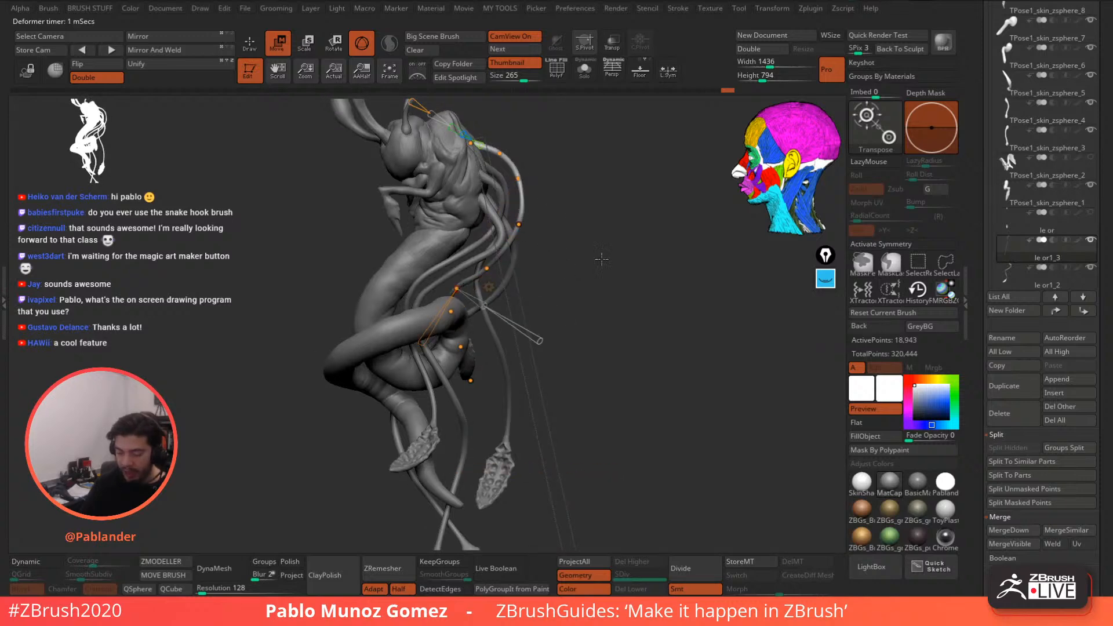
- Nudge the strand's upper and middle points from behind and three-quarter view to even out the sweep
{"action": "left_click_drag", "start_coordinate": [602, 260], "coordinate": [548, 260]}
{"action": "left_click", "coordinate": [520, 268]}
{"action": "left_click", "coordinate": [491, 225]}
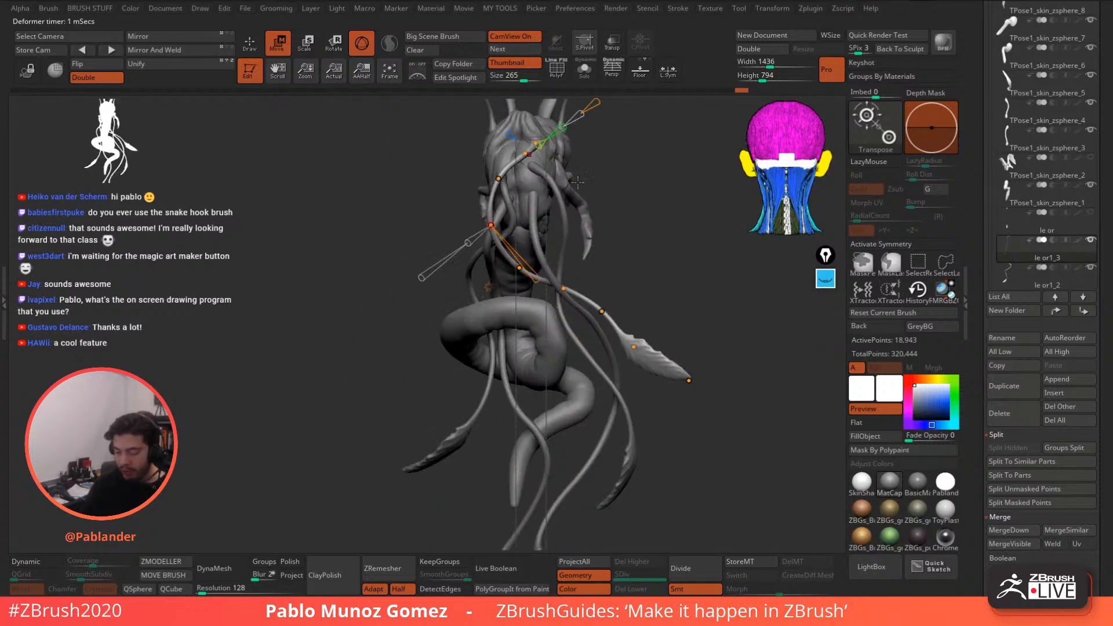
{"action": "left_click_drag", "start_coordinate": [594, 208], "coordinate": [531, 238]}
{"action": "left_click", "coordinate": [541, 270]}
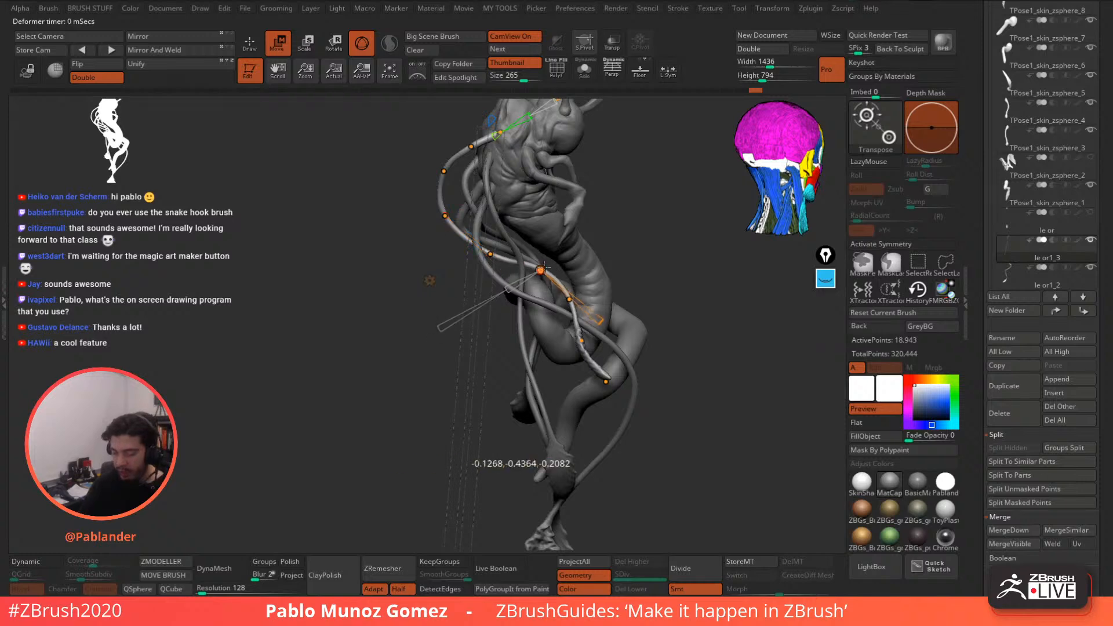
{"action": "left_click", "coordinate": [488, 254]}
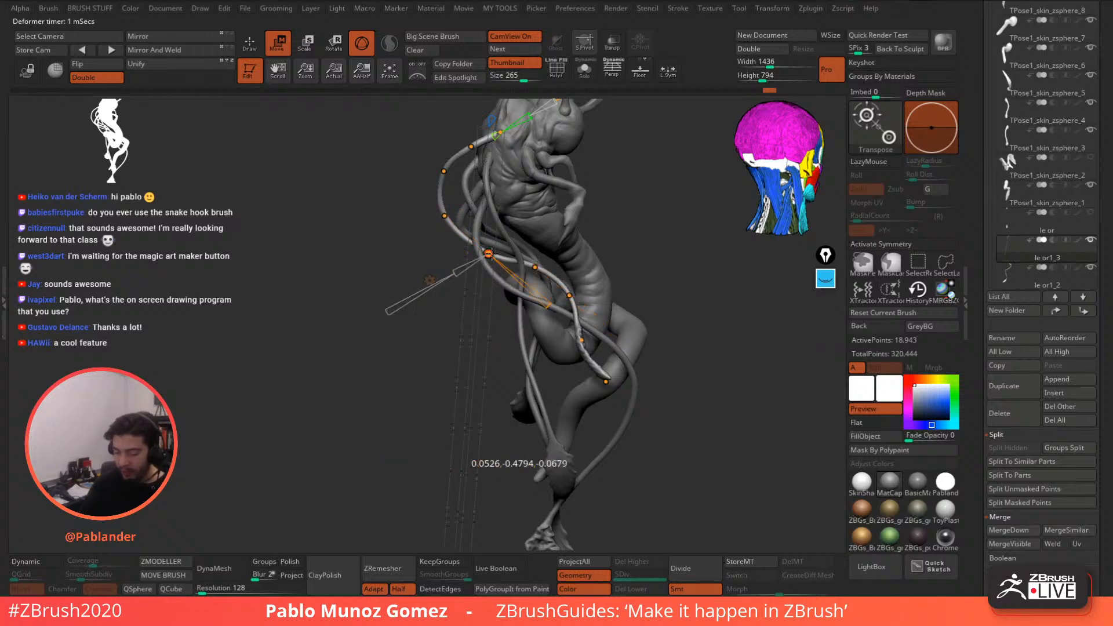
{"action": "left_click", "coordinate": [445, 215]}
{"action": "left_click", "coordinate": [444, 171]}
- Shift the strand's middle points slightly to smooth its path across the lower back
{"action": "left_click_drag", "start_coordinate": [417, 178], "coordinate": [546, 182]}
{"action": "left_click_drag", "start_coordinate": [481, 214], "coordinate": [490, 209]}
{"action": "left_click", "coordinate": [514, 249]}
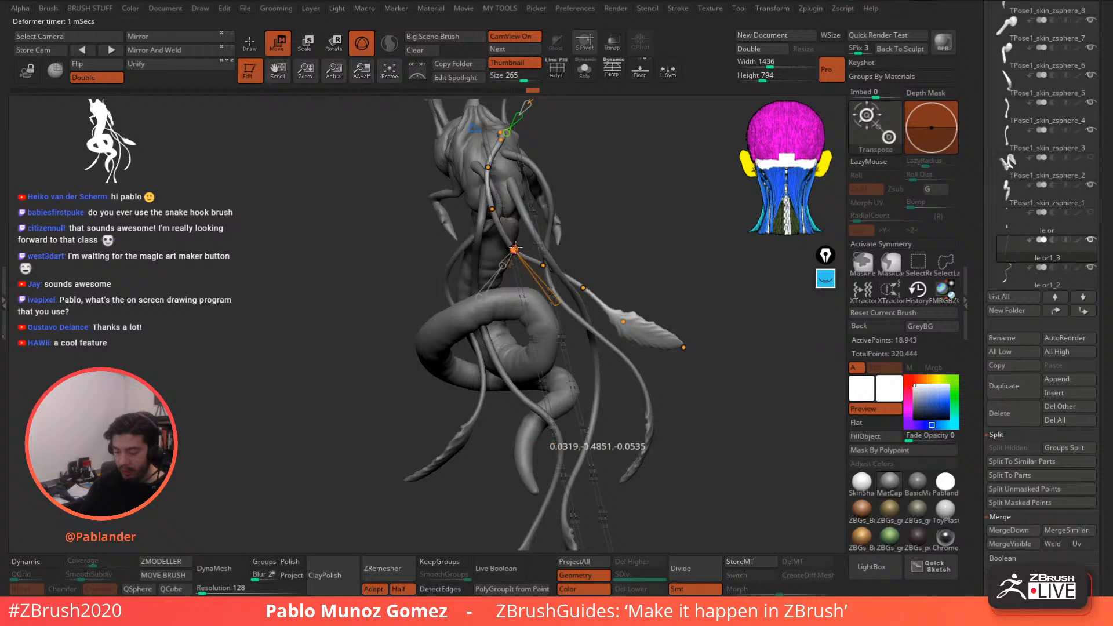
{"action": "left_click_drag", "start_coordinate": [642, 216], "coordinate": [620, 216]}
{"action": "left_click", "coordinate": [500, 283]}
{"action": "left_click_drag", "start_coordinate": [569, 298], "coordinate": [544, 302]}
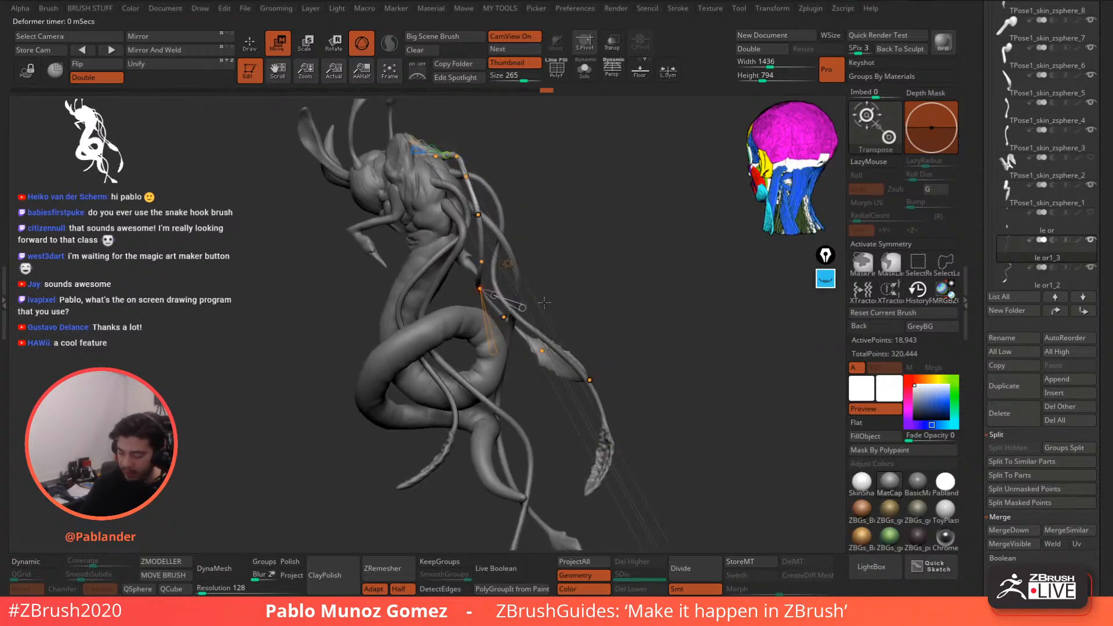
{"action": "left_click_drag", "start_coordinate": [618, 342], "coordinate": [606, 310]}
- Lift the leaf and its tip outward so the strand ends in an upward flick beside the body
{"action": "left_click_drag", "start_coordinate": [632, 276], "coordinate": [513, 290]}
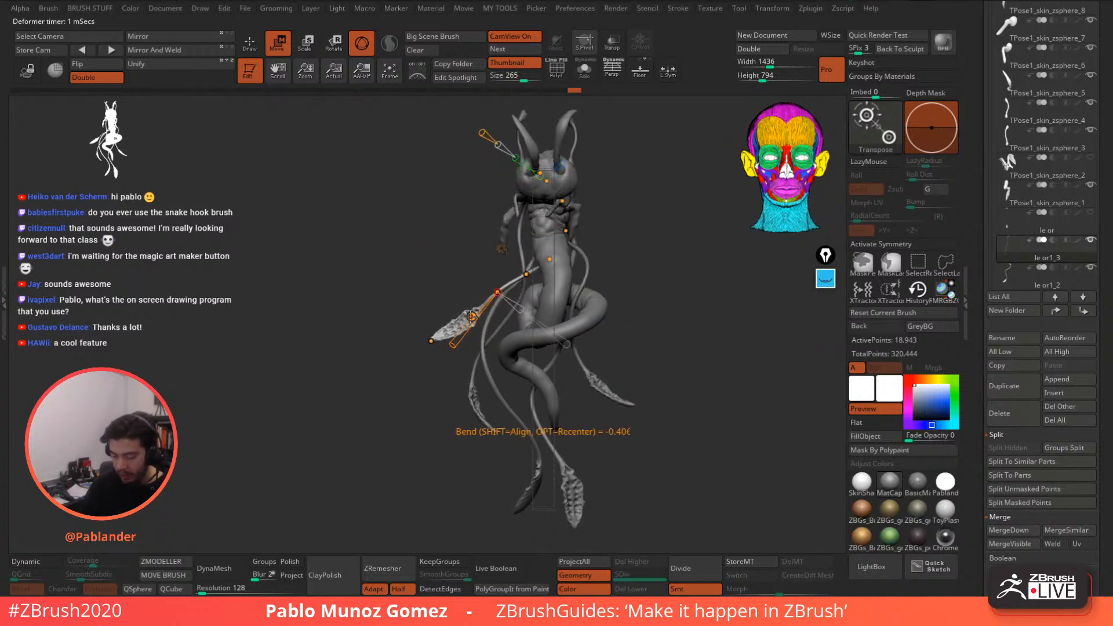
{"action": "left_click_drag", "start_coordinate": [442, 336], "coordinate": [498, 292]}
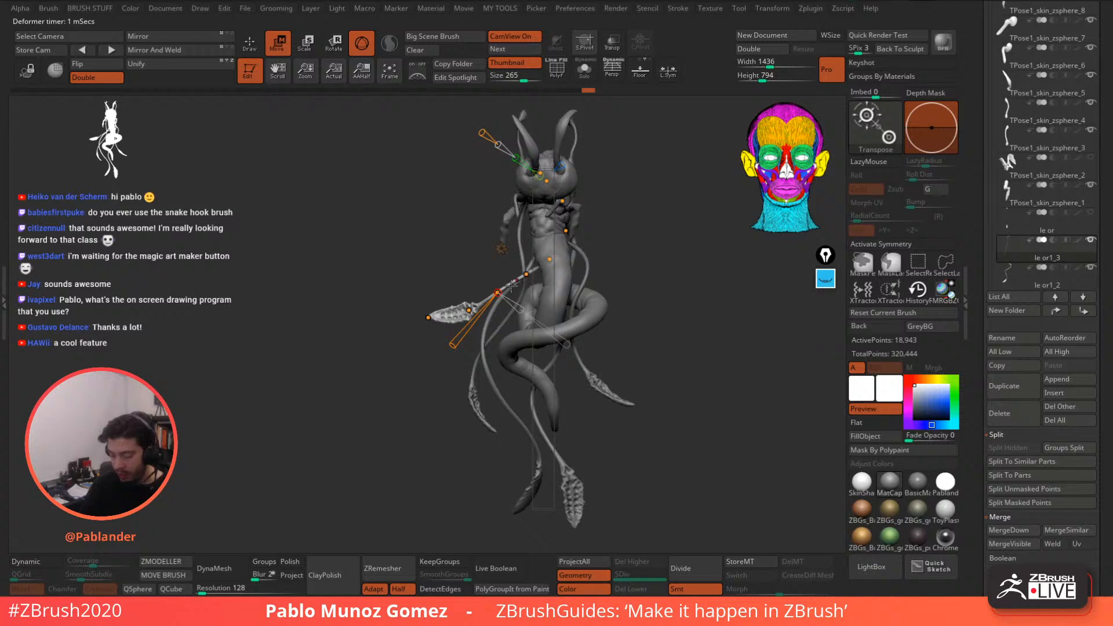
{"action": "right_click_drag", "start_coordinate": [511, 286], "coordinate": [580, 291]}
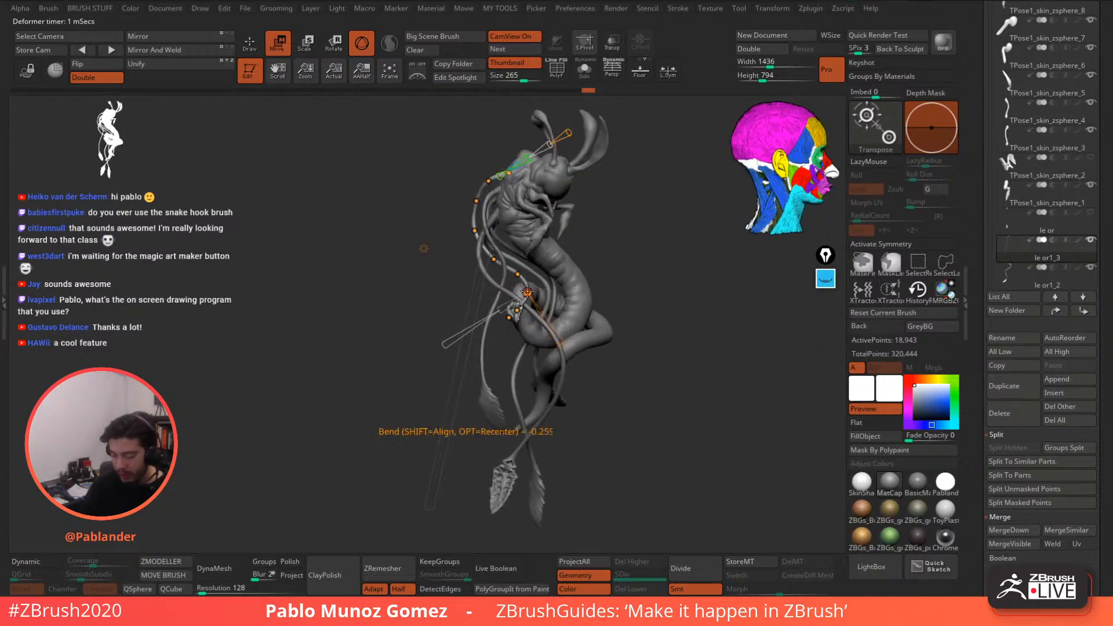
{"action": "left_click_drag", "start_coordinate": [518, 275], "coordinate": [517, 277]}
{"action": "right_click_drag", "start_coordinate": [520, 278], "coordinate": [583, 299]}
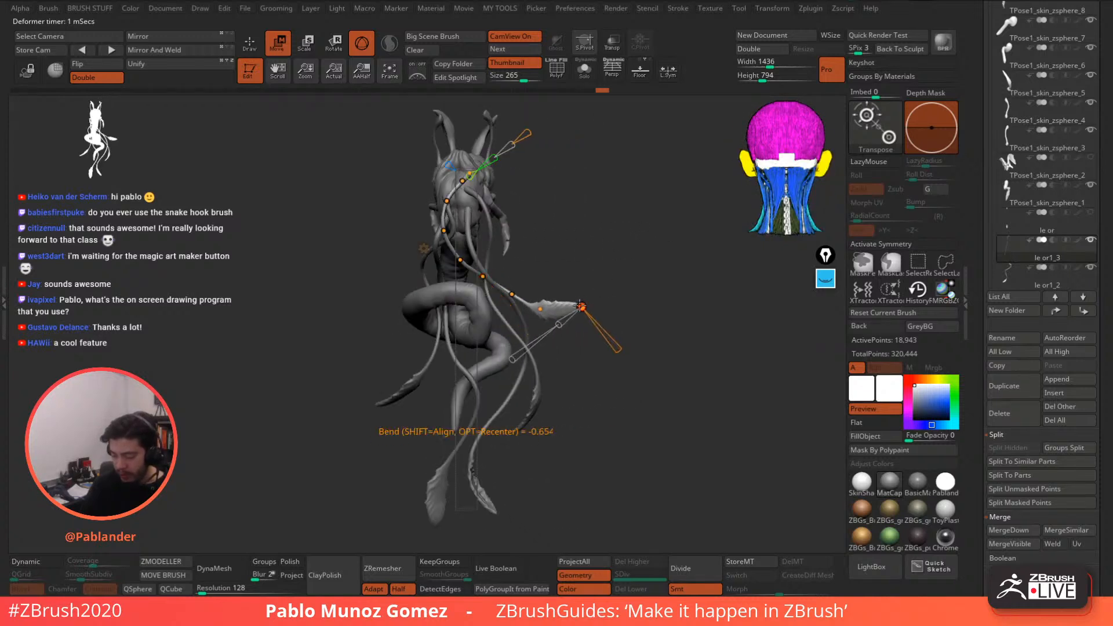
{"action": "mouse_move", "coordinate": [618, 254]}
{"action": "right_mouse_down"}
{"action": "mouse_move", "coordinate": [575, 281]}
{"action": "mouse_move", "coordinate": [577, 295]}
{"action": "right_mouse_up"}
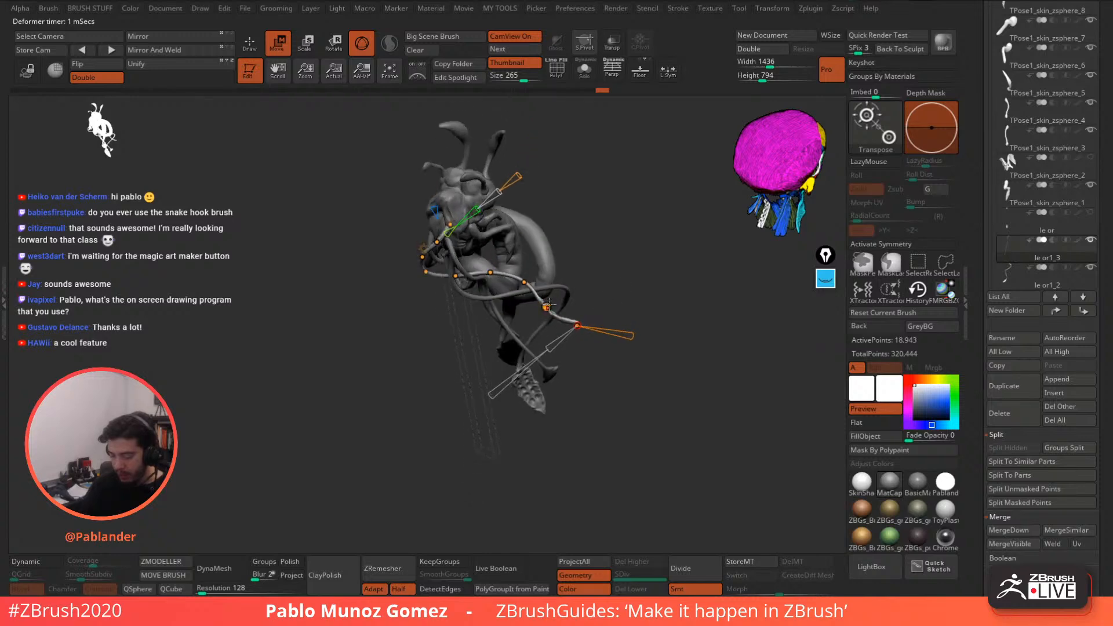
- Smooth the strand's outer points from a high angle so the curve flows evenly into the leaf
{"action": "left_click", "coordinate": [547, 306]}
{"action": "left_click", "coordinate": [524, 282]}
{"action": "left_click_drag", "start_coordinate": [490, 272], "coordinate": [486, 268]}
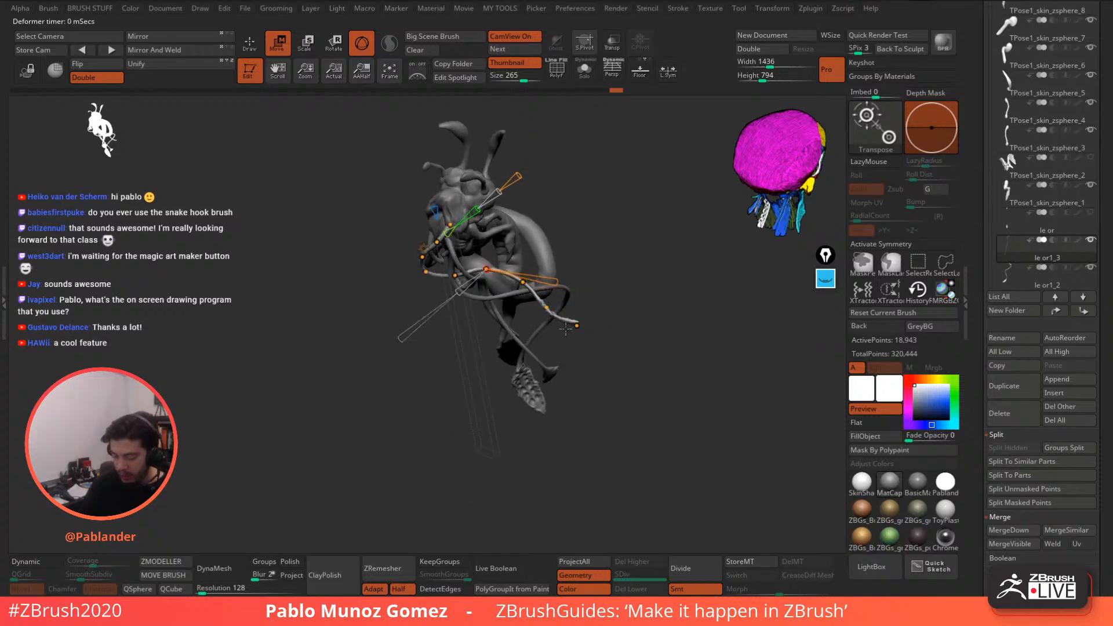
{"action": "left_click", "coordinate": [545, 306]}
{"action": "left_click", "coordinate": [486, 268]}
{"action": "right_click_drag", "start_coordinate": [612, 249], "coordinate": [642, 234], "text": "shift"}
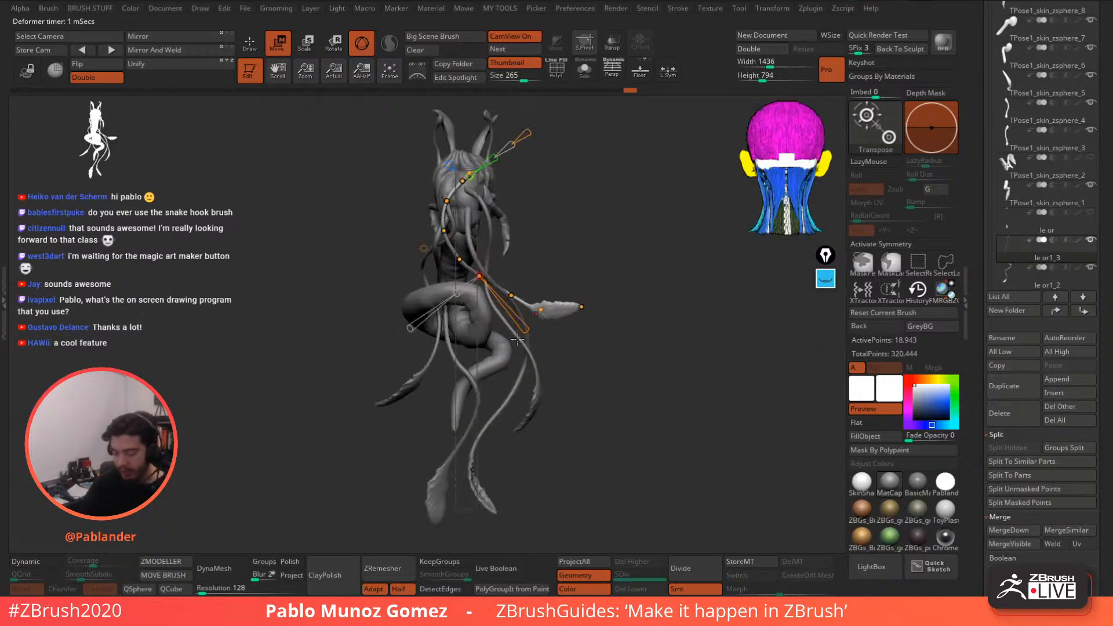
- Accept the Bend Curve on the fifth strand, return to Draw mode and check its pose from the front
{"action": "left_click", "coordinate": [447, 200]}
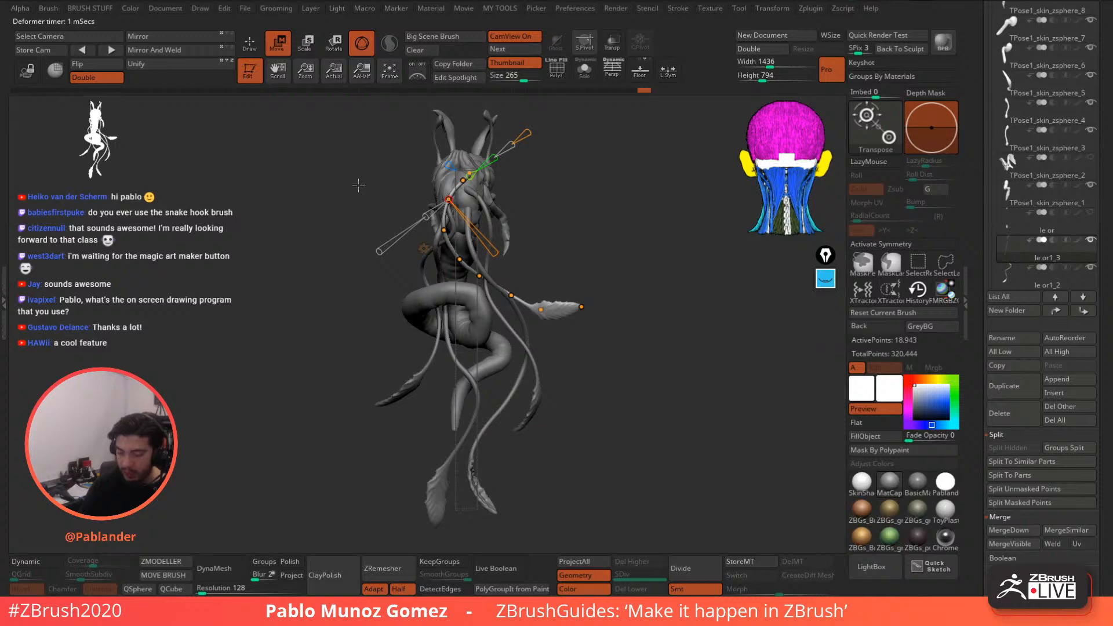
{"action": "left_click", "coordinate": [424, 248]}
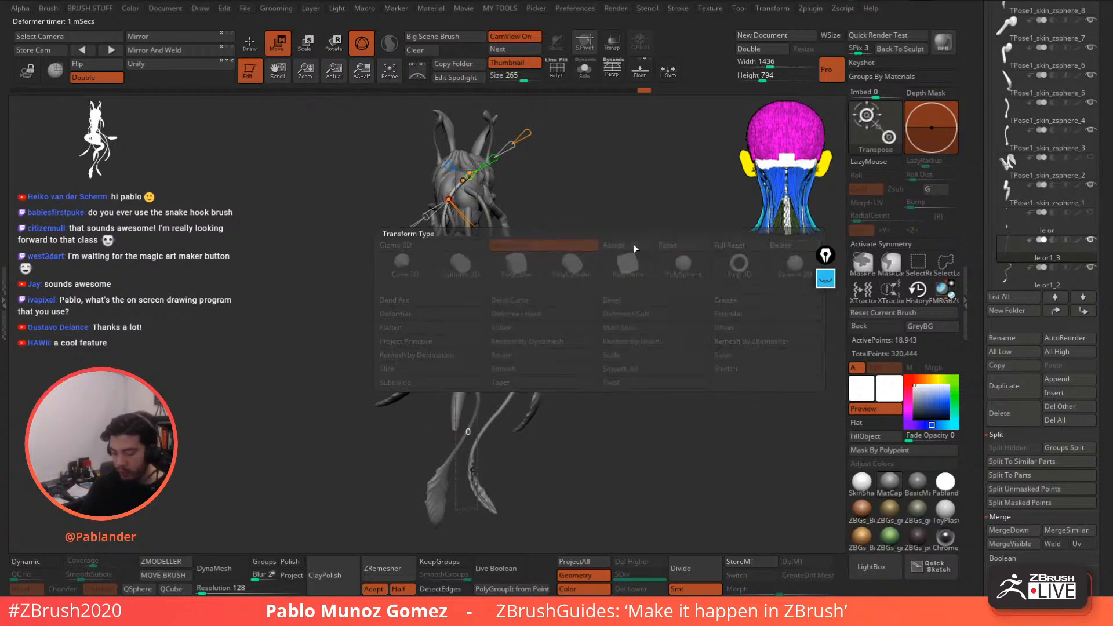
{"action": "left_click", "coordinate": [606, 289]}
{"action": "key", "text": "q"}
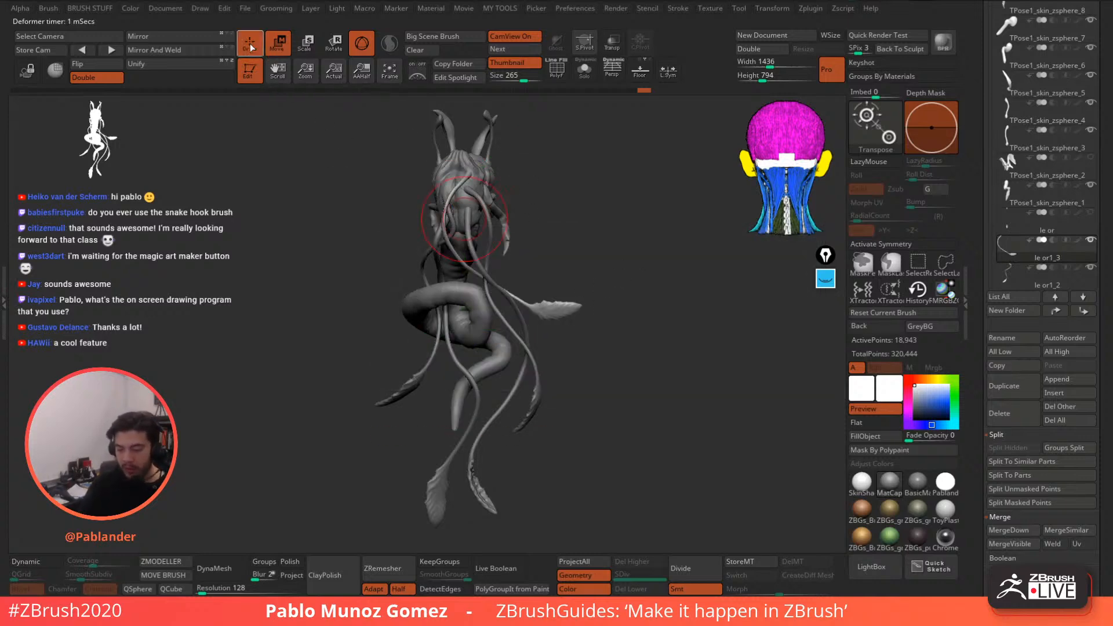
{"action": "left_click_drag", "start_coordinate": [648, 244], "coordinate": [604, 245], "text": "shift"}
{"action": "mouse_move", "coordinate": [639, 296]}
{"action": "left_mouse_down"}
{"action": "mouse_move", "coordinate": [580, 301]}
{"action": "mouse_move", "coordinate": [594, 290]}
{"action": "mouse_move", "coordinate": [591, 307]}
{"action": "mouse_move", "coordinate": [566, 258]}
{"action": "mouse_move", "coordinate": [584, 271]}
{"action": "left_mouse_up"}
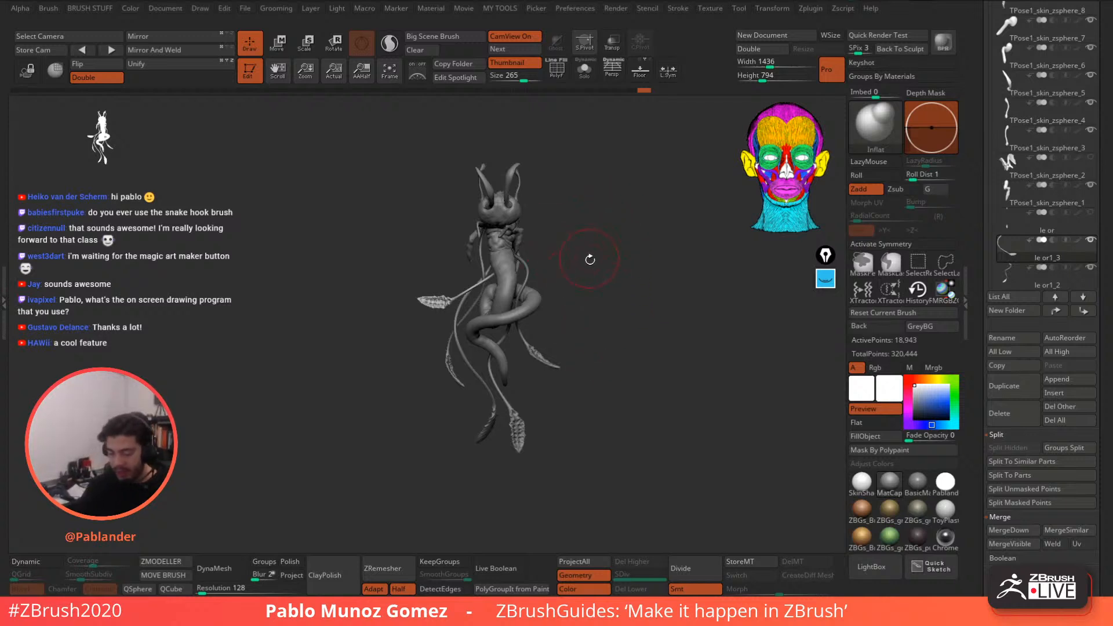
{"action": "key", "text": "space"}
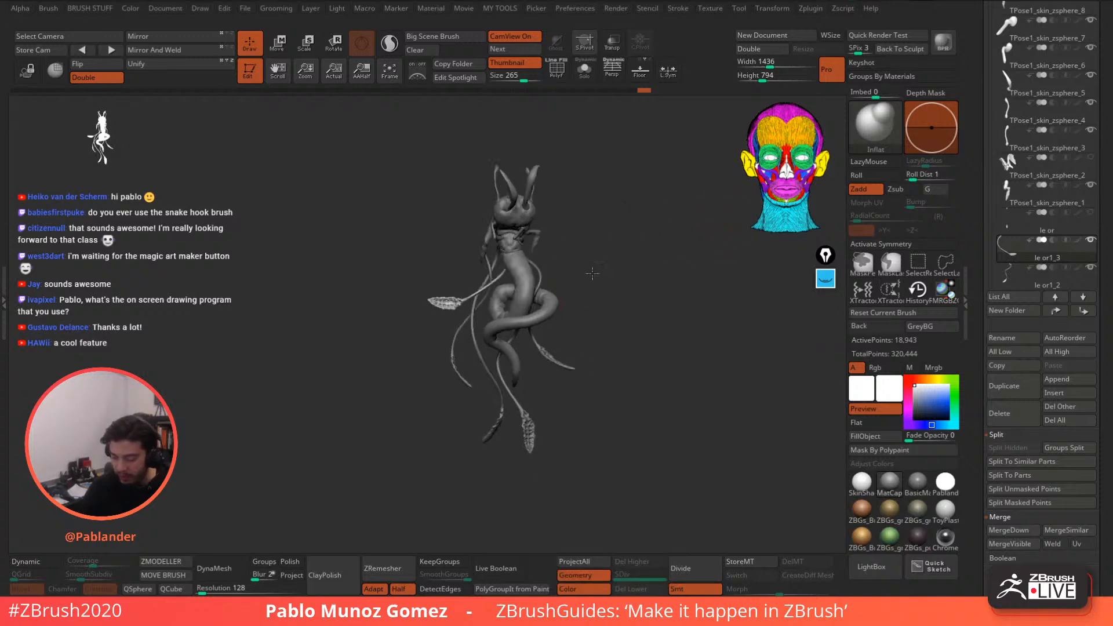
{"action": "left_click", "coordinate": [281, 47]}
{"action": "left_click", "coordinate": [454, 232]}
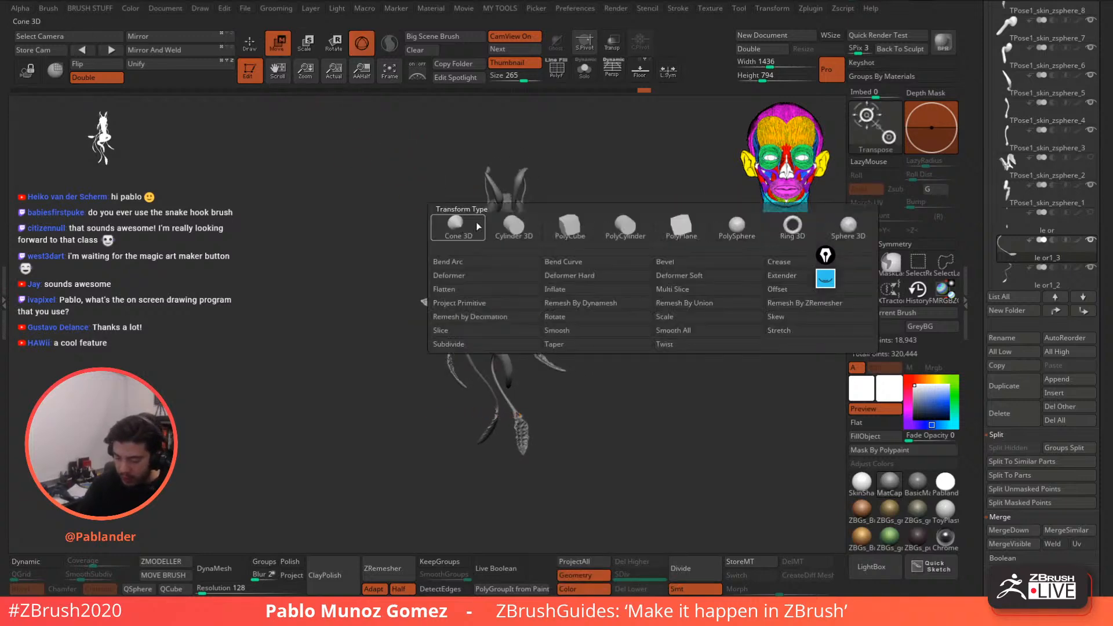
{"action": "right_click_drag", "start_coordinate": [541, 239], "coordinate": [539, 290], "text": "ctrl"}
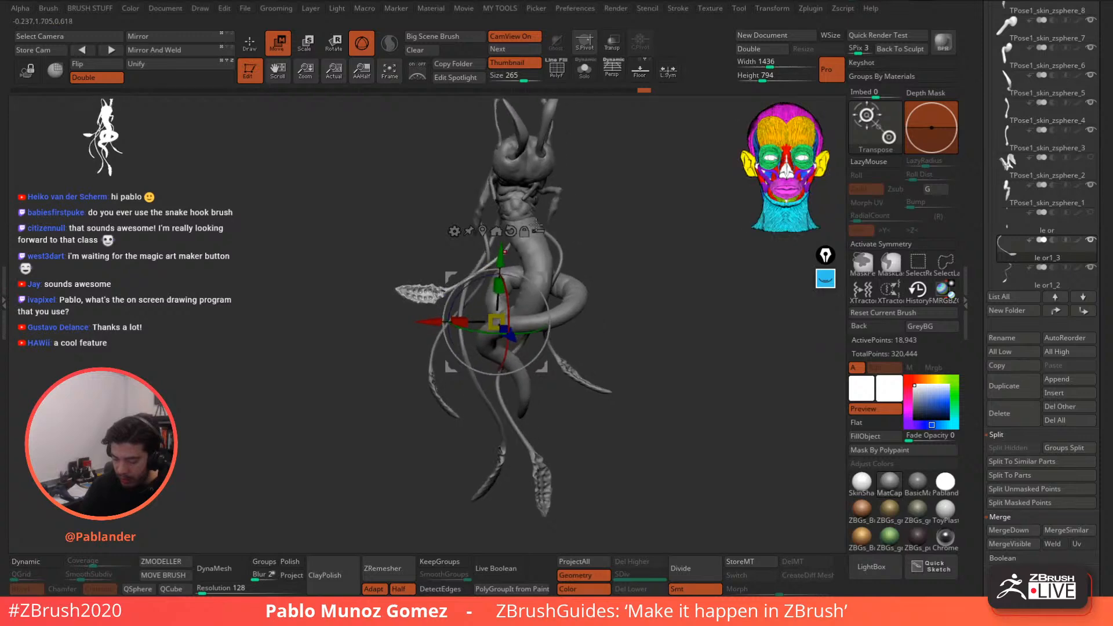
{"action": "left_click", "coordinate": [457, 231]}
{"action": "left_click", "coordinate": [606, 267]}
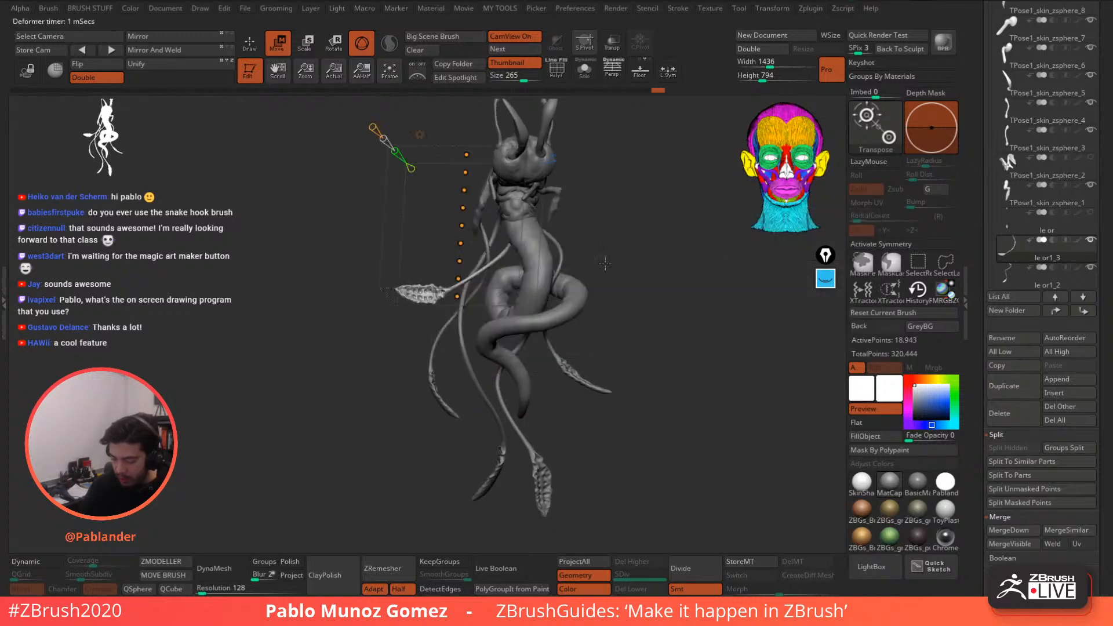
{"action": "left_click", "coordinate": [420, 135]}
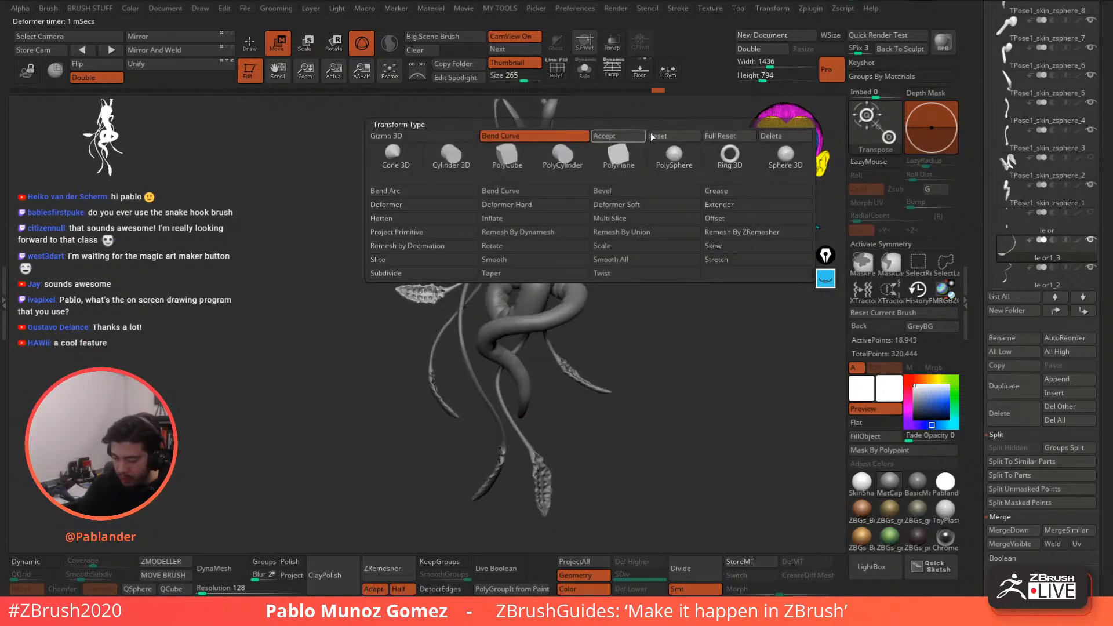
{"action": "left_click", "coordinate": [788, 136]}
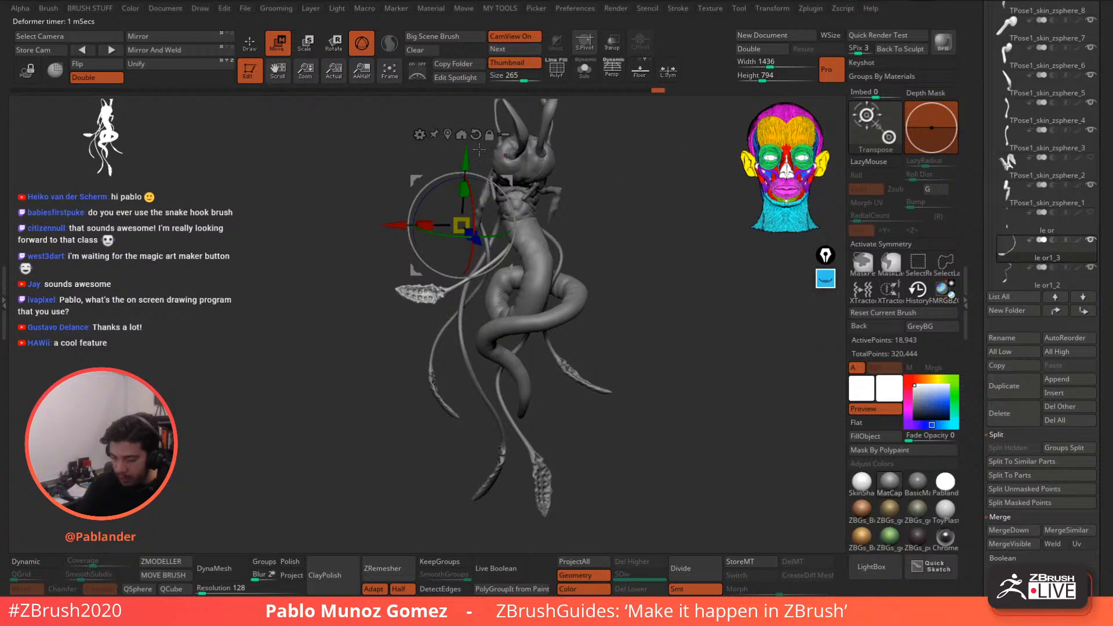
{"action": "key", "text": "q"}
- Reshape the fifth strand's stem and outstretched leaf slightly with an enlarged Move brush for a smoother sweep
{"action": "key", "text": "b"}
{"action": "key", "text": "b"}
{"action": "key", "text": "b"}
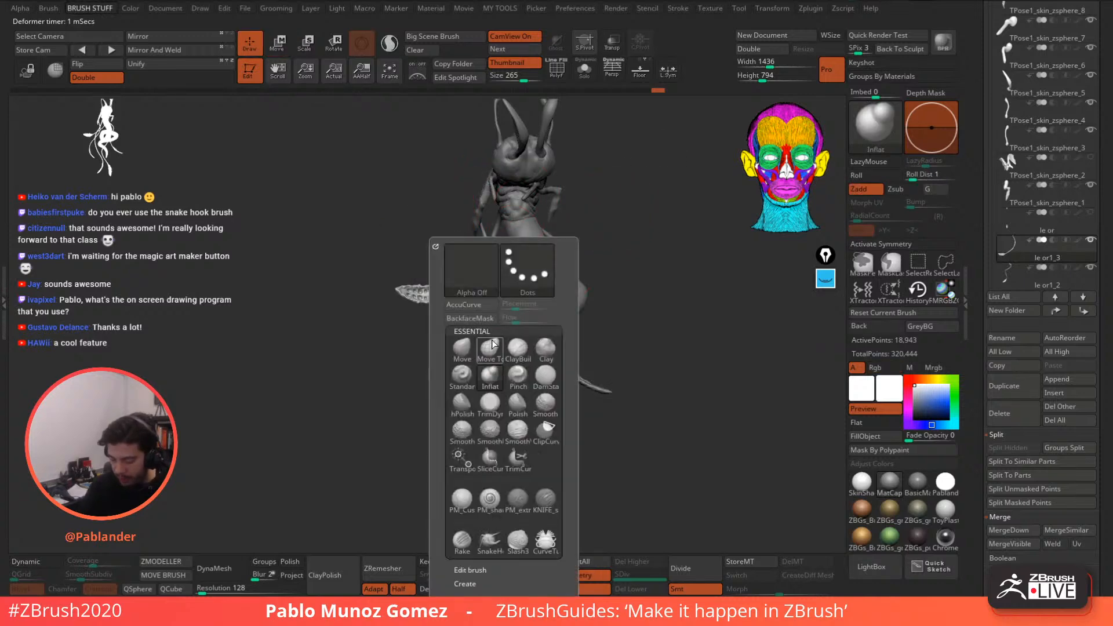
{"action": "left_click", "coordinate": [464, 350]}
{"action": "right_click", "coordinate": [612, 211]}
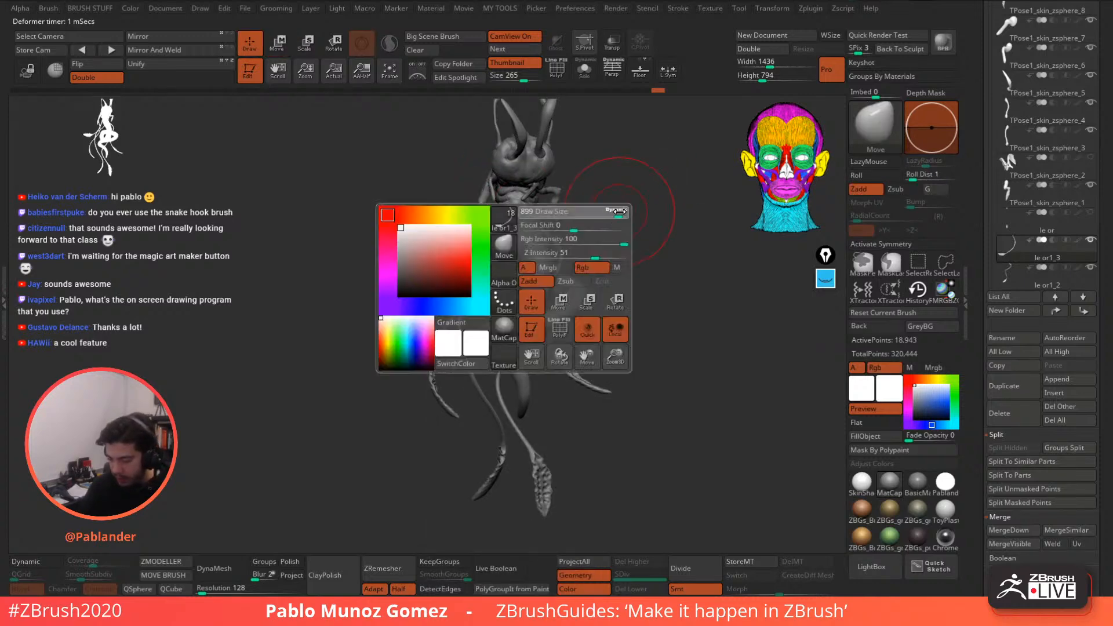
{"action": "mouse_move", "coordinate": [620, 211]}
{"action": "right_mouse_down"}
{"action": "mouse_move", "coordinate": [634, 216]}
{"action": "mouse_move", "coordinate": [623, 219]}
{"action": "right_mouse_up"}
{"action": "left_click_drag", "start_coordinate": [447, 290], "coordinate": [461, 279]}
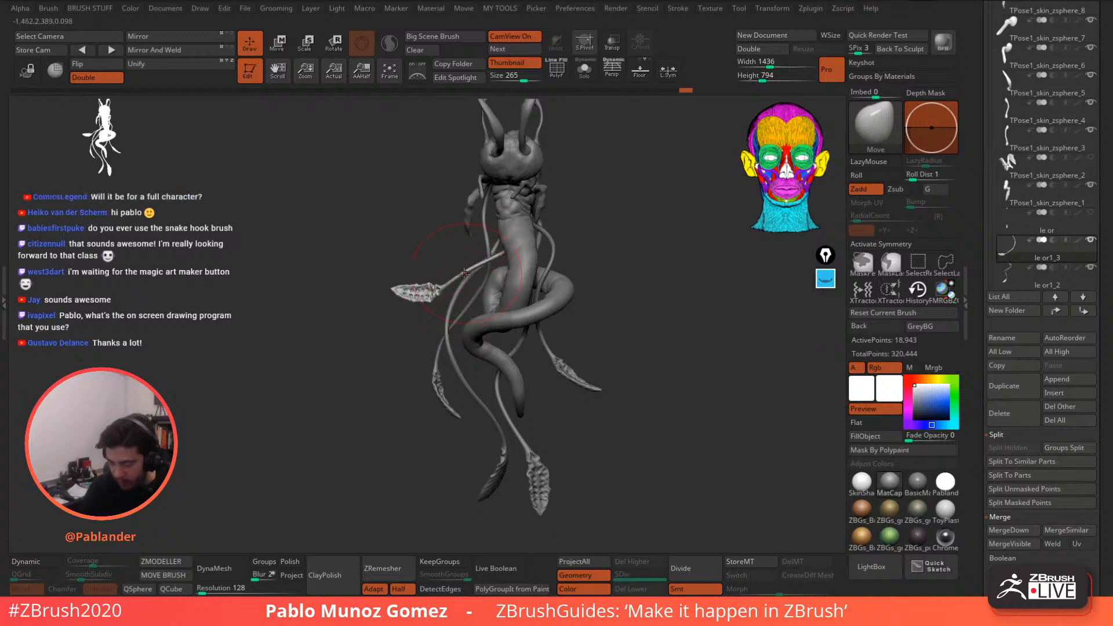
{"action": "left_click_drag", "start_coordinate": [421, 293], "coordinate": [421, 290]}
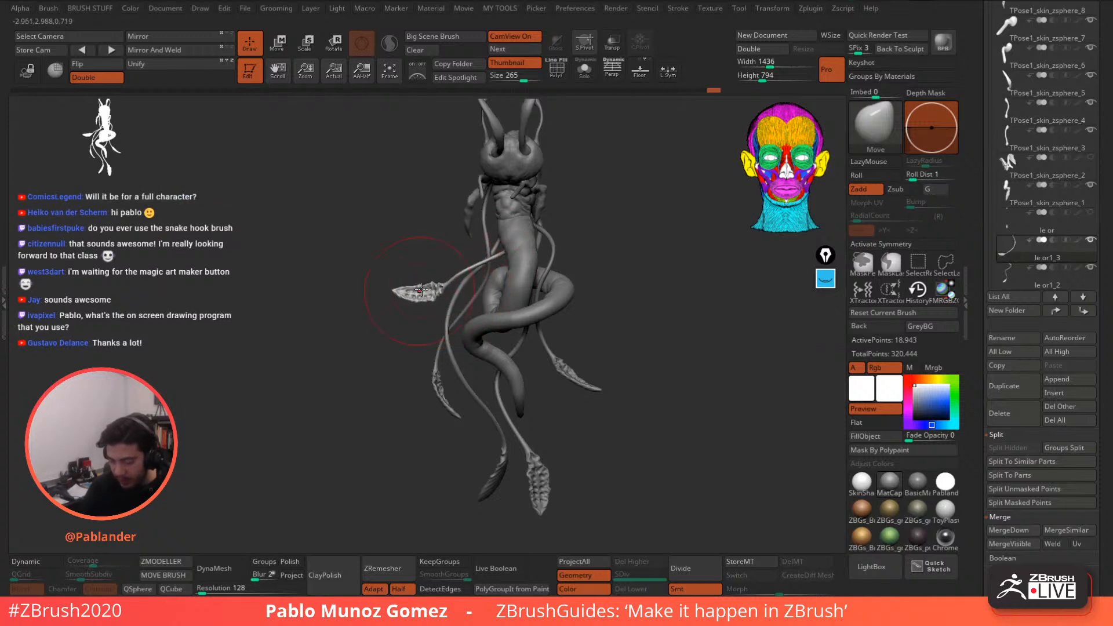
{"action": "mouse_move", "coordinate": [497, 255]}
{"action": "right_mouse_down"}
{"action": "mouse_move", "coordinate": [499, 268]}
{"action": "mouse_move", "coordinate": [482, 247]}
{"action": "right_mouse_up"}
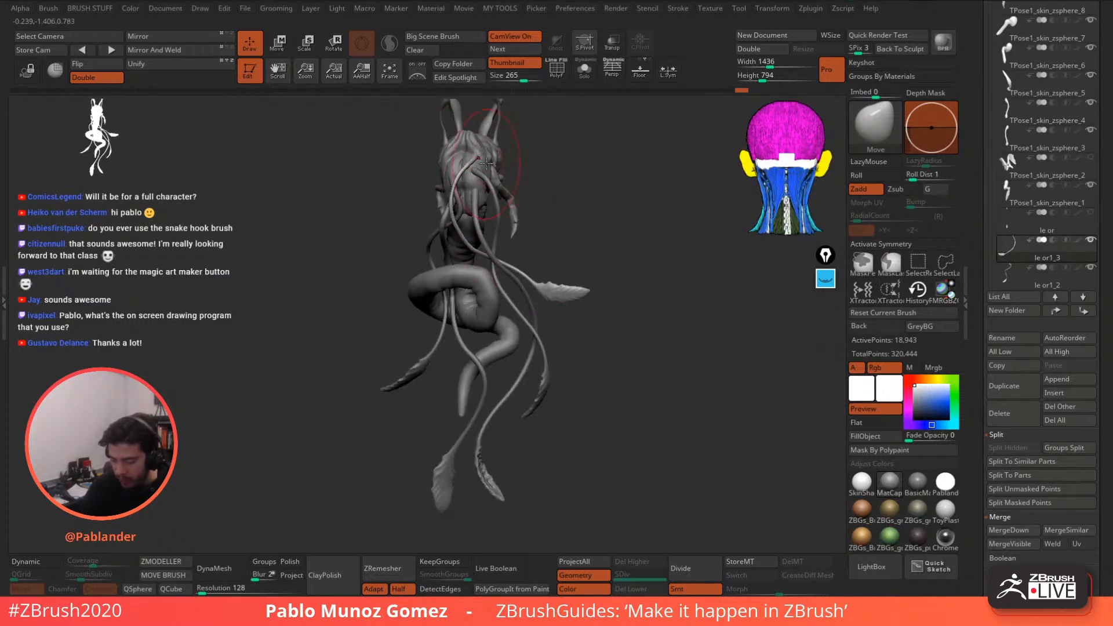
{"action": "mouse_move", "coordinate": [486, 163]}
{"action": "right_mouse_down"}
{"action": "mouse_move", "coordinate": [576, 182]}
{"action": "mouse_move", "coordinate": [525, 201]}
{"action": "mouse_move", "coordinate": [624, 269]}
{"action": "mouse_move", "coordinate": [642, 325]}
{"action": "mouse_move", "coordinate": [573, 359]}
{"action": "mouse_move", "coordinate": [622, 356]}
{"action": "right_mouse_up"}
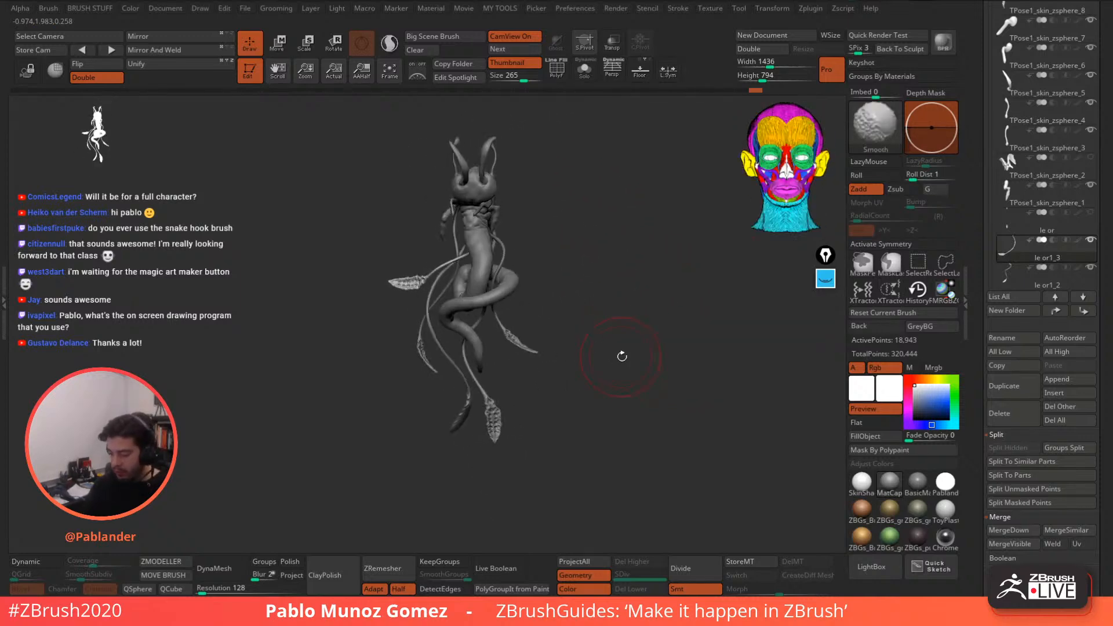
- Duplicate the straight leaf strand "le or" and move the original higher in the subtool order
{"action": "left_click", "coordinate": [1058, 227]}
{"action": "left_click_drag", "start_coordinate": [1106, 143], "coordinate": [1106, 275]}
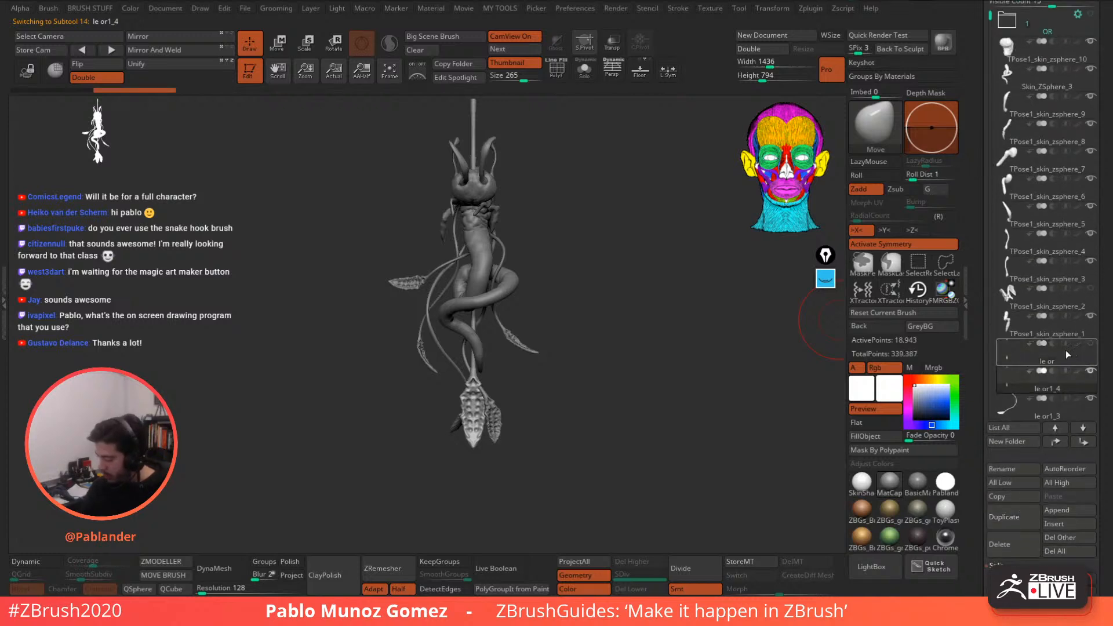
{"action": "left_click_drag", "start_coordinate": [1065, 33], "coordinate": [1064, 34]}
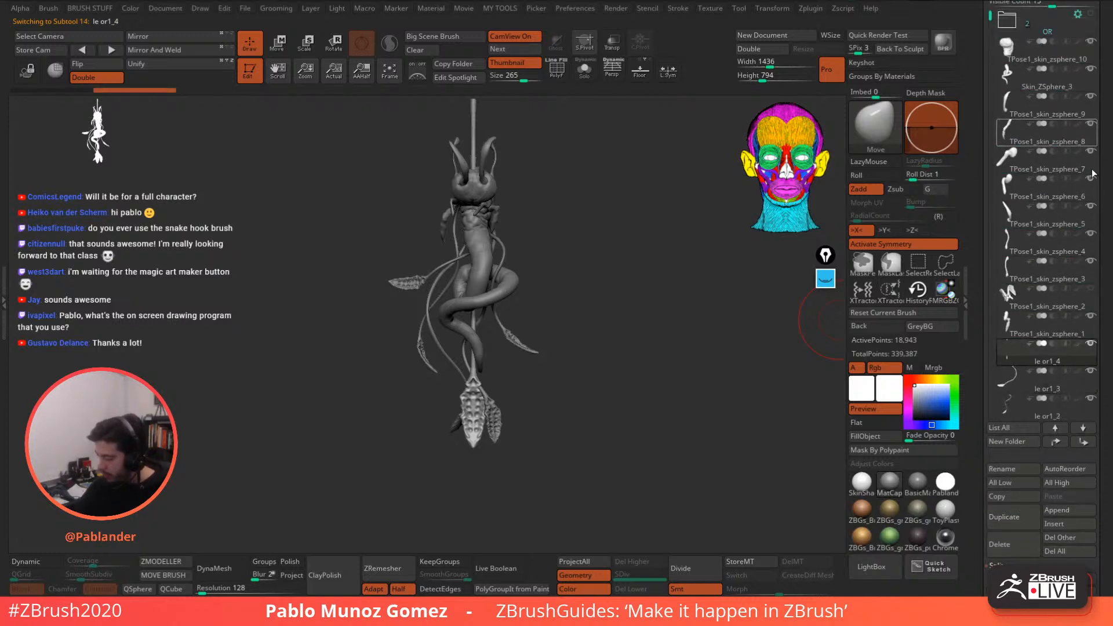
- Turn off symmetry and set the transform pivot near the upper end of the new straight strand
{"action": "left_click_drag", "start_coordinate": [577, 248], "coordinate": [540, 244], "text": "alt"}
{"action": "left_click", "coordinate": [881, 244]}
{"action": "key", "text": "w"}
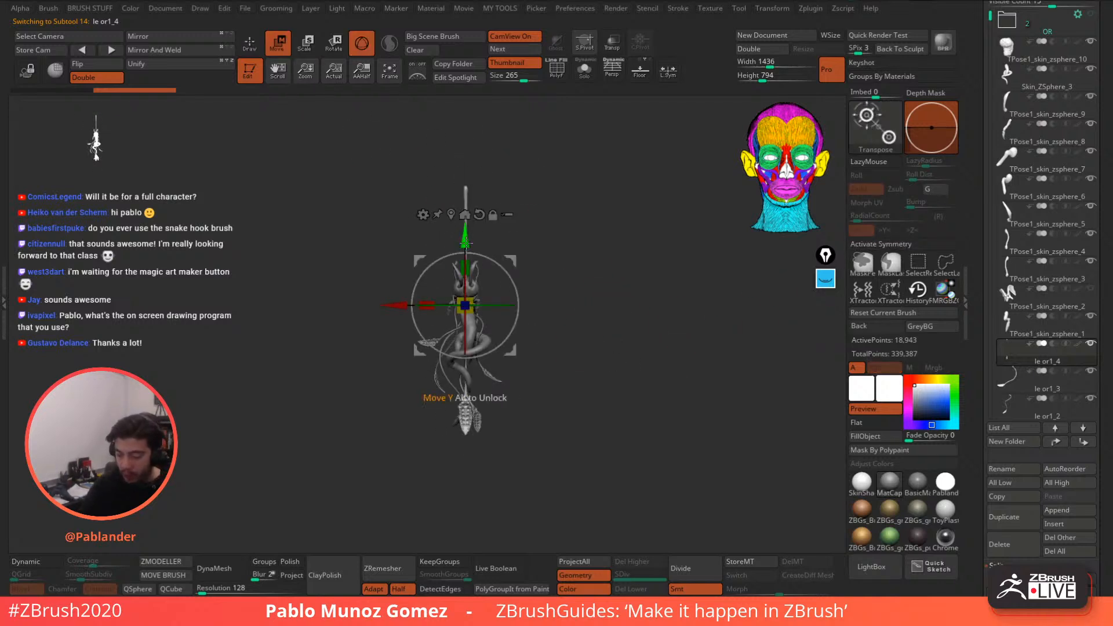
{"action": "left_click_drag", "start_coordinate": [466, 243], "coordinate": [466, 128], "text": "alt"}
{"action": "left_click_drag", "start_coordinate": [469, 187], "coordinate": [465, 215]}
{"action": "left_click_drag", "start_coordinate": [512, 146], "coordinate": [518, 249]}
{"action": "left_click_drag", "start_coordinate": [594, 209], "coordinate": [574, 292], "text": "shift"}
- Fit the new strand against the back of the head by moving its upper end there and adjusting its scale
{"action": "mouse_move", "coordinate": [521, 250]}
{"action": "left_mouse_down"}
{"action": "mouse_move", "coordinate": [675, 222]}
{"action": "mouse_move", "coordinate": [539, 237]}
{"action": "left_mouse_up"}
{"action": "left_click_drag", "start_coordinate": [690, 217], "coordinate": [609, 220]}
{"action": "left_click_drag", "start_coordinate": [543, 264], "coordinate": [541, 257]}
{"action": "left_click_drag", "start_coordinate": [554, 218], "coordinate": [602, 233]}
{"action": "left_click_drag", "start_coordinate": [597, 342], "coordinate": [617, 296], "text": "alt"}
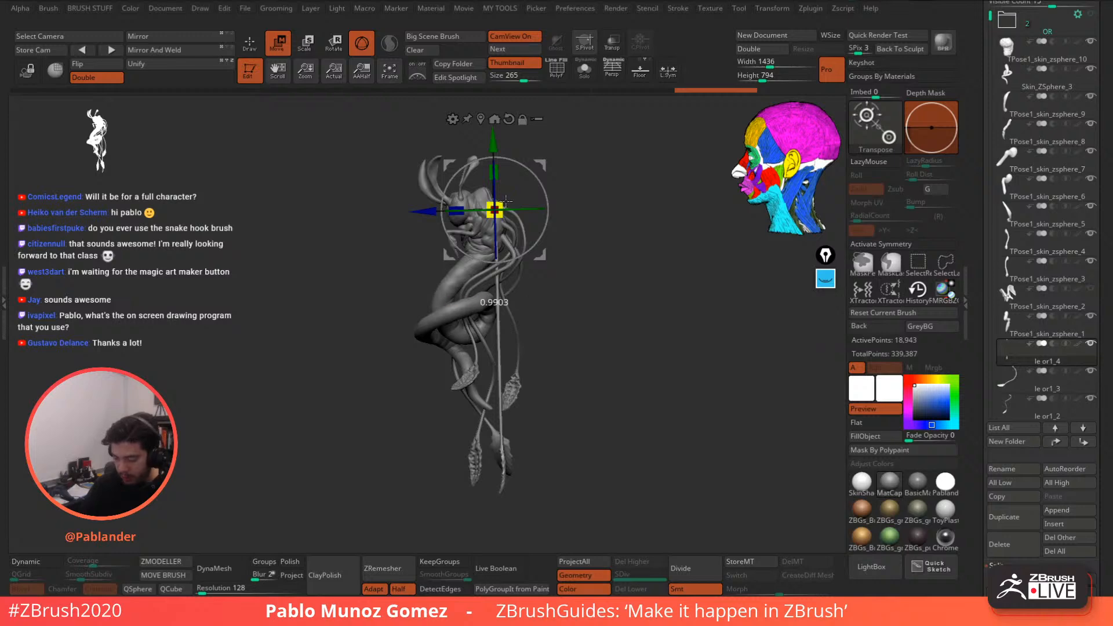
- Apply Bend Curve to the sixth strand and bow it from the back of the head around the side opposite the outstretched leaf
{"action": "left_click", "coordinate": [452, 119]}
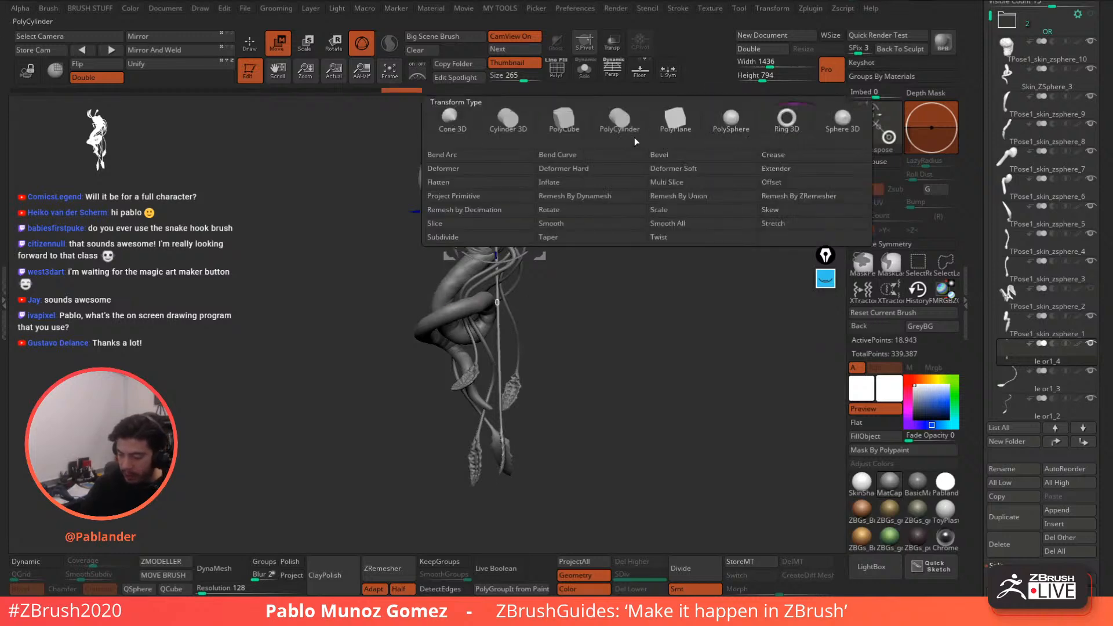
{"action": "left_click", "coordinate": [625, 156]}
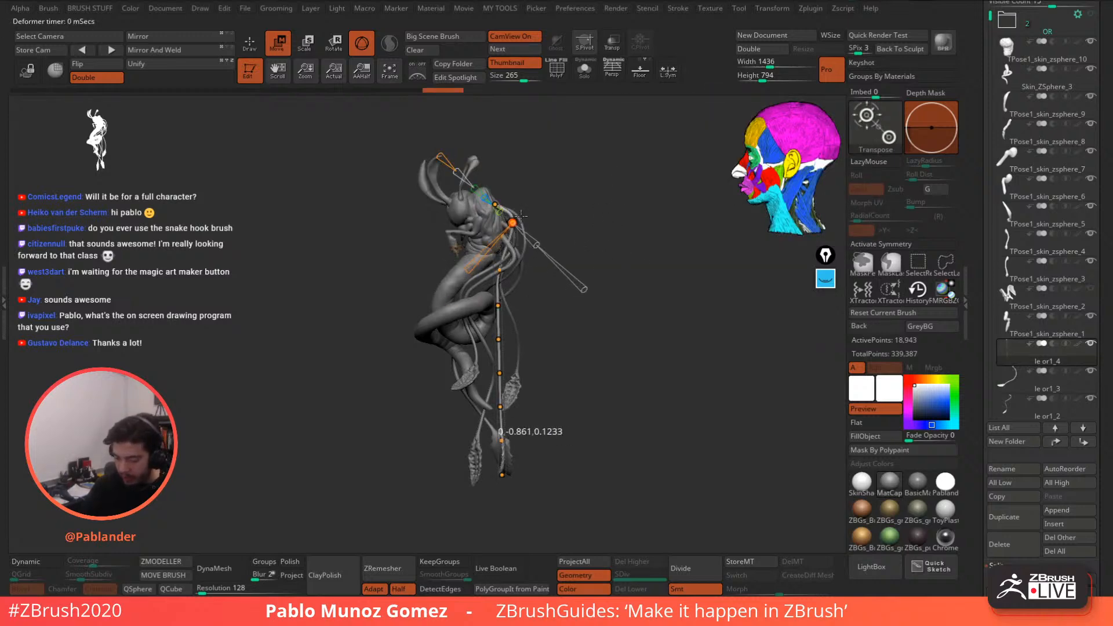
{"action": "left_click_drag", "start_coordinate": [594, 279], "coordinate": [521, 264]}
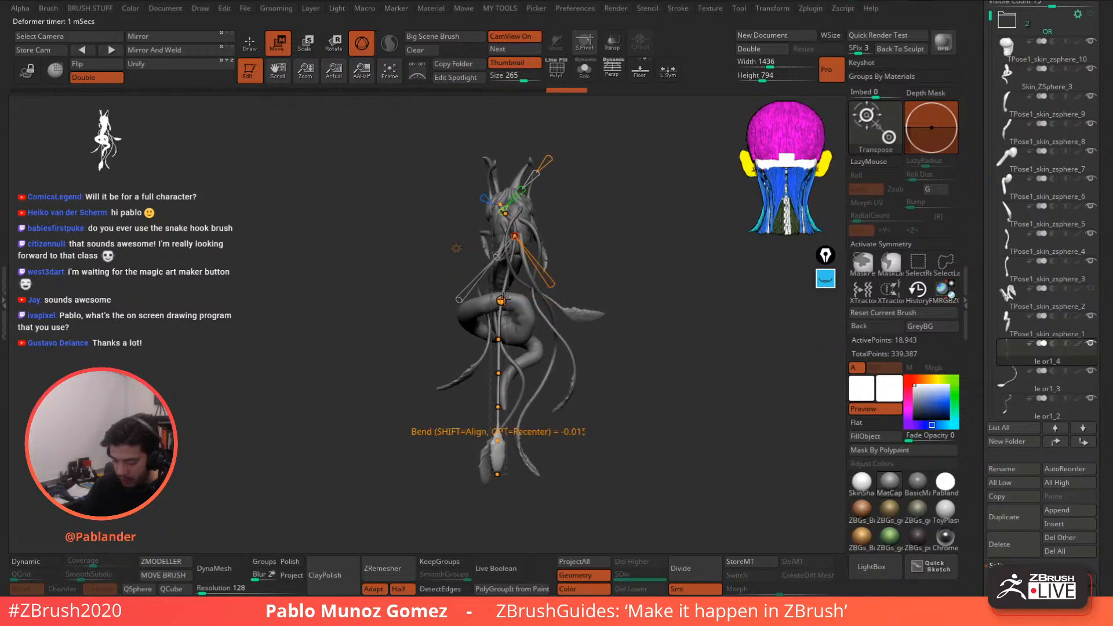
{"action": "left_click_drag", "start_coordinate": [499, 367], "coordinate": [496, 356]}
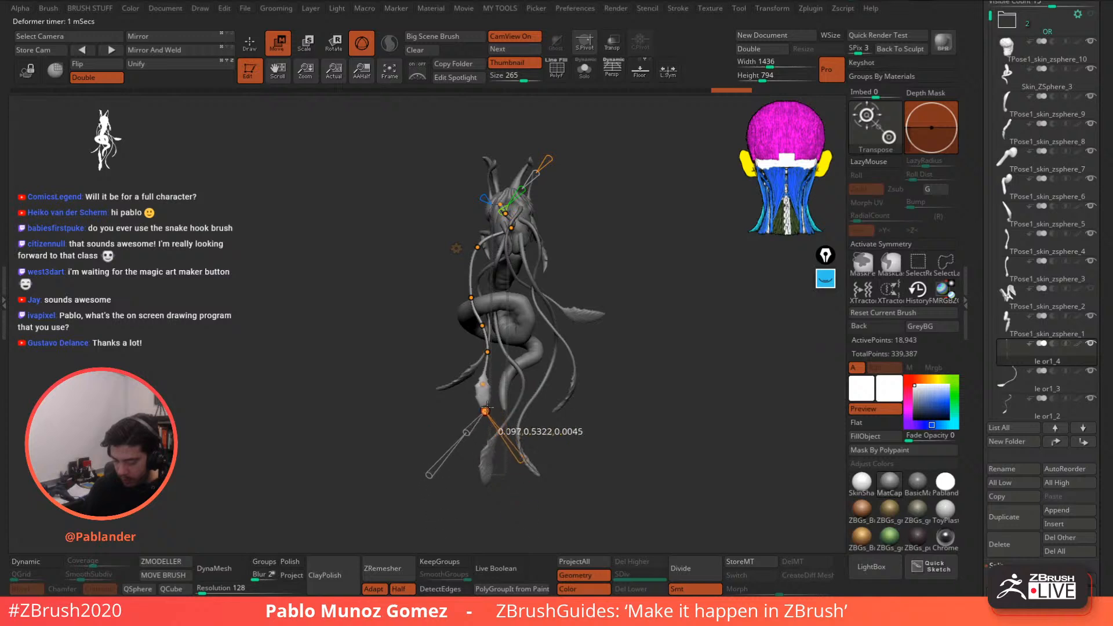
{"action": "left_click_drag", "start_coordinate": [487, 407], "coordinate": [487, 415]}
{"action": "left_click_drag", "start_coordinate": [531, 365], "coordinate": [626, 345]}
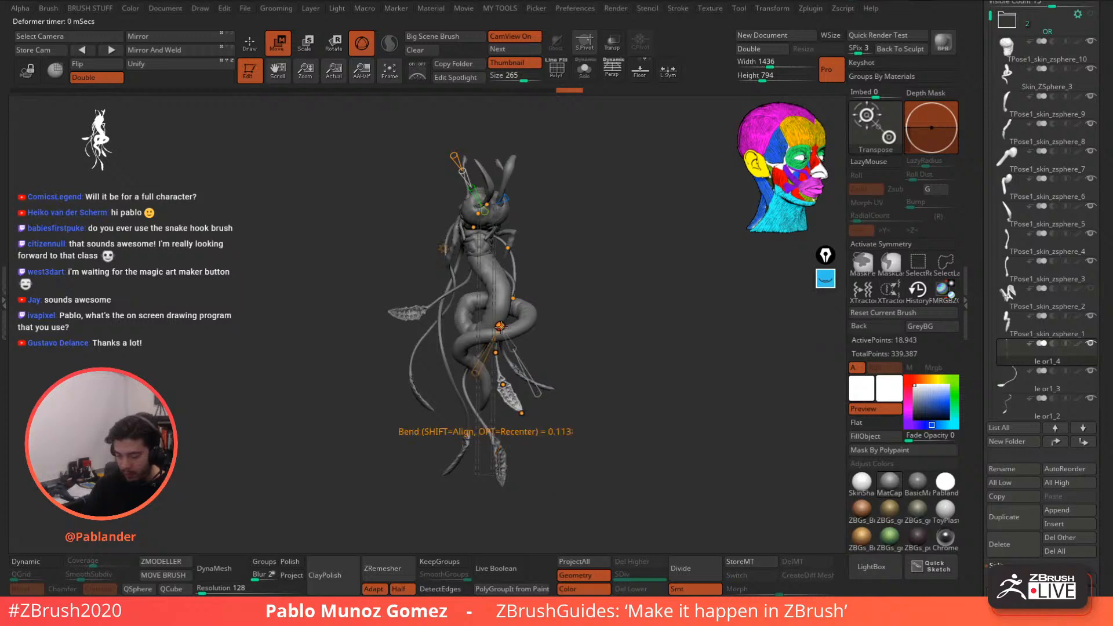
- Adjust the sixth strand's middle point beside the coil and its upper bend beside the shoulder
{"action": "left_click_drag", "start_coordinate": [501, 326], "coordinate": [500, 328]}
{"action": "left_click_drag", "start_coordinate": [571, 274], "coordinate": [585, 256]}
{"action": "mouse_move", "coordinate": [552, 251]}
{"action": "left_mouse_down"}
{"action": "mouse_move", "coordinate": [539, 255]}
{"action": "mouse_move", "coordinate": [562, 247]}
{"action": "left_mouse_up"}
{"action": "mouse_move", "coordinate": [544, 168]}
{"action": "left_mouse_down"}
{"action": "mouse_move", "coordinate": [507, 191]}
{"action": "mouse_move", "coordinate": [531, 198]}
{"action": "mouse_move", "coordinate": [493, 197]}
{"action": "mouse_move", "coordinate": [469, 177]}
{"action": "left_mouse_up"}
{"action": "left_click_drag", "start_coordinate": [425, 207], "coordinate": [446, 196]}
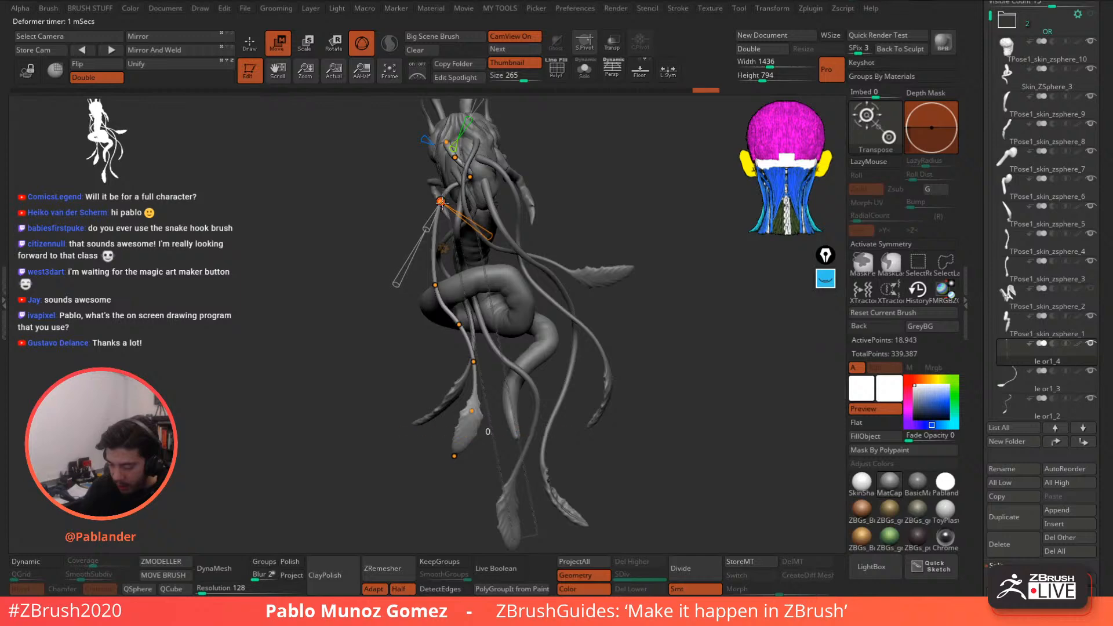
- Refine the strand's upper points close up so it arches off the back of the head and clears the neighbouring strands
{"action": "mouse_move", "coordinate": [580, 174]}
{"action": "left_mouse_down", "text": "alt"}
{"action": "mouse_move", "coordinate": [589, 215]}
{"action": "mouse_move", "coordinate": [661, 211]}
{"action": "left_mouse_up", "text": "alt"}
{"action": "left_click_drag", "start_coordinate": [414, 132], "coordinate": [408, 145]}
{"action": "mouse_move", "coordinate": [583, 174]}
{"action": "left_mouse_down"}
{"action": "mouse_move", "coordinate": [492, 169]}
{"action": "mouse_move", "coordinate": [471, 149]}
{"action": "left_mouse_up"}
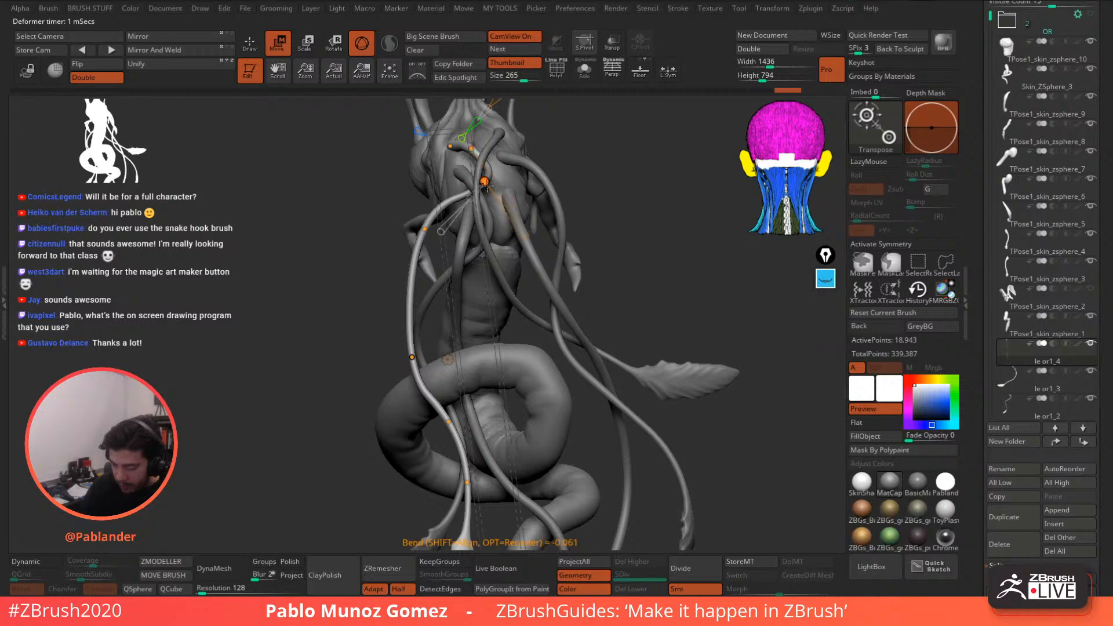
{"action": "right_click_drag", "start_coordinate": [490, 184], "coordinate": [582, 196]}
{"action": "left_click_drag", "start_coordinate": [490, 183], "coordinate": [486, 150]}
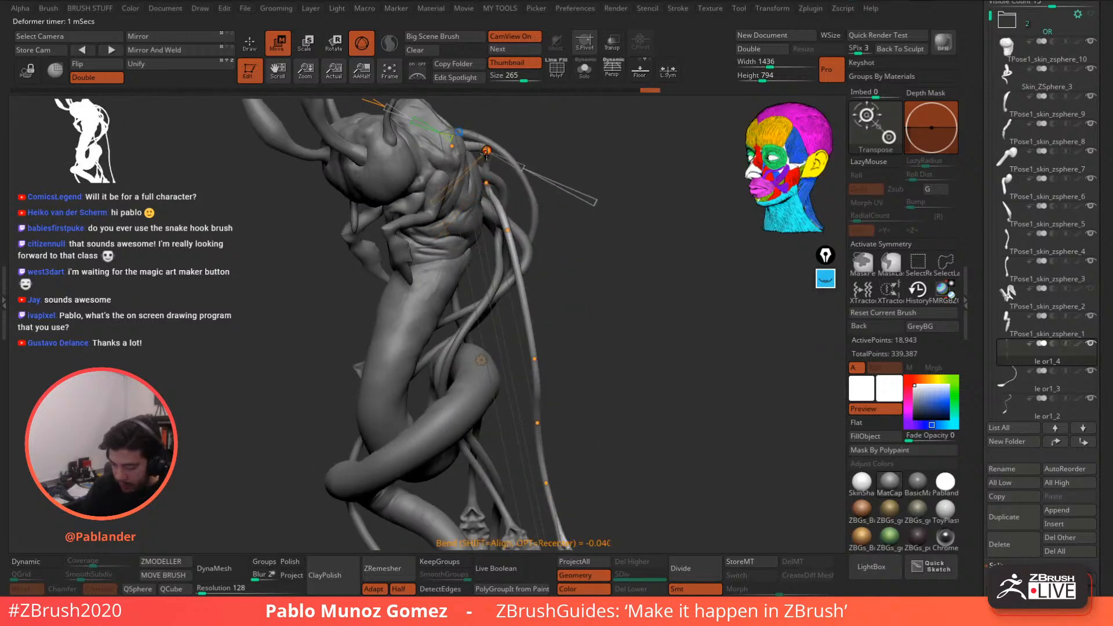
{"action": "left_click_drag", "start_coordinate": [506, 222], "coordinate": [505, 218]}
{"action": "right_click_drag", "start_coordinate": [513, 232], "coordinate": [444, 253]}
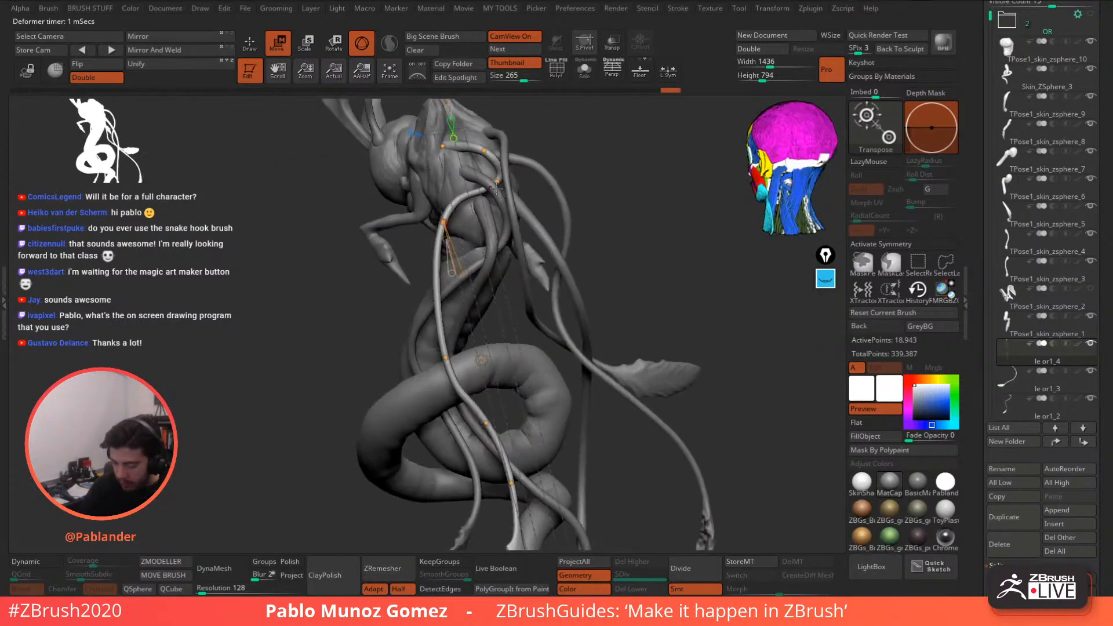
{"action": "left_click_drag", "start_coordinate": [444, 222], "coordinate": [450, 224]}
- Shift the strand's middle points around the outer side of the coil so it flows down toward the leaf
{"action": "right_click_drag", "start_coordinate": [475, 231], "coordinate": [615, 183], "text": "ctrl"}
{"action": "left_click_drag", "start_coordinate": [542, 307], "coordinate": [548, 259]}
{"action": "left_click_drag", "start_coordinate": [525, 346], "coordinate": [538, 311]}
{"action": "right_click_drag", "start_coordinate": [543, 296], "coordinate": [478, 302]}
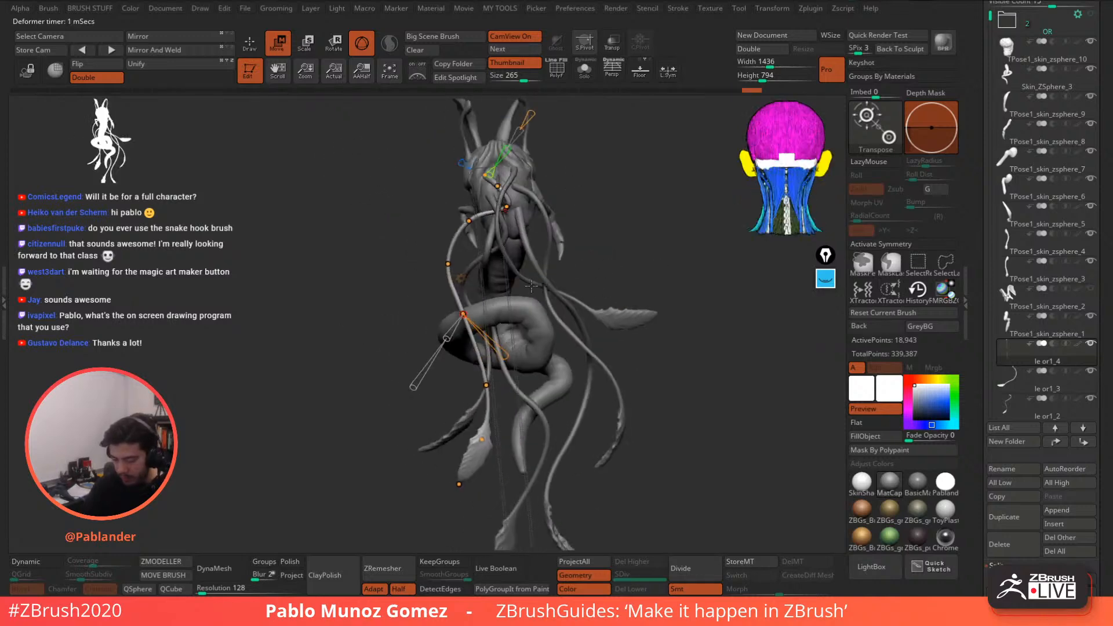
{"action": "left_click_drag", "start_coordinate": [472, 308], "coordinate": [475, 307]}
- Lower and even out the strand's shoulder-height points from behind to soften the upper bow
{"action": "left_click_drag", "start_coordinate": [608, 226], "coordinate": [567, 231], "text": "shift"}
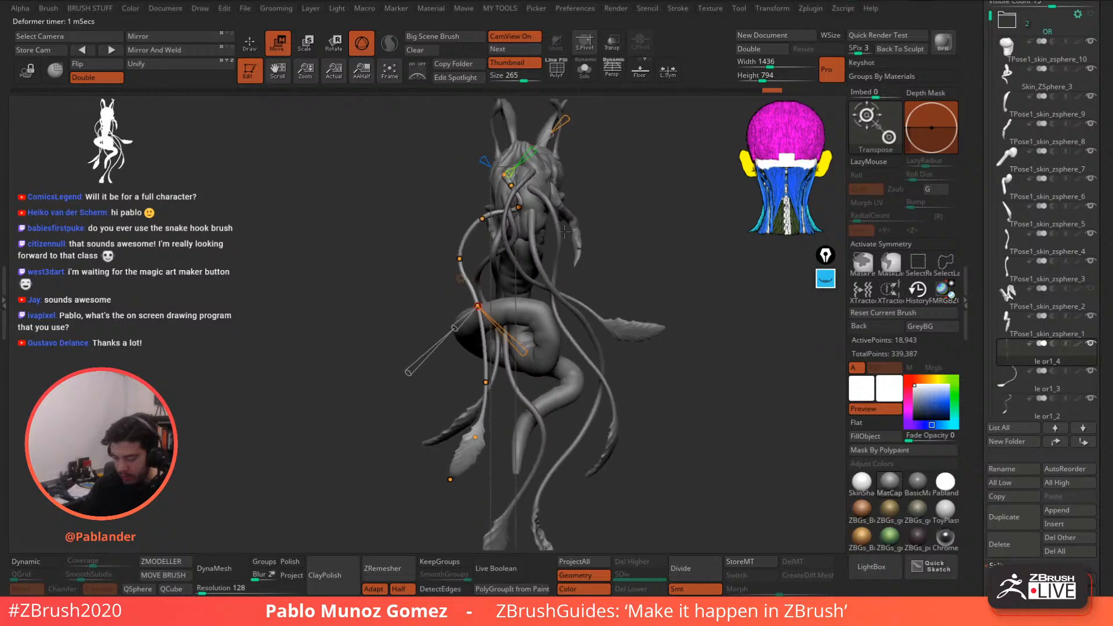
{"action": "left_click_drag", "start_coordinate": [460, 260], "coordinate": [464, 269]}
{"action": "left_click_drag", "start_coordinate": [482, 223], "coordinate": [482, 230]}
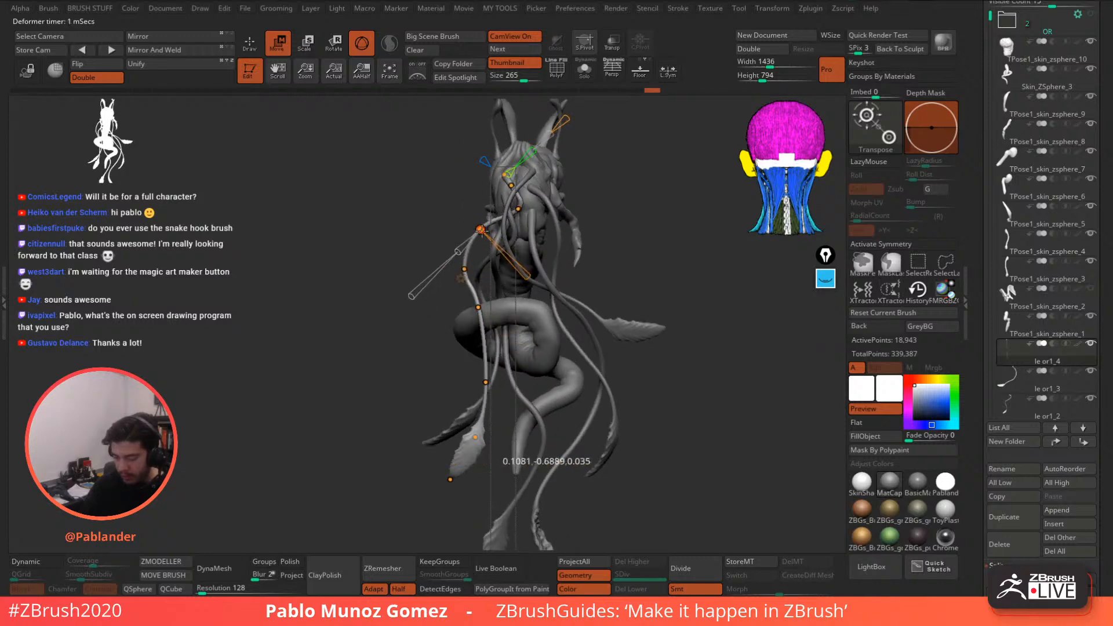
{"action": "left_click", "coordinate": [465, 278]}
{"action": "left_click_drag", "start_coordinate": [465, 269], "coordinate": [482, 230]}
{"action": "left_click_drag", "start_coordinate": [616, 296], "coordinate": [619, 224], "text": "alt"}
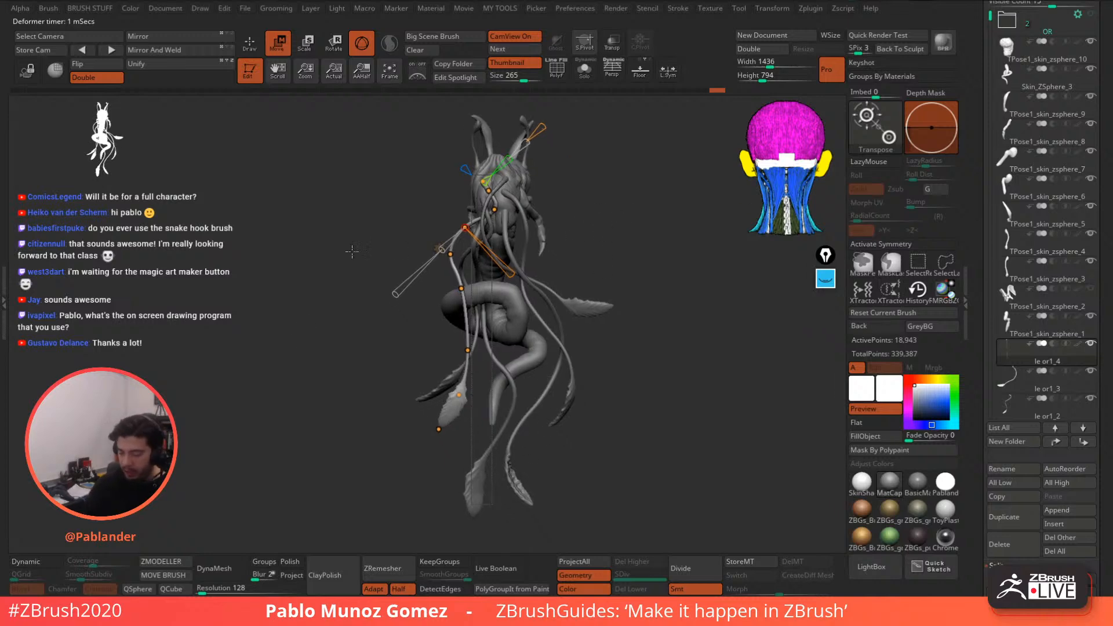
- Reposition the strand's lower points, leaf and tip so the end flicks outward beside the tail
{"action": "left_click_drag", "start_coordinate": [567, 337], "coordinate": [607, 293]}
{"action": "left_click_drag", "start_coordinate": [482, 289], "coordinate": [477, 291]}
{"action": "left_click_drag", "start_coordinate": [472, 430], "coordinate": [497, 374]}
{"action": "left_click_drag", "start_coordinate": [563, 324], "coordinate": [617, 305]}
{"action": "left_click_drag", "start_coordinate": [496, 348], "coordinate": [493, 349]}
{"action": "left_click_drag", "start_coordinate": [508, 423], "coordinate": [495, 383]}
- Adjust the strand's bow beside the torso from the front for an even curve past the coil
{"action": "left_click_drag", "start_coordinate": [502, 290], "coordinate": [516, 297]}
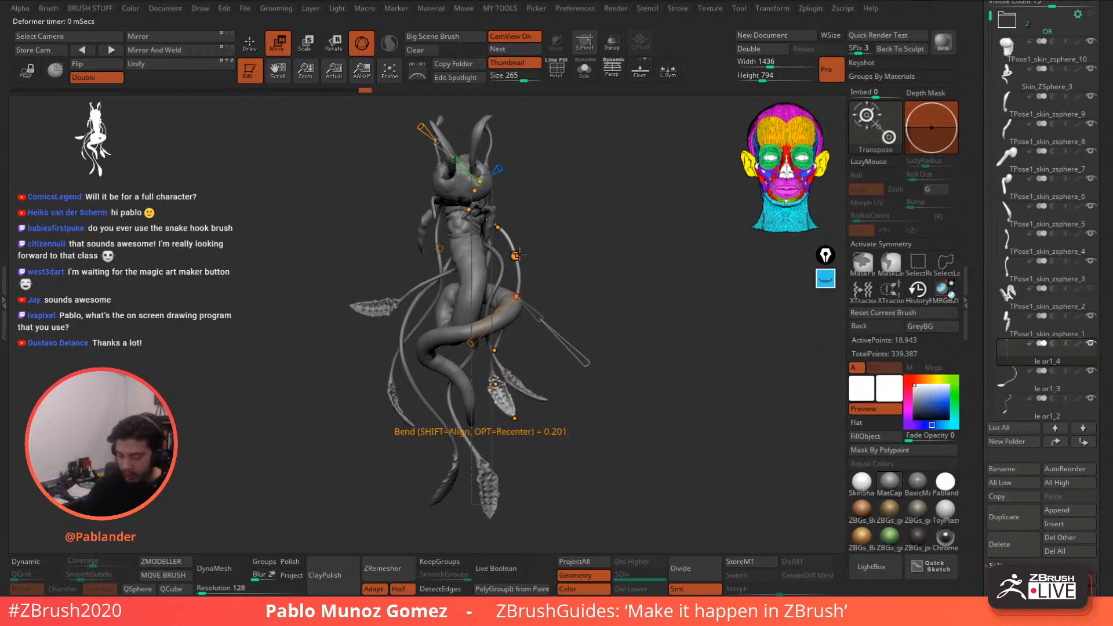
{"action": "left_click_drag", "start_coordinate": [514, 255], "coordinate": [496, 232]}
{"action": "left_click_drag", "start_coordinate": [517, 296], "coordinate": [526, 288]}
{"action": "left_click_drag", "start_coordinate": [609, 321], "coordinate": [548, 325]}
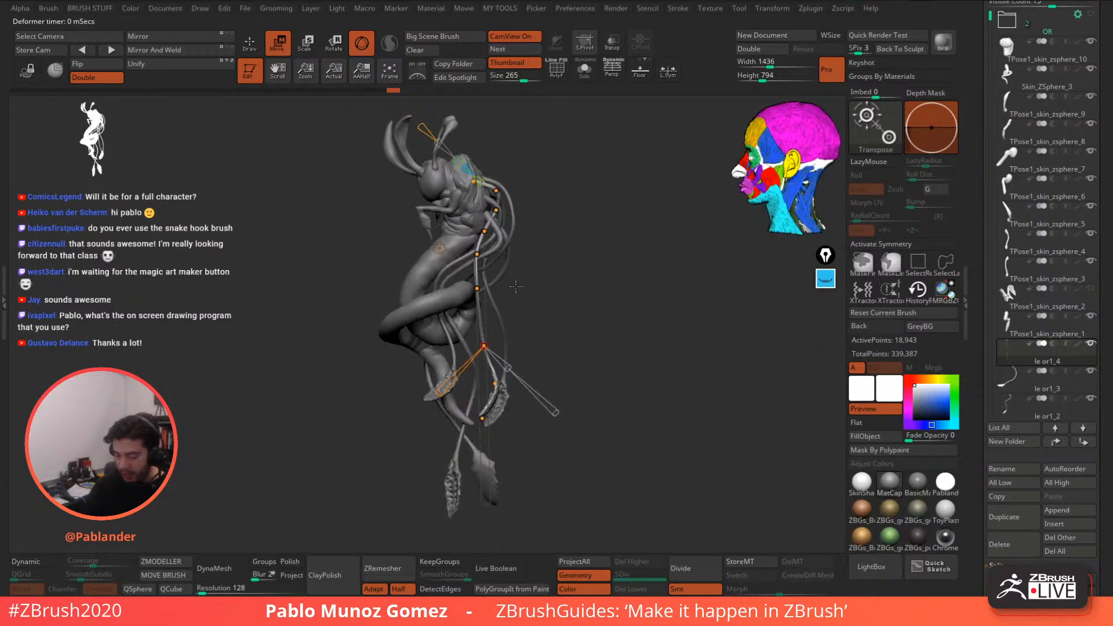
- Pull the strand's middle points in toward the torso from the side, including the one beside the coil
{"action": "mouse_move", "coordinate": [476, 256]}
{"action": "left_mouse_down"}
{"action": "mouse_move", "coordinate": [500, 231]}
{"action": "mouse_move", "coordinate": [467, 234]}
{"action": "mouse_move", "coordinate": [487, 234]}
{"action": "mouse_move", "coordinate": [463, 250]}
{"action": "left_mouse_up"}
{"action": "left_click", "coordinate": [478, 290]}
{"action": "left_click_drag", "start_coordinate": [451, 291], "coordinate": [453, 282]}
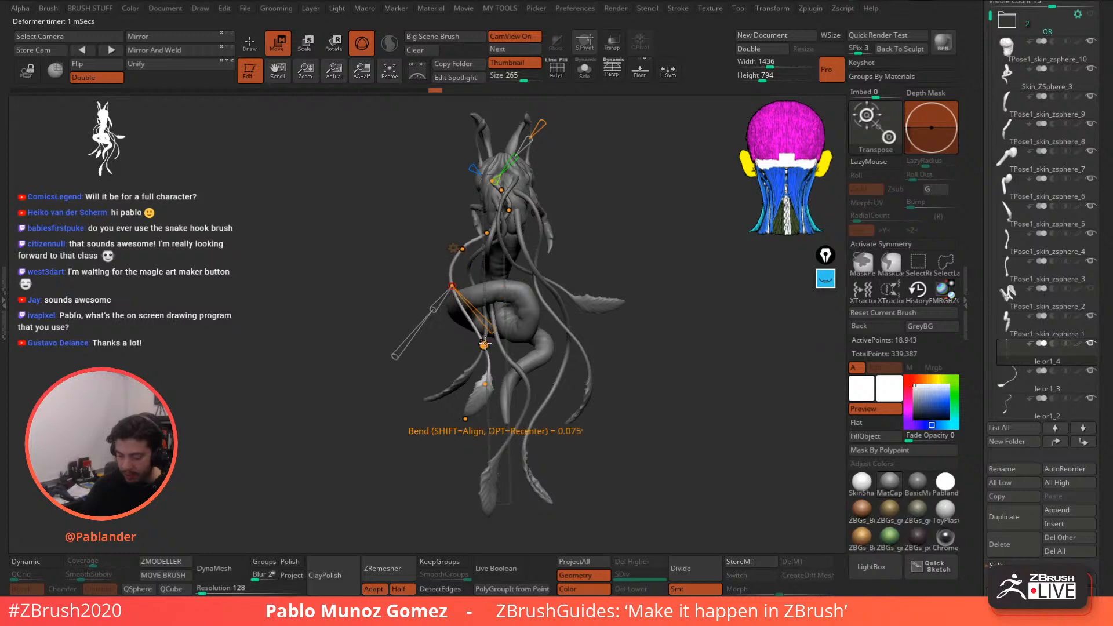
- Raise the strand's lower curve points, leaf and tip so the strand ends higher beside the tail
{"action": "left_click_drag", "start_coordinate": [485, 345], "coordinate": [483, 326]}
{"action": "left_click_drag", "start_coordinate": [487, 383], "coordinate": [488, 374]}
{"action": "left_click_drag", "start_coordinate": [465, 419], "coordinate": [468, 415]}
{"action": "left_click_drag", "start_coordinate": [537, 382], "coordinate": [586, 350]}
{"action": "left_click_drag", "start_coordinate": [481, 414], "coordinate": [479, 406]}
{"action": "left_click_drag", "start_coordinate": [493, 374], "coordinate": [492, 366]}
{"action": "mouse_move", "coordinate": [542, 333]}
{"action": "left_mouse_down"}
{"action": "mouse_move", "coordinate": [571, 319]}
{"action": "mouse_move", "coordinate": [563, 339]}
{"action": "left_mouse_up"}
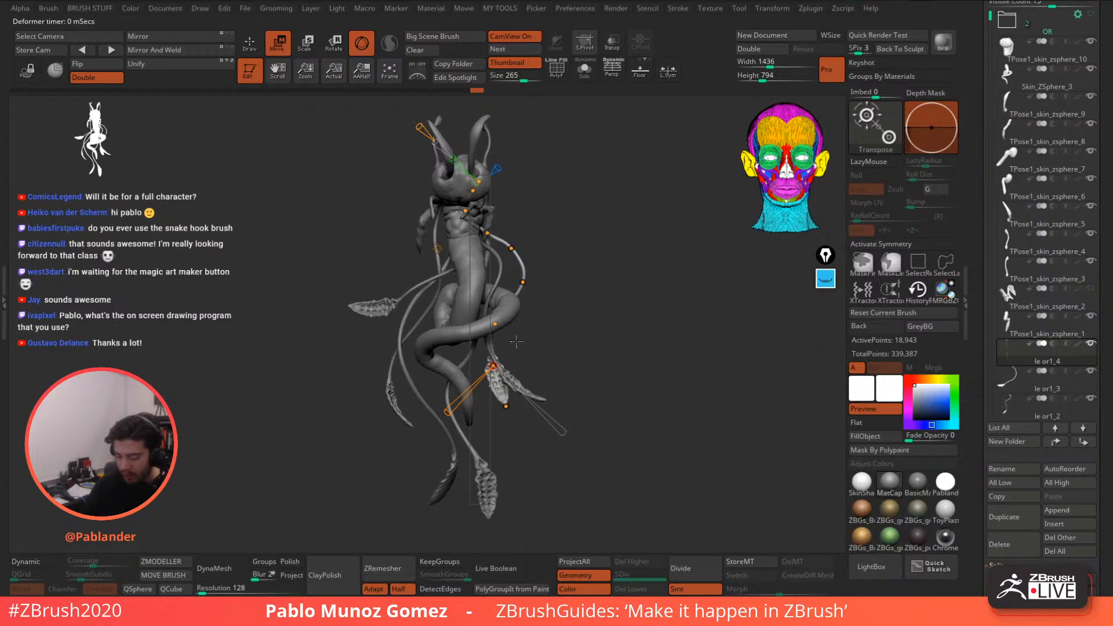
- Draw the strand's points below the shoulder closer to the creature's back from the side
{"action": "mouse_move", "coordinate": [567, 253]}
{"action": "left_mouse_down"}
{"action": "mouse_move", "coordinate": [520, 265]}
{"action": "mouse_move", "coordinate": [560, 261]}
{"action": "left_mouse_up"}
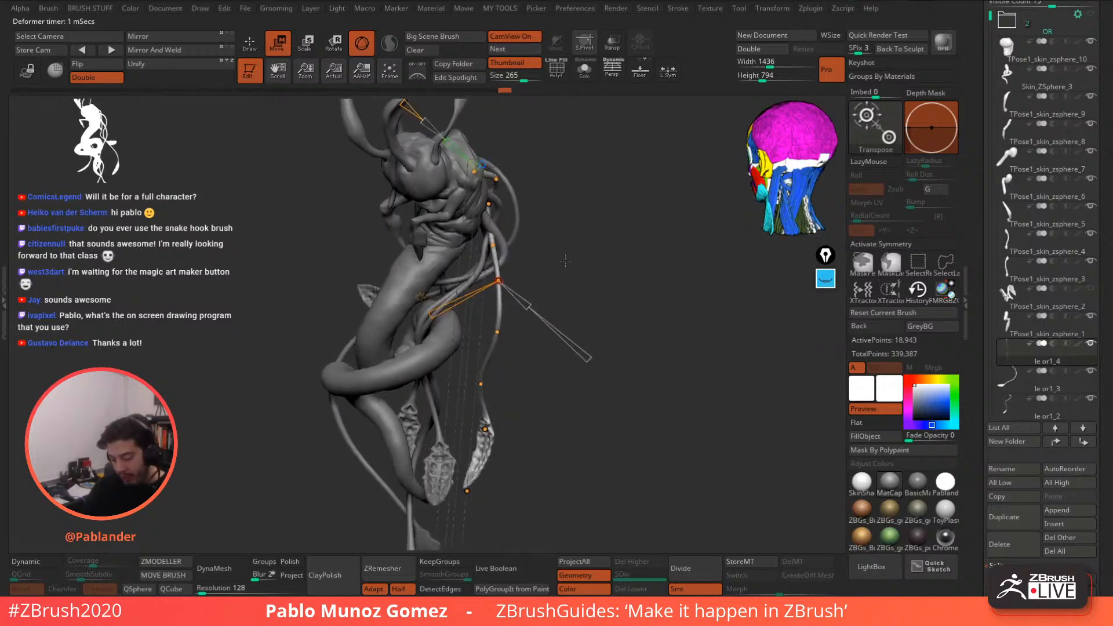
{"action": "left_click_drag", "start_coordinate": [500, 283], "coordinate": [495, 277]}
{"action": "left_click_drag", "start_coordinate": [492, 250], "coordinate": [482, 244]}
{"action": "left_click_drag", "start_coordinate": [568, 188], "coordinate": [625, 169]}
{"action": "left_click", "coordinate": [467, 238]}
{"action": "left_click_drag", "start_coordinate": [562, 270], "coordinate": [639, 325]}
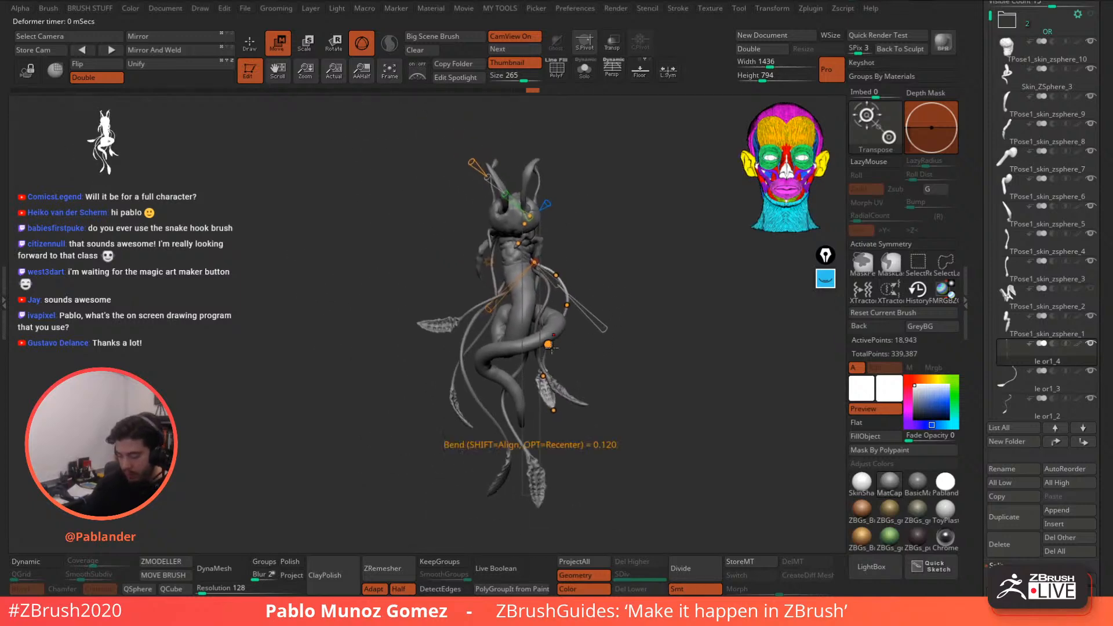
- Lower the strand's outer bow point from the front and reposition its leaf and tip to hang down beside the tail
{"action": "left_click", "coordinate": [549, 345]}
{"action": "left_click_drag", "start_coordinate": [567, 305], "coordinate": [564, 312]}
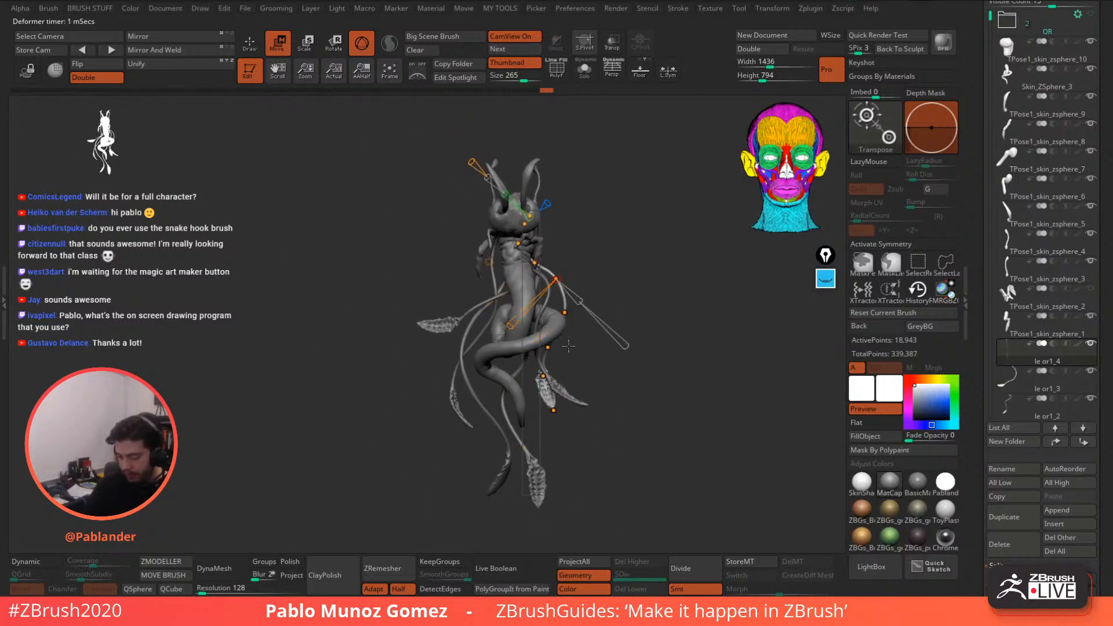
{"action": "left_click", "coordinate": [553, 411]}
{"action": "left_click_drag", "start_coordinate": [537, 382], "coordinate": [551, 413]}
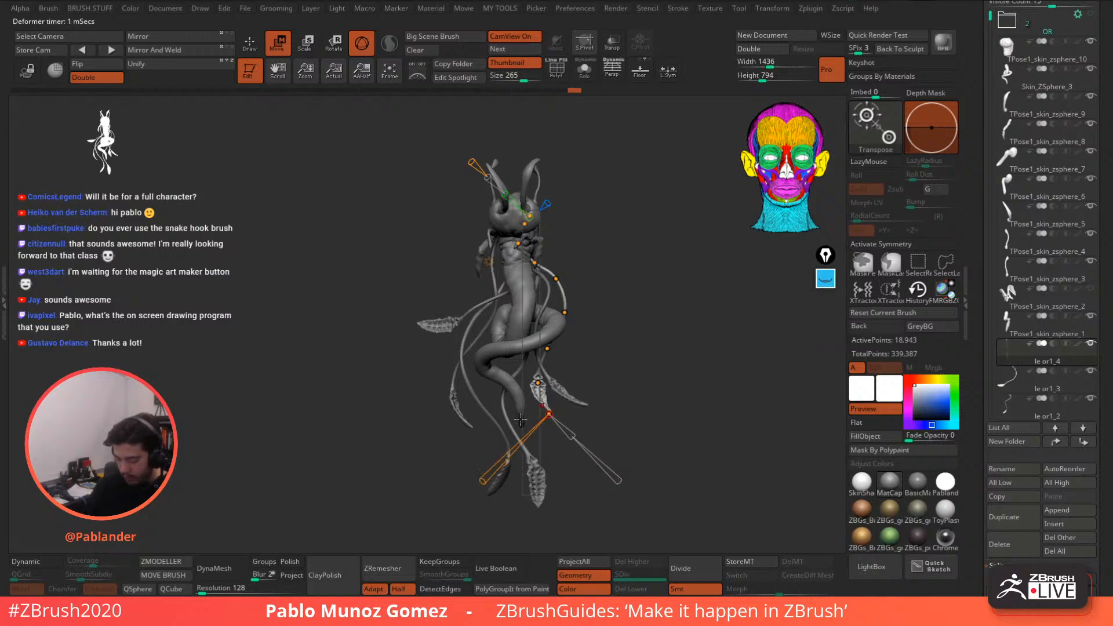
{"action": "left_click_drag", "start_coordinate": [549, 414], "coordinate": [547, 420]}
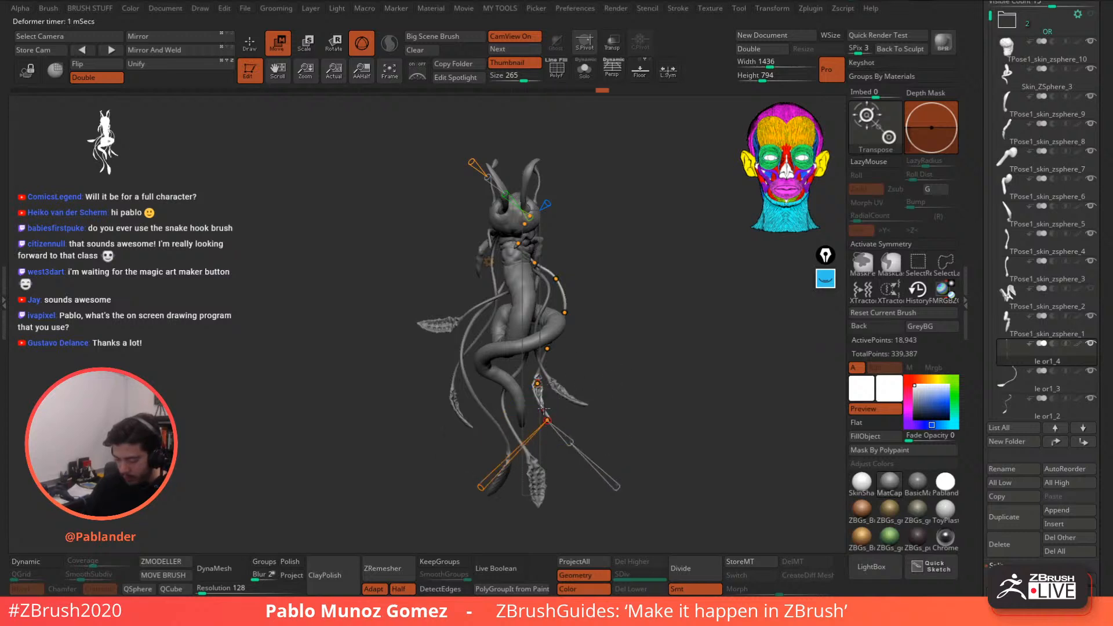
{"action": "left_click_drag", "start_coordinate": [538, 382], "coordinate": [538, 387]}
{"action": "left_click_drag", "start_coordinate": [548, 349], "coordinate": [549, 350]}
- Fine-tune the strand's bow, lower point and leaf tip from the side and front to even out its fall
{"action": "left_click_drag", "start_coordinate": [565, 313], "coordinate": [637, 304]}
{"action": "left_click_drag", "start_coordinate": [518, 351], "coordinate": [520, 349]}
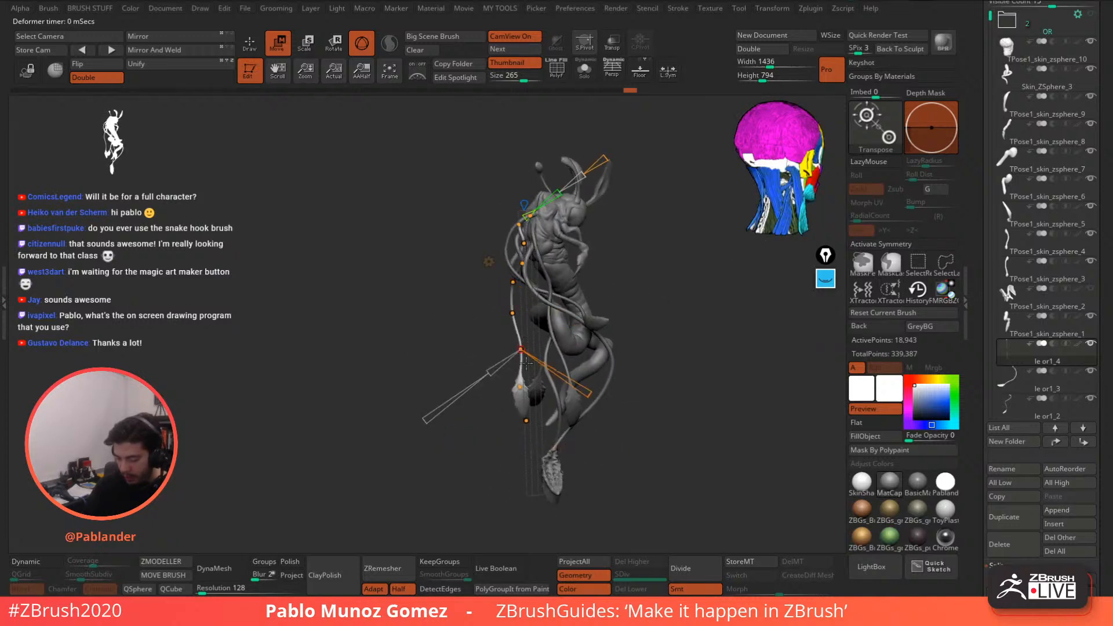
{"action": "left_click_drag", "start_coordinate": [520, 387], "coordinate": [527, 420]}
{"action": "left_click_drag", "start_coordinate": [631, 287], "coordinate": [730, 331]}
{"action": "left_click", "coordinate": [555, 281]}
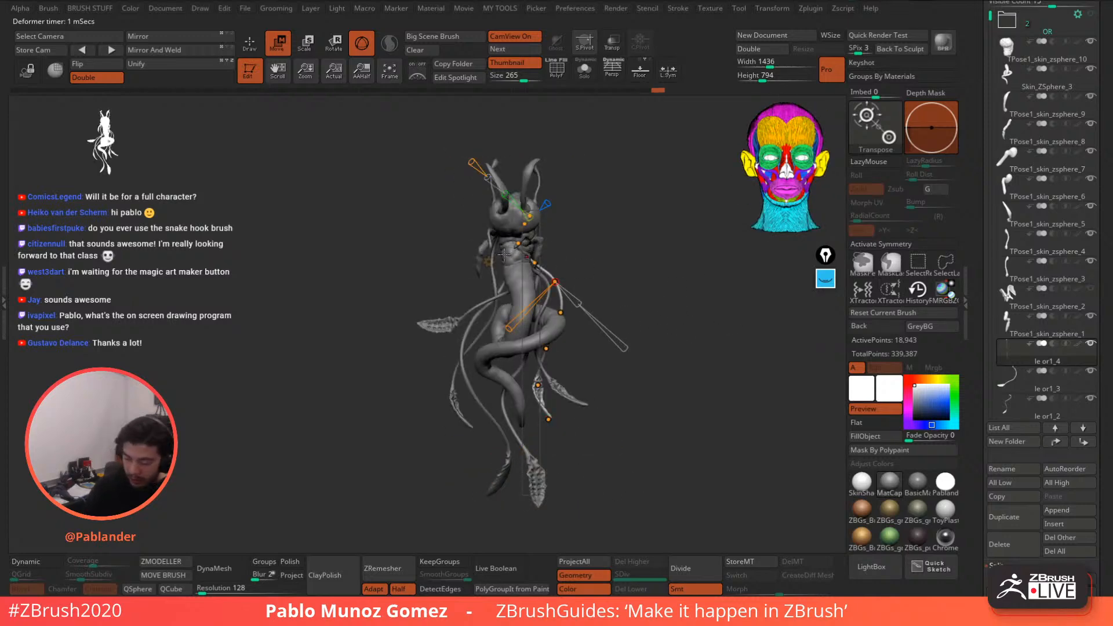
- Accept the strand's Bend Curve deformation and return to Draw mode
{"action": "left_click", "coordinate": [488, 262]}
{"action": "left_click", "coordinate": [691, 258]}
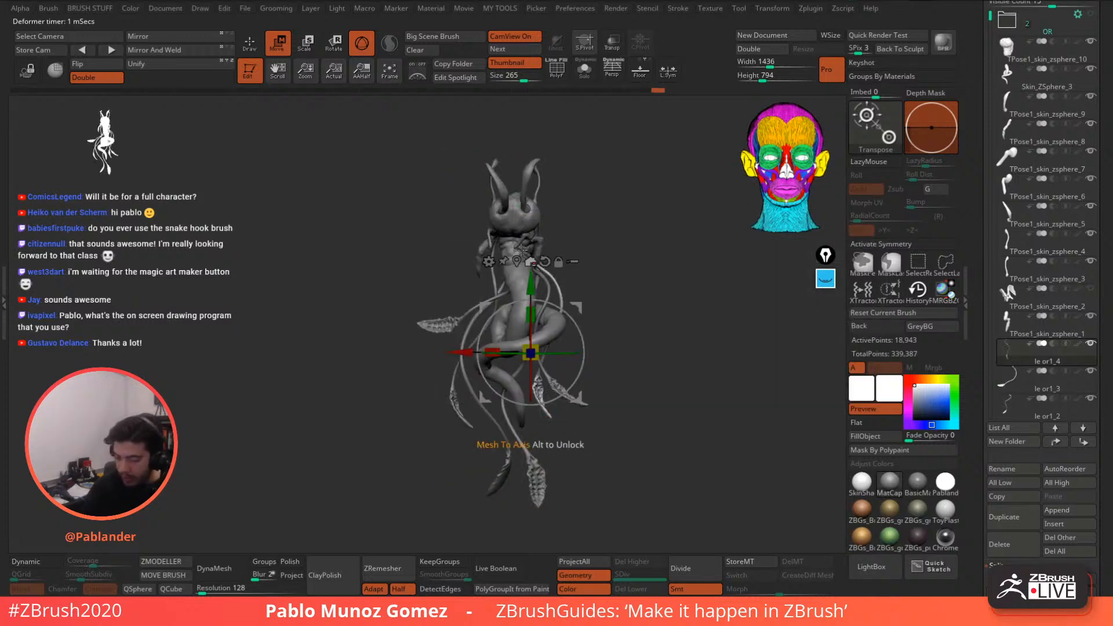
{"action": "key", "text": "q"}
- Select strand le or1_3 at the back of the head and shift its root inward with the Move brush
{"action": "left_click_drag", "start_coordinate": [633, 314], "coordinate": [687, 446]}
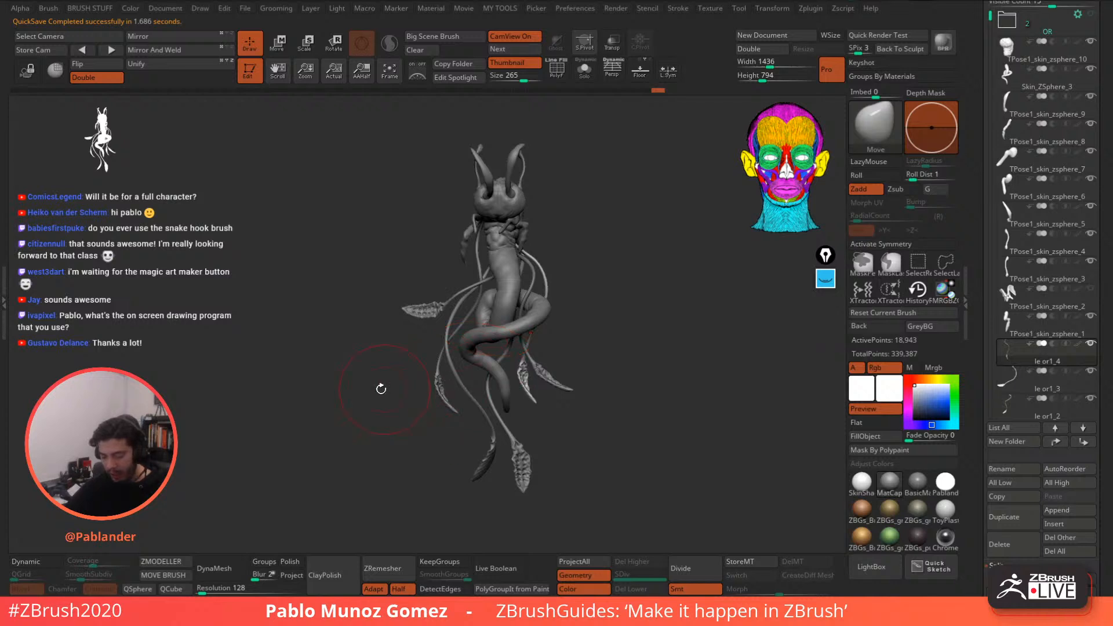
{"action": "mouse_move", "coordinate": [416, 254]}
{"action": "left_mouse_down"}
{"action": "mouse_move", "coordinate": [651, 253]}
{"action": "mouse_move", "coordinate": [558, 295]}
{"action": "mouse_move", "coordinate": [654, 288]}
{"action": "mouse_move", "coordinate": [510, 249]}
{"action": "mouse_move", "coordinate": [623, 236]}
{"action": "mouse_move", "coordinate": [598, 359]}
{"action": "mouse_move", "coordinate": [616, 297]}
{"action": "left_mouse_up"}
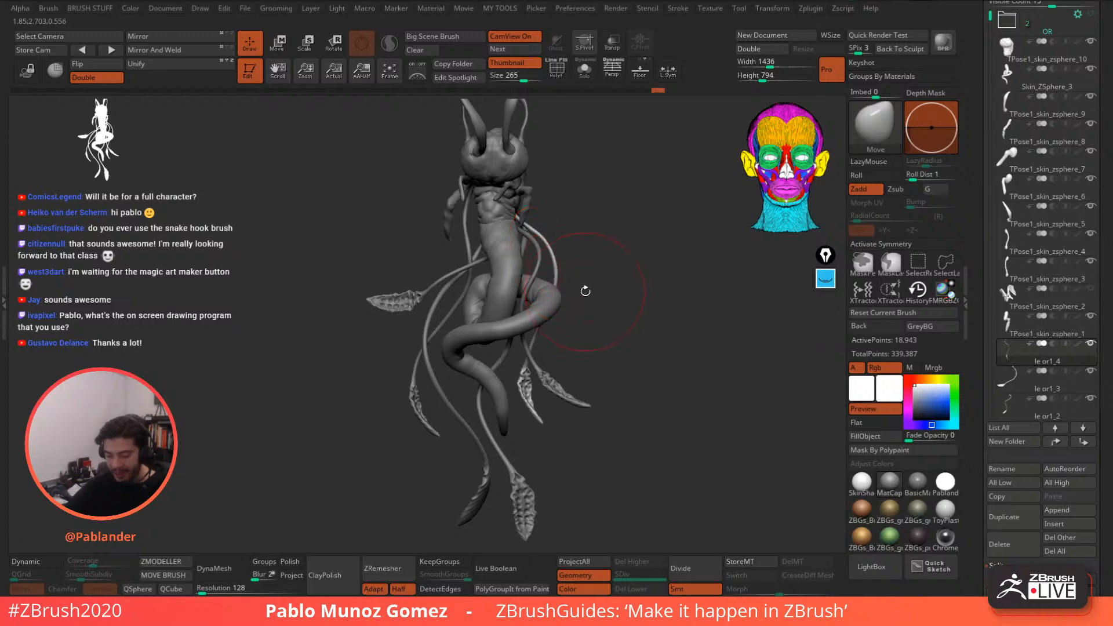
{"action": "right_click_drag", "start_coordinate": [487, 186], "coordinate": [559, 204], "text": "ctrl"}
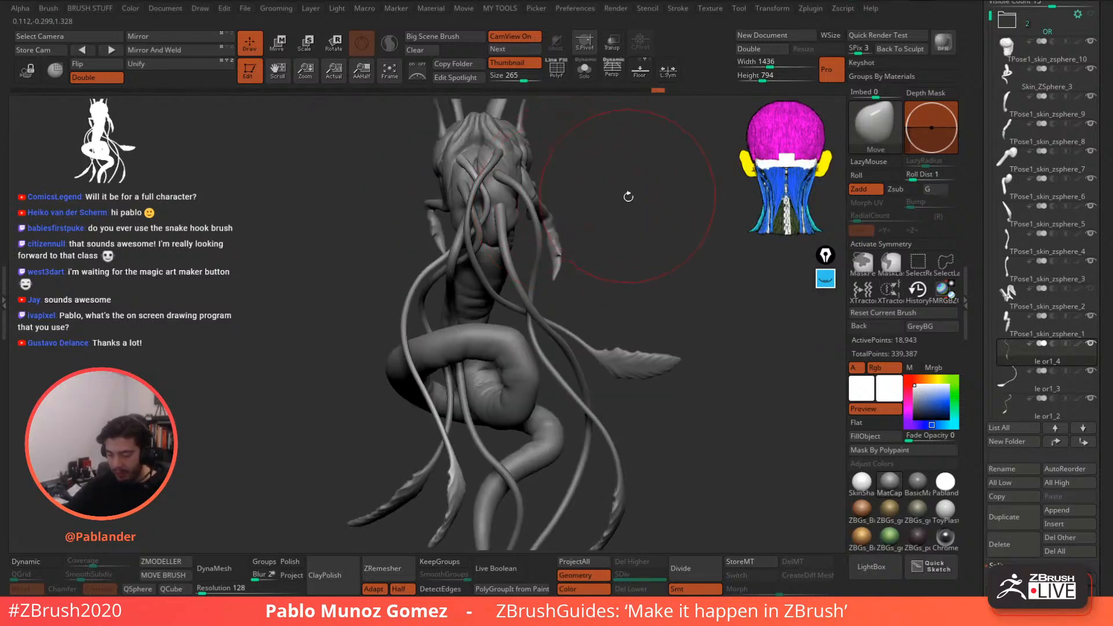
{"action": "mouse_move", "coordinate": [568, 162]}
{"action": "right_mouse_down"}
{"action": "mouse_move", "coordinate": [623, 310]}
{"action": "mouse_move", "coordinate": [640, 316]}
{"action": "mouse_move", "coordinate": [626, 315]}
{"action": "right_mouse_up"}
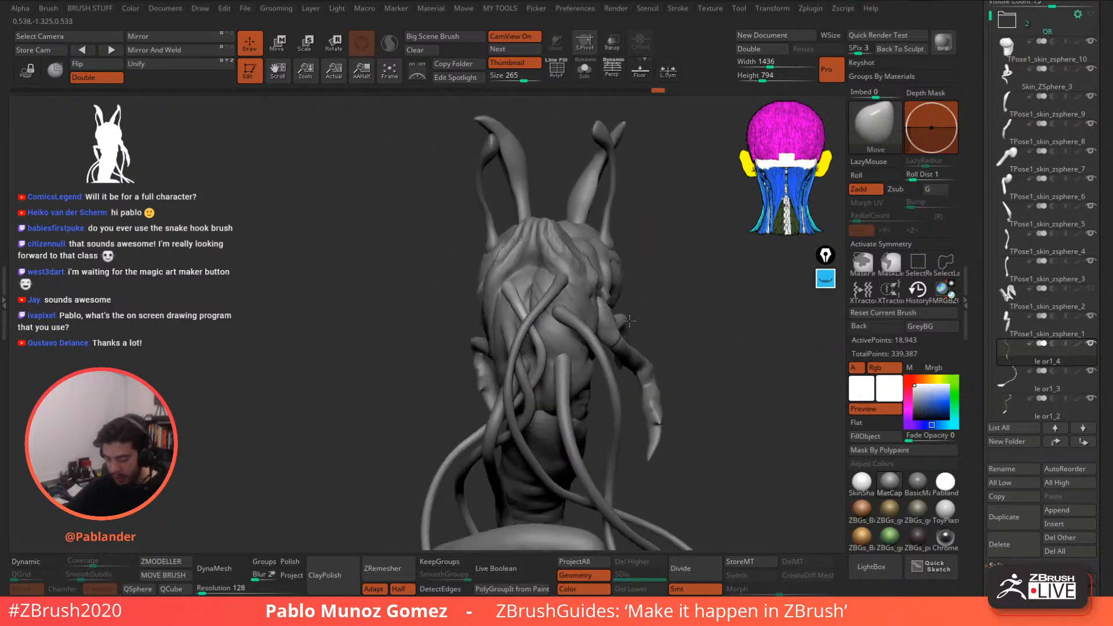
{"action": "left_click", "coordinate": [568, 319], "text": "alt"}
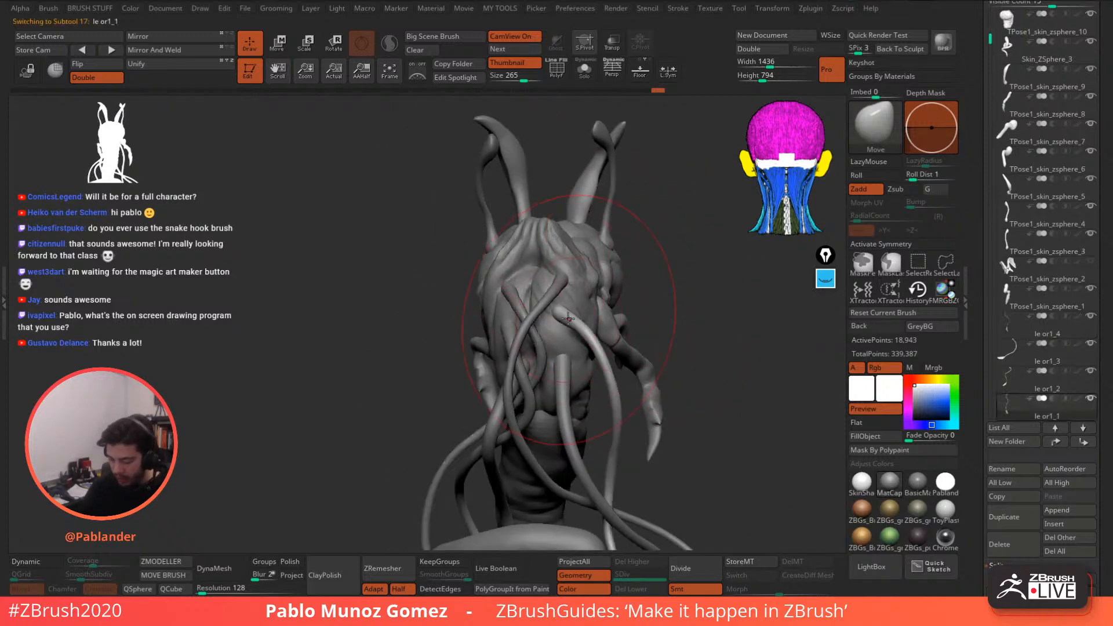
{"action": "left_click", "coordinate": [565, 282], "text": "alt"}
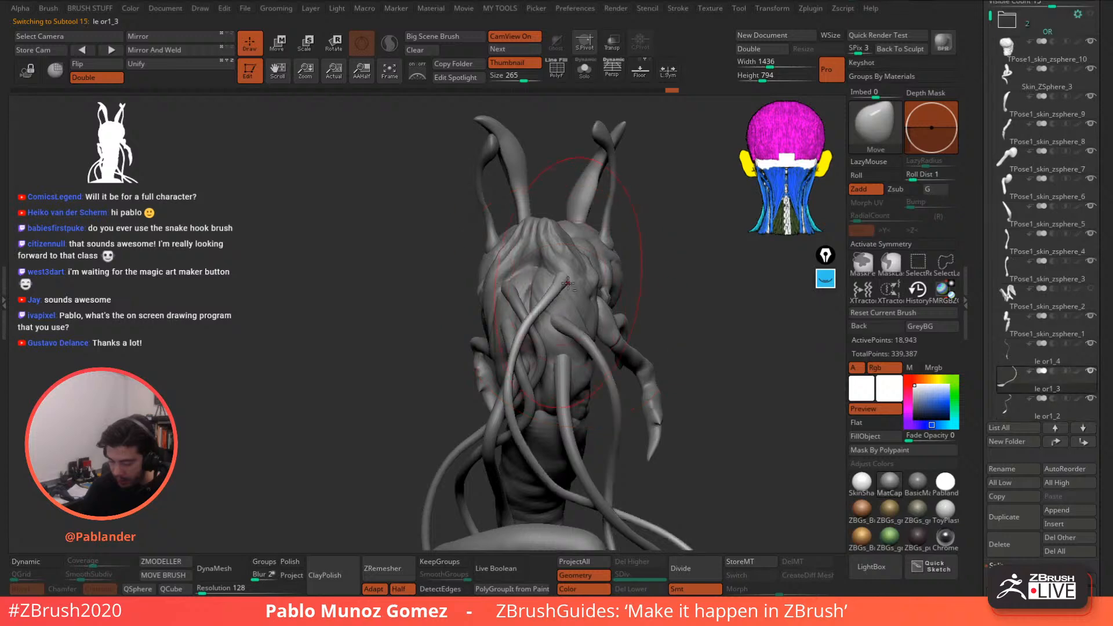
{"action": "left_click_drag", "start_coordinate": [565, 282], "coordinate": [549, 284]}
{"action": "right_click_drag", "start_coordinate": [512, 244], "coordinate": [523, 281]}
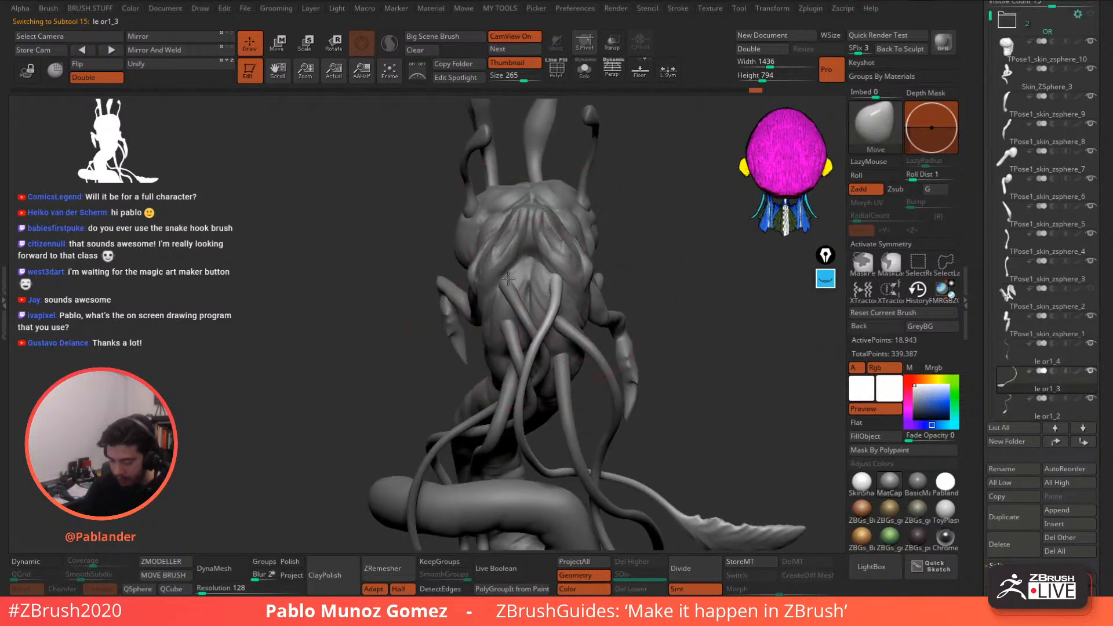
- Select the head and swell its surface around the two upper strand roots and lower left root with the Inflat brush
{"action": "left_click", "coordinate": [563, 253], "text": "alt"}
{"action": "key", "text": "b"}
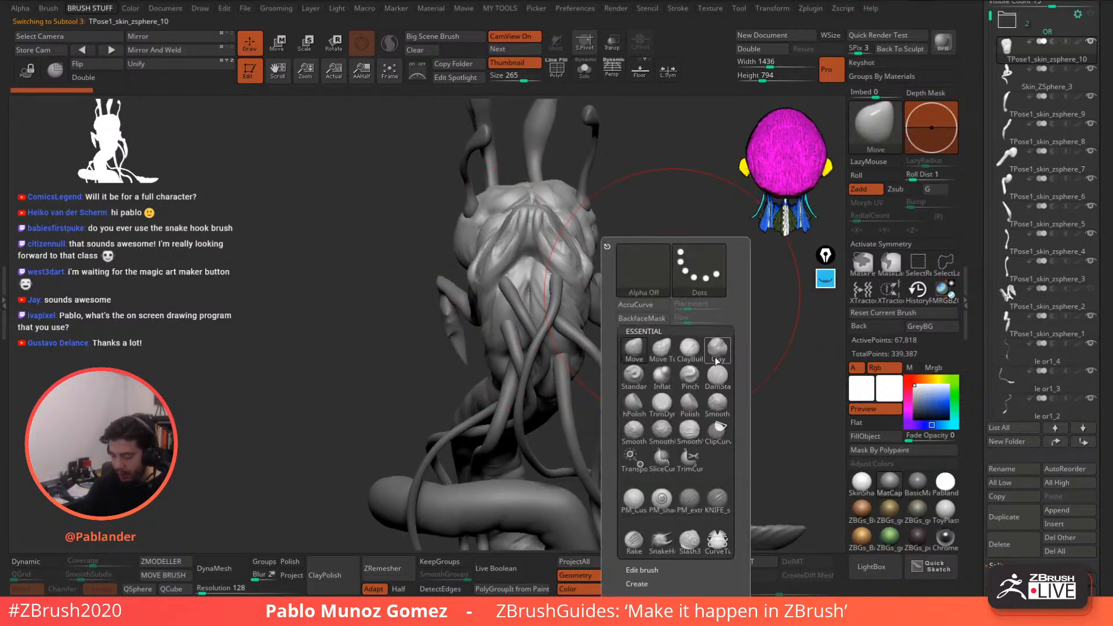
{"action": "key", "text": "i"}
{"action": "key", "text": "n"}
{"action": "key", "text": "space"}
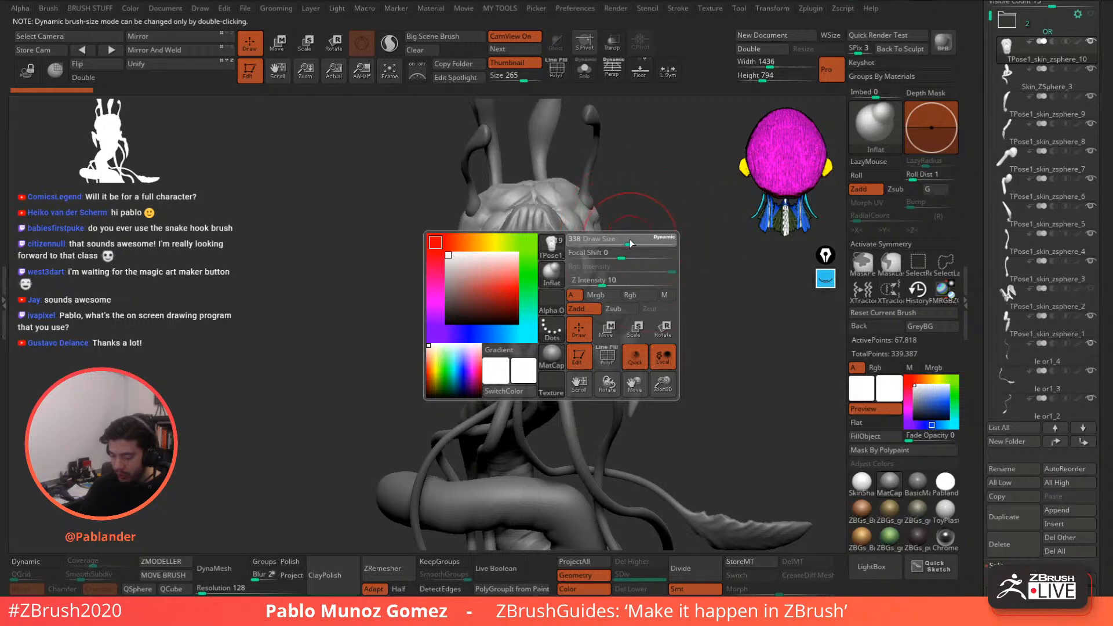
{"action": "right_click_drag", "start_coordinate": [591, 302], "coordinate": [575, 285]}
{"action": "mouse_move", "coordinate": [551, 274]}
{"action": "left_mouse_down"}
{"action": "mouse_move", "coordinate": [563, 279]}
{"action": "mouse_move", "coordinate": [548, 286]}
{"action": "left_mouse_up"}
{"action": "left_click_drag", "start_coordinate": [479, 279], "coordinate": [488, 277]}
{"action": "left_click_drag", "start_coordinate": [481, 337], "coordinate": [483, 343]}
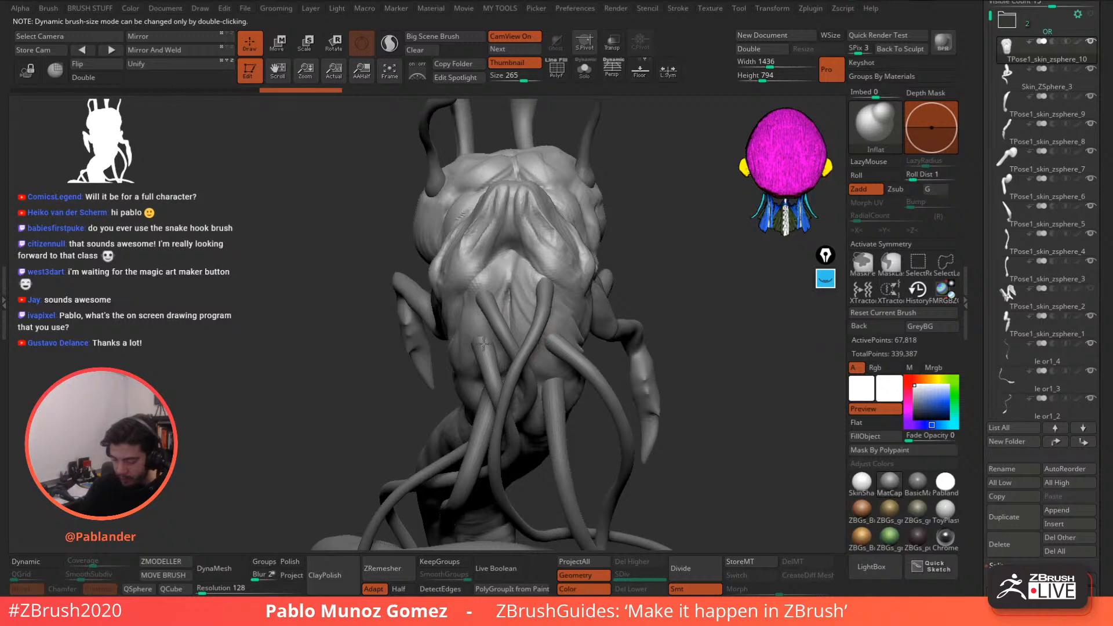
- Inflate the back of the head around the lower strand roots and between the strands on both sides
{"action": "right_click_drag", "start_coordinate": [566, 366], "coordinate": [557, 307], "text": "alt"}
{"action": "left_click_drag", "start_coordinate": [556, 316], "coordinate": [551, 314]}
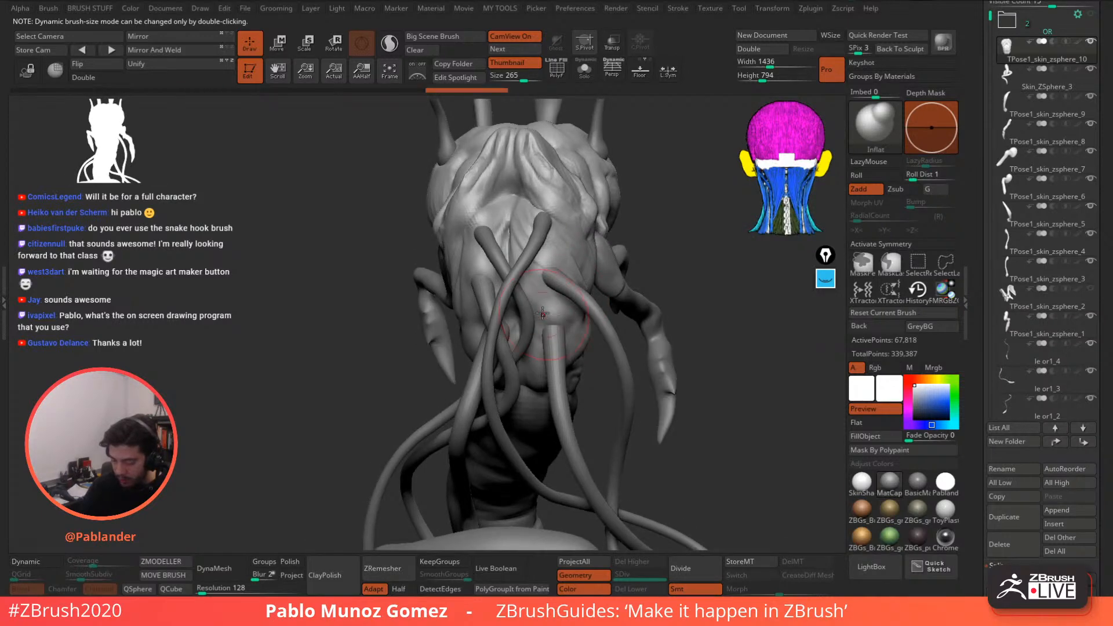
{"action": "right_click_drag", "start_coordinate": [551, 314], "coordinate": [530, 323]}
{"action": "left_click_drag", "start_coordinate": [491, 319], "coordinate": [494, 328]}
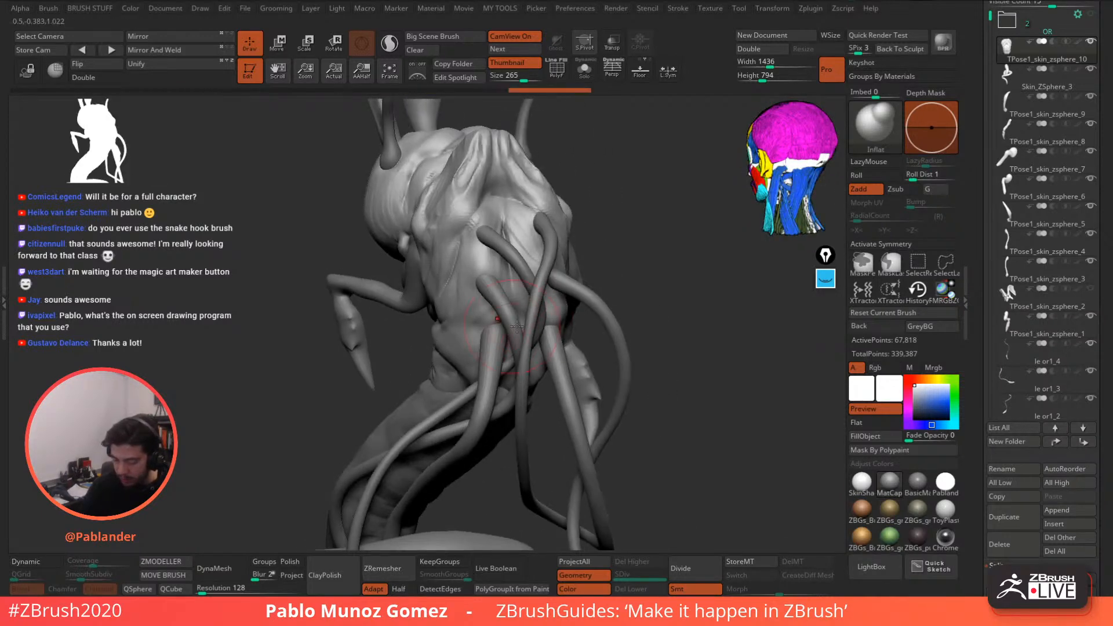
{"action": "right_click_drag", "start_coordinate": [530, 327], "coordinate": [500, 325]}
{"action": "mouse_move", "coordinate": [507, 323]}
{"action": "left_mouse_down"}
{"action": "mouse_move", "coordinate": [548, 328]}
{"action": "mouse_move", "coordinate": [554, 313]}
{"action": "left_mouse_up"}
{"action": "right_click_drag", "start_coordinate": [546, 280], "coordinate": [540, 271]}
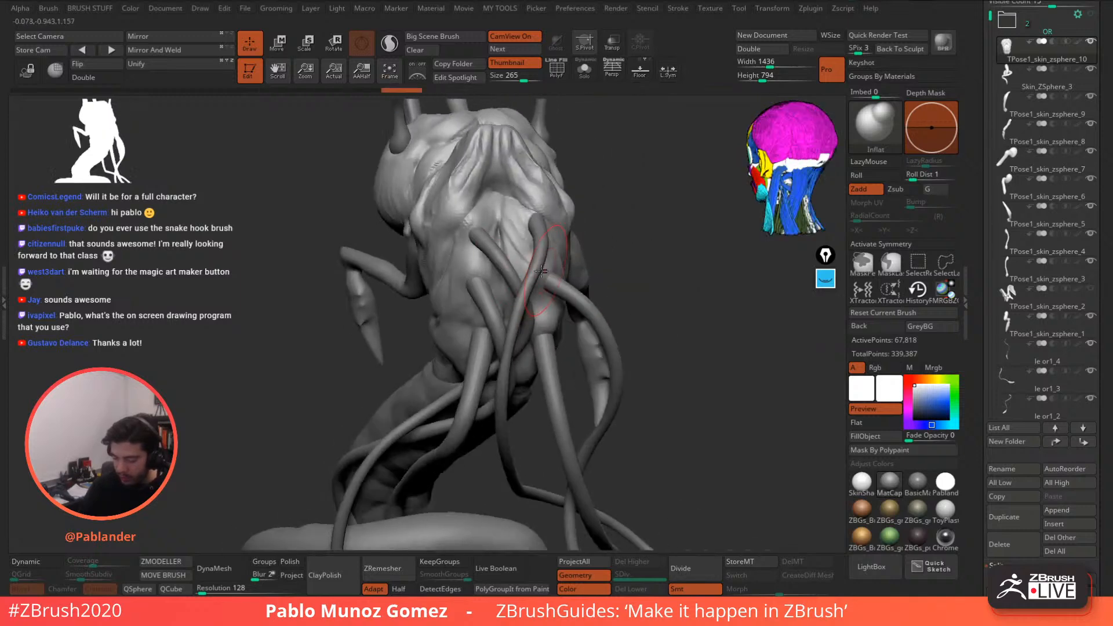
{"action": "mouse_move", "coordinate": [493, 283]}
{"action": "left_mouse_down"}
{"action": "mouse_move", "coordinate": [479, 227]}
{"action": "mouse_move", "coordinate": [542, 215]}
{"action": "mouse_move", "coordinate": [503, 224]}
{"action": "left_mouse_up"}
- Isolate the head, remesh it with DynaMesh at resolution 128, and show all the parts again
{"action": "mouse_move", "coordinate": [598, 261]}
{"action": "right_mouse_down", "text": "ctrl"}
{"action": "mouse_move", "coordinate": [600, 226]}
{"action": "mouse_move", "coordinate": [643, 218]}
{"action": "mouse_move", "coordinate": [609, 216]}
{"action": "right_mouse_up", "text": "ctrl"}
{"action": "left_click", "coordinate": [583, 84]}
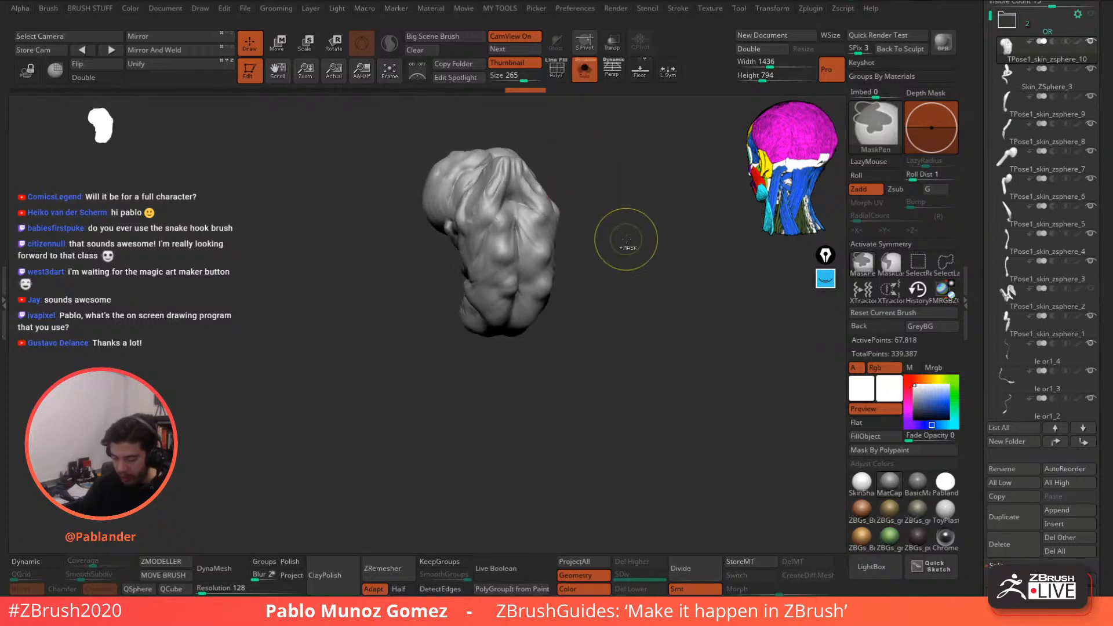
{"action": "right_click_drag", "start_coordinate": [609, 254], "coordinate": [555, 313], "text": "ctrl"}
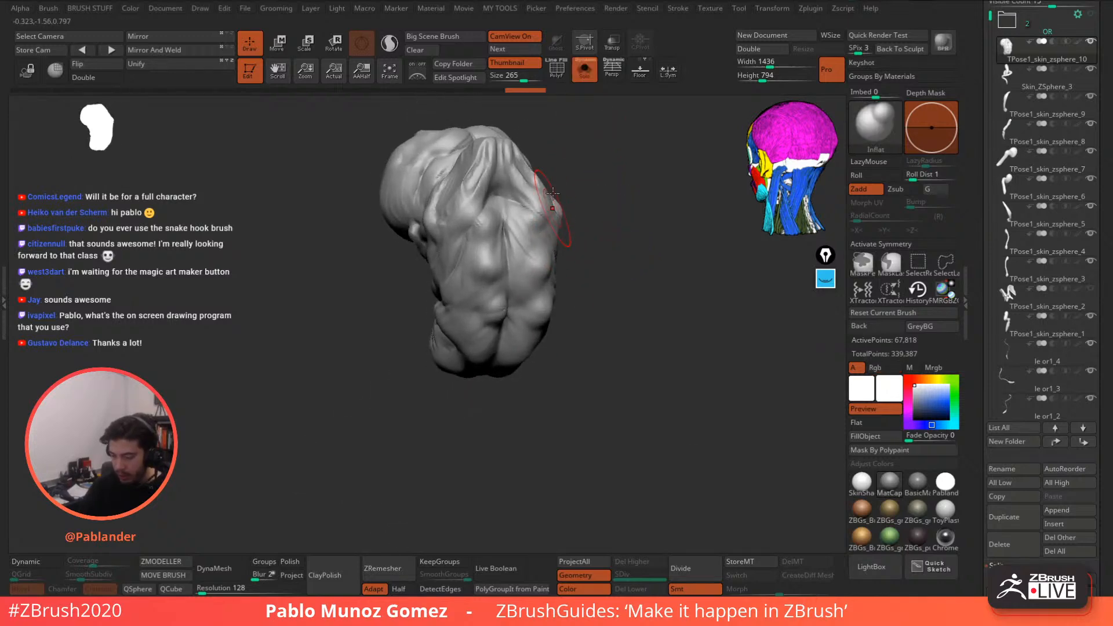
{"action": "left_click", "coordinate": [558, 78]}
{"action": "left_click", "coordinate": [556, 78]}
{"action": "left_click", "coordinate": [221, 570]}
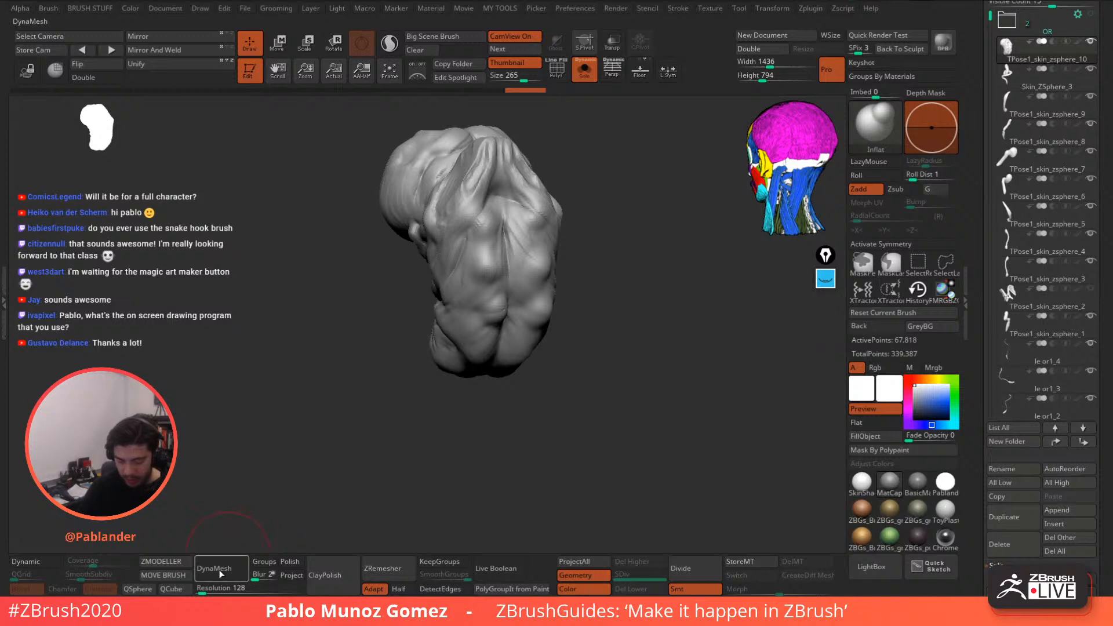
{"action": "left_click", "coordinate": [596, 73]}
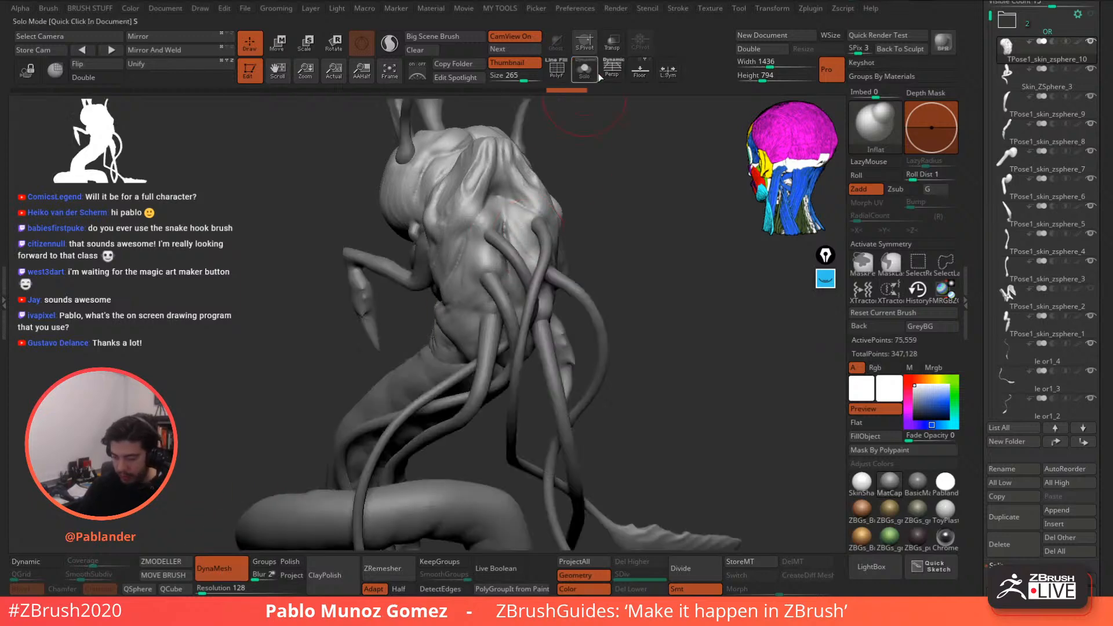
- Build up clay on the head around the upper right strand root with the PM_Custom clay brush
{"action": "right_click_drag", "start_coordinate": [619, 207], "coordinate": [608, 225], "text": "shift"}
{"action": "key", "text": "space"}
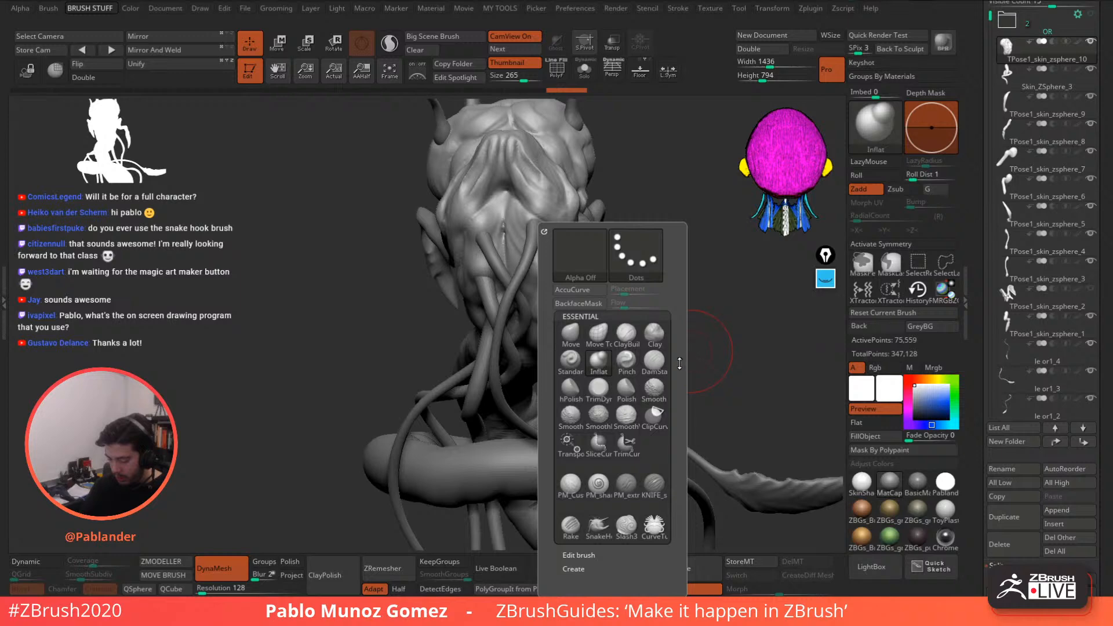
{"action": "left_click", "coordinate": [570, 483]}
{"action": "key", "text": "space"}
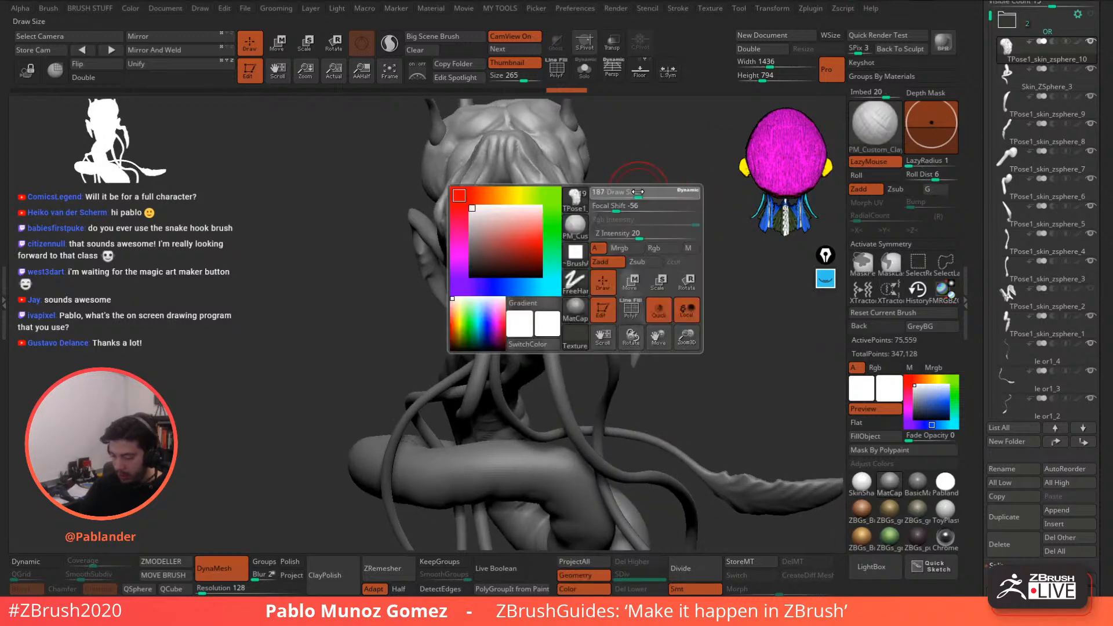
{"action": "right_click_drag", "start_coordinate": [529, 242], "coordinate": [555, 252], "text": "ctrl"}
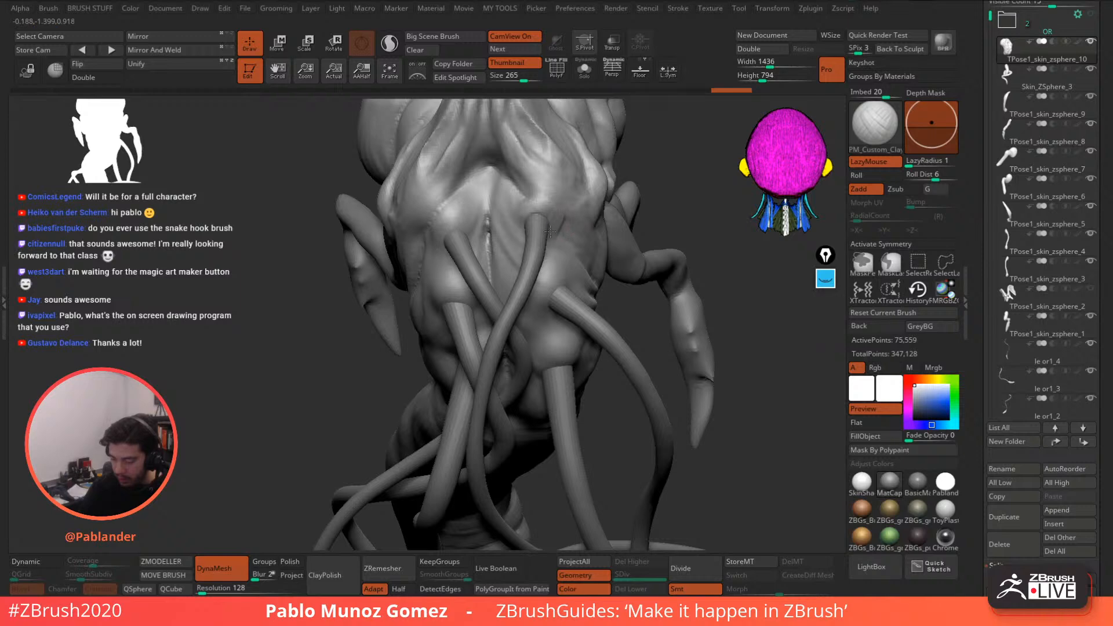
{"action": "right_click_drag", "start_coordinate": [553, 227], "coordinate": [559, 185]}
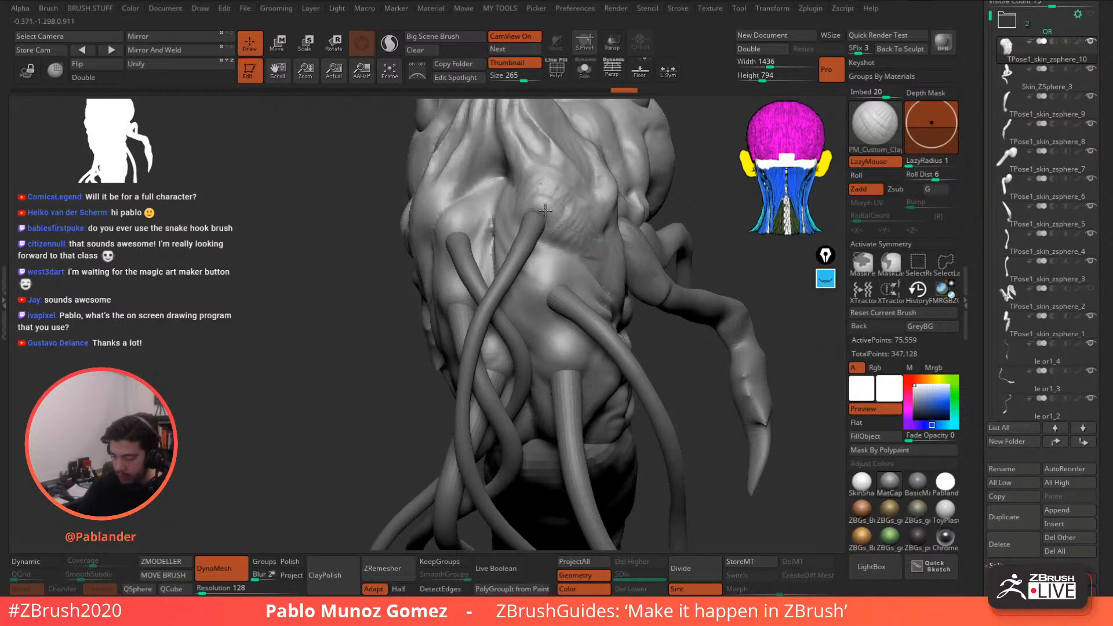
- Build up clay on the head around the upper left strand root and down the adjoining side of the head
{"action": "right_click_drag", "start_coordinate": [560, 200], "coordinate": [536, 244]}
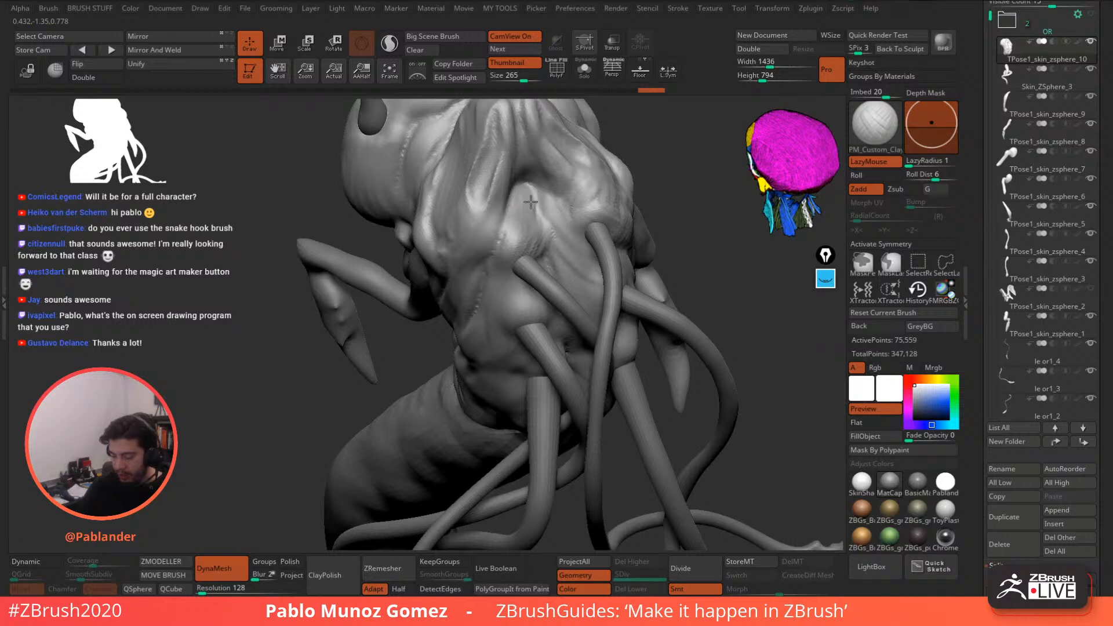
{"action": "right_click_drag", "start_coordinate": [525, 260], "coordinate": [533, 256]}
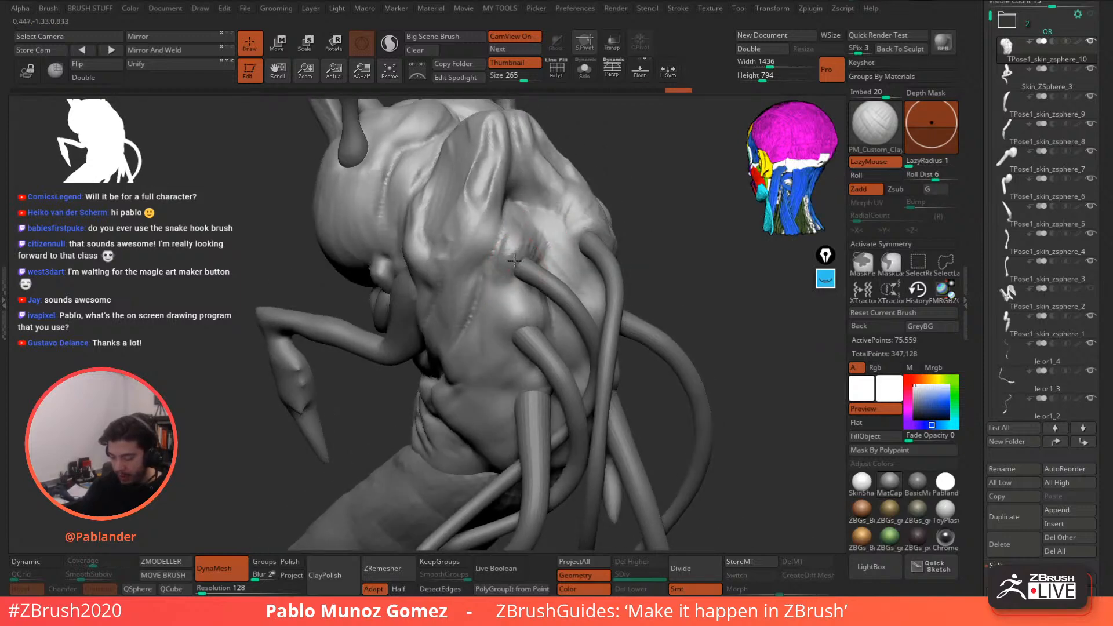
{"action": "left_click_drag", "start_coordinate": [515, 262], "coordinate": [508, 243]}
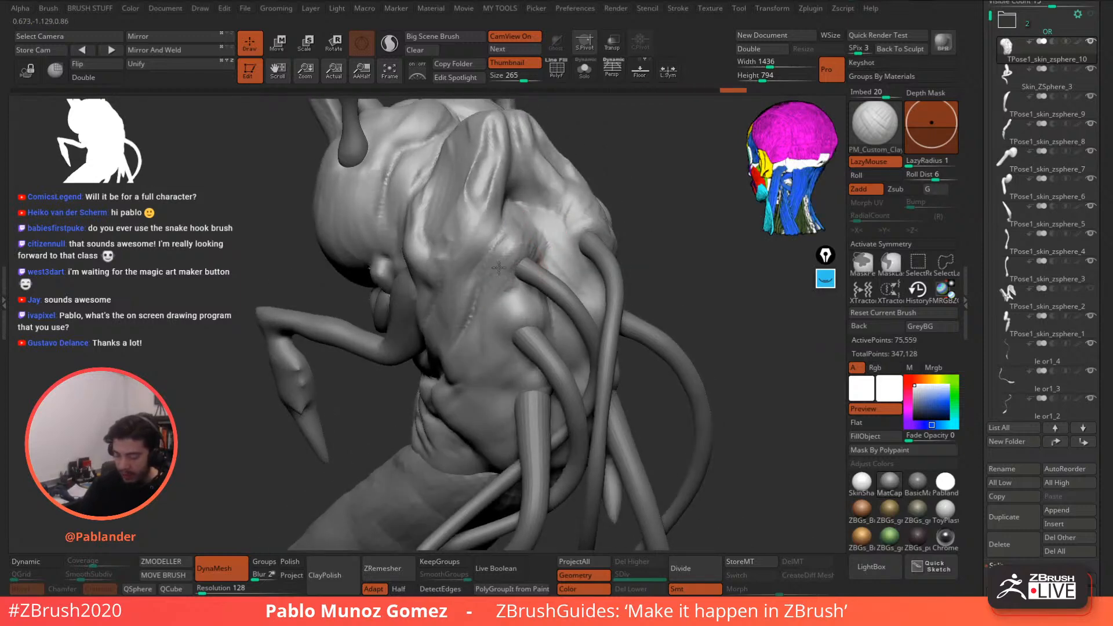
{"action": "left_click_drag", "start_coordinate": [462, 294], "coordinate": [470, 274]}
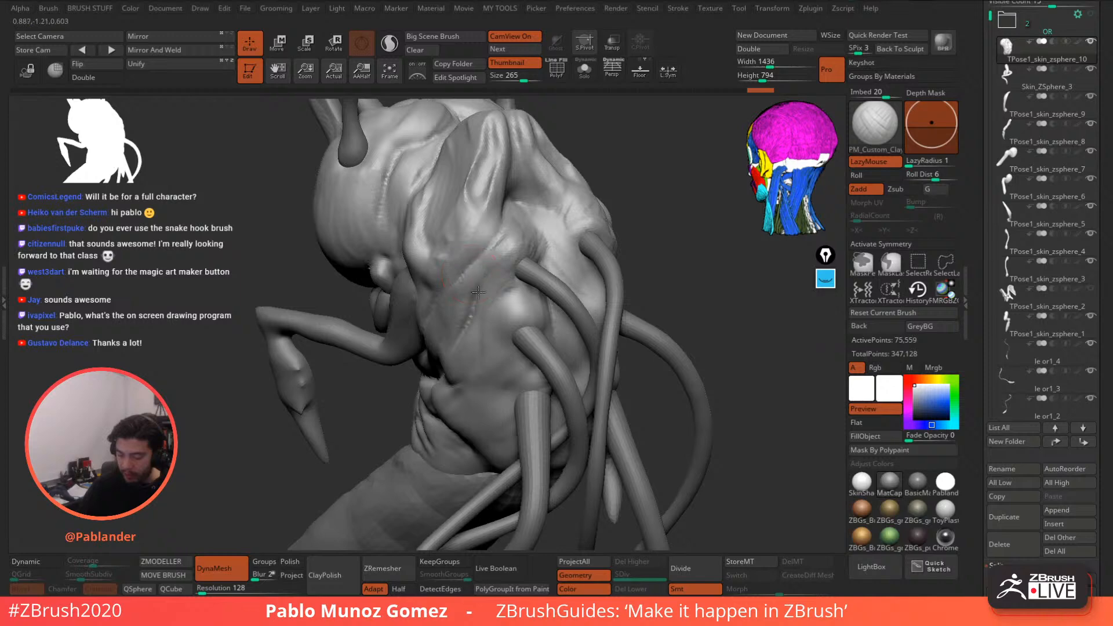
{"action": "left_click_drag", "start_coordinate": [518, 224], "coordinate": [534, 241]}
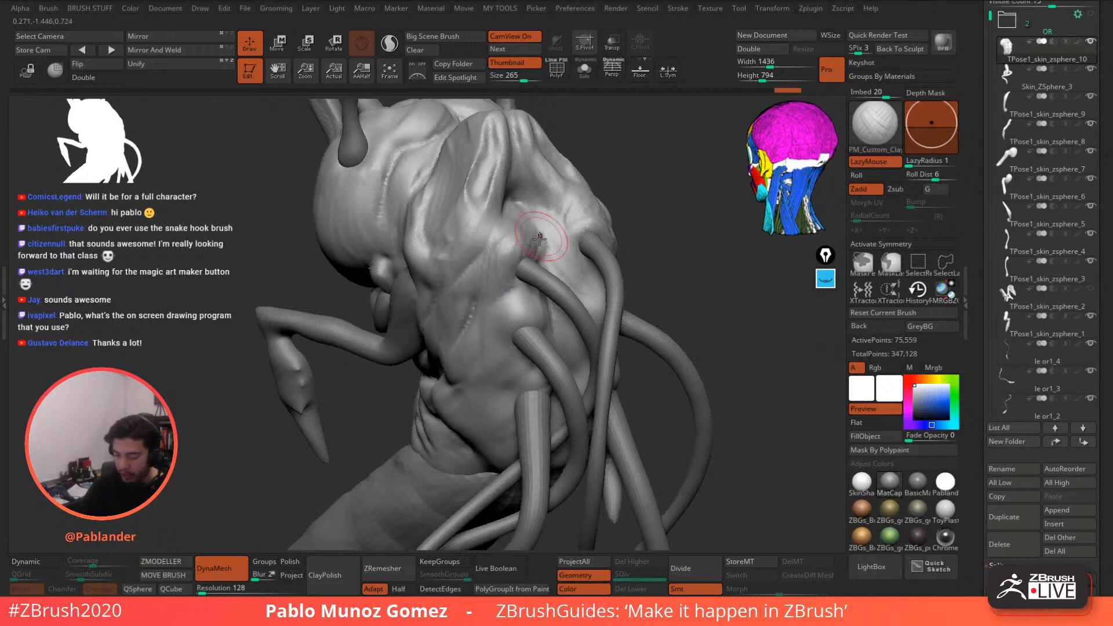
{"action": "right_click_drag", "start_coordinate": [550, 241], "coordinate": [522, 236]}
{"action": "left_click_drag", "start_coordinate": [520, 237], "coordinate": [491, 239]}
- Add more clay over the upper left strand root to blend it forward into the side of the head
{"action": "right_click_drag", "start_coordinate": [496, 240], "coordinate": [588, 200]}
{"action": "right_click_drag", "start_coordinate": [625, 242], "coordinate": [555, 162], "text": "ctrl"}
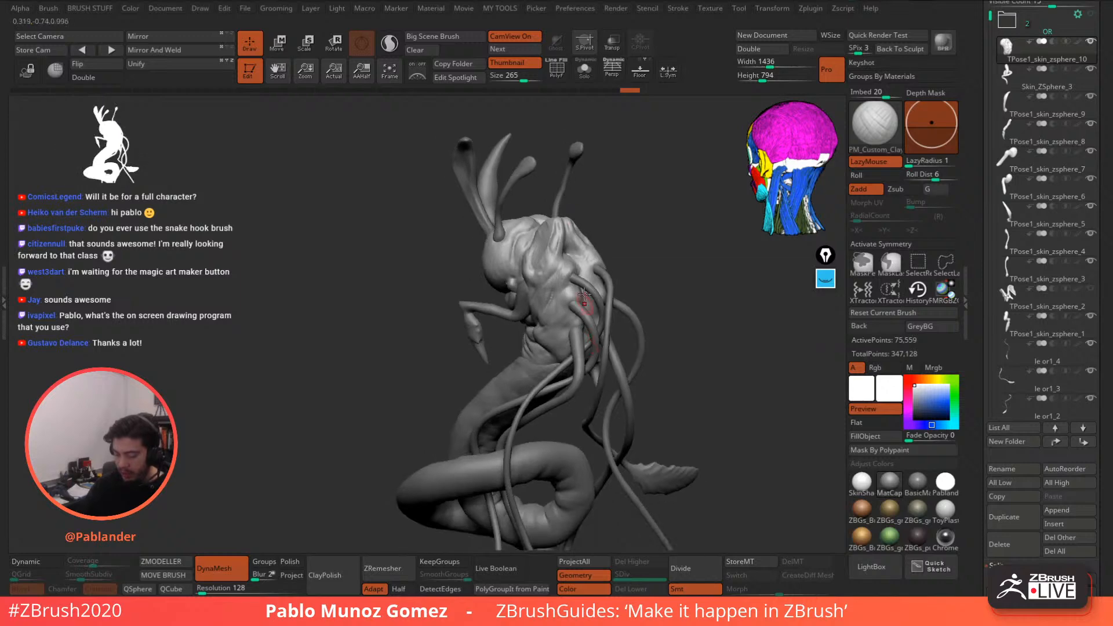
{"action": "right_click_drag", "start_coordinate": [579, 259], "coordinate": [586, 308], "text": "ctrl"}
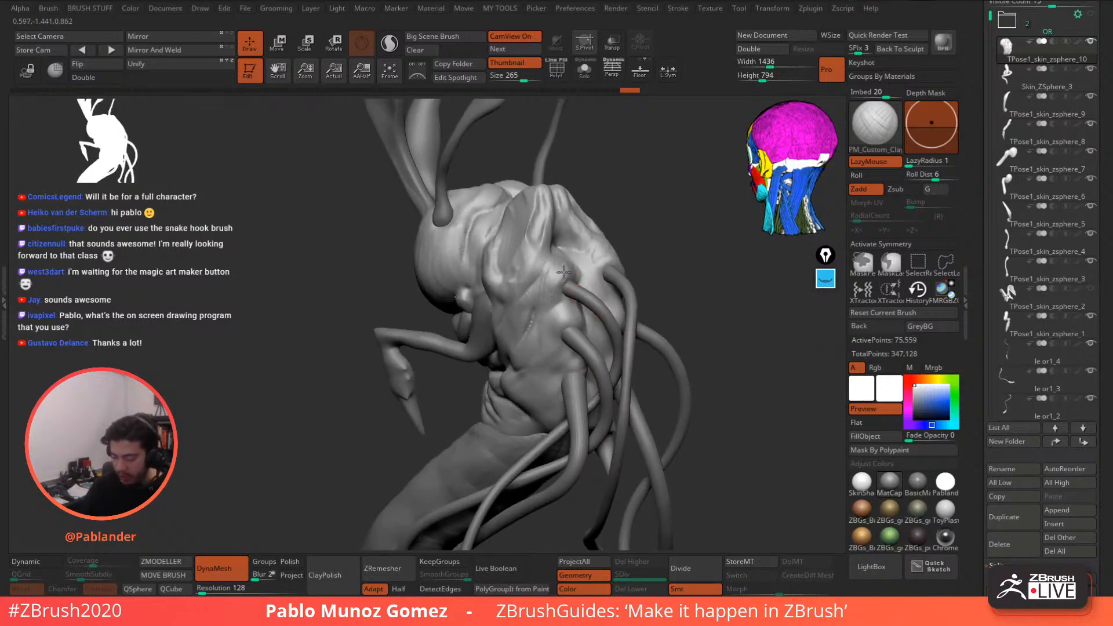
{"action": "left_click_drag", "start_coordinate": [554, 272], "coordinate": [562, 283]}
{"action": "right_click_drag", "start_coordinate": [574, 297], "coordinate": [569, 272], "text": "ctrl"}
{"action": "left_click_drag", "start_coordinate": [563, 262], "coordinate": [529, 292]}
{"action": "right_click_drag", "start_coordinate": [586, 302], "coordinate": [578, 256], "text": "alt"}
{"action": "mouse_move", "coordinate": [547, 268]}
{"action": "left_mouse_down"}
{"action": "mouse_move", "coordinate": [537, 288]}
{"action": "mouse_move", "coordinate": [533, 276]}
{"action": "left_mouse_up"}
- Layer clay just above the upper right strand root to merge it into the folds at the back of the head
{"action": "right_click_drag", "start_coordinate": [585, 290], "coordinate": [470, 273]}
{"action": "left_click_drag", "start_coordinate": [629, 225], "coordinate": [610, 255]}
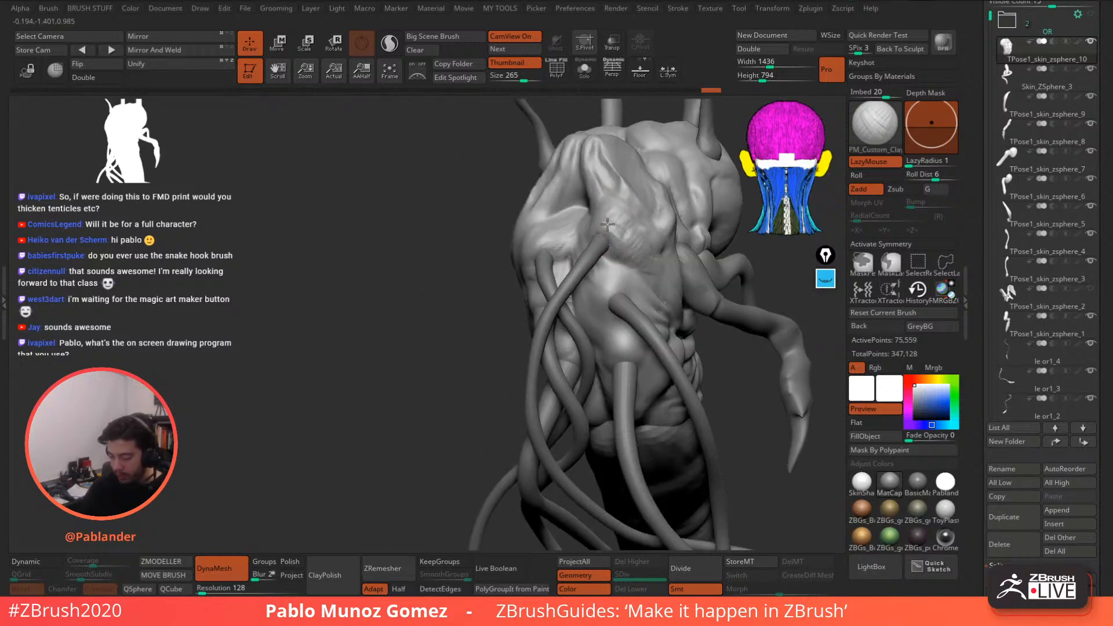
{"action": "mouse_move", "coordinate": [611, 218]}
{"action": "left_mouse_down"}
{"action": "mouse_move", "coordinate": [607, 259]}
{"action": "mouse_move", "coordinate": [614, 246]}
{"action": "left_mouse_up"}
{"action": "right_click_drag", "start_coordinate": [542, 284], "coordinate": [629, 281]}
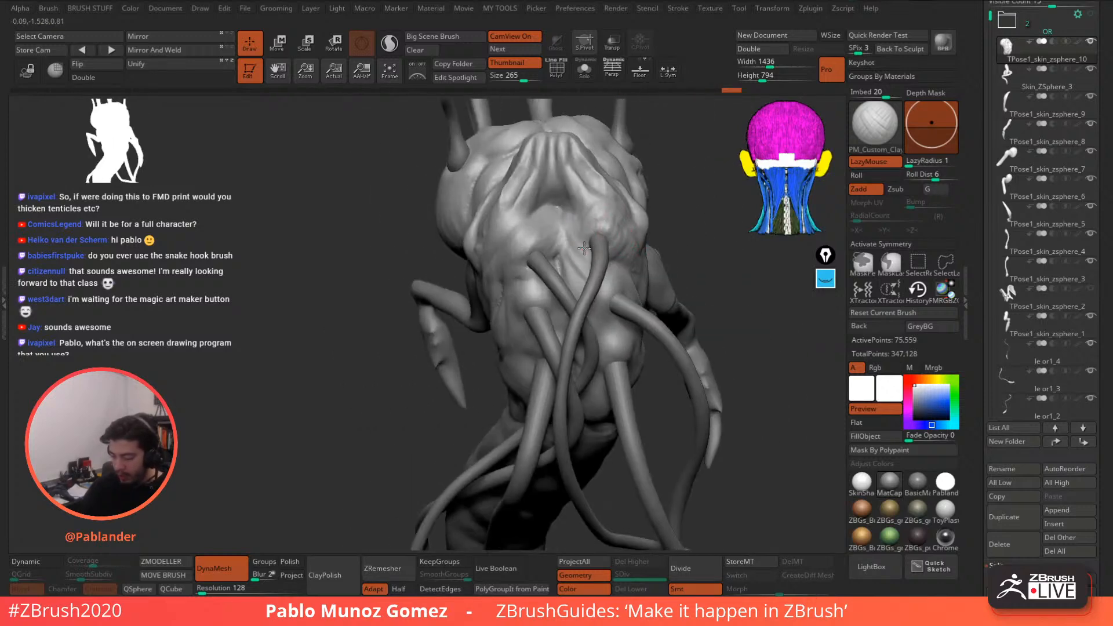
{"action": "left_click_drag", "start_coordinate": [580, 213], "coordinate": [579, 215]}
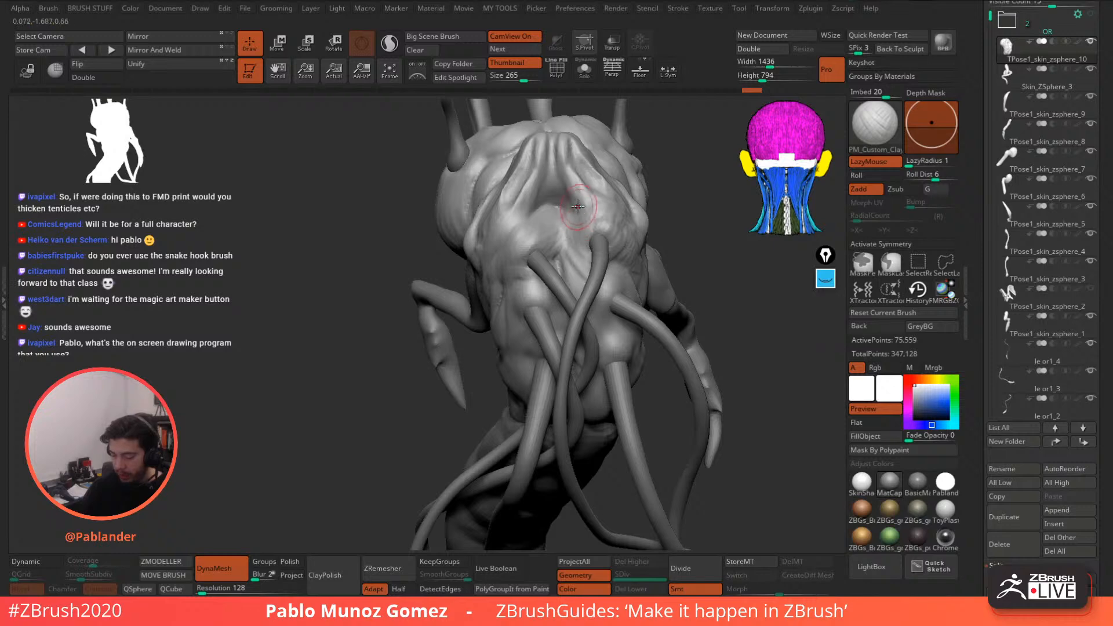
{"action": "right_click_drag", "start_coordinate": [560, 188], "coordinate": [574, 214]}
{"action": "mouse_move", "coordinate": [574, 215]}
{"action": "left_mouse_down"}
{"action": "mouse_move", "coordinate": [570, 204]}
{"action": "mouse_move", "coordinate": [546, 223]}
{"action": "mouse_move", "coordinate": [534, 210]}
{"action": "mouse_move", "coordinate": [535, 232]}
{"action": "mouse_move", "coordinate": [539, 217]}
{"action": "mouse_move", "coordinate": [574, 210]}
{"action": "left_mouse_up"}
{"action": "right_click_drag", "start_coordinate": [643, 210], "coordinate": [613, 216], "text": "shift"}
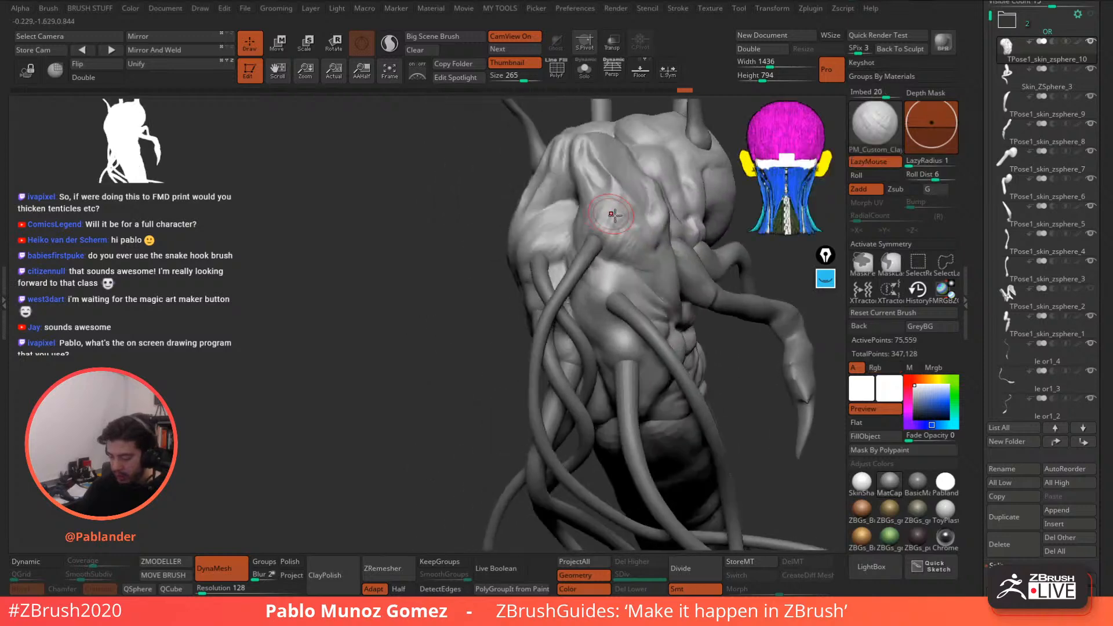
{"action": "right_click_drag", "start_coordinate": [618, 295], "coordinate": [590, 227]}
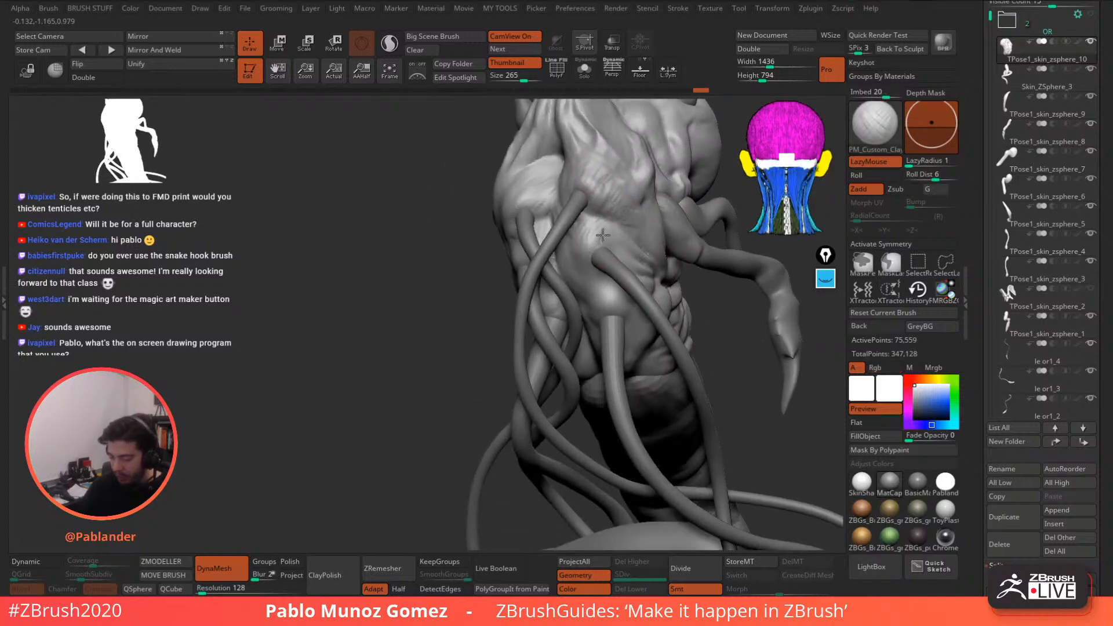
- Build up clay strokes on the creature's back around the tentacle bases, isolating the torso for part of the work
{"action": "left_click_drag", "start_coordinate": [610, 237], "coordinate": [601, 258]}
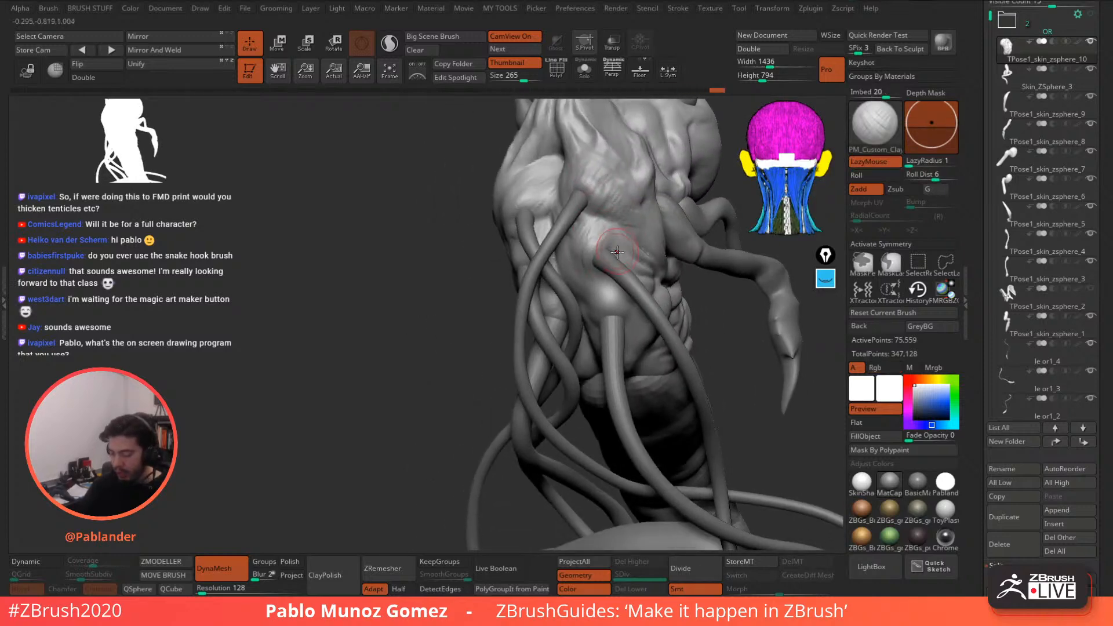
{"action": "right_click_drag", "start_coordinate": [611, 246], "coordinate": [597, 254], "text": "alt"}
{"action": "left_click", "coordinate": [587, 70]}
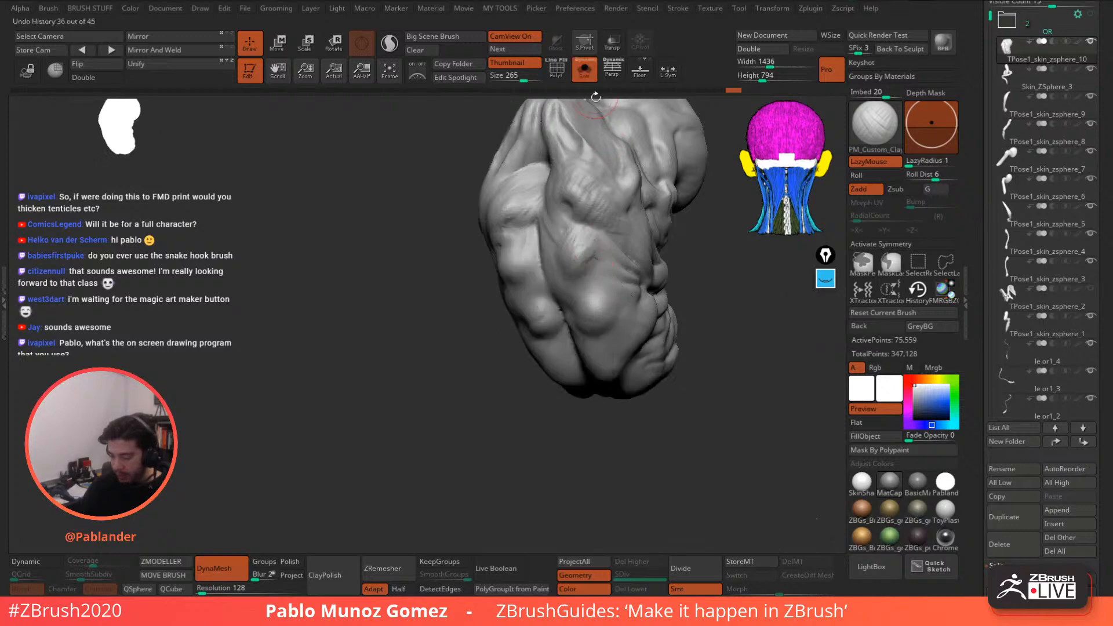
{"action": "mouse_move", "coordinate": [590, 254]}
{"action": "left_mouse_down"}
{"action": "mouse_move", "coordinate": [604, 268]}
{"action": "mouse_move", "coordinate": [583, 264]}
{"action": "mouse_move", "coordinate": [585, 244]}
{"action": "mouse_move", "coordinate": [609, 258]}
{"action": "mouse_move", "coordinate": [570, 241]}
{"action": "mouse_move", "coordinate": [559, 252]}
{"action": "mouse_move", "coordinate": [553, 272]}
{"action": "mouse_move", "coordinate": [573, 286]}
{"action": "left_mouse_up"}
{"action": "left_click", "coordinate": [586, 70]}
{"action": "right_click_drag", "start_coordinate": [584, 280], "coordinate": [513, 268]}
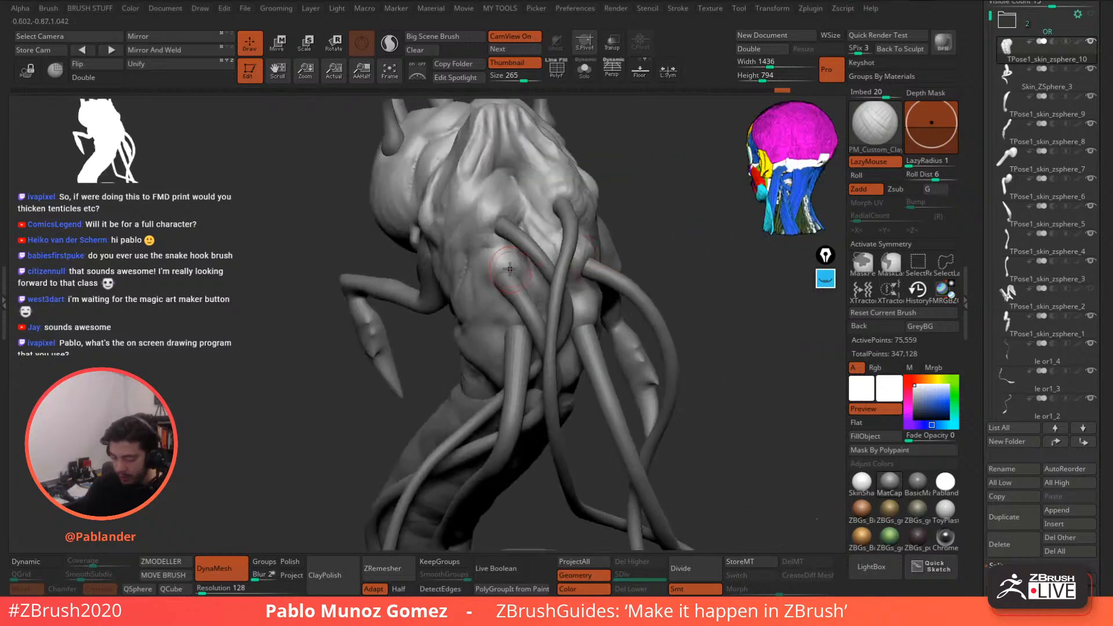
- Sculpt raised flesh on both sides of the back where the lower tentacles emerge
{"action": "mouse_move", "coordinate": [522, 271]}
{"action": "left_mouse_down"}
{"action": "mouse_move", "coordinate": [502, 251]}
{"action": "mouse_move", "coordinate": [530, 283]}
{"action": "left_mouse_up"}
{"action": "right_click_drag", "start_coordinate": [500, 279], "coordinate": [551, 275]}
{"action": "left_click_drag", "start_coordinate": [495, 273], "coordinate": [479, 302]}
{"action": "right_click_drag", "start_coordinate": [487, 284], "coordinate": [550, 263]}
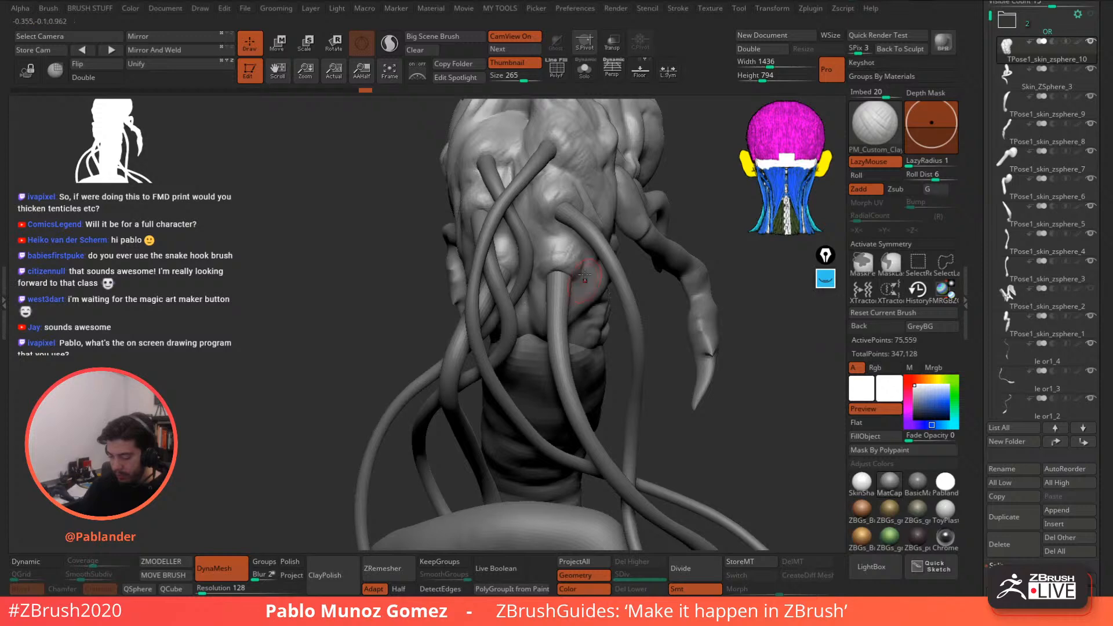
{"action": "right_click_drag", "start_coordinate": [580, 273], "coordinate": [593, 241]}
{"action": "left_click_drag", "start_coordinate": [540, 252], "coordinate": [522, 266]}
- Isolate the torso and shape the rims and folds around the paired sockets on its back with clay strokes
{"action": "left_click", "coordinate": [584, 70]}
{"action": "right_click_drag", "start_coordinate": [603, 105], "coordinate": [566, 191]}
{"action": "mouse_move", "coordinate": [557, 243]}
{"action": "left_mouse_down"}
{"action": "mouse_move", "coordinate": [543, 266]}
{"action": "mouse_move", "coordinate": [560, 278]}
{"action": "mouse_move", "coordinate": [580, 243]}
{"action": "mouse_move", "coordinate": [586, 268]}
{"action": "mouse_move", "coordinate": [623, 271]}
{"action": "mouse_move", "coordinate": [597, 285]}
{"action": "left_mouse_up"}
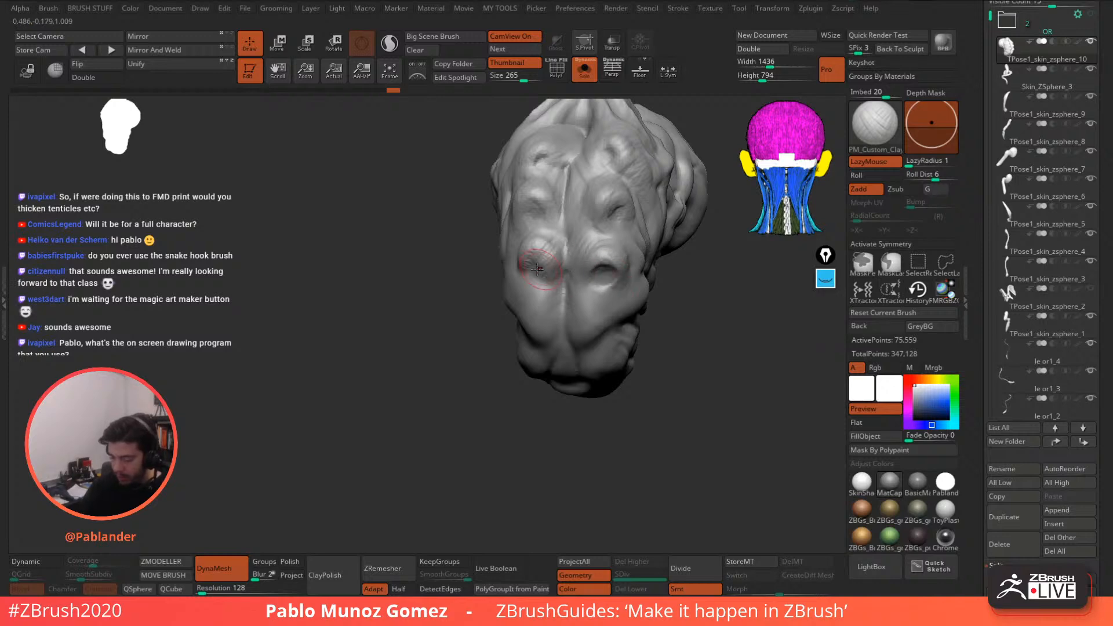
{"action": "left_click_drag", "start_coordinate": [529, 266], "coordinate": [543, 274]}
{"action": "mouse_move", "coordinate": [607, 207]}
{"action": "left_mouse_down"}
{"action": "mouse_move", "coordinate": [621, 218]}
{"action": "mouse_move", "coordinate": [609, 225]}
{"action": "left_mouse_up"}
{"action": "mouse_move", "coordinate": [525, 204]}
{"action": "left_mouse_down"}
{"action": "mouse_move", "coordinate": [545, 211]}
{"action": "mouse_move", "coordinate": [545, 251]}
{"action": "mouse_move", "coordinate": [573, 254]}
{"action": "left_mouse_up"}
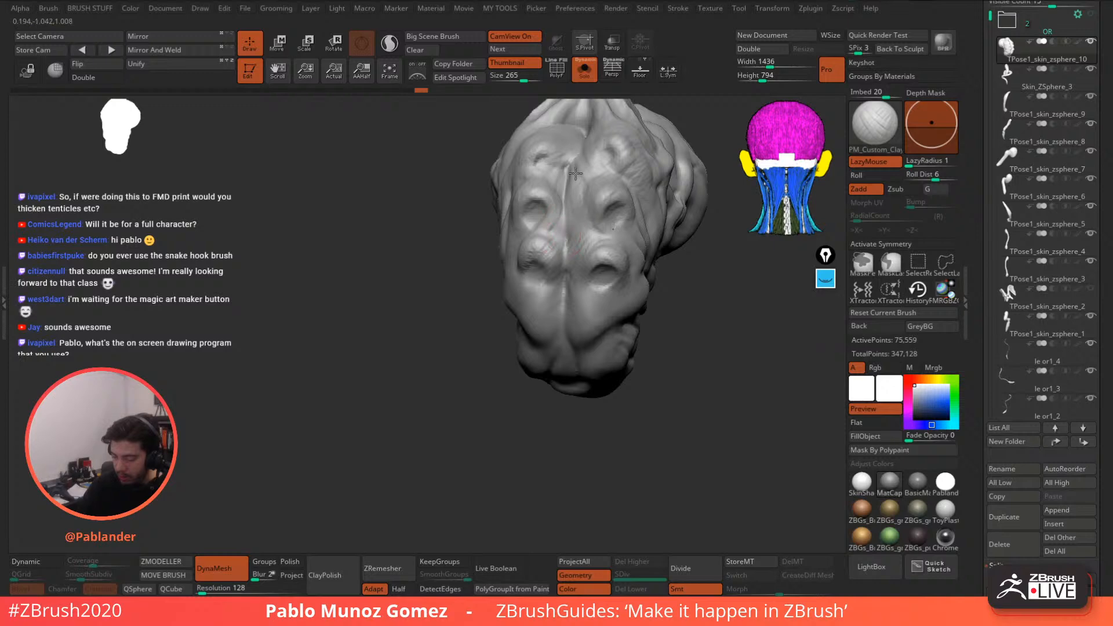
{"action": "mouse_move", "coordinate": [576, 173]}
{"action": "left_mouse_down"}
{"action": "mouse_move", "coordinate": [586, 191]}
{"action": "mouse_move", "coordinate": [563, 187]}
{"action": "mouse_move", "coordinate": [562, 222]}
{"action": "mouse_move", "coordinate": [573, 247]}
{"action": "mouse_move", "coordinate": [588, 226]}
{"action": "mouse_move", "coordinate": [609, 246]}
{"action": "mouse_move", "coordinate": [597, 225]}
{"action": "left_mouse_up"}
- Refine the central furrow between the back's lower sockets, and show the full creature again
{"action": "mouse_move", "coordinate": [544, 220]}
{"action": "right_mouse_down"}
{"action": "mouse_move", "coordinate": [566, 224]}
{"action": "mouse_move", "coordinate": [522, 292]}
{"action": "right_mouse_up"}
{"action": "right_click", "coordinate": [519, 302]}
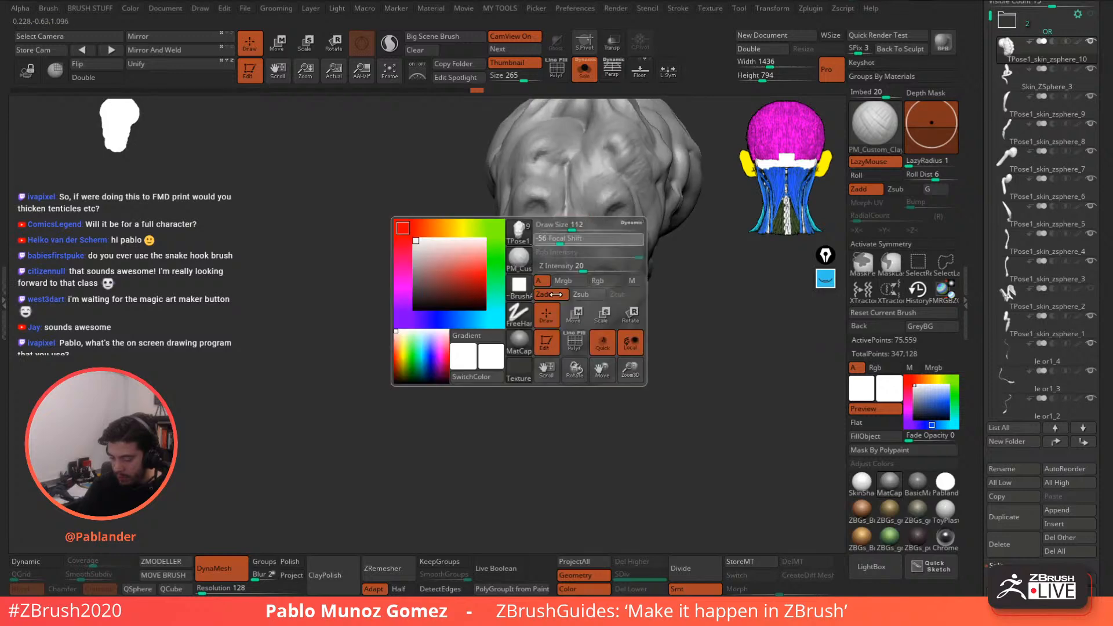
{"action": "right_click_drag", "start_coordinate": [578, 240], "coordinate": [562, 259], "text": "ctrl"}
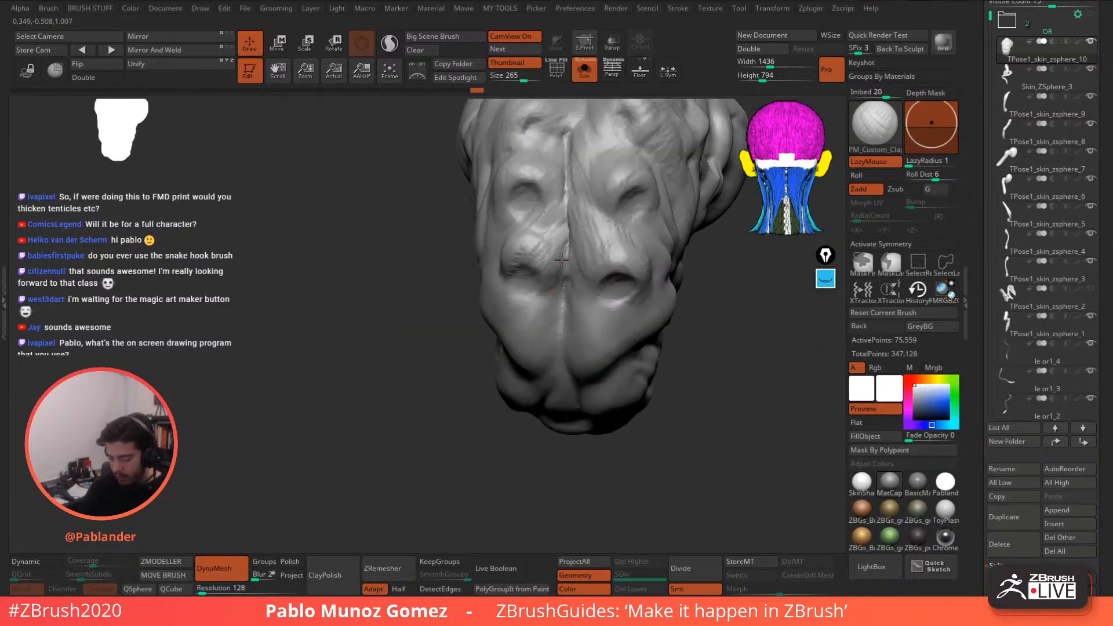
{"action": "left_click_drag", "start_coordinate": [567, 254], "coordinate": [574, 285]}
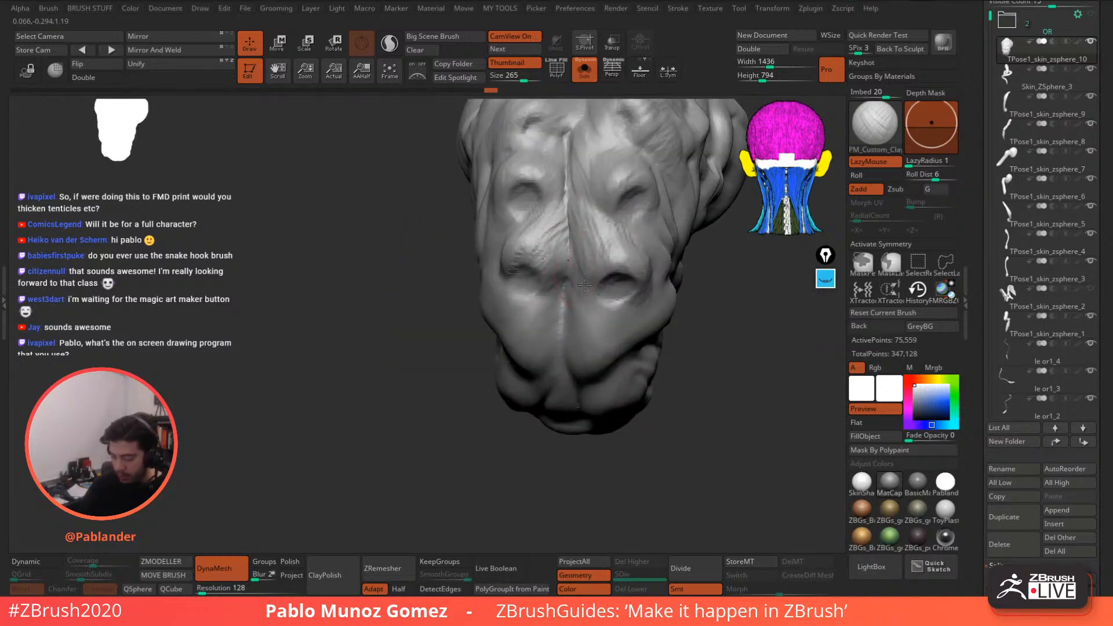
{"action": "right_click_drag", "start_coordinate": [577, 218], "coordinate": [587, 247]}
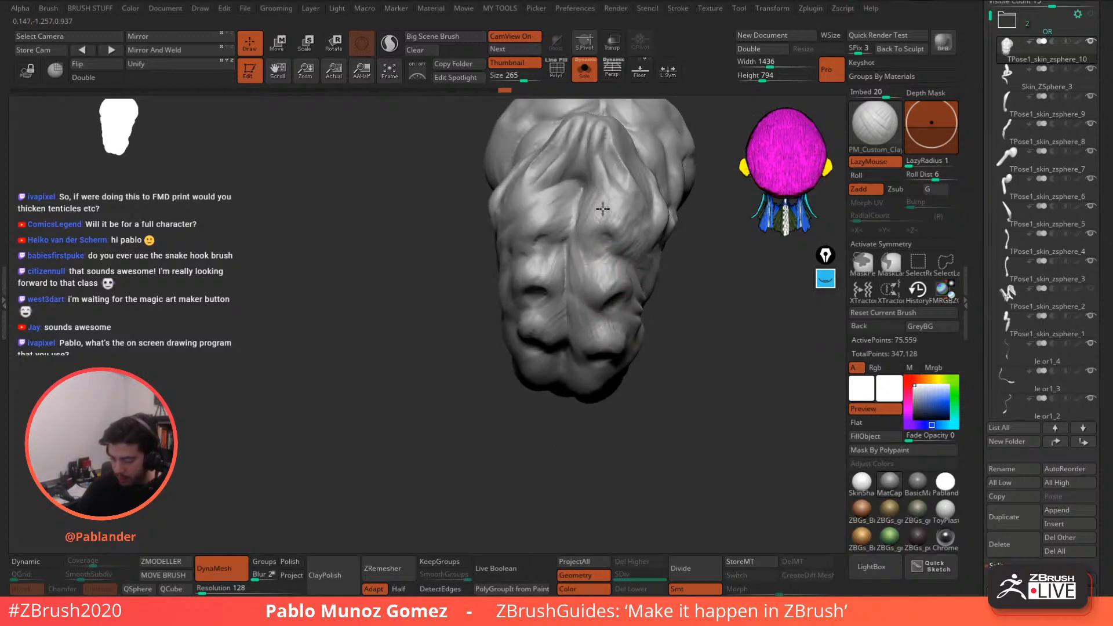
{"action": "right_click_drag", "start_coordinate": [603, 246], "coordinate": [583, 237]}
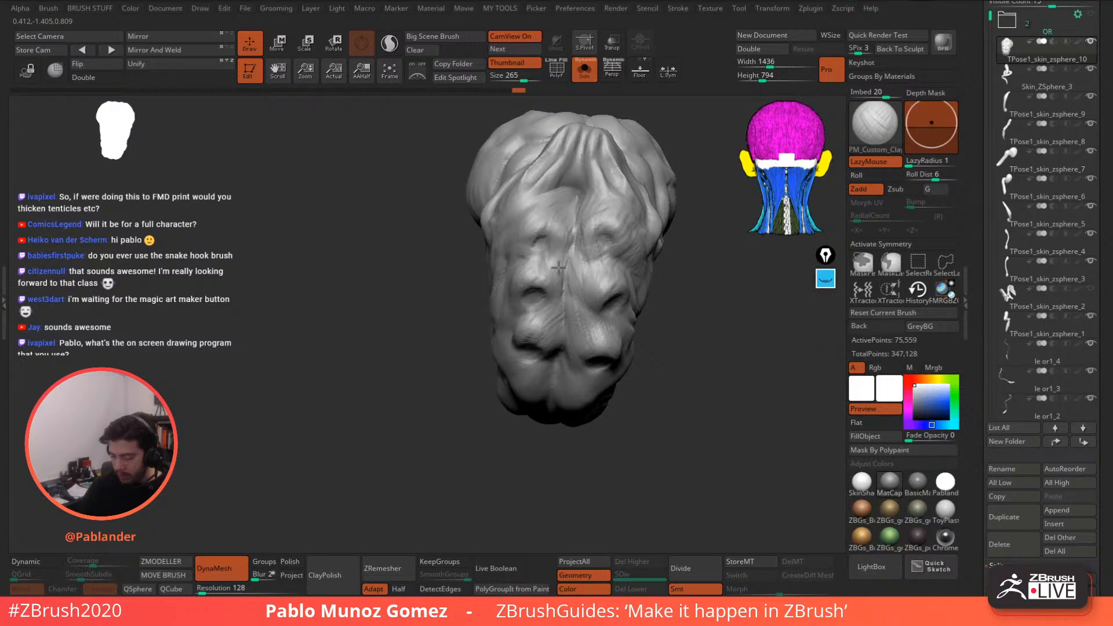
{"action": "left_click", "coordinate": [583, 72]}
- Make the coiled tail Skin_ZSphere_3 the active subtool and build up clay where it meets the torso
{"action": "mouse_move", "coordinate": [626, 225]}
{"action": "right_mouse_down"}
{"action": "mouse_move", "coordinate": [667, 267]}
{"action": "mouse_move", "coordinate": [640, 310]}
{"action": "mouse_move", "coordinate": [678, 295]}
{"action": "mouse_move", "coordinate": [665, 255]}
{"action": "mouse_move", "coordinate": [654, 272]}
{"action": "right_mouse_up"}
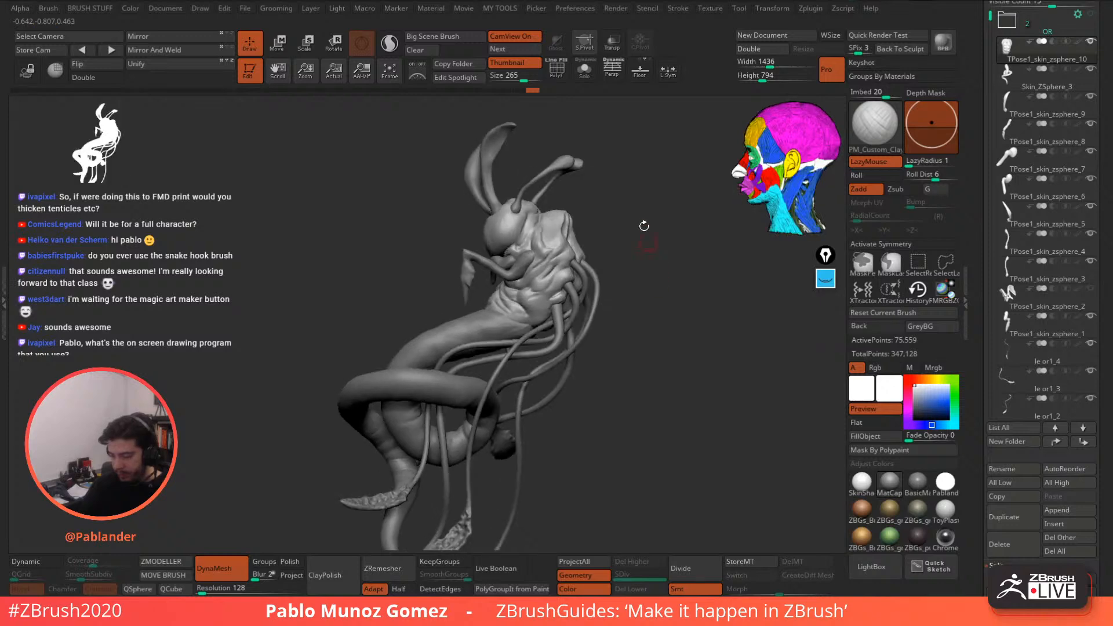
{"action": "mouse_move", "coordinate": [625, 211]}
{"action": "right_mouse_down"}
{"action": "mouse_move", "coordinate": [629, 191]}
{"action": "mouse_move", "coordinate": [619, 279]}
{"action": "mouse_move", "coordinate": [634, 267]}
{"action": "mouse_move", "coordinate": [689, 275]}
{"action": "mouse_move", "coordinate": [627, 273]}
{"action": "mouse_move", "coordinate": [645, 364]}
{"action": "mouse_move", "coordinate": [670, 367]}
{"action": "right_mouse_up"}
{"action": "left_click", "coordinate": [525, 249], "text": "alt"}
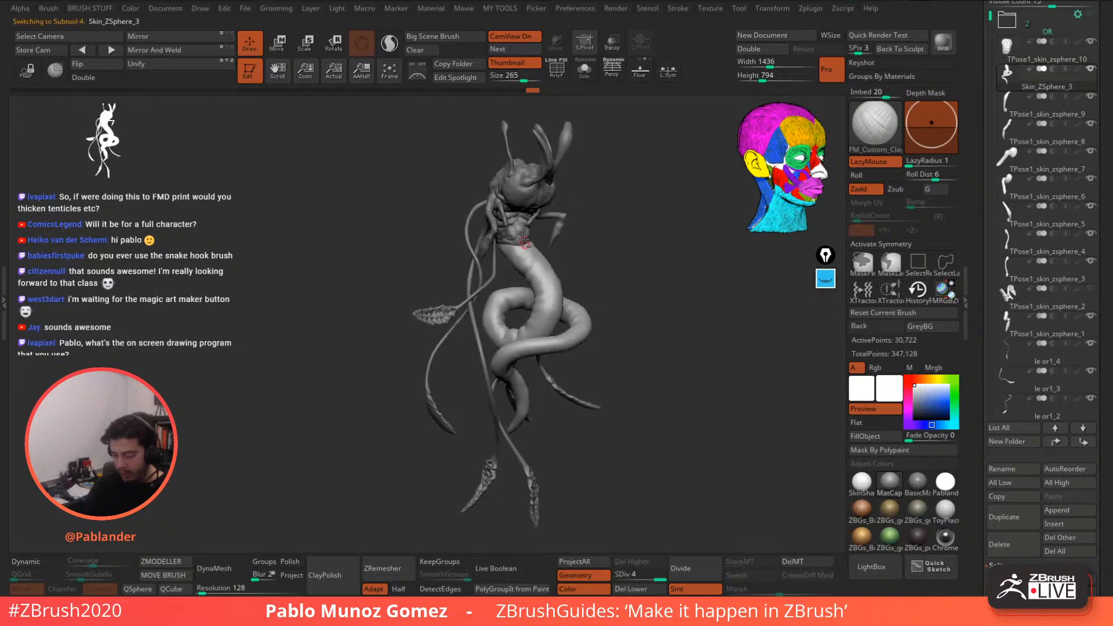
{"action": "mouse_move", "coordinate": [525, 248]}
{"action": "right_mouse_down", "text": "ctrl"}
{"action": "mouse_move", "coordinate": [545, 267]}
{"action": "mouse_move", "coordinate": [543, 253]}
{"action": "right_mouse_up", "text": "ctrl"}
{"action": "key", "text": "space"}
{"action": "key", "text": "space"}
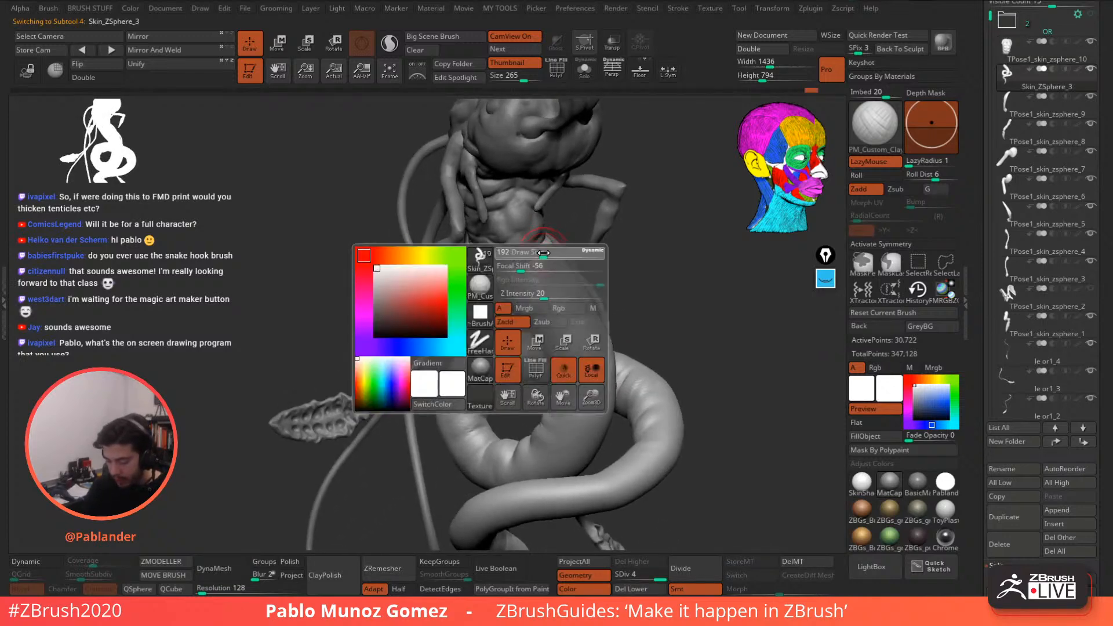
{"action": "left_click_drag", "start_coordinate": [540, 255], "coordinate": [500, 256]}
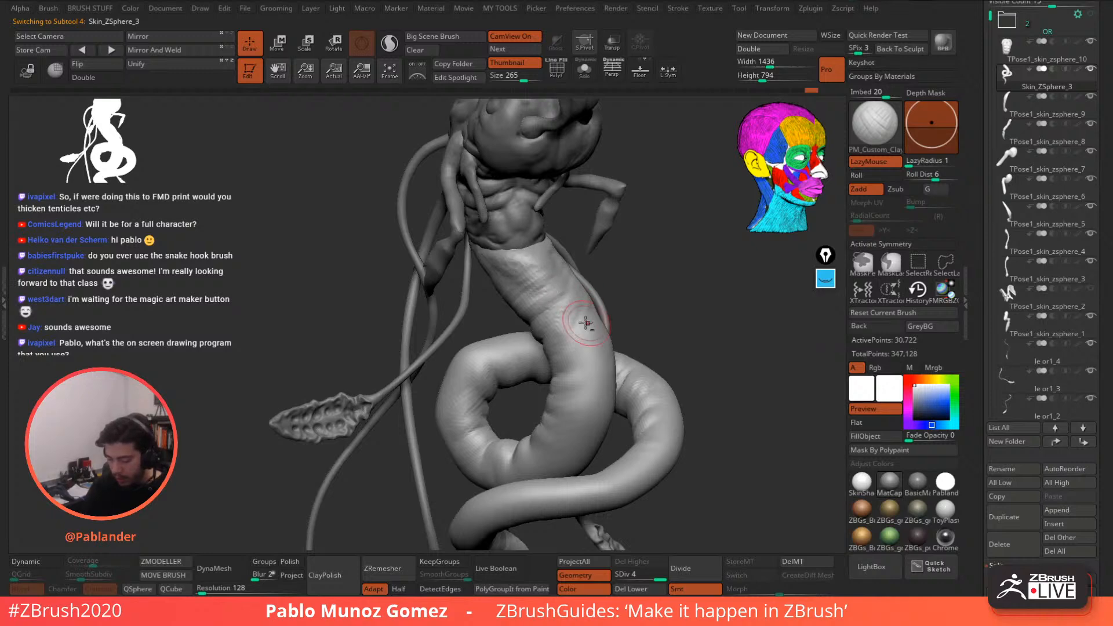
- Add clay strokes along the front of the tail's upper section, just below the torso
{"action": "right_click_drag", "start_coordinate": [587, 323], "coordinate": [565, 288], "text": "ctrl"}
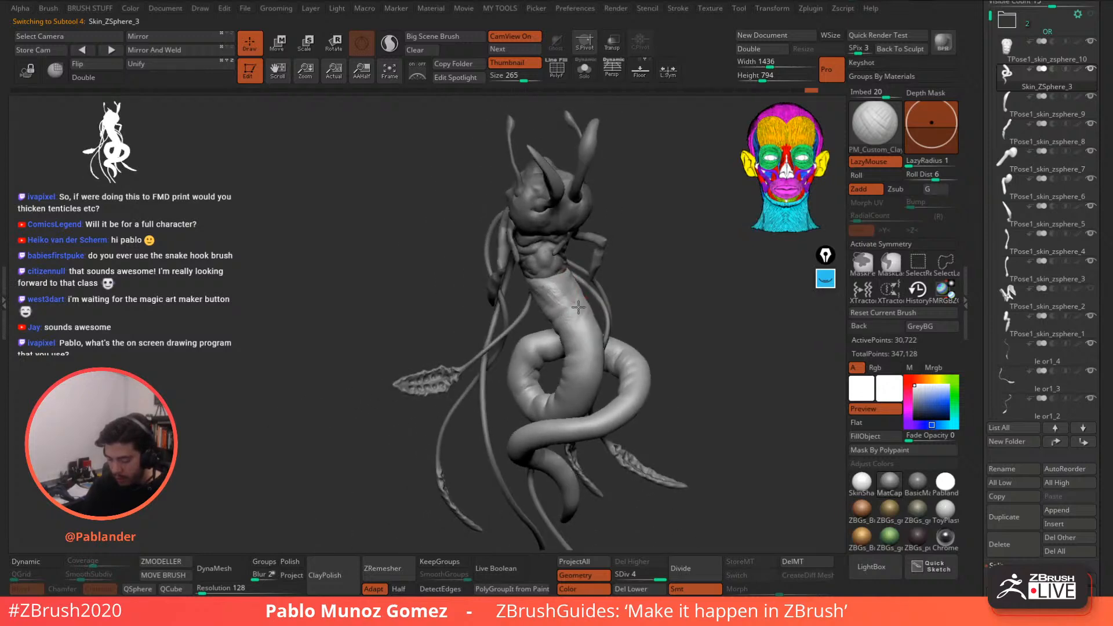
{"action": "right_click_drag", "start_coordinate": [571, 347], "coordinate": [570, 255], "text": "alt"}
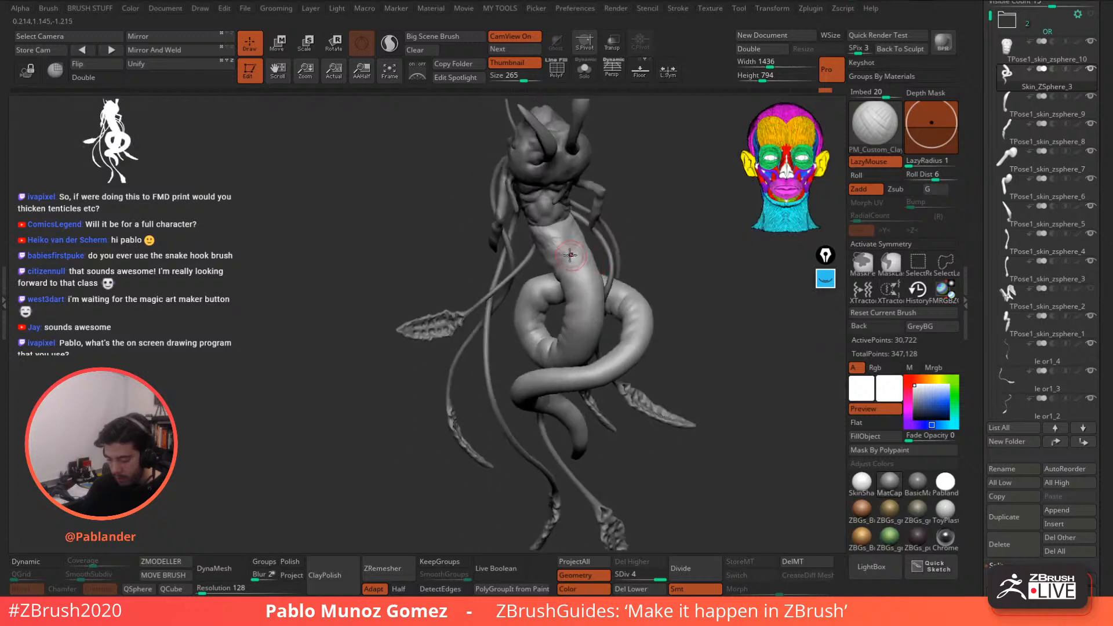
{"action": "left_click_drag", "start_coordinate": [582, 242], "coordinate": [609, 250]}
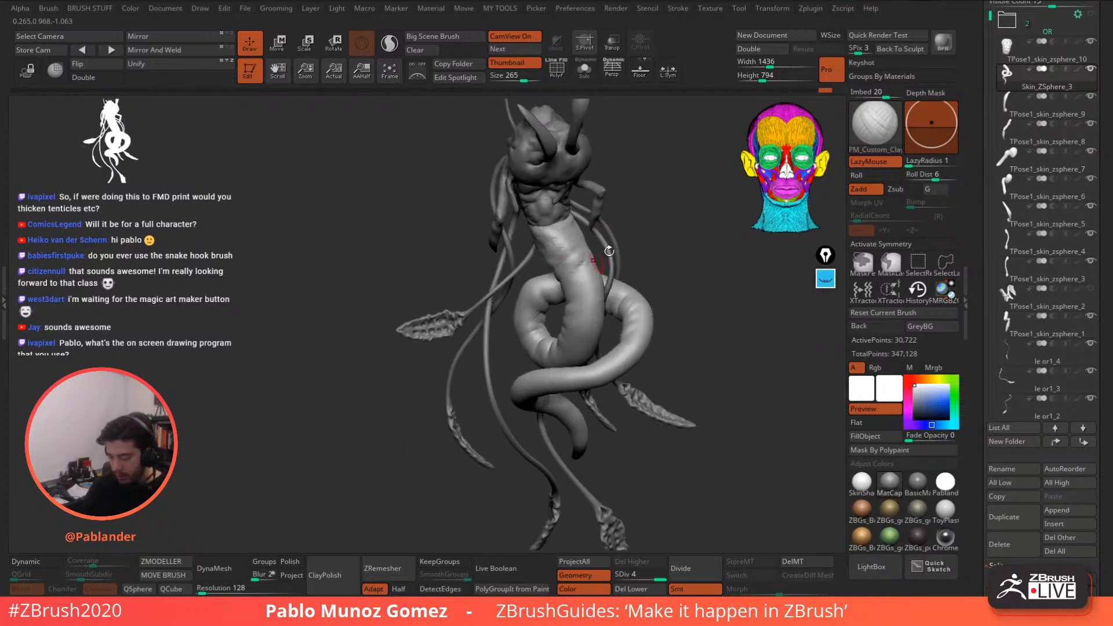
{"action": "right_click_drag", "start_coordinate": [652, 255], "coordinate": [683, 252]}
{"action": "mouse_move", "coordinate": [698, 303]}
{"action": "right_mouse_down", "text": "alt"}
{"action": "mouse_move", "coordinate": [622, 281]}
{"action": "mouse_move", "coordinate": [667, 302]}
{"action": "mouse_move", "coordinate": [679, 292]}
{"action": "mouse_move", "coordinate": [616, 293]}
{"action": "right_mouse_up", "text": "alt"}
{"action": "left_click_drag", "start_coordinate": [477, 207], "coordinate": [490, 221]}
- Examine the whole creature's silhouette and the flow of tail and tentacles from the front, side and three-quarter views
{"action": "right_click_drag", "start_coordinate": [629, 294], "coordinate": [654, 284], "text": "shift"}
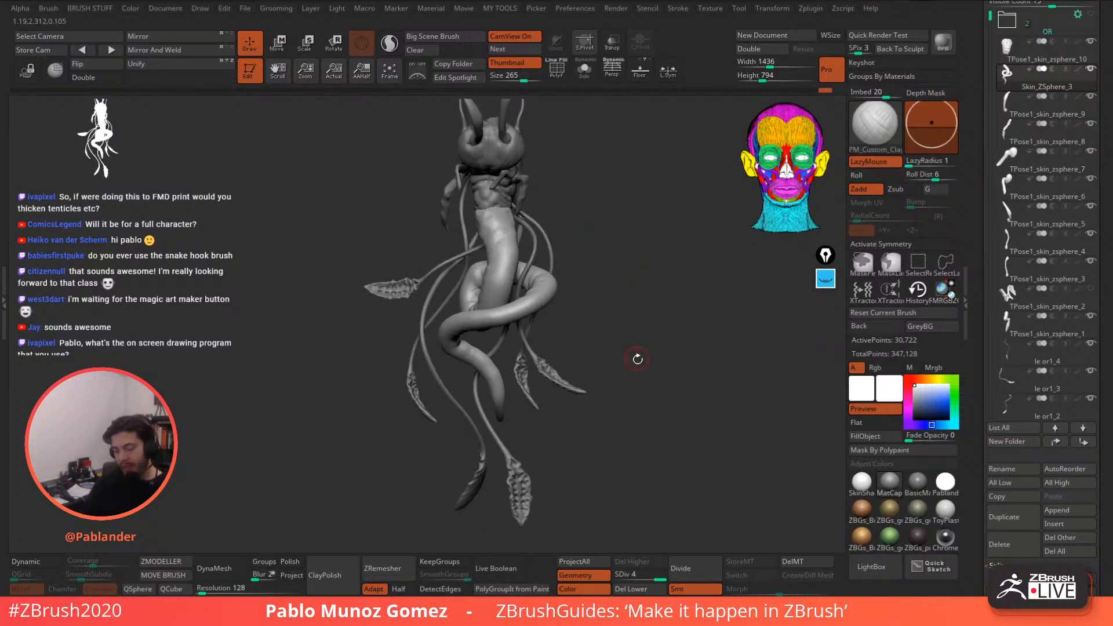
{"action": "mouse_move", "coordinate": [637, 361]}
{"action": "right_mouse_down"}
{"action": "mouse_move", "coordinate": [638, 377]}
{"action": "mouse_move", "coordinate": [640, 340]}
{"action": "right_mouse_up"}
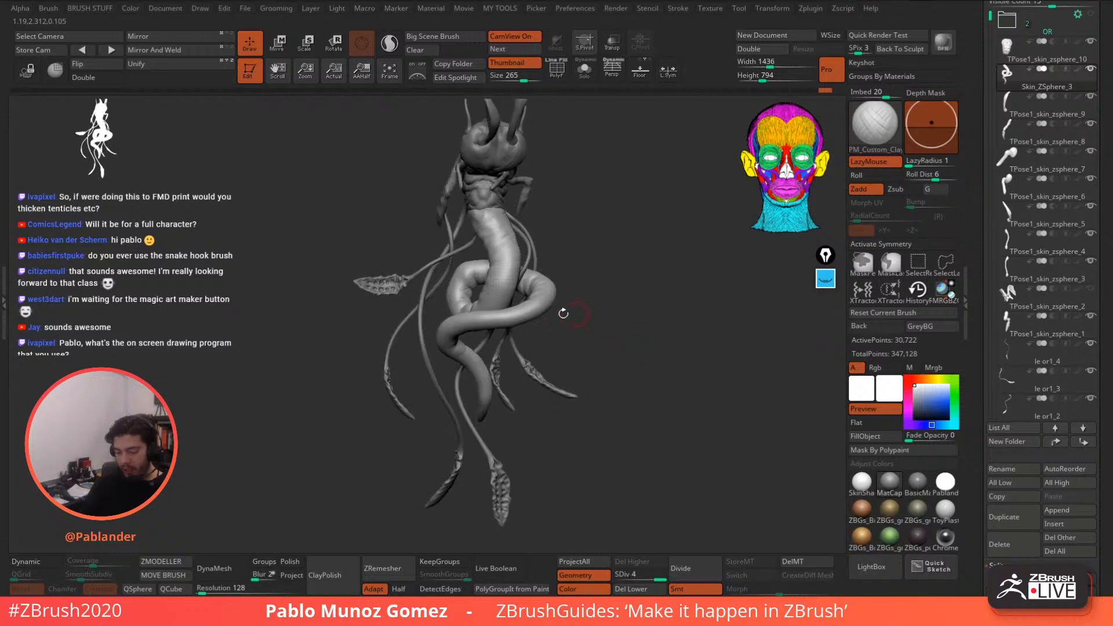
{"action": "mouse_move", "coordinate": [571, 306]}
{"action": "left_mouse_down"}
{"action": "mouse_move", "coordinate": [681, 288]}
{"action": "mouse_move", "coordinate": [581, 313]}
{"action": "left_mouse_up"}
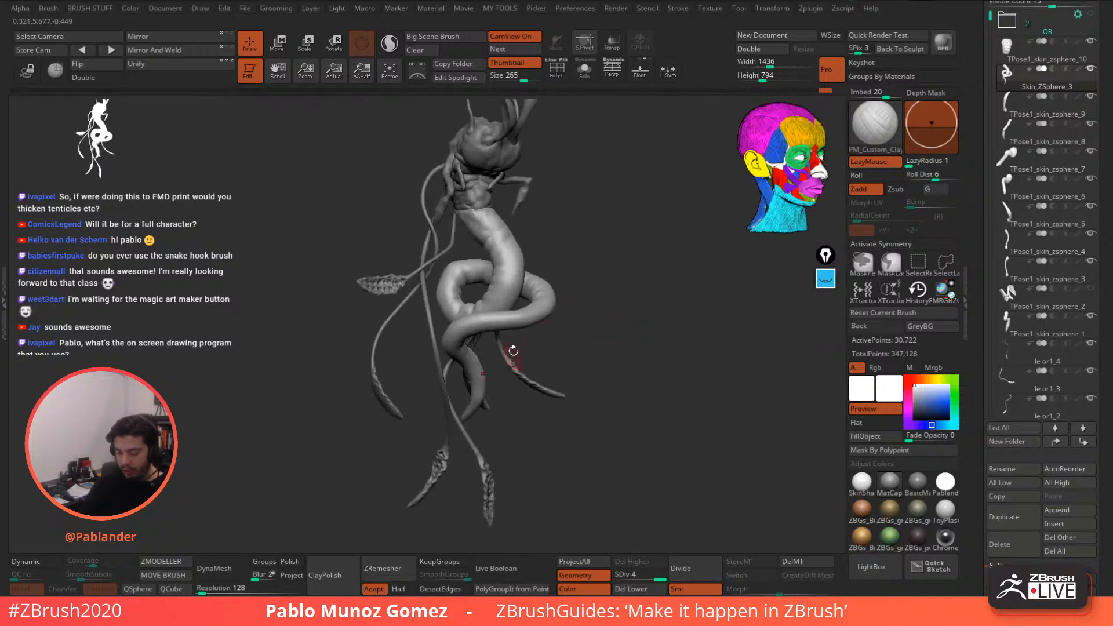
{"action": "mouse_move", "coordinate": [596, 266]}
{"action": "left_mouse_down"}
{"action": "mouse_move", "coordinate": [617, 246]}
{"action": "mouse_move", "coordinate": [648, 249]}
{"action": "mouse_move", "coordinate": [615, 256]}
{"action": "mouse_move", "coordinate": [563, 180]}
{"action": "mouse_move", "coordinate": [613, 328]}
{"action": "mouse_move", "coordinate": [607, 320]}
{"action": "left_mouse_up"}
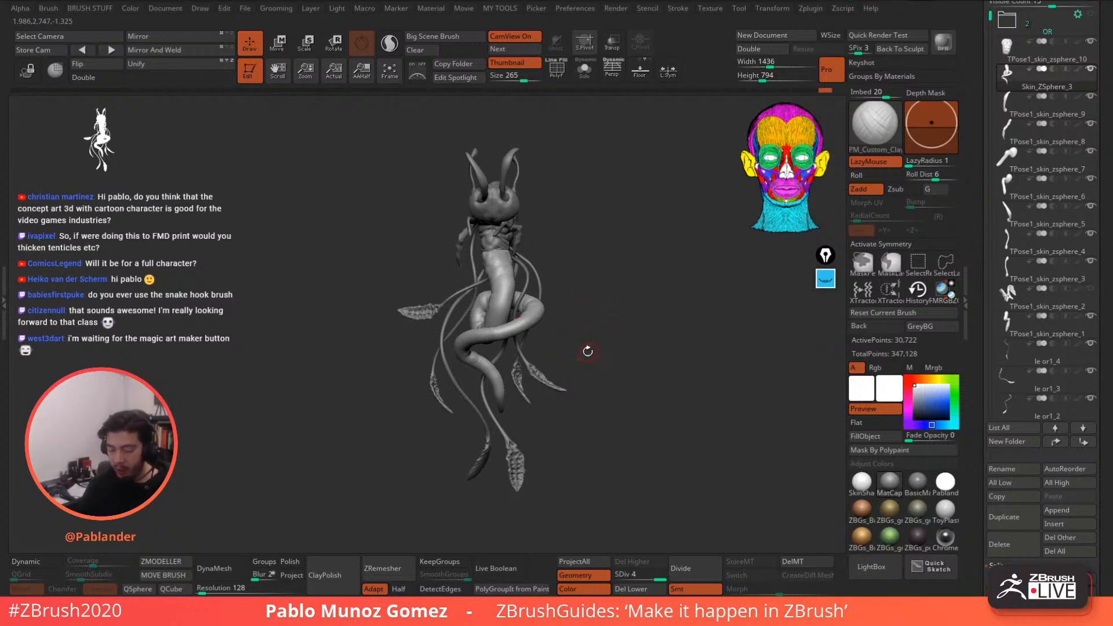
{"action": "mouse_move", "coordinate": [599, 340]}
{"action": "left_mouse_down"}
{"action": "mouse_move", "coordinate": [584, 326]}
{"action": "mouse_move", "coordinate": [619, 321]}
{"action": "left_mouse_up"}
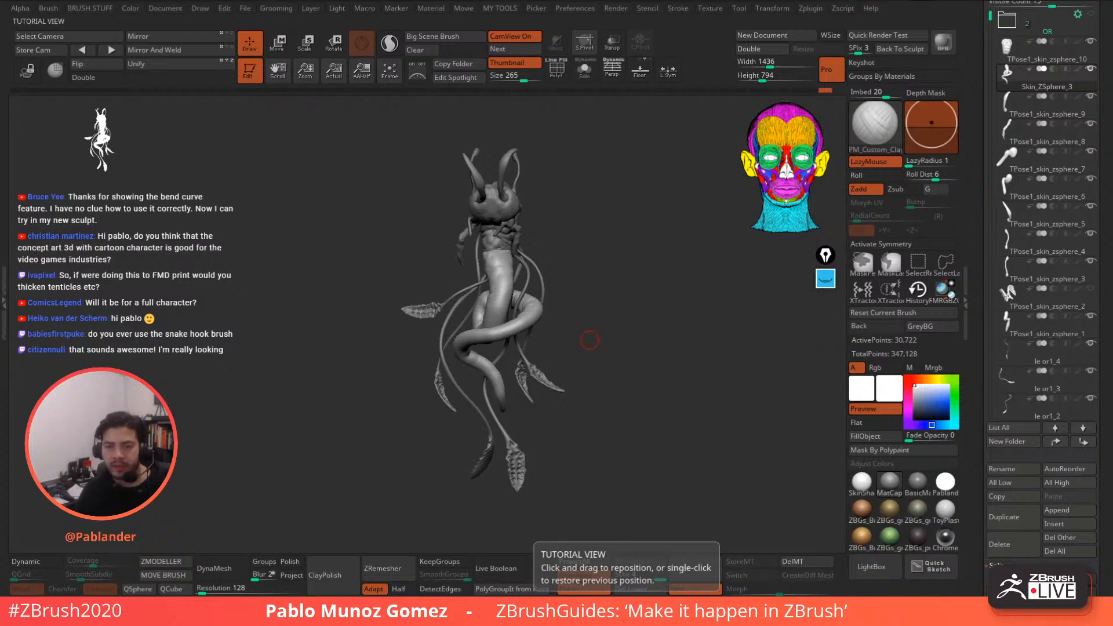
{"action": "left_click_drag", "start_coordinate": [590, 340], "coordinate": [625, 353]}
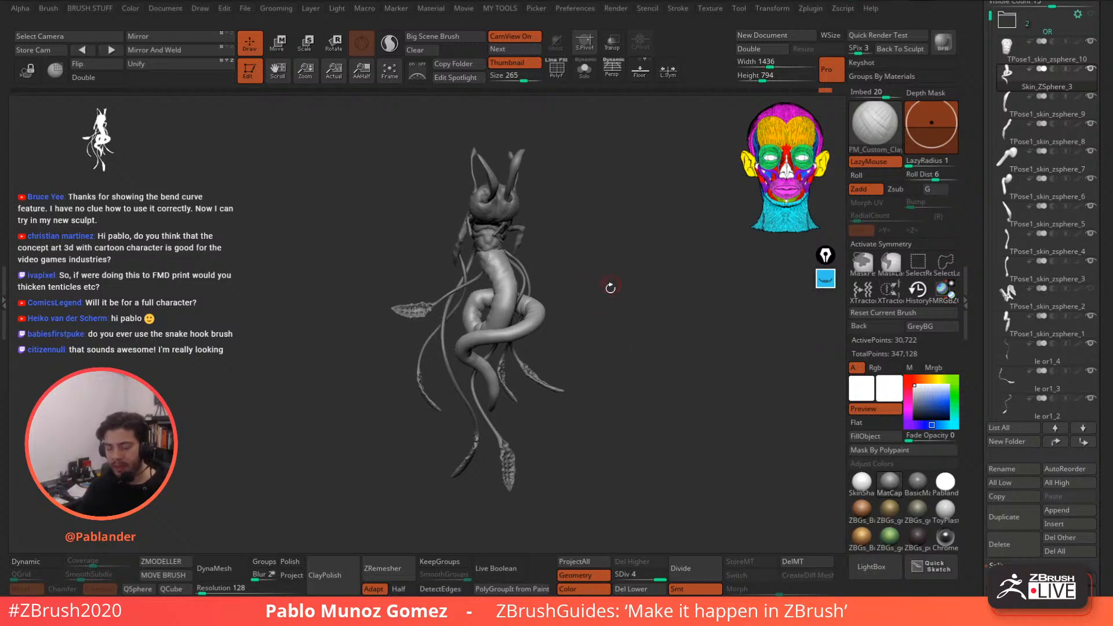
{"action": "left_click_drag", "start_coordinate": [610, 287], "coordinate": [605, 284]}
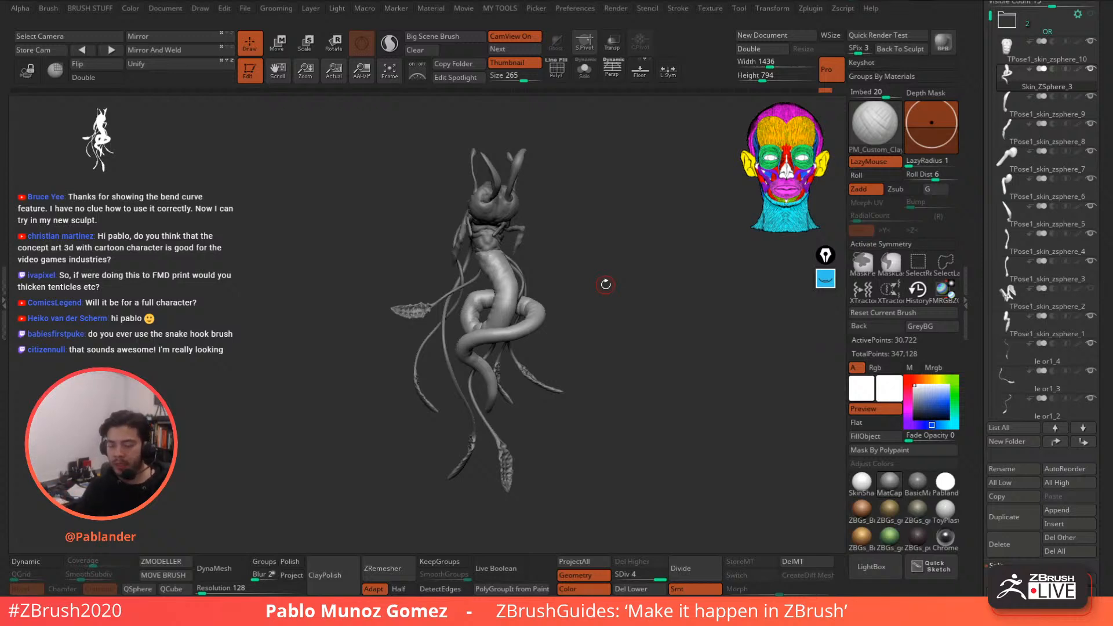
{"action": "mouse_move", "coordinate": [605, 284]}
{"action": "left_mouse_down"}
{"action": "mouse_move", "coordinate": [601, 233]}
{"action": "mouse_move", "coordinate": [587, 230]}
{"action": "mouse_move", "coordinate": [626, 238]}
{"action": "mouse_move", "coordinate": [619, 220]}
{"action": "mouse_move", "coordinate": [592, 231]}
{"action": "mouse_move", "coordinate": [636, 204]}
{"action": "mouse_move", "coordinate": [589, 229]}
{"action": "left_mouse_up"}
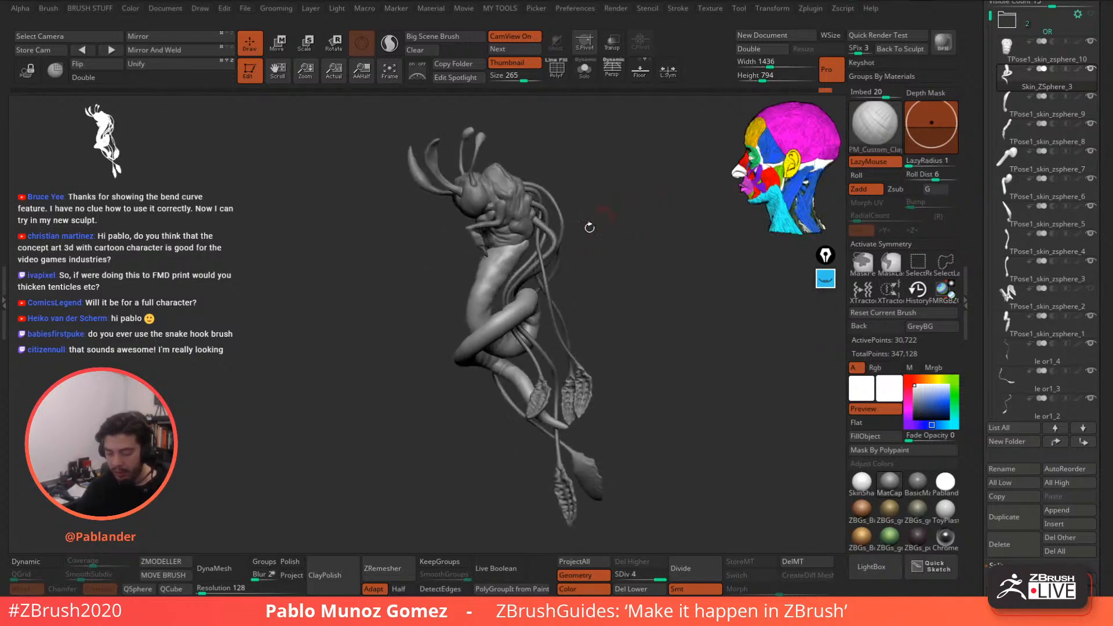
{"action": "right_click_drag", "start_coordinate": [529, 245], "coordinate": [526, 250], "text": "ctrl"}
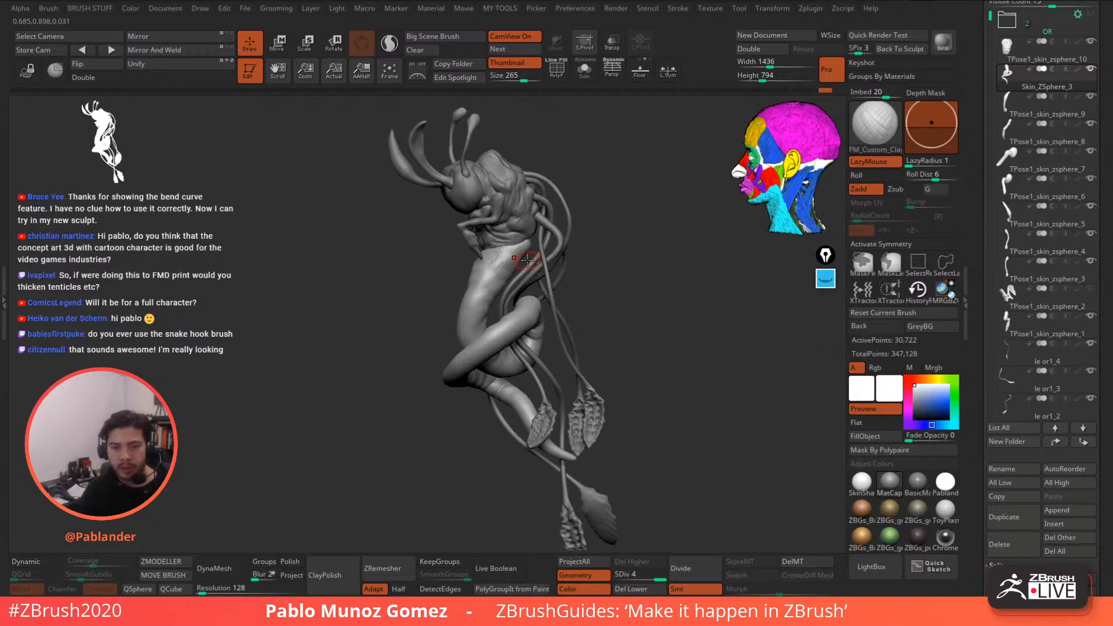
{"action": "left_click_drag", "start_coordinate": [594, 219], "coordinate": [497, 249]}
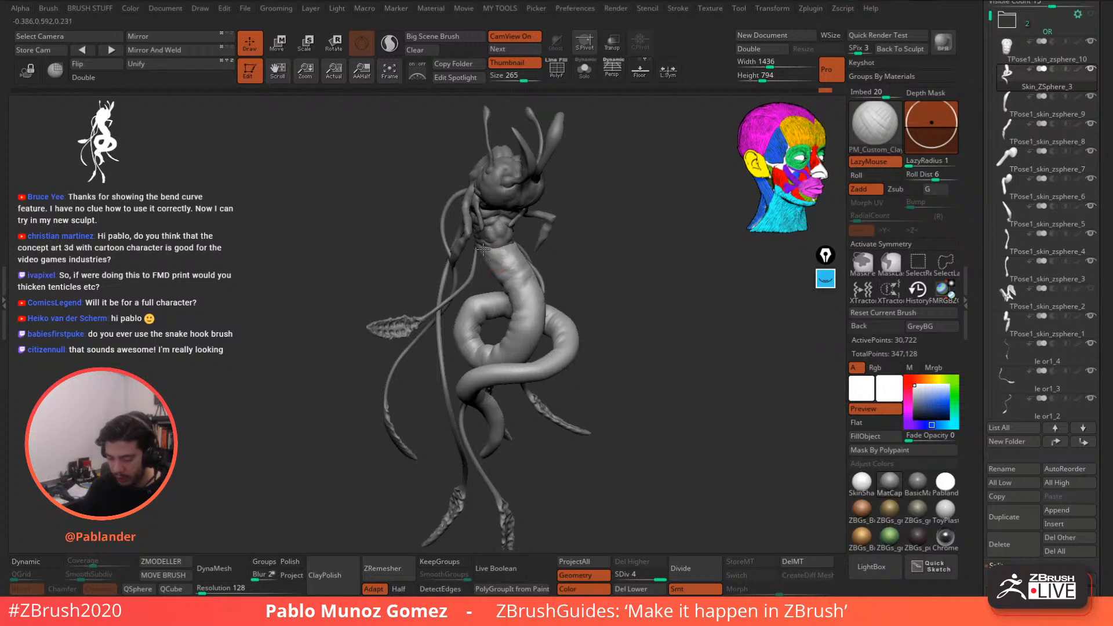
{"action": "left_click_drag", "start_coordinate": [632, 238], "coordinate": [583, 241]}
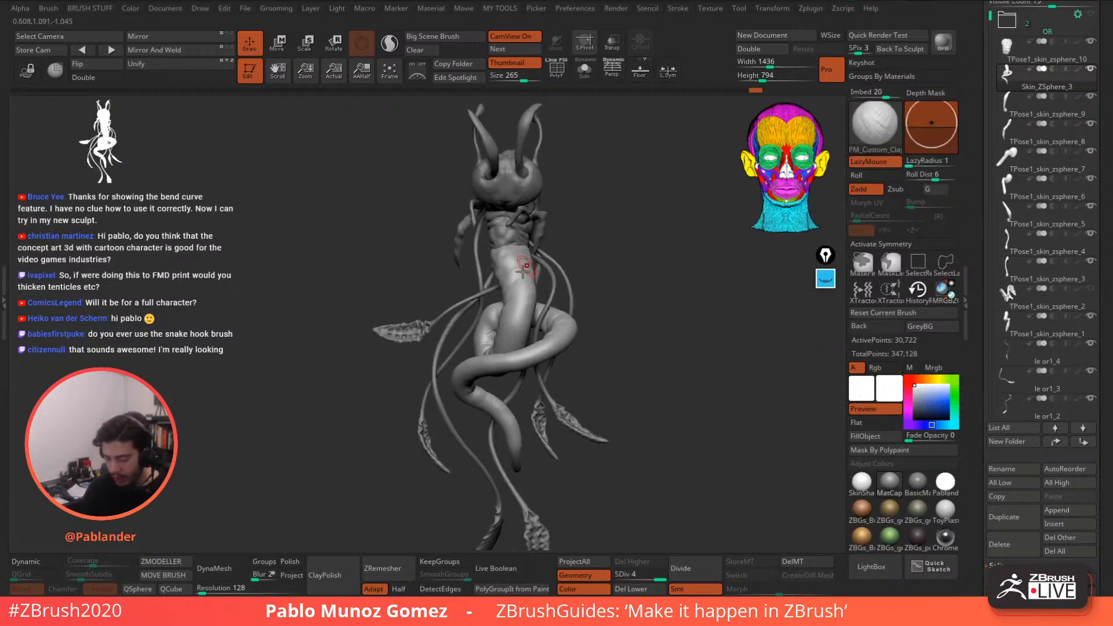
{"action": "left_click_drag", "start_coordinate": [590, 293], "coordinate": [618, 340]}
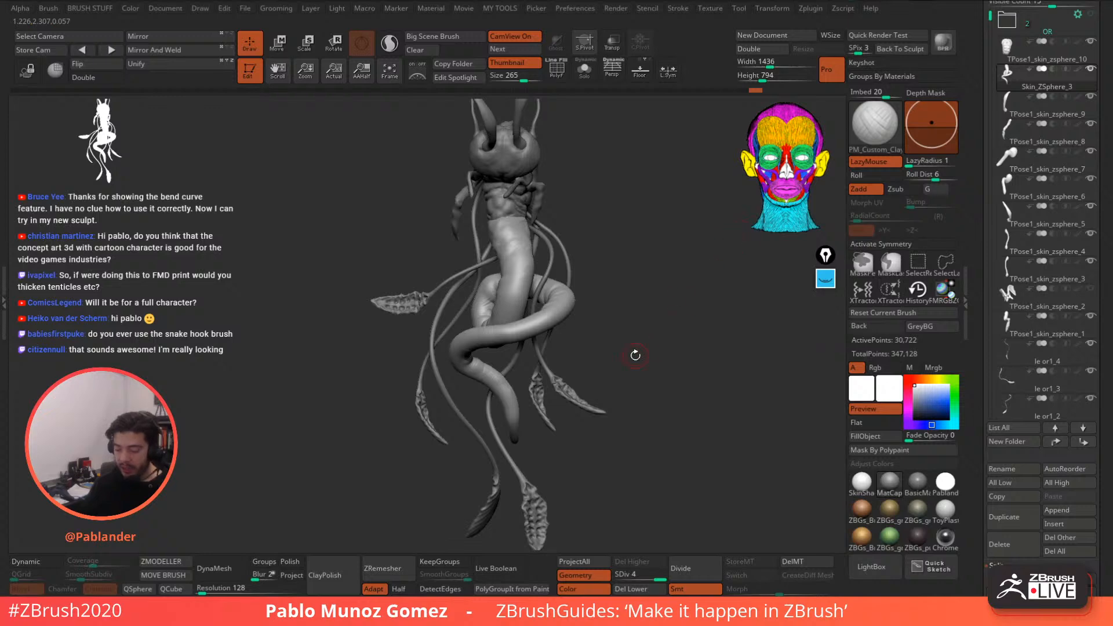
- Select the tentacle subtool le or1_4, isolate it and activate the Move gizmo on it
{"action": "left_click", "coordinate": [474, 268], "text": "alt"}
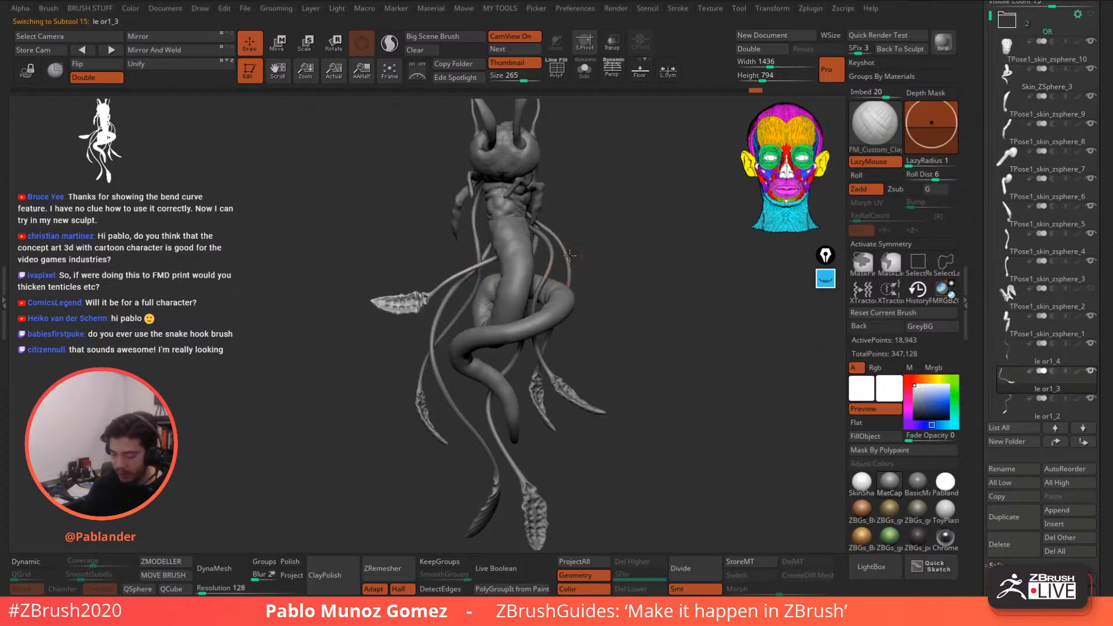
{"action": "left_click", "coordinate": [565, 251], "text": "alt"}
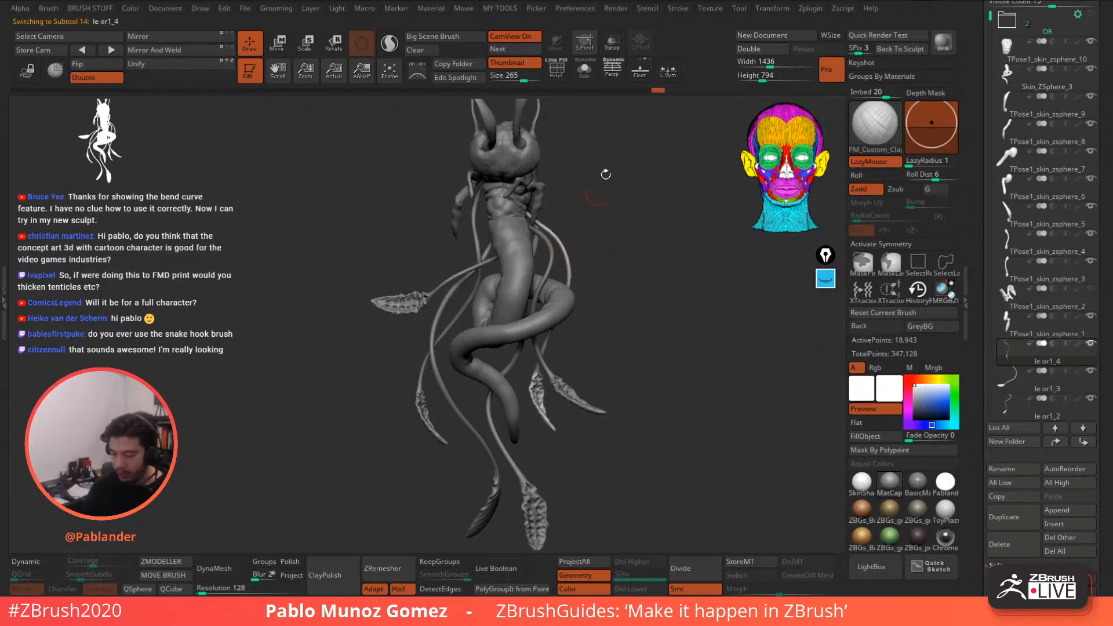
{"action": "left_click", "coordinate": [584, 71]}
{"action": "key", "text": "w"}
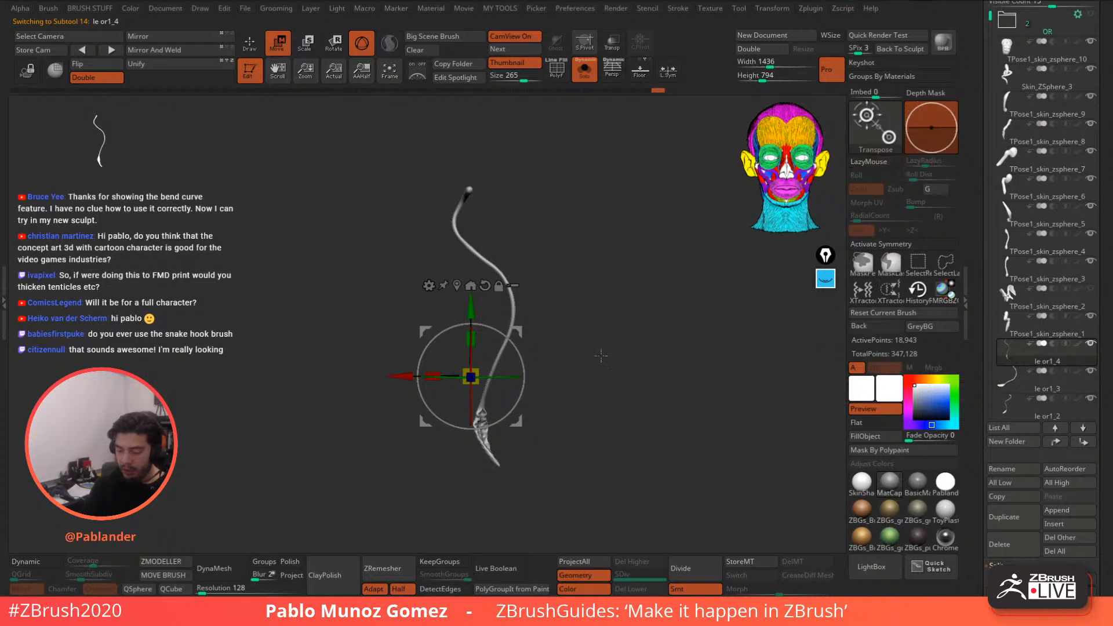
- Apply the Bend Curve deformer to the isolated tentacle and view its control points from behind
{"action": "left_click", "coordinate": [428, 286]}
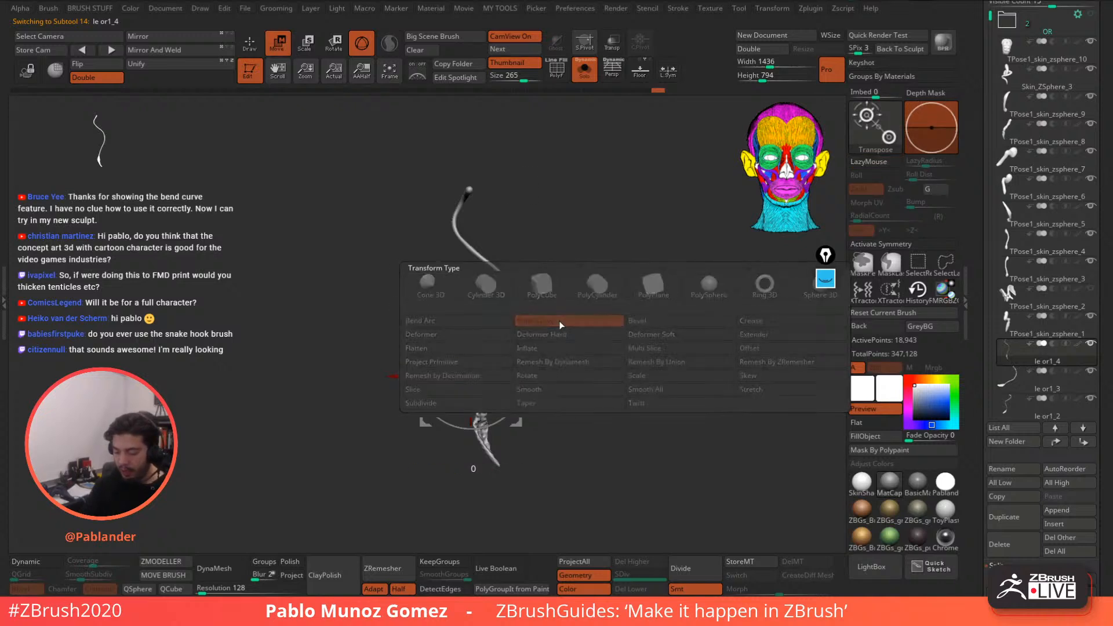
{"action": "left_click", "coordinate": [556, 325]}
{"action": "left_click_drag", "start_coordinate": [598, 235], "coordinate": [578, 259]}
{"action": "left_click_drag", "start_coordinate": [463, 445], "coordinate": [567, 331]}
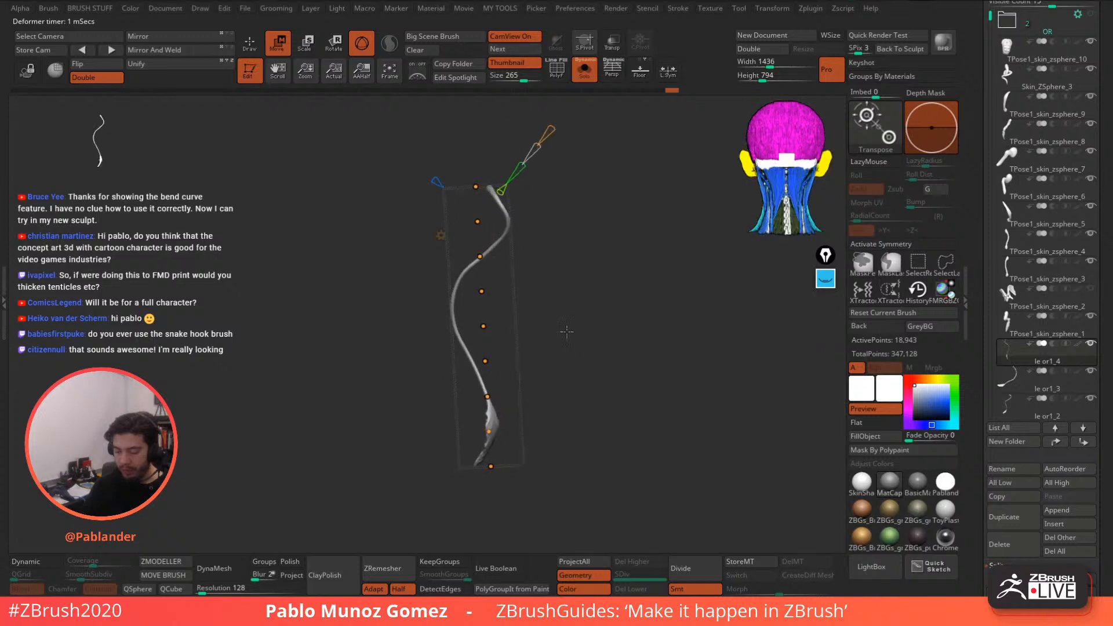
- Undo the trial control-point move and delete the Bend Curve deformer from tentacle le or1_4, returning to Draw mode
{"action": "left_click_drag", "start_coordinate": [537, 207], "coordinate": [600, 231]}
{"action": "mouse_move", "coordinate": [485, 291]}
{"action": "left_mouse_down"}
{"action": "mouse_move", "coordinate": [530, 290]}
{"action": "mouse_move", "coordinate": [508, 291]}
{"action": "left_mouse_up"}
{"action": "key", "text": "ctrl+z"}
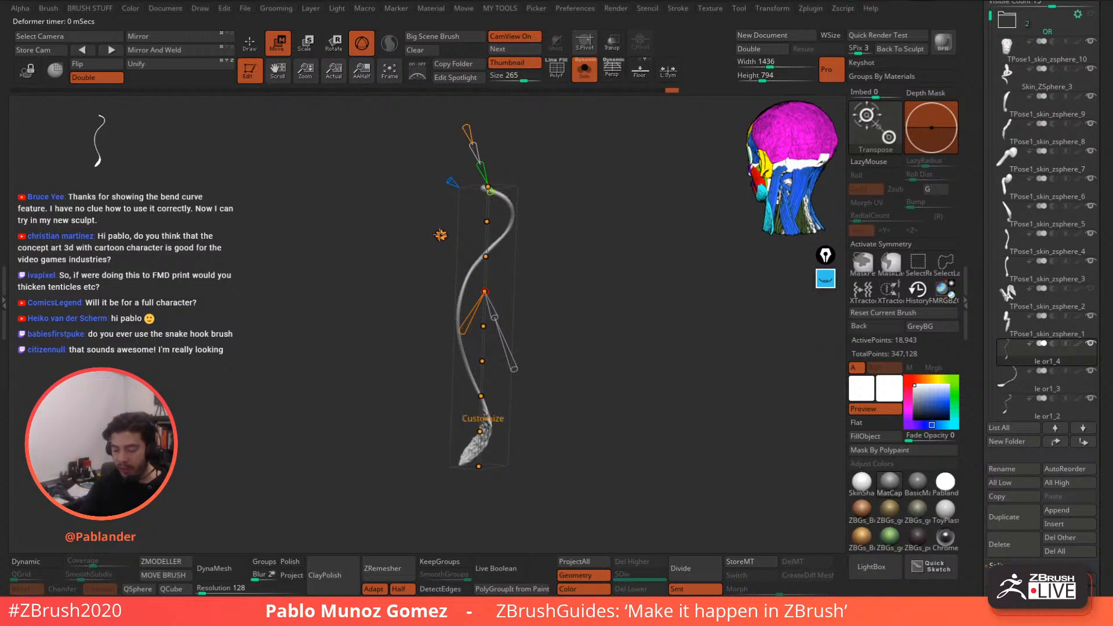
{"action": "left_click", "coordinate": [441, 234]}
{"action": "left_click", "coordinate": [806, 251]}
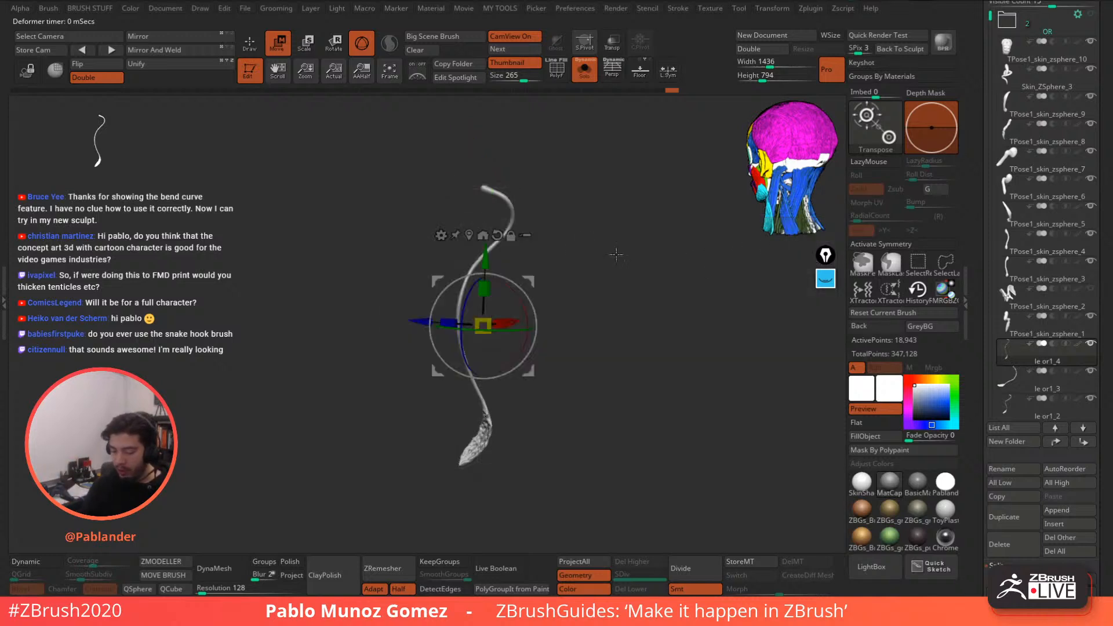
{"action": "left_click", "coordinate": [250, 47]}
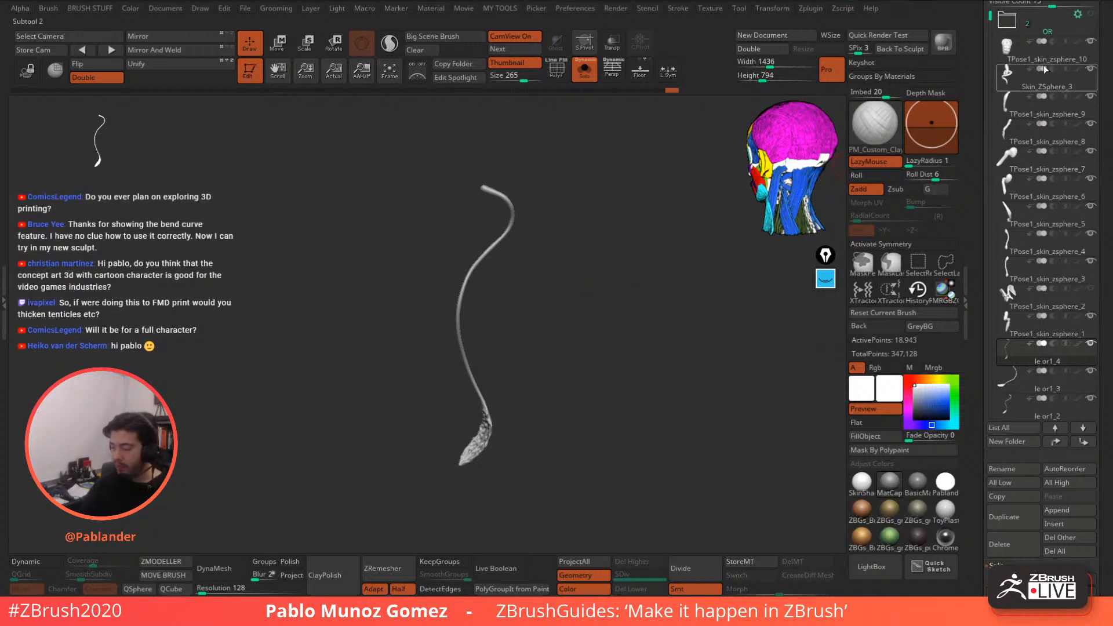
- Duplicate the straight tentacle le or, move the copy to the end of the subtool list and view it isolated
{"action": "scroll", "coordinate": [1050, 61], "scroll_direction": "up", "scroll_amount": 2}
{"action": "left_click", "coordinate": [1058, 58]}
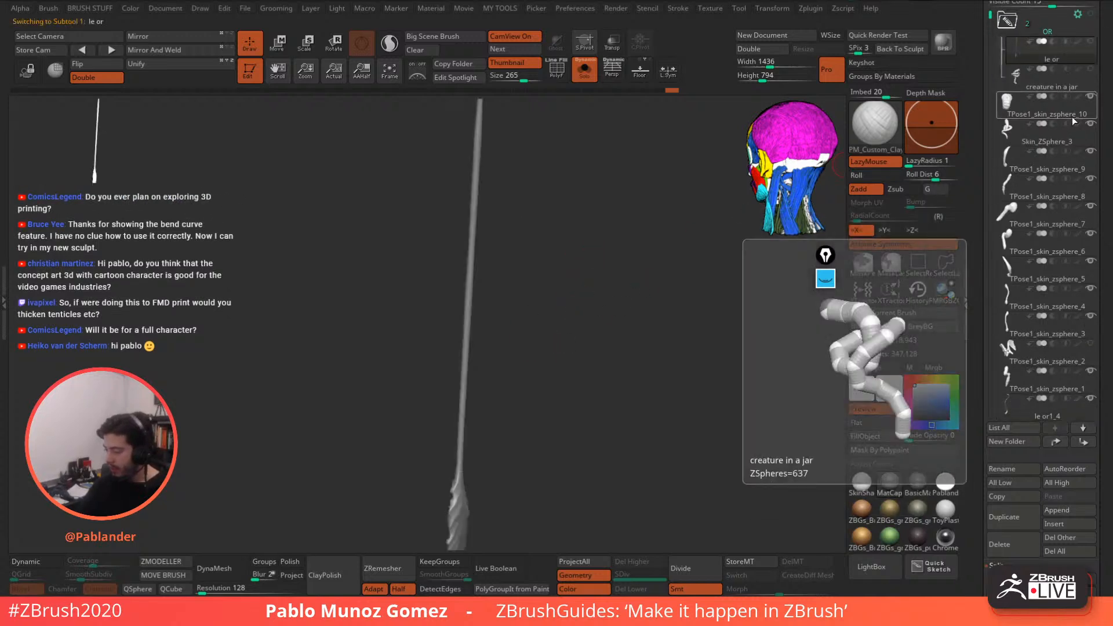
{"action": "mouse_move", "coordinate": [1079, 72]}
{"action": "left_mouse_down"}
{"action": "mouse_move", "coordinate": [1059, 443]}
{"action": "mouse_move", "coordinate": [1053, 268]}
{"action": "left_mouse_up"}
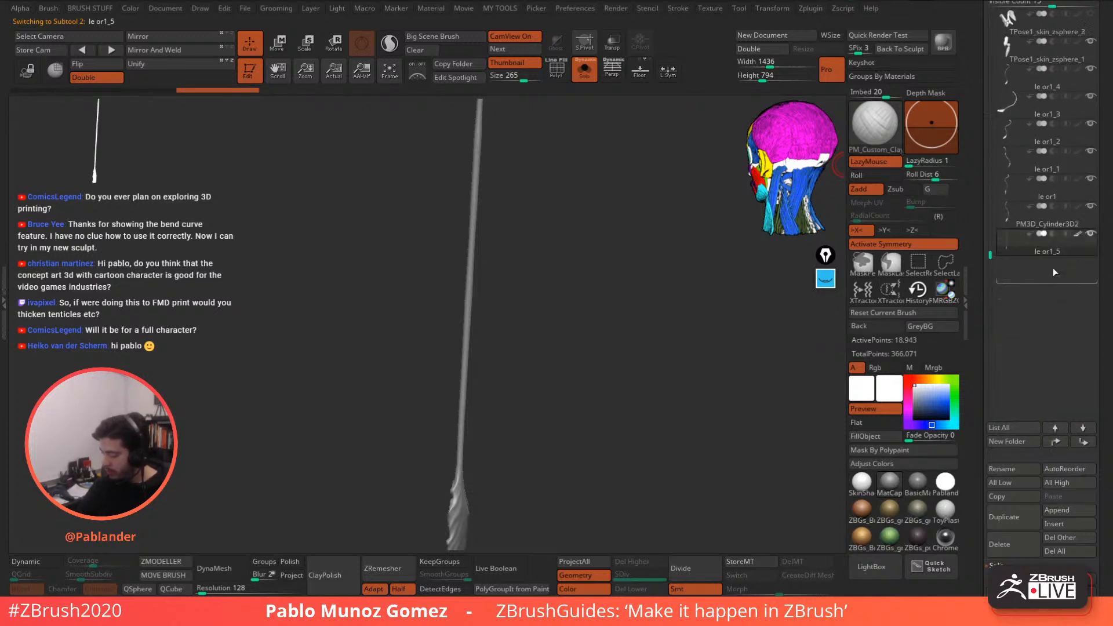
{"action": "left_click", "coordinate": [584, 71]}
{"action": "left_click_drag", "start_coordinate": [591, 176], "coordinate": [568, 237], "text": "alt"}
{"action": "left_click", "coordinate": [584, 71]}
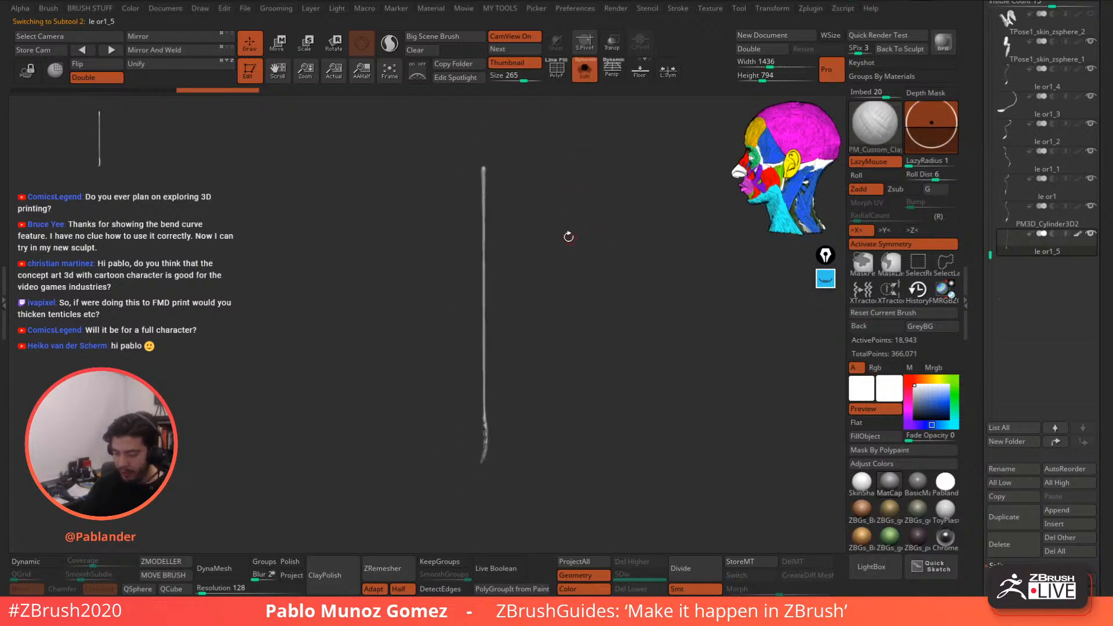
- Apply the Bend Curve deformer to the isolated straight tentacle and pull its middle control points to opposite sides
{"action": "left_click", "coordinate": [279, 44]}
{"action": "left_click", "coordinate": [486, 245]}
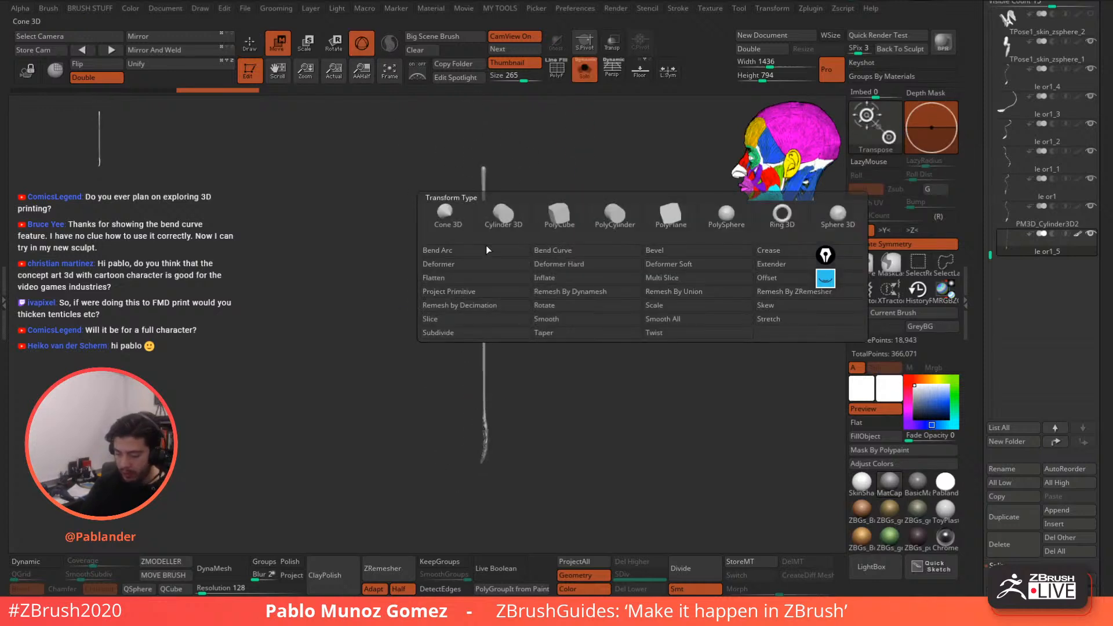
{"action": "left_click", "coordinate": [585, 254]}
{"action": "left_click_drag", "start_coordinate": [483, 240], "coordinate": [514, 237]}
{"action": "left_click_drag", "start_coordinate": [483, 278], "coordinate": [527, 295]}
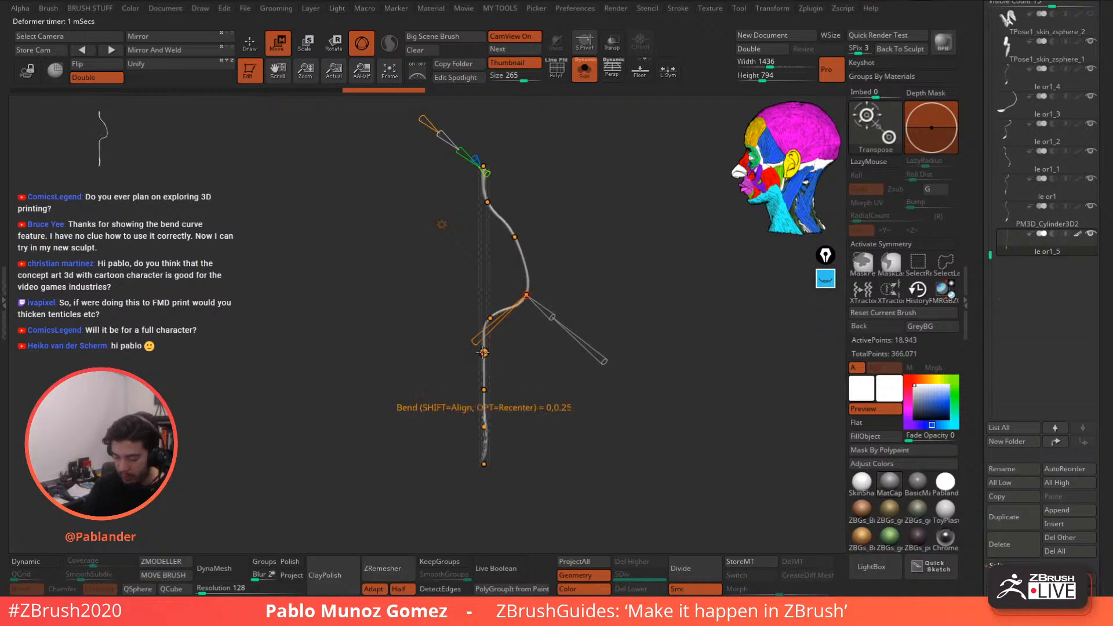
{"action": "left_click_drag", "start_coordinate": [483, 352], "coordinate": [443, 341]}
{"action": "left_click_drag", "start_coordinate": [484, 390], "coordinate": [449, 397]}
- Shape the tentacle into an S curve from the front, with its leaf-shaped tip turned sideways
{"action": "left_click_drag", "start_coordinate": [536, 358], "coordinate": [588, 359]}
{"action": "left_click_drag", "start_coordinate": [491, 340], "coordinate": [520, 334]}
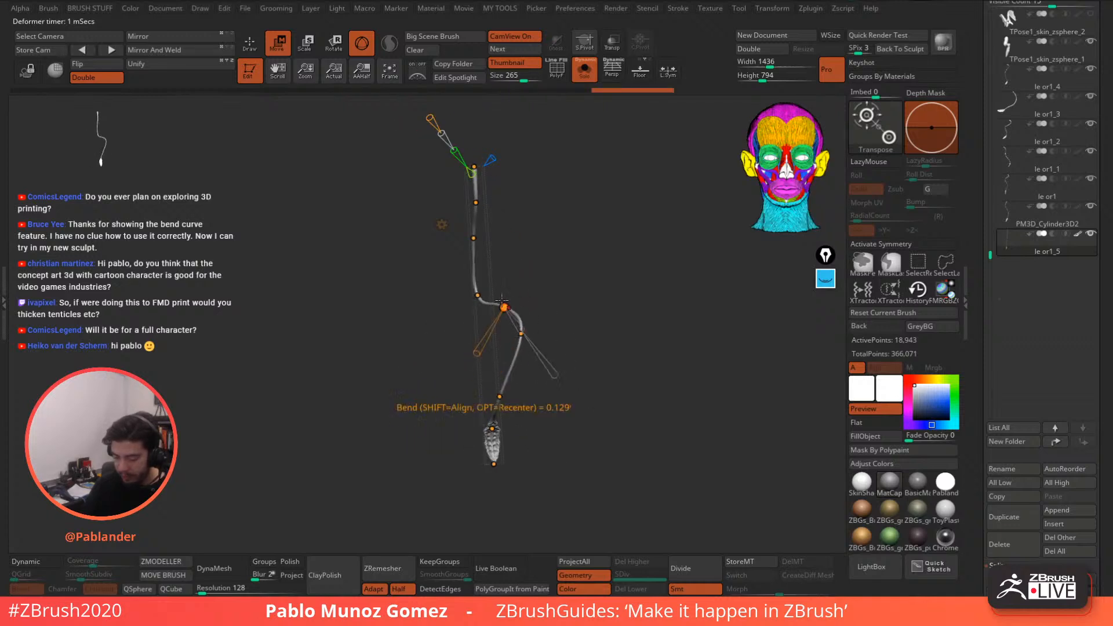
{"action": "left_click_drag", "start_coordinate": [479, 293], "coordinate": [453, 290]}
{"action": "left_click_drag", "start_coordinate": [468, 237], "coordinate": [451, 230]}
{"action": "left_click_drag", "start_coordinate": [475, 202], "coordinate": [481, 200]}
{"action": "left_click_drag", "start_coordinate": [499, 397], "coordinate": [506, 388]}
{"action": "left_click_drag", "start_coordinate": [493, 463], "coordinate": [495, 427]}
{"action": "left_click_drag", "start_coordinate": [507, 388], "coordinate": [527, 386]}
{"action": "left_click_drag", "start_coordinate": [522, 332], "coordinate": [528, 332]}
{"action": "left_click_drag", "start_coordinate": [500, 306], "coordinate": [498, 312]}
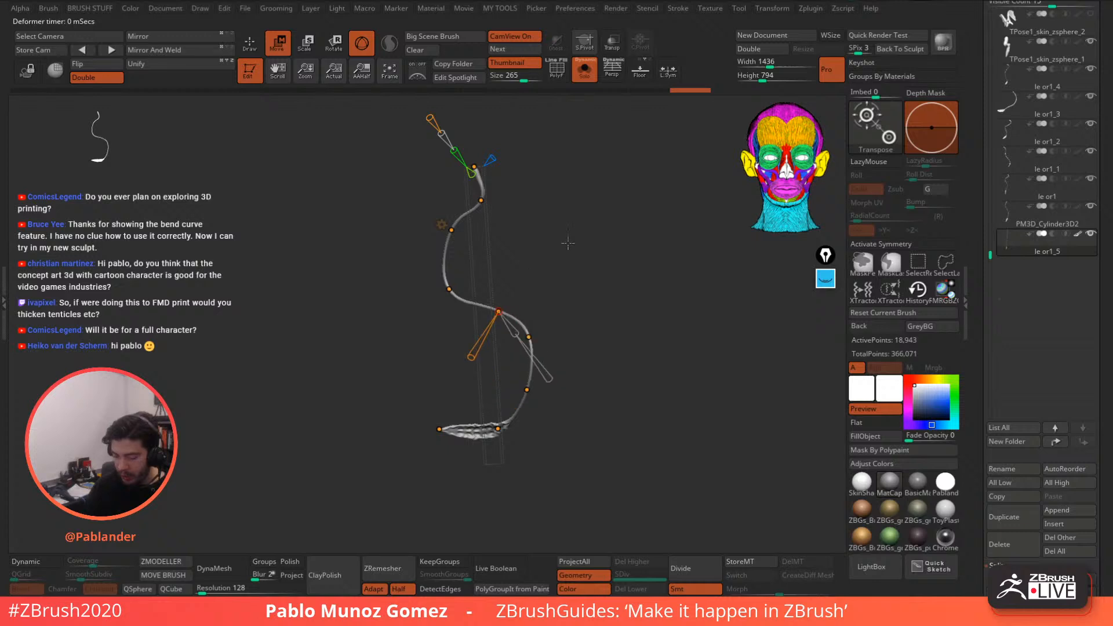
- Pull the tentacle's upper control points outward from the side and three-quarter views for a rounder upper bend
{"action": "left_click_drag", "start_coordinate": [567, 241], "coordinate": [451, 203]}
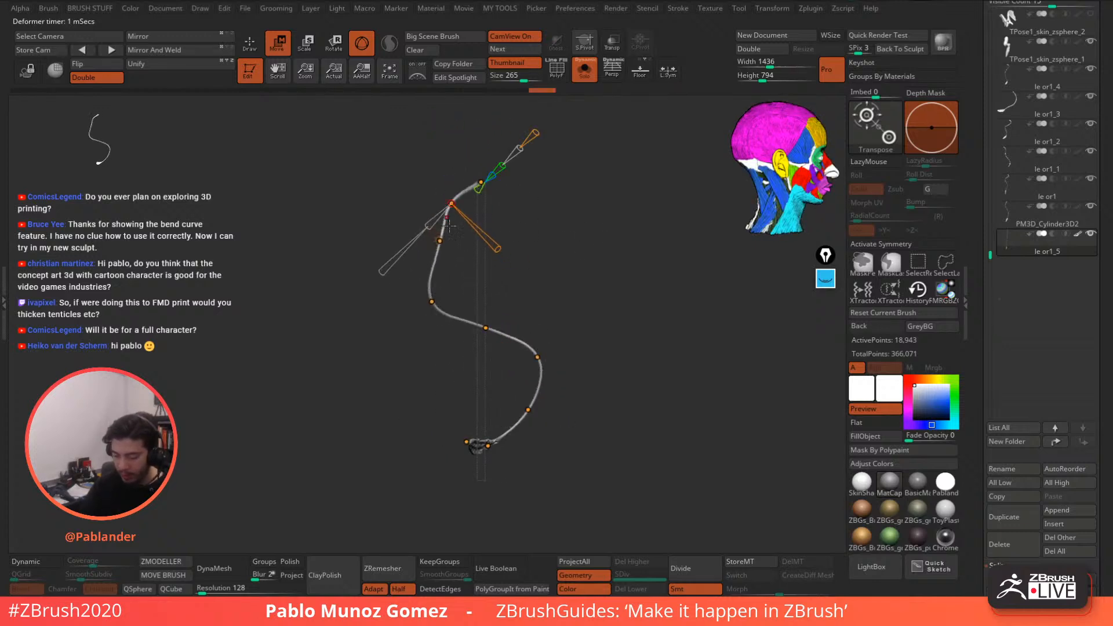
{"action": "left_click", "coordinate": [439, 240]}
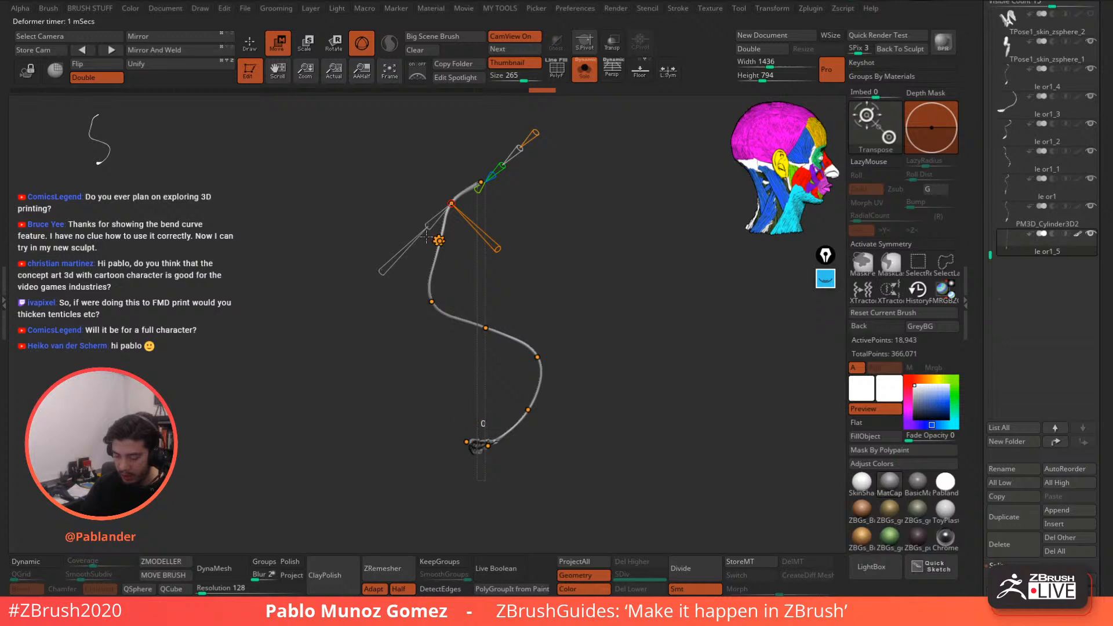
{"action": "left_click_drag", "start_coordinate": [623, 157], "coordinate": [458, 242]}
{"action": "left_click", "coordinate": [439, 240]}
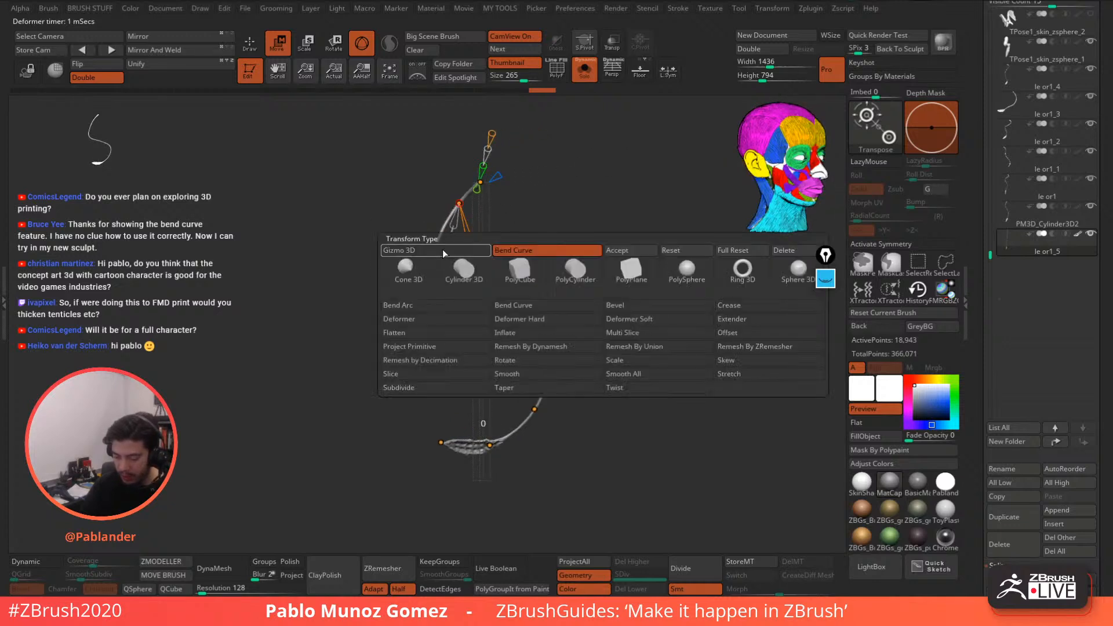
{"action": "left_click_drag", "start_coordinate": [557, 180], "coordinate": [559, 213], "text": "alt"}
{"action": "left_click_drag", "start_coordinate": [423, 211], "coordinate": [406, 196]}
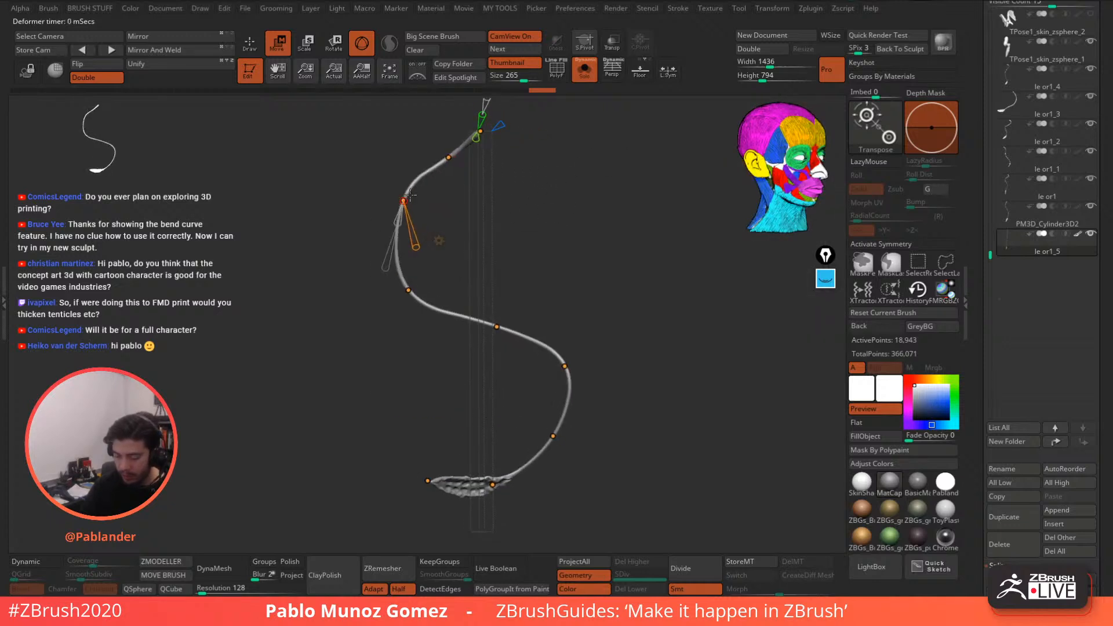
{"action": "left_click_drag", "start_coordinate": [582, 228], "coordinate": [588, 176], "text": "alt"}
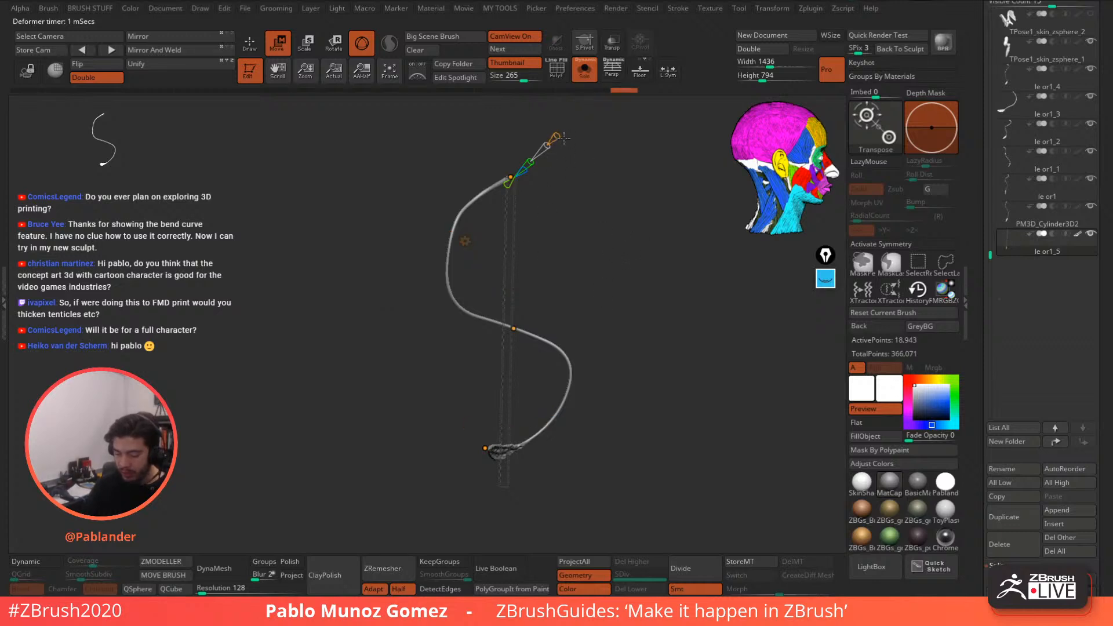
- Raise the tentacle's middle control point and adjust the bends above and below it
{"action": "left_click_drag", "start_coordinate": [513, 329], "coordinate": [505, 268]}
{"action": "left_click_drag", "start_coordinate": [618, 256], "coordinate": [506, 291], "text": "shift"}
{"action": "left_click_drag", "start_coordinate": [480, 180], "coordinate": [462, 211]}
{"action": "mouse_move", "coordinate": [586, 388]}
{"action": "left_mouse_down"}
{"action": "mouse_move", "coordinate": [623, 415]}
{"action": "mouse_move", "coordinate": [632, 377]}
{"action": "mouse_move", "coordinate": [583, 397]}
{"action": "mouse_move", "coordinate": [584, 377]}
{"action": "left_mouse_up"}
- Increase the curve resolution for denser control points and bend the leaf-shaped tip into a zigzag
{"action": "left_click_drag", "start_coordinate": [641, 339], "coordinate": [623, 298], "text": "shift"}
{"action": "left_click_drag", "start_coordinate": [545, 155], "coordinate": [559, 231], "text": "alt"}
{"action": "left_click_drag", "start_coordinate": [489, 177], "coordinate": [487, 165]}
{"action": "left_click_drag", "start_coordinate": [648, 344], "coordinate": [642, 256], "text": "alt"}
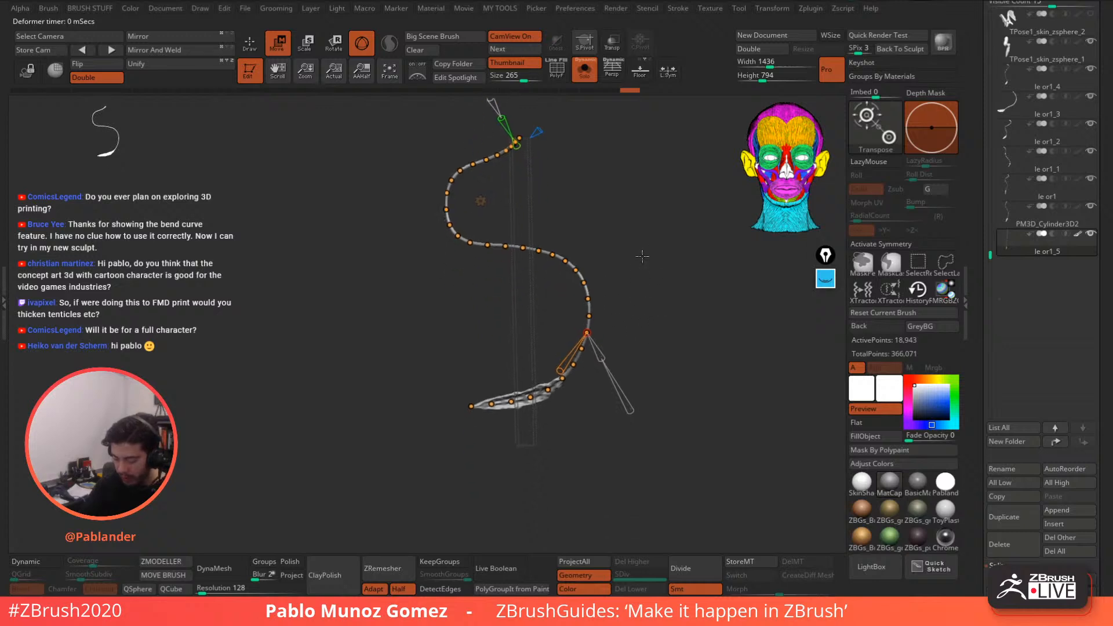
{"action": "left_click_drag", "start_coordinate": [492, 404], "coordinate": [573, 353]}
{"action": "left_click_drag", "start_coordinate": [571, 155], "coordinate": [574, 191], "text": "alt"}
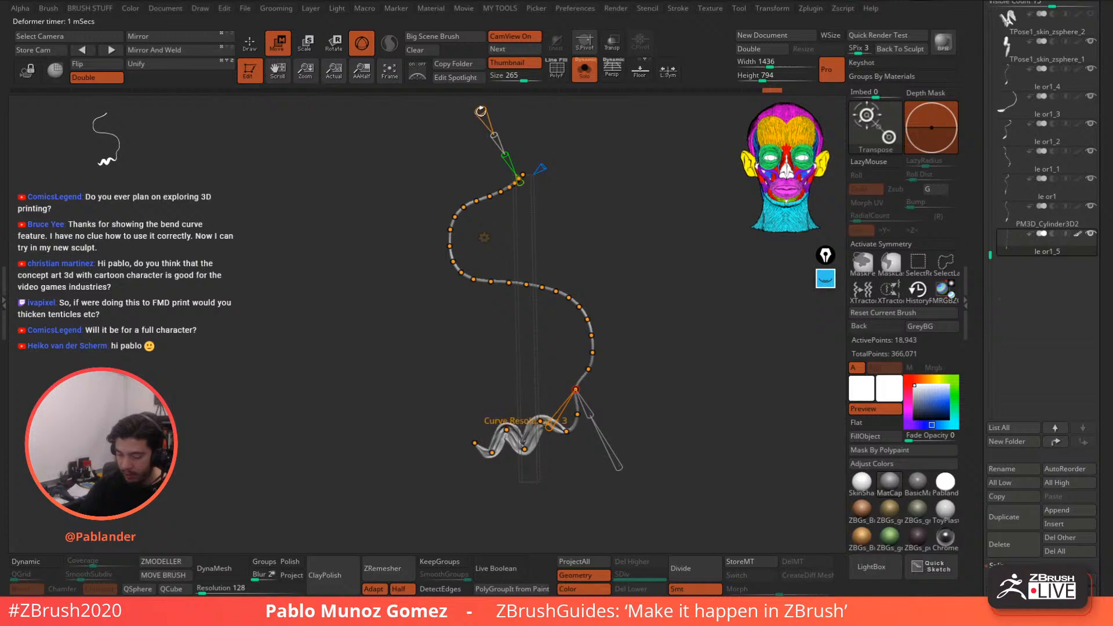
- Reduce the curve resolution and widen the tentacle's large S bends around the middle control point
{"action": "left_click_drag", "start_coordinate": [481, 110], "coordinate": [484, 117]}
{"action": "left_click_drag", "start_coordinate": [527, 284], "coordinate": [532, 304]}
{"action": "left_click_drag", "start_coordinate": [672, 373], "coordinate": [655, 398]}
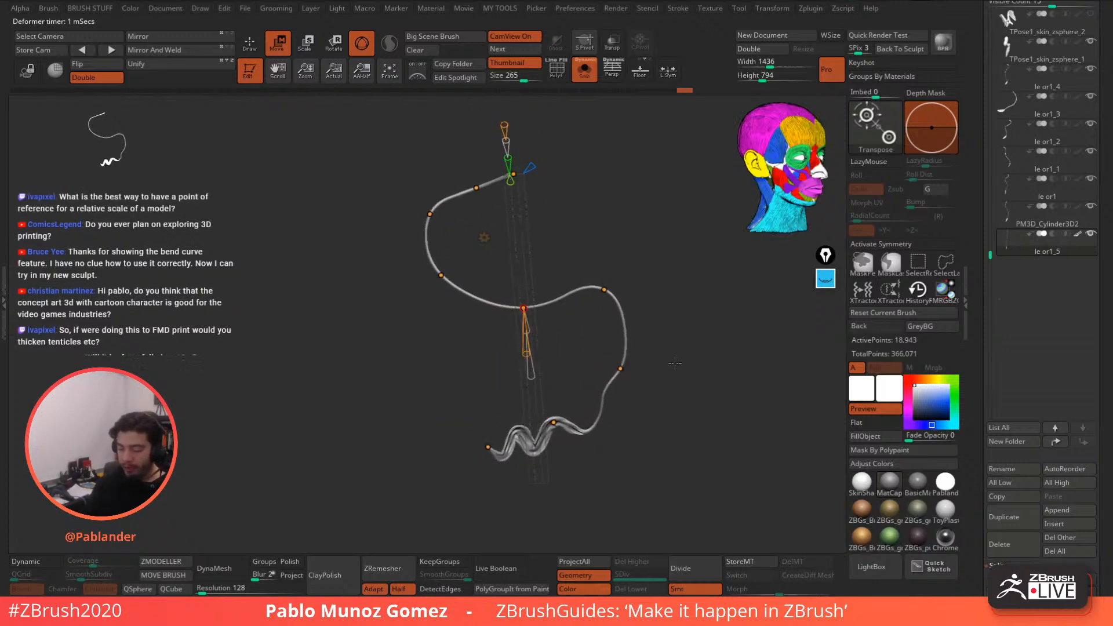
- Switch the tentacle to Gizmo 3D, show the whole creature and position the tentacle upright above the head
{"action": "left_click", "coordinate": [484, 238]}
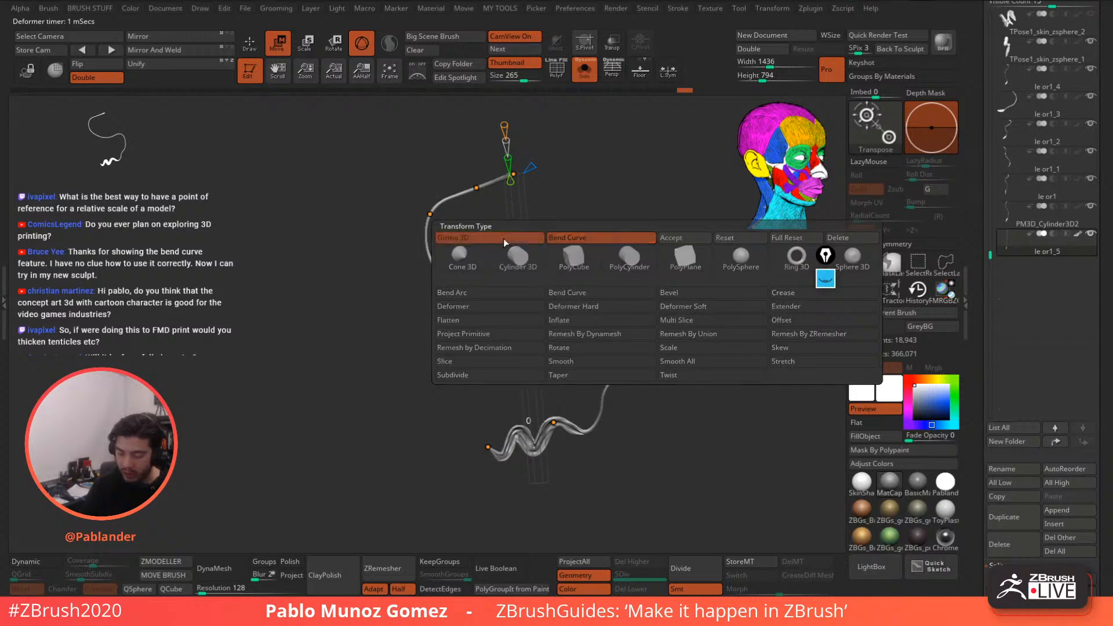
{"action": "left_click", "coordinate": [458, 238]}
{"action": "mouse_move", "coordinate": [572, 283]}
{"action": "left_mouse_down"}
{"action": "mouse_move", "coordinate": [551, 261]}
{"action": "mouse_move", "coordinate": [541, 346]}
{"action": "mouse_move", "coordinate": [528, 284]}
{"action": "mouse_move", "coordinate": [515, 289]}
{"action": "mouse_move", "coordinate": [555, 269]}
{"action": "mouse_move", "coordinate": [546, 243]}
{"action": "mouse_move", "coordinate": [578, 285]}
{"action": "left_mouse_up"}
{"action": "left_click", "coordinate": [585, 71]}
{"action": "left_click_drag", "start_coordinate": [532, 329], "coordinate": [518, 364]}
{"action": "left_click_drag", "start_coordinate": [554, 307], "coordinate": [534, 446]}
{"action": "left_click_drag", "start_coordinate": [578, 285], "coordinate": [661, 208]}
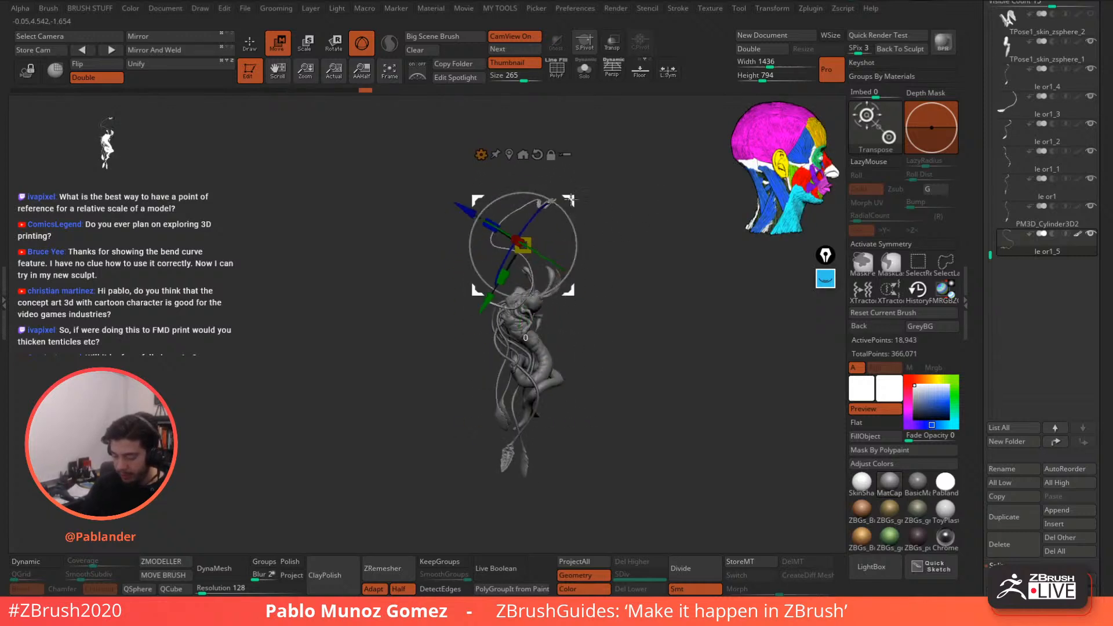
{"action": "mouse_move", "coordinate": [593, 214]}
{"action": "left_mouse_down"}
{"action": "mouse_move", "coordinate": [630, 194]}
{"action": "mouse_move", "coordinate": [598, 191]}
{"action": "mouse_move", "coordinate": [658, 187]}
{"action": "left_mouse_up"}
- Return to the Bend Curve controls of the tentacle placed above the head
{"action": "left_click", "coordinate": [250, 42]}
{"action": "mouse_move", "coordinate": [579, 303]}
{"action": "left_mouse_down"}
{"action": "mouse_move", "coordinate": [617, 301]}
{"action": "mouse_move", "coordinate": [624, 274]}
{"action": "mouse_move", "coordinate": [666, 273]}
{"action": "left_mouse_up"}
{"action": "key", "text": "w"}
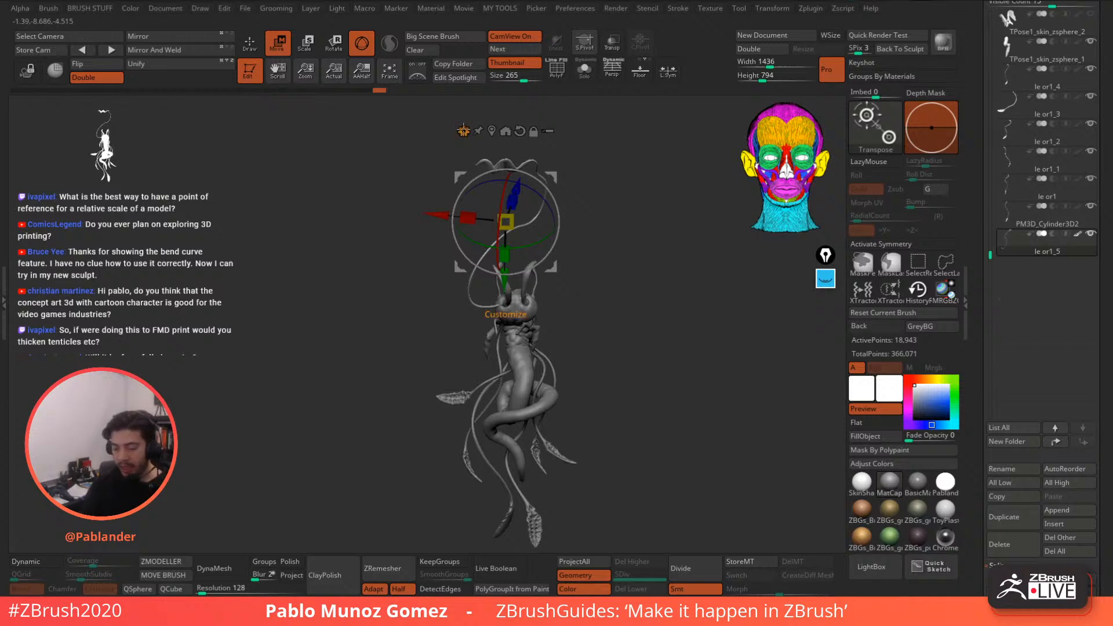
{"action": "left_click", "coordinate": [463, 130]}
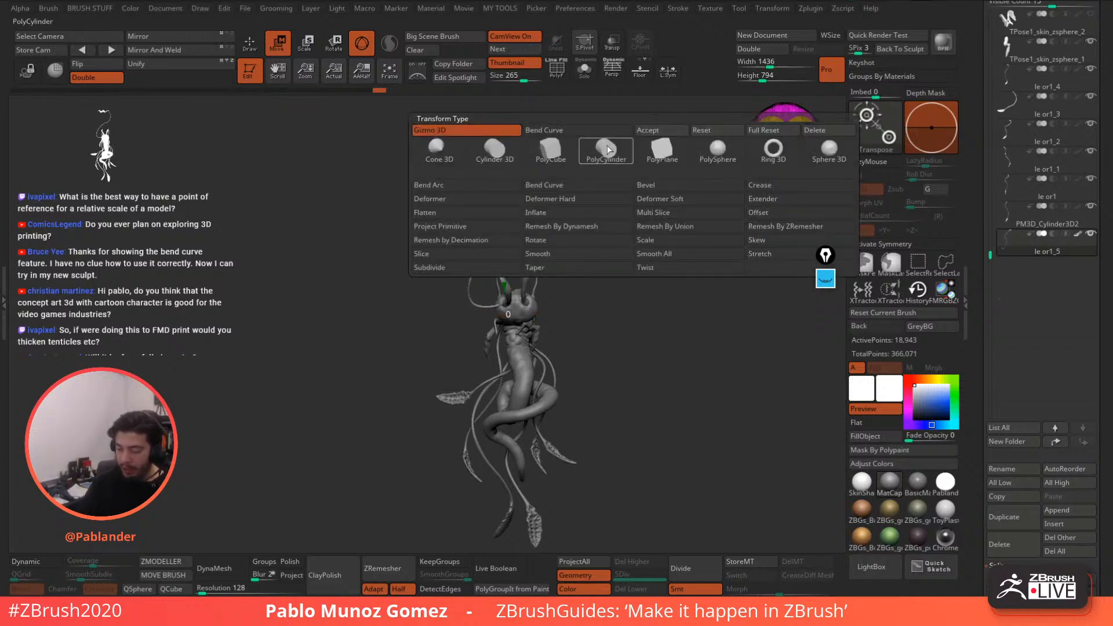
{"action": "left_click", "coordinate": [596, 136]}
- Reshape the raised tentacle's bends from the side, curving its base out behind the head
{"action": "left_click_drag", "start_coordinate": [571, 185], "coordinate": [590, 233]}
{"action": "left_click_drag", "start_coordinate": [503, 229], "coordinate": [522, 234]}
{"action": "left_click_drag", "start_coordinate": [509, 205], "coordinate": [481, 175]}
{"action": "left_click_drag", "start_coordinate": [504, 212], "coordinate": [480, 216]}
{"action": "left_click_drag", "start_coordinate": [559, 248], "coordinate": [607, 241]}
{"action": "left_click_drag", "start_coordinate": [508, 231], "coordinate": [522, 226]}
{"action": "left_click_drag", "start_coordinate": [513, 269], "coordinate": [533, 268]}
{"action": "left_click_drag", "start_coordinate": [494, 301], "coordinate": [509, 297]}
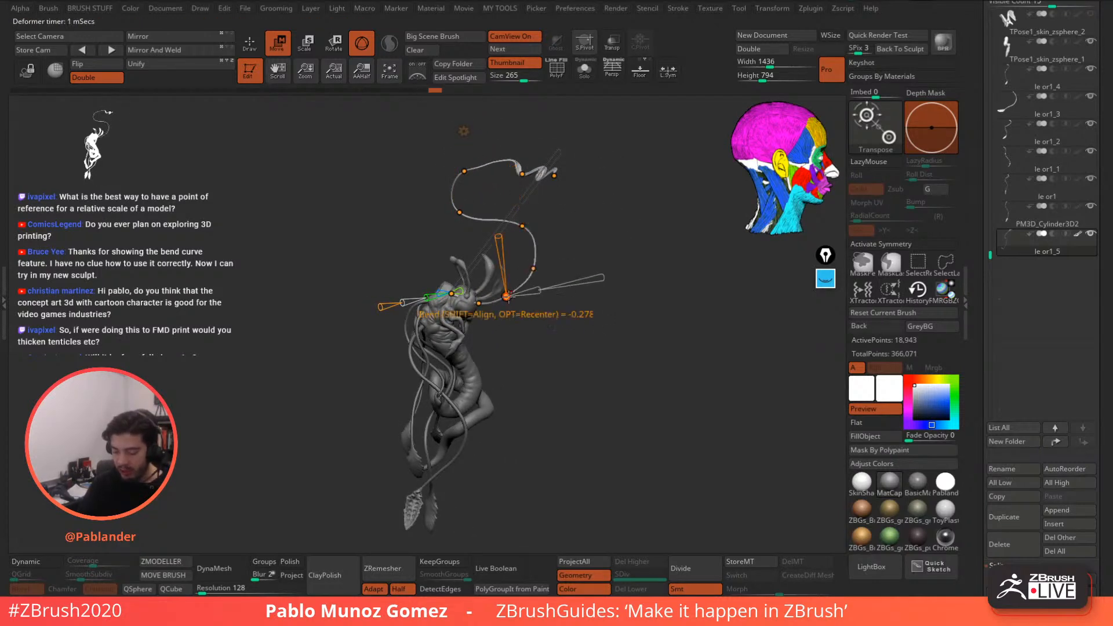
- Adjust the raised tentacle's middle and base control points from the front so it flows out of the head
{"action": "left_click_drag", "start_coordinate": [647, 400], "coordinate": [585, 340]}
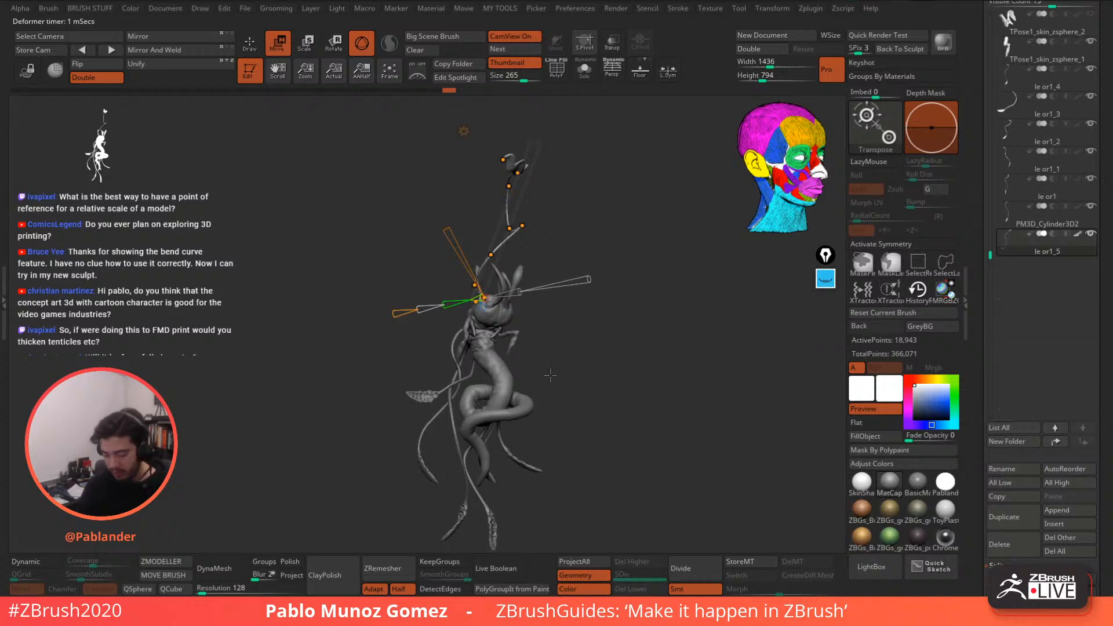
{"action": "left_click_drag", "start_coordinate": [550, 375], "coordinate": [525, 385]}
{"action": "left_click_drag", "start_coordinate": [614, 354], "coordinate": [612, 304]}
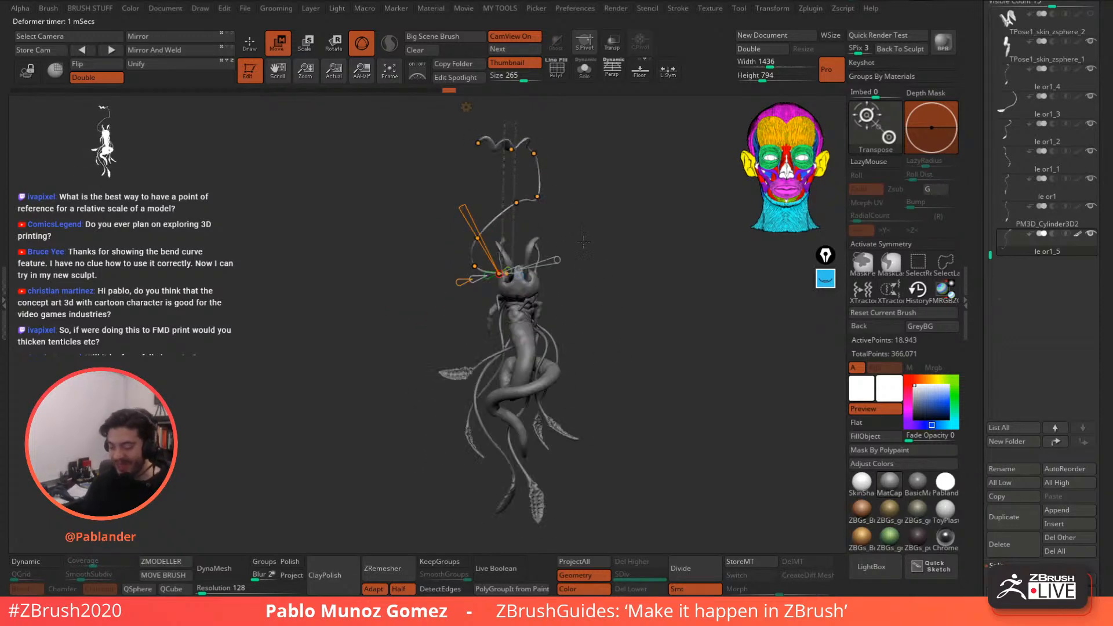
{"action": "left_click", "coordinate": [508, 202]}
{"action": "left_click", "coordinate": [475, 265]}
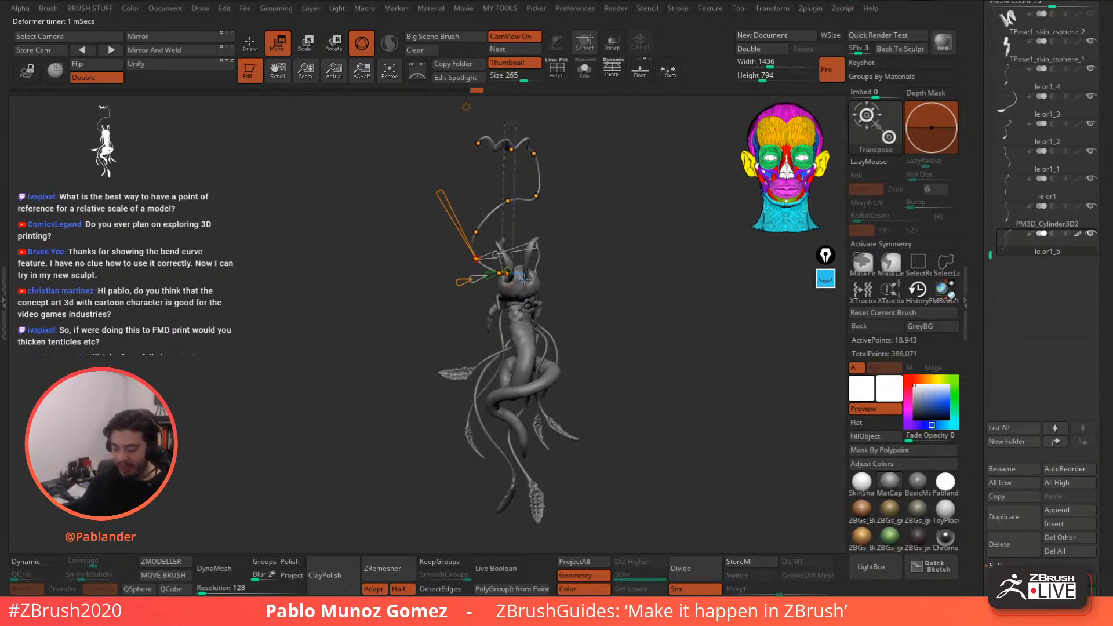
{"action": "left_click_drag", "start_coordinate": [633, 238], "coordinate": [618, 251], "text": "alt"}
- Apply a Bevel deformer to the raised tentacle and replace it with a fresh Bend Curve deformer
{"action": "left_click", "coordinate": [464, 138]}
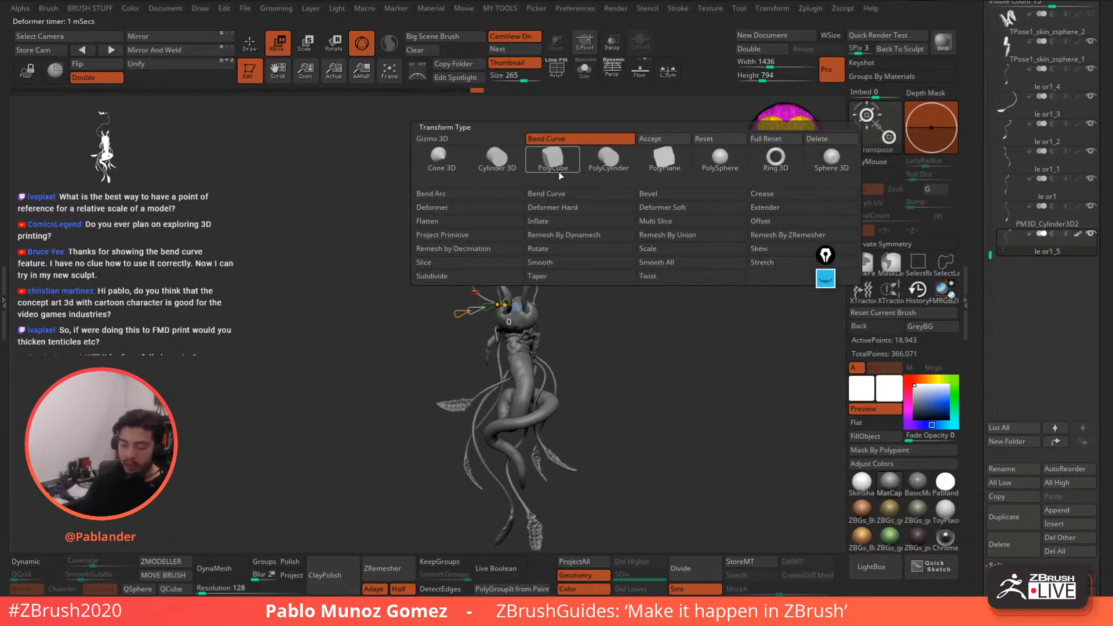
{"action": "left_click", "coordinate": [464, 139]}
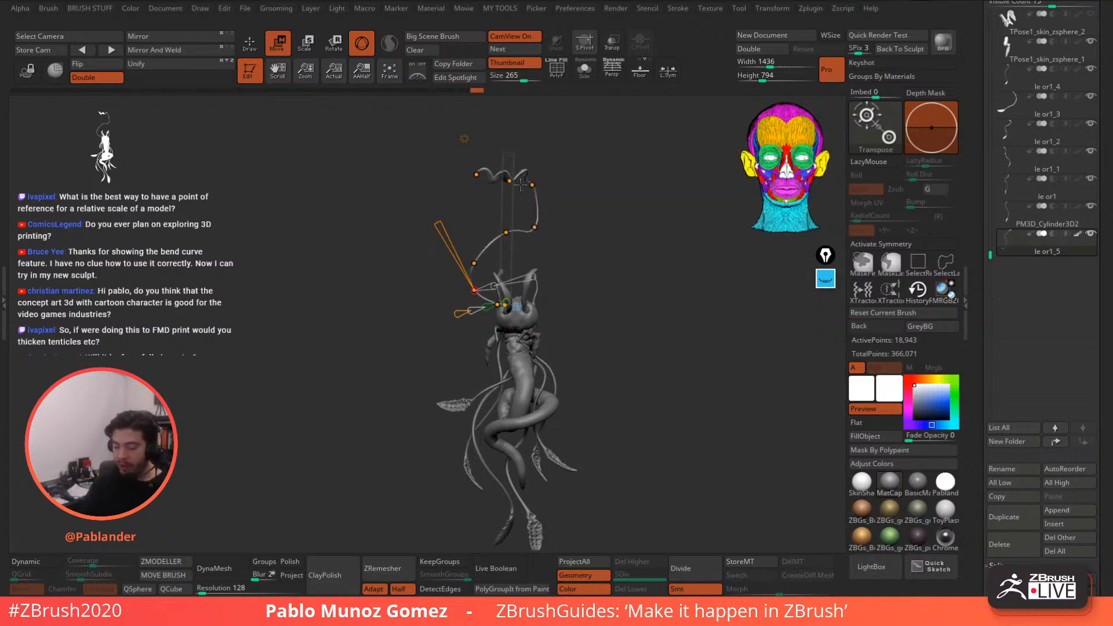
{"action": "left_click", "coordinate": [465, 139]}
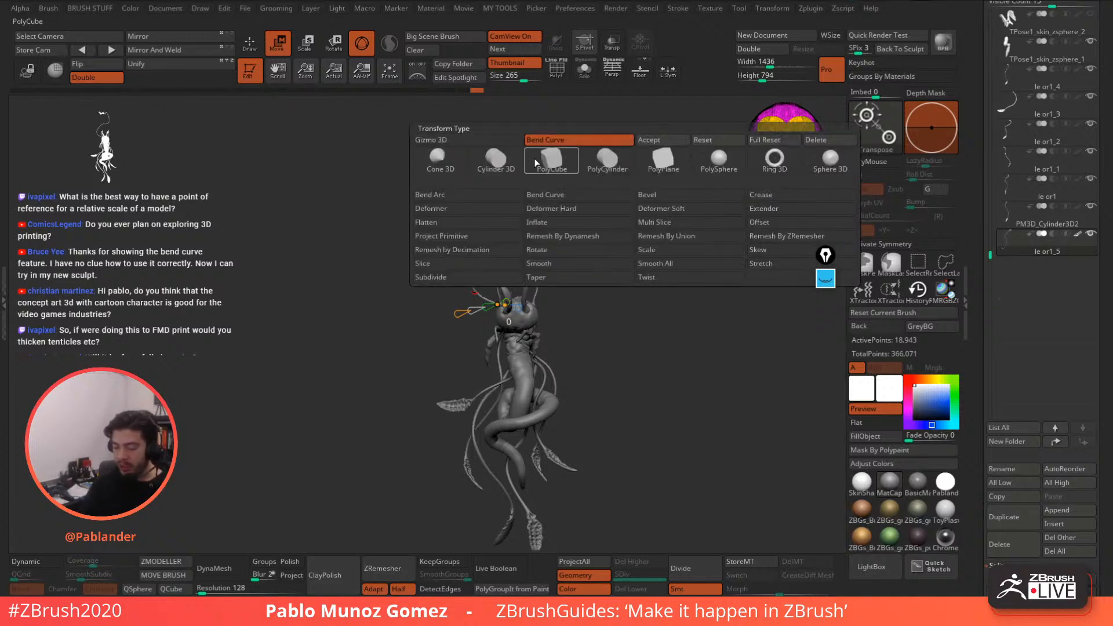
{"action": "left_click", "coordinate": [683, 197]}
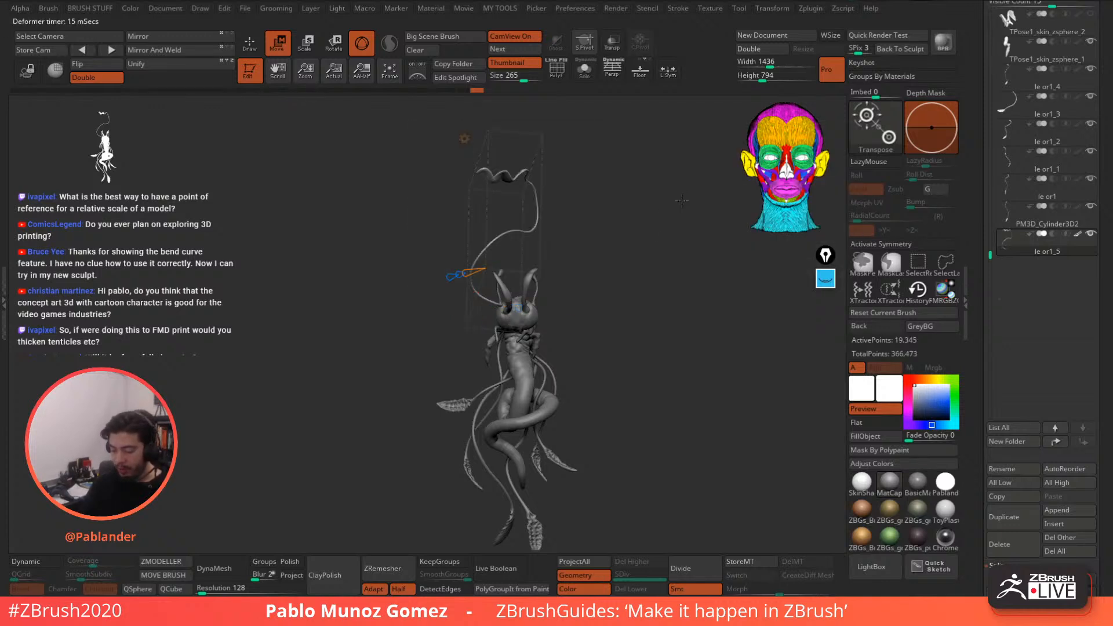
{"action": "left_click", "coordinate": [464, 139]}
{"action": "left_click", "coordinate": [579, 197]}
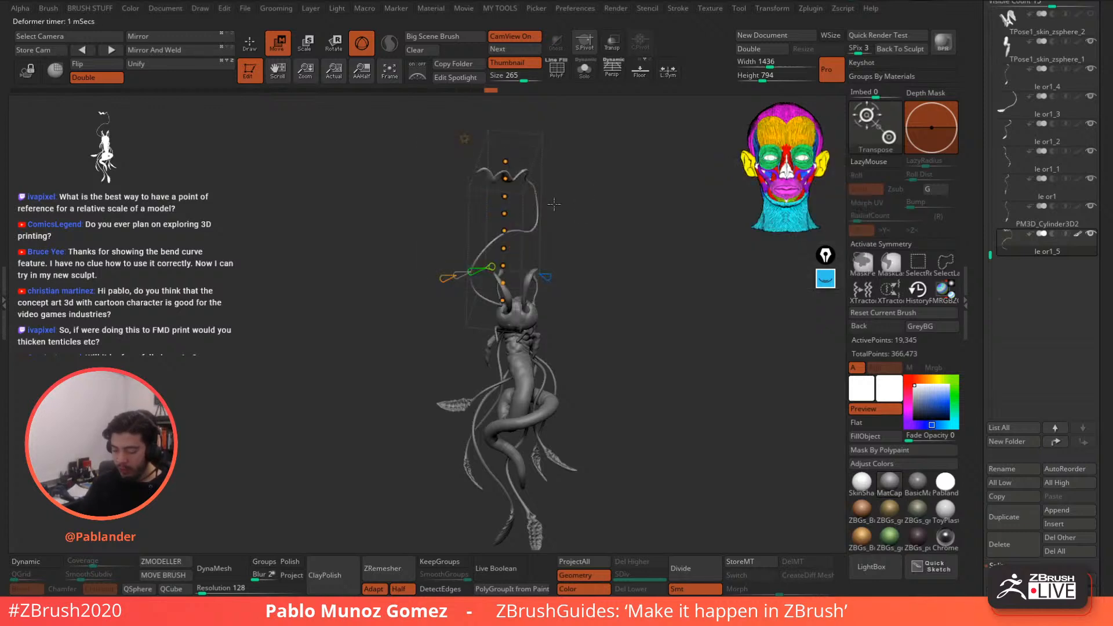
{"action": "left_click_drag", "start_coordinate": [575, 227], "coordinate": [536, 163]}
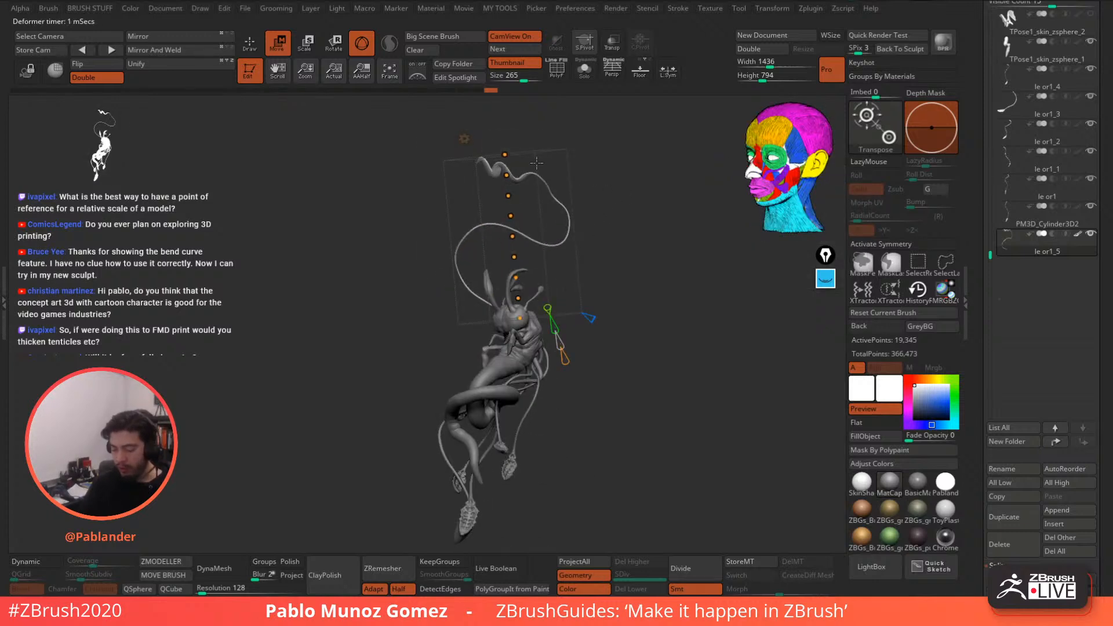
{"action": "mouse_move", "coordinate": [662, 340]}
{"action": "left_mouse_down"}
{"action": "mouse_move", "coordinate": [643, 356]}
{"action": "mouse_move", "coordinate": [658, 374]}
{"action": "mouse_move", "coordinate": [666, 362]}
{"action": "mouse_move", "coordinate": [630, 342]}
{"action": "mouse_move", "coordinate": [645, 349]}
{"action": "left_mouse_up"}
- Delete the Bend Curve deformer, return to Draw mode and delete the duplicate tentacle subtool le or1_5
{"action": "left_click", "coordinate": [464, 139]}
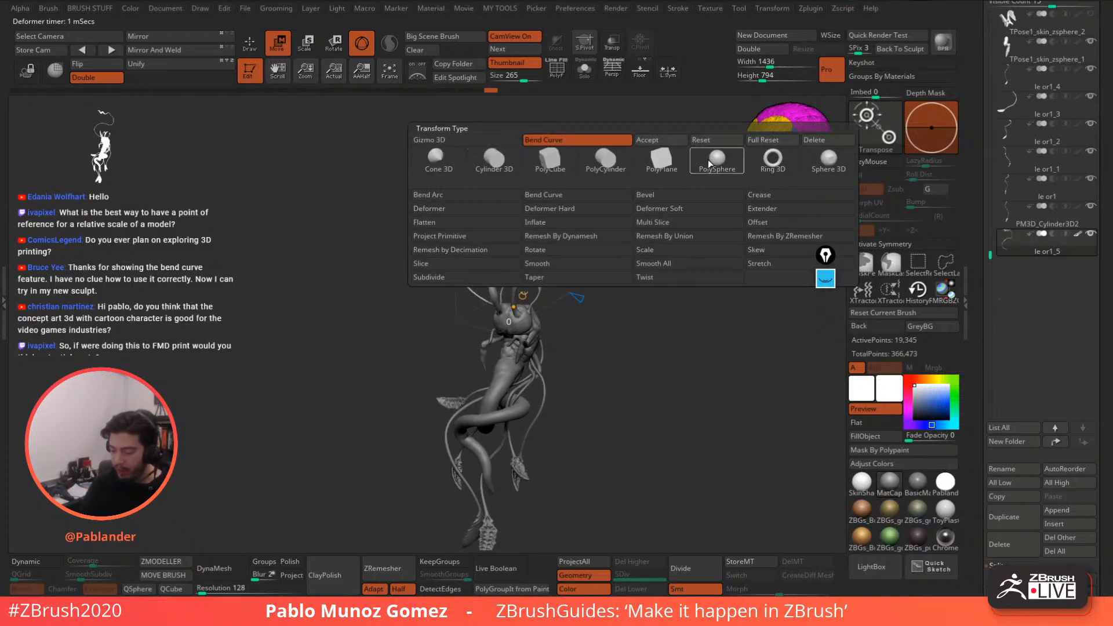
{"action": "left_click", "coordinate": [815, 141]}
{"action": "key", "text": "q"}
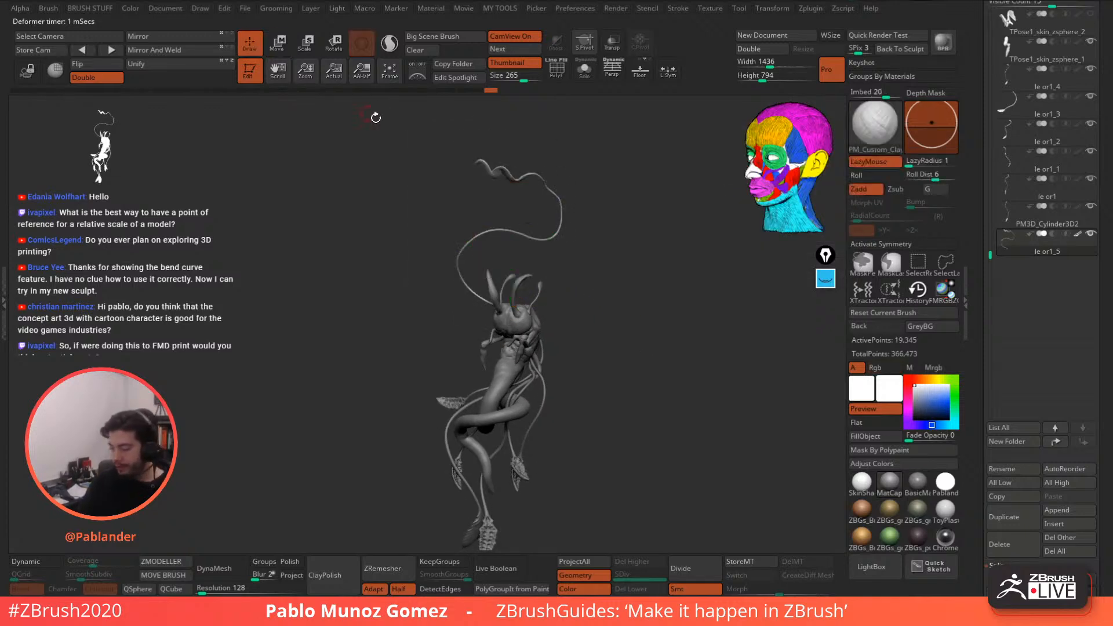
{"action": "left_click", "coordinate": [1012, 544]}
{"action": "left_click", "coordinate": [907, 569]}
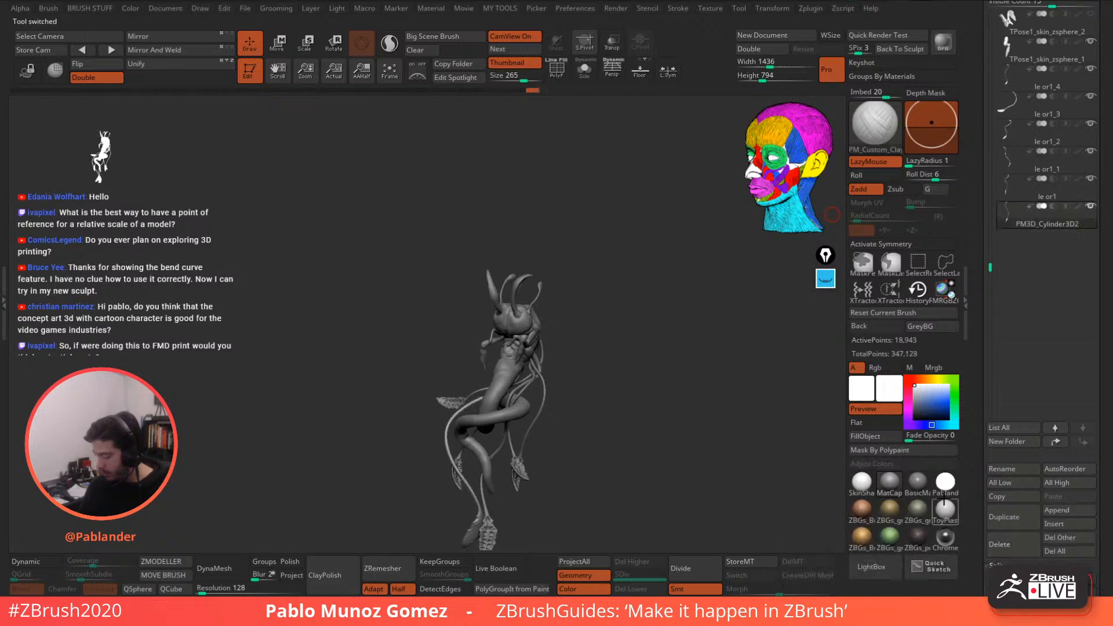
{"action": "mouse_move", "coordinate": [629, 364]}
{"action": "left_mouse_down"}
{"action": "mouse_move", "coordinate": [619, 313]}
{"action": "mouse_move", "coordinate": [606, 339]}
{"action": "mouse_move", "coordinate": [562, 305]}
{"action": "left_mouse_up"}
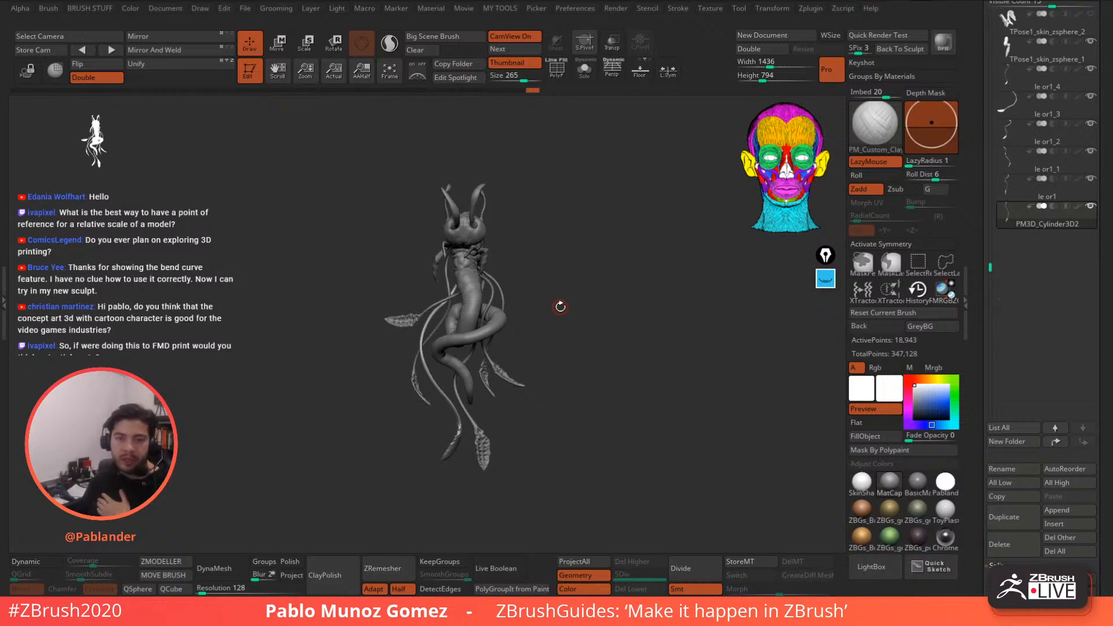
{"action": "left_click_drag", "start_coordinate": [595, 358], "coordinate": [606, 350]}
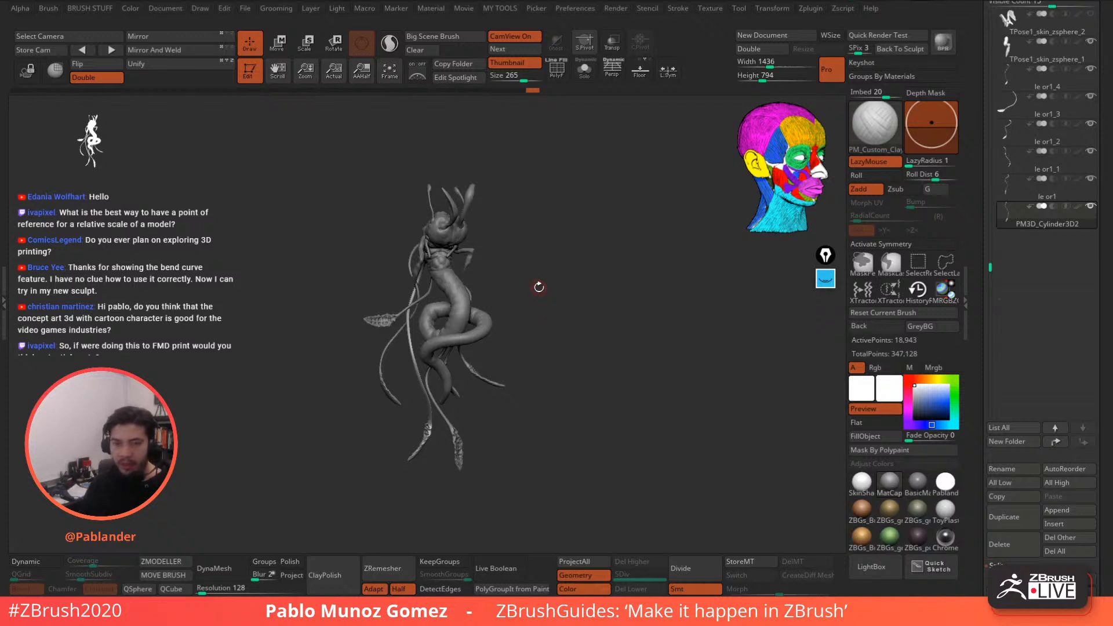
{"action": "mouse_move", "coordinate": [539, 287]}
{"action": "left_mouse_down"}
{"action": "mouse_move", "coordinate": [567, 271]}
{"action": "mouse_move", "coordinate": [572, 292]}
{"action": "mouse_move", "coordinate": [539, 301]}
{"action": "left_mouse_up"}
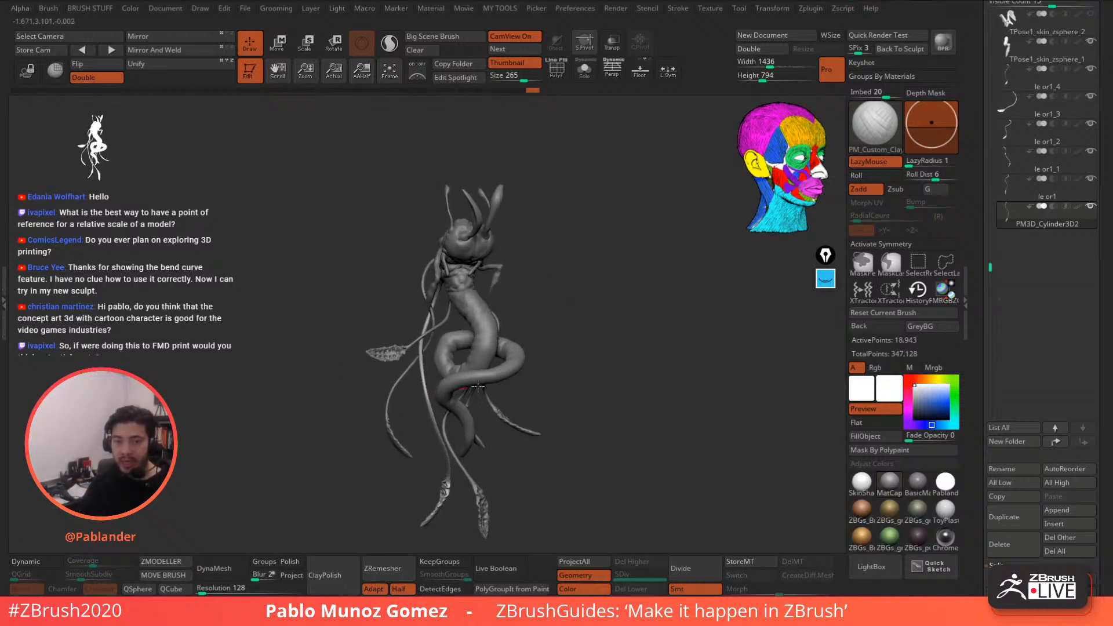
{"action": "mouse_move", "coordinate": [533, 371]}
{"action": "left_mouse_down"}
{"action": "mouse_move", "coordinate": [606, 368]}
{"action": "mouse_move", "coordinate": [615, 352]}
{"action": "mouse_move", "coordinate": [591, 377]}
{"action": "mouse_move", "coordinate": [641, 337]}
{"action": "mouse_move", "coordinate": [622, 345]}
{"action": "mouse_move", "coordinate": [654, 334]}
{"action": "left_mouse_up"}
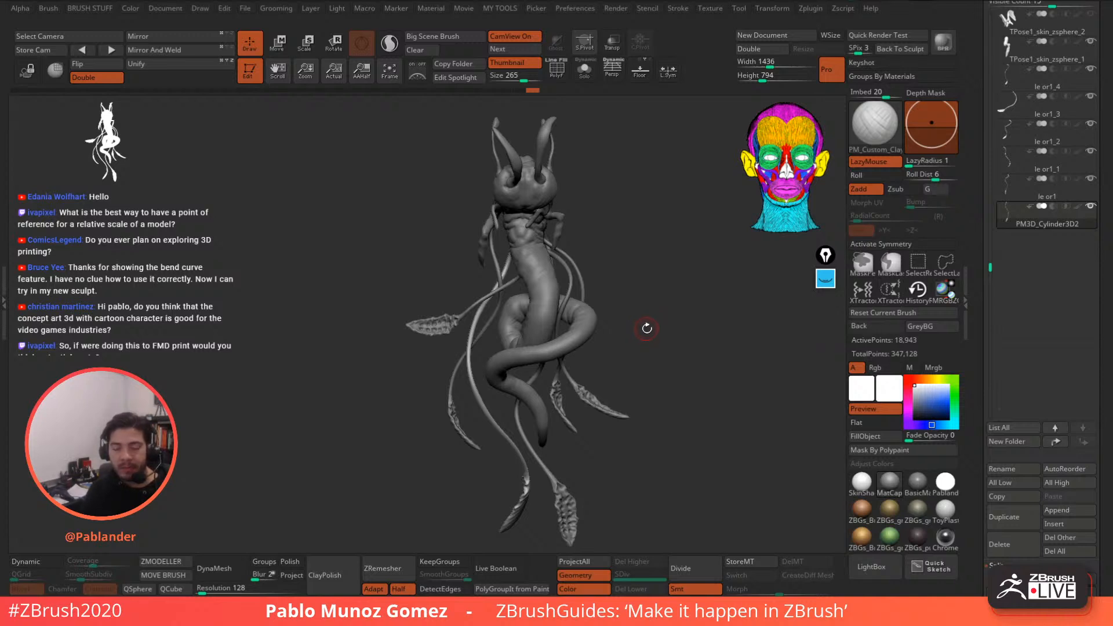
{"action": "left_click_drag", "start_coordinate": [647, 329], "coordinate": [671, 318]}
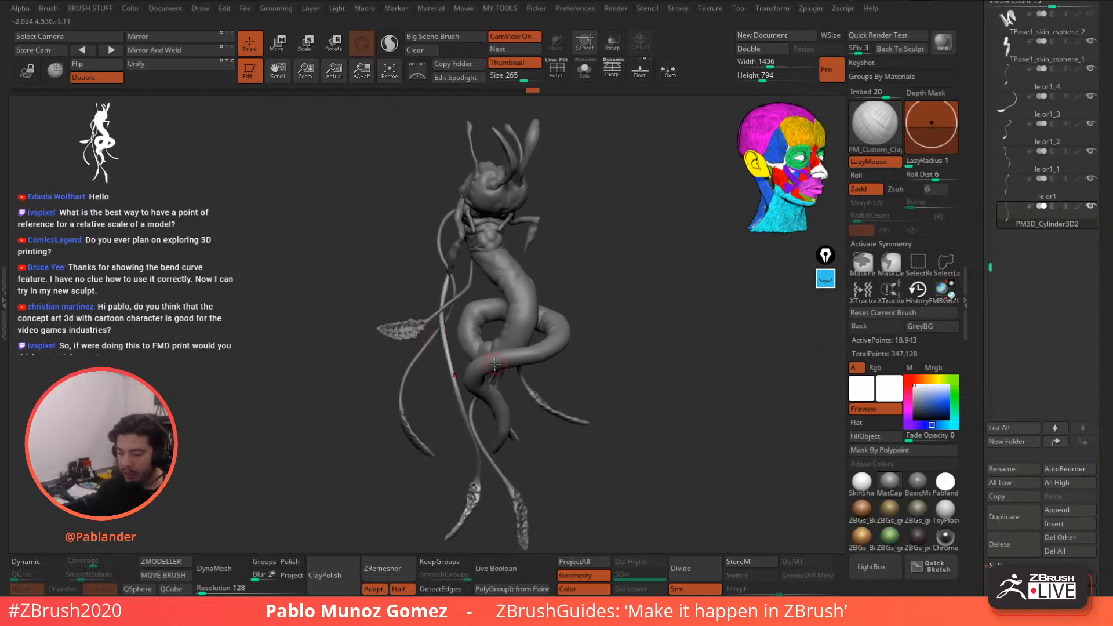
{"action": "mouse_move", "coordinate": [660, 400]}
{"action": "left_mouse_down"}
{"action": "mouse_move", "coordinate": [653, 365]}
{"action": "mouse_move", "coordinate": [646, 378]}
{"action": "left_mouse_up"}
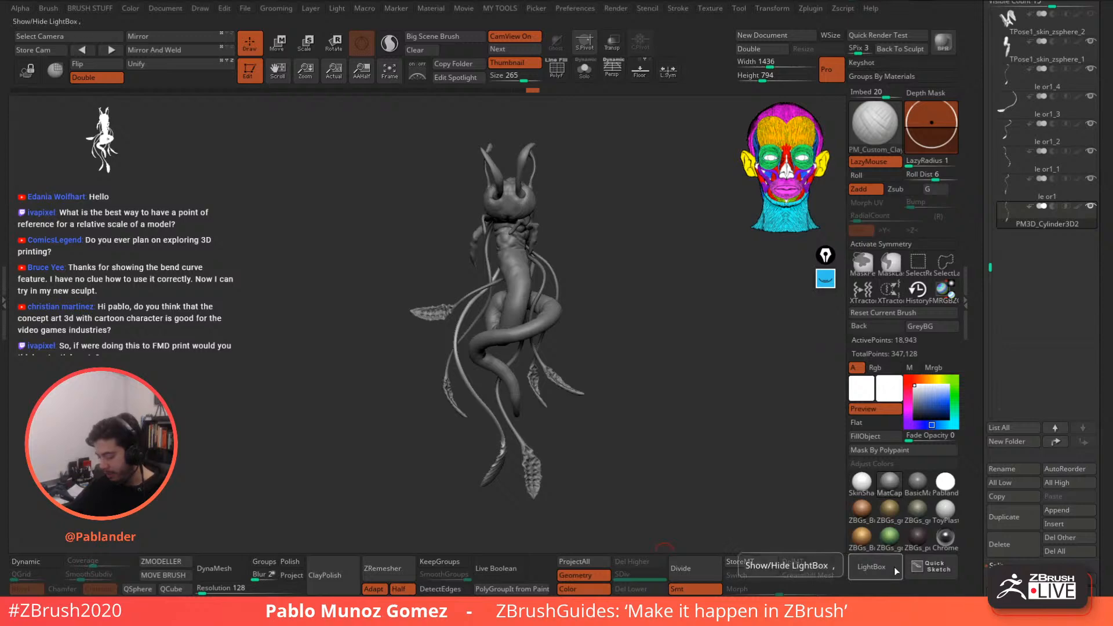
- Browse the LightBox projects and tools for a human scale reference, highlight MD_Avatar_Ref.ZTL and close LightBox
{"action": "left_click", "coordinate": [875, 571]}
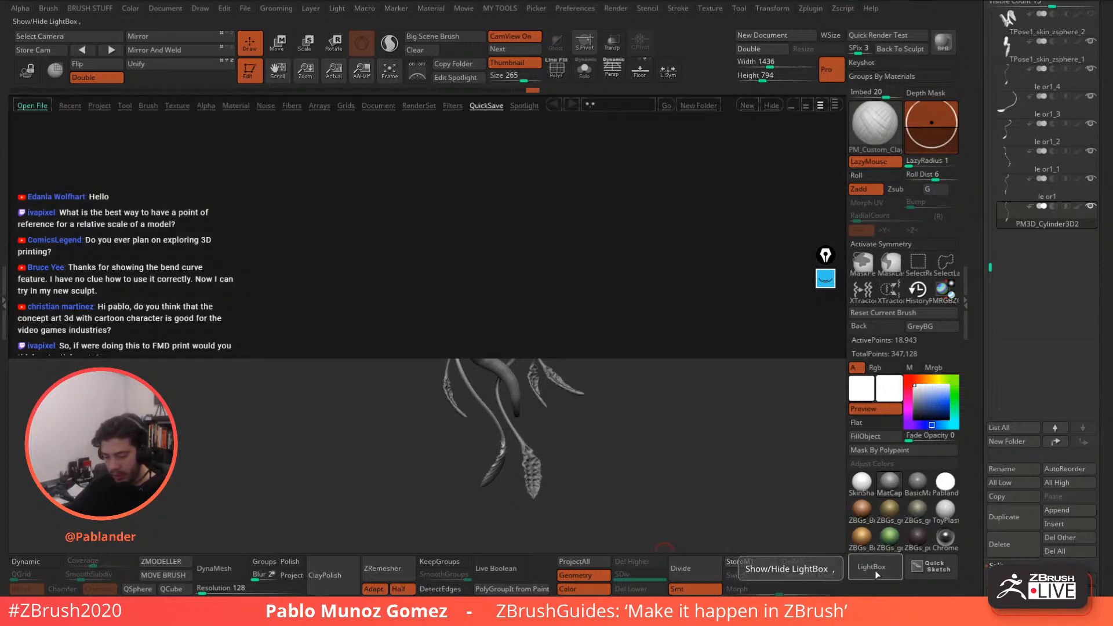
{"action": "left_click", "coordinate": [874, 570]}
{"action": "left_click", "coordinate": [875, 571]}
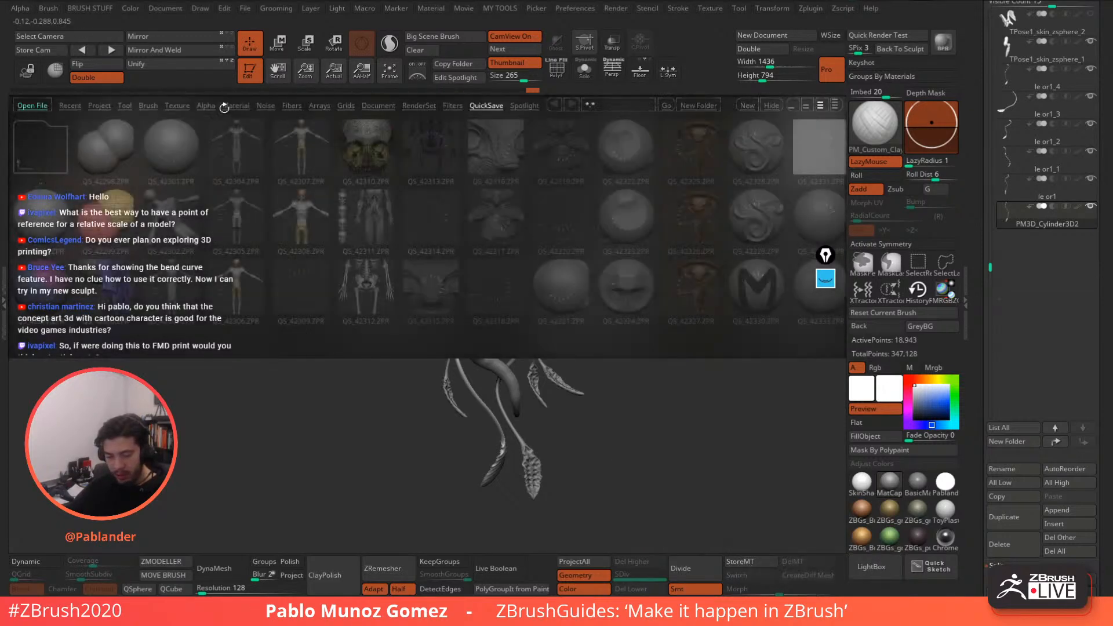
{"action": "left_click", "coordinate": [177, 108]}
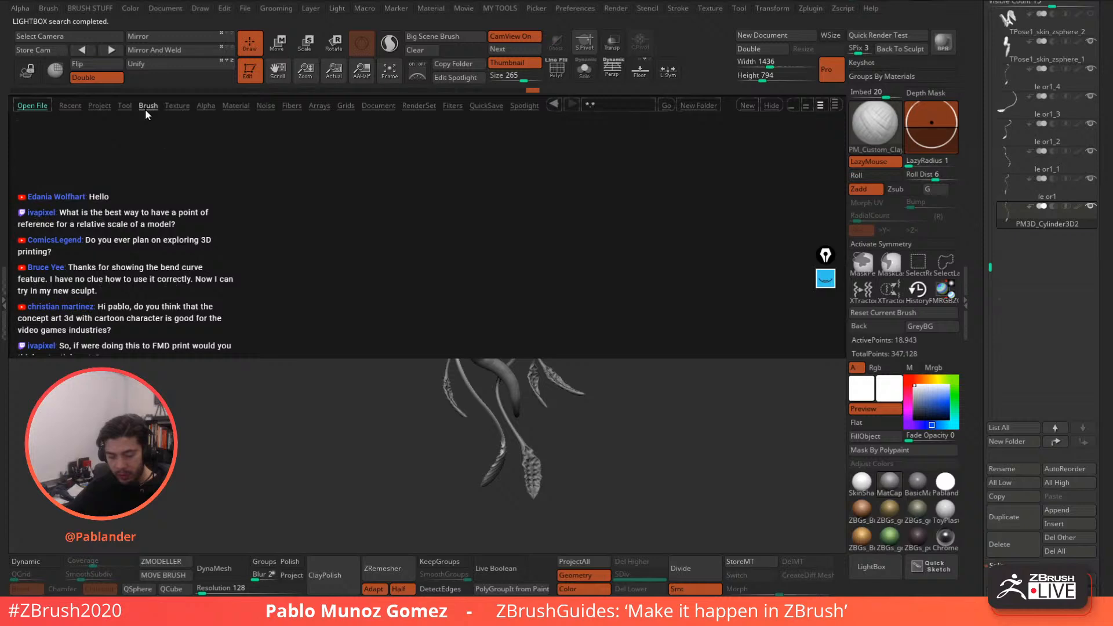
{"action": "left_click", "coordinate": [106, 110]}
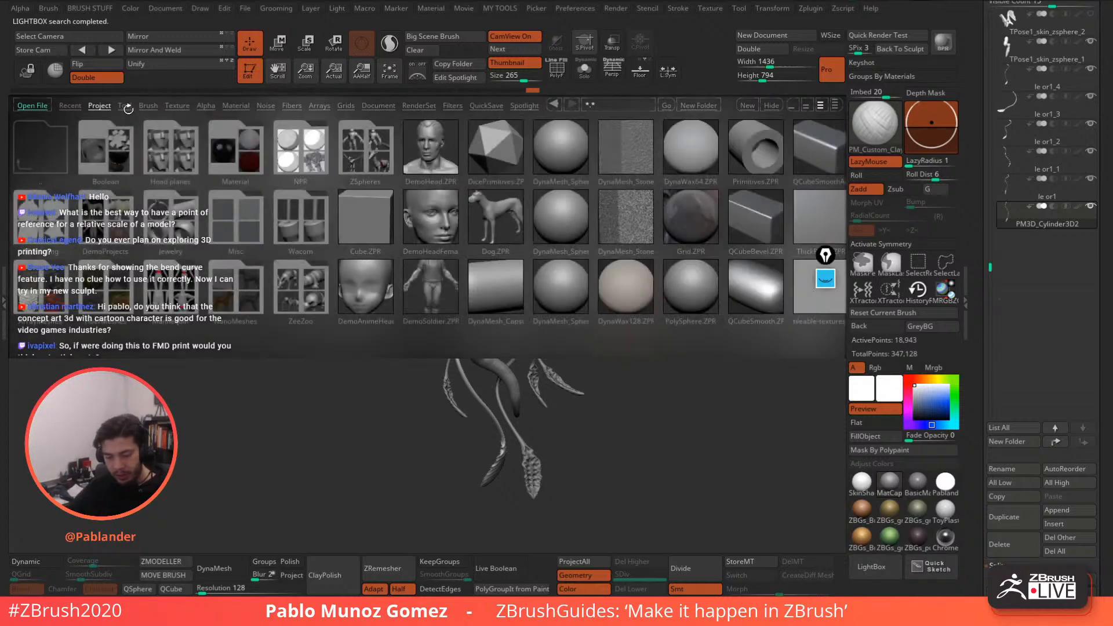
{"action": "left_click", "coordinate": [126, 108]}
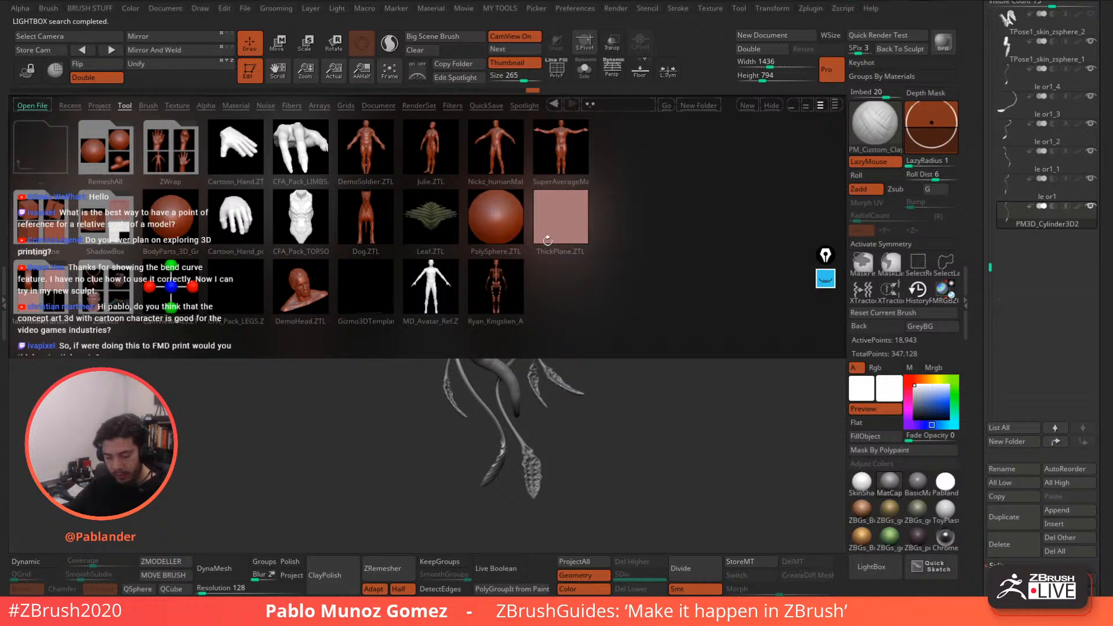
{"action": "double_click", "coordinate": [436, 282]}
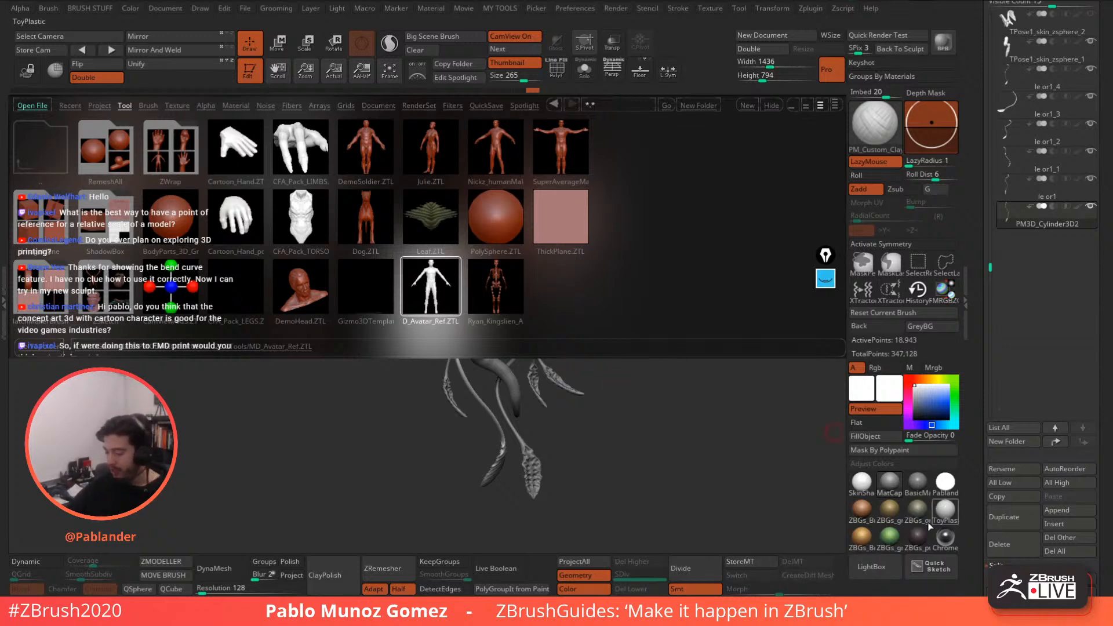
{"action": "left_click", "coordinate": [882, 570]}
- Open the Scale Master plugin's options for checking the model's scale
{"action": "left_click_drag", "start_coordinate": [602, 331], "coordinate": [667, 323]}
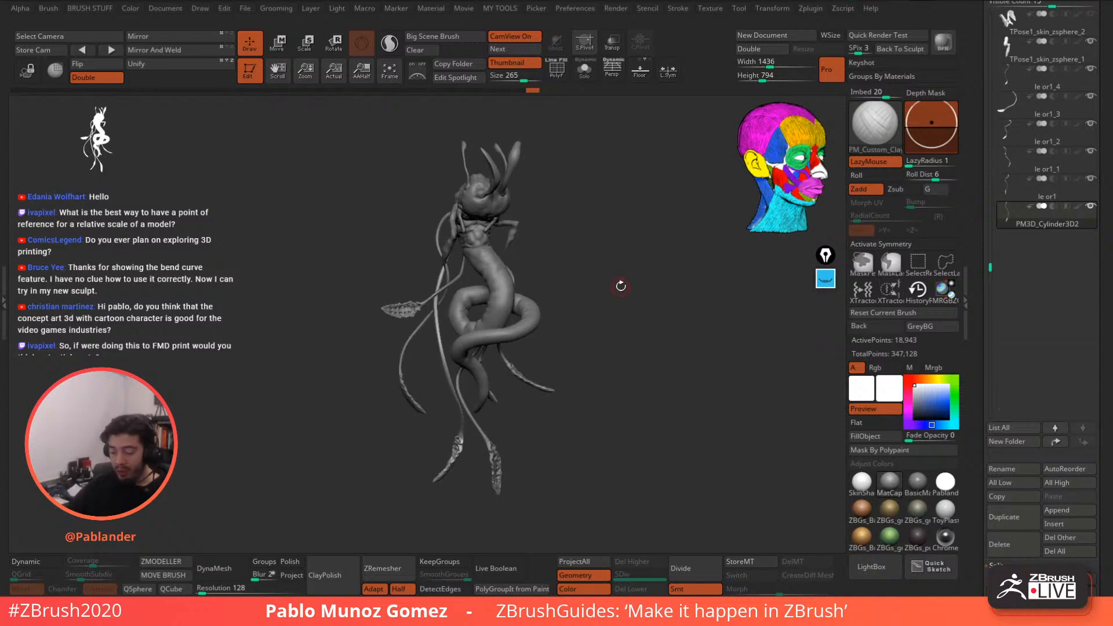
{"action": "left_click_drag", "start_coordinate": [609, 273], "coordinate": [621, 263]}
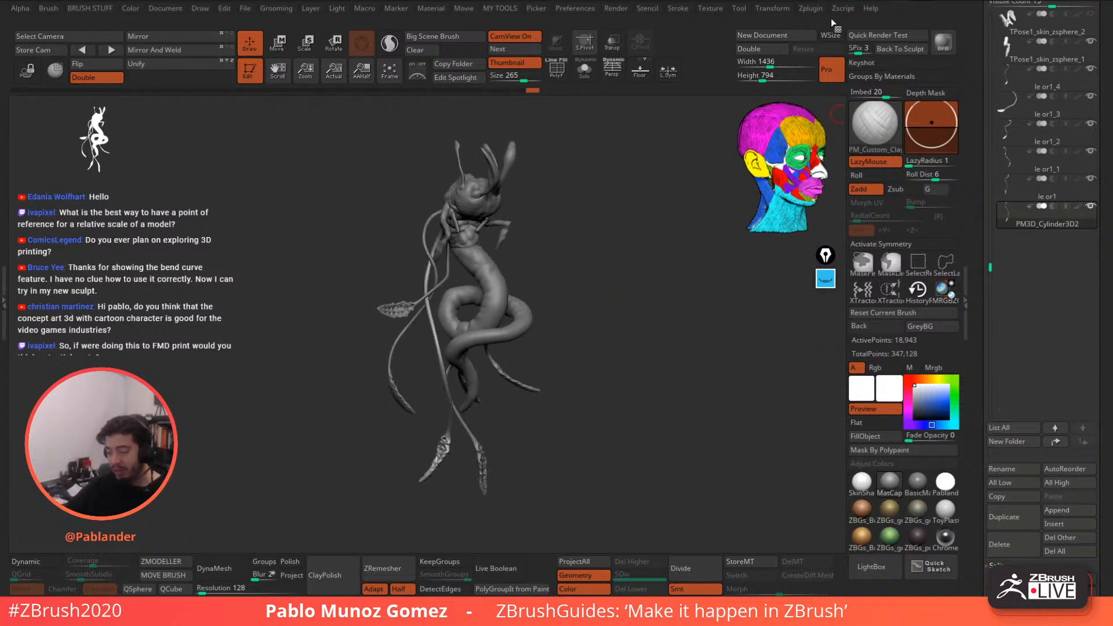
{"action": "left_click", "coordinate": [814, 9]}
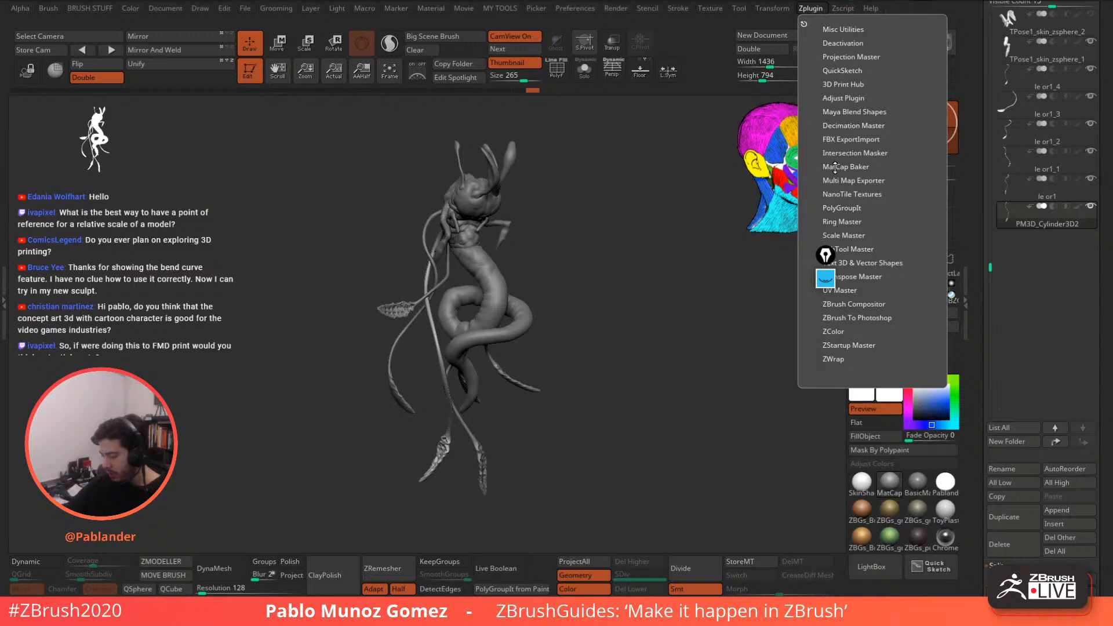
{"action": "left_click", "coordinate": [833, 235]}
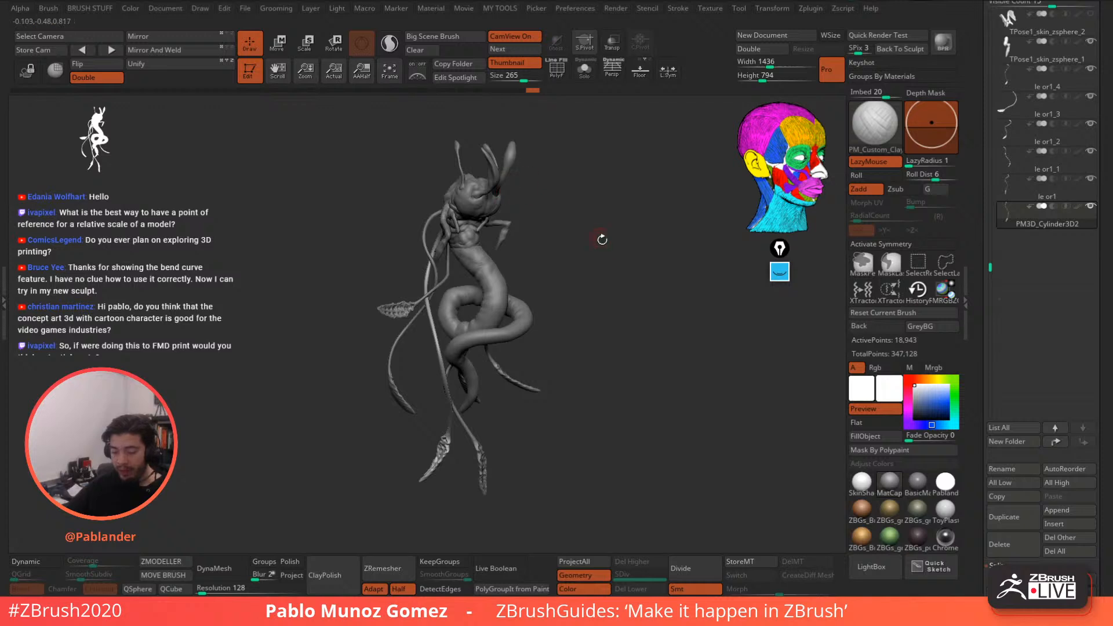
{"action": "mouse_move", "coordinate": [602, 239]}
{"action": "left_mouse_down"}
{"action": "mouse_move", "coordinate": [580, 238]}
{"action": "mouse_move", "coordinate": [596, 239]}
{"action": "left_mouse_up"}
- Measure the creature's full height with a vertical Transpose line, review the Scale Master options and return to Draw mode
{"action": "left_click", "coordinate": [283, 50]}
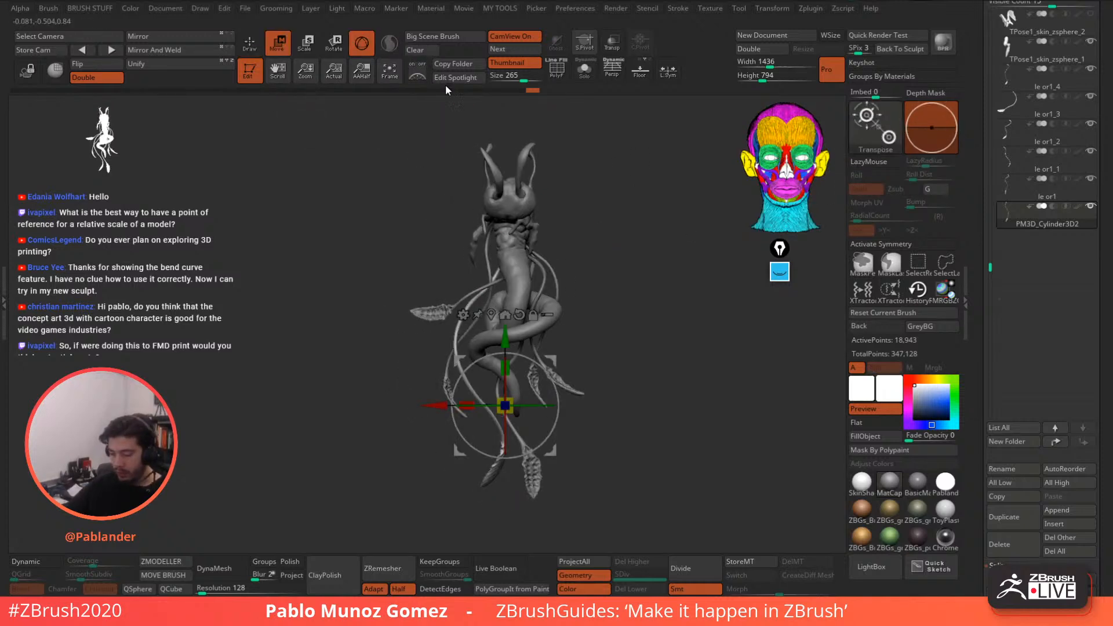
{"action": "left_click", "coordinate": [361, 44]}
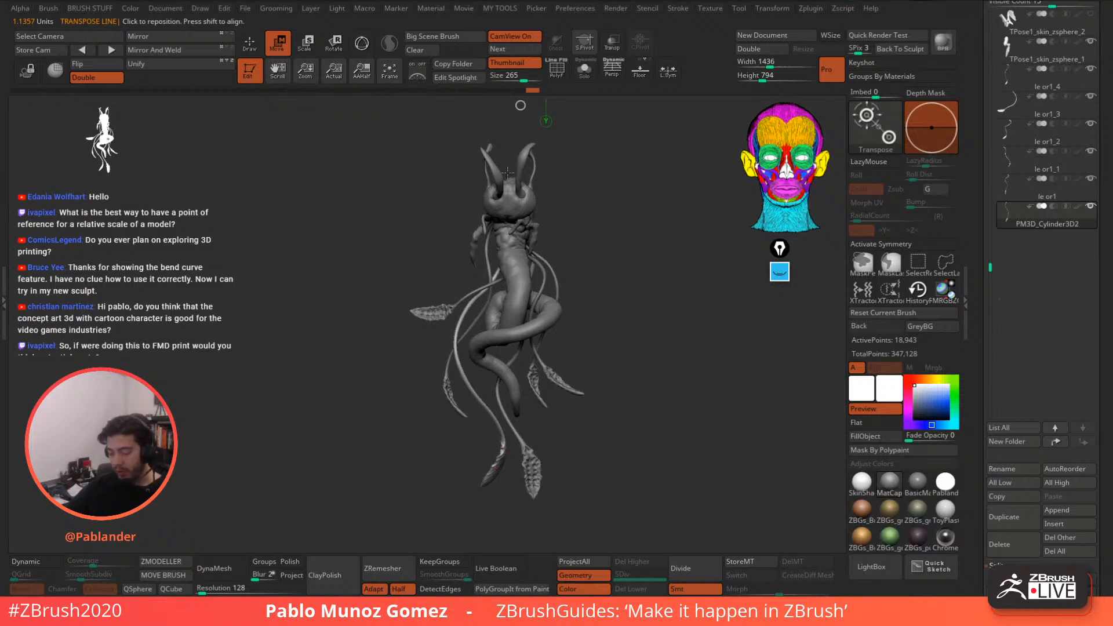
{"action": "left_click_drag", "start_coordinate": [532, 142], "coordinate": [533, 500]}
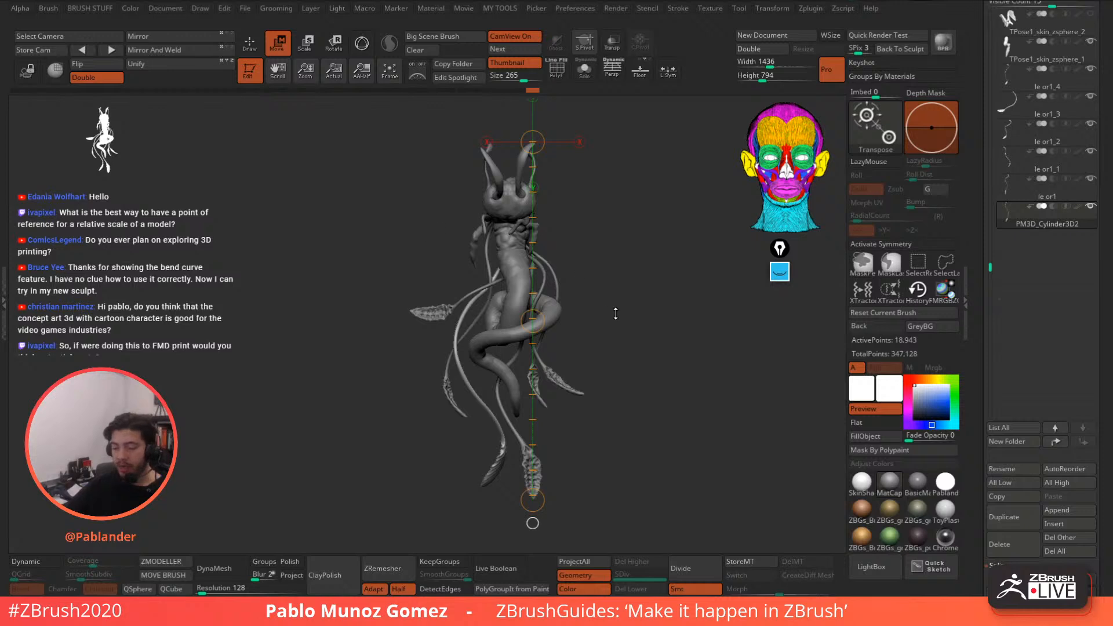
{"action": "left_click", "coordinate": [813, 8]}
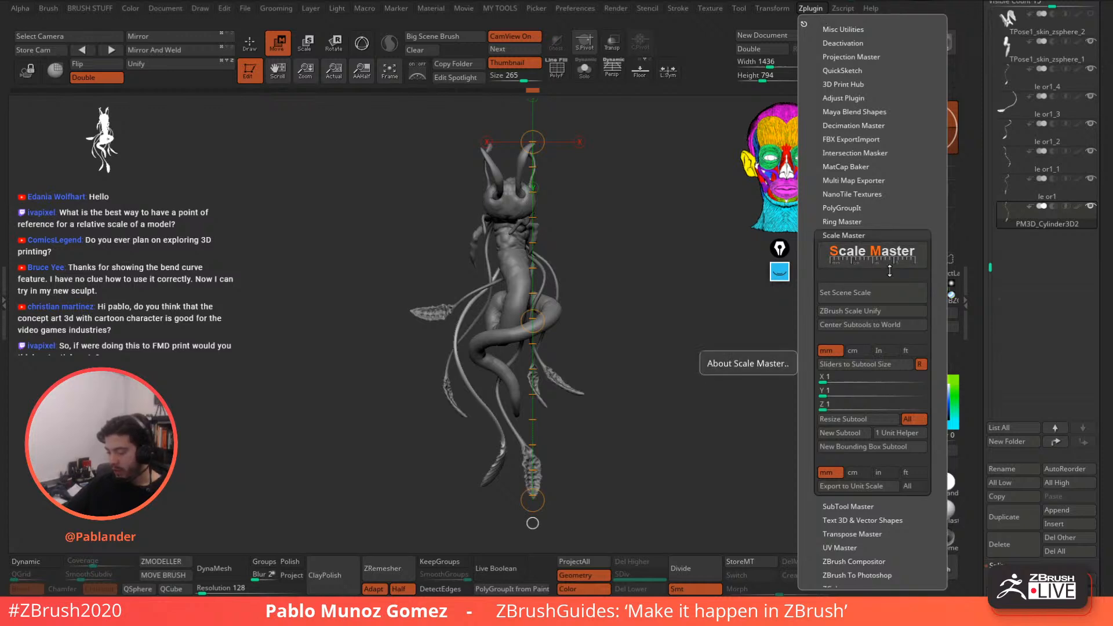
{"action": "left_click", "coordinate": [250, 42]}
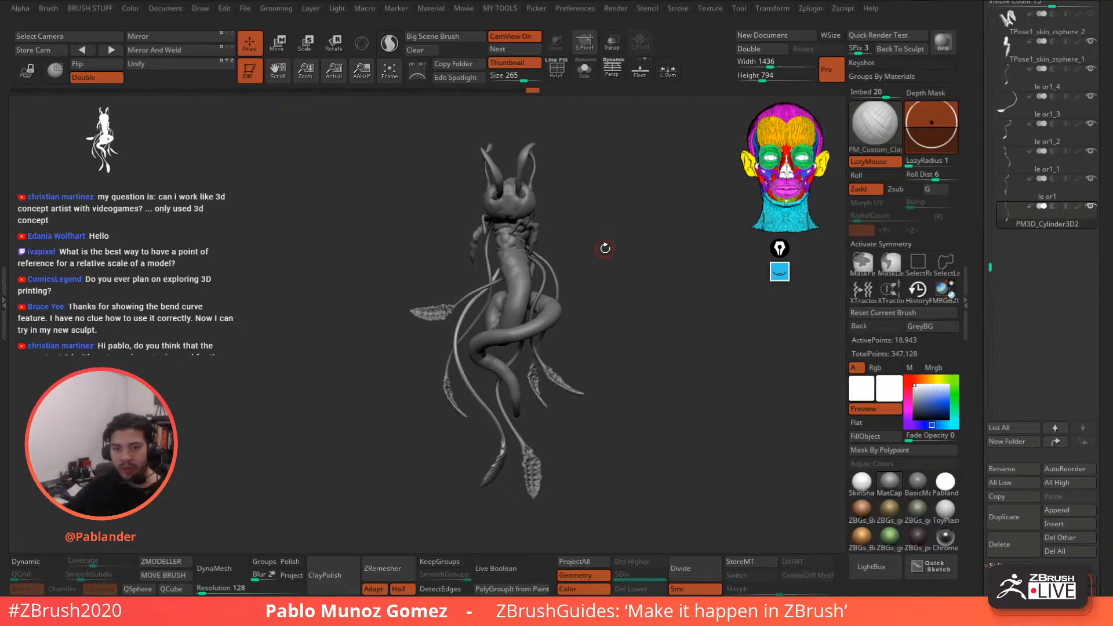
{"action": "mouse_move", "coordinate": [597, 250]}
{"action": "left_mouse_down"}
{"action": "mouse_move", "coordinate": [612, 248]}
{"action": "mouse_move", "coordinate": [590, 221]}
{"action": "left_mouse_up"}
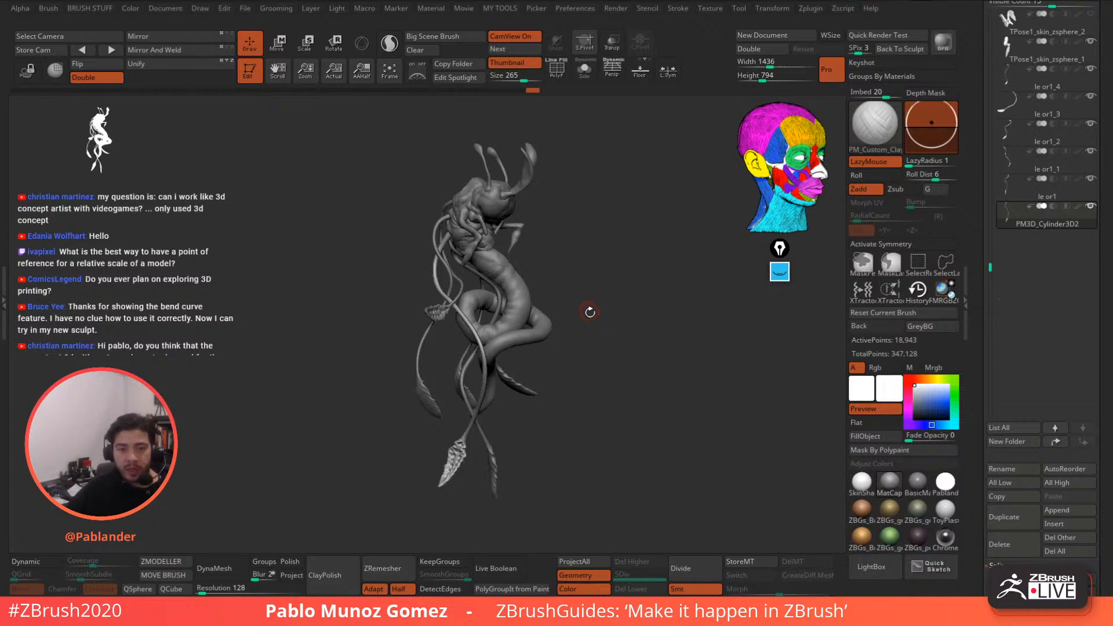
{"action": "left_click_drag", "start_coordinate": [584, 350], "coordinate": [575, 309]}
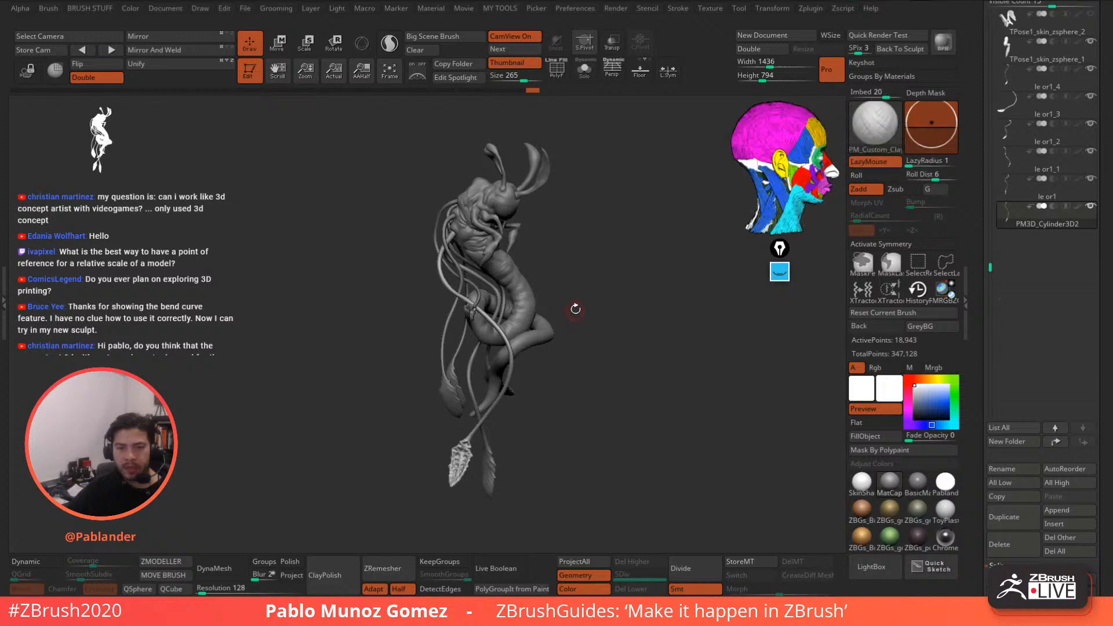
{"action": "left_click_drag", "start_coordinate": [576, 236], "coordinate": [565, 241]}
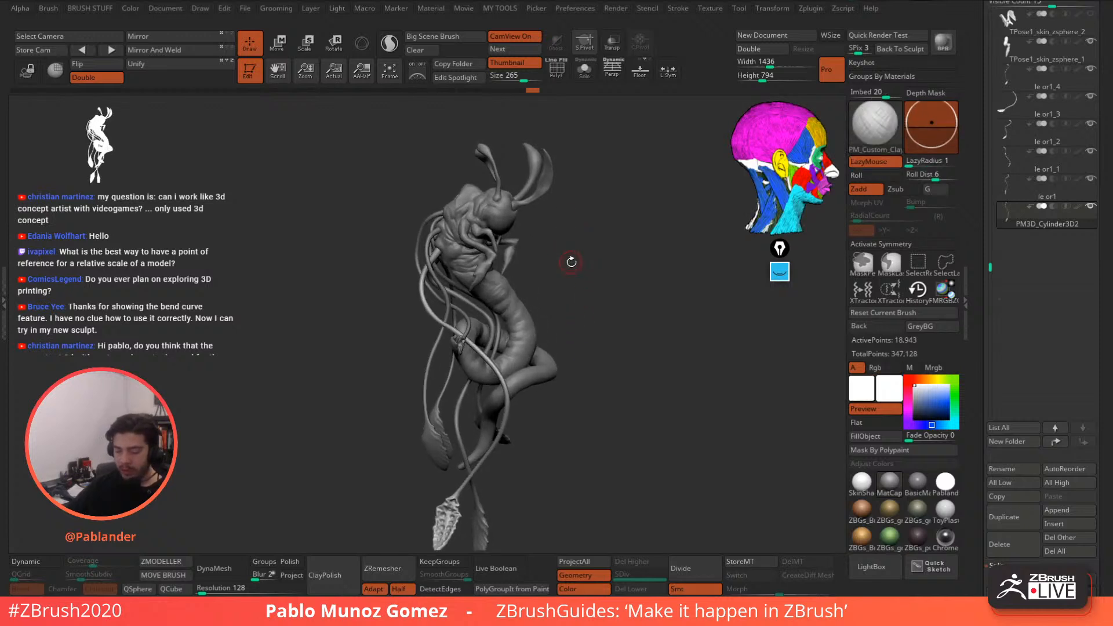
{"action": "mouse_move", "coordinate": [604, 311]}
{"action": "left_mouse_down"}
{"action": "mouse_move", "coordinate": [664, 313]}
{"action": "mouse_move", "coordinate": [602, 335]}
{"action": "left_mouse_up"}
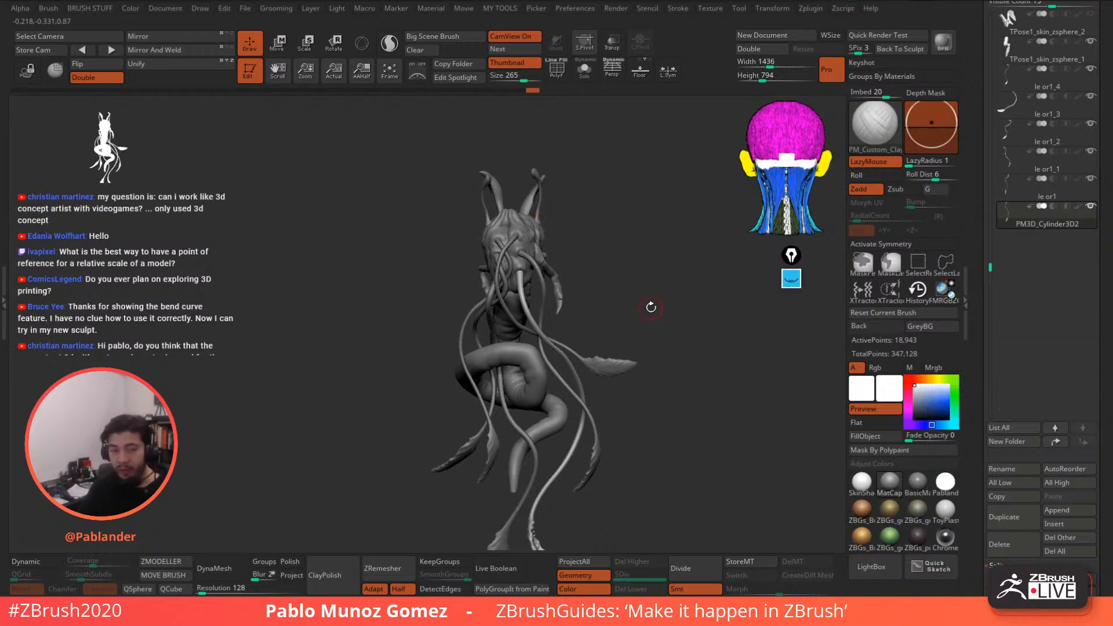
{"action": "mouse_move", "coordinate": [660, 297]}
{"action": "left_mouse_down"}
{"action": "mouse_move", "coordinate": [625, 276]}
{"action": "mouse_move", "coordinate": [632, 293]}
{"action": "mouse_move", "coordinate": [604, 325]}
{"action": "mouse_move", "coordinate": [637, 322]}
{"action": "mouse_move", "coordinate": [584, 339]}
{"action": "mouse_move", "coordinate": [647, 329]}
{"action": "mouse_move", "coordinate": [645, 298]}
{"action": "left_mouse_up"}
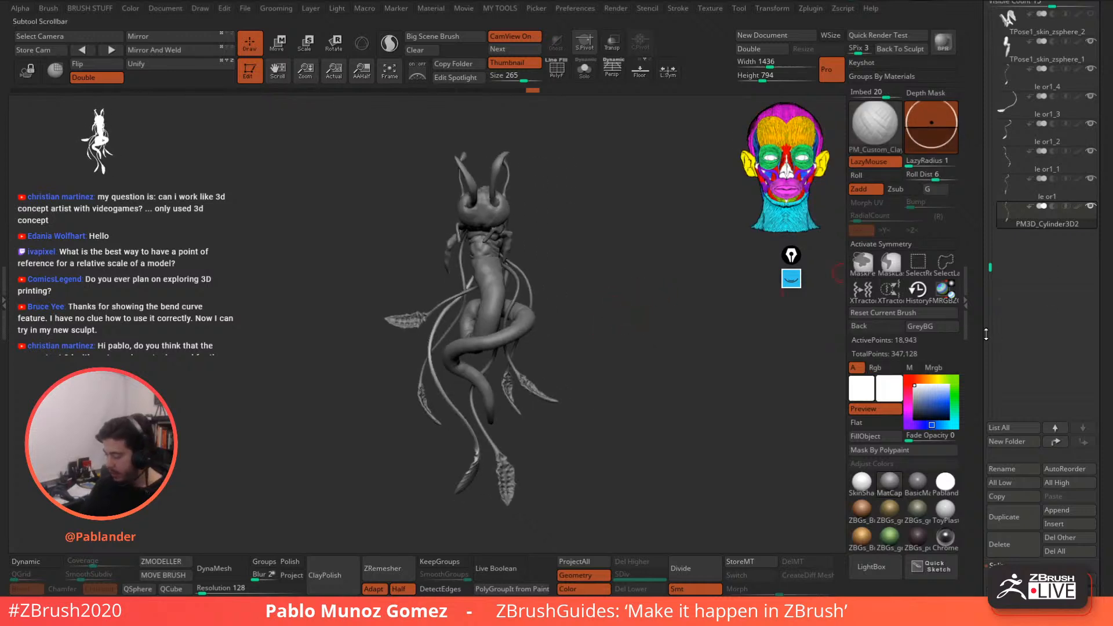
- Append a Cylinder3D as a new subtool, select it and isolate it with Solo
{"action": "scroll", "coordinate": [1043, 406], "scroll_direction": "down", "scroll_amount": 3}
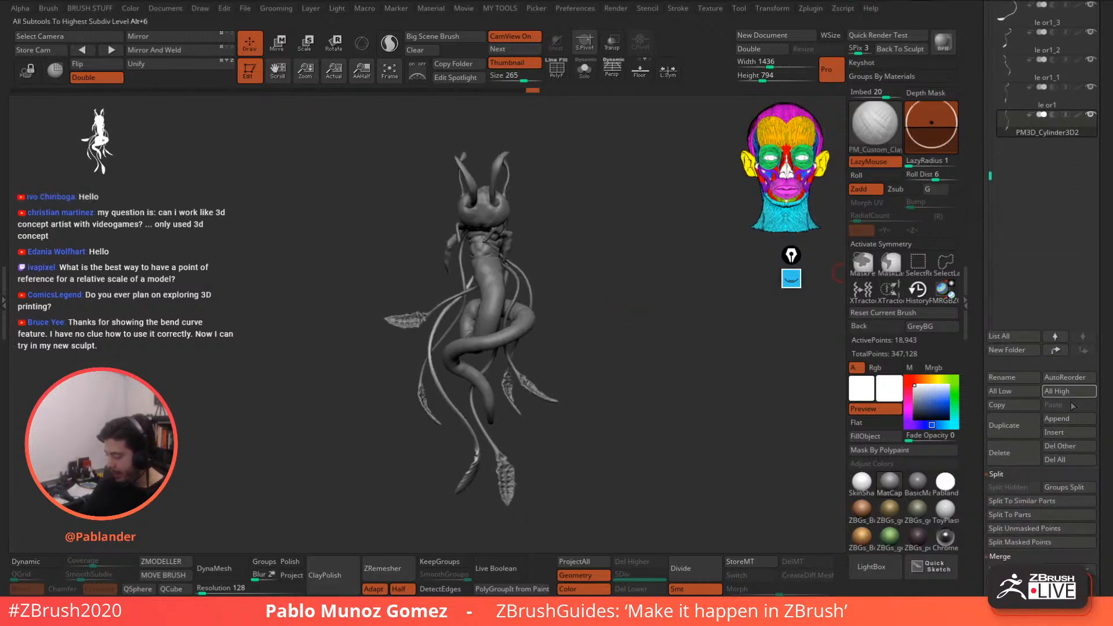
{"action": "left_click", "coordinate": [1071, 419]}
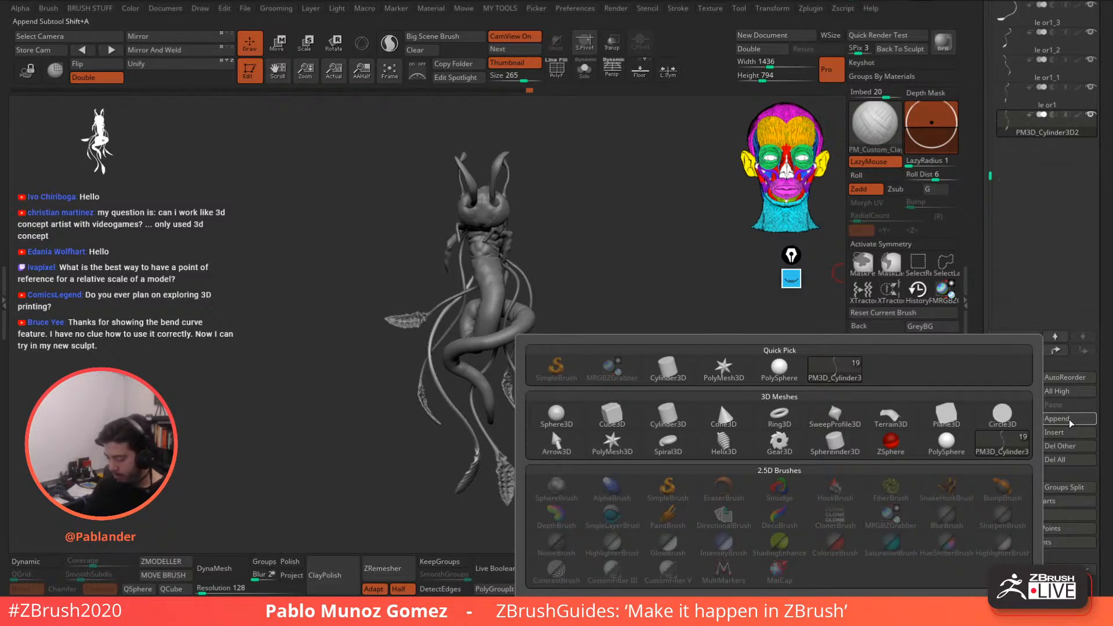
{"action": "left_click", "coordinate": [668, 415]}
{"action": "left_click", "coordinate": [1054, 164]}
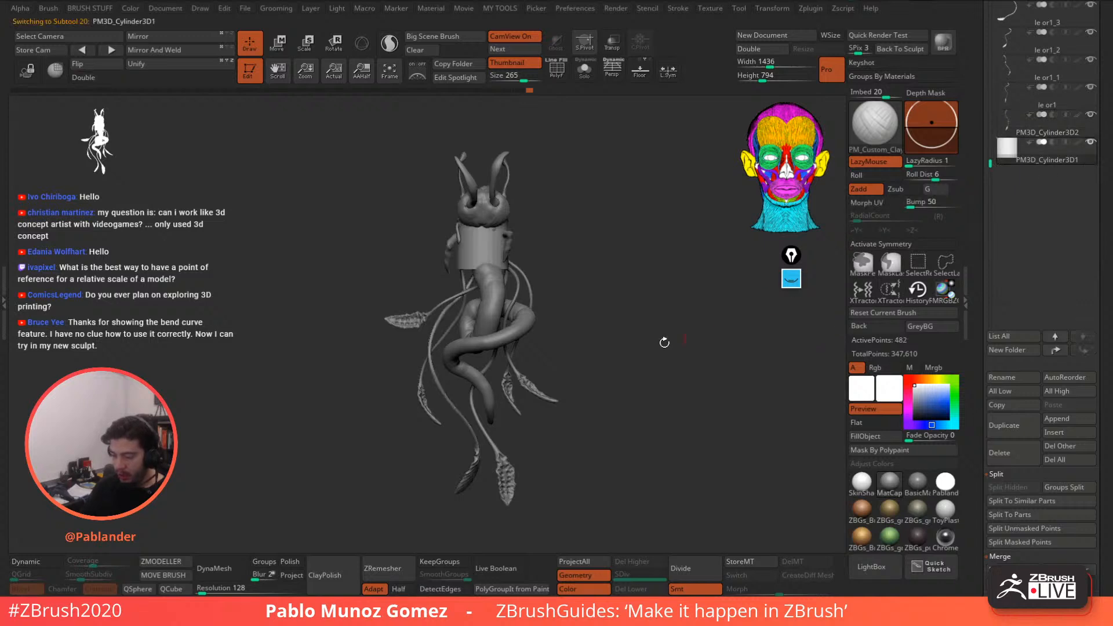
{"action": "left_click", "coordinate": [584, 70]}
- Scale the cylinder with the gizmo into an upright column about three times as tall as it is wide
{"action": "right_click_drag", "start_coordinate": [496, 219], "coordinate": [520, 432], "text": "ctrl"}
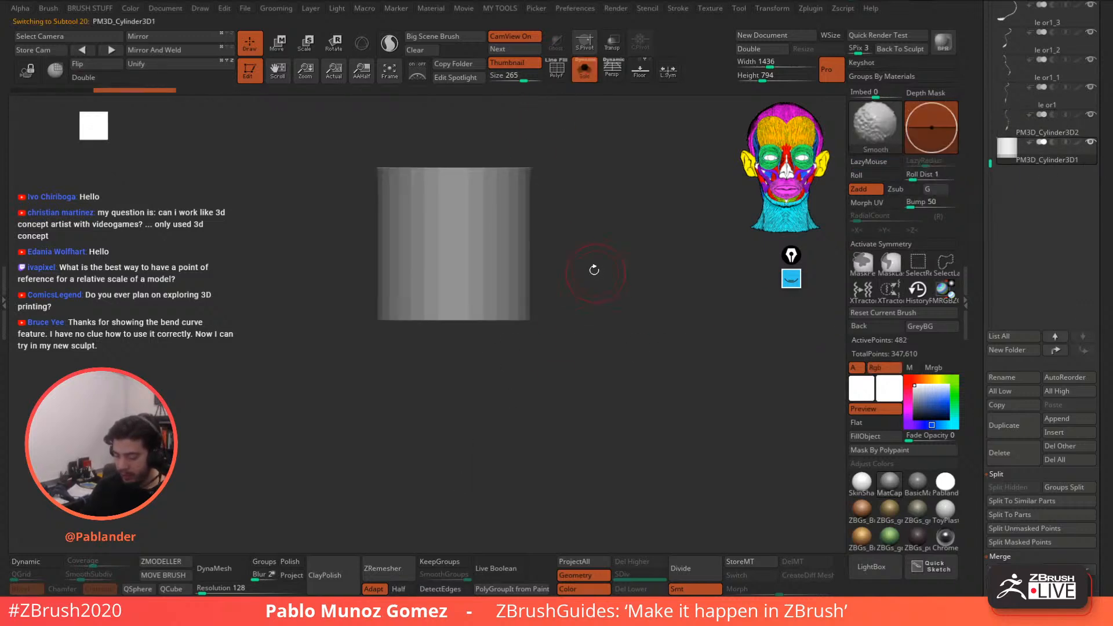
{"action": "right_click_drag", "start_coordinate": [594, 270], "coordinate": [611, 332], "text": "alt"}
{"action": "left_click", "coordinate": [278, 42]}
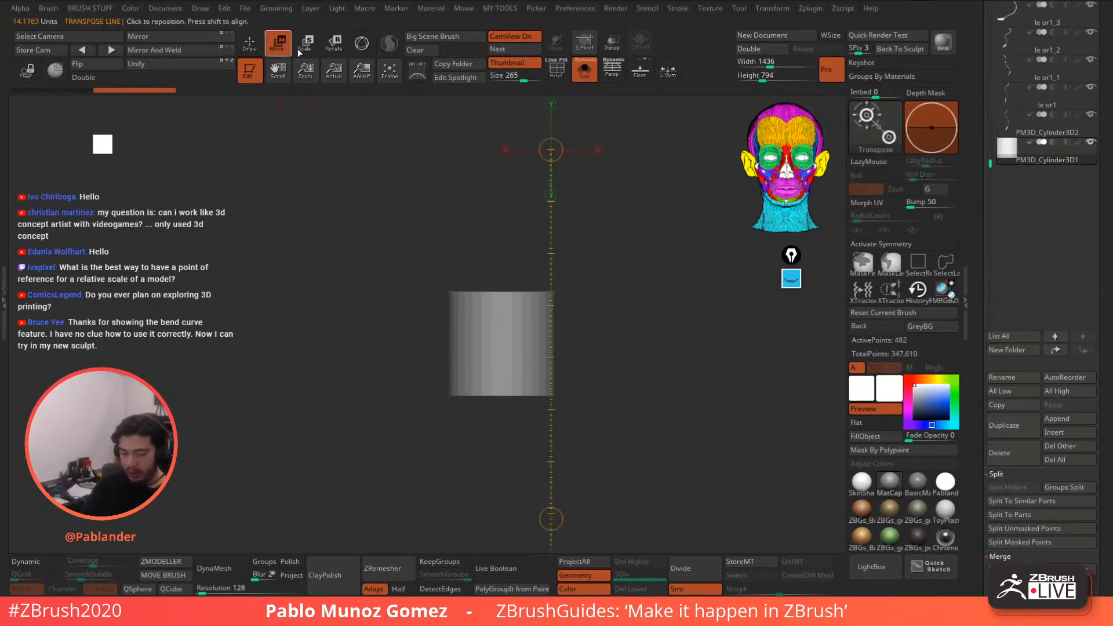
{"action": "left_click", "coordinate": [361, 43]}
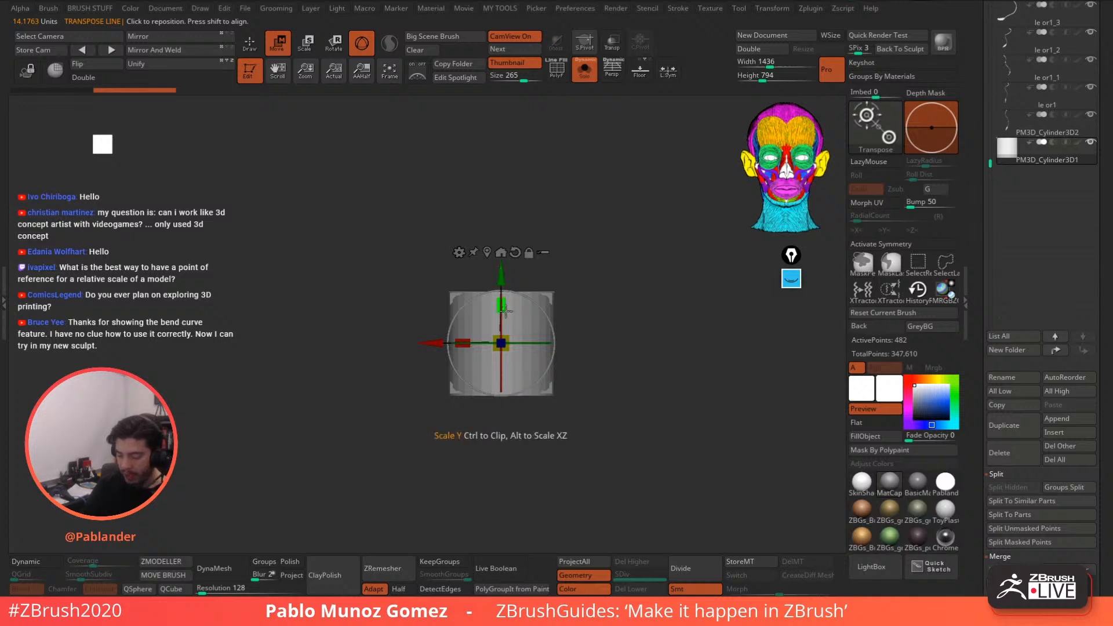
{"action": "left_click_drag", "start_coordinate": [503, 306], "coordinate": [506, 303]}
{"action": "left_click_drag", "start_coordinate": [504, 342], "coordinate": [496, 383]}
{"action": "right_click_drag", "start_coordinate": [565, 284], "coordinate": [618, 233], "text": "alt"}
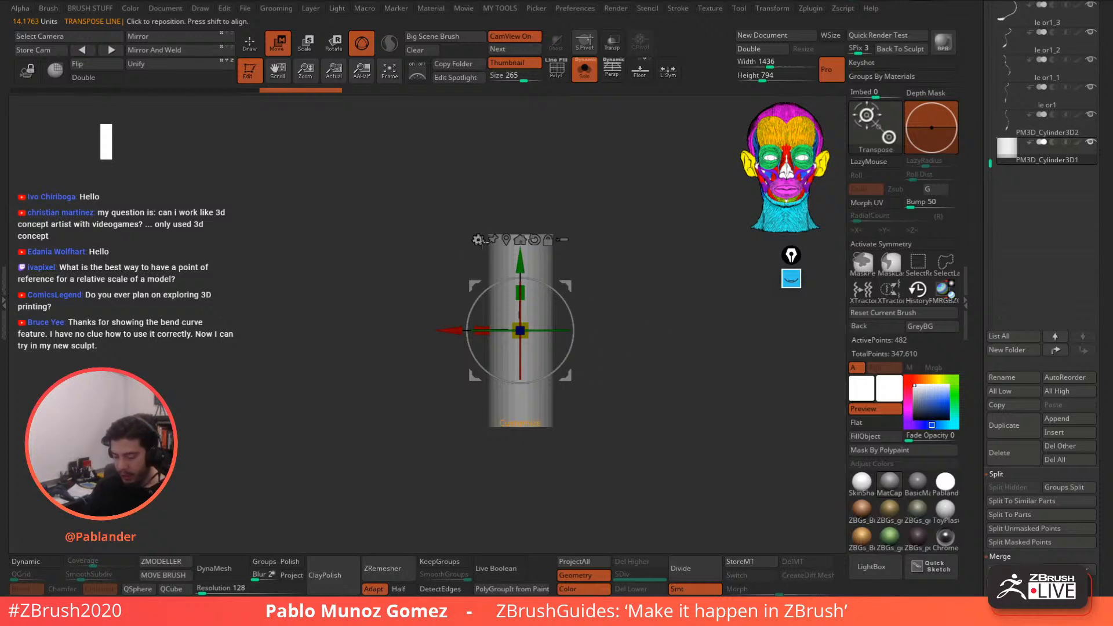
- Taper the cylinder's upper end to a sharp point with a rounded profile using the Taper deformer, and accept the deformation
{"action": "left_click", "coordinate": [478, 240]}
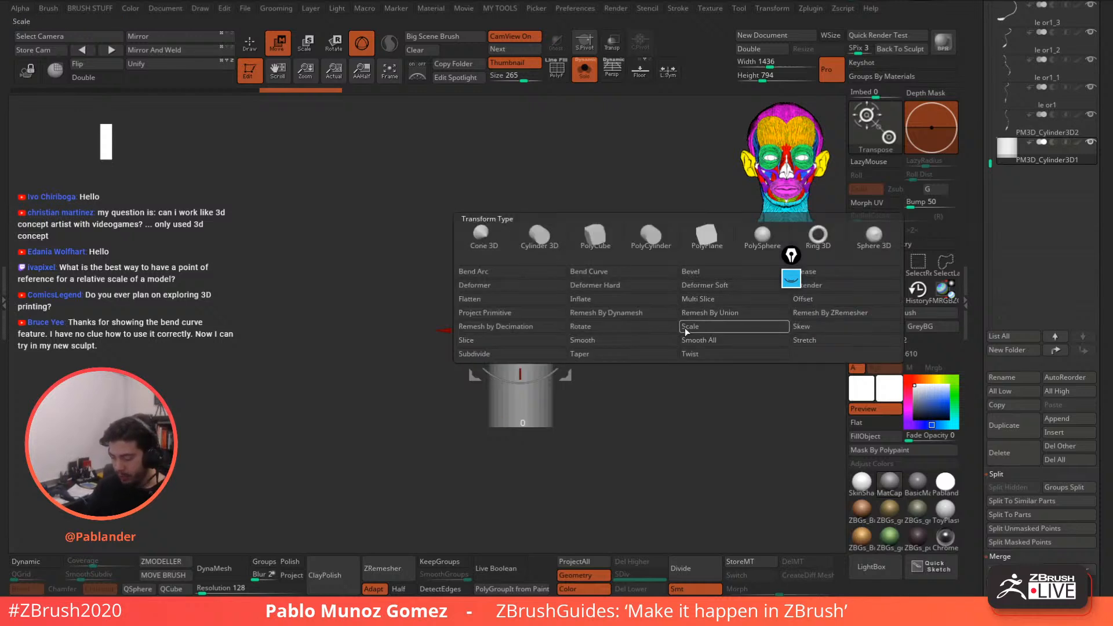
{"action": "left_click", "coordinate": [615, 354]}
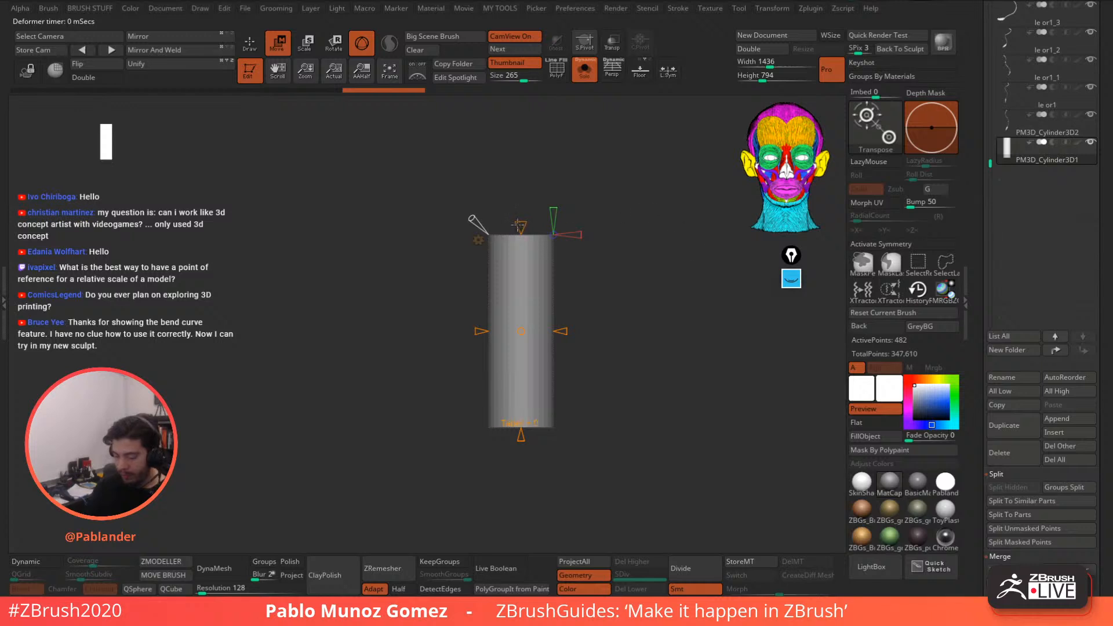
{"action": "left_click_drag", "start_coordinate": [521, 231], "coordinate": [508, 310]}
{"action": "left_click_drag", "start_coordinate": [641, 308], "coordinate": [611, 279]}
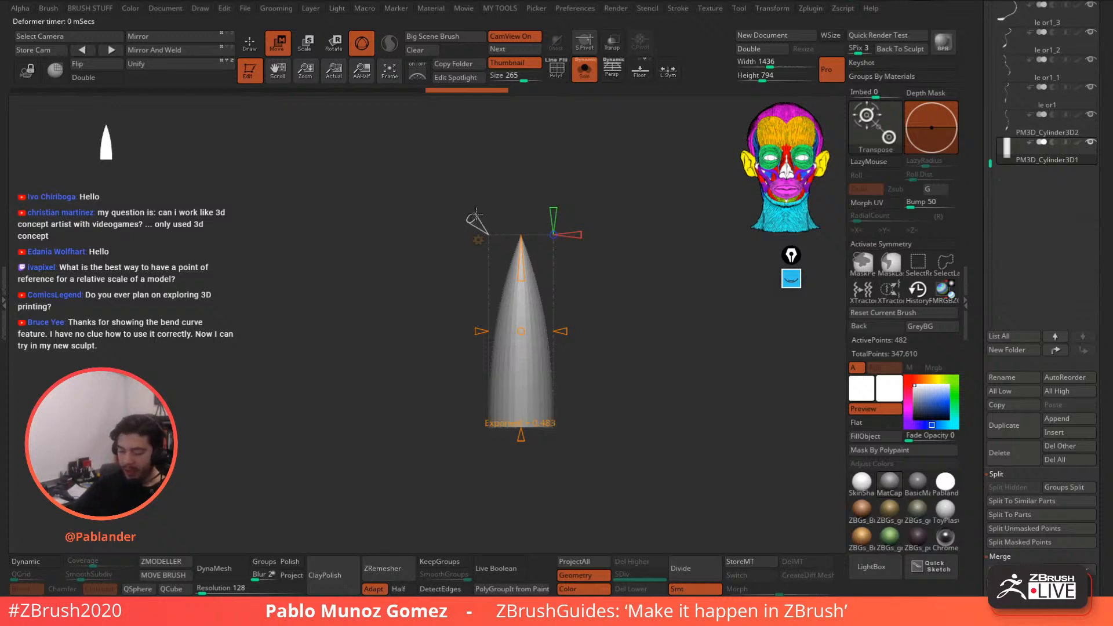
{"action": "left_click", "coordinate": [489, 232]}
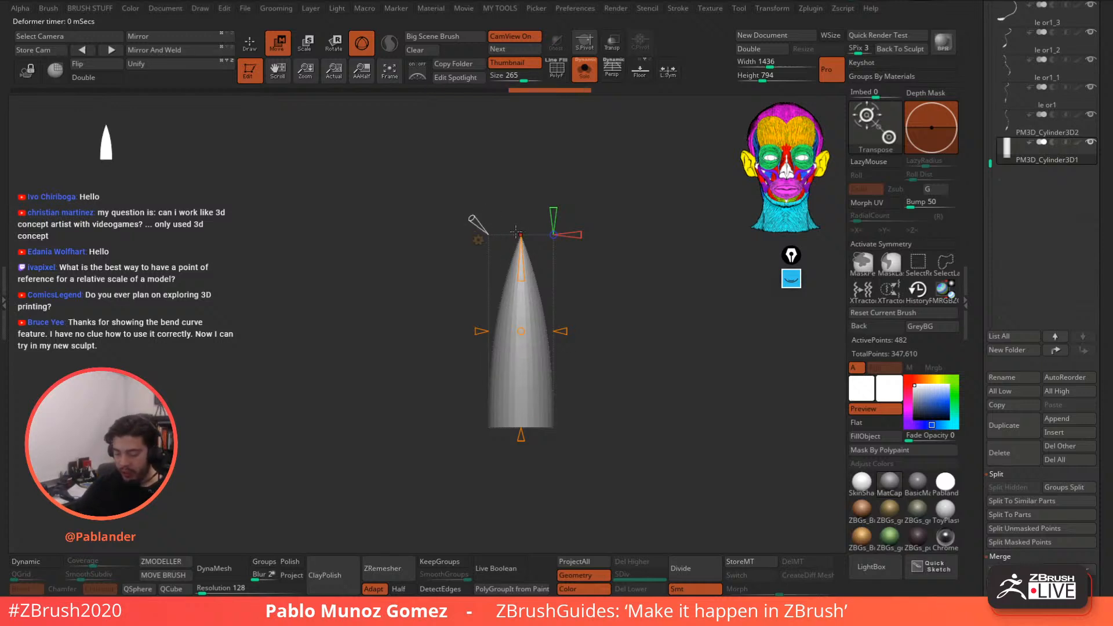
{"action": "mouse_move", "coordinate": [474, 218]}
{"action": "left_mouse_down"}
{"action": "mouse_move", "coordinate": [460, 209]}
{"action": "mouse_move", "coordinate": [469, 217]}
{"action": "left_mouse_up"}
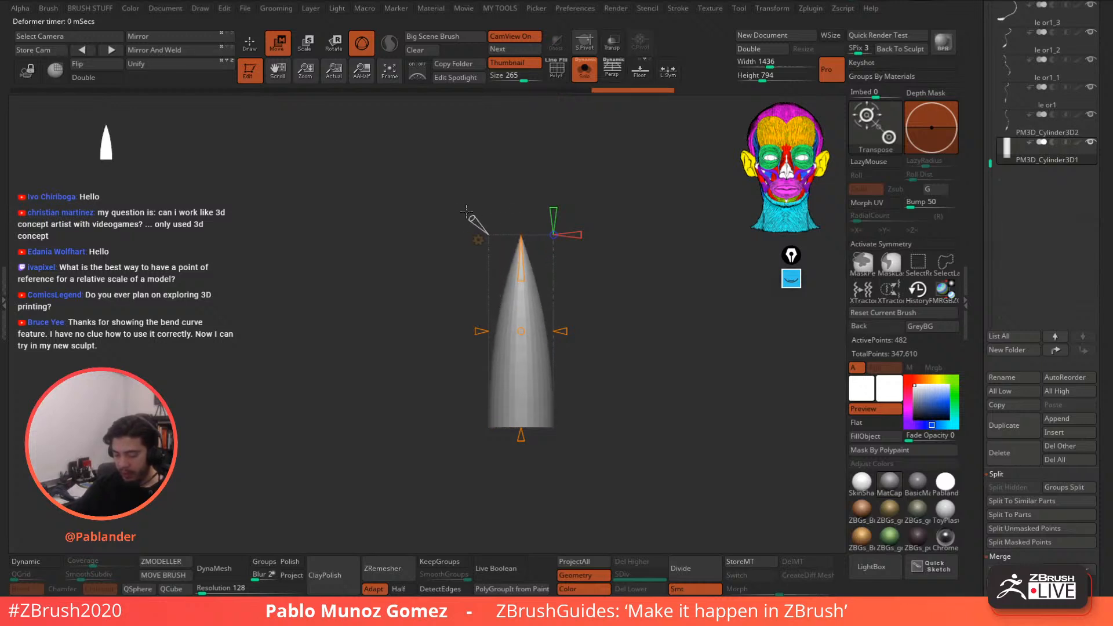
{"action": "left_click", "coordinate": [479, 240]}
{"action": "left_click", "coordinate": [676, 260]}
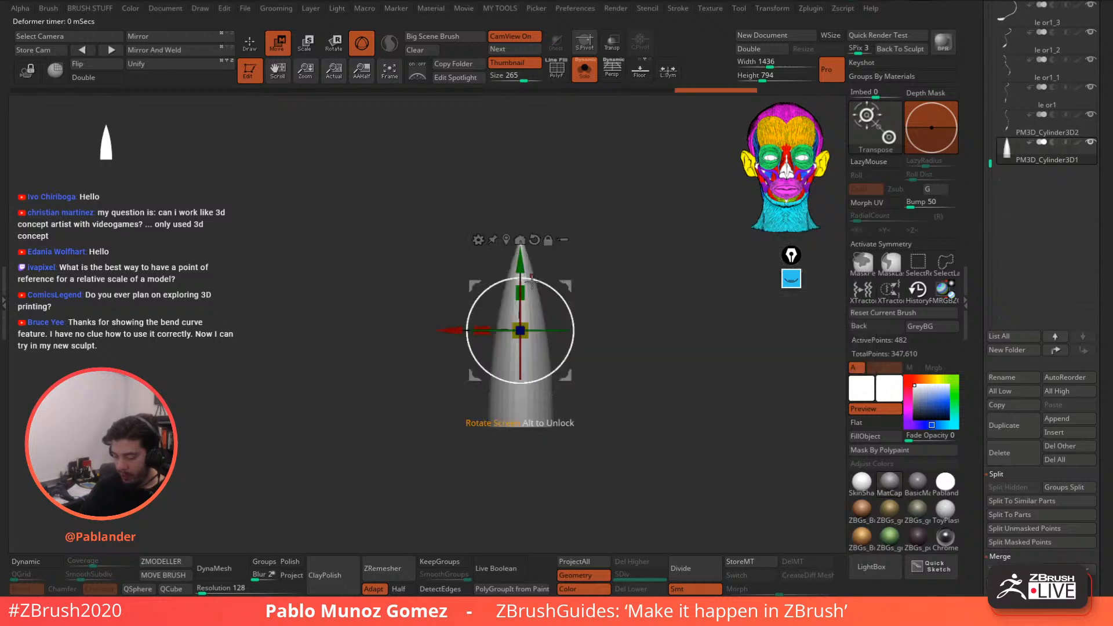
- Stretch the tapered cylinder taller and curve it into a horn with the Bend Arc deformer at about -25, accepting the result
{"action": "left_click_drag", "start_coordinate": [524, 280], "coordinate": [539, 251]}
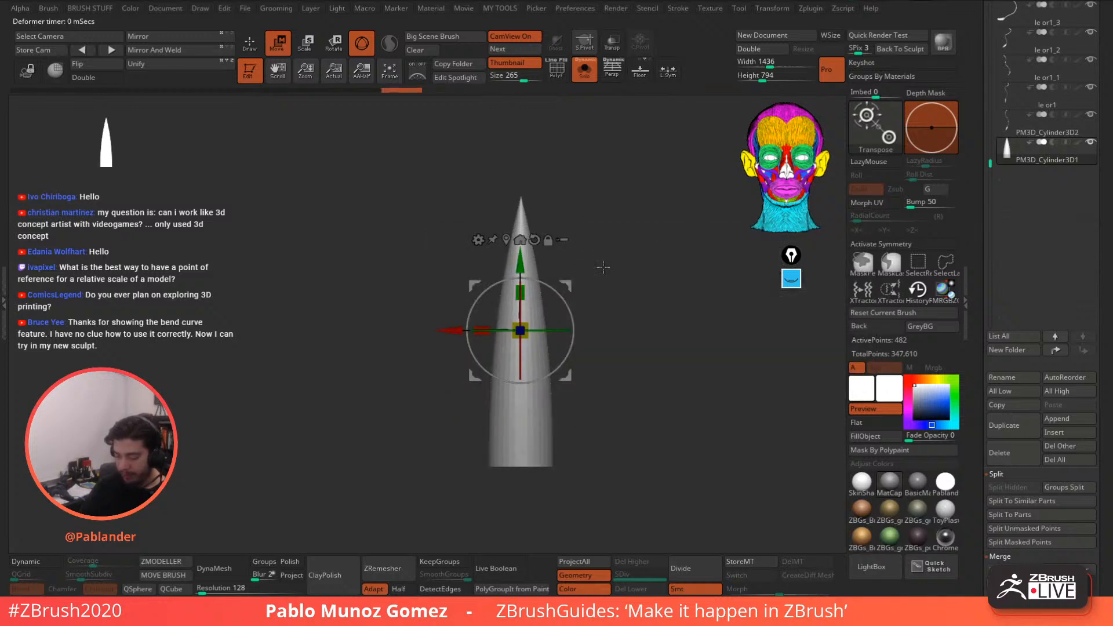
{"action": "left_click_drag", "start_coordinate": [626, 316], "coordinate": [619, 293], "text": "alt"}
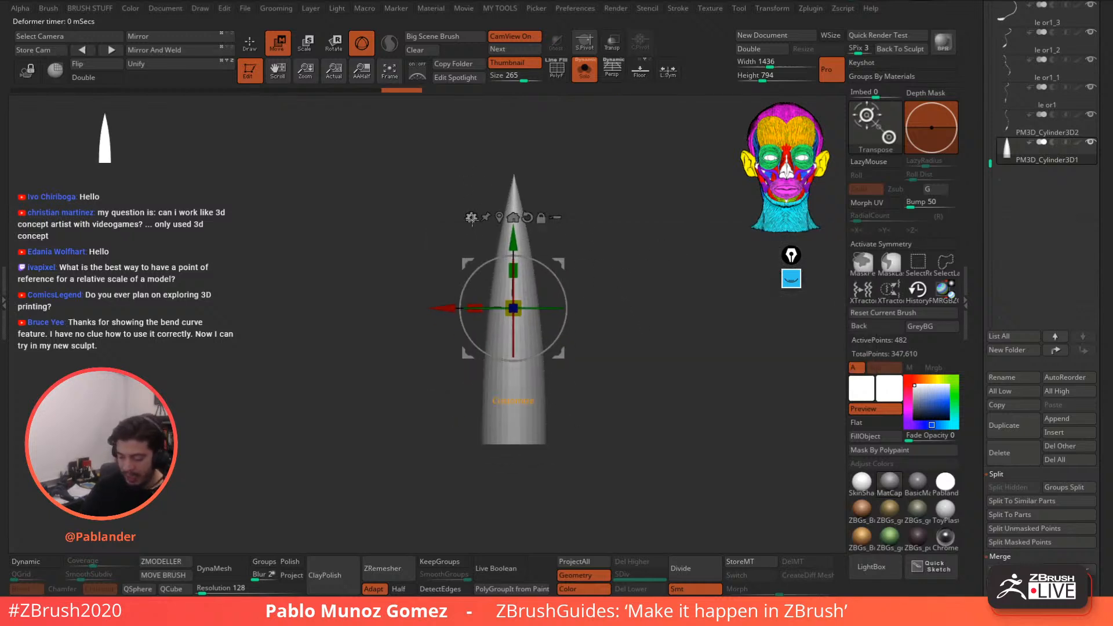
{"action": "left_click", "coordinate": [471, 218]}
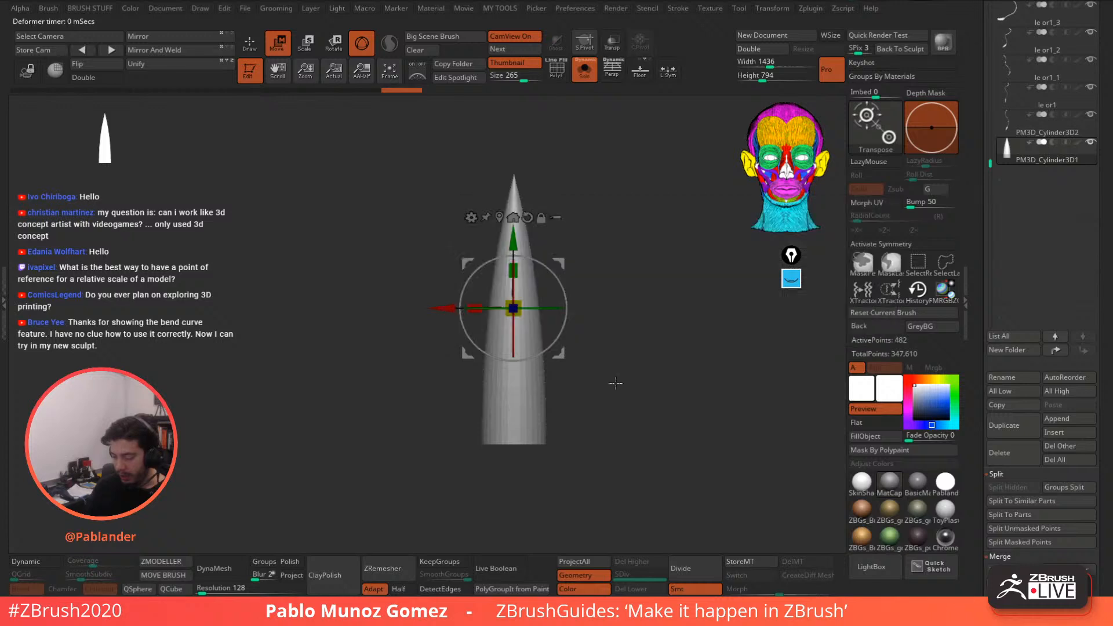
{"action": "left_click", "coordinate": [471, 217]}
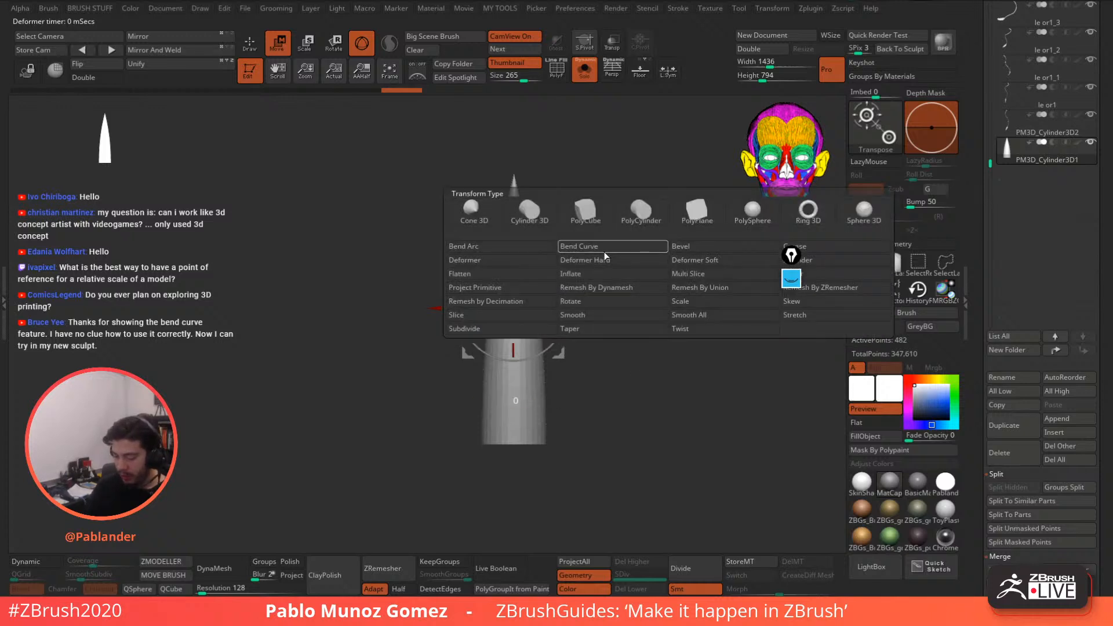
{"action": "left_click", "coordinate": [502, 248]}
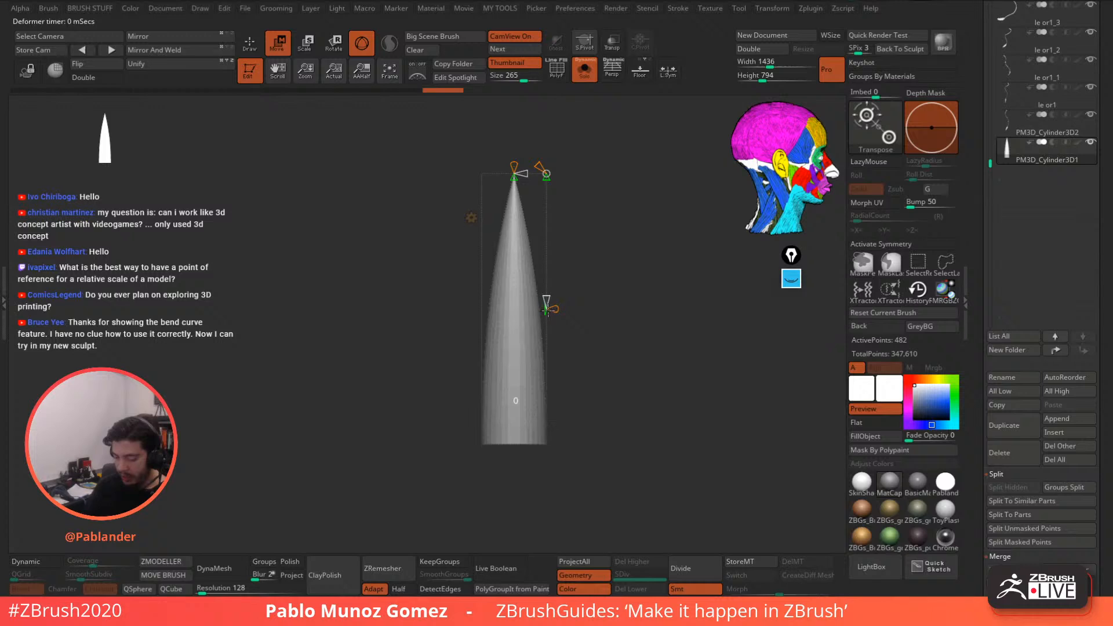
{"action": "left_click_drag", "start_coordinate": [554, 310], "coordinate": [579, 309]}
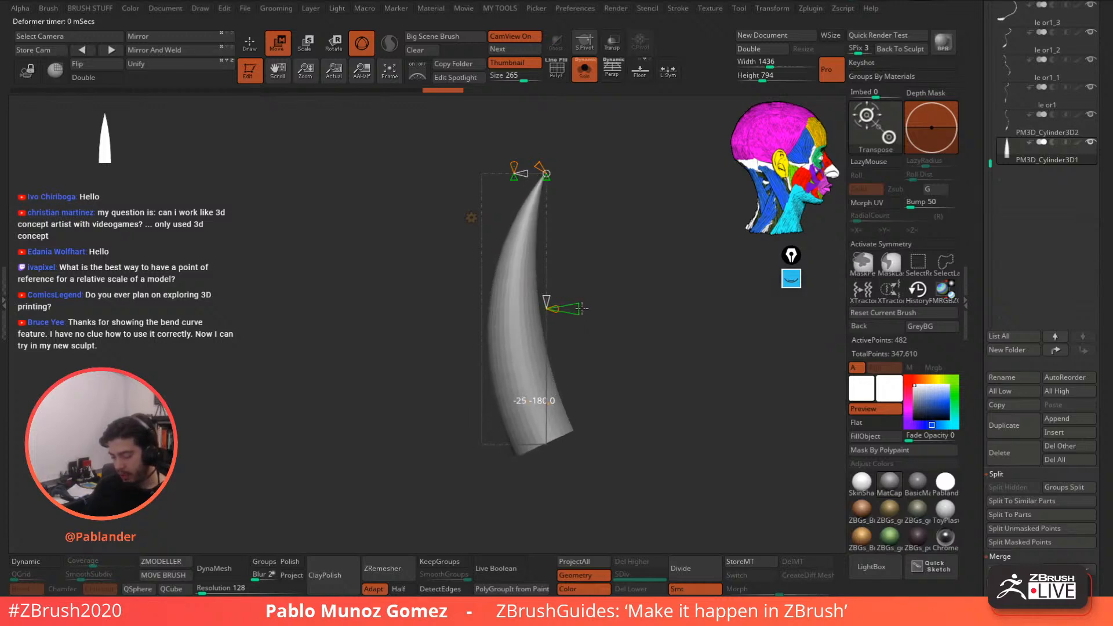
{"action": "left_click", "coordinate": [472, 218]}
{"action": "left_click", "coordinate": [564, 283]}
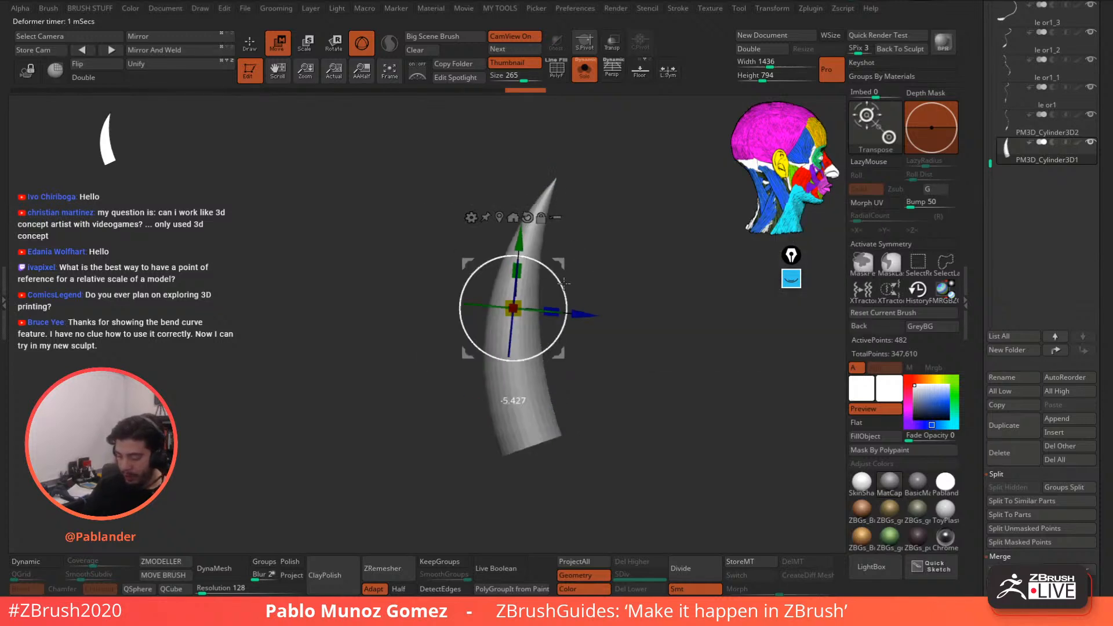
- Return to Draw mode, show the polyframe and insert an edge loop near the rim of the horn's base cap with ZModeler
{"action": "mouse_move", "coordinate": [564, 283]}
{"action": "left_mouse_down"}
{"action": "mouse_move", "coordinate": [566, 294]}
{"action": "mouse_move", "coordinate": [594, 281]}
{"action": "mouse_move", "coordinate": [564, 266]}
{"action": "mouse_move", "coordinate": [638, 258]}
{"action": "mouse_move", "coordinate": [682, 302]}
{"action": "mouse_move", "coordinate": [616, 186]}
{"action": "mouse_move", "coordinate": [621, 267]}
{"action": "mouse_move", "coordinate": [594, 241]}
{"action": "mouse_move", "coordinate": [630, 194]}
{"action": "mouse_move", "coordinate": [648, 234]}
{"action": "mouse_move", "coordinate": [573, 167]}
{"action": "mouse_move", "coordinate": [592, 129]}
{"action": "mouse_move", "coordinate": [560, 267]}
{"action": "mouse_move", "coordinate": [612, 326]}
{"action": "mouse_move", "coordinate": [607, 303]}
{"action": "mouse_move", "coordinate": [640, 311]}
{"action": "left_mouse_up"}
{"action": "key", "text": "q"}
{"action": "key", "text": "shift+f"}
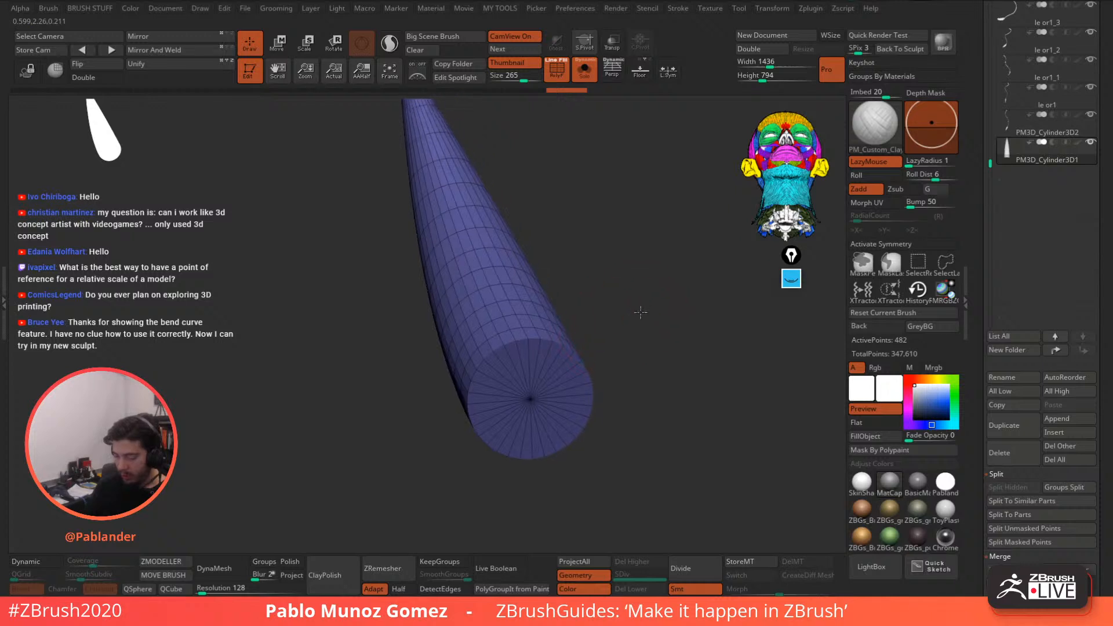
{"action": "left_click", "coordinate": [160, 561]}
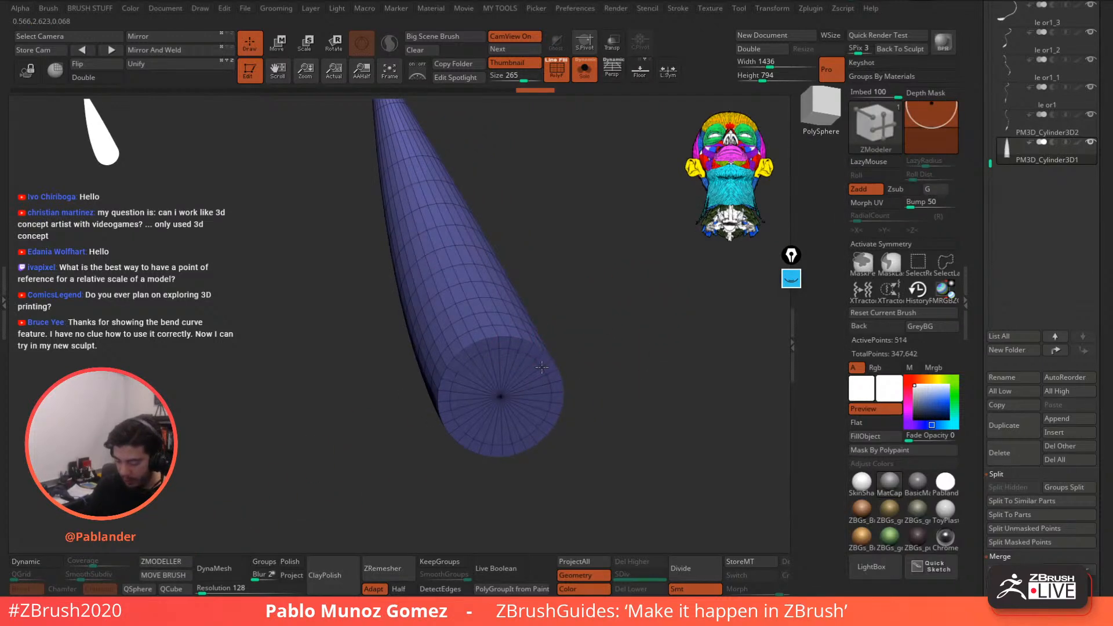
{"action": "right_click_drag", "start_coordinate": [537, 371], "coordinate": [570, 342]}
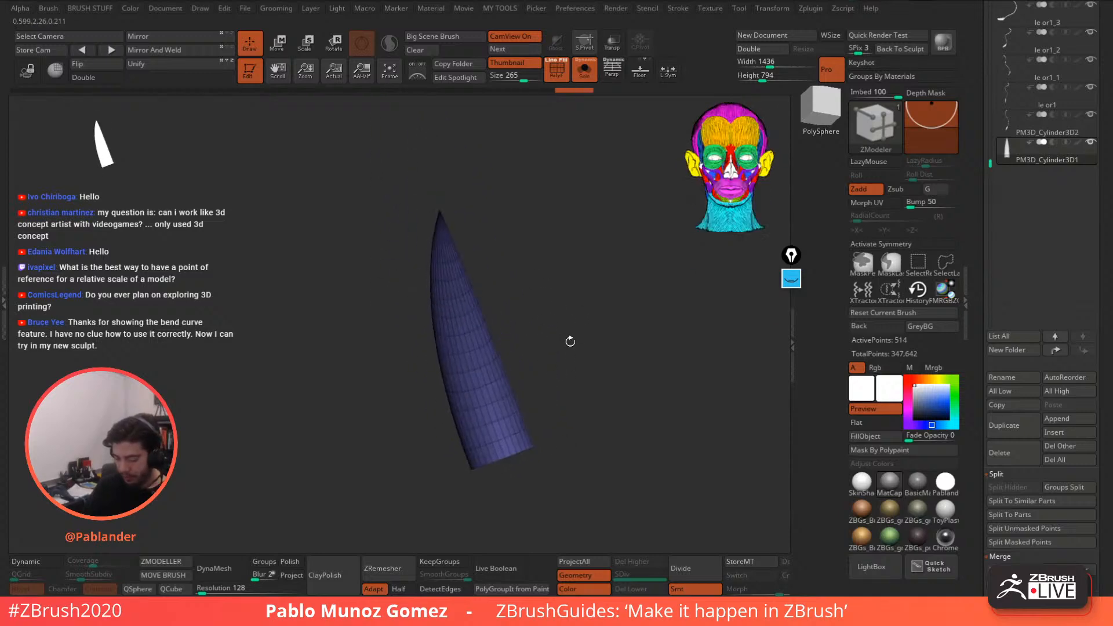
- Hide the polyframe and switch to the Move brush
{"action": "key", "text": "space"}
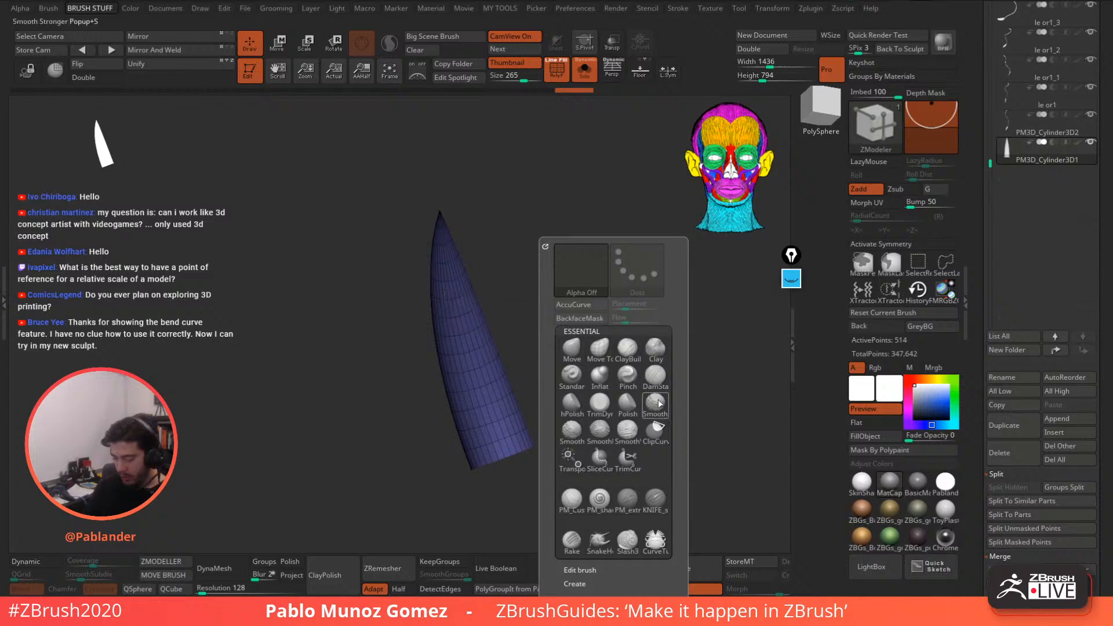
{"action": "left_click", "coordinate": [637, 502]}
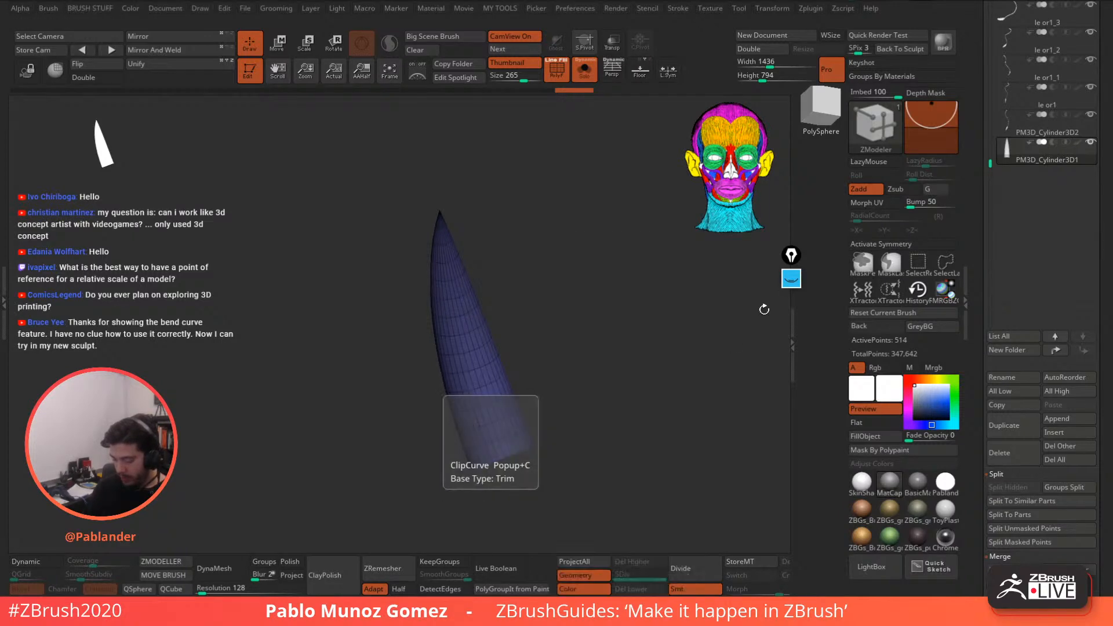
{"action": "left_click", "coordinate": [557, 73]}
{"action": "mouse_move", "coordinate": [574, 327]}
{"action": "left_mouse_down"}
{"action": "mouse_move", "coordinate": [684, 404]}
{"action": "mouse_move", "coordinate": [601, 386]}
{"action": "mouse_move", "coordinate": [579, 360]}
{"action": "mouse_move", "coordinate": [602, 400]}
{"action": "mouse_move", "coordinate": [590, 323]}
{"action": "mouse_move", "coordinate": [595, 430]}
{"action": "mouse_move", "coordinate": [605, 290]}
{"action": "left_mouse_up"}
{"action": "key", "text": "b"}
{"action": "left_click", "coordinate": [564, 349]}
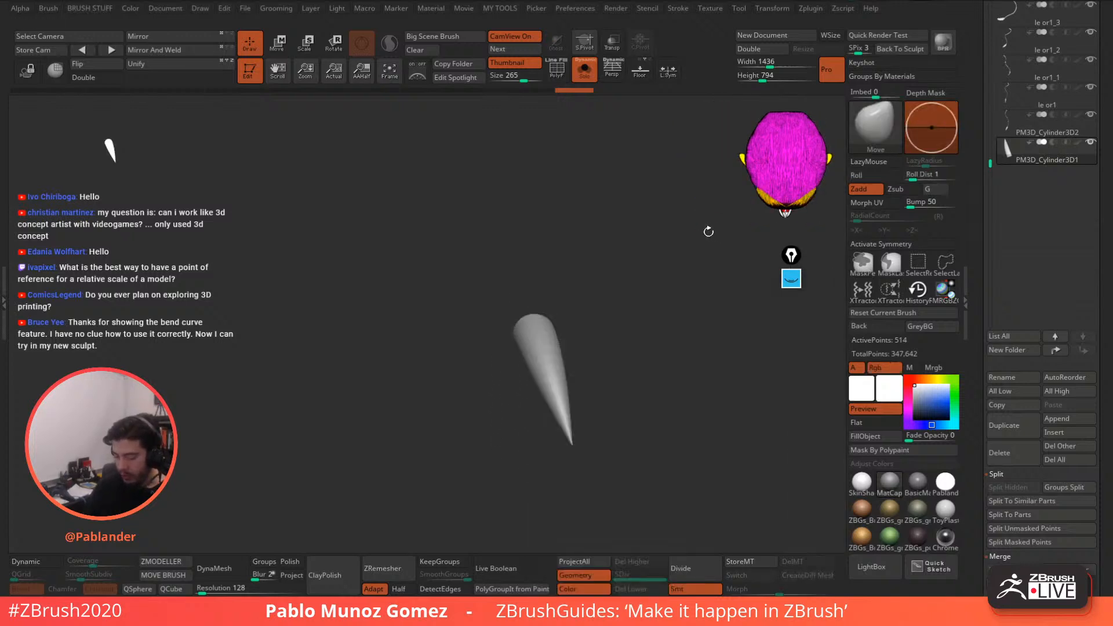
{"action": "key", "text": "space"}
{"action": "left_click", "coordinate": [651, 251]}
{"action": "key", "text": "b"}
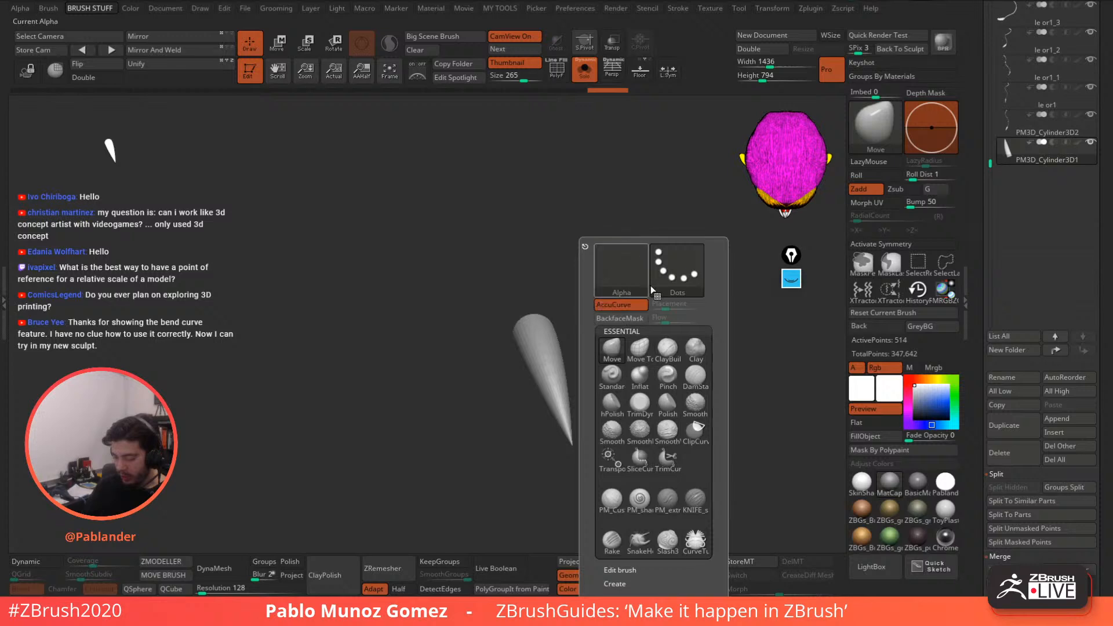
{"action": "key", "text": "space"}
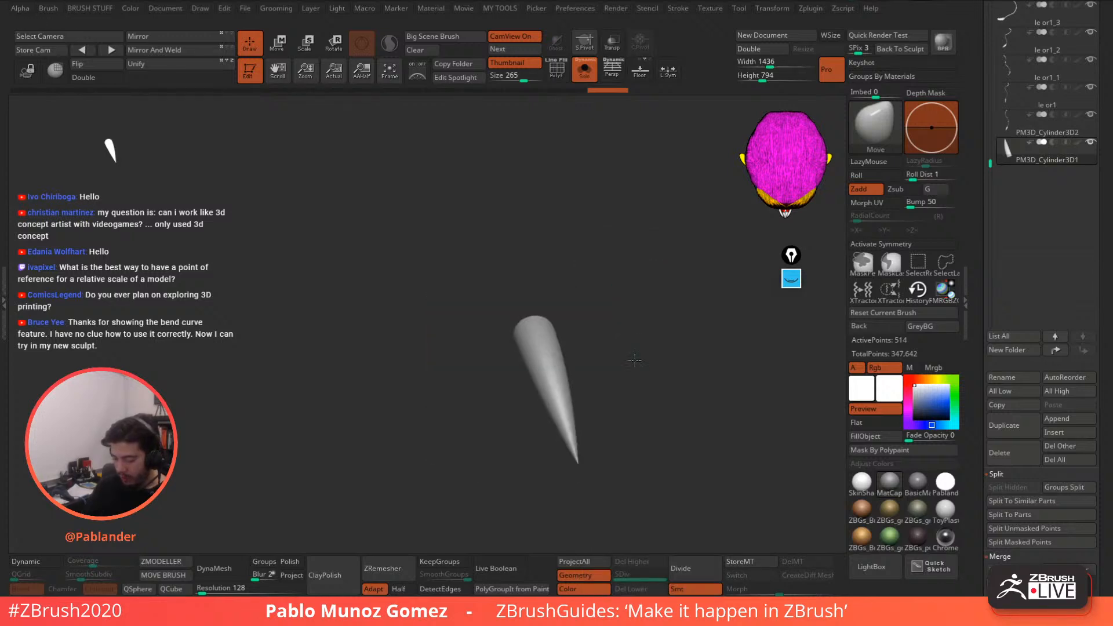
{"action": "left_click_drag", "start_coordinate": [634, 363], "coordinate": [619, 328]}
{"action": "key", "text": "space"}
{"action": "left_click", "coordinate": [634, 336]}
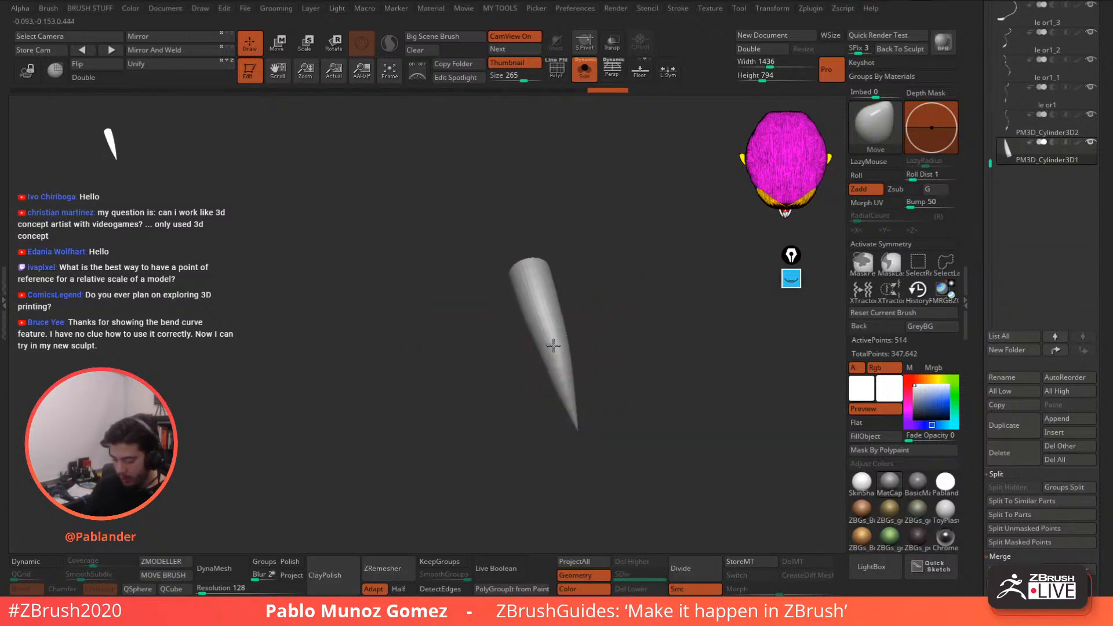
- Reshape the horn with Move brush strokes into a more strongly curved claw with a thin, downturned tip
{"action": "mouse_move", "coordinate": [557, 313]}
{"action": "left_mouse_down"}
{"action": "mouse_move", "coordinate": [554, 351]}
{"action": "mouse_move", "coordinate": [577, 398]}
{"action": "left_mouse_up"}
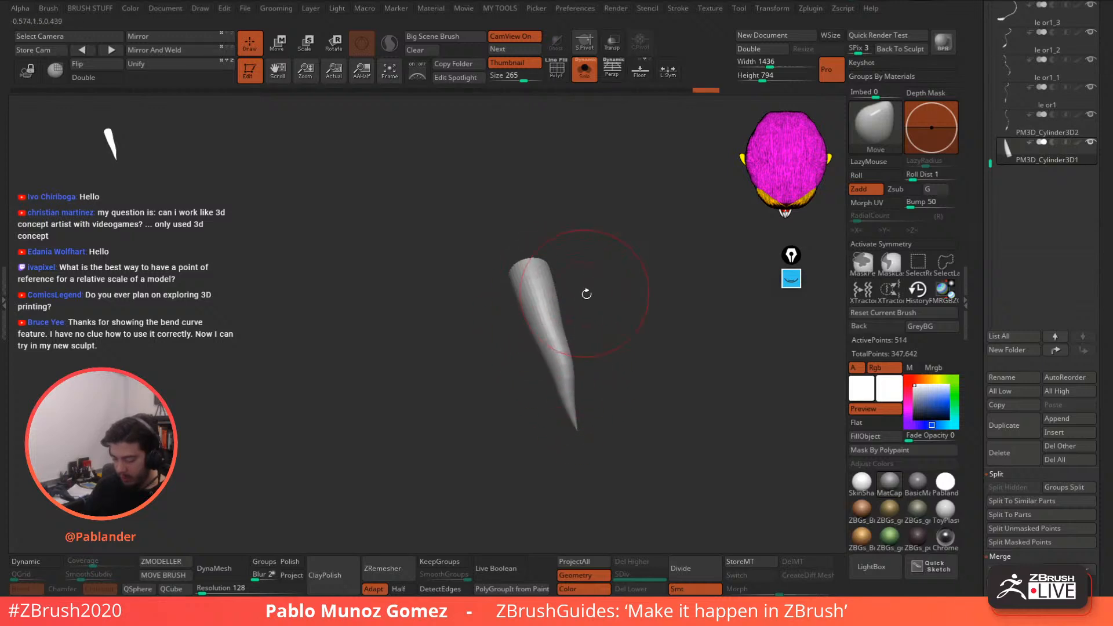
{"action": "mouse_move", "coordinate": [586, 294]}
{"action": "left_mouse_down"}
{"action": "mouse_move", "coordinate": [551, 354]}
{"action": "mouse_move", "coordinate": [520, 325]}
{"action": "left_mouse_up"}
{"action": "mouse_move", "coordinate": [554, 295]}
{"action": "left_mouse_down"}
{"action": "mouse_move", "coordinate": [566, 308]}
{"action": "mouse_move", "coordinate": [518, 310]}
{"action": "mouse_move", "coordinate": [521, 300]}
{"action": "left_mouse_up"}
{"action": "left_click_drag", "start_coordinate": [617, 297], "coordinate": [629, 308]}
{"action": "left_click_drag", "start_coordinate": [545, 346], "coordinate": [576, 354]}
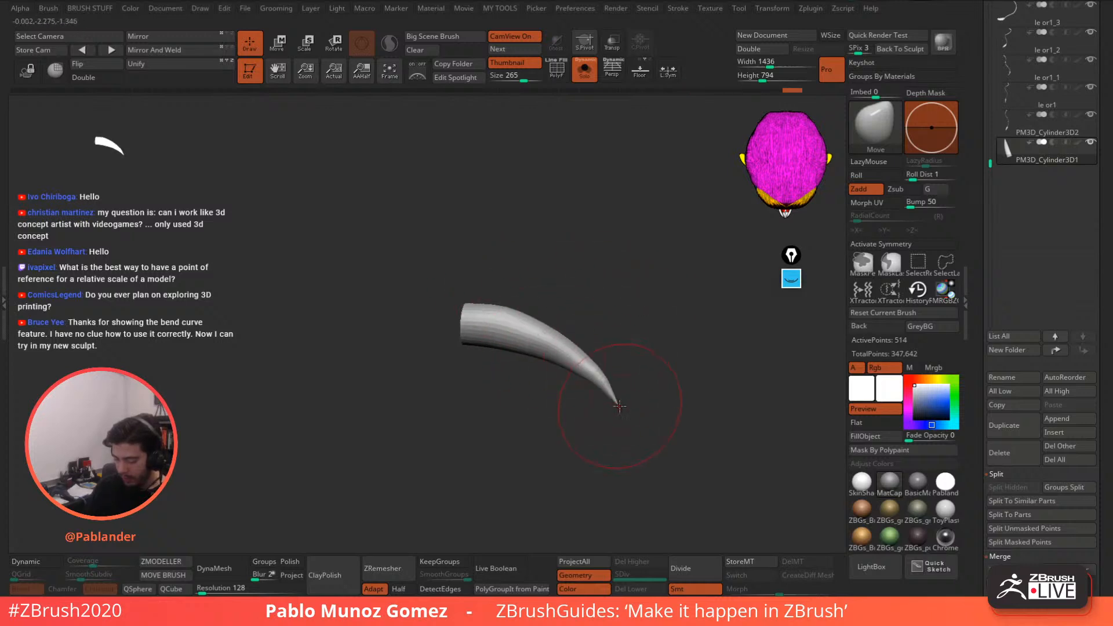
{"action": "left_click_drag", "start_coordinate": [610, 389], "coordinate": [607, 392]}
{"action": "mouse_move", "coordinate": [684, 380]}
{"action": "left_mouse_down"}
{"action": "mouse_move", "coordinate": [624, 359]}
{"action": "mouse_move", "coordinate": [611, 380]}
{"action": "mouse_move", "coordinate": [573, 365]}
{"action": "left_mouse_up"}
{"action": "left_click_drag", "start_coordinate": [512, 344], "coordinate": [513, 355]}
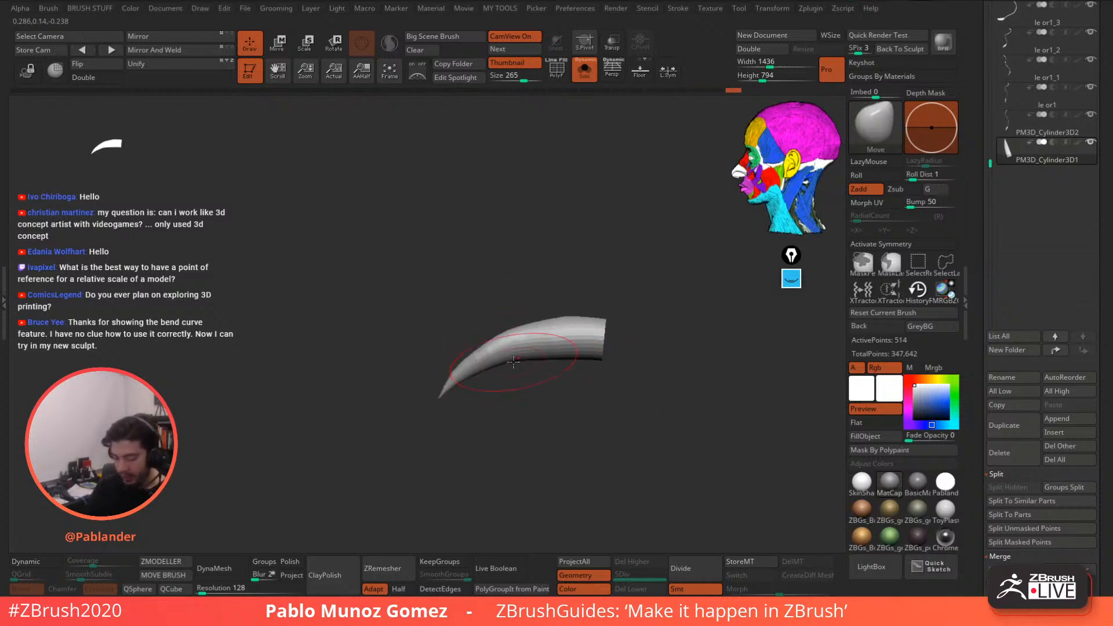
- Create a new InsertMesh brush from the horn seen end-on, choosing a new brush rather than appending to an existing one
{"action": "mouse_move", "coordinate": [631, 366]}
{"action": "left_mouse_down"}
{"action": "mouse_move", "coordinate": [613, 355]}
{"action": "mouse_move", "coordinate": [621, 336]}
{"action": "mouse_move", "coordinate": [671, 355]}
{"action": "mouse_move", "coordinate": [631, 352]}
{"action": "mouse_move", "coordinate": [678, 344]}
{"action": "mouse_move", "coordinate": [633, 337]}
{"action": "mouse_move", "coordinate": [648, 387]}
{"action": "mouse_move", "coordinate": [603, 342]}
{"action": "mouse_move", "coordinate": [619, 322]}
{"action": "left_mouse_up"}
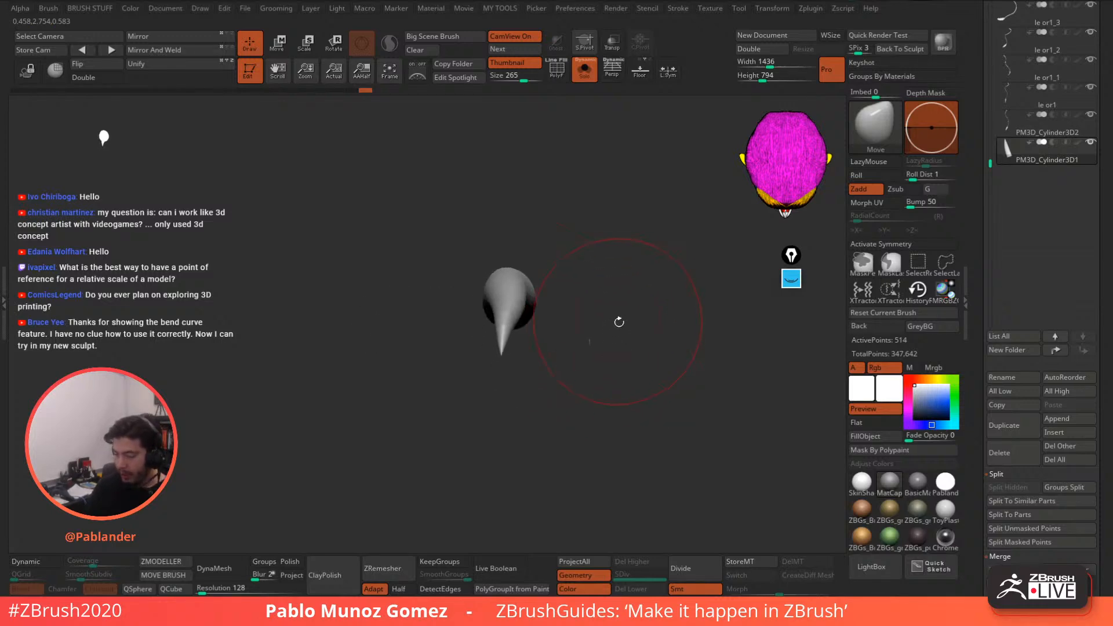
{"action": "left_click", "coordinate": [880, 124]}
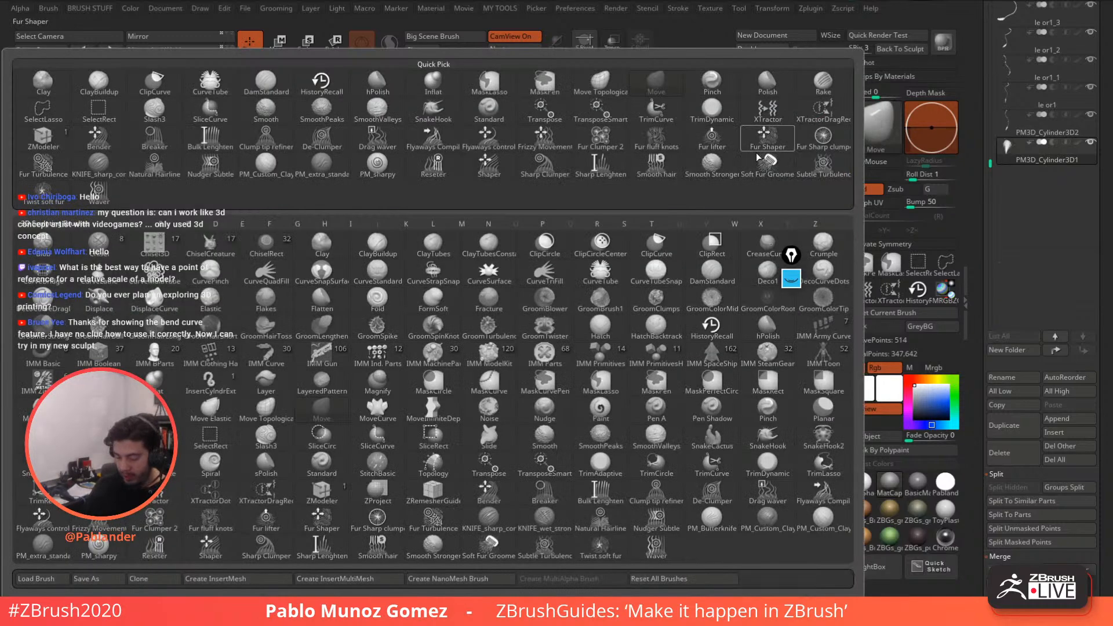
{"action": "left_click", "coordinate": [259, 578]}
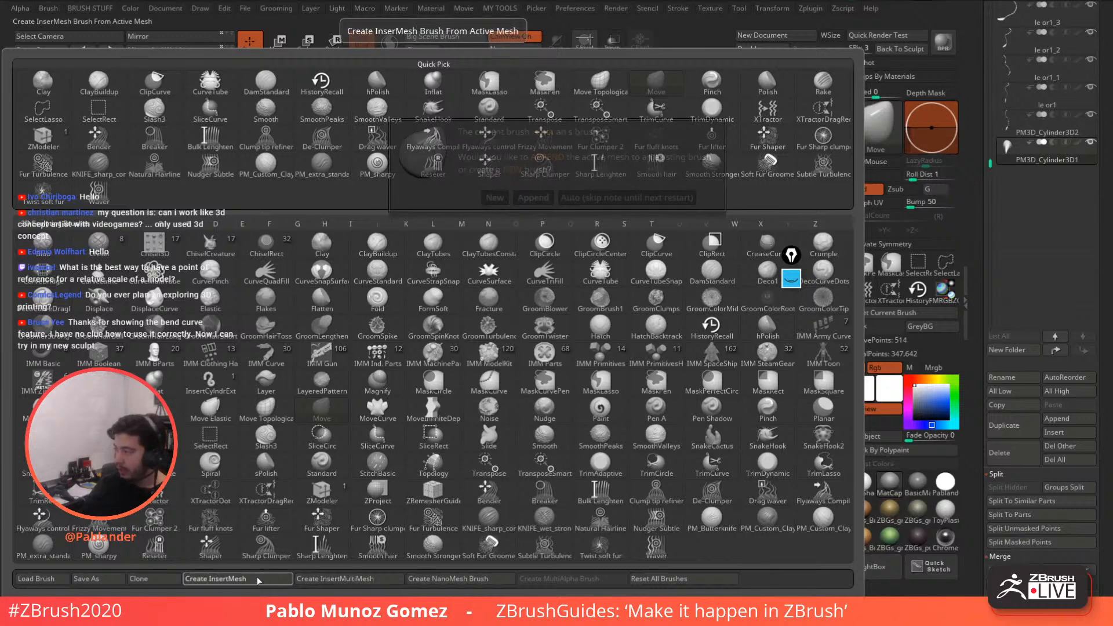
{"action": "left_click", "coordinate": [493, 197]}
- Test the InsertMesh brush by adding two horns to the horn's surface, and undo both insertions
{"action": "left_click_drag", "start_coordinate": [512, 333], "coordinate": [552, 329]}
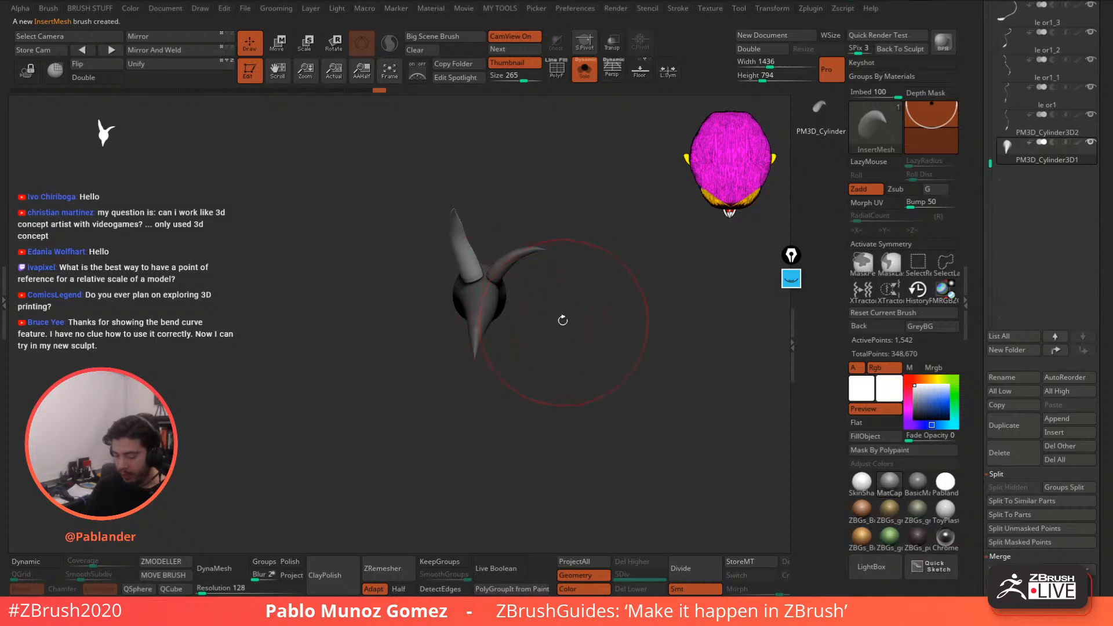
{"action": "key", "text": "ctrl+z"}
{"action": "key", "text": "ctrl+z"}
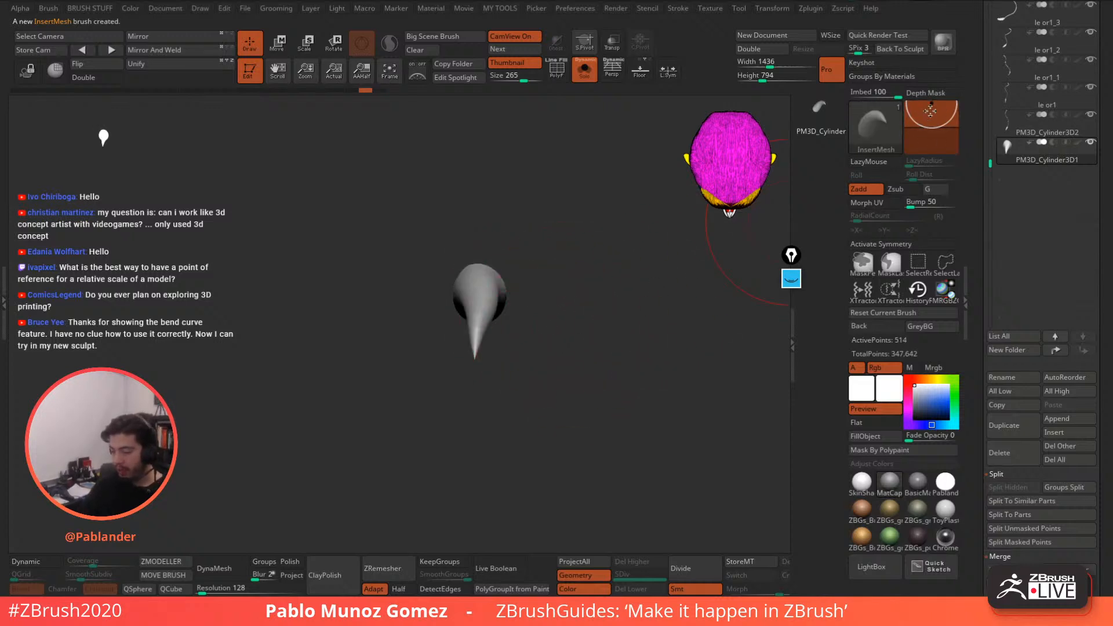
- Dock the Brush palette, lower the InsertMesh brush's Imbed to 58 in its Depth settings and insert one horn to test the depth
{"action": "left_click", "coordinate": [49, 9]}
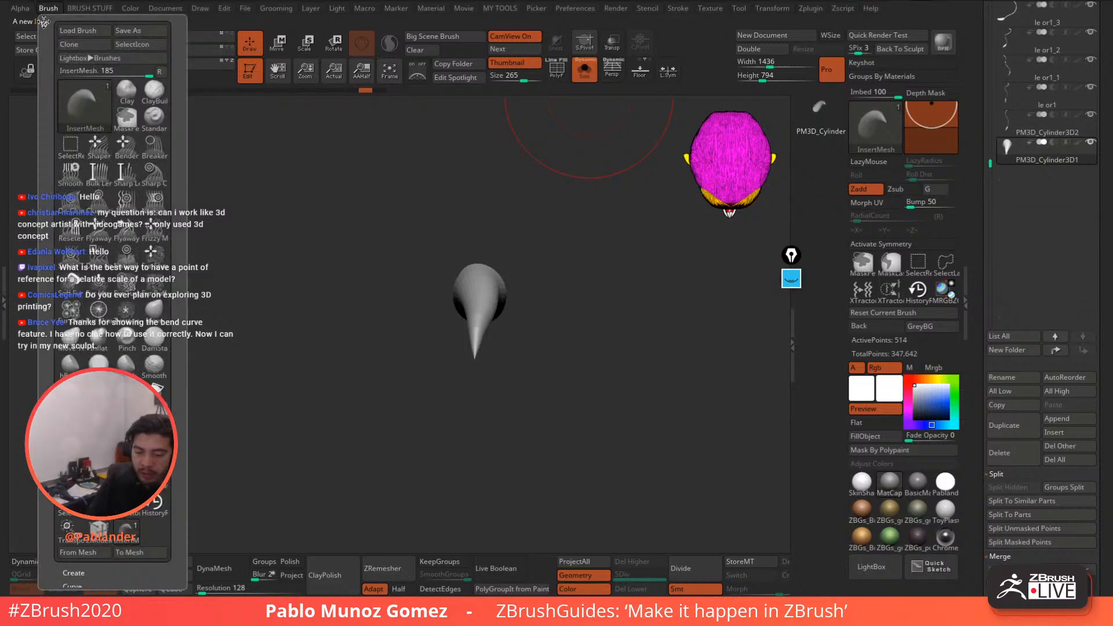
{"action": "mouse_move", "coordinate": [43, 22]}
{"action": "left_mouse_down"}
{"action": "mouse_move", "coordinate": [521, 87]}
{"action": "mouse_move", "coordinate": [1043, 87]}
{"action": "left_mouse_up"}
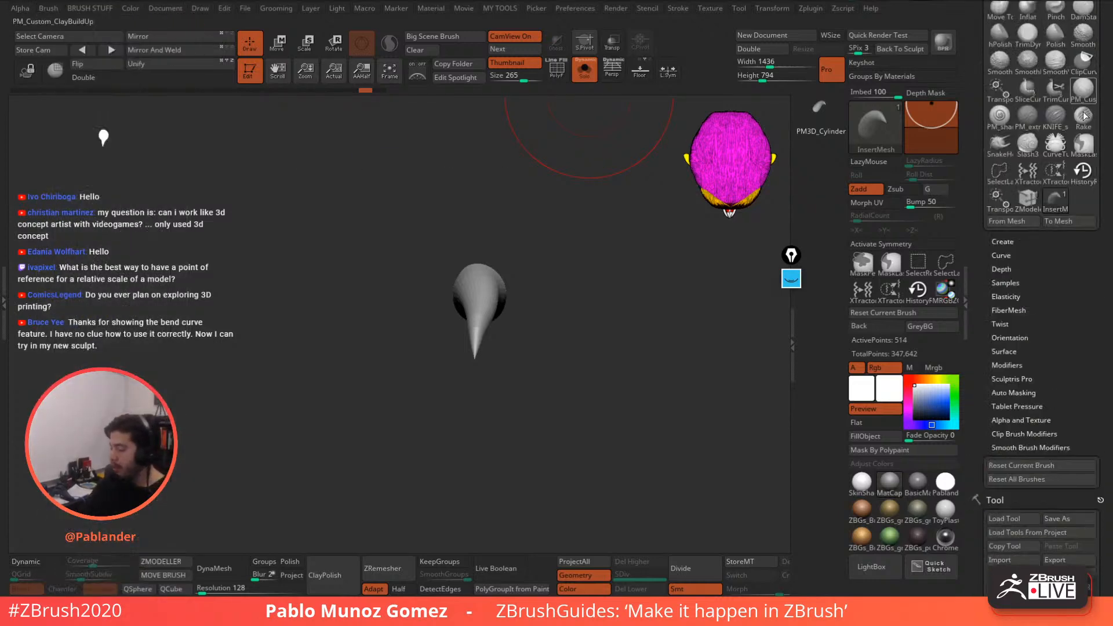
{"action": "left_click", "coordinate": [1016, 268]}
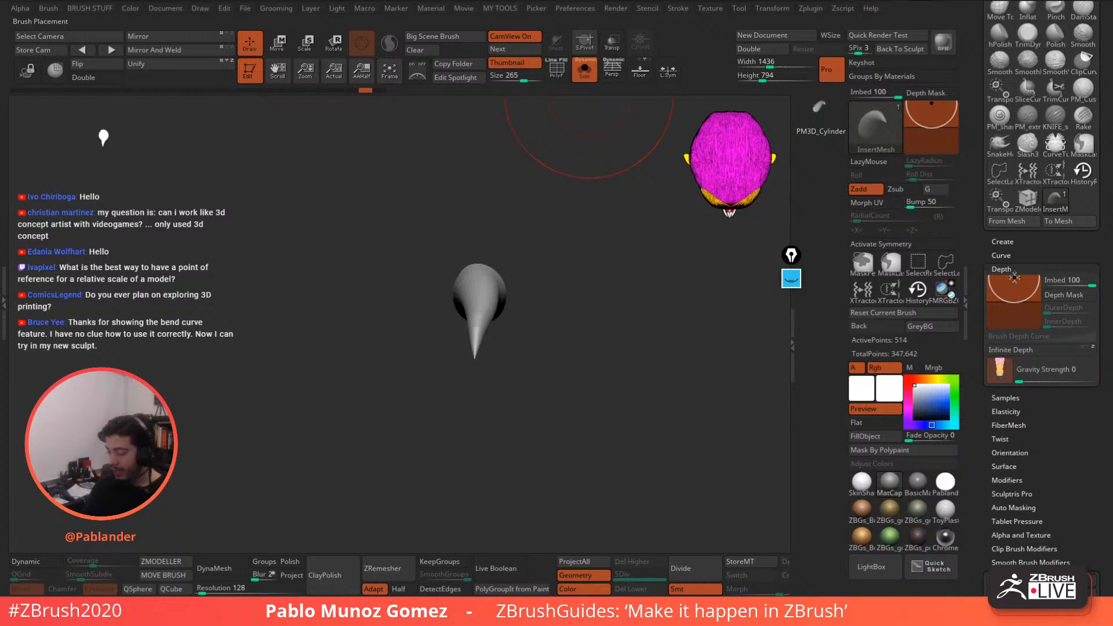
{"action": "left_click_drag", "start_coordinate": [933, 106], "coordinate": [935, 116]}
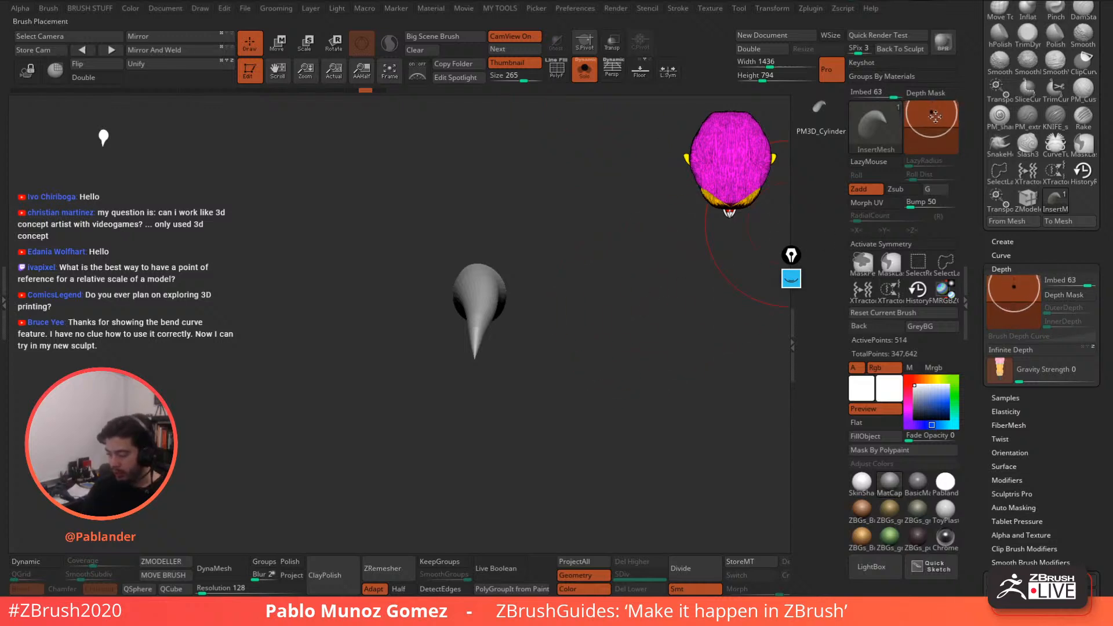
{"action": "left_click_drag", "start_coordinate": [492, 269], "coordinate": [514, 299]}
{"action": "left_click_drag", "start_coordinate": [547, 350], "coordinate": [553, 326]}
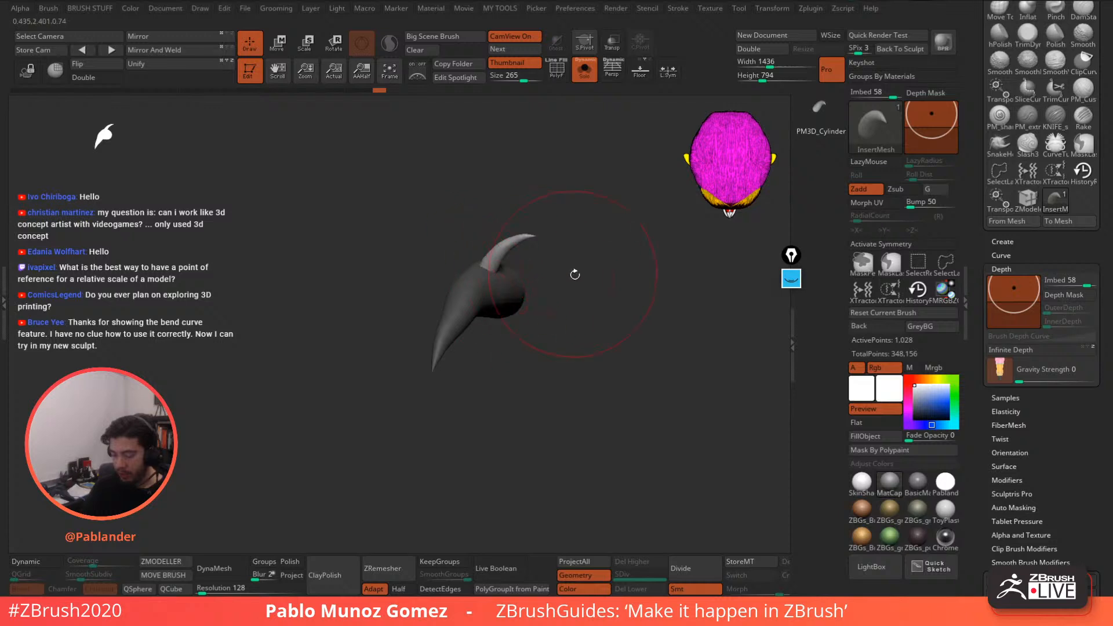
- Insert a second test horn on the horn's surface and undo both test insertions
{"action": "left_click_drag", "start_coordinate": [511, 277], "coordinate": [516, 320]}
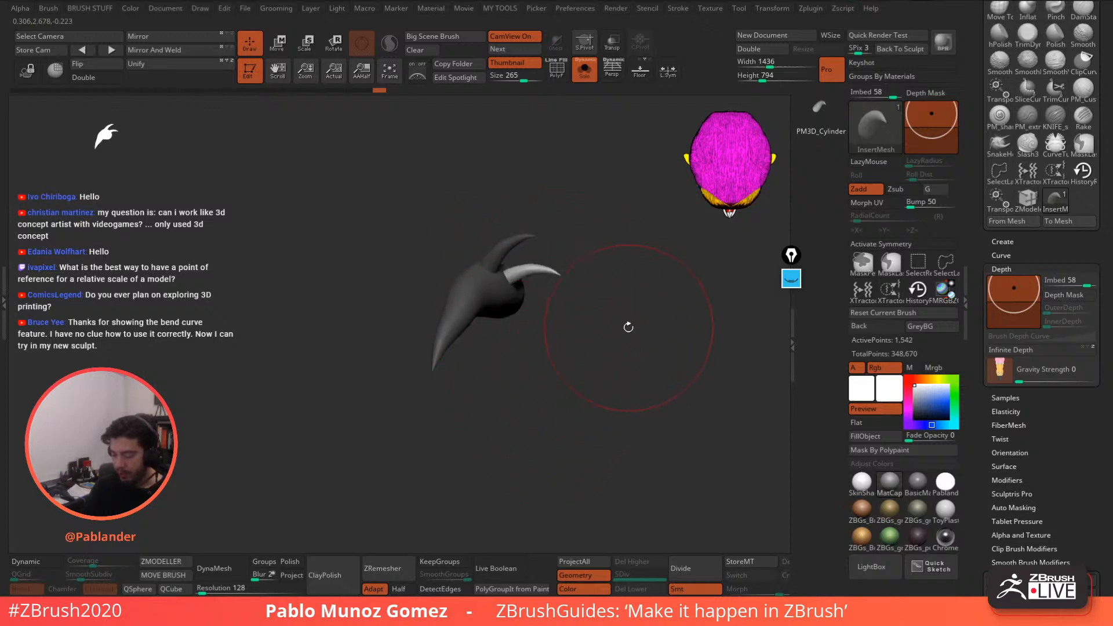
{"action": "key", "text": "ctrl+z"}
{"action": "key", "text": "ctrl+z"}
- Raise the InsertMesh brush's Imbed to 72, insert a test horn to judge the depth and undo it
{"action": "left_click", "coordinate": [921, 127]}
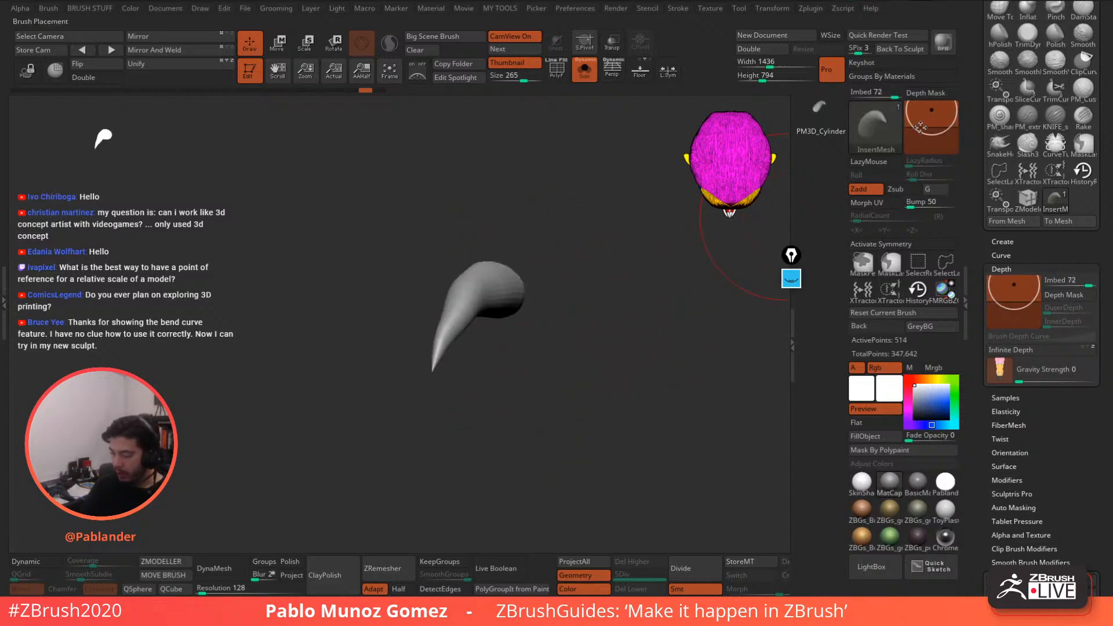
{"action": "left_click_drag", "start_coordinate": [509, 271], "coordinate": [512, 348]}
{"action": "key", "text": "ctrl+z"}
{"action": "key", "text": "ctrl+z"}
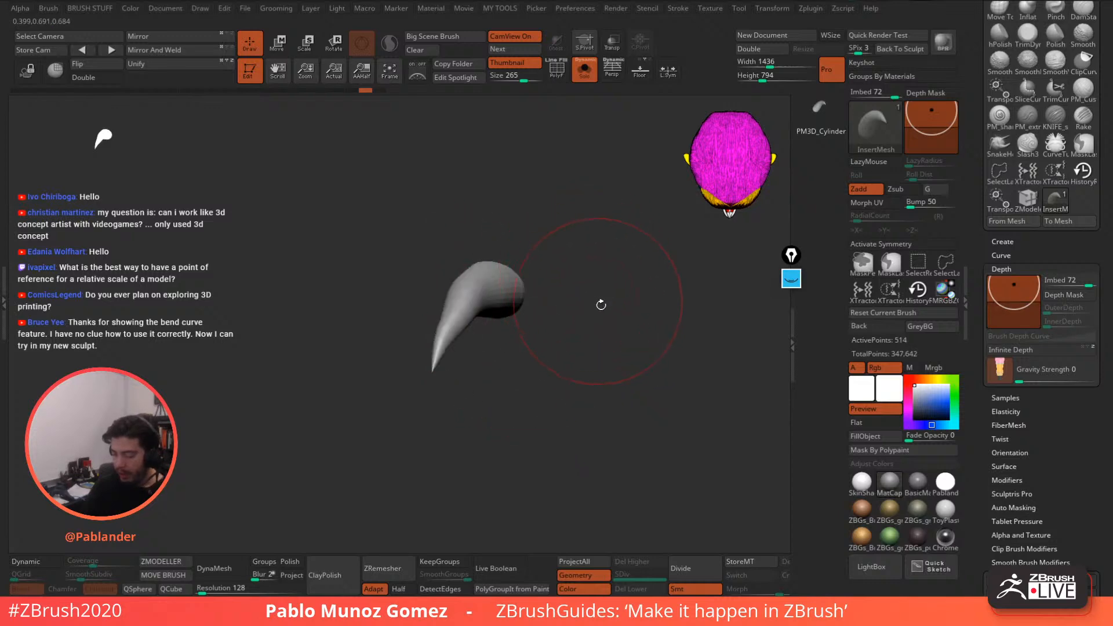
- Collapse the brush's Depth settings and bring the Tool palette with its subtool list back in place of the Brush palette
{"action": "left_click", "coordinate": [1019, 268]}
{"action": "left_click_drag", "start_coordinate": [1019, 248], "coordinate": [1008, 360]}
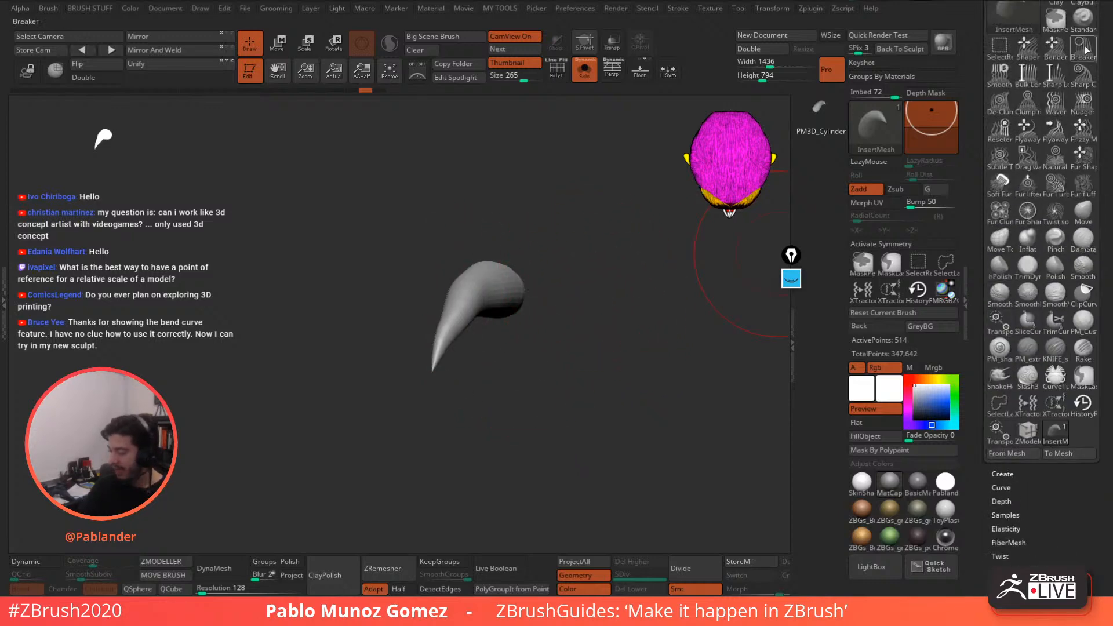
{"action": "left_click_drag", "start_coordinate": [1097, 46], "coordinate": [1098, 92]}
{"action": "left_click", "coordinate": [1100, 8]}
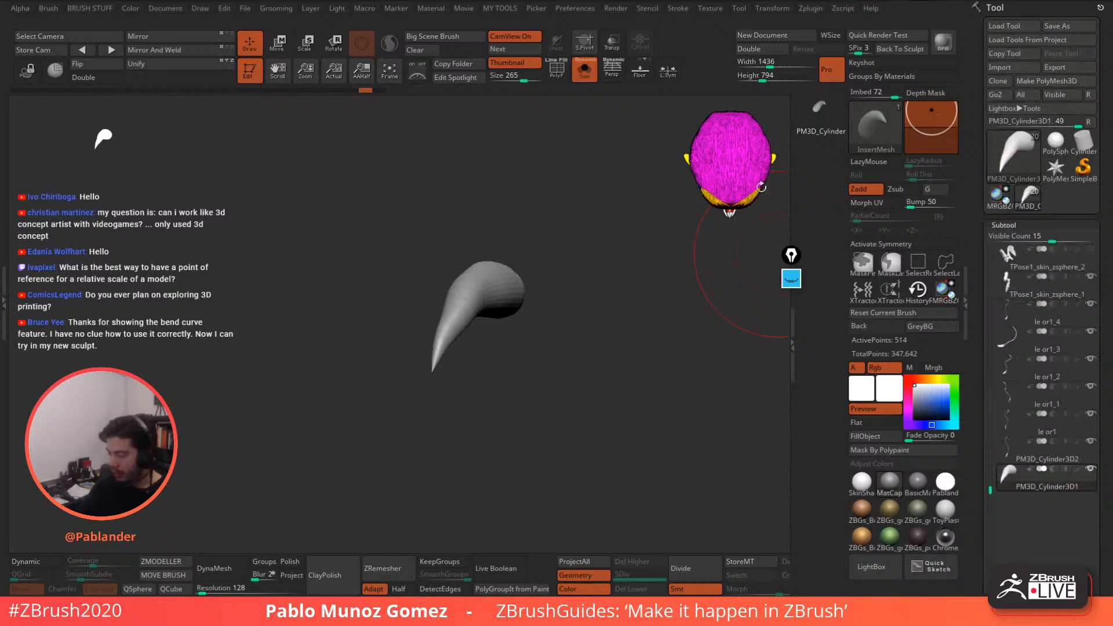
- Lower the InsertMesh brush's Z Intensity, insert a test horn at the wide end of the horn and undo it
{"action": "key", "text": "space"}
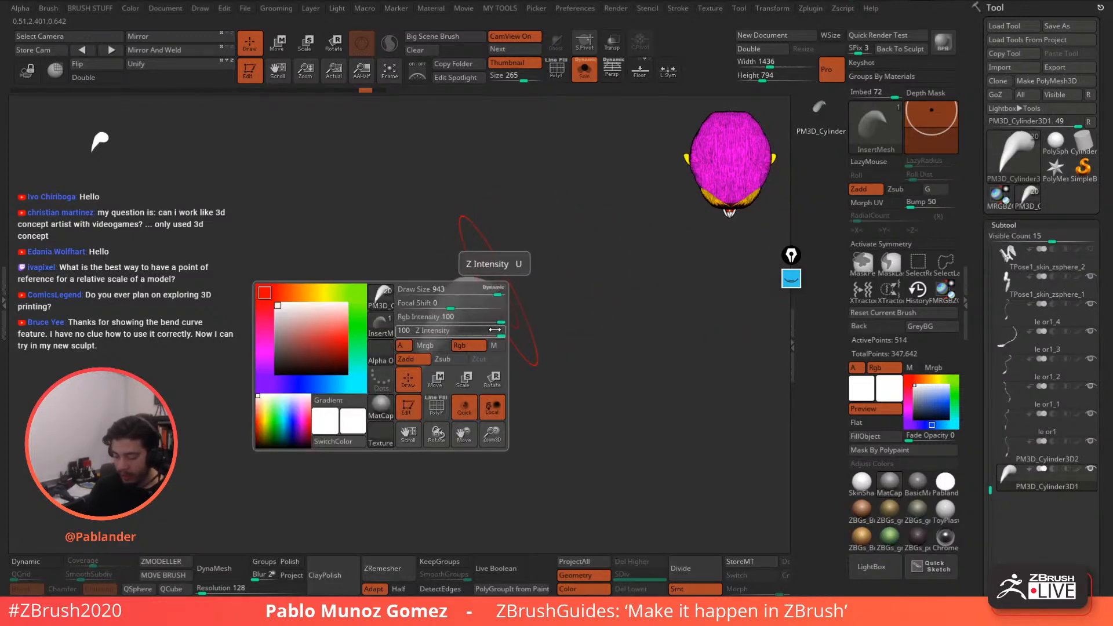
{"action": "left_click_drag", "start_coordinate": [499, 331], "coordinate": [459, 332]}
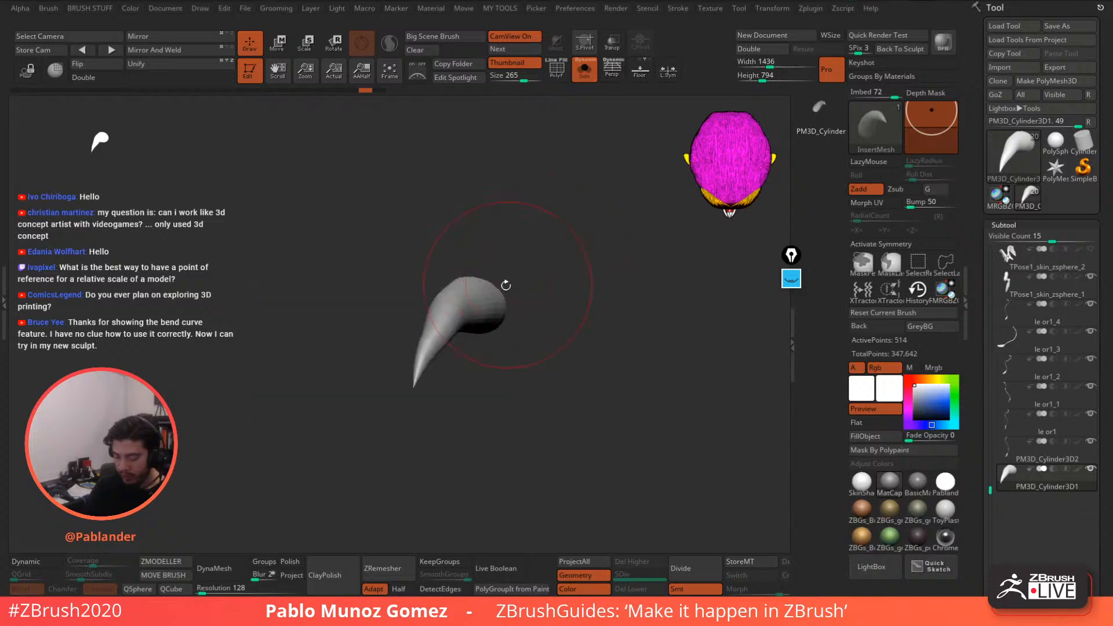
{"action": "left_click_drag", "start_coordinate": [489, 288], "coordinate": [586, 316]}
{"action": "key", "text": "ctrl+z"}
{"action": "key", "text": "ctrl+z"}
{"action": "right_click", "coordinate": [595, 279]}
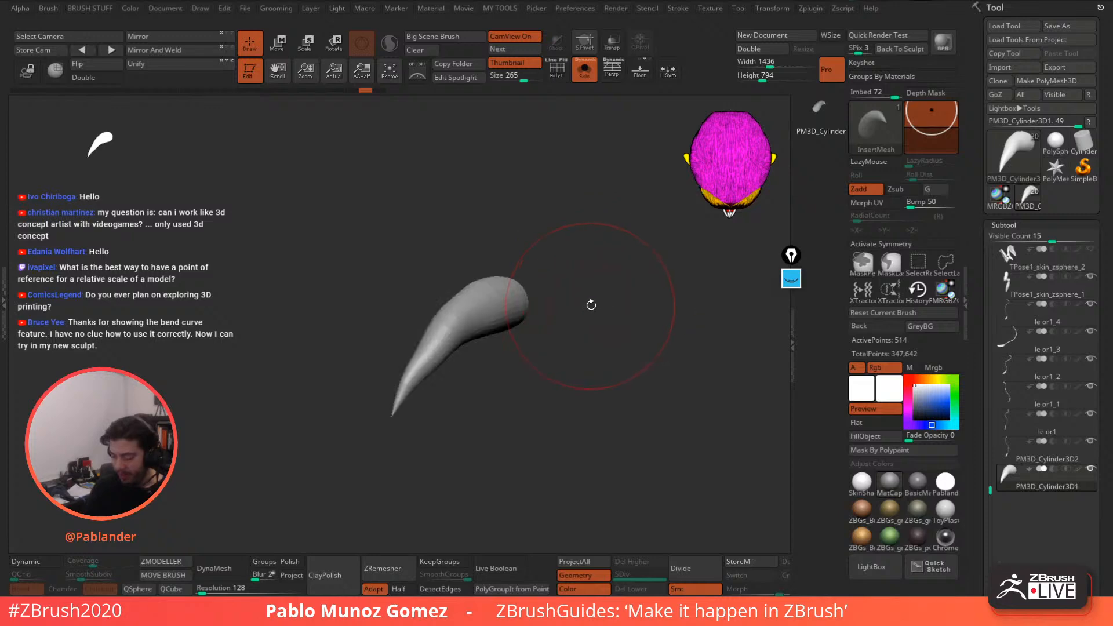
- Test the InsertMesh brush by adding one large horn near the base and two small horns further along
{"action": "right_click", "coordinate": [586, 282]}
{"action": "left_click_drag", "start_coordinate": [575, 317], "coordinate": [582, 325]}
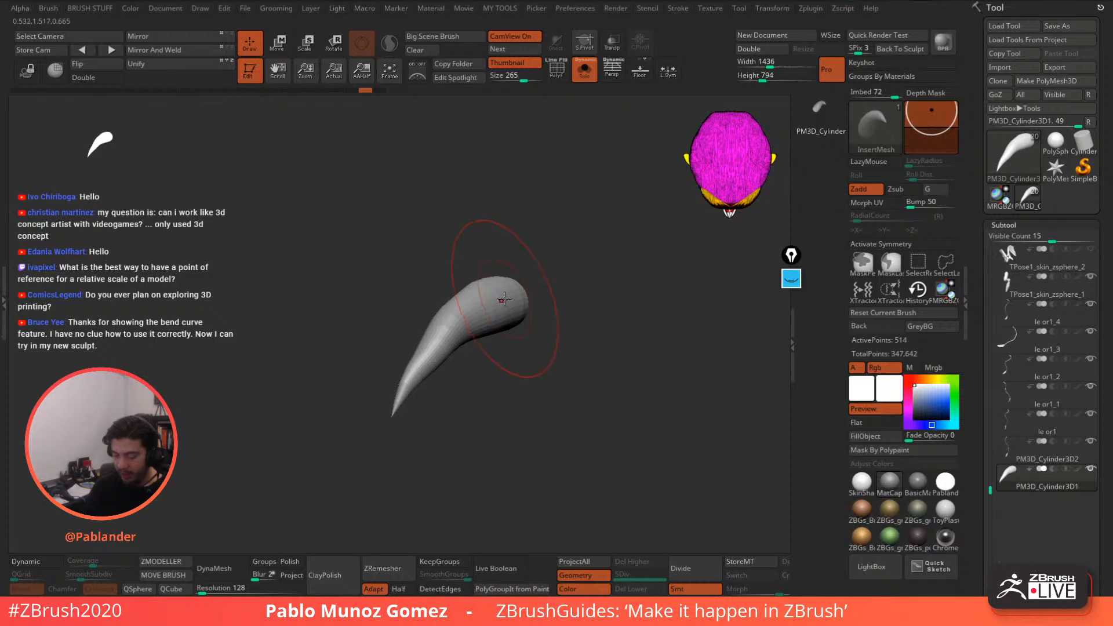
{"action": "left_click_drag", "start_coordinate": [504, 299], "coordinate": [508, 303]}
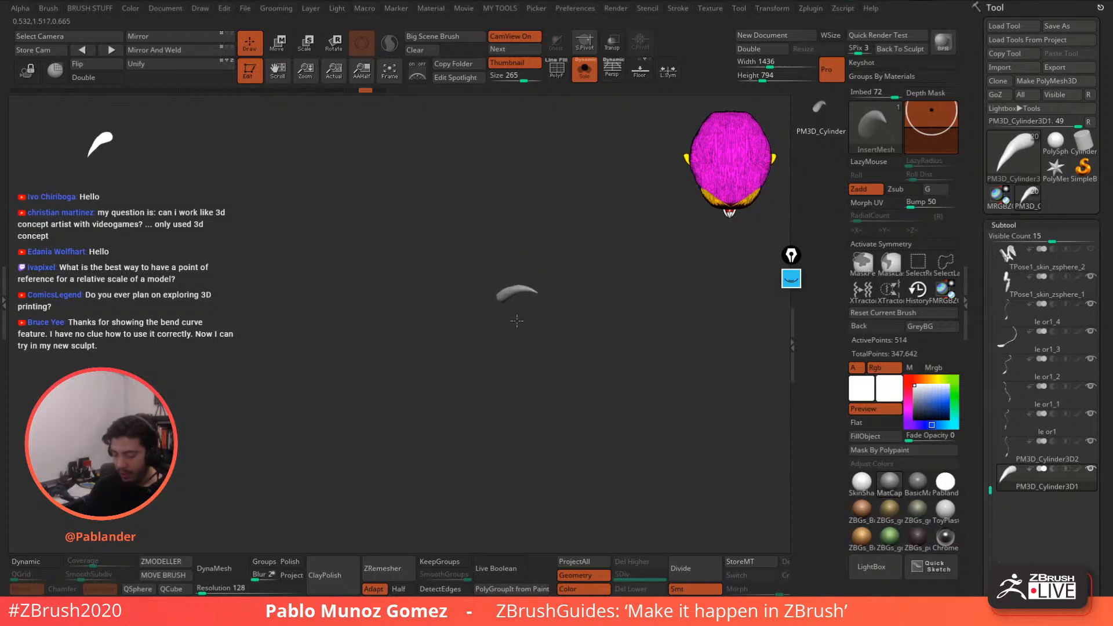
{"action": "left_click_drag", "start_coordinate": [528, 339], "coordinate": [542, 360]}
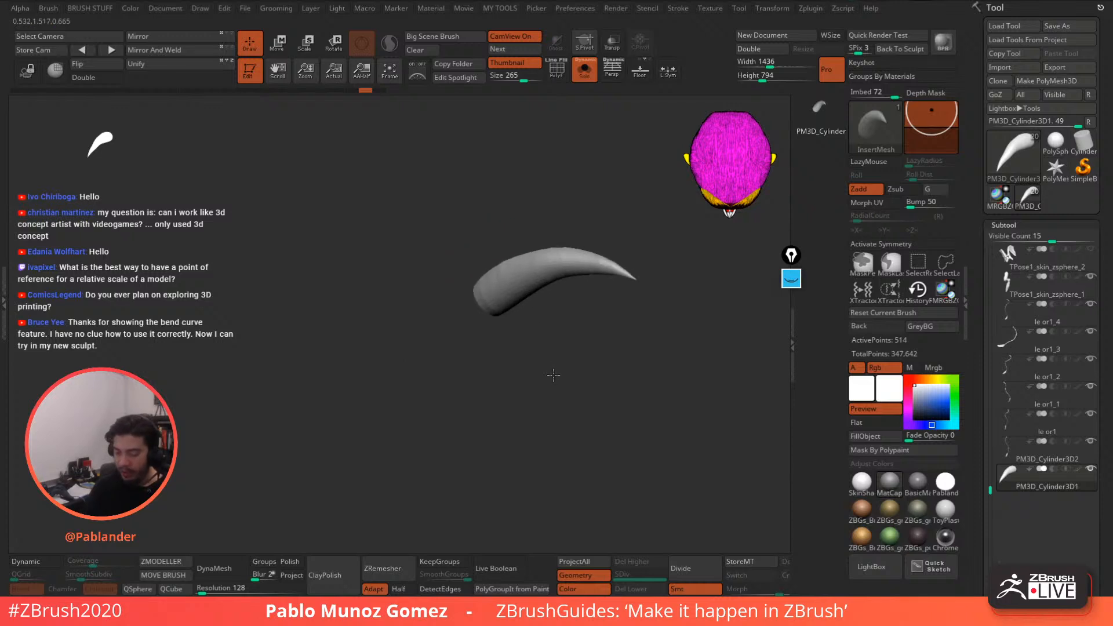
{"action": "mouse_move", "coordinate": [553, 375]}
{"action": "left_mouse_down"}
{"action": "mouse_move", "coordinate": [535, 332]}
{"action": "mouse_move", "coordinate": [601, 310]}
{"action": "mouse_move", "coordinate": [520, 327]}
{"action": "left_mouse_up"}
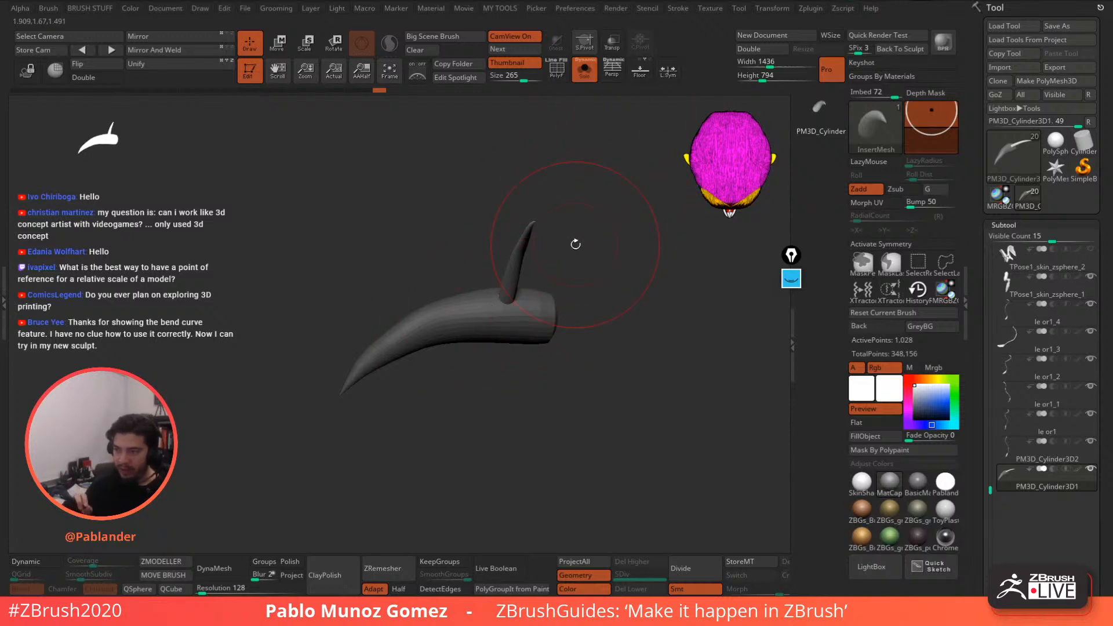
{"action": "left_click_drag", "start_coordinate": [610, 304], "coordinate": [586, 300]}
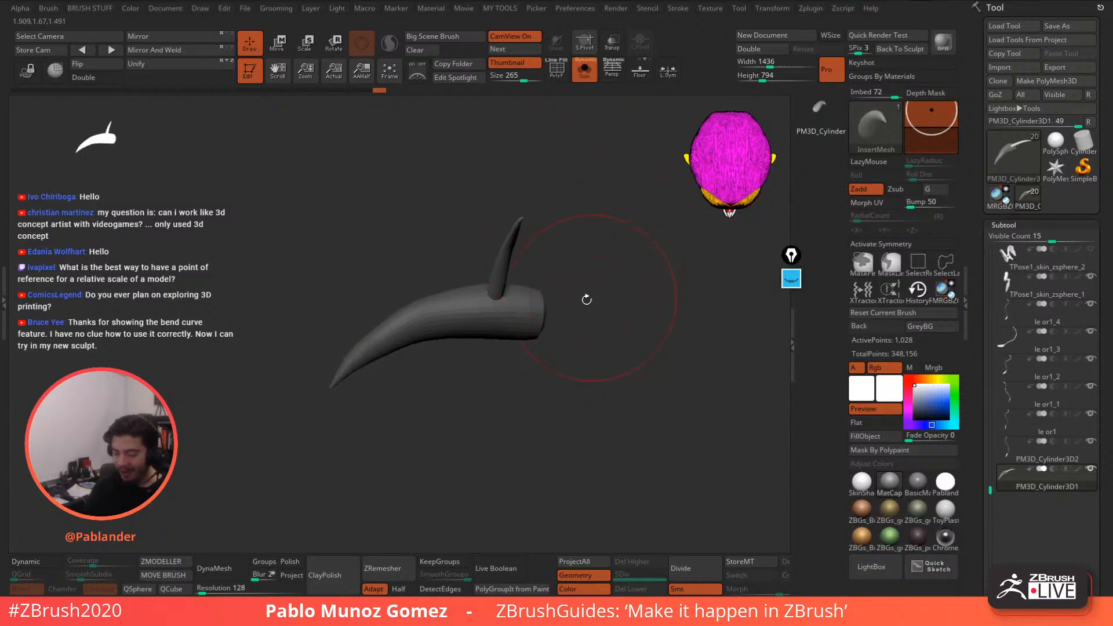
{"action": "left_click_drag", "start_coordinate": [455, 302], "coordinate": [453, 347]}
{"action": "mouse_move", "coordinate": [503, 381]}
{"action": "left_mouse_down"}
{"action": "mouse_move", "coordinate": [529, 405]}
{"action": "mouse_move", "coordinate": [495, 368]}
{"action": "left_mouse_up"}
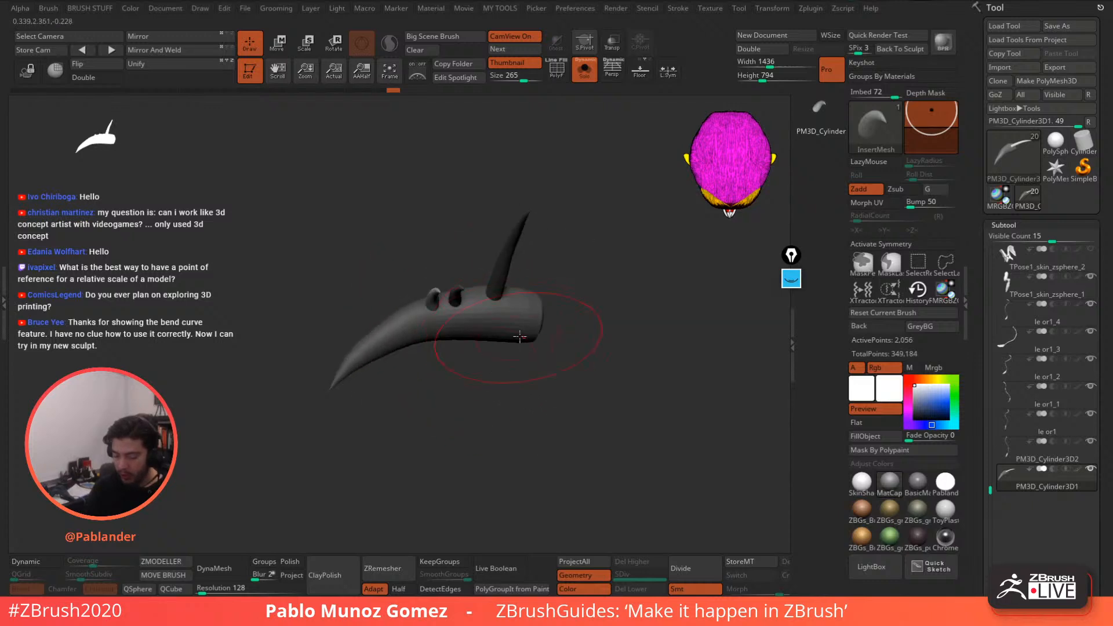
- Insert several more test horns of varying length around the horn's base, and undo all the test insertions
{"action": "left_click_drag", "start_coordinate": [524, 309], "coordinate": [573, 389]}
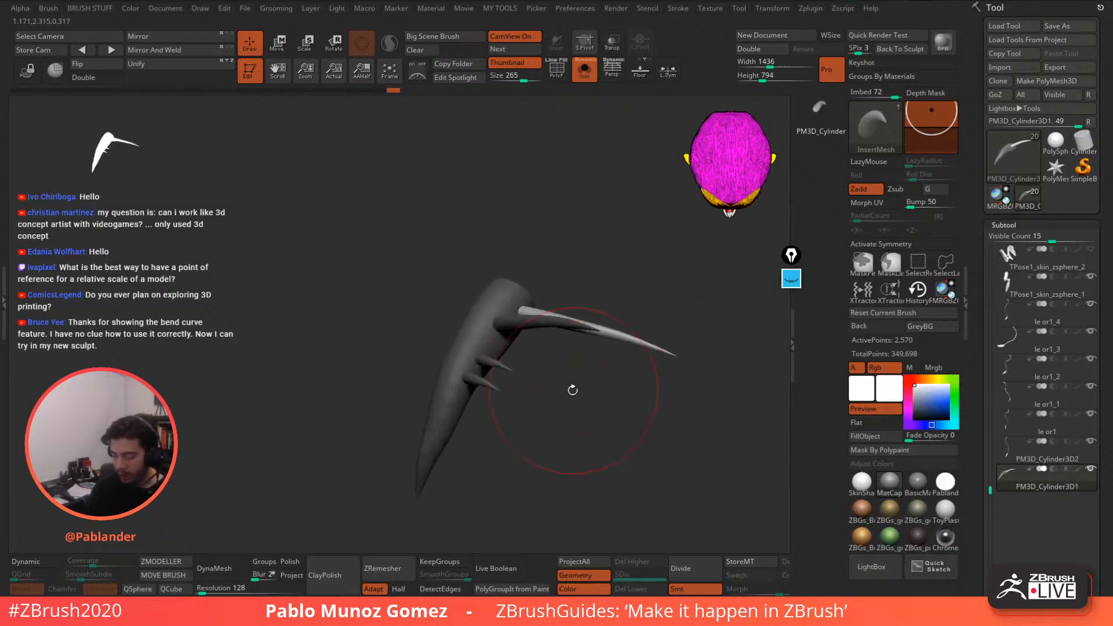
{"action": "mouse_move", "coordinate": [504, 297]}
{"action": "left_mouse_down"}
{"action": "mouse_move", "coordinate": [497, 250]}
{"action": "mouse_move", "coordinate": [504, 336]}
{"action": "mouse_move", "coordinate": [520, 358]}
{"action": "mouse_move", "coordinate": [503, 324]}
{"action": "left_mouse_up"}
{"action": "mouse_move", "coordinate": [480, 328]}
{"action": "left_mouse_down"}
{"action": "mouse_move", "coordinate": [502, 346]}
{"action": "mouse_move", "coordinate": [513, 324]}
{"action": "left_mouse_up"}
{"action": "mouse_move", "coordinate": [536, 363]}
{"action": "left_mouse_down"}
{"action": "mouse_move", "coordinate": [586, 355]}
{"action": "mouse_move", "coordinate": [576, 345]}
{"action": "left_mouse_up"}
{"action": "right_click_drag", "start_coordinate": [576, 345], "coordinate": [462, 332]}
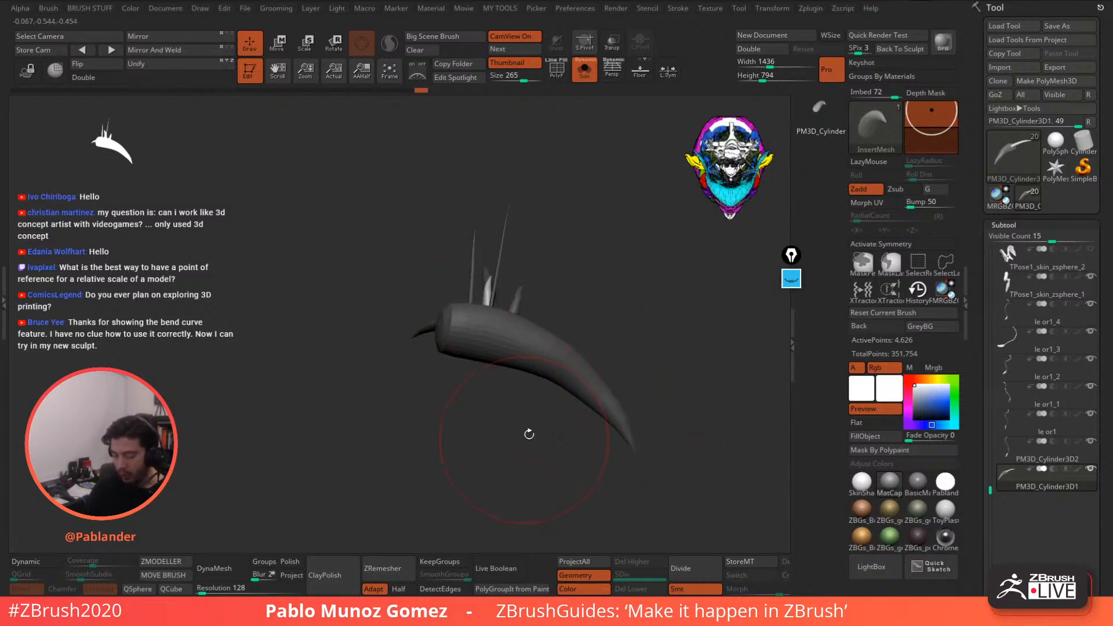
{"action": "mouse_move", "coordinate": [599, 437]}
{"action": "right_mouse_down"}
{"action": "mouse_move", "coordinate": [568, 332]}
{"action": "mouse_move", "coordinate": [566, 410]}
{"action": "mouse_move", "coordinate": [556, 360]}
{"action": "mouse_move", "coordinate": [459, 332]}
{"action": "mouse_move", "coordinate": [545, 360]}
{"action": "mouse_move", "coordinate": [514, 380]}
{"action": "right_mouse_up"}
{"action": "key", "text": "ctrl"}
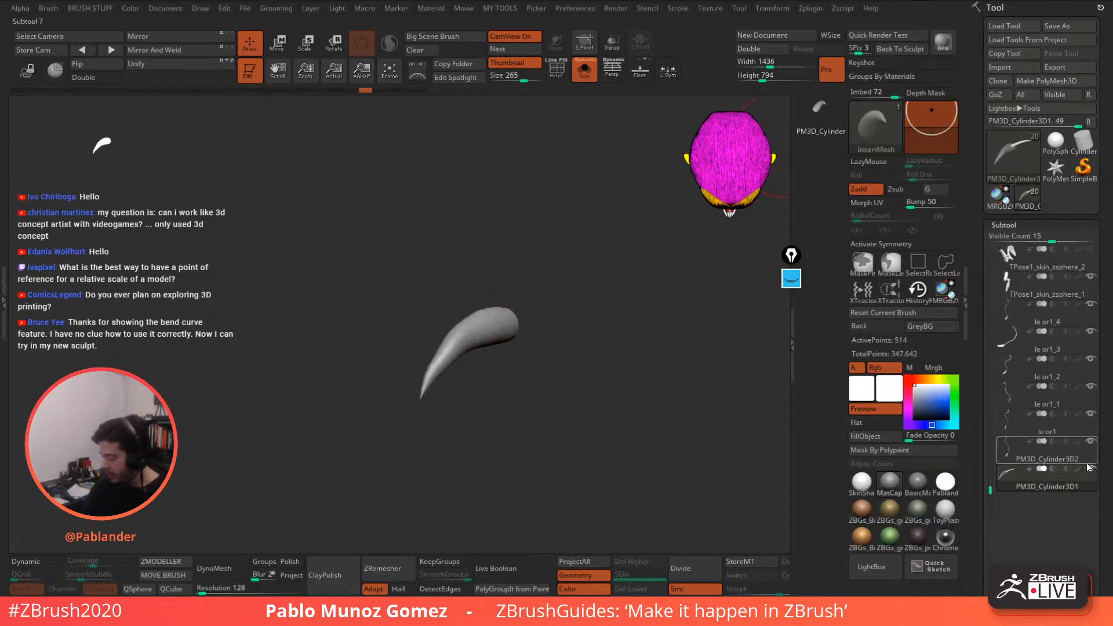
- Move the horn subtool PM3D_Cylinder3D1 into the OR folder and collapse the folder
{"action": "left_click_drag", "start_coordinate": [1108, 423], "coordinate": [1108, 344]}
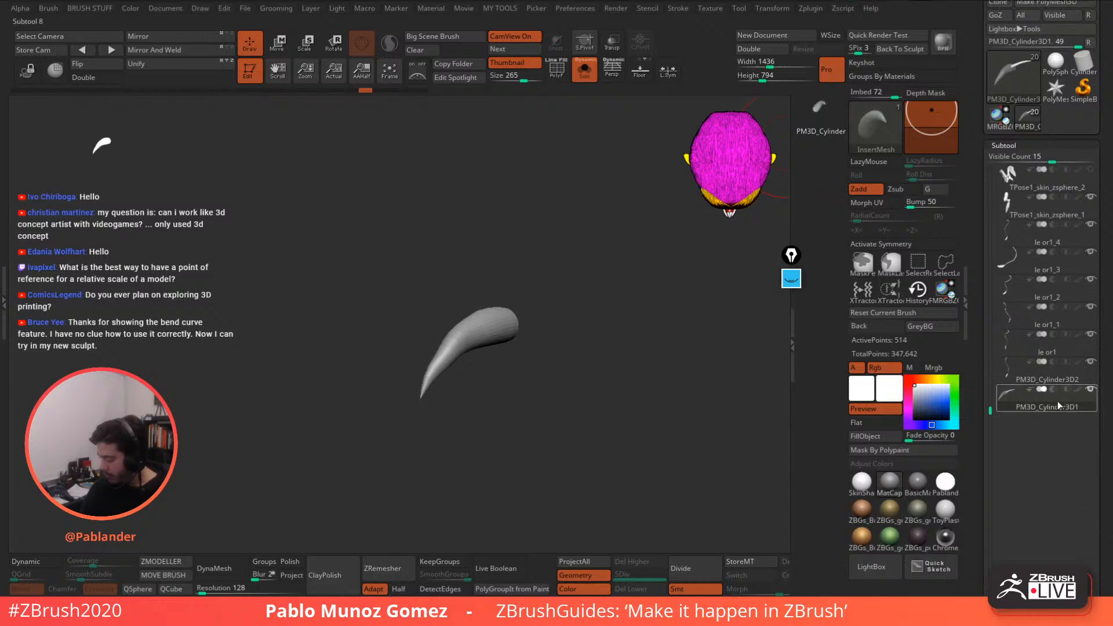
{"action": "left_click_drag", "start_coordinate": [1060, 403], "coordinate": [1050, 197]}
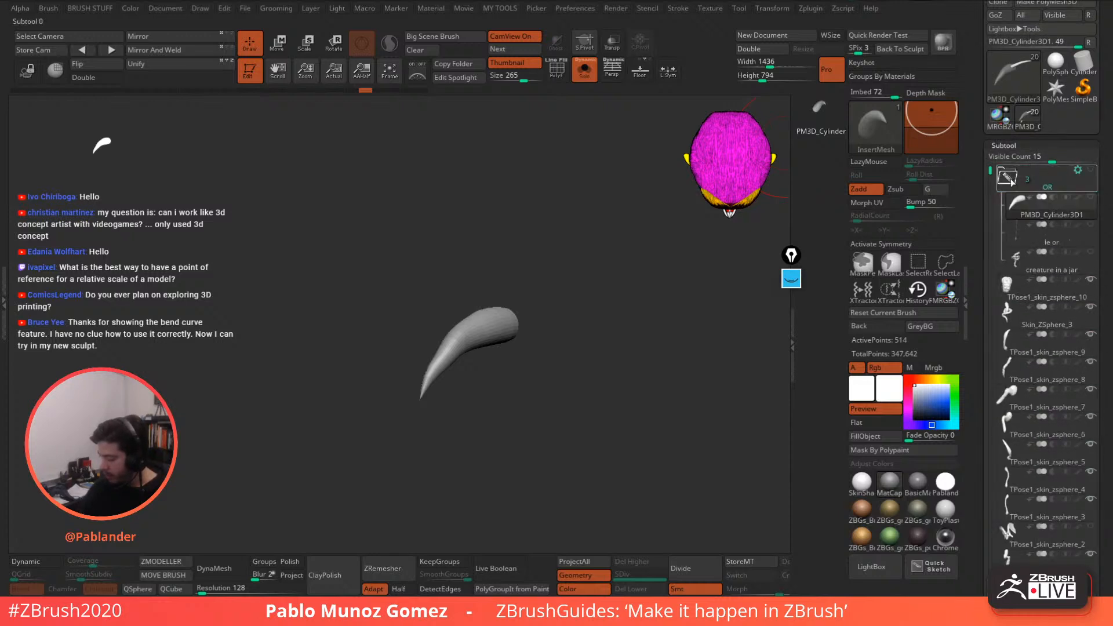
{"action": "left_click", "coordinate": [1008, 178]}
- Select the TPose1_skin_zsphere_10 subtool and turn off Solo to show the whole creature
{"action": "left_click", "coordinate": [1044, 213]}
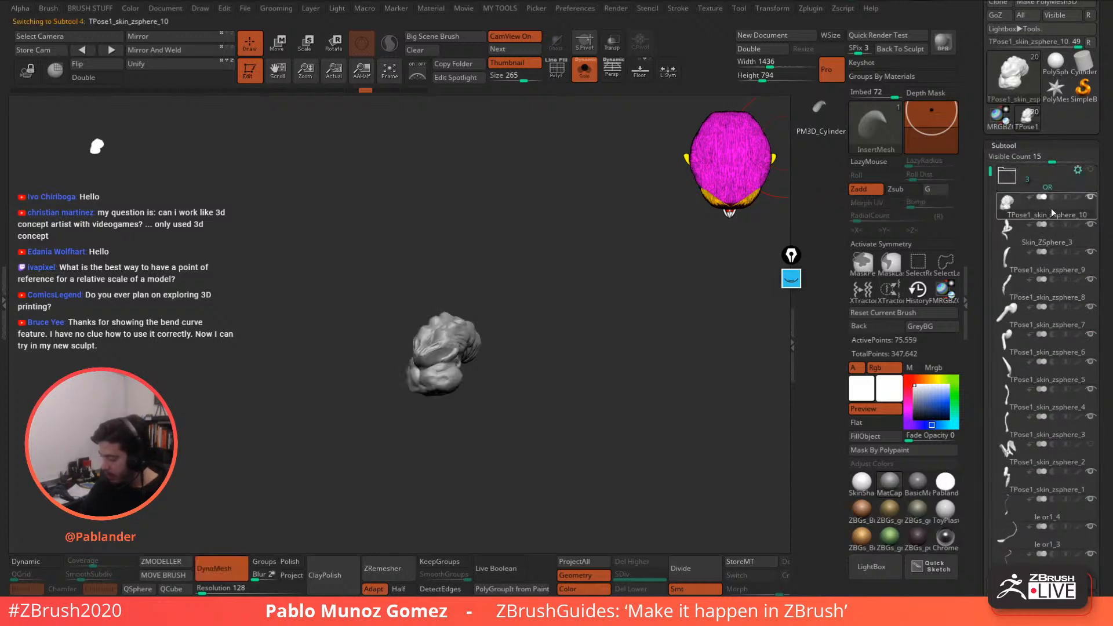
{"action": "left_click", "coordinate": [587, 78]}
{"action": "left_click_drag", "start_coordinate": [553, 301], "coordinate": [581, 155]}
{"action": "left_click_drag", "start_coordinate": [582, 323], "coordinate": [477, 298]}
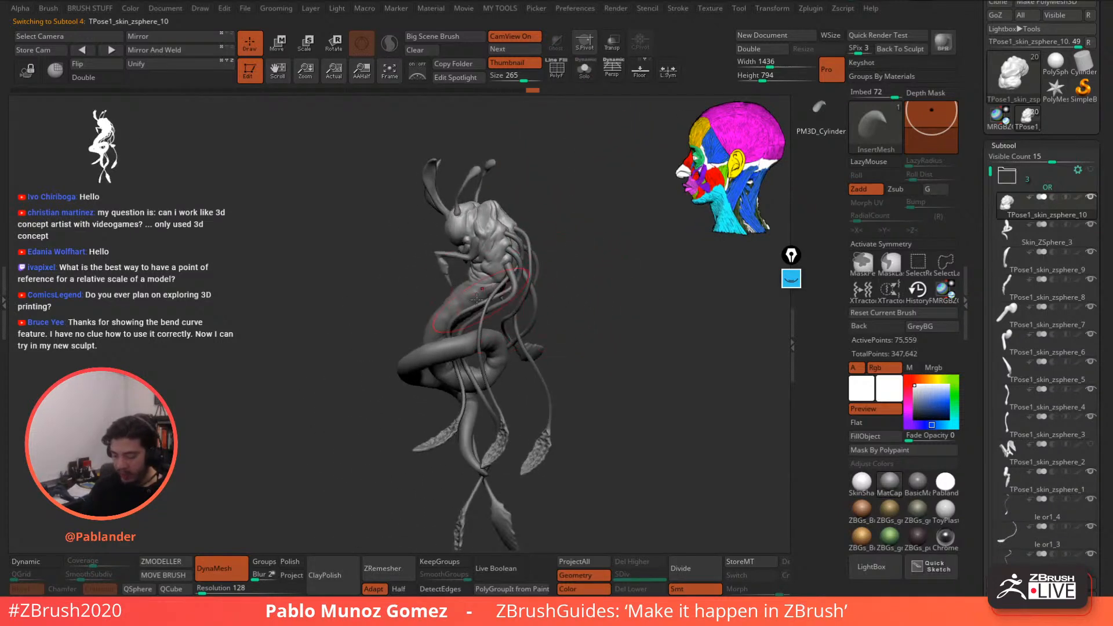
{"action": "left_click_drag", "start_coordinate": [523, 351], "coordinate": [536, 278], "text": "alt"}
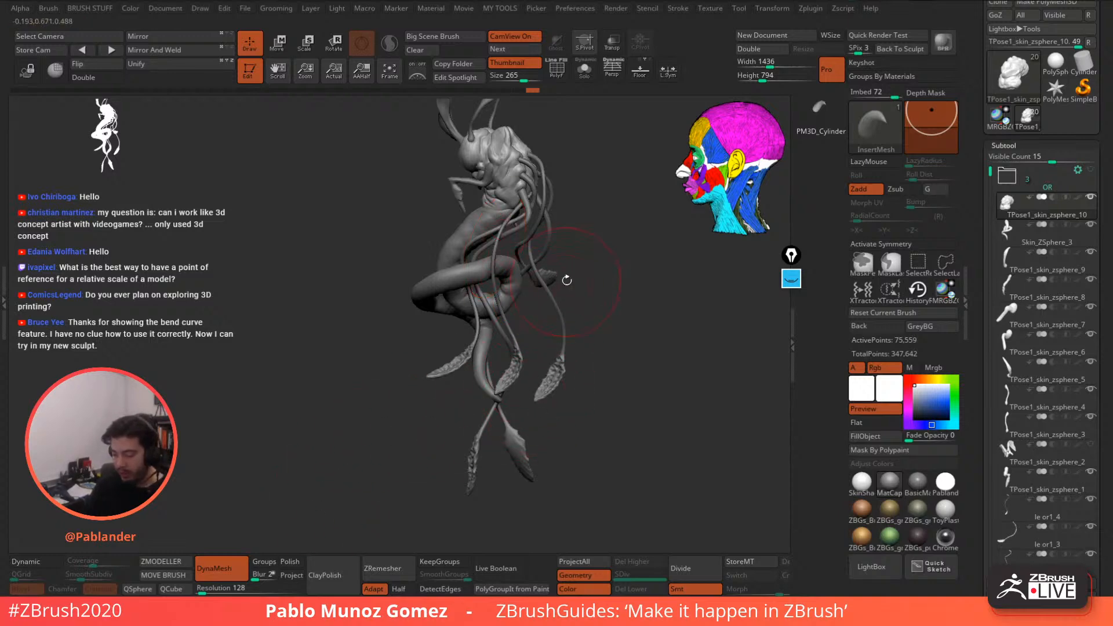
- Append a Terrain3D mesh to the creature as a new subtool
{"action": "left_click_drag", "start_coordinate": [980, 284], "coordinate": [981, 176]}
{"action": "left_click_drag", "start_coordinate": [1104, 256], "coordinate": [1105, 315]}
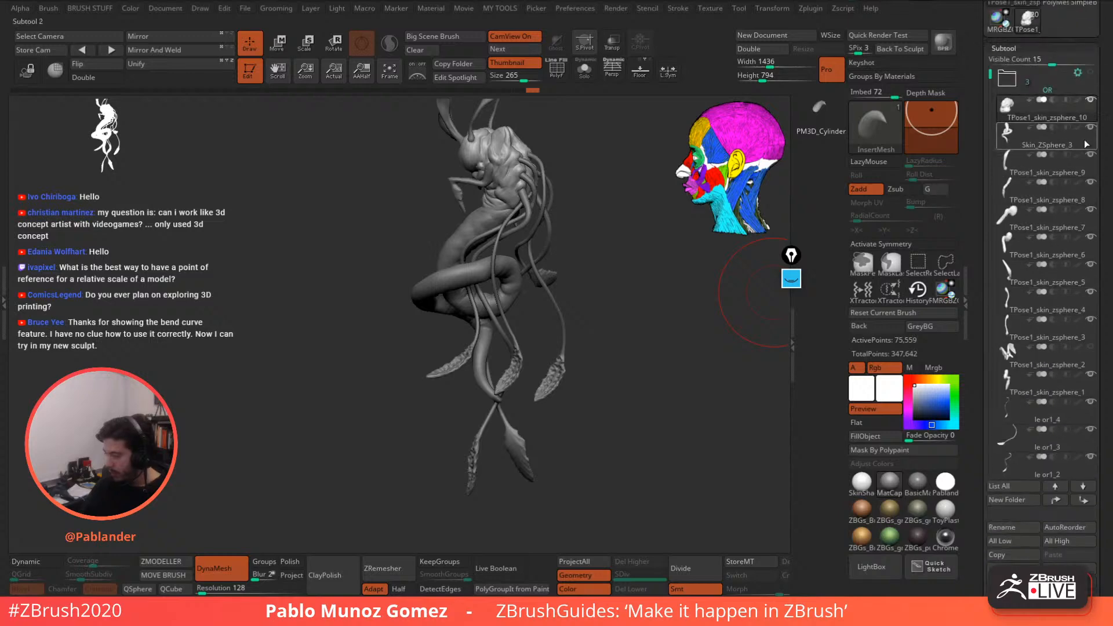
{"action": "left_click", "coordinate": [1074, 62]}
{"action": "left_click_drag", "start_coordinate": [976, 163], "coordinate": [974, 76]}
{"action": "left_click_drag", "start_coordinate": [1104, 117], "coordinate": [1103, 126]}
{"action": "left_click_drag", "start_coordinate": [706, 258], "coordinate": [602, 315]}
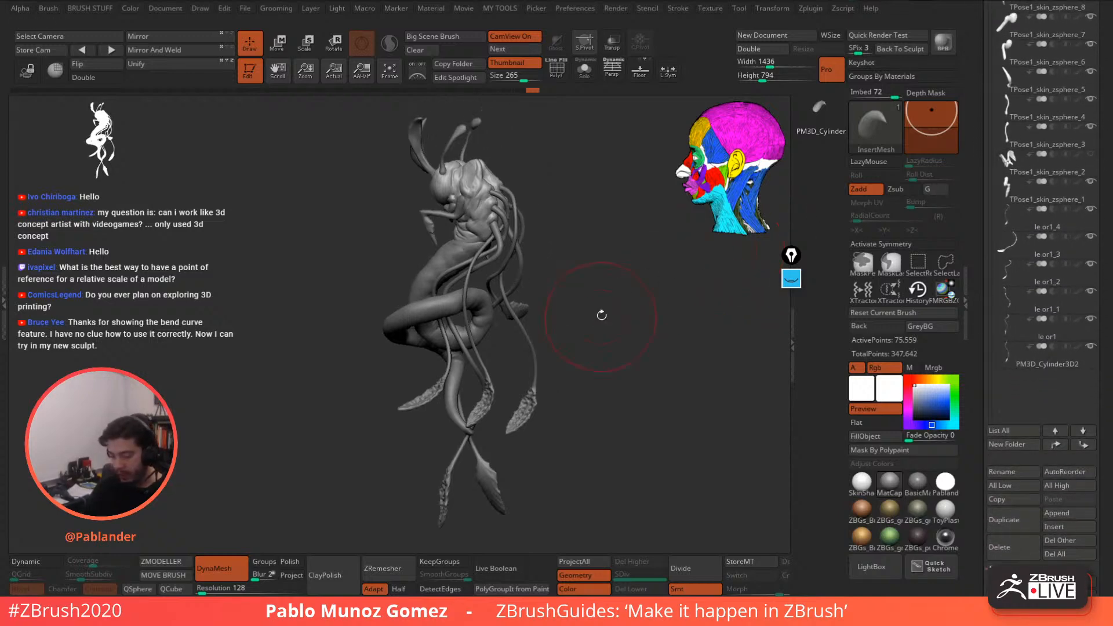
{"action": "left_click", "coordinate": [1070, 514]}
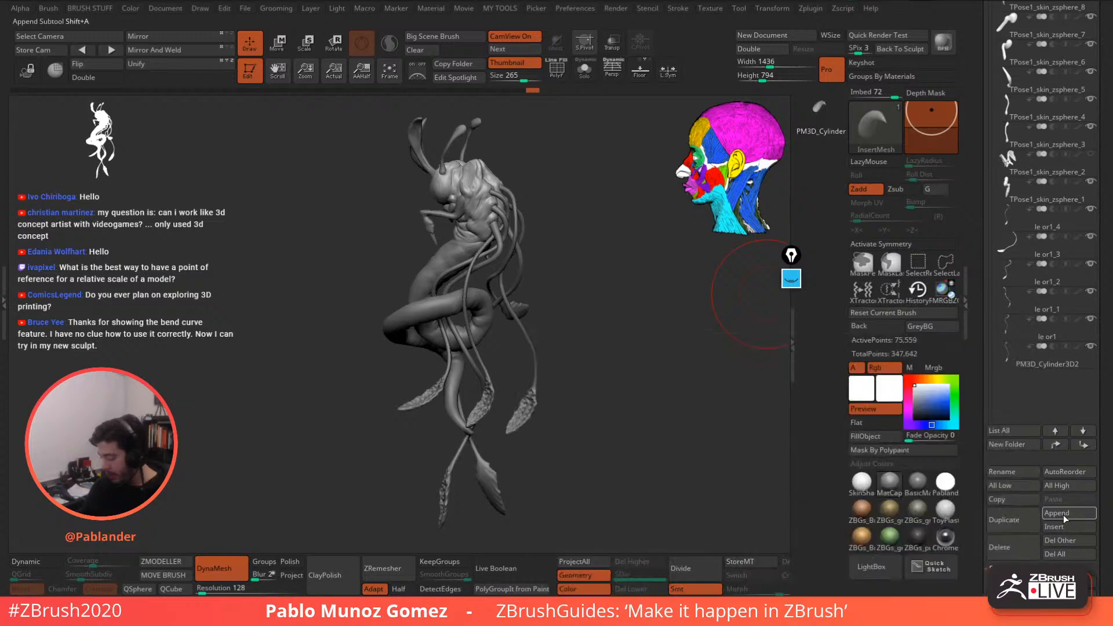
{"action": "left_click", "coordinate": [1063, 515]}
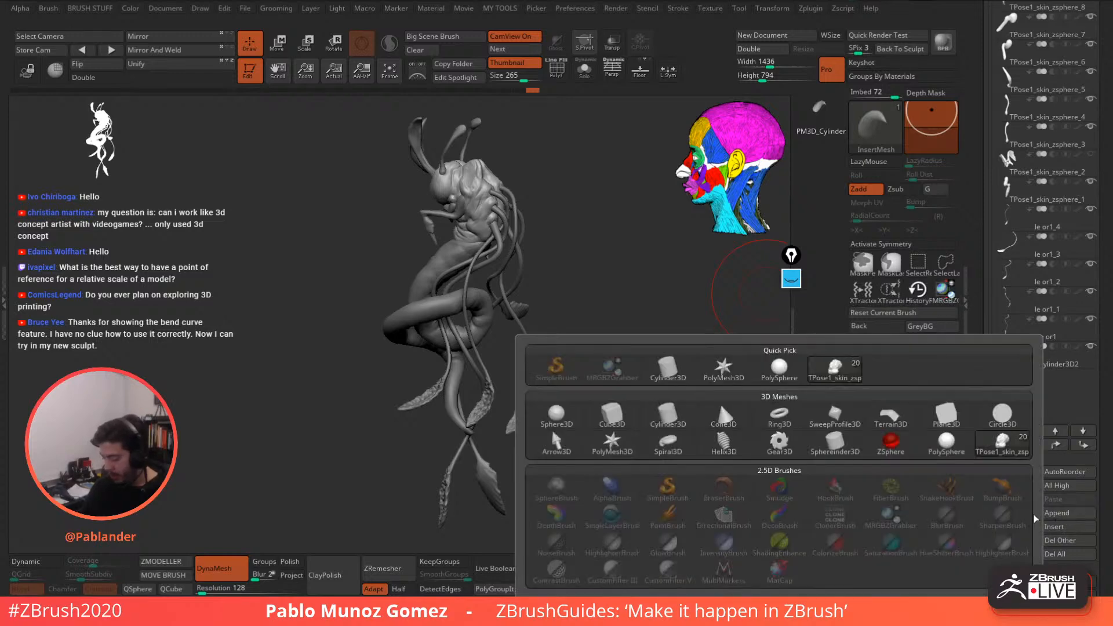
{"action": "left_click", "coordinate": [890, 415]}
- Isolate the appended terrain subtool with Solo and replace its mesh with a QCube
{"action": "left_click_drag", "start_coordinate": [596, 334], "coordinate": [599, 232]}
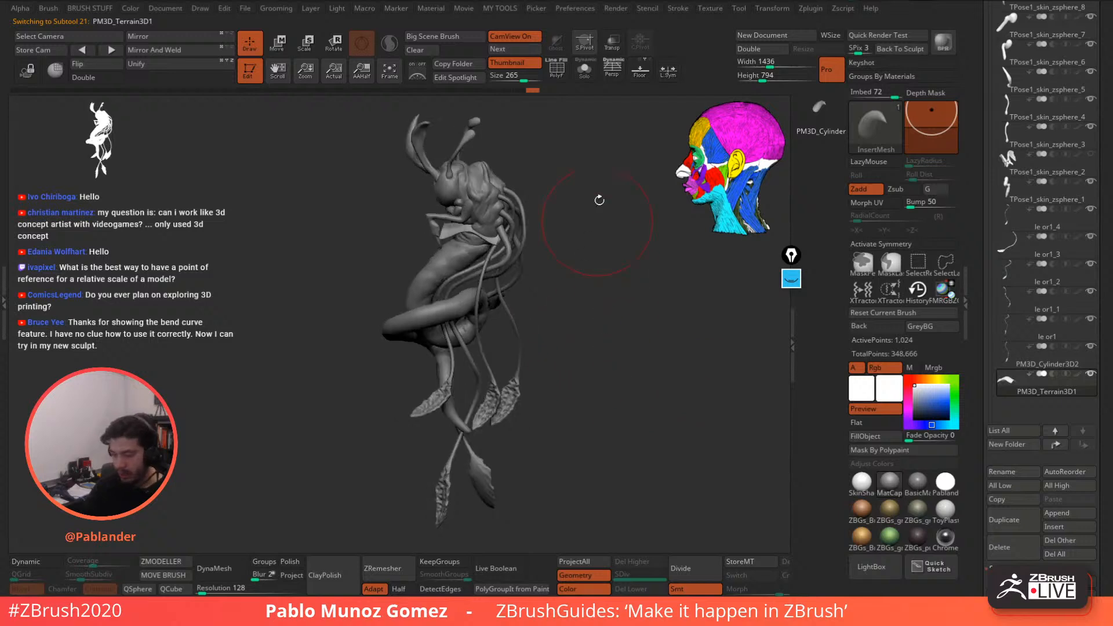
{"action": "left_click", "coordinate": [585, 70]}
{"action": "left_click_drag", "start_coordinate": [574, 159], "coordinate": [565, 212]}
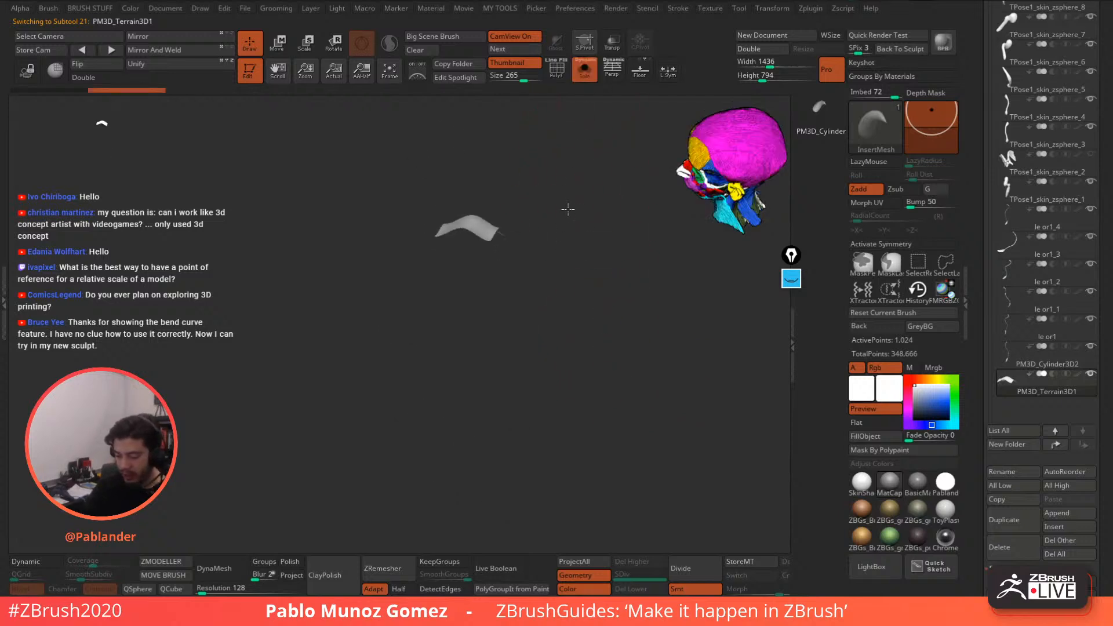
{"action": "left_click", "coordinate": [200, 566]}
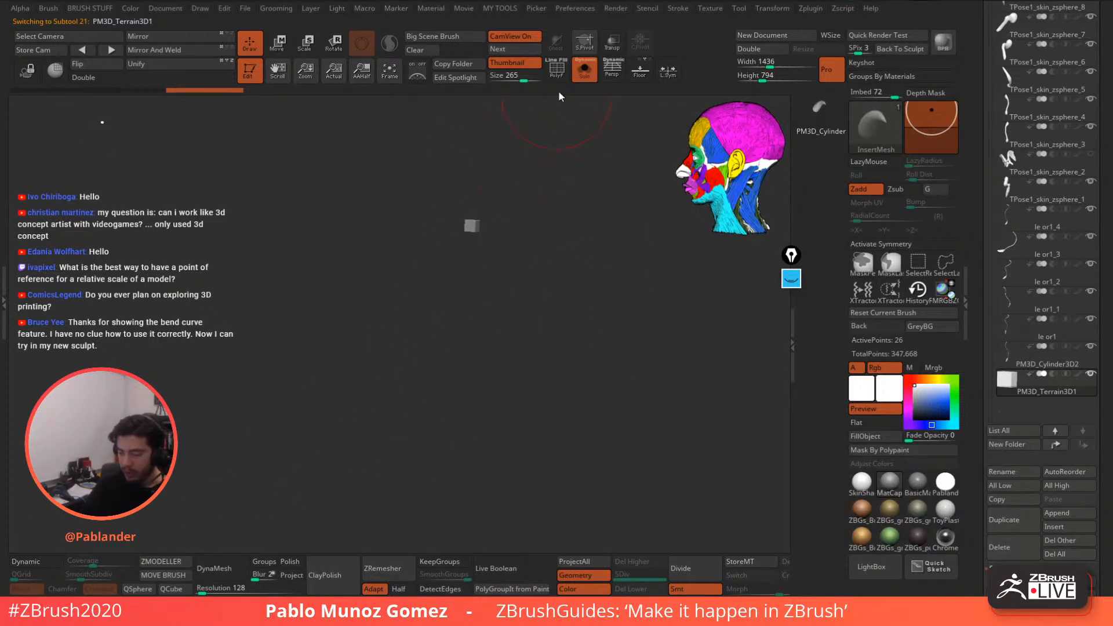
- Turn off Solo, enable transparency to locate the cube inside the creature, and return from the Move gizmo to Draw mode
{"action": "left_click", "coordinate": [584, 70]}
{"action": "left_click_drag", "start_coordinate": [574, 139], "coordinate": [570, 188]}
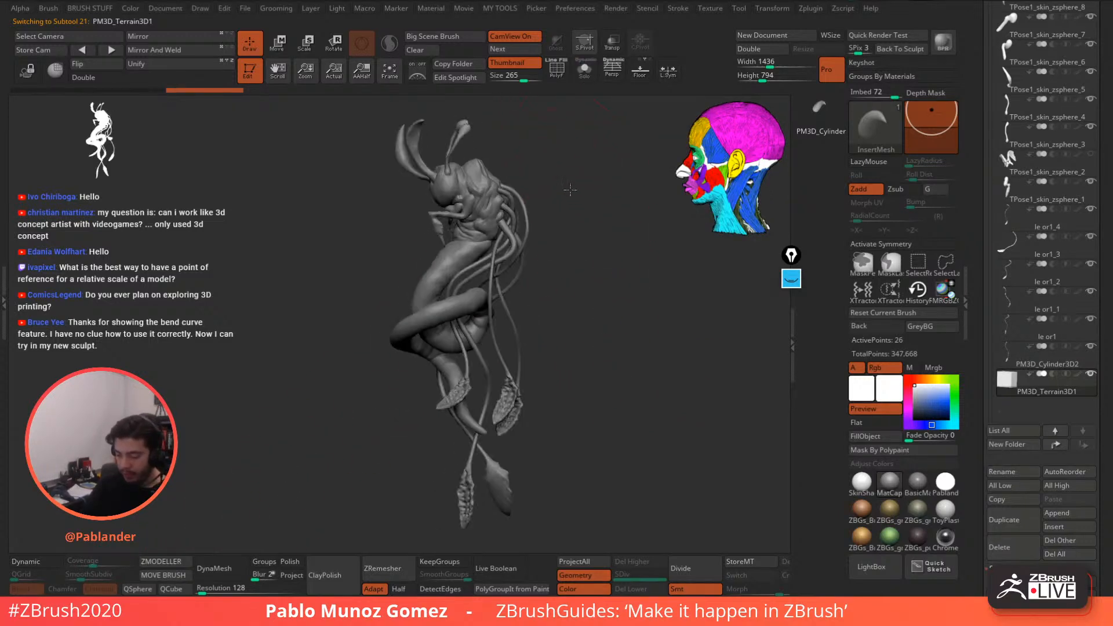
{"action": "left_click", "coordinate": [613, 49]}
{"action": "mouse_move", "coordinate": [574, 136]}
{"action": "left_mouse_down", "text": "alt"}
{"action": "mouse_move", "coordinate": [576, 231]}
{"action": "mouse_move", "coordinate": [621, 233]}
{"action": "mouse_move", "coordinate": [563, 233]}
{"action": "mouse_move", "coordinate": [577, 240]}
{"action": "mouse_move", "coordinate": [508, 226]}
{"action": "left_mouse_up", "text": "alt"}
{"action": "key", "text": "w"}
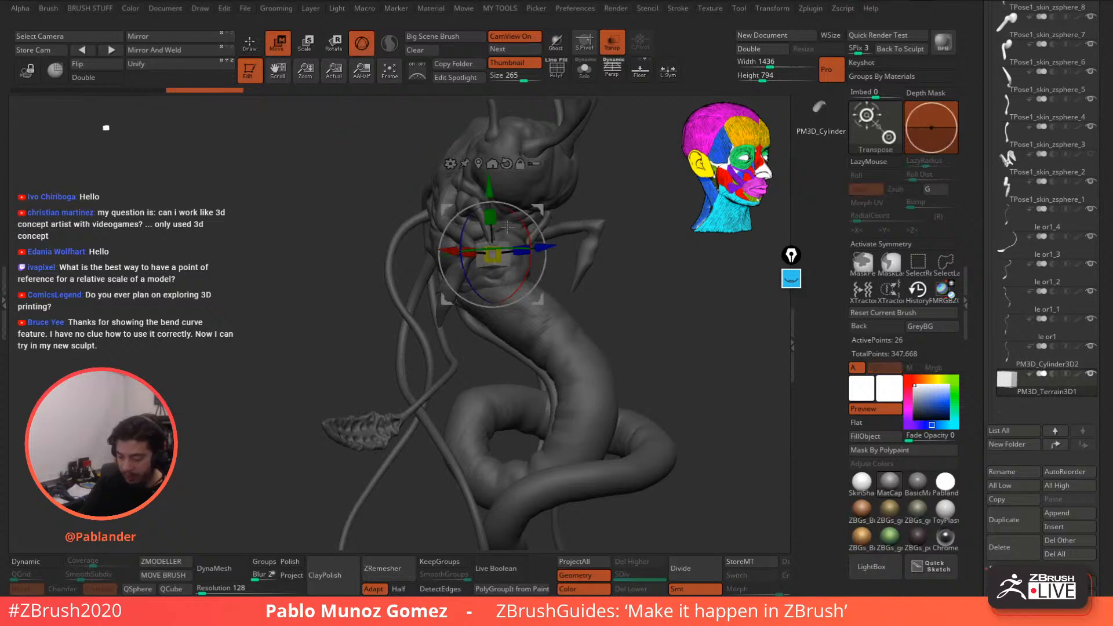
{"action": "left_click", "coordinate": [257, 48]}
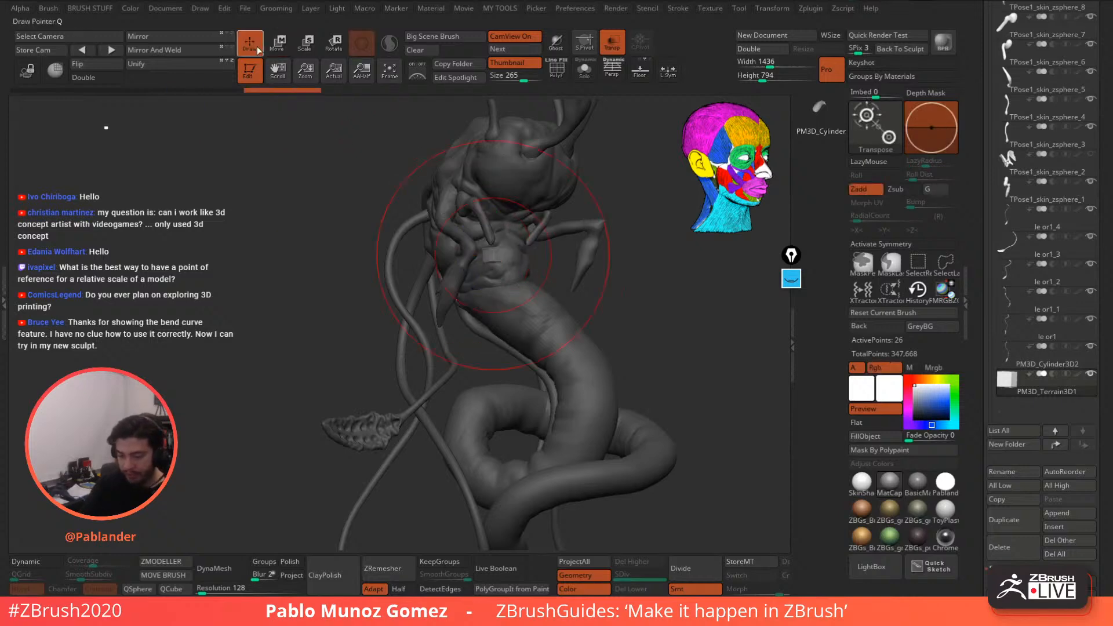
{"action": "right_click_drag", "start_coordinate": [547, 318], "coordinate": [502, 266], "text": "ctrl"}
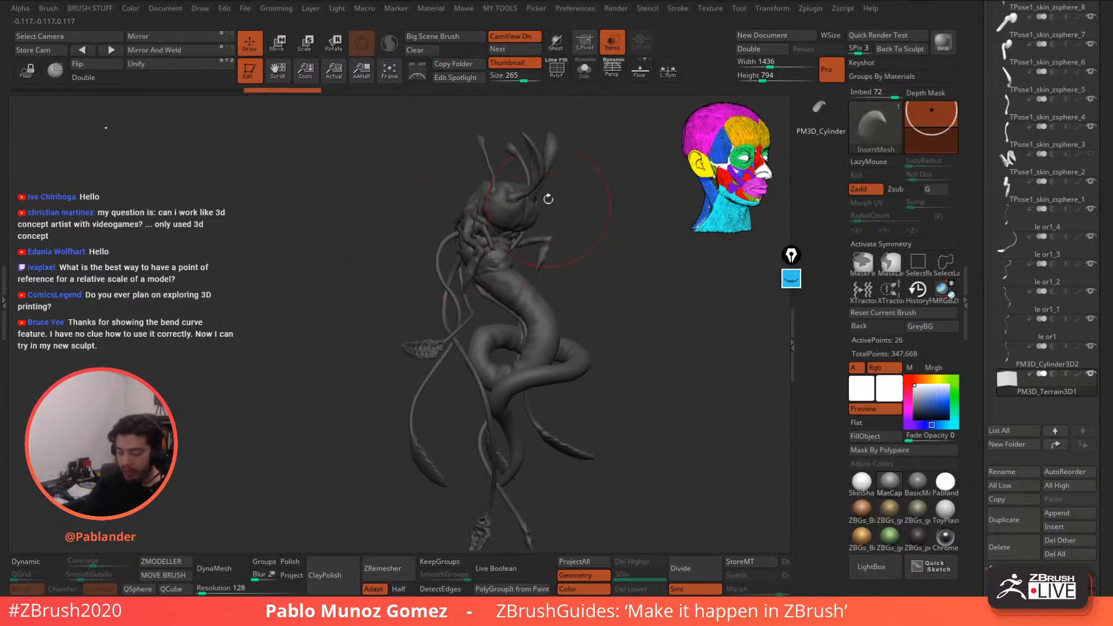
{"action": "left_click_drag", "start_coordinate": [591, 255], "coordinate": [567, 265]}
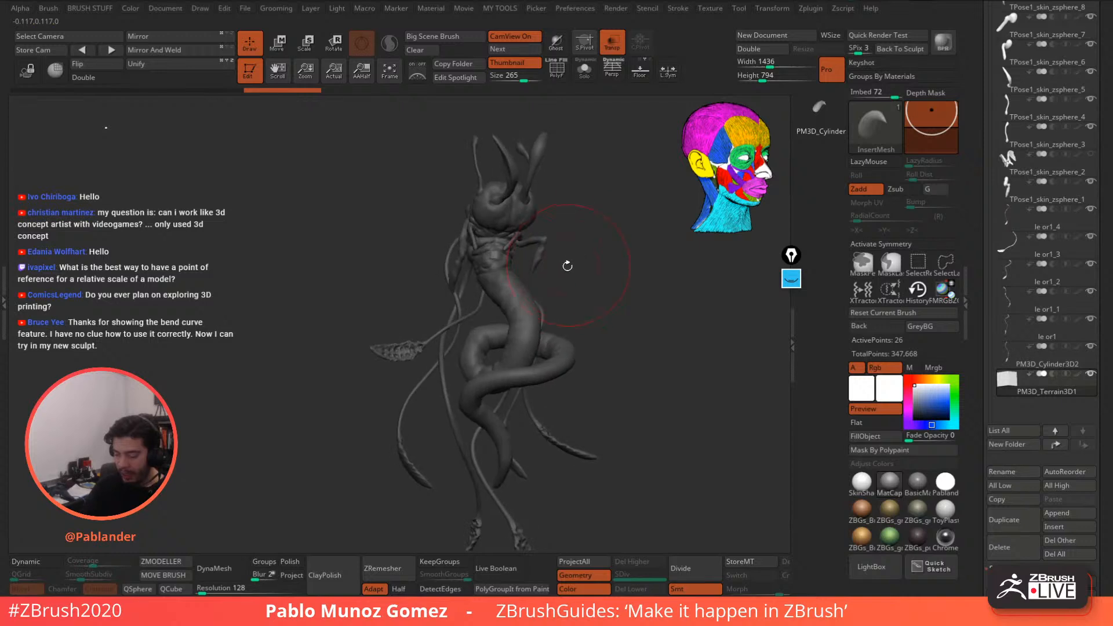
{"action": "left_click_drag", "start_coordinate": [528, 234], "coordinate": [507, 264]}
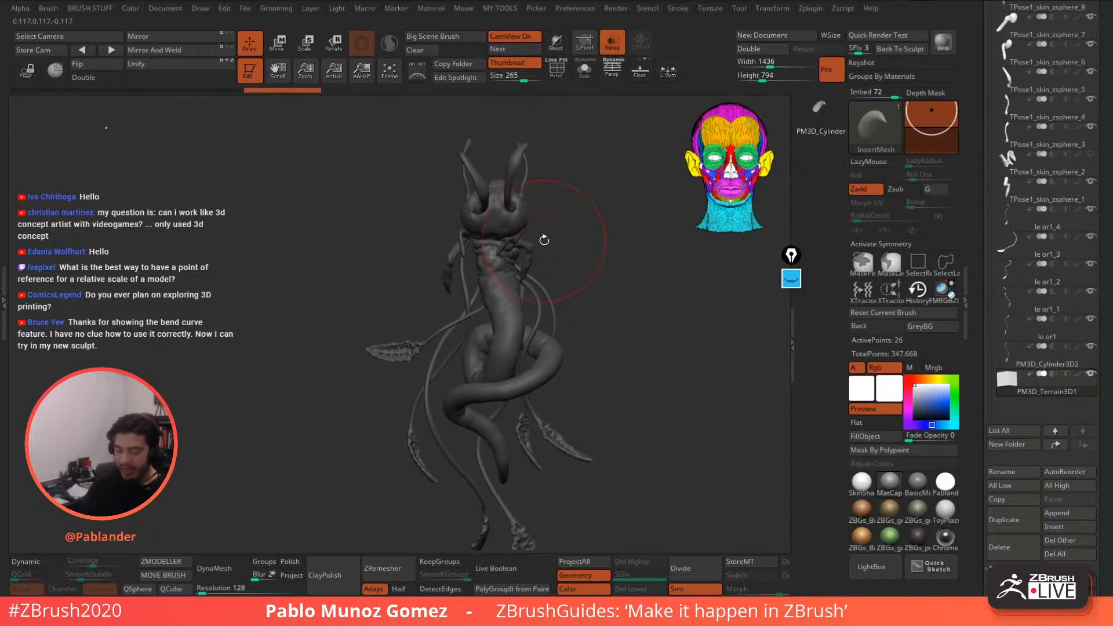
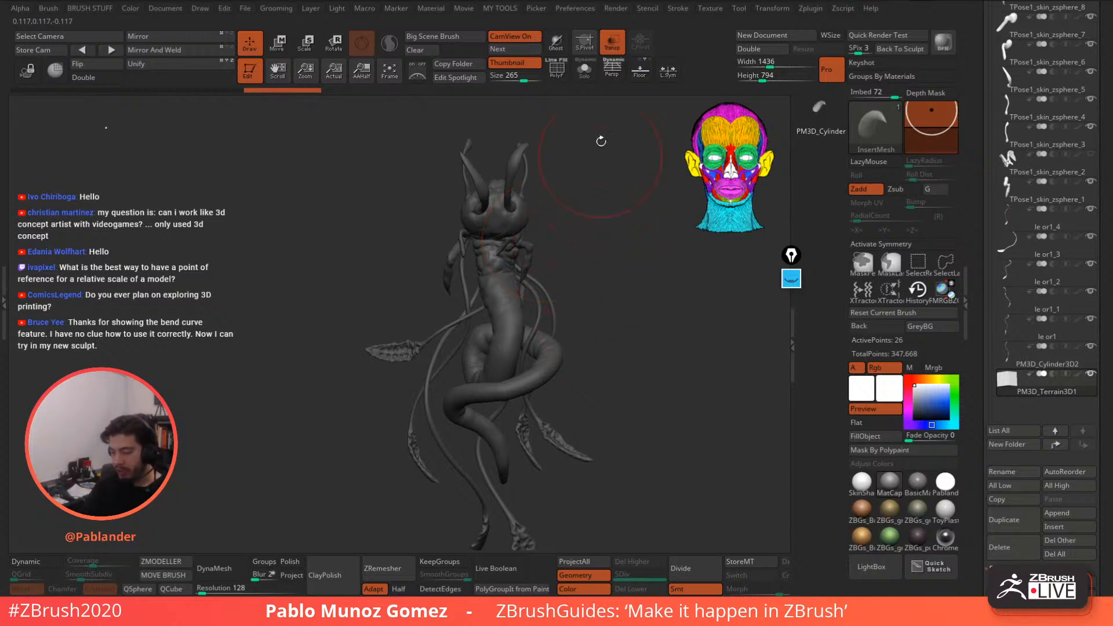
- Turn off transparency and insert the first curved horns along the side of the body just below the torso
{"action": "left_click", "coordinate": [612, 42]}
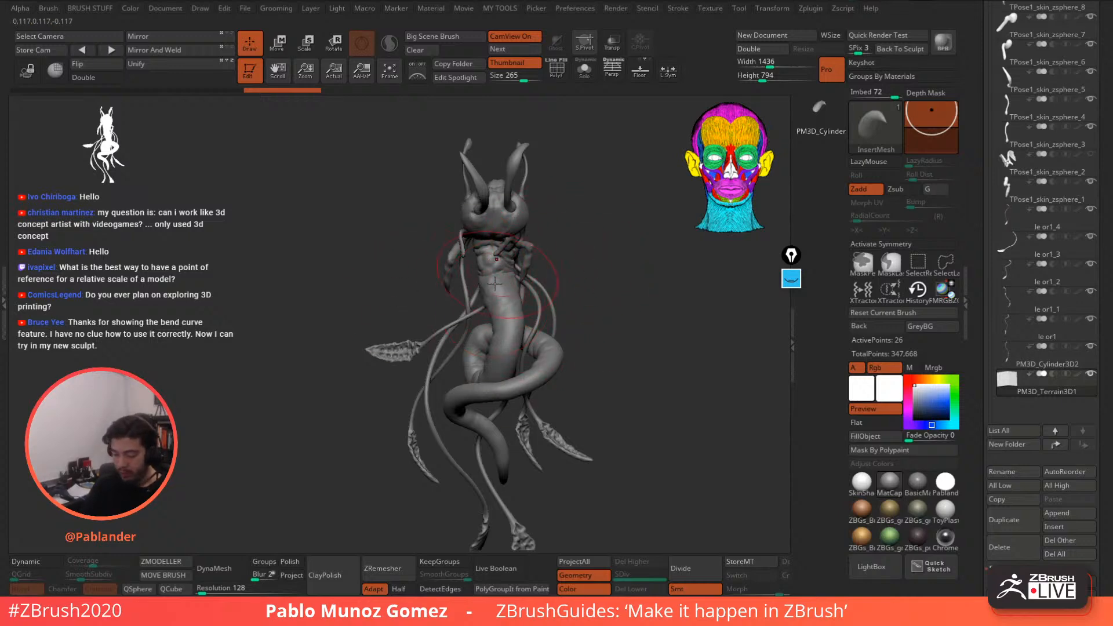
{"action": "right_click_drag", "start_coordinate": [494, 283], "coordinate": [536, 279]}
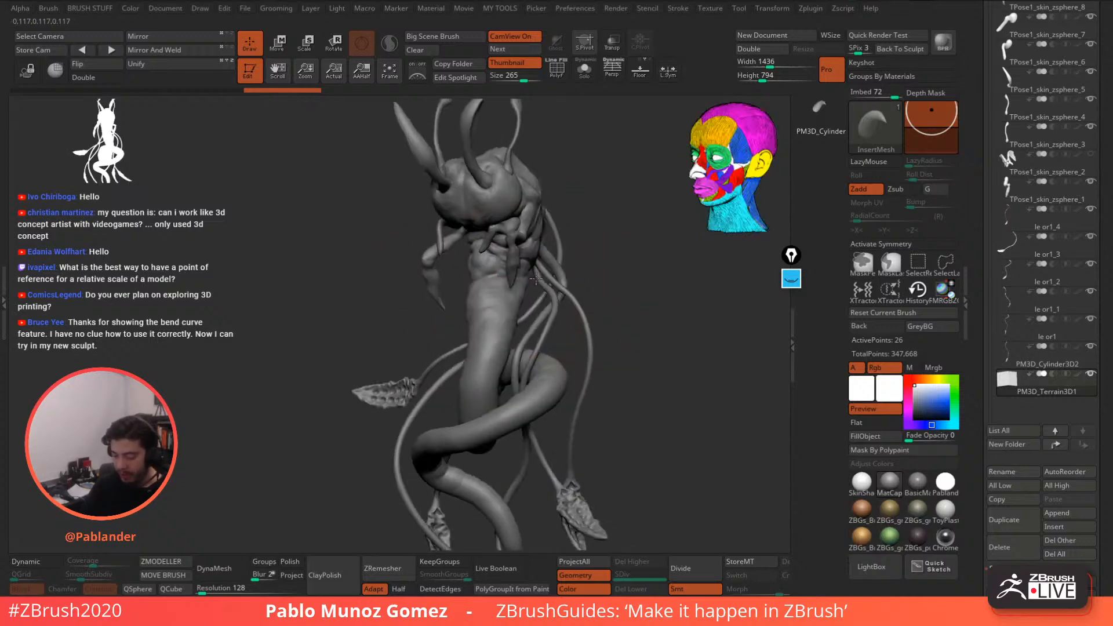
{"action": "key", "text": "space"}
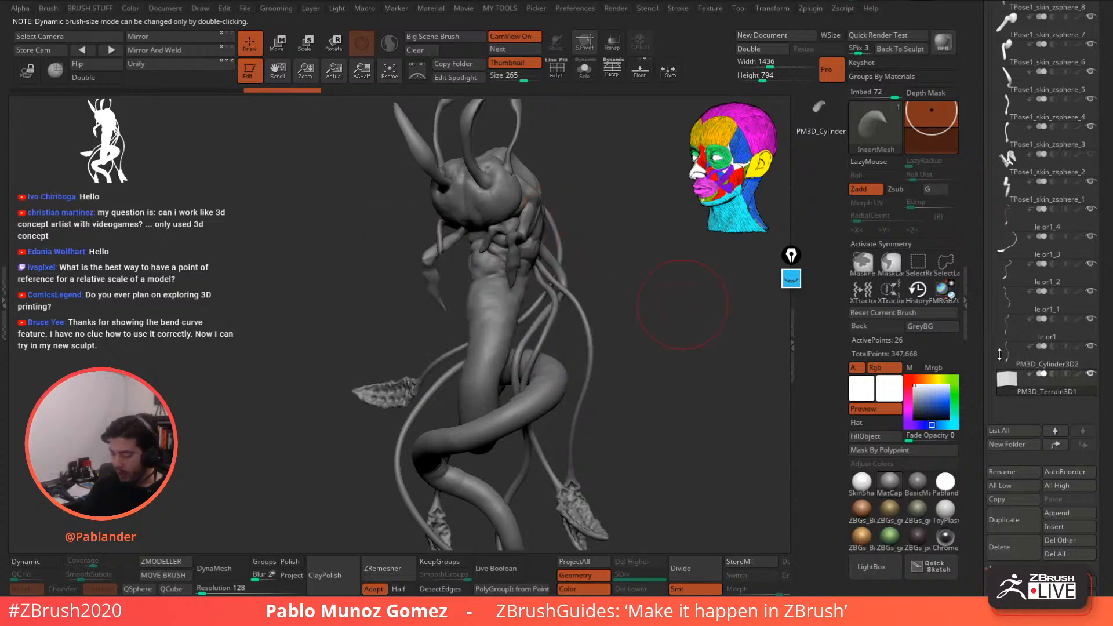
{"action": "mouse_move", "coordinate": [698, 331]}
{"action": "right_mouse_down"}
{"action": "mouse_move", "coordinate": [548, 291]}
{"action": "mouse_move", "coordinate": [576, 282]}
{"action": "mouse_move", "coordinate": [580, 318]}
{"action": "right_mouse_up"}
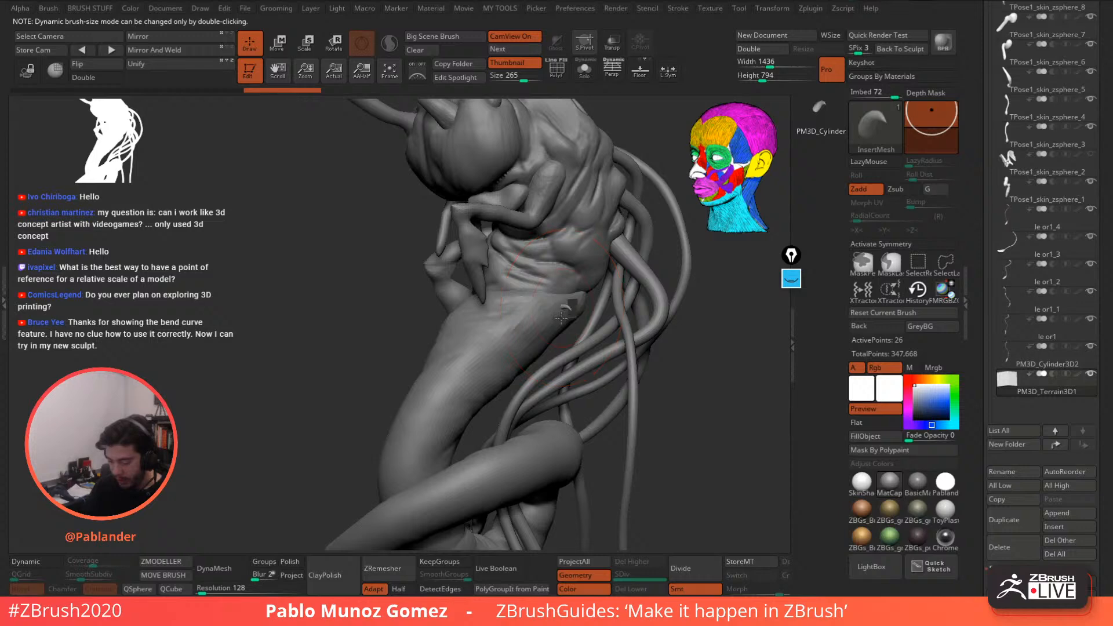
{"action": "left_click_drag", "start_coordinate": [552, 321], "coordinate": [588, 310]}
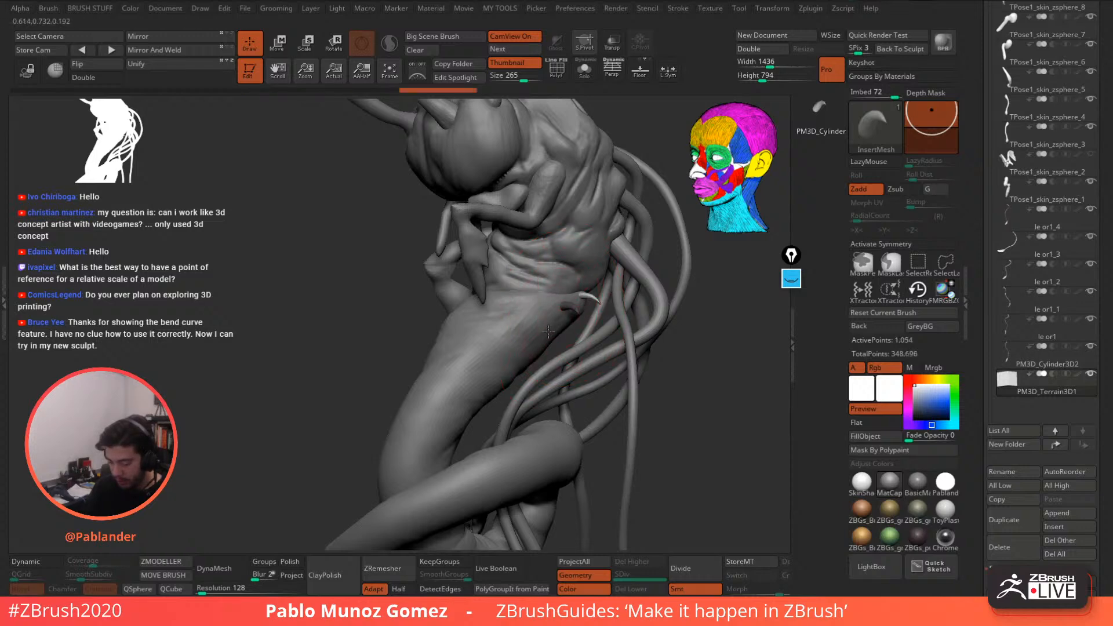
{"action": "left_click_drag", "start_coordinate": [542, 344], "coordinate": [527, 360]}
- Continue the line of horns down the side of the body toward the point where it passes behind the coil
{"action": "mouse_move", "coordinate": [646, 284]}
{"action": "right_mouse_down", "text": "alt"}
{"action": "mouse_move", "coordinate": [667, 229]}
{"action": "mouse_move", "coordinate": [610, 234]}
{"action": "right_mouse_up", "text": "alt"}
{"action": "mouse_move", "coordinate": [610, 235]}
{"action": "left_mouse_down"}
{"action": "mouse_move", "coordinate": [594, 252]}
{"action": "mouse_move", "coordinate": [601, 227]}
{"action": "left_mouse_up"}
{"action": "right_click_drag", "start_coordinate": [574, 284], "coordinate": [605, 226], "text": "alt"}
{"action": "left_click_drag", "start_coordinate": [570, 260], "coordinate": [561, 280]}
{"action": "mouse_move", "coordinate": [568, 283]}
{"action": "right_mouse_down"}
{"action": "mouse_move", "coordinate": [623, 272]}
{"action": "mouse_move", "coordinate": [609, 268]}
{"action": "right_mouse_up"}
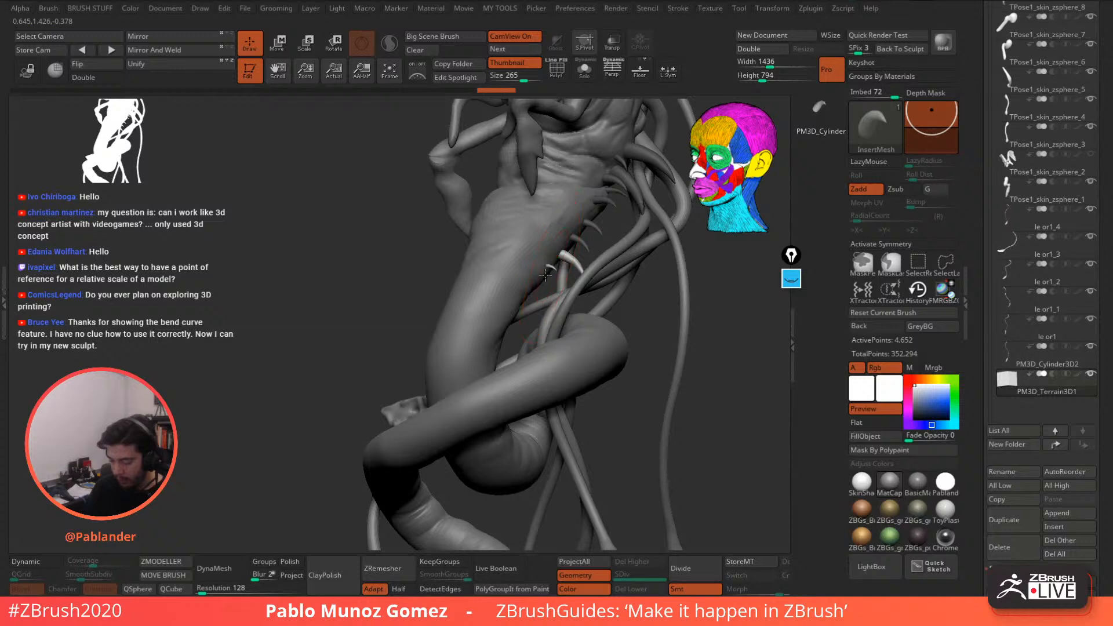
{"action": "mouse_move", "coordinate": [543, 282]}
{"action": "left_mouse_down"}
{"action": "mouse_move", "coordinate": [502, 328]}
{"action": "mouse_move", "coordinate": [533, 283]}
{"action": "left_mouse_up"}
{"action": "right_click_drag", "start_coordinate": [625, 253], "coordinate": [571, 246]}
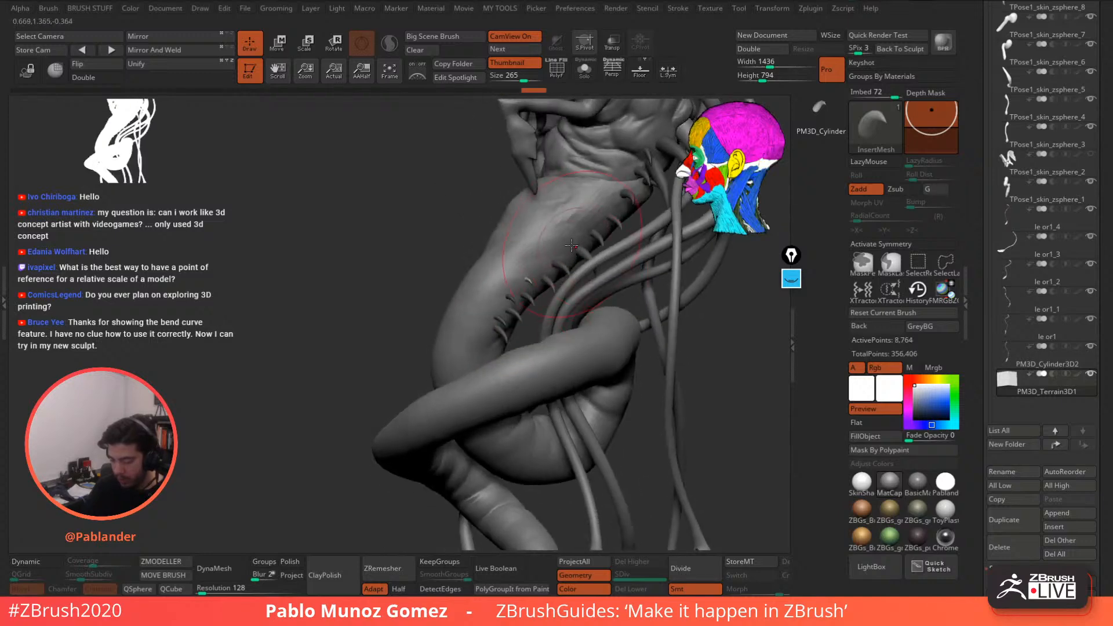
- Fill gaps in the upper body's horn row and extend it down to where the front coil overlaps
{"action": "left_click_drag", "start_coordinate": [567, 255], "coordinate": [587, 244]}
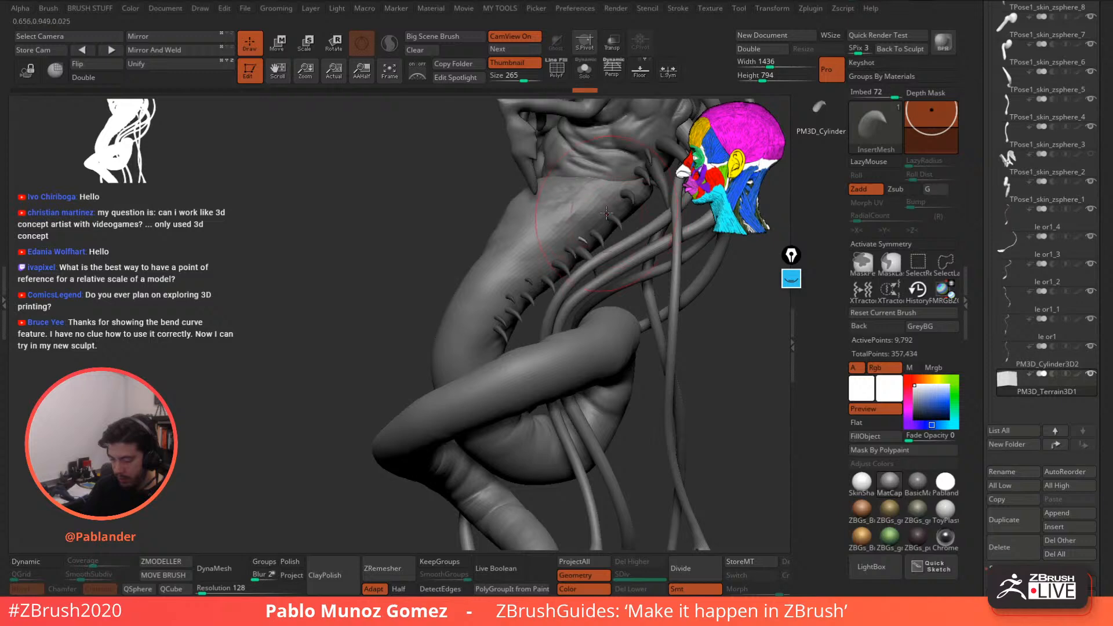
{"action": "left_click_drag", "start_coordinate": [616, 207], "coordinate": [618, 205]}
{"action": "mouse_move", "coordinate": [618, 205]}
{"action": "right_mouse_down"}
{"action": "mouse_move", "coordinate": [599, 240]}
{"action": "mouse_move", "coordinate": [523, 267]}
{"action": "right_mouse_up"}
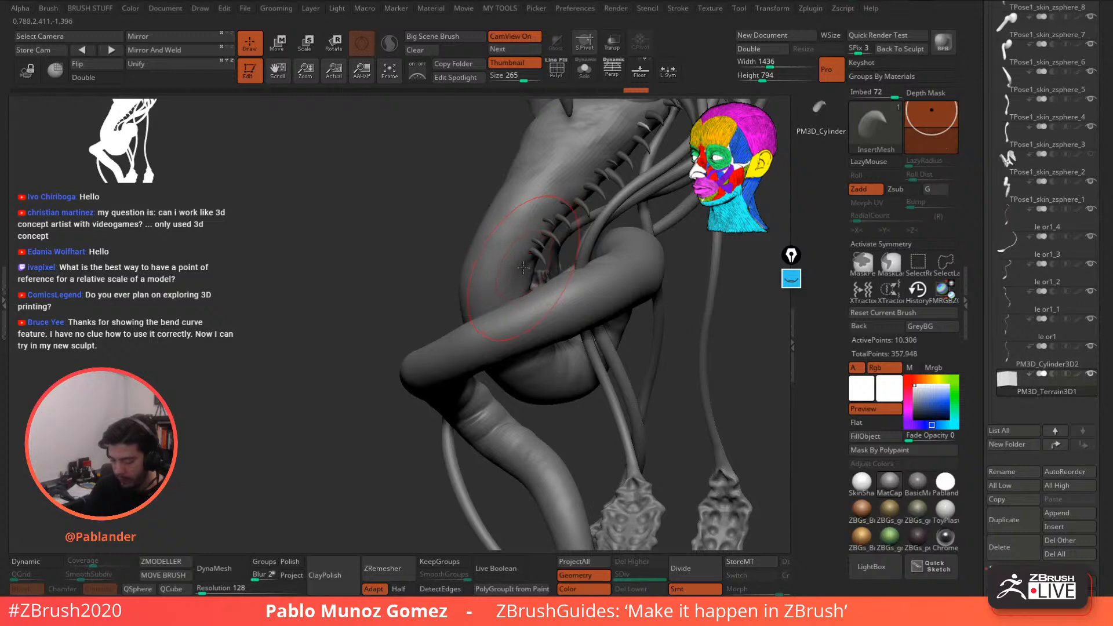
{"action": "left_click_drag", "start_coordinate": [522, 266], "coordinate": [513, 300]}
{"action": "mouse_move", "coordinate": [516, 307]}
{"action": "right_mouse_down"}
{"action": "mouse_move", "coordinate": [508, 302]}
{"action": "mouse_move", "coordinate": [521, 316]}
{"action": "mouse_move", "coordinate": [535, 290]}
{"action": "right_mouse_up"}
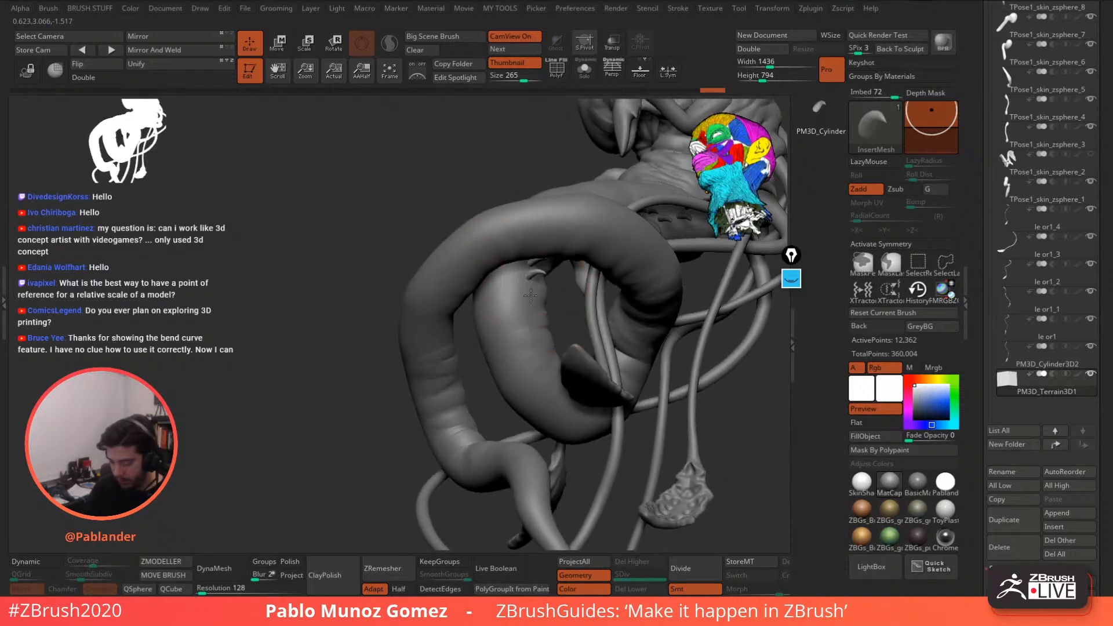
- Insert horns on the body section seen through the coil's opening, following it down to the bottom of the loop
{"action": "left_click_drag", "start_coordinate": [525, 290], "coordinate": [526, 291]}
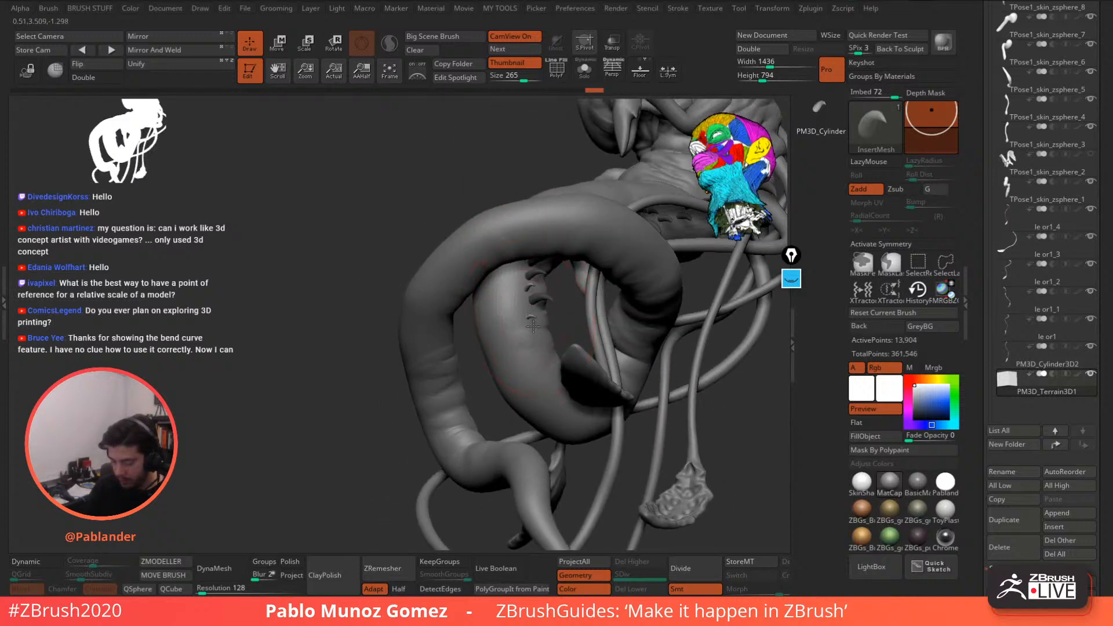
{"action": "left_click_drag", "start_coordinate": [539, 333], "coordinate": [547, 358]}
{"action": "right_click_drag", "start_coordinate": [547, 357], "coordinate": [568, 362]}
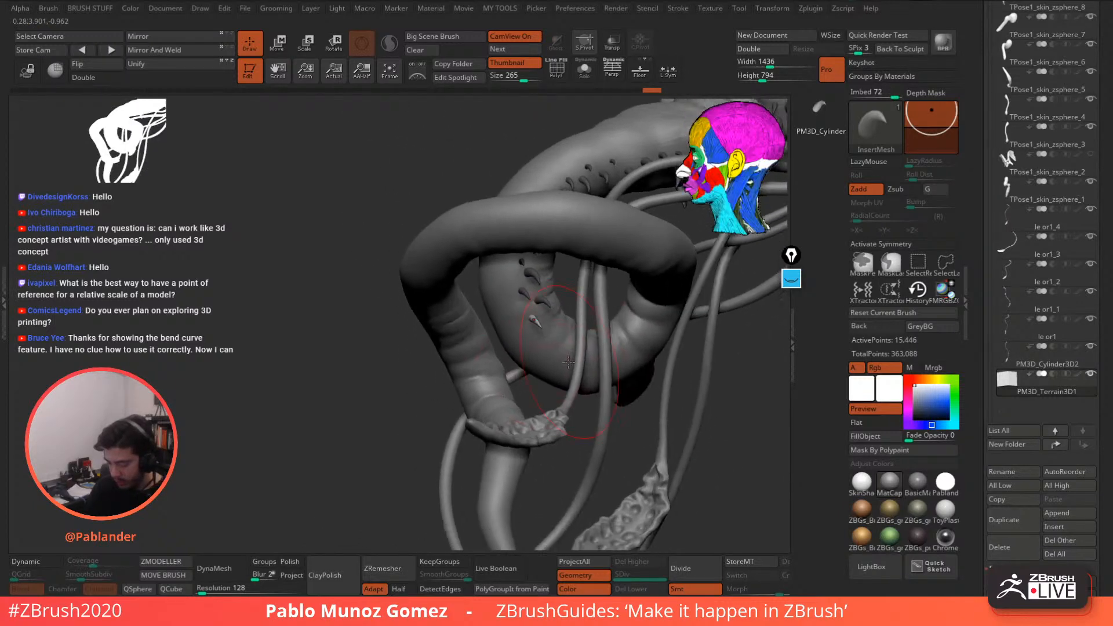
{"action": "left_click_drag", "start_coordinate": [563, 347], "coordinate": [588, 347]}
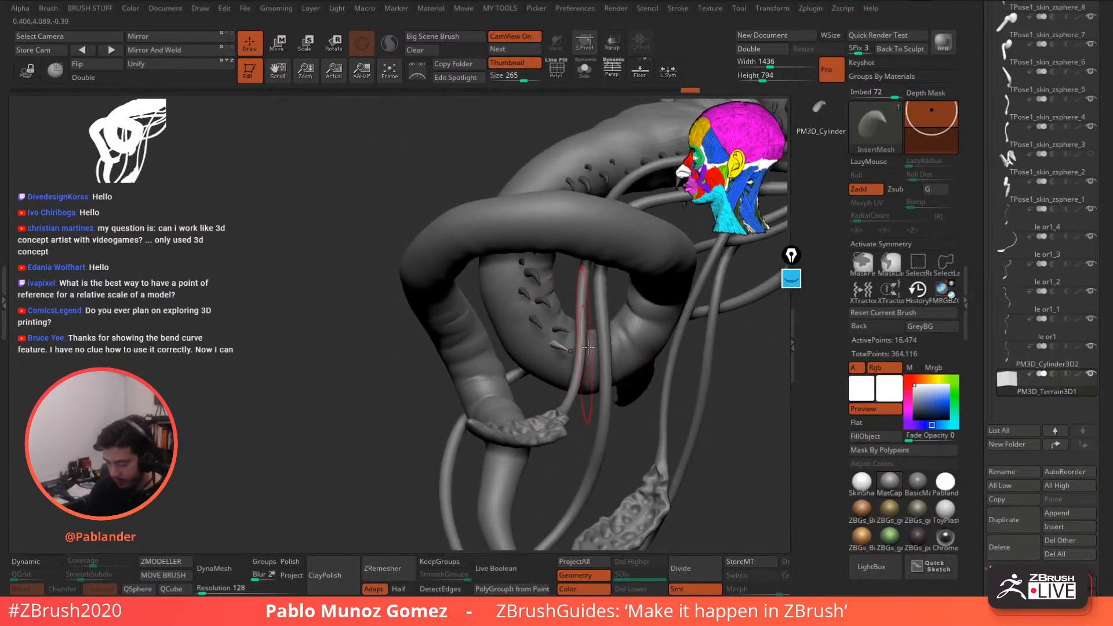
{"action": "right_click_drag", "start_coordinate": [594, 352], "coordinate": [577, 346]}
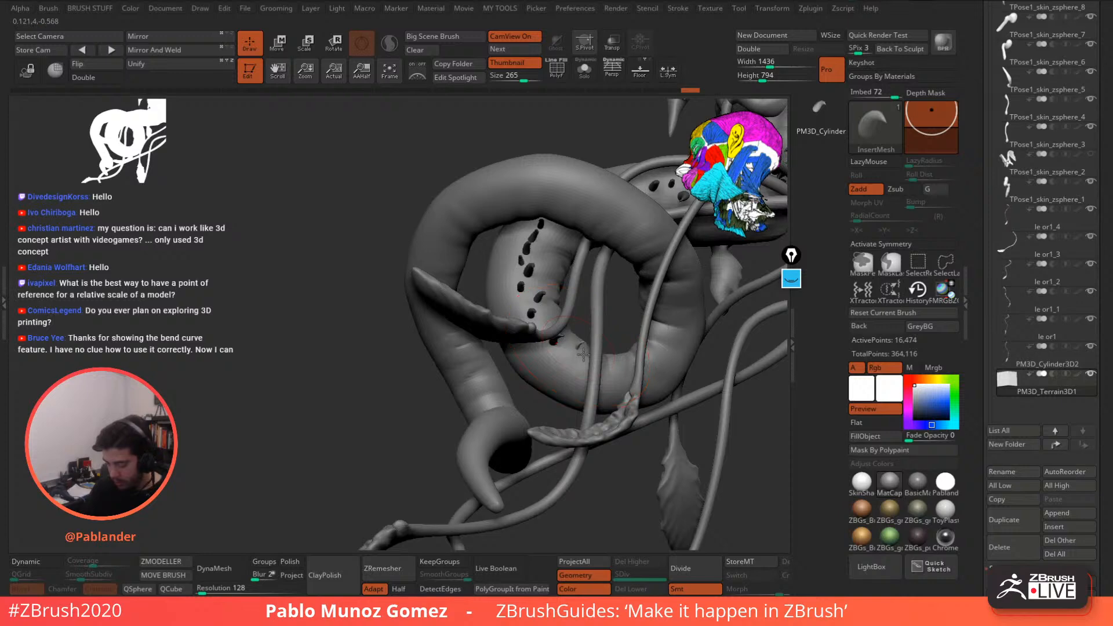
{"action": "left_click_drag", "start_coordinate": [583, 355], "coordinate": [584, 356]}
{"action": "right_click_drag", "start_coordinate": [584, 357], "coordinate": [488, 372], "text": "alt"}
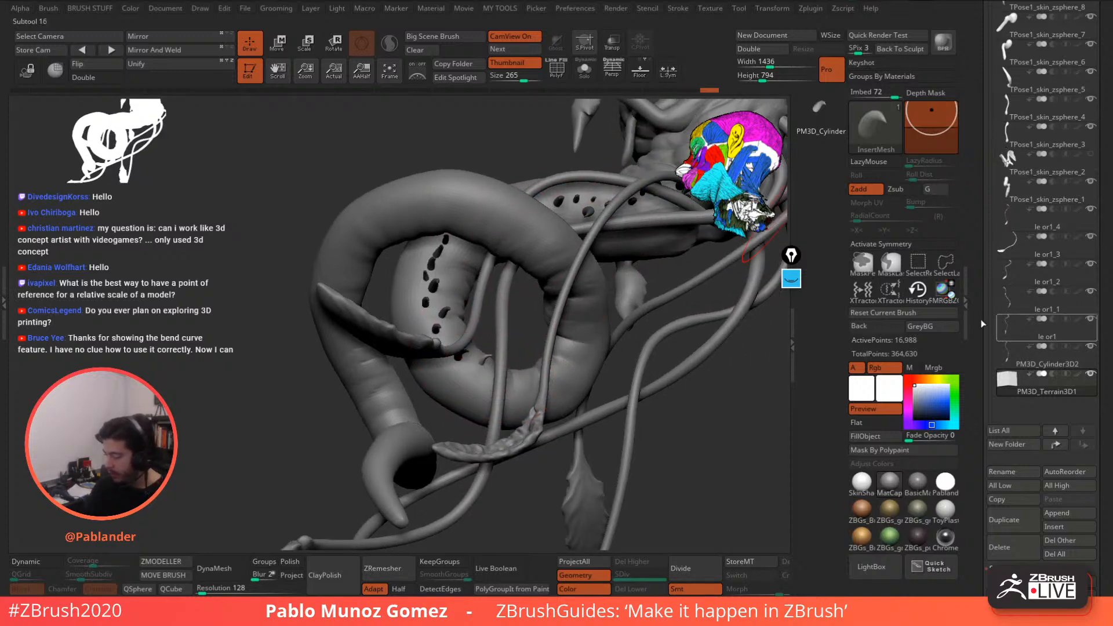
- Insert horns from the back of the creature around the loop's inner edge, from its bottom up to its top
{"action": "mouse_move", "coordinate": [687, 389]}
{"action": "right_mouse_down"}
{"action": "mouse_move", "coordinate": [676, 399]}
{"action": "mouse_move", "coordinate": [638, 326]}
{"action": "mouse_move", "coordinate": [666, 338]}
{"action": "mouse_move", "coordinate": [589, 382]}
{"action": "mouse_move", "coordinate": [534, 323]}
{"action": "mouse_move", "coordinate": [533, 267]}
{"action": "mouse_move", "coordinate": [539, 320]}
{"action": "right_mouse_up"}
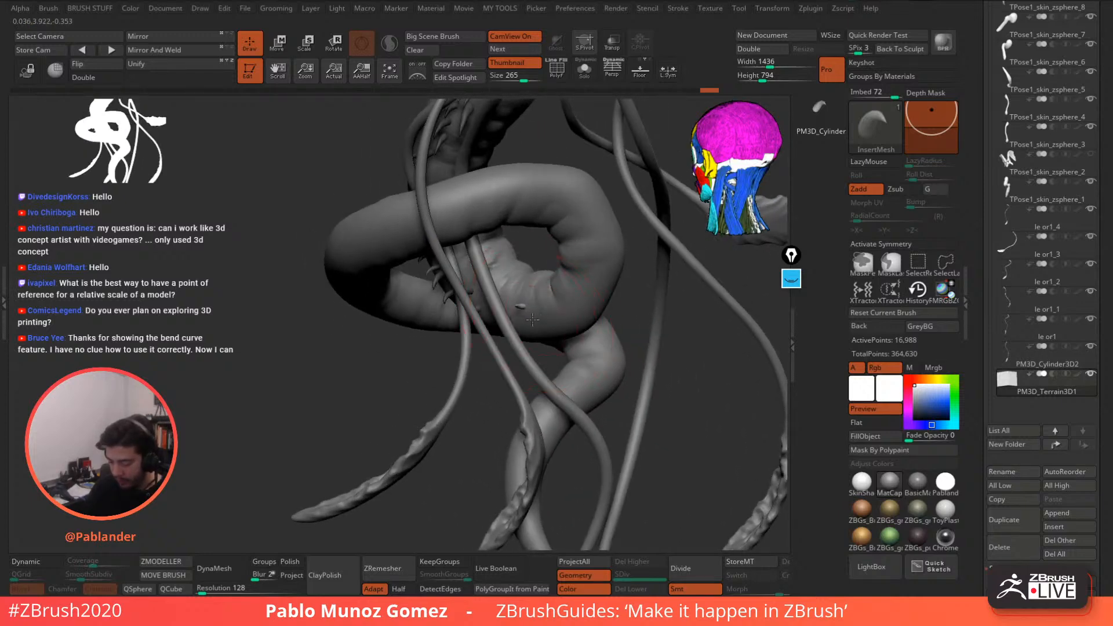
{"action": "left_click_drag", "start_coordinate": [541, 309], "coordinate": [585, 296]}
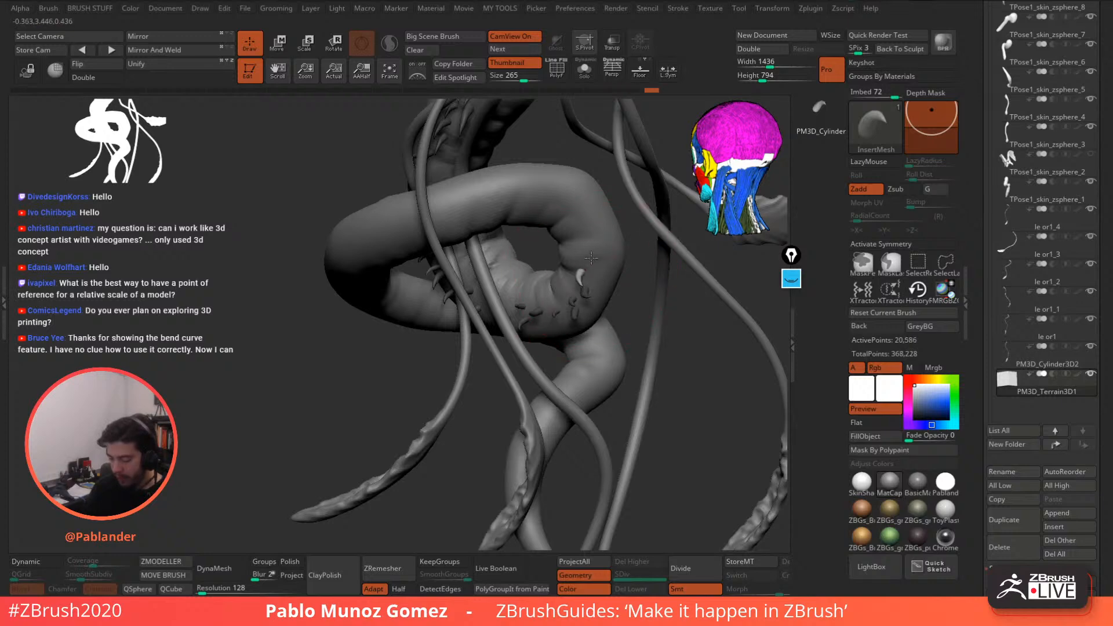
{"action": "left_click_drag", "start_coordinate": [591, 259], "coordinate": [576, 202]}
{"action": "left_click_drag", "start_coordinate": [561, 214], "coordinate": [527, 192]}
{"action": "right_click_drag", "start_coordinate": [527, 192], "coordinate": [554, 234]}
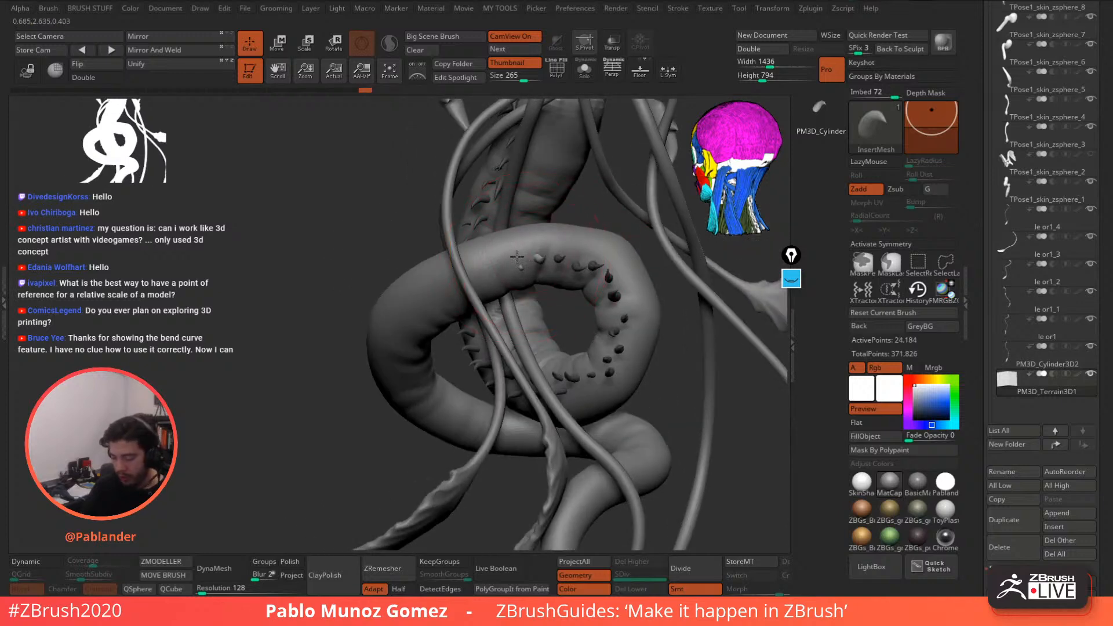
{"action": "mouse_move", "coordinate": [524, 256]}
{"action": "left_mouse_down"}
{"action": "mouse_move", "coordinate": [527, 239]}
{"action": "mouse_move", "coordinate": [518, 244]}
{"action": "left_mouse_up"}
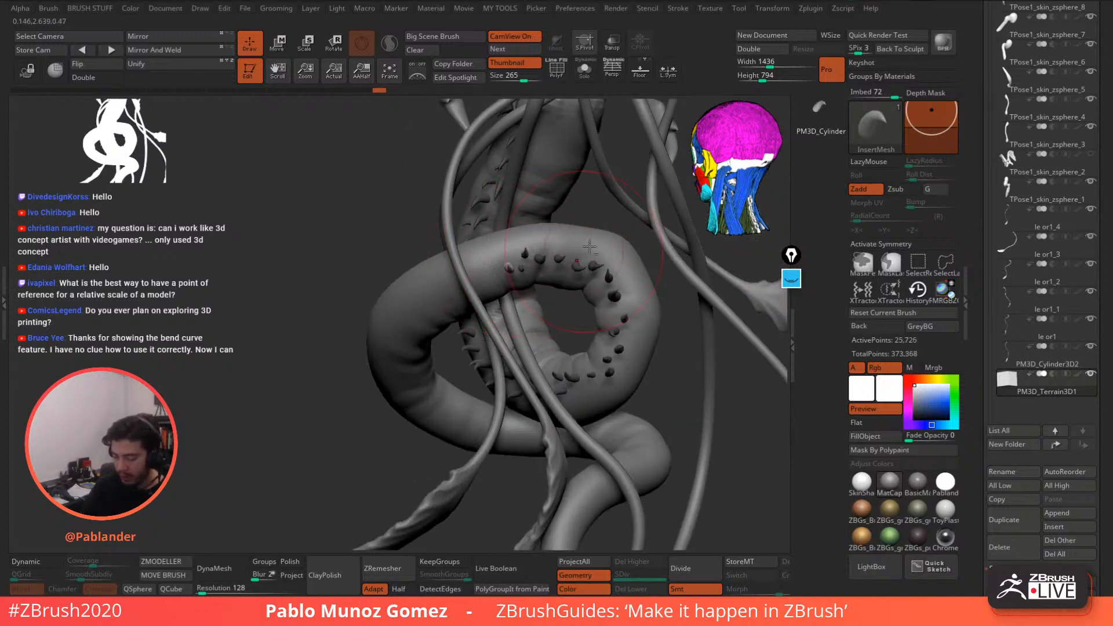
- Extend the horns over the top of the loop toward the front coil, past the overlapping tentacles
{"action": "right_click_drag", "start_coordinate": [589, 247], "coordinate": [605, 221], "text": "alt"}
{"action": "left_click_drag", "start_coordinate": [506, 251], "coordinate": [503, 230]}
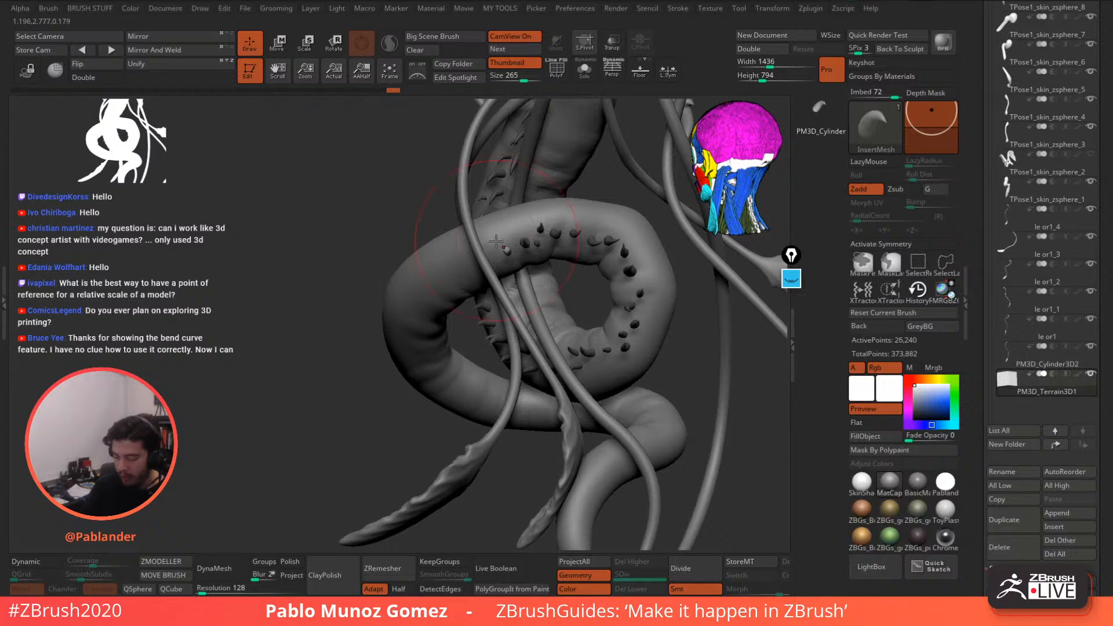
{"action": "right_click_drag", "start_coordinate": [495, 242], "coordinate": [496, 255]}
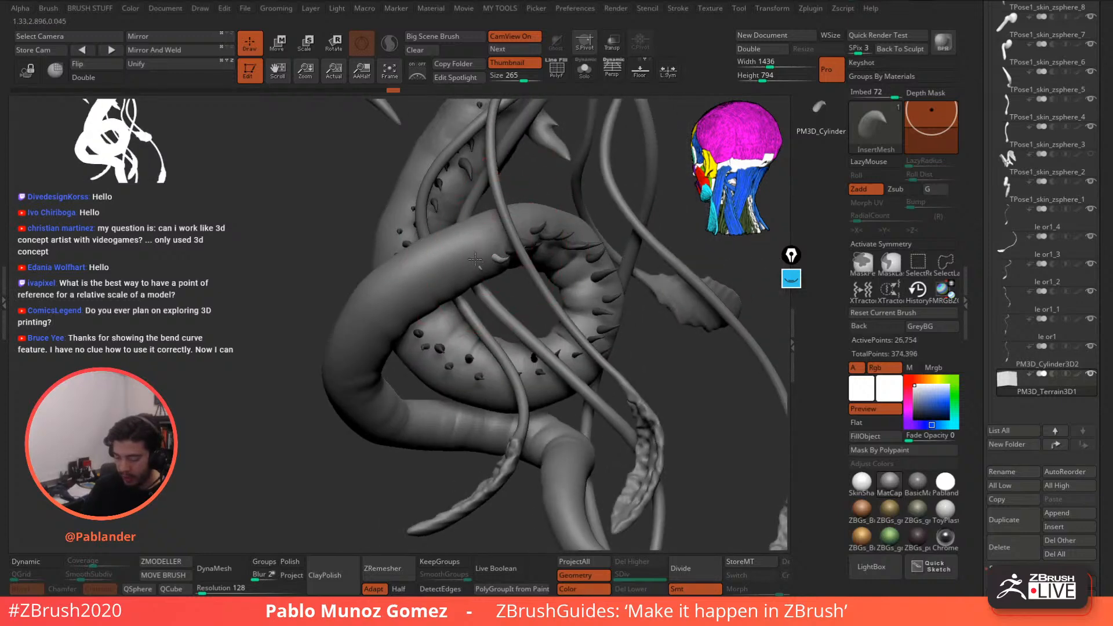
{"action": "mouse_move", "coordinate": [475, 259]}
{"action": "left_mouse_down"}
{"action": "mouse_move", "coordinate": [484, 251]}
{"action": "mouse_move", "coordinate": [457, 248]}
{"action": "left_mouse_up"}
{"action": "right_click_drag", "start_coordinate": [550, 333], "coordinate": [624, 295], "text": "alt"}
{"action": "right_click_drag", "start_coordinate": [511, 228], "coordinate": [511, 241]}
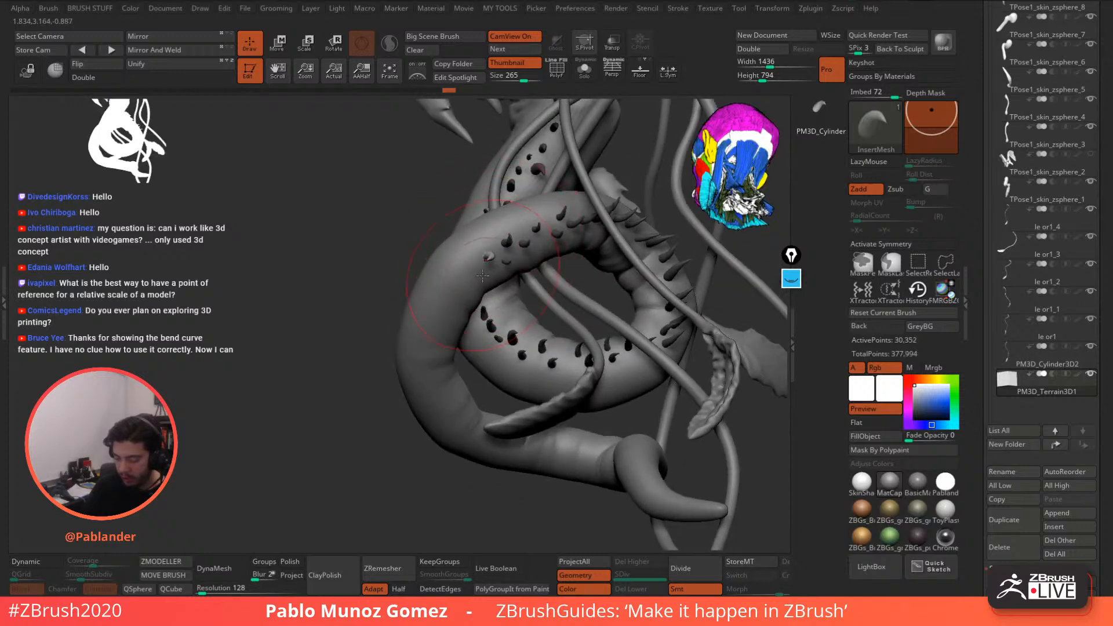
{"action": "right_click_drag", "start_coordinate": [469, 308], "coordinate": [534, 223]}
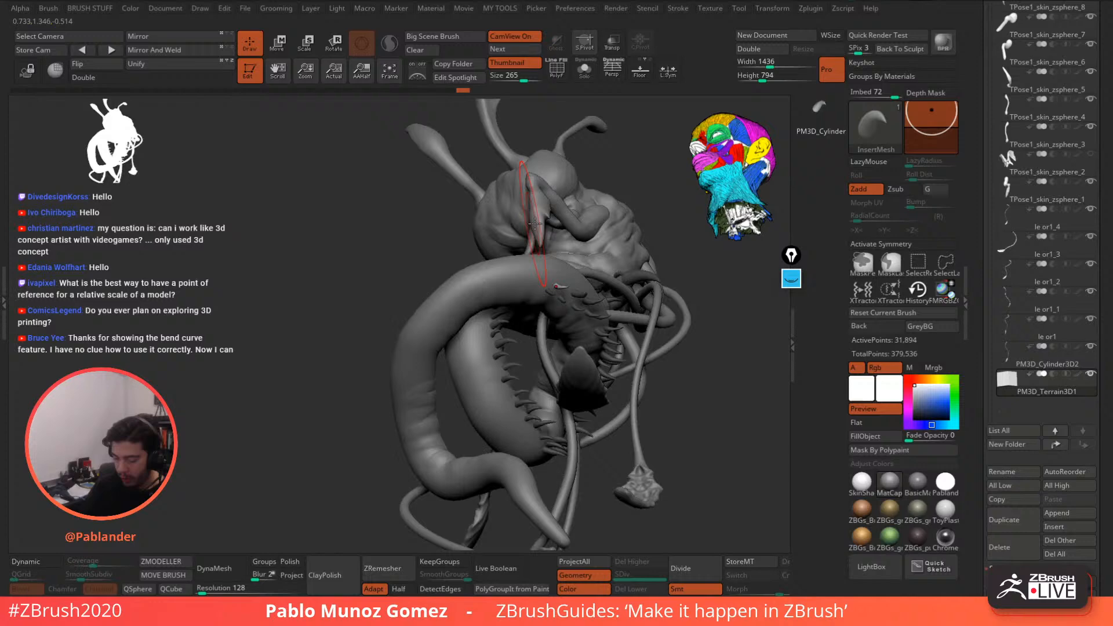
- Insert horns along the underside of the front coil where it crosses the body, filling gaps in the row
{"action": "left_click", "coordinate": [531, 286]}
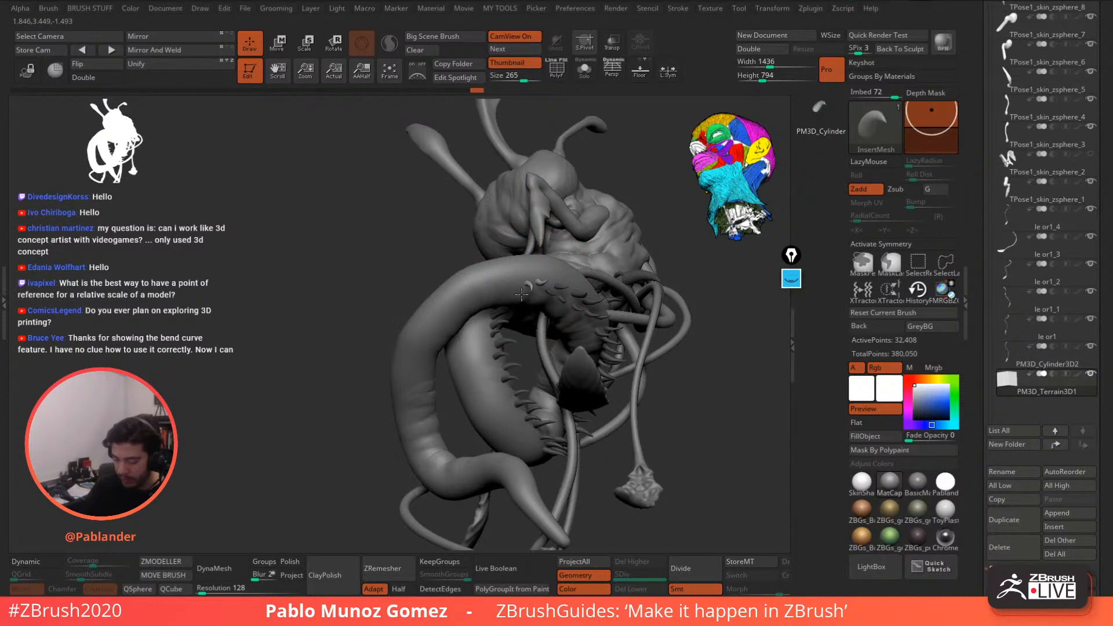
{"action": "mouse_move", "coordinate": [550, 259]}
{"action": "right_mouse_down"}
{"action": "mouse_move", "coordinate": [479, 370]}
{"action": "mouse_move", "coordinate": [534, 305]}
{"action": "mouse_move", "coordinate": [547, 307]}
{"action": "right_mouse_up"}
{"action": "left_click", "coordinate": [481, 380]}
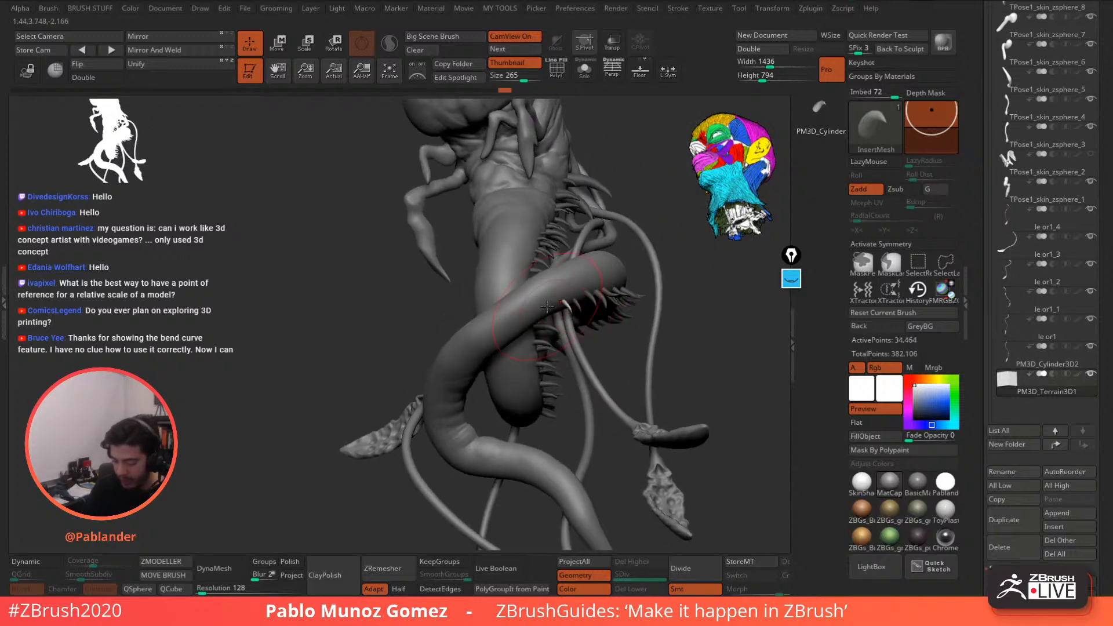
{"action": "left_click_drag", "start_coordinate": [558, 299], "coordinate": [562, 312]}
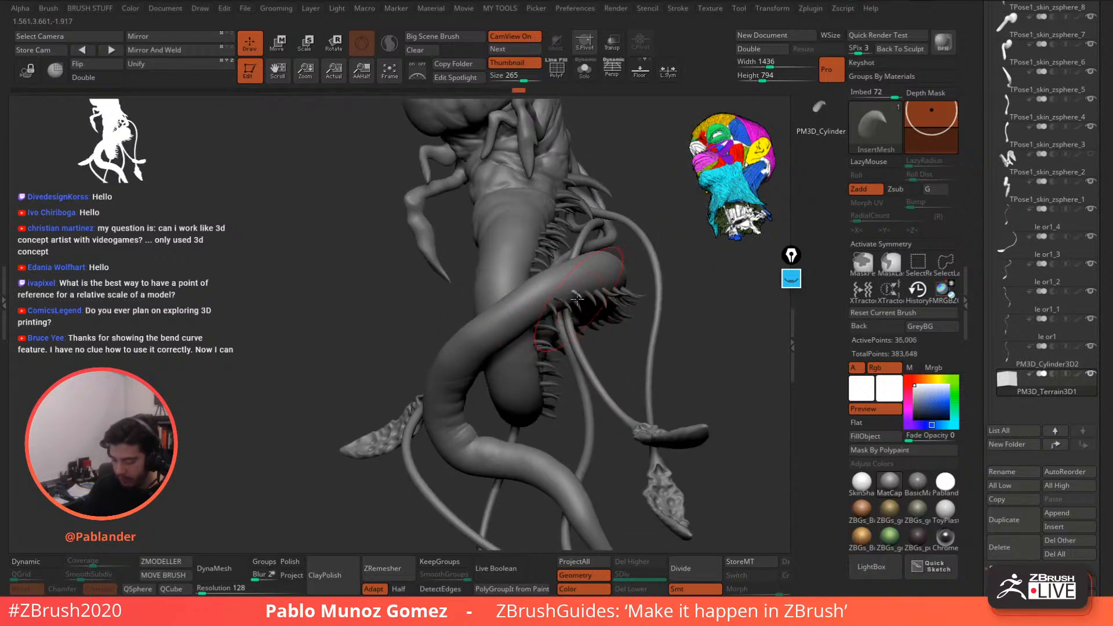
{"action": "right_click_drag", "start_coordinate": [577, 299], "coordinate": [551, 260]}
{"action": "left_click", "coordinate": [548, 258]}
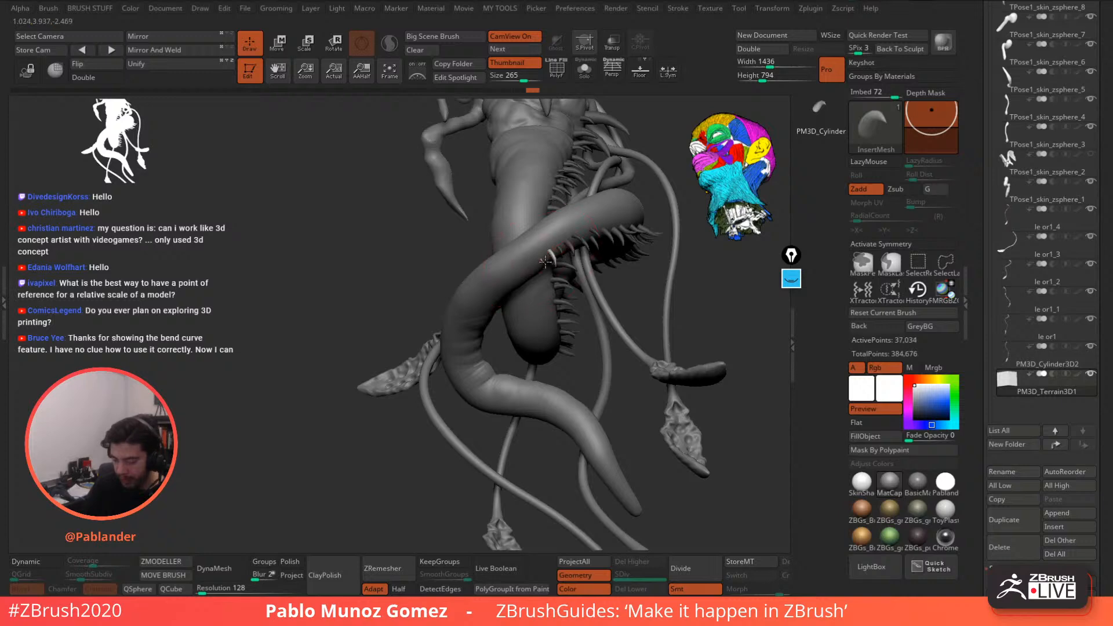
{"action": "left_click_drag", "start_coordinate": [532, 270], "coordinate": [472, 312]}
- Scatter horns around the outer bend where the front coil turns into the tail
{"action": "left_click", "coordinate": [500, 292]}
{"action": "right_click_drag", "start_coordinate": [524, 305], "coordinate": [530, 281], "text": "alt"}
{"action": "left_click", "coordinate": [519, 294]}
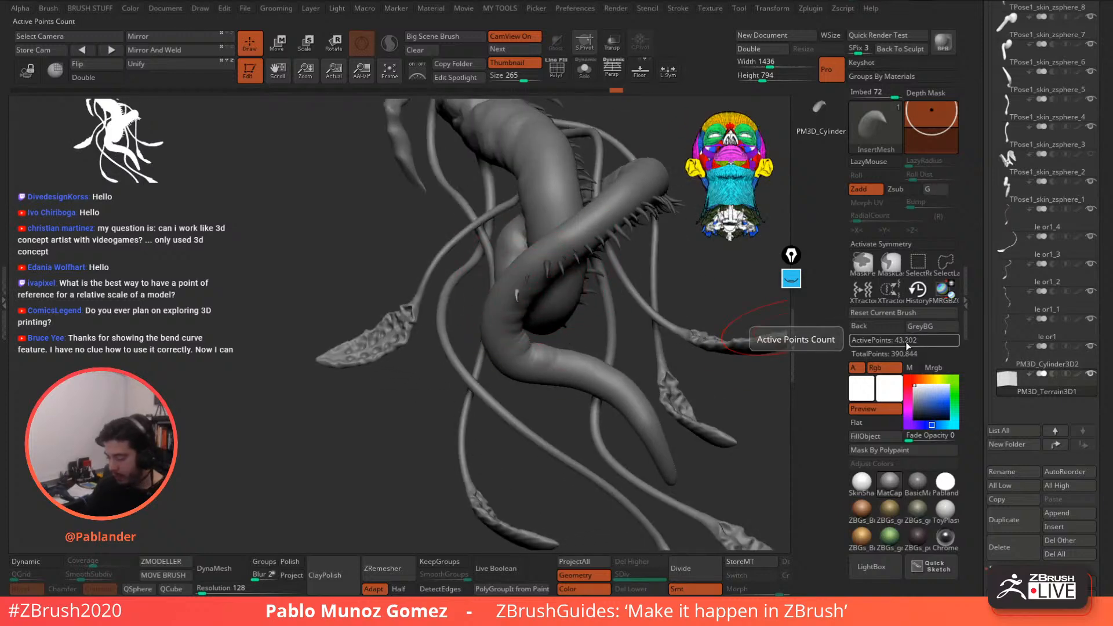
{"action": "left_click", "coordinate": [512, 306]}
{"action": "left_click", "coordinate": [516, 344]}
{"action": "left_click", "coordinate": [494, 345]}
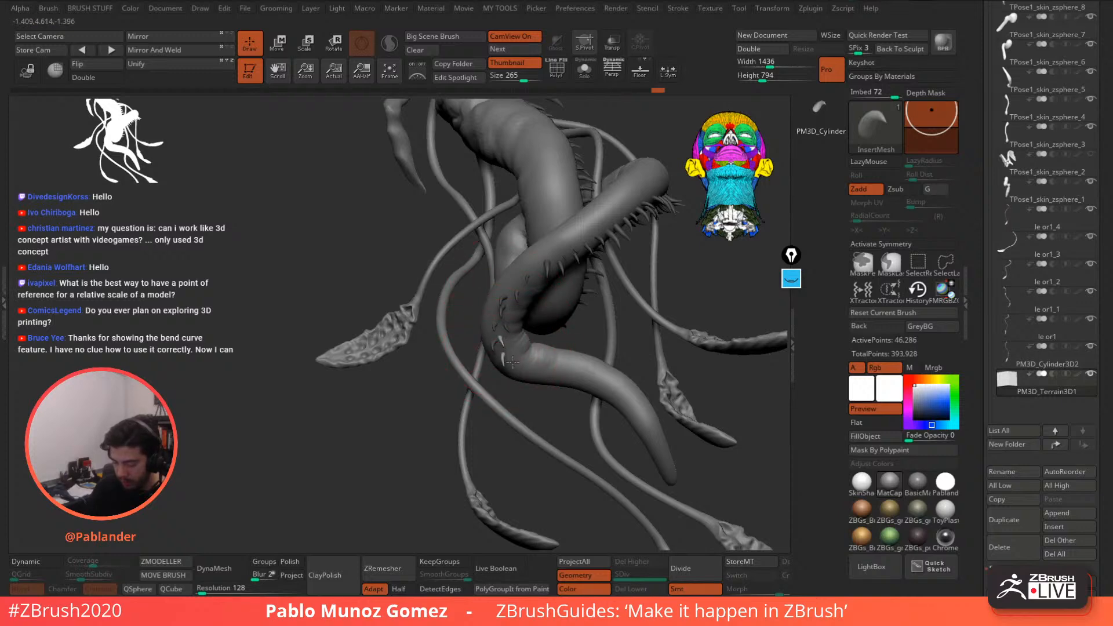
{"action": "left_click", "coordinate": [515, 355]}
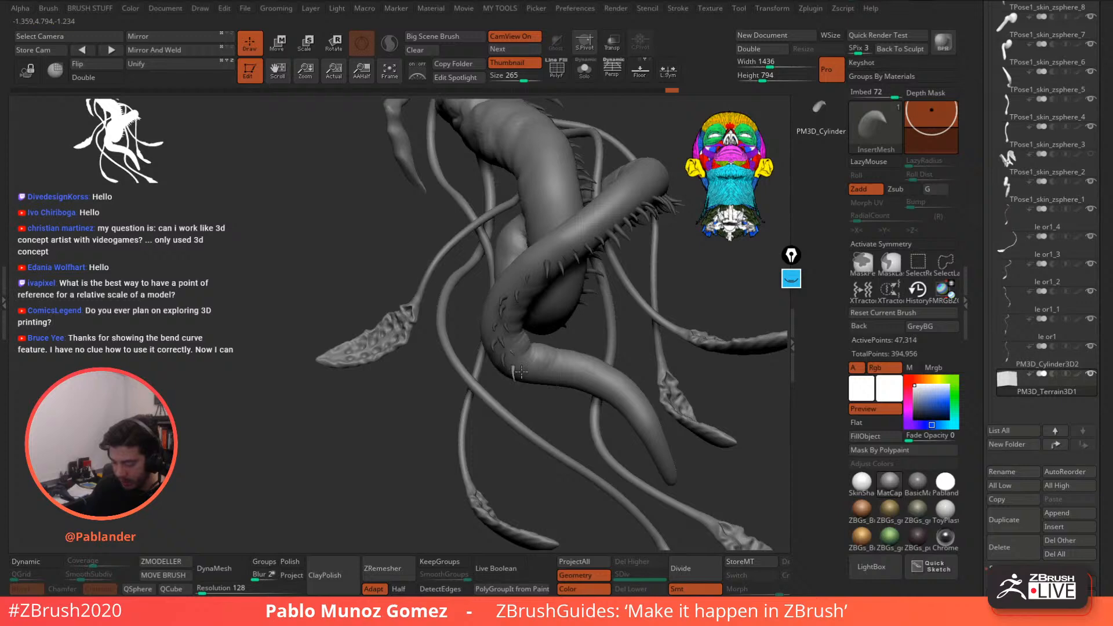
{"action": "left_click", "coordinate": [523, 373]}
- Insert horns along the lower edge of the tail, starting just past the bend
{"action": "left_click_drag", "start_coordinate": [537, 365], "coordinate": [541, 365]}
{"action": "mouse_move", "coordinate": [560, 359]}
{"action": "right_mouse_down"}
{"action": "mouse_move", "coordinate": [570, 342]}
{"action": "mouse_move", "coordinate": [514, 332]}
{"action": "right_mouse_up"}
{"action": "left_click_drag", "start_coordinate": [506, 329], "coordinate": [517, 340]}
{"action": "right_click_drag", "start_coordinate": [551, 332], "coordinate": [522, 337]}
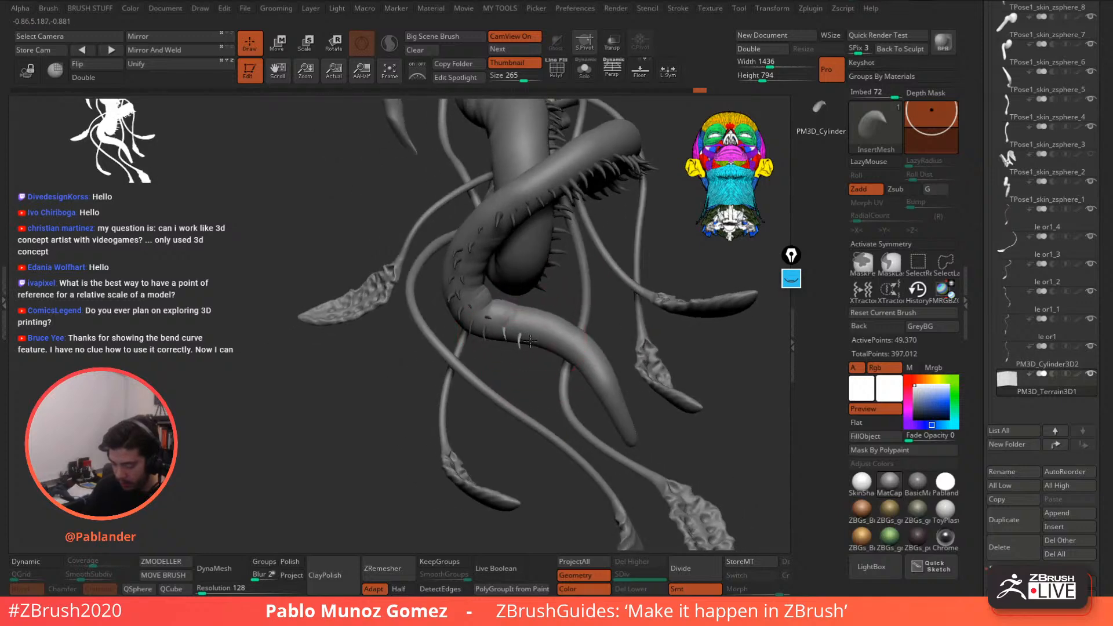
{"action": "left_click_drag", "start_coordinate": [530, 341], "coordinate": [540, 343]}
{"action": "right_click_drag", "start_coordinate": [540, 343], "coordinate": [557, 342]}
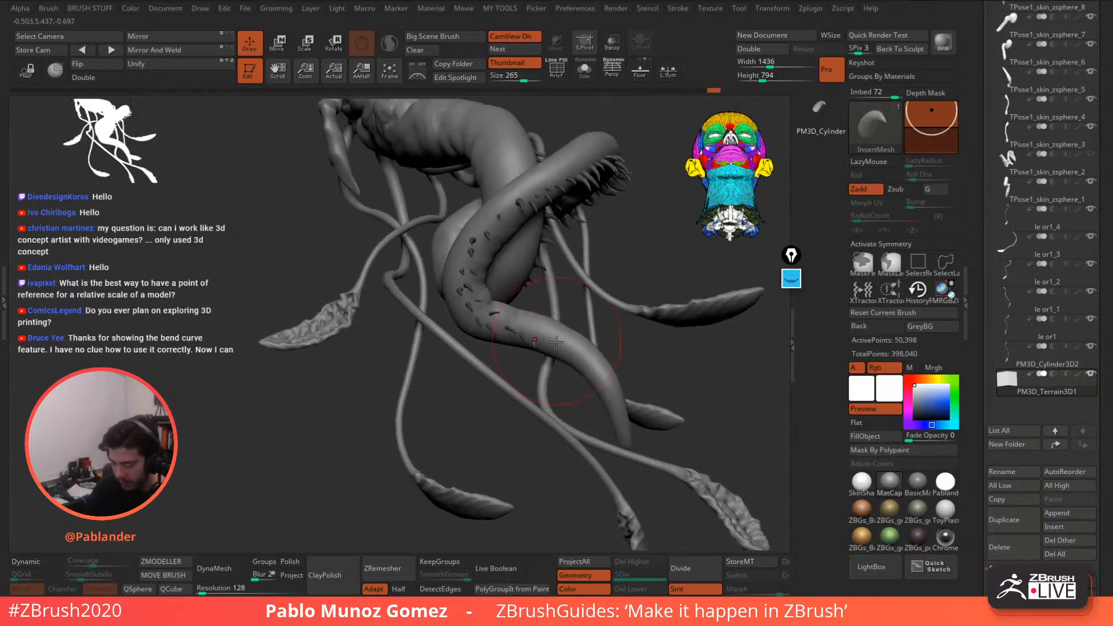
{"action": "left_click_drag", "start_coordinate": [546, 349], "coordinate": [547, 353]}
{"action": "mouse_move", "coordinate": [547, 348]}
{"action": "right_mouse_down", "text": "ctrl"}
{"action": "mouse_move", "coordinate": [544, 360]}
{"action": "mouse_move", "coordinate": [541, 342]}
{"action": "right_mouse_up", "text": "ctrl"}
- Add horns farther along the tail toward its tip and undo the last extra one placed near the bend
{"action": "left_click_drag", "start_coordinate": [540, 340], "coordinate": [579, 358]}
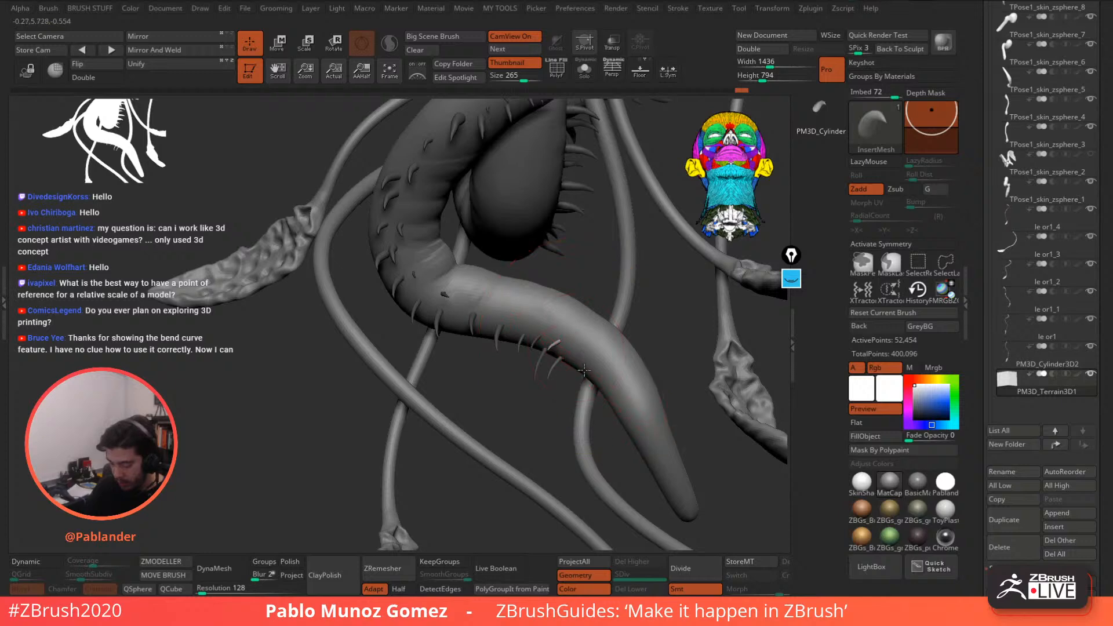
{"action": "mouse_move", "coordinate": [596, 399]}
{"action": "left_mouse_down"}
{"action": "mouse_move", "coordinate": [603, 391]}
{"action": "mouse_move", "coordinate": [625, 418]}
{"action": "mouse_move", "coordinate": [603, 380]}
{"action": "left_mouse_up"}
{"action": "left_click_drag", "start_coordinate": [457, 327], "coordinate": [462, 319]}
{"action": "key", "text": "ctrl+z"}
{"action": "right_click_drag", "start_coordinate": [602, 328], "coordinate": [599, 314], "text": "ctrl"}
{"action": "right_click_drag", "start_coordinate": [612, 379], "coordinate": [670, 305]}
{"action": "right_click_drag", "start_coordinate": [569, 288], "coordinate": [604, 371], "text": "ctrl"}
{"action": "right_click_drag", "start_coordinate": [517, 286], "coordinate": [519, 265]}
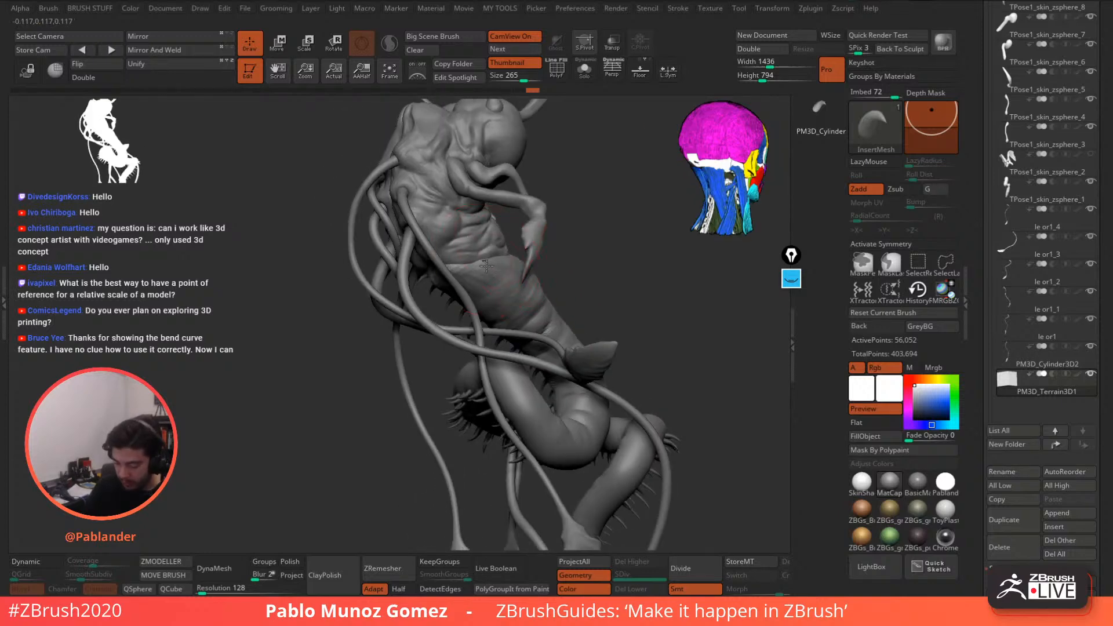
- Insert curved horns along the inner edge of the torso, from below the arms down toward the coil
{"action": "mouse_move", "coordinate": [499, 277]}
{"action": "left_mouse_down"}
{"action": "mouse_move", "coordinate": [481, 248]}
{"action": "mouse_move", "coordinate": [474, 269]}
{"action": "mouse_move", "coordinate": [488, 293]}
{"action": "left_mouse_up"}
{"action": "right_click_drag", "start_coordinate": [532, 289], "coordinate": [487, 288]}
{"action": "left_click_drag", "start_coordinate": [516, 287], "coordinate": [595, 376]}
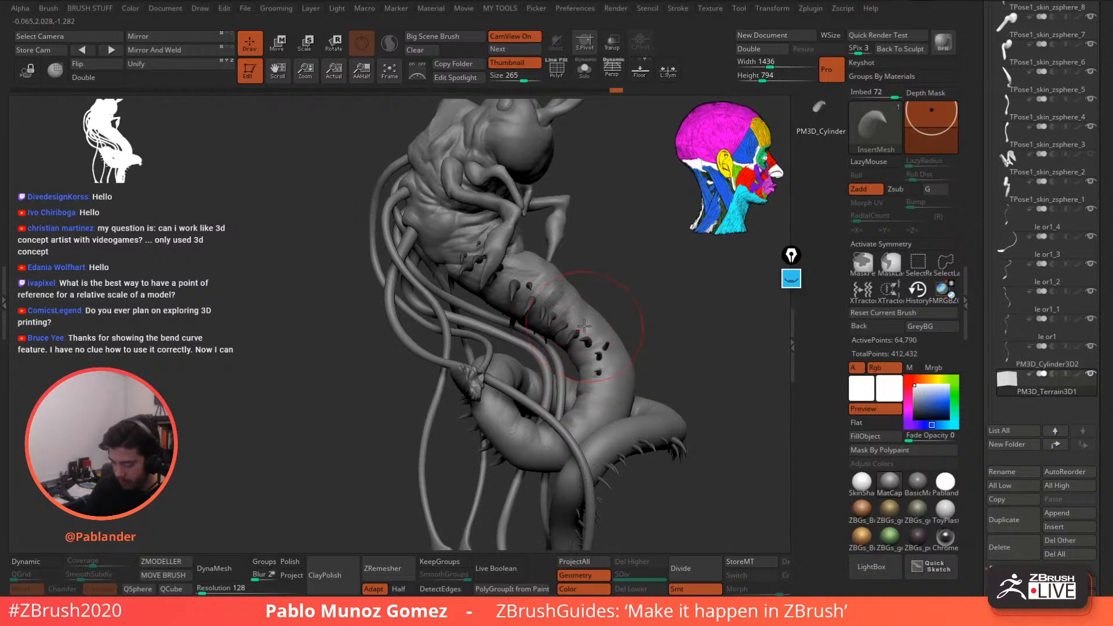
{"action": "left_click_drag", "start_coordinate": [585, 326], "coordinate": [582, 333]}
{"action": "right_click_drag", "start_coordinate": [581, 333], "coordinate": [503, 290]}
{"action": "left_click_drag", "start_coordinate": [563, 272], "coordinate": [559, 278]}
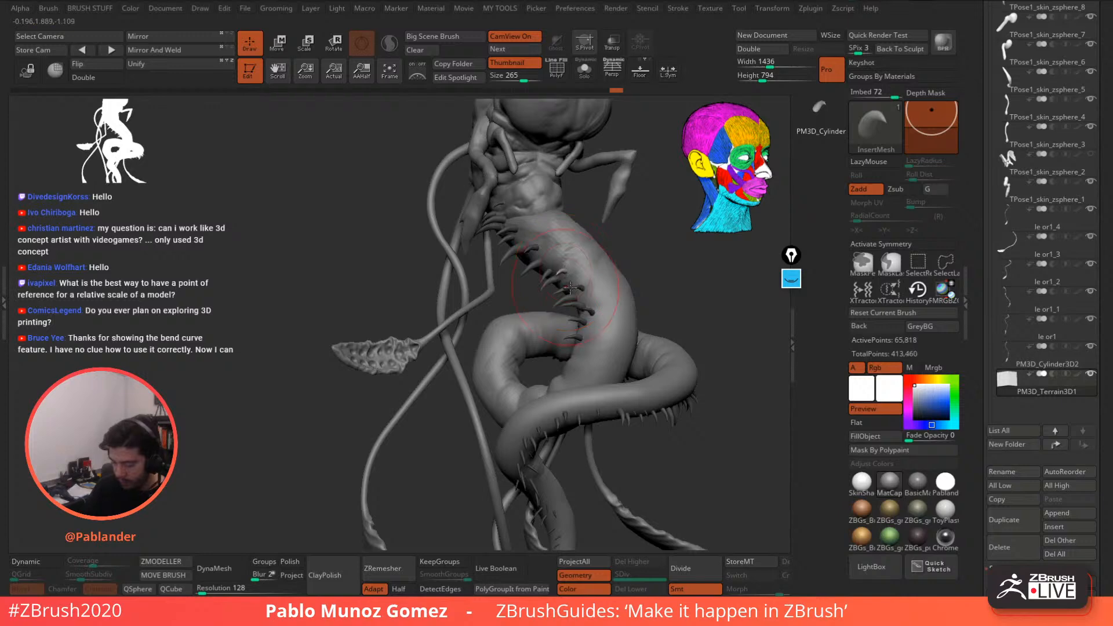
- Continue the horn row around the lower torso curve and onto the bottom inner rim of the round coil
{"action": "right_click_drag", "start_coordinate": [586, 330], "coordinate": [655, 336]}
{"action": "left_click_drag", "start_coordinate": [574, 365], "coordinate": [569, 371]}
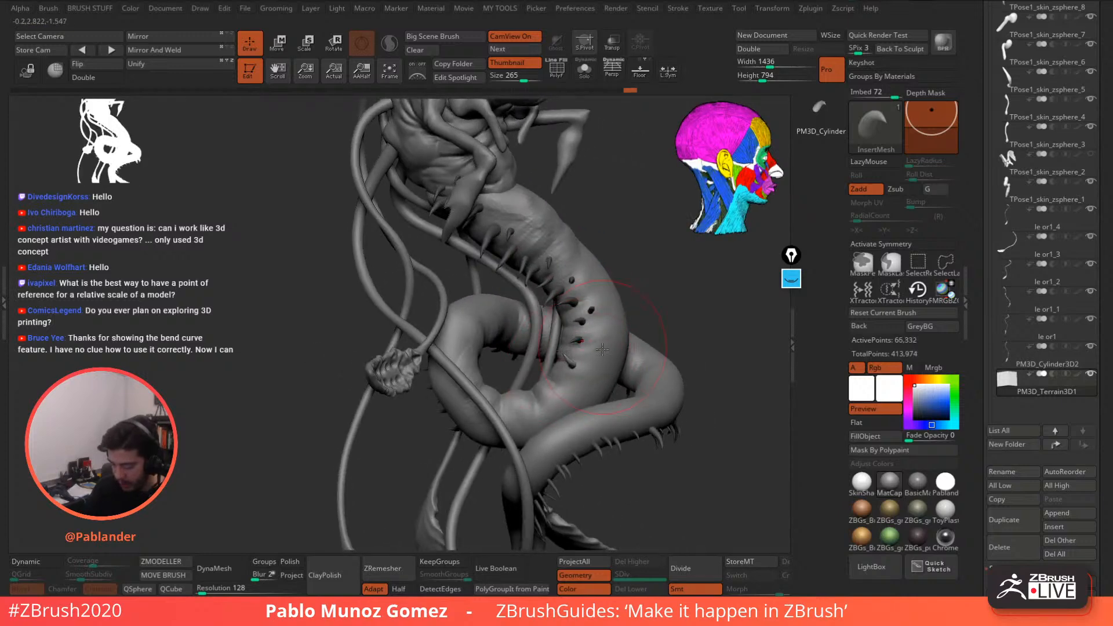
{"action": "right_click_drag", "start_coordinate": [603, 349], "coordinate": [584, 356]}
{"action": "left_click_drag", "start_coordinate": [573, 352], "coordinate": [578, 360]}
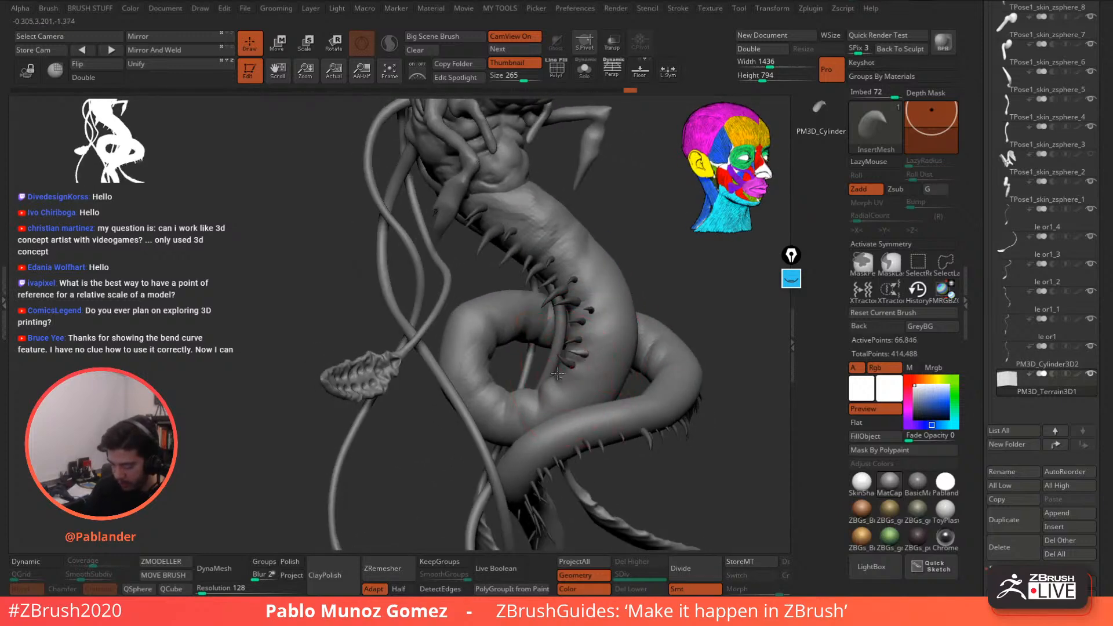
{"action": "right_click_drag", "start_coordinate": [560, 387], "coordinate": [542, 350]}
{"action": "left_click_drag", "start_coordinate": [538, 347], "coordinate": [493, 341]}
{"action": "mouse_move", "coordinate": [590, 329]}
{"action": "right_mouse_down"}
{"action": "mouse_move", "coordinate": [638, 335]}
{"action": "mouse_move", "coordinate": [574, 345]}
{"action": "mouse_move", "coordinate": [597, 348]}
{"action": "right_mouse_up"}
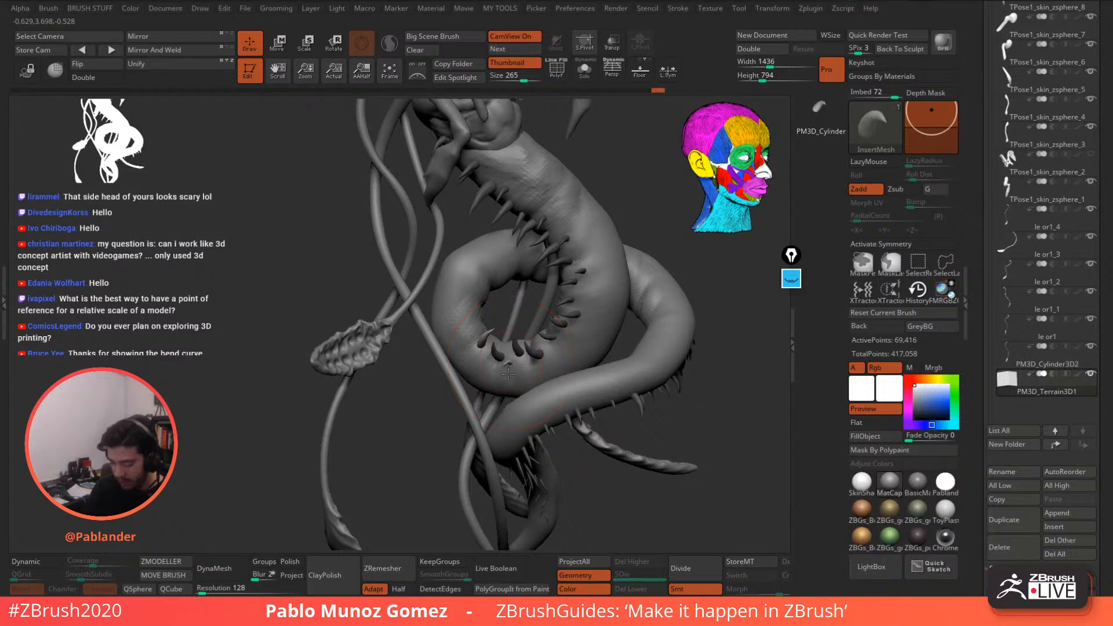
- Insert horns up the far side of the round coil's inner rim and over to its upper part
{"action": "left_click_drag", "start_coordinate": [479, 348], "coordinate": [458, 325]}
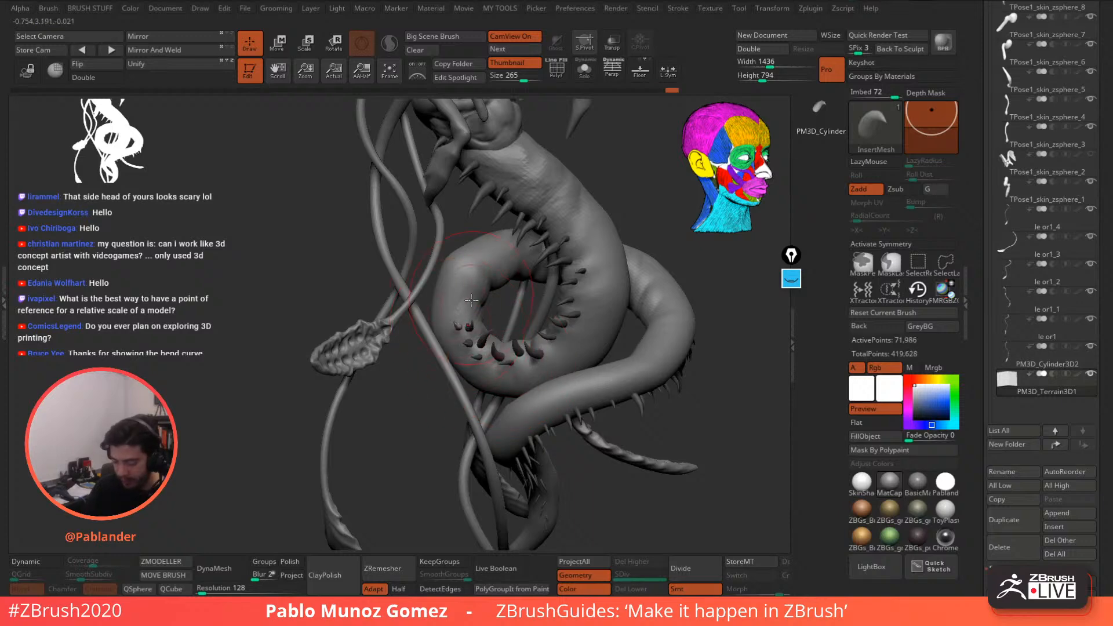
{"action": "right_click_drag", "start_coordinate": [526, 277], "coordinate": [481, 276]}
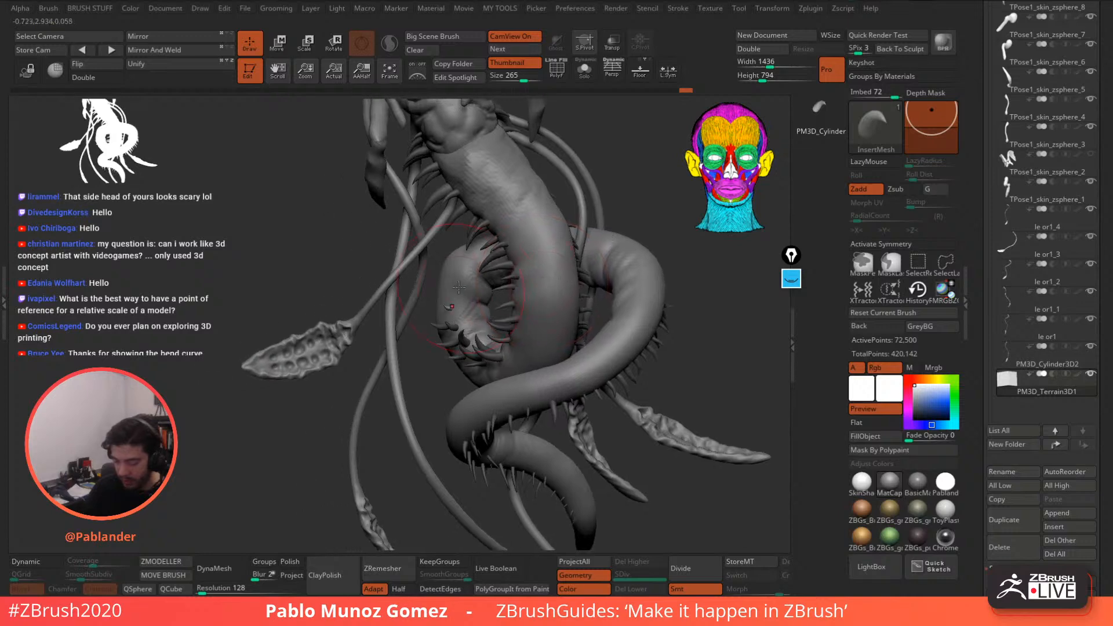
{"action": "left_click_drag", "start_coordinate": [450, 281], "coordinate": [458, 275]}
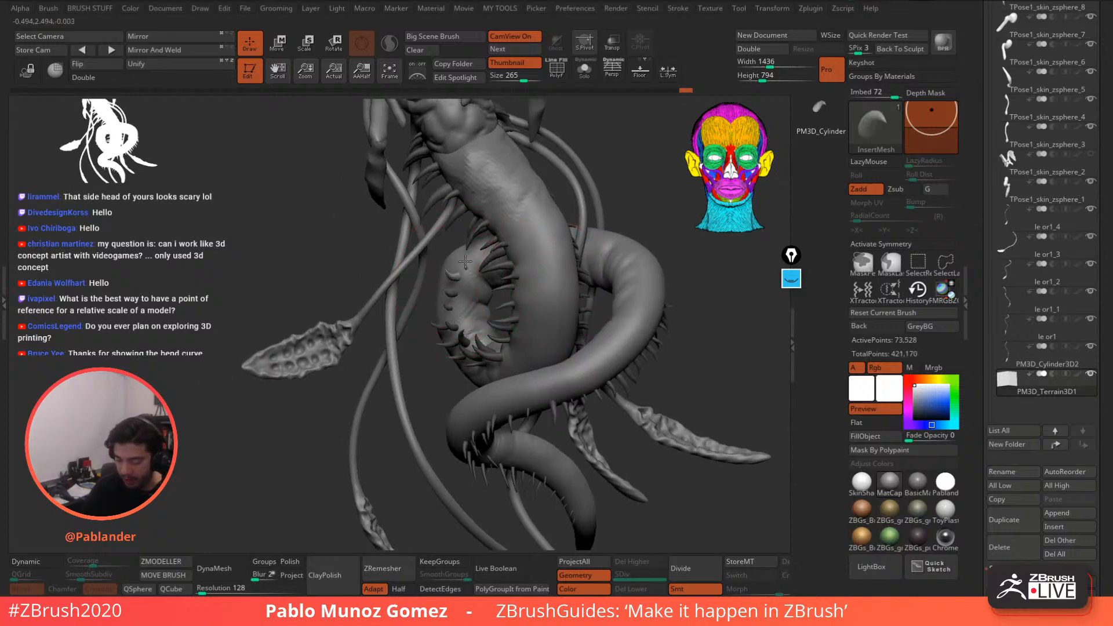
{"action": "left_click_drag", "start_coordinate": [475, 254], "coordinate": [480, 251]}
{"action": "mouse_move", "coordinate": [473, 254]}
{"action": "right_mouse_down"}
{"action": "mouse_move", "coordinate": [517, 260]}
{"action": "mouse_move", "coordinate": [491, 252]}
{"action": "right_mouse_up"}
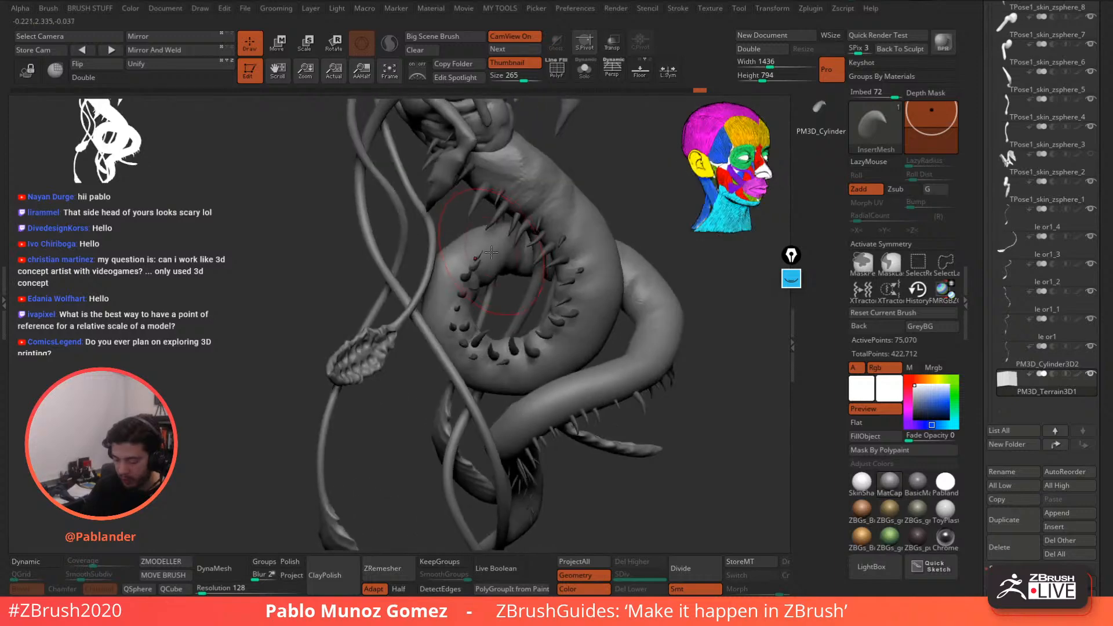
{"action": "mouse_move", "coordinate": [498, 255]}
{"action": "left_mouse_down"}
{"action": "mouse_move", "coordinate": [491, 267]}
{"action": "mouse_move", "coordinate": [505, 263]}
{"action": "left_mouse_up"}
{"action": "right_click_drag", "start_coordinate": [551, 264], "coordinate": [513, 258]}
- Reduce the brush size and add horns under the top of the coil, continuing past the torso onto the rear bend
{"action": "mouse_move", "coordinate": [626, 249]}
{"action": "right_mouse_down", "text": "alt"}
{"action": "mouse_move", "coordinate": [542, 281]}
{"action": "mouse_move", "coordinate": [530, 266]}
{"action": "mouse_move", "coordinate": [597, 218]}
{"action": "mouse_move", "coordinate": [608, 284]}
{"action": "right_mouse_up", "text": "alt"}
{"action": "right_click_drag", "start_coordinate": [516, 284], "coordinate": [526, 291]}
{"action": "key", "text": "space"}
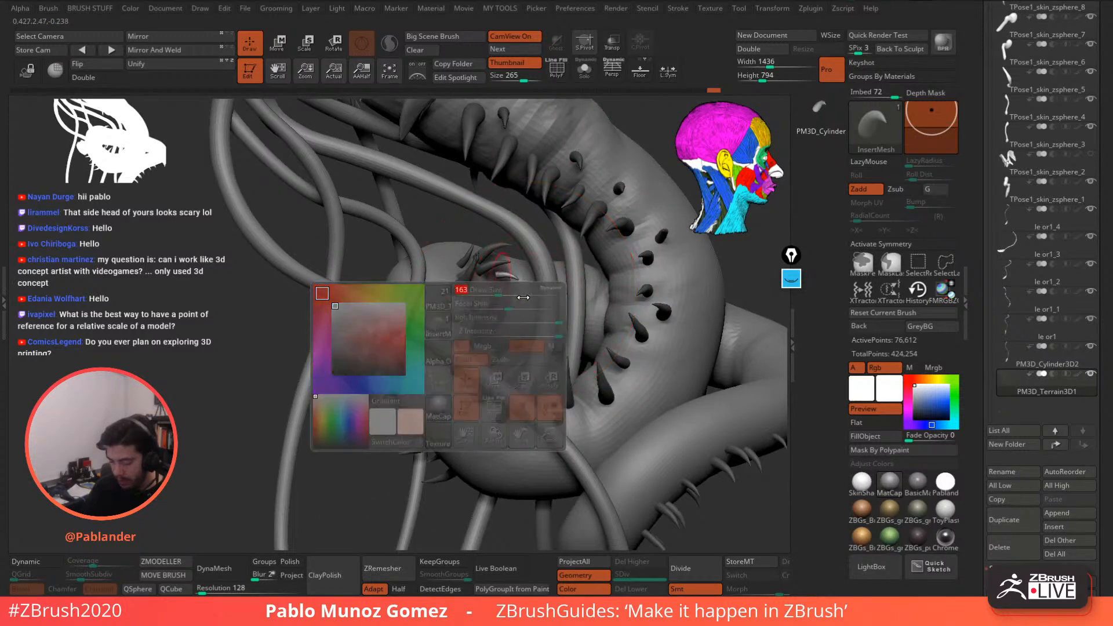
{"action": "mouse_move", "coordinate": [523, 286]}
{"action": "left_mouse_down"}
{"action": "mouse_move", "coordinate": [516, 298]}
{"action": "mouse_move", "coordinate": [526, 315]}
{"action": "left_mouse_up"}
{"action": "right_click_drag", "start_coordinate": [526, 311], "coordinate": [565, 307]}
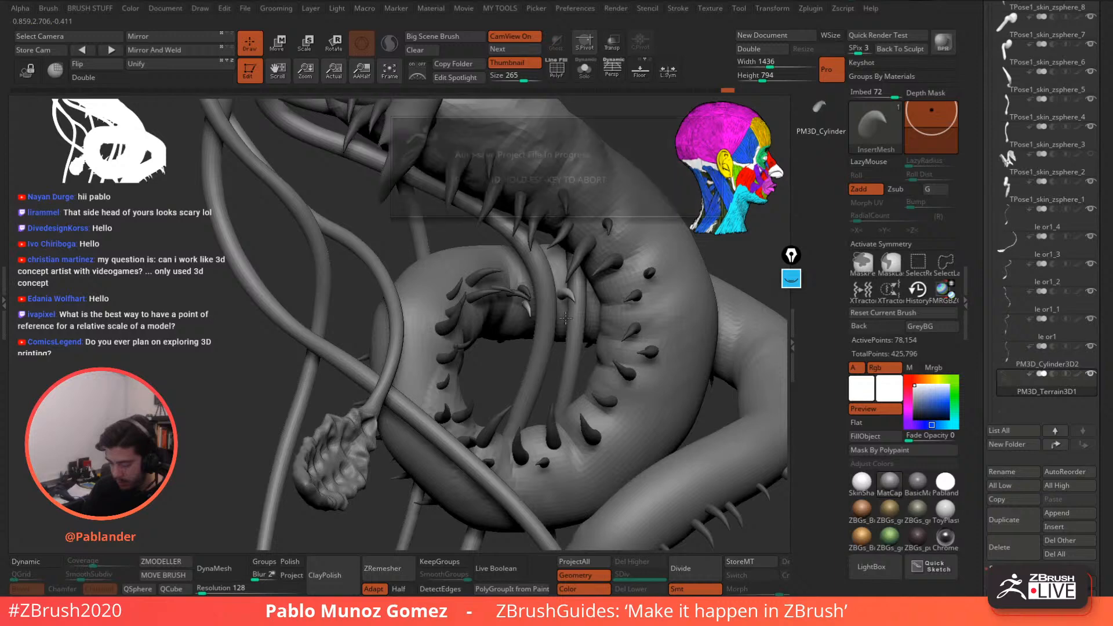
{"action": "right_click_drag", "start_coordinate": [632, 343], "coordinate": [544, 268]}
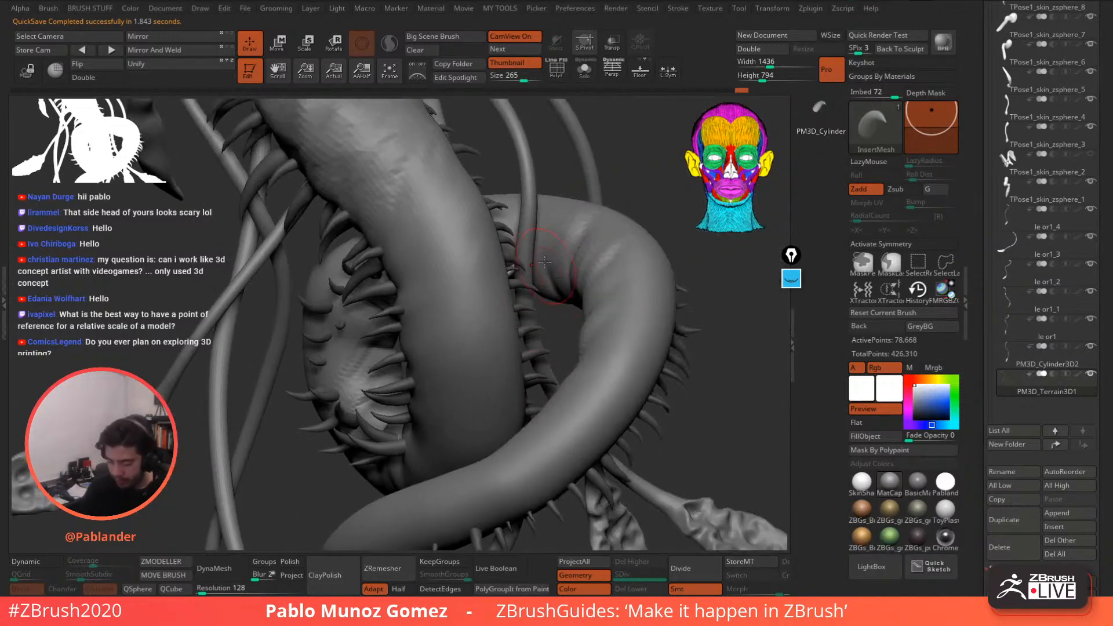
{"action": "left_click_drag", "start_coordinate": [544, 268], "coordinate": [584, 297]}
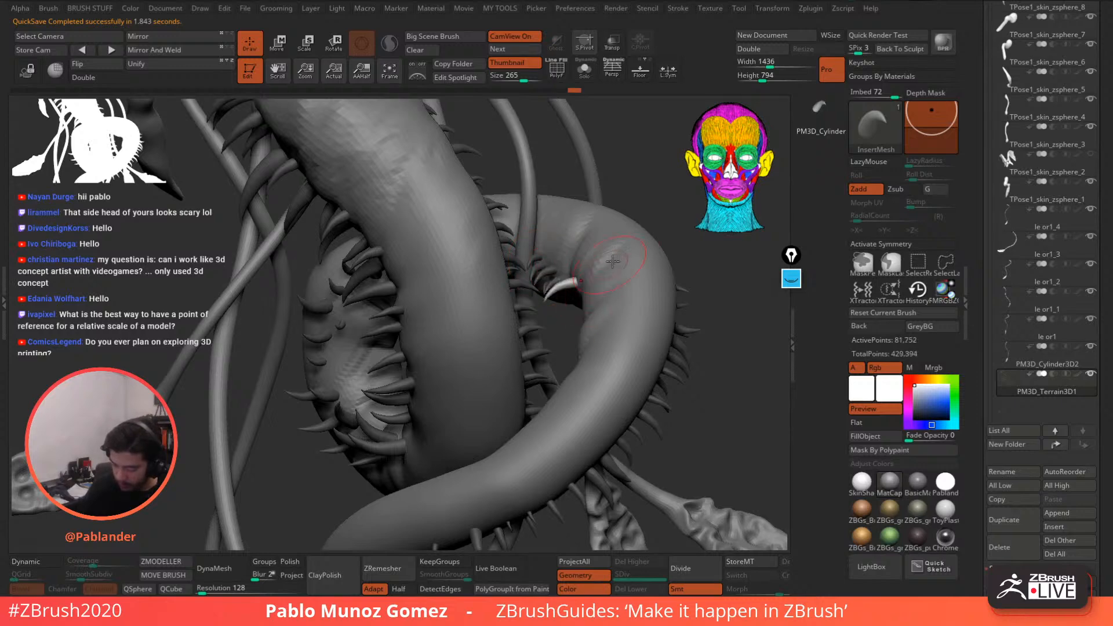
- Scatter horns in a double row down the inner side of the rear bend toward the front coil
{"action": "right_click_drag", "start_coordinate": [614, 261], "coordinate": [642, 285]}
{"action": "left_click_drag", "start_coordinate": [596, 298], "coordinate": [616, 329]}
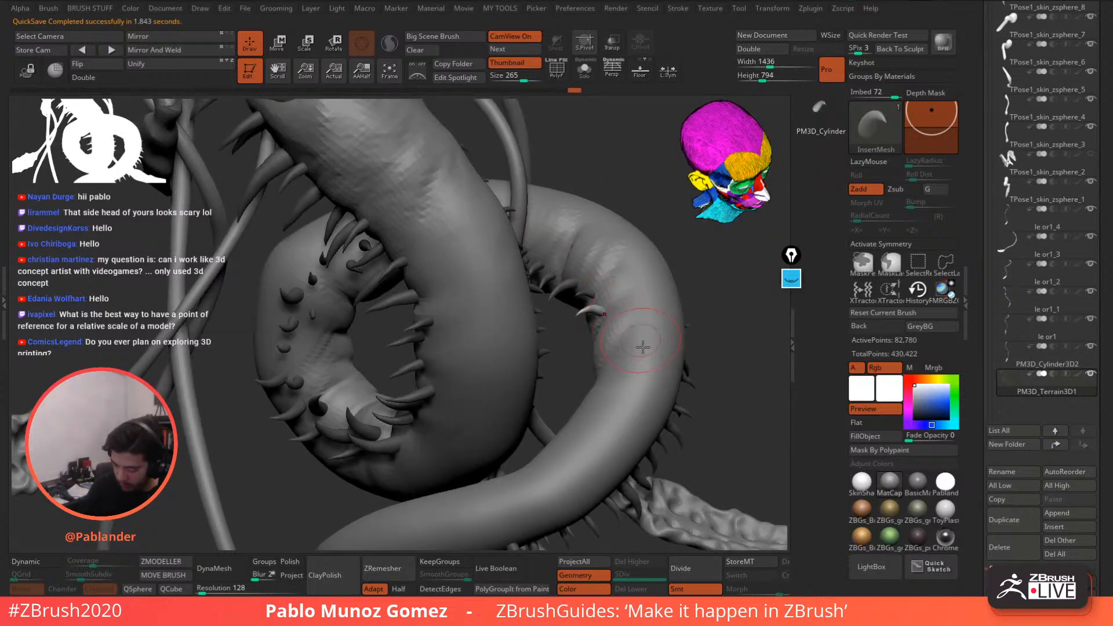
{"action": "right_click_drag", "start_coordinate": [642, 346], "coordinate": [645, 312], "text": "ctrl"}
{"action": "left_click_drag", "start_coordinate": [645, 303], "coordinate": [640, 342]}
{"action": "right_click_drag", "start_coordinate": [656, 345], "coordinate": [633, 342], "text": "alt"}
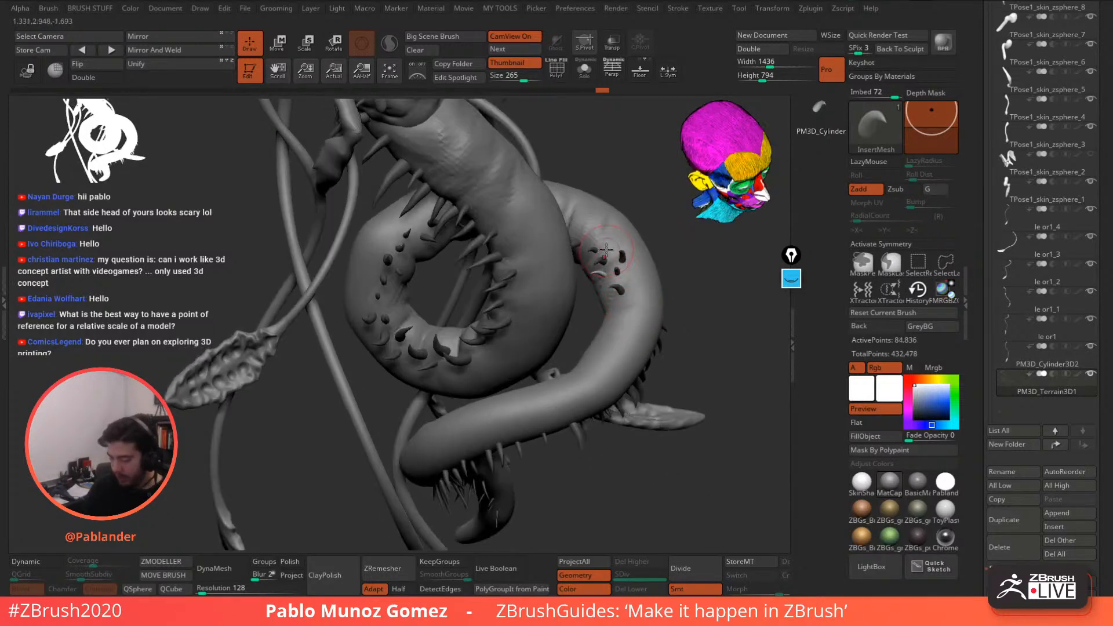
{"action": "left_click_drag", "start_coordinate": [605, 250], "coordinate": [590, 379]}
{"action": "right_click_drag", "start_coordinate": [592, 380], "coordinate": [620, 341]}
{"action": "left_click_drag", "start_coordinate": [607, 334], "coordinate": [600, 343]}
{"action": "right_click_drag", "start_coordinate": [600, 343], "coordinate": [585, 355]}
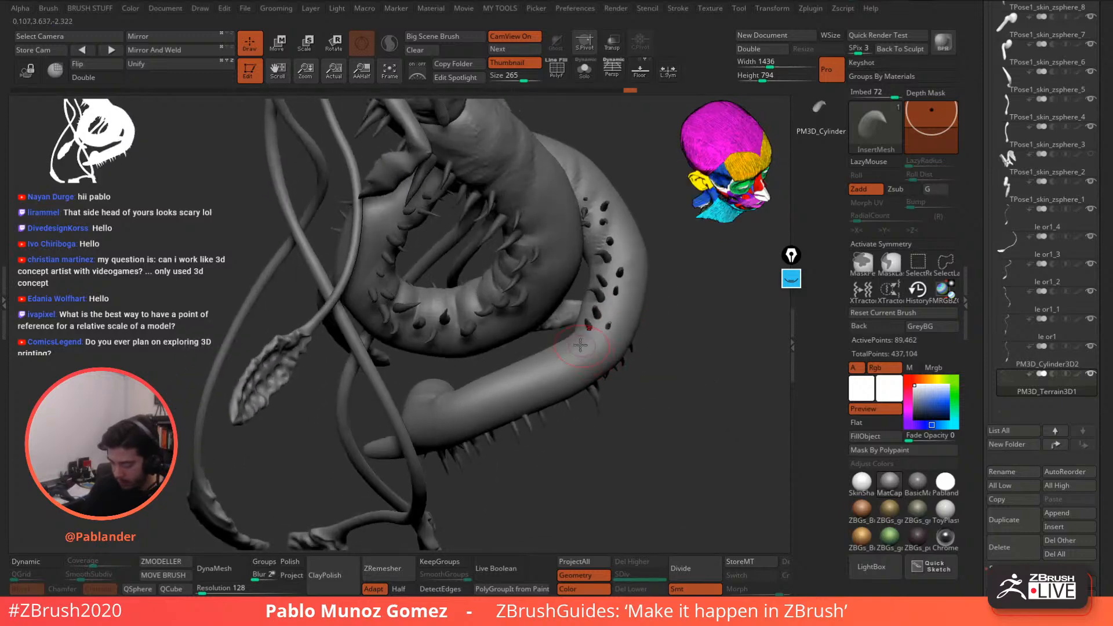
- Insert horns along the upper edge of the front coil and fill the gap near the rear bend
{"action": "left_click_drag", "start_coordinate": [579, 346], "coordinate": [492, 388]}
{"action": "right_click_drag", "start_coordinate": [498, 387], "coordinate": [616, 263]}
{"action": "right_click_drag", "start_coordinate": [624, 323], "coordinate": [625, 377], "text": "ctrl"}
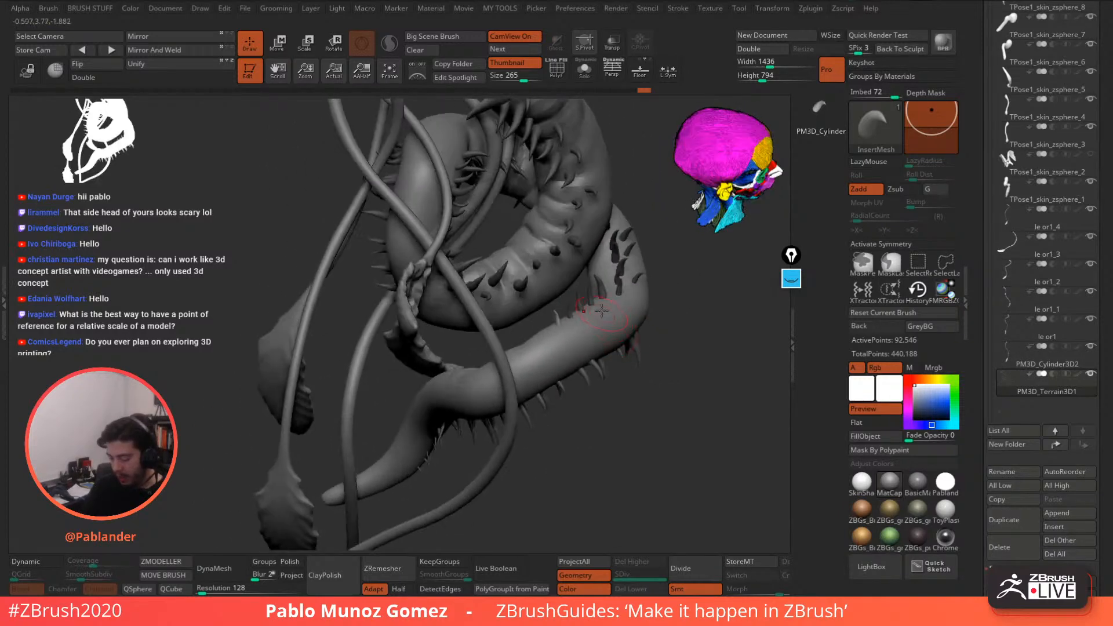
{"action": "left_click_drag", "start_coordinate": [603, 307], "coordinate": [546, 340]}
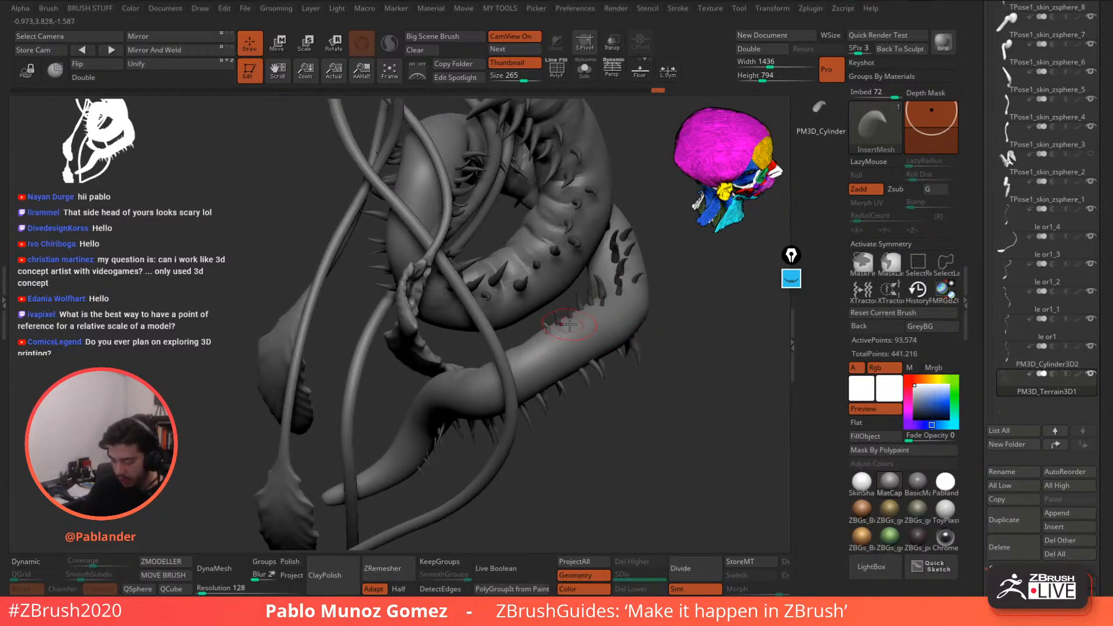
- Add horns around the inside of the bend leading into the tail and down the first tail section
{"action": "right_click_drag", "start_coordinate": [577, 335], "coordinate": [561, 312]}
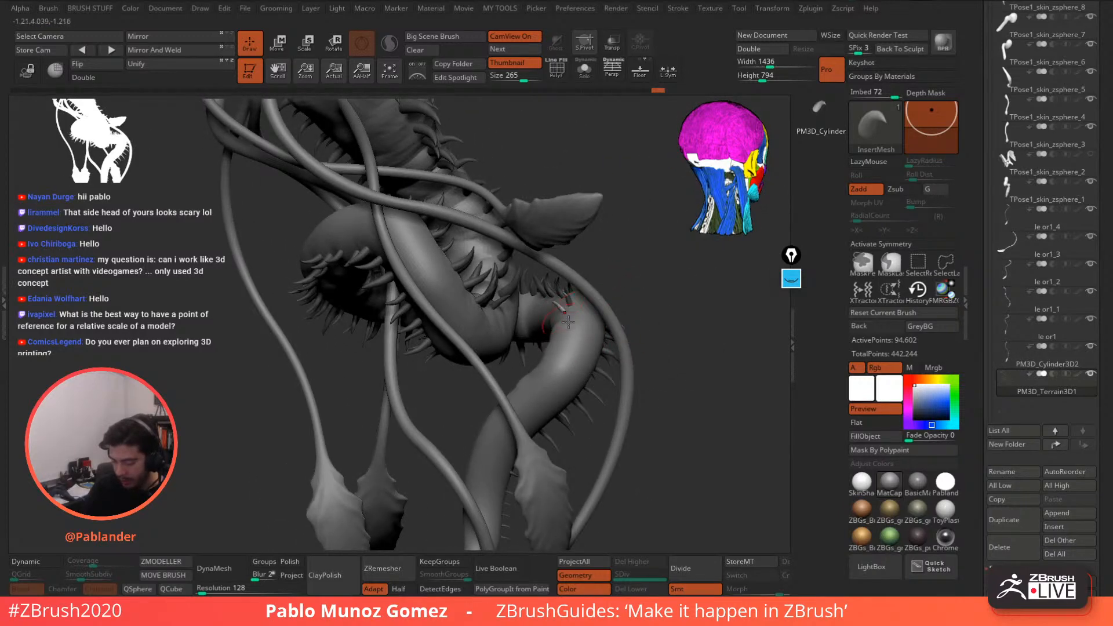
{"action": "left_click_drag", "start_coordinate": [568, 322], "coordinate": [559, 350]}
{"action": "right_click_drag", "start_coordinate": [561, 350], "coordinate": [576, 296]}
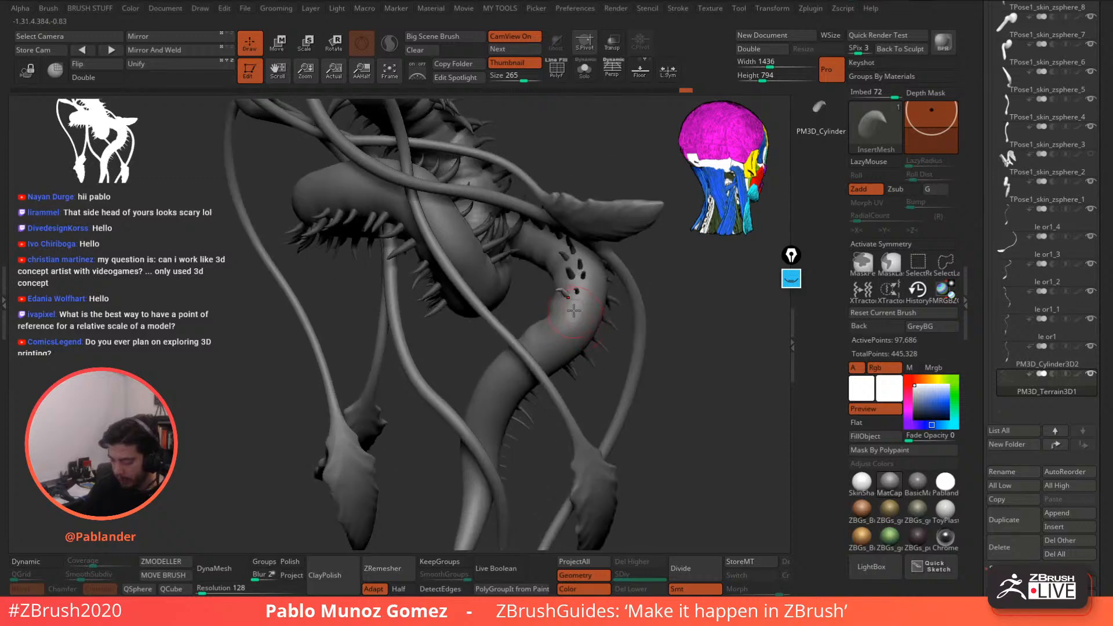
{"action": "left_click_drag", "start_coordinate": [570, 308], "coordinate": [555, 325]}
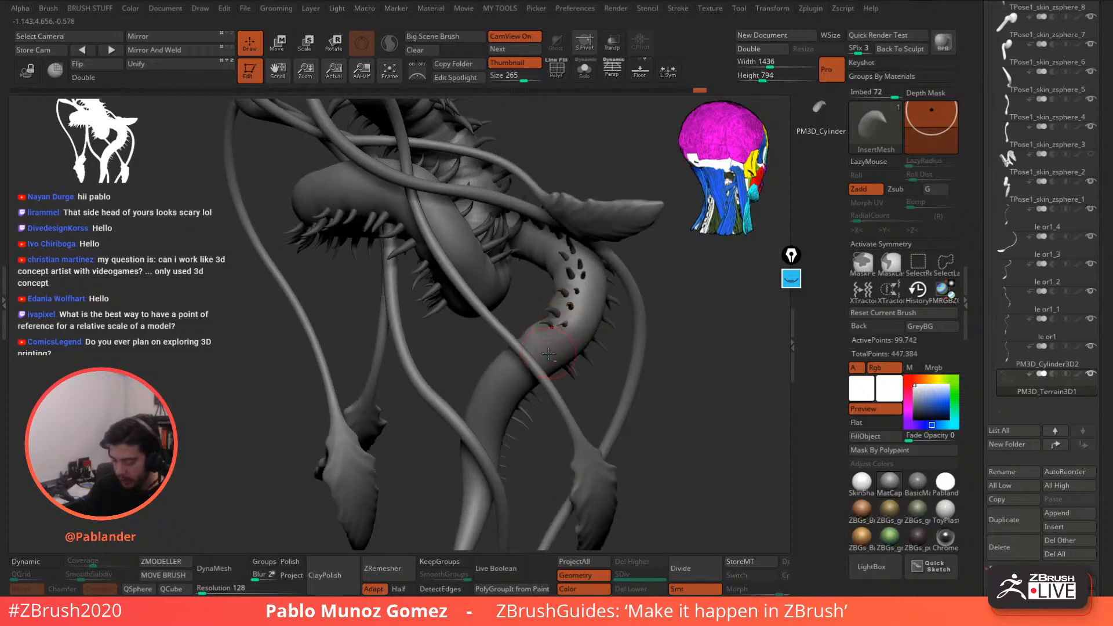
{"action": "right_click_drag", "start_coordinate": [548, 353], "coordinate": [555, 312]}
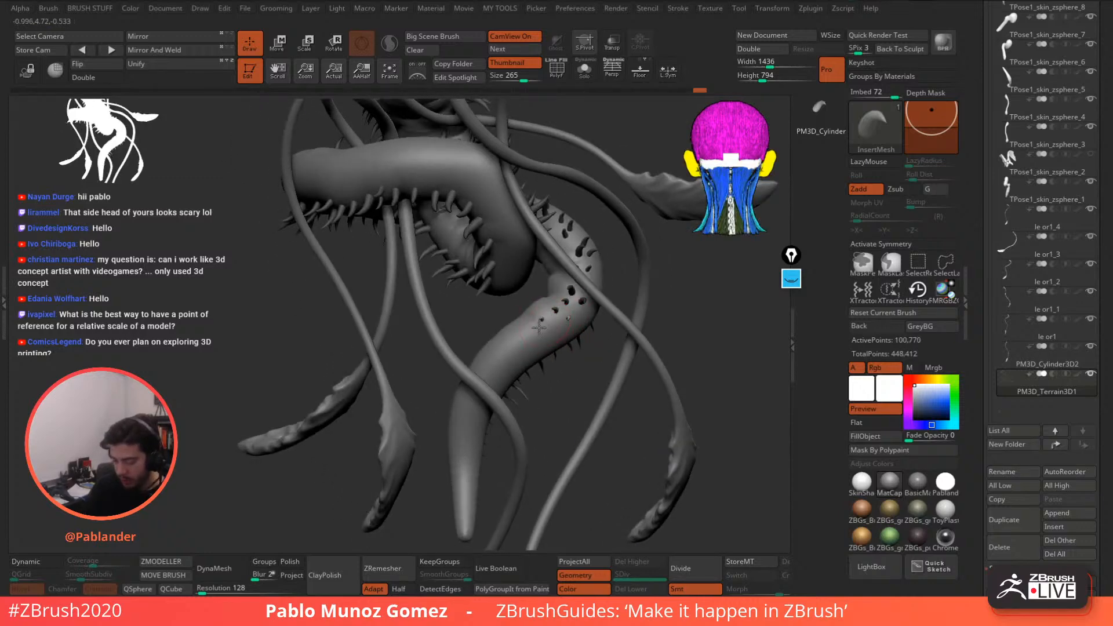
{"action": "left_click_drag", "start_coordinate": [515, 334], "coordinate": [529, 335]}
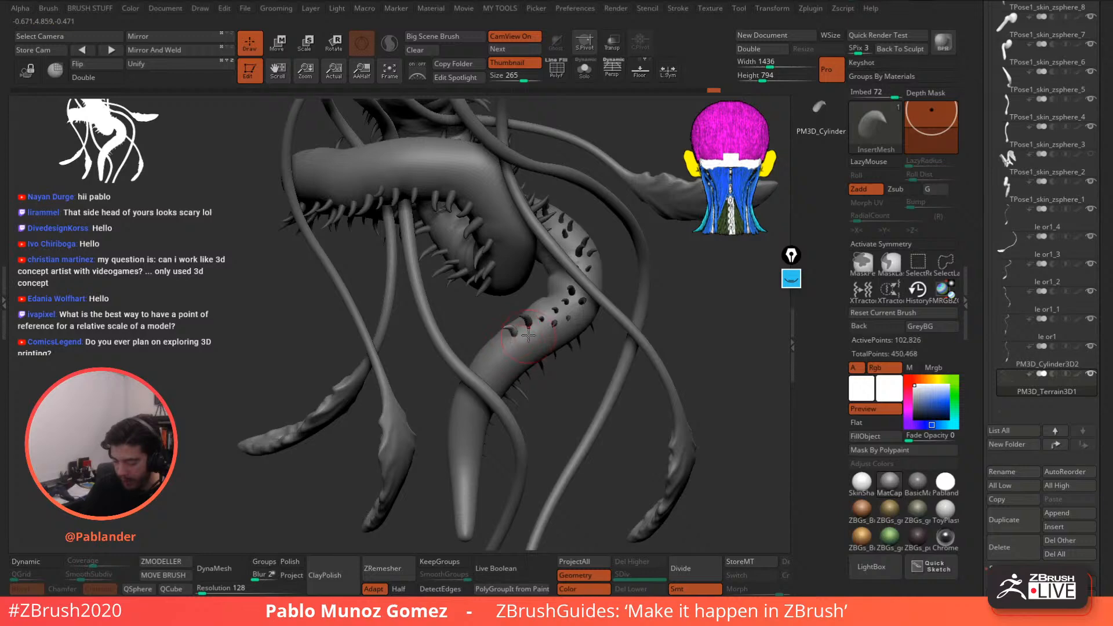
- Extend the horn row along the bare edge of the hanging tail toward its tip, with smaller horns
{"action": "right_click_drag", "start_coordinate": [541, 334], "coordinate": [529, 296]}
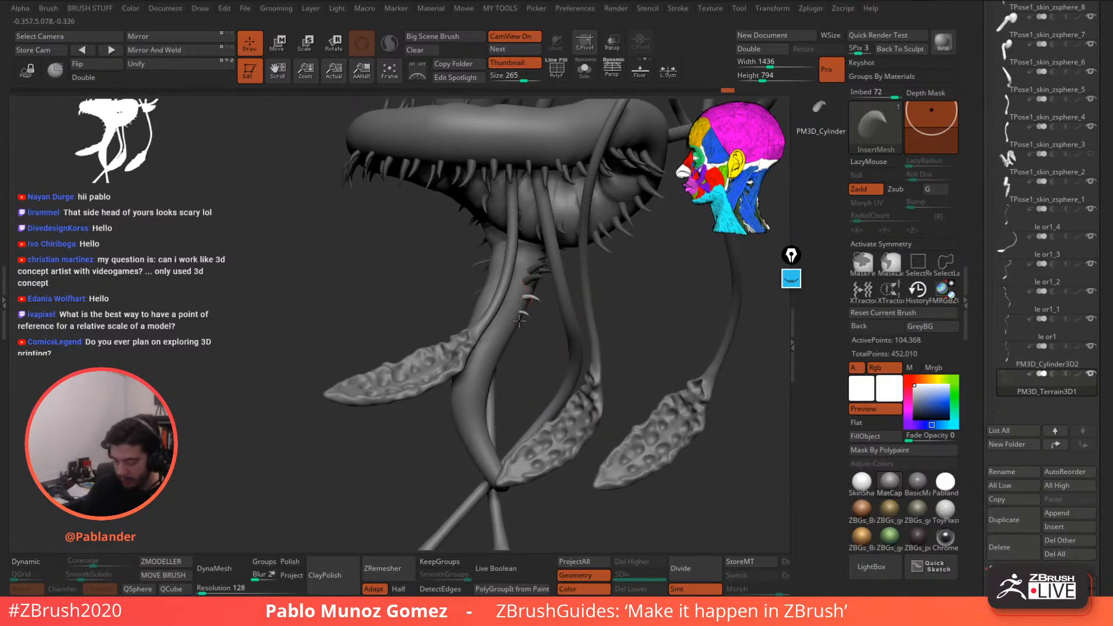
{"action": "mouse_move", "coordinate": [519, 320]}
{"action": "left_mouse_down"}
{"action": "mouse_move", "coordinate": [519, 309]}
{"action": "mouse_move", "coordinate": [512, 332]}
{"action": "left_mouse_up"}
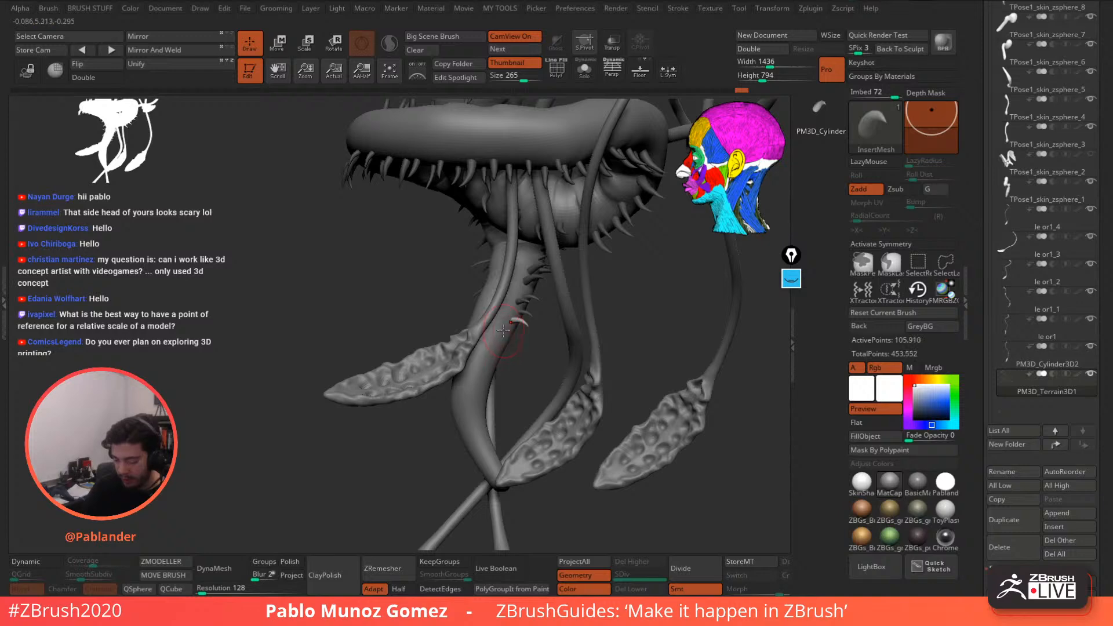
{"action": "right_click_drag", "start_coordinate": [503, 330], "coordinate": [498, 308]}
{"action": "left_click_drag", "start_coordinate": [498, 324], "coordinate": [498, 343]}
{"action": "right_click_drag", "start_coordinate": [498, 343], "coordinate": [501, 388]}
{"action": "left_click_drag", "start_coordinate": [491, 349], "coordinate": [492, 359]}
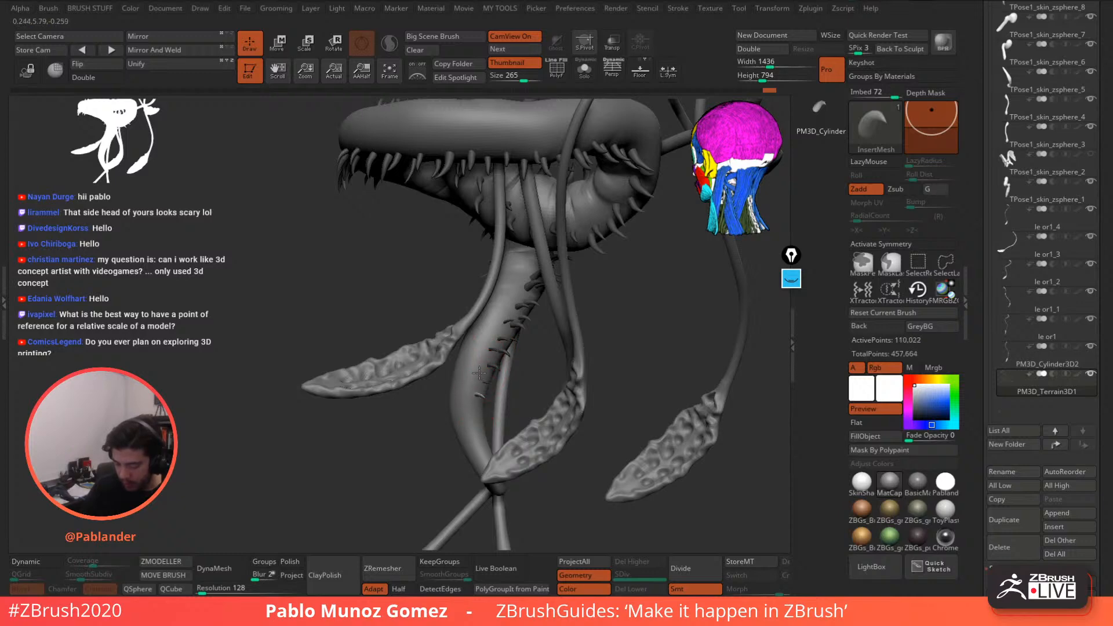
{"action": "right_click_drag", "start_coordinate": [483, 376], "coordinate": [511, 366]}
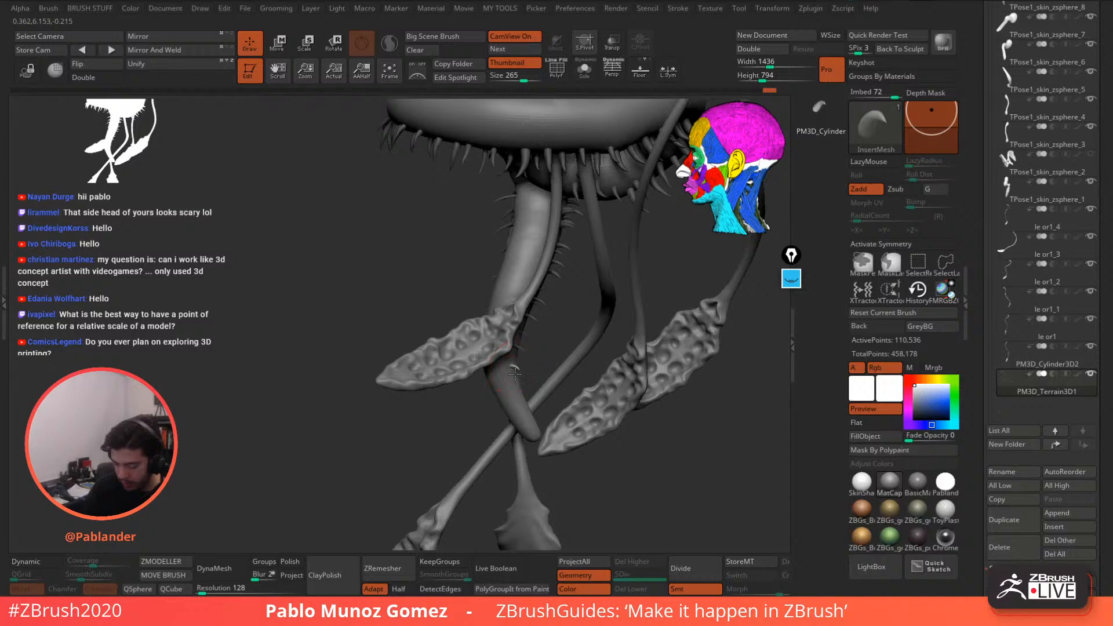
{"action": "left_click_drag", "start_coordinate": [514, 374], "coordinate": [516, 381]}
- Review the horns around the whole creature, switch to the PM_extra_standard brush, and make the coiled body the active subtool
{"action": "mouse_move", "coordinate": [575, 344]}
{"action": "left_mouse_down"}
{"action": "mouse_move", "coordinate": [579, 336]}
{"action": "mouse_move", "coordinate": [597, 360]}
{"action": "mouse_move", "coordinate": [626, 325]}
{"action": "mouse_move", "coordinate": [512, 251]}
{"action": "mouse_move", "coordinate": [607, 282]}
{"action": "left_mouse_up"}
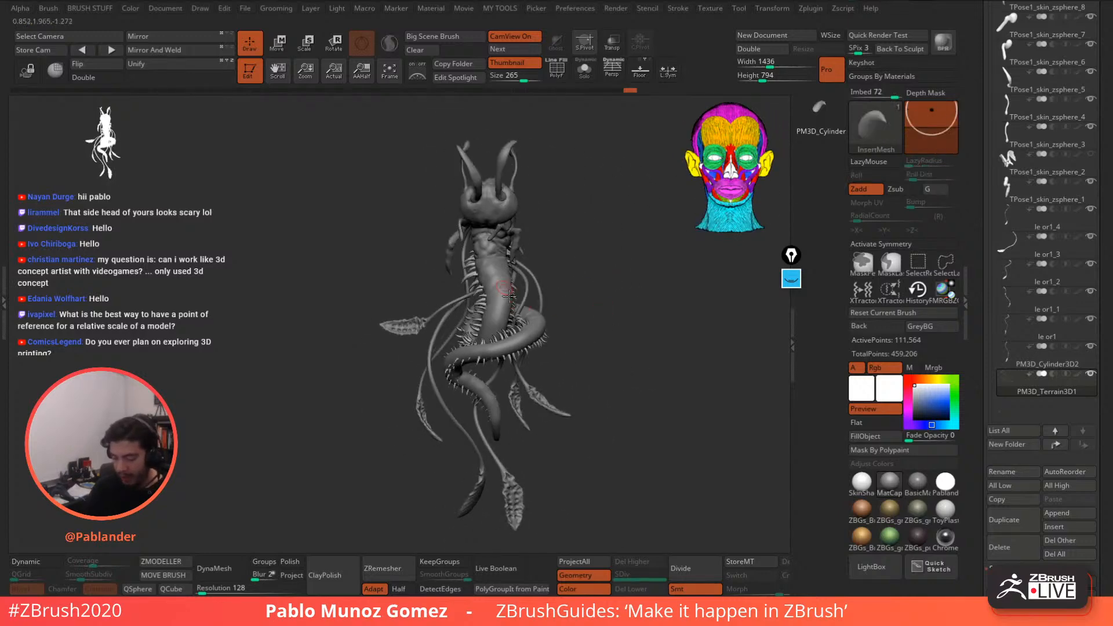
{"action": "right_click_drag", "start_coordinate": [505, 292], "coordinate": [611, 284], "text": "ctrl"}
{"action": "right_click_drag", "start_coordinate": [516, 254], "coordinate": [429, 246]}
{"action": "right_click_drag", "start_coordinate": [488, 305], "coordinate": [599, 283]}
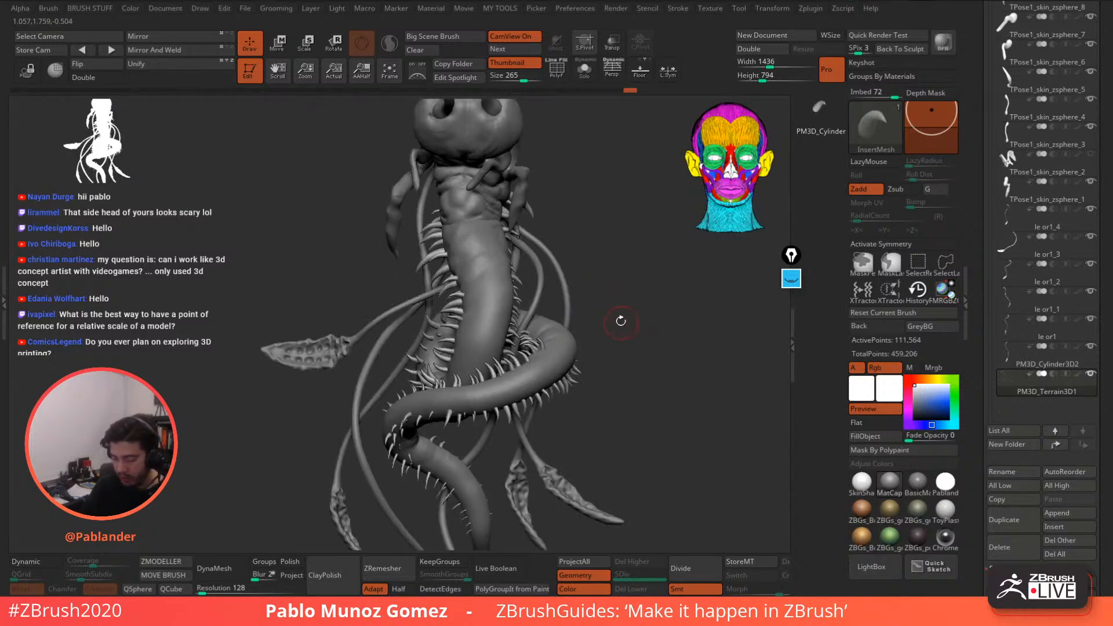
{"action": "right_click_drag", "start_coordinate": [621, 320], "coordinate": [571, 273]}
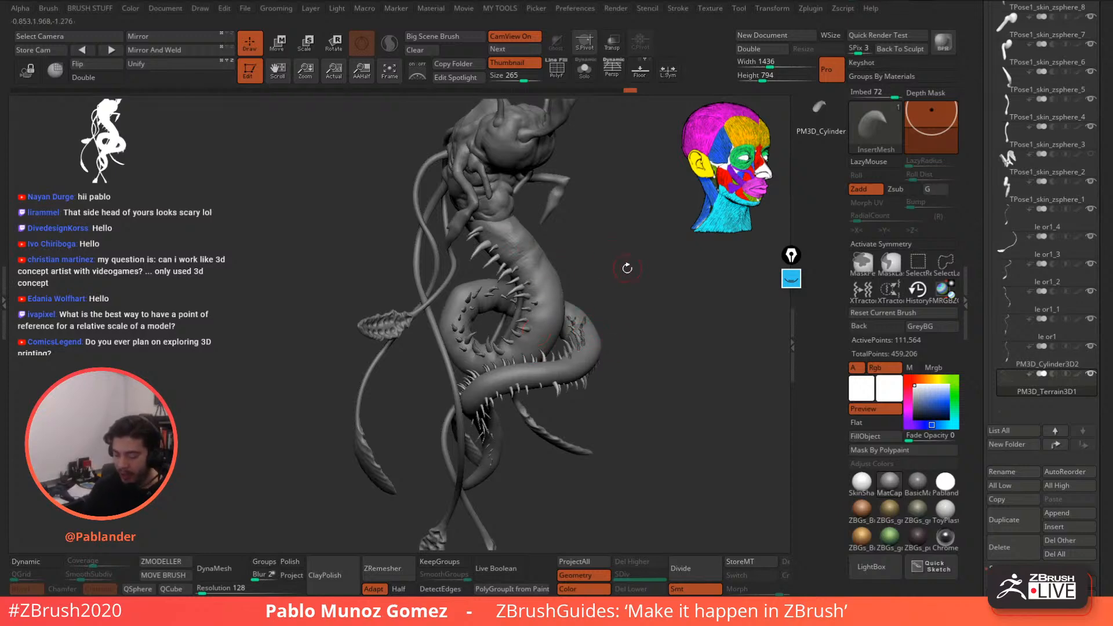
{"action": "right_click_drag", "start_coordinate": [626, 267], "coordinate": [574, 289], "text": "ctrl"}
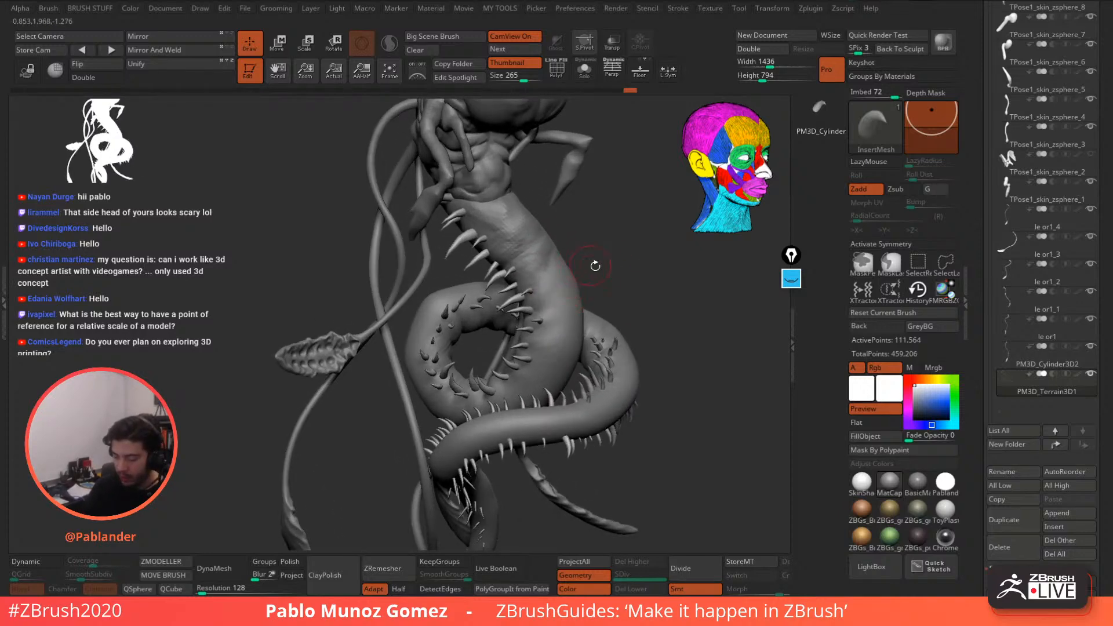
{"action": "key", "text": "space"}
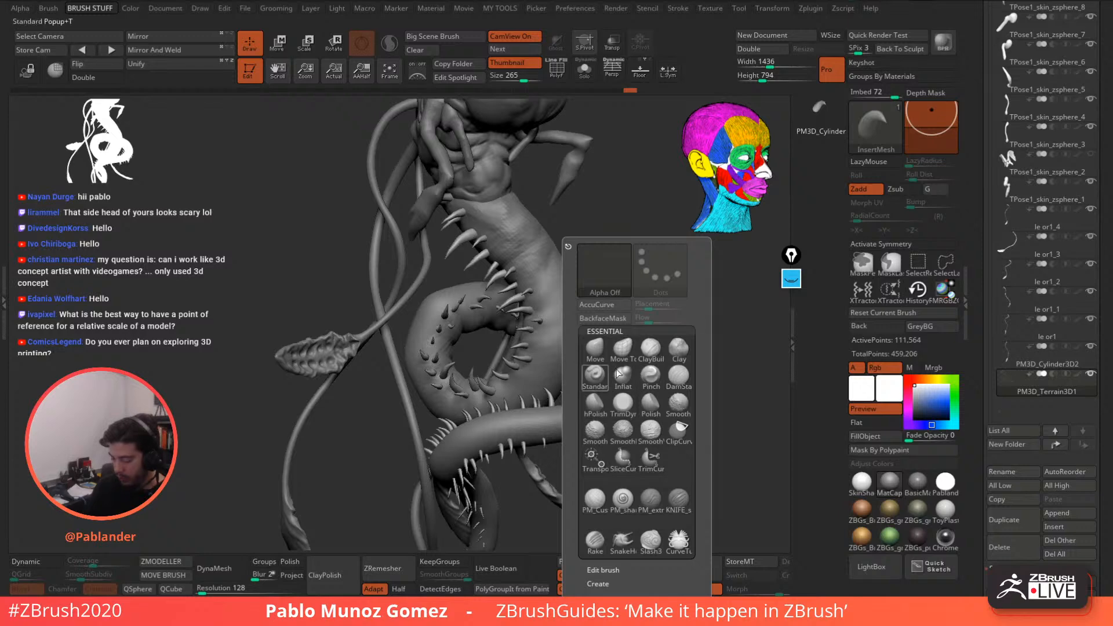
{"action": "left_click", "coordinate": [650, 498]}
{"action": "left_click_drag", "start_coordinate": [731, 342], "coordinate": [755, 327]}
{"action": "left_click", "coordinate": [577, 248], "text": "alt"}
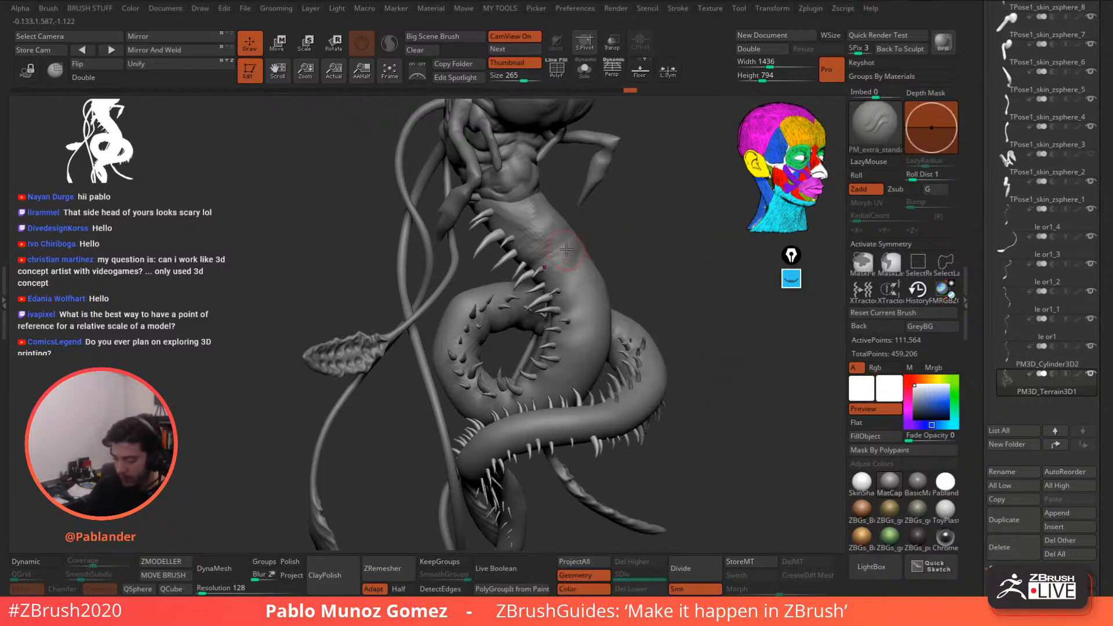
- Subdivide the coiled body to level 5, then build up and smooth the skin around the upper horn bases
{"action": "right_click_drag", "start_coordinate": [571, 249], "coordinate": [583, 248], "text": "ctrl"}
{"action": "key", "text": "ctrl+d"}
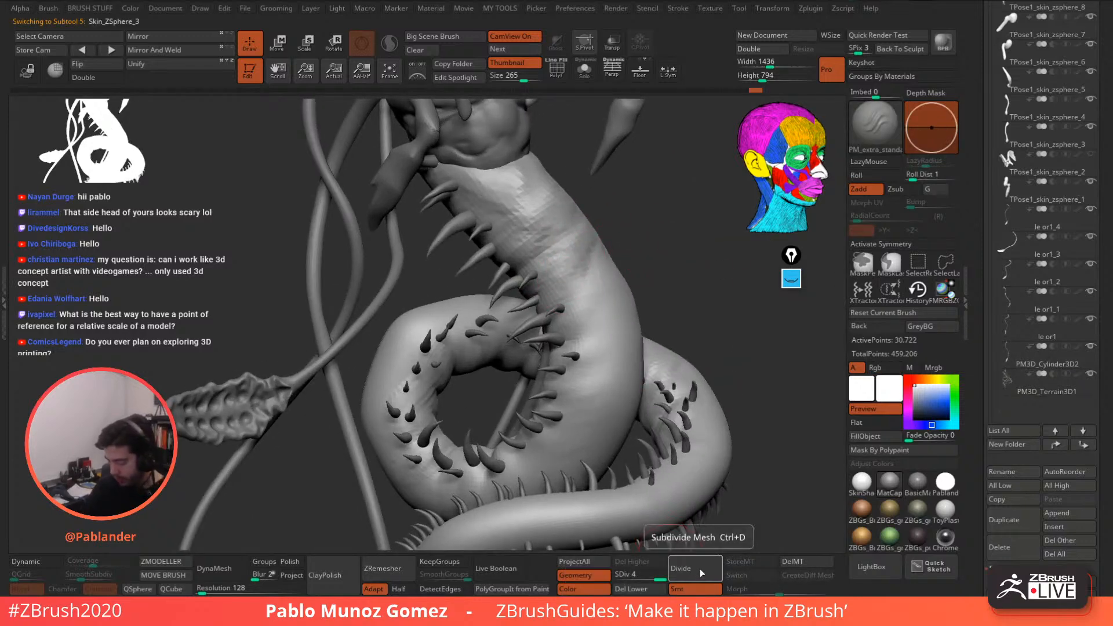
{"action": "key", "text": "space"}
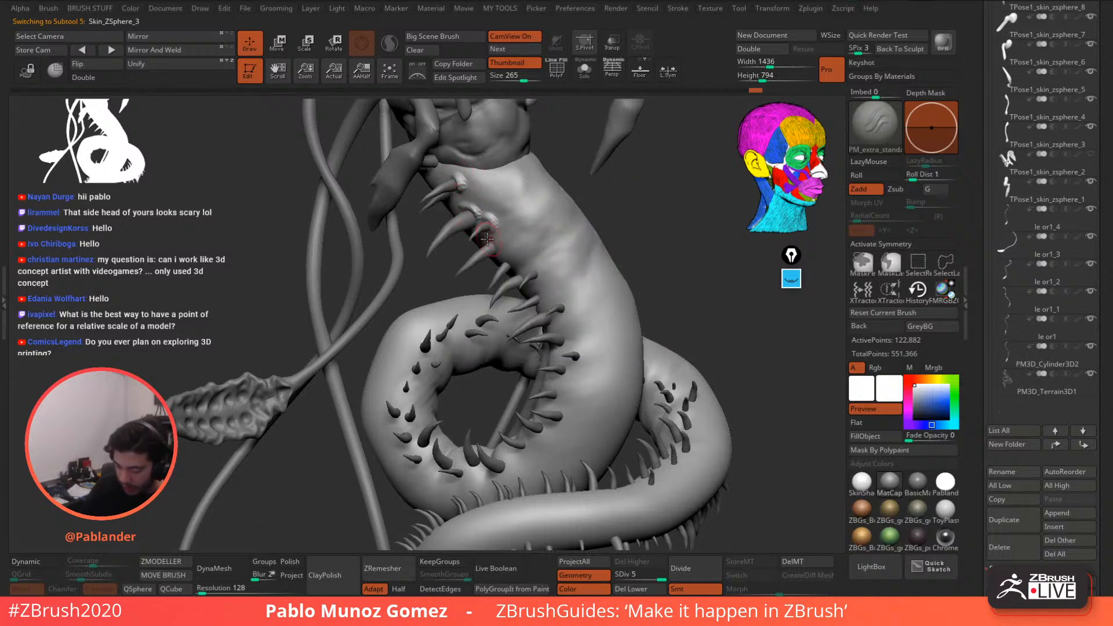
{"action": "key", "text": "shift"}
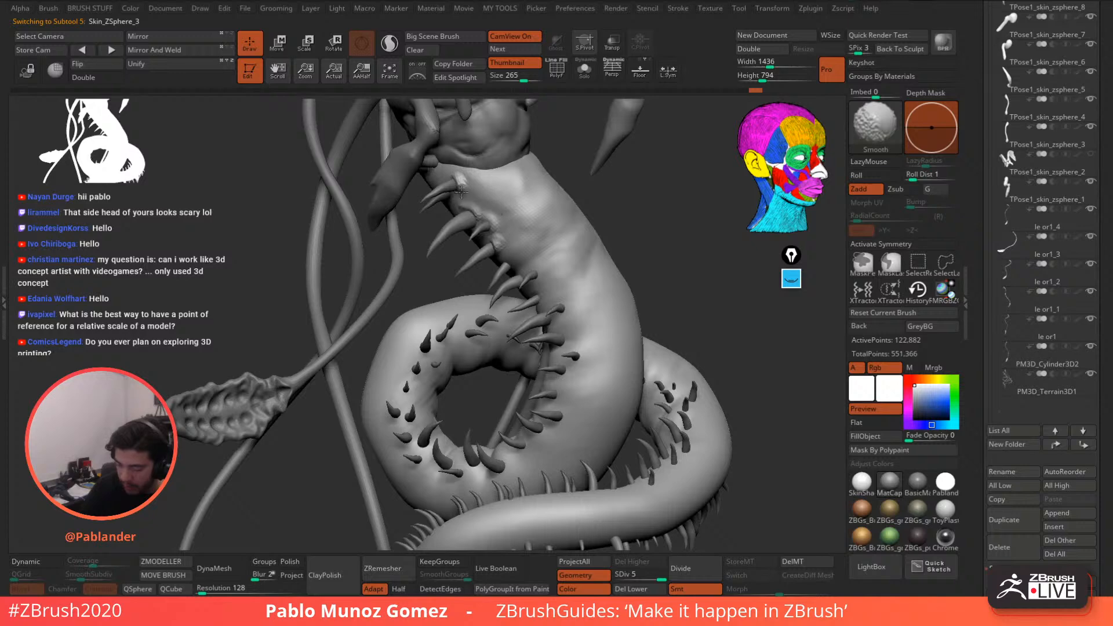
{"action": "left_click_drag", "start_coordinate": [461, 191], "coordinate": [501, 233], "text": "shift"}
{"action": "right_click_drag", "start_coordinate": [522, 221], "coordinate": [513, 204]}
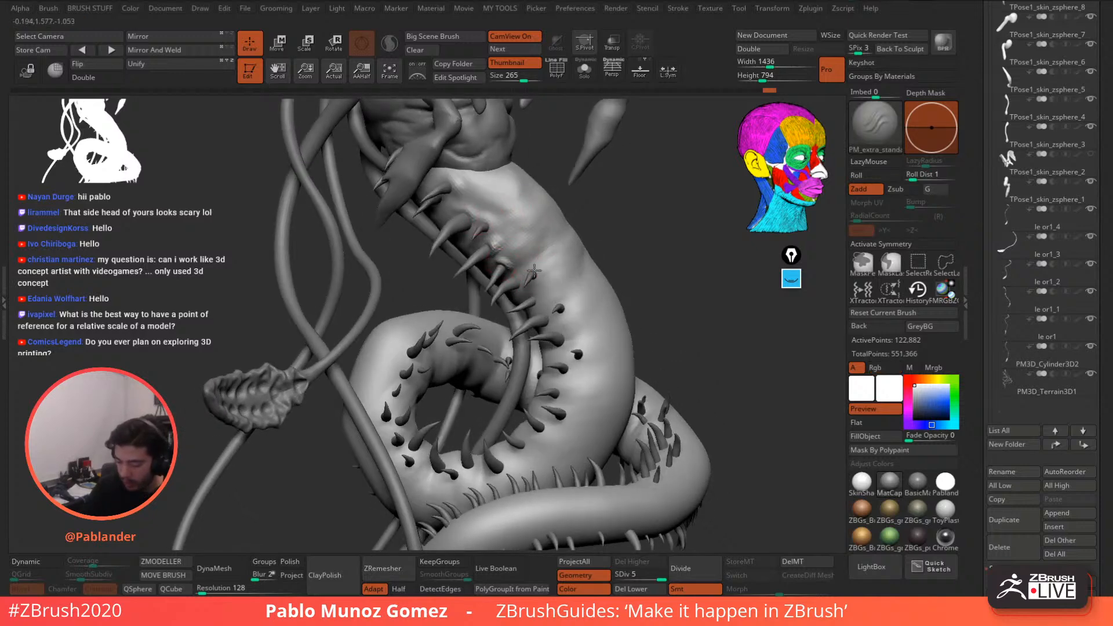
{"action": "key", "text": "shift"}
{"action": "key", "text": "shift"}
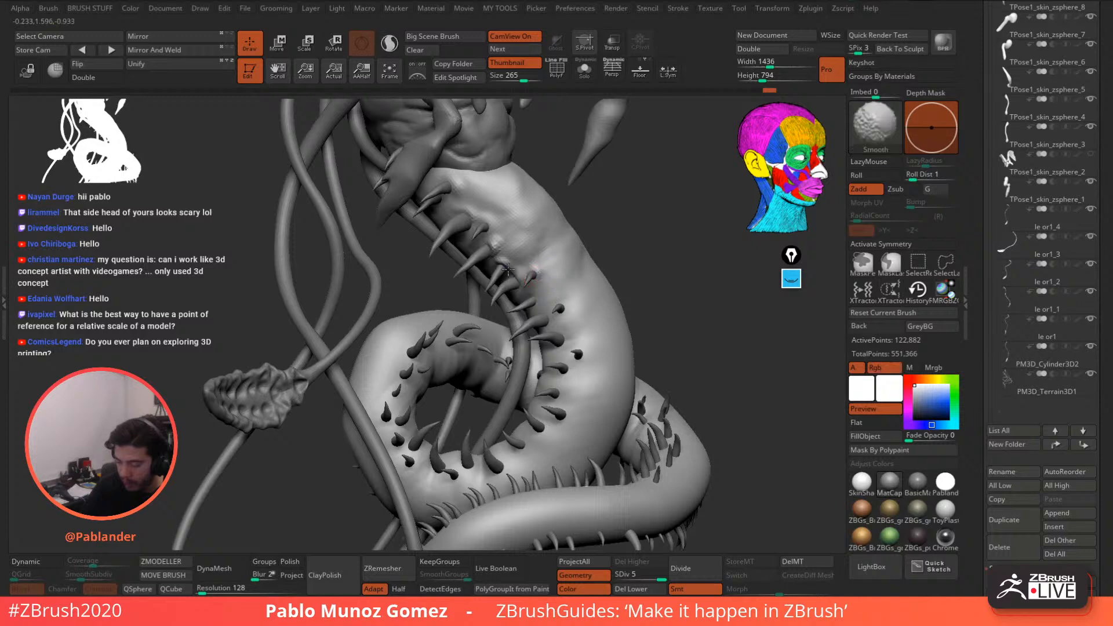
{"action": "right_click_drag", "start_coordinate": [507, 270], "coordinate": [582, 295]}
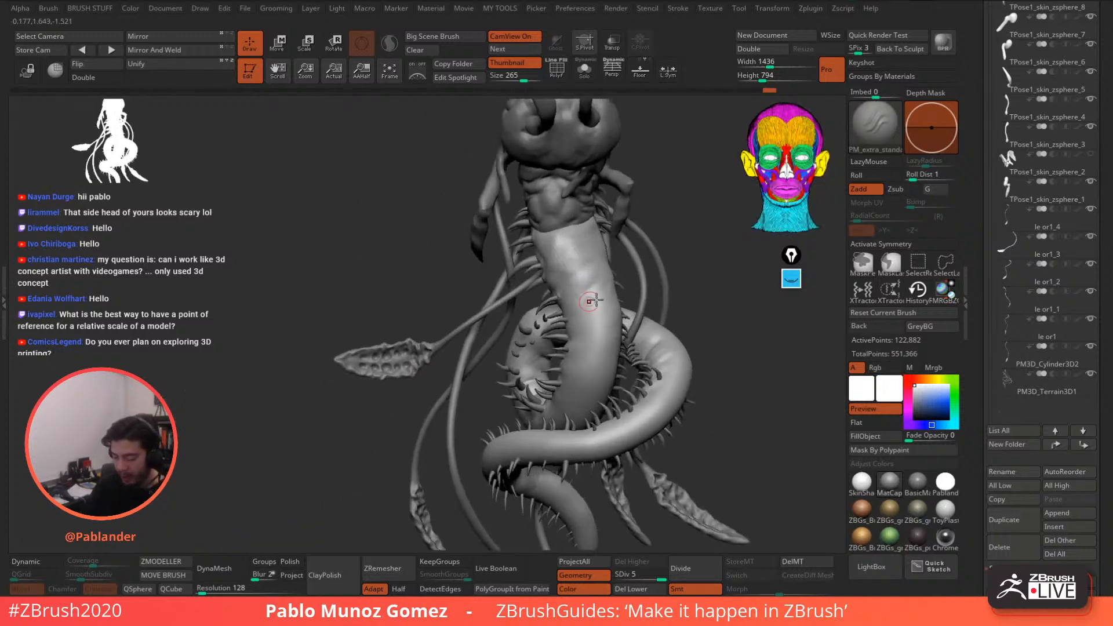
{"action": "mouse_move", "coordinate": [606, 339]}
{"action": "right_mouse_down"}
{"action": "mouse_move", "coordinate": [667, 319]}
{"action": "mouse_move", "coordinate": [685, 326]}
{"action": "mouse_move", "coordinate": [625, 375]}
{"action": "mouse_move", "coordinate": [624, 321]}
{"action": "right_mouse_up"}
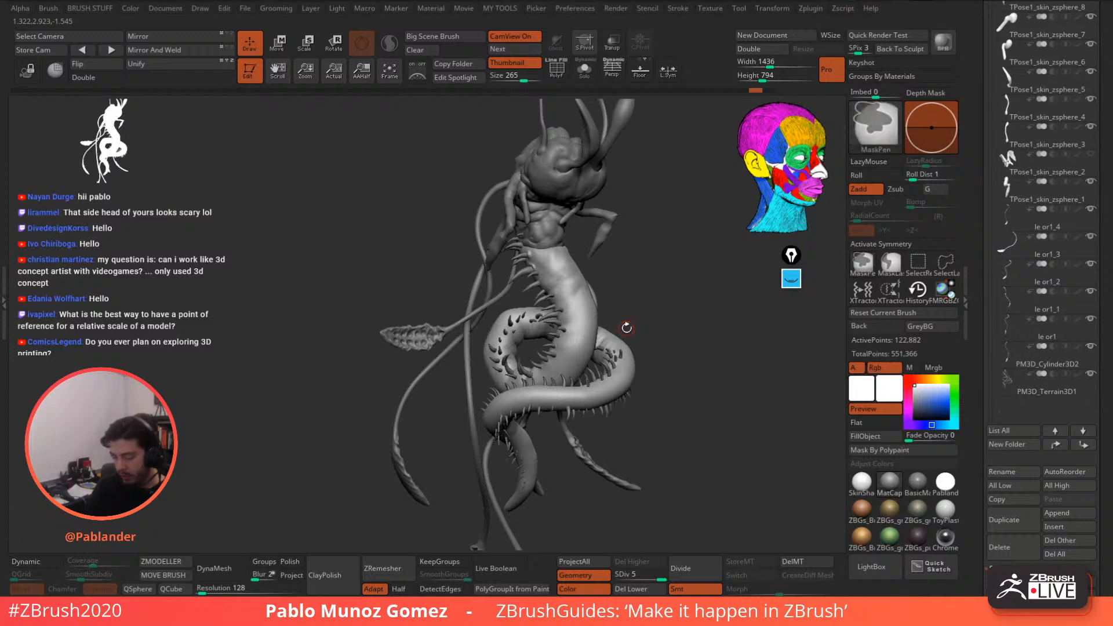
{"action": "mouse_move", "coordinate": [649, 310]}
{"action": "right_mouse_down"}
{"action": "mouse_move", "coordinate": [636, 341]}
{"action": "mouse_move", "coordinate": [671, 327]}
{"action": "right_mouse_up"}
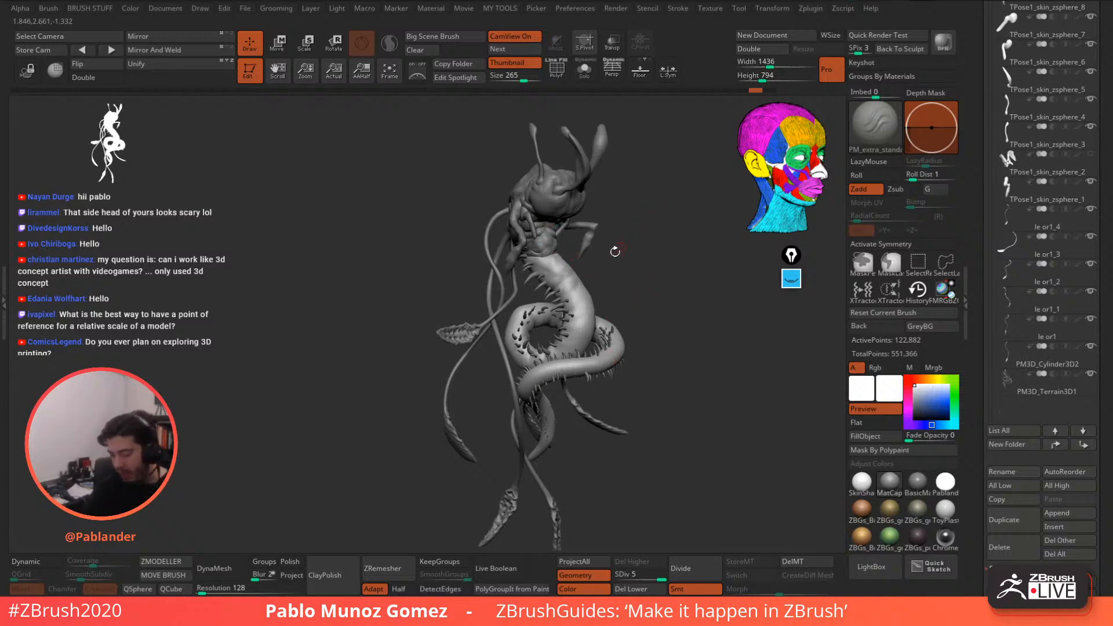
{"action": "right_click_drag", "start_coordinate": [639, 275], "coordinate": [604, 275]}
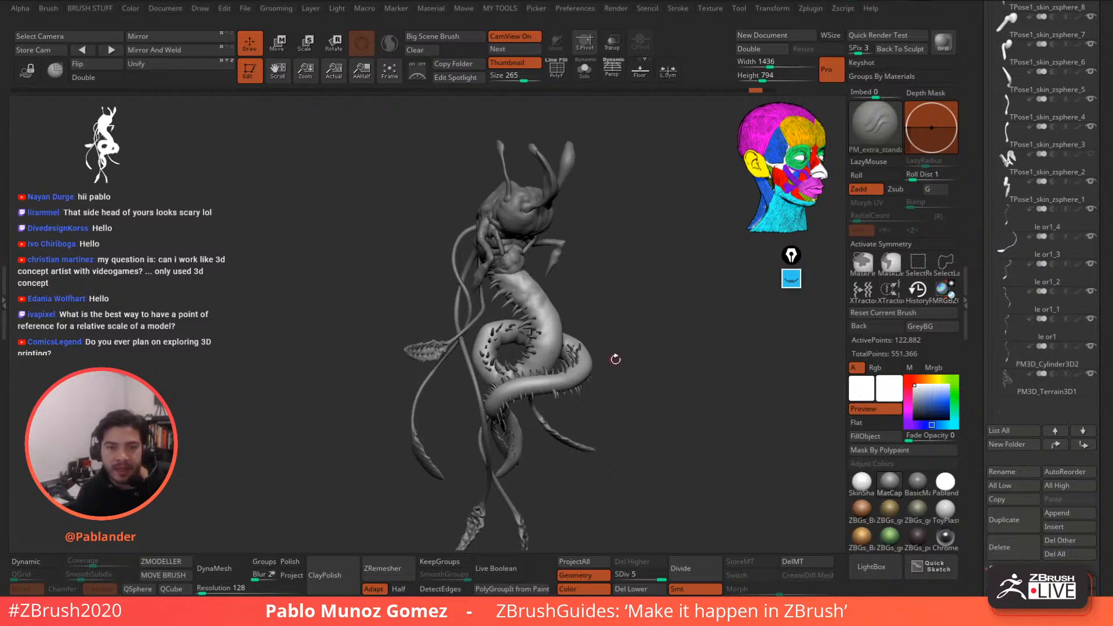
{"action": "mouse_move", "coordinate": [670, 311]}
{"action": "left_mouse_down"}
{"action": "mouse_move", "coordinate": [666, 364]}
{"action": "mouse_move", "coordinate": [653, 371]}
{"action": "mouse_move", "coordinate": [662, 376]}
{"action": "mouse_move", "coordinate": [646, 346]}
{"action": "mouse_move", "coordinate": [702, 342]}
{"action": "left_mouse_up"}
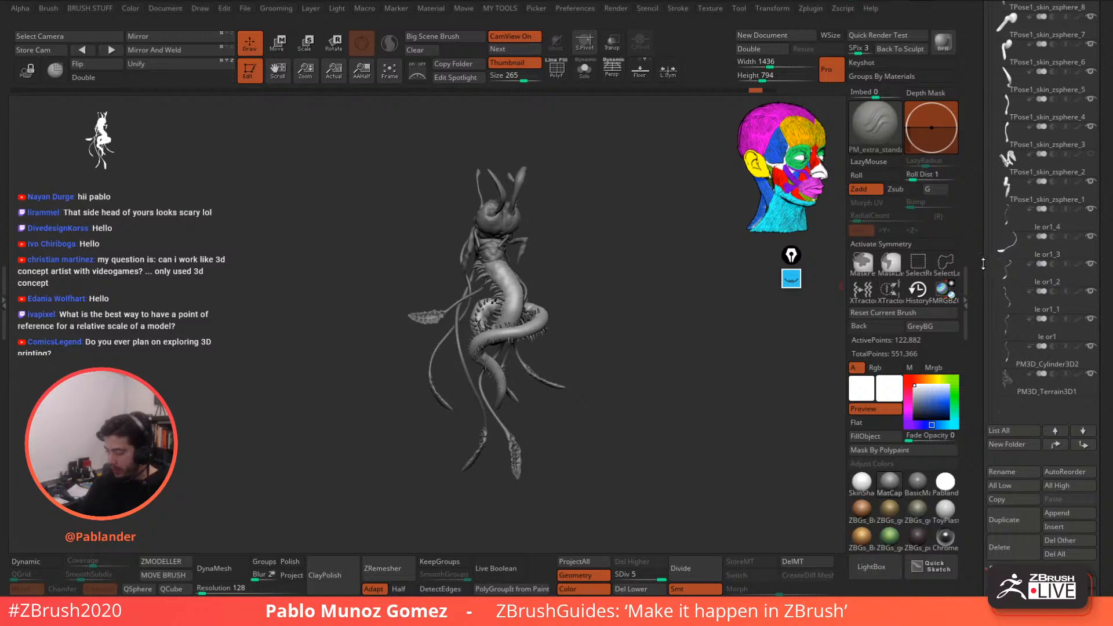
- Create a subtool folder named body that starts with the head subtool TPose1_skin_zsphere_10
{"action": "mouse_move", "coordinate": [980, 257]}
{"action": "left_mouse_down"}
{"action": "mouse_move", "coordinate": [976, 336]}
{"action": "mouse_move", "coordinate": [975, 325]}
{"action": "left_mouse_up"}
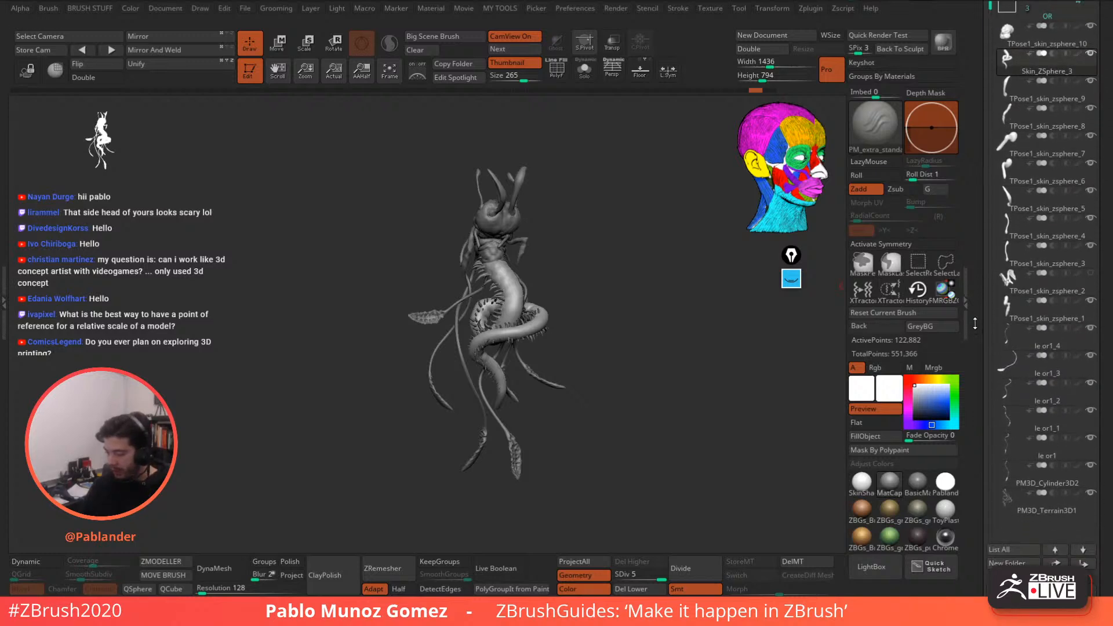
{"action": "mouse_move", "coordinate": [1092, 84]}
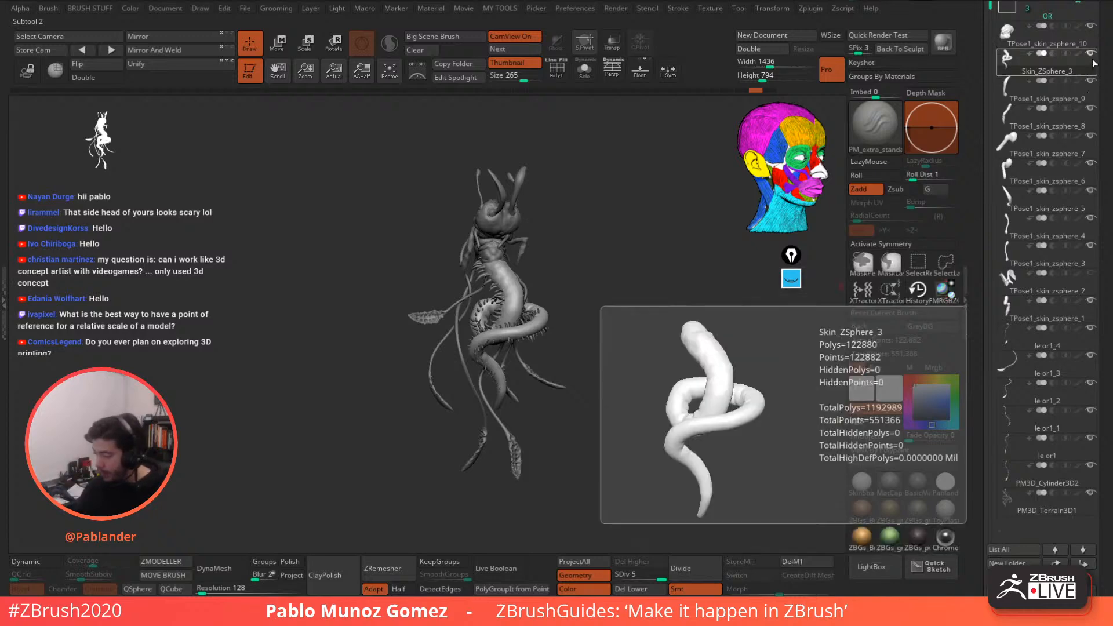
{"action": "left_click", "coordinate": [1059, 40]}
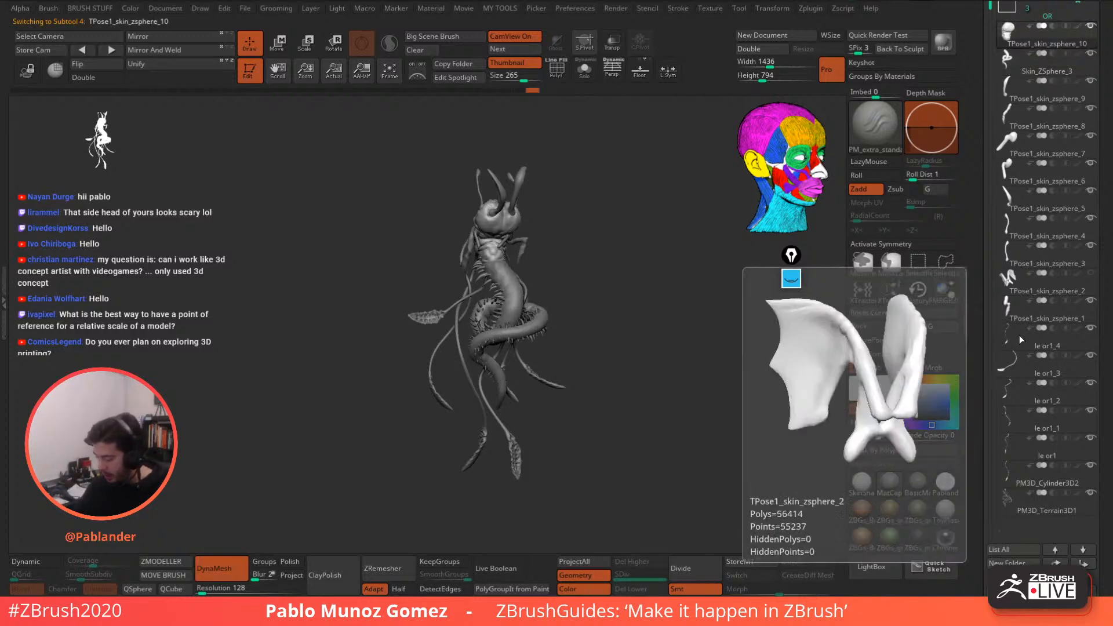
{"action": "left_click_drag", "start_coordinate": [1014, 518], "coordinate": [1014, 486]}
{"action": "left_click", "coordinate": [1014, 531]}
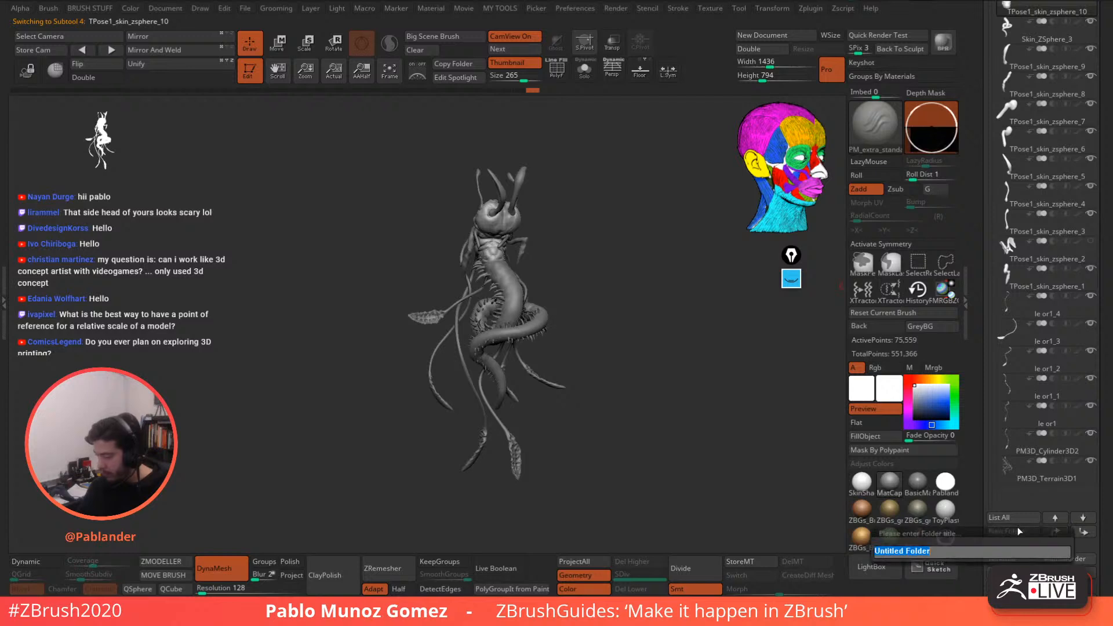
{"action": "type", "text": "body"}
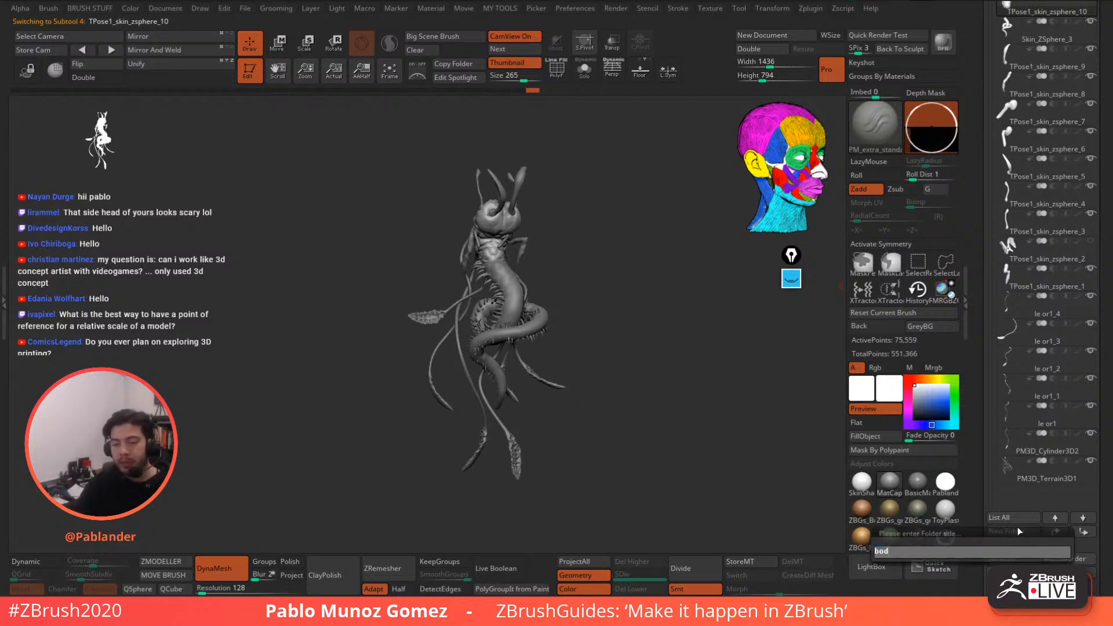
{"action": "key", "text": "Return"}
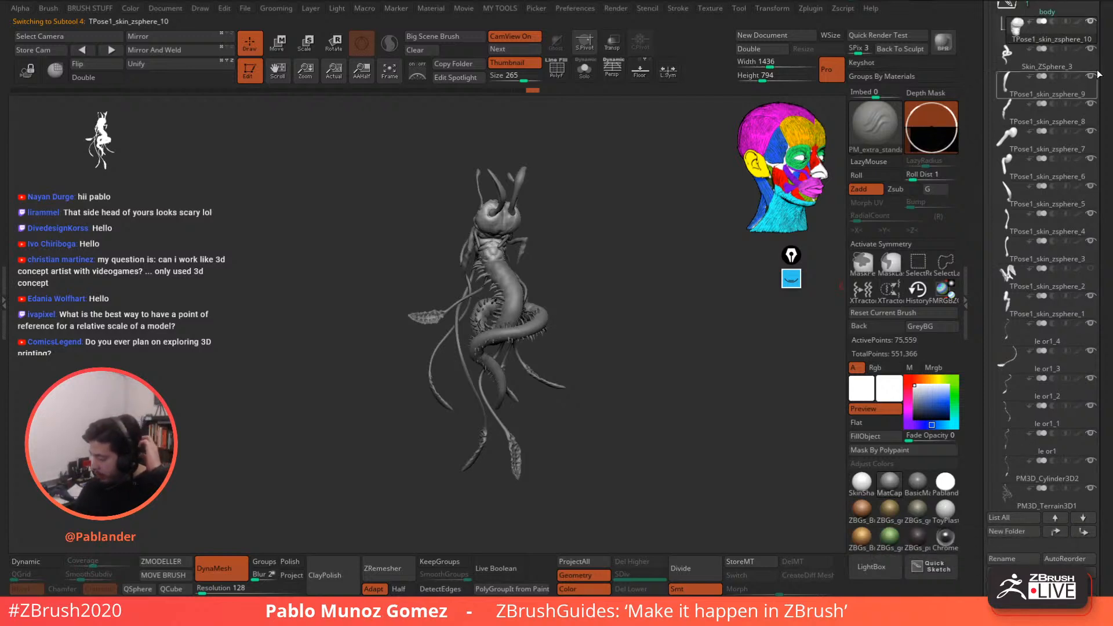
- Place the PM3D_Terrain3D1 horn subtool in the body folder directly below Skin_ZSphere_3
{"action": "left_click_drag", "start_coordinate": [1098, 73], "coordinate": [1038, 145]}
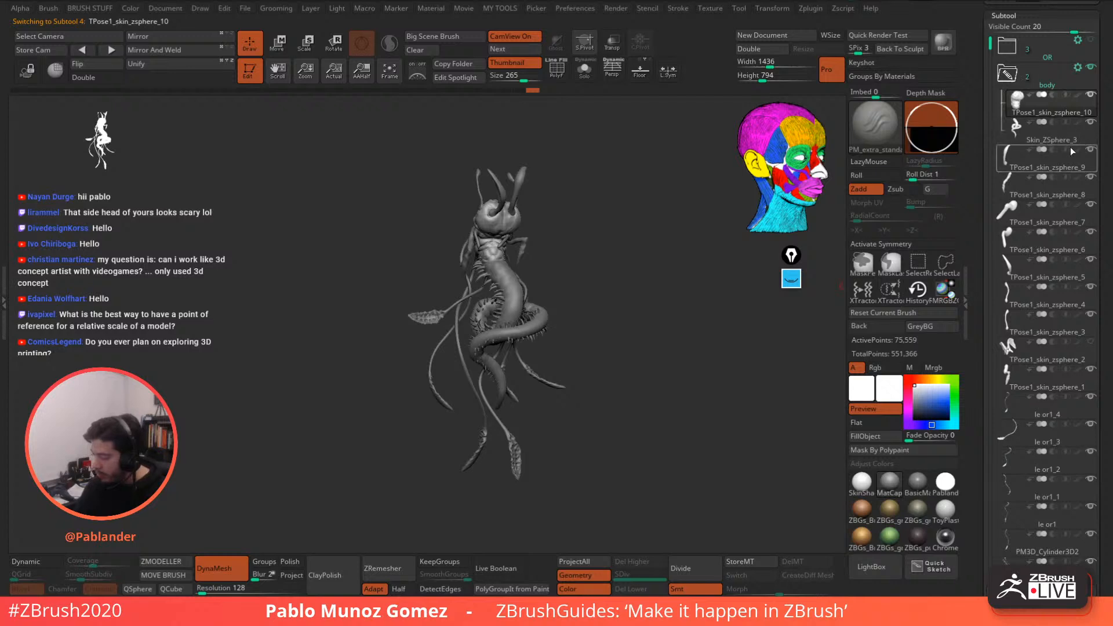
{"action": "mouse_move", "coordinate": [1038, 152]}
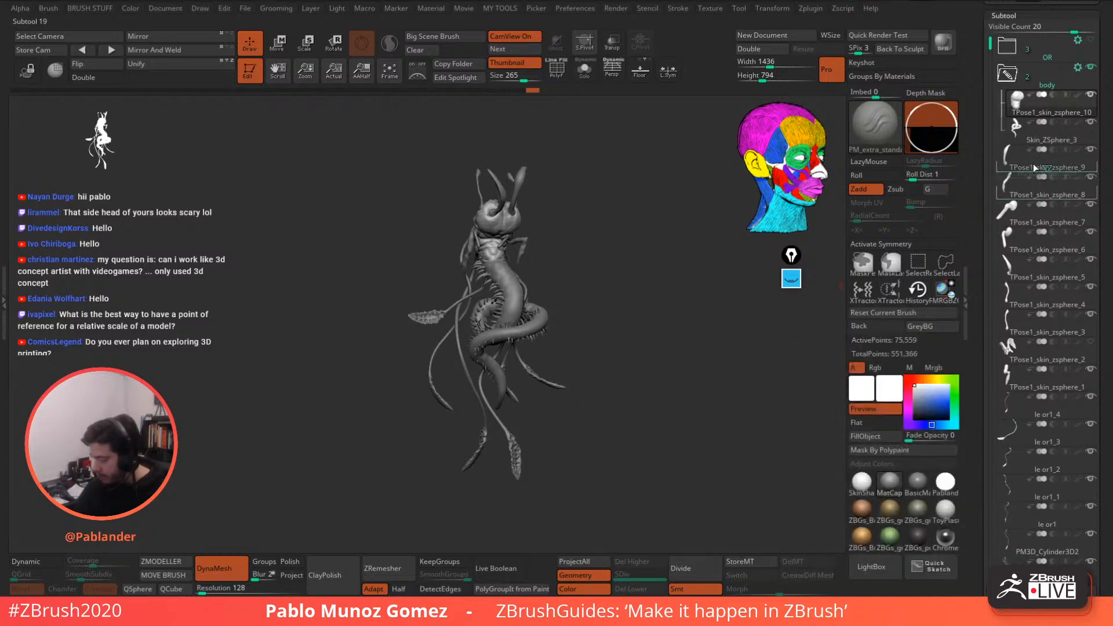
{"action": "left_click_drag", "start_coordinate": [1033, 164], "coordinate": [1033, 166]}
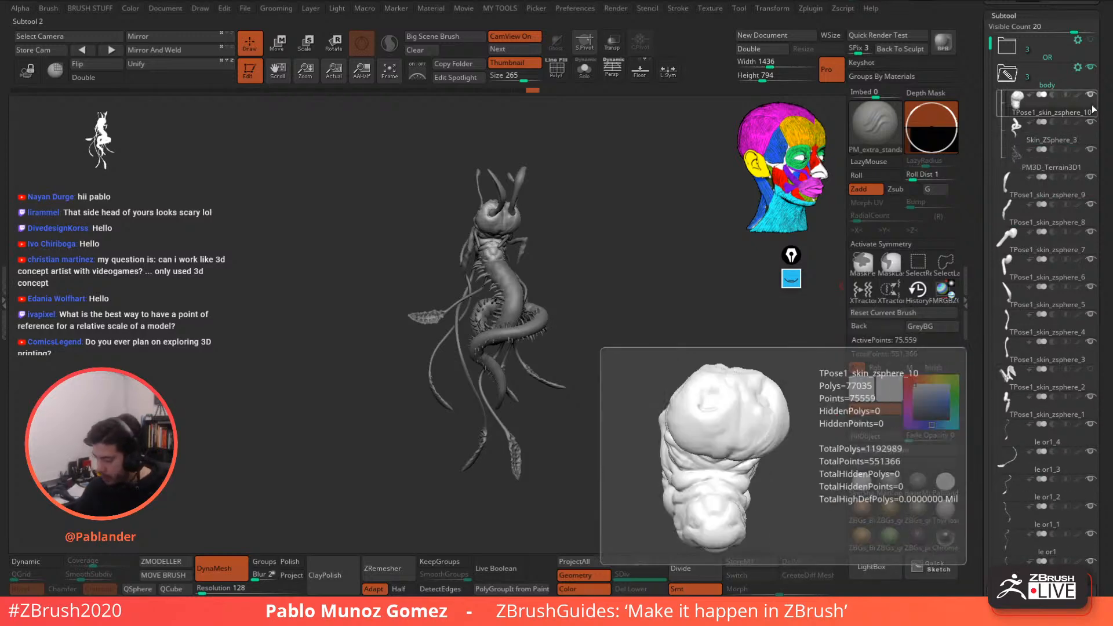
- Hide all the other subtools and show only the head, coiled body and horns of the body folder
{"action": "left_click", "coordinate": [1092, 71], "text": "shift"}
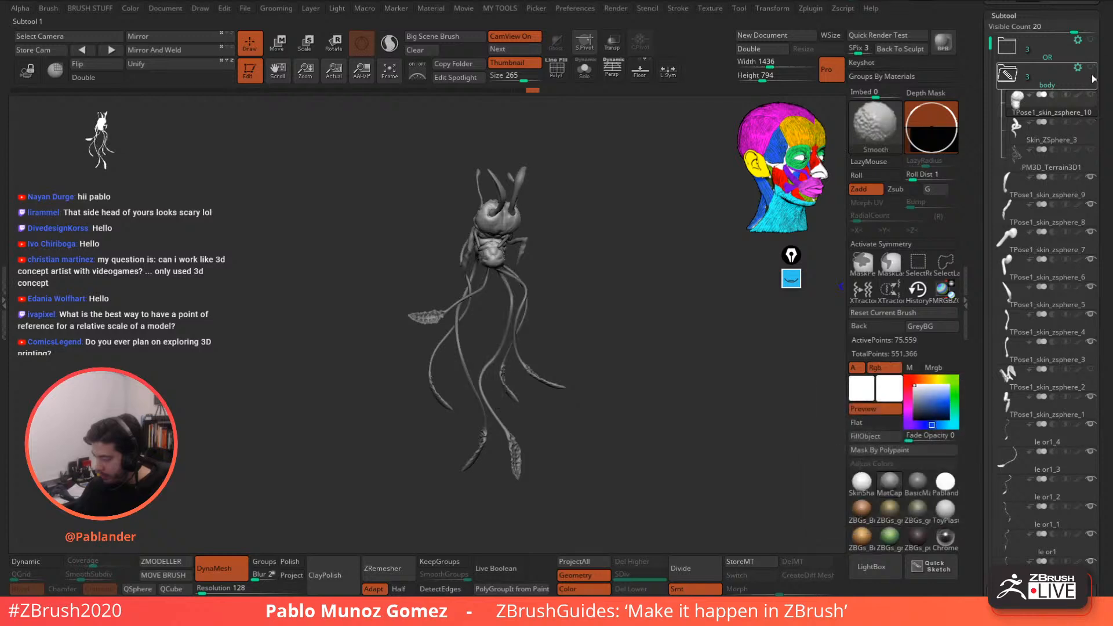
{"action": "left_click", "coordinate": [1091, 179], "text": "shift"}
{"action": "left_click", "coordinate": [1091, 70]}
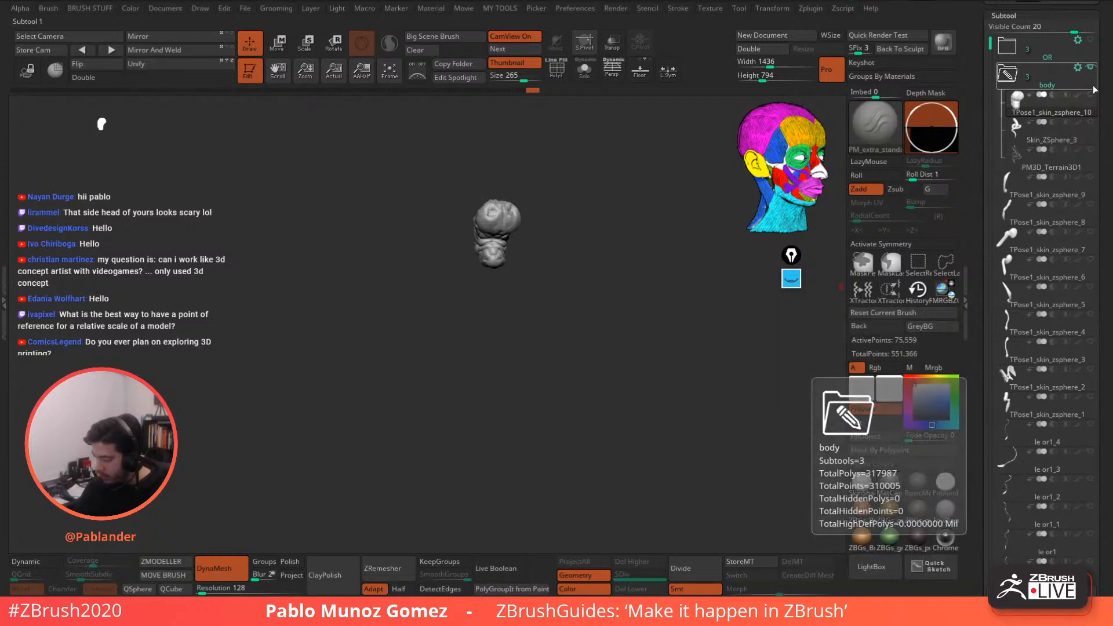
{"action": "left_click_drag", "start_coordinate": [639, 380], "coordinate": [607, 298]}
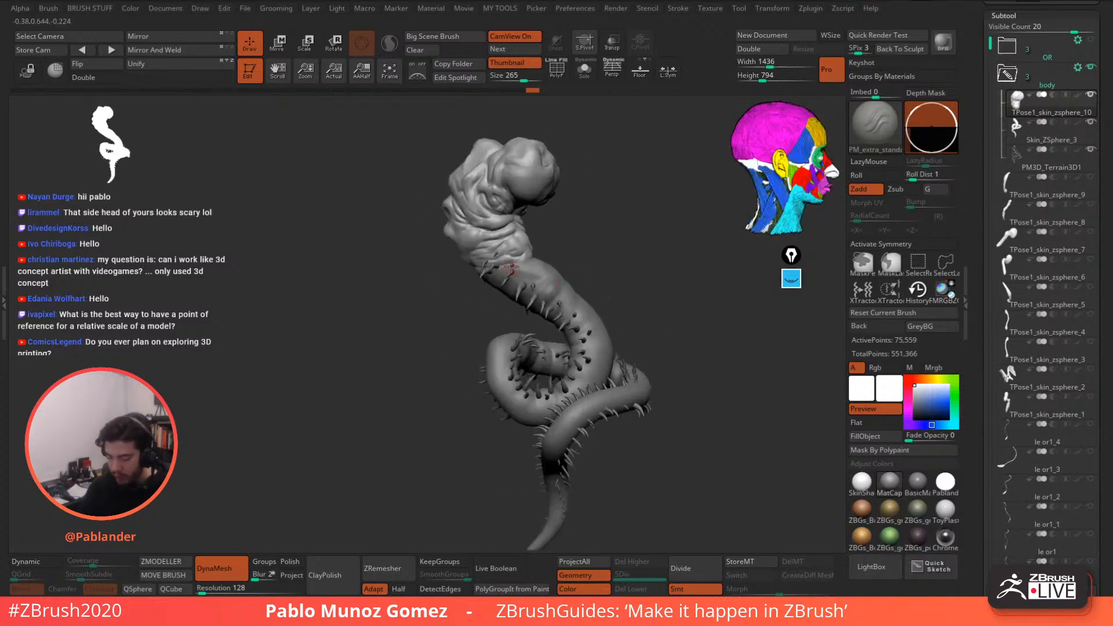
{"action": "mouse_move", "coordinate": [512, 267]}
{"action": "left_mouse_down"}
{"action": "mouse_move", "coordinate": [673, 256]}
{"action": "mouse_move", "coordinate": [638, 297]}
{"action": "left_mouse_up"}
- Insert large curved horns on the neck and the back of the head in the PM3D_Terrain3D1 subtool with the InsertMesh brush, and check them in isolation
{"action": "left_click", "coordinate": [868, 131]}
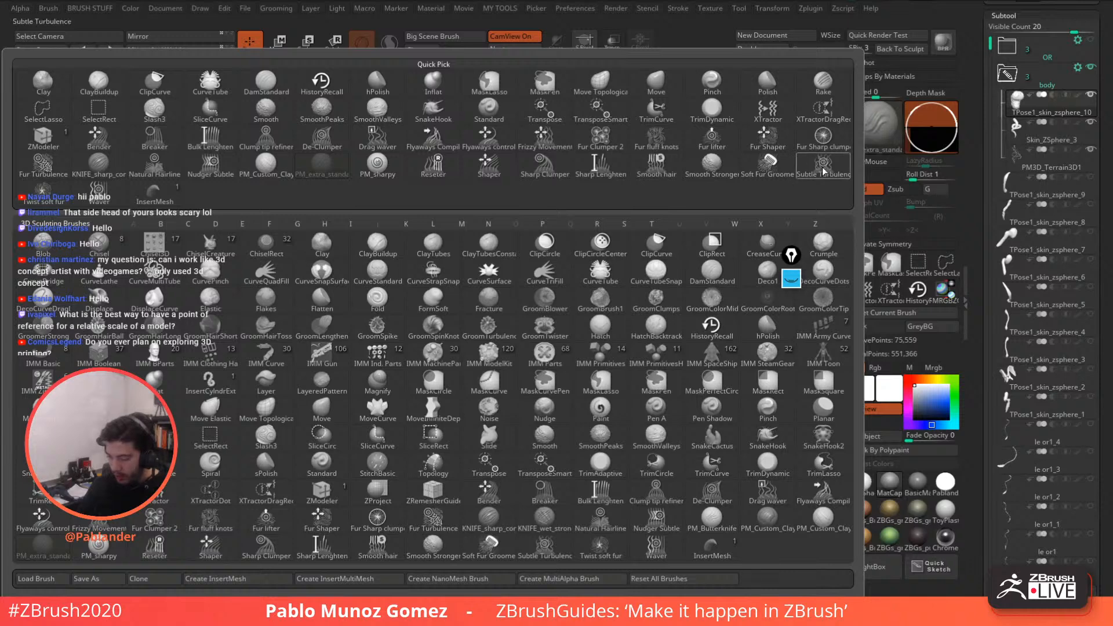
{"action": "left_click", "coordinate": [174, 202]}
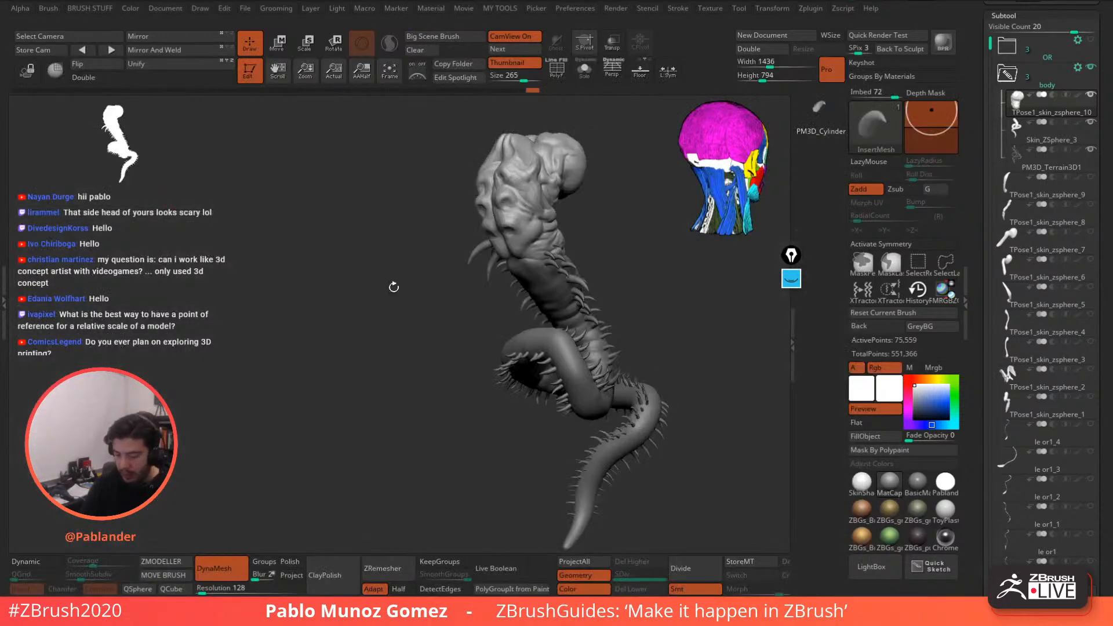
{"action": "left_click", "coordinate": [1058, 167]}
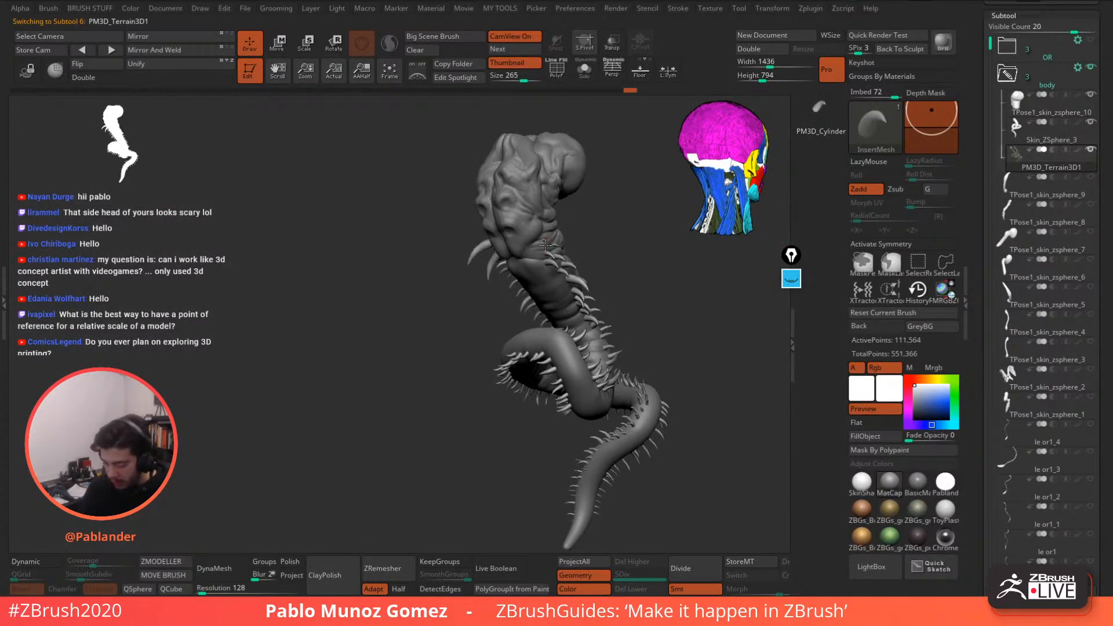
{"action": "left_click_drag", "start_coordinate": [540, 257], "coordinate": [541, 264]}
{"action": "left_click_drag", "start_coordinate": [600, 229], "coordinate": [622, 196]}
{"action": "mouse_move", "coordinate": [554, 233]}
{"action": "left_mouse_down"}
{"action": "mouse_move", "coordinate": [636, 277]}
{"action": "mouse_move", "coordinate": [582, 232]}
{"action": "mouse_move", "coordinate": [605, 258]}
{"action": "left_mouse_up"}
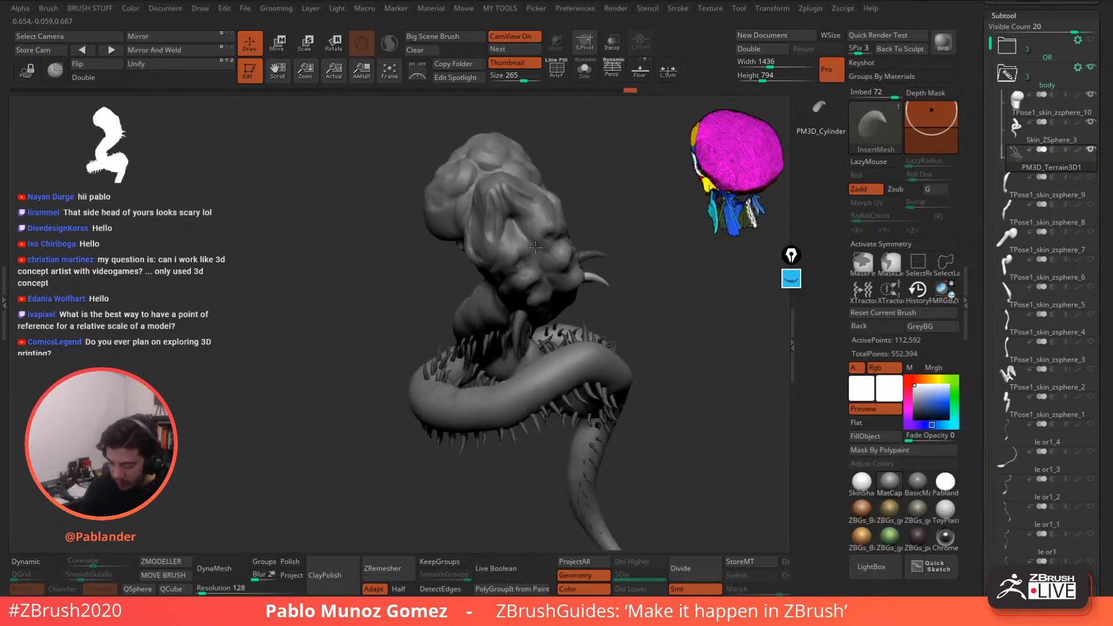
{"action": "mouse_move", "coordinate": [508, 214]}
{"action": "left_mouse_down"}
{"action": "mouse_move", "coordinate": [492, 213]}
{"action": "mouse_move", "coordinate": [538, 201]}
{"action": "left_mouse_up"}
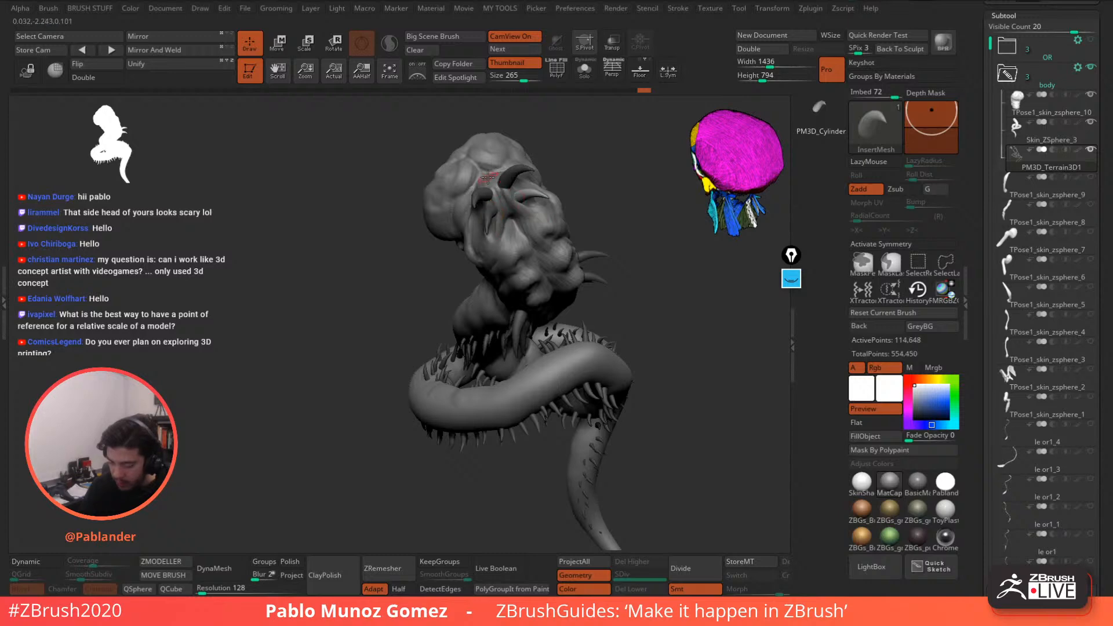
{"action": "left_click_drag", "start_coordinate": [471, 166], "coordinate": [482, 172]}
{"action": "mouse_move", "coordinate": [585, 185]}
{"action": "left_mouse_down"}
{"action": "mouse_move", "coordinate": [649, 203]}
{"action": "mouse_move", "coordinate": [594, 211]}
{"action": "mouse_move", "coordinate": [606, 203]}
{"action": "mouse_move", "coordinate": [613, 232]}
{"action": "left_mouse_up"}
{"action": "left_click", "coordinate": [586, 79]}
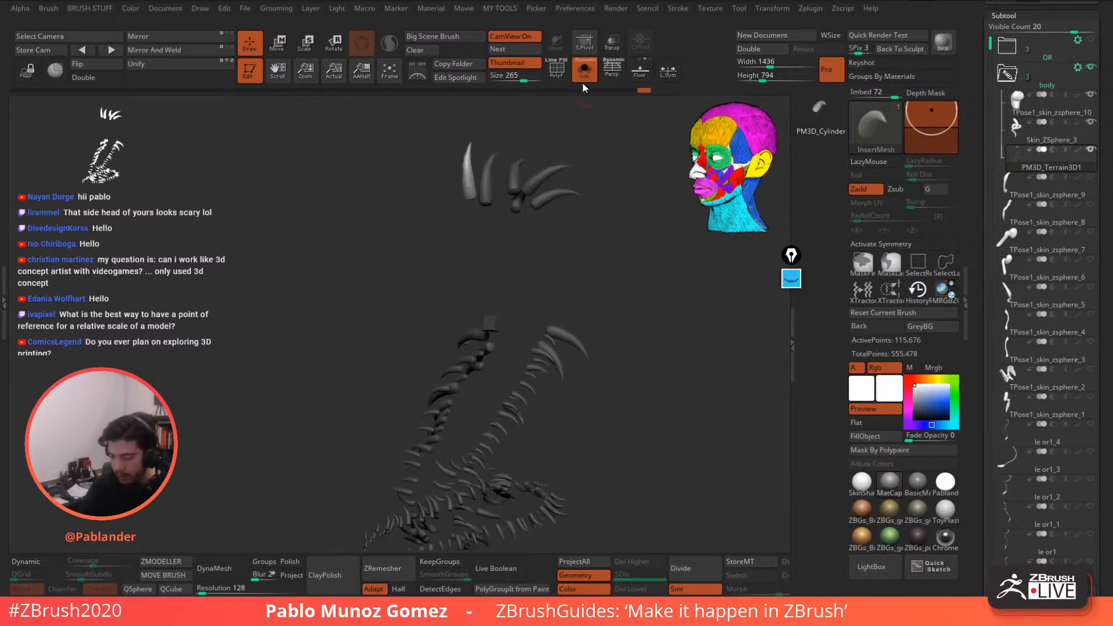
{"action": "left_click", "coordinate": [586, 83]}
- Merge the body folder into a single subtool, make the merged mesh active, and inspect its polygroups
{"action": "mouse_move", "coordinate": [621, 330]}
{"action": "left_mouse_down"}
{"action": "mouse_move", "coordinate": [652, 290]}
{"action": "mouse_move", "coordinate": [608, 295]}
{"action": "mouse_move", "coordinate": [628, 289]}
{"action": "mouse_move", "coordinate": [616, 340]}
{"action": "left_mouse_up"}
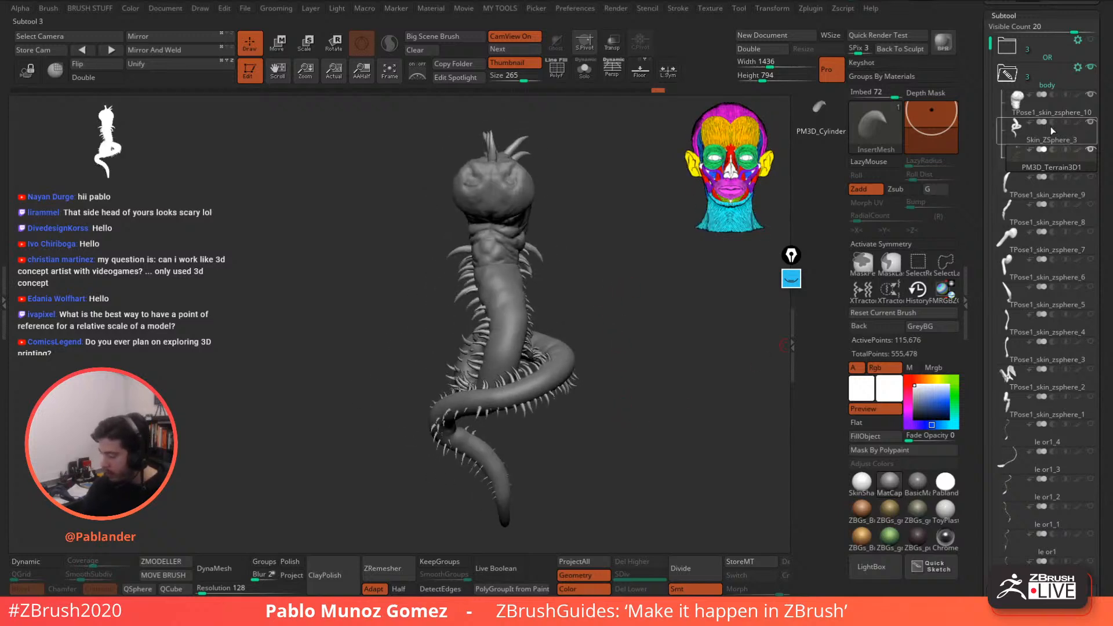
{"action": "left_click", "coordinate": [1011, 75]}
{"action": "mouse_move", "coordinate": [1081, 70]}
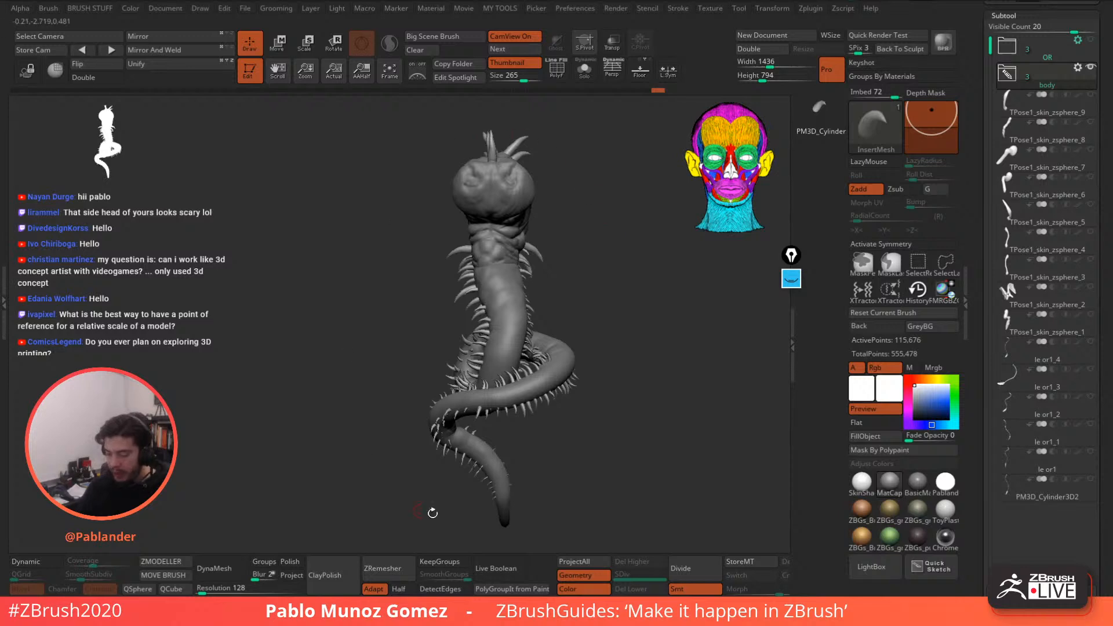
{"action": "left_click", "coordinate": [1079, 69]}
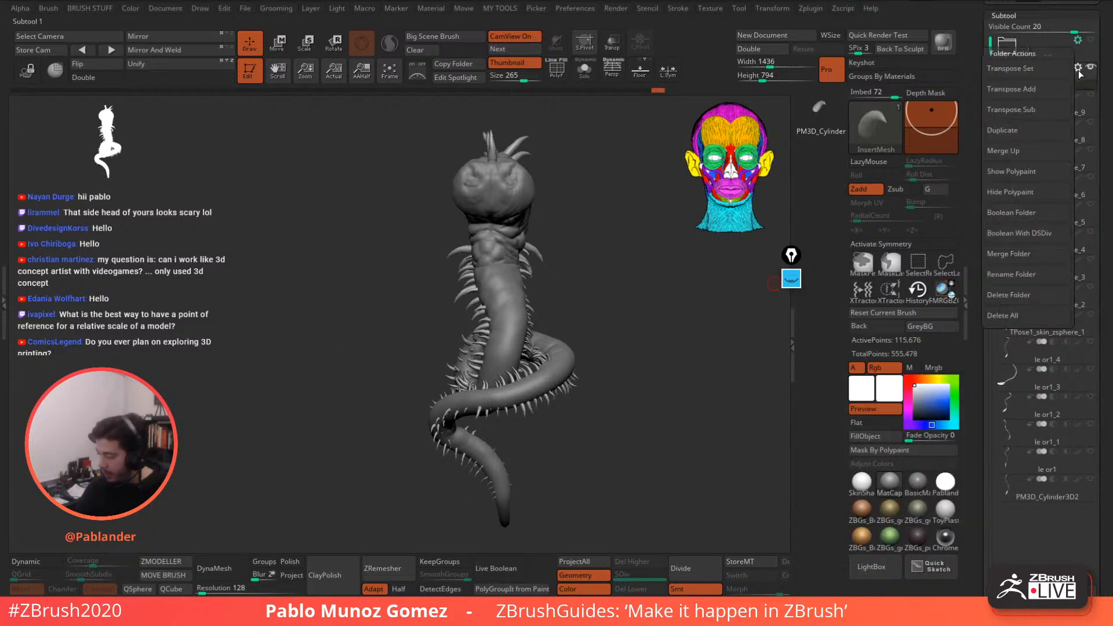
{"action": "left_click", "coordinate": [1035, 253]}
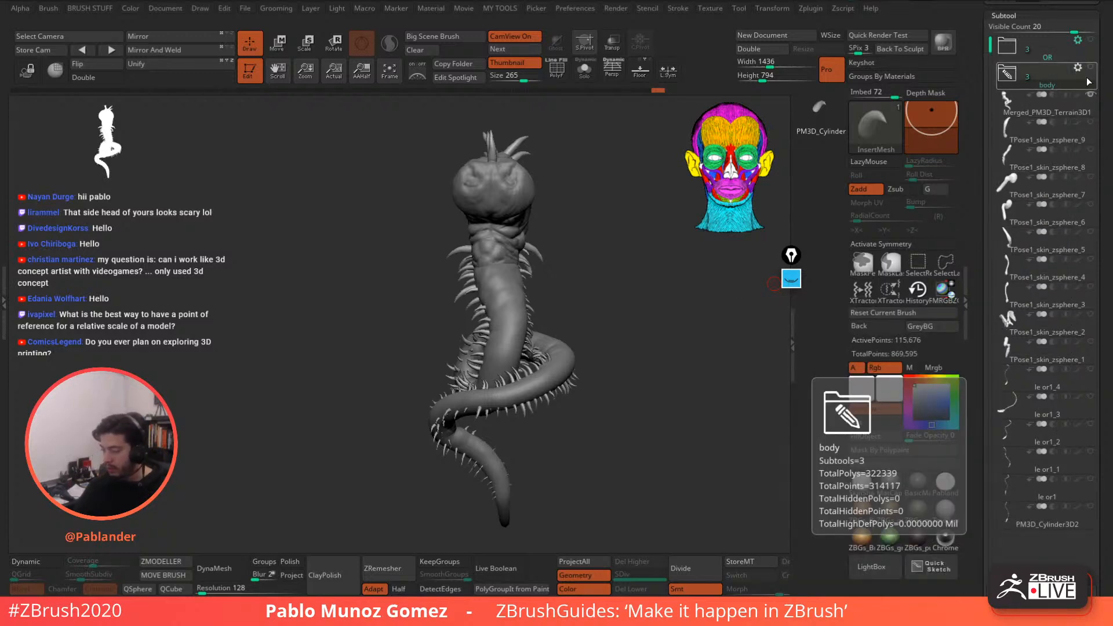
{"action": "left_click", "coordinate": [1049, 107]}
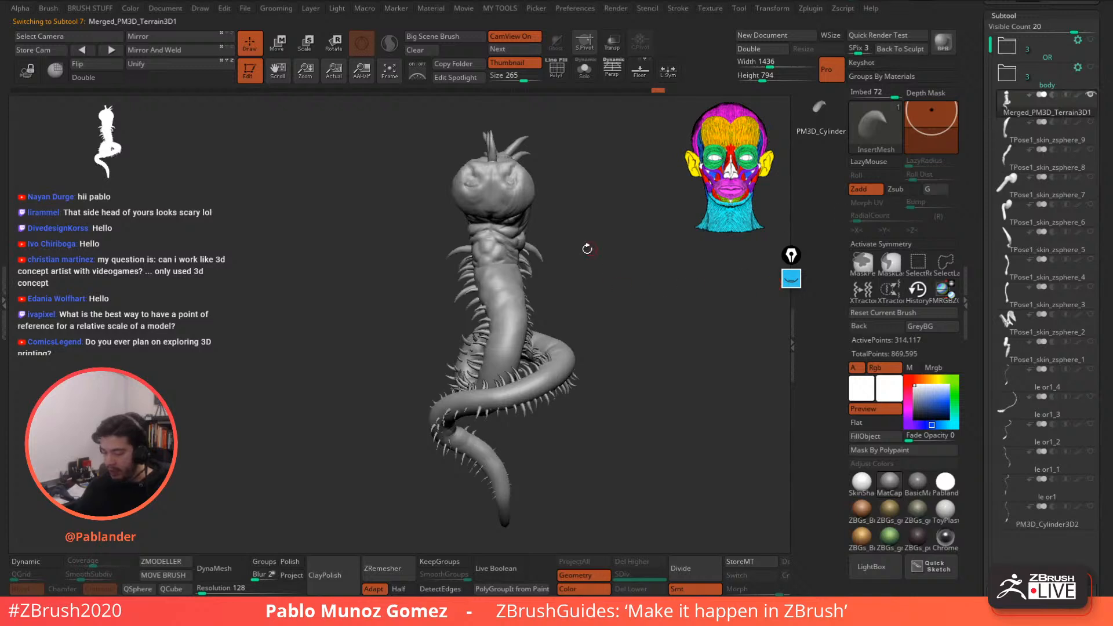
{"action": "left_click", "coordinate": [557, 70]}
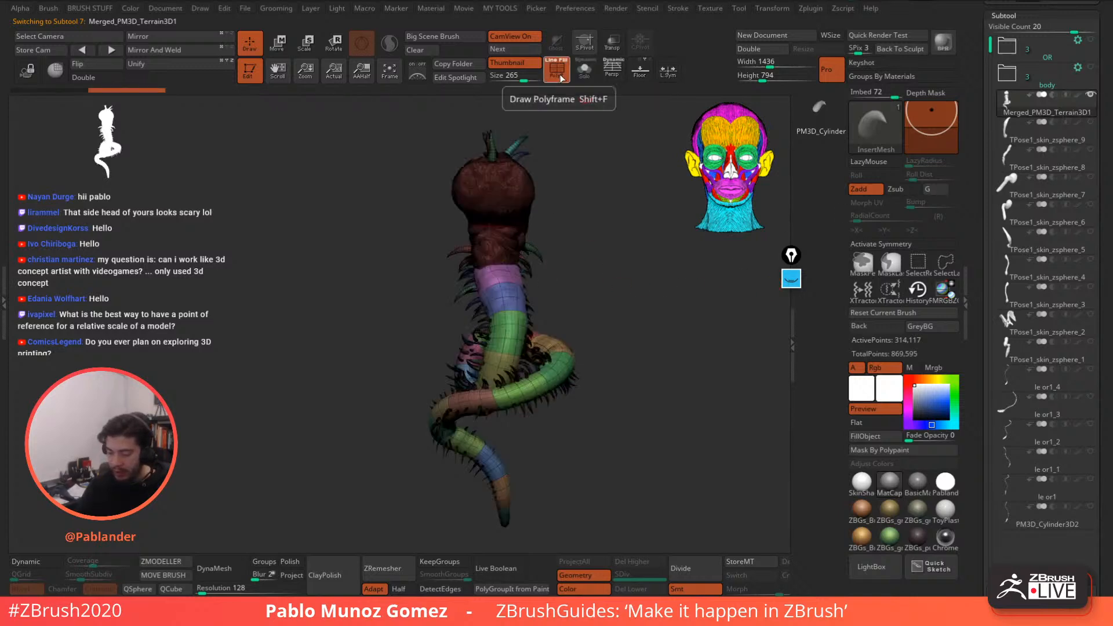
{"action": "left_click", "coordinate": [557, 74]}
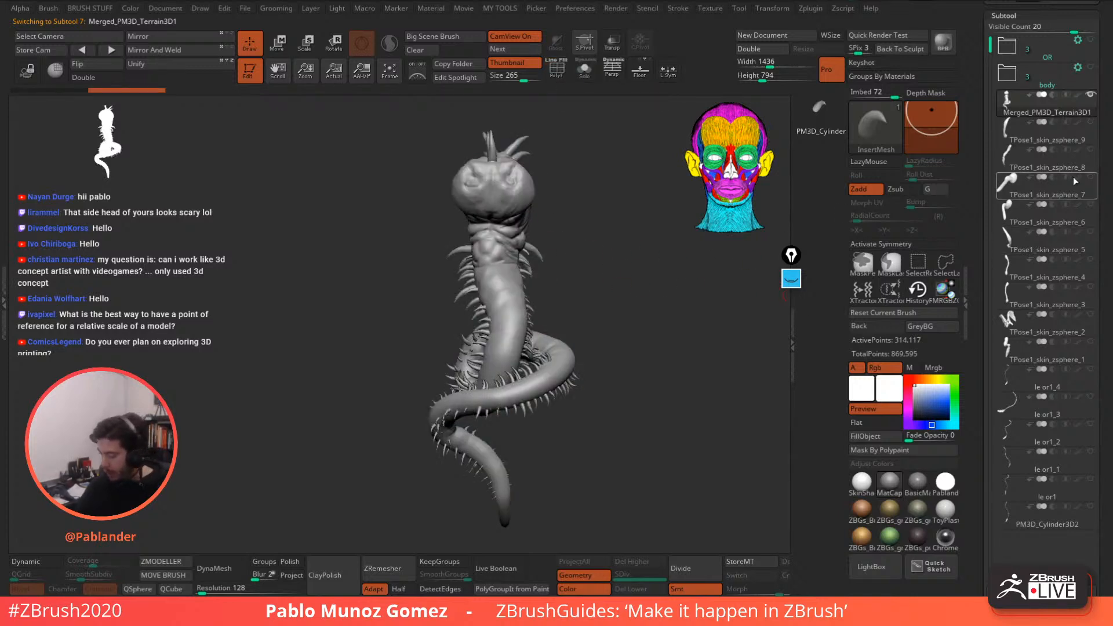
- Show all the subtools again and delete the wing-like TPose1_skin_zsphere_2 subtool on top of the head
{"action": "left_click", "coordinate": [1092, 126], "text": "shift"}
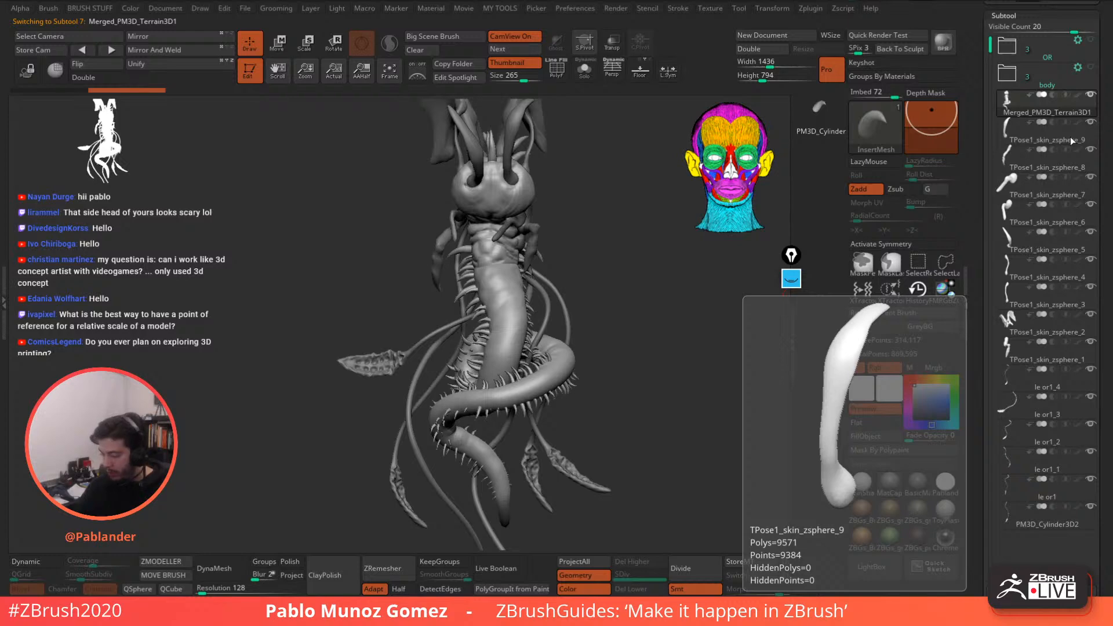
{"action": "left_click", "coordinate": [542, 140], "text": "alt"}
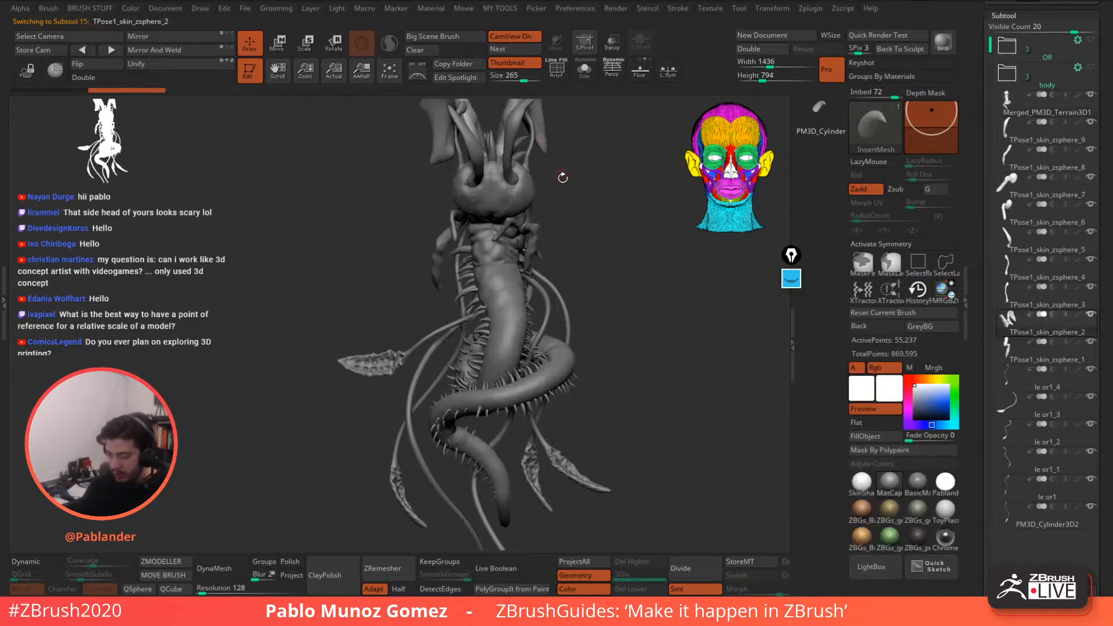
{"action": "left_click_drag", "start_coordinate": [562, 177], "coordinate": [573, 265]}
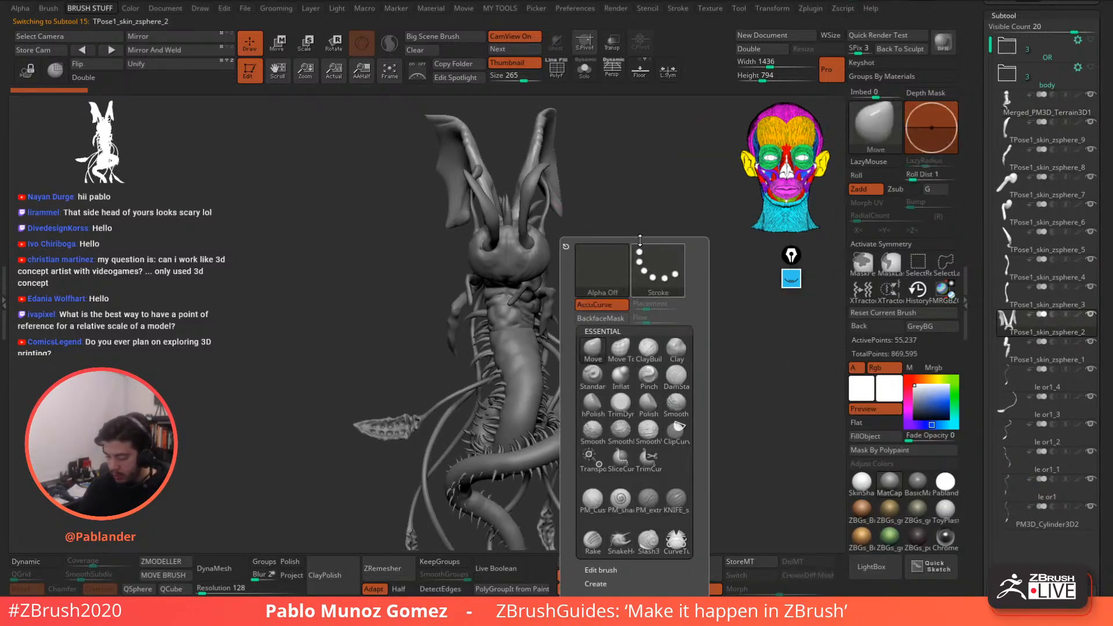
{"action": "left_click", "coordinate": [624, 346]}
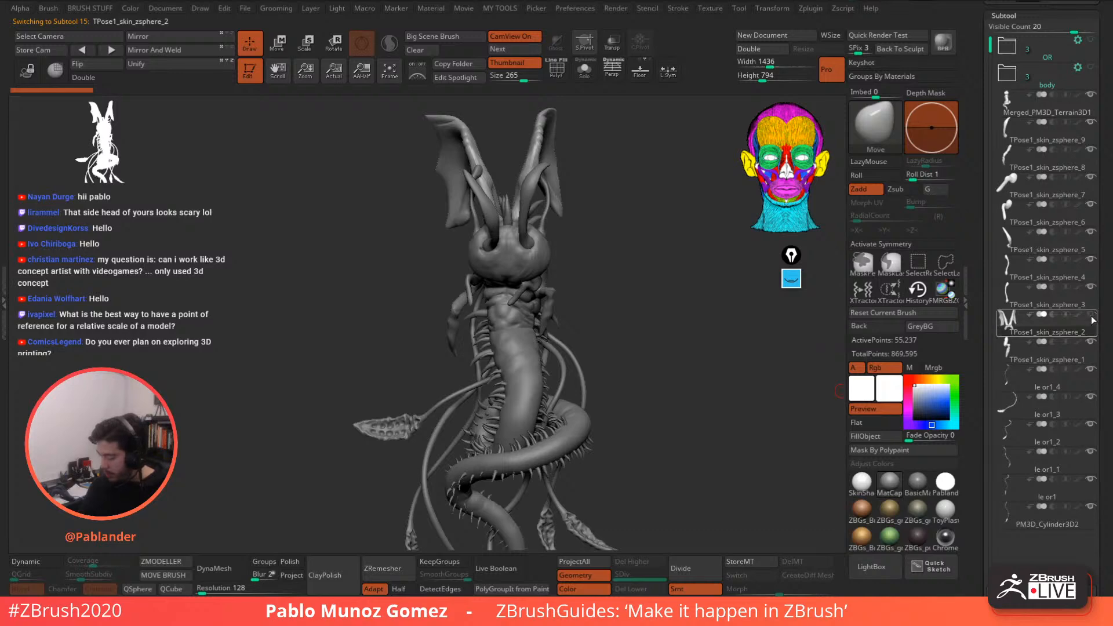
{"action": "left_click", "coordinate": [1077, 305]}
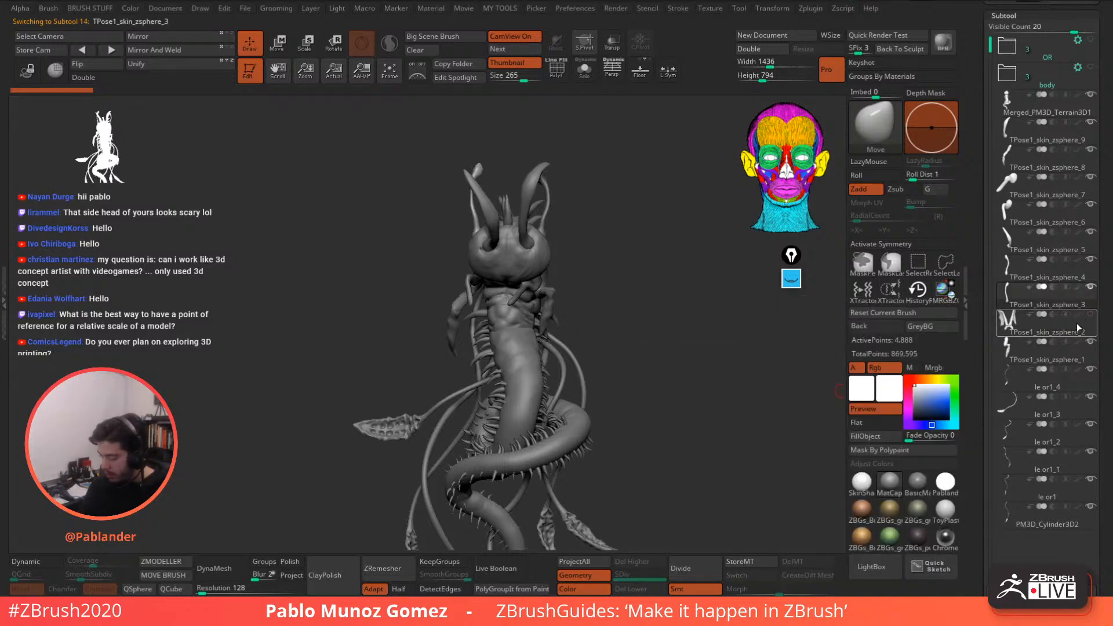
{"action": "left_click", "coordinate": [1048, 332]}
{"action": "scroll", "coordinate": [1037, 434], "scroll_direction": "down", "scroll_amount": 3}
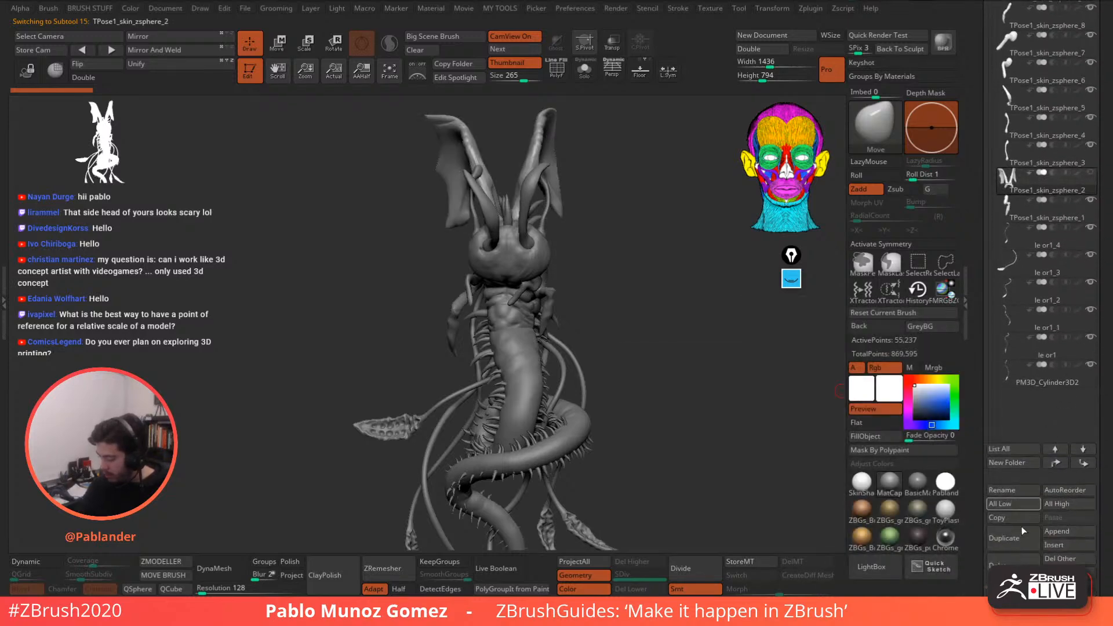
{"action": "left_click", "coordinate": [1016, 566]}
{"action": "left_click", "coordinate": [907, 591]}
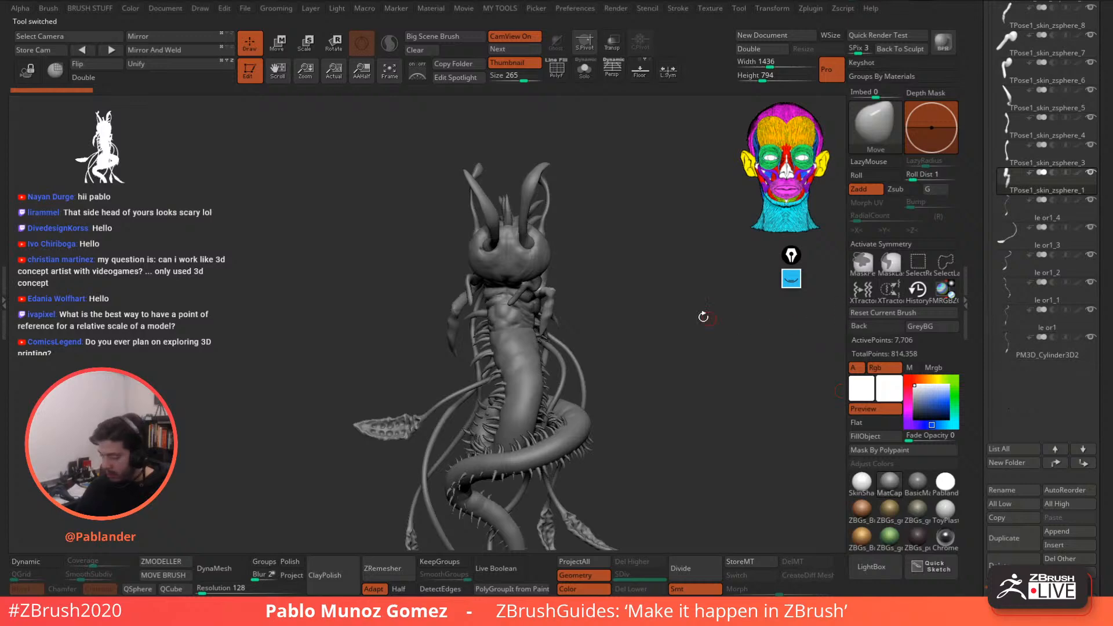
- Make the merged head, body and horns subtool active and isolate it with Solo
{"action": "left_click_drag", "start_coordinate": [704, 317], "coordinate": [614, 210]}
{"action": "left_click", "coordinate": [585, 70]}
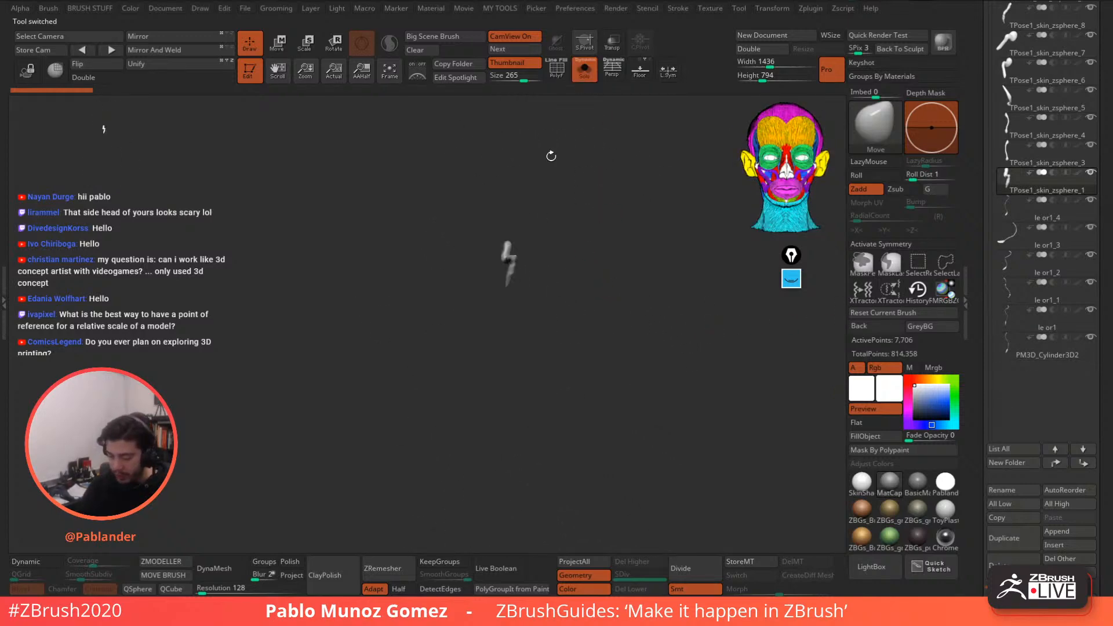
{"action": "left_click", "coordinate": [586, 75]}
{"action": "left_click", "coordinate": [499, 233], "text": "alt"}
{"action": "left_click", "coordinate": [585, 72]}
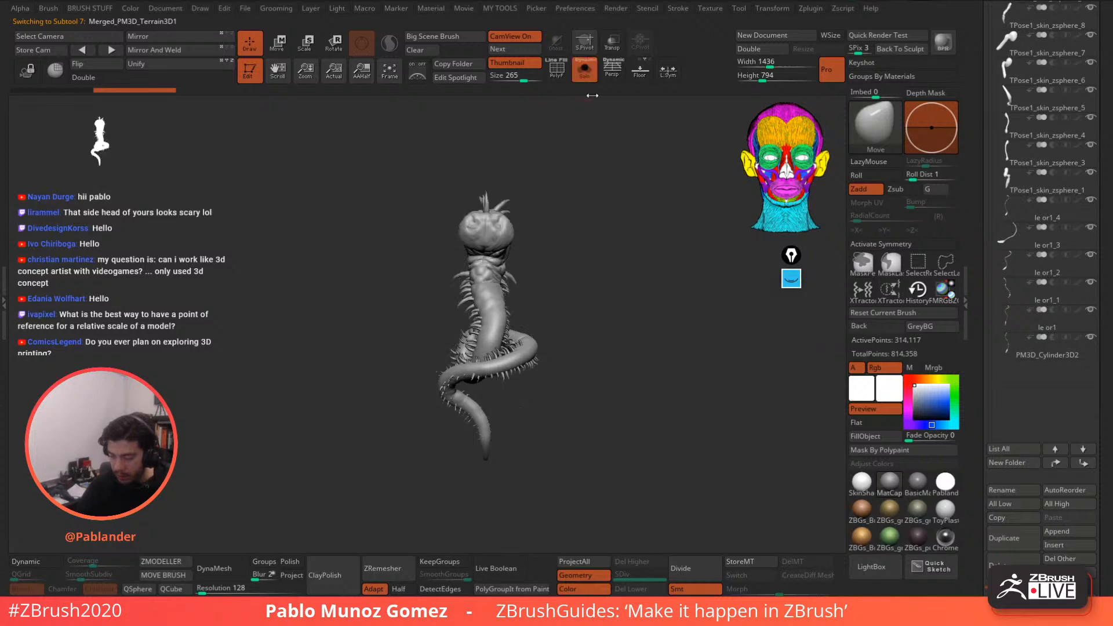
{"action": "left_click_drag", "start_coordinate": [584, 264], "coordinate": [623, 261]}
{"action": "left_click_drag", "start_coordinate": [554, 285], "coordinate": [585, 361], "text": "alt"}
{"action": "left_click_drag", "start_coordinate": [647, 324], "coordinate": [610, 306]}
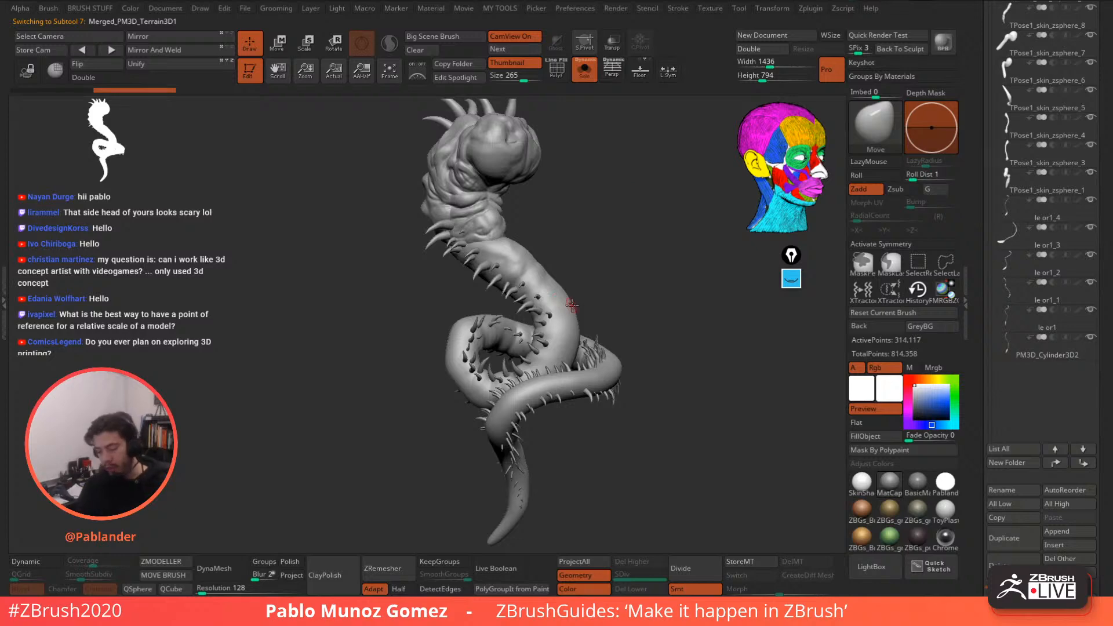
- Examine the polygroups and wireframe of the isolated merged mesh
{"action": "left_click", "coordinate": [561, 74]}
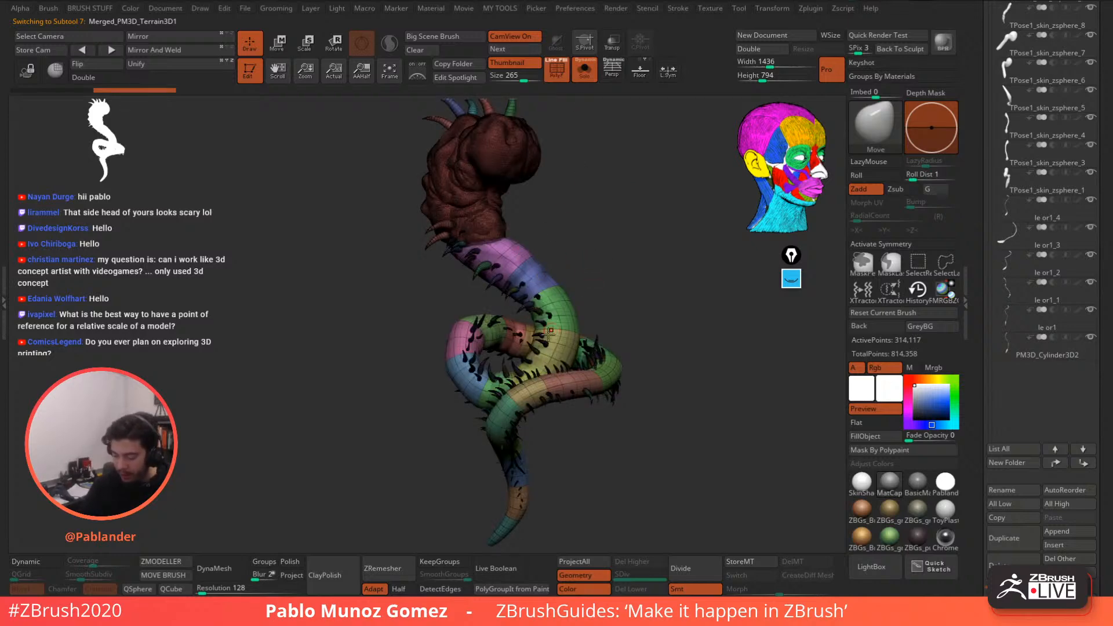
{"action": "left_click_drag", "start_coordinate": [670, 303], "coordinate": [547, 295]}
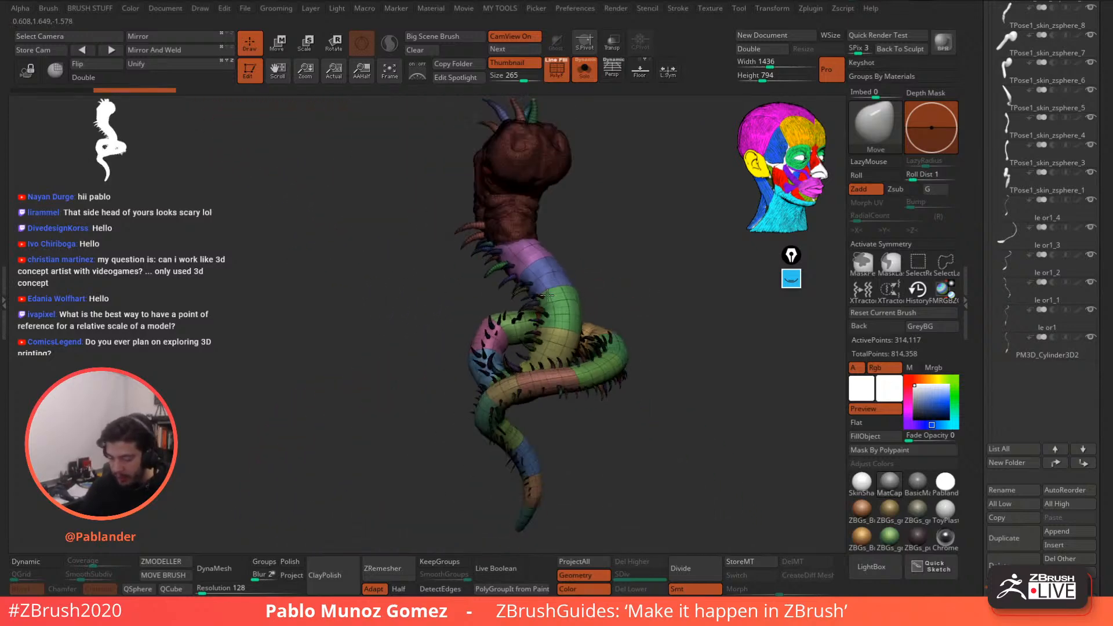
{"action": "left_click", "coordinate": [584, 71]}
{"action": "left_click", "coordinate": [584, 72]}
{"action": "key", "text": "shift+f"}
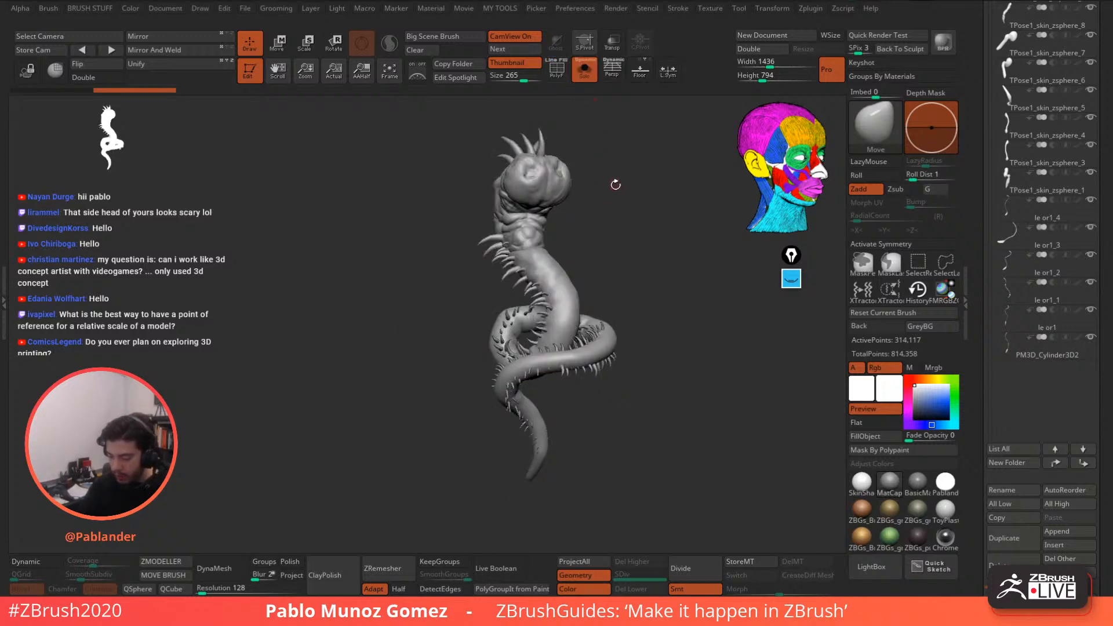
- Open the DynaMesh settings in the Geometry section for the merged body mesh
{"action": "left_click_drag", "start_coordinate": [643, 275], "coordinate": [697, 309]}
{"action": "left_click_drag", "start_coordinate": [979, 317], "coordinate": [982, 174]}
{"action": "left_click", "coordinate": [1040, 154]}
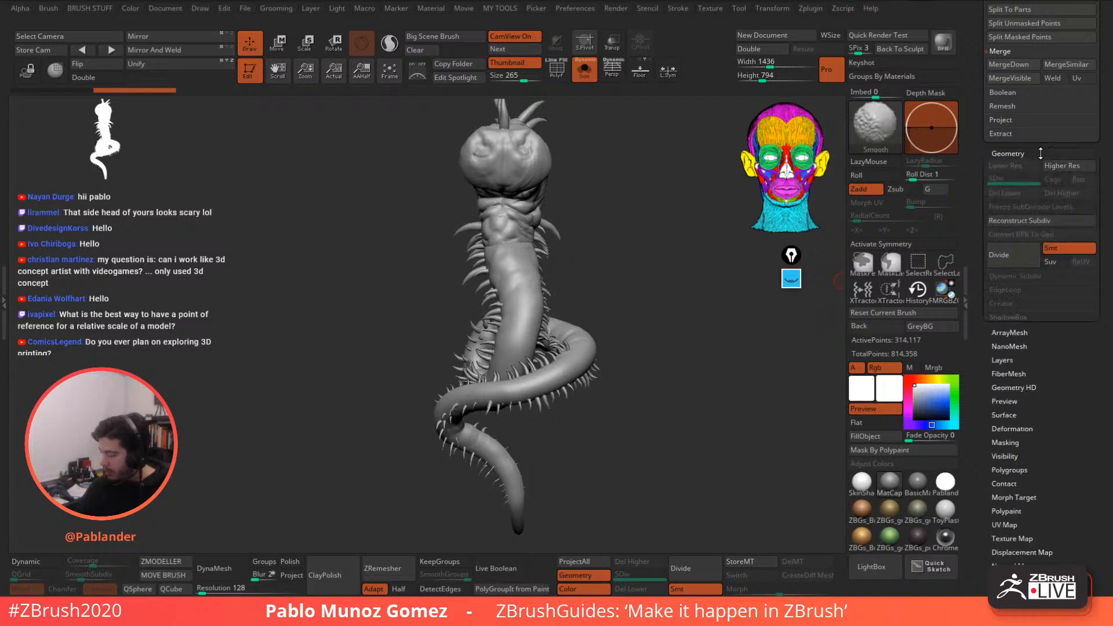
{"action": "left_click_drag", "start_coordinate": [998, 377], "coordinate": [1027, 208]}
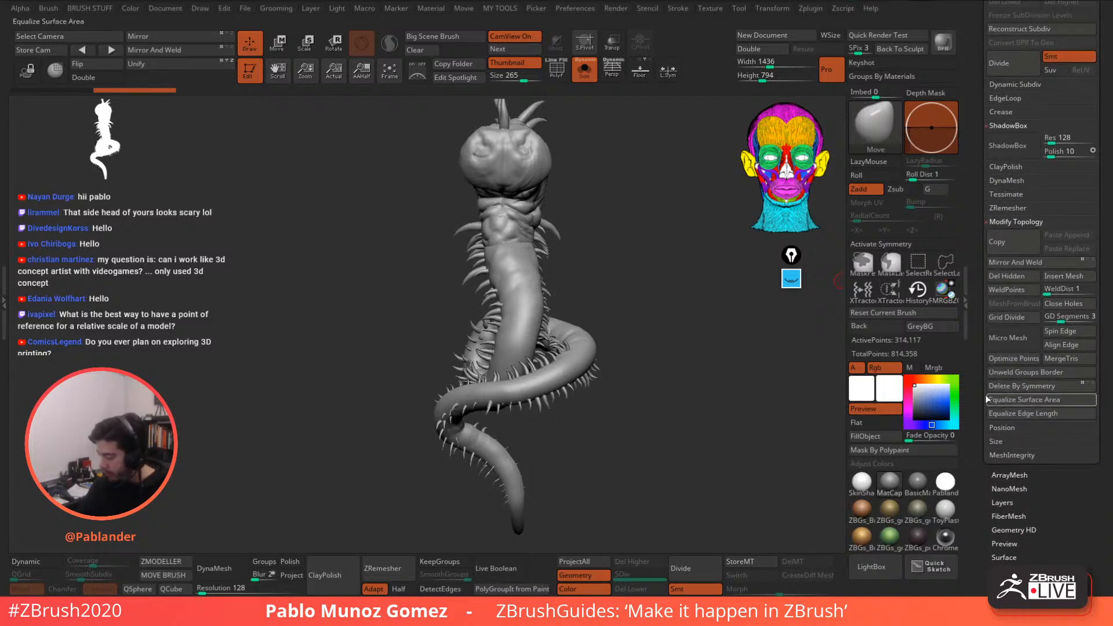
{"action": "left_click_drag", "start_coordinate": [983, 387], "coordinate": [984, 419]}
{"action": "left_click", "coordinate": [1008, 213]}
{"action": "left_click_drag", "start_coordinate": [983, 256], "coordinate": [983, 304]}
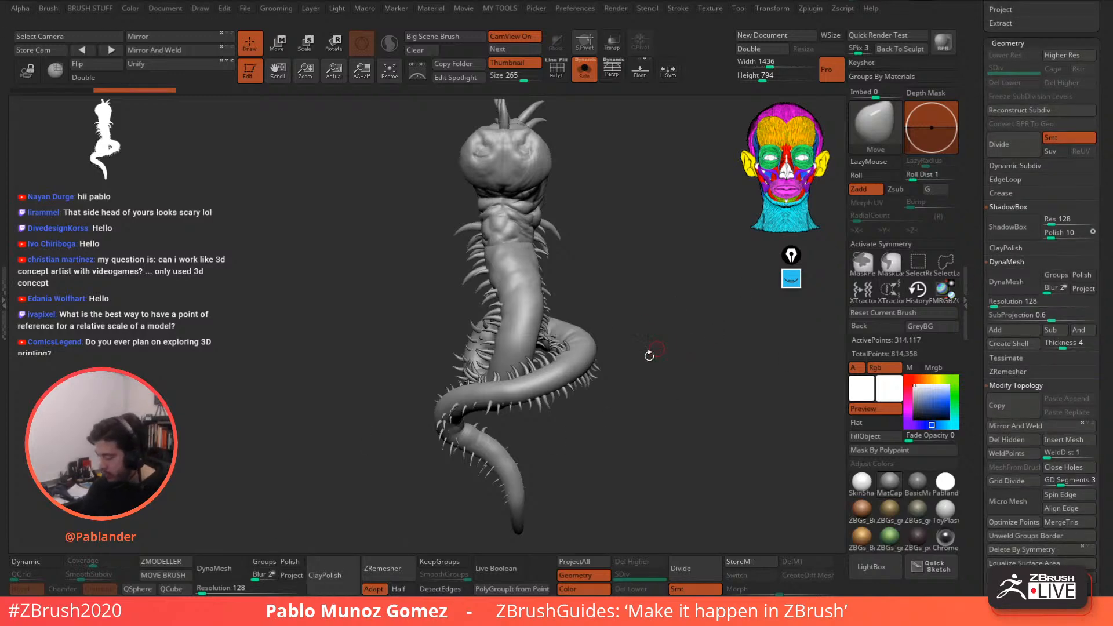
- Try DynaMesh at resolution 128 on the merged body and inspect the horns and neck up close
{"action": "left_click_drag", "start_coordinate": [649, 355], "coordinate": [690, 346]}
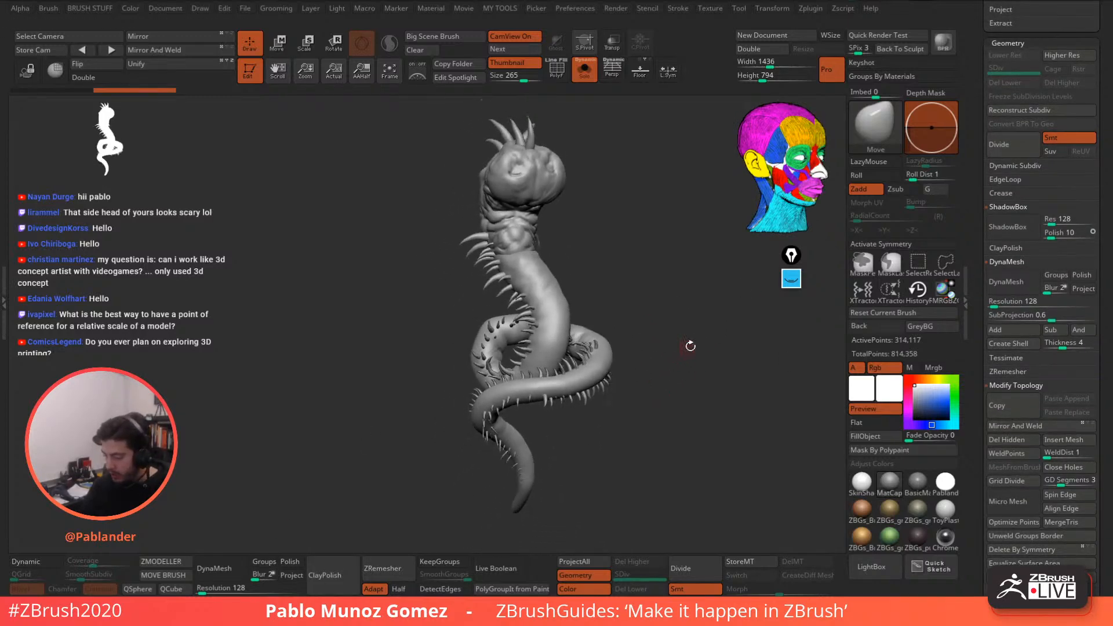
{"action": "left_click", "coordinate": [1027, 285]}
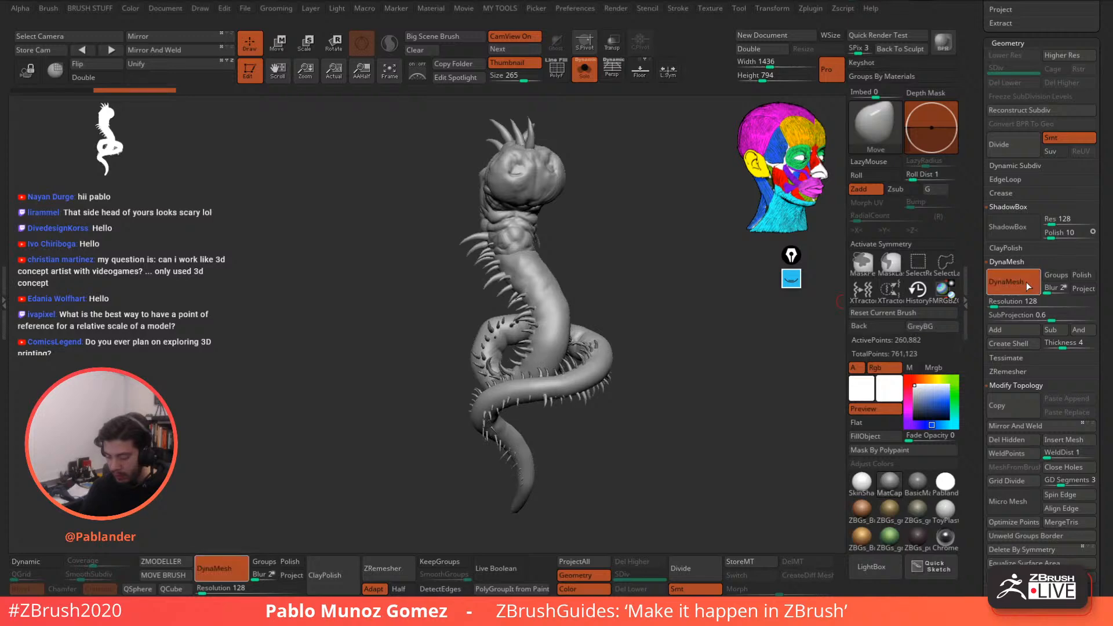
{"action": "mouse_move", "coordinate": [618, 331]}
{"action": "left_mouse_down"}
{"action": "mouse_move", "coordinate": [678, 315]}
{"action": "mouse_move", "coordinate": [609, 322]}
{"action": "left_mouse_up"}
{"action": "left_click", "coordinate": [557, 76]}
{"action": "left_click_drag", "start_coordinate": [638, 250], "coordinate": [555, 387], "text": "alt"}
{"action": "left_click", "coordinate": [558, 71]}
{"action": "left_click_drag", "start_coordinate": [618, 274], "coordinate": [632, 239], "text": "alt"}
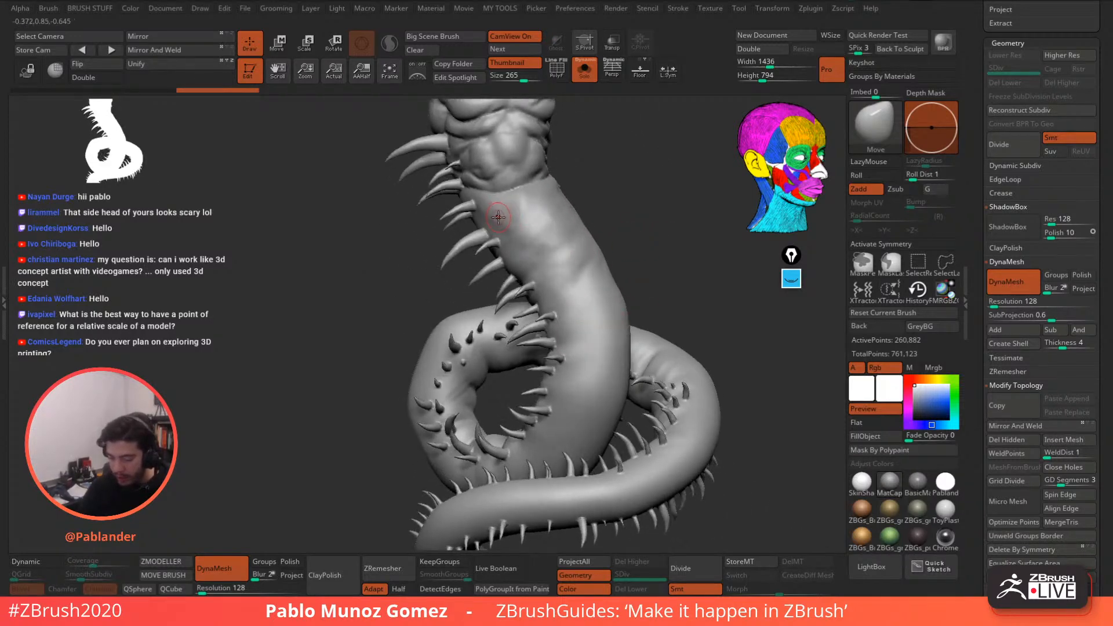
{"action": "key", "text": "ctrl+z"}
- DynaMesh the merged head, body and horns at resolution 312
{"action": "type", "text": "312"}
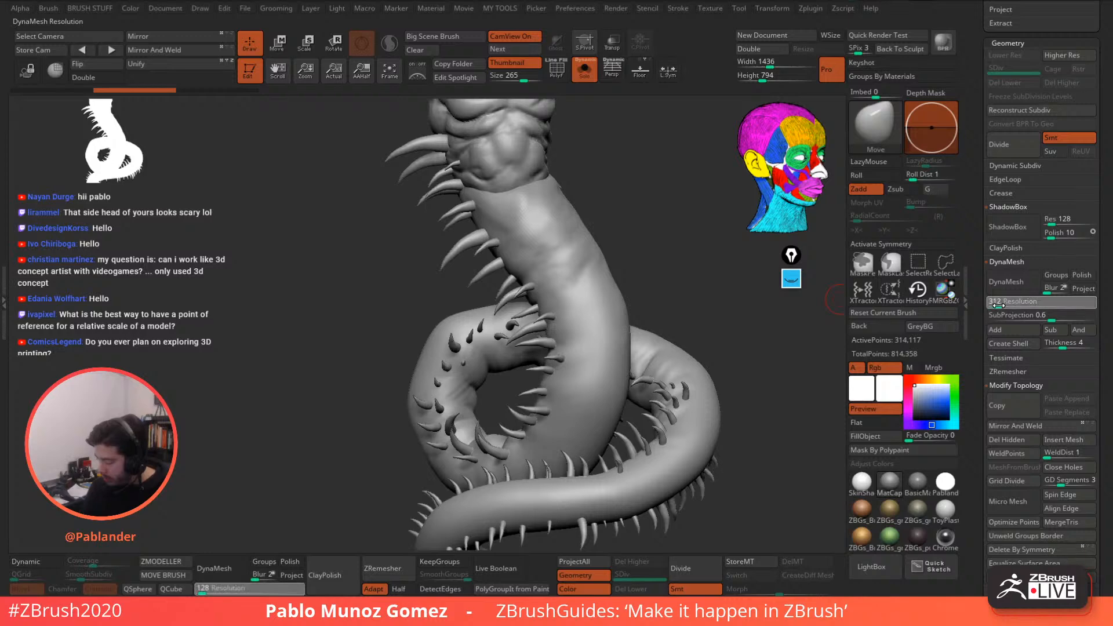
{"action": "left_click", "coordinate": [1023, 286]}
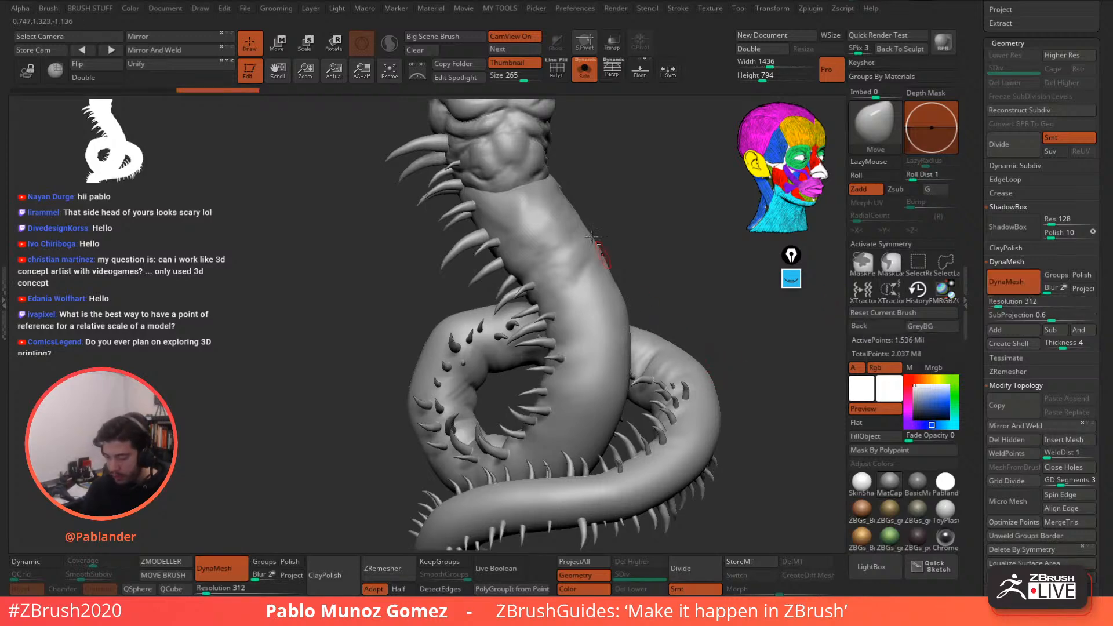
{"action": "left_click_drag", "start_coordinate": [678, 350], "coordinate": [606, 276]}
- Choose Smooth Stronger as the smoothing brush and smooth the seam between the neck and body at the front
{"action": "key", "text": "b"}
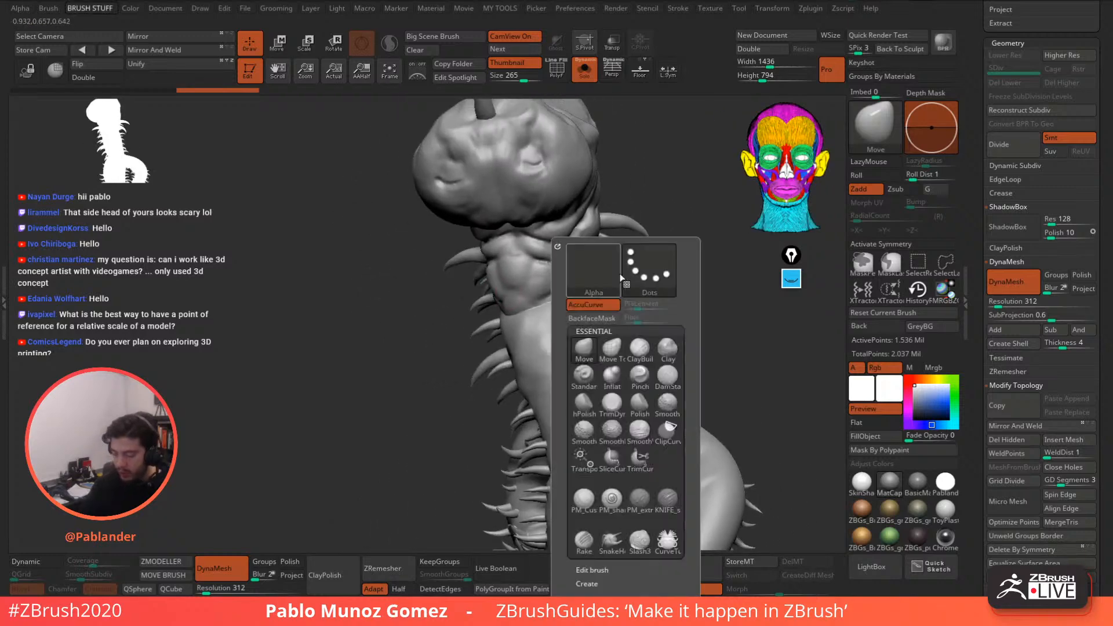
{"action": "key", "text": "b"}
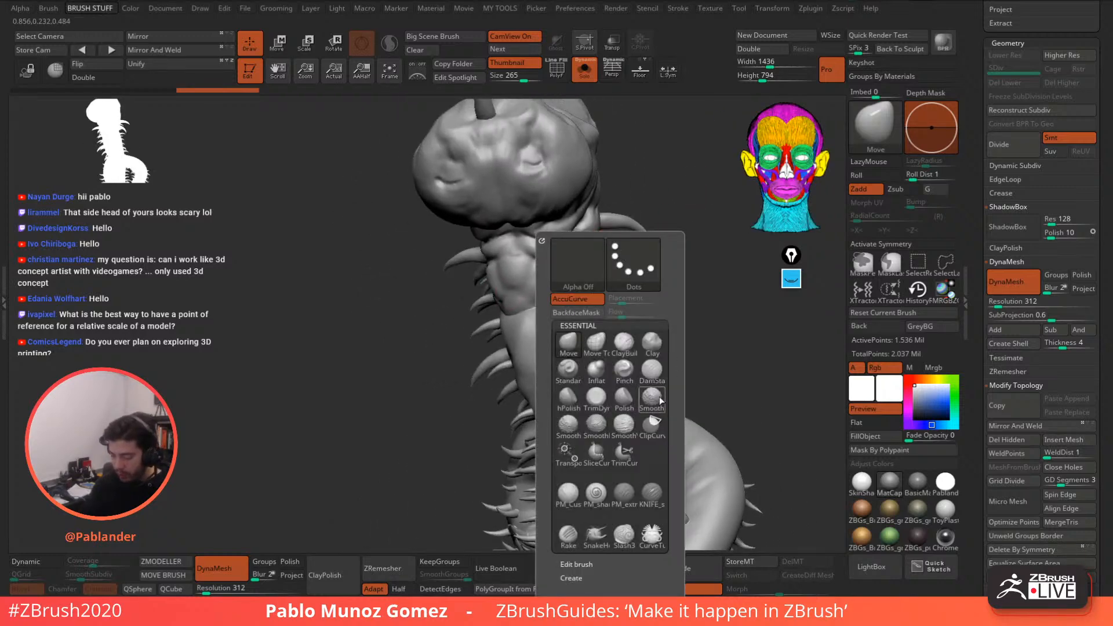
{"action": "left_click", "coordinate": [655, 401]}
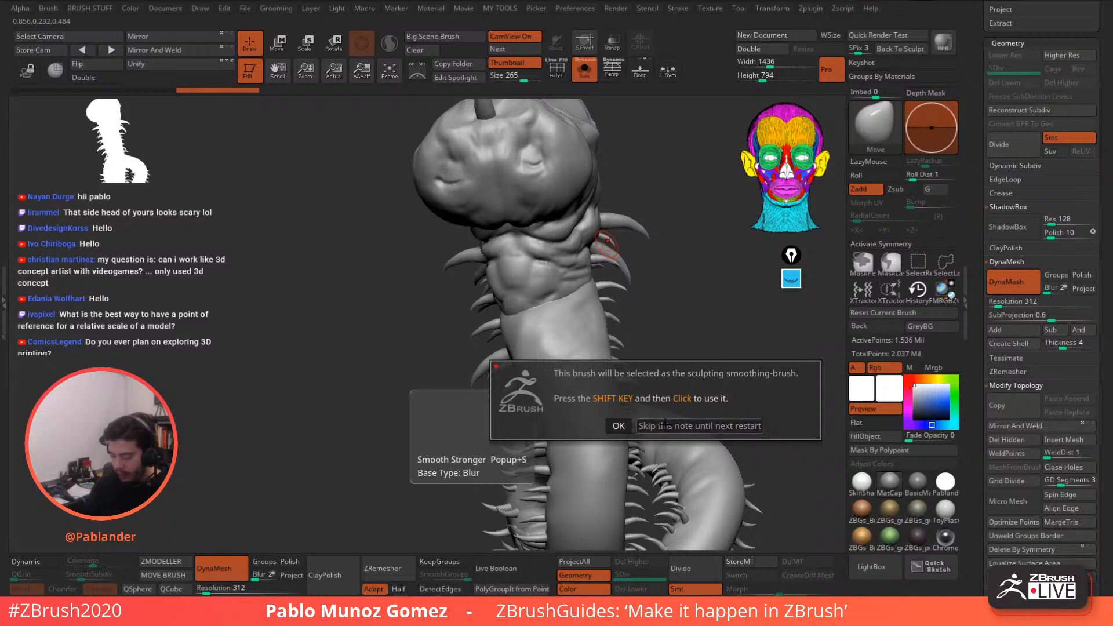
{"action": "left_click_drag", "start_coordinate": [581, 285], "coordinate": [512, 315], "text": "shift"}
{"action": "left_click_drag", "start_coordinate": [752, 326], "coordinate": [835, 313]}
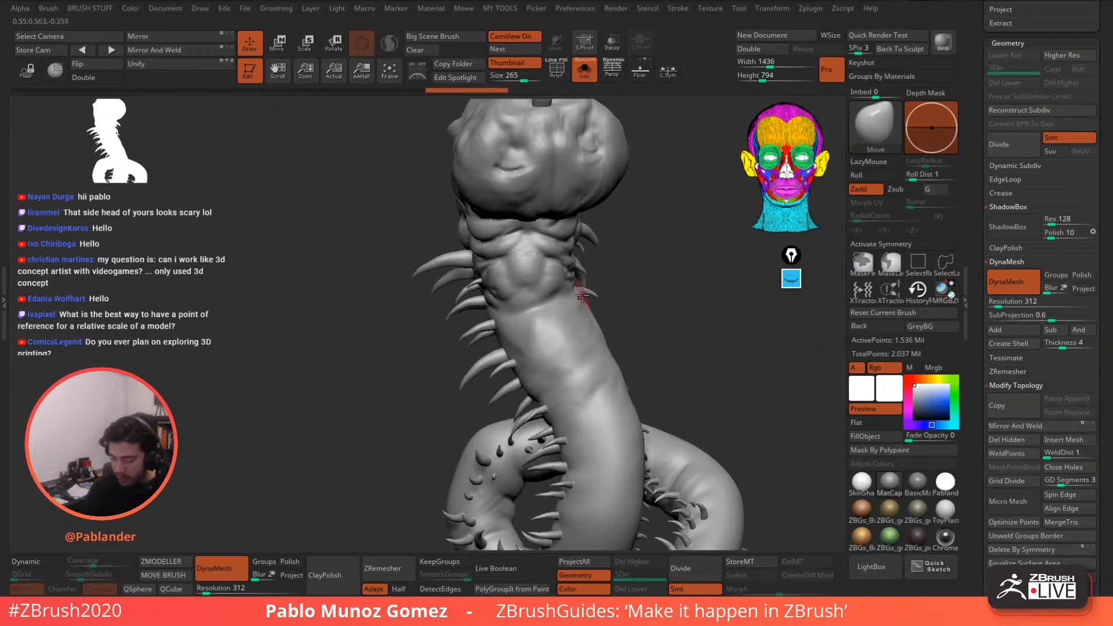
- Build up and blend the front and side of the neck seam with the PM_Custom clay brush and smoothing
{"action": "key", "text": "b"}
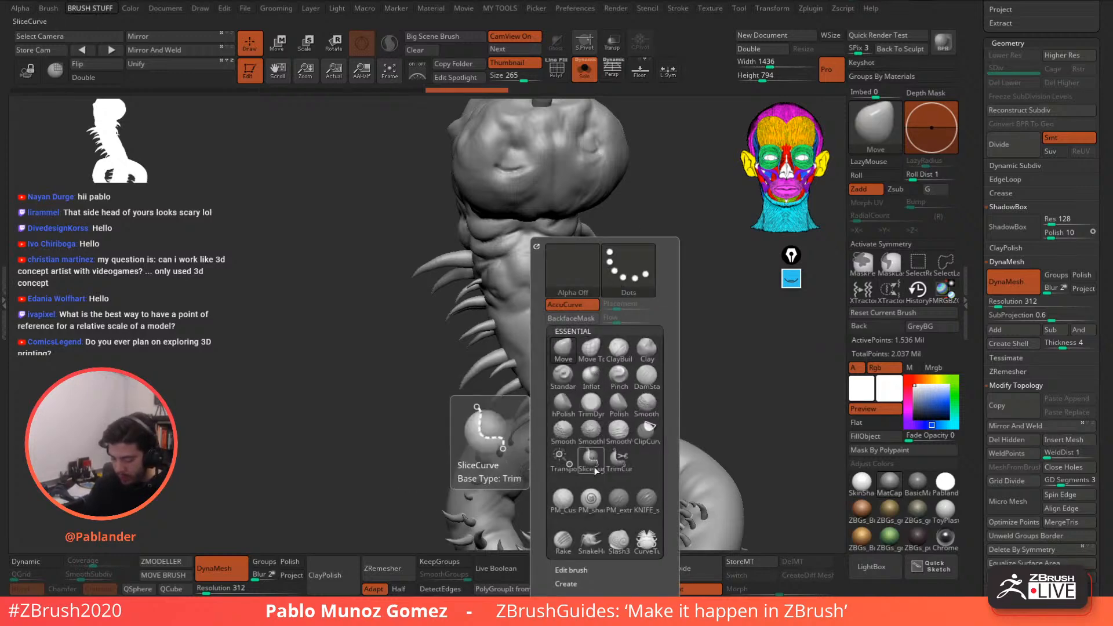
{"action": "left_click", "coordinate": [562, 499]}
{"action": "right_click_drag", "start_coordinate": [573, 281], "coordinate": [534, 290]}
{"action": "mouse_move", "coordinate": [592, 284]}
{"action": "left_mouse_down"}
{"action": "mouse_move", "coordinate": [554, 298]}
{"action": "mouse_move", "coordinate": [582, 293]}
{"action": "left_mouse_up"}
{"action": "right_click_drag", "start_coordinate": [582, 293], "coordinate": [572, 285]}
{"action": "mouse_move", "coordinate": [571, 290]}
{"action": "left_mouse_down"}
{"action": "mouse_move", "coordinate": [586, 279]}
{"action": "mouse_move", "coordinate": [586, 289]}
{"action": "left_mouse_up"}
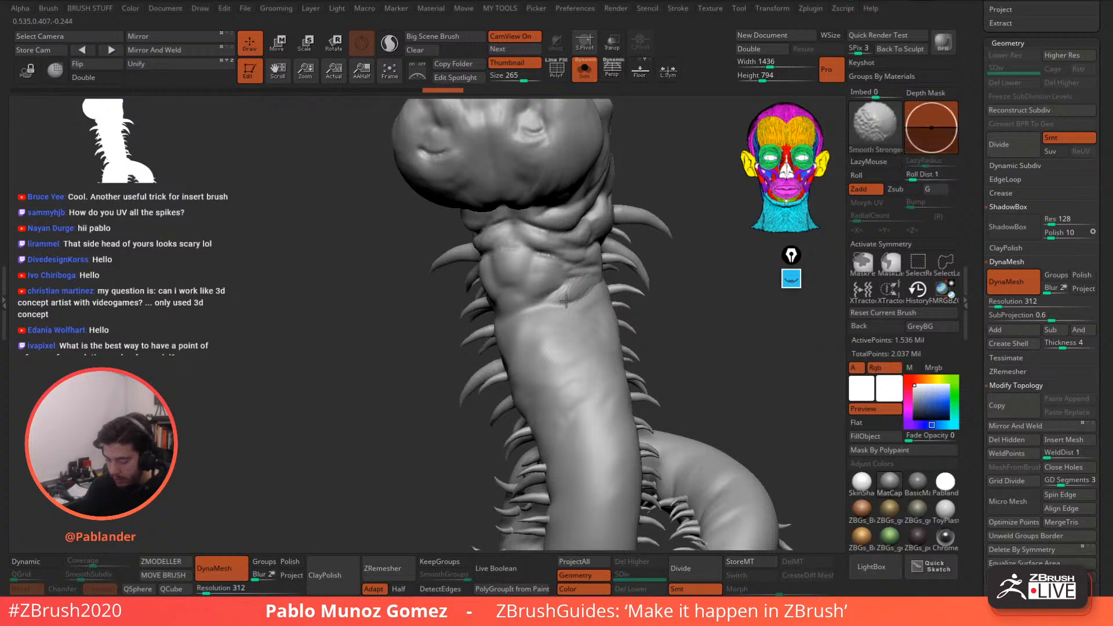
{"action": "right_click_drag", "start_coordinate": [619, 256], "coordinate": [586, 257]}
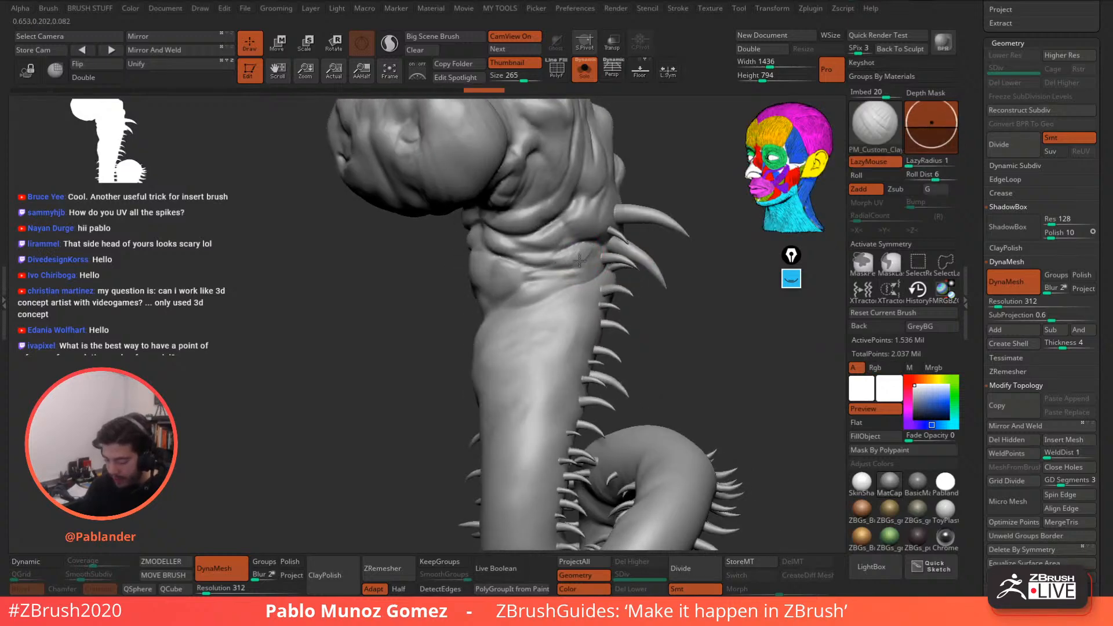
{"action": "left_click_drag", "start_coordinate": [599, 247], "coordinate": [617, 247]}
{"action": "mouse_move", "coordinate": [618, 247]}
{"action": "right_mouse_down", "text": "ctrl"}
{"action": "mouse_move", "coordinate": [609, 267]}
{"action": "mouse_move", "coordinate": [597, 258]}
{"action": "right_mouse_up", "text": "ctrl"}
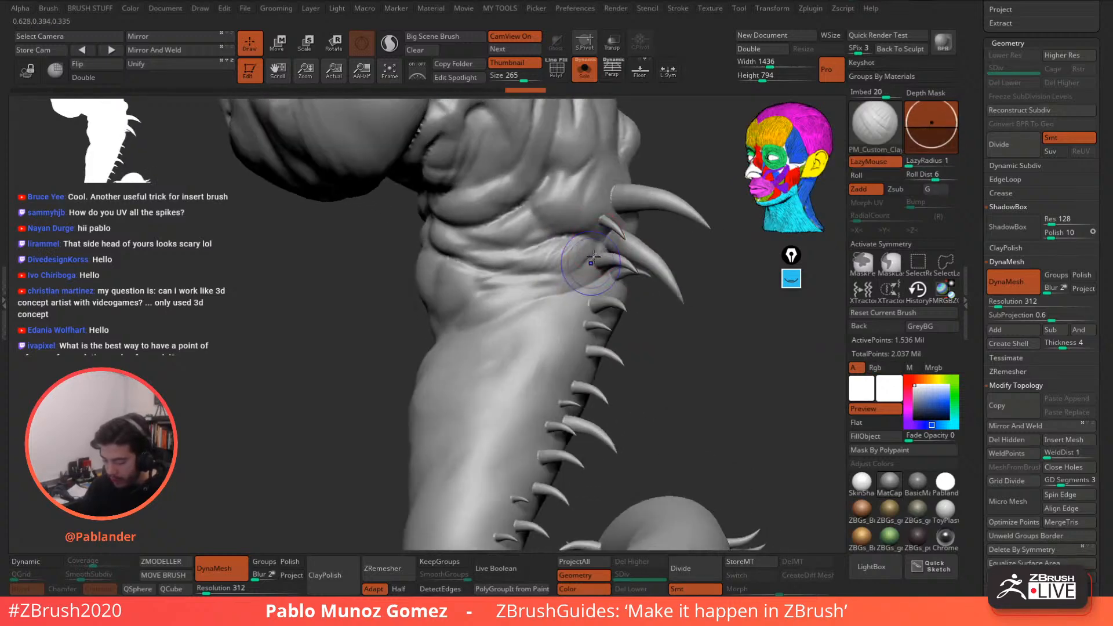
{"action": "mouse_move", "coordinate": [604, 254]}
{"action": "left_mouse_down", "text": "shift"}
{"action": "mouse_move", "coordinate": [587, 263]}
{"action": "mouse_move", "coordinate": [605, 243]}
{"action": "mouse_move", "coordinate": [611, 198]}
{"action": "mouse_move", "coordinate": [612, 241]}
{"action": "mouse_move", "coordinate": [615, 220]}
{"action": "left_mouse_up", "text": "shift"}
- Smooth the surface around the large horn bases at the back of the neck
{"action": "mouse_move", "coordinate": [635, 191]}
{"action": "right_mouse_down"}
{"action": "mouse_move", "coordinate": [557, 238]}
{"action": "mouse_move", "coordinate": [576, 209]}
{"action": "right_mouse_up"}
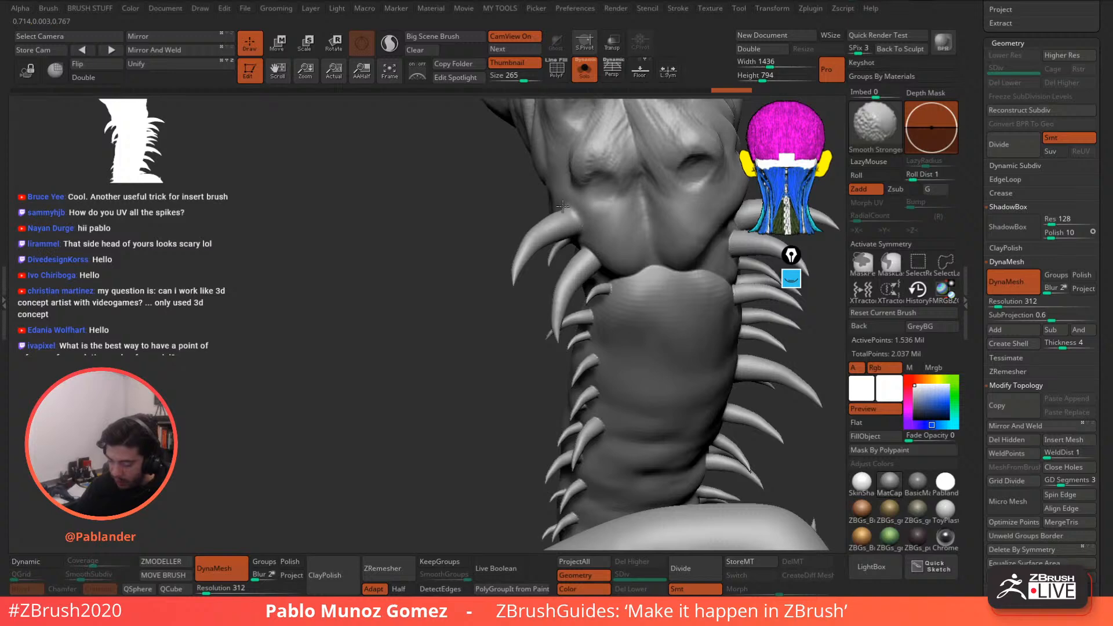
{"action": "left_click_drag", "start_coordinate": [599, 252], "coordinate": [598, 248], "text": "shift"}
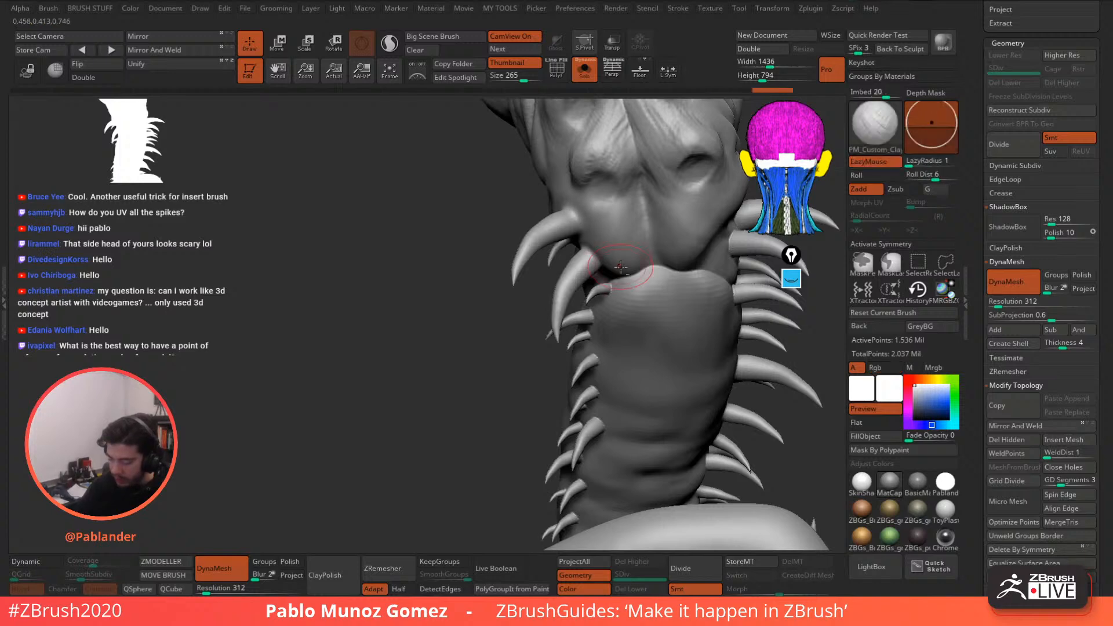
{"action": "right_click_drag", "start_coordinate": [647, 276], "coordinate": [622, 253]}
{"action": "left_click_drag", "start_coordinate": [618, 234], "coordinate": [613, 250], "text": "shift"}
{"action": "right_click_drag", "start_coordinate": [609, 248], "coordinate": [718, 246]}
- Smooth the surface around the spike bases along the neck and down onto the coiled body
{"action": "left_click_drag", "start_coordinate": [601, 270], "coordinate": [598, 264], "text": "shift"}
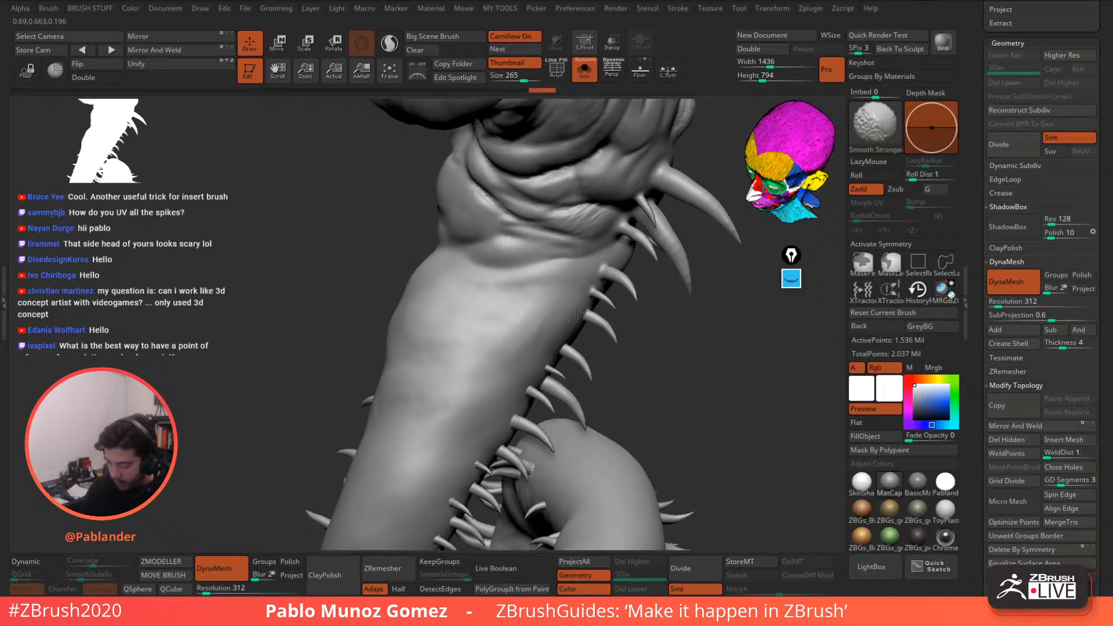
{"action": "right_click_drag", "start_coordinate": [550, 360], "coordinate": [536, 339]}
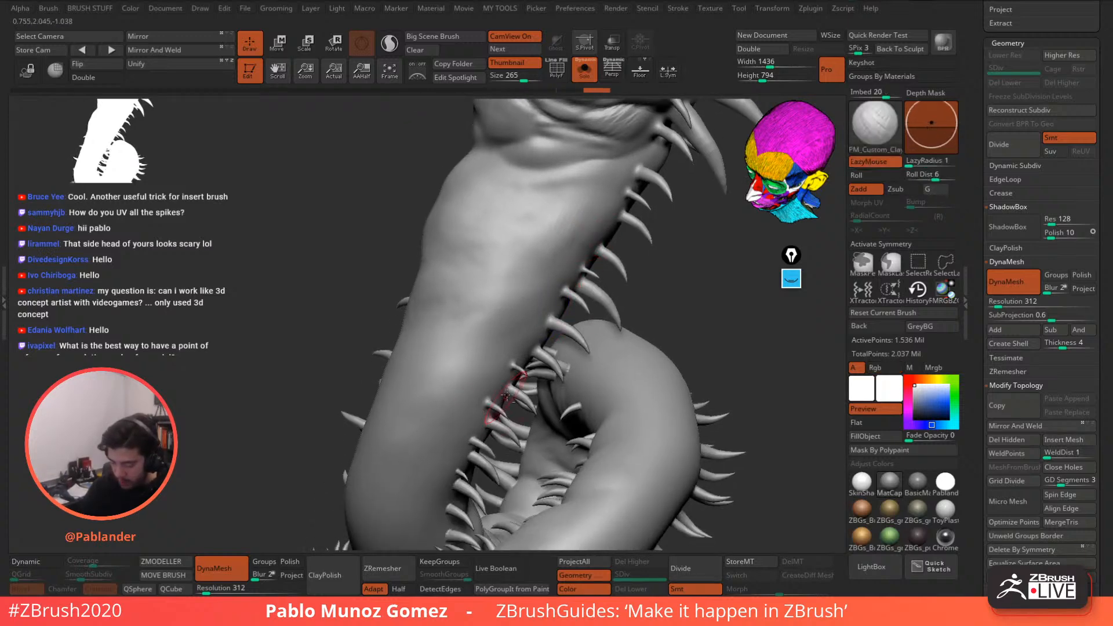
{"action": "right_click_drag", "start_coordinate": [477, 411], "coordinate": [554, 280]}
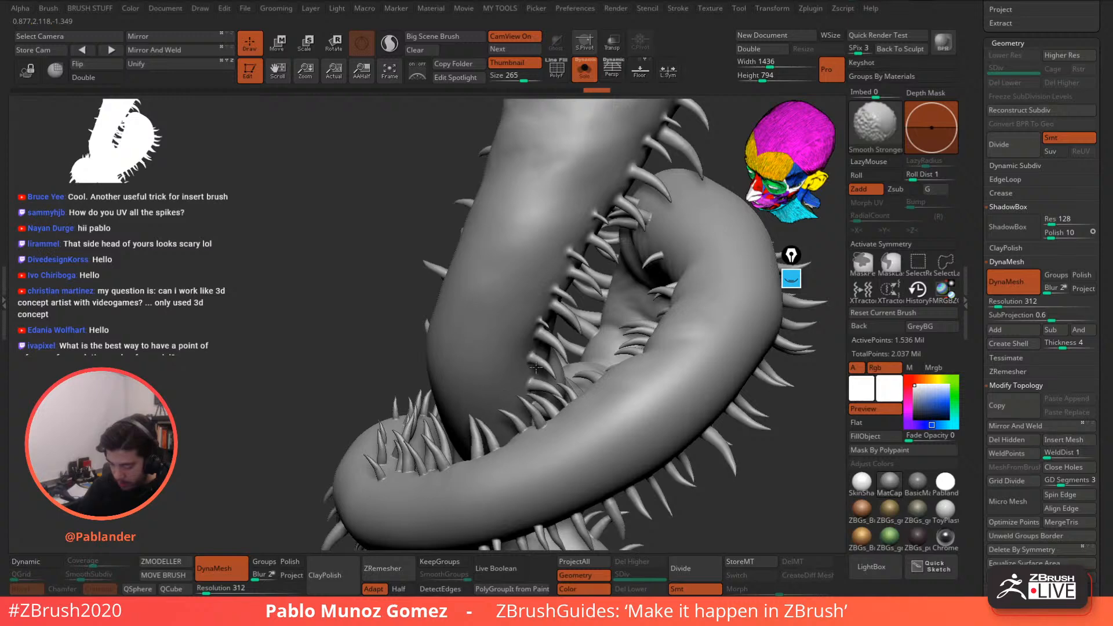
{"action": "mouse_move", "coordinate": [535, 367]}
{"action": "right_mouse_down"}
{"action": "mouse_move", "coordinate": [586, 293]}
{"action": "mouse_move", "coordinate": [548, 294]}
{"action": "right_mouse_up"}
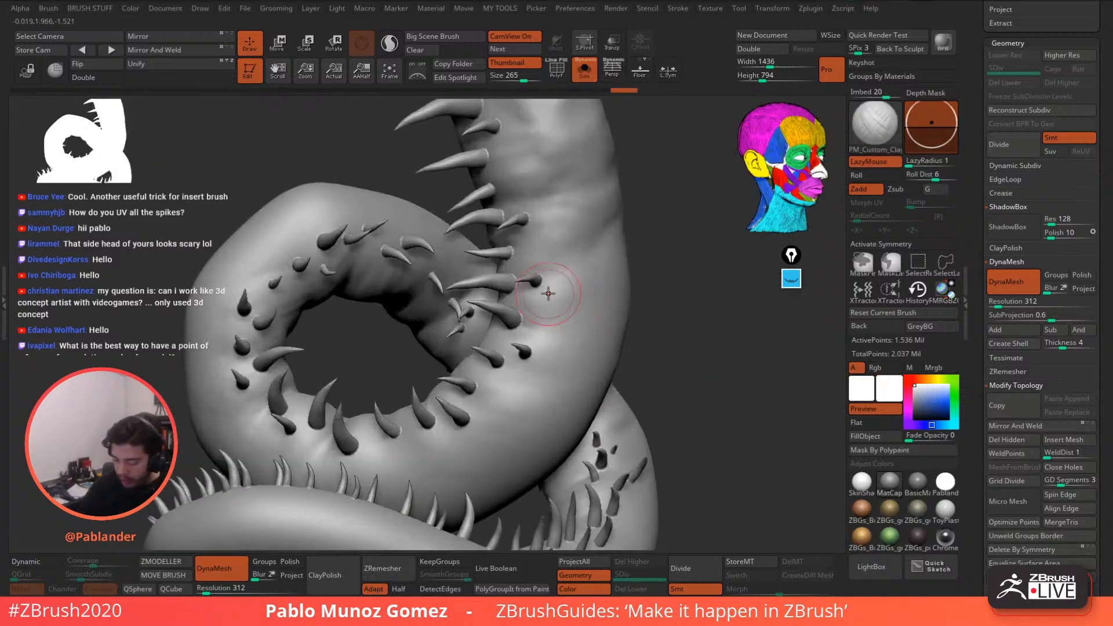
{"action": "key", "text": "shift"}
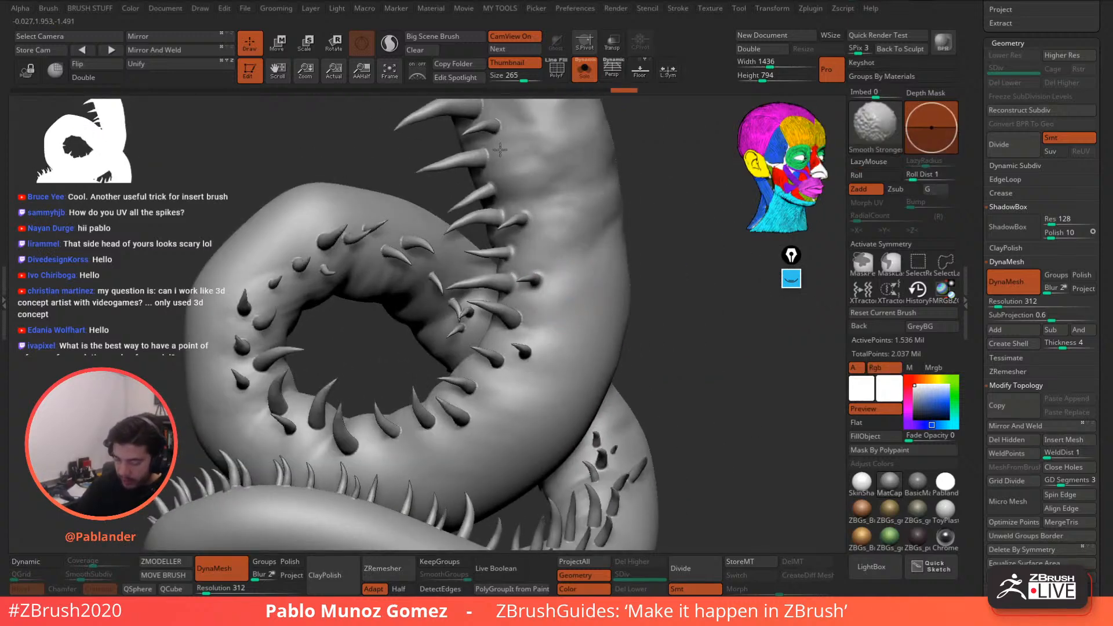
{"action": "right_click_drag", "start_coordinate": [513, 138], "coordinate": [520, 232]}
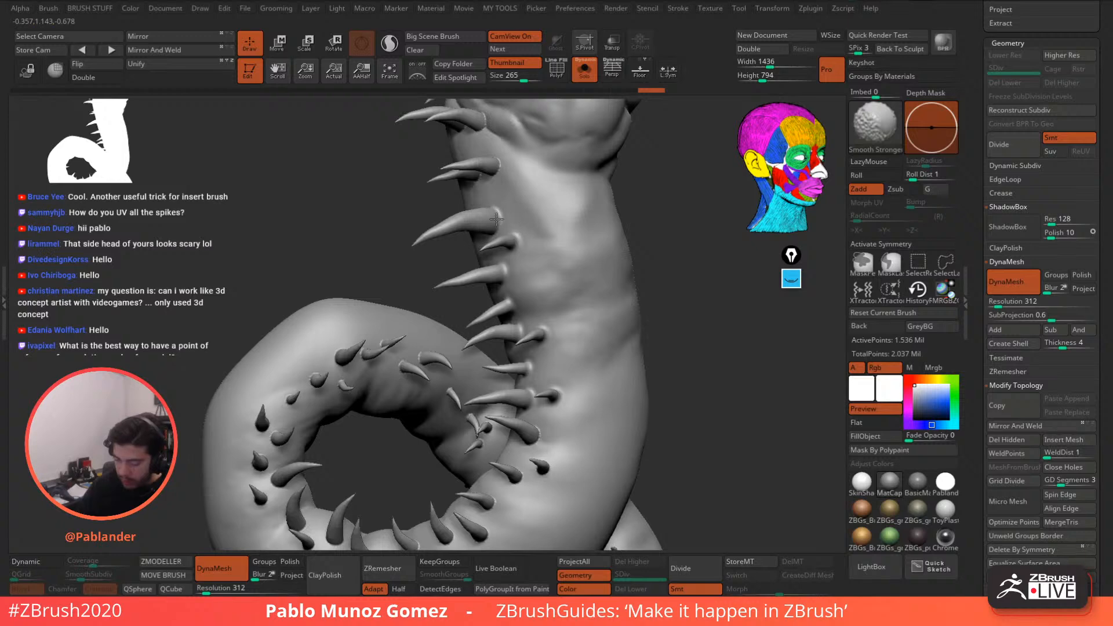
{"action": "right_click_drag", "start_coordinate": [487, 132], "coordinate": [492, 149]}
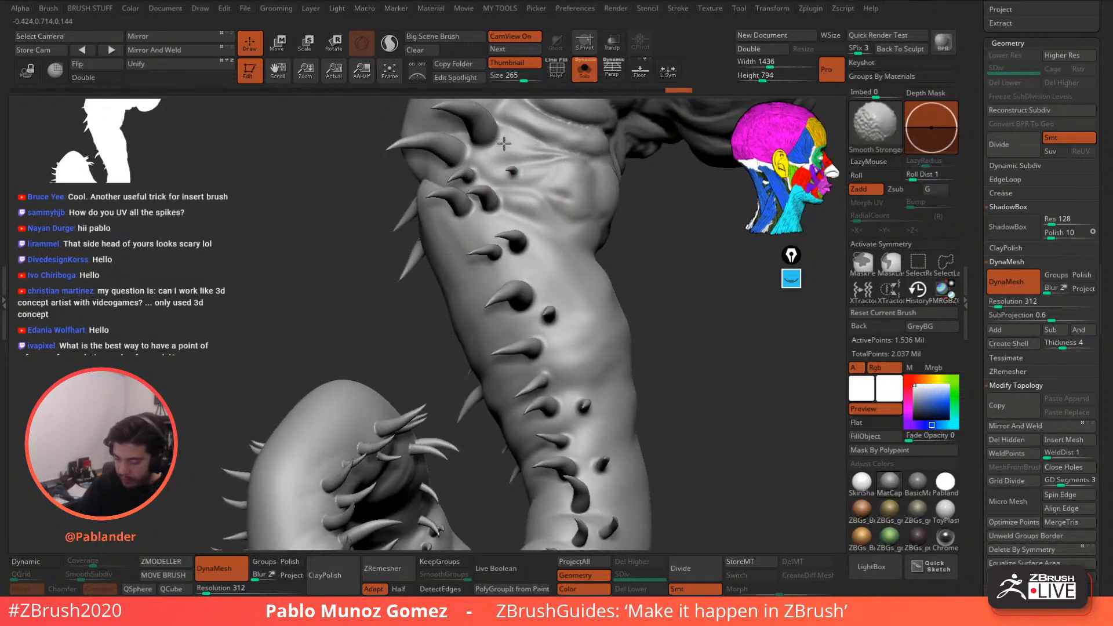
{"action": "right_click_drag", "start_coordinate": [416, 166], "coordinate": [484, 207]}
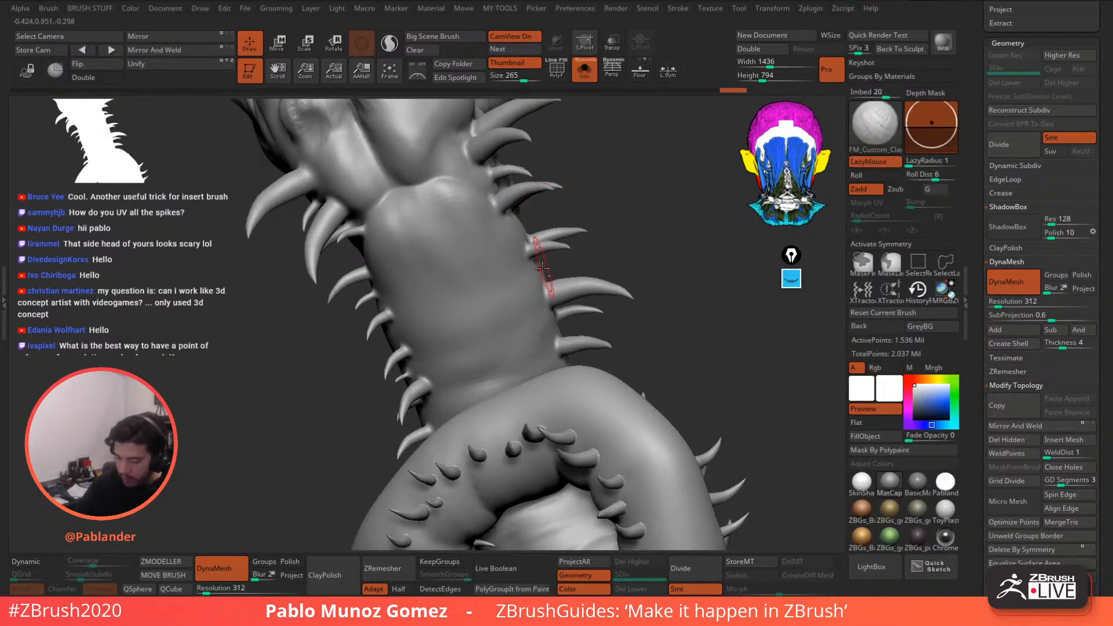
- Build up the seam between the head and the smooth neck surface with the PM_Custom clay brush and smooth it
{"action": "right_click_drag", "start_coordinate": [472, 160], "coordinate": [506, 286]}
{"action": "mouse_move", "coordinate": [505, 286]}
{"action": "left_mouse_down"}
{"action": "mouse_move", "coordinate": [466, 241]}
{"action": "mouse_move", "coordinate": [516, 287]}
{"action": "left_mouse_up"}
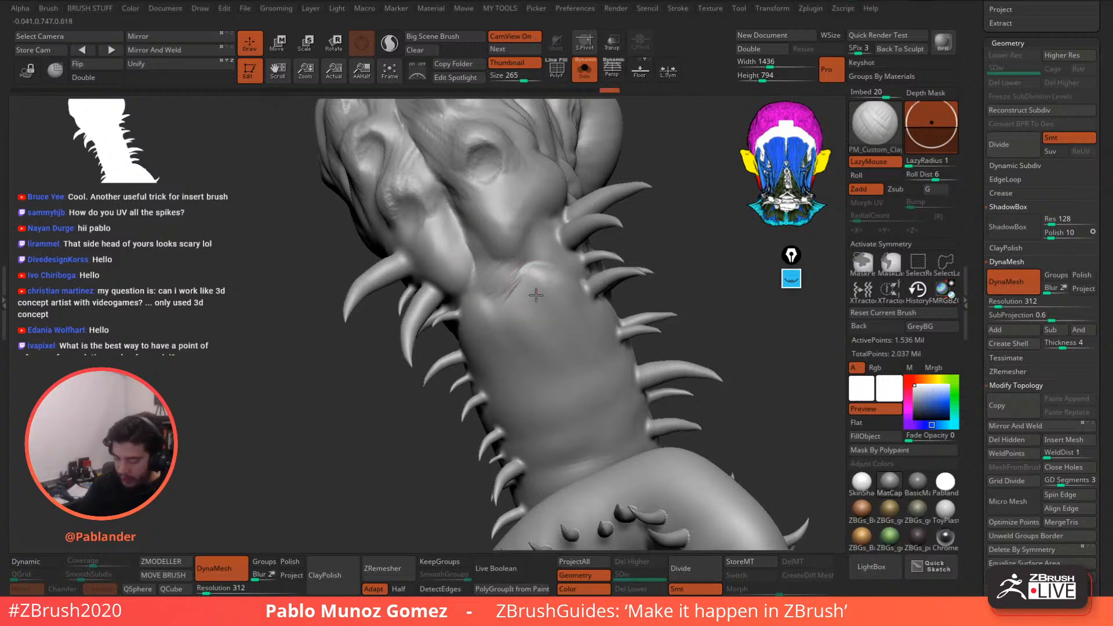
{"action": "right_click_drag", "start_coordinate": [520, 290], "coordinate": [499, 269], "text": "ctrl"}
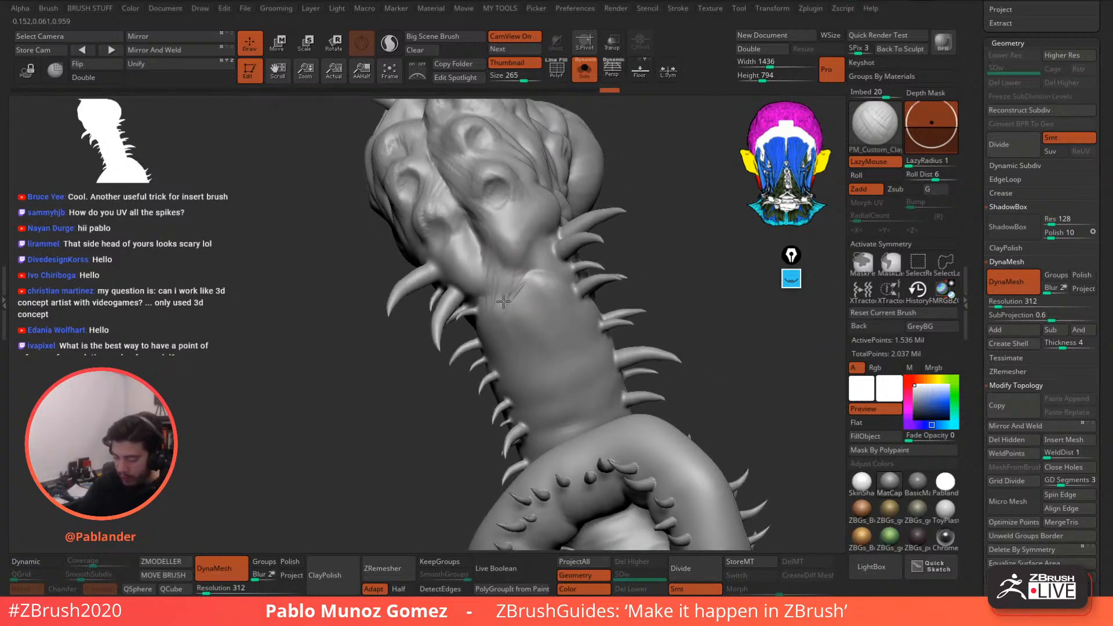
{"action": "key", "text": "shift"}
{"action": "mouse_move", "coordinate": [497, 249]}
{"action": "left_mouse_down", "text": "shift"}
{"action": "mouse_move", "coordinate": [493, 228]}
{"action": "mouse_move", "coordinate": [482, 265]}
{"action": "left_mouse_up", "text": "shift"}
{"action": "left_click_drag", "start_coordinate": [466, 220], "coordinate": [493, 282]}
- Add clay strokes from the head onto the neck beside the large side horn and soften them with smoothing
{"action": "right_click_drag", "start_coordinate": [543, 226], "coordinate": [513, 235]}
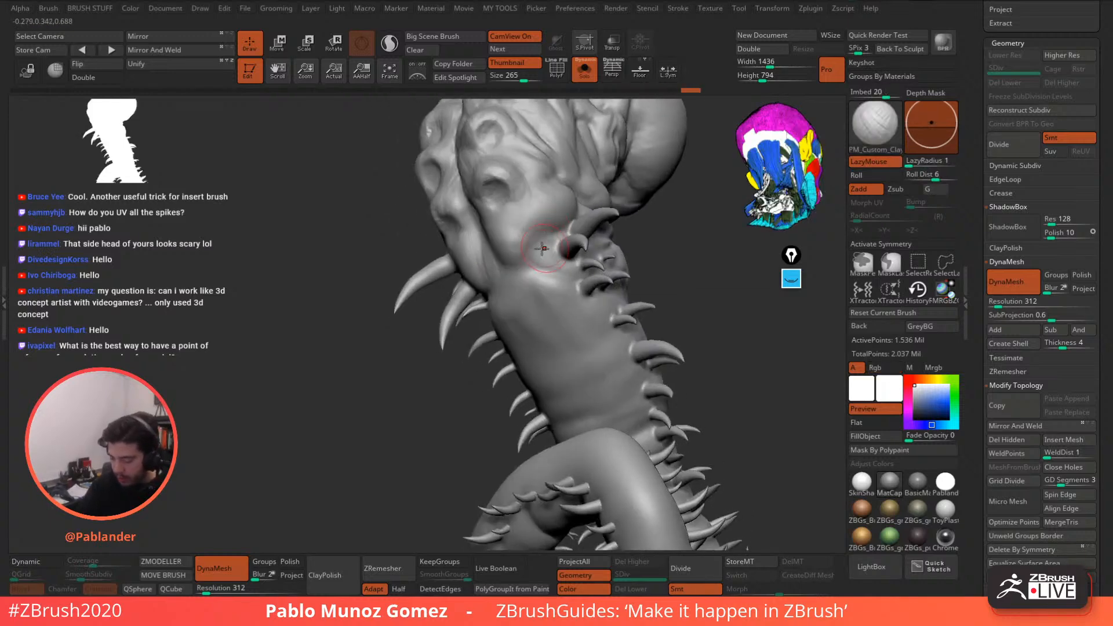
{"action": "left_click_drag", "start_coordinate": [550, 220], "coordinate": [520, 273]}
{"action": "left_click_drag", "start_coordinate": [555, 243], "coordinate": [531, 294]}
{"action": "mouse_move", "coordinate": [567, 270]}
{"action": "left_mouse_down"}
{"action": "mouse_move", "coordinate": [545, 303]}
{"action": "mouse_move", "coordinate": [538, 280]}
{"action": "mouse_move", "coordinate": [548, 311]}
{"action": "left_mouse_up"}
{"action": "mouse_move", "coordinate": [574, 275]}
{"action": "left_mouse_down"}
{"action": "mouse_move", "coordinate": [559, 306]}
{"action": "mouse_move", "coordinate": [560, 291]}
{"action": "left_mouse_up"}
{"action": "mouse_move", "coordinate": [561, 284]}
{"action": "left_mouse_down", "text": "shift"}
{"action": "mouse_move", "coordinate": [545, 290]}
{"action": "mouse_move", "coordinate": [541, 238]}
{"action": "mouse_move", "coordinate": [537, 261]}
{"action": "left_mouse_up", "text": "shift"}
{"action": "mouse_move", "coordinate": [553, 229]}
{"action": "left_mouse_down"}
{"action": "mouse_move", "coordinate": [531, 269]}
{"action": "mouse_move", "coordinate": [546, 211]}
{"action": "mouse_move", "coordinate": [541, 250]}
{"action": "left_mouse_up"}
- Blend the folds between the head and the neck across the spike-free side with clay strokes and smoothing
{"action": "mouse_move", "coordinate": [548, 238]}
{"action": "right_mouse_down"}
{"action": "mouse_move", "coordinate": [613, 225]}
{"action": "mouse_move", "coordinate": [503, 263]}
{"action": "mouse_move", "coordinate": [492, 258]}
{"action": "mouse_move", "coordinate": [486, 222]}
{"action": "right_mouse_up"}
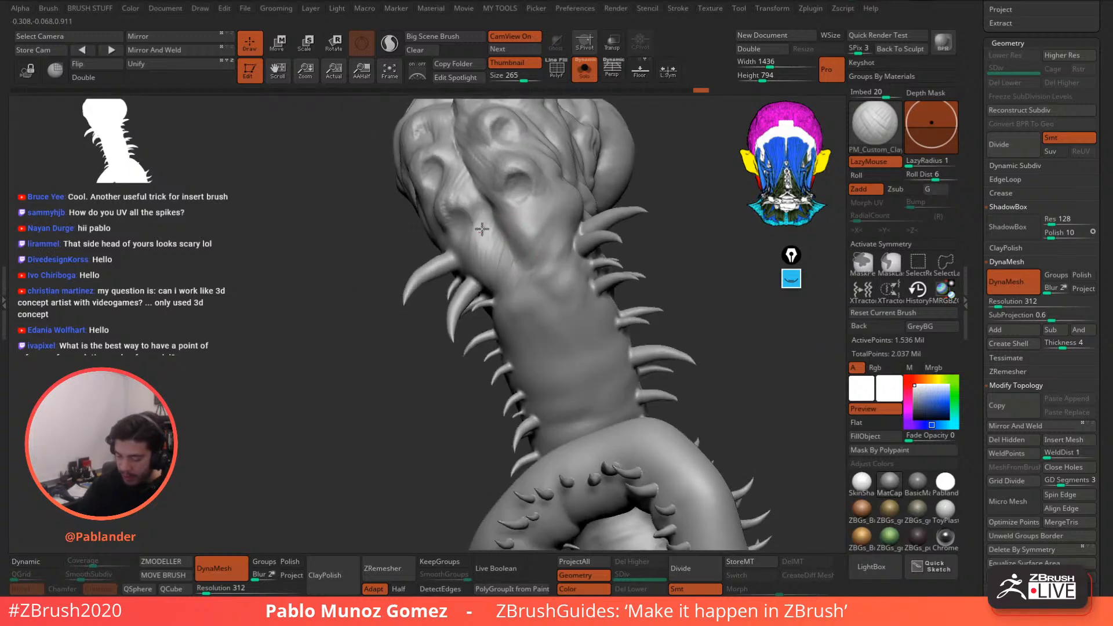
{"action": "key", "text": "shift"}
{"action": "right_click_drag", "start_coordinate": [500, 297], "coordinate": [491, 289]}
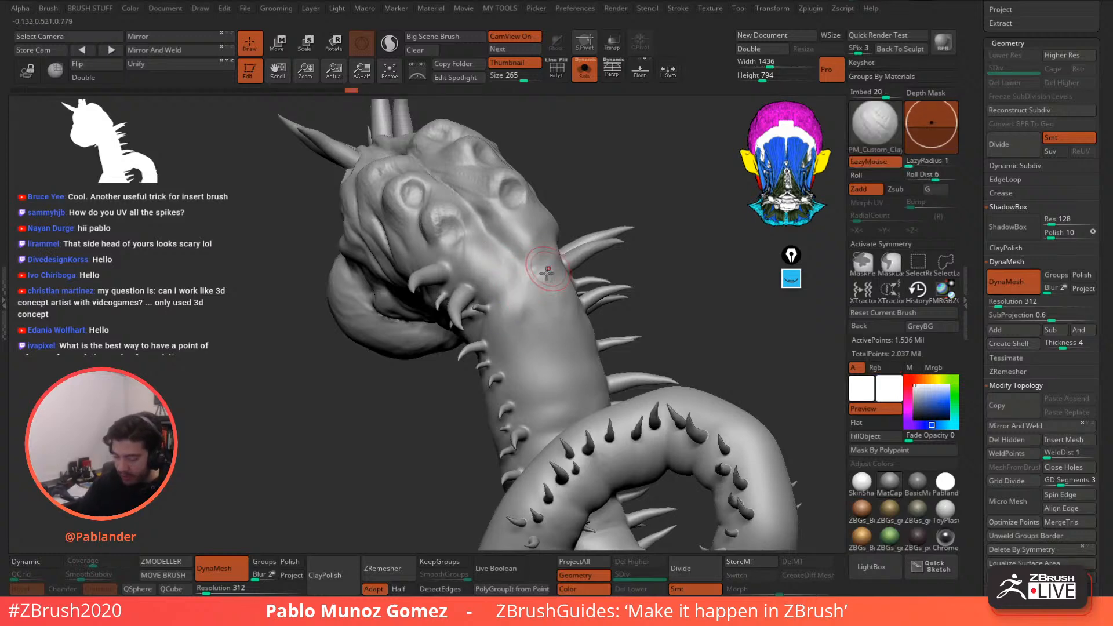
{"action": "right_click_drag", "start_coordinate": [516, 284], "coordinate": [513, 227]}
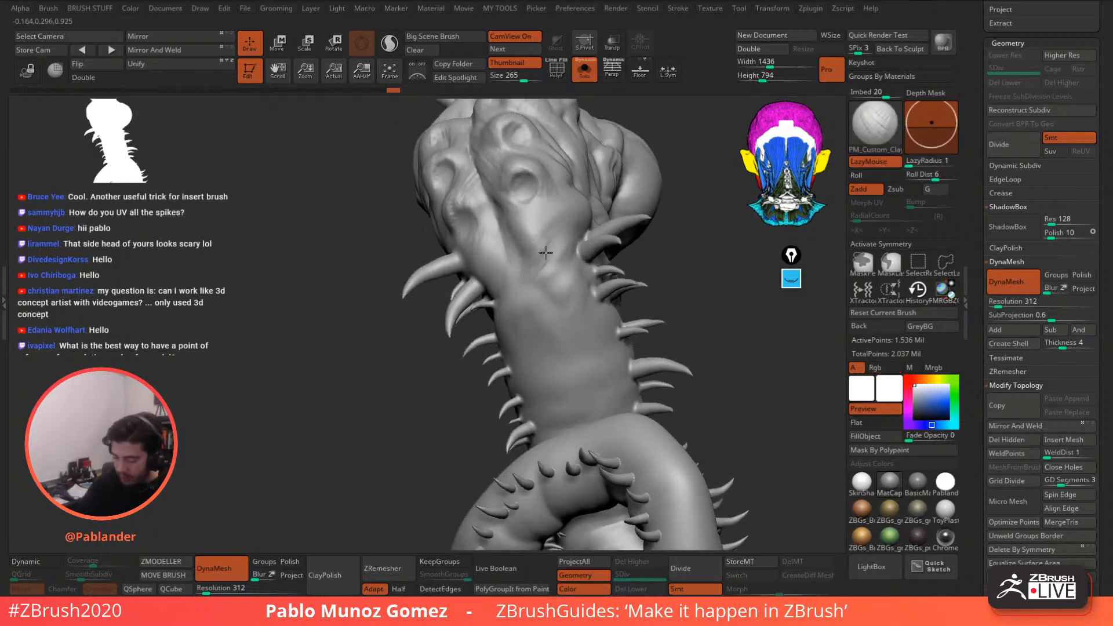
{"action": "key", "text": "shift"}
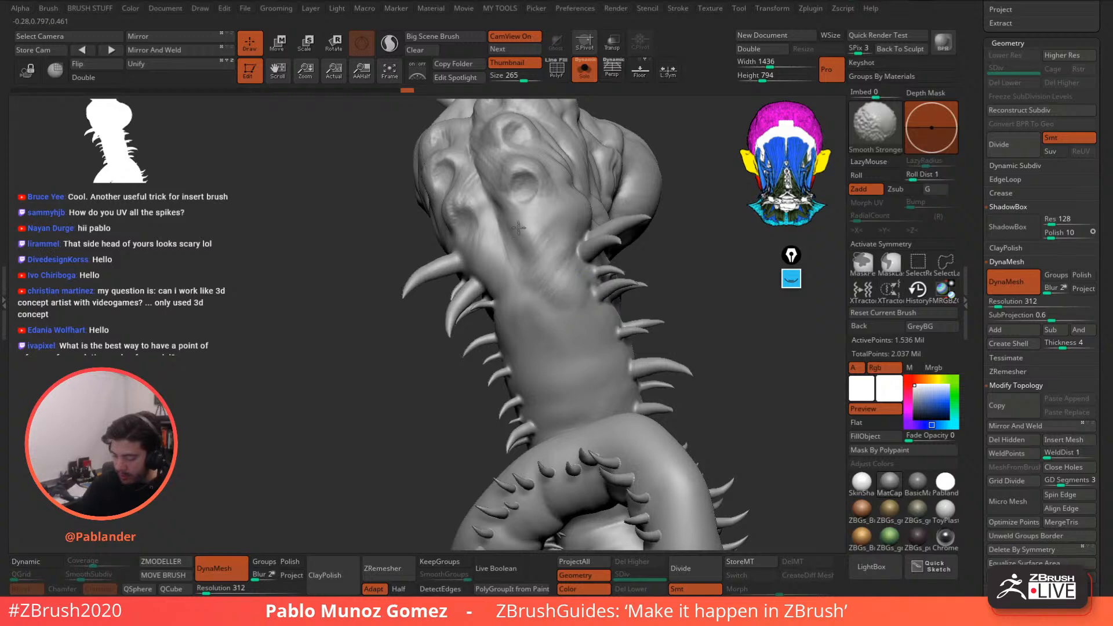
- Smooth the back of the neck below the head and the spike bases along the neck's side
{"action": "key", "text": "shift"}
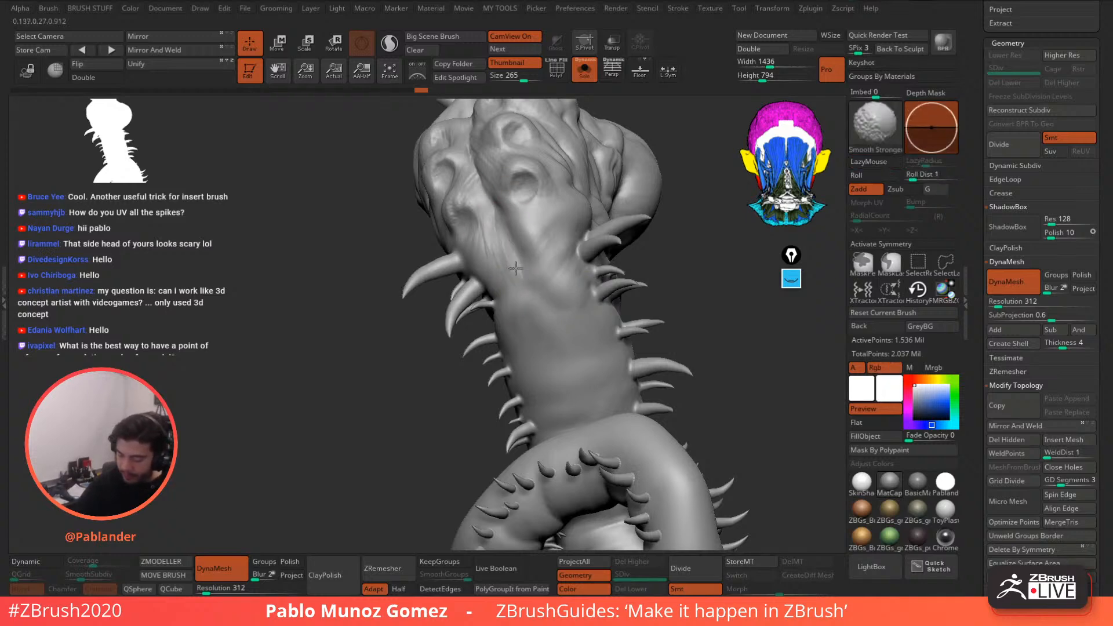
{"action": "mouse_move", "coordinate": [562, 199]}
{"action": "right_mouse_down", "text": "ctrl"}
{"action": "mouse_move", "coordinate": [539, 232]}
{"action": "mouse_move", "coordinate": [611, 272]}
{"action": "right_mouse_up", "text": "ctrl"}
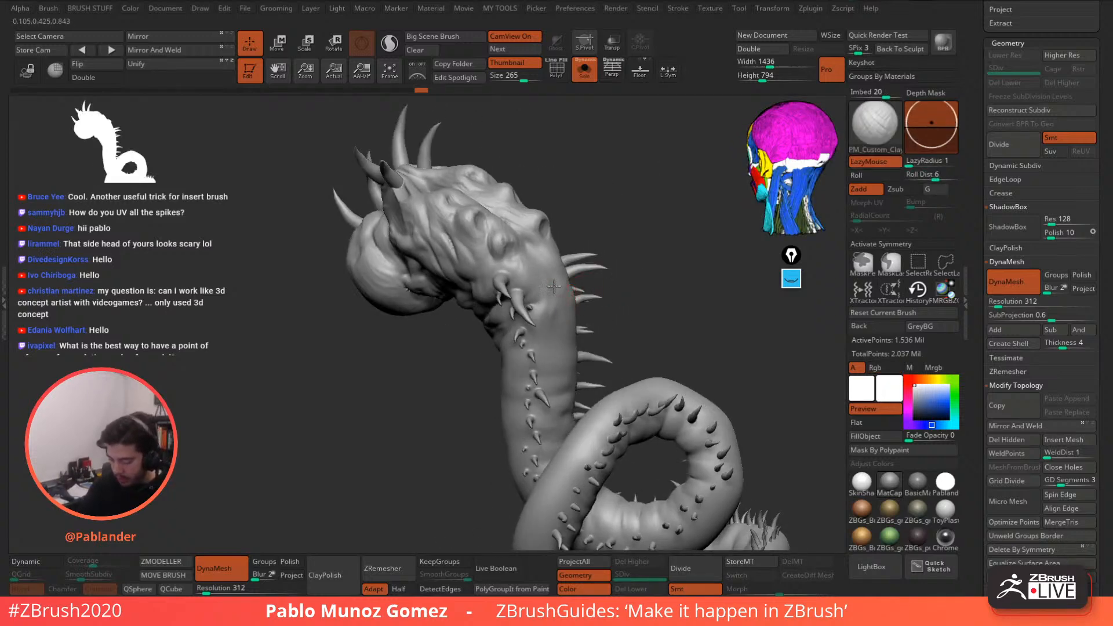
{"action": "key", "text": "shift"}
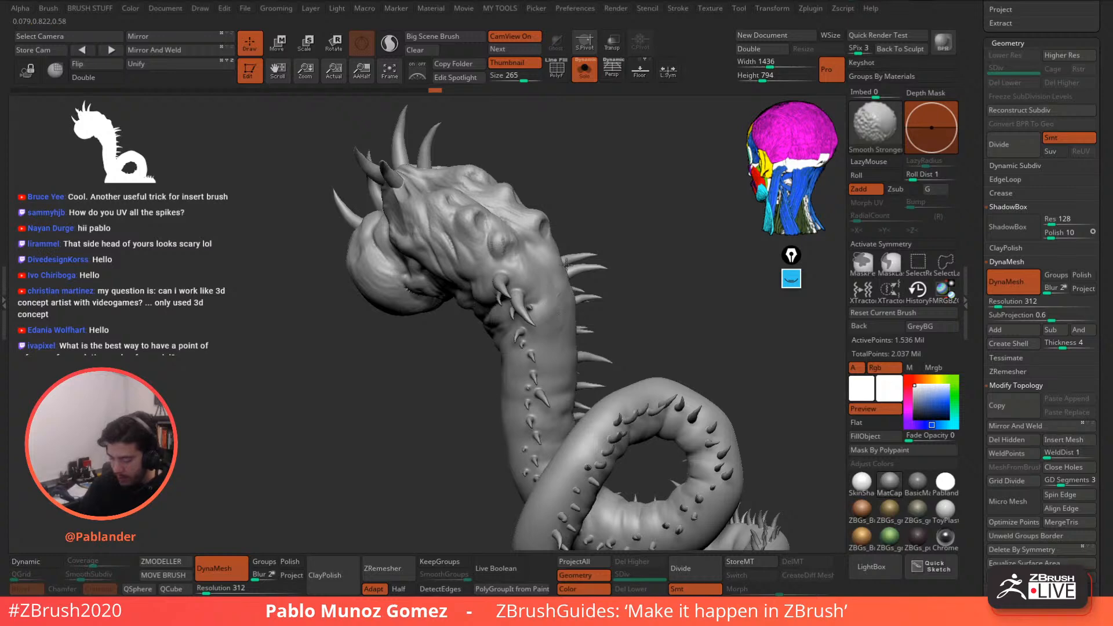
- Smooth the joins where the spikes meet the body along the lower neck and the adjoining coil
{"action": "mouse_move", "coordinate": [567, 266]}
{"action": "right_mouse_down"}
{"action": "mouse_move", "coordinate": [616, 318]}
{"action": "mouse_move", "coordinate": [559, 218]}
{"action": "mouse_move", "coordinate": [565, 386]}
{"action": "mouse_move", "coordinate": [536, 273]}
{"action": "right_mouse_up"}
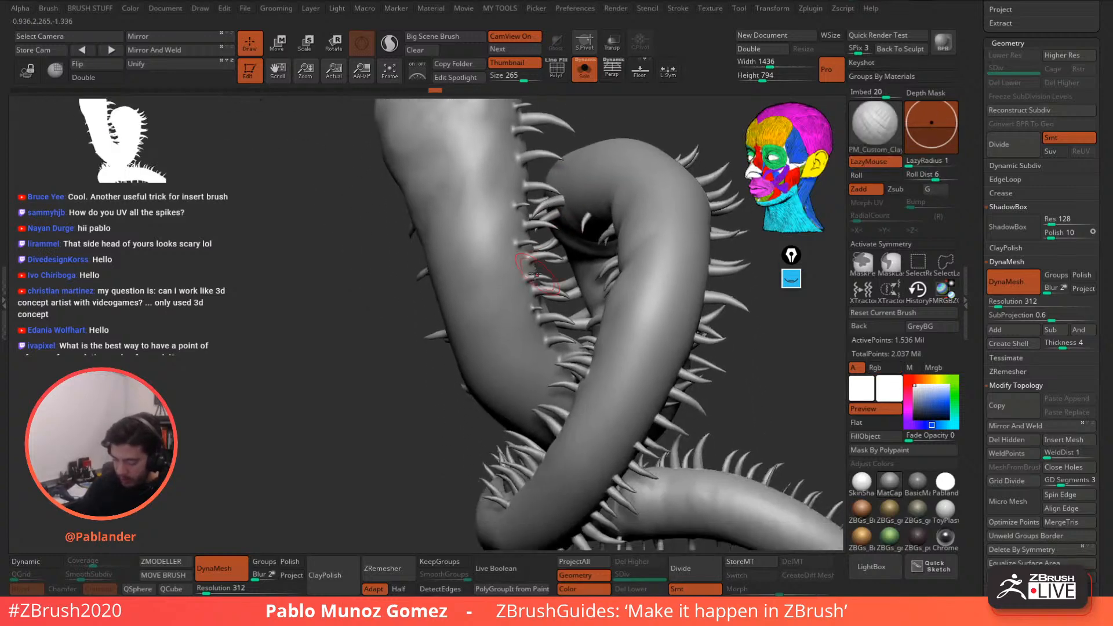
{"action": "key", "text": "shift"}
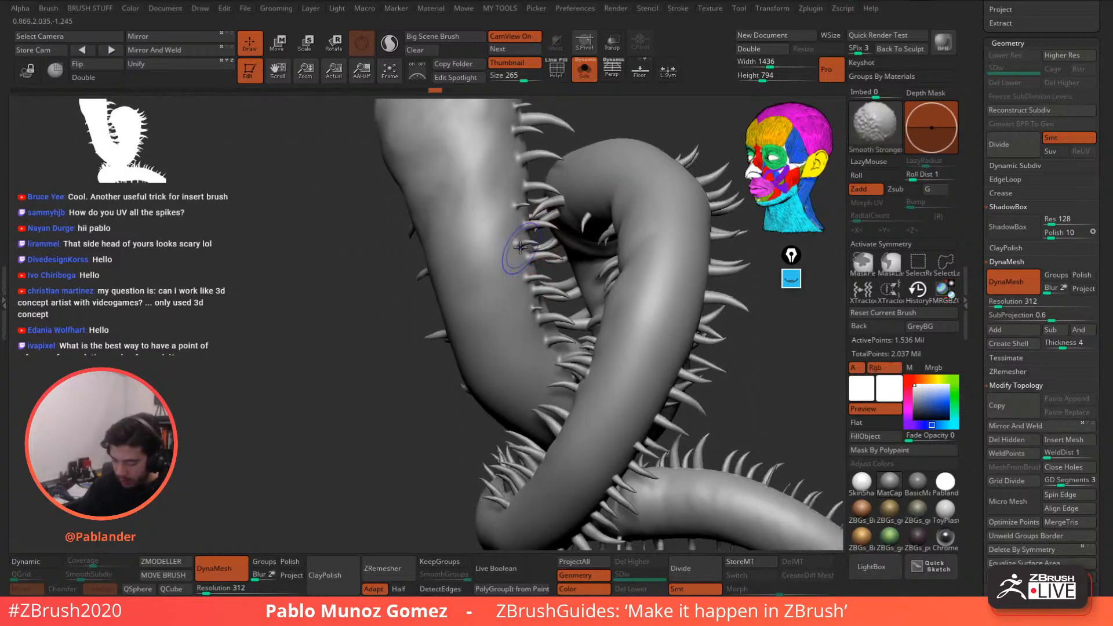
{"action": "right_click_drag", "start_coordinate": [510, 214], "coordinate": [564, 245]}
{"action": "key", "text": "shift"}
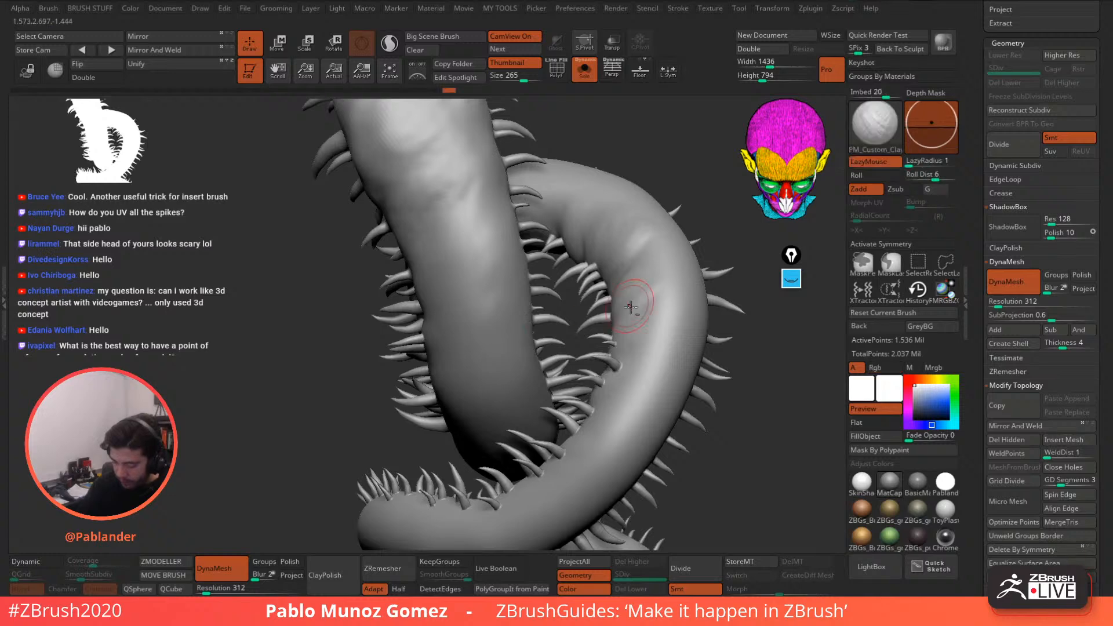
- Smooth the spike bases along the inner edge of the large body coil
{"action": "mouse_move", "coordinate": [634, 305]}
{"action": "right_mouse_down"}
{"action": "mouse_move", "coordinate": [631, 254]}
{"action": "mouse_move", "coordinate": [609, 327]}
{"action": "right_mouse_up"}
{"action": "key", "text": "shift"}
{"action": "left_click_drag", "start_coordinate": [605, 333], "coordinate": [594, 361], "text": "shift"}
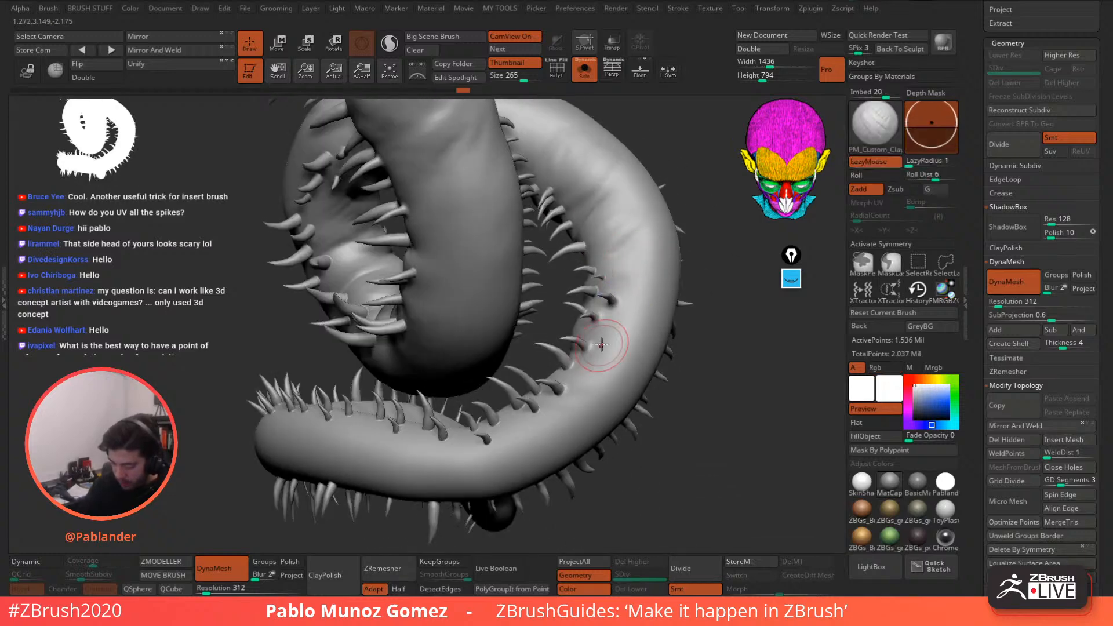
{"action": "left_click_drag", "start_coordinate": [613, 316], "coordinate": [597, 335], "text": "shift"}
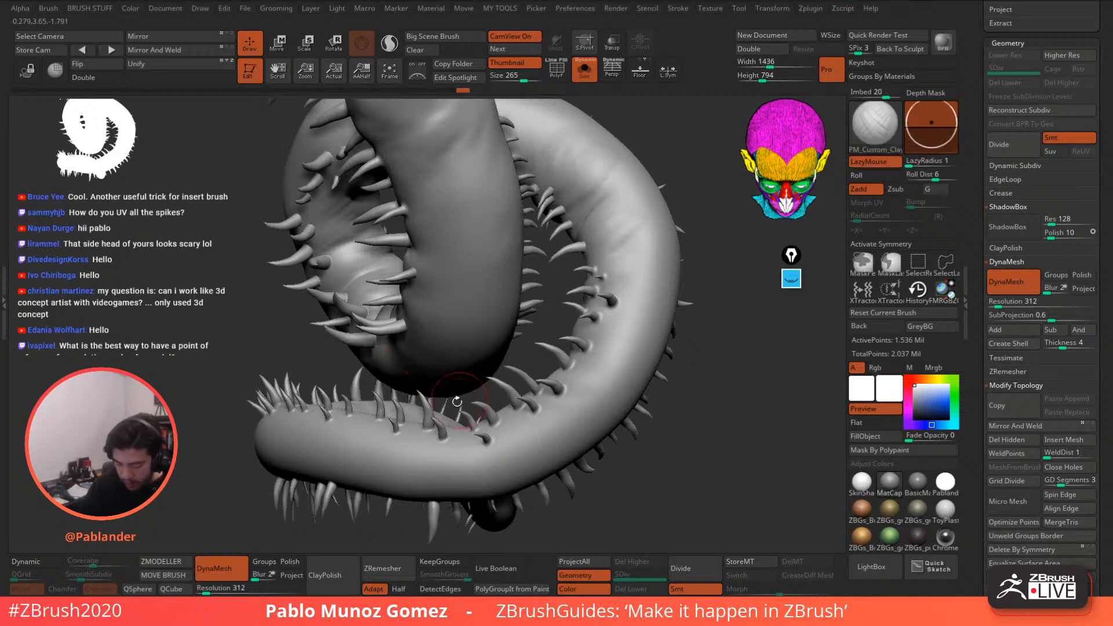
- Smooth the spike bases along the outer edge and underside of the body loop
{"action": "right_click_drag", "start_coordinate": [471, 435], "coordinate": [574, 298]}
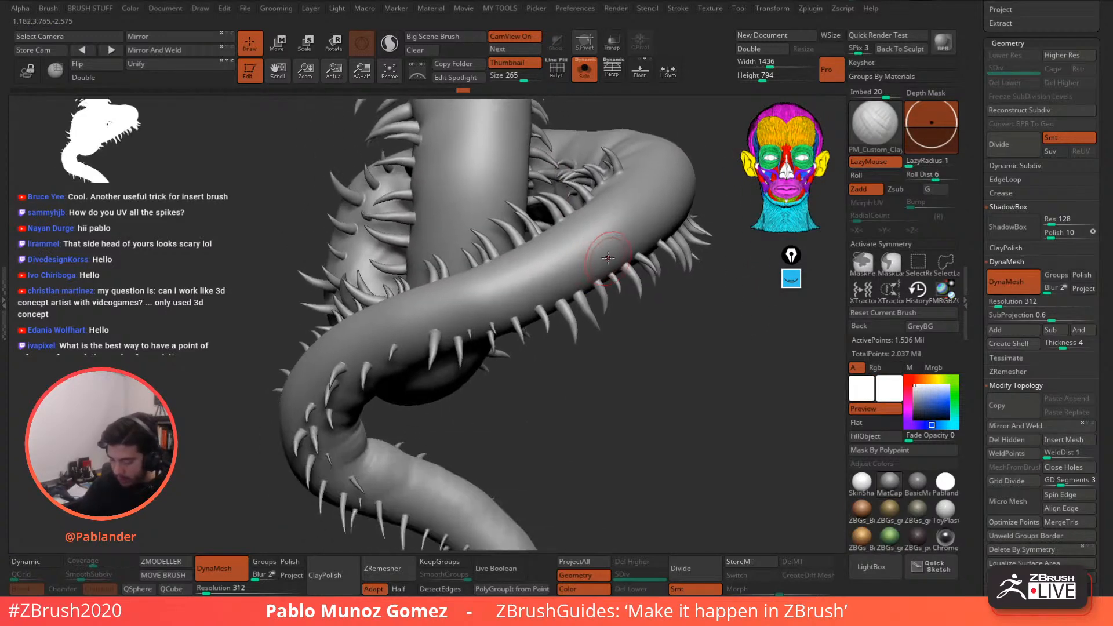
{"action": "key", "text": "shift"}
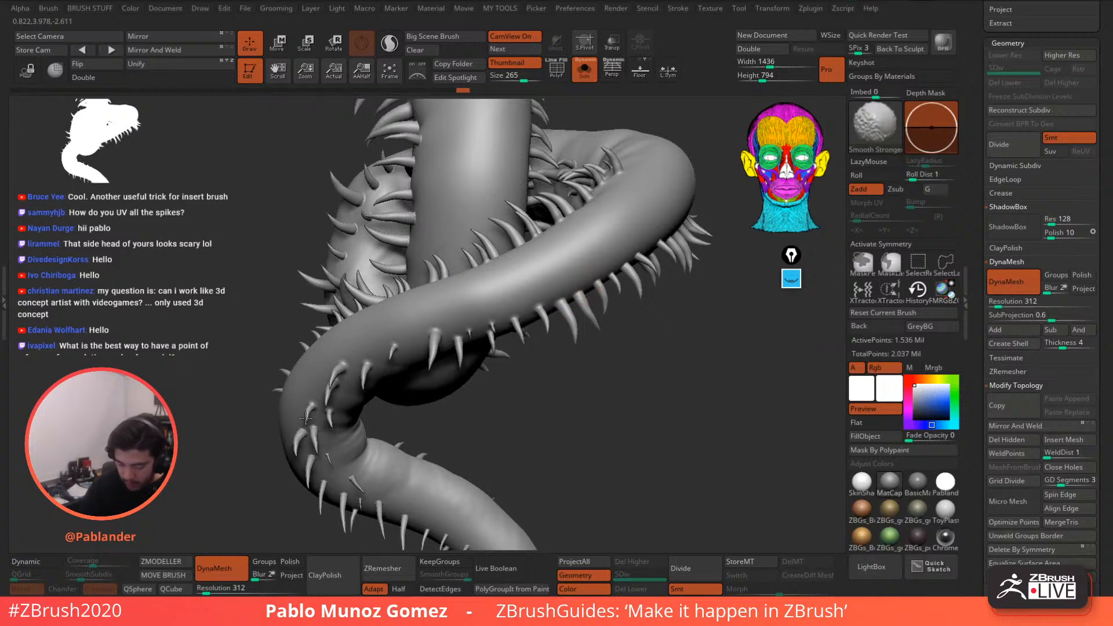
{"action": "right_click_drag", "start_coordinate": [472, 293], "coordinate": [524, 299]}
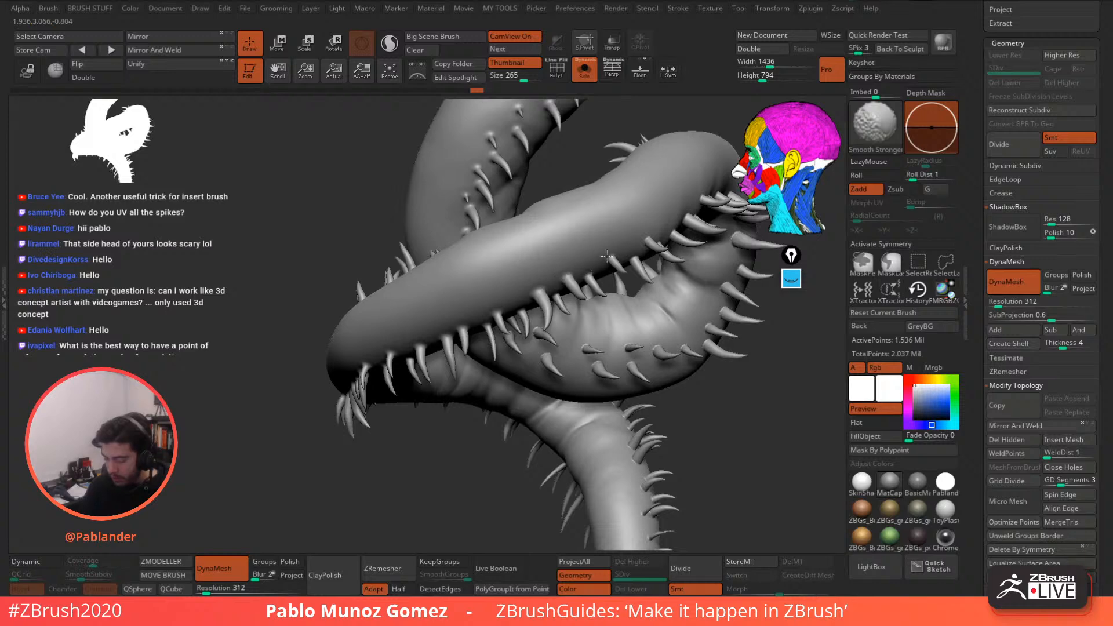
- Smooth the spike bases around the loop's opening and along the coil segments beside it
{"action": "right_click_drag", "start_coordinate": [604, 261], "coordinate": [532, 281]}
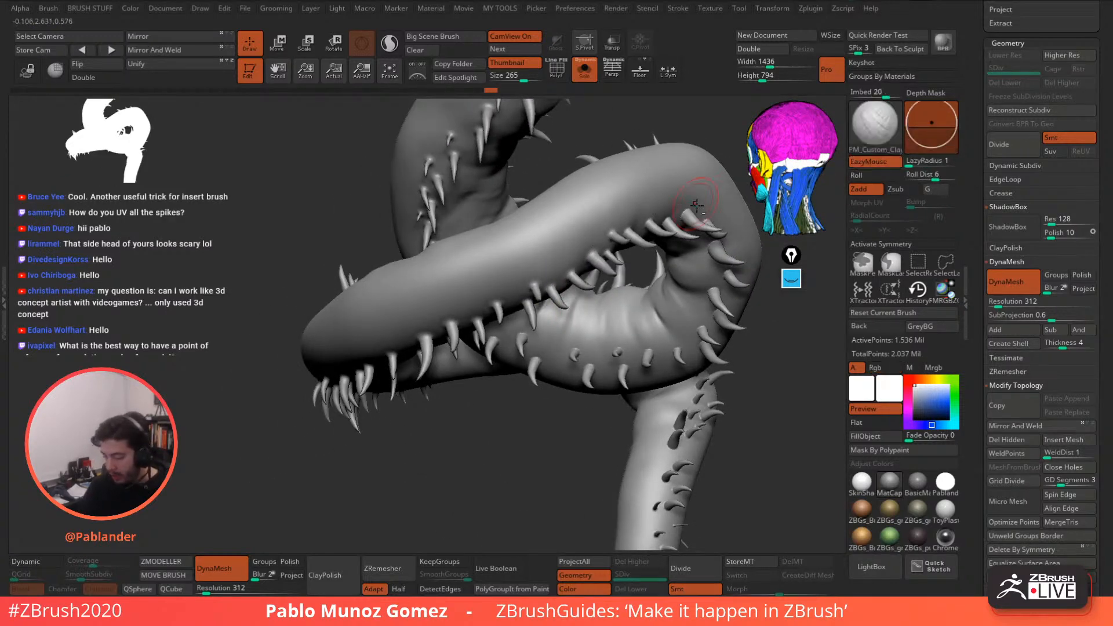
{"action": "right_click_drag", "start_coordinate": [654, 206], "coordinate": [633, 210]}
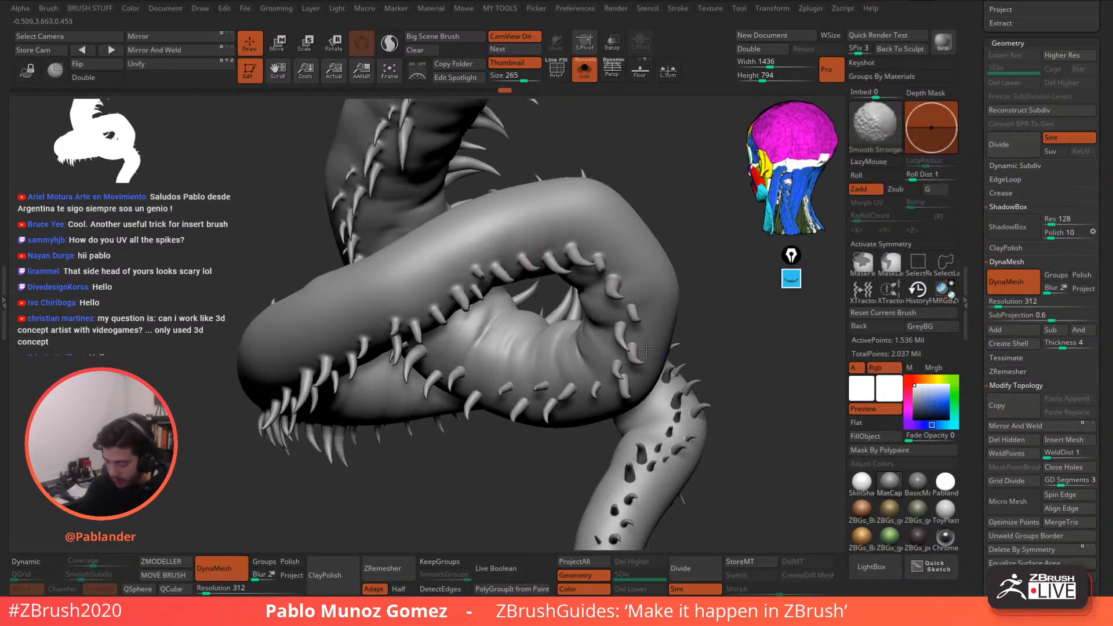
{"action": "left_click_drag", "start_coordinate": [639, 284], "coordinate": [648, 299]}
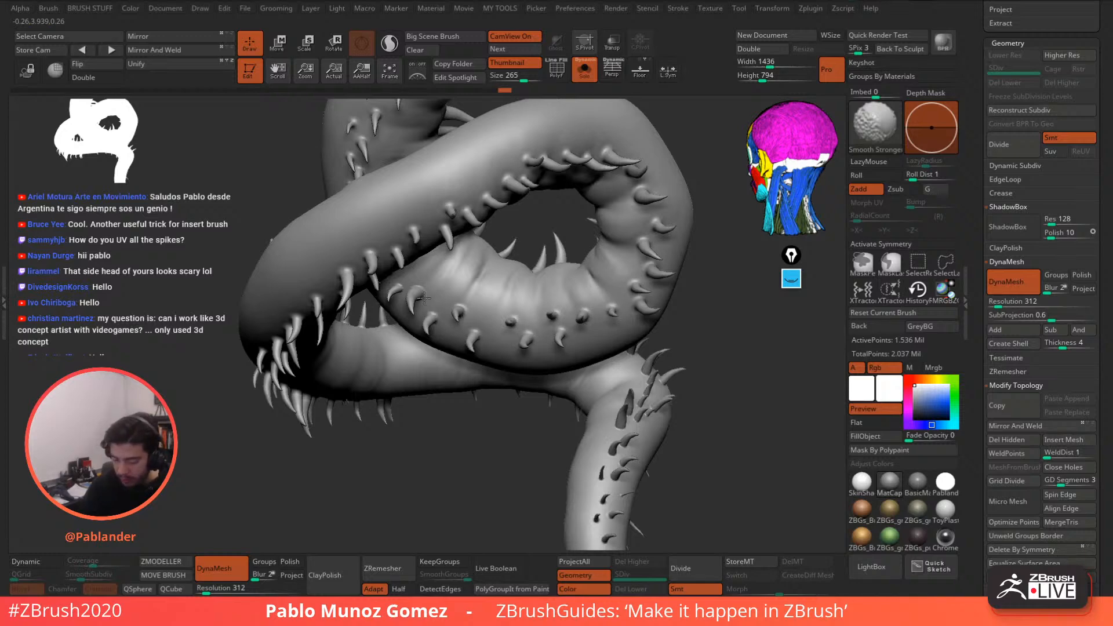
{"action": "right_click_drag", "start_coordinate": [426, 298], "coordinate": [497, 309]}
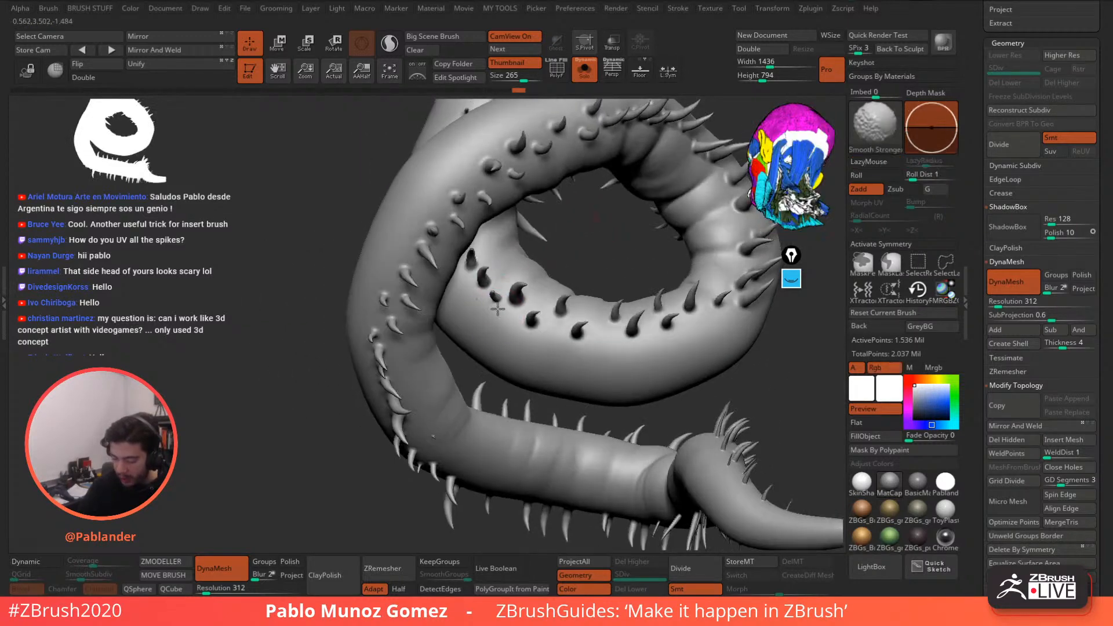
{"action": "mouse_move", "coordinate": [450, 228]}
{"action": "right_mouse_down"}
{"action": "mouse_move", "coordinate": [550, 255]}
{"action": "mouse_move", "coordinate": [618, 252]}
{"action": "mouse_move", "coordinate": [504, 290]}
{"action": "right_mouse_up"}
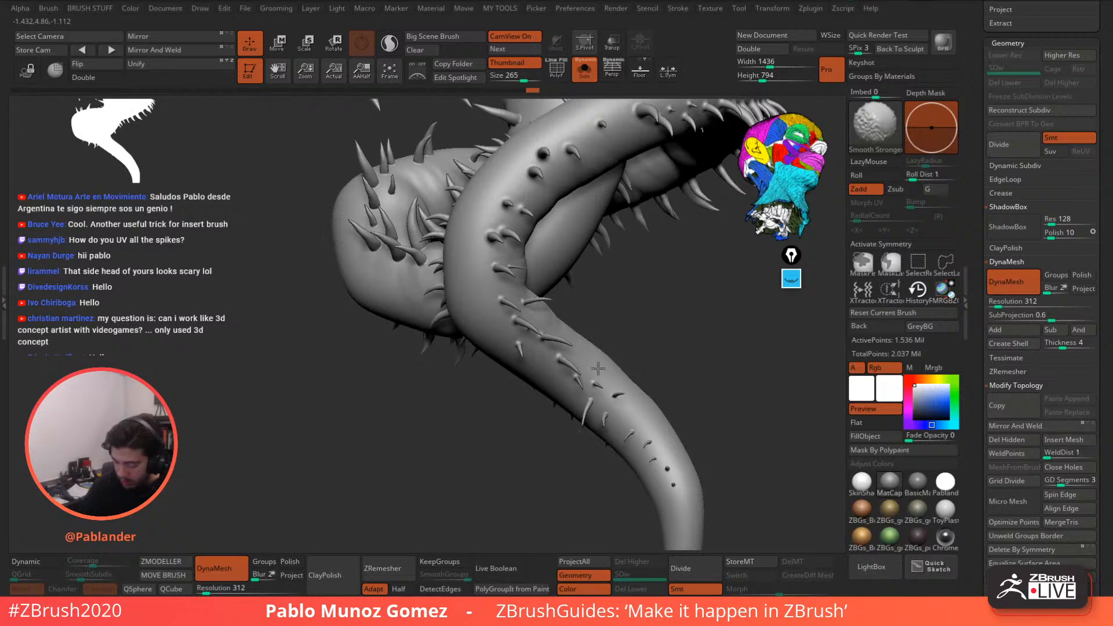
- Smooth the spike bases along both sides of the body section leading into the tail
{"action": "right_click_drag", "start_coordinate": [691, 503], "coordinate": [680, 388]}
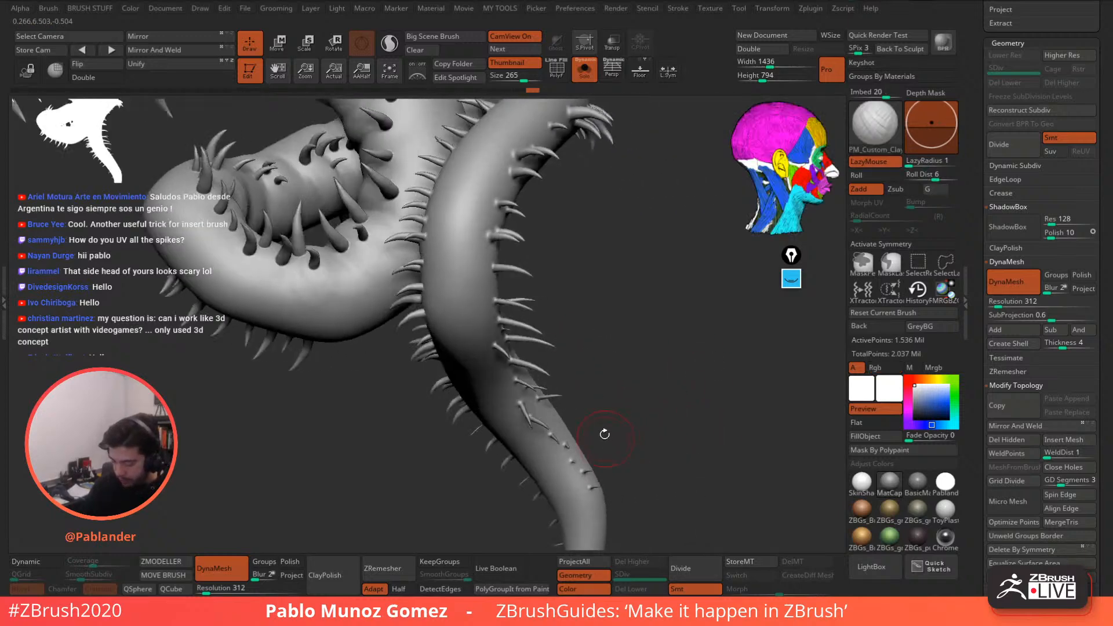
{"action": "right_click_drag", "start_coordinate": [597, 361], "coordinate": [554, 288]}
{"action": "key", "text": "shift"}
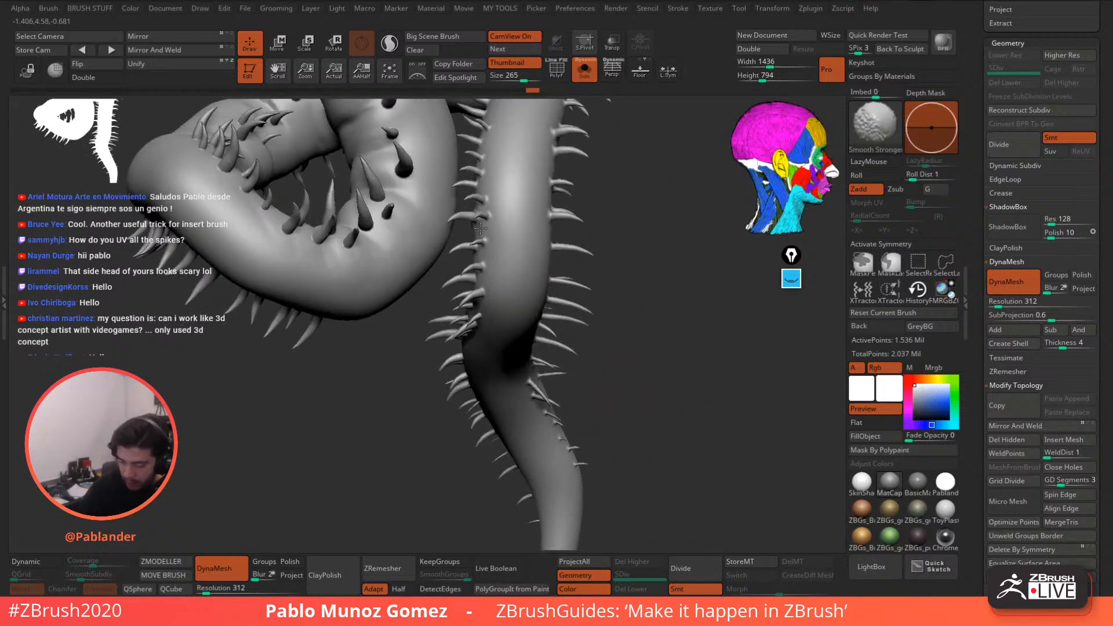
{"action": "left_click_drag", "start_coordinate": [480, 229], "coordinate": [476, 220], "text": "shift"}
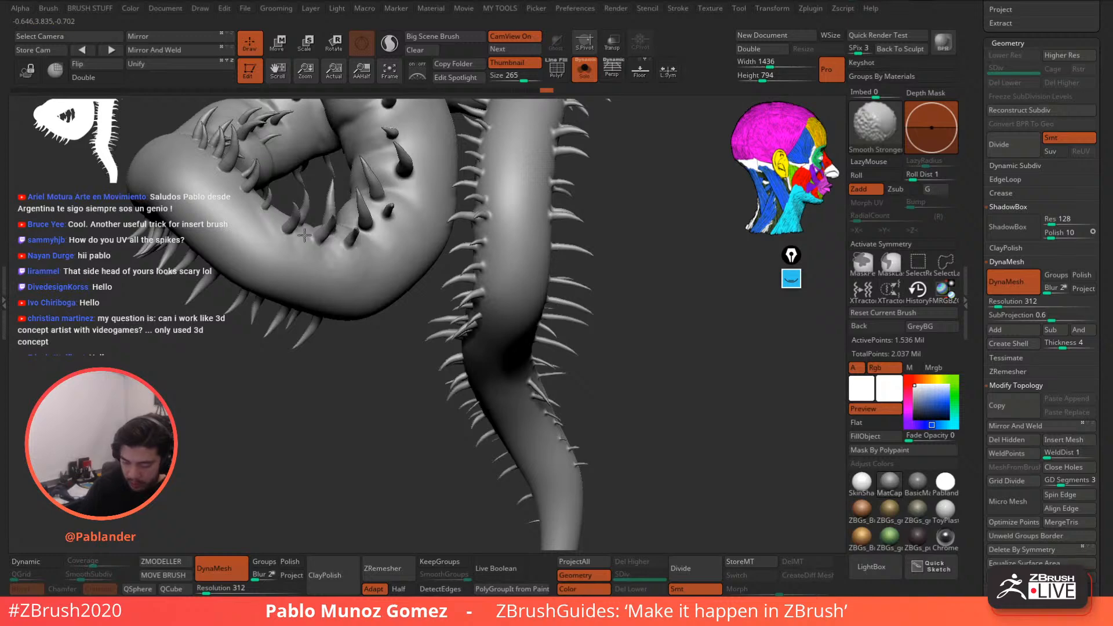
- Smooth the spike bases on the coil just behind the head and around its inner curve
{"action": "mouse_move", "coordinate": [208, 160]}
{"action": "right_mouse_down", "text": "alt"}
{"action": "mouse_move", "coordinate": [362, 255]}
{"action": "mouse_move", "coordinate": [571, 269]}
{"action": "right_mouse_up", "text": "alt"}
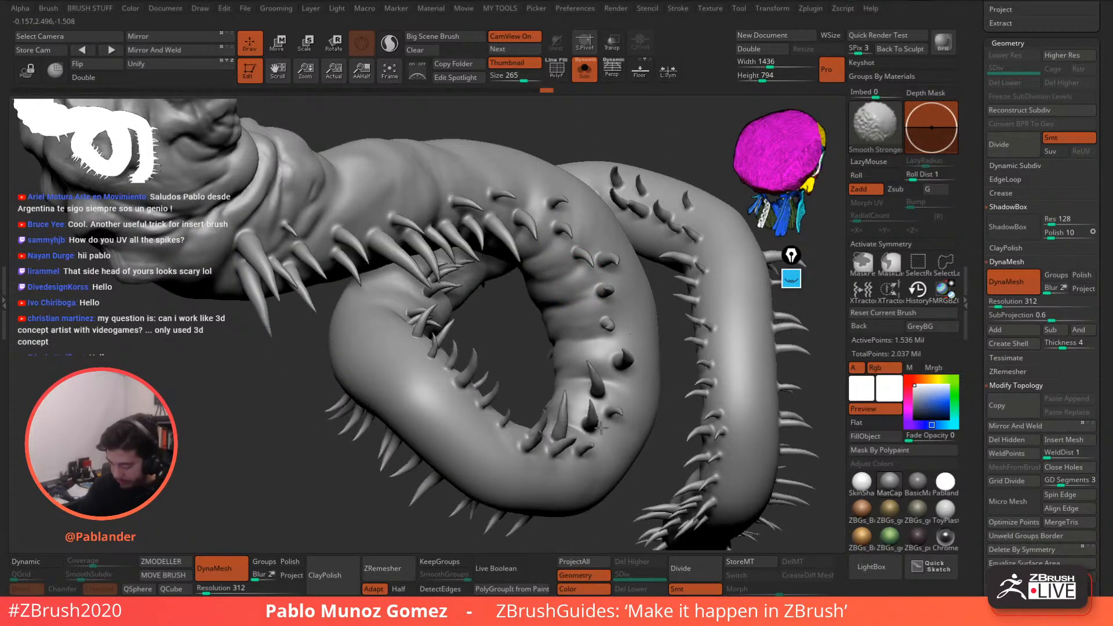
{"action": "right_click_drag", "start_coordinate": [477, 398], "coordinate": [496, 302]}
{"action": "mouse_move", "coordinate": [498, 307]}
{"action": "left_mouse_down", "text": "shift"}
{"action": "mouse_move", "coordinate": [512, 339]}
{"action": "mouse_move", "coordinate": [552, 323]}
{"action": "left_mouse_up", "text": "shift"}
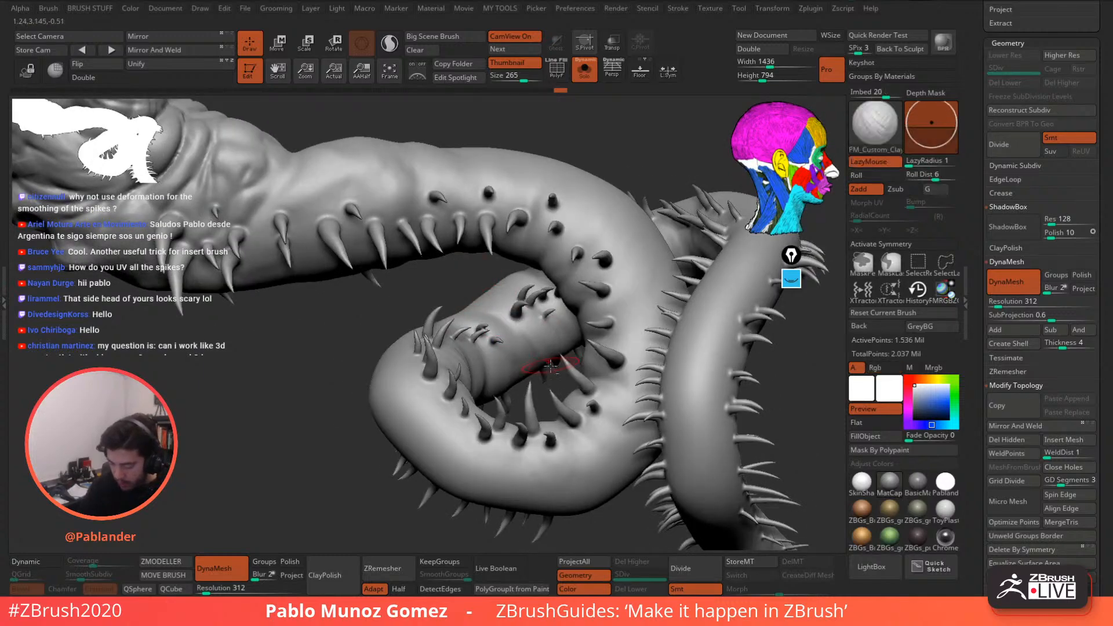
- Smooth the remaining spike bases inside the coil and along the inner edge of its outer bend
{"action": "right_click_drag", "start_coordinate": [566, 365], "coordinate": [540, 333]}
{"action": "left_click_drag", "start_coordinate": [443, 375], "coordinate": [494, 366], "text": "shift"}
{"action": "mouse_move", "coordinate": [494, 364]}
{"action": "right_mouse_down"}
{"action": "mouse_move", "coordinate": [553, 302]}
{"action": "mouse_move", "coordinate": [595, 175]}
{"action": "mouse_move", "coordinate": [576, 363]}
{"action": "mouse_move", "coordinate": [587, 374]}
{"action": "right_mouse_up"}
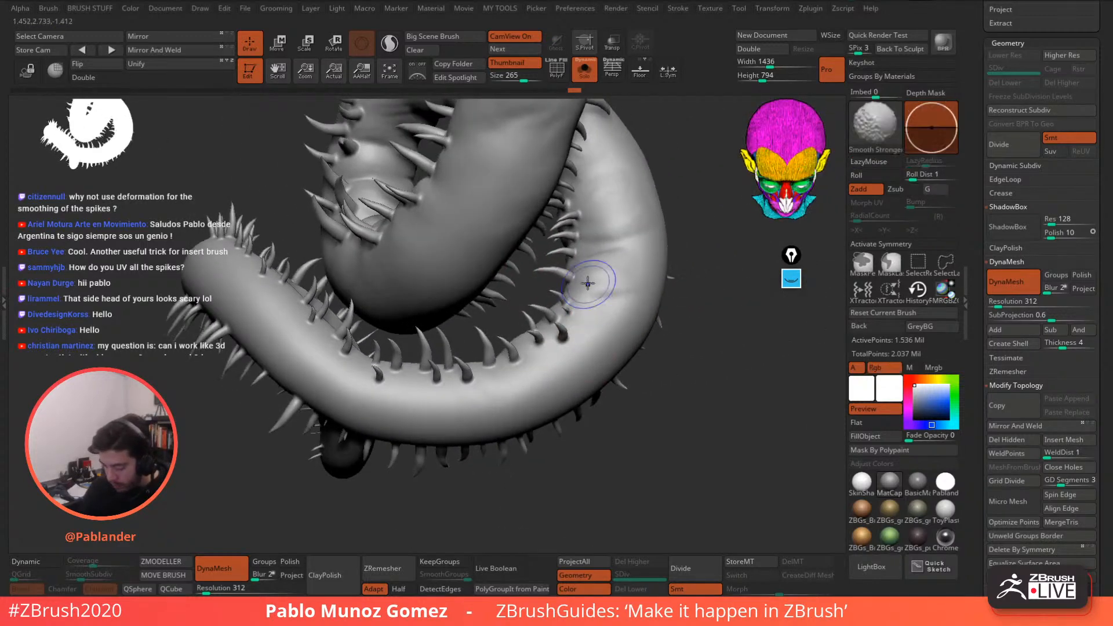
{"action": "left_click_drag", "start_coordinate": [596, 254], "coordinate": [563, 313], "text": "shift"}
- Smooth the bases of the small spikes along the tail down to its tip
{"action": "mouse_move", "coordinate": [495, 388]}
{"action": "right_mouse_down"}
{"action": "mouse_move", "coordinate": [484, 380]}
{"action": "mouse_move", "coordinate": [494, 203]}
{"action": "right_mouse_up"}
{"action": "mouse_move", "coordinate": [494, 203]}
{"action": "right_mouse_down", "text": "ctrl"}
{"action": "mouse_move", "coordinate": [503, 255]}
{"action": "mouse_move", "coordinate": [539, 298]}
{"action": "right_mouse_up", "text": "ctrl"}
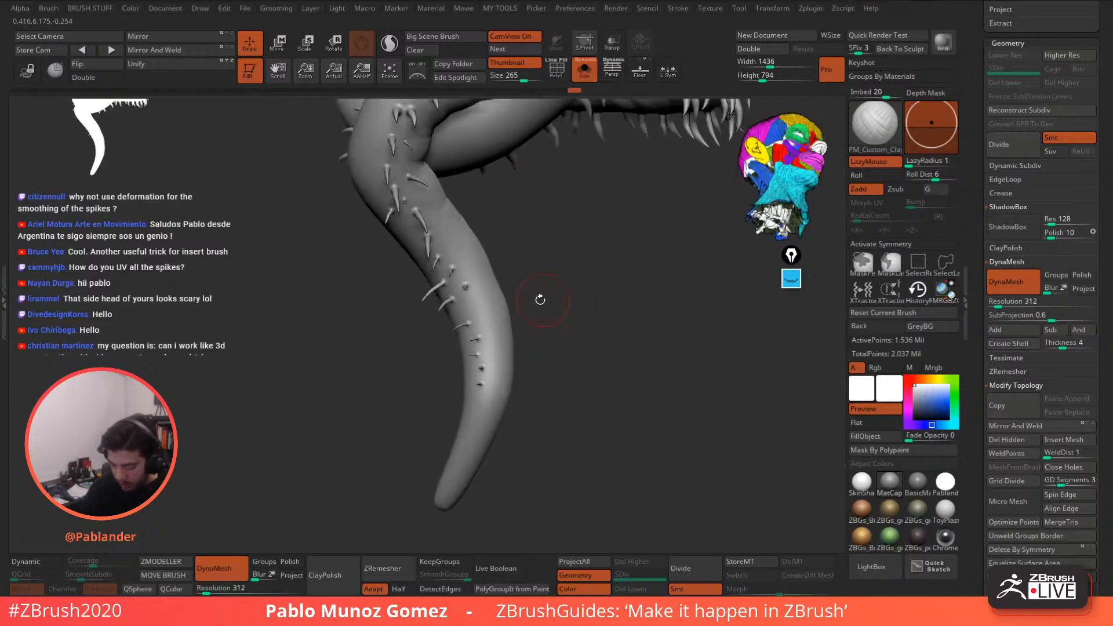
{"action": "left_click_drag", "start_coordinate": [481, 313], "coordinate": [493, 342], "text": "shift"}
{"action": "right_click_drag", "start_coordinate": [504, 328], "coordinate": [684, 297]}
{"action": "left_click_drag", "start_coordinate": [490, 378], "coordinate": [473, 395], "text": "shift"}
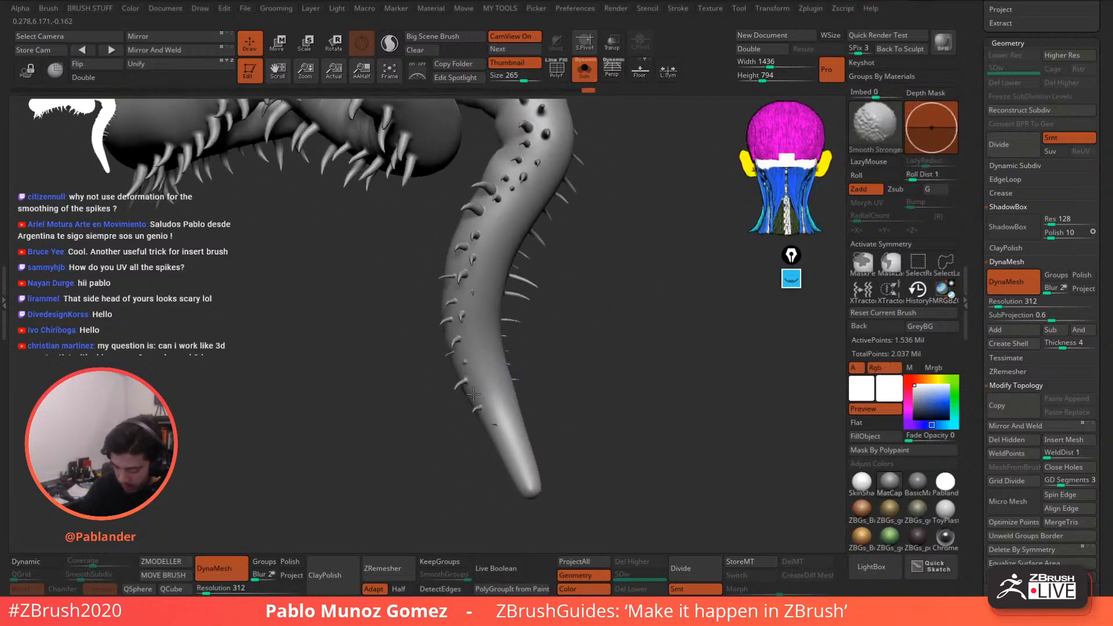
- Turn off Solo mode to show the antennae and legs with the body, with the head in view
{"action": "mouse_move", "coordinate": [515, 191]}
{"action": "right_mouse_down"}
{"action": "mouse_move", "coordinate": [555, 255]}
{"action": "mouse_move", "coordinate": [548, 246]}
{"action": "mouse_move", "coordinate": [590, 282]}
{"action": "mouse_move", "coordinate": [534, 284]}
{"action": "mouse_move", "coordinate": [556, 313]}
{"action": "mouse_move", "coordinate": [596, 276]}
{"action": "mouse_move", "coordinate": [580, 249]}
{"action": "right_mouse_up"}
{"action": "mouse_move", "coordinate": [474, 237]}
{"action": "right_mouse_down"}
{"action": "mouse_move", "coordinate": [495, 194]}
{"action": "mouse_move", "coordinate": [507, 237]}
{"action": "mouse_move", "coordinate": [532, 248]}
{"action": "right_mouse_up"}
{"action": "left_click", "coordinate": [585, 70]}
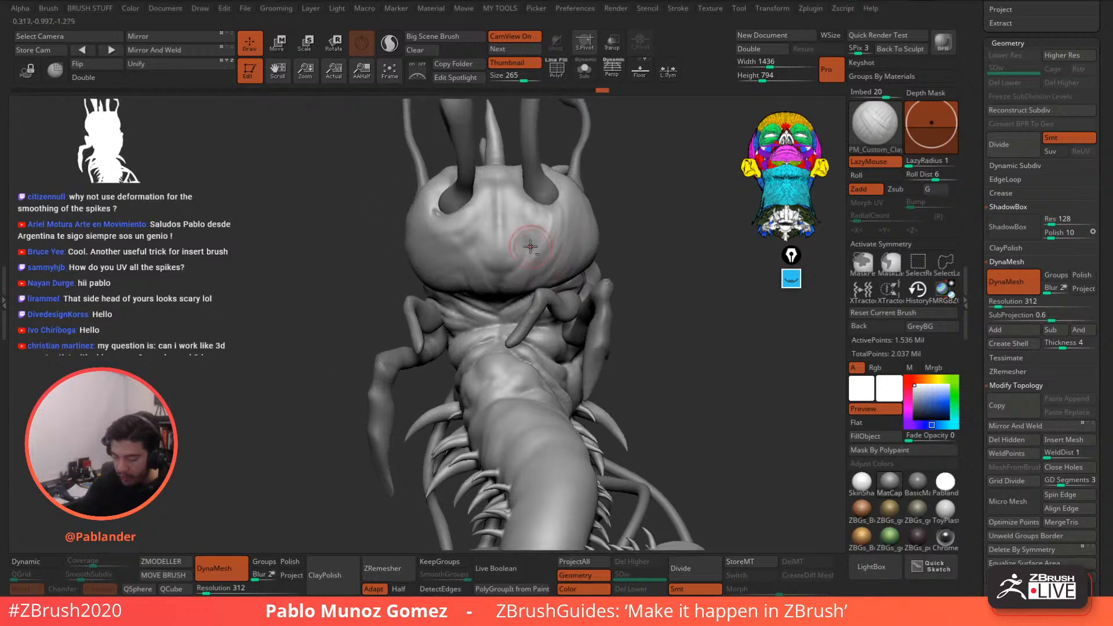
- Sculpt folds between and beside the antenna sockets with the custom clay brush and smooth them into the head
{"action": "right_click", "coordinate": [510, 229]}
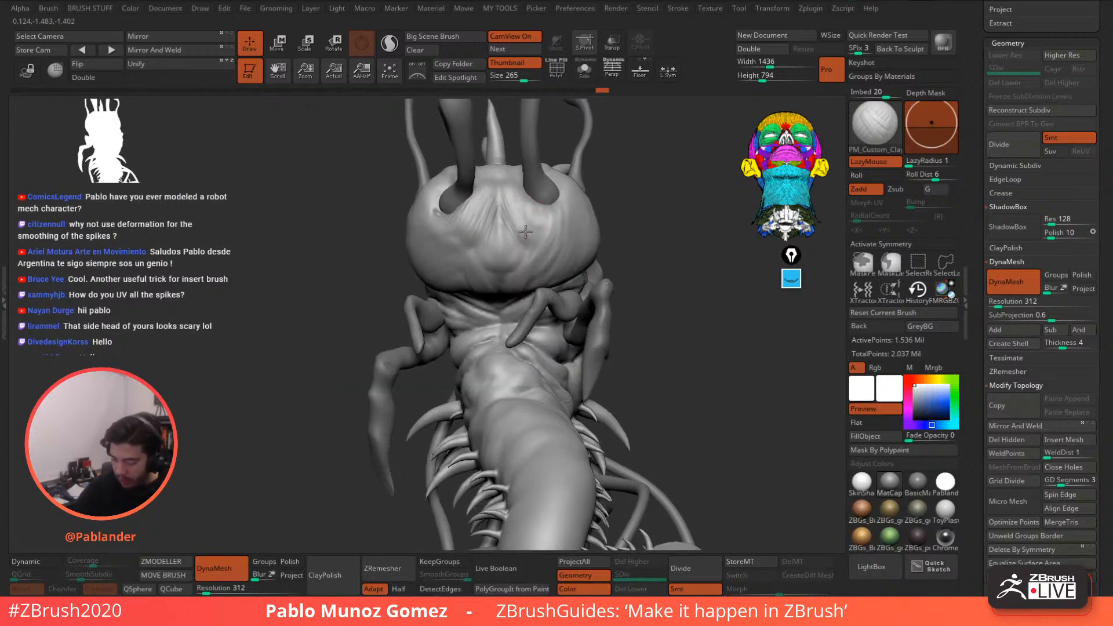
{"action": "left_click_drag", "start_coordinate": [547, 201], "coordinate": [539, 219], "text": "shift"}
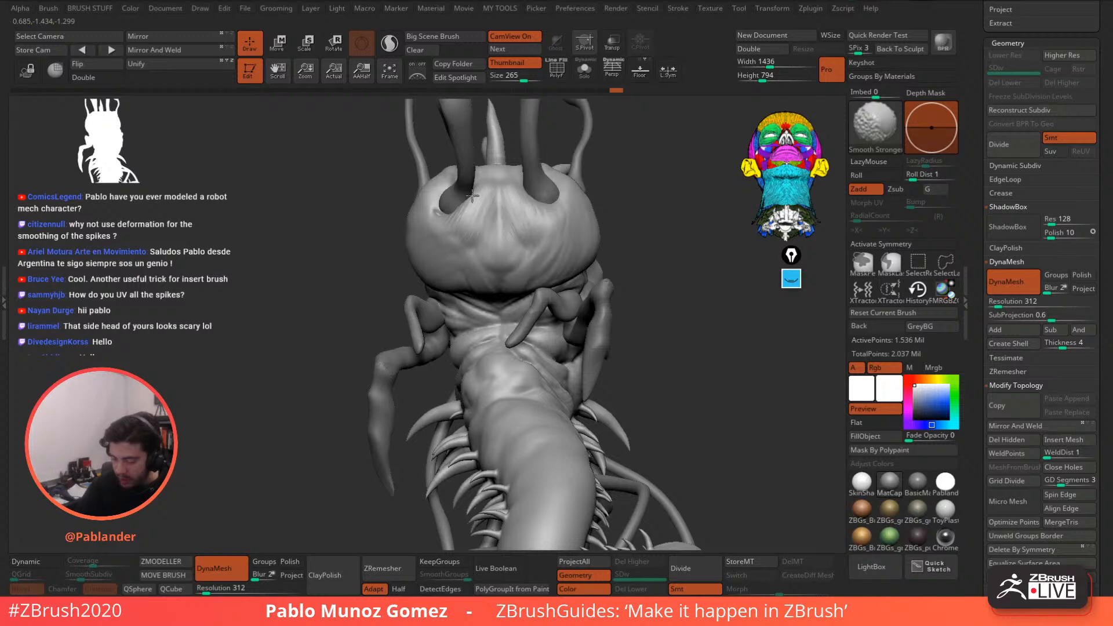
{"action": "right_click_drag", "start_coordinate": [473, 195], "coordinate": [447, 204]}
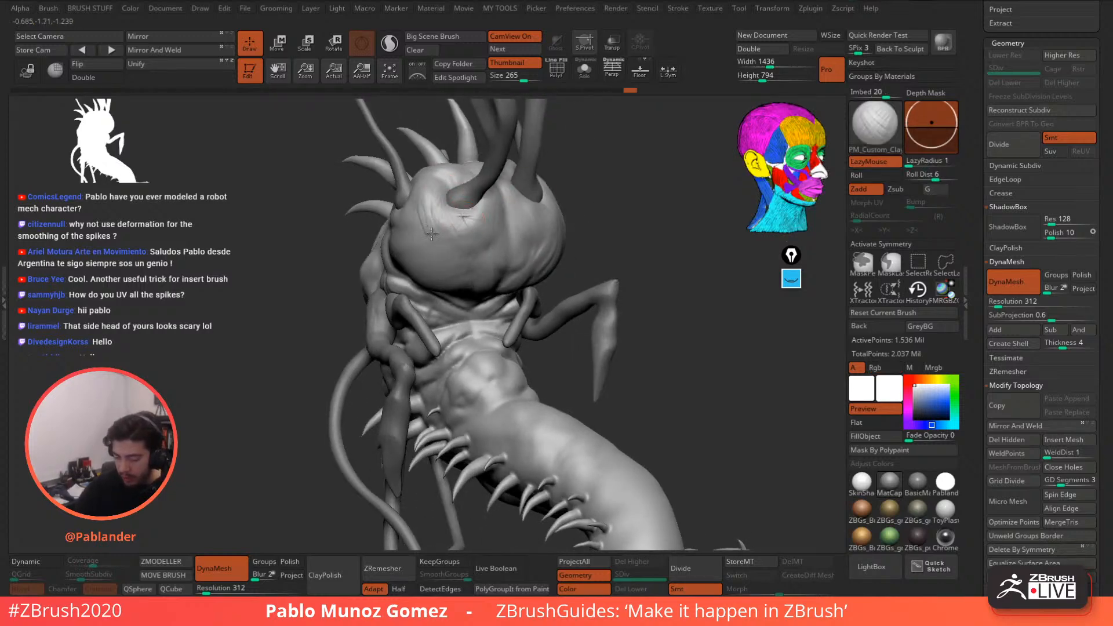
{"action": "mouse_move", "coordinate": [460, 232]}
{"action": "left_mouse_down", "text": "shift"}
{"action": "mouse_move", "coordinate": [428, 220]}
{"action": "mouse_move", "coordinate": [438, 183]}
{"action": "mouse_move", "coordinate": [477, 218]}
{"action": "mouse_move", "coordinate": [448, 211]}
{"action": "mouse_move", "coordinate": [475, 262]}
{"action": "left_mouse_up", "text": "shift"}
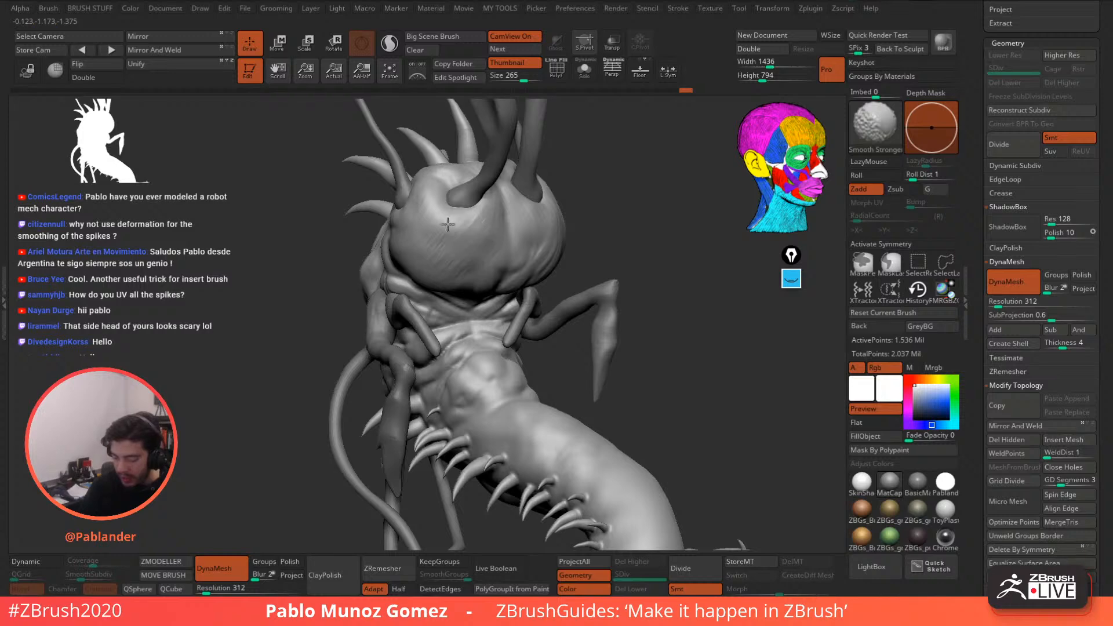
- Sculpt clay strokes below and beside the opposite antenna socket and smooth them into the face
{"action": "mouse_move", "coordinate": [672, 247]}
{"action": "left_mouse_down"}
{"action": "mouse_move", "coordinate": [559, 241]}
{"action": "mouse_move", "coordinate": [528, 221]}
{"action": "left_mouse_up"}
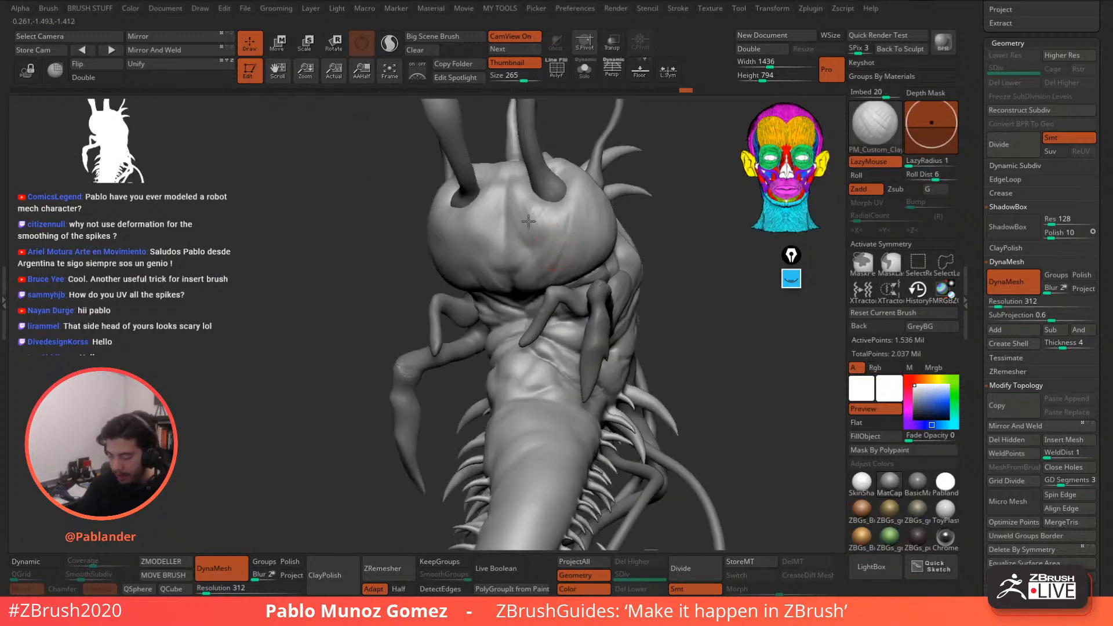
{"action": "key", "text": "shift"}
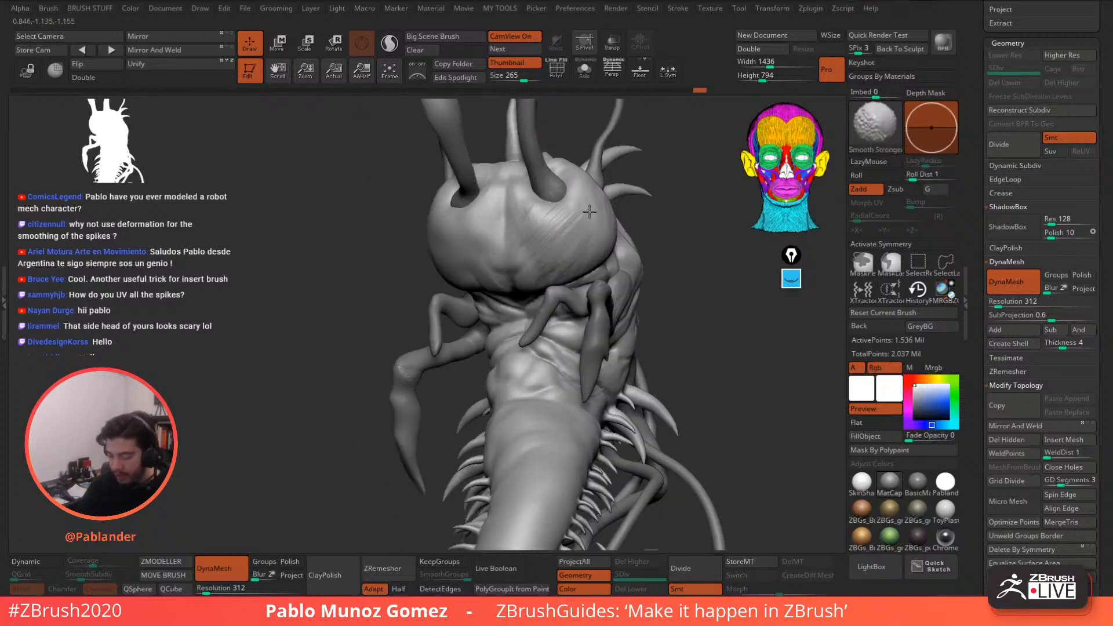
{"action": "left_click_drag", "start_coordinate": [582, 242], "coordinate": [595, 231], "text": "shift"}
{"action": "right_click_drag", "start_coordinate": [572, 238], "coordinate": [555, 200]}
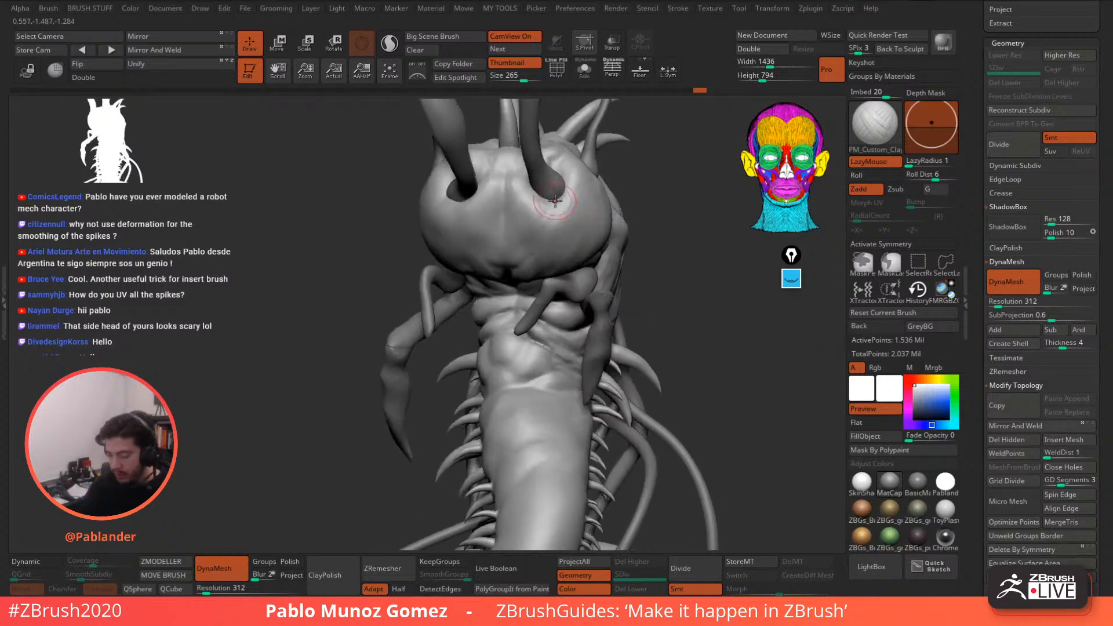
- Refine the forehead between the two antenna sockets with the custom clay brush and smooth its surface
{"action": "key", "text": "b"}
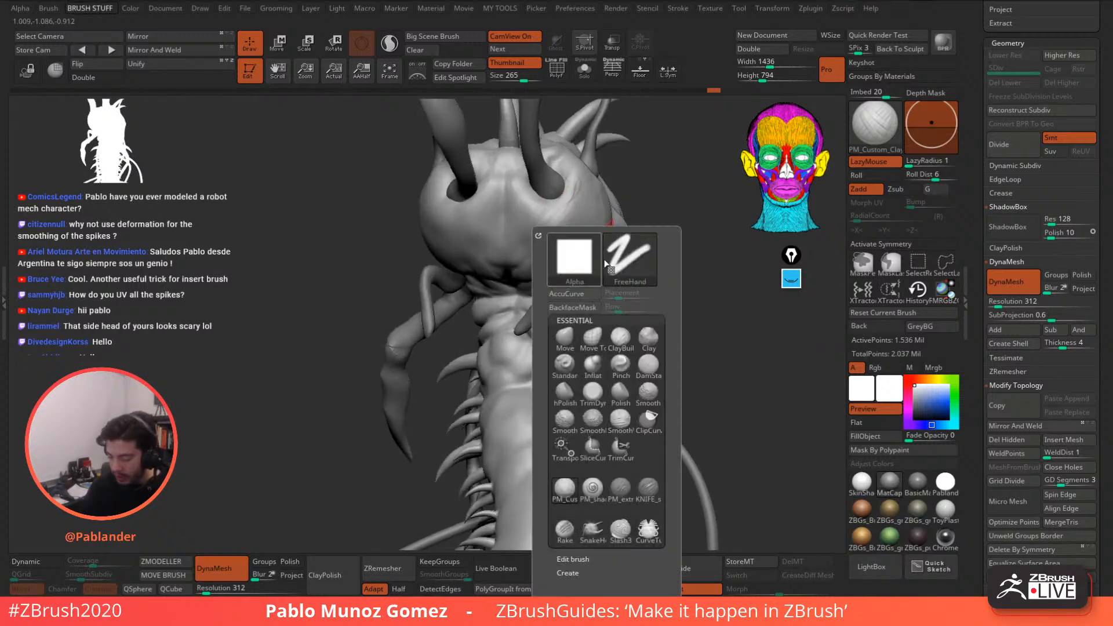
{"action": "mouse_move", "coordinate": [570, 201]}
{"action": "left_mouse_down", "text": "shift"}
{"action": "mouse_move", "coordinate": [576, 183]}
{"action": "mouse_move", "coordinate": [570, 205]}
{"action": "mouse_move", "coordinate": [511, 211]}
{"action": "left_mouse_up", "text": "shift"}
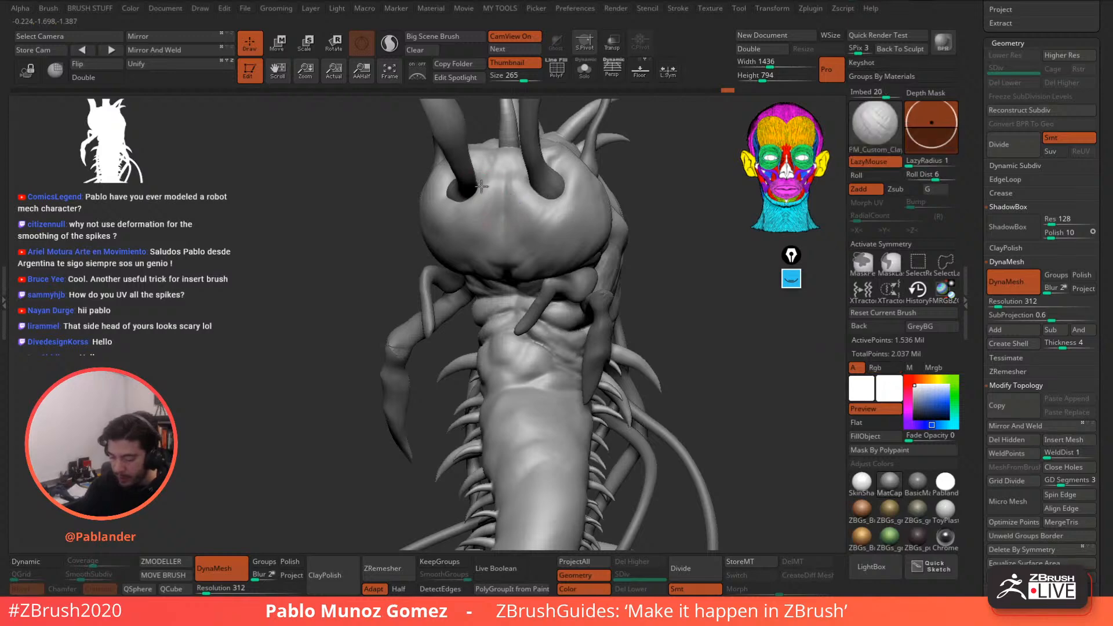
{"action": "key", "text": "shift"}
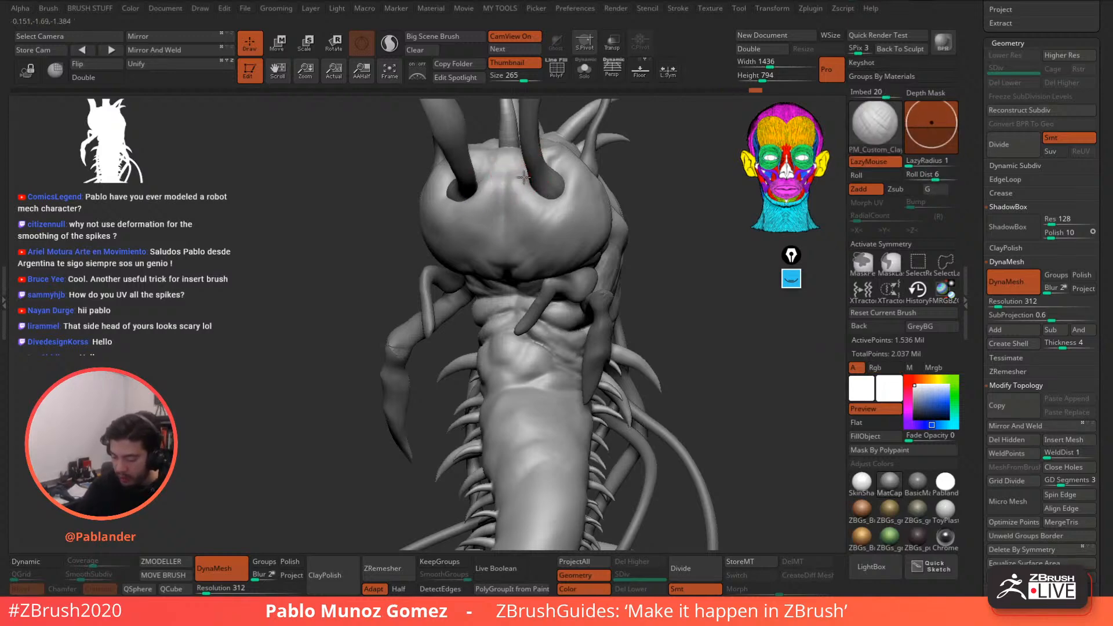
- Smooth the clay strokes across the forehead between and below the antenna sockets
{"action": "mouse_move", "coordinate": [547, 223]}
{"action": "left_mouse_down", "text": "shift"}
{"action": "mouse_move", "coordinate": [563, 203]}
{"action": "mouse_move", "coordinate": [486, 187]}
{"action": "left_mouse_up", "text": "shift"}
{"action": "key", "text": "shift"}
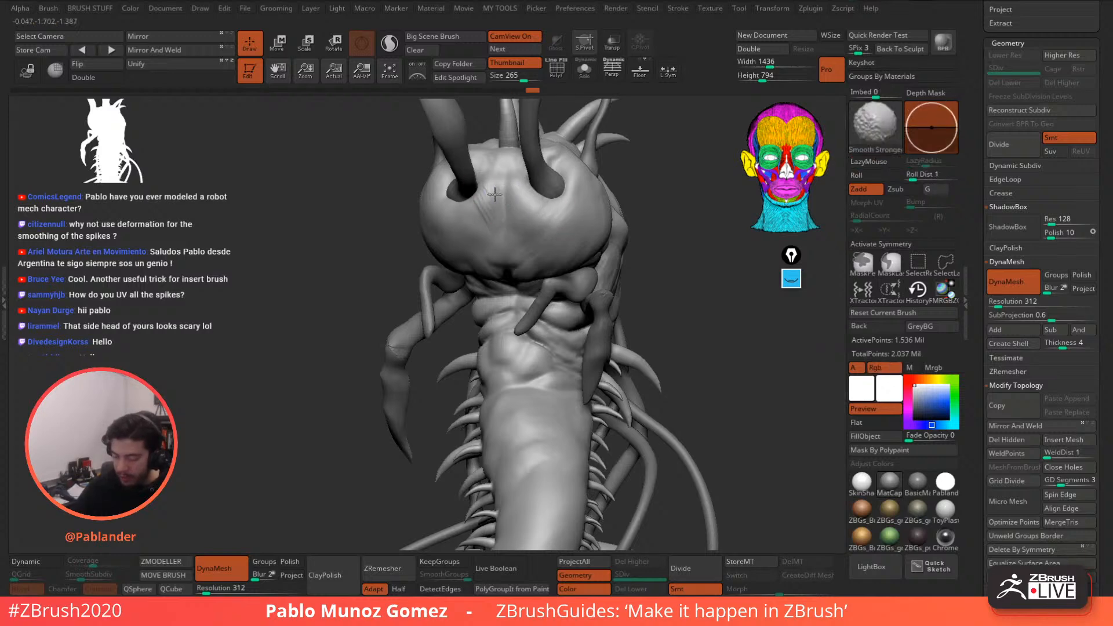
{"action": "right_click_drag", "start_coordinate": [507, 237], "coordinate": [493, 184]}
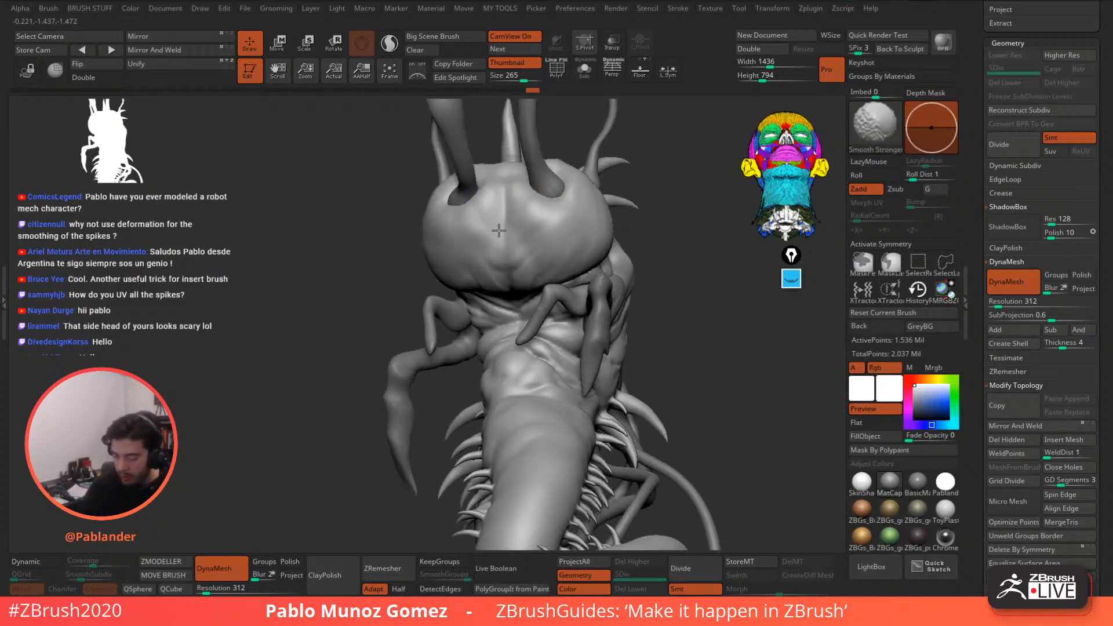
- Isolate the body with Solo mode and refine the neck folds beneath the head with the custom clay brush and smoothing
{"action": "right_click_drag", "start_coordinate": [499, 230], "coordinate": [527, 245]}
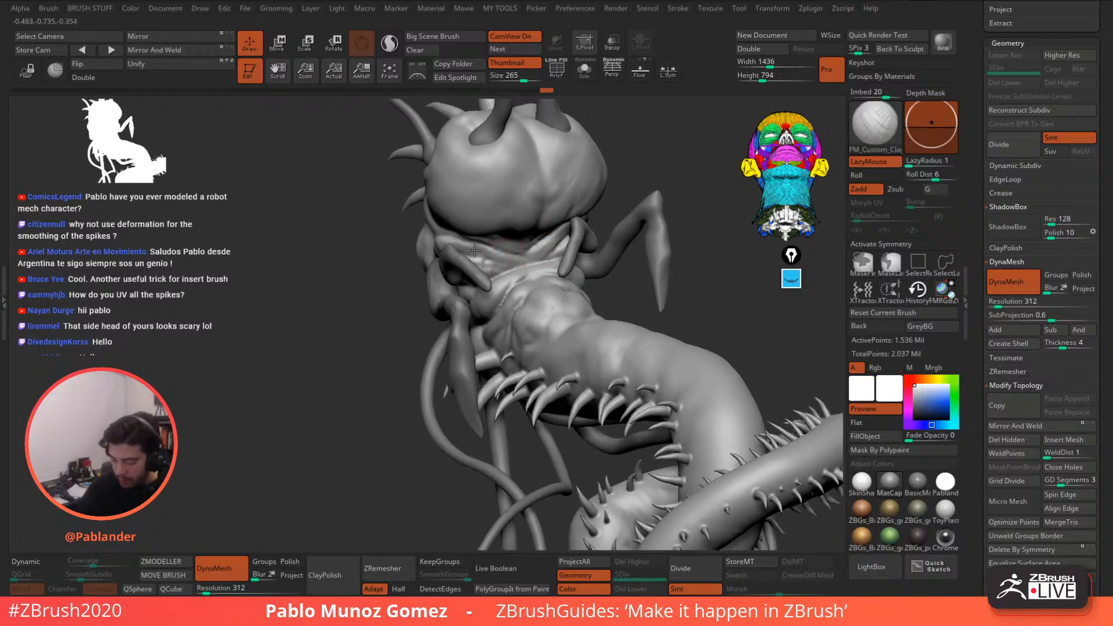
{"action": "right_click_drag", "start_coordinate": [515, 258], "coordinate": [540, 247]}
{"action": "right_click_drag", "start_coordinate": [578, 185], "coordinate": [570, 221]}
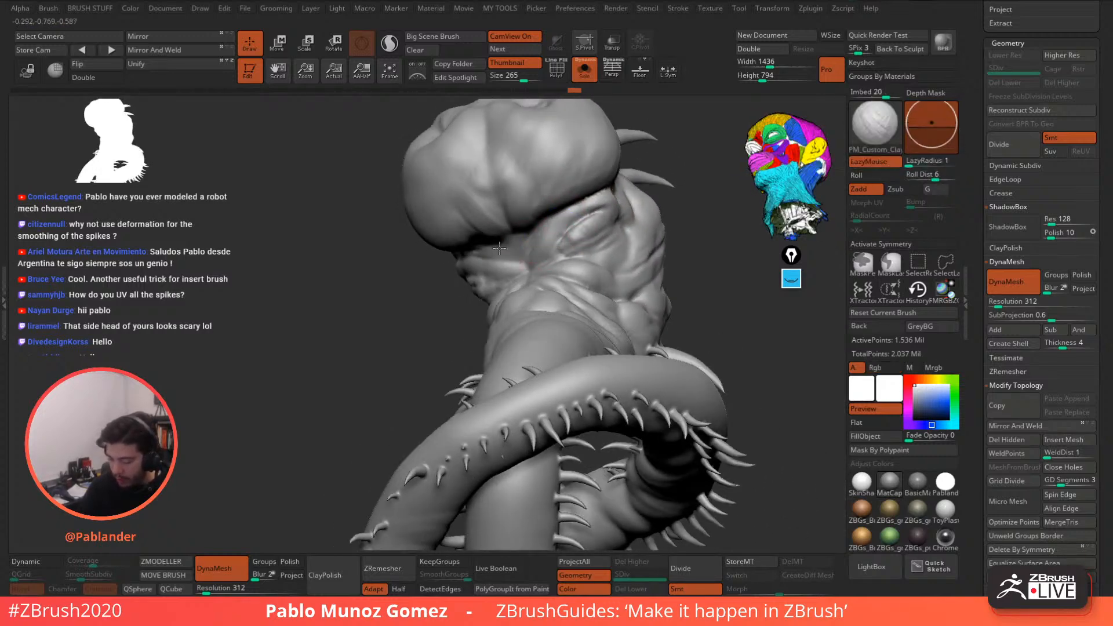
{"action": "key", "text": "shift"}
{"action": "right_click_drag", "start_coordinate": [525, 233], "coordinate": [557, 248], "text": "shift"}
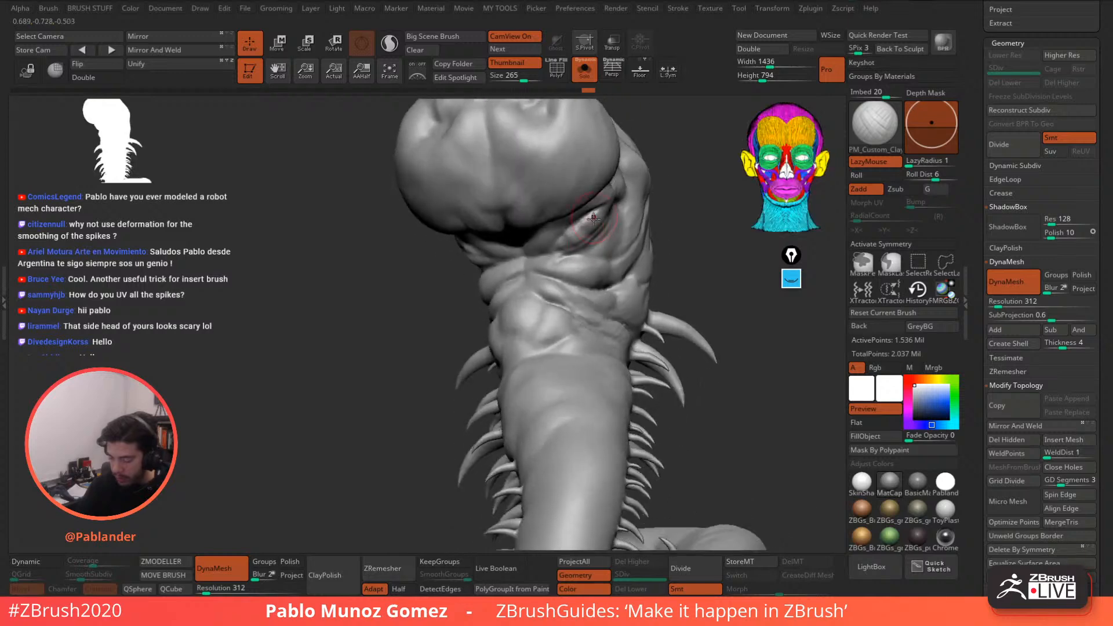
{"action": "right_click_drag", "start_coordinate": [613, 207], "coordinate": [629, 210]}
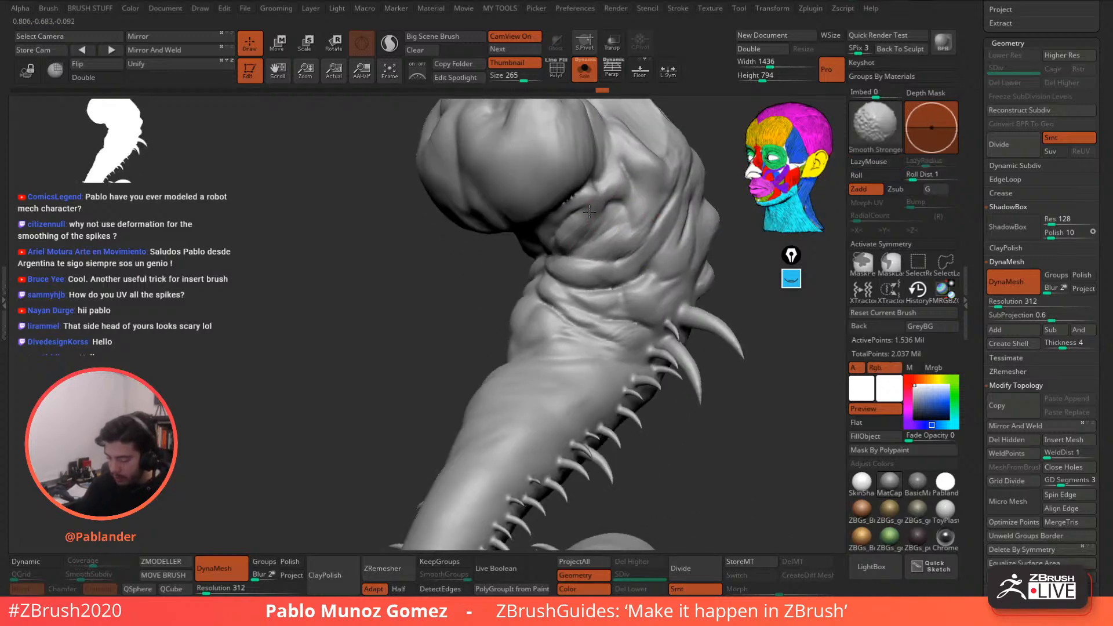
{"action": "mouse_move", "coordinate": [603, 246]}
{"action": "right_mouse_down"}
{"action": "mouse_move", "coordinate": [561, 199]}
{"action": "mouse_move", "coordinate": [587, 209]}
{"action": "mouse_move", "coordinate": [577, 296]}
{"action": "mouse_move", "coordinate": [563, 213]}
{"action": "right_mouse_up"}
{"action": "key", "text": "shift"}
{"action": "mouse_move", "coordinate": [562, 213]}
{"action": "right_mouse_down"}
{"action": "mouse_move", "coordinate": [551, 244]}
{"action": "mouse_move", "coordinate": [560, 254]}
{"action": "mouse_move", "coordinate": [562, 239]}
{"action": "right_mouse_up"}
- Smooth the surface around the spike on the back of the head and along the spikes just behind it
{"action": "left_click_drag", "start_coordinate": [563, 202], "coordinate": [548, 190]}
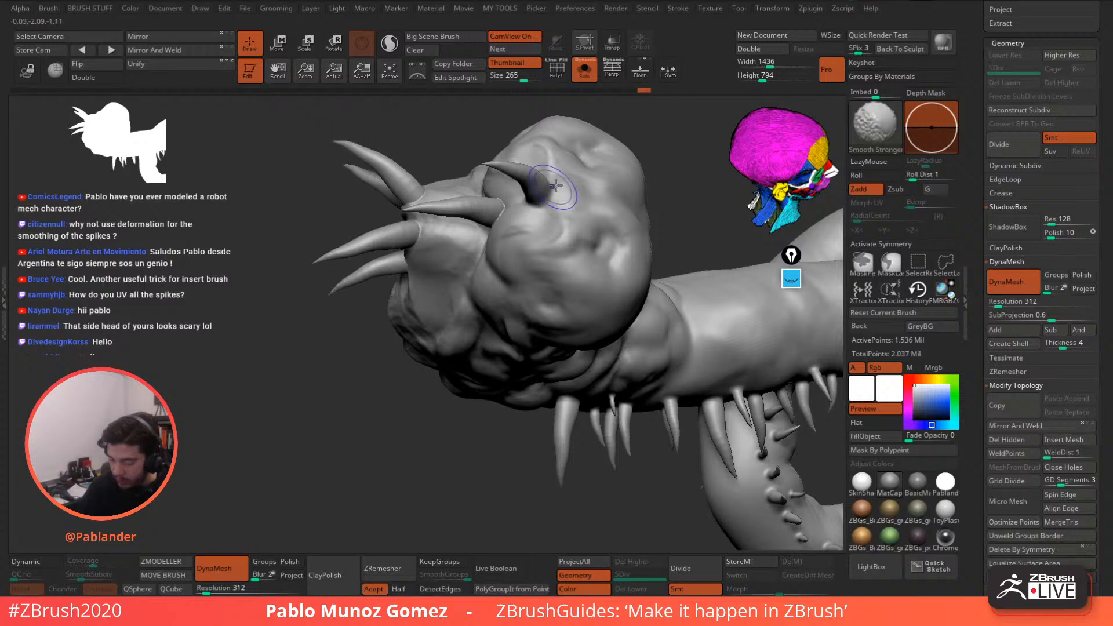
{"action": "right_click_drag", "start_coordinate": [550, 154], "coordinate": [550, 181], "text": "shift"}
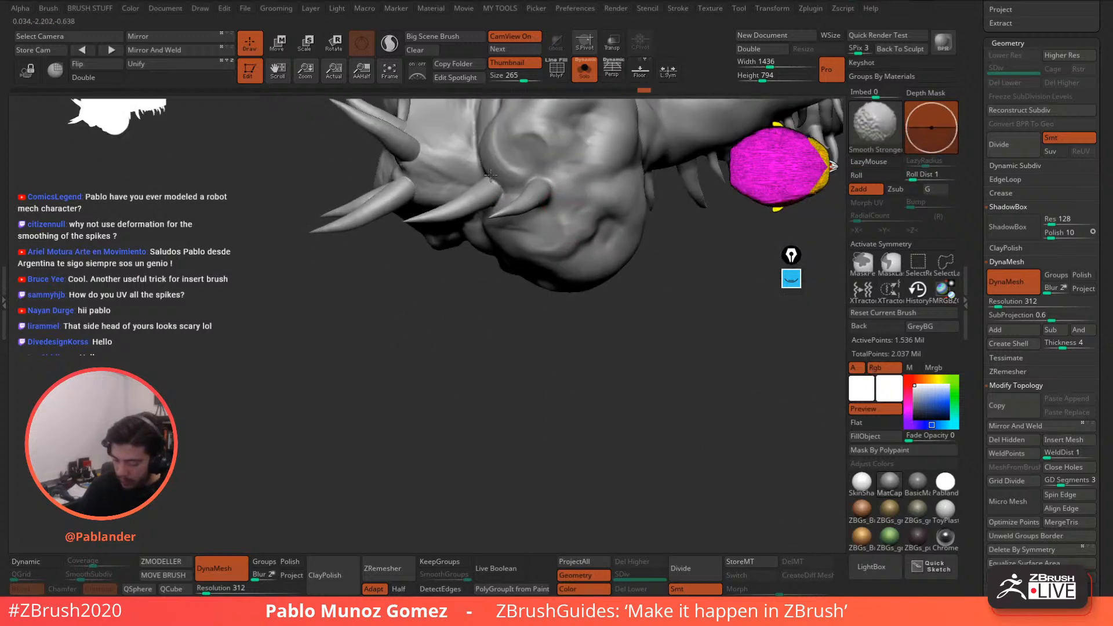
{"action": "right_click_drag", "start_coordinate": [462, 218], "coordinate": [503, 238]}
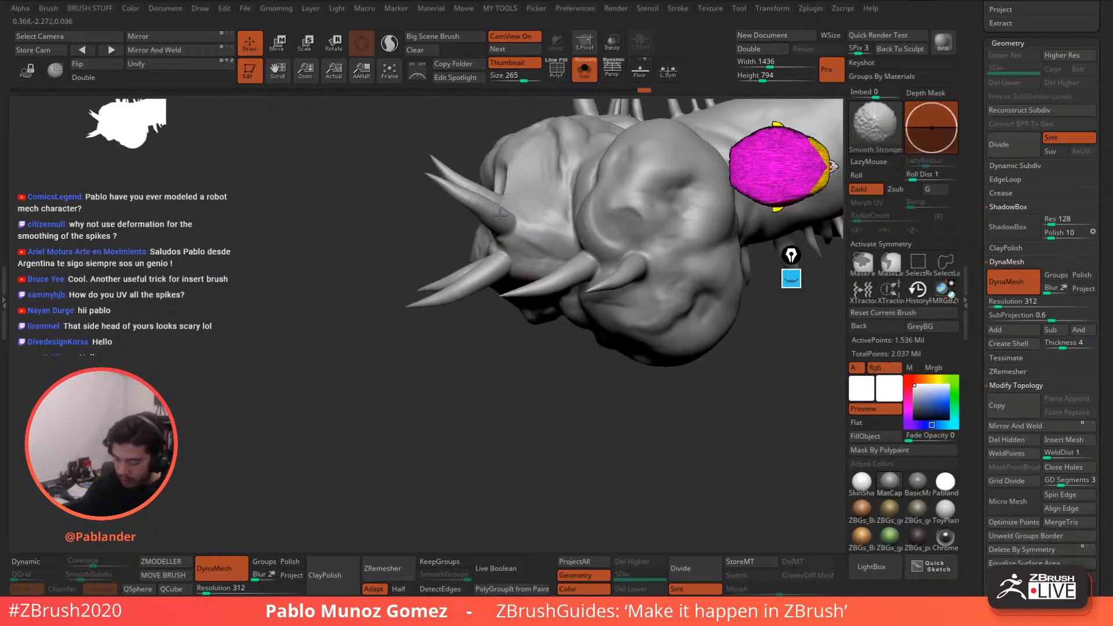
{"action": "left_click_drag", "start_coordinate": [443, 166], "coordinate": [491, 203], "text": "shift"}
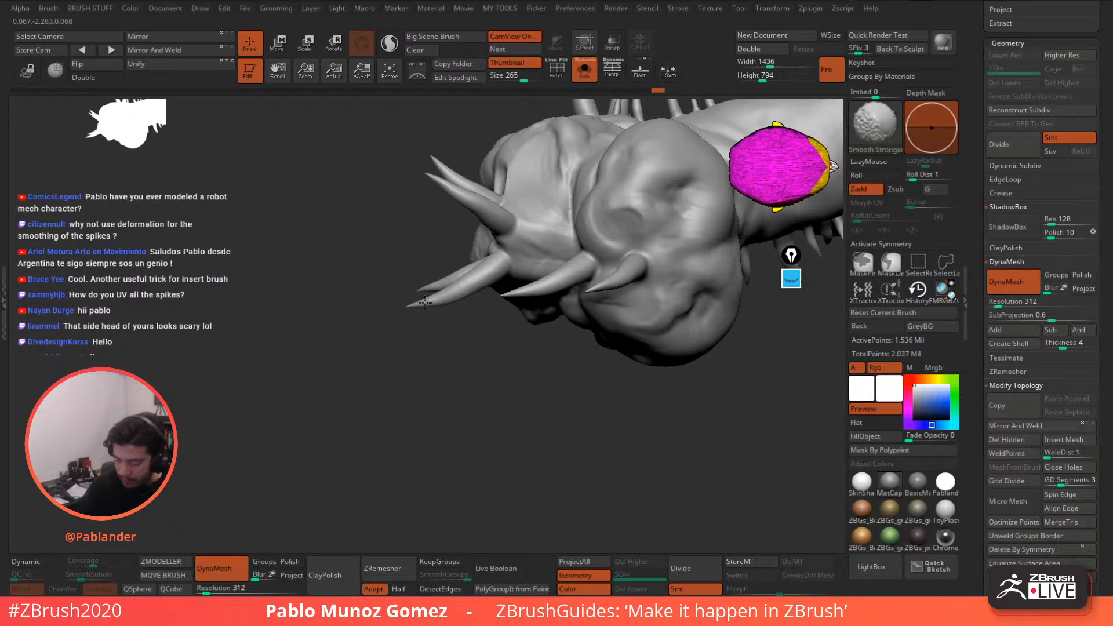
- Build up clay around the base of the rear head spike to blend it into the skull
{"action": "mouse_move", "coordinate": [425, 302]}
{"action": "right_mouse_down"}
{"action": "mouse_move", "coordinate": [510, 279]}
{"action": "mouse_move", "coordinate": [570, 229]}
{"action": "mouse_move", "coordinate": [542, 248]}
{"action": "mouse_move", "coordinate": [588, 264]}
{"action": "mouse_move", "coordinate": [551, 186]}
{"action": "mouse_move", "coordinate": [564, 203]}
{"action": "right_mouse_up"}
{"action": "mouse_move", "coordinate": [566, 185]}
{"action": "left_mouse_down"}
{"action": "mouse_move", "coordinate": [537, 179]}
{"action": "mouse_move", "coordinate": [557, 187]}
{"action": "left_mouse_up"}
{"action": "mouse_move", "coordinate": [576, 163]}
{"action": "right_mouse_down"}
{"action": "mouse_move", "coordinate": [565, 200]}
{"action": "mouse_move", "coordinate": [536, 189]}
{"action": "right_mouse_up"}
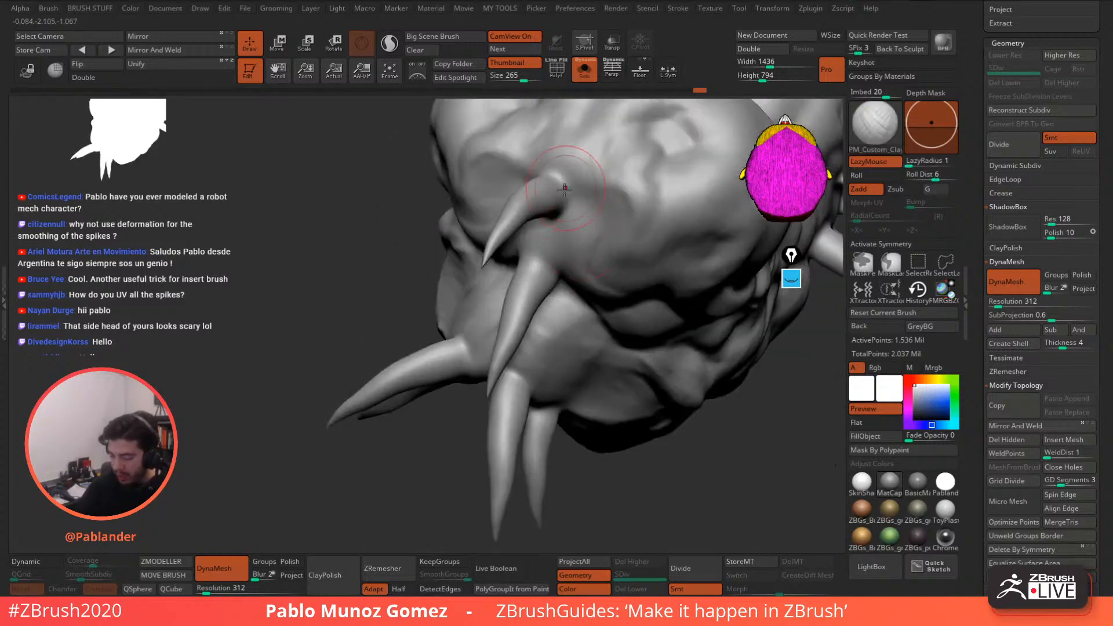
{"action": "left_click_drag", "start_coordinate": [565, 168], "coordinate": [556, 181]}
{"action": "right_click_drag", "start_coordinate": [558, 165], "coordinate": [571, 207]}
{"action": "mouse_move", "coordinate": [576, 208]}
{"action": "left_mouse_down"}
{"action": "mouse_move", "coordinate": [547, 228]}
{"action": "mouse_move", "coordinate": [560, 228]}
{"action": "left_mouse_up"}
{"action": "right_click_drag", "start_coordinate": [567, 219], "coordinate": [548, 208]}
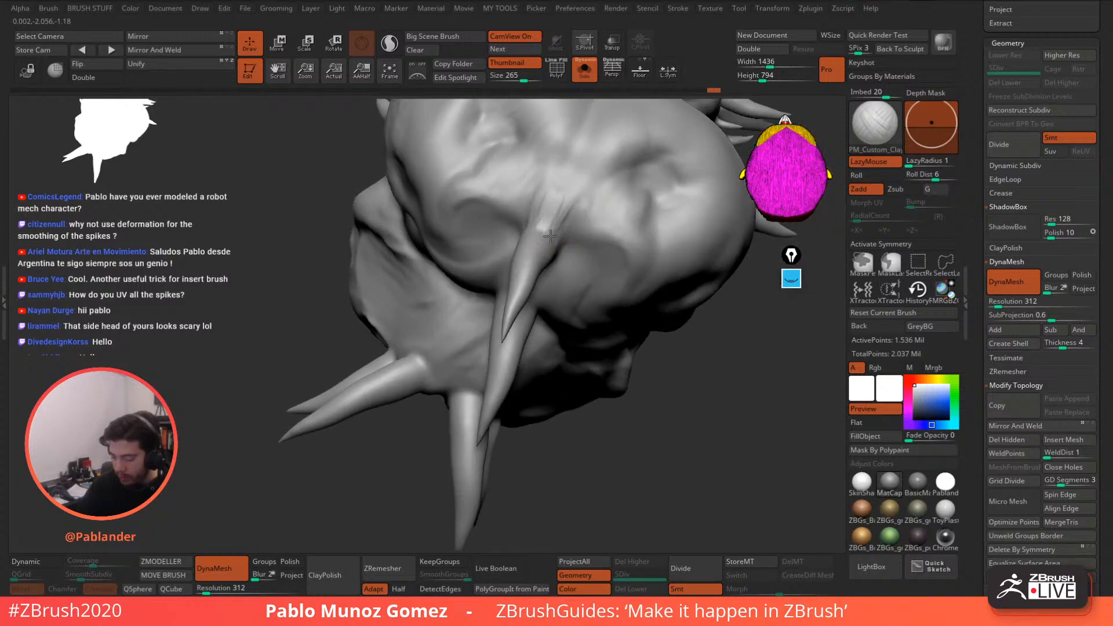
- Sculpt clay around the bases of the neighbouring spikes behind the head and smooth them into the surface
{"action": "mouse_move", "coordinate": [525, 202]}
{"action": "left_mouse_down"}
{"action": "mouse_move", "coordinate": [522, 220]}
{"action": "mouse_move", "coordinate": [556, 221]}
{"action": "mouse_move", "coordinate": [541, 220]}
{"action": "mouse_move", "coordinate": [420, 364]}
{"action": "mouse_move", "coordinate": [445, 340]}
{"action": "left_mouse_up"}
{"action": "mouse_move", "coordinate": [449, 333]}
{"action": "right_mouse_down"}
{"action": "mouse_move", "coordinate": [504, 346]}
{"action": "mouse_move", "coordinate": [486, 308]}
{"action": "right_mouse_up"}
{"action": "mouse_move", "coordinate": [487, 357]}
{"action": "left_mouse_down"}
{"action": "mouse_move", "coordinate": [474, 351]}
{"action": "mouse_move", "coordinate": [503, 360]}
{"action": "mouse_move", "coordinate": [484, 354]}
{"action": "left_mouse_up"}
{"action": "right_click_drag", "start_coordinate": [458, 348], "coordinate": [527, 348]}
{"action": "mouse_move", "coordinate": [490, 348]}
{"action": "left_mouse_down"}
{"action": "mouse_move", "coordinate": [466, 366]}
{"action": "mouse_move", "coordinate": [471, 343]}
{"action": "left_mouse_up"}
{"action": "left_click_drag", "start_coordinate": [472, 336], "coordinate": [481, 364], "text": "shift"}
- Switch to the DamStandard brush and carve creases around the first spikes on the body just below the neck
{"action": "mouse_move", "coordinate": [598, 381]}
{"action": "right_mouse_down", "text": "ctrl"}
{"action": "mouse_move", "coordinate": [573, 332]}
{"action": "mouse_move", "coordinate": [560, 179]}
{"action": "mouse_move", "coordinate": [565, 308]}
{"action": "mouse_move", "coordinate": [571, 287]}
{"action": "mouse_move", "coordinate": [596, 379]}
{"action": "mouse_move", "coordinate": [604, 251]}
{"action": "mouse_move", "coordinate": [654, 264]}
{"action": "right_mouse_up", "text": "ctrl"}
{"action": "right_click_drag", "start_coordinate": [590, 226], "coordinate": [617, 323], "text": "ctrl"}
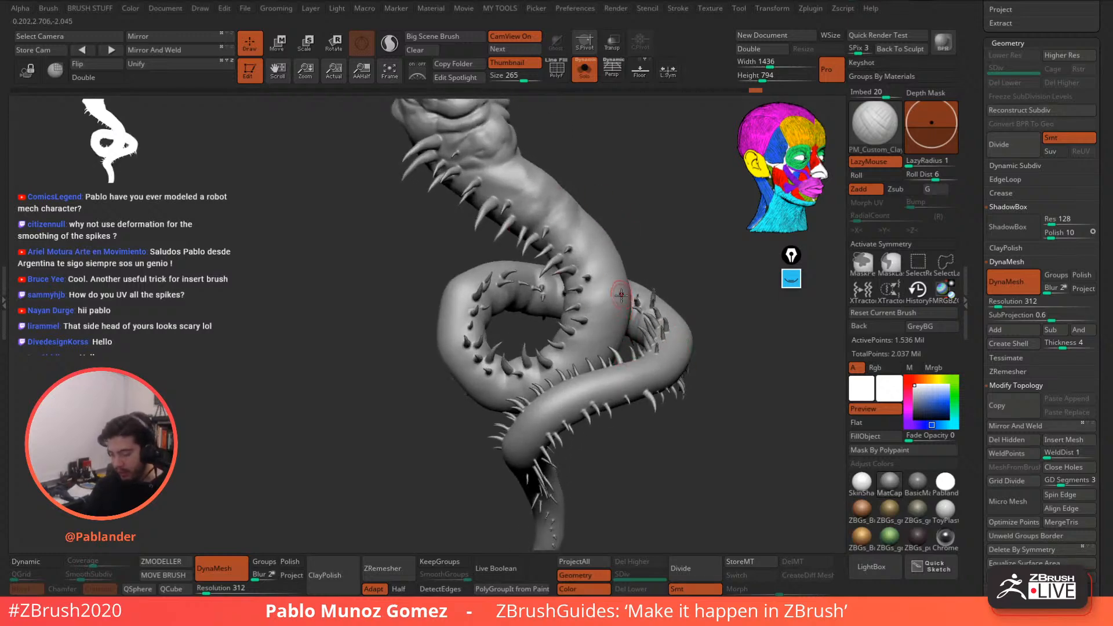
{"action": "right_click_drag", "start_coordinate": [574, 223], "coordinate": [602, 250]}
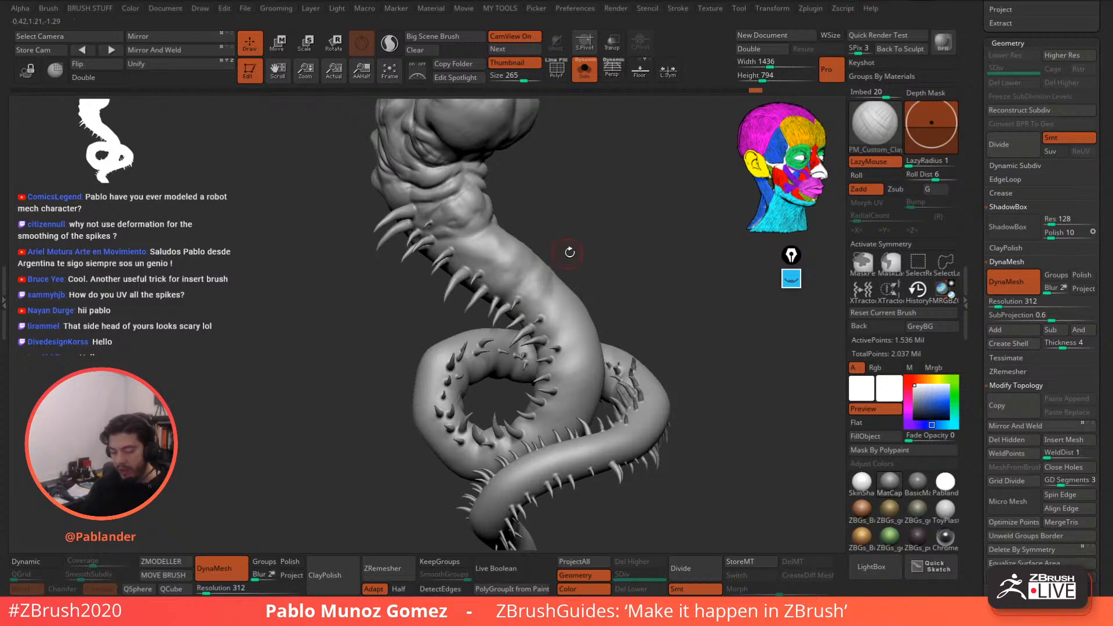
{"action": "key", "text": "b"}
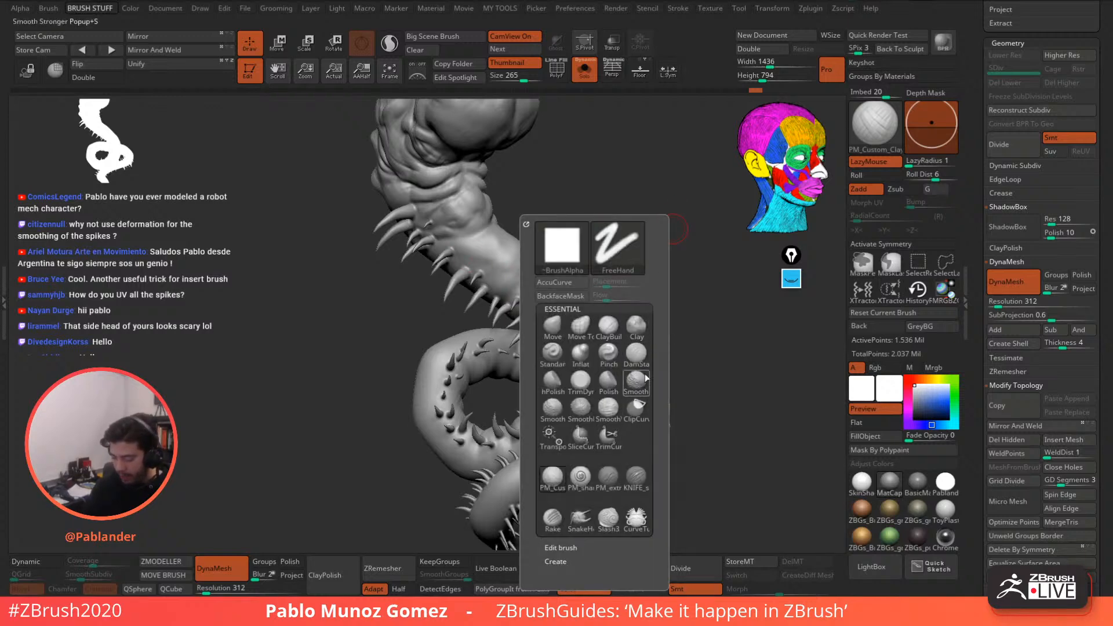
{"action": "left_click", "coordinate": [637, 353]}
{"action": "mouse_move", "coordinate": [547, 248]}
{"action": "left_mouse_down"}
{"action": "mouse_move", "coordinate": [567, 229]}
{"action": "mouse_move", "coordinate": [555, 277]}
{"action": "mouse_move", "coordinate": [533, 276]}
{"action": "left_mouse_up"}
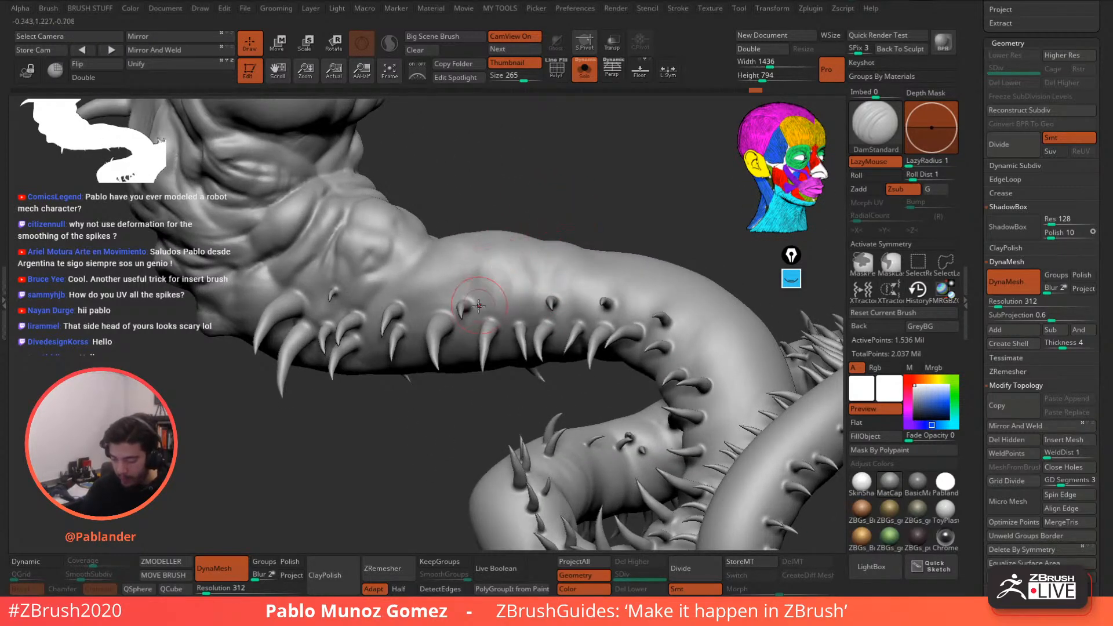
{"action": "right_click", "coordinate": [519, 224]}
{"action": "left_click_drag", "start_coordinate": [556, 184], "coordinate": [589, 185]}
{"action": "left_click_drag", "start_coordinate": [452, 296], "coordinate": [450, 264]}
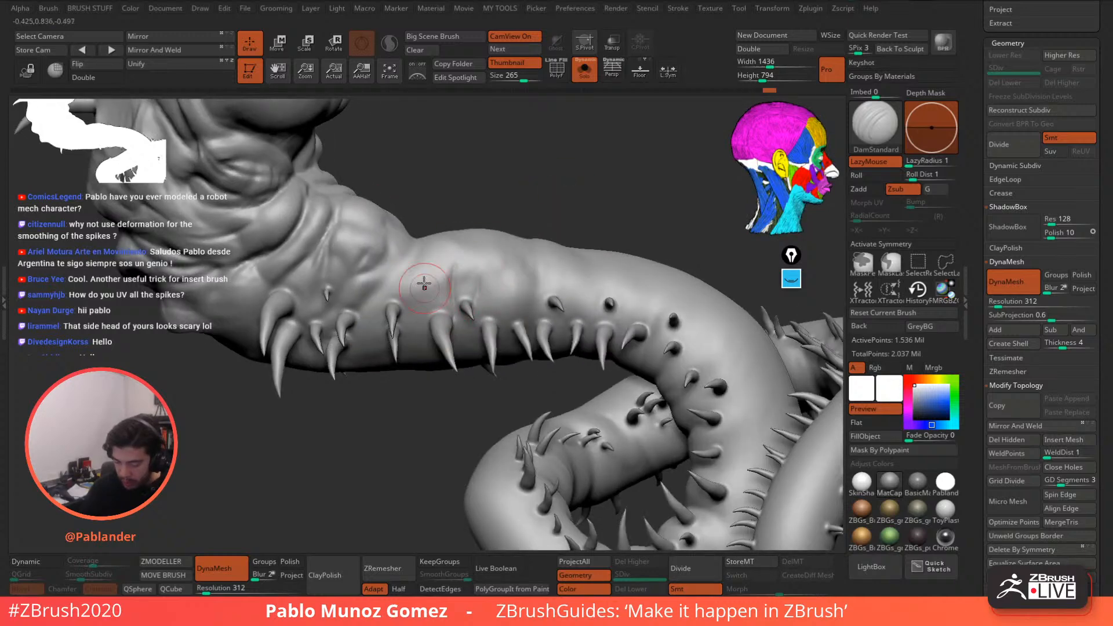
{"action": "left_click_drag", "start_coordinate": [408, 319], "coordinate": [406, 323]}
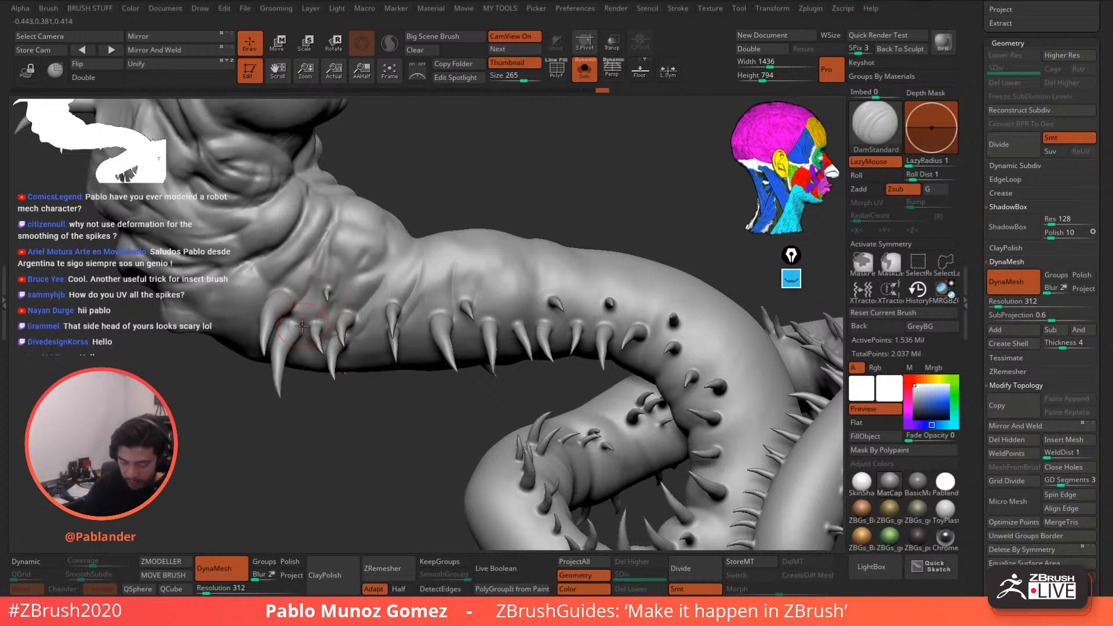
- Carve vertical creases with DamStandard above and between the spikes along the side of the upper body
{"action": "right_click_drag", "start_coordinate": [572, 268], "coordinate": [485, 340]}
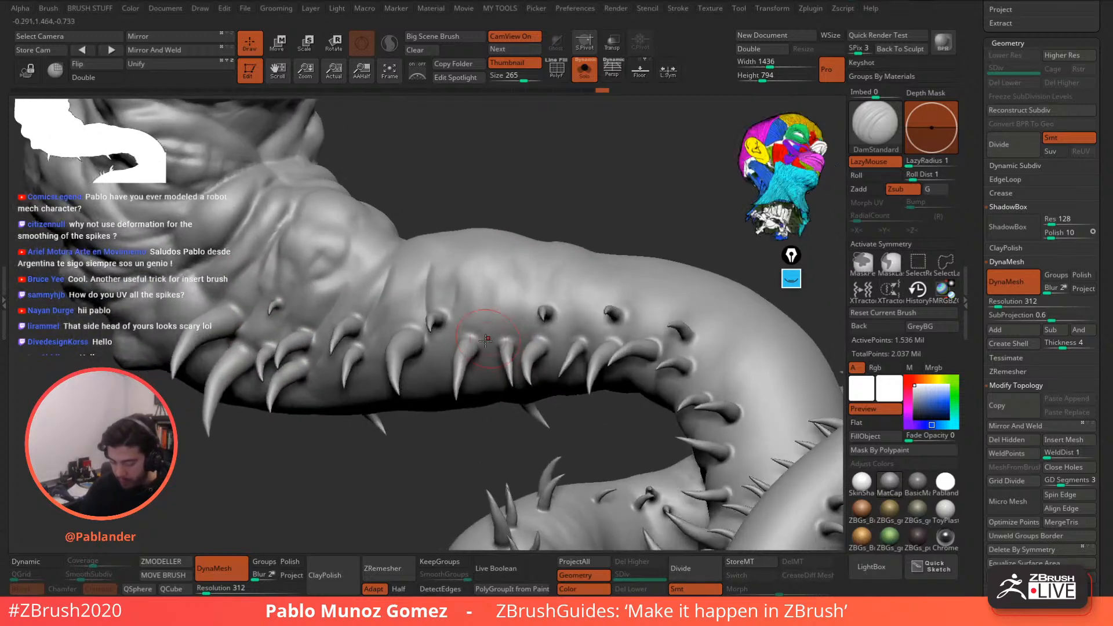
{"action": "right_click_drag", "start_coordinate": [417, 261], "coordinate": [480, 268]}
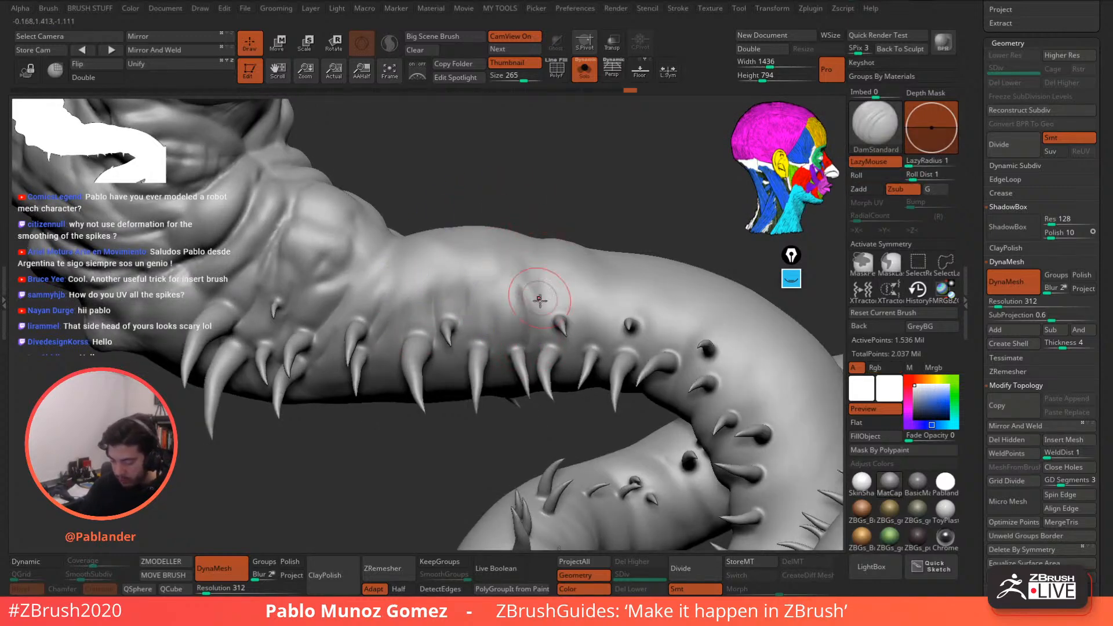
{"action": "left_click_drag", "start_coordinate": [564, 316], "coordinate": [551, 279]}
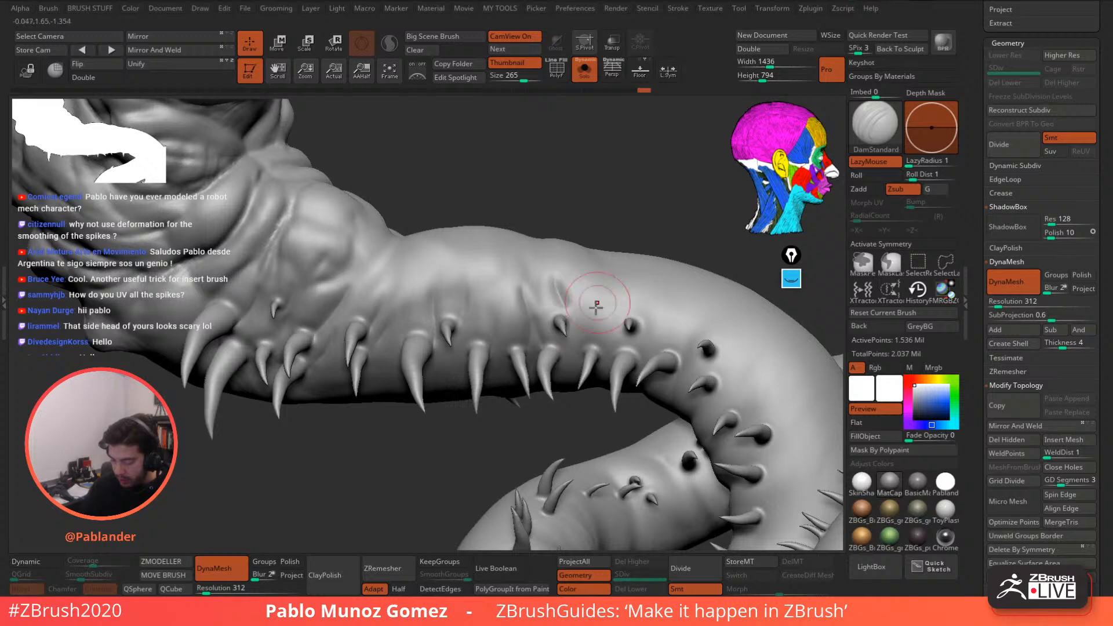
{"action": "mouse_move", "coordinate": [582, 298]}
{"action": "right_mouse_down"}
{"action": "mouse_move", "coordinate": [569, 303]}
{"action": "mouse_move", "coordinate": [573, 321]}
{"action": "right_mouse_up"}
{"action": "key", "text": "ctrl"}
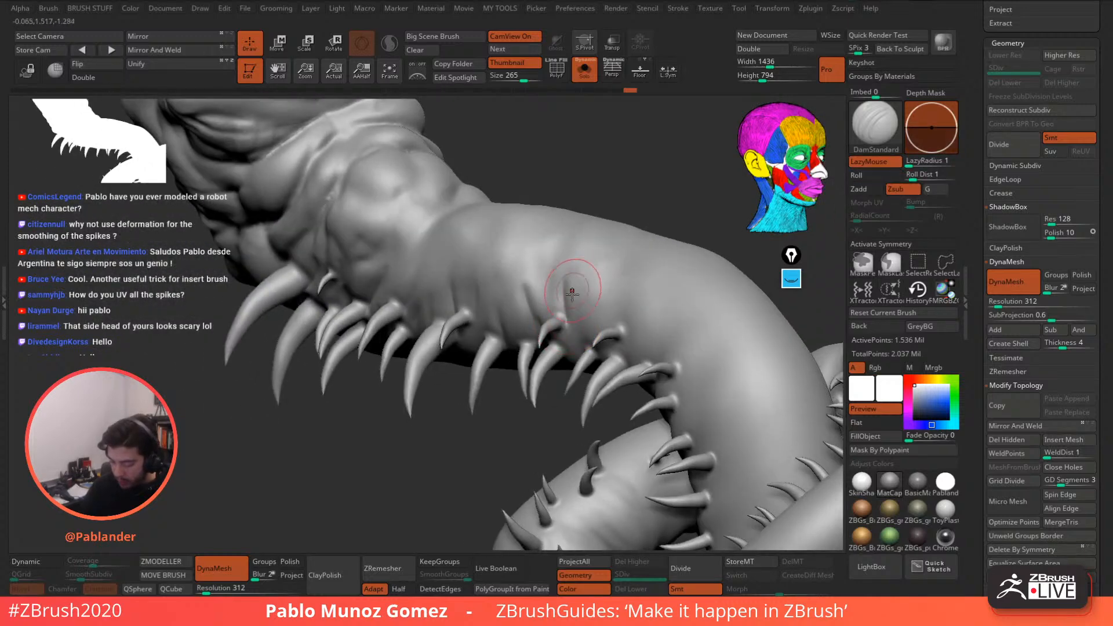
{"action": "right_click_drag", "start_coordinate": [585, 293], "coordinate": [569, 353]}
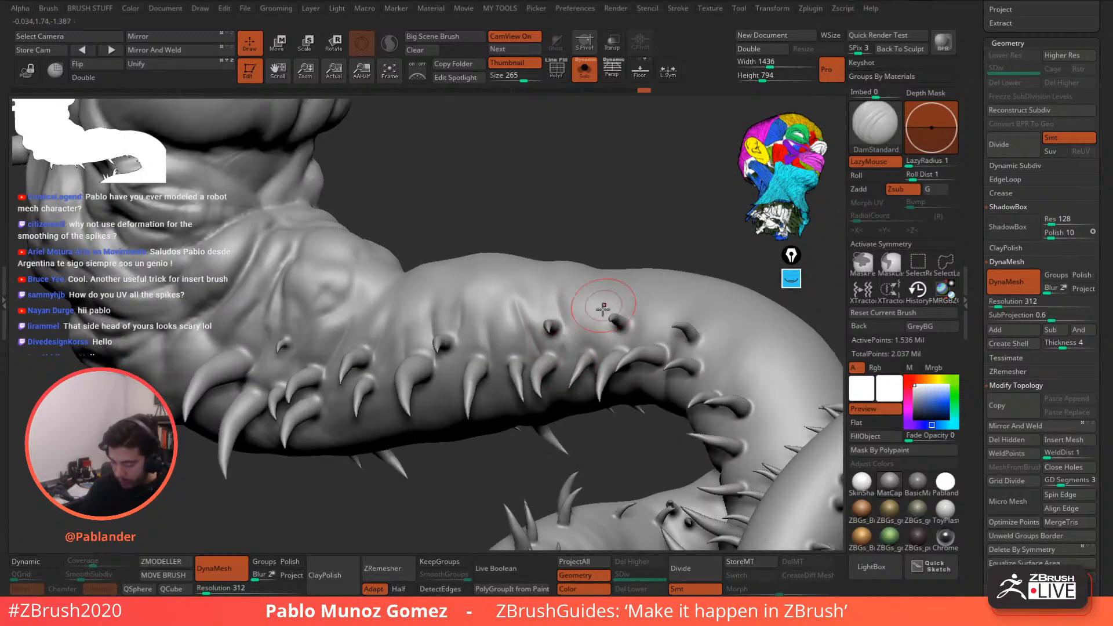
{"action": "right_click_drag", "start_coordinate": [603, 310], "coordinate": [601, 355]}
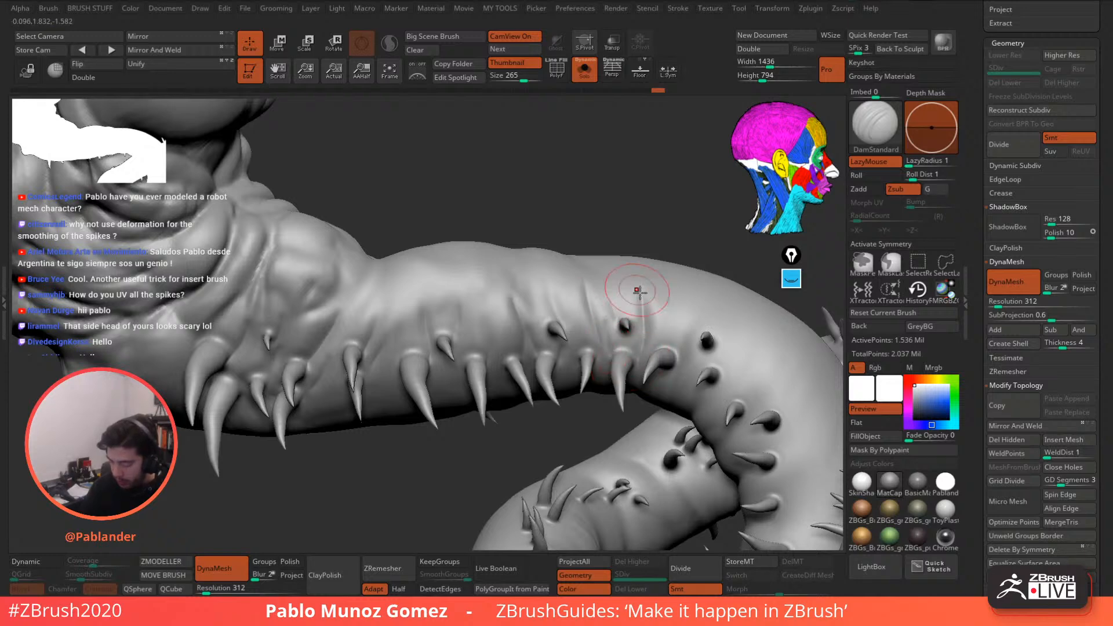
- Carve creases beside the spikes where the upper body starts to bend and soften them with smoothing
{"action": "mouse_move", "coordinate": [649, 293]}
{"action": "right_mouse_down", "text": "alt"}
{"action": "mouse_move", "coordinate": [547, 278]}
{"action": "mouse_move", "coordinate": [571, 297]}
{"action": "right_mouse_up", "text": "alt"}
{"action": "left_click_drag", "start_coordinate": [546, 312], "coordinate": [556, 238]}
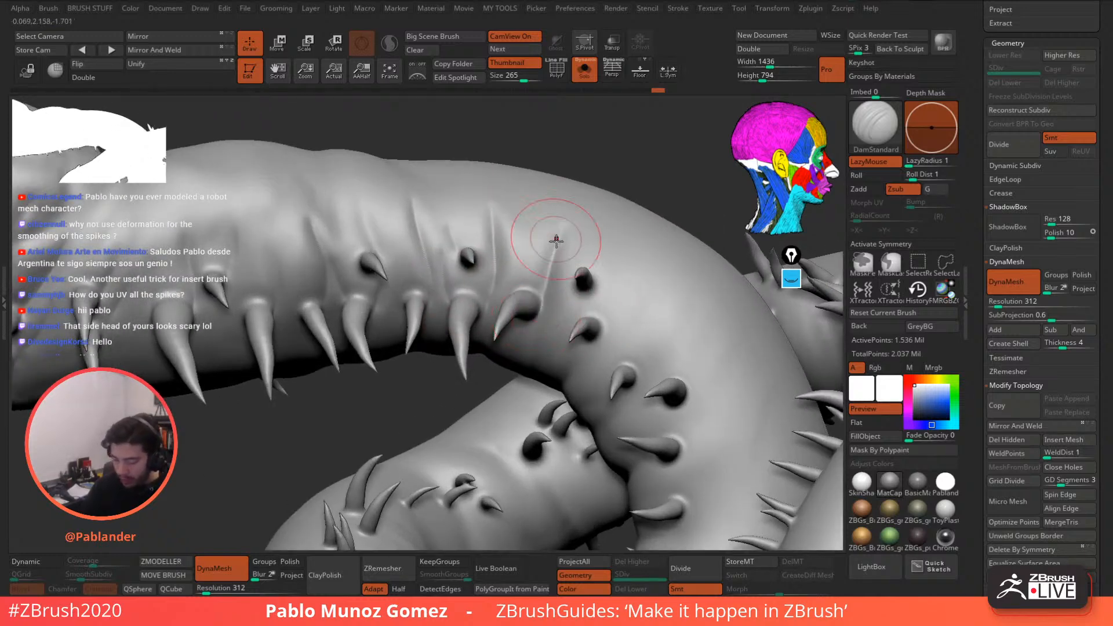
{"action": "right_click_drag", "start_coordinate": [554, 234], "coordinate": [529, 260]}
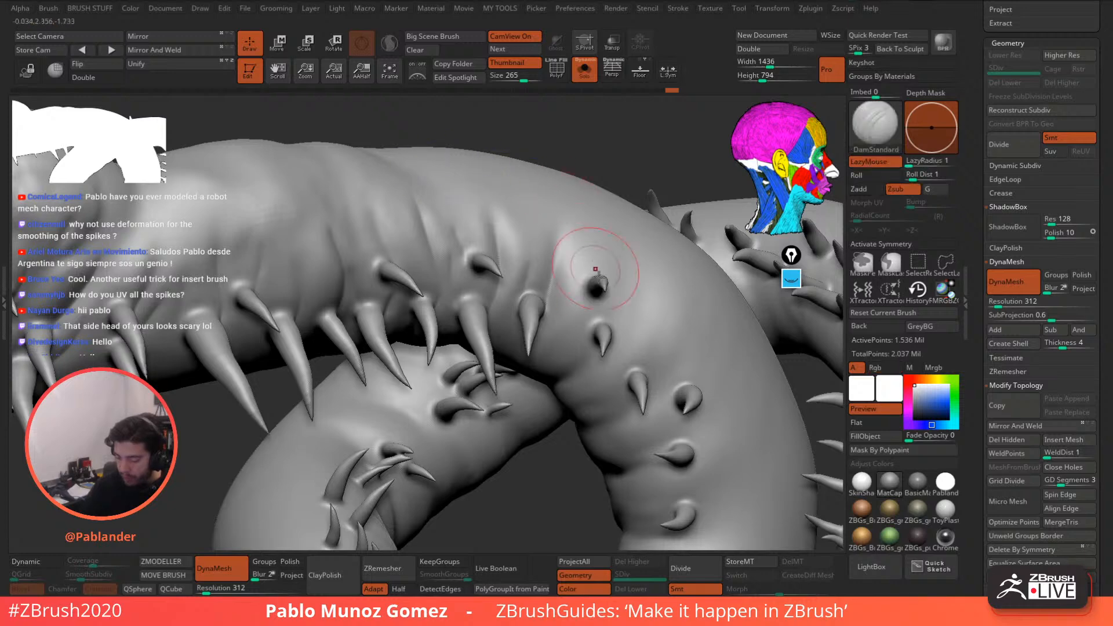
{"action": "right_click_drag", "start_coordinate": [587, 285], "coordinate": [592, 283]}
{"action": "left_click_drag", "start_coordinate": [580, 217], "coordinate": [582, 281]}
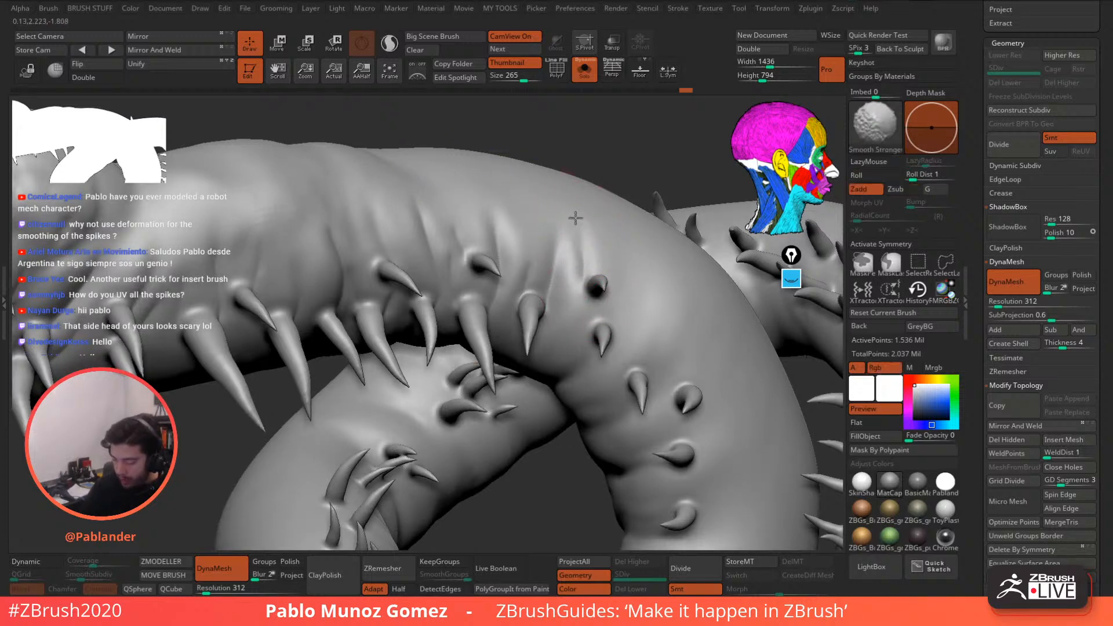
{"action": "left_click_drag", "start_coordinate": [579, 221], "coordinate": [585, 290]}
{"action": "right_click_drag", "start_coordinate": [641, 298], "coordinate": [651, 270]}
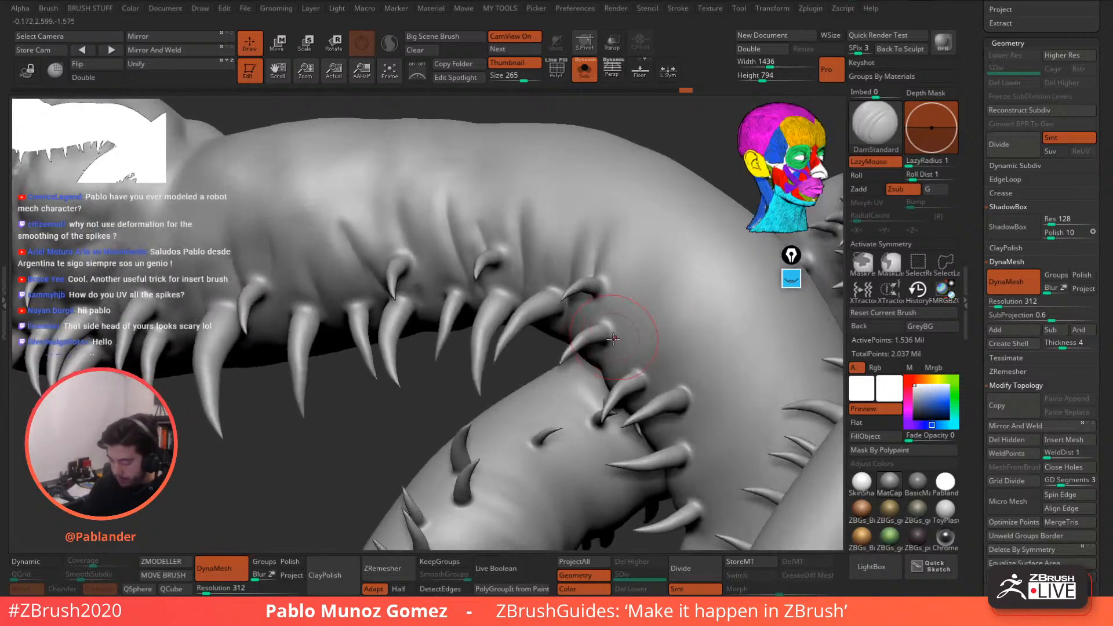
- Carve creases below the spikes on the opposite side of the upper body and smooth their ends
{"action": "mouse_move", "coordinate": [641, 323]}
{"action": "right_mouse_down"}
{"action": "mouse_move", "coordinate": [651, 325]}
{"action": "mouse_move", "coordinate": [586, 308]}
{"action": "right_mouse_up"}
{"action": "mouse_move", "coordinate": [540, 350]}
{"action": "right_mouse_down"}
{"action": "mouse_move", "coordinate": [523, 294]}
{"action": "mouse_move", "coordinate": [466, 321]}
{"action": "right_mouse_up"}
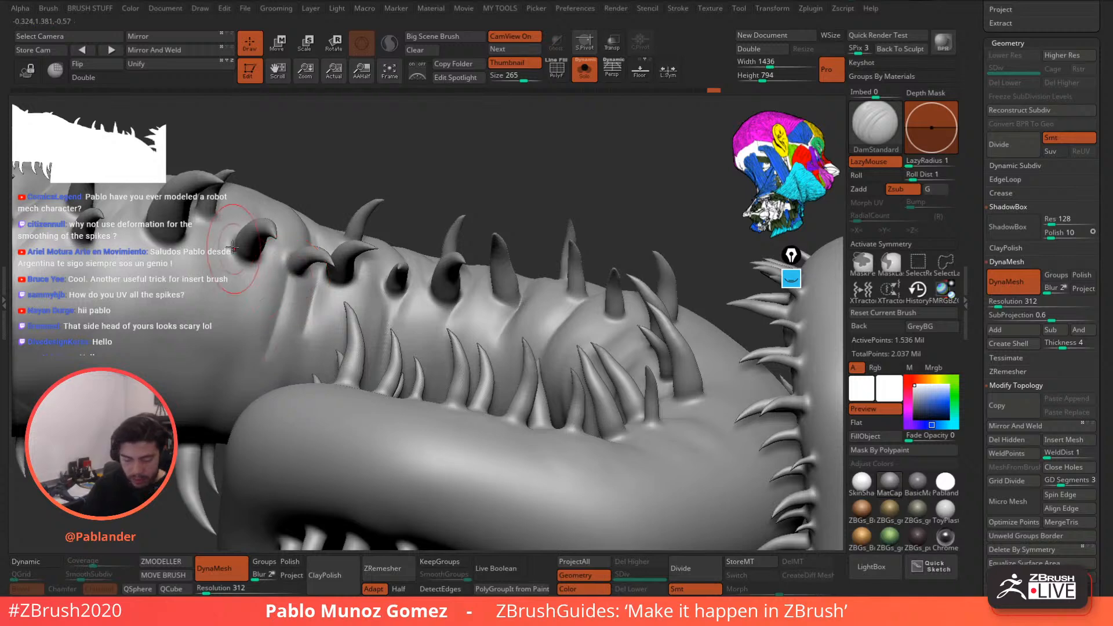
{"action": "left_click_drag", "start_coordinate": [233, 249], "coordinate": [225, 353]}
{"action": "left_click_drag", "start_coordinate": [168, 258], "coordinate": [152, 322]}
{"action": "left_click_drag", "start_coordinate": [225, 316], "coordinate": [224, 342], "text": "shift"}
{"action": "left_click_drag", "start_coordinate": [152, 325], "coordinate": [149, 345], "text": "shift"}
- Carve creases radiating from the spikes around the outside of the body's bend and smooth their ends
{"action": "mouse_move", "coordinate": [568, 276]}
{"action": "right_mouse_down"}
{"action": "mouse_move", "coordinate": [585, 319]}
{"action": "mouse_move", "coordinate": [609, 291]}
{"action": "mouse_move", "coordinate": [580, 301]}
{"action": "right_mouse_up"}
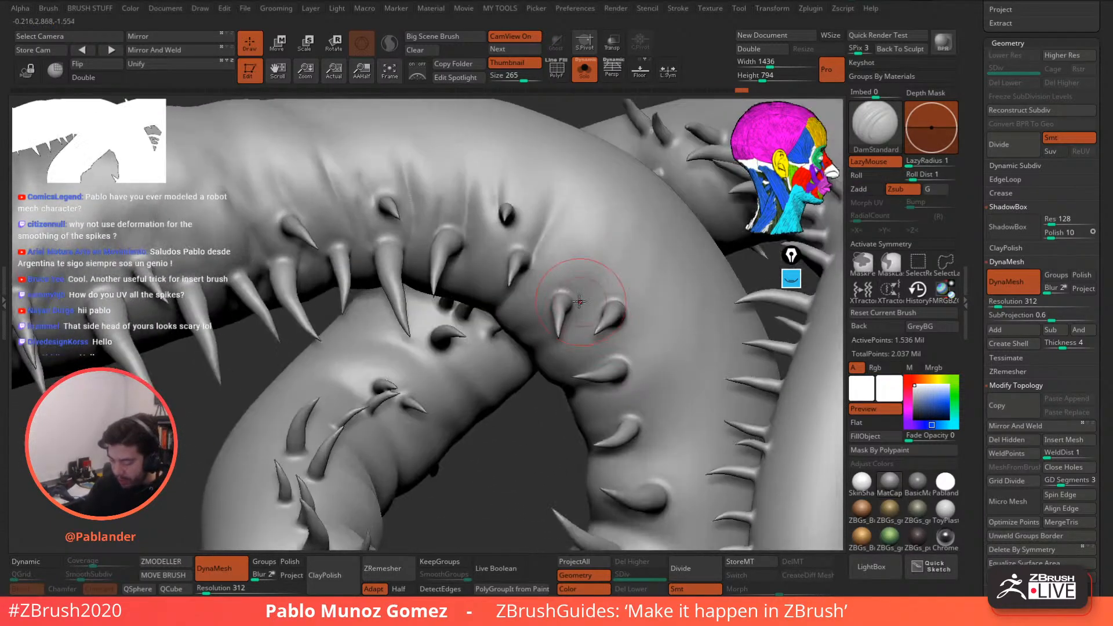
{"action": "key", "text": "shift"}
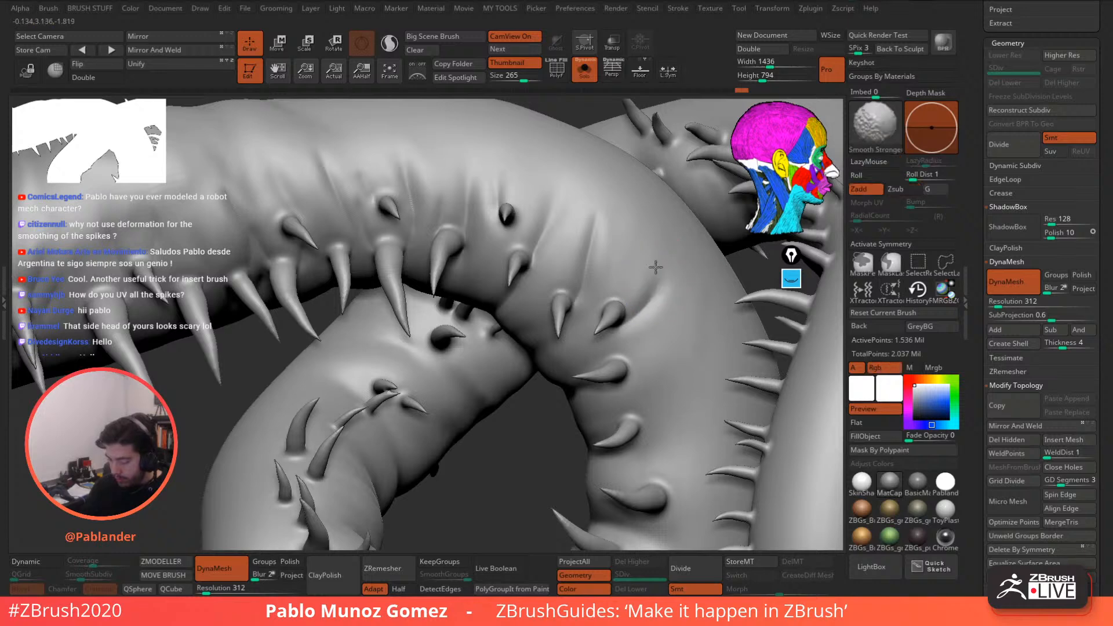
{"action": "right_click_drag", "start_coordinate": [651, 229], "coordinate": [606, 293]}
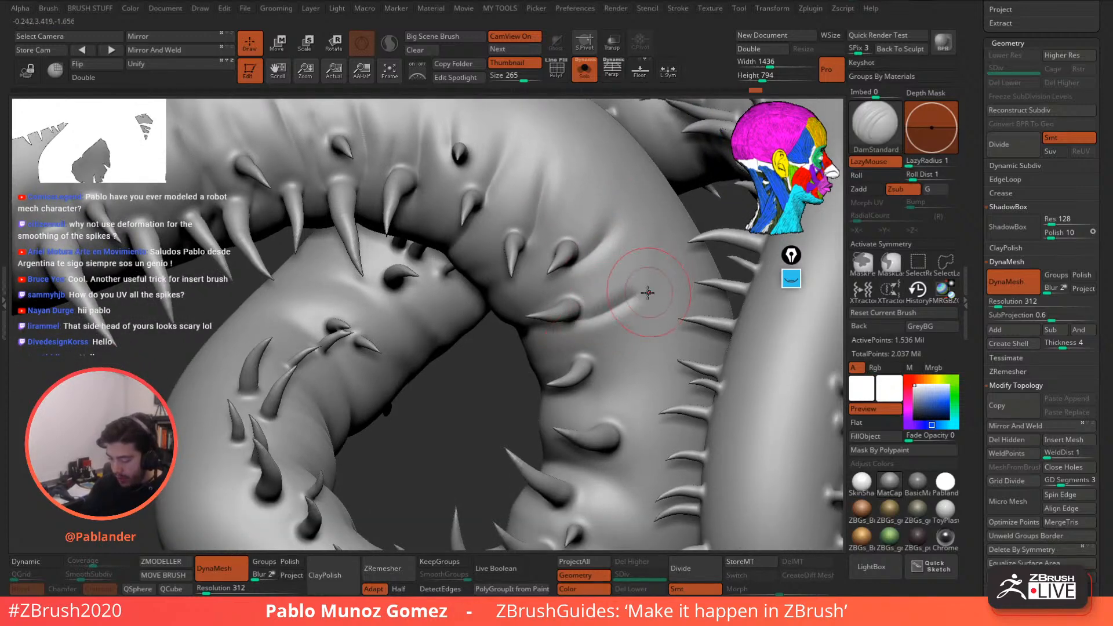
{"action": "mouse_move", "coordinate": [626, 302]}
{"action": "left_mouse_down", "text": "shift"}
{"action": "mouse_move", "coordinate": [633, 286]}
{"action": "mouse_move", "coordinate": [552, 308]}
{"action": "left_mouse_up", "text": "shift"}
{"action": "left_click_drag", "start_coordinate": [612, 268], "coordinate": [604, 277], "text": "shift"}
- Carve creases beside the spikes further down the inner side of the coil and soften them with smoothing
{"action": "right_click_drag", "start_coordinate": [602, 306], "coordinate": [575, 278], "text": "alt"}
{"action": "mouse_move", "coordinate": [477, 168]}
{"action": "left_mouse_down"}
{"action": "mouse_move", "coordinate": [479, 212]}
{"action": "mouse_move", "coordinate": [481, 200]}
{"action": "left_mouse_up"}
{"action": "mouse_move", "coordinate": [559, 241]}
{"action": "right_mouse_down"}
{"action": "mouse_move", "coordinate": [601, 334]}
{"action": "mouse_move", "coordinate": [571, 352]}
{"action": "mouse_move", "coordinate": [603, 328]}
{"action": "mouse_move", "coordinate": [591, 303]}
{"action": "mouse_move", "coordinate": [542, 348]}
{"action": "right_mouse_up"}
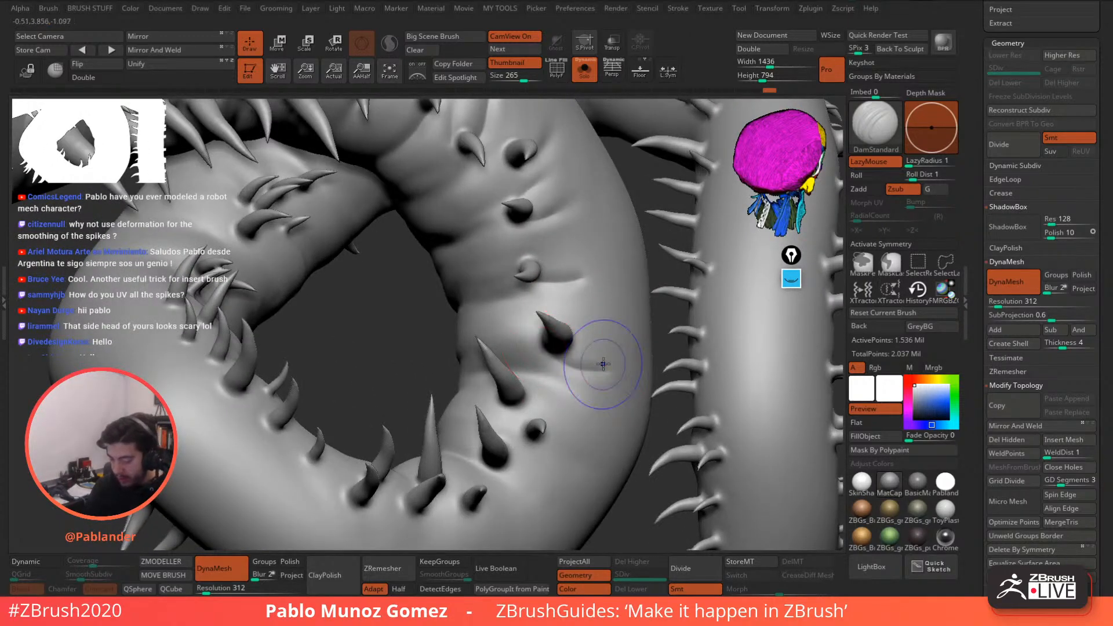
{"action": "left_click_drag", "start_coordinate": [603, 364], "coordinate": [575, 371], "text": "shift"}
{"action": "left_click_drag", "start_coordinate": [517, 413], "coordinate": [568, 409]}
{"action": "right_click_drag", "start_coordinate": [569, 374], "coordinate": [580, 347]}
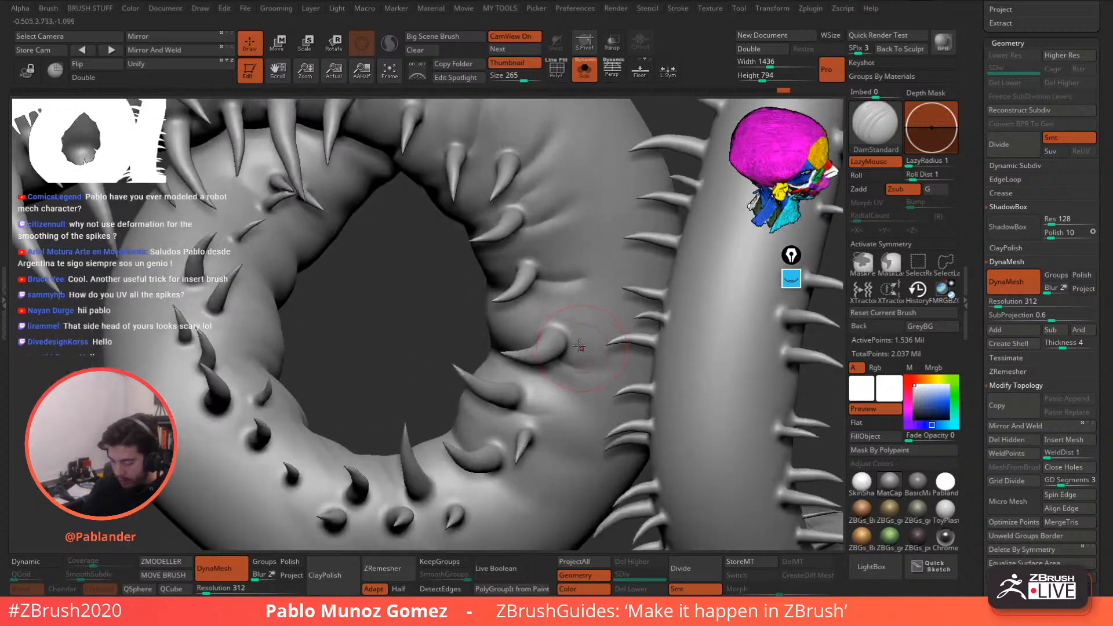
{"action": "left_click_drag", "start_coordinate": [608, 321], "coordinate": [613, 320]}
{"action": "left_click_drag", "start_coordinate": [602, 323], "coordinate": [577, 323], "text": "shift"}
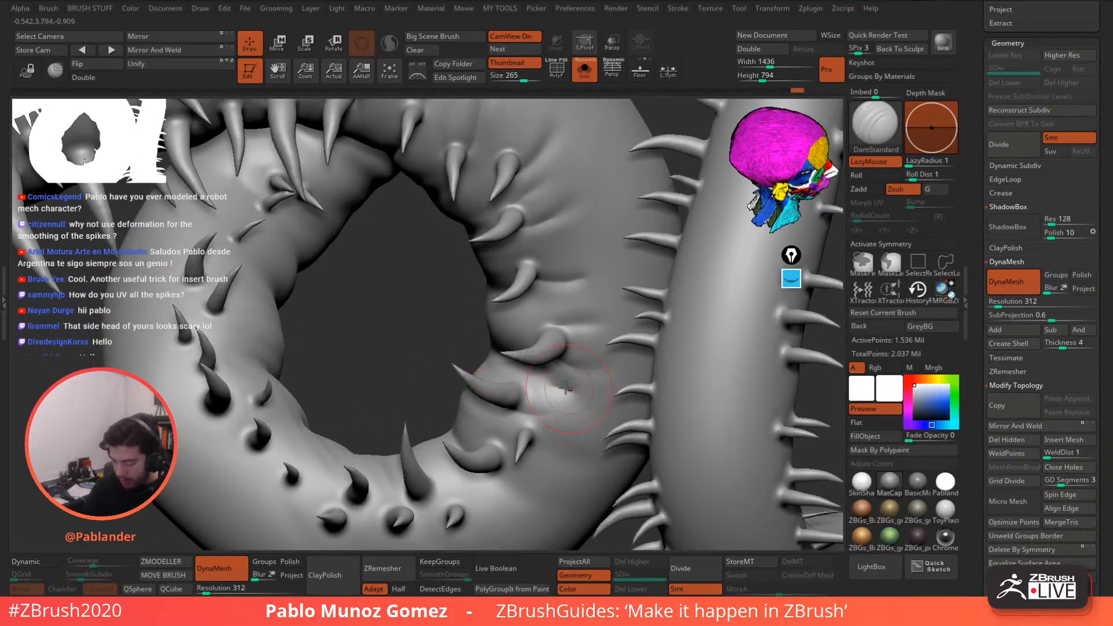
- Carve creases beside the spikes on the lower inner side of the coil's opening
{"action": "right_click_drag", "start_coordinate": [566, 387], "coordinate": [530, 398]}
{"action": "mouse_move", "coordinate": [499, 404]}
{"action": "left_mouse_down"}
{"action": "mouse_move", "coordinate": [456, 395]}
{"action": "mouse_move", "coordinate": [460, 476]}
{"action": "left_mouse_up"}
{"action": "right_click_drag", "start_coordinate": [472, 458], "coordinate": [529, 383]}
{"action": "mouse_move", "coordinate": [505, 398]}
{"action": "left_mouse_down"}
{"action": "mouse_move", "coordinate": [572, 421]}
{"action": "mouse_move", "coordinate": [556, 418]}
{"action": "left_mouse_up"}
{"action": "left_click_drag", "start_coordinate": [549, 372], "coordinate": [604, 400]}
{"action": "right_click_drag", "start_coordinate": [609, 343], "coordinate": [635, 272], "text": "ctrl"}
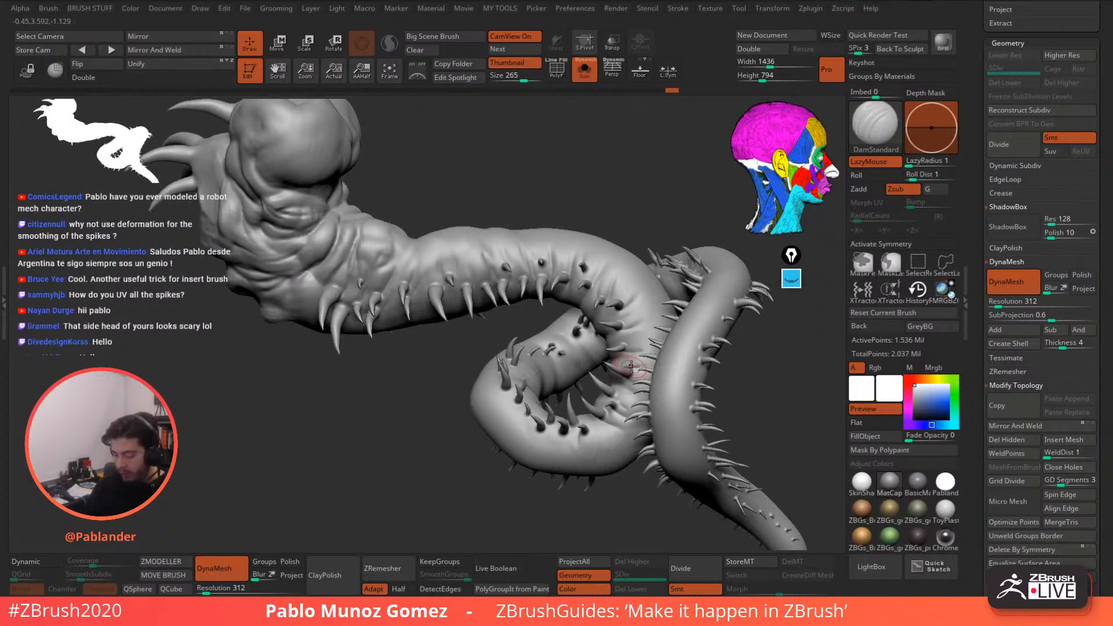
- Swell the skin folds above the spikes along the upper body with the Inflat brush
{"action": "mouse_move", "coordinate": [487, 369]}
{"action": "right_mouse_down"}
{"action": "mouse_move", "coordinate": [418, 281]}
{"action": "mouse_move", "coordinate": [646, 329]}
{"action": "mouse_move", "coordinate": [536, 281]}
{"action": "mouse_move", "coordinate": [559, 262]}
{"action": "right_mouse_up"}
{"action": "key", "text": "space"}
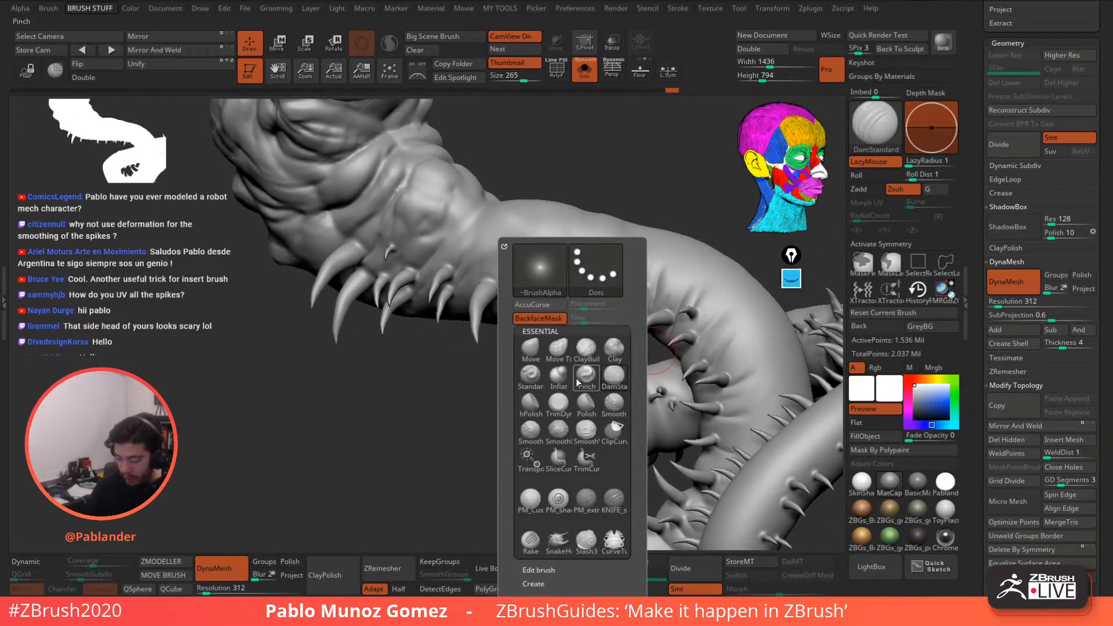
{"action": "left_click", "coordinate": [531, 375]}
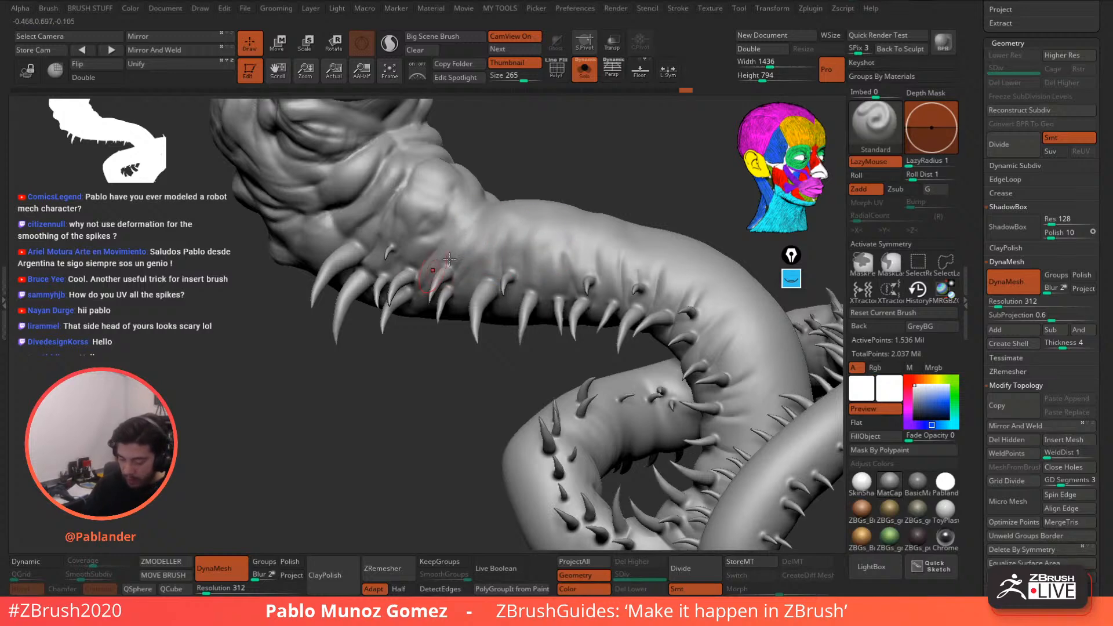
{"action": "key", "text": "space"}
{"action": "left_click", "coordinate": [628, 376]}
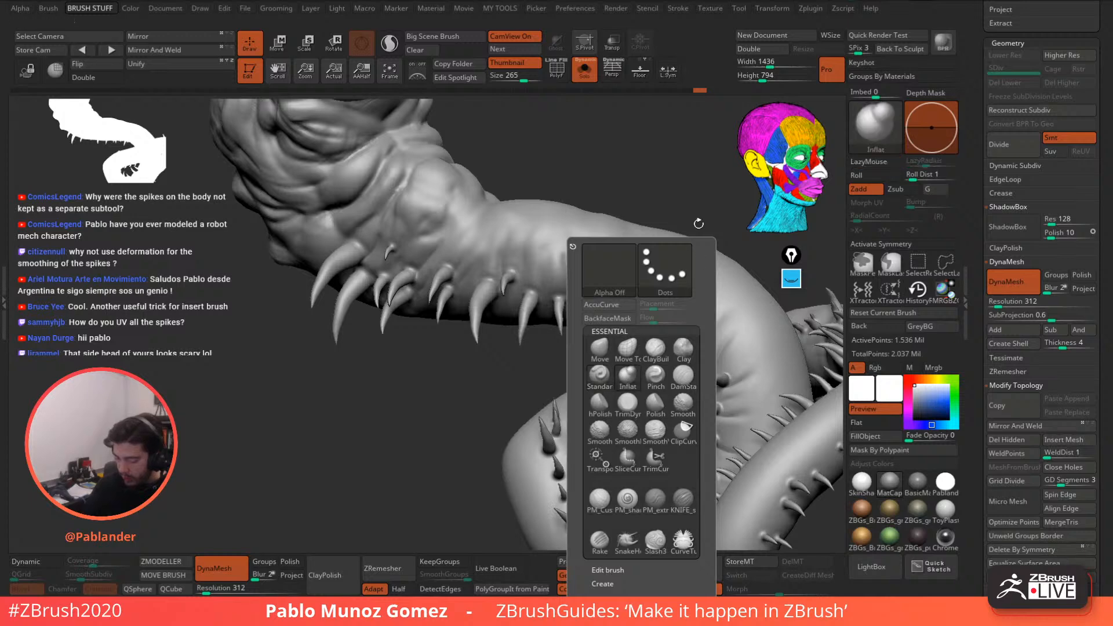
{"action": "left_click_drag", "start_coordinate": [698, 224], "coordinate": [754, 227]}
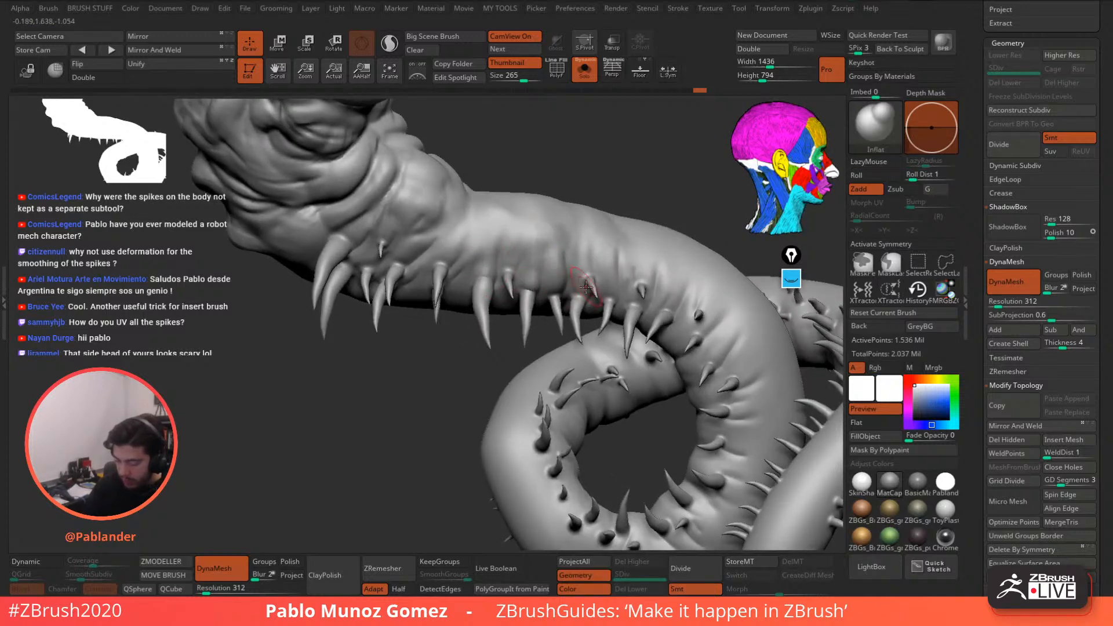
{"action": "mouse_move", "coordinate": [645, 250]}
{"action": "right_mouse_down"}
{"action": "mouse_move", "coordinate": [655, 278]}
{"action": "mouse_move", "coordinate": [626, 286]}
{"action": "mouse_move", "coordinate": [619, 302]}
{"action": "right_mouse_up"}
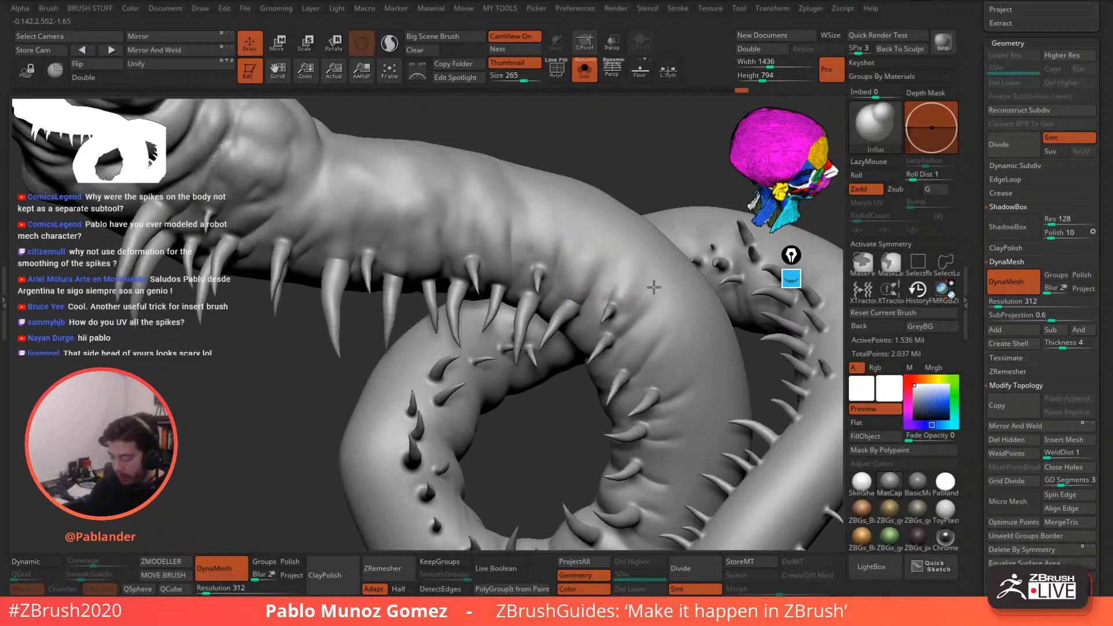
- Inflate the folds beside the spikes around the body's bend and smooth the transitions between them
{"action": "key", "text": "shift"}
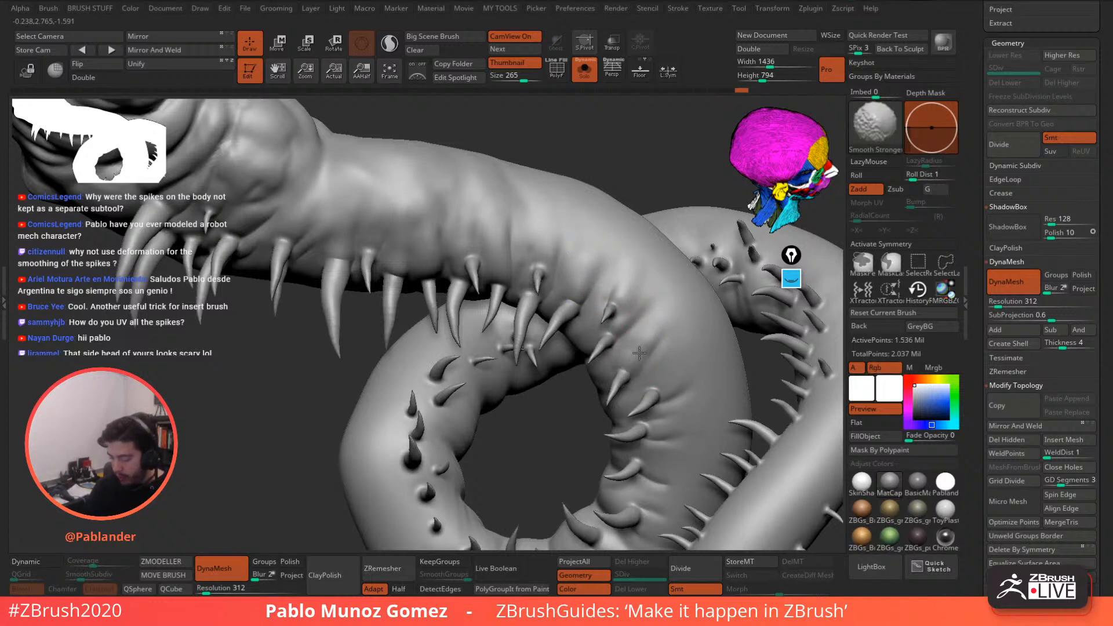
{"action": "right_click_drag", "start_coordinate": [640, 353], "coordinate": [610, 314], "text": "alt"}
{"action": "mouse_move", "coordinate": [634, 267]}
{"action": "left_mouse_down"}
{"action": "mouse_move", "coordinate": [606, 312]}
{"action": "mouse_move", "coordinate": [667, 313]}
{"action": "left_mouse_up"}
{"action": "right_click_drag", "start_coordinate": [667, 315], "coordinate": [635, 338]}
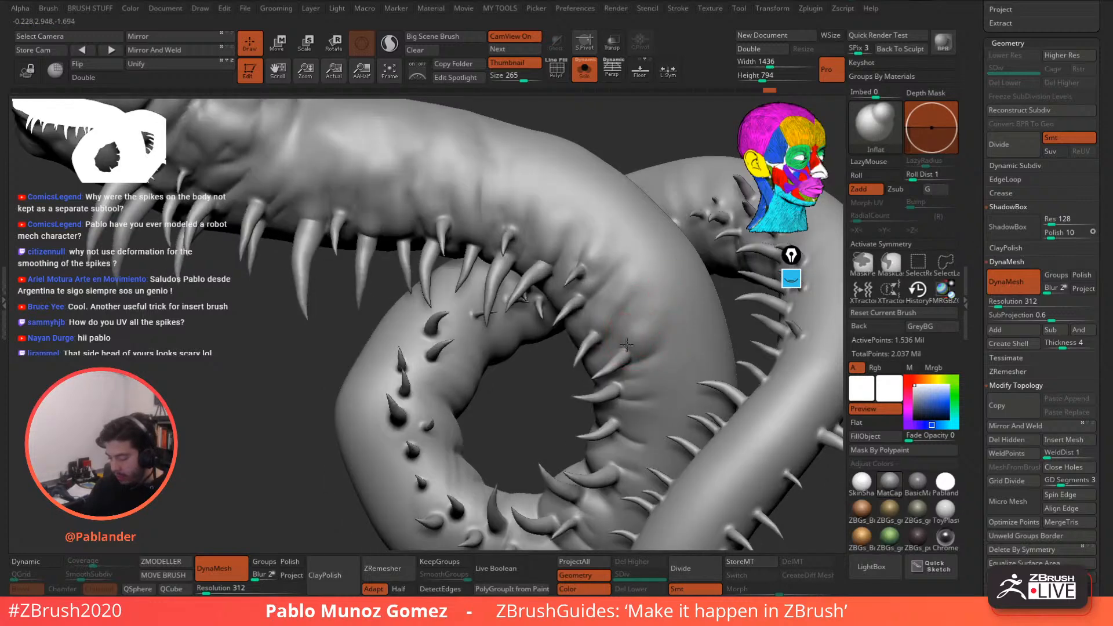
{"action": "key", "text": "shift"}
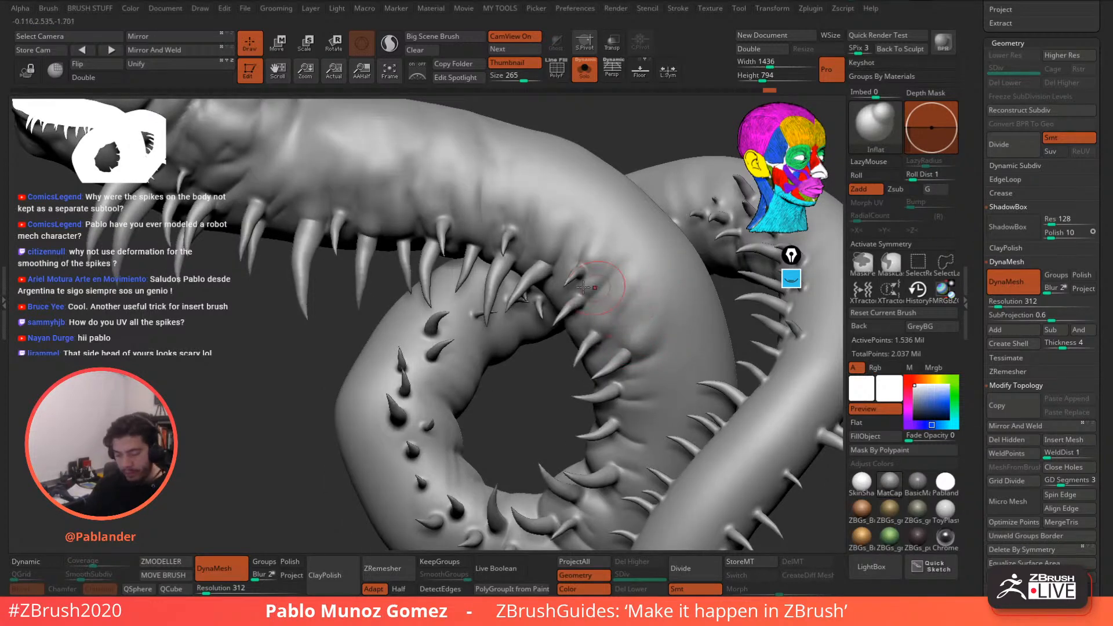
{"action": "mouse_move", "coordinate": [325, 188]}
{"action": "right_mouse_down", "text": "alt"}
{"action": "mouse_move", "coordinate": [413, 224]}
{"action": "mouse_move", "coordinate": [405, 266]}
{"action": "right_mouse_up", "text": "alt"}
{"action": "left_click_drag", "start_coordinate": [407, 273], "coordinate": [406, 266], "text": "shift"}
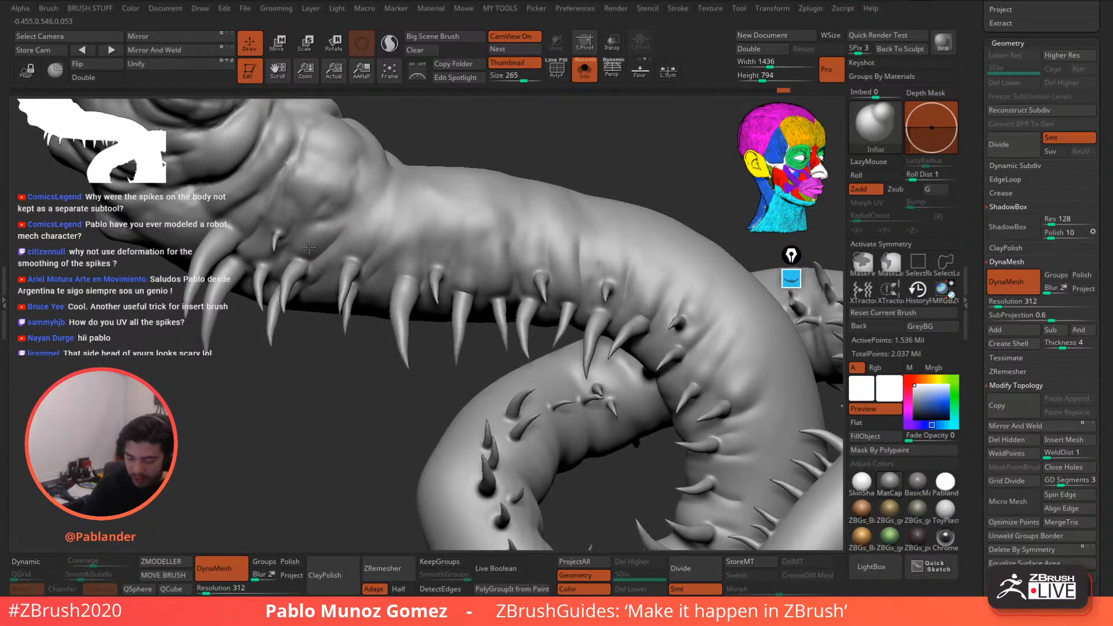
- Smooth the folds before the bend and carve finer creases between the spikes there with a smaller DamStandard brush
{"action": "mouse_move", "coordinate": [603, 355]}
{"action": "right_mouse_down", "text": "ctrl"}
{"action": "mouse_move", "coordinate": [606, 335]}
{"action": "mouse_move", "coordinate": [592, 325]}
{"action": "mouse_move", "coordinate": [594, 350]}
{"action": "right_mouse_up", "text": "ctrl"}
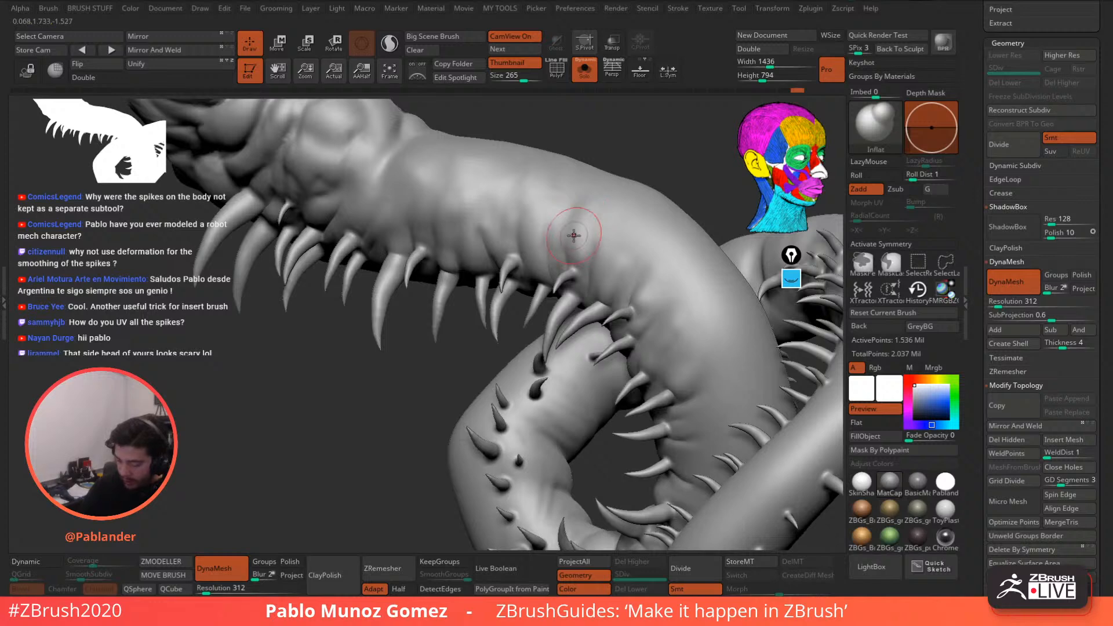
{"action": "left_click_drag", "start_coordinate": [565, 243], "coordinate": [596, 217], "text": "shift"}
{"action": "right_click_drag", "start_coordinate": [598, 219], "coordinate": [649, 281]}
{"action": "key", "text": "space"}
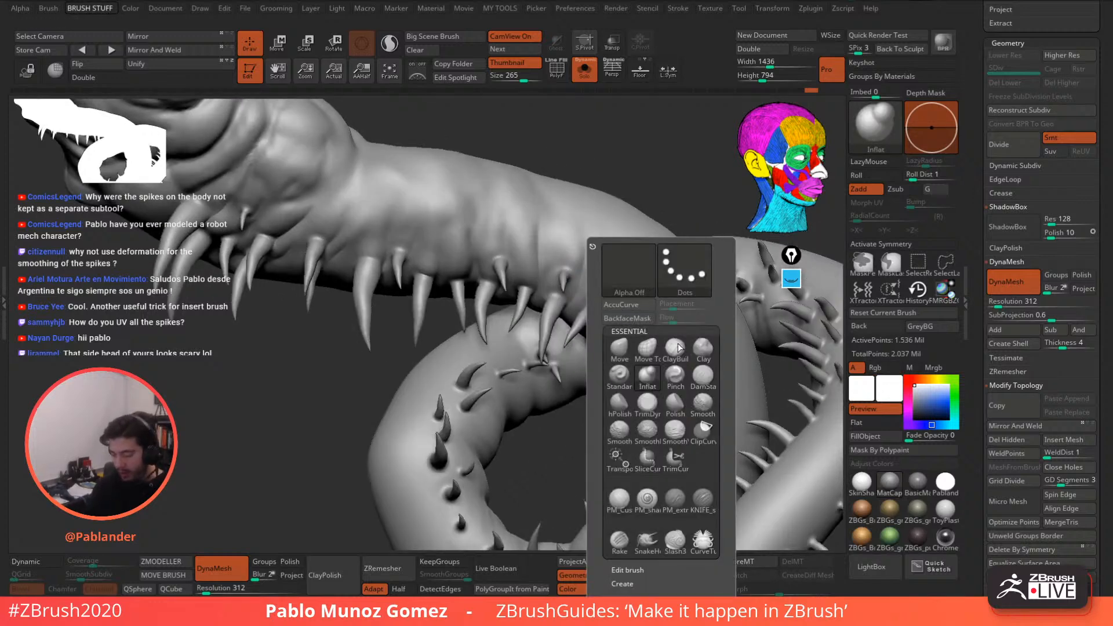
{"action": "left_click", "coordinate": [703, 378]}
{"action": "key", "text": "space"}
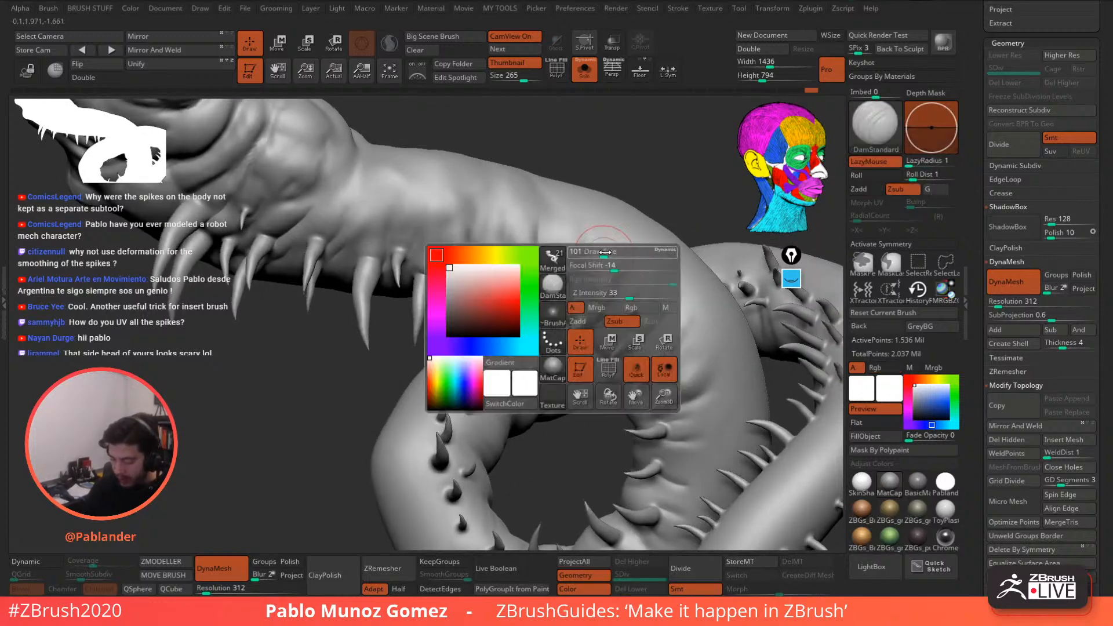
{"action": "left_click_drag", "start_coordinate": [605, 252], "coordinate": [601, 237]}
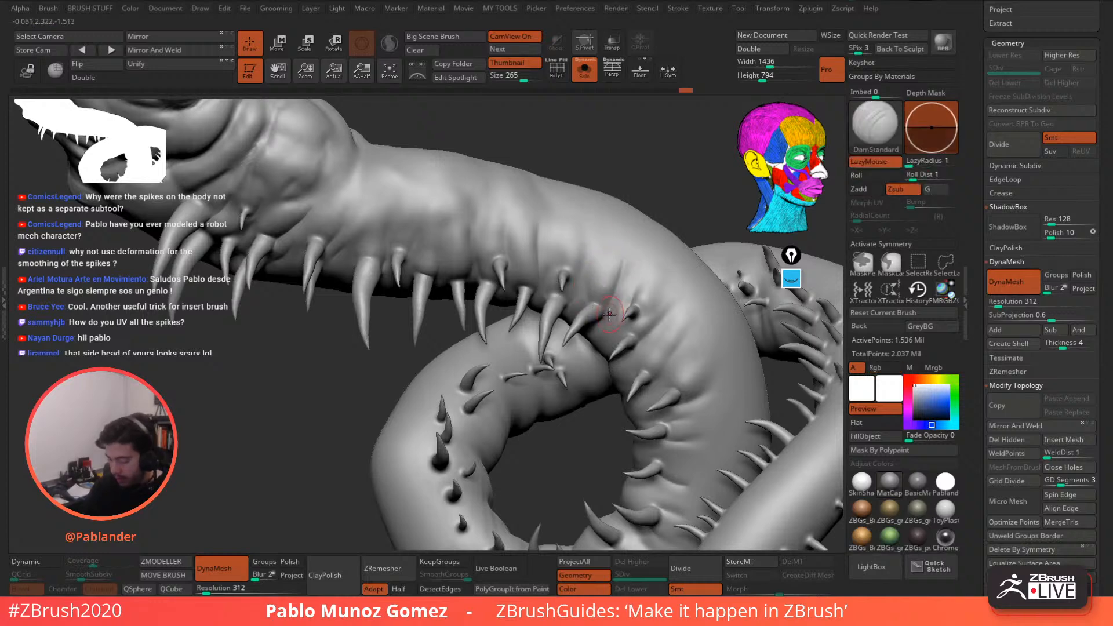
{"action": "left_click_drag", "start_coordinate": [624, 301], "coordinate": [639, 261]}
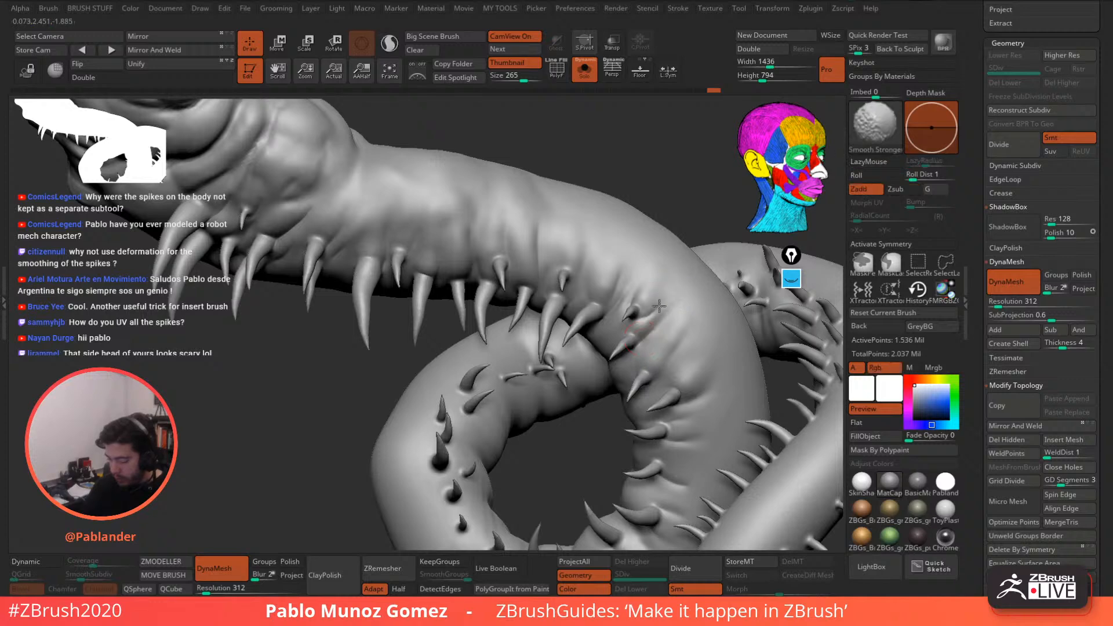
{"action": "right_click_drag", "start_coordinate": [641, 341], "coordinate": [670, 325]}
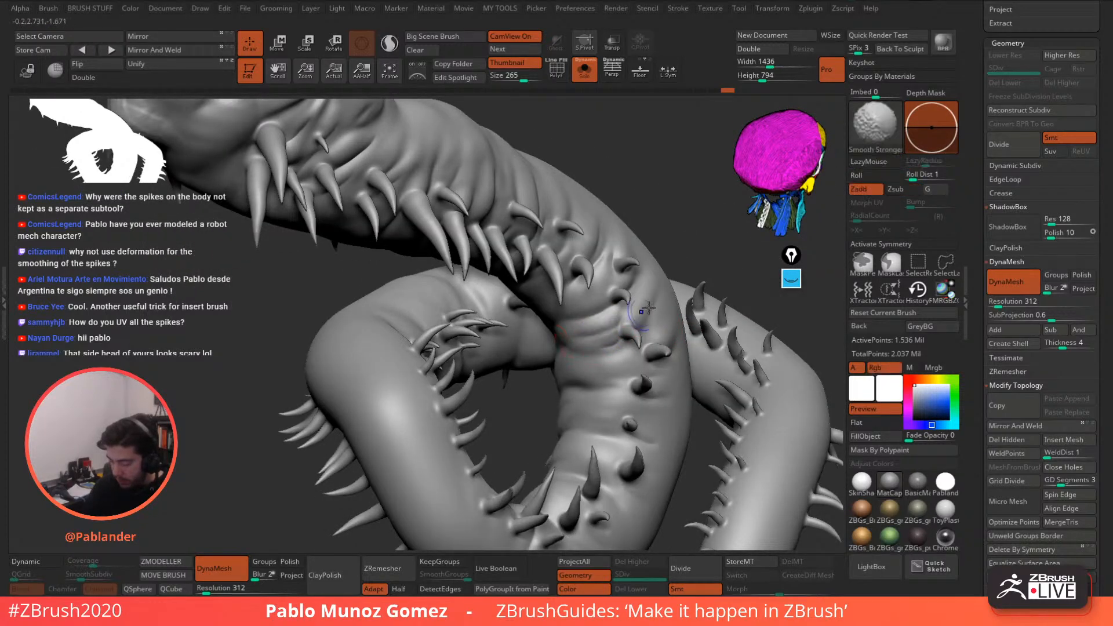
{"action": "mouse_move", "coordinate": [583, 339]}
{"action": "right_mouse_down"}
{"action": "mouse_move", "coordinate": [593, 374]}
{"action": "mouse_move", "coordinate": [632, 351]}
{"action": "mouse_move", "coordinate": [628, 318]}
{"action": "mouse_move", "coordinate": [620, 323]}
{"action": "right_mouse_up"}
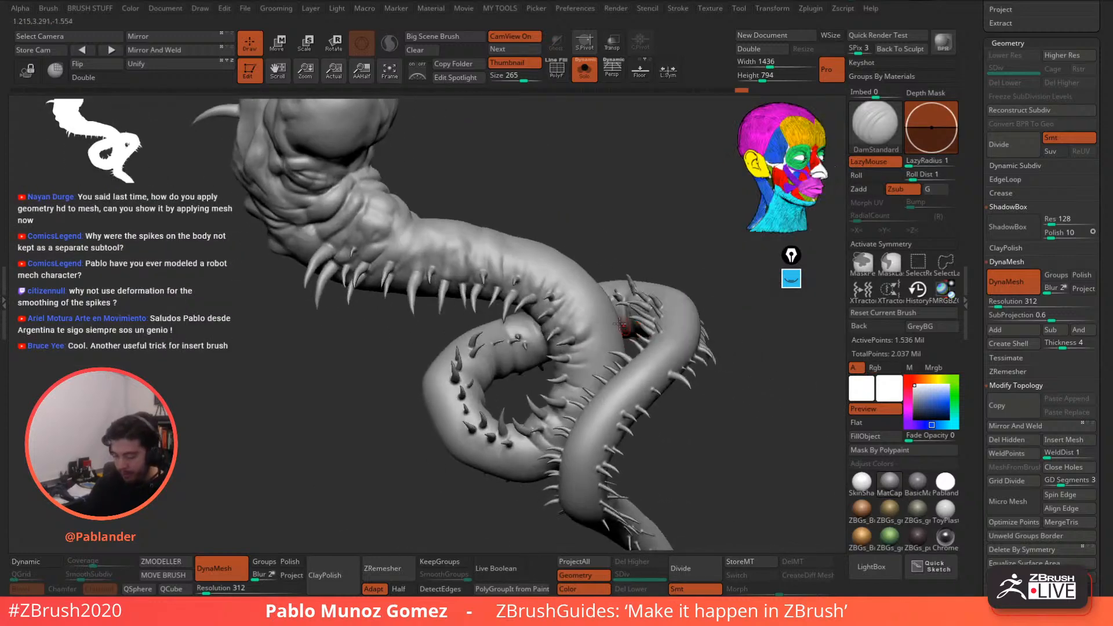
- Load the ZBG Lip Detailer brush from the brush library's skin detail folder
{"action": "left_click", "coordinate": [557, 76]}
{"action": "left_click", "coordinate": [557, 76]}
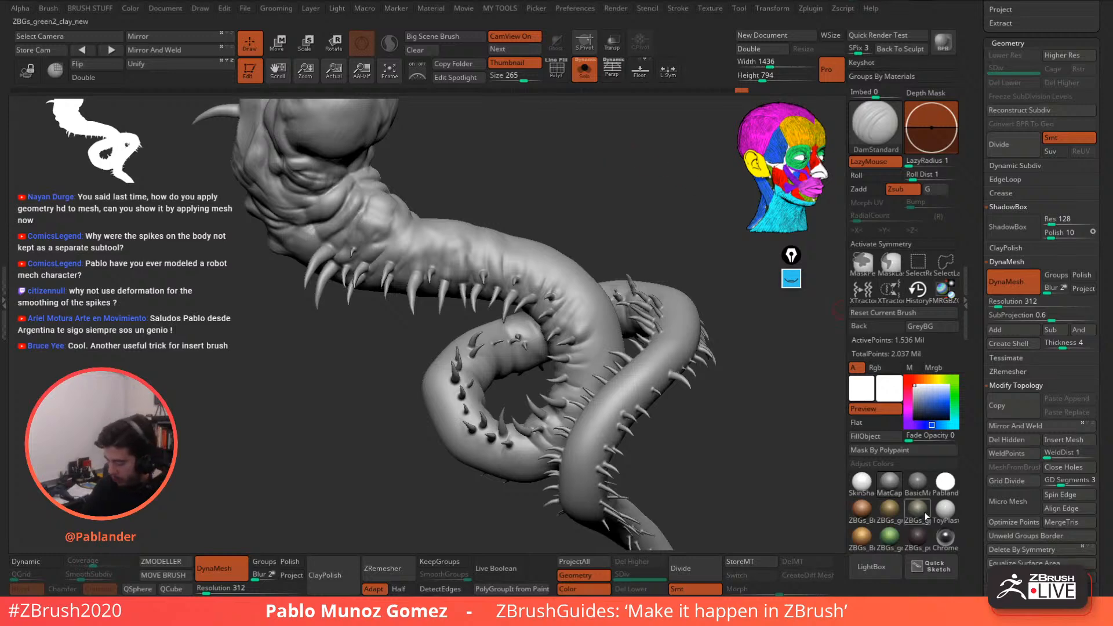
{"action": "left_click", "coordinate": [872, 567]}
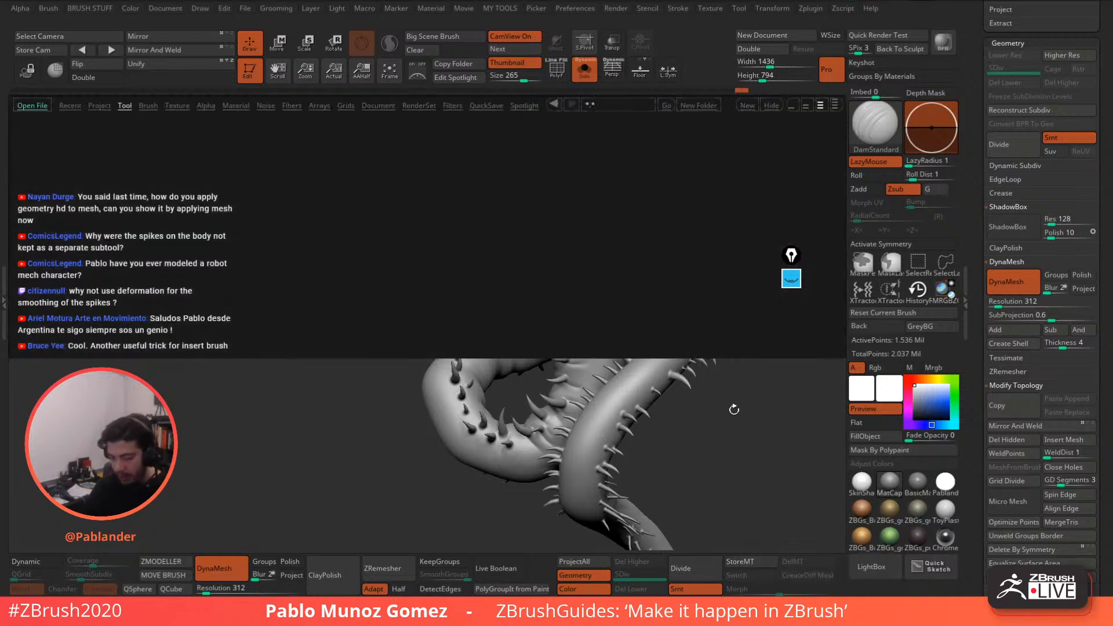
{"action": "left_click", "coordinate": [149, 107]}
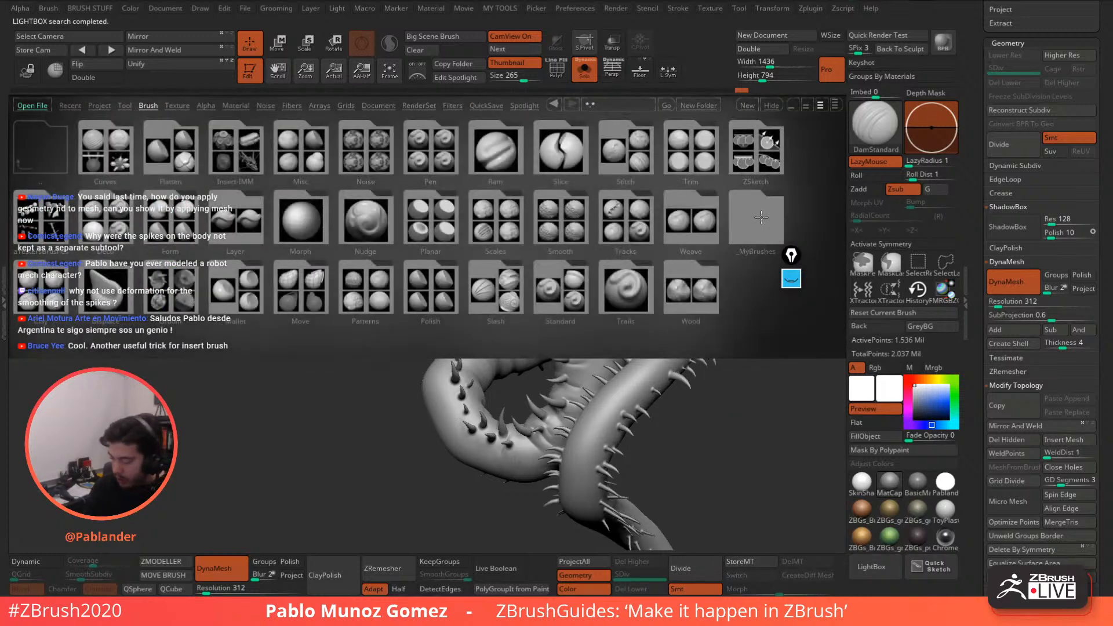
{"action": "double_click", "coordinate": [521, 244]}
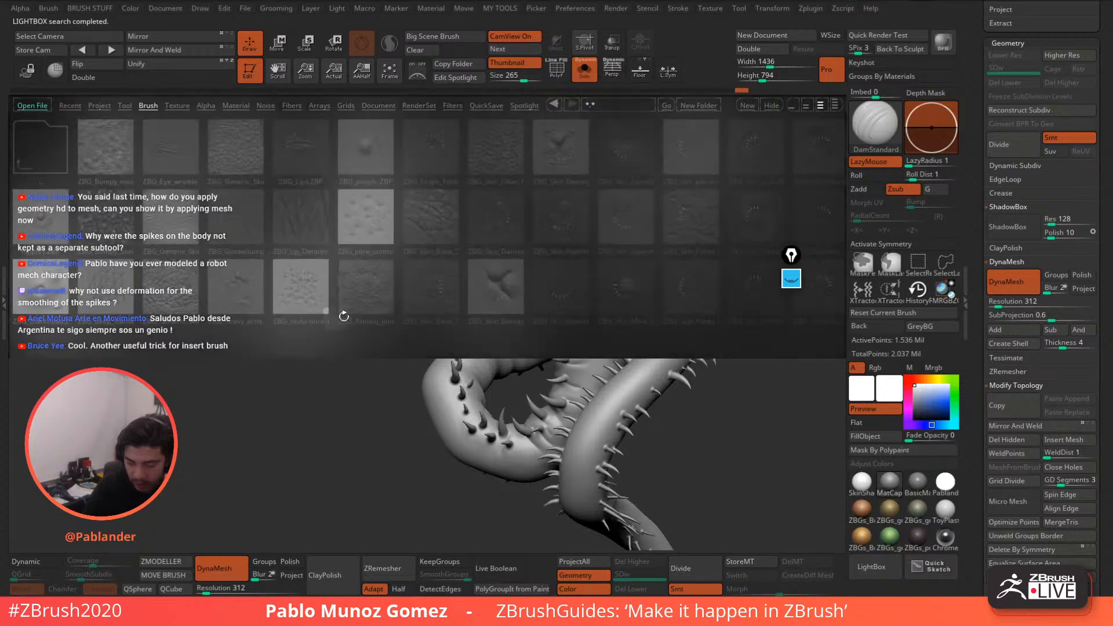
{"action": "double_click", "coordinate": [292, 214]}
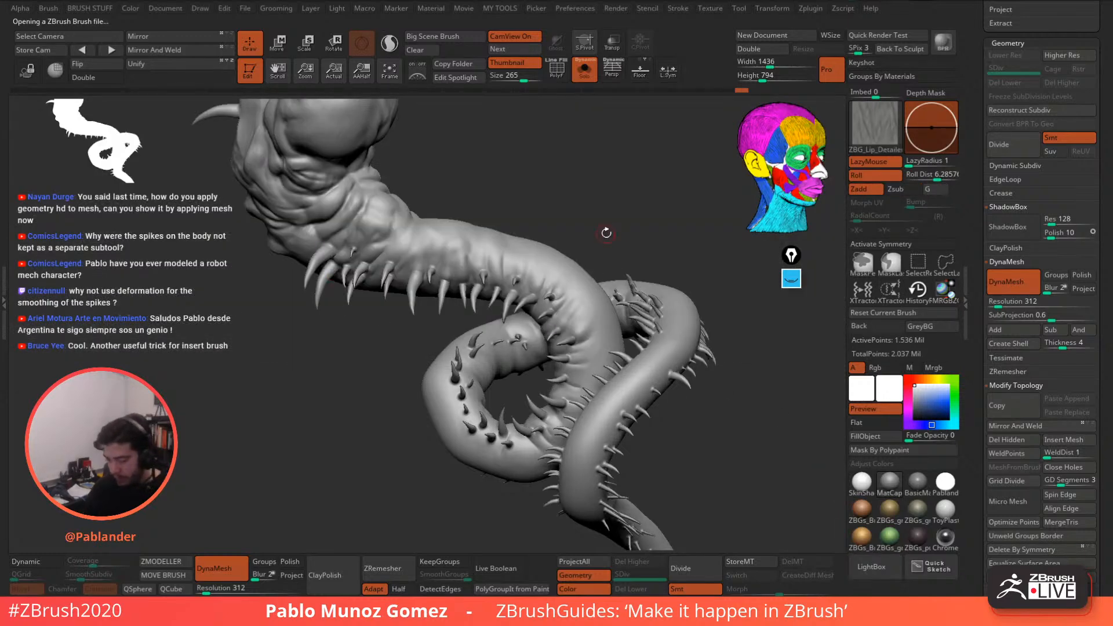
- Try wrinkle strokes with the Lip Detailer brush across the body's bend, and undo them
{"action": "key", "text": "space"}
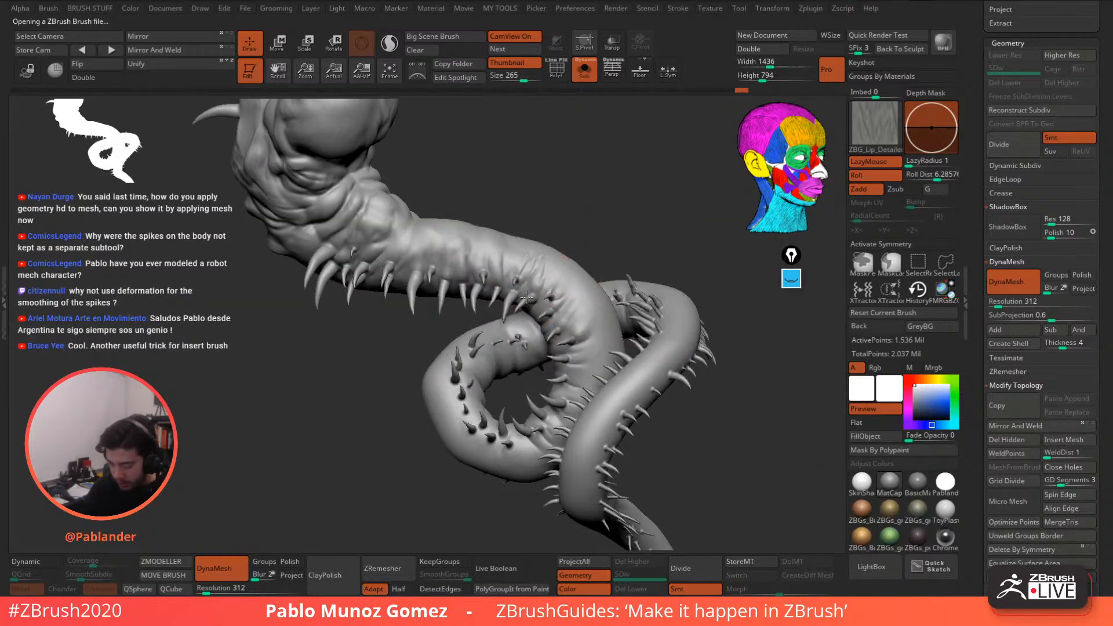
{"action": "key", "text": "ctrl+z"}
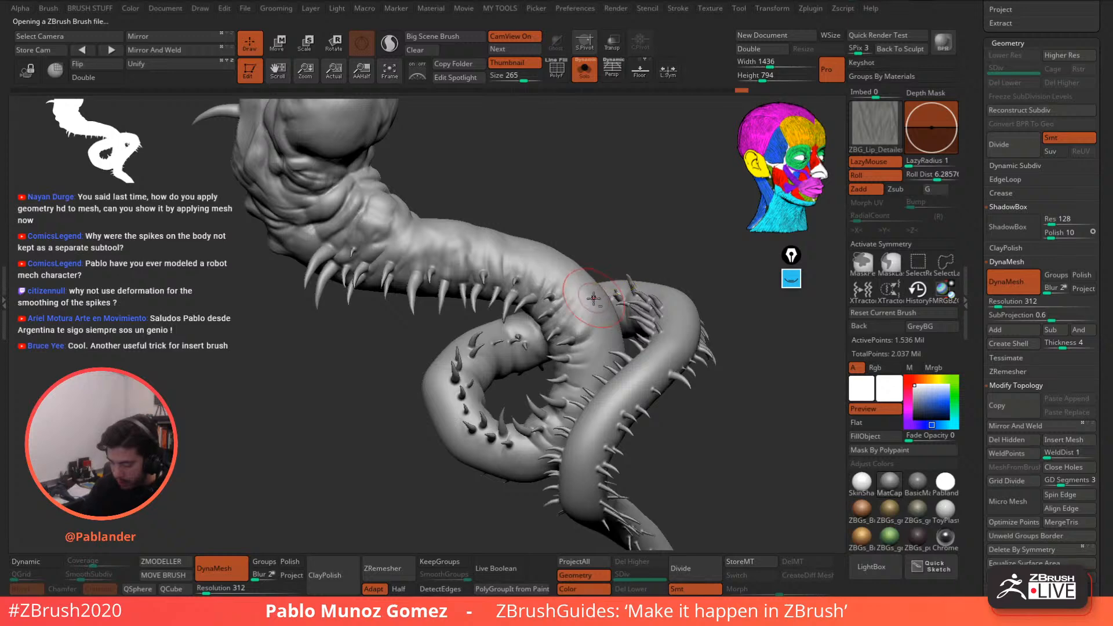
{"action": "right_click_drag", "start_coordinate": [589, 300], "coordinate": [596, 316], "text": "ctrl"}
{"action": "mouse_move", "coordinate": [600, 303]}
{"action": "left_mouse_down"}
{"action": "mouse_move", "coordinate": [545, 346]}
{"action": "mouse_move", "coordinate": [553, 362]}
{"action": "left_mouse_up"}
{"action": "left_click_drag", "start_coordinate": [613, 341], "coordinate": [542, 376]}
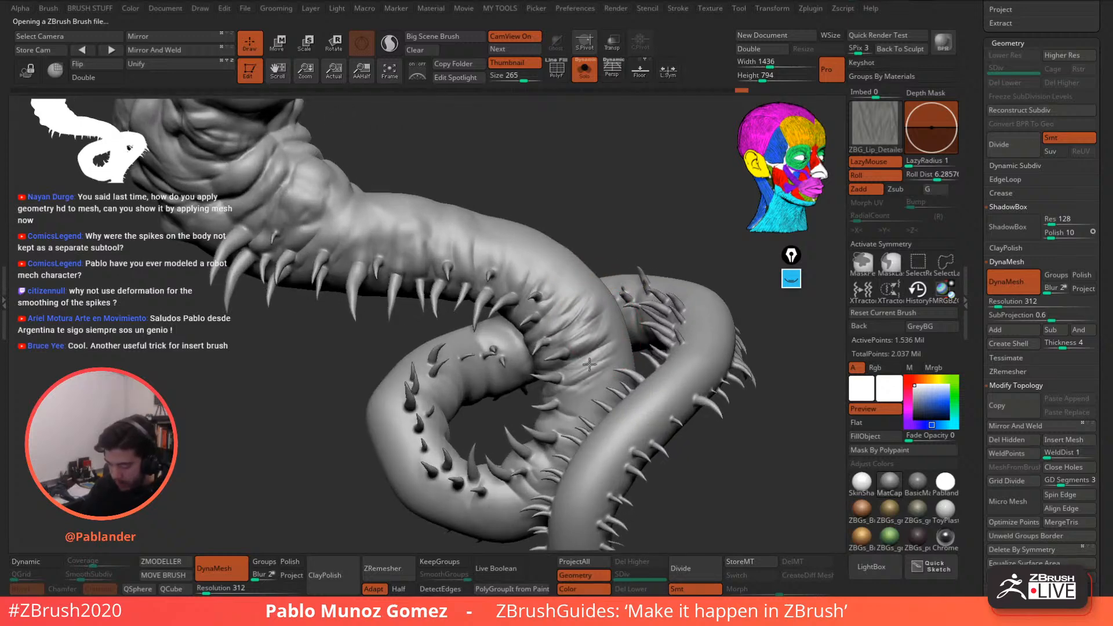
{"action": "left_click_drag", "start_coordinate": [609, 361], "coordinate": [550, 400]}
{"action": "left_click_drag", "start_coordinate": [586, 310], "coordinate": [543, 348]}
{"action": "left_click_drag", "start_coordinate": [566, 256], "coordinate": [532, 295]}
{"action": "key", "text": "ctrl+z"}
{"action": "key", "text": "ctrl+z"}
{"action": "key", "text": "ctrl+z"}
{"action": "key", "text": "ctrl+z"}
{"action": "key", "text": "ctrl+z"}
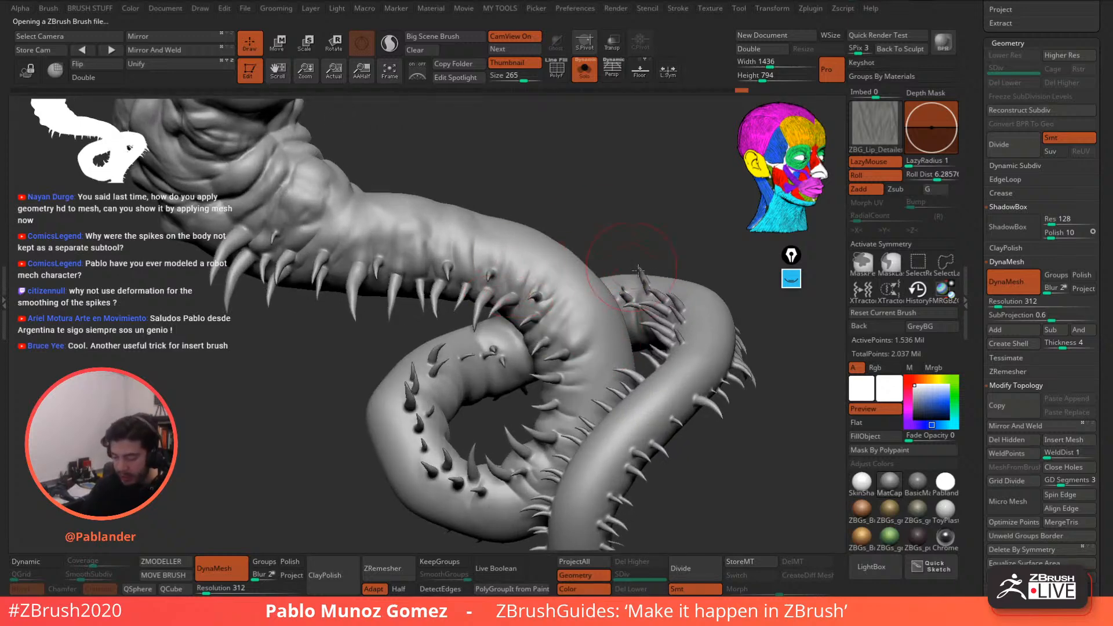
- Display the whole creature's polygroups as coloured fills without wireframe lines
{"action": "left_click", "coordinate": [557, 69]}
{"action": "left_click_drag", "start_coordinate": [519, 156], "coordinate": [577, 92]}
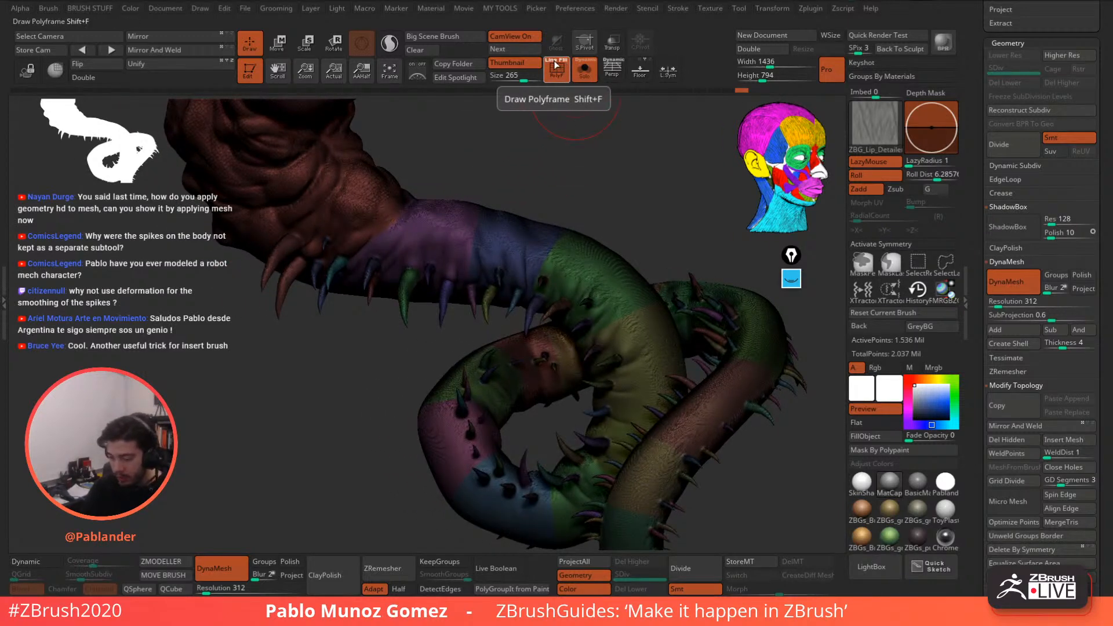
{"action": "left_click", "coordinate": [584, 69]}
{"action": "left_click_drag", "start_coordinate": [626, 177], "coordinate": [684, 380]}
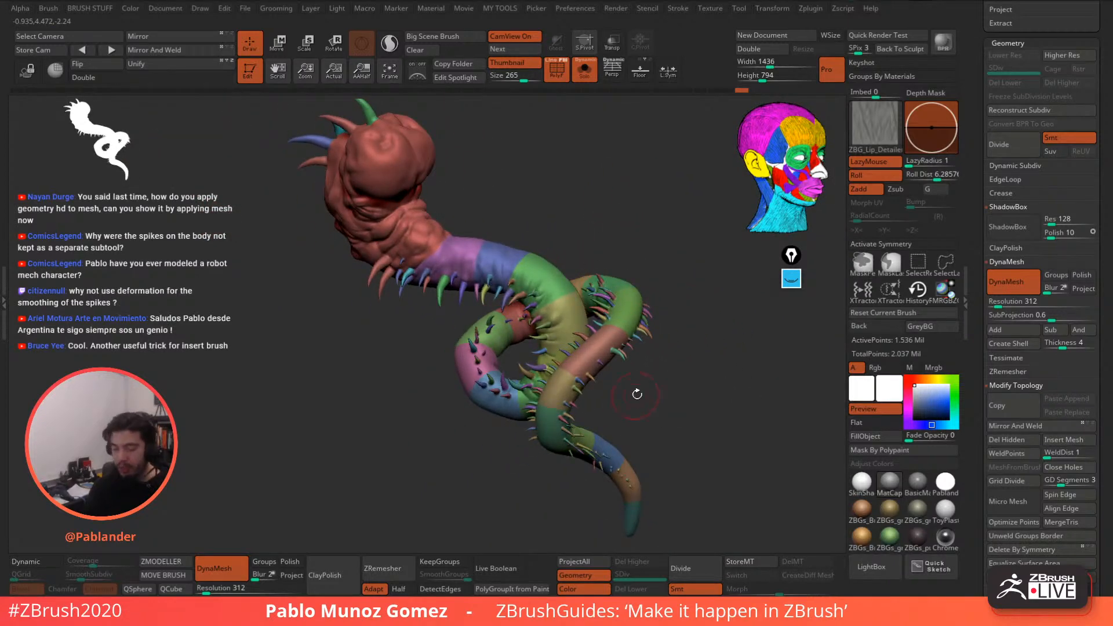
{"action": "left_click_drag", "start_coordinate": [576, 196], "coordinate": [585, 214]}
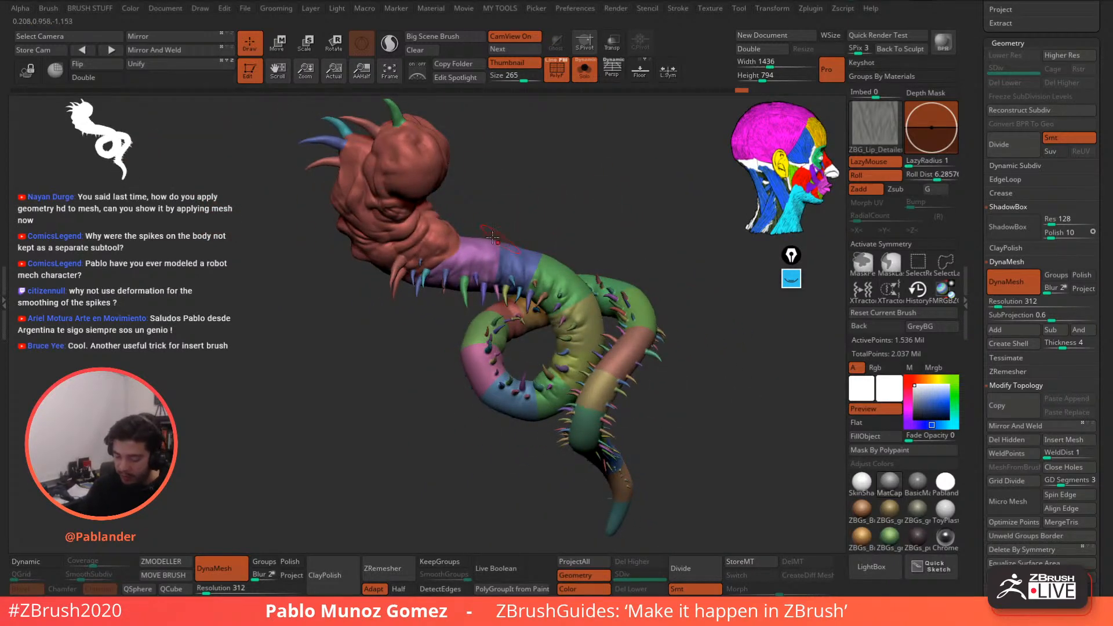
- Hide the head and the first two body bands behind it, and enable double-sided display
{"action": "left_click", "coordinate": [439, 231], "text": "ctrl+shift"}
{"action": "left_click_drag", "start_coordinate": [526, 191], "coordinate": [537, 201], "text": "ctrl+shift"}
{"action": "left_click", "coordinate": [491, 250], "text": "ctrl+shift"}
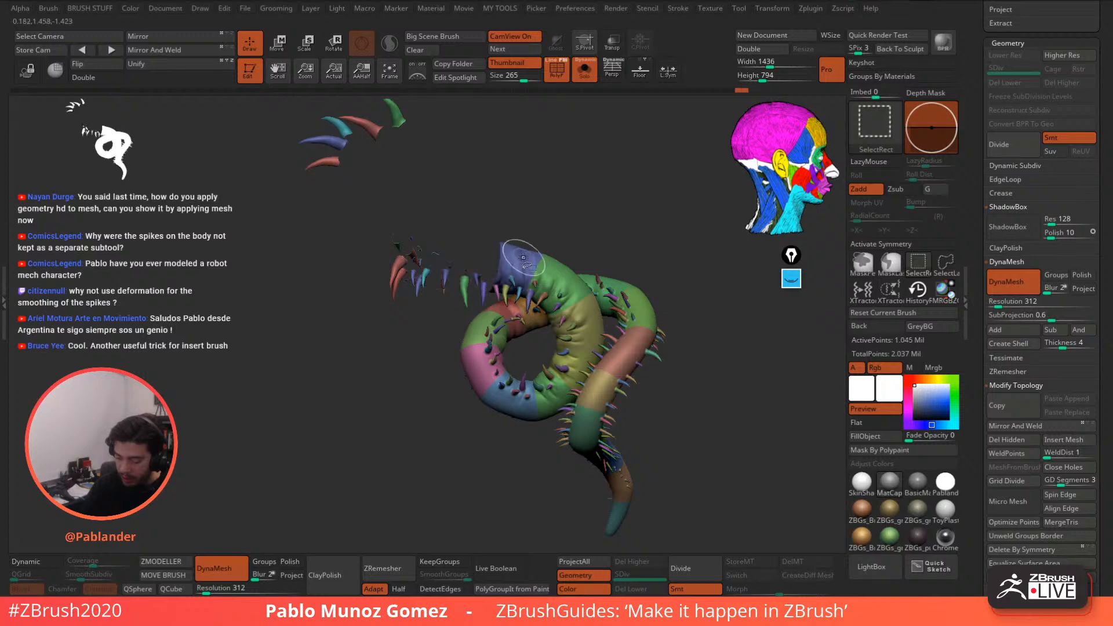
{"action": "left_click", "coordinate": [105, 79]}
{"action": "left_click", "coordinate": [514, 264], "text": "ctrl+shift"}
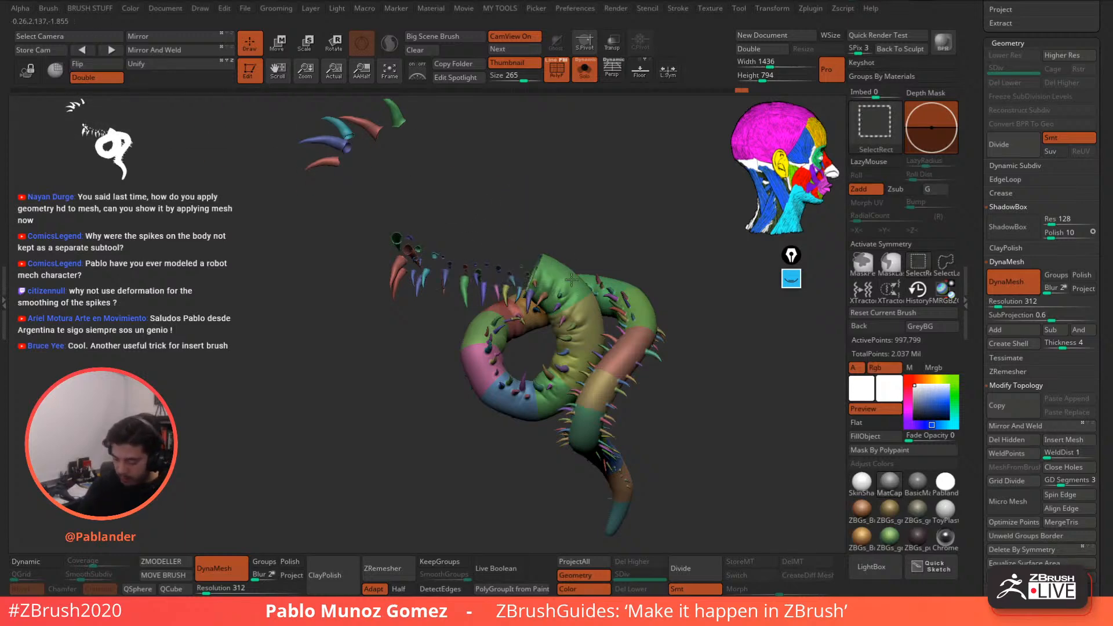
- Hide the body polygroup bands one by one around the front loop of the coil
{"action": "left_click", "coordinate": [572, 280], "text": "ctrl+shift"}
{"action": "left_click", "coordinate": [585, 323], "text": "ctrl+shift"}
{"action": "left_click", "coordinate": [573, 371], "text": "ctrl+shift"}
{"action": "left_click", "coordinate": [552, 396], "text": "ctrl+shift"}
{"action": "left_click", "coordinate": [511, 400], "text": "ctrl+shift"}
{"action": "left_click", "coordinate": [480, 364], "text": "ctrl+shift"}
{"action": "left_click", "coordinate": [487, 325], "text": "ctrl+shift"}
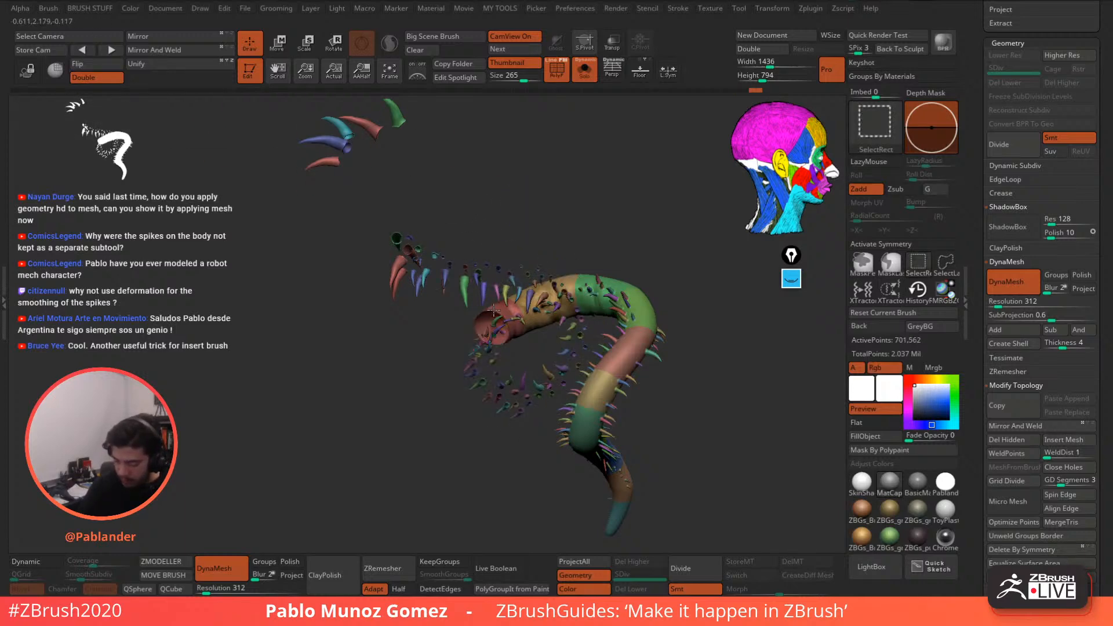
{"action": "left_click", "coordinate": [493, 311], "text": "ctrl+shift"}
- Hide the body bands of the rear loop down to the start of the tail, leaving their spikes visible
{"action": "left_click", "coordinate": [619, 284], "text": "ctrl+shift"}
{"action": "left_click", "coordinate": [626, 360], "text": "ctrl+shift"}
{"action": "left_click", "coordinate": [602, 388], "text": "ctrl+shift"}
{"action": "left_click", "coordinate": [587, 424], "text": "ctrl+shift"}
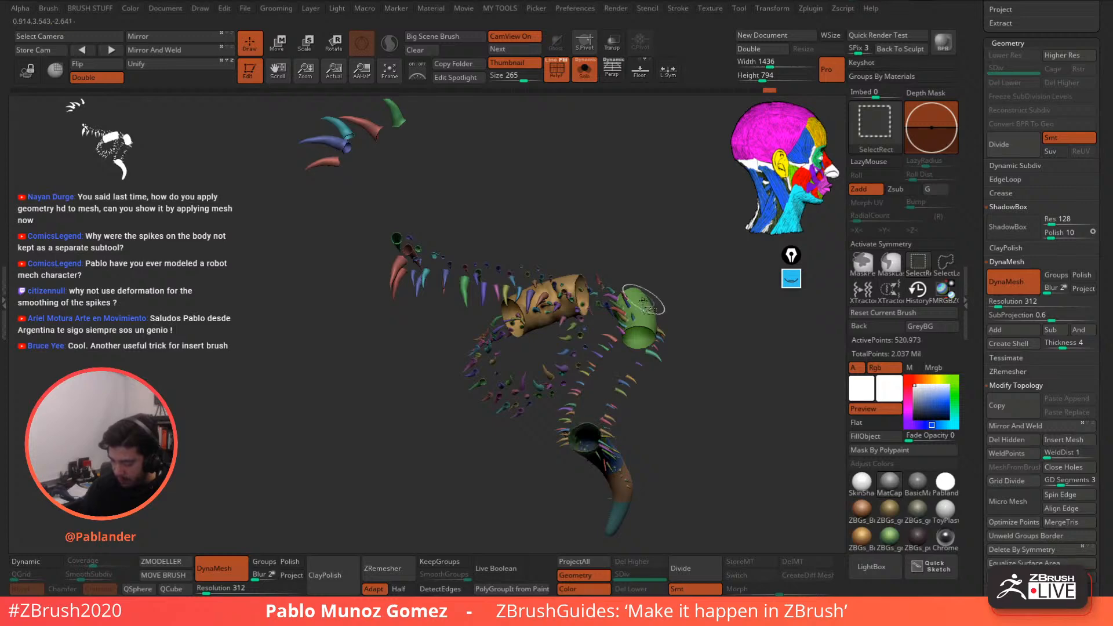
{"action": "left_click", "coordinate": [643, 301], "text": "ctrl+shift"}
- Hide the remaining body bands of the rear loop and the tail, leaving only the spikes visible
{"action": "mouse_move", "coordinate": [651, 426]}
{"action": "left_mouse_down"}
{"action": "mouse_move", "coordinate": [531, 432]}
{"action": "mouse_move", "coordinate": [533, 475]}
{"action": "left_mouse_up"}
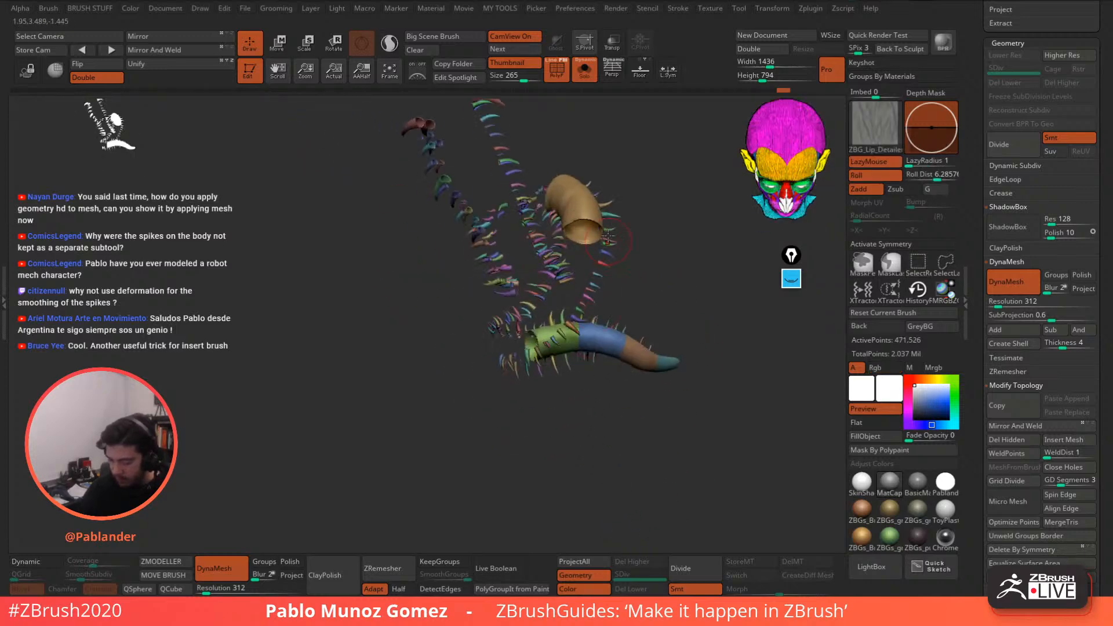
{"action": "left_click", "coordinate": [602, 232], "text": "ctrl+shift"}
{"action": "left_click", "coordinate": [647, 358], "text": "ctrl+shift"}
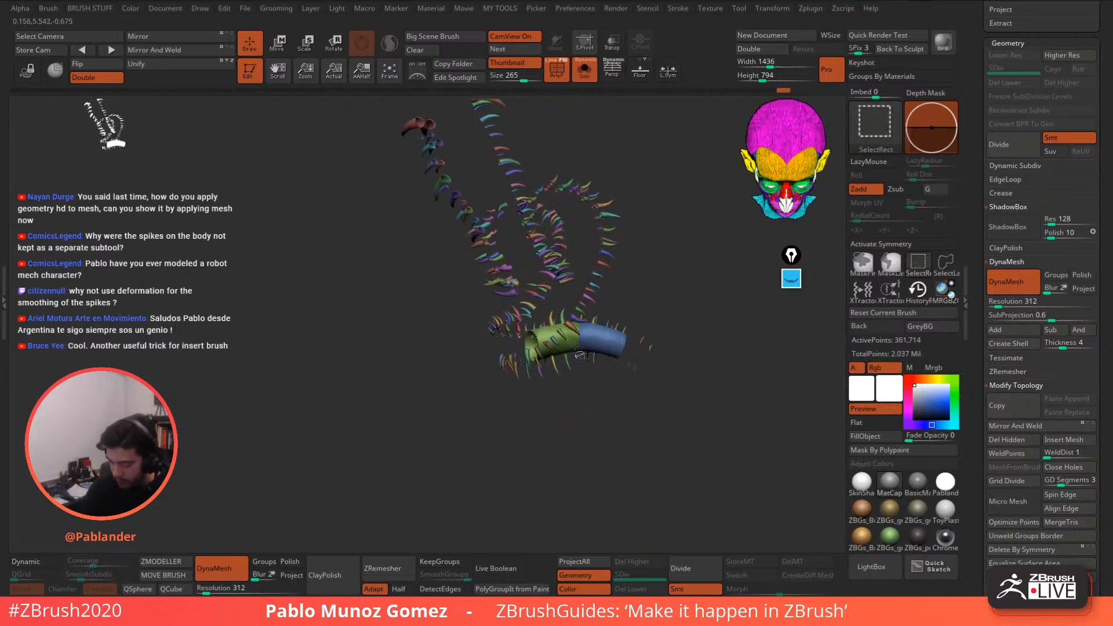
{"action": "left_click", "coordinate": [608, 343], "text": "ctrl+shift"}
{"action": "left_click", "coordinate": [560, 339], "text": "ctrl+shift"}
{"action": "left_click_drag", "start_coordinate": [660, 250], "coordinate": [641, 266], "text": "alt"}
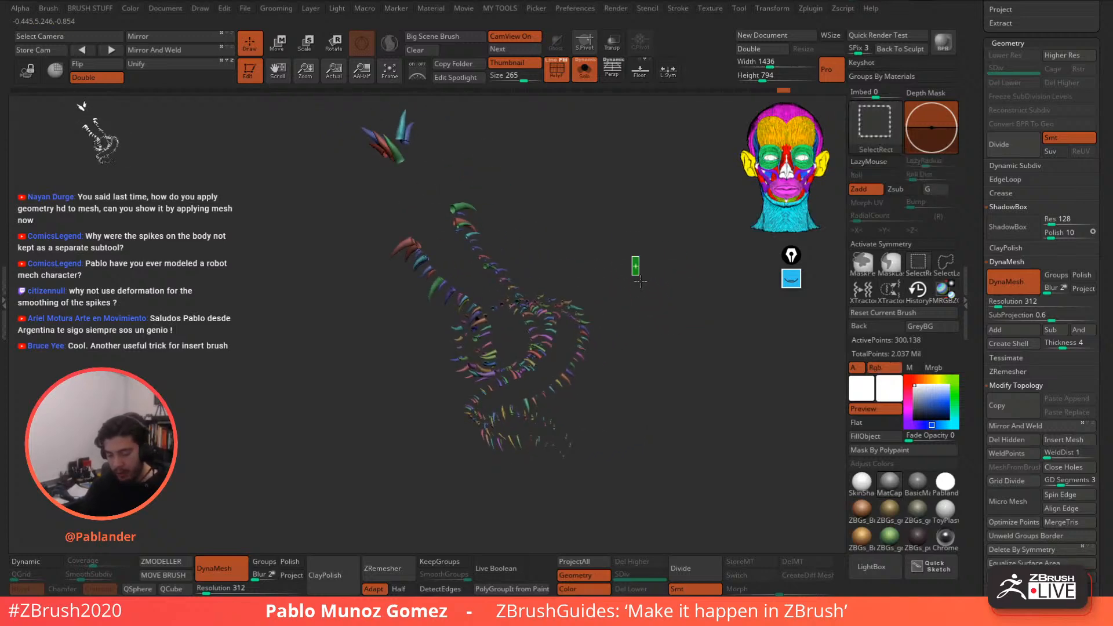
- Invert the visibility to show the body without its spikes, and merge all its bands into a single polygroup
{"action": "left_click_drag", "start_coordinate": [632, 262], "coordinate": [633, 273], "text": "ctrl+shift"}
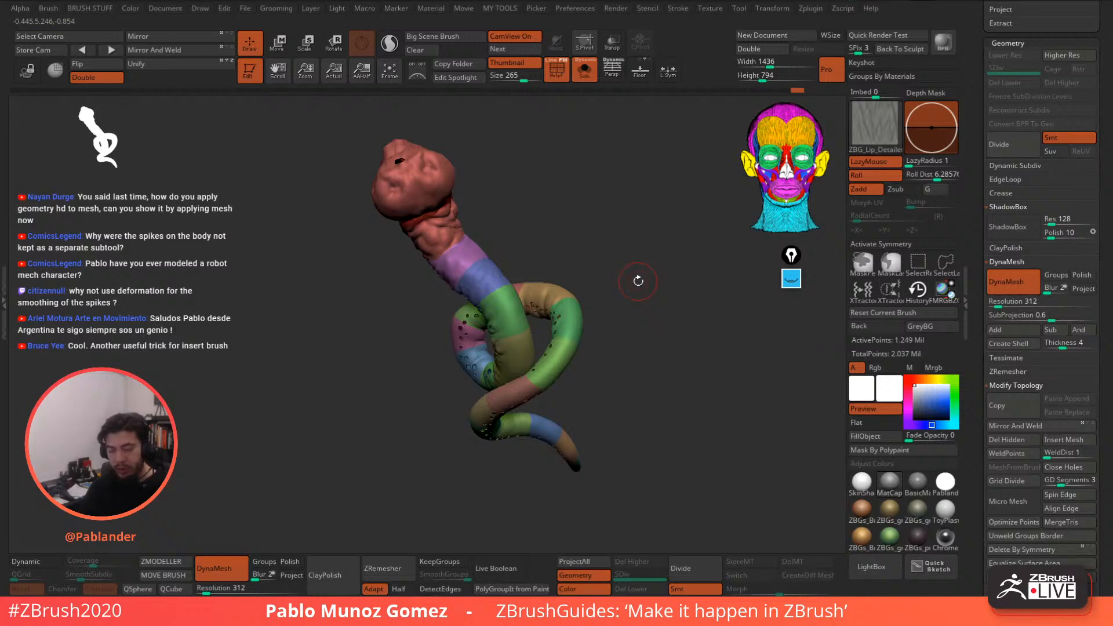
{"action": "key", "text": "shift+f"}
{"action": "left_click_drag", "start_coordinate": [636, 276], "coordinate": [641, 298]}
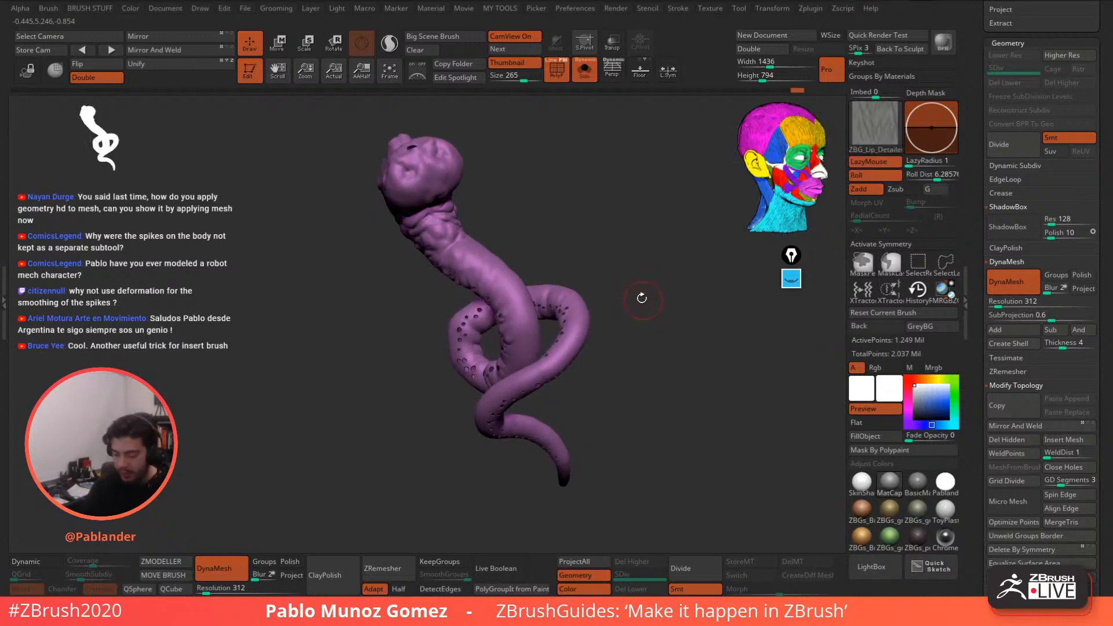
{"action": "left_click_drag", "start_coordinate": [552, 204], "coordinate": [534, 168]}
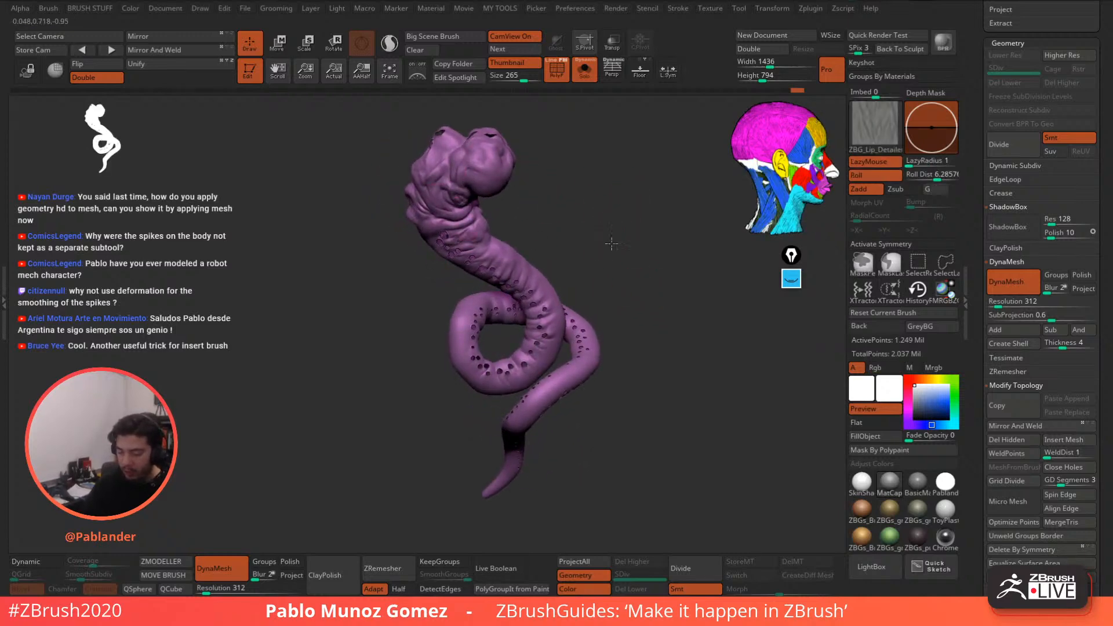
{"action": "mouse_move", "coordinate": [612, 244]}
{"action": "left_mouse_down"}
{"action": "mouse_move", "coordinate": [614, 208]}
{"action": "mouse_move", "coordinate": [636, 254]}
{"action": "left_mouse_up"}
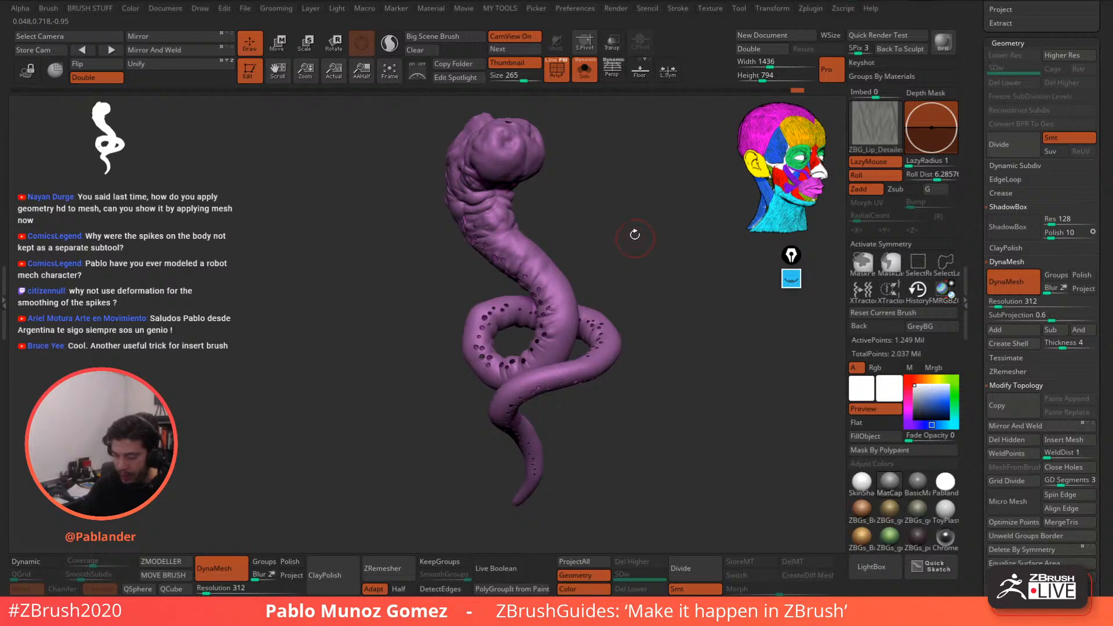
- Mask the whole visible body and unhide the spikes, keeping them unmasked
{"action": "left_click", "coordinate": [609, 182], "text": "ctrl"}
{"action": "left_click", "coordinate": [625, 237], "text": "ctrl+shift"}
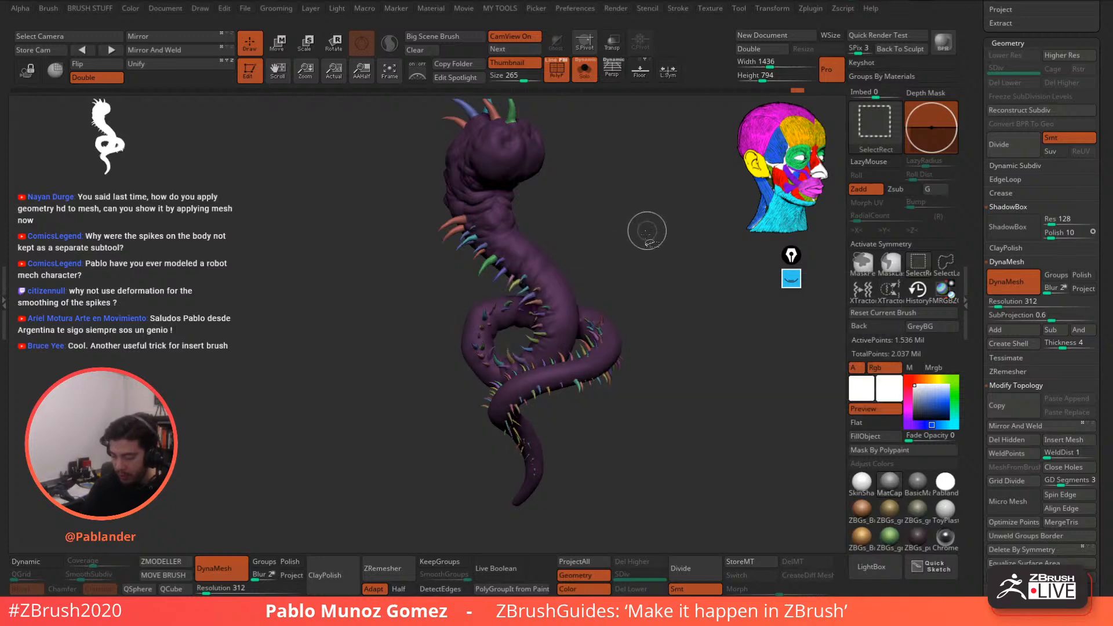
{"action": "left_click_drag", "start_coordinate": [626, 243], "coordinate": [624, 286]}
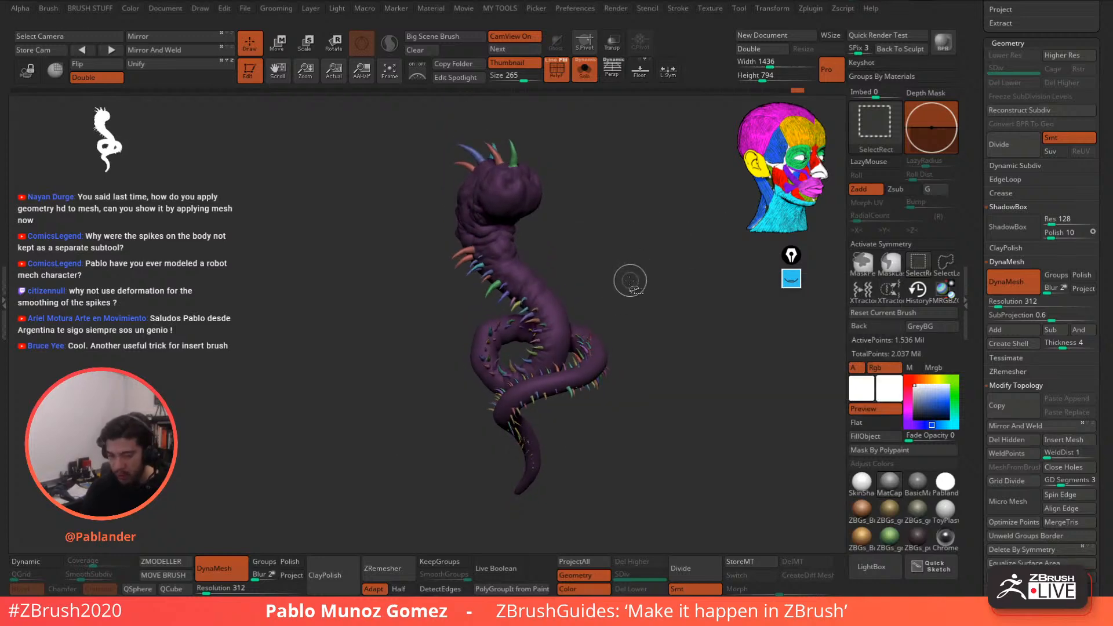
- Invert the mask onto the spikes, and turn off Solo to display the other subtools with the transform gizmo
{"action": "key", "text": "ctrl"}
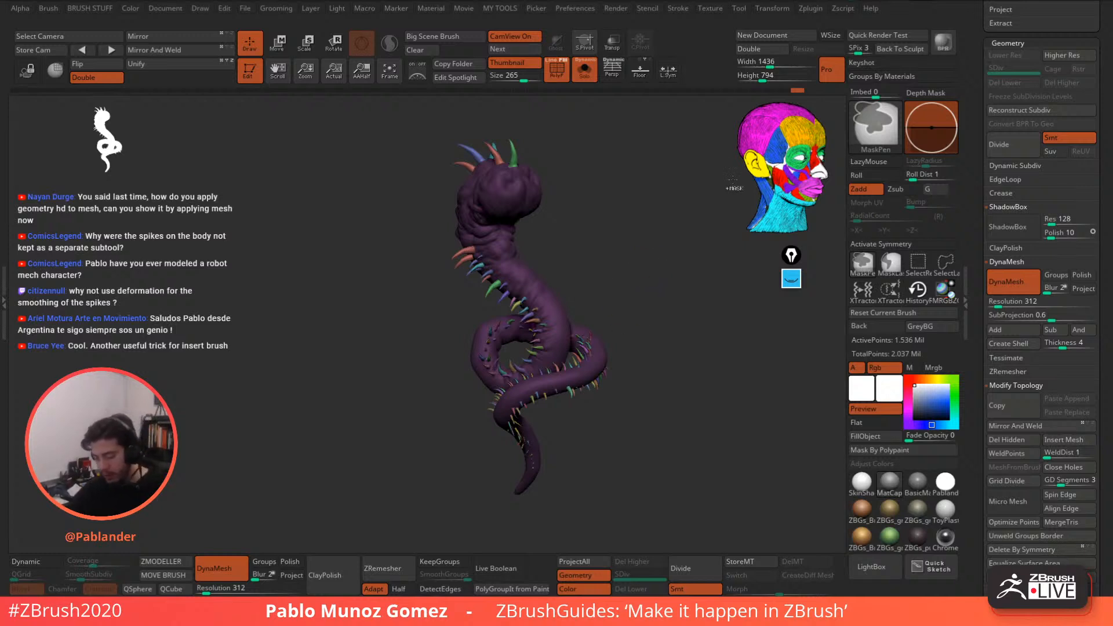
{"action": "mouse_move", "coordinate": [635, 280]}
{"action": "left_mouse_down"}
{"action": "mouse_move", "coordinate": [642, 253]}
{"action": "mouse_move", "coordinate": [594, 258]}
{"action": "mouse_move", "coordinate": [628, 273]}
{"action": "left_mouse_up"}
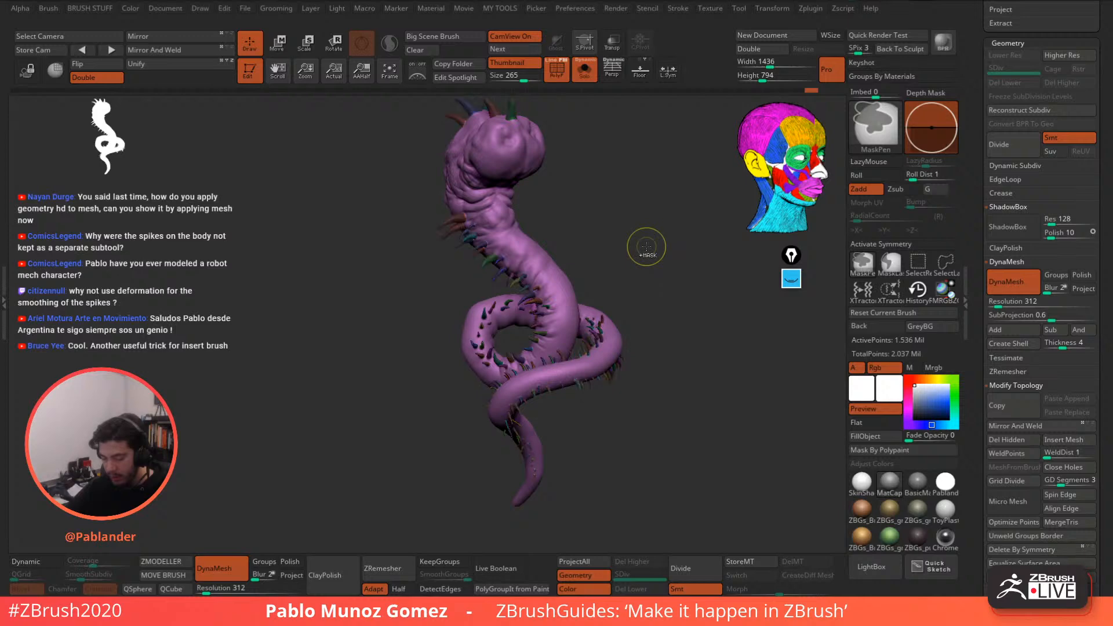
{"action": "left_click", "coordinate": [584, 69]}
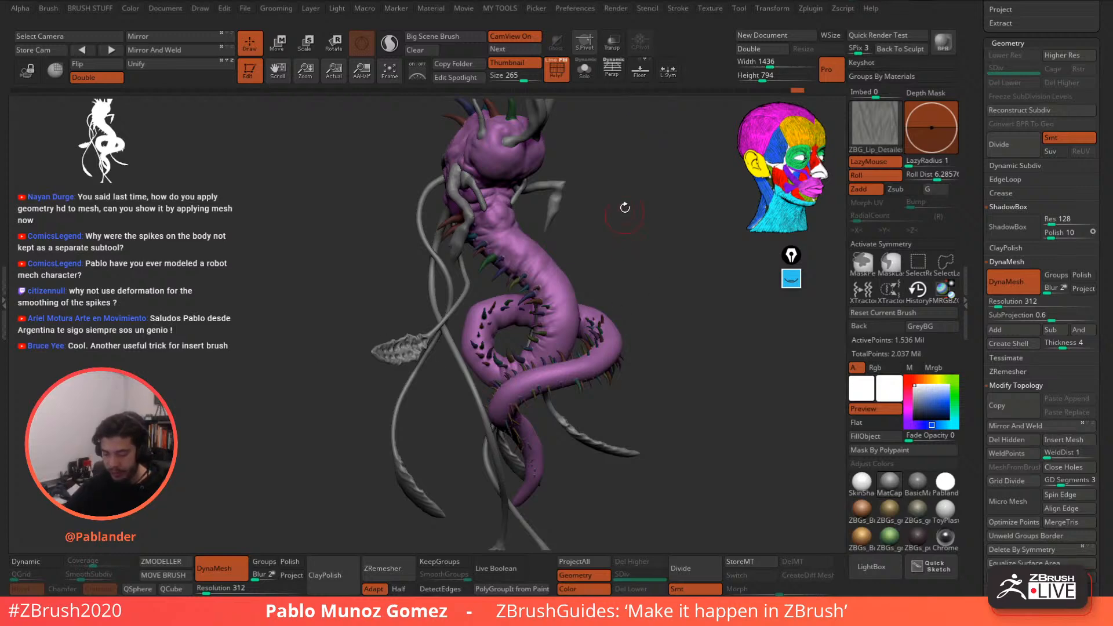
{"action": "left_click_drag", "start_coordinate": [625, 207], "coordinate": [592, 241]}
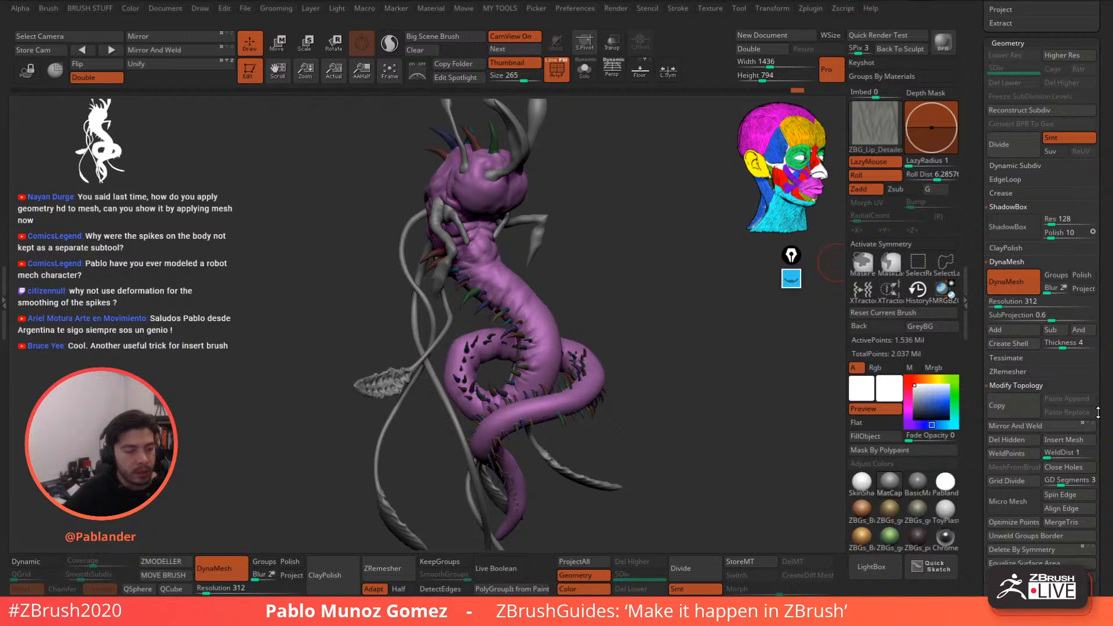
{"action": "key", "text": "r"}
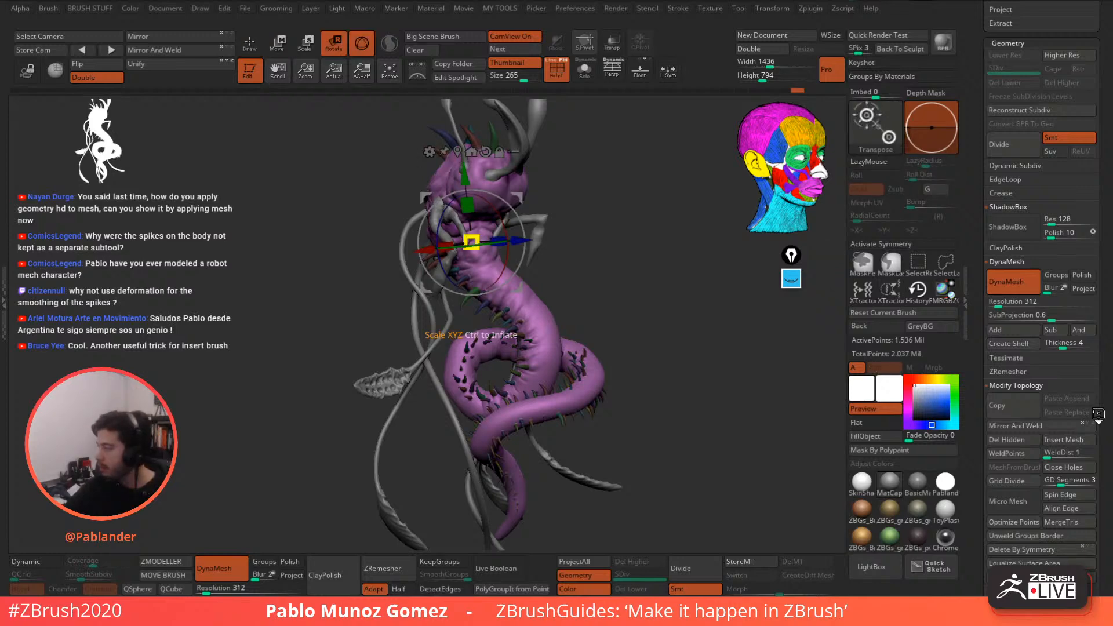
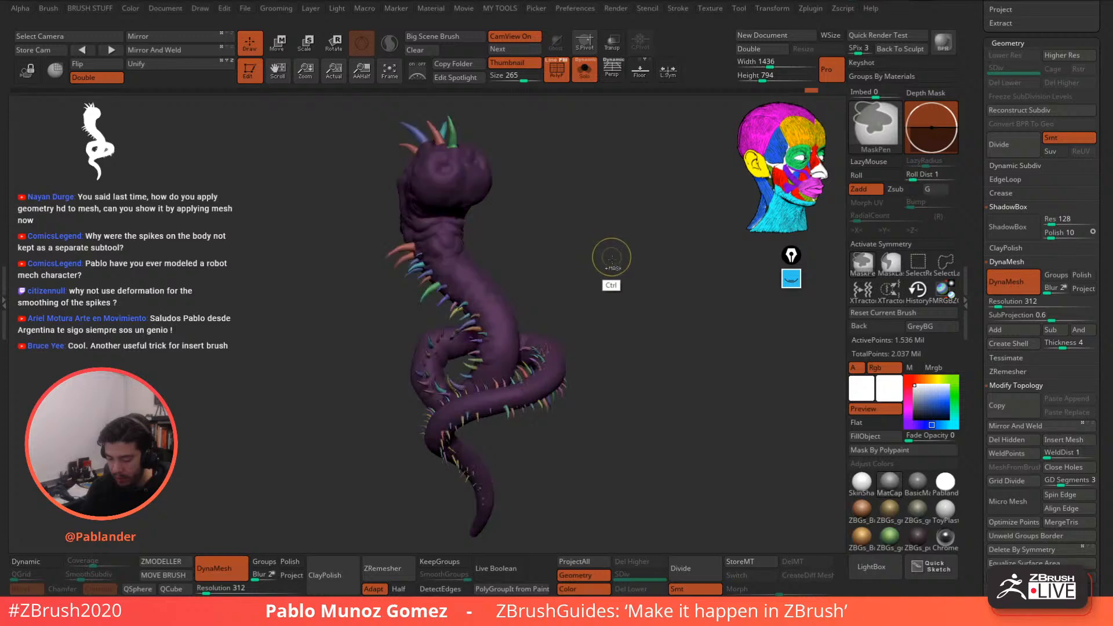
- Turn off the polygroup colour display and invert the mask so the spikes are protected and the body is free for sculpting
{"action": "mouse_move", "coordinate": [569, 288]}
{"action": "left_mouse_down"}
{"action": "mouse_move", "coordinate": [590, 240]}
{"action": "mouse_move", "coordinate": [613, 235]}
{"action": "left_mouse_up"}
{"action": "left_click", "coordinate": [558, 75]}
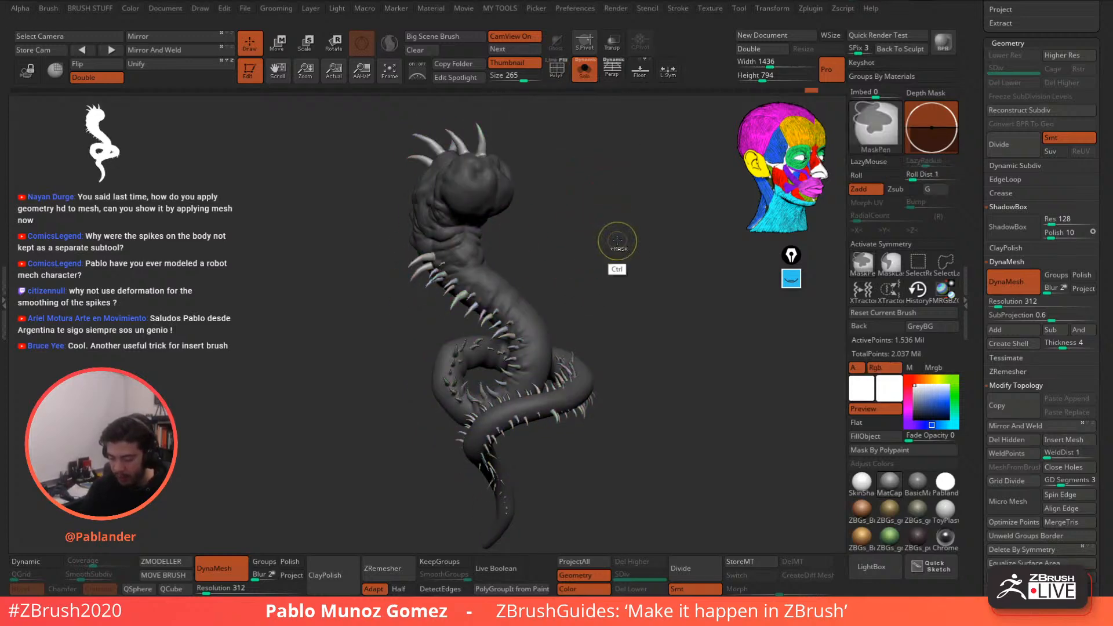
{"action": "left_click", "coordinate": [616, 240], "text": "ctrl"}
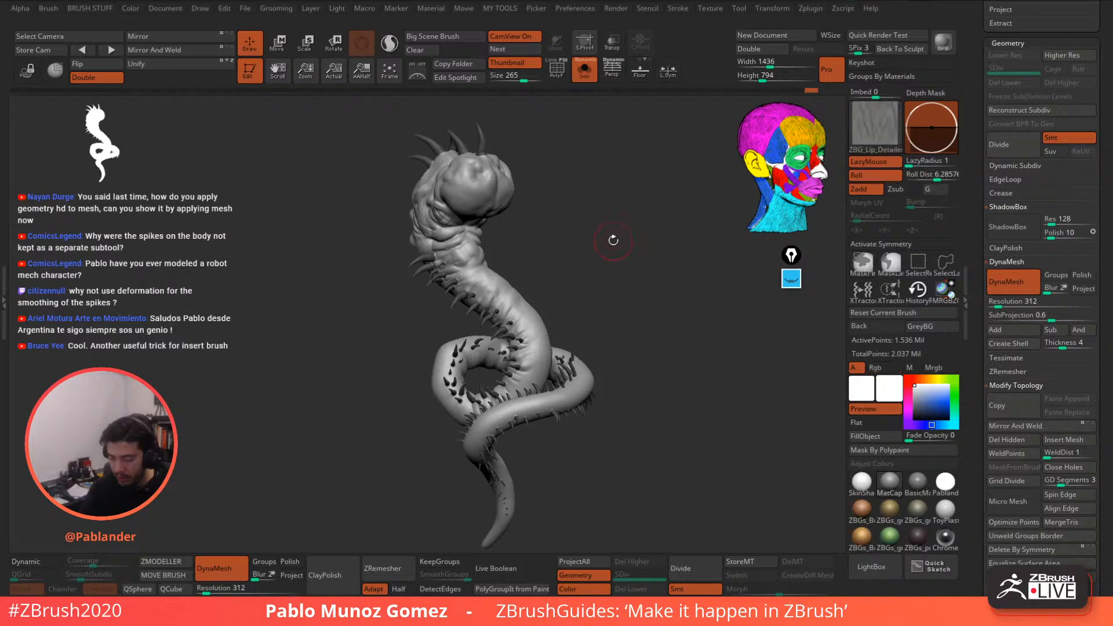
{"action": "key", "text": "ctrl"}
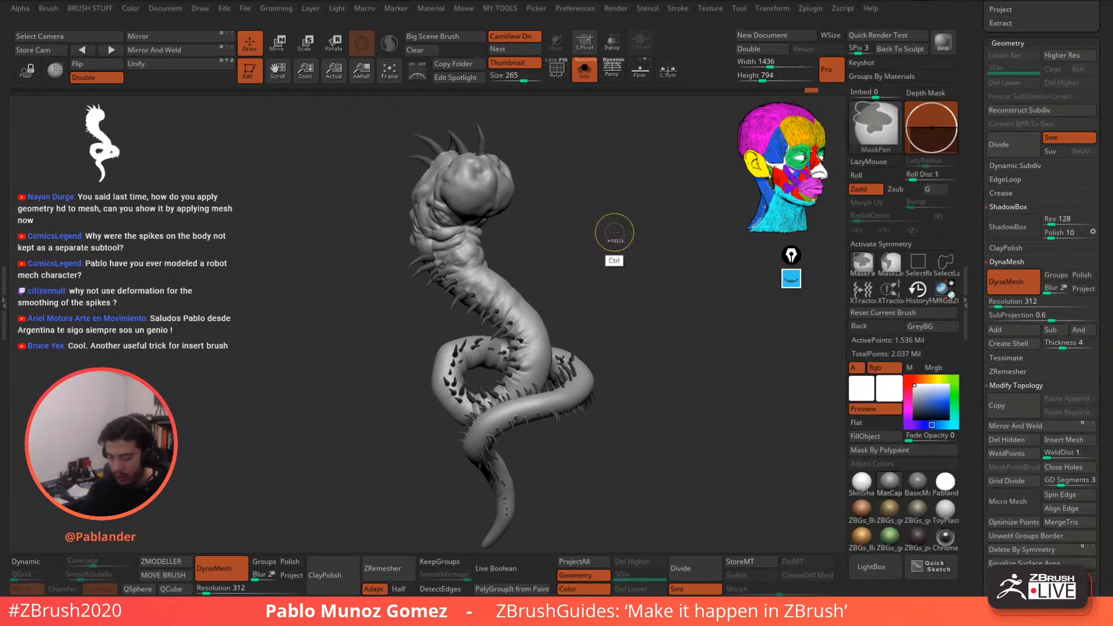
- Sculpt fine wrinkles across the upper body between and around the masked spikes with the lip-detail brush
{"action": "left_click_drag", "start_coordinate": [554, 262], "coordinate": [524, 331], "text": "alt"}
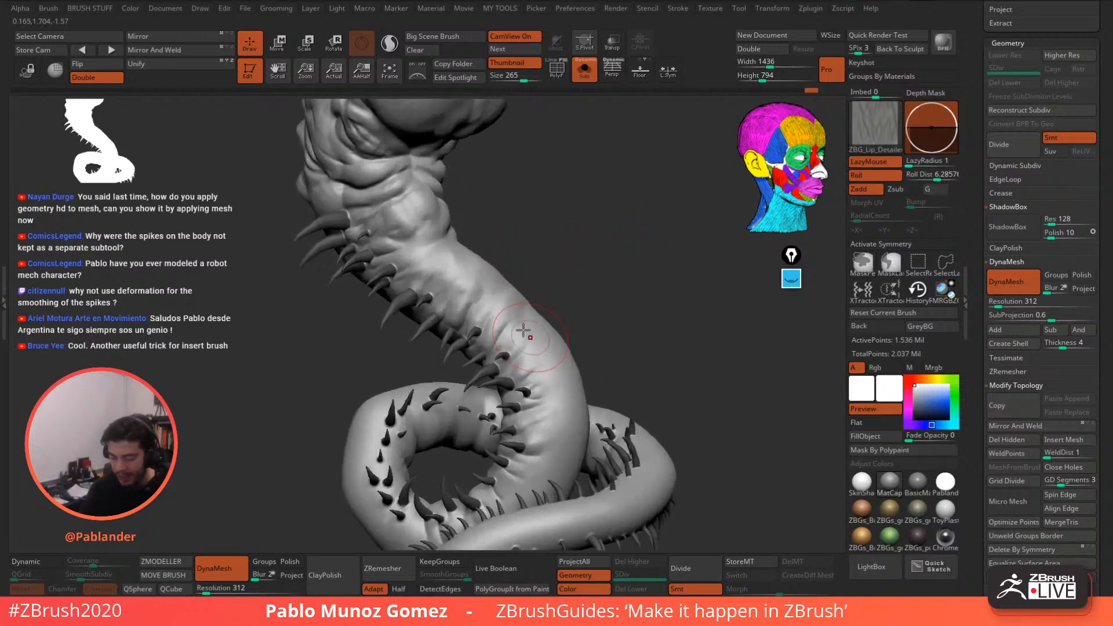
{"action": "key", "text": "ctrl"}
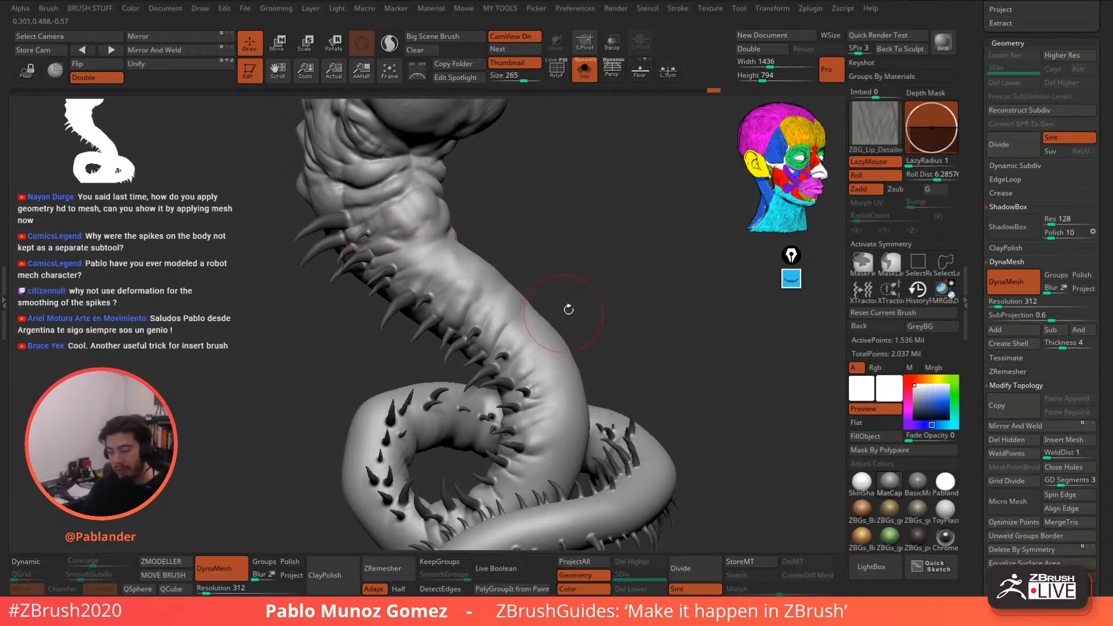
{"action": "mouse_move", "coordinate": [568, 308]}
{"action": "left_mouse_down"}
{"action": "mouse_move", "coordinate": [609, 293]}
{"action": "mouse_move", "coordinate": [590, 273]}
{"action": "mouse_move", "coordinate": [620, 302]}
{"action": "mouse_move", "coordinate": [589, 268]}
{"action": "mouse_move", "coordinate": [616, 245]}
{"action": "mouse_move", "coordinate": [591, 236]}
{"action": "left_mouse_up"}
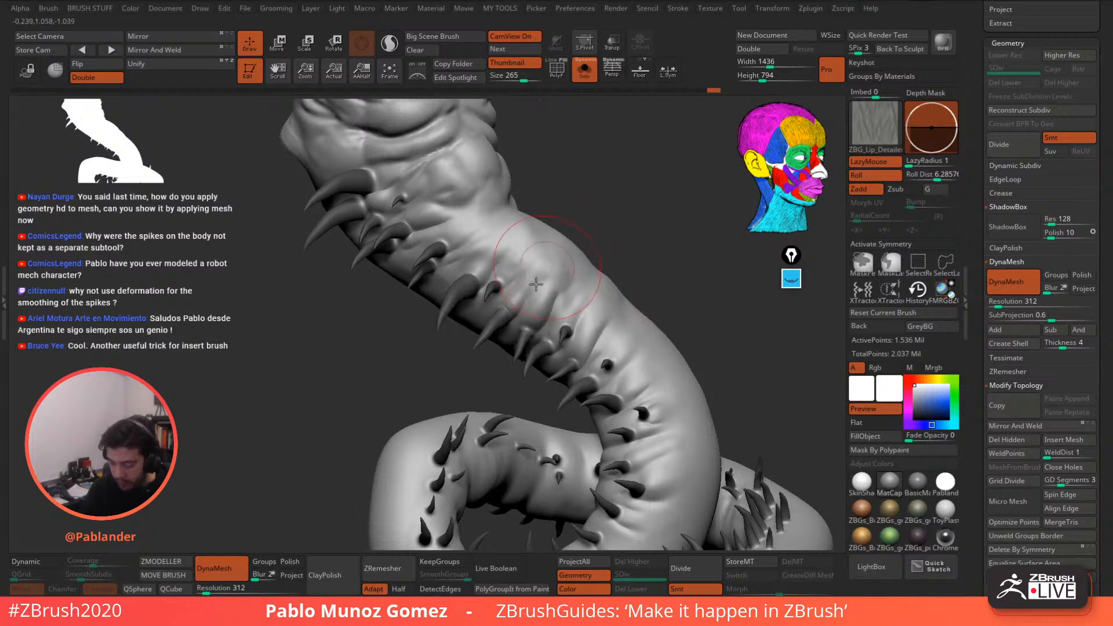
{"action": "left_click_drag", "start_coordinate": [535, 284], "coordinate": [517, 318]}
{"action": "key", "text": "space"}
{"action": "mouse_move", "coordinate": [532, 276]}
{"action": "left_mouse_down"}
{"action": "mouse_move", "coordinate": [484, 287]}
{"action": "mouse_move", "coordinate": [492, 228]}
{"action": "left_mouse_up"}
{"action": "left_click_drag", "start_coordinate": [425, 241], "coordinate": [469, 212]}
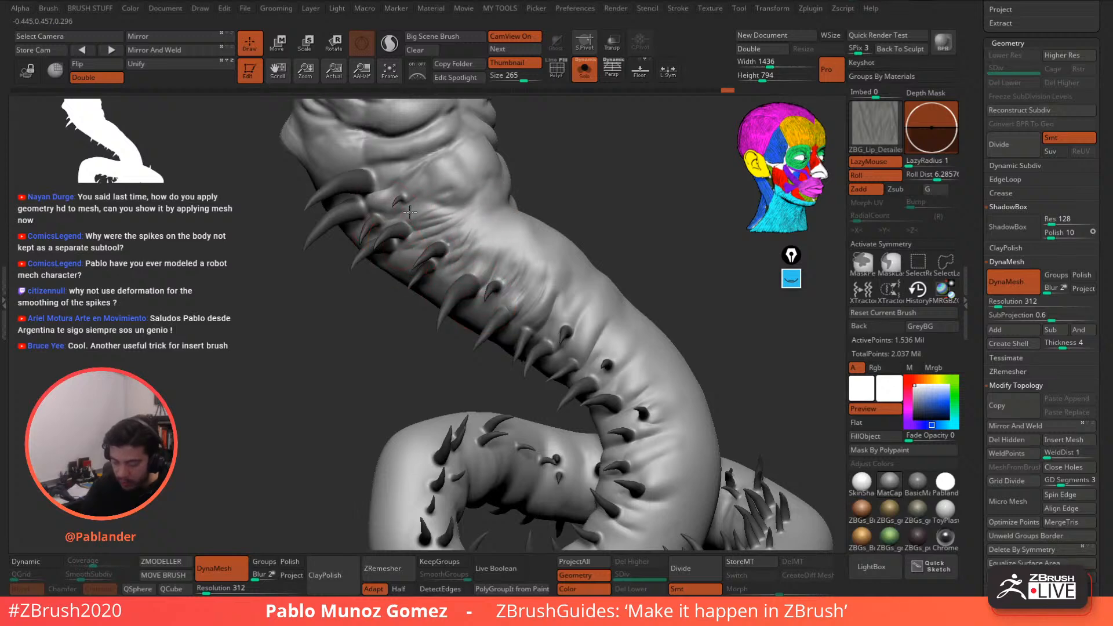
{"action": "key", "text": "shift"}
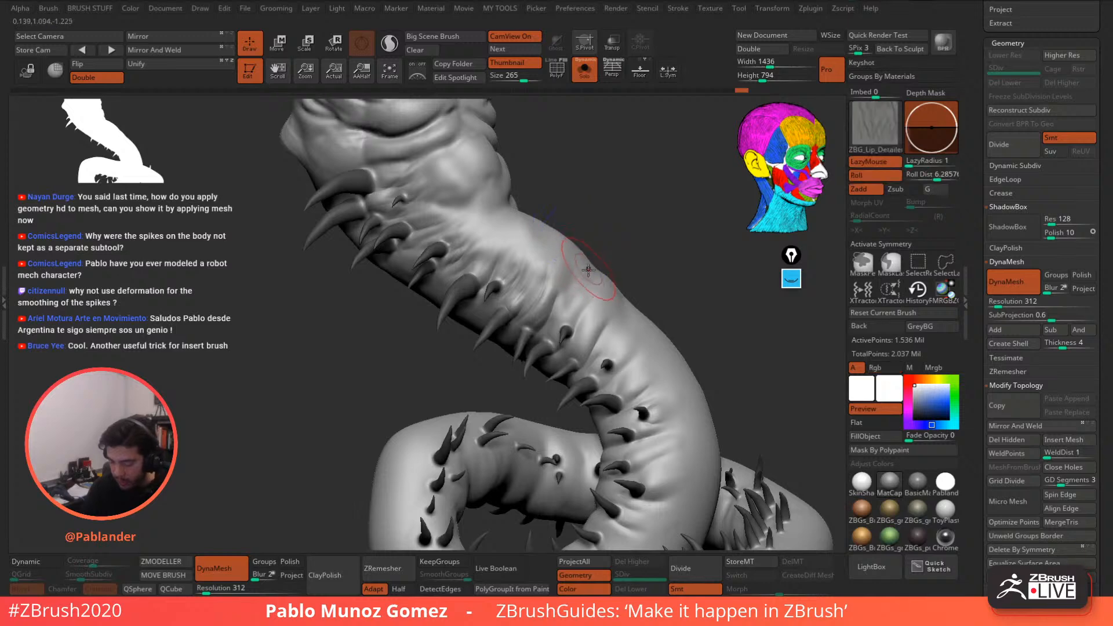
- Choose SmoothPeaks as the smoothing brush and soften the new wrinkles beside the upper body spikes
{"action": "key", "text": "b"}
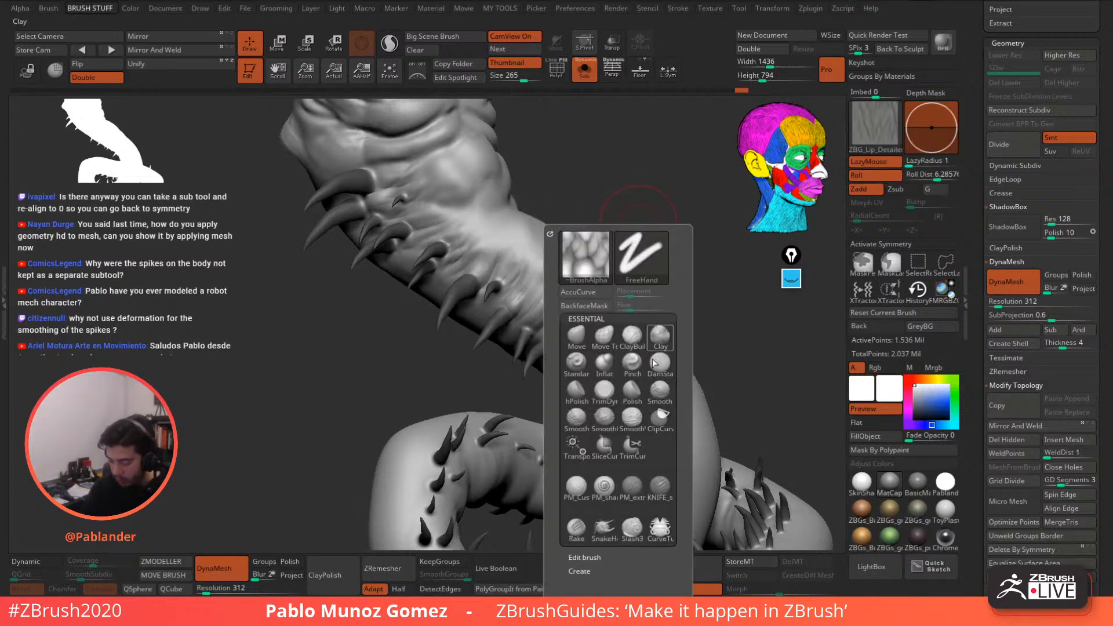
{"action": "left_click", "coordinate": [604, 418]}
{"action": "key", "text": "shift"}
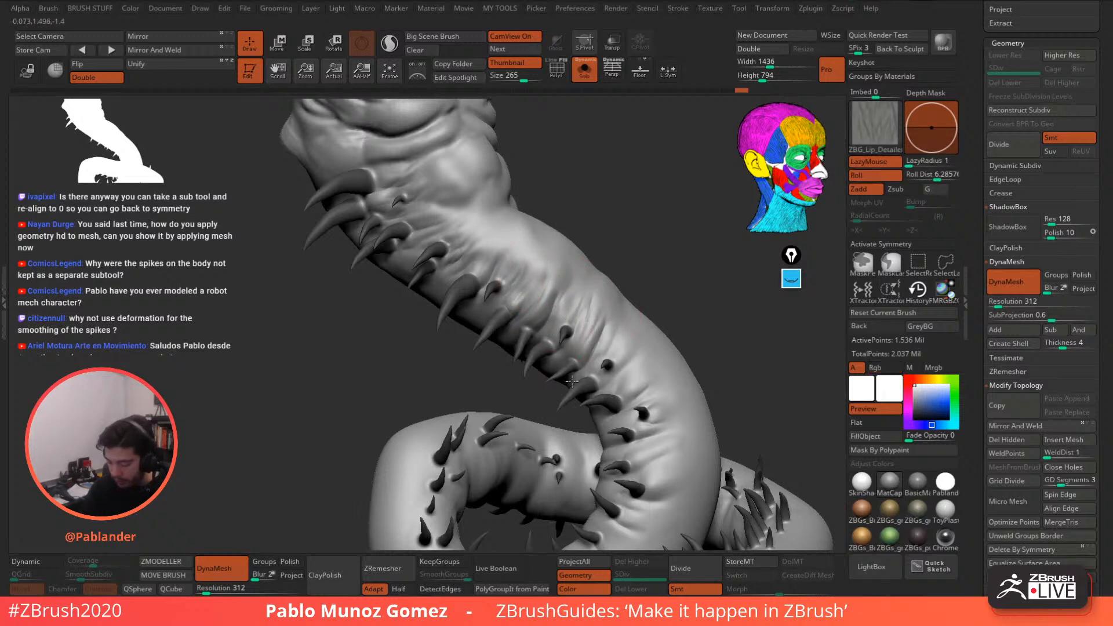
{"action": "key", "text": "shift"}
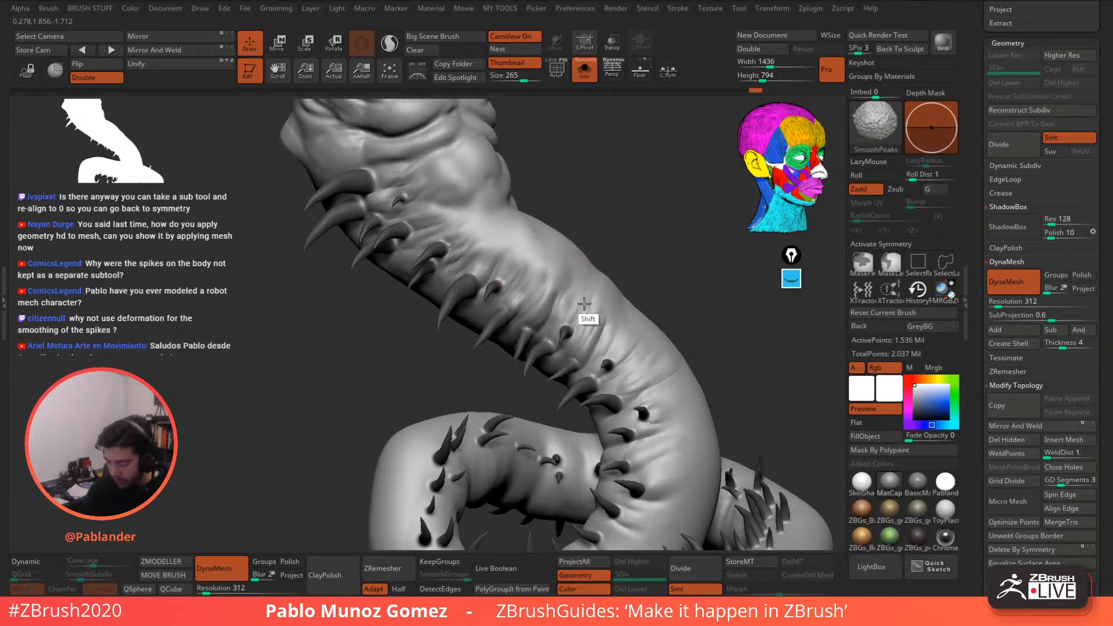
- Sculpt wrinkles around the spikes where the body descends into the inner curve of the front loop
{"action": "key", "text": "f"}
{"action": "right_click_drag", "start_coordinate": [622, 314], "coordinate": [646, 319]}
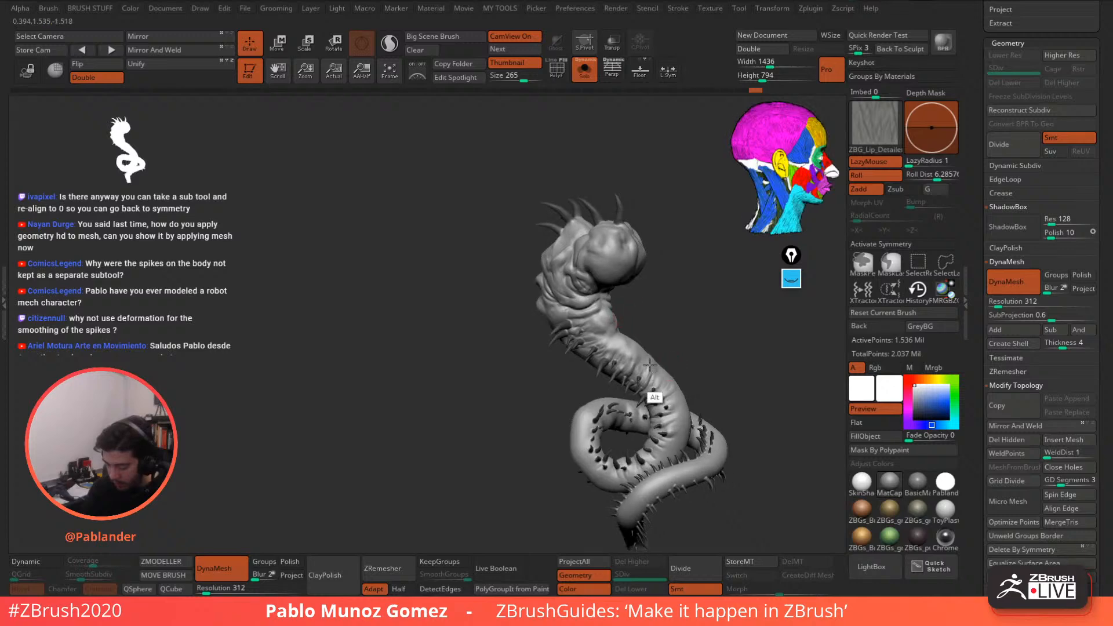
{"action": "mouse_move", "coordinate": [649, 395]}
{"action": "right_mouse_down", "text": "alt"}
{"action": "mouse_move", "coordinate": [585, 325]}
{"action": "mouse_move", "coordinate": [618, 349]}
{"action": "right_mouse_up", "text": "alt"}
{"action": "left_click_drag", "start_coordinate": [534, 299], "coordinate": [595, 280]}
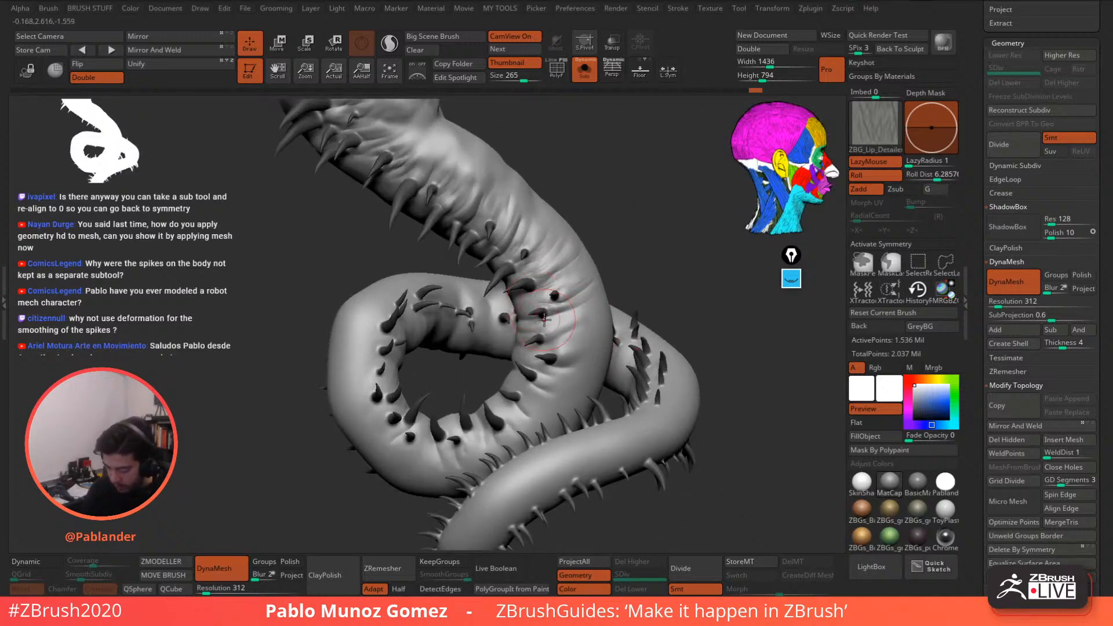
{"action": "mouse_move", "coordinate": [539, 322]}
{"action": "left_mouse_down"}
{"action": "mouse_move", "coordinate": [599, 315]}
{"action": "mouse_move", "coordinate": [604, 330]}
{"action": "left_mouse_up"}
{"action": "mouse_move", "coordinate": [536, 382]}
{"action": "left_mouse_down"}
{"action": "mouse_move", "coordinate": [567, 400]}
{"action": "mouse_move", "coordinate": [534, 378]}
{"action": "mouse_move", "coordinate": [580, 379]}
{"action": "left_mouse_up"}
- Extend the wrinkles around the lower part of the front loop between its spikes, and soften them with SmoothPeaks
{"action": "mouse_move", "coordinate": [545, 396]}
{"action": "right_mouse_down", "text": "alt"}
{"action": "mouse_move", "coordinate": [564, 349]}
{"action": "mouse_move", "coordinate": [528, 353]}
{"action": "mouse_move", "coordinate": [530, 410]}
{"action": "mouse_move", "coordinate": [541, 415]}
{"action": "mouse_move", "coordinate": [555, 384]}
{"action": "right_mouse_up", "text": "alt"}
{"action": "mouse_move", "coordinate": [555, 384]}
{"action": "right_mouse_down", "text": "ctrl"}
{"action": "mouse_move", "coordinate": [579, 343]}
{"action": "mouse_move", "coordinate": [551, 355]}
{"action": "right_mouse_up", "text": "ctrl"}
{"action": "right_click_drag", "start_coordinate": [535, 415], "coordinate": [526, 296], "text": "alt"}
{"action": "right_click_drag", "start_coordinate": [555, 348], "coordinate": [644, 357], "text": "ctrl"}
{"action": "mouse_move", "coordinate": [548, 401]}
{"action": "right_mouse_down", "text": "alt"}
{"action": "mouse_move", "coordinate": [537, 419]}
{"action": "mouse_move", "coordinate": [504, 331]}
{"action": "mouse_move", "coordinate": [516, 298]}
{"action": "mouse_move", "coordinate": [586, 313]}
{"action": "mouse_move", "coordinate": [590, 331]}
{"action": "right_mouse_up", "text": "alt"}
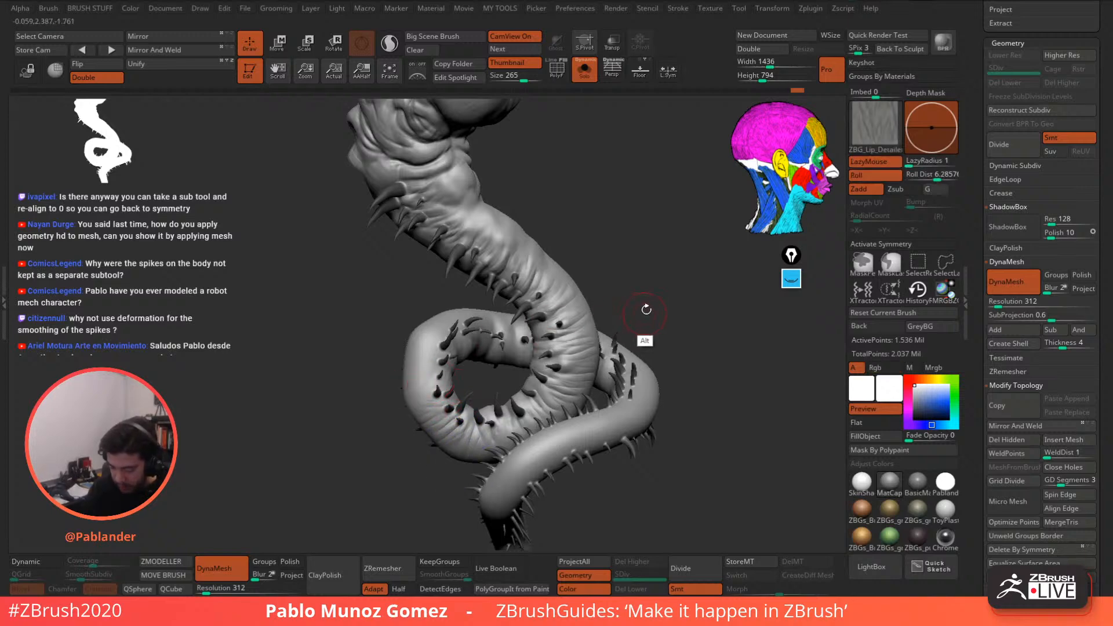
{"action": "right_click_drag", "start_coordinate": [646, 310], "coordinate": [643, 270], "text": "alt"}
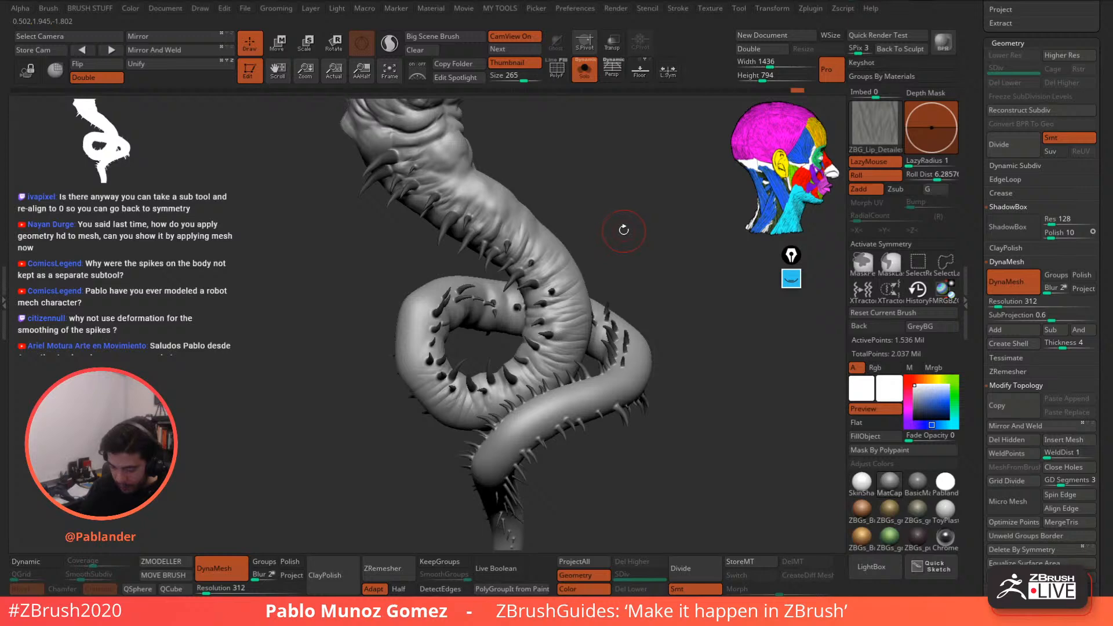
{"action": "left_click_drag", "start_coordinate": [624, 230], "coordinate": [537, 291]}
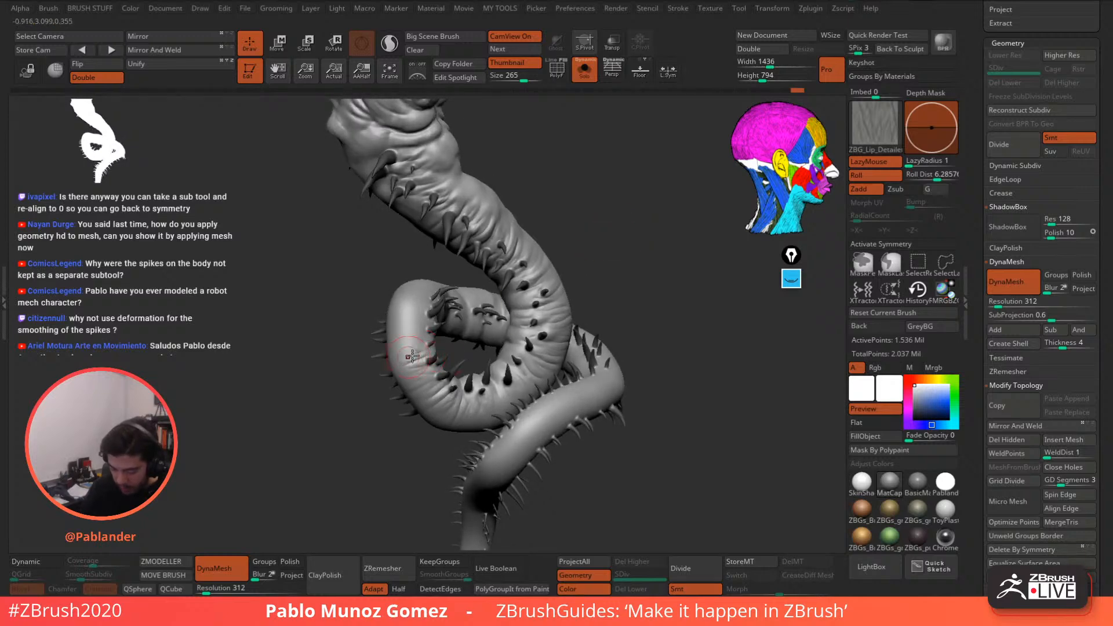
{"action": "key", "text": "shift"}
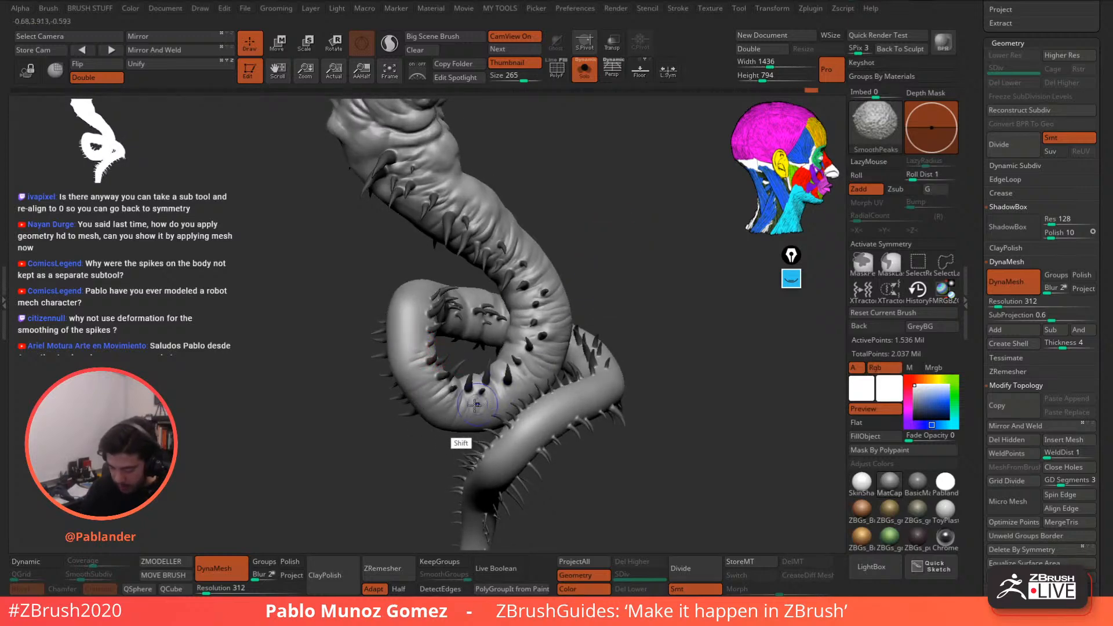
- Sculpt wrinkles beside the spike row on the opposite side of the upper body and soften them with SmoothPeaks
{"action": "mouse_move", "coordinate": [616, 249]}
{"action": "left_mouse_down"}
{"action": "mouse_move", "coordinate": [628, 288]}
{"action": "mouse_move", "coordinate": [487, 319]}
{"action": "left_mouse_up"}
{"action": "key", "text": "shift"}
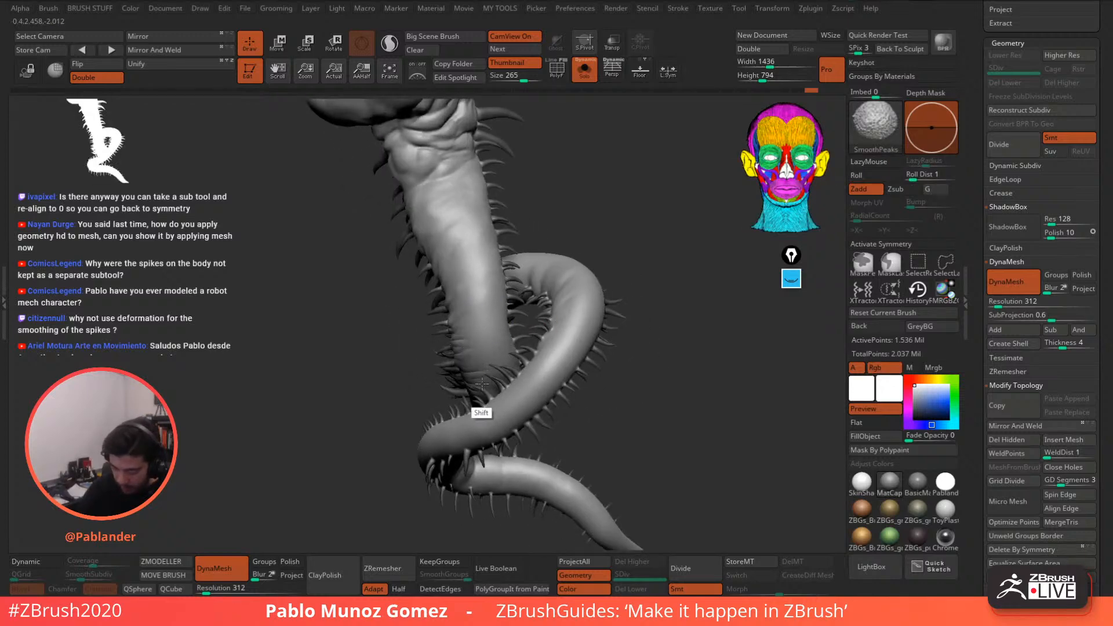
{"action": "left_click_drag", "start_coordinate": [541, 191], "coordinate": [553, 140]}
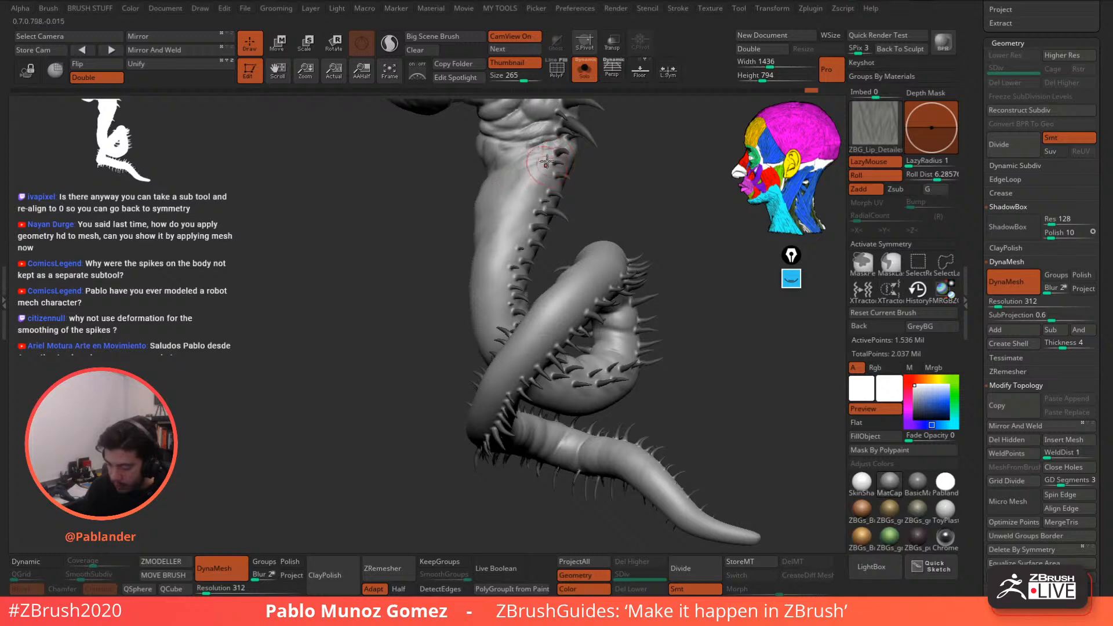
{"action": "left_click_drag", "start_coordinate": [588, 174], "coordinate": [591, 200]}
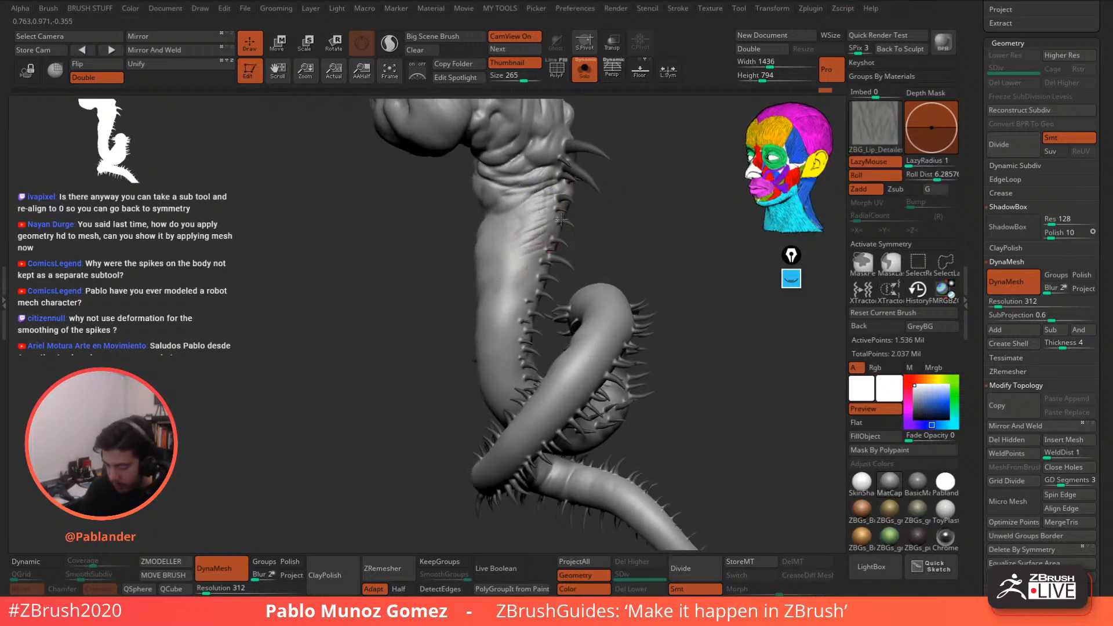
{"action": "key", "text": "shift"}
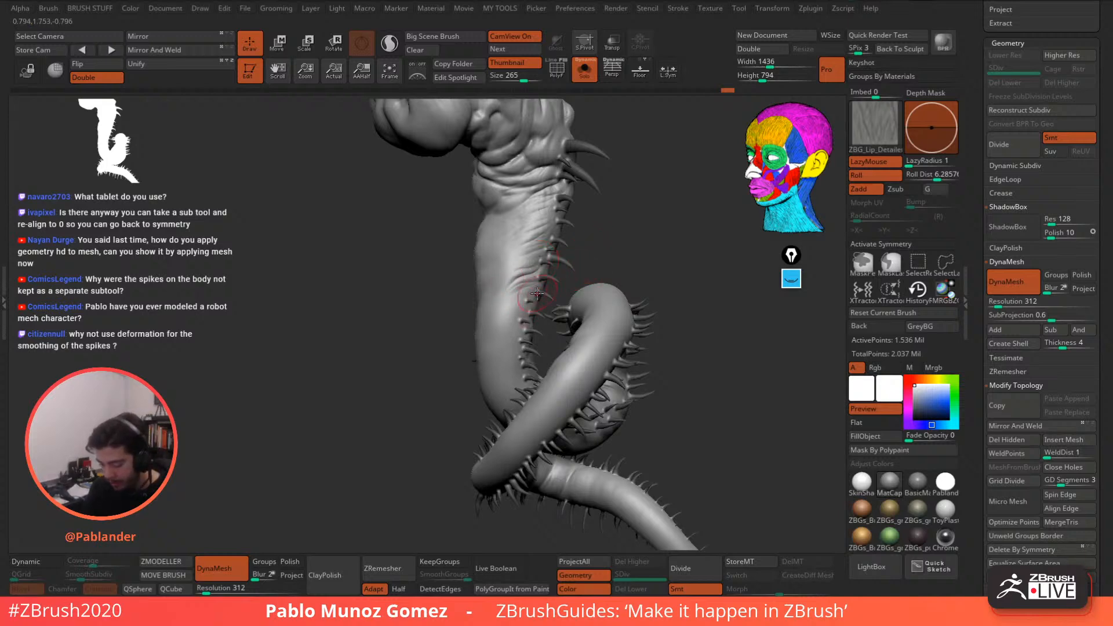
{"action": "key", "text": "shift"}
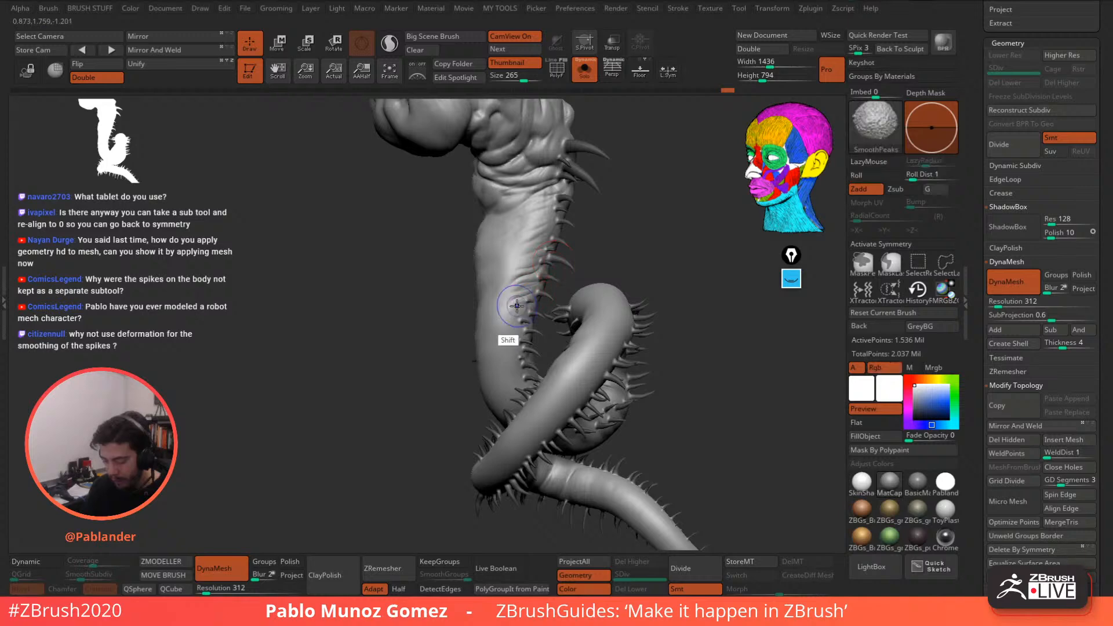
{"action": "left_click_drag", "start_coordinate": [507, 311], "coordinate": [523, 292], "text": "shift"}
{"action": "mouse_move", "coordinate": [529, 316]}
{"action": "right_mouse_down", "text": "alt"}
{"action": "mouse_move", "coordinate": [527, 269]}
{"action": "mouse_move", "coordinate": [548, 321]}
{"action": "mouse_move", "coordinate": [548, 275]}
{"action": "right_mouse_up", "text": "alt"}
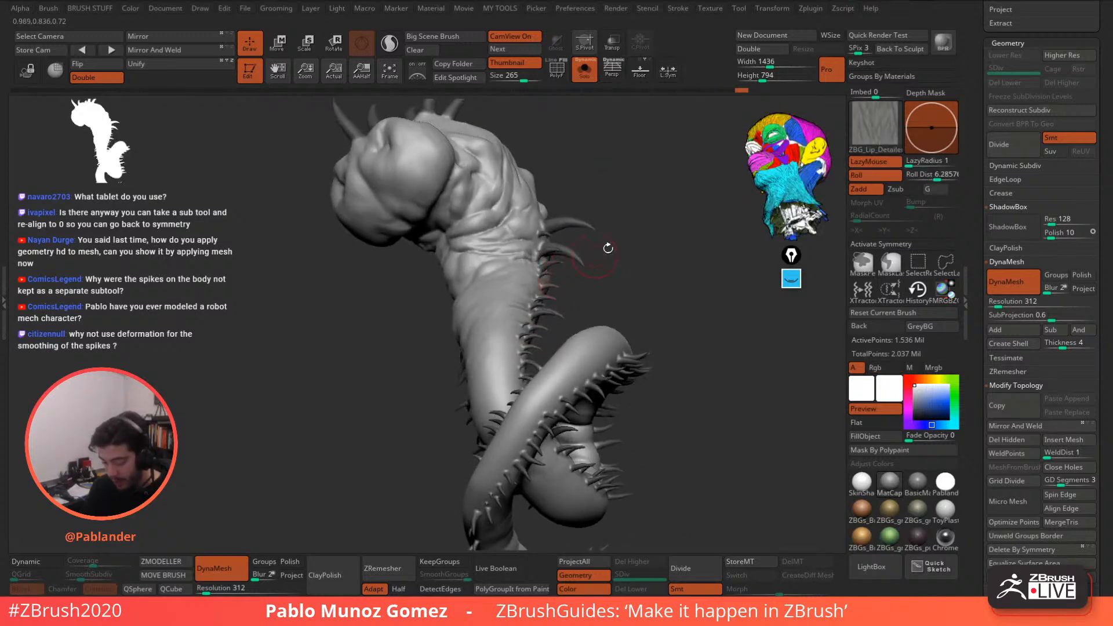
- Extend the wrinkles along that spike row down to where the body passes behind the coil, smoothing between strokes
{"action": "mouse_move", "coordinate": [609, 248]}
{"action": "right_mouse_down"}
{"action": "mouse_move", "coordinate": [626, 301]}
{"action": "mouse_move", "coordinate": [610, 236]}
{"action": "right_mouse_up"}
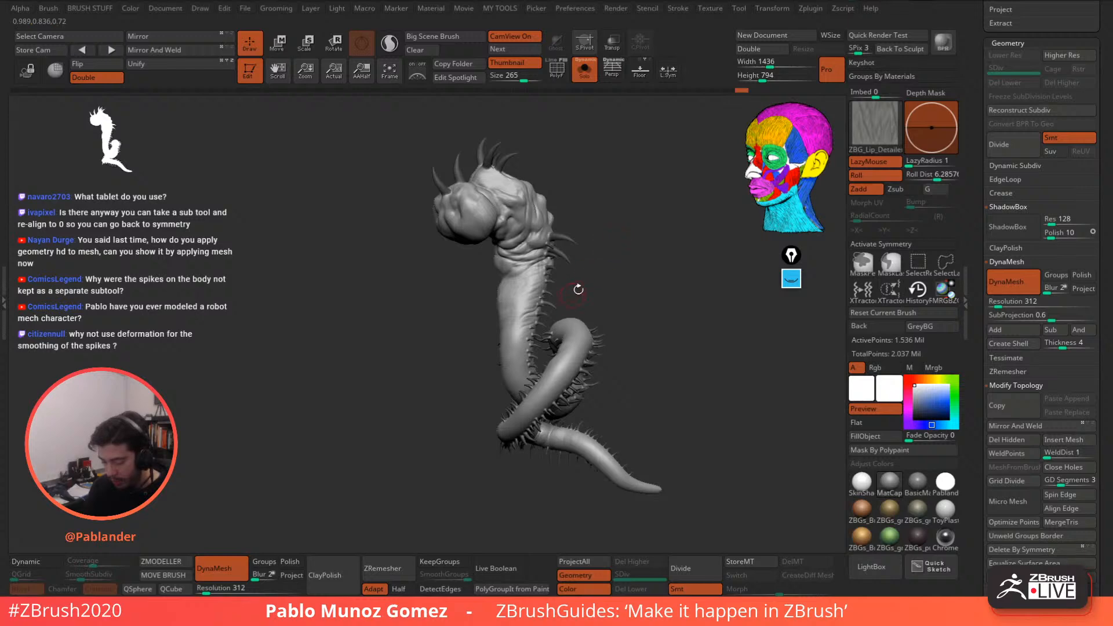
{"action": "right_click_drag", "start_coordinate": [578, 290], "coordinate": [532, 340]}
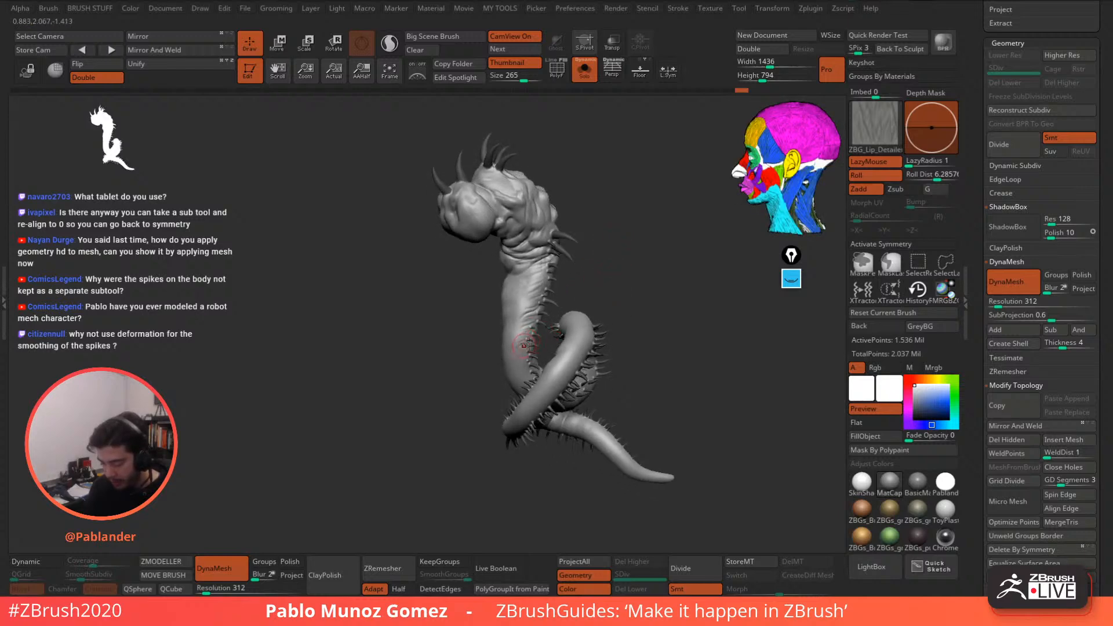
{"action": "left_click_drag", "start_coordinate": [526, 335], "coordinate": [524, 356], "text": "shift"}
{"action": "right_click_drag", "start_coordinate": [541, 331], "coordinate": [545, 381], "text": "alt"}
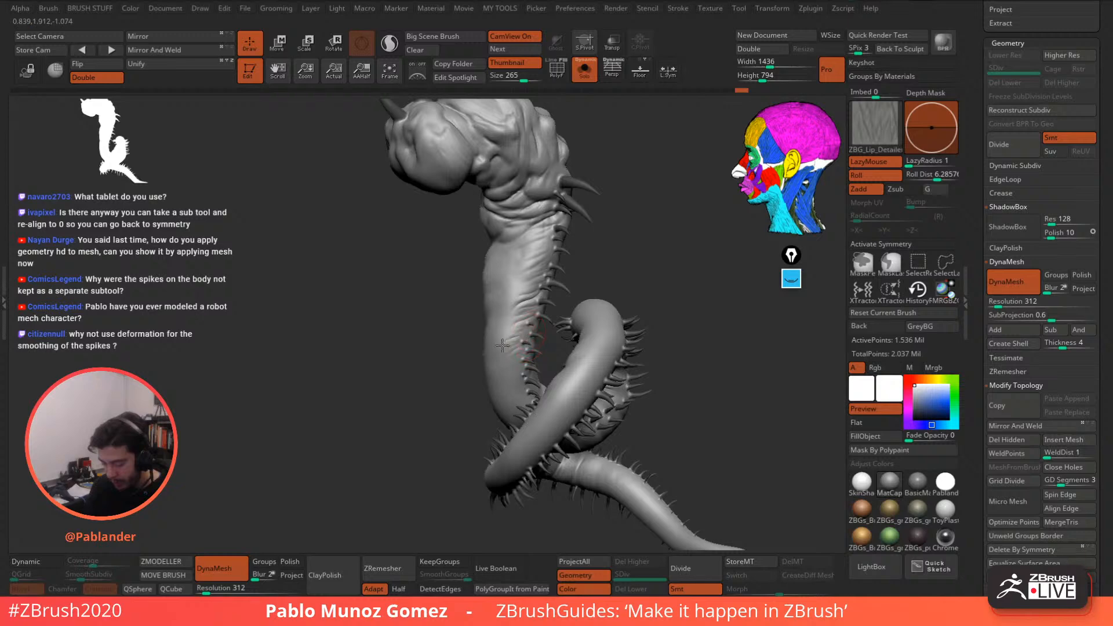
{"action": "left_click_drag", "start_coordinate": [507, 378], "coordinate": [508, 346], "text": "shift"}
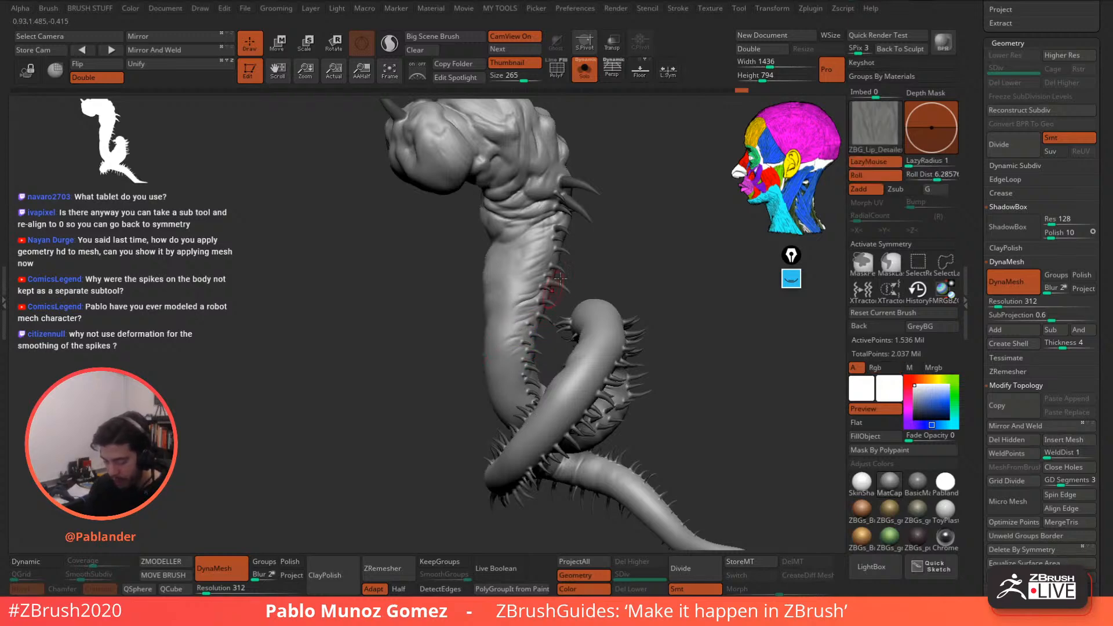
{"action": "mouse_move", "coordinate": [559, 279]}
{"action": "right_mouse_down"}
{"action": "mouse_move", "coordinate": [621, 268]}
{"action": "mouse_move", "coordinate": [599, 308]}
{"action": "mouse_move", "coordinate": [545, 319]}
{"action": "mouse_move", "coordinate": [529, 298]}
{"action": "right_mouse_up"}
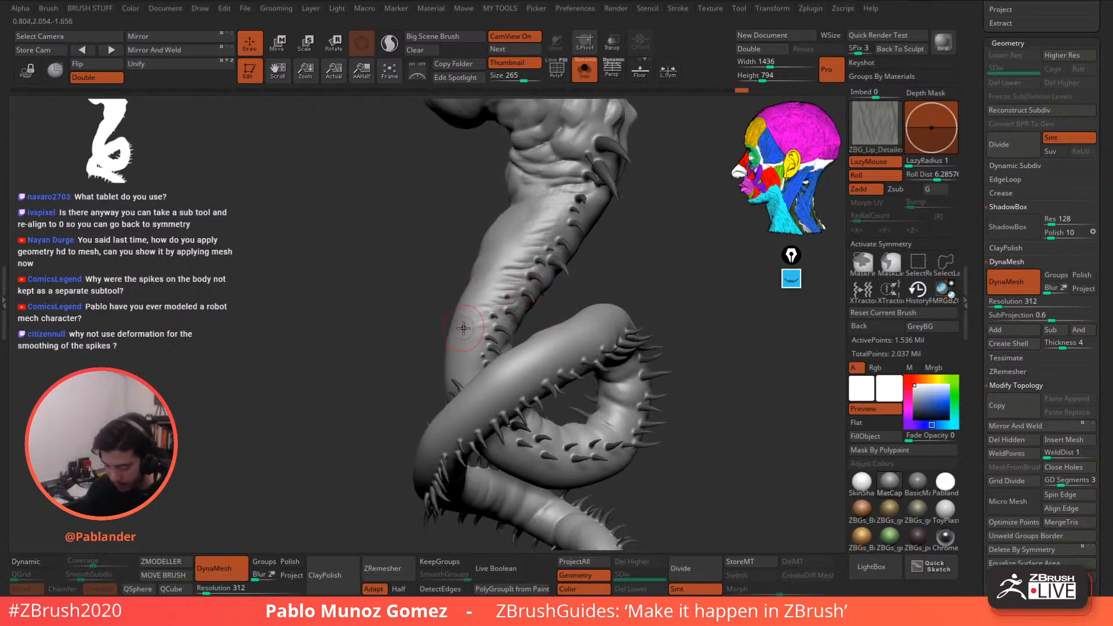
{"action": "mouse_move", "coordinate": [463, 328]}
{"action": "left_mouse_down"}
{"action": "mouse_move", "coordinate": [488, 332]}
{"action": "mouse_move", "coordinate": [476, 341]}
{"action": "left_mouse_up"}
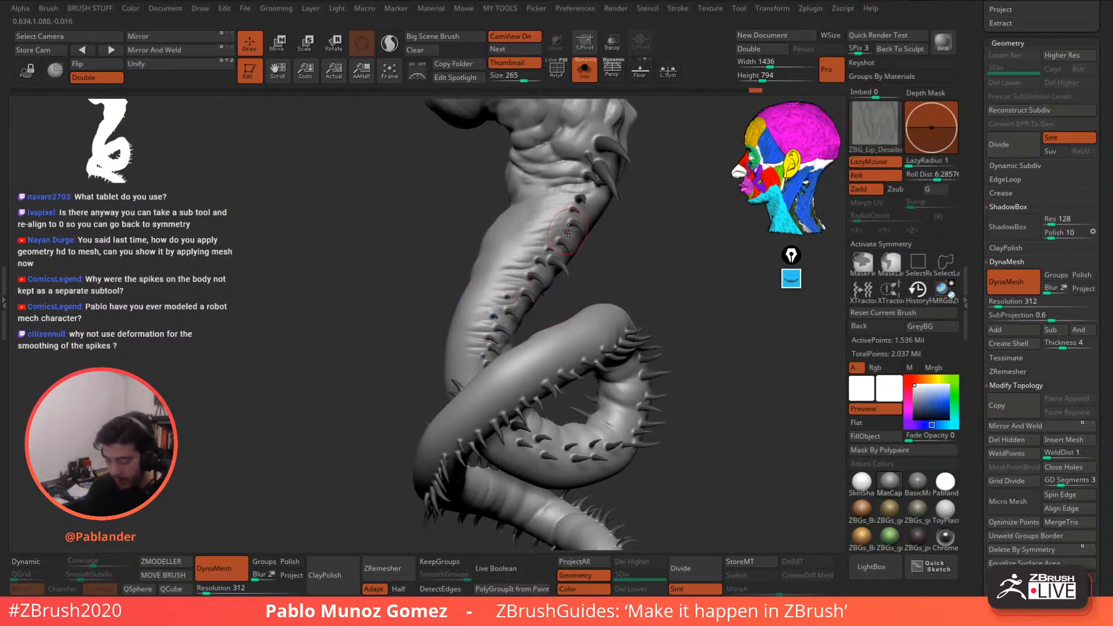
{"action": "mouse_move", "coordinate": [550, 224]}
{"action": "left_mouse_down"}
{"action": "mouse_move", "coordinate": [511, 238]}
{"action": "mouse_move", "coordinate": [530, 241]}
{"action": "left_mouse_up"}
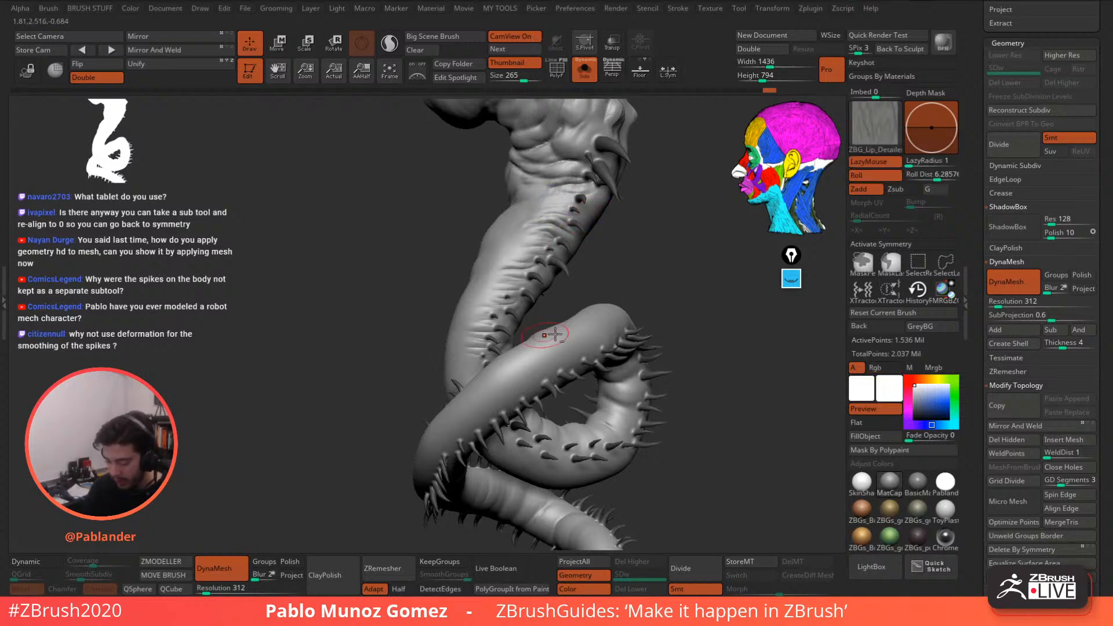
- Sculpt wrinkles between the spikes around the inner curve of the rear loop and soften them
{"action": "mouse_move", "coordinate": [645, 388]}
{"action": "left_mouse_down"}
{"action": "mouse_move", "coordinate": [608, 386]}
{"action": "mouse_move", "coordinate": [609, 412]}
{"action": "left_mouse_up"}
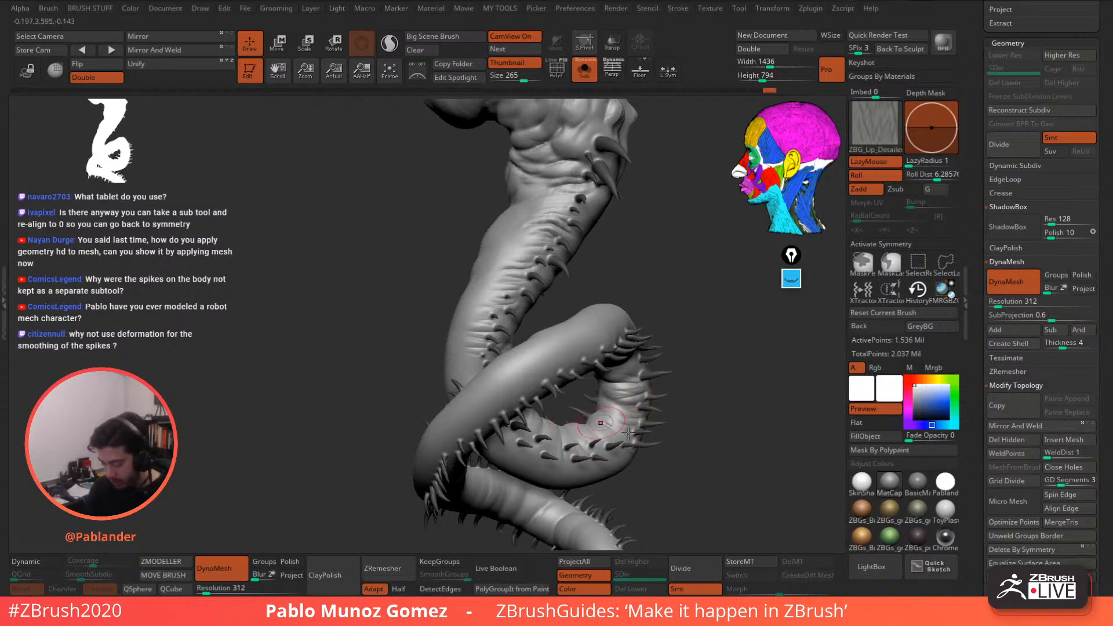
{"action": "left_click_drag", "start_coordinate": [628, 433], "coordinate": [640, 386]}
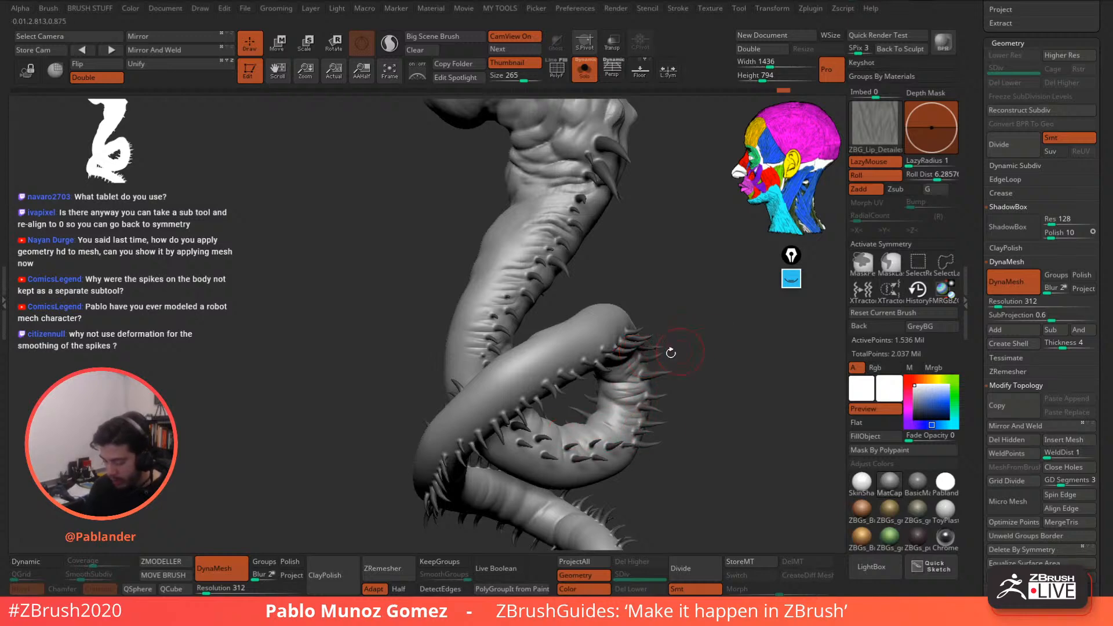
{"action": "right_click_drag", "start_coordinate": [595, 402], "coordinate": [574, 388]}
{"action": "right_click_drag", "start_coordinate": [571, 433], "coordinate": [546, 376], "text": "alt"}
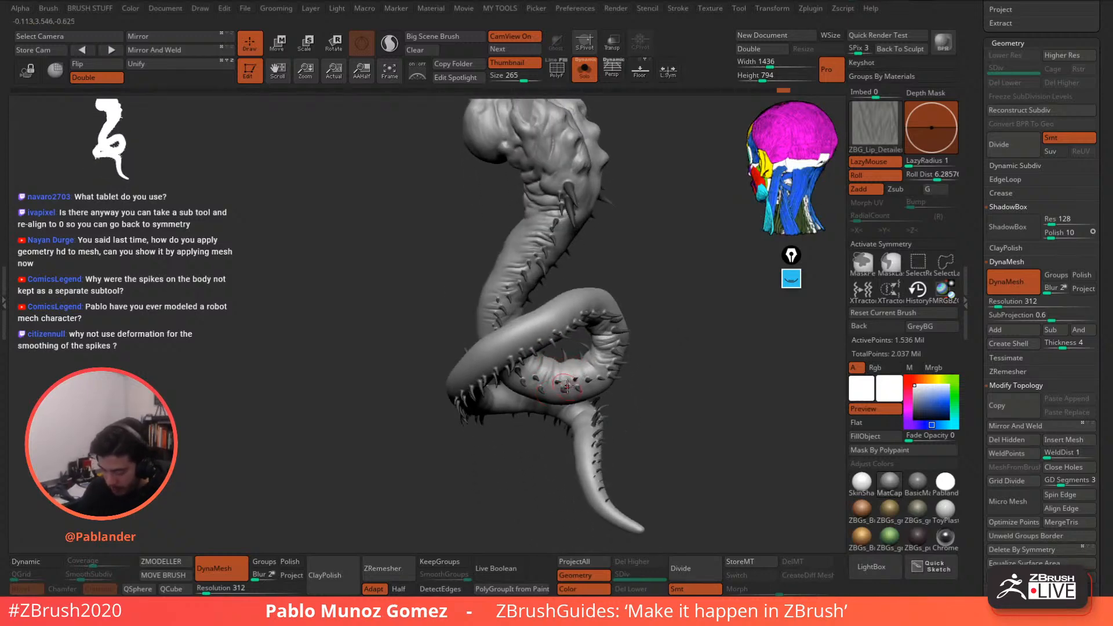
{"action": "left_click_drag", "start_coordinate": [579, 377], "coordinate": [580, 382]}
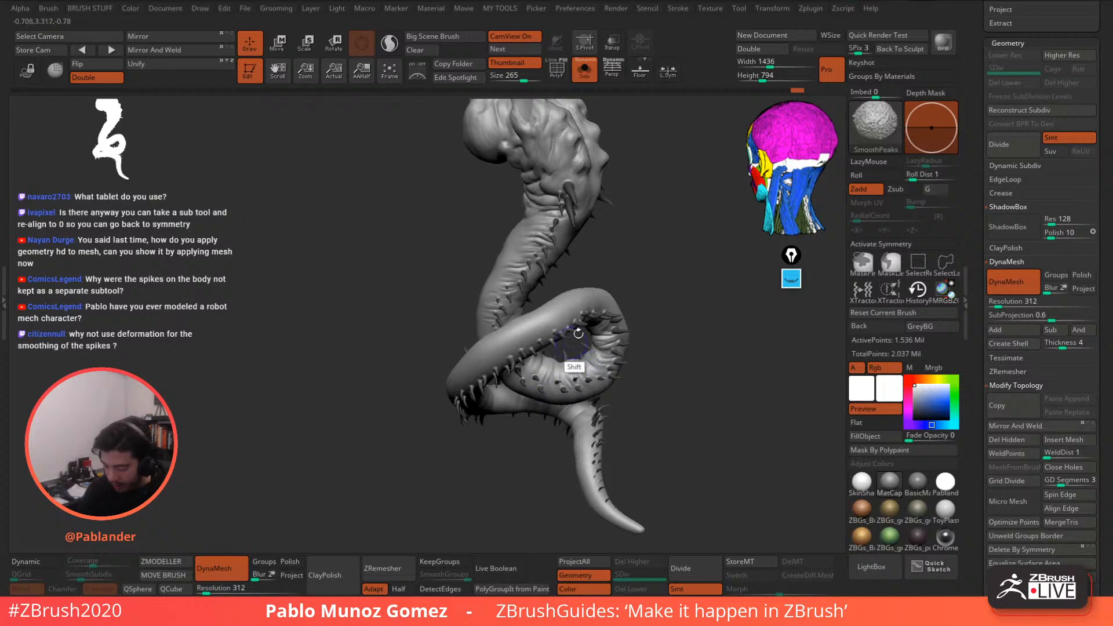
{"action": "left_click_drag", "start_coordinate": [564, 309], "coordinate": [553, 319]}
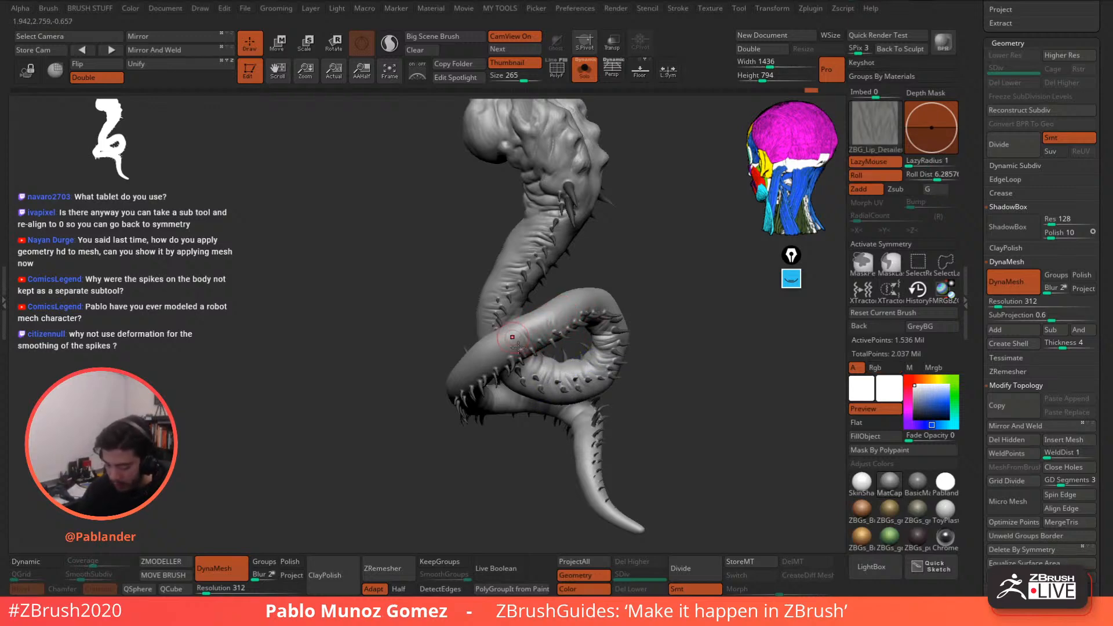
{"action": "key", "text": "shift"}
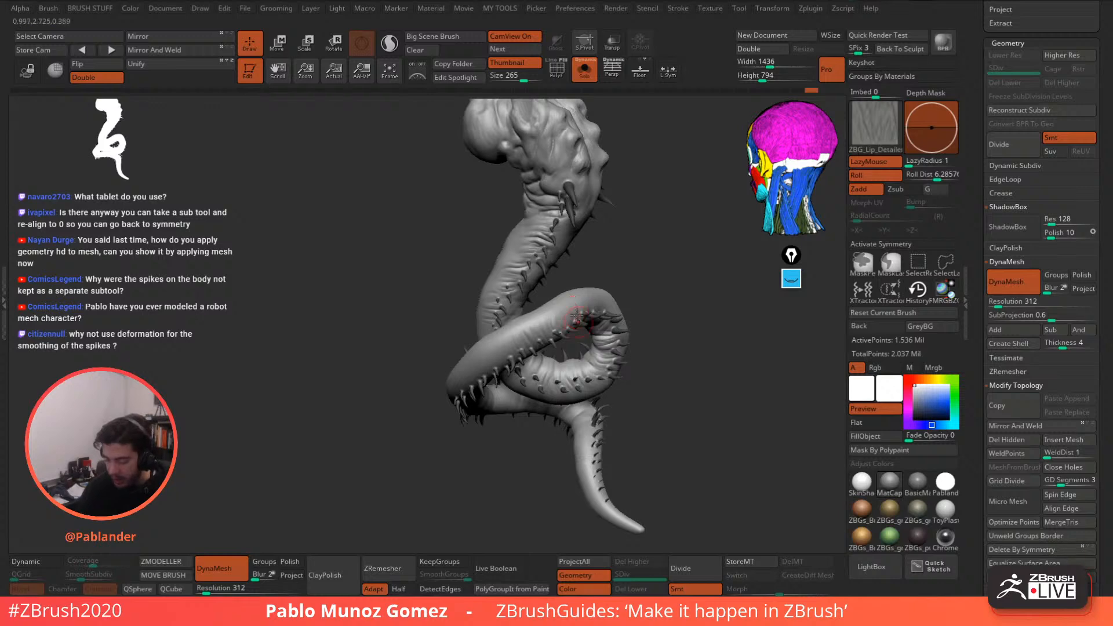
- Sculpt and soften wrinkles along the spike rows of the coil segment crossing in front of the body
{"action": "left_click_drag", "start_coordinate": [628, 286], "coordinate": [617, 273]}
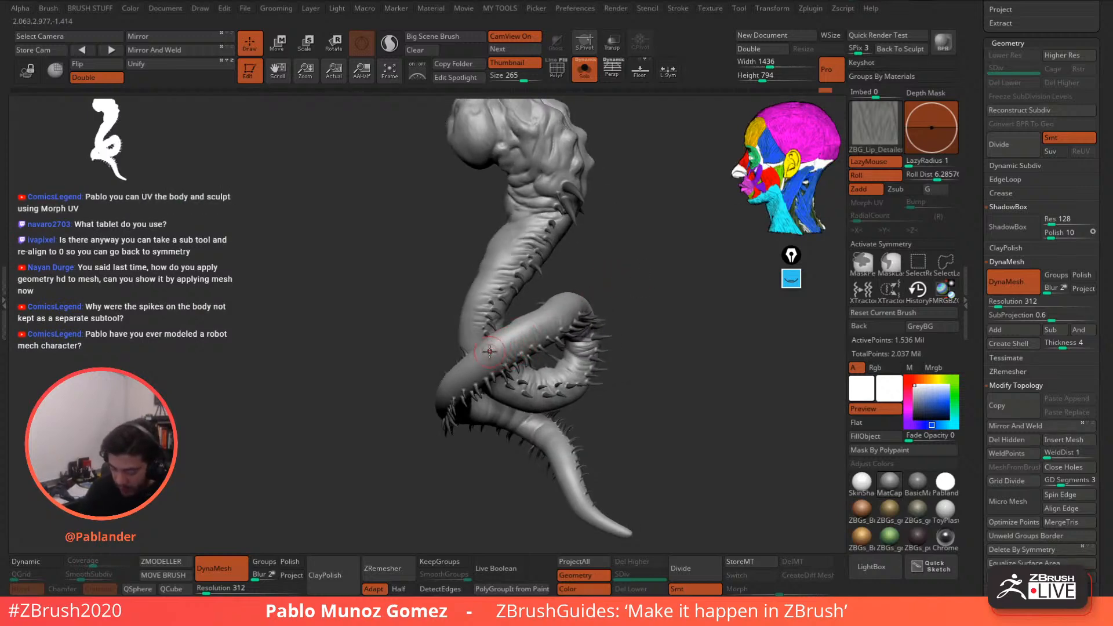
{"action": "left_click_drag", "start_coordinate": [635, 279], "coordinate": [516, 357]}
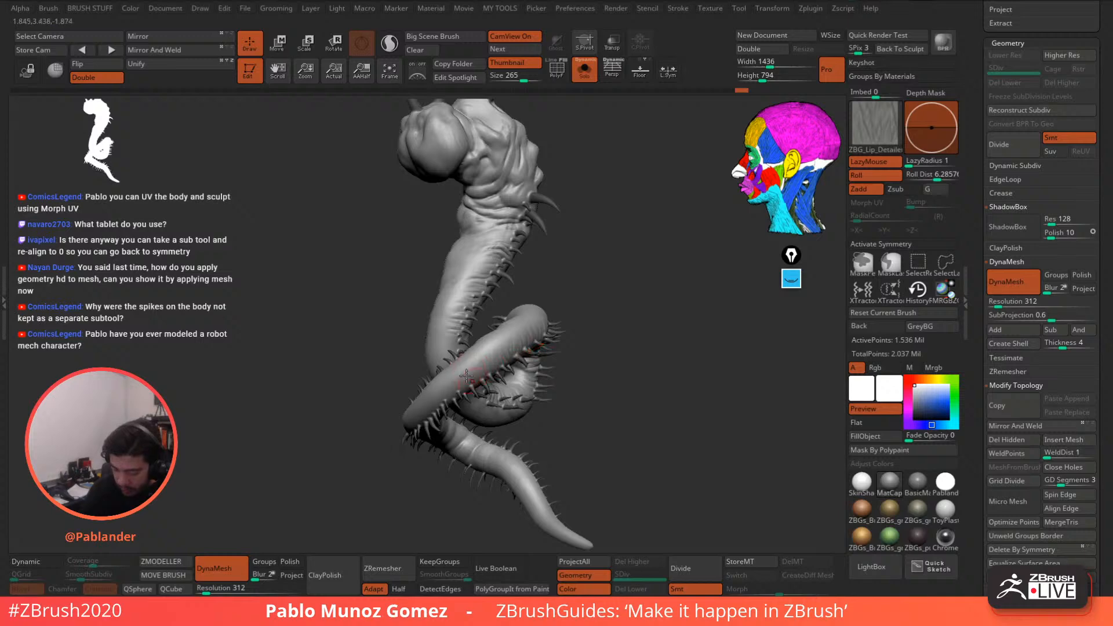
{"action": "key", "text": "shift"}
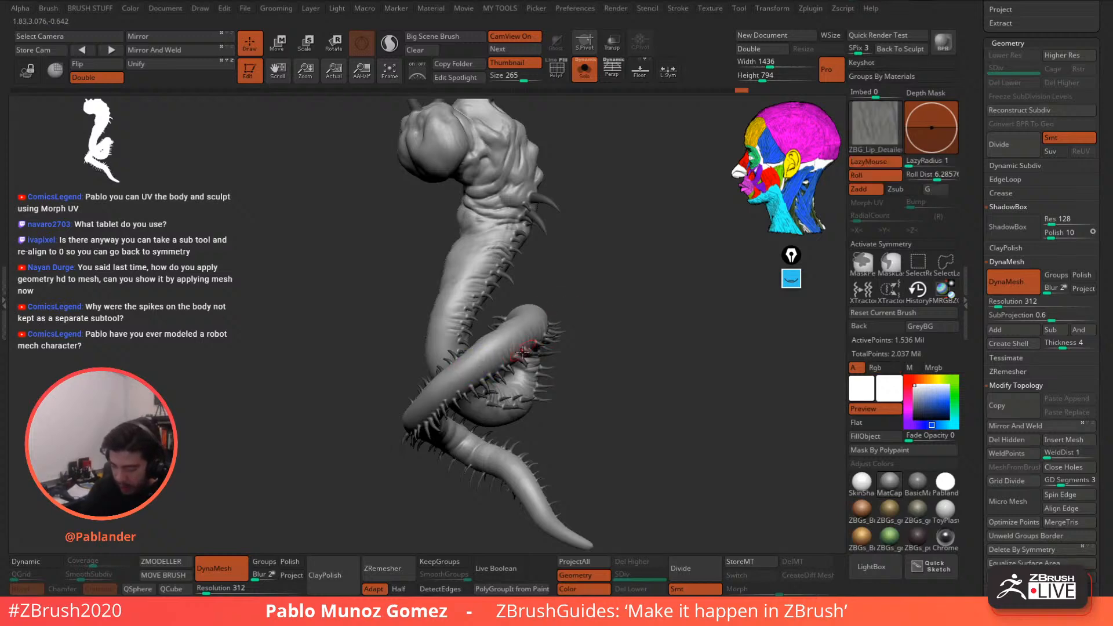
{"action": "mouse_move", "coordinate": [539, 359]}
{"action": "left_mouse_down", "text": "alt"}
{"action": "mouse_move", "coordinate": [559, 340]}
{"action": "mouse_move", "coordinate": [573, 287]}
{"action": "mouse_move", "coordinate": [516, 336]}
{"action": "left_mouse_up", "text": "alt"}
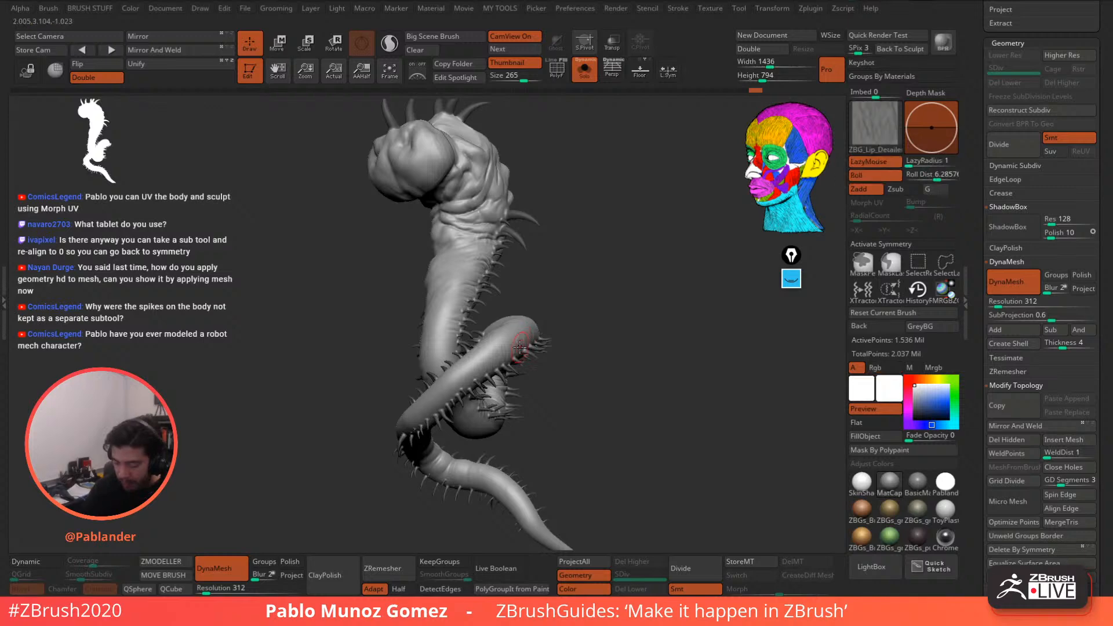
{"action": "left_click_drag", "start_coordinate": [510, 342], "coordinate": [564, 318], "text": "alt"}
{"action": "right_click_drag", "start_coordinate": [564, 317], "coordinate": [496, 331], "text": "alt"}
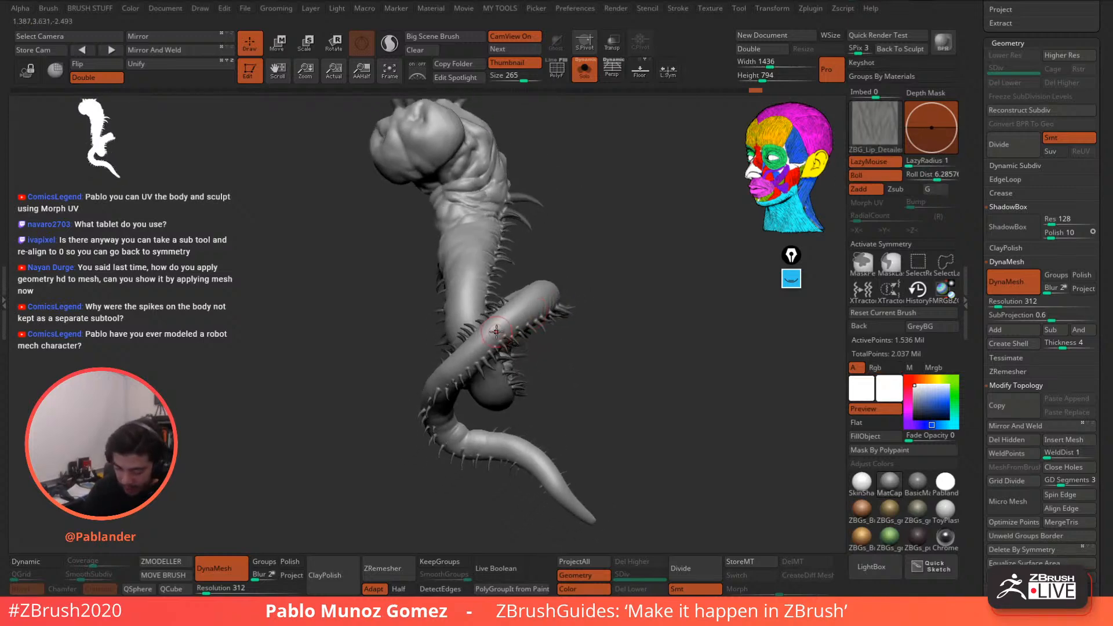
{"action": "left_click_drag", "start_coordinate": [501, 326], "coordinate": [510, 329], "text": "shift"}
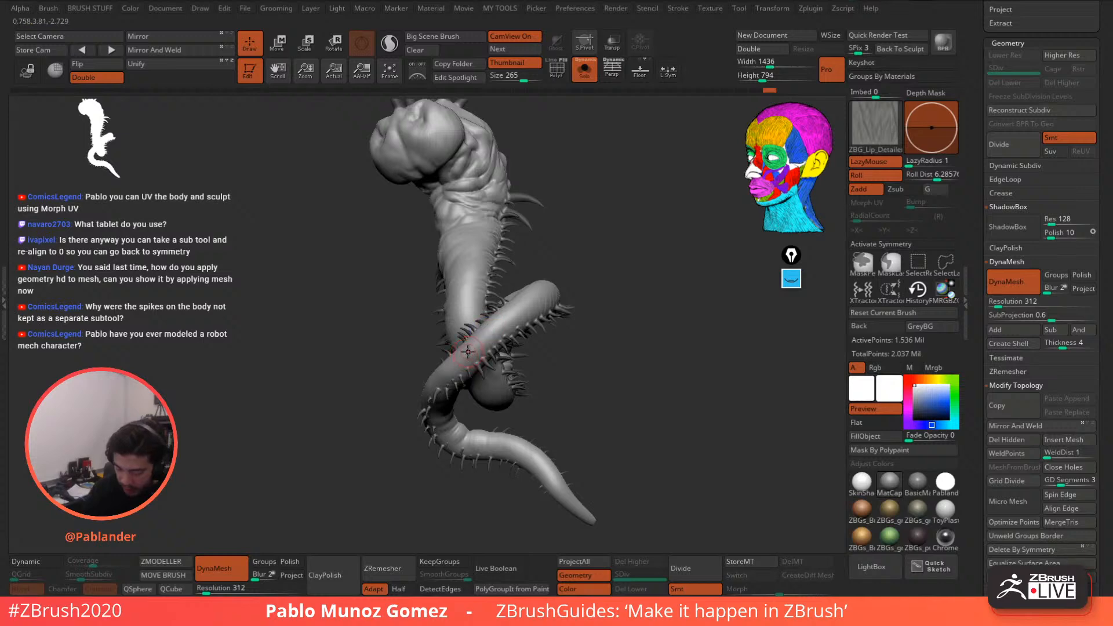
{"action": "left_click_drag", "start_coordinate": [466, 347], "coordinate": [489, 329], "text": "shift"}
- Continue the wrinkles from the crossing coil around its lower bend and along the spikes toward the tail tip
{"action": "right_click_drag", "start_coordinate": [490, 329], "coordinate": [518, 336]}
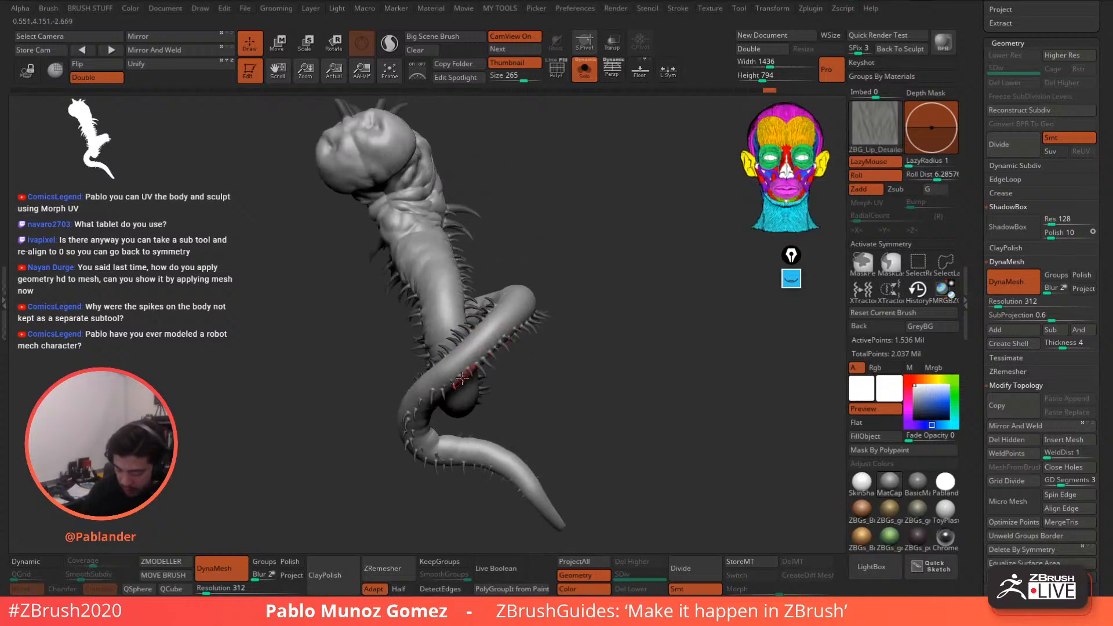
{"action": "left_click_drag", "start_coordinate": [443, 374], "coordinate": [445, 395], "text": "shift"}
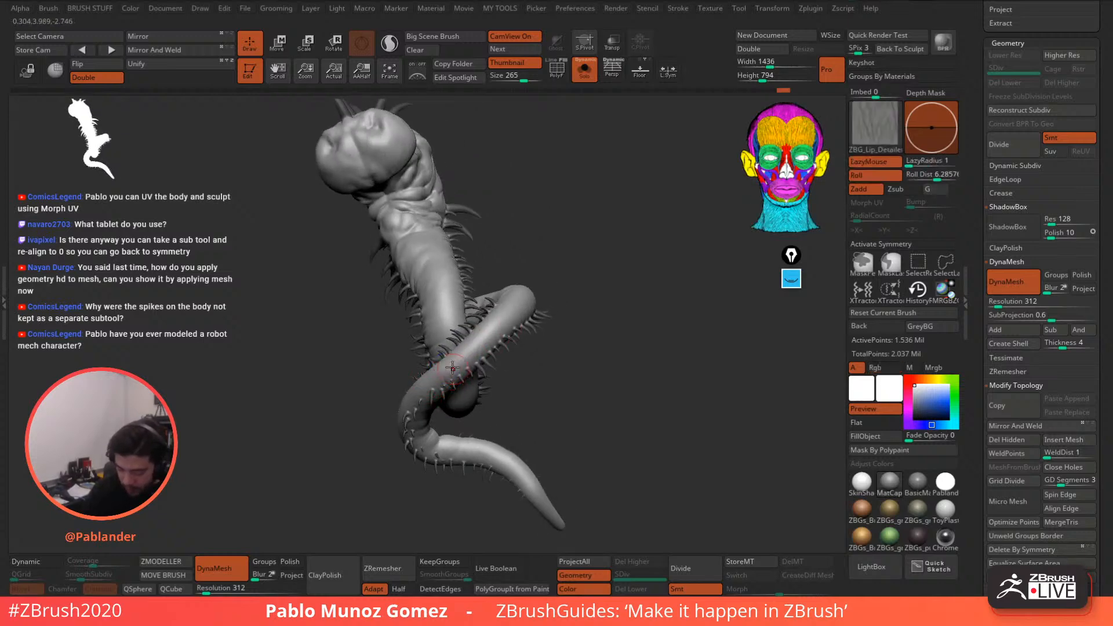
{"action": "mouse_move", "coordinate": [464, 368]}
{"action": "right_mouse_down"}
{"action": "mouse_move", "coordinate": [467, 394]}
{"action": "mouse_move", "coordinate": [449, 387]}
{"action": "mouse_move", "coordinate": [498, 354]}
{"action": "right_mouse_up"}
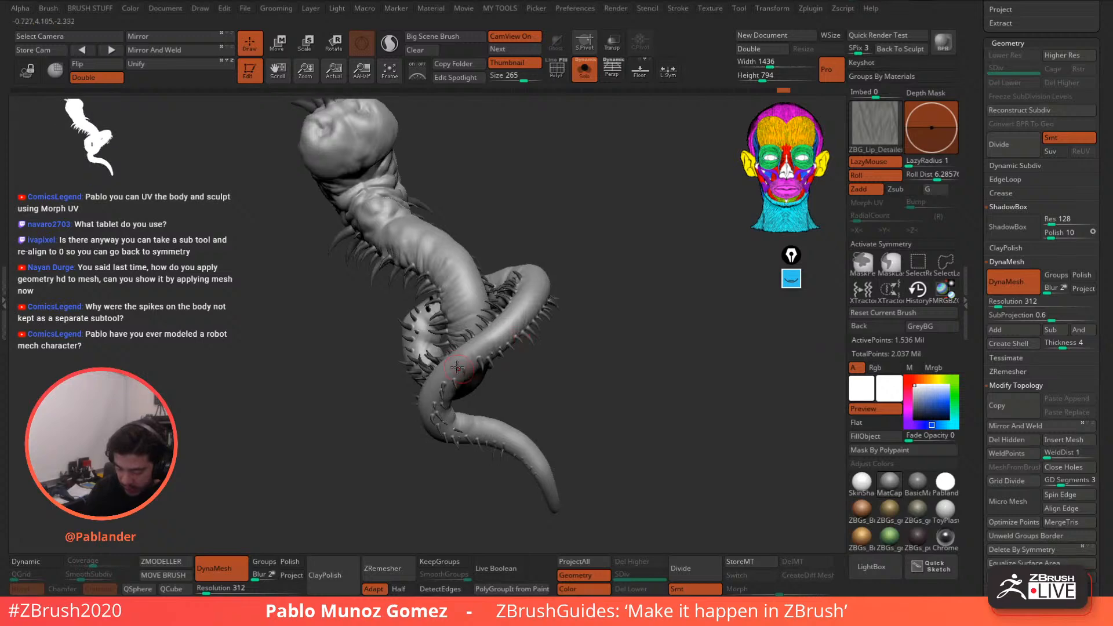
{"action": "mouse_move", "coordinate": [467, 355]}
{"action": "left_mouse_down", "text": "shift"}
{"action": "mouse_move", "coordinate": [447, 390]}
{"action": "mouse_move", "coordinate": [454, 408]}
{"action": "mouse_move", "coordinate": [444, 391]}
{"action": "mouse_move", "coordinate": [451, 418]}
{"action": "left_mouse_up", "text": "shift"}
{"action": "right_click_drag", "start_coordinate": [510, 390], "coordinate": [540, 354], "text": "alt"}
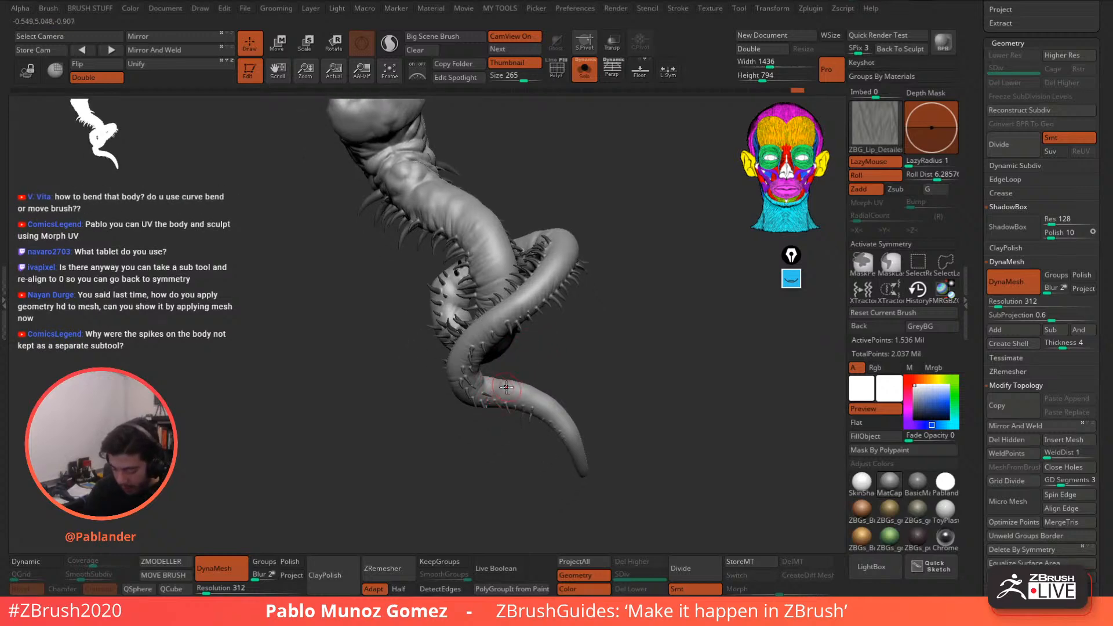
{"action": "mouse_move", "coordinate": [528, 400]}
{"action": "left_mouse_down", "text": "shift"}
{"action": "mouse_move", "coordinate": [447, 405]}
{"action": "mouse_move", "coordinate": [538, 406]}
{"action": "mouse_move", "coordinate": [521, 424]}
{"action": "mouse_move", "coordinate": [558, 412]}
{"action": "left_mouse_up", "text": "shift"}
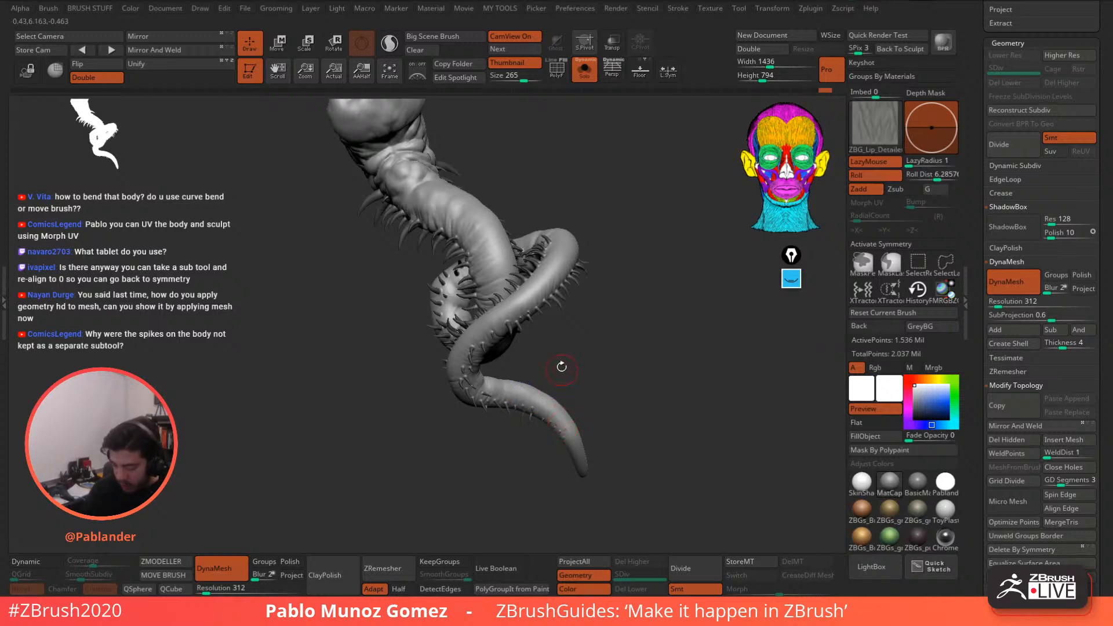
{"action": "left_click_drag", "start_coordinate": [566, 450], "coordinate": [617, 312]}
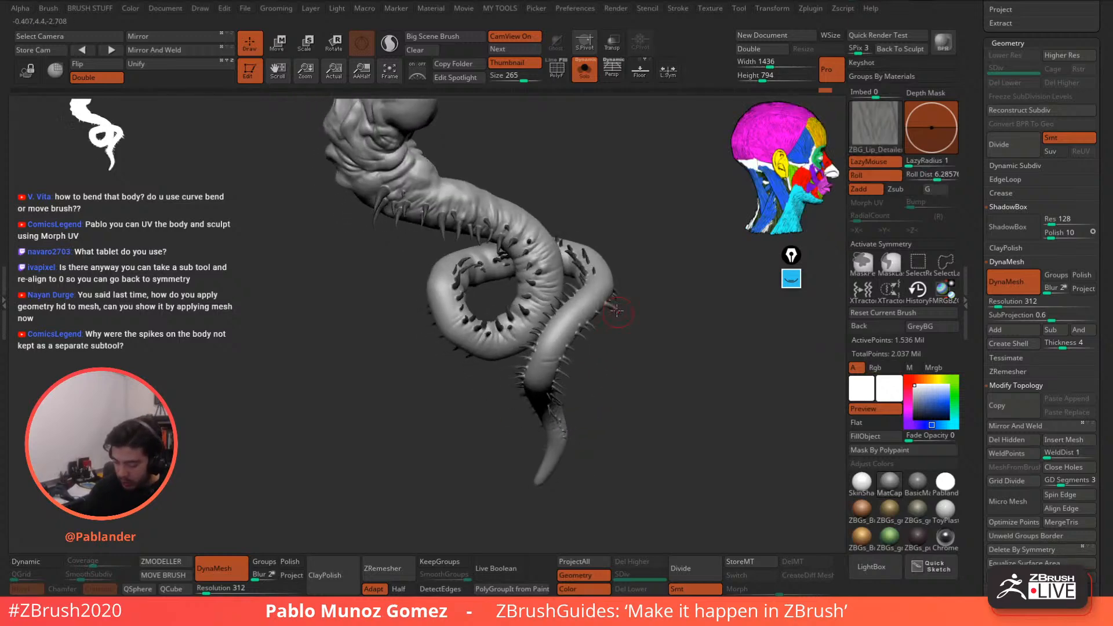
- Add further wrinkles around the spikes on the inner sides of the coil loops
{"action": "right_click_drag", "start_coordinate": [541, 297], "coordinate": [571, 301]}
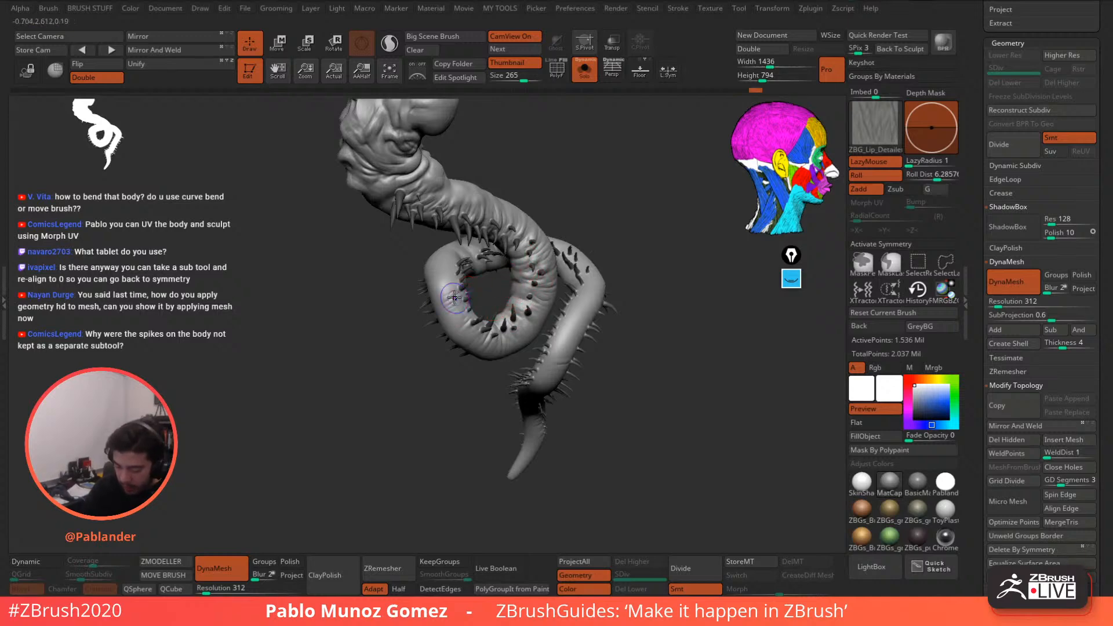
{"action": "mouse_move", "coordinate": [453, 297]}
{"action": "right_mouse_down"}
{"action": "mouse_move", "coordinate": [510, 259]}
{"action": "mouse_move", "coordinate": [594, 271]}
{"action": "right_mouse_up"}
{"action": "right_click_drag", "start_coordinate": [562, 231], "coordinate": [580, 221]}
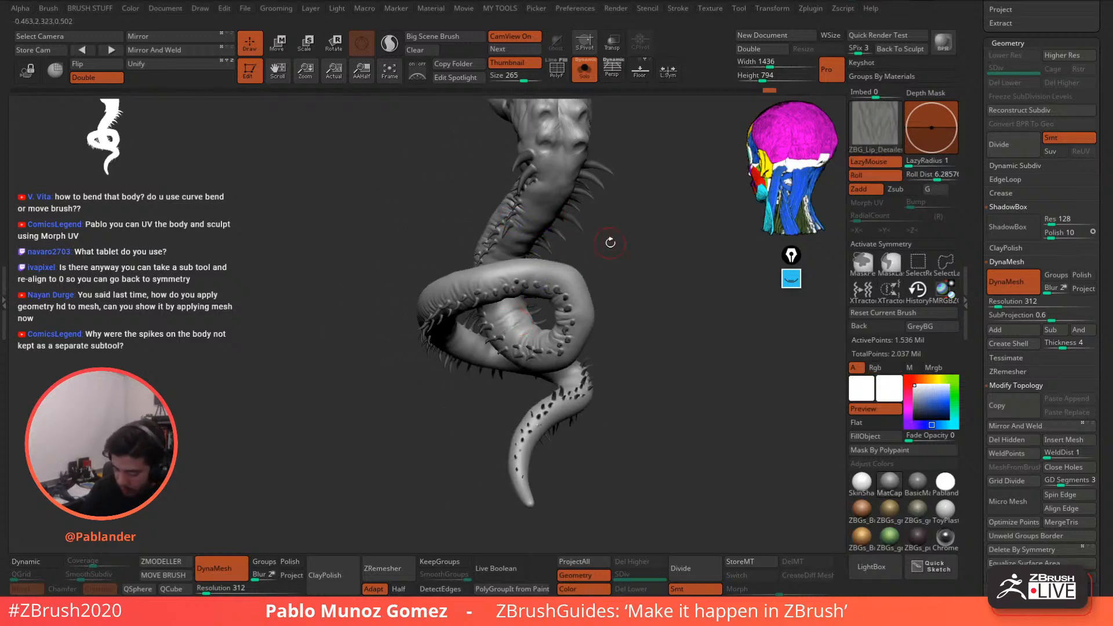
- Adjust the draw size of the lip-detail brush for more wrinkles near the upper body spikes
{"action": "key", "text": "space"}
{"action": "key", "text": "space"}
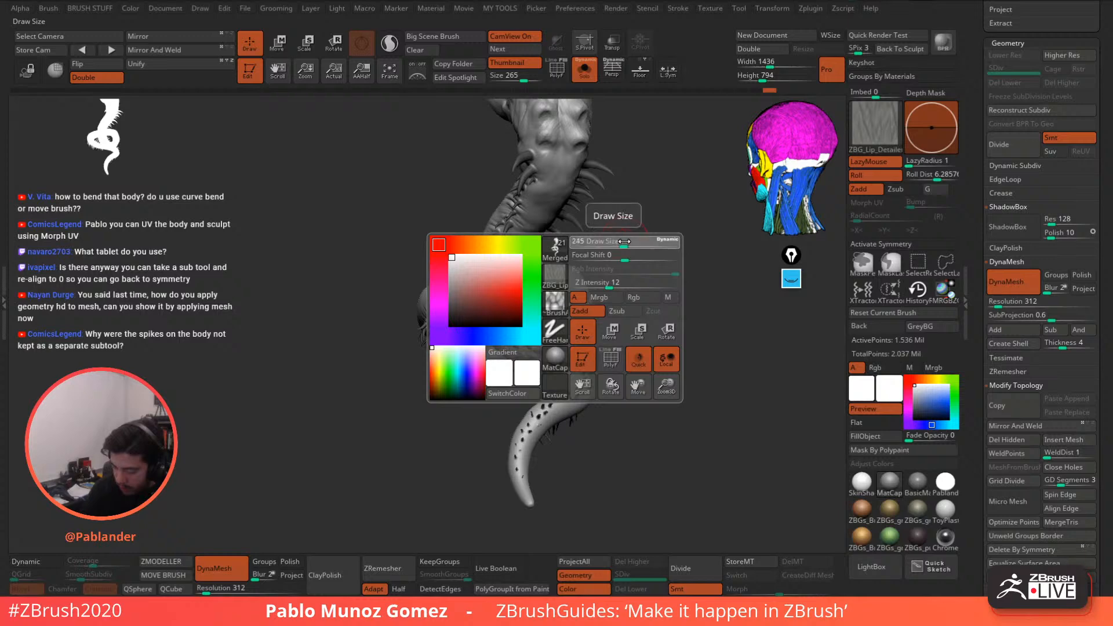
{"action": "left_click_drag", "start_coordinate": [624, 241], "coordinate": [652, 237]}
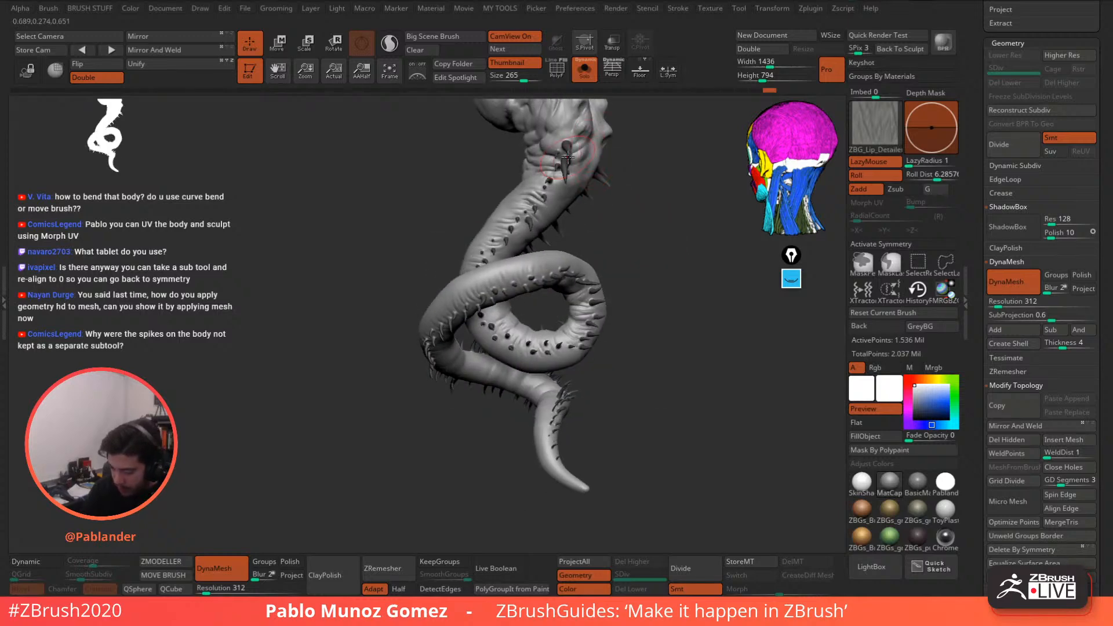
- Sculpt and soften wrinkles around the spikes below the head and on the back of the coil loops
{"action": "mouse_move", "coordinate": [571, 164]}
{"action": "left_mouse_down", "text": "shift"}
{"action": "mouse_move", "coordinate": [578, 178]}
{"action": "mouse_move", "coordinate": [586, 139]}
{"action": "left_mouse_up", "text": "shift"}
{"action": "left_click_drag", "start_coordinate": [525, 325], "coordinate": [500, 330]}
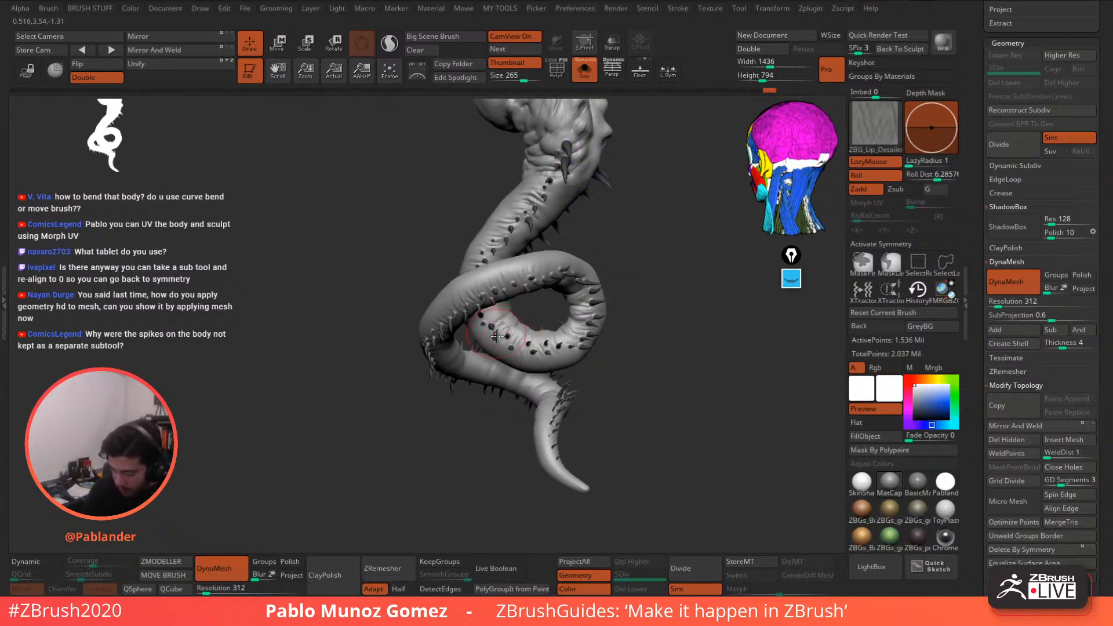
{"action": "mouse_move", "coordinate": [474, 380]}
{"action": "left_mouse_down", "text": "shift"}
{"action": "mouse_move", "coordinate": [564, 377]}
{"action": "mouse_move", "coordinate": [595, 393]}
{"action": "left_mouse_up", "text": "shift"}
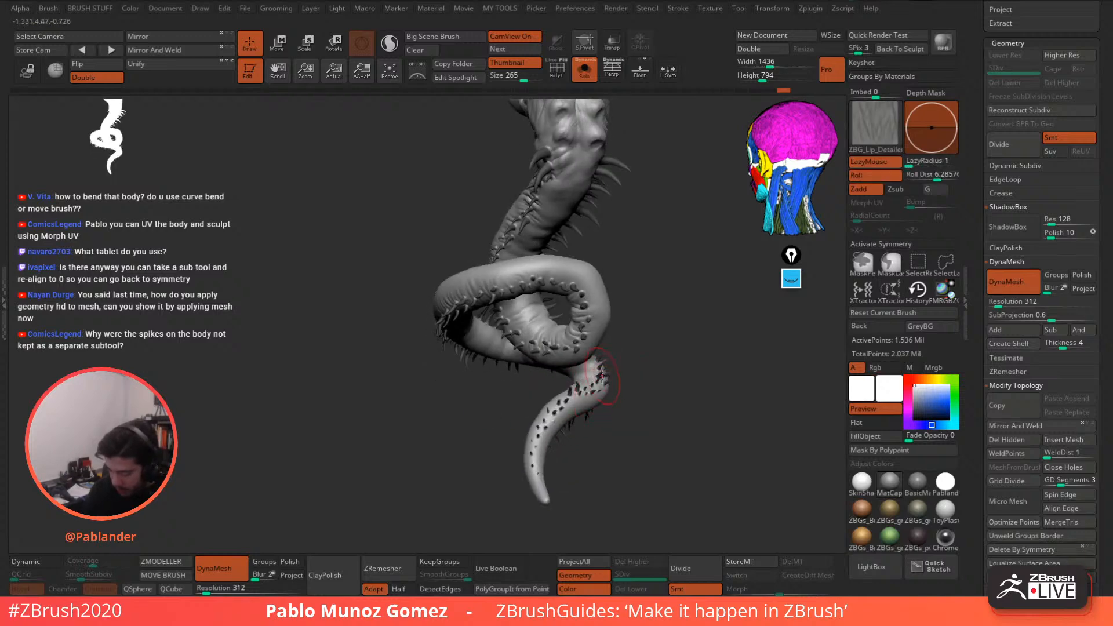
{"action": "mouse_move", "coordinate": [647, 348]}
{"action": "left_mouse_down"}
{"action": "mouse_move", "coordinate": [587, 361]}
{"action": "mouse_move", "coordinate": [589, 395]}
{"action": "left_mouse_up"}
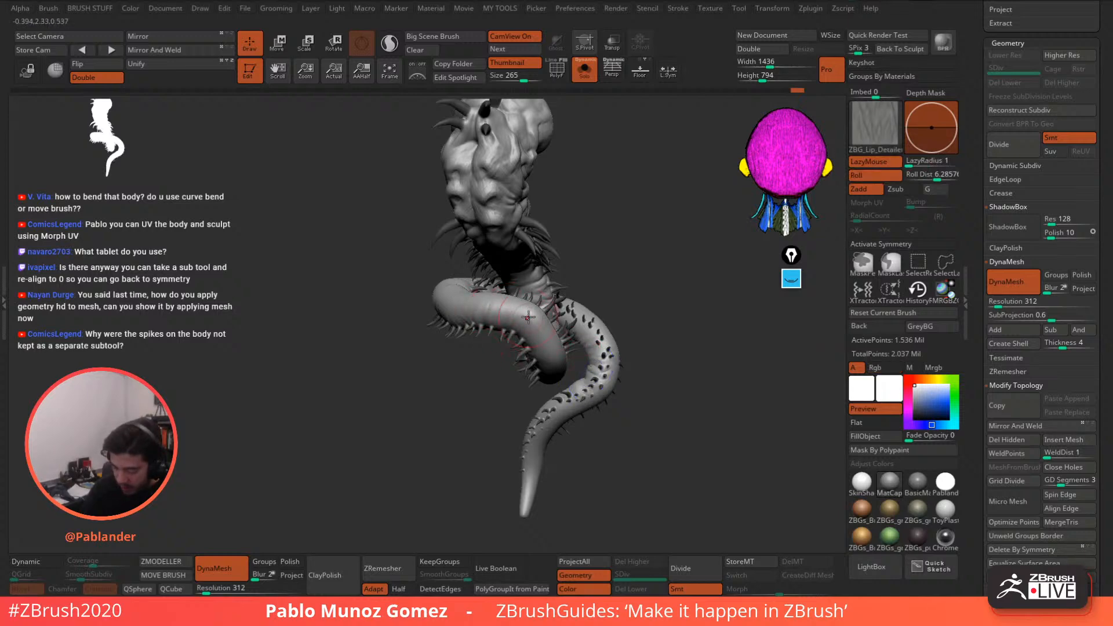
{"action": "mouse_move", "coordinate": [603, 308]}
{"action": "left_mouse_down"}
{"action": "mouse_move", "coordinate": [534, 343]}
{"action": "mouse_move", "coordinate": [684, 304]}
{"action": "left_mouse_up"}
{"action": "key", "text": "shift"}
{"action": "left_click_drag", "start_coordinate": [686, 253], "coordinate": [666, 279]}
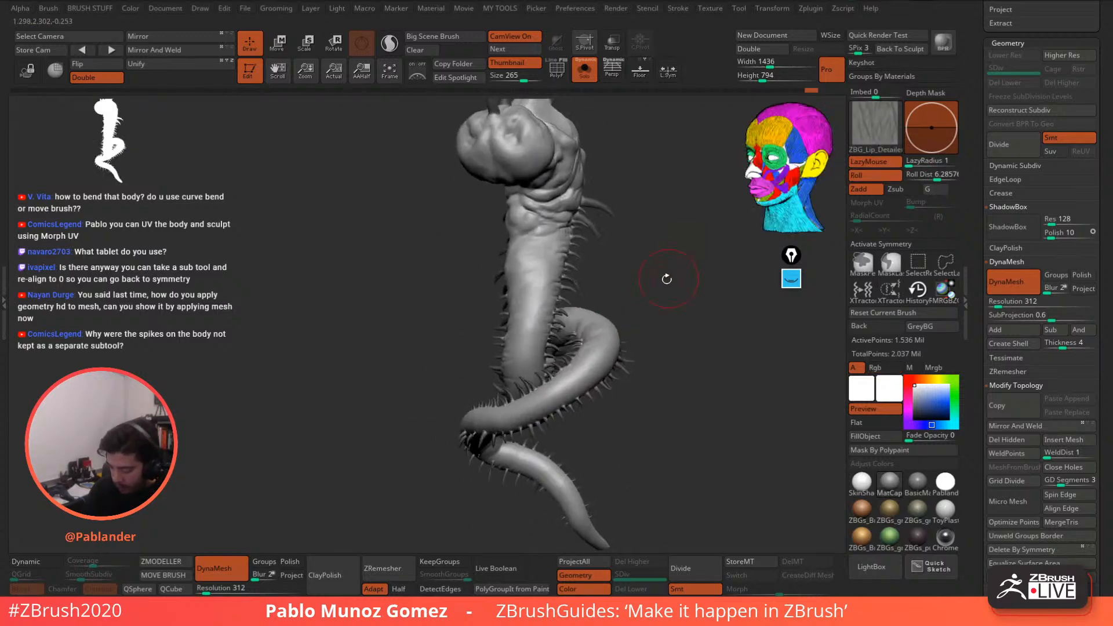
- Smooth the wrinkles on the front of the body and add more along the spikes of the lower coil
{"action": "left_click_drag", "start_coordinate": [528, 373], "coordinate": [527, 346], "text": "shift"}
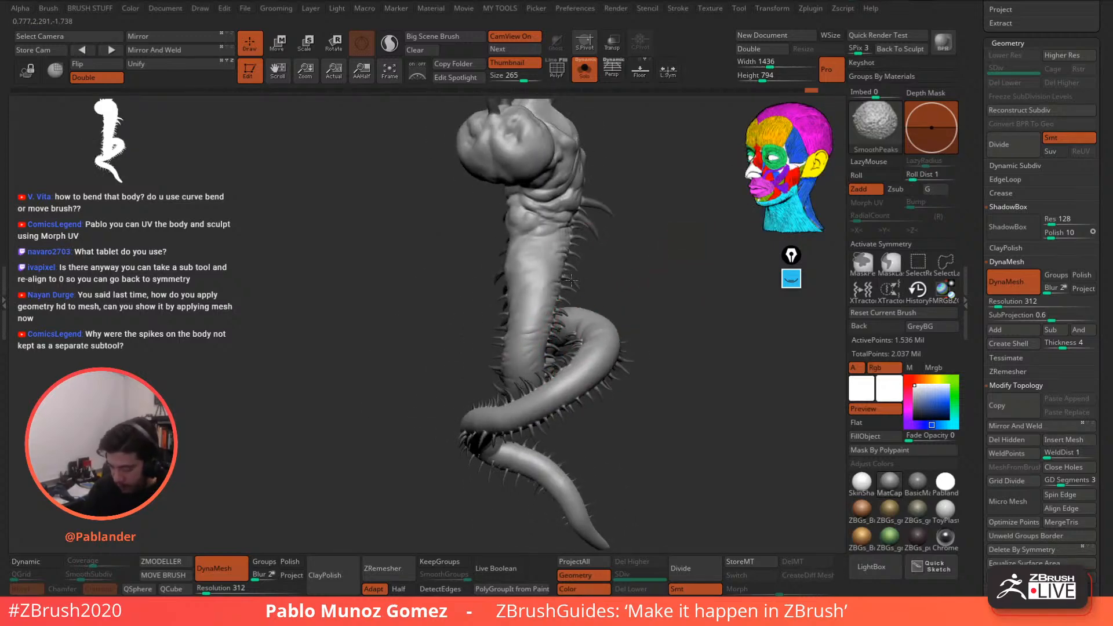
{"action": "left_click_drag", "start_coordinate": [594, 244], "coordinate": [640, 241]}
{"action": "left_click_drag", "start_coordinate": [574, 273], "coordinate": [611, 299]}
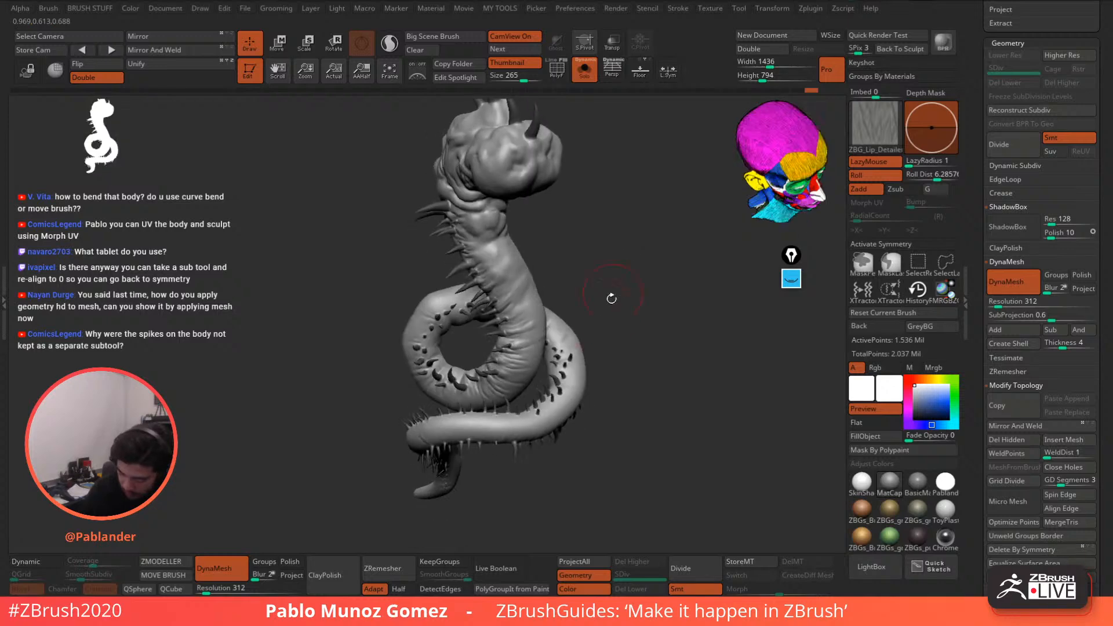
{"action": "left_click_drag", "start_coordinate": [611, 371], "coordinate": [586, 365]}
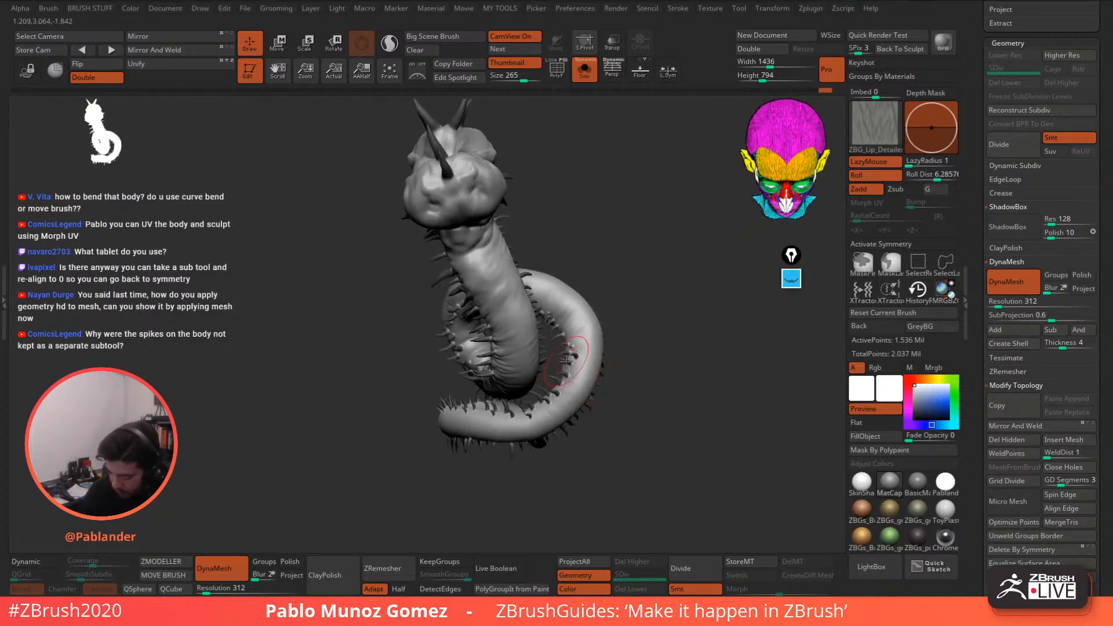
{"action": "mouse_move", "coordinate": [555, 324]}
{"action": "left_mouse_down"}
{"action": "mouse_move", "coordinate": [571, 360]}
{"action": "mouse_move", "coordinate": [624, 353]}
{"action": "mouse_move", "coordinate": [627, 377]}
{"action": "mouse_move", "coordinate": [583, 346]}
{"action": "left_mouse_up"}
{"action": "key", "text": "shift"}
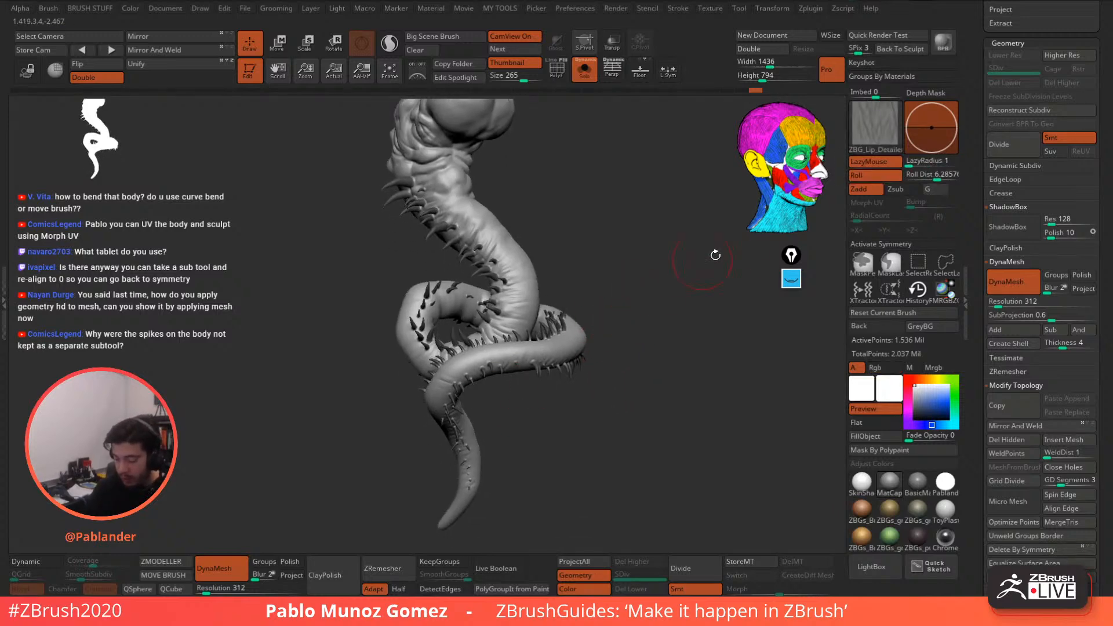
- Load the ZBG skin imperfection brush and add uneven skin bumps to the neck, front body and crossing coil
{"action": "left_click", "coordinate": [873, 567]}
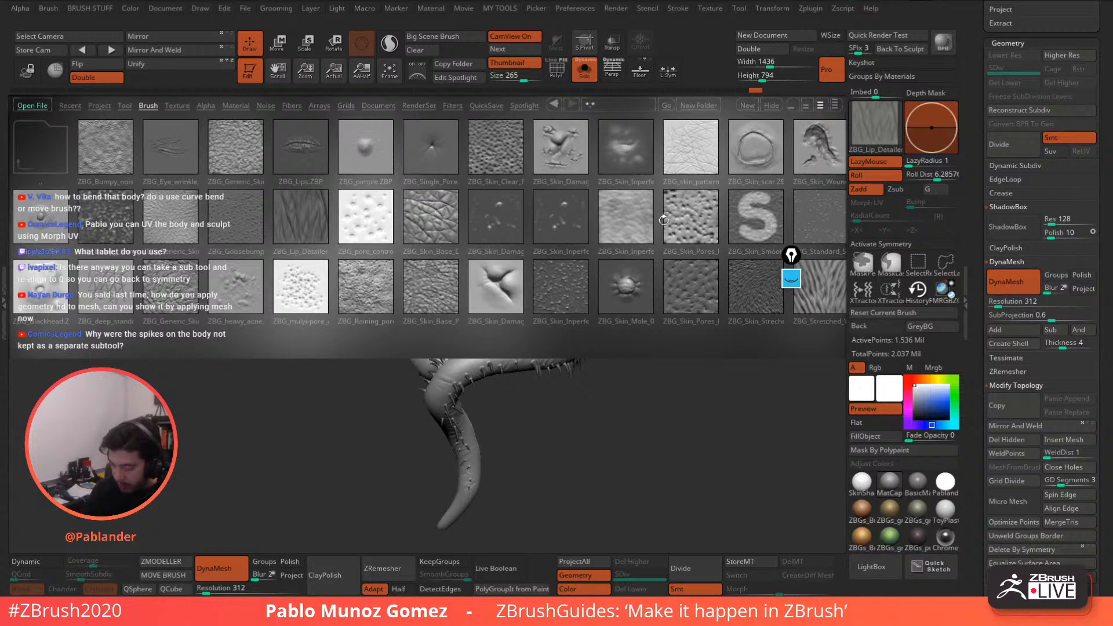
{"action": "double_click", "coordinate": [629, 160]}
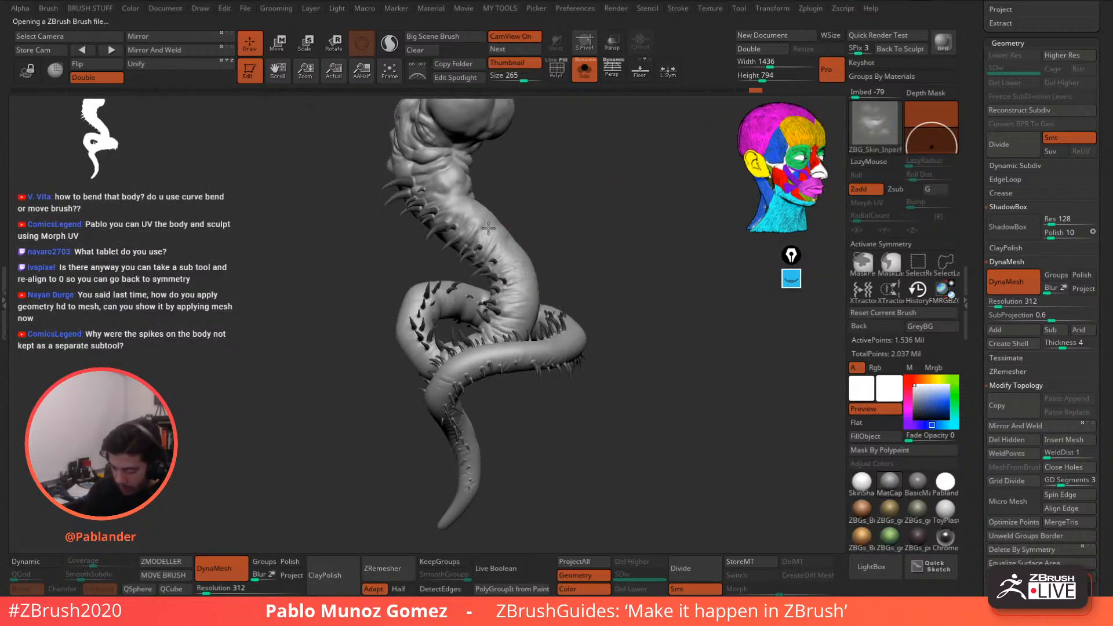
{"action": "left_click_drag", "start_coordinate": [533, 219], "coordinate": [526, 279], "text": "alt"}
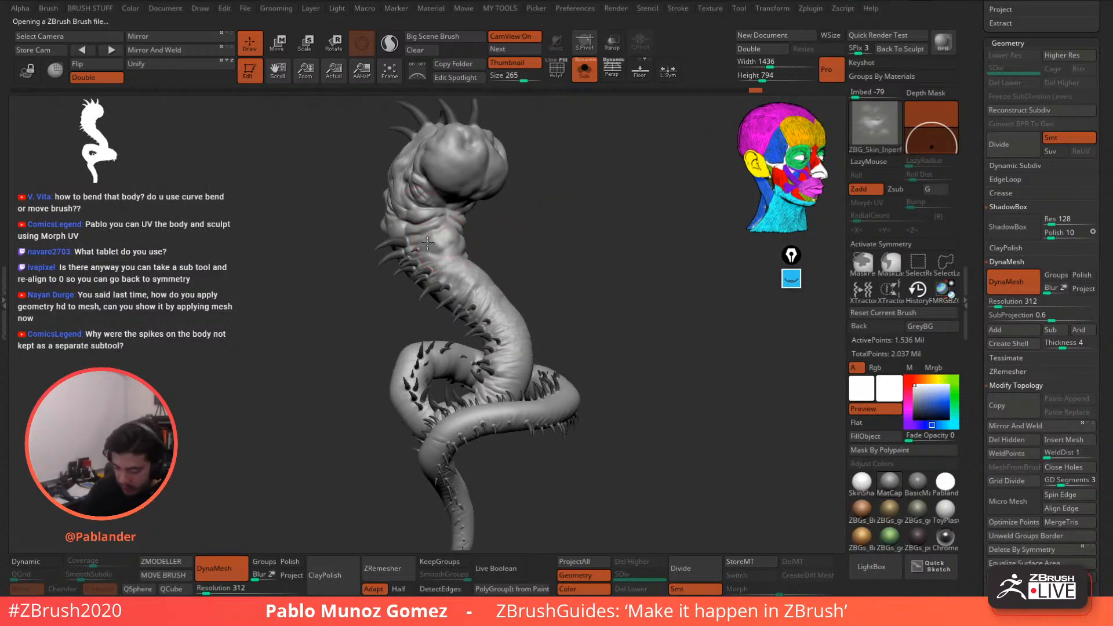
{"action": "left_click_drag", "start_coordinate": [559, 226], "coordinate": [517, 250]}
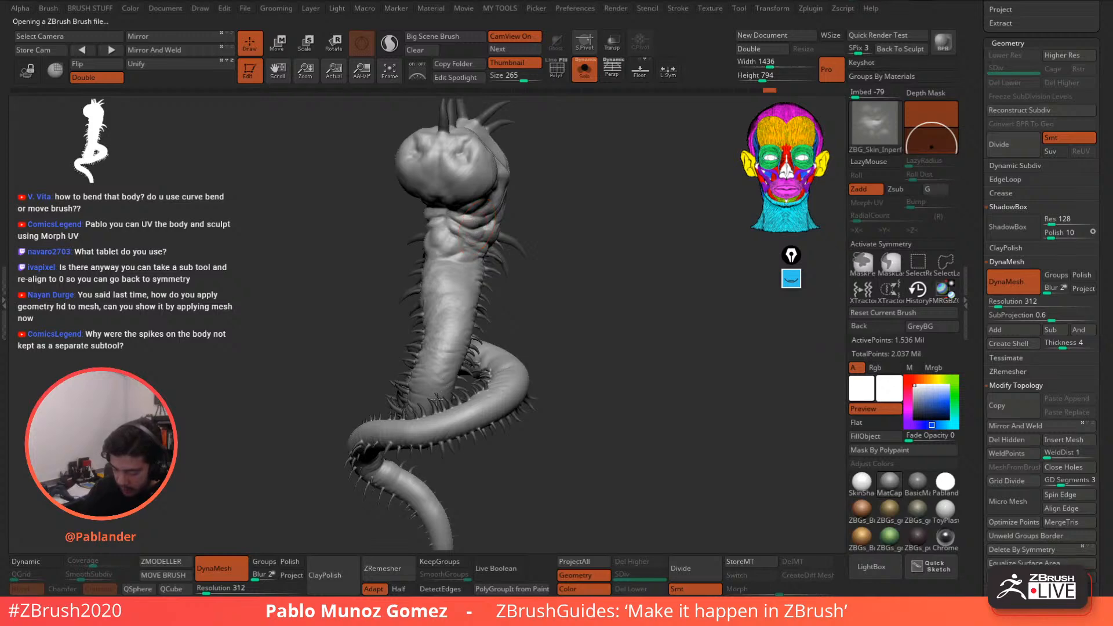
{"action": "left_click_drag", "start_coordinate": [444, 396], "coordinate": [574, 273], "text": "alt"}
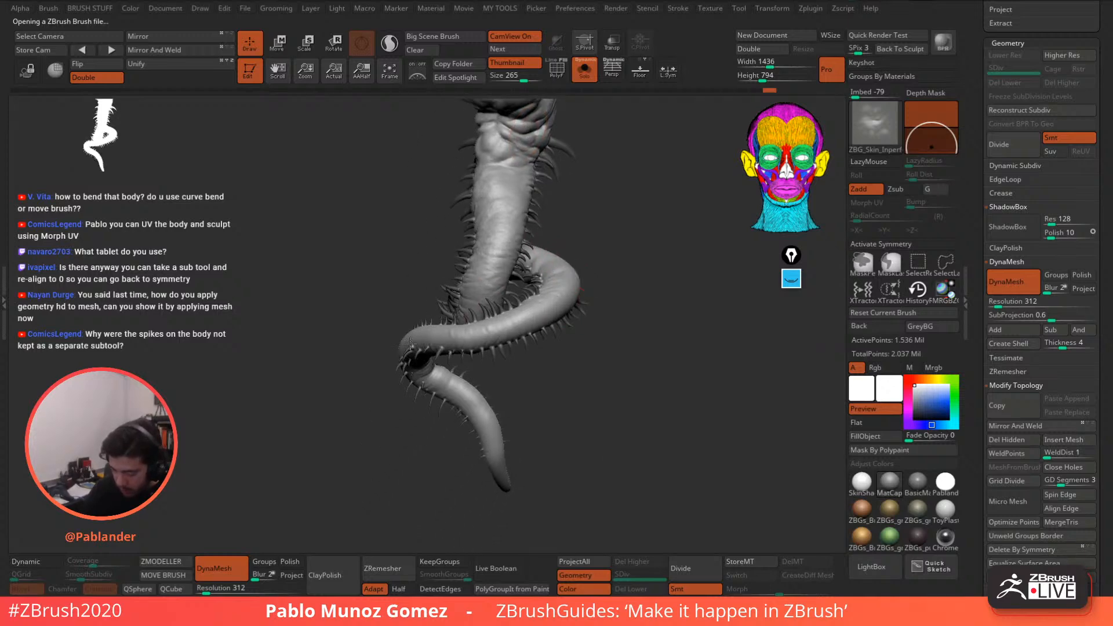
{"action": "mouse_move", "coordinate": [511, 502]}
{"action": "left_mouse_down"}
{"action": "mouse_move", "coordinate": [545, 348]}
{"action": "mouse_move", "coordinate": [595, 284]}
{"action": "mouse_move", "coordinate": [545, 247]}
{"action": "mouse_move", "coordinate": [599, 156]}
{"action": "mouse_move", "coordinate": [516, 247]}
{"action": "left_mouse_up"}
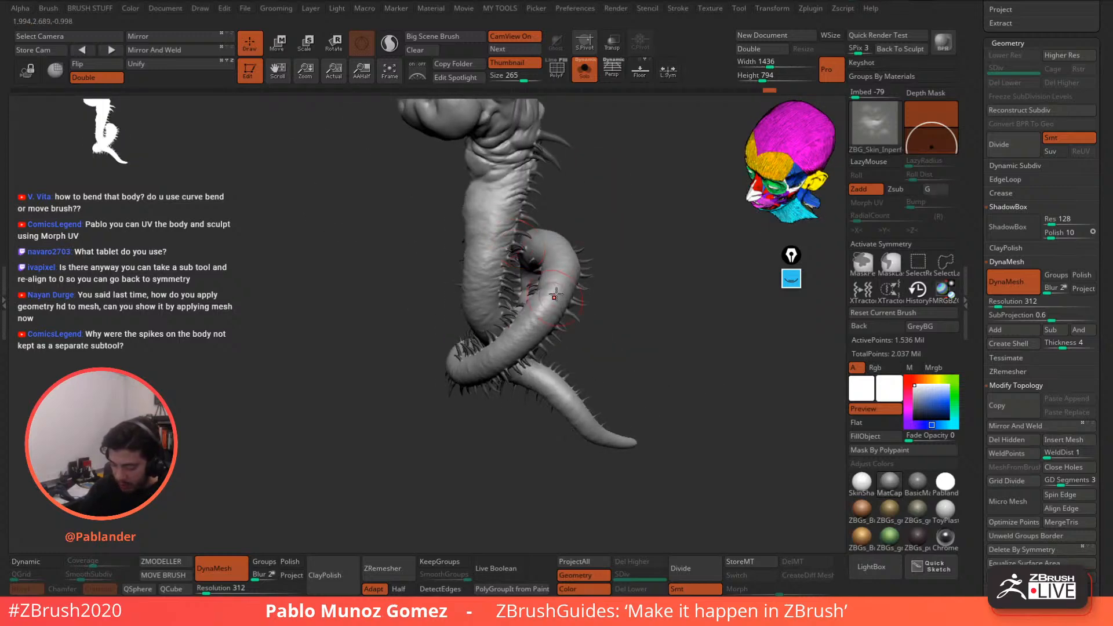
- Continue the skin imperfections around the coil loops, the back of the body and toward the tail
{"action": "left_click_drag", "start_coordinate": [582, 339], "coordinate": [471, 261]}
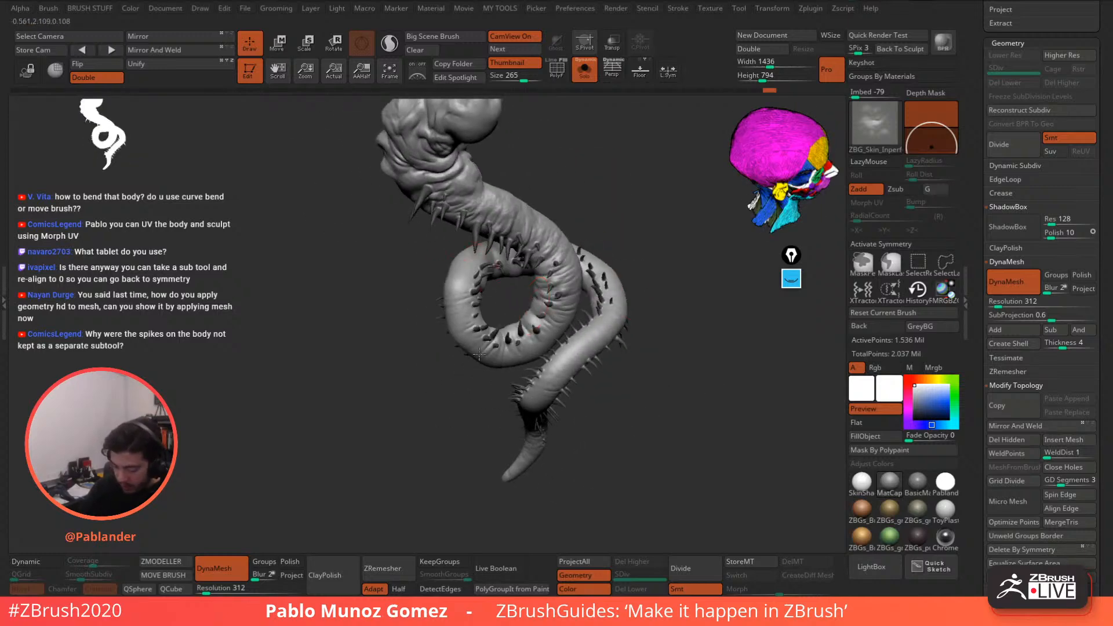
{"action": "left_click_drag", "start_coordinate": [530, 365], "coordinate": [587, 333]}
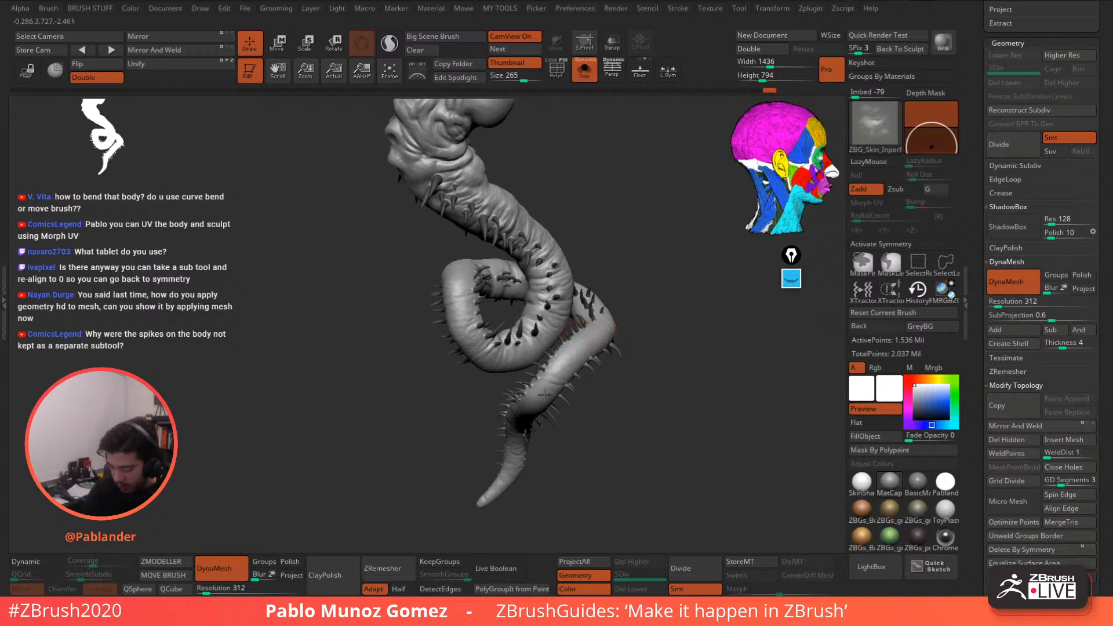
{"action": "mouse_move", "coordinate": [545, 395]}
{"action": "left_mouse_down"}
{"action": "mouse_move", "coordinate": [576, 371]}
{"action": "mouse_move", "coordinate": [578, 331]}
{"action": "mouse_move", "coordinate": [560, 306]}
{"action": "left_mouse_up"}
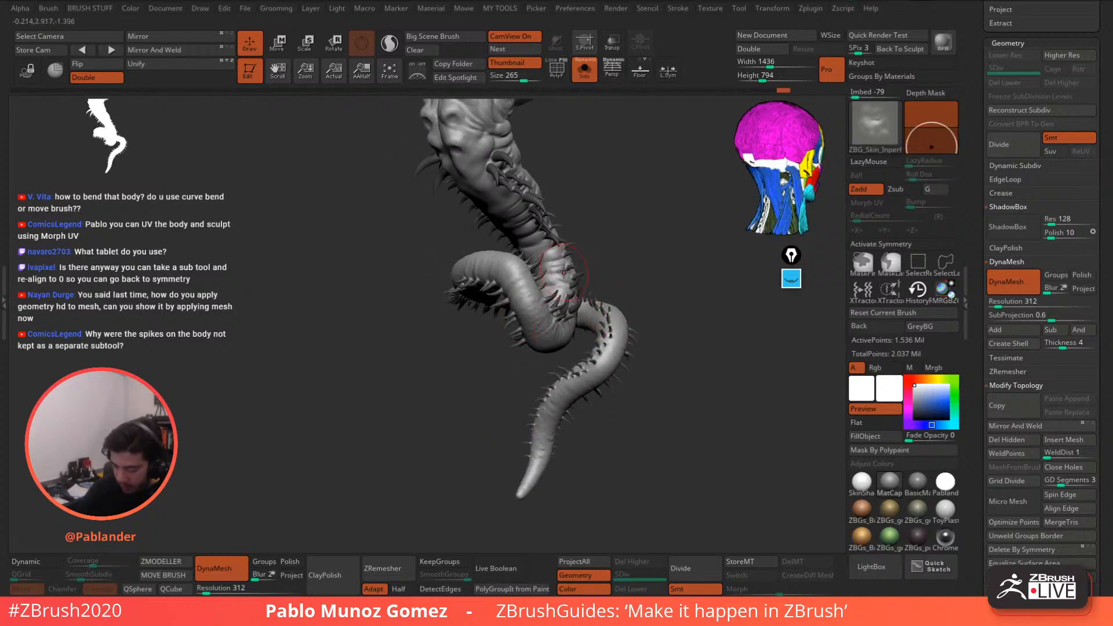
{"action": "left_click_drag", "start_coordinate": [537, 238], "coordinate": [499, 175]}
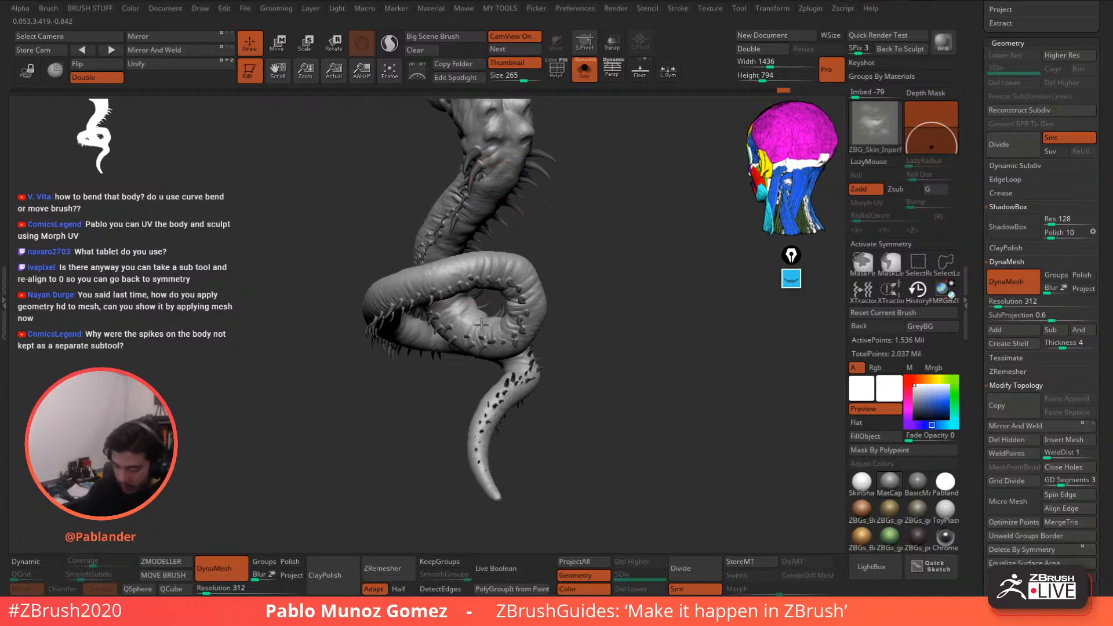
{"action": "mouse_move", "coordinate": [490, 260]}
{"action": "left_mouse_down", "text": "shift"}
{"action": "mouse_move", "coordinate": [394, 279]}
{"action": "mouse_move", "coordinate": [503, 250]}
{"action": "left_mouse_up", "text": "shift"}
- Cover the underside of the coil loops with skin imperfections, working back up toward the head
{"action": "left_click_drag", "start_coordinate": [579, 283], "coordinate": [534, 260]}
{"action": "mouse_move", "coordinate": [551, 376]}
{"action": "left_mouse_down"}
{"action": "mouse_move", "coordinate": [589, 251]}
{"action": "mouse_move", "coordinate": [580, 217]}
{"action": "left_mouse_up"}
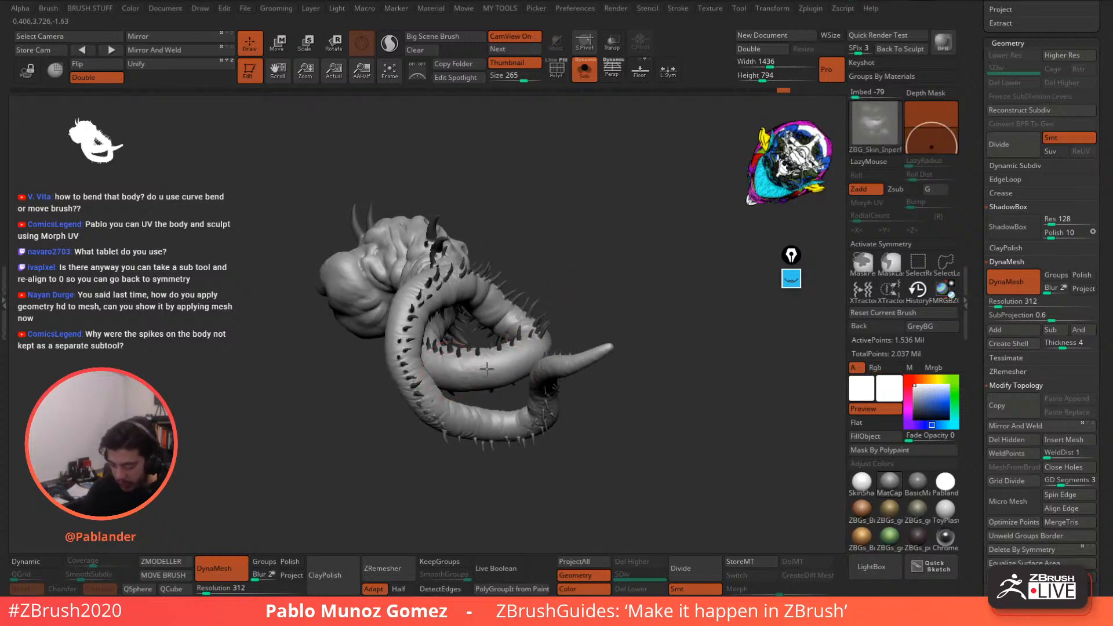
{"action": "mouse_move", "coordinate": [487, 369]}
{"action": "left_mouse_down"}
{"action": "mouse_move", "coordinate": [516, 361]}
{"action": "mouse_move", "coordinate": [460, 370]}
{"action": "left_mouse_up"}
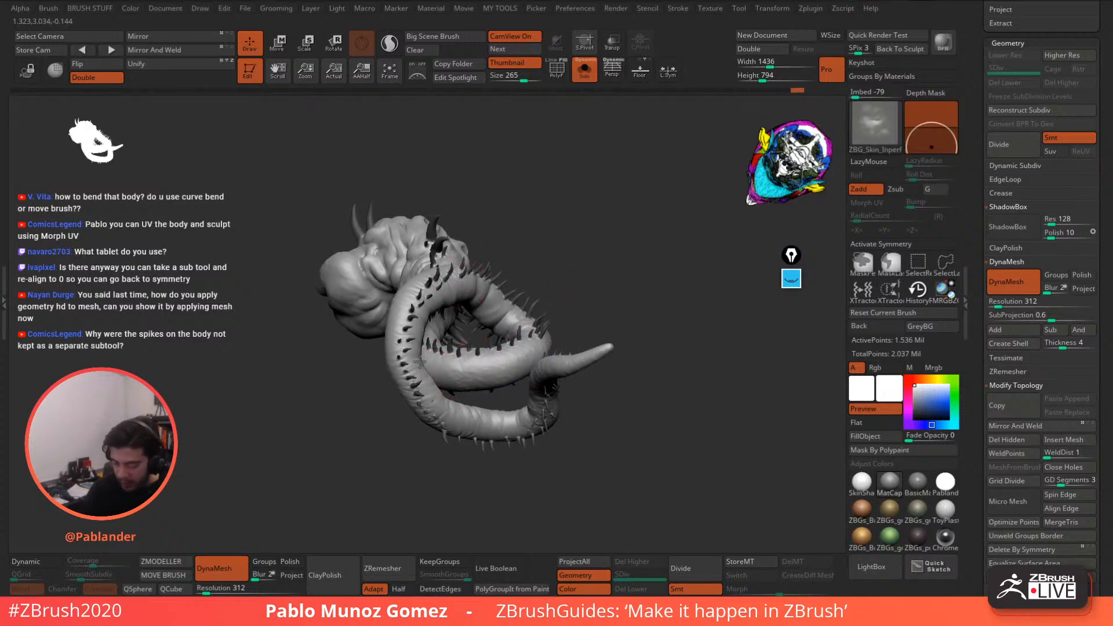
{"action": "mouse_move", "coordinate": [568, 232]}
{"action": "left_mouse_down"}
{"action": "mouse_move", "coordinate": [574, 308]}
{"action": "mouse_move", "coordinate": [599, 243]}
{"action": "mouse_move", "coordinate": [490, 205]}
{"action": "mouse_move", "coordinate": [632, 186]}
{"action": "left_mouse_up"}
{"action": "left_click_drag", "start_coordinate": [554, 176], "coordinate": [573, 252], "text": "alt"}
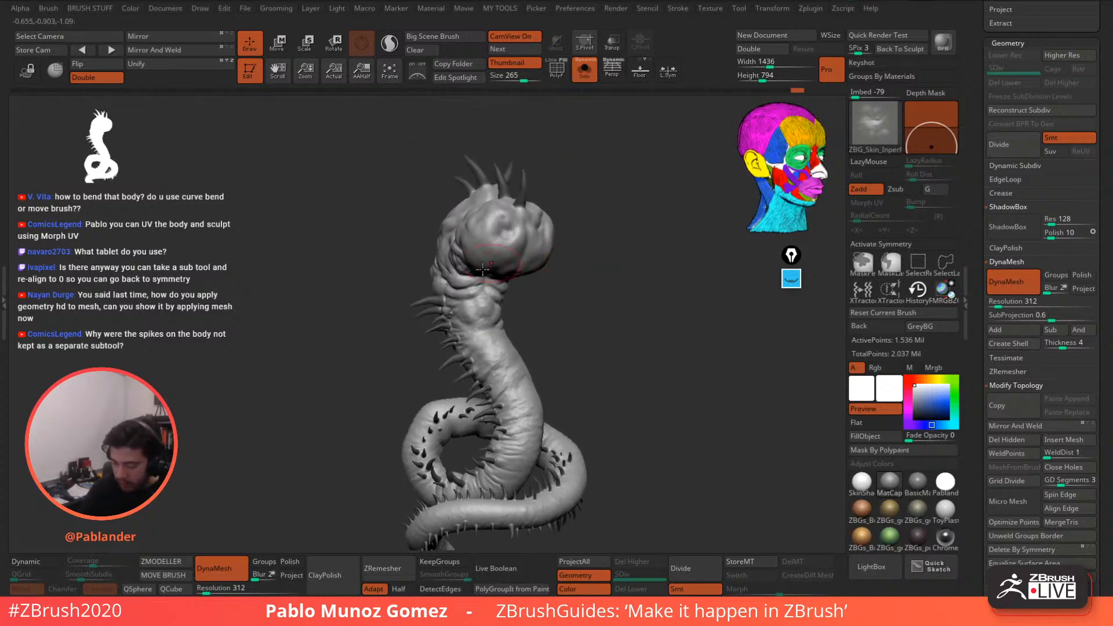
- Load the ZBG_Lip_Detailer brush and adjust its draw size for wrinkles beside the head
{"action": "left_click", "coordinate": [871, 566]}
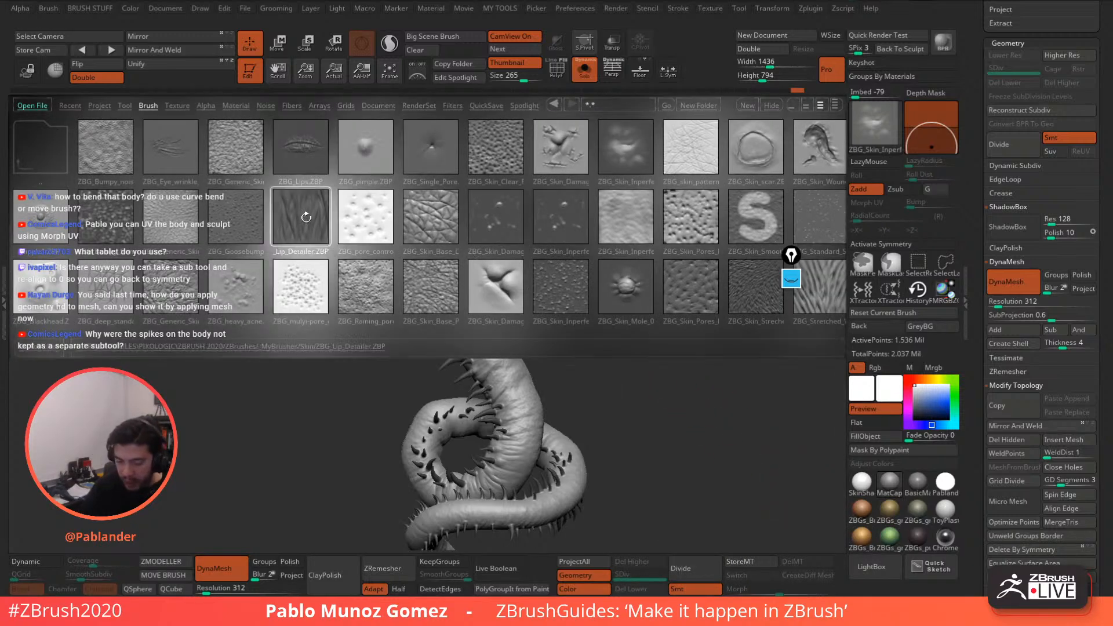
{"action": "double_click", "coordinate": [308, 221]}
{"action": "mouse_move", "coordinate": [470, 231]}
{"action": "right_mouse_down", "text": "ctrl"}
{"action": "mouse_move", "coordinate": [492, 278]}
{"action": "mouse_move", "coordinate": [517, 250]}
{"action": "mouse_move", "coordinate": [503, 253]}
{"action": "right_mouse_up", "text": "ctrl"}
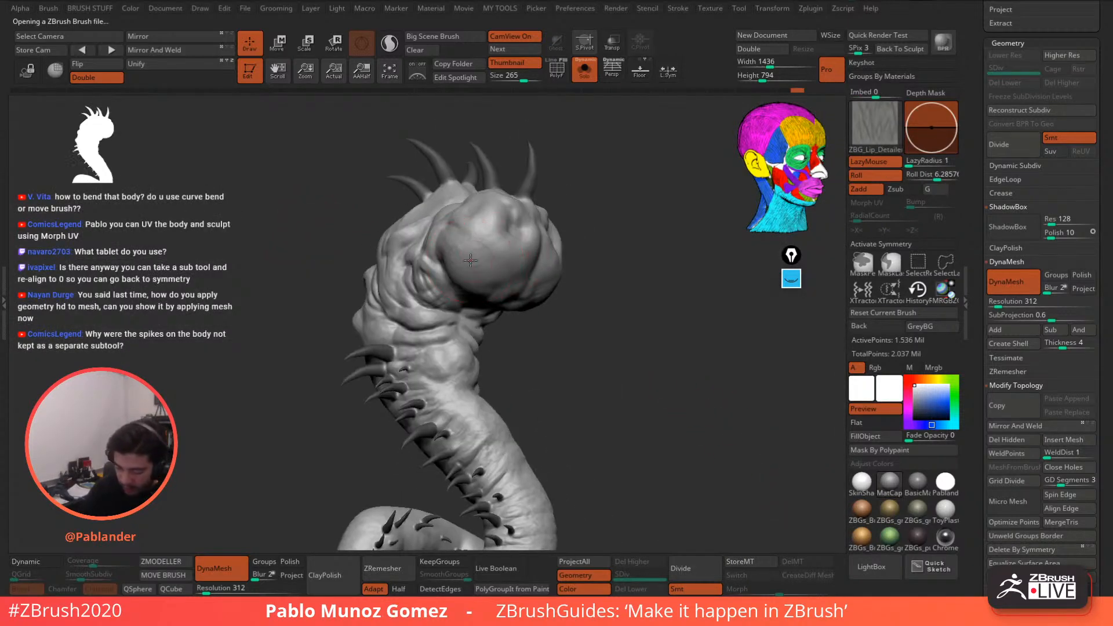
{"action": "key", "text": "space"}
{"action": "left_click_drag", "start_coordinate": [473, 260], "coordinate": [458, 260]}
{"action": "right_click_drag", "start_coordinate": [432, 256], "coordinate": [462, 246]}
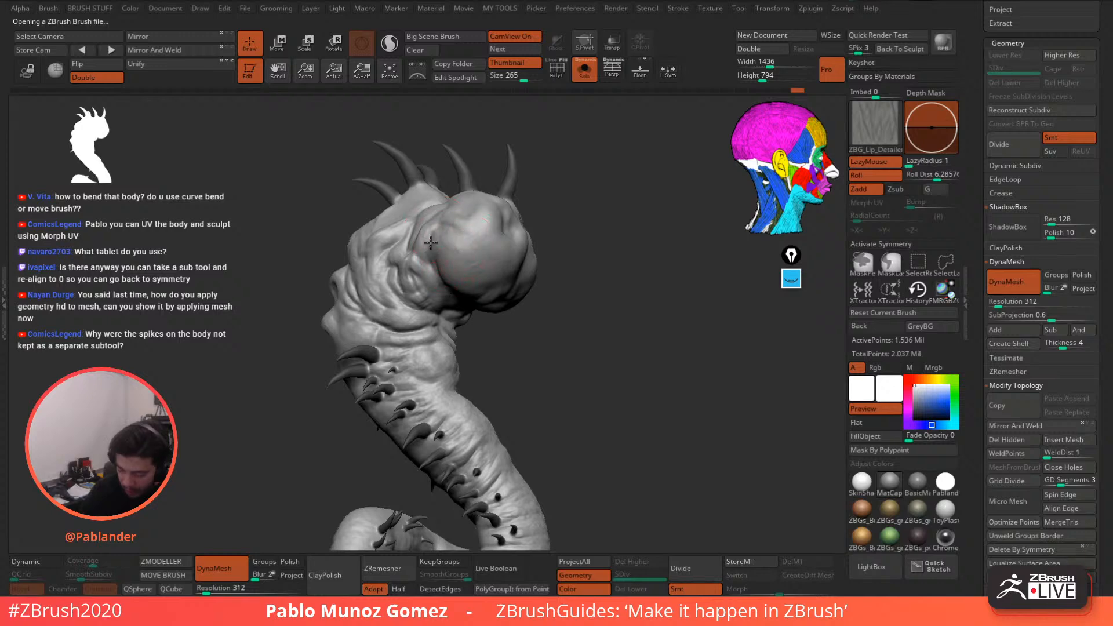
- Sculpt wrinkles down the side of the neck, from behind the bulbous head to the first spikes
{"action": "left_click_drag", "start_coordinate": [394, 260], "coordinate": [398, 330]}
{"action": "left_click_drag", "start_coordinate": [365, 281], "coordinate": [430, 359]}
{"action": "left_click_drag", "start_coordinate": [539, 347], "coordinate": [533, 377]}
{"action": "mouse_move", "coordinate": [426, 332]}
{"action": "left_mouse_down"}
{"action": "mouse_move", "coordinate": [388, 342]}
{"action": "mouse_move", "coordinate": [403, 371]}
{"action": "mouse_move", "coordinate": [456, 398]}
{"action": "left_mouse_up"}
{"action": "left_click_drag", "start_coordinate": [559, 335], "coordinate": [464, 346]}
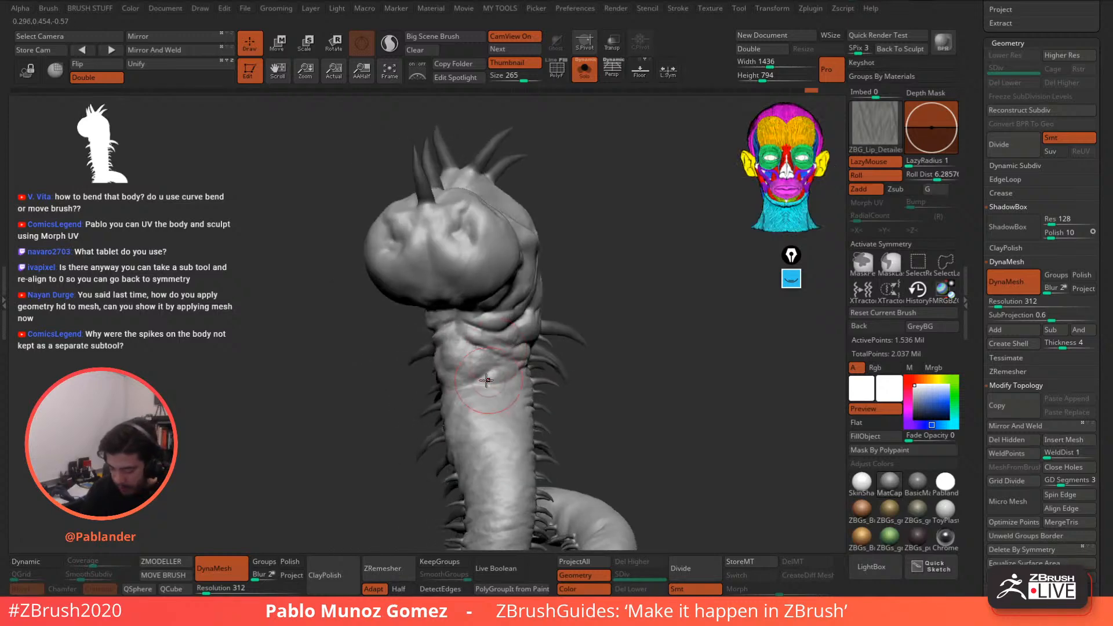
- Sculpt horizontal wrinkles across the throat and up the opposite side of the neck
{"action": "left_click_drag", "start_coordinate": [472, 406], "coordinate": [519, 400]}
{"action": "left_click_drag", "start_coordinate": [456, 371], "coordinate": [525, 368]}
{"action": "mouse_move", "coordinate": [458, 342]}
{"action": "left_mouse_down"}
{"action": "mouse_move", "coordinate": [526, 354]}
{"action": "mouse_move", "coordinate": [548, 328]}
{"action": "left_mouse_up"}
{"action": "mouse_move", "coordinate": [552, 289]}
{"action": "left_mouse_down"}
{"action": "mouse_move", "coordinate": [530, 332]}
{"action": "mouse_move", "coordinate": [503, 348]}
{"action": "left_mouse_up"}
{"action": "left_click_drag", "start_coordinate": [522, 269], "coordinate": [465, 318]}
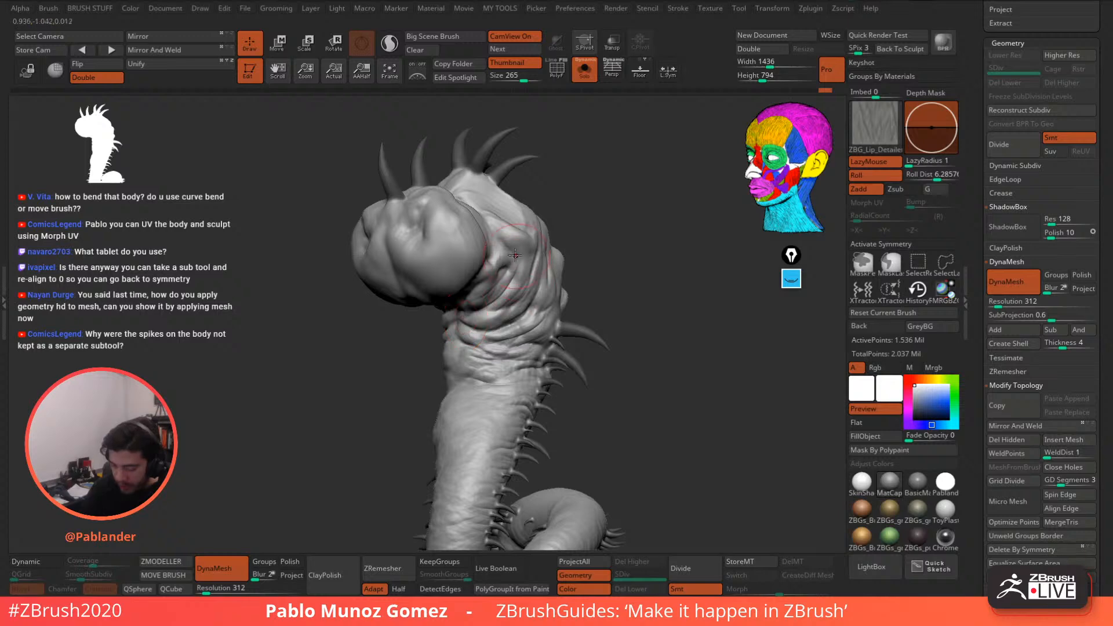
- Deepen the neck folds behind the head down to the upper spikes, undoing the last stroke
{"action": "right_click_drag", "start_coordinate": [527, 302], "coordinate": [523, 329]}
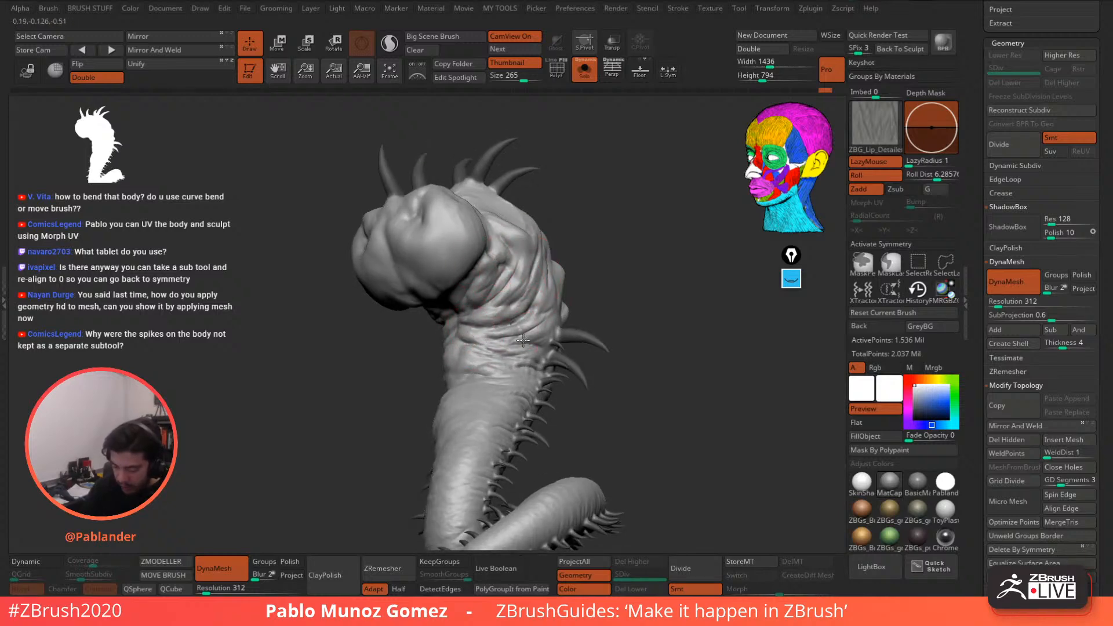
{"action": "right_click_drag", "start_coordinate": [540, 297], "coordinate": [531, 323]}
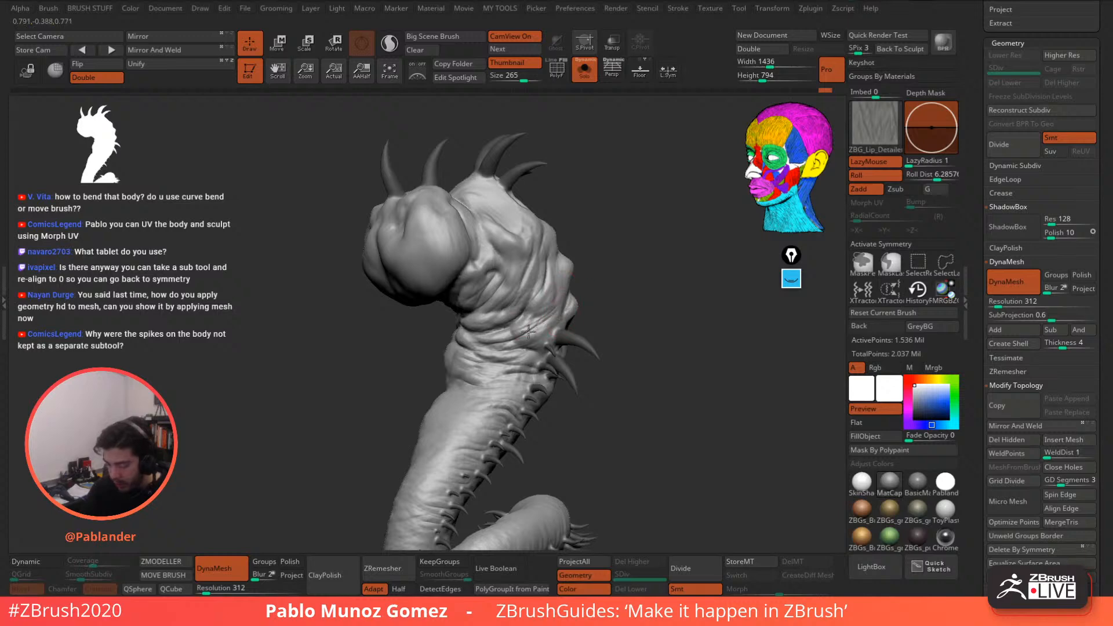
{"action": "key", "text": "ctrl+z"}
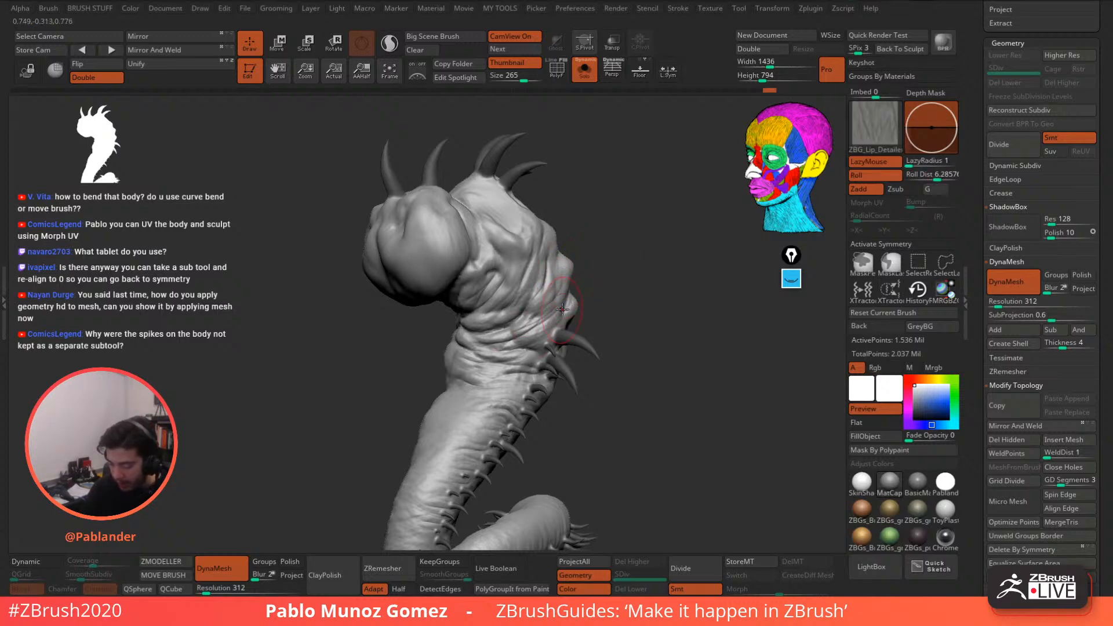
{"action": "mouse_move", "coordinate": [520, 375]}
{"action": "right_mouse_down"}
{"action": "mouse_move", "coordinate": [541, 368]}
{"action": "mouse_move", "coordinate": [579, 303]}
{"action": "mouse_move", "coordinate": [635, 301]}
{"action": "mouse_move", "coordinate": [510, 334]}
{"action": "right_mouse_up"}
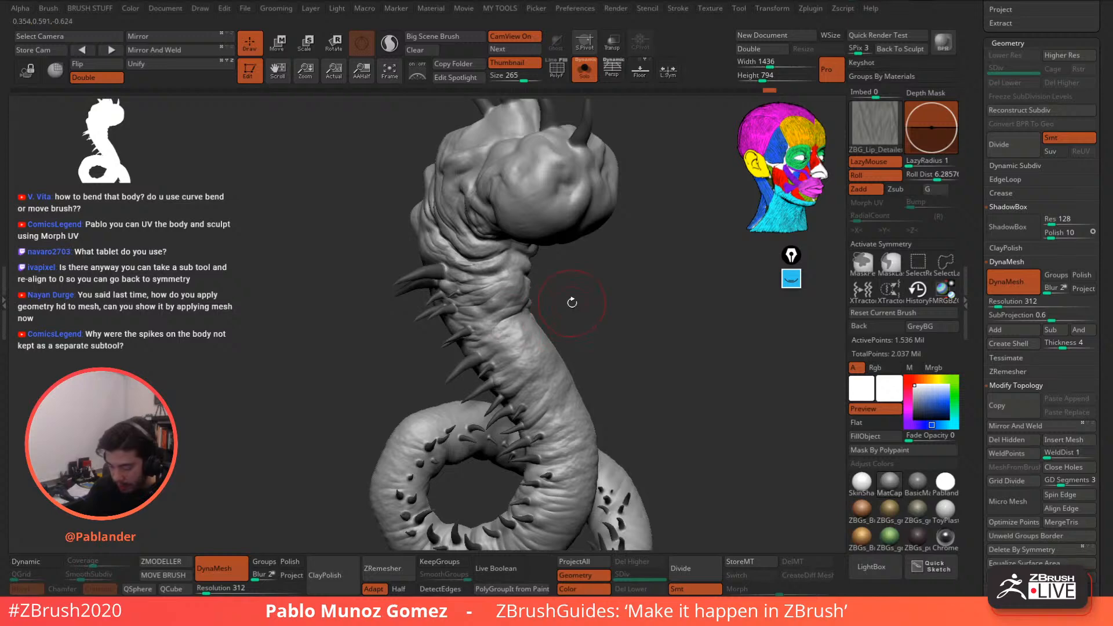
- Add wrinkles across the front of the neck below the head and soften them further down
{"action": "right_click_drag", "start_coordinate": [571, 302], "coordinate": [522, 325]}
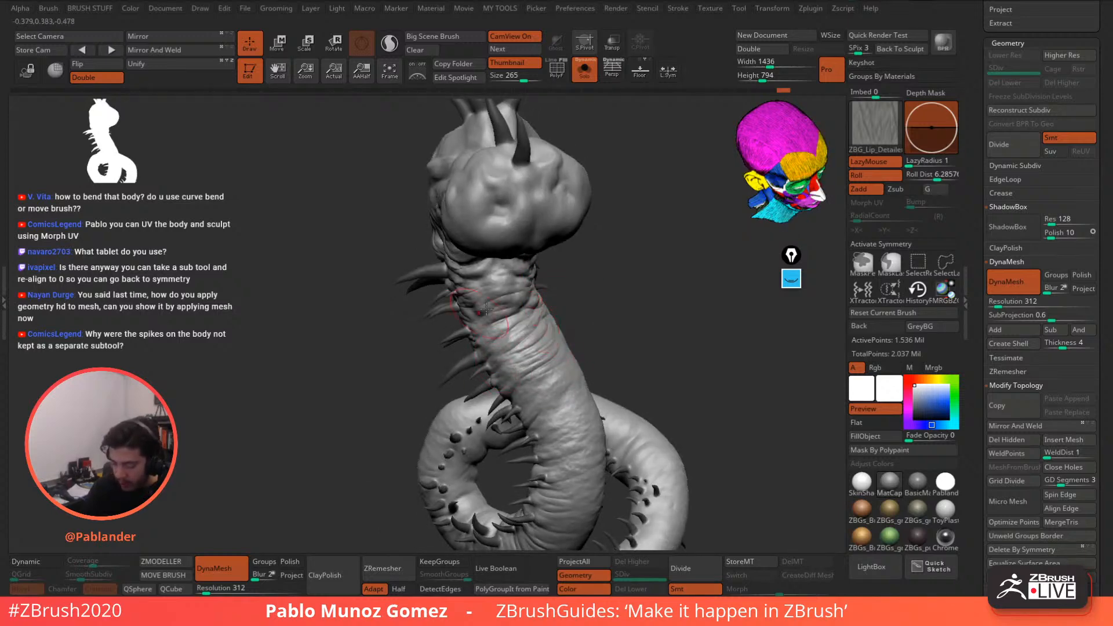
{"action": "left_click_drag", "start_coordinate": [486, 279], "coordinate": [510, 272]}
{"action": "left_click_drag", "start_coordinate": [508, 333], "coordinate": [543, 320]}
{"action": "left_click_drag", "start_coordinate": [515, 368], "coordinate": [551, 342], "text": "shift"}
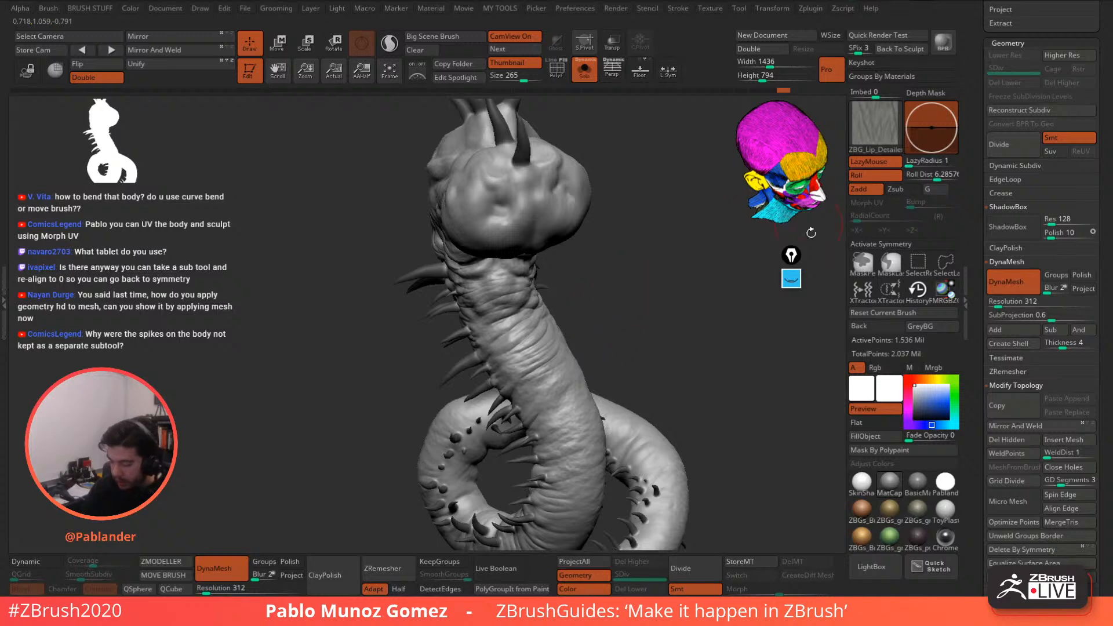
- Load the ZBG_Wrinkles brush and sculpt fine wrinkles across the front of the neck below the head
{"action": "left_click", "coordinate": [872, 567]}
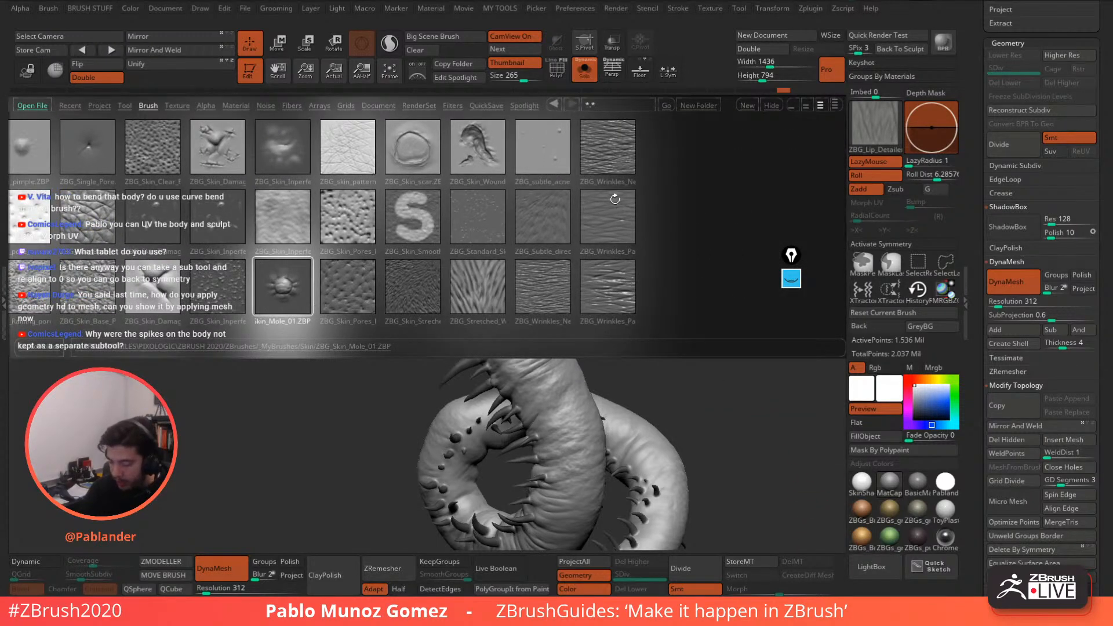
{"action": "double_click", "coordinate": [619, 217]}
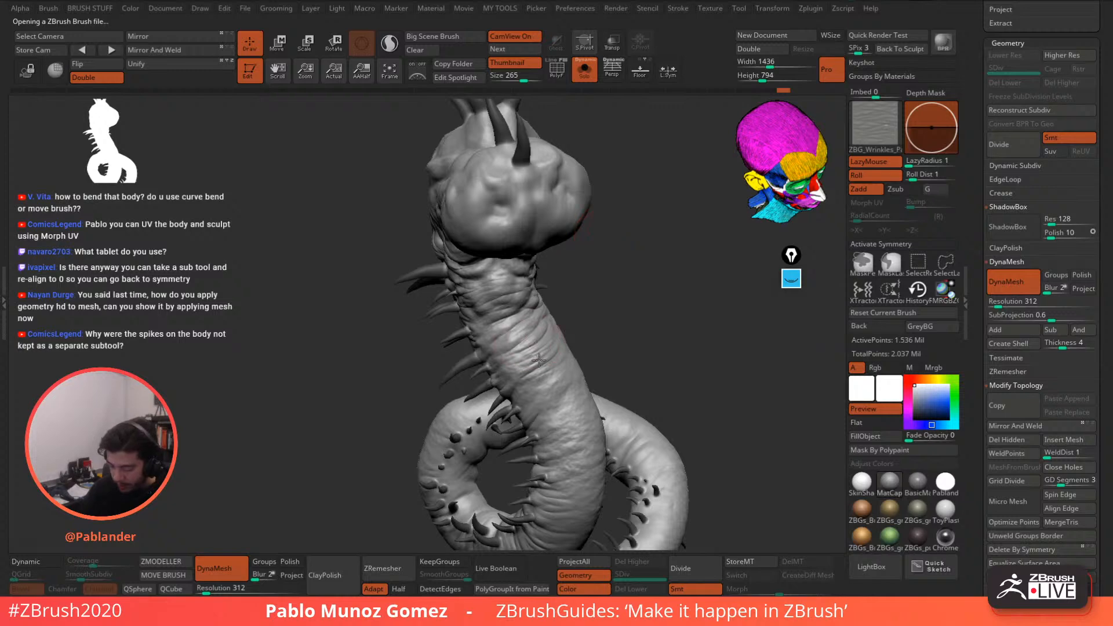
{"action": "key", "text": "space"}
{"action": "mouse_move", "coordinate": [571, 293]}
{"action": "left_mouse_down"}
{"action": "mouse_move", "coordinate": [607, 291]}
{"action": "mouse_move", "coordinate": [599, 254]}
{"action": "mouse_move", "coordinate": [498, 249]}
{"action": "left_mouse_up"}
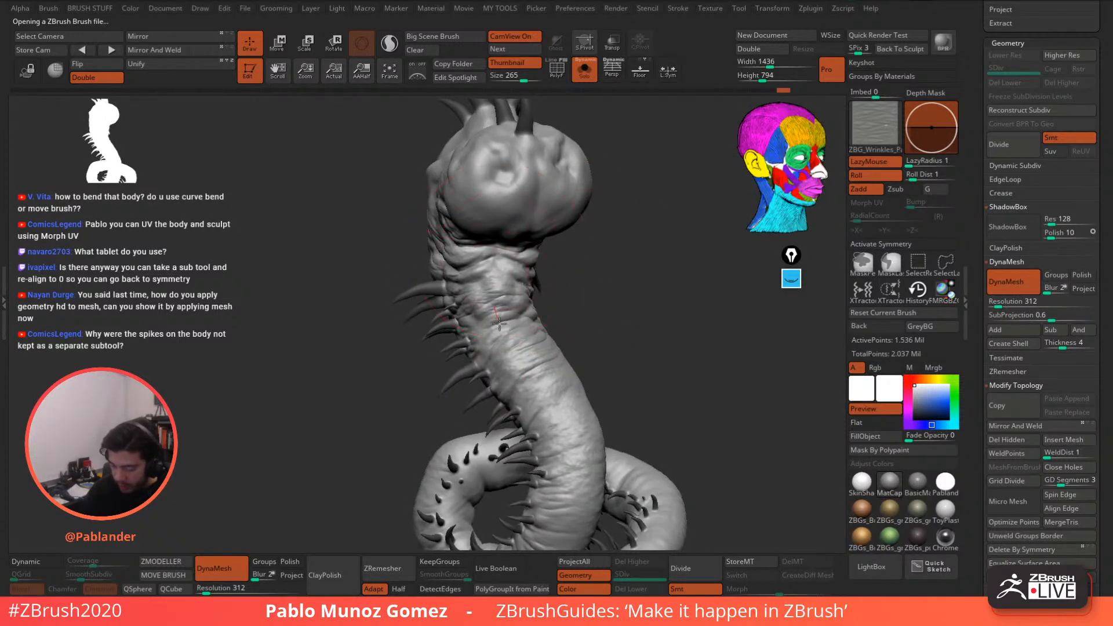
{"action": "left_click_drag", "start_coordinate": [464, 289], "coordinate": [481, 318]}
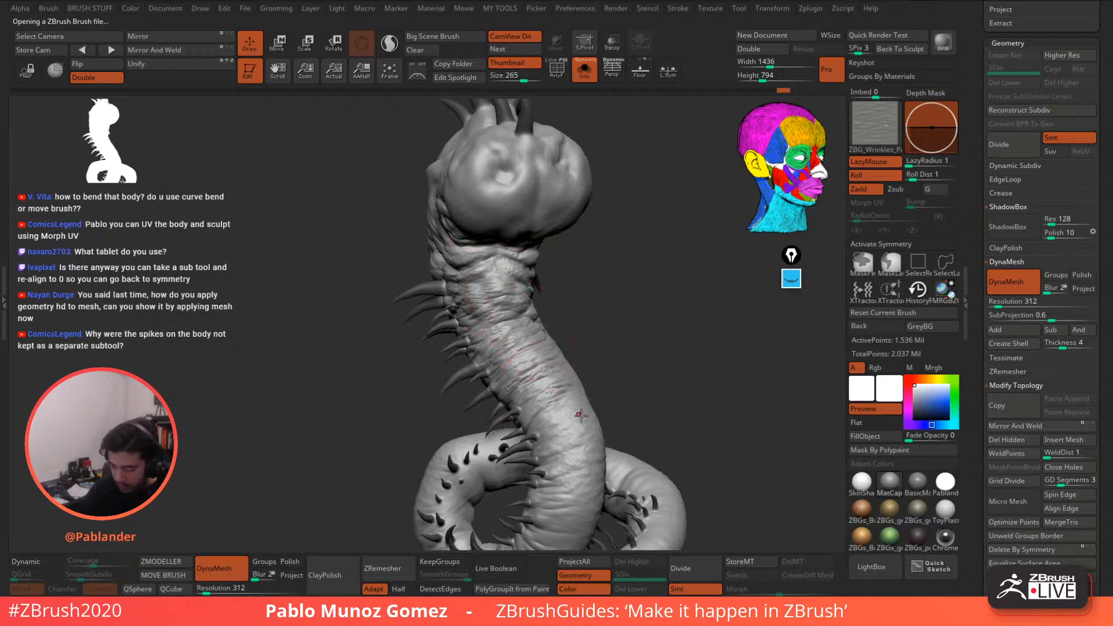
- Sculpt fine wrinkles down the front of the upright body to where it meets the coil, softening the harsh folds
{"action": "mouse_move", "coordinate": [605, 448]}
{"action": "left_mouse_down", "text": "alt"}
{"action": "mouse_move", "coordinate": [579, 373]}
{"action": "mouse_move", "coordinate": [580, 308]}
{"action": "left_mouse_up", "text": "alt"}
{"action": "mouse_move", "coordinate": [626, 261]}
{"action": "left_mouse_down"}
{"action": "mouse_move", "coordinate": [577, 260]}
{"action": "mouse_move", "coordinate": [609, 284]}
{"action": "mouse_move", "coordinate": [615, 313]}
{"action": "left_mouse_up"}
{"action": "left_click_drag", "start_coordinate": [646, 316], "coordinate": [601, 318]}
{"action": "left_click_drag", "start_coordinate": [548, 284], "coordinate": [541, 453]}
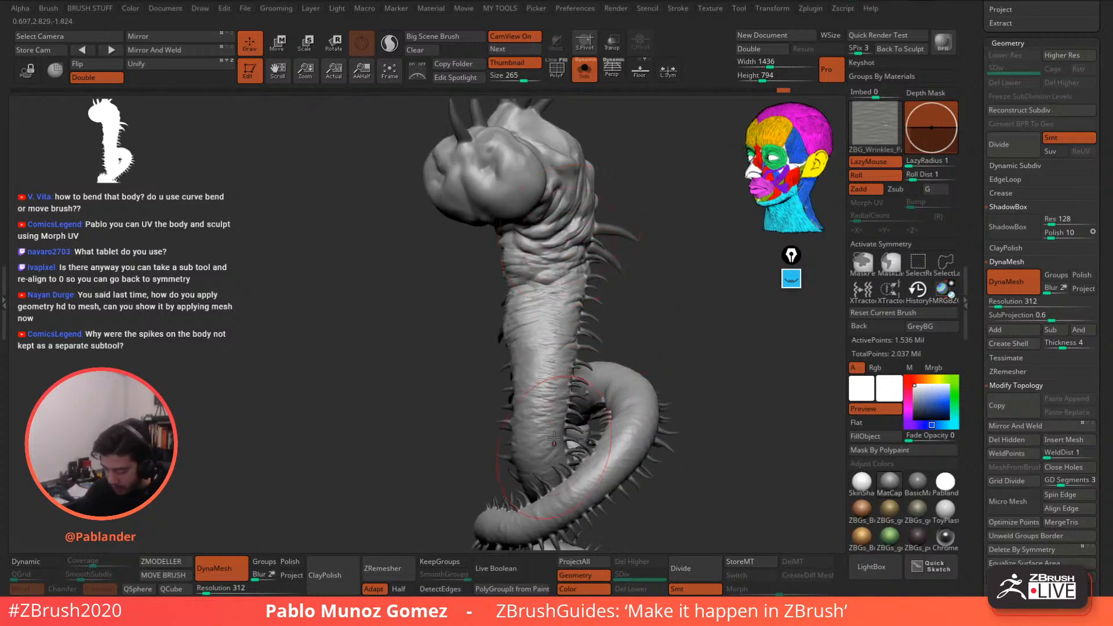
{"action": "left_click_drag", "start_coordinate": [555, 283], "coordinate": [534, 376], "text": "shift"}
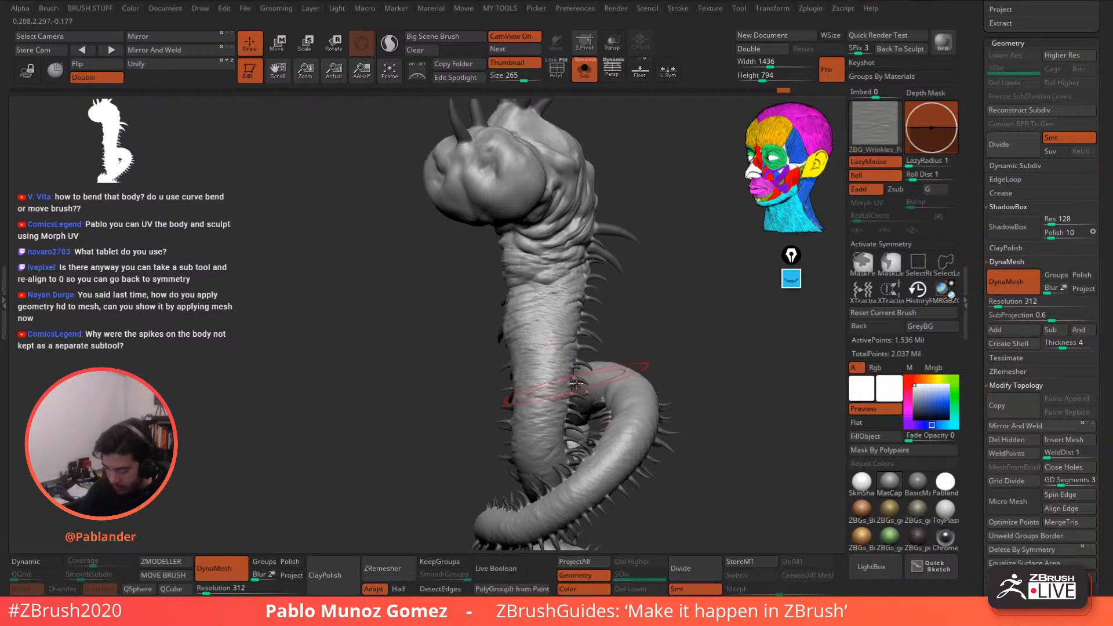
- Continue the fine wrinkles down the spiked side of the body and around the lower coil
{"action": "left_click_drag", "start_coordinate": [626, 429], "coordinate": [617, 278], "text": "alt"}
{"action": "left_click_drag", "start_coordinate": [565, 272], "coordinate": [656, 270]}
{"action": "left_click_drag", "start_coordinate": [599, 348], "coordinate": [603, 400], "text": "alt"}
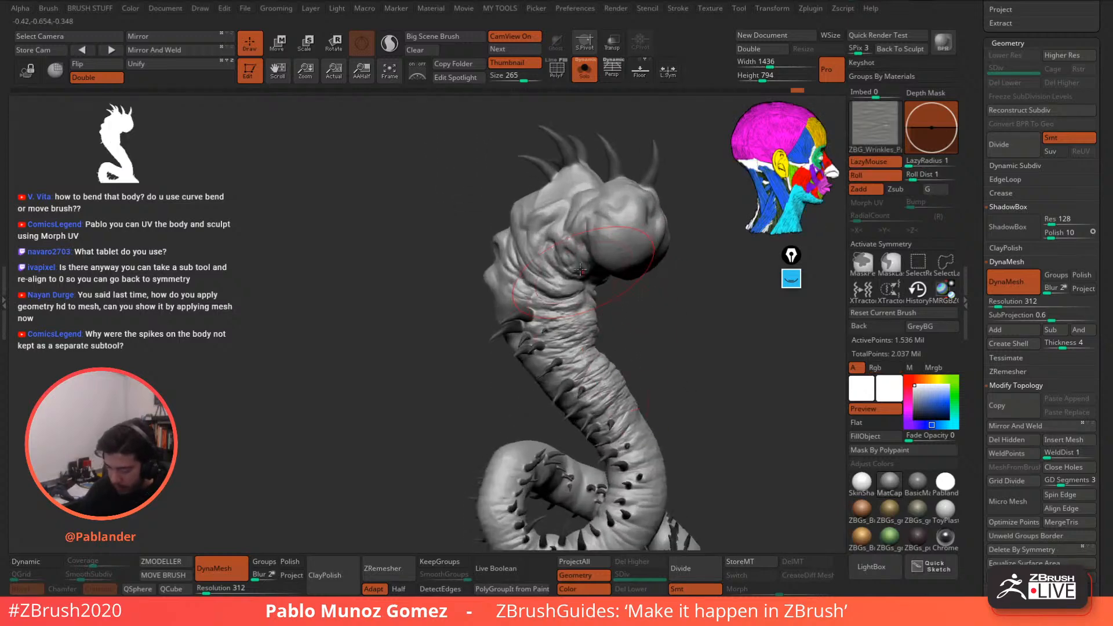
{"action": "right_click_drag", "start_coordinate": [565, 360], "coordinate": [502, 203], "text": "alt"}
{"action": "right_click_drag", "start_coordinate": [579, 419], "coordinate": [629, 464], "text": "alt"}
{"action": "right_click_drag", "start_coordinate": [654, 389], "coordinate": [591, 253], "text": "alt"}
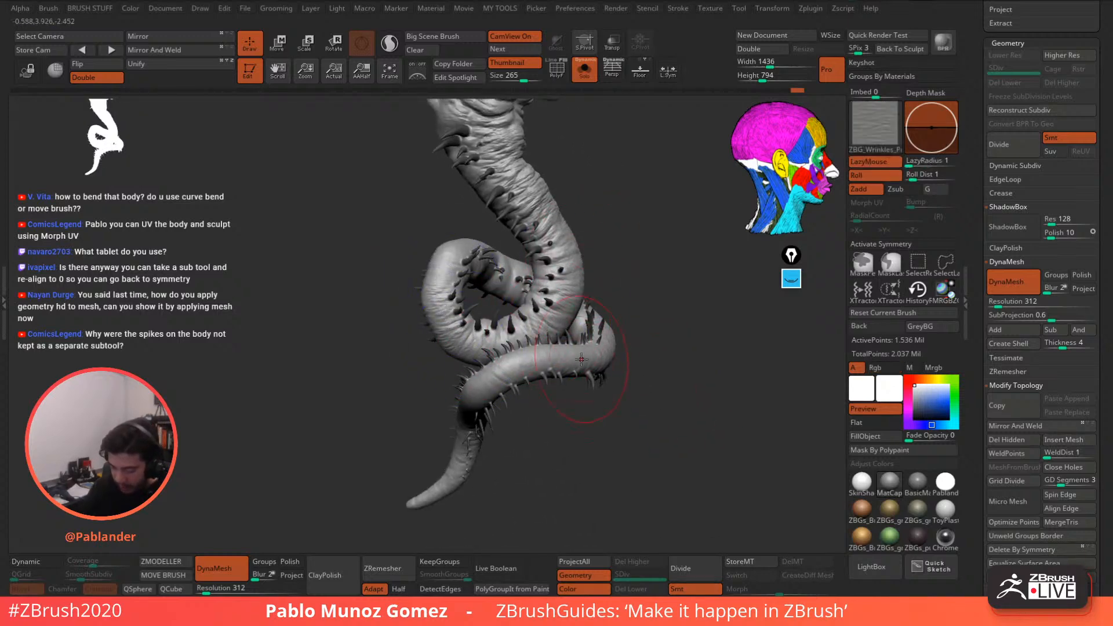
{"action": "right_click_drag", "start_coordinate": [535, 370], "coordinate": [597, 369]}
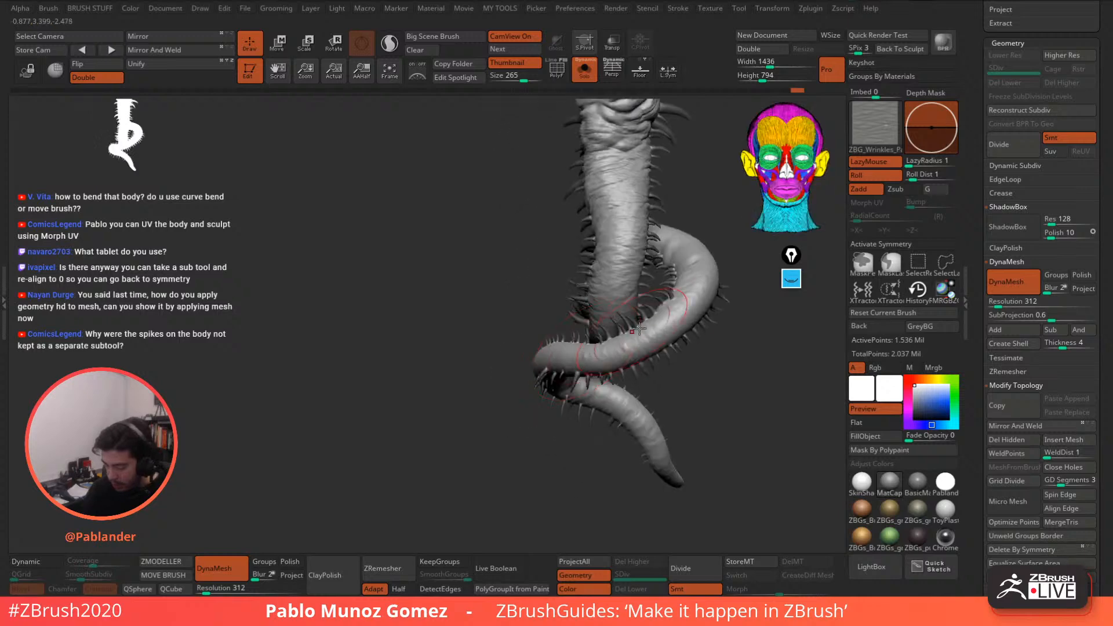
{"action": "right_click_drag", "start_coordinate": [680, 322], "coordinate": [608, 360], "text": "alt"}
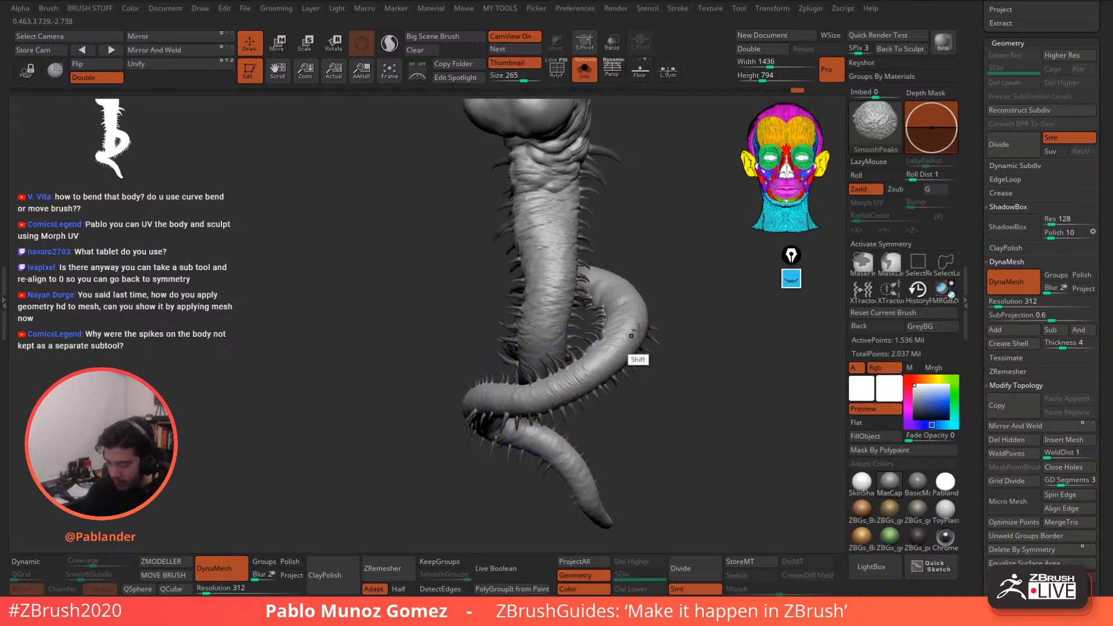
{"action": "mouse_move", "coordinate": [647, 271]}
{"action": "right_mouse_down", "text": "alt"}
{"action": "mouse_move", "coordinate": [628, 304]}
{"action": "mouse_move", "coordinate": [614, 259]}
{"action": "mouse_move", "coordinate": [648, 271]}
{"action": "right_mouse_up", "text": "alt"}
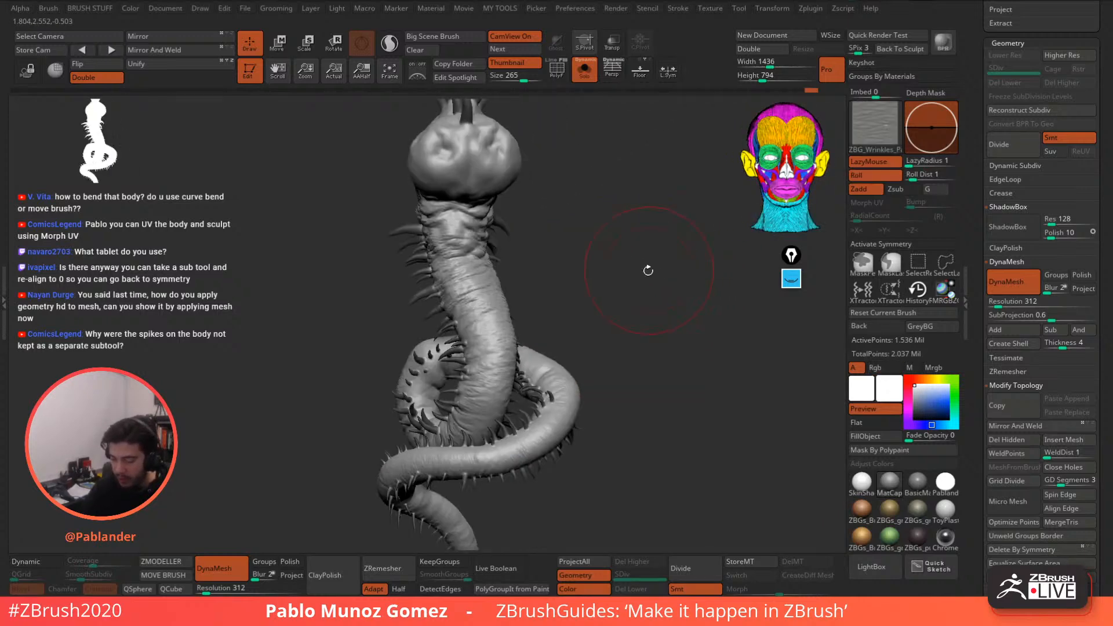
{"action": "right_click_drag", "start_coordinate": [571, 322], "coordinate": [602, 298]}
{"action": "key", "text": "1"}
{"action": "key", "text": "2"}
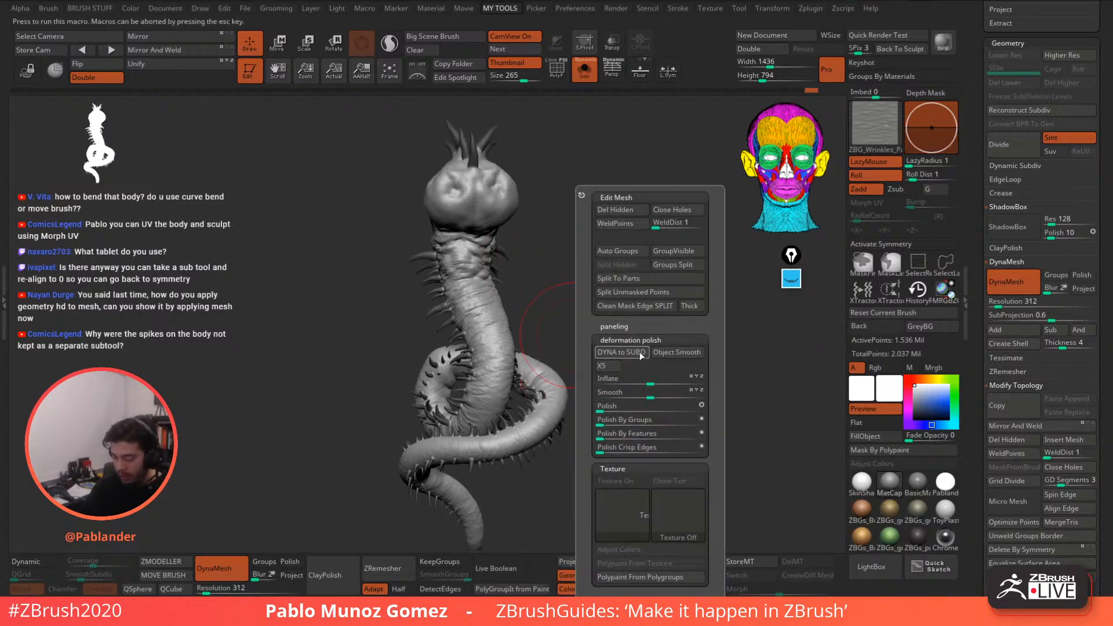
{"action": "left_click", "coordinate": [692, 352]}
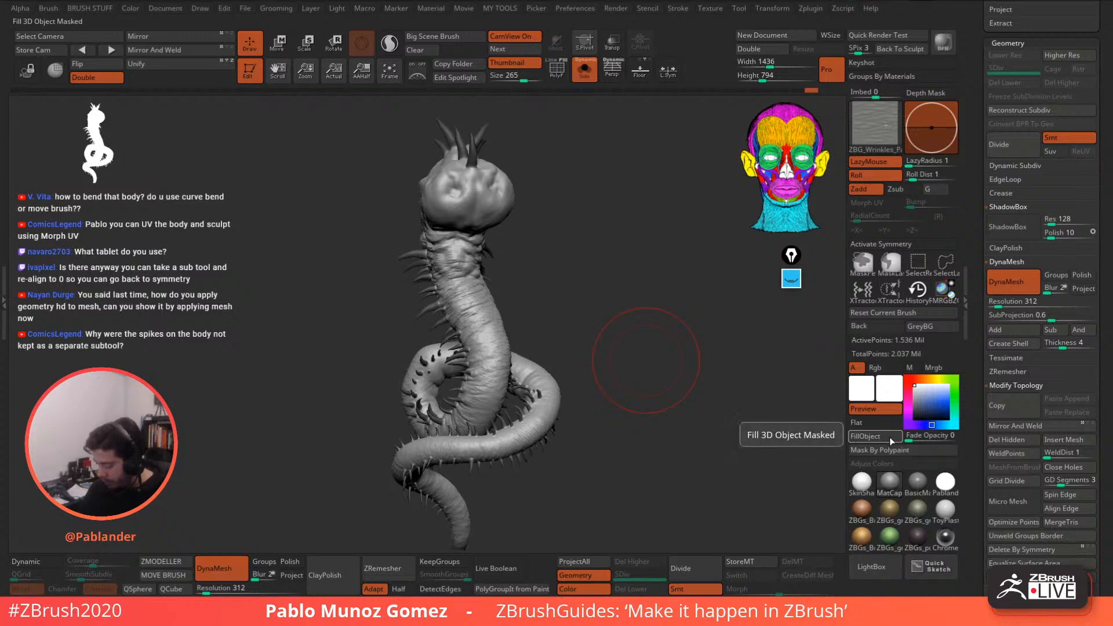
- Load the ZBG_Skin_Pores brush and sculpt a strip of pores down the front of the bulbous head
{"action": "left_click", "coordinate": [874, 565]}
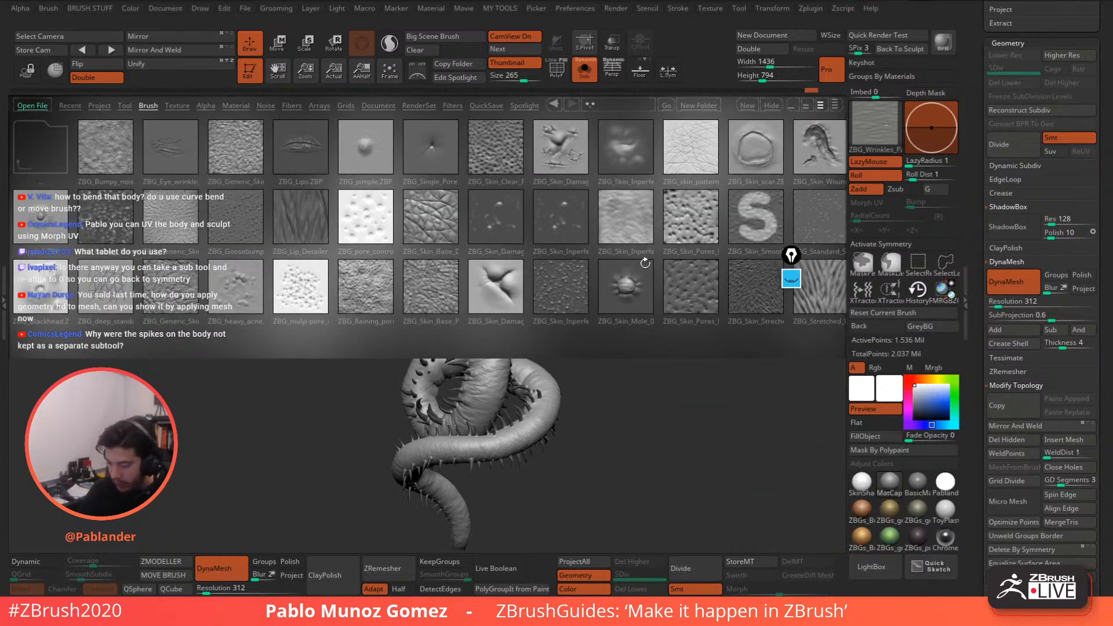
{"action": "mouse_move", "coordinate": [646, 265]}
{"action": "left_mouse_down"}
{"action": "mouse_move", "coordinate": [589, 287]}
{"action": "mouse_move", "coordinate": [664, 273]}
{"action": "left_mouse_up"}
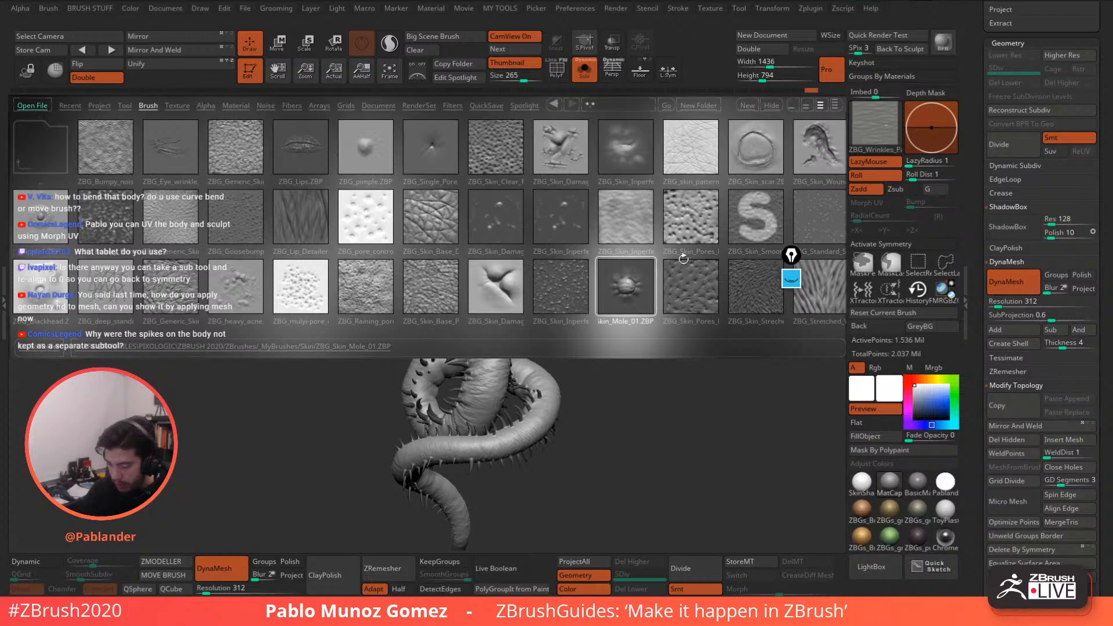
{"action": "double_click", "coordinate": [705, 235]}
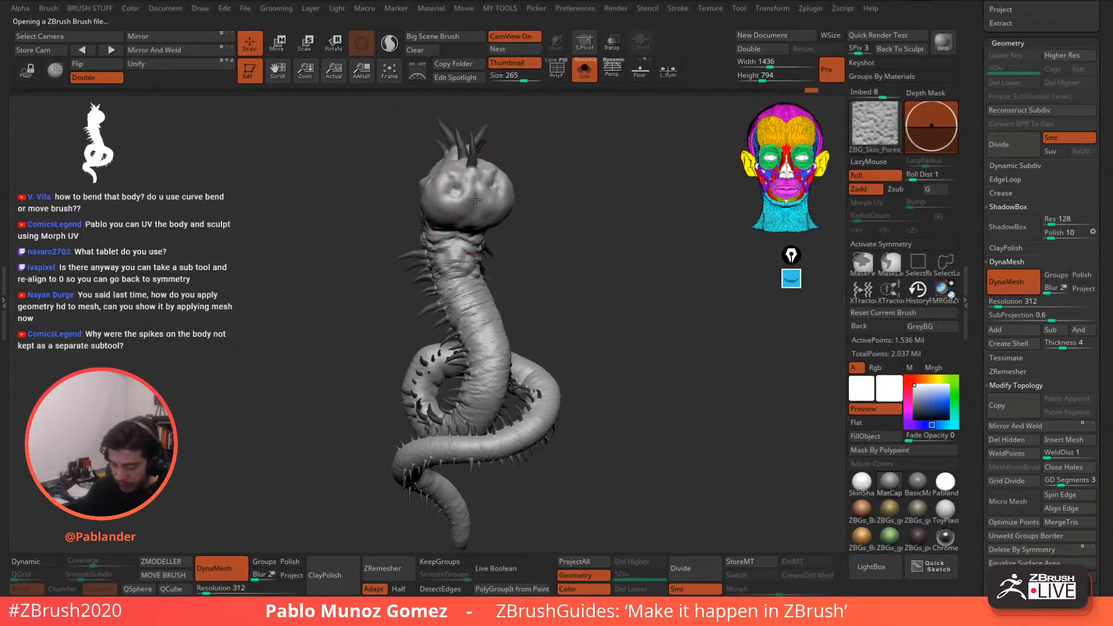
{"action": "right_click_drag", "start_coordinate": [480, 187], "coordinate": [554, 204], "text": "alt"}
{"action": "key", "text": "space"}
{"action": "left_click_drag", "start_coordinate": [571, 200], "coordinate": [548, 200]}
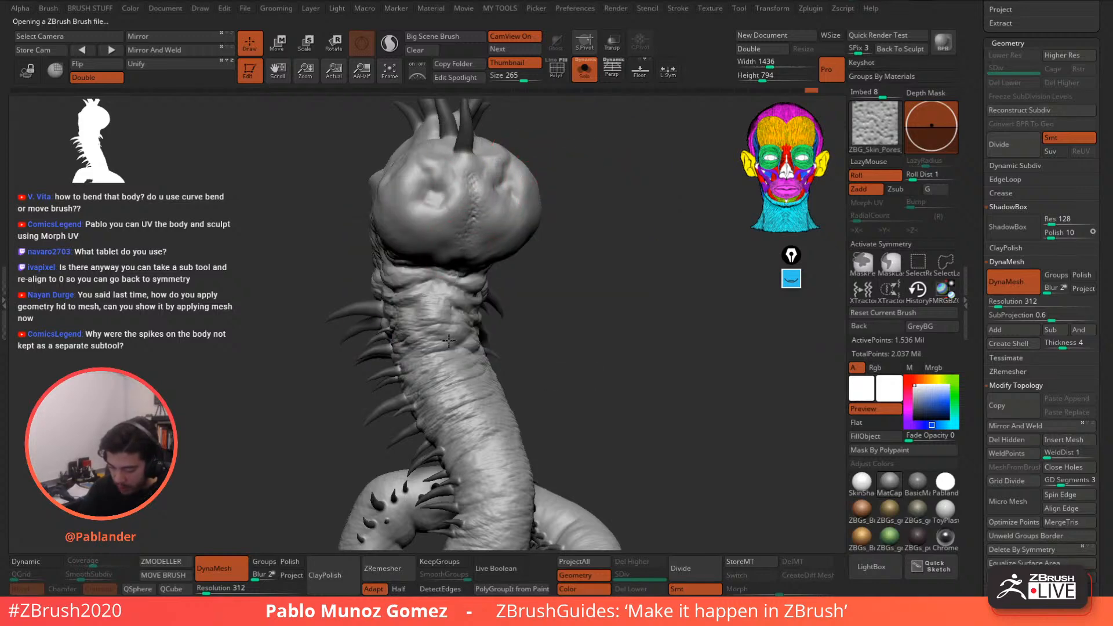
- Sculpt skin pores over the wrinkled side of the neck and down the upright body
{"action": "right_click_drag", "start_coordinate": [479, 385], "coordinate": [441, 307], "text": "alt"}
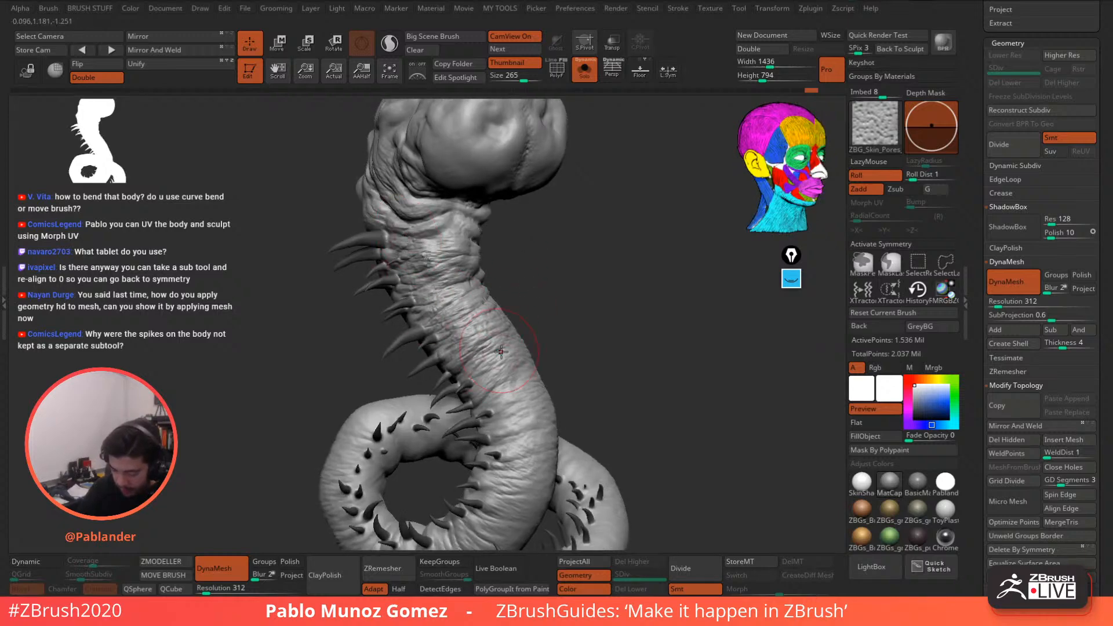
{"action": "right_click_drag", "start_coordinate": [501, 352], "coordinate": [488, 255], "text": "alt"}
{"action": "right_click_drag", "start_coordinate": [496, 307], "coordinate": [506, 365], "text": "ctrl"}
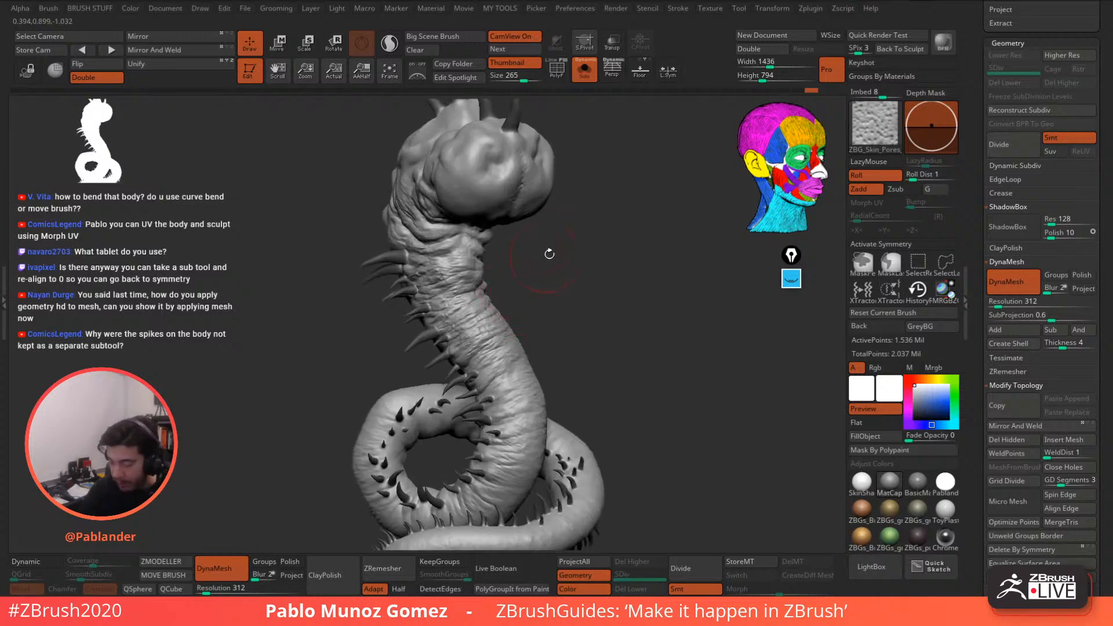
{"action": "left_click_drag", "start_coordinate": [570, 243], "coordinate": [565, 216]}
{"action": "mouse_move", "coordinate": [577, 316]}
{"action": "left_mouse_down"}
{"action": "mouse_move", "coordinate": [568, 319]}
{"action": "mouse_move", "coordinate": [564, 274]}
{"action": "mouse_move", "coordinate": [562, 303]}
{"action": "mouse_move", "coordinate": [516, 309]}
{"action": "mouse_move", "coordinate": [531, 364]}
{"action": "left_mouse_up"}
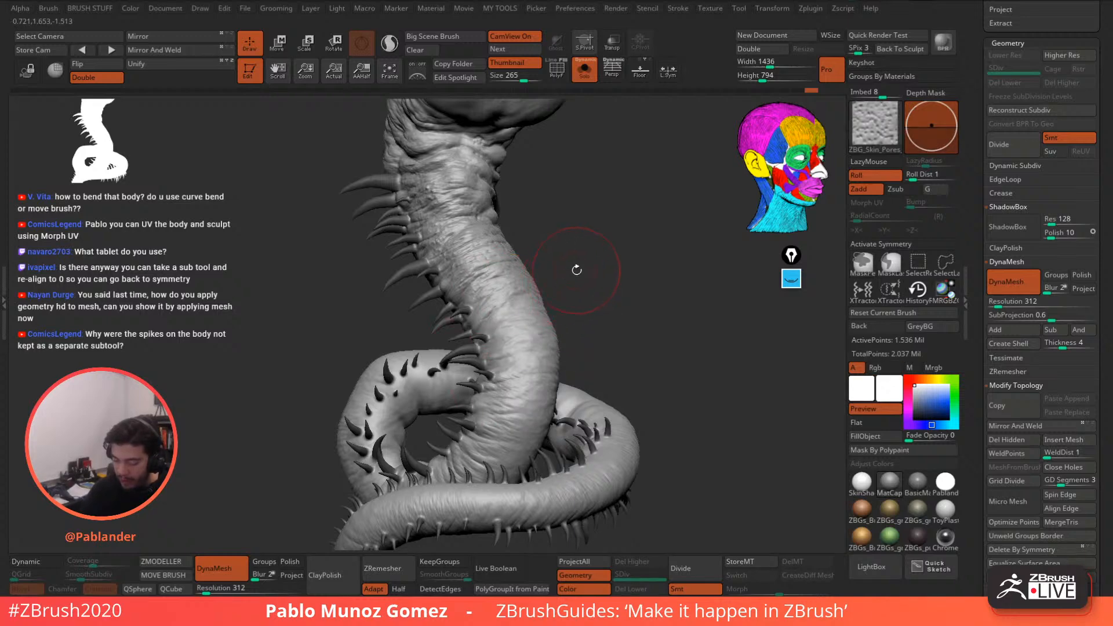
{"action": "left_click_drag", "start_coordinate": [577, 270], "coordinate": [584, 259]}
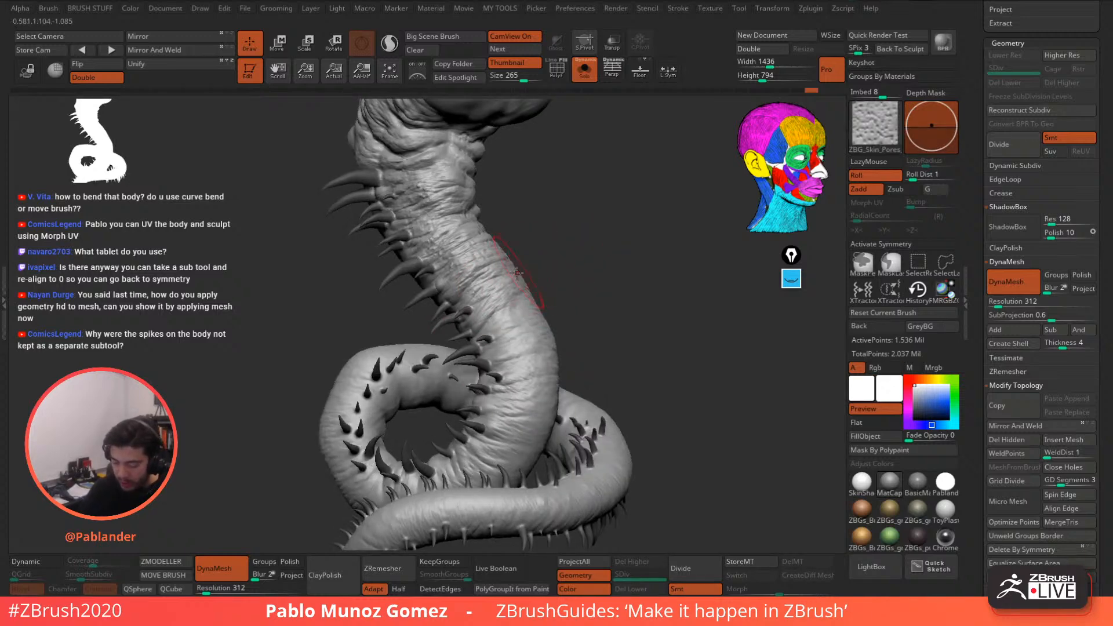
{"action": "mouse_move", "coordinate": [517, 273]}
{"action": "left_mouse_down"}
{"action": "mouse_move", "coordinate": [475, 308]}
{"action": "mouse_move", "coordinate": [540, 400]}
{"action": "mouse_move", "coordinate": [490, 267]}
{"action": "mouse_move", "coordinate": [527, 336]}
{"action": "mouse_move", "coordinate": [477, 271]}
{"action": "mouse_move", "coordinate": [534, 377]}
{"action": "left_mouse_up"}
{"action": "mouse_move", "coordinate": [619, 293]}
{"action": "left_mouse_down"}
{"action": "mouse_move", "coordinate": [559, 294]}
{"action": "mouse_move", "coordinate": [615, 294]}
{"action": "mouse_move", "coordinate": [586, 291]}
{"action": "left_mouse_up"}
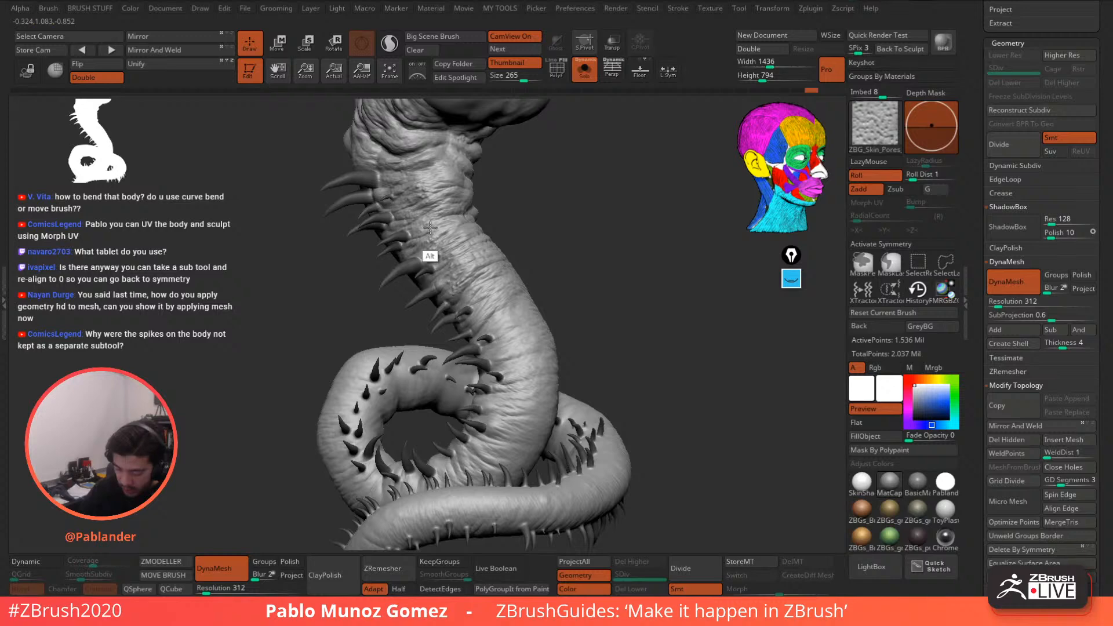
- Raise skin bumps around the spike bases on both sides of the neck with the inverted pores brush
{"action": "mouse_move", "coordinate": [431, 228]}
{"action": "left_mouse_down", "text": "alt"}
{"action": "mouse_move", "coordinate": [502, 370]}
{"action": "mouse_move", "coordinate": [472, 338]}
{"action": "mouse_move", "coordinate": [495, 348]}
{"action": "left_mouse_up", "text": "alt"}
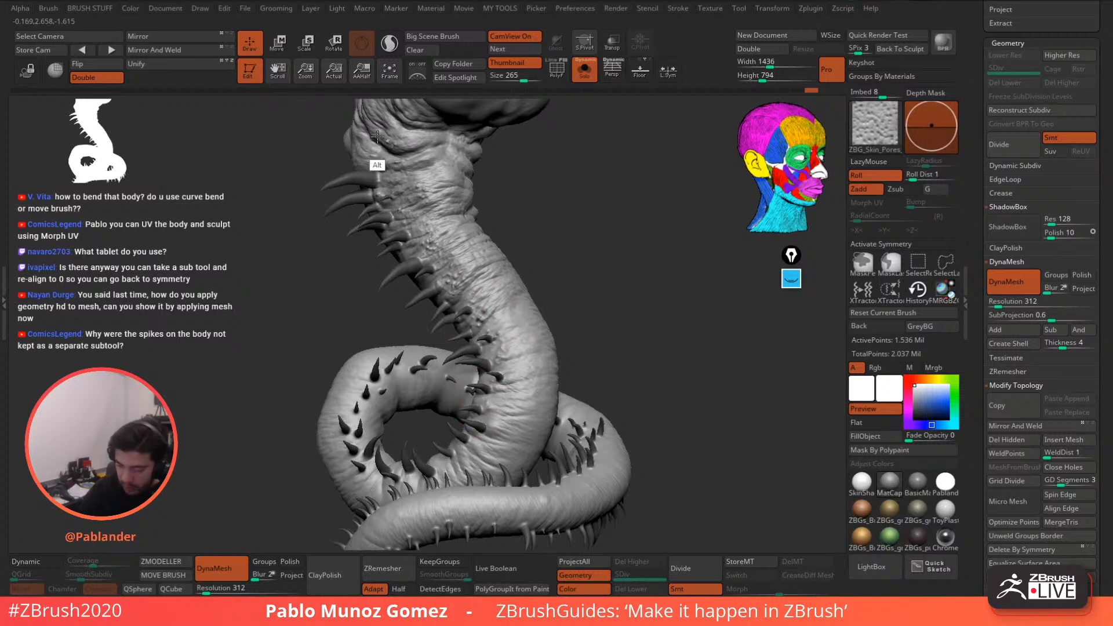
{"action": "left_click_drag", "start_coordinate": [595, 221], "coordinate": [630, 181]}
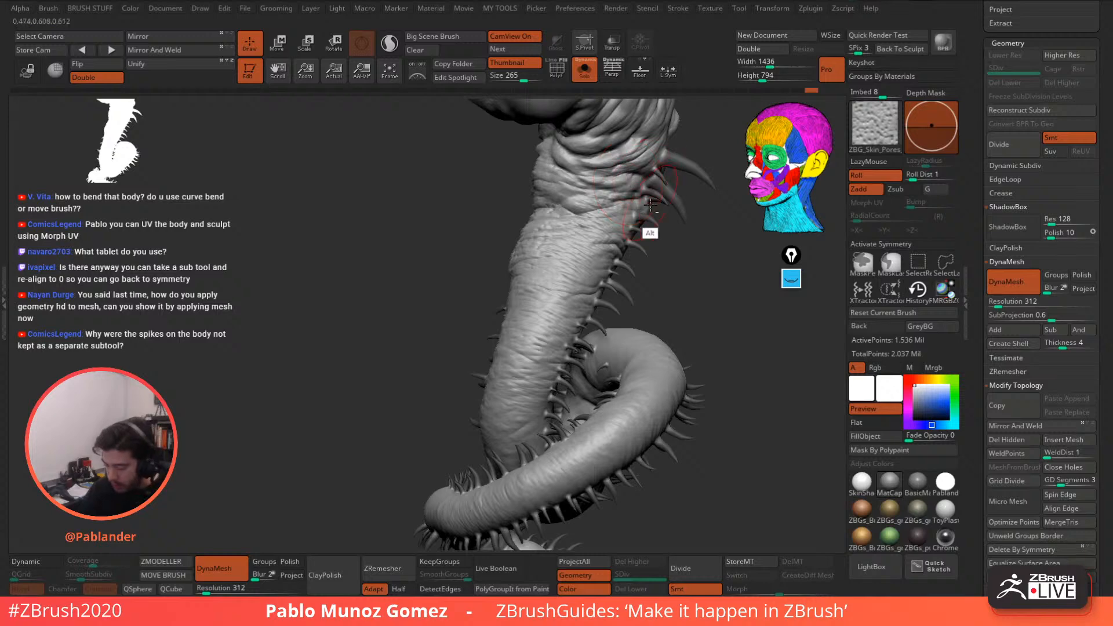
{"action": "mouse_move", "coordinate": [696, 244]}
{"action": "left_mouse_down"}
{"action": "mouse_move", "coordinate": [673, 203]}
{"action": "mouse_move", "coordinate": [653, 196]}
{"action": "mouse_move", "coordinate": [591, 316]}
{"action": "left_mouse_up"}
{"action": "left_click_drag", "start_coordinate": [631, 279], "coordinate": [565, 313], "text": "alt"}
{"action": "left_click_drag", "start_coordinate": [609, 176], "coordinate": [588, 195], "text": "alt"}
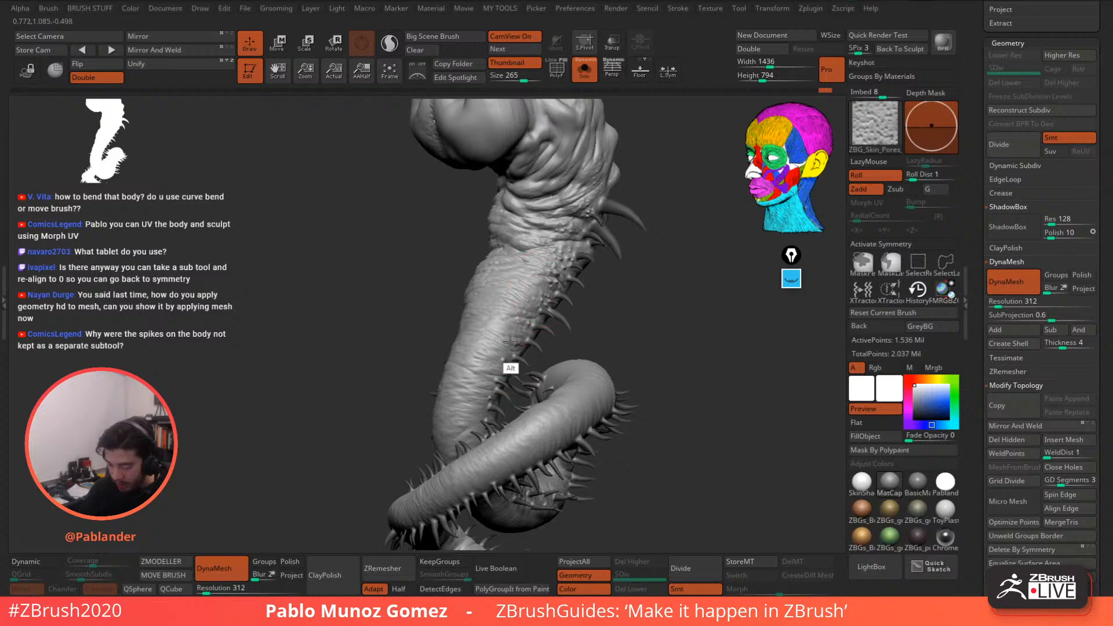
- Extend the raised skin bumps along the spike row toward the base of the upright body
{"action": "left_click_drag", "start_coordinate": [598, 339], "coordinate": [562, 203], "text": "alt"}
{"action": "left_click_drag", "start_coordinate": [597, 255], "coordinate": [614, 246]}
{"action": "left_click_drag", "start_coordinate": [603, 261], "coordinate": [557, 383], "text": "alt"}
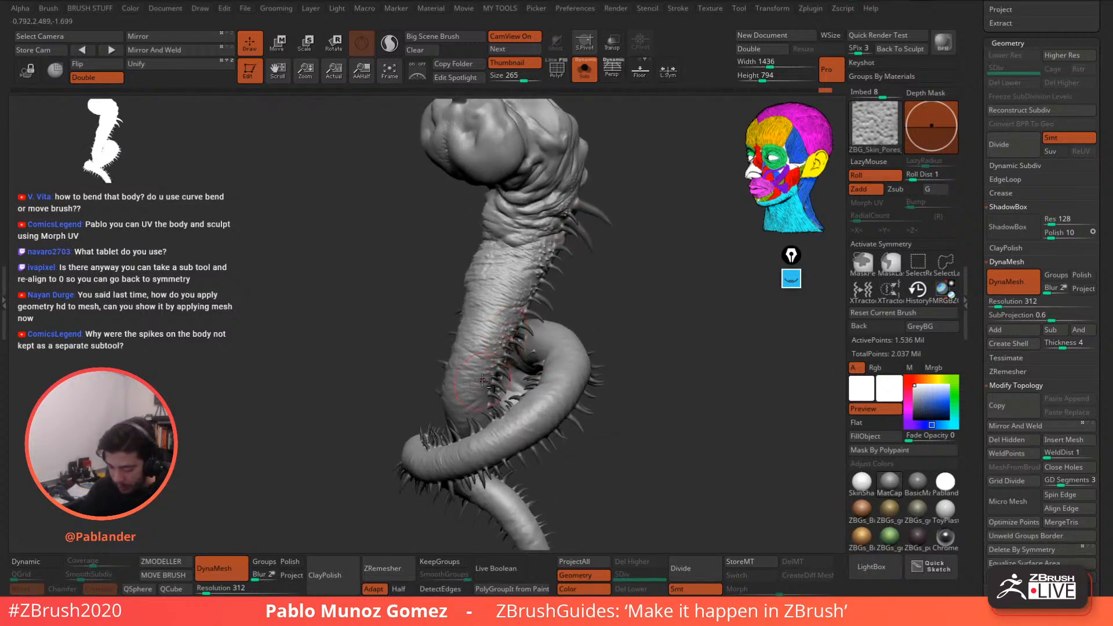
{"action": "mouse_move", "coordinate": [620, 321]}
{"action": "left_mouse_down"}
{"action": "mouse_move", "coordinate": [590, 325]}
{"action": "mouse_move", "coordinate": [610, 273]}
{"action": "left_mouse_up"}
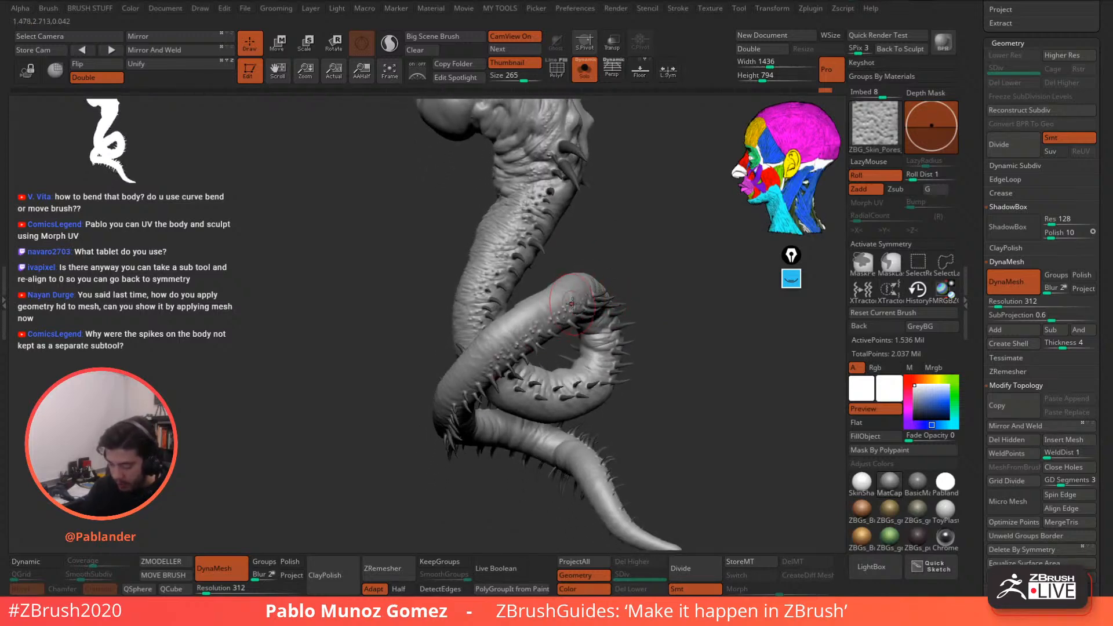
- Raise skin bumps around the spikes on the outer coil and along the start of the tail
{"action": "left_click_drag", "start_coordinate": [512, 345], "coordinate": [578, 294], "text": "shift"}
{"action": "left_click_drag", "start_coordinate": [435, 316], "coordinate": [516, 298]}
{"action": "mouse_move", "coordinate": [545, 345]}
{"action": "left_mouse_down", "text": "alt"}
{"action": "mouse_move", "coordinate": [580, 267]}
{"action": "mouse_move", "coordinate": [581, 233]}
{"action": "left_mouse_up", "text": "alt"}
{"action": "left_click_drag", "start_coordinate": [570, 305], "coordinate": [586, 284], "text": "alt"}
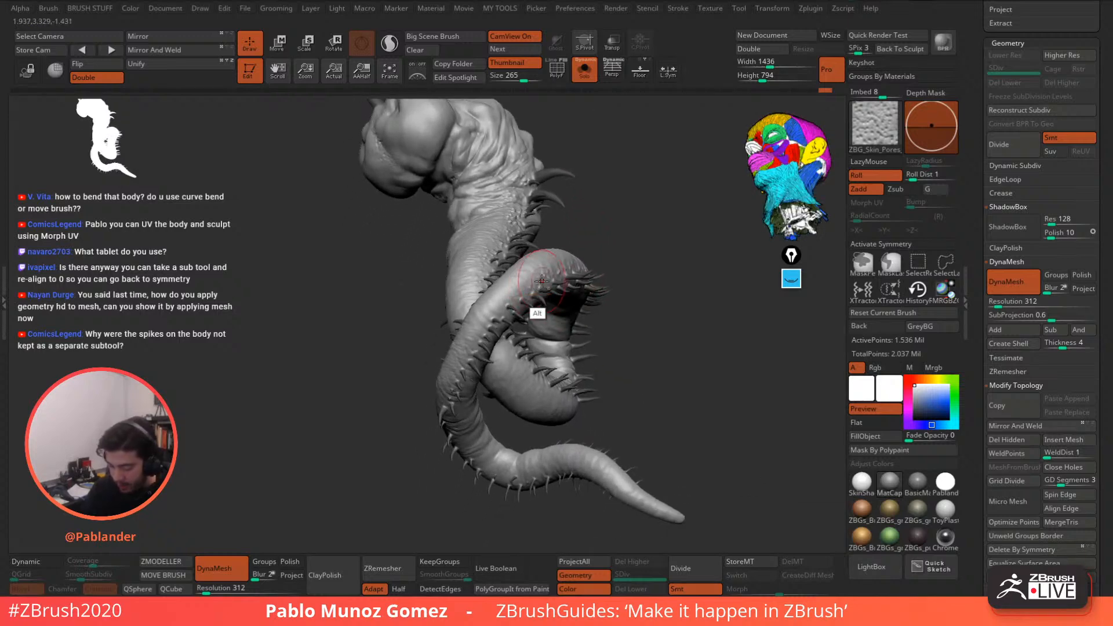
{"action": "mouse_move", "coordinate": [489, 398]}
{"action": "right_mouse_down"}
{"action": "mouse_move", "coordinate": [511, 347]}
{"action": "mouse_move", "coordinate": [513, 292]}
{"action": "right_mouse_up"}
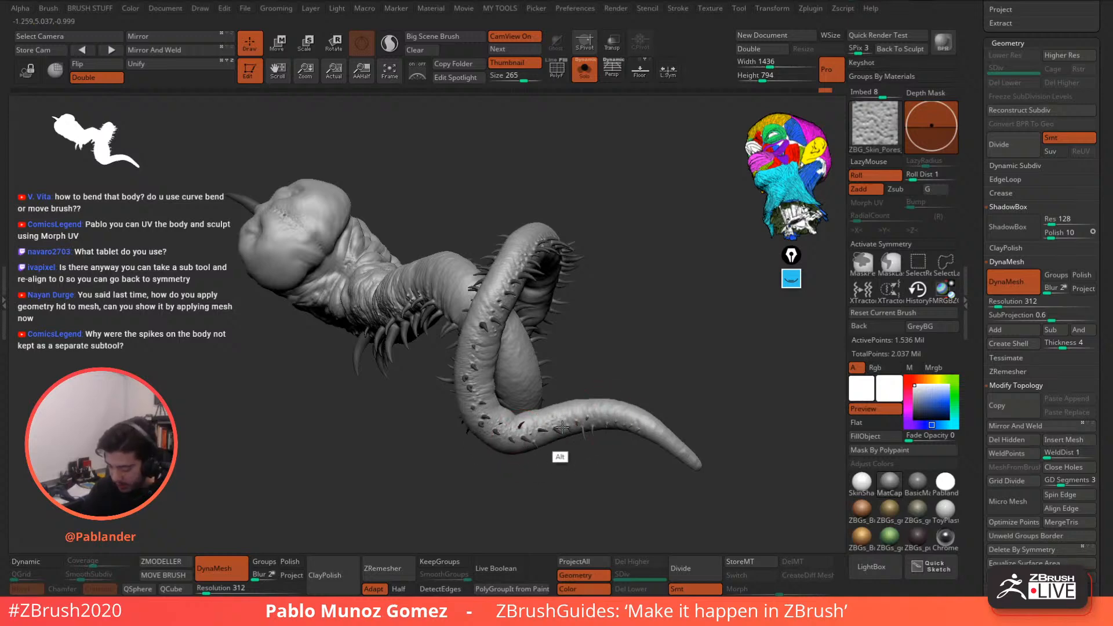
- Add raised skin bumps between the spikes around the inside and underside of the coil loop
{"action": "mouse_move", "coordinate": [606, 334]}
{"action": "right_mouse_down"}
{"action": "mouse_move", "coordinate": [603, 313]}
{"action": "mouse_move", "coordinate": [471, 260]}
{"action": "mouse_move", "coordinate": [573, 199]}
{"action": "mouse_move", "coordinate": [499, 271]}
{"action": "mouse_move", "coordinate": [456, 247]}
{"action": "mouse_move", "coordinate": [589, 188]}
{"action": "mouse_move", "coordinate": [548, 204]}
{"action": "mouse_move", "coordinate": [507, 199]}
{"action": "mouse_move", "coordinate": [500, 209]}
{"action": "right_mouse_up"}
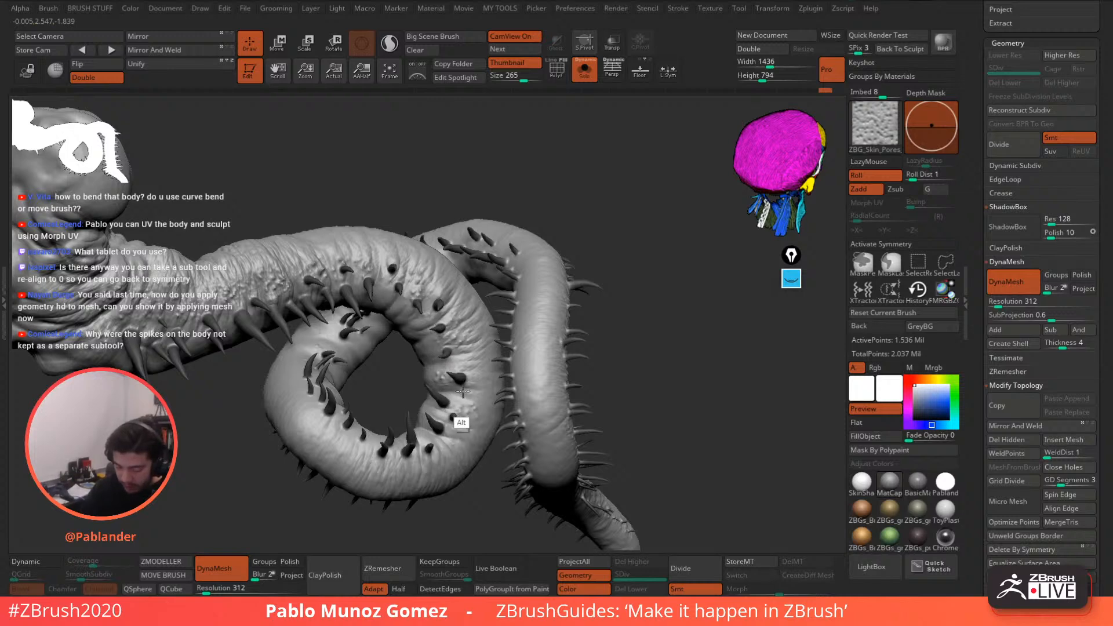
{"action": "left_click_drag", "start_coordinate": [427, 314], "coordinate": [389, 270], "text": "alt"}
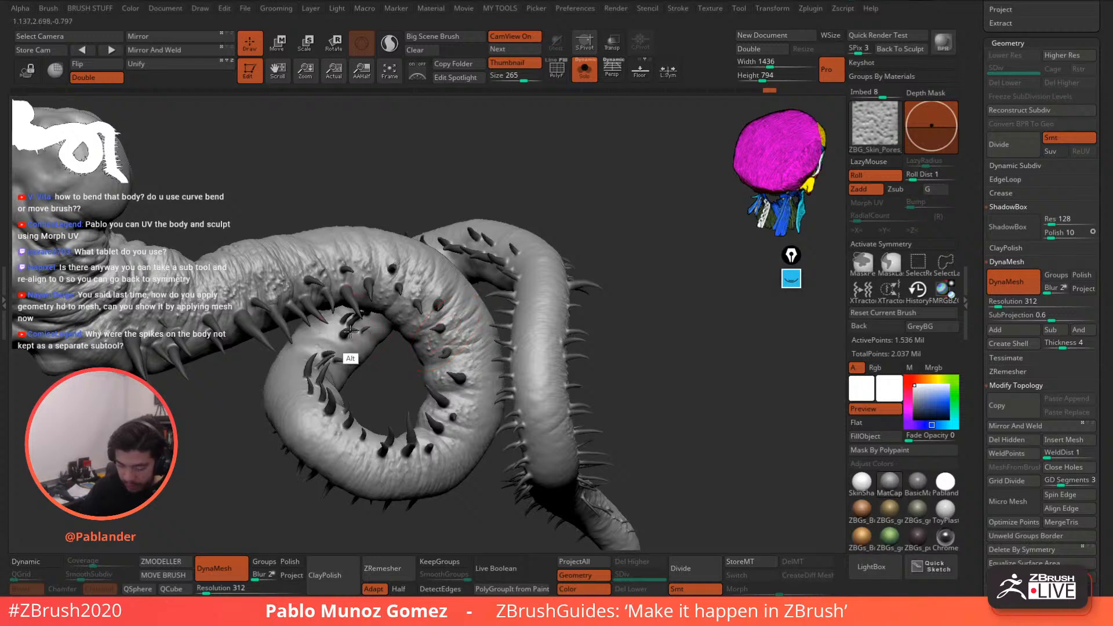
{"action": "mouse_move", "coordinate": [433, 279]}
{"action": "right_mouse_down"}
{"action": "mouse_move", "coordinate": [468, 259]}
{"action": "mouse_move", "coordinate": [371, 273]}
{"action": "right_mouse_up"}
{"action": "right_click_drag", "start_coordinate": [557, 278], "coordinate": [459, 258]}
{"action": "mouse_move", "coordinate": [324, 402]}
{"action": "left_mouse_down", "text": "alt"}
{"action": "mouse_move", "coordinate": [388, 473]}
{"action": "mouse_move", "coordinate": [438, 467]}
{"action": "mouse_move", "coordinate": [415, 469]}
{"action": "left_mouse_up", "text": "alt"}
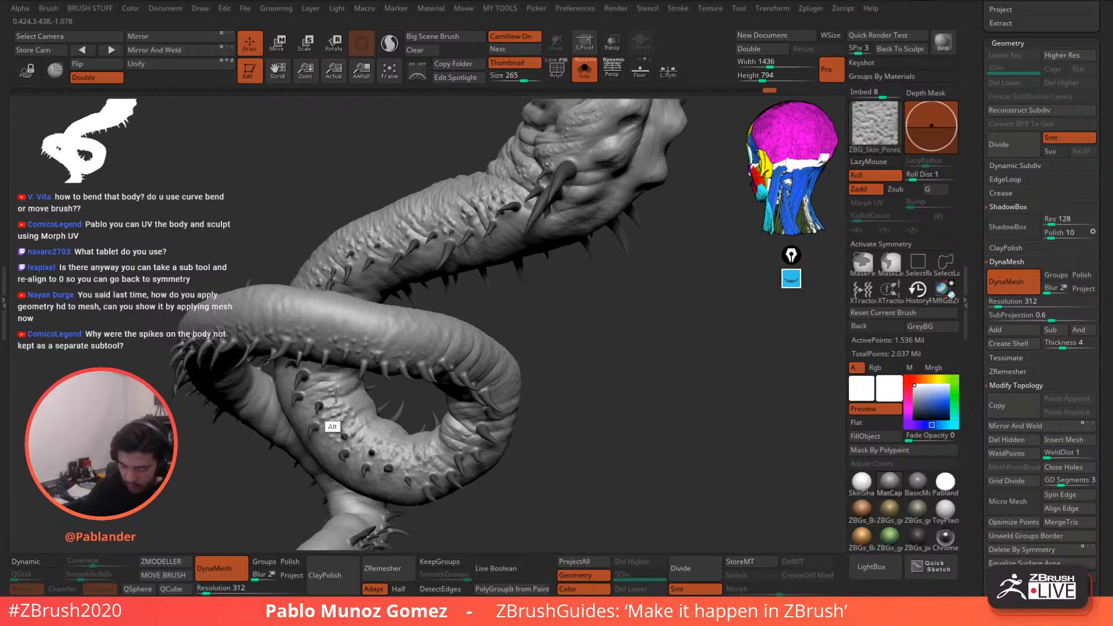
- Add raised skin bumps to the upper neck and hood behind the head on both sides
{"action": "right_click_drag", "start_coordinate": [494, 319], "coordinate": [510, 272], "text": "alt"}
{"action": "right_click_drag", "start_coordinate": [510, 273], "coordinate": [556, 233]}
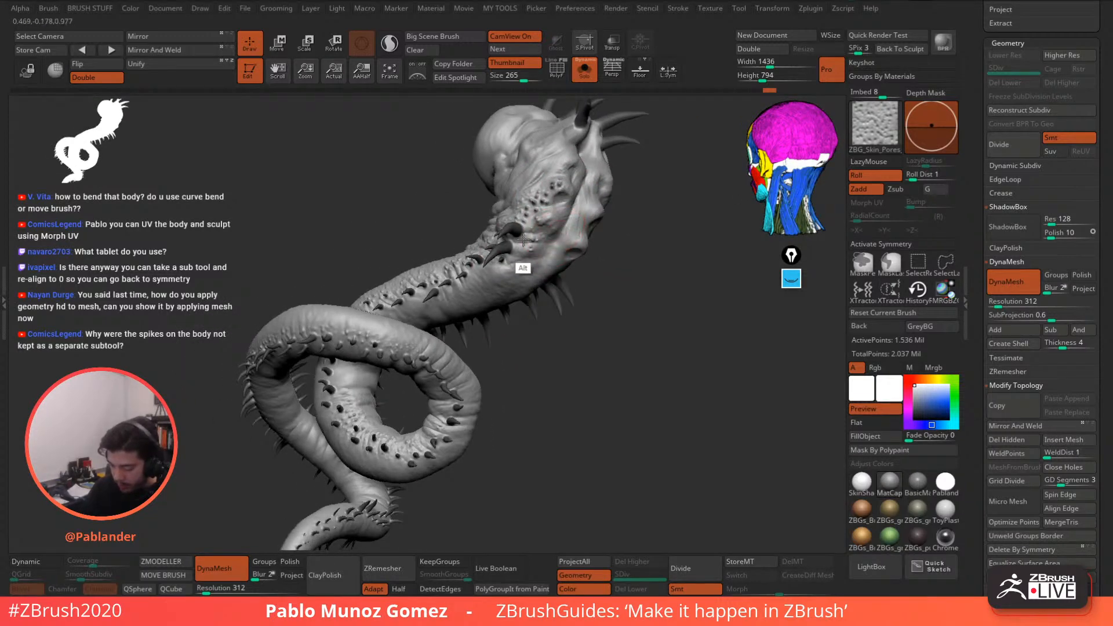
{"action": "right_click_drag", "start_coordinate": [493, 284], "coordinate": [599, 222]}
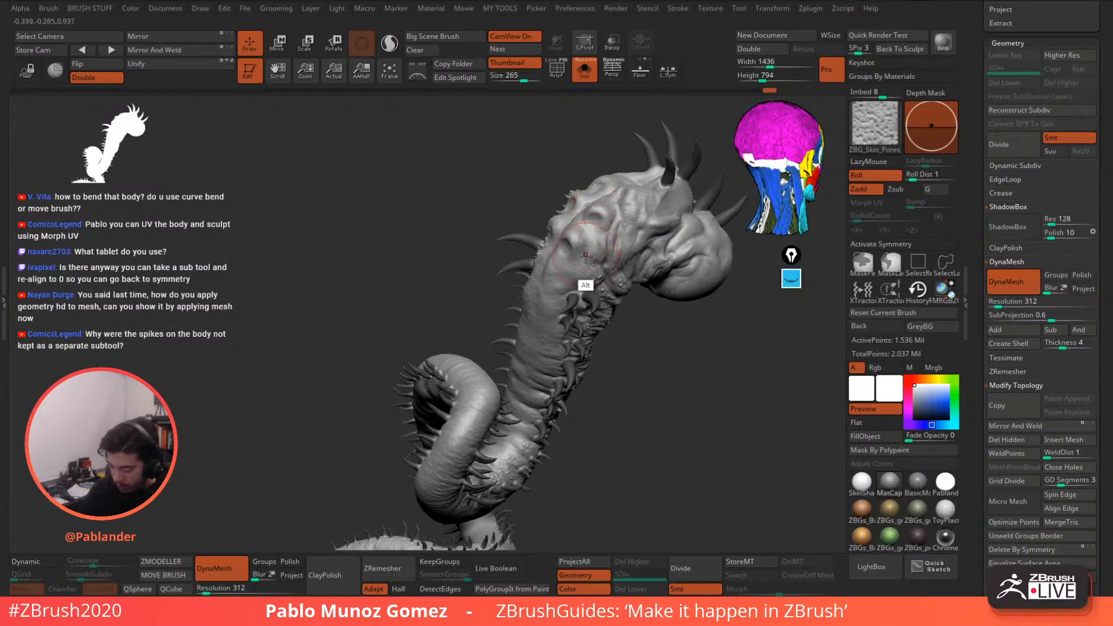
{"action": "mouse_move", "coordinate": [586, 256]}
{"action": "left_mouse_down", "text": "alt"}
{"action": "mouse_move", "coordinate": [592, 282]}
{"action": "mouse_move", "coordinate": [578, 296]}
{"action": "left_mouse_up", "text": "alt"}
{"action": "left_click_drag", "start_coordinate": [609, 227], "coordinate": [608, 250], "text": "alt"}
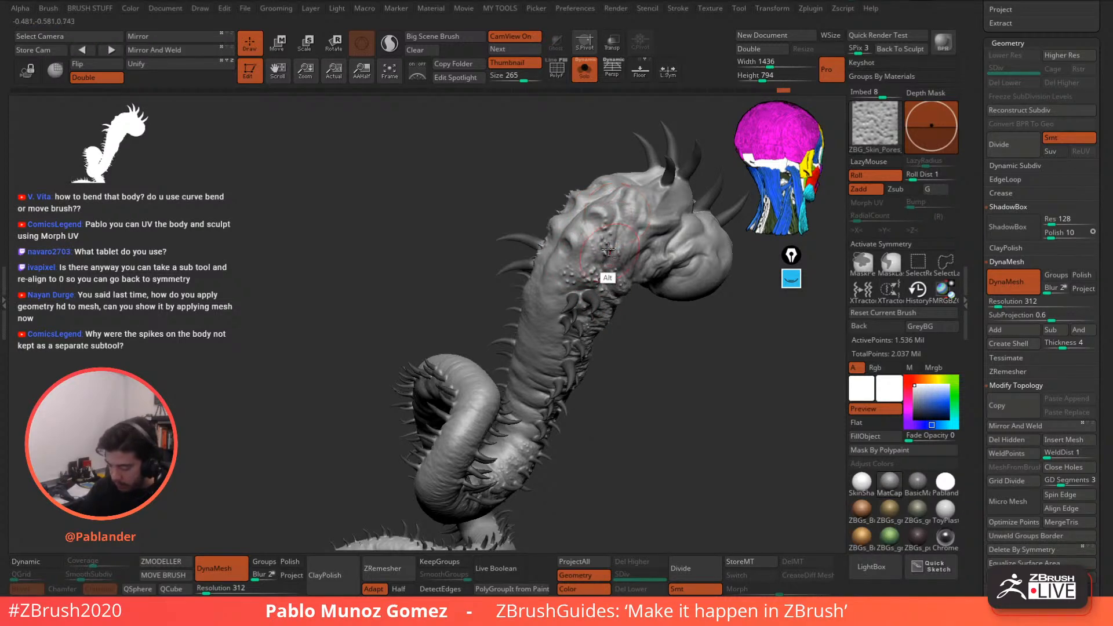
- Raise skin bumps around the spikes on top of the head with the skin pores brush and soften them
{"action": "right_click_drag", "start_coordinate": [608, 250], "coordinate": [569, 194]}
{"action": "right_click_drag", "start_coordinate": [567, 234], "coordinate": [487, 195]}
{"action": "right_click_drag", "start_coordinate": [626, 238], "coordinate": [595, 222]}
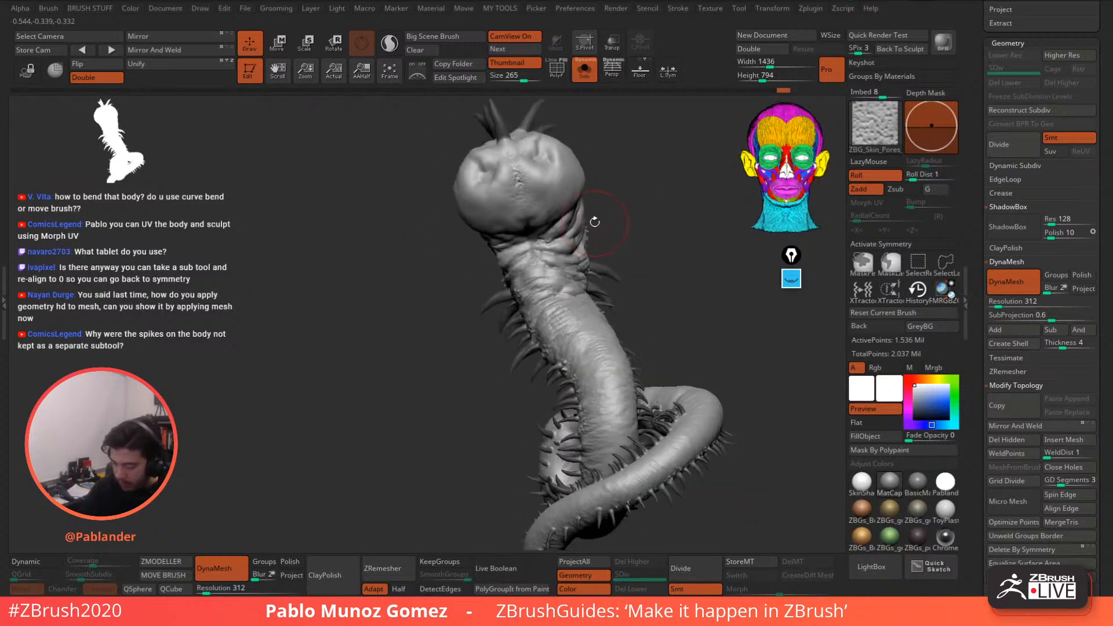
{"action": "right_click_drag", "start_coordinate": [555, 167], "coordinate": [524, 263]}
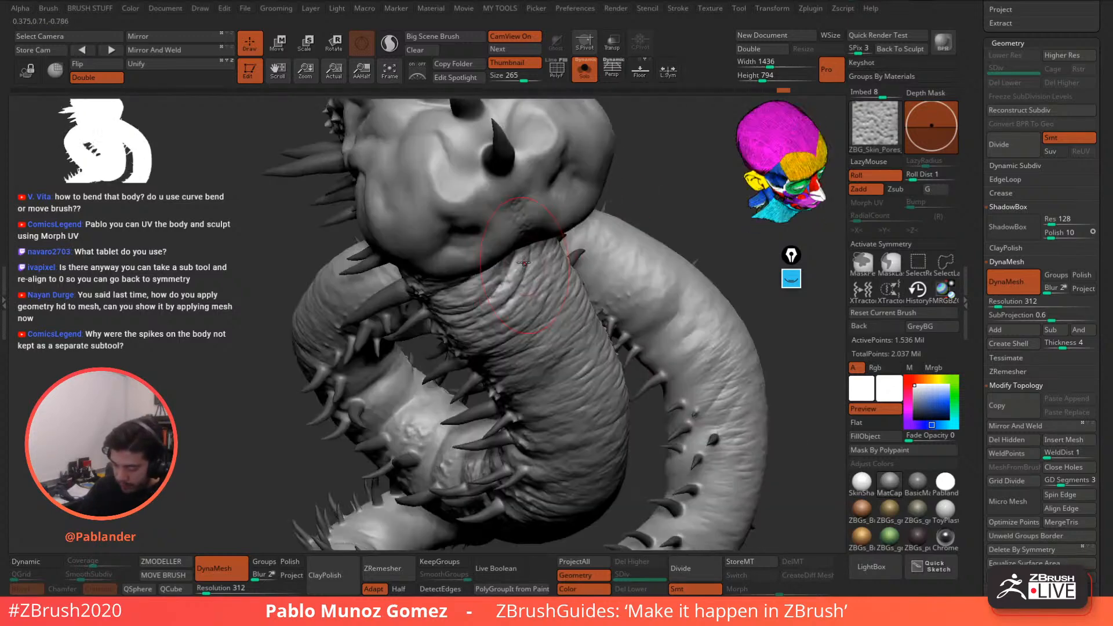
{"action": "right_click_drag", "start_coordinate": [527, 203], "coordinate": [510, 272], "text": "alt"}
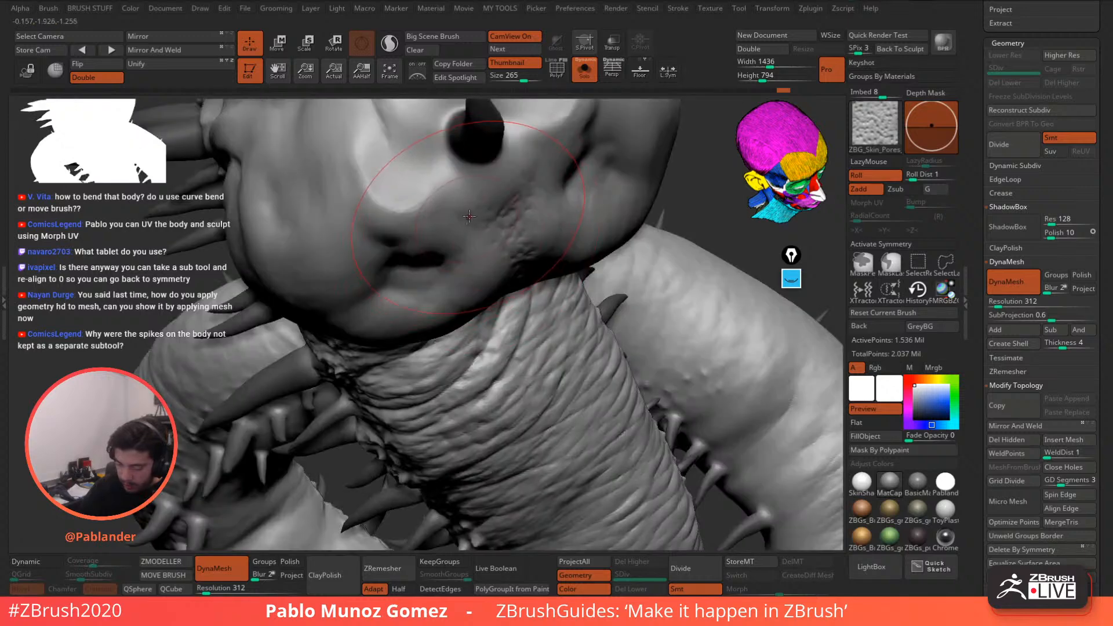
{"action": "right_click_drag", "start_coordinate": [506, 232], "coordinate": [509, 283], "text": "alt"}
{"action": "mouse_move", "coordinate": [513, 262]}
{"action": "left_mouse_down", "text": "alt"}
{"action": "mouse_move", "coordinate": [486, 263]}
{"action": "mouse_move", "coordinate": [526, 251]}
{"action": "mouse_move", "coordinate": [482, 248]}
{"action": "mouse_move", "coordinate": [495, 280]}
{"action": "mouse_move", "coordinate": [530, 285]}
{"action": "left_mouse_up", "text": "alt"}
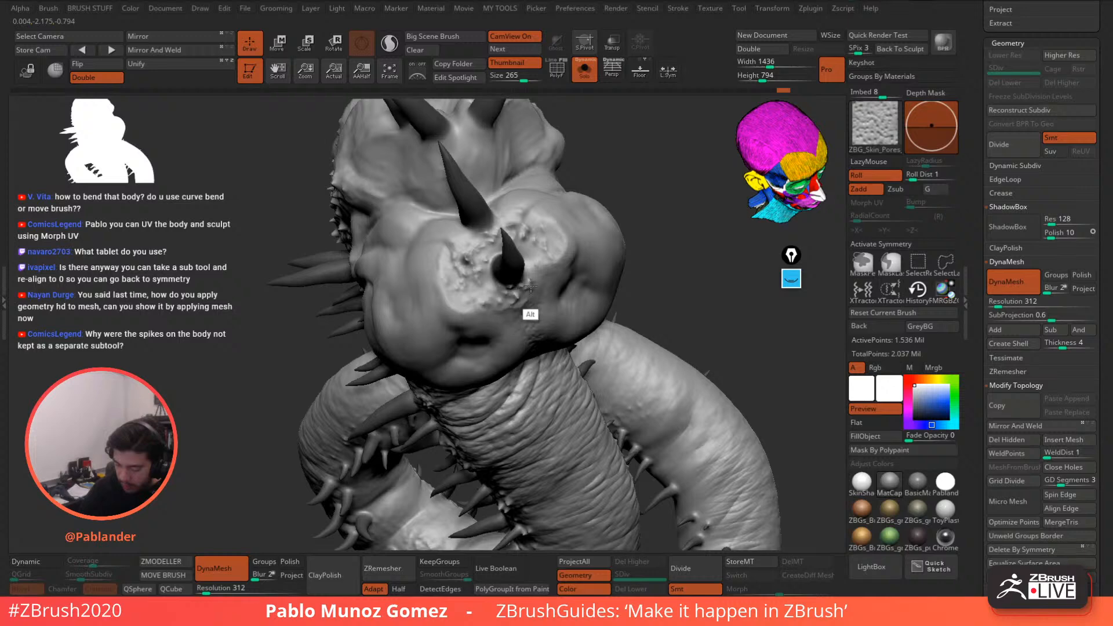
{"action": "mouse_move", "coordinate": [459, 269]}
{"action": "left_mouse_down", "text": "shift"}
{"action": "mouse_move", "coordinate": [475, 272]}
{"action": "mouse_move", "coordinate": [478, 166]}
{"action": "mouse_move", "coordinate": [451, 208]}
{"action": "left_mouse_up", "text": "shift"}
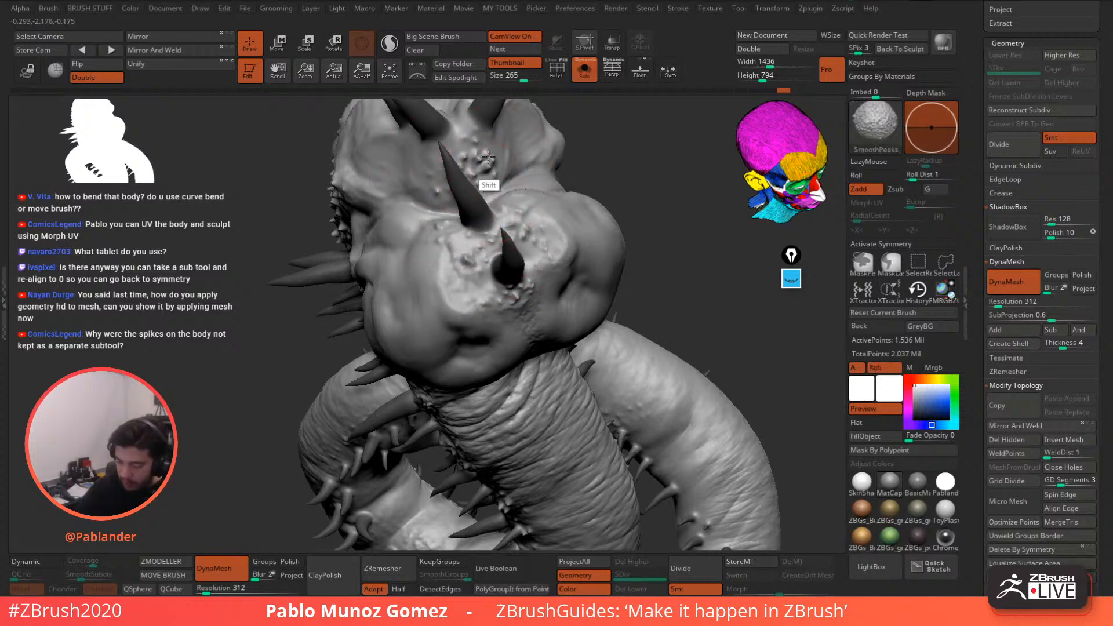
{"action": "left_click_drag", "start_coordinate": [492, 170], "coordinate": [481, 174], "text": "shift"}
- Load the ZBG bumpy skin brush from the brush library
{"action": "right_click_drag", "start_coordinate": [499, 275], "coordinate": [522, 256], "text": "alt"}
{"action": "left_click", "coordinate": [872, 568]}
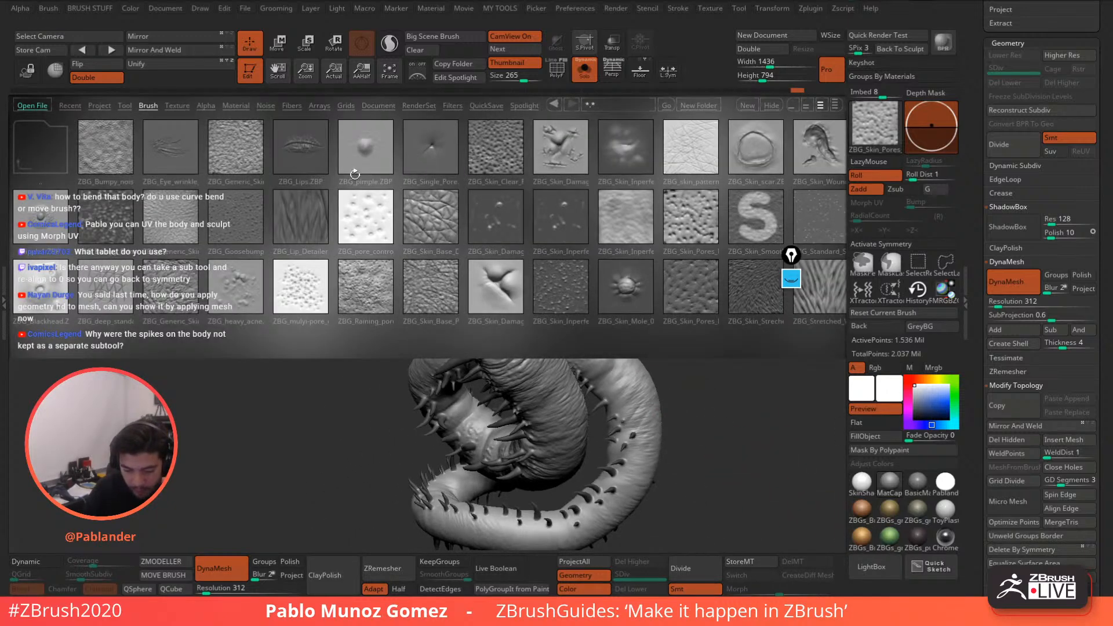
{"action": "double_click", "coordinate": [113, 222]}
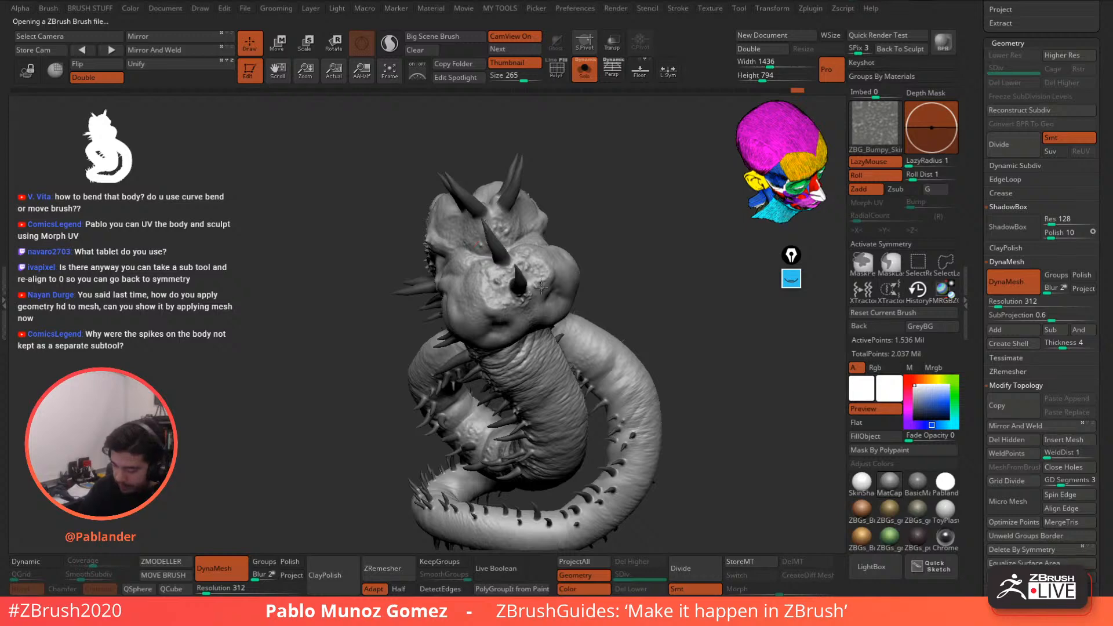
{"action": "left_click_drag", "start_coordinate": [609, 289], "coordinate": [685, 233]}
{"action": "mouse_move", "coordinate": [597, 332]}
{"action": "left_mouse_down", "text": "alt"}
{"action": "mouse_move", "coordinate": [592, 344]}
{"action": "mouse_move", "coordinate": [608, 331]}
{"action": "left_mouse_up", "text": "alt"}
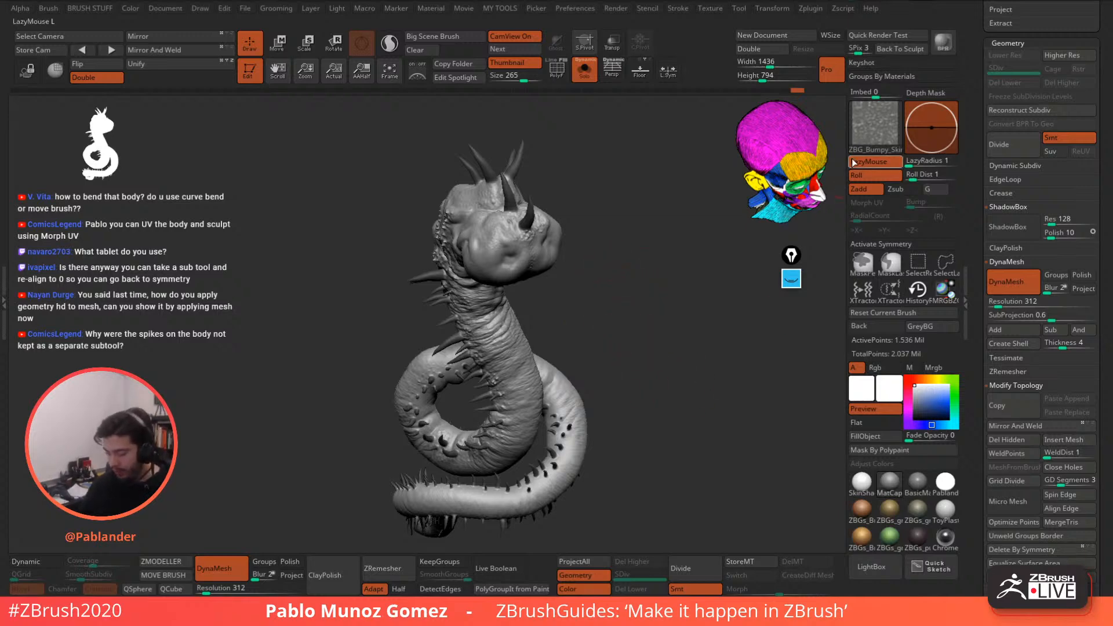
- Load the ZBG skin mole brush and add small moles around the front spike on the head
{"action": "left_click", "coordinate": [871, 566]}
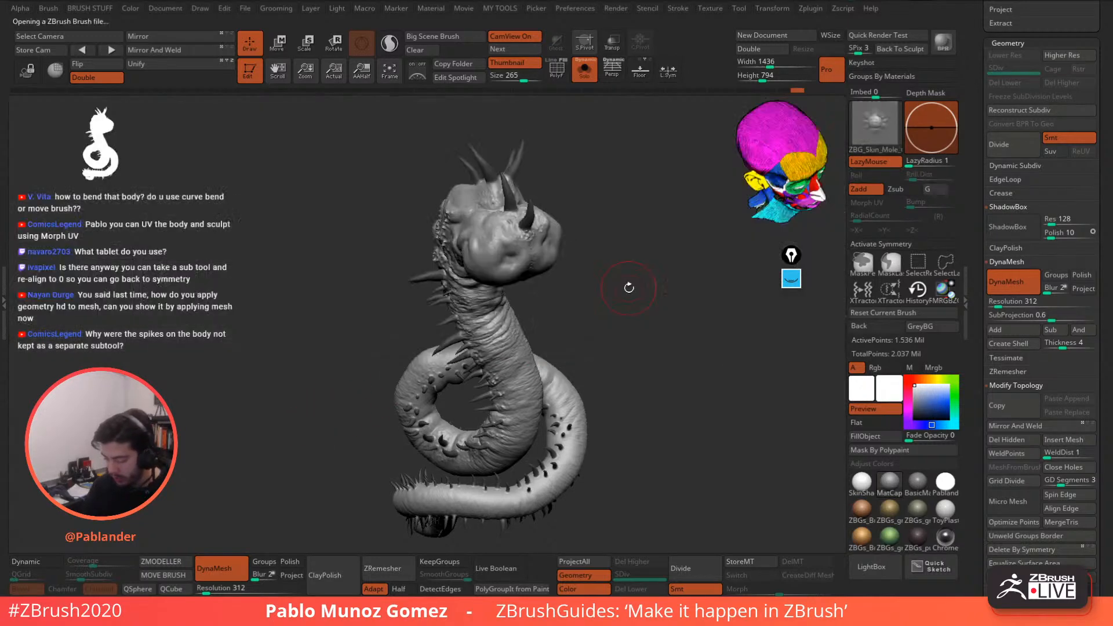
{"action": "right_click_drag", "start_coordinate": [513, 235], "coordinate": [557, 221], "text": "ctrl"}
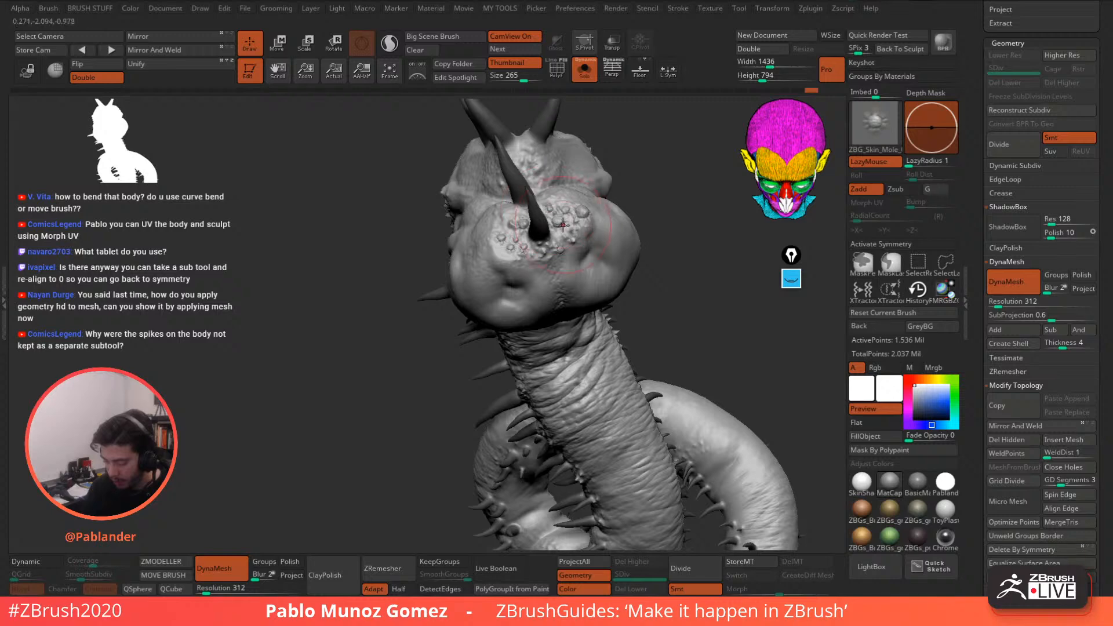
{"action": "key", "text": "shift"}
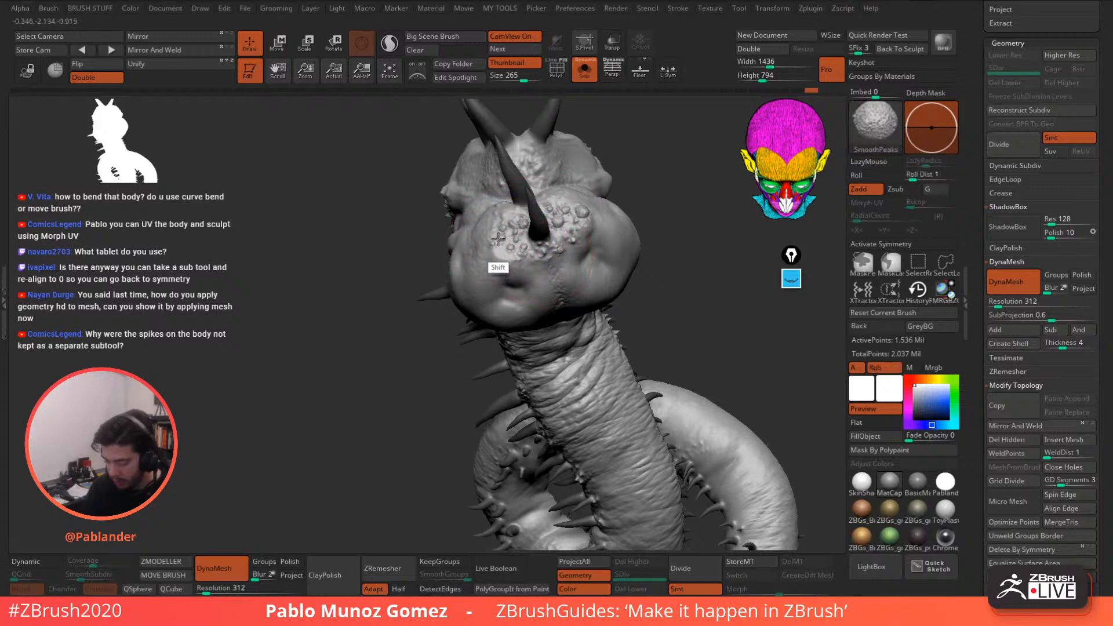
{"action": "mouse_move", "coordinate": [620, 306]}
{"action": "left_mouse_down", "text": "alt"}
{"action": "mouse_move", "coordinate": [576, 268]}
{"action": "mouse_move", "coordinate": [637, 189]}
{"action": "left_mouse_up", "text": "alt"}
{"action": "left_click_drag", "start_coordinate": [668, 300], "coordinate": [624, 316], "text": "alt"}
- Isolate the body, inflate its spikes in small amounts with the rest masked, and clear the mask
{"action": "left_click", "coordinate": [585, 71]}
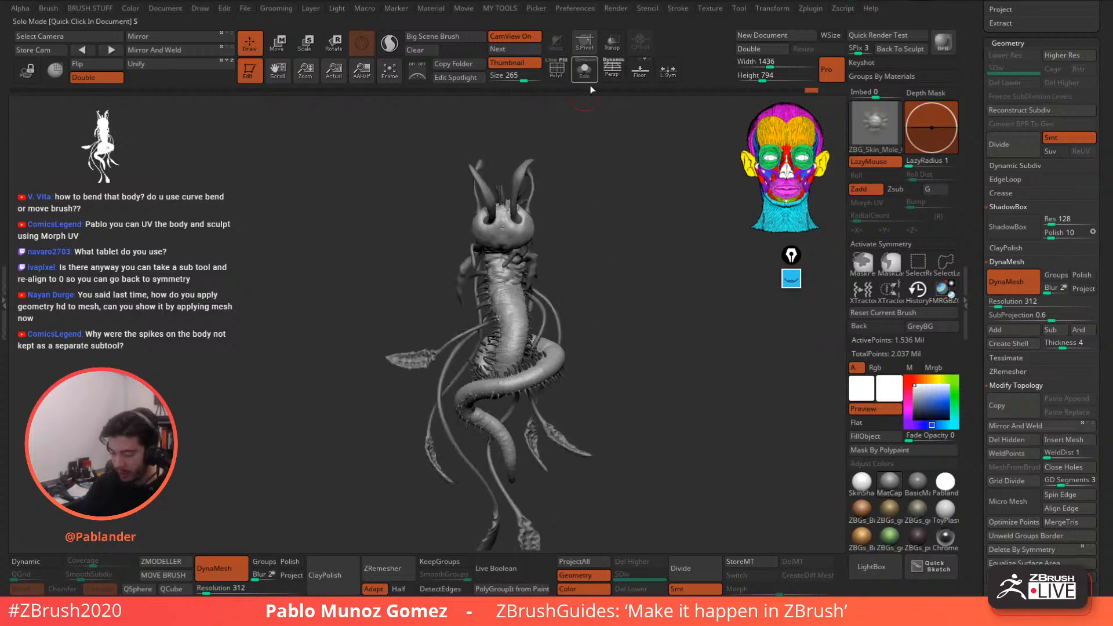
{"action": "mouse_move", "coordinate": [638, 257]}
{"action": "left_mouse_down"}
{"action": "mouse_move", "coordinate": [665, 256]}
{"action": "mouse_move", "coordinate": [661, 320]}
{"action": "mouse_move", "coordinate": [654, 286]}
{"action": "mouse_move", "coordinate": [591, 298]}
{"action": "left_mouse_up"}
{"action": "key", "text": "ctrl"}
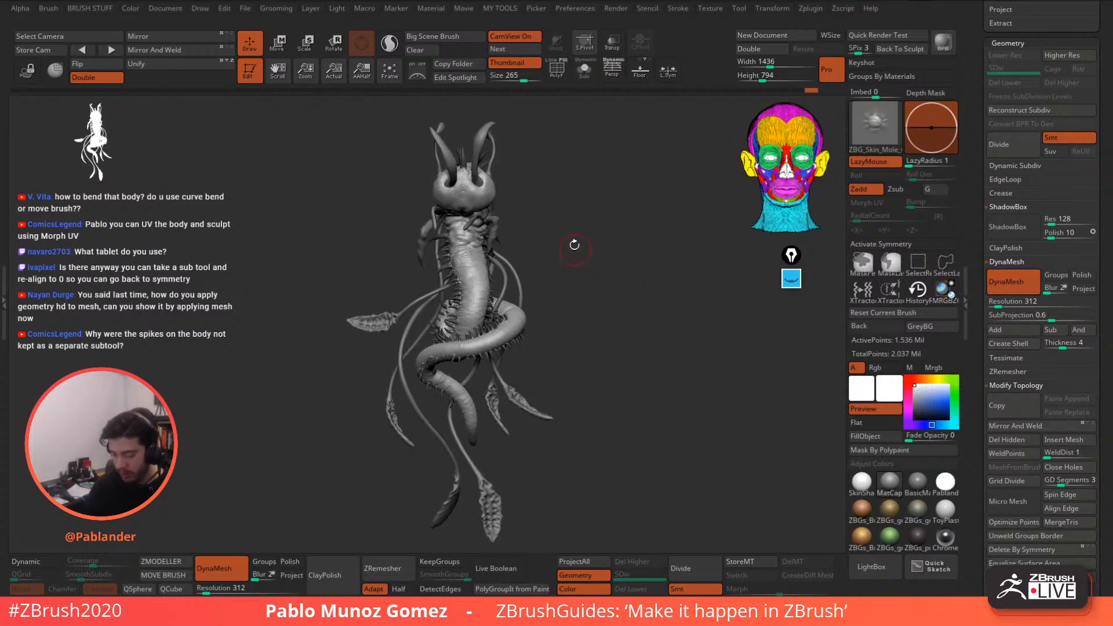
{"action": "mouse_move", "coordinate": [556, 237]}
{"action": "left_mouse_down", "text": "ctrl"}
{"action": "mouse_move", "coordinate": [574, 248]}
{"action": "mouse_move", "coordinate": [514, 272]}
{"action": "mouse_move", "coordinate": [604, 313]}
{"action": "left_mouse_up", "text": "ctrl"}
{"action": "left_click", "coordinate": [585, 70]}
{"action": "left_click_drag", "start_coordinate": [604, 242], "coordinate": [638, 275]}
{"action": "key", "text": "1"}
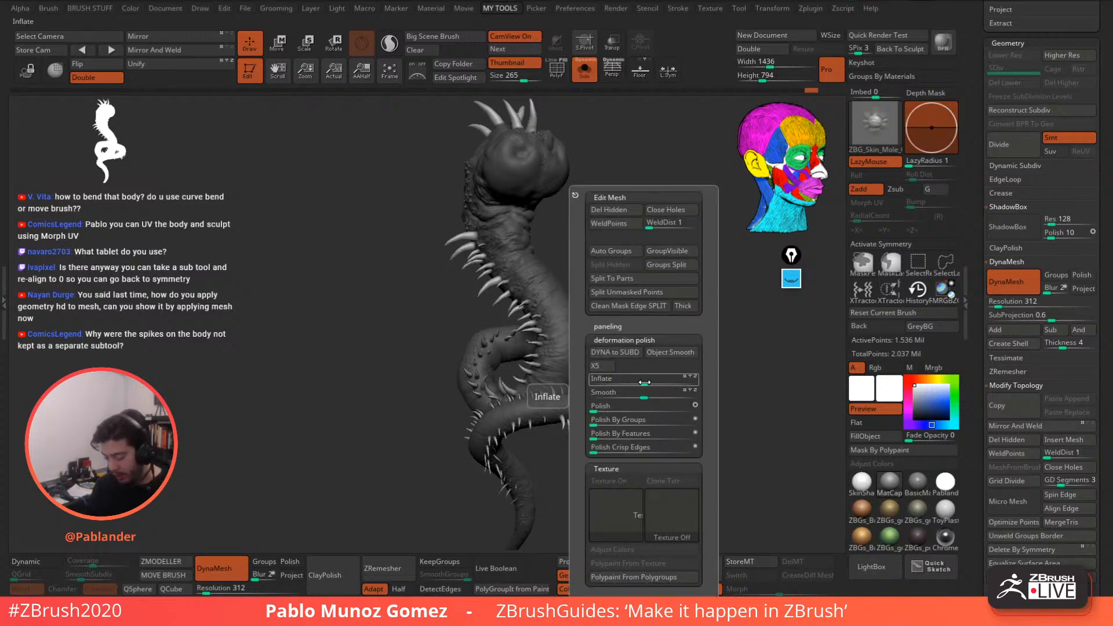
{"action": "left_click_drag", "start_coordinate": [644, 383], "coordinate": [649, 383]}
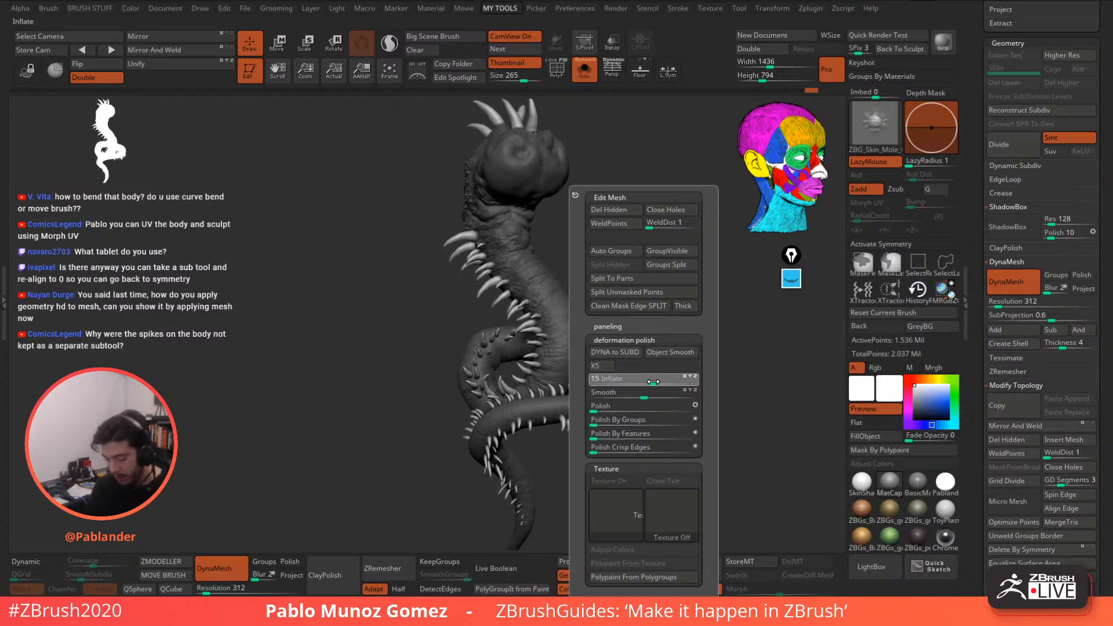
{"action": "left_click_drag", "start_coordinate": [654, 382], "coordinate": [647, 385]}
{"action": "left_click_drag", "start_coordinate": [648, 383], "coordinate": [648, 382]}
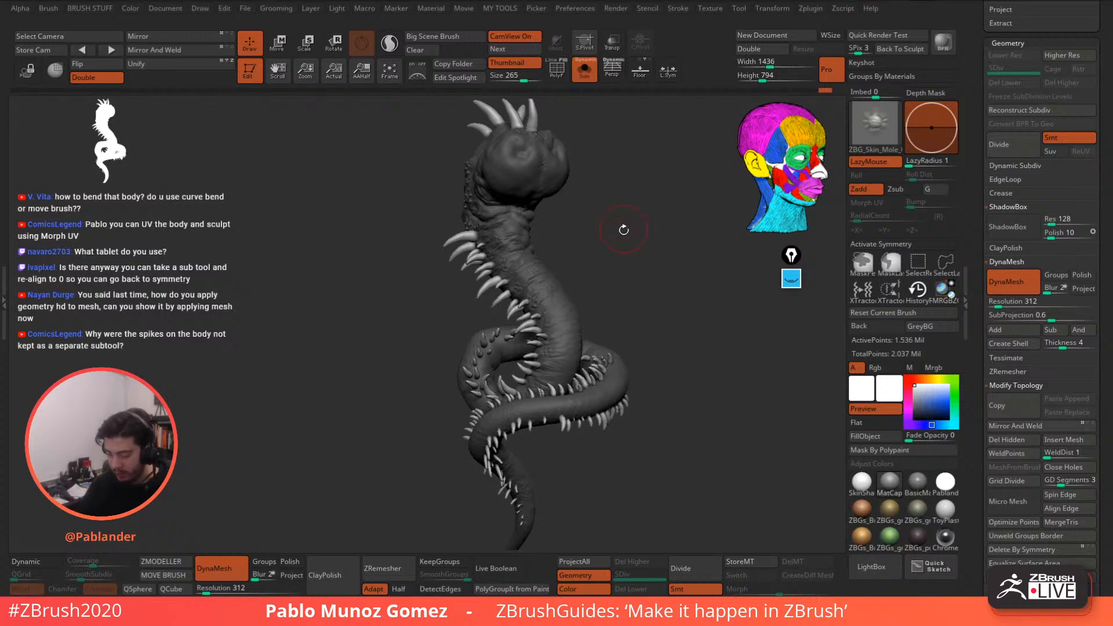
{"action": "left_click_drag", "start_coordinate": [661, 331], "coordinate": [616, 230]}
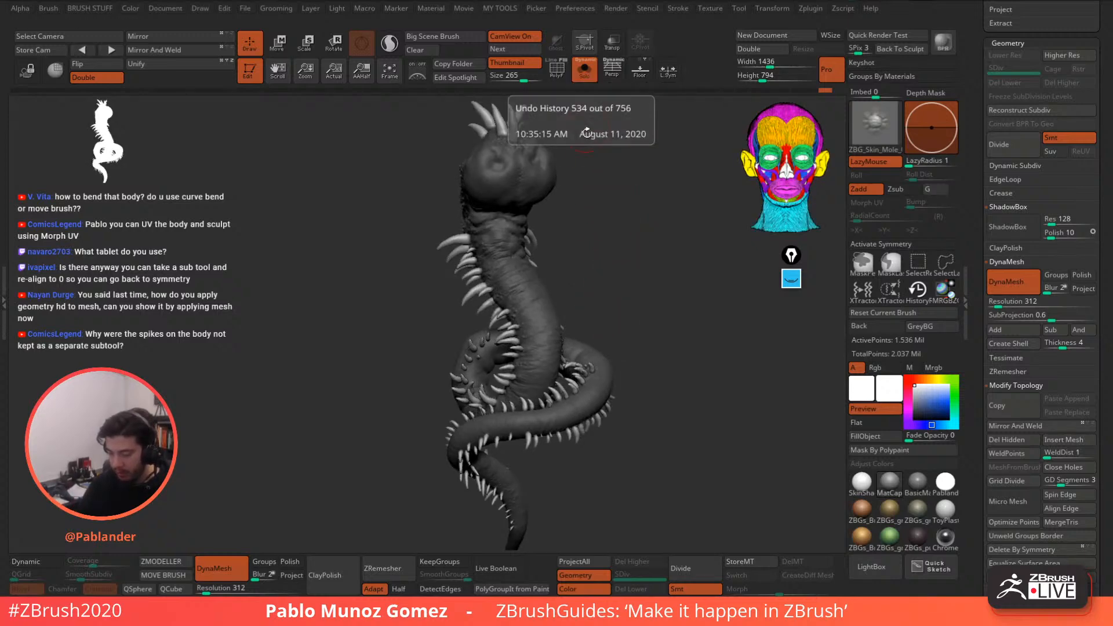
{"action": "left_click_drag", "start_coordinate": [601, 157], "coordinate": [622, 179], "text": "ctrl"}
- Restore the mask that leaves only the spikes free, apply the Smooth deformation to them and clear the mask
{"action": "mouse_move", "coordinate": [614, 351]}
{"action": "left_mouse_down", "text": "alt"}
{"action": "mouse_move", "coordinate": [589, 291]}
{"action": "mouse_move", "coordinate": [594, 353]}
{"action": "left_mouse_up", "text": "alt"}
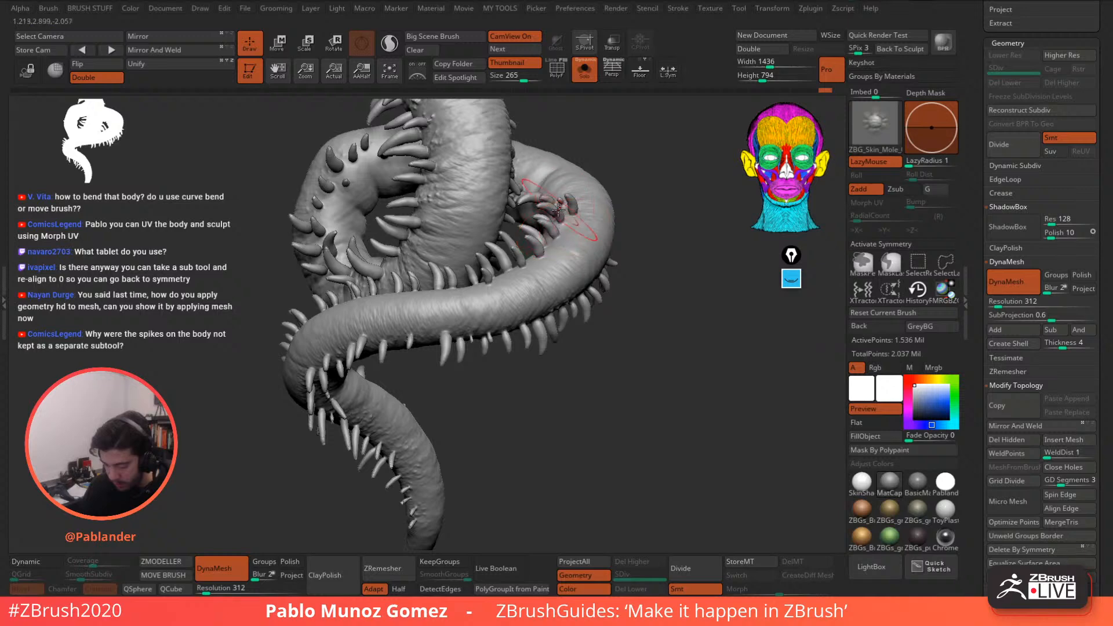
{"action": "left_click", "coordinate": [634, 265], "text": "ctrl"}
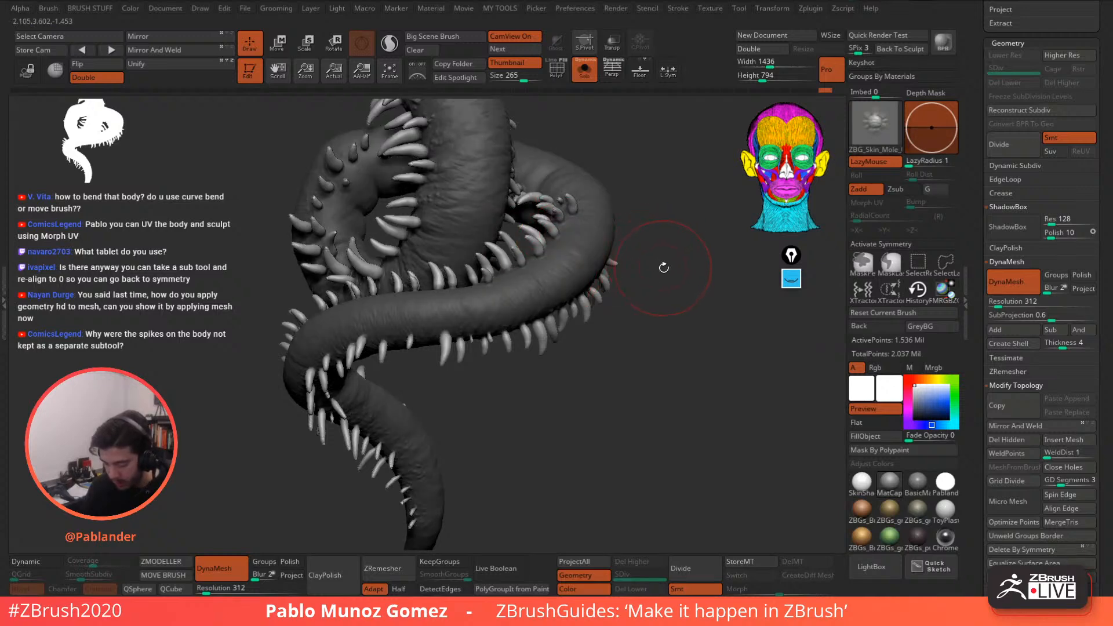
{"action": "key", "text": "1"}
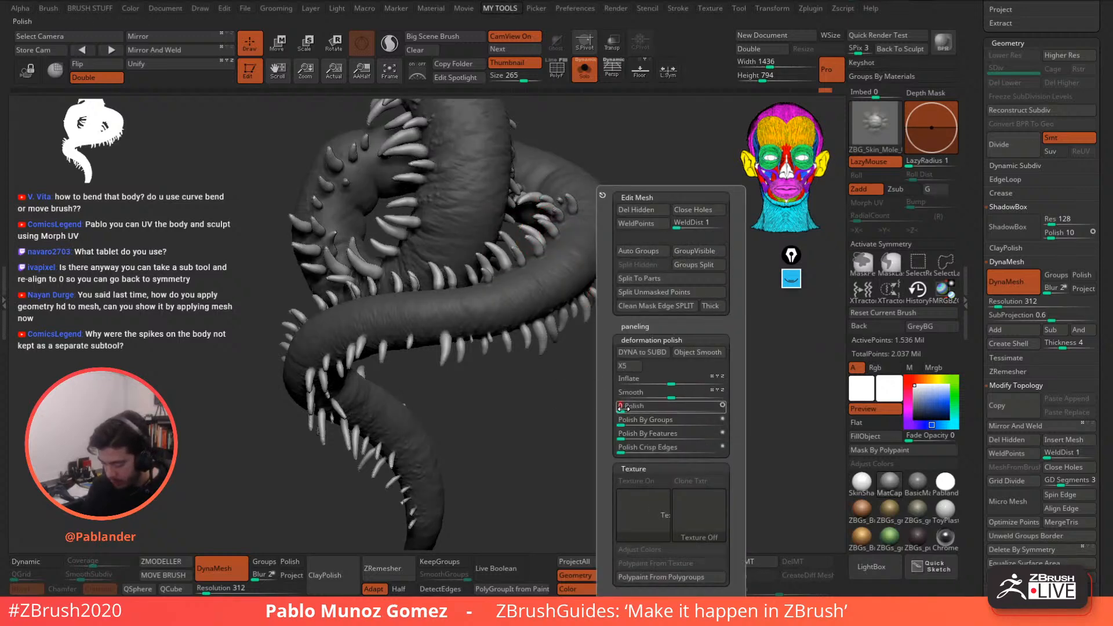
{"action": "left_click_drag", "start_coordinate": [673, 395], "coordinate": [739, 391]}
{"action": "left_click_drag", "start_coordinate": [672, 396], "coordinate": [729, 392]}
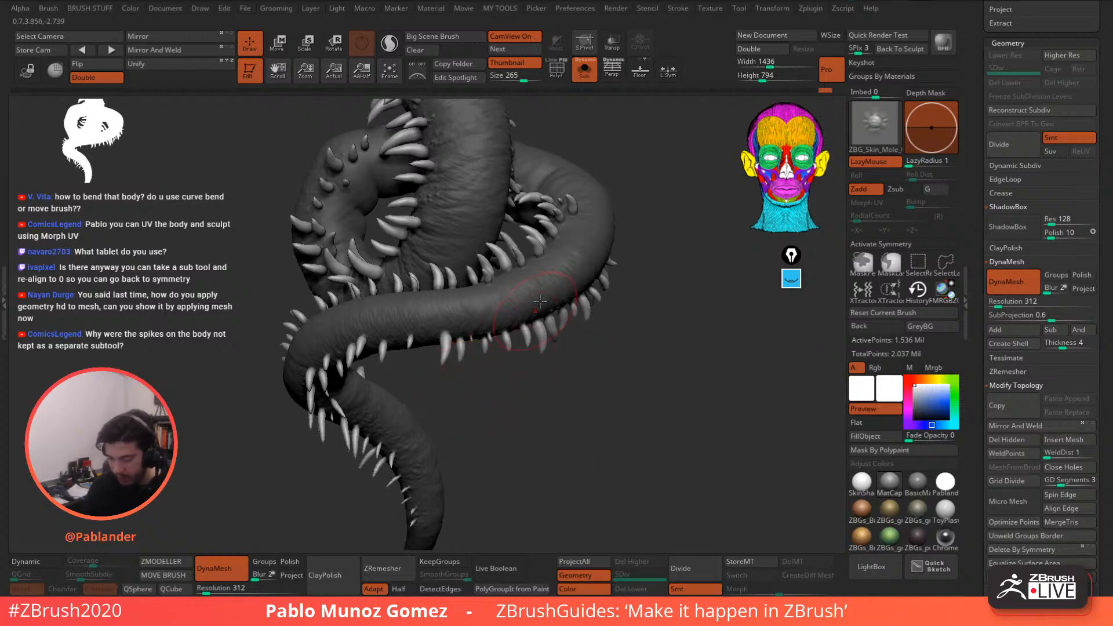
{"action": "left_click_drag", "start_coordinate": [636, 153], "coordinate": [652, 182], "text": "ctrl"}
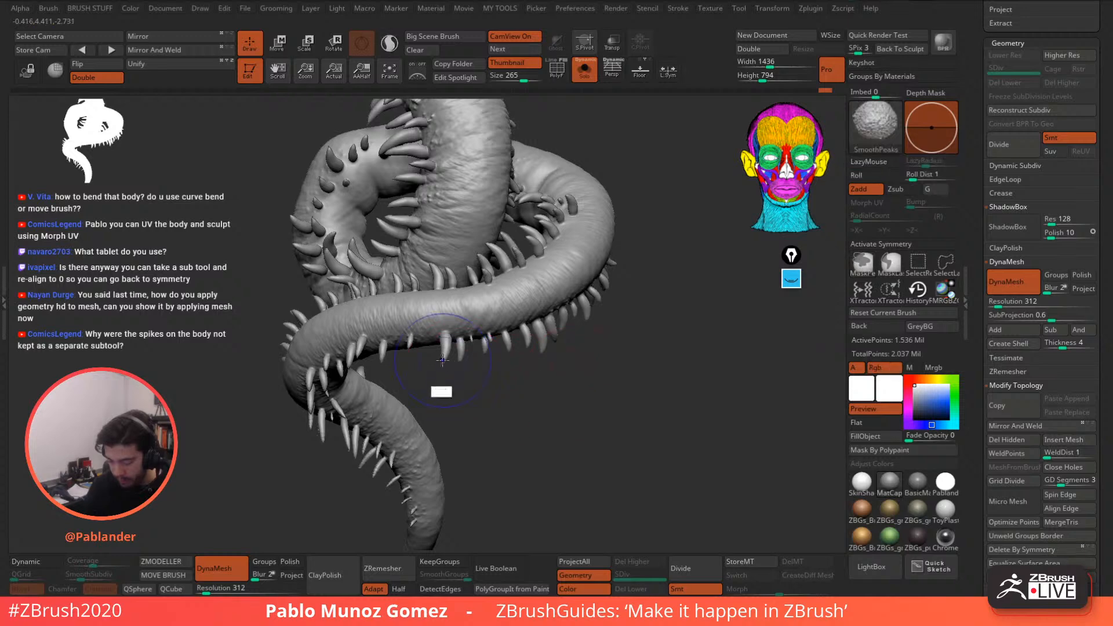
{"action": "mouse_move", "coordinate": [513, 388]}
{"action": "left_mouse_down"}
{"action": "mouse_move", "coordinate": [591, 324]}
{"action": "mouse_move", "coordinate": [576, 320]}
{"action": "mouse_move", "coordinate": [559, 377]}
{"action": "mouse_move", "coordinate": [626, 338]}
{"action": "mouse_move", "coordinate": [621, 296]}
{"action": "mouse_move", "coordinate": [589, 244]}
{"action": "mouse_move", "coordinate": [659, 261]}
{"action": "mouse_move", "coordinate": [626, 301]}
{"action": "mouse_move", "coordinate": [662, 295]}
{"action": "mouse_move", "coordinate": [593, 278]}
{"action": "mouse_move", "coordinate": [599, 176]}
{"action": "mouse_move", "coordinate": [603, 284]}
{"action": "mouse_move", "coordinate": [666, 251]}
{"action": "left_mouse_up"}
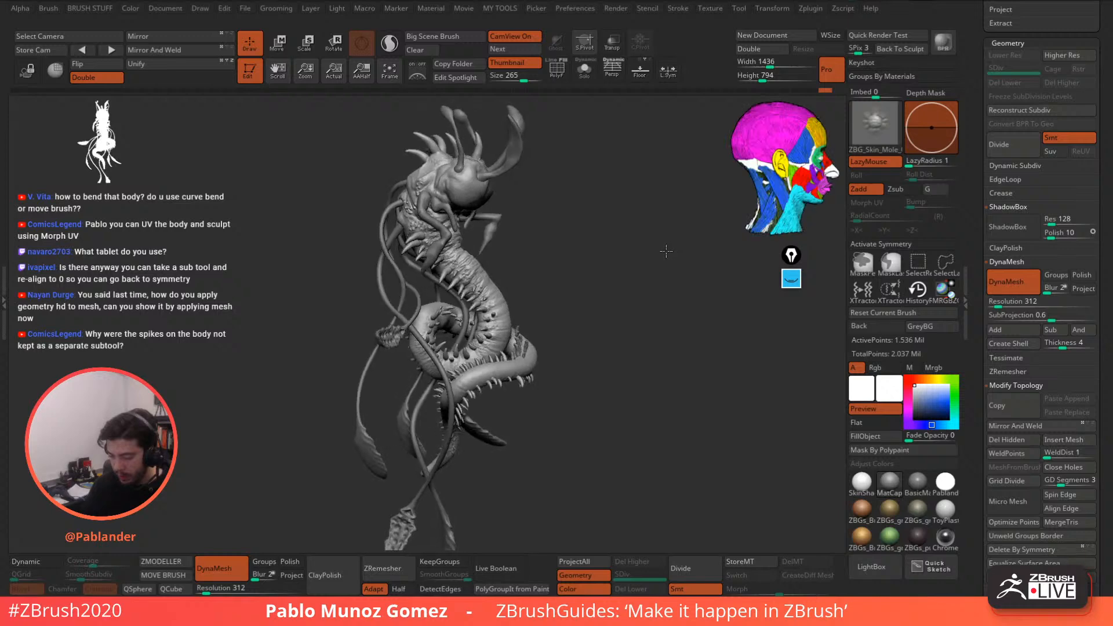
- Choose the ZBG skin pores brush and isolate one of the curved antennae on top of the head
{"action": "left_click", "coordinate": [878, 123]}
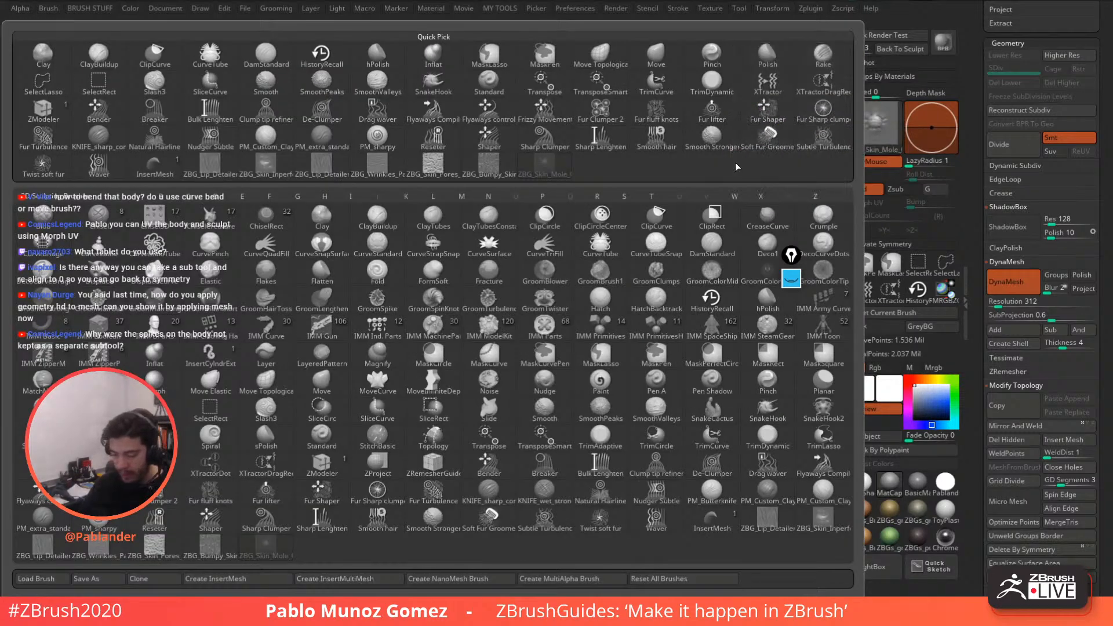
{"action": "left_click", "coordinate": [435, 169]}
{"action": "left_click", "coordinate": [514, 146], "text": "alt"}
{"action": "left_click", "coordinate": [584, 69]}
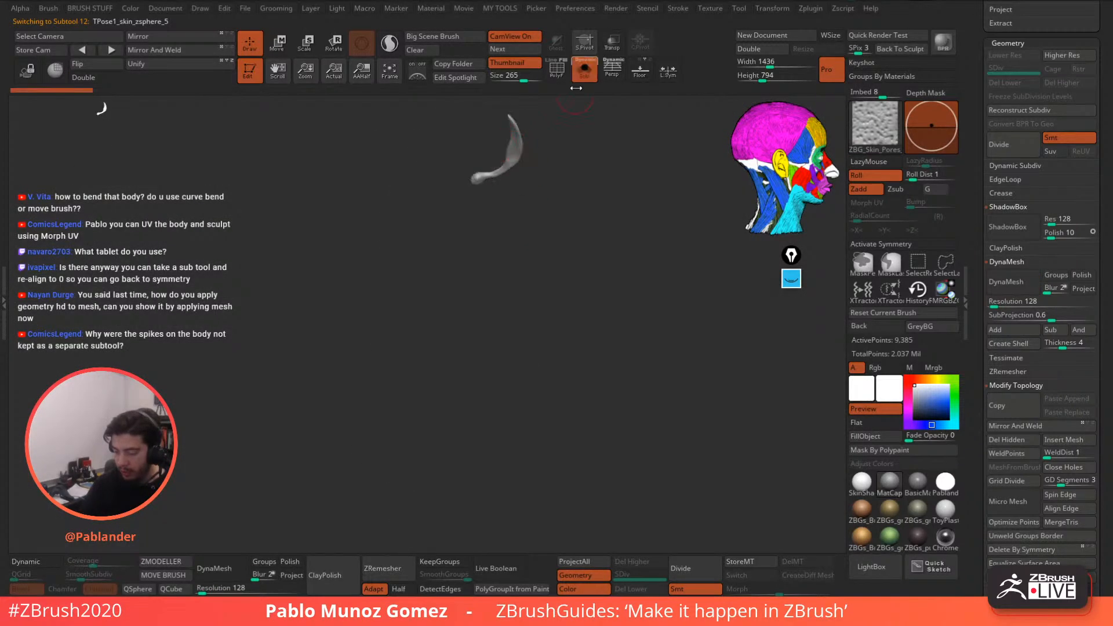
{"action": "mouse_move", "coordinate": [520, 141]}
{"action": "left_mouse_down", "text": "alt"}
{"action": "mouse_move", "coordinate": [529, 235]}
{"action": "mouse_move", "coordinate": [563, 300]}
{"action": "left_mouse_up", "text": "alt"}
{"action": "mouse_move", "coordinate": [601, 251]}
{"action": "left_mouse_down"}
{"action": "mouse_move", "coordinate": [540, 246]}
{"action": "mouse_move", "coordinate": [552, 239]}
{"action": "left_mouse_up"}
- Convert the antenna to DynaMesh at resolution 128 and sculpt pores along its broad upper part
{"action": "mouse_move", "coordinate": [508, 277]}
{"action": "left_mouse_down", "text": "shift"}
{"action": "mouse_move", "coordinate": [517, 252]}
{"action": "mouse_move", "coordinate": [419, 347]}
{"action": "mouse_move", "coordinate": [521, 280]}
{"action": "left_mouse_up", "text": "shift"}
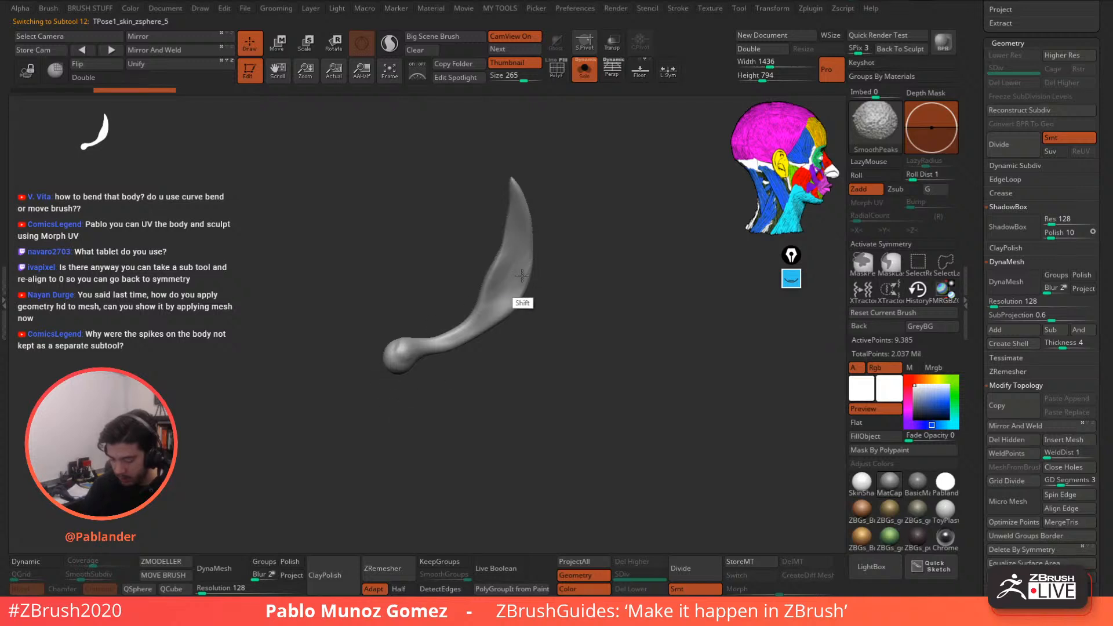
{"action": "left_click", "coordinate": [225, 580]}
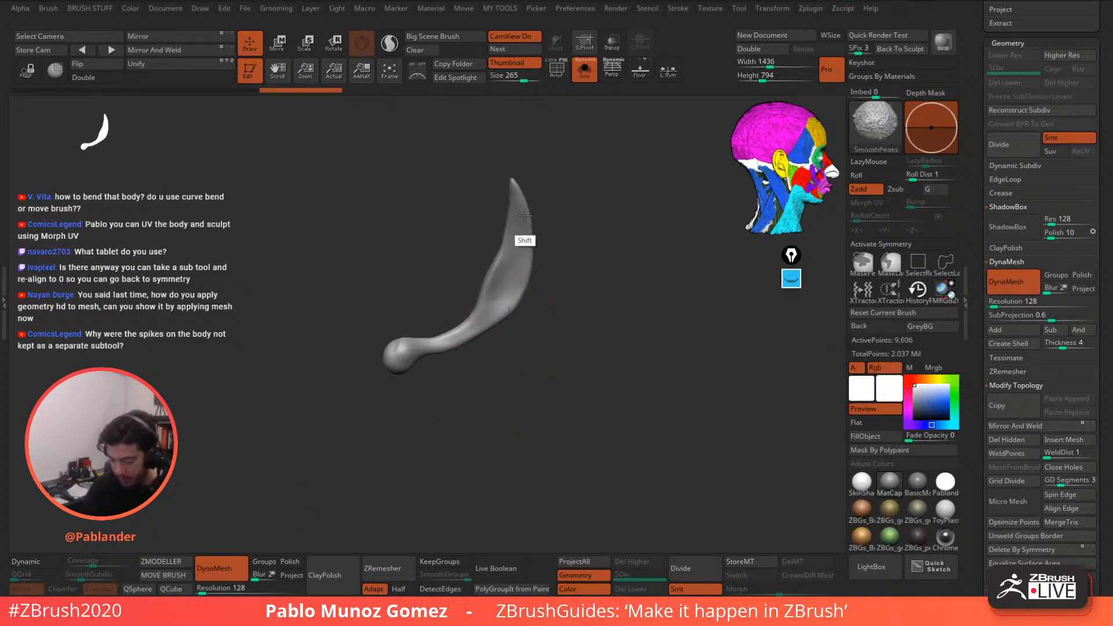
{"action": "mouse_move", "coordinate": [524, 242]}
{"action": "left_mouse_down", "text": "shift"}
{"action": "mouse_move", "coordinate": [538, 274]}
{"action": "mouse_move", "coordinate": [529, 248]}
{"action": "mouse_move", "coordinate": [517, 269]}
{"action": "mouse_move", "coordinate": [518, 237]}
{"action": "left_mouse_up", "text": "shift"}
{"action": "key", "text": "space"}
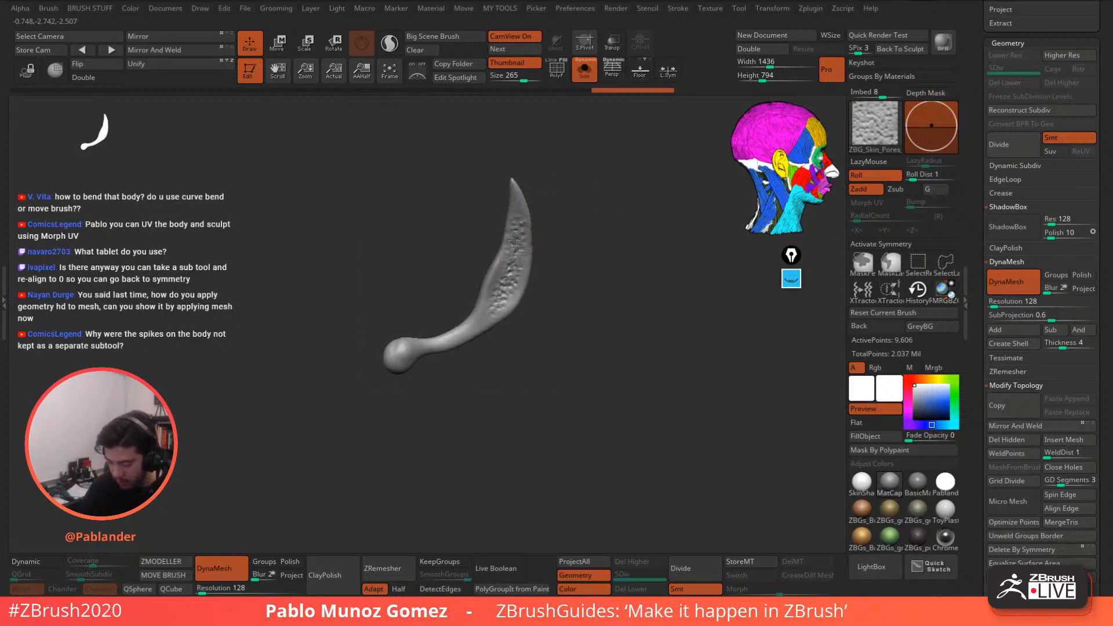
{"action": "mouse_move", "coordinate": [533, 254]}
{"action": "left_mouse_down"}
{"action": "mouse_move", "coordinate": [564, 202]}
{"action": "mouse_move", "coordinate": [632, 198]}
{"action": "left_mouse_up"}
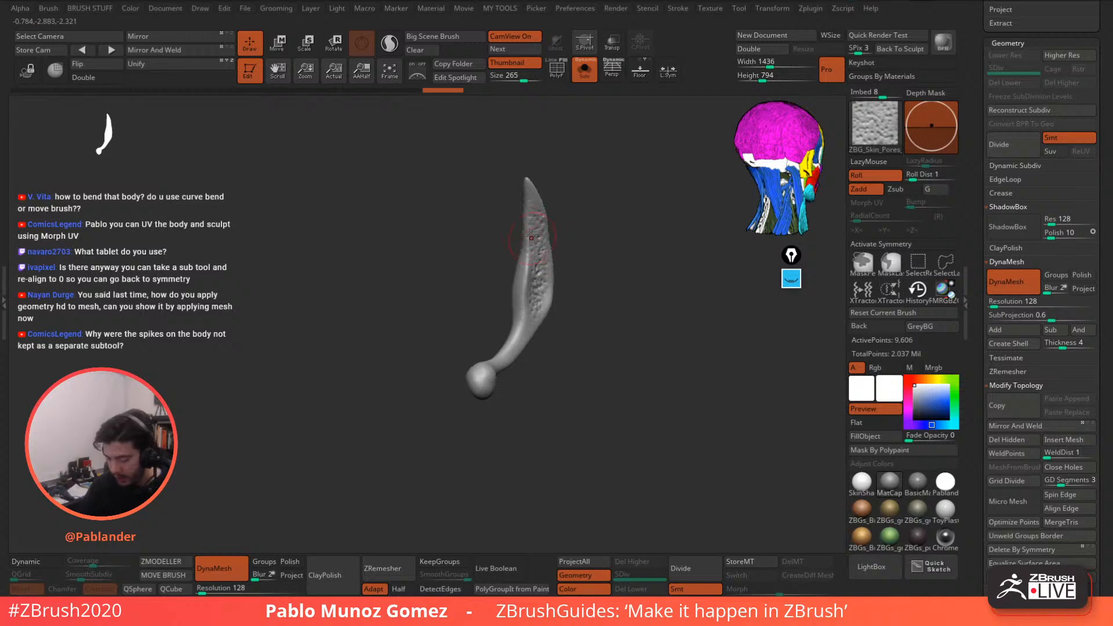
{"action": "left_click_drag", "start_coordinate": [522, 315], "coordinate": [535, 229]}
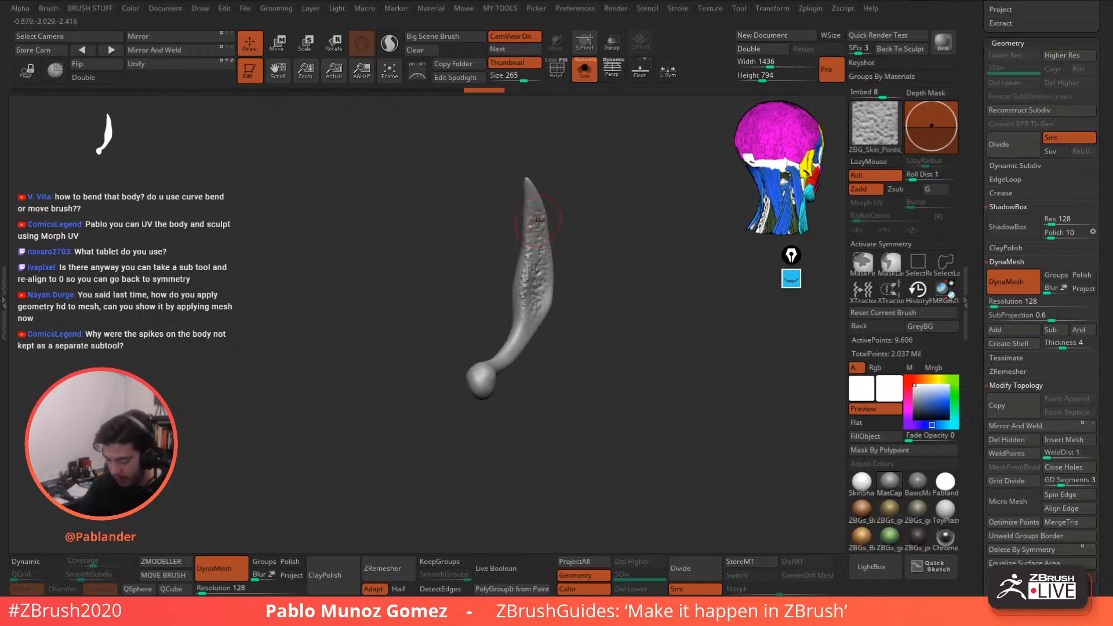
- Raise skin bumps along the opposite side of the antenna's upper part and soften them
{"action": "mouse_move", "coordinate": [522, 321]}
{"action": "left_mouse_down", "text": "shift"}
{"action": "mouse_move", "coordinate": [536, 210]}
{"action": "mouse_move", "coordinate": [646, 219]}
{"action": "left_mouse_up", "text": "shift"}
{"action": "mouse_move", "coordinate": [521, 214]}
{"action": "left_mouse_down", "text": "alt"}
{"action": "mouse_move", "coordinate": [501, 290]}
{"action": "mouse_move", "coordinate": [515, 307]}
{"action": "left_mouse_up", "text": "alt"}
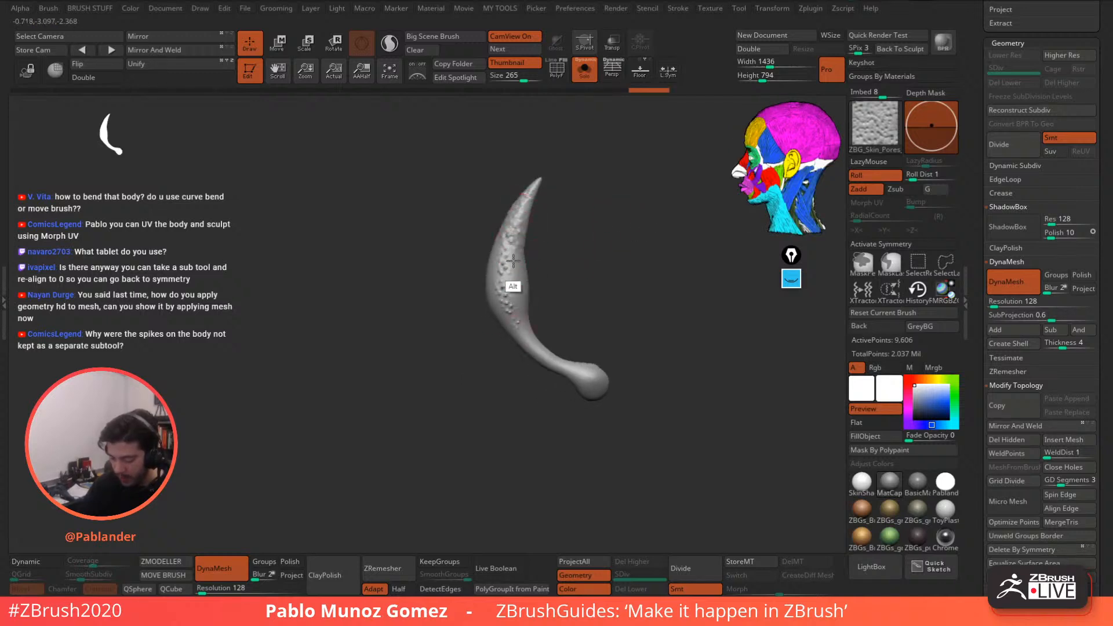
{"action": "mouse_move", "coordinate": [512, 261]}
{"action": "left_mouse_down", "text": "alt"}
{"action": "mouse_move", "coordinate": [523, 305]}
{"action": "mouse_move", "coordinate": [505, 314]}
{"action": "mouse_move", "coordinate": [534, 310]}
{"action": "left_mouse_up", "text": "alt"}
{"action": "left_click_drag", "start_coordinate": [529, 198], "coordinate": [497, 302], "text": "alt"}
{"action": "mouse_move", "coordinate": [510, 264]}
{"action": "left_mouse_down", "text": "alt"}
{"action": "mouse_move", "coordinate": [519, 318]}
{"action": "mouse_move", "coordinate": [514, 291]}
{"action": "left_mouse_up", "text": "alt"}
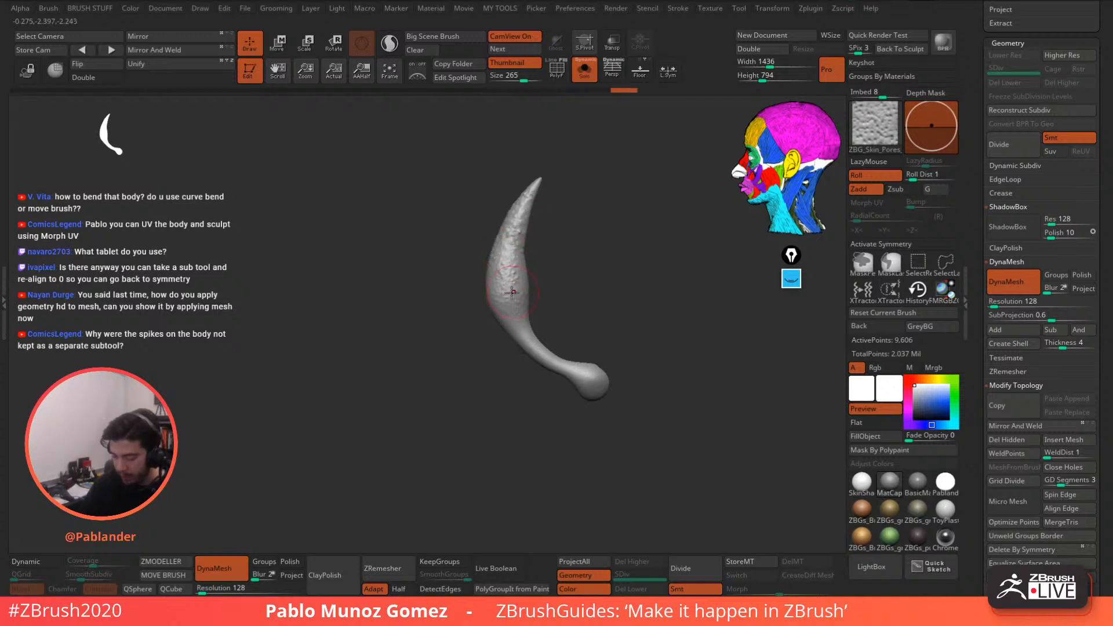
{"action": "left_click_drag", "start_coordinate": [575, 257], "coordinate": [578, 264]}
{"action": "mouse_move", "coordinate": [486, 217]}
{"action": "left_mouse_down", "text": "shift"}
{"action": "mouse_move", "coordinate": [505, 350]}
{"action": "mouse_move", "coordinate": [499, 322]}
{"action": "left_mouse_up", "text": "shift"}
{"action": "mouse_move", "coordinate": [496, 263]}
{"action": "left_mouse_down", "text": "shift"}
{"action": "mouse_move", "coordinate": [505, 347]}
{"action": "mouse_move", "coordinate": [482, 192]}
{"action": "mouse_move", "coordinate": [500, 255]}
{"action": "left_mouse_up", "text": "shift"}
- Isolate the other curved antenna on the head, sculpt pores along its broad part and stem, and soften them
{"action": "left_click", "coordinate": [585, 71]}
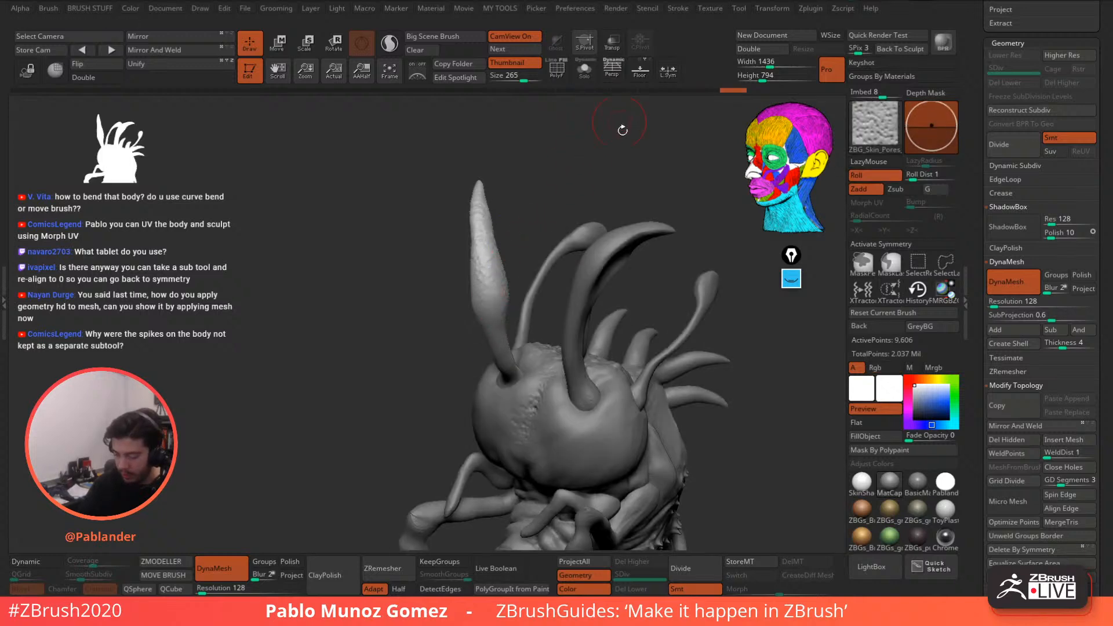
{"action": "left_click", "coordinate": [620, 242], "text": "alt"}
{"action": "left_click", "coordinate": [584, 71]}
{"action": "left_click_drag", "start_coordinate": [676, 251], "coordinate": [563, 230], "text": "alt"}
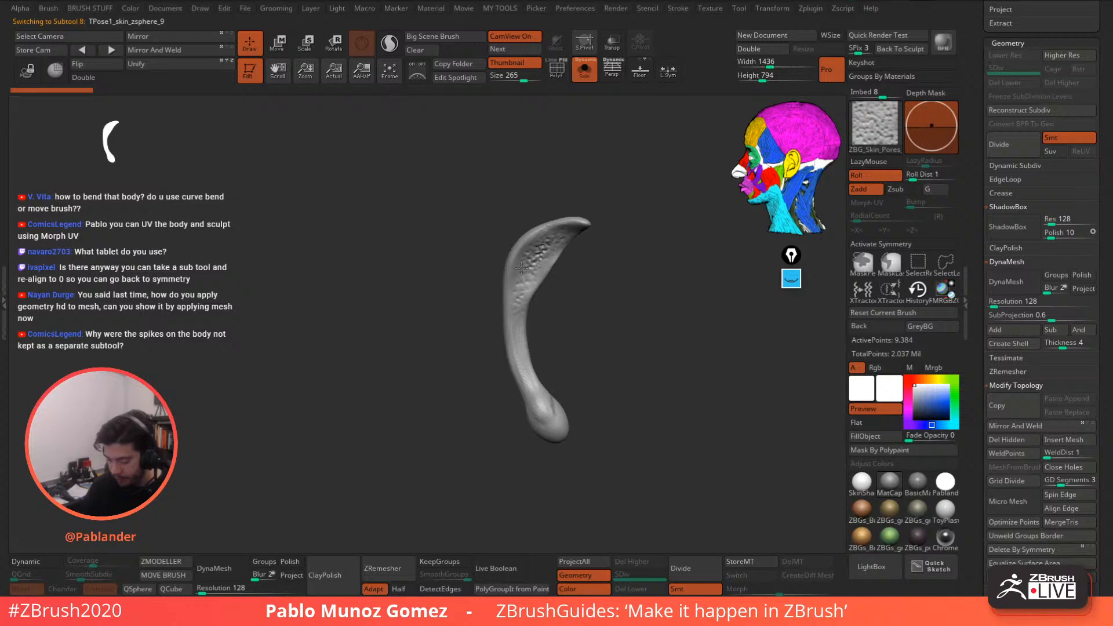
{"action": "mouse_move", "coordinate": [543, 241]}
{"action": "left_mouse_down"}
{"action": "mouse_move", "coordinate": [520, 286]}
{"action": "mouse_move", "coordinate": [525, 414]}
{"action": "mouse_move", "coordinate": [556, 256]}
{"action": "left_mouse_up"}
{"action": "left_click_drag", "start_coordinate": [578, 302], "coordinate": [638, 249]}
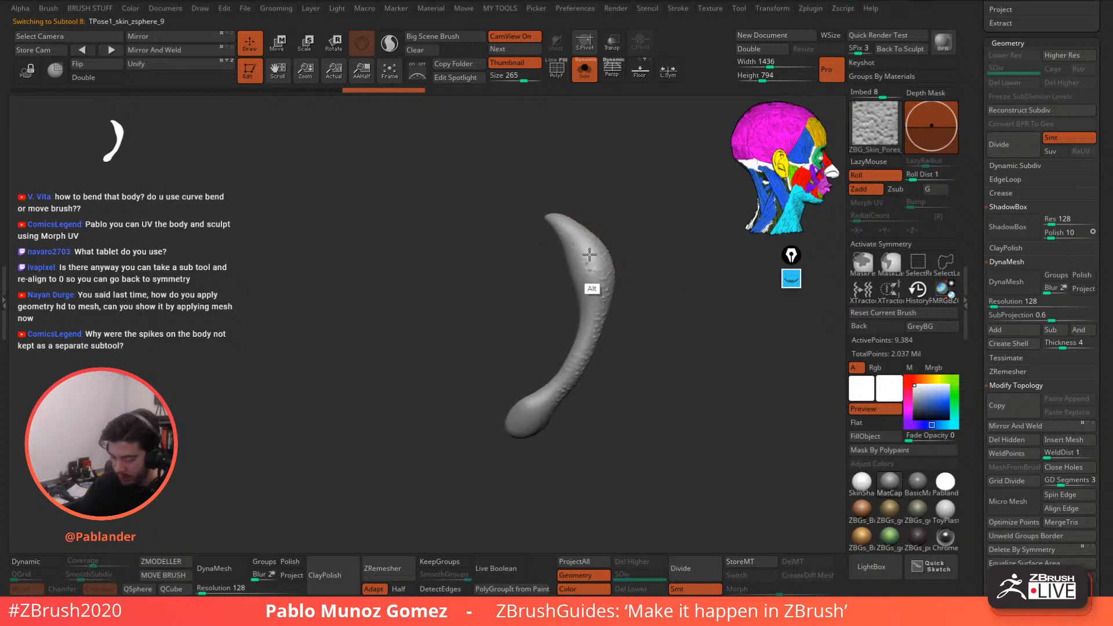
{"action": "left_click_drag", "start_coordinate": [543, 413], "coordinate": [537, 424], "text": "alt"}
{"action": "mouse_move", "coordinate": [547, 415]}
{"action": "left_mouse_down", "text": "shift"}
{"action": "mouse_move", "coordinate": [611, 294]}
{"action": "mouse_move", "coordinate": [567, 228]}
{"action": "left_mouse_up", "text": "shift"}
{"action": "mouse_move", "coordinate": [658, 296]}
{"action": "left_mouse_down"}
{"action": "mouse_move", "coordinate": [614, 267]}
{"action": "mouse_move", "coordinate": [557, 356]}
{"action": "mouse_move", "coordinate": [574, 330]}
{"action": "mouse_move", "coordinate": [549, 303]}
{"action": "mouse_move", "coordinate": [628, 373]}
{"action": "mouse_move", "coordinate": [606, 277]}
{"action": "mouse_move", "coordinate": [620, 281]}
{"action": "mouse_move", "coordinate": [603, 278]}
{"action": "mouse_move", "coordinate": [615, 279]}
{"action": "mouse_move", "coordinate": [613, 256]}
{"action": "mouse_move", "coordinate": [601, 258]}
{"action": "mouse_move", "coordinate": [632, 259]}
{"action": "mouse_move", "coordinate": [601, 251]}
{"action": "mouse_move", "coordinate": [609, 324]}
{"action": "mouse_move", "coordinate": [591, 253]}
{"action": "left_mouse_up"}
- Isolate the creature's main body and choose the KNIFE_sharp_control brush
{"action": "left_click", "coordinate": [584, 70]}
{"action": "left_click", "coordinate": [515, 273], "text": "alt"}
{"action": "left_click", "coordinate": [585, 70]}
{"action": "key", "text": "space"}
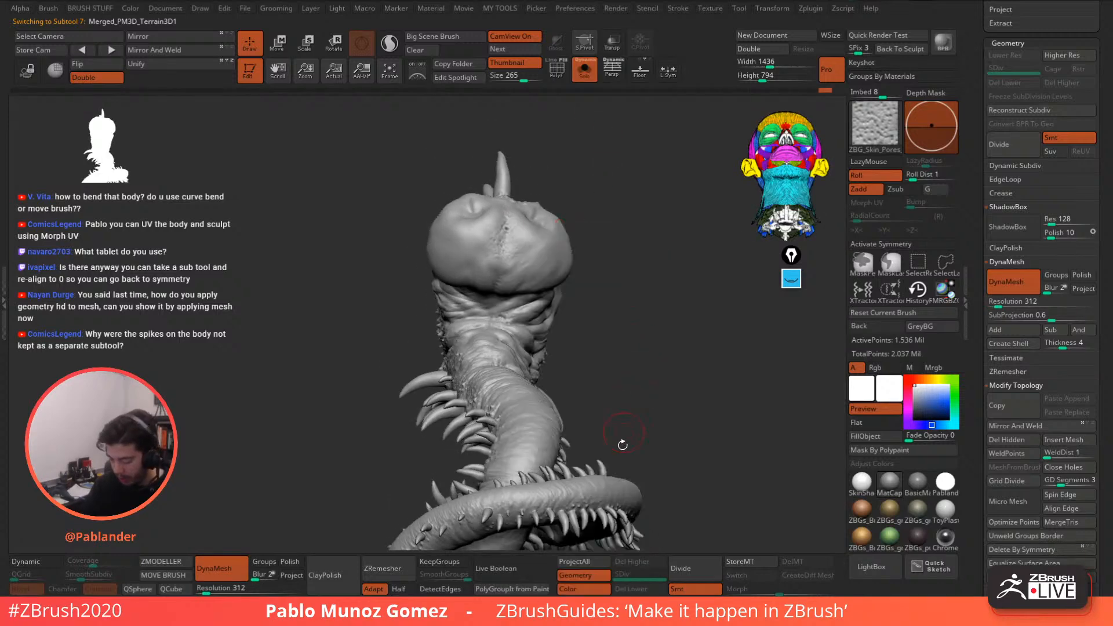
{"action": "key", "text": "space"}
{"action": "left_click", "coordinate": [708, 478]}
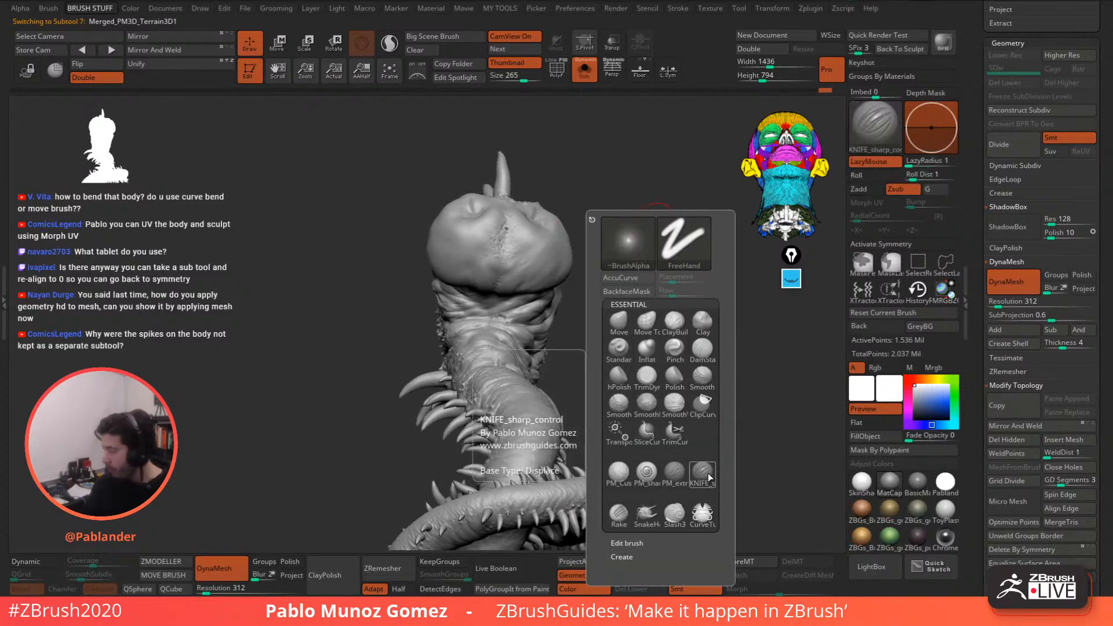
- Carve deep creases radiating from the mouth on the underside of the head, including the central groove between the lobes
{"action": "left_click_drag", "start_coordinate": [561, 280], "coordinate": [558, 287], "text": "alt"}
{"action": "right_click_drag", "start_coordinate": [559, 287], "coordinate": [597, 281], "text": "alt"}
{"action": "right_click_drag", "start_coordinate": [597, 281], "coordinate": [580, 232]}
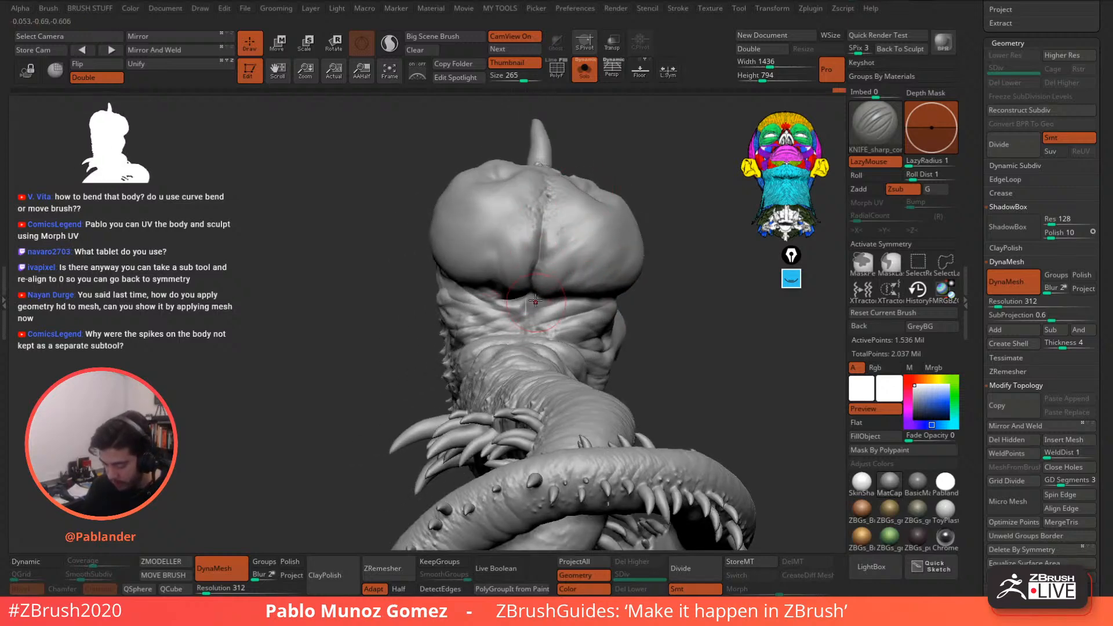
{"action": "right_click_drag", "start_coordinate": [521, 314], "coordinate": [529, 294]}
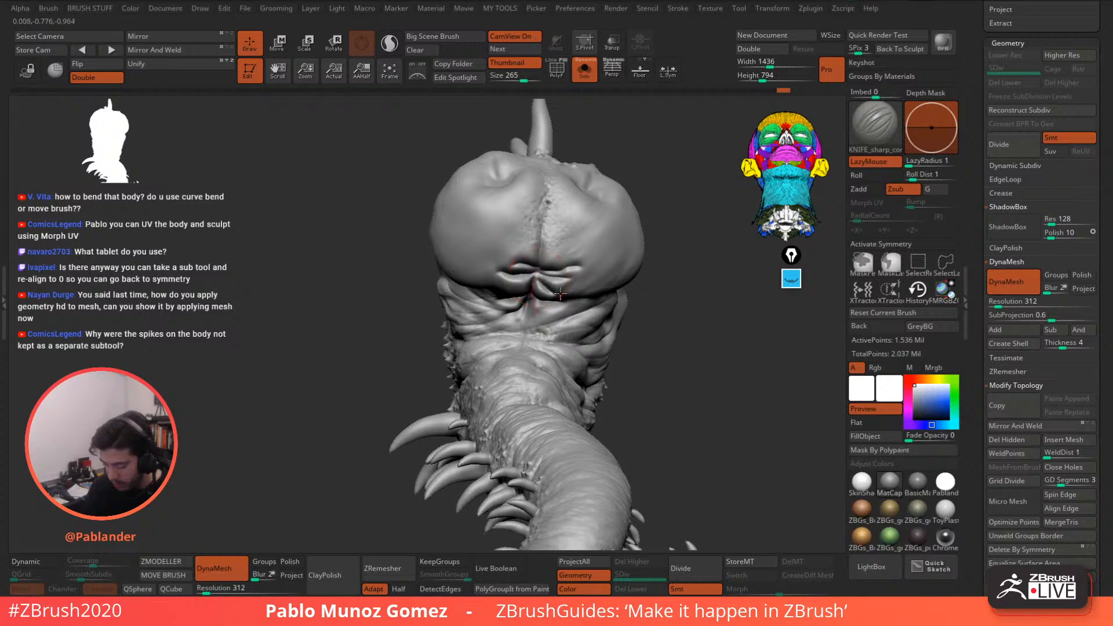
{"action": "mouse_move", "coordinate": [507, 282]}
{"action": "left_mouse_down"}
{"action": "mouse_move", "coordinate": [535, 265]}
{"action": "mouse_move", "coordinate": [502, 232]}
{"action": "mouse_move", "coordinate": [527, 285]}
{"action": "mouse_move", "coordinate": [507, 233]}
{"action": "left_mouse_up"}
{"action": "mouse_move", "coordinate": [589, 247]}
{"action": "left_mouse_down", "text": "shift"}
{"action": "mouse_move", "coordinate": [583, 264]}
{"action": "mouse_move", "coordinate": [539, 267]}
{"action": "left_mouse_up", "text": "shift"}
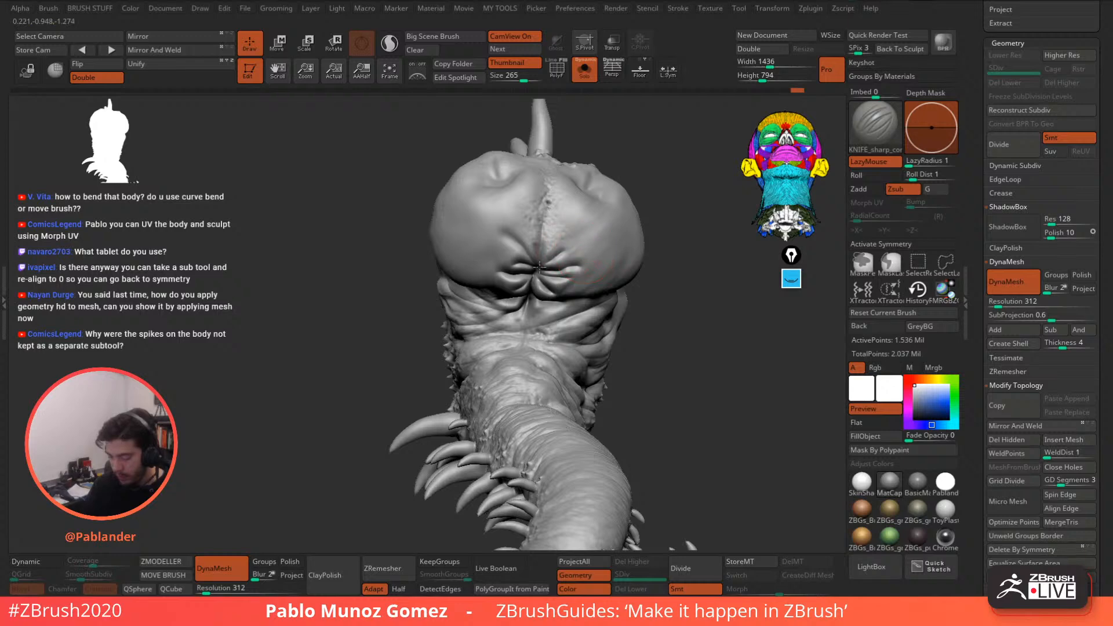
{"action": "right_click_drag", "start_coordinate": [590, 265], "coordinate": [603, 254]}
{"action": "right_click_drag", "start_coordinate": [534, 275], "coordinate": [487, 264]}
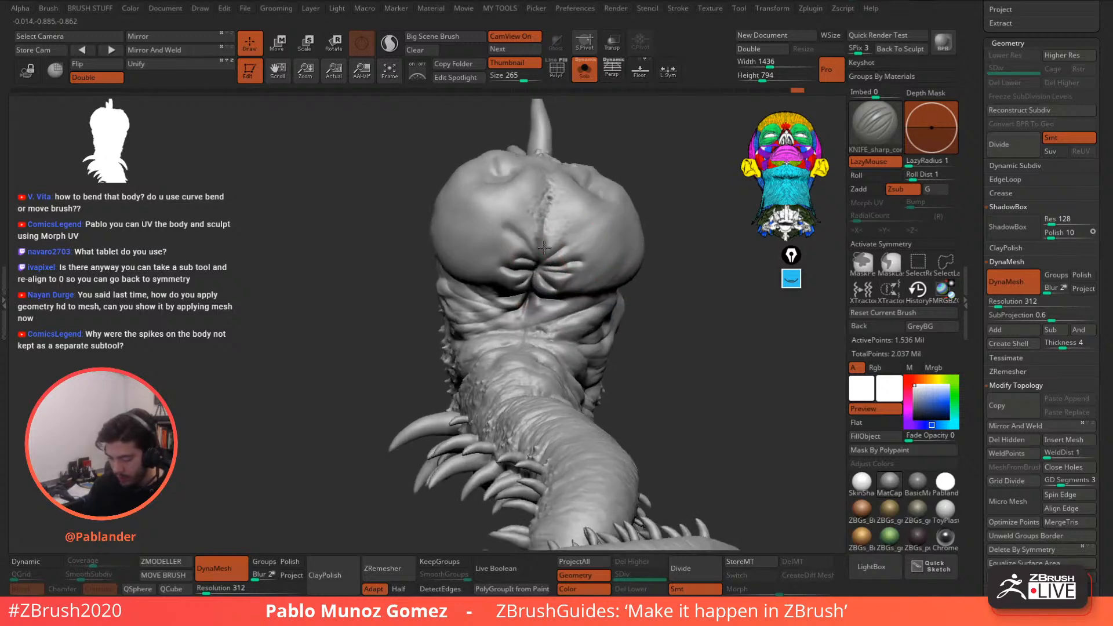
{"action": "left_click_drag", "start_coordinate": [586, 282], "coordinate": [544, 272]}
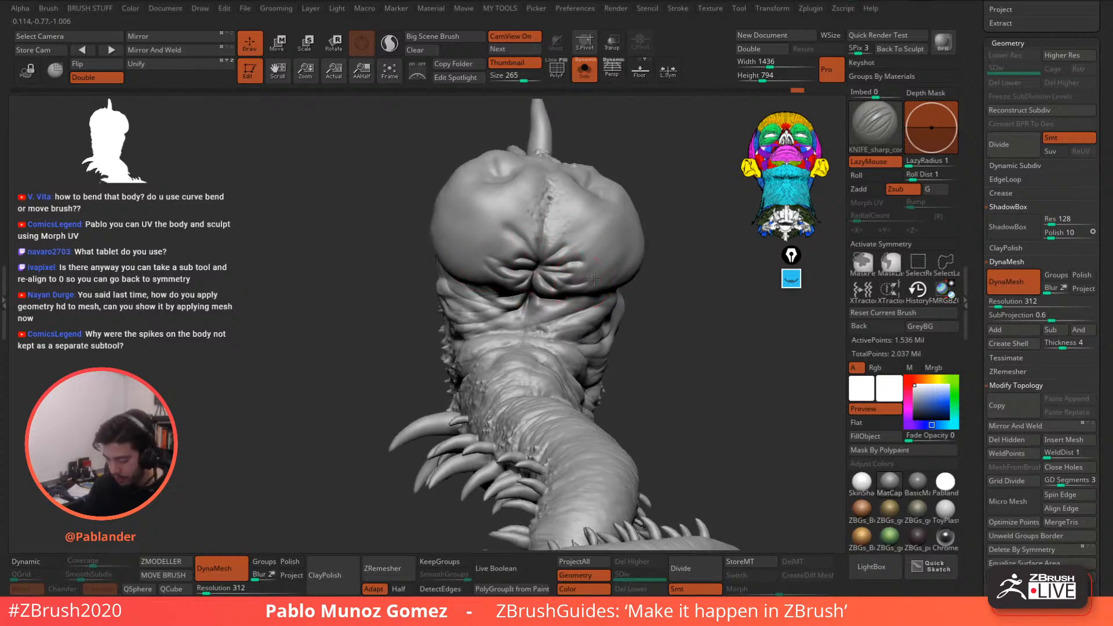
{"action": "left_click_drag", "start_coordinate": [548, 194], "coordinate": [540, 255]}
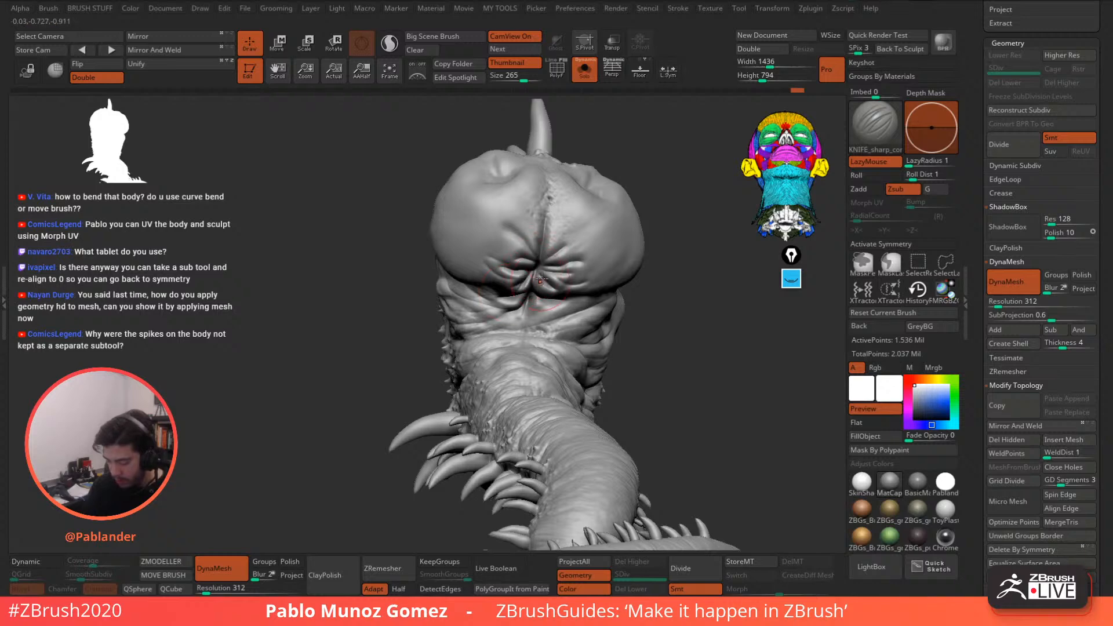
- Choose the Clay brush and build up the skin folds around the mouth creases
{"action": "key", "text": "b"}
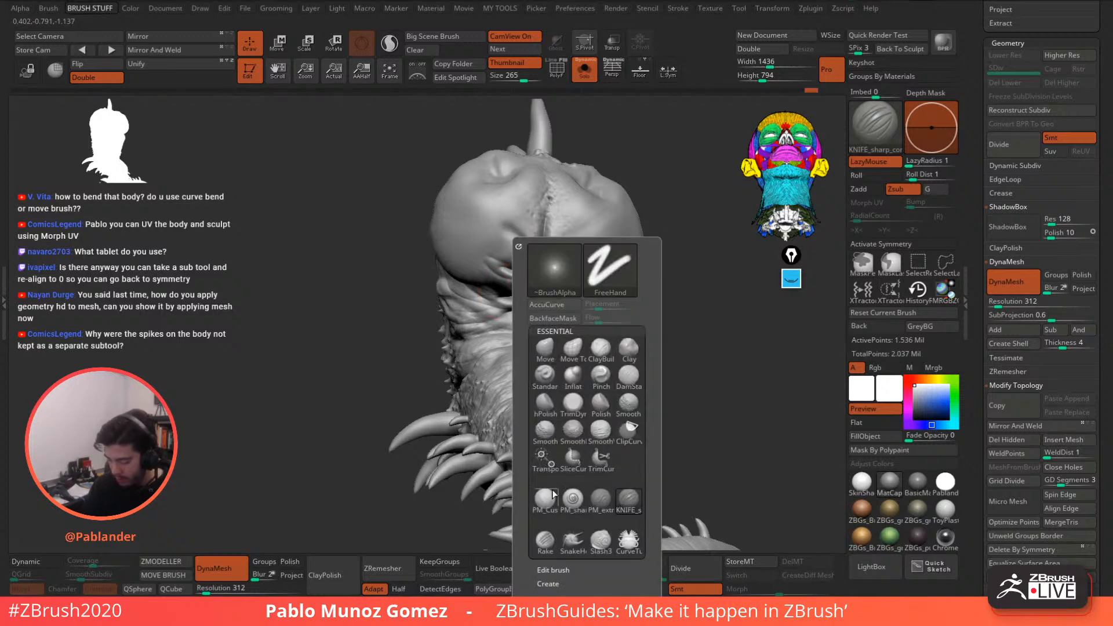
{"action": "left_click", "coordinate": [628, 349]}
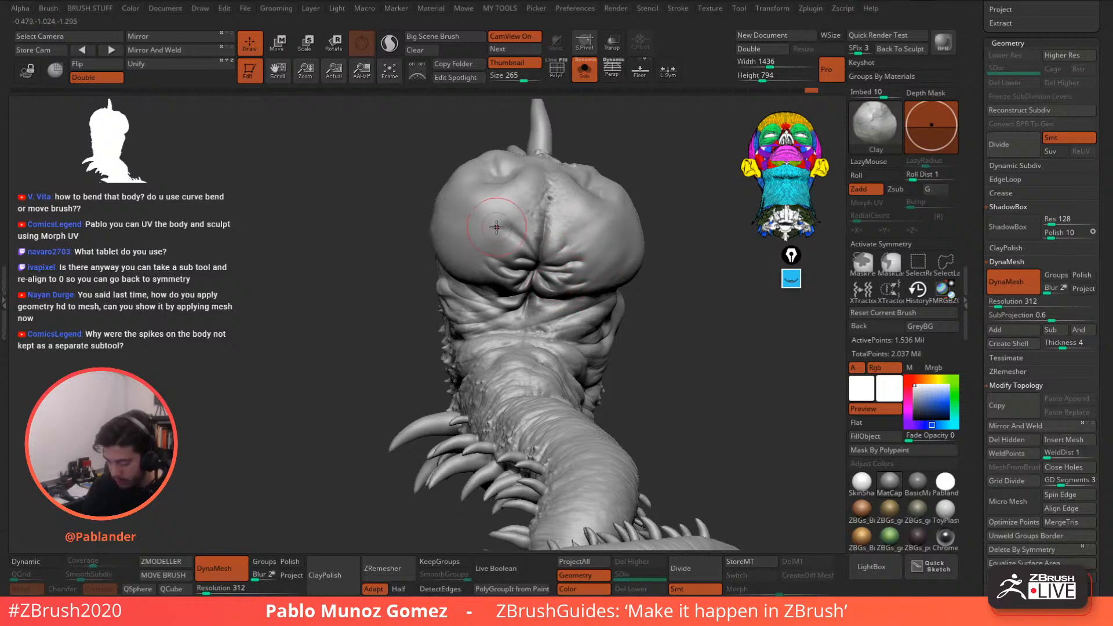
{"action": "right_click_drag", "start_coordinate": [538, 233], "coordinate": [574, 225]}
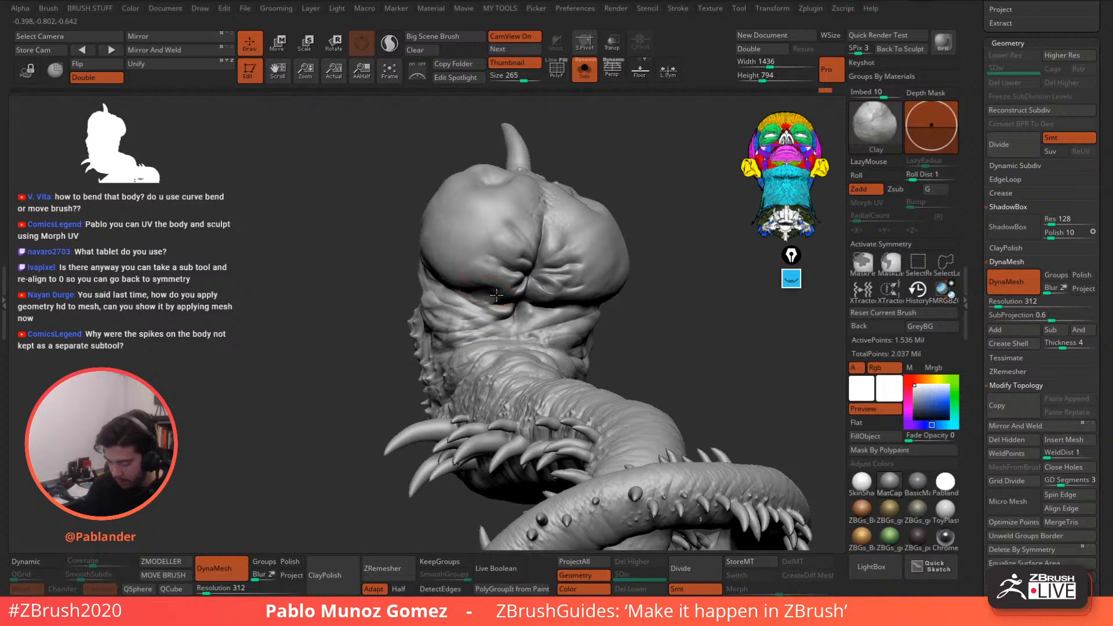
{"action": "right_click_drag", "start_coordinate": [562, 299], "coordinate": [547, 287], "text": "shift"}
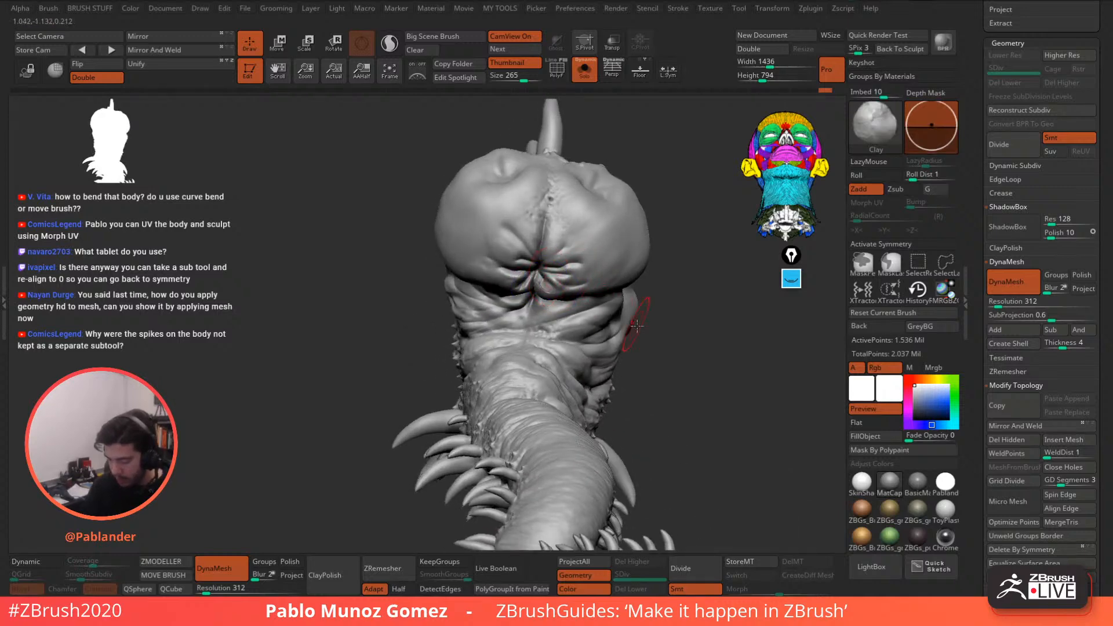
- Insert a curved spike at the mouth with the InsertMesh brush, then shrink and reposition it as a tooth
{"action": "left_click", "coordinate": [867, 130]}
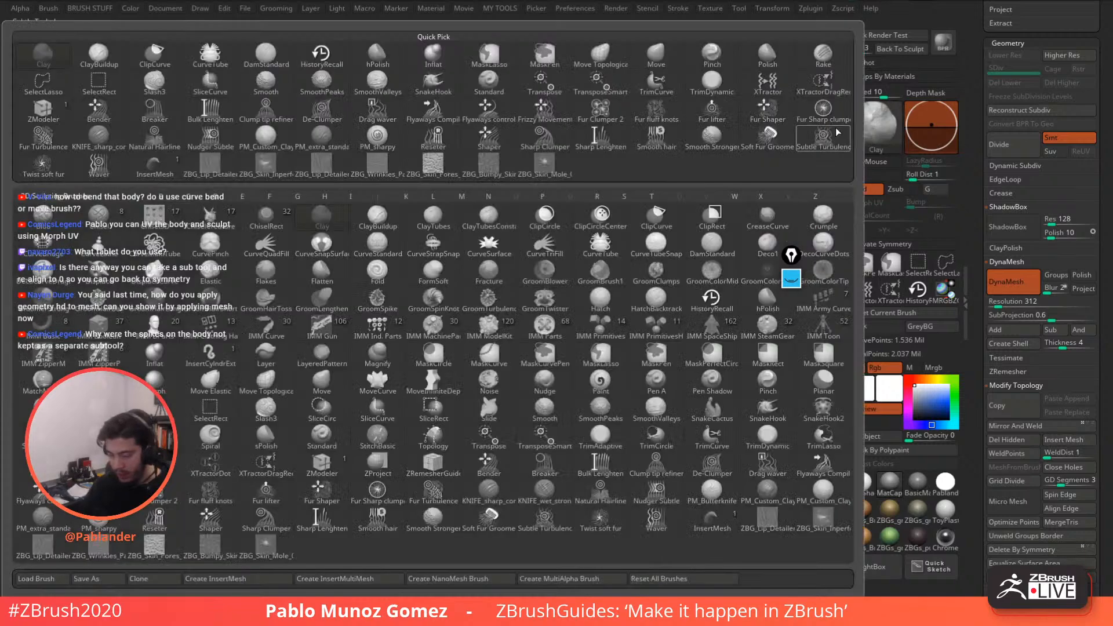
{"action": "left_click", "coordinate": [221, 169]}
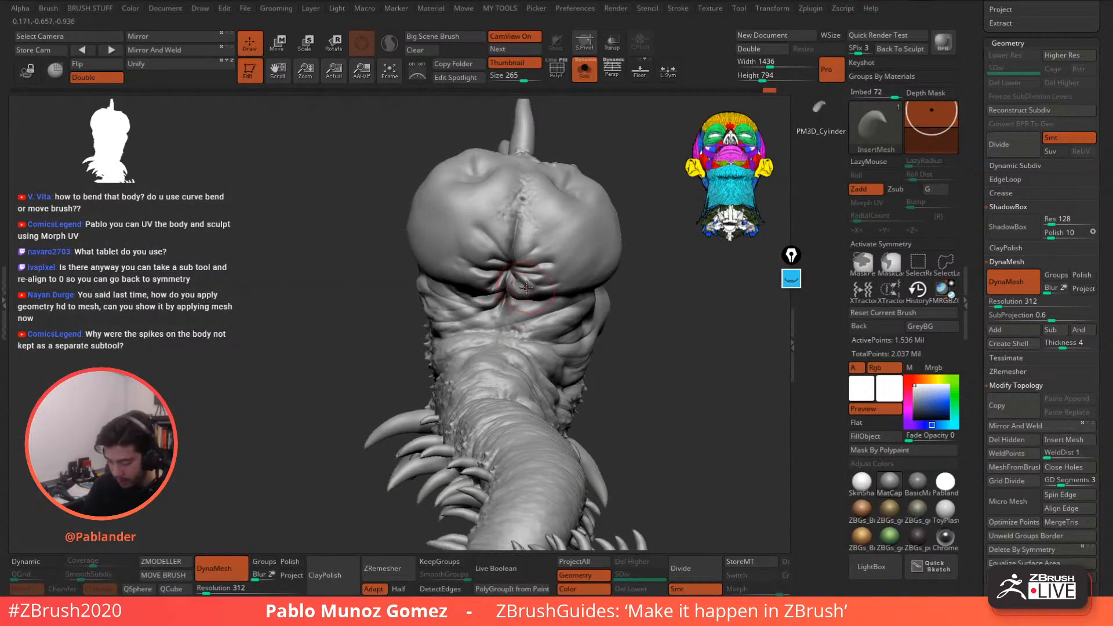
{"action": "left_click_drag", "start_coordinate": [526, 288], "coordinate": [561, 311]}
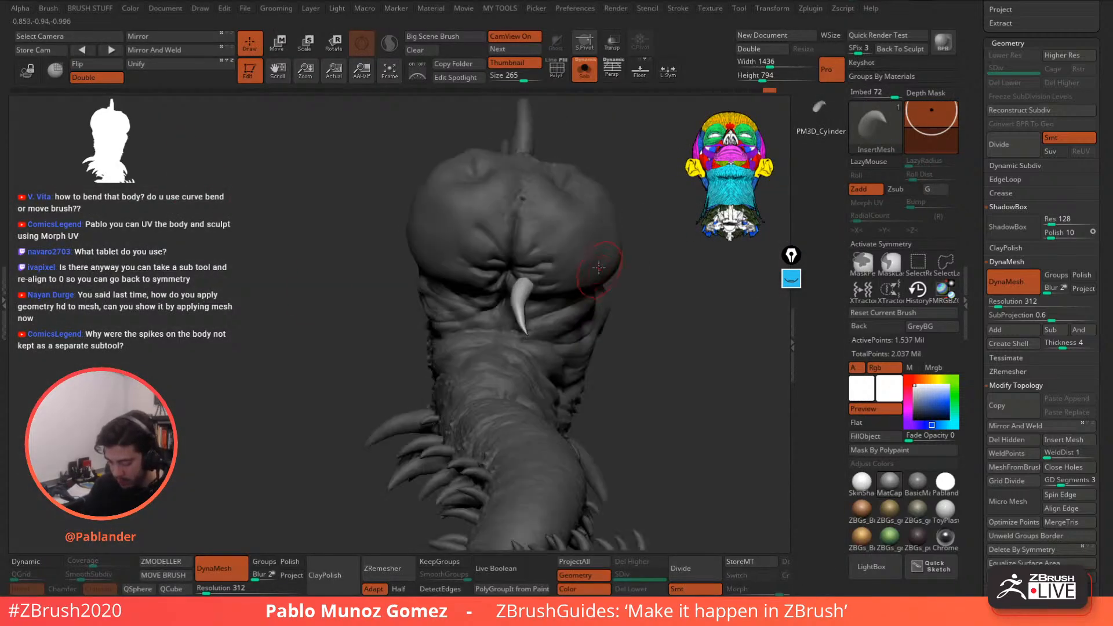
{"action": "left_click", "coordinate": [289, 43]}
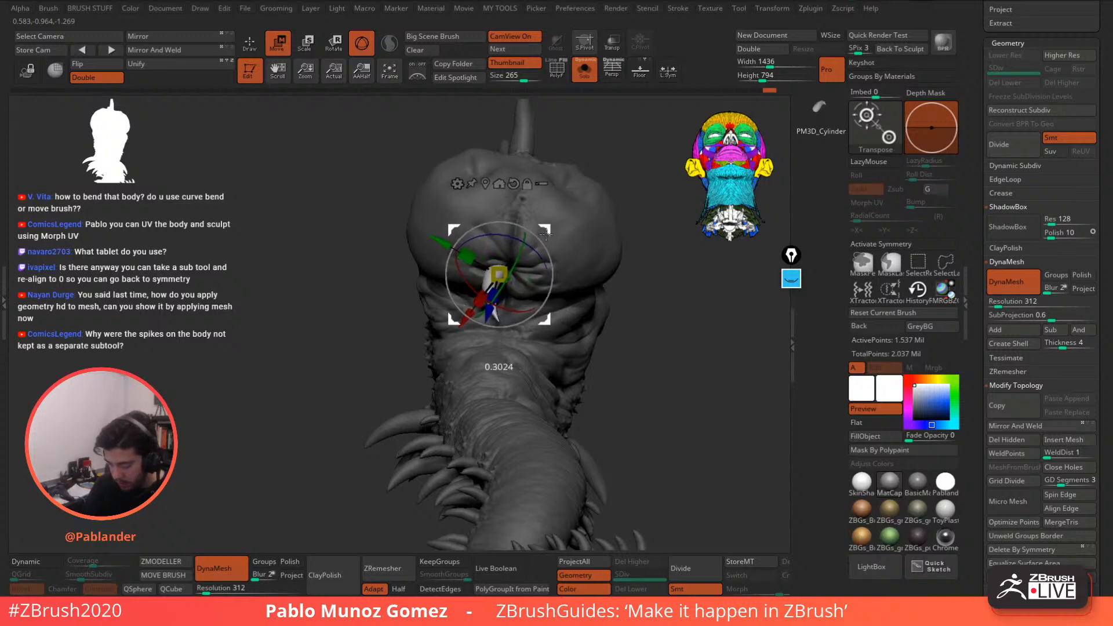
{"action": "left_click_drag", "start_coordinate": [499, 269], "coordinate": [495, 277]}
{"action": "left_click_drag", "start_coordinate": [547, 232], "coordinate": [578, 251]}
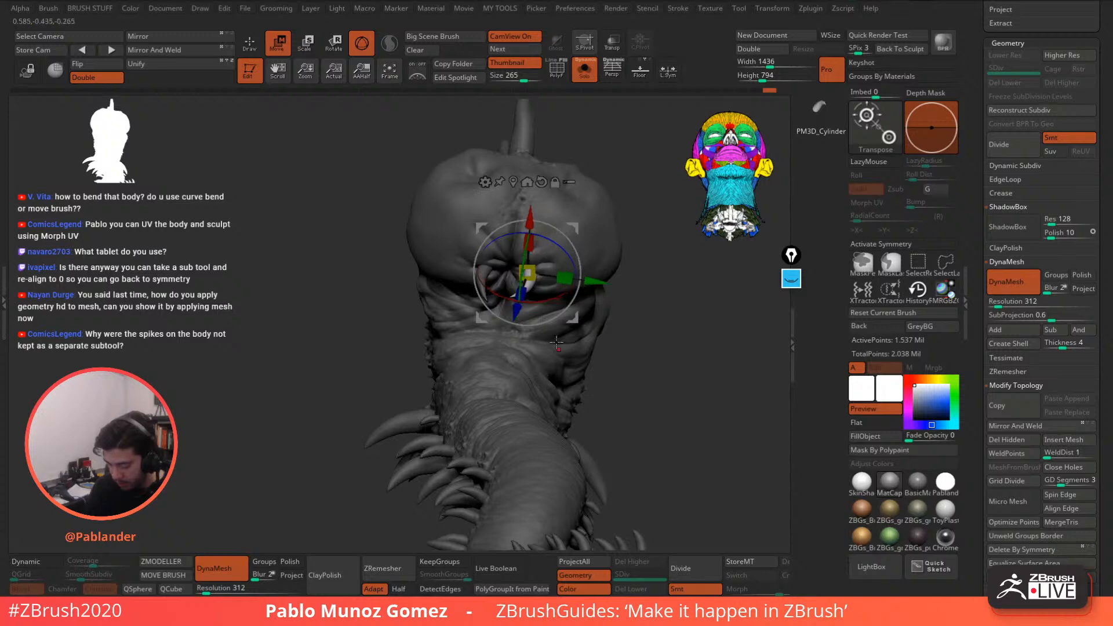
{"action": "left_click_drag", "start_coordinate": [555, 295], "coordinate": [556, 295]}
- Copy the tooth around the mouth opening, moving and rotating the pieces so they curve around the creases
{"action": "left_click_drag", "start_coordinate": [573, 228], "coordinate": [664, 294]}
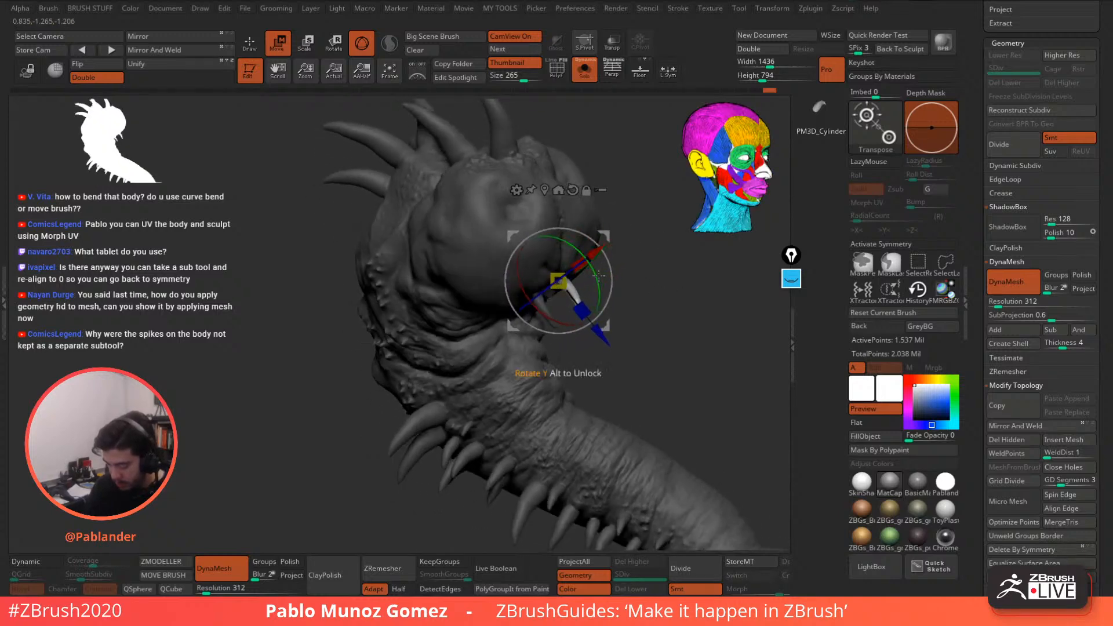
{"action": "left_click_drag", "start_coordinate": [597, 273], "coordinate": [612, 296]}
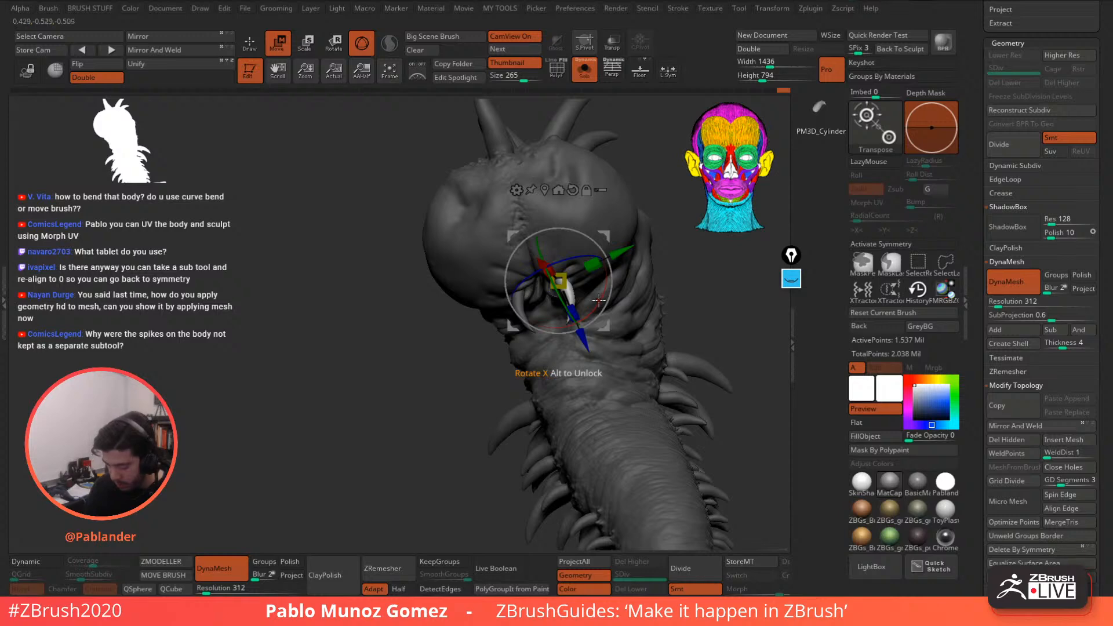
{"action": "right_click_drag", "start_coordinate": [599, 300], "coordinate": [605, 234]}
{"action": "left_click_drag", "start_coordinate": [608, 216], "coordinate": [598, 208]}
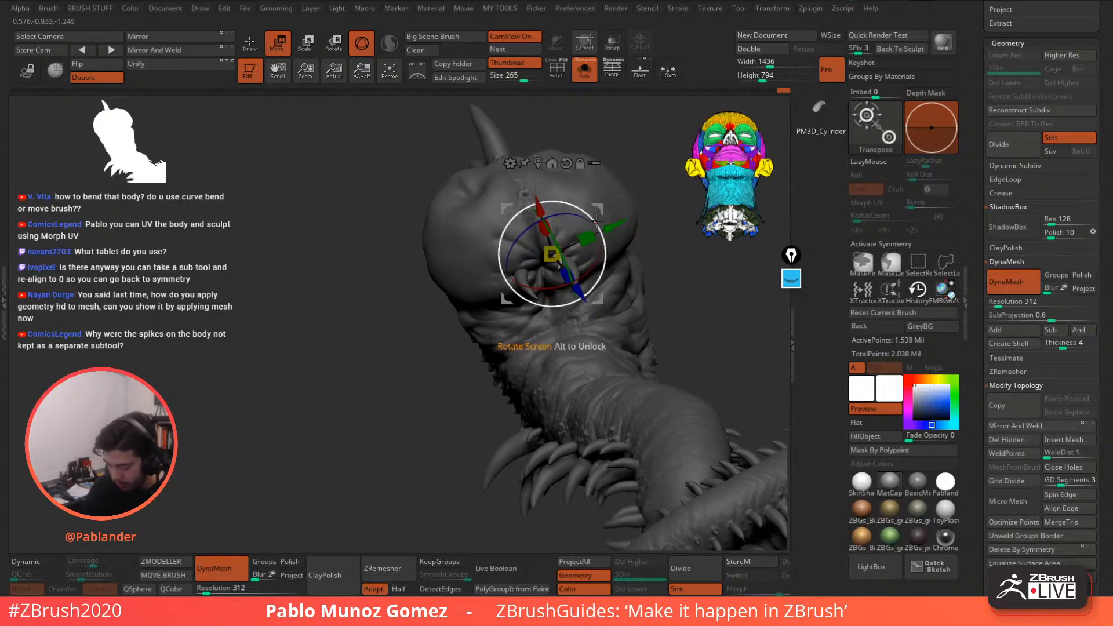
{"action": "mouse_move", "coordinate": [594, 232]}
{"action": "left_mouse_down"}
{"action": "mouse_move", "coordinate": [599, 216]}
{"action": "mouse_move", "coordinate": [578, 226]}
{"action": "left_mouse_up"}
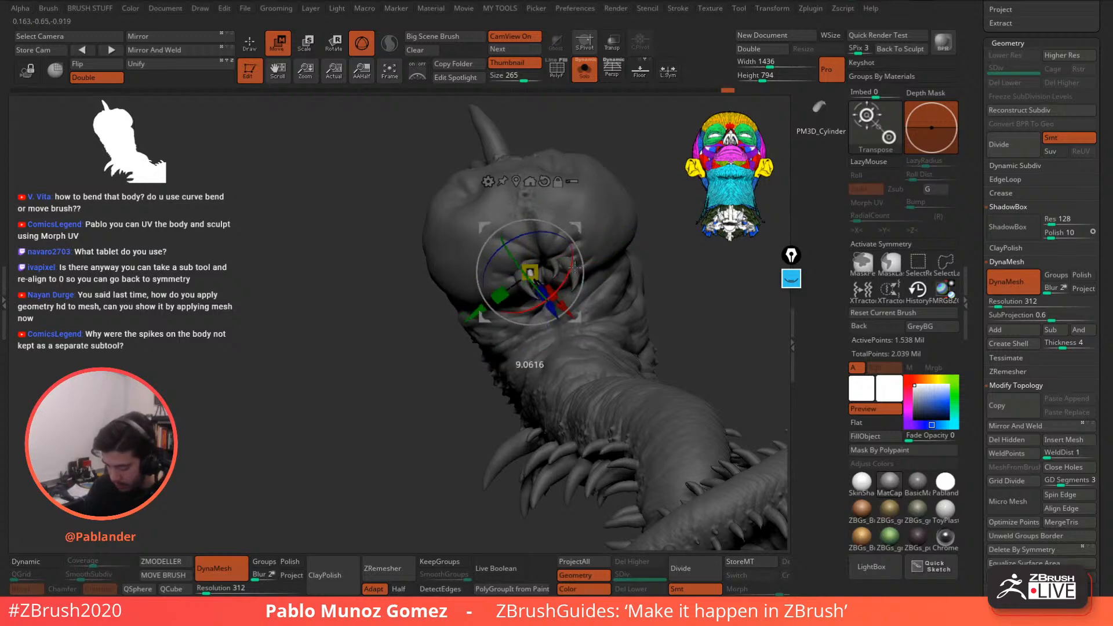
{"action": "left_click_drag", "start_coordinate": [575, 234], "coordinate": [577, 233]}
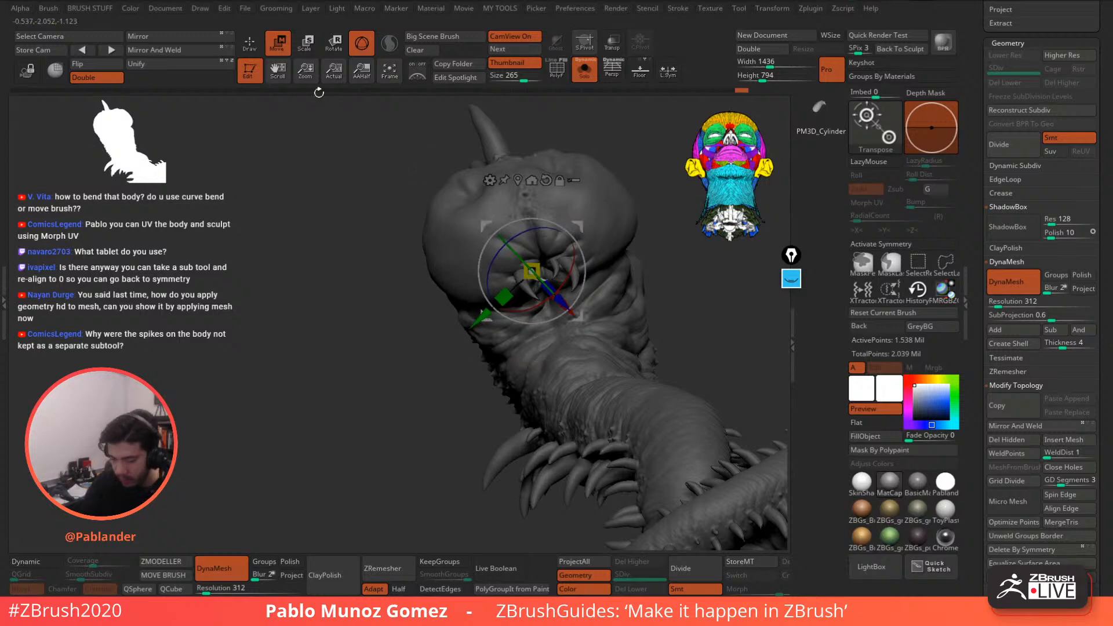
- Clear the mask left from placing the teeth, and mask the teeth and spikes so only the body polygroup stays free
{"action": "key", "text": "q"}
{"action": "left_click_drag", "start_coordinate": [667, 270], "coordinate": [684, 290], "text": "ctrl"}
{"action": "right_click_drag", "start_coordinate": [681, 289], "coordinate": [584, 270]}
{"action": "mouse_move", "coordinate": [584, 270]}
{"action": "right_mouse_down", "text": "ctrl"}
{"action": "mouse_move", "coordinate": [593, 337]}
{"action": "mouse_move", "coordinate": [592, 282]}
{"action": "right_mouse_up", "text": "ctrl"}
{"action": "left_click", "coordinate": [616, 309], "text": "ctrl+shift"}
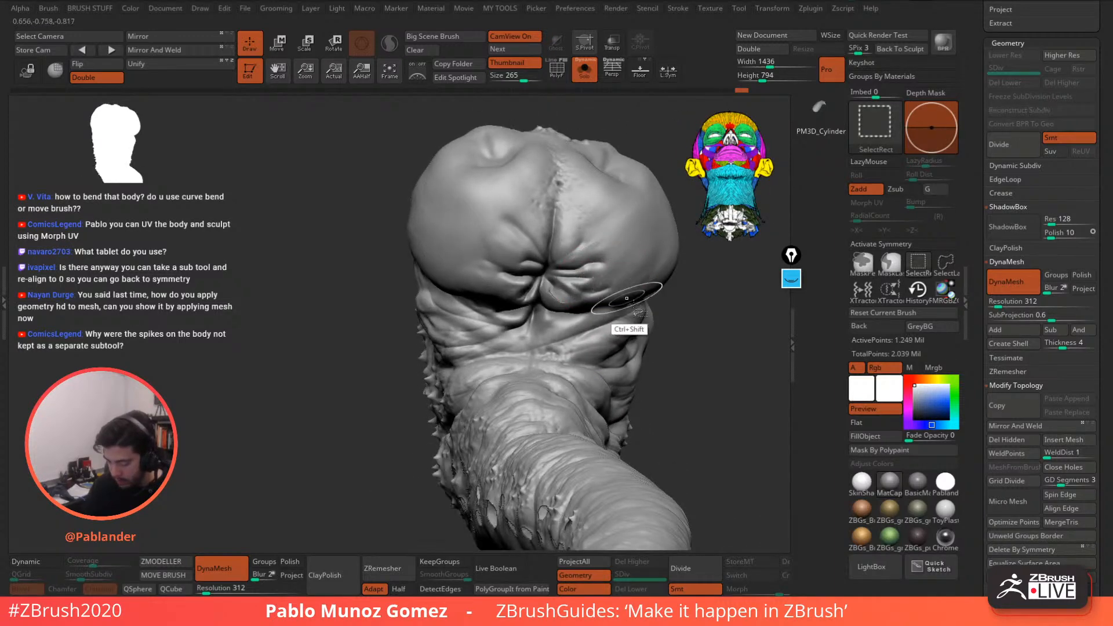
{"action": "left_click", "coordinate": [692, 364], "text": "ctrl+shift"}
{"action": "left_click", "coordinate": [695, 358], "text": "ctrl"}
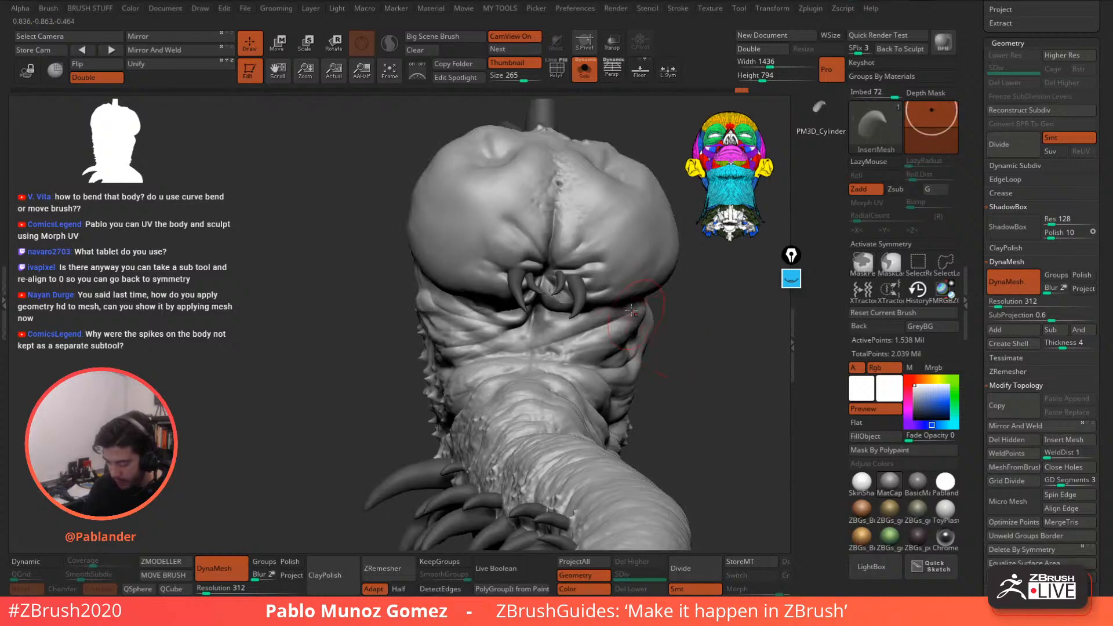
- Adjust the skin around the mouth teeth with the Move brush and clear the mask
{"action": "key", "text": "b"}
{"action": "left_click", "coordinate": [564, 348]}
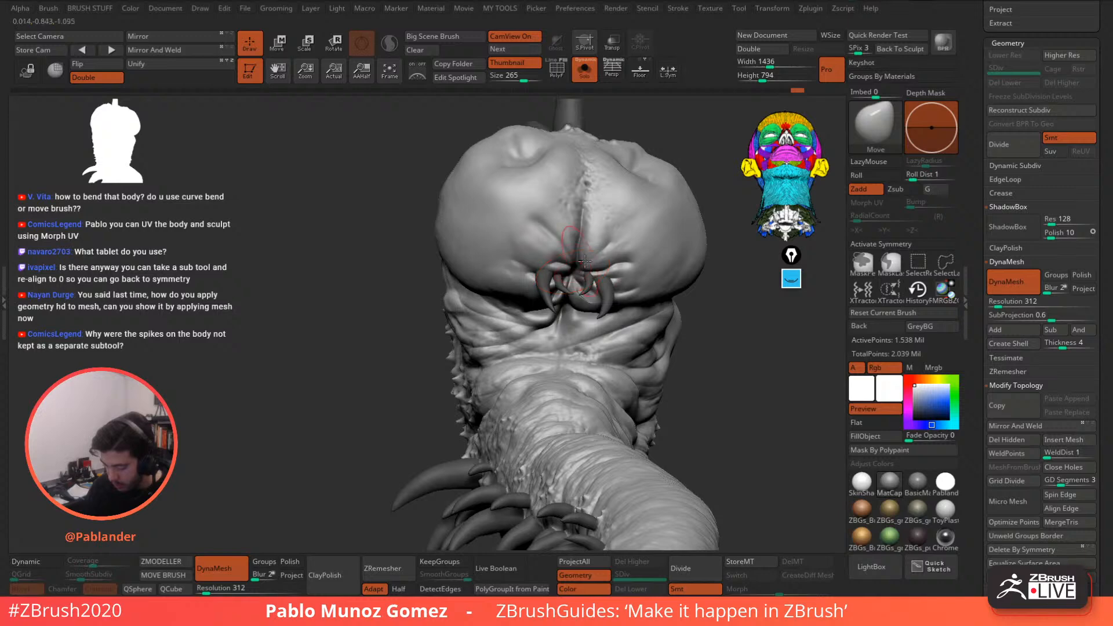
{"action": "left_click_drag", "start_coordinate": [434, 372], "coordinate": [422, 387], "text": "ctrl"}
- Bring back the whole creature and isolate the long tentacle with the bumpy, leaf-shaped tip beside the body
{"action": "right_click_drag", "start_coordinate": [632, 400], "coordinate": [526, 394], "text": "ctrl"}
{"action": "right_click_drag", "start_coordinate": [596, 266], "coordinate": [661, 291], "text": "shift"}
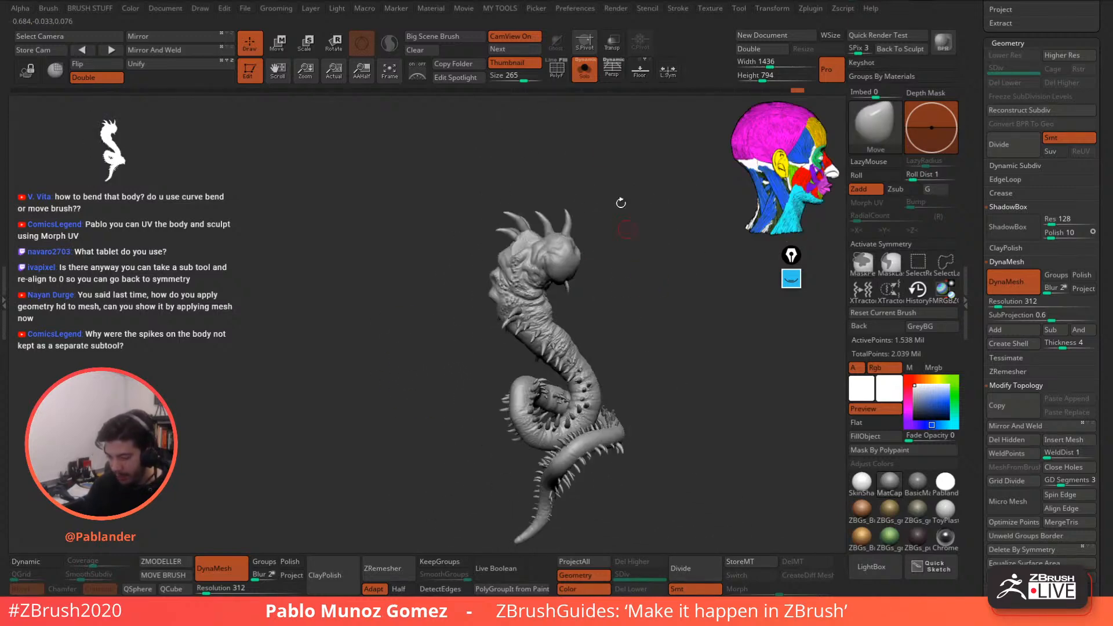
{"action": "right_click_drag", "start_coordinate": [621, 203], "coordinate": [582, 295], "text": "shift"}
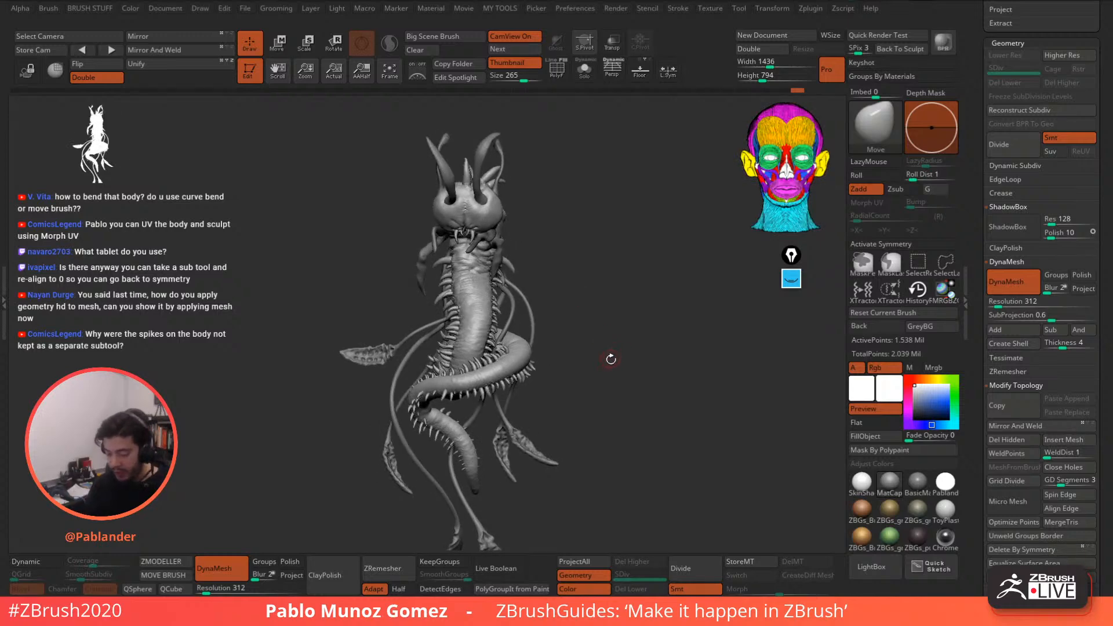
{"action": "right_click_drag", "start_coordinate": [611, 359], "coordinate": [667, 288], "text": "alt"}
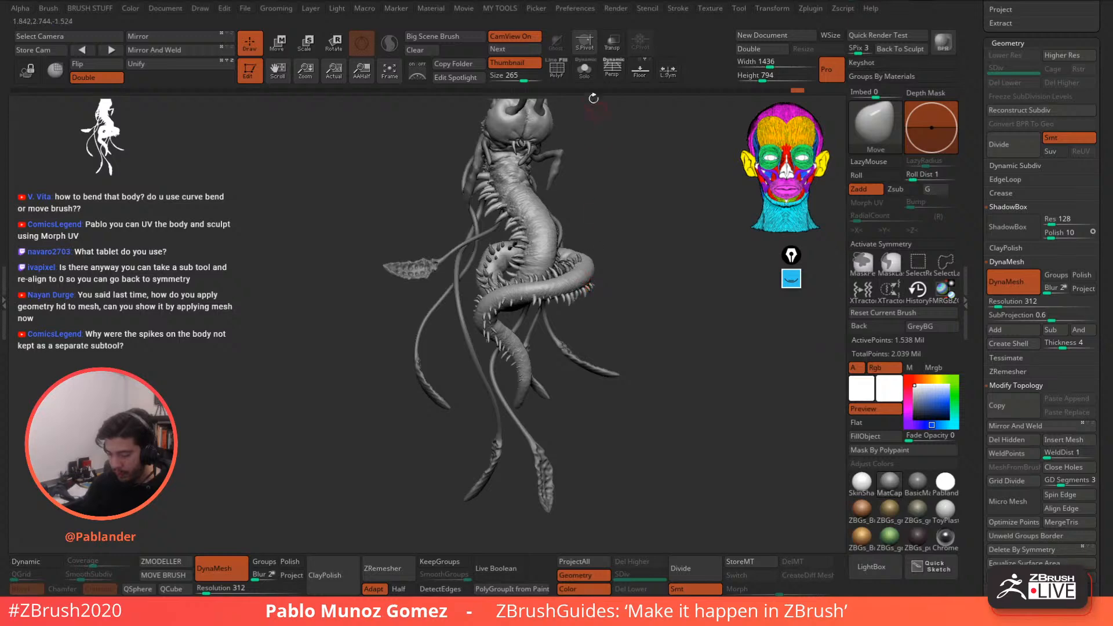
{"action": "left_click", "coordinate": [585, 69]}
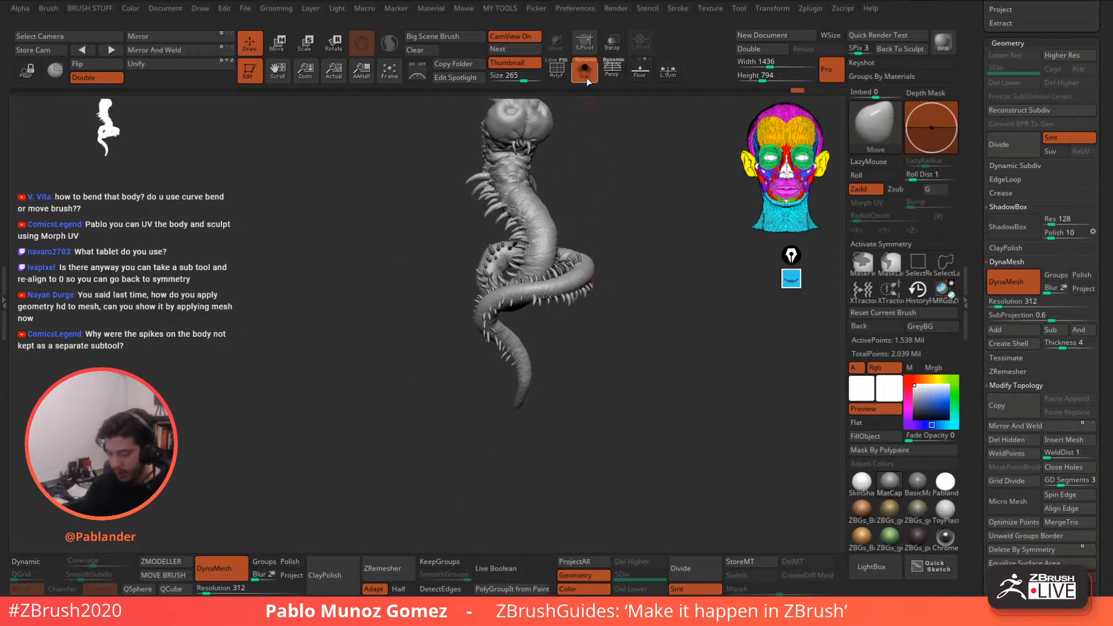
{"action": "left_click", "coordinate": [586, 75]}
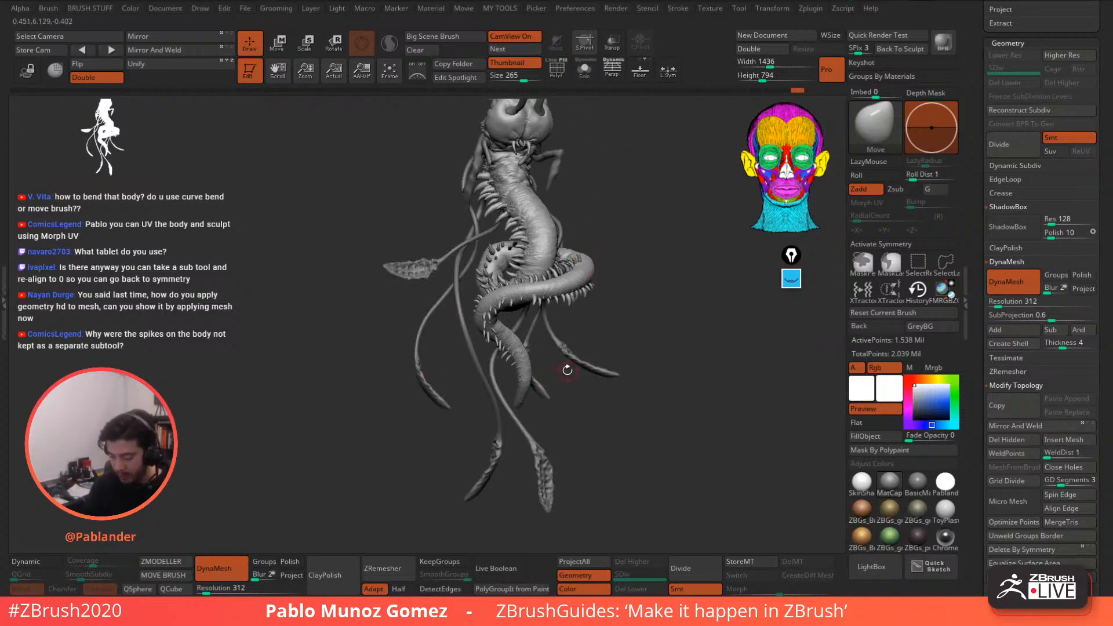
{"action": "left_click", "coordinate": [419, 269], "text": "alt"}
{"action": "left_click", "coordinate": [586, 73]}
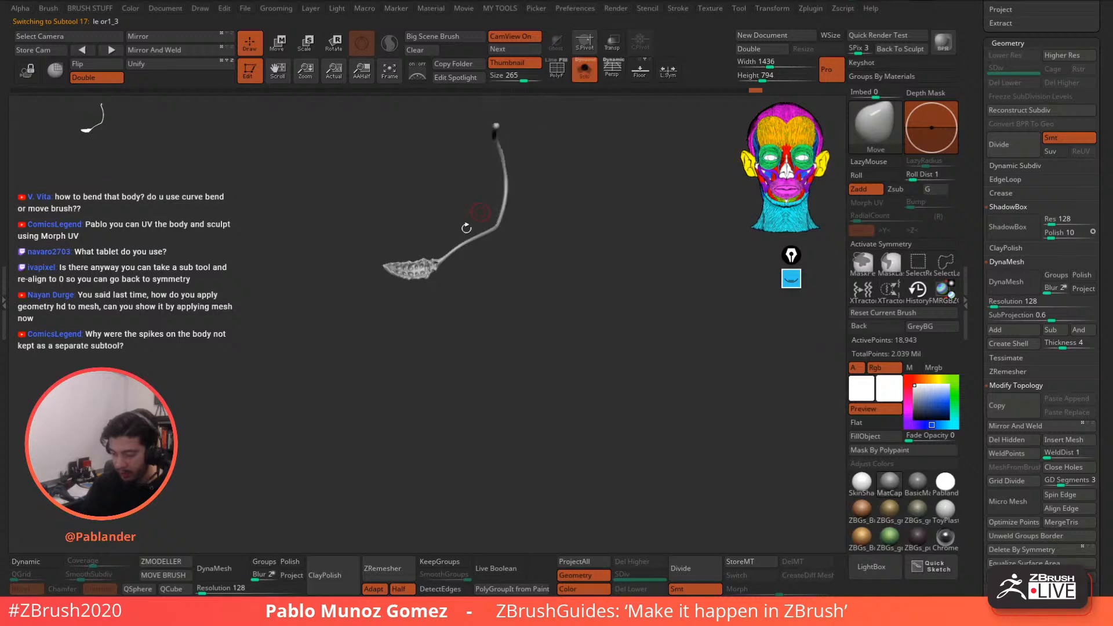
{"action": "left_click_drag", "start_coordinate": [466, 228], "coordinate": [477, 370], "text": "alt"}
{"action": "left_click_drag", "start_coordinate": [458, 307], "coordinate": [610, 272]}
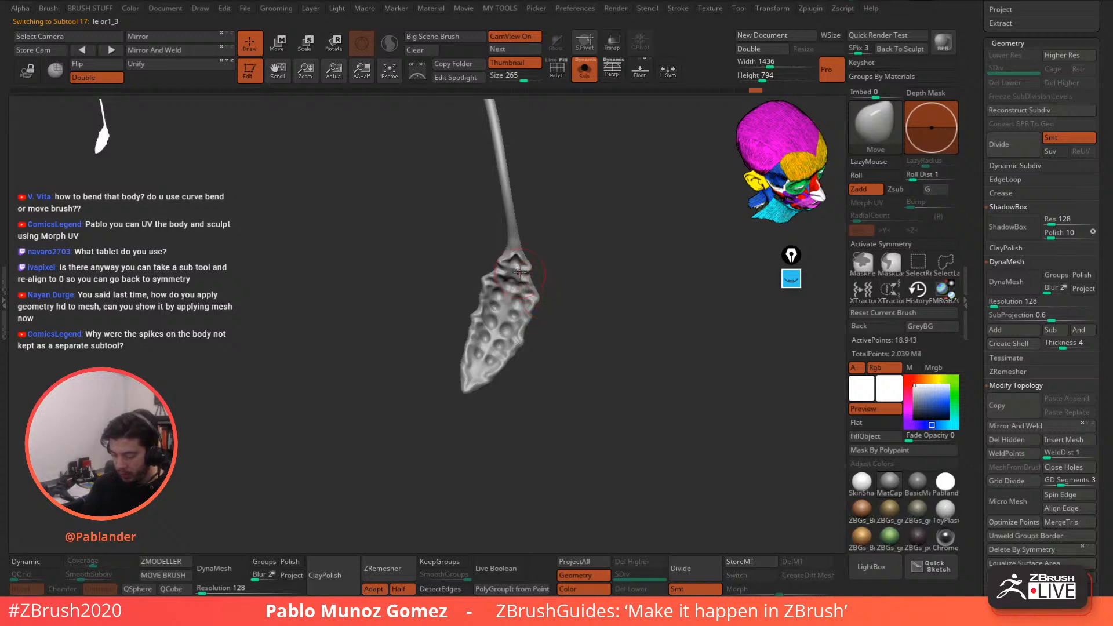
- Turn on BackfaceMask in the auto masking settings of the MaskPen brush for masking the leaf-shaped tip
{"action": "left_click_drag", "start_coordinate": [519, 272], "coordinate": [488, 345], "text": "ctrl"}
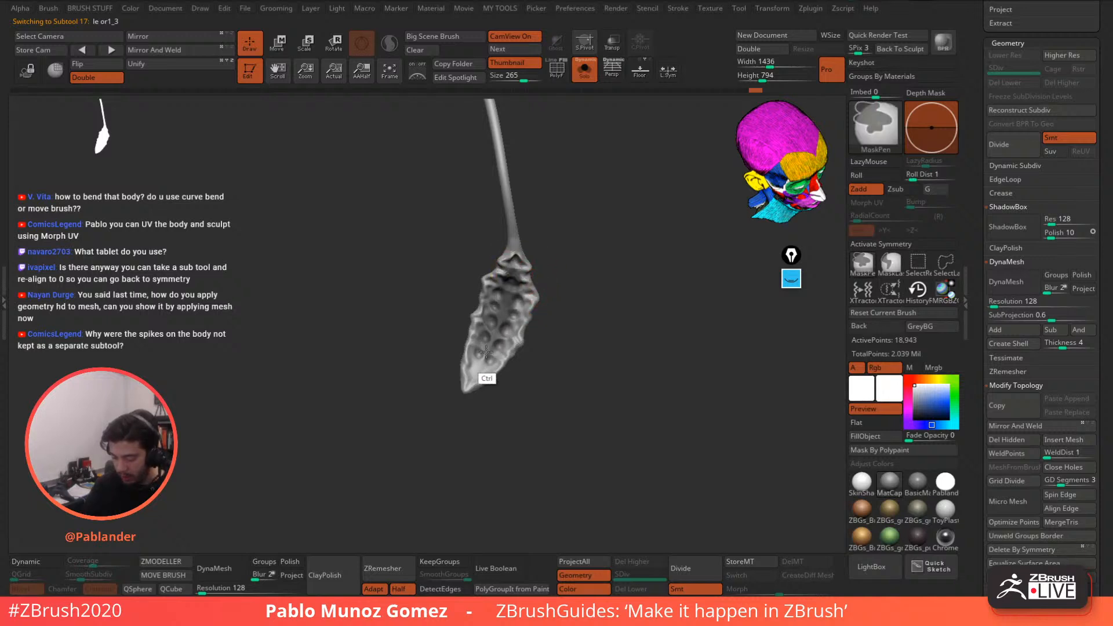
{"action": "left_click_drag", "start_coordinate": [574, 266], "coordinate": [625, 267]}
{"action": "left_click", "coordinate": [49, 8]}
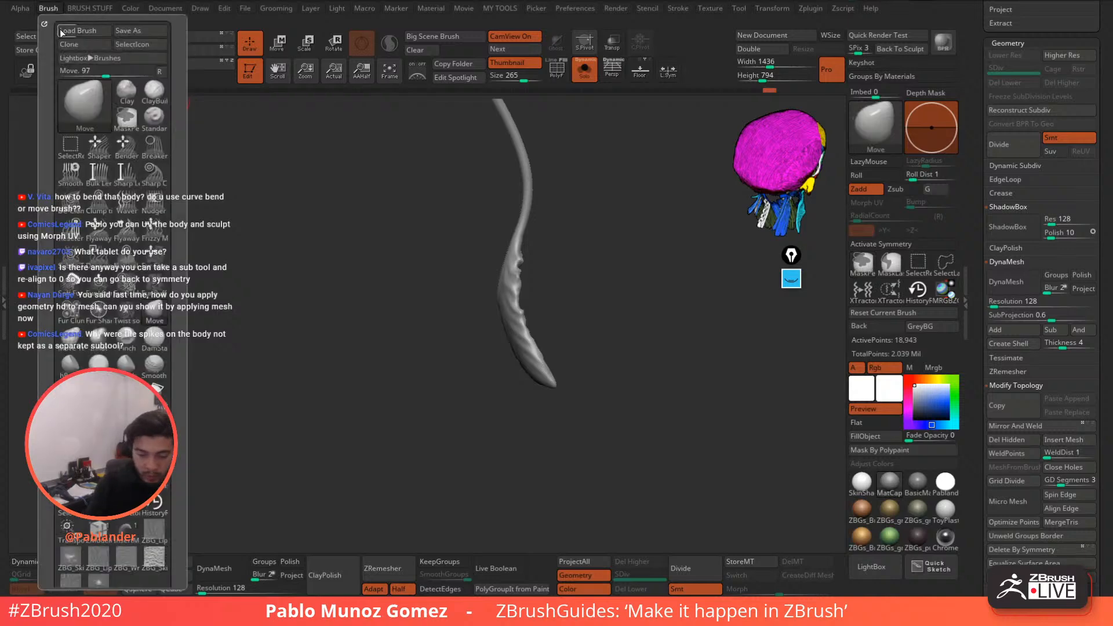
{"action": "scroll", "coordinate": [169, 213], "scroll_direction": "down", "scroll_amount": 5}
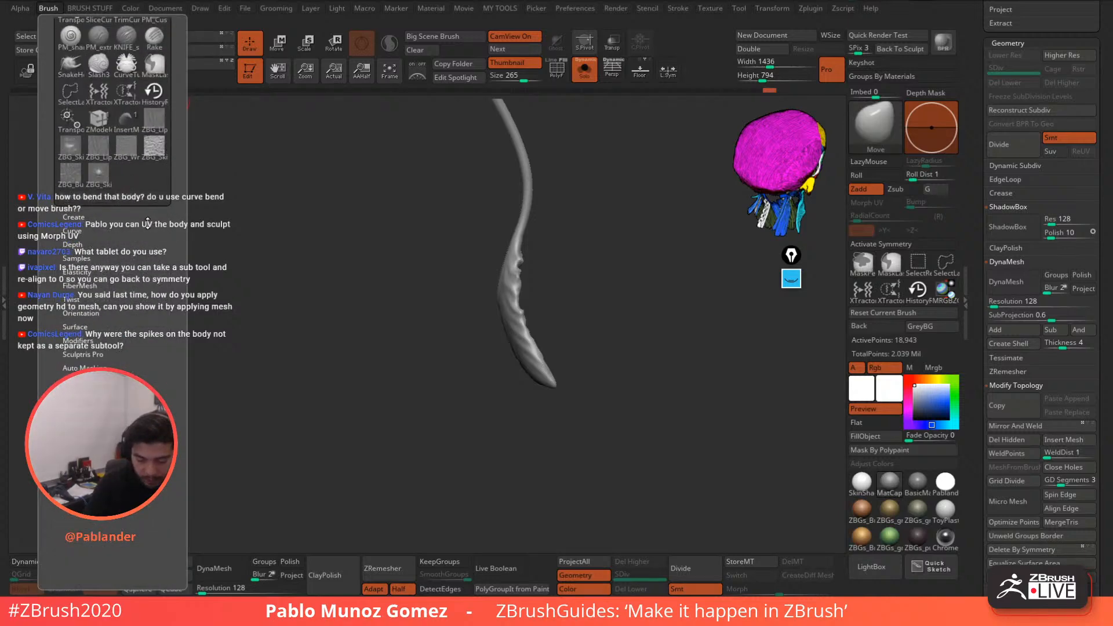
{"action": "left_click", "coordinate": [102, 367]}
{"action": "key", "text": "ctrl"}
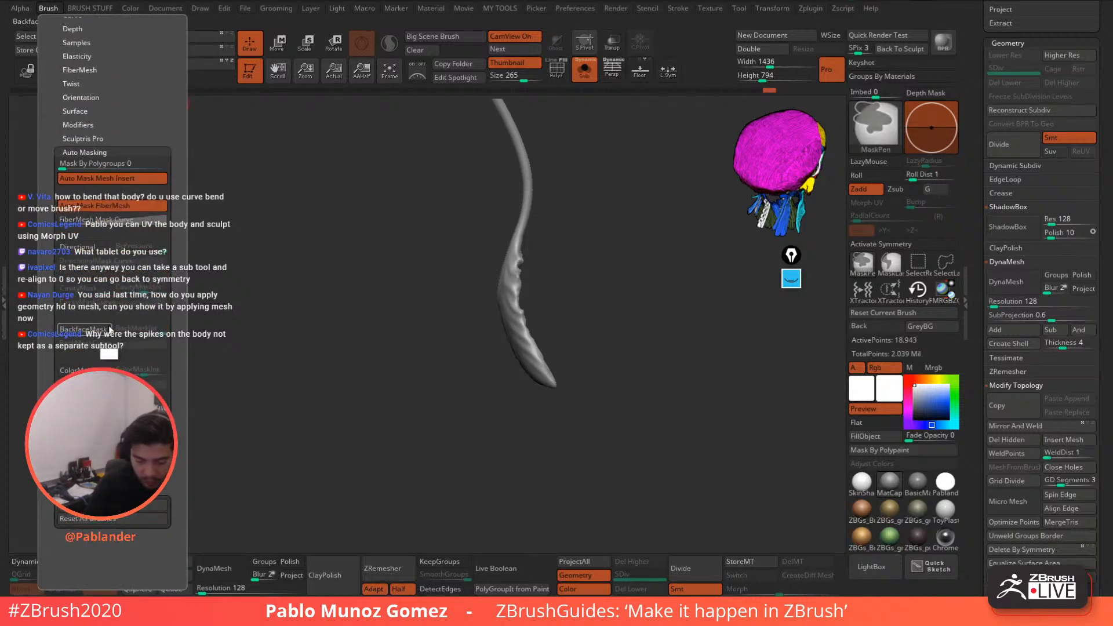
{"action": "left_click", "coordinate": [84, 330]}
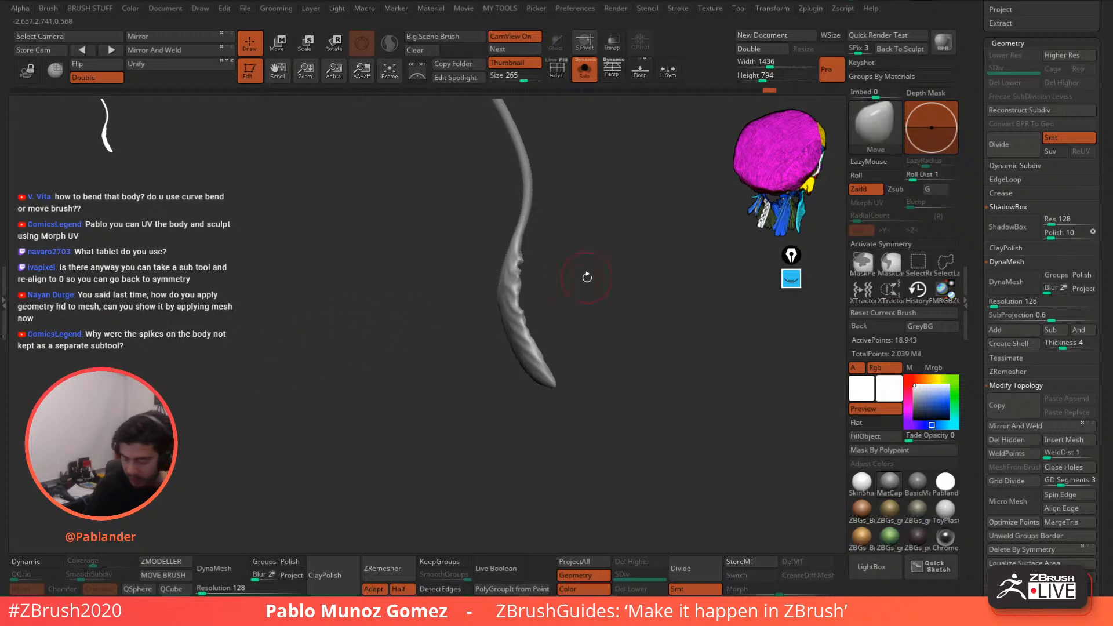
- Mask the bumpy face of the tentacle's leaf-shaped tip with the MaskPen brush
{"action": "mouse_move", "coordinate": [586, 277]}
{"action": "left_mouse_down"}
{"action": "mouse_move", "coordinate": [523, 286]}
{"action": "mouse_move", "coordinate": [475, 364]}
{"action": "left_mouse_up"}
{"action": "left_click_drag", "start_coordinate": [506, 274], "coordinate": [506, 324], "text": "ctrl"}
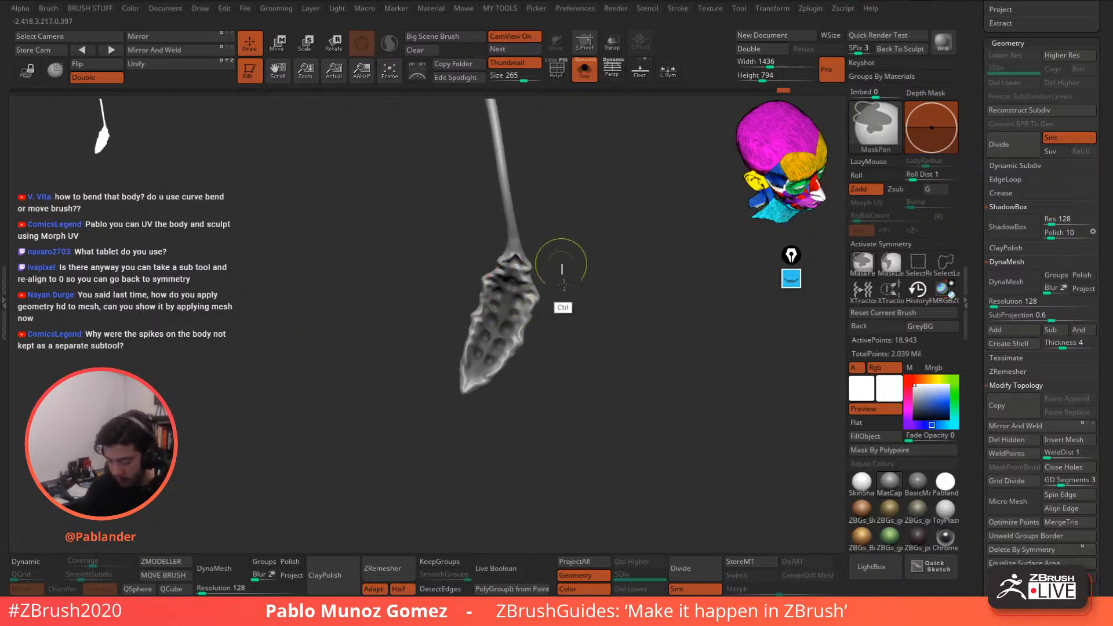
{"action": "mouse_move", "coordinate": [561, 268]}
{"action": "left_mouse_down", "text": "ctrl"}
{"action": "mouse_move", "coordinate": [568, 275]}
{"action": "mouse_move", "coordinate": [497, 327]}
{"action": "mouse_move", "coordinate": [474, 376]}
{"action": "mouse_move", "coordinate": [513, 295]}
{"action": "mouse_move", "coordinate": [496, 343]}
{"action": "mouse_move", "coordinate": [514, 313]}
{"action": "mouse_move", "coordinate": [583, 304]}
{"action": "mouse_move", "coordinate": [585, 289]}
{"action": "mouse_move", "coordinate": [613, 284]}
{"action": "left_mouse_up", "text": "ctrl"}
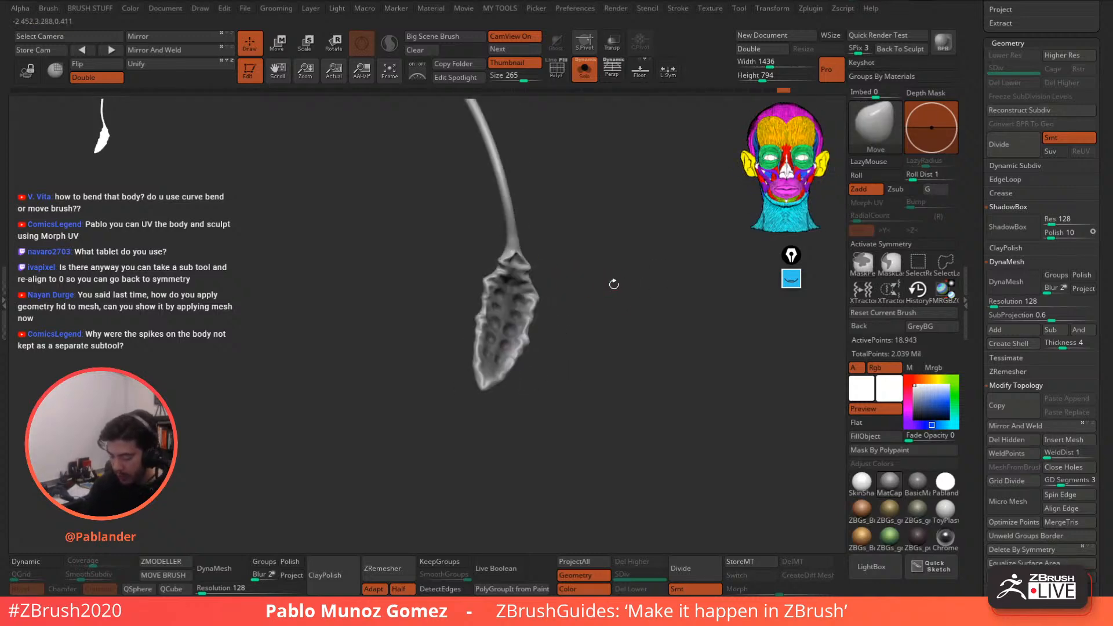
- Preview FiberMesh fibers on the masked face of the tip and turn off double-sided display for the tentacle
{"action": "scroll", "coordinate": [976, 149], "scroll_direction": "up", "scroll_amount": 1}
{"action": "scroll", "coordinate": [996, 103], "scroll_direction": "down", "scroll_amount": 10}
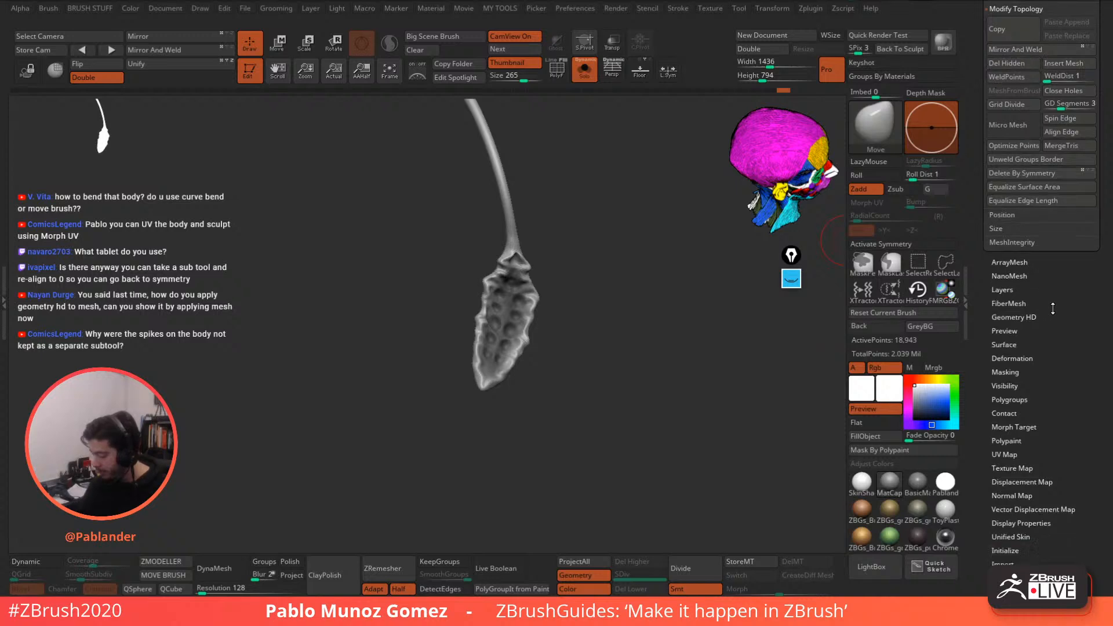
{"action": "left_click", "coordinate": [1054, 270]}
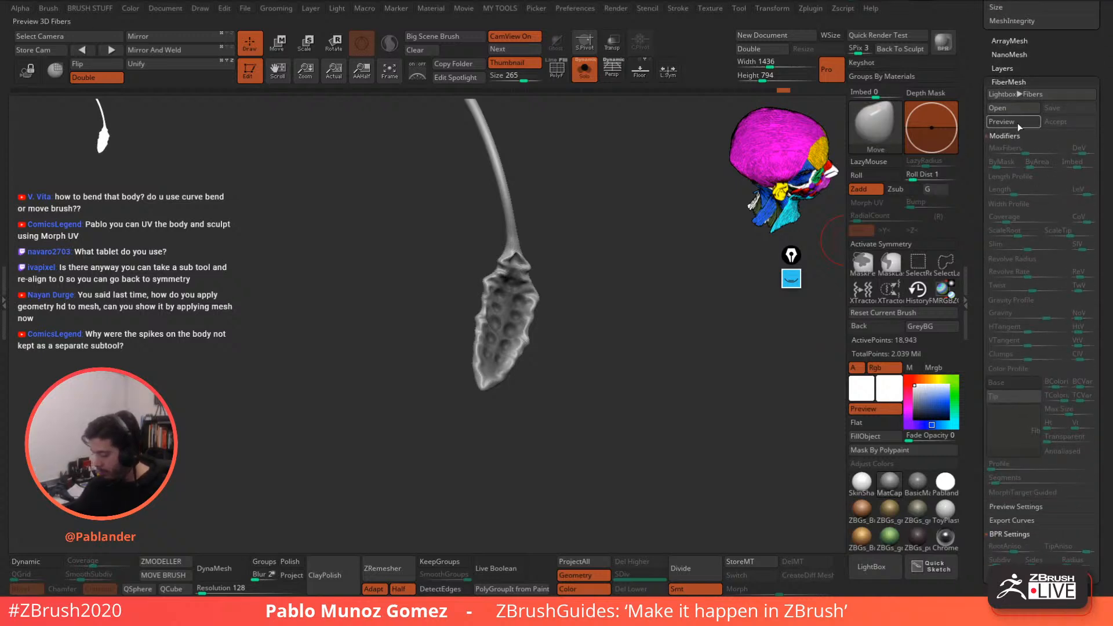
{"action": "left_click", "coordinate": [1014, 121]}
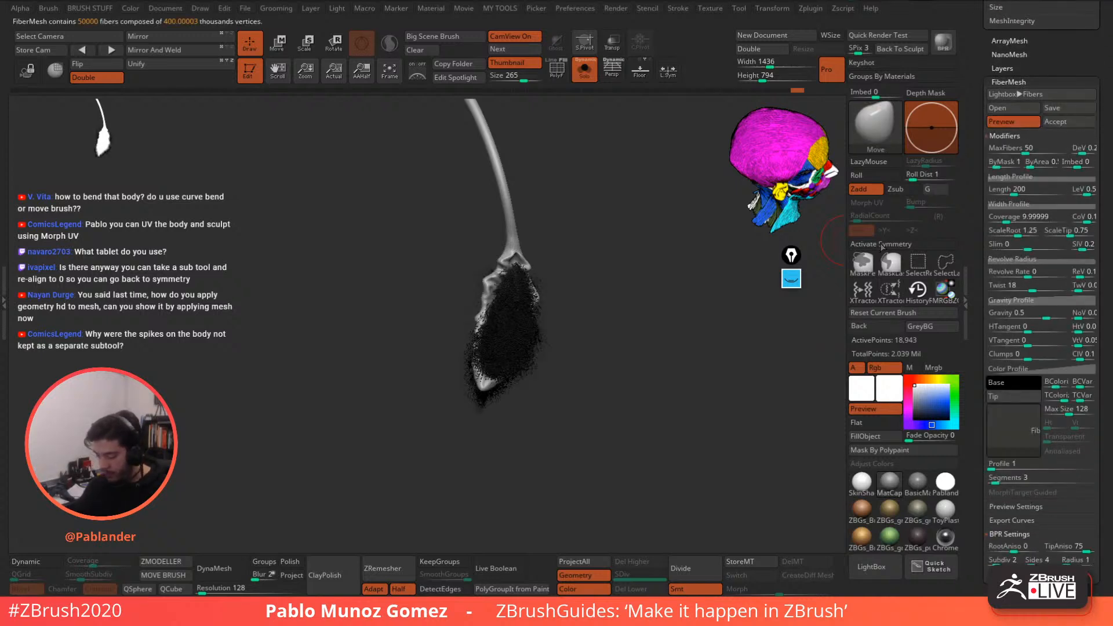
{"action": "left_click", "coordinate": [104, 81]}
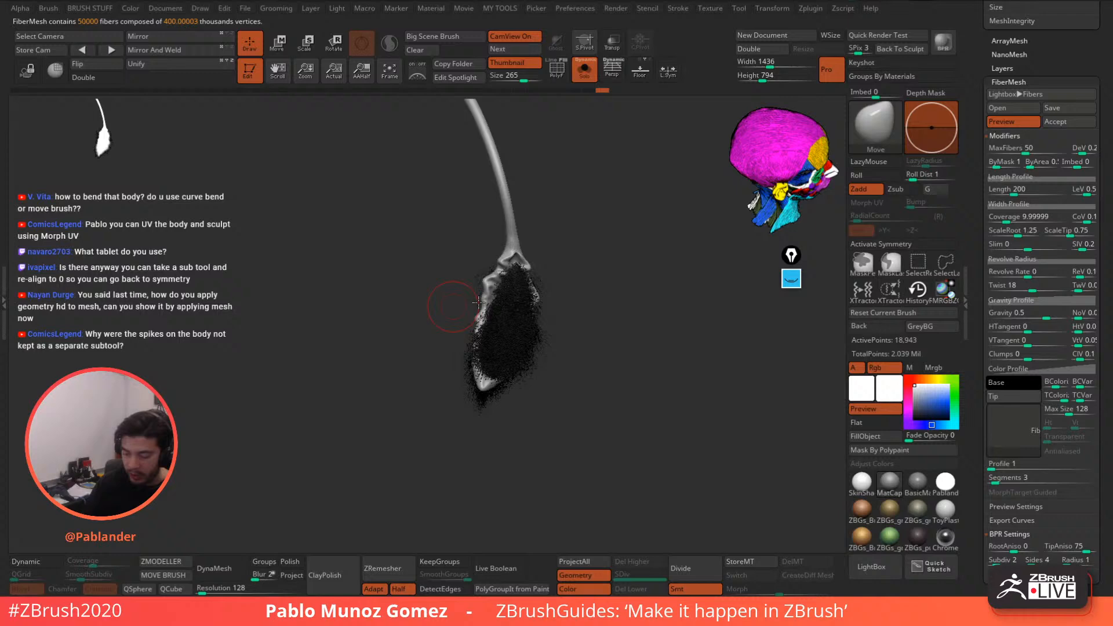
{"action": "left_click", "coordinate": [1002, 124]}
{"action": "left_click", "coordinate": [1014, 122]}
- Set the fibers' gravity to 0 and reduce MaxFibers to about 2.8
{"action": "left_click_drag", "start_coordinate": [603, 340], "coordinate": [635, 310]}
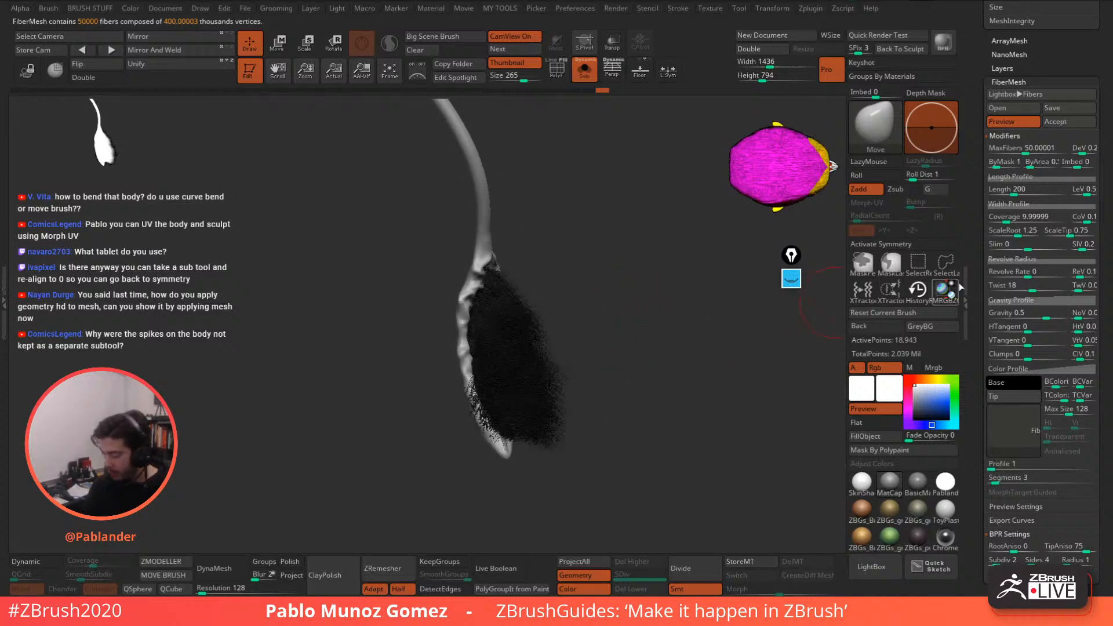
{"action": "left_click_drag", "start_coordinate": [1052, 316], "coordinate": [1027, 317]}
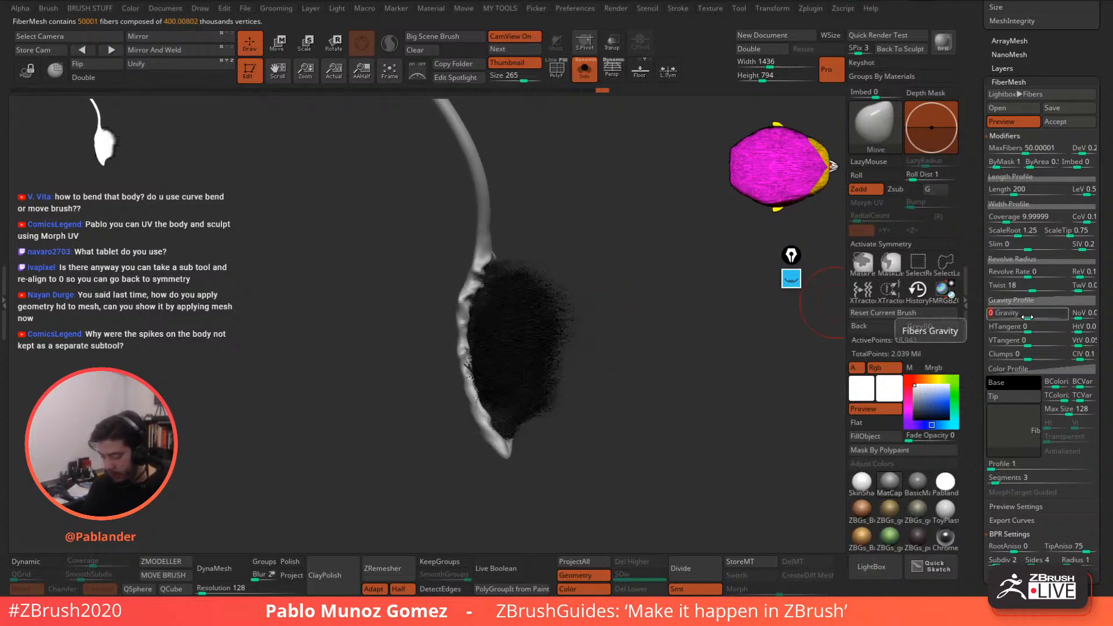
{"action": "left_click_drag", "start_coordinate": [1026, 148], "coordinate": [1017, 149]}
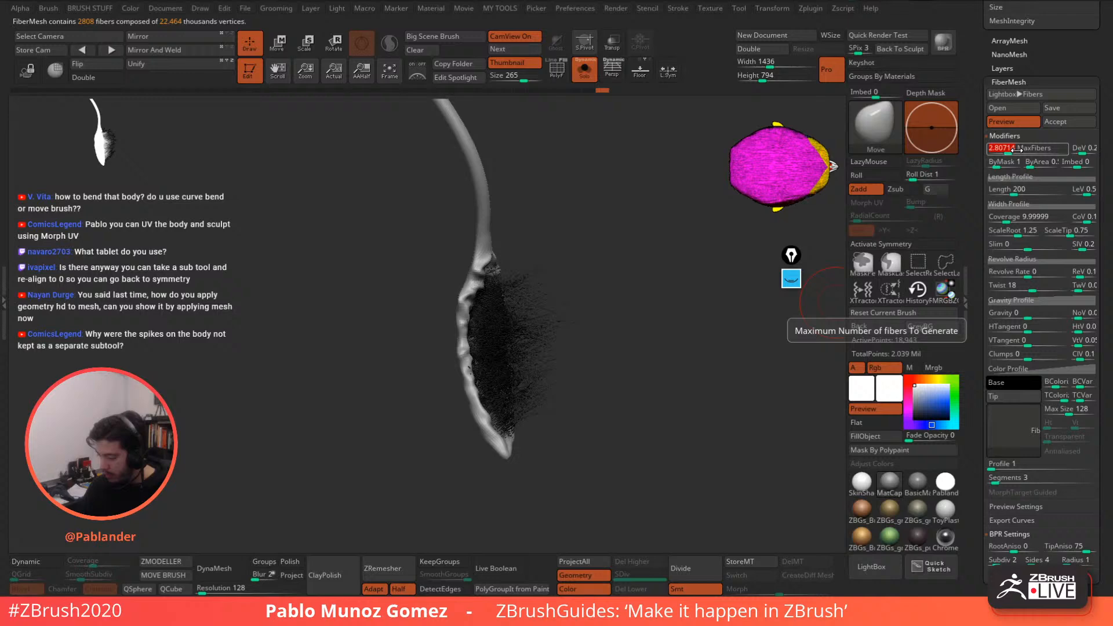
- Set both the base and tip colours of the fibers to white
{"action": "left_click", "coordinate": [1006, 383]}
{"action": "left_click_drag", "start_coordinate": [890, 284], "coordinate": [889, 283]}
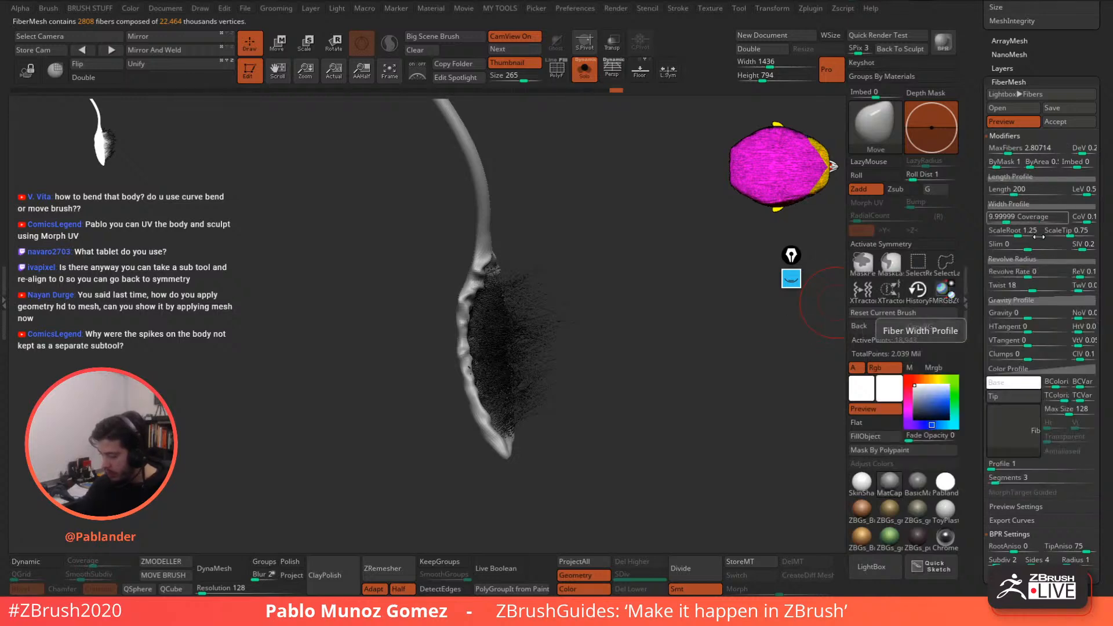
{"action": "left_click", "coordinate": [1010, 408]}
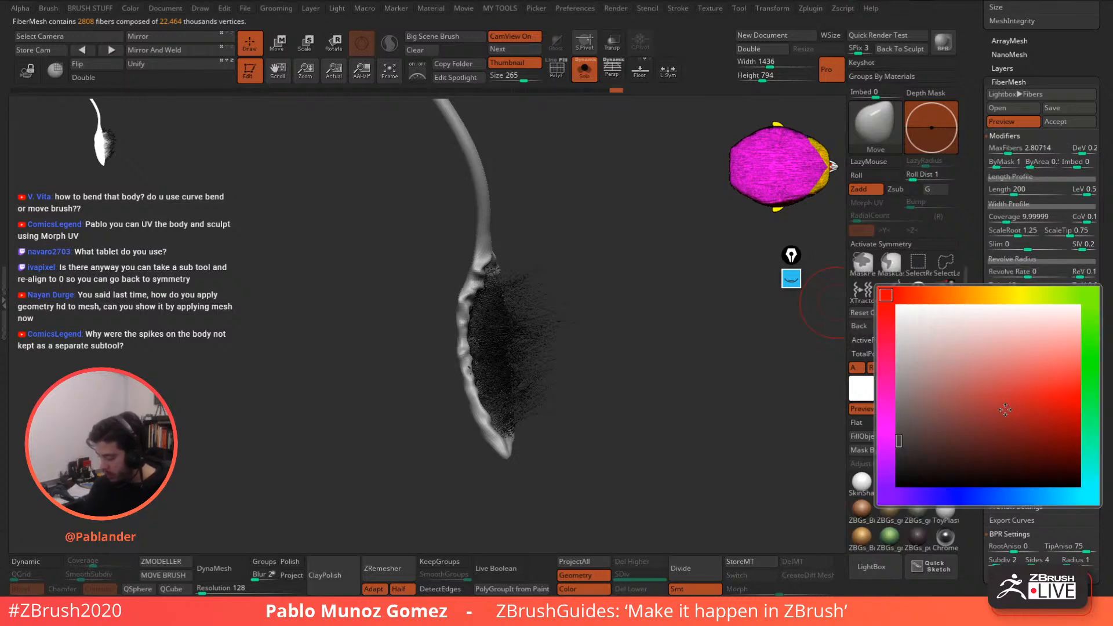
{"action": "left_click", "coordinate": [898, 303]}
{"action": "mouse_move", "coordinate": [698, 371]}
{"action": "left_mouse_down"}
{"action": "mouse_move", "coordinate": [684, 372]}
{"action": "mouse_move", "coordinate": [708, 375]}
{"action": "left_mouse_up"}
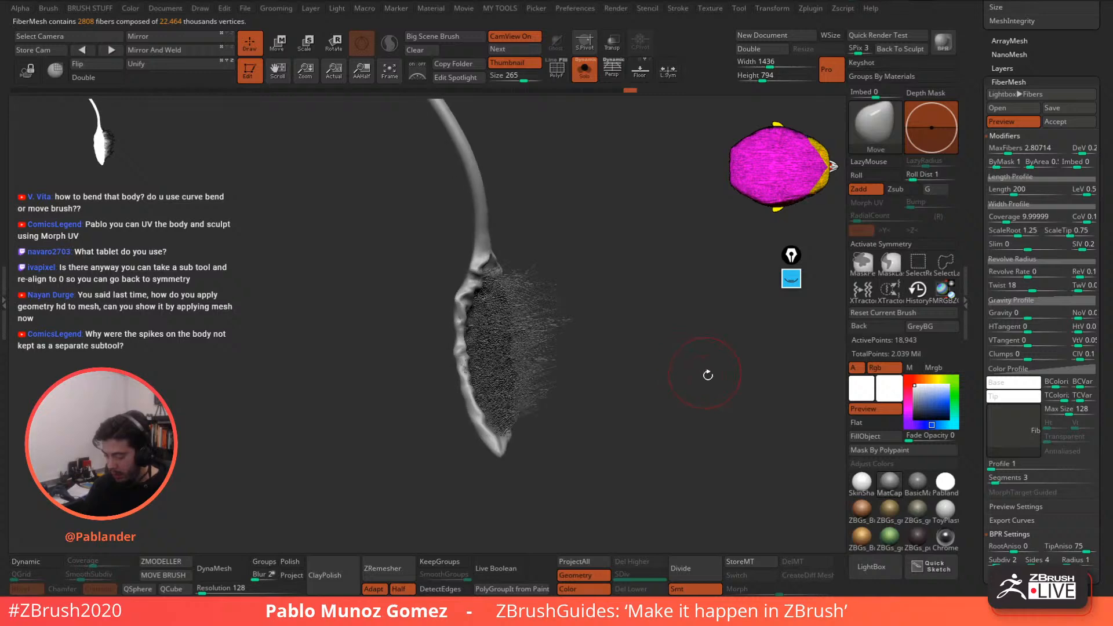
- Set the previewed fibers to MaxFibers about 0.114, Coverage about 476 and 9 Segments
{"action": "left_click_drag", "start_coordinate": [1015, 150], "coordinate": [1002, 149]}
{"action": "left_click_drag", "start_coordinate": [1020, 217], "coordinate": [1032, 217]}
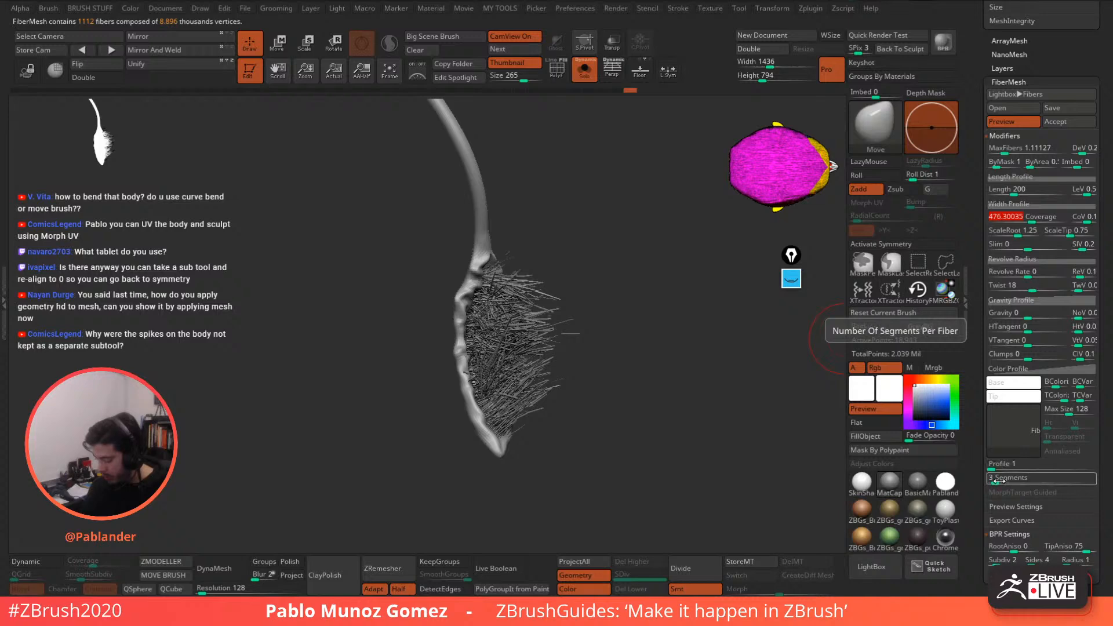
{"action": "left_click_drag", "start_coordinate": [997, 480], "coordinate": [1012, 480]}
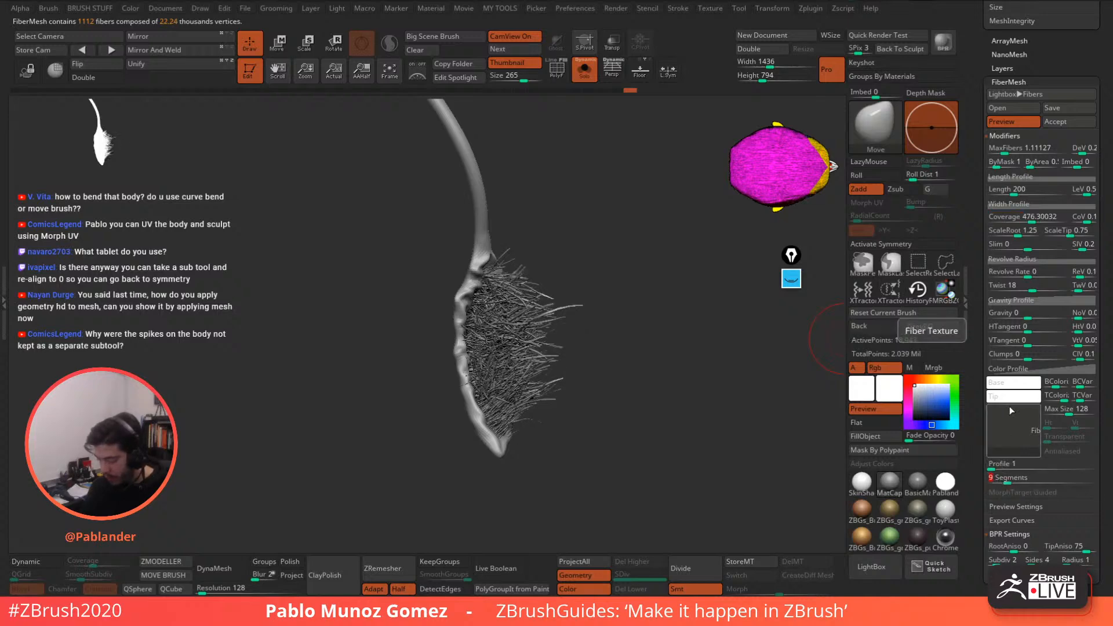
{"action": "left_click_drag", "start_coordinate": [1007, 151], "coordinate": [1001, 152]}
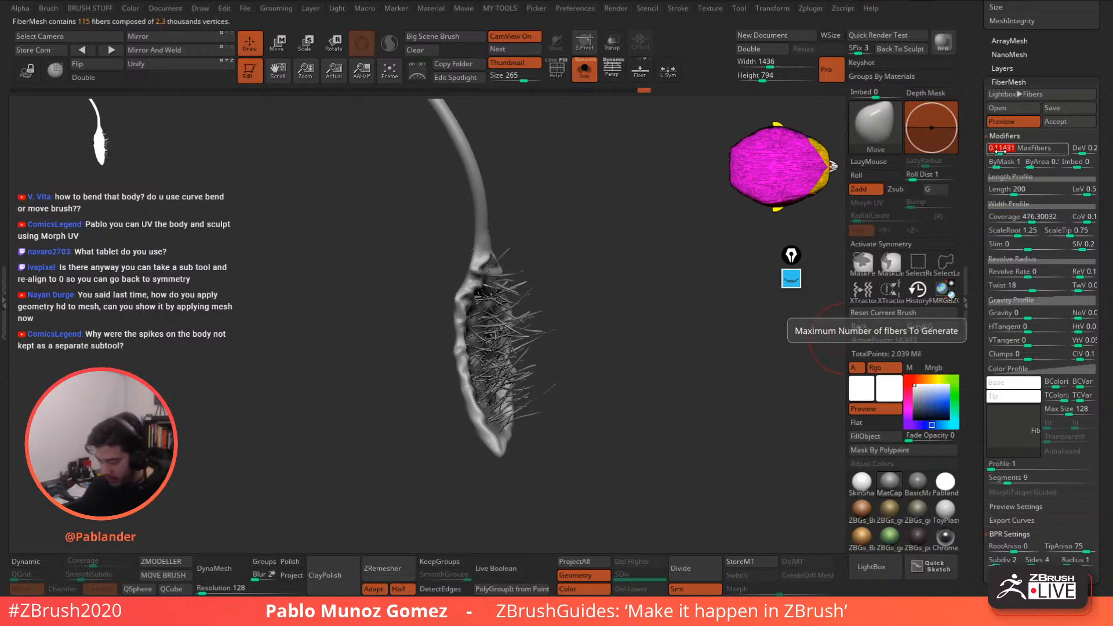
- Thicken the fibers with a 6-sided Profile, ScaleTip 0.01 and Coverage of about 1616
{"action": "left_click_drag", "start_coordinate": [618, 397], "coordinate": [656, 355], "text": "alt"}
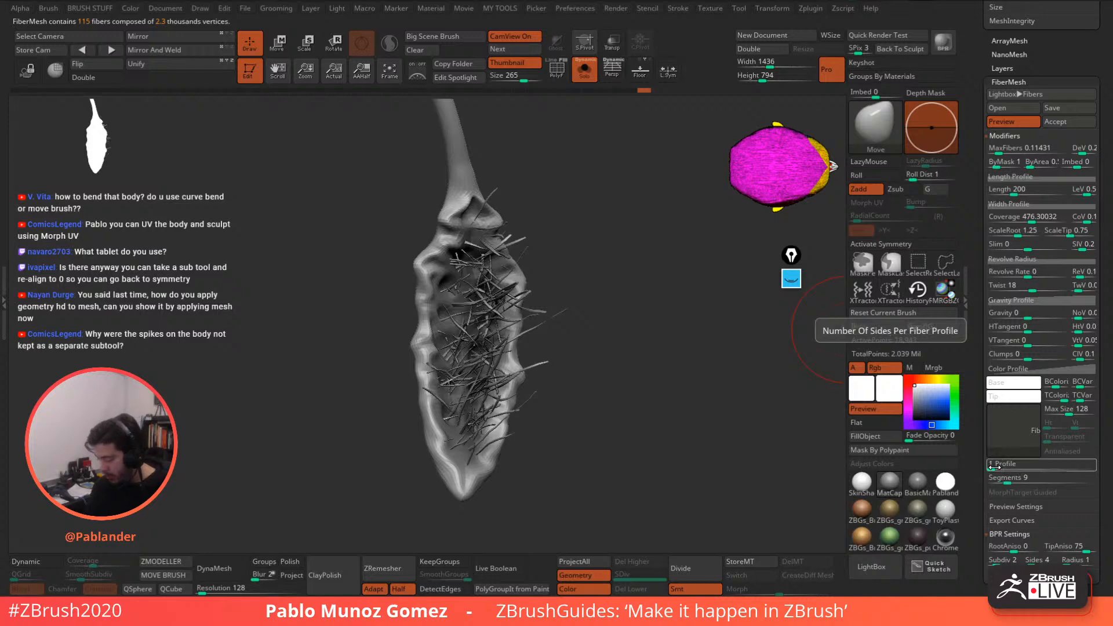
{"action": "left_click_drag", "start_coordinate": [995, 465], "coordinate": [1009, 465]}
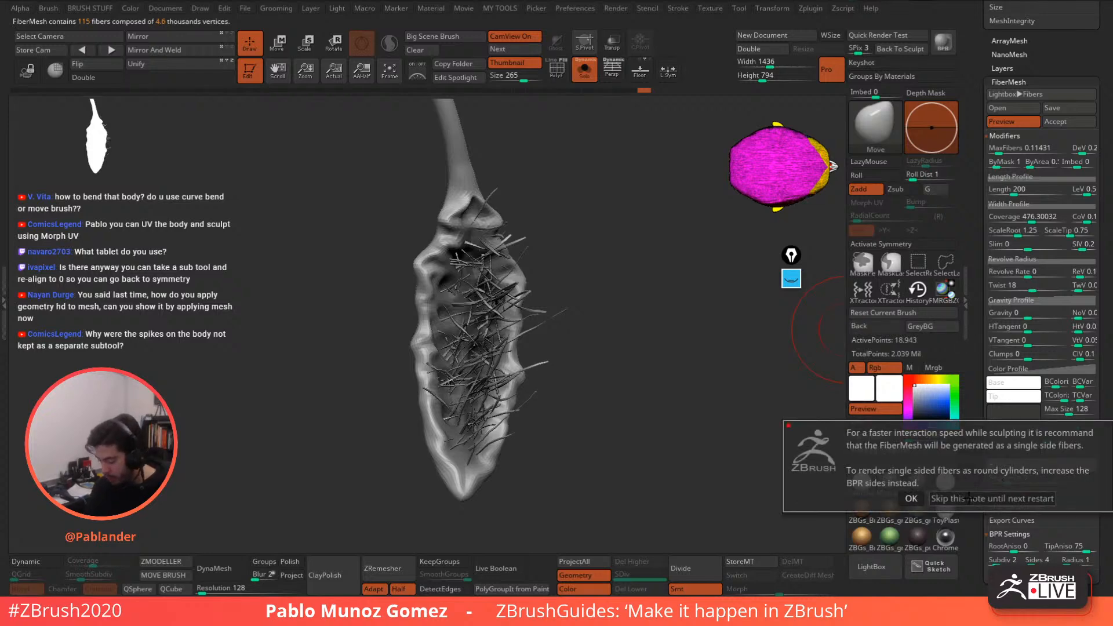
{"action": "left_click", "coordinate": [970, 499]}
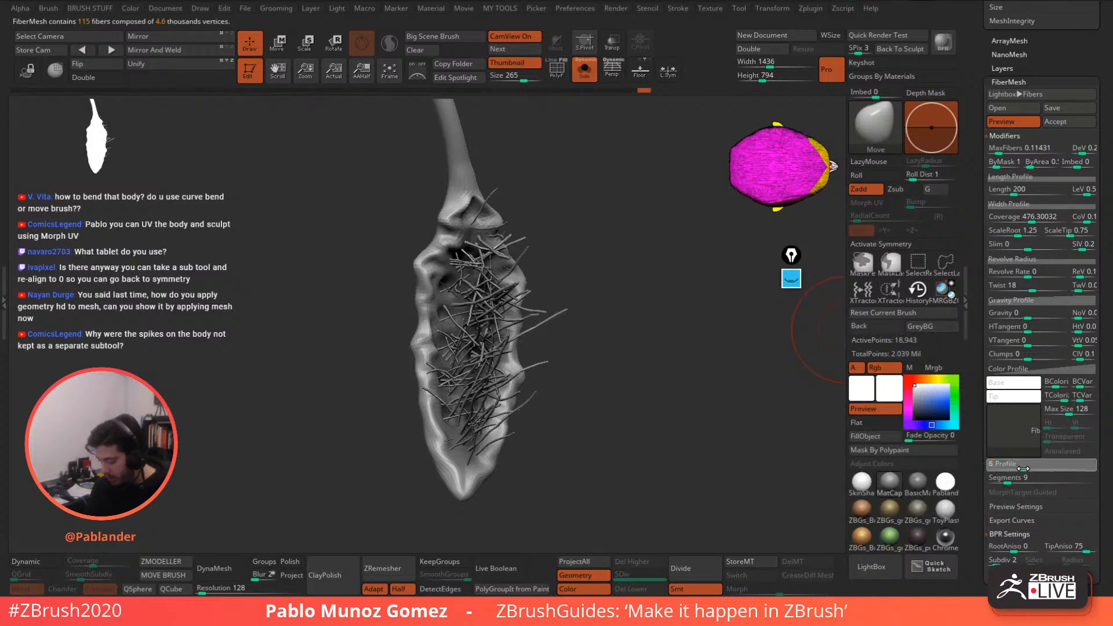
{"action": "left_click", "coordinate": [1023, 467]}
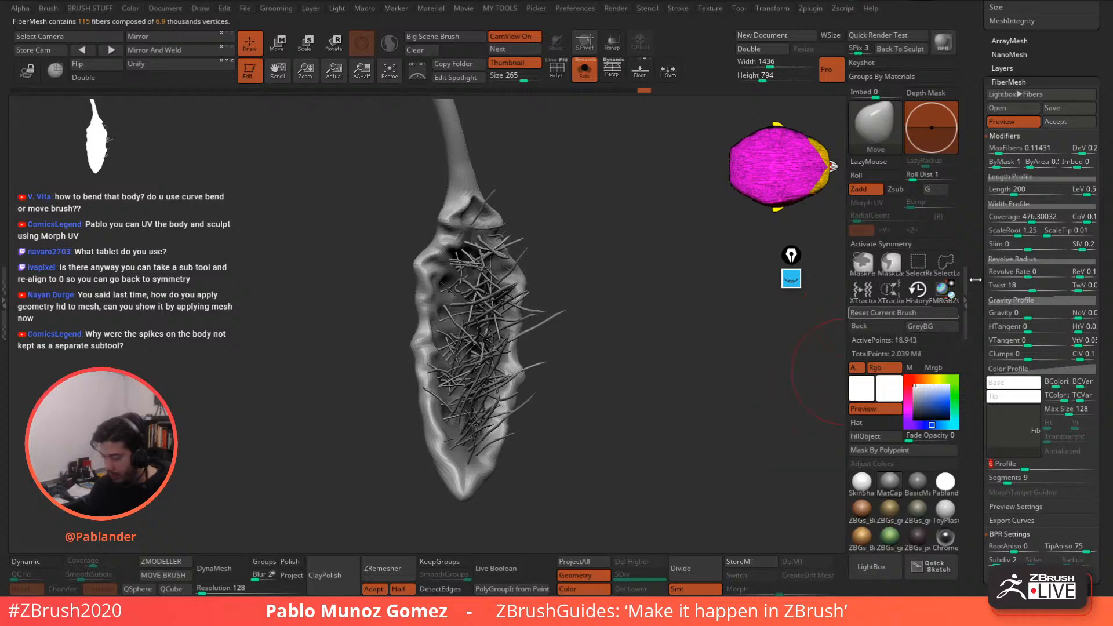
{"action": "left_click", "coordinate": [1032, 216]}
{"action": "left_click_drag", "start_coordinate": [1035, 216], "coordinate": [1048, 217]}
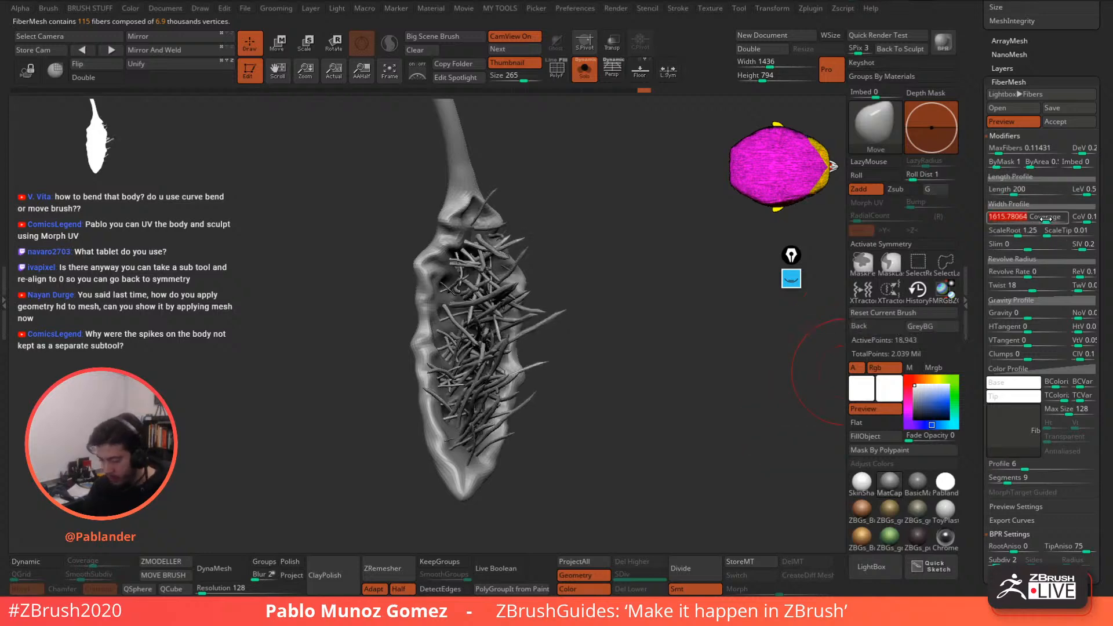
- Reduce the fibers' MaxFibers to about 0.083 and set ByMask to 3
{"action": "left_click_drag", "start_coordinate": [666, 313], "coordinate": [656, 351]}
{"action": "left_click_drag", "start_coordinate": [1009, 147], "coordinate": [1000, 154]}
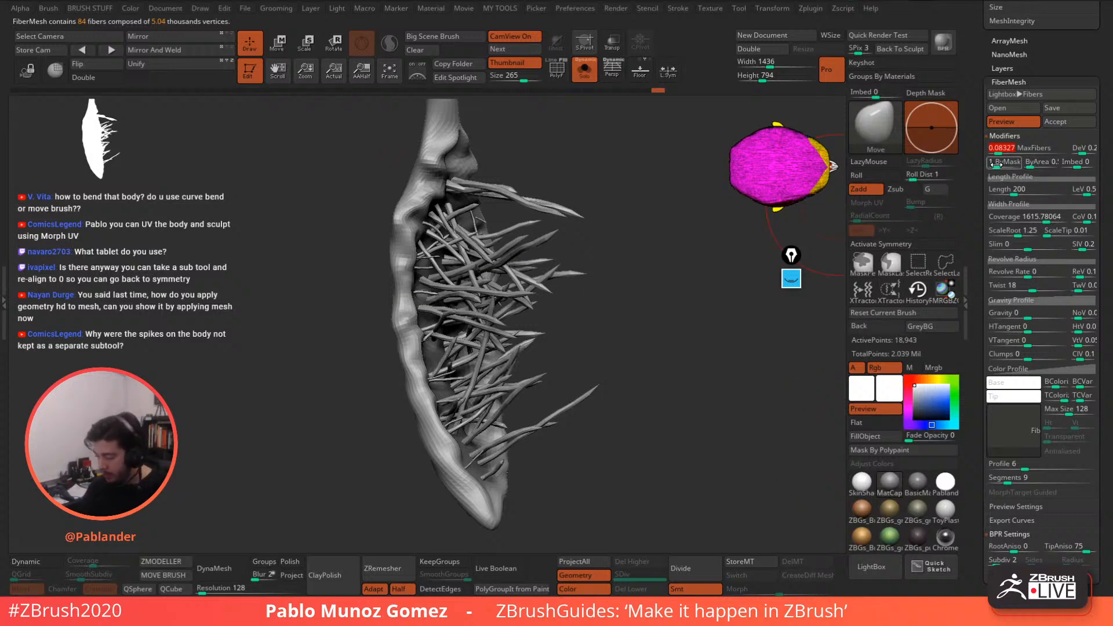
{"action": "left_click_drag", "start_coordinate": [996, 163], "coordinate": [1008, 167]}
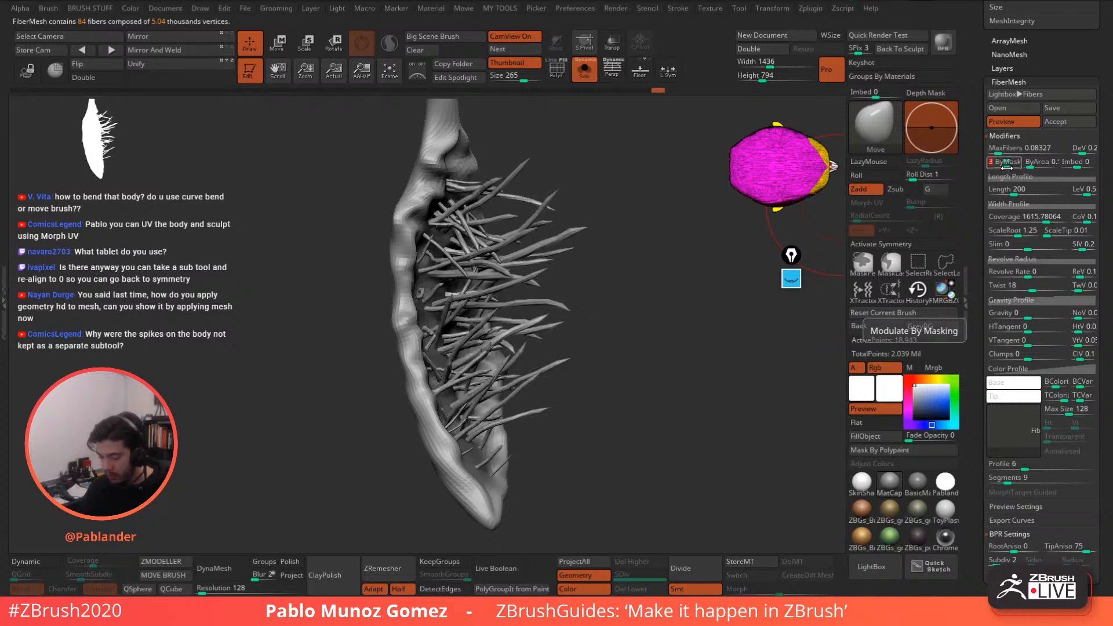
- Set the fibers' Twist to 0
{"action": "left_click_drag", "start_coordinate": [672, 417], "coordinate": [682, 408]}
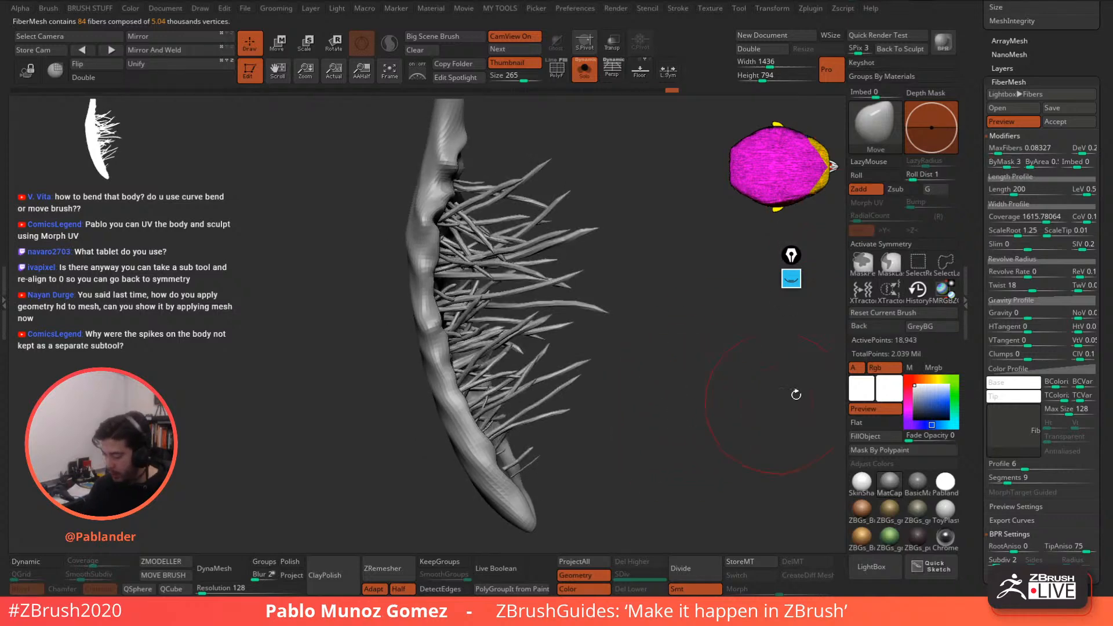
{"action": "left_click", "coordinate": [1028, 288]}
{"action": "type", "text": "0"}
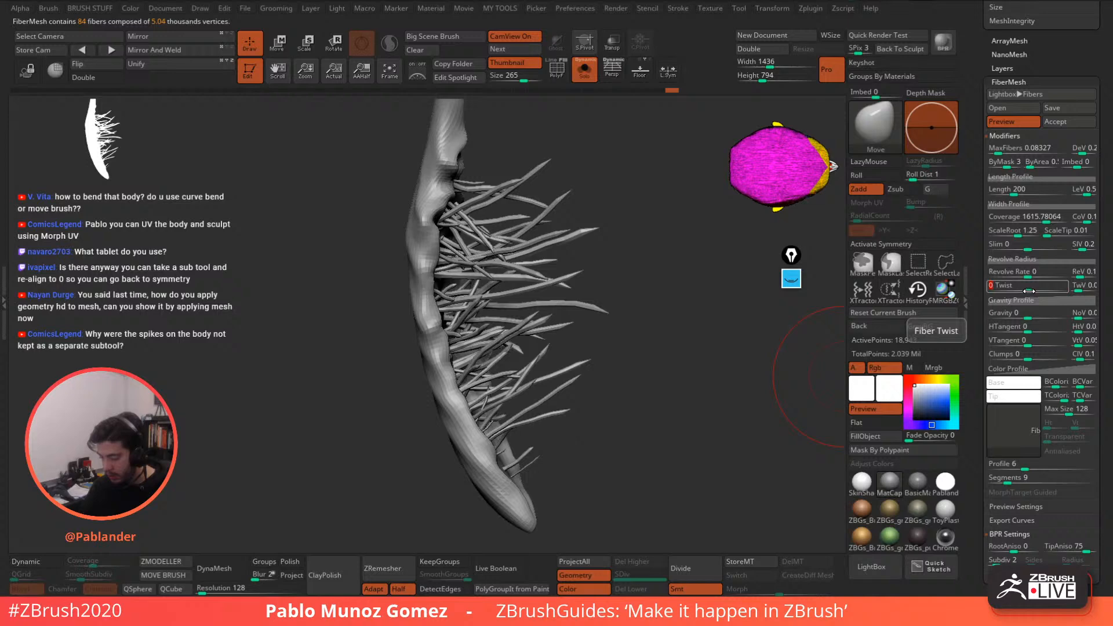
{"action": "key", "text": "Return"}
- Shape the fiber Width Profile curve with a raised root and middle, tapering to about 0.40 at the tip
{"action": "left_click", "coordinate": [1070, 231]}
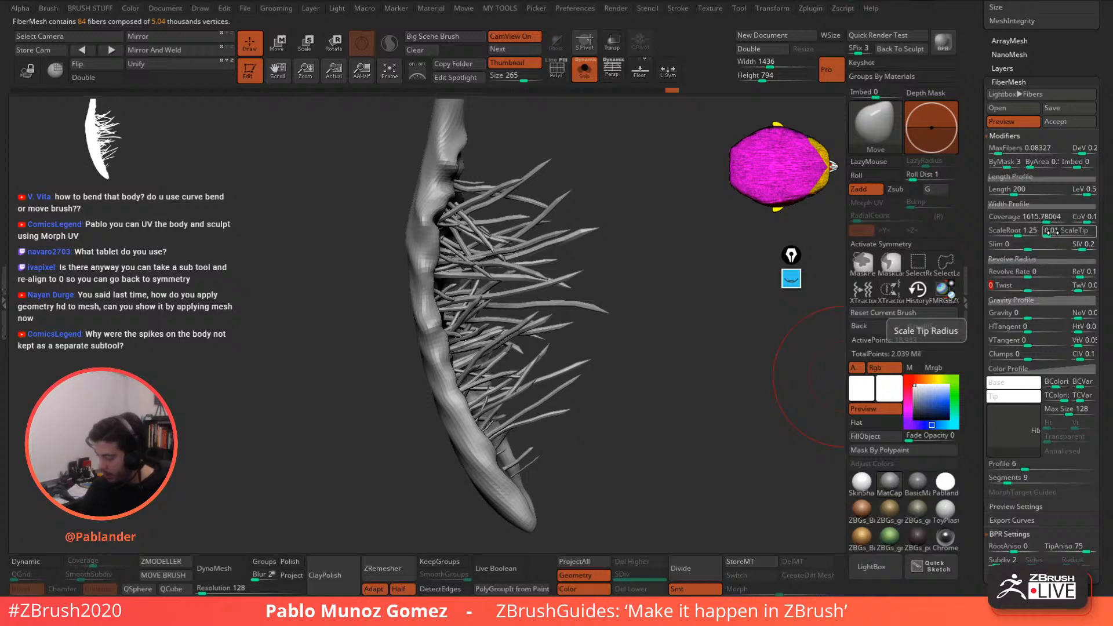
{"action": "left_click", "coordinate": [1052, 204]}
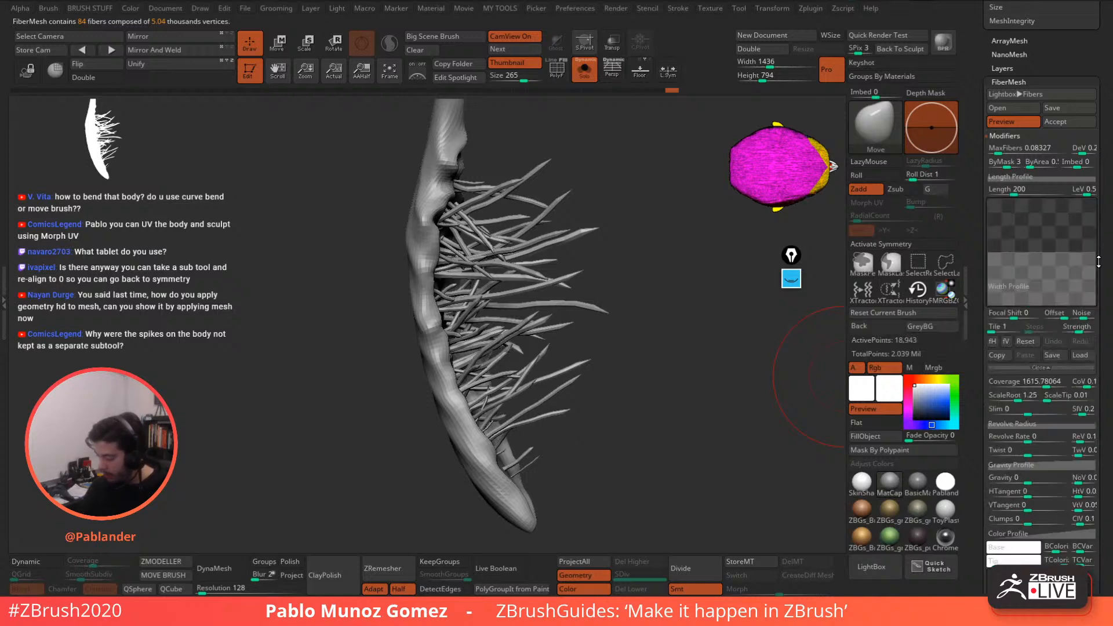
{"action": "left_click_drag", "start_coordinate": [1095, 253], "coordinate": [1090, 265]}
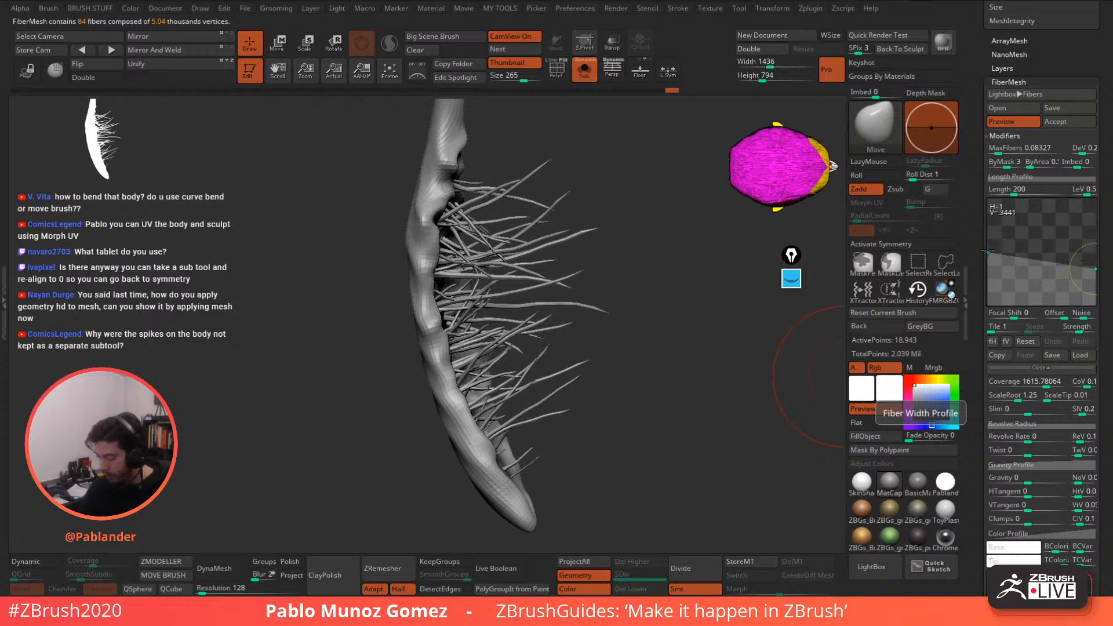
{"action": "left_click_drag", "start_coordinate": [988, 250], "coordinate": [1056, 236]}
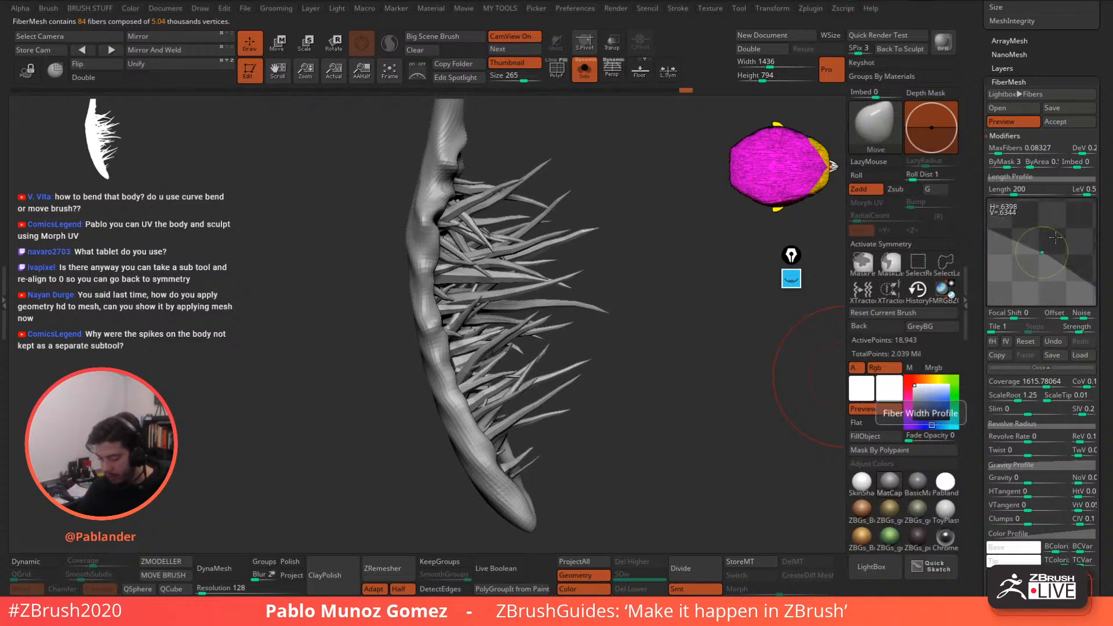
{"action": "left_click_drag", "start_coordinate": [665, 378], "coordinate": [641, 353]}
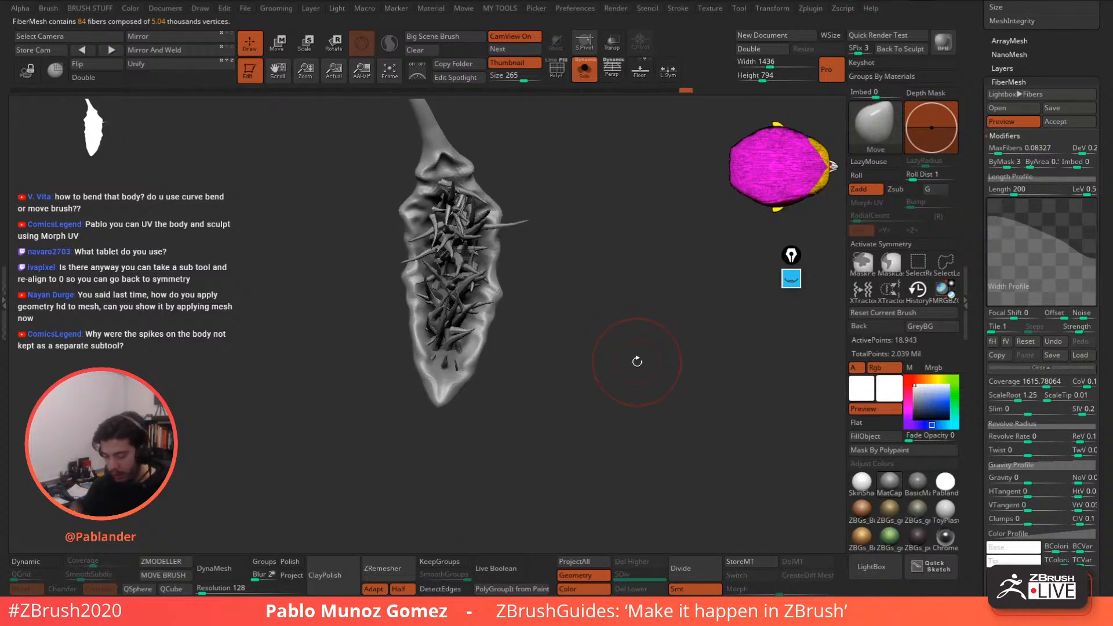
{"action": "mouse_move", "coordinate": [1093, 260]}
{"action": "left_mouse_down"}
{"action": "mouse_move", "coordinate": [1095, 304]}
{"action": "mouse_move", "coordinate": [1104, 257]}
{"action": "mouse_move", "coordinate": [1098, 266]}
{"action": "left_mouse_up"}
{"action": "left_click_drag", "start_coordinate": [639, 360], "coordinate": [685, 368]}
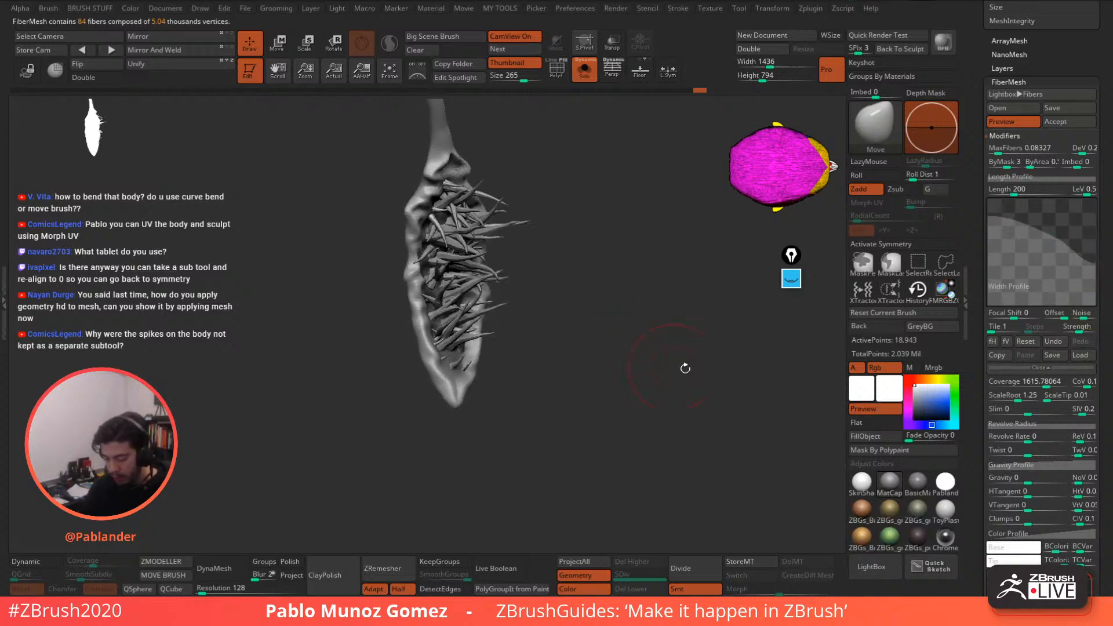
- Try lower and higher direction variation values on the fibers, ending back at 0.05
{"action": "left_click_drag", "start_coordinate": [1103, 330], "coordinate": [1103, 141]}
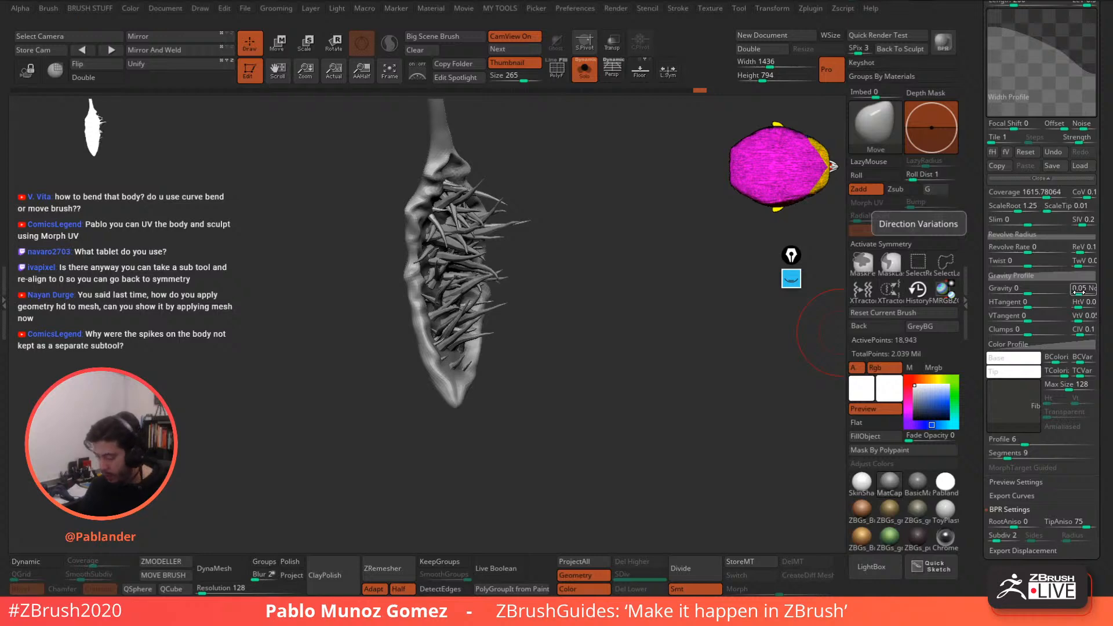
{"action": "left_click_drag", "start_coordinate": [1079, 292], "coordinate": [1076, 292]}
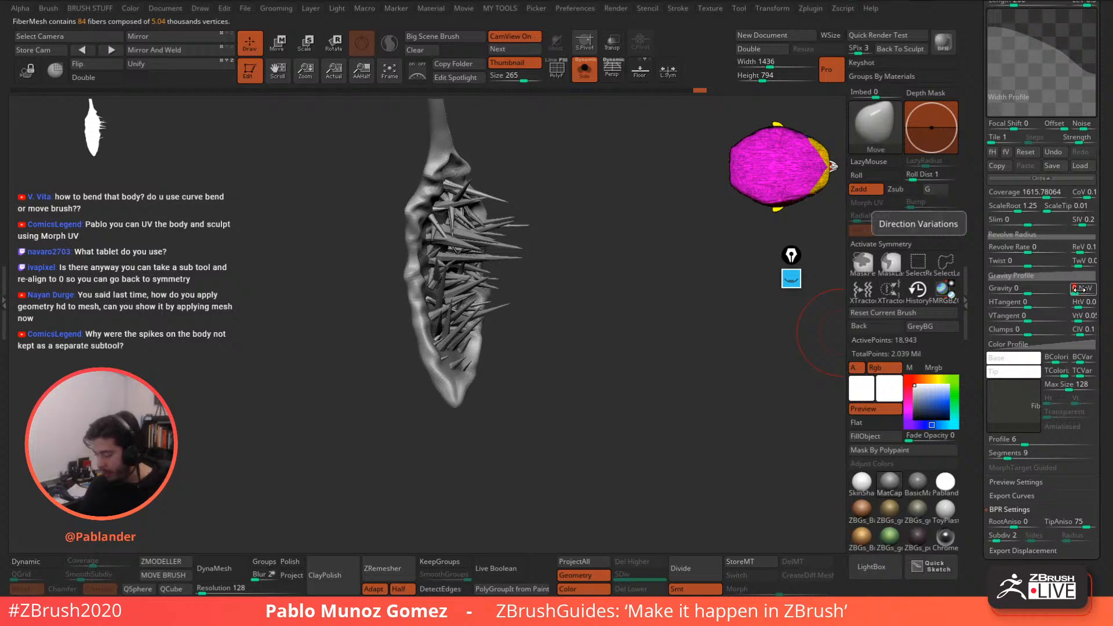
{"action": "left_click_drag", "start_coordinate": [1077, 291], "coordinate": [1083, 291]}
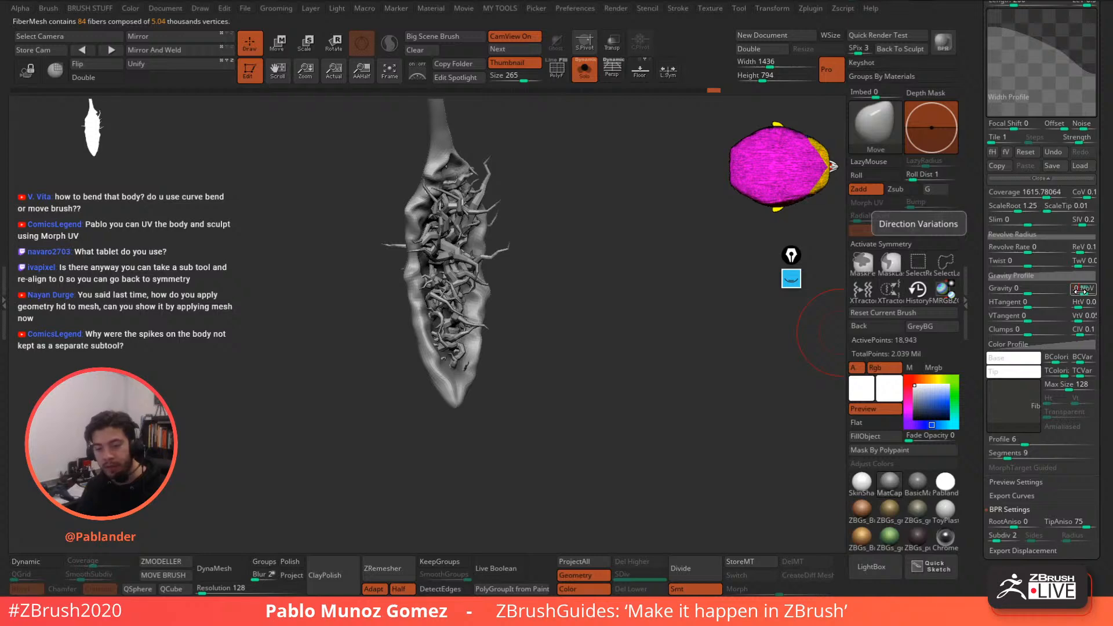
{"action": "left_click_drag", "start_coordinate": [1081, 292], "coordinate": [1080, 293]}
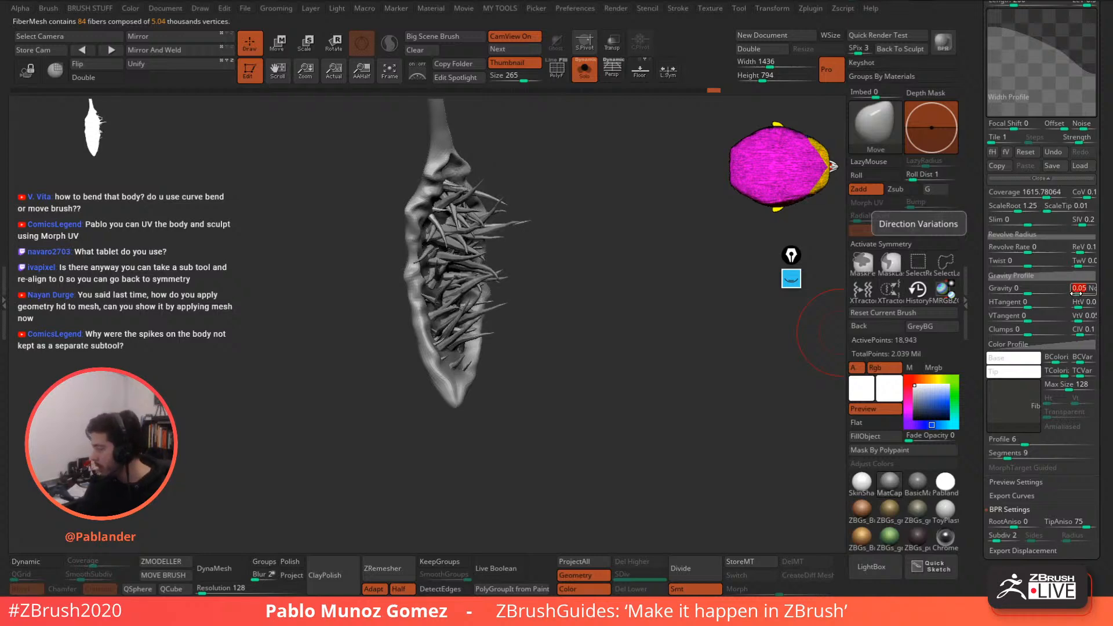
- Accept the fiber preview as its own subtool and turn Solo off to show the whole model
{"action": "left_click_drag", "start_coordinate": [744, 371], "coordinate": [660, 369]}
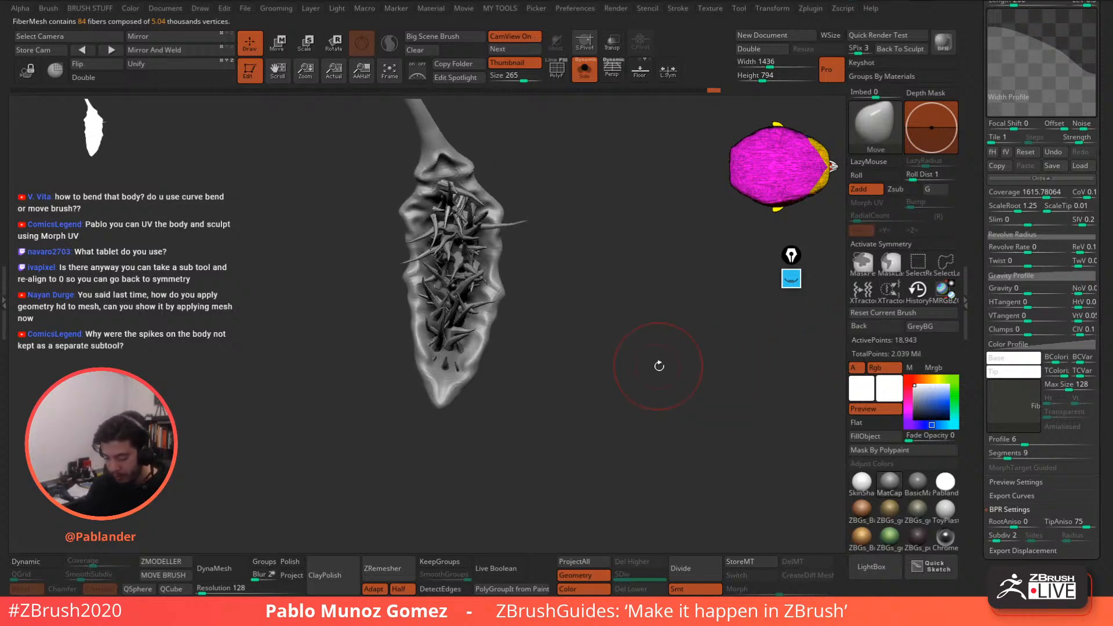
{"action": "scroll", "coordinate": [1032, 204], "scroll_direction": "up", "scroll_amount": 5}
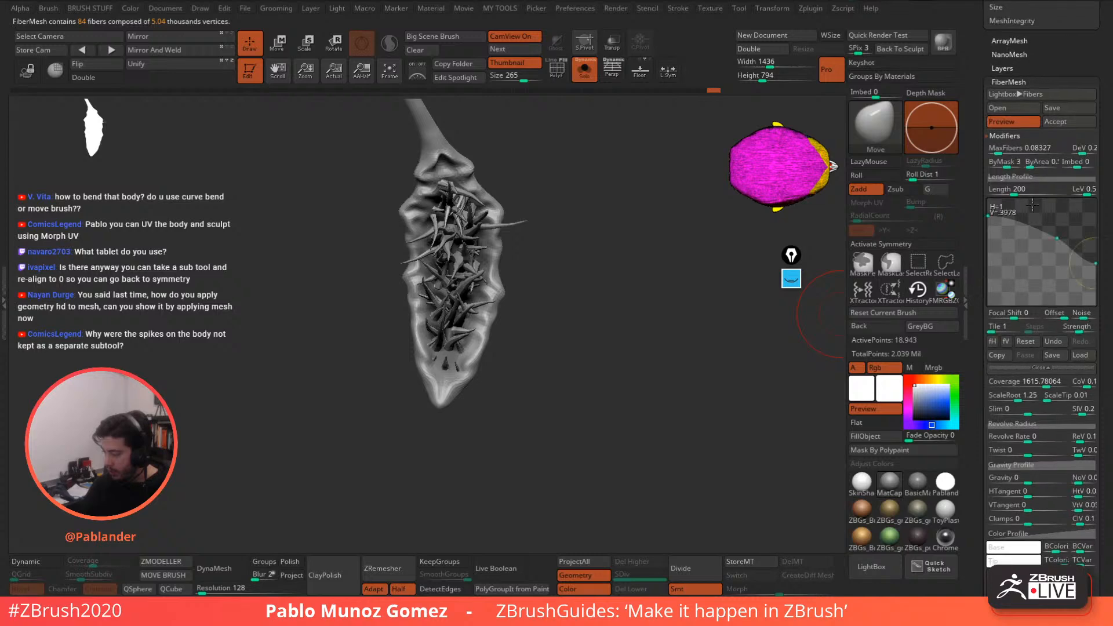
{"action": "left_click", "coordinate": [1069, 122]}
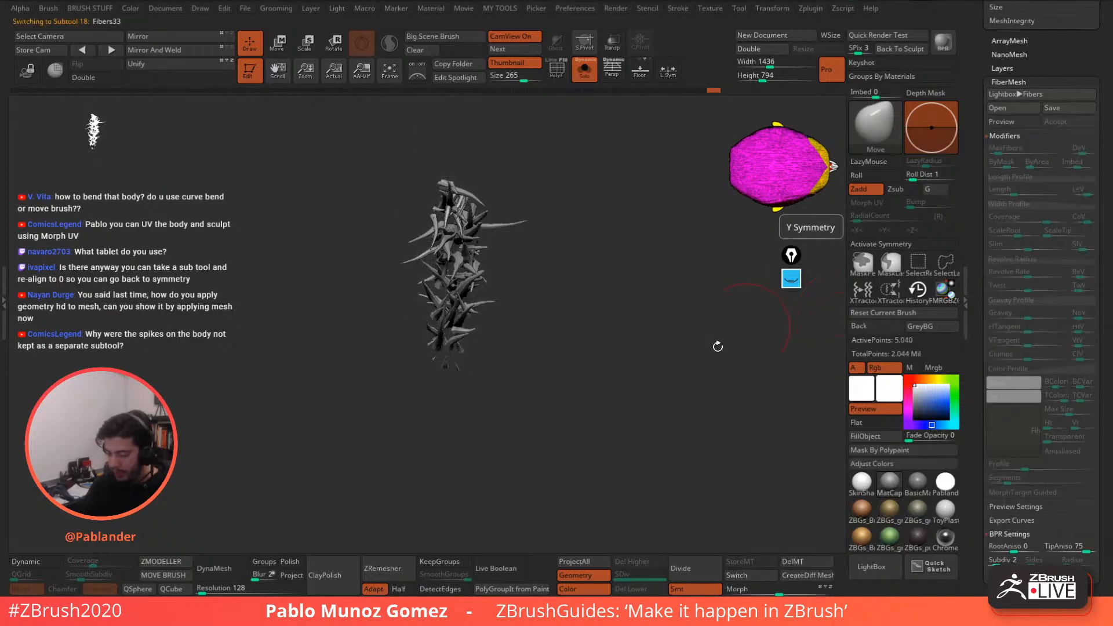
{"action": "left_click", "coordinate": [584, 71]}
- Make the fibers subtool active and choose the Shaper grooming brush
{"action": "left_click_drag", "start_coordinate": [577, 315], "coordinate": [502, 323]}
{"action": "left_click", "coordinate": [503, 338], "text": "alt"}
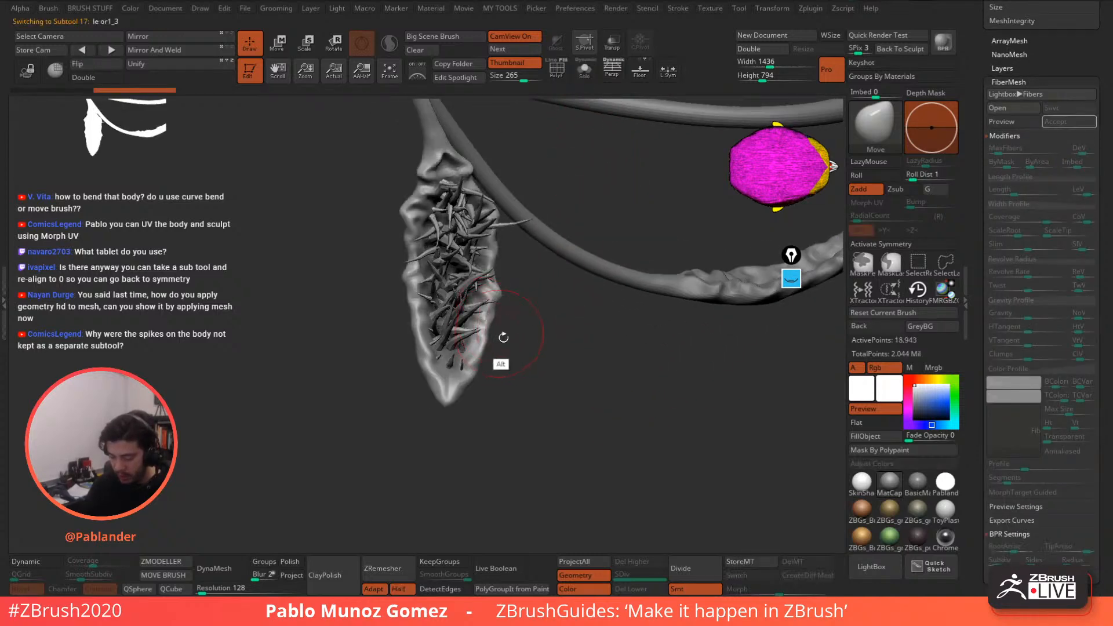
{"action": "left_click", "coordinate": [480, 287], "text": "alt"}
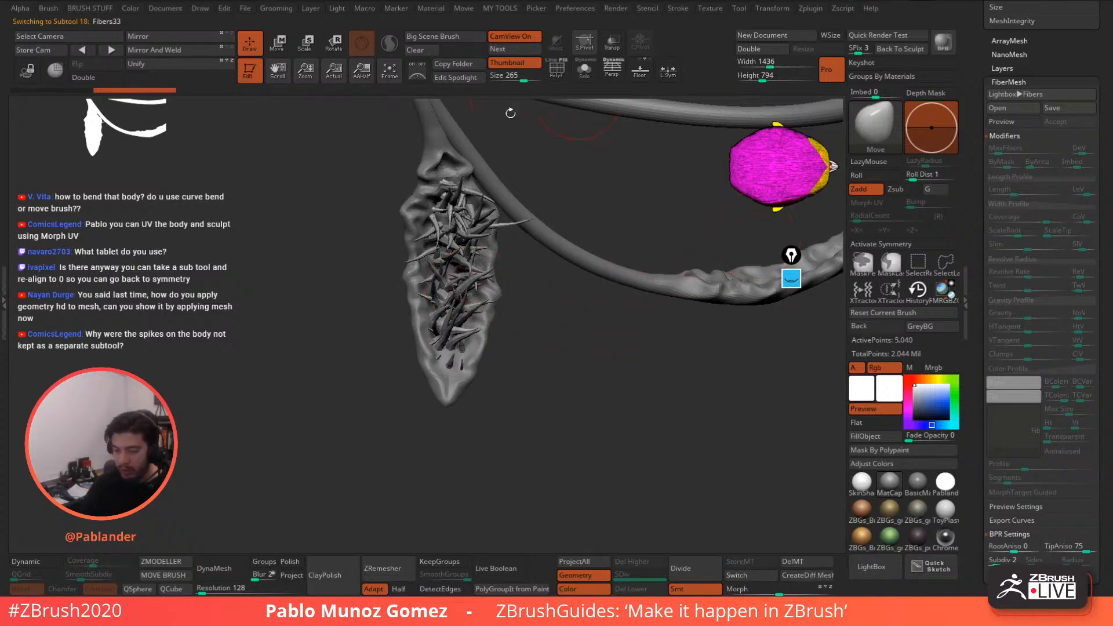
{"action": "left_click", "coordinate": [276, 9]}
{"action": "left_click", "coordinate": [366, 120]}
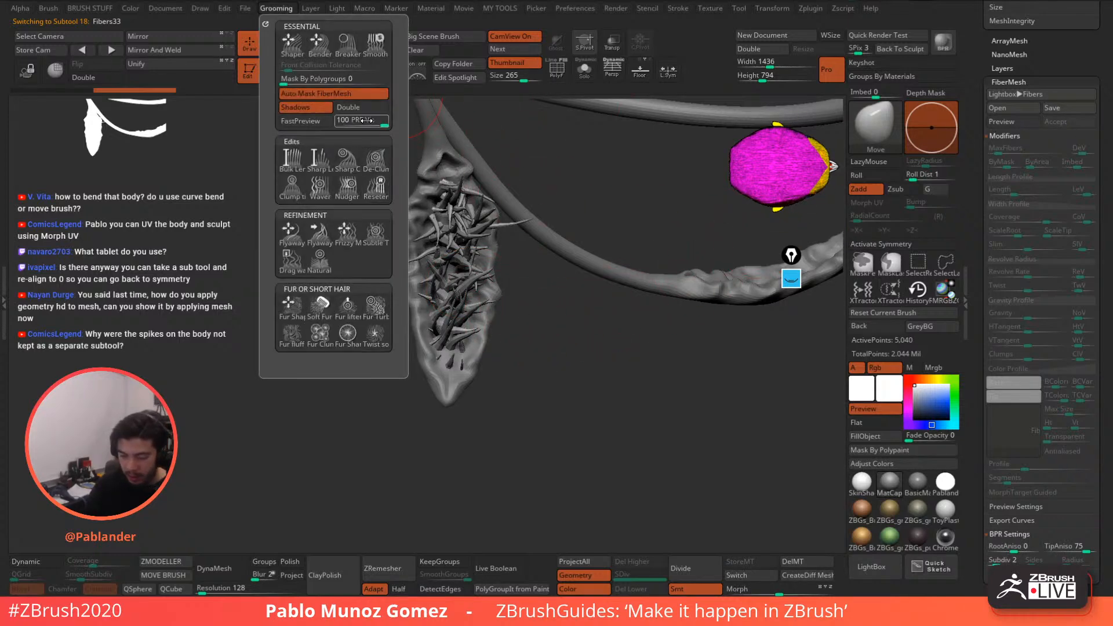
{"action": "left_click", "coordinate": [291, 46]}
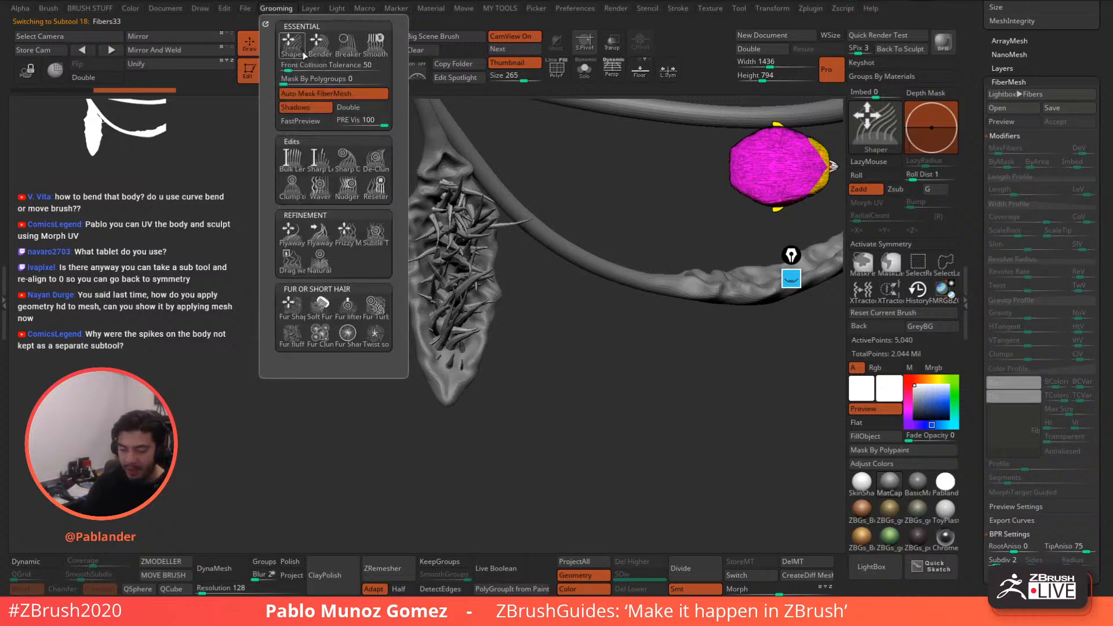
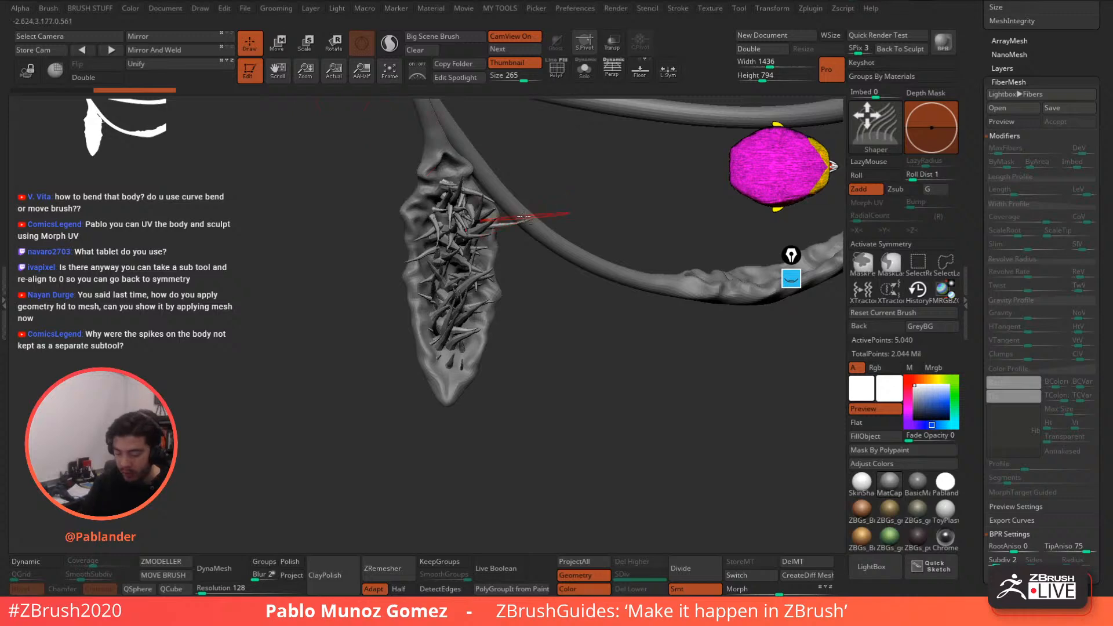
- Try the GroomHairToss brush on the long spike at the pod's edge and undo the stroke
{"action": "key", "text": "b"}
{"action": "left_click", "coordinate": [875, 125]}
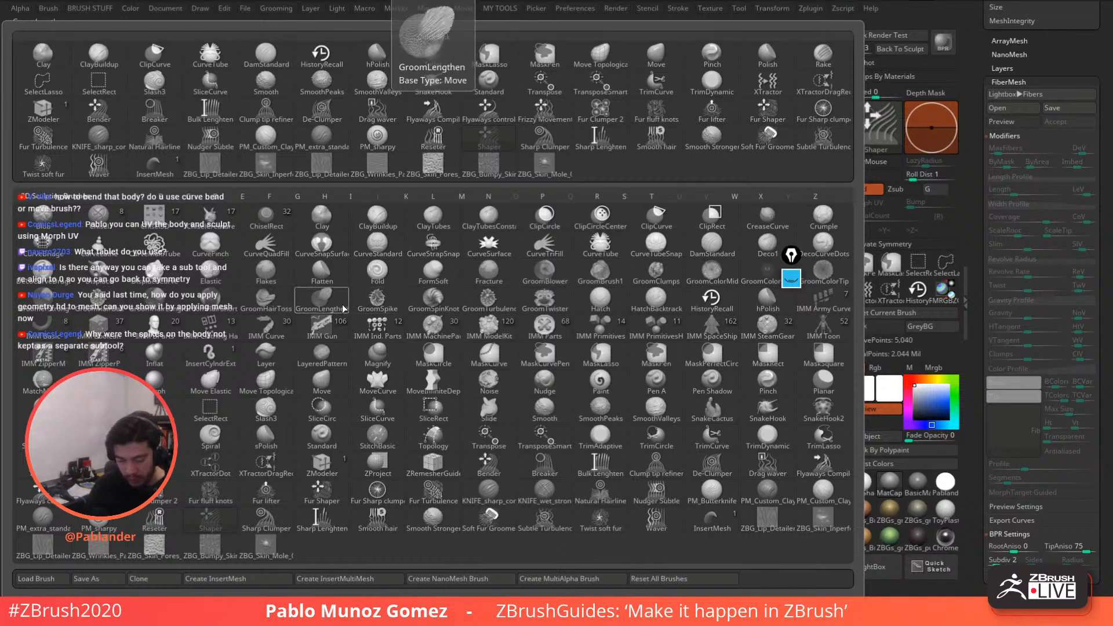
{"action": "left_click", "coordinate": [266, 302]}
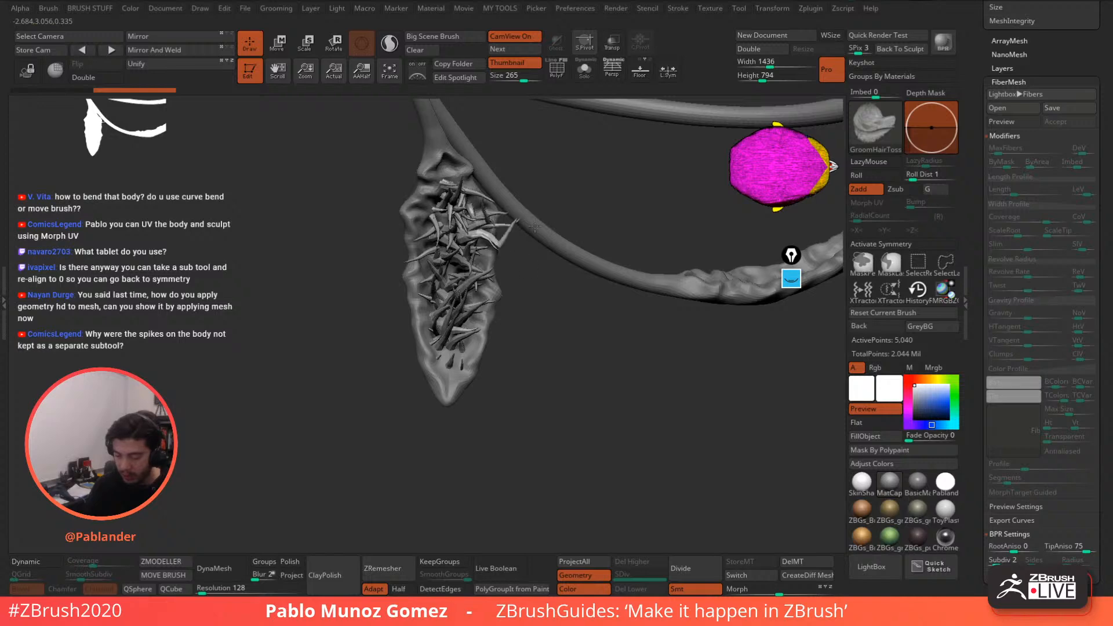
{"action": "mouse_move", "coordinate": [535, 226]}
{"action": "left_mouse_down"}
{"action": "mouse_move", "coordinate": [502, 232]}
{"action": "mouse_move", "coordinate": [510, 237]}
{"action": "left_mouse_up"}
{"action": "key", "text": "ctrl+z"}
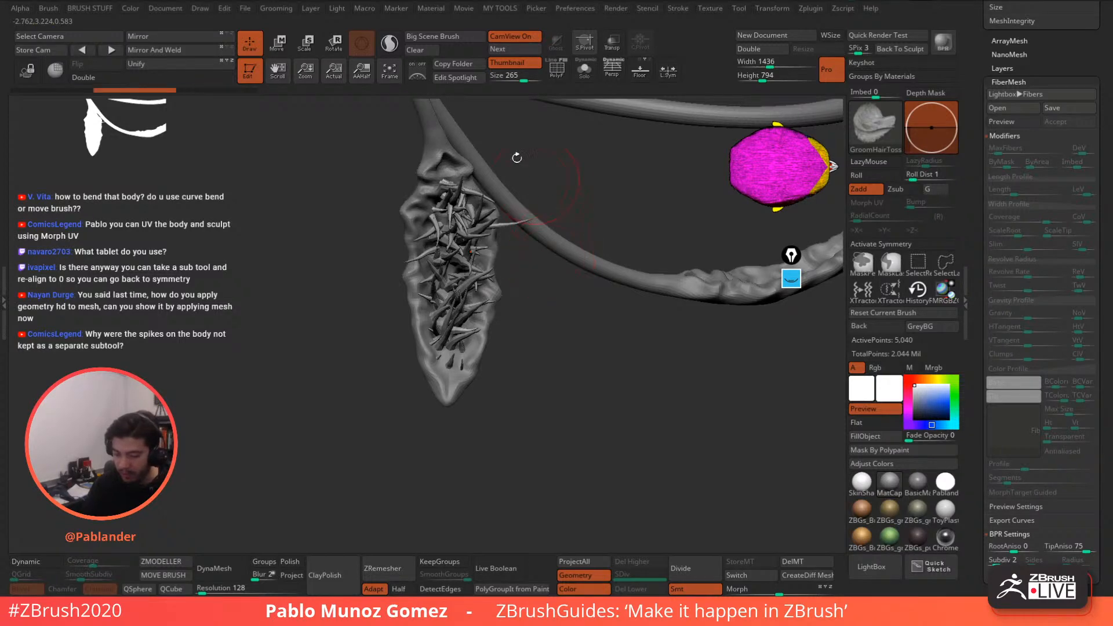
- Switch back to the Shaper grooming brush and bend the spikes inside the pod with broad strokes
{"action": "left_click", "coordinate": [288, 14]}
{"action": "left_click", "coordinate": [292, 46]}
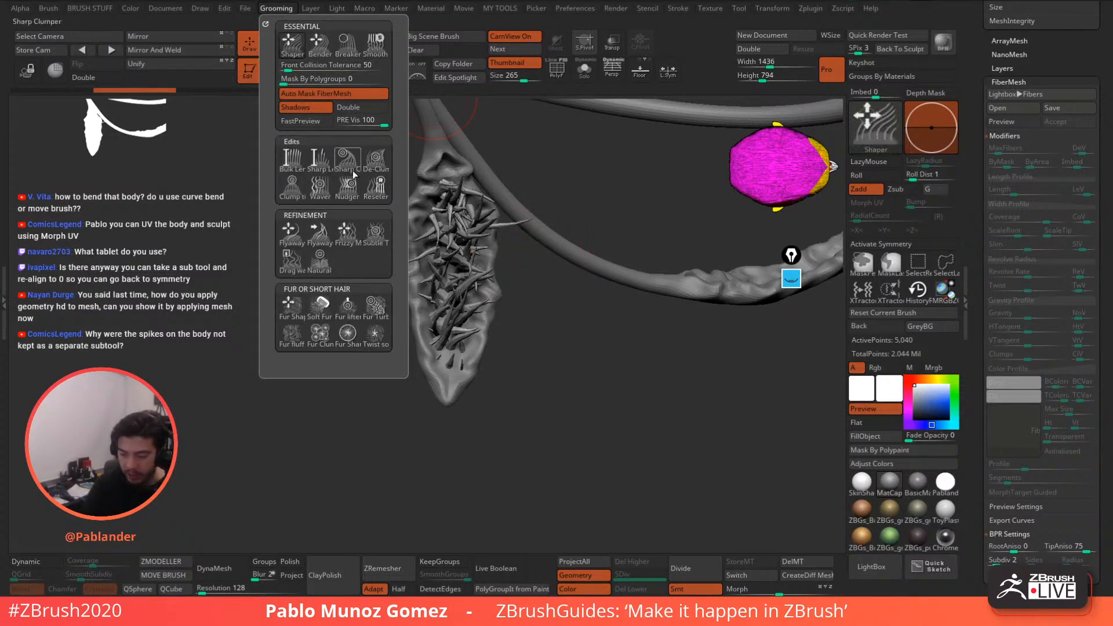
{"action": "key", "text": "space"}
{"action": "mouse_move", "coordinate": [510, 253]}
{"action": "left_mouse_down"}
{"action": "mouse_move", "coordinate": [520, 255]}
{"action": "mouse_move", "coordinate": [470, 261]}
{"action": "mouse_move", "coordinate": [451, 312]}
{"action": "mouse_move", "coordinate": [438, 291]}
{"action": "mouse_move", "coordinate": [391, 316]}
{"action": "left_mouse_up"}
{"action": "left_click_drag", "start_coordinate": [432, 278], "coordinate": [371, 297]}
{"action": "key", "text": "space"}
{"action": "left_click_drag", "start_coordinate": [462, 250], "coordinate": [361, 215]}
{"action": "left_click_drag", "start_coordinate": [483, 209], "coordinate": [475, 261]}
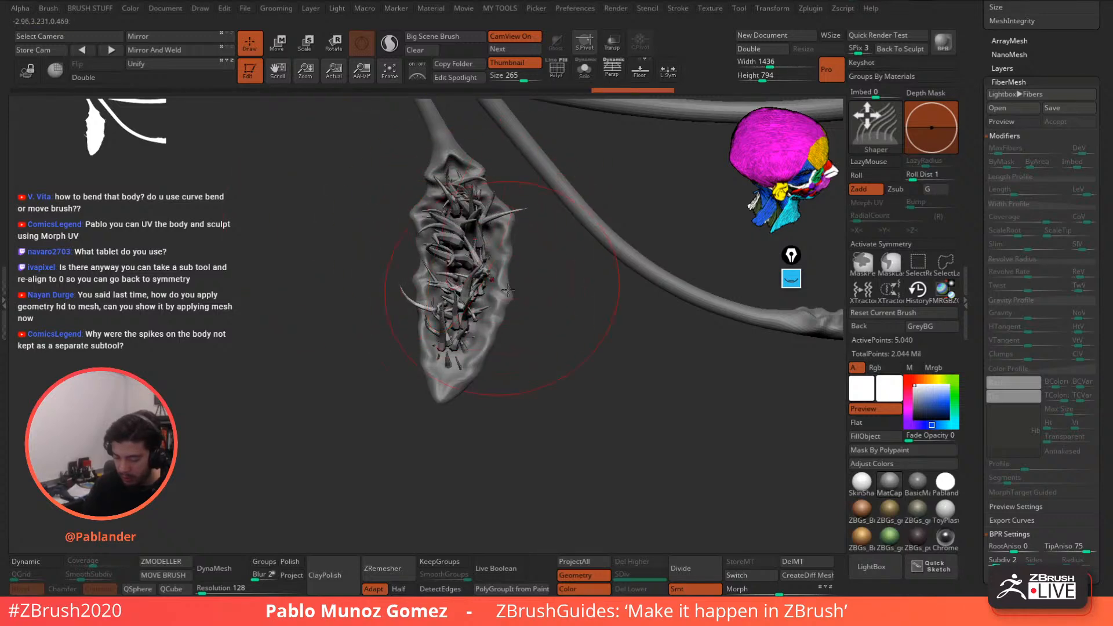
- Bend the spikes inside the pod outward with Shaper strokes across its middle and upper part
{"action": "mouse_move", "coordinate": [537, 286]}
{"action": "left_mouse_down"}
{"action": "mouse_move", "coordinate": [564, 319]}
{"action": "mouse_move", "coordinate": [524, 348]}
{"action": "left_mouse_up"}
{"action": "left_click_drag", "start_coordinate": [494, 324], "coordinate": [531, 351]}
{"action": "mouse_move", "coordinate": [493, 246]}
{"action": "left_mouse_down"}
{"action": "mouse_move", "coordinate": [533, 255]}
{"action": "mouse_move", "coordinate": [542, 276]}
{"action": "left_mouse_up"}
- Set the grooming Front Collision Tolerance to 5 and comb the protruding spikes along the pod with the Shaper brush
{"action": "left_click", "coordinate": [275, 8]}
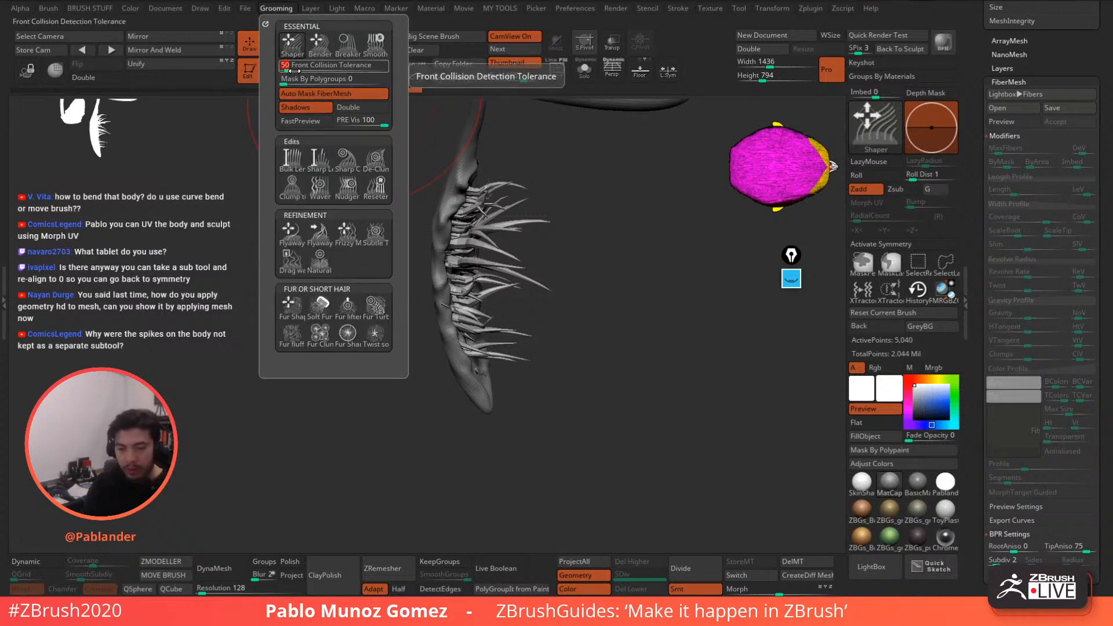
{"action": "left_click", "coordinate": [276, 8]}
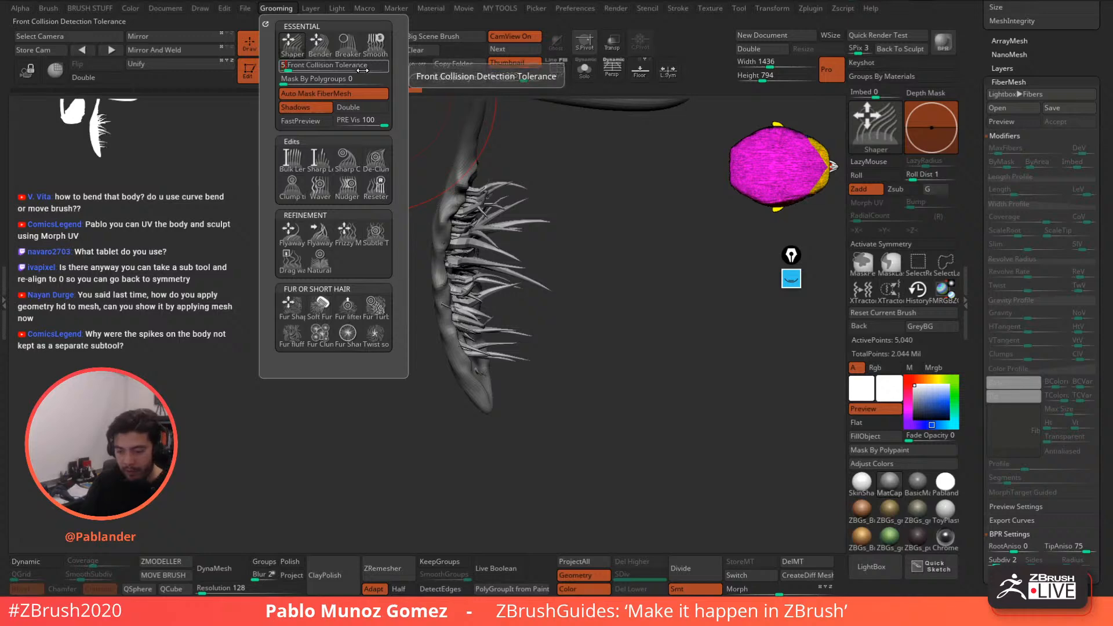
{"action": "left_click_drag", "start_coordinate": [476, 226], "coordinate": [513, 235]}
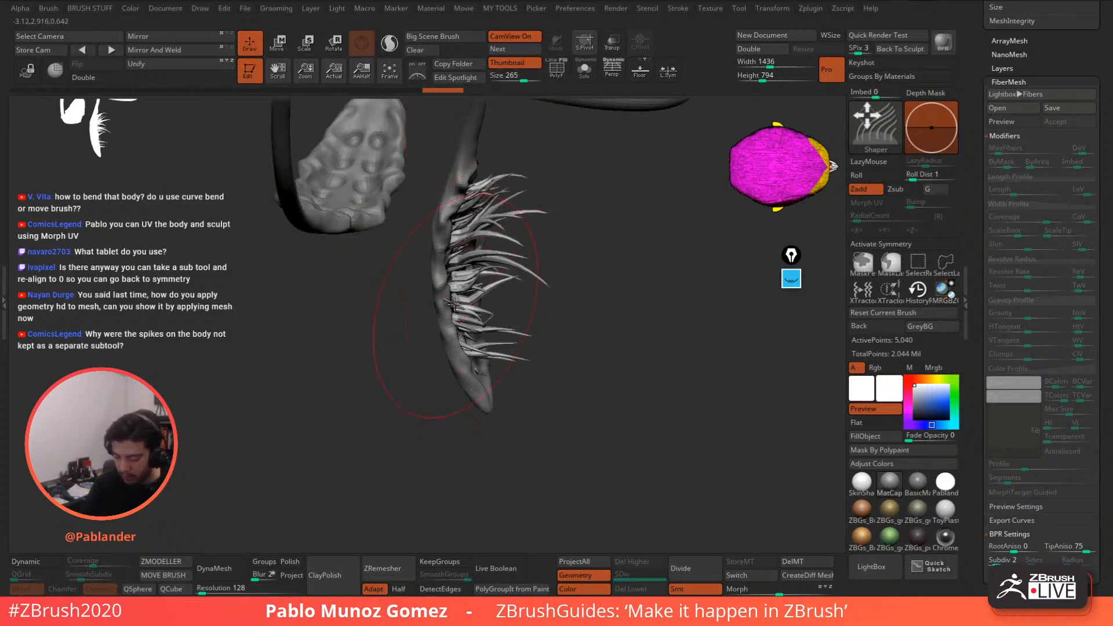
{"action": "mouse_move", "coordinate": [456, 333]}
{"action": "left_mouse_down"}
{"action": "mouse_move", "coordinate": [490, 284]}
{"action": "mouse_move", "coordinate": [527, 284]}
{"action": "left_mouse_up"}
{"action": "left_click_drag", "start_coordinate": [595, 356], "coordinate": [538, 381]}
{"action": "left_click_drag", "start_coordinate": [484, 310], "coordinate": [520, 359]}
{"action": "mouse_move", "coordinate": [498, 252]}
{"action": "left_mouse_down"}
{"action": "mouse_move", "coordinate": [571, 248]}
{"action": "mouse_move", "coordinate": [541, 246]}
{"action": "mouse_move", "coordinate": [597, 265]}
{"action": "left_mouse_up"}
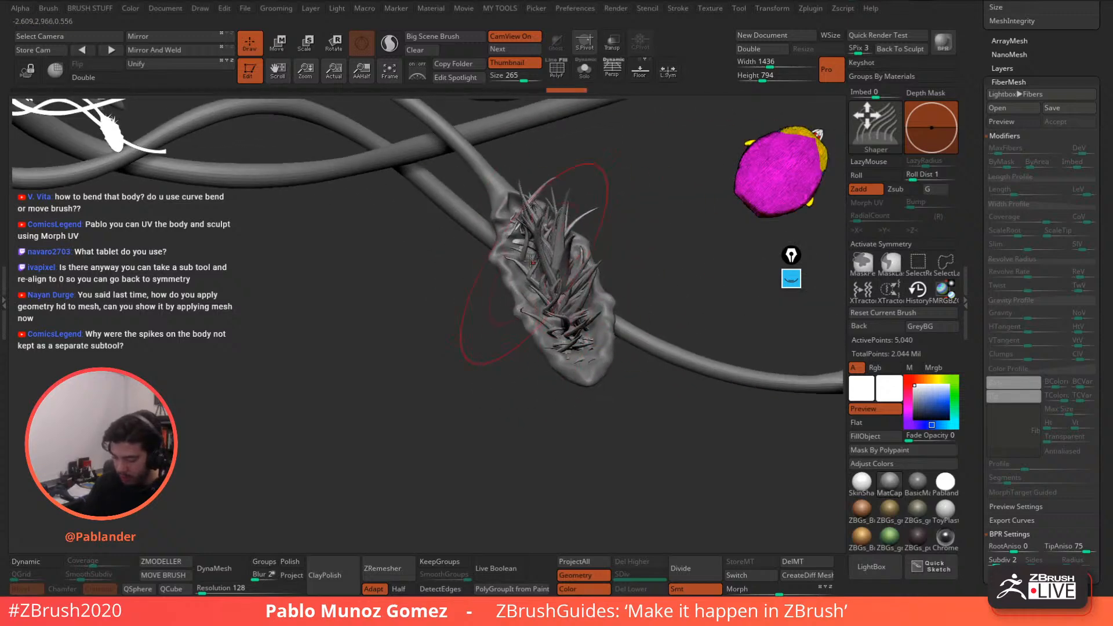
- Sweep the spikes near the stalk end and the pod's tip into curved directions with the Shaper brush
{"action": "mouse_move", "coordinate": [531, 261]}
{"action": "left_mouse_down"}
{"action": "mouse_move", "coordinate": [493, 201]}
{"action": "mouse_move", "coordinate": [483, 207]}
{"action": "left_mouse_up"}
{"action": "right_click", "coordinate": [589, 188]}
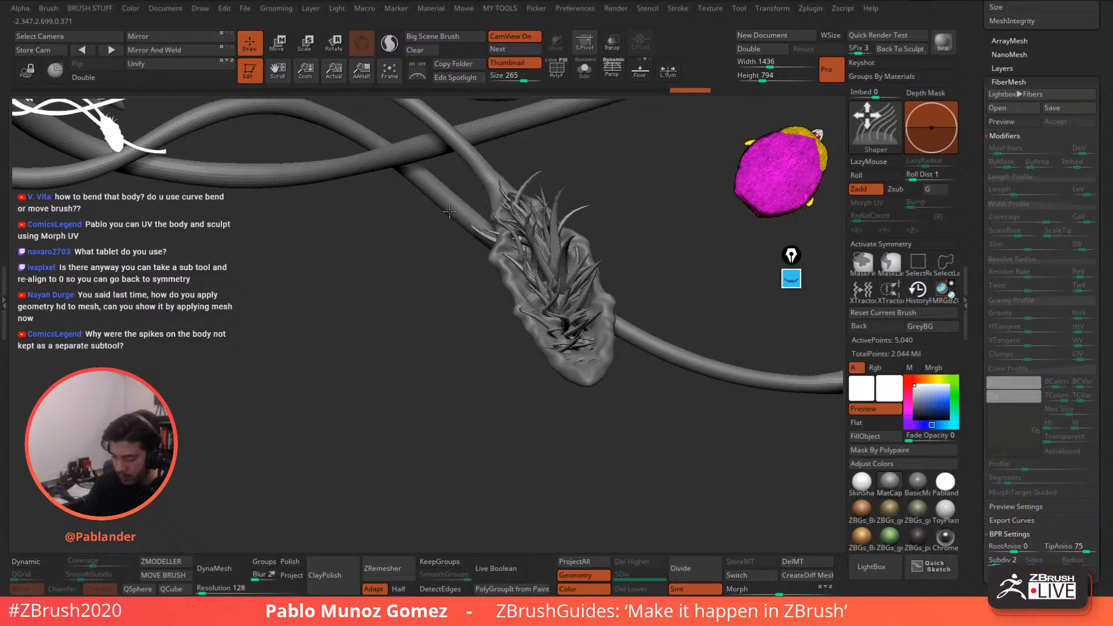
{"action": "mouse_move", "coordinate": [627, 225]}
{"action": "left_mouse_down"}
{"action": "mouse_move", "coordinate": [655, 234]}
{"action": "mouse_move", "coordinate": [629, 356]}
{"action": "left_mouse_up"}
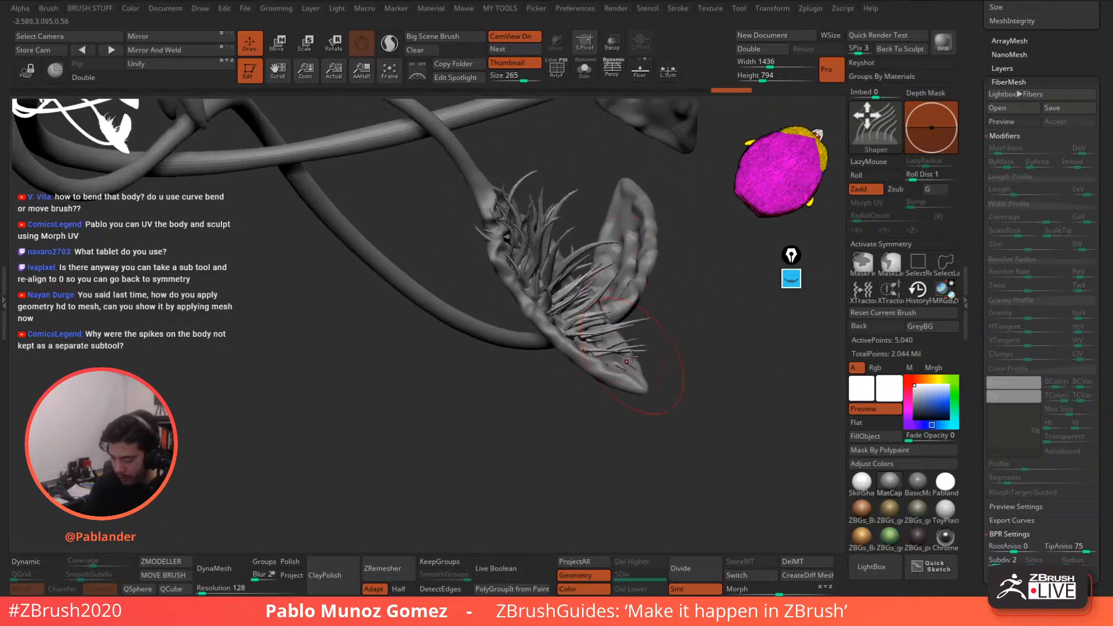
{"action": "right_click_drag", "start_coordinate": [497, 234], "coordinate": [507, 262], "text": "ctrl"}
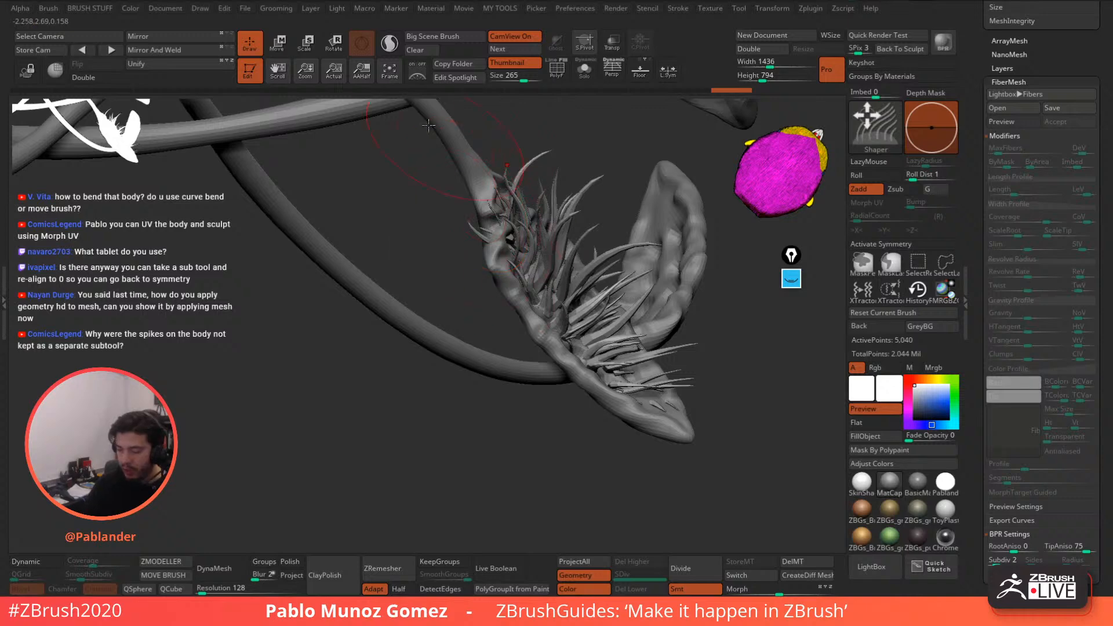
- Choose the Flyaways control grooming brush and loosen the spikes along the pod, working from several angles
{"action": "left_click", "coordinate": [276, 8]}
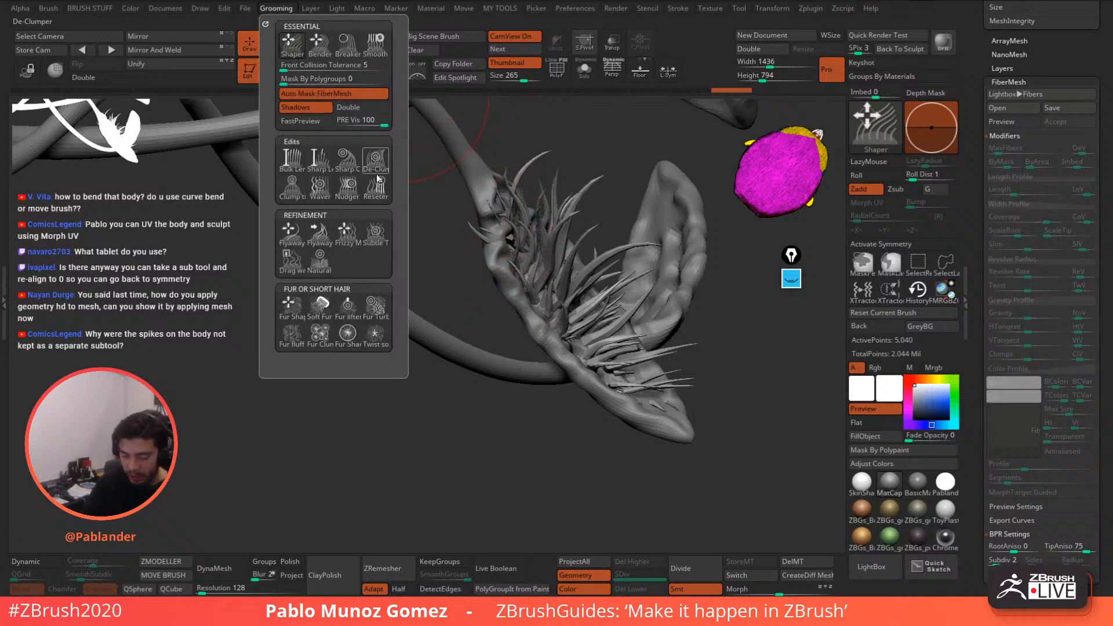
{"action": "left_click", "coordinate": [295, 243]}
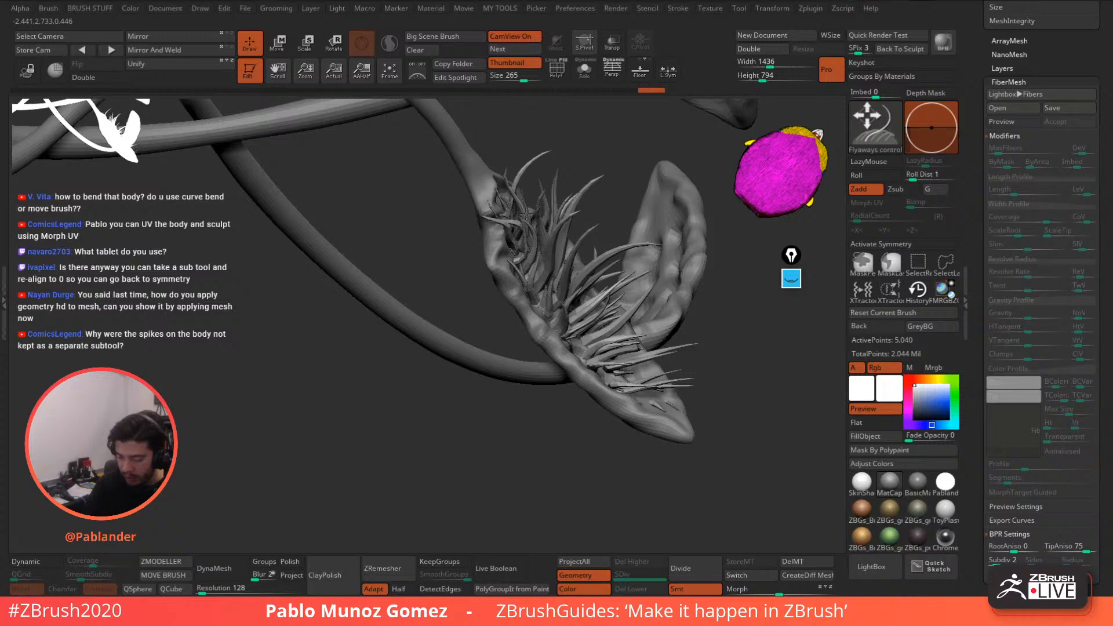
{"action": "right_click_drag", "start_coordinate": [594, 278], "coordinate": [463, 264]}
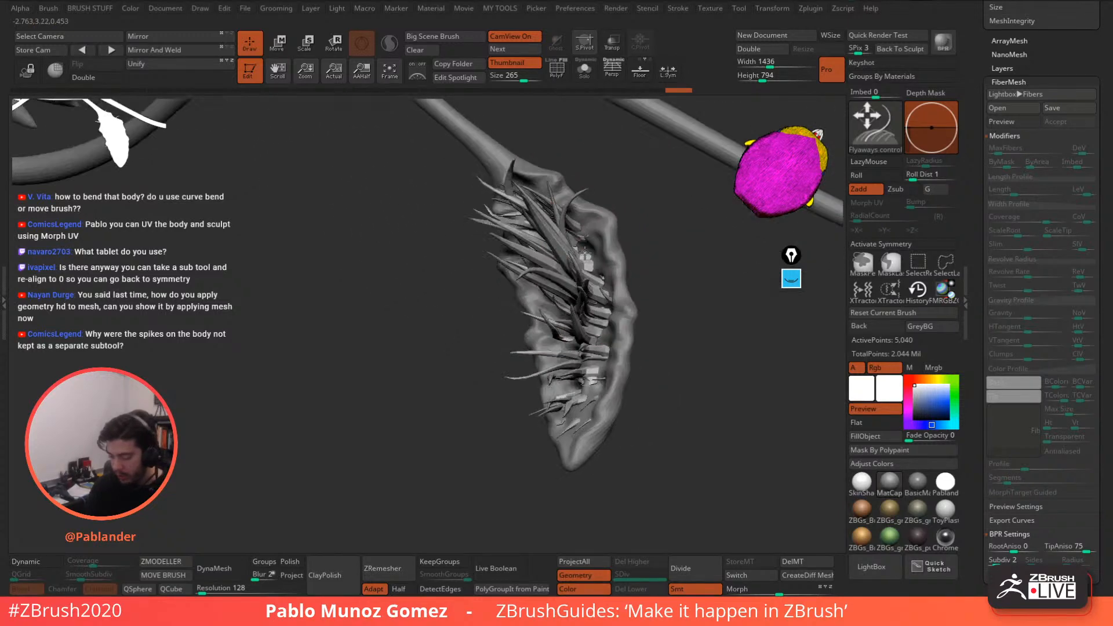
{"action": "right_click_drag", "start_coordinate": [584, 254], "coordinate": [590, 236]}
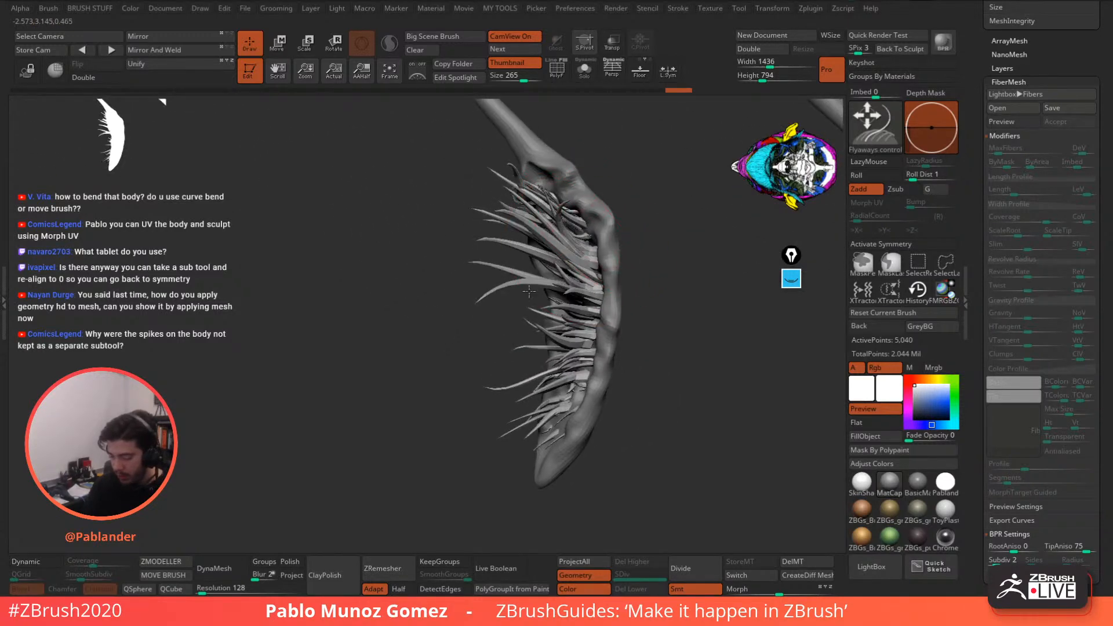
{"action": "right_click_drag", "start_coordinate": [586, 301], "coordinate": [660, 348]}
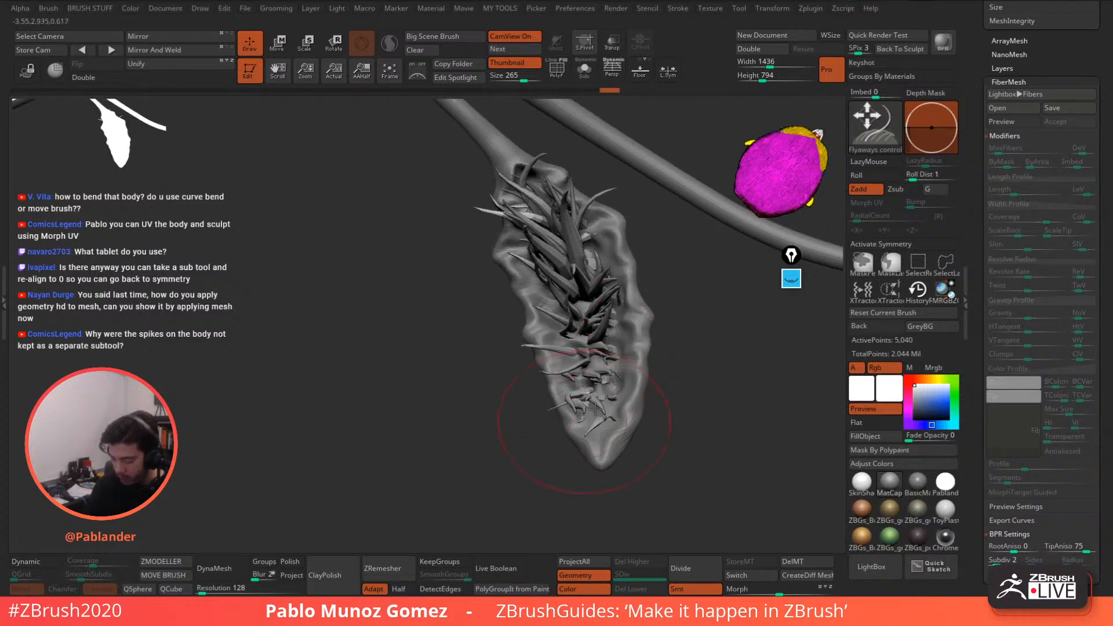
{"action": "right_click_drag", "start_coordinate": [593, 364], "coordinate": [574, 392]}
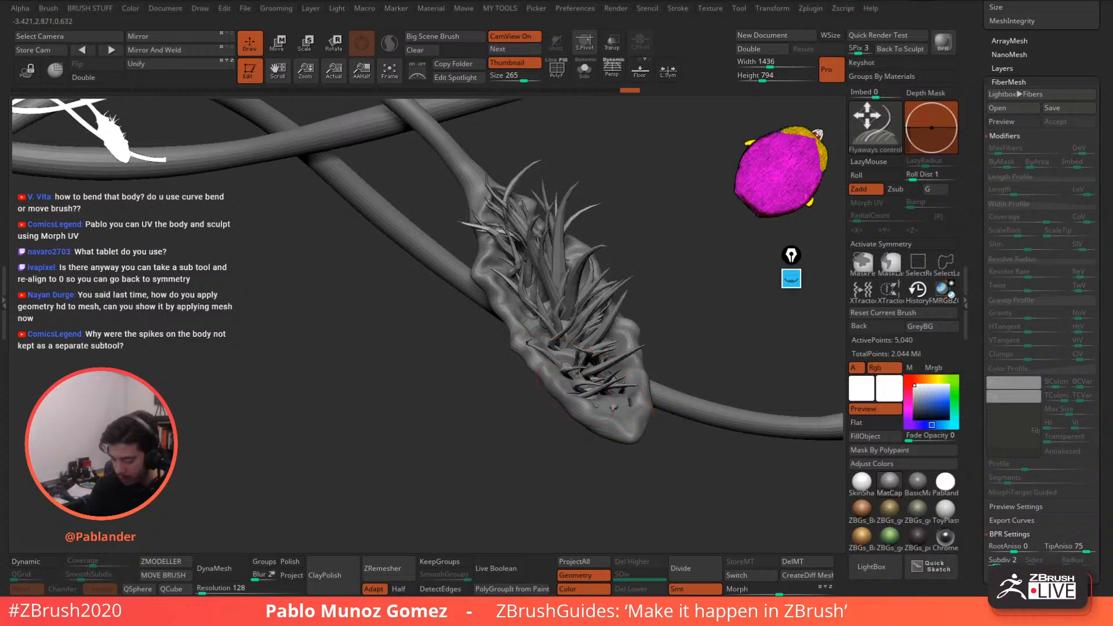
{"action": "mouse_move", "coordinate": [603, 309]}
{"action": "right_mouse_down"}
{"action": "mouse_move", "coordinate": [585, 336]}
{"action": "mouse_move", "coordinate": [633, 308]}
{"action": "mouse_move", "coordinate": [600, 250]}
{"action": "right_mouse_up"}
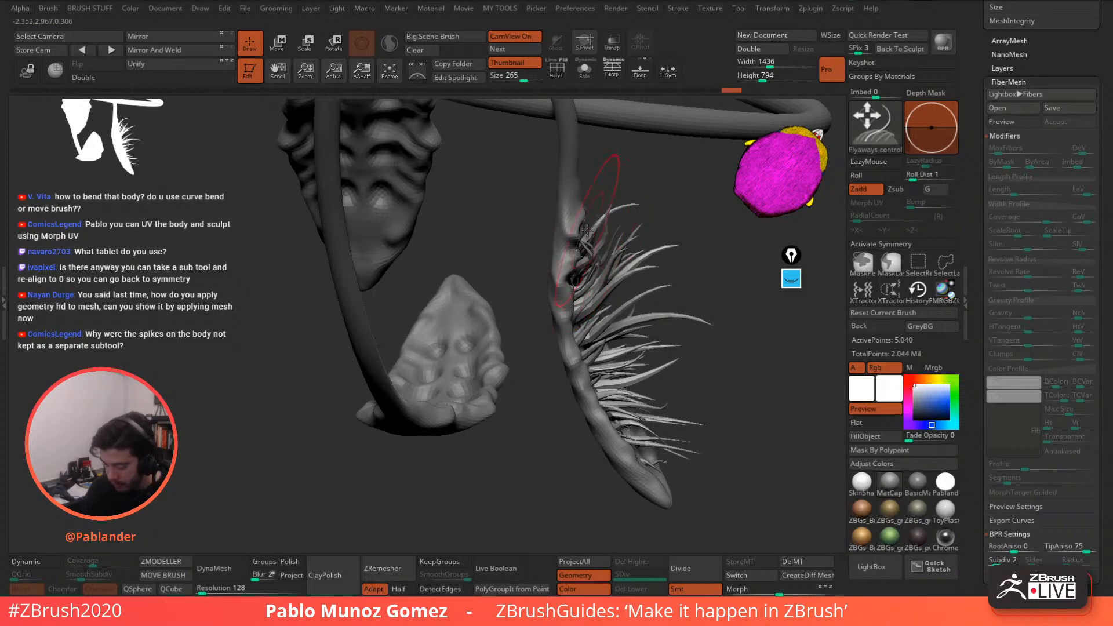
{"action": "right_click_drag", "start_coordinate": [628, 247], "coordinate": [568, 328]}
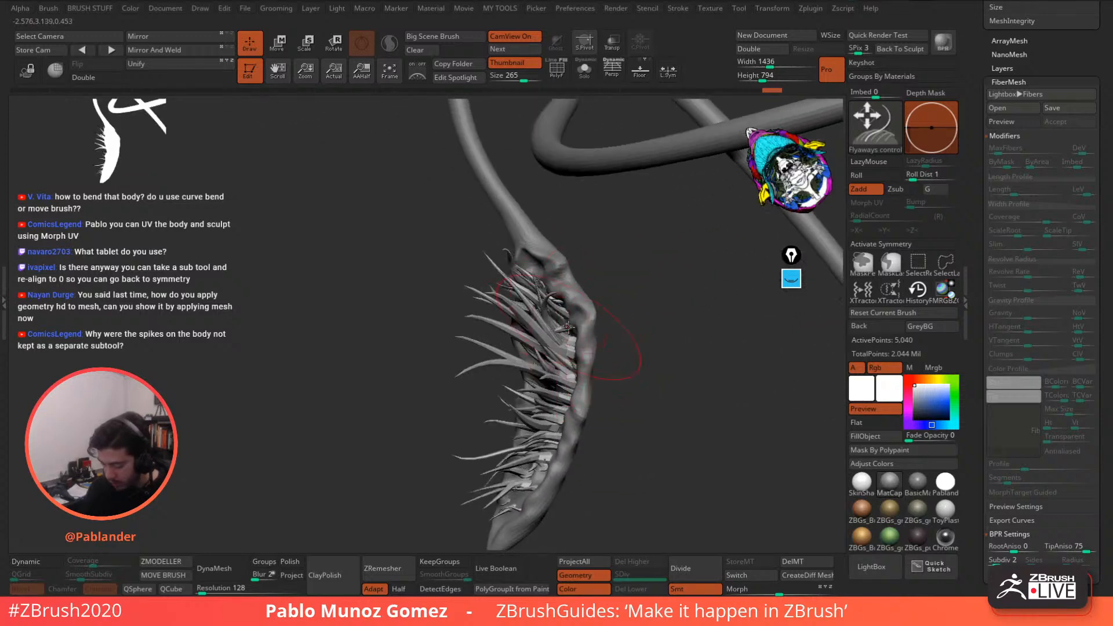
{"action": "right_click_drag", "start_coordinate": [566, 378], "coordinate": [515, 318]}
{"action": "right_click_drag", "start_coordinate": [515, 318], "coordinate": [593, 317]}
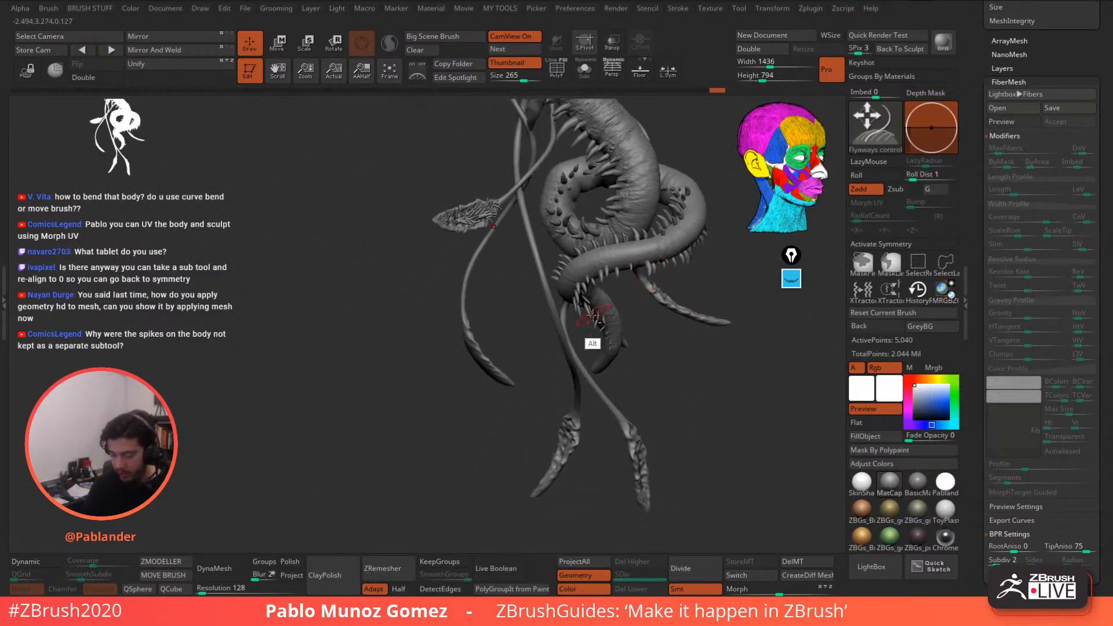
- Isolate the neighbouring pod-tipped appendage with Solo and mask the bumpy inner surface of its pod
{"action": "right_click_drag", "start_coordinate": [533, 408], "coordinate": [537, 435], "text": "alt"}
{"action": "left_click", "coordinate": [480, 394], "text": "alt"}
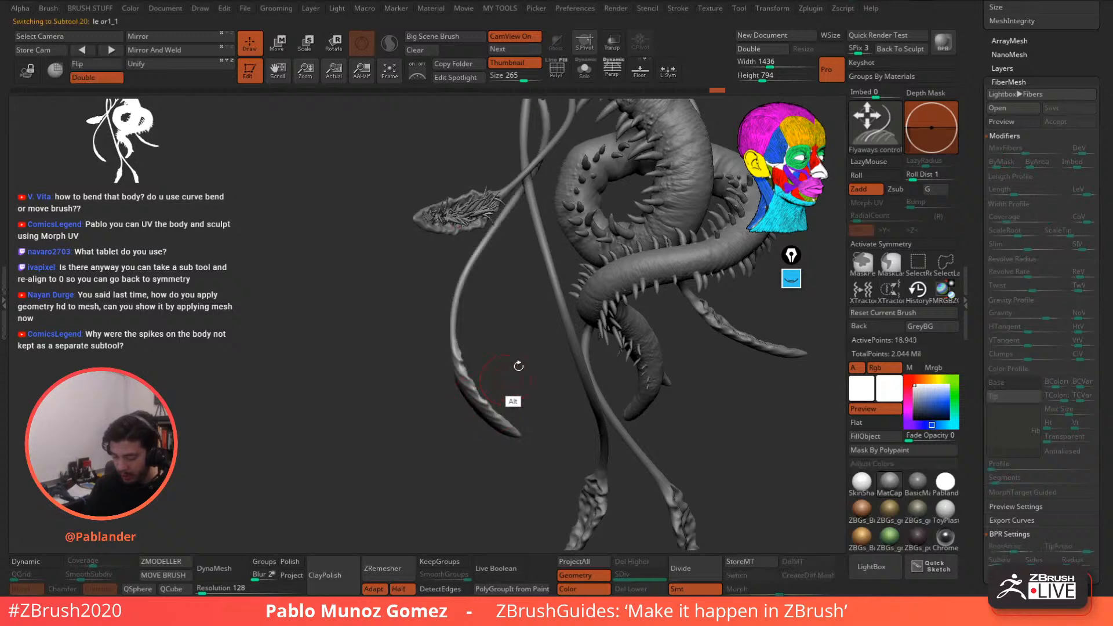
{"action": "left_click", "coordinate": [584, 71]}
{"action": "mouse_move", "coordinate": [584, 101]}
{"action": "right_mouse_down"}
{"action": "mouse_move", "coordinate": [492, 393]}
{"action": "mouse_move", "coordinate": [666, 459]}
{"action": "mouse_move", "coordinate": [603, 325]}
{"action": "mouse_move", "coordinate": [587, 339]}
{"action": "mouse_move", "coordinate": [588, 400]}
{"action": "right_mouse_up"}
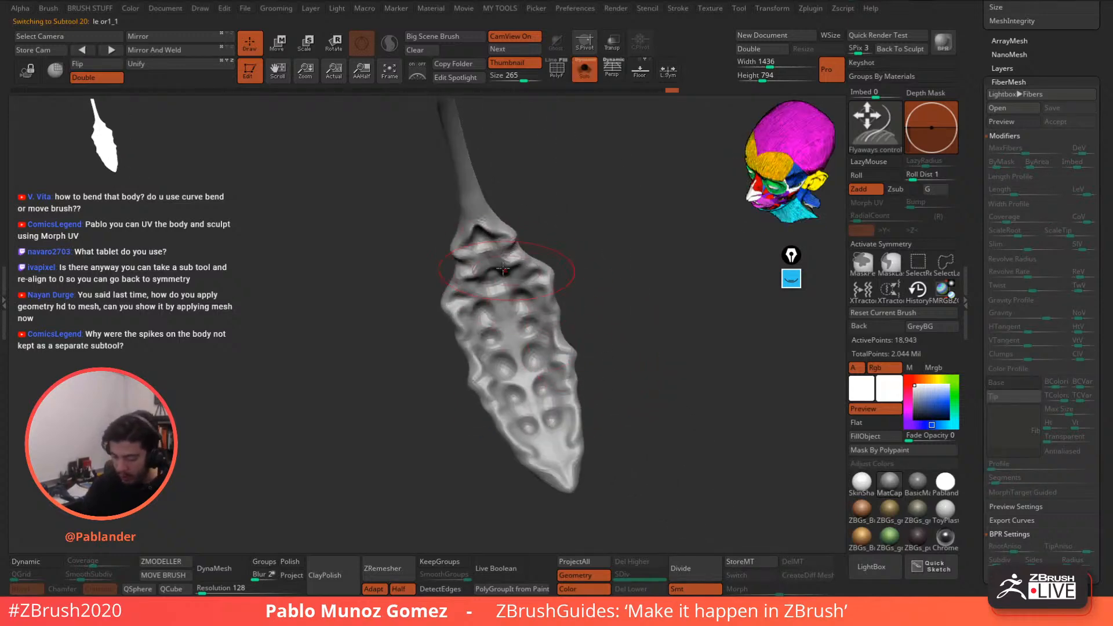
{"action": "mouse_move", "coordinate": [495, 278]}
{"action": "left_mouse_down", "text": "ctrl"}
{"action": "mouse_move", "coordinate": [545, 426]}
{"action": "mouse_move", "coordinate": [514, 352]}
{"action": "mouse_move", "coordinate": [503, 249]}
{"action": "left_mouse_up", "text": "ctrl"}
{"action": "left_click", "coordinate": [521, 305], "text": "ctrl"}
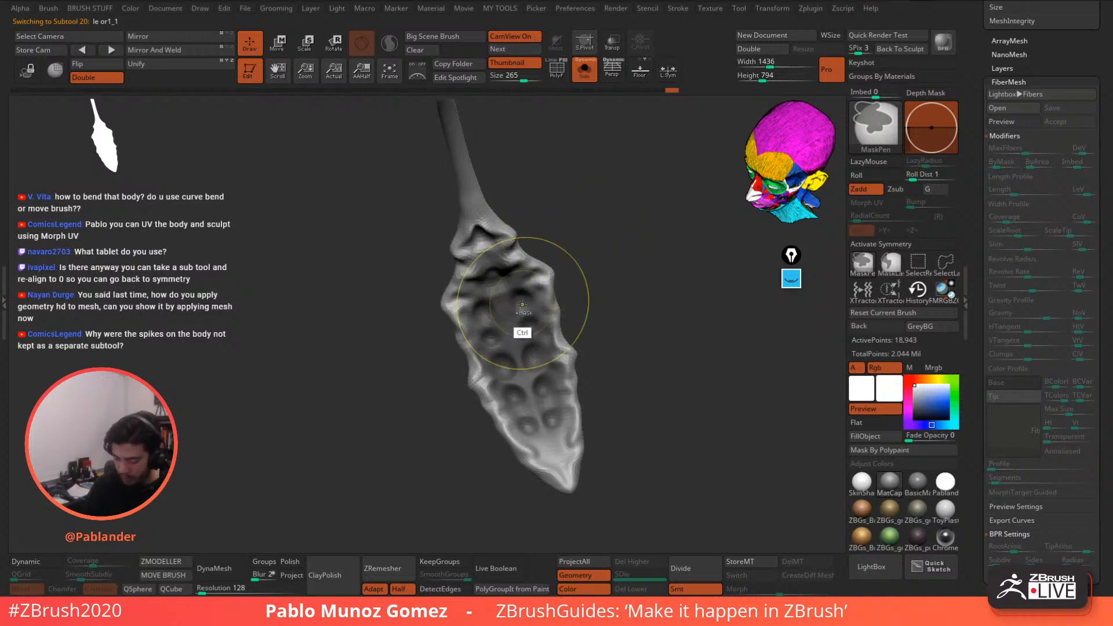
{"action": "left_click", "coordinate": [523, 309], "text": "ctrl"}
- Try a FiberMesh preview with the default settings on the masked pod, discard it and show the whole model again
{"action": "left_click", "coordinate": [1014, 122]}
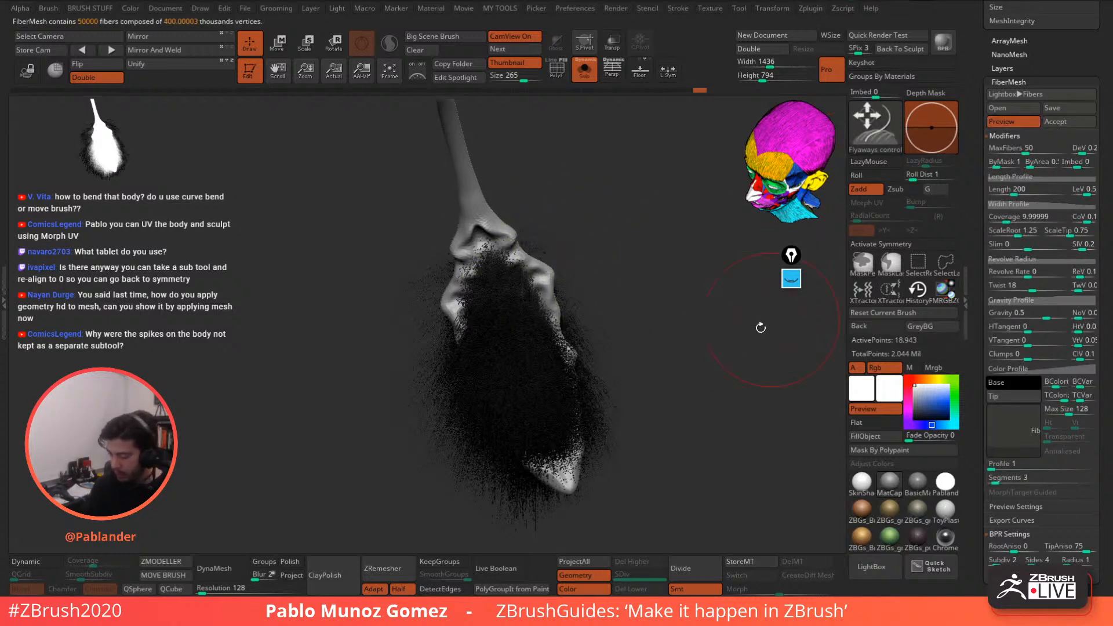
{"action": "left_click", "coordinate": [1026, 124]}
{"action": "left_click_drag", "start_coordinate": [655, 335], "coordinate": [643, 226], "text": "alt"}
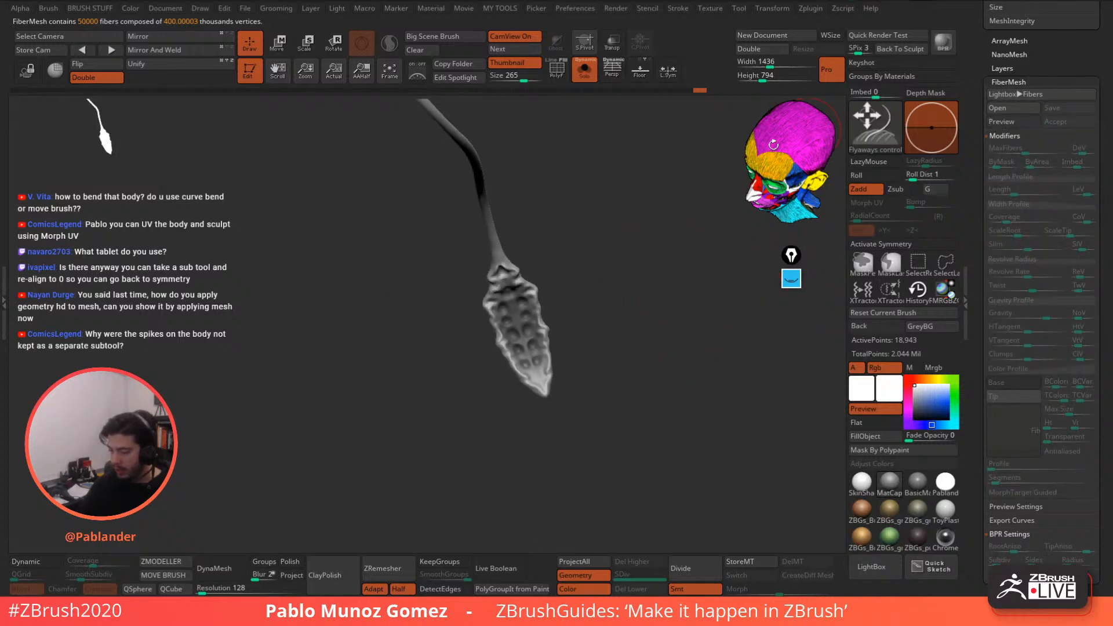
{"action": "left_click", "coordinate": [586, 79]}
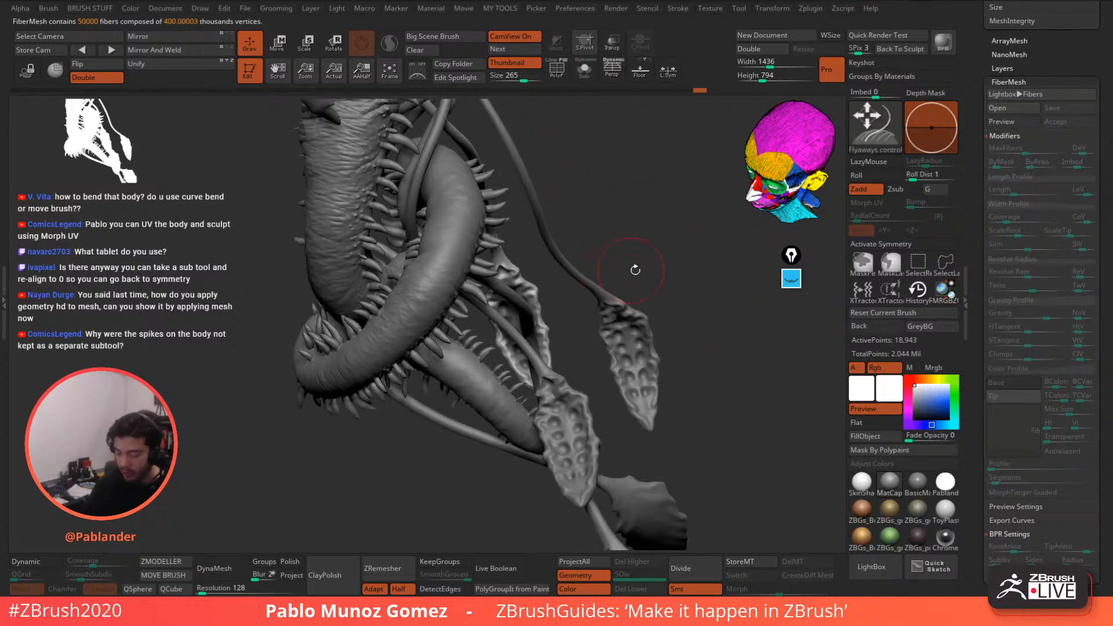
{"action": "left_click_drag", "start_coordinate": [674, 307], "coordinate": [660, 233]}
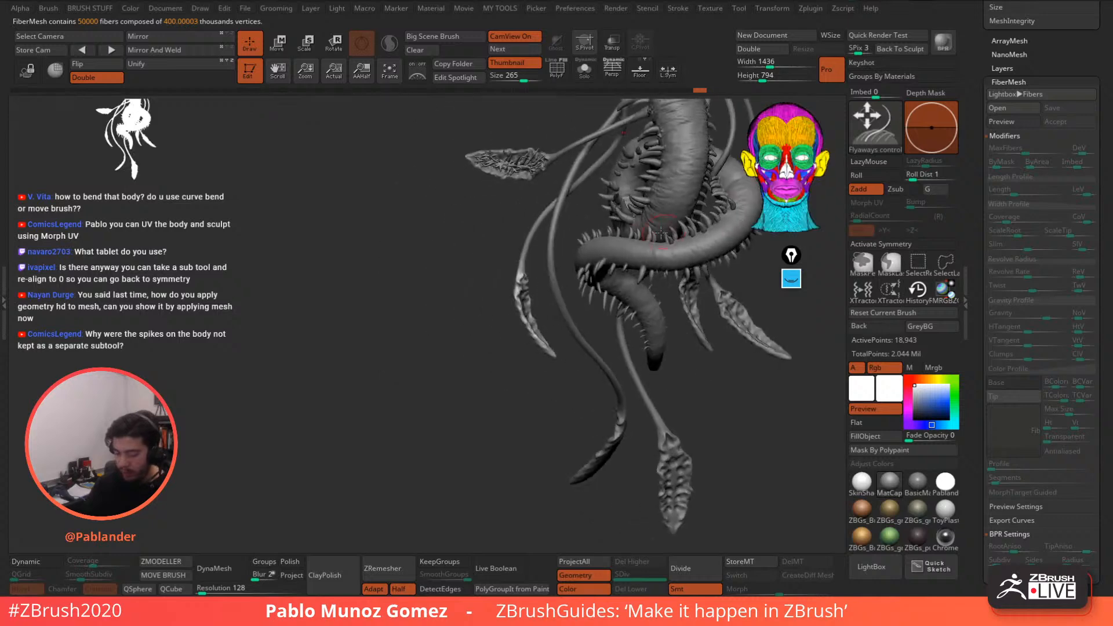
- Select the appendage whose pod already has spikes, preview its FiberMesh settings and save them as a fibers preset file
{"action": "left_click", "coordinate": [562, 152], "text": "alt"}
{"action": "left_click_drag", "start_coordinate": [562, 152], "coordinate": [487, 289], "text": "alt"}
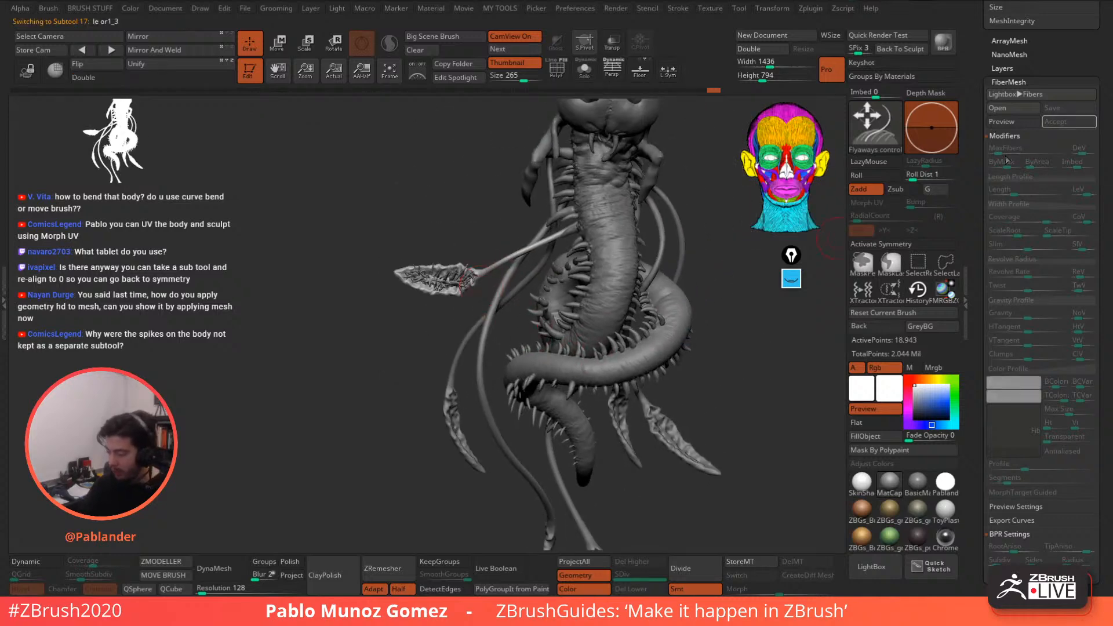
{"action": "left_click", "coordinate": [1020, 121]}
{"action": "left_click", "coordinate": [1018, 121]}
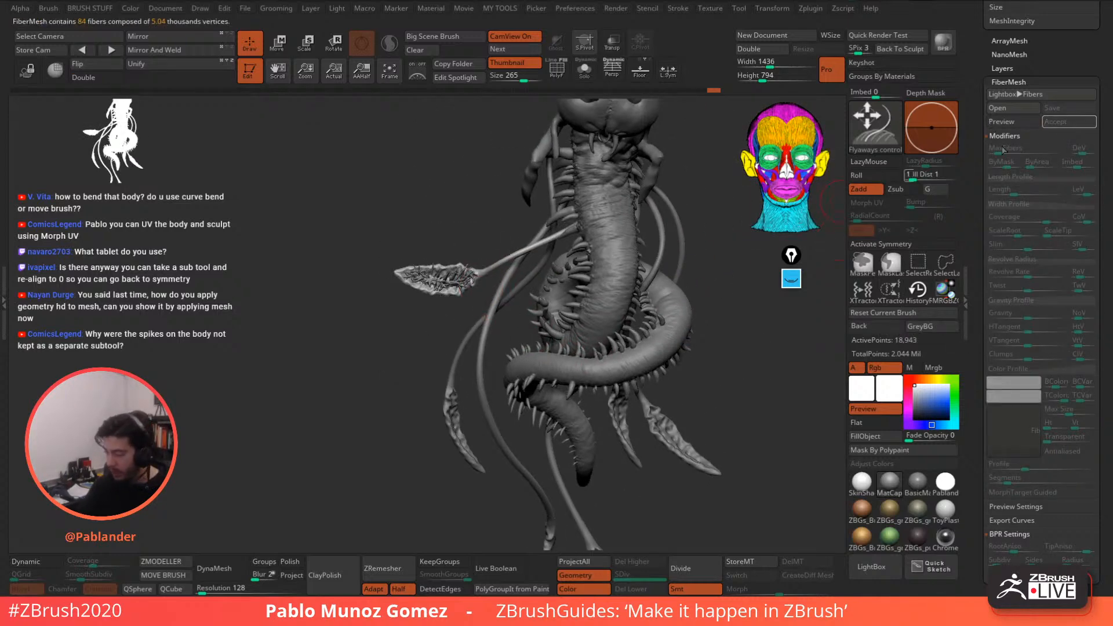
{"action": "left_click", "coordinate": [1030, 122]}
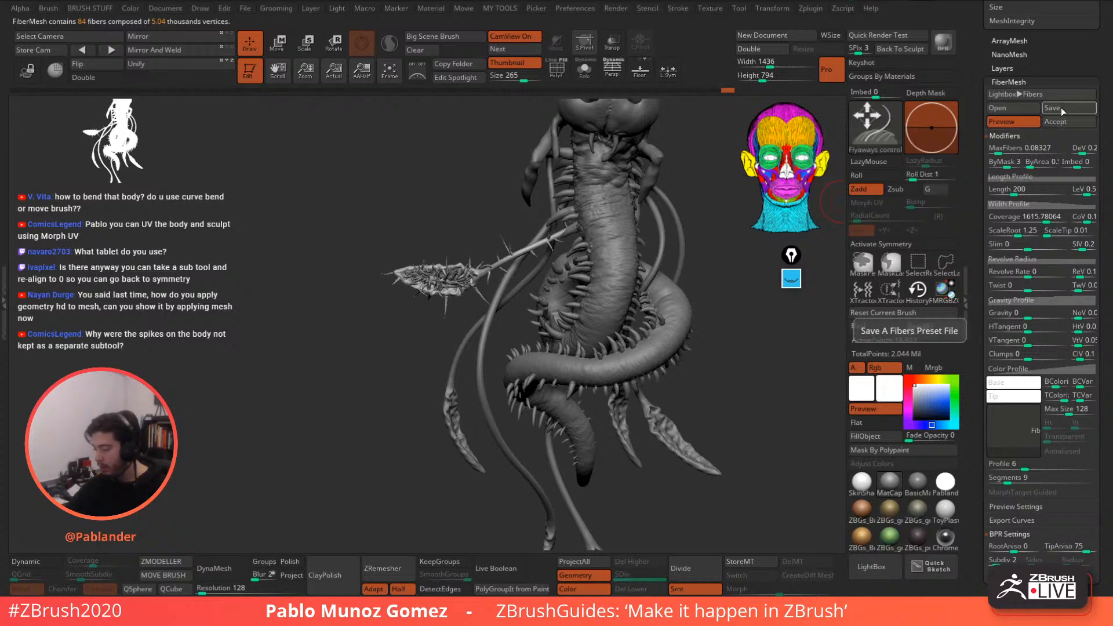
{"action": "left_click", "coordinate": [1061, 107]}
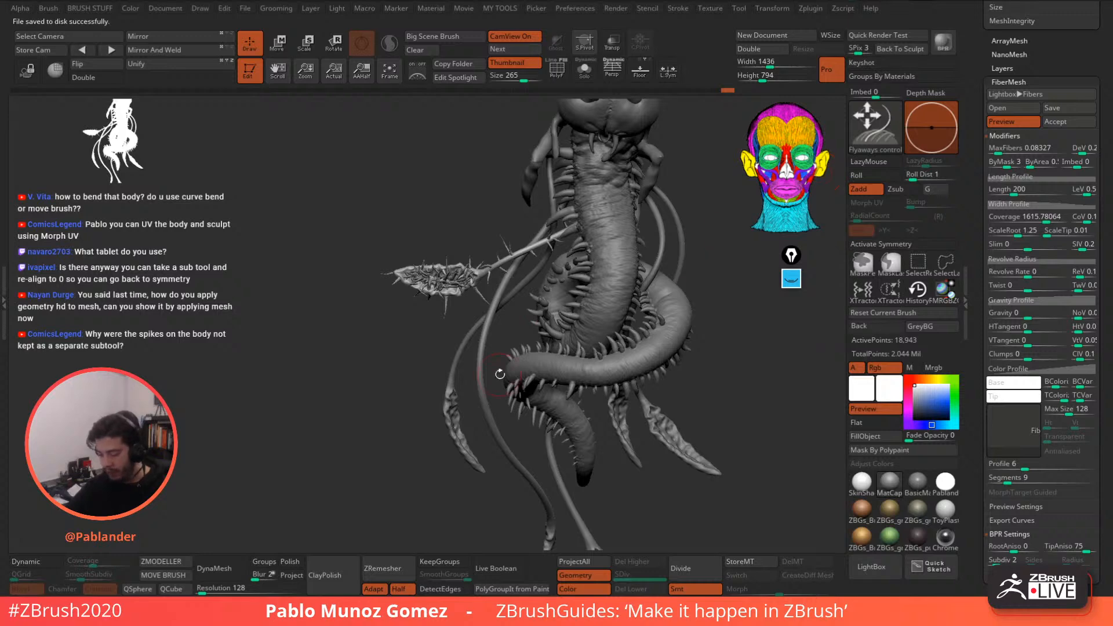
- Isolate the masked neighbouring appendage, preview the spike fibers on its pod and turn off double-sided display
{"action": "left_click", "coordinate": [455, 422], "text": "alt"}
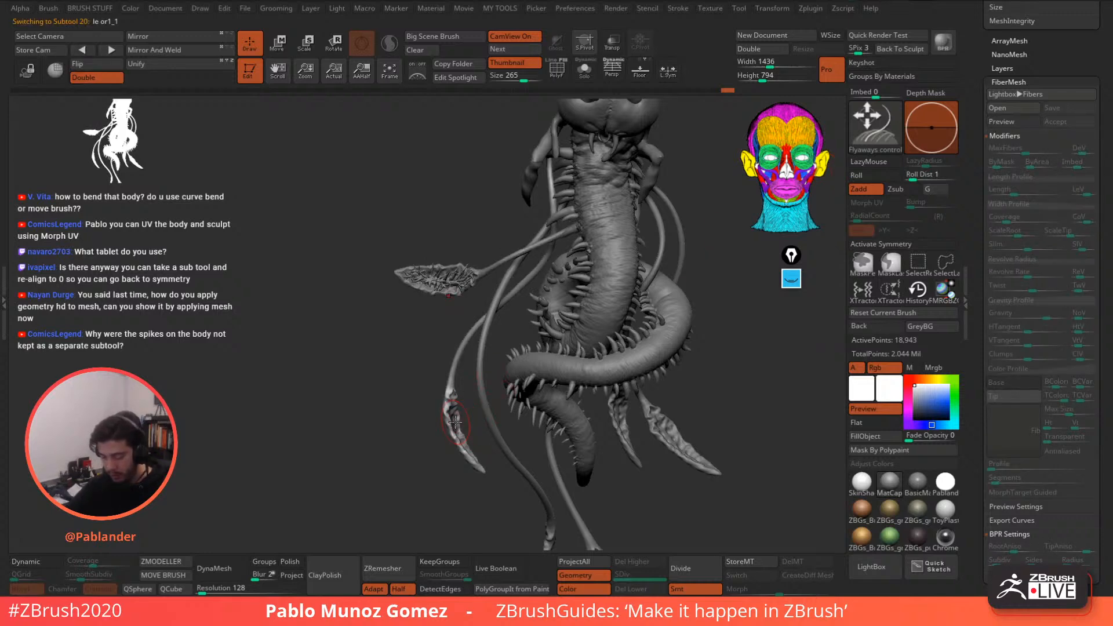
{"action": "left_click", "coordinate": [587, 71]}
{"action": "left_click_drag", "start_coordinate": [500, 406], "coordinate": [447, 373], "text": "alt"}
{"action": "left_click", "coordinate": [1017, 122]}
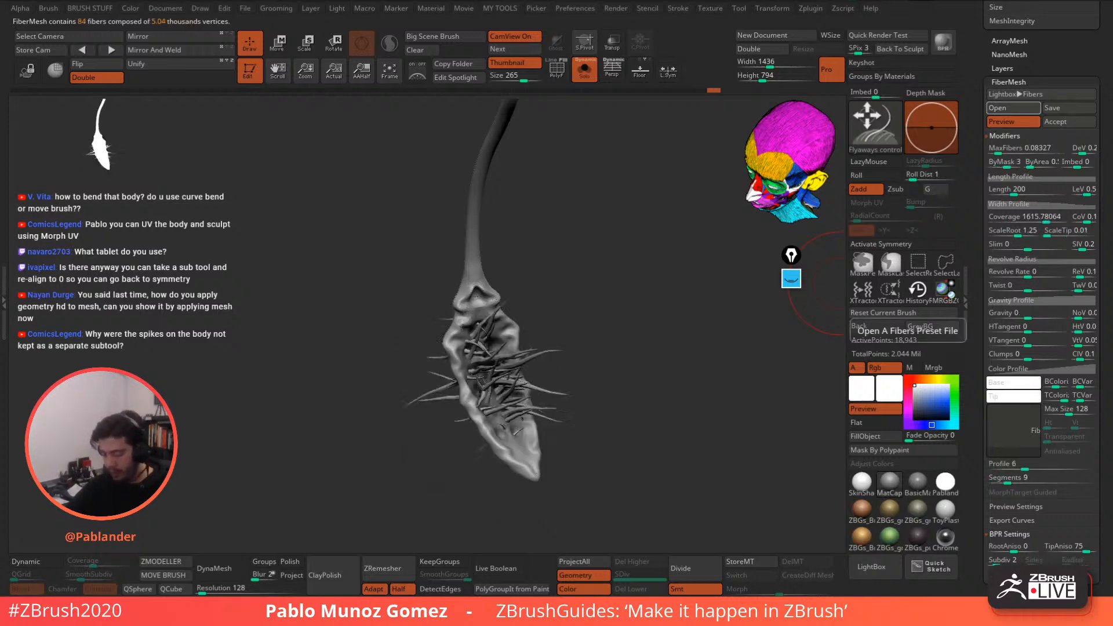
{"action": "left_click", "coordinate": [112, 74]}
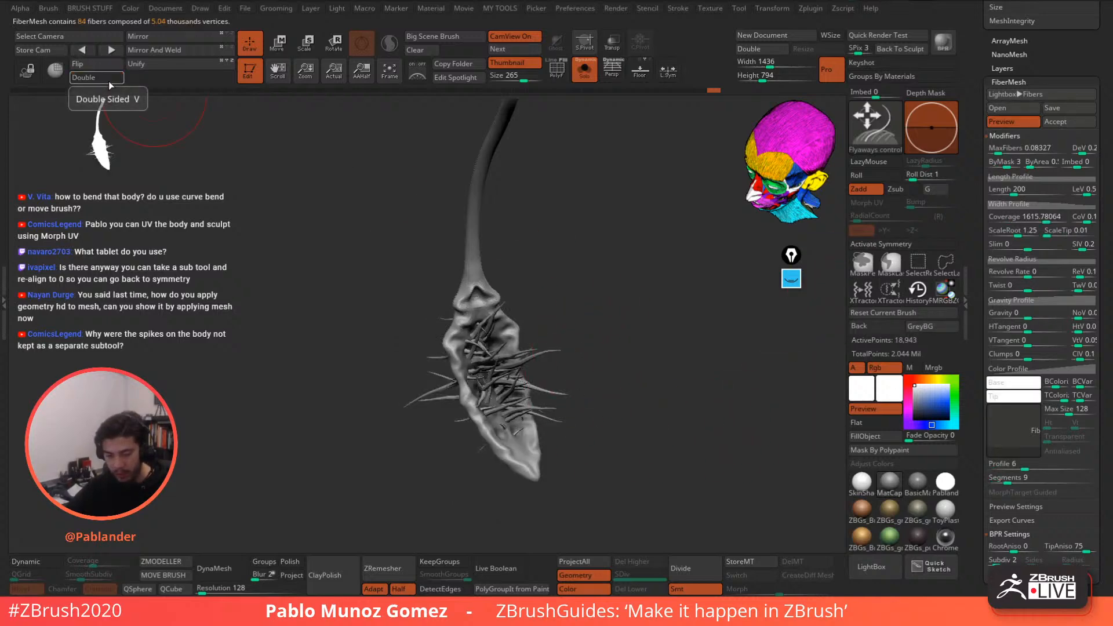
- Regenerate the fiber preview and accept it as a subtool, then turn Solo off and select the tendril crossing the pod
{"action": "left_click", "coordinate": [1028, 123]}
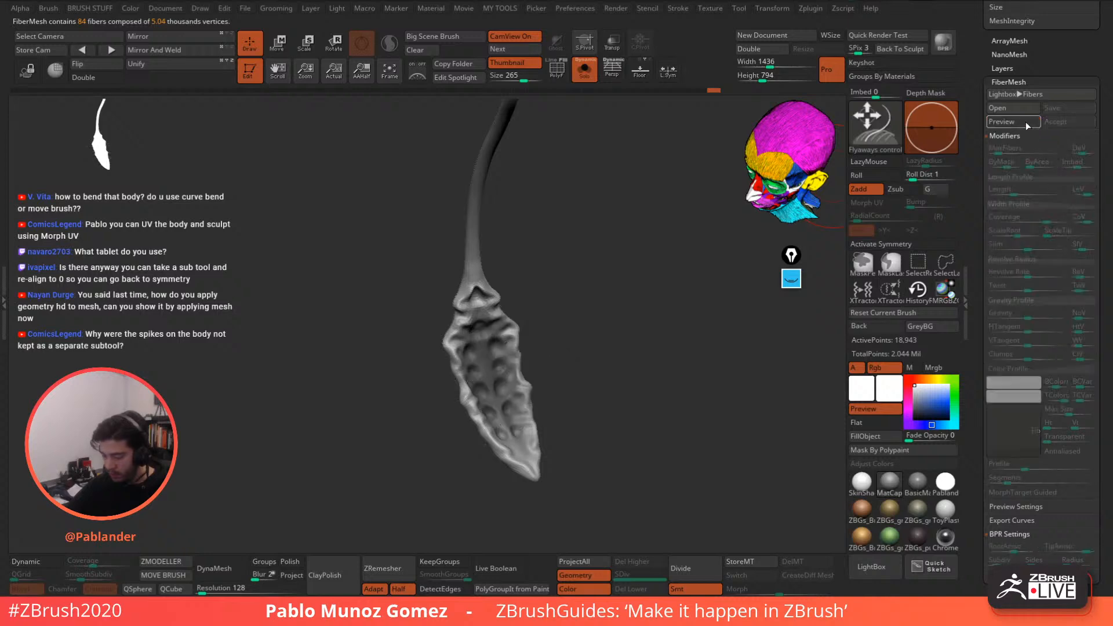
{"action": "left_click", "coordinate": [1029, 123]}
{"action": "left_click_drag", "start_coordinate": [600, 316], "coordinate": [665, 316]}
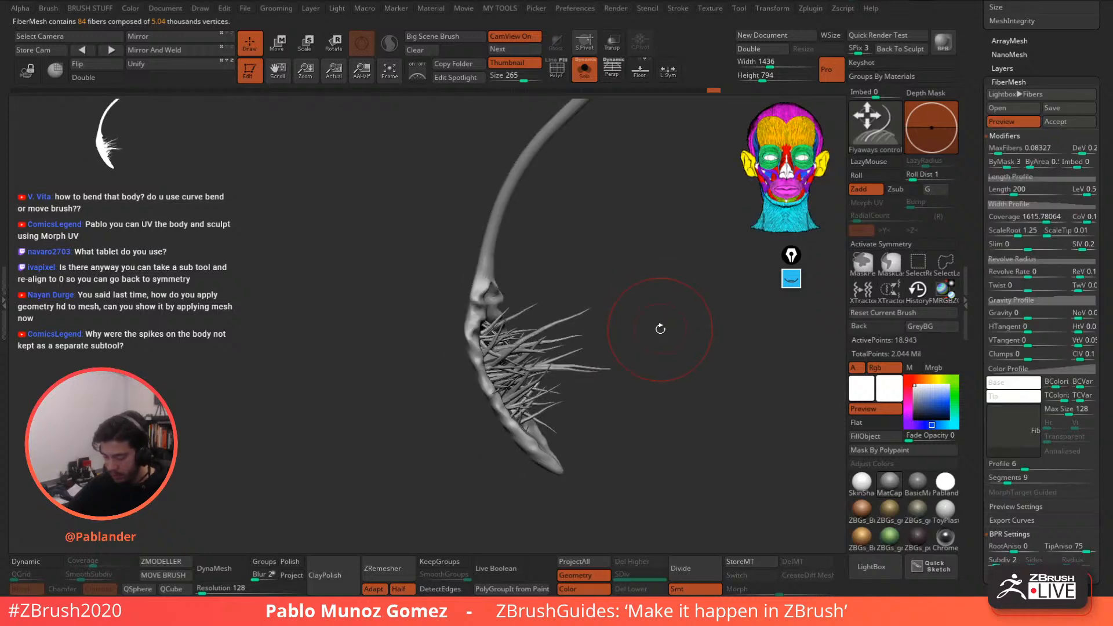
{"action": "left_click", "coordinate": [1060, 123]}
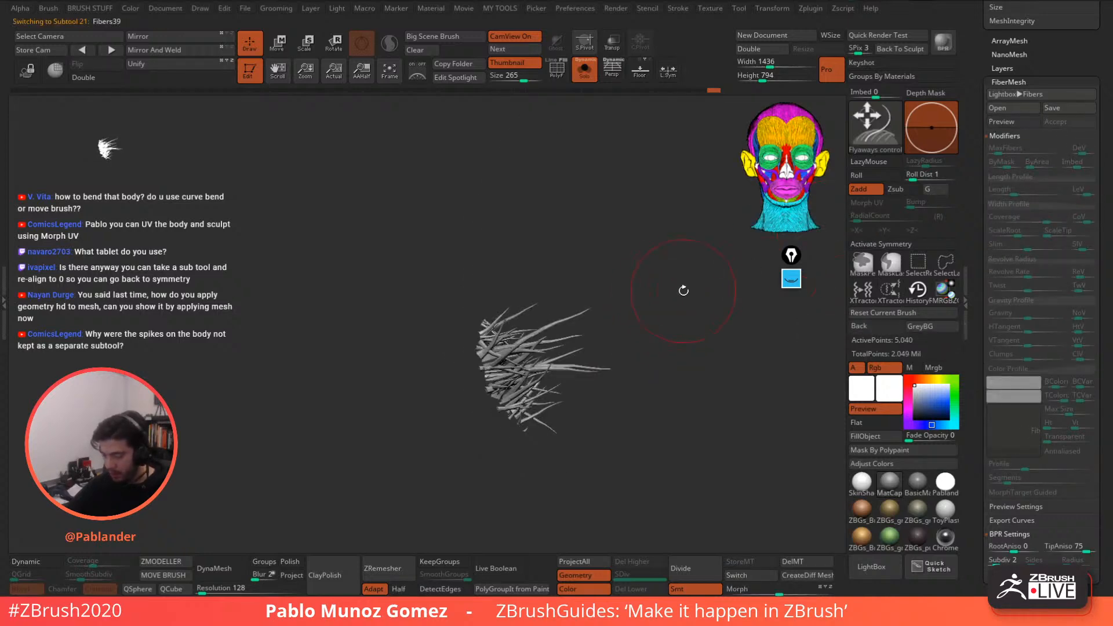
{"action": "left_click", "coordinate": [585, 68]}
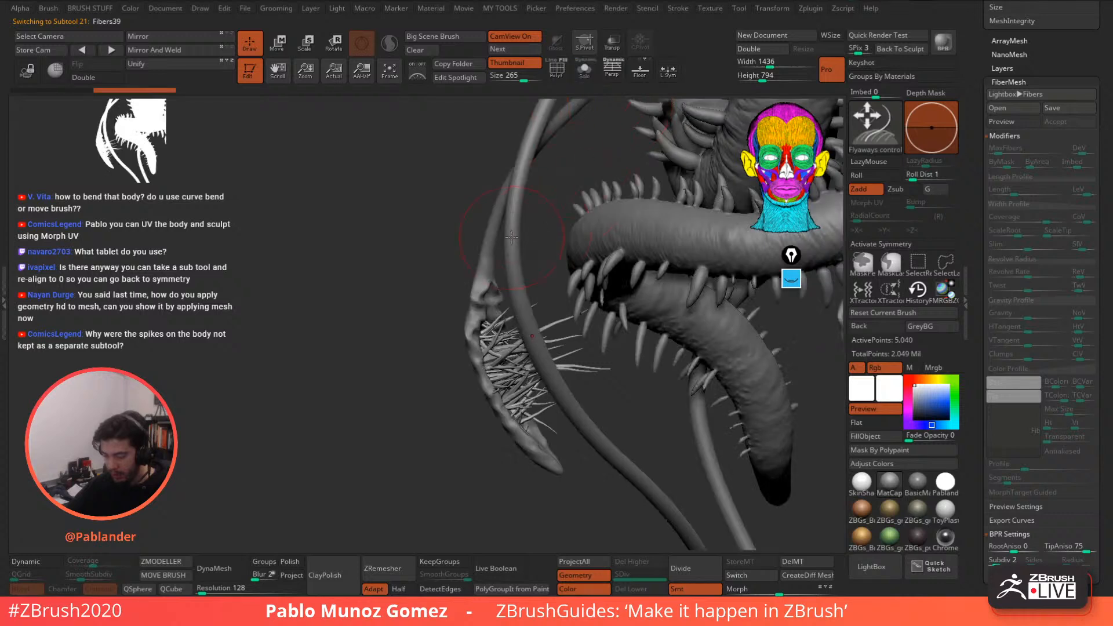
{"action": "left_click", "coordinate": [514, 243], "text": "alt"}
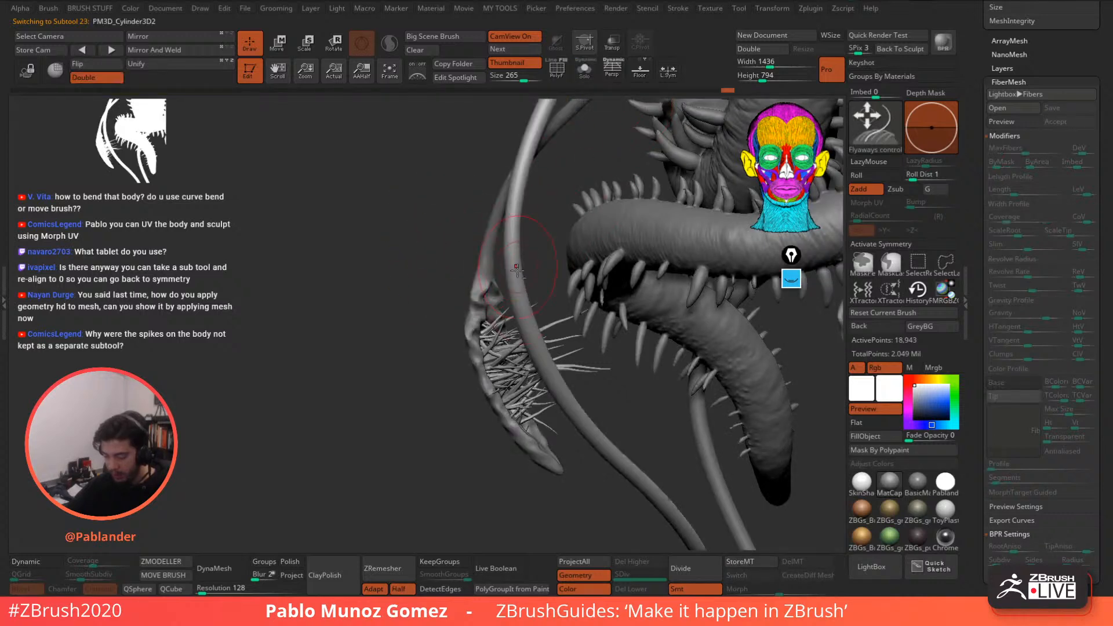
- Mask the inside of the lowest creased pod, preview FiberMesh with the saved spike preset and accept the fibers as a subtool
{"action": "right_click_drag", "start_coordinate": [516, 241], "coordinate": [502, 176], "text": "ctrl"}
{"action": "right_click_drag", "start_coordinate": [664, 387], "coordinate": [585, 243], "text": "alt"}
{"action": "mouse_move", "coordinate": [458, 444]}
{"action": "right_mouse_down"}
{"action": "mouse_move", "coordinate": [562, 450]}
{"action": "mouse_move", "coordinate": [593, 330]}
{"action": "mouse_move", "coordinate": [606, 394]}
{"action": "right_mouse_up"}
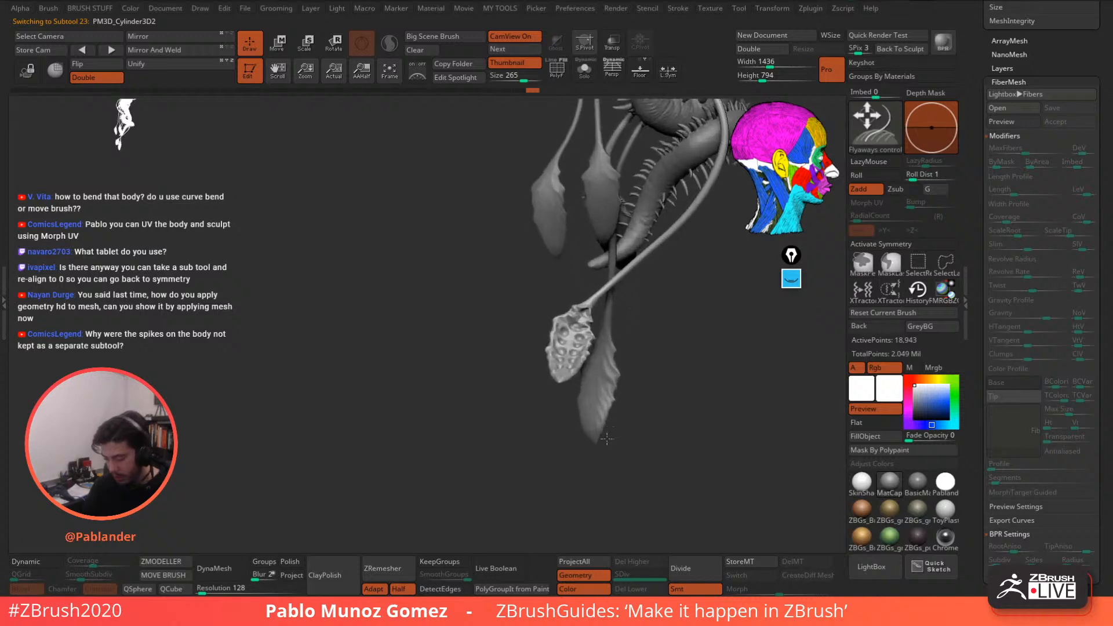
{"action": "mouse_move", "coordinate": [582, 330]}
{"action": "right_mouse_down", "text": "ctrl"}
{"action": "mouse_move", "coordinate": [596, 400]}
{"action": "mouse_move", "coordinate": [614, 394]}
{"action": "right_mouse_up", "text": "ctrl"}
{"action": "key", "text": "ctrl"}
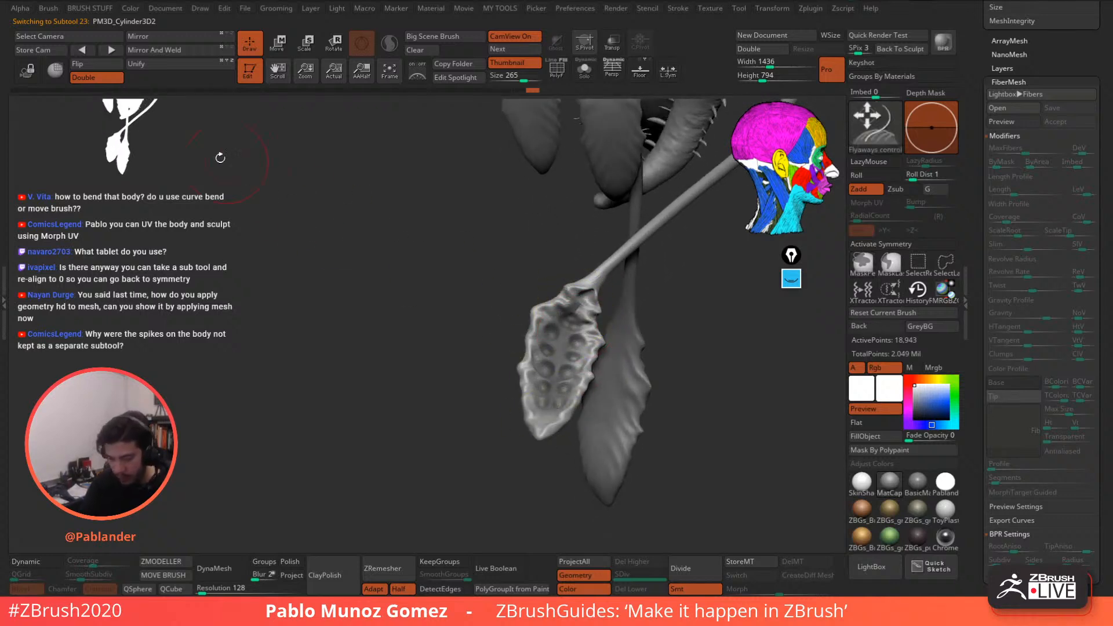
{"action": "left_click", "coordinate": [1031, 123]}
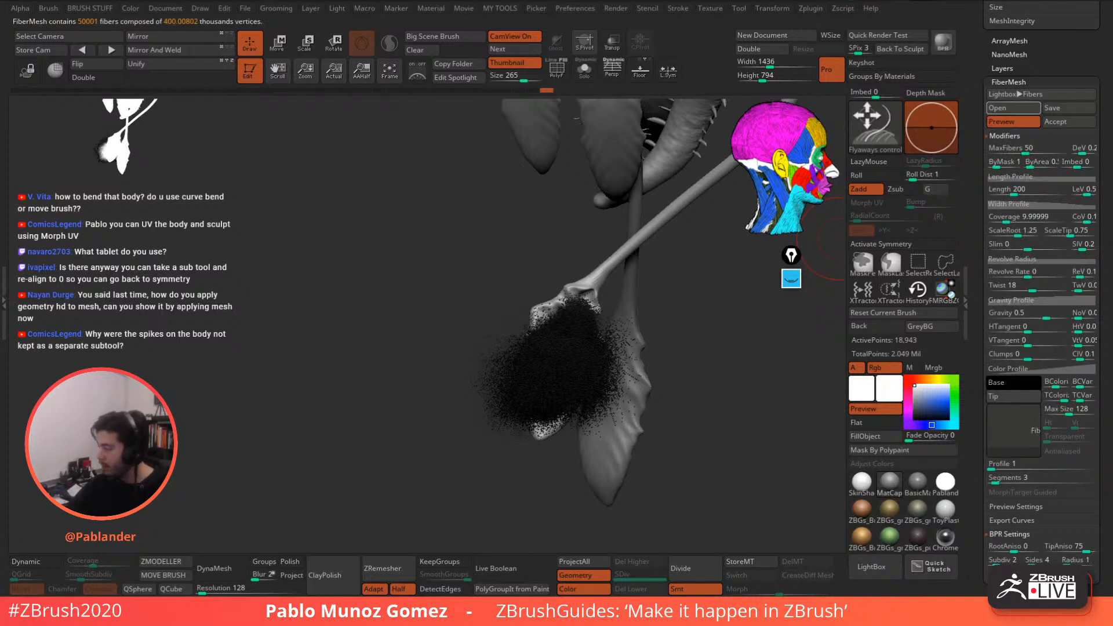
{"action": "left_click", "coordinate": [1059, 124]}
- Select the unspiked pod beside the newly spiked one, mask its inner surface and preview the saved spike fibers
{"action": "left_click_drag", "start_coordinate": [664, 311], "coordinate": [515, 297]}
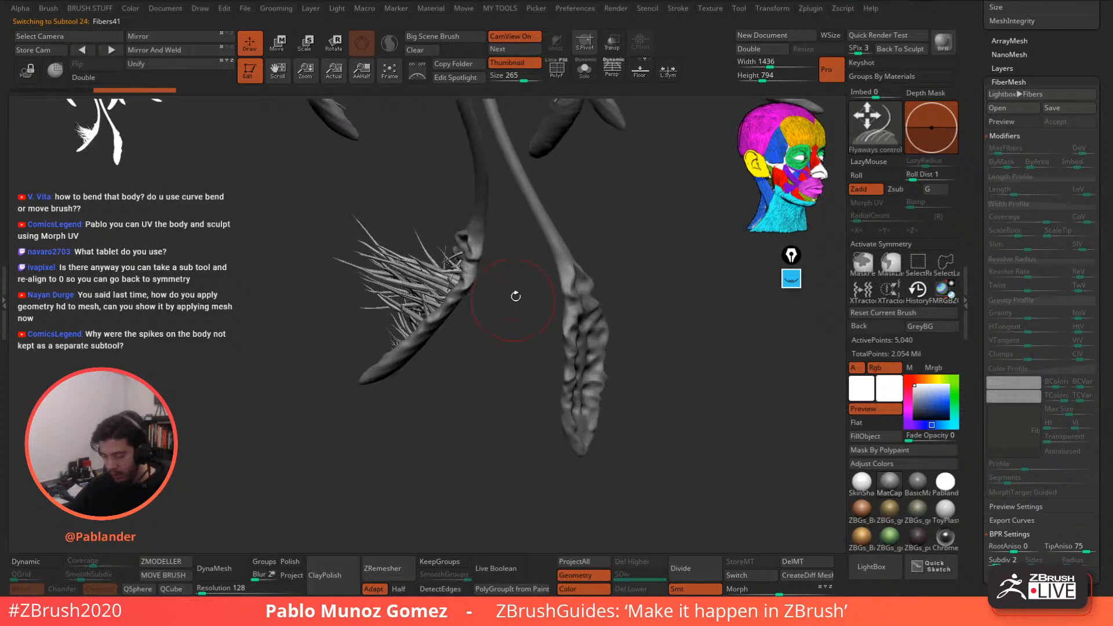
{"action": "left_click", "coordinate": [472, 236], "text": "alt"}
{"action": "left_click_drag", "start_coordinate": [665, 297], "coordinate": [626, 282]}
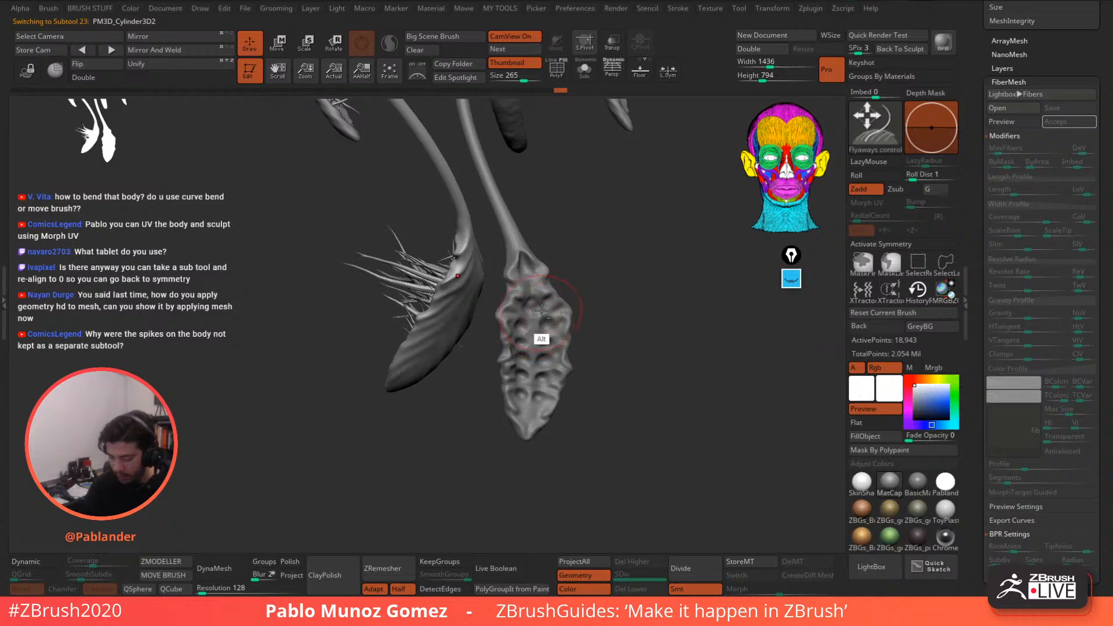
{"action": "left_click", "coordinate": [541, 311], "text": "alt"}
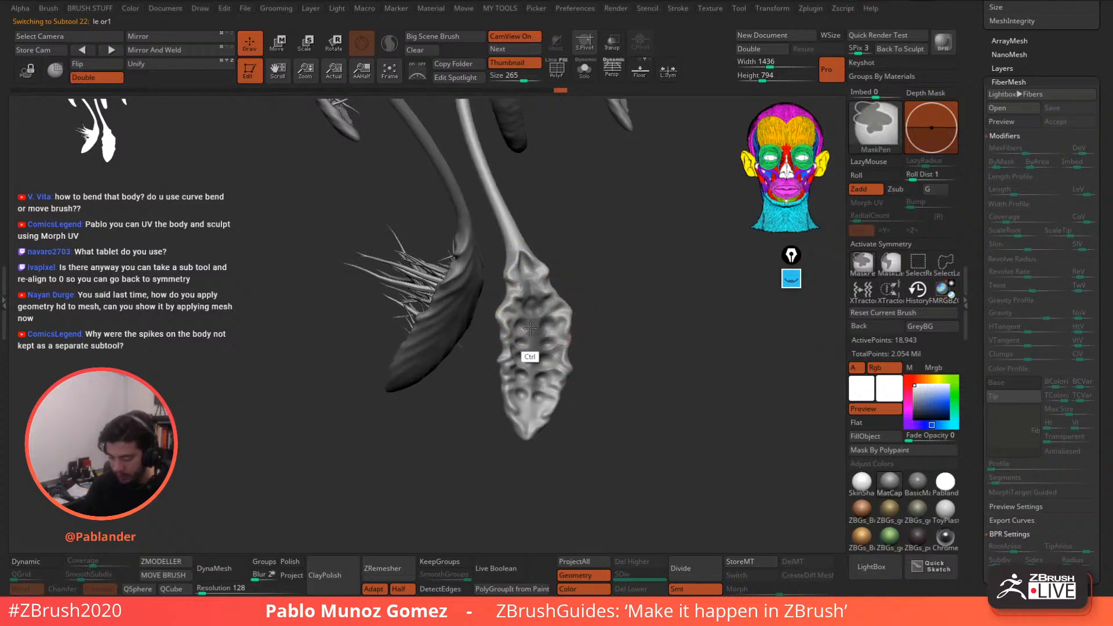
{"action": "mouse_move", "coordinate": [530, 328]}
{"action": "left_mouse_down", "text": "ctrl"}
{"action": "mouse_move", "coordinate": [539, 308]}
{"action": "mouse_move", "coordinate": [529, 413]}
{"action": "mouse_move", "coordinate": [534, 314]}
{"action": "mouse_move", "coordinate": [544, 371]}
{"action": "left_mouse_up", "text": "ctrl"}
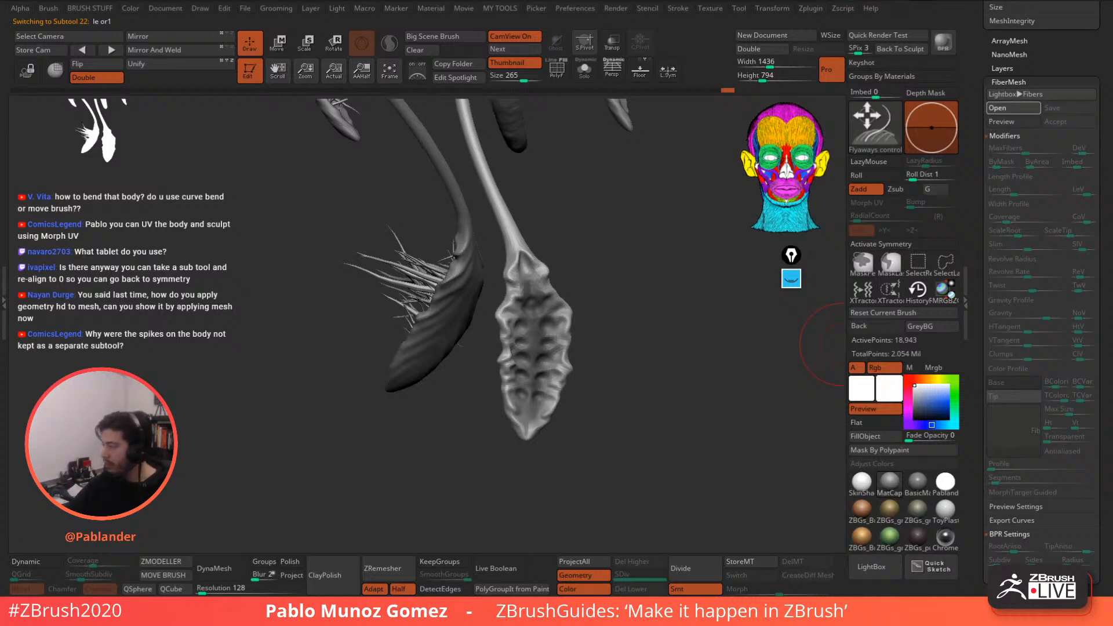
{"action": "left_click", "coordinate": [1011, 120]}
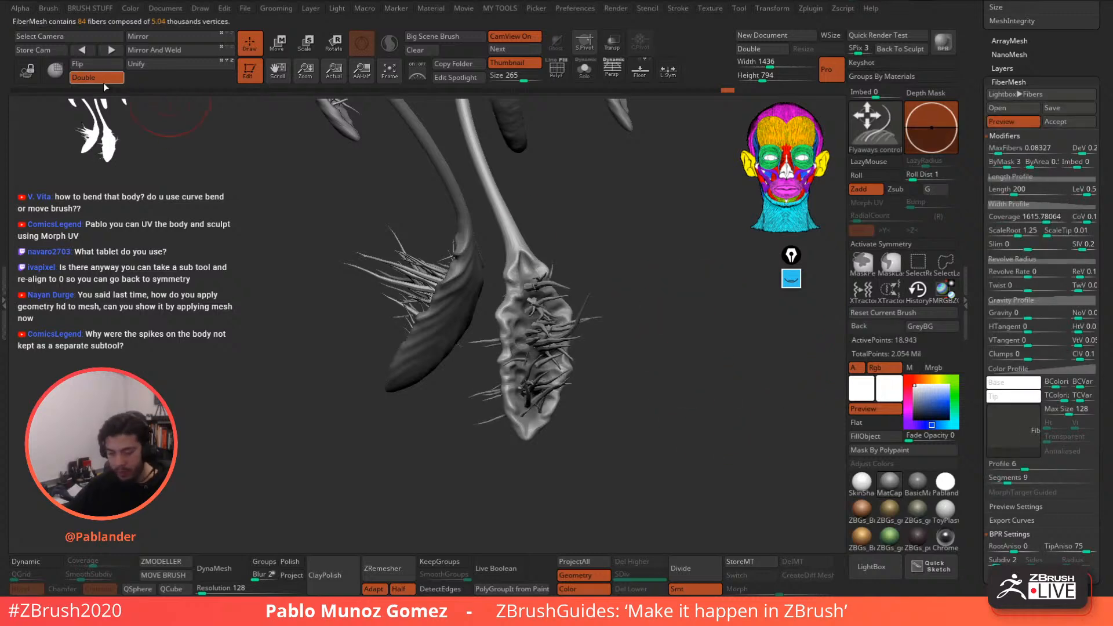
- Discard the preview, turn off double-sided display, regenerate the spikes on the pod and accept them as a subtool
{"action": "left_click", "coordinate": [1013, 121]}
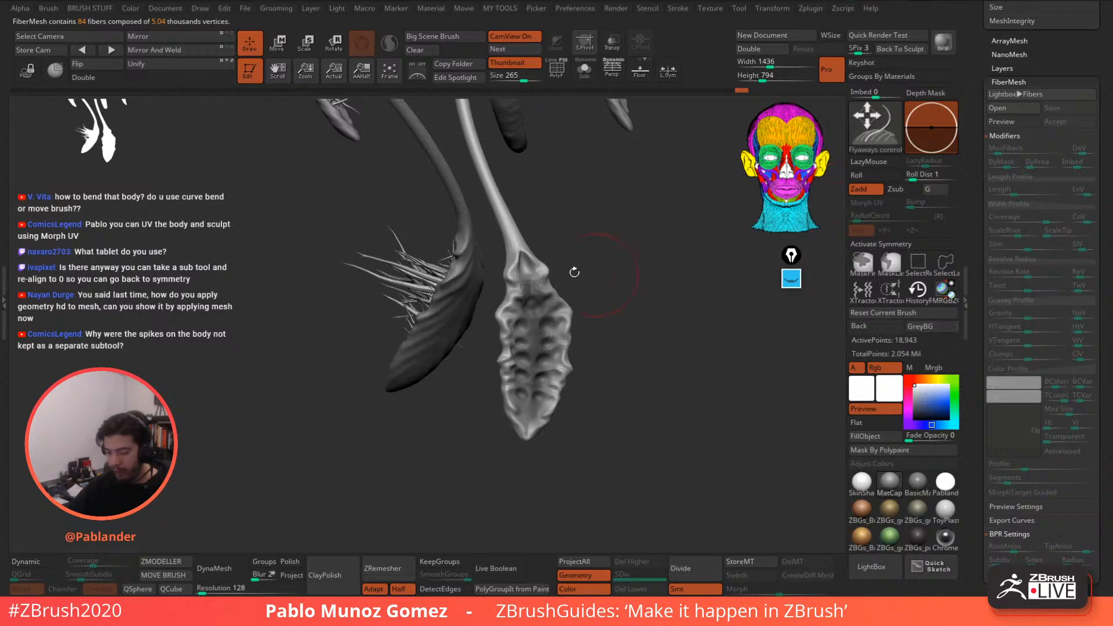
{"action": "left_click", "coordinate": [114, 78]}
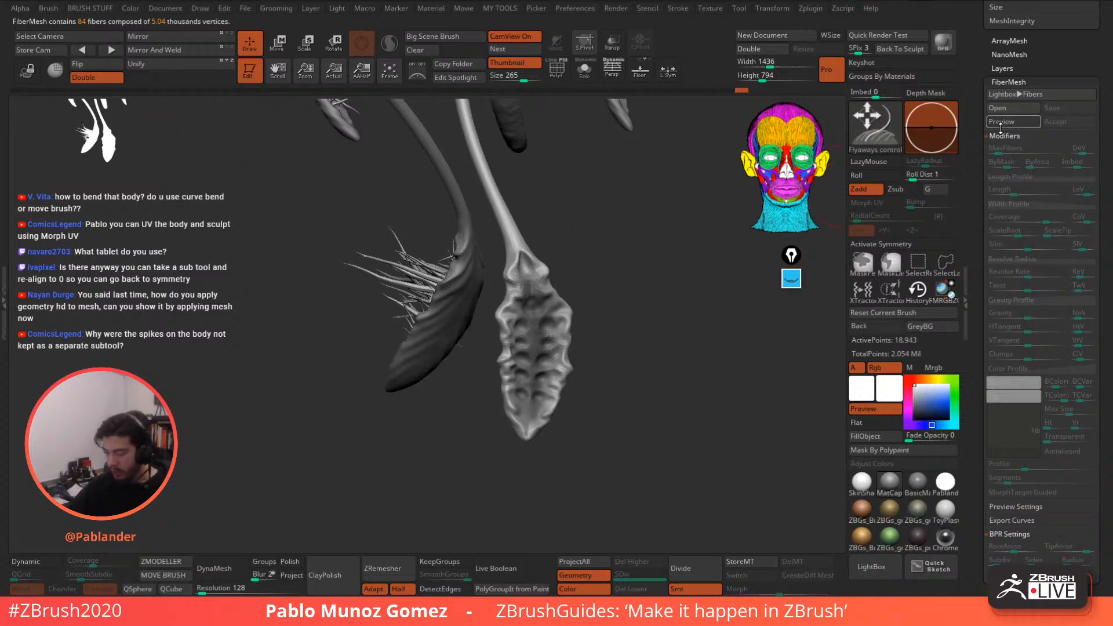
{"action": "left_click", "coordinate": [96, 77]}
{"action": "left_click", "coordinate": [1009, 121]}
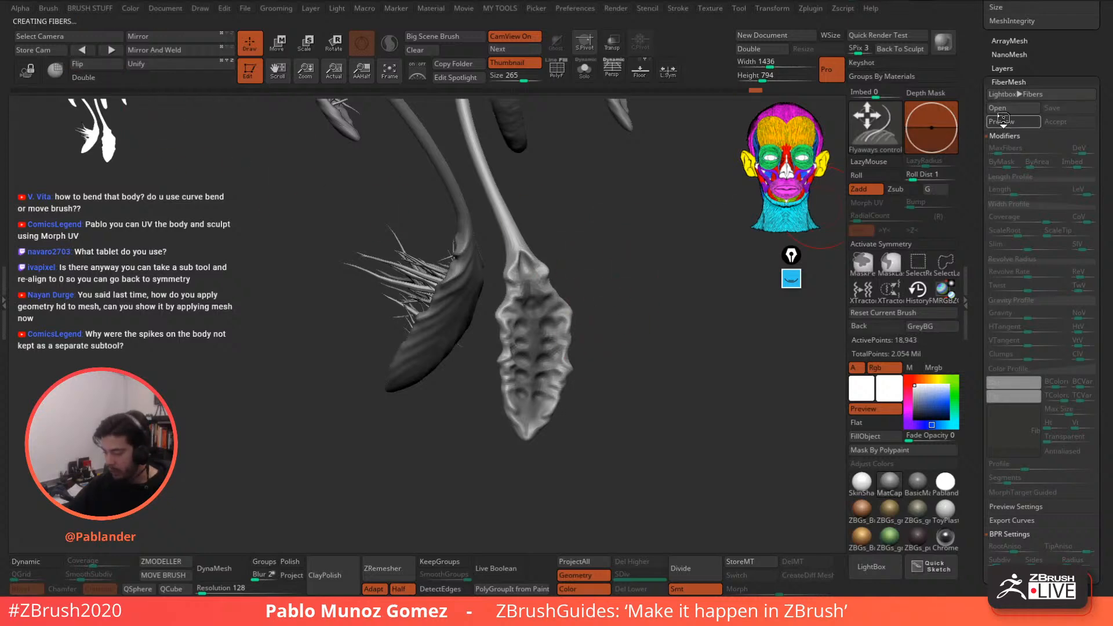
{"action": "left_click", "coordinate": [1055, 121]}
- Select one of the paired unspiked pods across from the tail and isolate it with Solo
{"action": "left_click_drag", "start_coordinate": [604, 275], "coordinate": [567, 282], "text": "alt"}
{"action": "left_click", "coordinate": [580, 239], "text": "alt"}
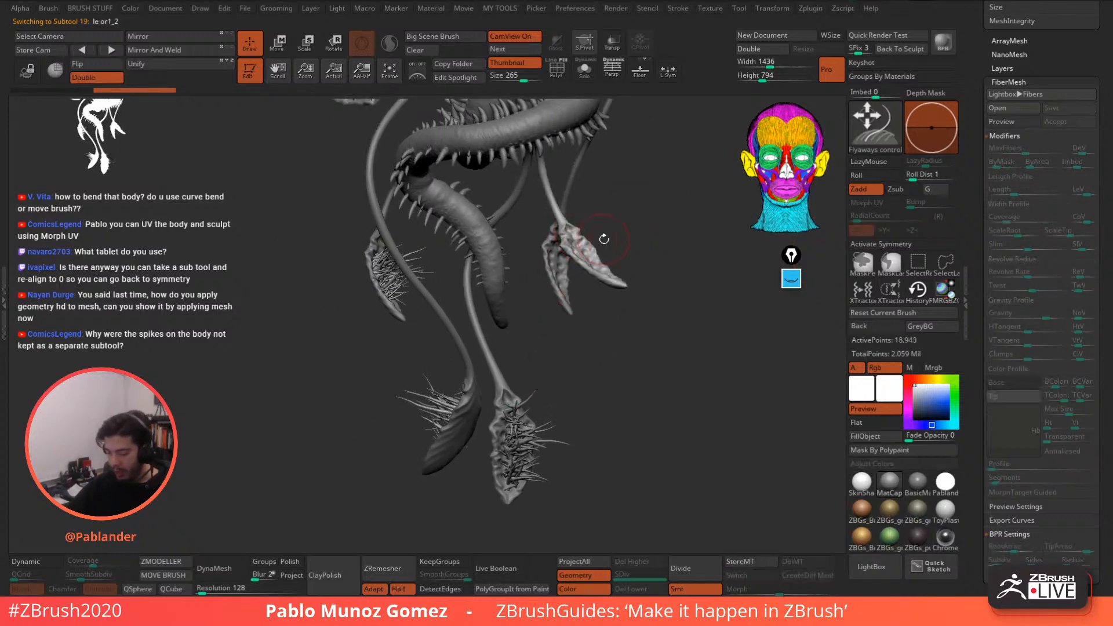
{"action": "left_click_drag", "start_coordinate": [606, 241], "coordinate": [557, 290]}
{"action": "left_click", "coordinate": [586, 73]}
{"action": "left_click_drag", "start_coordinate": [619, 371], "coordinate": [635, 418], "text": "alt"}
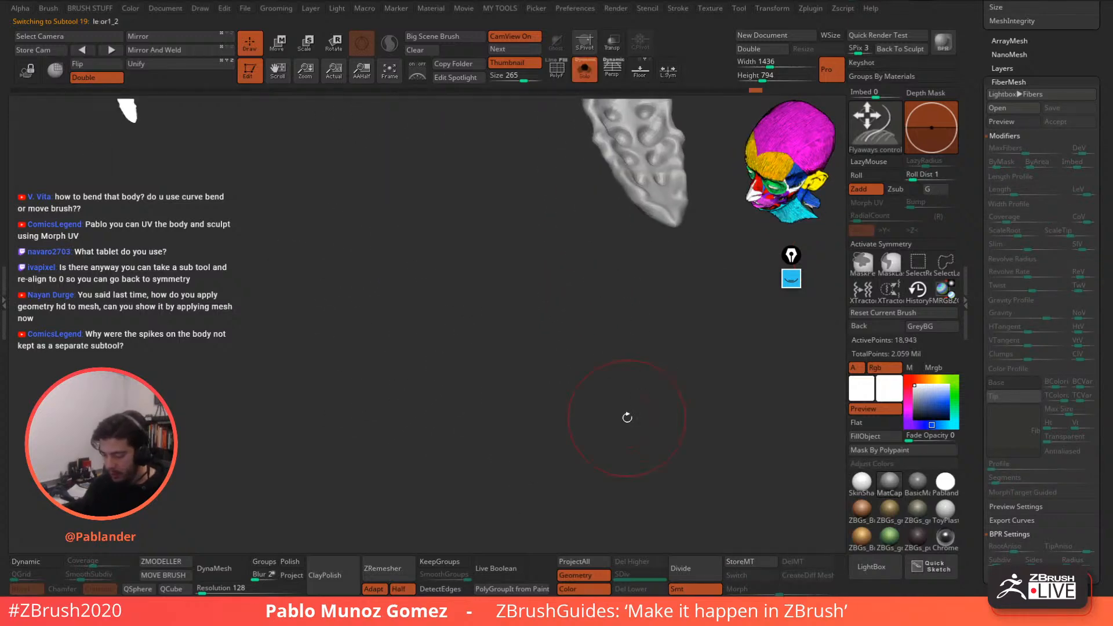
{"action": "left_click_drag", "start_coordinate": [594, 304], "coordinate": [491, 456], "text": "alt"}
- Turn off double-sided display, mask the isolated pod's hollow with a softened edge and preview the spike fibers
{"action": "left_click", "coordinate": [109, 78]}
{"action": "mouse_move", "coordinate": [451, 209]}
{"action": "left_mouse_down"}
{"action": "mouse_move", "coordinate": [562, 284]}
{"action": "mouse_move", "coordinate": [505, 351]}
{"action": "left_mouse_up"}
{"action": "mouse_move", "coordinate": [447, 250]}
{"action": "left_mouse_down", "text": "ctrl"}
{"action": "mouse_move", "coordinate": [473, 362]}
{"action": "mouse_move", "coordinate": [468, 311]}
{"action": "left_mouse_up", "text": "ctrl"}
{"action": "left_click", "coordinate": [468, 313], "text": "ctrl"}
{"action": "left_click", "coordinate": [1031, 123]}
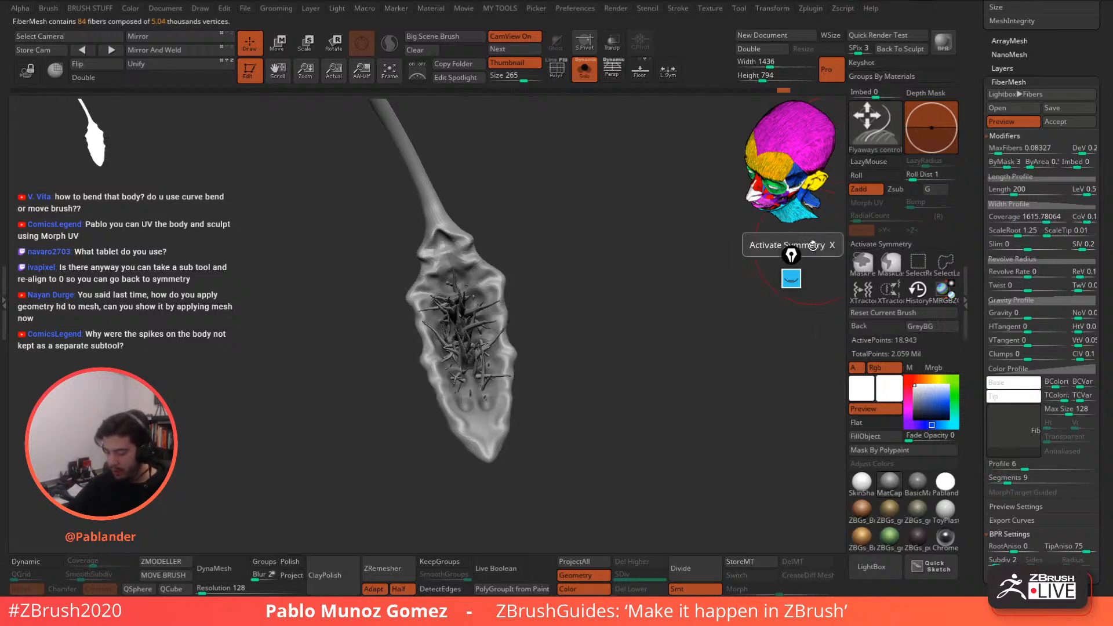
- Extend the mask to the tip and base of the pod's hollow, regenerate the spike preview and accept it as a subtool
{"action": "left_click_drag", "start_coordinate": [698, 243], "coordinate": [758, 242]}
{"action": "mouse_move", "coordinate": [639, 286]}
{"action": "left_mouse_down"}
{"action": "mouse_move", "coordinate": [653, 282]}
{"action": "mouse_move", "coordinate": [615, 279]}
{"action": "left_mouse_up"}
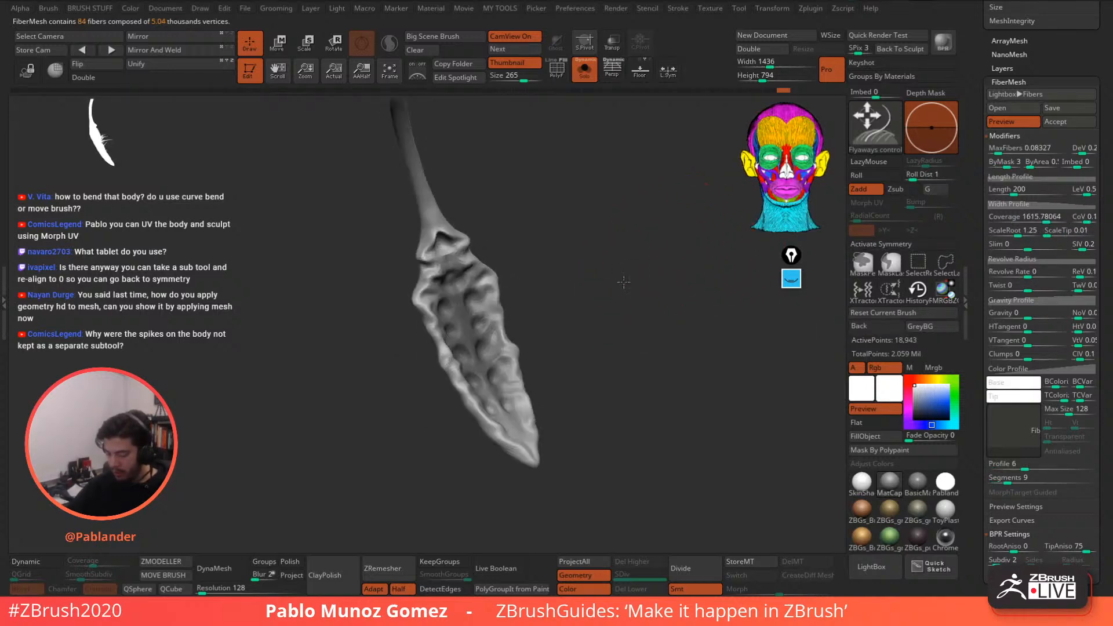
{"action": "mouse_move", "coordinate": [498, 393]}
{"action": "left_mouse_down", "text": "ctrl"}
{"action": "mouse_move", "coordinate": [509, 439]}
{"action": "mouse_move", "coordinate": [478, 380]}
{"action": "left_mouse_up", "text": "ctrl"}
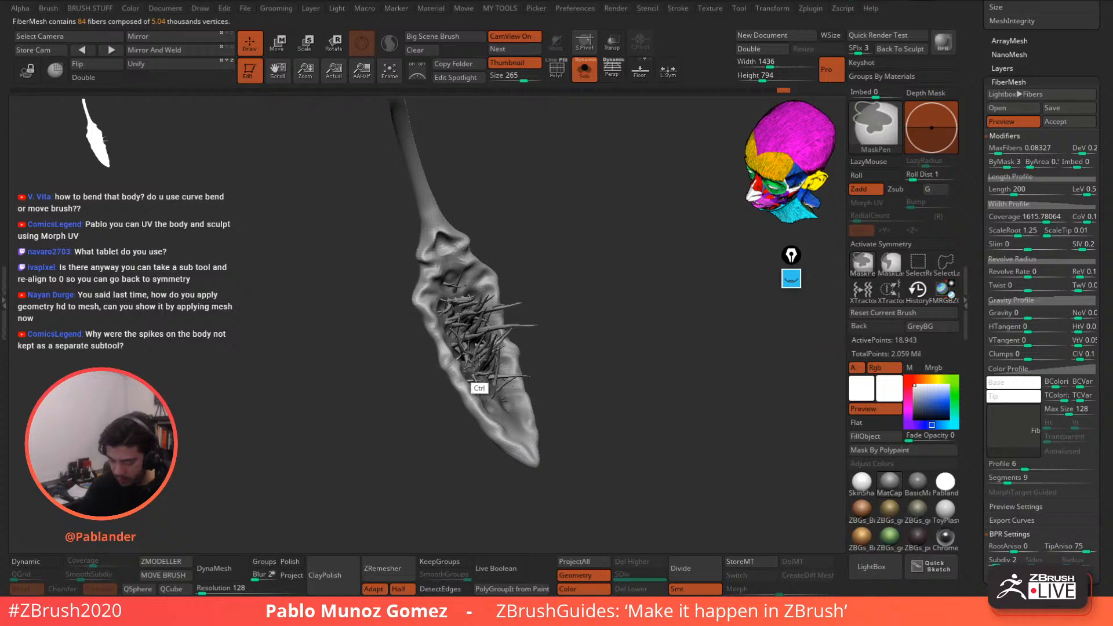
{"action": "left_click", "coordinate": [1009, 125]}
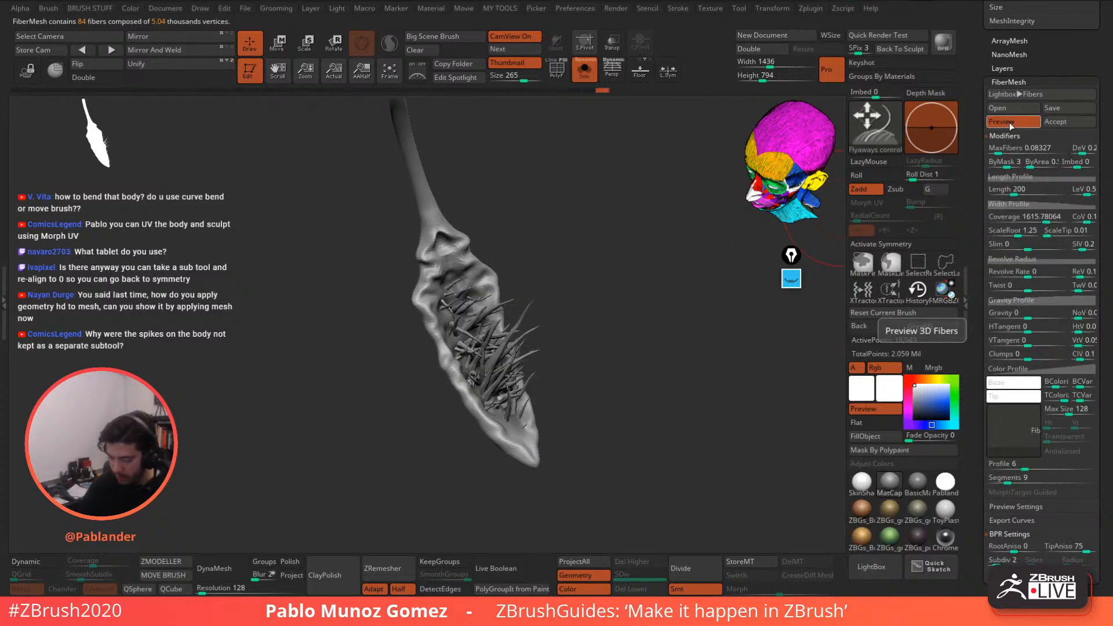
{"action": "left_click", "coordinate": [1010, 125]}
{"action": "left_click_drag", "start_coordinate": [450, 259], "coordinate": [457, 336], "text": "ctrl"}
{"action": "left_click", "coordinate": [1018, 123]}
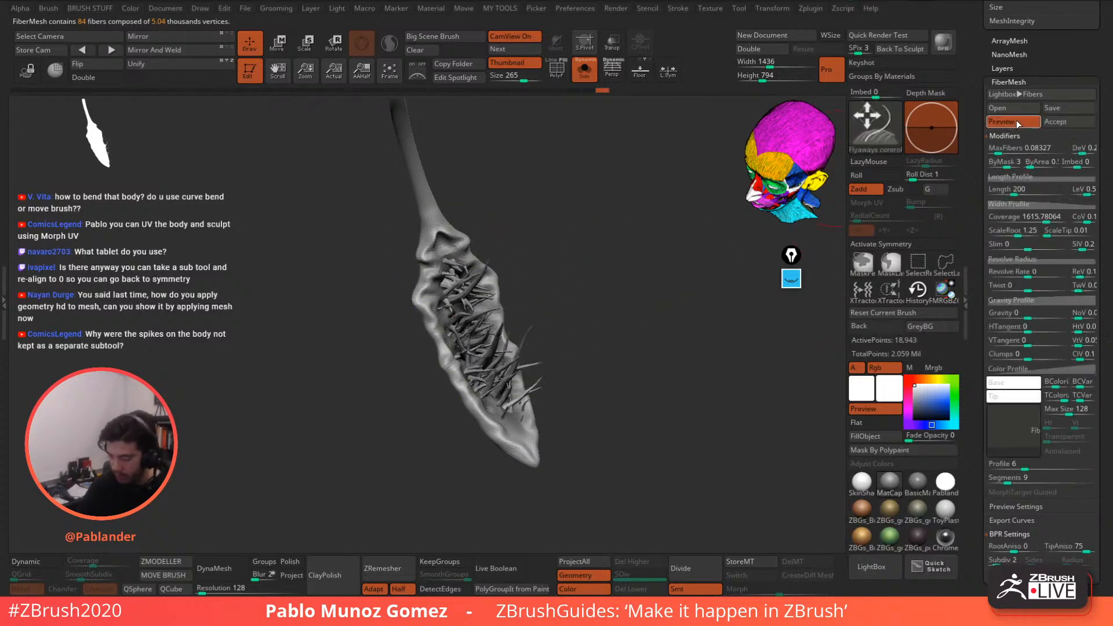
{"action": "left_click", "coordinate": [1069, 122]}
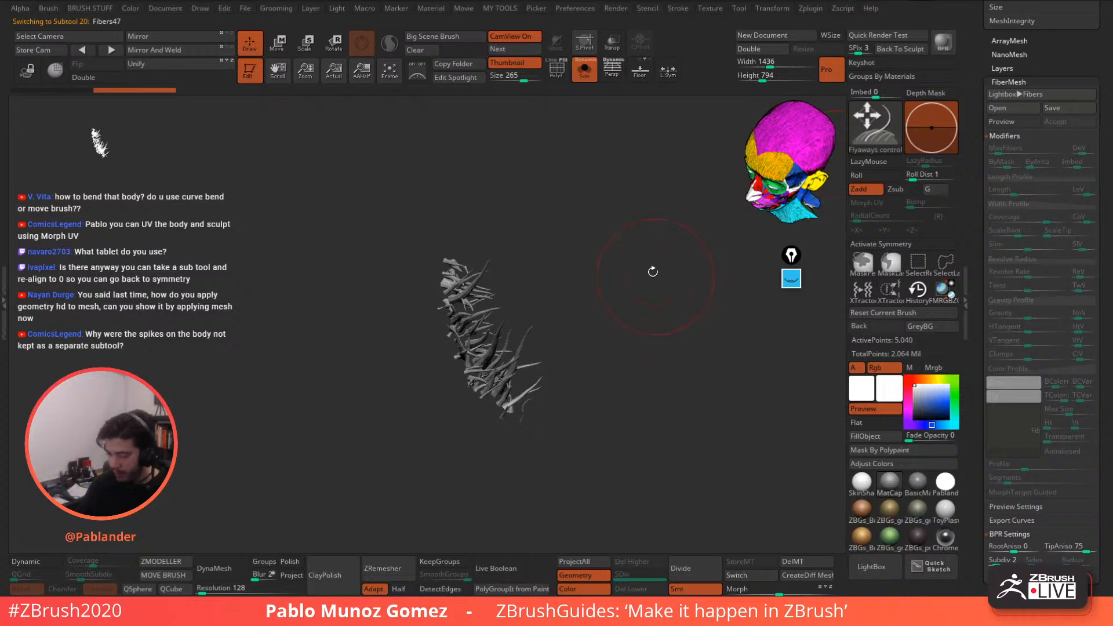
- Turn Solo off, select the remaining unspiked pod of the pair, isolate it and mask its inner surface
{"action": "left_click", "coordinate": [585, 72]}
{"action": "left_click_drag", "start_coordinate": [605, 320], "coordinate": [597, 362], "text": "alt"}
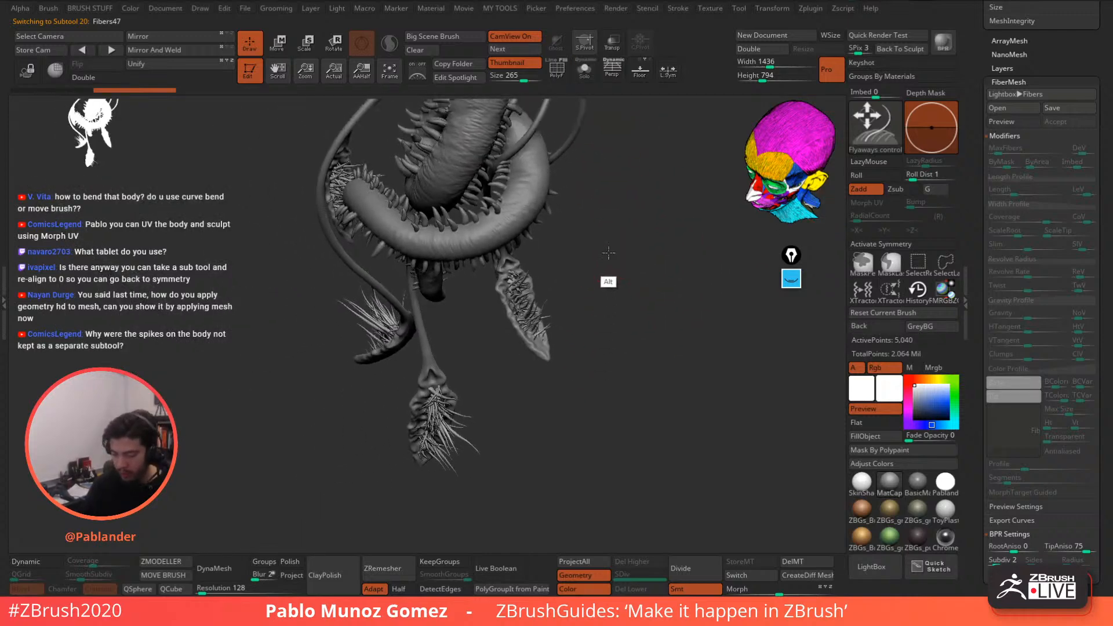
{"action": "left_click_drag", "start_coordinate": [608, 253], "coordinate": [529, 272], "text": "alt"}
{"action": "left_click", "coordinate": [541, 373], "text": "alt"}
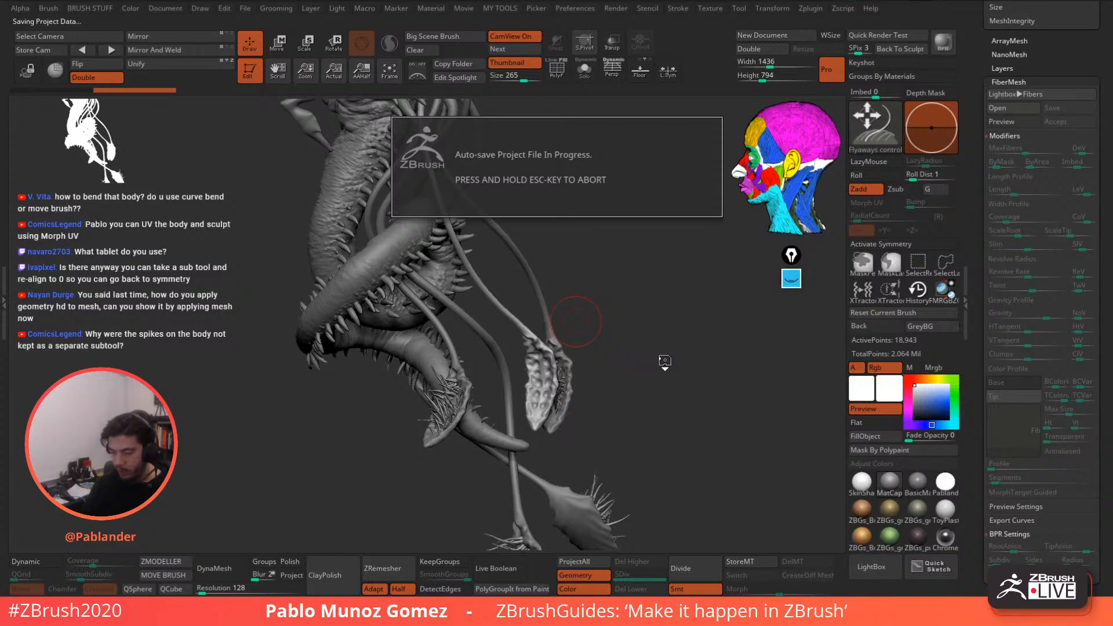
{"action": "left_click", "coordinate": [583, 79]}
{"action": "mouse_move", "coordinate": [566, 354]}
{"action": "right_mouse_down", "text": "ctrl"}
{"action": "mouse_move", "coordinate": [566, 410]}
{"action": "mouse_move", "coordinate": [530, 302]}
{"action": "mouse_move", "coordinate": [566, 244]}
{"action": "right_mouse_up", "text": "ctrl"}
{"action": "mouse_move", "coordinate": [532, 215]}
{"action": "left_mouse_down", "text": "ctrl"}
{"action": "mouse_move", "coordinate": [552, 327]}
{"action": "mouse_move", "coordinate": [529, 262]}
{"action": "mouse_move", "coordinate": [531, 277]}
{"action": "left_mouse_up", "text": "ctrl"}
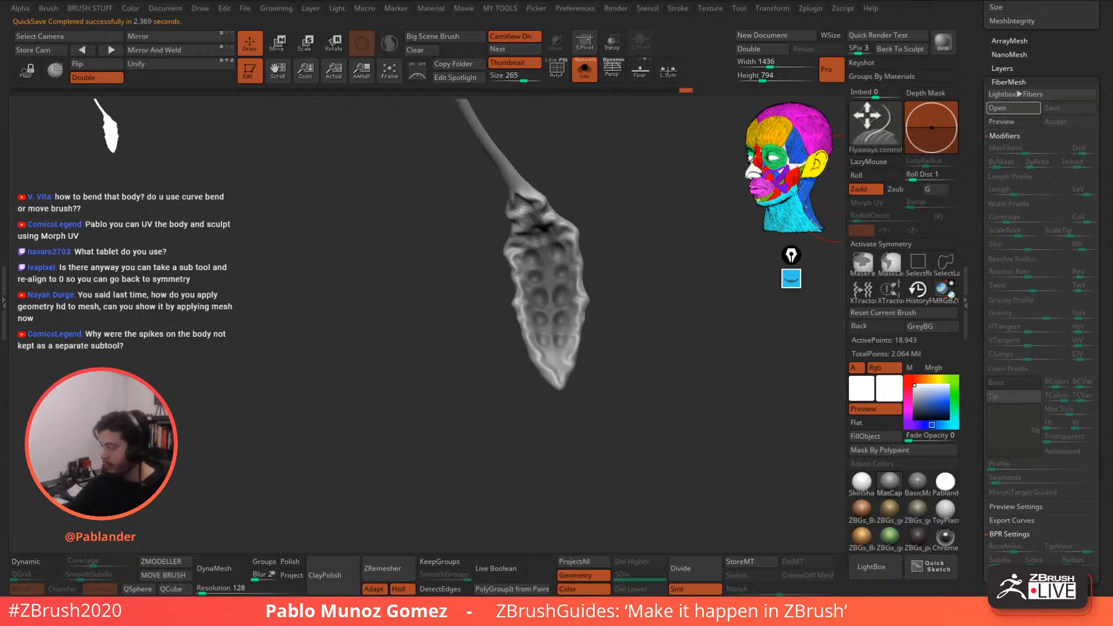
- Preview the spikes on the pod, turn off double-sided display, soften the mask and regenerate the preview
{"action": "left_click", "coordinate": [1011, 121]}
{"action": "left_click_drag", "start_coordinate": [717, 270], "coordinate": [739, 173]}
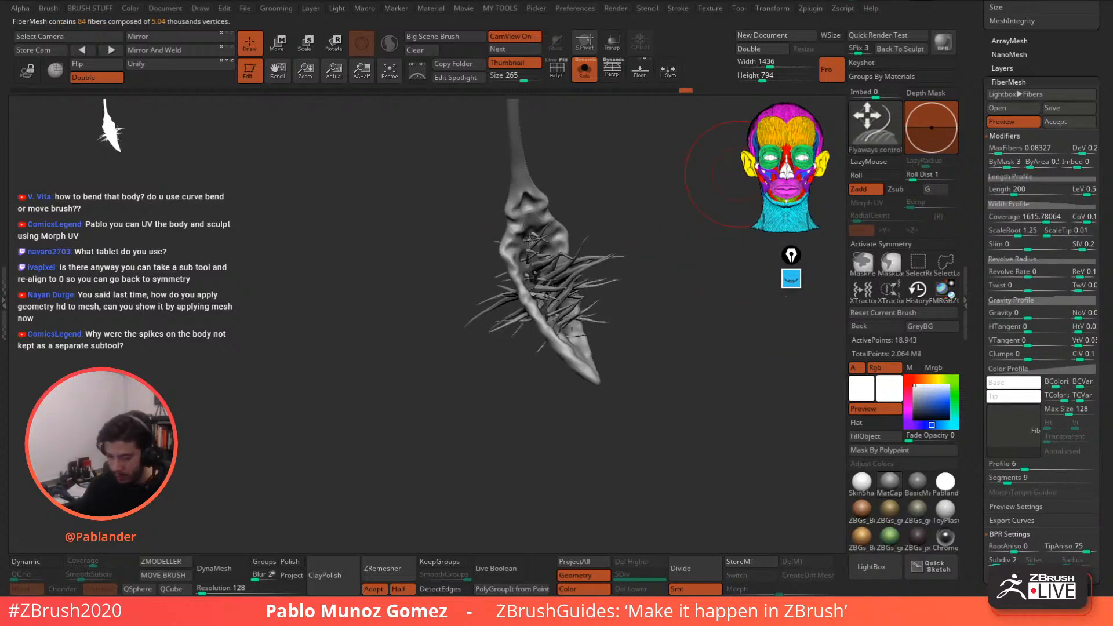
{"action": "left_click", "coordinate": [93, 84]}
{"action": "left_click", "coordinate": [529, 223], "text": "ctrl"}
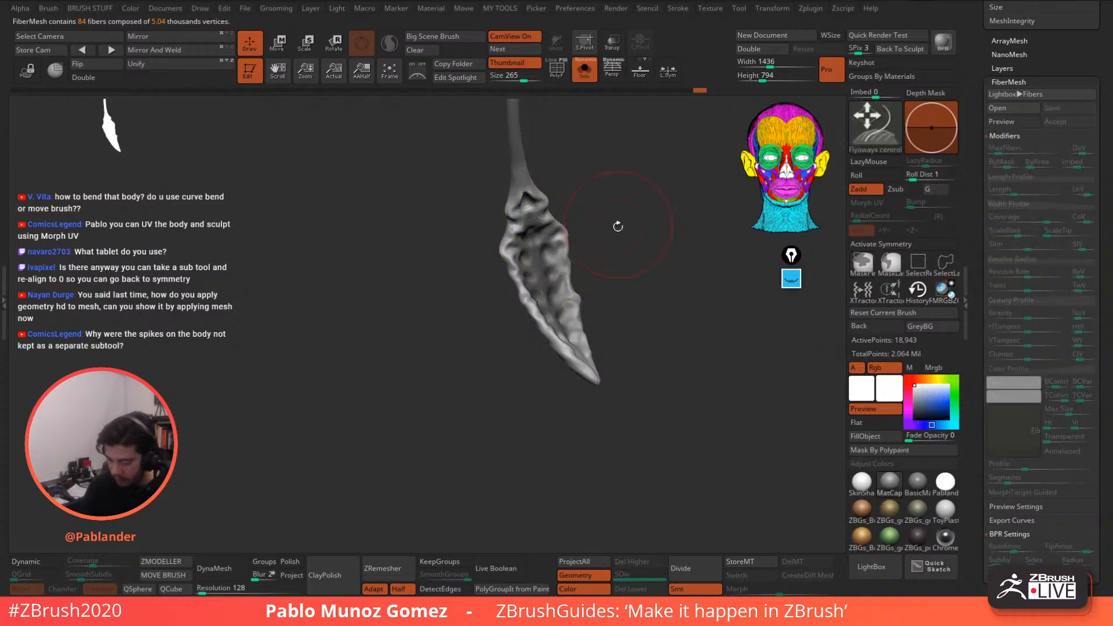
{"action": "left_click_drag", "start_coordinate": [619, 227], "coordinate": [575, 261]}
{"action": "left_click", "coordinate": [1018, 121]}
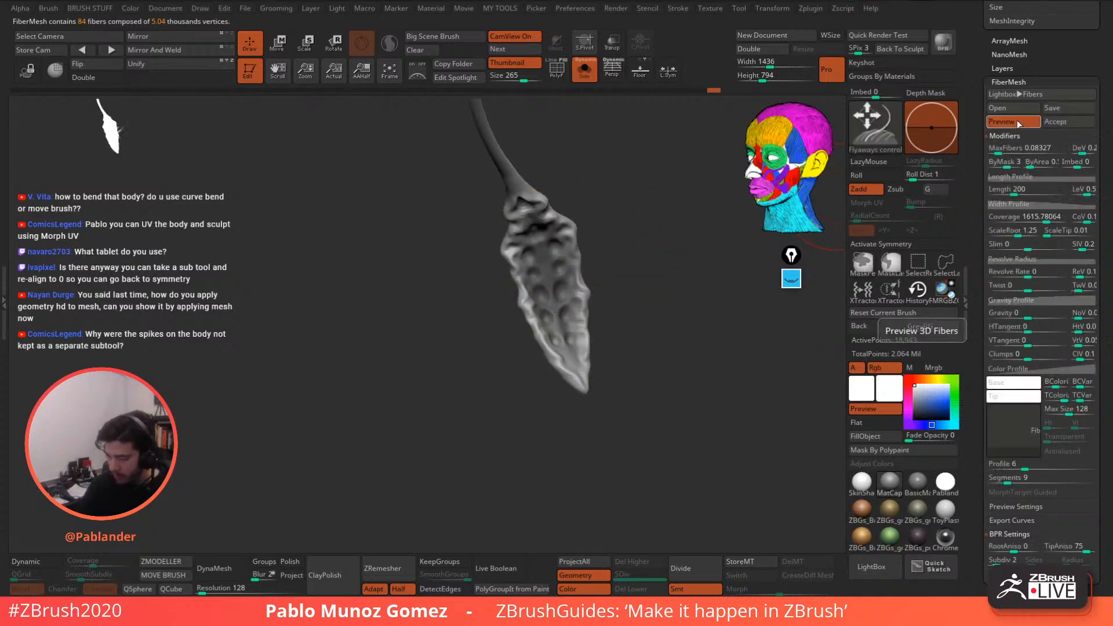
- Reduce the brush size, refine the mask along the pod's hollow, regenerate the spikes and accept them as a subtool
{"action": "key", "text": "space"}
{"action": "left_click_drag", "start_coordinate": [642, 272], "coordinate": [605, 270]}
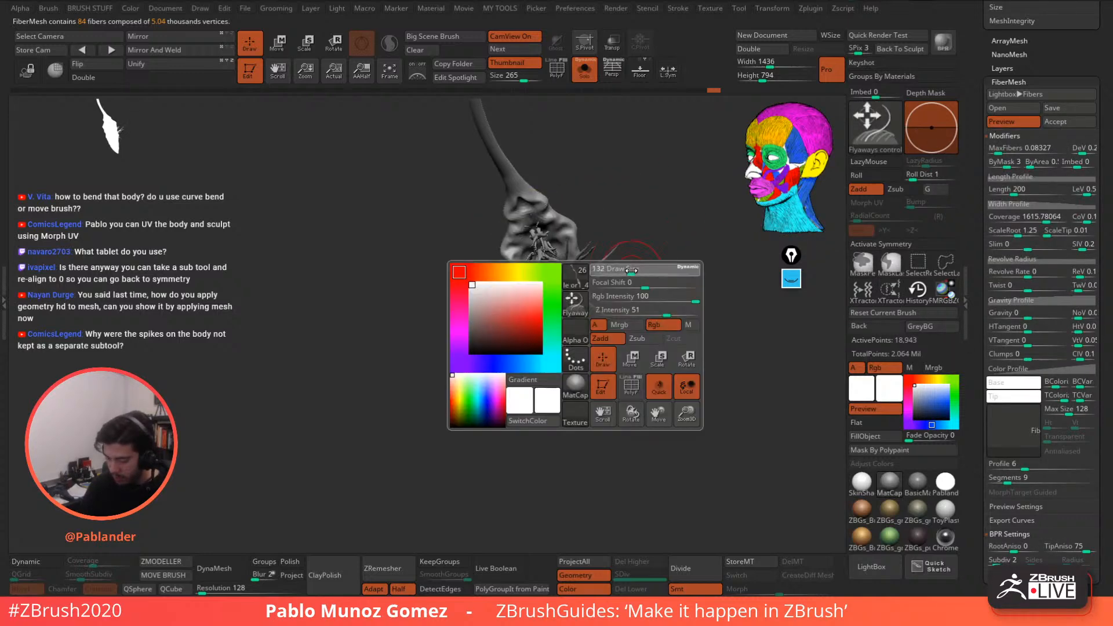
{"action": "left_click_drag", "start_coordinate": [553, 299], "coordinate": [532, 216], "text": "ctrl"}
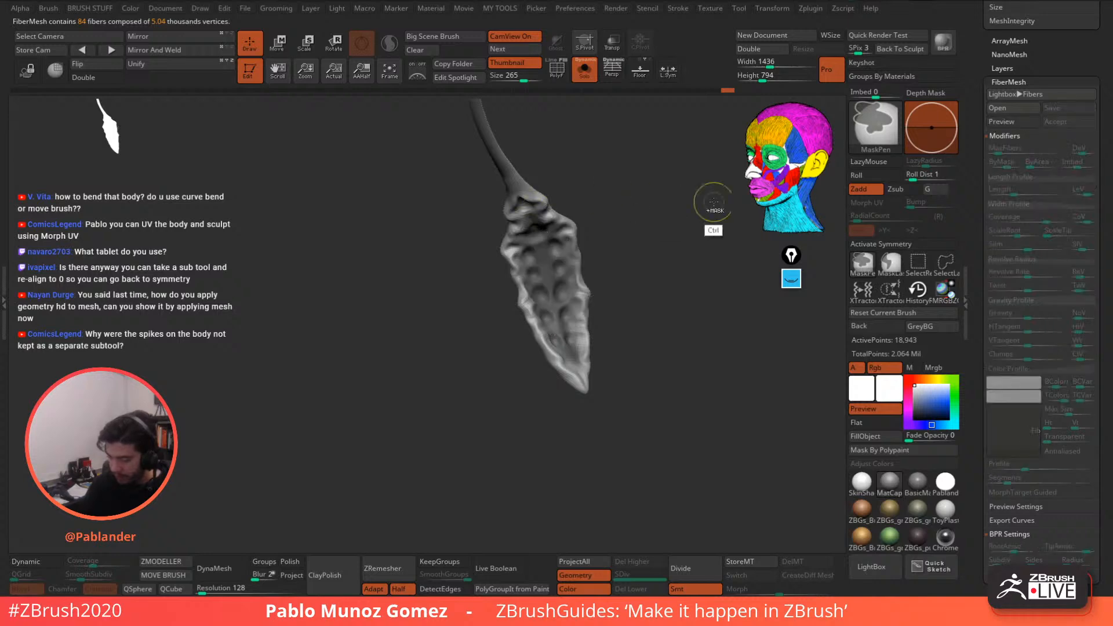
{"action": "left_click", "coordinate": [1024, 121]}
{"action": "left_click", "coordinate": [1069, 123]}
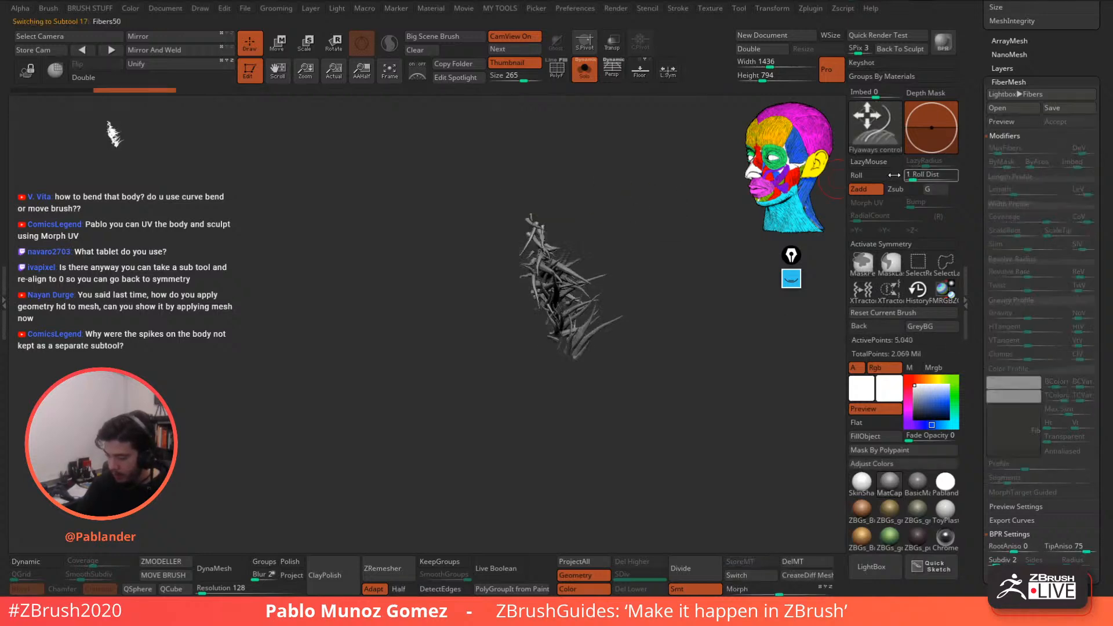
- Show the whole creature again and choose the Bender grooming brush
{"action": "left_click_drag", "start_coordinate": [593, 115], "coordinate": [524, 461]}
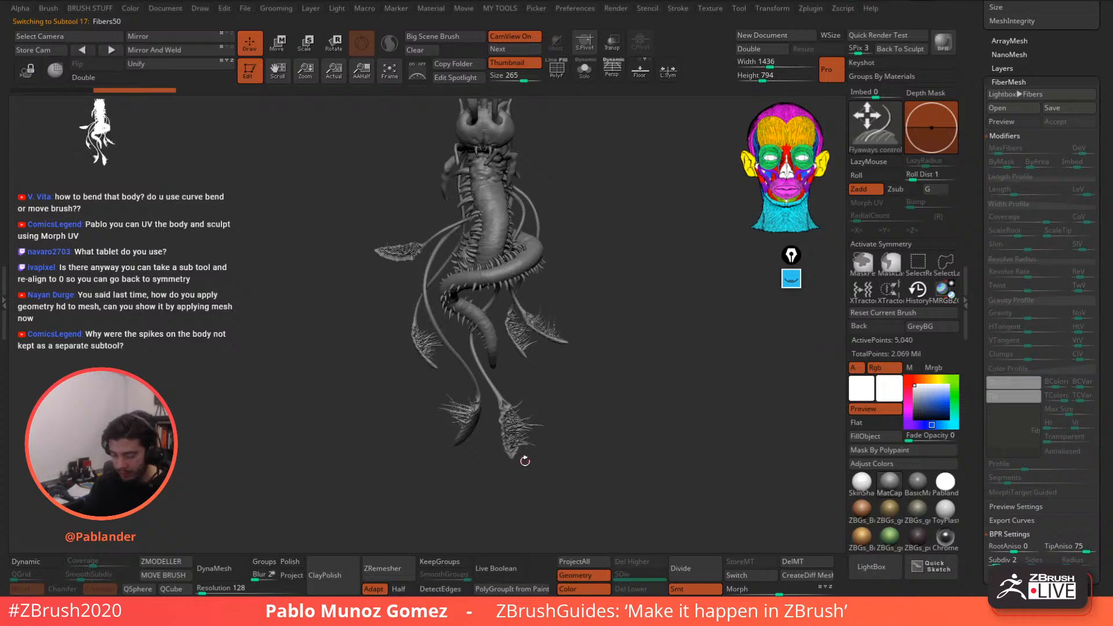
{"action": "right_click", "coordinate": [638, 259]}
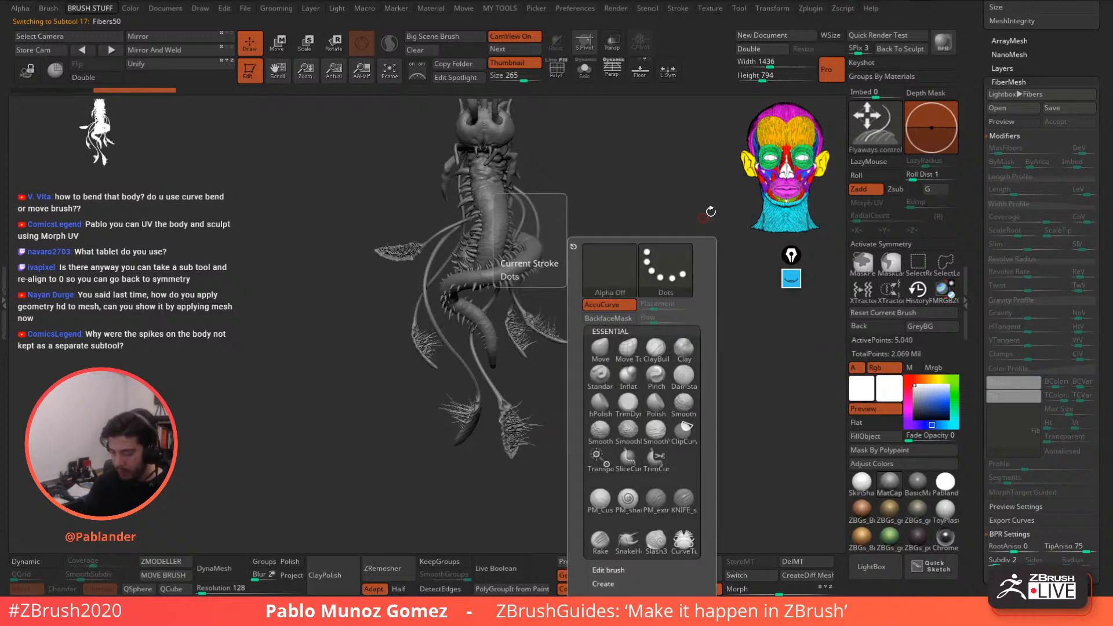
{"action": "left_click", "coordinate": [870, 127]}
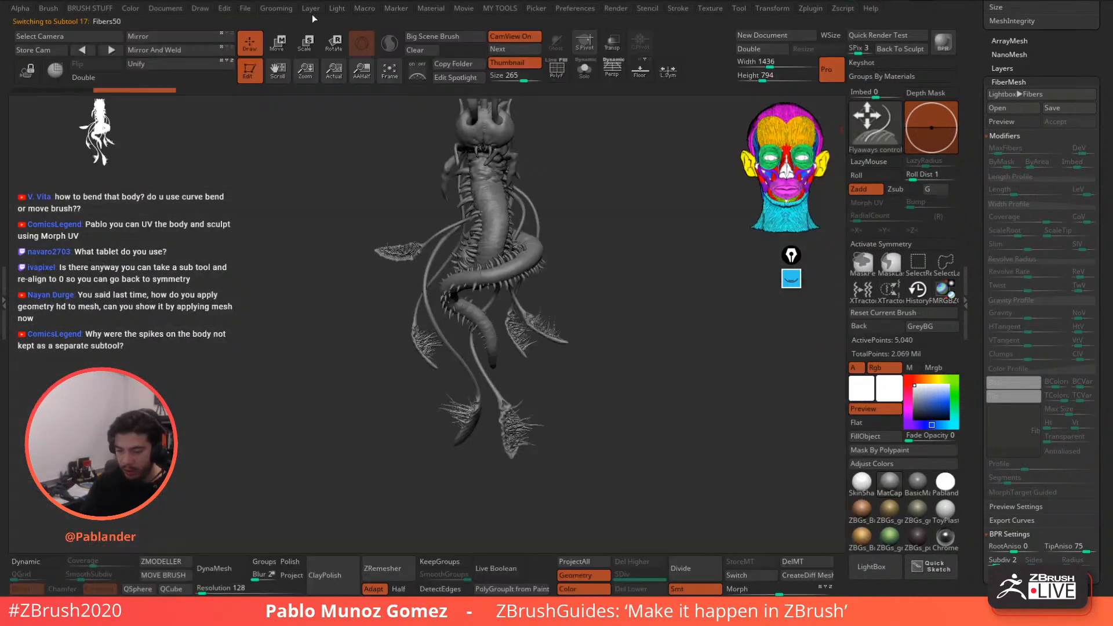
{"action": "left_click", "coordinate": [277, 8]}
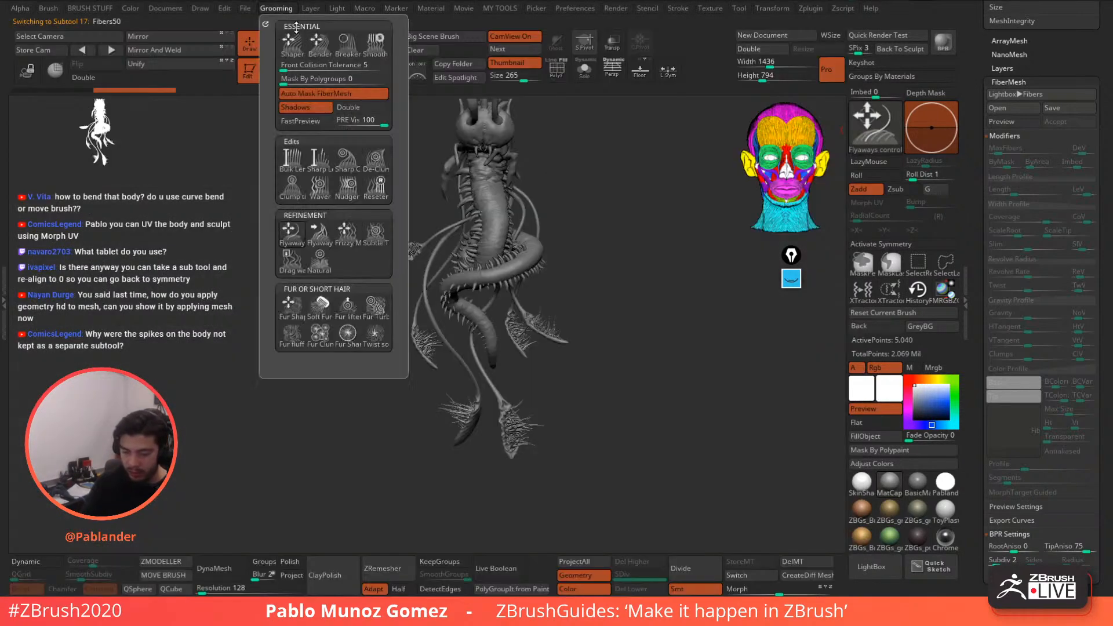
{"action": "left_click", "coordinate": [317, 44]}
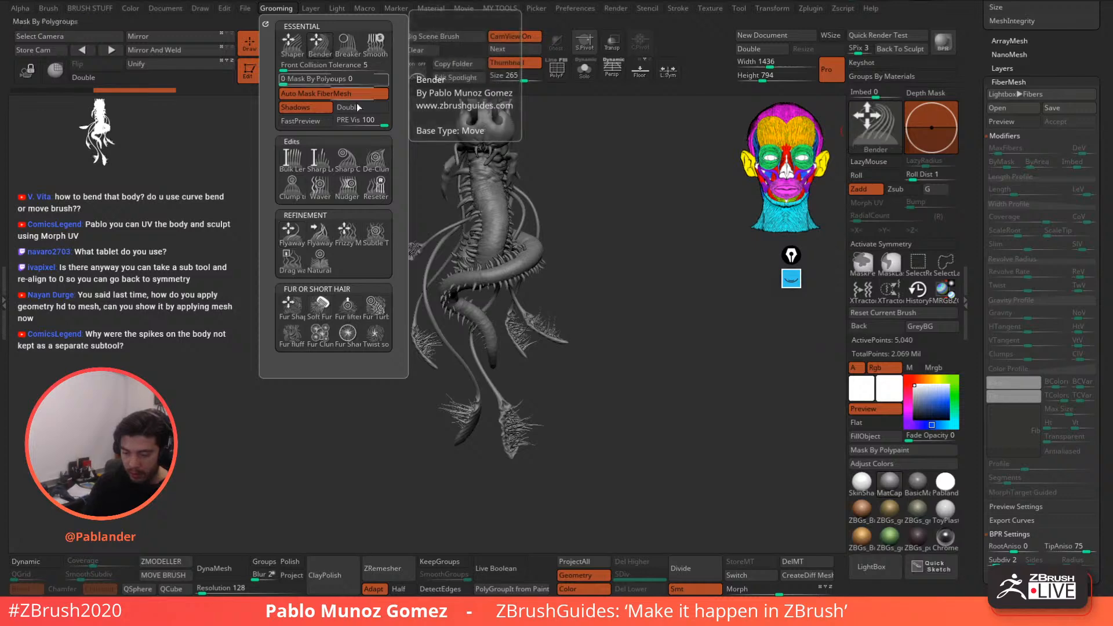
{"action": "right_click", "coordinate": [639, 269]}
{"action": "left_click_drag", "start_coordinate": [654, 273], "coordinate": [665, 272]}
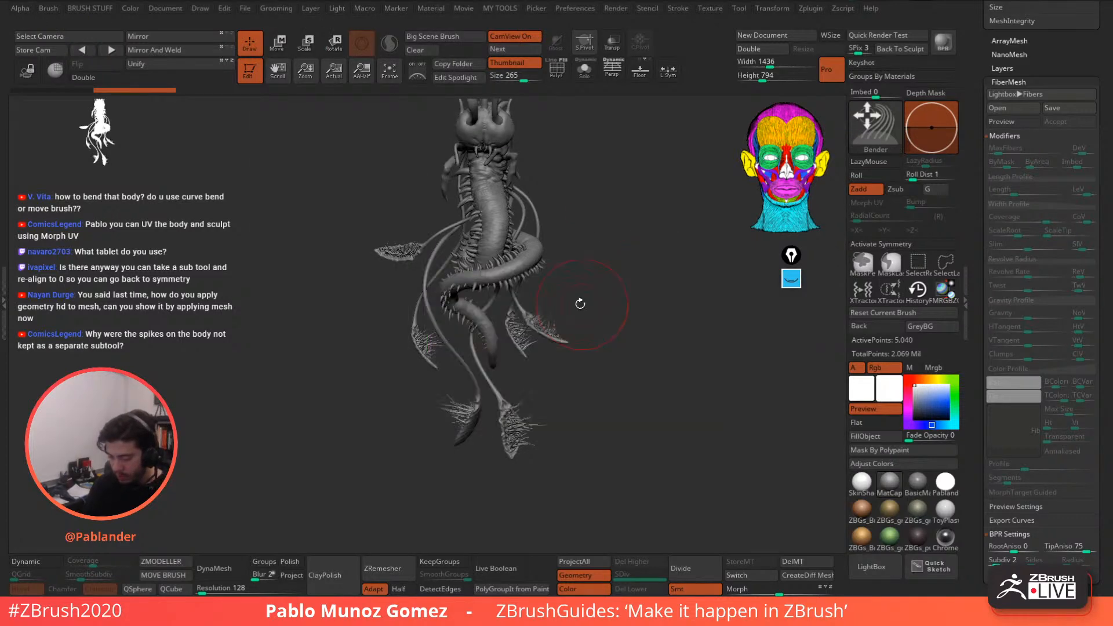
- Choose the Shaper grooming brush for the spikes on the creature's pods
{"action": "left_click_drag", "start_coordinate": [419, 139], "coordinate": [549, 194], "text": "alt"}
{"action": "left_click", "coordinate": [524, 131]}
{"action": "left_click", "coordinate": [587, 79]}
{"action": "mouse_move", "coordinate": [642, 296]}
{"action": "left_mouse_down"}
{"action": "mouse_move", "coordinate": [635, 311]}
{"action": "mouse_move", "coordinate": [628, 282]}
{"action": "left_mouse_up"}
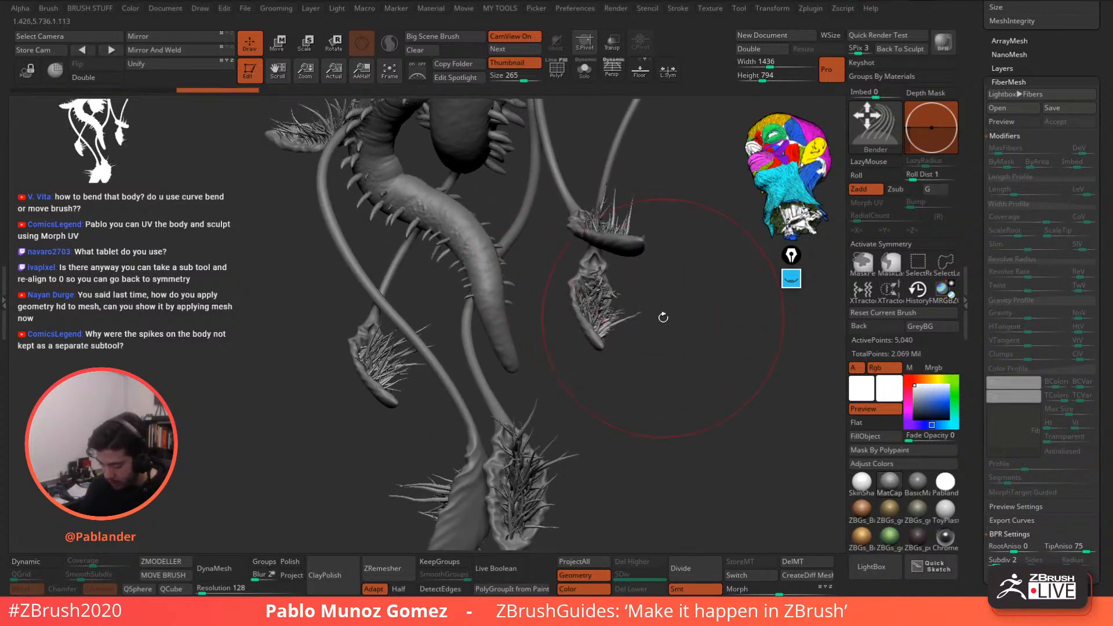
{"action": "mouse_move", "coordinate": [663, 315]}
{"action": "left_mouse_down"}
{"action": "mouse_move", "coordinate": [626, 307]}
{"action": "mouse_move", "coordinate": [675, 348]}
{"action": "left_mouse_up"}
{"action": "mouse_move", "coordinate": [626, 291]}
{"action": "left_mouse_down"}
{"action": "mouse_move", "coordinate": [645, 255]}
{"action": "mouse_move", "coordinate": [683, 285]}
{"action": "mouse_move", "coordinate": [627, 310]}
{"action": "mouse_move", "coordinate": [637, 316]}
{"action": "mouse_move", "coordinate": [496, 235]}
{"action": "left_mouse_up"}
{"action": "mouse_move", "coordinate": [283, 11]}
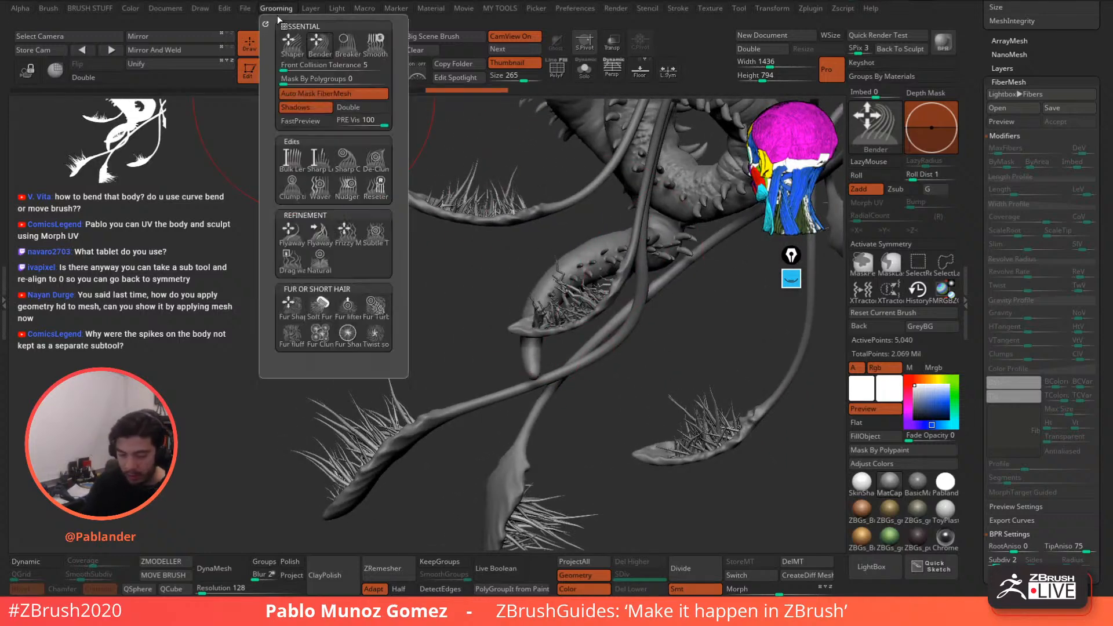
{"action": "left_click", "coordinate": [290, 43]}
- Shape the spikes on the pods beside the creature's tail tip with the Shaper brush
{"action": "left_click_drag", "start_coordinate": [684, 289], "coordinate": [768, 295]}
{"action": "mouse_move", "coordinate": [604, 283]}
{"action": "left_mouse_down"}
{"action": "mouse_move", "coordinate": [586, 290]}
{"action": "mouse_move", "coordinate": [603, 273]}
{"action": "left_mouse_up"}
{"action": "mouse_move", "coordinate": [728, 313]}
{"action": "left_mouse_down"}
{"action": "mouse_move", "coordinate": [635, 350]}
{"action": "mouse_move", "coordinate": [593, 308]}
{"action": "mouse_move", "coordinate": [606, 295]}
{"action": "left_mouse_up"}
{"action": "mouse_move", "coordinate": [638, 336]}
{"action": "left_mouse_down"}
{"action": "mouse_move", "coordinate": [613, 383]}
{"action": "mouse_move", "coordinate": [598, 337]}
{"action": "mouse_move", "coordinate": [571, 374]}
{"action": "left_mouse_up"}
{"action": "mouse_move", "coordinate": [582, 328]}
{"action": "left_mouse_down"}
{"action": "mouse_move", "coordinate": [562, 393]}
{"action": "mouse_move", "coordinate": [560, 371]}
{"action": "mouse_move", "coordinate": [528, 344]}
{"action": "mouse_move", "coordinate": [549, 337]}
{"action": "mouse_move", "coordinate": [539, 348]}
{"action": "mouse_move", "coordinate": [588, 356]}
{"action": "left_mouse_up"}
{"action": "key", "text": "space"}
{"action": "mouse_move", "coordinate": [597, 400]}
{"action": "left_mouse_down"}
{"action": "mouse_move", "coordinate": [605, 306]}
{"action": "mouse_move", "coordinate": [585, 293]}
{"action": "left_mouse_up"}
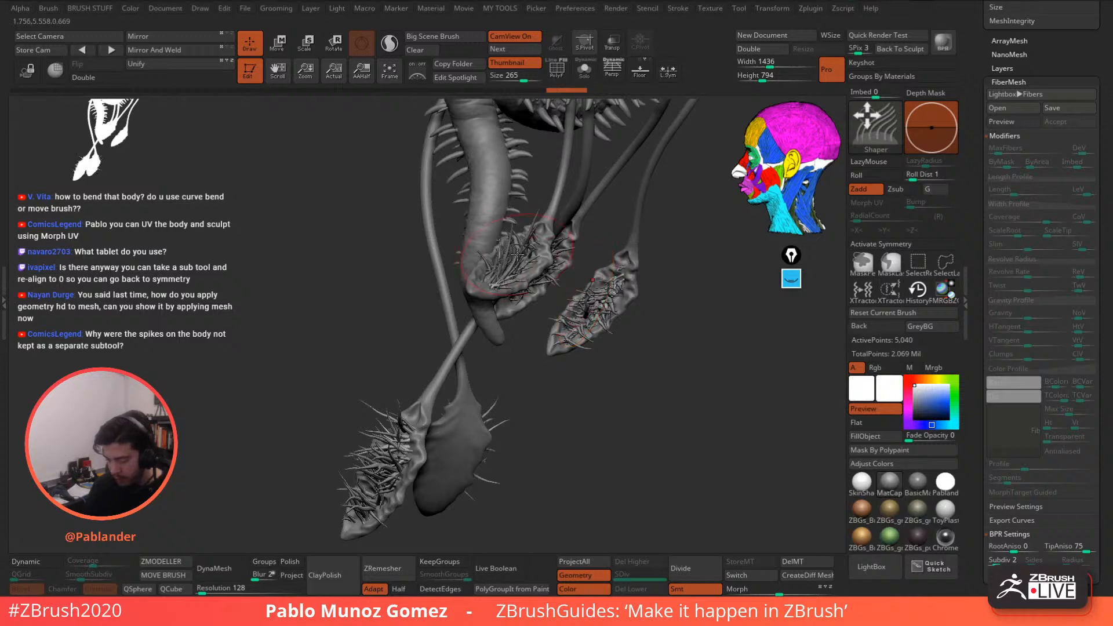
{"action": "right_click_drag", "start_coordinate": [513, 260], "coordinate": [553, 281], "text": "alt"}
{"action": "mouse_move", "coordinate": [534, 265]}
{"action": "left_mouse_down"}
{"action": "mouse_move", "coordinate": [516, 271]}
{"action": "mouse_move", "coordinate": [581, 268]}
{"action": "left_mouse_up"}
{"action": "right_click_drag", "start_coordinate": [576, 274], "coordinate": [601, 286]}
{"action": "left_click_drag", "start_coordinate": [582, 313], "coordinate": [588, 323]}
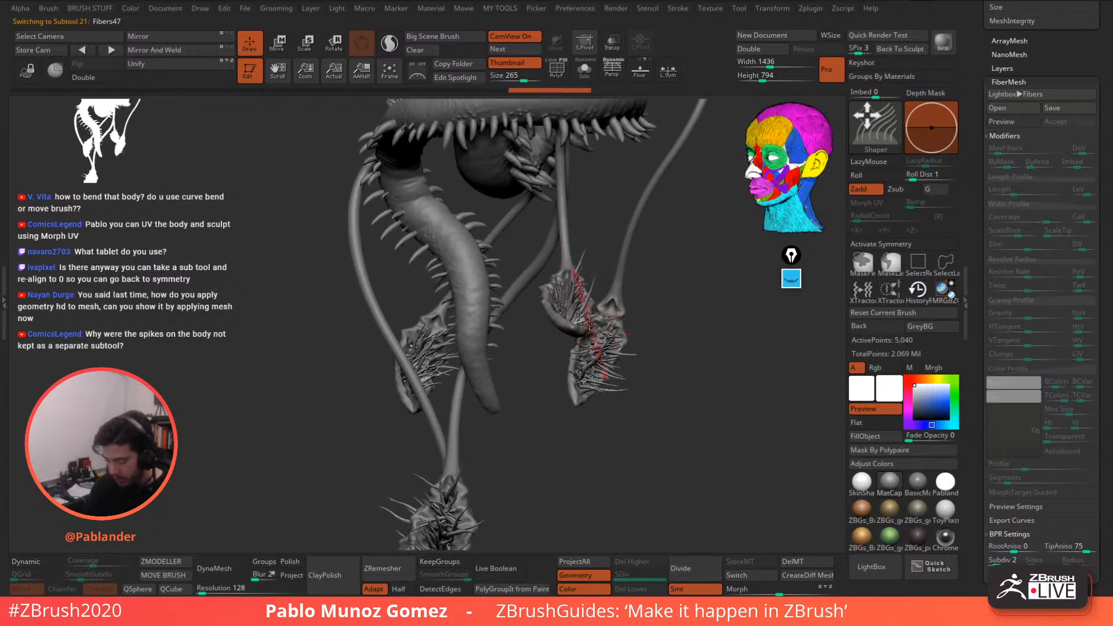
{"action": "left_click_drag", "start_coordinate": [554, 288], "coordinate": [580, 284]}
{"action": "mouse_move", "coordinate": [610, 328]}
{"action": "right_mouse_down"}
{"action": "mouse_move", "coordinate": [579, 364]}
{"action": "mouse_move", "coordinate": [600, 324]}
{"action": "mouse_move", "coordinate": [651, 326]}
{"action": "right_mouse_up"}
- Select the spikes of one of the two lowest pods and comb them into outward, upward curves
{"action": "left_click", "coordinate": [568, 391], "text": "alt"}
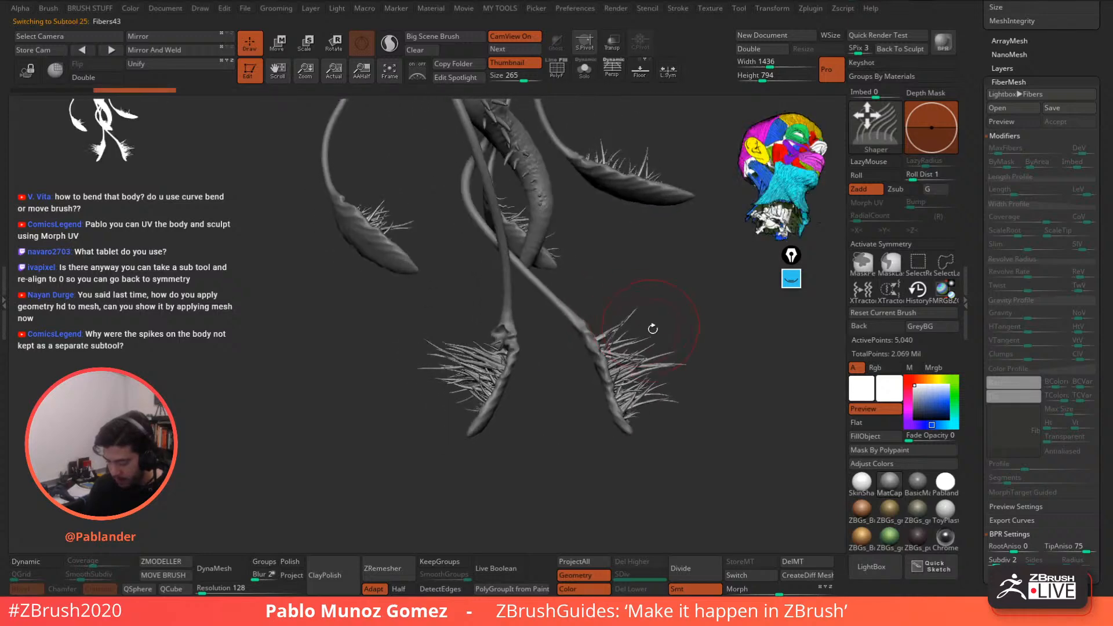
{"action": "mouse_move", "coordinate": [619, 360]}
{"action": "left_mouse_down"}
{"action": "mouse_move", "coordinate": [644, 349]}
{"action": "mouse_move", "coordinate": [642, 330]}
{"action": "left_mouse_up"}
{"action": "left_click_drag", "start_coordinate": [610, 332], "coordinate": [628, 313]}
{"action": "right_click_drag", "start_coordinate": [683, 338], "coordinate": [668, 343]}
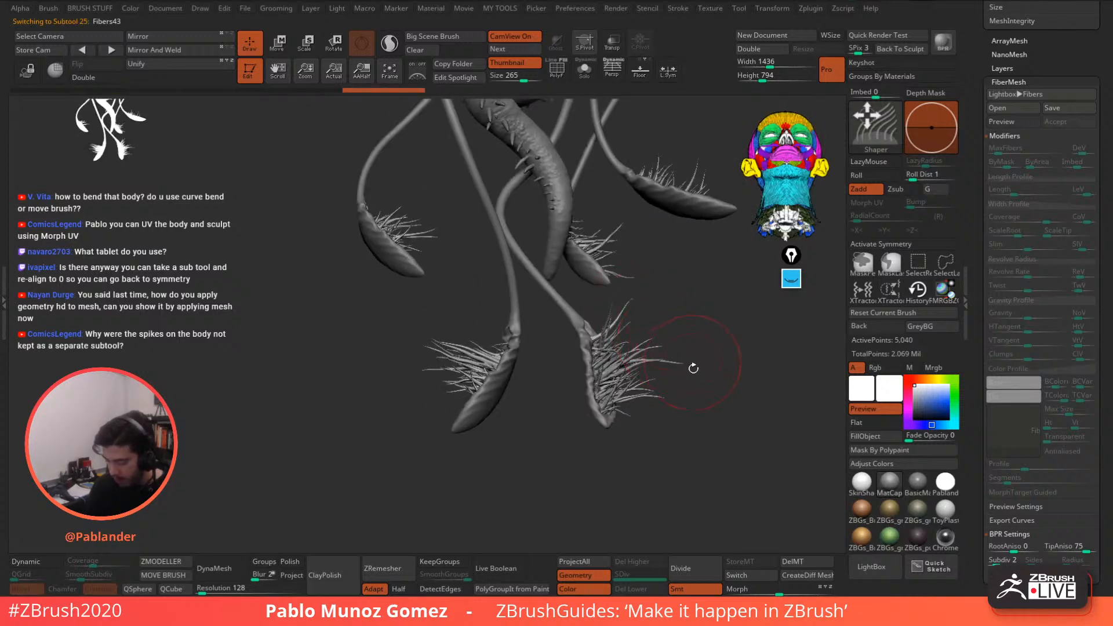
{"action": "right_click_drag", "start_coordinate": [644, 396], "coordinate": [604, 390]}
{"action": "left_click_drag", "start_coordinate": [596, 355], "coordinate": [609, 351]}
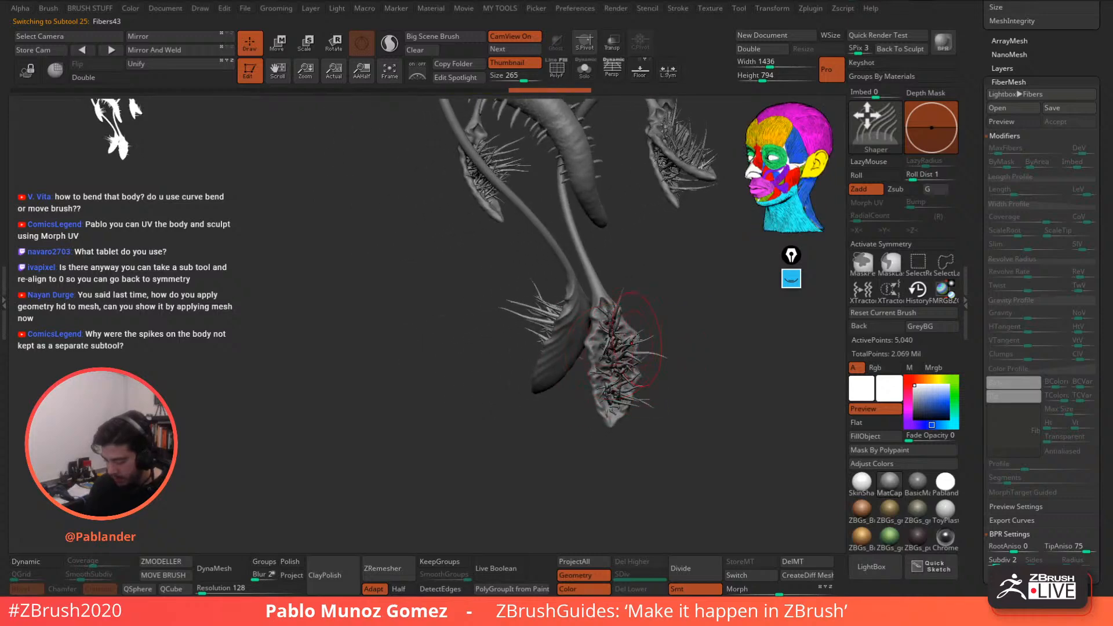
{"action": "mouse_move", "coordinate": [636, 340]}
{"action": "right_mouse_down"}
{"action": "mouse_move", "coordinate": [603, 348]}
{"action": "mouse_move", "coordinate": [613, 323]}
{"action": "right_mouse_up"}
{"action": "mouse_move", "coordinate": [613, 323]}
{"action": "left_mouse_down"}
{"action": "mouse_move", "coordinate": [625, 326]}
{"action": "mouse_move", "coordinate": [583, 310]}
{"action": "left_mouse_up"}
{"action": "right_click_drag", "start_coordinate": [619, 300], "coordinate": [684, 296]}
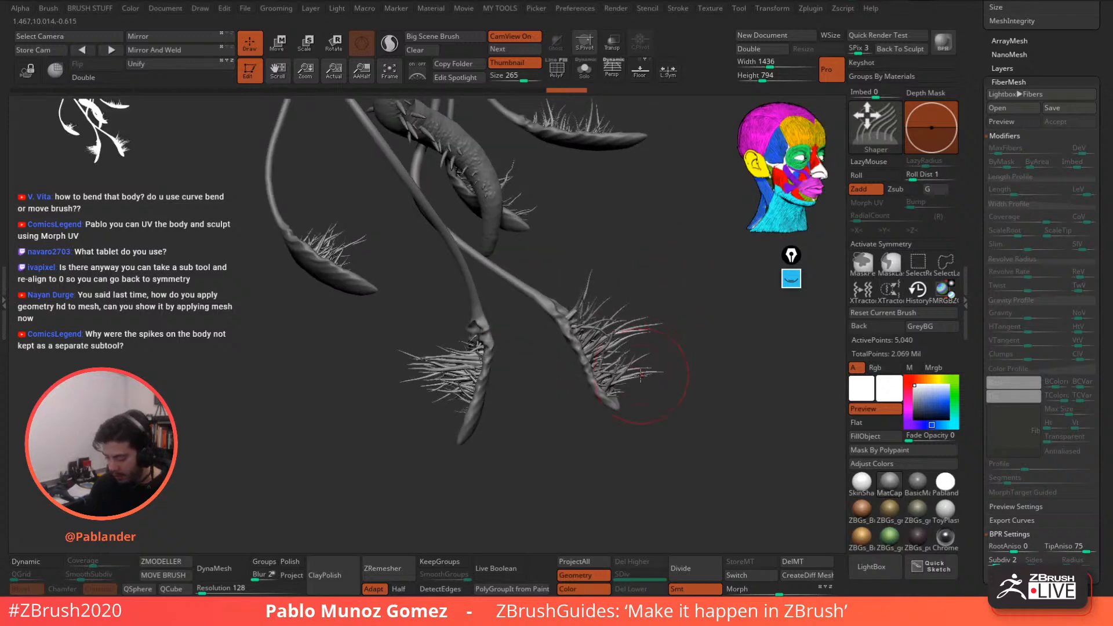
- Select the spikes on the other lowest pod and bend them upward with the Shaper brush
{"action": "left_click", "coordinate": [459, 402], "text": "alt"}
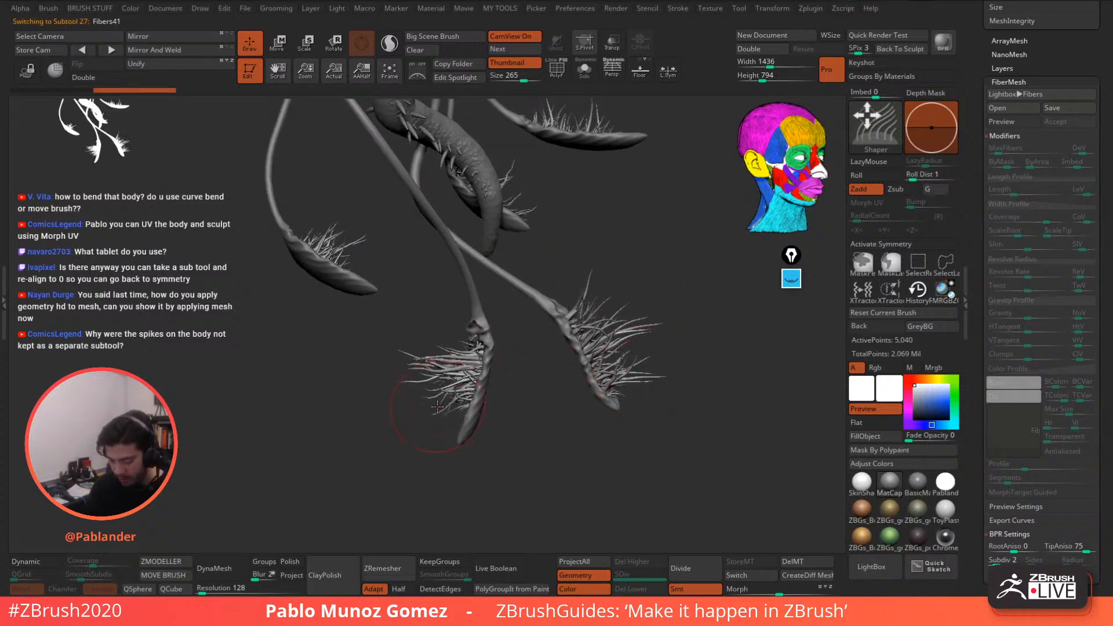
{"action": "mouse_move", "coordinate": [444, 407]}
{"action": "left_mouse_down"}
{"action": "mouse_move", "coordinate": [424, 385]}
{"action": "mouse_move", "coordinate": [419, 336]}
{"action": "mouse_move", "coordinate": [432, 325]}
{"action": "left_mouse_up"}
{"action": "mouse_move", "coordinate": [462, 322]}
{"action": "right_mouse_down"}
{"action": "mouse_move", "coordinate": [500, 344]}
{"action": "mouse_move", "coordinate": [515, 383]}
{"action": "mouse_move", "coordinate": [521, 371]}
{"action": "right_mouse_up"}
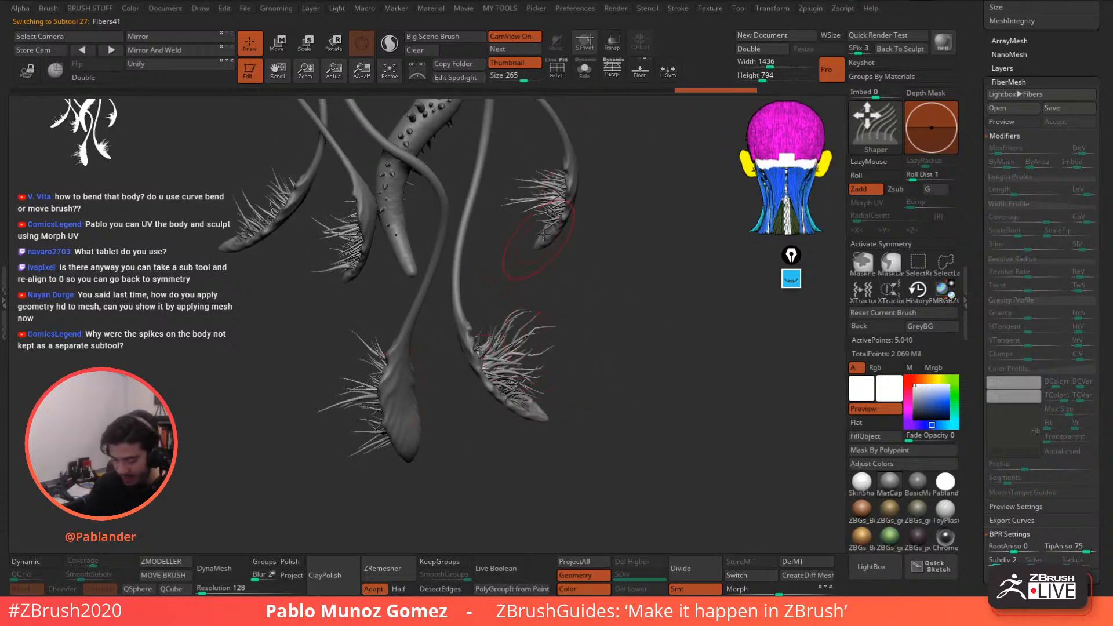
- Select the spikes on the outer upper pod and curve them with the Shaper brush
{"action": "right_click_drag", "start_coordinate": [504, 262], "coordinate": [517, 310], "text": "alt"}
{"action": "mouse_move", "coordinate": [571, 249]}
{"action": "right_mouse_down"}
{"action": "mouse_move", "coordinate": [589, 247]}
{"action": "mouse_move", "coordinate": [579, 244]}
{"action": "right_mouse_up"}
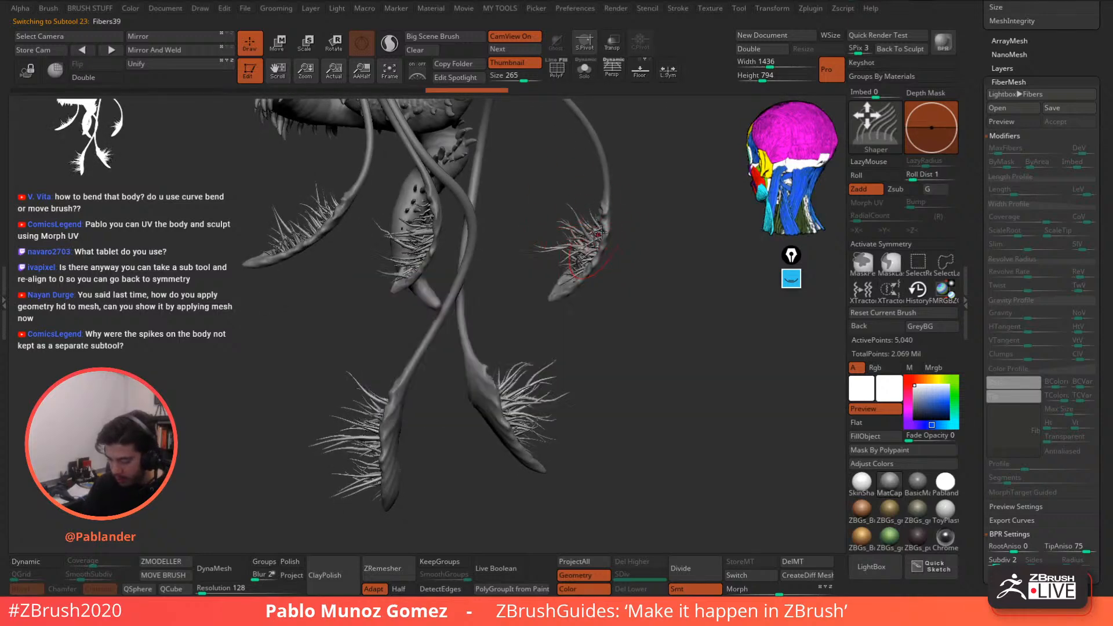
{"action": "mouse_move", "coordinate": [578, 256]}
{"action": "right_mouse_down"}
{"action": "mouse_move", "coordinate": [637, 261]}
{"action": "mouse_move", "coordinate": [586, 247]}
{"action": "mouse_move", "coordinate": [597, 246]}
{"action": "right_mouse_up"}
{"action": "left_click", "coordinate": [604, 246], "text": "alt"}
{"action": "left_click_drag", "start_coordinate": [603, 227], "coordinate": [599, 216]}
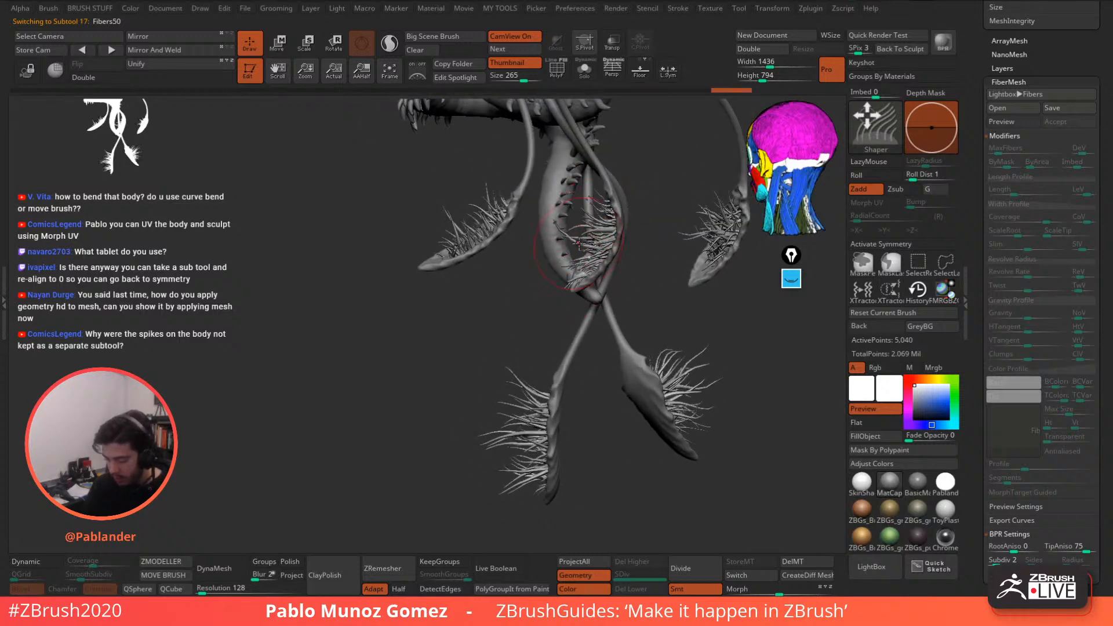
- Switch between the spike subtools of the remaining upper pods and shape each set with the Shaper brush
{"action": "mouse_move", "coordinate": [550, 258]}
{"action": "right_mouse_down"}
{"action": "mouse_move", "coordinate": [625, 210]}
{"action": "mouse_move", "coordinate": [550, 267]}
{"action": "mouse_move", "coordinate": [563, 267]}
{"action": "mouse_move", "coordinate": [543, 248]}
{"action": "right_mouse_up"}
{"action": "left_click", "coordinate": [551, 265], "text": "alt"}
{"action": "right_click", "coordinate": [550, 264]}
{"action": "left_click", "coordinate": [539, 253], "text": "alt"}
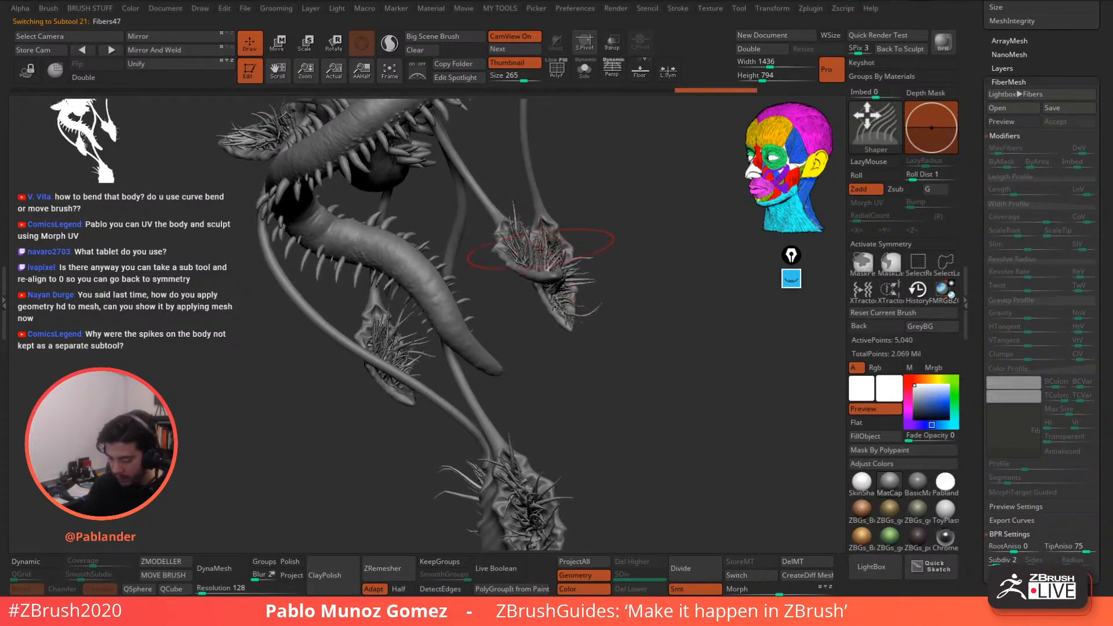
{"action": "left_click_drag", "start_coordinate": [544, 248], "coordinate": [551, 234]}
- Reselect the spikes on the lowest pod with its back to the front view and refine their upward bend
{"action": "mouse_move", "coordinate": [509, 254]}
{"action": "right_mouse_down", "text": "alt"}
{"action": "mouse_move", "coordinate": [527, 274]}
{"action": "mouse_move", "coordinate": [525, 195]}
{"action": "right_mouse_up", "text": "alt"}
{"action": "right_click_drag", "start_coordinate": [648, 241], "coordinate": [662, 290], "text": "shift"}
{"action": "right_click_drag", "start_coordinate": [629, 423], "coordinate": [617, 316], "text": "alt"}
{"action": "mouse_move", "coordinate": [611, 371]}
{"action": "right_mouse_down", "text": "ctrl"}
{"action": "mouse_move", "coordinate": [607, 401]}
{"action": "mouse_move", "coordinate": [589, 395]}
{"action": "right_mouse_up", "text": "ctrl"}
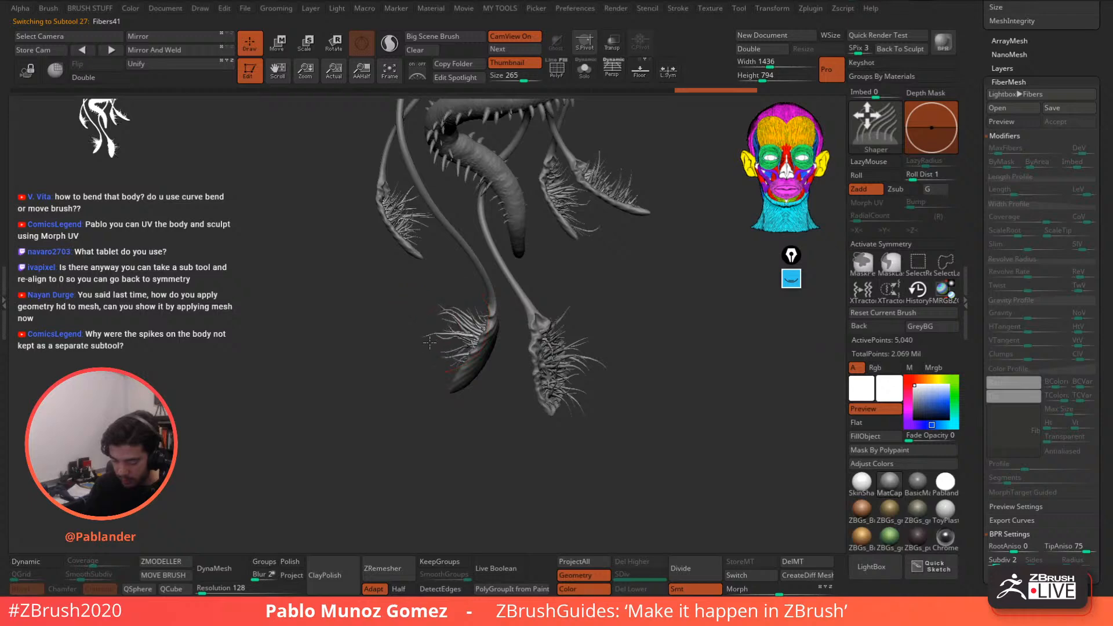
{"action": "left_click", "coordinate": [452, 317], "text": "alt"}
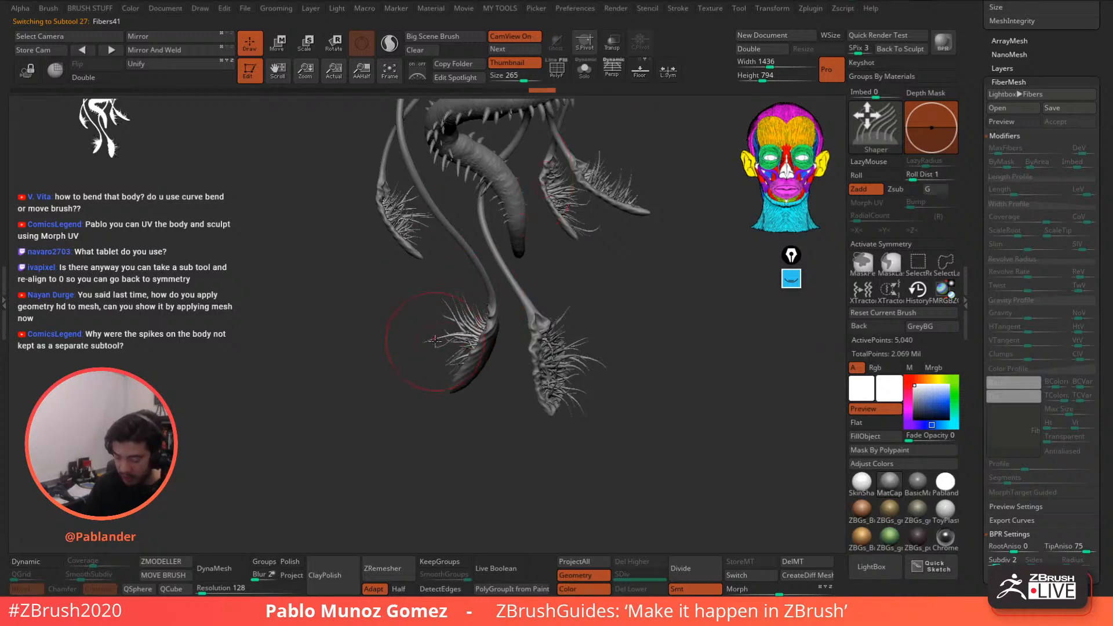
{"action": "left_click_drag", "start_coordinate": [628, 288], "coordinate": [605, 326]}
{"action": "left_click_drag", "start_coordinate": [573, 228], "coordinate": [632, 317]}
{"action": "mouse_move", "coordinate": [637, 185]}
{"action": "left_mouse_down", "text": "alt"}
{"action": "mouse_move", "coordinate": [604, 282]}
{"action": "mouse_move", "coordinate": [604, 258]}
{"action": "left_mouse_up", "text": "alt"}
{"action": "left_click", "coordinate": [585, 70]}
{"action": "left_click", "coordinate": [584, 70]}
{"action": "mouse_move", "coordinate": [604, 259]}
{"action": "left_mouse_down"}
{"action": "mouse_move", "coordinate": [668, 254]}
{"action": "mouse_move", "coordinate": [608, 272]}
{"action": "left_mouse_up"}
{"action": "mouse_move", "coordinate": [585, 310]}
{"action": "left_mouse_down"}
{"action": "mouse_move", "coordinate": [606, 319]}
{"action": "mouse_move", "coordinate": [603, 290]}
{"action": "left_mouse_up"}
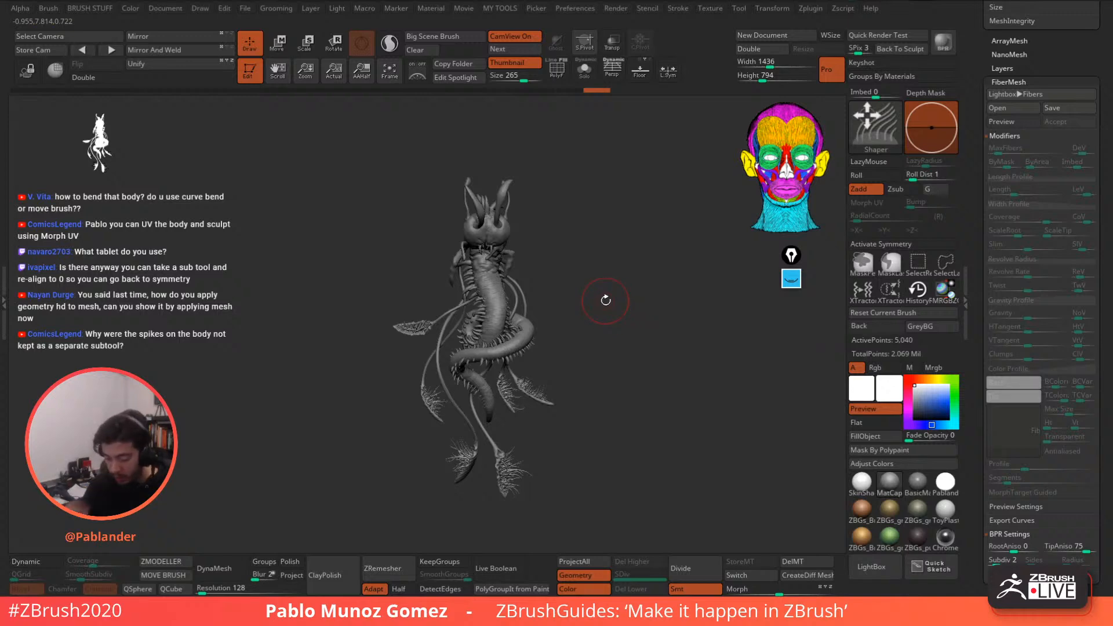
- Select the creature's main body mesh and mask the back and sides of its head around the horns
{"action": "left_click_drag", "start_coordinate": [605, 300], "coordinate": [521, 400]}
{"action": "left_click", "coordinate": [487, 211], "text": "alt"}
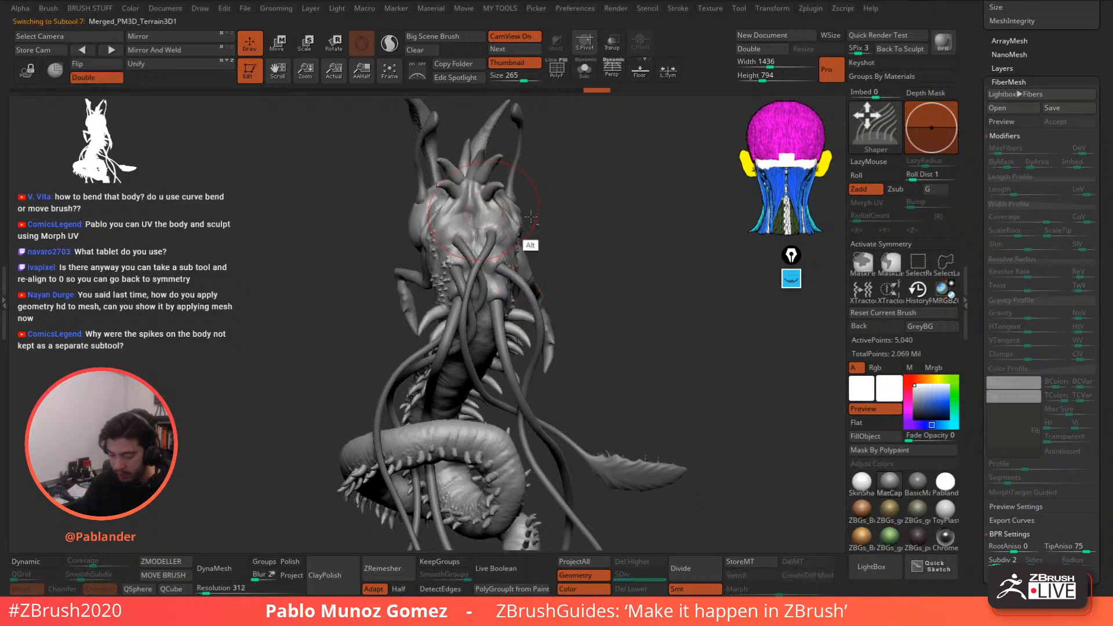
{"action": "mouse_move", "coordinate": [559, 197]}
{"action": "left_mouse_down"}
{"action": "mouse_move", "coordinate": [574, 249]}
{"action": "mouse_move", "coordinate": [569, 219]}
{"action": "mouse_move", "coordinate": [636, 214]}
{"action": "left_mouse_up"}
{"action": "key", "text": "space"}
{"action": "right_click_drag", "start_coordinate": [507, 281], "coordinate": [513, 297], "text": "ctrl"}
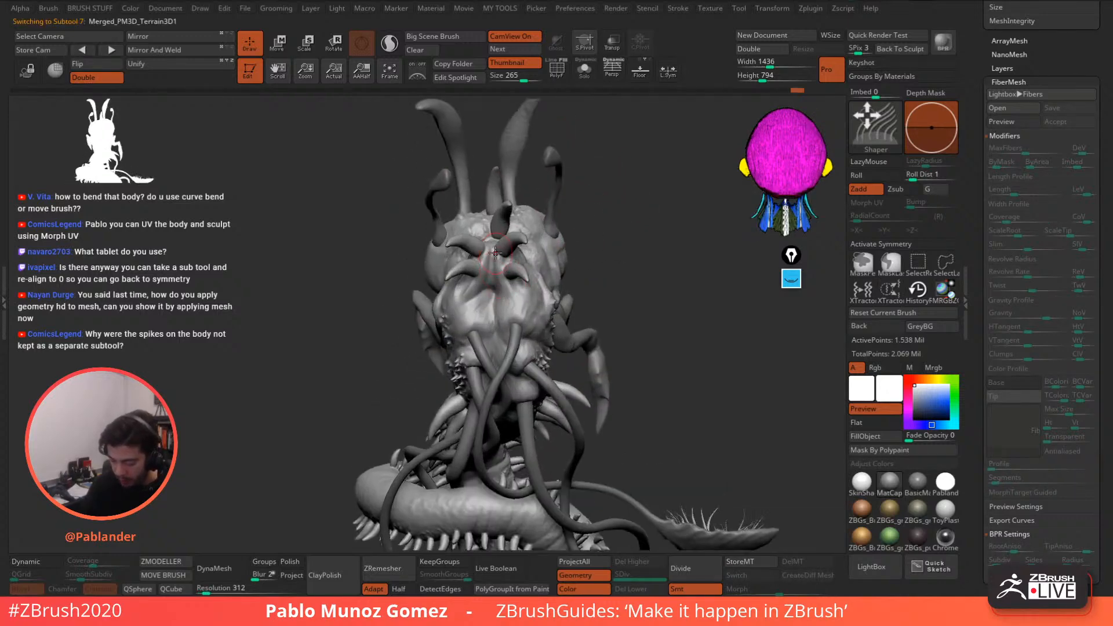
{"action": "mouse_move", "coordinate": [491, 275]}
{"action": "left_mouse_down", "text": "ctrl"}
{"action": "mouse_move", "coordinate": [496, 309]}
{"action": "mouse_move", "coordinate": [472, 288]}
{"action": "mouse_move", "coordinate": [461, 300]}
{"action": "mouse_move", "coordinate": [499, 328]}
{"action": "mouse_move", "coordinate": [507, 285]}
{"action": "mouse_move", "coordinate": [541, 265]}
{"action": "left_mouse_up", "text": "ctrl"}
{"action": "mouse_move", "coordinate": [574, 286]}
{"action": "right_mouse_down", "text": "alt"}
{"action": "mouse_move", "coordinate": [584, 250]}
{"action": "mouse_move", "coordinate": [485, 270]}
{"action": "mouse_move", "coordinate": [467, 238]}
{"action": "right_mouse_up", "text": "alt"}
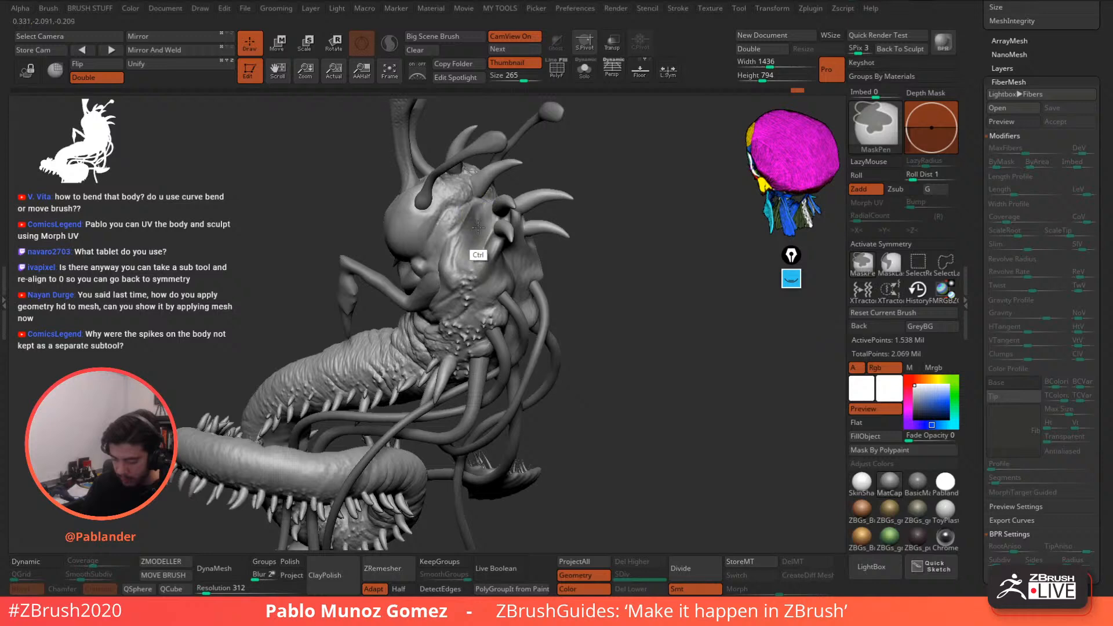
{"action": "mouse_move", "coordinate": [478, 294]}
{"action": "right_mouse_down"}
{"action": "mouse_move", "coordinate": [516, 244]}
{"action": "mouse_move", "coordinate": [534, 243]}
{"action": "mouse_move", "coordinate": [547, 266]}
{"action": "mouse_move", "coordinate": [509, 275]}
{"action": "mouse_move", "coordinate": [510, 303]}
{"action": "right_mouse_up"}
{"action": "key", "text": "ctrl"}
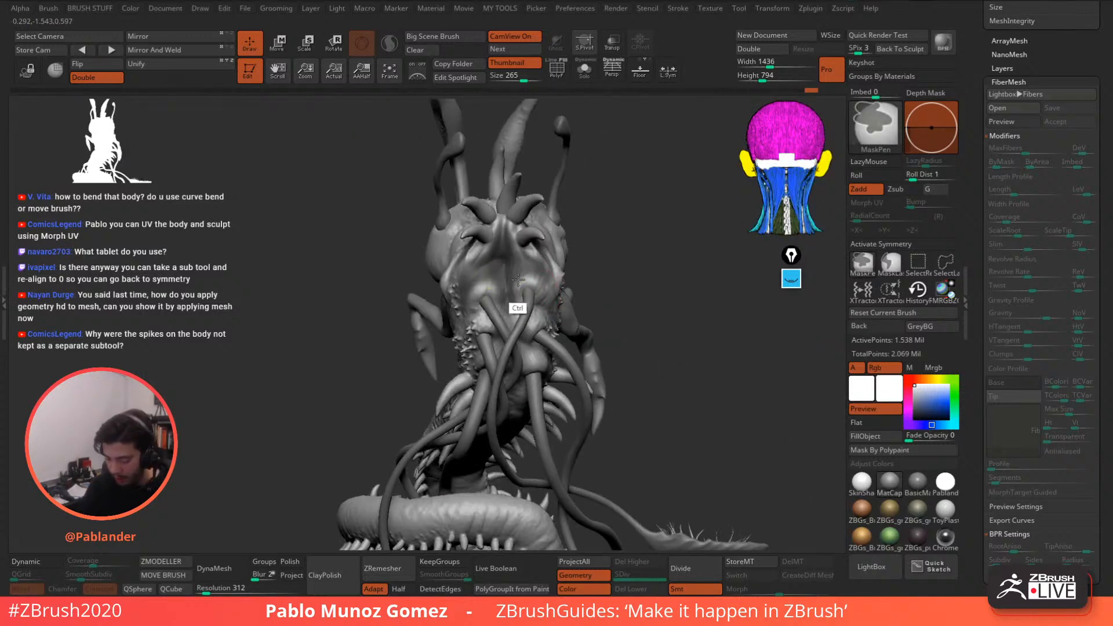
{"action": "right_click_drag", "start_coordinate": [528, 258], "coordinate": [547, 276]}
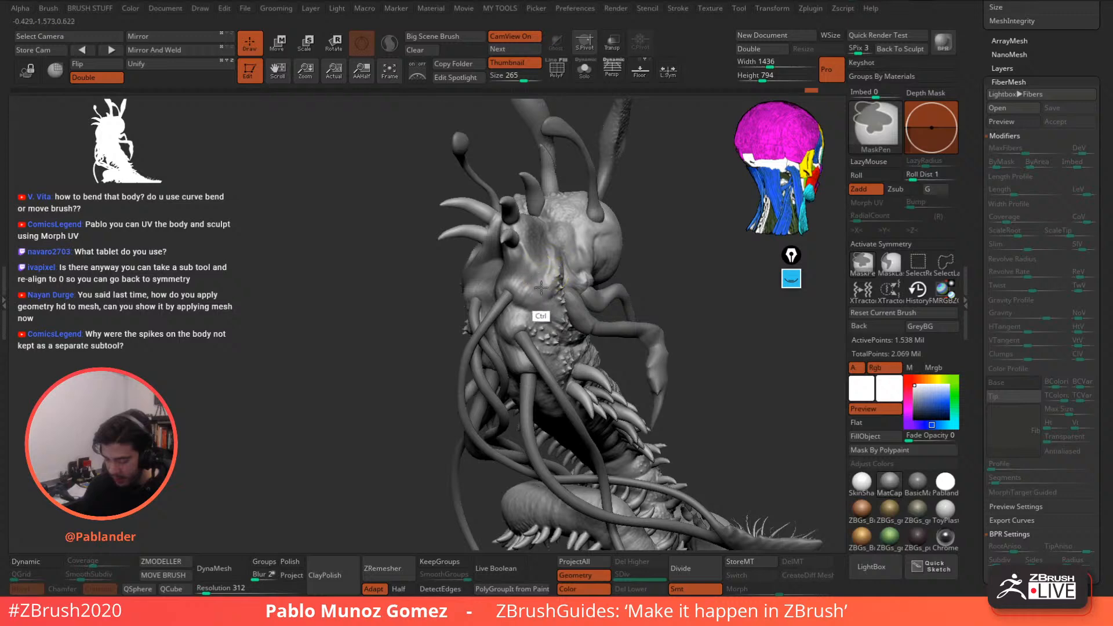
{"action": "right_click_drag", "start_coordinate": [553, 220], "coordinate": [508, 279]}
{"action": "mouse_move", "coordinate": [449, 241]}
{"action": "right_mouse_down"}
{"action": "mouse_move", "coordinate": [422, 249]}
{"action": "mouse_move", "coordinate": [520, 208]}
{"action": "mouse_move", "coordinate": [628, 301]}
{"action": "mouse_move", "coordinate": [586, 283]}
{"action": "mouse_move", "coordinate": [605, 299]}
{"action": "right_mouse_up"}
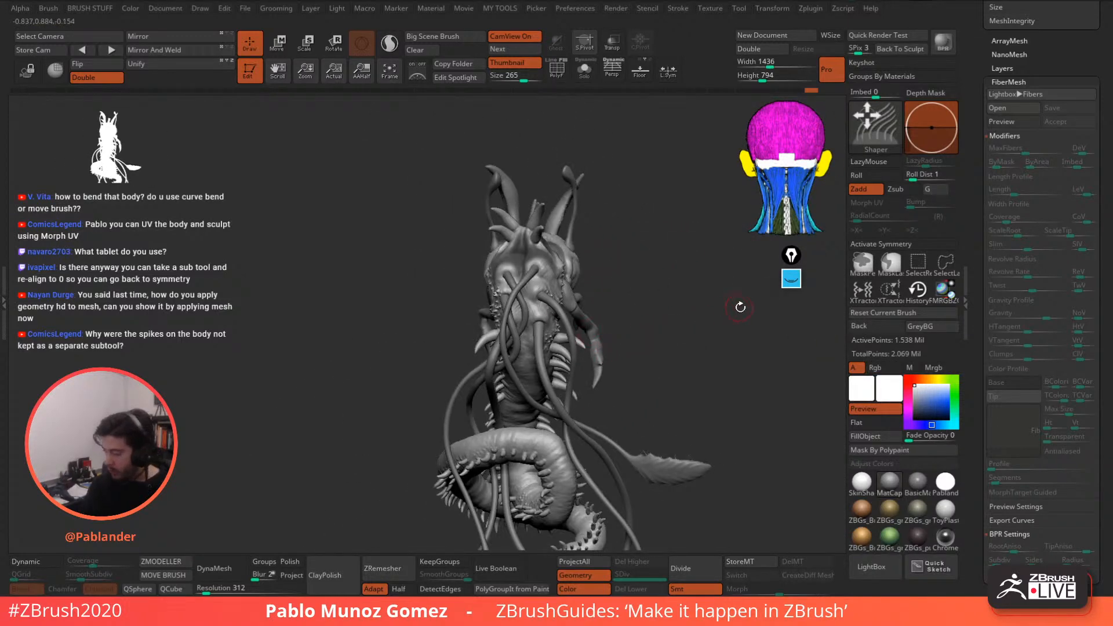
- Preview fibers on the masked head area, setting Coverage to 533.11218, MaxFibers to 0.93041 and Length to 565.50842
{"action": "left_click", "coordinate": [1015, 121]}
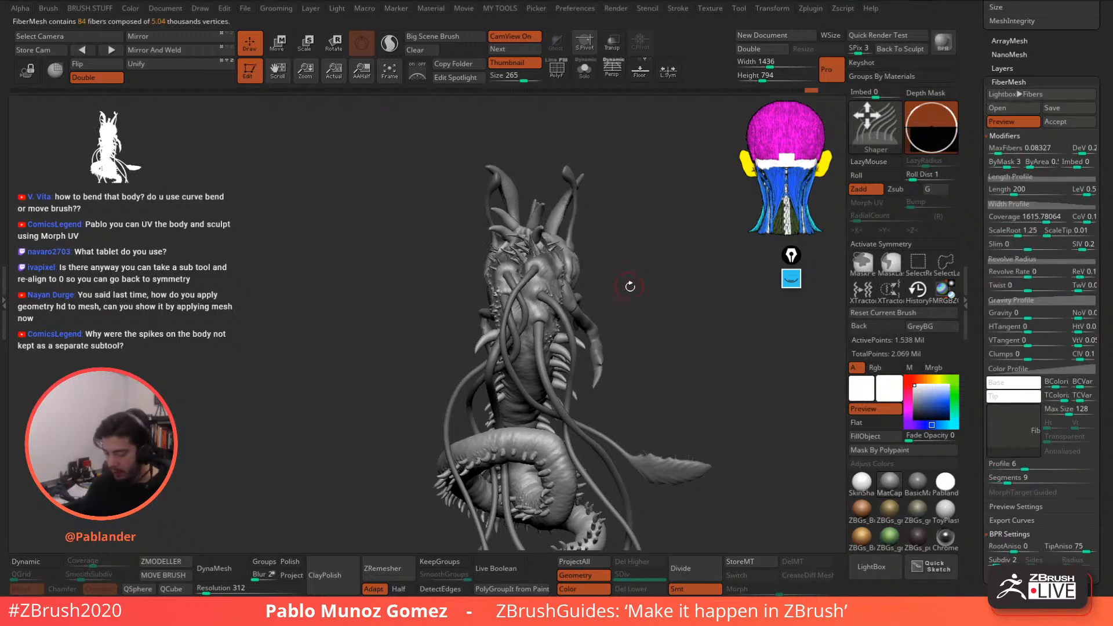
{"action": "mouse_move", "coordinate": [630, 287]}
{"action": "left_mouse_down"}
{"action": "mouse_move", "coordinate": [630, 301]}
{"action": "mouse_move", "coordinate": [617, 268]}
{"action": "mouse_move", "coordinate": [600, 289]}
{"action": "mouse_move", "coordinate": [599, 231]}
{"action": "mouse_move", "coordinate": [615, 274]}
{"action": "left_mouse_up"}
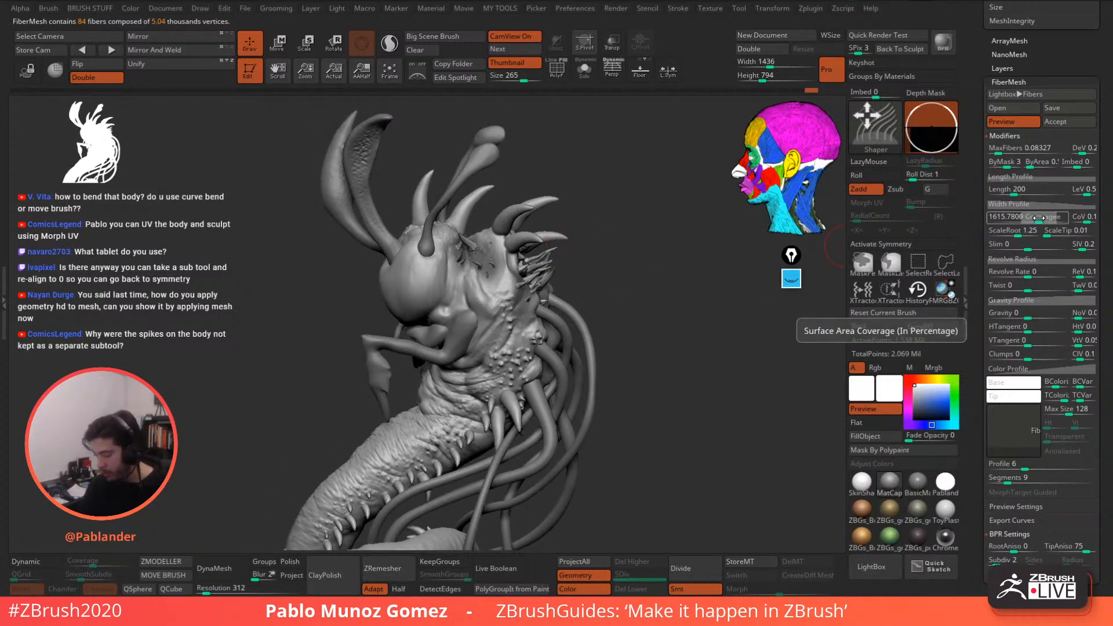
{"action": "left_click_drag", "start_coordinate": [1039, 218], "coordinate": [1033, 218]}
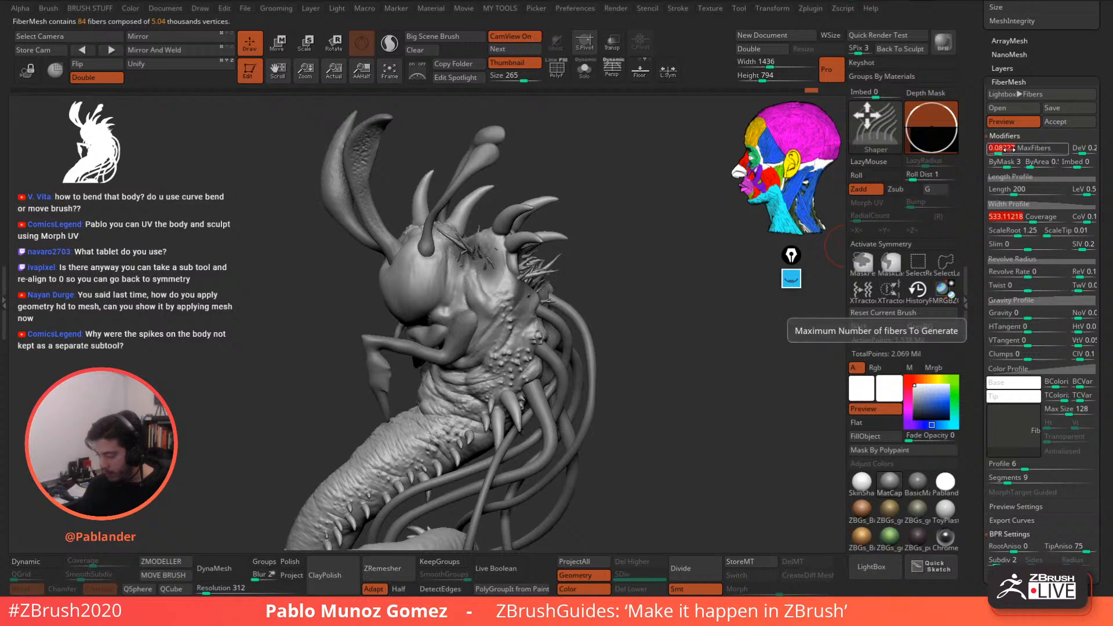
{"action": "left_click_drag", "start_coordinate": [1008, 148], "coordinate": [1007, 150]}
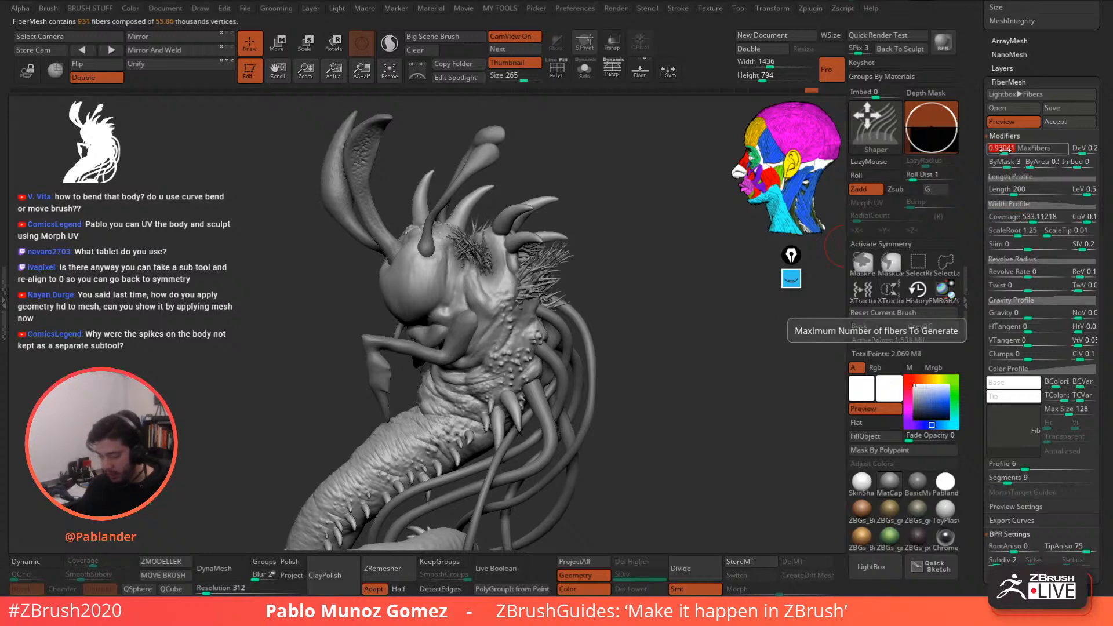
{"action": "left_click_drag", "start_coordinate": [1025, 190], "coordinate": [1030, 193]}
{"action": "left_click_drag", "start_coordinate": [684, 338], "coordinate": [631, 300]}
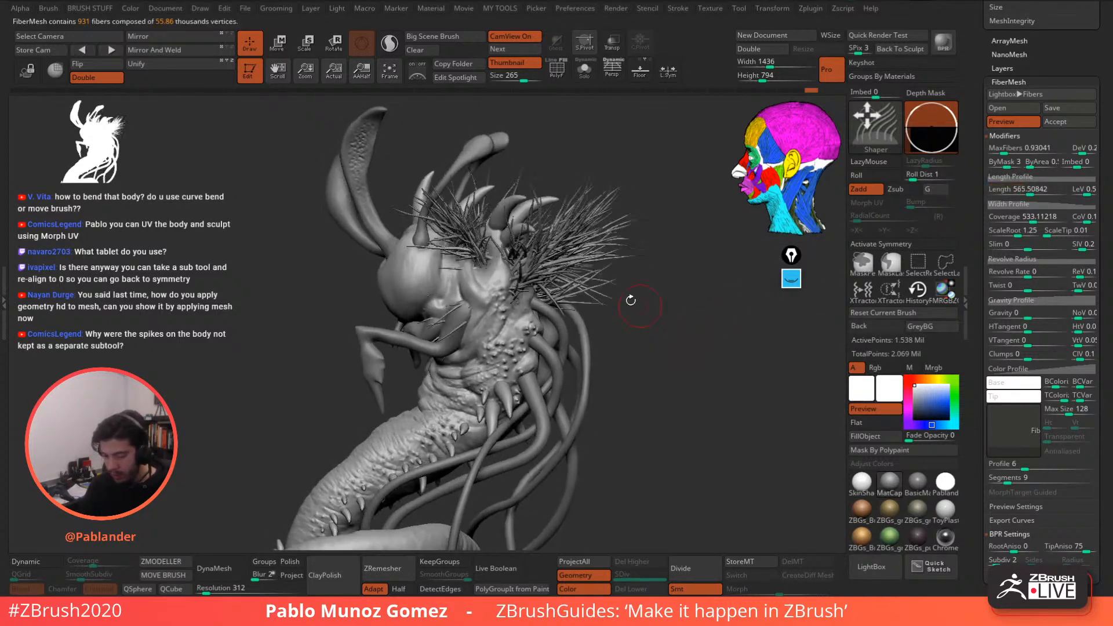
- Compare the head with and without the fiber preview and accept the fibers as a subtool, declining Fast Preview mode
{"action": "left_click", "coordinate": [1011, 123]}
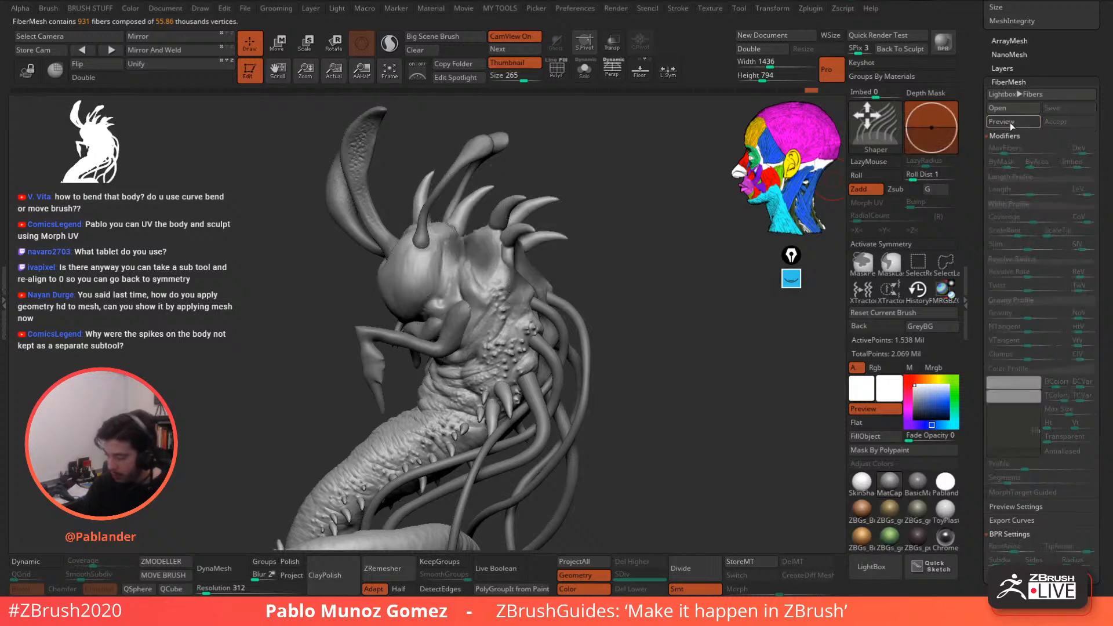
{"action": "left_click", "coordinate": [1010, 123]}
{"action": "mouse_move", "coordinate": [685, 293]}
{"action": "left_mouse_down"}
{"action": "mouse_move", "coordinate": [601, 335]}
{"action": "mouse_move", "coordinate": [638, 319]}
{"action": "mouse_move", "coordinate": [650, 327]}
{"action": "mouse_move", "coordinate": [684, 306]}
{"action": "mouse_move", "coordinate": [695, 316]}
{"action": "mouse_move", "coordinate": [684, 307]}
{"action": "left_mouse_up"}
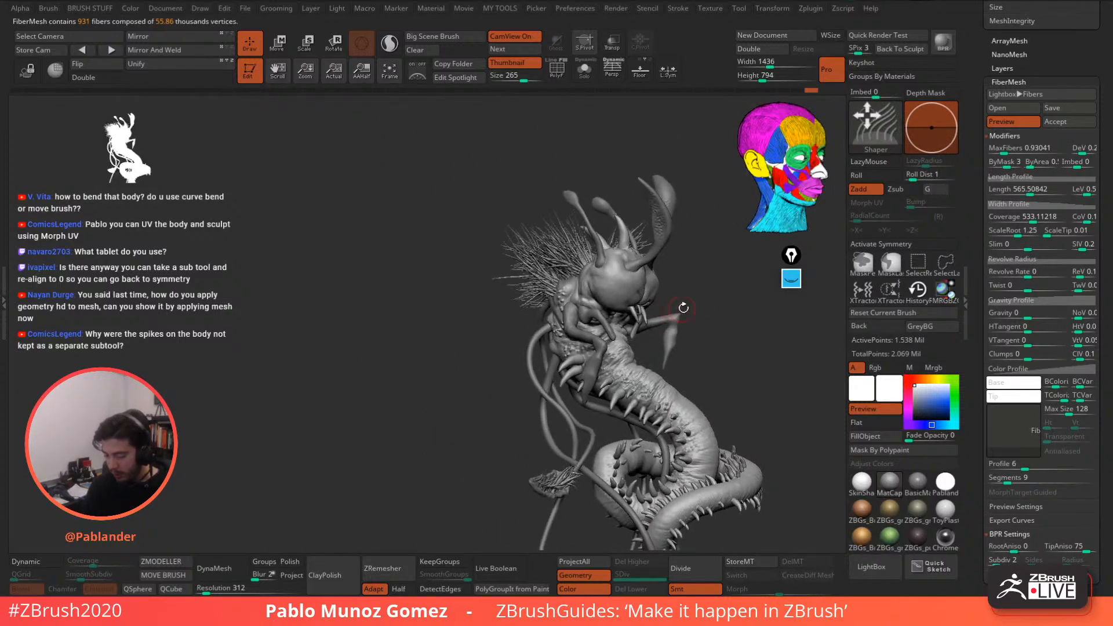
{"action": "left_click", "coordinate": [1070, 123]}
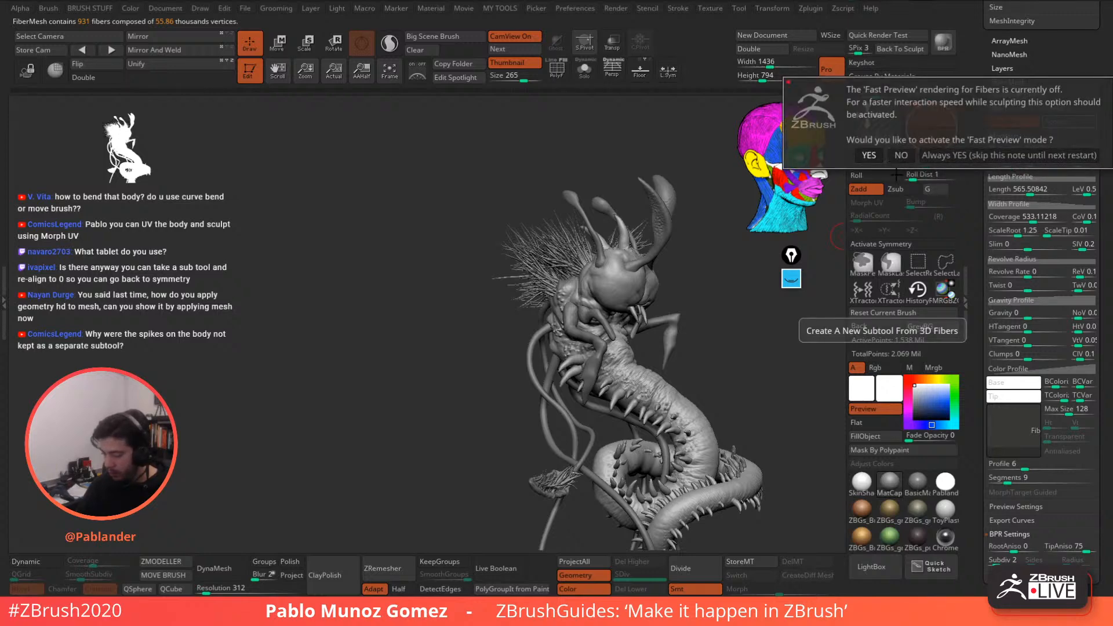
{"action": "left_click", "coordinate": [905, 159]}
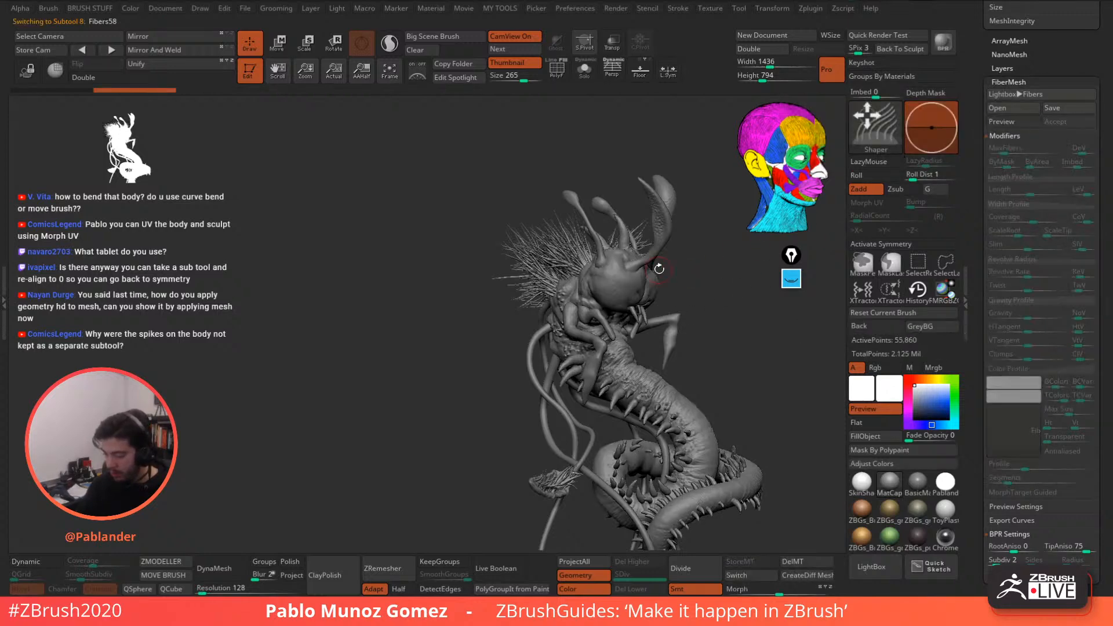
- Isolate the new head fibers for inspection, restore the full creature and check them from the front and side
{"action": "right_click_drag", "start_coordinate": [621, 246], "coordinate": [483, 278], "text": "alt"}
{"action": "left_click", "coordinate": [587, 74]}
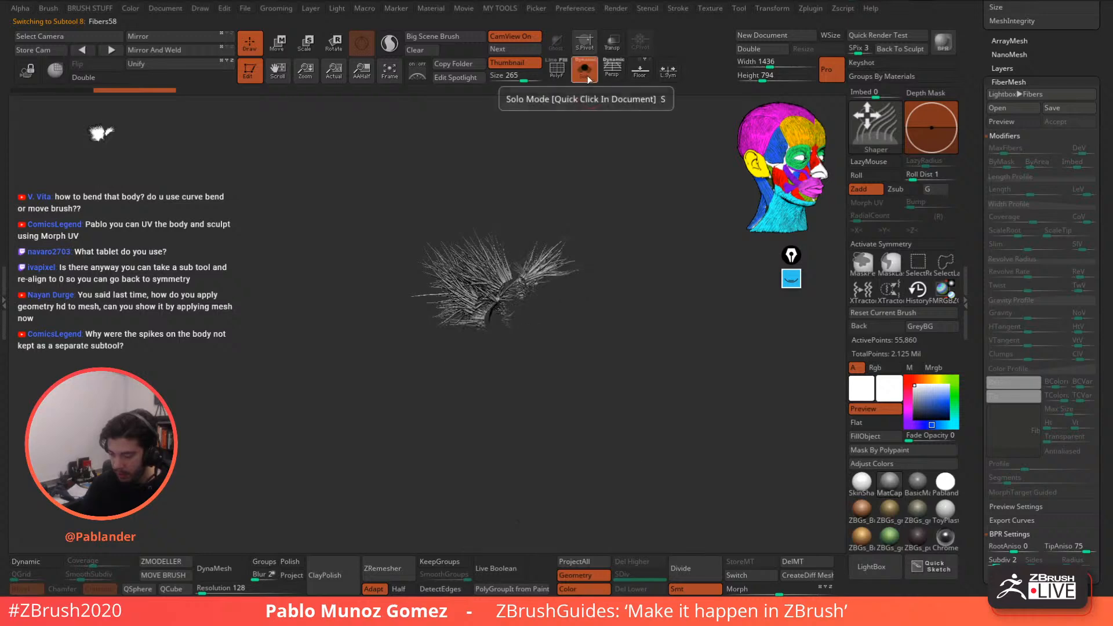
{"action": "left_click", "coordinate": [586, 74]}
{"action": "left_click_drag", "start_coordinate": [637, 215], "coordinate": [646, 259]}
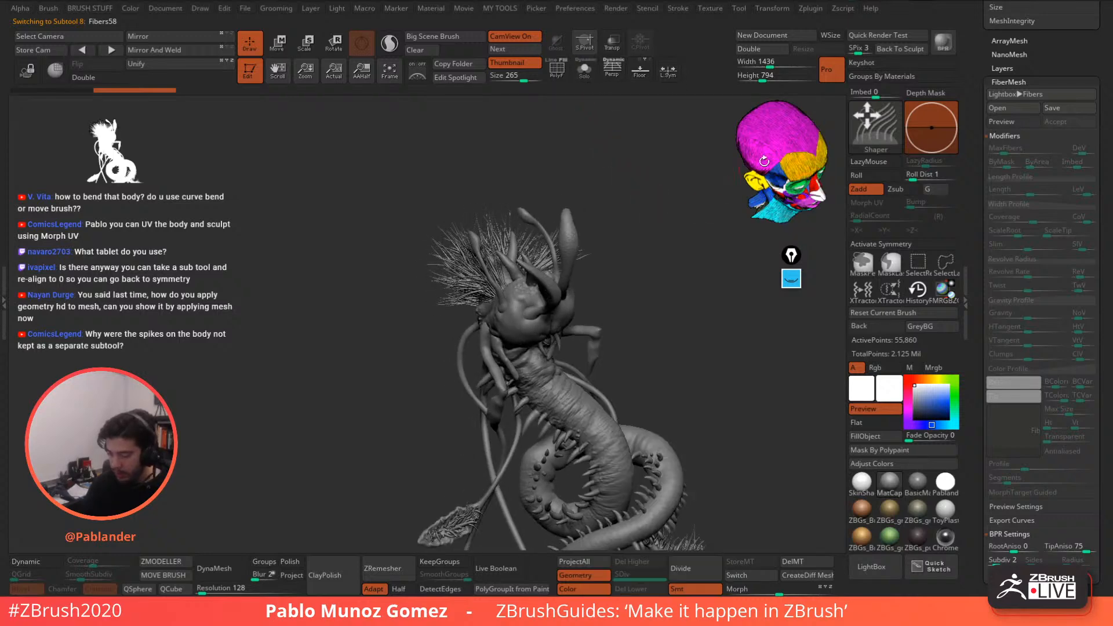
{"action": "key", "text": "space"}
{"action": "left_click_drag", "start_coordinate": [655, 201], "coordinate": [694, 203]}
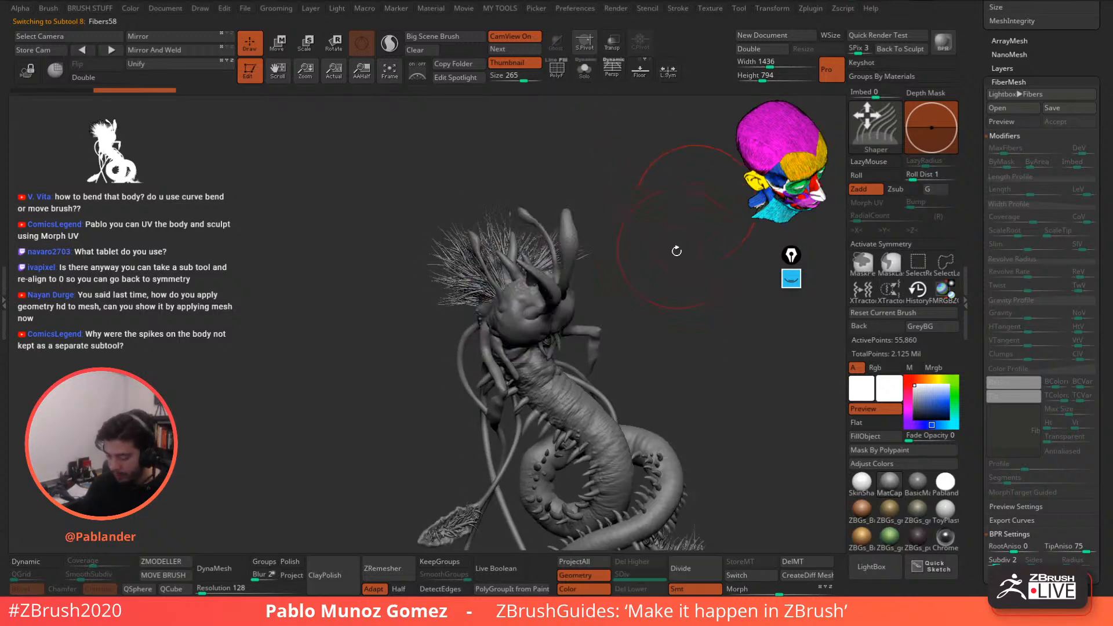
{"action": "mouse_move", "coordinate": [676, 249]}
{"action": "left_mouse_down", "text": "shift"}
{"action": "mouse_move", "coordinate": [596, 298]}
{"action": "mouse_move", "coordinate": [609, 310]}
{"action": "left_mouse_up", "text": "shift"}
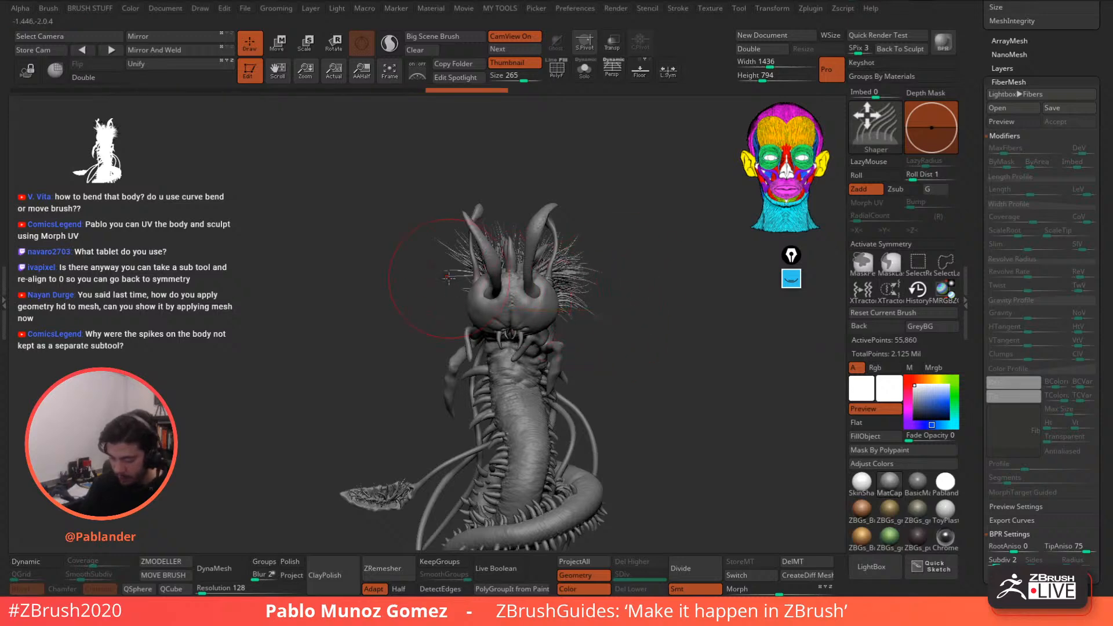
- Groom the fibers on both sides of the head with the Shaper brush, sweeping them away from the face
{"action": "mouse_move", "coordinate": [440, 279]}
{"action": "left_mouse_down"}
{"action": "mouse_move", "coordinate": [436, 247]}
{"action": "mouse_move", "coordinate": [426, 258]}
{"action": "left_mouse_up"}
{"action": "left_click_drag", "start_coordinate": [633, 212], "coordinate": [394, 219]}
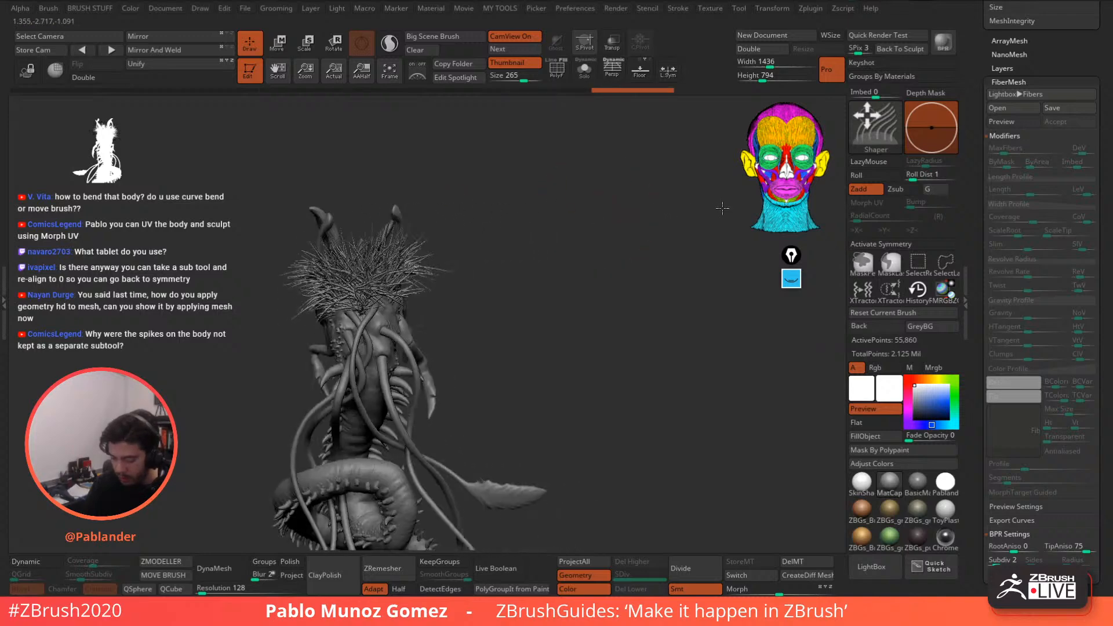
{"action": "left_click_drag", "start_coordinate": [722, 209], "coordinate": [579, 243], "text": "shift"}
{"action": "left_click_drag", "start_coordinate": [493, 273], "coordinate": [525, 336], "text": "alt"}
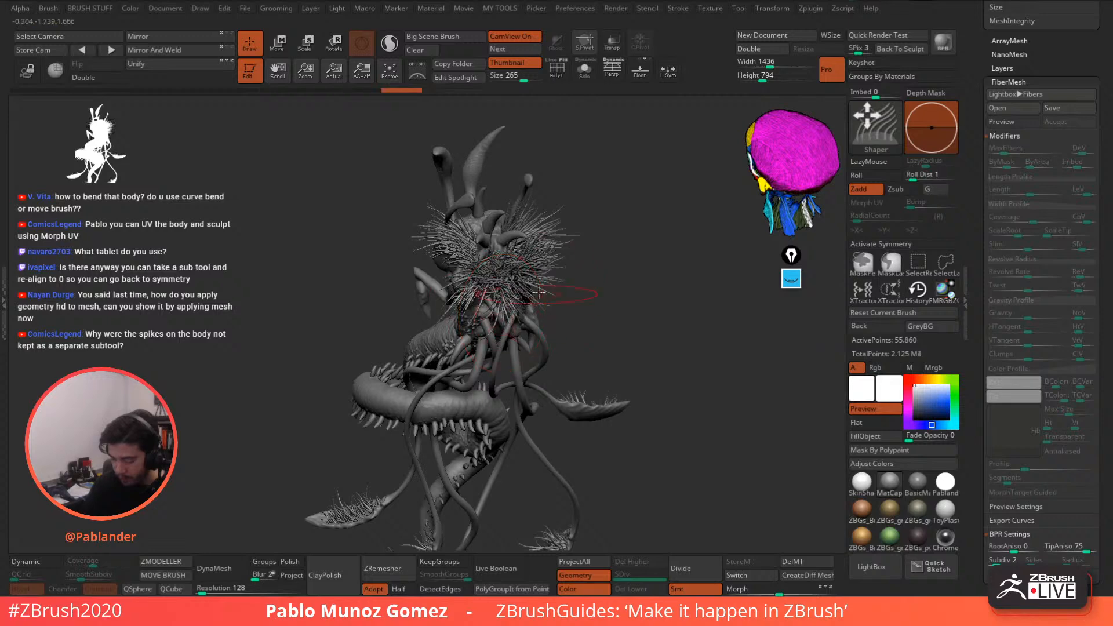
{"action": "left_click_drag", "start_coordinate": [617, 282], "coordinate": [616, 231]}
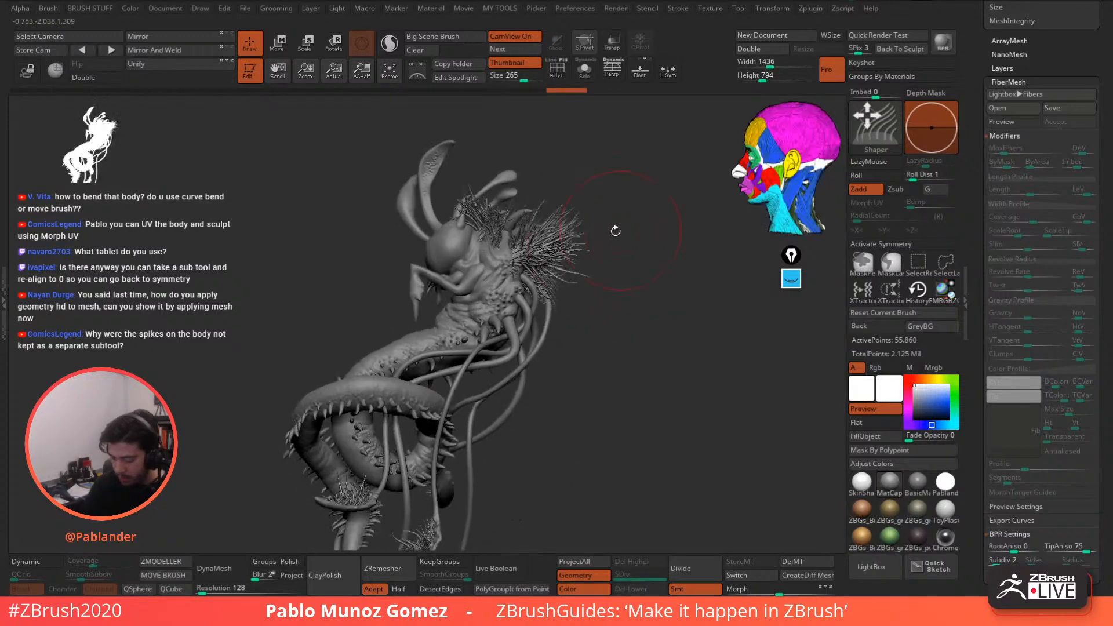
{"action": "left_click_drag", "start_coordinate": [570, 199], "coordinate": [568, 259]}
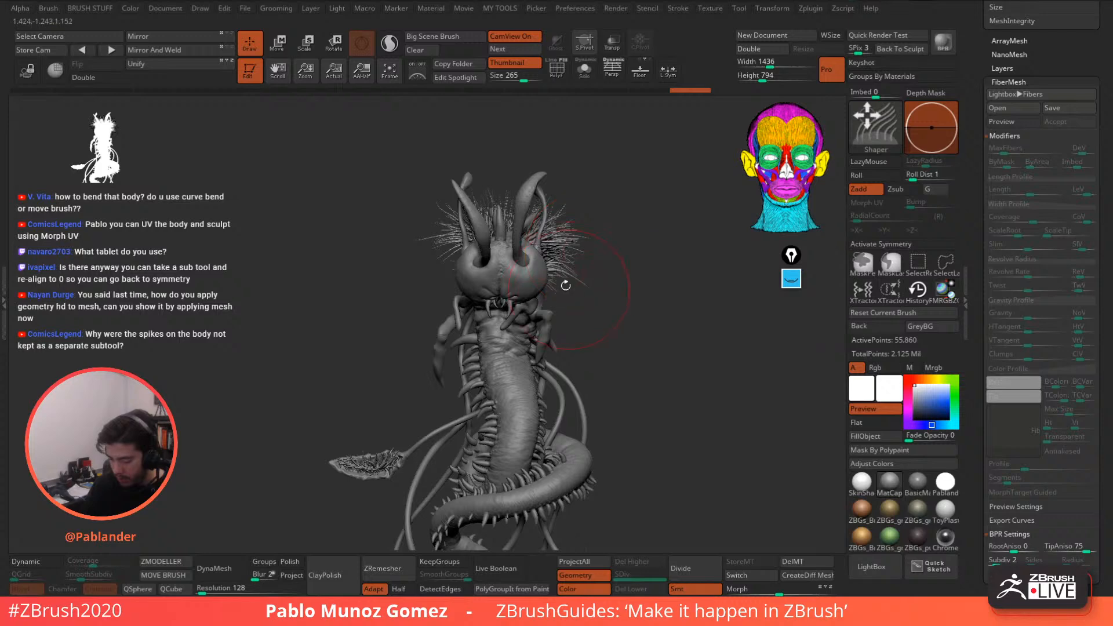
{"action": "left_click_drag", "start_coordinate": [532, 171], "coordinate": [507, 249]}
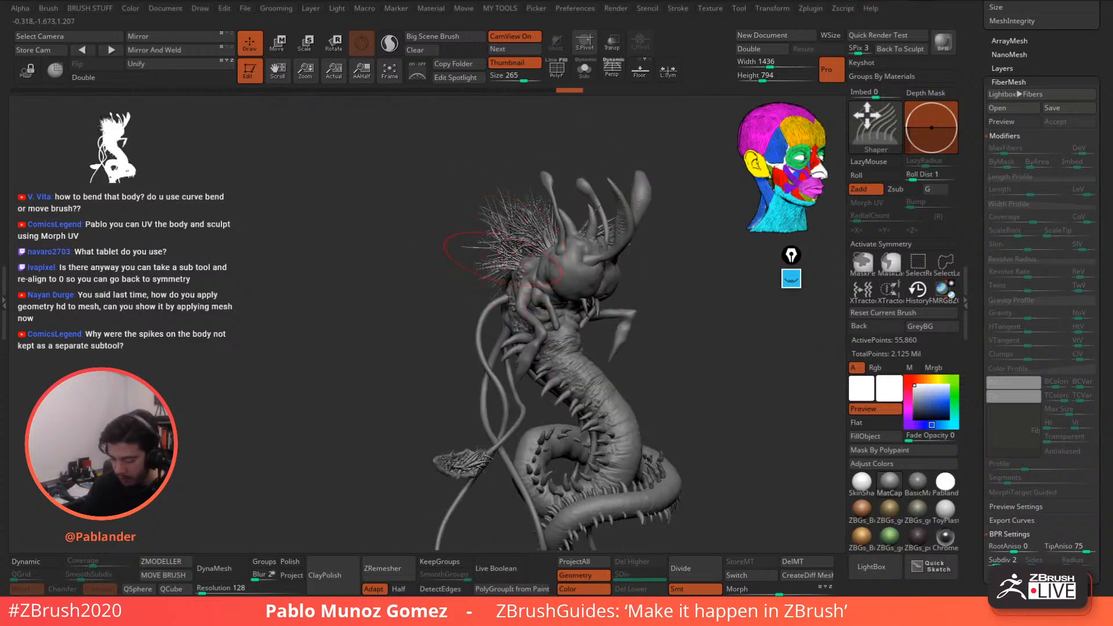
- Comb the fibers on the back of the head down toward the neck tendrils with the Shaper brush
{"action": "right_click_drag", "start_coordinate": [504, 258], "coordinate": [539, 313]}
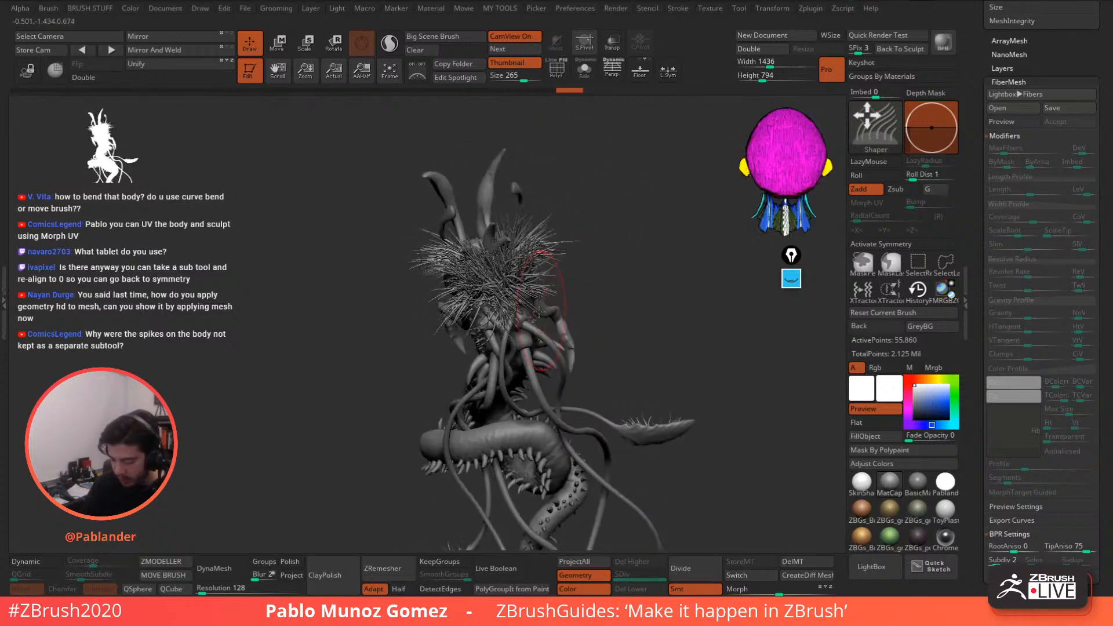
{"action": "left_click_drag", "start_coordinate": [516, 325], "coordinate": [505, 336]}
{"action": "right_click_drag", "start_coordinate": [511, 313], "coordinate": [536, 290]}
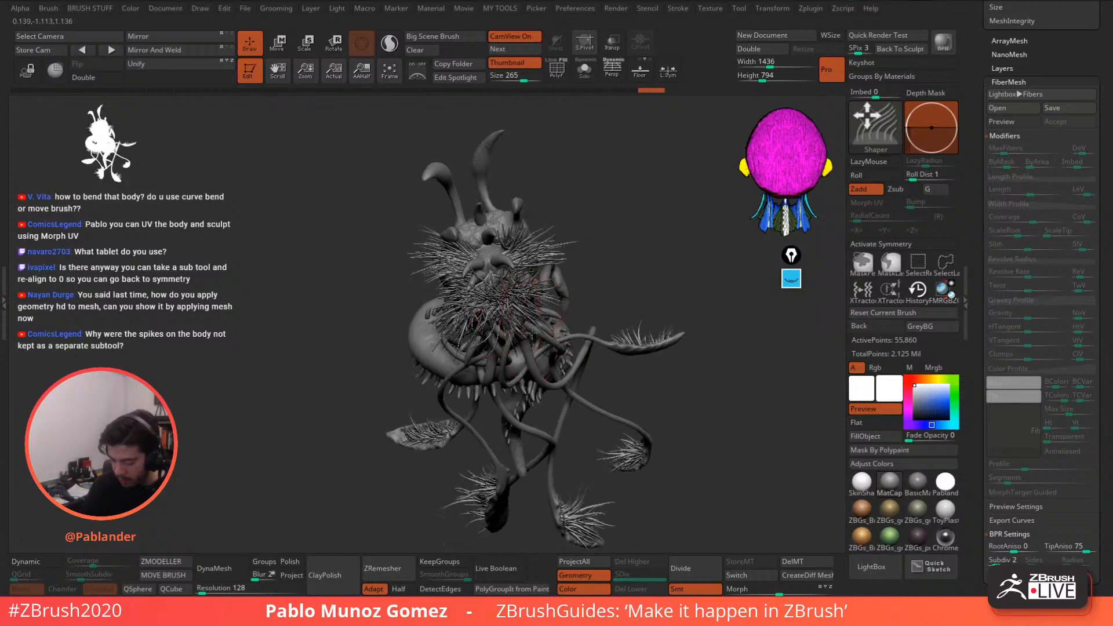
{"action": "left_click_drag", "start_coordinate": [510, 319], "coordinate": [506, 345]}
{"action": "right_click_drag", "start_coordinate": [516, 290], "coordinate": [525, 320]}
{"action": "mouse_move", "coordinate": [508, 301]}
{"action": "left_mouse_down"}
{"action": "mouse_move", "coordinate": [522, 339]}
{"action": "mouse_move", "coordinate": [503, 342]}
{"action": "left_mouse_up"}
{"action": "right_click_drag", "start_coordinate": [530, 324], "coordinate": [495, 312]}
{"action": "left_click_drag", "start_coordinate": [495, 307], "coordinate": [490, 348]}
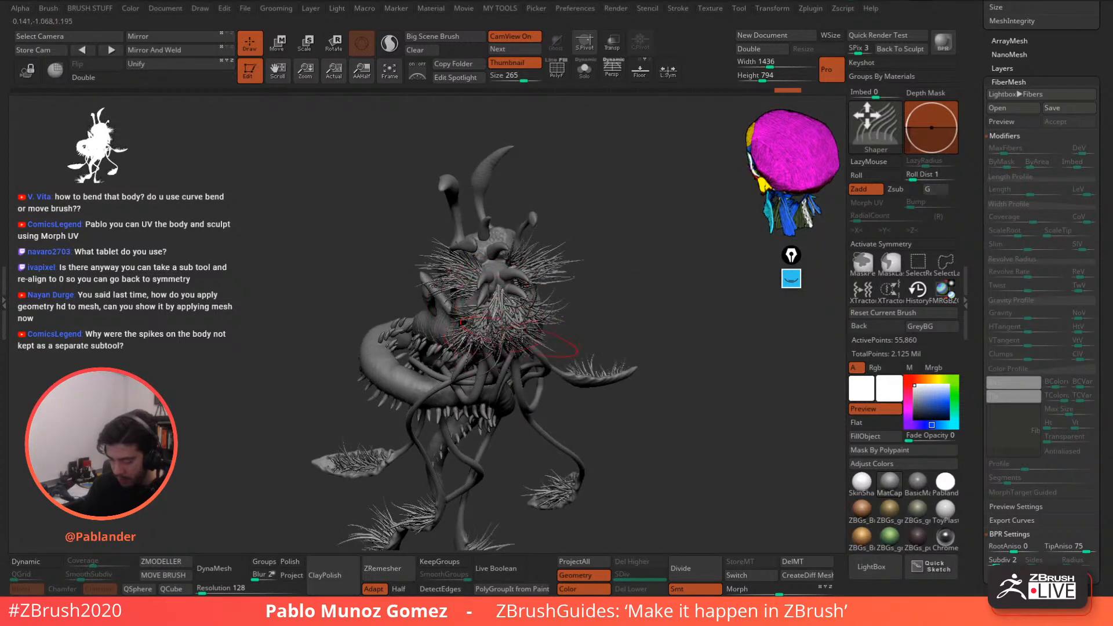
- Spread the fibers on either side of the back of the head outward and upward
{"action": "right_click_drag", "start_coordinate": [531, 345], "coordinate": [573, 296]}
{"action": "mouse_move", "coordinate": [533, 285]}
{"action": "left_mouse_down"}
{"action": "mouse_move", "coordinate": [571, 281]}
{"action": "mouse_move", "coordinate": [569, 270]}
{"action": "left_mouse_up"}
{"action": "left_click_drag", "start_coordinate": [536, 275], "coordinate": [566, 249]}
{"action": "mouse_move", "coordinate": [486, 263]}
{"action": "left_mouse_down"}
{"action": "mouse_move", "coordinate": [438, 261]}
{"action": "mouse_move", "coordinate": [442, 240]}
{"action": "left_mouse_up"}
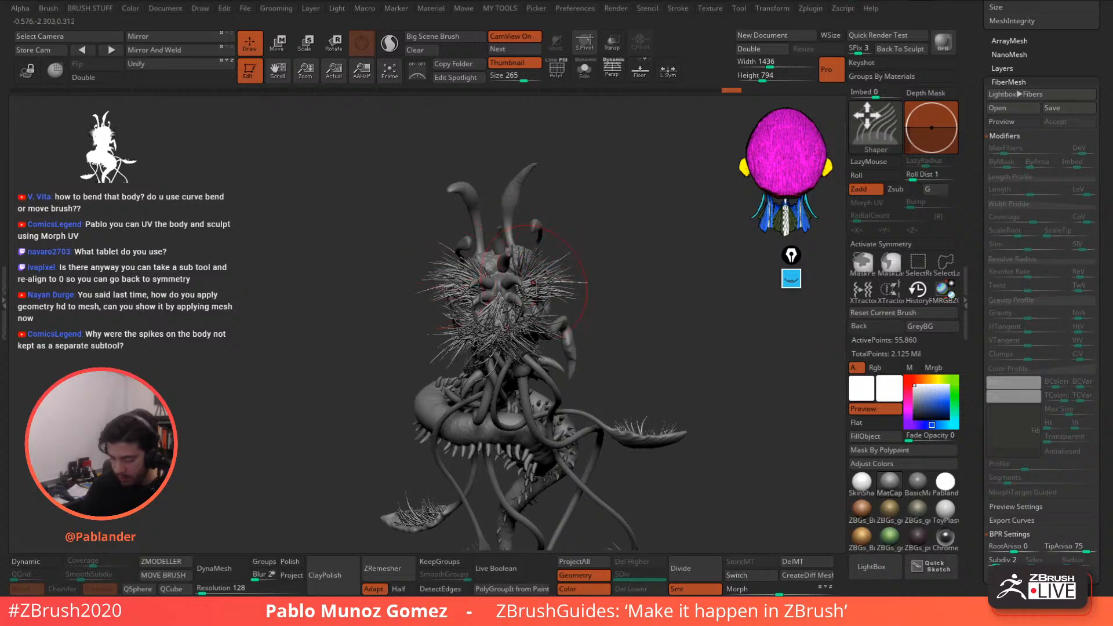
- Refine the flow of the rear head fibers in side and three-quarter views with the Shaper brush
{"action": "mouse_move", "coordinate": [536, 261]}
{"action": "right_mouse_down"}
{"action": "mouse_move", "coordinate": [600, 296]}
{"action": "mouse_move", "coordinate": [605, 287]}
{"action": "right_mouse_up"}
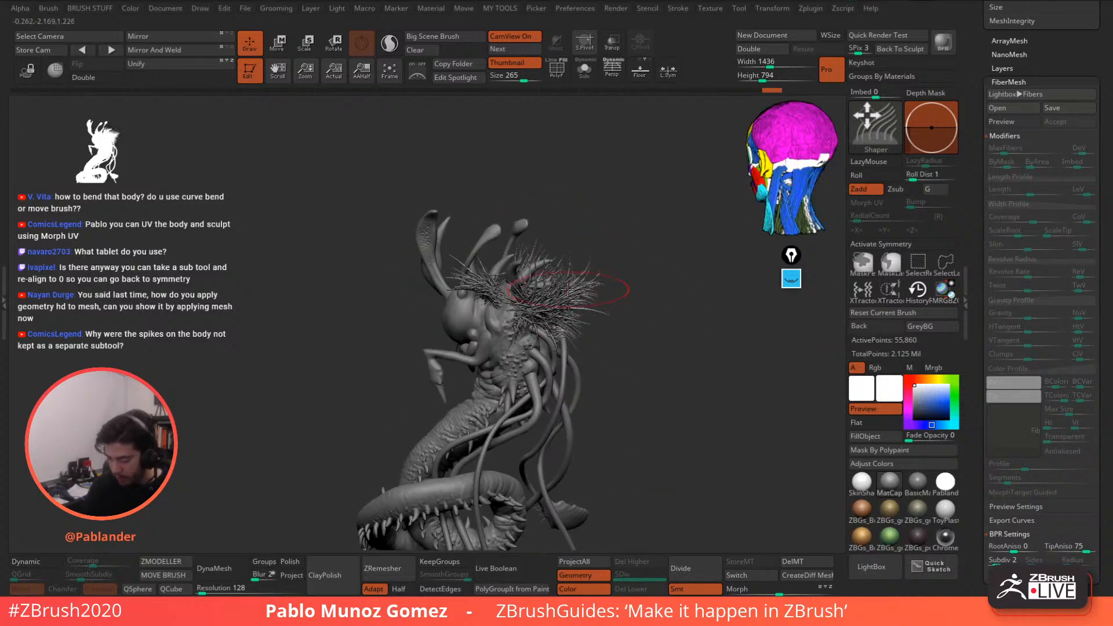
{"action": "mouse_move", "coordinate": [568, 289]}
{"action": "left_mouse_down"}
{"action": "mouse_move", "coordinate": [615, 272]}
{"action": "mouse_move", "coordinate": [640, 279]}
{"action": "mouse_move", "coordinate": [606, 317]}
{"action": "mouse_move", "coordinate": [608, 347]}
{"action": "left_mouse_up"}
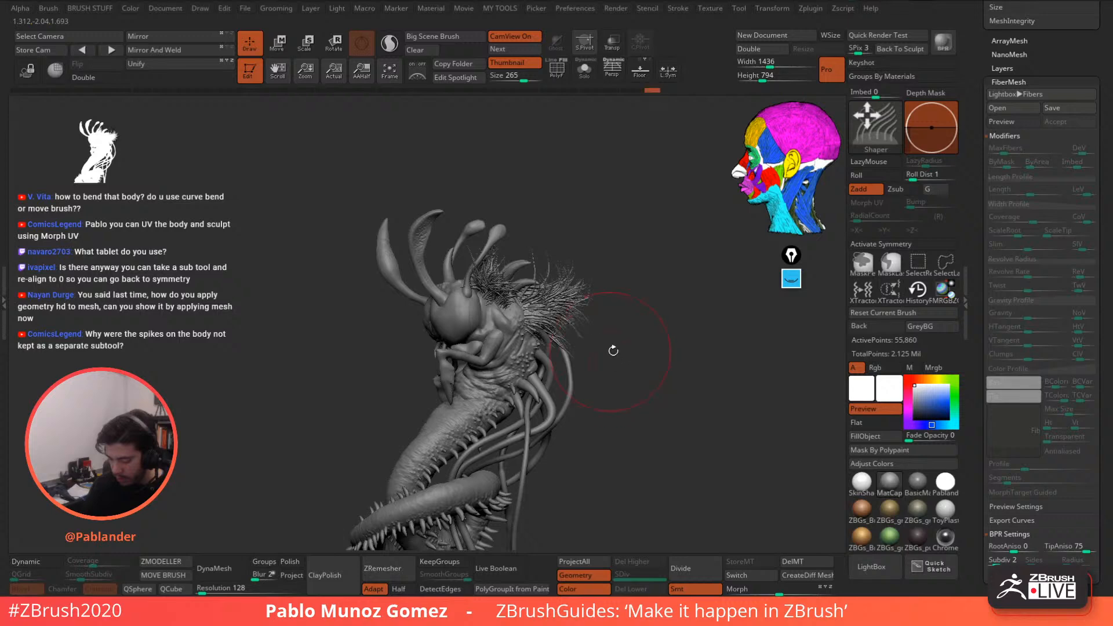
{"action": "right_click_drag", "start_coordinate": [613, 350], "coordinate": [622, 344]}
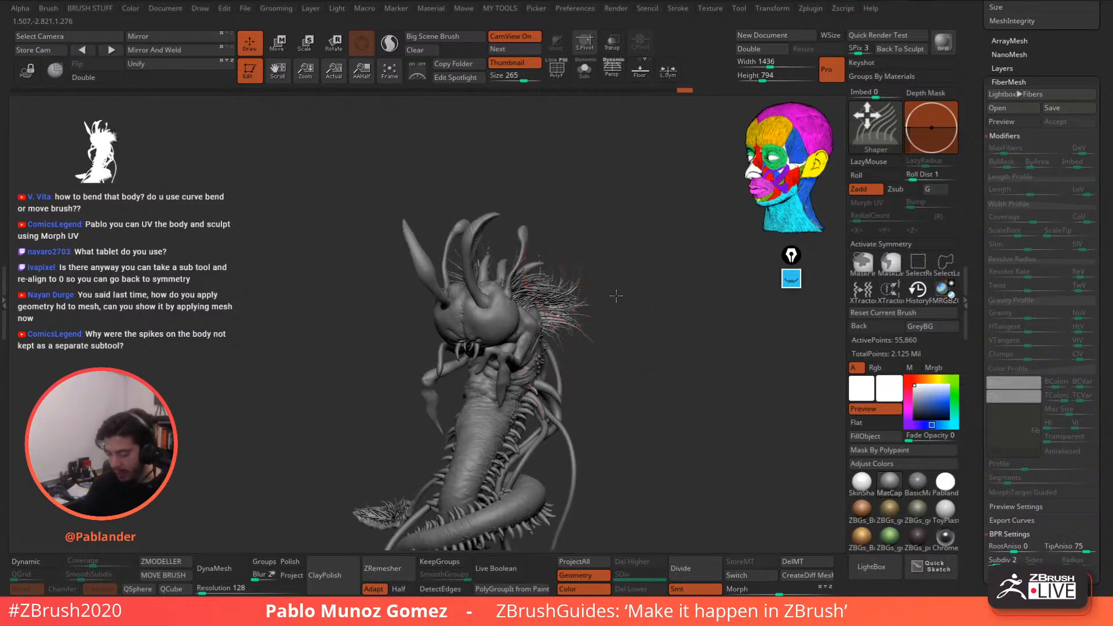
{"action": "left_click_drag", "start_coordinate": [581, 265], "coordinate": [570, 302]}
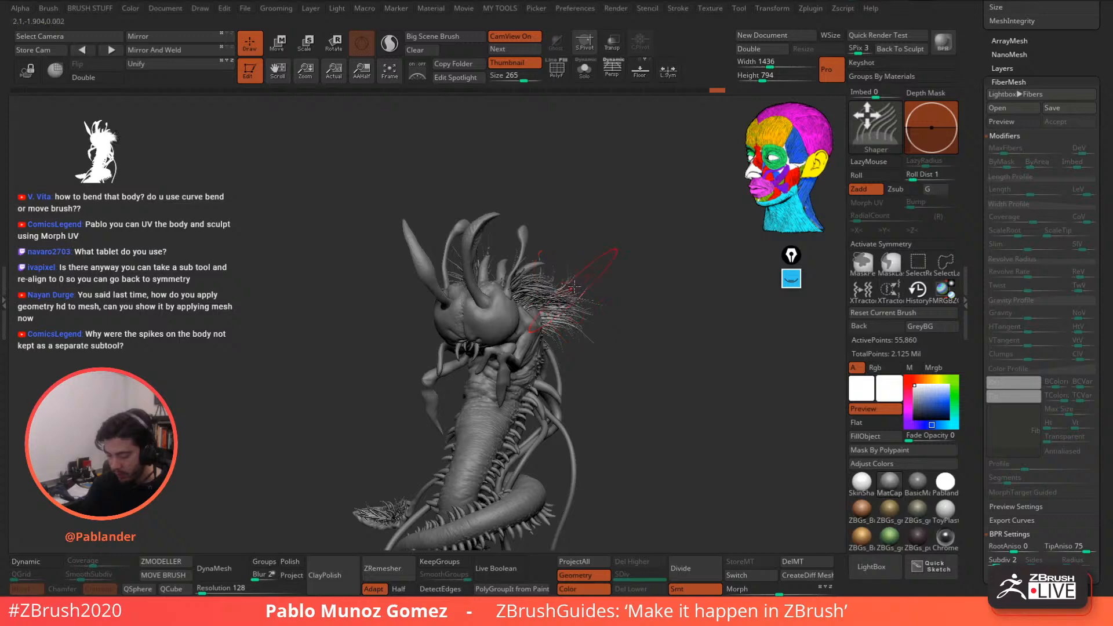
{"action": "right_click_drag", "start_coordinate": [574, 286], "coordinate": [623, 297]}
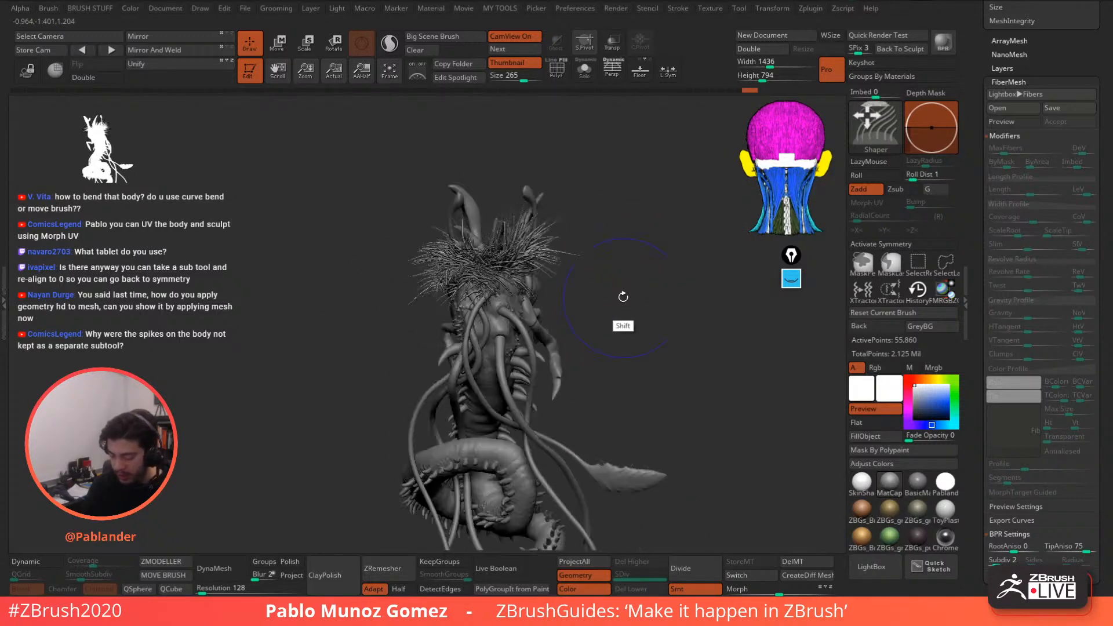
- Lift the fibers at the nape and crown upward with the Shaper brush, working from low rear and side angles
{"action": "right_click_drag", "start_coordinate": [551, 295], "coordinate": [548, 249]}
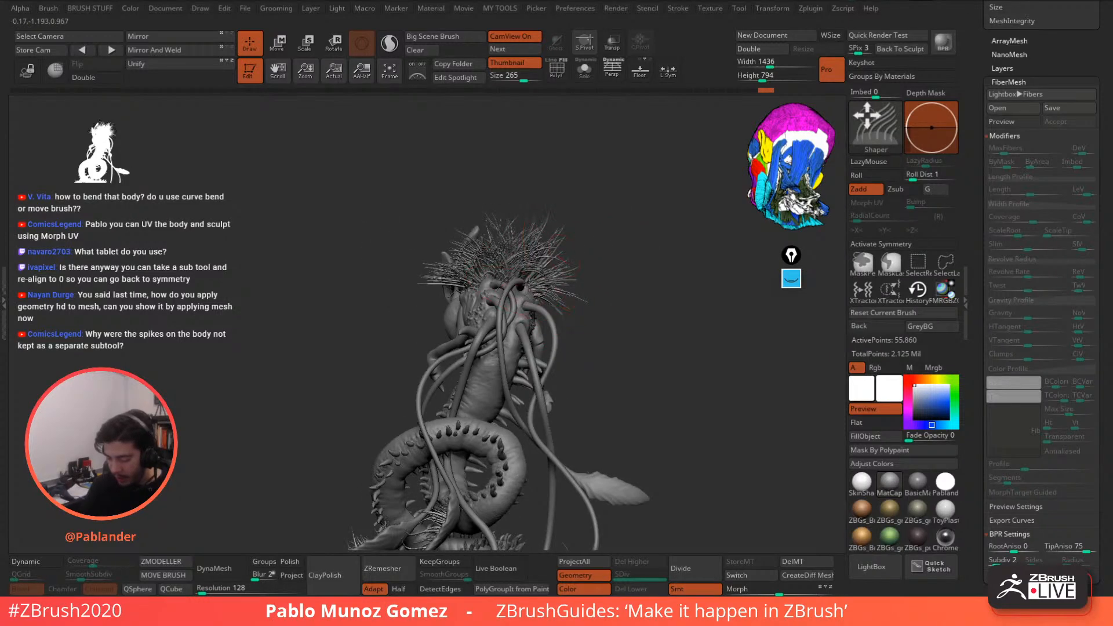
{"action": "right_click_drag", "start_coordinate": [499, 286], "coordinate": [520, 305]}
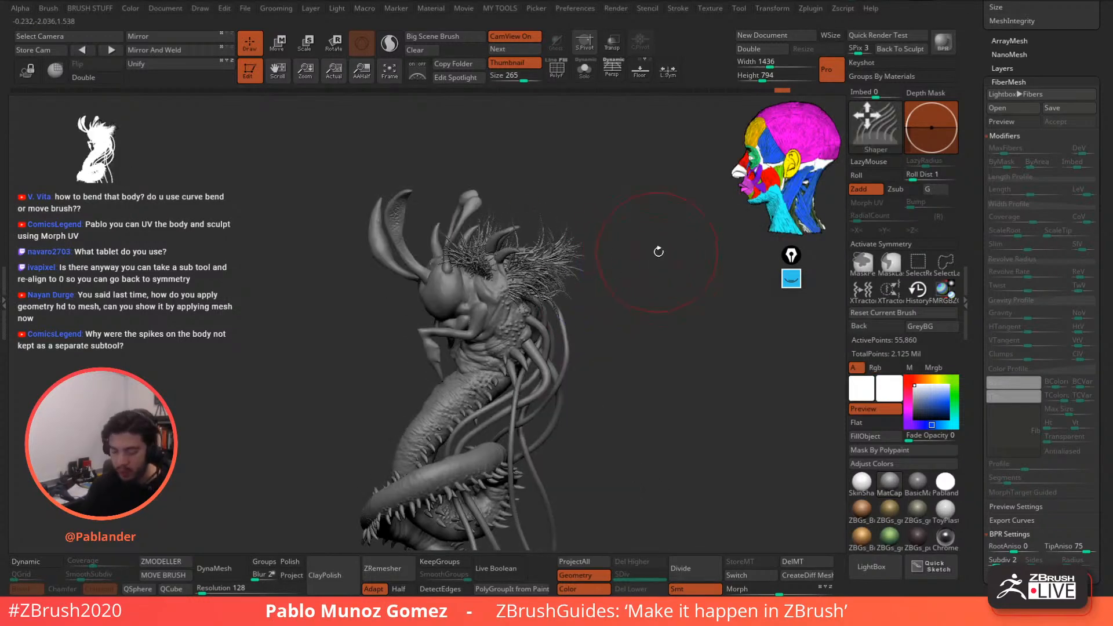
{"action": "right_click_drag", "start_coordinate": [645, 327], "coordinate": [476, 246]}
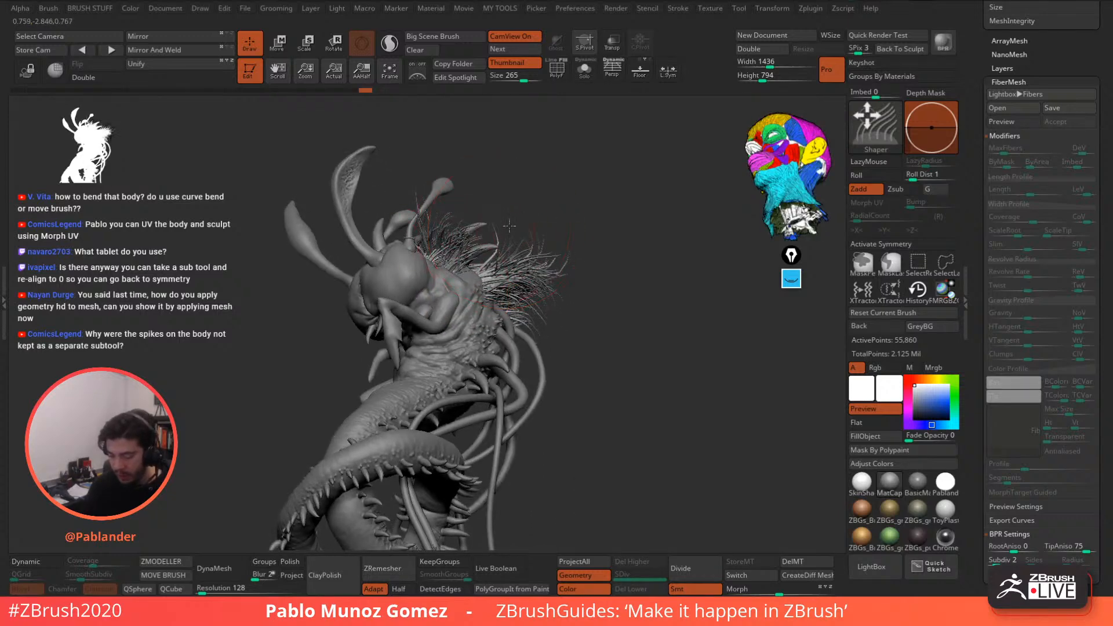
{"action": "right_click_drag", "start_coordinate": [501, 164], "coordinate": [529, 224]}
- Choose the Subtle Turbulence grooming brush and add slight irregularity to the fibers behind the horns
{"action": "left_click", "coordinate": [276, 8]}
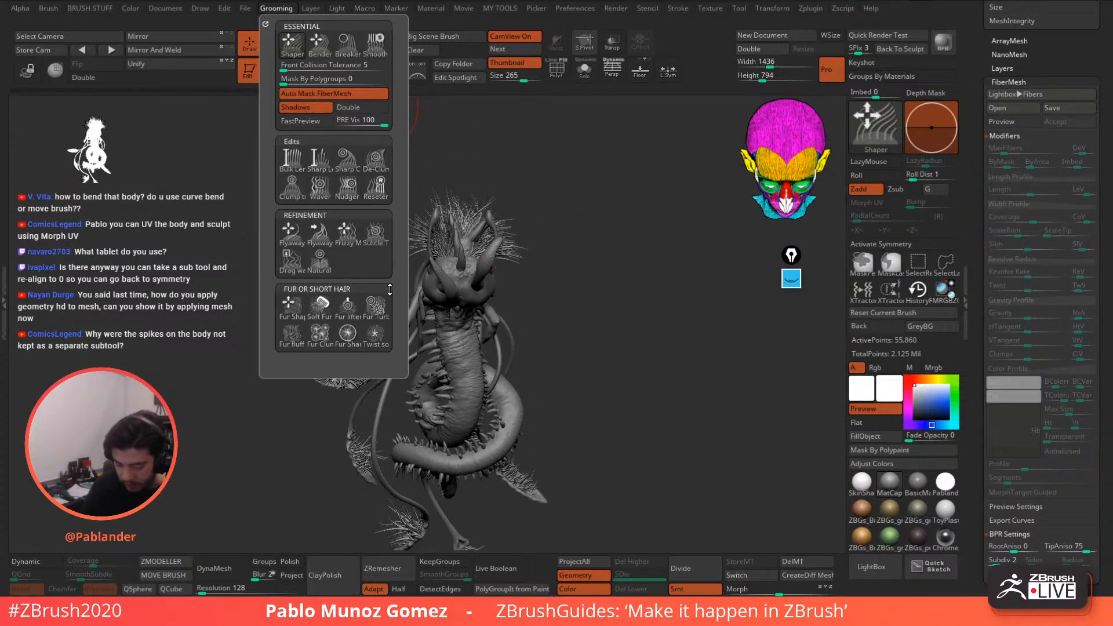
{"action": "left_click", "coordinate": [382, 237]}
{"action": "mouse_move", "coordinate": [521, 272]}
{"action": "right_mouse_down"}
{"action": "mouse_move", "coordinate": [570, 262]}
{"action": "mouse_move", "coordinate": [579, 234]}
{"action": "right_mouse_up"}
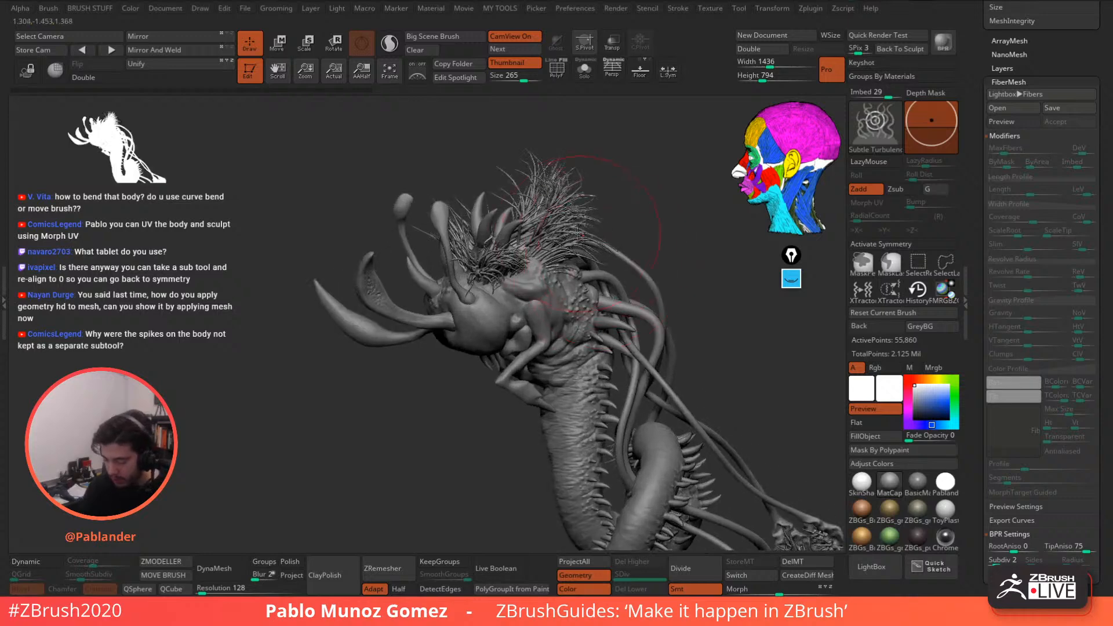
{"action": "mouse_move", "coordinate": [574, 234]}
{"action": "left_mouse_down"}
{"action": "mouse_move", "coordinate": [498, 256]}
{"action": "mouse_move", "coordinate": [584, 246]}
{"action": "left_mouse_up"}
{"action": "right_click_drag", "start_coordinate": [623, 212], "coordinate": [602, 230]}
{"action": "mouse_move", "coordinate": [548, 199]}
{"action": "left_mouse_down"}
{"action": "mouse_move", "coordinate": [552, 231]}
{"action": "mouse_move", "coordinate": [548, 207]}
{"action": "left_mouse_up"}
- Extend the Subtle Turbulence variation across the crown and the opposite side of the head fibers
{"action": "mouse_move", "coordinate": [548, 207]}
{"action": "right_mouse_down"}
{"action": "mouse_move", "coordinate": [585, 213]}
{"action": "mouse_move", "coordinate": [529, 273]}
{"action": "right_mouse_up"}
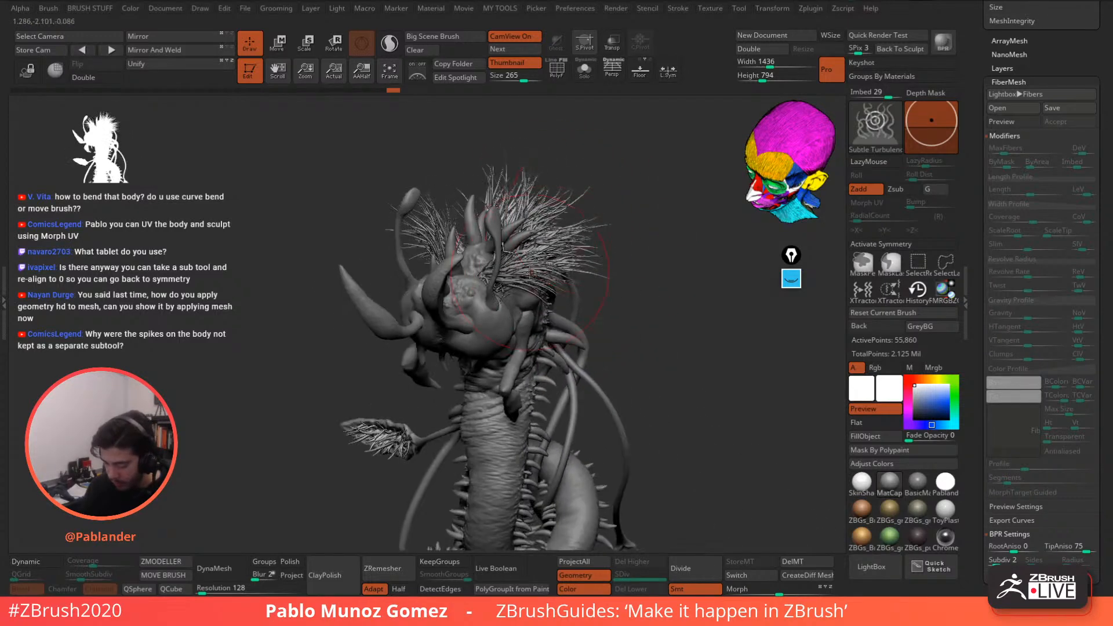
{"action": "right_click_drag", "start_coordinate": [537, 232], "coordinate": [500, 273]}
{"action": "mouse_move", "coordinate": [443, 236]}
{"action": "left_mouse_down"}
{"action": "mouse_move", "coordinate": [457, 231]}
{"action": "mouse_move", "coordinate": [414, 220]}
{"action": "left_mouse_up"}
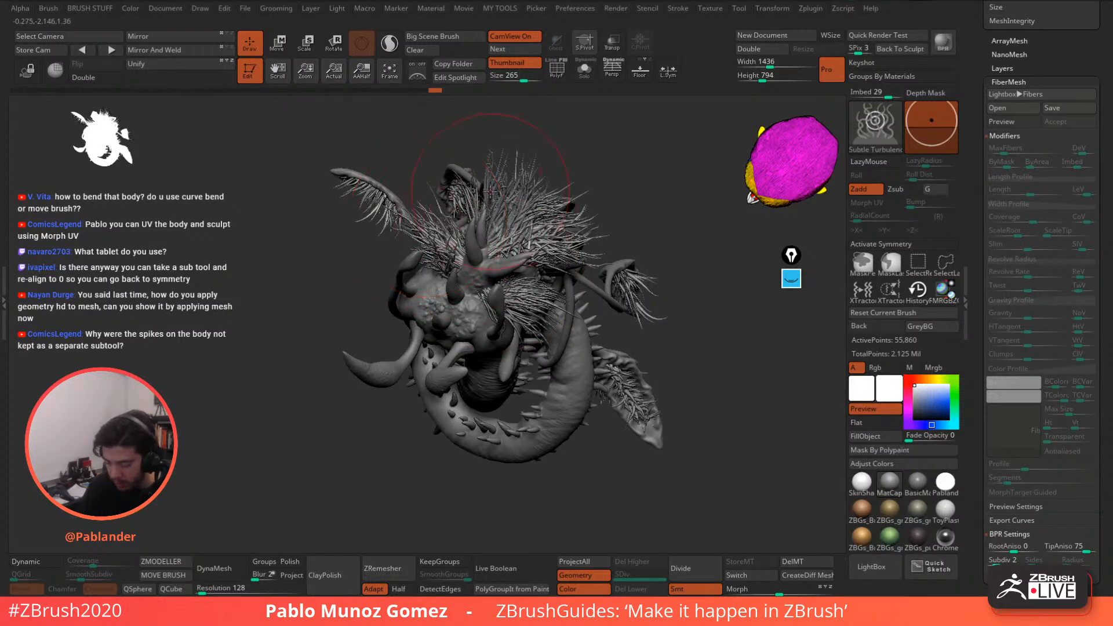
{"action": "right_click_drag", "start_coordinate": [505, 181], "coordinate": [551, 177]}
{"action": "left_click_drag", "start_coordinate": [510, 194], "coordinate": [472, 189]}
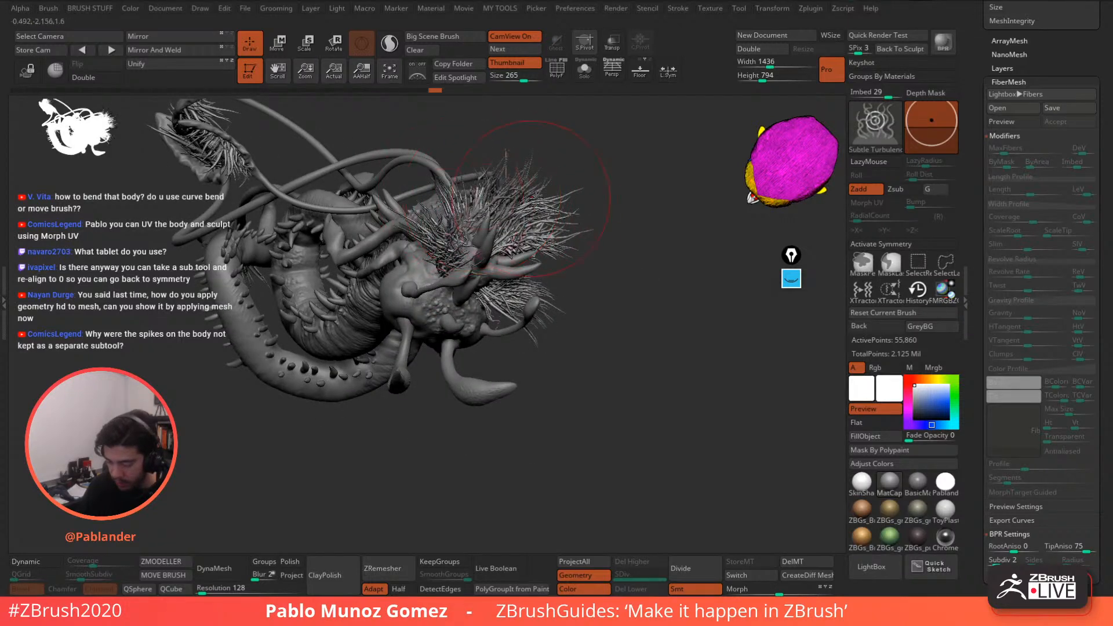
{"action": "mouse_move", "coordinate": [606, 200]}
{"action": "right_mouse_down"}
{"action": "mouse_move", "coordinate": [599, 166]}
{"action": "mouse_move", "coordinate": [529, 196]}
{"action": "mouse_move", "coordinate": [549, 197]}
{"action": "right_mouse_up"}
- Choose the Sharp Clumper brush, reduce its size and gather the side and crown fibers into pointed tufts
{"action": "left_click", "coordinate": [276, 9]}
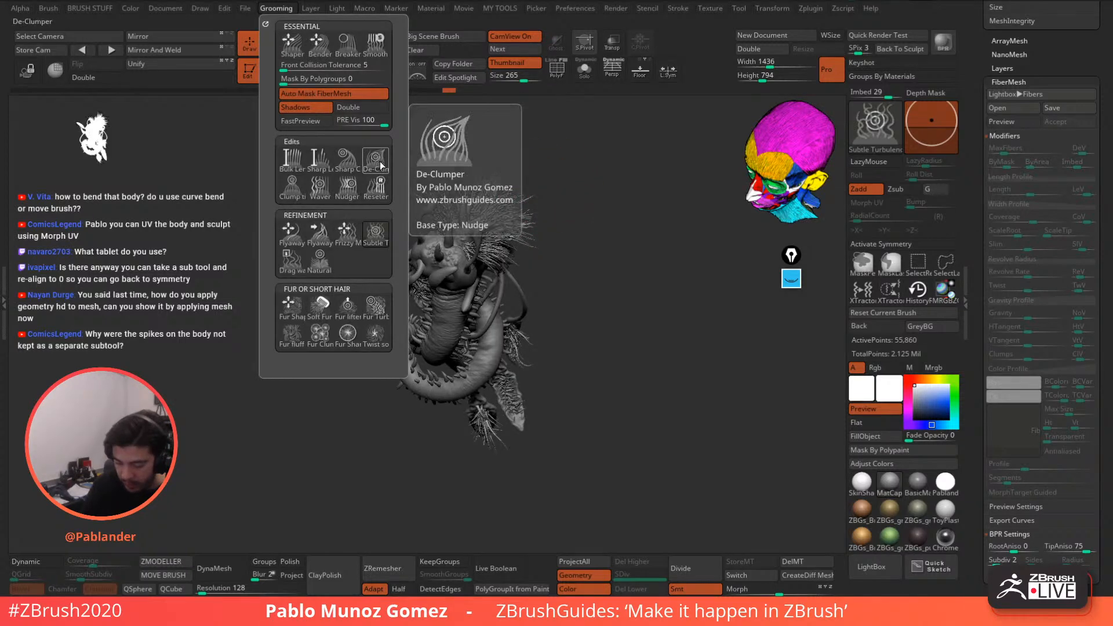
{"action": "left_click", "coordinate": [350, 162]}
{"action": "right_click_drag", "start_coordinate": [582, 203], "coordinate": [567, 260], "text": "alt"}
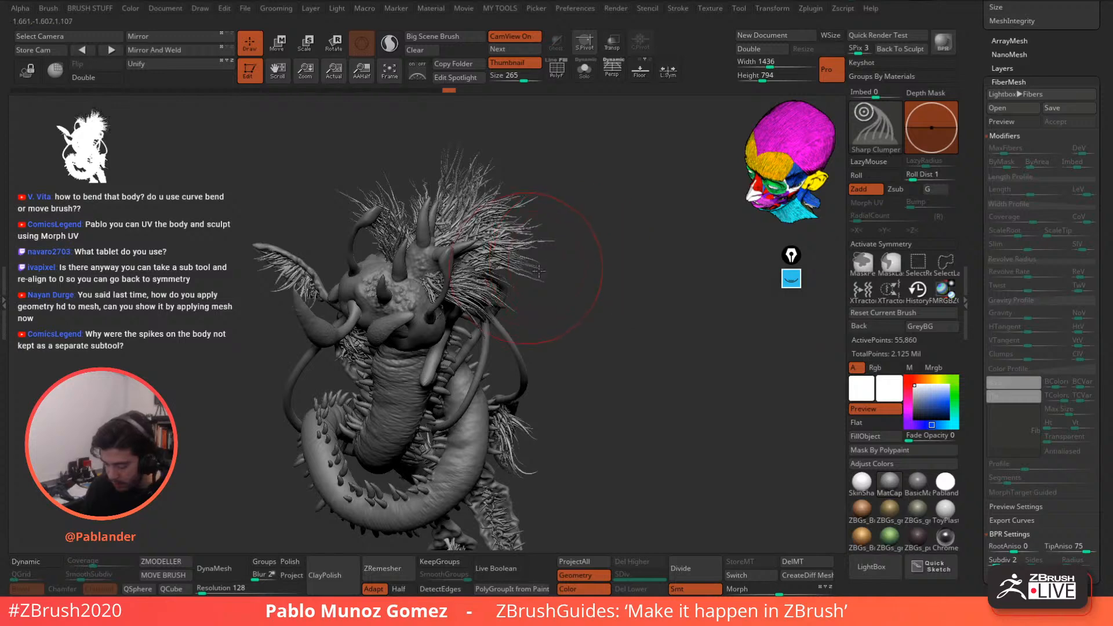
{"action": "left_click_drag", "start_coordinate": [534, 241], "coordinate": [574, 245]}
{"action": "mouse_move", "coordinate": [597, 223]}
{"action": "right_mouse_down"}
{"action": "mouse_move", "coordinate": [559, 203]}
{"action": "mouse_move", "coordinate": [575, 183]}
{"action": "right_mouse_up"}
{"action": "key", "text": "space"}
{"action": "left_click_drag", "start_coordinate": [559, 181], "coordinate": [555, 181]}
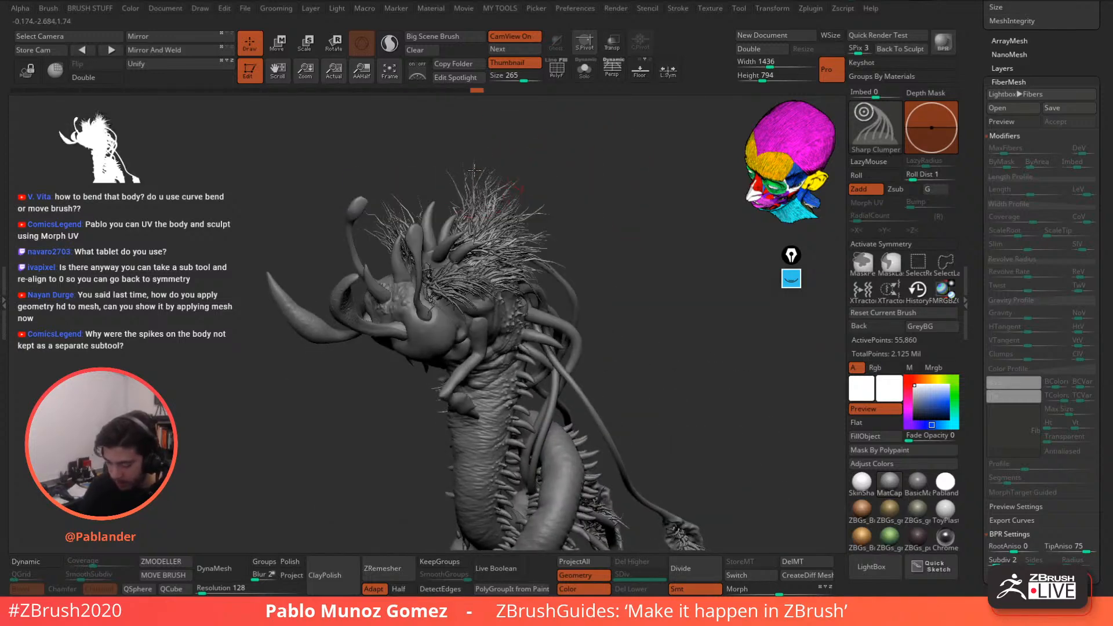
{"action": "right_click_drag", "start_coordinate": [529, 160], "coordinate": [551, 201]}
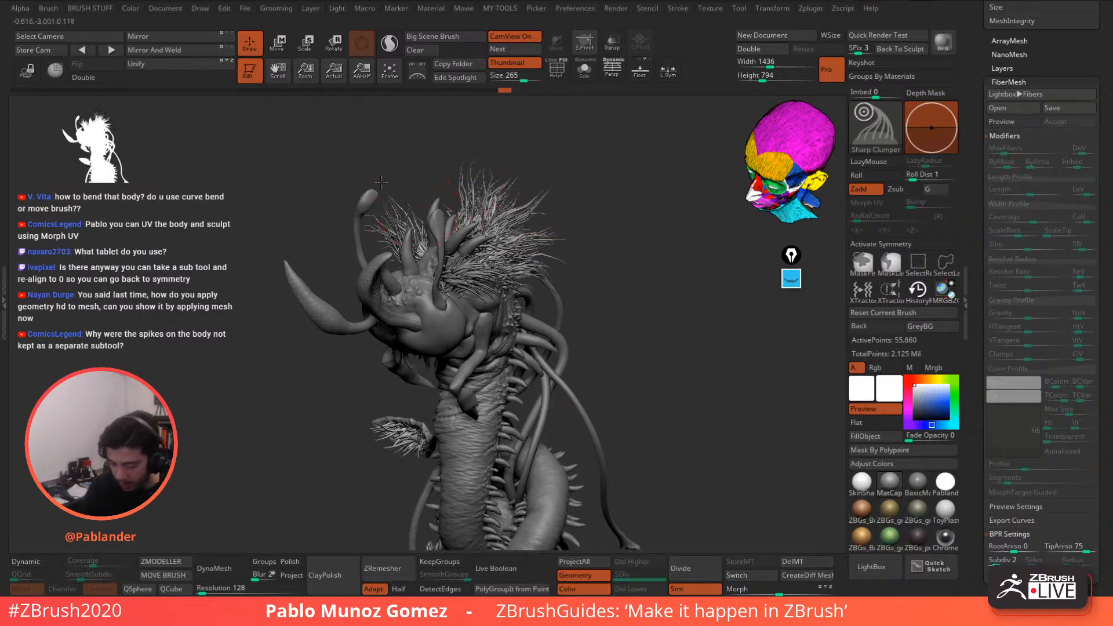
- Continue clumping the fibers at the back and lower nape of the head with the Sharp Clumper brush
{"action": "right_click_drag", "start_coordinate": [381, 183], "coordinate": [477, 273]}
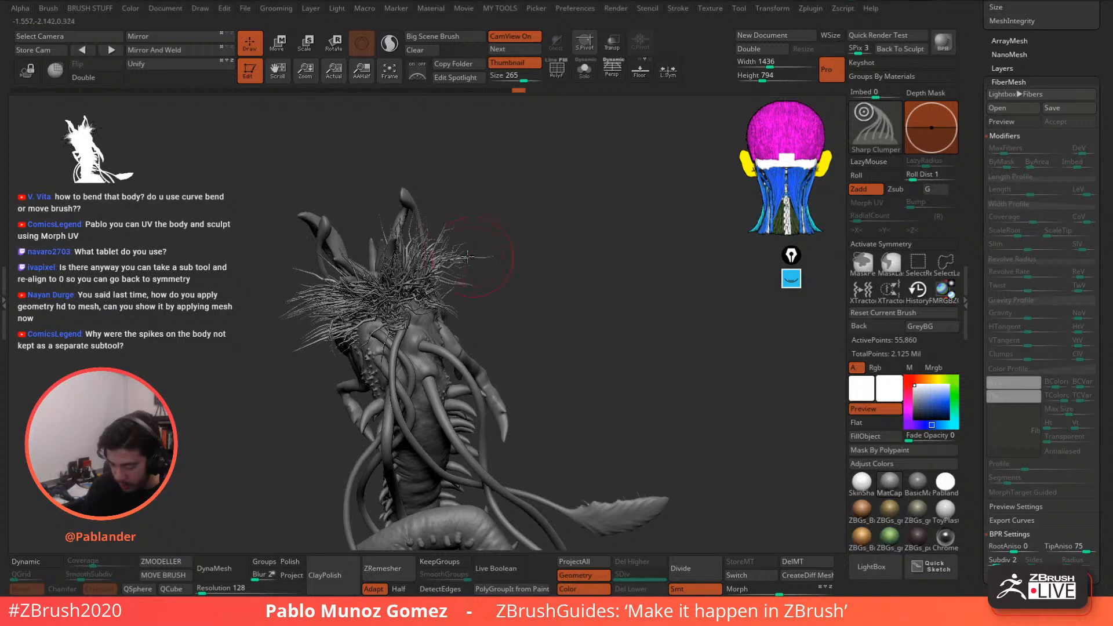
{"action": "mouse_move", "coordinate": [454, 219]}
{"action": "right_mouse_down"}
{"action": "mouse_move", "coordinate": [505, 277]}
{"action": "mouse_move", "coordinate": [535, 274]}
{"action": "mouse_move", "coordinate": [540, 257]}
{"action": "right_mouse_up"}
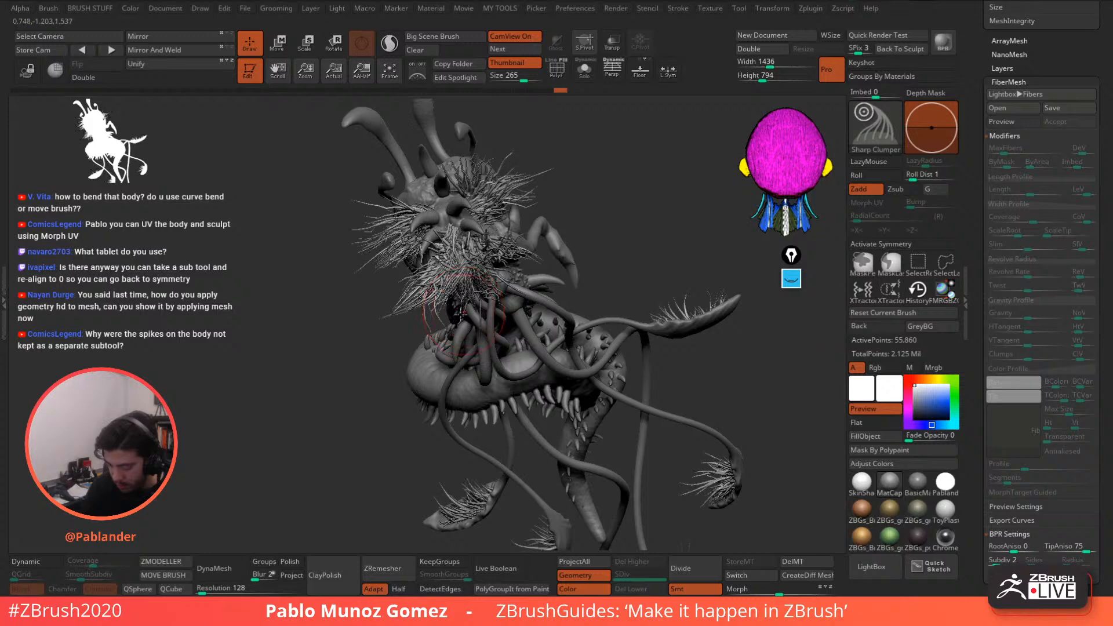
{"action": "right_click_drag", "start_coordinate": [460, 313], "coordinate": [499, 267]}
{"action": "right_click_drag", "start_coordinate": [517, 190], "coordinate": [410, 171]}
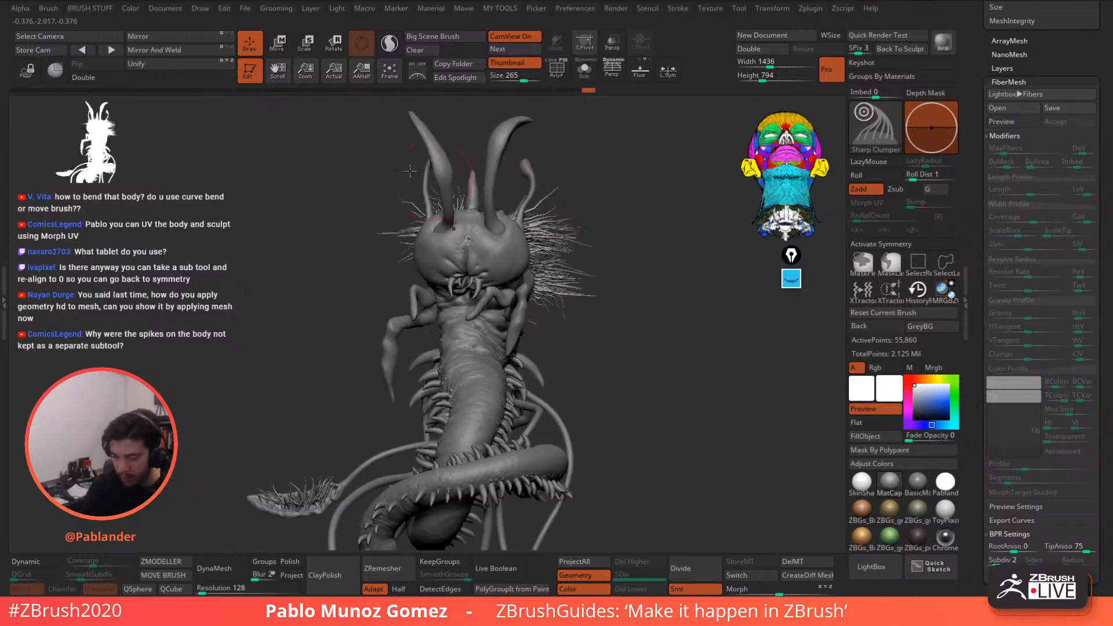
- Append a Cube3D as a new subtool of the creature
{"action": "mouse_move", "coordinate": [658, 334]}
{"action": "right_mouse_down", "text": "ctrl"}
{"action": "mouse_move", "coordinate": [656, 296]}
{"action": "mouse_move", "coordinate": [651, 332]}
{"action": "mouse_move", "coordinate": [639, 295]}
{"action": "mouse_move", "coordinate": [628, 301]}
{"action": "mouse_move", "coordinate": [653, 305]}
{"action": "mouse_move", "coordinate": [617, 284]}
{"action": "right_mouse_up", "text": "ctrl"}
{"action": "key", "text": "space"}
{"action": "left_click", "coordinate": [624, 347]}
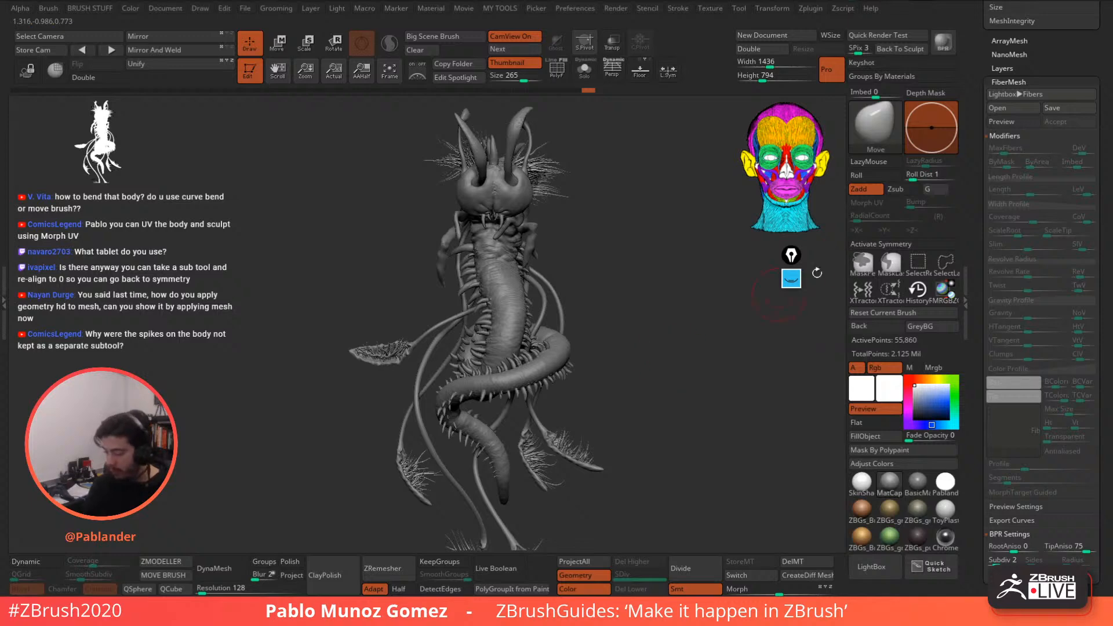
{"action": "left_click", "coordinate": [1002, 68]}
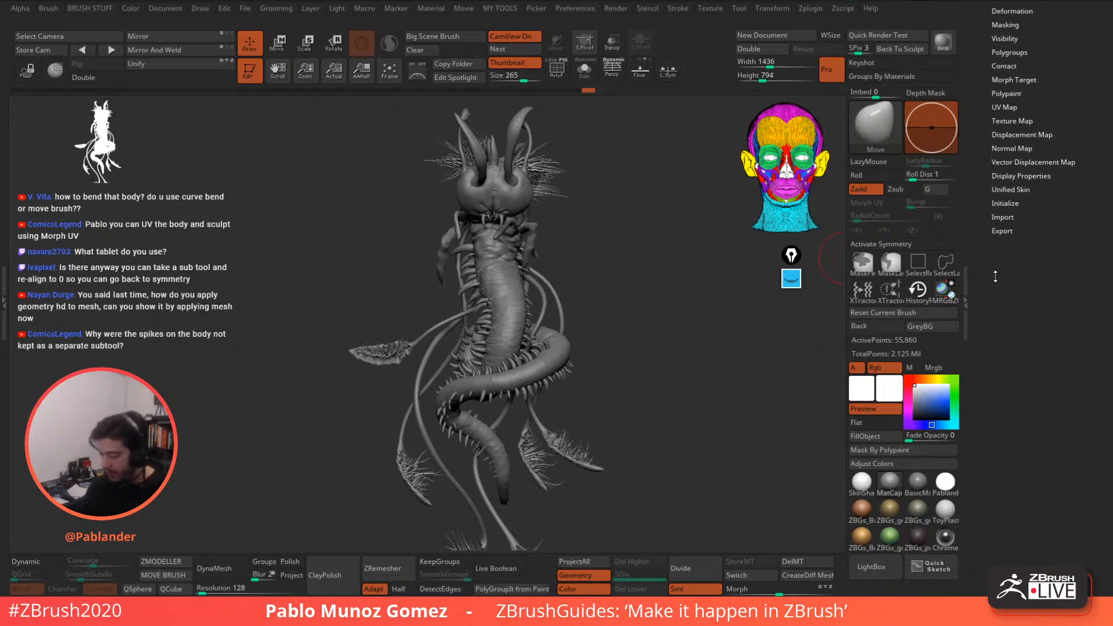
{"action": "left_click_drag", "start_coordinate": [992, 221], "coordinate": [991, 317]}
{"action": "left_click", "coordinate": [1011, 209]}
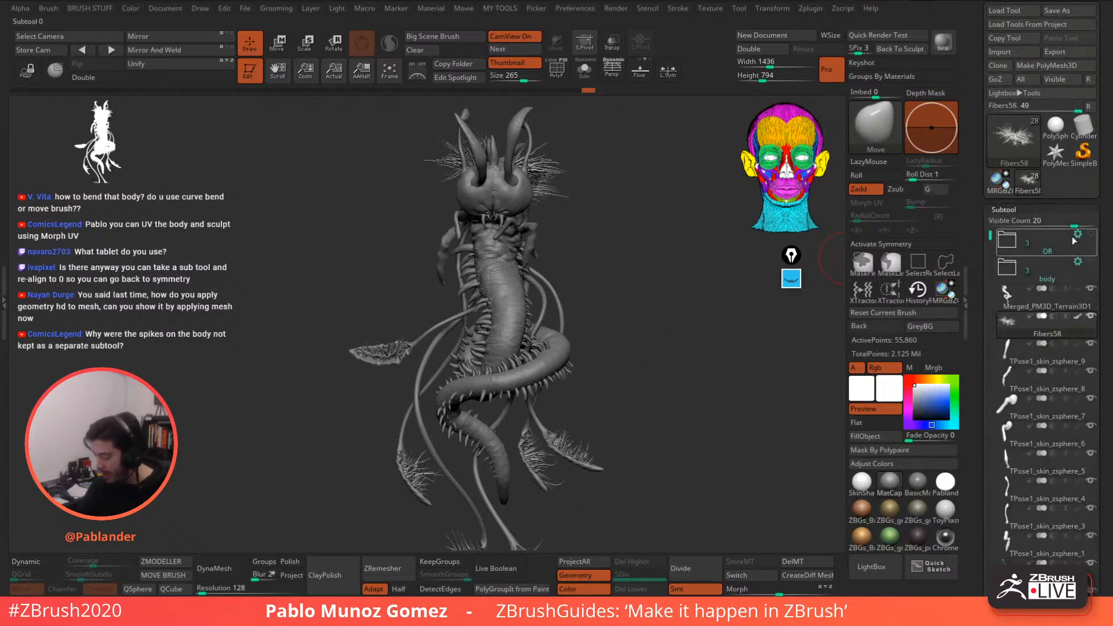
{"action": "left_click_drag", "start_coordinate": [1103, 271], "coordinate": [1092, 206]}
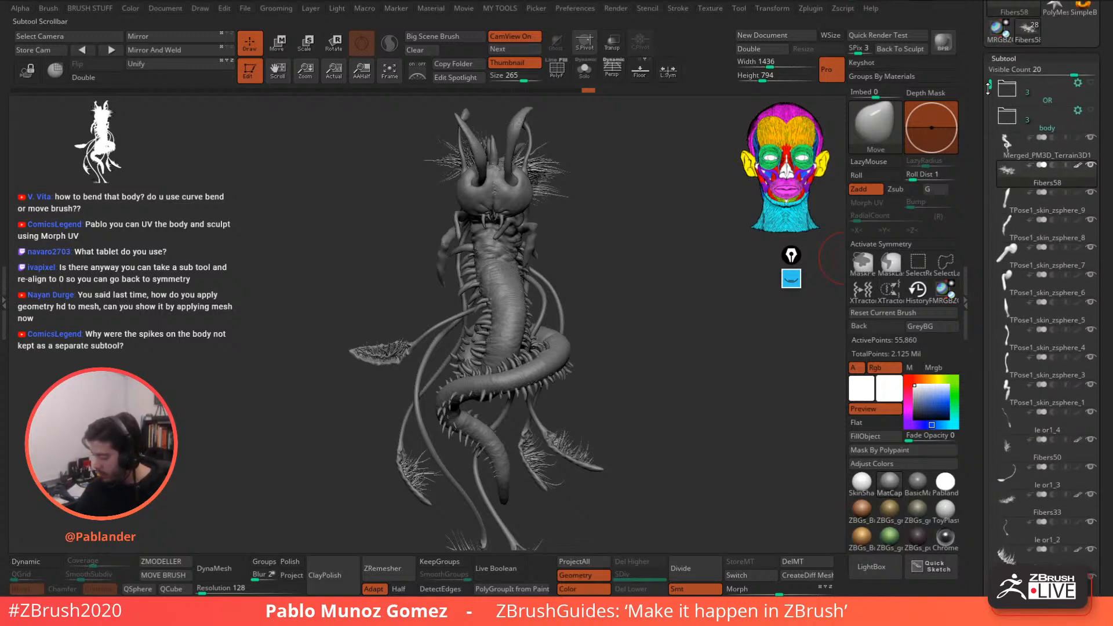
{"action": "left_click_drag", "start_coordinate": [992, 84], "coordinate": [1023, 238]}
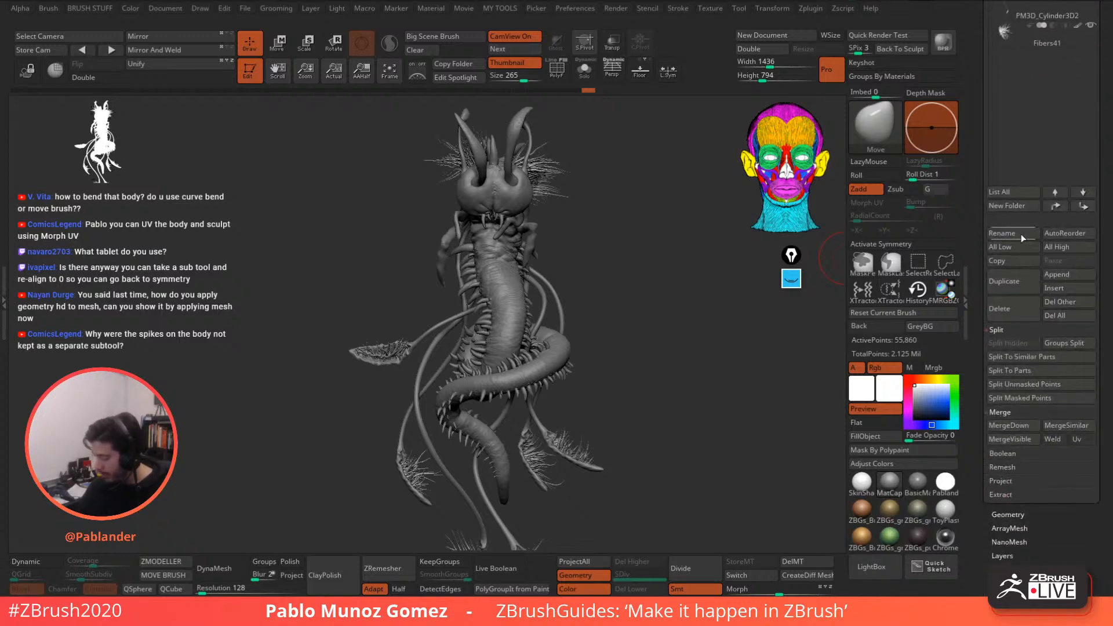
{"action": "left_click", "coordinate": [1074, 275]}
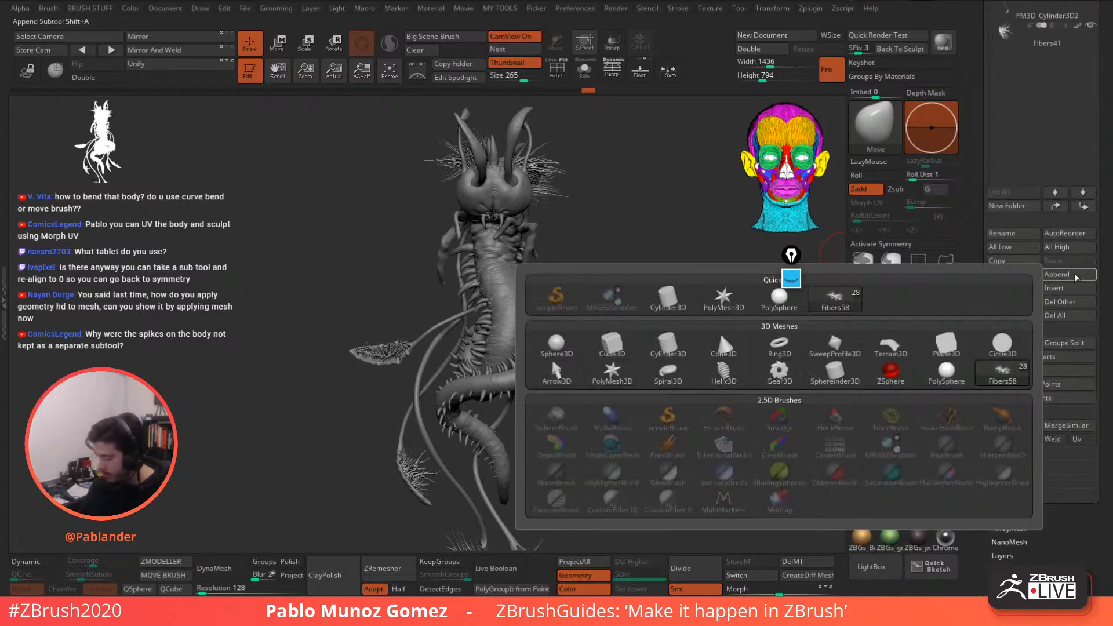
{"action": "left_click", "coordinate": [612, 345]}
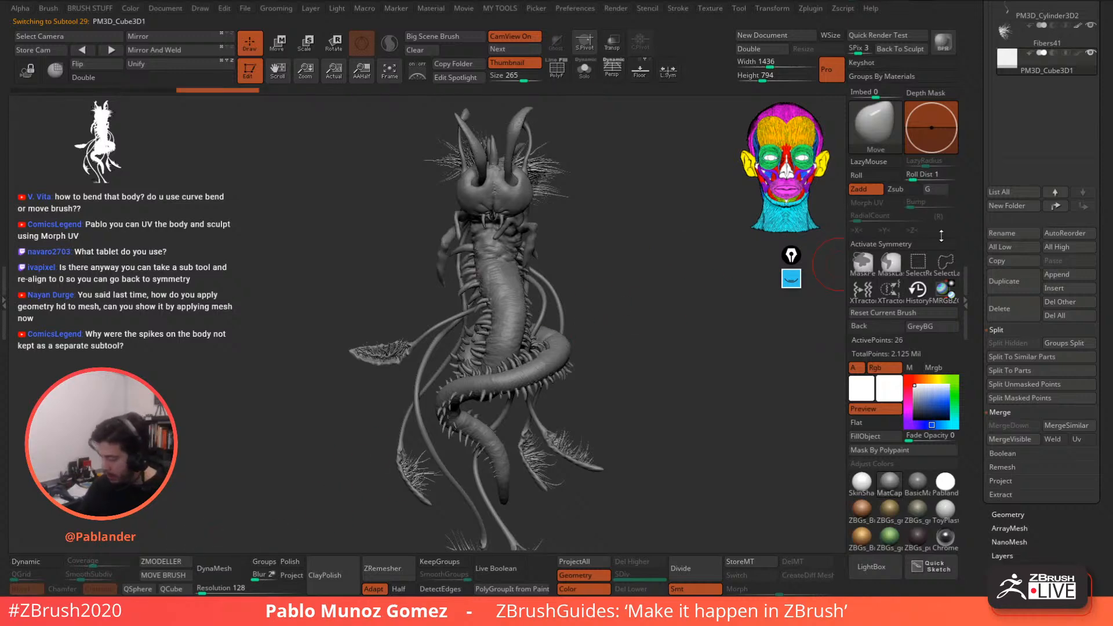
- Choose the Sphere 32 mesh of the IMM Primitives brush, reduce the draw size and set the imbed depth to -5
{"action": "left_click", "coordinate": [862, 152]}
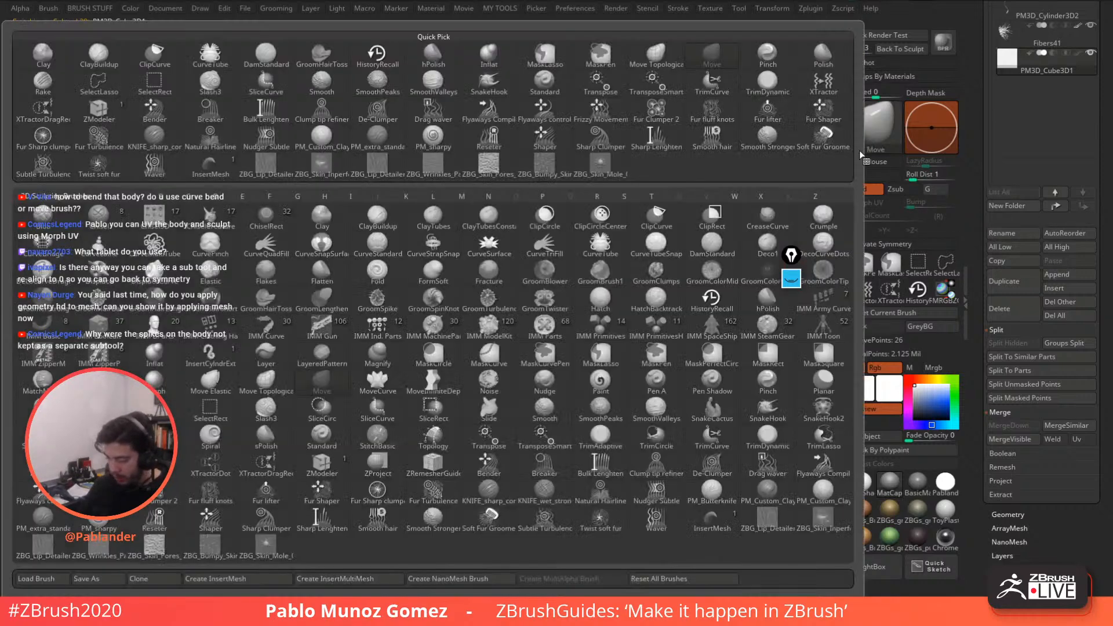
{"action": "left_click", "coordinate": [600, 327]}
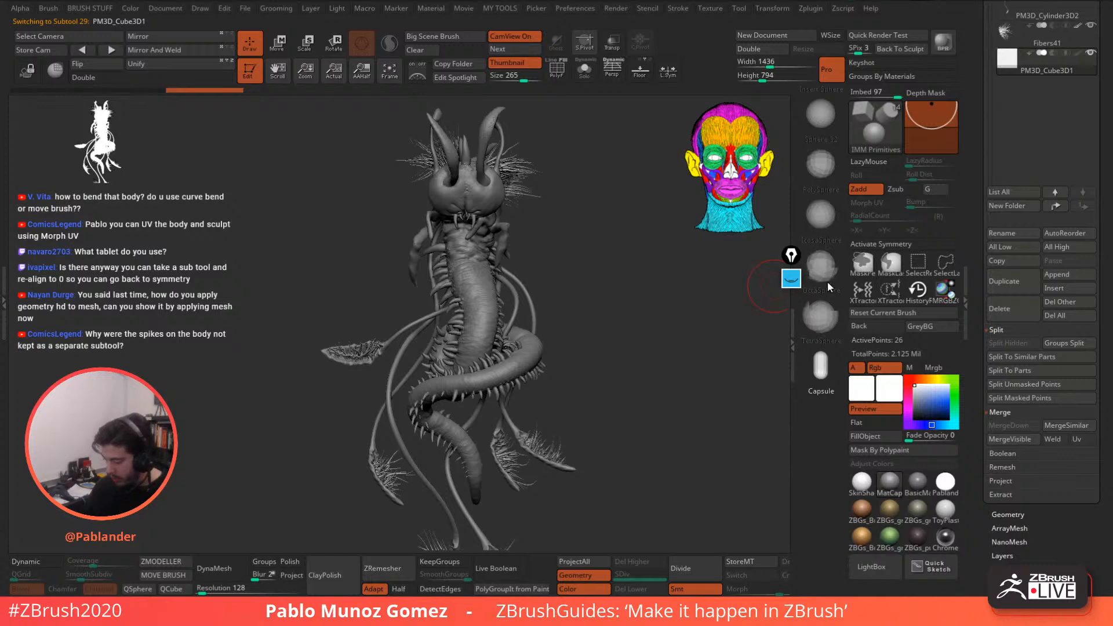
{"action": "left_click", "coordinate": [818, 116]}
{"action": "mouse_move", "coordinate": [541, 272]}
{"action": "right_mouse_down", "text": "ctrl"}
{"action": "mouse_move", "coordinate": [504, 224]}
{"action": "mouse_move", "coordinate": [556, 174]}
{"action": "right_mouse_up", "text": "ctrl"}
{"action": "right_click_drag", "start_coordinate": [574, 245], "coordinate": [562, 358], "text": "alt"}
{"action": "key", "text": "space"}
{"action": "left_click_drag", "start_coordinate": [616, 289], "coordinate": [600, 290]}
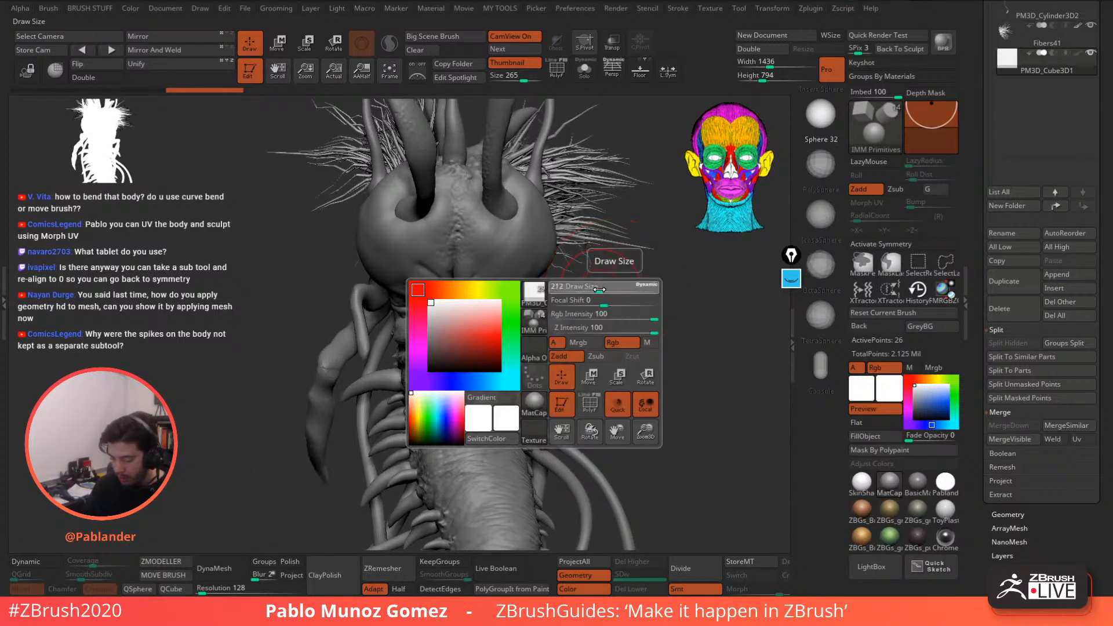
{"action": "left_click_drag", "start_coordinate": [926, 120], "coordinate": [928, 146]}
{"action": "mouse_move", "coordinate": [587, 259]}
{"action": "right_mouse_down"}
{"action": "mouse_move", "coordinate": [559, 230]}
{"action": "mouse_move", "coordinate": [492, 209]}
{"action": "mouse_move", "coordinate": [505, 264]}
{"action": "right_mouse_up"}
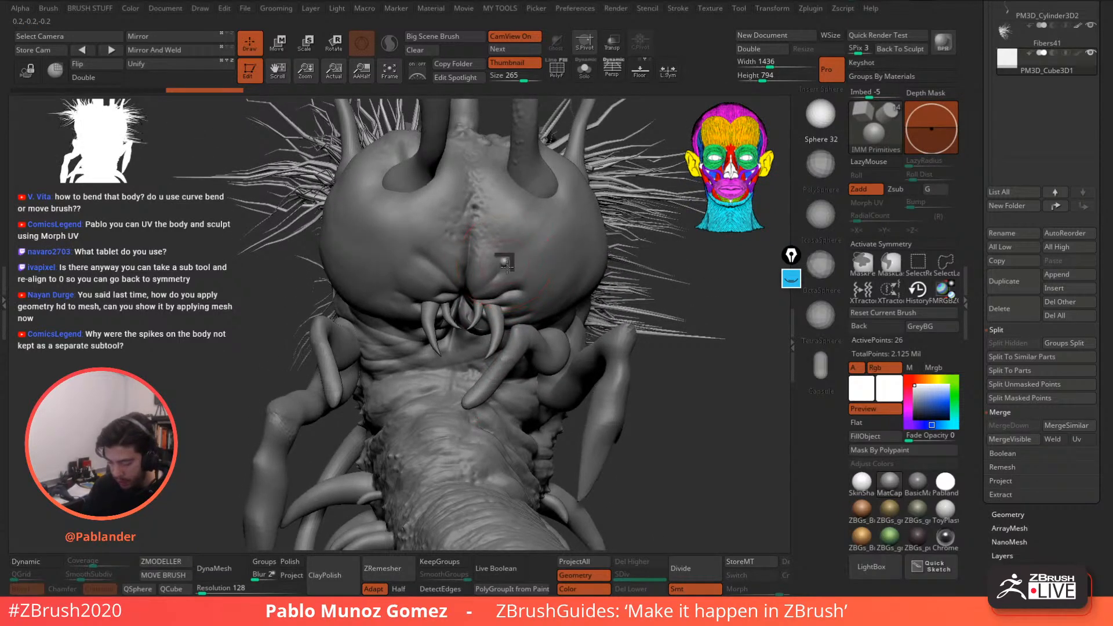
- Set the imbed depth to -30, testing sphere eyes on both sides of the face's midline and undoing them
{"action": "left_click_drag", "start_coordinate": [509, 275], "coordinate": [510, 274]}
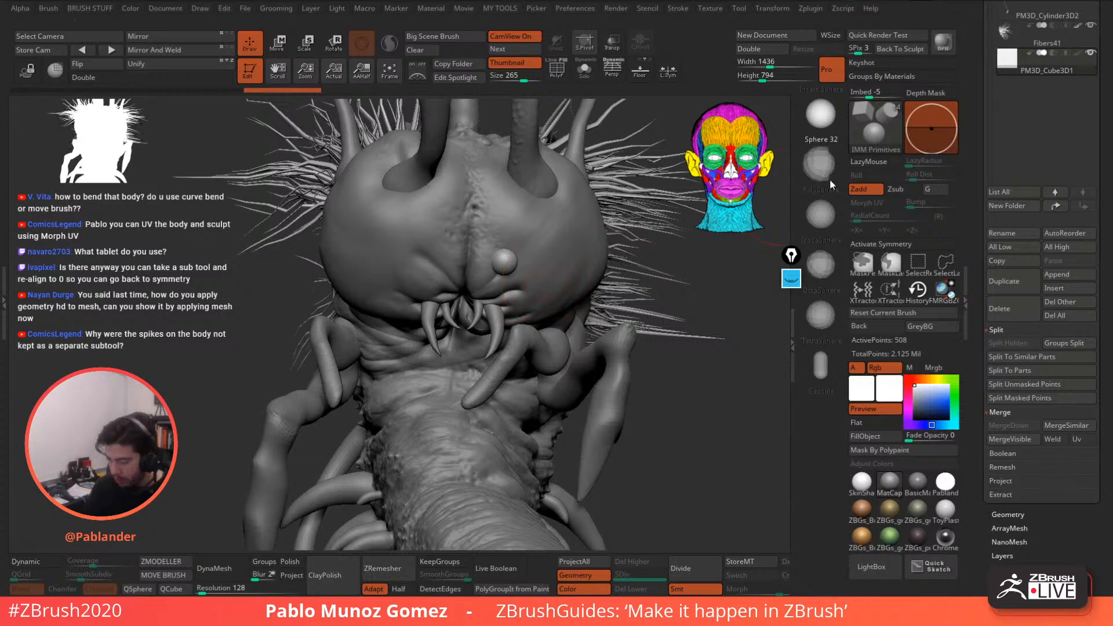
{"action": "key", "text": "ctrl+z"}
{"action": "left_click_drag", "start_coordinate": [930, 129], "coordinate": [931, 137]}
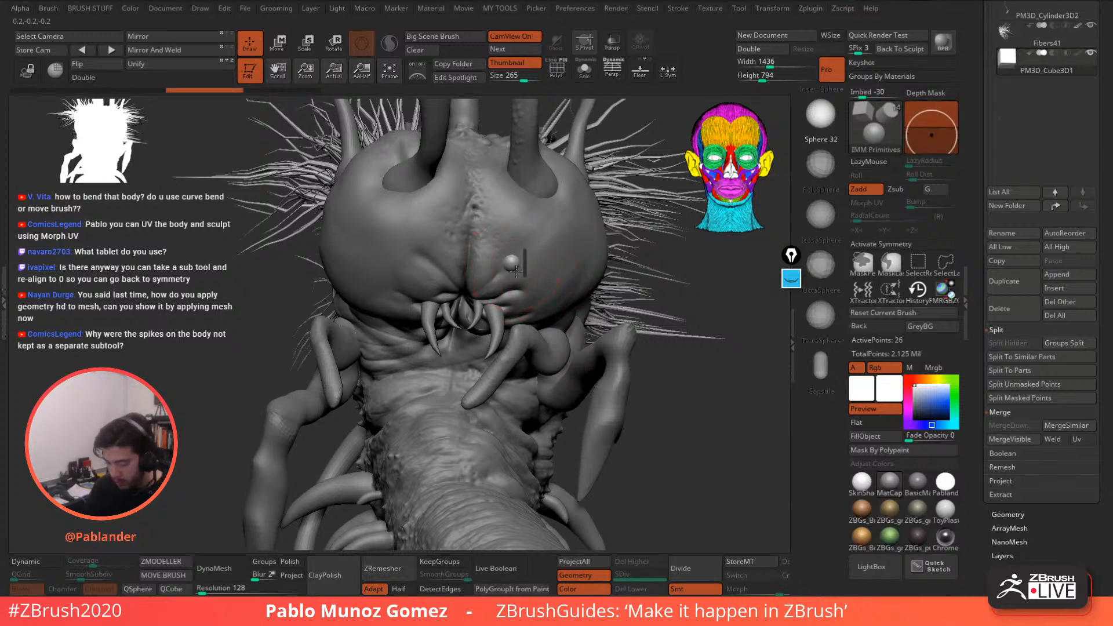
{"action": "left_click", "coordinate": [435, 264]}
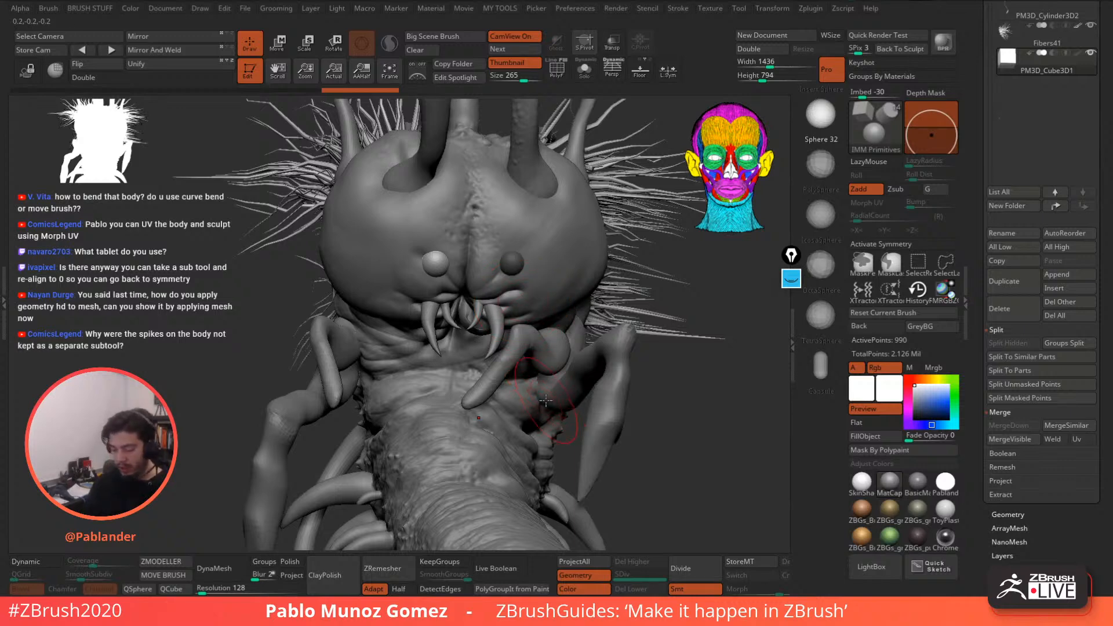
{"action": "key", "text": "ctrl+z"}
{"action": "key", "text": "ctrl+z"}
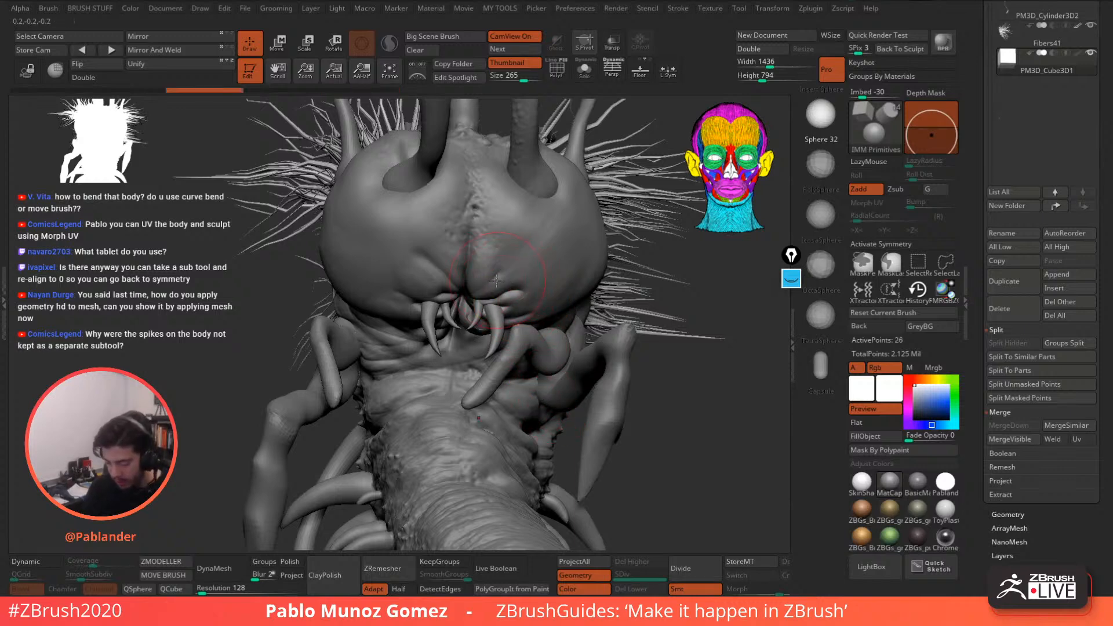
- Insert two sphere eyes along the midline of the face, undoing the misplaced attempts
{"action": "mouse_move", "coordinate": [470, 248]}
{"action": "left_mouse_down"}
{"action": "mouse_move", "coordinate": [484, 248]}
{"action": "mouse_move", "coordinate": [481, 221]}
{"action": "mouse_move", "coordinate": [474, 228]}
{"action": "mouse_move", "coordinate": [498, 250]}
{"action": "left_mouse_up"}
{"action": "key", "text": "ctrl+z"}
{"action": "key", "text": "ctrl+z"}
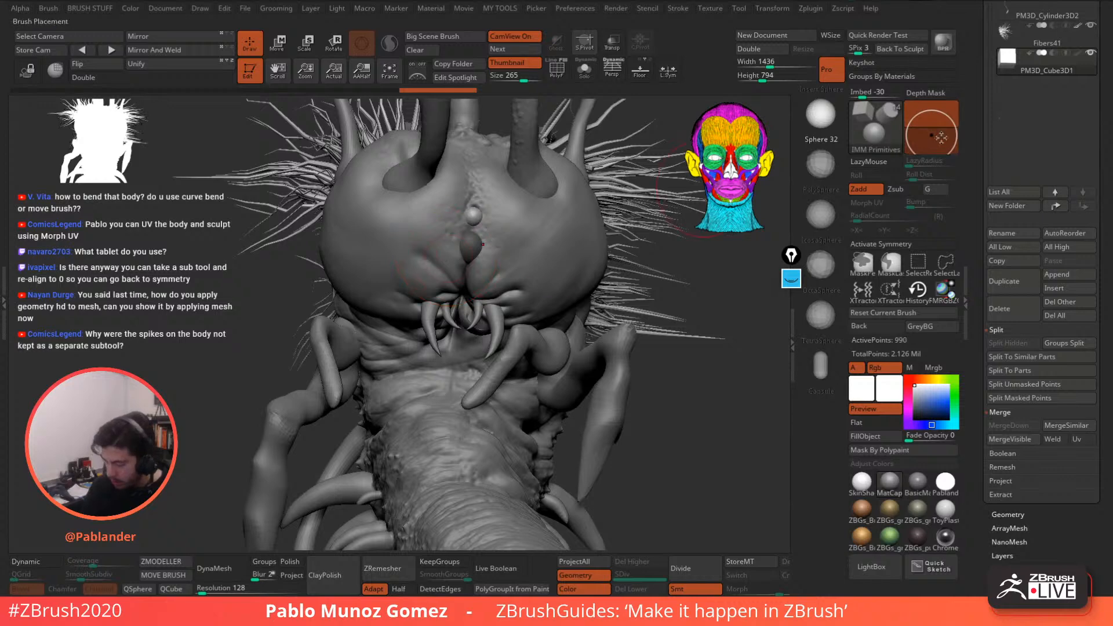
- Set the imbed depth to -53 and insert three medium sphere eyes on each side of the midline
{"action": "left_click_drag", "start_coordinate": [932, 136], "coordinate": [931, 141]}
{"action": "mouse_move", "coordinate": [497, 238]}
{"action": "left_mouse_down"}
{"action": "mouse_move", "coordinate": [497, 247]}
{"action": "mouse_move", "coordinate": [447, 241]}
{"action": "mouse_move", "coordinate": [435, 264]}
{"action": "left_mouse_up"}
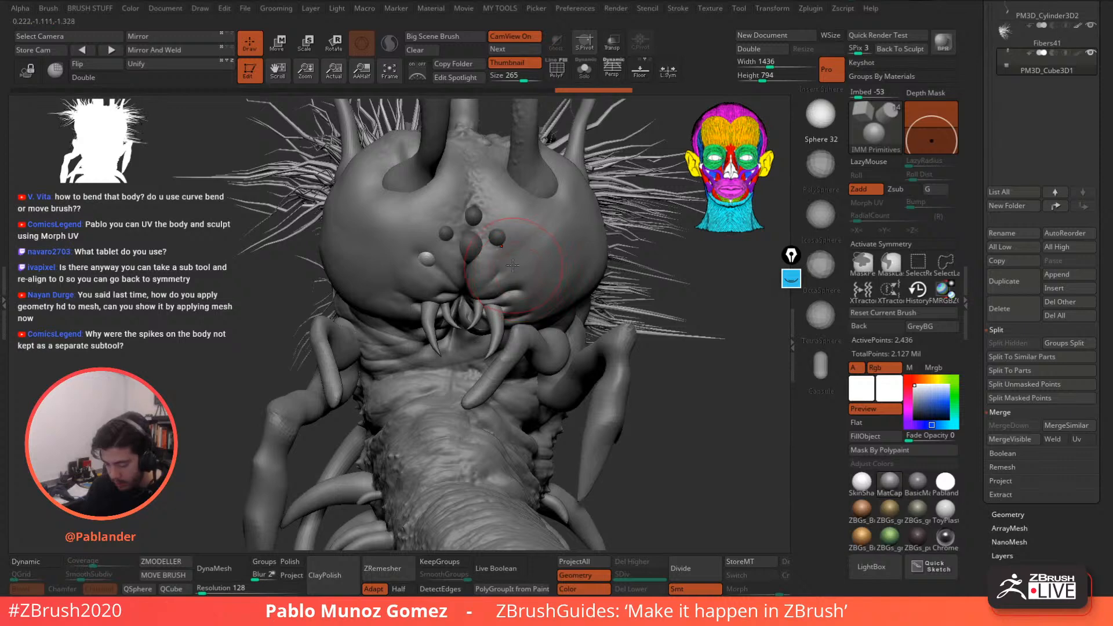
{"action": "left_click_drag", "start_coordinate": [512, 266], "coordinate": [527, 247]}
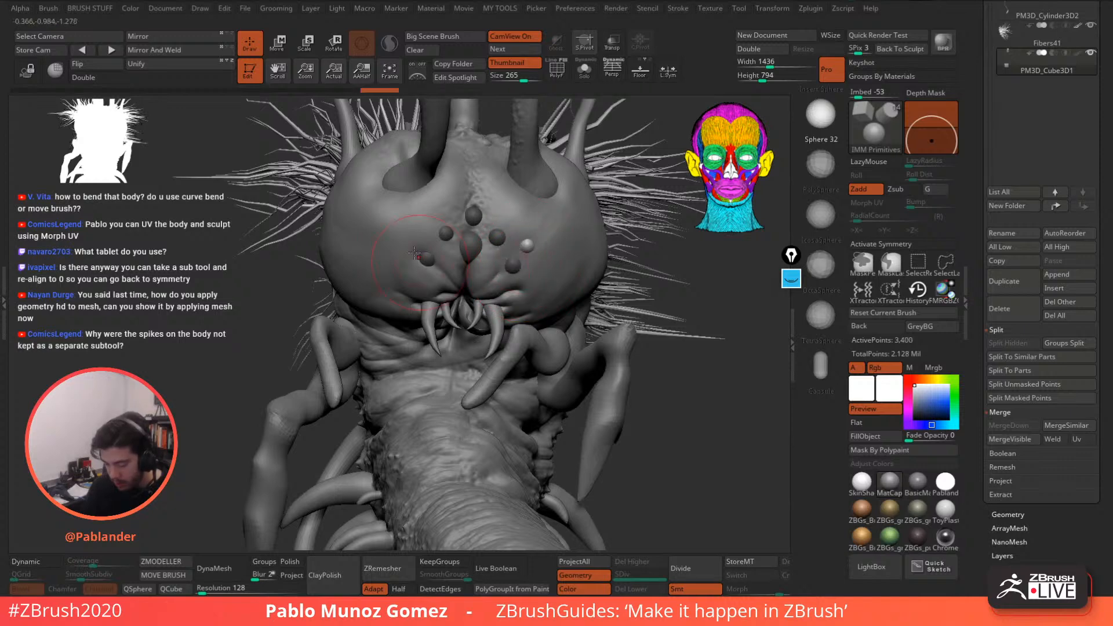
{"action": "left_click_drag", "start_coordinate": [412, 237], "coordinate": [413, 239]}
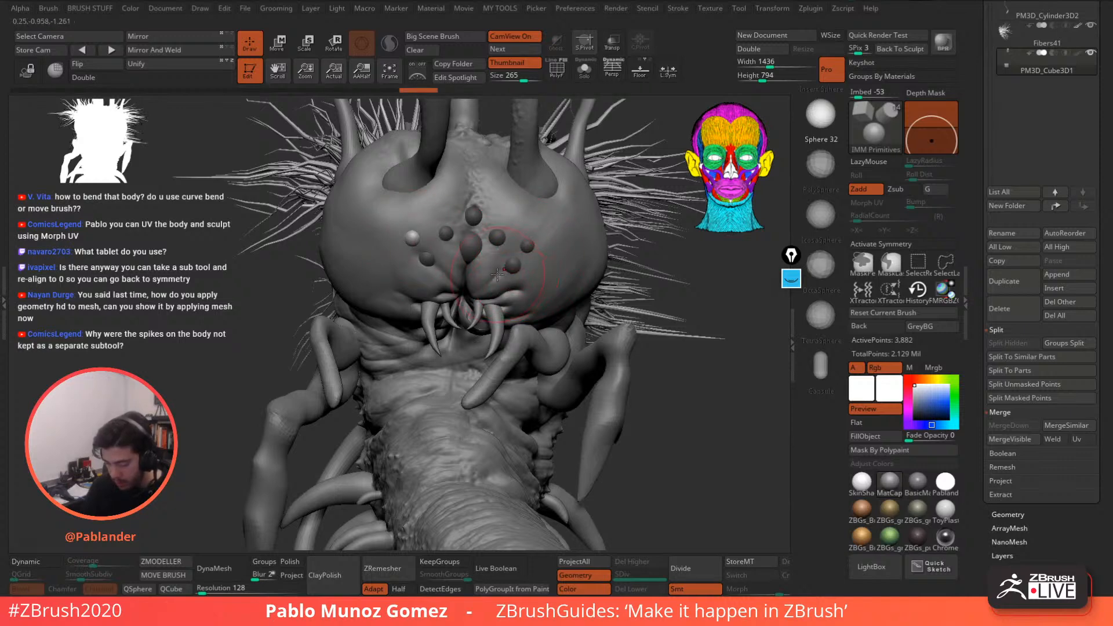
- Insert four smaller sphere eyes, one pair above the mouth and one pair at the outer edges of the cluster
{"action": "left_click_drag", "start_coordinate": [494, 277], "coordinate": [447, 279]}
{"action": "left_click_drag", "start_coordinate": [535, 265], "coordinate": [537, 269]}
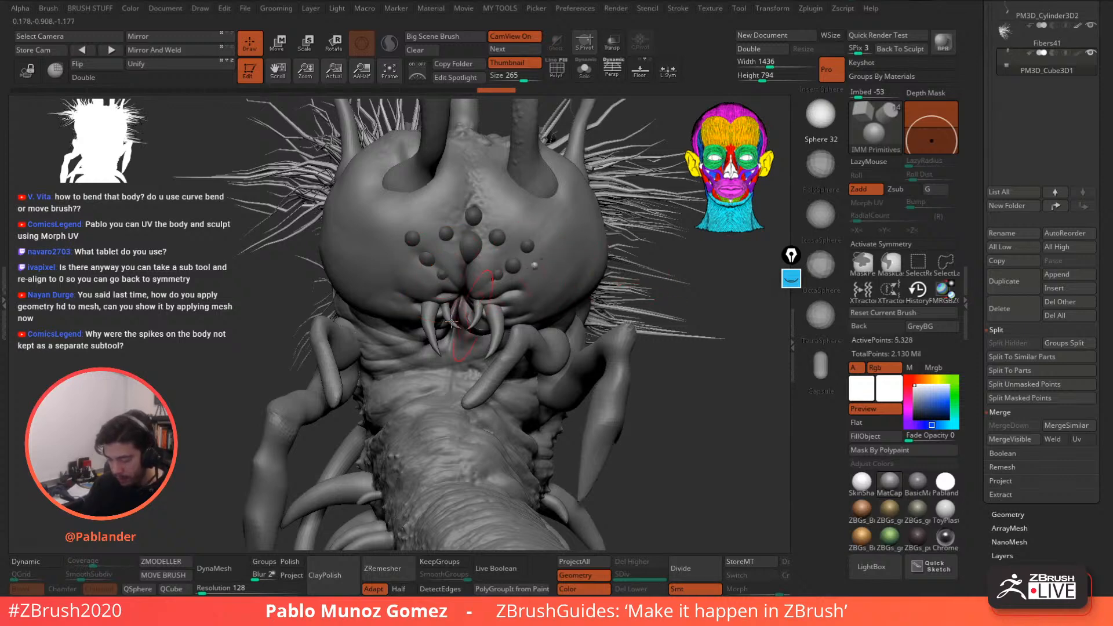
{"action": "left_click", "coordinate": [408, 267]}
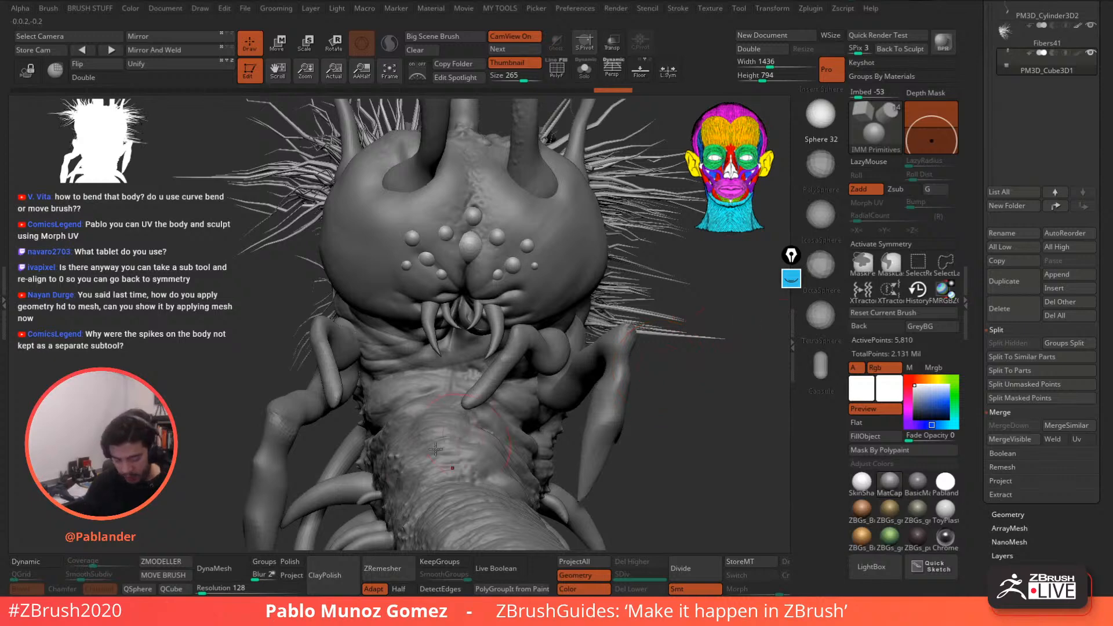
- Turn on Dynamic Subdivision for the eyes and make the creature's body the active subtool
{"action": "left_click", "coordinate": [33, 563]}
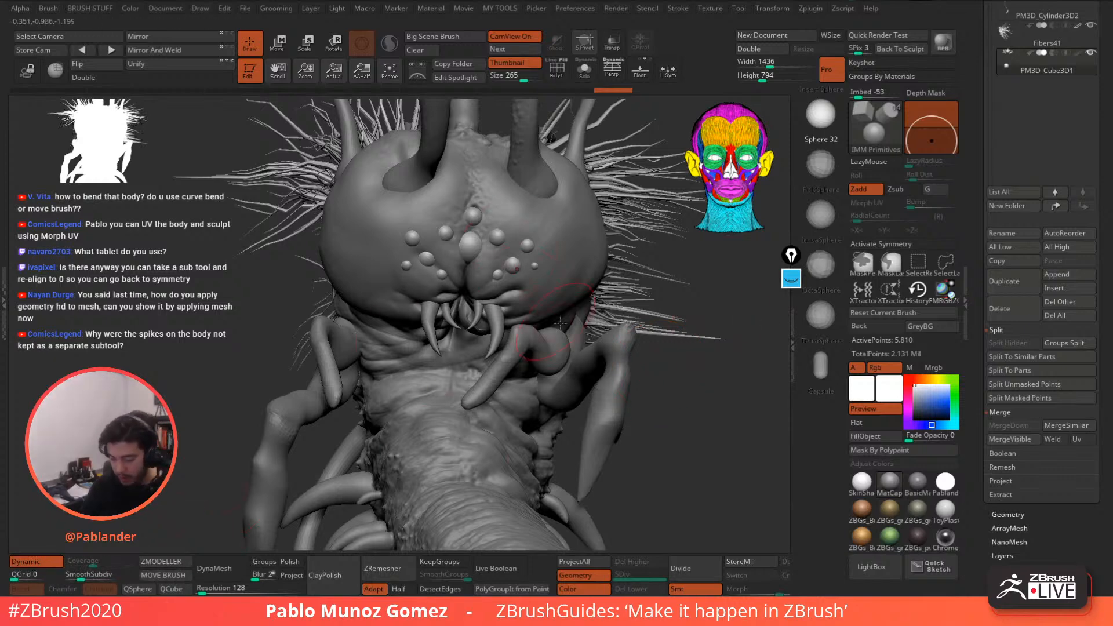
{"action": "left_click", "coordinate": [575, 269], "text": "alt"}
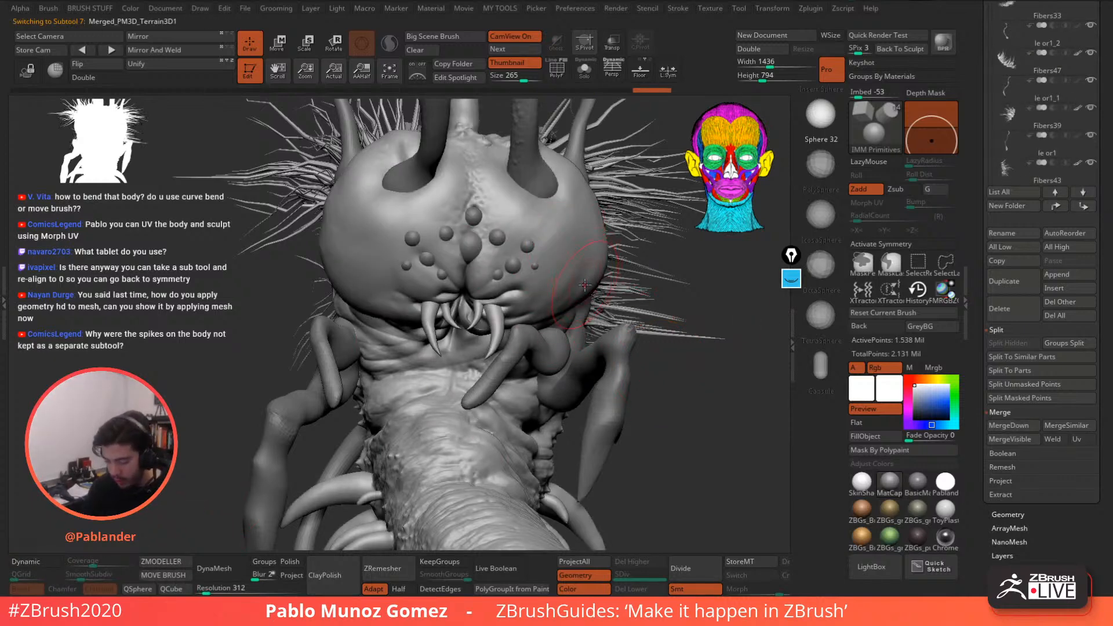
- Try the PM extra standard brush at a reduced size on the skin beside the eyes
{"action": "key", "text": "space"}
{"action": "left_click", "coordinate": [622, 499]}
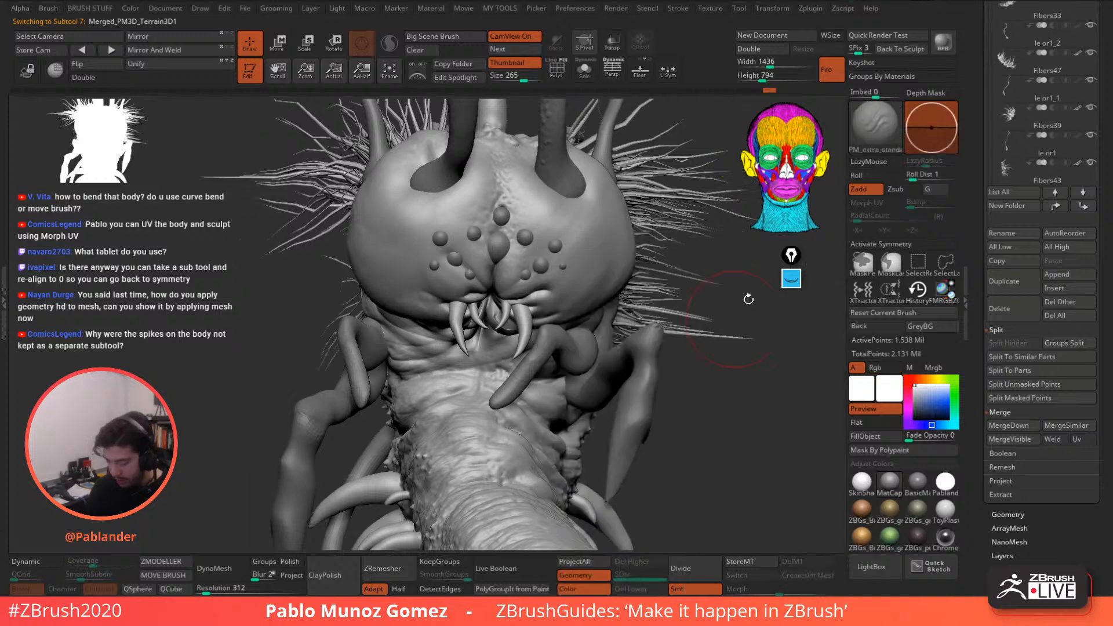
{"action": "key", "text": "space"}
{"action": "left_click_drag", "start_coordinate": [600, 226], "coordinate": [588, 227]}
{"action": "right_click_drag", "start_coordinate": [585, 224], "coordinate": [560, 246], "text": "ctrl"}
{"action": "left_click_drag", "start_coordinate": [563, 237], "coordinate": [550, 241]}
{"action": "key", "text": "ctrl+z"}
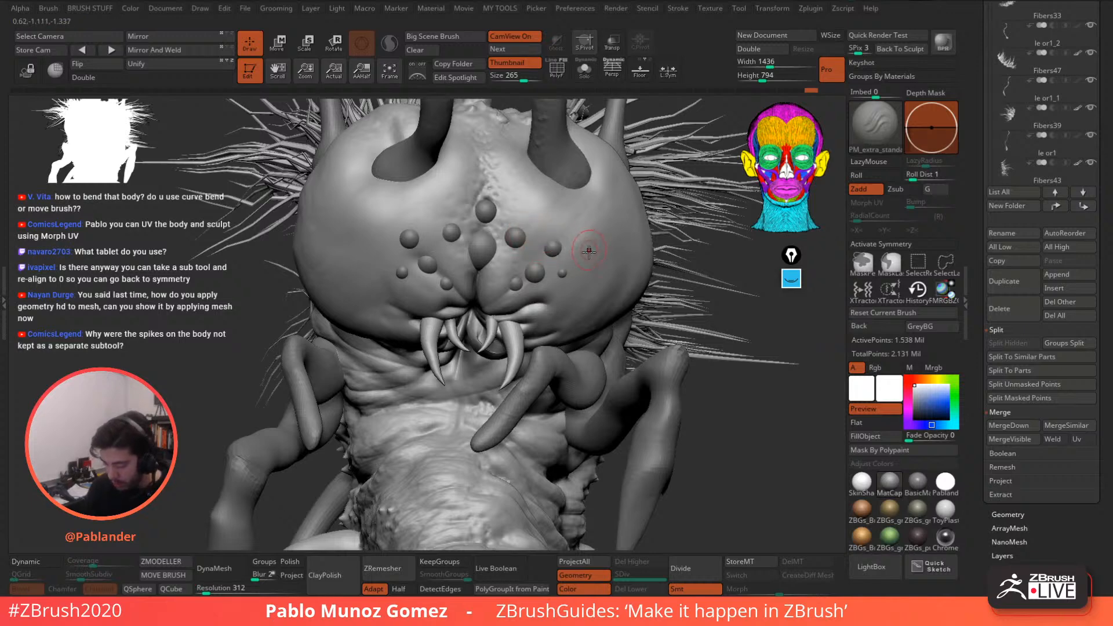
- Switch to the Standard brush and build up the skin around the eyes at a small brush size
{"action": "key", "text": "b"}
{"action": "left_click", "coordinate": [551, 376]}
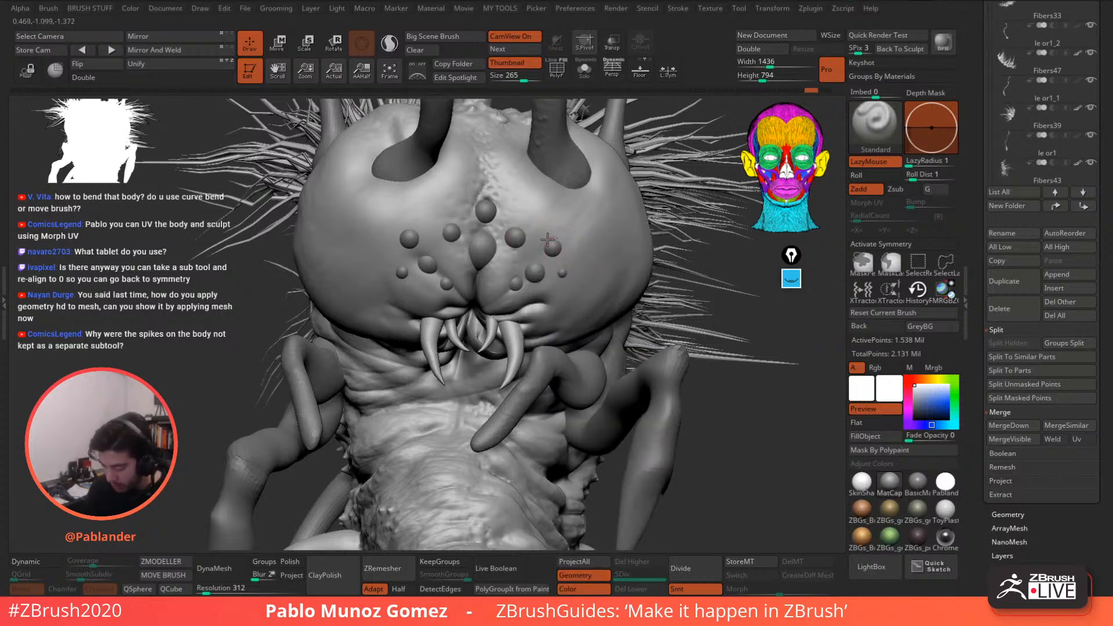
{"action": "key", "text": "space"}
{"action": "mouse_move", "coordinate": [561, 242]}
{"action": "left_mouse_down"}
{"action": "mouse_move", "coordinate": [570, 233]}
{"action": "mouse_move", "coordinate": [560, 237]}
{"action": "left_mouse_up"}
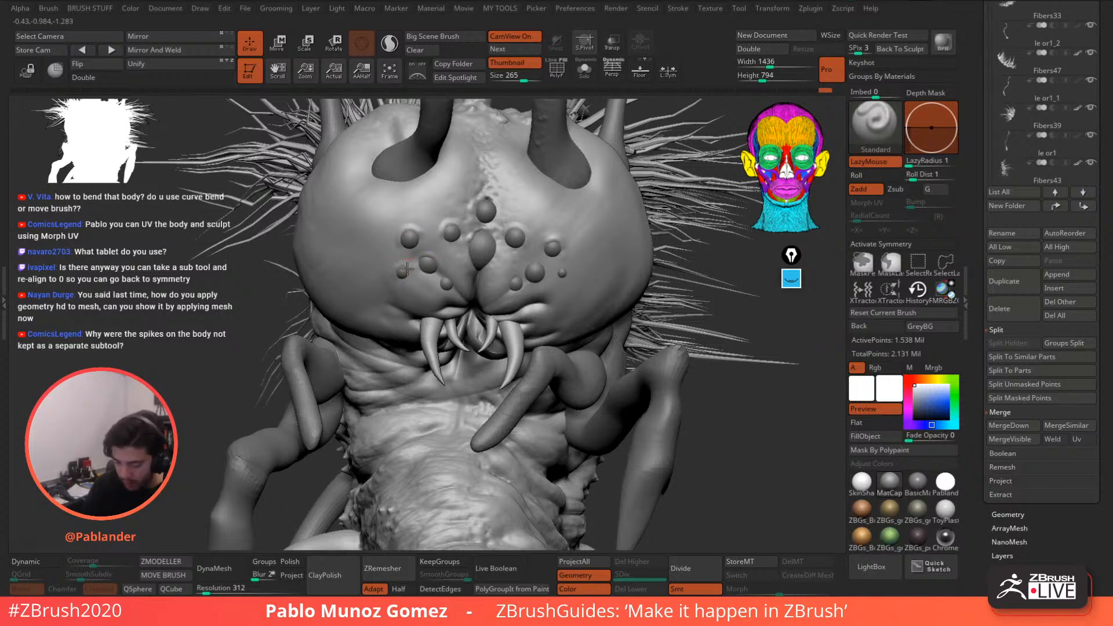
- Smooth the skin between the eyes and above the mouth, and refine the form around the midline eyes
{"action": "key", "text": "shift"}
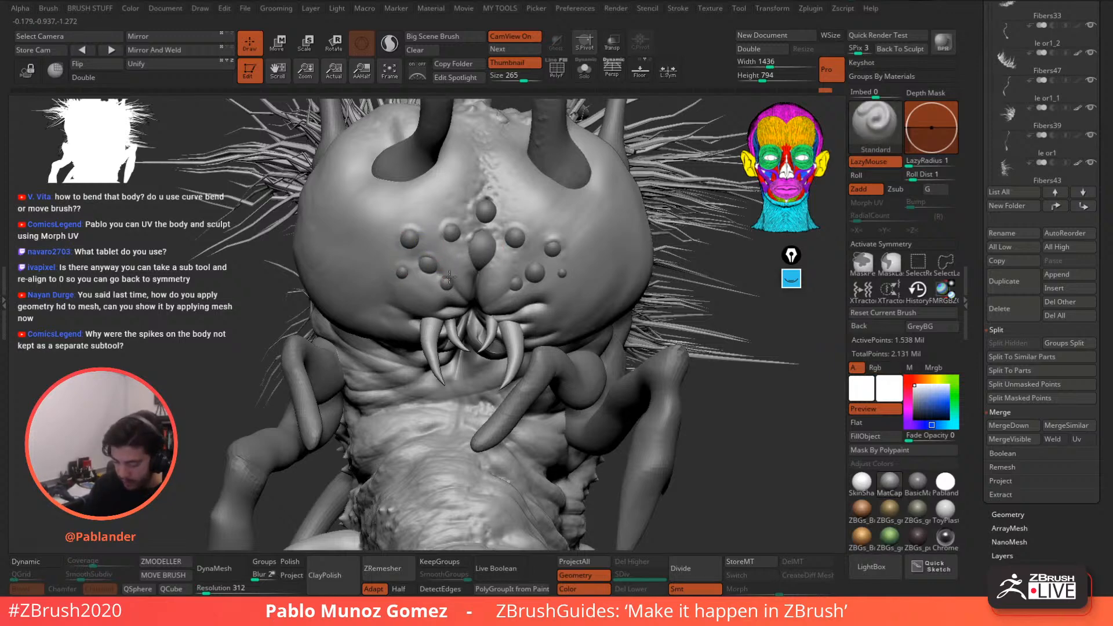
{"action": "left_click_drag", "start_coordinate": [456, 288], "coordinate": [427, 260], "text": "shift"}
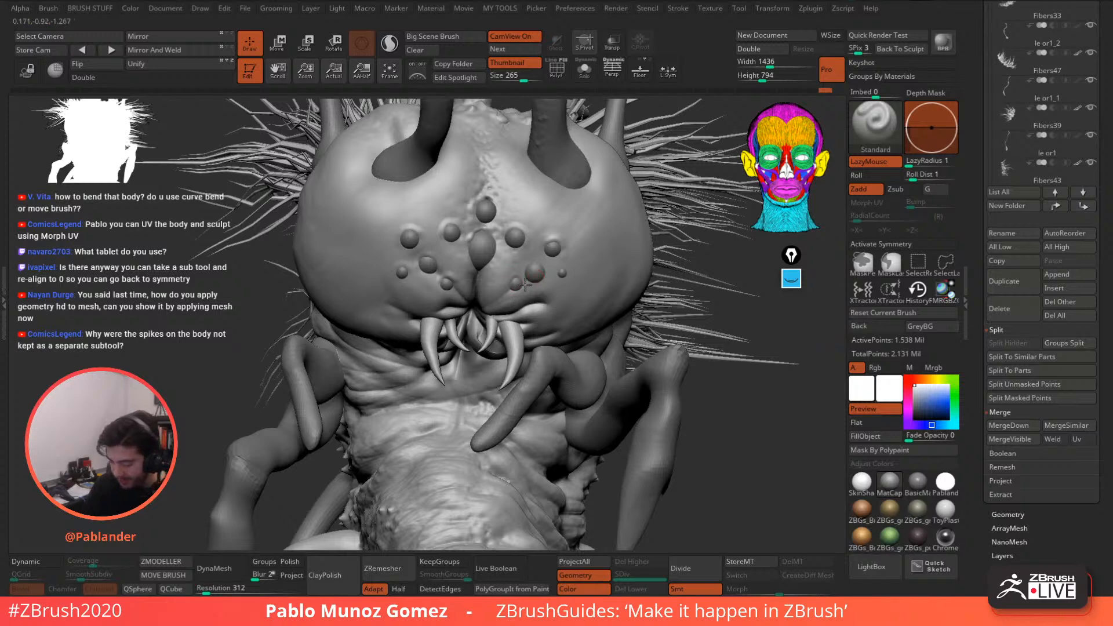
{"action": "key", "text": "shift"}
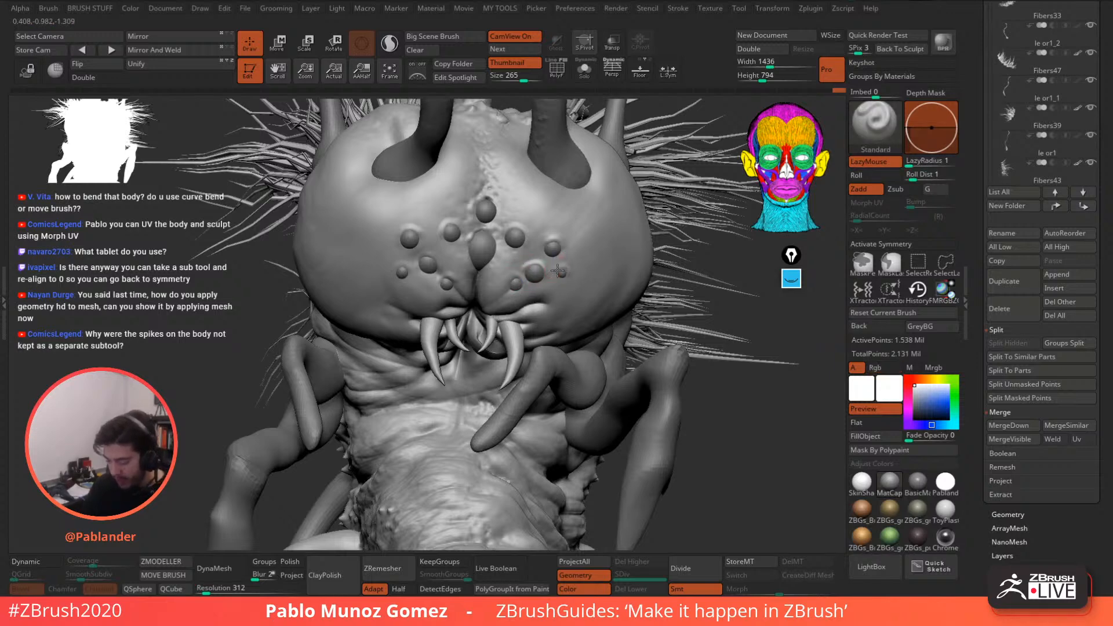
{"action": "mouse_move", "coordinate": [549, 271]}
{"action": "left_mouse_down", "text": "shift"}
{"action": "mouse_move", "coordinate": [534, 231]}
{"action": "mouse_move", "coordinate": [477, 233]}
{"action": "mouse_move", "coordinate": [474, 269]}
{"action": "mouse_move", "coordinate": [462, 226]}
{"action": "mouse_move", "coordinate": [445, 226]}
{"action": "mouse_move", "coordinate": [442, 238]}
{"action": "left_mouse_up", "text": "shift"}
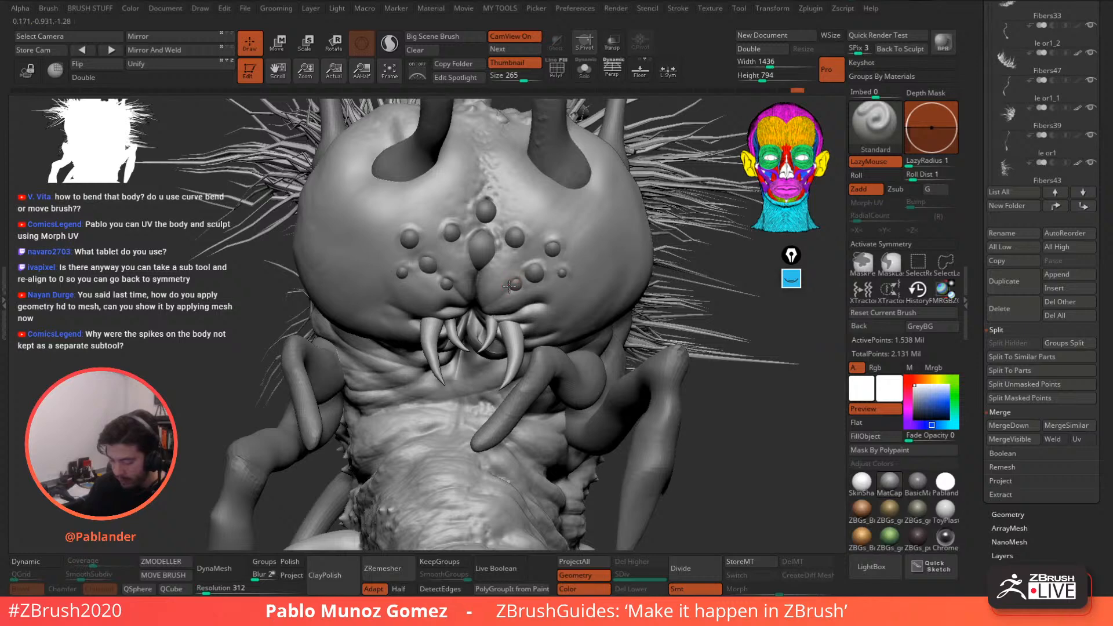
{"action": "mouse_move", "coordinate": [494, 201]}
{"action": "left_mouse_down"}
{"action": "mouse_move", "coordinate": [494, 225]}
{"action": "mouse_move", "coordinate": [480, 224]}
{"action": "left_mouse_up"}
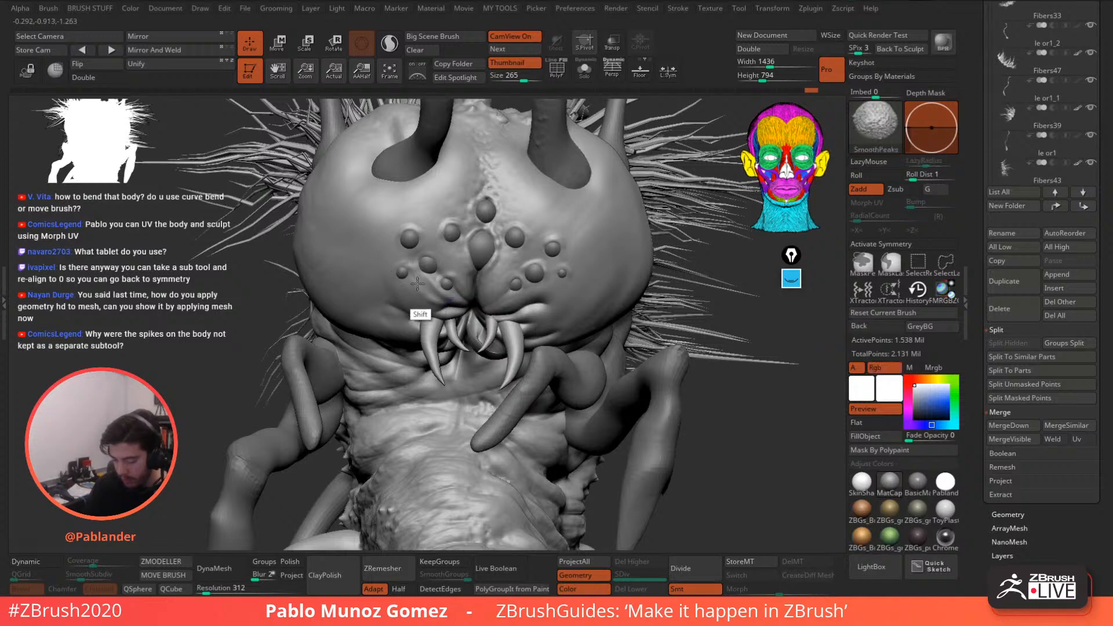
{"action": "left_click_drag", "start_coordinate": [414, 305], "coordinate": [432, 304], "text": "shift"}
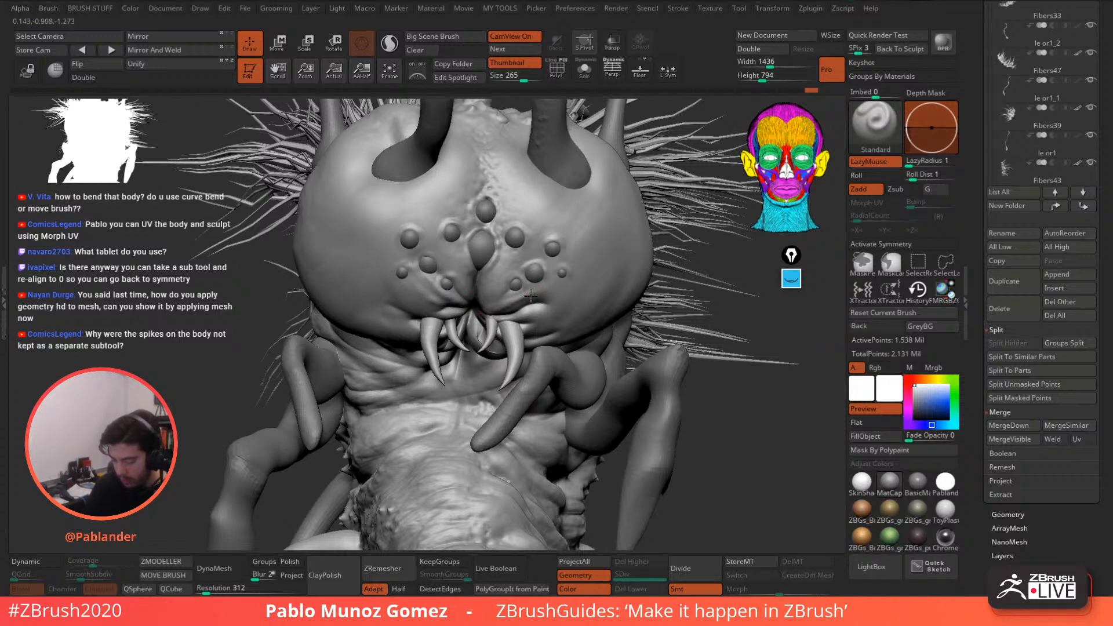
{"action": "mouse_move", "coordinate": [513, 306]}
{"action": "left_mouse_down", "text": "shift"}
{"action": "mouse_move", "coordinate": [542, 298]}
{"action": "mouse_move", "coordinate": [516, 307]}
{"action": "left_mouse_up", "text": "shift"}
- Render the whole creature with BPR
{"action": "mouse_move", "coordinate": [563, 260]}
{"action": "right_mouse_down", "text": "ctrl"}
{"action": "mouse_move", "coordinate": [609, 336]}
{"action": "mouse_move", "coordinate": [631, 316]}
{"action": "mouse_move", "coordinate": [616, 266]}
{"action": "mouse_move", "coordinate": [633, 313]}
{"action": "mouse_move", "coordinate": [610, 312]}
{"action": "mouse_move", "coordinate": [654, 296]}
{"action": "mouse_move", "coordinate": [605, 296]}
{"action": "mouse_move", "coordinate": [655, 298]}
{"action": "mouse_move", "coordinate": [614, 311]}
{"action": "mouse_move", "coordinate": [640, 322]}
{"action": "mouse_move", "coordinate": [603, 316]}
{"action": "mouse_move", "coordinate": [608, 307]}
{"action": "mouse_move", "coordinate": [616, 298]}
{"action": "mouse_move", "coordinate": [648, 352]}
{"action": "mouse_move", "coordinate": [649, 331]}
{"action": "mouse_move", "coordinate": [631, 323]}
{"action": "mouse_move", "coordinate": [636, 356]}
{"action": "mouse_move", "coordinate": [649, 327]}
{"action": "mouse_move", "coordinate": [631, 331]}
{"action": "right_mouse_up", "text": "ctrl"}
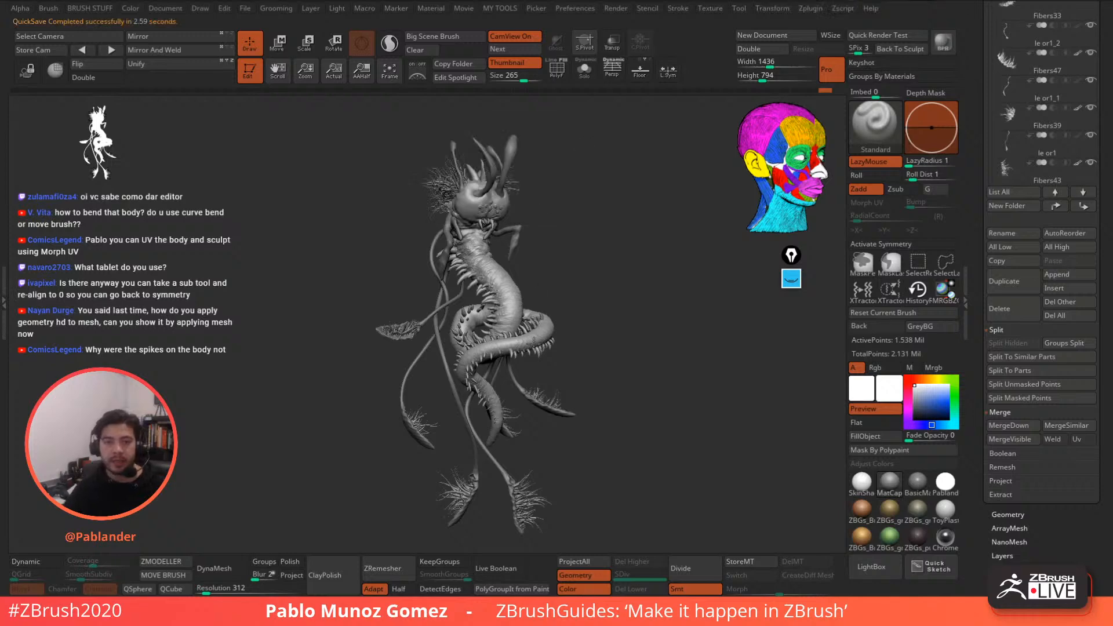
{"action": "left_click", "coordinate": [943, 48]}
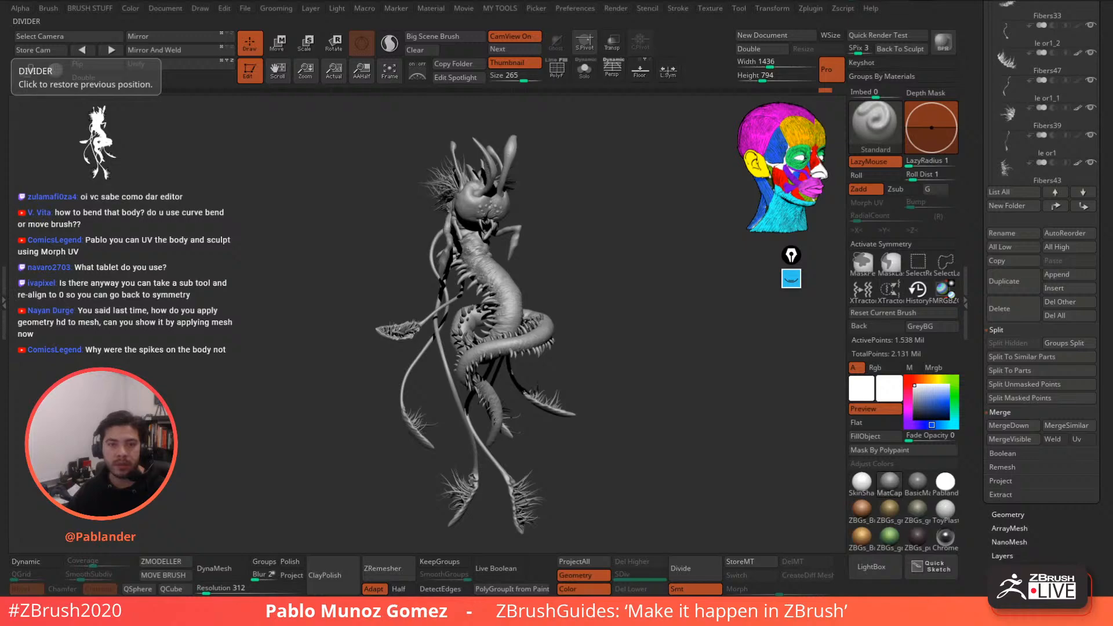
- Switch to the web browser, maximise its window, and open the ZBrush brushes resource page on the ZBrushGuides site
{"action": "left_click_drag", "start_coordinate": [0, 145], "coordinate": [509, 48]}
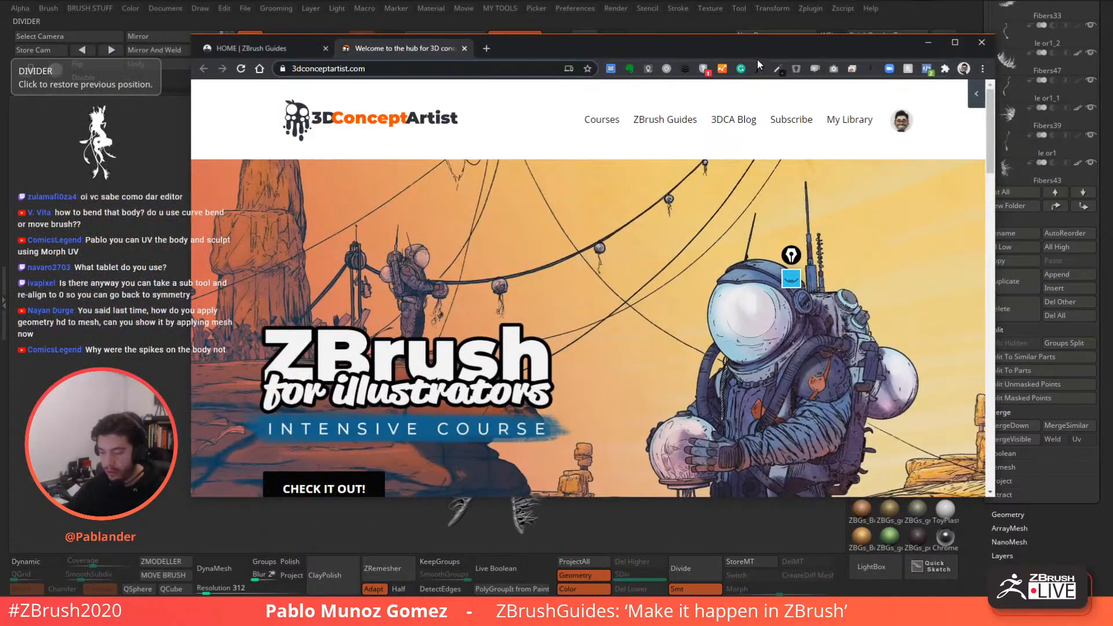
{"action": "left_click", "coordinate": [487, 49]}
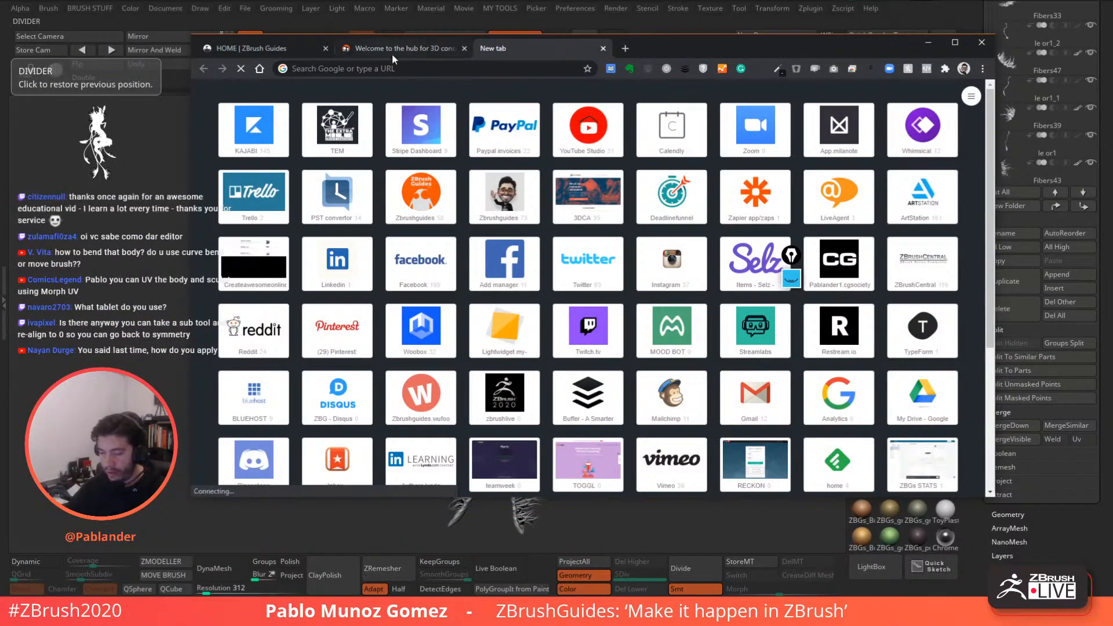
{"action": "left_click", "coordinate": [392, 49]}
{"action": "double_click", "coordinate": [656, 48]}
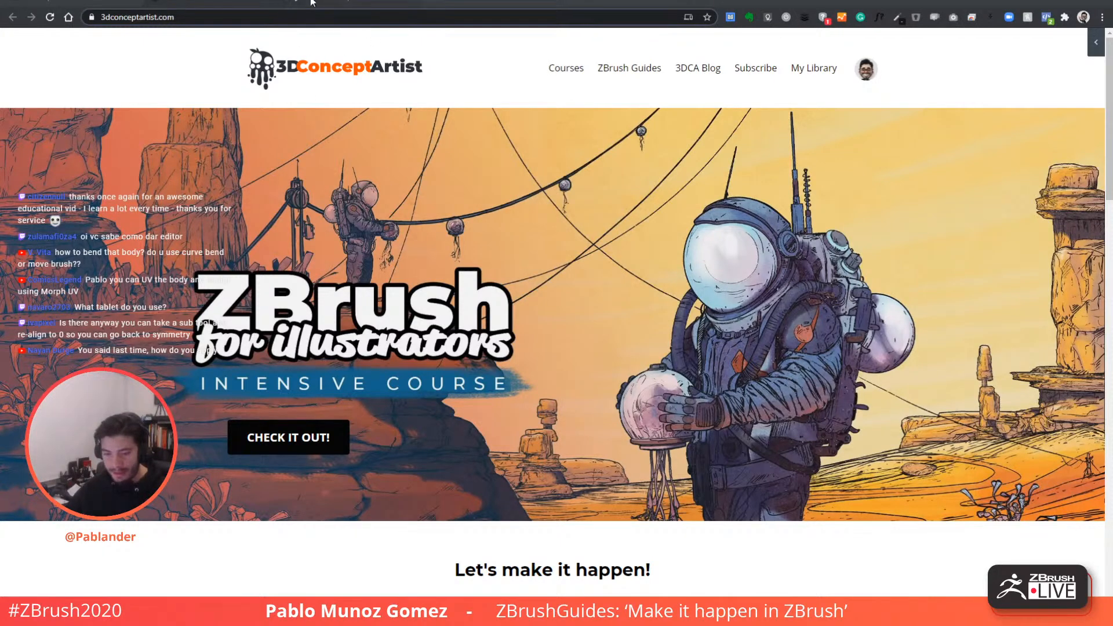
{"action": "left_click", "coordinate": [73, 2]}
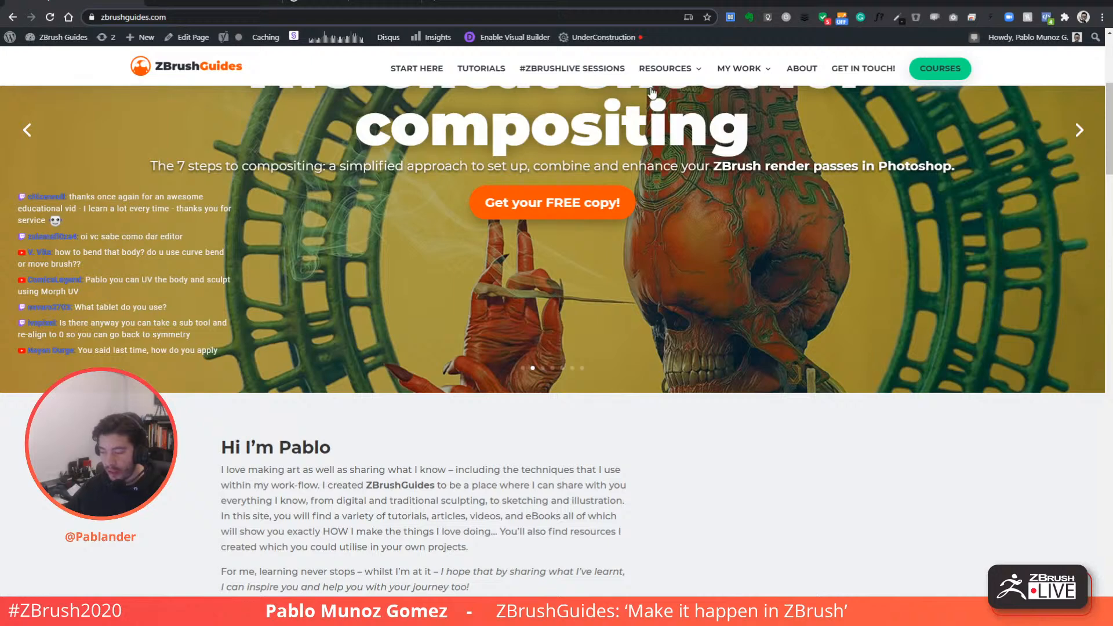
{"action": "left_click", "coordinate": [663, 72]}
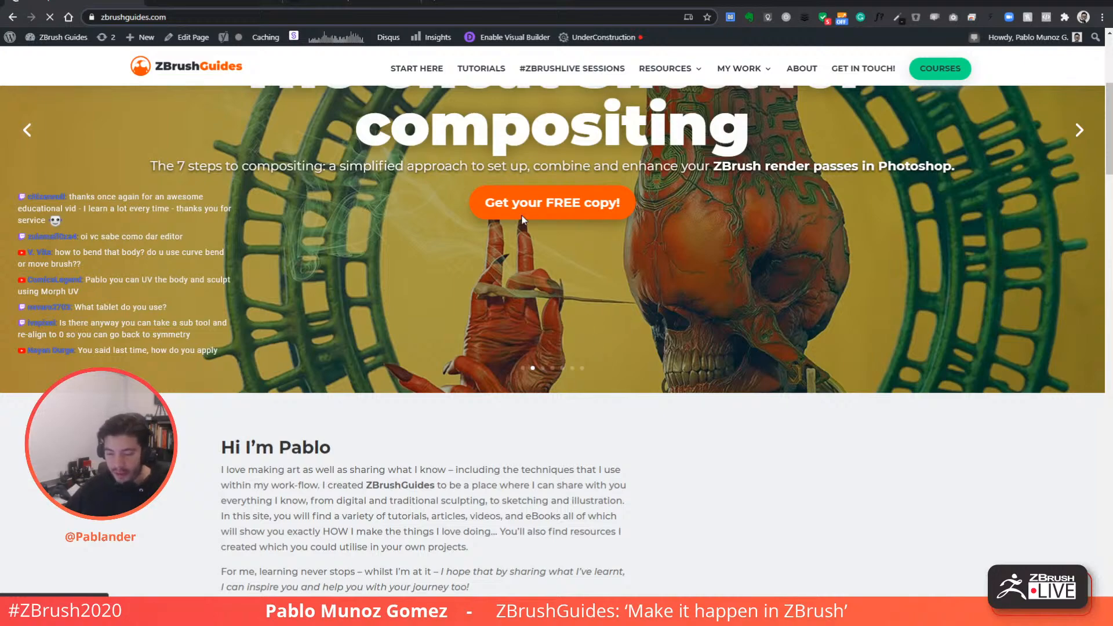
- Open the signed-in artist's own profile page on ArtStation
{"action": "left_click", "coordinate": [350, 2]}
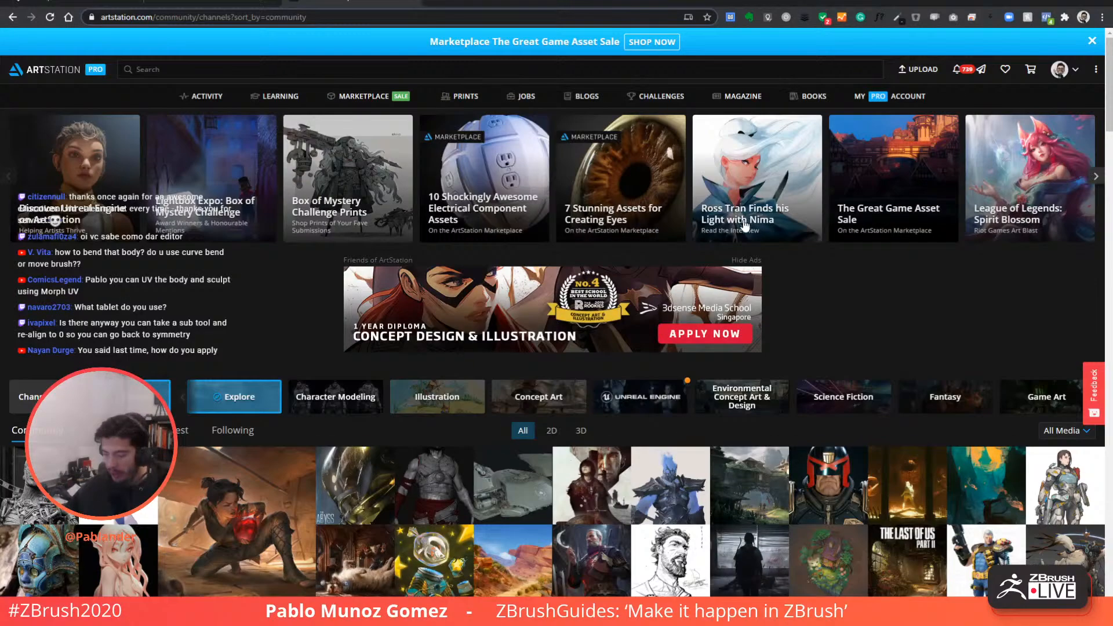
{"action": "left_click", "coordinate": [1059, 69]}
{"action": "left_click", "coordinate": [1015, 109]}
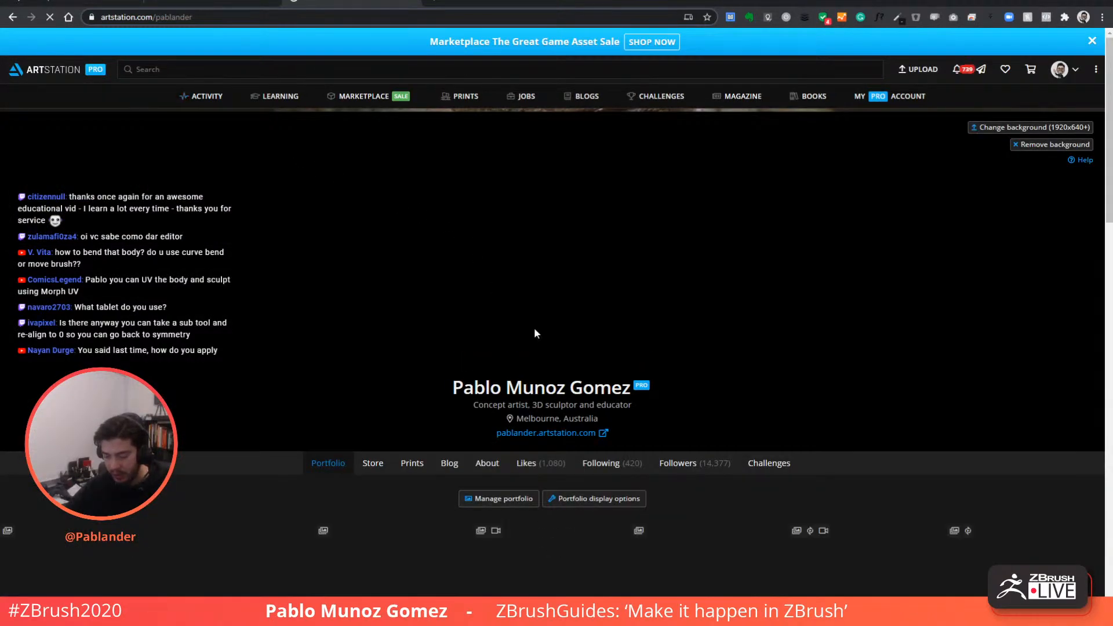
- Look through the ArtStation portfolio and open the hard-surface robot and sci-fi weapon artworks
{"action": "scroll", "coordinate": [421, 290], "scroll_direction": "down", "scroll_amount": 6}
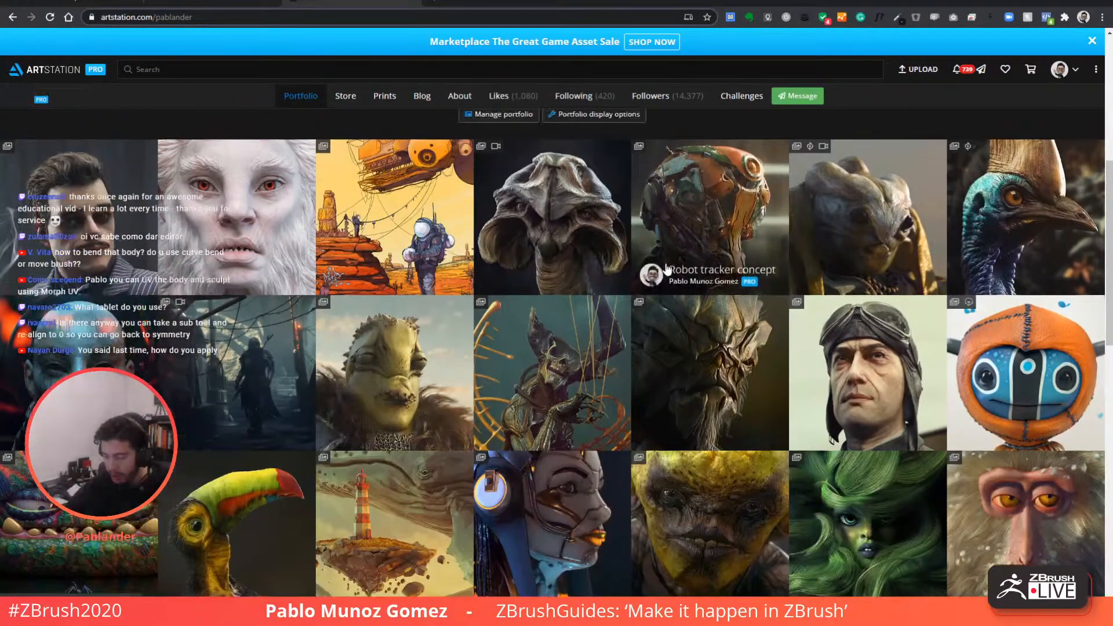
{"action": "scroll", "coordinate": [707, 320], "scroll_direction": "up", "scroll_amount": 2}
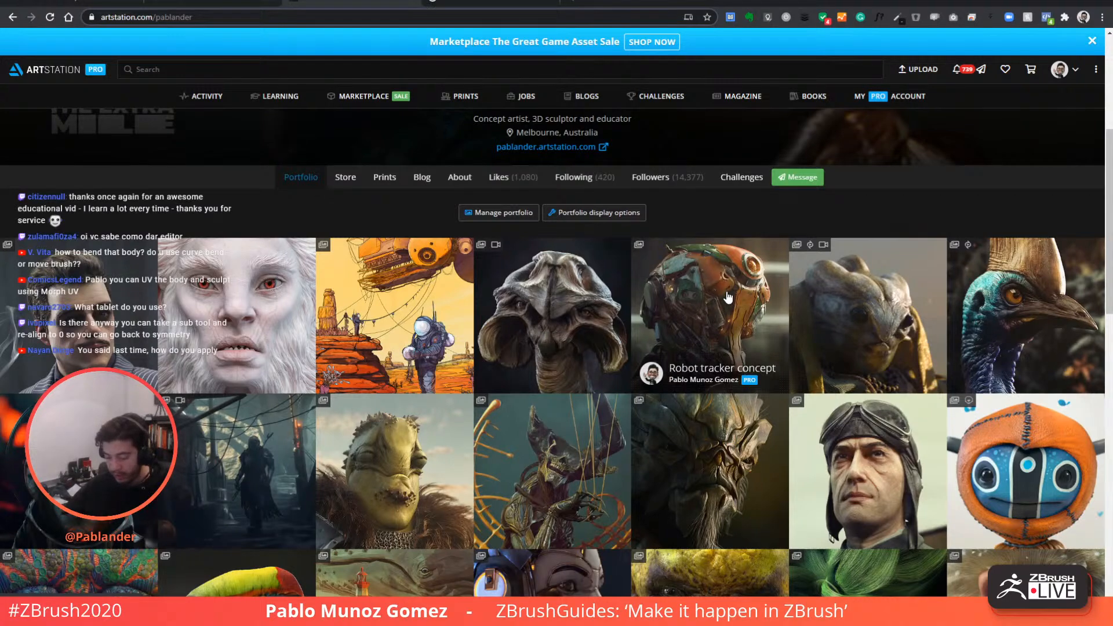
{"action": "scroll", "coordinate": [727, 297], "scroll_direction": "down", "scroll_amount": 8}
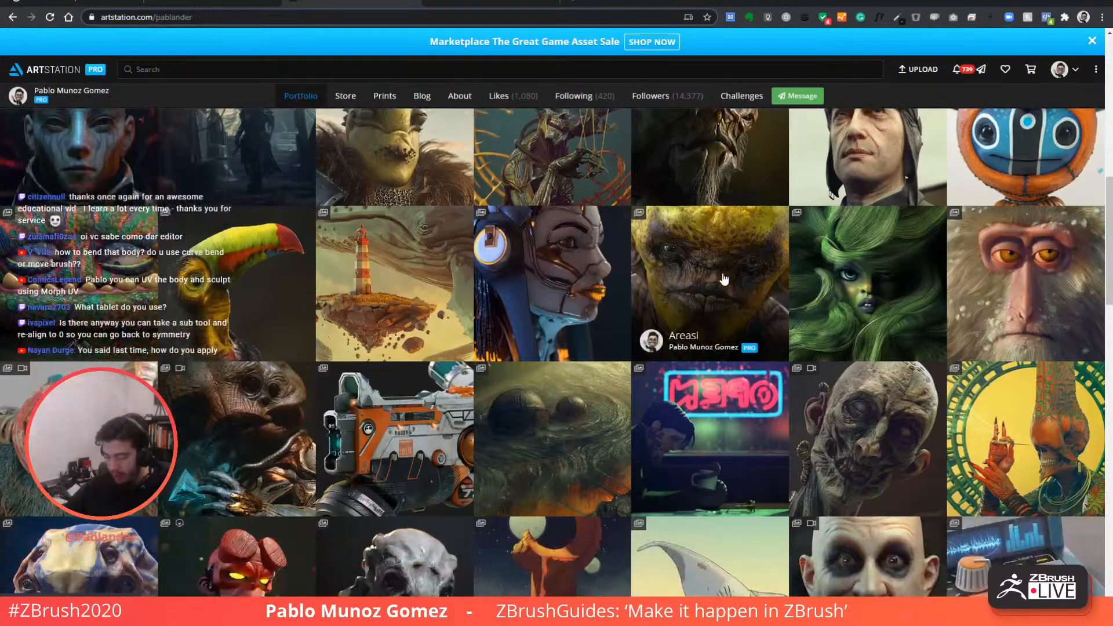
{"action": "scroll", "coordinate": [719, 276], "scroll_direction": "down", "scroll_amount": 2}
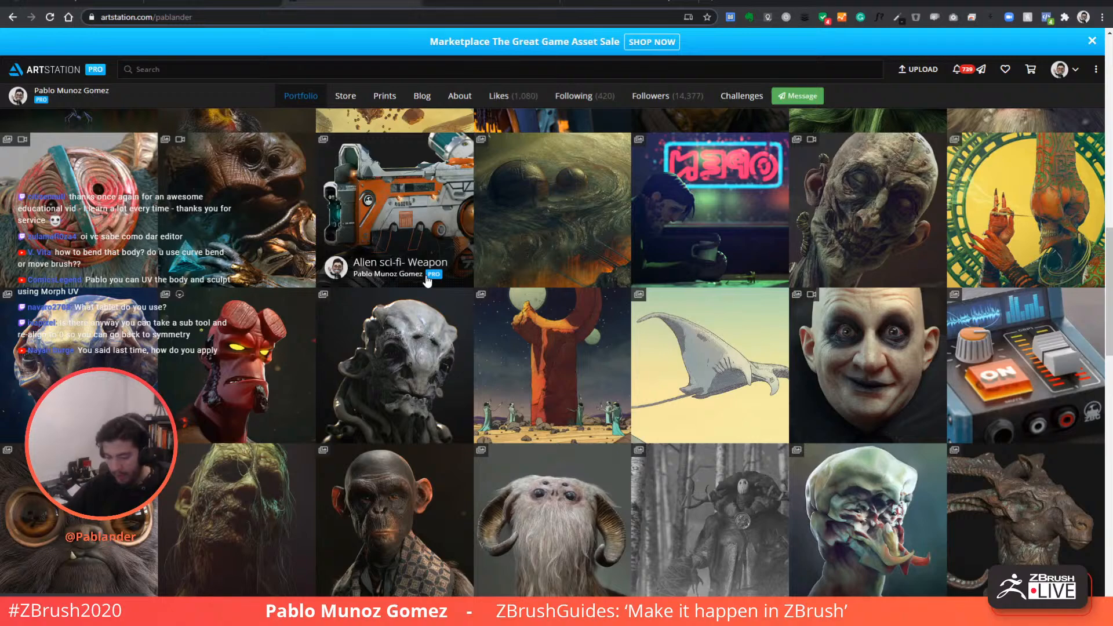
{"action": "scroll", "coordinate": [427, 280], "scroll_direction": "down", "scroll_amount": 5}
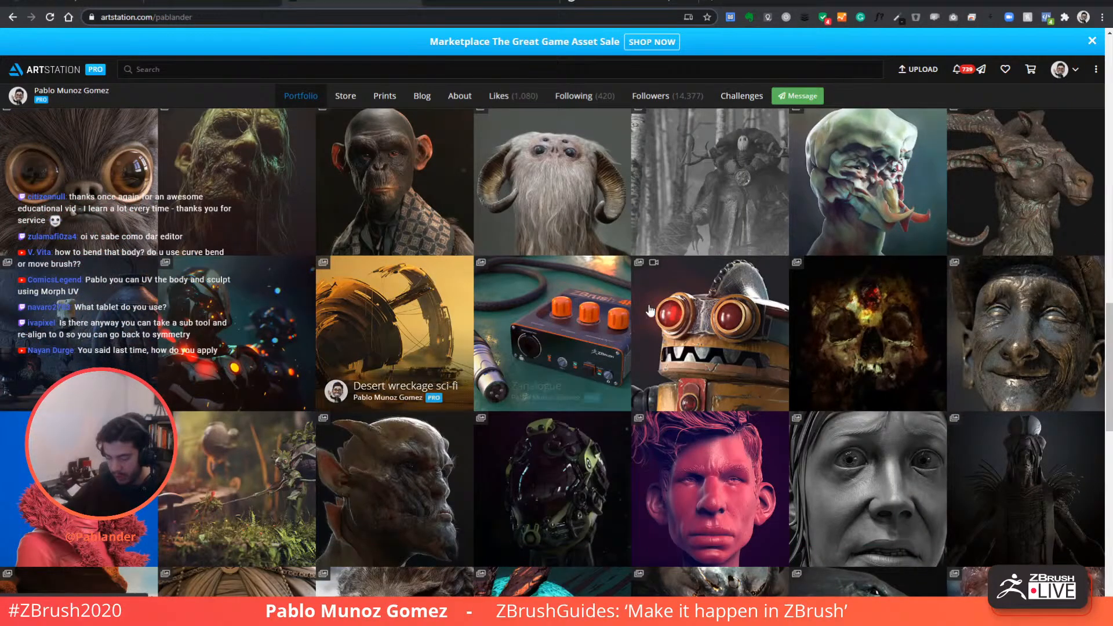
{"action": "scroll", "coordinate": [705, 321], "scroll_direction": "down", "scroll_amount": 1}
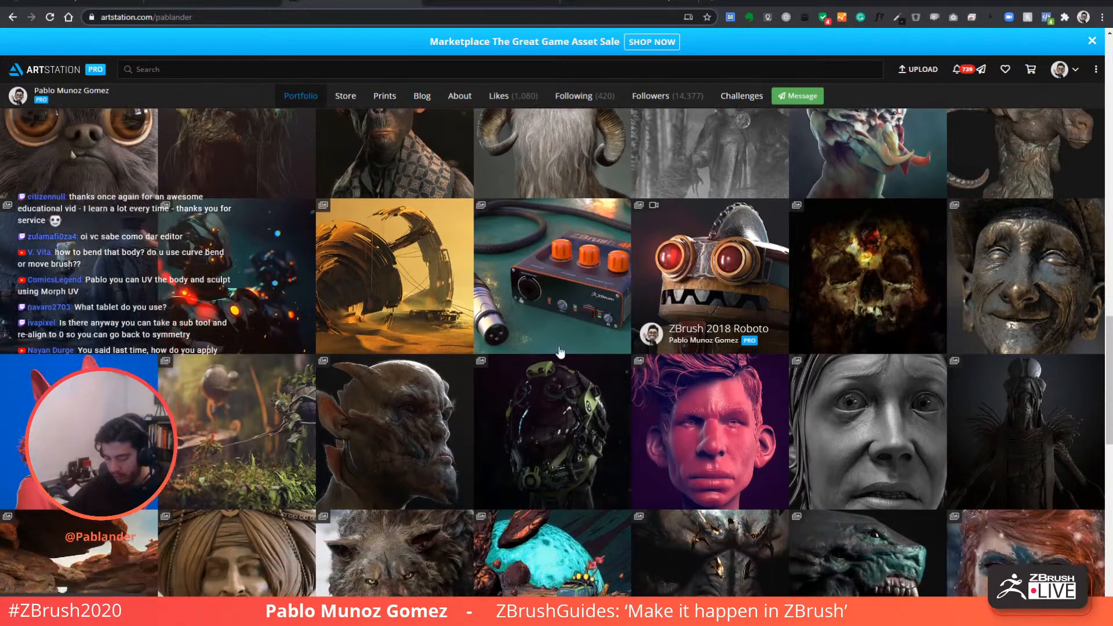
{"action": "left_click", "coordinate": [558, 399]}
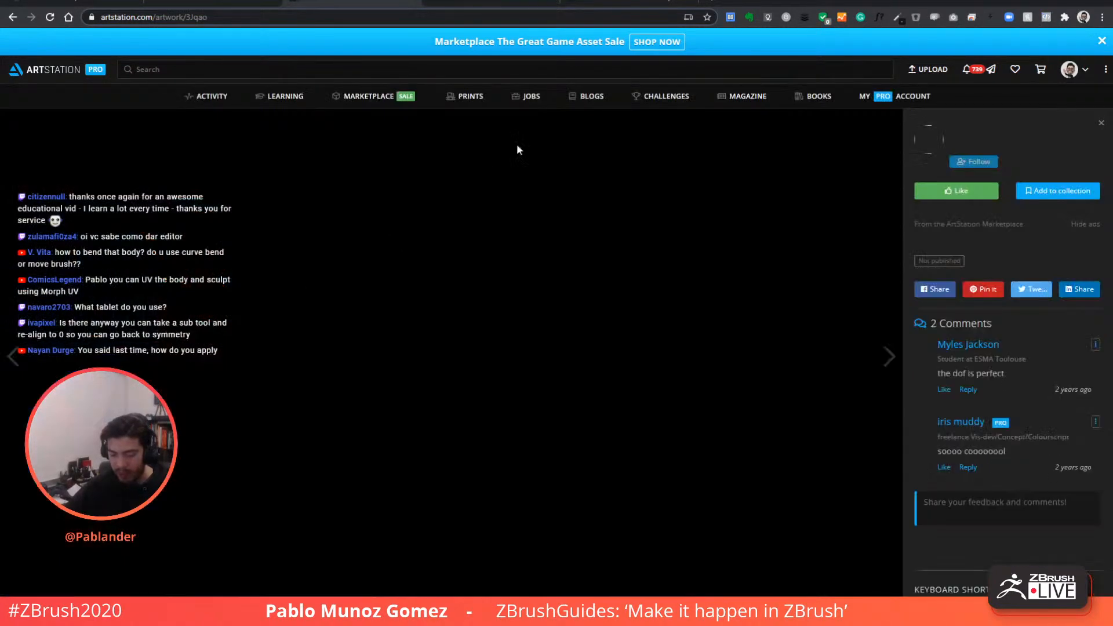
- Examine the images of The Updaters artwork down to the ZBrush model with its polygroups
{"action": "scroll", "coordinate": [601, 318], "scroll_direction": "down", "scroll_amount": 7}
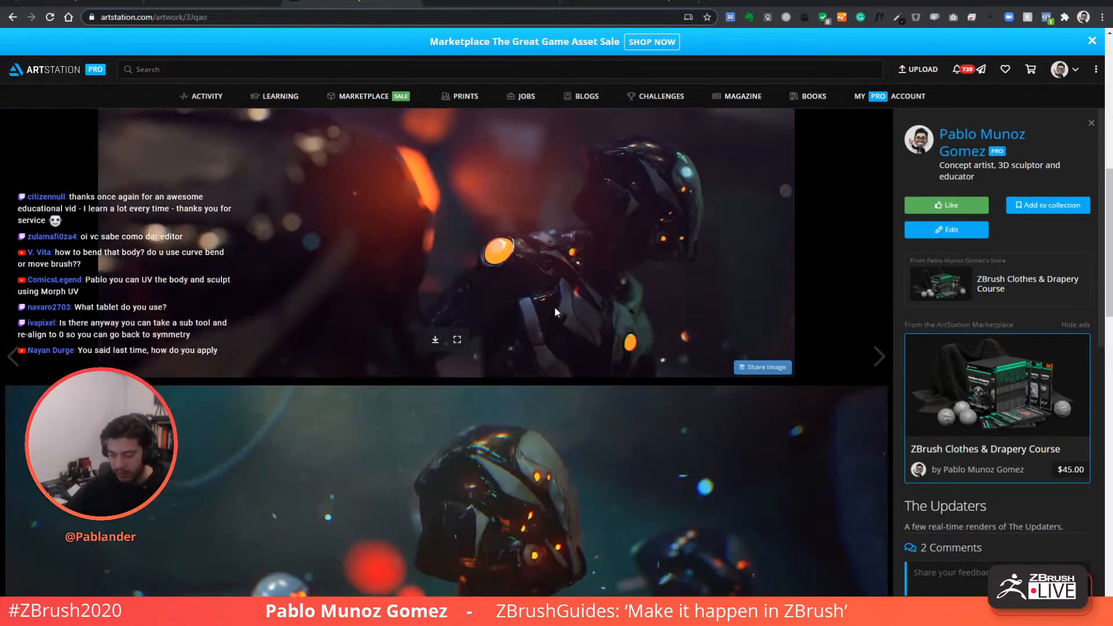
{"action": "scroll", "coordinate": [579, 263], "scroll_direction": "down", "scroll_amount": 8}
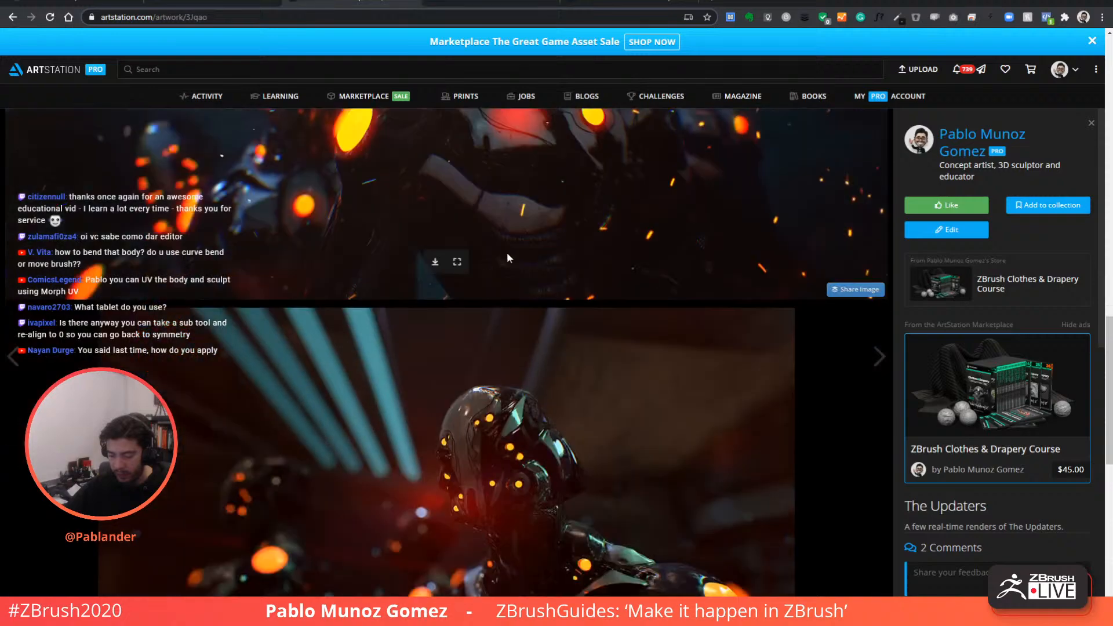
{"action": "scroll", "coordinate": [566, 270], "scroll_direction": "down", "scroll_amount": 5}
{"action": "scroll", "coordinate": [554, 277], "scroll_direction": "up", "scroll_amount": 6}
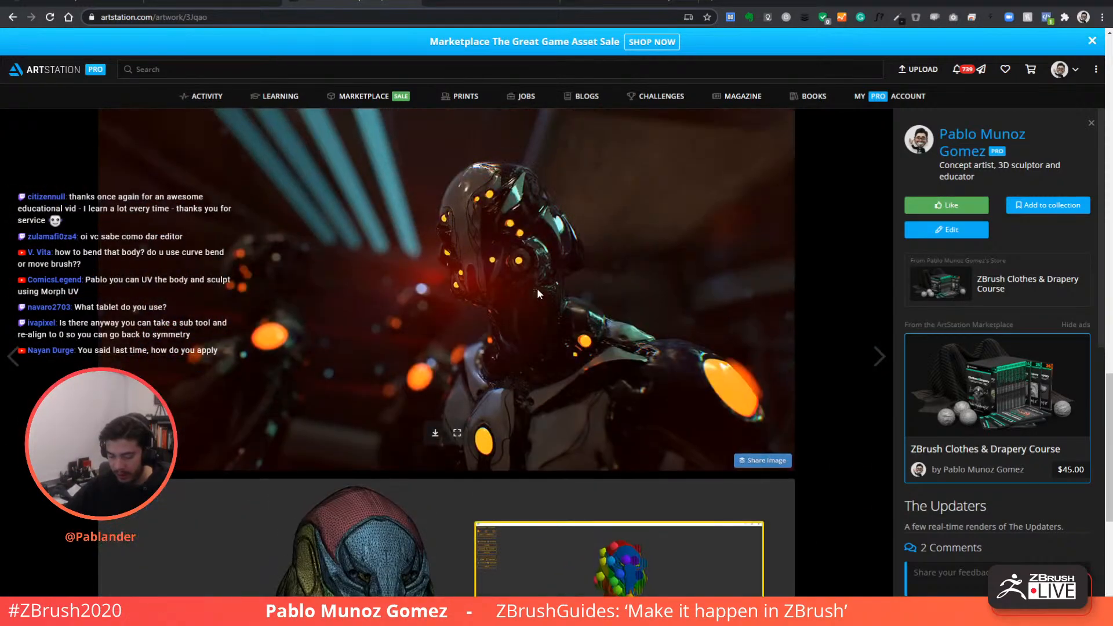
{"action": "scroll", "coordinate": [535, 289], "scroll_direction": "down", "scroll_amount": 7}
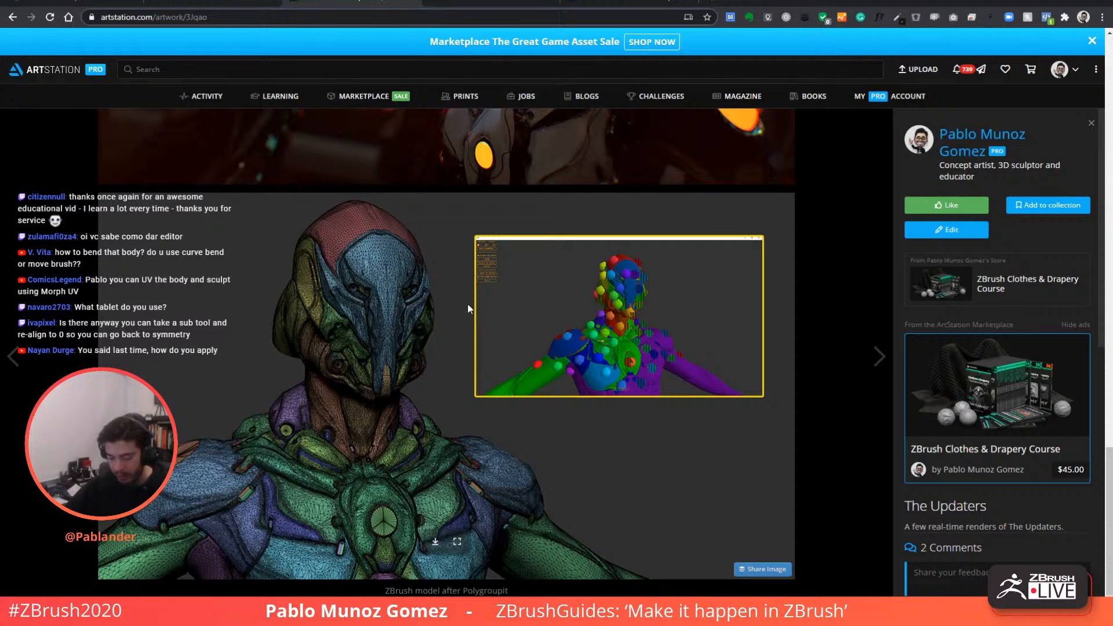
- Examine the Robot tracker concept artwork, from the final composition to the compositing and sculpting process images, dismissing the community notice
{"action": "left_click", "coordinate": [413, 2]}
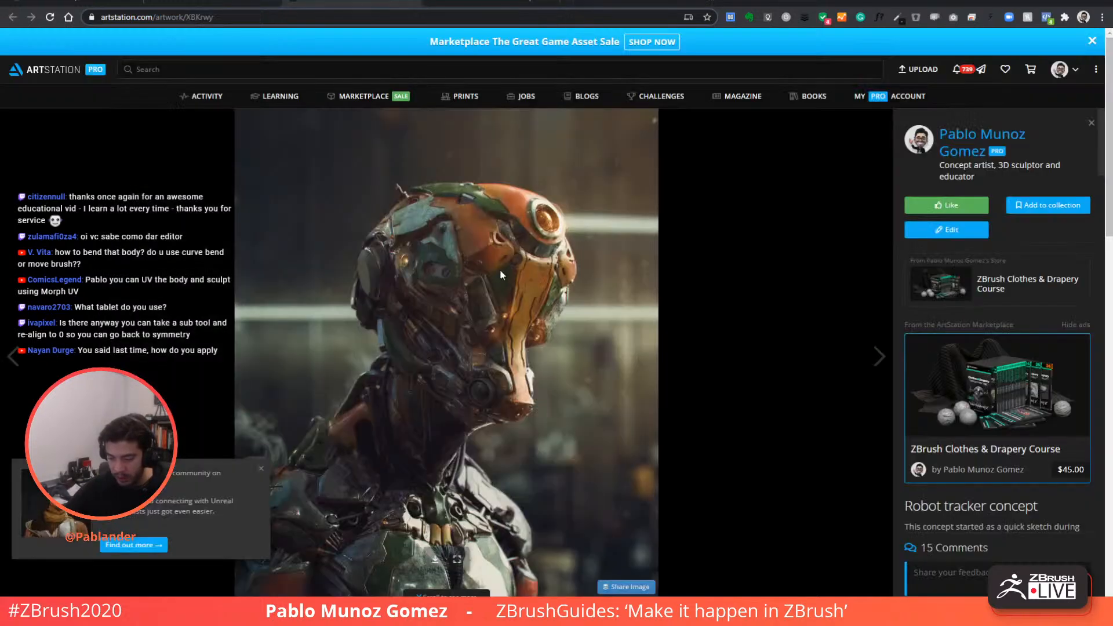
{"action": "scroll", "coordinate": [500, 269], "scroll_direction": "down", "scroll_amount": 4}
{"action": "scroll", "coordinate": [464, 307], "scroll_direction": "up", "scroll_amount": 1}
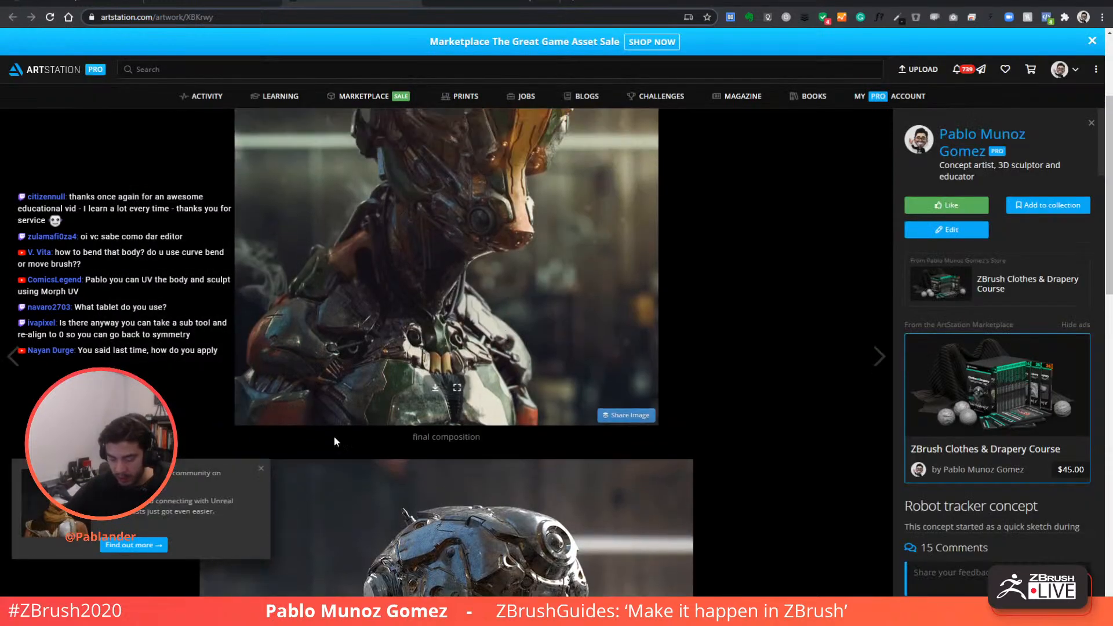
{"action": "left_click", "coordinate": [261, 468]}
{"action": "scroll", "coordinate": [513, 352], "scroll_direction": "down", "scroll_amount": 6}
{"action": "scroll", "coordinate": [558, 318], "scroll_direction": "down", "scroll_amount": 5}
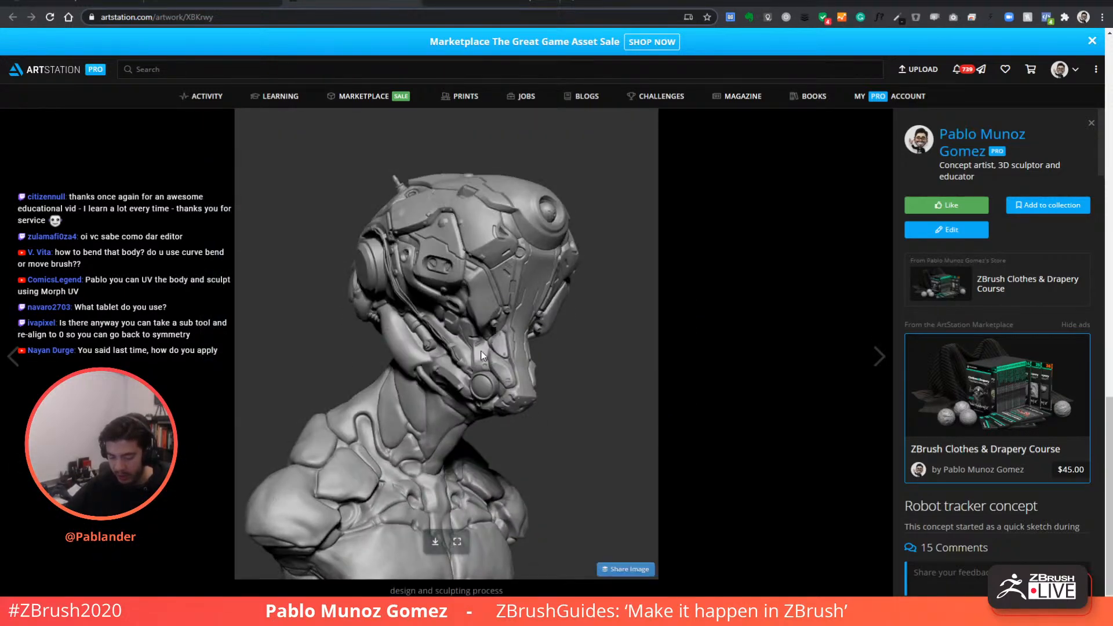
{"action": "scroll", "coordinate": [481, 351], "scroll_direction": "down", "scroll_amount": 10}
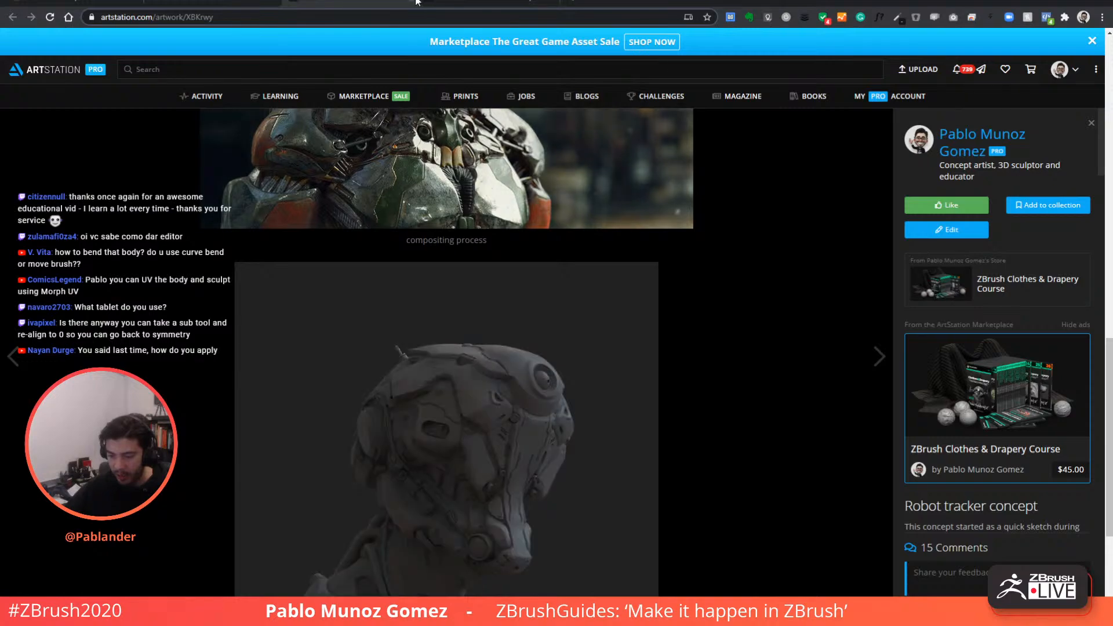
- Examine the Alien sci-fi Weapon artwork from the close-ups to the ZBrush sculpts and NPR turntable, and leave the artwork
{"action": "left_click", "coordinate": [419, 1]}
{"action": "scroll", "coordinate": [425, 282], "scroll_direction": "down", "scroll_amount": 7}
{"action": "scroll", "coordinate": [424, 281], "scroll_direction": "down", "scroll_amount": 15}
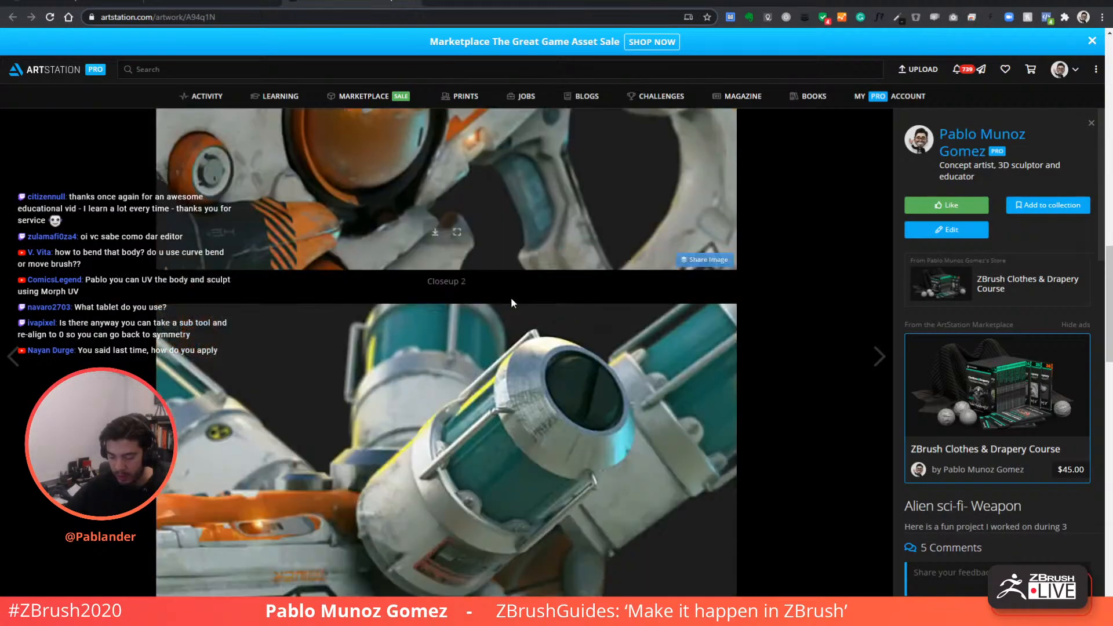
{"action": "scroll", "coordinate": [484, 306], "scroll_direction": "down", "scroll_amount": 4}
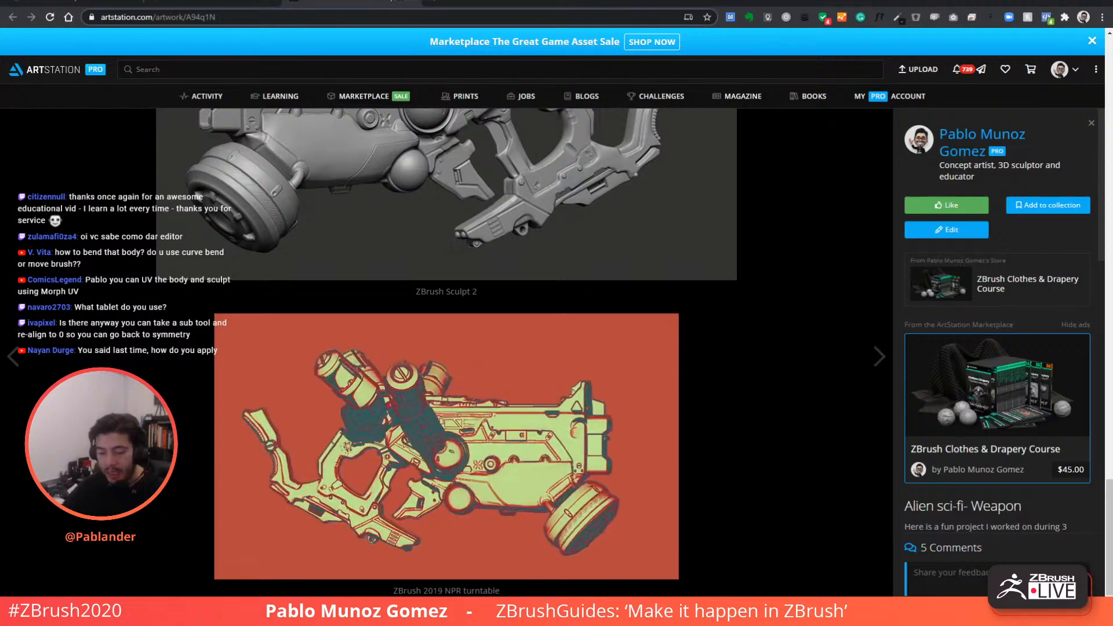
{"action": "left_click", "coordinate": [412, 1]}
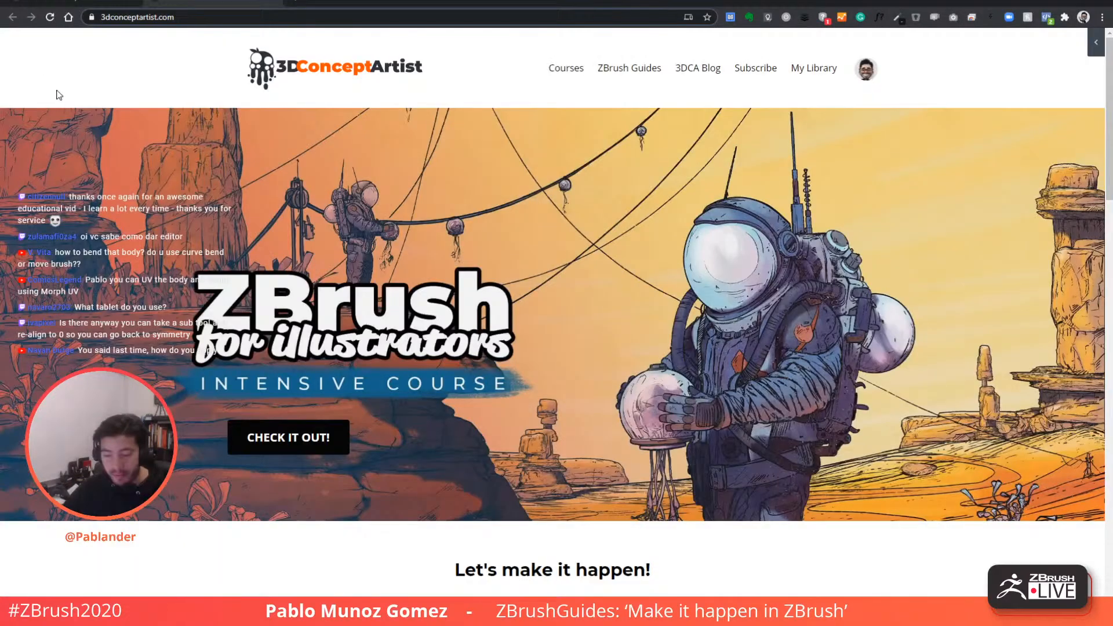
- Return to the ZBrushGuides brushes page and examine the brushes in the Skin category
{"action": "left_click", "coordinate": [71, 5]}
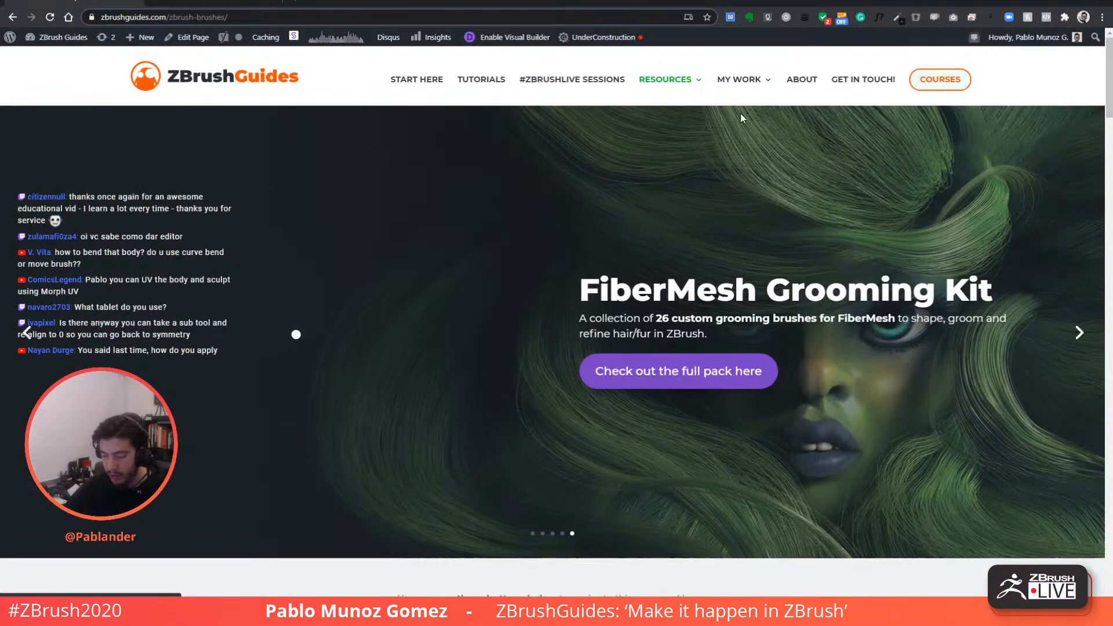
{"action": "mouse_move", "coordinate": [667, 81]}
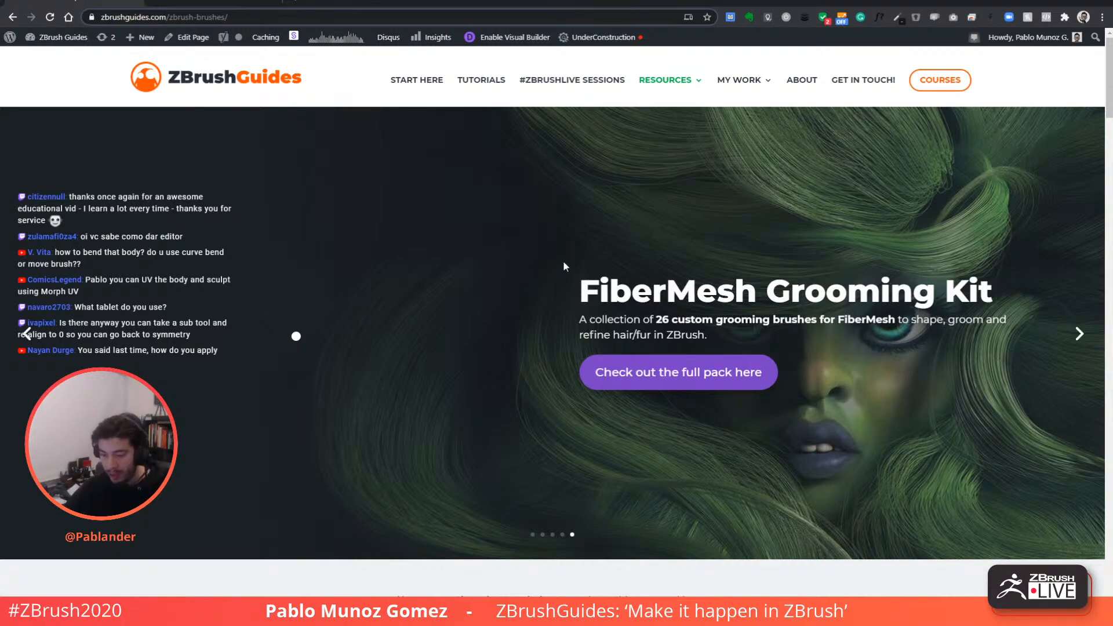
{"action": "scroll", "coordinate": [562, 261], "scroll_direction": "down", "scroll_amount": 10}
{"action": "scroll", "coordinate": [549, 257], "scroll_direction": "up", "scroll_amount": 3}
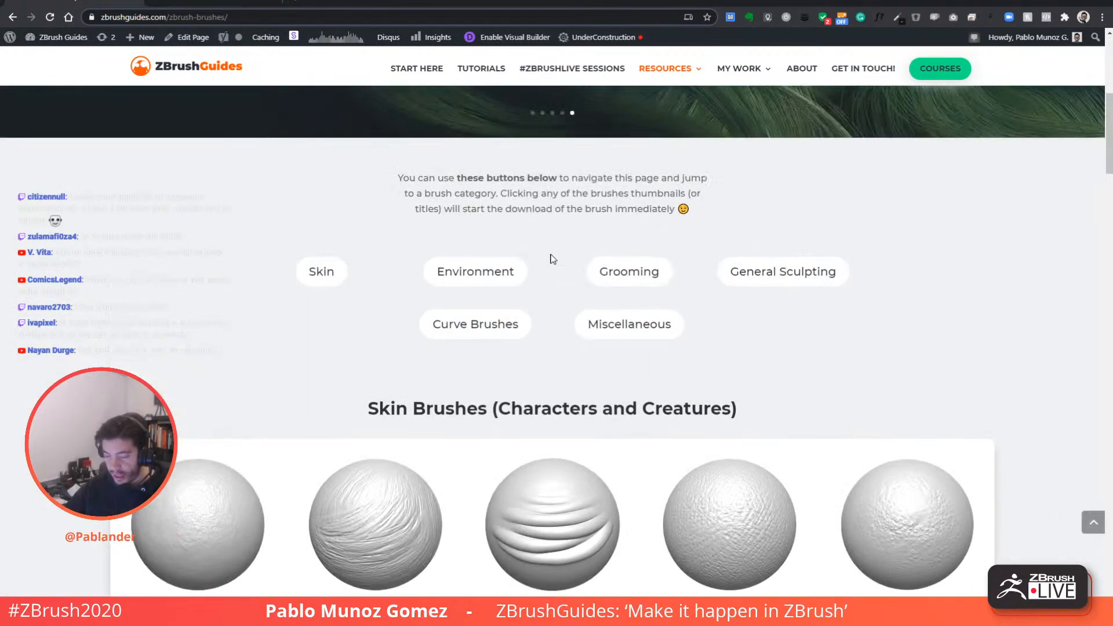
{"action": "left_click", "coordinate": [325, 275]}
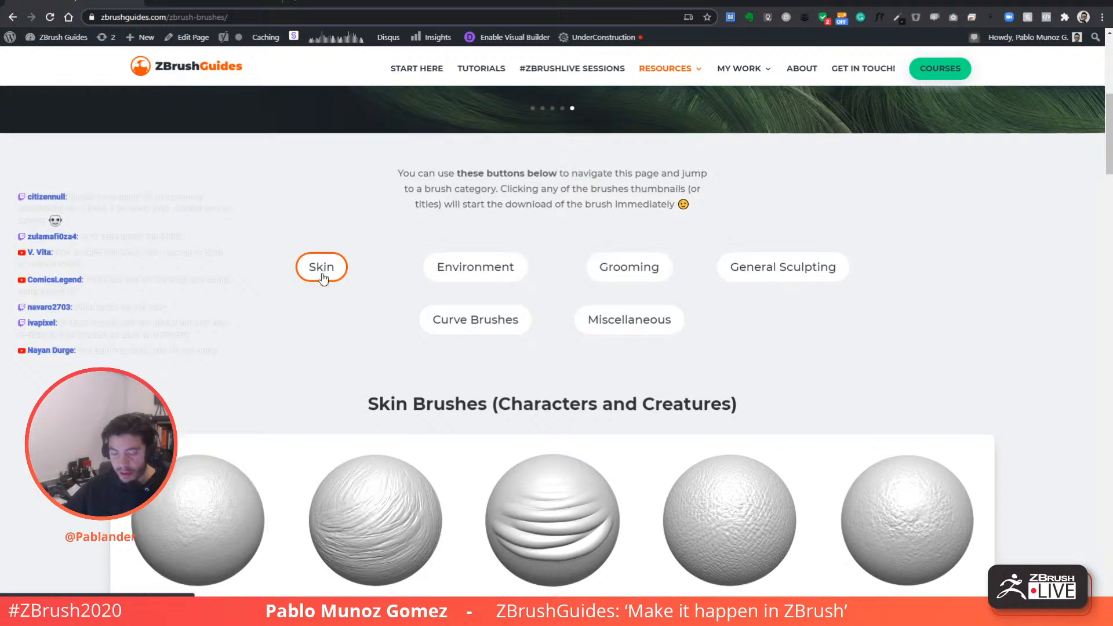
{"action": "scroll", "coordinate": [472, 283], "scroll_direction": "down", "scroll_amount": 4}
{"action": "scroll", "coordinate": [473, 282], "scroll_direction": "up", "scroll_amount": 5}
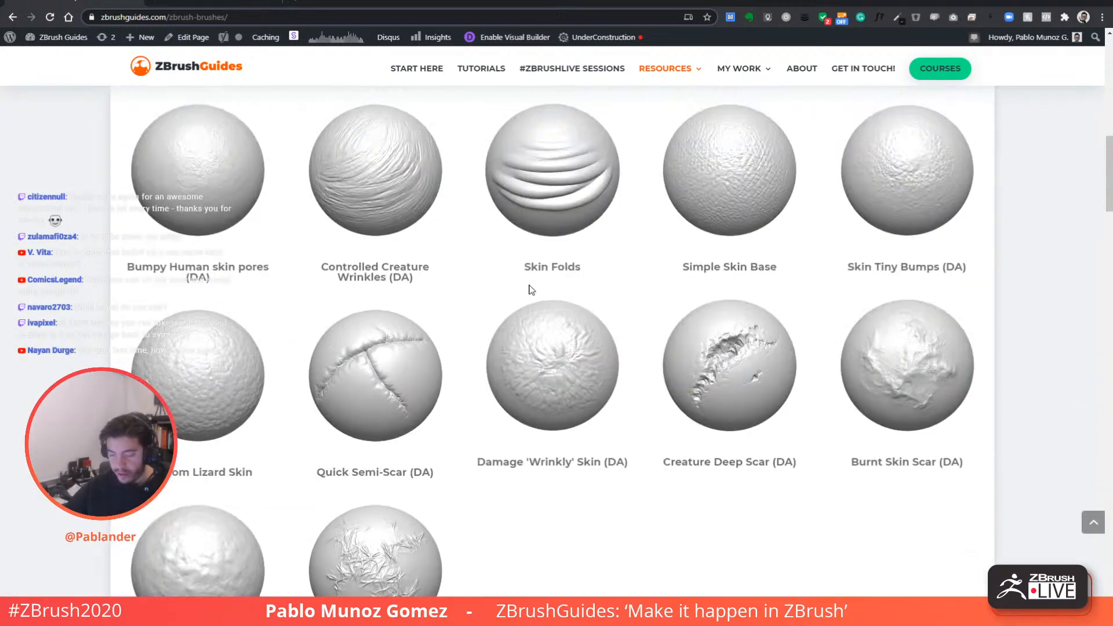
- Open the ZBrush SKIN Brushes Pack page in a separate tab and return to the brushes page
{"action": "scroll", "coordinate": [529, 241], "scroll_direction": "down", "scroll_amount": 7}
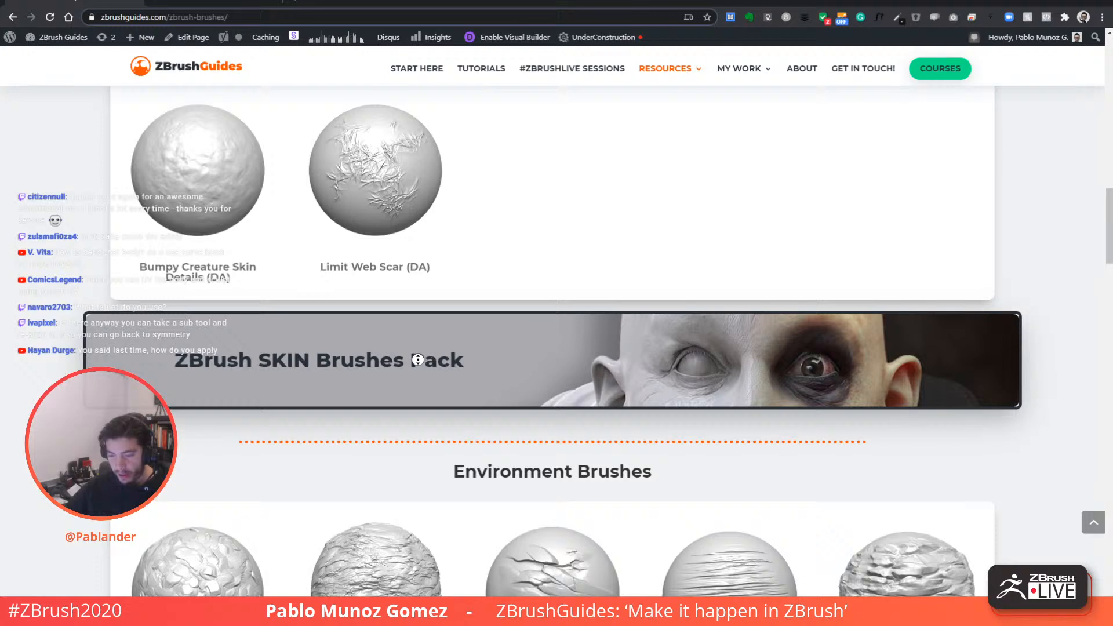
{"action": "left_click", "coordinate": [371, 365]}
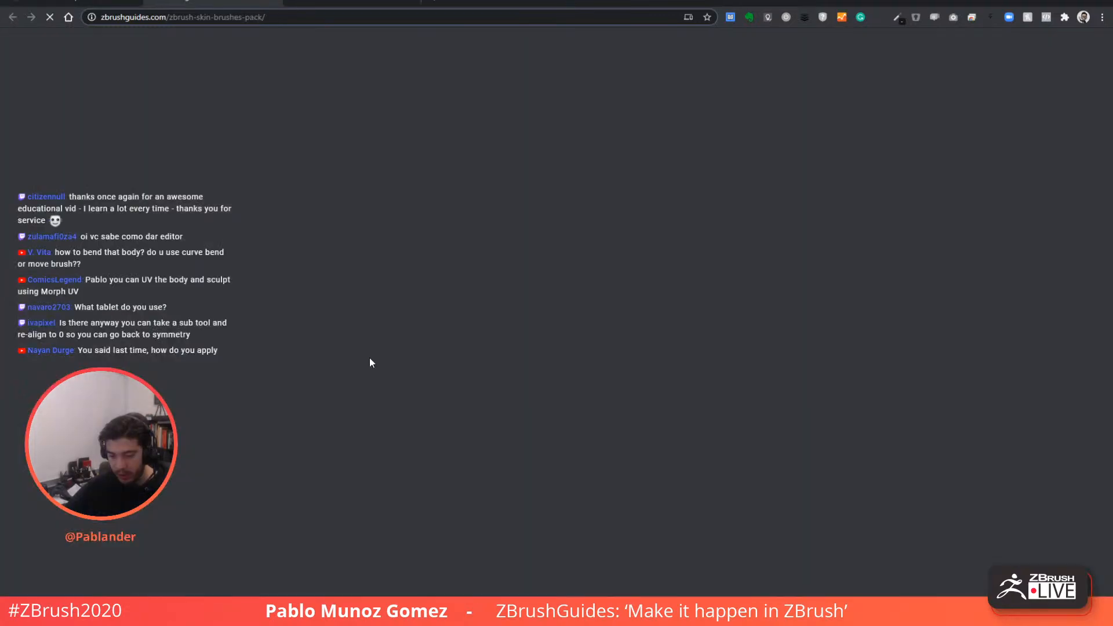
{"action": "left_click", "coordinate": [124, 4]}
- Examine the Environment Brushes category on the brushes page
{"action": "scroll", "coordinate": [598, 324], "scroll_direction": "down", "scroll_amount": 5}
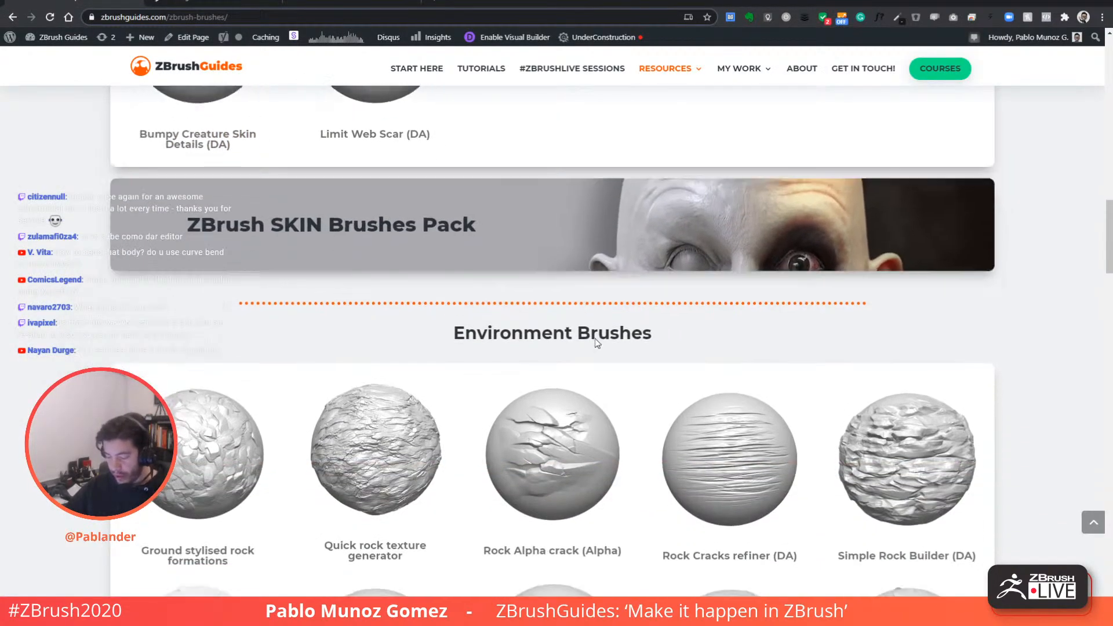
{"action": "scroll", "coordinate": [580, 331], "scroll_direction": "up", "scroll_amount": 4}
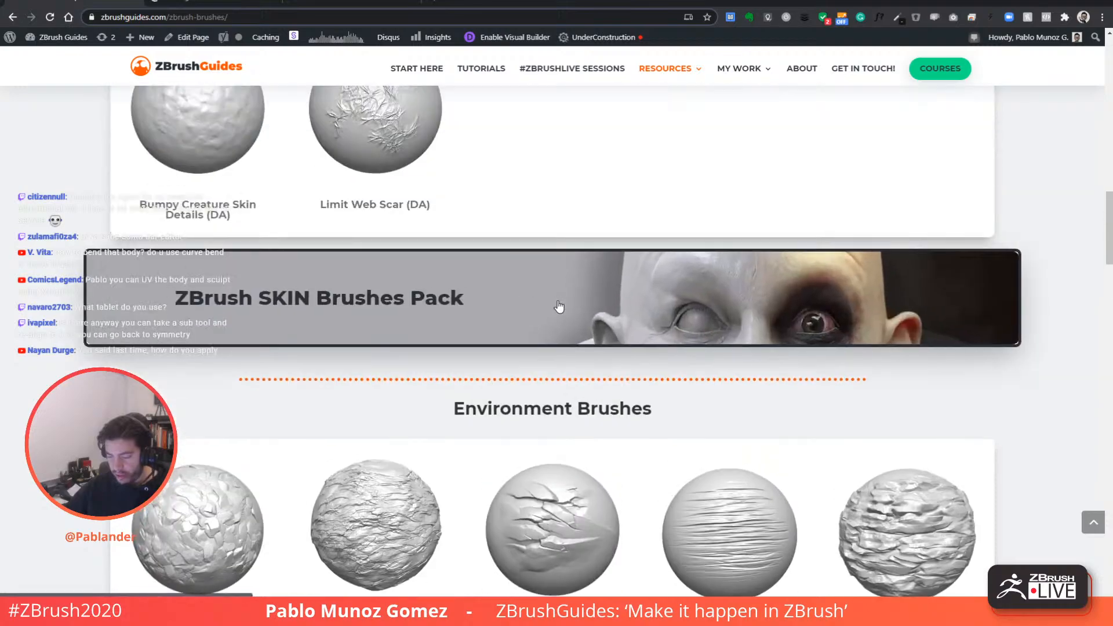
{"action": "scroll", "coordinate": [406, 338], "scroll_direction": "down", "scroll_amount": 15}
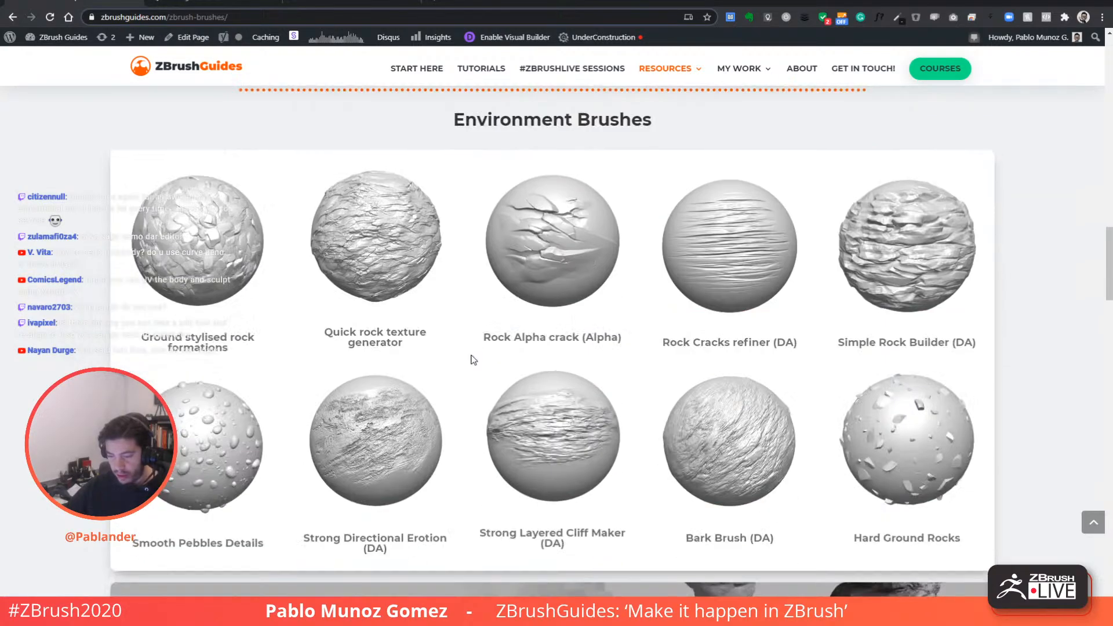
- Examine the General Sculpting Brushes and Curve Based Brushes categories on the brushes page
{"action": "scroll", "coordinate": [493, 360], "scroll_direction": "down", "scroll_amount": 8}
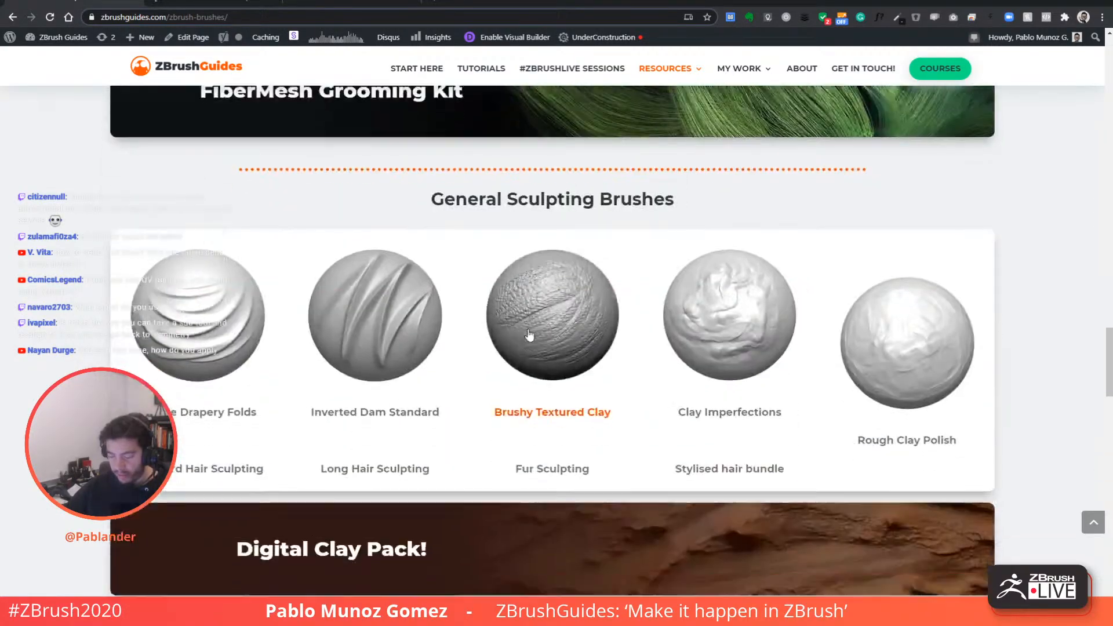
{"action": "scroll", "coordinate": [489, 351], "scroll_direction": "up", "scroll_amount": 2}
{"action": "scroll", "coordinate": [489, 350], "scroll_direction": "down", "scroll_amount": 4}
{"action": "scroll", "coordinate": [490, 350], "scroll_direction": "down", "scroll_amount": 3}
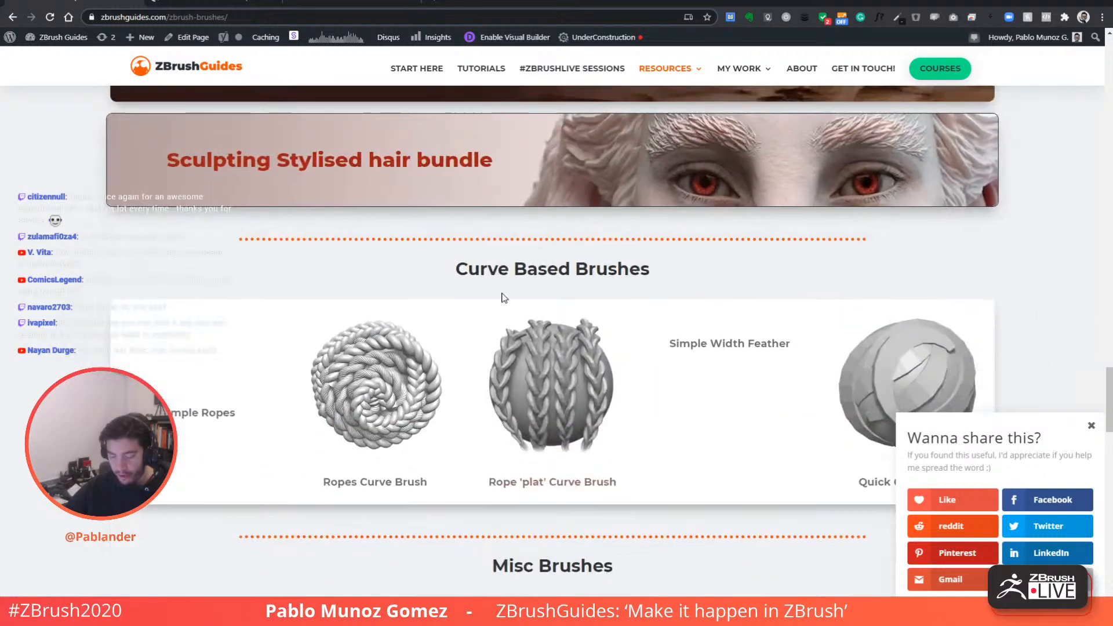
{"action": "scroll", "coordinate": [464, 249], "scroll_direction": "up", "scroll_amount": 2}
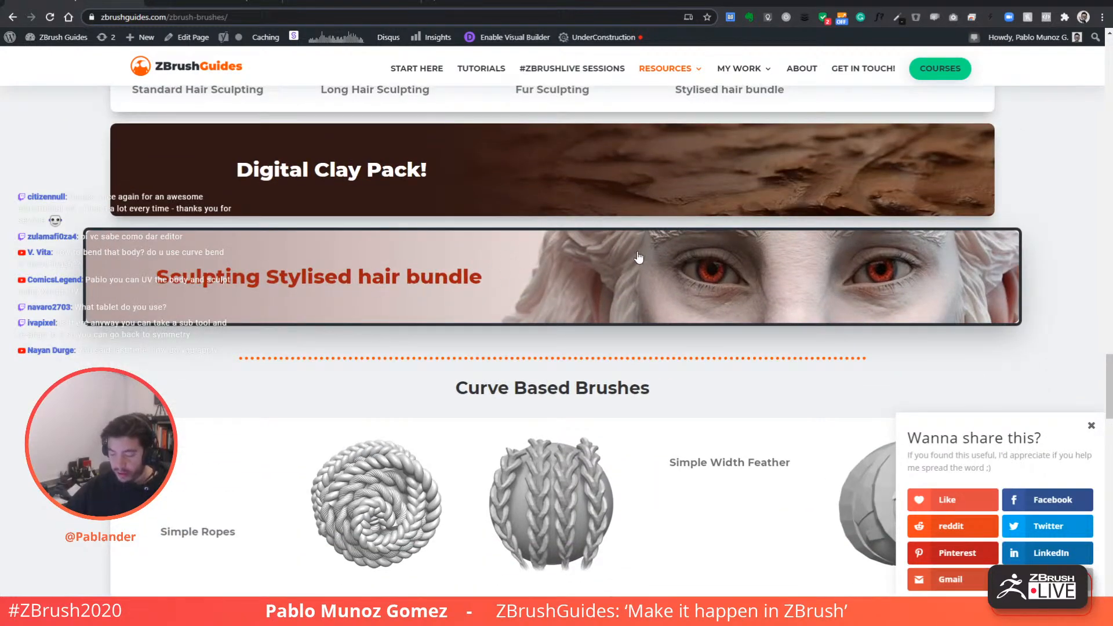
{"action": "scroll", "coordinate": [610, 296], "scroll_direction": "up", "scroll_amount": 3}
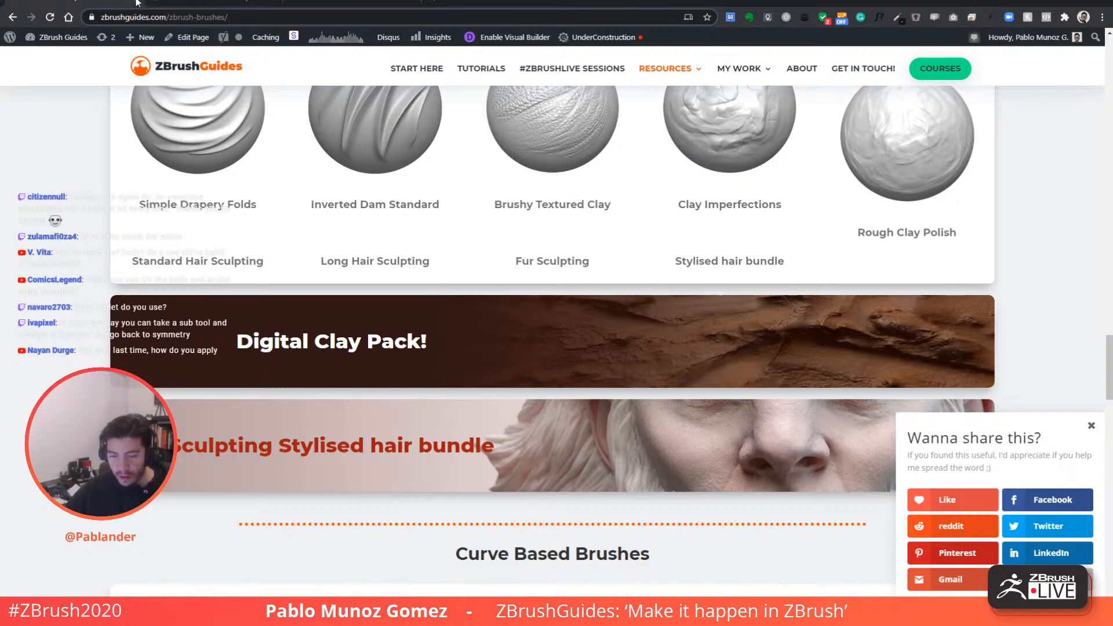
- Switch to the ZBrush SKIN Brushes Pack page and examine its Double Action, AlphaDrag and Custom Smooth brush descriptions
{"action": "left_click", "coordinate": [137, 3]}
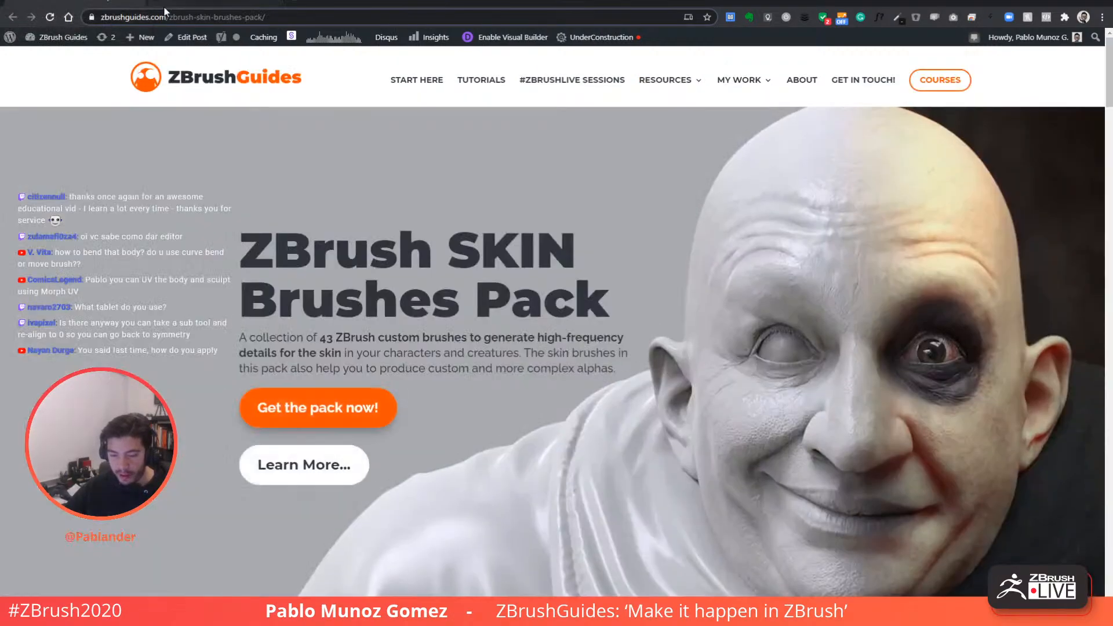
{"action": "scroll", "coordinate": [600, 290], "scroll_direction": "down", "scroll_amount": 15}
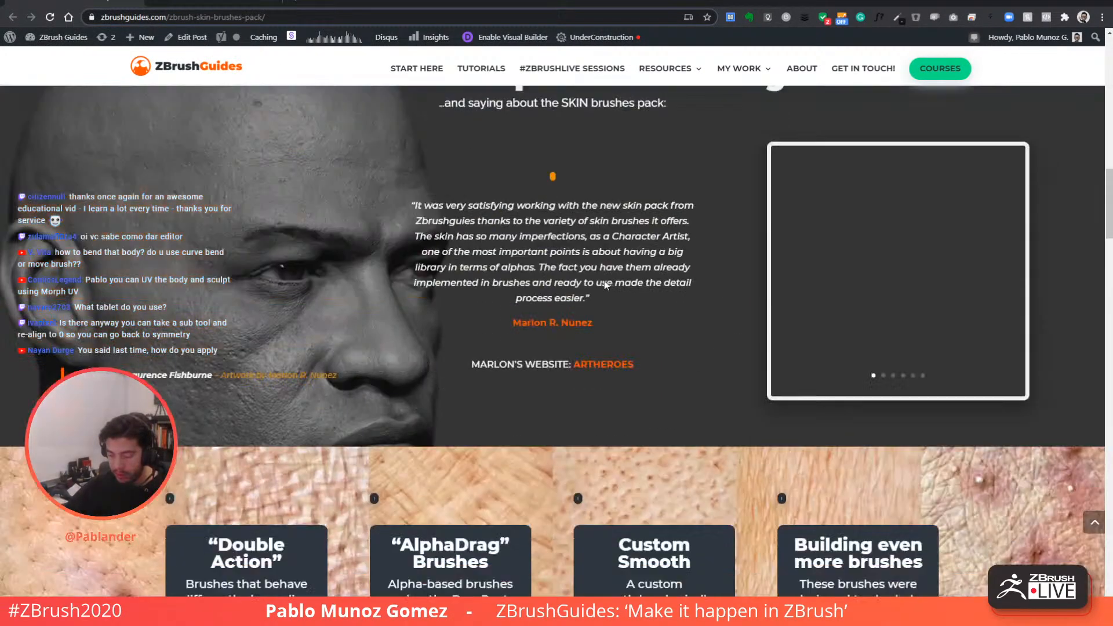
{"action": "scroll", "coordinate": [644, 276], "scroll_direction": "down", "scroll_amount": 8}
{"action": "scroll", "coordinate": [387, 335], "scroll_direction": "up", "scroll_amount": 10}
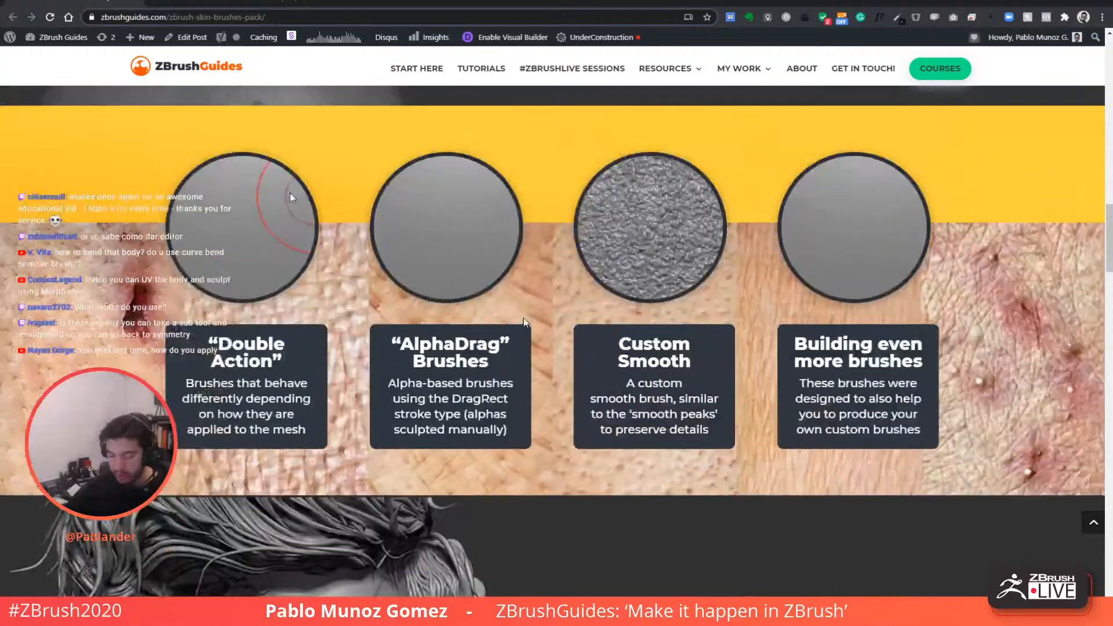
{"action": "scroll", "coordinate": [387, 336], "scroll_direction": "down", "scroll_amount": 2}
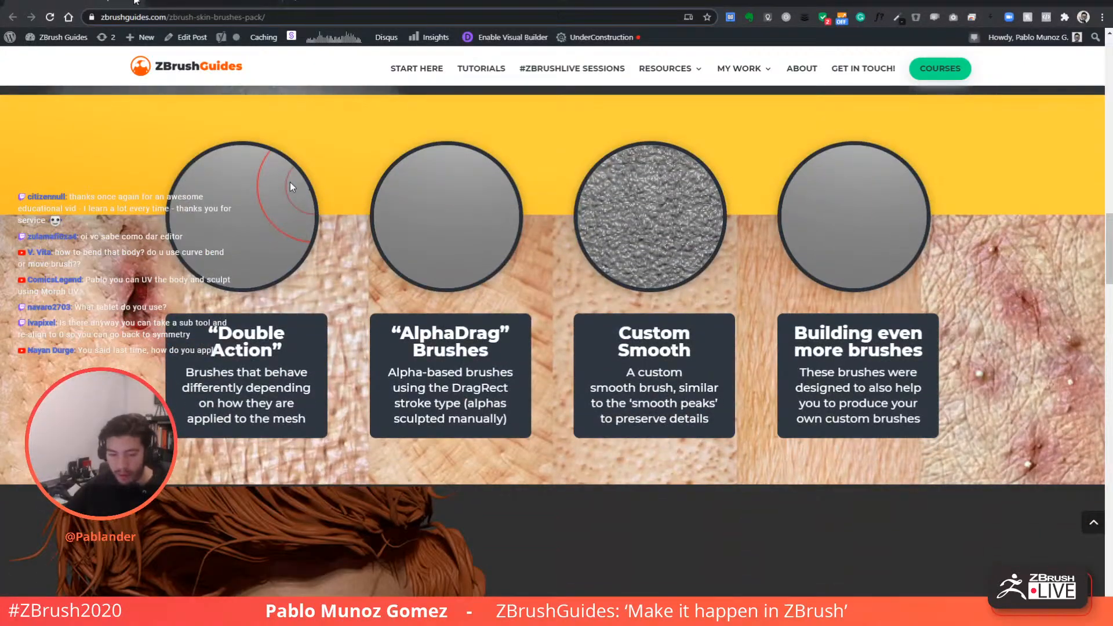
- View the 3DConceptArtist home page and return to the creature in ZBrush
{"action": "left_click", "coordinate": [152, 3]}
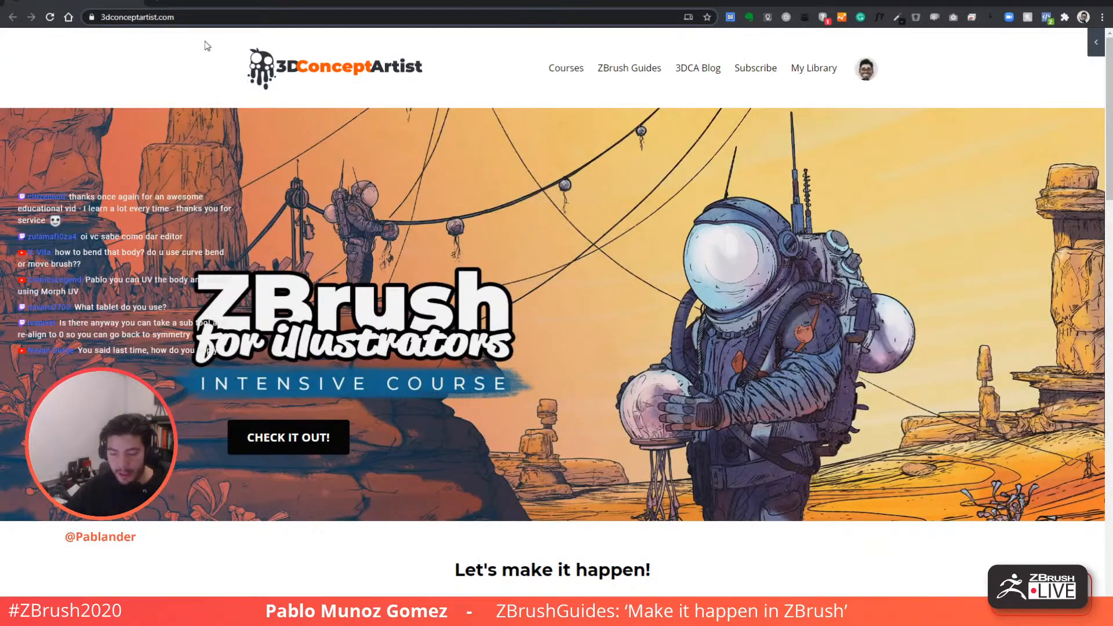
{"action": "left_click", "coordinate": [1088, 3]}
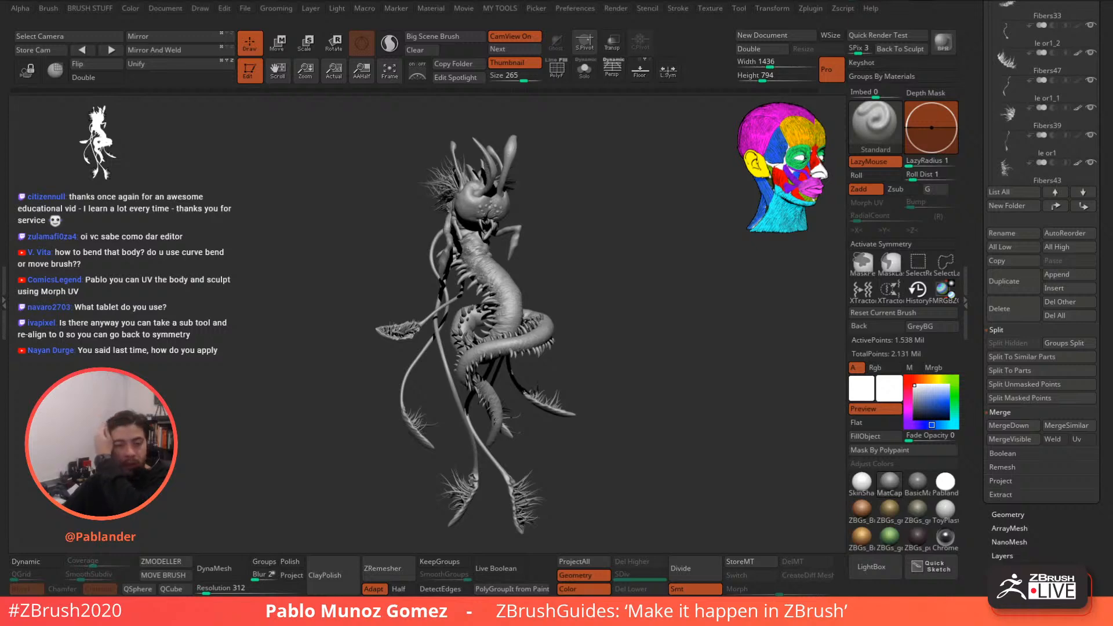
{"action": "mouse_move", "coordinate": [1020, 75]}
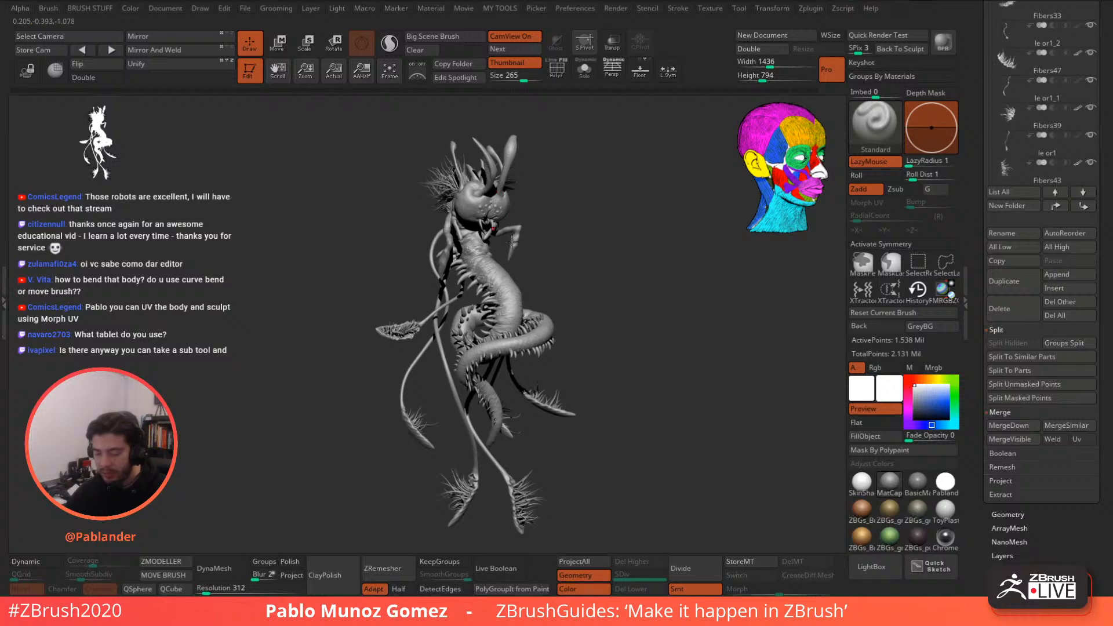
{"action": "left_click_drag", "start_coordinate": [555, 208], "coordinate": [573, 201]}
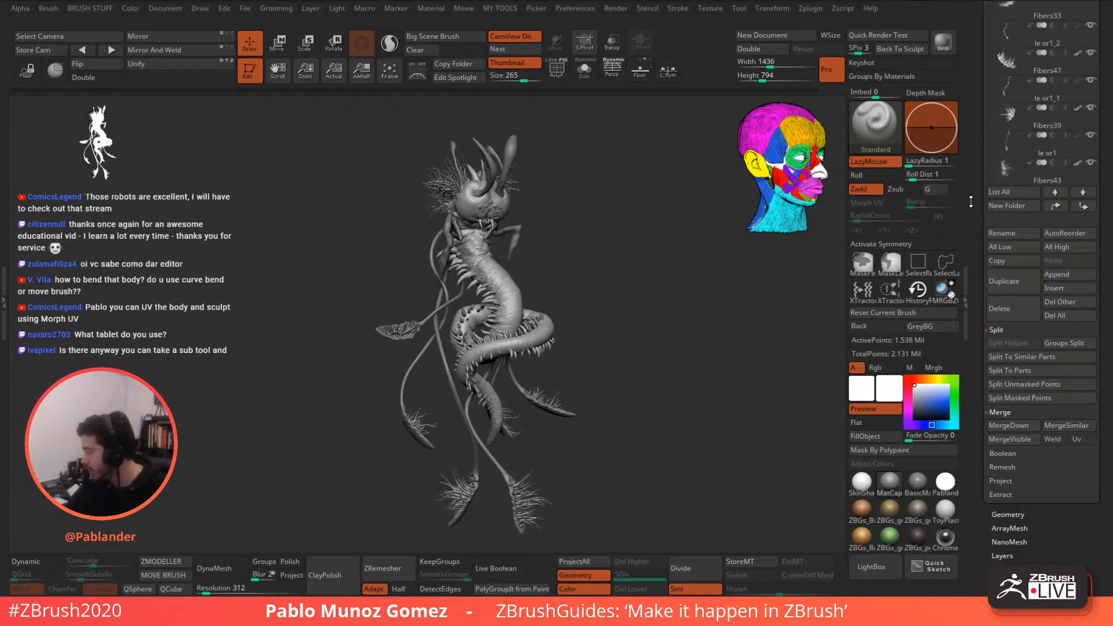
- Switch the active tool from the creature to the PolySphere and convert it to a PolyMesh3D
{"action": "left_click_drag", "start_coordinate": [975, 194], "coordinate": [983, 93]}
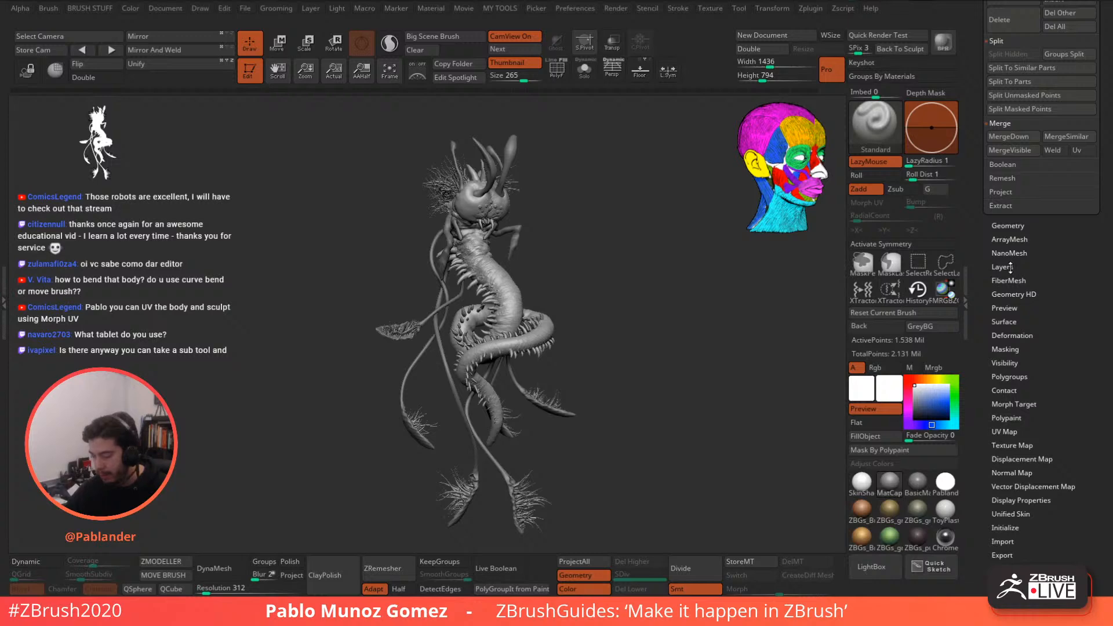
{"action": "left_click_drag", "start_coordinate": [1010, 267], "coordinate": [1016, 338]}
{"action": "left_click_drag", "start_coordinate": [975, 238], "coordinate": [972, 377]}
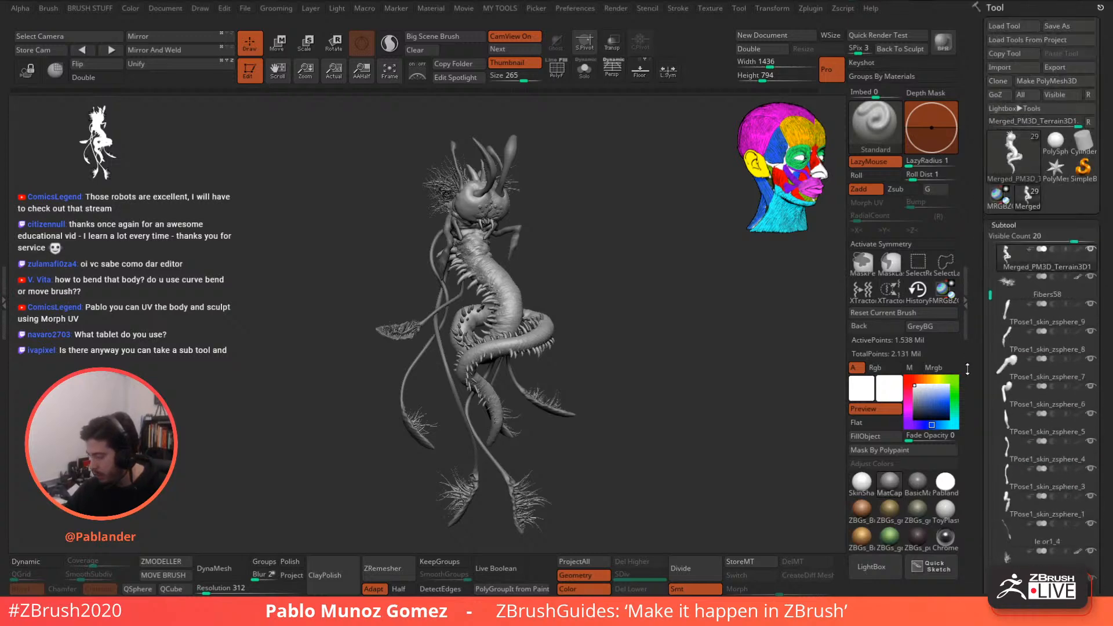
{"action": "left_click", "coordinate": [1055, 142]}
{"action": "left_click", "coordinate": [1054, 81]}
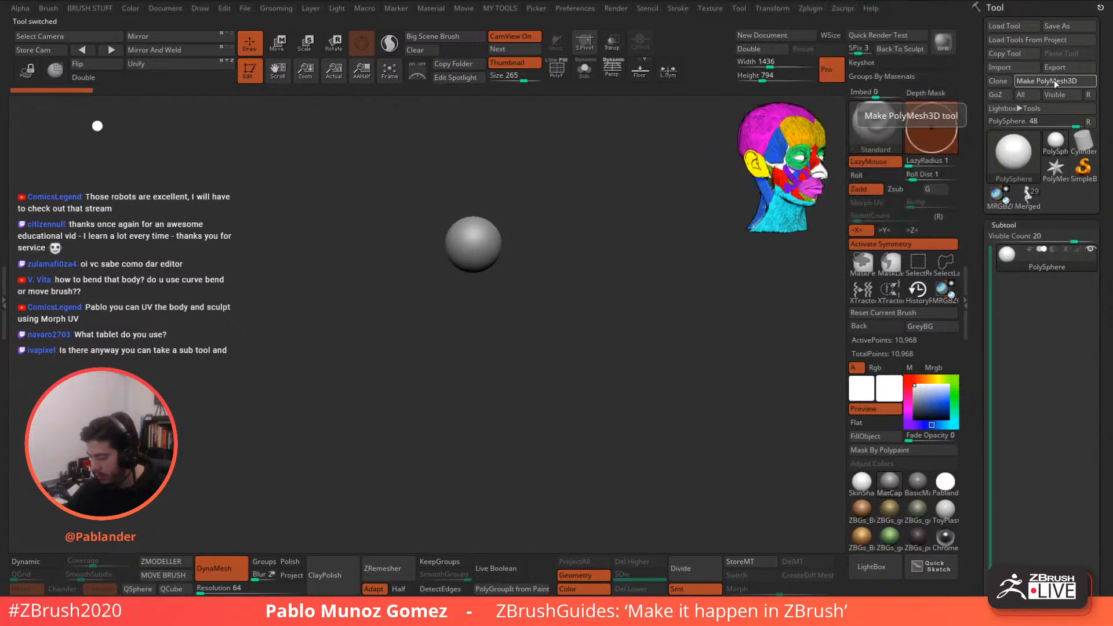
- Show the polygon wireframe on the enlarged sphere to inspect its topology
{"action": "left_click_drag", "start_coordinate": [980, 253], "coordinate": [980, 0]}
{"action": "left_click_drag", "start_coordinate": [562, 202], "coordinate": [562, 470], "text": "alt"}
{"action": "left_click", "coordinate": [558, 72]}
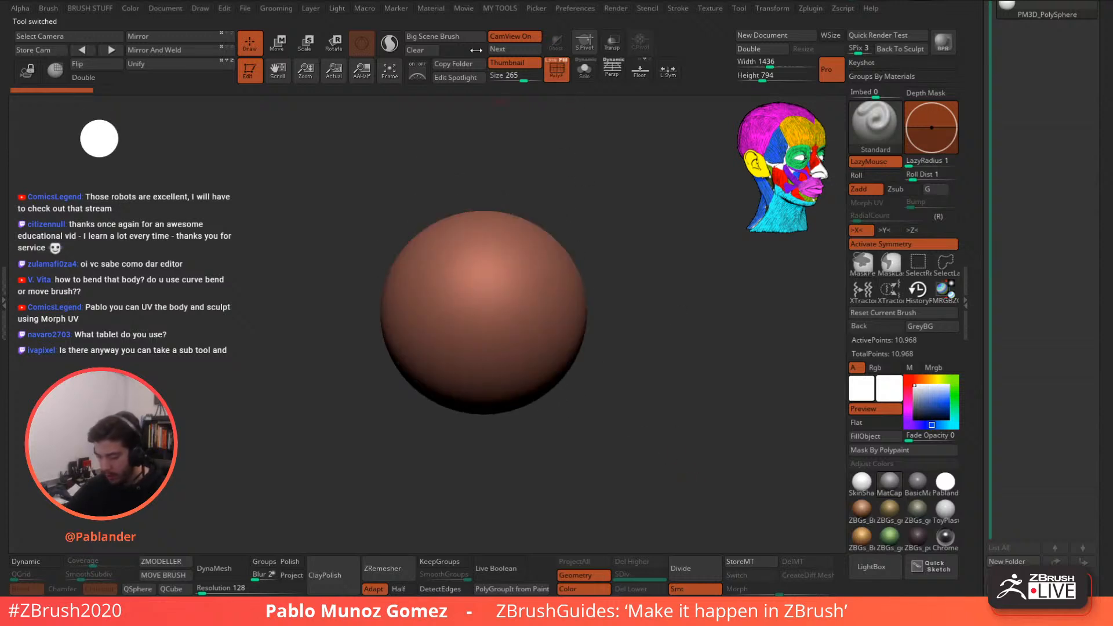
{"action": "left_click", "coordinate": [557, 71]}
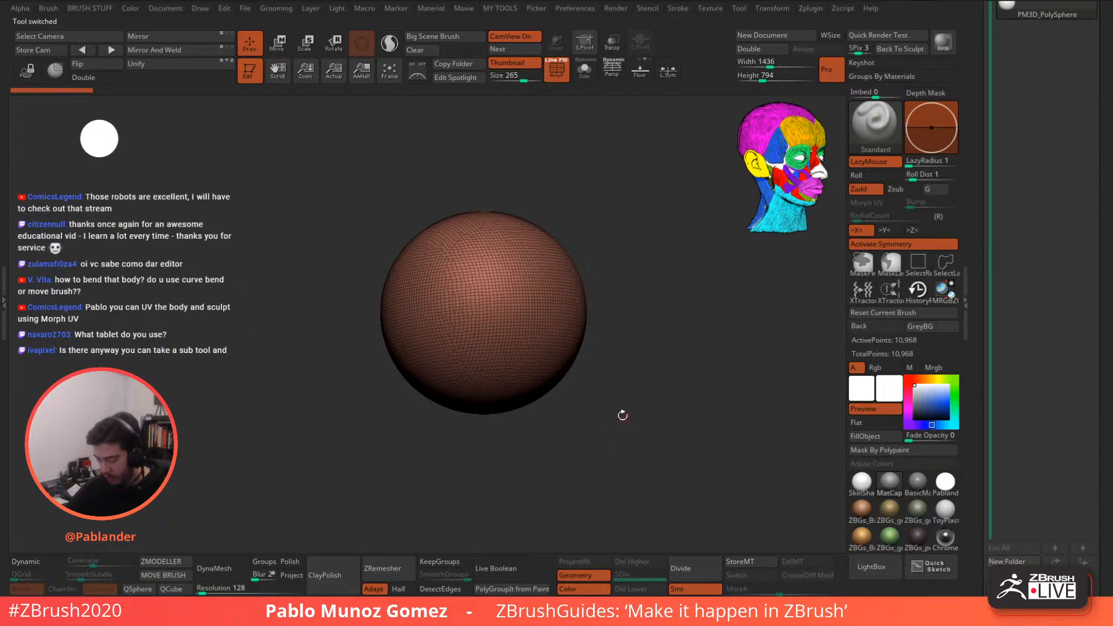
- Replace the dense sphere with a low-resolution PolySphere primitive using the gizmo's transform types, and return to Draw mode
{"action": "left_click", "coordinate": [280, 47]}
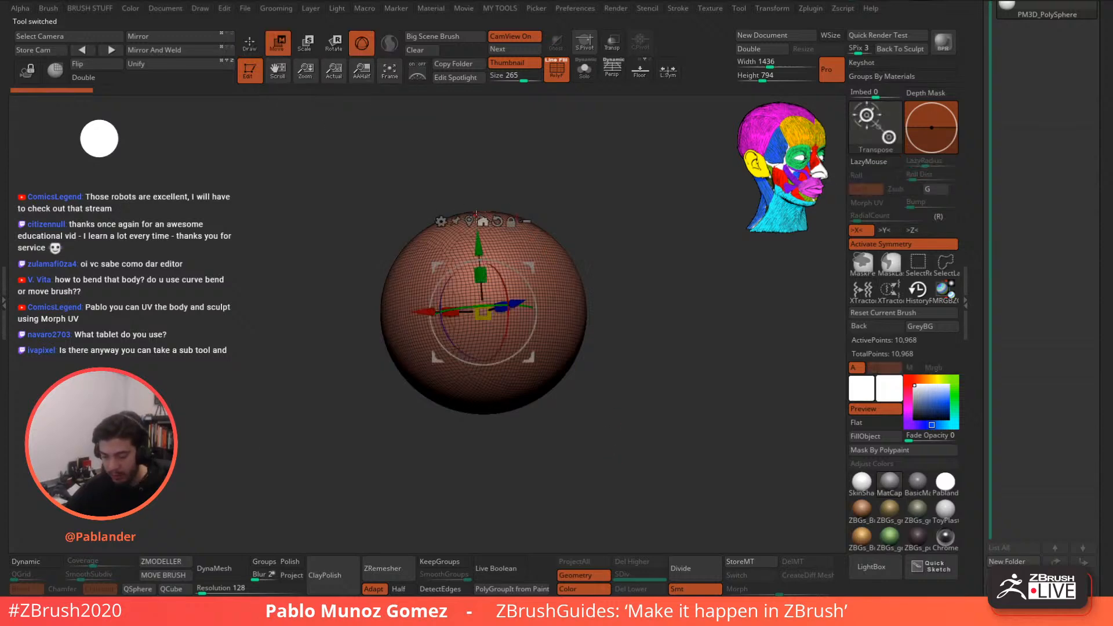
{"action": "left_click", "coordinate": [445, 223]}
{"action": "left_click", "coordinate": [722, 222]}
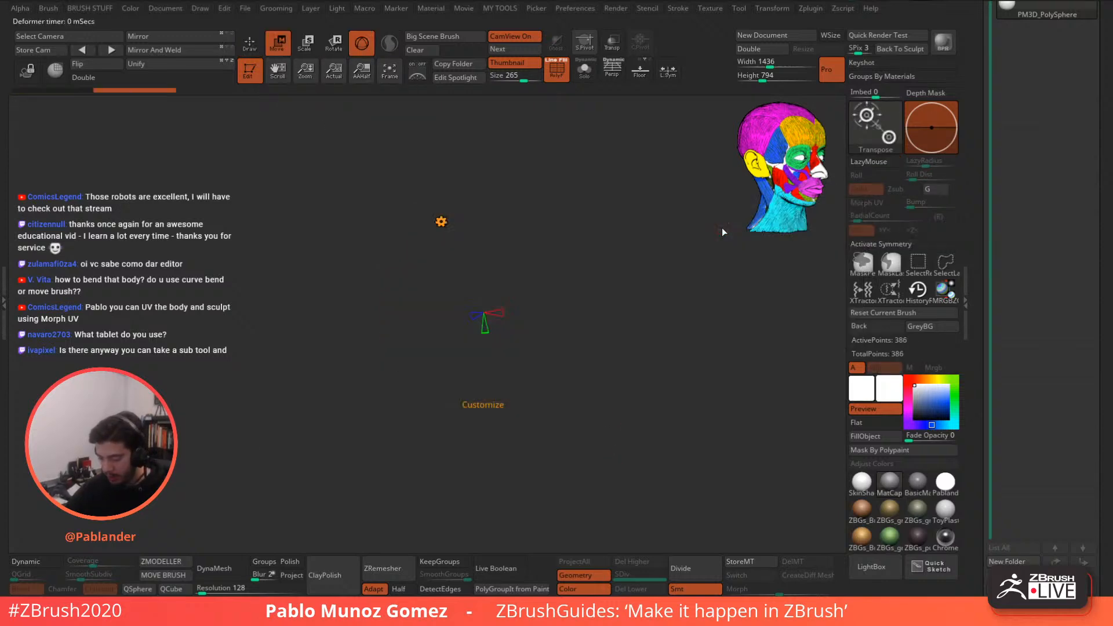
{"action": "left_click", "coordinate": [441, 223]}
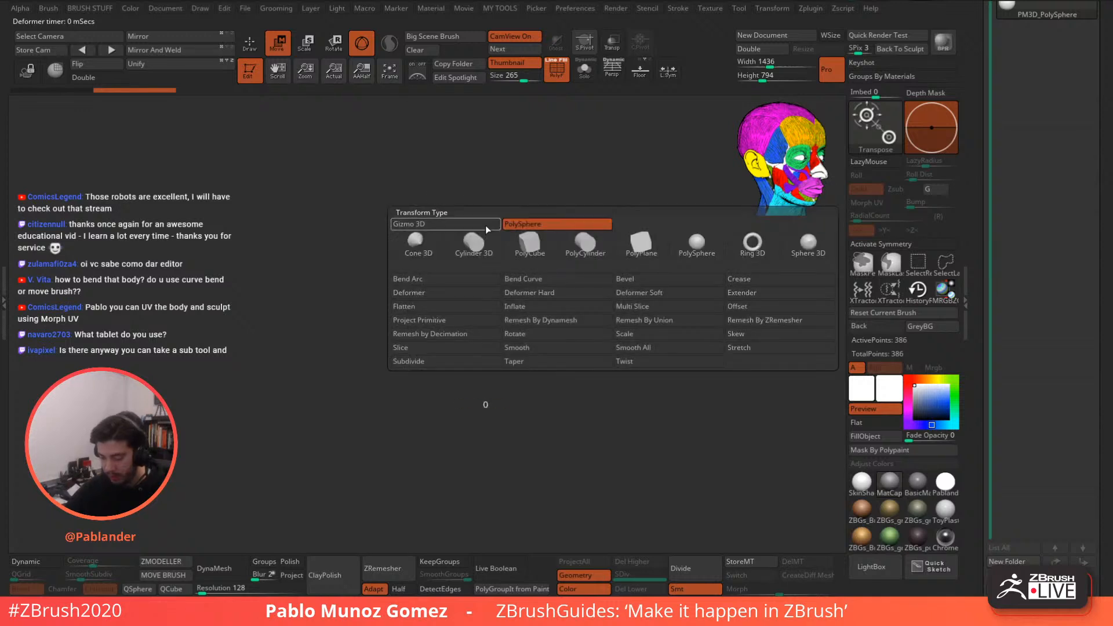
{"action": "key", "text": "q"}
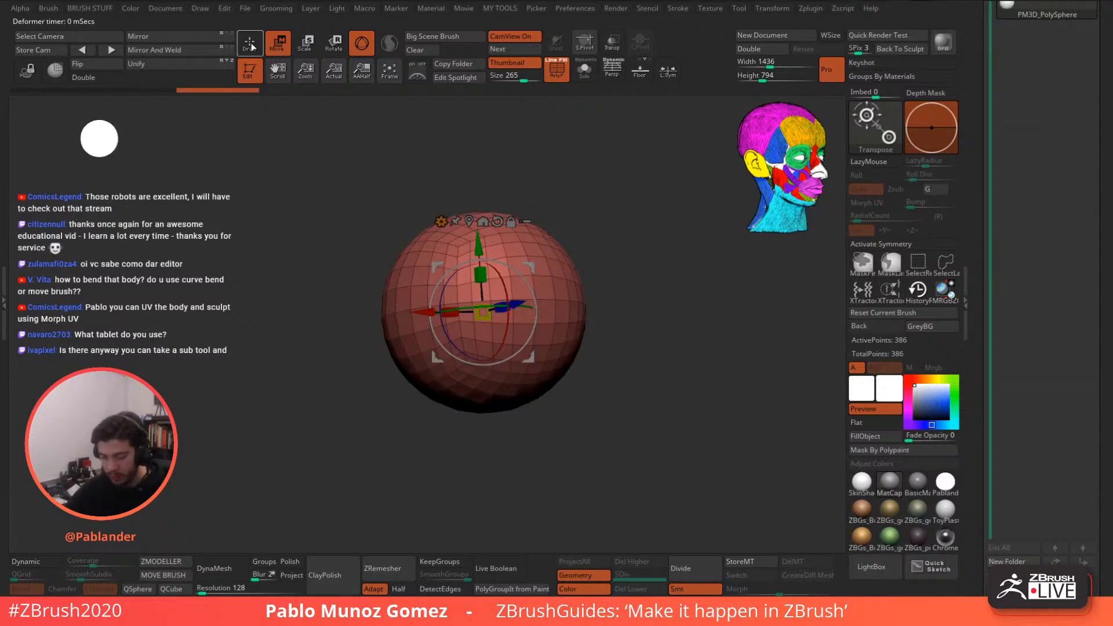
- Divide the sphere up to subdivision level 4 and hide its wireframe
{"action": "left_click", "coordinate": [680, 568]}
{"action": "left_click", "coordinate": [681, 568]}
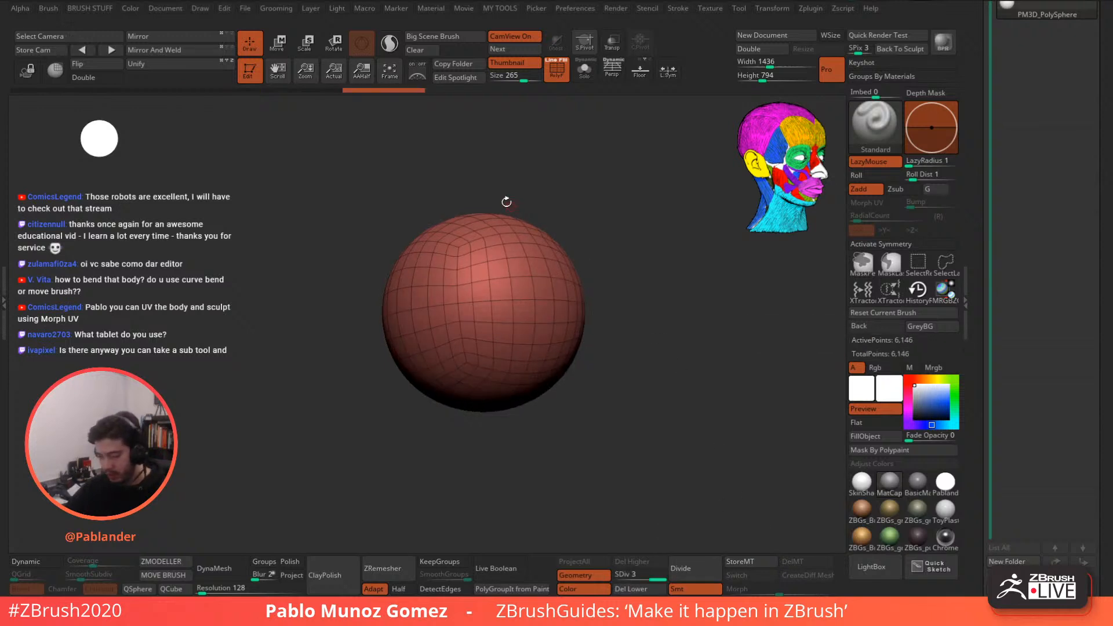
{"action": "key", "text": "ctrl+d"}
{"action": "left_click", "coordinate": [557, 69]}
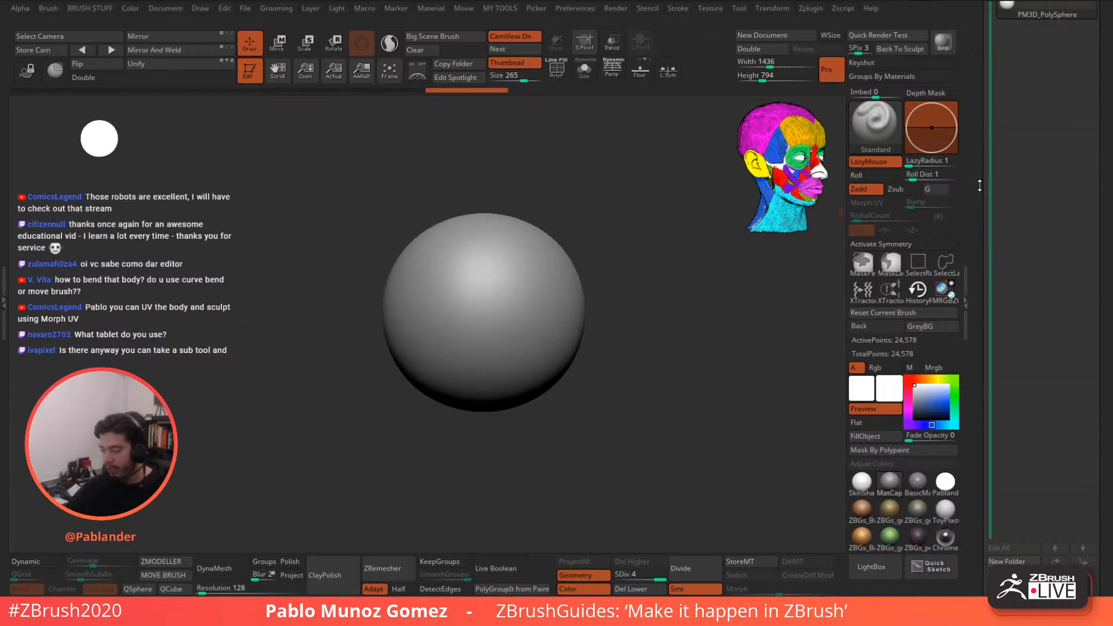
- Subdivide the sphere three times with DivideHD in Geometry HD, up to SculptHD Subdiv 3
{"action": "scroll", "coordinate": [1026, 263], "scroll_direction": "down", "scroll_amount": 10}
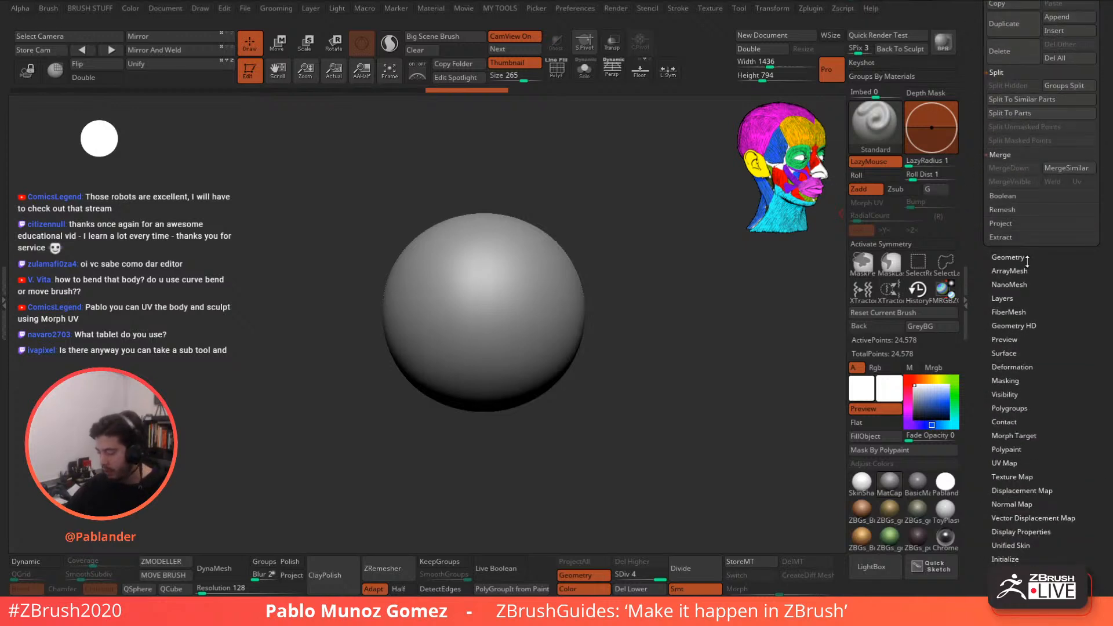
{"action": "scroll", "coordinate": [1032, 261], "scroll_direction": "down", "scroll_amount": 2}
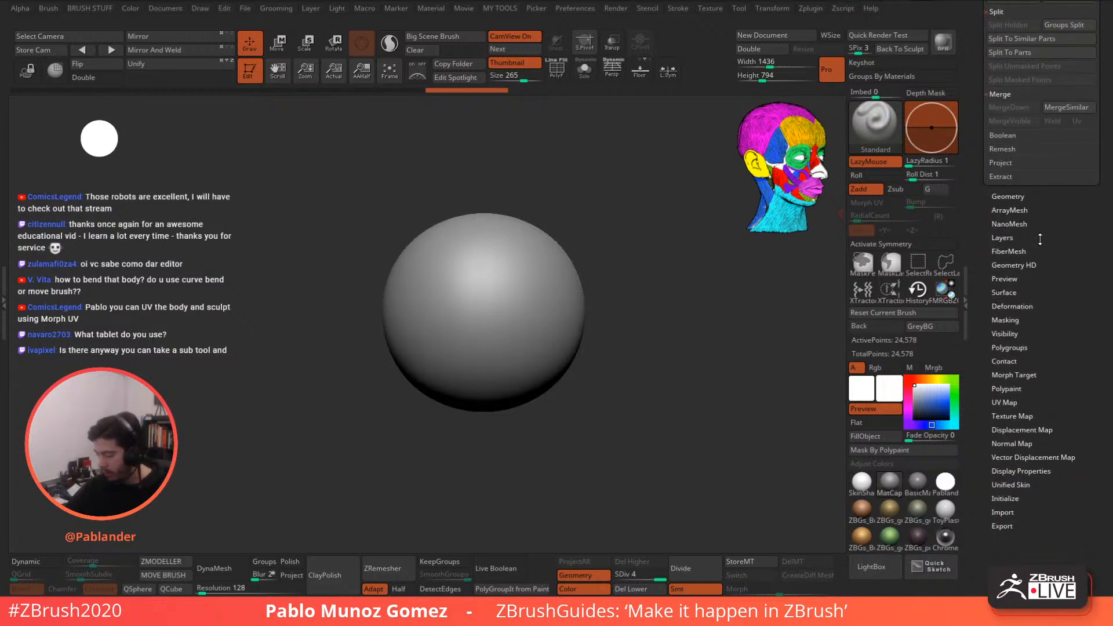
{"action": "left_click", "coordinate": [1014, 266]}
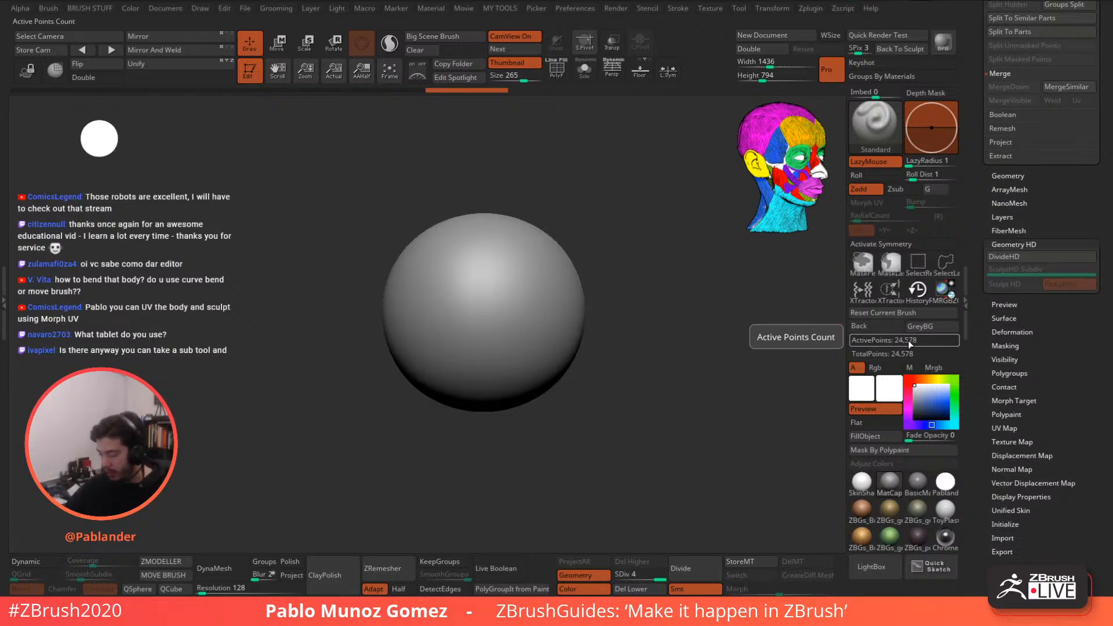
{"action": "left_click", "coordinate": [1038, 255]}
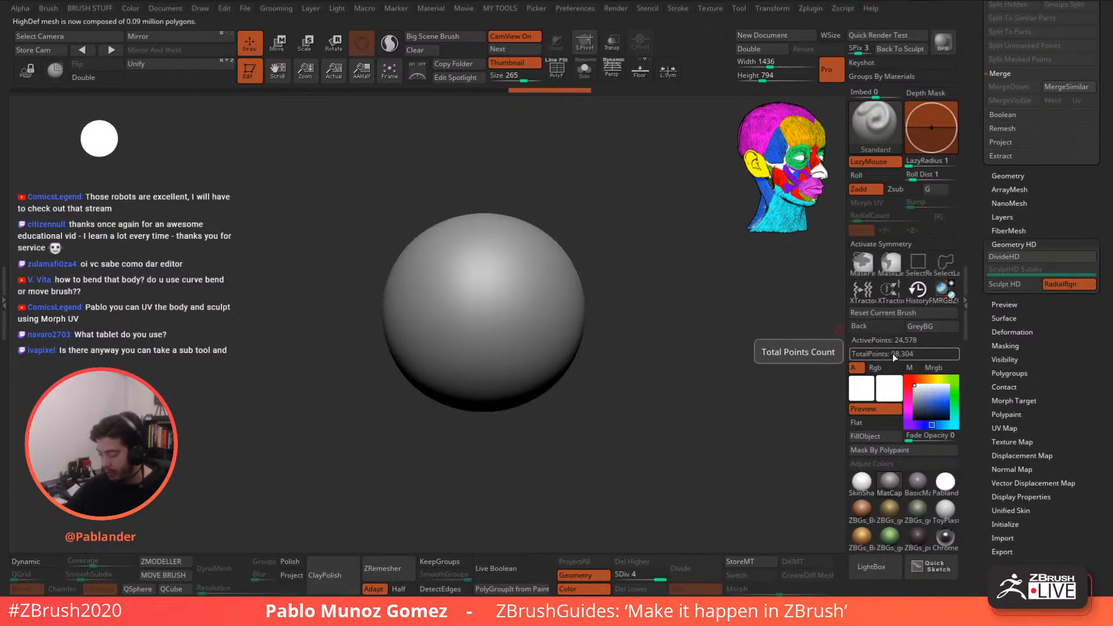
{"action": "left_click", "coordinate": [1044, 257]}
{"action": "left_click", "coordinate": [1019, 257]}
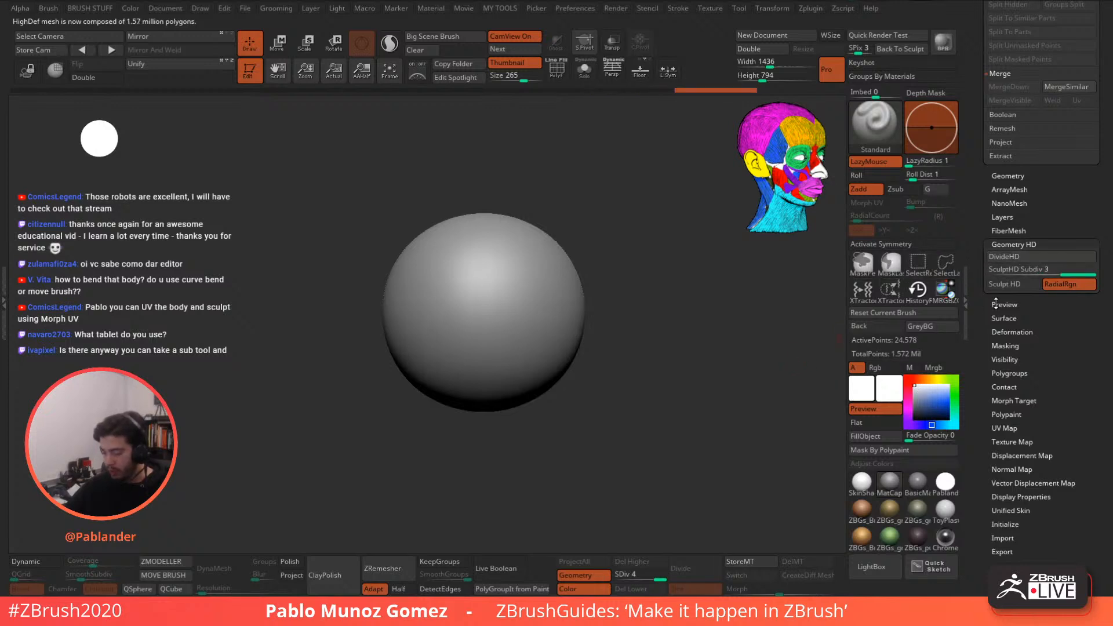
{"action": "left_click_drag", "start_coordinate": [1011, 210], "coordinate": [1008, 241]}
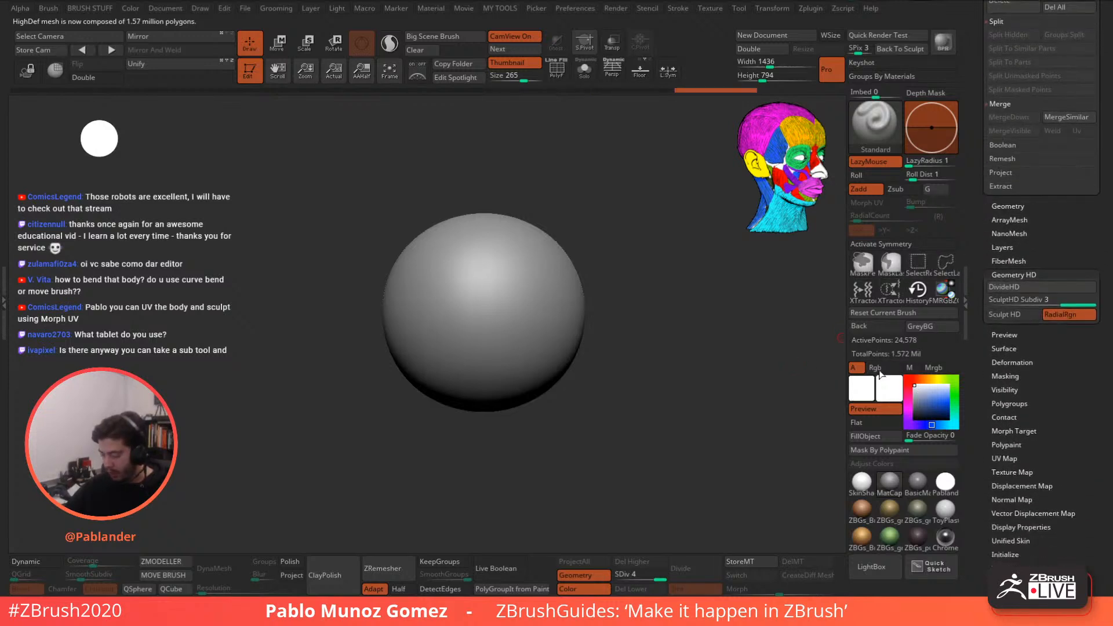
- Start Sculpt HD on the sphere and choose the KNIFE sharp brush for sculpting
{"action": "left_click", "coordinate": [1018, 318]}
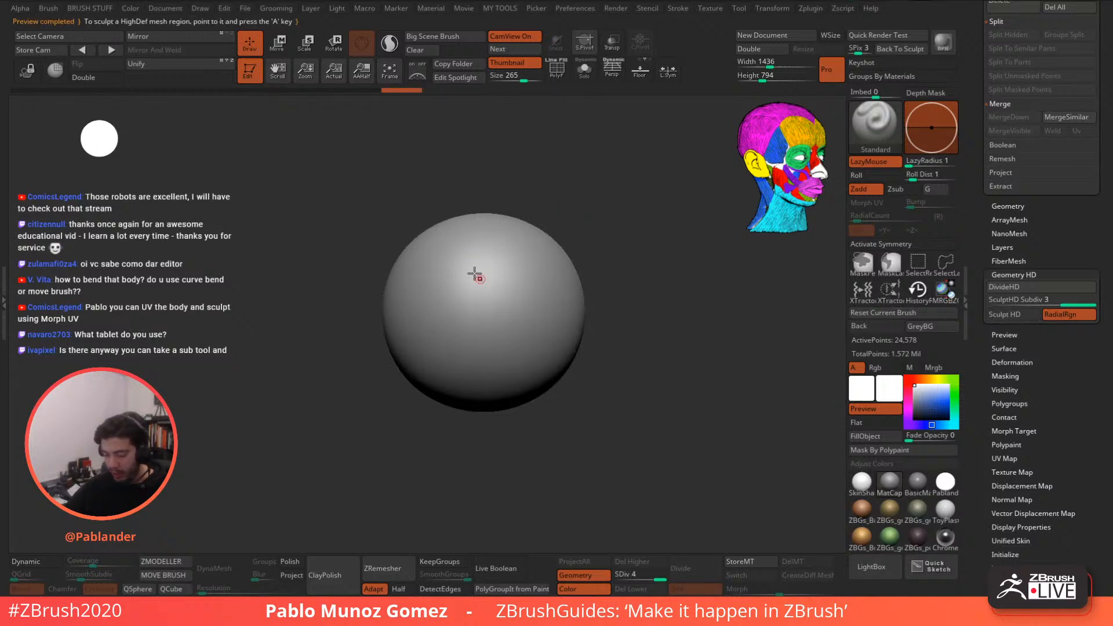
{"action": "right_click_drag", "start_coordinate": [559, 222], "coordinate": [567, 264], "text": "ctrl"}
{"action": "key", "text": "space"}
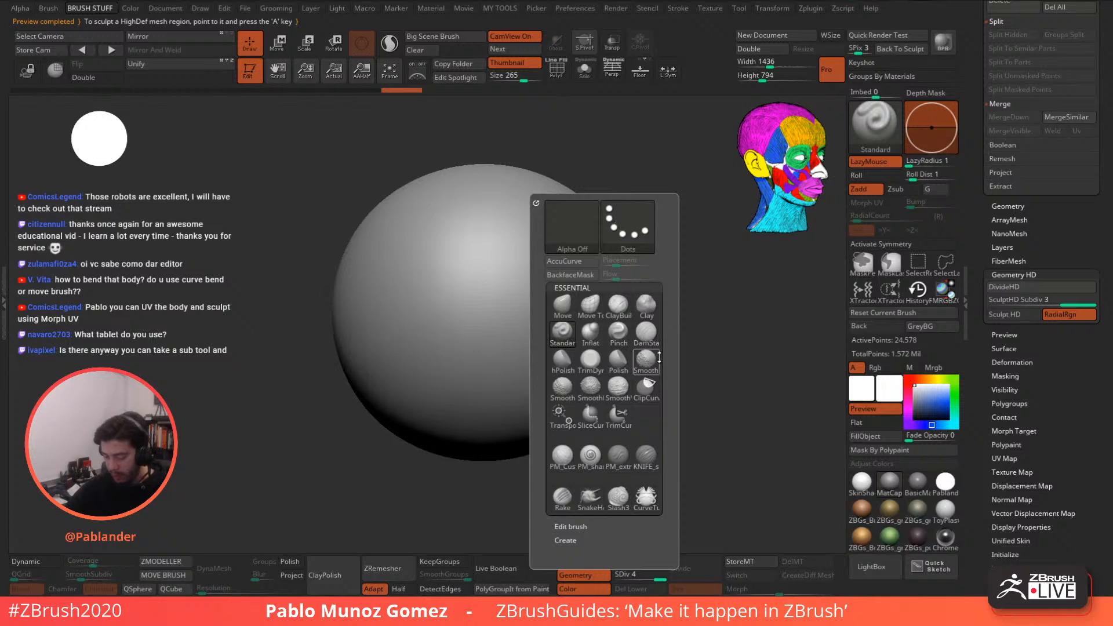
{"action": "left_click", "coordinate": [645, 457]}
{"action": "right_click", "coordinate": [693, 301]}
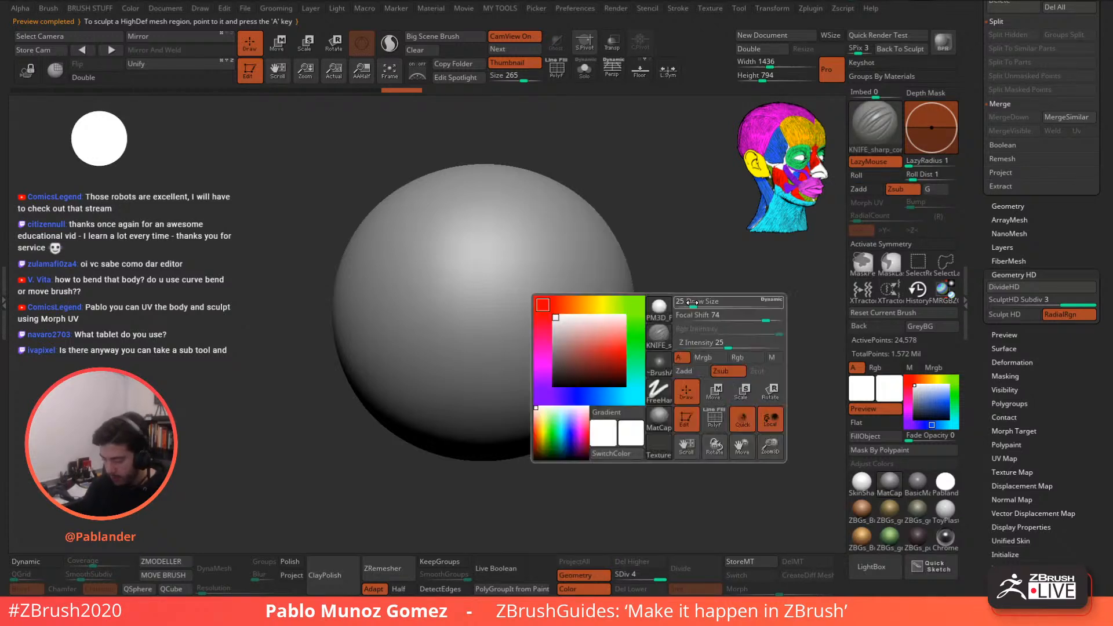
- Activate the HD sculpting region on the front of the sphere at SculptHD Subdiv 3
{"action": "left_click", "coordinate": [1012, 318]}
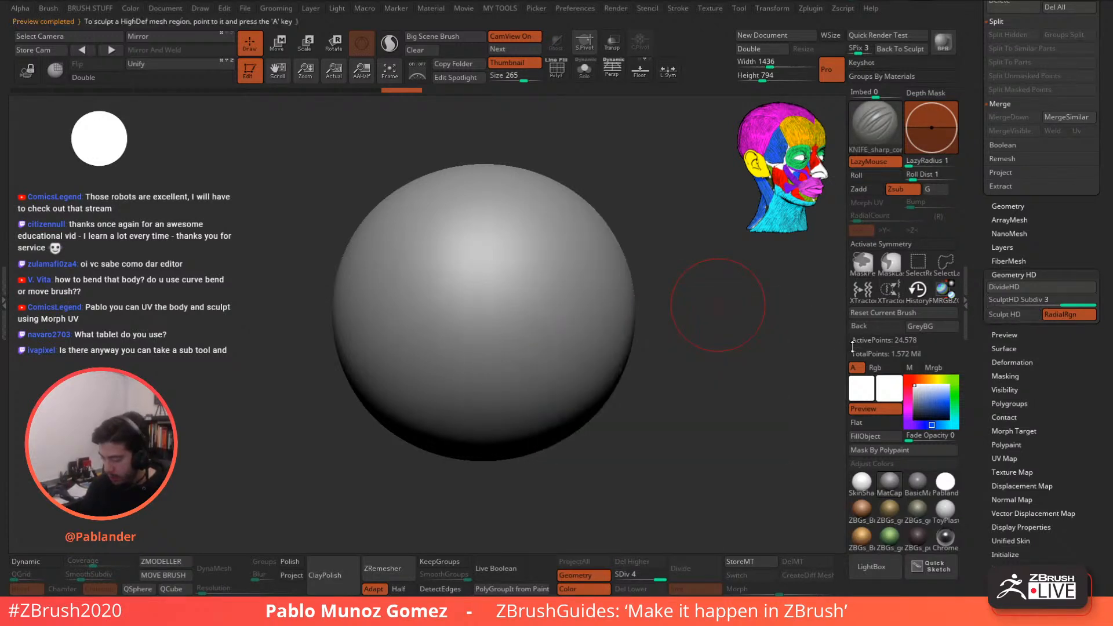
{"action": "left_click", "coordinate": [1006, 317]}
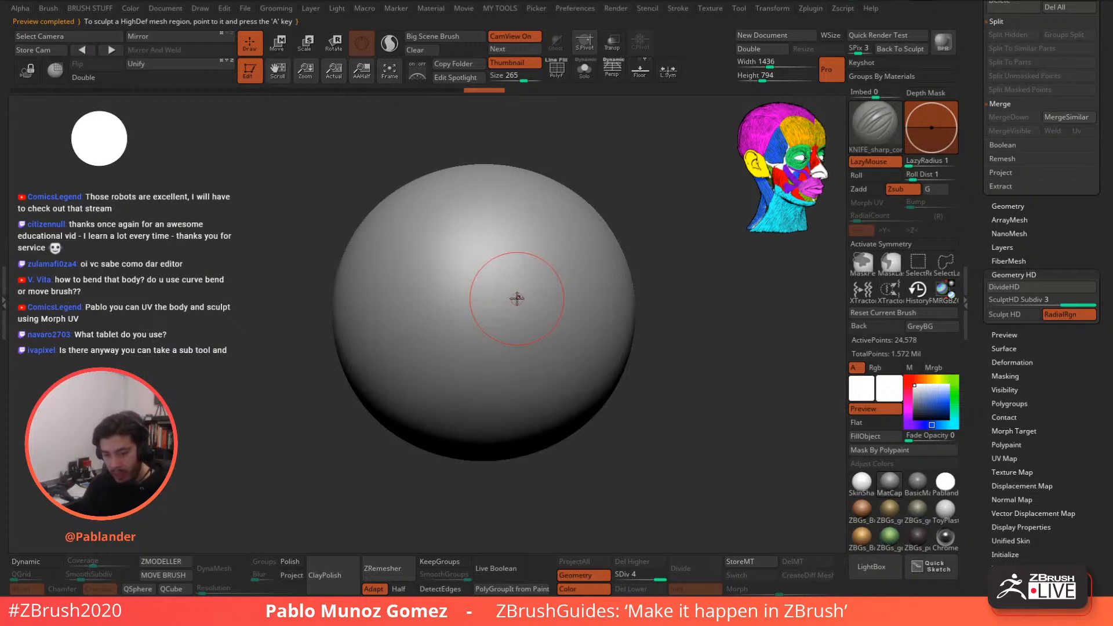
{"action": "key", "text": "a"}
{"action": "mouse_move", "coordinate": [661, 271]}
{"action": "left_mouse_down", "text": "alt"}
{"action": "mouse_move", "coordinate": [666, 283]}
{"action": "mouse_move", "coordinate": [645, 278]}
{"action": "left_mouse_up", "text": "alt"}
{"action": "key", "text": "a"}
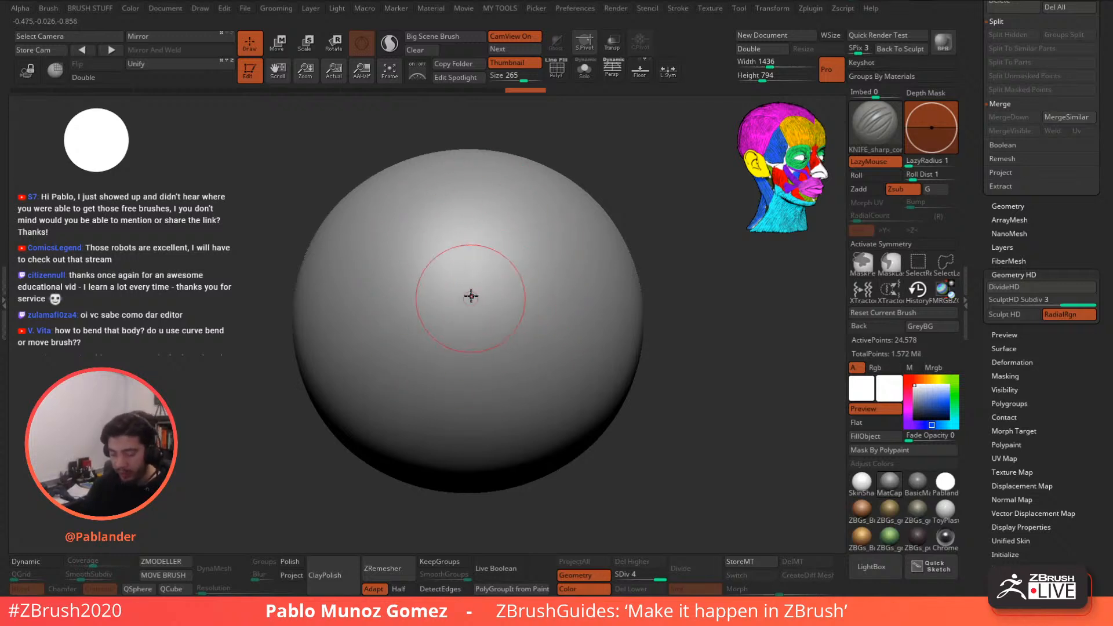
{"action": "key", "text": "a"}
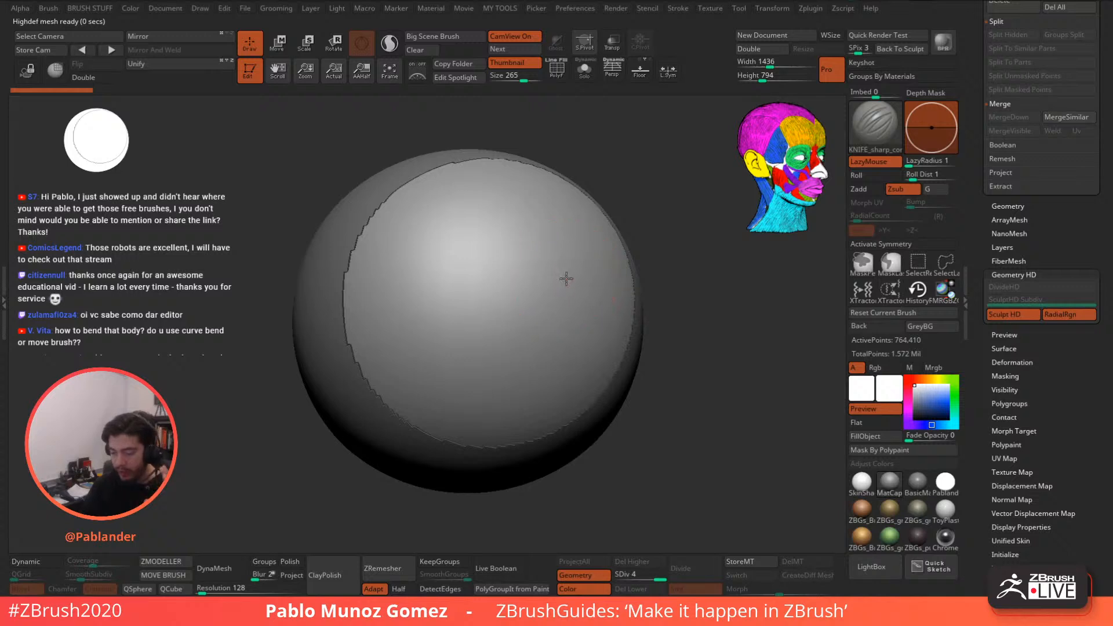
- Reduce the KNIFE sharp brush's draw size and carve several crossing grooves in the middle of the HD region
{"action": "right_click_drag", "start_coordinate": [560, 279], "coordinate": [542, 308]}
{"action": "right_click_drag", "start_coordinate": [427, 293], "coordinate": [544, 288]}
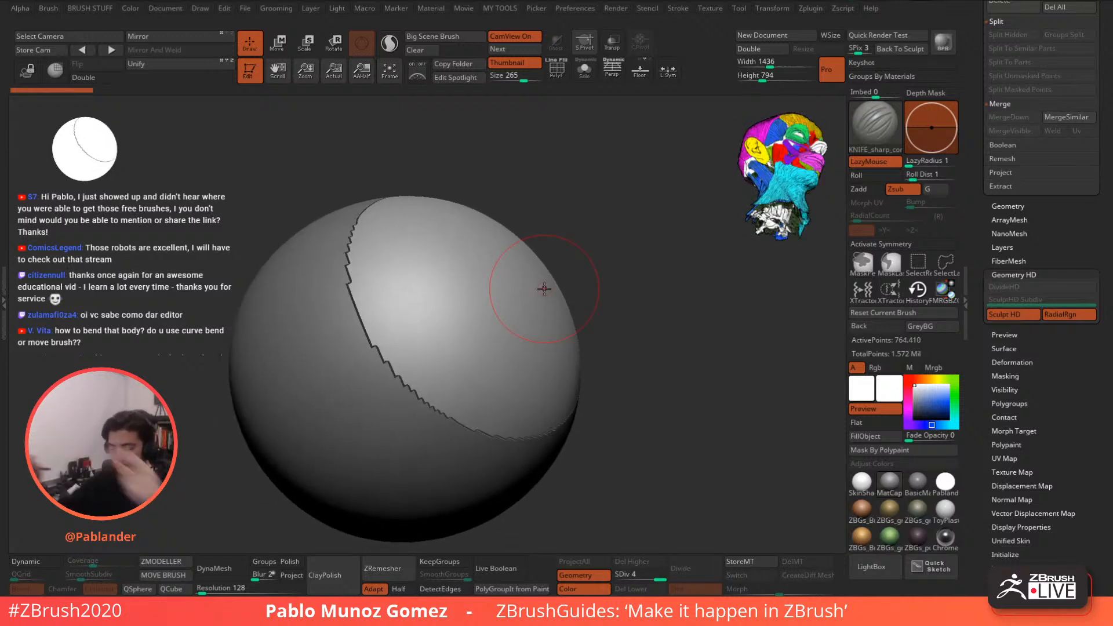
{"action": "right_click_drag", "start_coordinate": [631, 244], "coordinate": [603, 282]}
{"action": "right_click_drag", "start_coordinate": [665, 227], "coordinate": [669, 221]}
{"action": "key", "text": "space"}
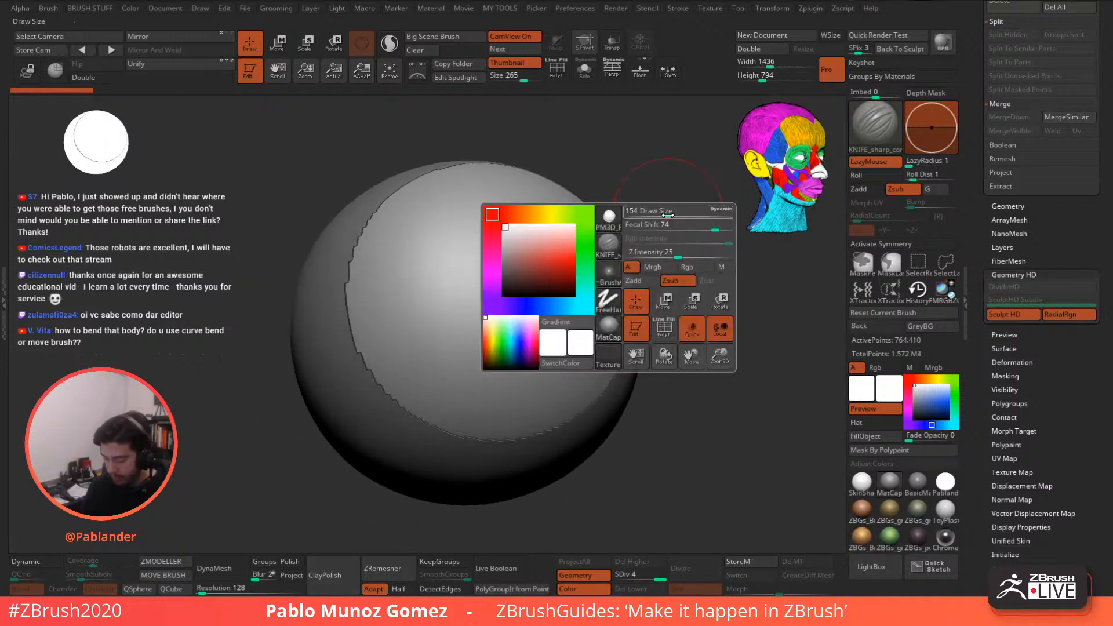
{"action": "left_click_drag", "start_coordinate": [663, 212], "coordinate": [652, 212]}
{"action": "left_click_drag", "start_coordinate": [524, 228], "coordinate": [448, 349]}
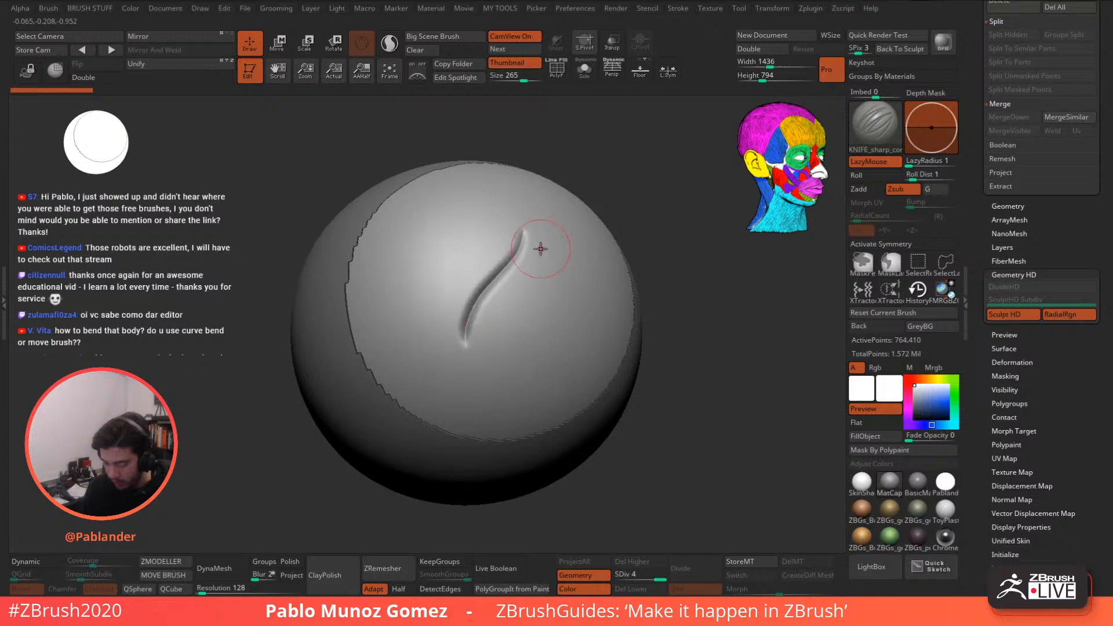
{"action": "left_click_drag", "start_coordinate": [543, 249], "coordinate": [456, 336]}
{"action": "left_click_drag", "start_coordinate": [547, 282], "coordinate": [466, 346]}
{"action": "left_click_drag", "start_coordinate": [486, 237], "coordinate": [491, 374]}
{"action": "left_click_drag", "start_coordinate": [455, 272], "coordinate": [520, 371]}
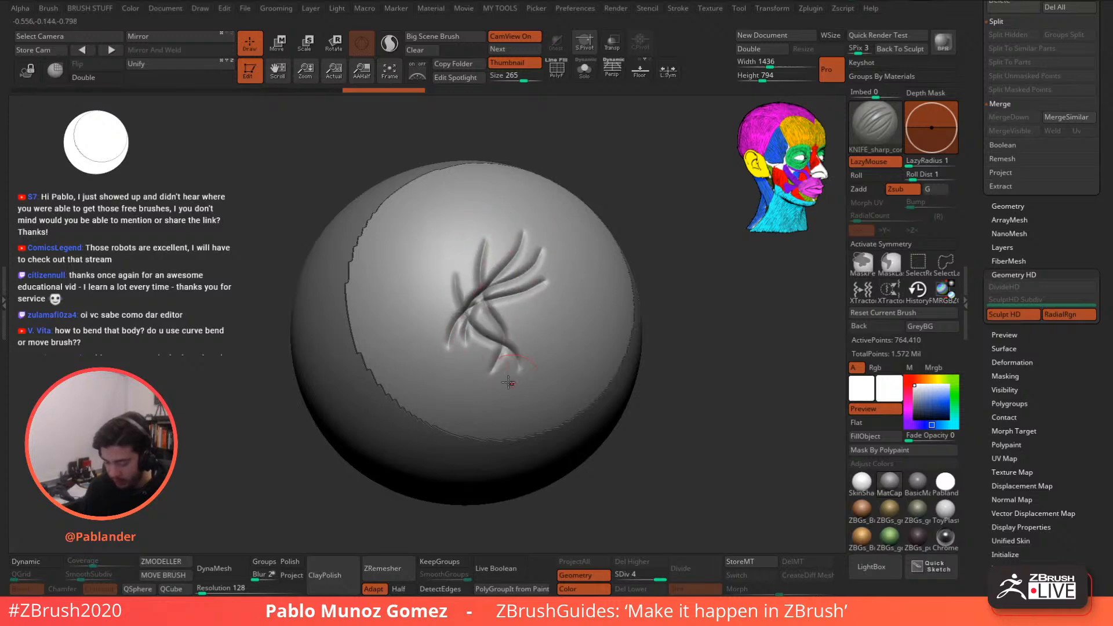
- Leave the HD region, divide the HD mesh once more to SculptHD Subdiv 4, and reactivate HD sculpting around the grooves
{"action": "mouse_move", "coordinate": [506, 269]}
{"action": "right_mouse_down", "text": "ctrl"}
{"action": "mouse_move", "coordinate": [529, 353]}
{"action": "mouse_move", "coordinate": [508, 283]}
{"action": "mouse_move", "coordinate": [521, 290]}
{"action": "right_mouse_up", "text": "ctrl"}
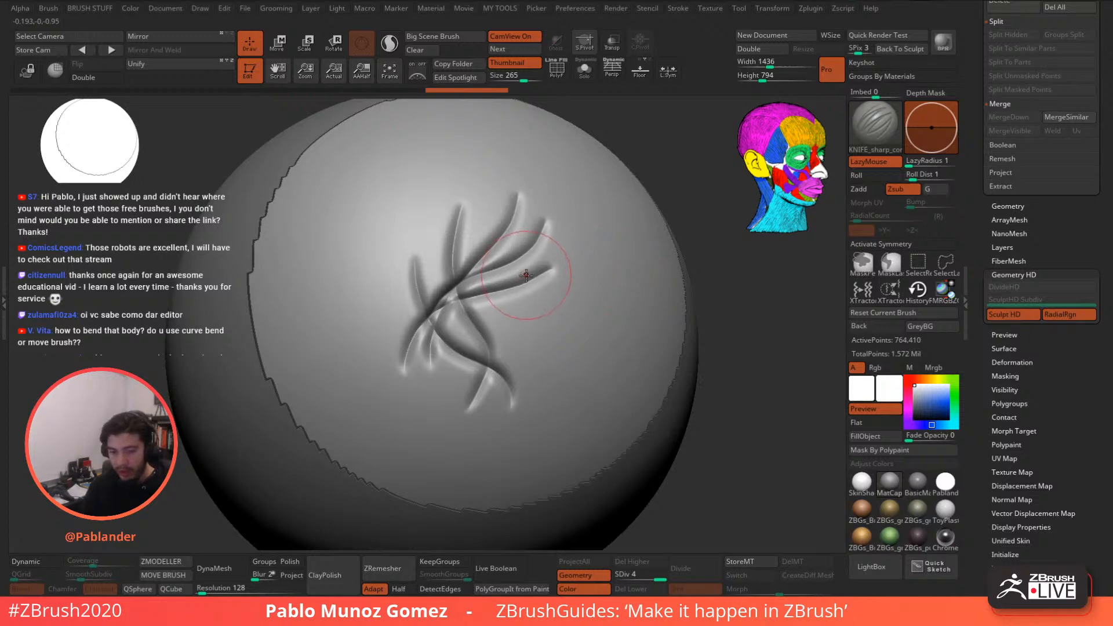
{"action": "key", "text": "a"}
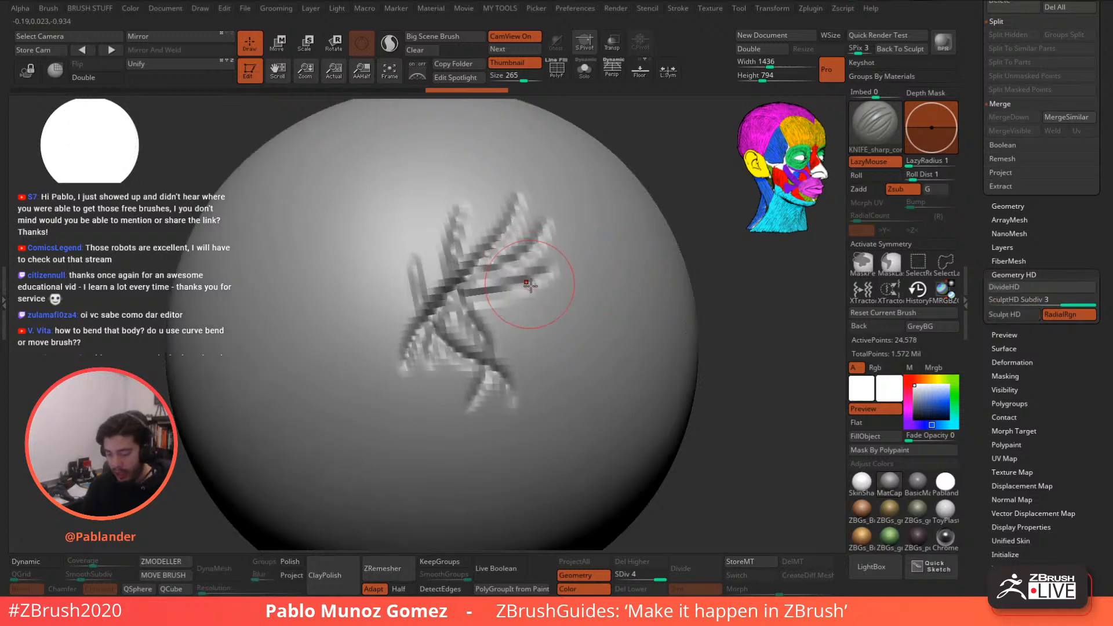
{"action": "left_click", "coordinate": [1040, 288]}
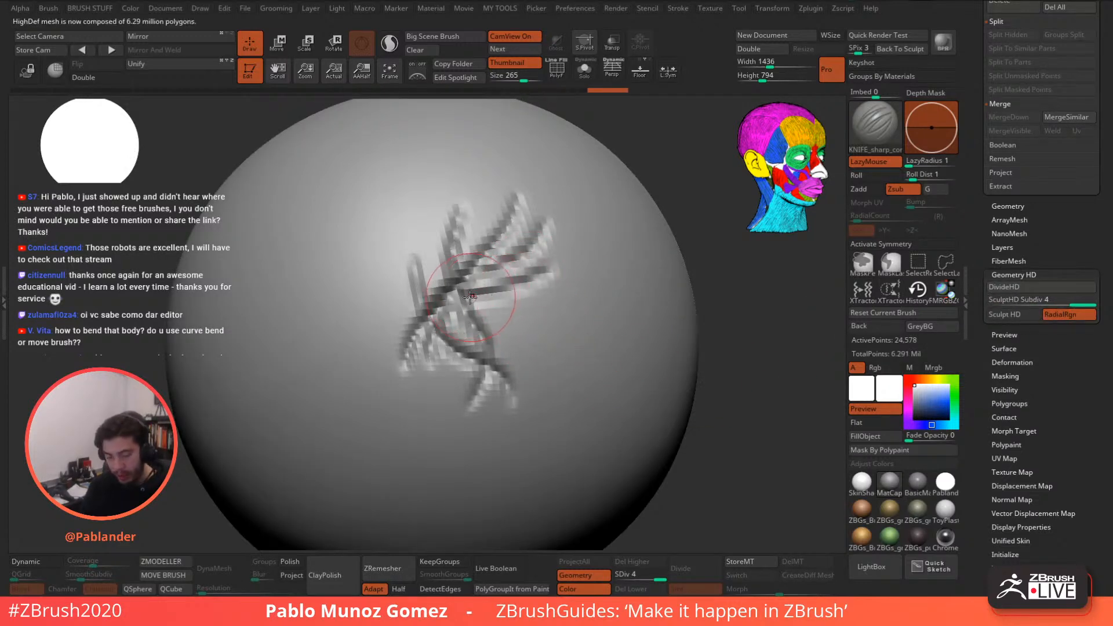
{"action": "key", "text": "a"}
{"action": "right_click_drag", "start_coordinate": [488, 298], "coordinate": [485, 347], "text": "ctrl"}
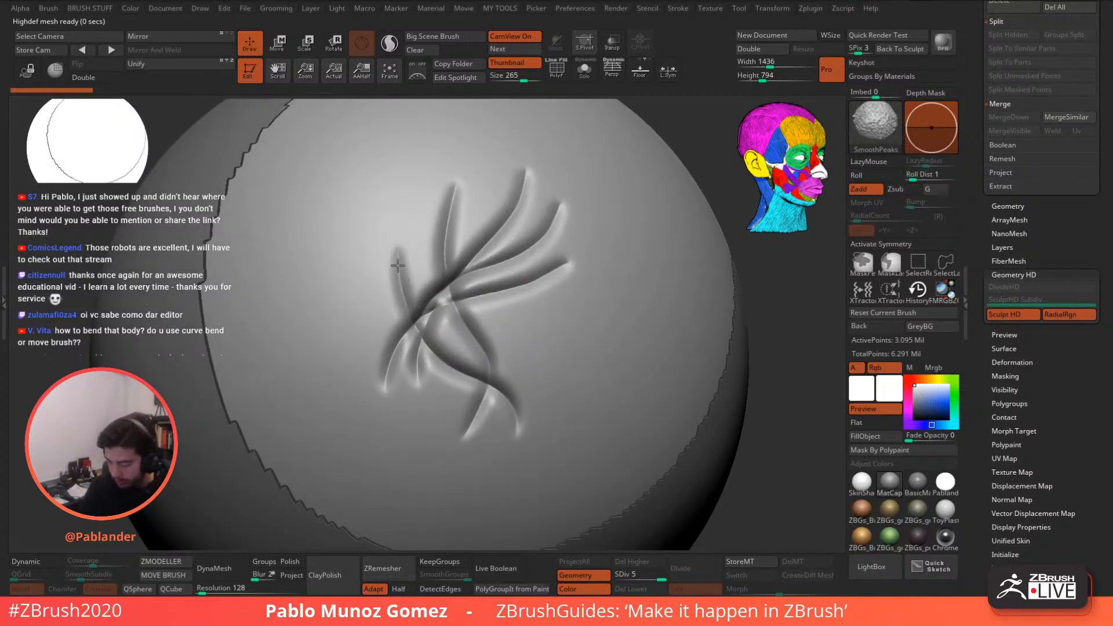
- Carve more curved grooves around the existing ones in the HD region, and return to the base mesh to view them
{"action": "mouse_move", "coordinate": [405, 203]}
{"action": "left_mouse_down"}
{"action": "mouse_move", "coordinate": [408, 263]}
{"action": "mouse_move", "coordinate": [560, 348]}
{"action": "left_mouse_up"}
{"action": "mouse_move", "coordinate": [591, 272]}
{"action": "left_mouse_down"}
{"action": "mouse_move", "coordinate": [588, 292]}
{"action": "mouse_move", "coordinate": [529, 343]}
{"action": "left_mouse_up"}
{"action": "left_click_drag", "start_coordinate": [626, 267], "coordinate": [558, 347]}
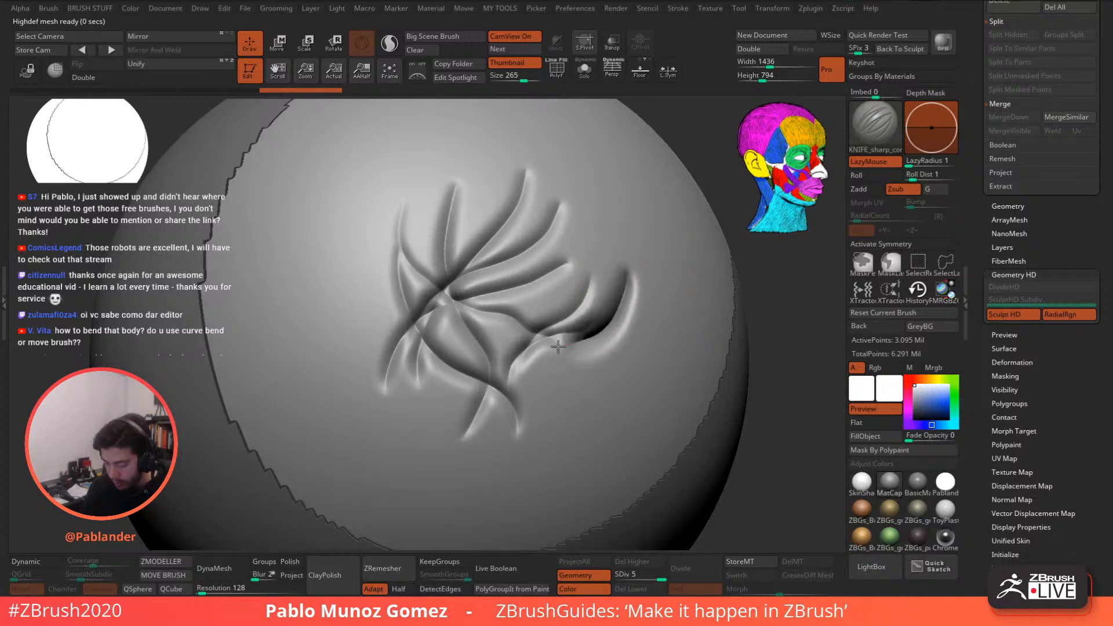
{"action": "left_click_drag", "start_coordinate": [399, 246], "coordinate": [387, 425]}
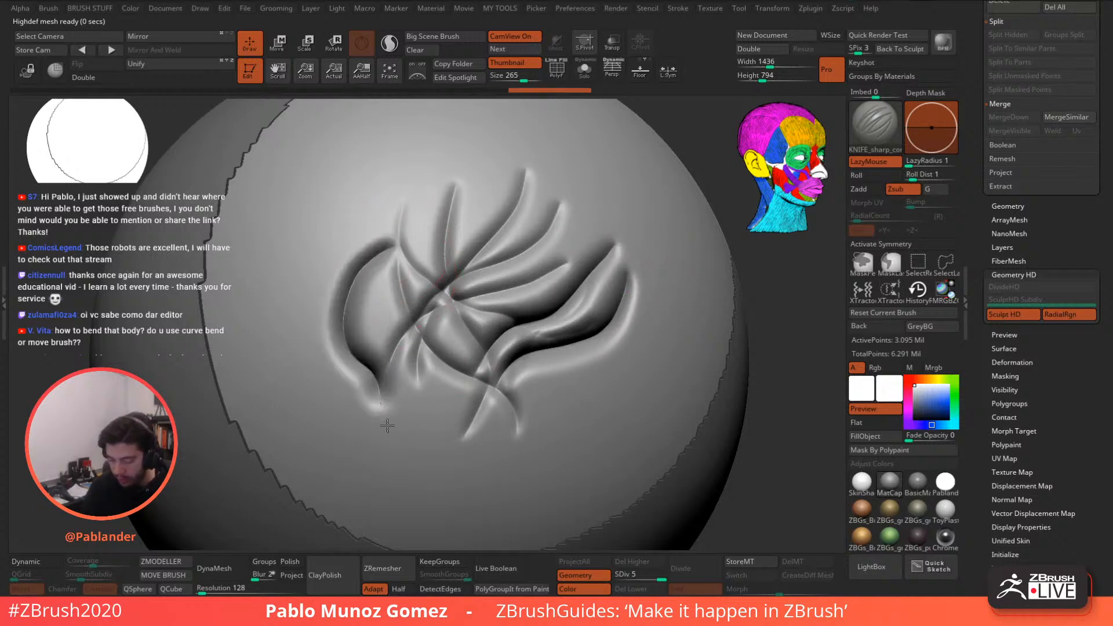
{"action": "key", "text": "f"}
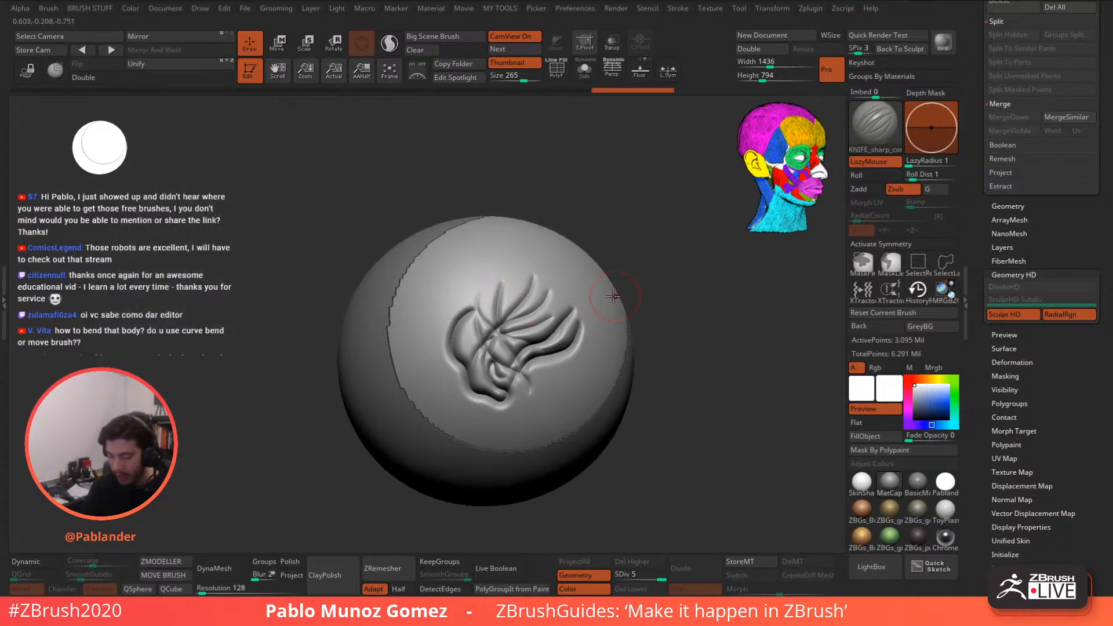
{"action": "key", "text": "a"}
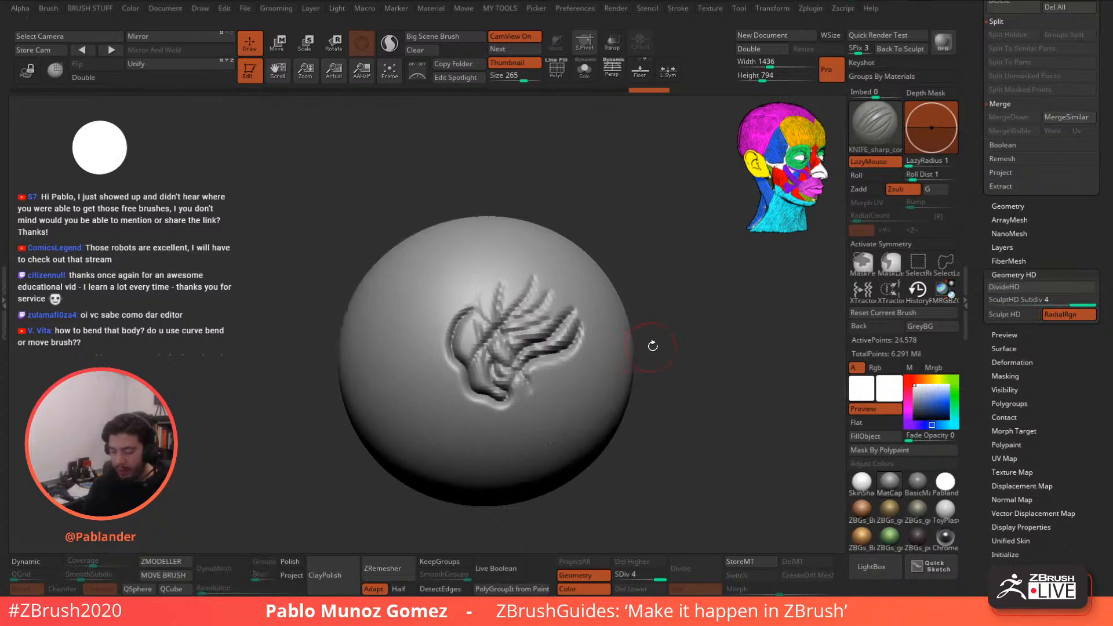
{"action": "left_click_drag", "start_coordinate": [652, 346], "coordinate": [681, 352]}
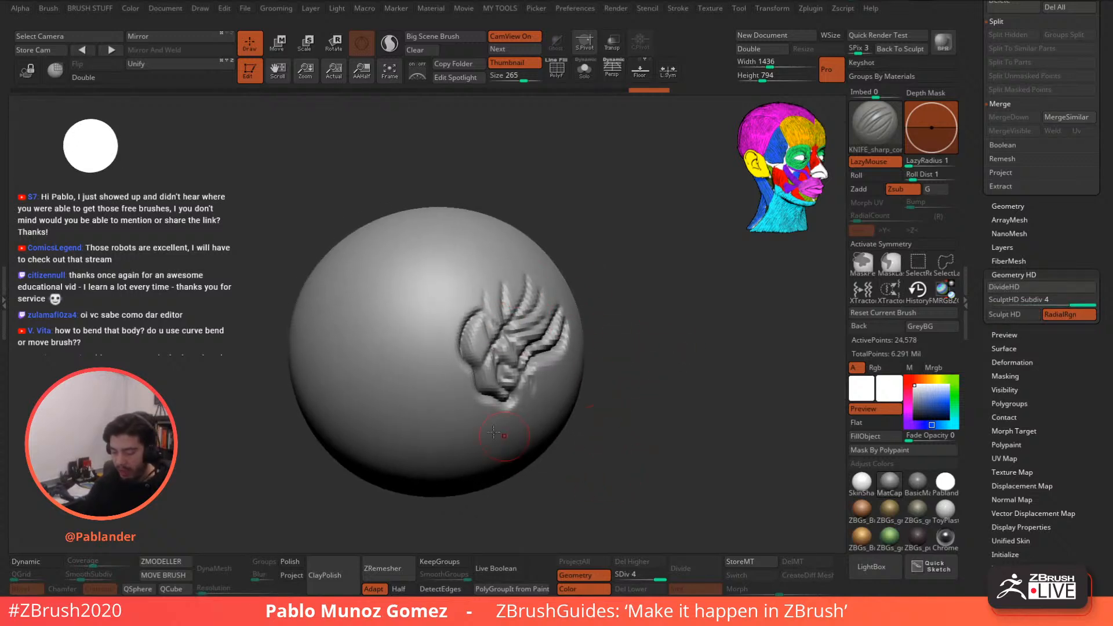
{"action": "mouse_move", "coordinate": [655, 506]}
{"action": "left_mouse_down"}
{"action": "mouse_move", "coordinate": [708, 348]}
{"action": "mouse_move", "coordinate": [798, 291]}
{"action": "left_mouse_up"}
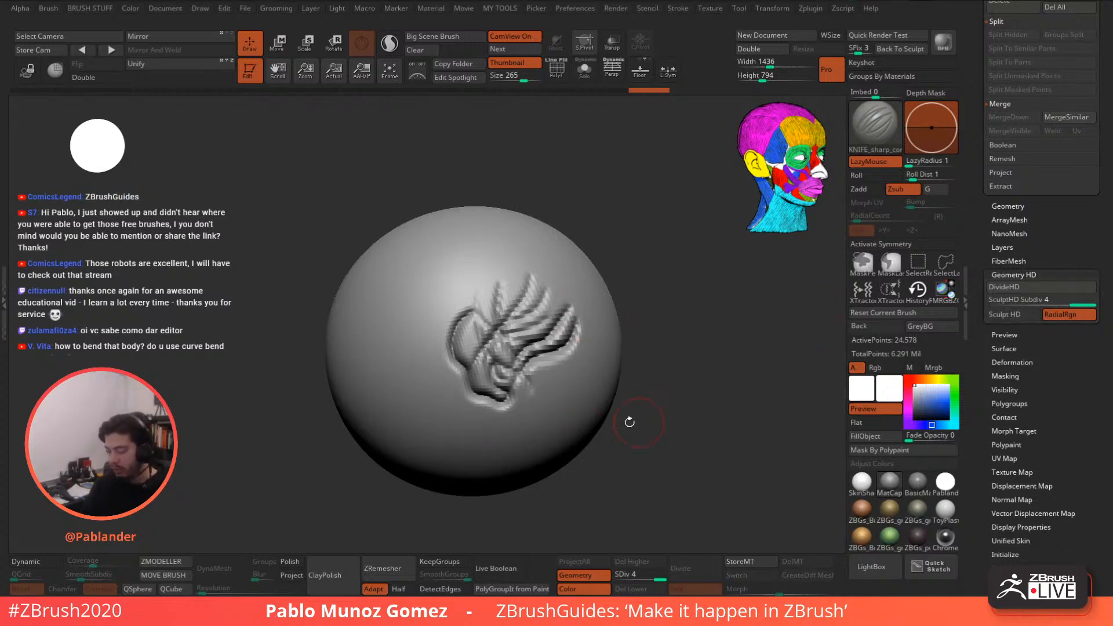
- Switch to the Merged_PM3D_Terrain3D1 creature tool and view its long, spiked body
{"action": "left_click_drag", "start_coordinate": [1051, 256], "coordinate": [1050, 453]}
{"action": "left_click", "coordinate": [1028, 197]}
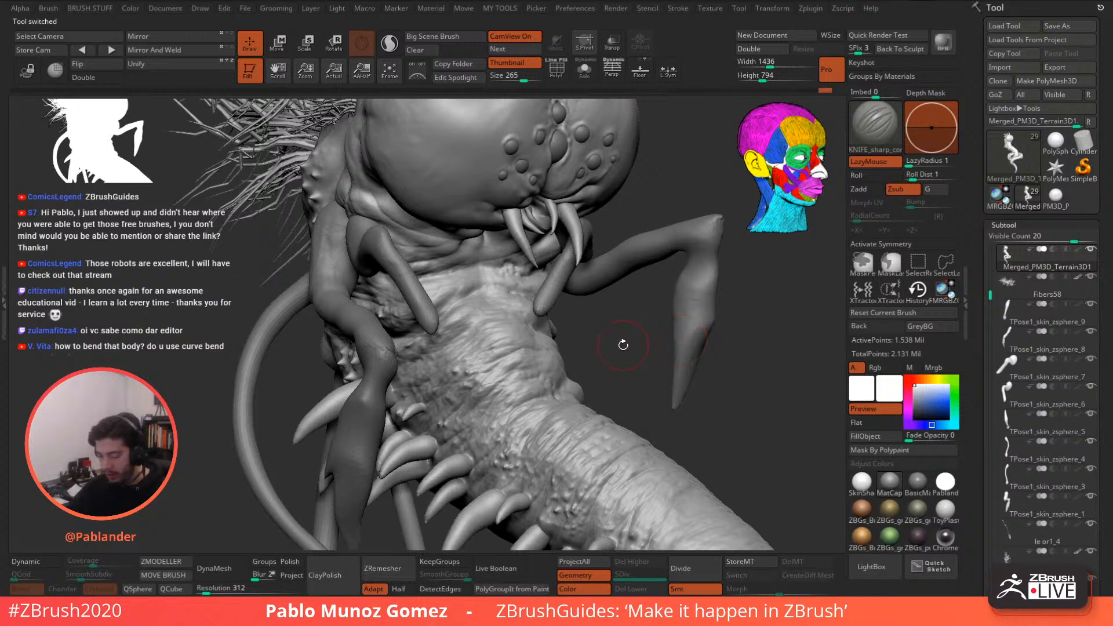
{"action": "left_click_drag", "start_coordinate": [609, 355], "coordinate": [477, 307], "text": "alt"}
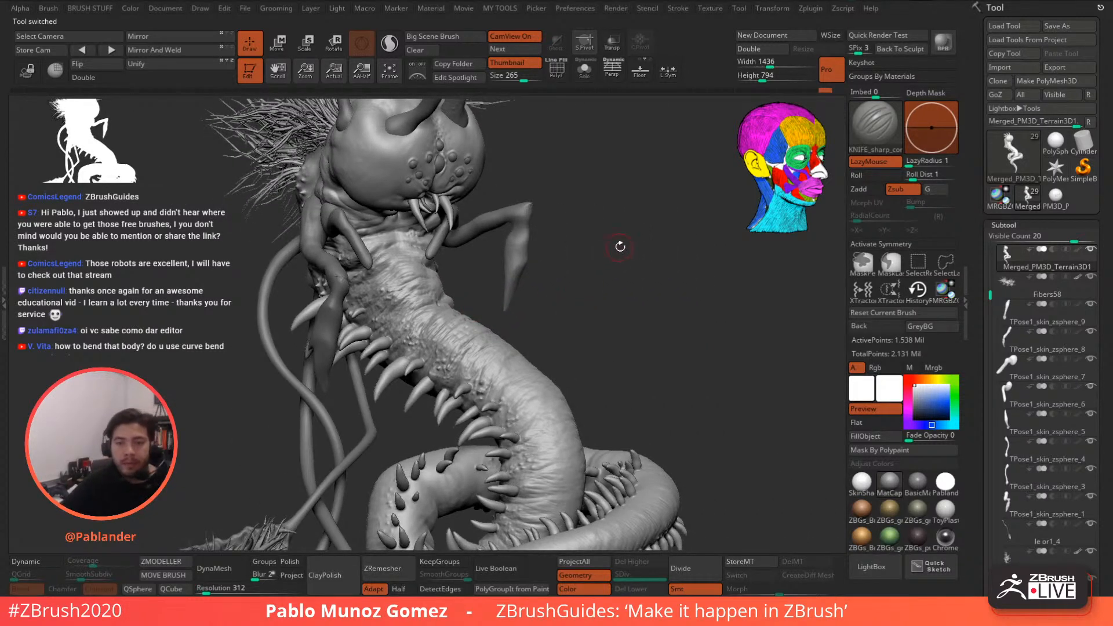
{"action": "left_click_drag", "start_coordinate": [488, 240], "coordinate": [404, 243], "text": "alt"}
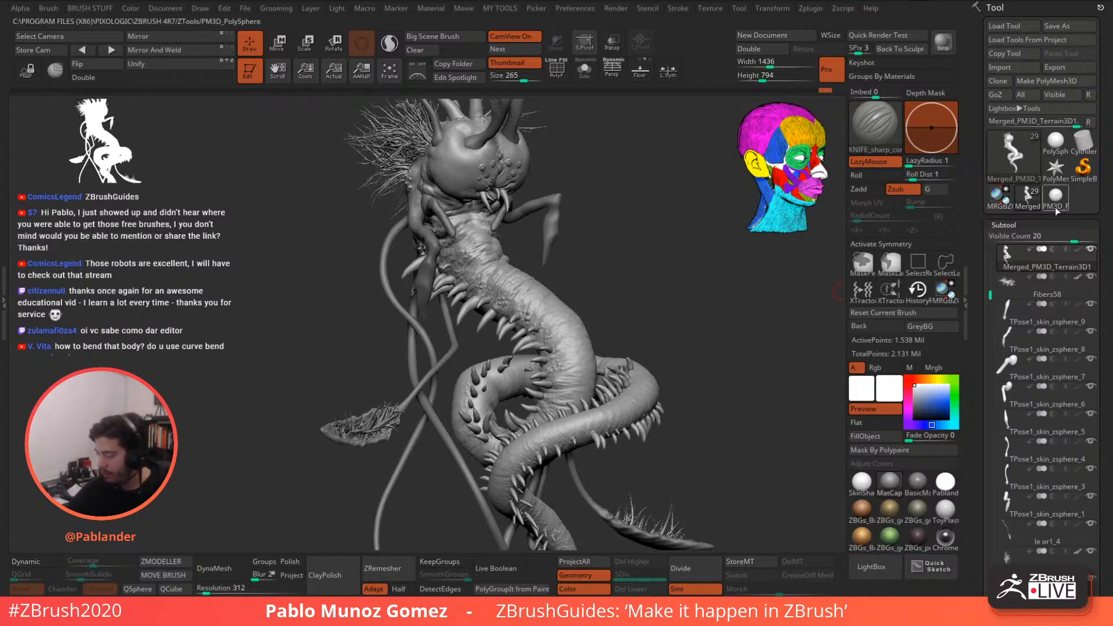
- Switch back to the sculpted PM3D_PolySphere tool and set the subtool list's Visible Count to 6
{"action": "left_click", "coordinate": [1056, 141]}
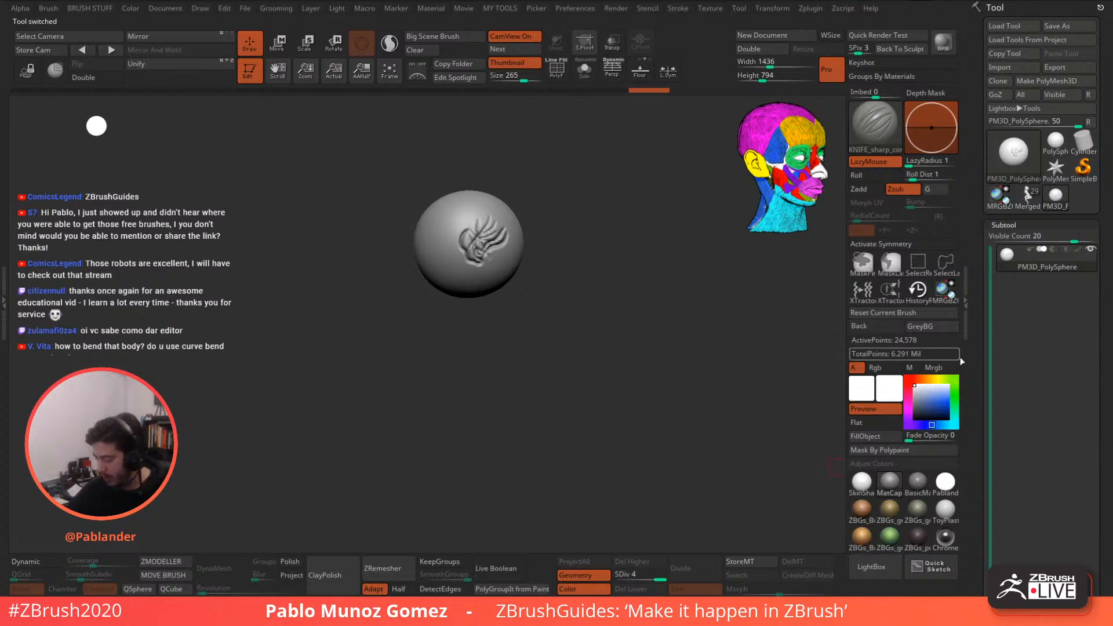
{"action": "left_click", "coordinate": [966, 303]}
{"action": "mouse_move", "coordinate": [980, 270]}
{"action": "left_mouse_down"}
{"action": "mouse_move", "coordinate": [970, 210]}
{"action": "mouse_move", "coordinate": [973, 269]}
{"action": "left_mouse_up"}
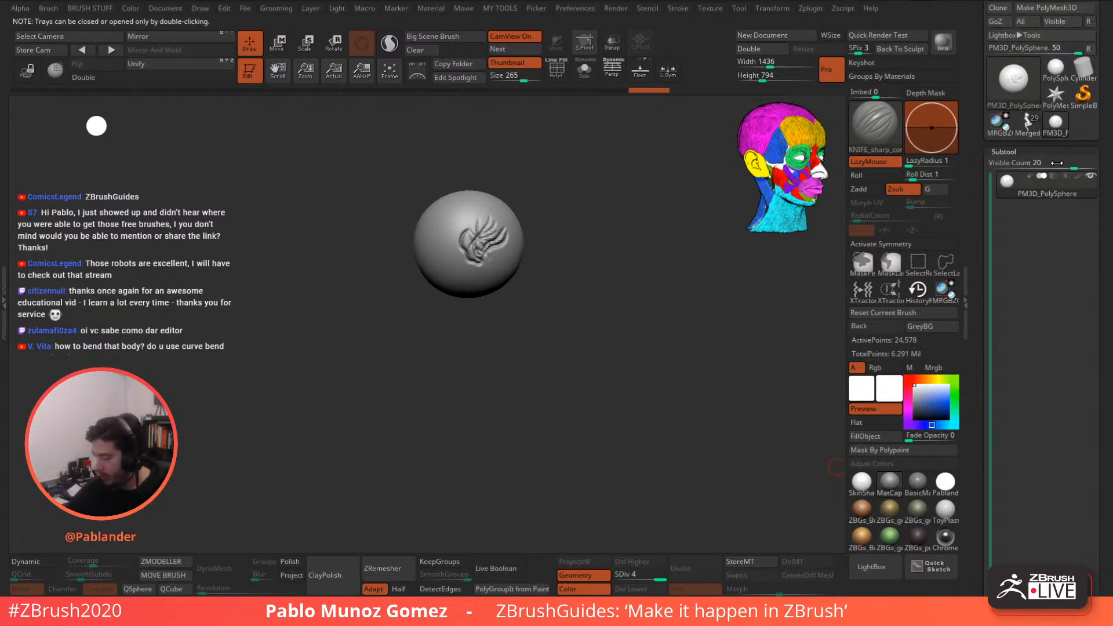
{"action": "left_click_drag", "start_coordinate": [1033, 166], "coordinate": [1013, 166]}
{"action": "left_click_drag", "start_coordinate": [975, 216], "coordinate": [969, 157]}
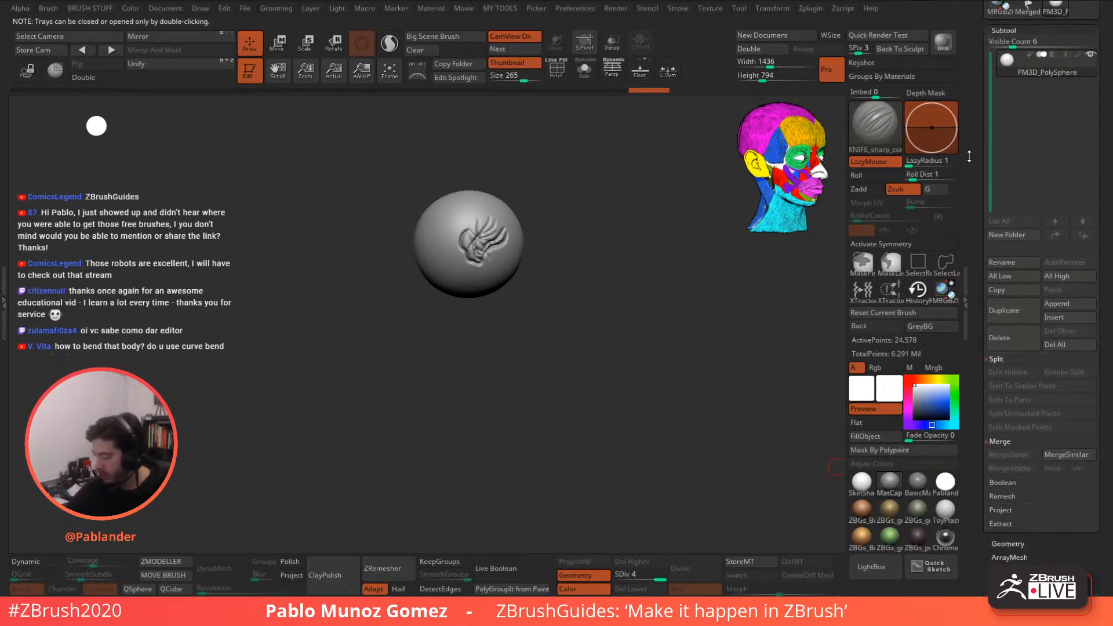
{"action": "left_click_drag", "start_coordinate": [978, 323], "coordinate": [979, 314]}
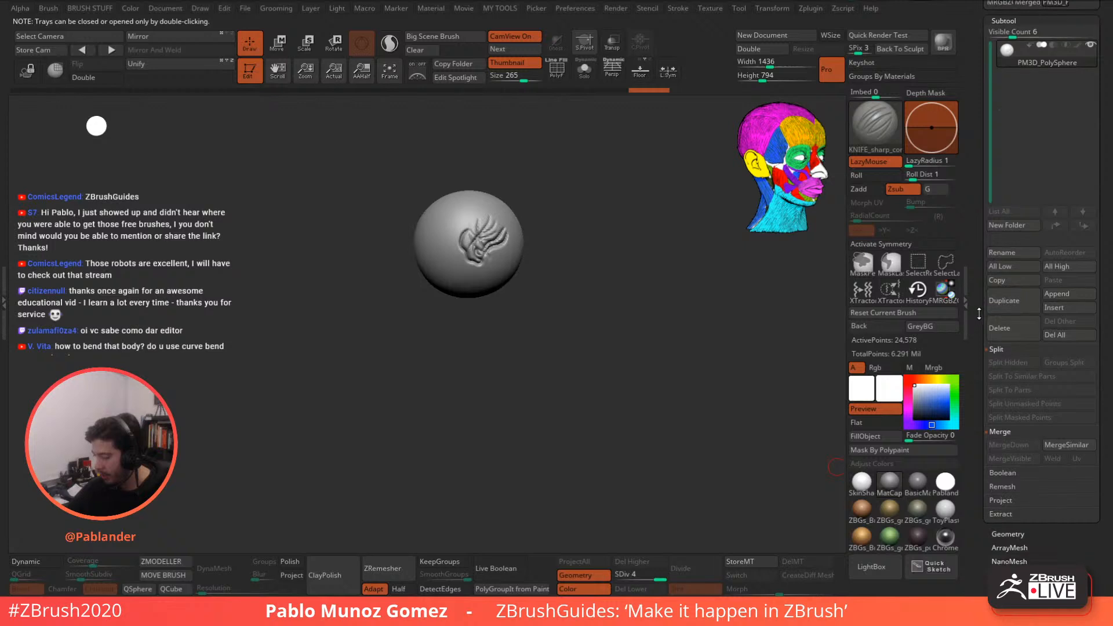
{"action": "left_click_drag", "start_coordinate": [1008, 547], "coordinate": [1013, 475]}
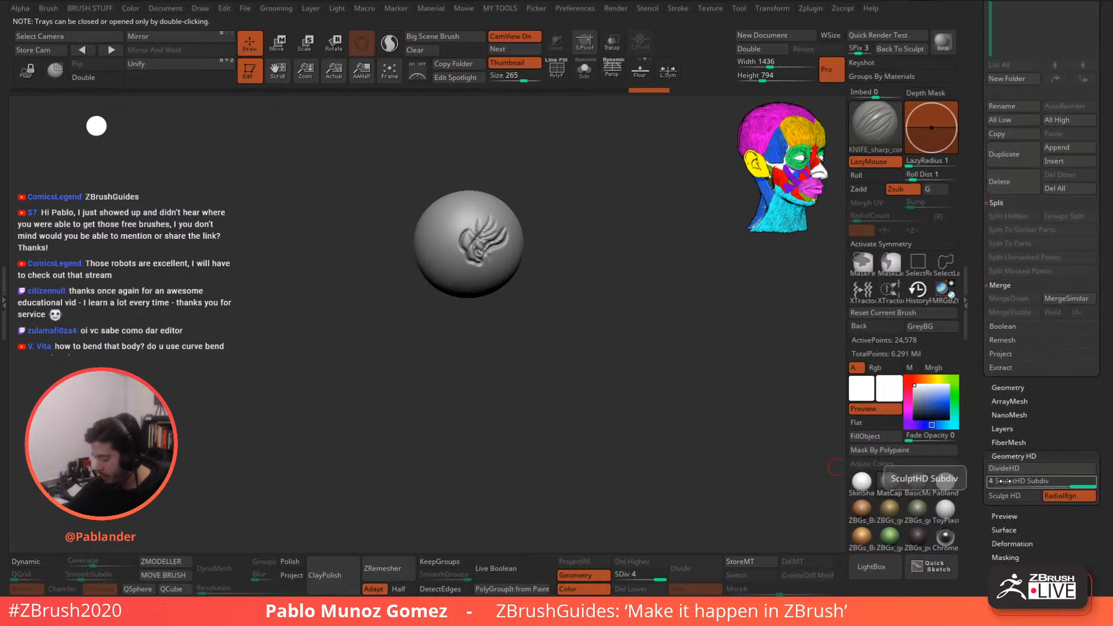
{"action": "left_click_drag", "start_coordinate": [1001, 412], "coordinate": [990, 487]}
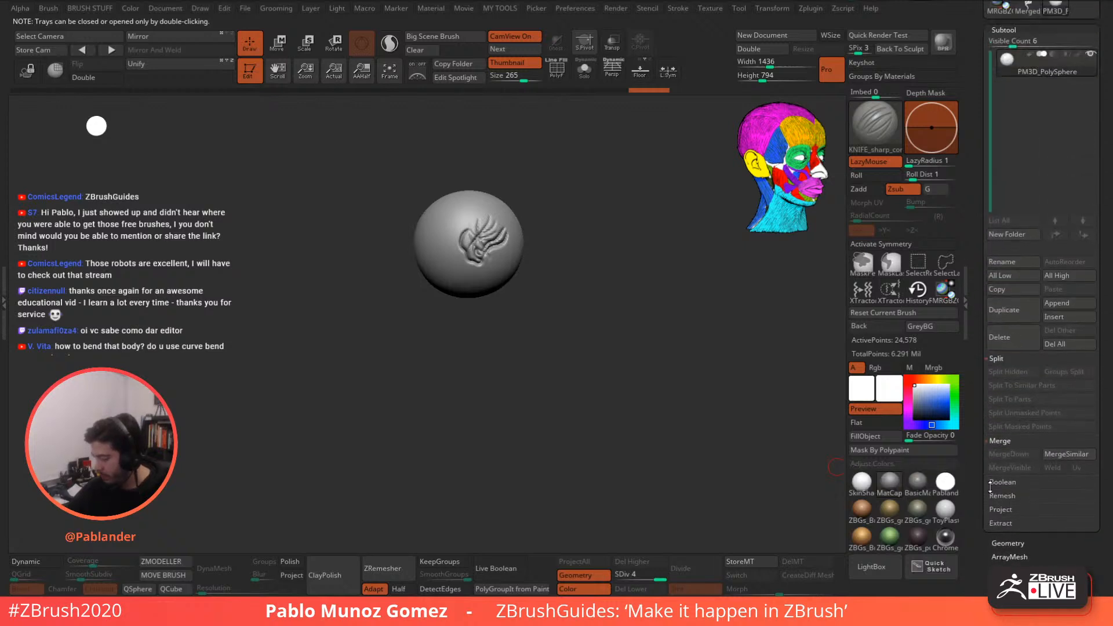
- Duplicate the sculpted PolySphere subtool
{"action": "left_click", "coordinate": [1020, 316]}
{"action": "left_click_drag", "start_coordinate": [971, 329], "coordinate": [971, 289]}
{"action": "left_click_drag", "start_coordinate": [1066, 549], "coordinate": [1025, 508]}
- Delete the original PM3D_PolySphere subtool and remove the duplicate's lower subdivision levels
{"action": "left_click", "coordinate": [1042, 267]}
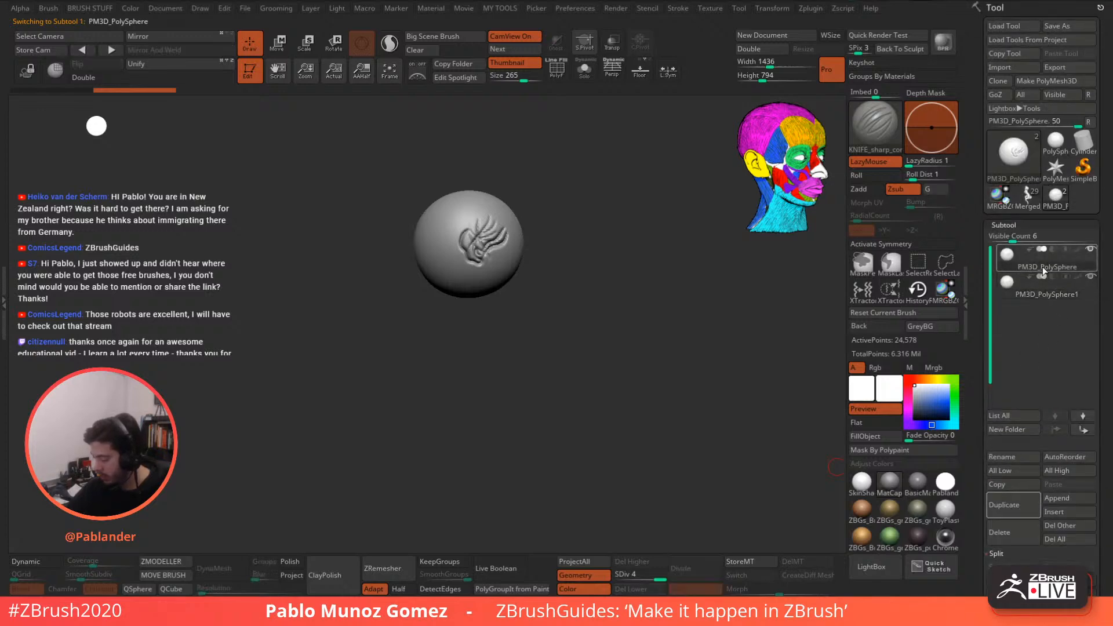
{"action": "left_click", "coordinate": [999, 532]}
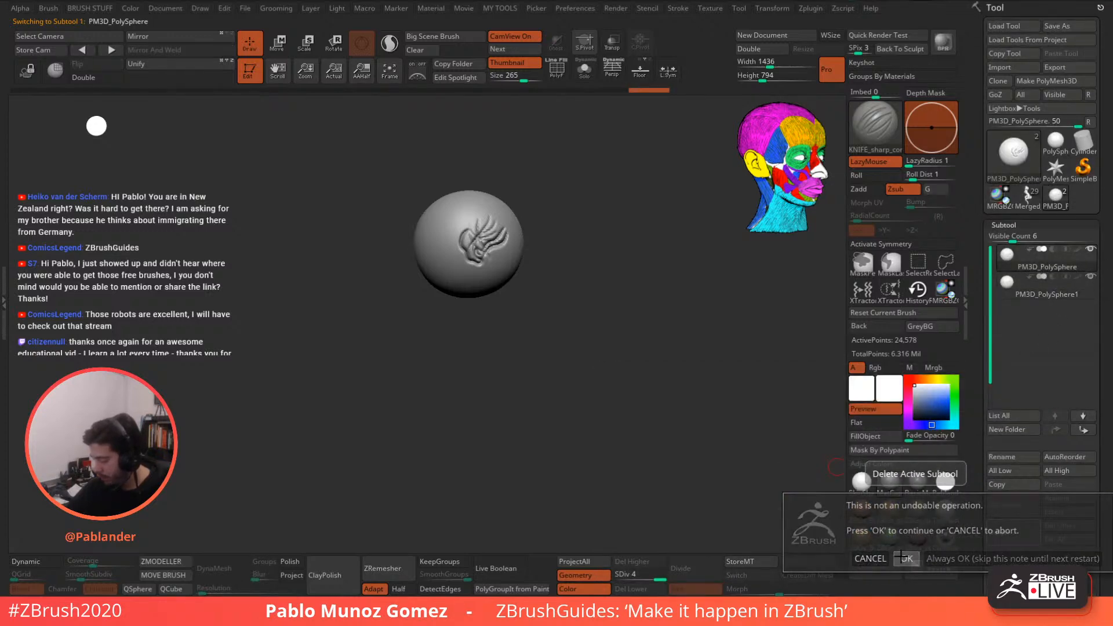
{"action": "left_click", "coordinate": [905, 561]}
{"action": "left_click", "coordinate": [638, 589]}
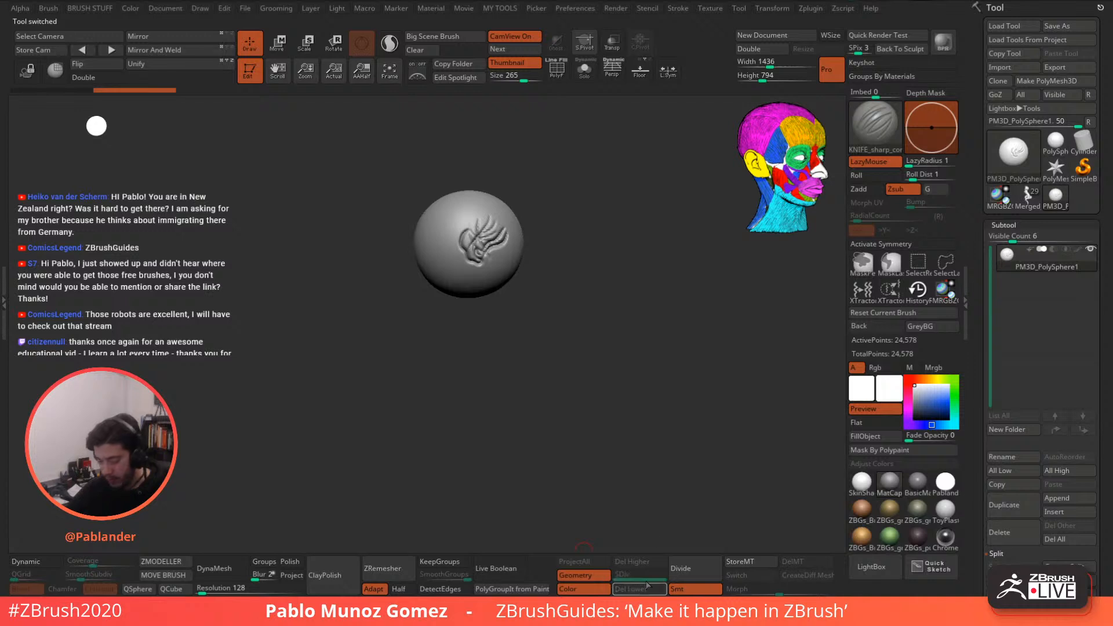
- Show the floor grid, and move and rotate the sphere away from the grid's centre with the gizmo
{"action": "key", "text": "w"}
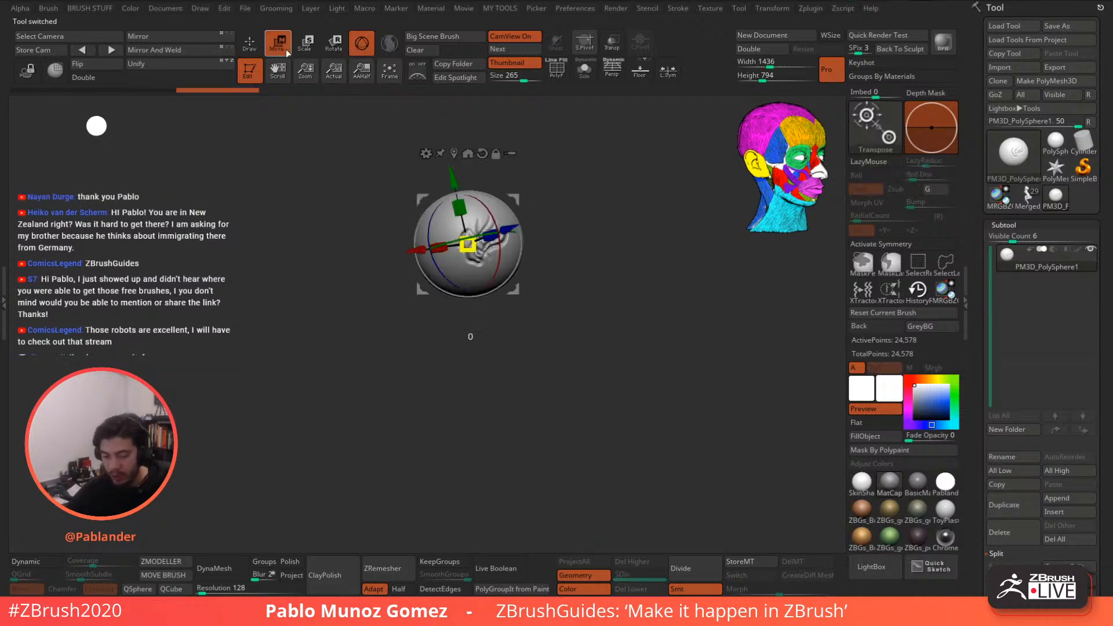
{"action": "left_click", "coordinate": [640, 70]}
{"action": "left_click_drag", "start_coordinate": [550, 213], "coordinate": [558, 237]}
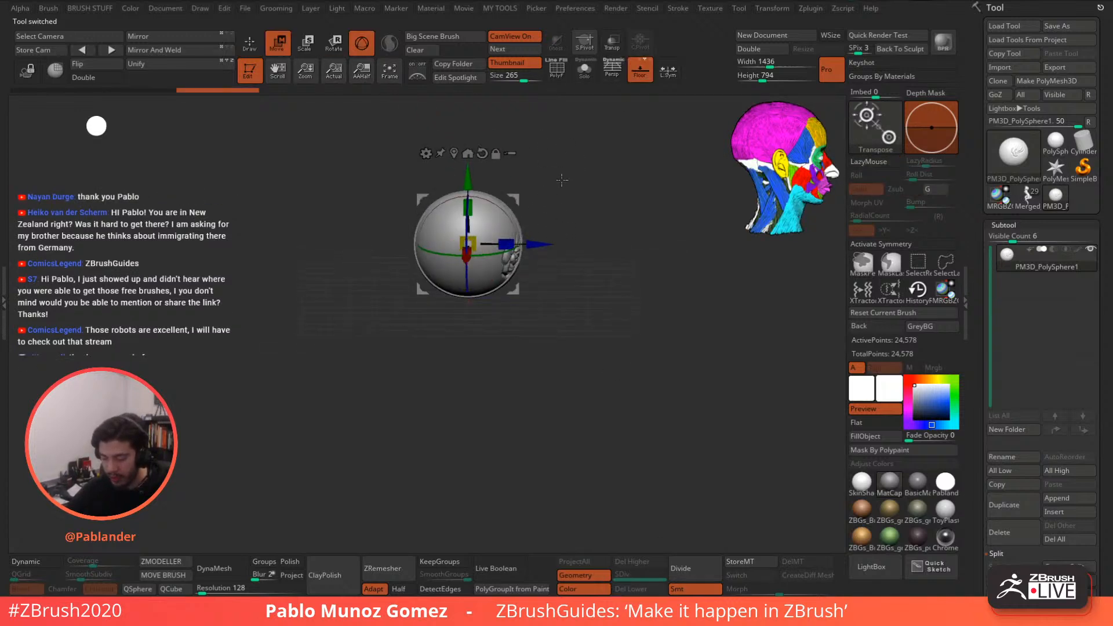
{"action": "left_click_drag", "start_coordinate": [514, 199], "coordinate": [595, 203]}
{"action": "left_click_drag", "start_coordinate": [645, 136], "coordinate": [631, 204], "text": "alt"}
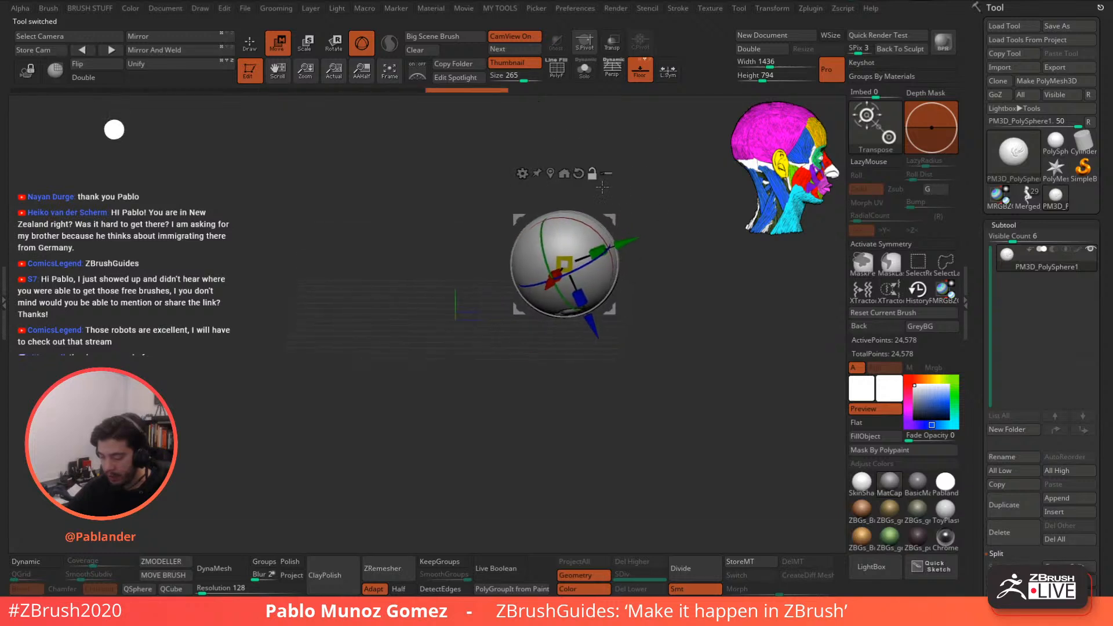
{"action": "left_click", "coordinate": [252, 45]}
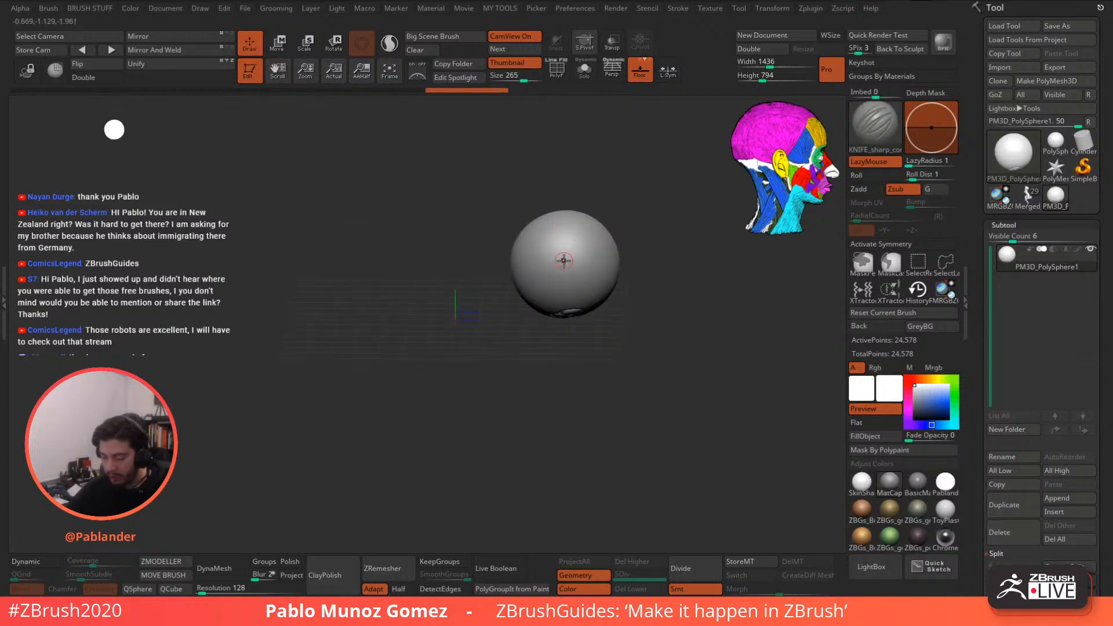
{"action": "left_click", "coordinate": [285, 46]}
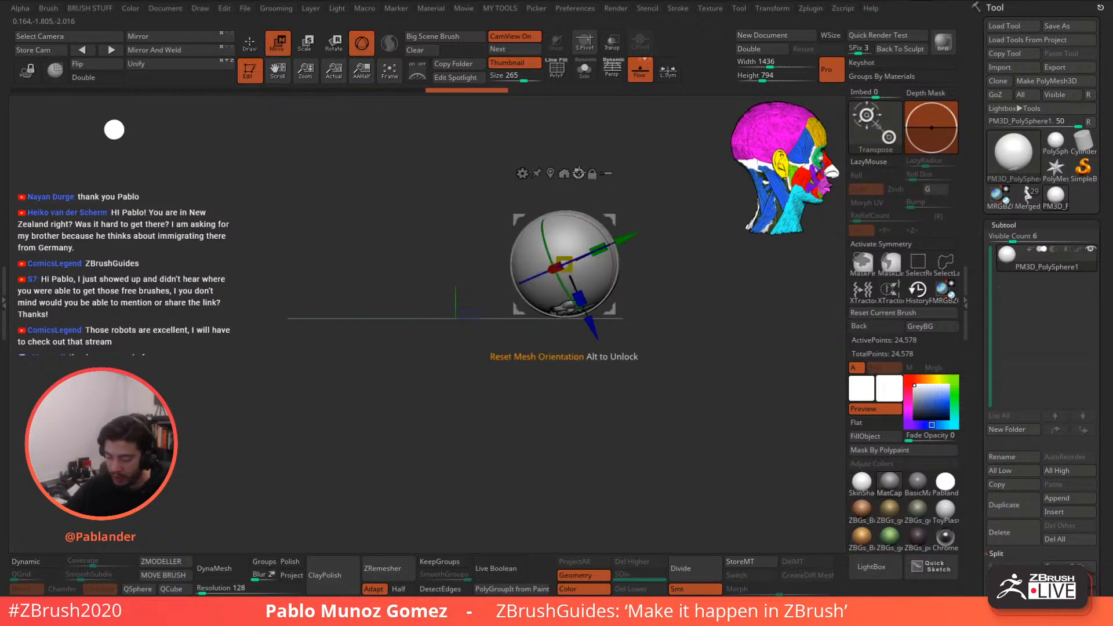
- Reset the locked sphere's mesh orientation with the gizmo, and undo the reset
{"action": "left_click", "coordinate": [579, 173]}
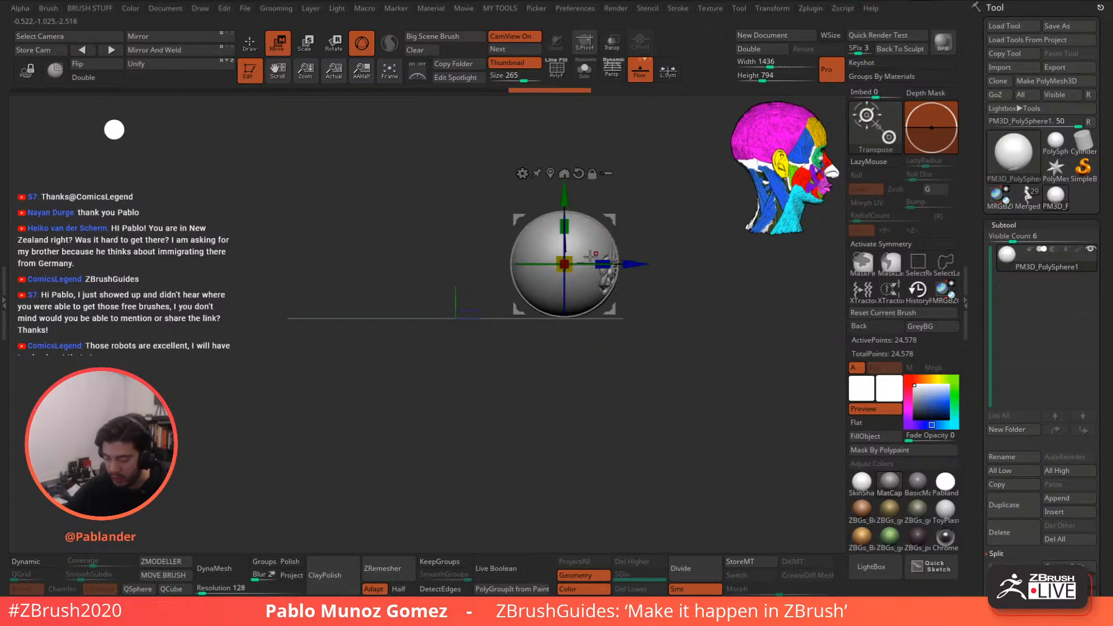
{"action": "key", "text": "ctrl+z"}
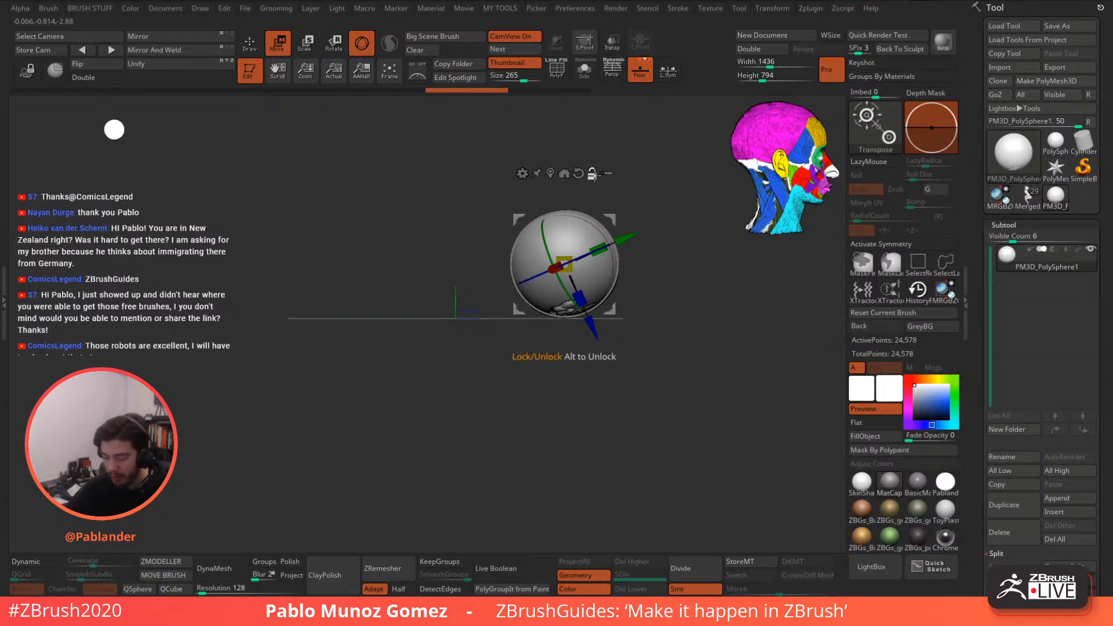
{"action": "left_click_drag", "start_coordinate": [658, 196], "coordinate": [615, 234]}
{"action": "key", "text": "ctrl+z"}
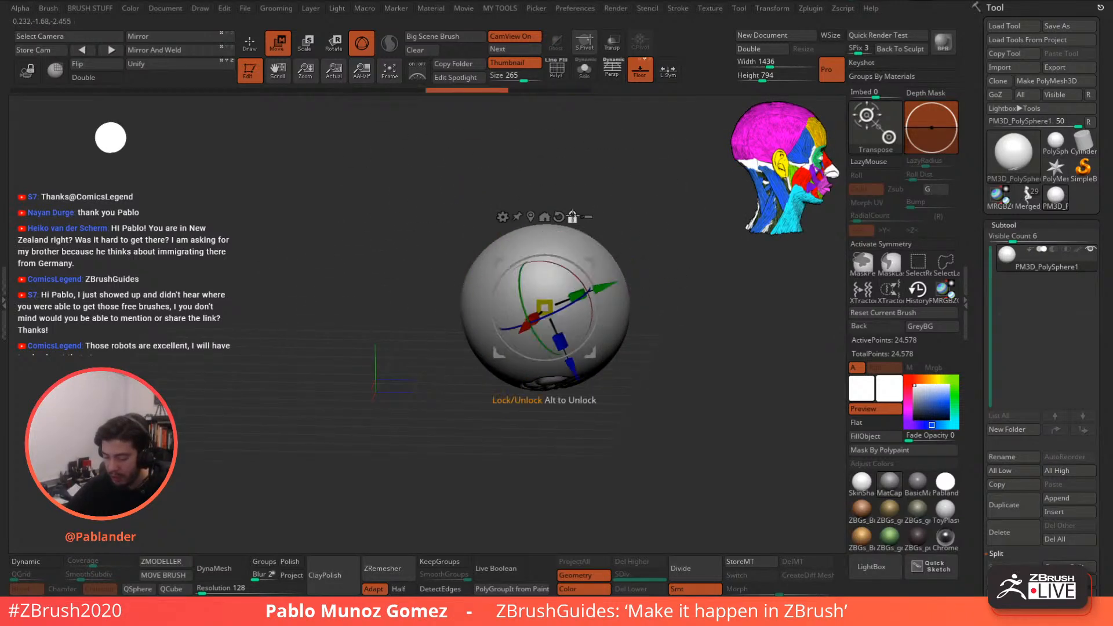
- Reset the orientation of the gizmo alone, and try sending the sphere to the grid's centre before undoing that move
{"action": "left_click", "coordinate": [559, 217]}
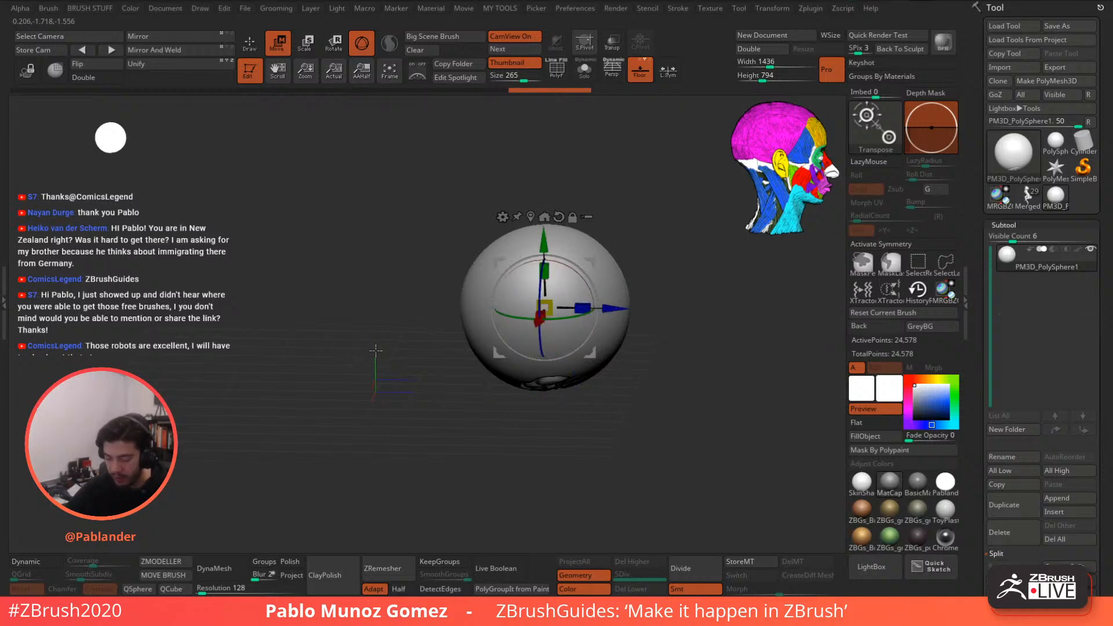
{"action": "left_click", "coordinate": [544, 217]}
{"action": "key", "text": "ctrl+z"}
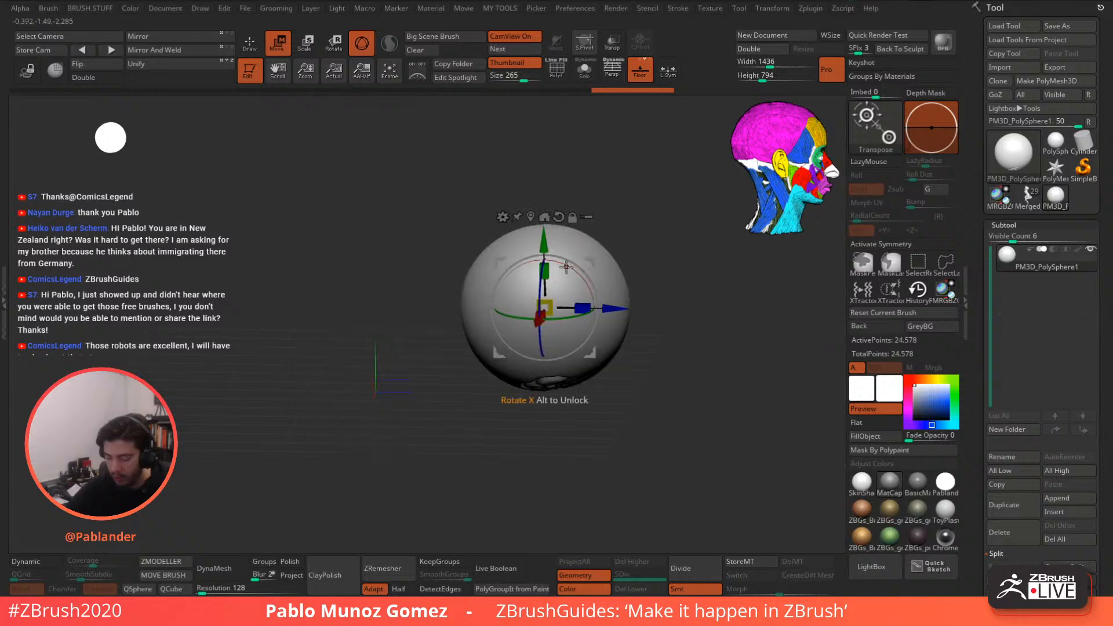
- Unlock the gizmo and move it without the sphere to the grid's centre
{"action": "mouse_move", "coordinate": [657, 277]}
{"action": "left_mouse_down", "text": "alt"}
{"action": "mouse_move", "coordinate": [679, 228]}
{"action": "mouse_move", "coordinate": [656, 264]}
{"action": "left_mouse_up", "text": "alt"}
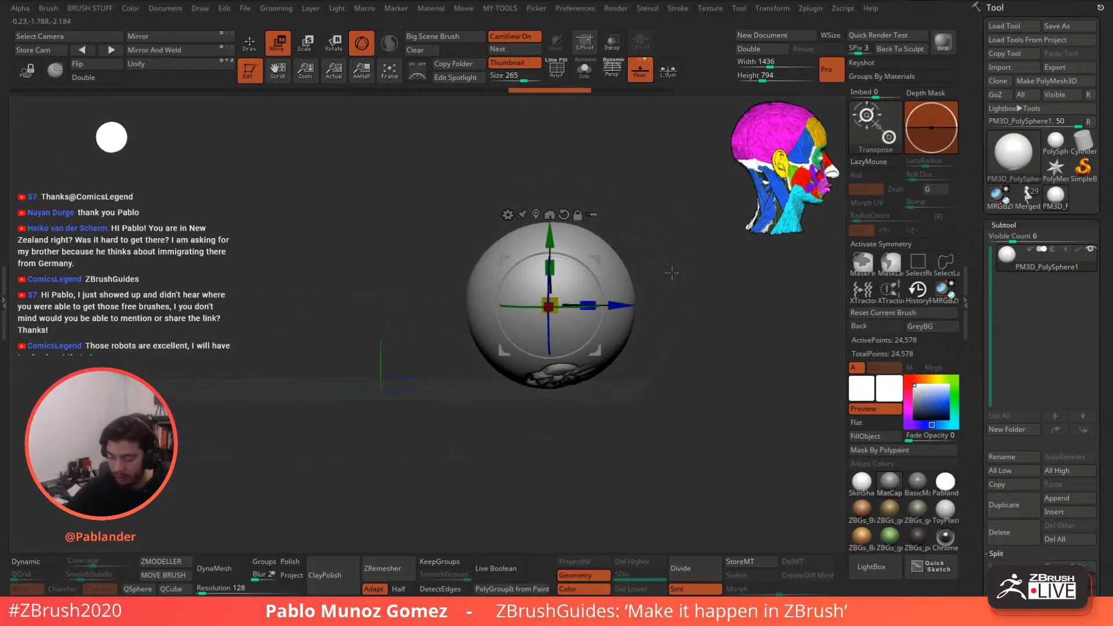
{"action": "left_click", "coordinate": [578, 215]}
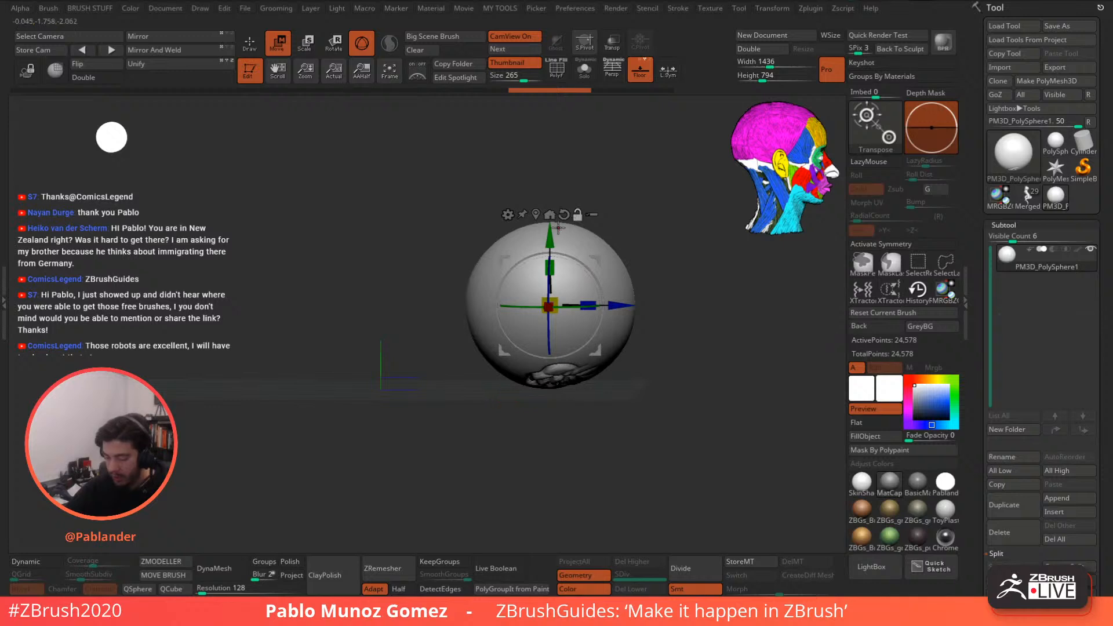
{"action": "left_click", "coordinate": [550, 215]}
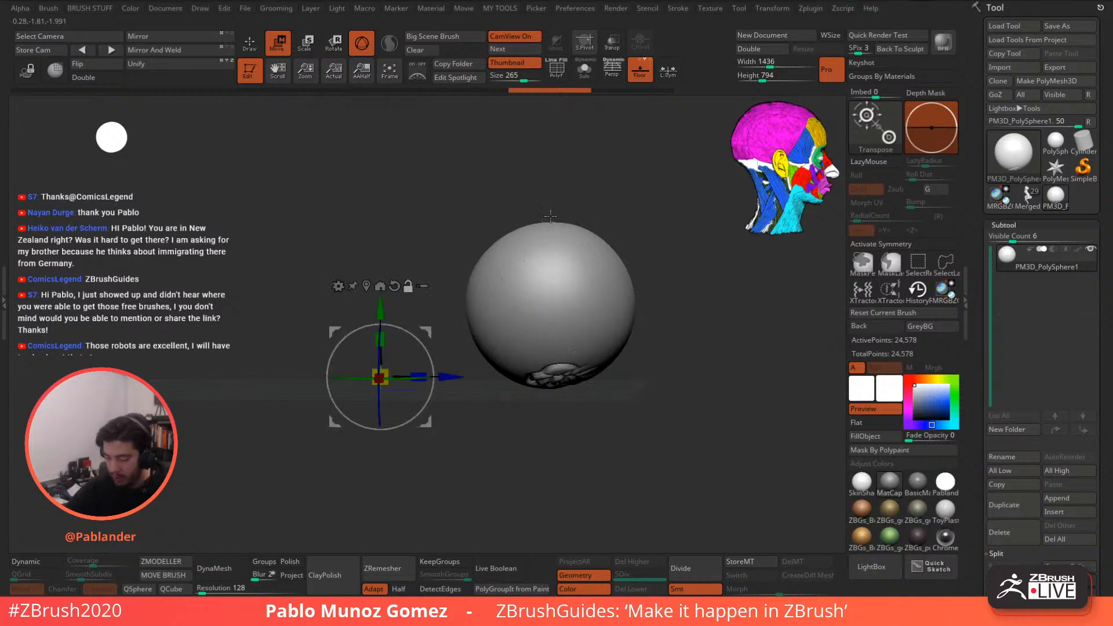
- Lock the gizmo, try transforming the sphere from the grid's centre and undo it, and return the gizmo to the sphere's centre
{"action": "left_click", "coordinate": [408, 285]}
{"action": "mouse_move", "coordinate": [424, 348]}
{"action": "left_mouse_down"}
{"action": "mouse_move", "coordinate": [457, 334]}
{"action": "mouse_move", "coordinate": [442, 340]}
{"action": "left_mouse_up"}
{"action": "key", "text": "ctrl+z"}
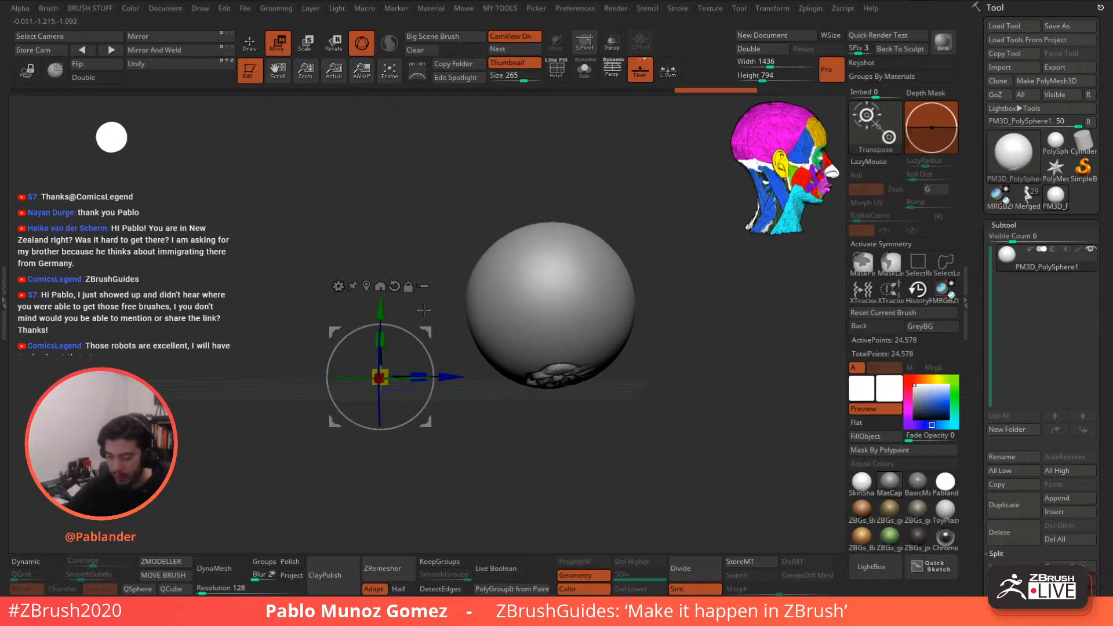
{"action": "left_click", "coordinate": [367, 285]}
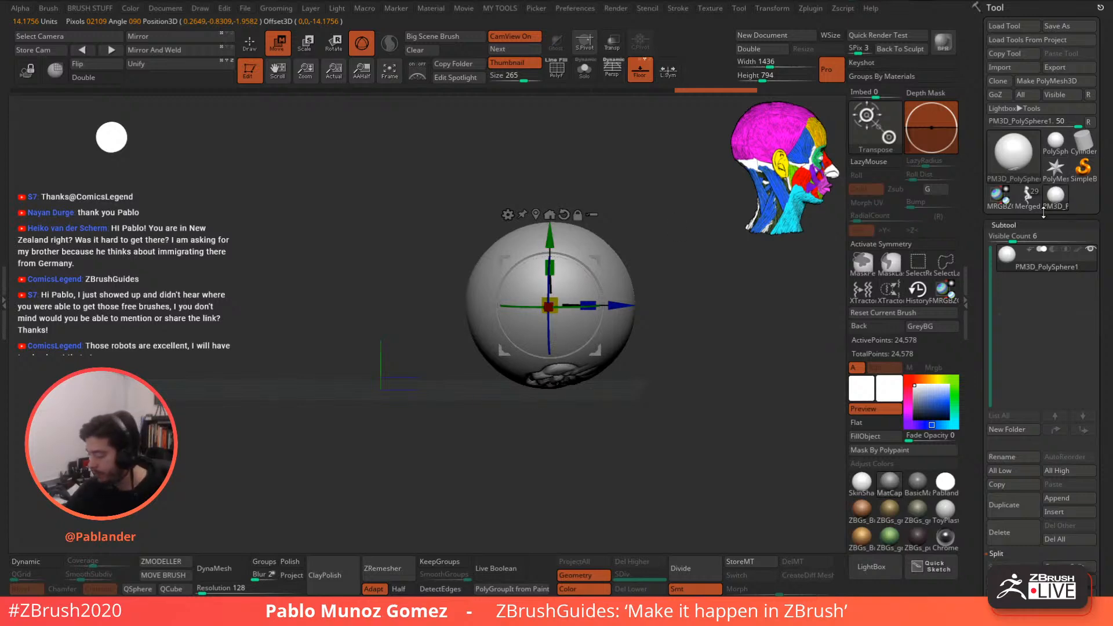
- Switch to the Merged_PM3D_Terrain3D1 creature tool and examine its head, neck and whole body from several sides
{"action": "left_click", "coordinate": [1029, 196]}
{"action": "left_click_drag", "start_coordinate": [564, 260], "coordinate": [613, 286]}
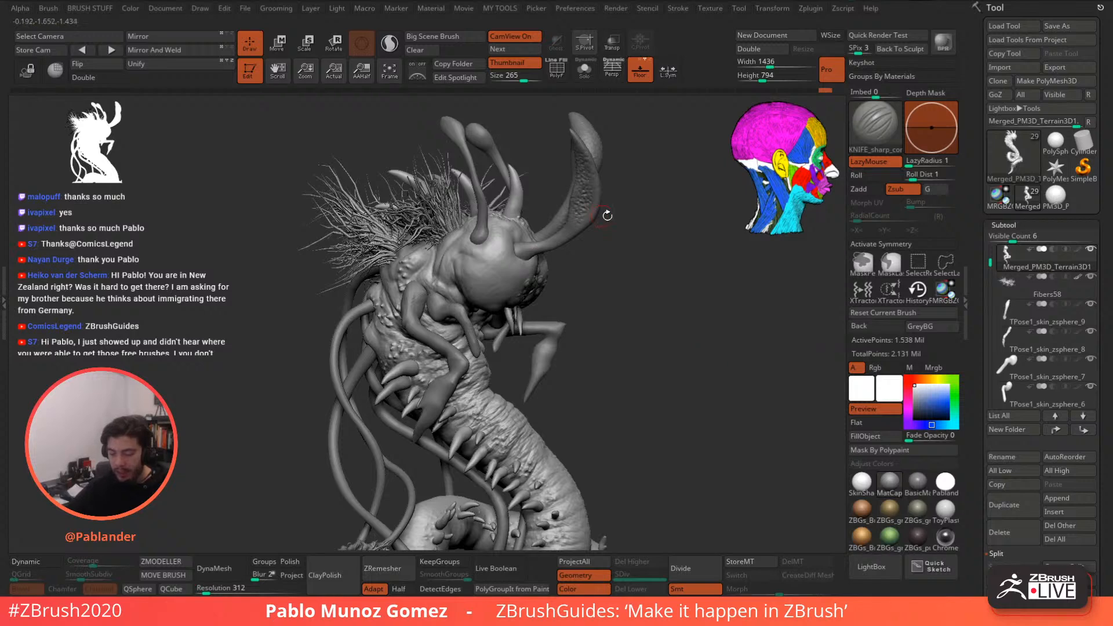
{"action": "mouse_move", "coordinate": [611, 407]}
{"action": "left_mouse_down"}
{"action": "mouse_move", "coordinate": [591, 380]}
{"action": "mouse_move", "coordinate": [656, 425]}
{"action": "mouse_move", "coordinate": [644, 347]}
{"action": "mouse_move", "coordinate": [621, 319]}
{"action": "left_mouse_up"}
{"action": "left_click_drag", "start_coordinate": [619, 280], "coordinate": [493, 275]}
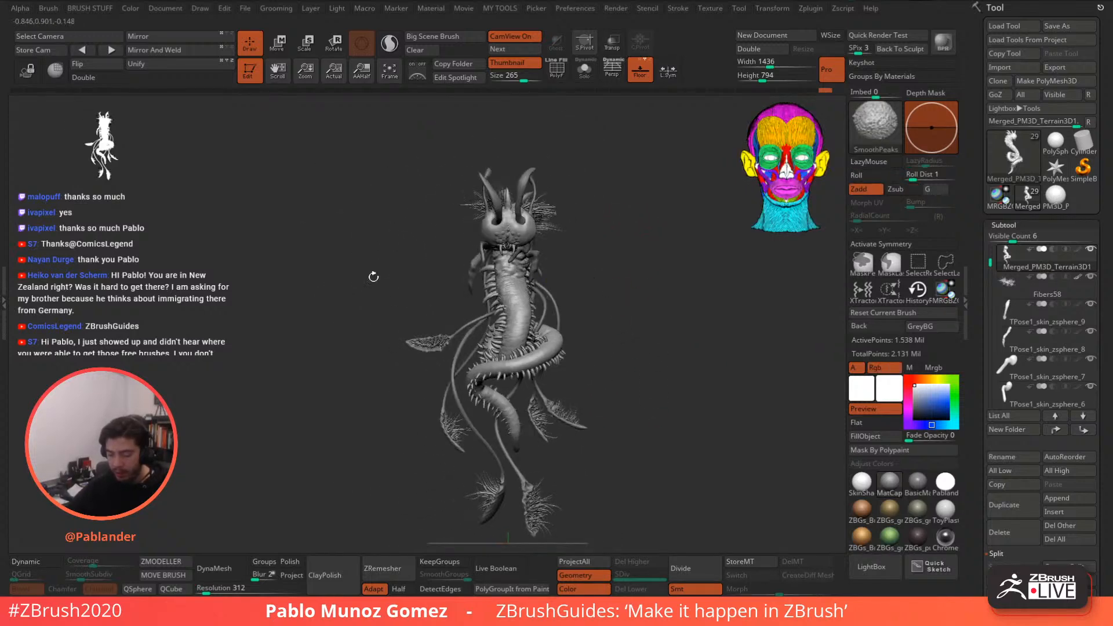
{"action": "left_click_drag", "start_coordinate": [577, 281], "coordinate": [539, 264]}
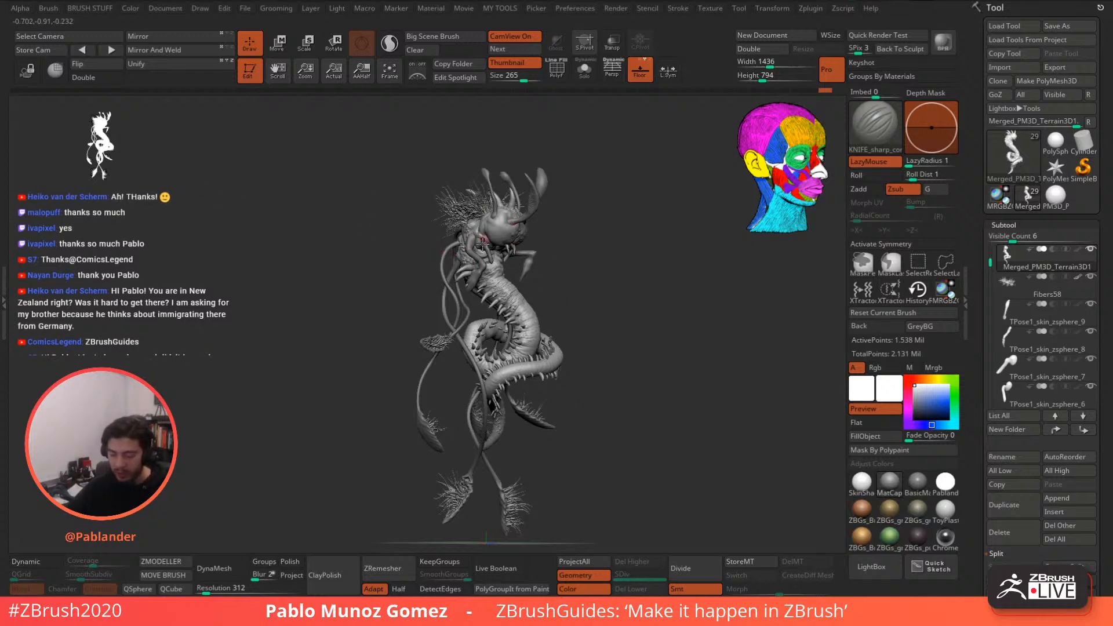
{"action": "right_click_drag", "start_coordinate": [476, 227], "coordinate": [487, 275], "text": "ctrl"}
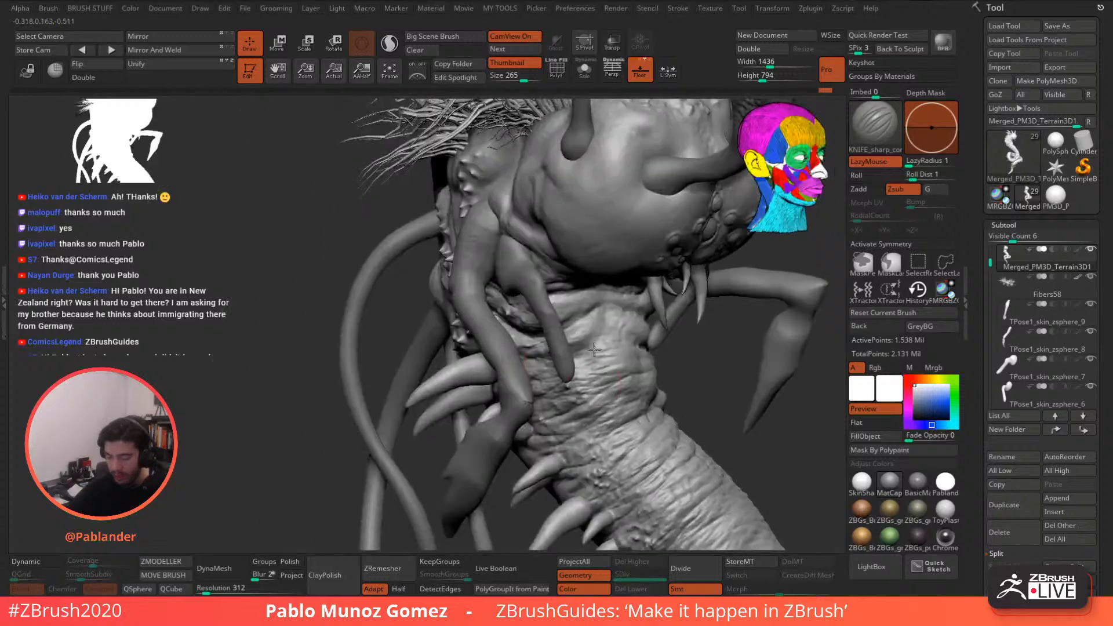
{"action": "right_click_drag", "start_coordinate": [655, 463], "coordinate": [672, 360], "text": "ctrl"}
{"action": "right_click_drag", "start_coordinate": [678, 414], "coordinate": [600, 261], "text": "alt"}
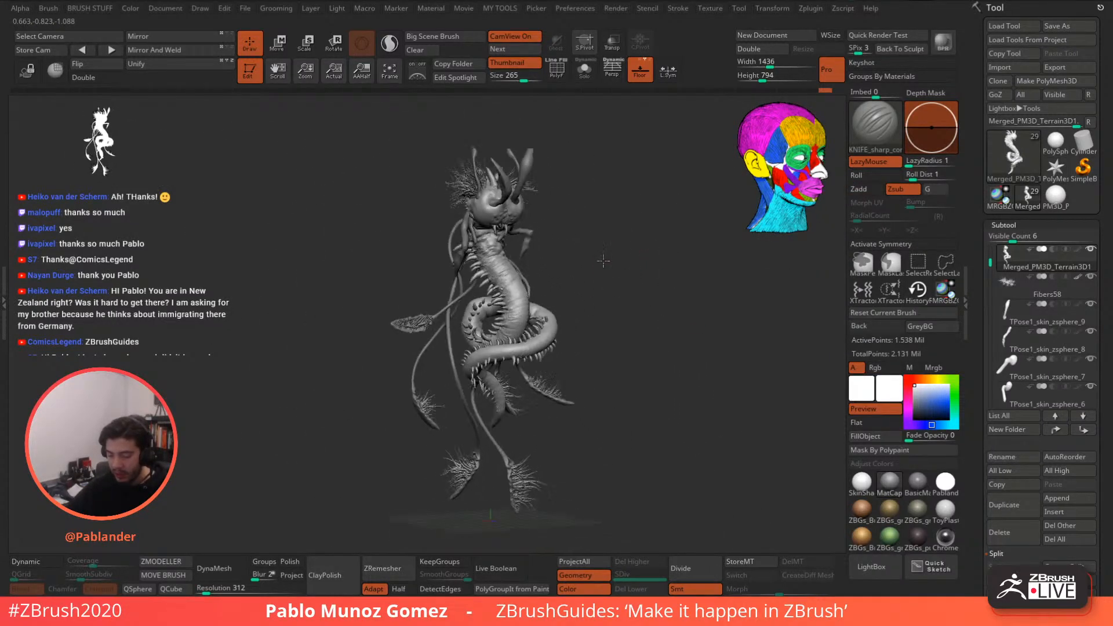
- Hide the floor grid and turn on perspective for the creature's view
{"action": "left_click", "coordinate": [638, 75]}
{"action": "right_click_drag", "start_coordinate": [587, 176], "coordinate": [604, 256]}
{"action": "left_click", "coordinate": [613, 71]}
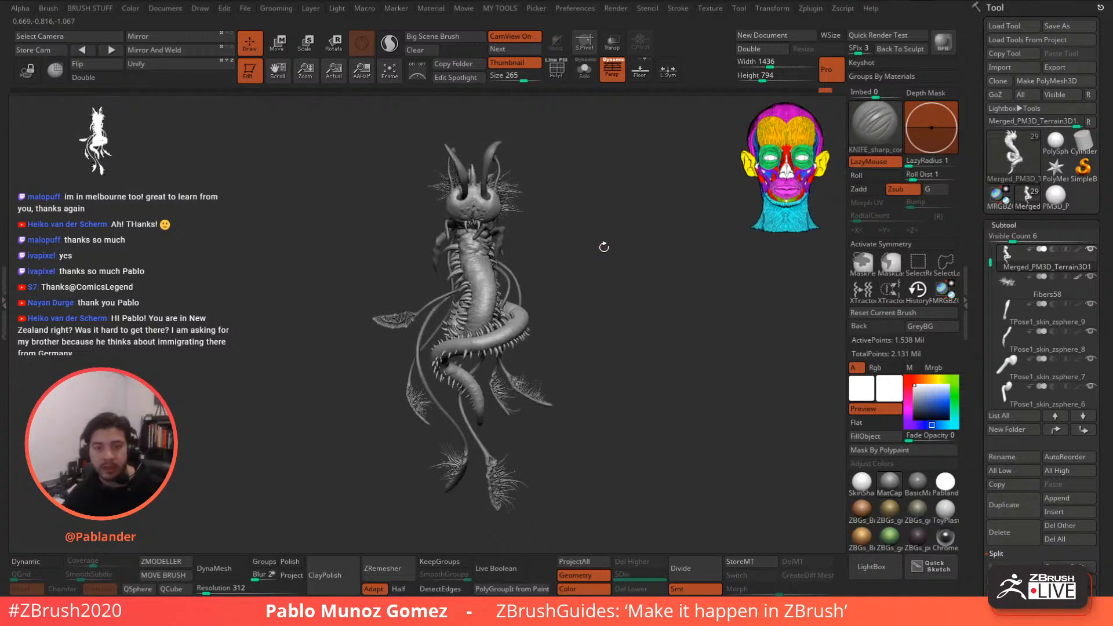